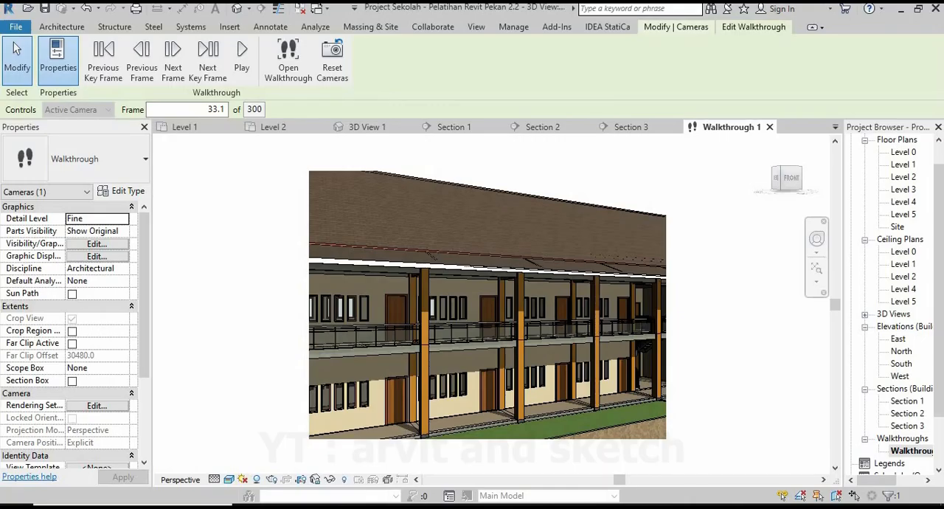
Review the finished school project's Level 1 and Level 2 floor plans, fitted to the window, and its 3D View 1.
{"action": "left_click", "coordinate": [184, 127]}
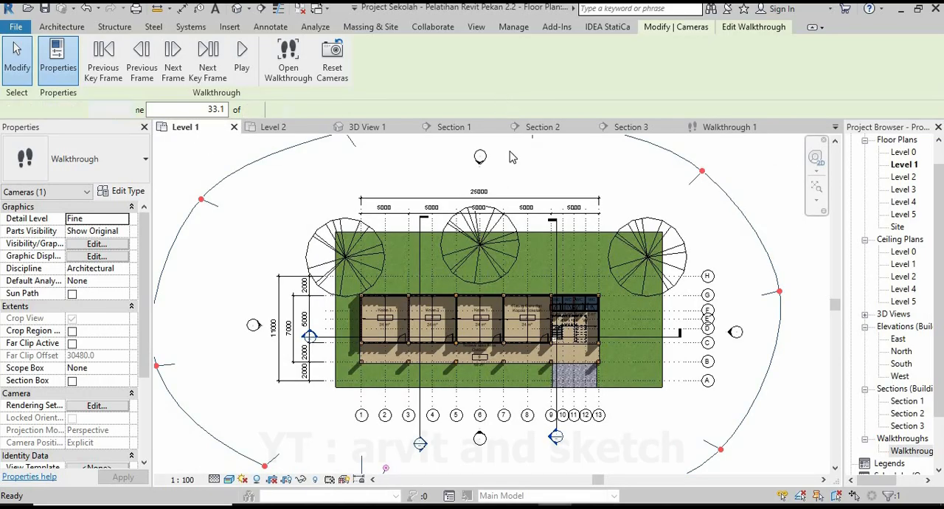
{"action": "scroll", "coordinate": [577, 238], "scroll_direction": "down", "scroll_amount": 3}
{"action": "left_click", "coordinate": [761, 183]}
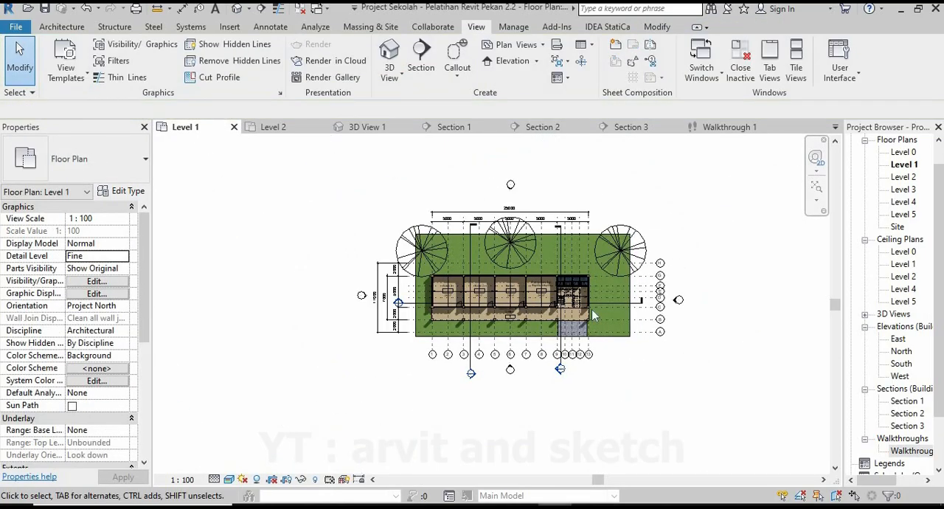
{"action": "left_click", "coordinate": [816, 189]}
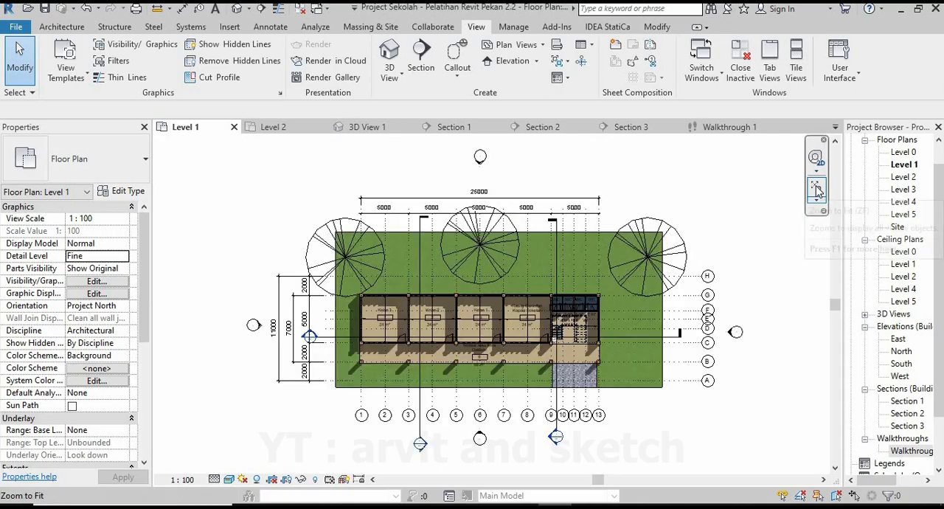
{"action": "left_click", "coordinate": [270, 128]}
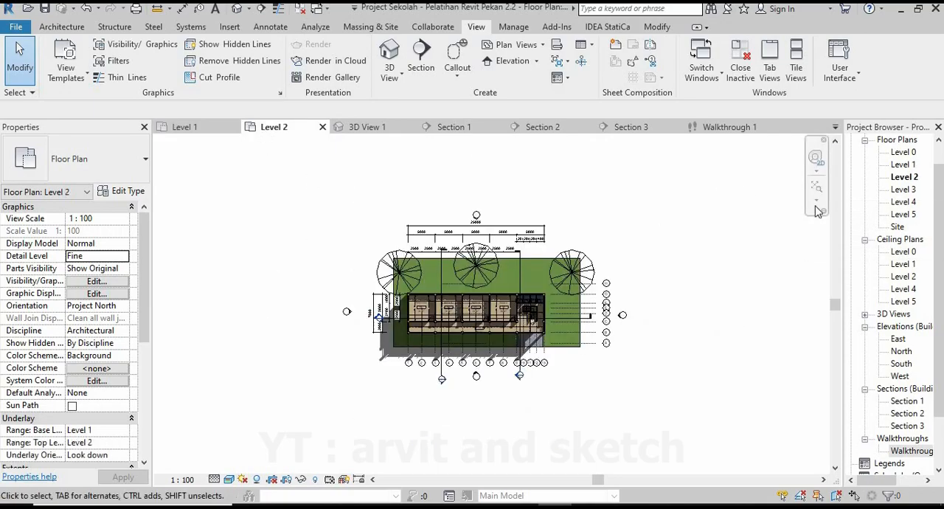
{"action": "left_click", "coordinate": [816, 189]}
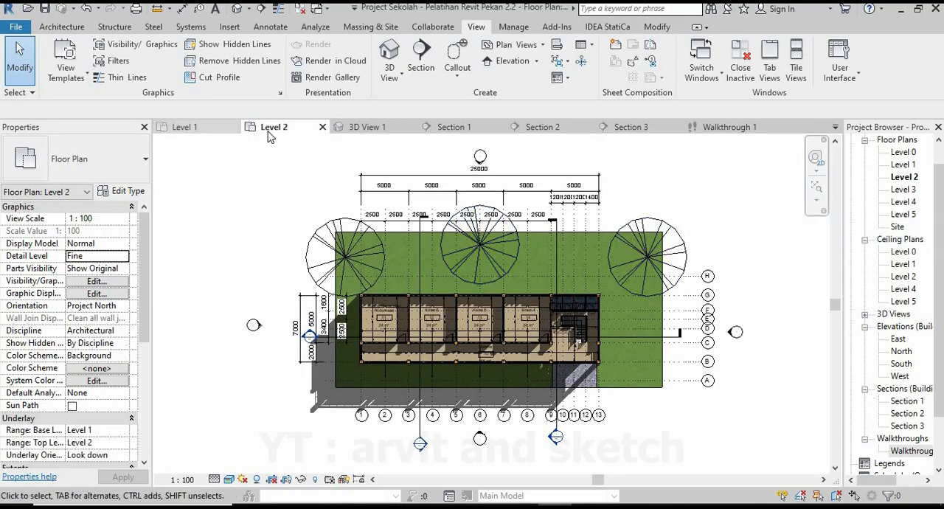
{"action": "left_click", "coordinate": [362, 128]}
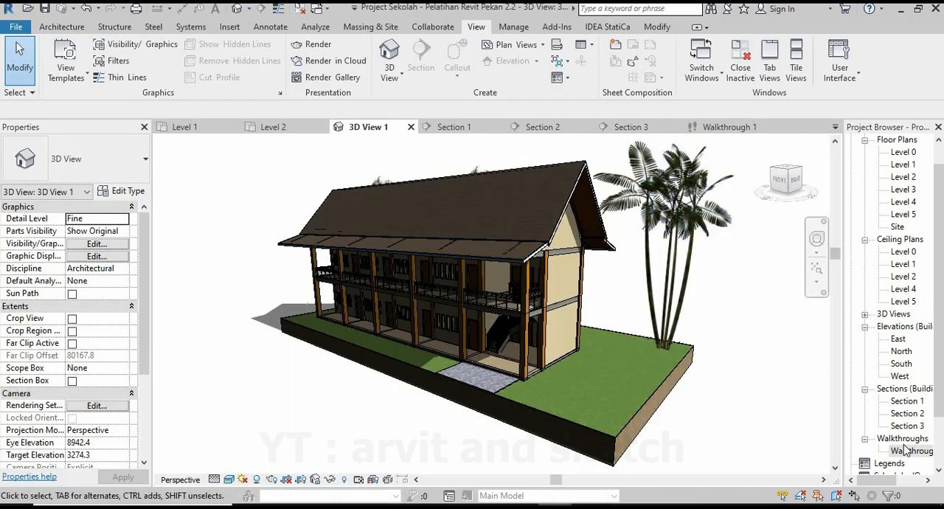
Show the walkthrough's camera path in the 3D view, open the walkthrough and play it.
{"action": "right_click", "coordinate": [906, 449]}
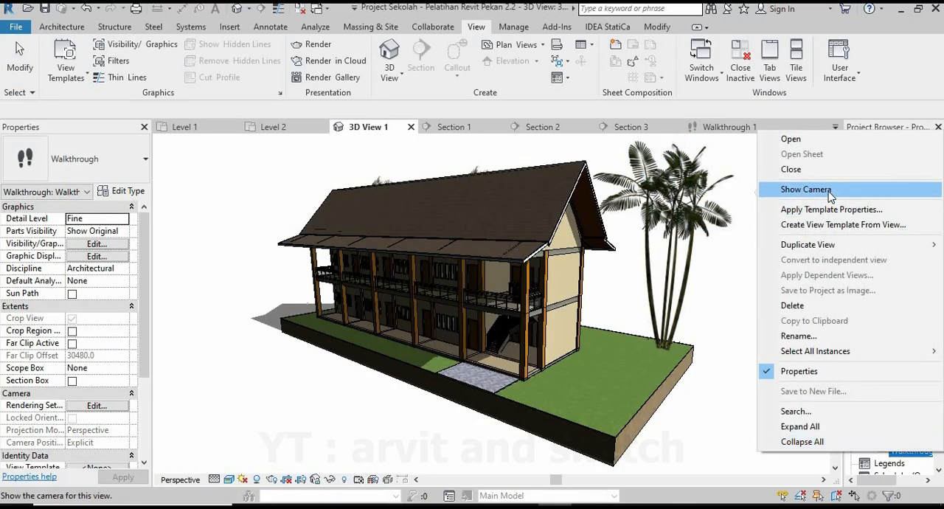
{"action": "left_click", "coordinate": [805, 190]}
{"action": "left_click", "coordinate": [625, 59]}
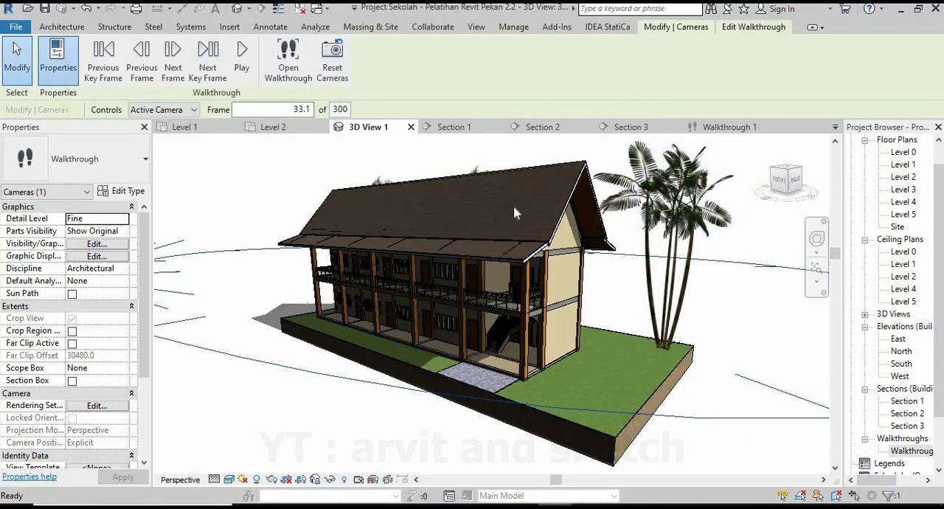
{"action": "scroll", "coordinate": [464, 279], "scroll_direction": "down", "scroll_amount": 5}
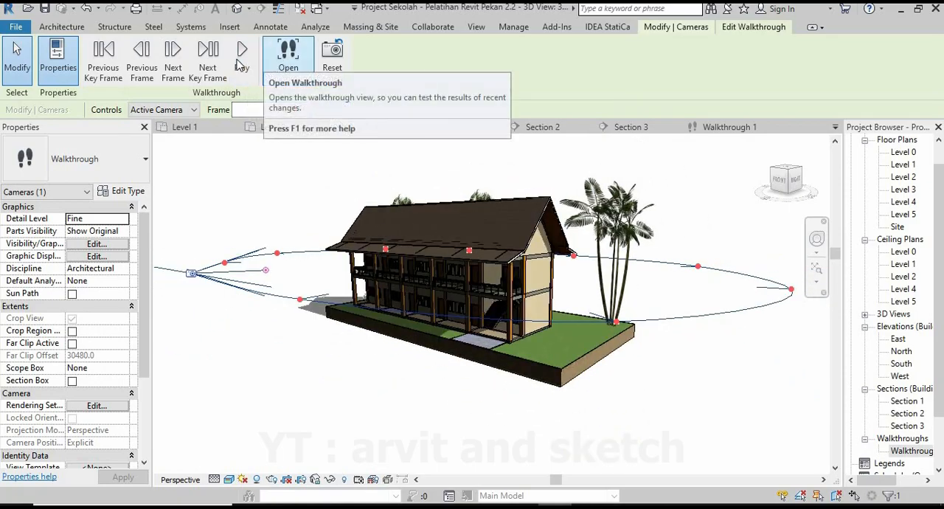
{"action": "left_click", "coordinate": [285, 57]}
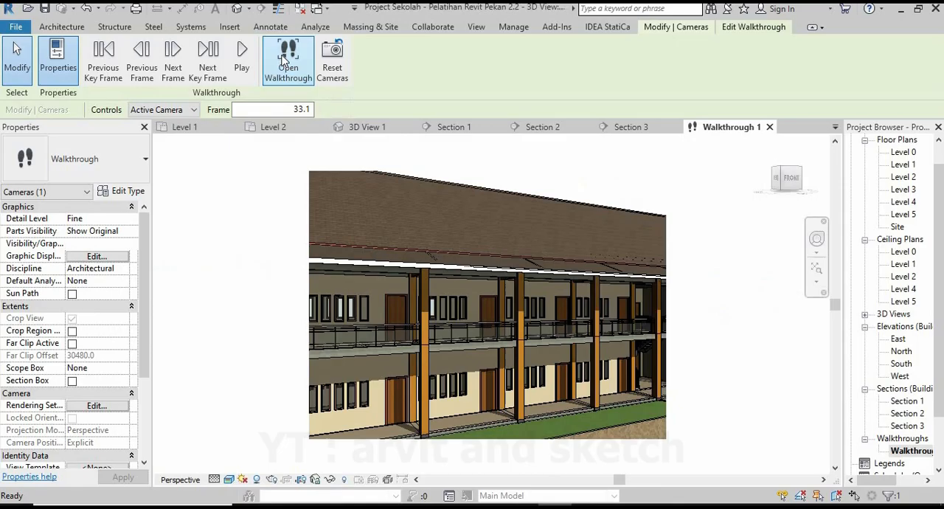
{"action": "left_click", "coordinate": [242, 59]}
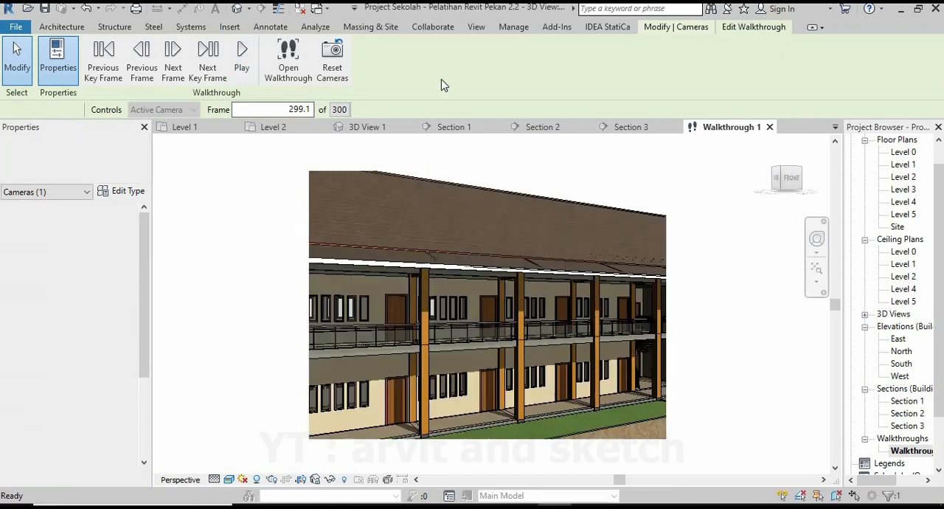
Close the walkthrough view and inspect the school building in 3D View 1 from a changed angle.
{"action": "left_click", "coordinate": [769, 127]}
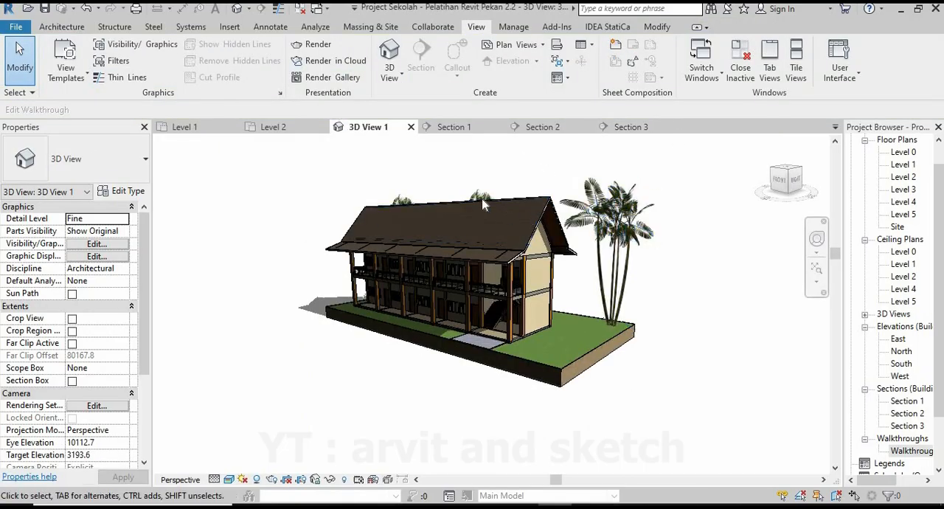
{"action": "scroll", "coordinate": [499, 278], "scroll_direction": "up", "scroll_amount": 3}
{"action": "middle_click_drag", "start_coordinate": [499, 278], "coordinate": [502, 241], "text": "shift"}
{"action": "scroll", "coordinate": [530, 376], "scroll_direction": "down", "scroll_amount": 2}
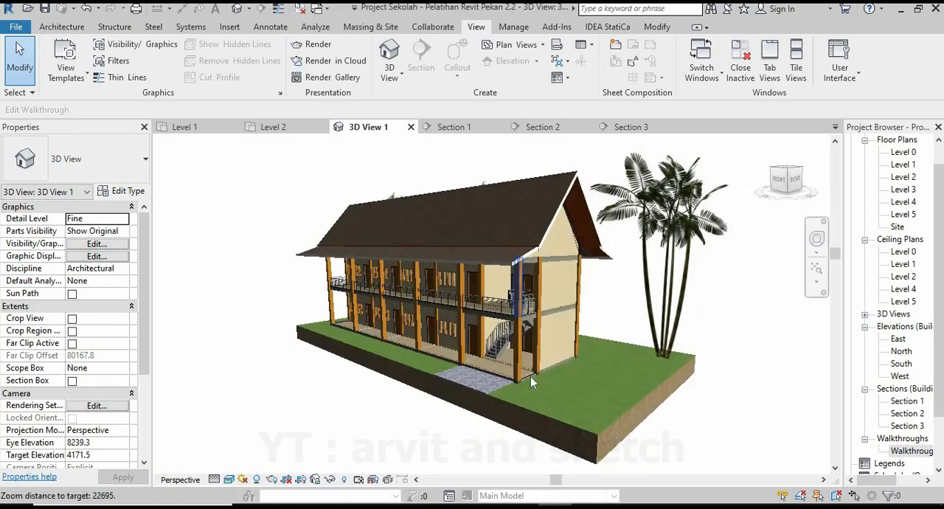
Configure the new project's length units as millimetres with 0 decimal places.
{"action": "left_click", "coordinate": [72, 28]}
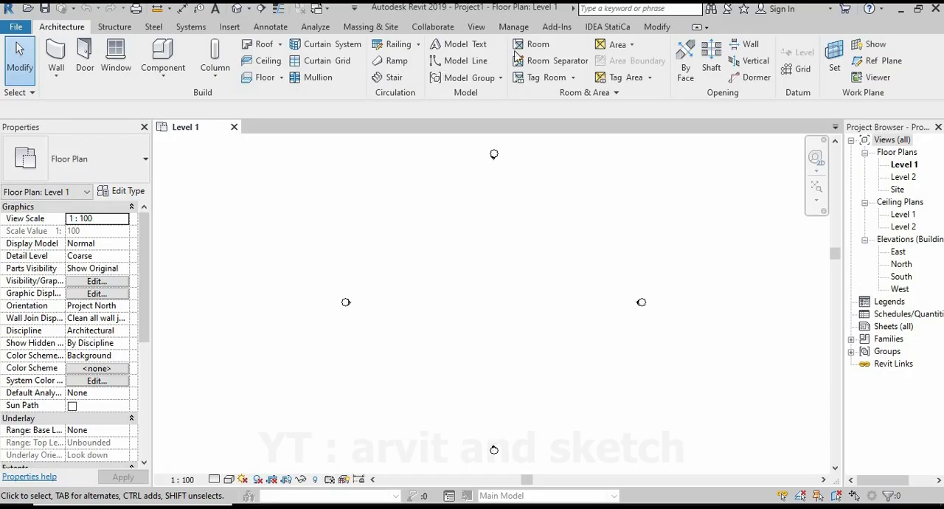
{"action": "left_click", "coordinate": [516, 27]}
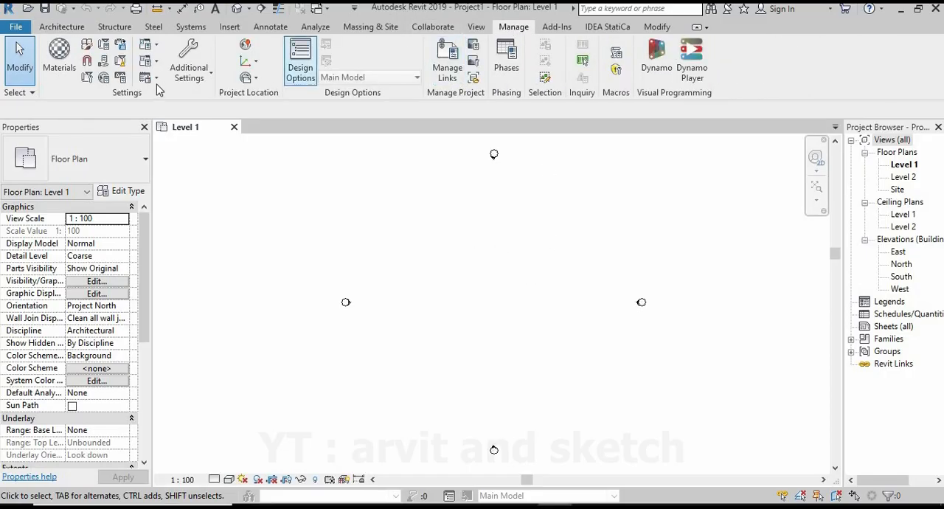
{"action": "left_click", "coordinate": [122, 79]}
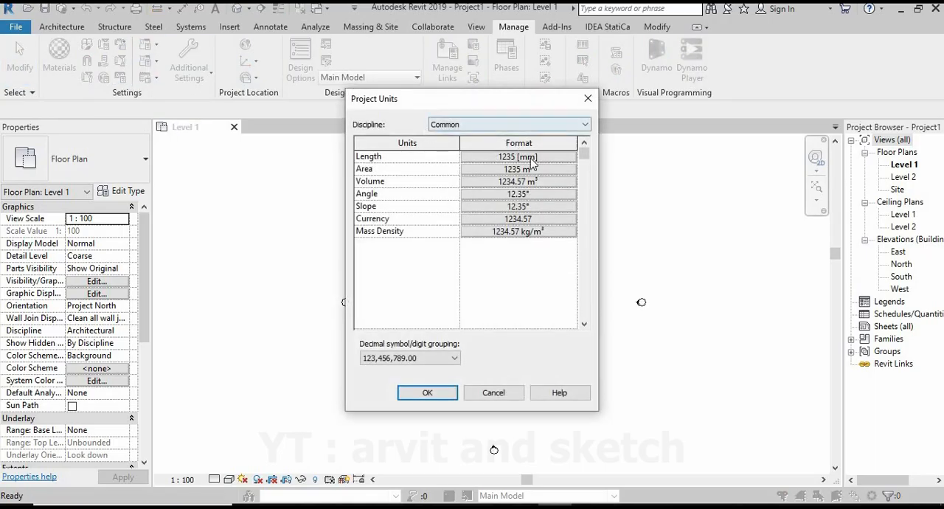
{"action": "left_click", "coordinate": [532, 159]}
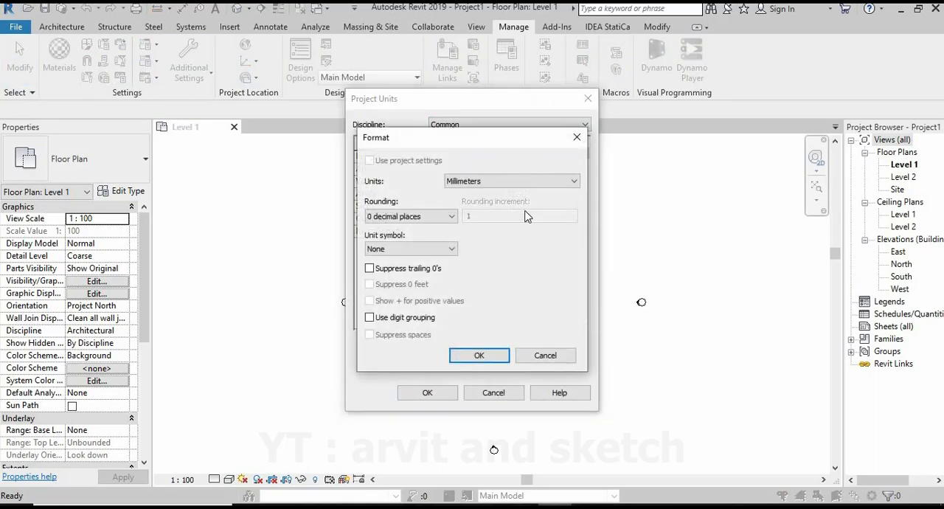
{"action": "left_click", "coordinate": [490, 357]}
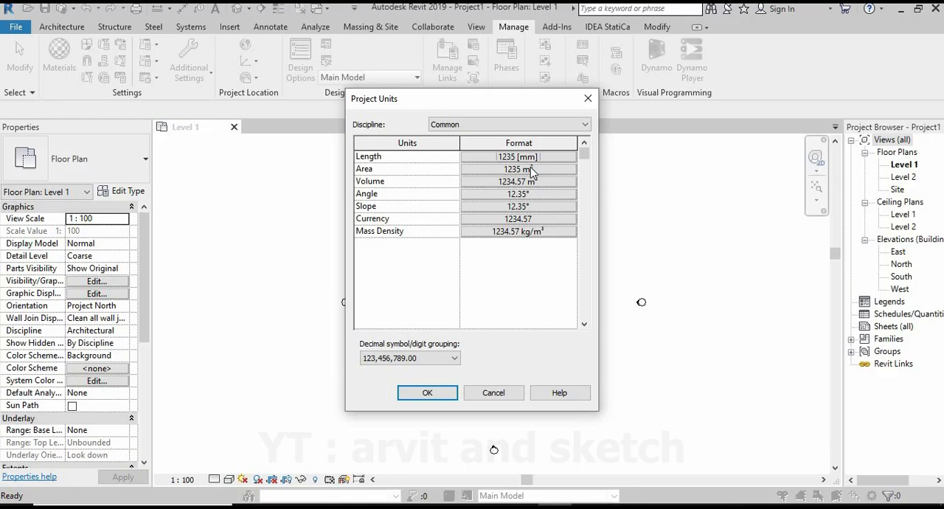
{"action": "left_click", "coordinate": [435, 395]}
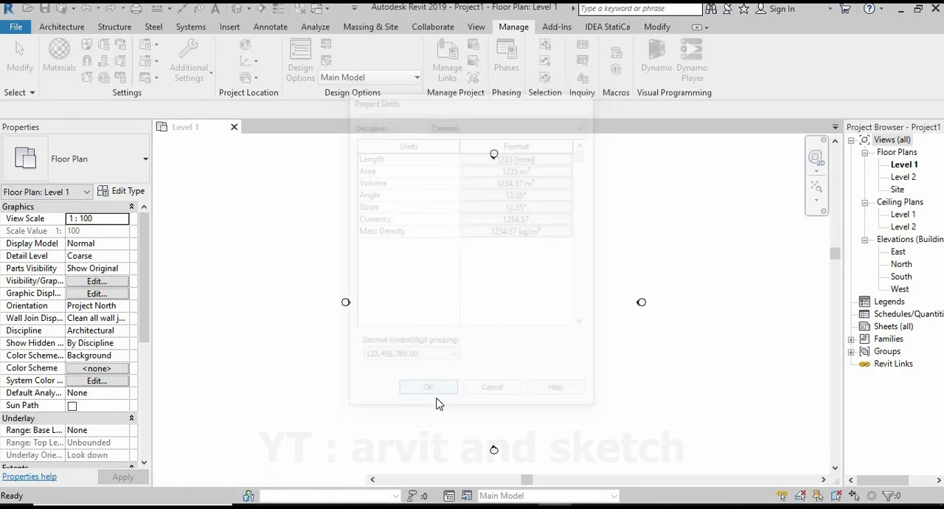
Draw two aligned horizontal grid lines on Level 1, spaced 7000 mm apart, between the east and west elevation markers.
{"action": "left_click", "coordinate": [63, 27]}
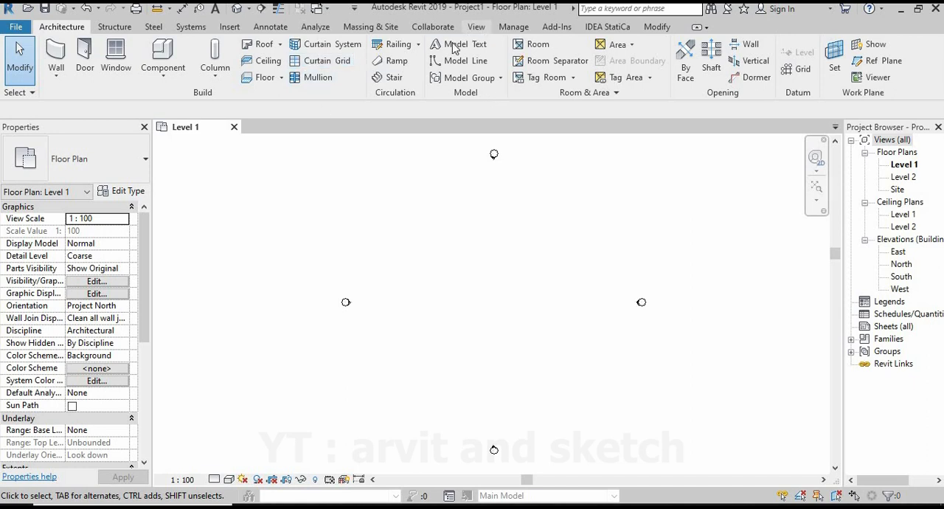
{"action": "left_click", "coordinate": [787, 71]}
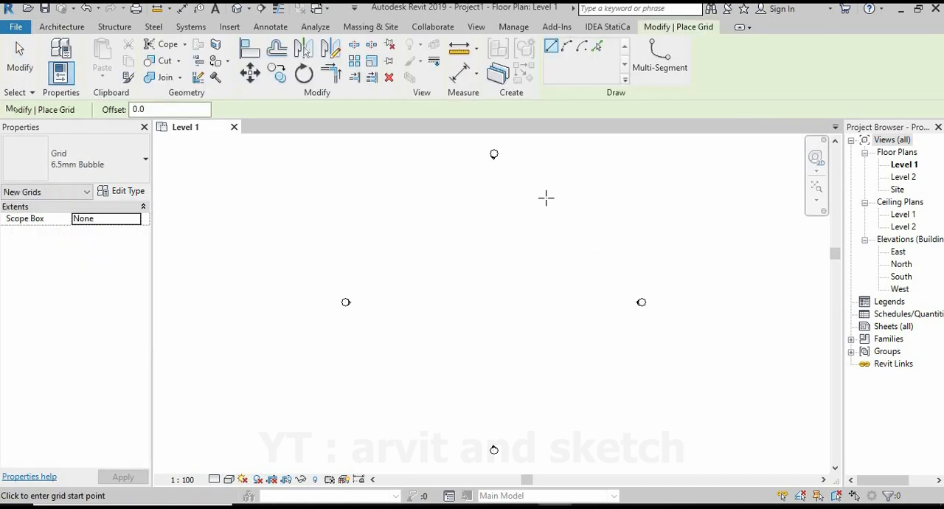
{"action": "left_click", "coordinate": [363, 246]}
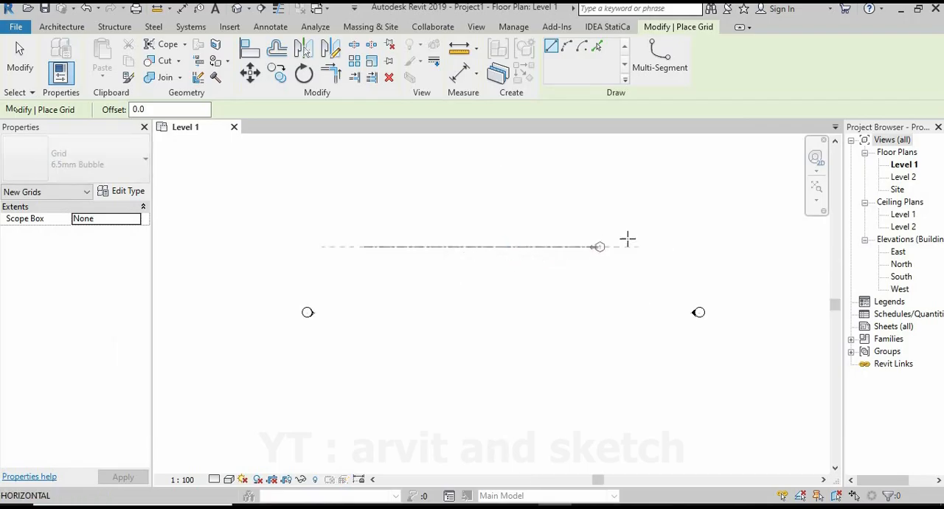
{"action": "left_click", "coordinate": [630, 245]}
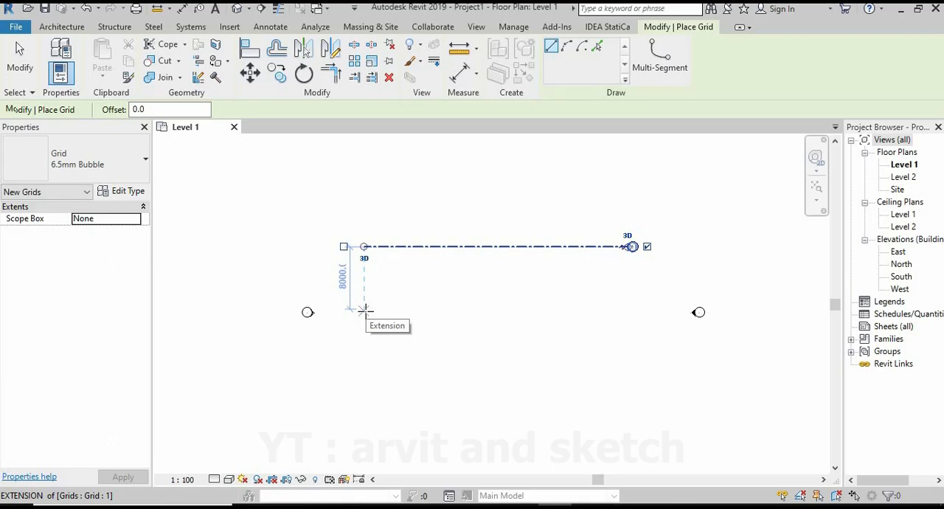
{"action": "type", "text": "7000"}
{"action": "key", "text": "Return"}
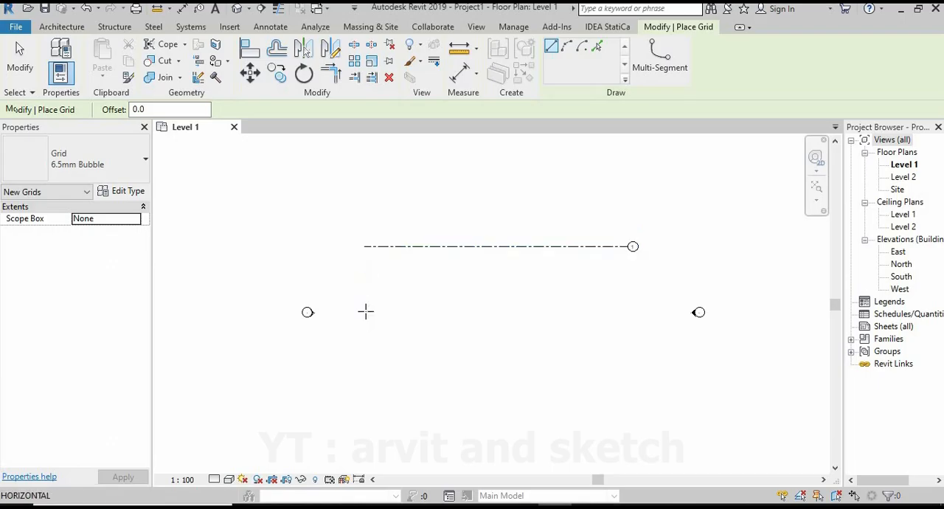
{"action": "left_click", "coordinate": [631, 301]}
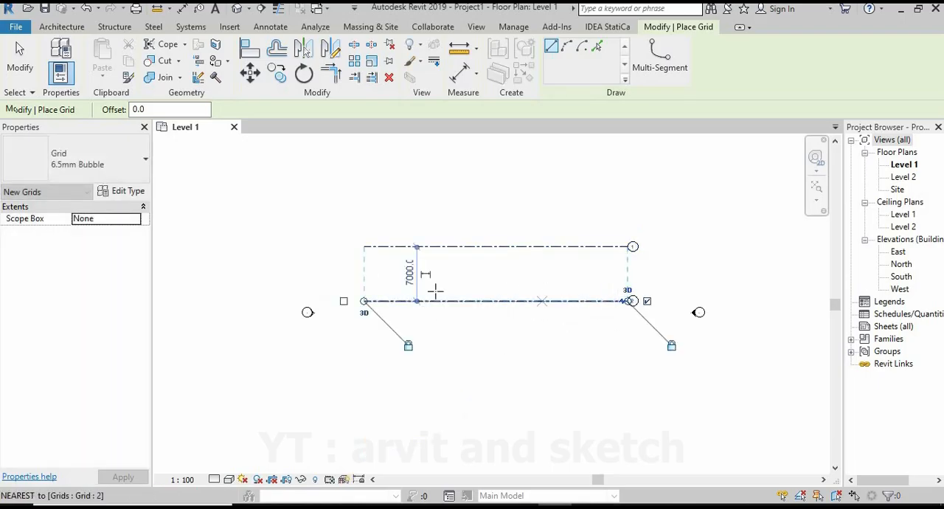
Draw two vertical grid lines across both horizontal grids near their west end, spaced 5000 mm apart.
{"action": "scroll", "coordinate": [419, 296], "scroll_direction": "up", "scroll_amount": 7}
{"action": "scroll", "coordinate": [367, 326], "scroll_direction": "down", "scroll_amount": 3}
{"action": "scroll", "coordinate": [391, 314], "scroll_direction": "down", "scroll_amount": 2}
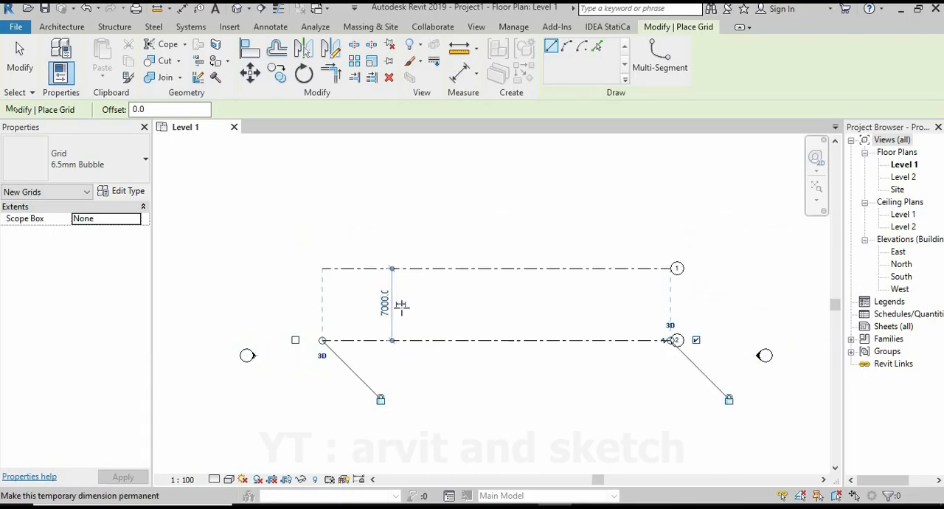
{"action": "left_click", "coordinate": [361, 223]}
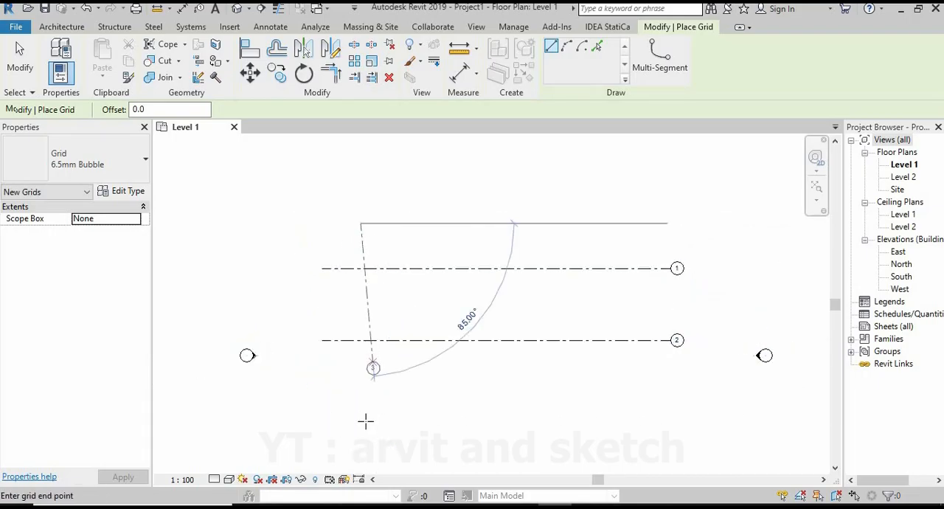
{"action": "left_click", "coordinate": [361, 426]}
{"action": "type", "text": "5"}
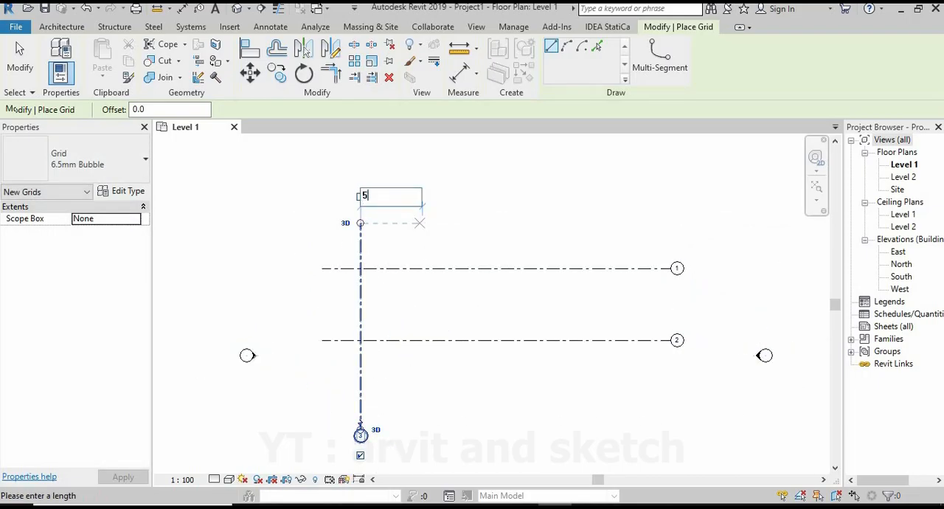
{"action": "type", "text": "000"}
{"action": "key", "text": "Return"}
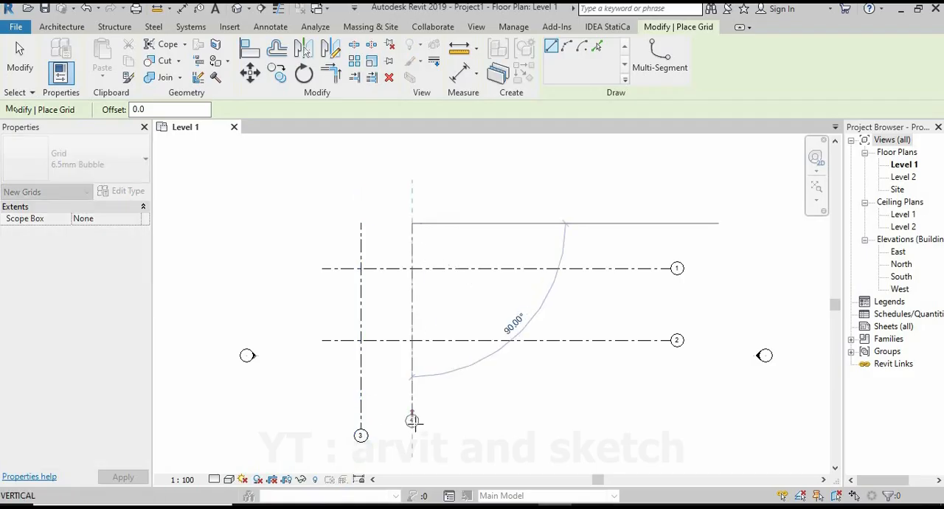
{"action": "left_click", "coordinate": [436, 398]}
Add two more vertical grid lines to the east at 5000 mm spacing, aligned with the existing vertical grids.
{"action": "type", "text": "5"}
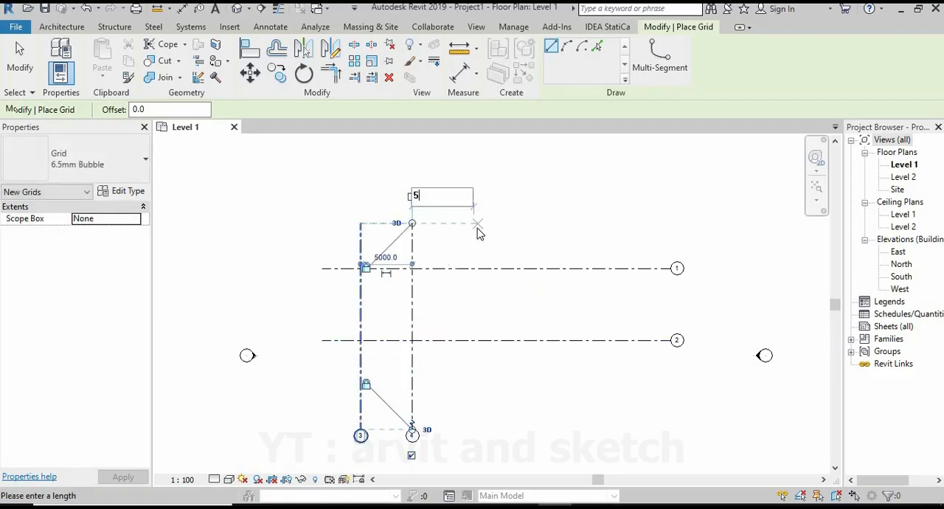
{"action": "type", "text": "000"}
{"action": "key", "text": "Return"}
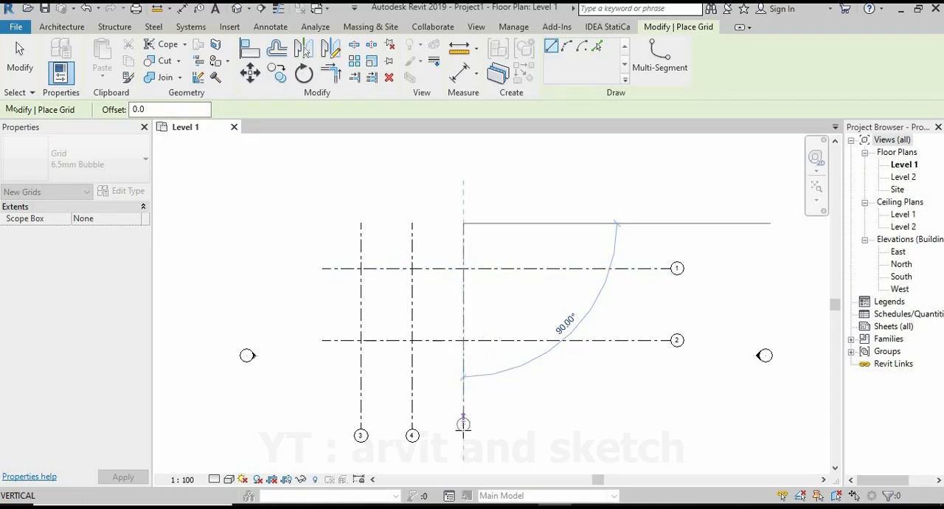
{"action": "left_click", "coordinate": [463, 426]}
{"action": "left_click", "coordinate": [526, 225]}
{"action": "type", "text": "5"}
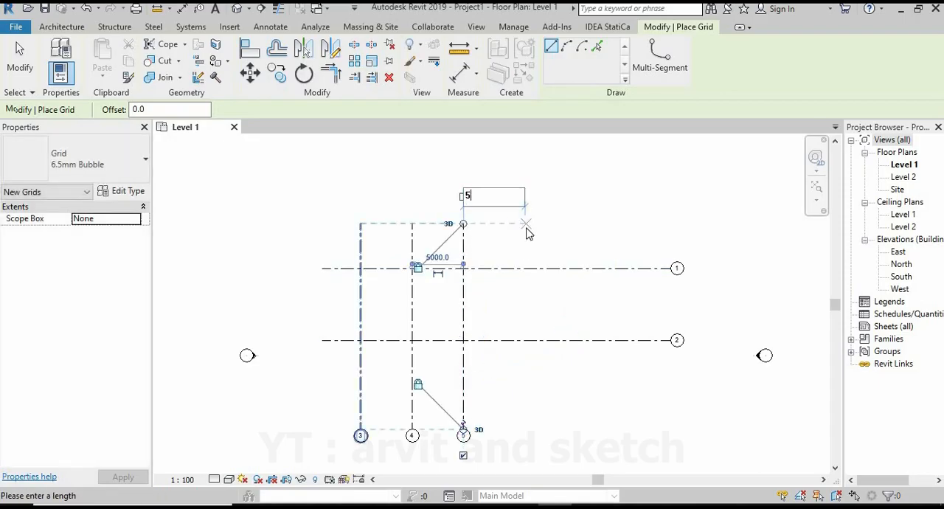
{"action": "type", "text": "000"}
{"action": "key", "text": "Return"}
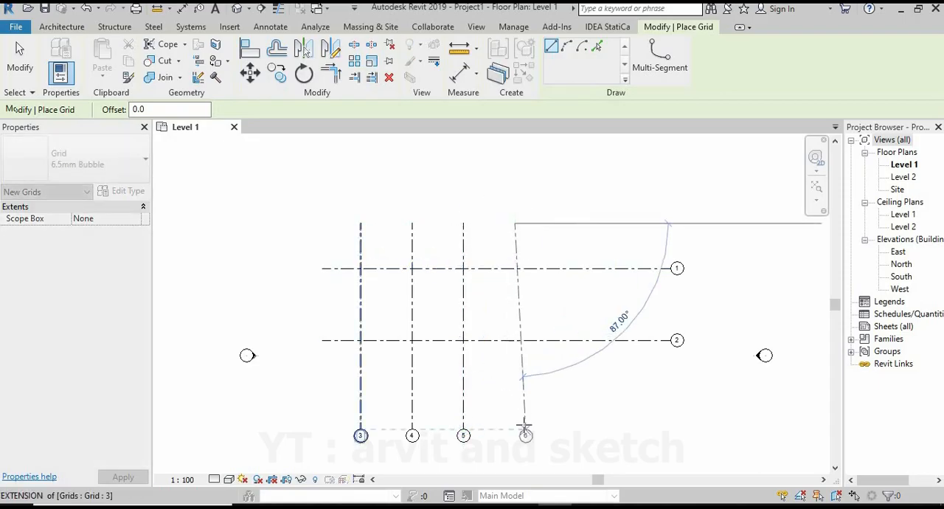
{"action": "left_click", "coordinate": [515, 427]}
Draw the fifth and sixth vertical grid lines east of the existing ones, keeping the 5000 mm spacing and aligned upper ends.
{"action": "left_click", "coordinate": [579, 225]}
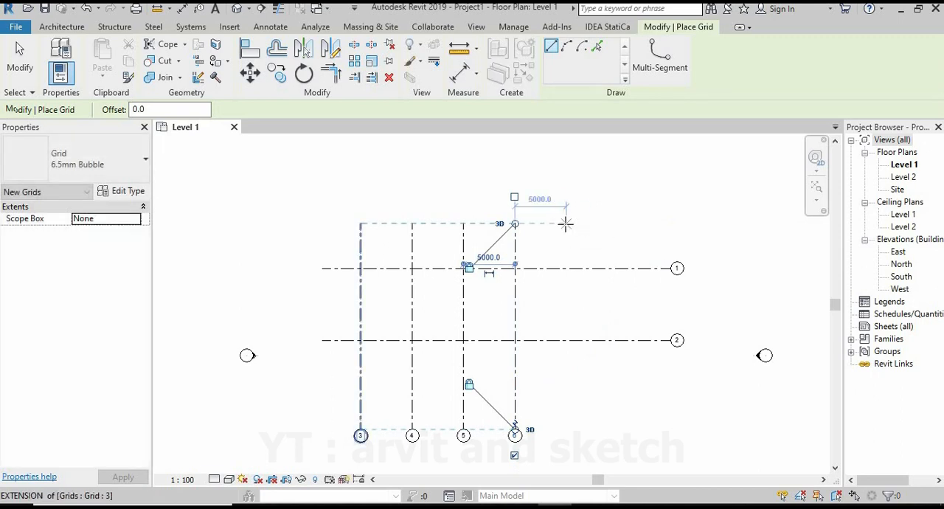
{"action": "type", "text": "5000"}
{"action": "key", "text": "Return"}
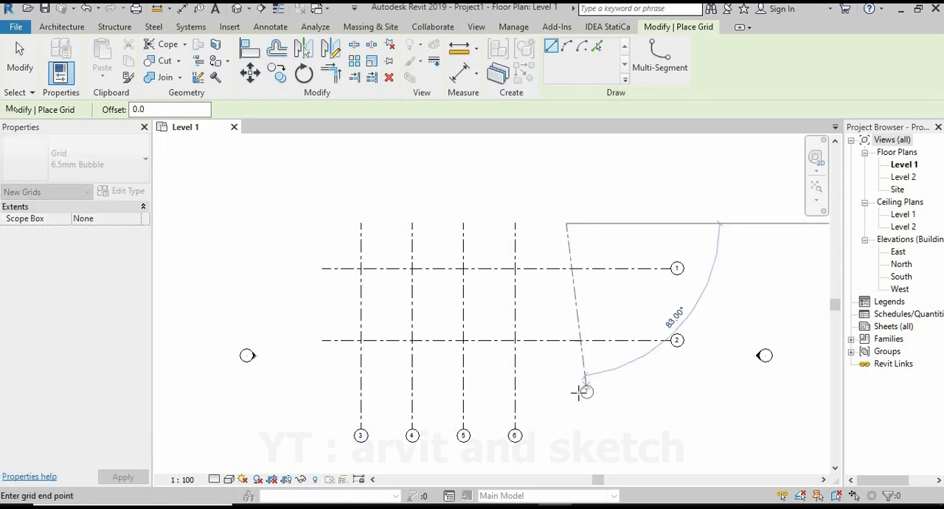
{"action": "left_click", "coordinate": [567, 435]}
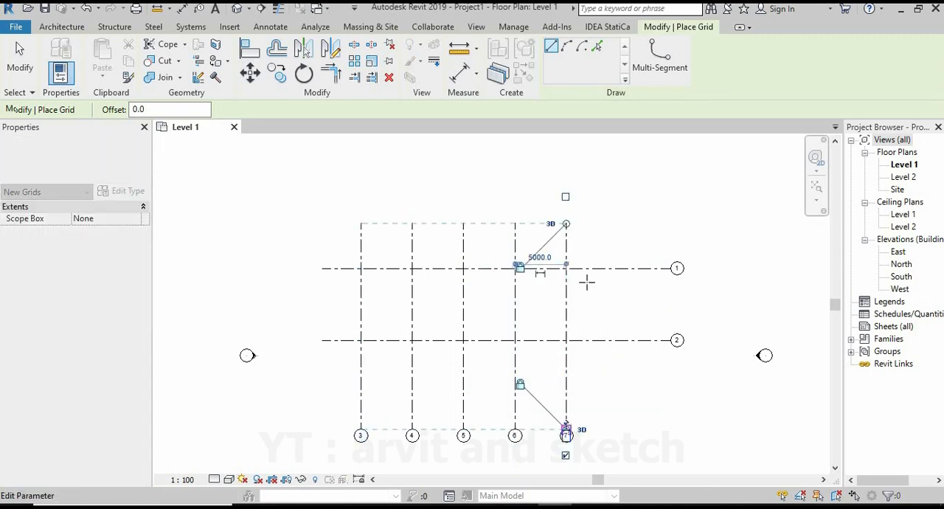
{"action": "left_click", "coordinate": [620, 229]}
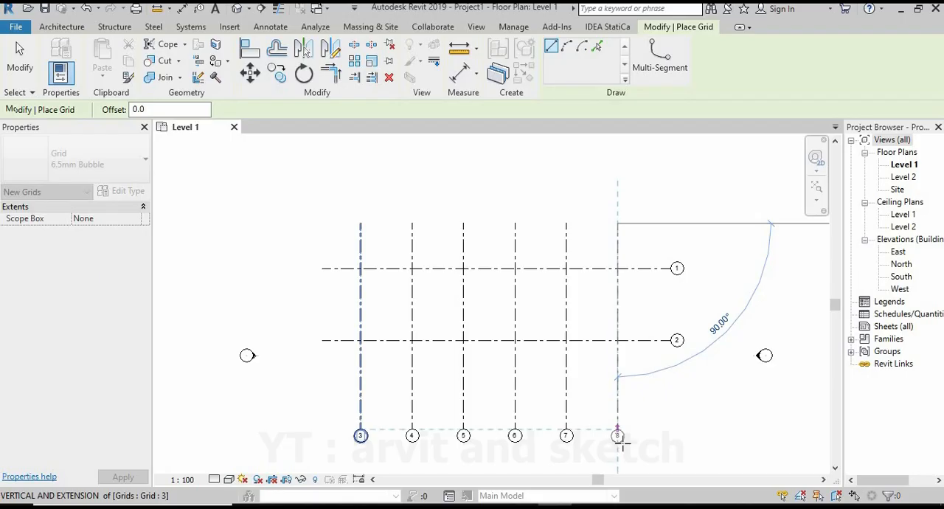
{"action": "left_click", "coordinate": [617, 444]}
{"action": "key", "text": "Escape"}
{"action": "key", "text": "Escape"}
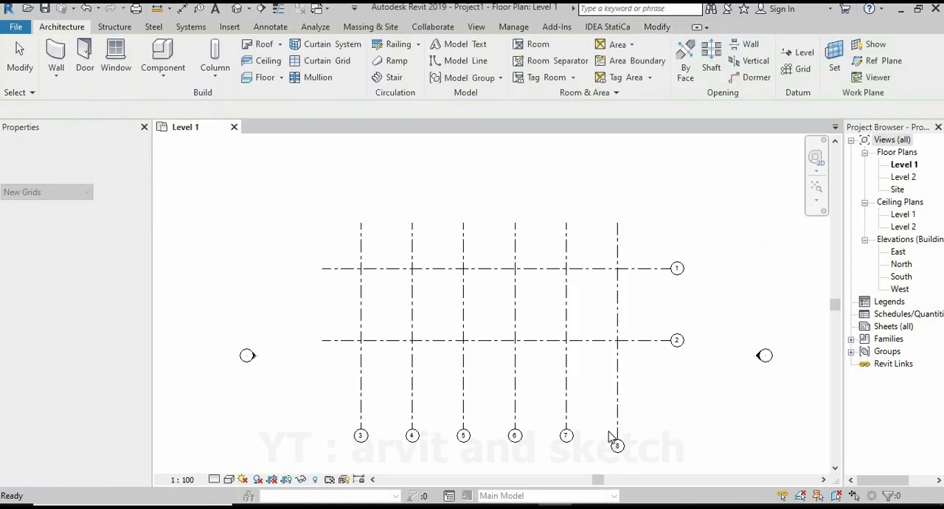
Shorten the lower end of the easternmost vertical grid so its bubble aligns with the other vertical grid bubbles.
{"action": "left_click", "coordinate": [617, 441]}
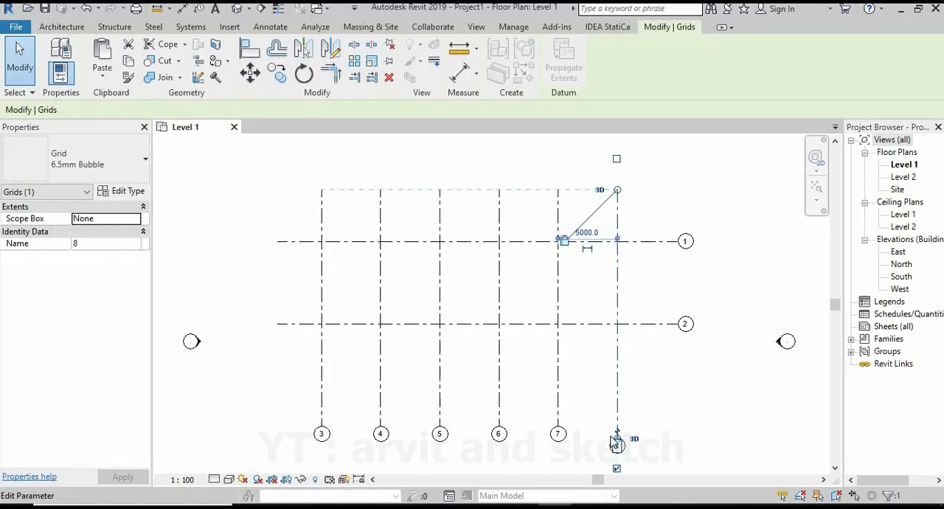
{"action": "scroll", "coordinate": [618, 441], "scroll_direction": "up", "scroll_amount": 2}
{"action": "left_click_drag", "start_coordinate": [616, 426], "coordinate": [617, 419]}
{"action": "left_click", "coordinate": [680, 406]}
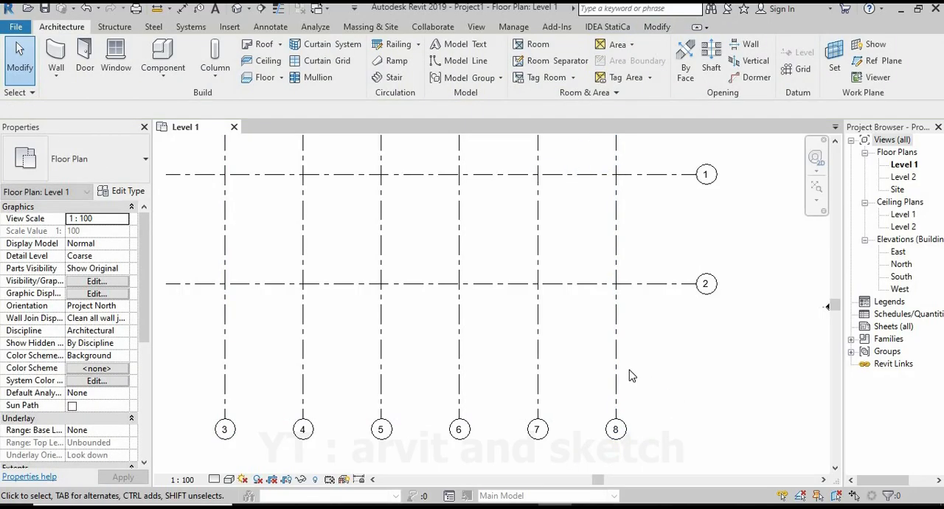
{"action": "scroll", "coordinate": [632, 375], "scroll_direction": "down", "scroll_amount": 3}
{"action": "scroll", "coordinate": [447, 240], "scroll_direction": "up", "scroll_amount": 1}
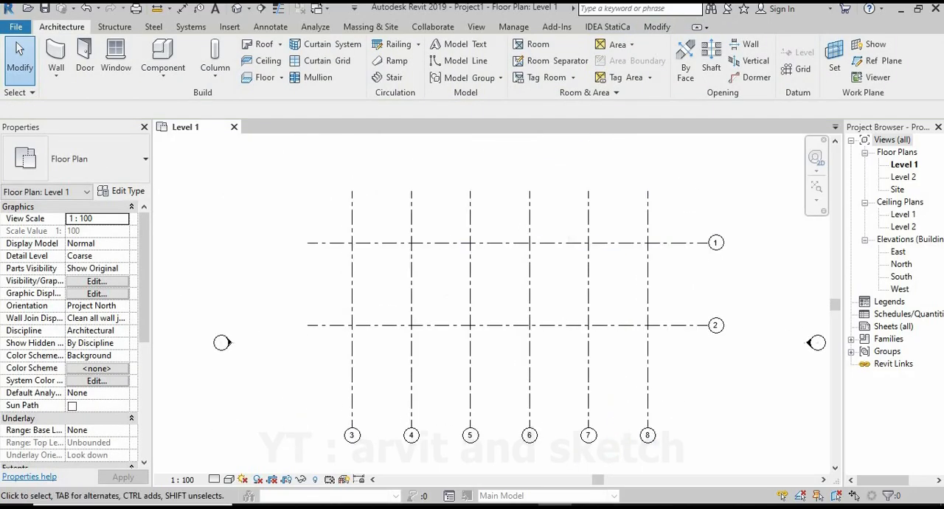
Add an aligned overall dimension between the first and last vertical grids, placed above the grid lines.
{"action": "left_click", "coordinate": [270, 27]}
{"action": "left_click", "coordinate": [57, 55]}
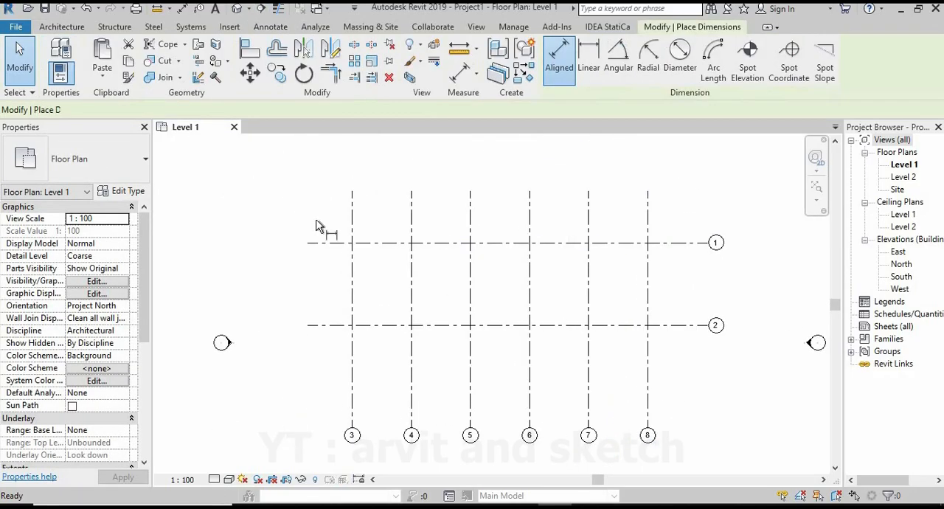
{"action": "left_click", "coordinate": [352, 198]}
{"action": "left_click", "coordinate": [649, 195]}
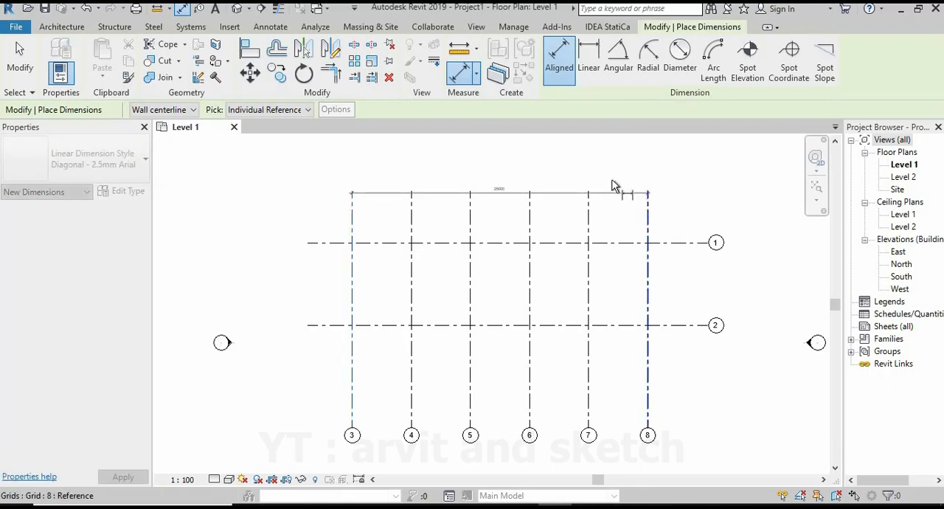
{"action": "scroll", "coordinate": [520, 186], "scroll_direction": "up", "scroll_amount": 4}
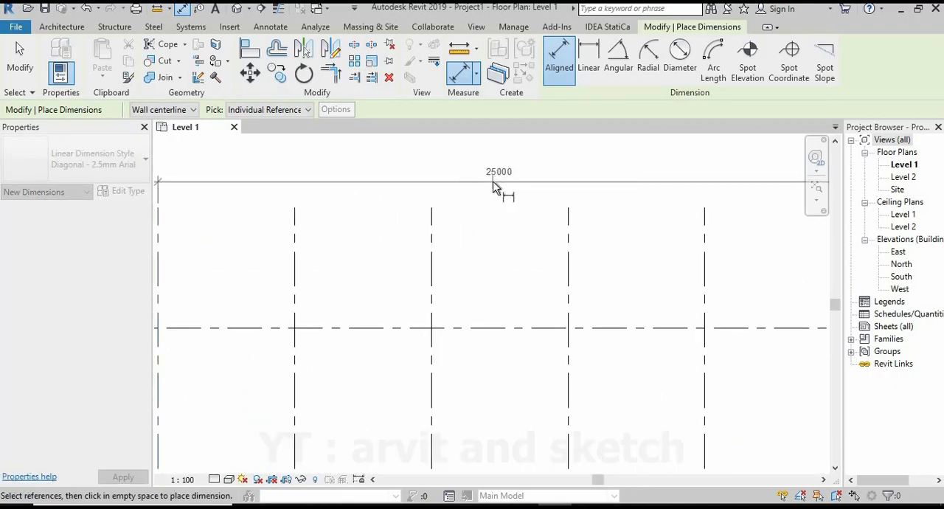
{"action": "left_click", "coordinate": [500, 189]}
{"action": "scroll", "coordinate": [576, 171], "scroll_direction": "down", "scroll_amount": 4}
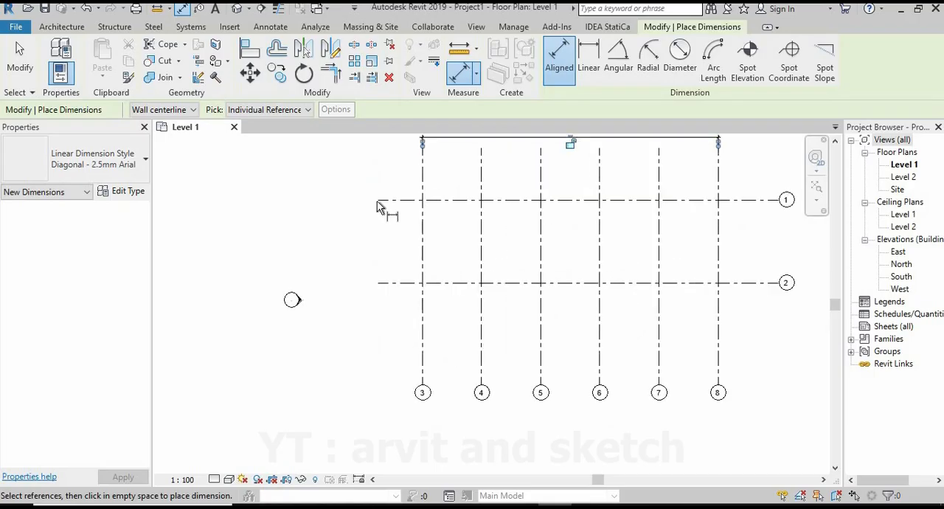
Add an aligned dimension between the two horizontal grids, placed beside their west ends.
{"action": "left_click", "coordinate": [381, 200]}
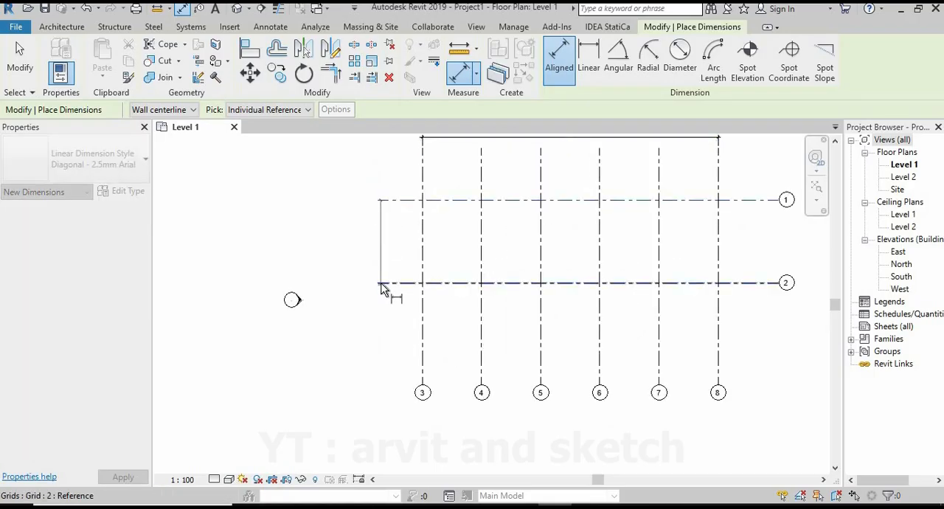
{"action": "left_click", "coordinate": [381, 283]}
{"action": "scroll", "coordinate": [360, 243], "scroll_direction": "up", "scroll_amount": 5}
{"action": "left_click", "coordinate": [360, 265]}
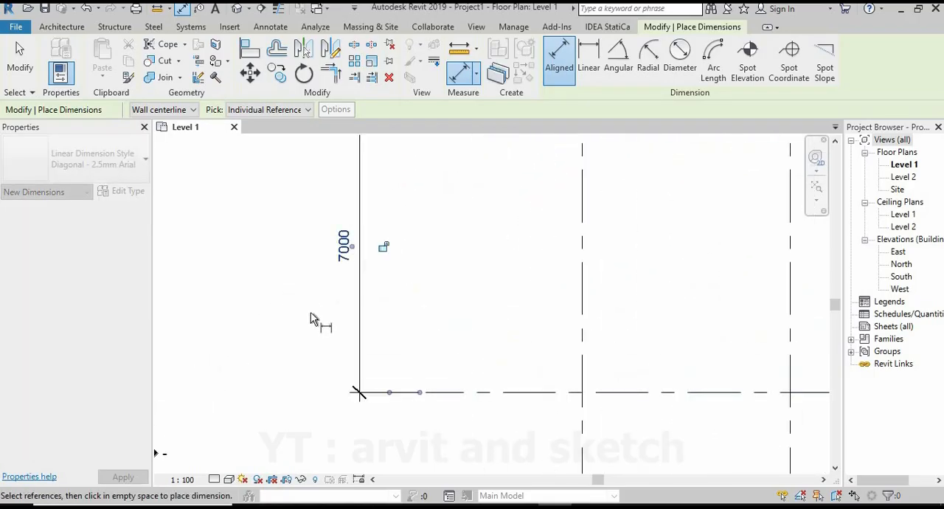
{"action": "scroll", "coordinate": [354, 314], "scroll_direction": "down", "scroll_amount": 4}
{"action": "scroll", "coordinate": [389, 308], "scroll_direction": "down", "scroll_amount": 1}
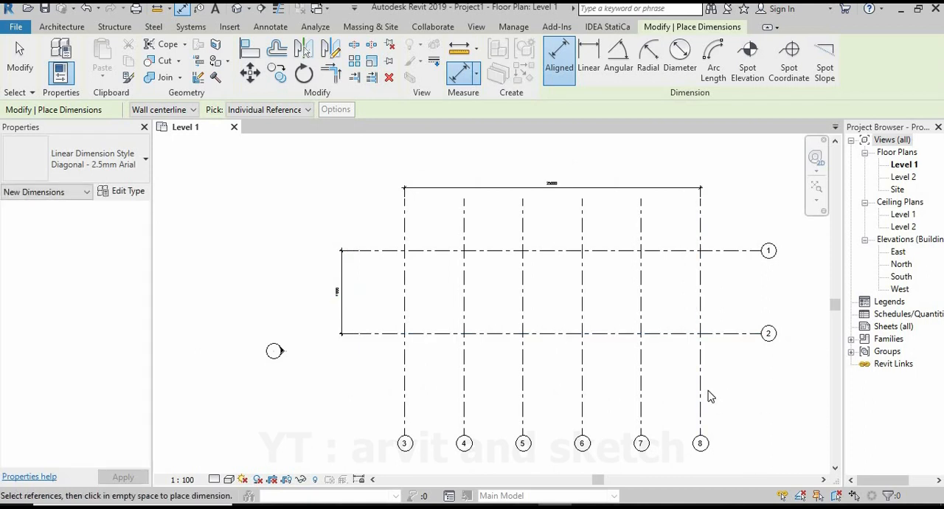
{"action": "key", "text": "Escape"}
{"action": "key", "text": "Escape"}
{"action": "scroll", "coordinate": [597, 307], "scroll_direction": "down", "scroll_amount": 3}
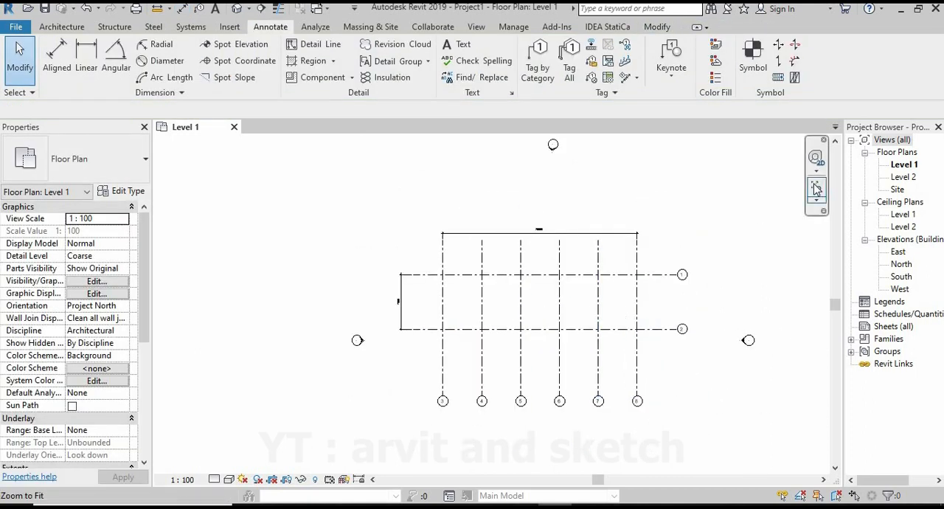
{"action": "left_click", "coordinate": [816, 189]}
{"action": "scroll", "coordinate": [467, 259], "scroll_direction": "up", "scroll_amount": 4}
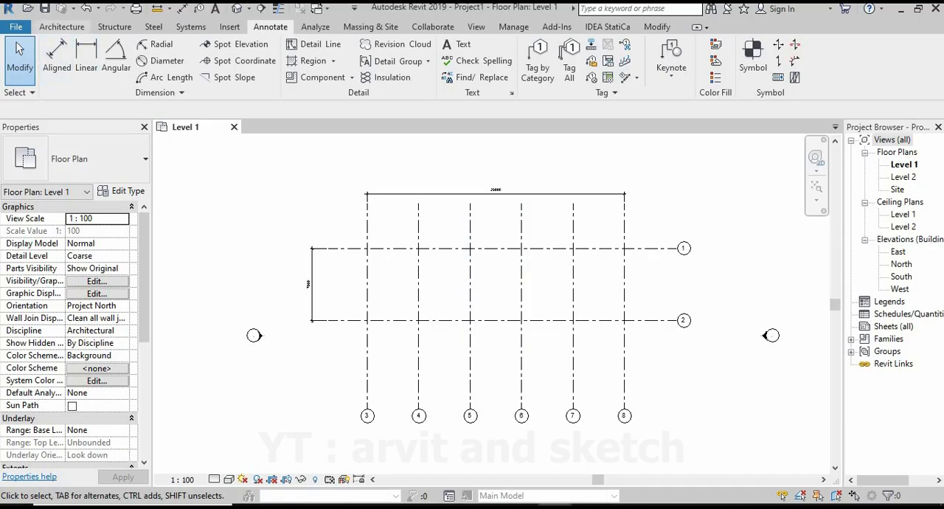
Copy horizontal grid 1 straight down by 5000 mm to create an intermediate horizontal grid above grid 2.
{"action": "left_click", "coordinate": [62, 26]}
{"action": "left_click", "coordinate": [384, 253]}
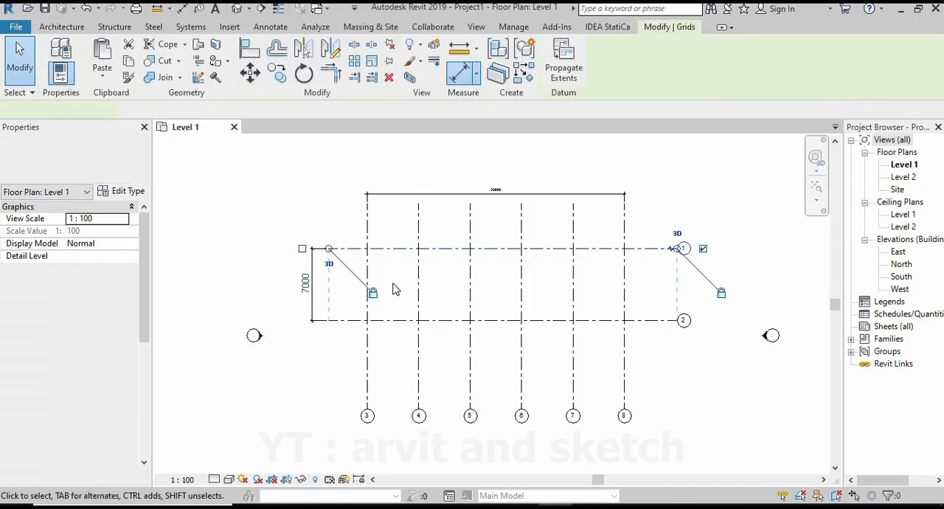
{"action": "scroll", "coordinate": [394, 288], "scroll_direction": "up", "scroll_amount": 2}
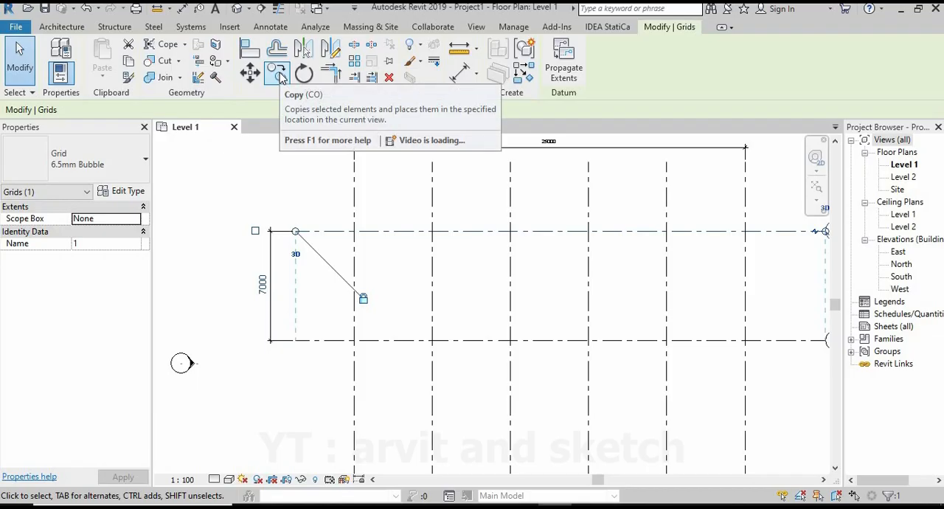
{"action": "left_click", "coordinate": [278, 74]}
{"action": "left_click", "coordinate": [296, 232]}
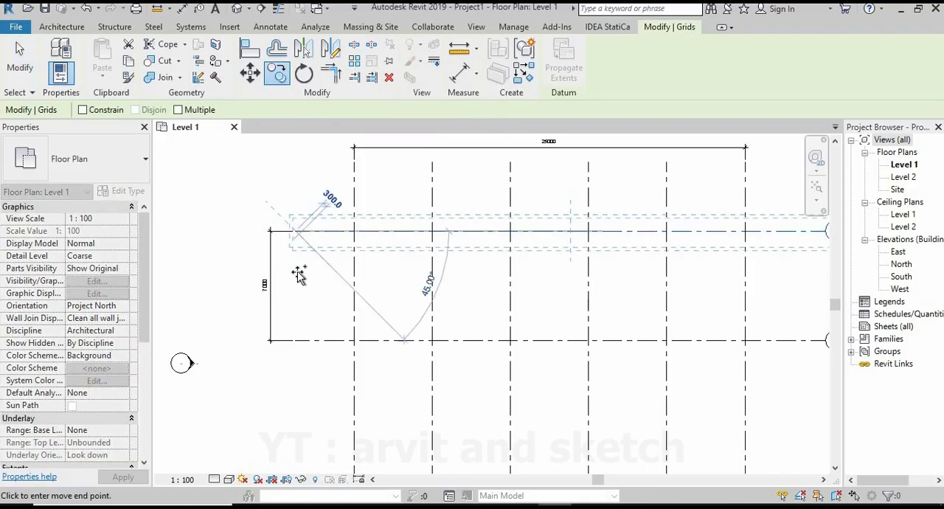
{"action": "type", "text": "5000"}
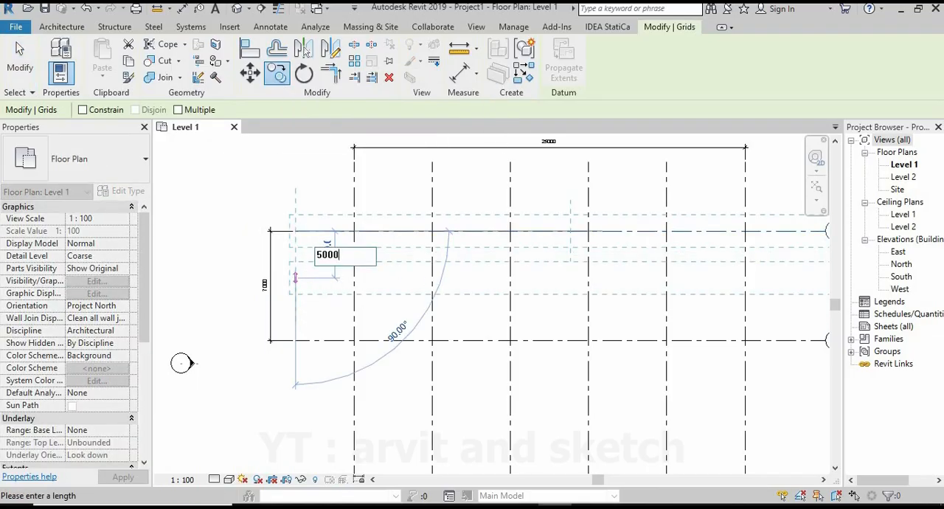
{"action": "key", "text": "Return"}
{"action": "scroll", "coordinate": [368, 294], "scroll_direction": "up", "scroll_amount": 3}
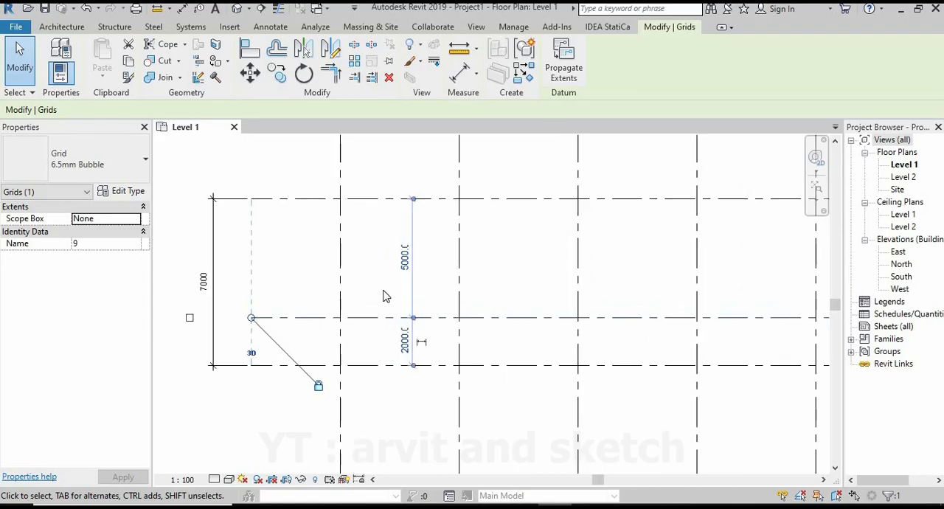
{"action": "scroll", "coordinate": [389, 292], "scroll_direction": "down", "scroll_amount": 7}
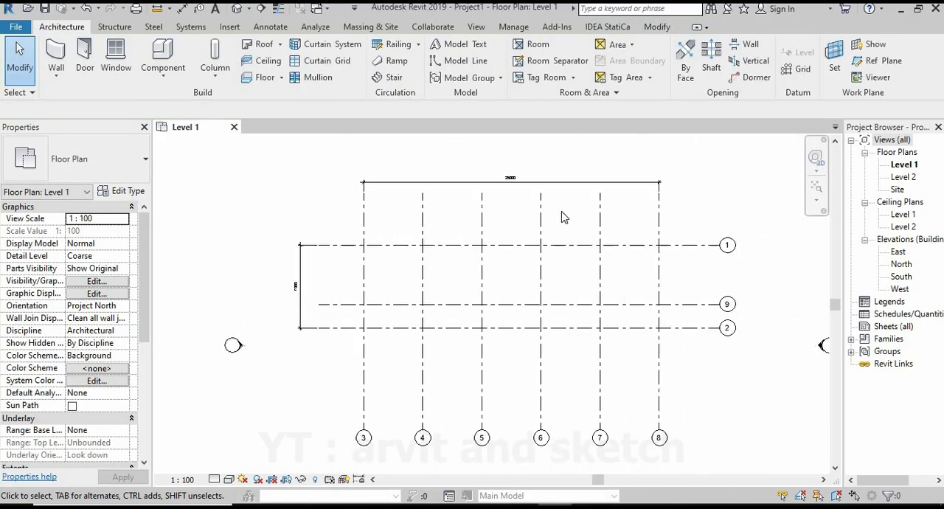
Duplicate the overall horizontal dimension's type under the name Diagonal - 5mm Arial.
{"action": "scroll", "coordinate": [548, 200], "scroll_direction": "up", "scroll_amount": 1}
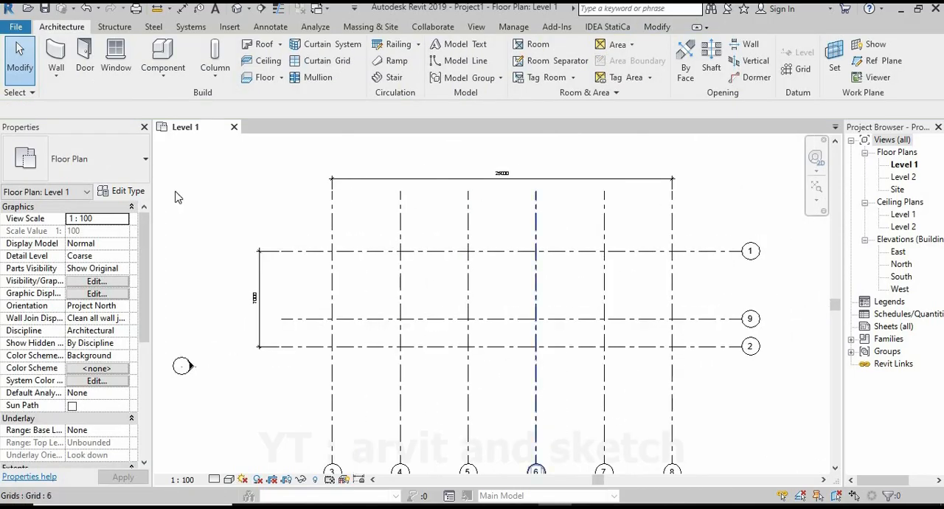
{"action": "left_click", "coordinate": [617, 179]}
{"action": "left_click", "coordinate": [122, 192]}
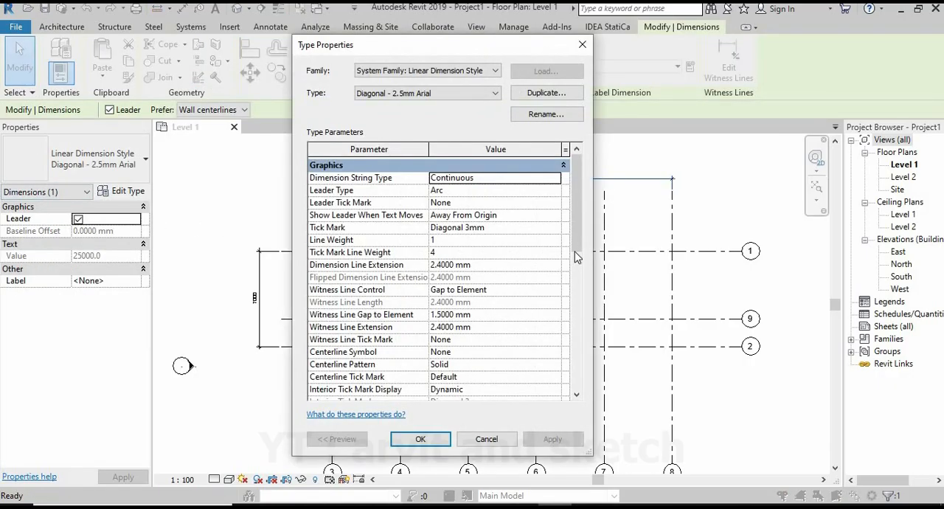
{"action": "left_click", "coordinate": [562, 95]}
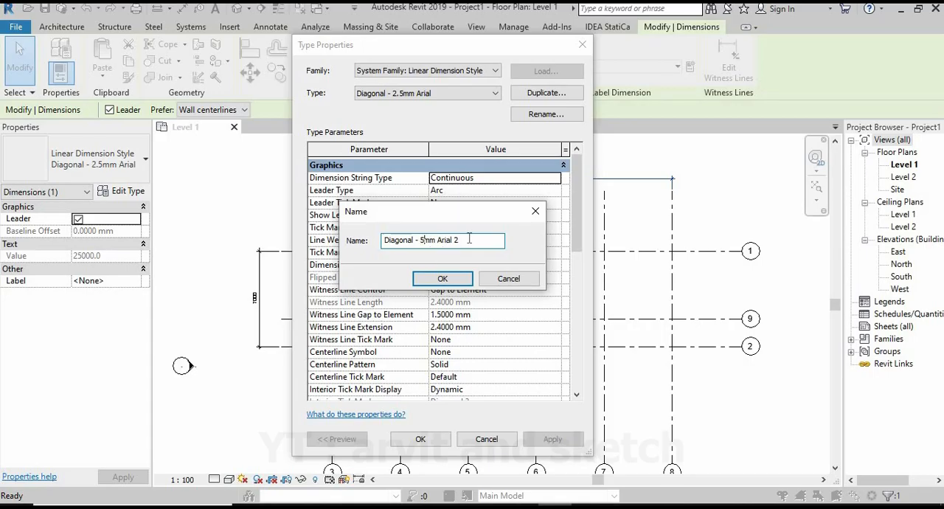
{"action": "left_click", "coordinate": [443, 278]}
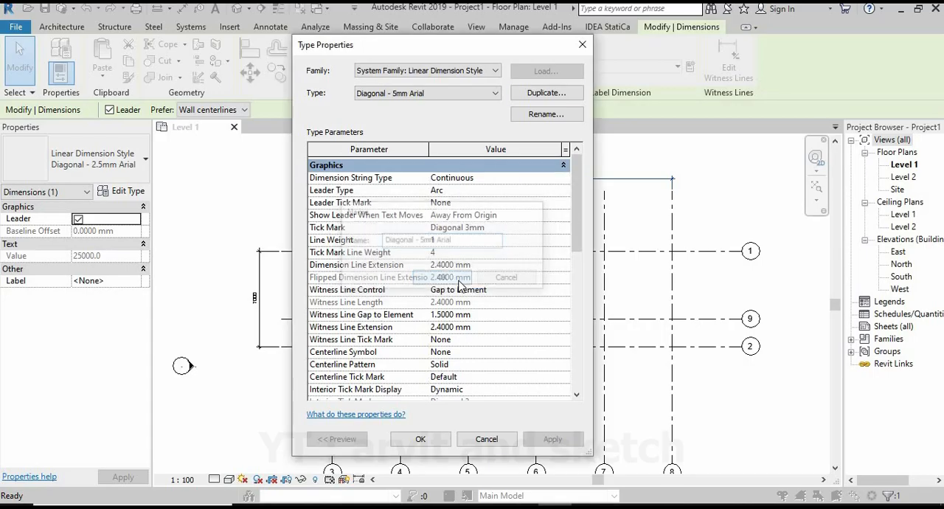
Set the text size of the Diagonal - 5mm Arial dimension type to 5 mm and apply it to the overall dimension.
{"action": "scroll", "coordinate": [580, 286], "scroll_direction": "down", "scroll_amount": 5}
{"action": "scroll", "coordinate": [583, 306], "scroll_direction": "down", "scroll_amount": 2}
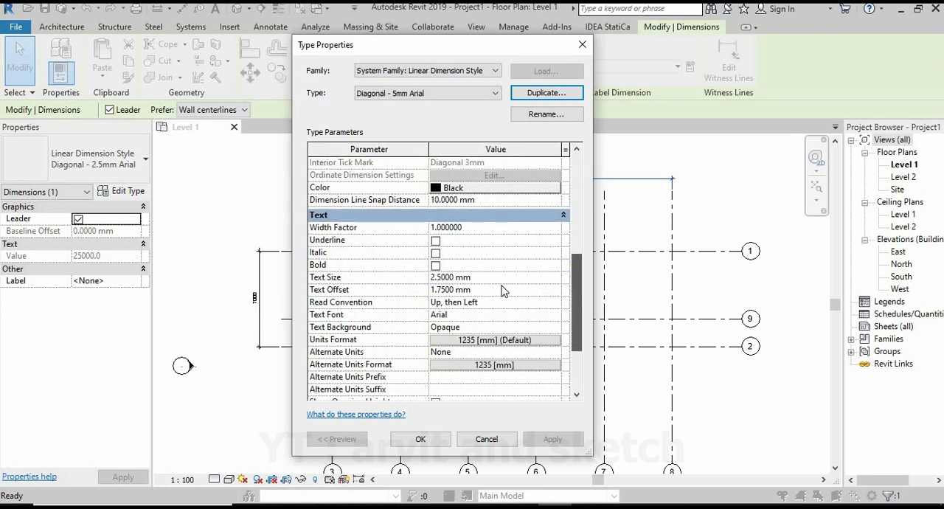
{"action": "left_click", "coordinate": [440, 278]}
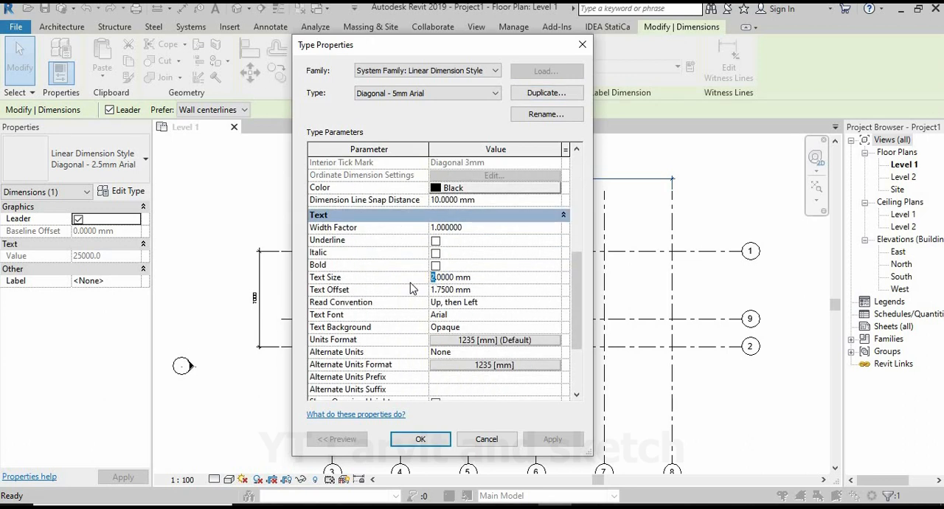
{"action": "left_click", "coordinate": [420, 439]}
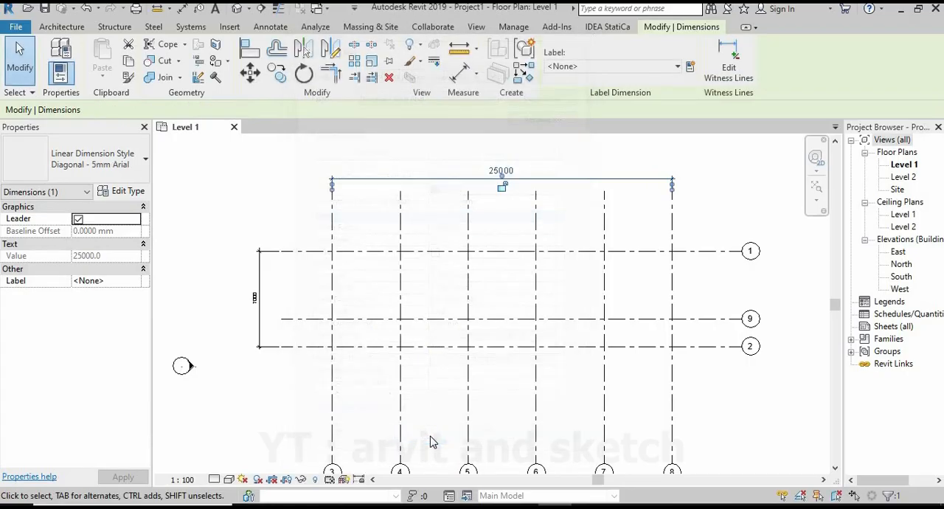
Delete the vertical dimension between grids 1 and 2 at the west side of the plan.
{"action": "left_click", "coordinate": [267, 268]}
{"action": "left_click", "coordinate": [259, 264]}
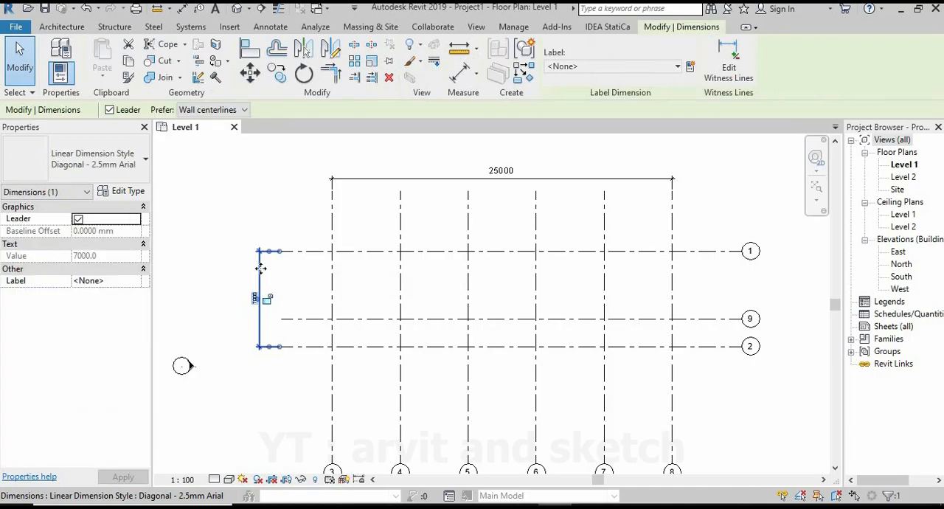
{"action": "left_click", "coordinate": [174, 211]}
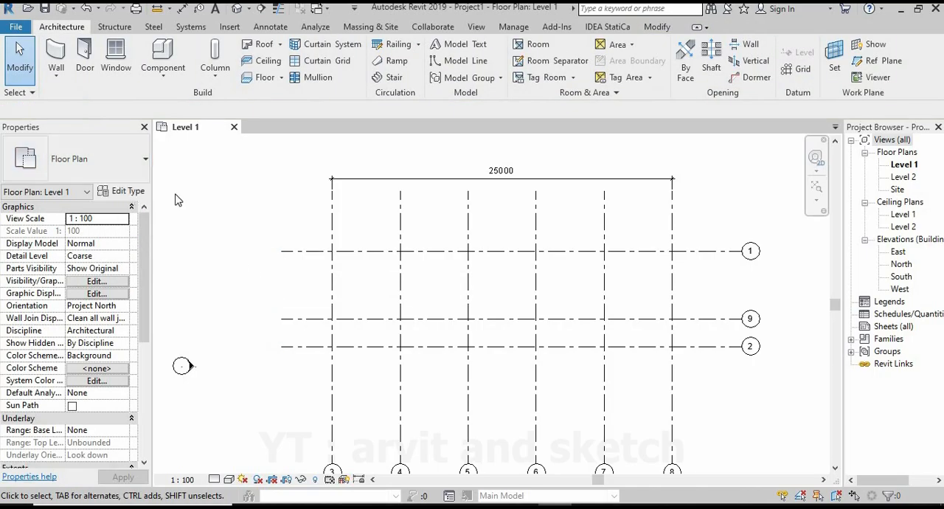
Place an aligned dimension between horizontal grids 1 and 9 at their west ends, using the Diagonal - 5mm Arial type.
{"action": "left_click", "coordinate": [271, 28]}
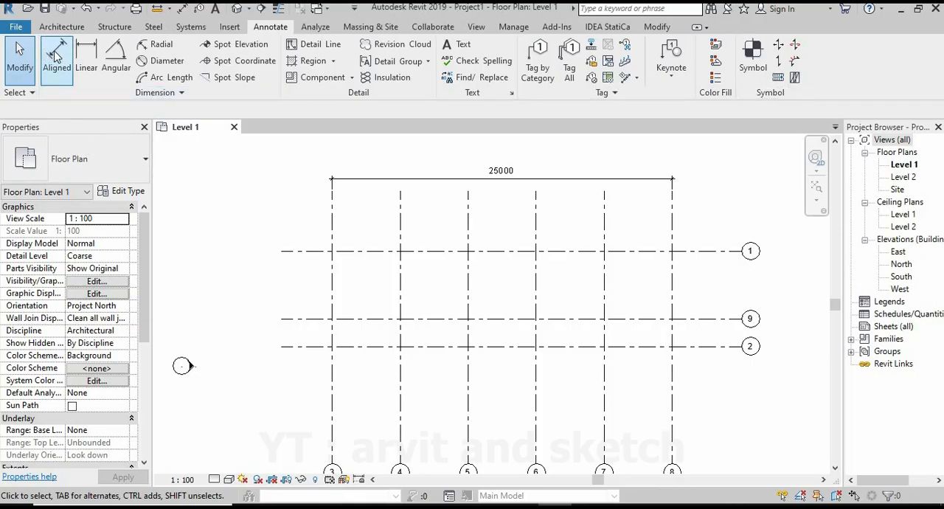
{"action": "left_click", "coordinate": [57, 54]}
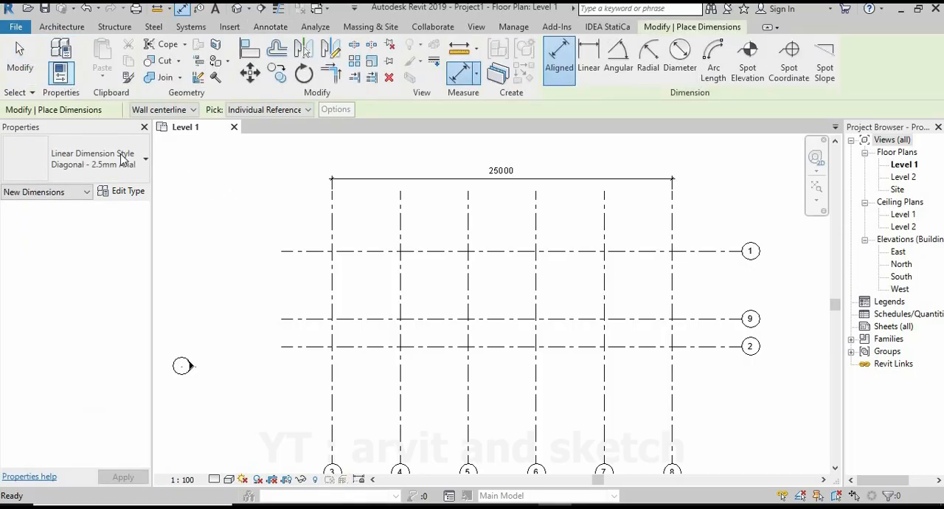
{"action": "left_click", "coordinate": [123, 161]}
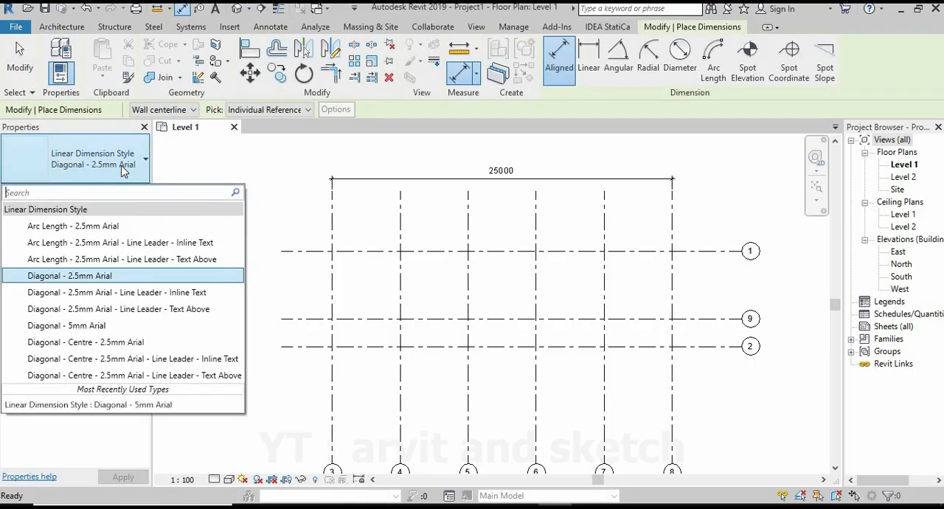
{"action": "left_click", "coordinate": [93, 332]}
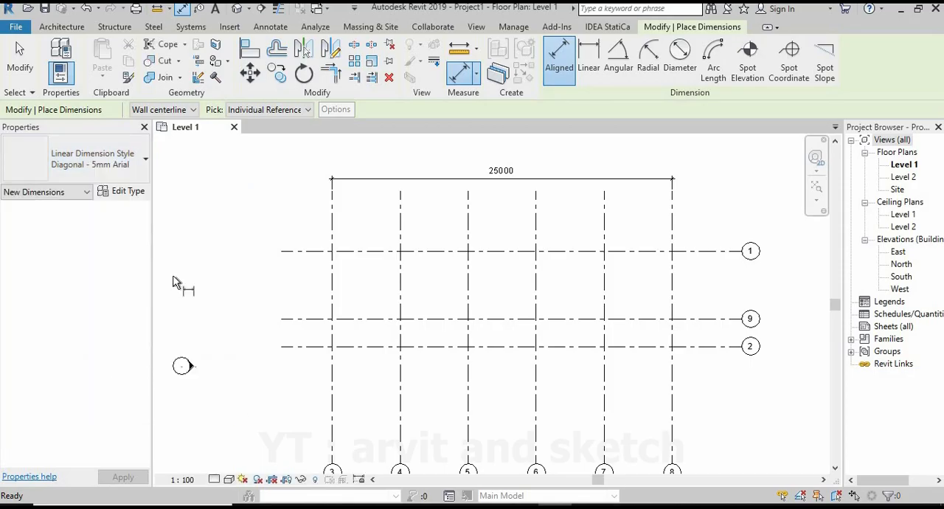
{"action": "scroll", "coordinate": [279, 325], "scroll_direction": "up", "scroll_amount": 3}
{"action": "left_click", "coordinate": [285, 317]}
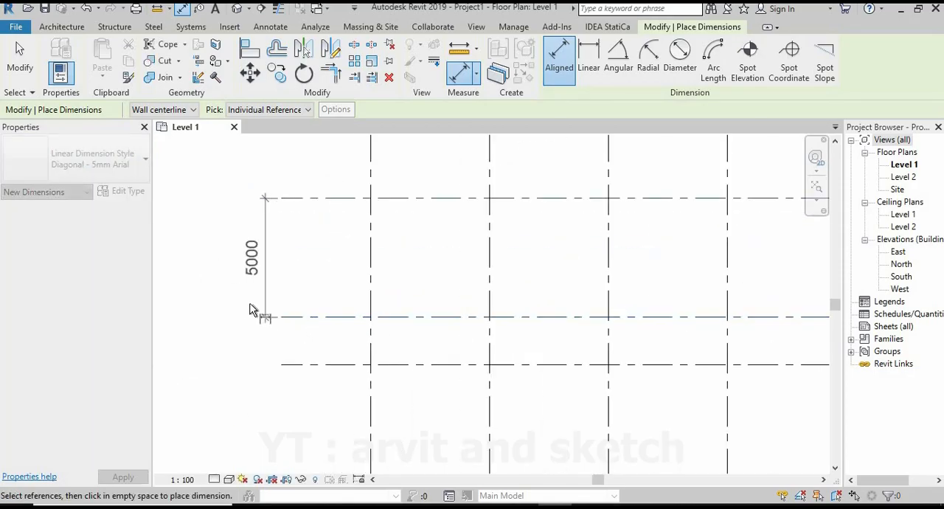
{"action": "left_click", "coordinate": [242, 311]}
Dimension the spacing between horizontal grids 9 and 2, in line with the dimension above it.
{"action": "left_click", "coordinate": [295, 319]}
{"action": "left_click", "coordinate": [289, 365]}
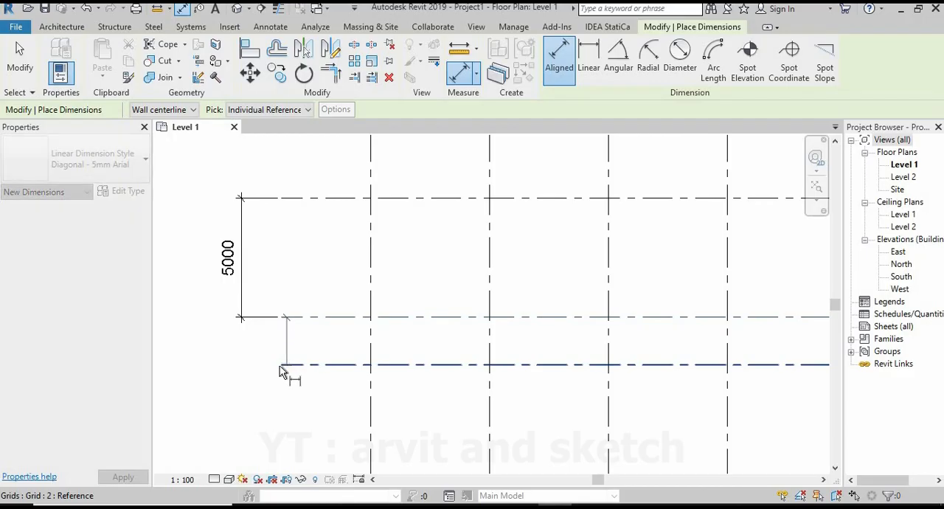
{"action": "left_click", "coordinate": [242, 339]}
Dimension the bays between vertical grids 3 and 4 and grids 4 and 5, just below the overall dimension.
{"action": "scroll", "coordinate": [386, 308], "scroll_direction": "down", "scroll_amount": 4}
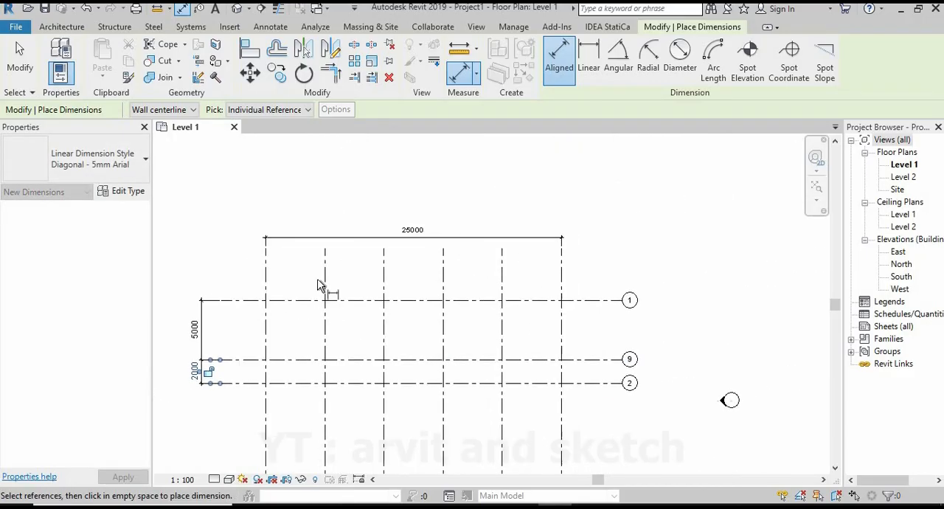
{"action": "scroll", "coordinate": [246, 263], "scroll_direction": "up", "scroll_amount": 3}
{"action": "left_click", "coordinate": [286, 275]}
{"action": "left_click", "coordinate": [327, 263]}
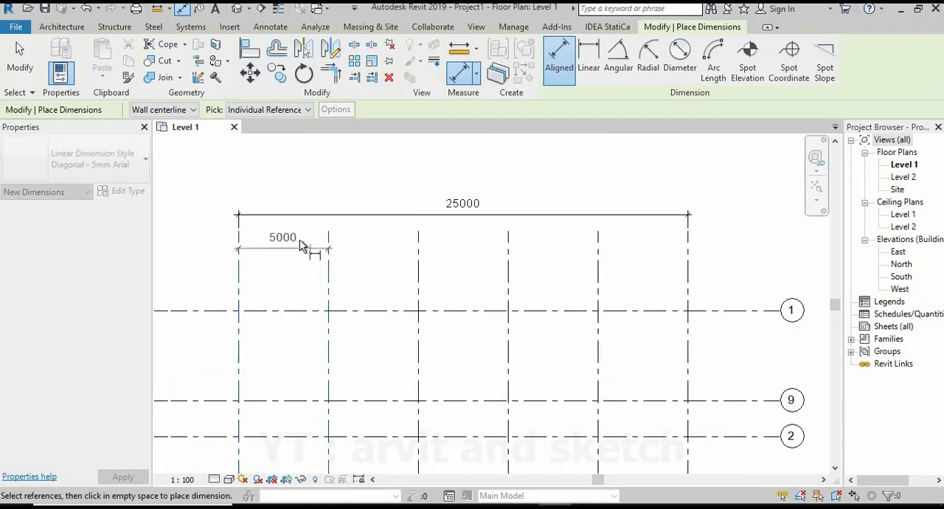
{"action": "left_click", "coordinate": [301, 249]}
{"action": "left_click", "coordinate": [328, 272]}
{"action": "left_click", "coordinate": [418, 273]}
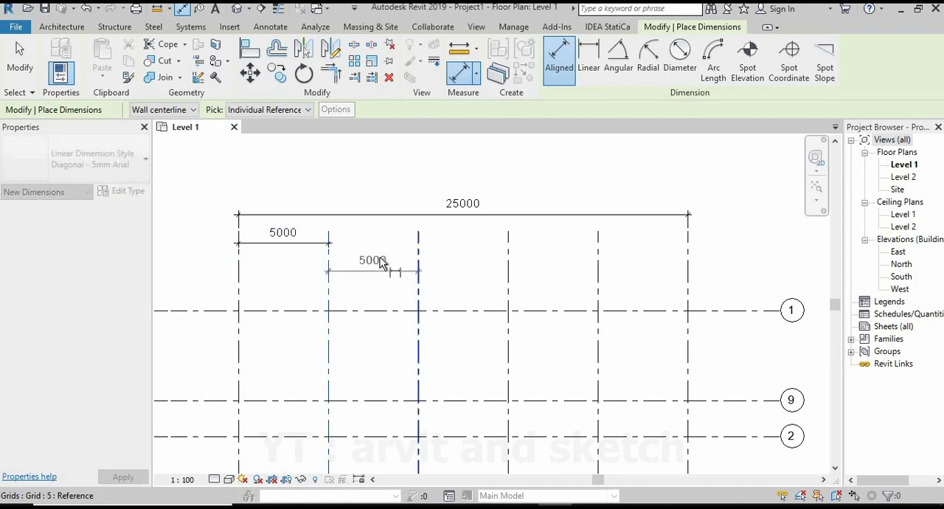
{"action": "left_click", "coordinate": [347, 249]}
Dimension the bays between vertical grids 5 and 6 and grids 6 and 7, continuing the same row.
{"action": "middle_click_drag", "start_coordinate": [418, 274], "coordinate": [277, 299]}
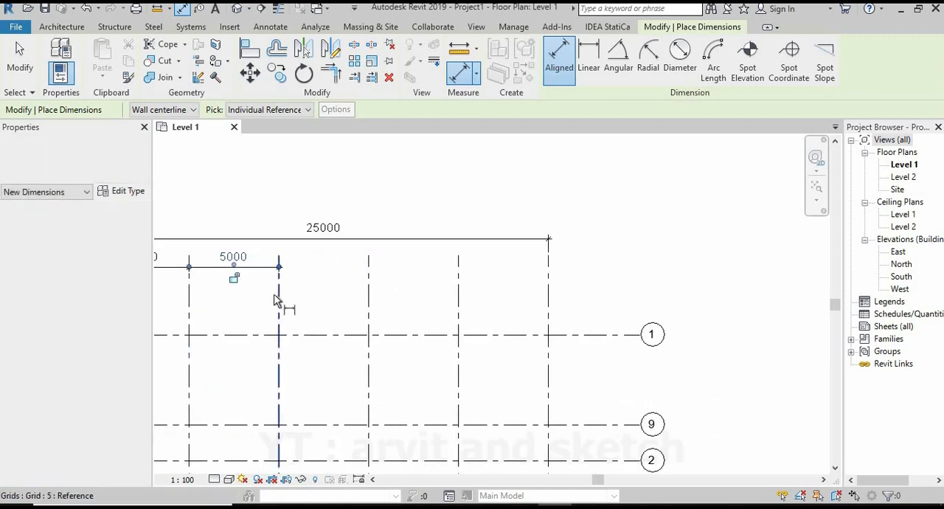
{"action": "left_click", "coordinate": [317, 311]}
{"action": "left_click", "coordinate": [369, 300]}
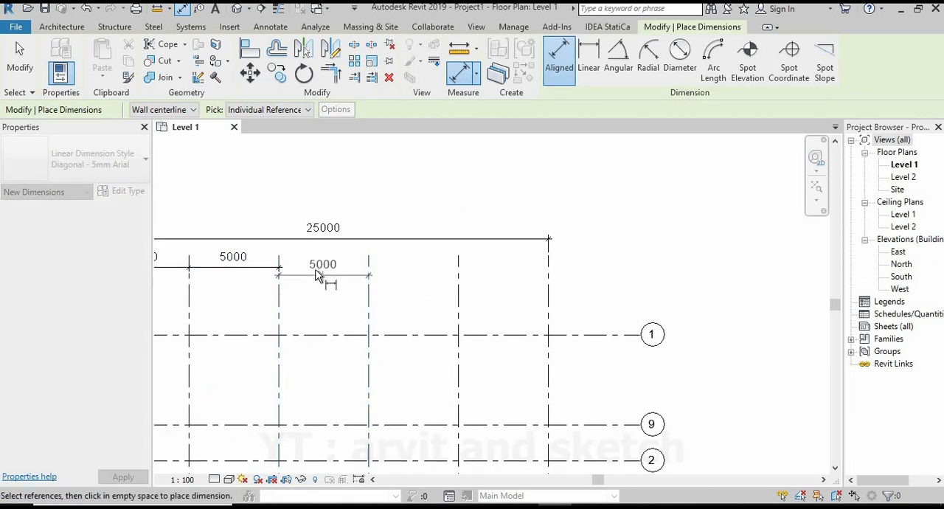
{"action": "left_click", "coordinate": [361, 301]}
{"action": "left_click", "coordinate": [369, 300]}
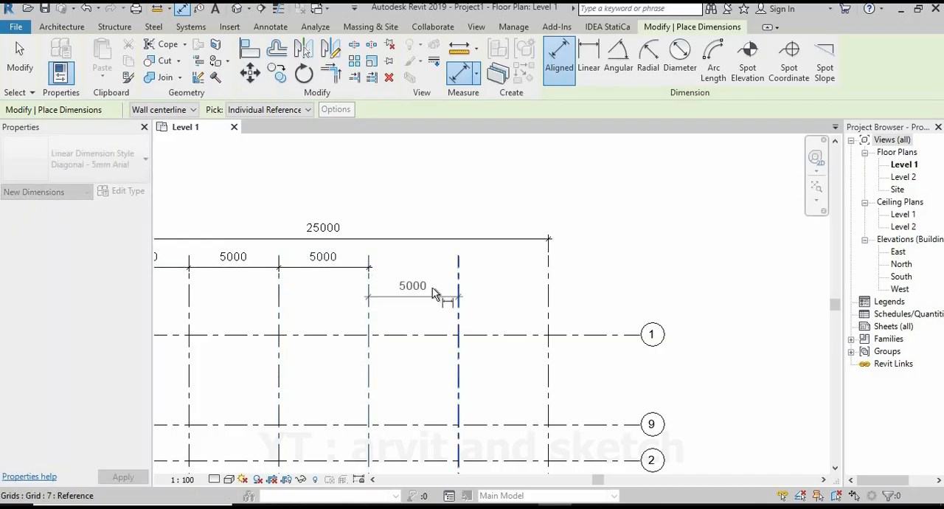
{"action": "left_click", "coordinate": [420, 270]}
Dimension the last bay between vertical grids 7 and 8 to complete the row, and finish dimensioning.
{"action": "left_click", "coordinate": [460, 296]}
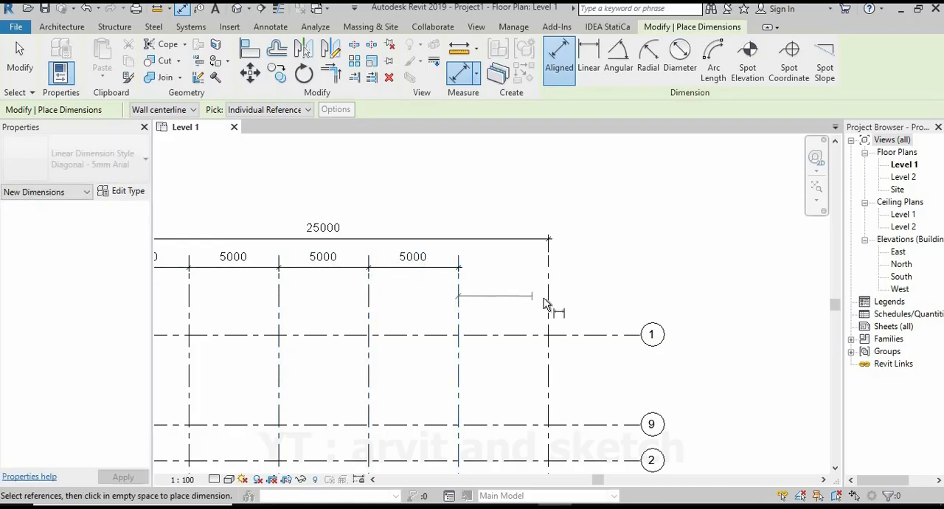
{"action": "left_click", "coordinate": [546, 301]}
{"action": "left_click", "coordinate": [517, 272]}
{"action": "scroll", "coordinate": [609, 261], "scroll_direction": "down", "scroll_amount": 3}
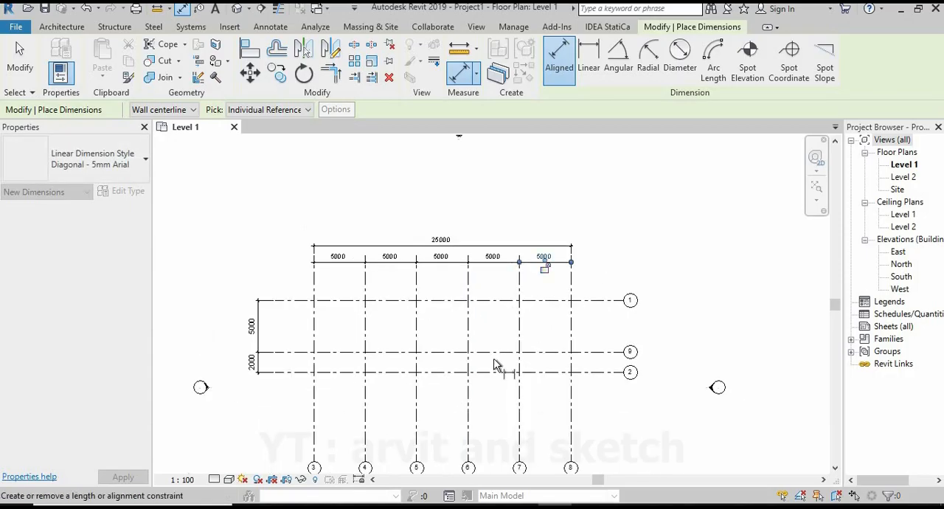
{"action": "scroll", "coordinate": [401, 328], "scroll_direction": "up", "scroll_amount": 4}
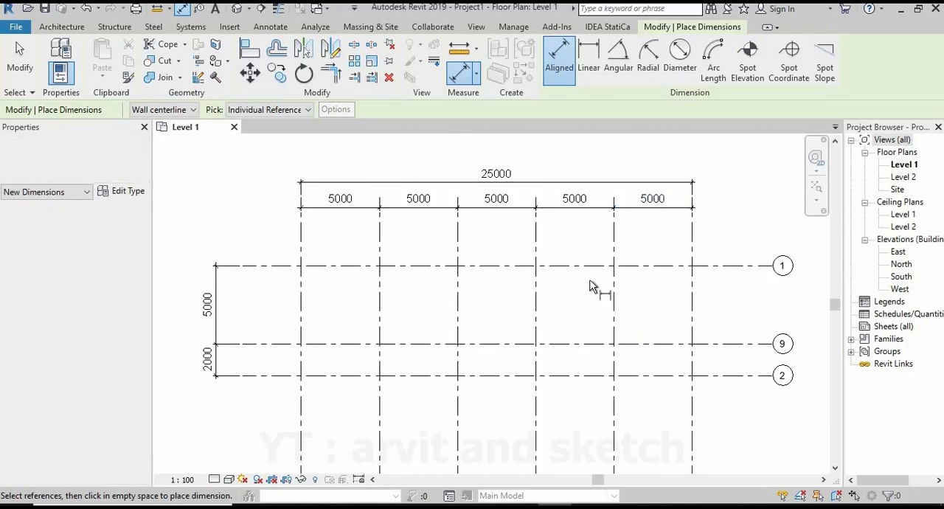
{"action": "key", "text": "Escape"}
{"action": "key", "text": "Escape"}
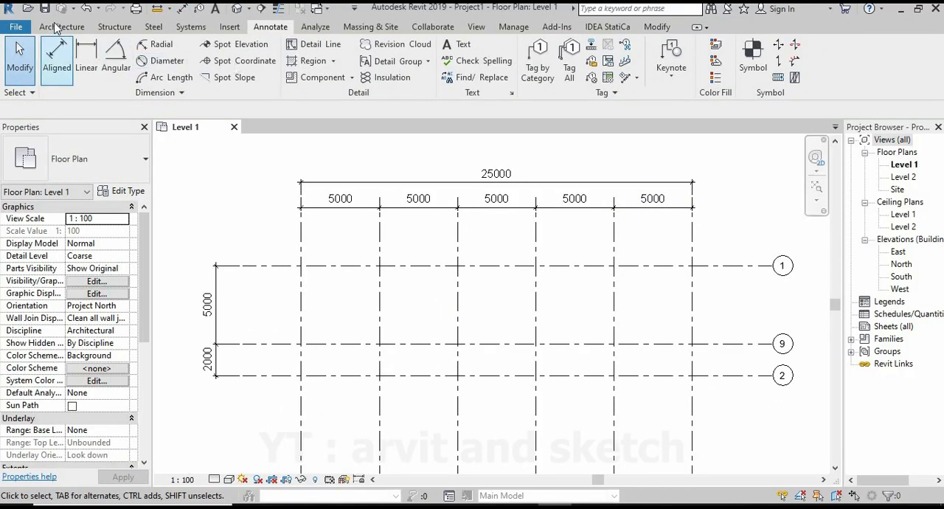
Open the North elevation view.
{"action": "left_click", "coordinate": [59, 28]}
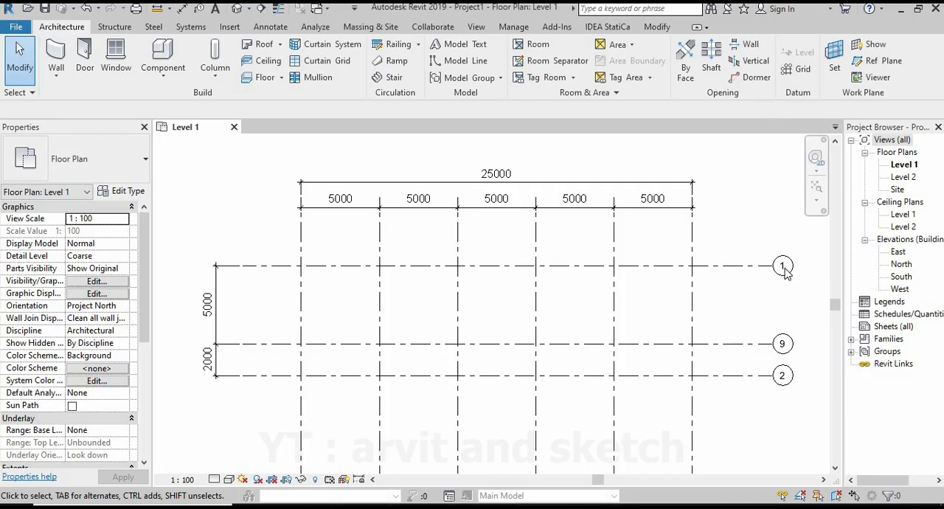
{"action": "double_click", "coordinate": [903, 264]}
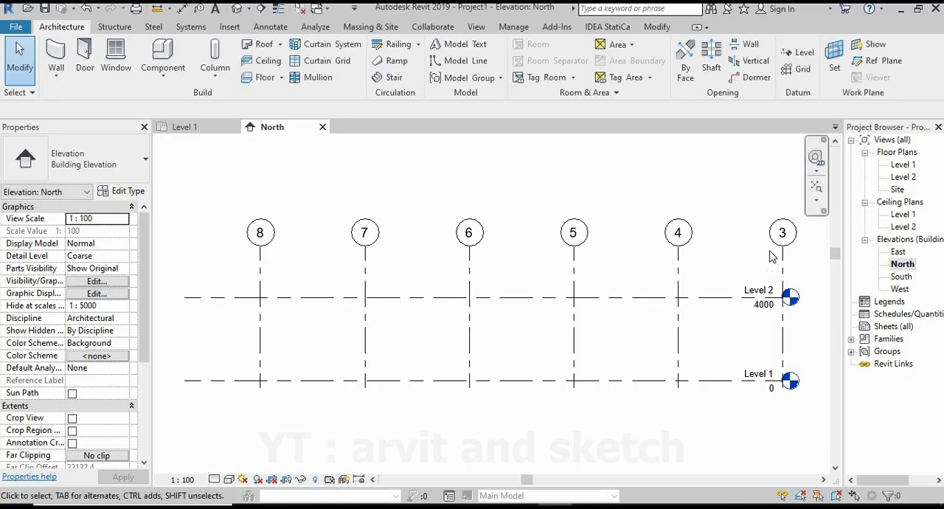
{"action": "scroll", "coordinate": [633, 253], "scroll_direction": "down", "scroll_amount": 2}
{"action": "scroll", "coordinate": [731, 291], "scroll_direction": "up", "scroll_amount": 1}
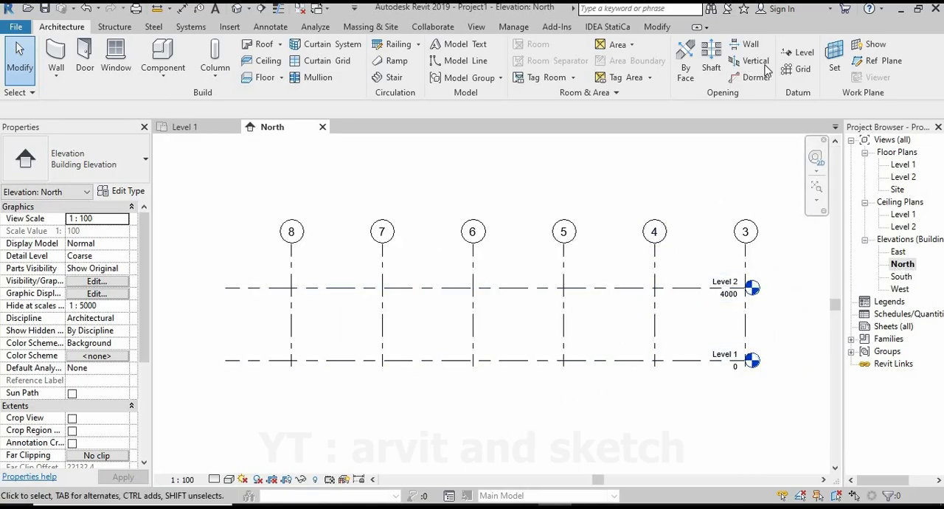
Draw a new level 1500 mm below Level 1, spanning the same length as the existing levels.
{"action": "left_click", "coordinate": [795, 52]}
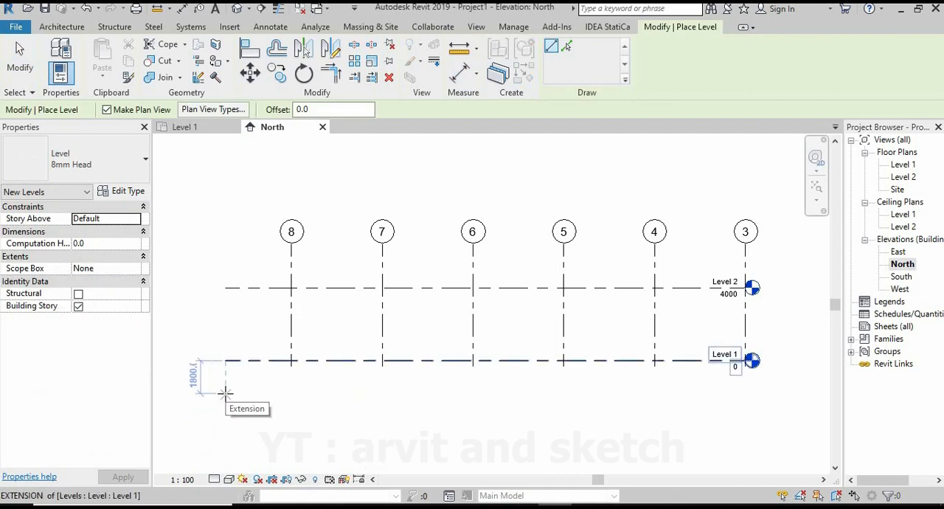
{"action": "scroll", "coordinate": [221, 389], "scroll_direction": "up", "scroll_amount": 5}
{"action": "middle_click_drag", "start_coordinate": [280, 400], "coordinate": [329, 400]}
{"action": "type", "text": "1500"}
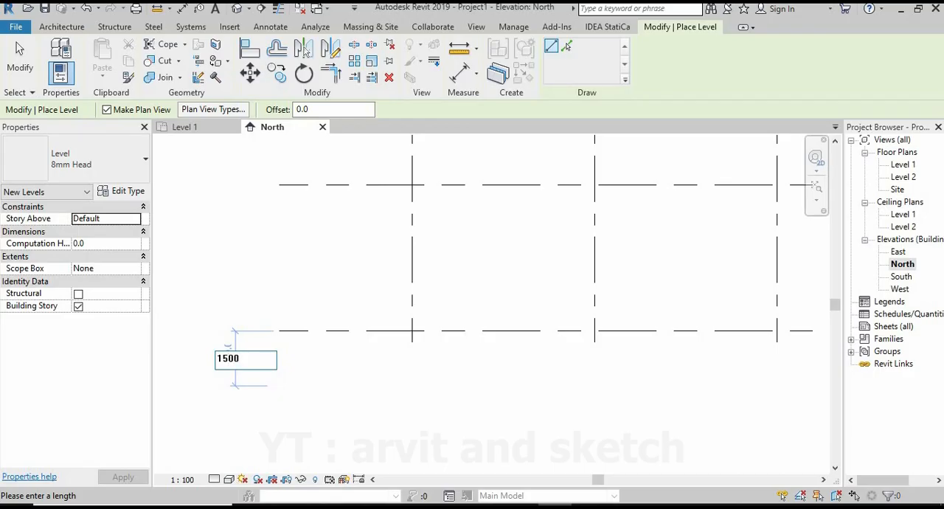
{"action": "key", "text": "Return"}
{"action": "scroll", "coordinate": [302, 382], "scroll_direction": "down", "scroll_amount": 4}
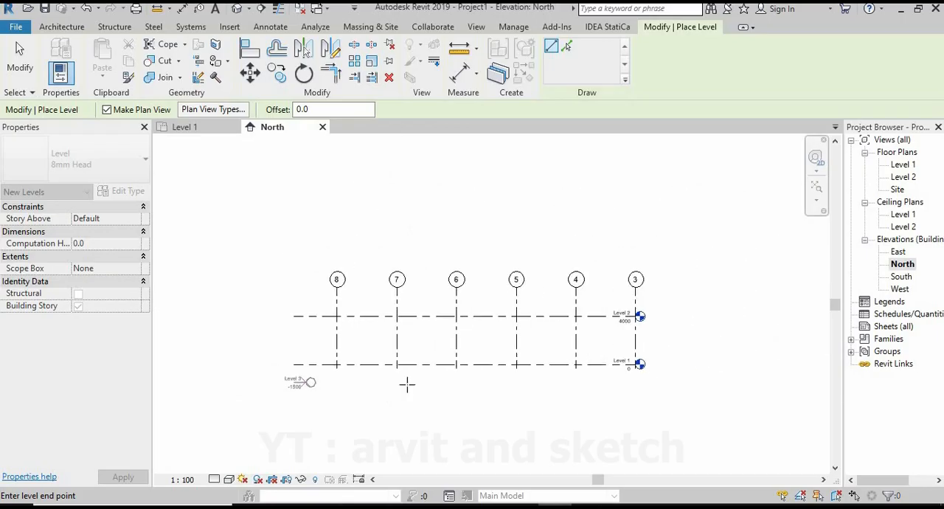
{"action": "left_click", "coordinate": [639, 381]}
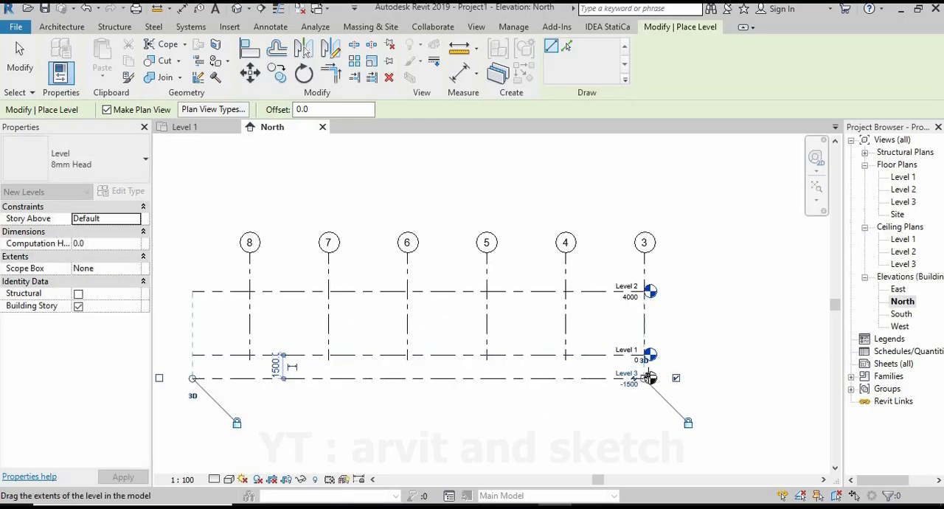
{"action": "scroll", "coordinate": [612, 402], "scroll_direction": "up", "scroll_amount": 2}
{"action": "scroll", "coordinate": [614, 406], "scroll_direction": "up", "scroll_amount": 2}
{"action": "scroll", "coordinate": [619, 332], "scroll_direction": "down", "scroll_amount": 2}
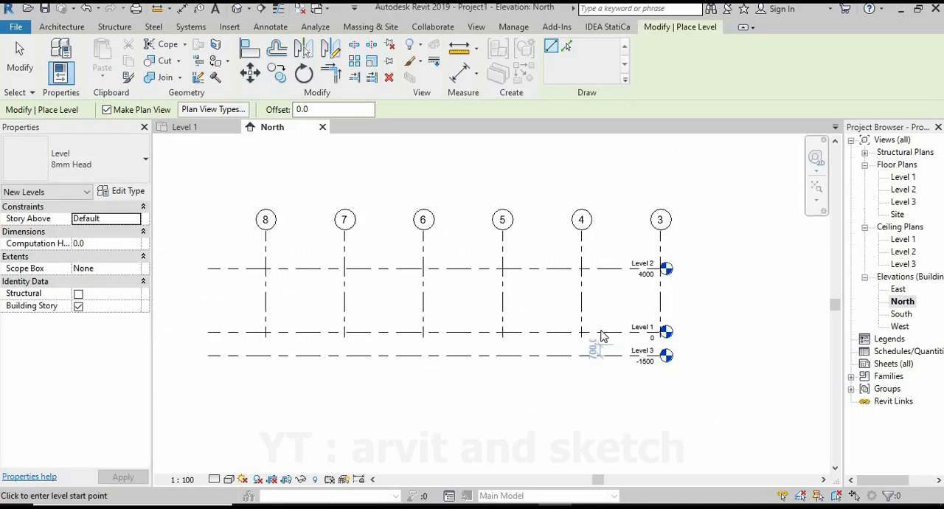
{"action": "key", "text": "Escape"}
Extend the lower ends of all the vertical grids past the level at -1500.
{"action": "left_click", "coordinate": [582, 306]}
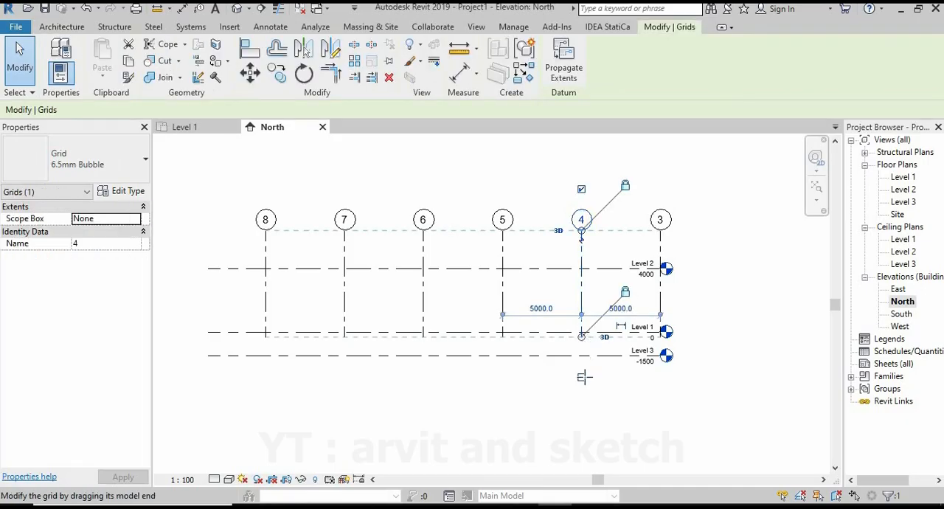
{"action": "mouse_move", "coordinate": [584, 377]}
{"action": "left_mouse_down"}
{"action": "mouse_move", "coordinate": [583, 369]}
{"action": "mouse_move", "coordinate": [582, 391]}
{"action": "left_mouse_up"}
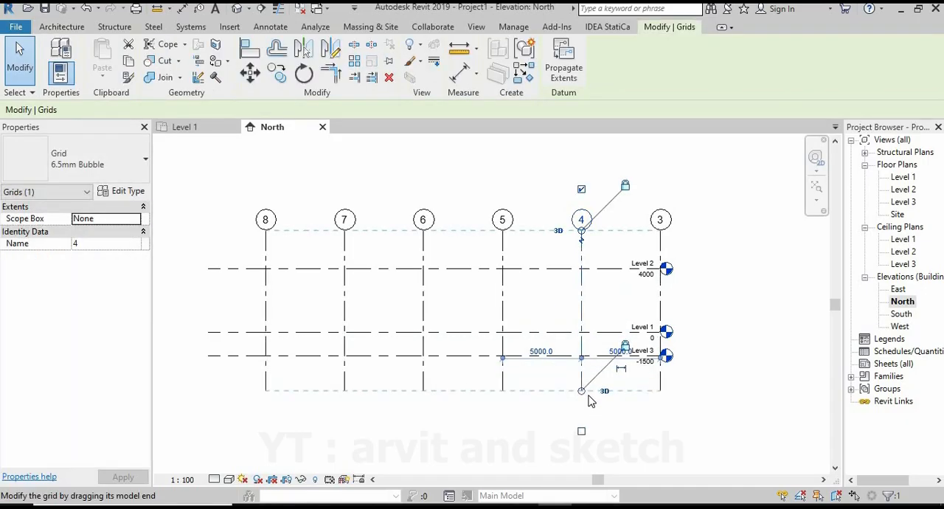
{"action": "key", "text": "Escape"}
Rename the level at -1500 as Level 0, together with its corresponding plan views.
{"action": "scroll", "coordinate": [657, 354], "scroll_direction": "up", "scroll_amount": 3}
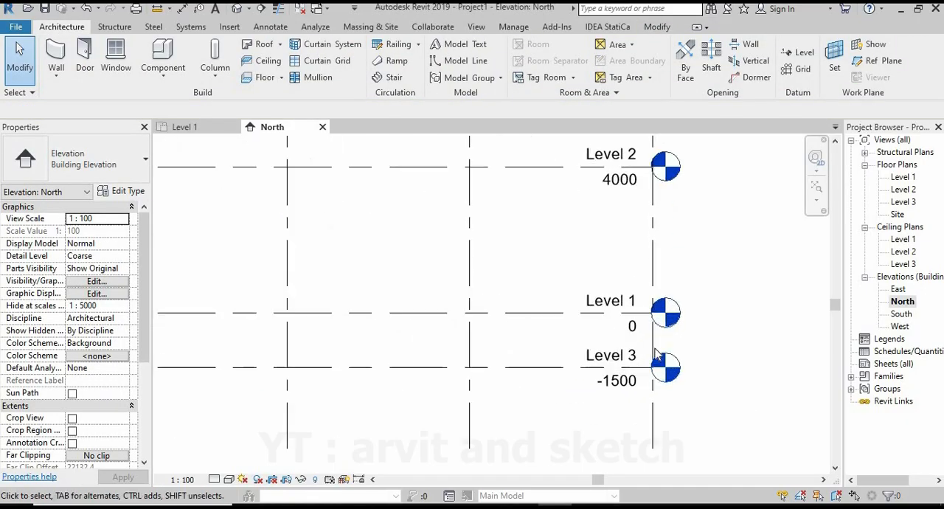
{"action": "scroll", "coordinate": [649, 362], "scroll_direction": "up", "scroll_amount": 2}
{"action": "scroll", "coordinate": [619, 369], "scroll_direction": "down", "scroll_amount": 2}
{"action": "scroll", "coordinate": [612, 369], "scroll_direction": "up", "scroll_amount": 2}
{"action": "left_click", "coordinate": [609, 367]}
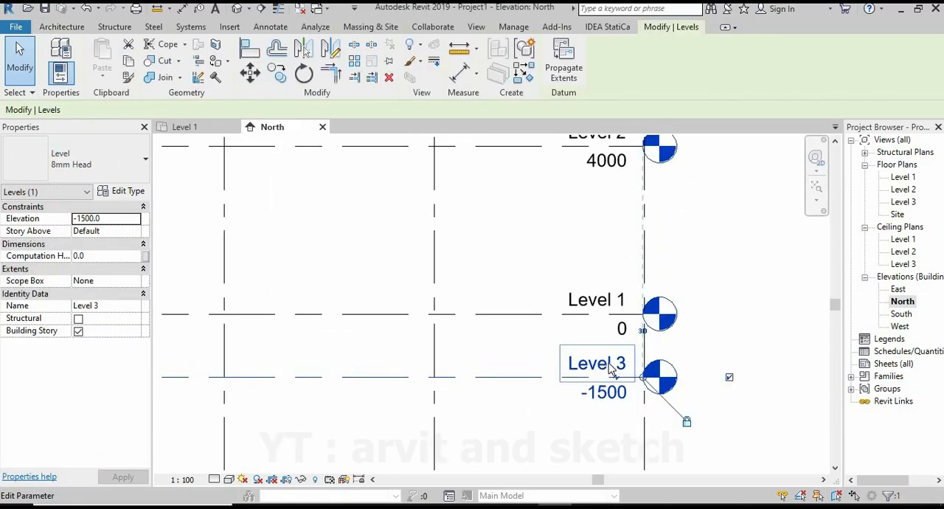
{"action": "left_click", "coordinate": [609, 366]}
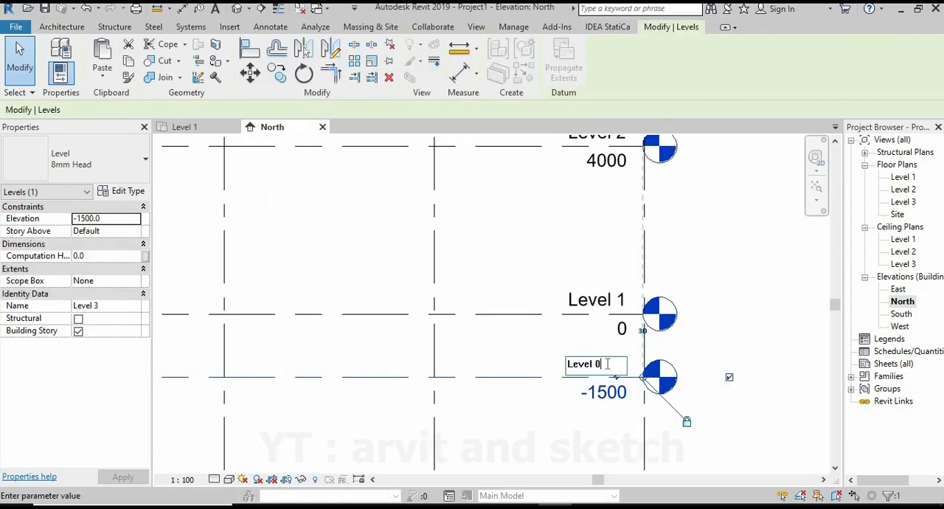
{"action": "type", "text": "Level 0"}
{"action": "key", "text": "Return"}
{"action": "scroll", "coordinate": [634, 380], "scroll_direction": "down", "scroll_amount": 4}
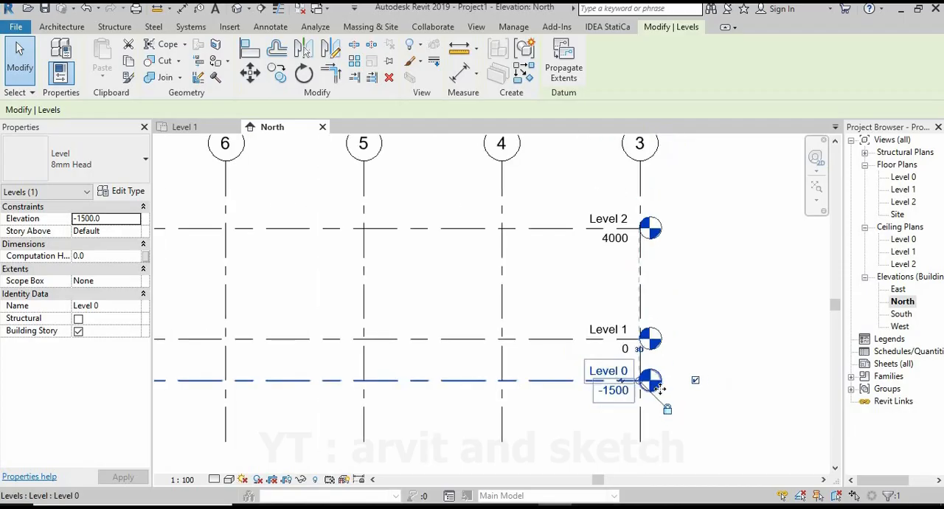
{"action": "left_click", "coordinate": [719, 328]}
Copy Level 2 vertically upward by 4000 mm to create another level above it.
{"action": "scroll", "coordinate": [633, 321], "scroll_direction": "up", "scroll_amount": 2}
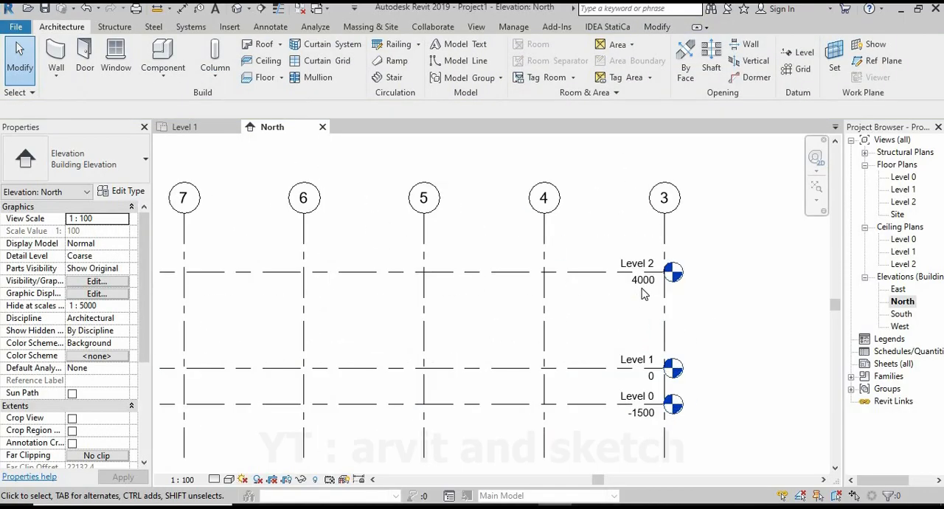
{"action": "scroll", "coordinate": [639, 313], "scroll_direction": "down", "scroll_amount": 4}
{"action": "middle_click_drag", "start_coordinate": [471, 306], "coordinate": [526, 325]}
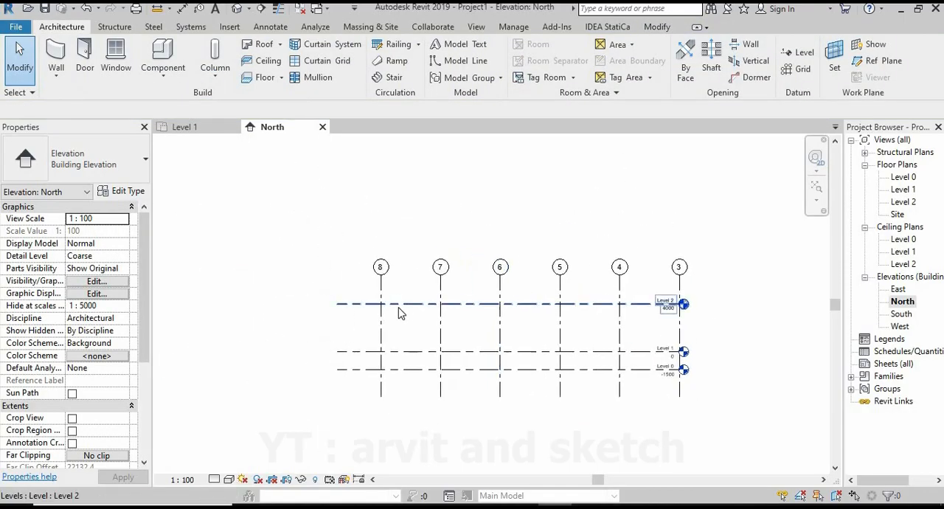
{"action": "left_click", "coordinate": [402, 307]}
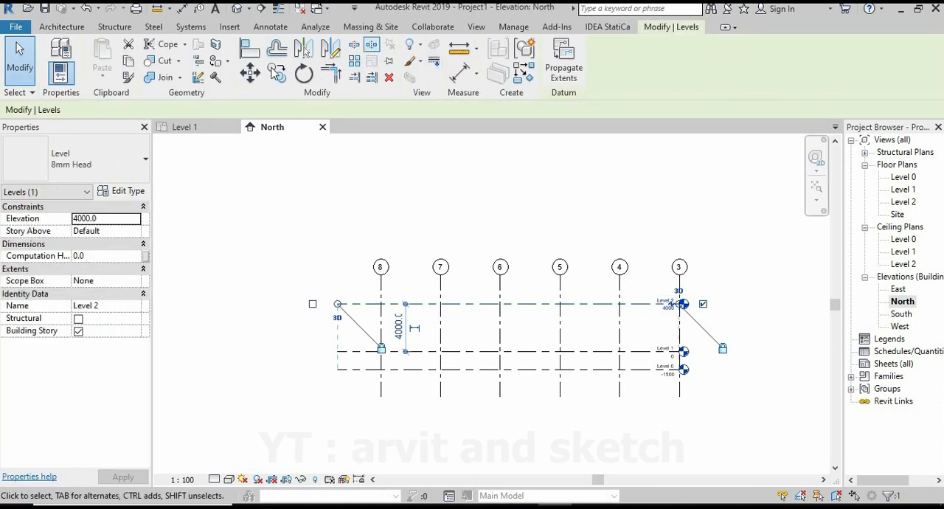
{"action": "left_click", "coordinate": [275, 73]}
{"action": "left_click", "coordinate": [337, 304]}
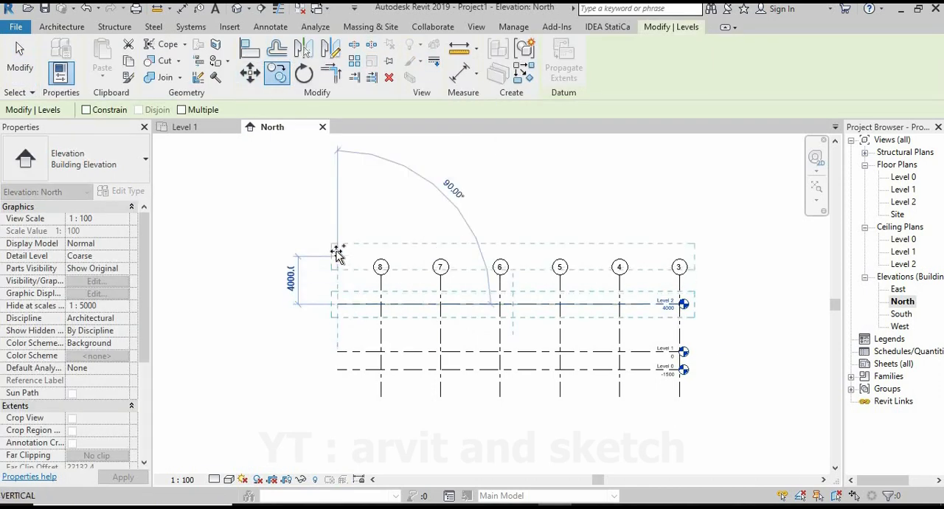
{"action": "type", "text": "4000"}
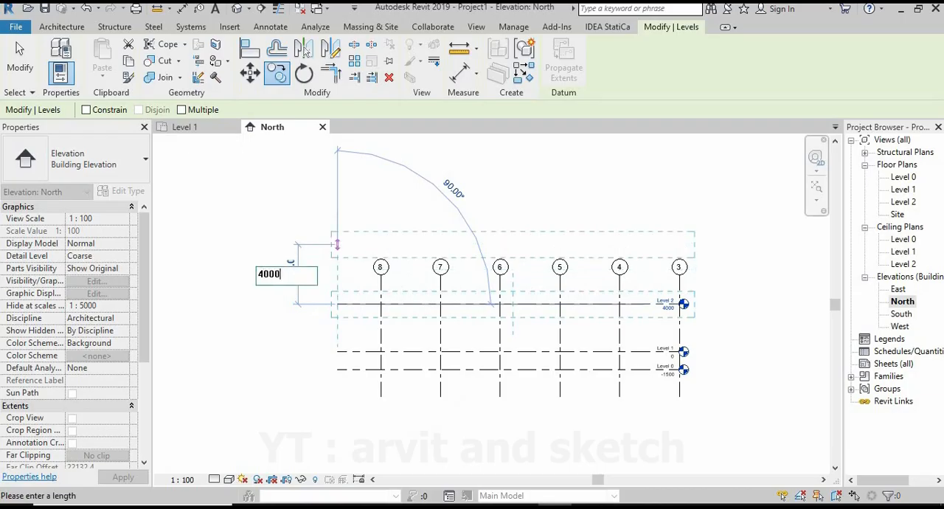
{"action": "key", "text": "Return"}
{"action": "left_click", "coordinate": [514, 196]}
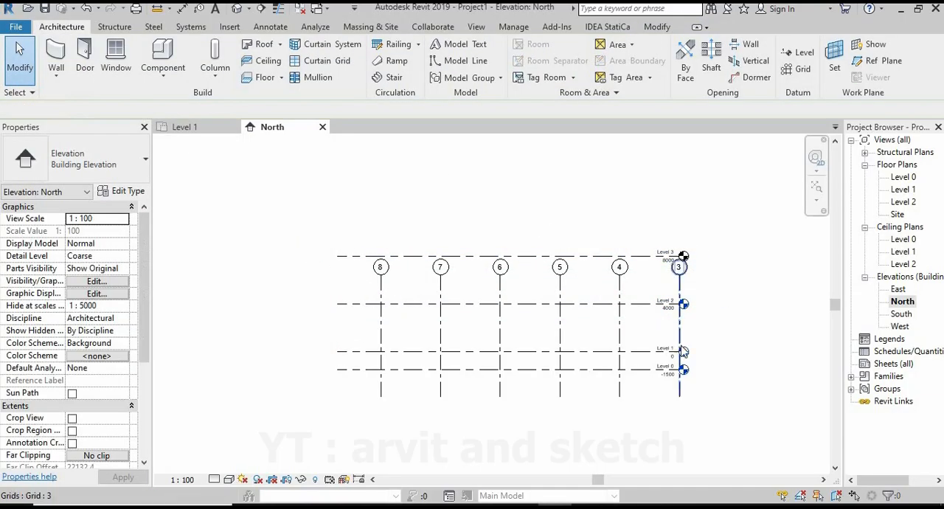
Extend the upper ends of all the vertical grids so their bubbles sit above the level at 8000.
{"action": "scroll", "coordinate": [709, 296], "scroll_direction": "up", "scroll_amount": 3}
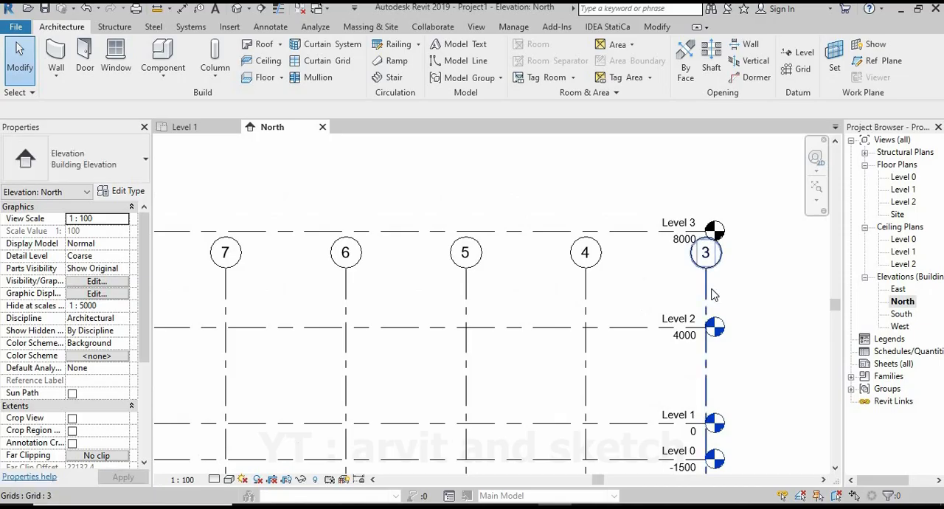
{"action": "left_click", "coordinate": [710, 294]}
{"action": "scroll", "coordinate": [712, 294], "scroll_direction": "down", "scroll_amount": 2}
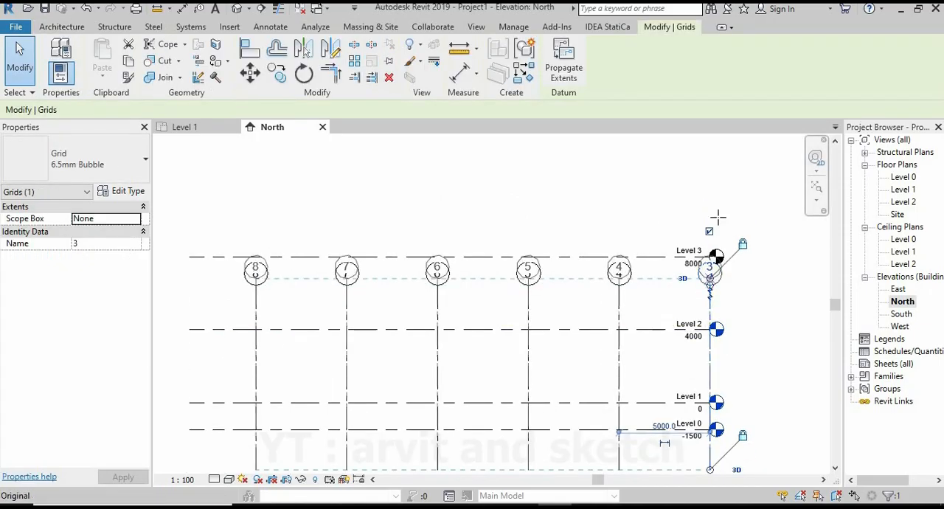
{"action": "left_click_drag", "start_coordinate": [710, 282], "coordinate": [711, 210]}
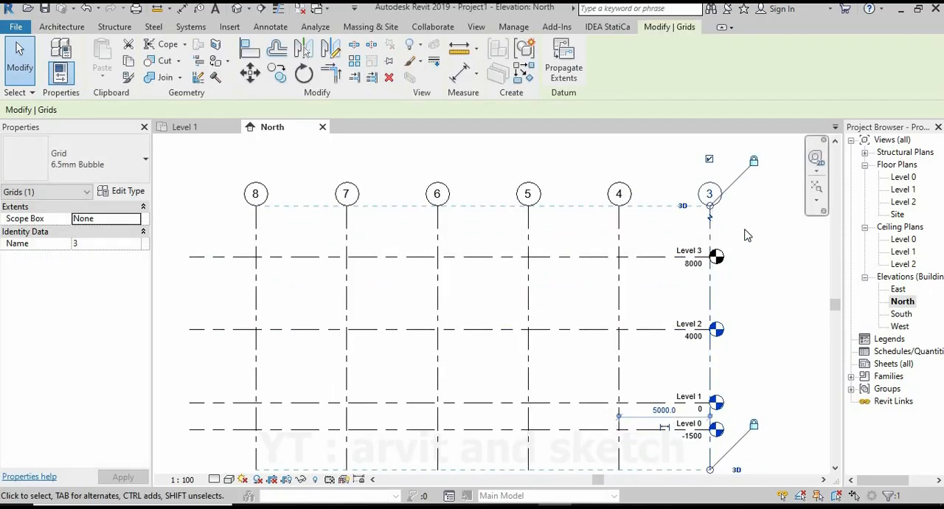
{"action": "left_click", "coordinate": [748, 235]}
{"action": "scroll", "coordinate": [694, 251], "scroll_direction": "down", "scroll_amount": 2}
{"action": "scroll", "coordinate": [652, 349], "scroll_direction": "up", "scroll_amount": 2}
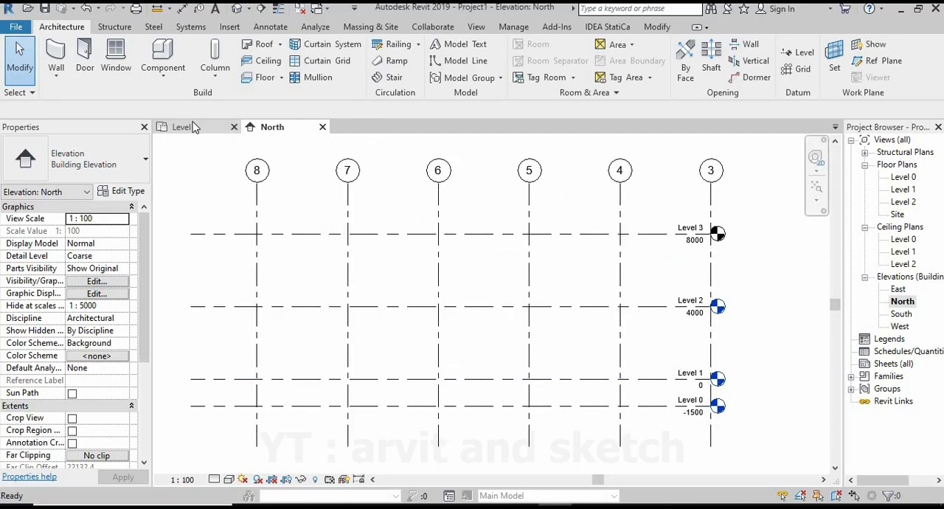
Open the Level 0 floor plan.
{"action": "left_click", "coordinate": [194, 127]}
{"action": "left_click", "coordinate": [911, 178]}
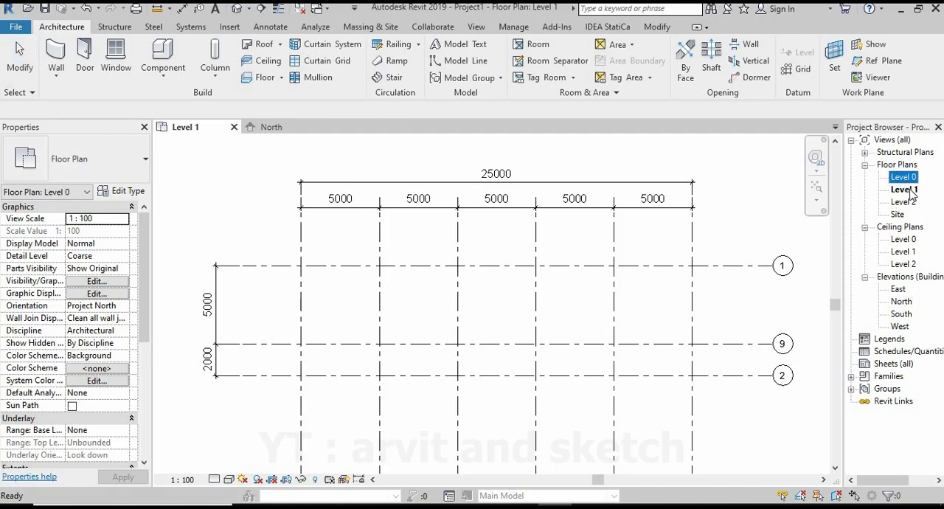
{"action": "left_click", "coordinate": [905, 202]}
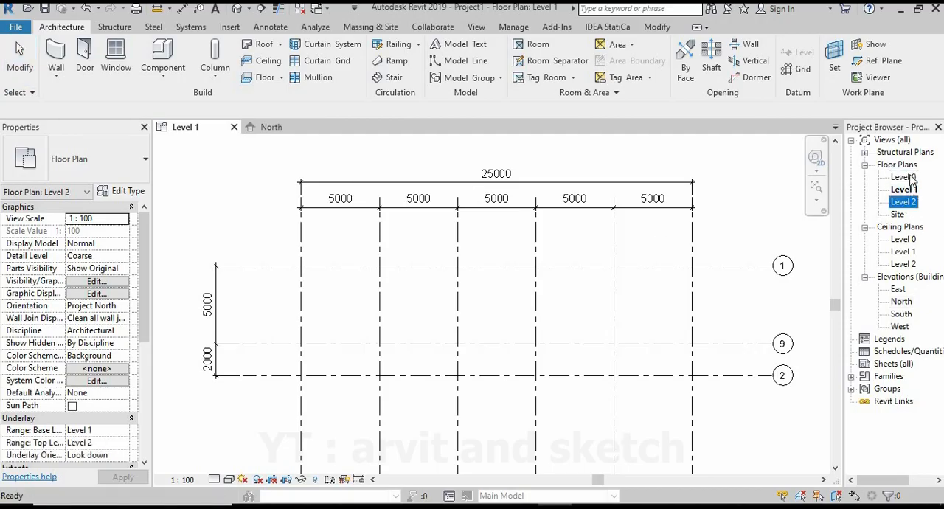
{"action": "double_click", "coordinate": [911, 178]}
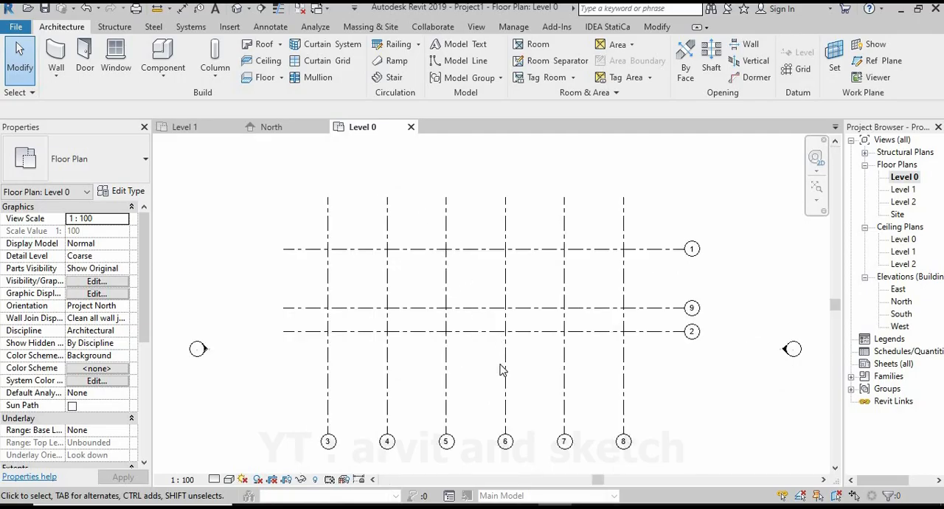
{"action": "scroll", "coordinate": [526, 413], "scroll_direction": "up", "scroll_amount": 1}
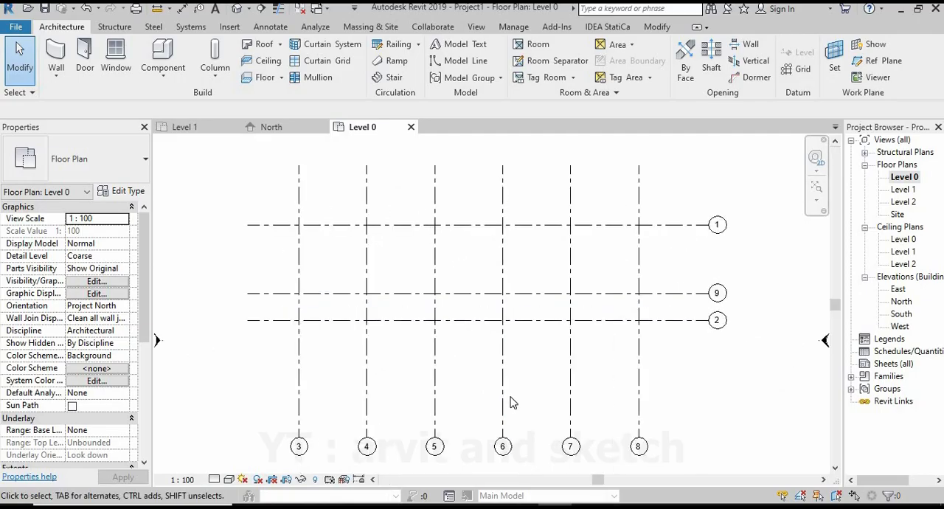
{"action": "left_click", "coordinate": [271, 127]}
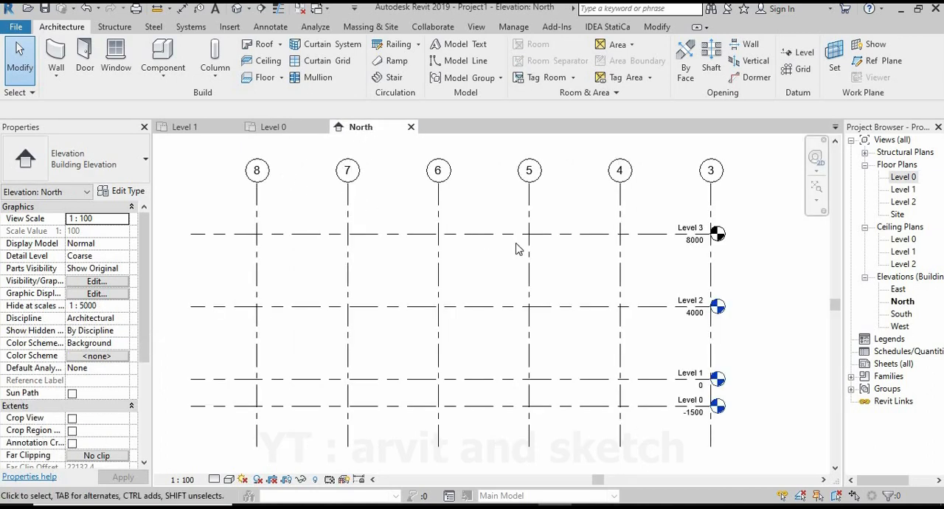
{"action": "left_click", "coordinate": [273, 126]}
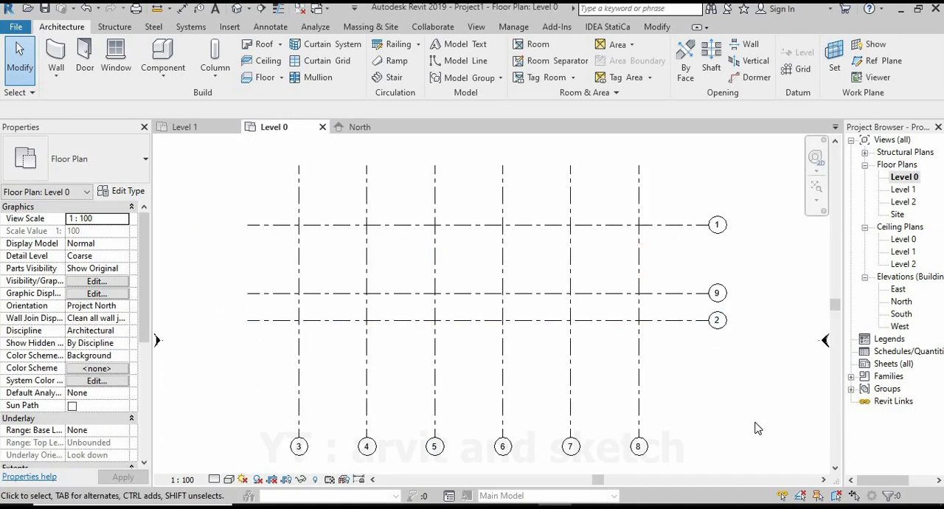
{"action": "scroll", "coordinate": [758, 428], "scroll_direction": "up", "scroll_amount": 1}
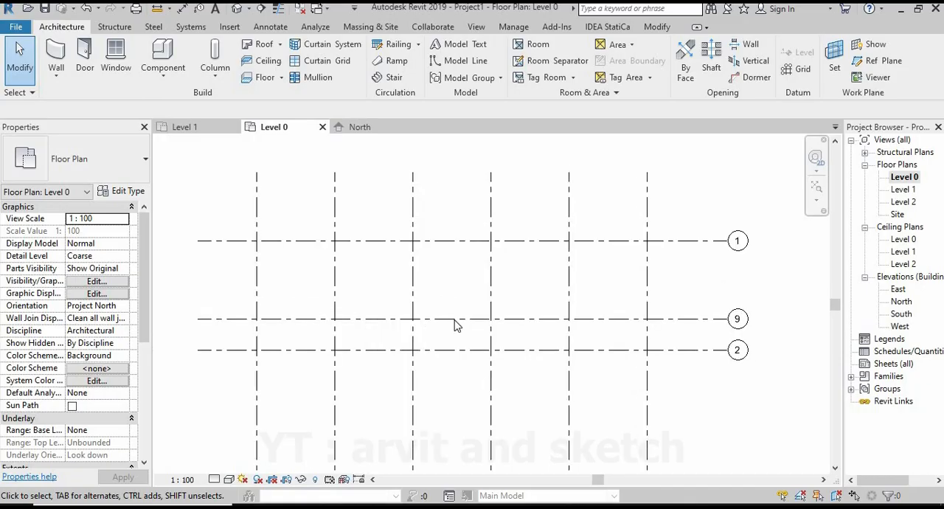
Place a chain of aligned dimensions across grids 3 to 8 above the plan, using the Diagonal - 5mm Arial style.
{"action": "left_click", "coordinate": [271, 27]}
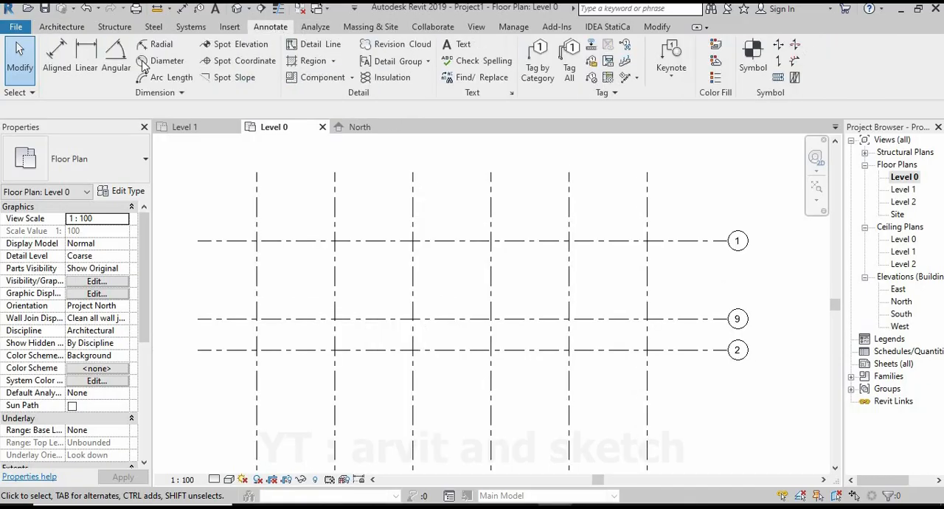
{"action": "left_click", "coordinate": [59, 63]}
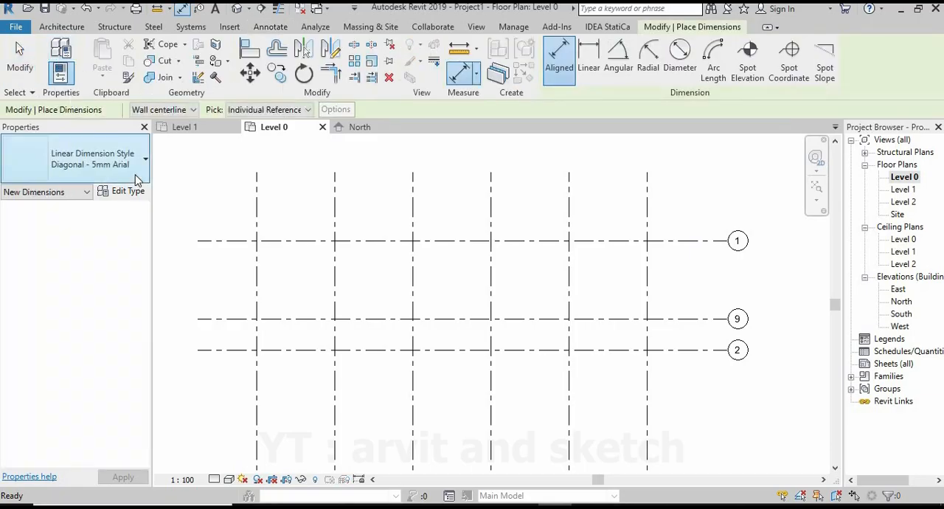
{"action": "left_click", "coordinate": [139, 176]}
{"action": "left_click", "coordinate": [84, 329]}
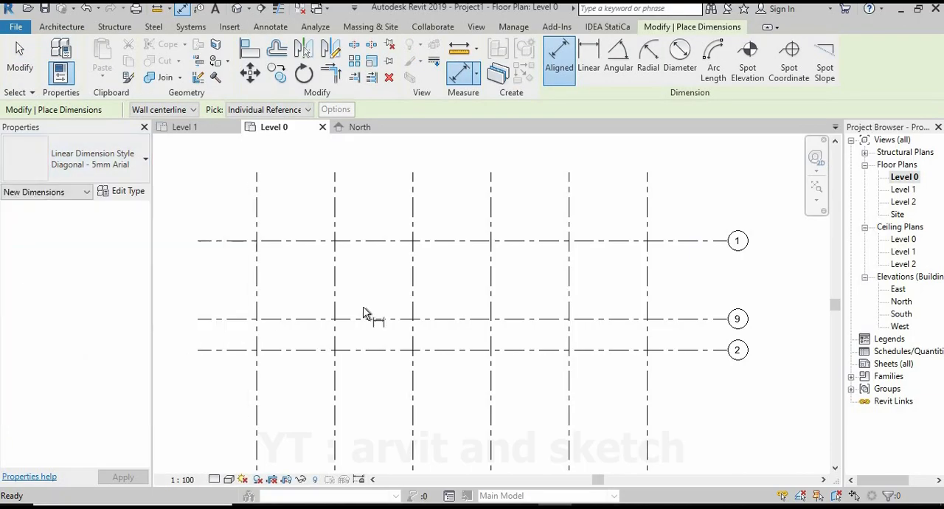
{"action": "scroll", "coordinate": [369, 312], "scroll_direction": "down", "scroll_amount": 1}
{"action": "left_click", "coordinate": [295, 217]}
{"action": "left_click", "coordinate": [356, 219]}
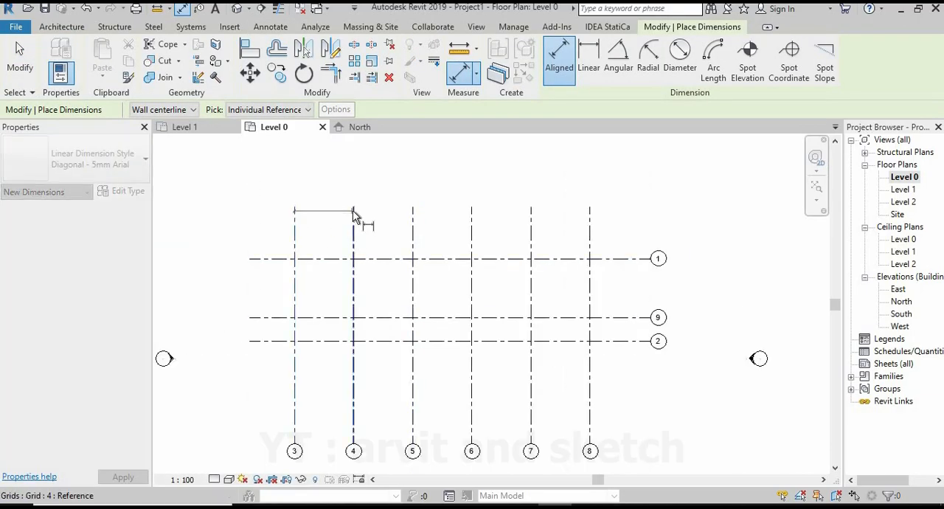
{"action": "left_click", "coordinate": [419, 239]}
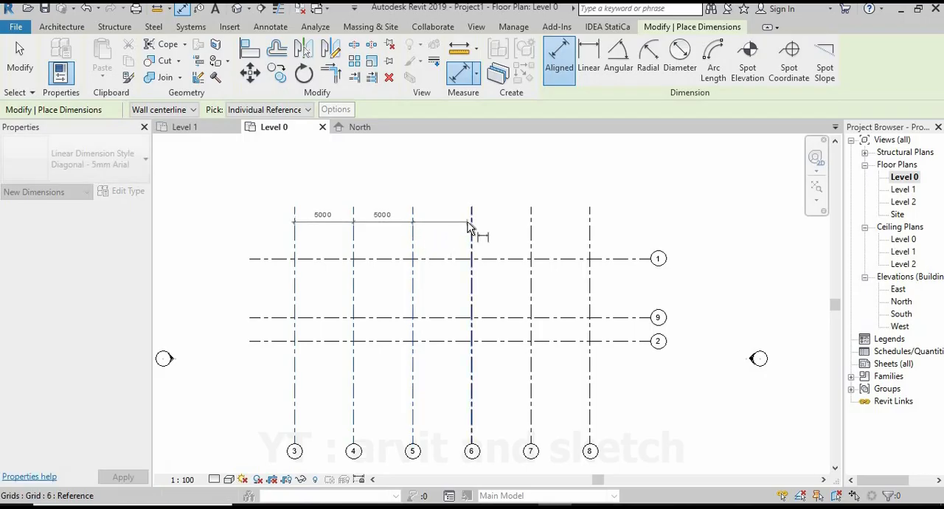
{"action": "left_click", "coordinate": [472, 232]}
{"action": "left_click", "coordinate": [532, 227]}
{"action": "left_click", "coordinate": [590, 222]}
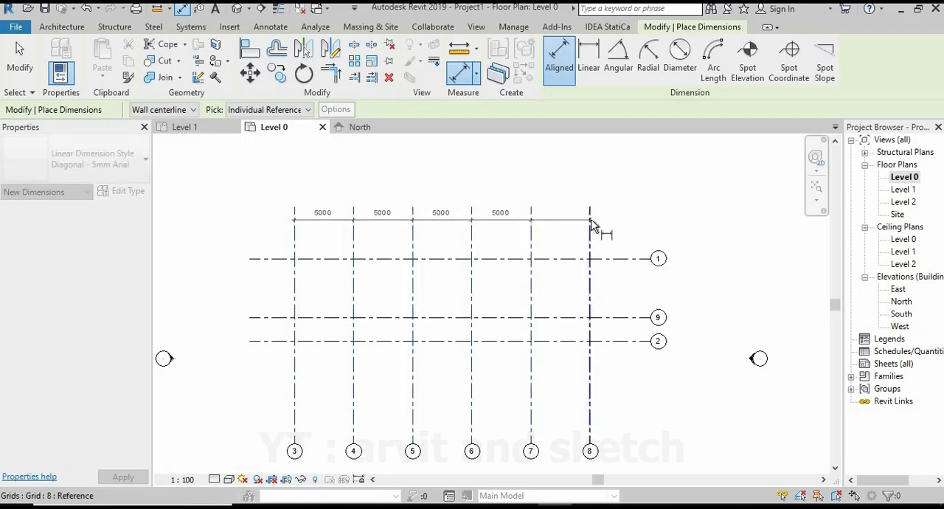
{"action": "left_click", "coordinate": [576, 197]}
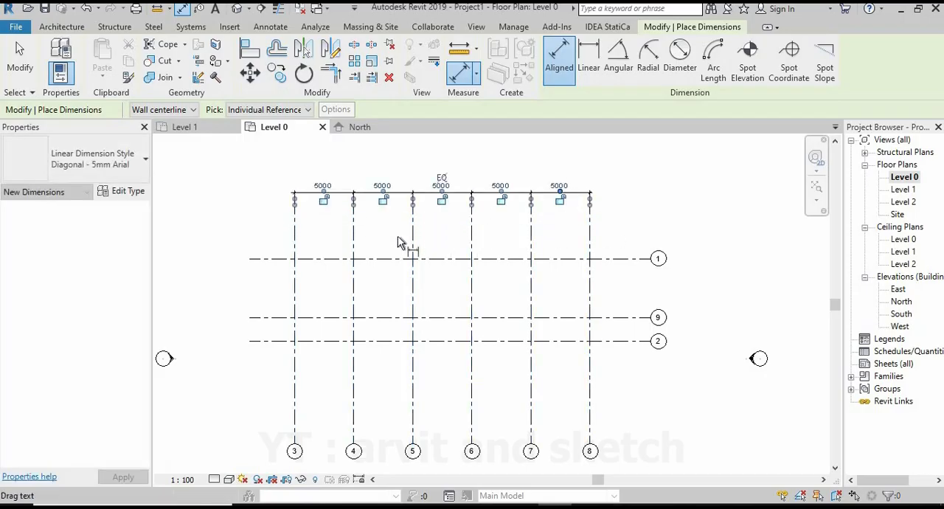
{"action": "left_click", "coordinate": [468, 154]}
Add an aligned dimension chain between horizontal grids 1, 9 and 2 beside their bubble-free ends.
{"action": "left_click", "coordinate": [258, 260]}
{"action": "left_click", "coordinate": [256, 318]}
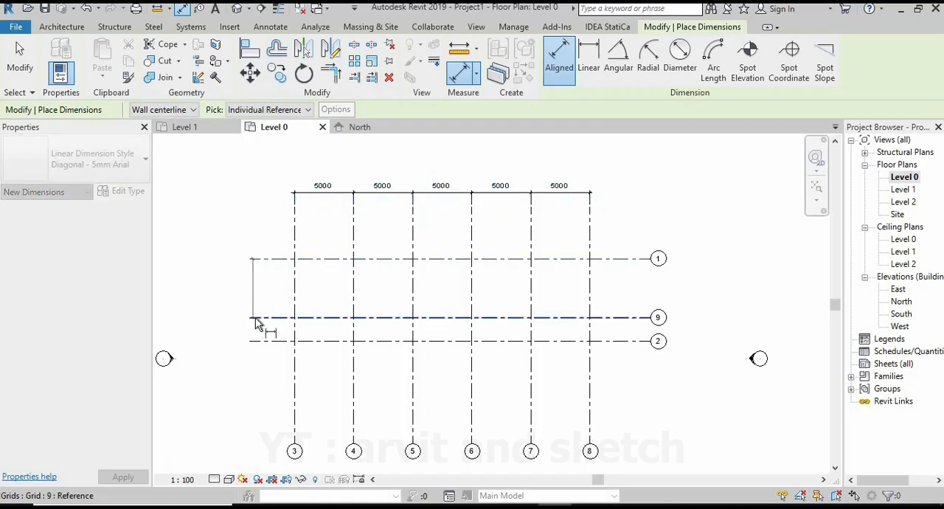
{"action": "left_click", "coordinate": [236, 341]}
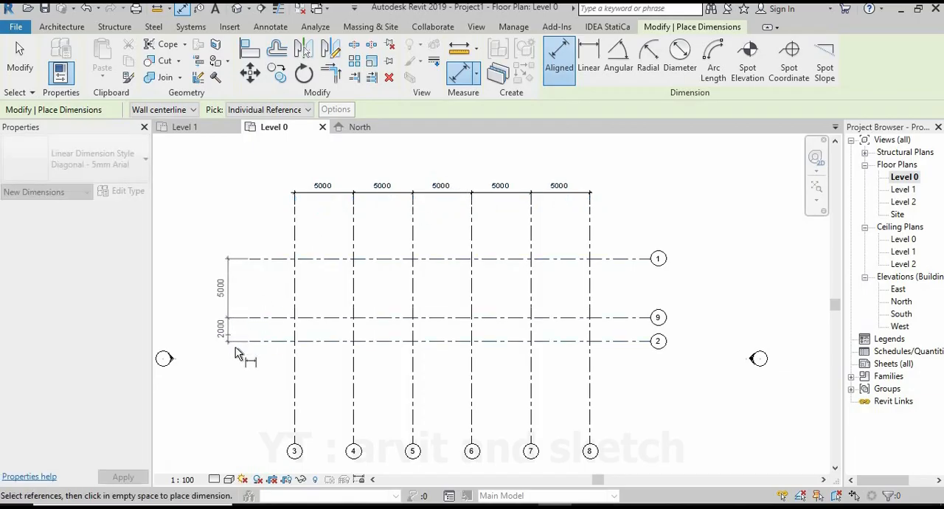
{"action": "left_click", "coordinate": [277, 380]}
Add an overall aligned dimension from grid 3 to grid 8, above the existing dimension chain.
{"action": "left_click", "coordinate": [295, 236]}
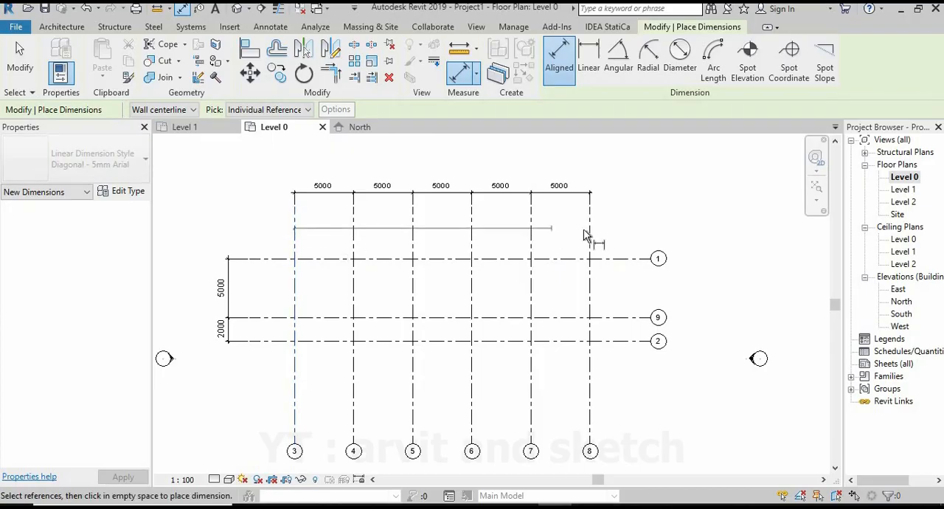
{"action": "left_click", "coordinate": [590, 199]}
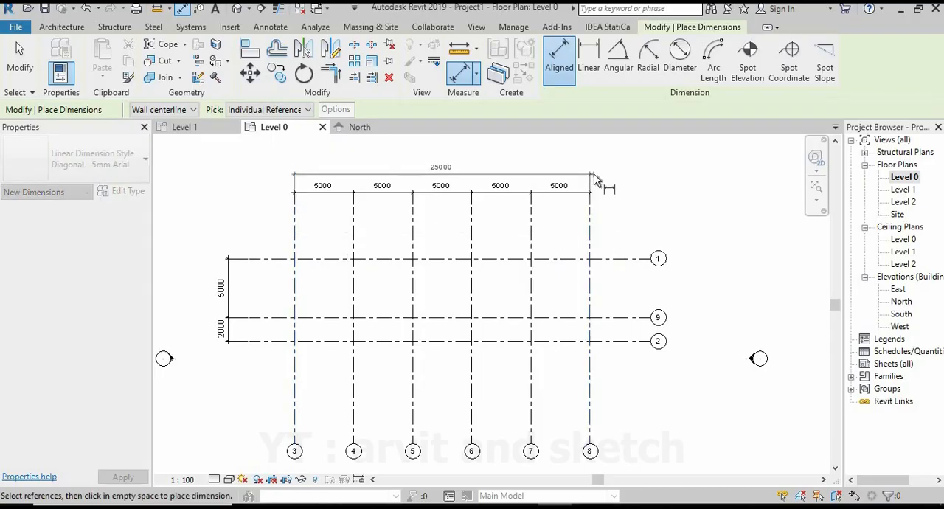
{"action": "left_click", "coordinate": [657, 181]}
Add an overall aligned dimension from grid 1 to grid 2, outside the existing vertical dimension chain.
{"action": "left_click", "coordinate": [263, 259]}
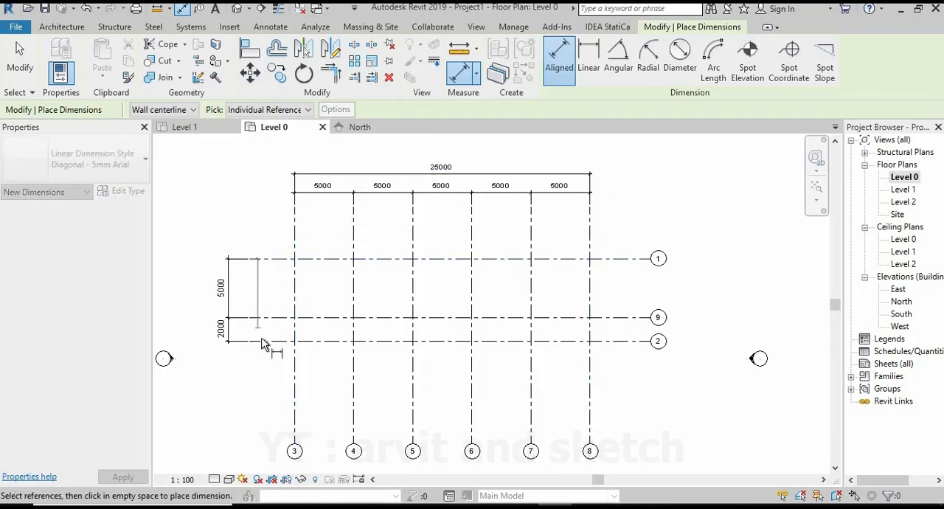
{"action": "left_click", "coordinate": [263, 341]}
{"action": "left_click", "coordinate": [207, 369]}
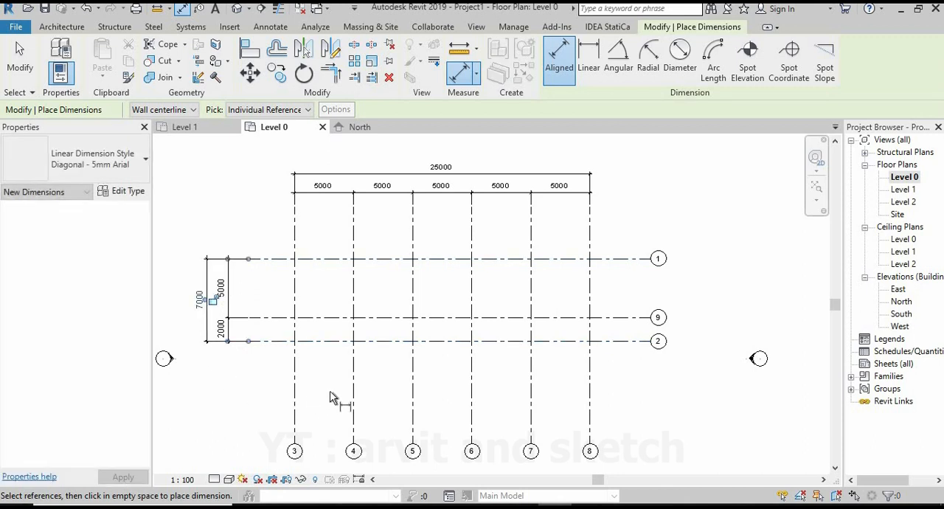
{"action": "scroll", "coordinate": [187, 313], "scroll_direction": "up", "scroll_amount": 3}
{"action": "scroll", "coordinate": [187, 314], "scroll_direction": "up", "scroll_amount": 2}
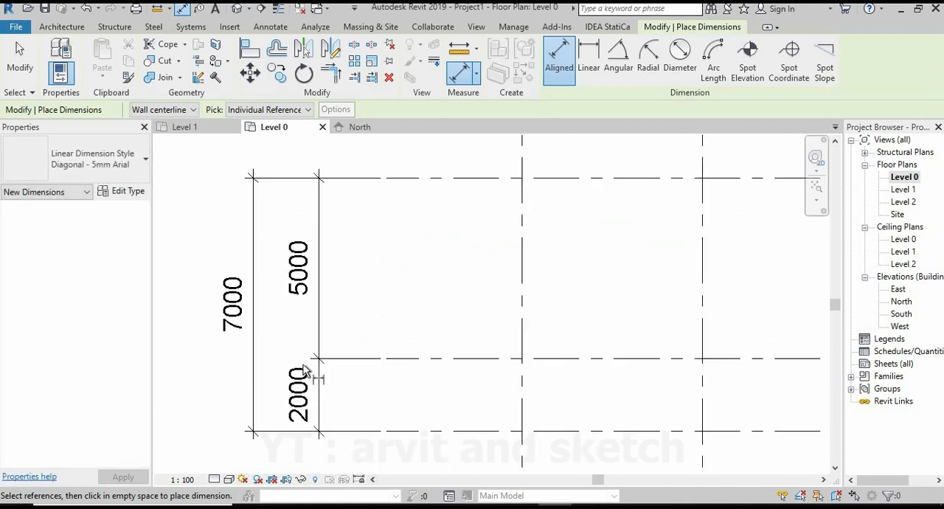
{"action": "scroll", "coordinate": [308, 368], "scroll_direction": "down", "scroll_amount": 9}
{"action": "scroll", "coordinate": [556, 251], "scroll_direction": "up", "scroll_amount": 5}
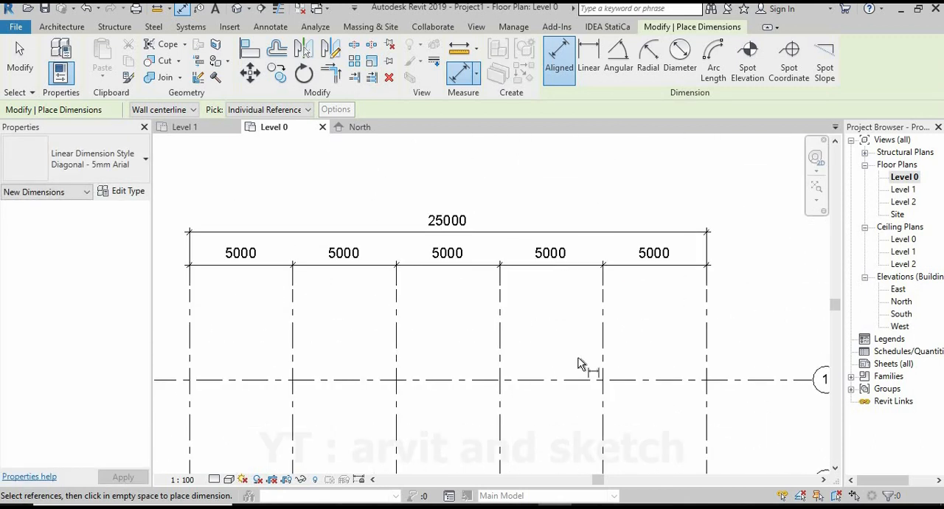
{"action": "key", "text": "Escape"}
{"action": "key", "text": "Escape"}
Shorten the lower ends of all the vertical grids so their bubbles sit closer to grid 2.
{"action": "scroll", "coordinate": [495, 225], "scroll_direction": "down", "scroll_amount": 4}
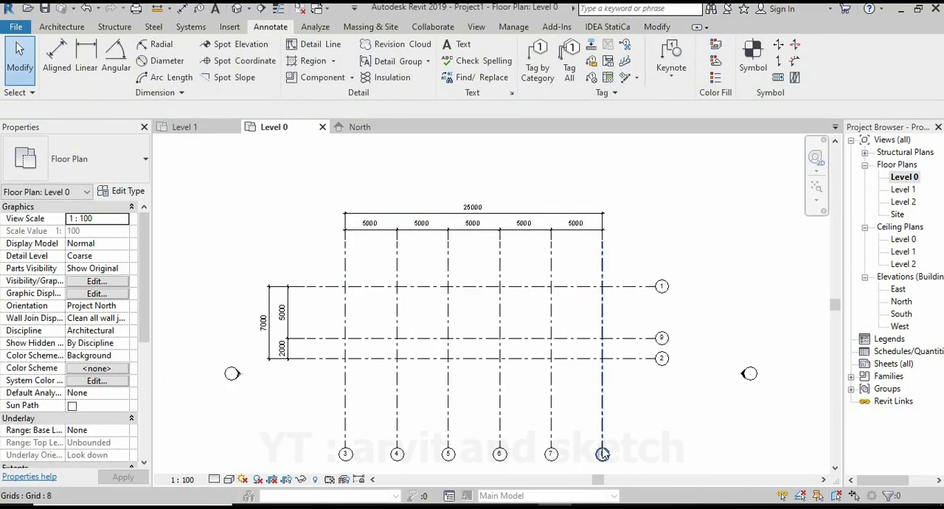
{"action": "left_click", "coordinate": [603, 453]}
{"action": "left_click_drag", "start_coordinate": [603, 450], "coordinate": [602, 410]}
{"action": "key", "text": "Escape"}
{"action": "scroll", "coordinate": [474, 353], "scroll_direction": "up", "scroll_amount": 2}
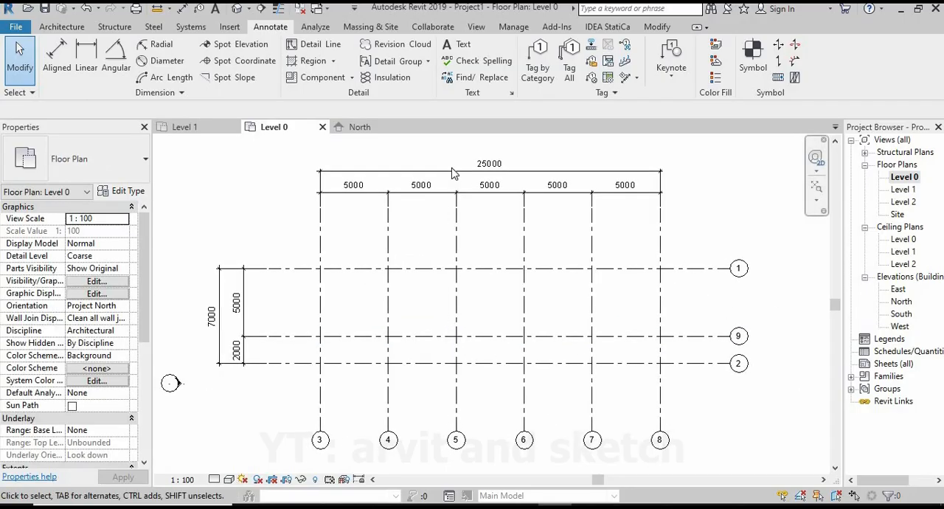
{"action": "left_click", "coordinate": [62, 26]}
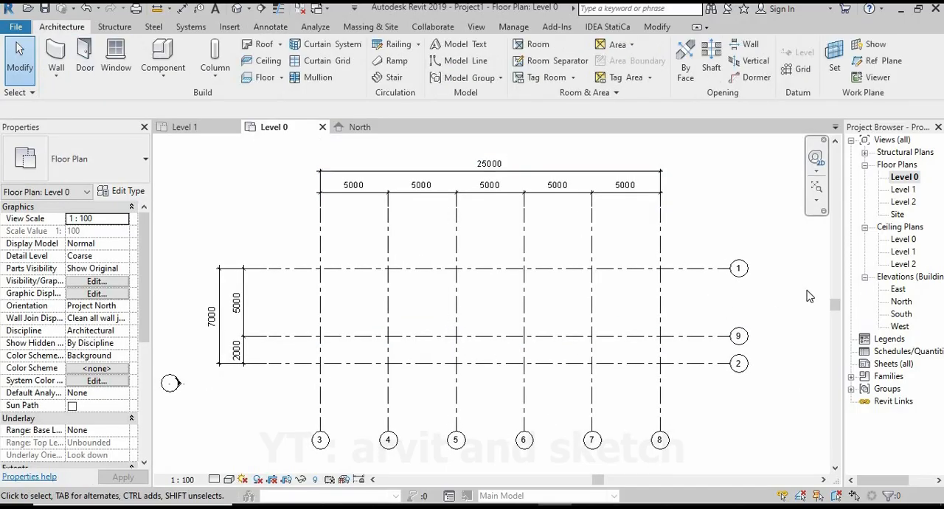
Start a structural floor and duplicate the Generic 150mm type as "Pondasi Tapak atau Foot Plate".
{"action": "left_click", "coordinate": [281, 77]}
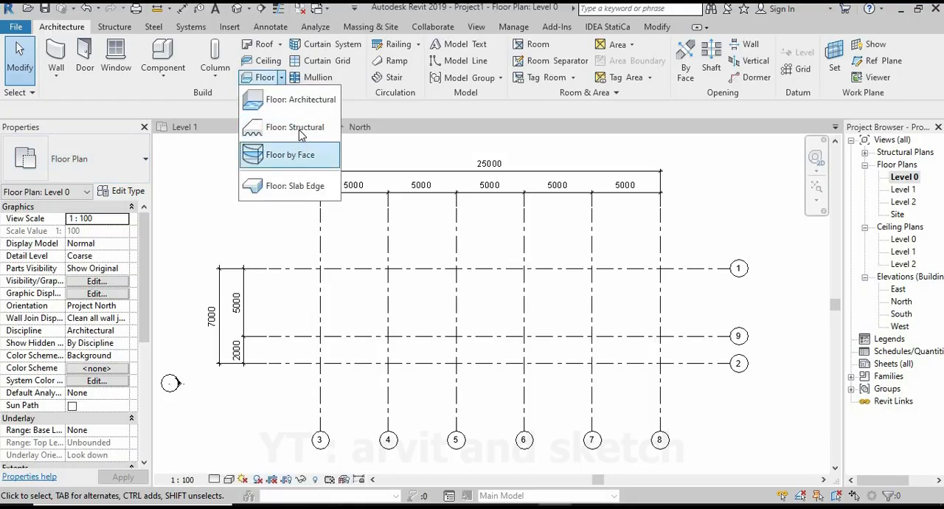
{"action": "left_click", "coordinate": [300, 130]}
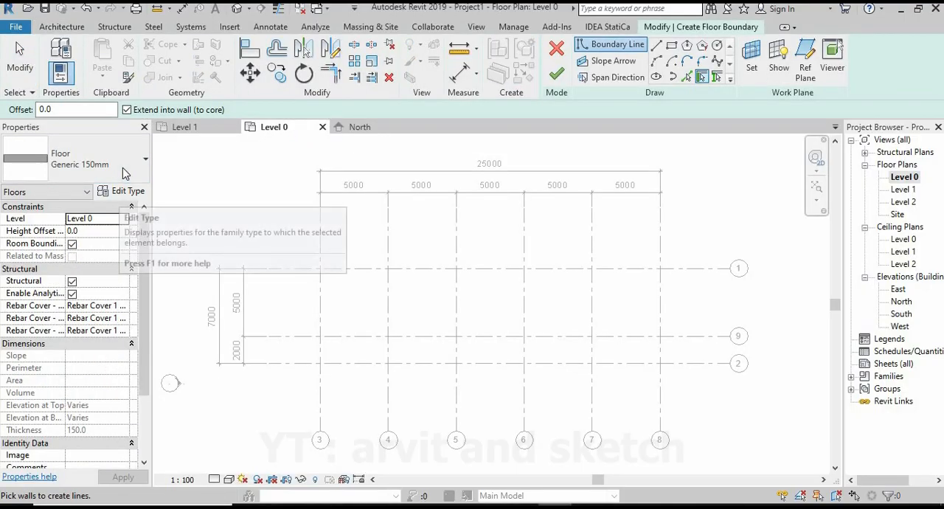
{"action": "left_click", "coordinate": [123, 173]}
{"action": "left_click", "coordinate": [81, 333]}
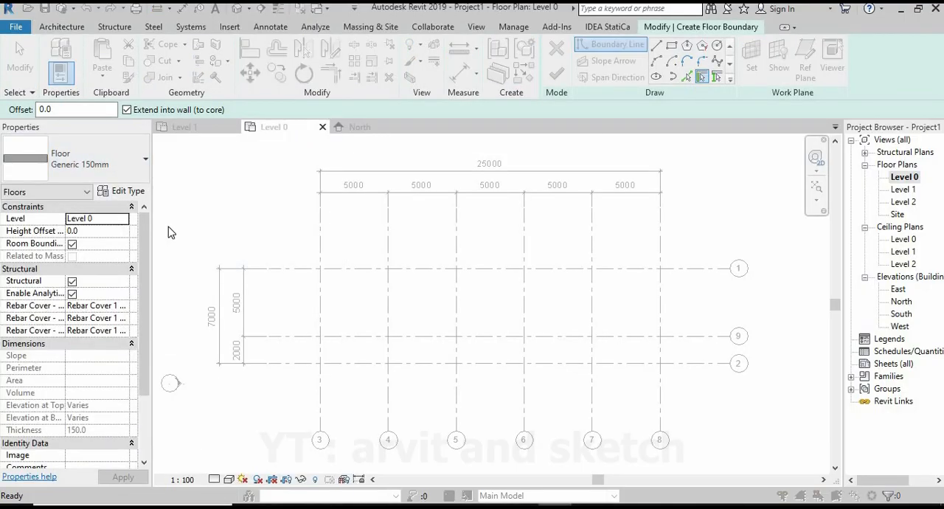
{"action": "left_click", "coordinate": [122, 191]}
{"action": "left_click", "coordinate": [546, 93]}
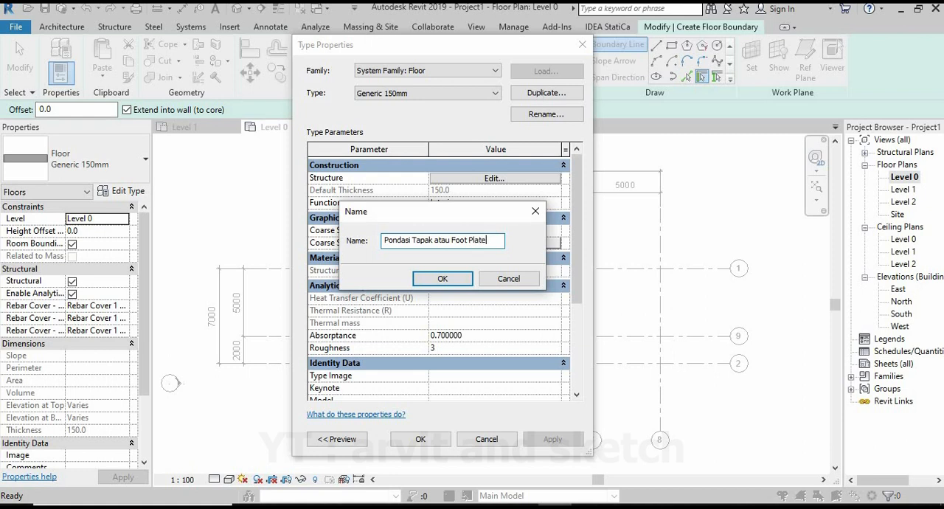
{"action": "left_click", "coordinate": [442, 278]}
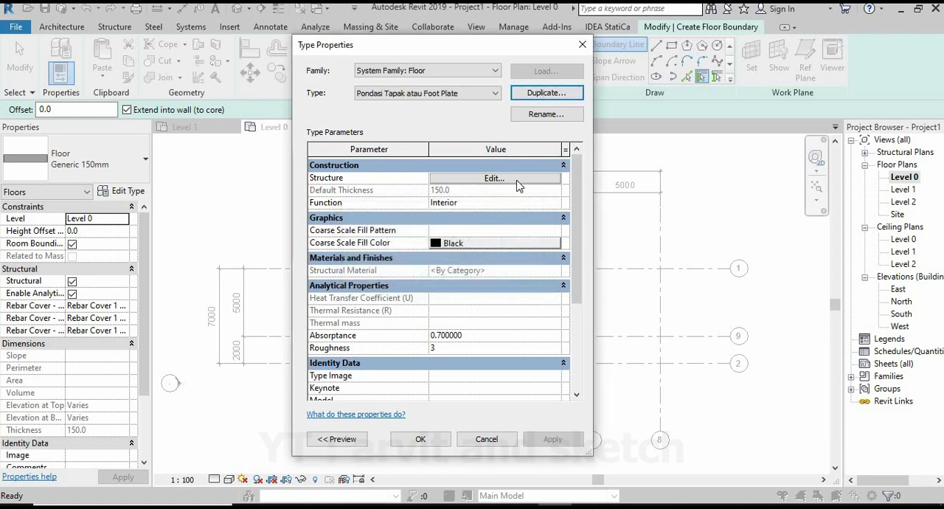
Create a new material named "Pondasi Tapak" for the structure layer of the foot plate type.
{"action": "left_click", "coordinate": [494, 179]}
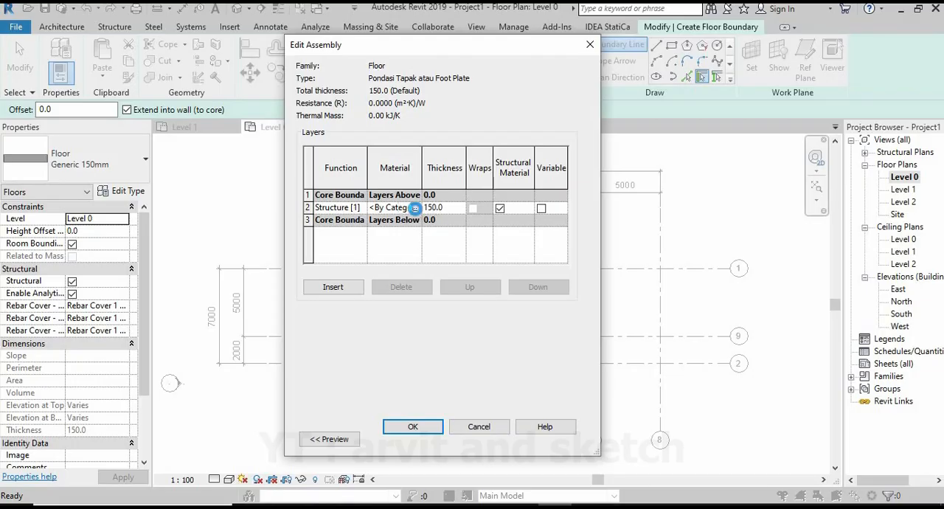
{"action": "left_click", "coordinate": [415, 208]}
{"action": "left_click", "coordinate": [294, 404]}
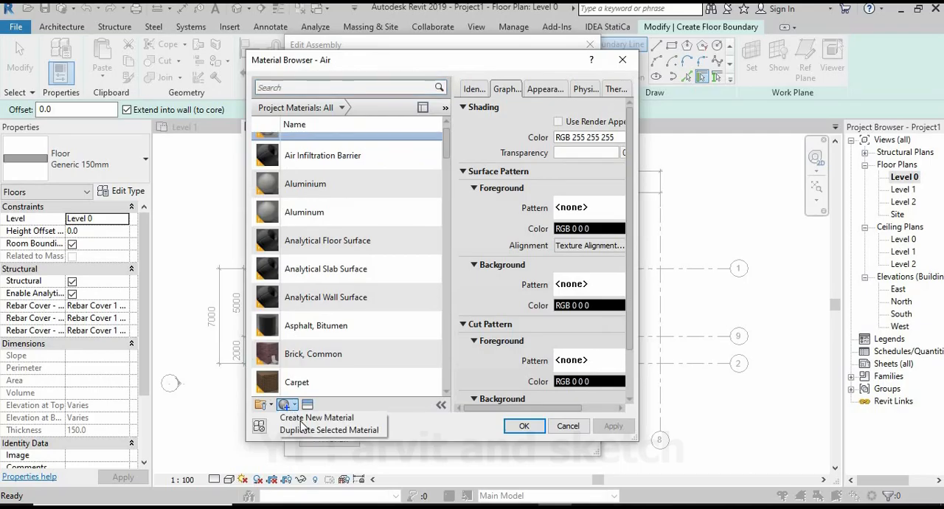
{"action": "left_click", "coordinate": [301, 419]}
{"action": "right_click", "coordinate": [353, 242]}
{"action": "left_click", "coordinate": [382, 281]}
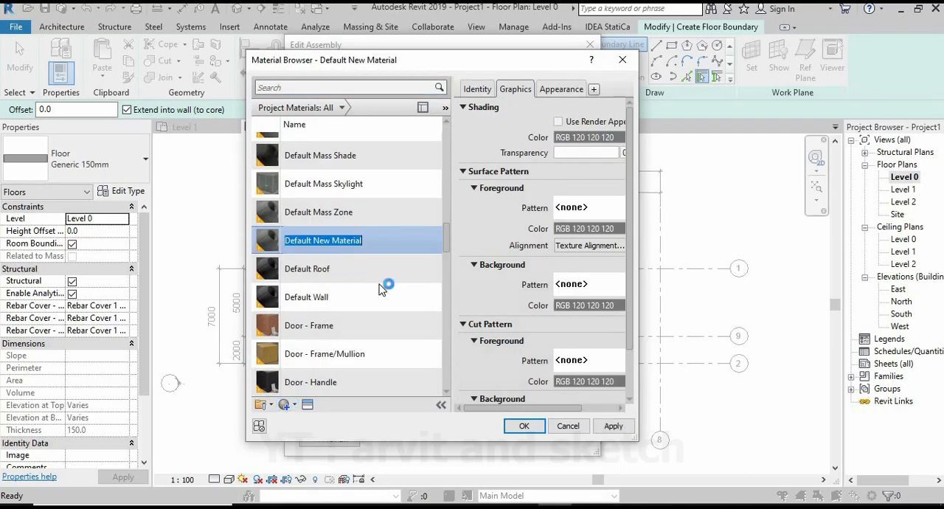
{"action": "type", "text": "pak"}
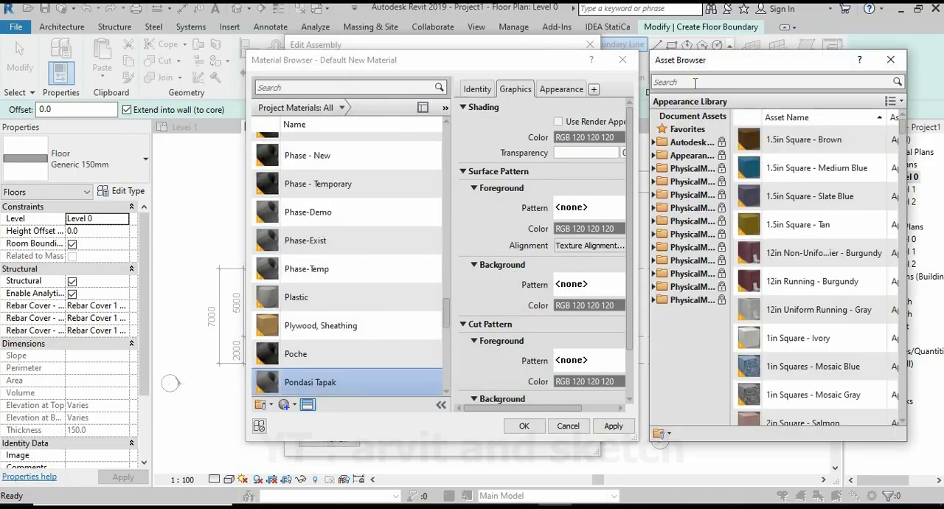
Search the assets for concrete, add the C25/30 physical asset to the Pondasi Tapak material and assign that material to the structure layer.
{"action": "left_click", "coordinate": [694, 82]}
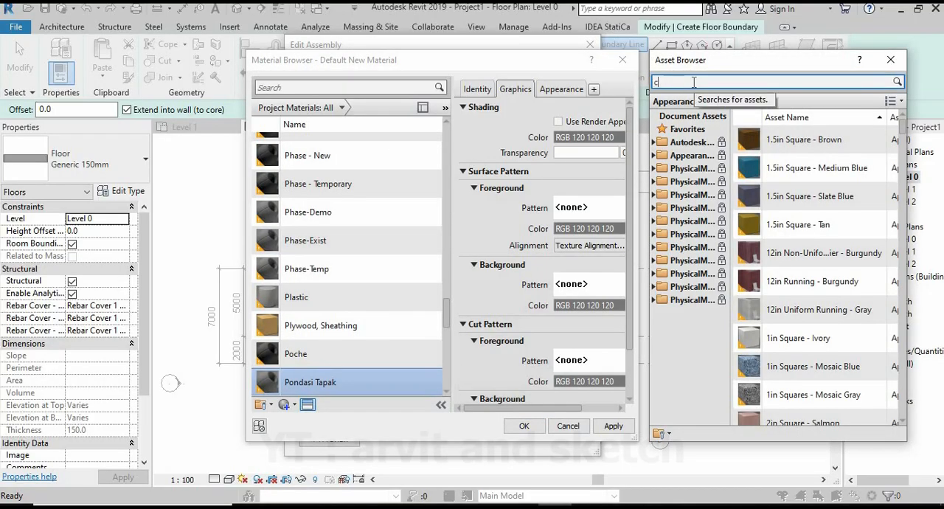
{"action": "type", "text": "concrete"}
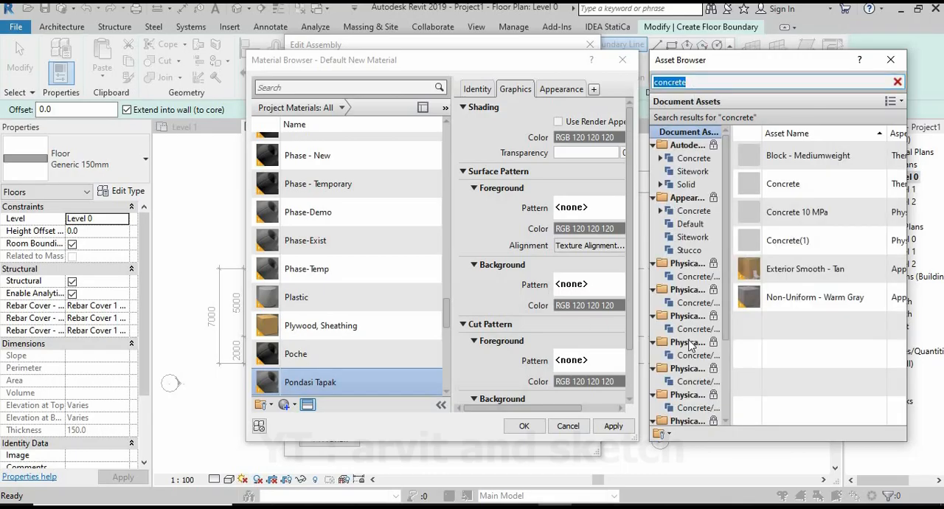
{"action": "left_click", "coordinate": [693, 211]}
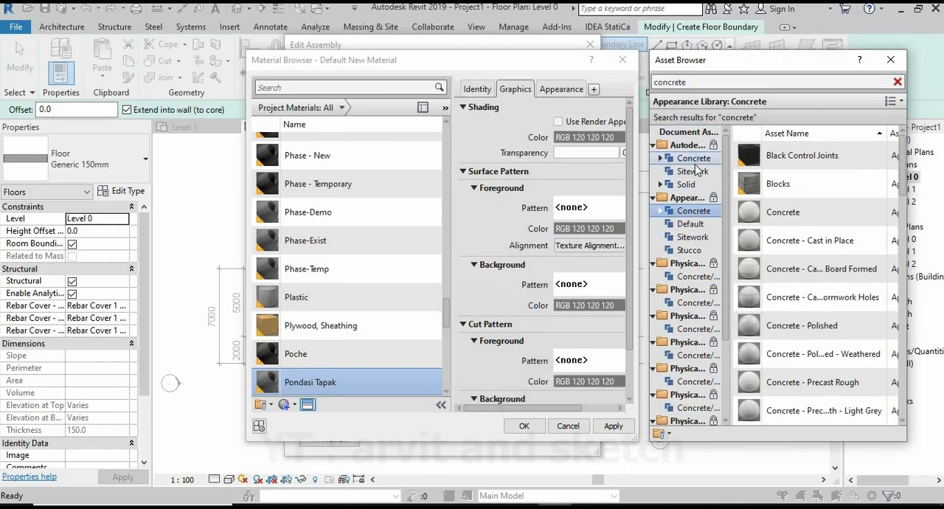
{"action": "left_click", "coordinate": [694, 157]}
{"action": "double_click", "coordinate": [796, 239]}
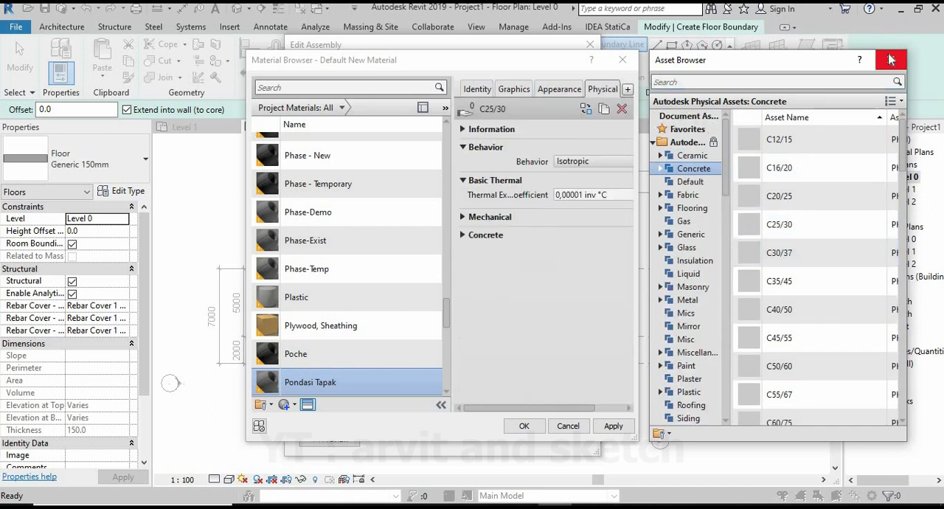
{"action": "left_click", "coordinate": [891, 60]}
{"action": "left_click", "coordinate": [613, 426]}
{"action": "left_click", "coordinate": [523, 425]}
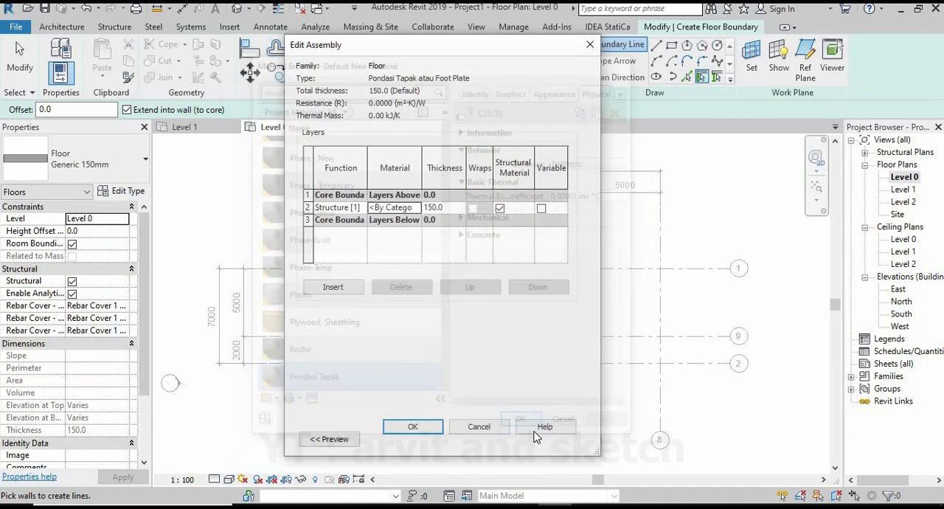
{"action": "left_click", "coordinate": [430, 426]}
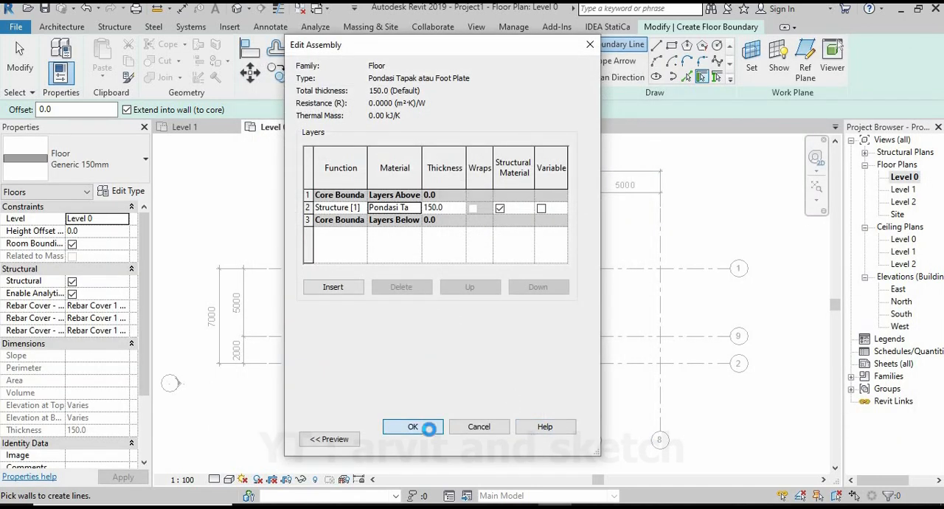
Set the foot plate type's structure layer thickness to 300 and its function to Exterior.
{"action": "left_click", "coordinate": [494, 181]}
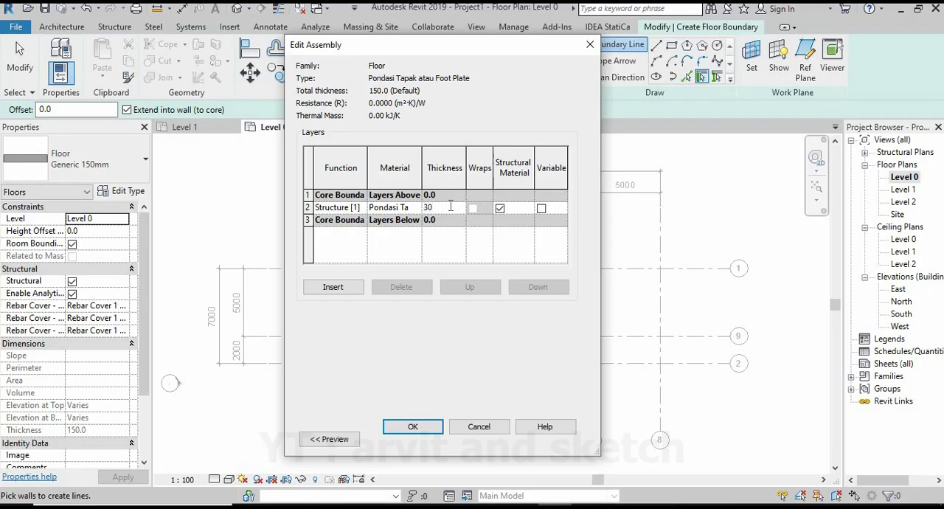
{"action": "left_click", "coordinate": [432, 429]}
{"action": "left_click", "coordinate": [550, 203]}
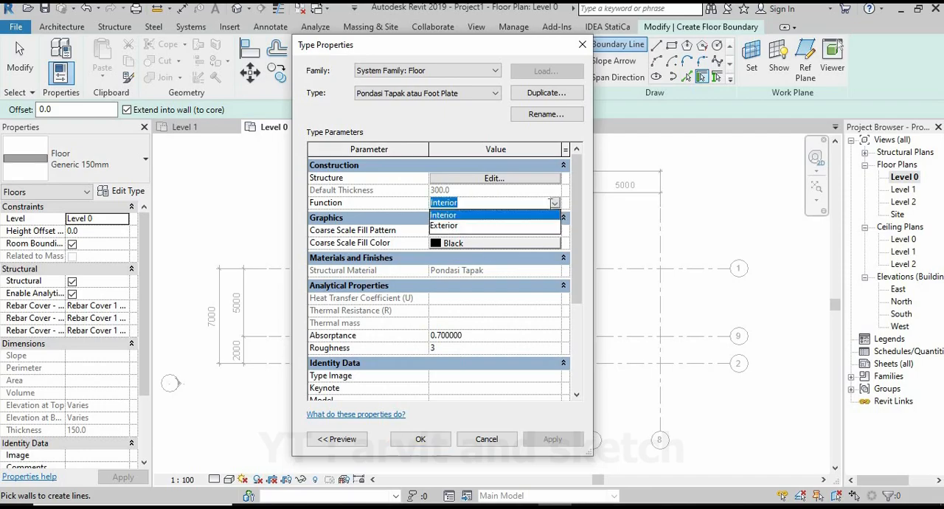
{"action": "left_click", "coordinate": [458, 226]}
{"action": "mouse_move", "coordinate": [575, 262]}
{"action": "left_mouse_down"}
{"action": "mouse_move", "coordinate": [588, 358]}
{"action": "mouse_move", "coordinate": [585, 250]}
{"action": "left_mouse_up"}
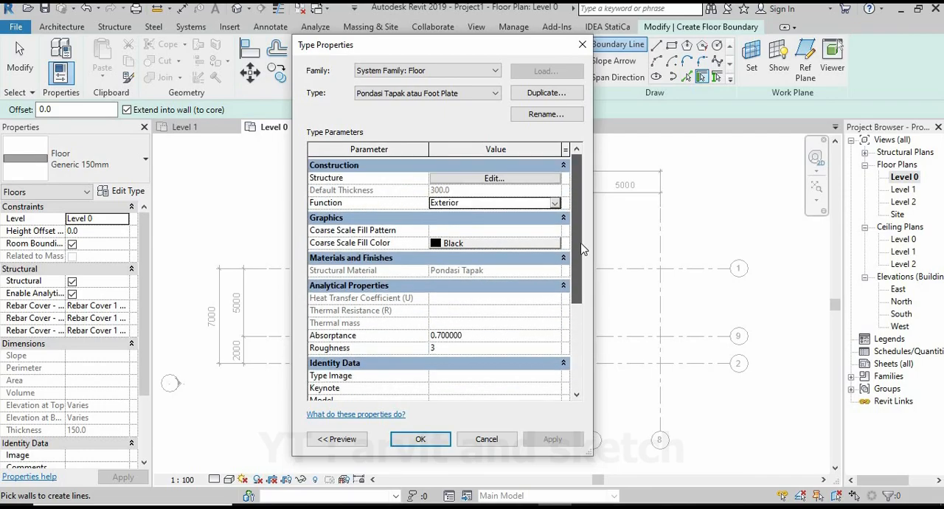
{"action": "left_click", "coordinate": [435, 441]}
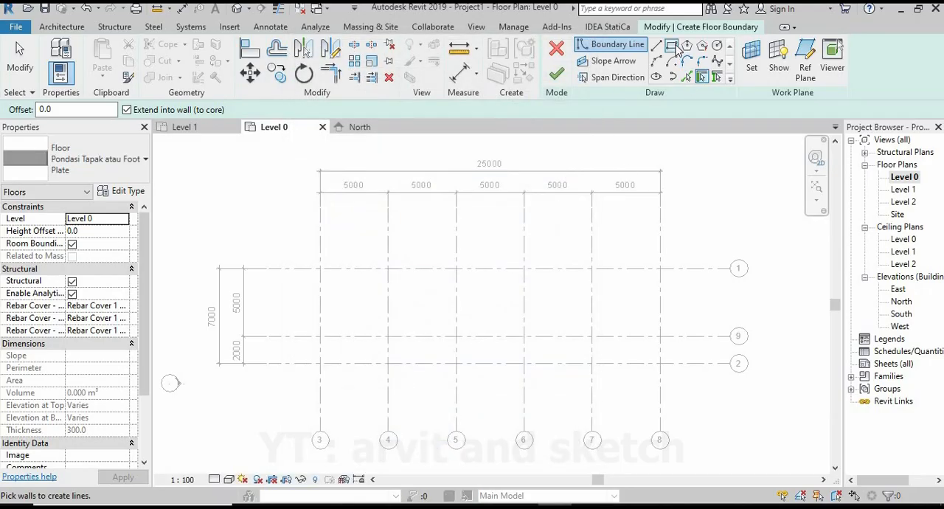
Sketch a rectangular floor boundary about 1700 by 1900 mm, above grid 1 and outside grid 3.
{"action": "left_click", "coordinate": [672, 47]}
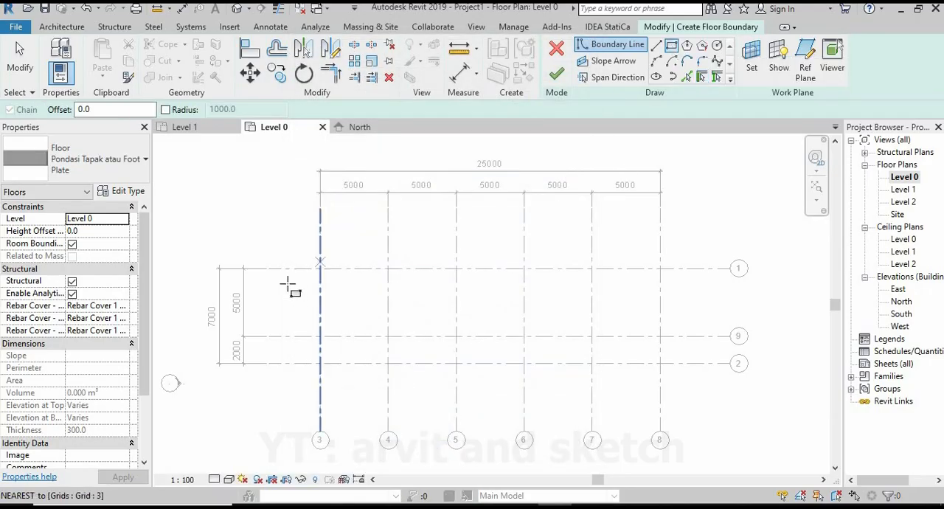
{"action": "scroll", "coordinate": [316, 254], "scroll_direction": "up", "scroll_amount": 5}
{"action": "scroll", "coordinate": [385, 281], "scroll_direction": "up", "scroll_amount": 2}
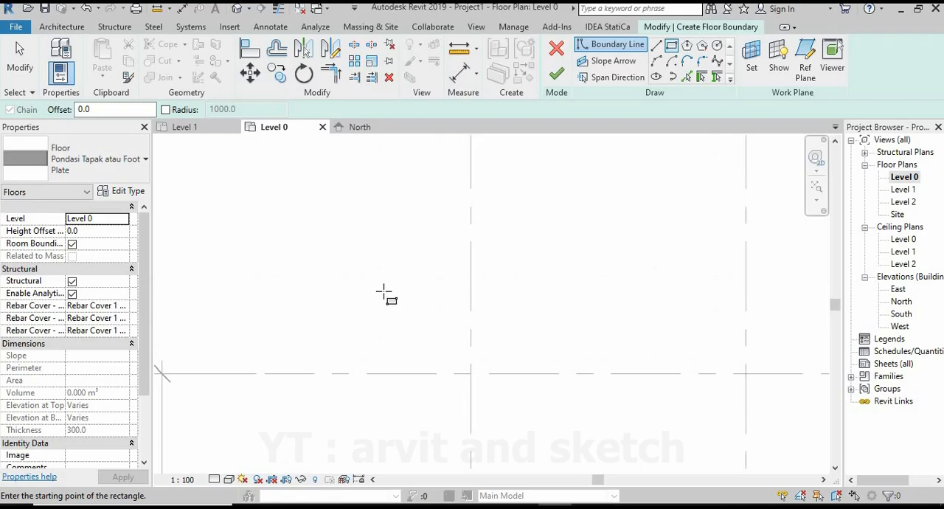
{"action": "left_click", "coordinate": [325, 227]}
{"action": "left_click", "coordinate": [419, 332]}
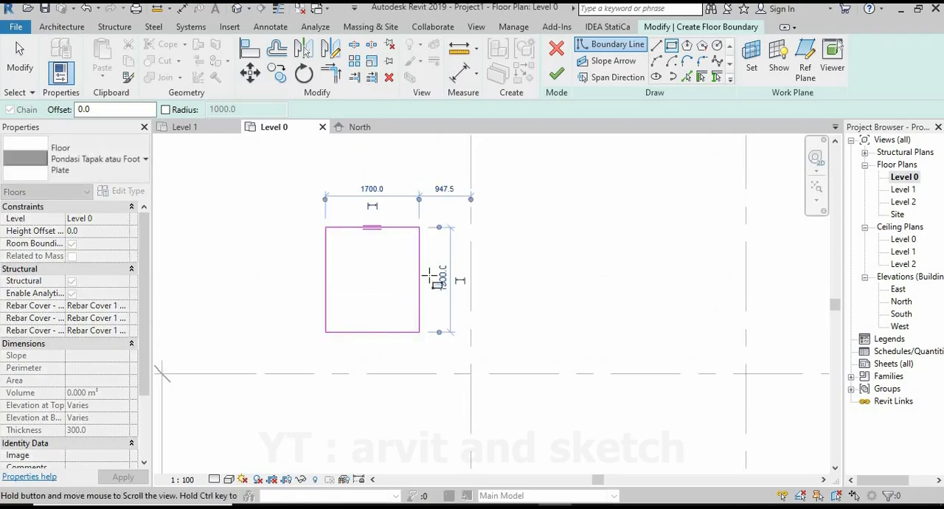
Set the rectangle's width and height to 1500 mm each and finish the floor sketch.
{"action": "middle_click_drag", "start_coordinate": [435, 282], "coordinate": [478, 306]}
{"action": "left_click", "coordinate": [414, 213]}
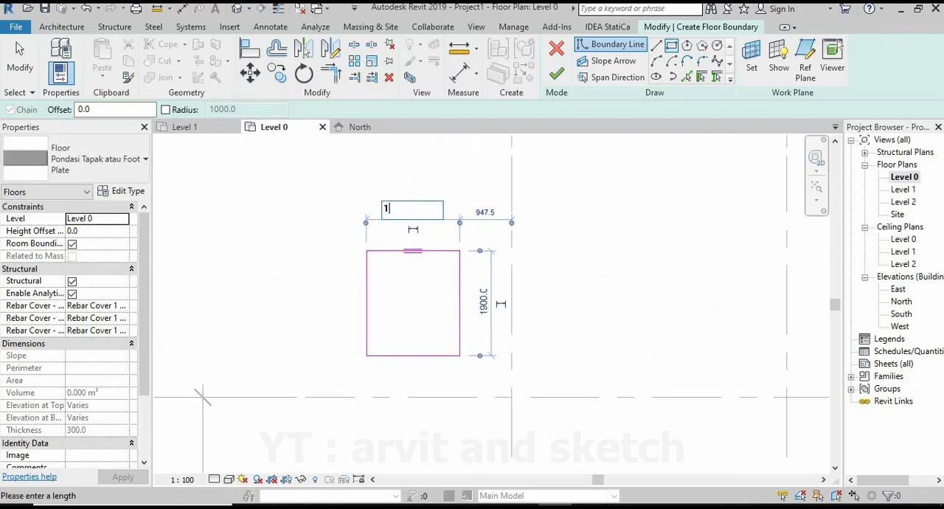
{"action": "type", "text": "1500"}
{"action": "key", "text": "Return"}
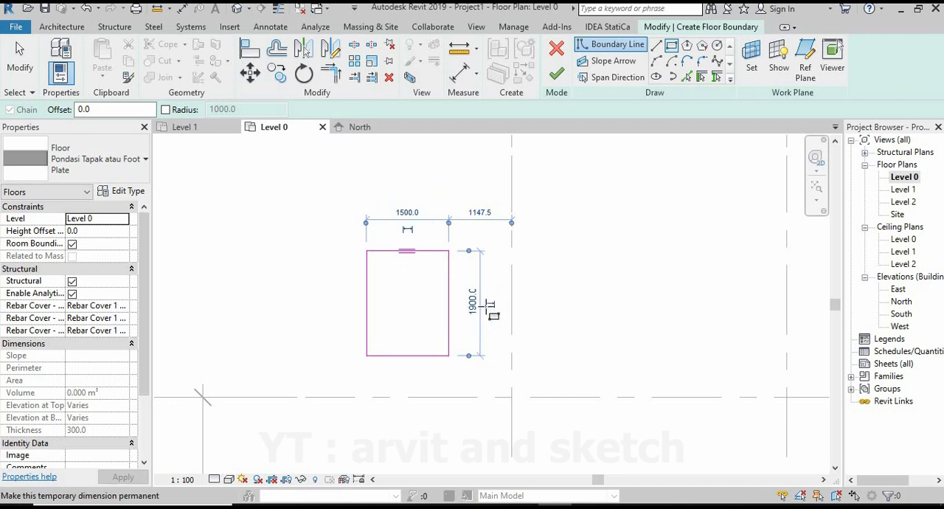
{"action": "left_click", "coordinate": [474, 303]}
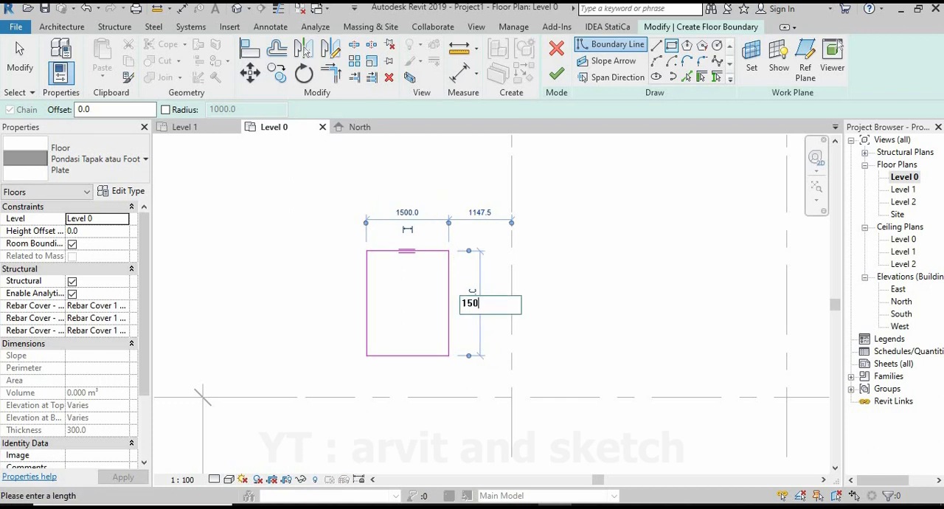
{"action": "key", "text": "Return"}
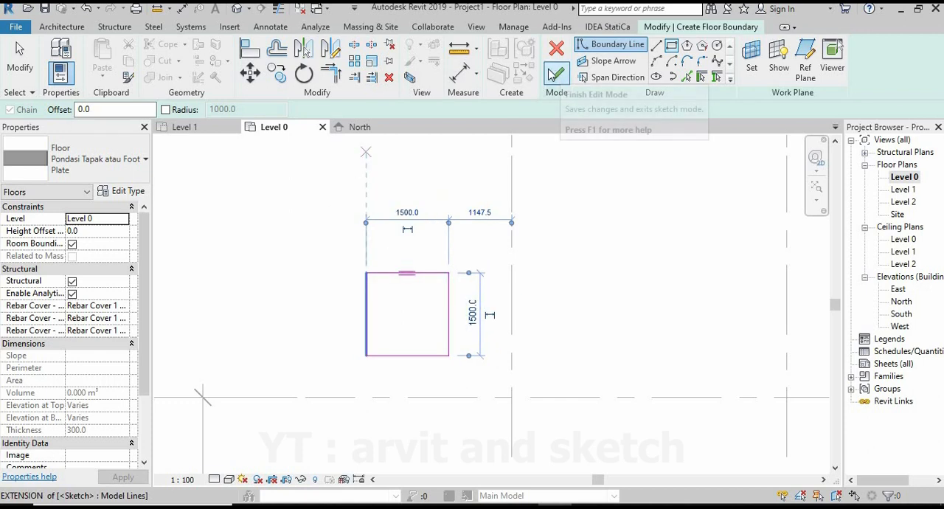
{"action": "left_click", "coordinate": [558, 78]}
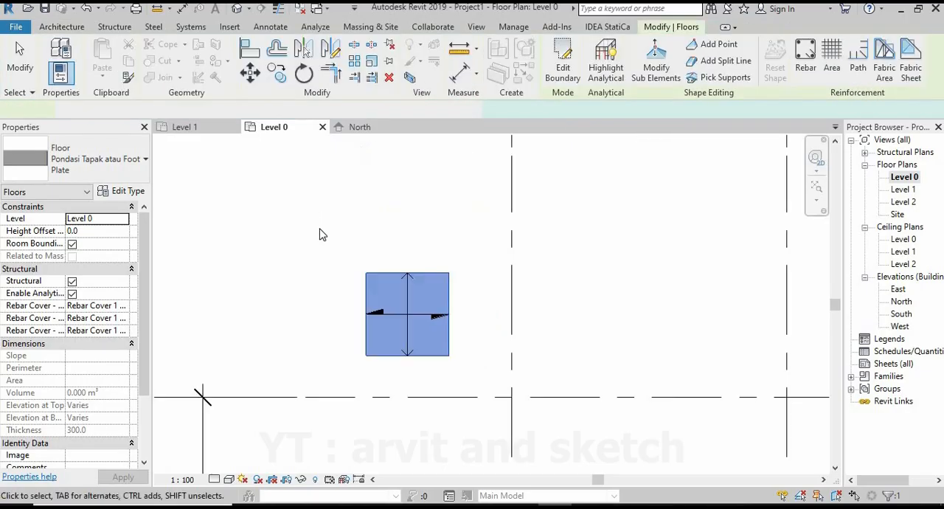
Draw a diagonal model line across the foot plate from its upper-right corner to its lower-left corner.
{"action": "key", "text": "Escape"}
{"action": "scroll", "coordinate": [393, 338], "scroll_direction": "up", "scroll_amount": 1}
{"action": "scroll", "coordinate": [393, 339], "scroll_direction": "up", "scroll_amount": 1}
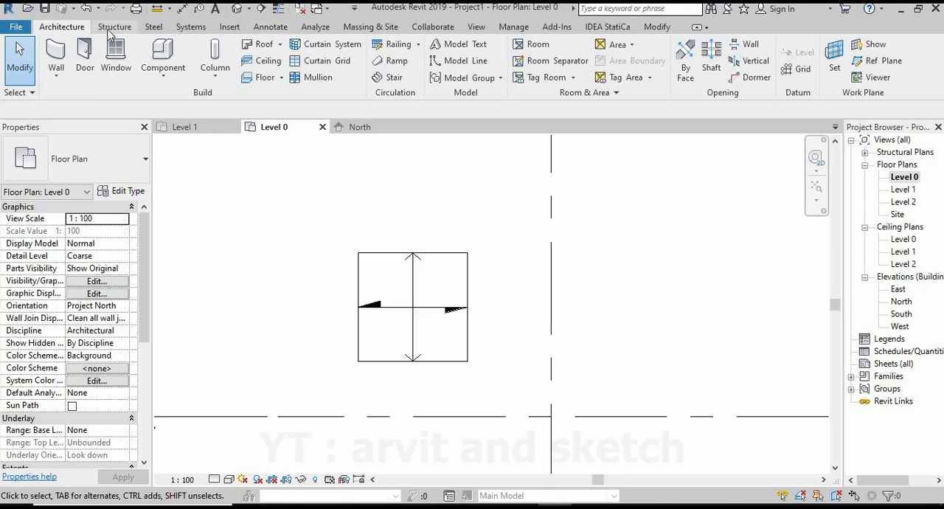
{"action": "left_click", "coordinate": [466, 62]}
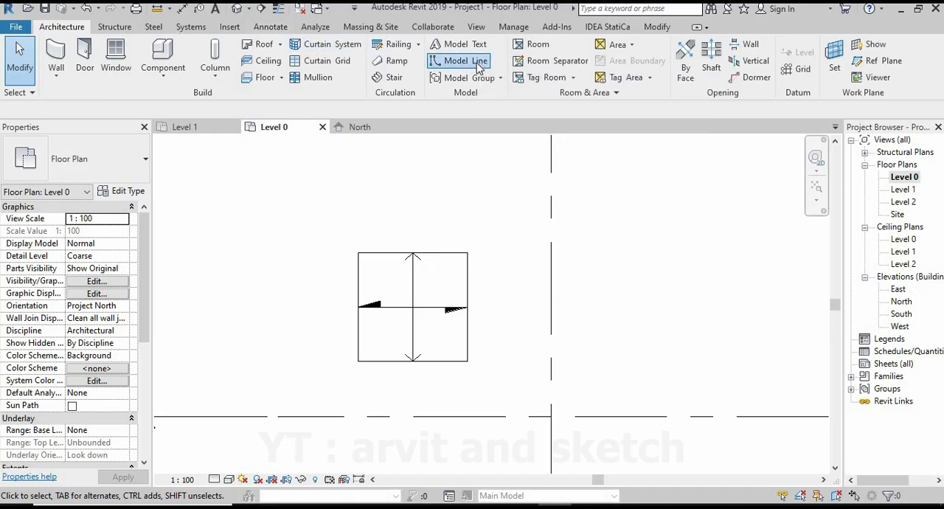
{"action": "left_click", "coordinate": [466, 253]}
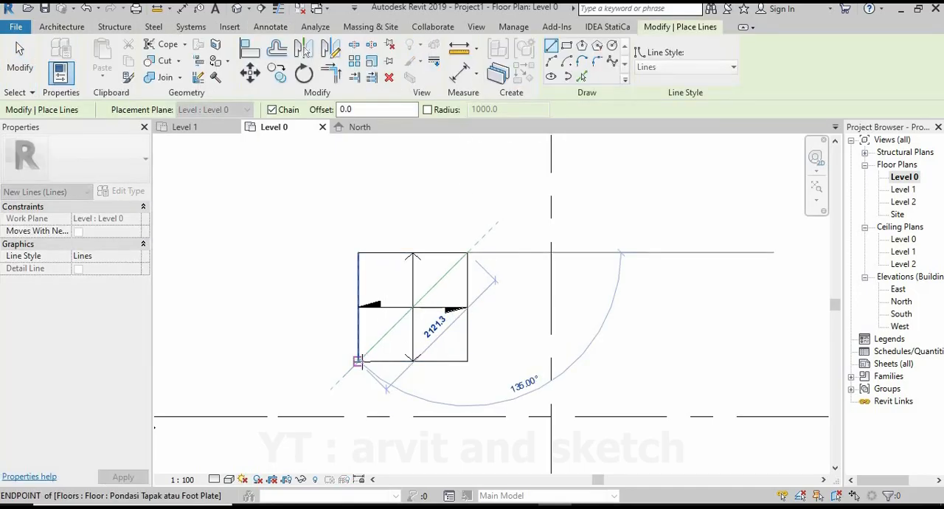
{"action": "left_click", "coordinate": [358, 361]}
{"action": "key", "text": "Escape"}
Move the foot plate and its diagonal line from the line's midpoint to the intersection of grids 1 and 3.
{"action": "key", "text": "Escape"}
{"action": "scroll", "coordinate": [426, 341], "scroll_direction": "down", "scroll_amount": 1}
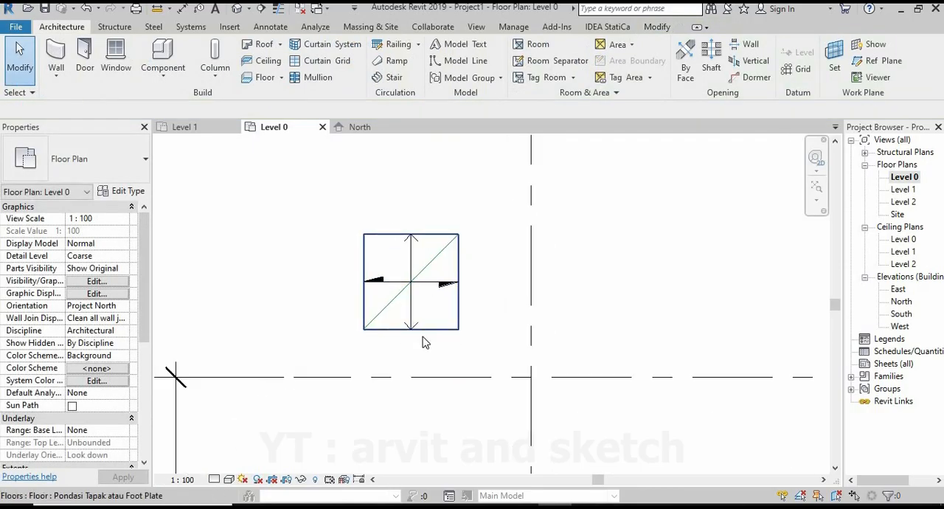
{"action": "left_click_drag", "start_coordinate": [306, 185], "coordinate": [322, 196]}
{"action": "key", "text": "Escape"}
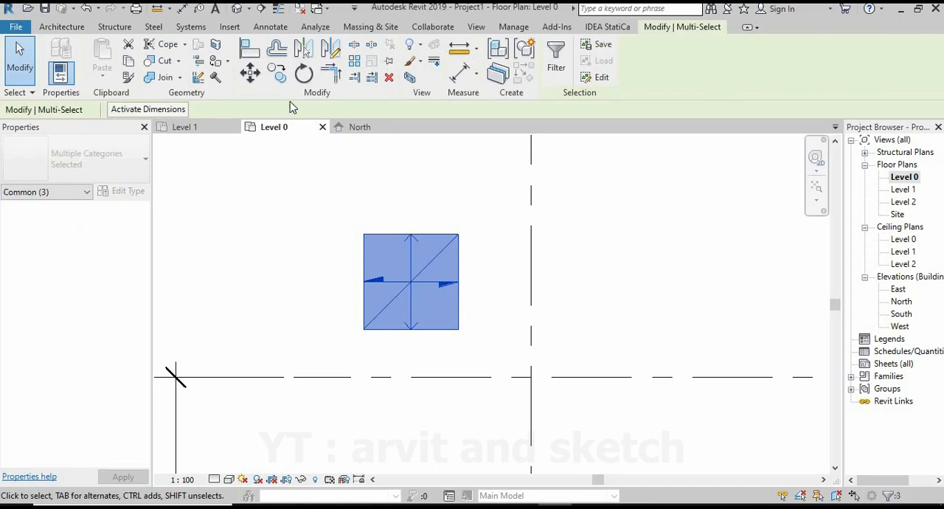
{"action": "left_click", "coordinate": [250, 72]}
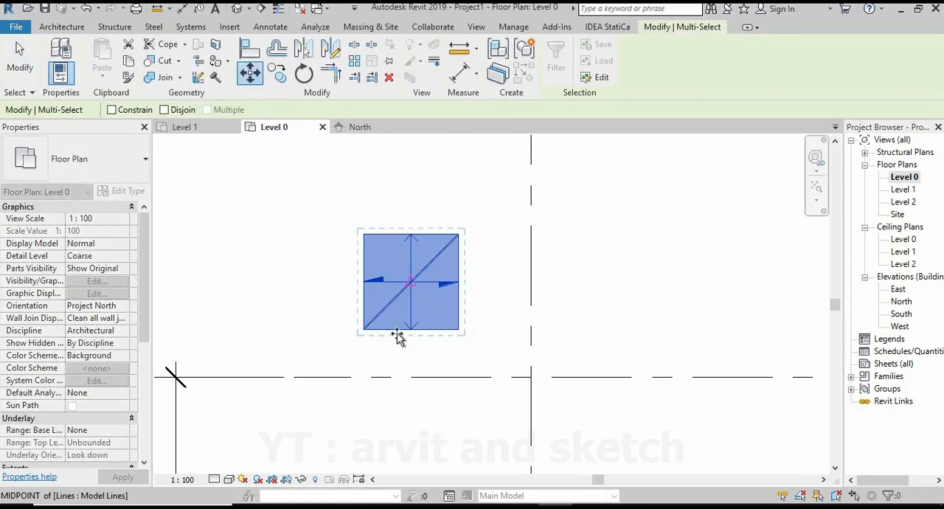
{"action": "left_click", "coordinate": [410, 282]}
{"action": "left_click", "coordinate": [531, 377]}
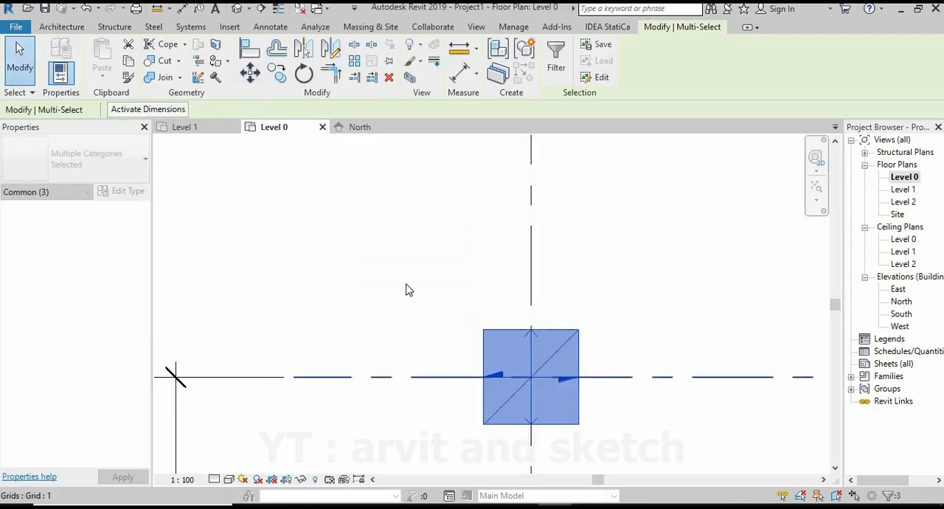
Delete the diagonal model line across the foot plate at the intersection of grids 1 and 3.
{"action": "scroll", "coordinate": [406, 288], "scroll_direction": "down", "scroll_amount": 2}
{"action": "left_click", "coordinate": [533, 310]}
{"action": "left_click", "coordinate": [496, 316]}
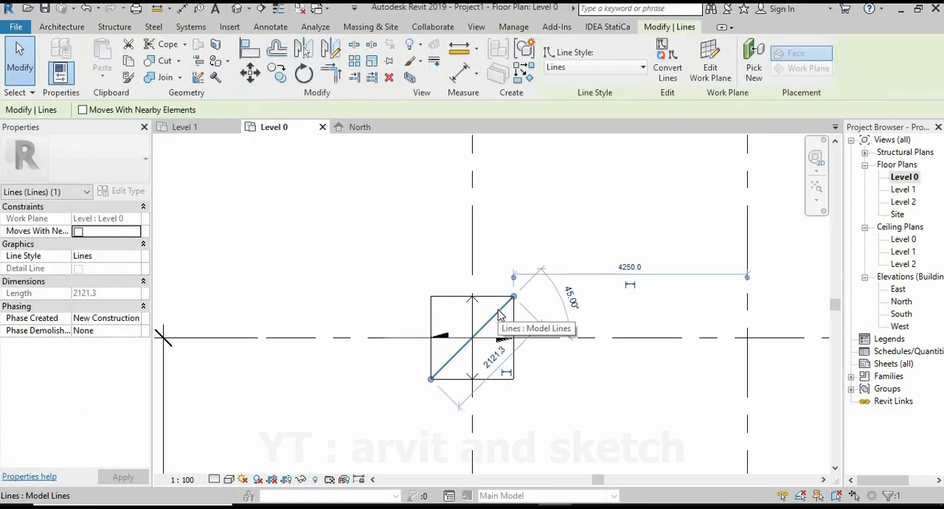
{"action": "key", "text": "Delete"}
Copy the foot plate with the Multiple option along grid 1 to its intersections with grids 4, 5, 6, 7 and 8.
{"action": "scroll", "coordinate": [445, 273], "scroll_direction": "down", "scroll_amount": 1}
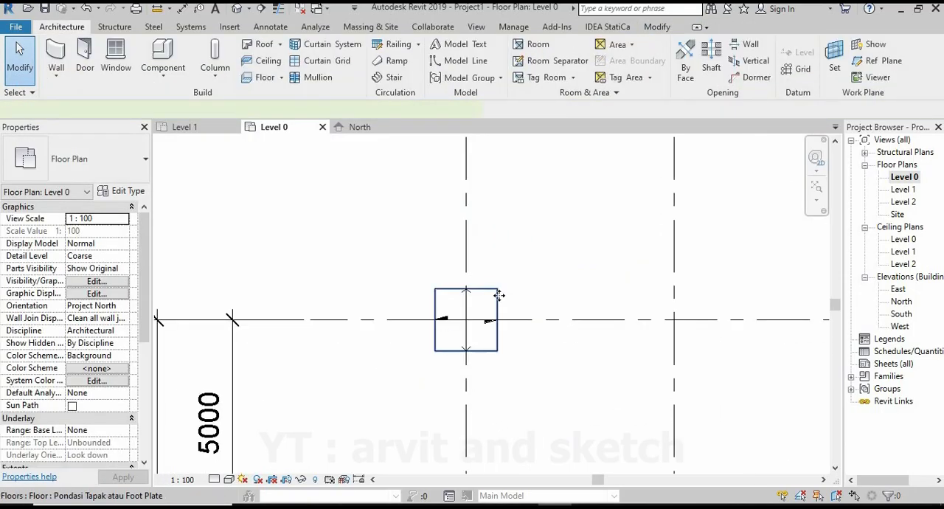
{"action": "left_click", "coordinate": [499, 295]}
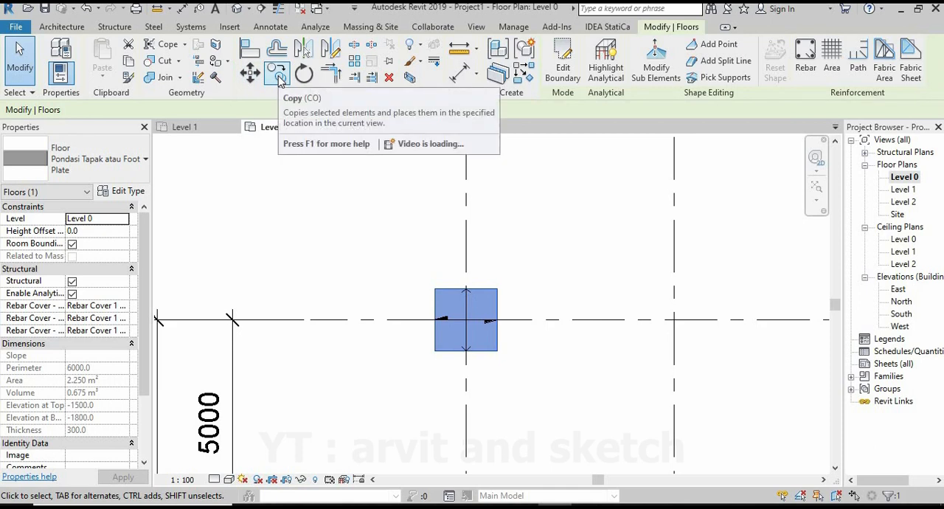
{"action": "left_click", "coordinate": [280, 77]}
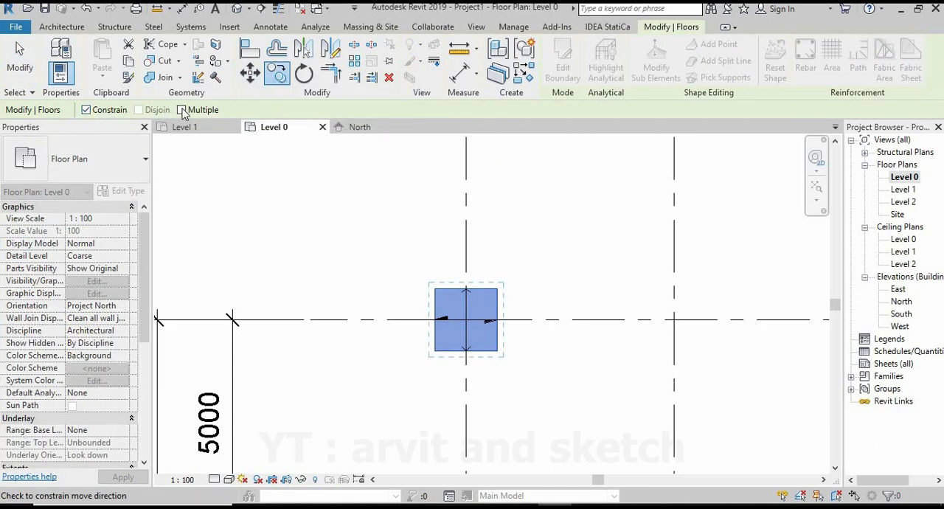
{"action": "left_click", "coordinate": [181, 109]}
{"action": "left_click", "coordinate": [472, 322]}
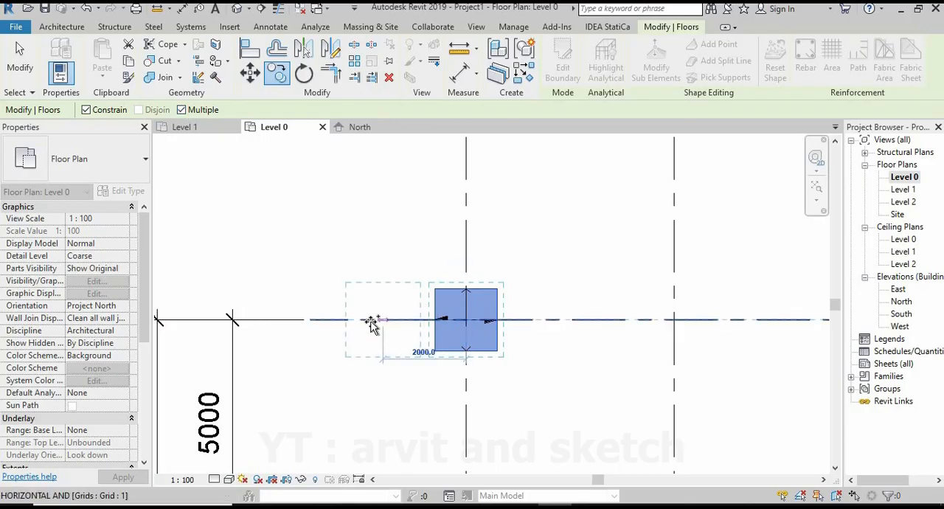
{"action": "scroll", "coordinate": [378, 323], "scroll_direction": "down", "scroll_amount": 4}
{"action": "scroll", "coordinate": [486, 324], "scroll_direction": "up", "scroll_amount": 2}
{"action": "left_click", "coordinate": [477, 312]}
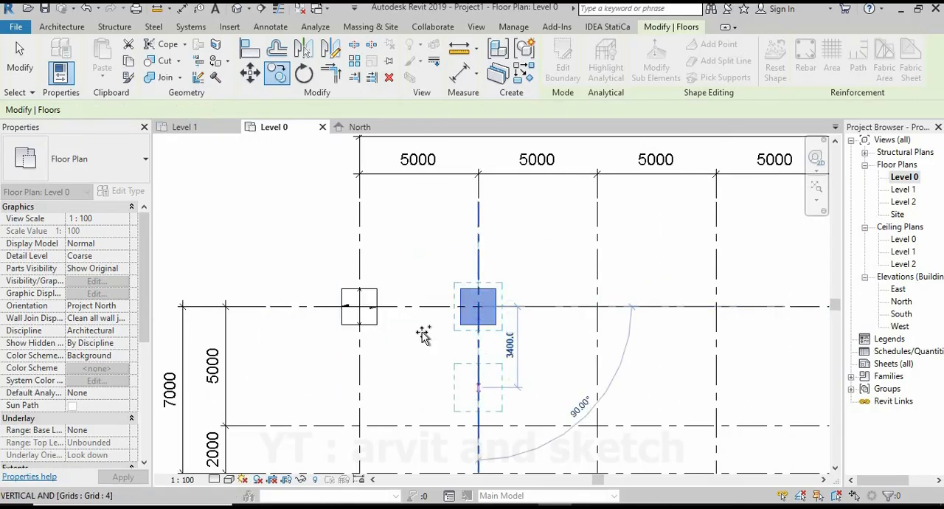
{"action": "middle_click_drag", "start_coordinate": [491, 329], "coordinate": [312, 326]}
{"action": "left_click", "coordinate": [597, 306]}
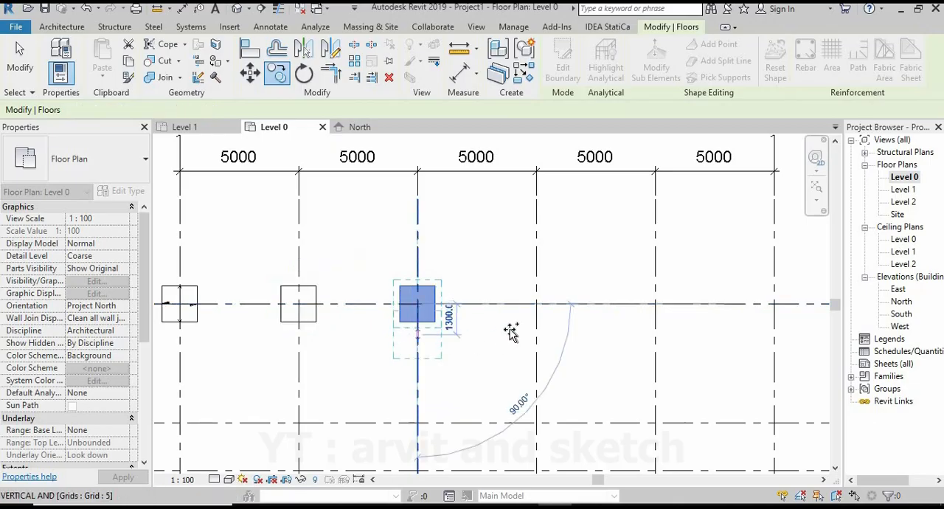
{"action": "left_click", "coordinate": [536, 309]}
{"action": "middle_click_drag", "start_coordinate": [589, 320], "coordinate": [374, 327]}
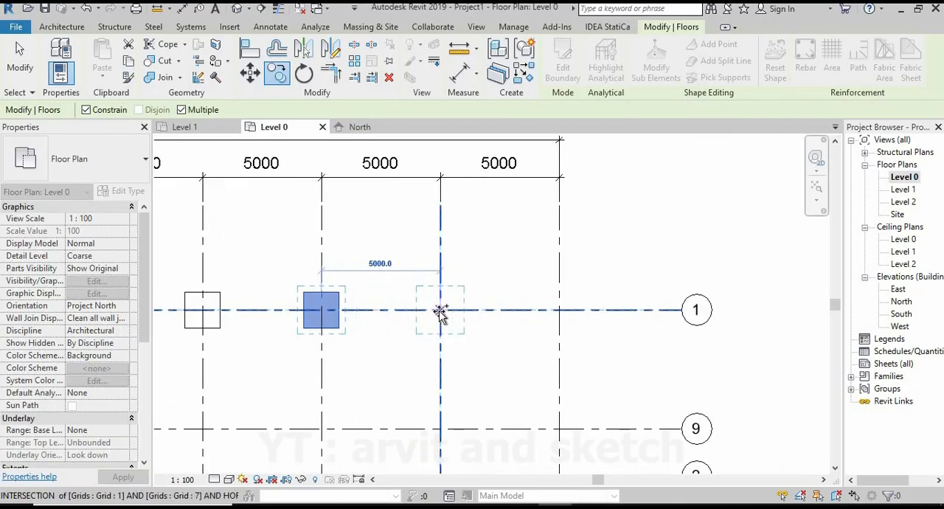
{"action": "left_click", "coordinate": [440, 311]}
{"action": "left_click", "coordinate": [557, 309]}
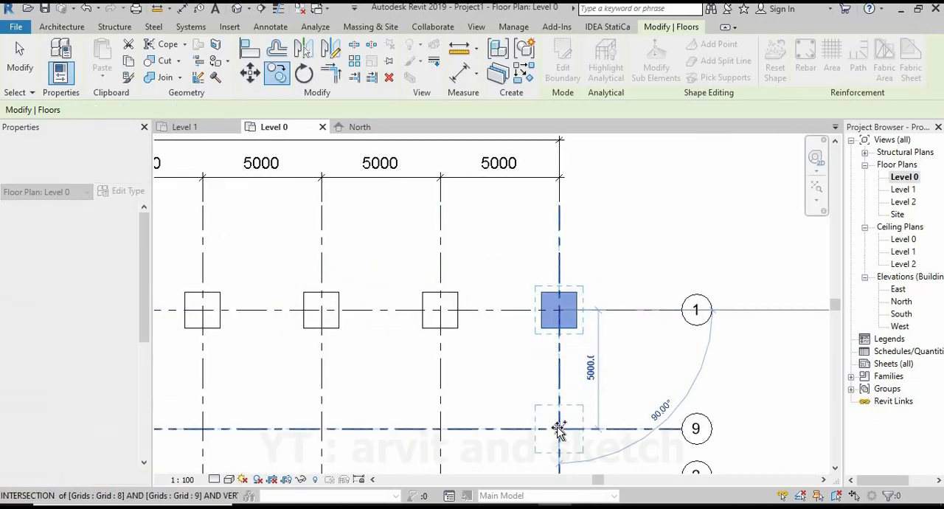
Place copies of the foot plate along grid 9 at its intersections with grids 8, 7, 6, 5, 4 and 3.
{"action": "left_click", "coordinate": [558, 429]}
{"action": "left_click", "coordinate": [442, 429]}
{"action": "middle_click_drag", "start_coordinate": [376, 432], "coordinate": [648, 312]}
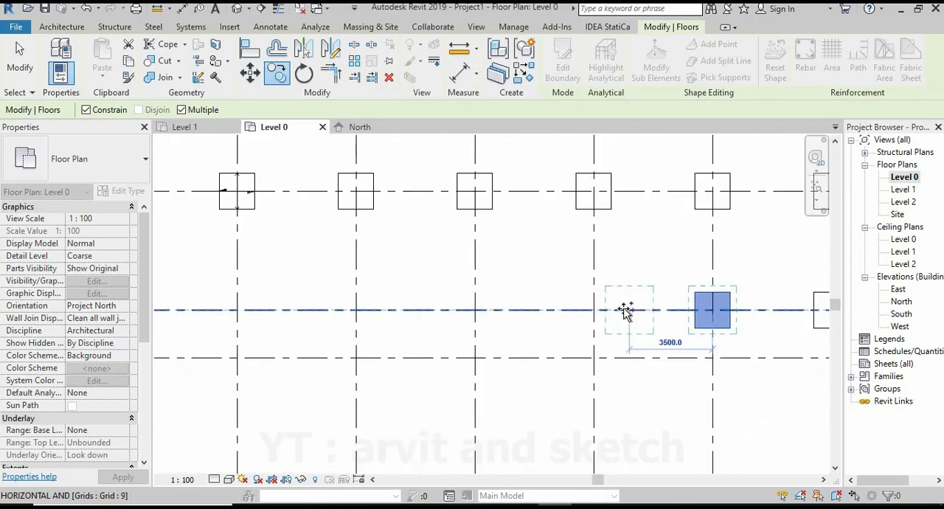
{"action": "scroll", "coordinate": [512, 386], "scroll_direction": "down", "scroll_amount": 2}
{"action": "scroll", "coordinate": [541, 400], "scroll_direction": "down", "scroll_amount": 2}
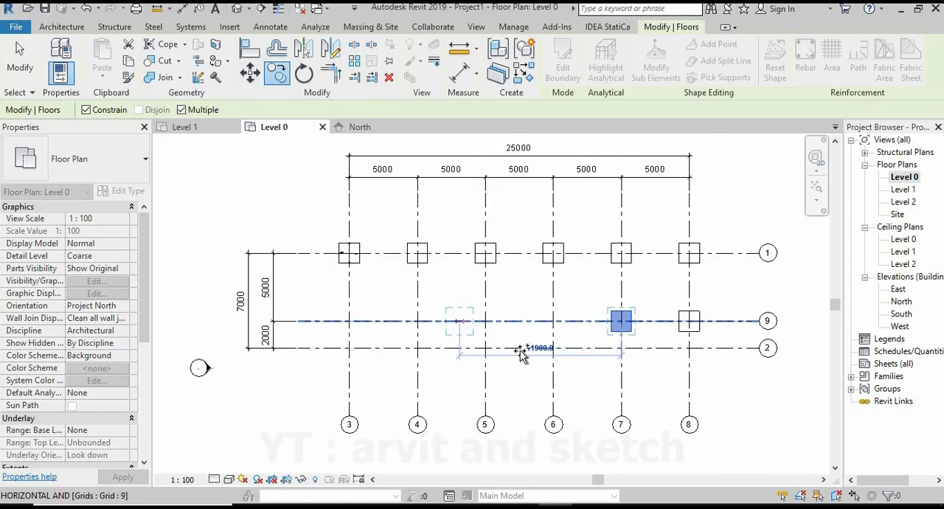
{"action": "scroll", "coordinate": [557, 322], "scroll_direction": "up", "scroll_amount": 3}
{"action": "scroll", "coordinate": [555, 315], "scroll_direction": "up", "scroll_amount": 3}
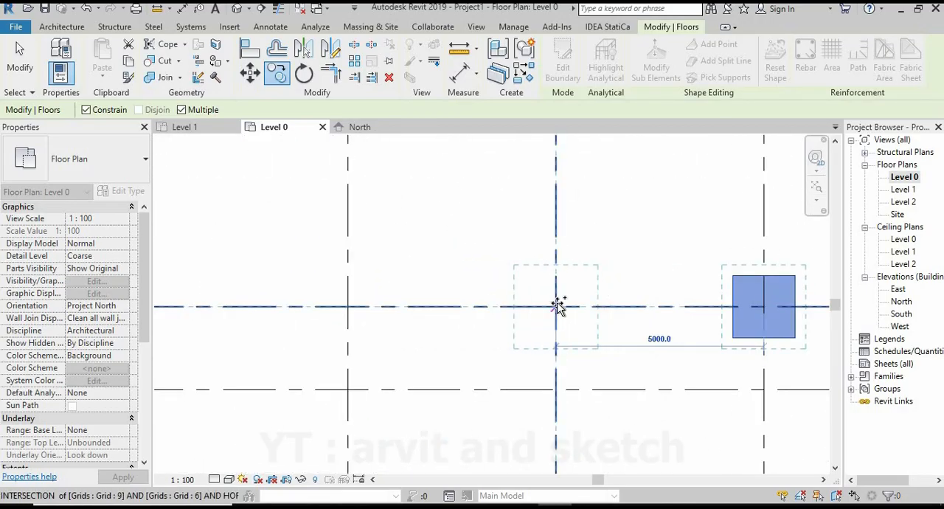
{"action": "middle_click_drag", "start_coordinate": [558, 305], "coordinate": [365, 314]}
{"action": "left_click", "coordinate": [348, 310]}
{"action": "scroll", "coordinate": [540, 324], "scroll_direction": "down", "scroll_amount": 3}
{"action": "middle_click_drag", "start_coordinate": [392, 342], "coordinate": [626, 325]}
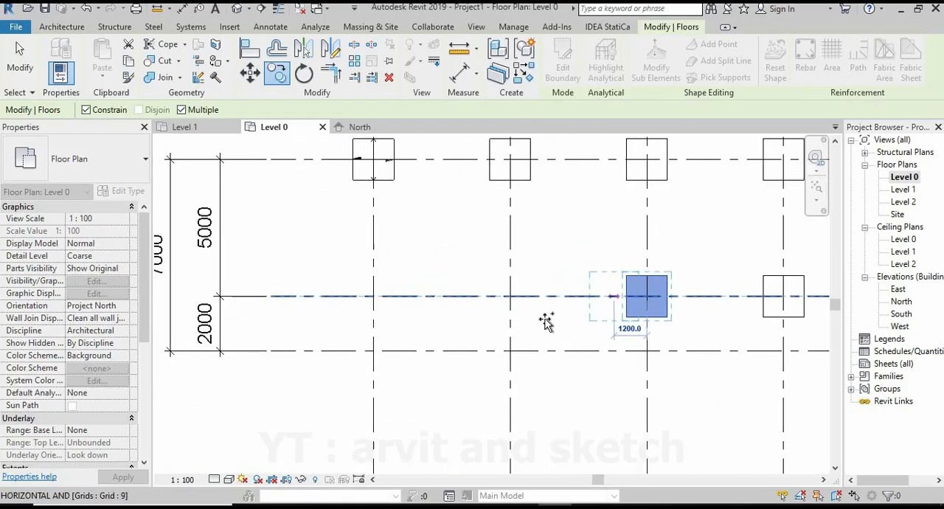
{"action": "scroll", "coordinate": [547, 320], "scroll_direction": "up", "scroll_amount": 1}
{"action": "left_click", "coordinate": [507, 298]}
{"action": "left_click", "coordinate": [347, 291]}
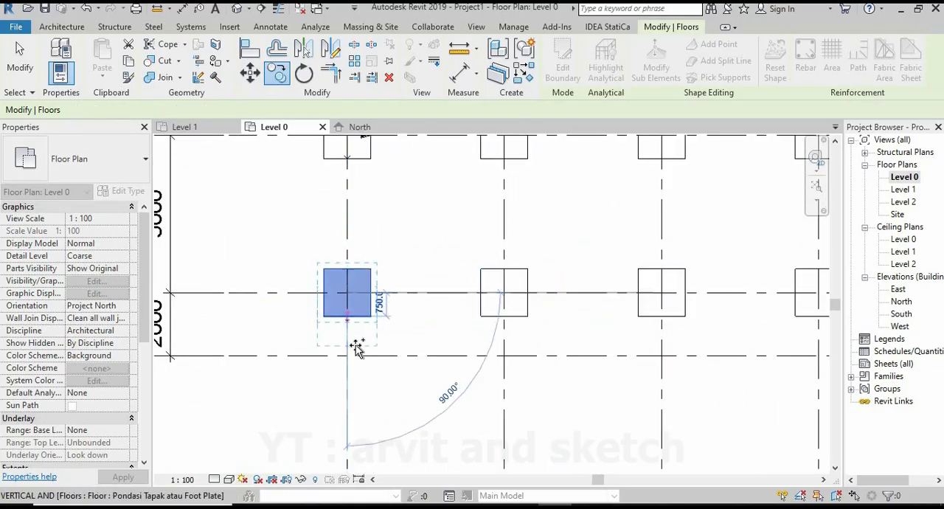
Place copies of the foot plate along grid 2 at its intersections with grids 3 through 8, and end the copying.
{"action": "left_click", "coordinate": [349, 357]}
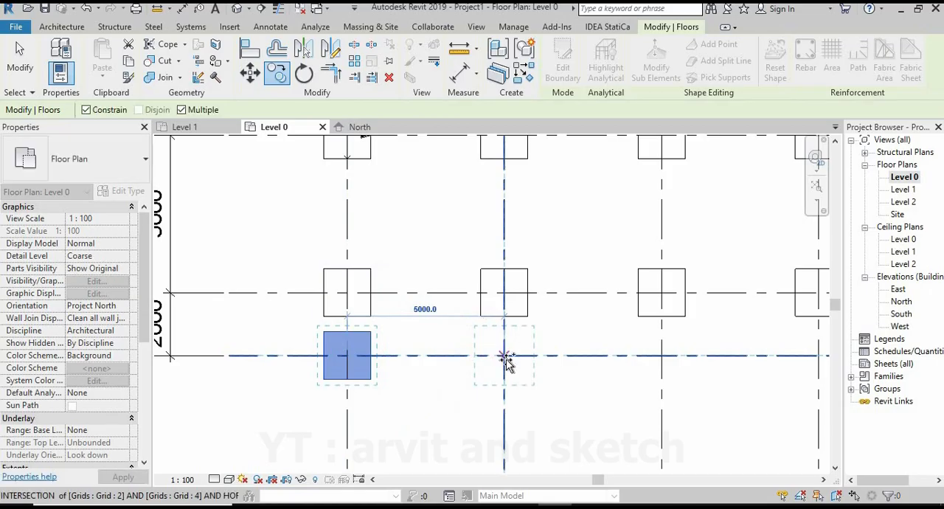
{"action": "left_click", "coordinate": [505, 357]}
{"action": "middle_click_drag", "start_coordinate": [543, 382], "coordinate": [312, 382]}
{"action": "left_click", "coordinate": [433, 358]}
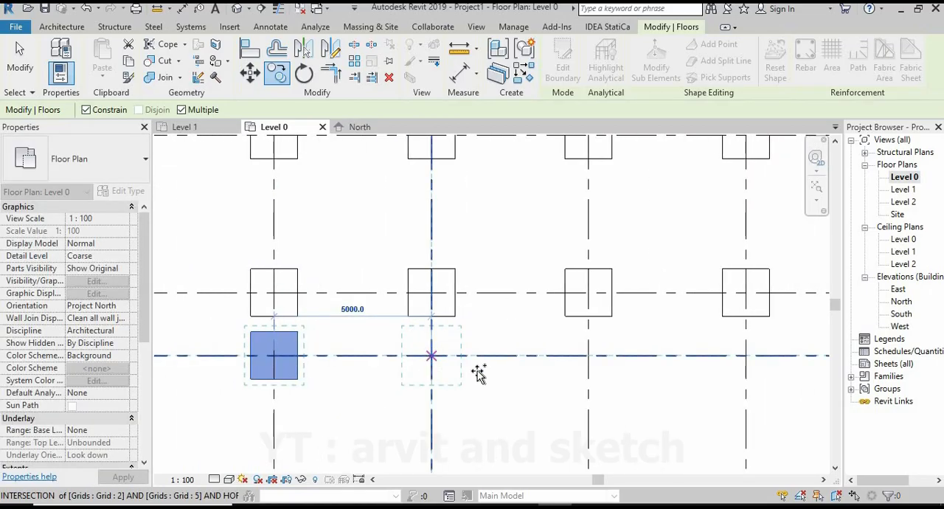
{"action": "left_click", "coordinate": [588, 357]}
{"action": "middle_click_drag", "start_coordinate": [602, 366], "coordinate": [422, 364]}
{"action": "left_click", "coordinate": [567, 356]}
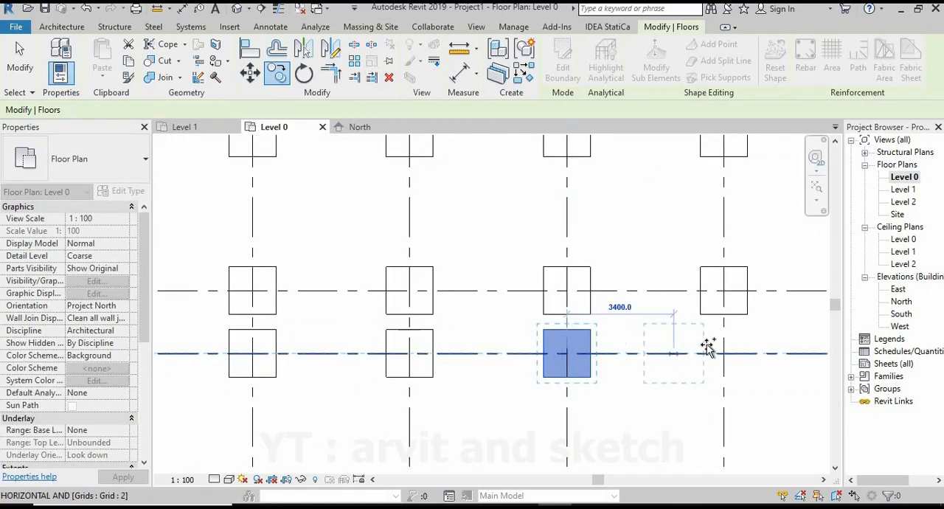
{"action": "left_click", "coordinate": [723, 353]}
{"action": "scroll", "coordinate": [605, 383], "scroll_direction": "down", "scroll_amount": 4}
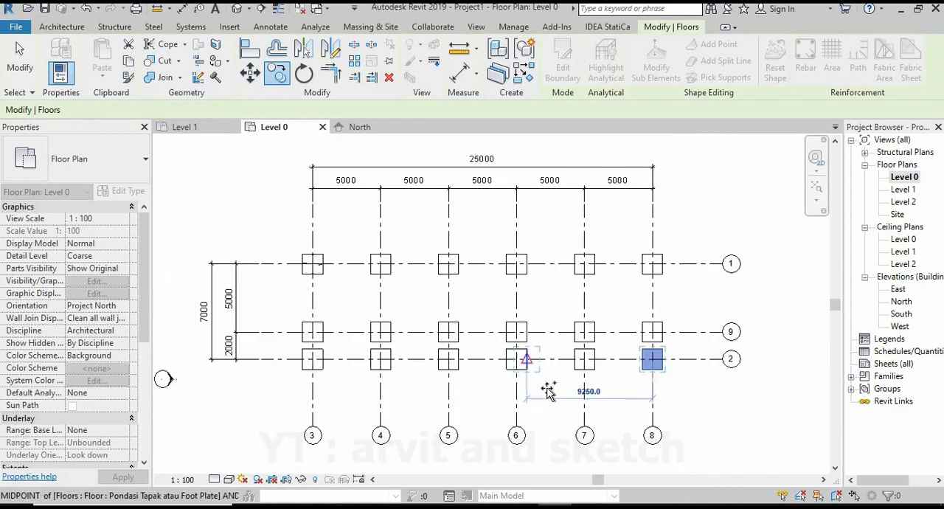
{"action": "key", "text": "Escape"}
{"action": "key", "text": "Escape"}
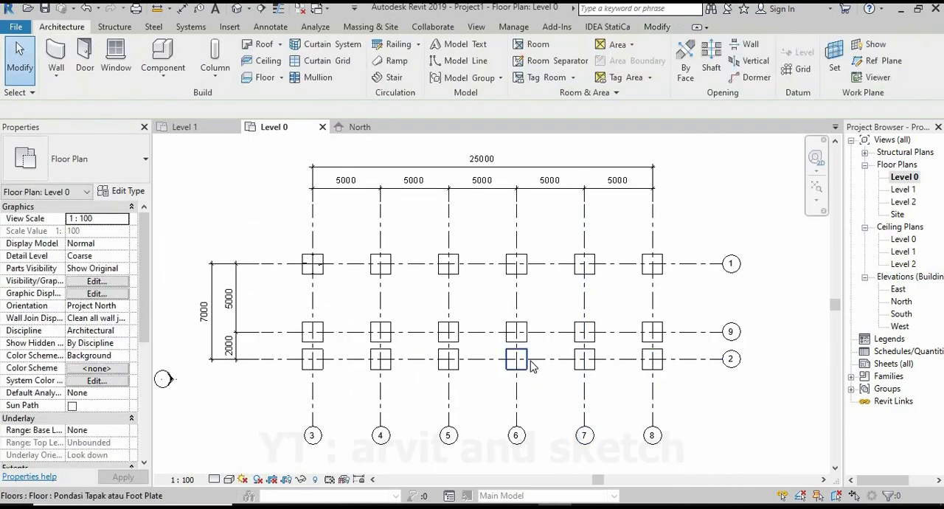
Set the North elevation's detail level to Fine and check the foot plates below Level 0.
{"action": "scroll", "coordinate": [430, 333], "scroll_direction": "down", "scroll_amount": 1}
{"action": "scroll", "coordinate": [560, 350], "scroll_direction": "up", "scroll_amount": 1}
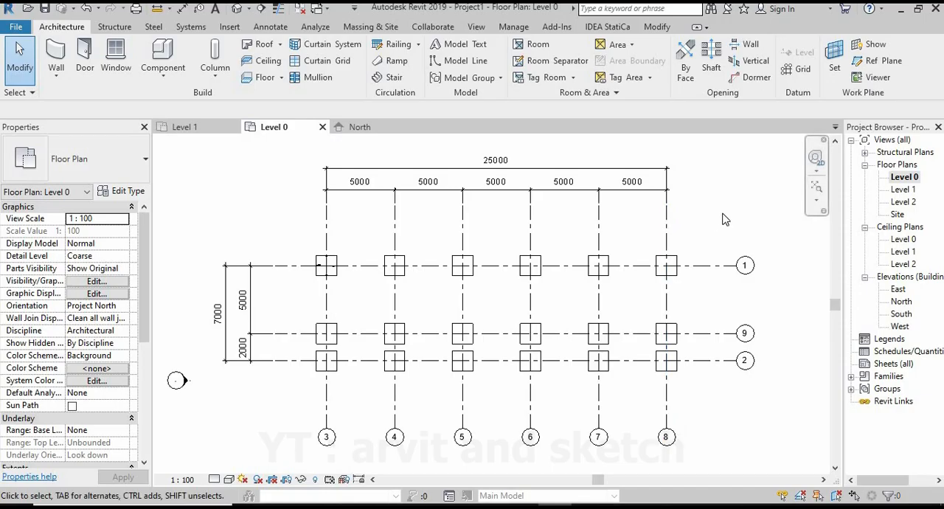
{"action": "left_click", "coordinate": [359, 128]}
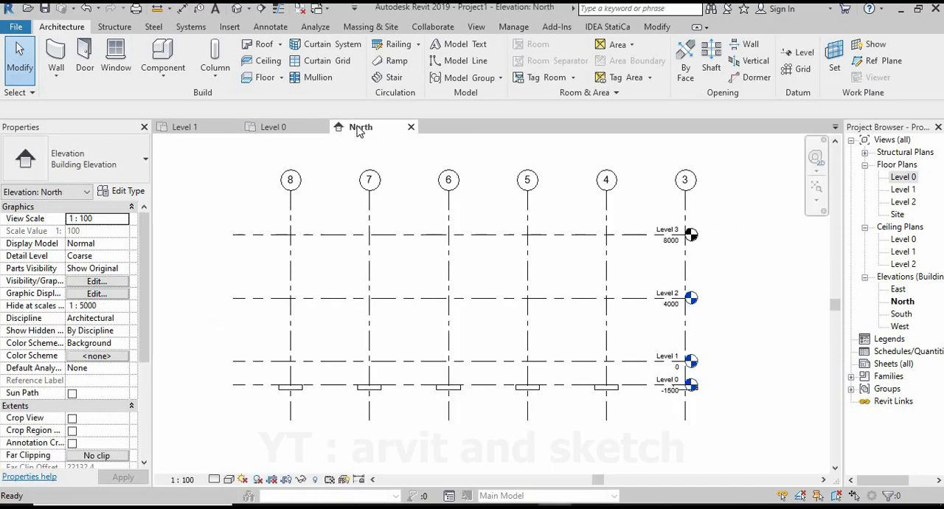
{"action": "left_click", "coordinate": [213, 481]}
{"action": "left_click", "coordinate": [228, 467]}
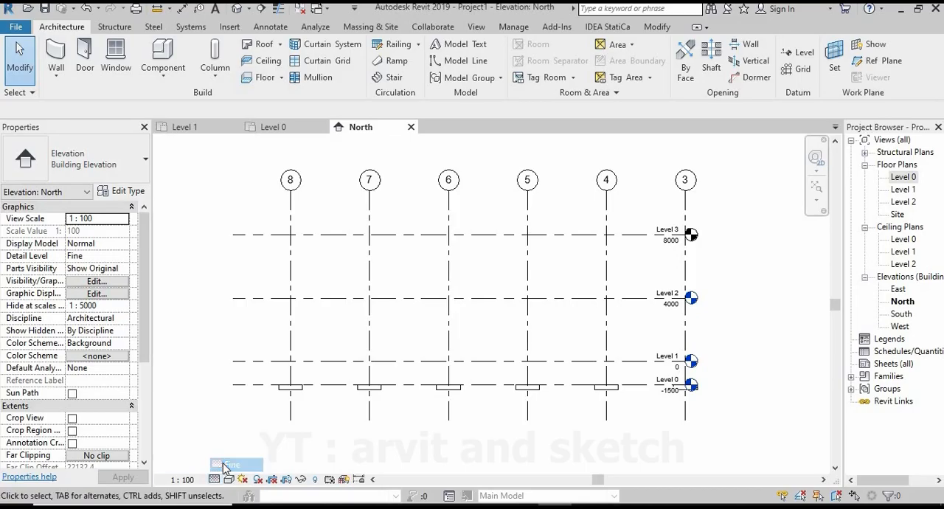
{"action": "scroll", "coordinate": [372, 406], "scroll_direction": "up", "scroll_amount": 2}
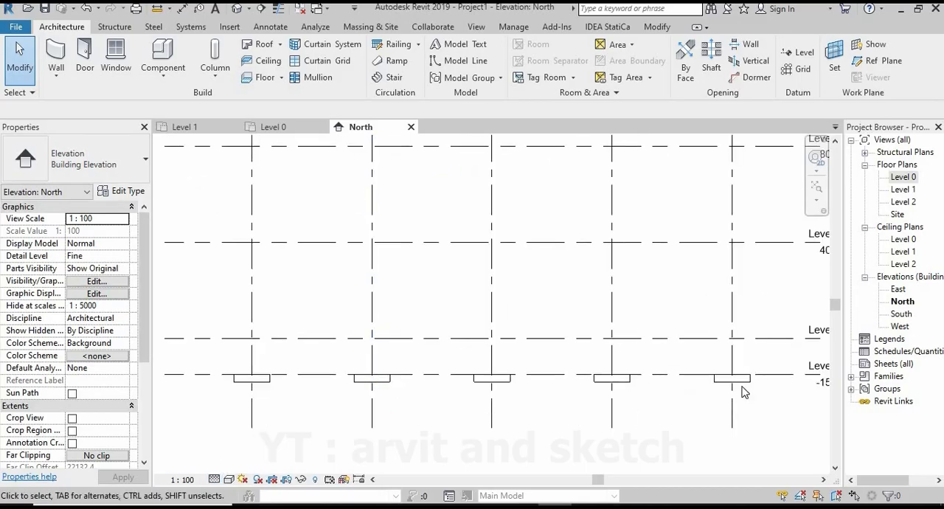
{"action": "scroll", "coordinate": [745, 389], "scroll_direction": "down", "scroll_amount": 2}
{"action": "scroll", "coordinate": [767, 417], "scroll_direction": "up", "scroll_amount": 3}
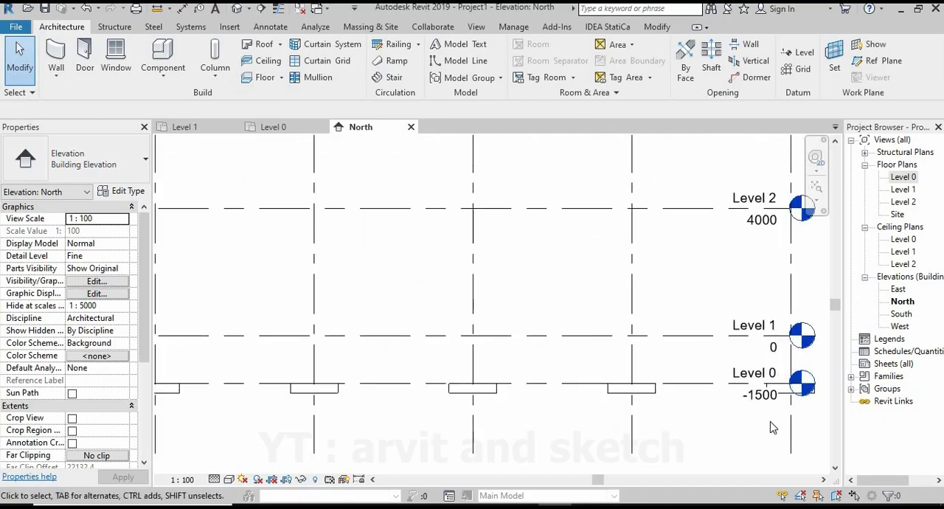
{"action": "scroll", "coordinate": [686, 385], "scroll_direction": "down", "scroll_amount": 2}
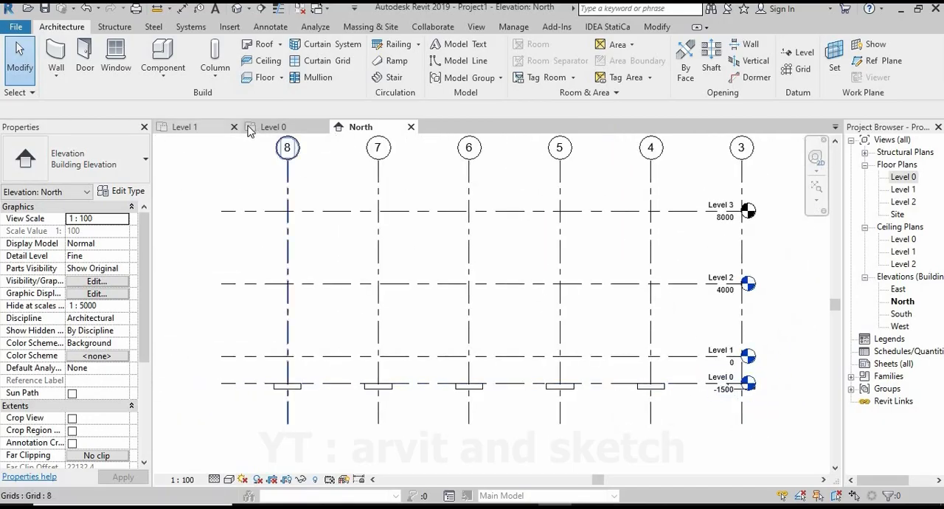
Create a camera view from the Level 0 plan, with the eye beyond the lower-left of the grids and the target past the upper-right corner.
{"action": "left_click", "coordinate": [272, 127]}
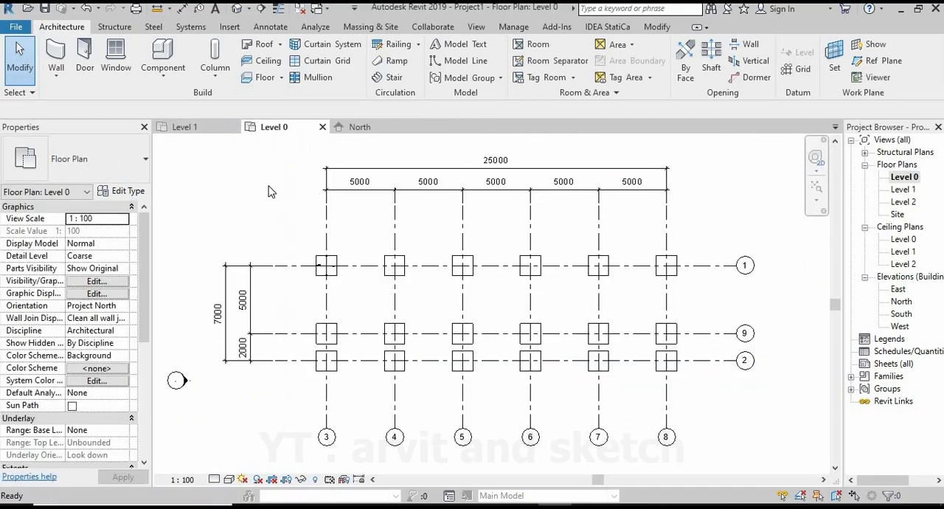
{"action": "left_click", "coordinate": [474, 28]}
{"action": "left_click", "coordinate": [390, 74]}
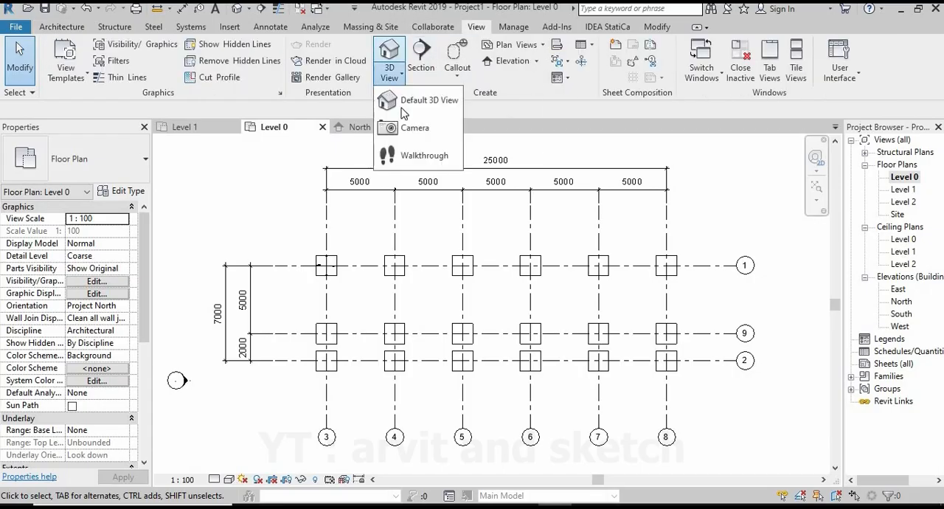
{"action": "left_click", "coordinate": [415, 128]}
{"action": "scroll", "coordinate": [458, 295], "scroll_direction": "down", "scroll_amount": 4}
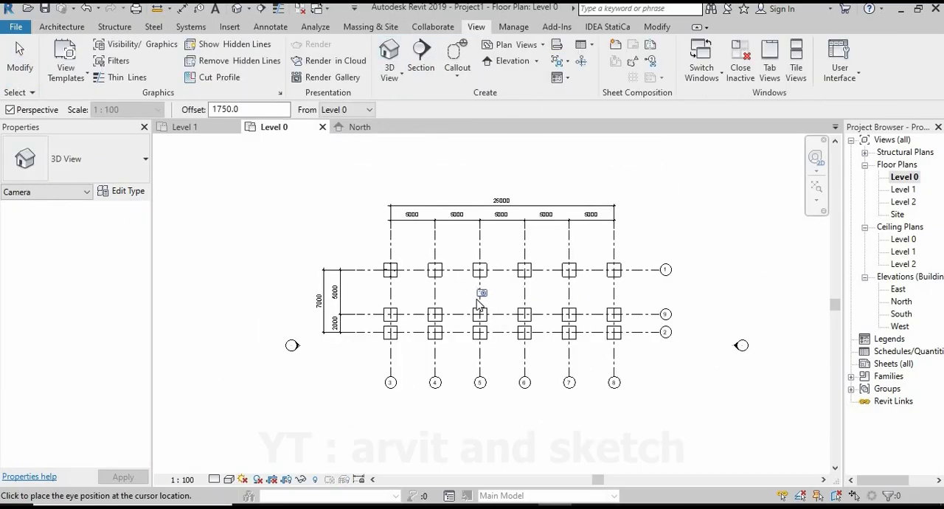
{"action": "left_click", "coordinate": [358, 403]}
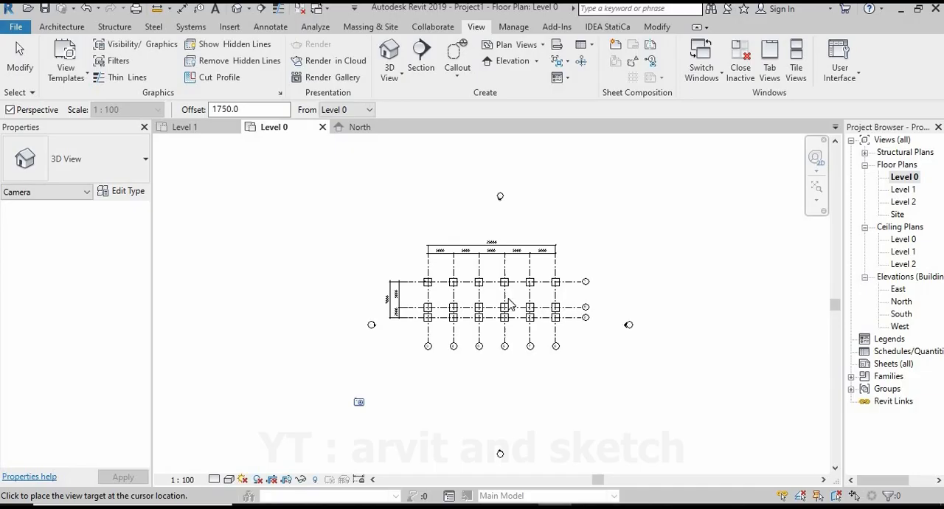
{"action": "left_click", "coordinate": [578, 244]}
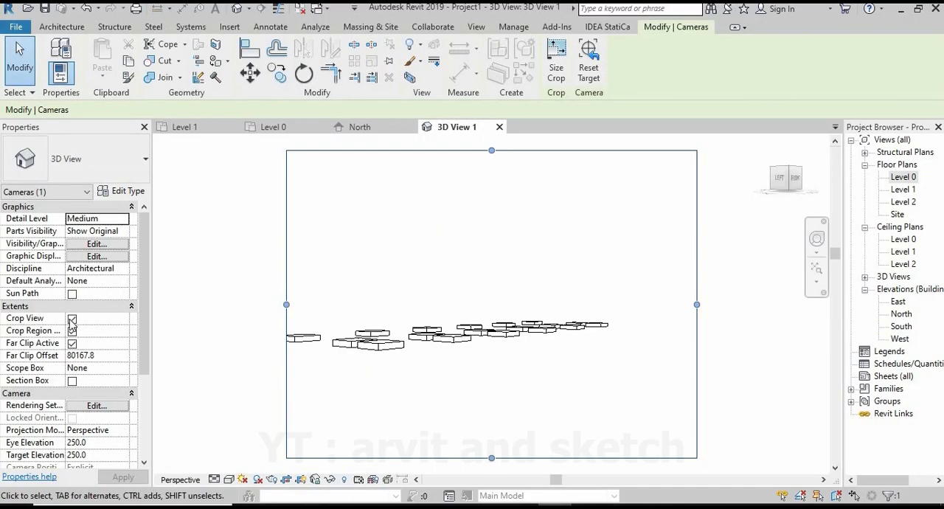
Turn off Crop View in the new camera view and orbit it to see all foot plates obliquely from above.
{"action": "left_click", "coordinate": [72, 319]}
{"action": "middle_click_drag", "start_coordinate": [442, 344], "coordinate": [448, 370], "text": "shift"}
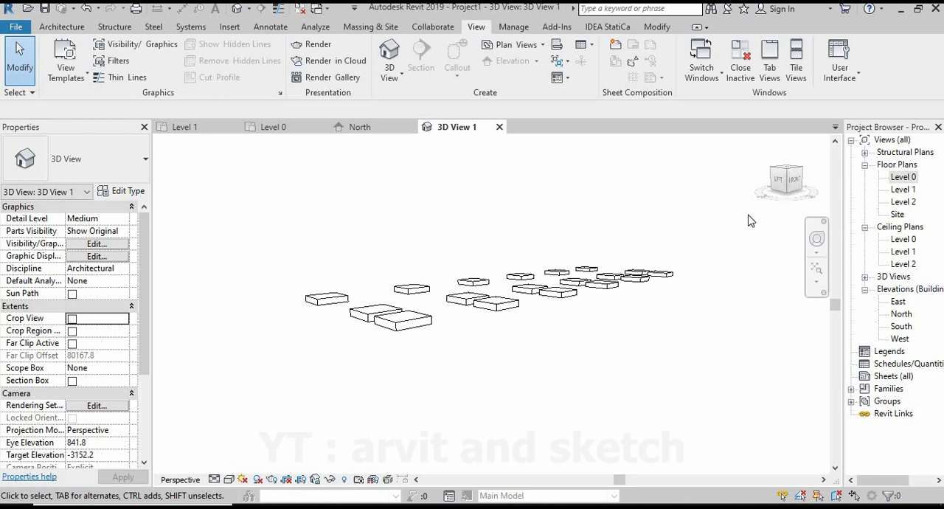
{"action": "left_click", "coordinate": [783, 171]}
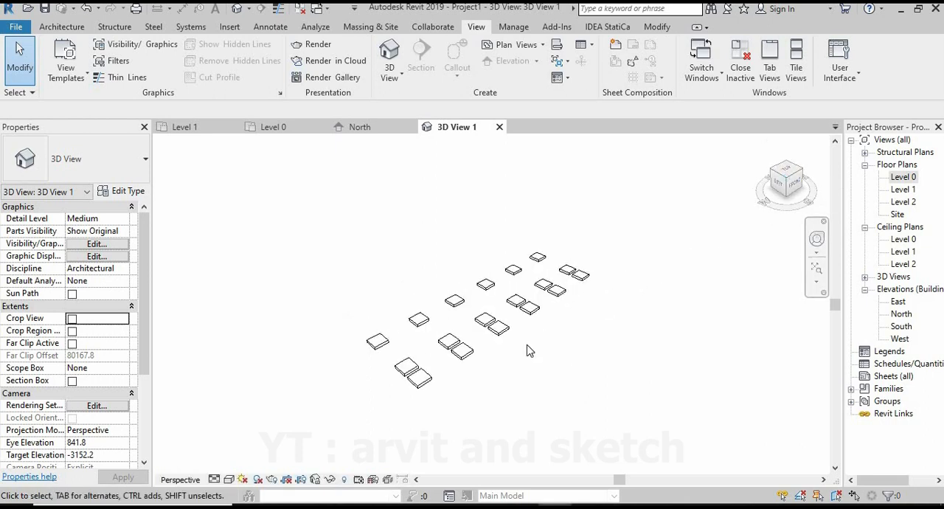
{"action": "middle_click_drag", "start_coordinate": [546, 353], "coordinate": [453, 343], "text": "shift"}
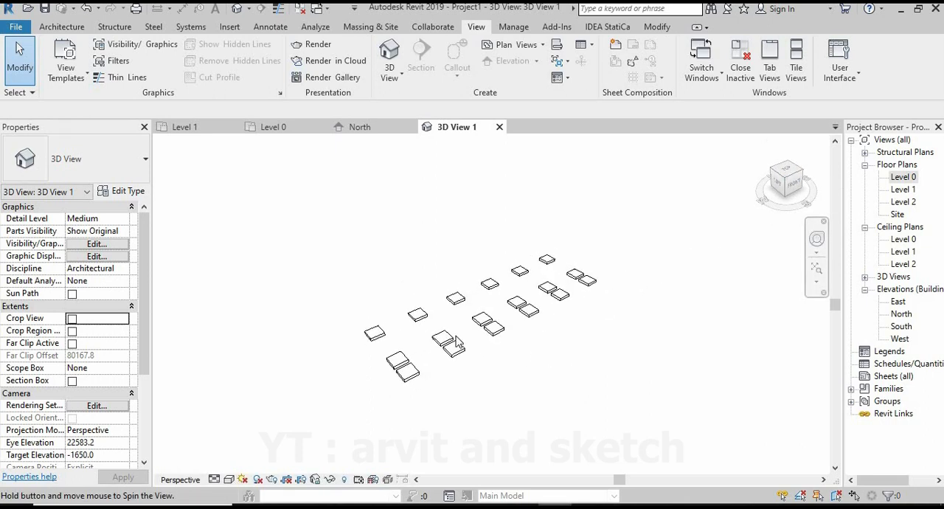
{"action": "scroll", "coordinate": [447, 342], "scroll_direction": "up", "scroll_amount": 3}
{"action": "scroll", "coordinate": [477, 382], "scroll_direction": "up", "scroll_amount": 2}
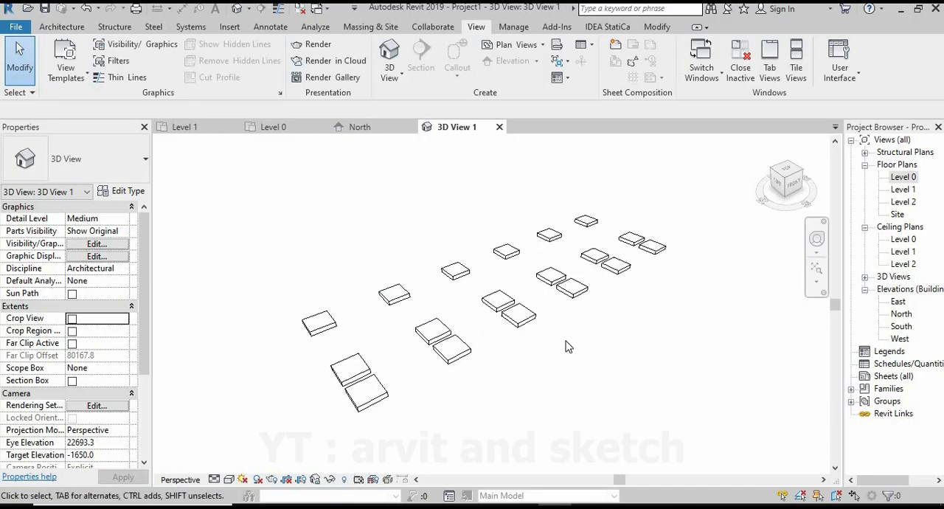
From the Level 0 plan, duplicate the structural column type as Kolom Beton 350x350mm with b and d set to 350.
{"action": "left_click", "coordinate": [289, 127]}
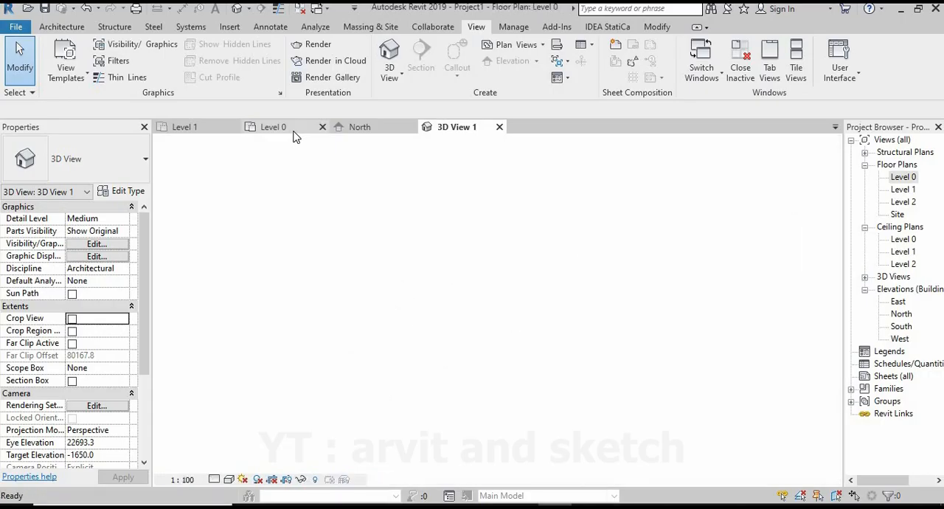
{"action": "scroll", "coordinate": [475, 308], "scroll_direction": "up", "scroll_amount": 3}
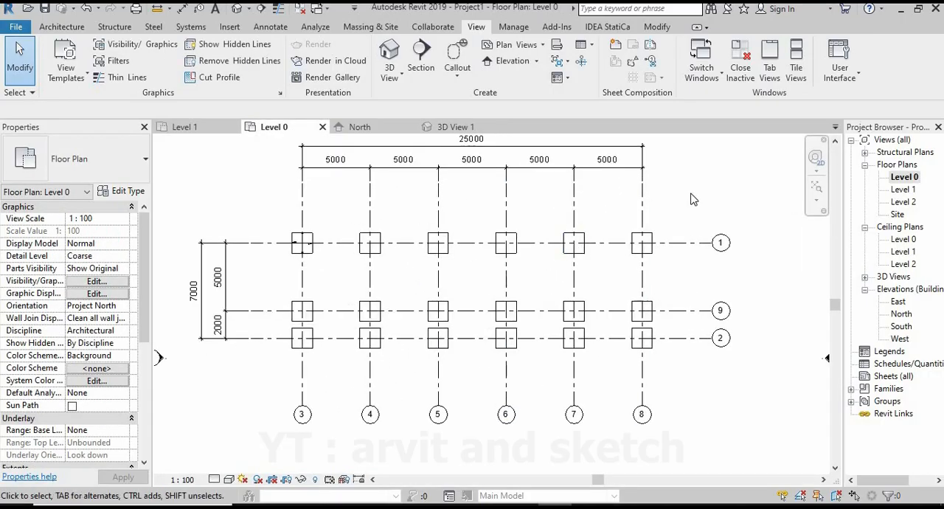
{"action": "middle_click_drag", "start_coordinate": [672, 206], "coordinate": [679, 228]}
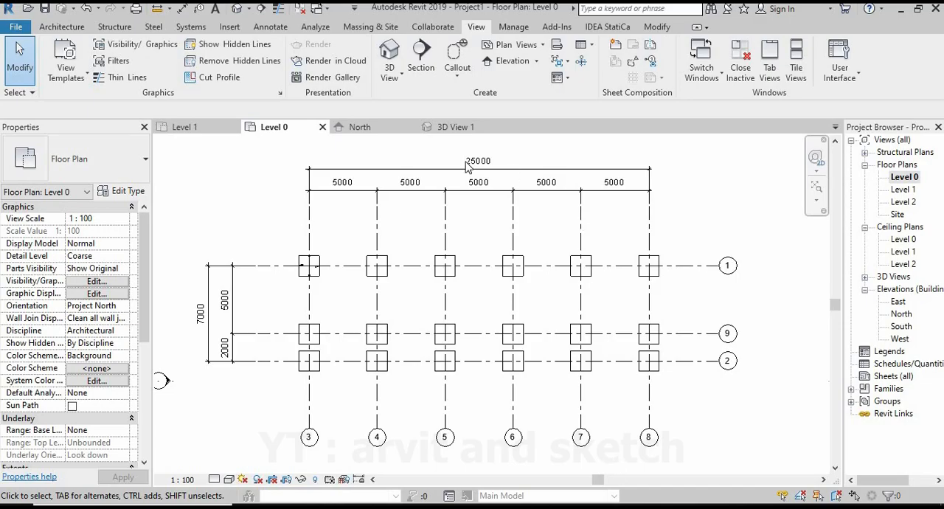
{"action": "left_click", "coordinate": [72, 27]}
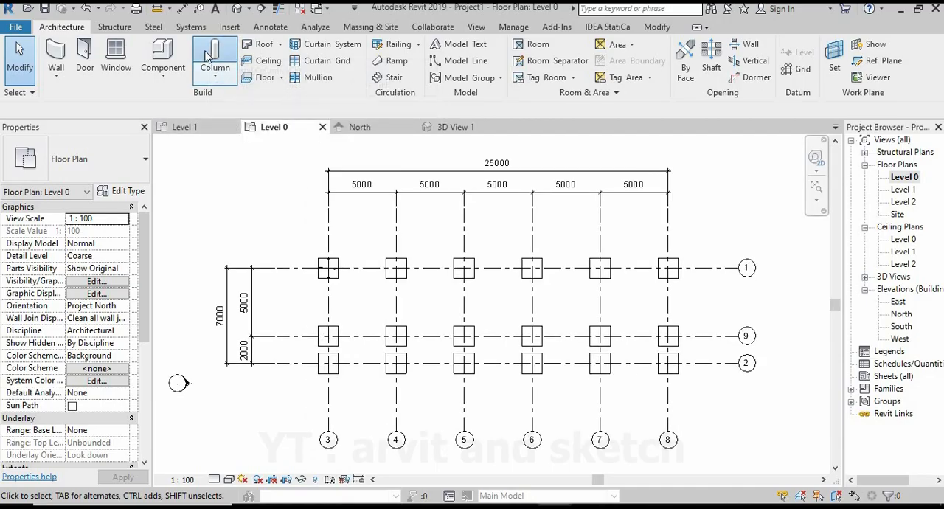
{"action": "left_click", "coordinate": [208, 57]}
{"action": "left_click", "coordinate": [124, 192]}
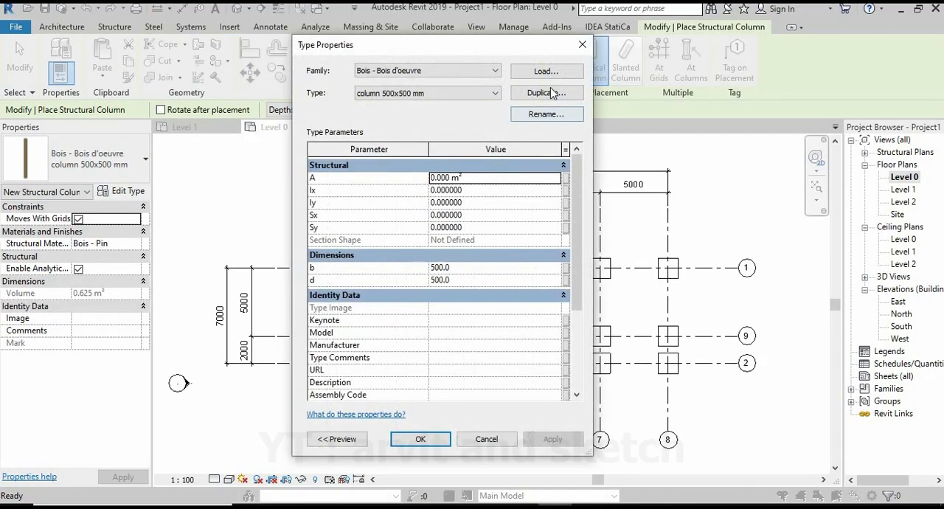
{"action": "left_click", "coordinate": [548, 92]}
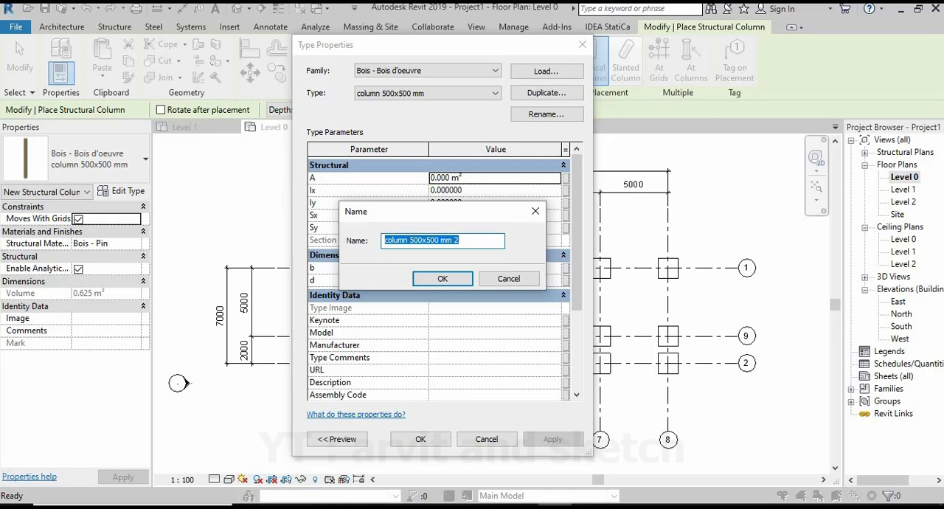
{"action": "type", "text": "Kolom Beto"}
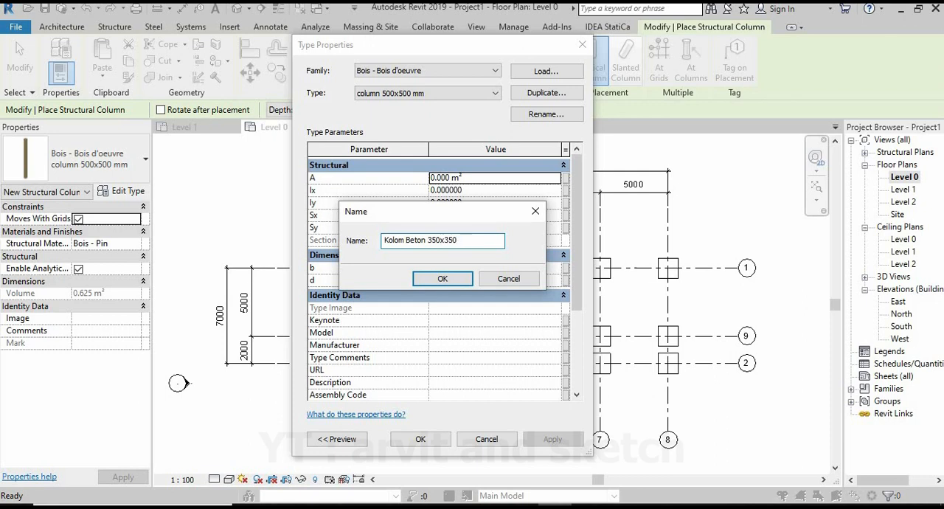
{"action": "left_click", "coordinate": [462, 280]}
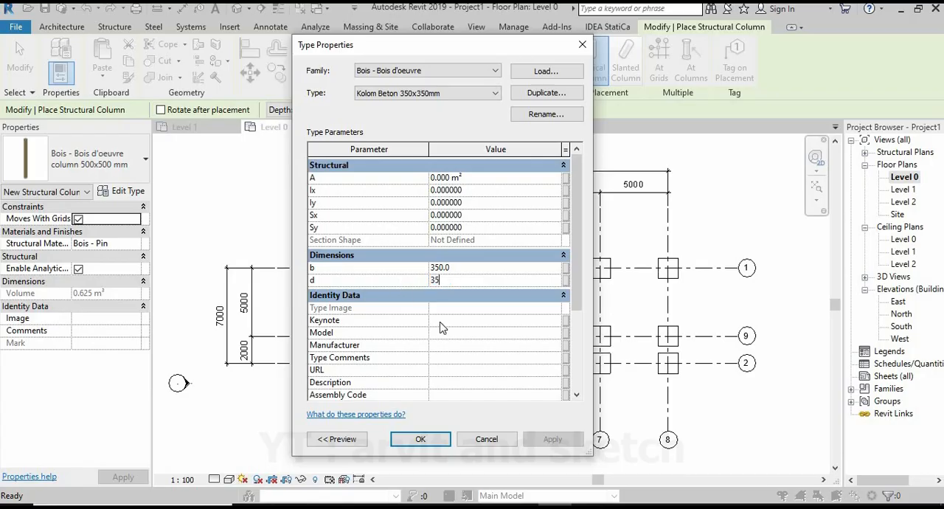
{"action": "left_click", "coordinate": [421, 441]}
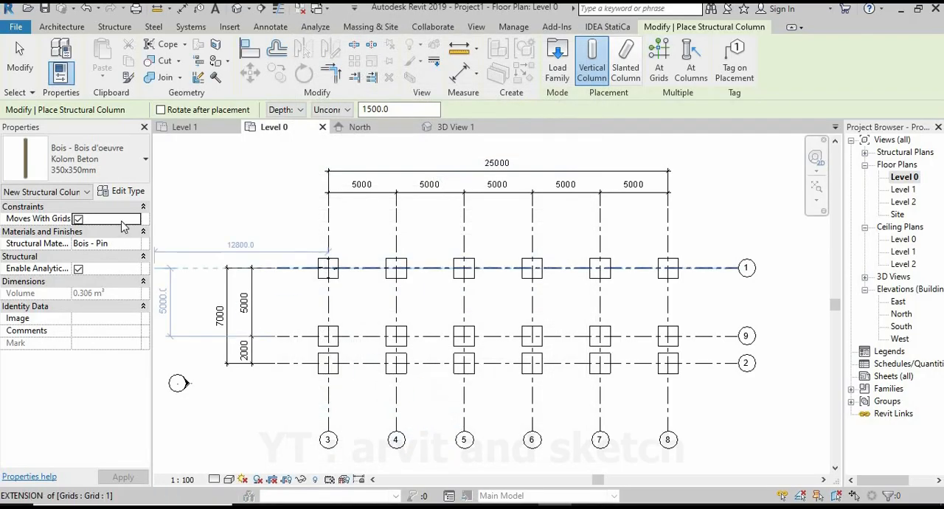
Place the first column at the intersection of grids 1 and 3, using Height, Unconnected and 1500 mm.
{"action": "scroll", "coordinate": [479, 288], "scroll_direction": "down", "scroll_amount": 1}
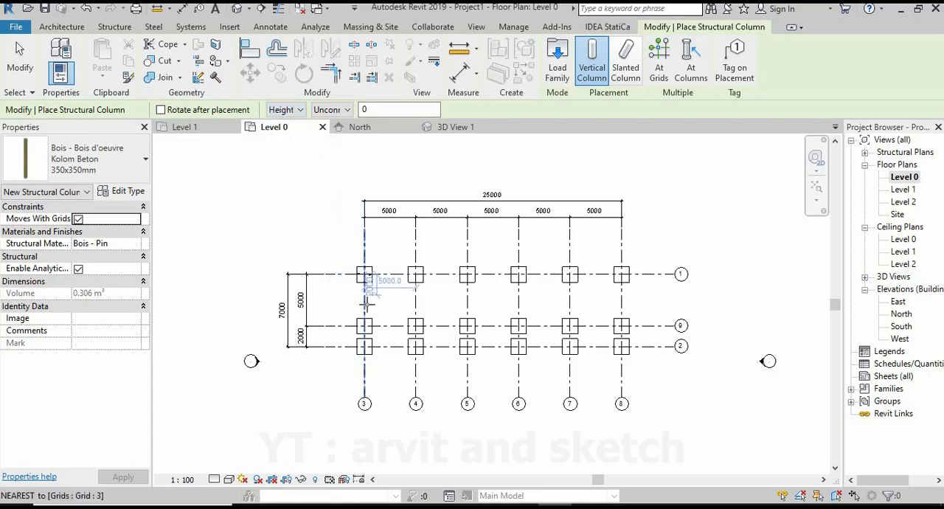
{"action": "scroll", "coordinate": [338, 309], "scroll_direction": "up", "scroll_amount": 5}
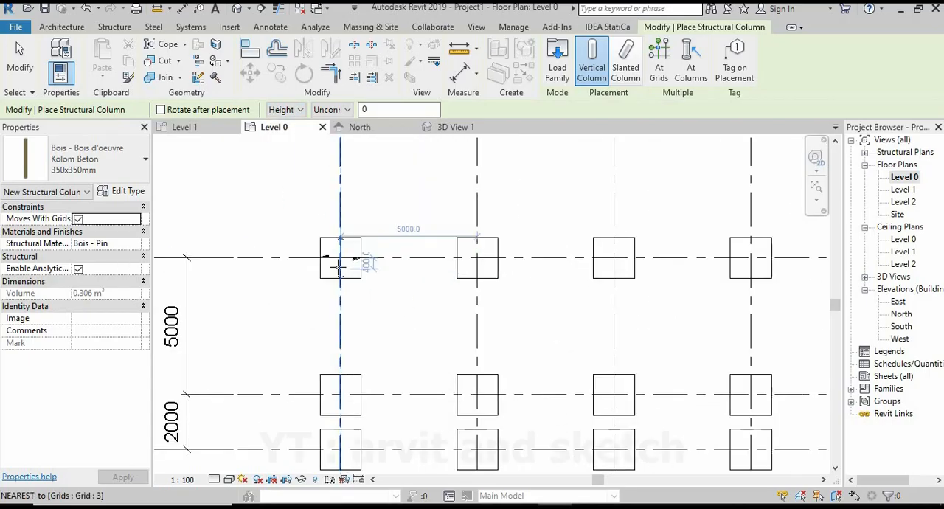
{"action": "left_click", "coordinate": [553, 264]}
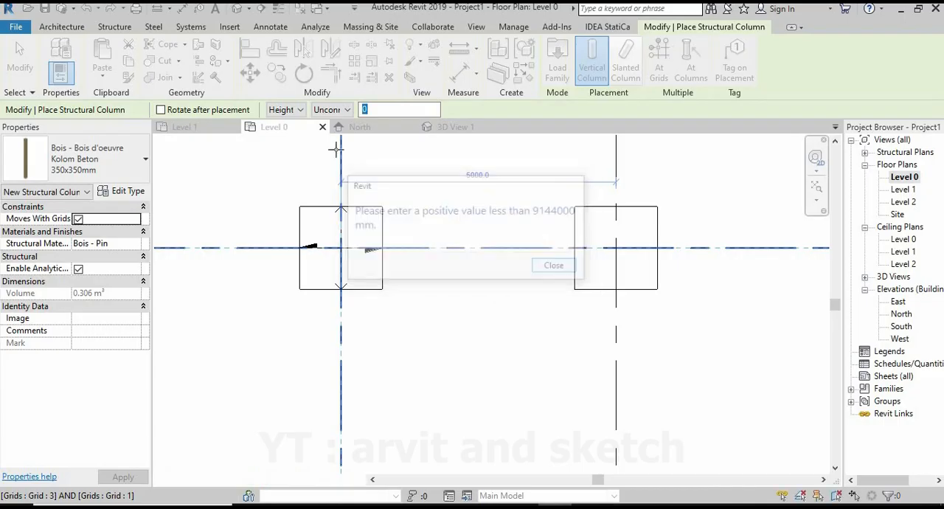
{"action": "type", "text": "1500"}
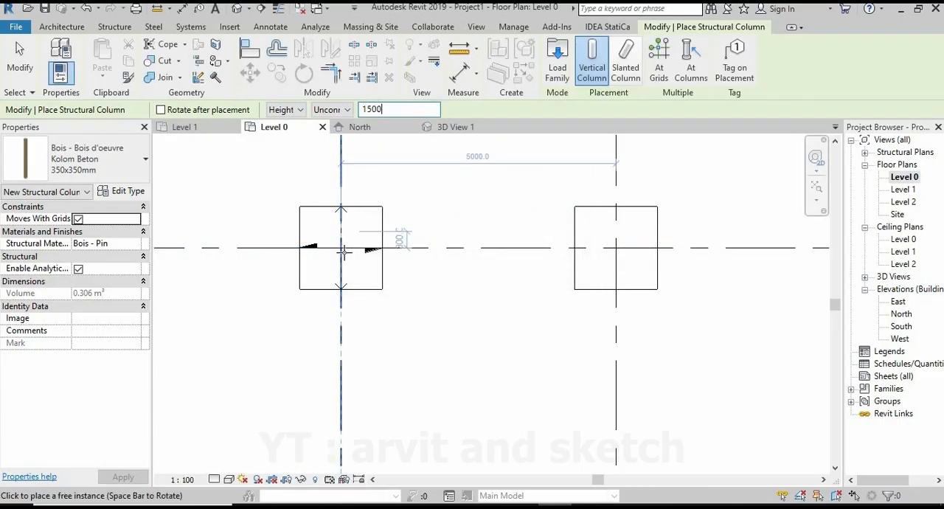
{"action": "key", "text": "Return"}
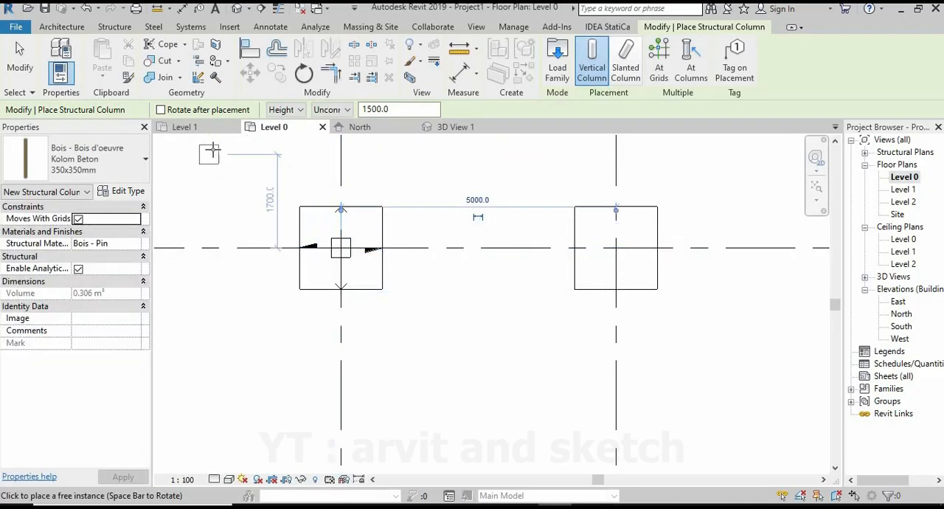
End column placement and check the new column on its foot plate in 3D View 1.
{"action": "scroll", "coordinate": [369, 253], "scroll_direction": "down", "scroll_amount": 3}
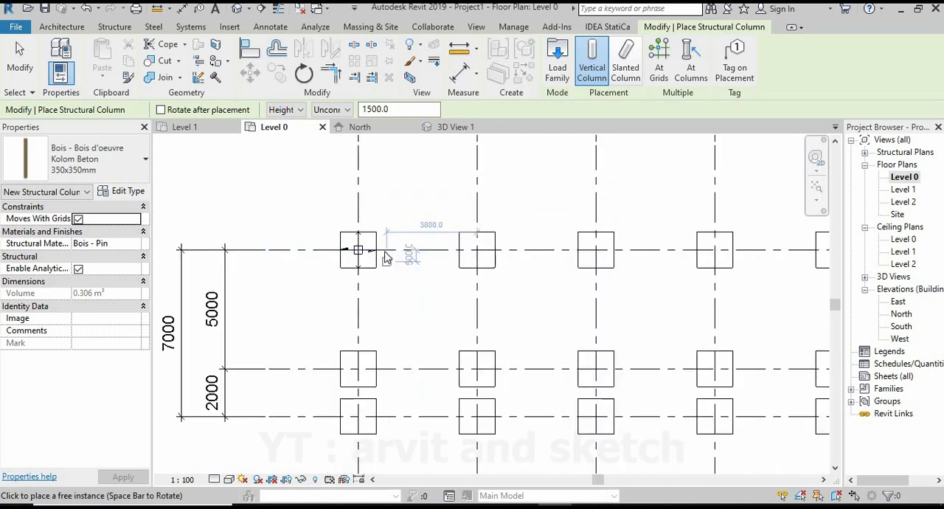
{"action": "key", "text": "Escape"}
{"action": "key", "text": "Escape"}
{"action": "left_click", "coordinate": [453, 126]}
{"action": "scroll", "coordinate": [336, 247], "scroll_direction": "up", "scroll_amount": 5}
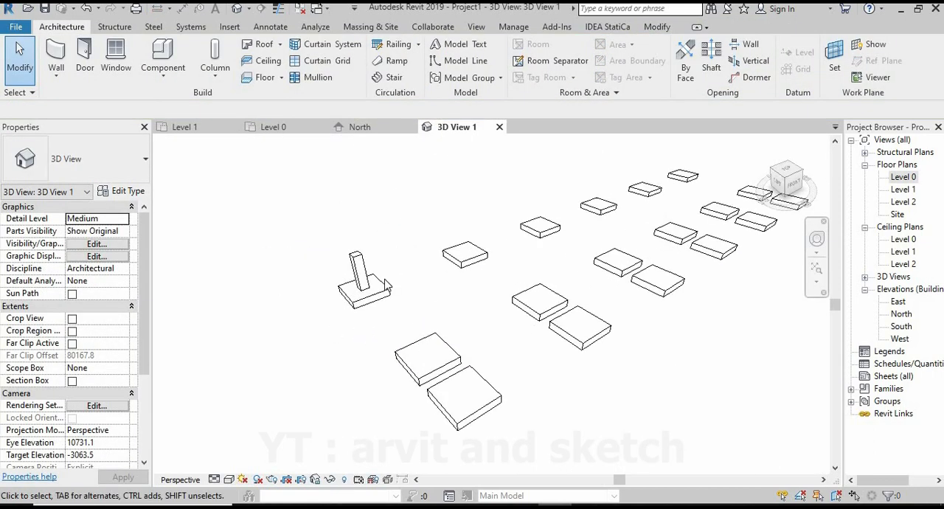
Review the placed column's type and its b and d dimensions in the type properties, leaving them as they are.
{"action": "left_click", "coordinate": [335, 242]}
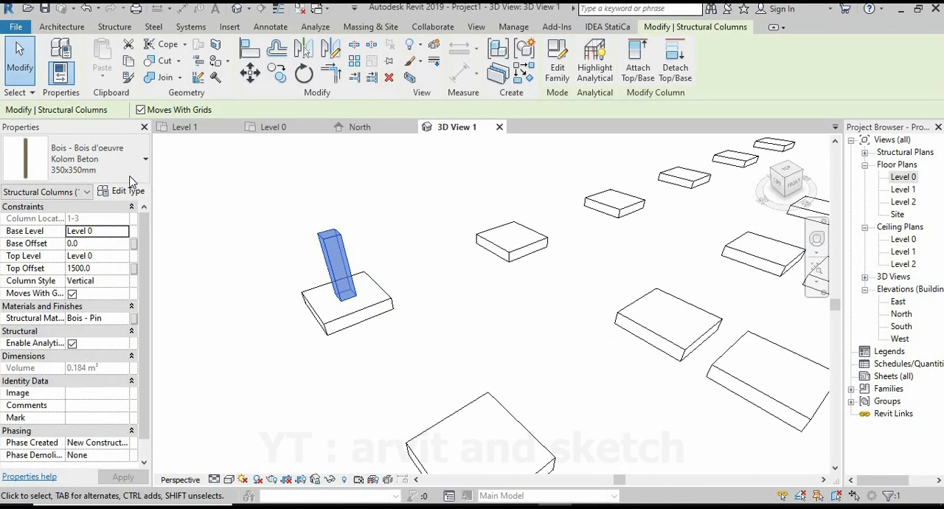
{"action": "left_click", "coordinate": [93, 178]}
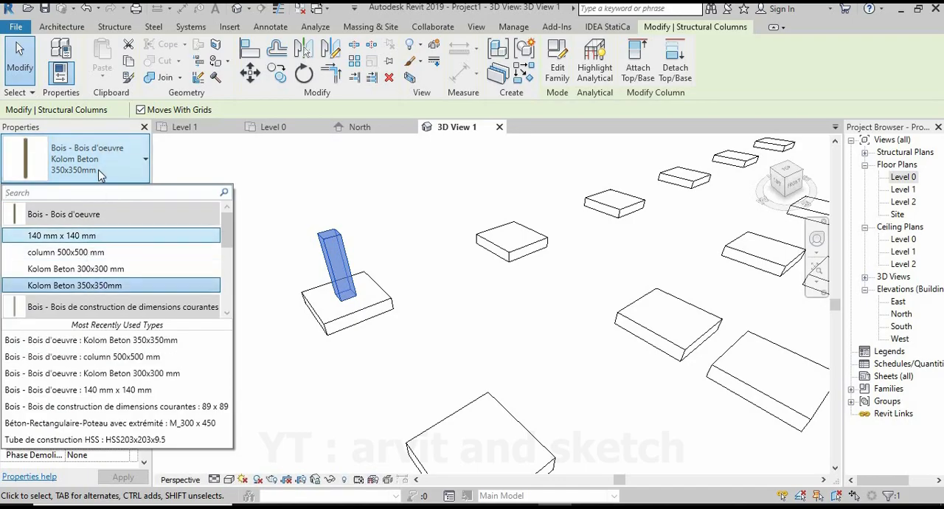
{"action": "key", "text": "Escape"}
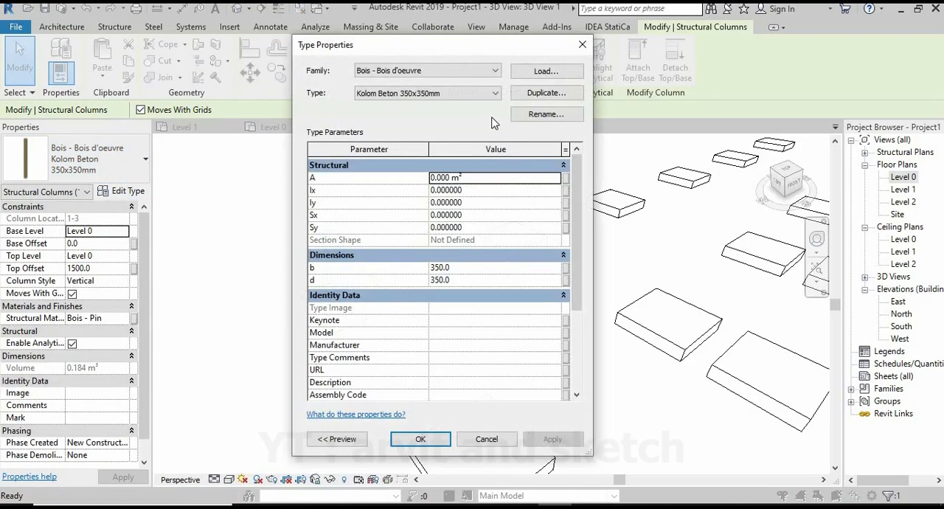
{"action": "left_click", "coordinate": [441, 93]}
{"action": "left_click", "coordinate": [445, 97]}
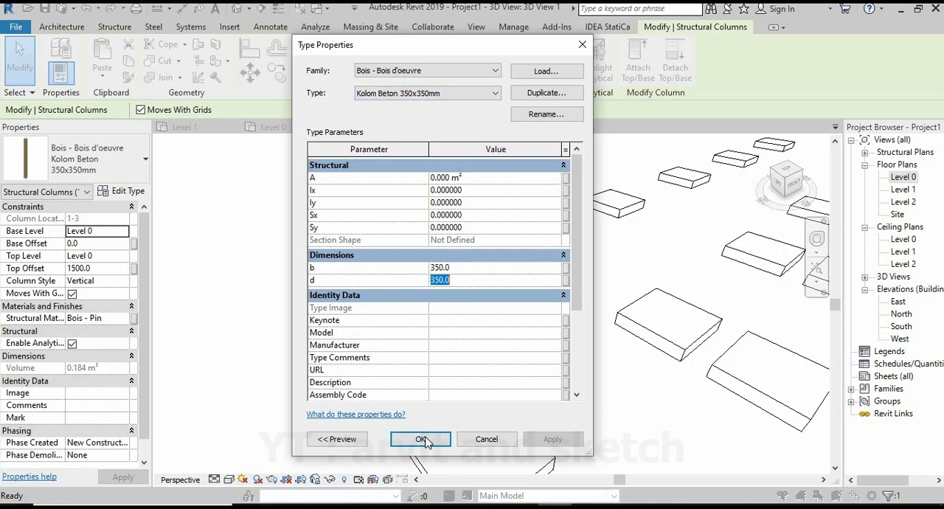
{"action": "left_click", "coordinate": [421, 439]}
{"action": "left_click", "coordinate": [381, 341]}
{"action": "scroll", "coordinate": [354, 310], "scroll_direction": "down", "scroll_amount": 4}
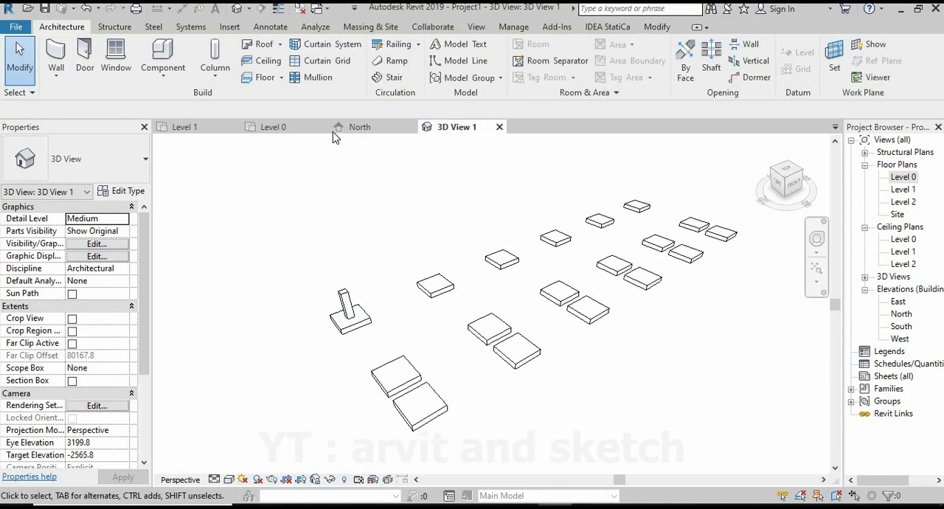
Back in Level 0, place 1500 mm high columns along grid 1 at its intersections with grids 4 through 8.
{"action": "left_click", "coordinate": [275, 126]}
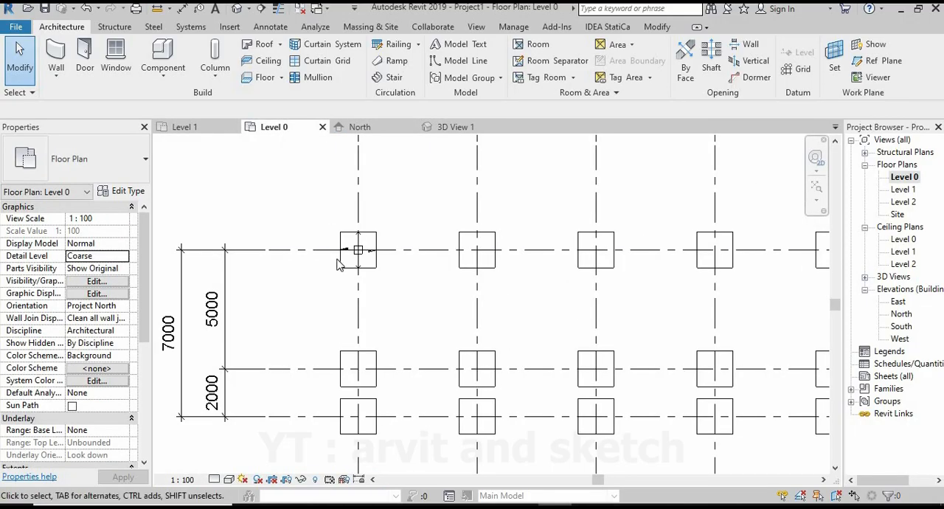
{"action": "scroll", "coordinate": [339, 258], "scroll_direction": "up", "scroll_amount": 2}
{"action": "scroll", "coordinate": [346, 274], "scroll_direction": "up", "scroll_amount": 3}
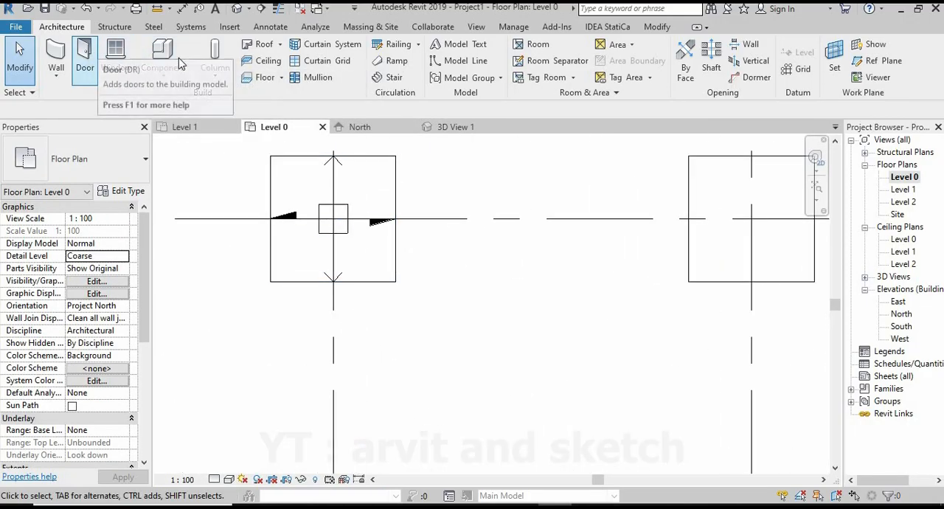
{"action": "left_click", "coordinate": [215, 55]}
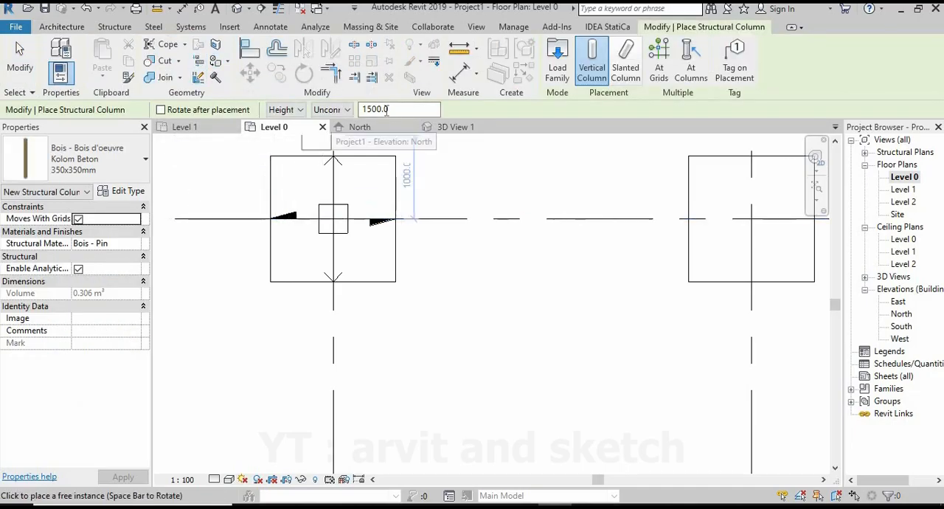
{"action": "scroll", "coordinate": [364, 299], "scroll_direction": "down", "scroll_amount": 3}
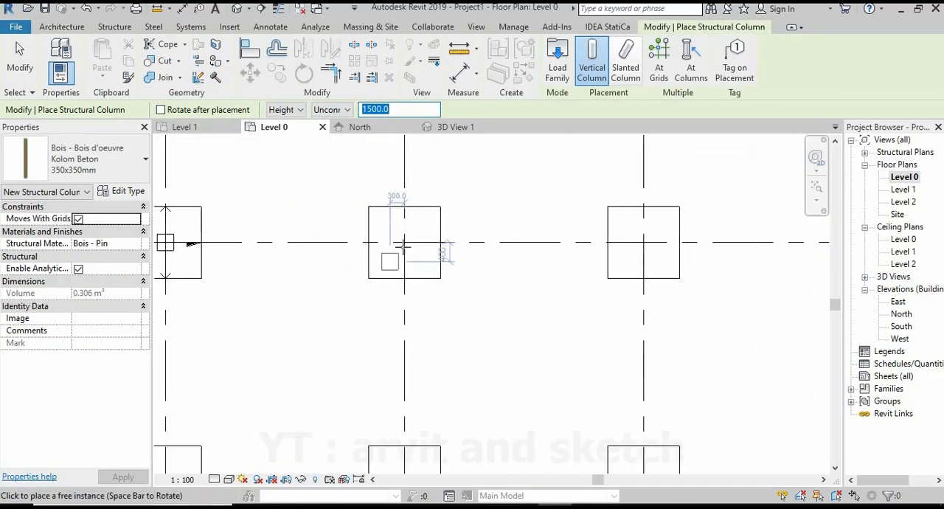
{"action": "scroll", "coordinate": [505, 284], "scroll_direction": "down", "scroll_amount": 2}
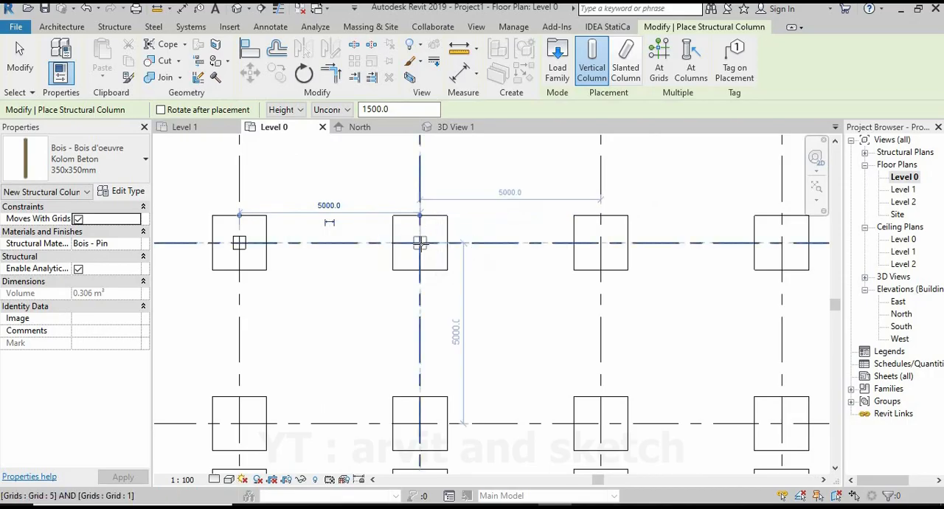
{"action": "scroll", "coordinate": [472, 295], "scroll_direction": "down", "scroll_amount": 2}
{"action": "scroll", "coordinate": [445, 247], "scroll_direction": "up", "scroll_amount": 2}
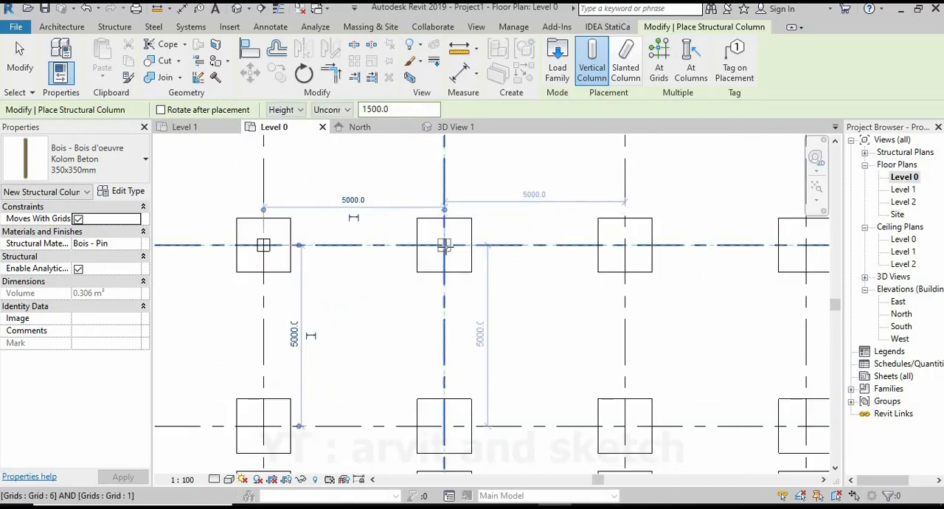
{"action": "scroll", "coordinate": [445, 247], "scroll_direction": "down", "scroll_amount": 2}
{"action": "scroll", "coordinate": [472, 272], "scroll_direction": "up", "scroll_amount": 2}
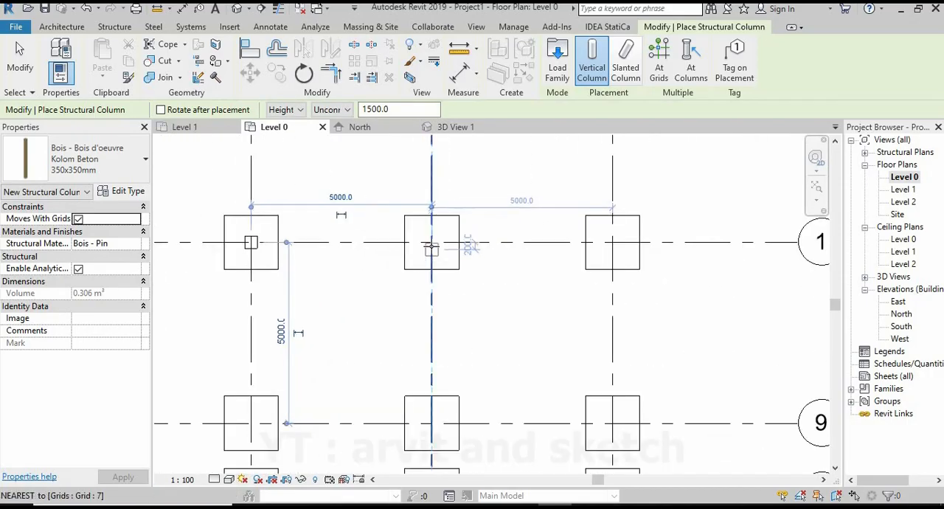
{"action": "left_click", "coordinate": [612, 242]}
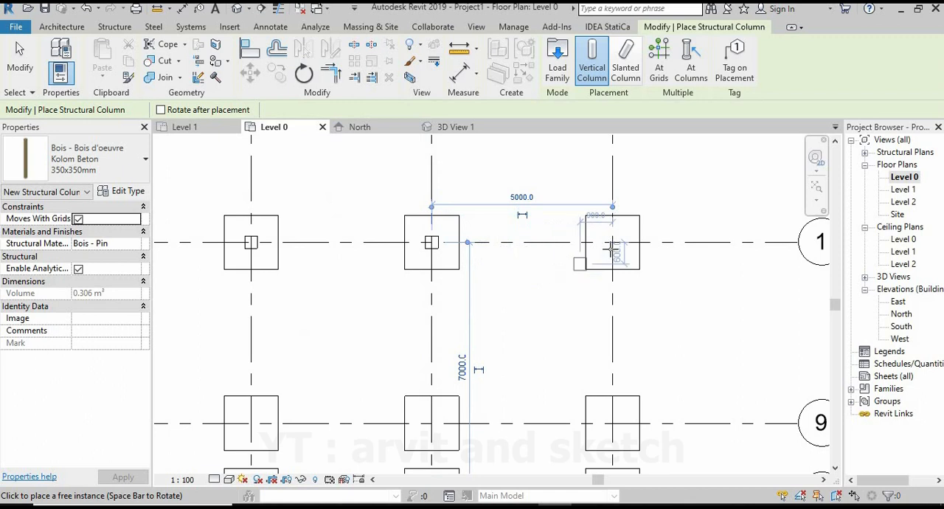
Place 1500 mm high unconnected columns along grid 9 at its intersections with grids 3 through 8.
{"action": "left_click", "coordinate": [285, 134]}
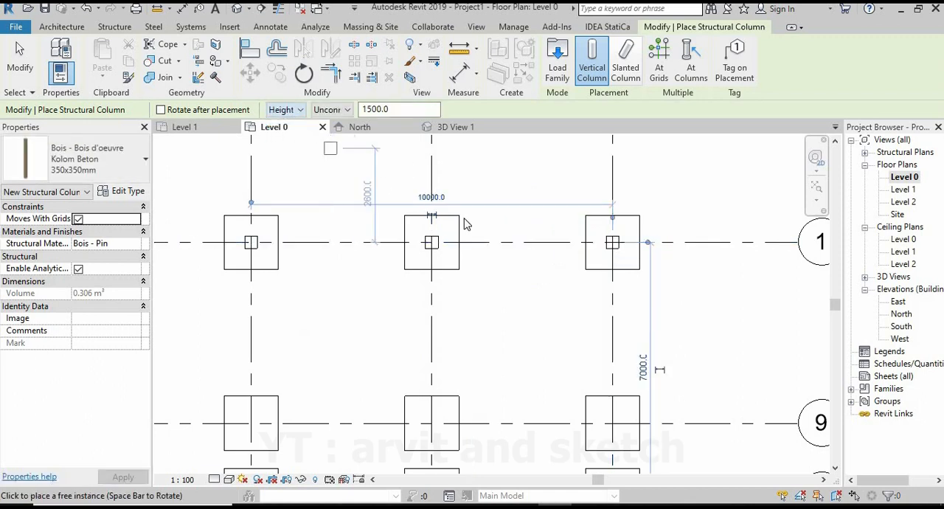
{"action": "scroll", "coordinate": [424, 309], "scroll_direction": "down", "scroll_amount": 4}
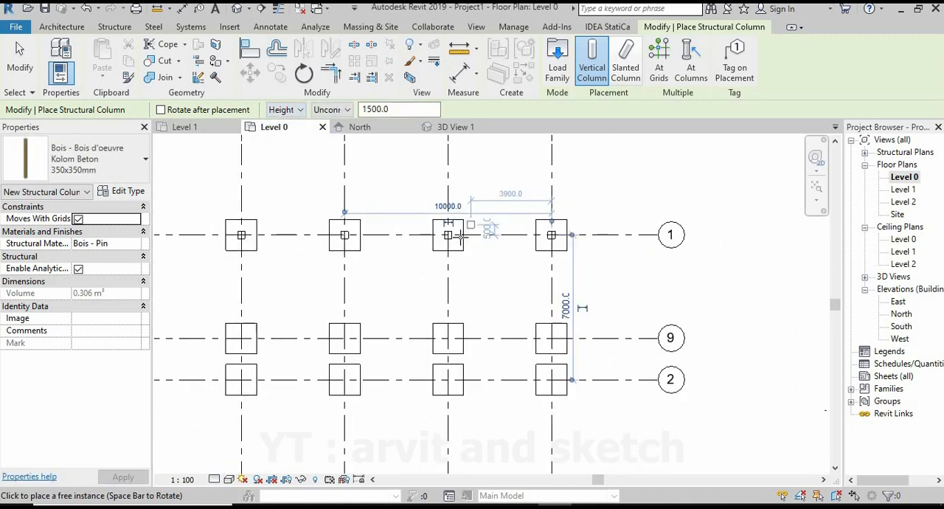
{"action": "left_click", "coordinate": [341, 109]}
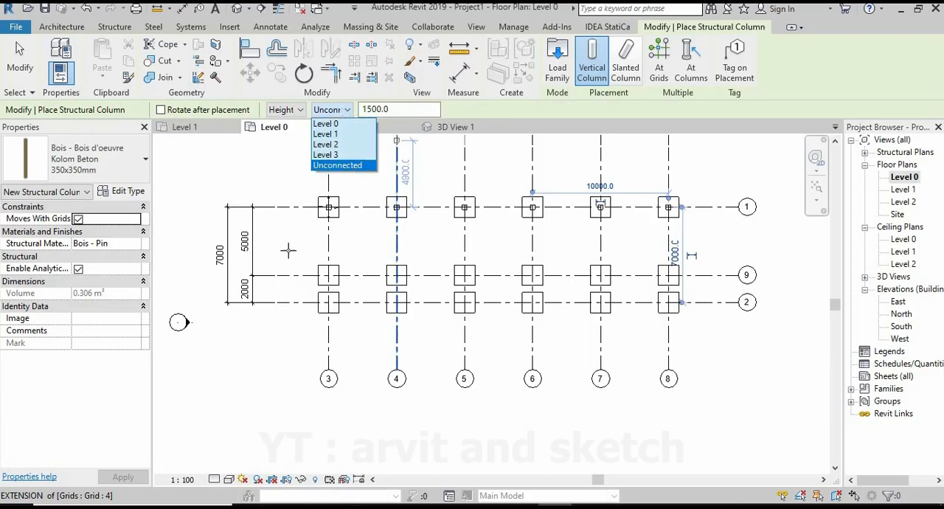
{"action": "scroll", "coordinate": [343, 323], "scroll_direction": "up", "scroll_amount": 3}
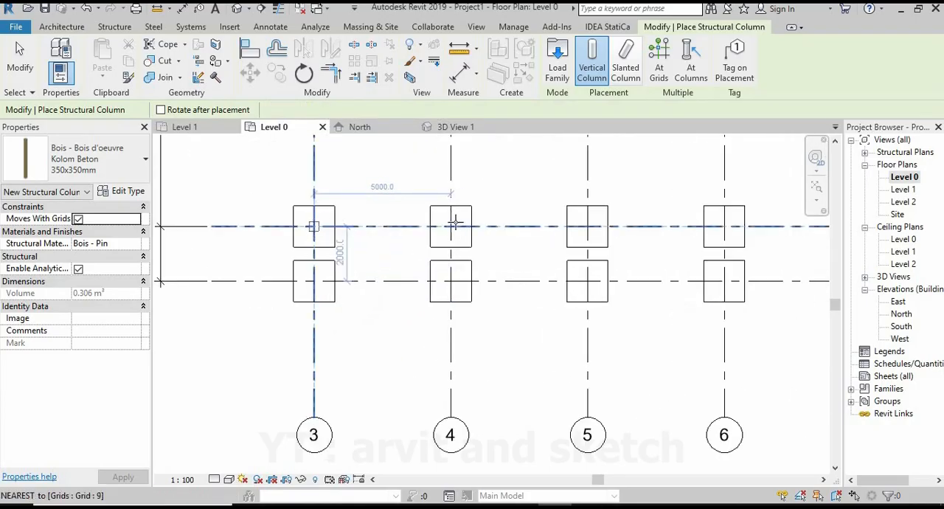
{"action": "left_click", "coordinate": [455, 223]}
{"action": "scroll", "coordinate": [458, 251], "scroll_direction": "down", "scroll_amount": 1}
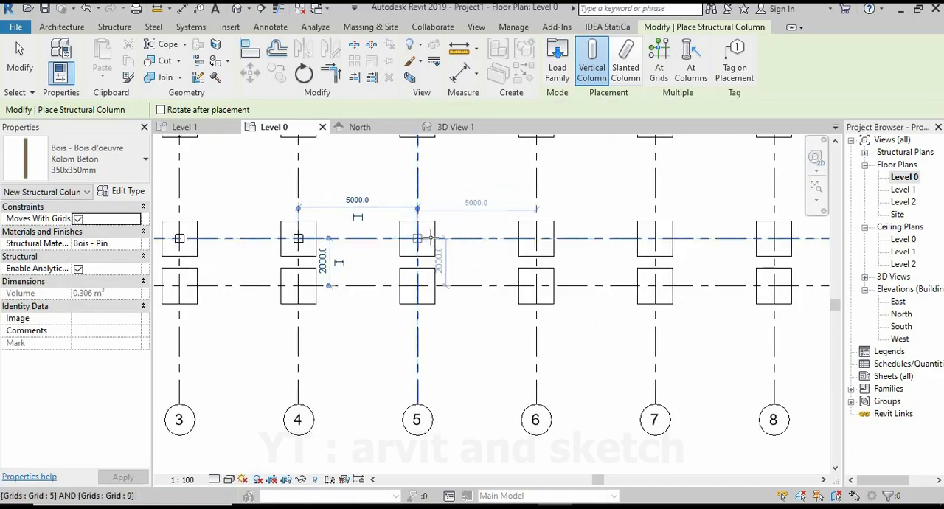
{"action": "left_click", "coordinate": [432, 238]}
{"action": "left_click", "coordinate": [538, 239]}
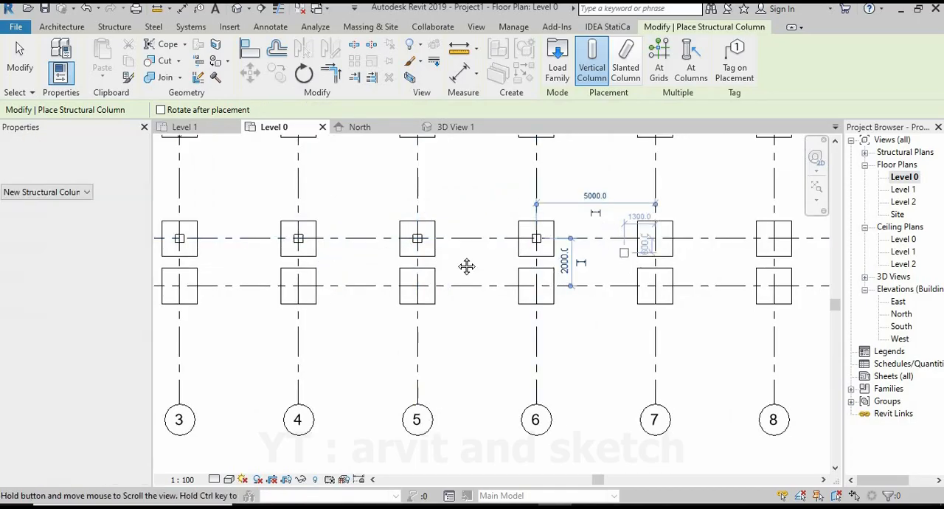
{"action": "middle_click_drag", "start_coordinate": [466, 266], "coordinate": [457, 257]}
{"action": "scroll", "coordinate": [492, 248], "scroll_direction": "up", "scroll_amount": 1}
{"action": "left_click", "coordinate": [487, 239]}
{"action": "middle_click_drag", "start_coordinate": [643, 240], "coordinate": [642, 296]}
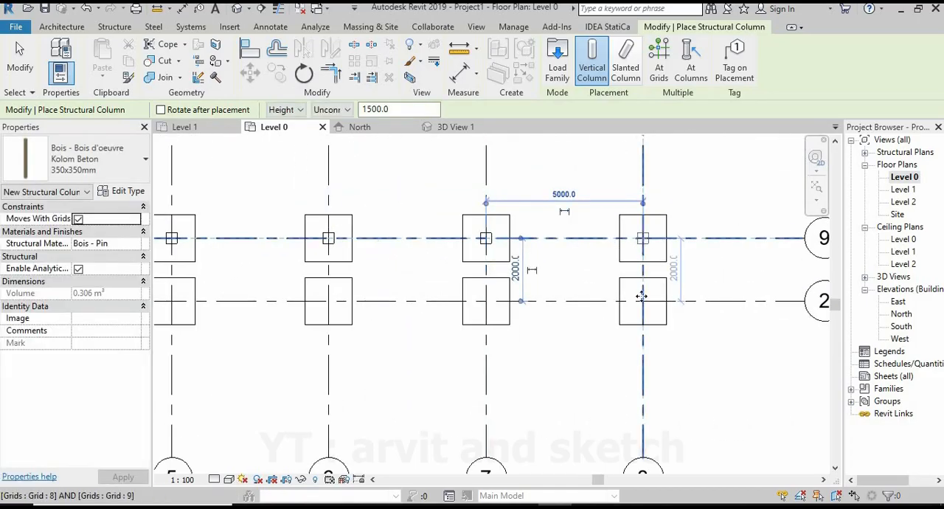
Place 1500 mm high columns along grid 2 at its intersections with grids 8 through 3, and end column placement.
{"action": "left_click", "coordinate": [642, 298]}
{"action": "middle_click_drag", "start_coordinate": [501, 301], "coordinate": [544, 288]}
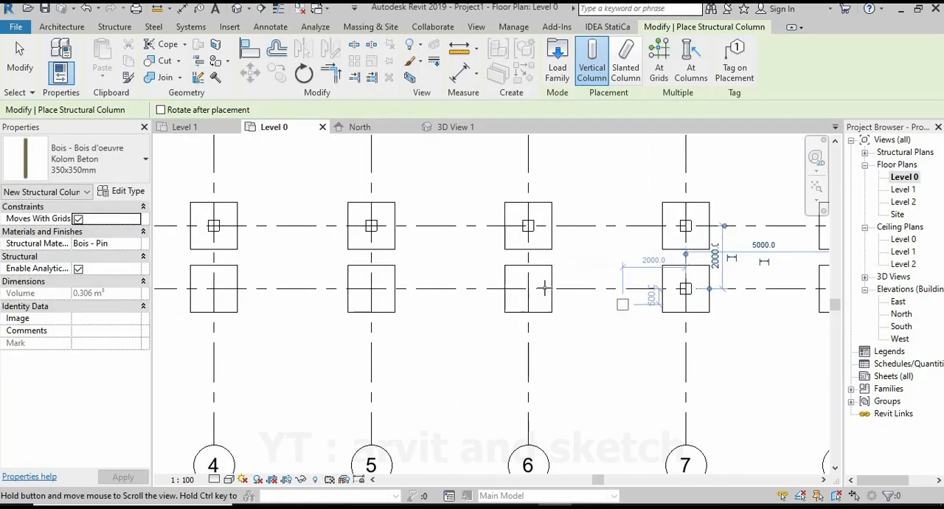
{"action": "left_click", "coordinate": [530, 289]}
{"action": "left_click", "coordinate": [373, 289]}
{"action": "middle_click_drag", "start_coordinate": [406, 301], "coordinate": [625, 301]}
{"action": "left_click", "coordinate": [432, 288]}
{"action": "left_click", "coordinate": [276, 288]}
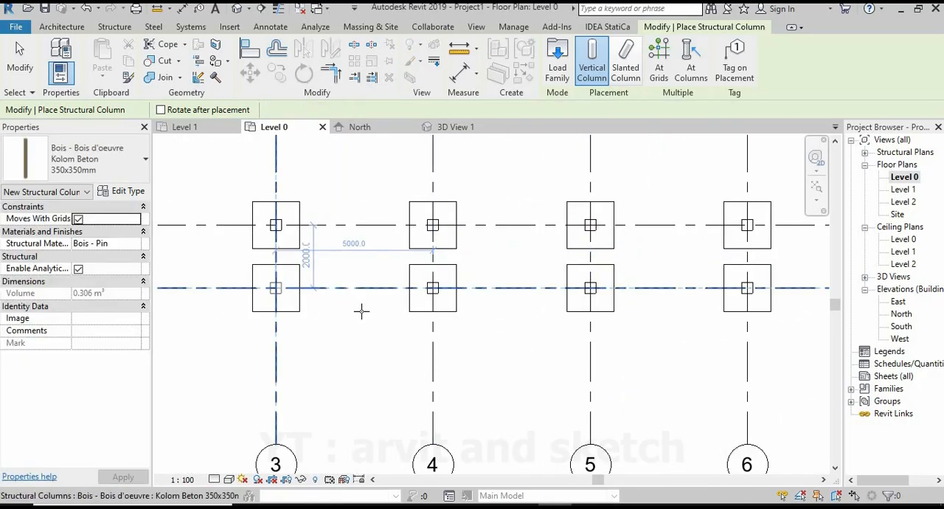
{"action": "scroll", "coordinate": [362, 311], "scroll_direction": "down", "scroll_amount": 2}
{"action": "middle_click_drag", "start_coordinate": [419, 295], "coordinate": [385, 351]}
{"action": "key", "text": "Escape"}
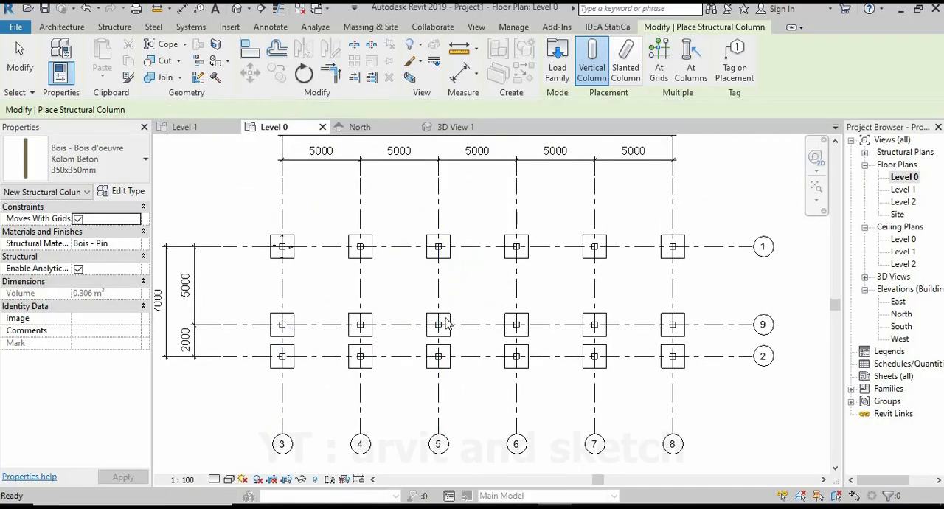
{"action": "key", "text": "Escape"}
Examine all the columns on their foot plates in 3D View 1 and return to the Level 0 plan.
{"action": "scroll", "coordinate": [435, 329], "scroll_direction": "up", "scroll_amount": 1}
{"action": "scroll", "coordinate": [435, 328], "scroll_direction": "down", "scroll_amount": 2}
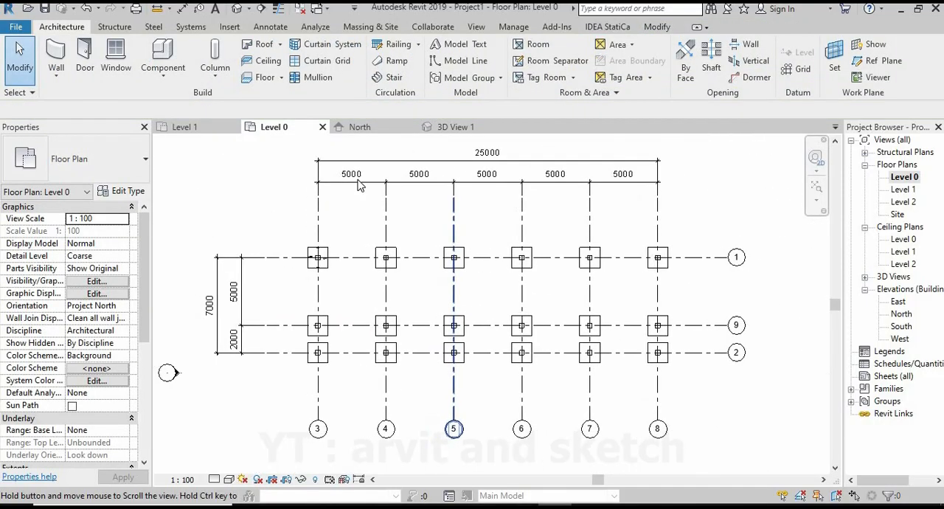
{"action": "left_click", "coordinate": [452, 128]}
{"action": "middle_click_drag", "start_coordinate": [432, 274], "coordinate": [512, 332], "text": "shift"}
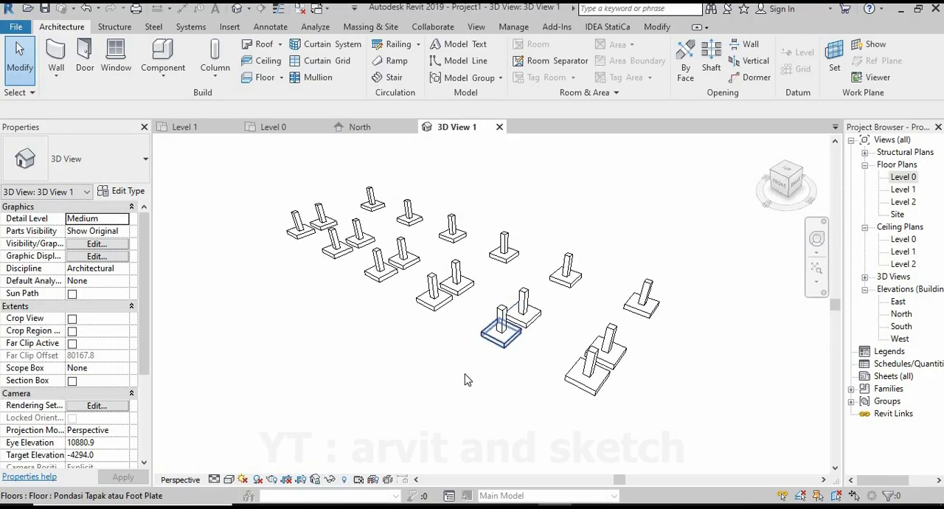
{"action": "mouse_move", "coordinate": [462, 369]}
{"action": "middle_mouse_down", "text": "shift"}
{"action": "mouse_move", "coordinate": [478, 387]}
{"action": "mouse_move", "coordinate": [449, 383]}
{"action": "middle_mouse_up", "text": "shift"}
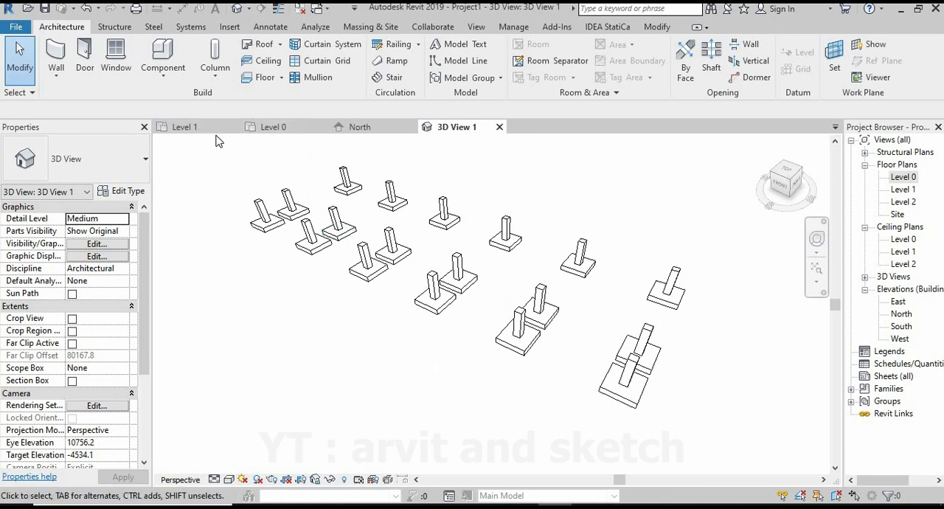
{"action": "left_click", "coordinate": [273, 127]}
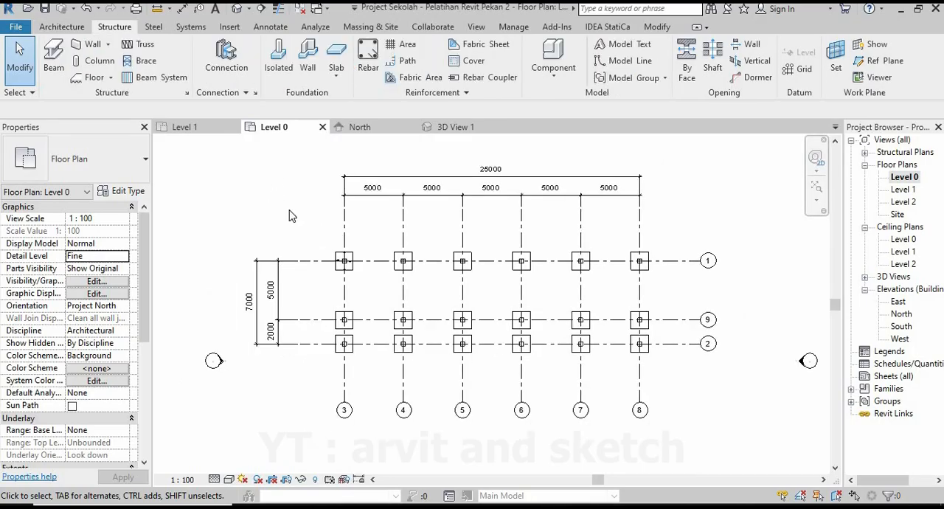
In the Level 1 floor plan, set the view range's top, bottom and view depth level to Unlimited.
{"action": "left_click", "coordinate": [192, 132]}
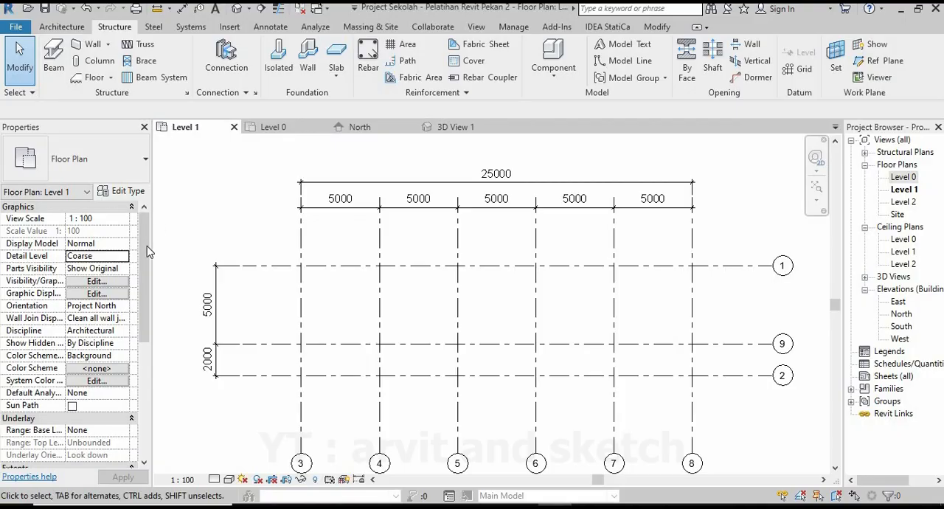
{"action": "left_click_drag", "start_coordinate": [147, 246], "coordinate": [138, 332]}
{"action": "left_click", "coordinate": [96, 331]}
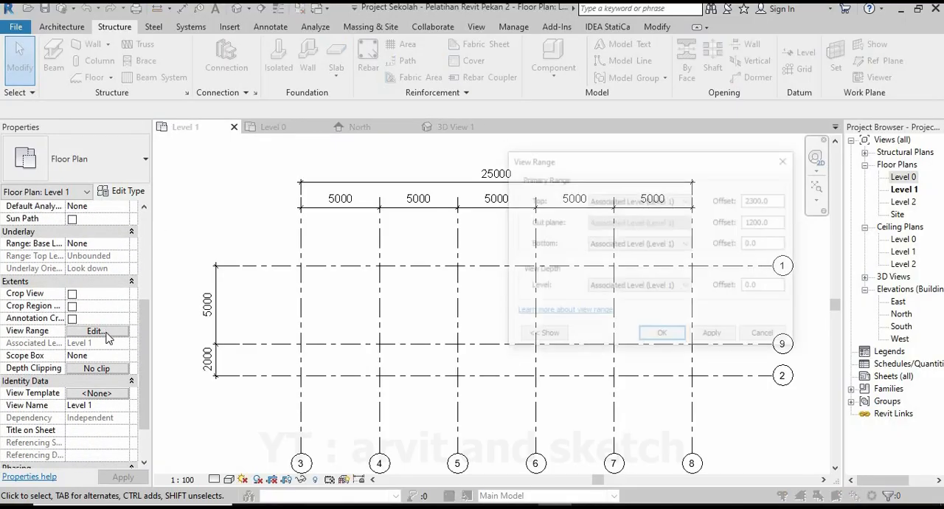
{"action": "left_click", "coordinate": [662, 204]}
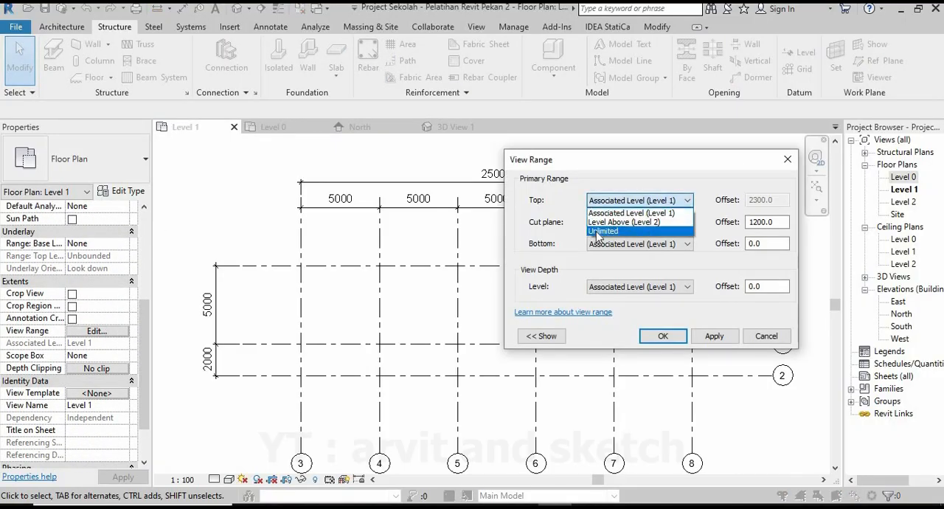
{"action": "left_click", "coordinate": [605, 228]}
{"action": "left_click", "coordinate": [635, 243]}
{"action": "left_click", "coordinate": [603, 275]}
{"action": "left_click", "coordinate": [639, 287]}
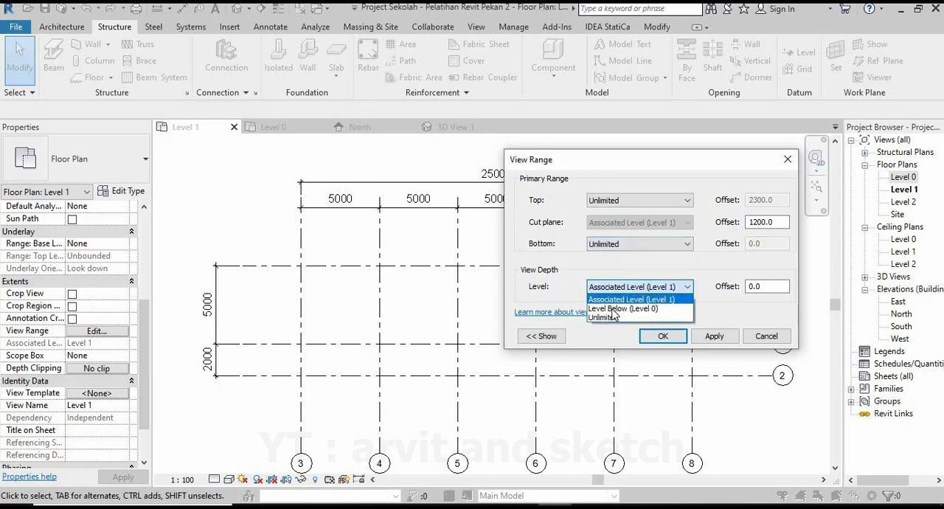
{"action": "left_click", "coordinate": [605, 317]}
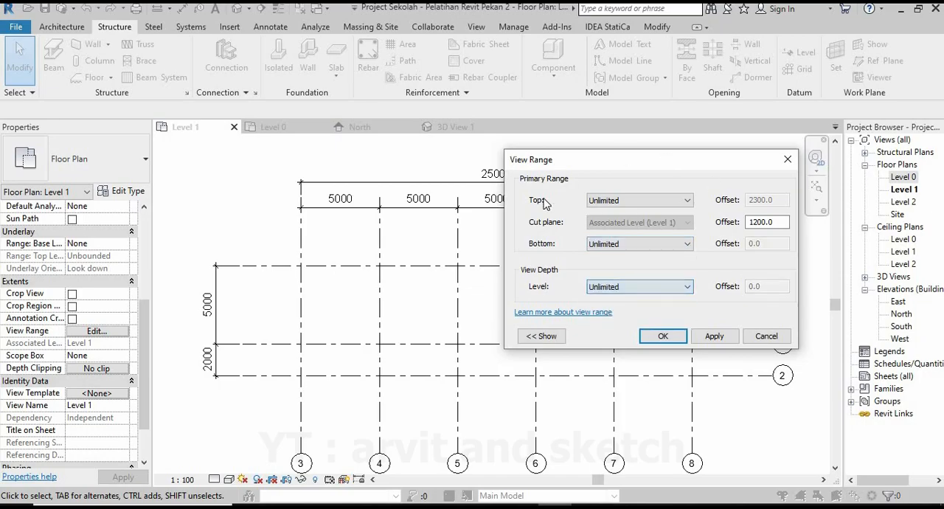
{"action": "left_click", "coordinate": [715, 337]}
{"action": "left_click", "coordinate": [664, 336]}
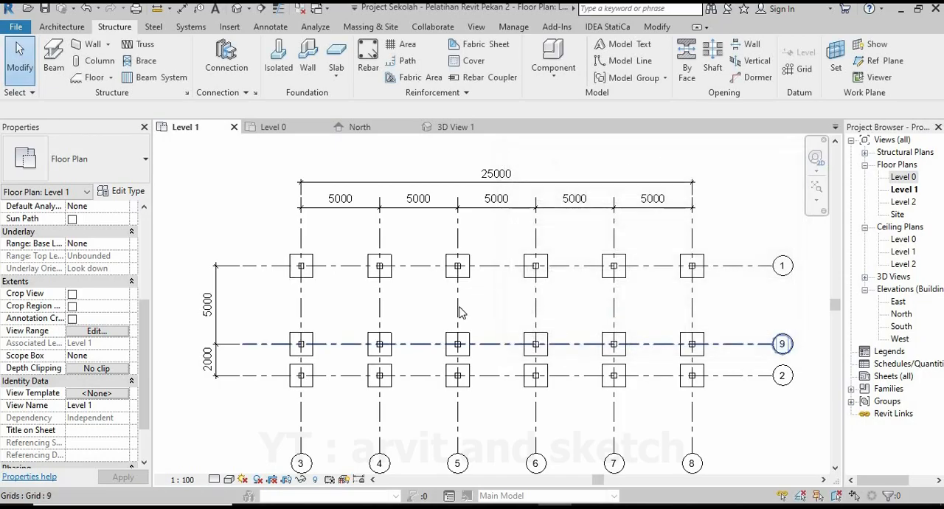
Start a structural beam in Level 1 and duplicate the M_Concrete-Rectangular Beam type beam 300x150 mm as a new type.
{"action": "left_click", "coordinate": [54, 58]}
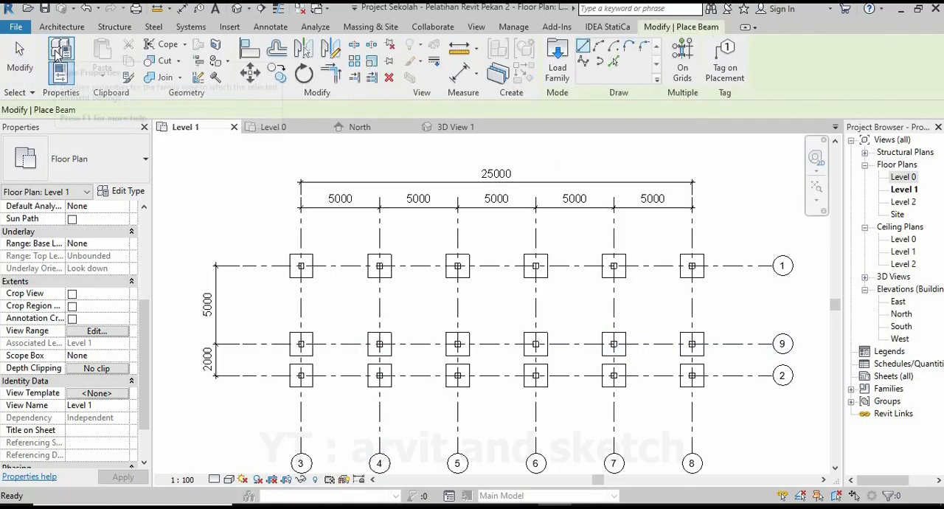
{"action": "left_click", "coordinate": [126, 192]}
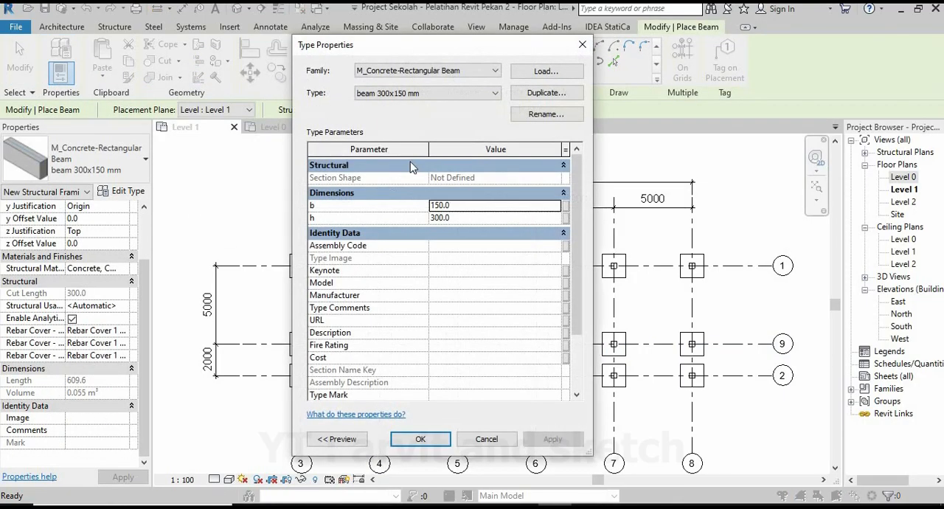
{"action": "left_click", "coordinate": [549, 94]}
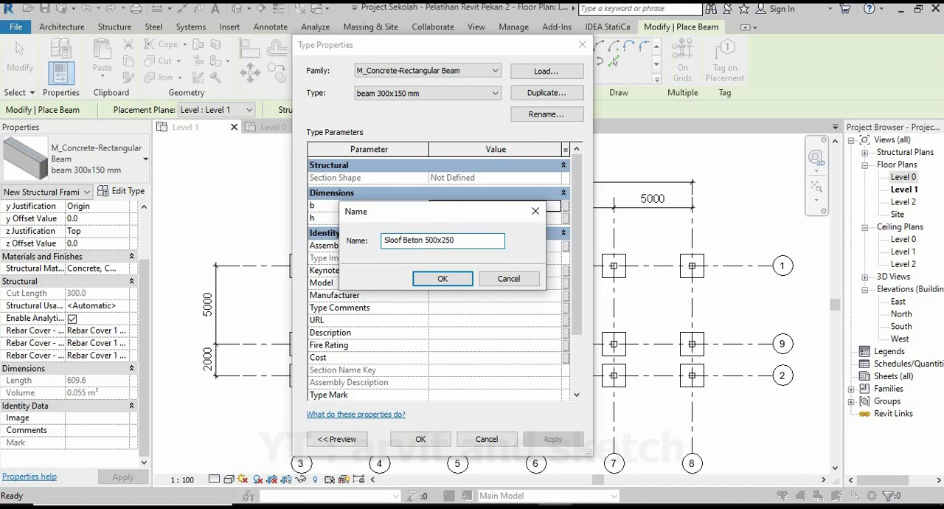
Name the new beam type Sloof Beton 500x250 mm, with b set to 250 and h to 500.
{"action": "left_click", "coordinate": [443, 279]}
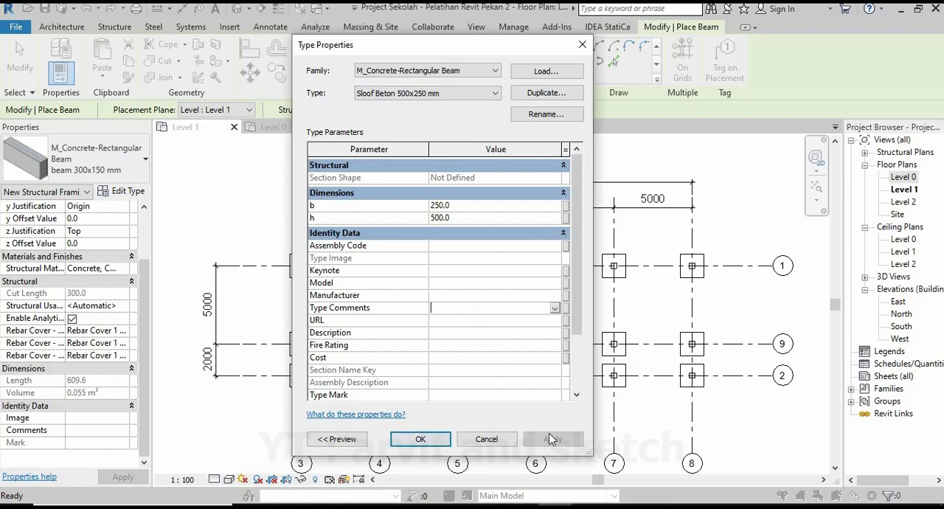
{"action": "left_click", "coordinate": [419, 440]}
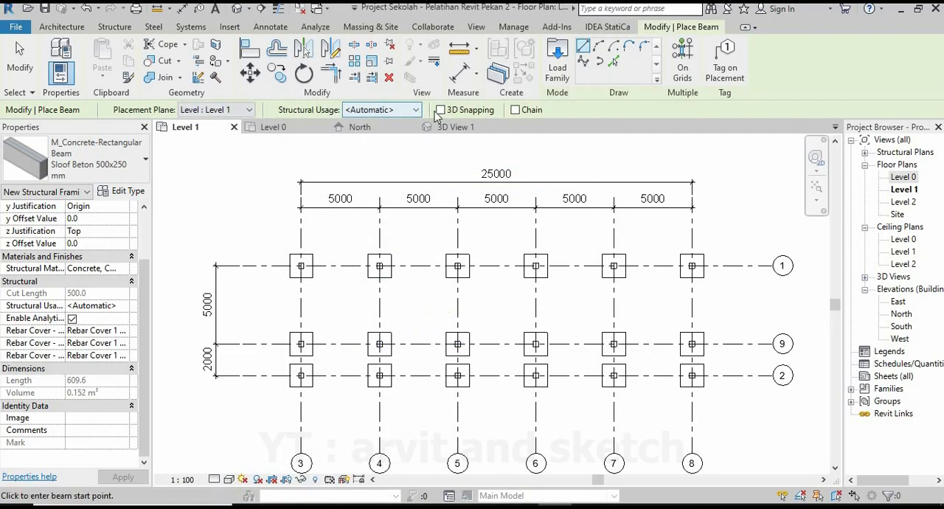
Place Sloof Beton 500x250 mm beams between the column centres along grid 1, from grid 3 to grid 5.
{"action": "scroll", "coordinate": [290, 266], "scroll_direction": "up", "scroll_amount": 5}
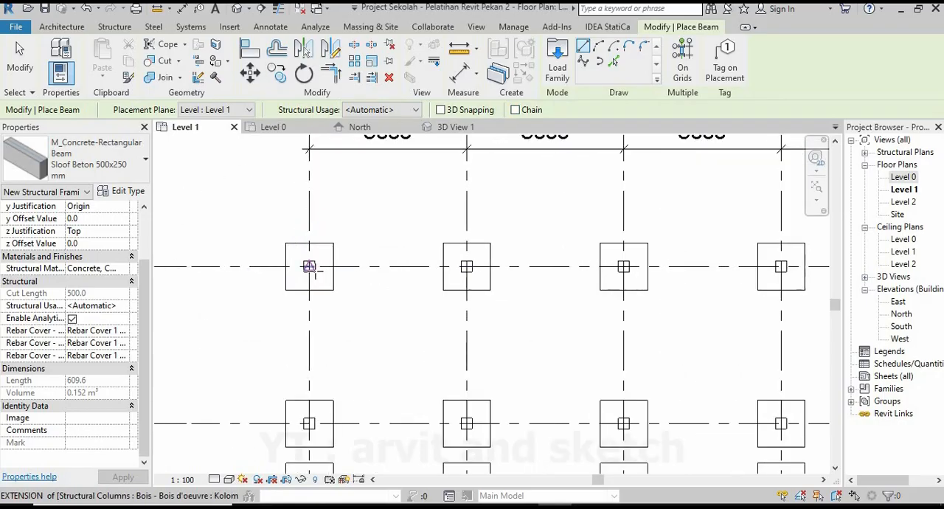
{"action": "left_click", "coordinate": [306, 263]}
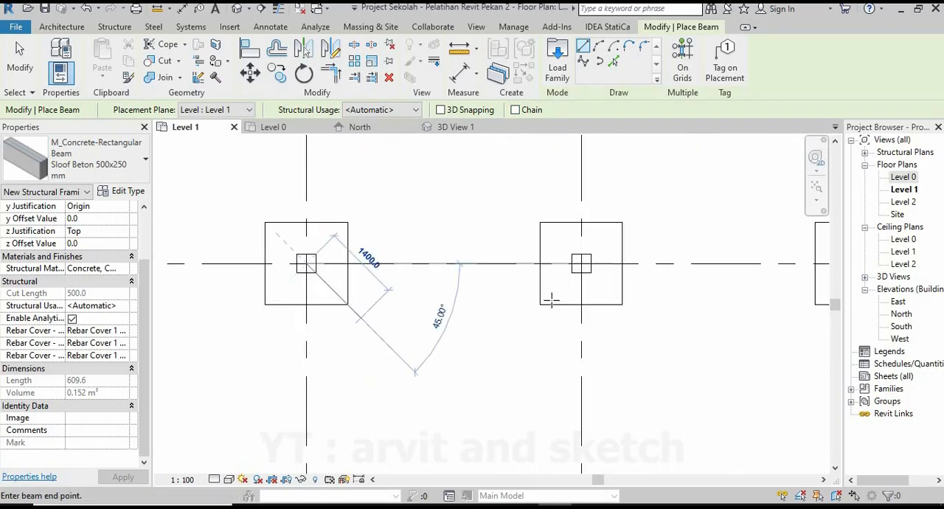
{"action": "left_click", "coordinate": [582, 264]}
{"action": "scroll", "coordinate": [369, 284], "scroll_direction": "down", "scroll_amount": 2}
{"action": "scroll", "coordinate": [289, 274], "scroll_direction": "up", "scroll_amount": 2}
{"action": "scroll", "coordinate": [294, 278], "scroll_direction": "up", "scroll_amount": 1}
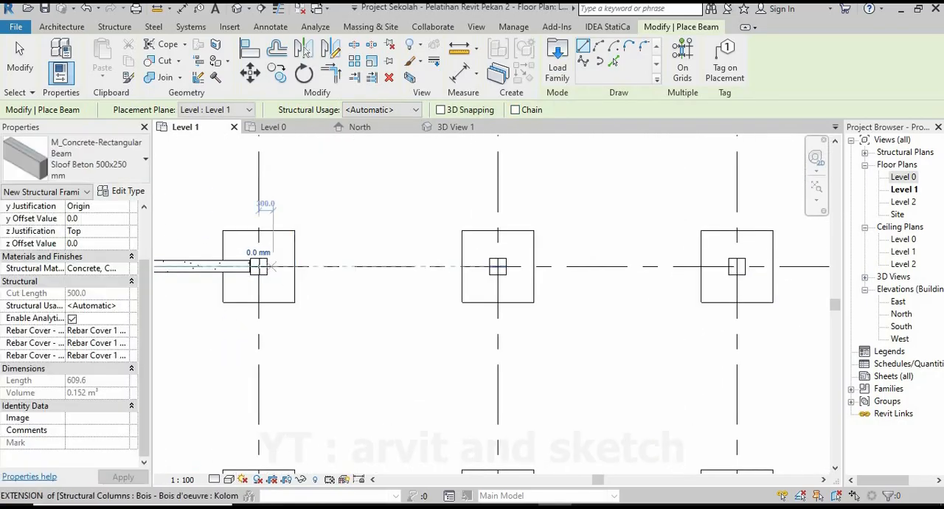
{"action": "left_click", "coordinate": [259, 266]}
{"action": "left_click", "coordinate": [497, 267]}
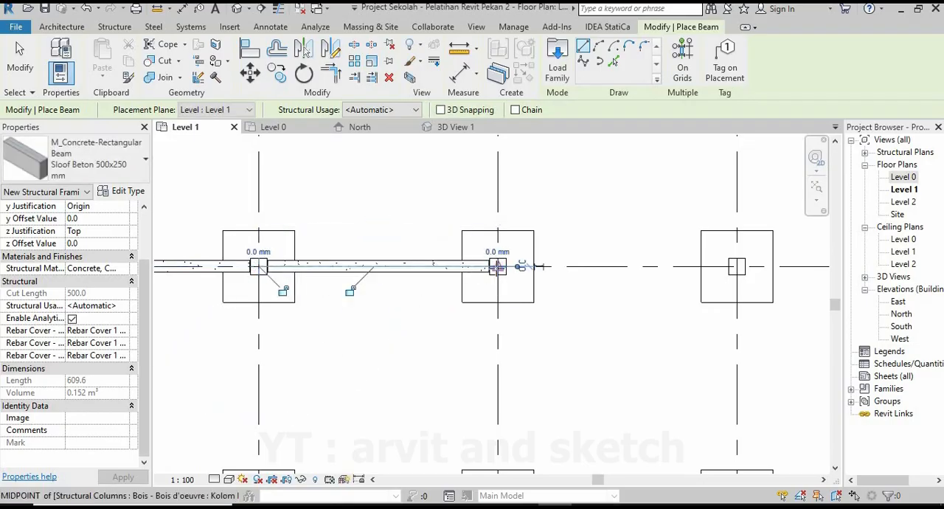
Place the next beam along grid 1 between the columns at grids 5 and 6.
{"action": "left_click", "coordinate": [498, 266]}
{"action": "scroll", "coordinate": [524, 297], "scroll_direction": "down", "scroll_amount": 3}
{"action": "middle_click_drag", "start_coordinate": [658, 292], "coordinate": [465, 273]}
{"action": "scroll", "coordinate": [465, 274], "scroll_direction": "up", "scroll_amount": 4}
{"action": "left_click", "coordinate": [466, 247]}
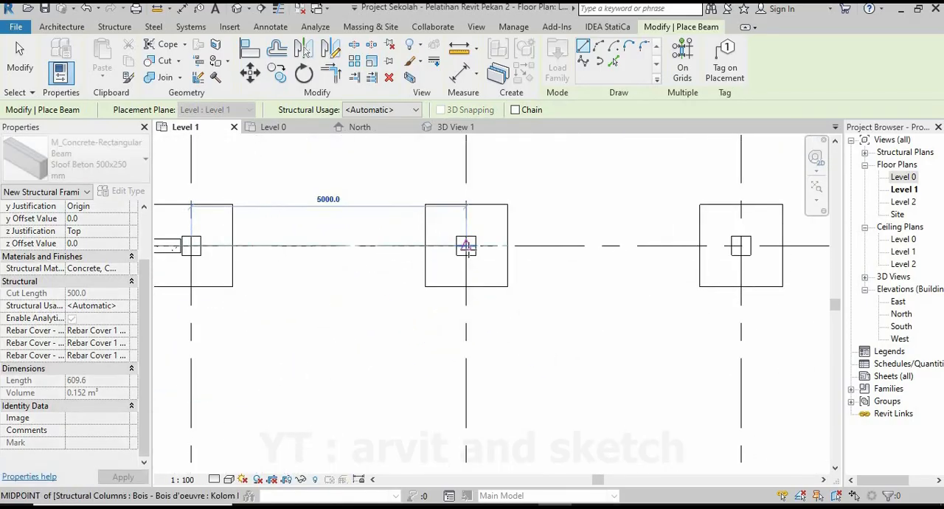
{"action": "left_click", "coordinate": [466, 247]}
Place the last two beams along grid 1 from grid 6 to grid 8 and end beam placement.
{"action": "scroll", "coordinate": [586, 290], "scroll_direction": "down", "scroll_amount": 4}
{"action": "middle_click_drag", "start_coordinate": [586, 290], "coordinate": [369, 284]}
{"action": "scroll", "coordinate": [452, 275], "scroll_direction": "up", "scroll_amount": 3}
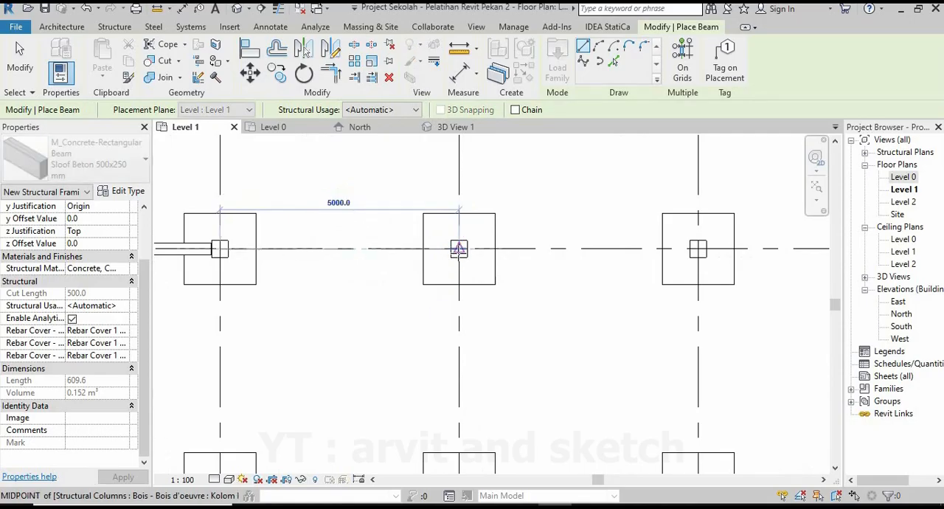
{"action": "left_click", "coordinate": [459, 248]}
{"action": "left_click", "coordinate": [459, 249]}
{"action": "left_click", "coordinate": [698, 248]}
{"action": "scroll", "coordinate": [607, 275], "scroll_direction": "down", "scroll_amount": 5}
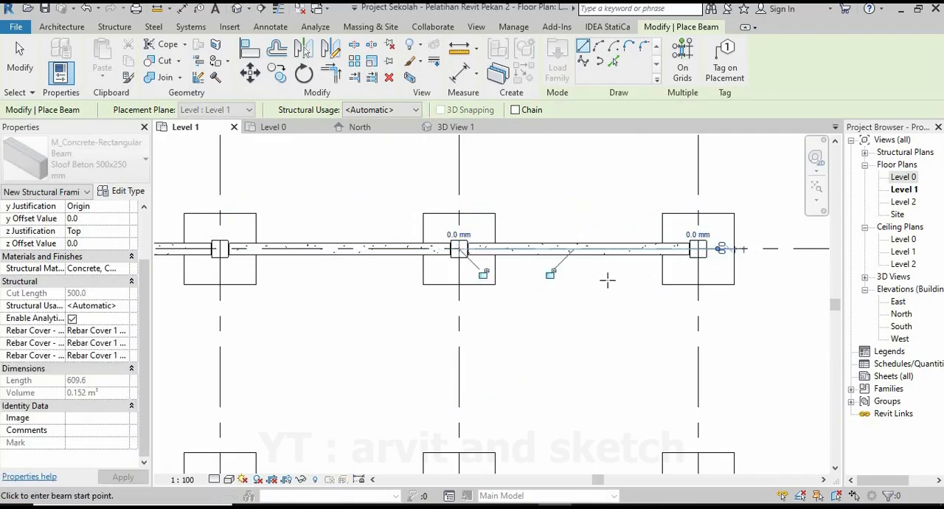
{"action": "scroll", "coordinate": [632, 267], "scroll_direction": "up", "scroll_amount": 2}
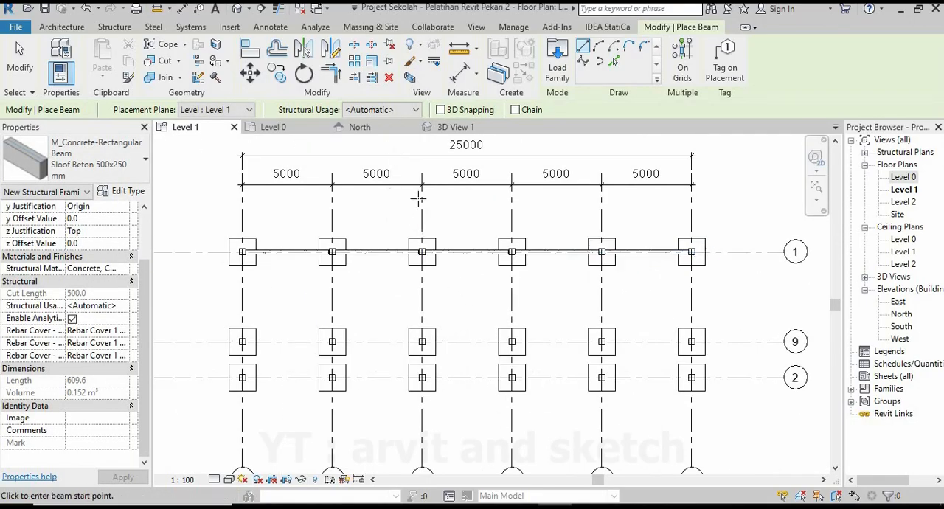
{"action": "key", "text": "Escape"}
{"action": "key", "text": "Escape"}
Examine the grid 1 beams from several angles in 3D View 1 and return to the Level 1 plan.
{"action": "left_click", "coordinate": [455, 128]}
{"action": "scroll", "coordinate": [481, 300], "scroll_direction": "down", "scroll_amount": 2}
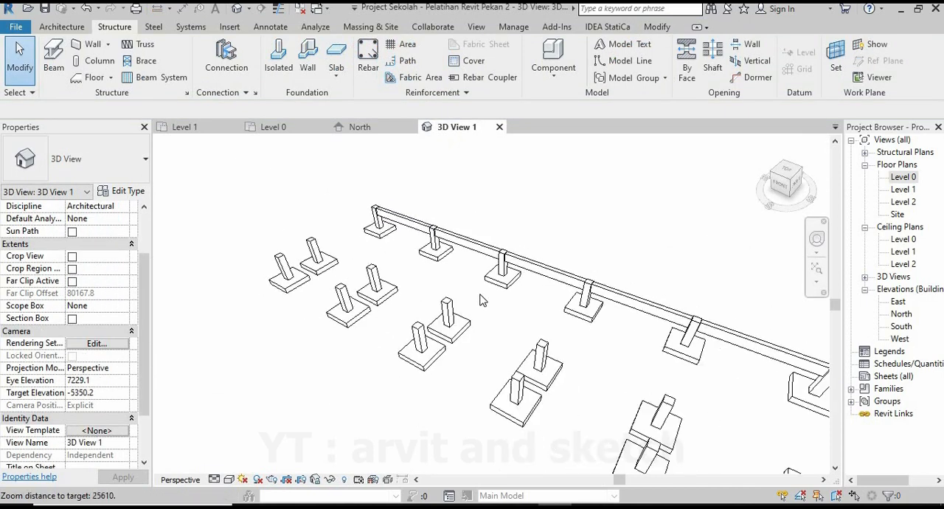
{"action": "scroll", "coordinate": [481, 300], "scroll_direction": "down", "scroll_amount": 2}
{"action": "middle_click_drag", "start_coordinate": [444, 328], "coordinate": [565, 317], "text": "shift"}
{"action": "scroll", "coordinate": [433, 314], "scroll_direction": "up", "scroll_amount": 3}
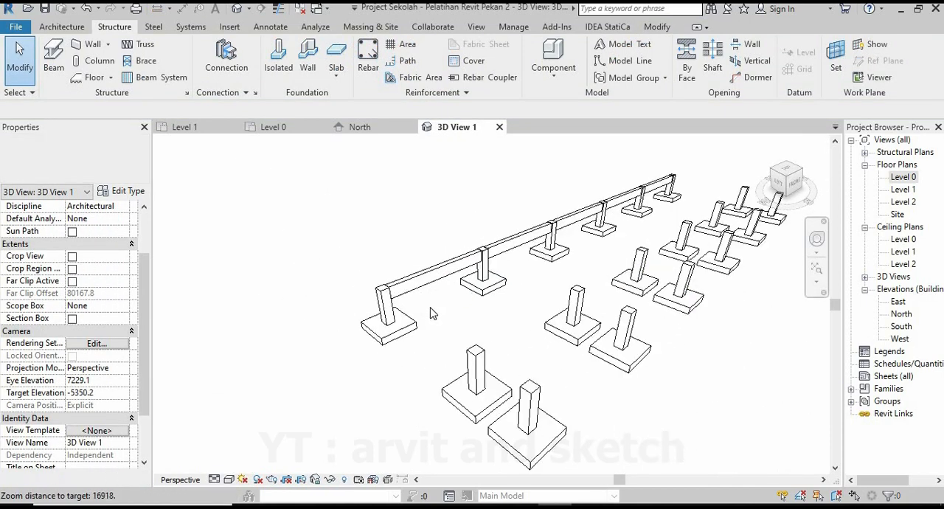
{"action": "scroll", "coordinate": [433, 313], "scroll_direction": "up", "scroll_amount": 1}
{"action": "middle_click_drag", "start_coordinate": [505, 318], "coordinate": [415, 317], "text": "shift"}
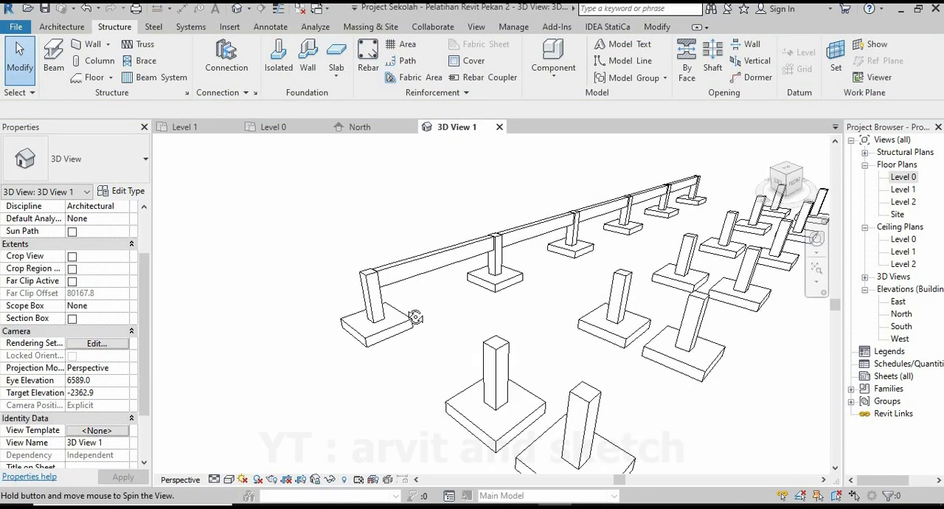
{"action": "scroll", "coordinate": [415, 317], "scroll_direction": "down", "scroll_amount": 4}
{"action": "middle_click_drag", "start_coordinate": [518, 331], "coordinate": [565, 308], "text": "shift"}
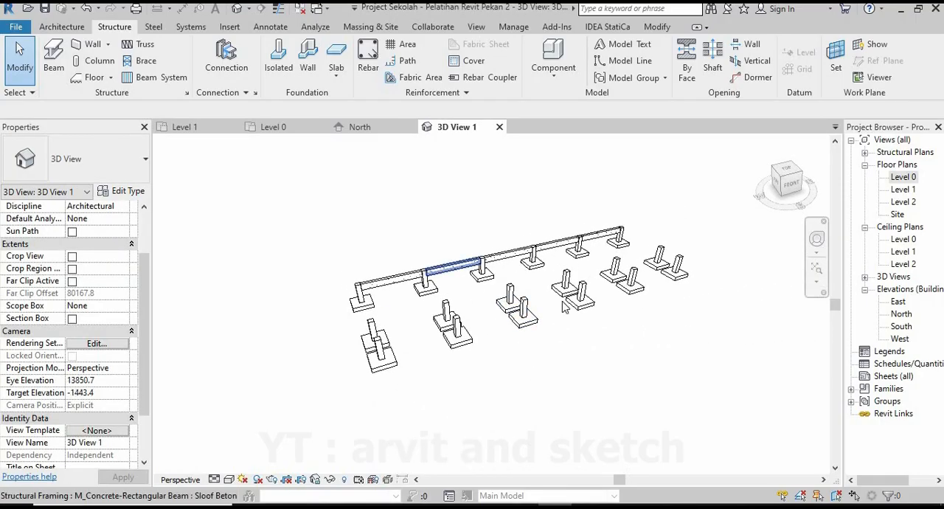
{"action": "scroll", "coordinate": [564, 308], "scroll_direction": "up", "scroll_amount": 1}
{"action": "left_click", "coordinate": [183, 128]}
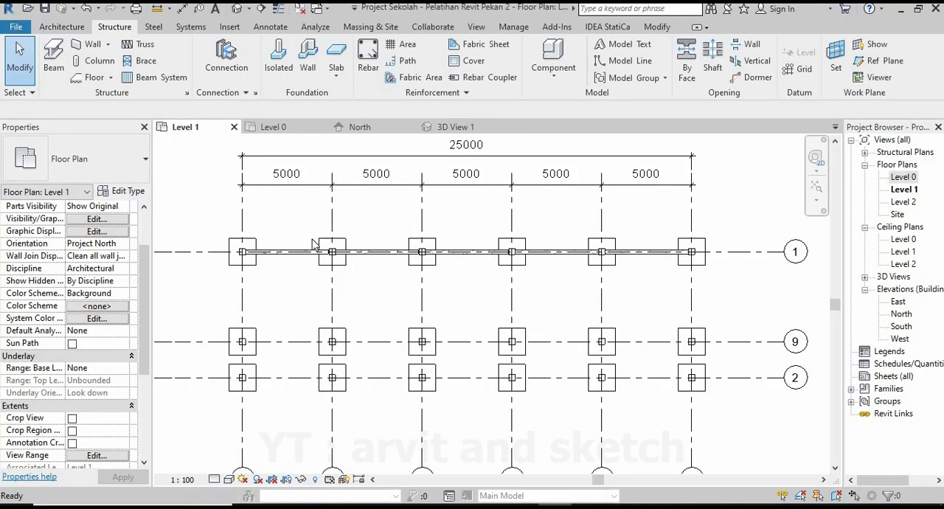
Start a structural beam of type Sloof Beton 500x250 mm with Level 1 as its placement plane.
{"action": "left_click", "coordinate": [54, 56]}
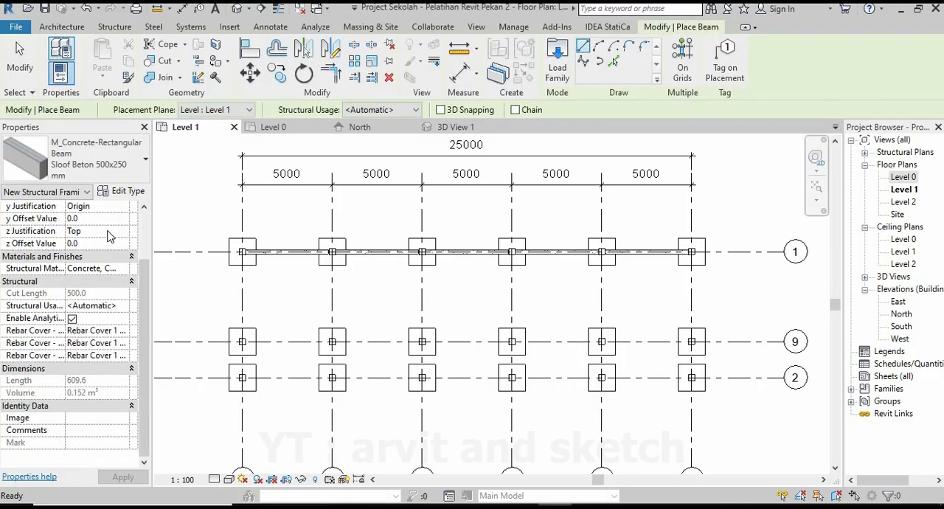
{"action": "left_click", "coordinate": [142, 166]}
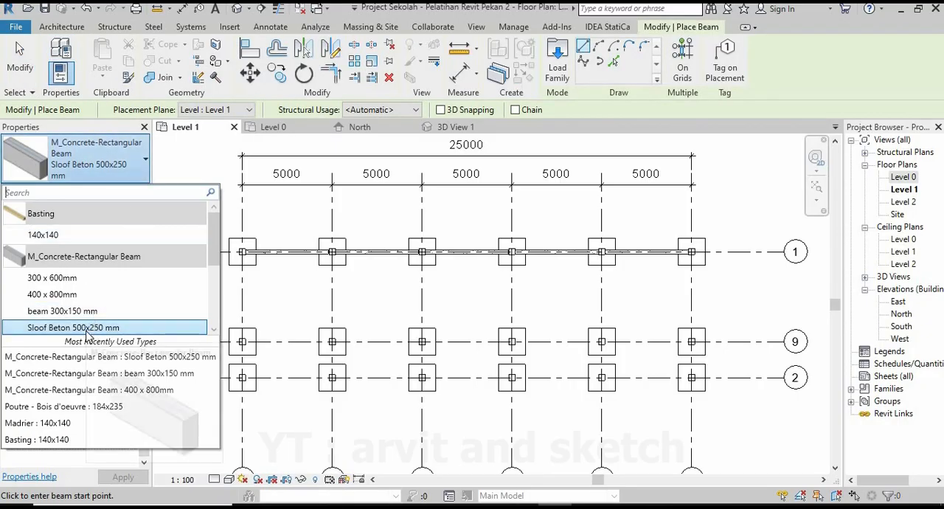
{"action": "left_click", "coordinate": [87, 328]}
{"action": "left_click", "coordinate": [230, 113]}
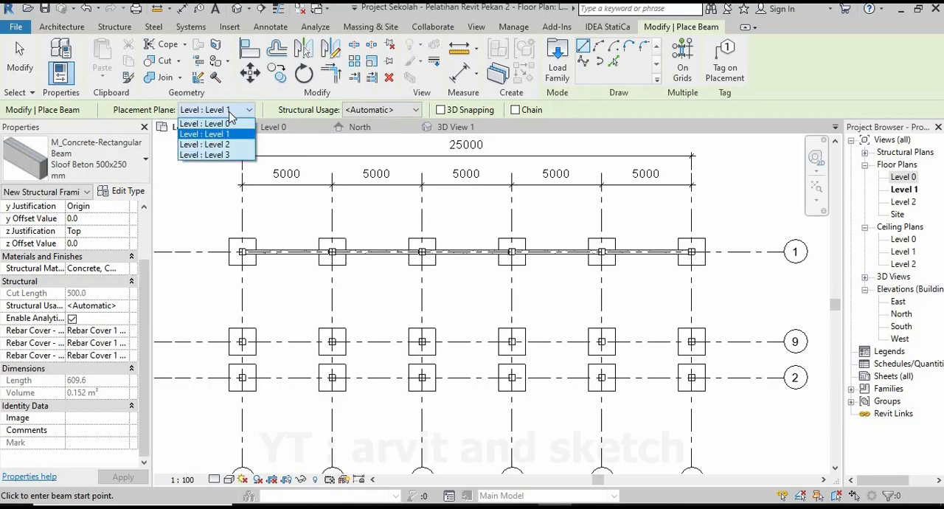
{"action": "left_click", "coordinate": [214, 131]}
Place beams between the column centres along grid 9, from grid 3 to grid 5.
{"action": "scroll", "coordinate": [229, 332], "scroll_direction": "up", "scroll_amount": 5}
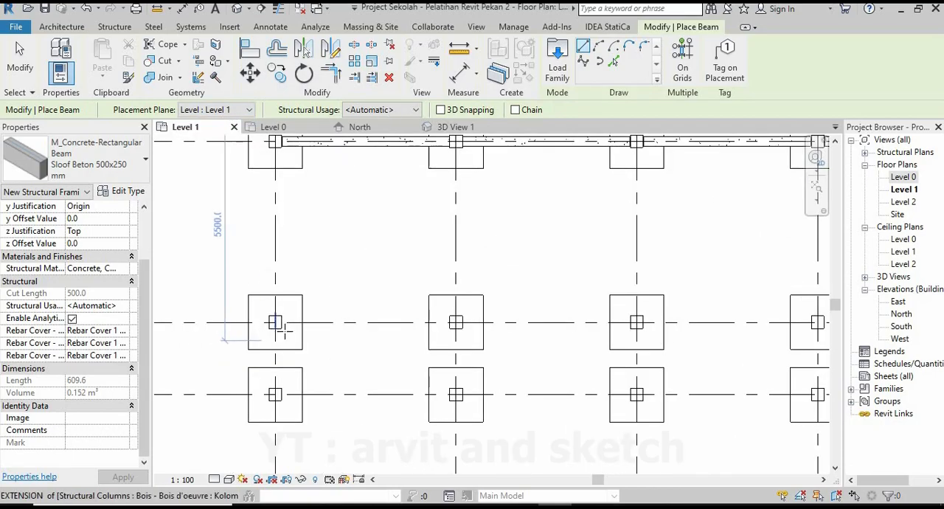
{"action": "left_click", "coordinate": [242, 340]}
{"action": "left_click", "coordinate": [588, 313]}
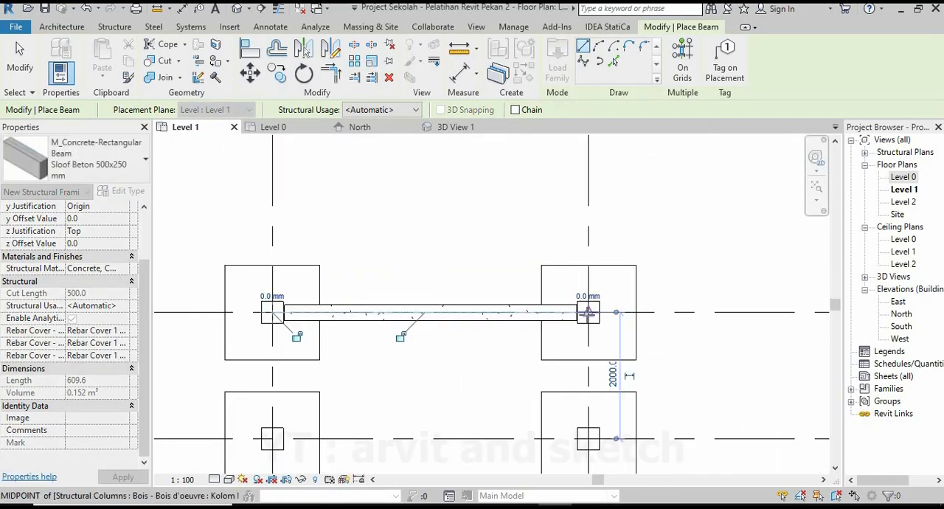
{"action": "left_click", "coordinate": [588, 313]}
{"action": "scroll", "coordinate": [408, 321], "scroll_direction": "down", "scroll_amount": 3}
{"action": "scroll", "coordinate": [516, 320], "scroll_direction": "up", "scroll_amount": 4}
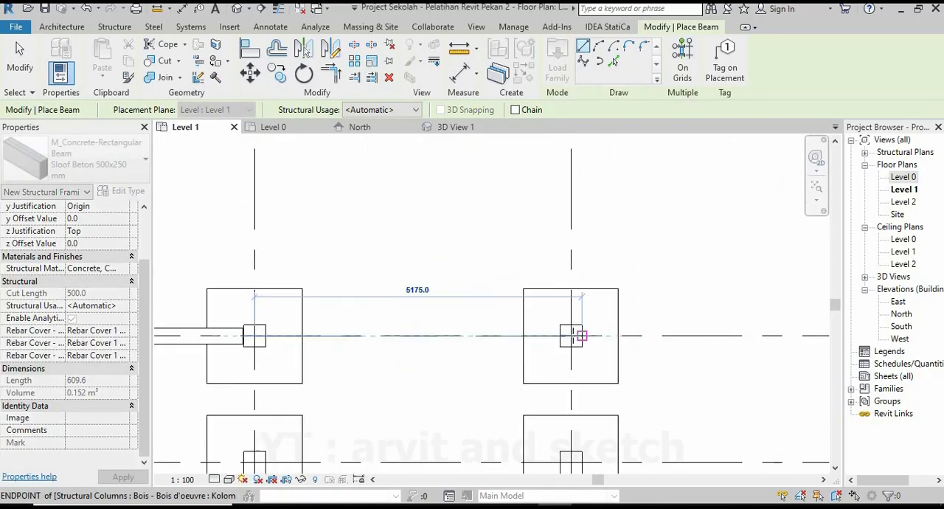
{"action": "scroll", "coordinate": [508, 329], "scroll_direction": "down", "scroll_amount": 4}
Continue the row of beams along grid 9 from grid 5 to grid 8.
{"action": "middle_click_drag", "start_coordinate": [633, 352], "coordinate": [548, 354]}
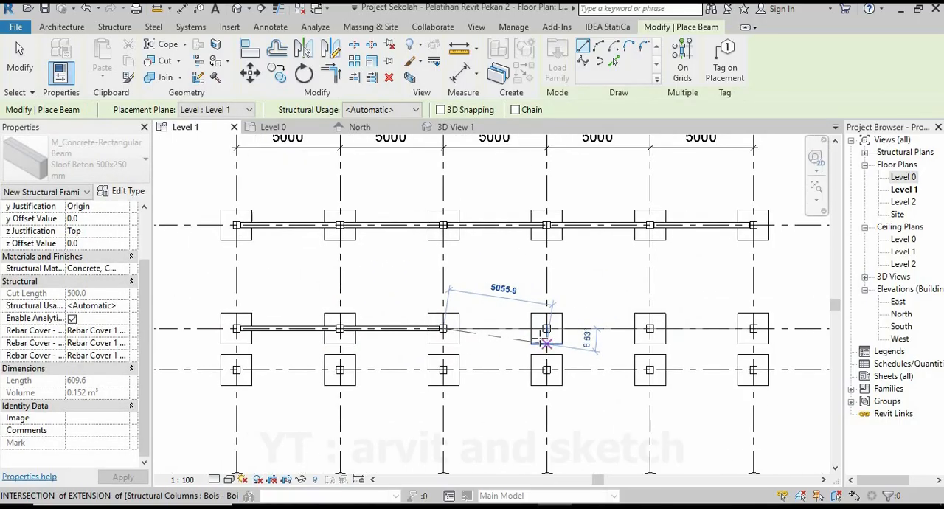
{"action": "scroll", "coordinate": [546, 343], "scroll_direction": "up", "scroll_amount": 3}
{"action": "left_click", "coordinate": [551, 311]}
{"action": "left_click", "coordinate": [551, 311]}
{"action": "scroll", "coordinate": [460, 320], "scroll_direction": "down", "scroll_amount": 4}
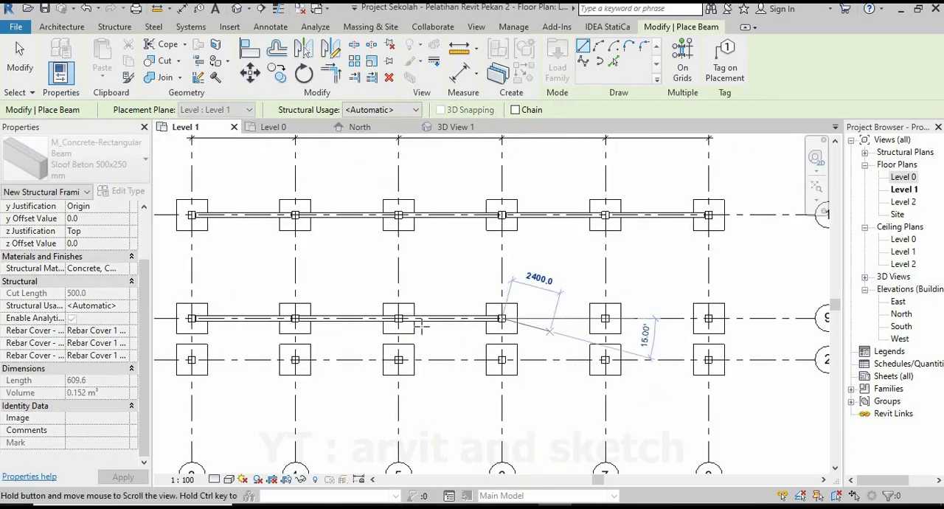
{"action": "scroll", "coordinate": [505, 316], "scroll_direction": "up", "scroll_amount": 4}
{"action": "left_click", "coordinate": [471, 305]}
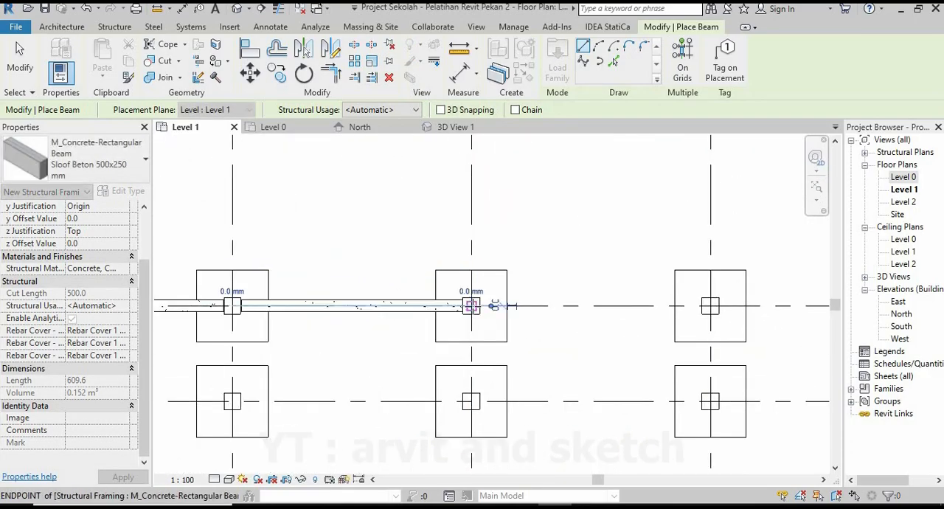
{"action": "left_click", "coordinate": [710, 305]}
{"action": "scroll", "coordinate": [652, 290], "scroll_direction": "down", "scroll_amount": 5}
Place beams between the column centres along grid 2, from grid 3 to grid 5.
{"action": "middle_click_drag", "start_coordinate": [257, 358], "coordinate": [529, 313]}
{"action": "scroll", "coordinate": [436, 301], "scroll_direction": "up", "scroll_amount": 3}
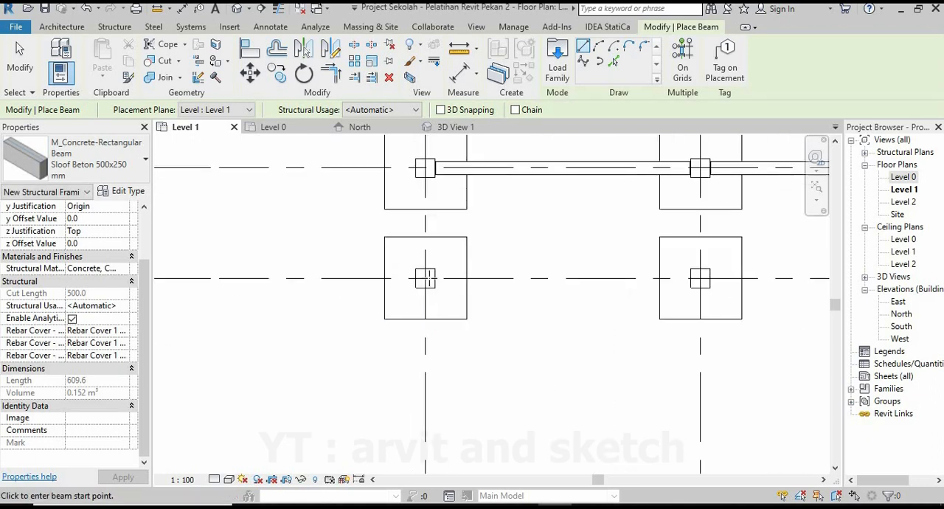
{"action": "left_click", "coordinate": [700, 278]}
{"action": "scroll", "coordinate": [398, 361], "scroll_direction": "down", "scroll_amount": 3}
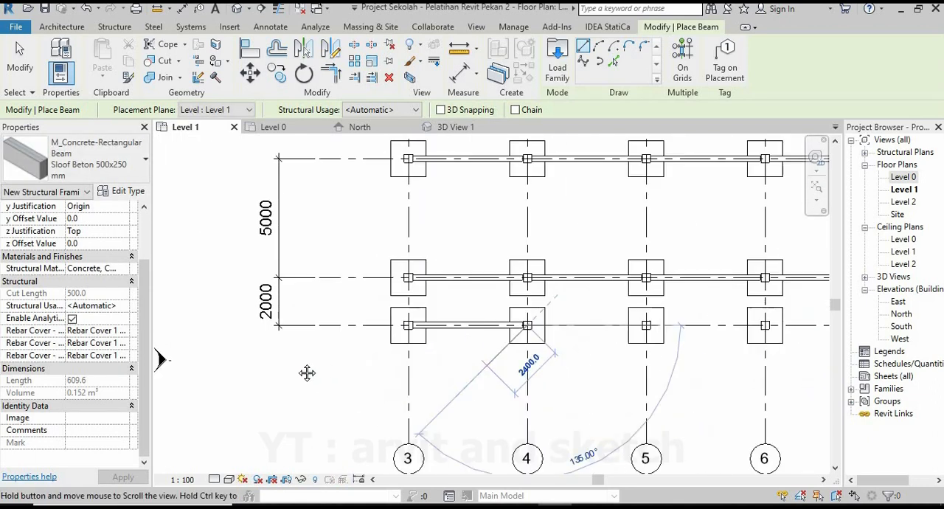
{"action": "scroll", "coordinate": [640, 360], "scroll_direction": "up", "scroll_amount": 3}
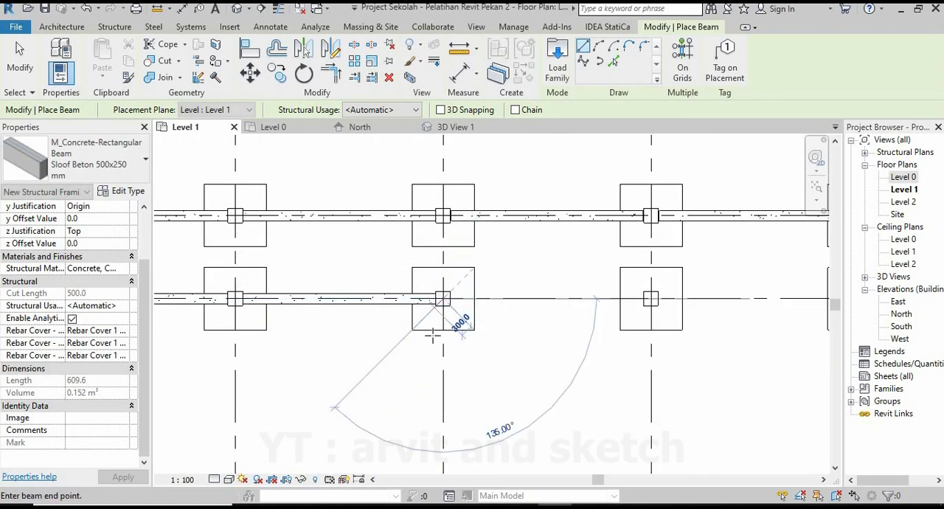
Continue the row of beams along grid 2 from grid 5 to grid 8.
{"action": "scroll", "coordinate": [433, 335], "scroll_direction": "down", "scroll_amount": 3}
{"action": "middle_click_drag", "start_coordinate": [570, 337], "coordinate": [435, 331]}
{"action": "scroll", "coordinate": [434, 317], "scroll_direction": "up", "scroll_amount": 6}
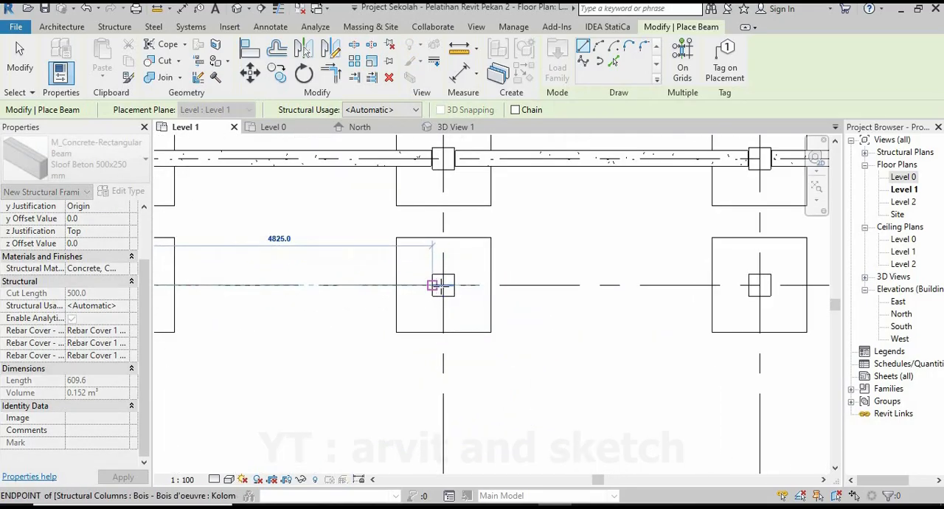
{"action": "left_click", "coordinate": [443, 286]}
{"action": "scroll", "coordinate": [425, 326], "scroll_direction": "down", "scroll_amount": 5}
{"action": "middle_click_drag", "start_coordinate": [578, 340], "coordinate": [413, 348]}
{"action": "scroll", "coordinate": [430, 324], "scroll_direction": "up", "scroll_amount": 6}
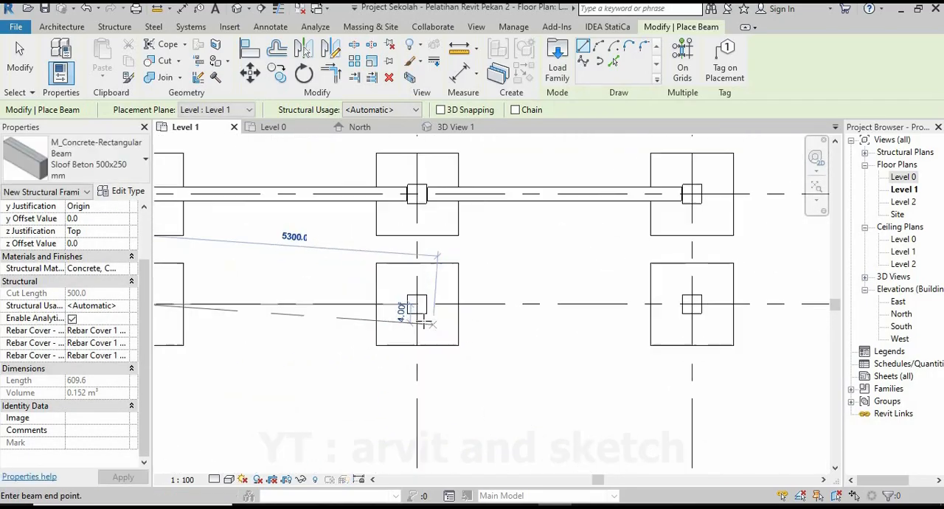
{"action": "left_click", "coordinate": [415, 298]}
{"action": "scroll", "coordinate": [420, 330], "scroll_direction": "down", "scroll_amount": 3}
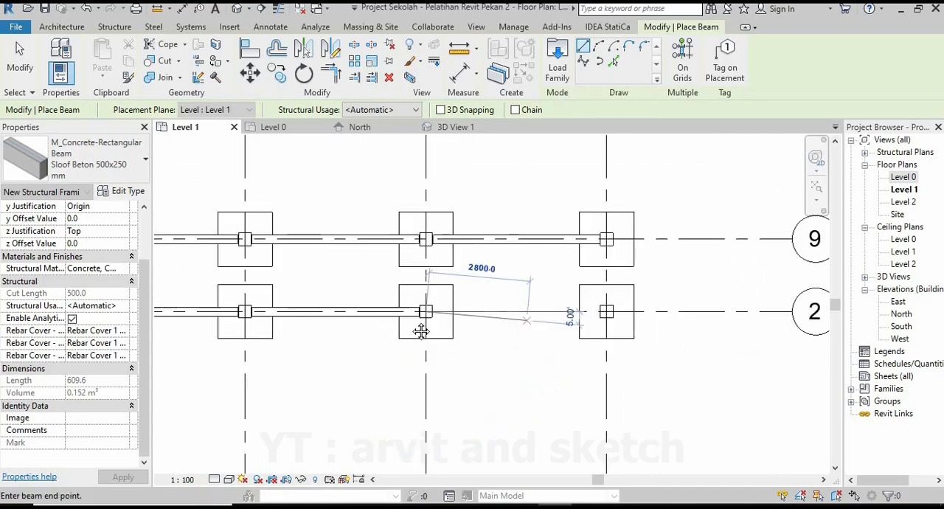
{"action": "left_click", "coordinate": [581, 338]}
{"action": "scroll", "coordinate": [582, 340], "scroll_direction": "down", "scroll_amount": 5}
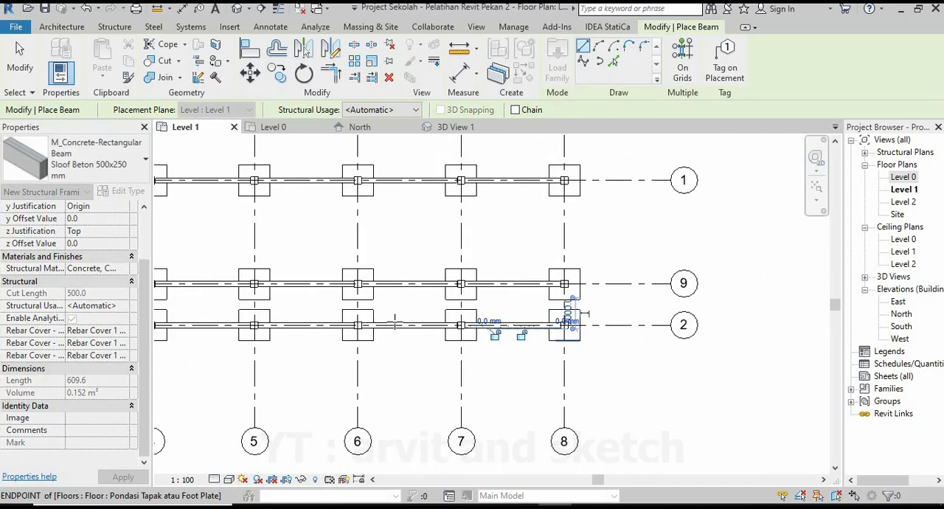
Place two beams along grid 3, from grid 1 to grid 9 and from grid 9 to grid 2.
{"action": "middle_click_drag", "start_coordinate": [272, 288], "coordinate": [490, 273]}
{"action": "scroll", "coordinate": [460, 231], "scroll_direction": "up", "scroll_amount": 5}
{"action": "scroll", "coordinate": [457, 197], "scroll_direction": "up", "scroll_amount": 2}
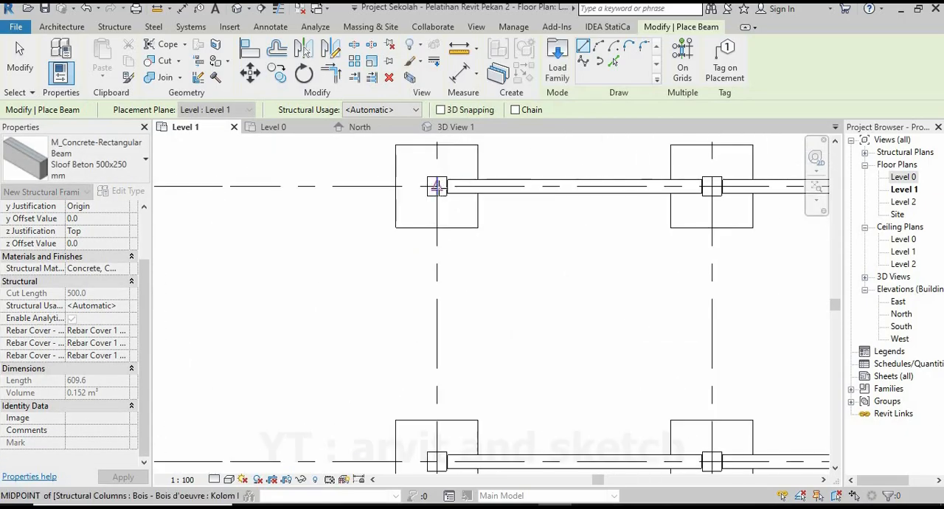
{"action": "left_click", "coordinate": [436, 185]}
{"action": "middle_click_drag", "start_coordinate": [415, 363], "coordinate": [394, 224]}
{"action": "scroll", "coordinate": [428, 357], "scroll_direction": "up", "scroll_amount": 2}
{"action": "left_click", "coordinate": [408, 306]}
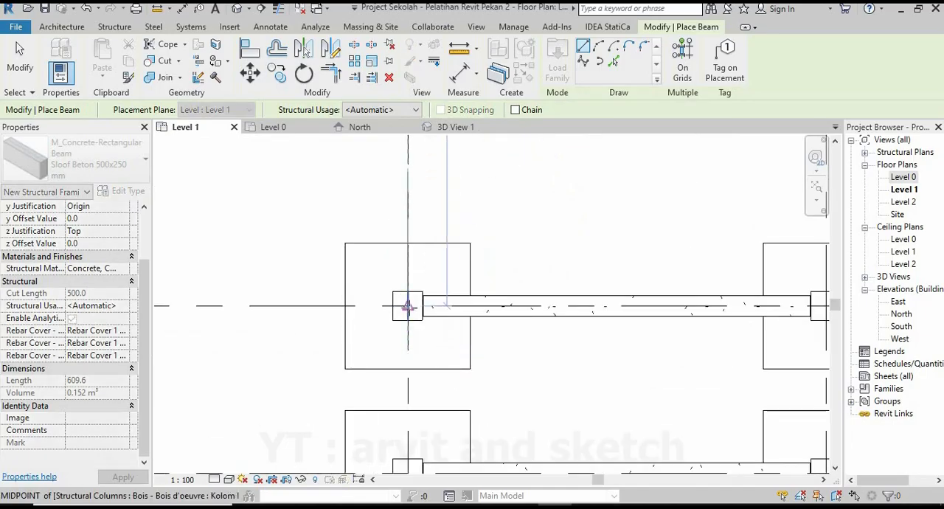
{"action": "left_click", "coordinate": [408, 306]}
{"action": "scroll", "coordinate": [404, 273], "scroll_direction": "down", "scroll_amount": 2}
{"action": "left_click", "coordinate": [408, 402]}
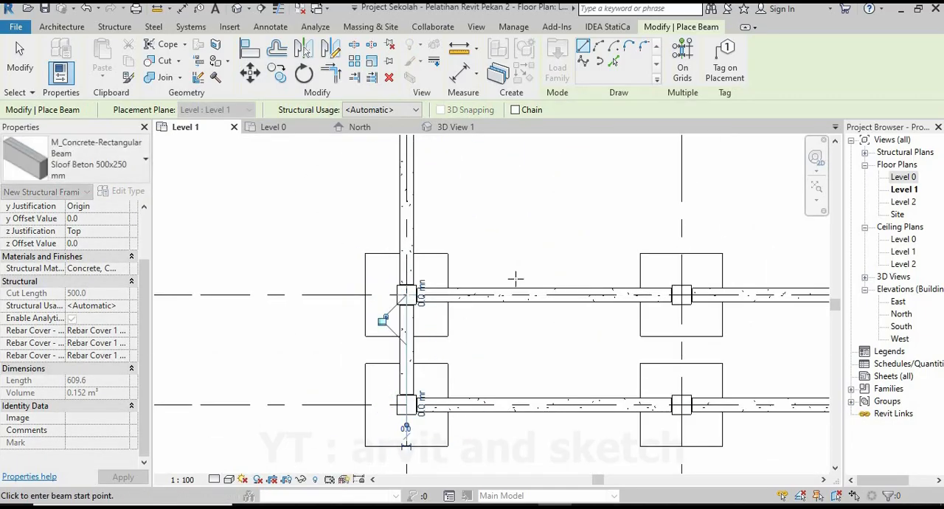
Place two beams between the column centres along grid 4, from grid 1 to grid 9 and from grid 9 to grid 2.
{"action": "scroll", "coordinate": [514, 276], "scroll_direction": "down", "scroll_amount": 2}
{"action": "middle_click_drag", "start_coordinate": [636, 139], "coordinate": [486, 245]}
{"action": "scroll", "coordinate": [493, 224], "scroll_direction": "up", "scroll_amount": 2}
{"action": "left_click", "coordinate": [456, 220]}
{"action": "scroll", "coordinate": [456, 220], "scroll_direction": "down", "scroll_amount": 2}
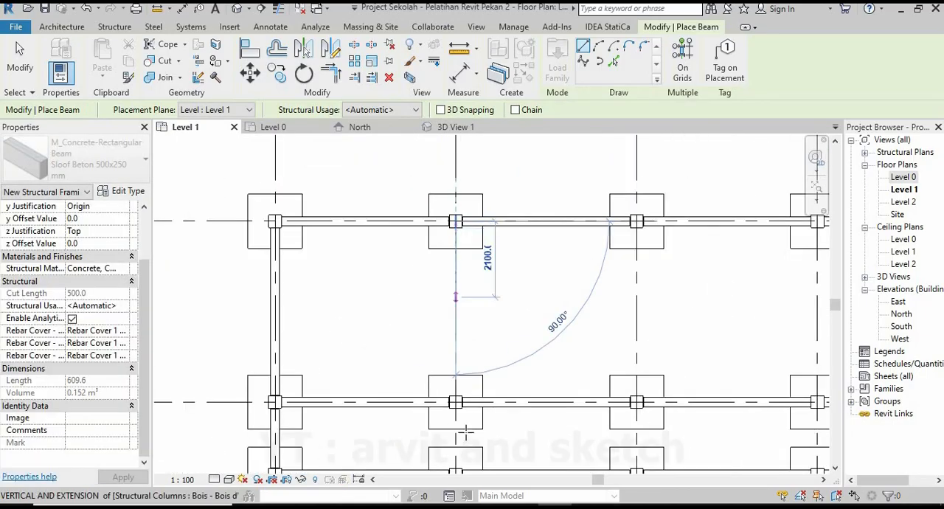
{"action": "scroll", "coordinate": [459, 428], "scroll_direction": "up", "scroll_amount": 3}
{"action": "left_click", "coordinate": [455, 375]}
{"action": "left_click", "coordinate": [455, 374]}
{"action": "scroll", "coordinate": [445, 269], "scroll_direction": "down", "scroll_amount": 5}
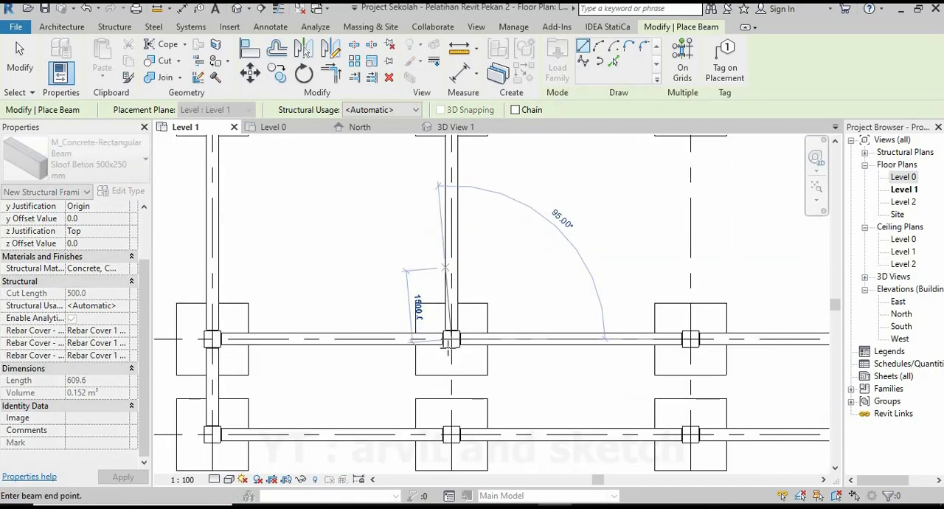
{"action": "scroll", "coordinate": [452, 384], "scroll_direction": "up", "scroll_amount": 5}
{"action": "left_click", "coordinate": [443, 376]}
{"action": "scroll", "coordinate": [394, 376], "scroll_direction": "down", "scroll_amount": 2}
{"action": "scroll", "coordinate": [399, 375], "scroll_direction": "down", "scroll_amount": 5}
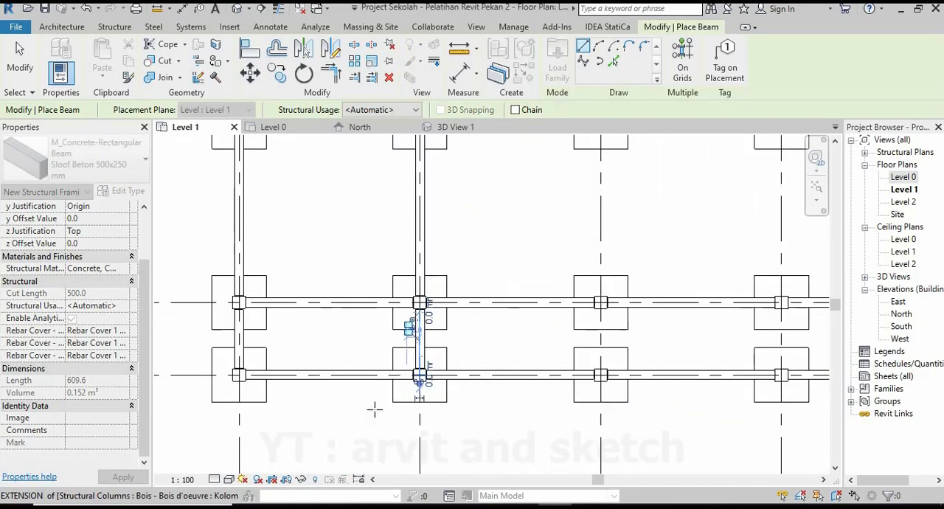
Place two beams along grid 5, from grid 1 to grid 9 and from grid 9 to grid 2.
{"action": "scroll", "coordinate": [512, 318], "scroll_direction": "up", "scroll_amount": 3}
{"action": "middle_click_drag", "start_coordinate": [487, 316], "coordinate": [569, 281]}
{"action": "scroll", "coordinate": [490, 270], "scroll_direction": "up", "scroll_amount": 2}
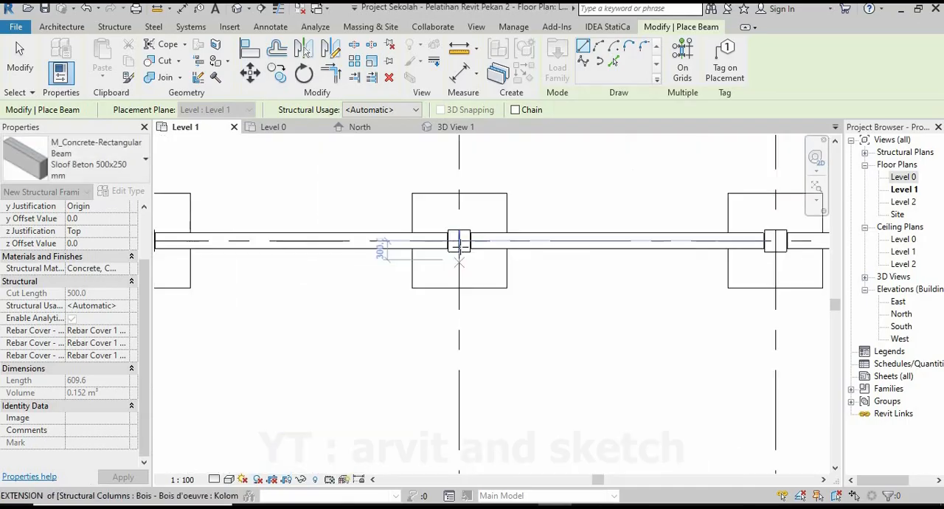
{"action": "left_click", "coordinate": [458, 240]}
{"action": "scroll", "coordinate": [456, 215], "scroll_direction": "down", "scroll_amount": 2}
{"action": "scroll", "coordinate": [455, 369], "scroll_direction": "up", "scroll_amount": 3}
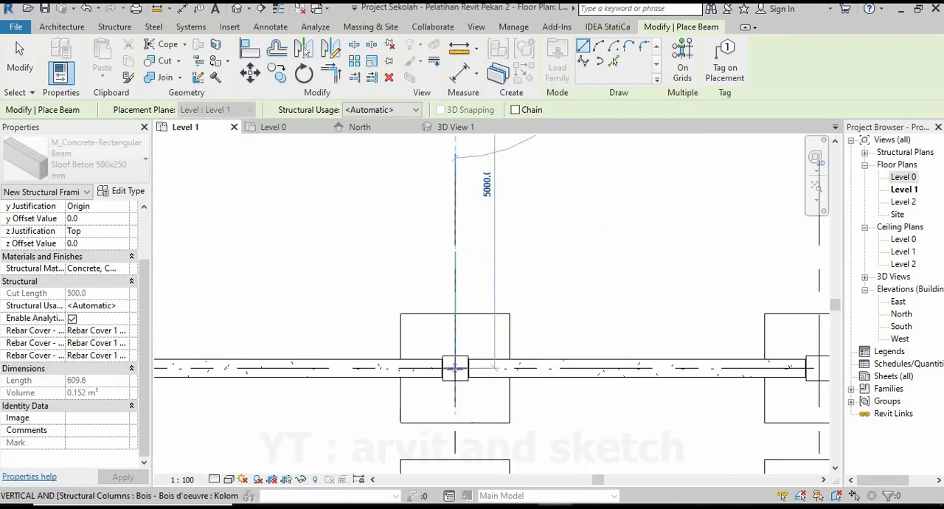
{"action": "left_click", "coordinate": [455, 369]}
{"action": "scroll", "coordinate": [455, 271], "scroll_direction": "down", "scroll_amount": 5}
{"action": "scroll", "coordinate": [457, 396], "scroll_direction": "up", "scroll_amount": 4}
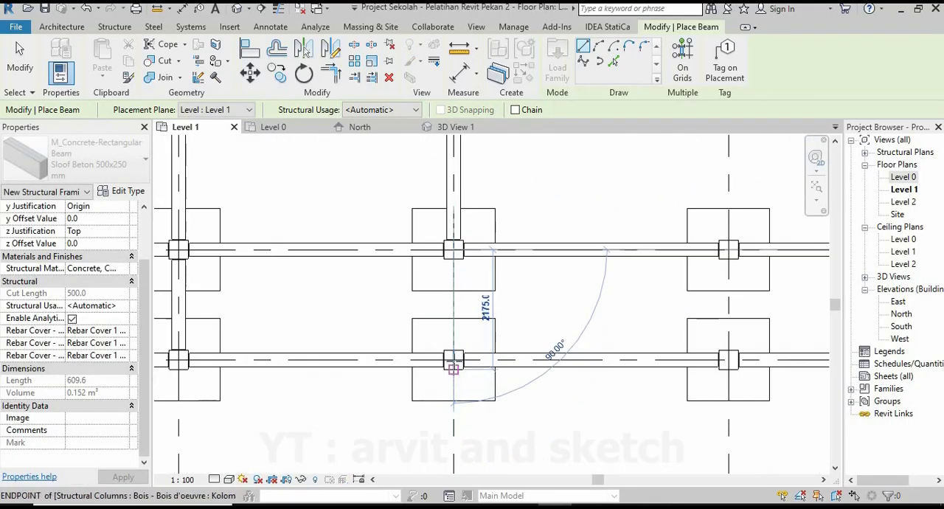
{"action": "left_click", "coordinate": [454, 359]}
{"action": "scroll", "coordinate": [463, 357], "scroll_direction": "down", "scroll_amount": 3}
Place two beams along grid 6, from grid 1 to grid 9 and from grid 9 to grid 2.
{"action": "middle_click_drag", "start_coordinate": [477, 342], "coordinate": [373, 423]}
{"action": "scroll", "coordinate": [499, 266], "scroll_direction": "up", "scroll_amount": 3}
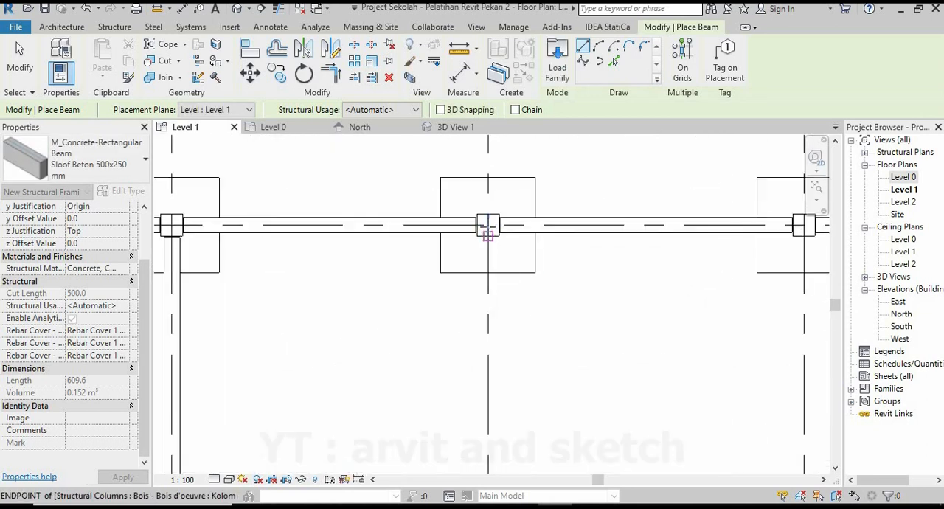
{"action": "left_click", "coordinate": [488, 227]}
{"action": "scroll", "coordinate": [496, 237], "scroll_direction": "down", "scroll_amount": 3}
{"action": "scroll", "coordinate": [499, 369], "scroll_direction": "up", "scroll_amount": 4}
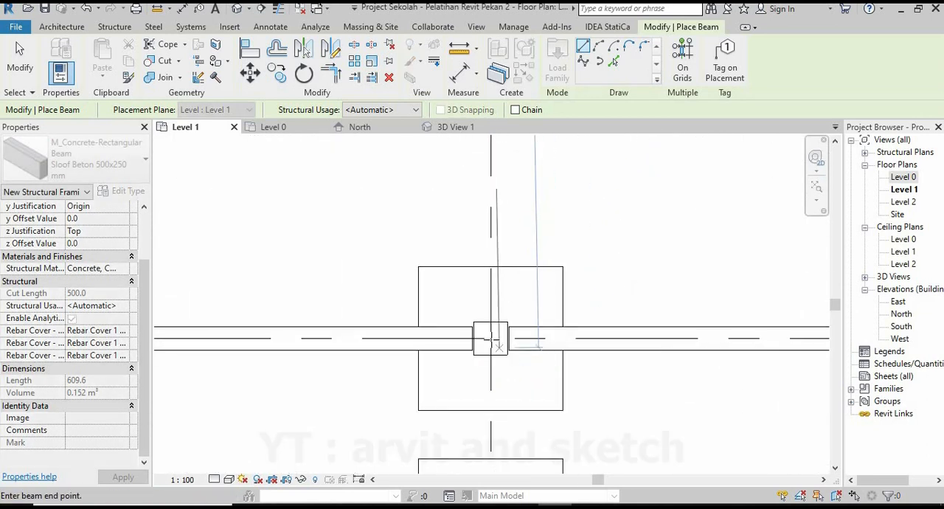
{"action": "scroll", "coordinate": [483, 310], "scroll_direction": "down", "scroll_amount": 3}
{"action": "scroll", "coordinate": [476, 360], "scroll_direction": "up", "scroll_amount": 3}
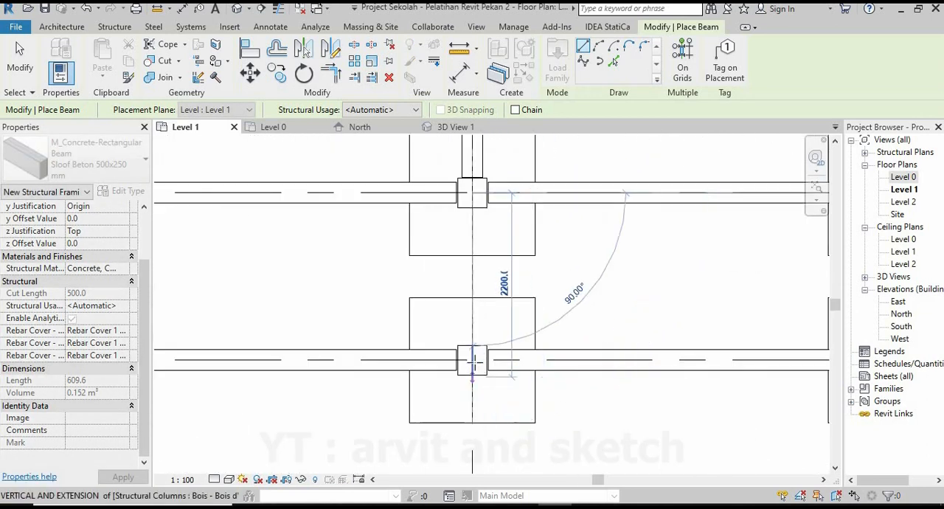
{"action": "scroll", "coordinate": [479, 347], "scroll_direction": "down", "scroll_amount": 3}
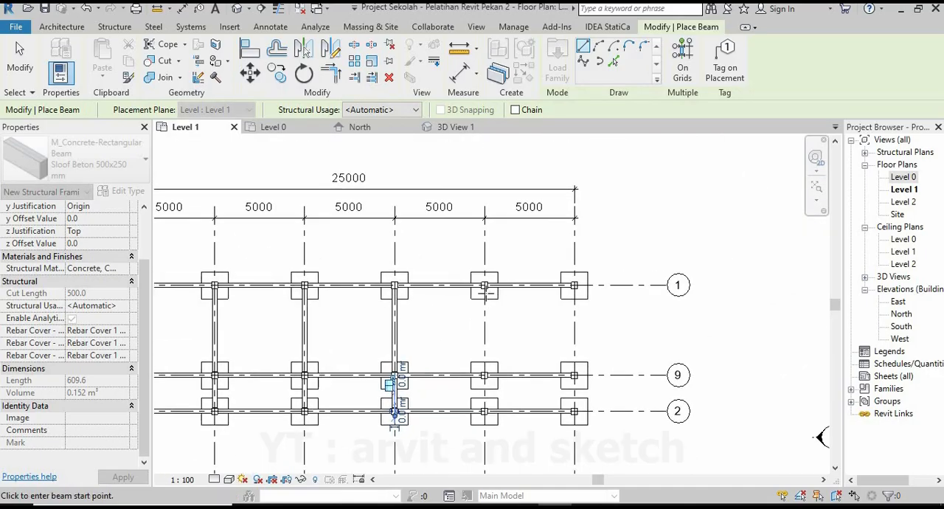
Place two beams along grid 7, from grid 1 to grid 9 and from grid 9 to grid 2.
{"action": "scroll", "coordinate": [479, 269], "scroll_direction": "up", "scroll_amount": 4}
{"action": "left_click", "coordinate": [479, 267]}
{"action": "scroll", "coordinate": [531, 296], "scroll_direction": "down", "scroll_amount": 3}
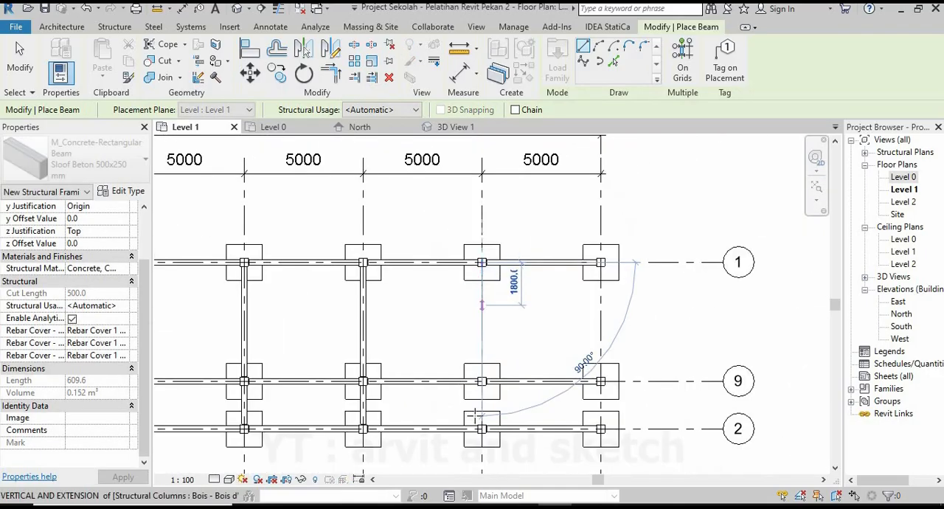
{"action": "scroll", "coordinate": [517, 318], "scroll_direction": "up", "scroll_amount": 4}
{"action": "left_click", "coordinate": [487, 332]}
{"action": "left_click", "coordinate": [488, 332]}
{"action": "scroll", "coordinate": [488, 350], "scroll_direction": "down", "scroll_amount": 3}
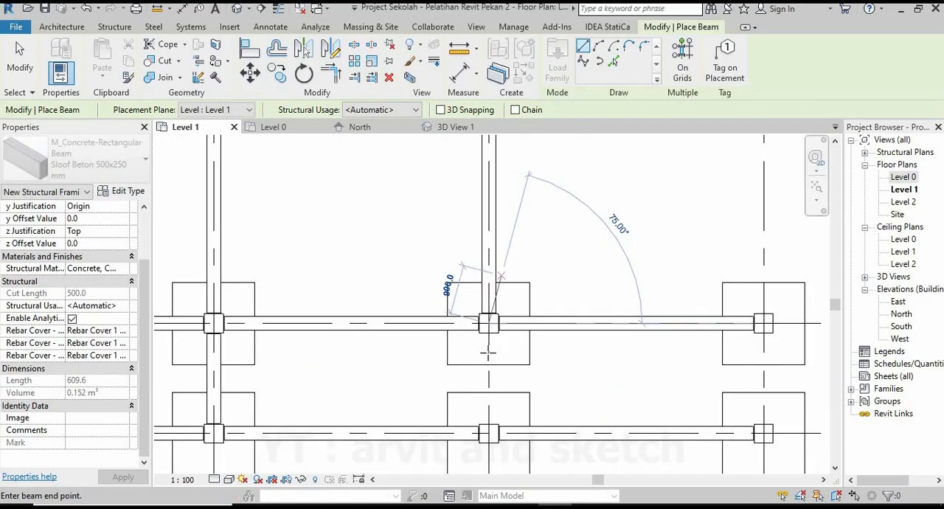
{"action": "scroll", "coordinate": [490, 368], "scroll_direction": "up", "scroll_amount": 3}
{"action": "left_click", "coordinate": [493, 356]}
{"action": "scroll", "coordinate": [487, 347], "scroll_direction": "down", "scroll_amount": 3}
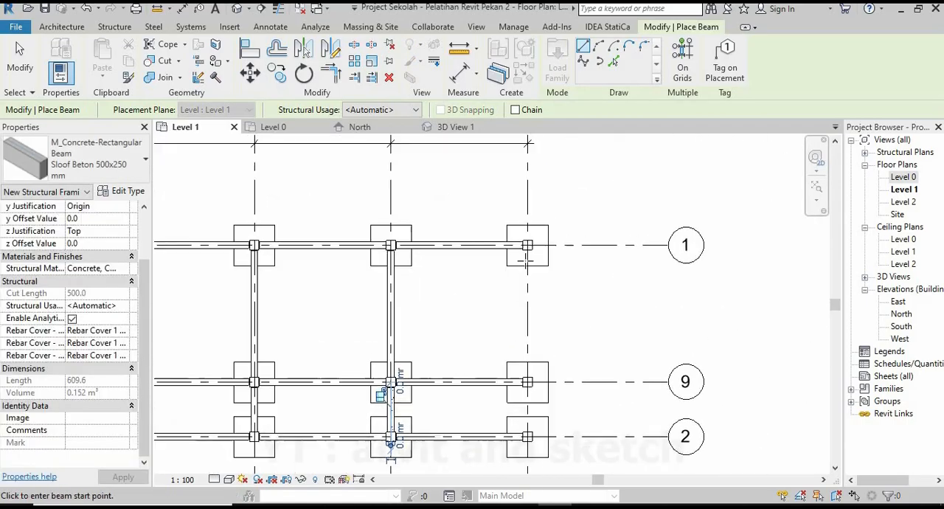
Place two beams along grid 8, from grid 1 to grid 9 and from grid 9 to grid 2, and end beam placement.
{"action": "scroll", "coordinate": [531, 236], "scroll_direction": "up", "scroll_amount": 4}
{"action": "left_click", "coordinate": [531, 232]}
{"action": "scroll", "coordinate": [531, 231], "scroll_direction": "down", "scroll_amount": 3}
{"action": "scroll", "coordinate": [525, 373], "scroll_direction": "up", "scroll_amount": 4}
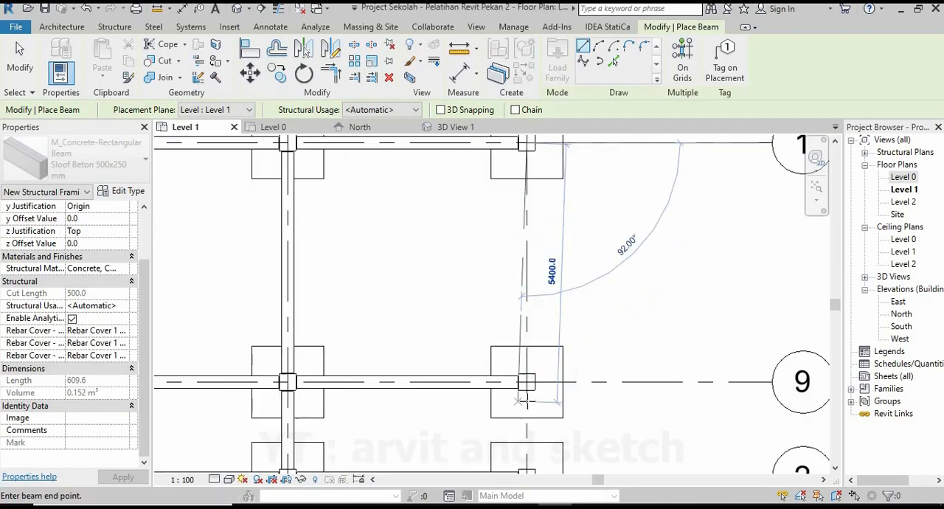
{"action": "left_click", "coordinate": [528, 367]}
{"action": "left_click", "coordinate": [529, 368]}
{"action": "scroll", "coordinate": [528, 367], "scroll_direction": "down", "scroll_amount": 2}
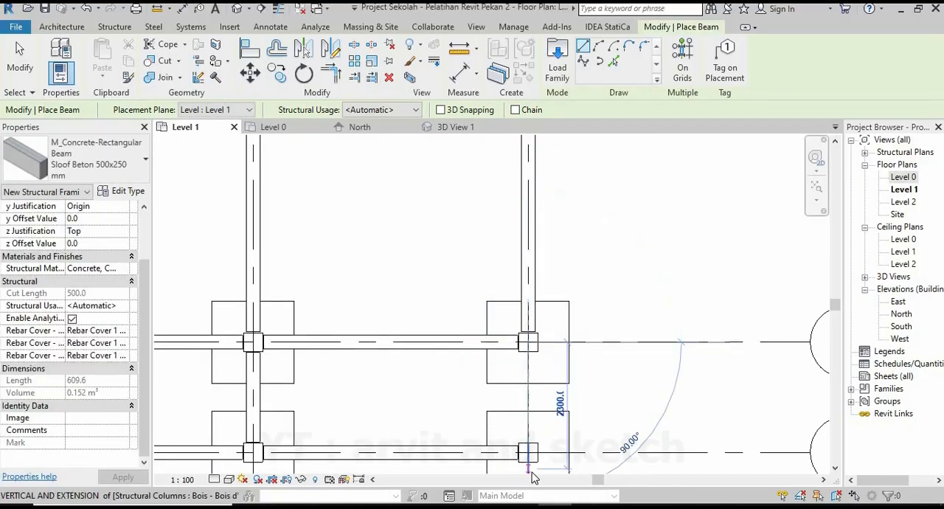
{"action": "left_click", "coordinate": [528, 453]}
{"action": "scroll", "coordinate": [587, 337], "scroll_direction": "down", "scroll_amount": 4}
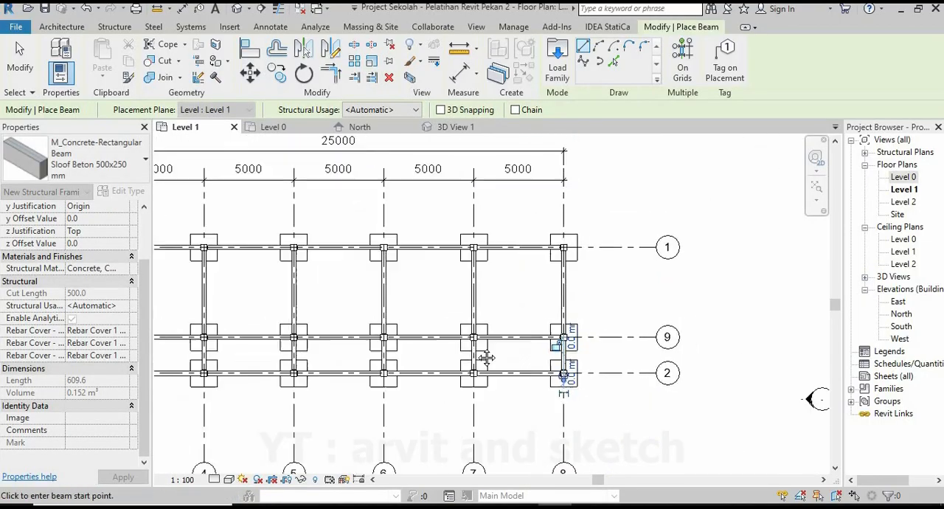
{"action": "middle_click_drag", "start_coordinate": [482, 354], "coordinate": [640, 326]}
{"action": "key", "text": "Escape"}
{"action": "key", "text": "Escape"}
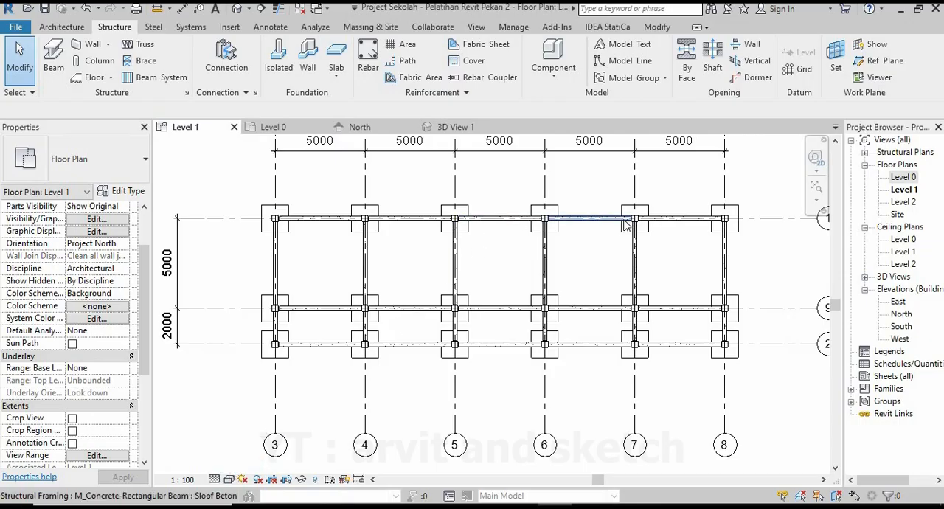
Examine the completed sloof beams, columns and foot plates from several sides in 3D View 1.
{"action": "middle_click_drag", "start_coordinate": [625, 225], "coordinate": [618, 268]}
{"action": "left_click", "coordinate": [458, 130]}
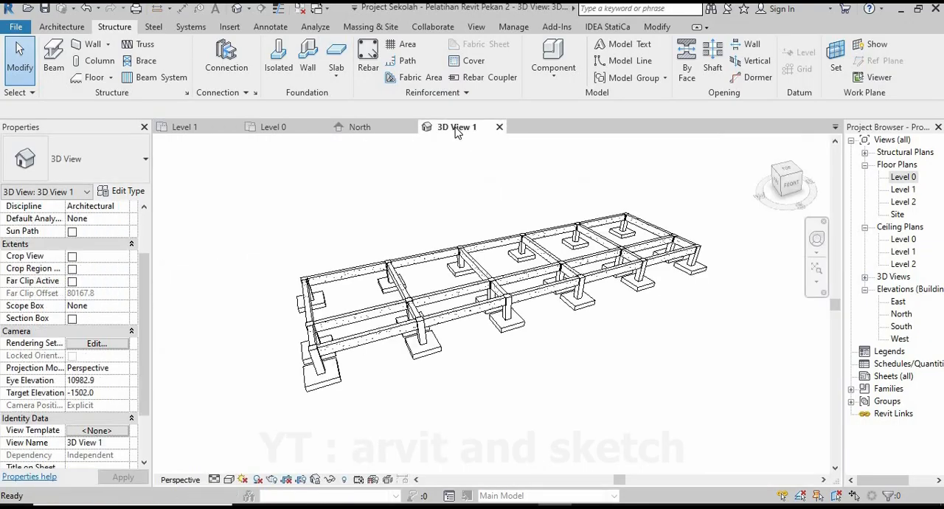
{"action": "middle_click_drag", "start_coordinate": [520, 329], "coordinate": [598, 302], "text": "shift"}
{"action": "scroll", "coordinate": [599, 302], "scroll_direction": "down", "scroll_amount": 3}
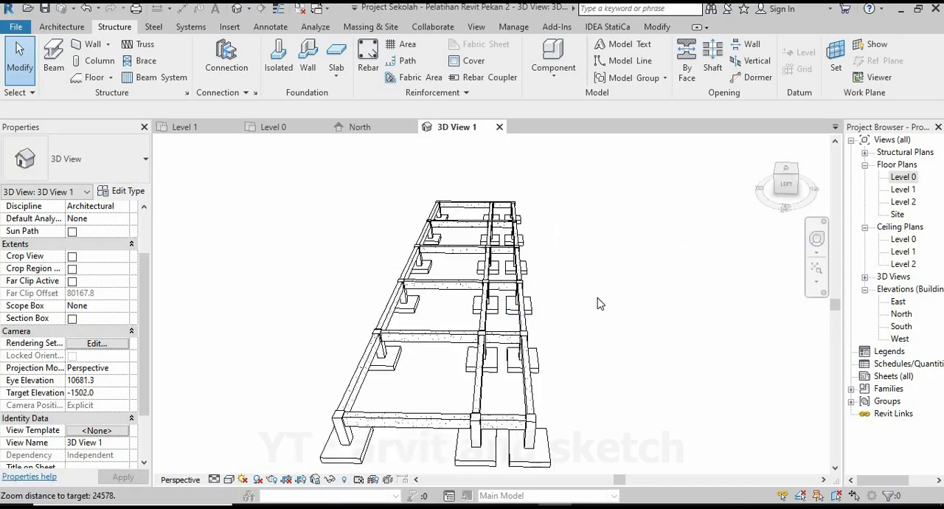
{"action": "middle_click_drag", "start_coordinate": [466, 369], "coordinate": [492, 281], "text": "shift"}
{"action": "scroll", "coordinate": [493, 280], "scroll_direction": "down", "scroll_amount": 1}
{"action": "scroll", "coordinate": [490, 279], "scroll_direction": "up", "scroll_amount": 3}
{"action": "scroll", "coordinate": [509, 310], "scroll_direction": "down", "scroll_amount": 4}
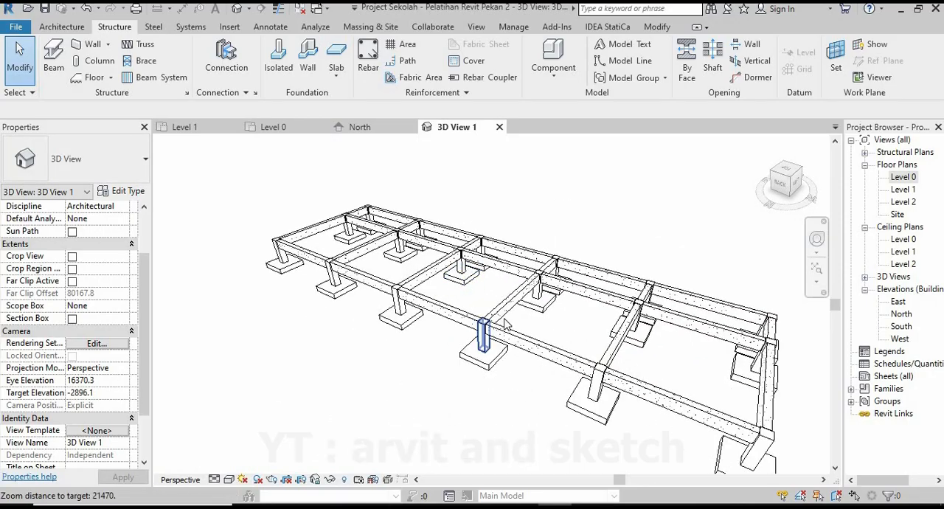
{"action": "middle_click_drag", "start_coordinate": [511, 343], "coordinate": [675, 341], "text": "shift"}
{"action": "middle_click_drag", "start_coordinate": [436, 335], "coordinate": [621, 296], "text": "shift"}
{"action": "scroll", "coordinate": [509, 298], "scroll_direction": "up", "scroll_amount": 4}
{"action": "scroll", "coordinate": [483, 283], "scroll_direction": "down", "scroll_amount": 3}
{"action": "scroll", "coordinate": [509, 315], "scroll_direction": "up", "scroll_amount": 2}
{"action": "scroll", "coordinate": [620, 292], "scroll_direction": "up", "scroll_amount": 1}
{"action": "scroll", "coordinate": [617, 290], "scroll_direction": "down", "scroll_amount": 3}
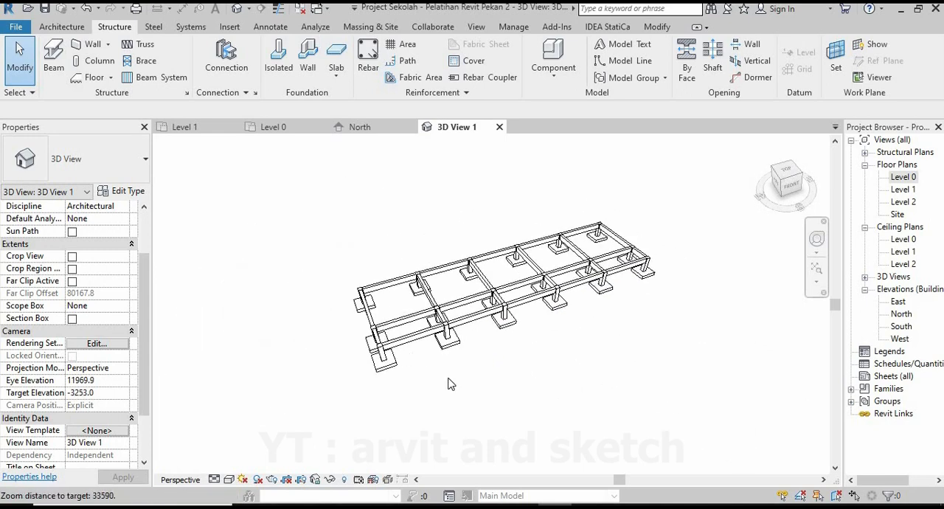
{"action": "scroll", "coordinate": [449, 382], "scroll_direction": "up", "scroll_amount": 1}
{"action": "middle_click_drag", "start_coordinate": [510, 341], "coordinate": [554, 324], "text": "shift"}
{"action": "scroll", "coordinate": [567, 252], "scroll_direction": "up", "scroll_amount": 1}
{"action": "scroll", "coordinate": [567, 251], "scroll_direction": "up", "scroll_amount": 1}
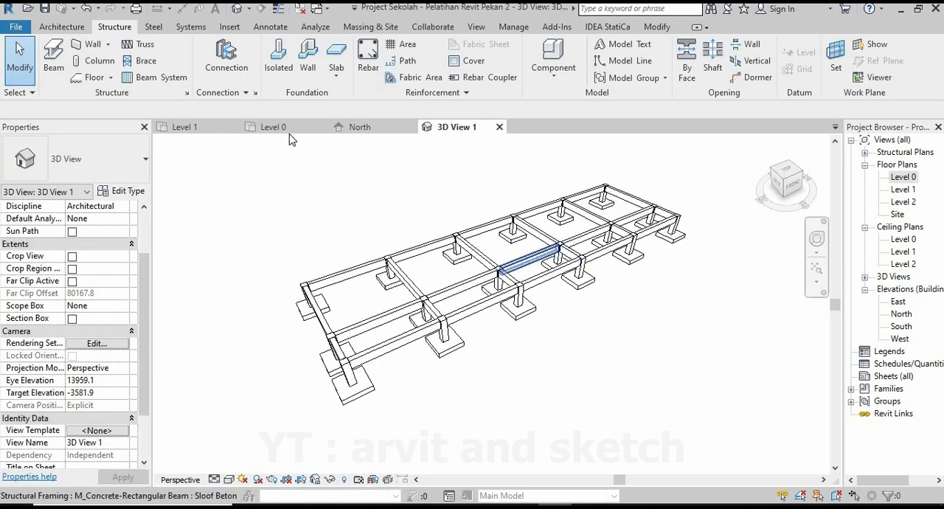
Start an architectural floor on the Level 1 plan and duplicate the foot-plate floor type as Tanah.
{"action": "left_click", "coordinate": [186, 127]}
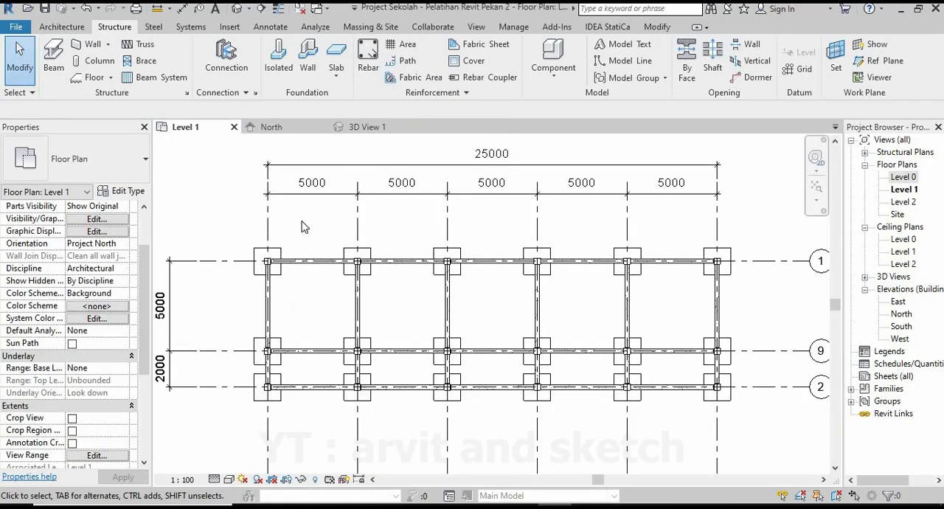
{"action": "scroll", "coordinate": [442, 218], "scroll_direction": "down", "scroll_amount": 2}
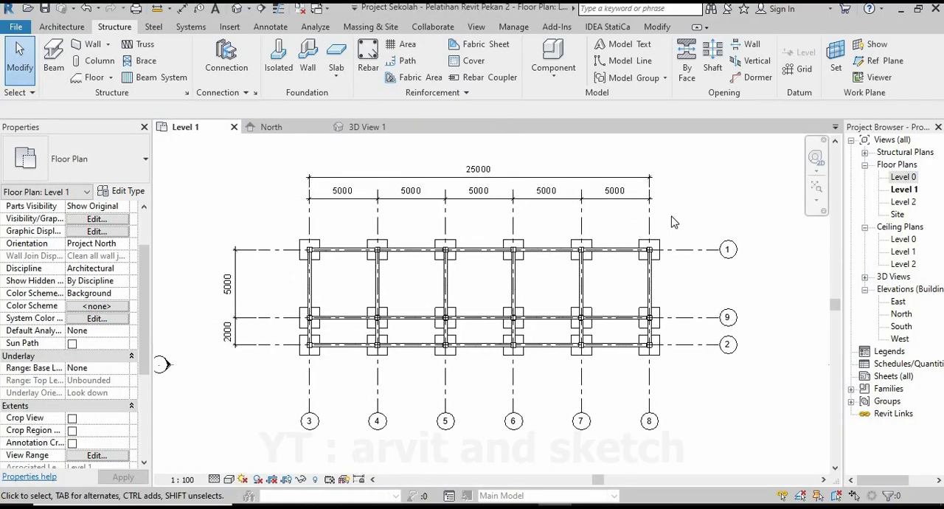
{"action": "scroll", "coordinate": [71, 332], "scroll_direction": "up", "scroll_amount": 1}
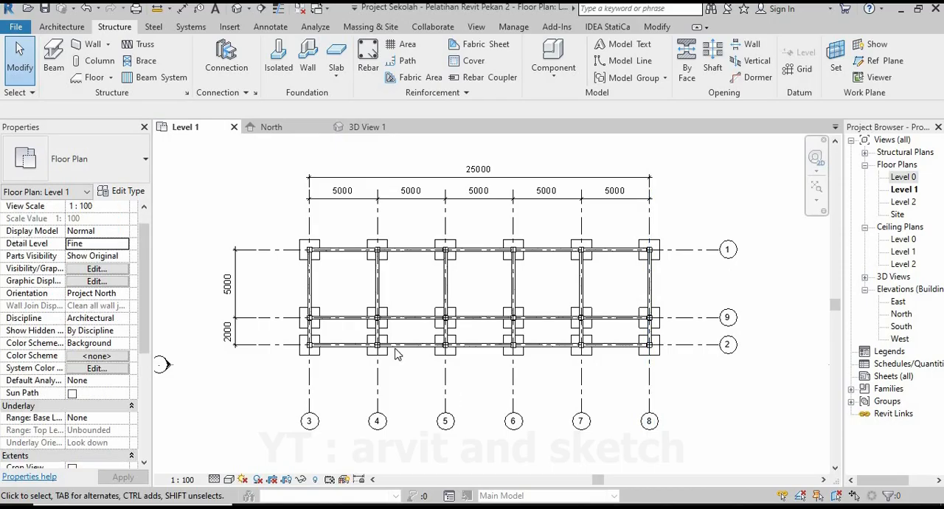
{"action": "left_click", "coordinate": [64, 28]}
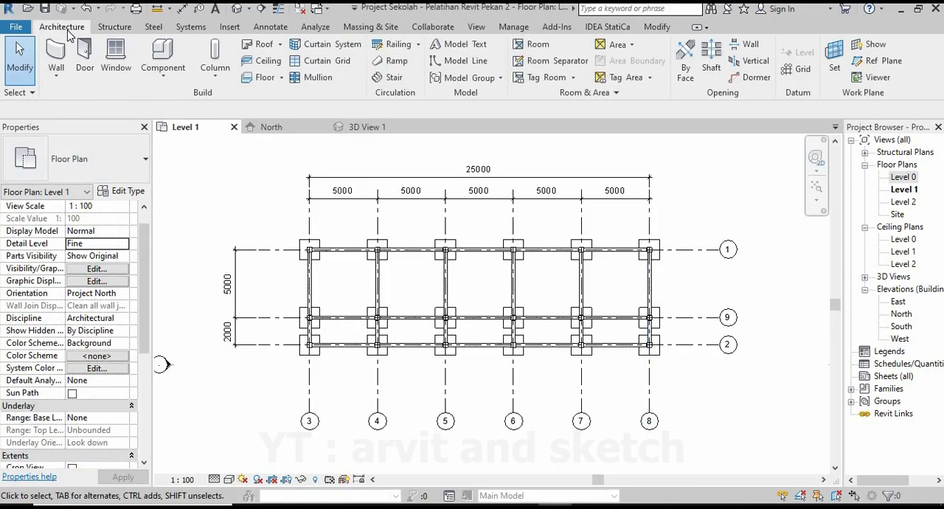
{"action": "left_click", "coordinate": [266, 79]}
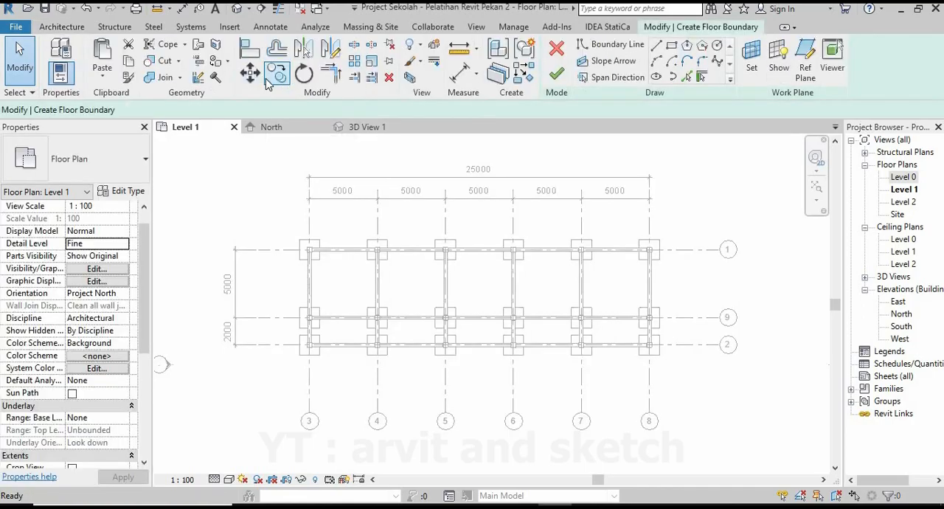
{"action": "left_click", "coordinate": [123, 192]}
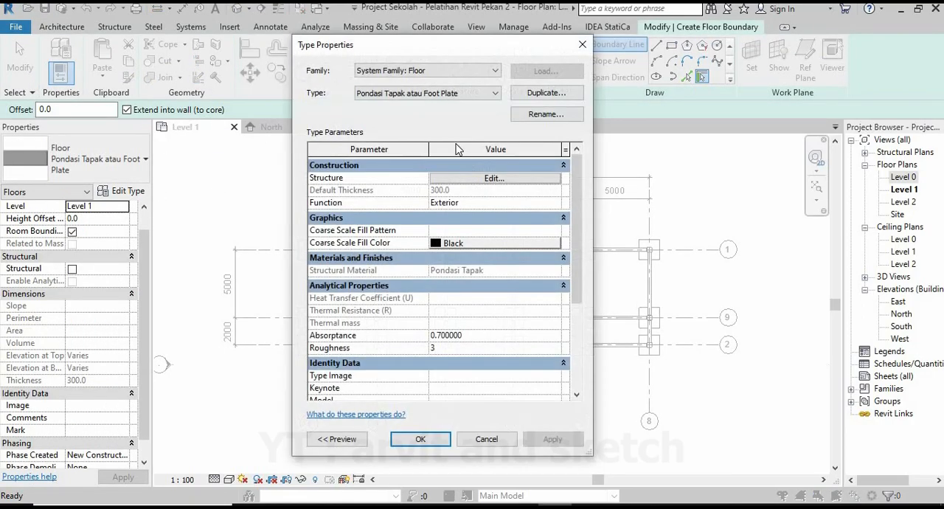
{"action": "left_click", "coordinate": [546, 92]}
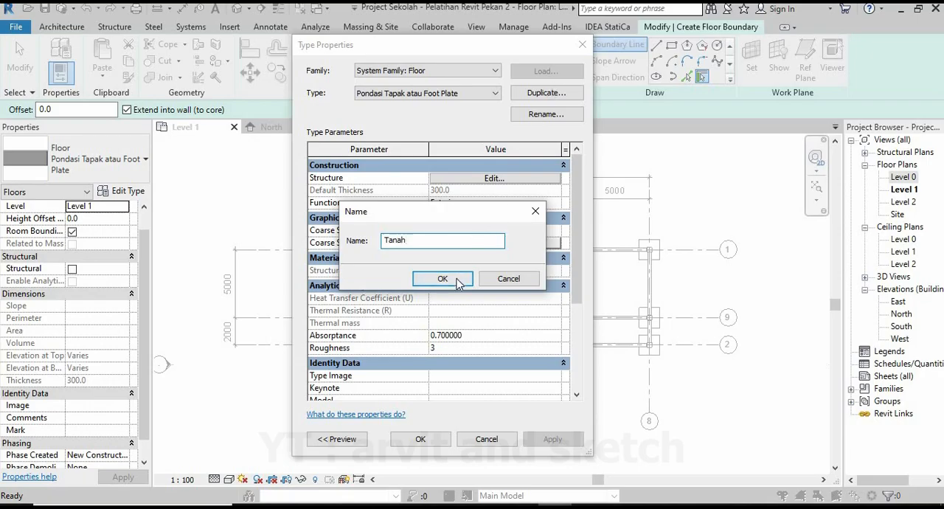
{"action": "left_click", "coordinate": [443, 279]}
Create a new material named Tanah for the structure layer of the Tanah floor type.
{"action": "left_click", "coordinate": [494, 179]}
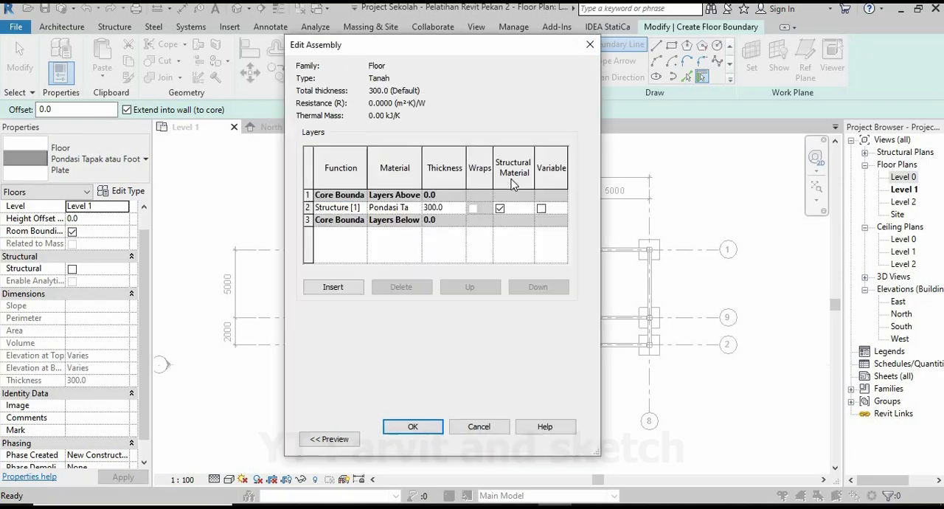
{"action": "left_click", "coordinate": [416, 207]}
{"action": "left_click", "coordinate": [294, 404]}
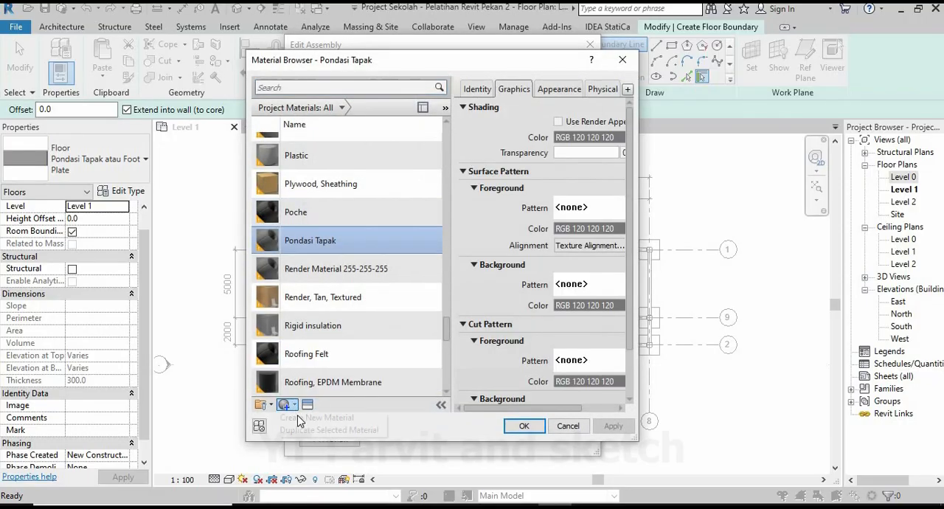
{"action": "right_click", "coordinate": [349, 241]}
{"action": "left_click", "coordinate": [387, 283]}
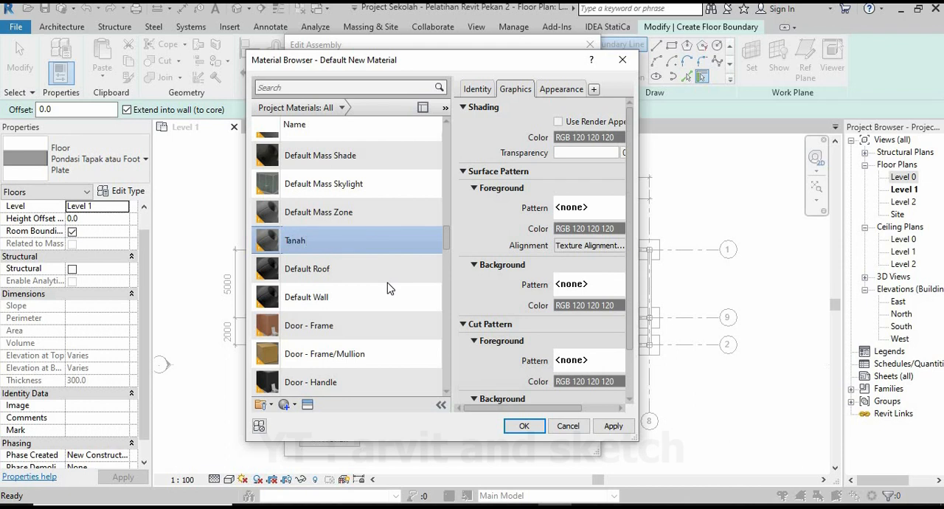
Give the Tanah material the Mulch - Brown Mix appearance by searching the asset library for soil, and accept the material.
{"action": "left_click", "coordinate": [308, 404]}
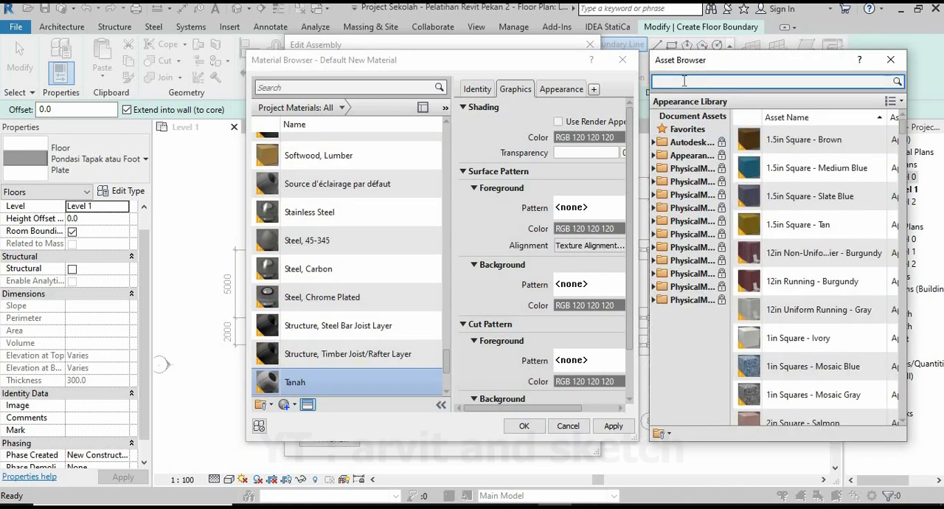
{"action": "key", "text": "Return"}
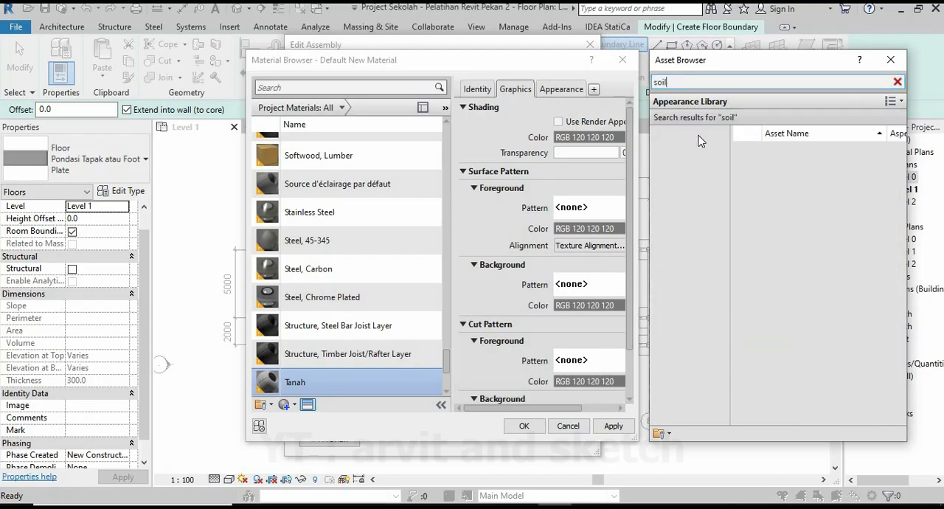
{"action": "left_click", "coordinate": [692, 171]}
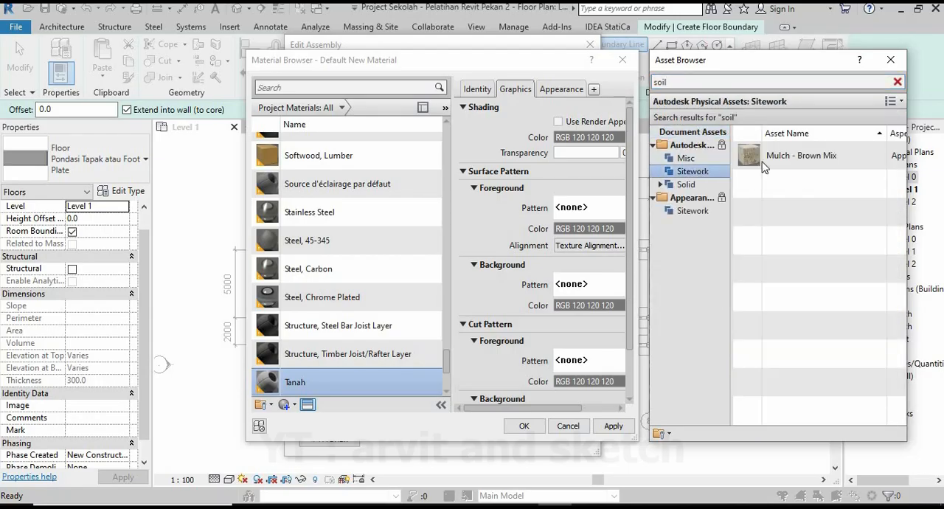
{"action": "double_click", "coordinate": [790, 155]}
{"action": "left_click", "coordinate": [891, 60]}
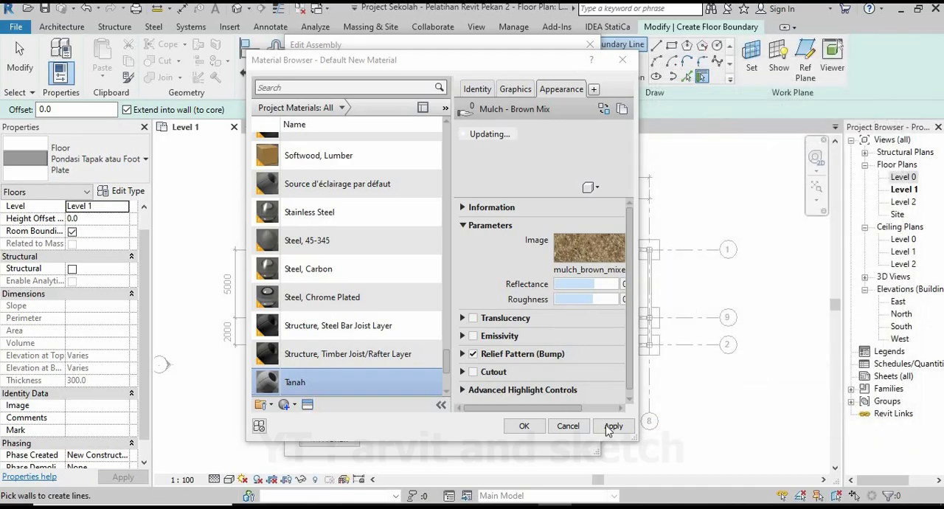
{"action": "left_click", "coordinate": [523, 427]}
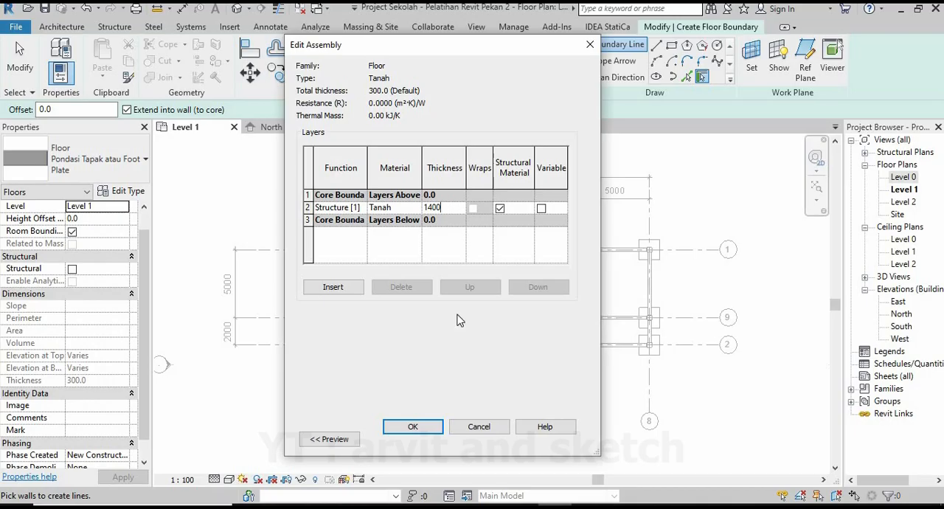
Set the Tanah floor's structure layer thickness to 1400 and accept the type properties.
{"action": "left_click", "coordinate": [421, 433]}
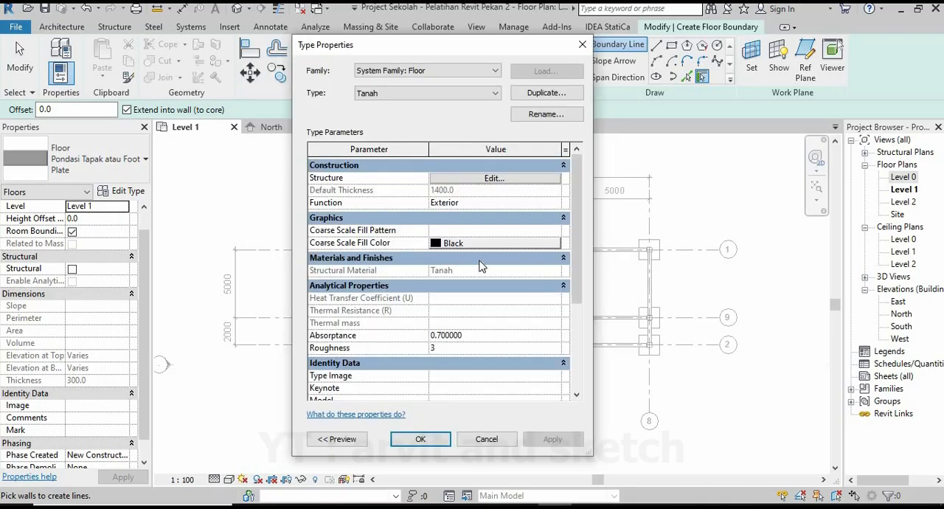
{"action": "left_click", "coordinate": [420, 439]}
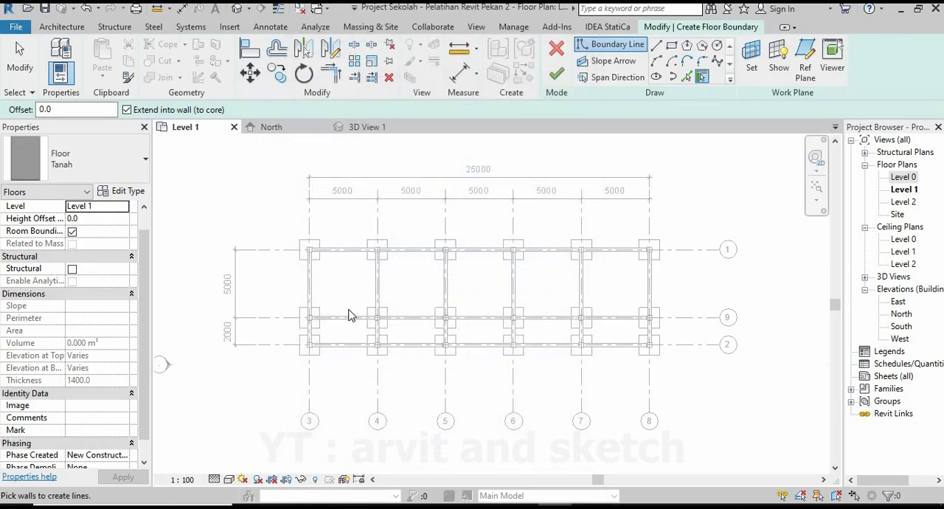
Draw the floor boundary with straight lines along the inner face of the grid 1 beam from grid 3 to grid 4, stepping around the column corner.
{"action": "scroll", "coordinate": [298, 255], "scroll_direction": "up", "scroll_amount": 1}
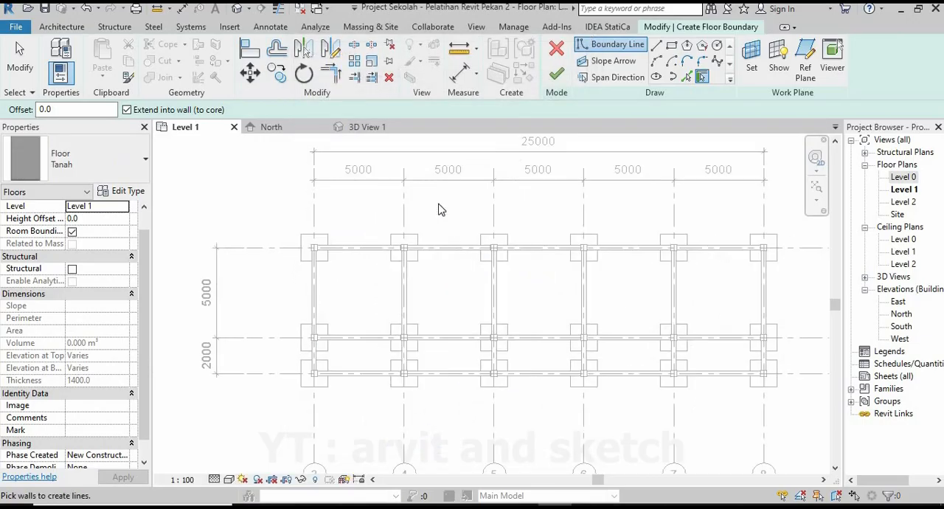
{"action": "left_click", "coordinate": [655, 45]}
{"action": "scroll", "coordinate": [310, 248], "scroll_direction": "up", "scroll_amount": 5}
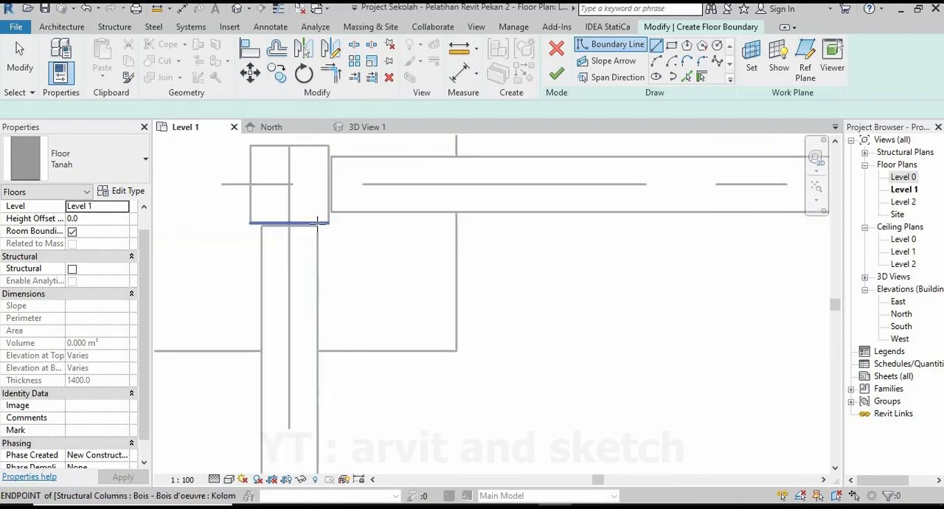
{"action": "scroll", "coordinate": [329, 214], "scroll_direction": "up", "scroll_amount": 1}
{"action": "scroll", "coordinate": [329, 210], "scroll_direction": "up", "scroll_amount": 3}
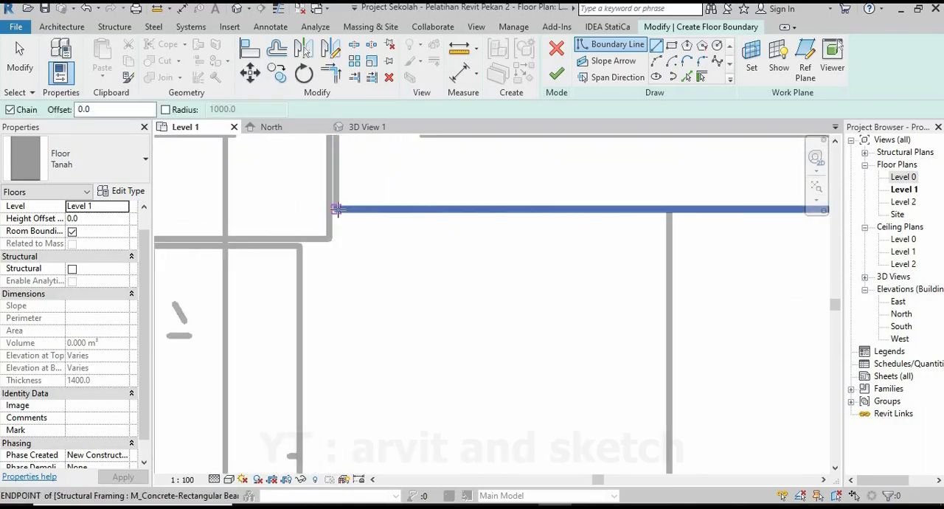
{"action": "left_click", "coordinate": [337, 208]}
{"action": "scroll", "coordinate": [214, 233], "scroll_direction": "down", "scroll_amount": 2}
{"action": "scroll", "coordinate": [246, 232], "scroll_direction": "down", "scroll_amount": 2}
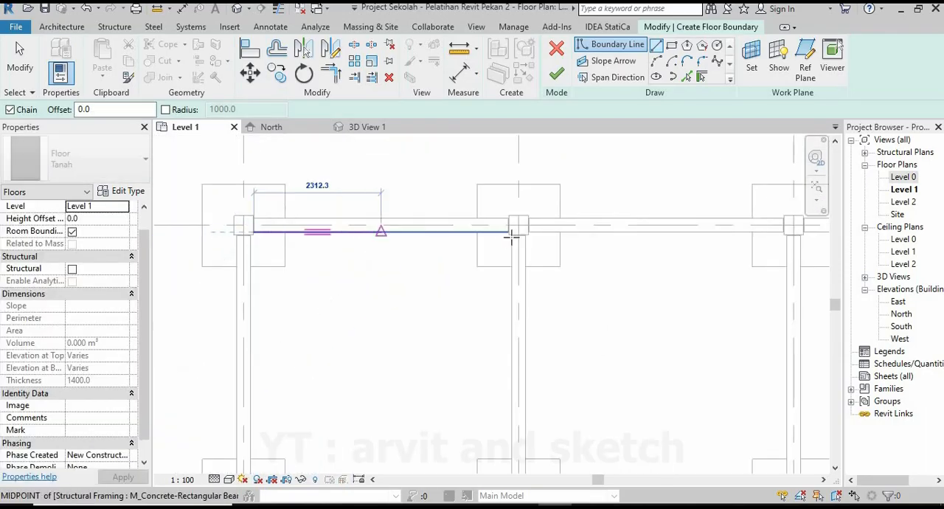
{"action": "scroll", "coordinate": [568, 228], "scroll_direction": "up", "scroll_amount": 3}
{"action": "scroll", "coordinate": [499, 218], "scroll_direction": "up", "scroll_amount": 2}
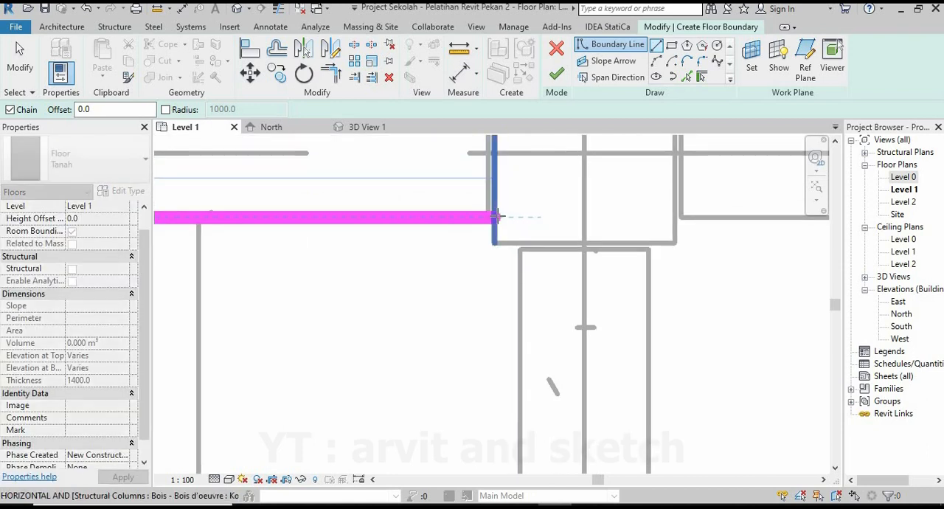
{"action": "left_click", "coordinate": [496, 217]}
{"action": "left_click", "coordinate": [494, 242]}
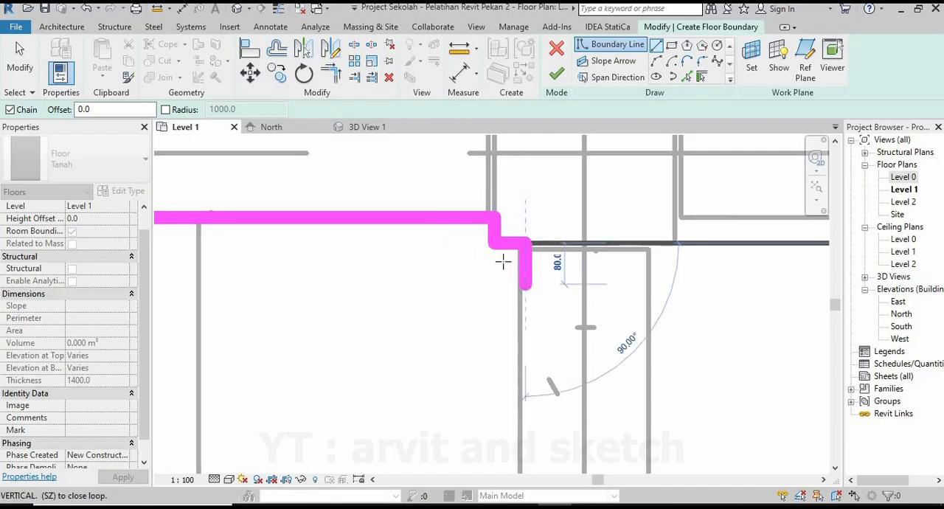
Continue the boundary along the grid 4 beam to grid 9 and step it around the column corner there.
{"action": "scroll", "coordinate": [491, 259], "scroll_direction": "down", "scroll_amount": 4}
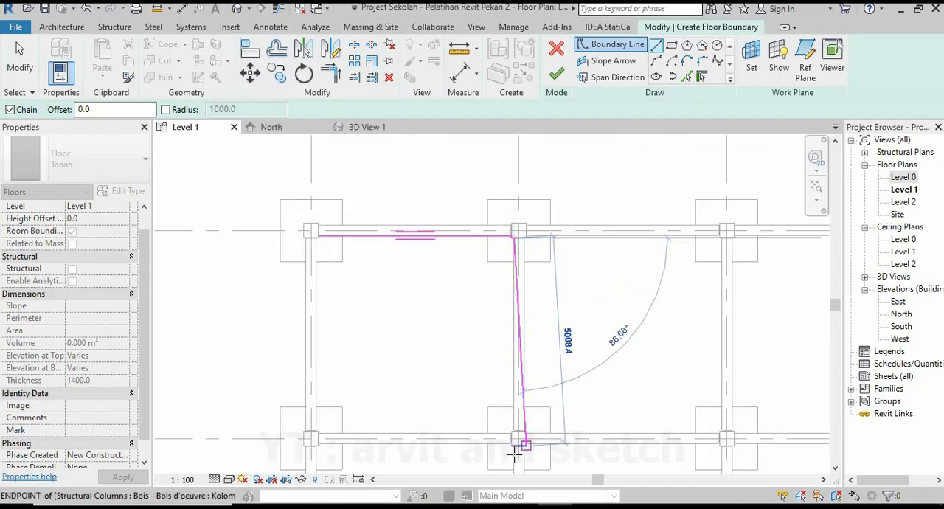
{"action": "scroll", "coordinate": [516, 454], "scroll_direction": "up", "scroll_amount": 5}
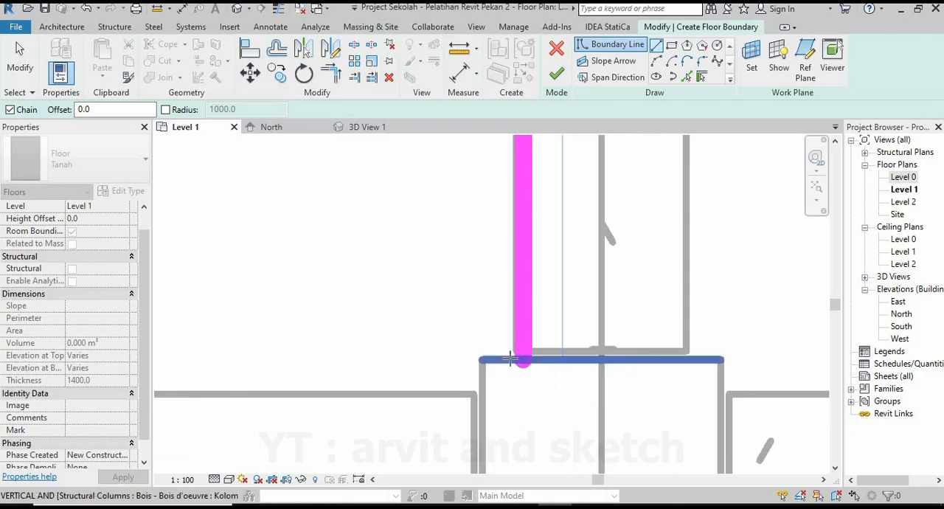
{"action": "left_click", "coordinate": [510, 360]}
{"action": "left_click", "coordinate": [482, 391]}
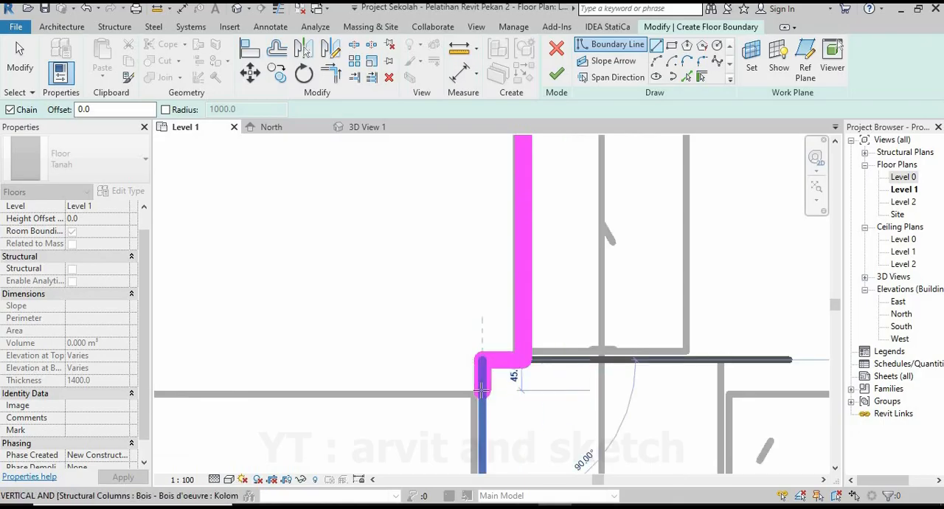
Continue the boundary along the grid 9 beam back to grid 3 and notch it around the column corner.
{"action": "scroll", "coordinate": [434, 396], "scroll_direction": "down", "scroll_amount": 5}
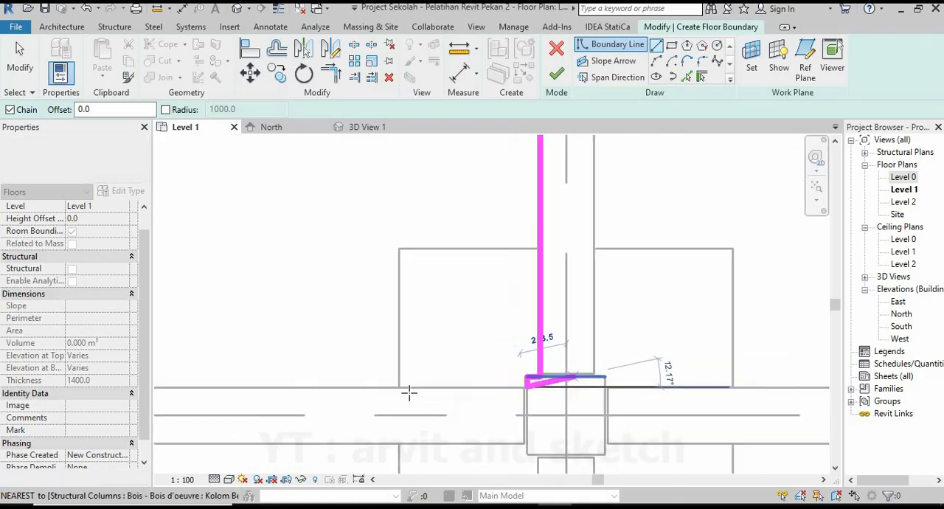
{"action": "scroll", "coordinate": [289, 354], "scroll_direction": "up", "scroll_amount": 5}
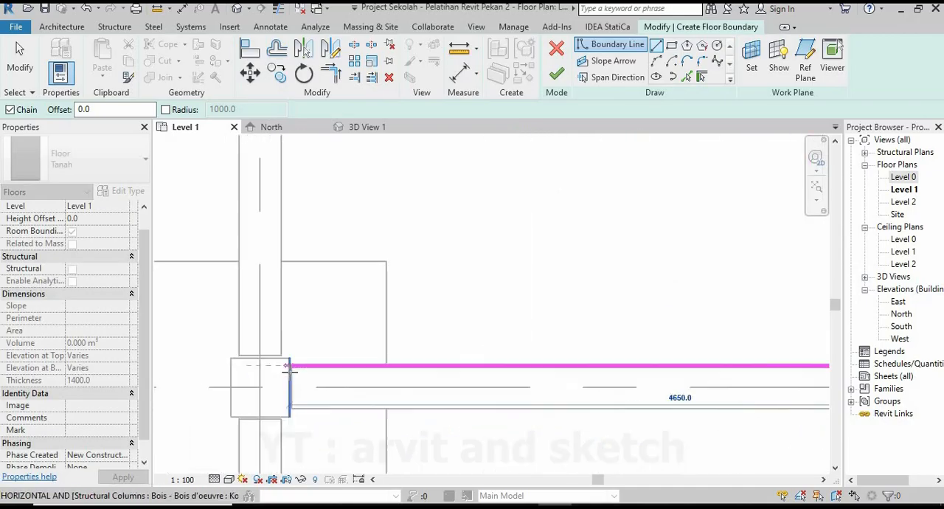
{"action": "left_click", "coordinate": [288, 345]}
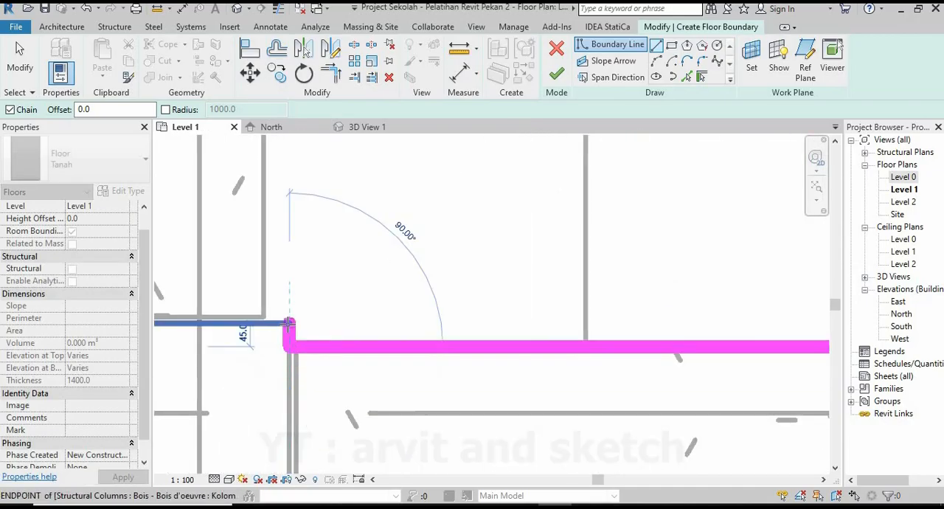
{"action": "left_click", "coordinate": [287, 322]}
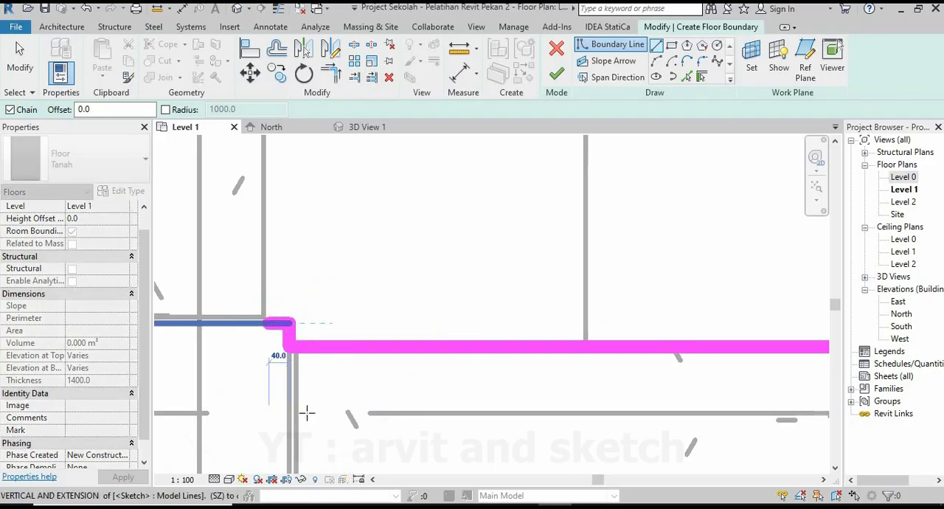
Close the floor boundary along the grid 3 beam up to grid 1, stepping around the column to the starting corner.
{"action": "scroll", "coordinate": [306, 412], "scroll_direction": "down", "scroll_amount": 5}
{"action": "middle_click_drag", "start_coordinate": [297, 262], "coordinate": [332, 390]}
{"action": "scroll", "coordinate": [324, 227], "scroll_direction": "up", "scroll_amount": 2}
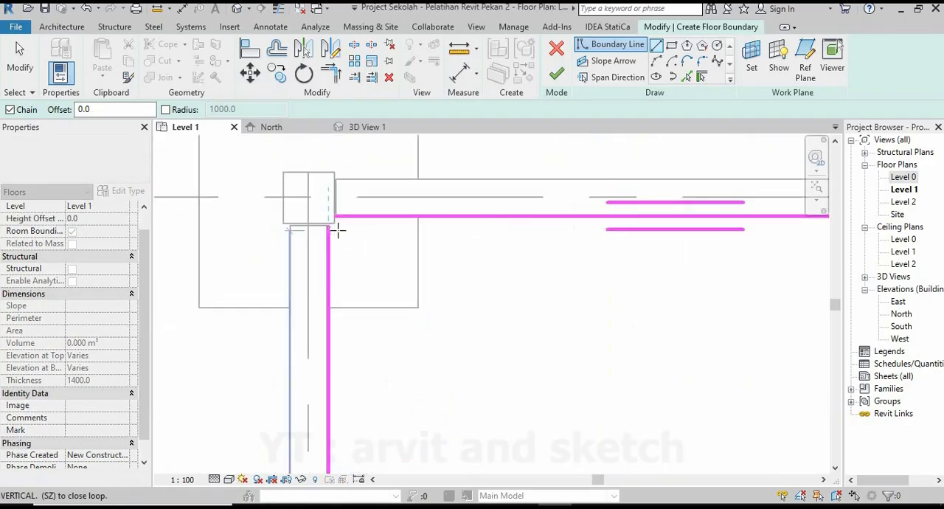
{"action": "scroll", "coordinate": [337, 231], "scroll_direction": "up", "scroll_amount": 3}
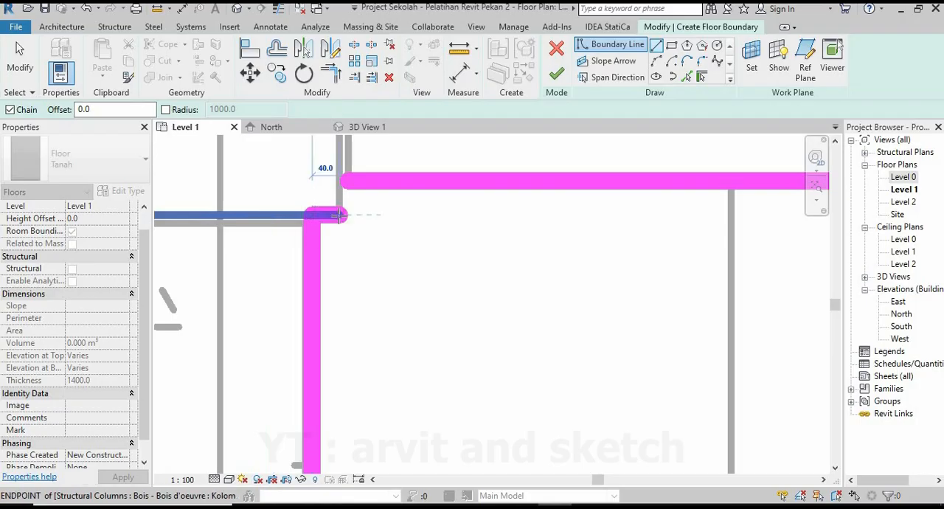
{"action": "left_click", "coordinate": [338, 214]}
{"action": "left_click", "coordinate": [339, 183]}
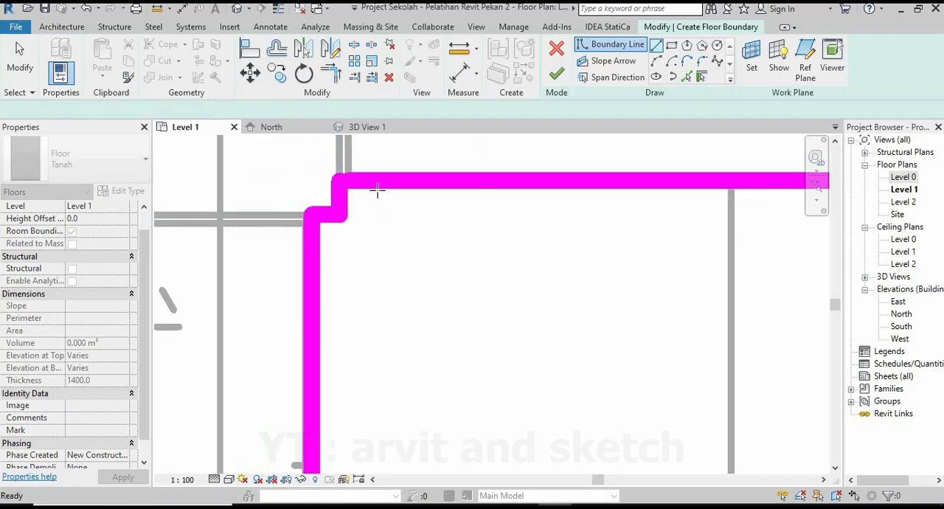
Trim the boundary lines into a corner at the column where grids 1 and 3 meet.
{"action": "left_click", "coordinate": [331, 74]}
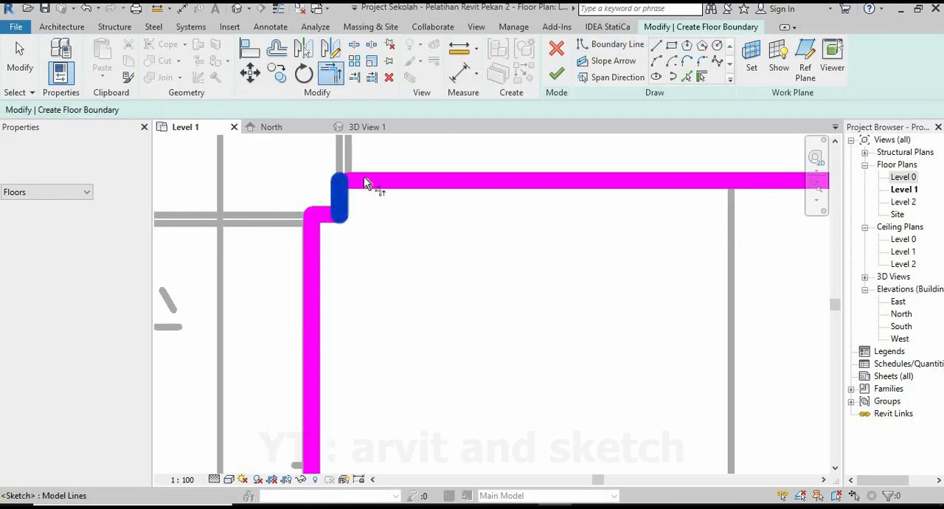
{"action": "scroll", "coordinate": [321, 216], "scroll_direction": "down", "scroll_amount": 7}
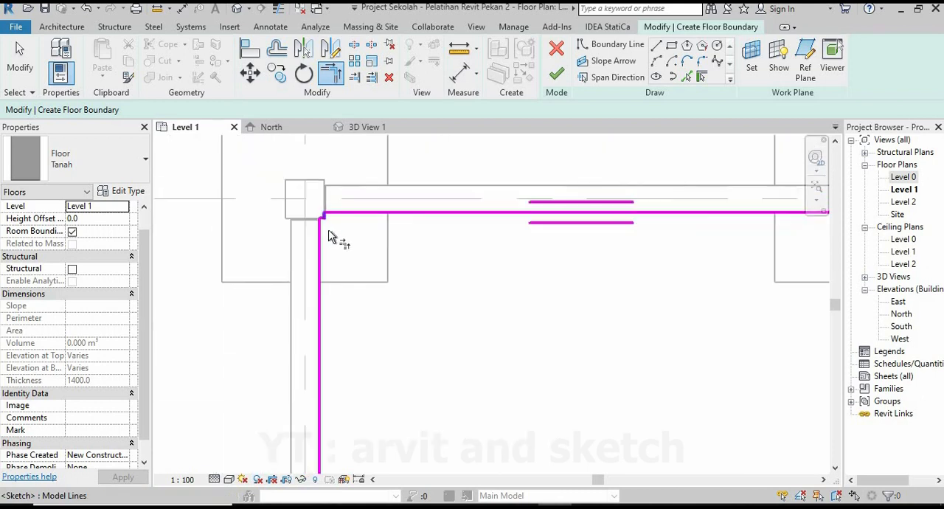
{"action": "middle_click_drag", "start_coordinate": [337, 447], "coordinate": [354, 320]}
{"action": "scroll", "coordinate": [310, 335], "scroll_direction": "up", "scroll_amount": 6}
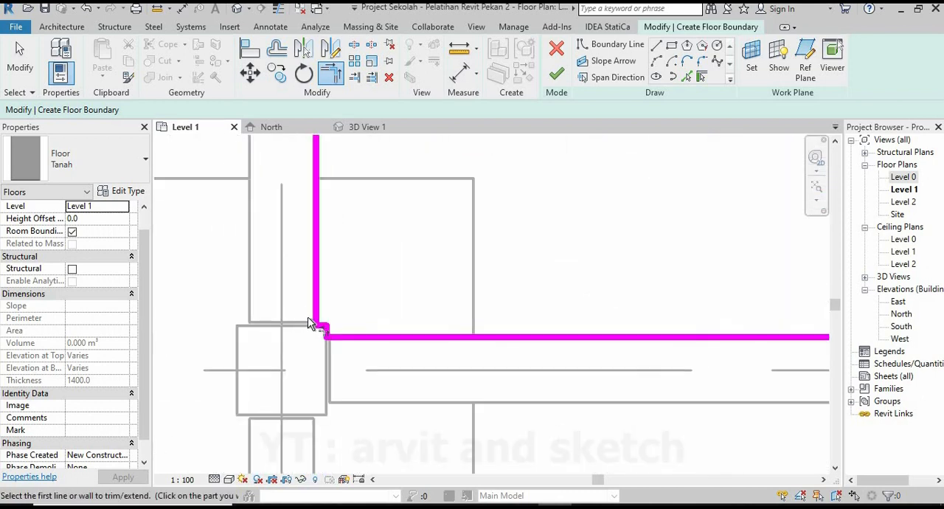
{"action": "key", "text": "Escape"}
Move the boundary line along grid 3 onto the inner face of the beam.
{"action": "left_click", "coordinate": [325, 295]}
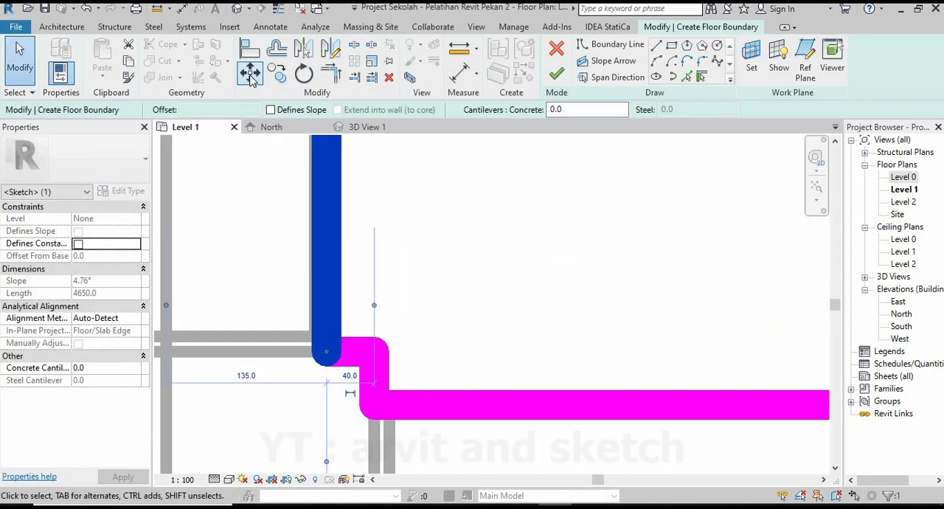
{"action": "key", "text": "m"}
{"action": "key", "text": "v"}
{"action": "left_click", "coordinate": [325, 301]}
{"action": "left_click", "coordinate": [314, 300]}
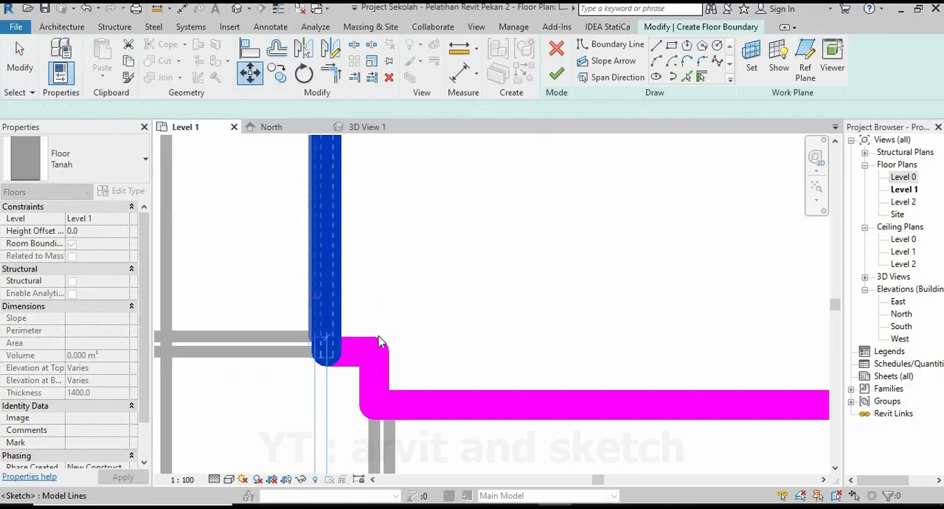
Move the boundary line along grid 4 onto the face of its beam.
{"action": "scroll", "coordinate": [286, 336], "scroll_direction": "down", "scroll_amount": 5}
{"action": "scroll", "coordinate": [321, 344], "scroll_direction": "down", "scroll_amount": 4}
{"action": "middle_click_drag", "start_coordinate": [643, 331], "coordinate": [241, 337]}
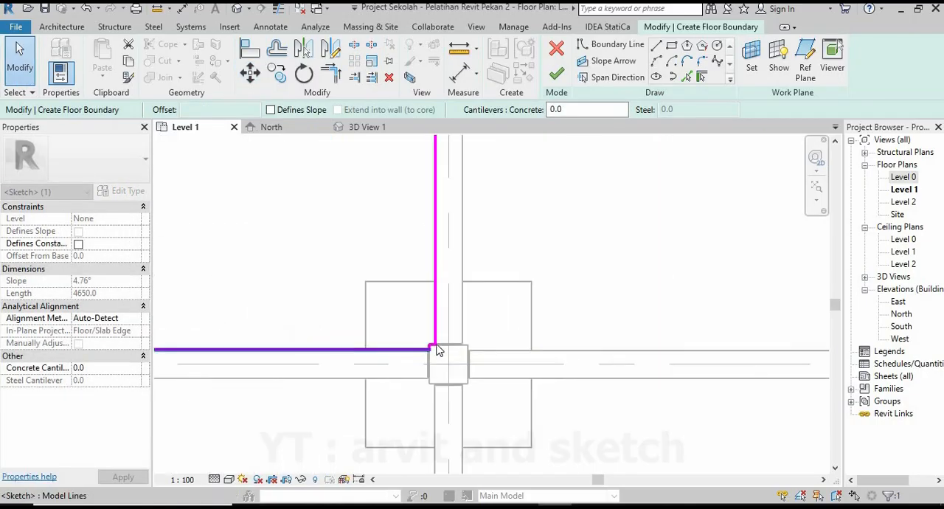
{"action": "scroll", "coordinate": [439, 348], "scroll_direction": "up", "scroll_amount": 7}
{"action": "left_click", "coordinate": [434, 324]}
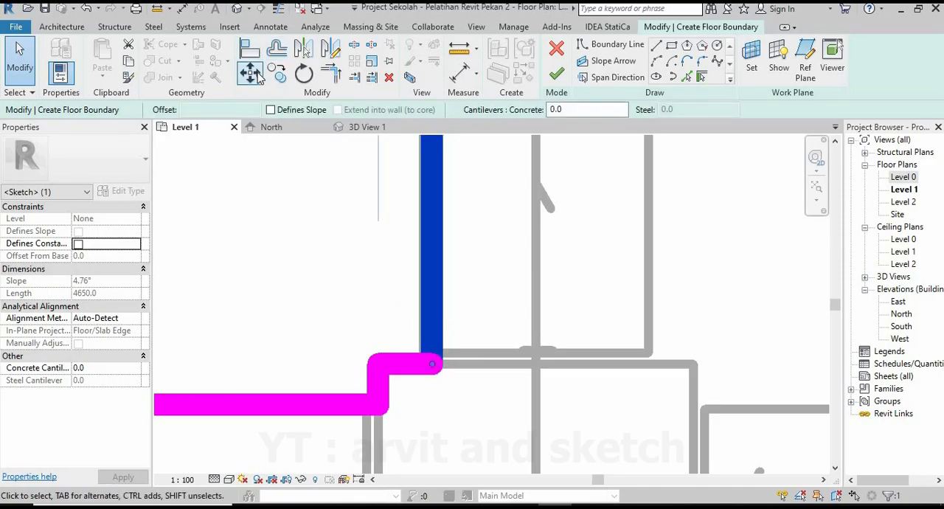
{"action": "key", "text": "m"}
{"action": "key", "text": "v"}
{"action": "scroll", "coordinate": [435, 319], "scroll_direction": "up", "scroll_amount": 2}
{"action": "left_click", "coordinate": [432, 313]}
{"action": "left_click", "coordinate": [420, 311]}
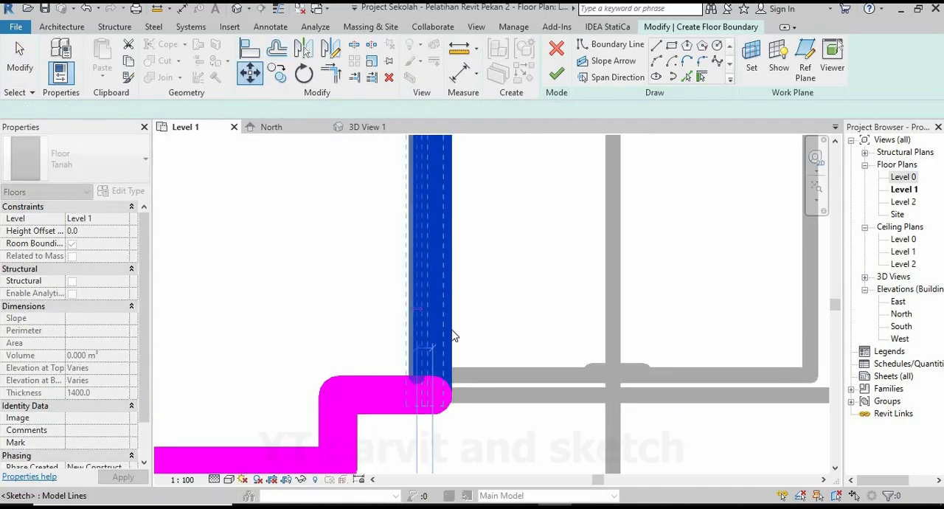
Check the boundary corners and finish the Tanah floor sketch for the bay between grids 3 and 4 and grids 1 and 9.
{"action": "scroll", "coordinate": [399, 401], "scroll_direction": "down", "scroll_amount": 6}
{"action": "scroll", "coordinate": [418, 383], "scroll_direction": "down", "scroll_amount": 5}
{"action": "middle_click_drag", "start_coordinate": [413, 140], "coordinate": [454, 293]}
{"action": "scroll", "coordinate": [454, 293], "scroll_direction": "up", "scroll_amount": 7}
{"action": "scroll", "coordinate": [460, 279], "scroll_direction": "up", "scroll_amount": 3}
{"action": "scroll", "coordinate": [472, 225], "scroll_direction": "down", "scroll_amount": 9}
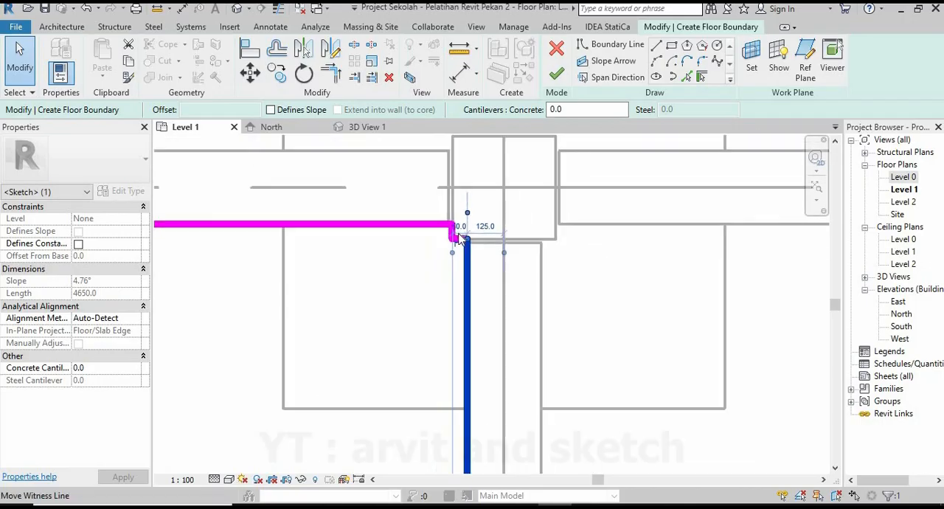
{"action": "scroll", "coordinate": [264, 378], "scroll_direction": "up", "scroll_amount": 3}
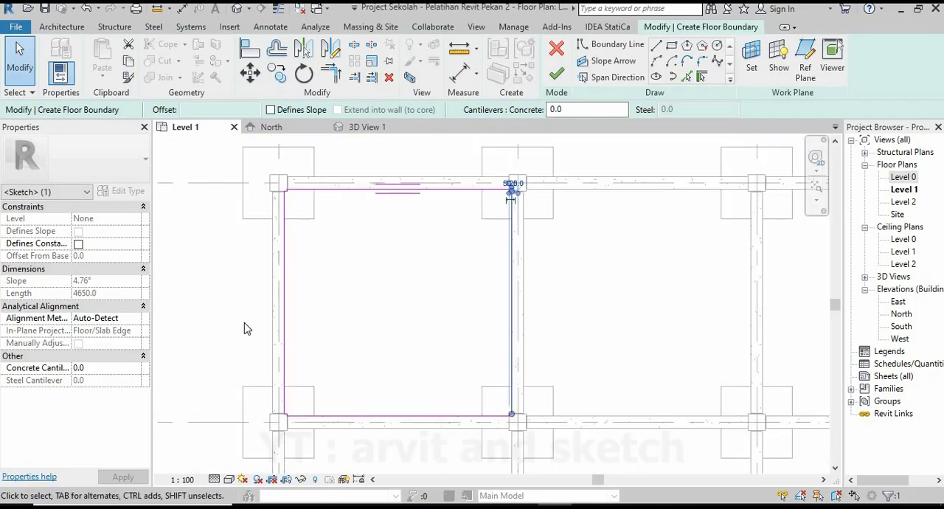
{"action": "middle_click_drag", "start_coordinate": [268, 301], "coordinate": [301, 310]}
{"action": "left_click", "coordinate": [495, 257]}
{"action": "middle_click_drag", "start_coordinate": [482, 277], "coordinate": [502, 275]}
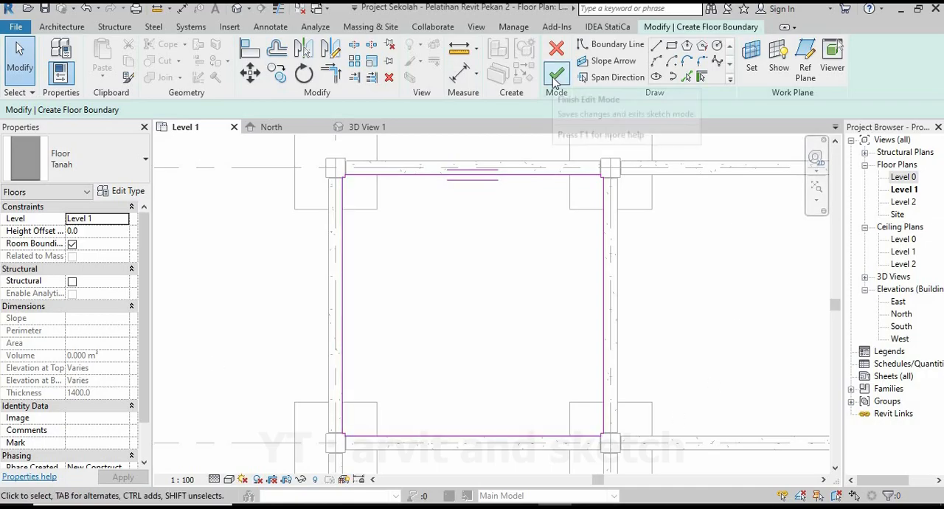
{"action": "left_click", "coordinate": [556, 76]}
{"action": "left_click", "coordinate": [320, 155]}
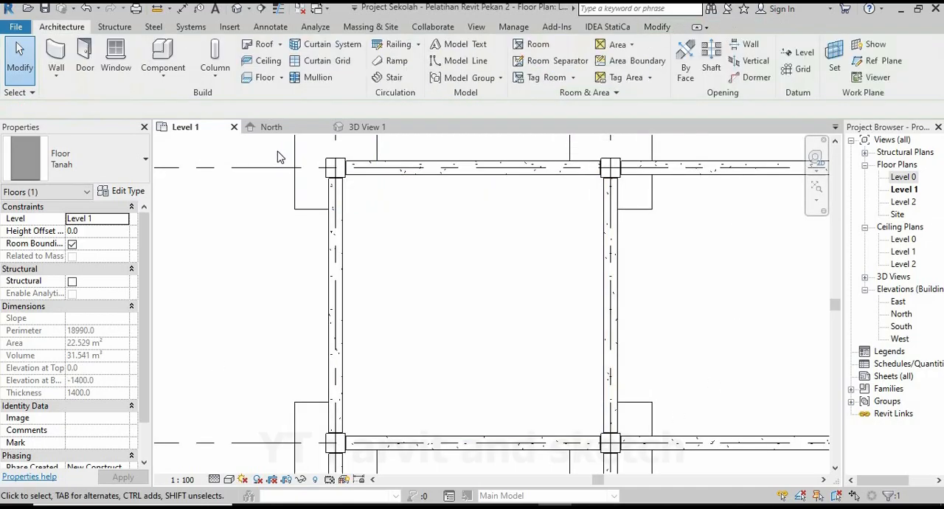
In 3D View 1, set the height offset of the Tanah floor in the end bay to -100.
{"action": "left_click", "coordinate": [365, 130]}
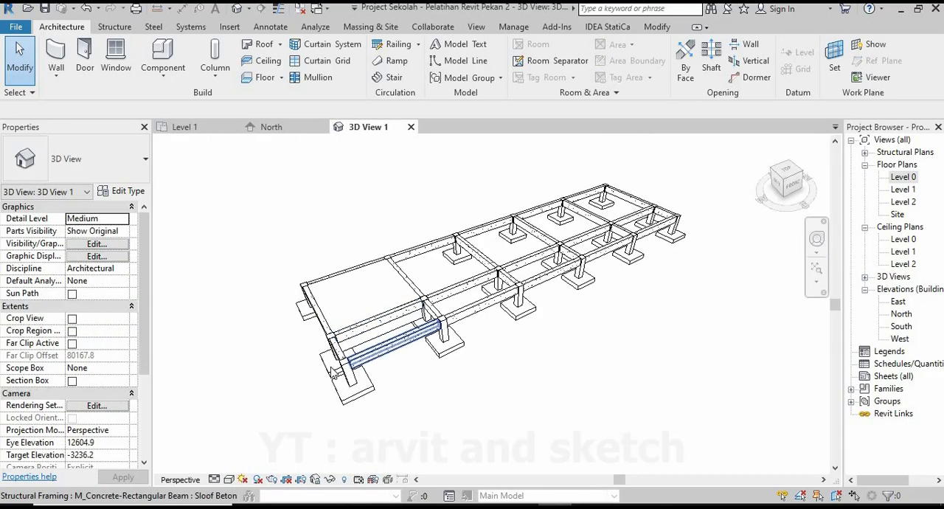
{"action": "scroll", "coordinate": [515, 323], "scroll_direction": "down", "scroll_amount": 3}
{"action": "middle_click_drag", "start_coordinate": [476, 327], "coordinate": [552, 352], "text": "shift"}
{"action": "scroll", "coordinate": [537, 337], "scroll_direction": "up", "scroll_amount": 5}
{"action": "scroll", "coordinate": [489, 266], "scroll_direction": "up", "scroll_amount": 5}
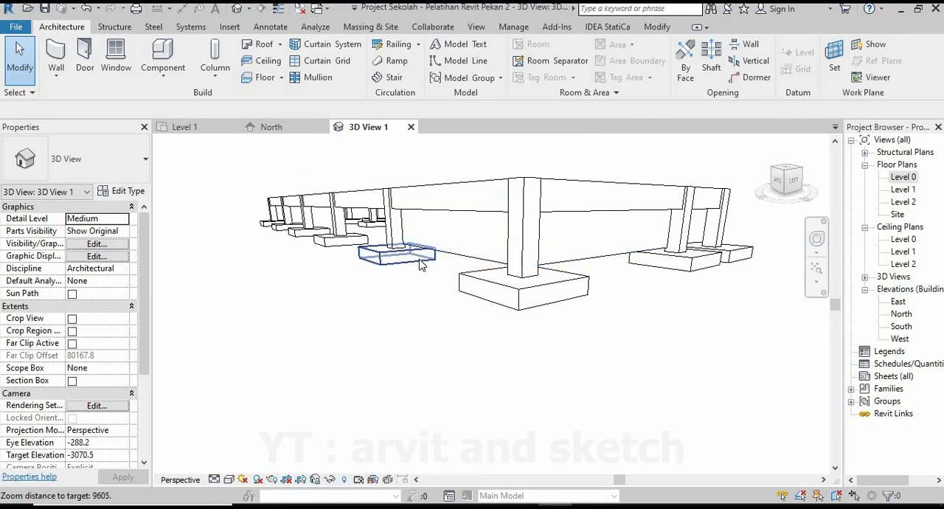
{"action": "left_click", "coordinate": [374, 356]}
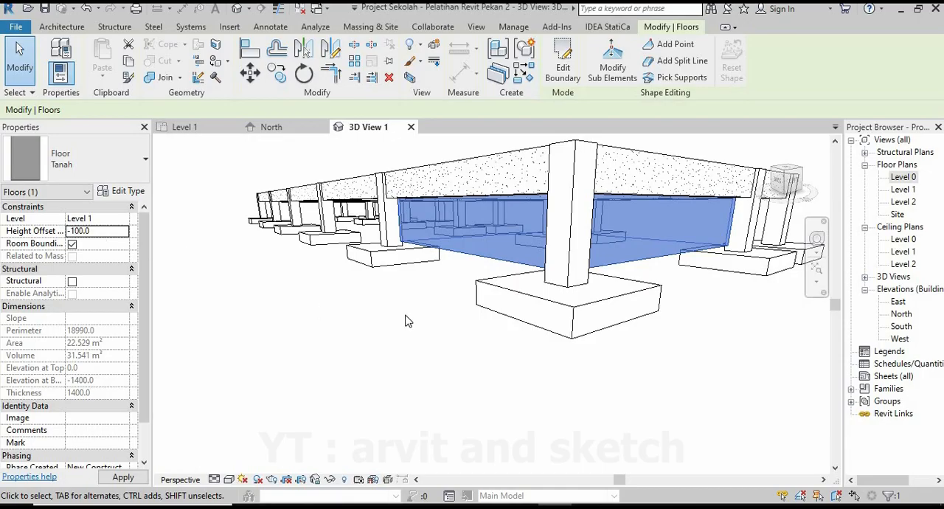
{"action": "left_click", "coordinate": [430, 323]}
{"action": "scroll", "coordinate": [522, 265], "scroll_direction": "down", "scroll_amount": 2}
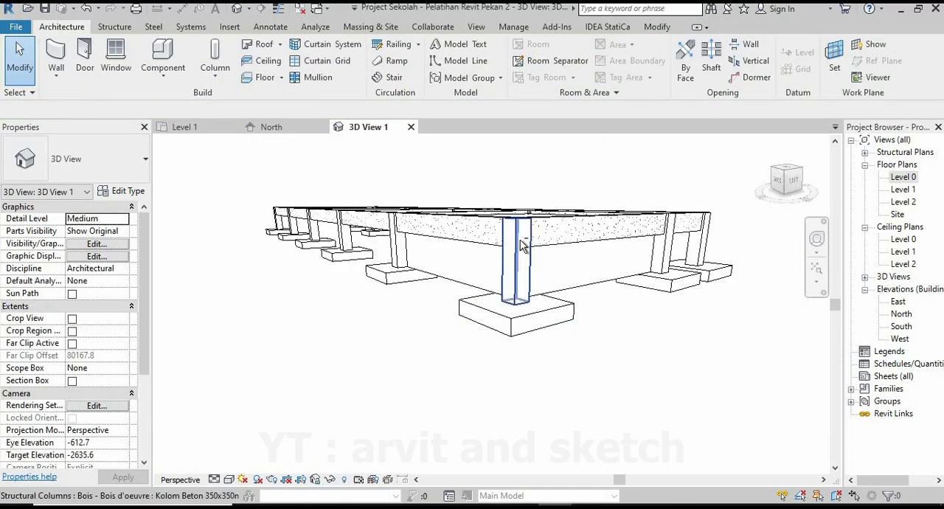
Change the visual style of the 3D view to Realistic so that the material textures are displayed.
{"action": "middle_click_drag", "start_coordinate": [524, 246], "coordinate": [535, 301], "text": "shift"}
{"action": "scroll", "coordinate": [564, 193], "scroll_direction": "up", "scroll_amount": 1}
{"action": "scroll", "coordinate": [564, 193], "scroll_direction": "up", "scroll_amount": 3}
{"action": "mouse_move", "coordinate": [558, 228]}
{"action": "middle_mouse_down", "text": "shift"}
{"action": "mouse_move", "coordinate": [487, 255]}
{"action": "mouse_move", "coordinate": [373, 271]}
{"action": "middle_mouse_up", "text": "shift"}
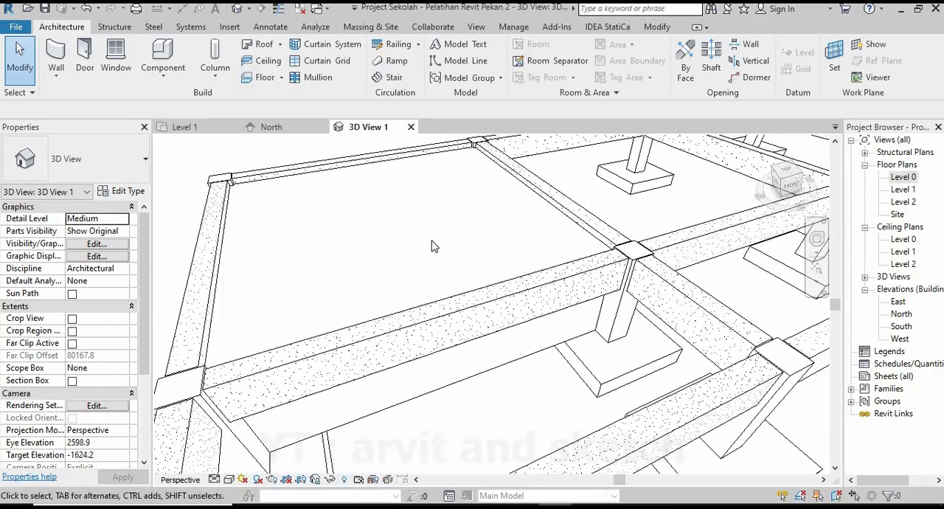
{"action": "scroll", "coordinate": [377, 266], "scroll_direction": "down", "scroll_amount": 3}
{"action": "scroll", "coordinate": [377, 269], "scroll_direction": "down", "scroll_amount": 3}
{"action": "scroll", "coordinate": [396, 251], "scroll_direction": "up", "scroll_amount": 2}
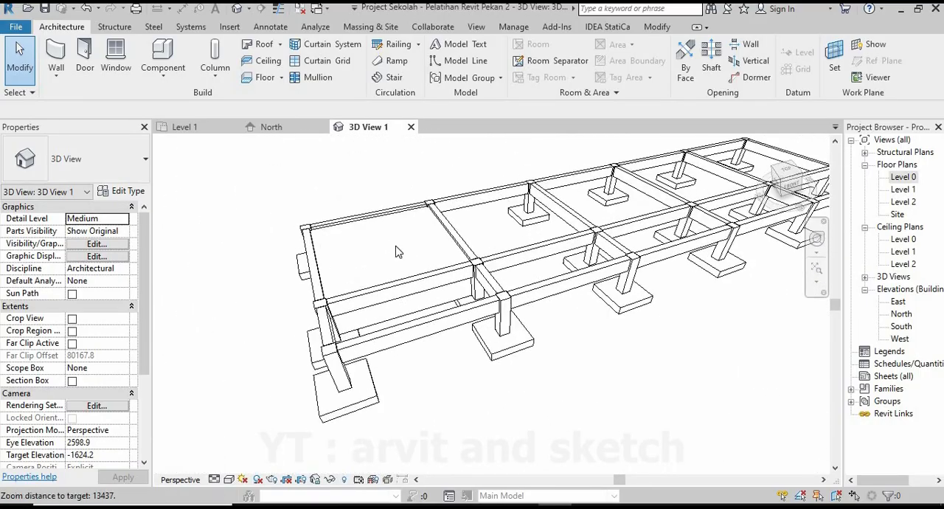
{"action": "left_click", "coordinate": [230, 479]}
{"action": "left_click", "coordinate": [253, 448]}
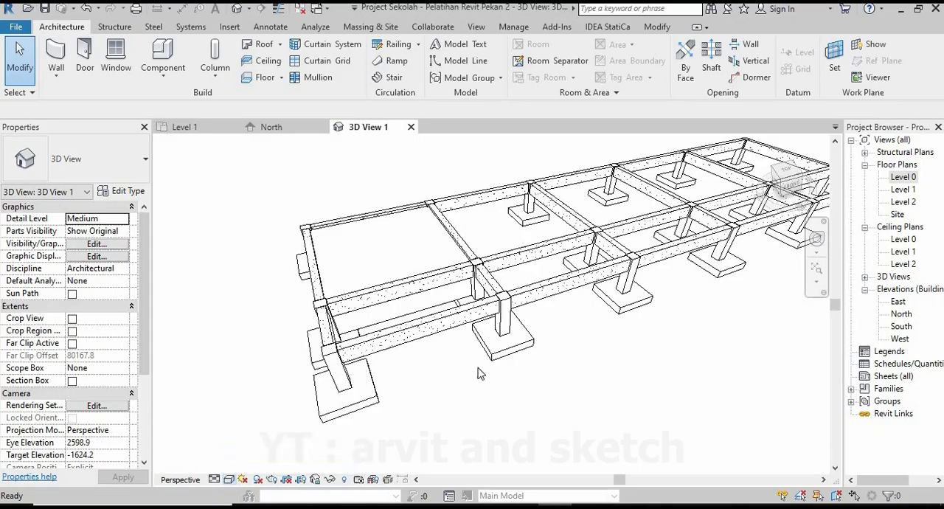
Select the six 350x350mm Kolom Beton columns along grid 2 and open the material browser for their structural material.
{"action": "middle_click_drag", "start_coordinate": [483, 322], "coordinate": [383, 412], "text": "shift"}
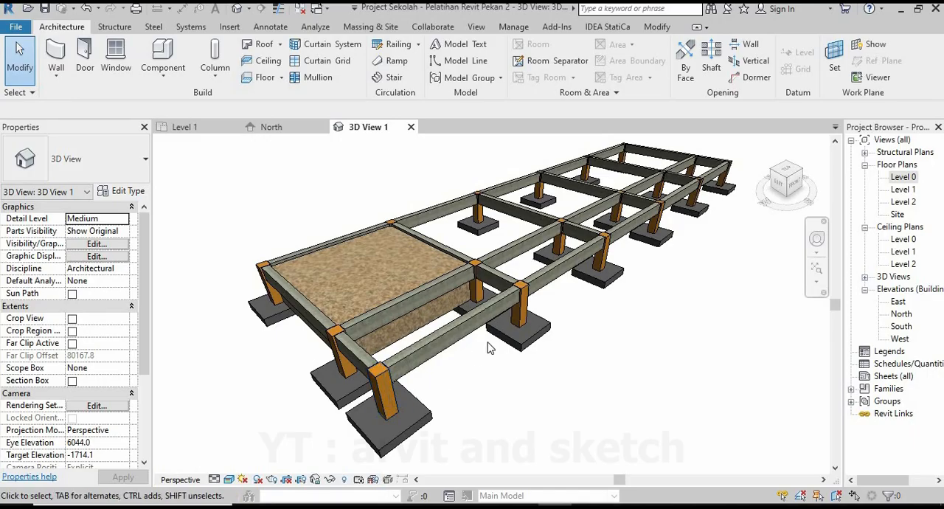
{"action": "scroll", "coordinate": [488, 348], "scroll_direction": "down", "scroll_amount": 2}
{"action": "scroll", "coordinate": [525, 260], "scroll_direction": "up", "scroll_amount": 2}
{"action": "middle_click_drag", "start_coordinate": [525, 261], "coordinate": [504, 357], "text": "shift"}
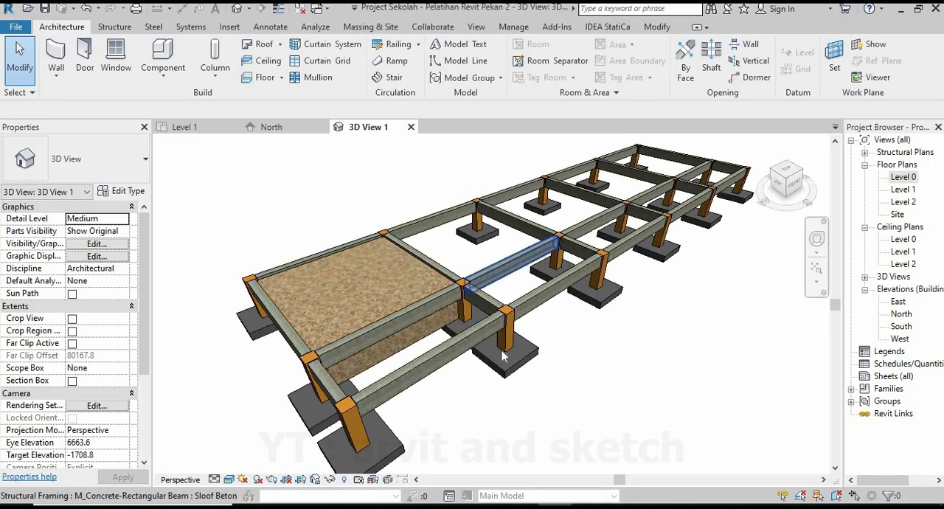
{"action": "scroll", "coordinate": [350, 339], "scroll_direction": "down", "scroll_amount": 1}
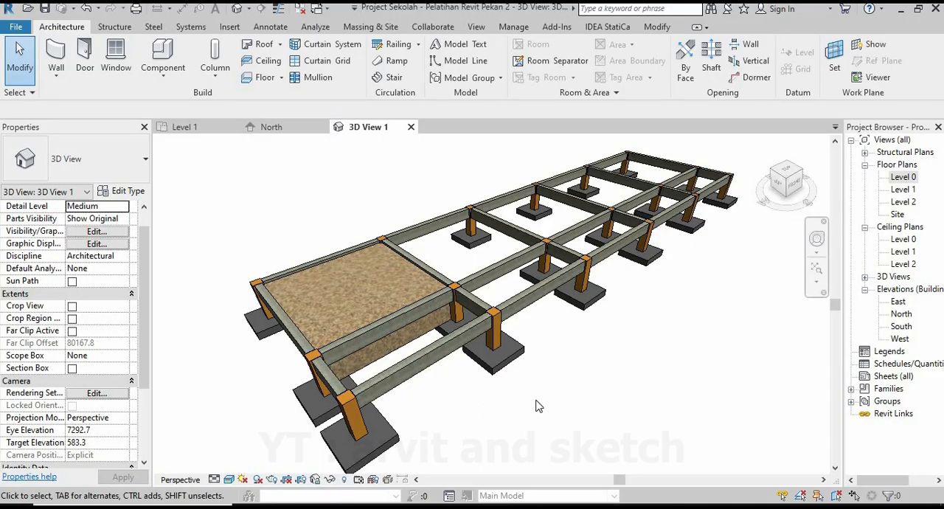
{"action": "left_click", "coordinate": [347, 417]}
{"action": "left_click", "coordinate": [494, 328], "text": "ctrl"}
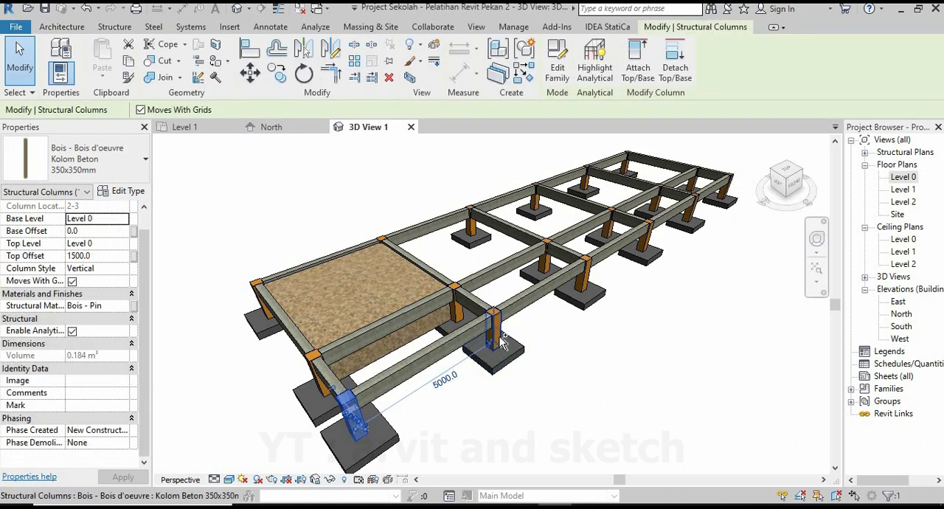
{"action": "left_click", "coordinate": [585, 282], "text": "ctrl"}
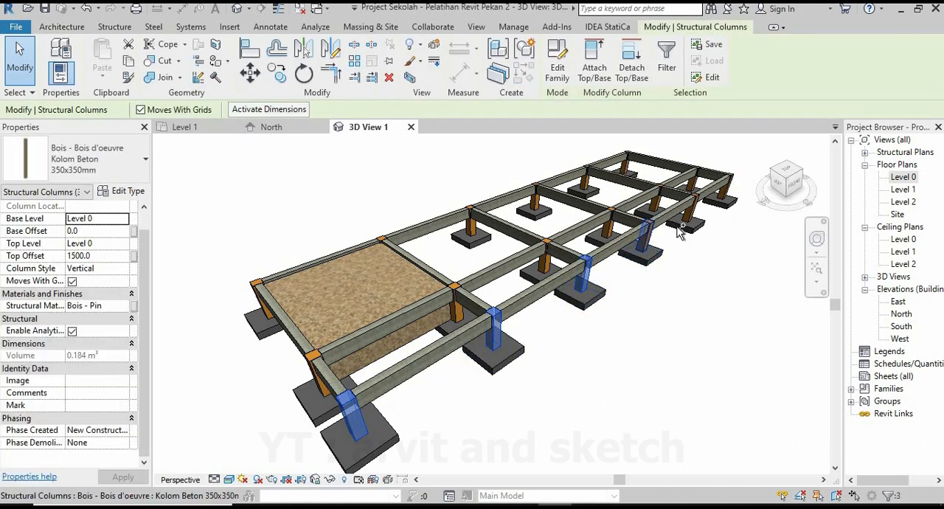
{"action": "left_click", "coordinate": [690, 210], "text": "ctrl"}
{"action": "left_click", "coordinate": [726, 190], "text": "ctrl"}
{"action": "left_click", "coordinate": [588, 285], "text": "ctrl"}
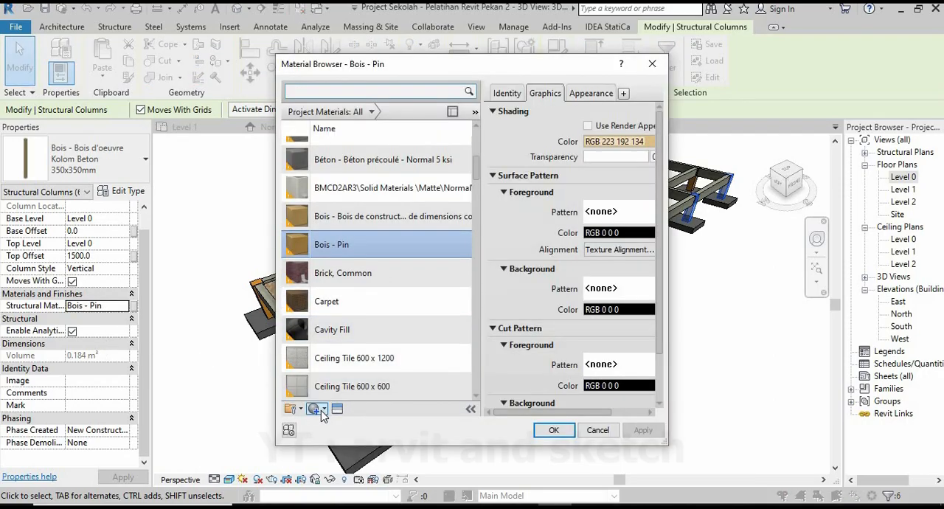
Create a new material and rename it Kolom Beton.
{"action": "left_click", "coordinate": [331, 422]}
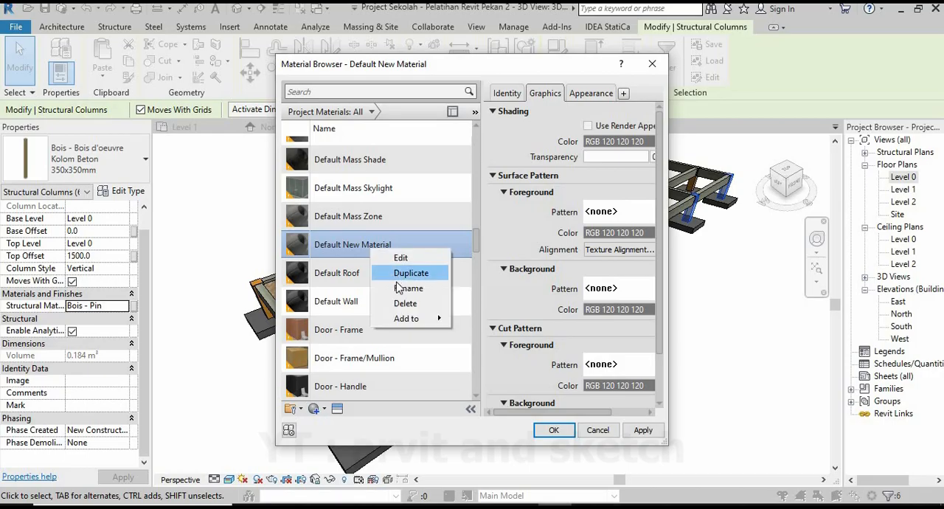
{"action": "left_click", "coordinate": [398, 287]}
{"action": "type", "text": "Kol"}
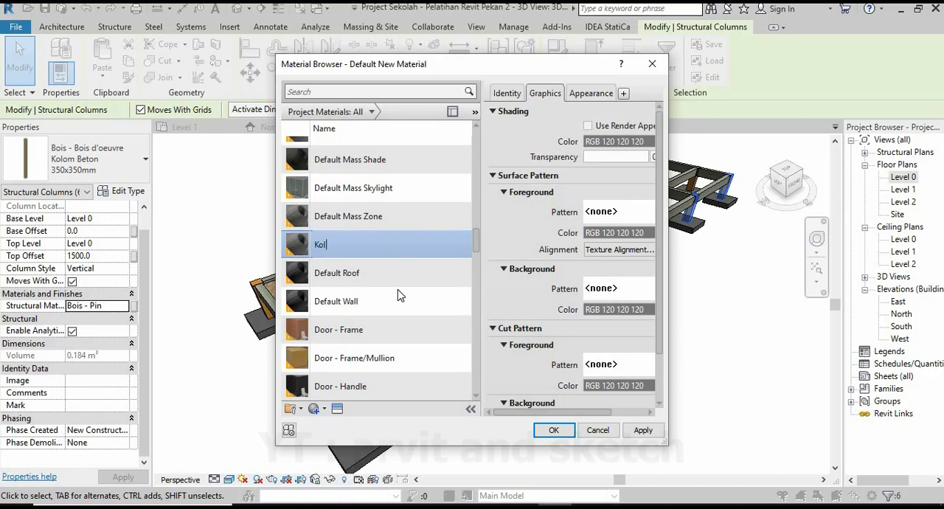
{"action": "type", "text": "om Beton"}
Add the C25/30 physical concrete asset to Kolom Beton and assign the material to the selected columns.
{"action": "left_click", "coordinate": [337, 409]}
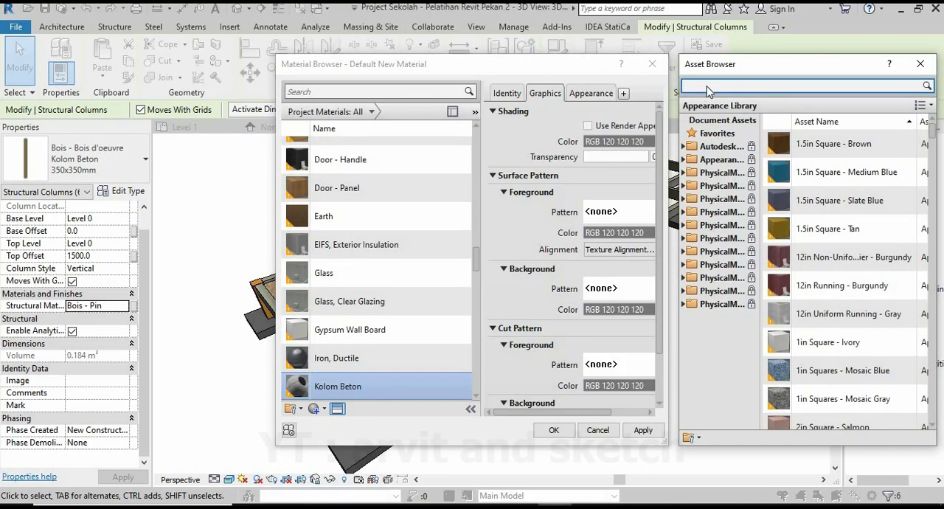
{"action": "left_click", "coordinate": [707, 87]}
{"action": "type", "text": "concrete"}
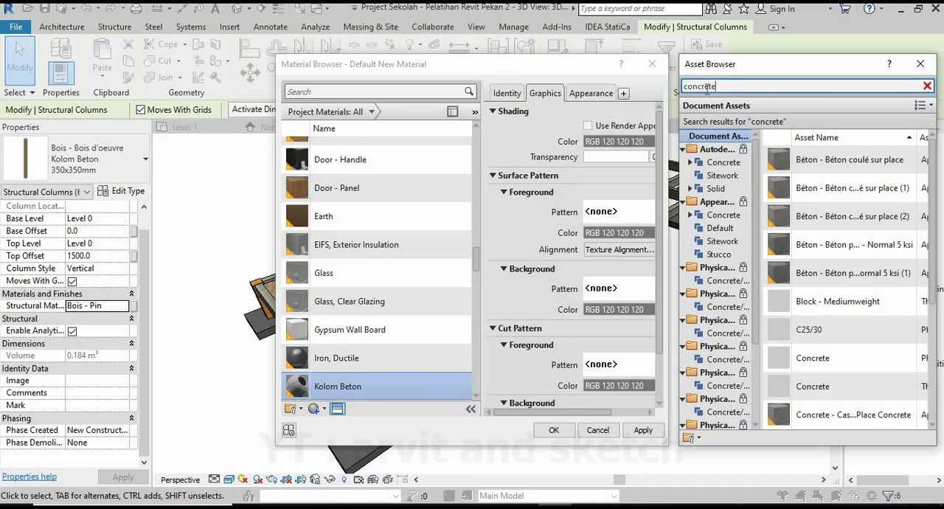
{"action": "left_click", "coordinate": [721, 163]}
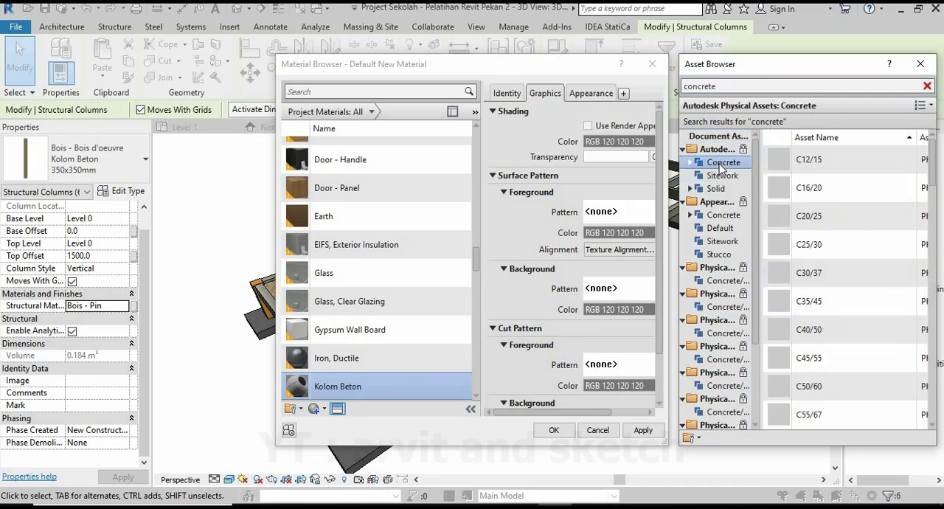
{"action": "mouse_move", "coordinate": [787, 214]}
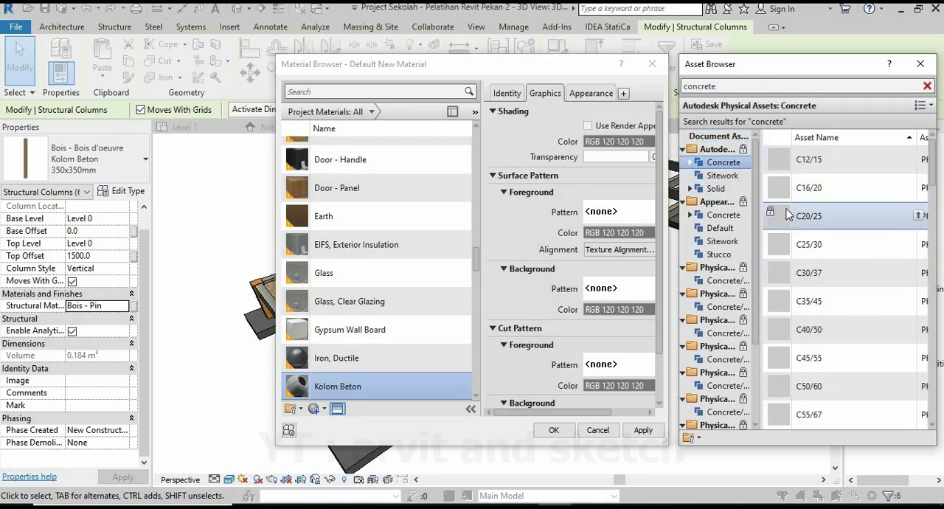
{"action": "double_click", "coordinate": [808, 240]}
{"action": "left_click", "coordinate": [920, 65]}
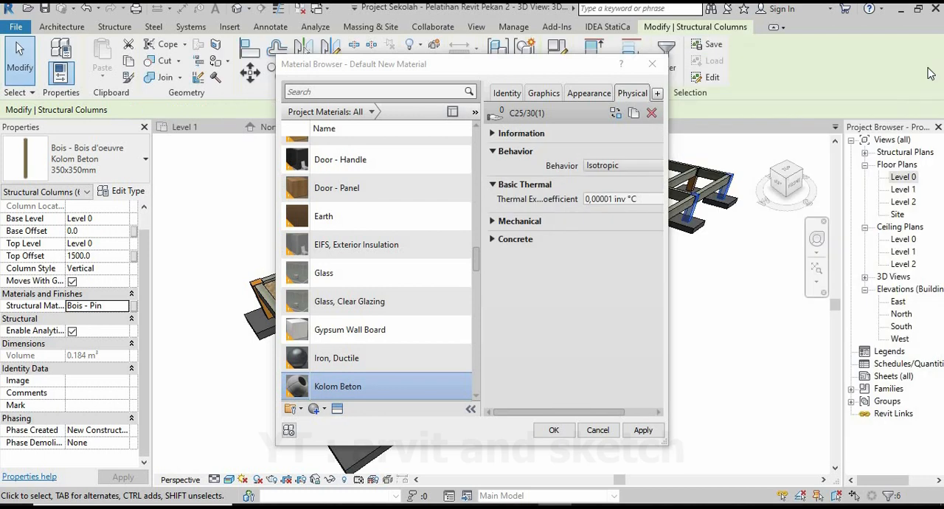
{"action": "left_click", "coordinate": [643, 431]}
{"action": "left_click", "coordinate": [553, 431]}
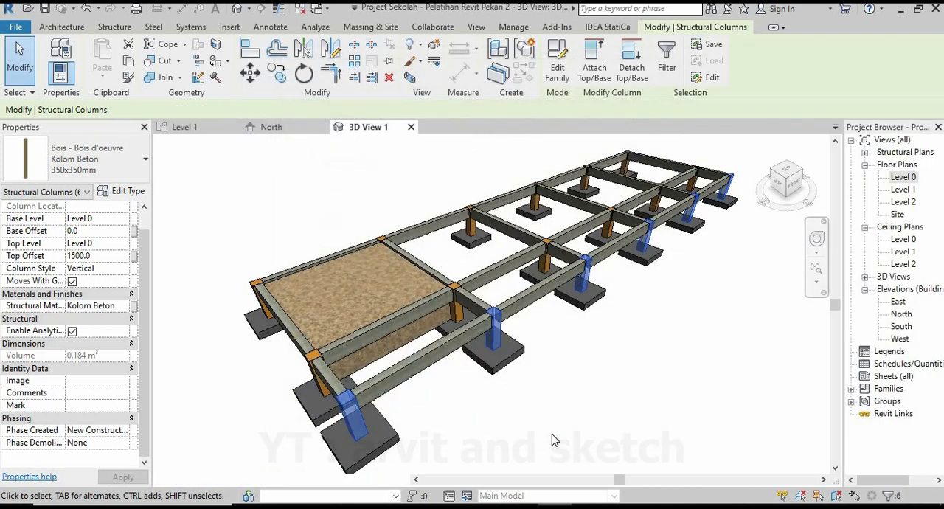
{"action": "left_click", "coordinate": [526, 434]}
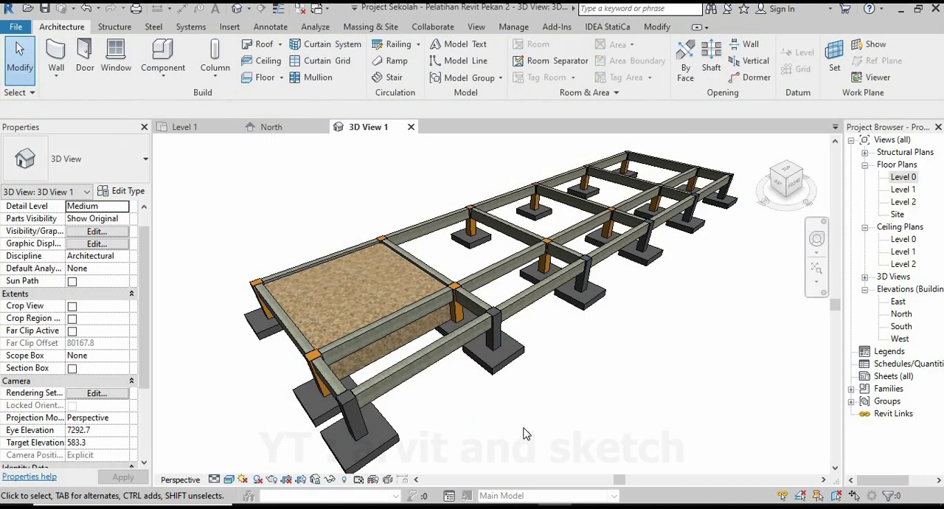
Select the six structural columns along grid 3, starting at the outer corner of the soil-filled bay.
{"action": "scroll", "coordinate": [526, 333], "scroll_direction": "down", "scroll_amount": 2}
{"action": "scroll", "coordinate": [509, 310], "scroll_direction": "up", "scroll_amount": 3}
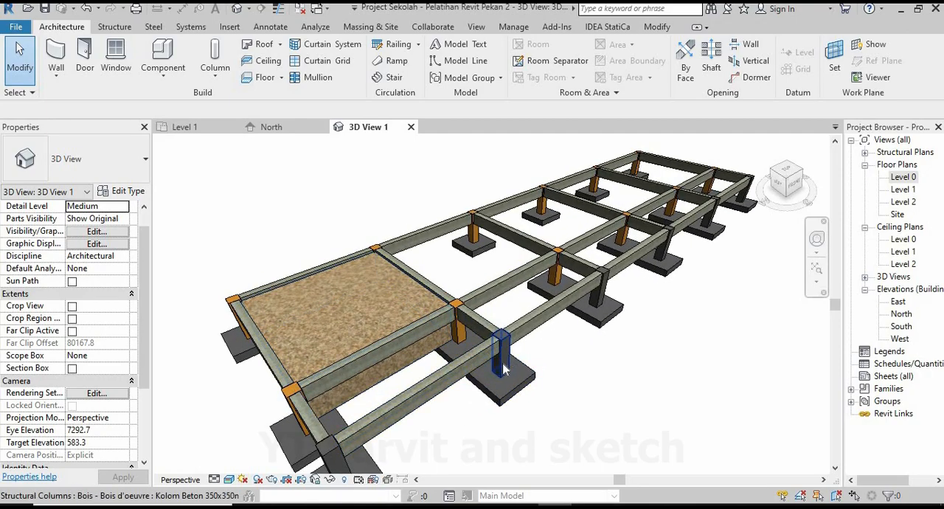
{"action": "left_click", "coordinate": [503, 364]}
{"action": "left_click", "coordinate": [648, 410]}
{"action": "scroll", "coordinate": [291, 393], "scroll_direction": "up", "scroll_amount": 2}
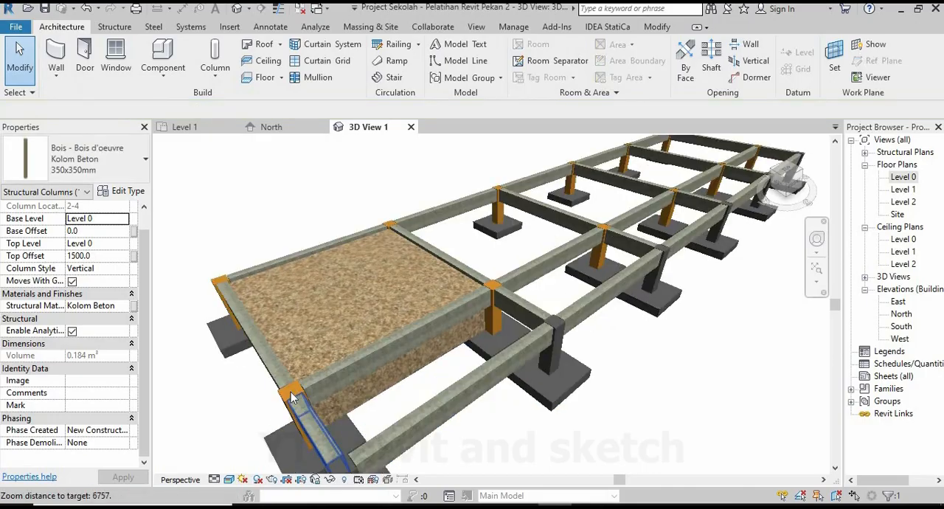
{"action": "left_click", "coordinate": [282, 399]}
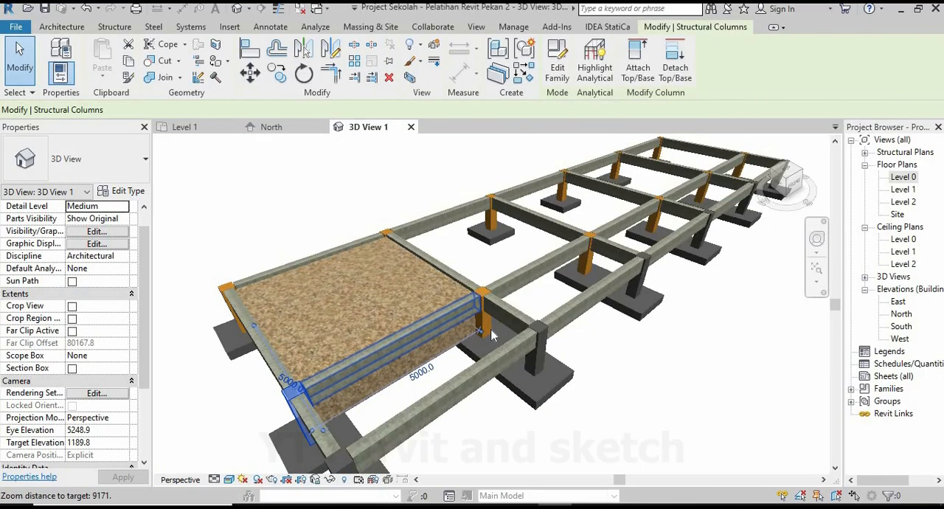
{"action": "scroll", "coordinate": [424, 361], "scroll_direction": "down", "scroll_amount": 3}
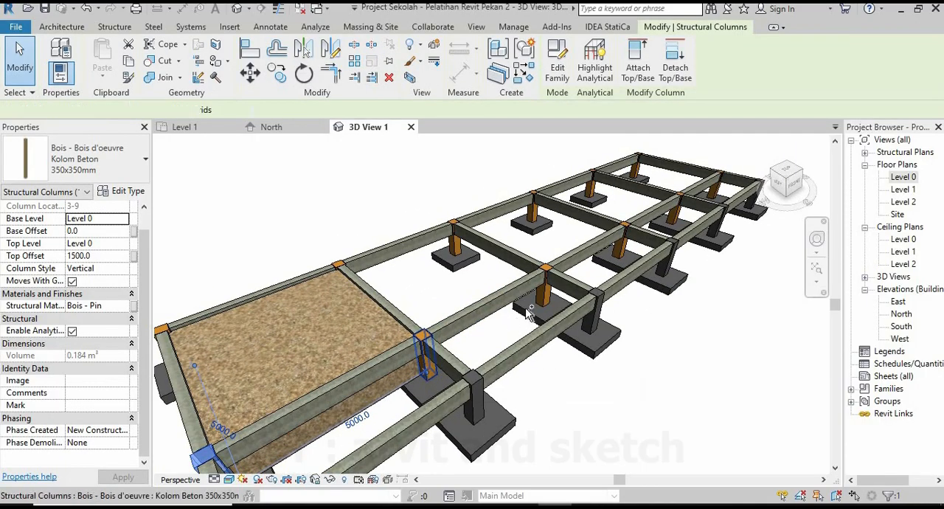
{"action": "left_click", "coordinate": [533, 302], "text": "ctrl"}
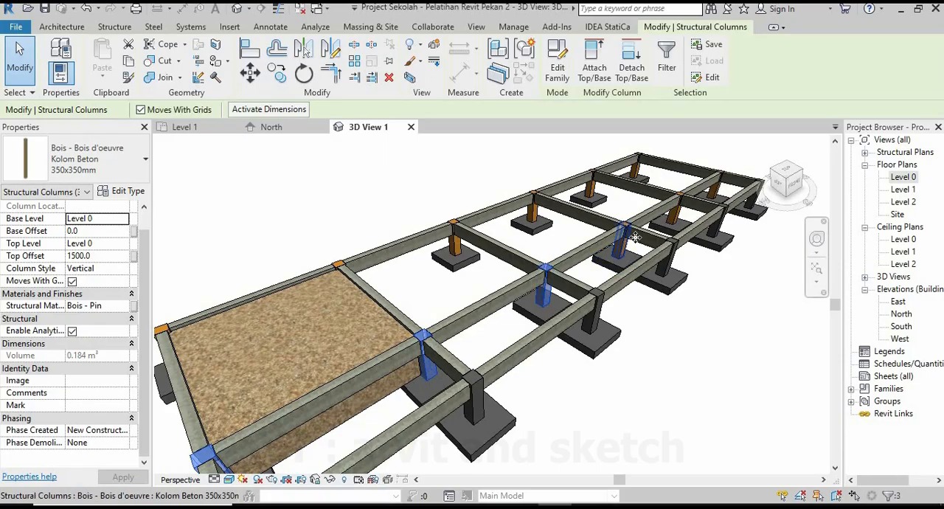
{"action": "left_click", "coordinate": [628, 233], "text": "ctrl"}
{"action": "scroll", "coordinate": [726, 167], "scroll_direction": "up", "scroll_amount": 4}
{"action": "left_click", "coordinate": [666, 224], "text": "ctrl"}
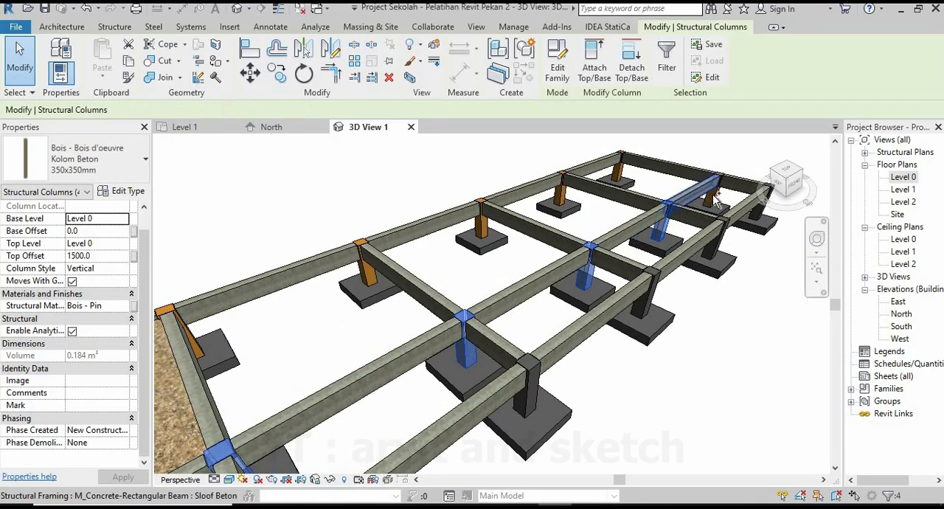
{"action": "left_click", "coordinate": [713, 193], "text": "ctrl"}
Add the six structural columns along grid 4 to the selection, including the two at the soil-filled bay.
{"action": "left_click", "coordinate": [619, 173], "text": "ctrl"}
{"action": "left_click", "coordinate": [562, 193], "text": "ctrl"}
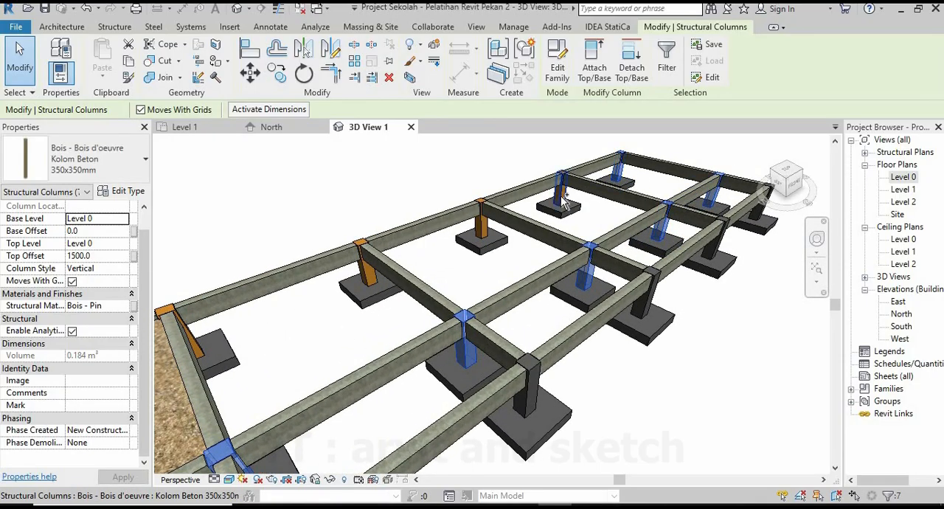
{"action": "left_click", "coordinate": [484, 222], "text": "ctrl"}
{"action": "scroll", "coordinate": [599, 206], "scroll_direction": "down", "scroll_amount": 3}
{"action": "left_click", "coordinate": [412, 261], "text": "ctrl"}
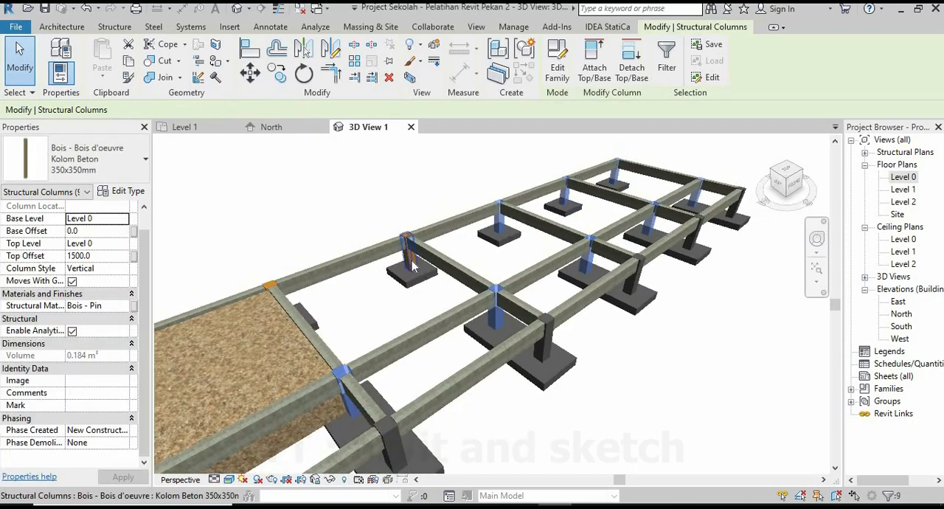
{"action": "scroll", "coordinate": [412, 262], "scroll_direction": "up", "scroll_amount": 5}
{"action": "left_click", "coordinate": [412, 260], "text": "ctrl"}
{"action": "scroll", "coordinate": [613, 222], "scroll_direction": "down", "scroll_amount": 3}
{"action": "scroll", "coordinate": [577, 246], "scroll_direction": "down", "scroll_amount": 1}
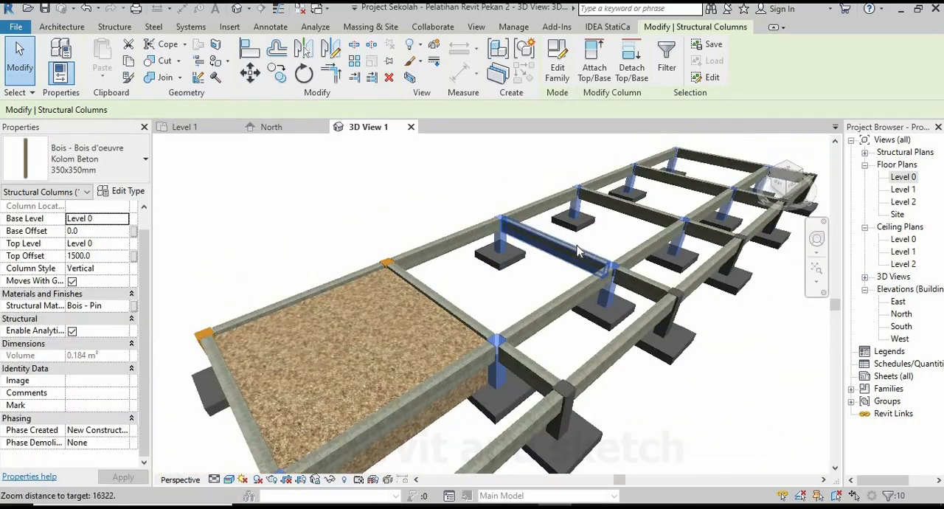
{"action": "scroll", "coordinate": [577, 250], "scroll_direction": "down", "scroll_amount": 2}
{"action": "scroll", "coordinate": [519, 230], "scroll_direction": "up", "scroll_amount": 6}
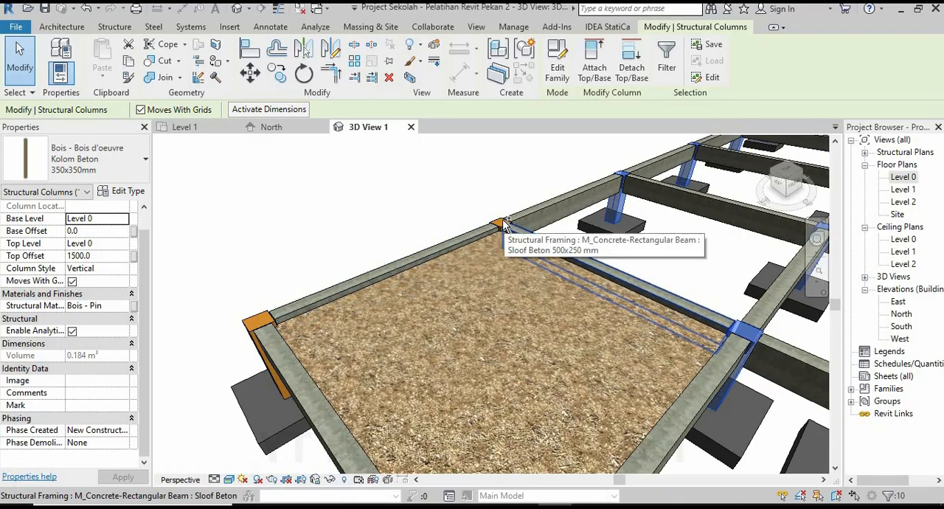
{"action": "scroll", "coordinate": [504, 225], "scroll_direction": "up", "scroll_amount": 4}
{"action": "left_click", "coordinate": [500, 227], "text": "ctrl"}
{"action": "scroll", "coordinate": [537, 220], "scroll_direction": "down", "scroll_amount": 2}
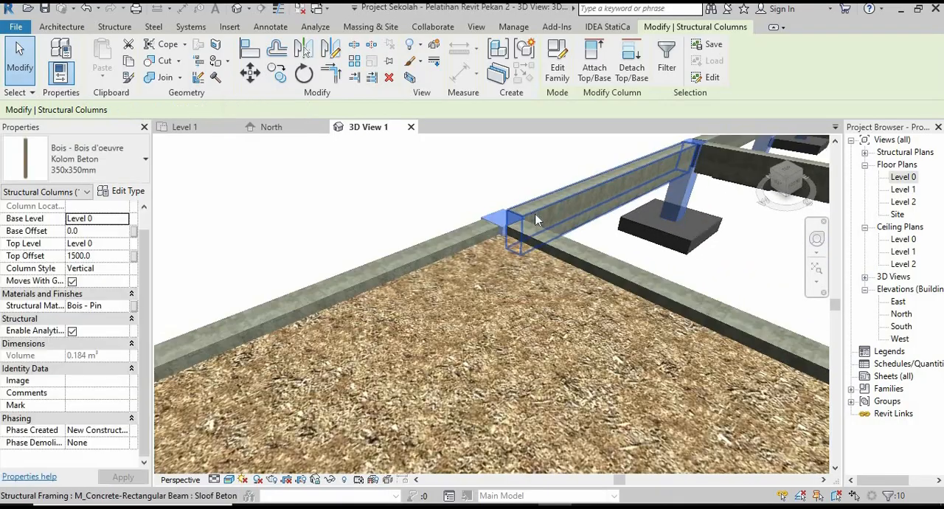
{"action": "scroll", "coordinate": [537, 221], "scroll_direction": "down", "scroll_amount": 4}
{"action": "left_click", "coordinate": [293, 313], "text": "ctrl"}
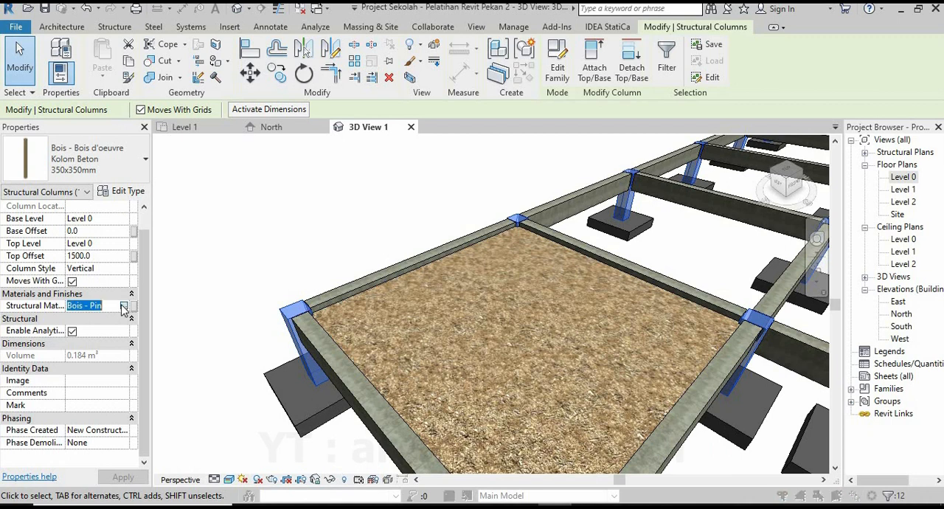
Assign the Kolom Beton material to the twelve selected structural columns.
{"action": "left_click", "coordinate": [124, 306]}
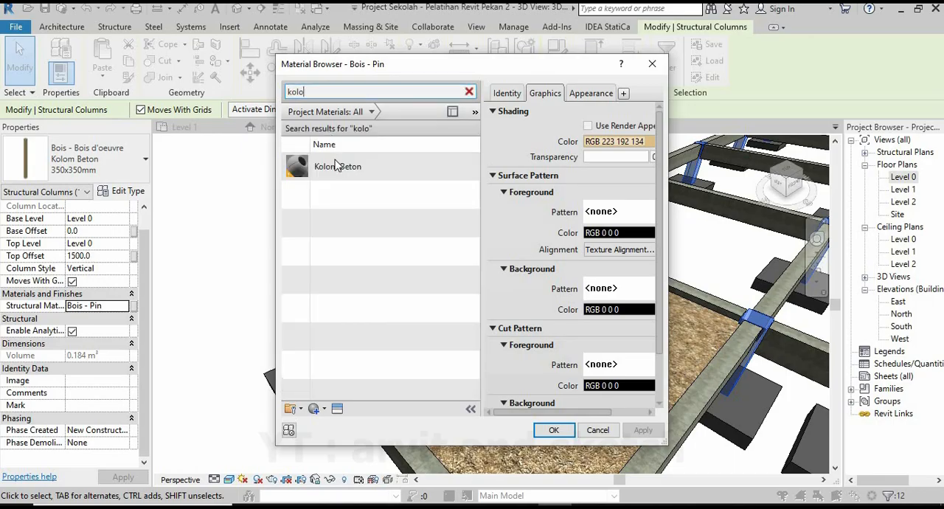
{"action": "left_click", "coordinate": [336, 166]}
{"action": "key", "text": "Return"}
{"action": "left_click", "coordinate": [275, 237]}
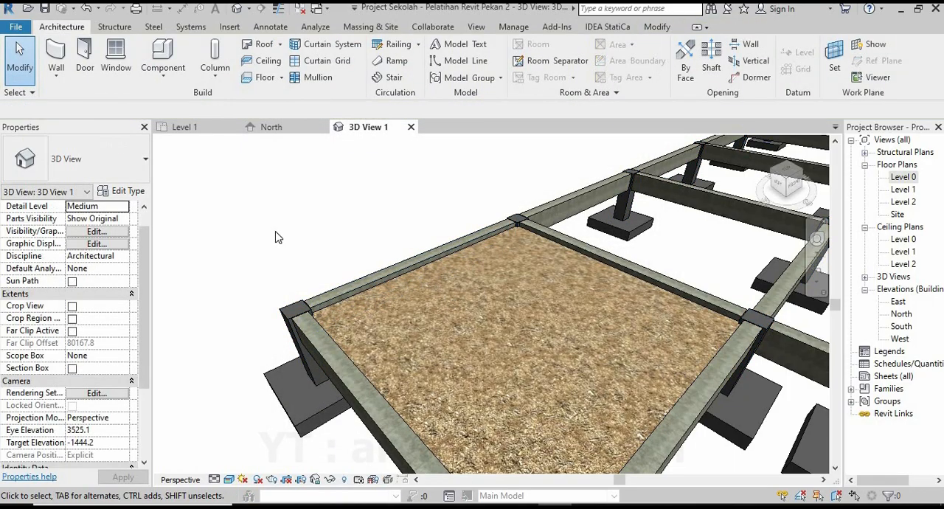
{"action": "scroll", "coordinate": [275, 236], "scroll_direction": "down", "scroll_amount": 6}
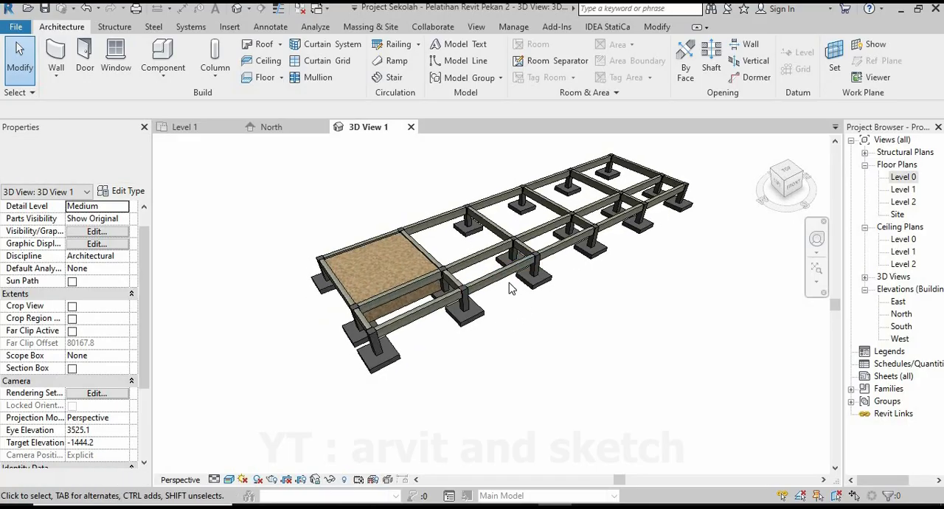
{"action": "middle_click_drag", "start_coordinate": [509, 282], "coordinate": [507, 374]}
{"action": "scroll", "coordinate": [557, 268], "scroll_direction": "up", "scroll_amount": 1}
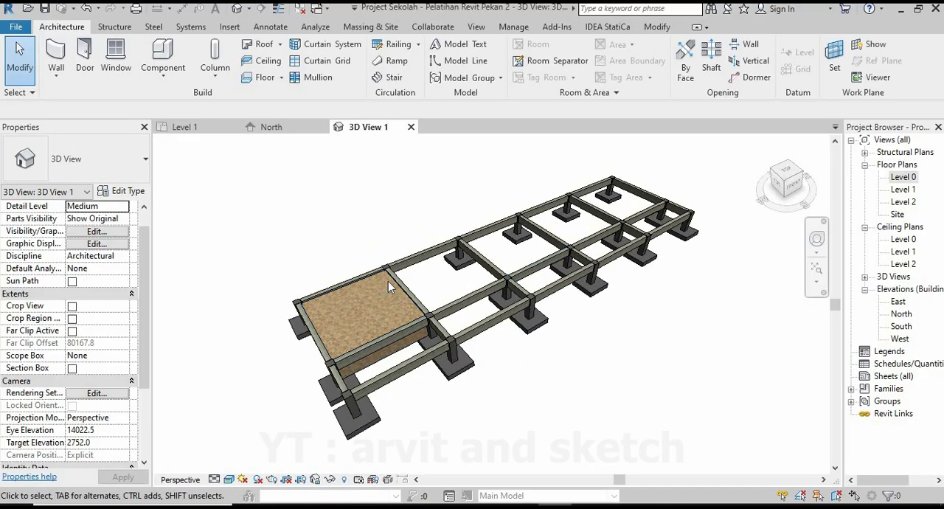
{"action": "left_click", "coordinate": [390, 352]}
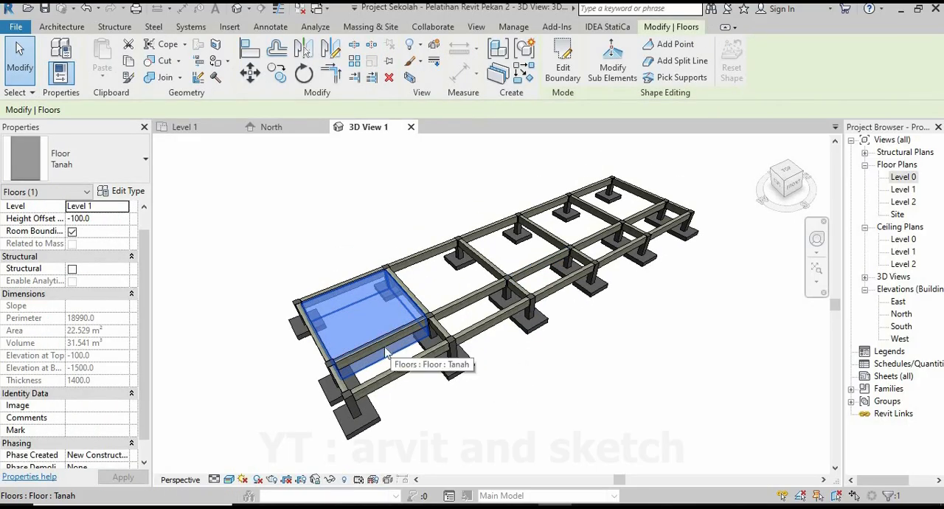
{"action": "left_click", "coordinate": [208, 171]}
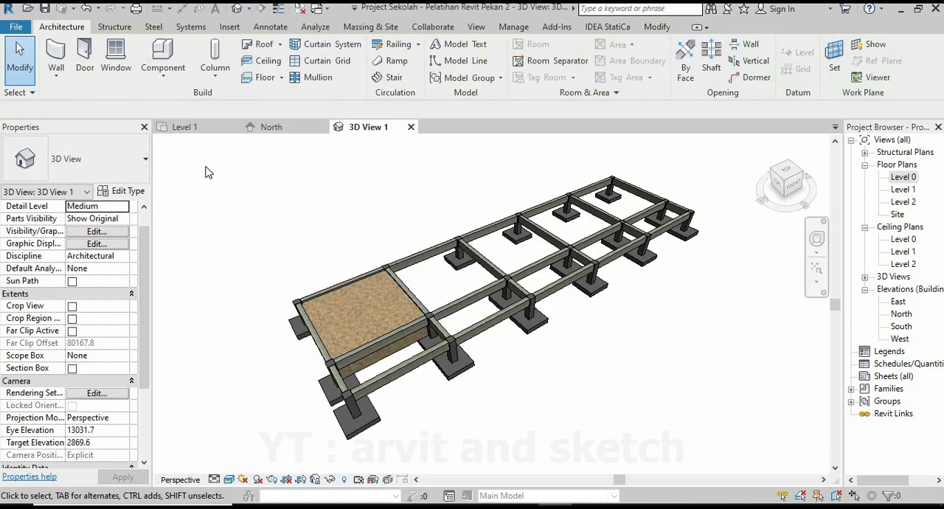
{"action": "left_click", "coordinate": [185, 126]}
{"action": "scroll", "coordinate": [441, 312], "scroll_direction": "down", "scroll_amount": 5}
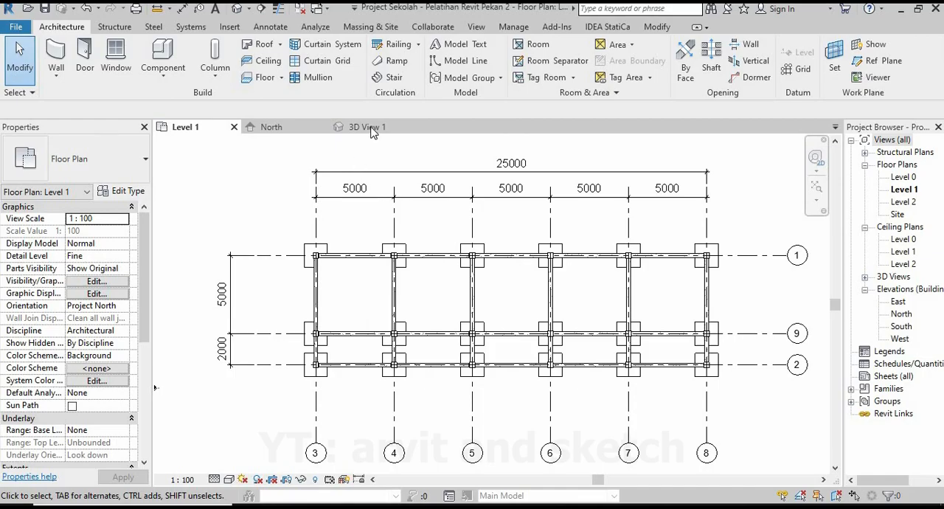
{"action": "left_click", "coordinate": [366, 127]}
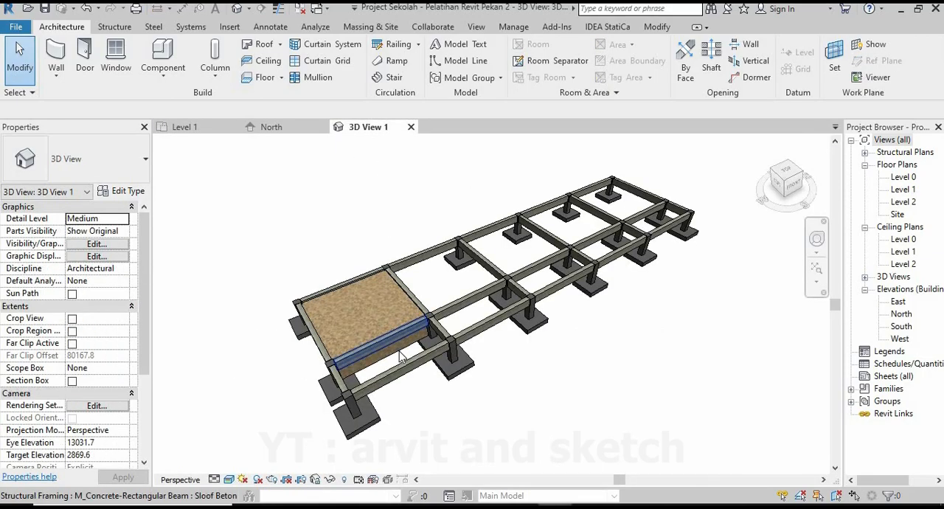
Mirror a copy of the Tanah floor about grid 4 on Level 1 into the bay between grids 4 and 5.
{"action": "left_click", "coordinate": [345, 337]}
{"action": "left_click", "coordinate": [211, 128]}
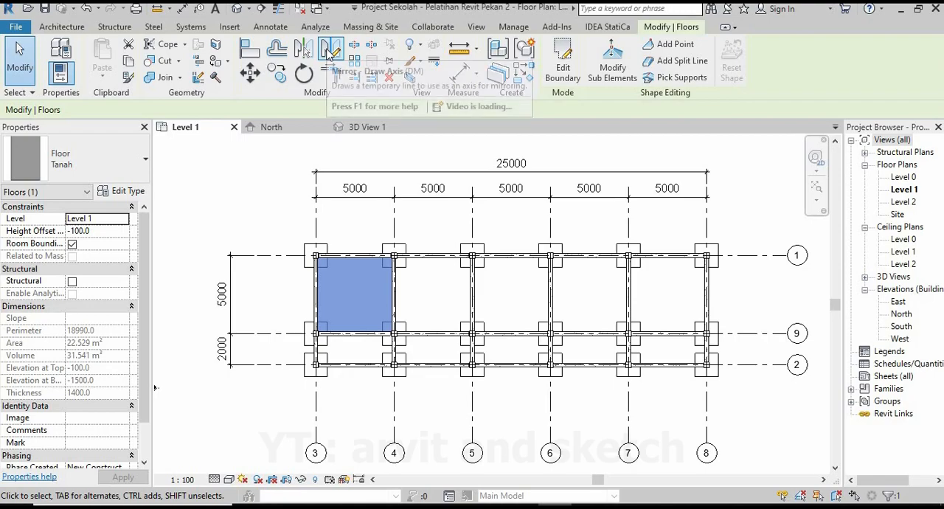
{"action": "left_click", "coordinate": [329, 50]}
{"action": "scroll", "coordinate": [404, 234], "scroll_direction": "up", "scroll_amount": 5}
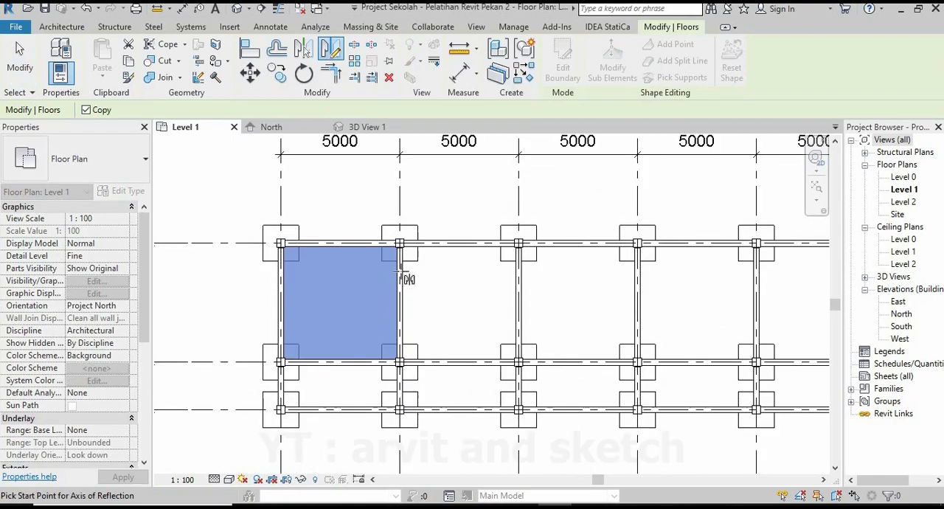
{"action": "left_click", "coordinate": [391, 211]}
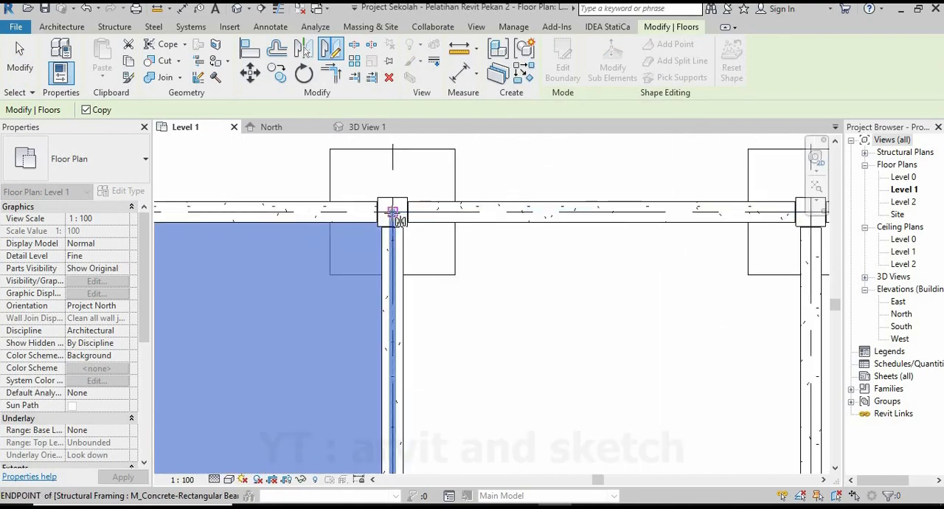
{"action": "left_click", "coordinate": [394, 274]}
{"action": "left_click", "coordinate": [394, 275]}
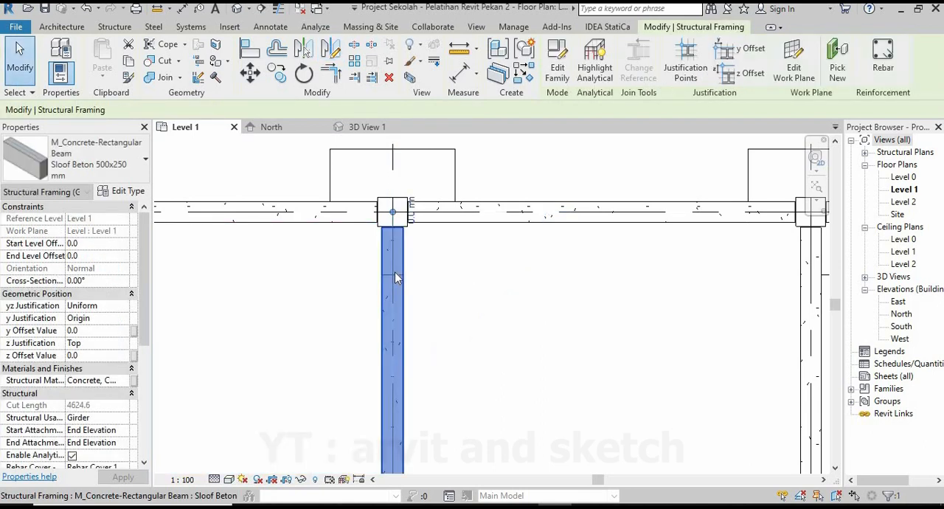
{"action": "scroll", "coordinate": [380, 250], "scroll_direction": "down", "scroll_amount": 3}
{"action": "scroll", "coordinate": [380, 249], "scroll_direction": "down", "scroll_amount": 1}
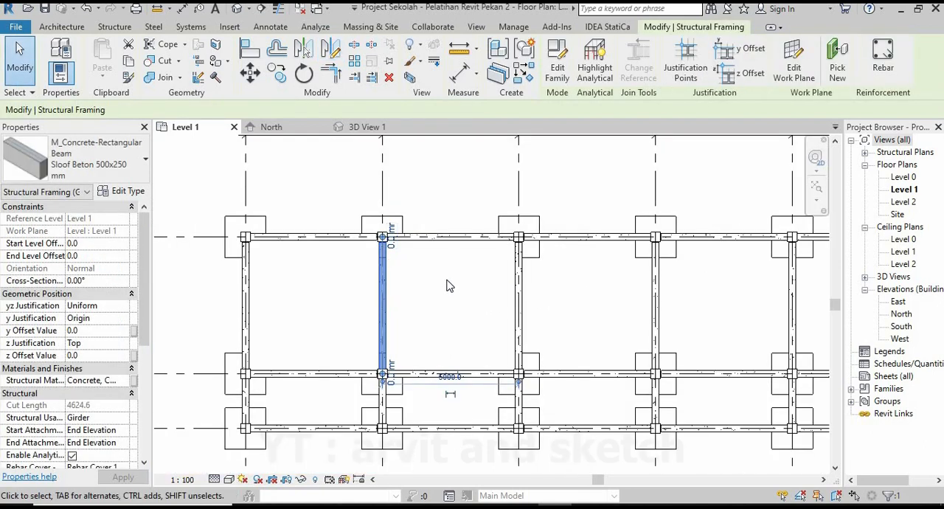
{"action": "left_click", "coordinate": [457, 180]}
Select both Tanah floors and mirror copies of them about grid 5 into the two bays between grids 5 and 7.
{"action": "left_click", "coordinate": [366, 128]}
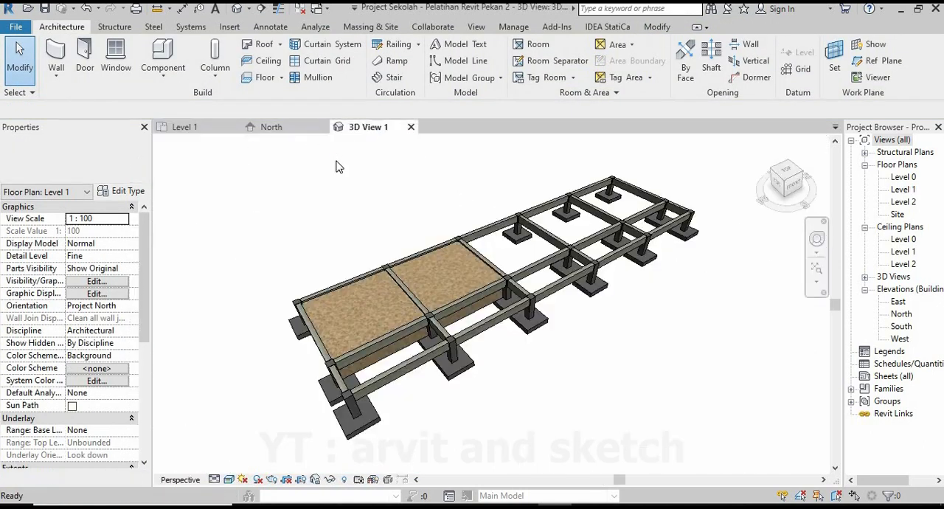
{"action": "left_click", "coordinate": [463, 313]}
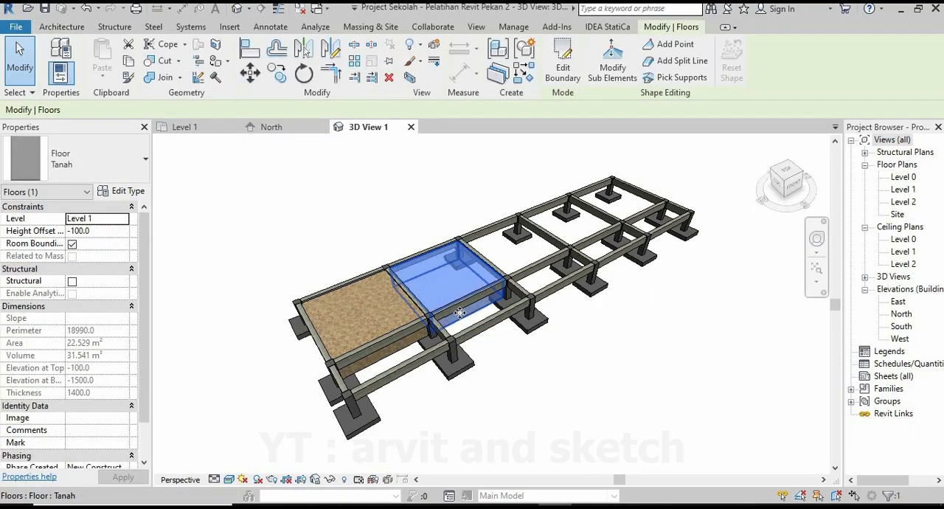
{"action": "left_click", "coordinate": [397, 354], "text": "ctrl"}
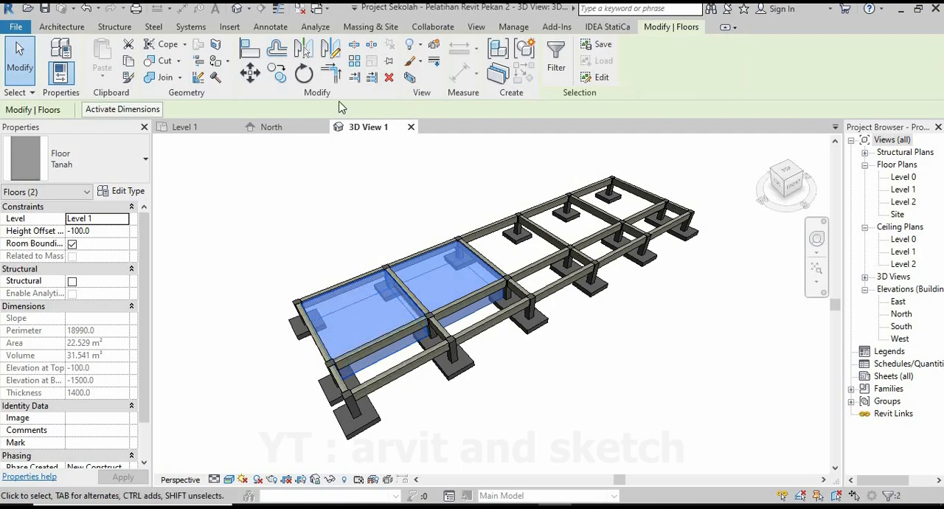
{"action": "left_click", "coordinate": [209, 131]}
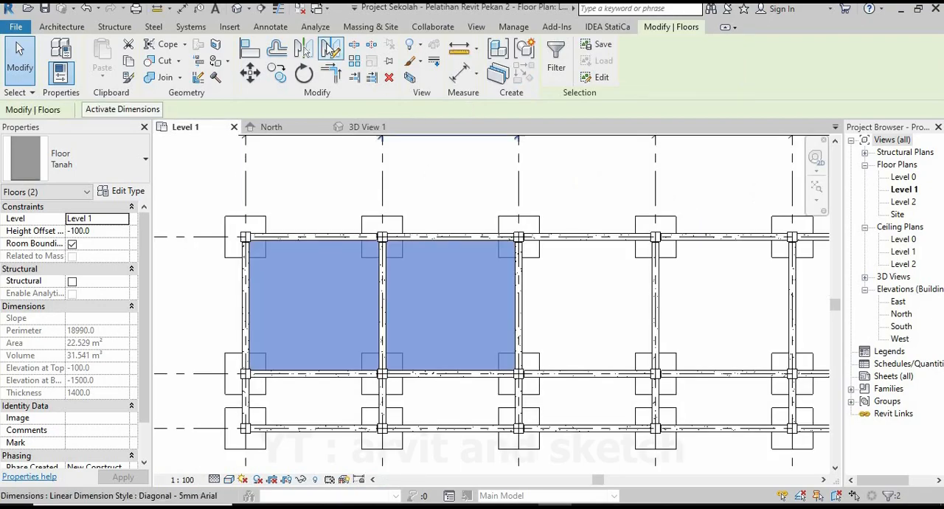
{"action": "left_click", "coordinate": [330, 48]}
{"action": "scroll", "coordinate": [520, 237], "scroll_direction": "up", "scroll_amount": 5}
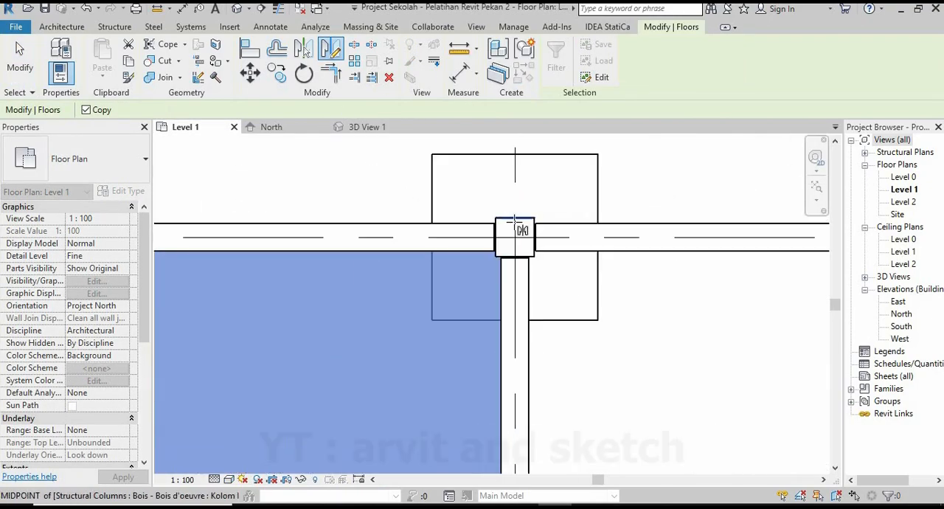
{"action": "left_click", "coordinate": [515, 215]}
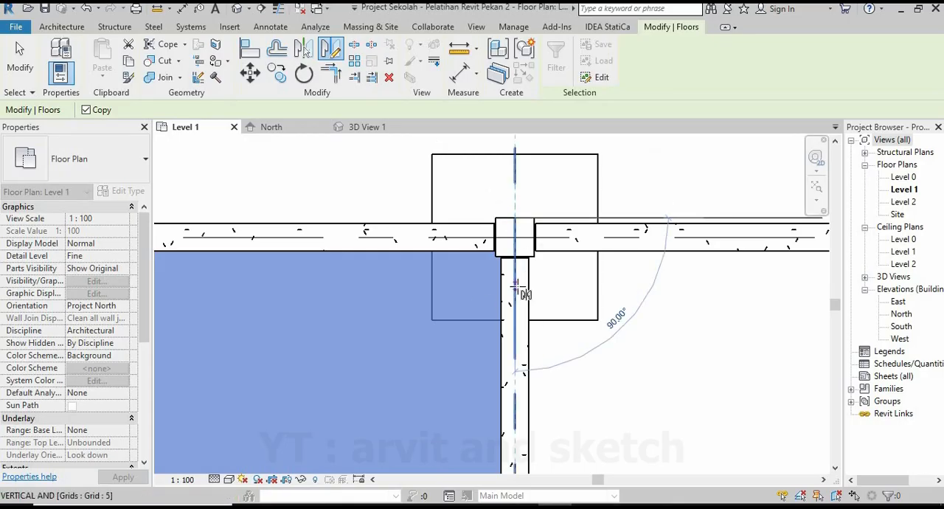
{"action": "left_click", "coordinate": [515, 362]}
{"action": "scroll", "coordinate": [352, 282], "scroll_direction": "down", "scroll_amount": 3}
{"action": "scroll", "coordinate": [352, 282], "scroll_direction": "down", "scroll_amount": 2}
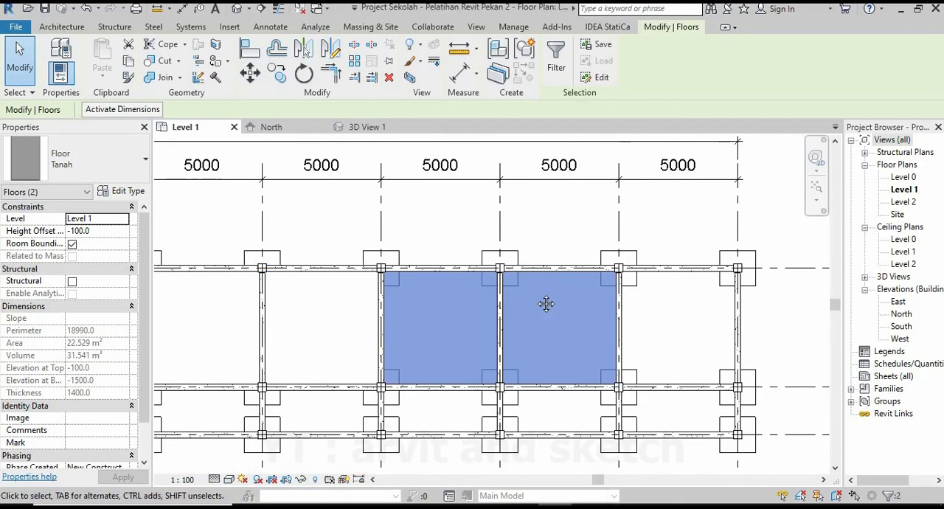
{"action": "scroll", "coordinate": [437, 297], "scroll_direction": "up", "scroll_amount": 2}
{"action": "left_click", "coordinate": [432, 292]}
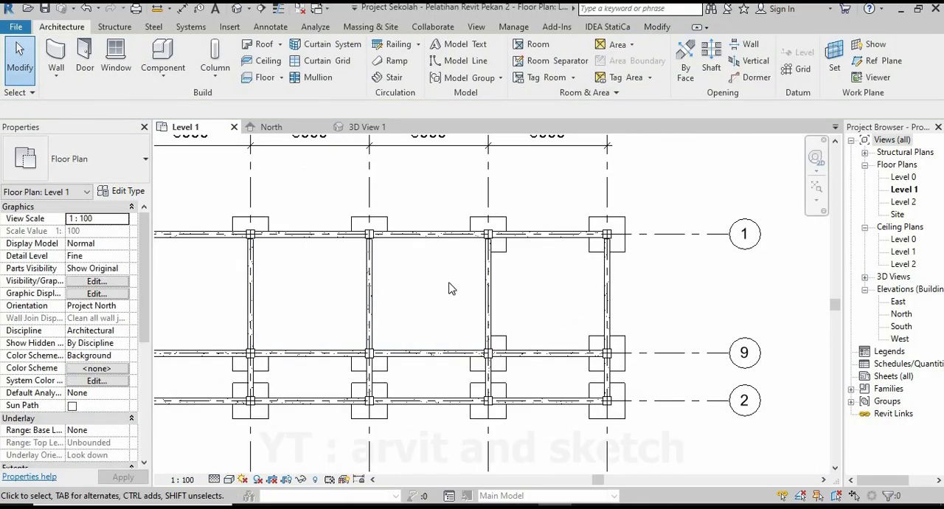
Mirror a copy of the Tanah floor between grids 6 and 7 about grid 7 into the last bay.
{"action": "left_click", "coordinate": [367, 127]}
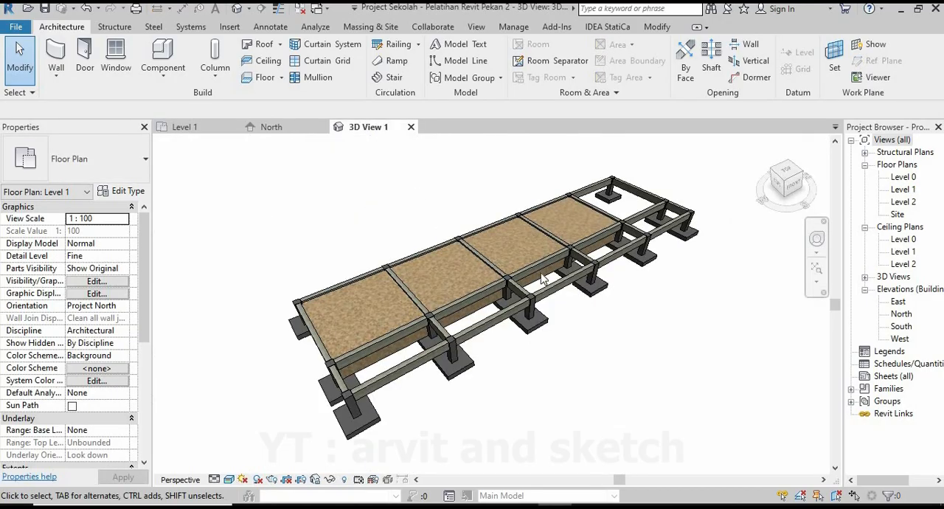
{"action": "left_click", "coordinate": [596, 249]}
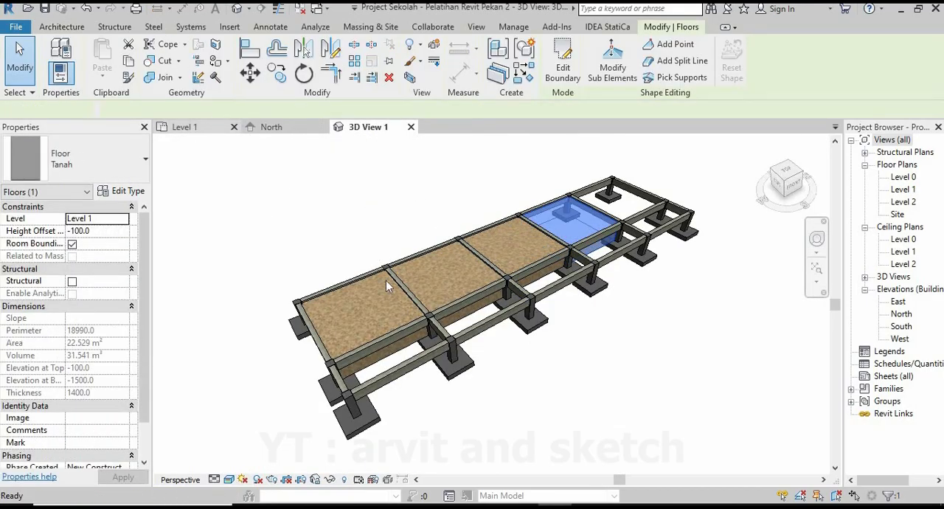
{"action": "key", "text": "ctrl+Tab"}
{"action": "left_click", "coordinate": [333, 53]}
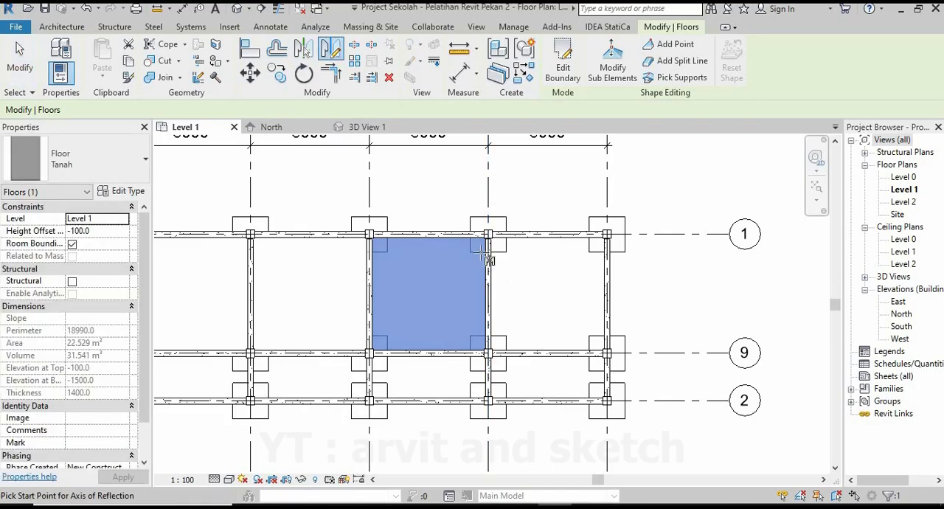
{"action": "scroll", "coordinate": [465, 196], "scroll_direction": "up", "scroll_amount": 5}
{"action": "left_click", "coordinate": [473, 191]}
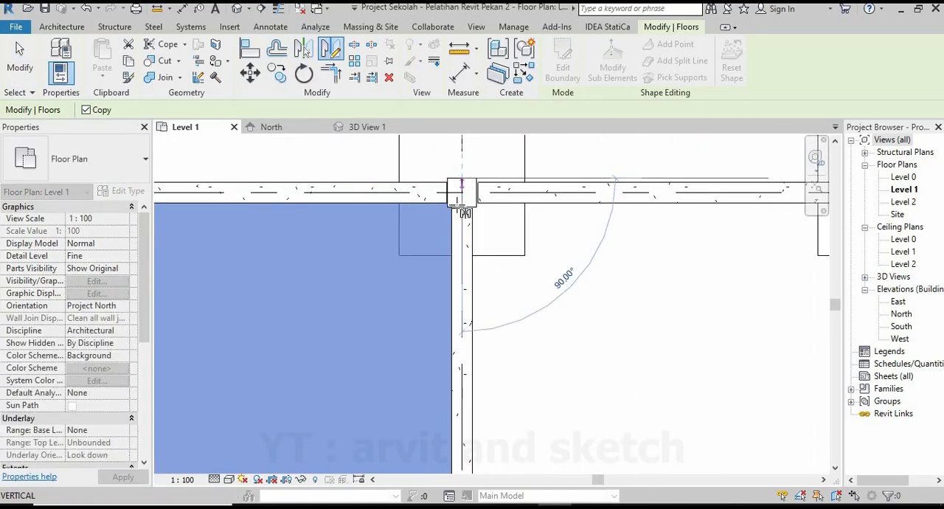
{"action": "left_click", "coordinate": [462, 238]}
{"action": "scroll", "coordinate": [443, 259], "scroll_direction": "down", "scroll_amount": 5}
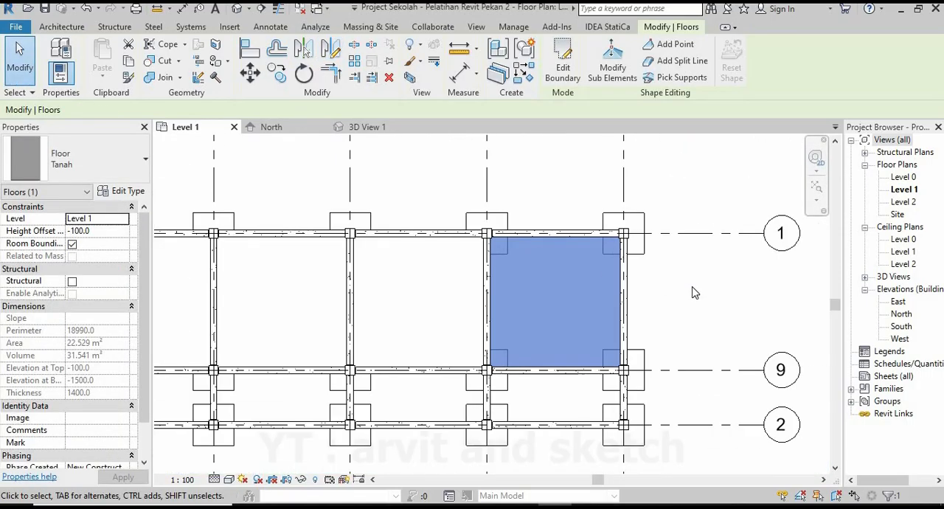
{"action": "key", "text": "Escape"}
Set the visual style of the Level 1 floor plan to Realistic.
{"action": "scroll", "coordinate": [626, 276], "scroll_direction": "down", "scroll_amount": 3}
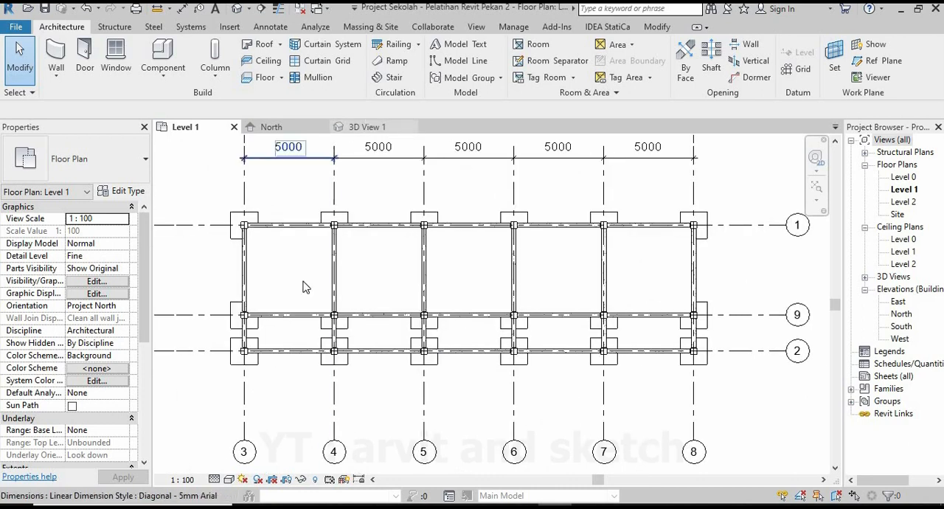
{"action": "left_click", "coordinate": [230, 480]}
{"action": "left_click", "coordinate": [259, 447]}
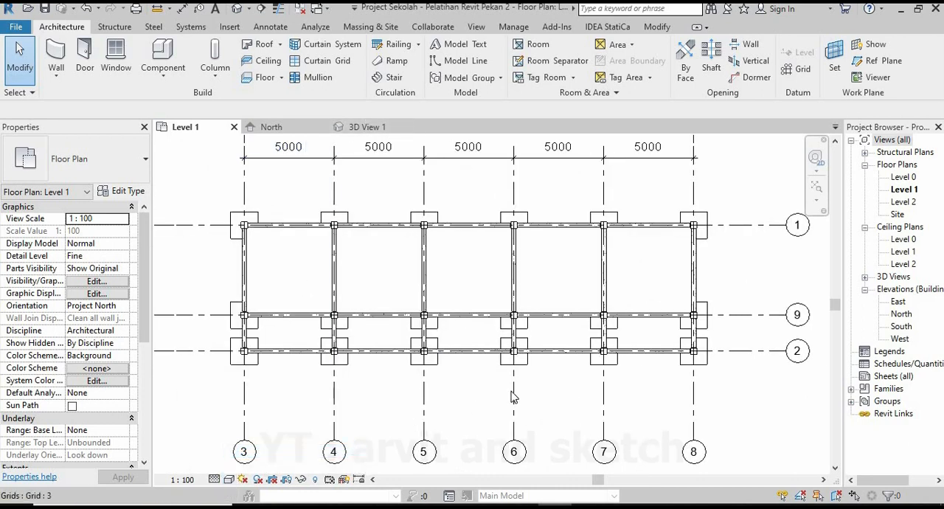
Examine the five soil-filled bays and the foundation frame from several sides in the 3D view.
{"action": "left_click", "coordinate": [356, 131]}
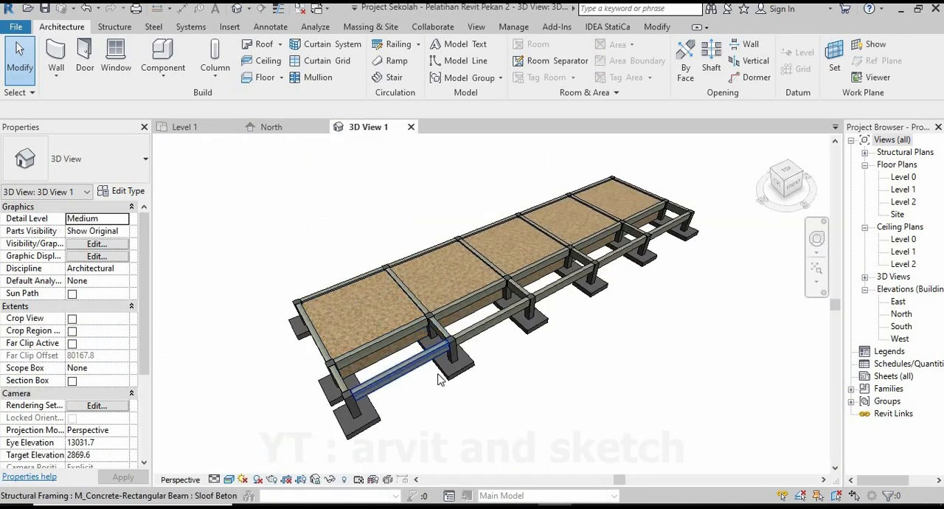
{"action": "scroll", "coordinate": [517, 337], "scroll_direction": "down", "scroll_amount": 2}
{"action": "middle_click_drag", "start_coordinate": [517, 337], "coordinate": [388, 332], "text": "shift"}
{"action": "scroll", "coordinate": [388, 332], "scroll_direction": "down", "scroll_amount": 2}
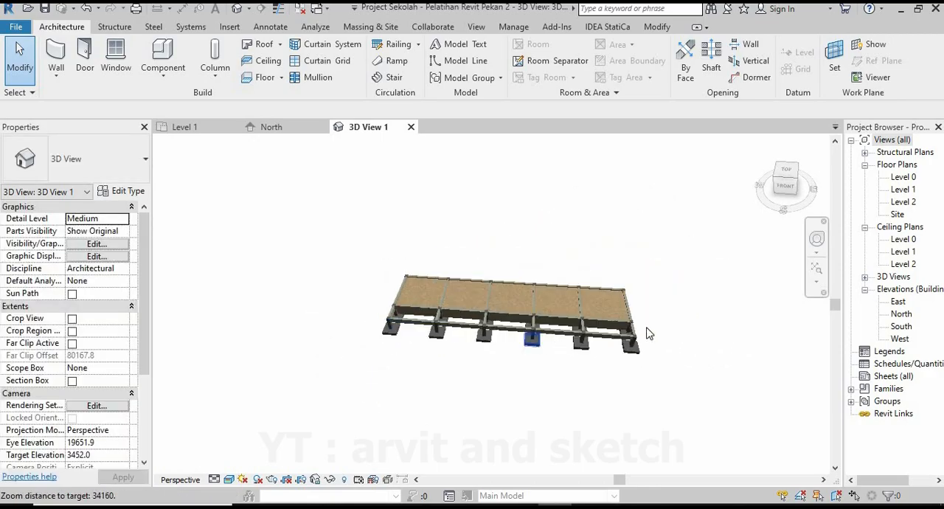
{"action": "scroll", "coordinate": [647, 332], "scroll_direction": "up", "scroll_amount": 2}
{"action": "middle_click_drag", "start_coordinate": [552, 363], "coordinate": [442, 390], "text": "shift"}
{"action": "scroll", "coordinate": [571, 390], "scroll_direction": "up", "scroll_amount": 2}
{"action": "middle_click_drag", "start_coordinate": [592, 400], "coordinate": [557, 343], "text": "shift"}
{"action": "middle_click_drag", "start_coordinate": [531, 401], "coordinate": [533, 419], "text": "shift"}
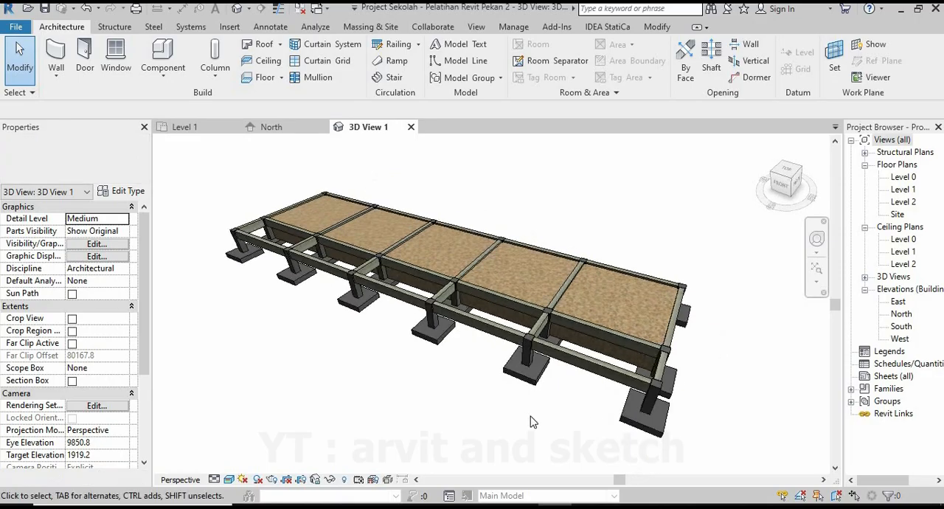
Start a Tanah floor on the Level 1 plan with a height offset of -100.
{"action": "left_click", "coordinate": [188, 128]}
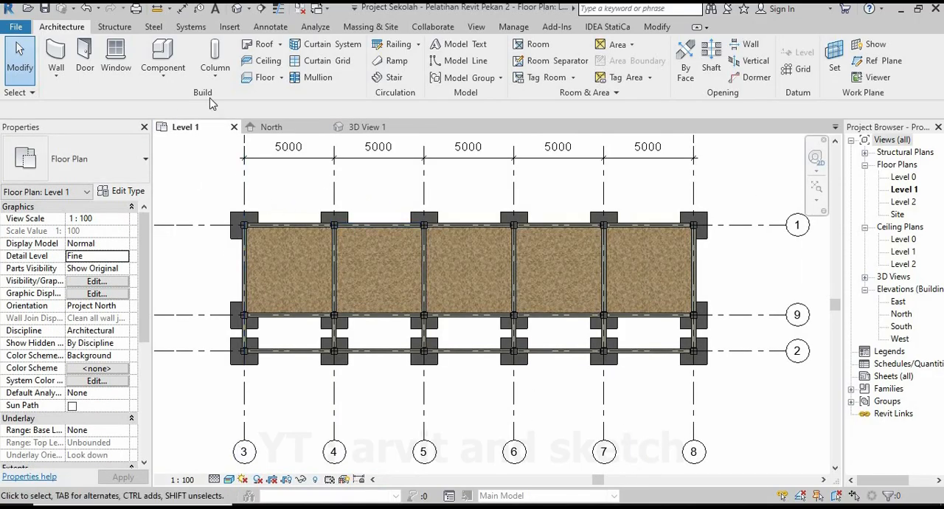
{"action": "left_click", "coordinate": [262, 81]}
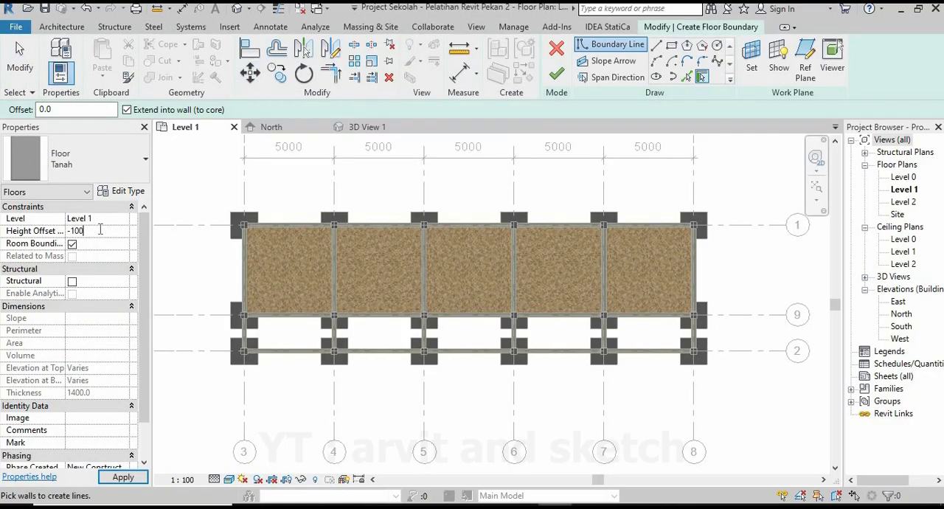
{"action": "left_click", "coordinate": [123, 477]}
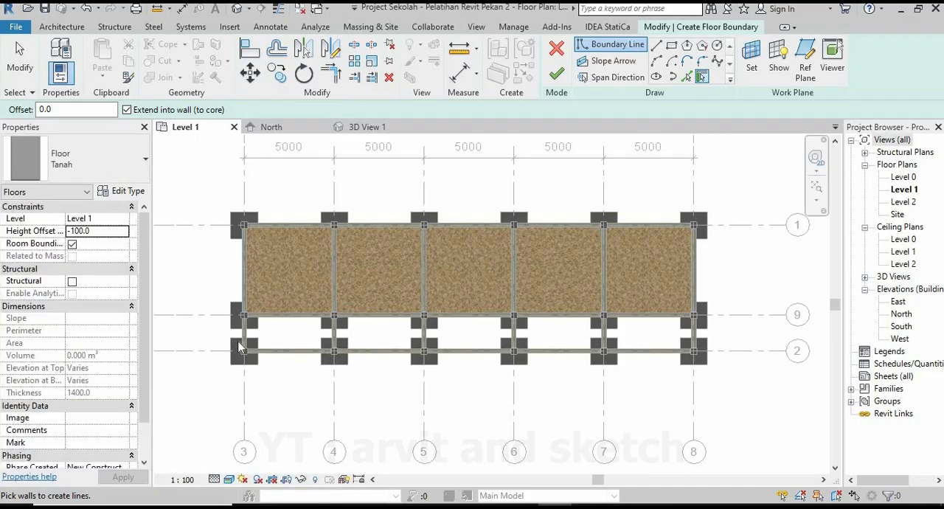
Trace the floor boundary along the inner face of the grid 3 beam and around the column corner at grids 3 and 2.
{"action": "scroll", "coordinate": [247, 332], "scroll_direction": "up", "scroll_amount": 6}
{"action": "scroll", "coordinate": [248, 329], "scroll_direction": "up", "scroll_amount": 2}
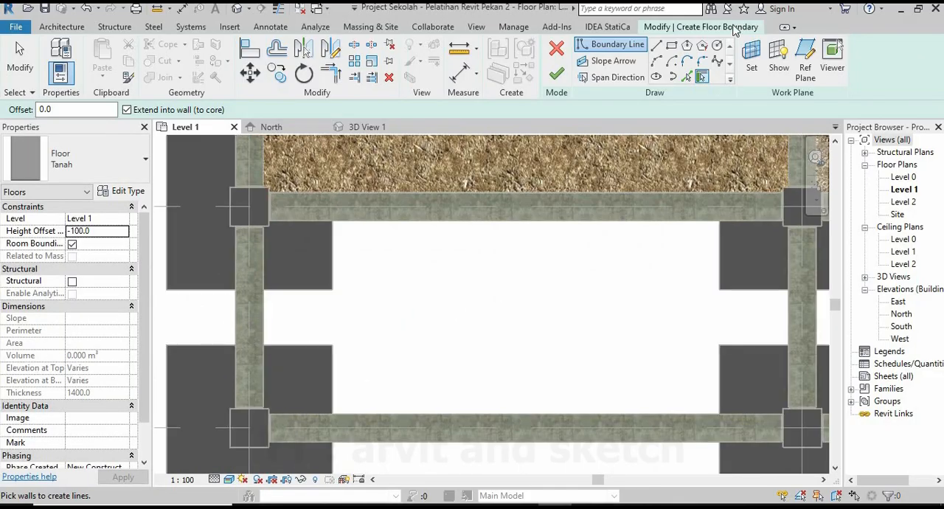
{"action": "left_click", "coordinate": [657, 46]}
{"action": "scroll", "coordinate": [258, 236], "scroll_direction": "up", "scroll_amount": 2}
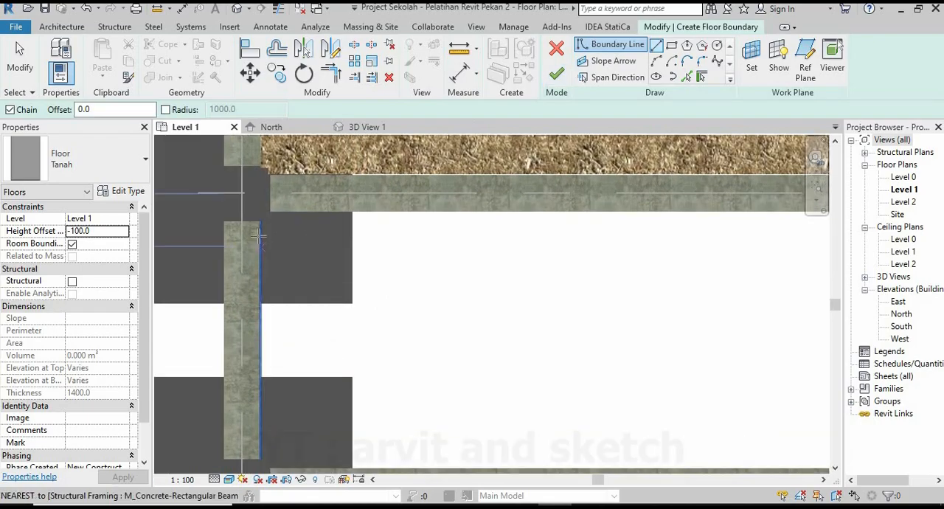
{"action": "scroll", "coordinate": [258, 236], "scroll_direction": "up", "scroll_amount": 4}
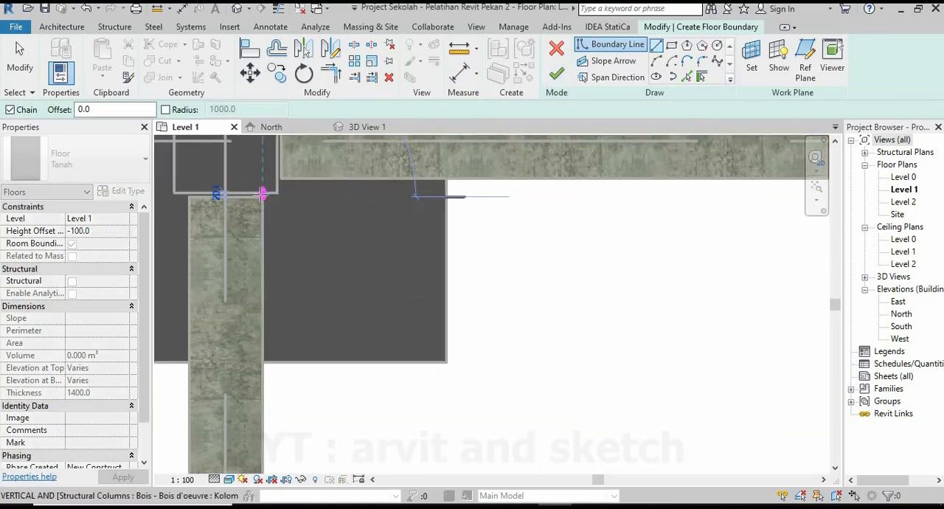
{"action": "scroll", "coordinate": [263, 194], "scroll_direction": "up", "scroll_amount": 3}
{"action": "scroll", "coordinate": [294, 236], "scroll_direction": "down", "scroll_amount": 2}
{"action": "scroll", "coordinate": [285, 228], "scroll_direction": "down", "scroll_amount": 6}
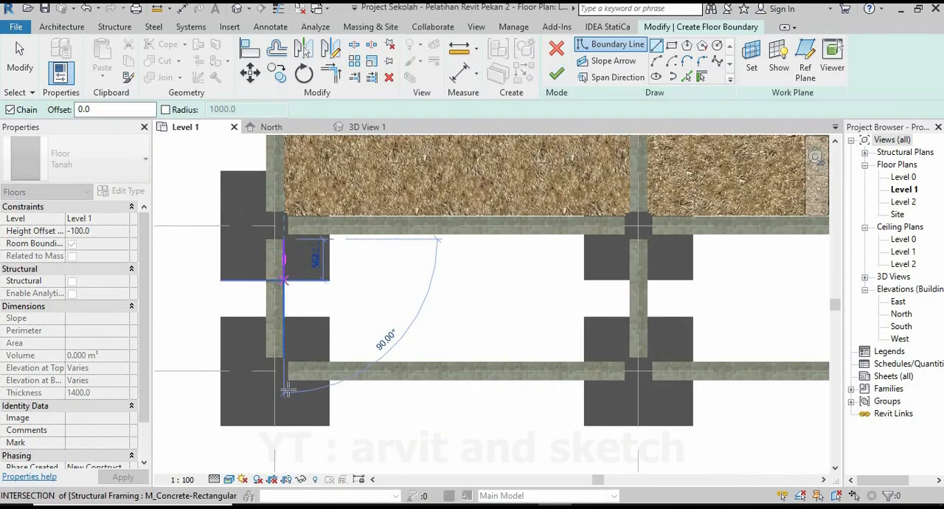
{"action": "scroll", "coordinate": [286, 391], "scroll_direction": "up", "scroll_amount": 10}
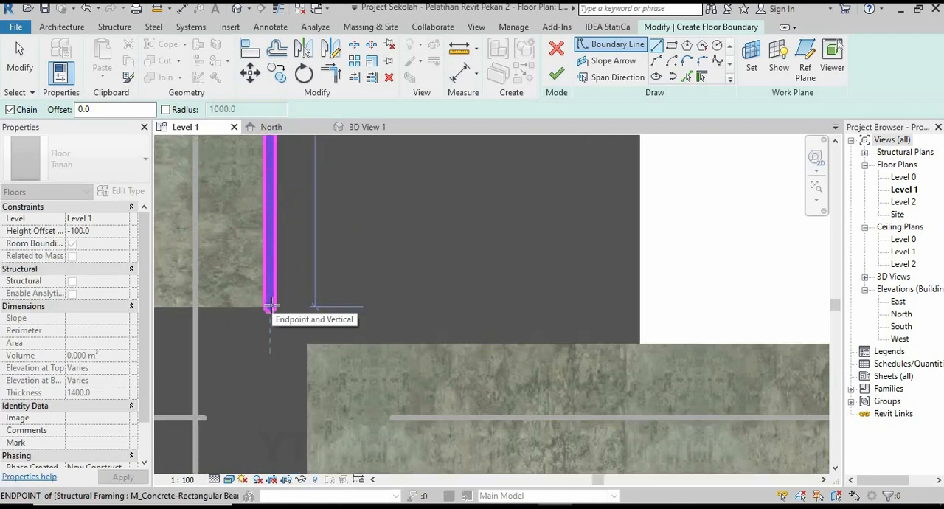
{"action": "left_click", "coordinate": [301, 316]}
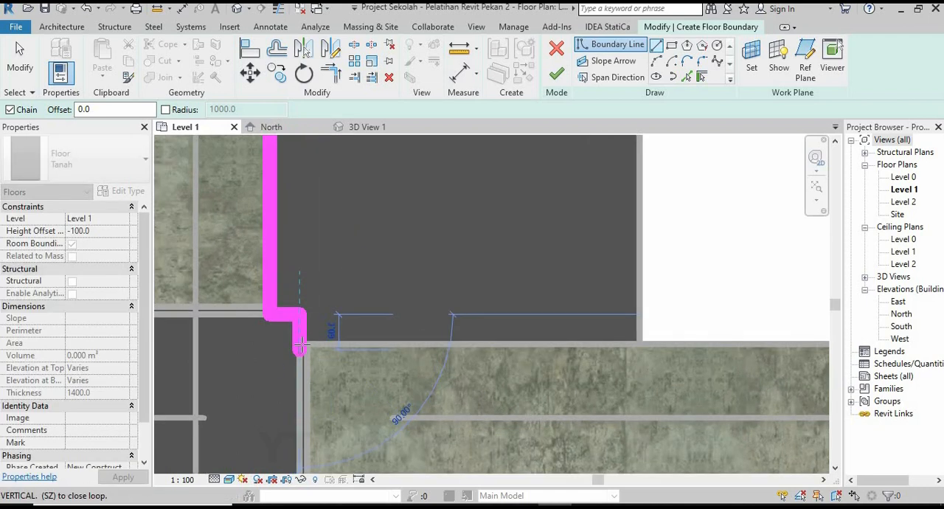
{"action": "left_click", "coordinate": [302, 344]}
Continue the boundary along the inner face of the grid 2 beam and around the column corner at grids 4 and 2.
{"action": "scroll", "coordinate": [235, 368], "scroll_direction": "down", "scroll_amount": 2}
{"action": "scroll", "coordinate": [273, 366], "scroll_direction": "down", "scroll_amount": 5}
{"action": "middle_click_drag", "start_coordinate": [697, 371], "coordinate": [424, 378]}
{"action": "scroll", "coordinate": [445, 376], "scroll_direction": "up", "scroll_amount": 5}
{"action": "scroll", "coordinate": [375, 343], "scroll_direction": "up", "scroll_amount": 3}
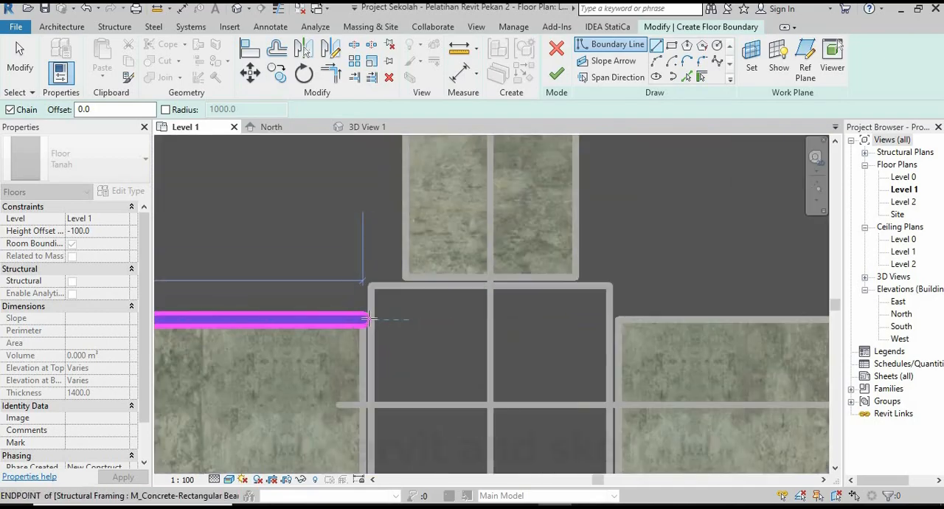
{"action": "left_click", "coordinate": [374, 335]}
{"action": "left_click", "coordinate": [371, 286]}
{"action": "left_click", "coordinate": [405, 286]}
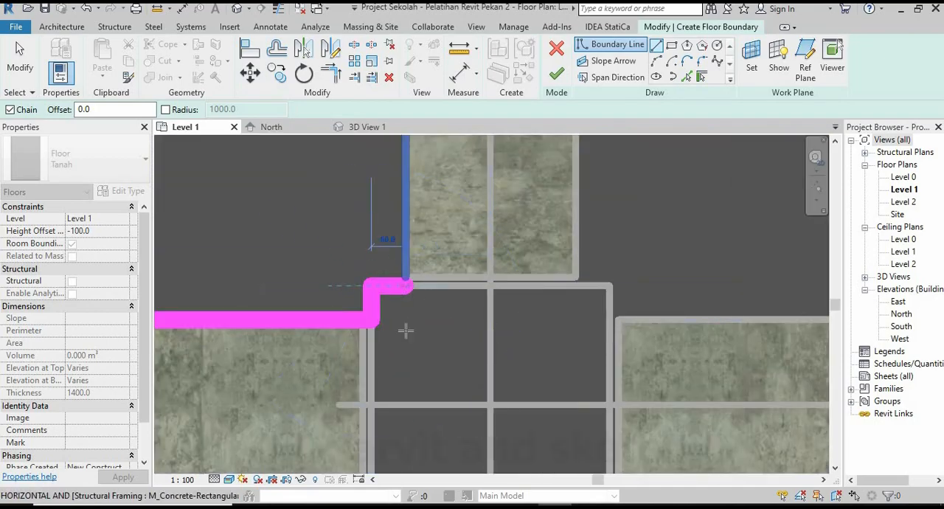
Continue the boundary along the inner face of the grid 4 beam and around the column corner at grids 4 and 9.
{"action": "scroll", "coordinate": [404, 399], "scroll_direction": "down", "scroll_amount": 5}
{"action": "middle_click_drag", "start_coordinate": [435, 244], "coordinate": [470, 499]}
{"action": "scroll", "coordinate": [440, 388], "scroll_direction": "up", "scroll_amount": 6}
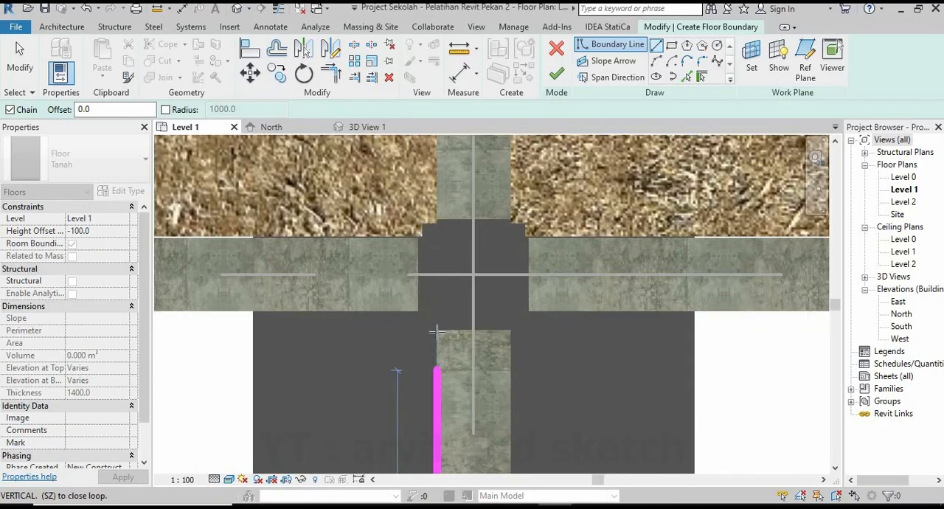
{"action": "scroll", "coordinate": [436, 323], "scroll_direction": "up", "scroll_amount": 2}
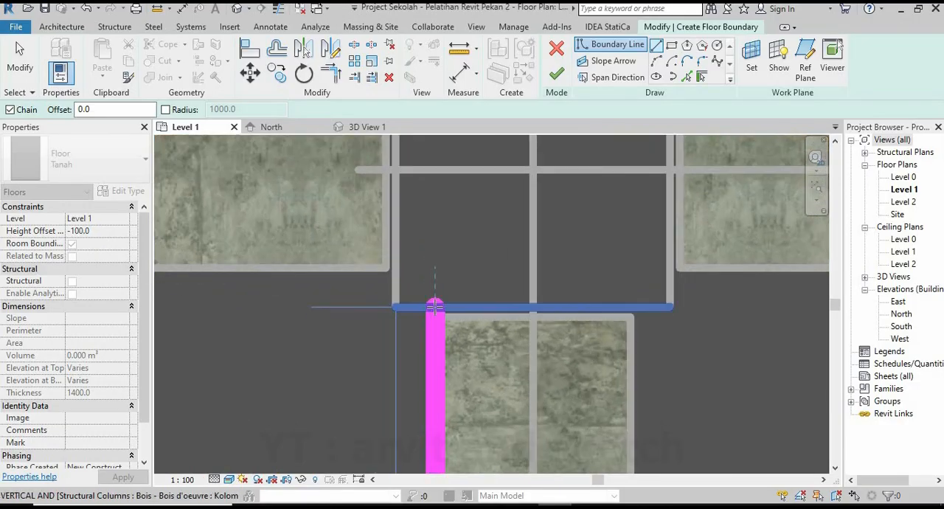
{"action": "left_click", "coordinate": [435, 307]}
{"action": "left_click", "coordinate": [398, 308]}
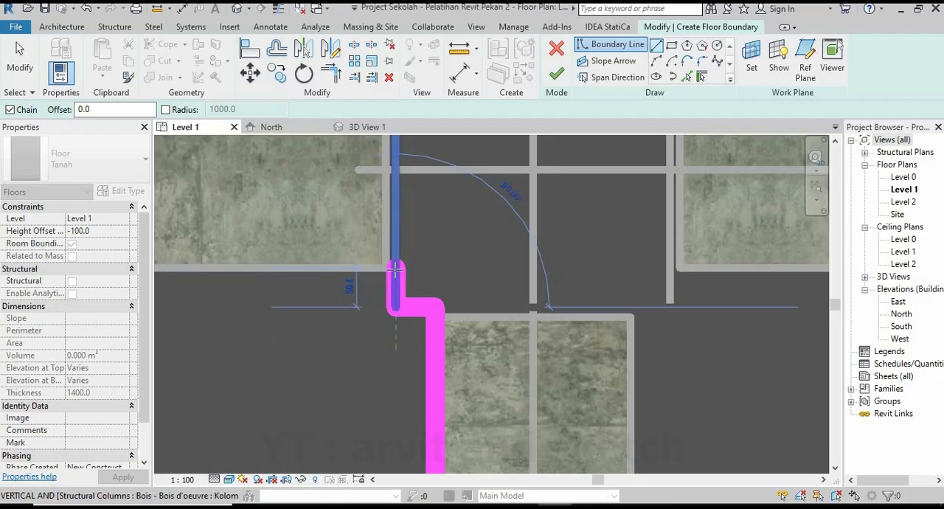
{"action": "left_click", "coordinate": [396, 270]}
Continue the boundary along the grid 9 beam and around the column corner at grids 3 and 9, back to the starting line.
{"action": "scroll", "coordinate": [578, 331], "scroll_direction": "down", "scroll_amount": 6}
{"action": "middle_click_drag", "start_coordinate": [333, 344], "coordinate": [700, 330]}
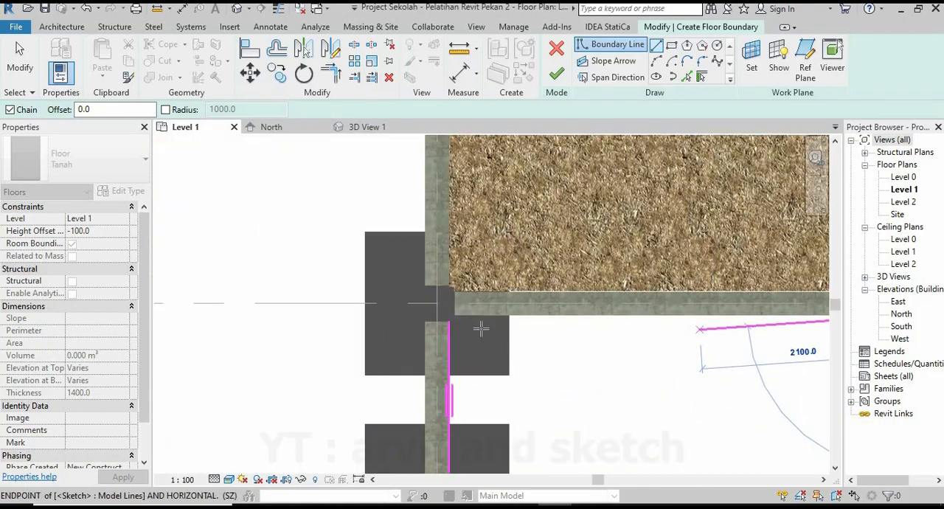
{"action": "scroll", "coordinate": [438, 312], "scroll_direction": "up", "scroll_amount": 5}
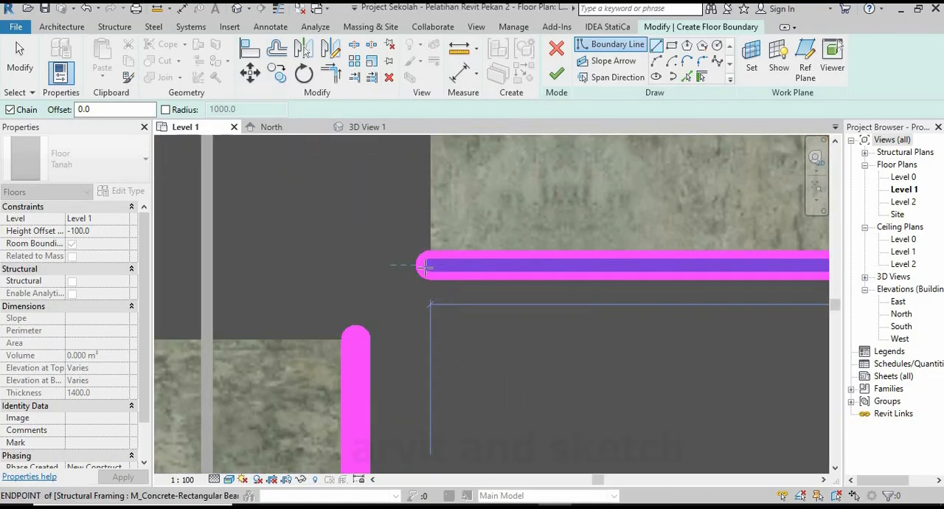
{"action": "left_click", "coordinate": [415, 266]}
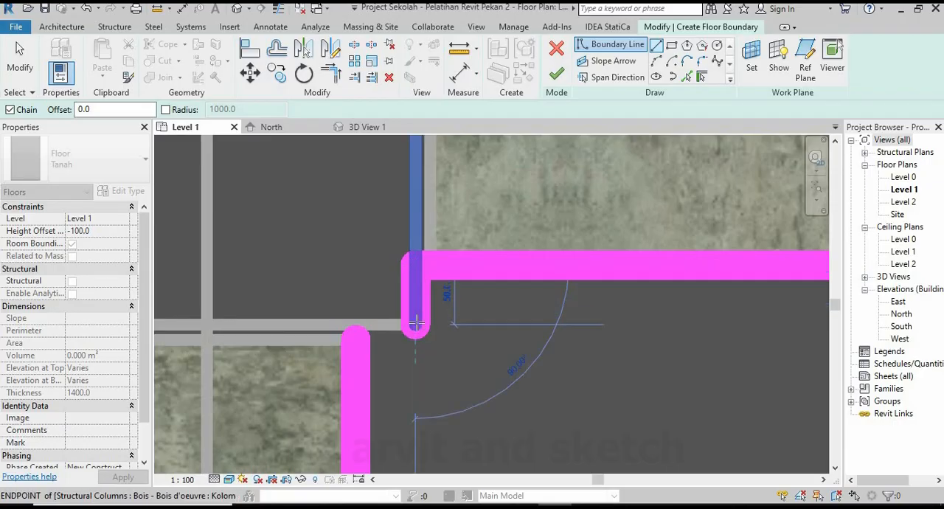
{"action": "left_click", "coordinate": [415, 326]}
{"action": "left_click", "coordinate": [356, 331]}
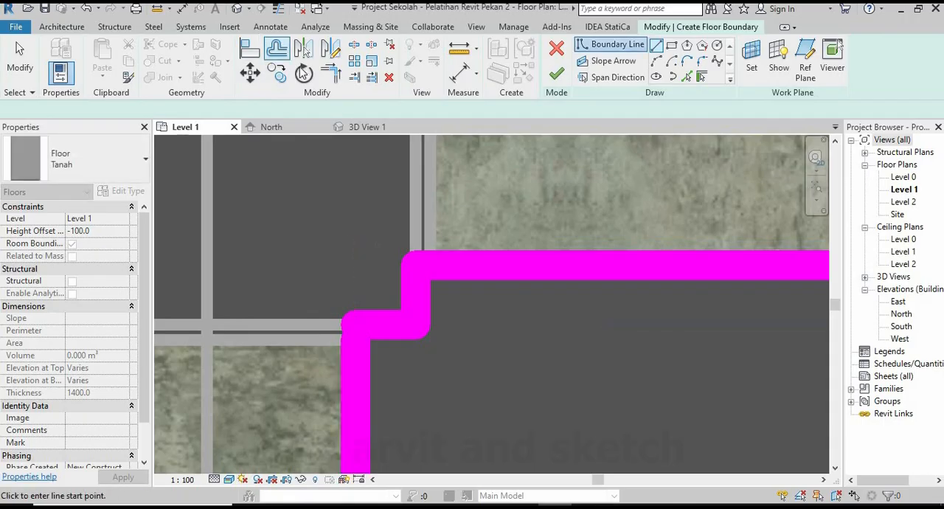
Trim the two boundary lines at the grids 3 and 9 column into a closed corner and finish the Tanah floor.
{"action": "key", "text": "t"}
{"action": "key", "text": "r"}
{"action": "left_click", "coordinate": [356, 376]}
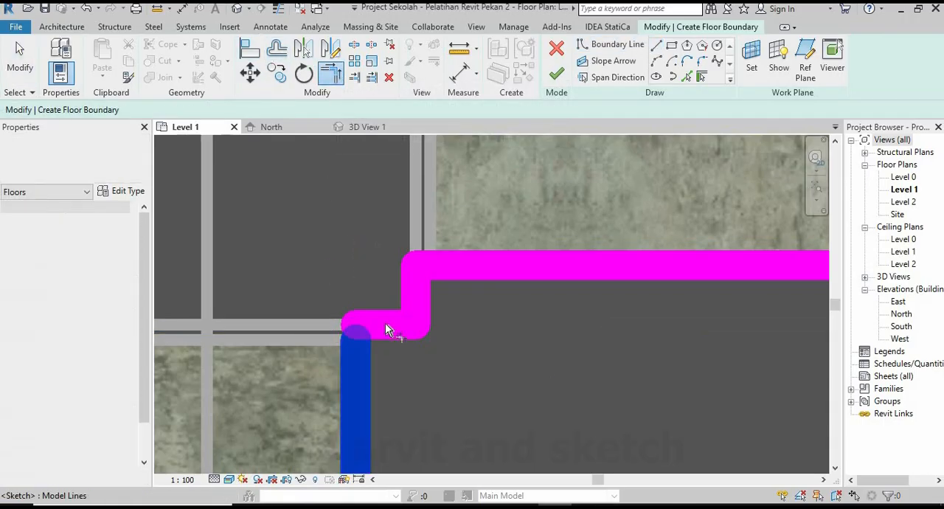
{"action": "left_click", "coordinate": [383, 321]}
{"action": "scroll", "coordinate": [296, 281], "scroll_direction": "down", "scroll_amount": 4}
{"action": "scroll", "coordinate": [328, 284], "scroll_direction": "down", "scroll_amount": 3}
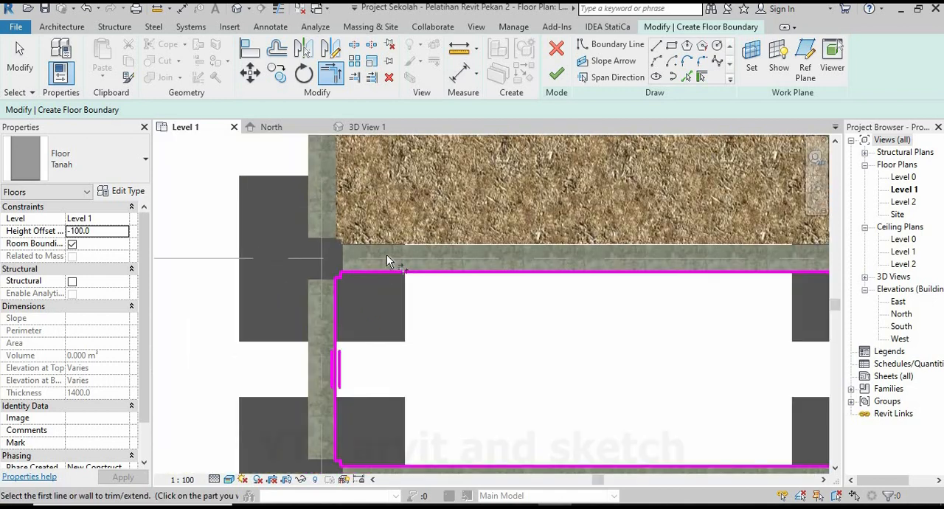
{"action": "scroll", "coordinate": [538, 288], "scroll_direction": "up", "scroll_amount": 2}
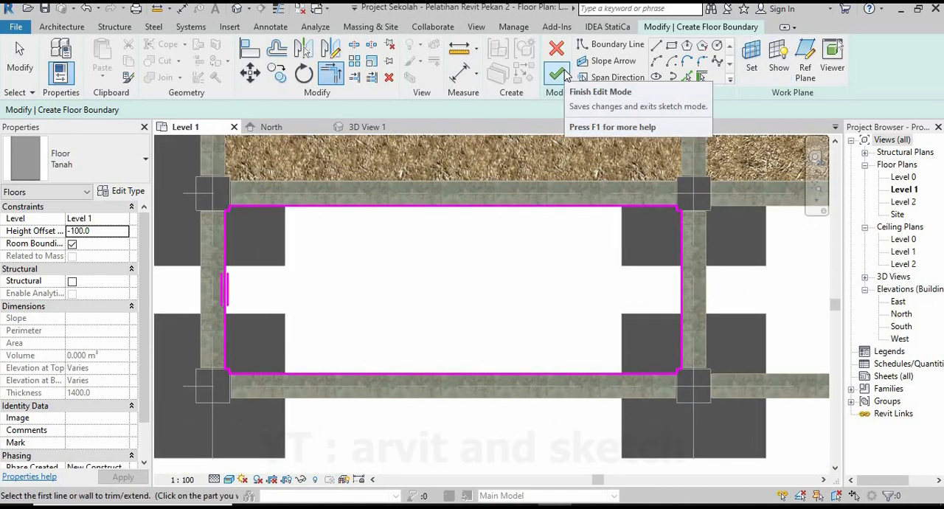
{"action": "left_click", "coordinate": [564, 74]}
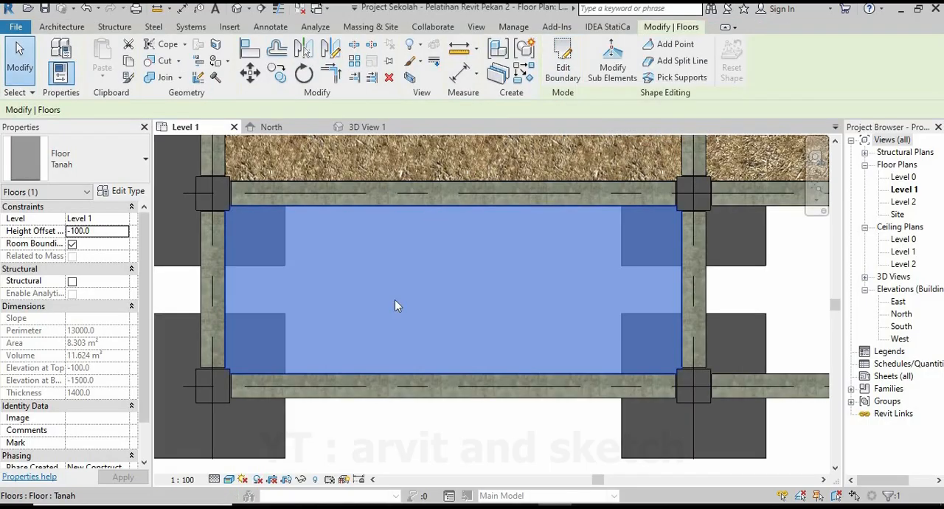
{"action": "left_click", "coordinate": [431, 446]}
Examine the soil fill in the narrow bay between grids 3 and 4 from several sides in 3D and on the Level 1 plan.
{"action": "left_click", "coordinate": [365, 128]}
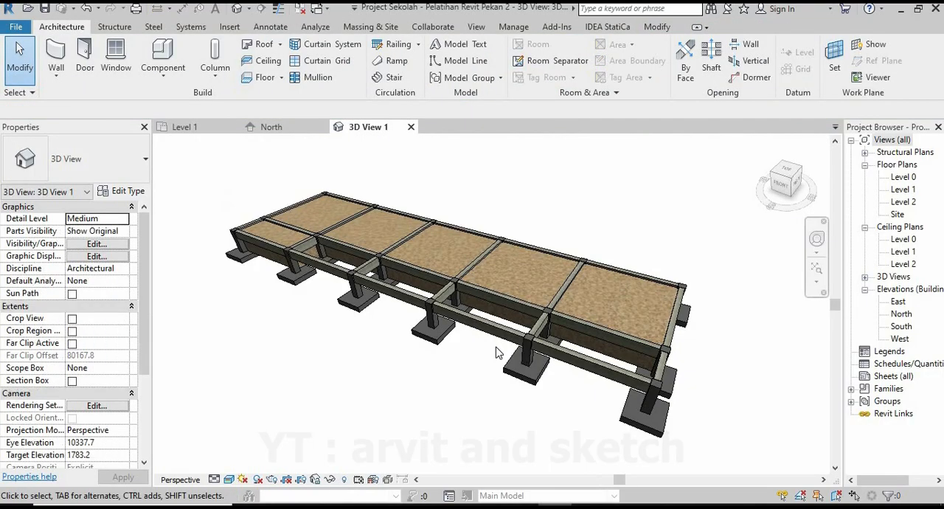
{"action": "middle_click_drag", "start_coordinate": [609, 336], "coordinate": [401, 437], "text": "shift"}
{"action": "scroll", "coordinate": [457, 381], "scroll_direction": "up", "scroll_amount": 1}
{"action": "middle_click_drag", "start_coordinate": [457, 381], "coordinate": [361, 419], "text": "shift"}
{"action": "scroll", "coordinate": [455, 338], "scroll_direction": "up", "scroll_amount": 4}
{"action": "scroll", "coordinate": [452, 334], "scroll_direction": "down", "scroll_amount": 1}
{"action": "scroll", "coordinate": [427, 381], "scroll_direction": "down", "scroll_amount": 8}
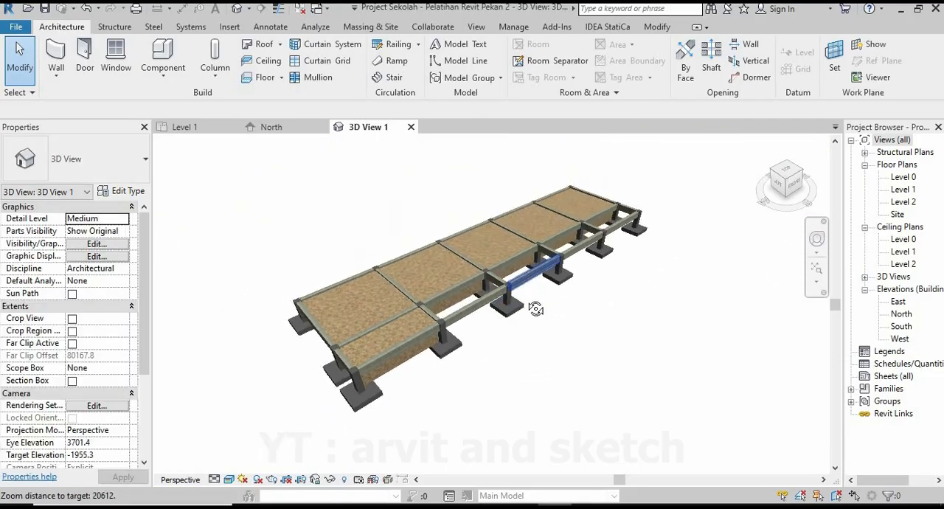
{"action": "scroll", "coordinate": [569, 220], "scroll_direction": "up", "scroll_amount": 3}
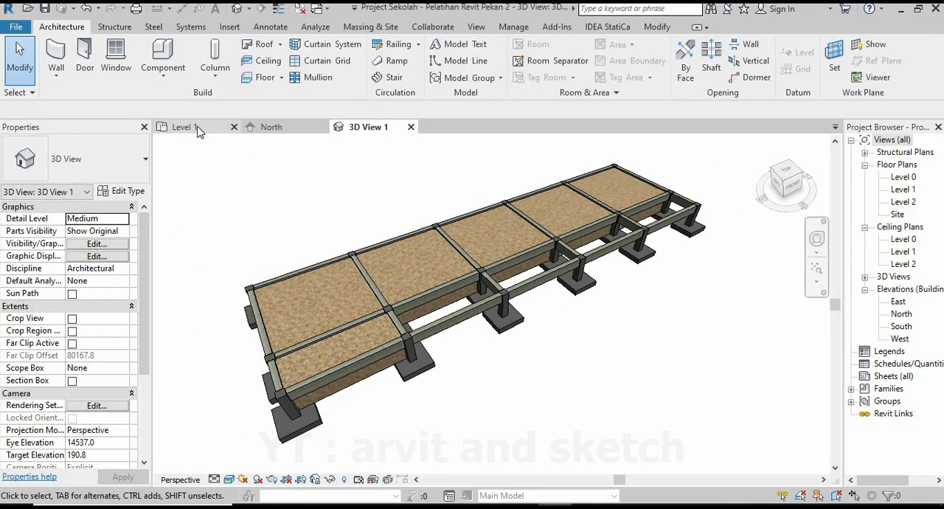
{"action": "left_click", "coordinate": [198, 130]}
{"action": "scroll", "coordinate": [371, 340], "scroll_direction": "down", "scroll_amount": 5}
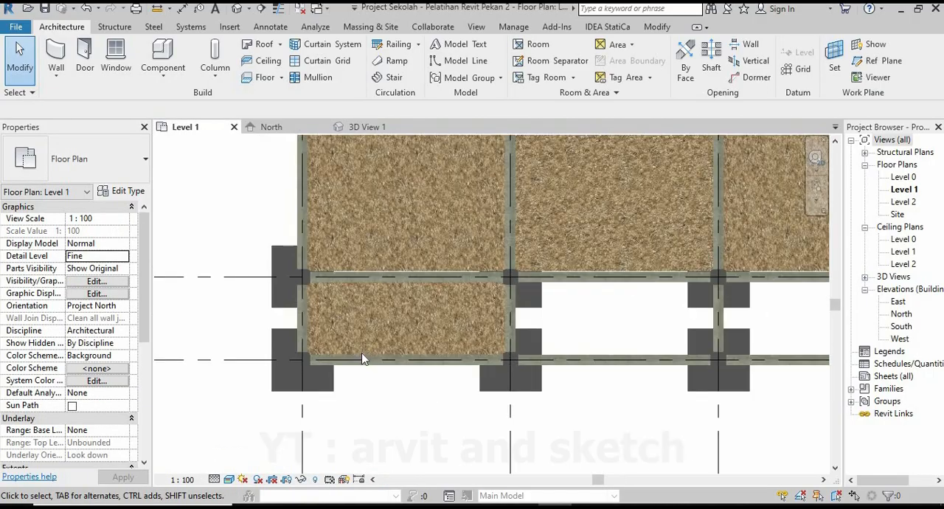
{"action": "scroll", "coordinate": [399, 360], "scroll_direction": "down", "scroll_amount": 3}
{"action": "scroll", "coordinate": [563, 231], "scroll_direction": "up", "scroll_amount": 1}
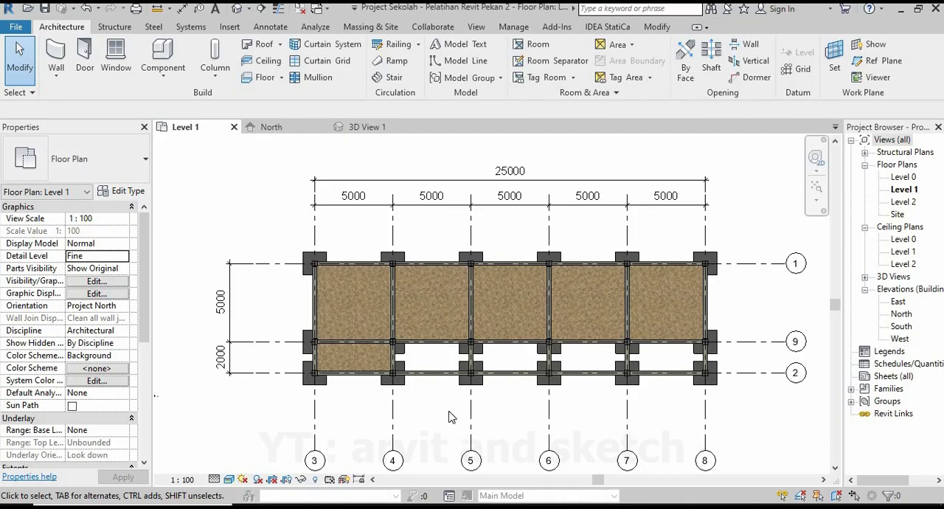
{"action": "scroll", "coordinate": [389, 374], "scroll_direction": "up", "scroll_amount": 3}
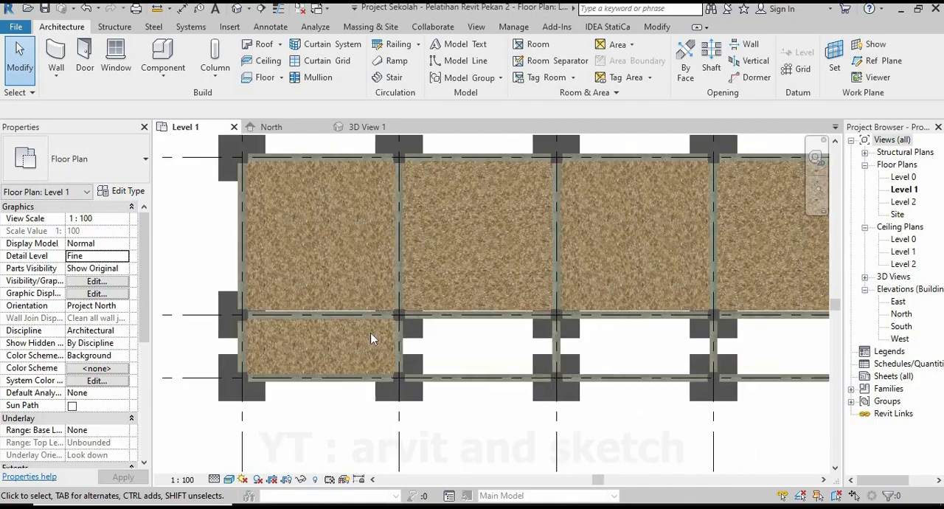
Mirror a copy of the narrow Tanah floor about an axis drawn along grid 4 into the bay between grids 4 and 5.
{"action": "left_click", "coordinate": [371, 127]}
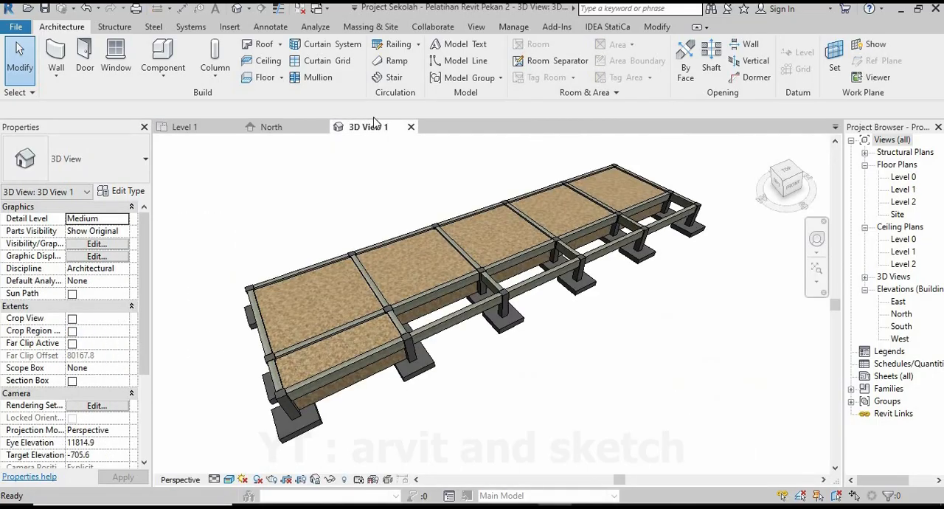
{"action": "left_click", "coordinate": [380, 365]}
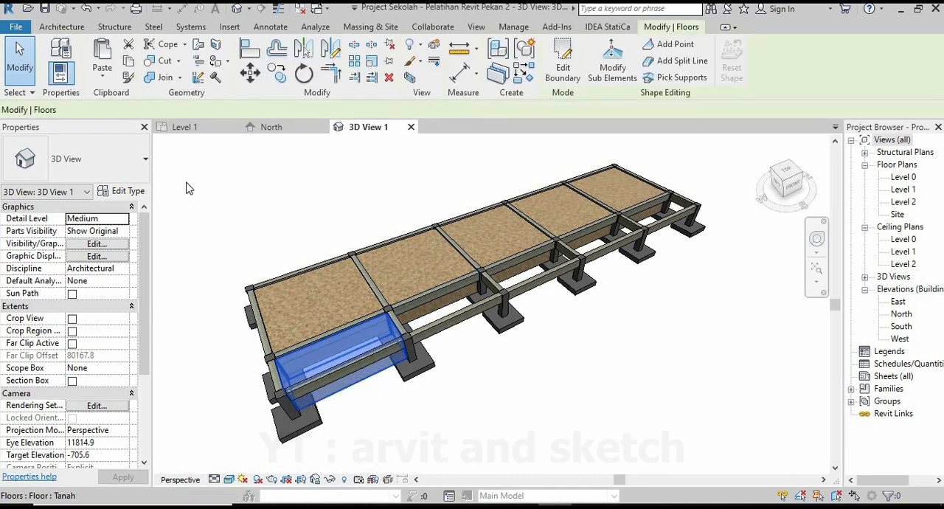
{"action": "left_click", "coordinate": [185, 127]}
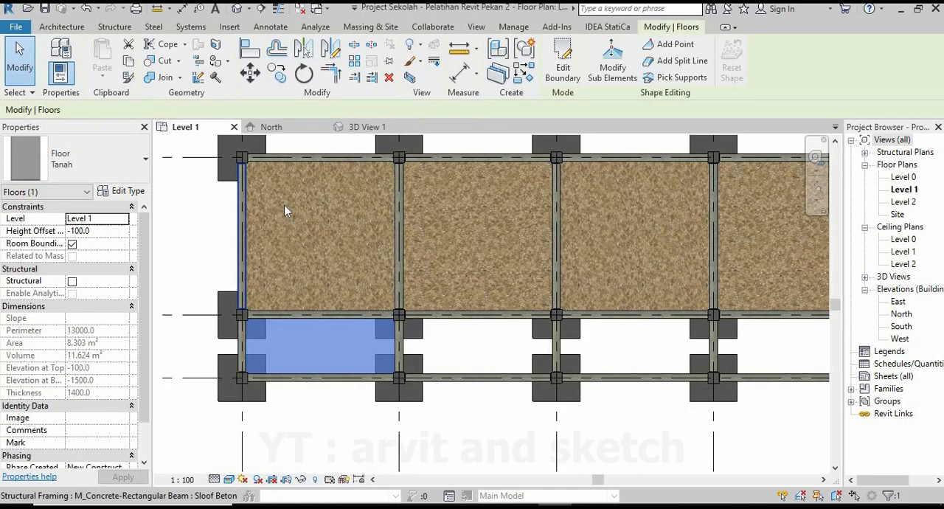
{"action": "left_click", "coordinate": [330, 50]}
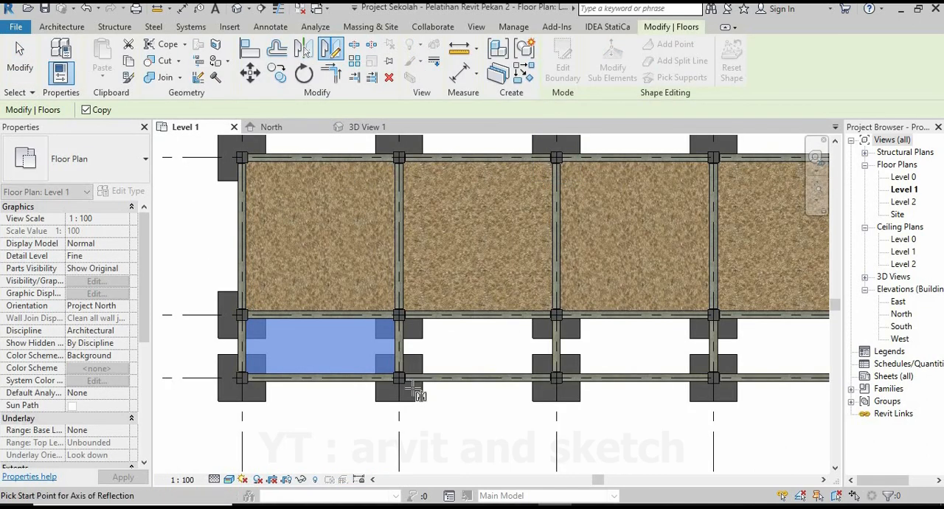
{"action": "scroll", "coordinate": [399, 221], "scroll_direction": "up", "scroll_amount": 5}
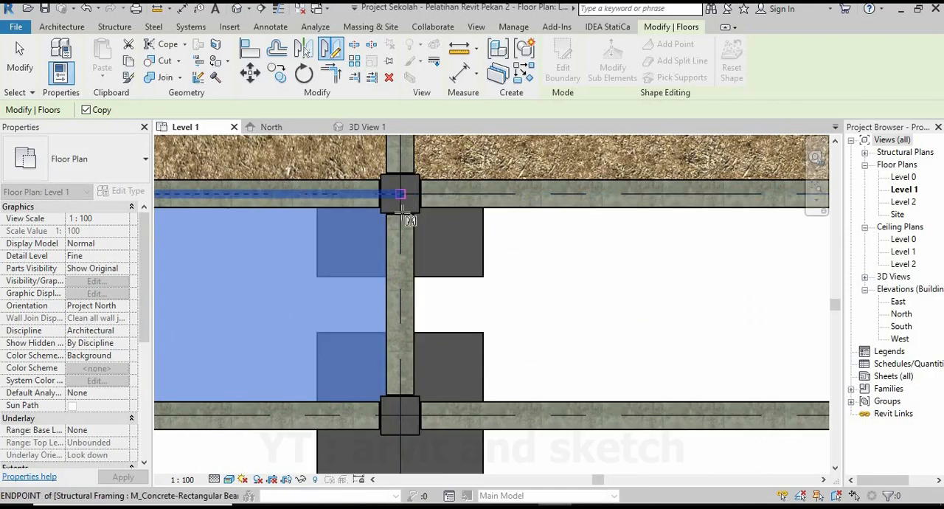
{"action": "left_click", "coordinate": [399, 194]}
{"action": "left_click", "coordinate": [399, 413]}
{"action": "scroll", "coordinate": [572, 326], "scroll_direction": "down", "scroll_amount": 5}
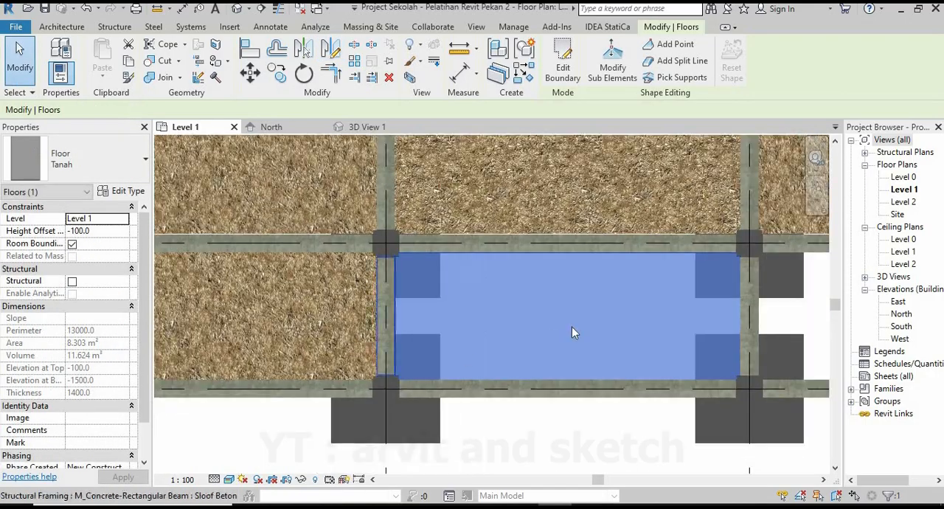
{"action": "scroll", "coordinate": [442, 229], "scroll_direction": "up", "scroll_amount": 2}
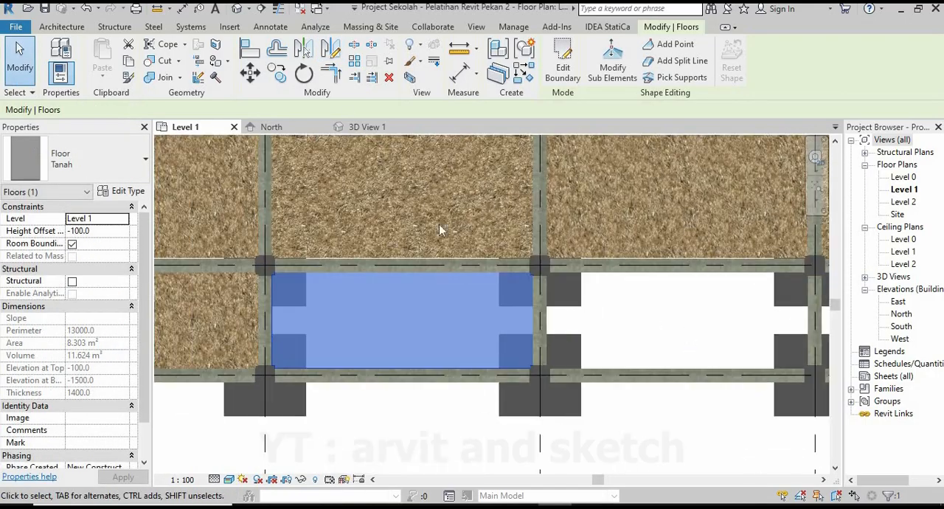
Mirror a copy of the selected narrow Tanah floor about an axis drawn along grid 5 into the bay between grids 5 and 6.
{"action": "left_click", "coordinate": [331, 51]}
{"action": "scroll", "coordinate": [519, 222], "scroll_direction": "up", "scroll_amount": 4}
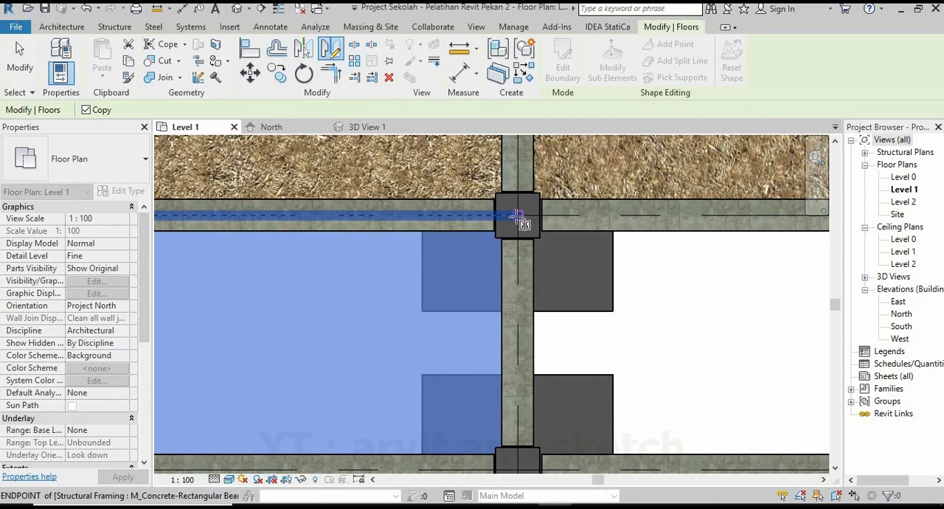
{"action": "left_click", "coordinate": [519, 222]}
{"action": "scroll", "coordinate": [516, 450], "scroll_direction": "down", "scroll_amount": 2}
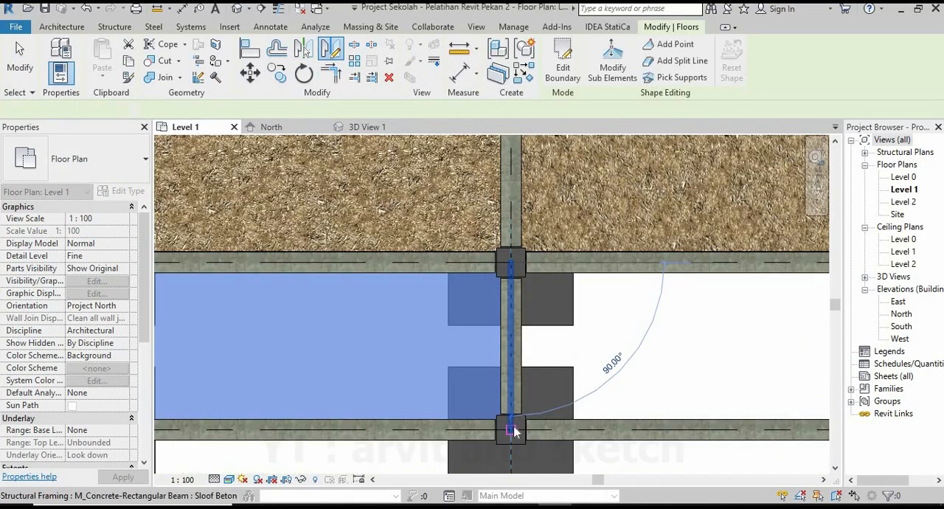
{"action": "left_click", "coordinate": [517, 431]}
Mirror a copy of the narrow Tanah floor about an axis drawn along grid 6 into the bay between grids 6 and 7.
{"action": "scroll", "coordinate": [382, 266], "scroll_direction": "down", "scroll_amount": 5}
{"action": "scroll", "coordinate": [415, 310], "scroll_direction": "up", "scroll_amount": 5}
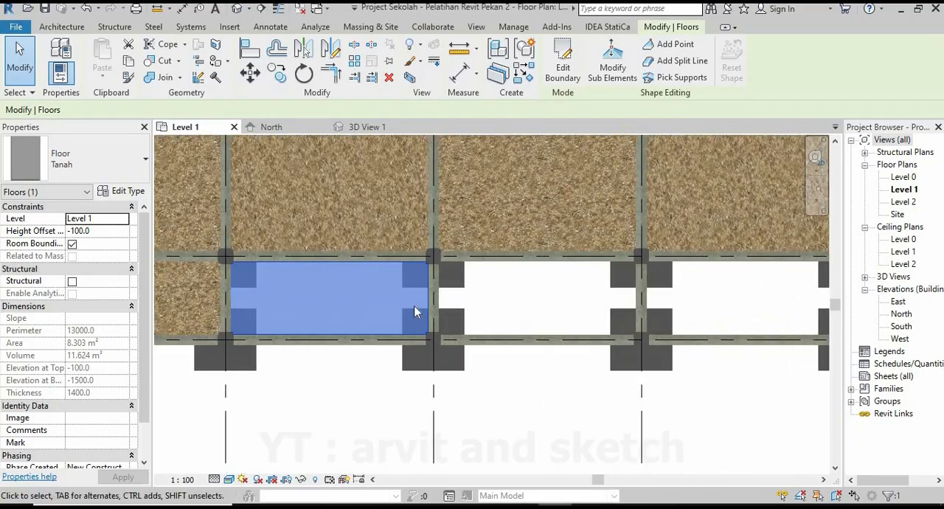
{"action": "key", "text": "d"}
{"action": "key", "text": "m"}
{"action": "scroll", "coordinate": [421, 249], "scroll_direction": "up", "scroll_amount": 2}
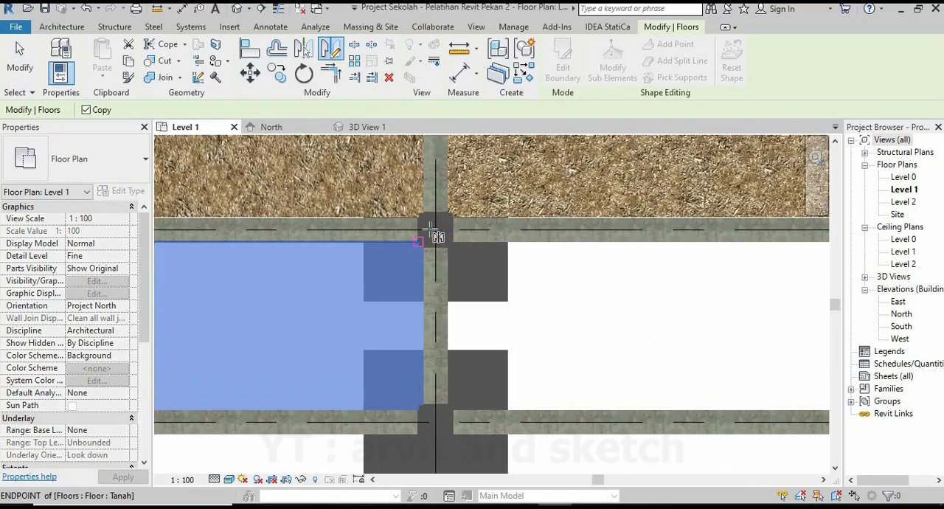
{"action": "left_click", "coordinate": [435, 231]}
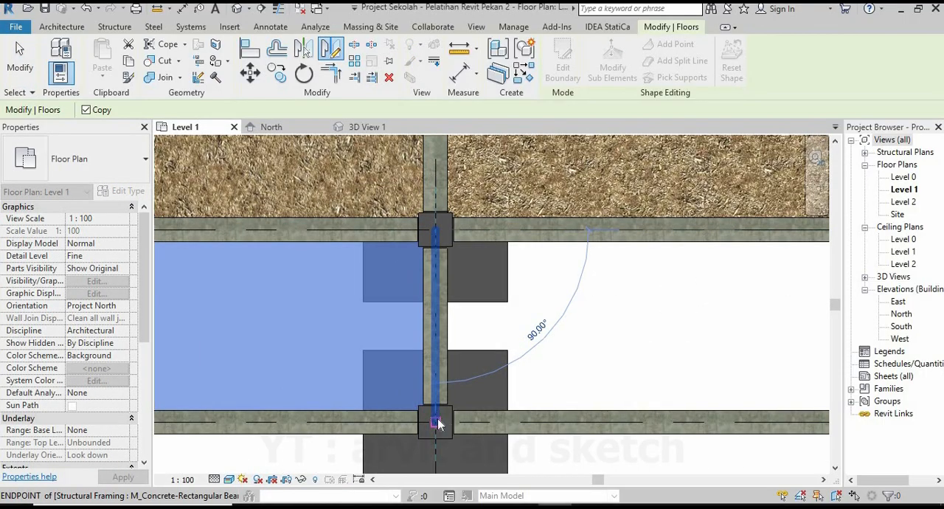
{"action": "left_click", "coordinate": [435, 422]}
Mirror a copy of the narrow Tanah floor about grid 7 into the last bay, between grids 7 and 8, and deselect it.
{"action": "scroll", "coordinate": [464, 366], "scroll_direction": "down", "scroll_amount": 5}
{"action": "scroll", "coordinate": [361, 232], "scroll_direction": "up", "scroll_amount": 5}
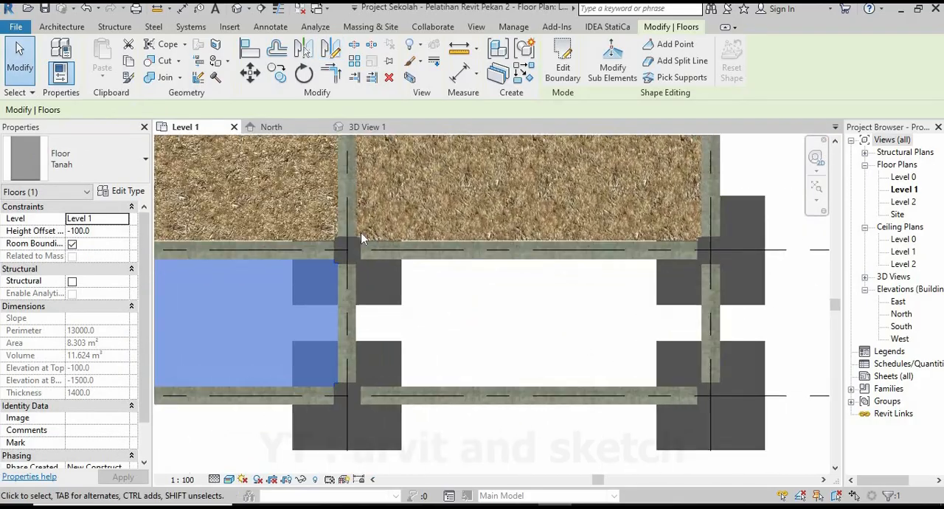
{"action": "scroll", "coordinate": [302, 299], "scroll_direction": "up", "scroll_amount": 2}
{"action": "left_click", "coordinate": [371, 223]}
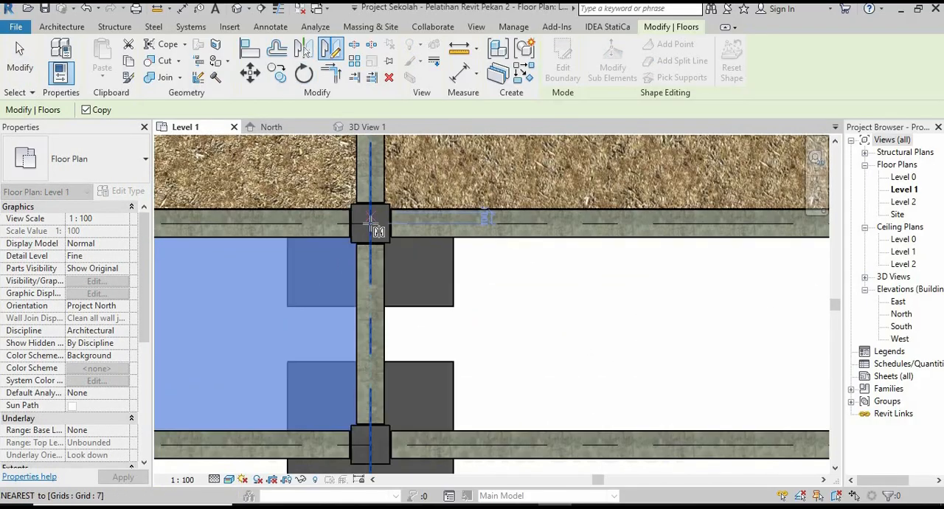
{"action": "left_click", "coordinate": [371, 441]}
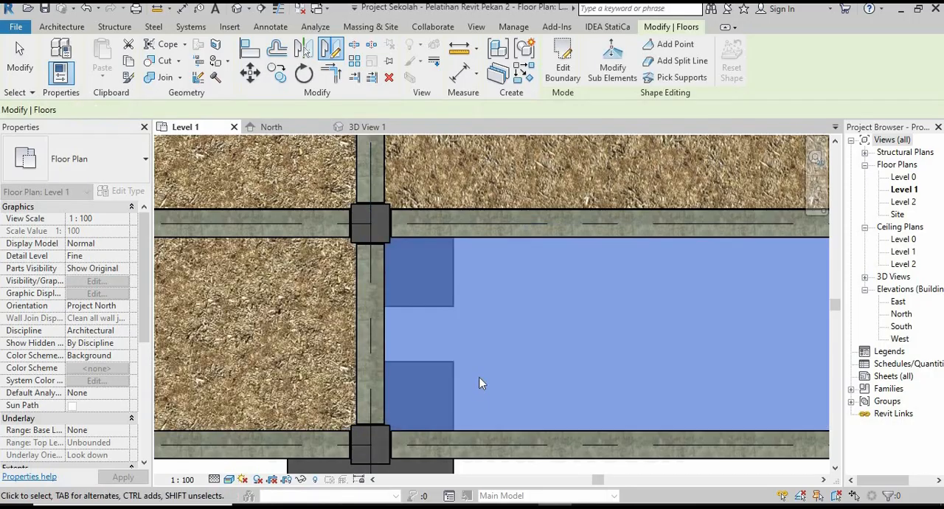
{"action": "scroll", "coordinate": [546, 362], "scroll_direction": "down", "scroll_amount": 4}
{"action": "left_click", "coordinate": [588, 418]}
{"action": "scroll", "coordinate": [597, 410], "scroll_direction": "down", "scroll_amount": 5}
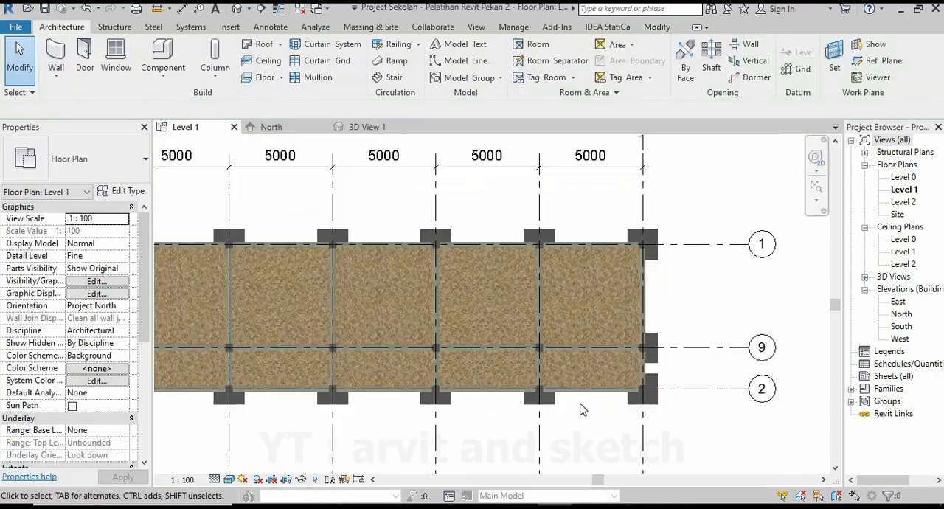
Examine the soil fill across all foundation bays on the Level 1 plan and from several sides in 3D.
{"action": "middle_click_drag", "start_coordinate": [457, 388], "coordinate": [480, 365]}
{"action": "scroll", "coordinate": [480, 364], "scroll_direction": "up", "scroll_amount": 1}
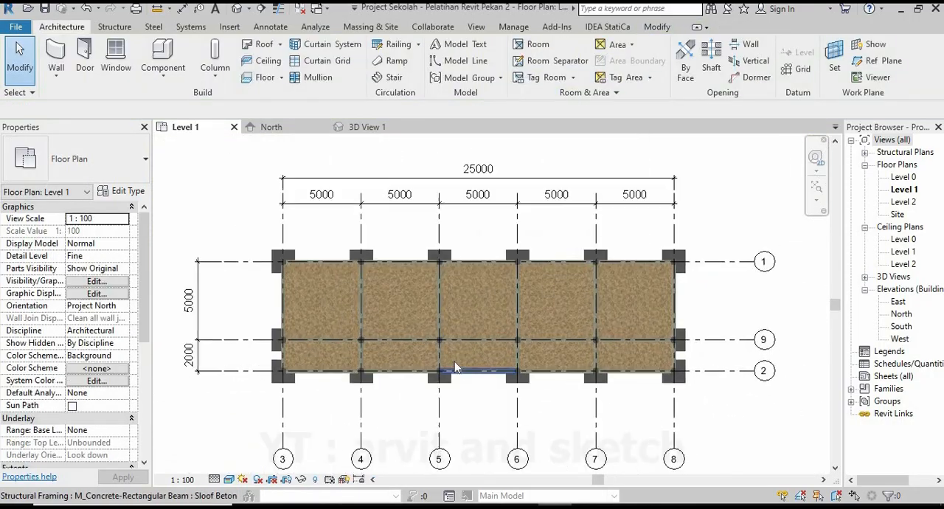
{"action": "left_click", "coordinate": [377, 130]}
{"action": "middle_click_drag", "start_coordinate": [388, 272], "coordinate": [547, 364], "text": "shift"}
{"action": "scroll", "coordinate": [496, 333], "scroll_direction": "down", "scroll_amount": 2}
{"action": "middle_click_drag", "start_coordinate": [493, 332], "coordinate": [541, 368], "text": "shift"}
{"action": "scroll", "coordinate": [533, 369], "scroll_direction": "down", "scroll_amount": 2}
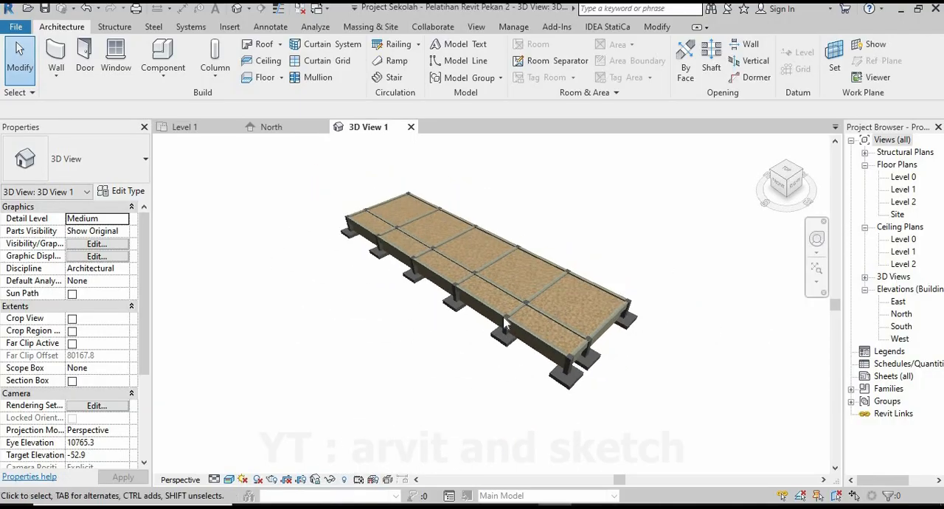
{"action": "scroll", "coordinate": [504, 322], "scroll_direction": "down", "scroll_amount": 2}
{"action": "middle_click_drag", "start_coordinate": [415, 314], "coordinate": [314, 379], "text": "shift"}
{"action": "scroll", "coordinate": [413, 362], "scroll_direction": "up", "scroll_amount": 4}
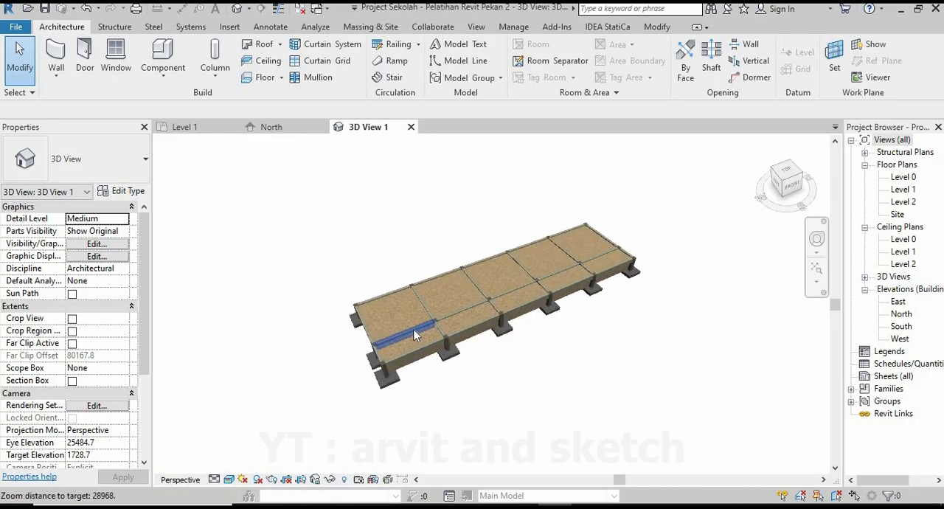
{"action": "middle_click_drag", "start_coordinate": [448, 351], "coordinate": [596, 401], "text": "shift"}
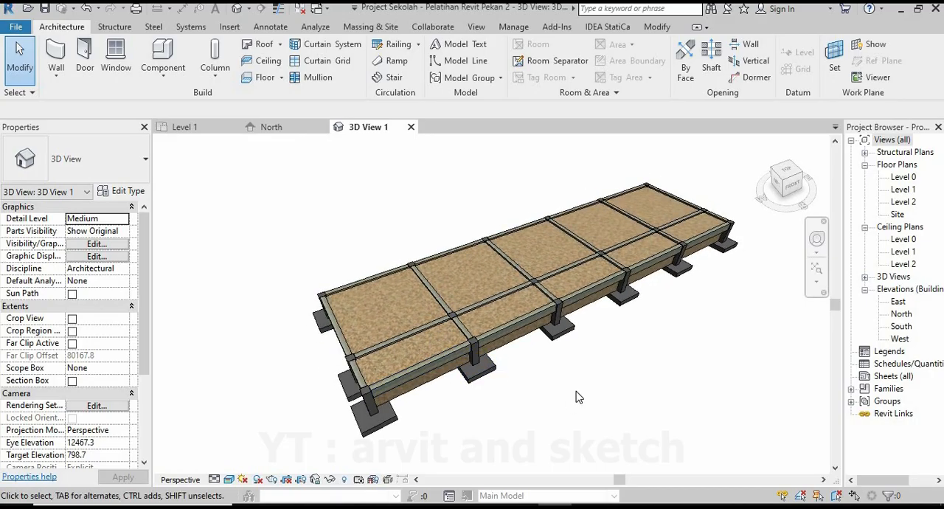
Start a structural floor on the Level 1 plan and duplicate the Generic 150mm floor type as Lantai Screed.
{"action": "left_click", "coordinate": [195, 131]}
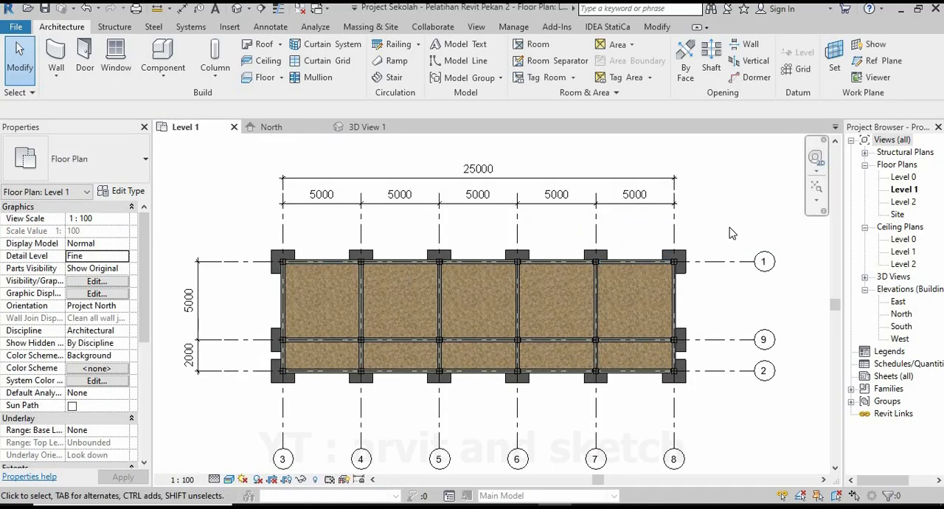
{"action": "middle_click_drag", "start_coordinate": [732, 233], "coordinate": [754, 226]}
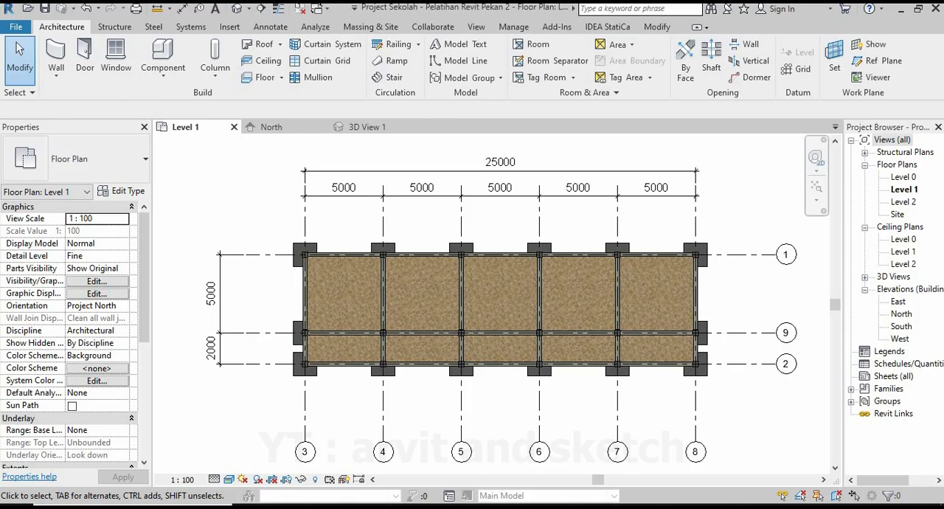
{"action": "left_click", "coordinate": [281, 80]}
{"action": "left_click", "coordinate": [295, 147]}
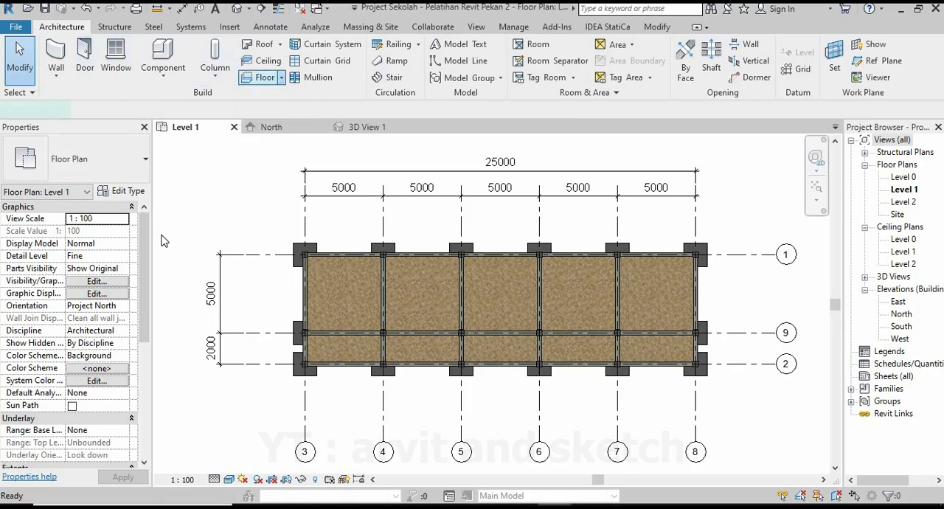
{"action": "left_click", "coordinate": [130, 191]}
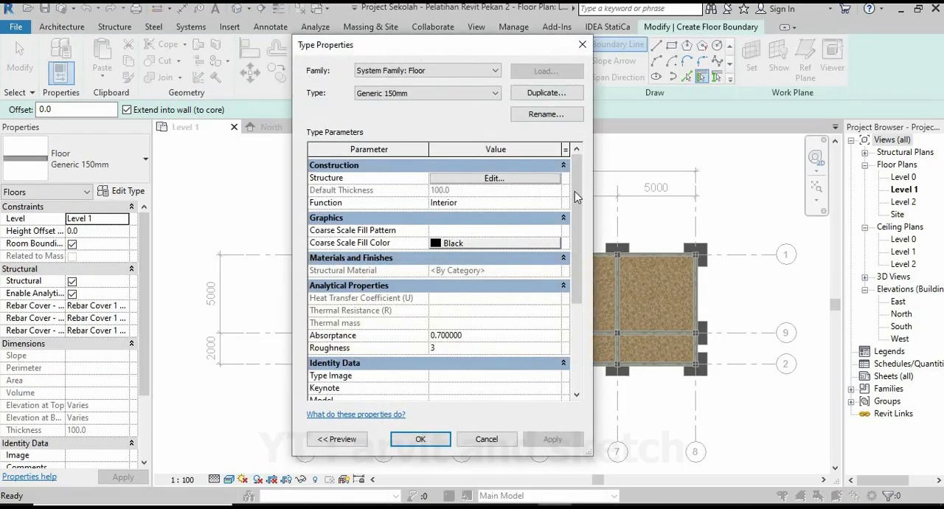
{"action": "left_click", "coordinate": [568, 96]}
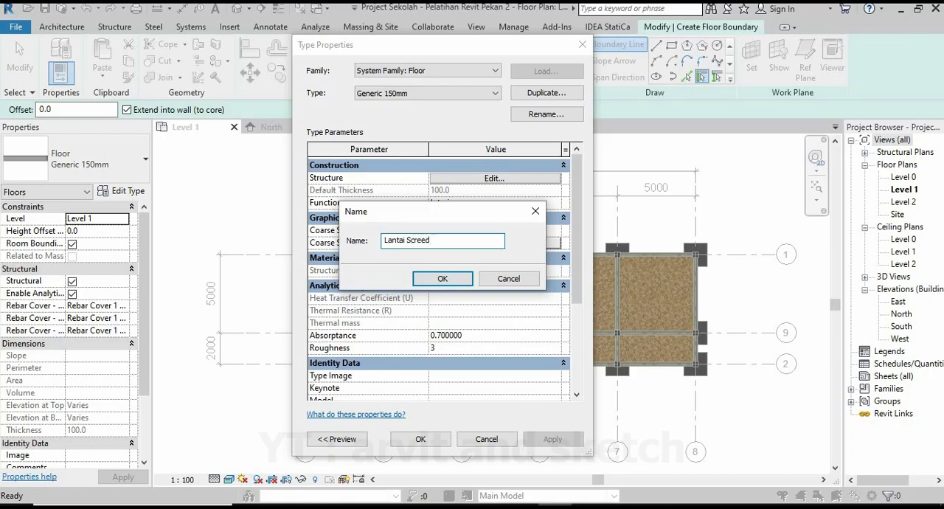
{"action": "left_click", "coordinate": [470, 280]}
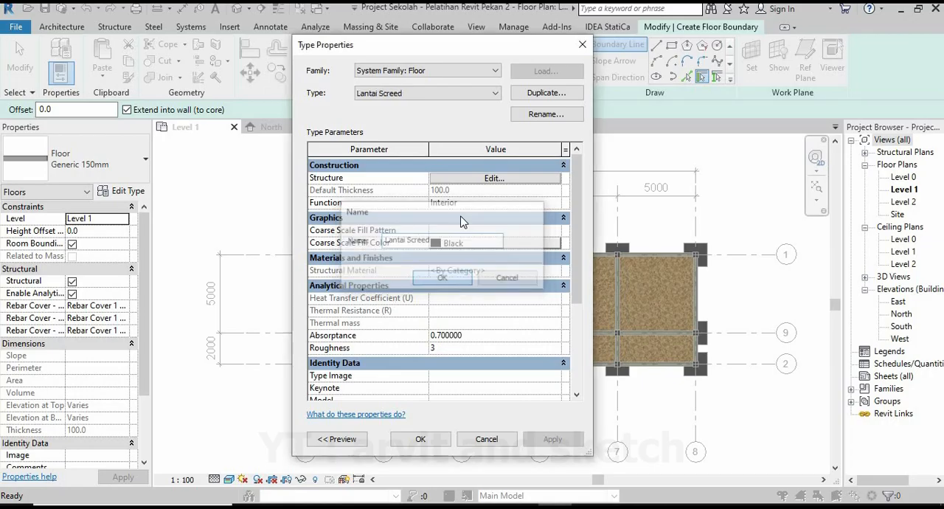
Edit the floor type's structure and create a new material named Lantai Screed for its layer.
{"action": "left_click", "coordinate": [492, 177]}
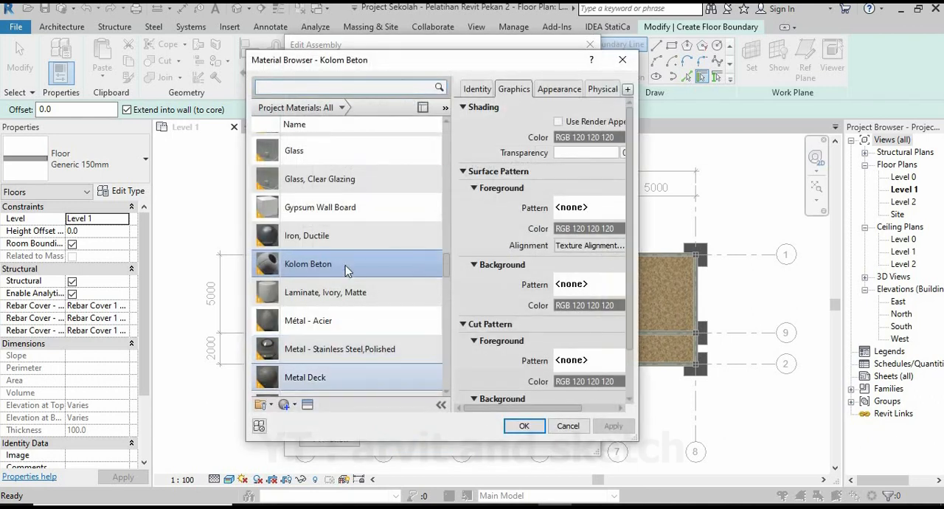
{"action": "left_click", "coordinate": [284, 404]}
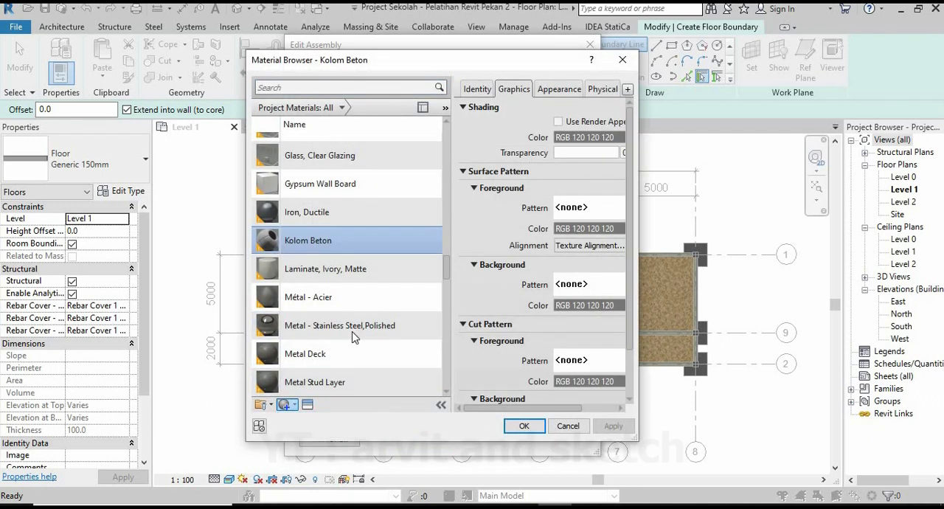
{"action": "right_click", "coordinate": [361, 274]}
{"action": "left_click", "coordinate": [389, 309]}
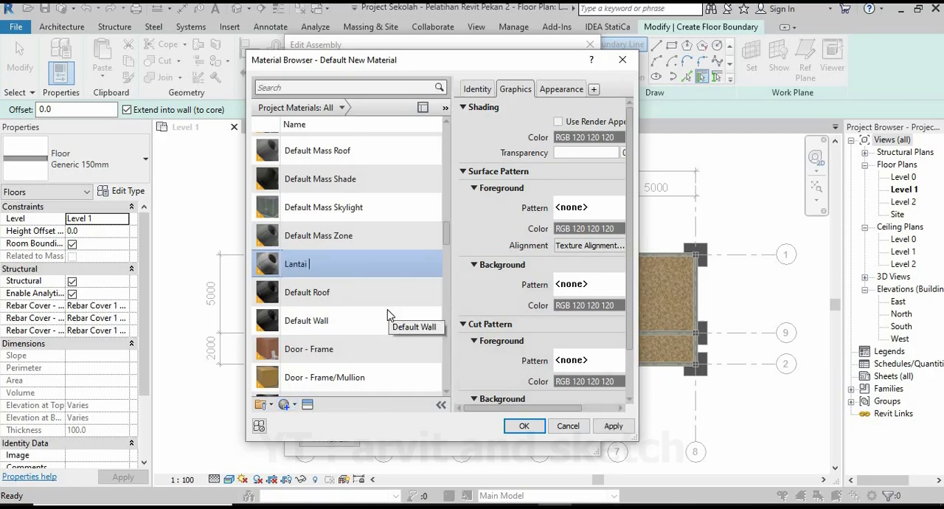
{"action": "type", "text": "Lantai Screed"}
Search the appearance asset library for a concrete asset for the Lantai Screed material.
{"action": "left_click", "coordinate": [307, 405]}
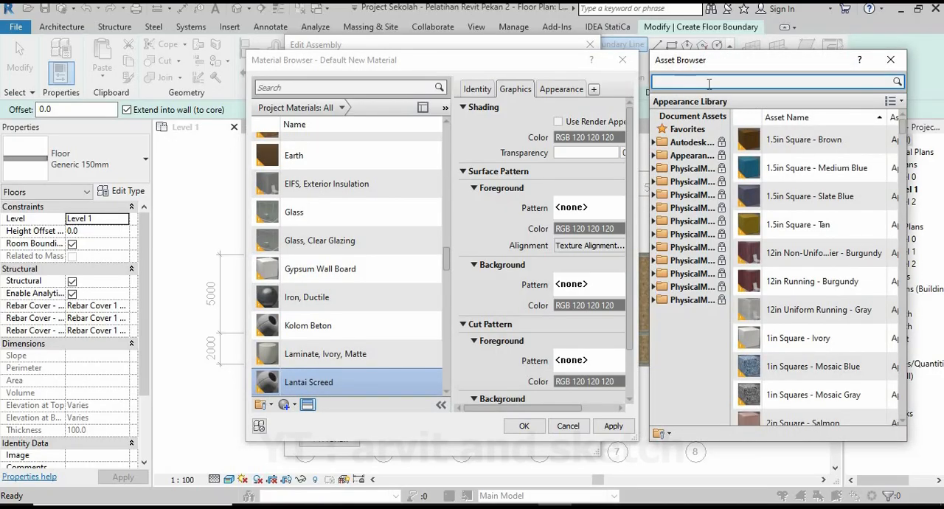
{"action": "left_click", "coordinate": [709, 83]}
{"action": "type", "text": "concrer"}
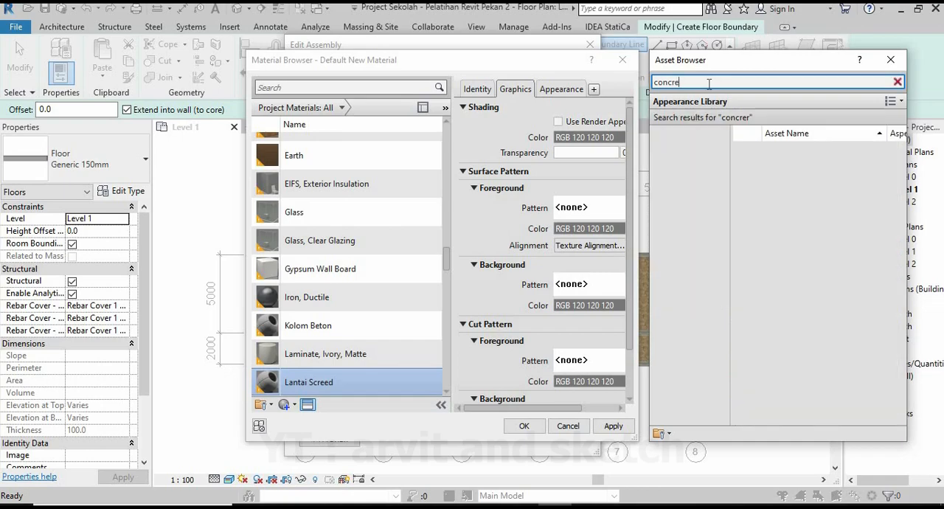
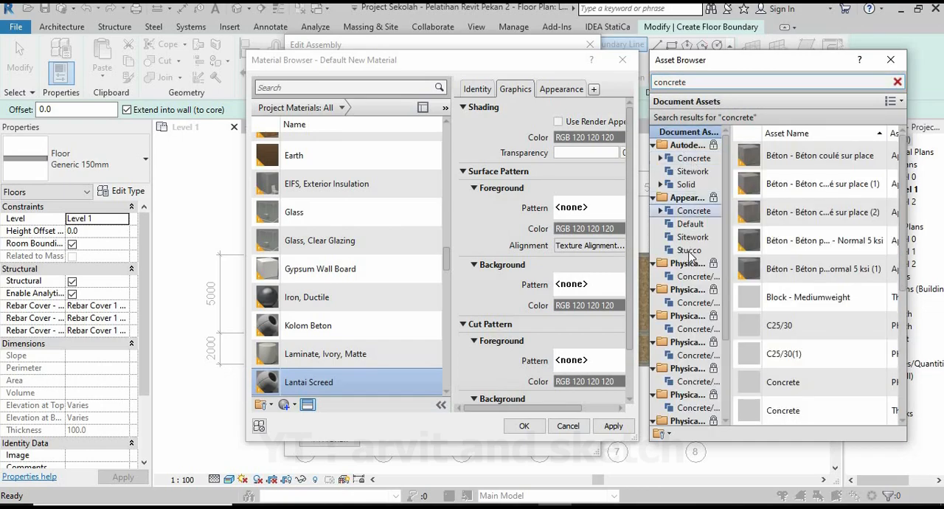
Assign the Concrete appearance asset to the Lantai Screed material and confirm the floor's structure with a 100 mm layer.
{"action": "left_click", "coordinate": [691, 212]}
{"action": "double_click", "coordinate": [804, 213]}
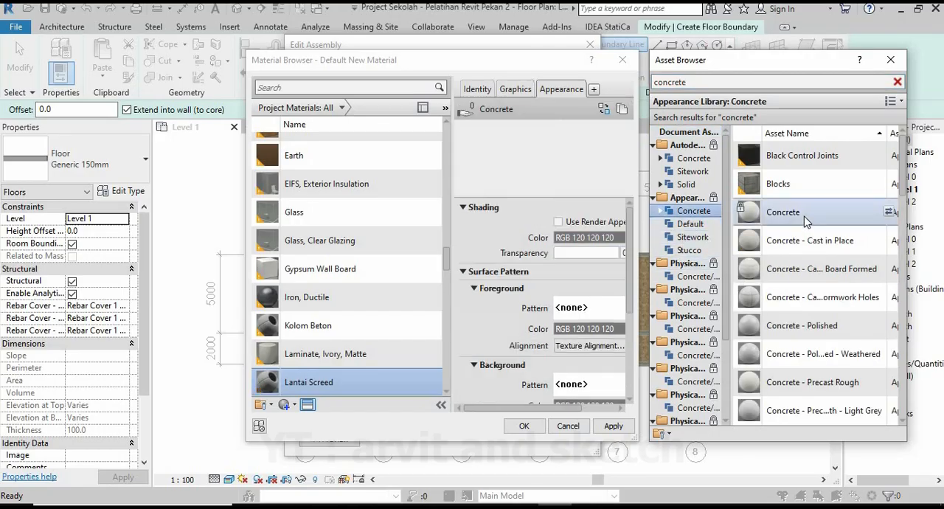
{"action": "left_click", "coordinate": [890, 60]}
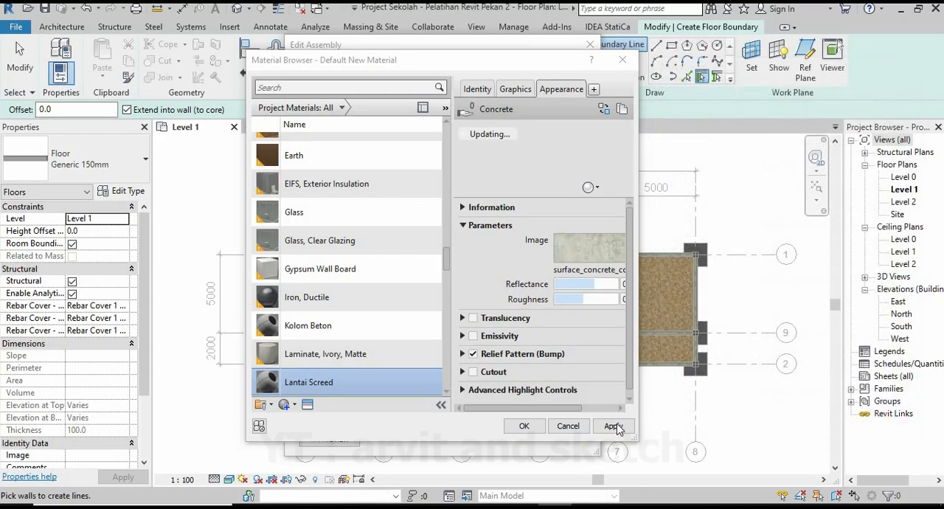
{"action": "left_click", "coordinate": [613, 426]}
{"action": "left_click", "coordinate": [523, 426]}
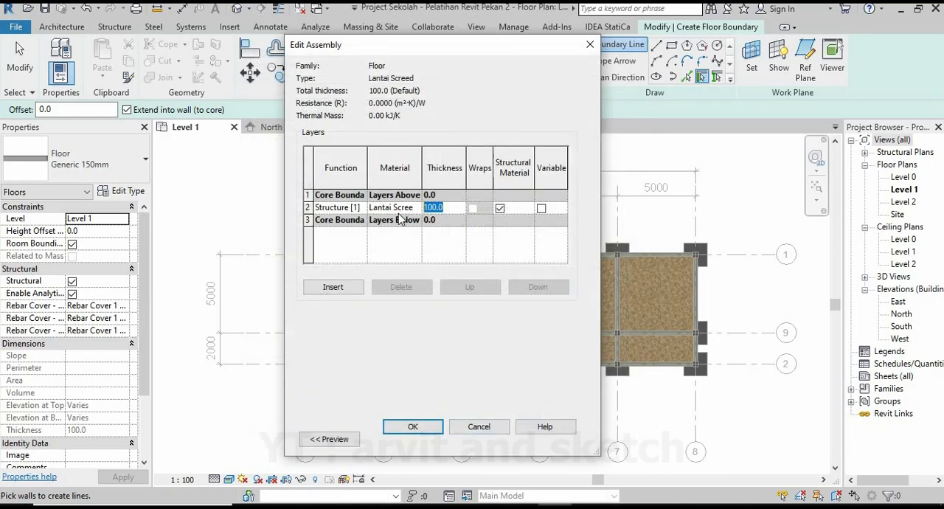
{"action": "left_click", "coordinate": [411, 430]}
Set the Lantai Screed floor type's function to Exterior.
{"action": "left_click", "coordinate": [554, 203]}
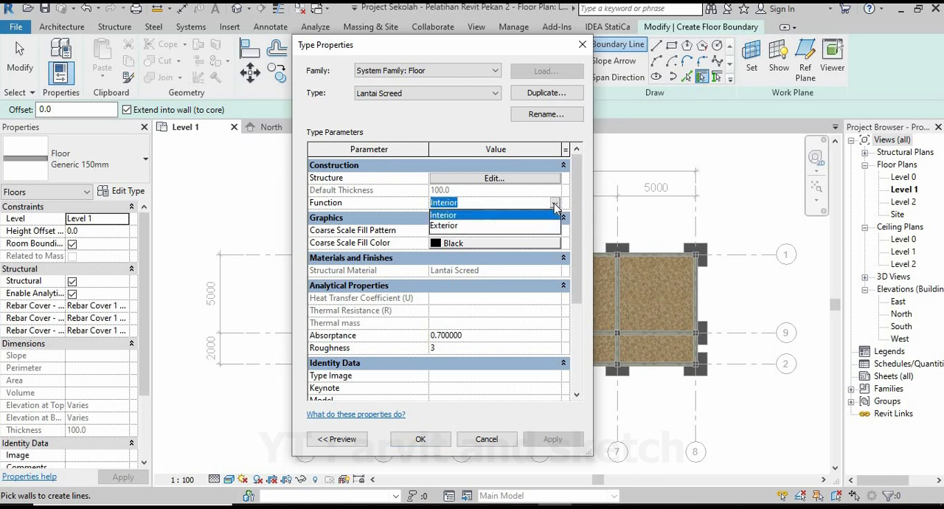
{"action": "left_click", "coordinate": [444, 226]}
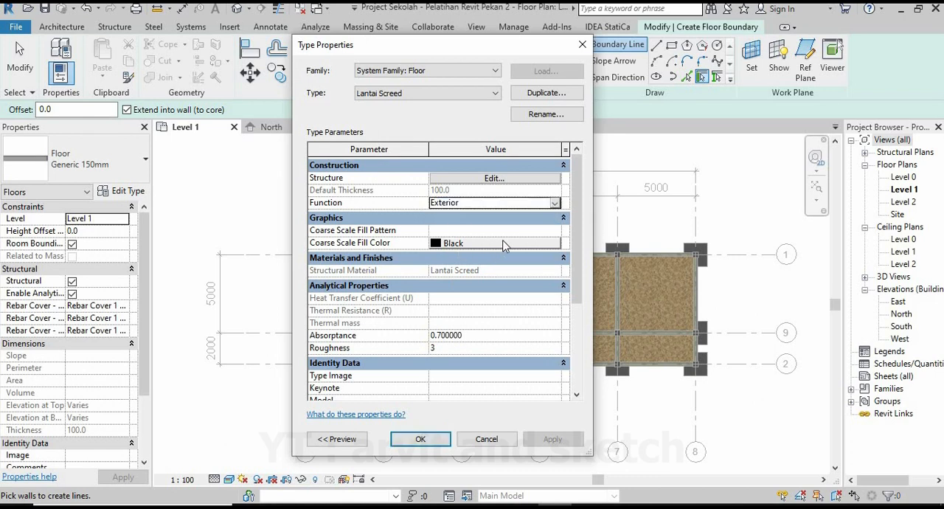
{"action": "left_click_drag", "start_coordinate": [578, 213], "coordinate": [587, 235]}
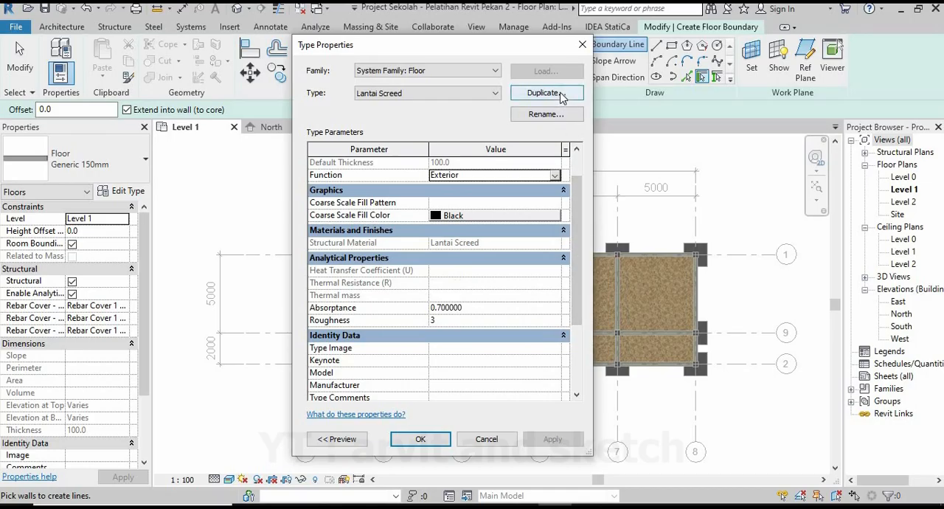
Duplicate the floor type as Lantai Screed 100 mm and set the floor's height offset from Level 1 to 0.
{"action": "left_click", "coordinate": [545, 93]}
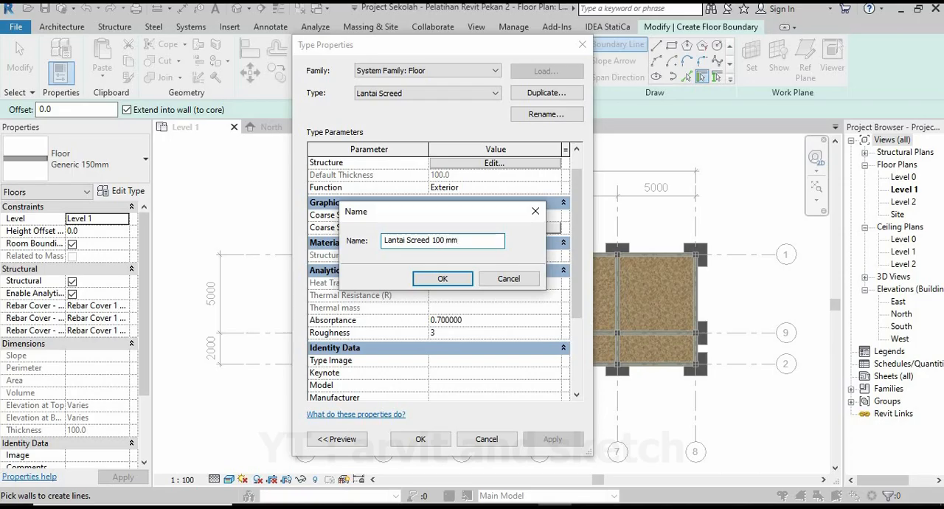
{"action": "left_click", "coordinate": [443, 279]}
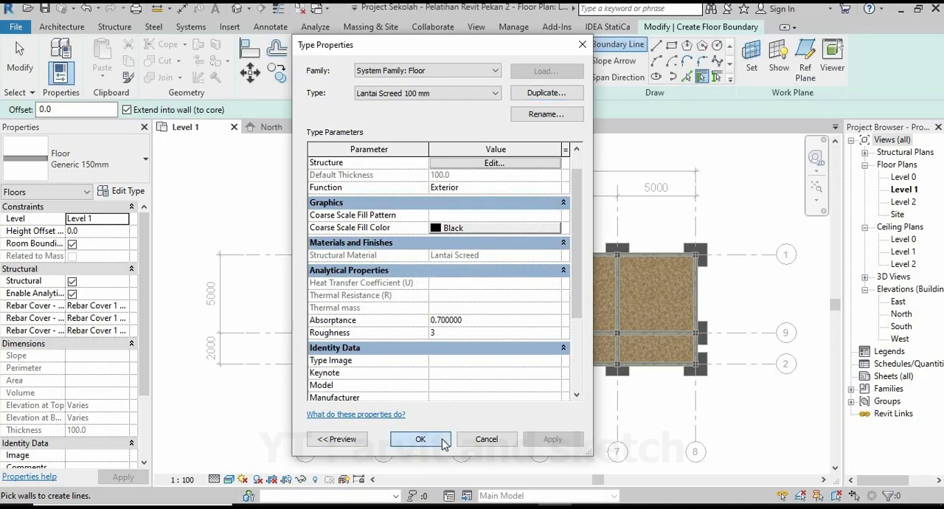
{"action": "left_click", "coordinate": [420, 439]}
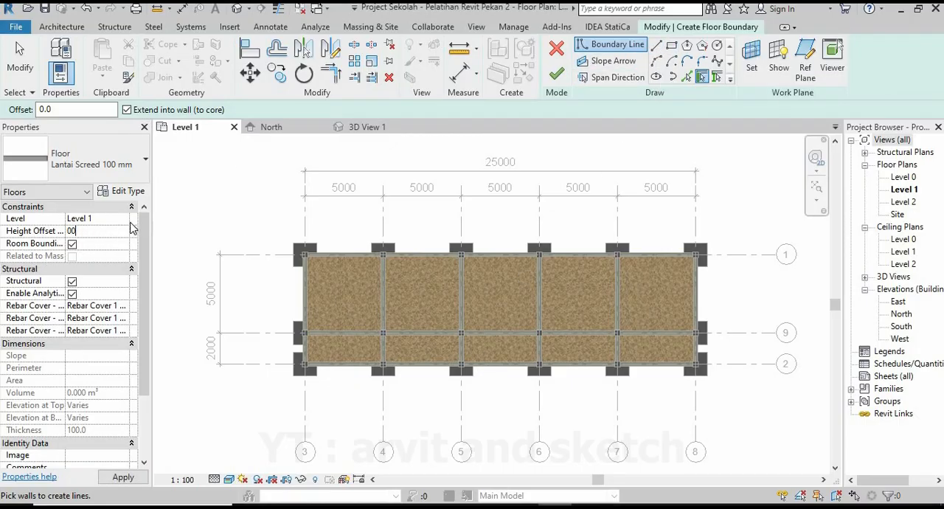
{"action": "left_click", "coordinate": [122, 478]}
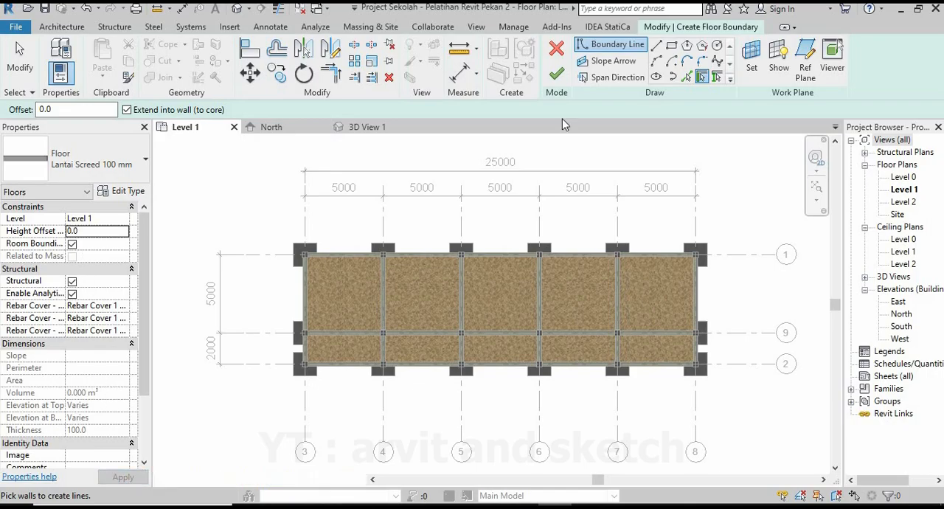
Sketch the floor boundary along the grid 1 and grid 4 beams of the first large bay, stepping around the column corners.
{"action": "left_click", "coordinate": [656, 44]}
{"action": "scroll", "coordinate": [314, 255], "scroll_direction": "up", "scroll_amount": 5}
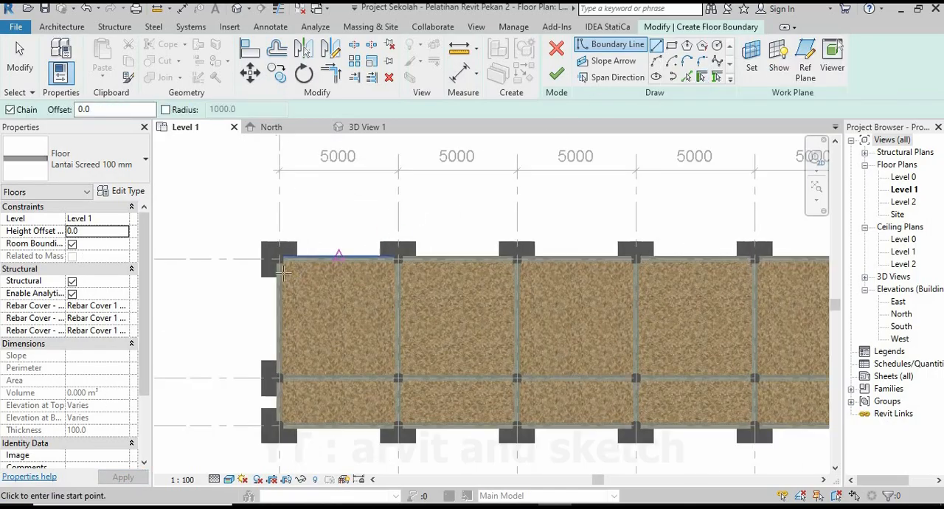
{"action": "scroll", "coordinate": [269, 234], "scroll_direction": "up", "scroll_amount": 6}
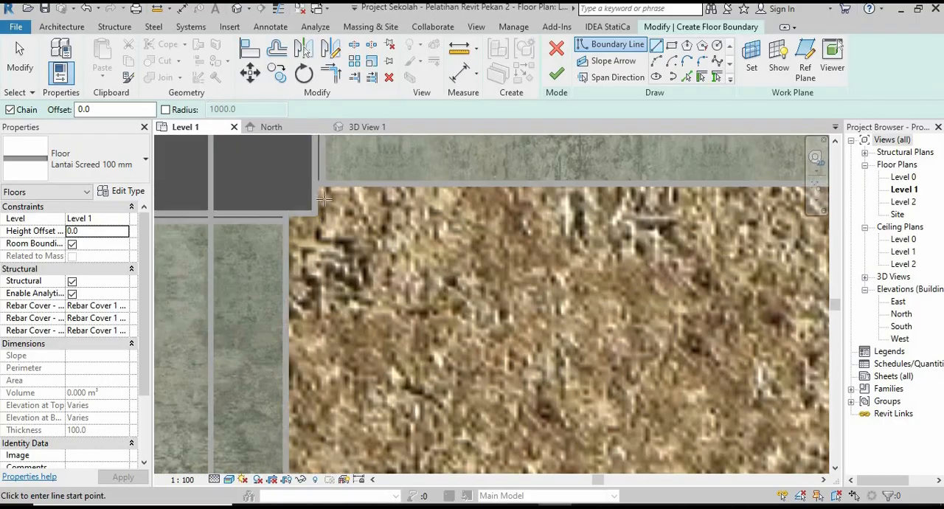
{"action": "left_click", "coordinate": [313, 183]}
{"action": "scroll", "coordinate": [295, 212], "scroll_direction": "down", "scroll_amount": 6}
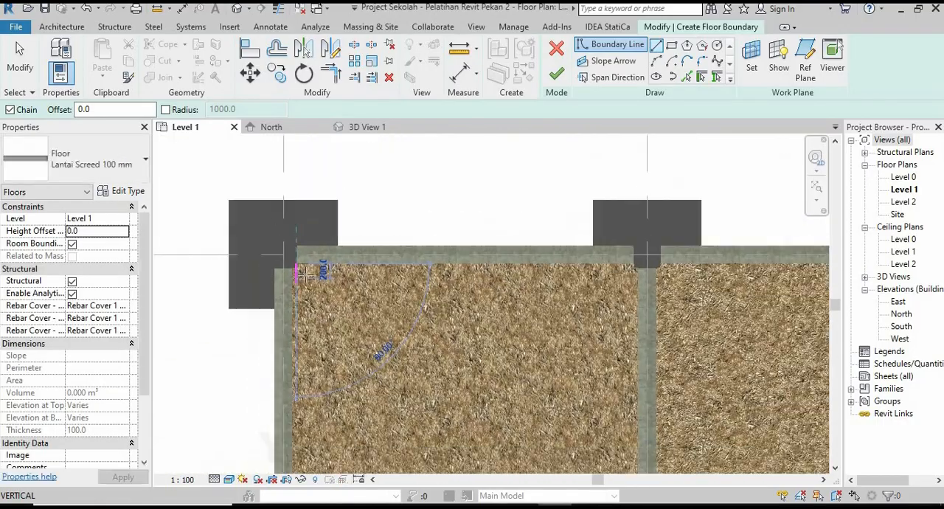
{"action": "scroll", "coordinate": [561, 262], "scroll_direction": "up", "scroll_amount": 6}
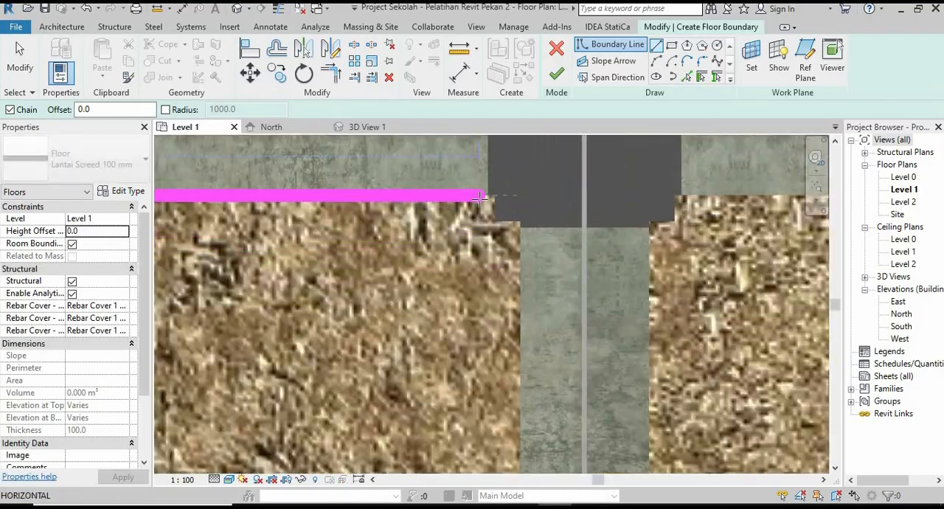
{"action": "scroll", "coordinate": [492, 196], "scroll_direction": "up", "scroll_amount": 2}
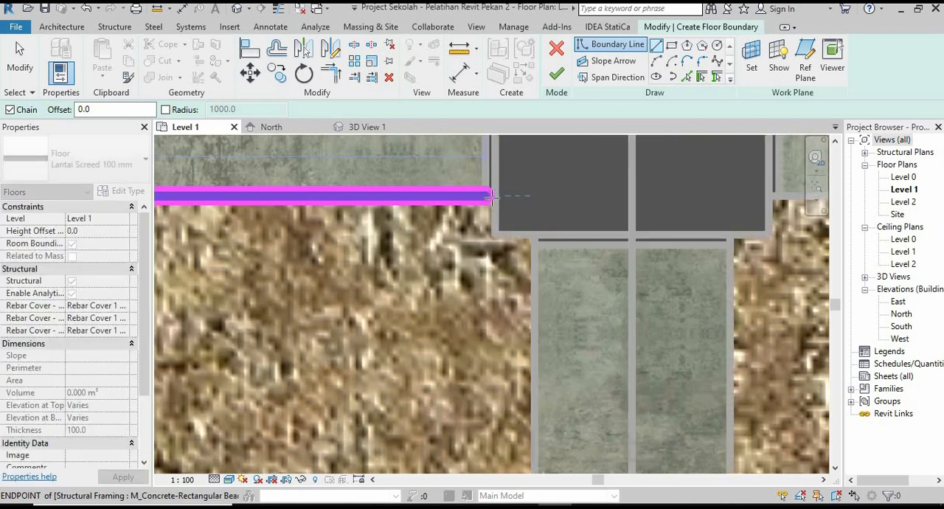
{"action": "left_click", "coordinate": [496, 194]}
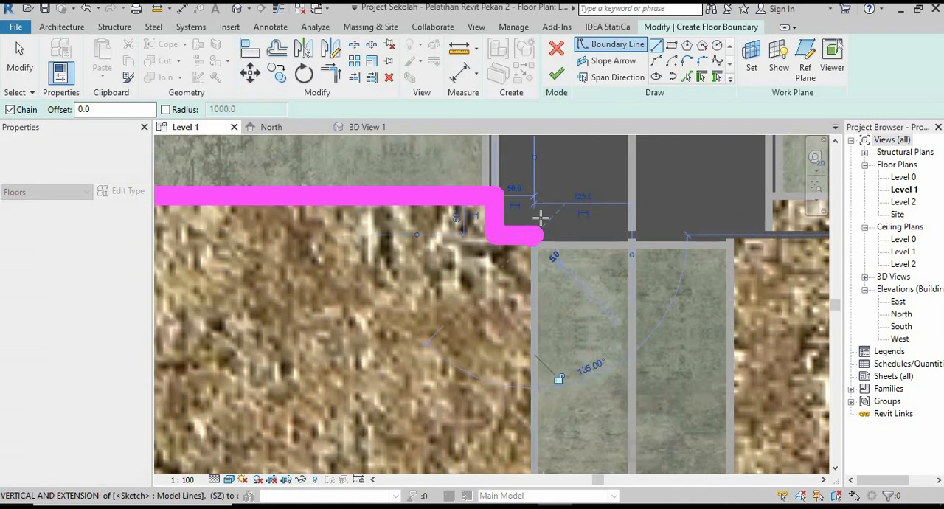
{"action": "scroll", "coordinate": [526, 380], "scroll_direction": "down", "scroll_amount": 5}
{"action": "scroll", "coordinate": [526, 380], "scroll_direction": "up", "scroll_amount": 10}
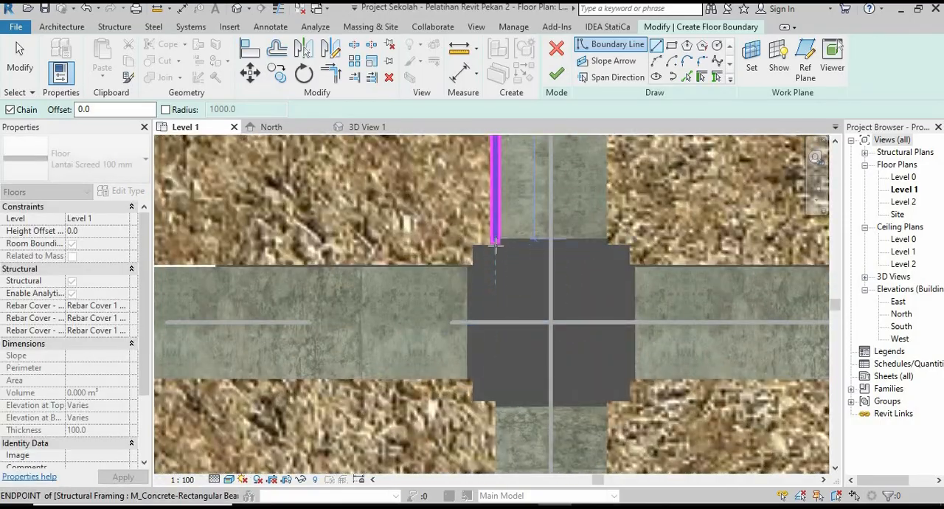
{"action": "left_click", "coordinate": [472, 264]}
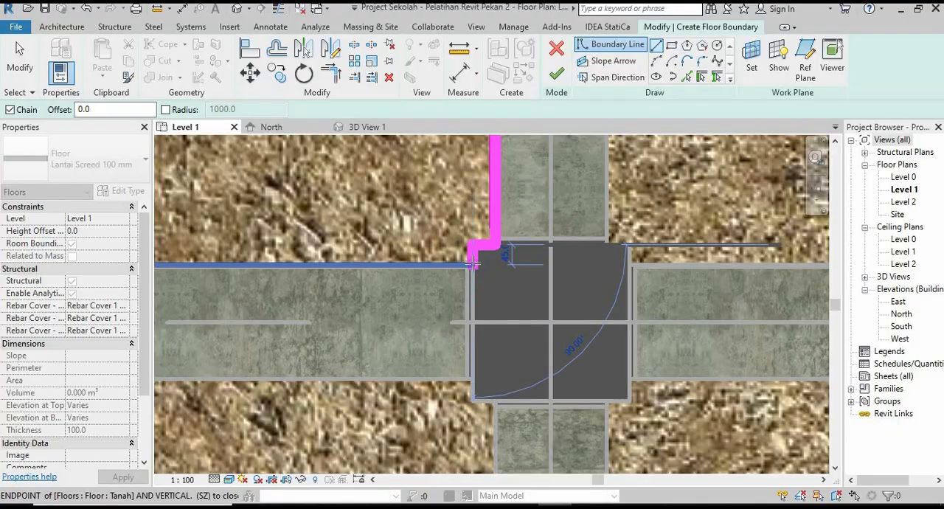
Close the boundary along the grid 9 and grid 3 beams, stepping around the columns, and finish the floor sketch.
{"action": "scroll", "coordinate": [576, 312], "scroll_direction": "down", "scroll_amount": 8}
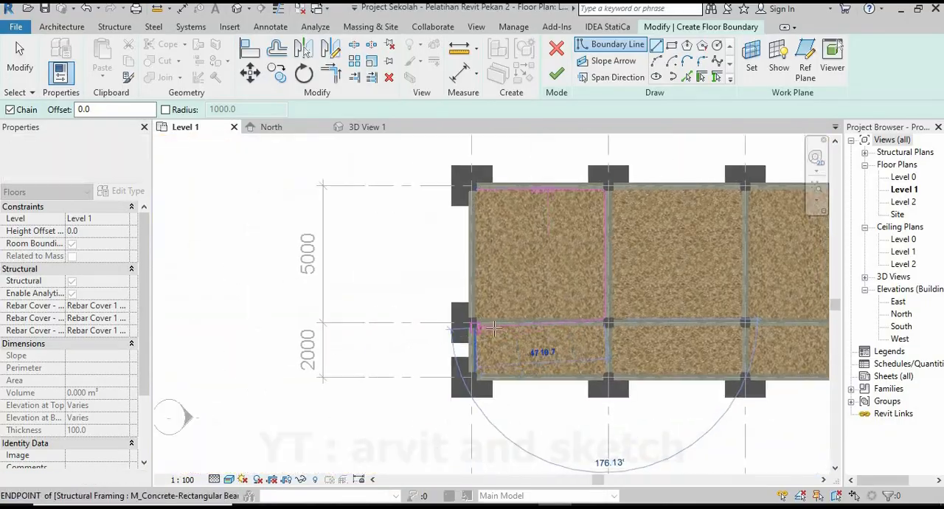
{"action": "scroll", "coordinate": [473, 309], "scroll_direction": "up", "scroll_amount": 8}
{"action": "scroll", "coordinate": [468, 293], "scroll_direction": "up", "scroll_amount": 5}
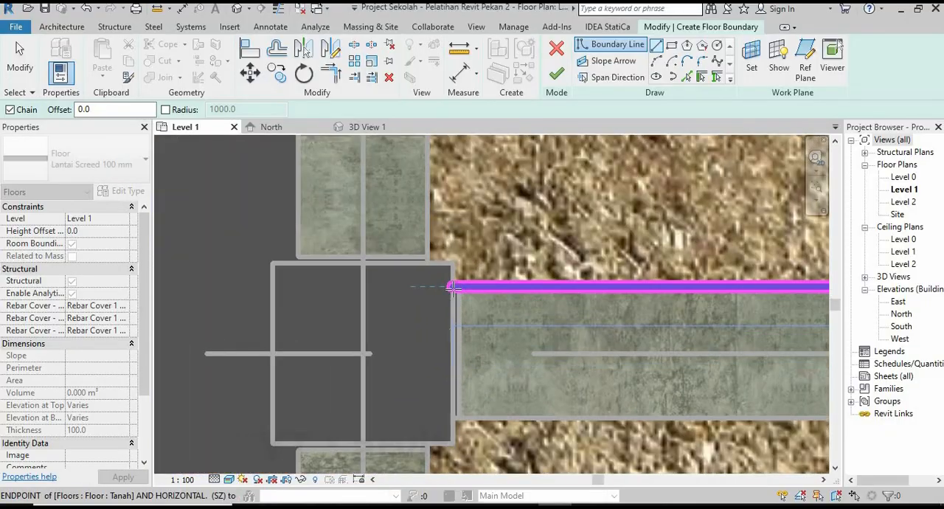
{"action": "left_click", "coordinate": [453, 286]}
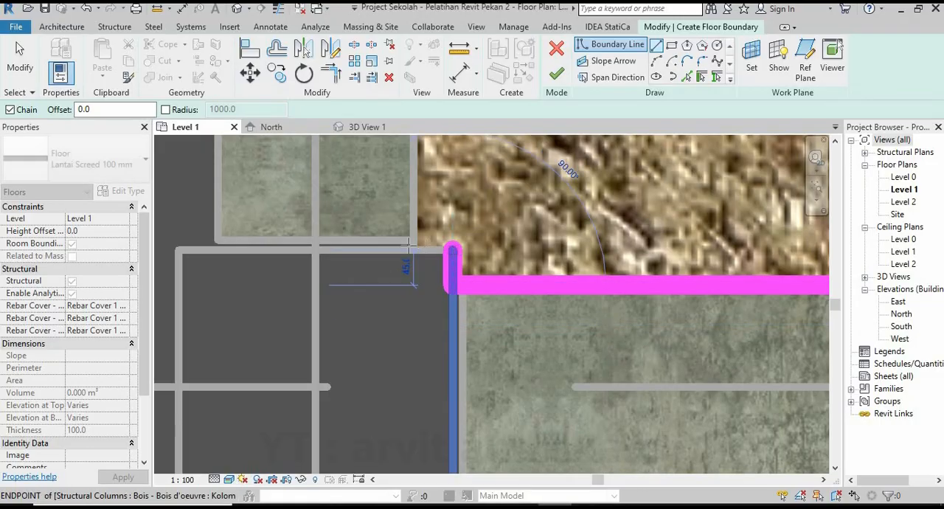
{"action": "left_click", "coordinate": [451, 251]}
{"action": "scroll", "coordinate": [401, 373], "scroll_direction": "down", "scroll_amount": 7}
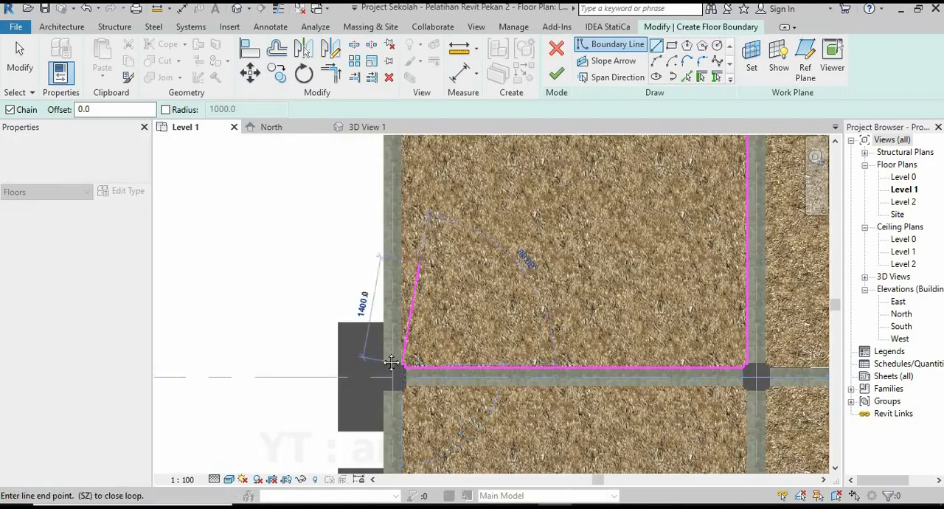
{"action": "middle_click_drag", "start_coordinate": [421, 261], "coordinate": [384, 403]}
{"action": "scroll", "coordinate": [366, 163], "scroll_direction": "up", "scroll_amount": 2}
{"action": "scroll", "coordinate": [367, 165], "scroll_direction": "up", "scroll_amount": 5}
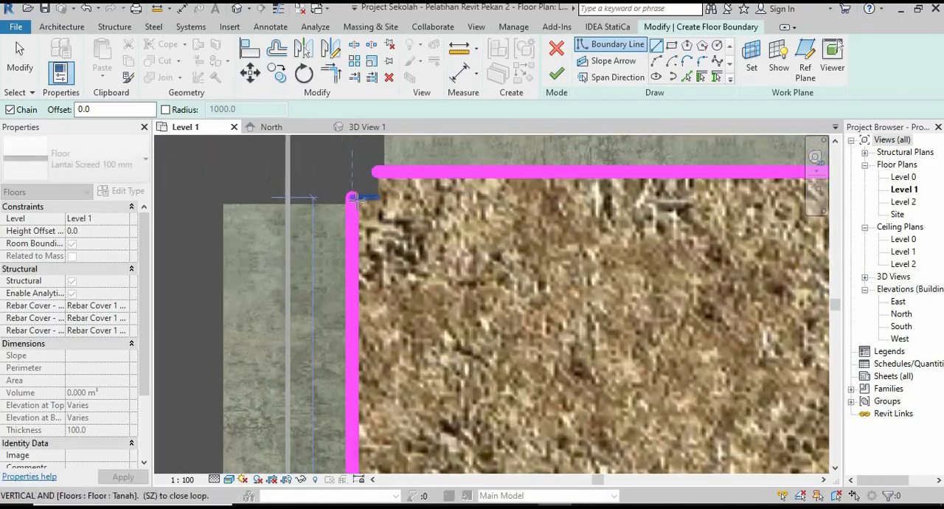
{"action": "left_click", "coordinate": [352, 197]}
{"action": "left_click", "coordinate": [376, 197]}
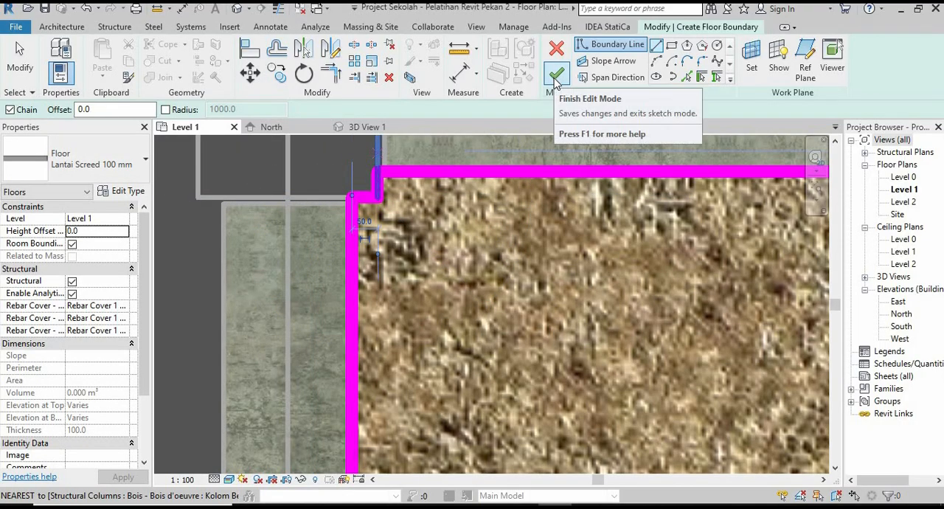
{"action": "left_click", "coordinate": [556, 76]}
{"action": "scroll", "coordinate": [306, 246], "scroll_direction": "down", "scroll_amount": 8}
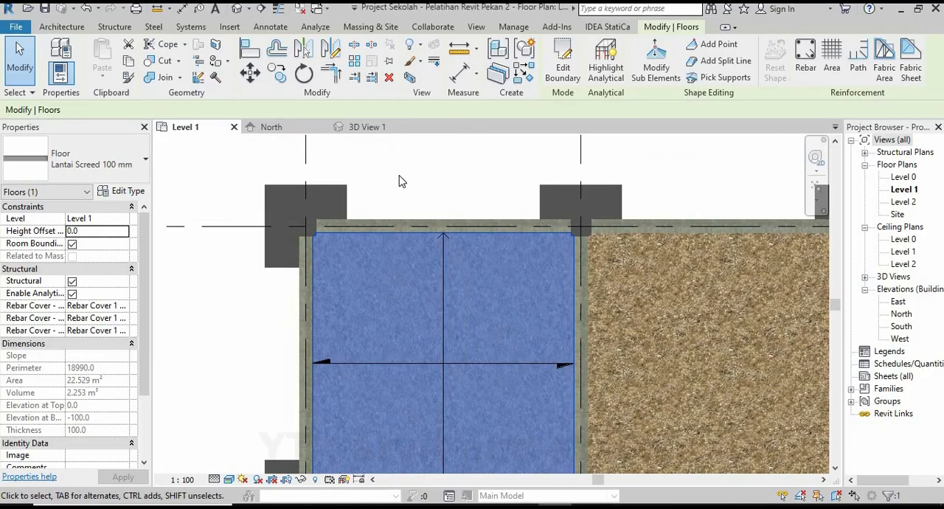
{"action": "key", "text": "Escape"}
Examine the new Lantai Screed floor in the first bay from several angles in the 3D view.
{"action": "scroll", "coordinate": [413, 268], "scroll_direction": "up", "scroll_amount": 3}
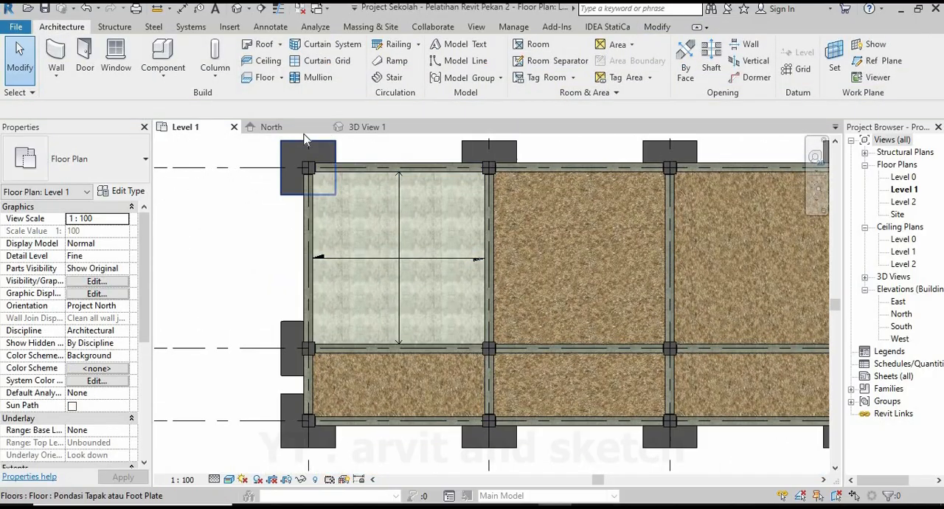
{"action": "left_click", "coordinate": [366, 130]}
{"action": "scroll", "coordinate": [382, 340], "scroll_direction": "up", "scroll_amount": 5}
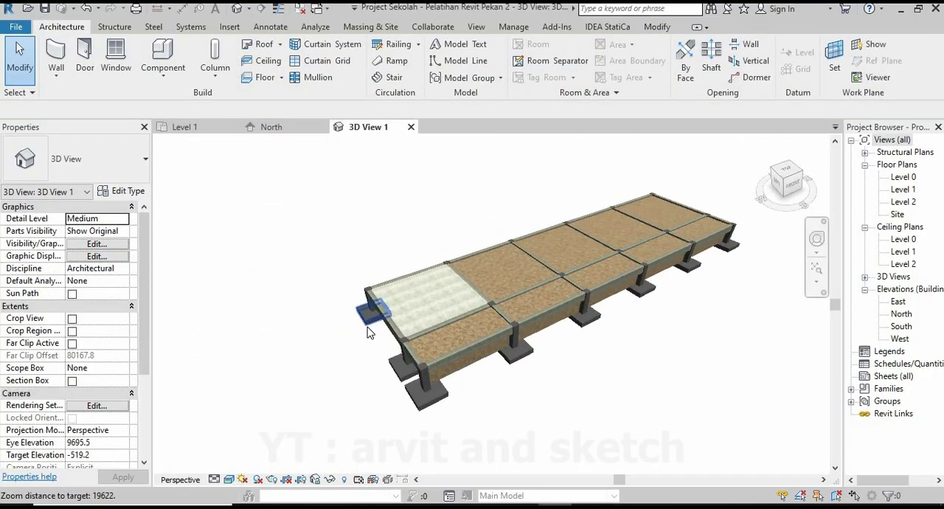
{"action": "middle_click_drag", "start_coordinate": [456, 336], "coordinate": [603, 310], "text": "shift"}
{"action": "middle_click_drag", "start_coordinate": [470, 352], "coordinate": [433, 345], "text": "shift"}
{"action": "scroll", "coordinate": [439, 356], "scroll_direction": "up", "scroll_amount": 3}
{"action": "scroll", "coordinate": [438, 355], "scroll_direction": "down", "scroll_amount": 3}
{"action": "scroll", "coordinate": [575, 352], "scroll_direction": "up", "scroll_amount": 2}
{"action": "scroll", "coordinate": [433, 346], "scroll_direction": "down", "scroll_amount": 2}
{"action": "scroll", "coordinate": [622, 369], "scroll_direction": "up", "scroll_amount": 1}
{"action": "scroll", "coordinate": [414, 303], "scroll_direction": "down", "scroll_amount": 2}
{"action": "scroll", "coordinate": [571, 379], "scroll_direction": "up", "scroll_amount": 2}
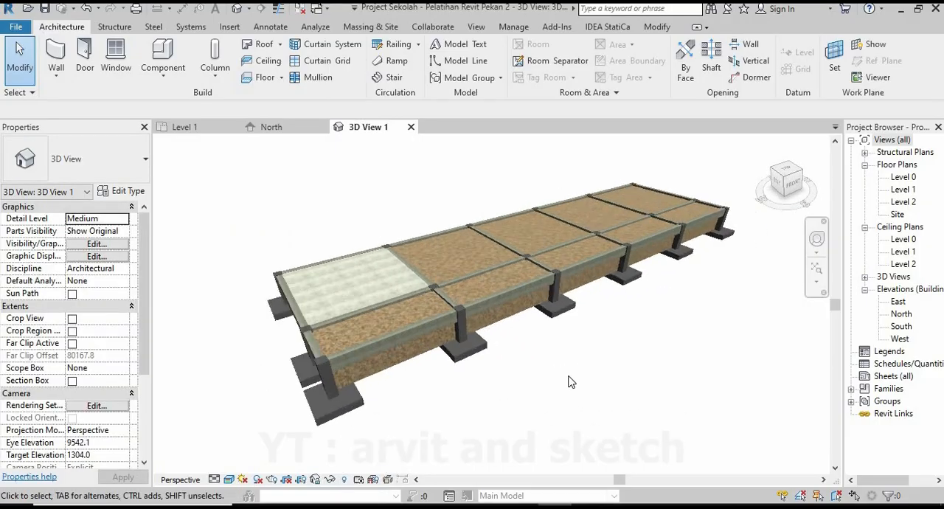
{"action": "middle_click_drag", "start_coordinate": [558, 372], "coordinate": [545, 392], "text": "shift"}
{"action": "scroll", "coordinate": [476, 361], "scroll_direction": "down", "scroll_amount": 1}
{"action": "scroll", "coordinate": [476, 360], "scroll_direction": "down", "scroll_amount": 1}
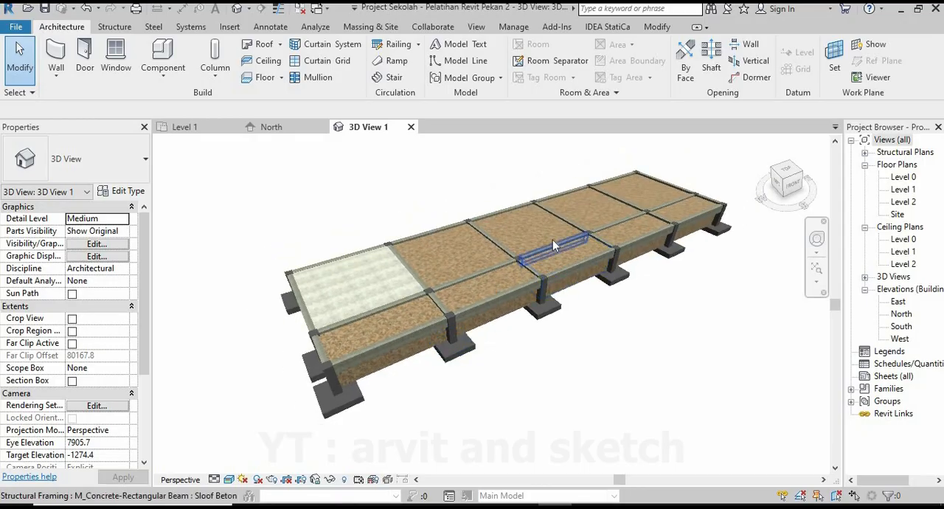
{"action": "scroll", "coordinate": [554, 244], "scroll_direction": "up", "scroll_amount": 1}
Mirror a copy of the Level 1 screed floor and its span direction symbol across grid 4 into the neighbouring bay.
{"action": "left_click", "coordinate": [185, 127]}
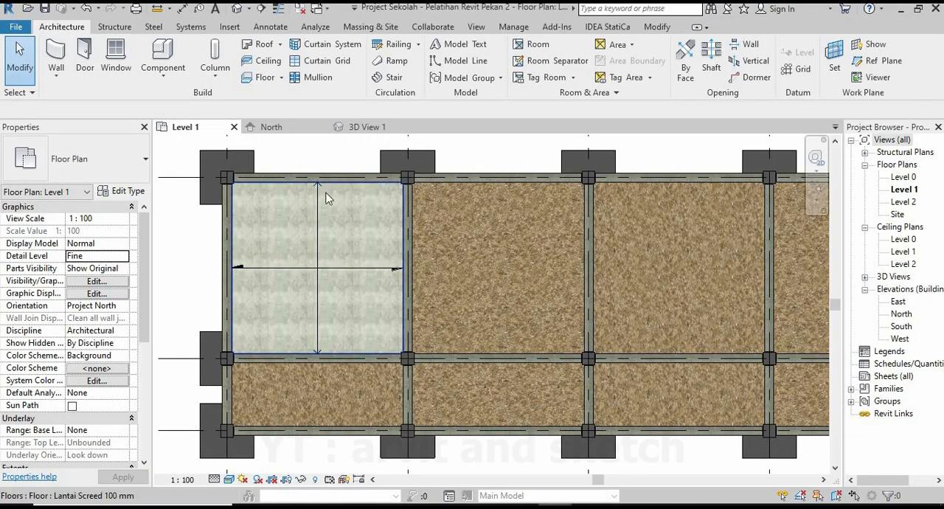
{"action": "left_click", "coordinate": [337, 194]}
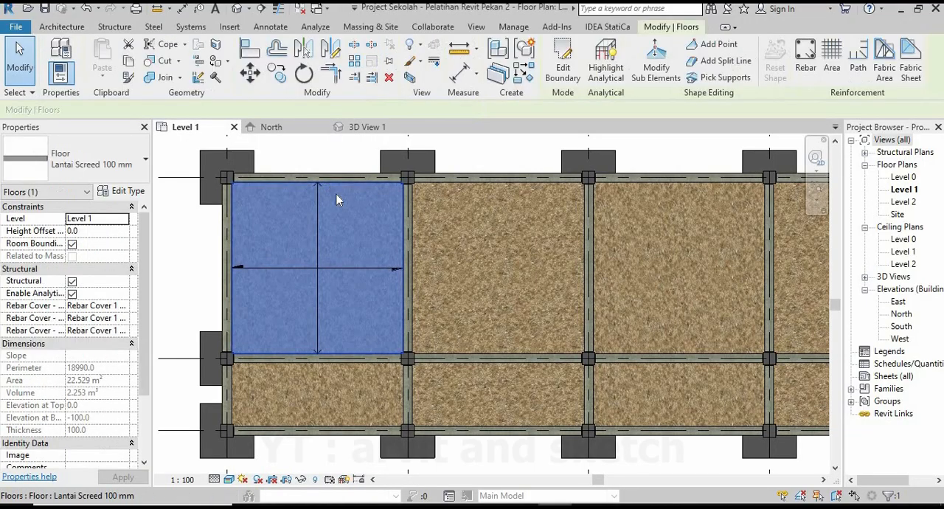
{"action": "left_click", "coordinate": [319, 228], "text": "ctrl"}
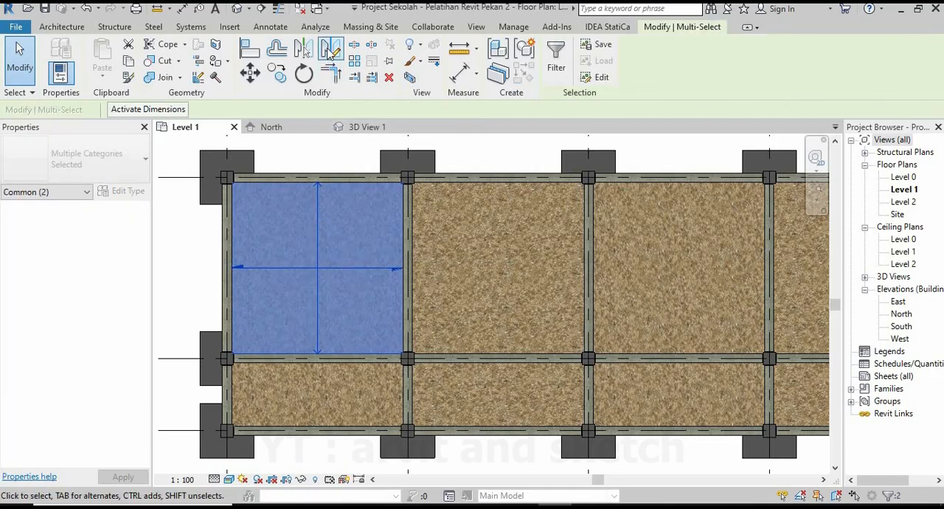
{"action": "left_click", "coordinate": [329, 49]}
{"action": "scroll", "coordinate": [419, 194], "scroll_direction": "up", "scroll_amount": 1}
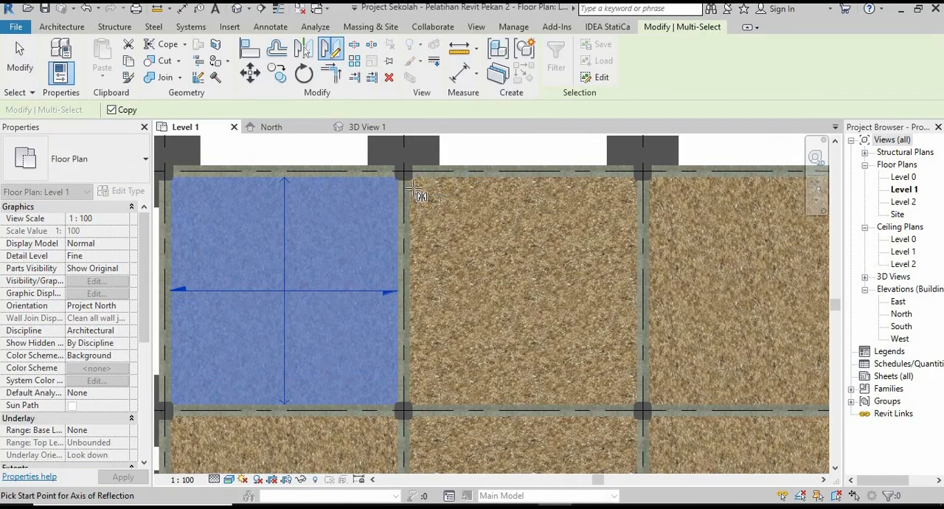
{"action": "scroll", "coordinate": [419, 194], "scroll_direction": "up", "scroll_amount": 2}
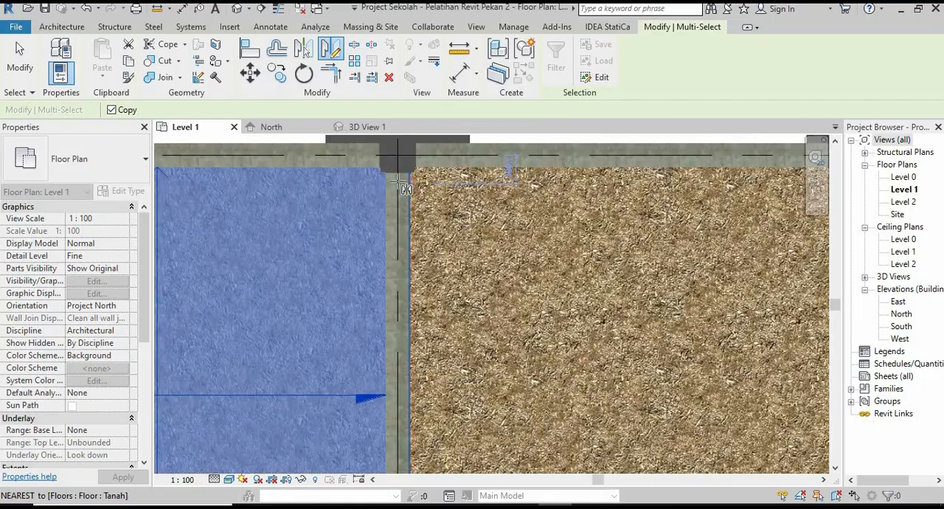
{"action": "left_click", "coordinate": [397, 144]}
{"action": "left_click", "coordinate": [358, 279]}
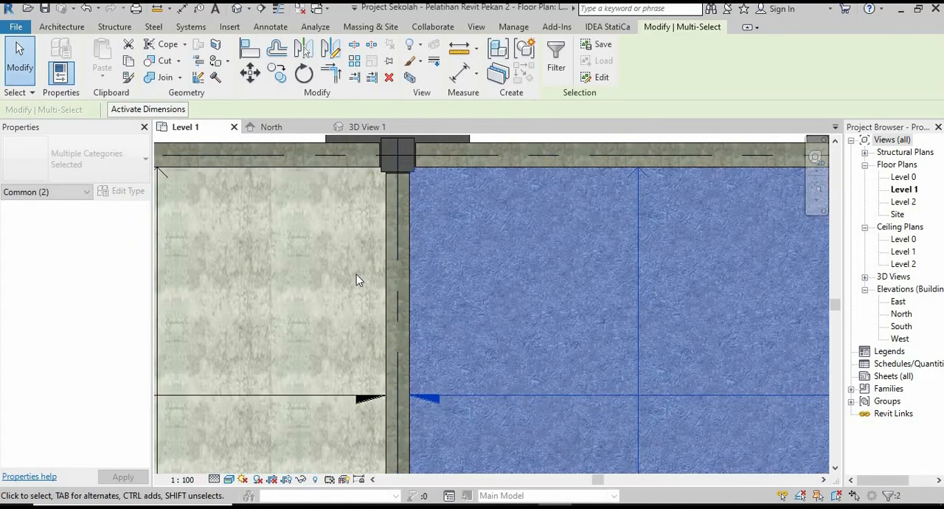
Try to mirror the screed floor and span direction symbol between grids 4 and 5 across grid 5.
{"action": "scroll", "coordinate": [358, 277], "scroll_direction": "down", "scroll_amount": 3}
{"action": "scroll", "coordinate": [346, 192], "scroll_direction": "up", "scroll_amount": 1}
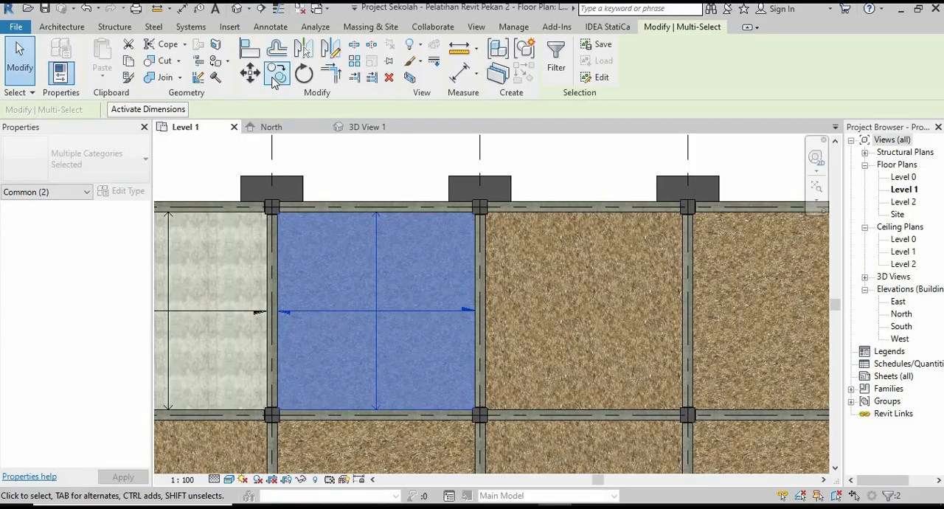
{"action": "left_click", "coordinate": [330, 49]}
{"action": "scroll", "coordinate": [486, 177], "scroll_direction": "up", "scroll_amount": 3}
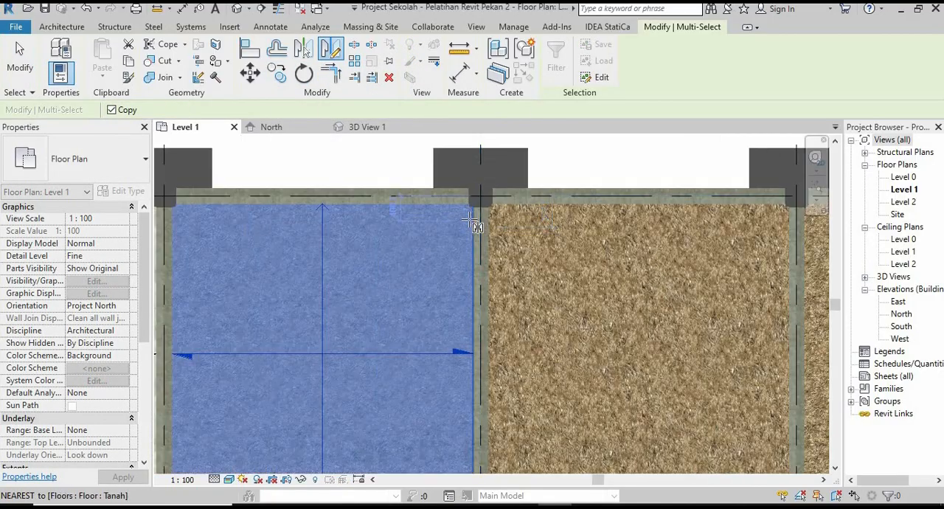
{"action": "left_click", "coordinate": [492, 169]}
{"action": "left_click", "coordinate": [486, 259]}
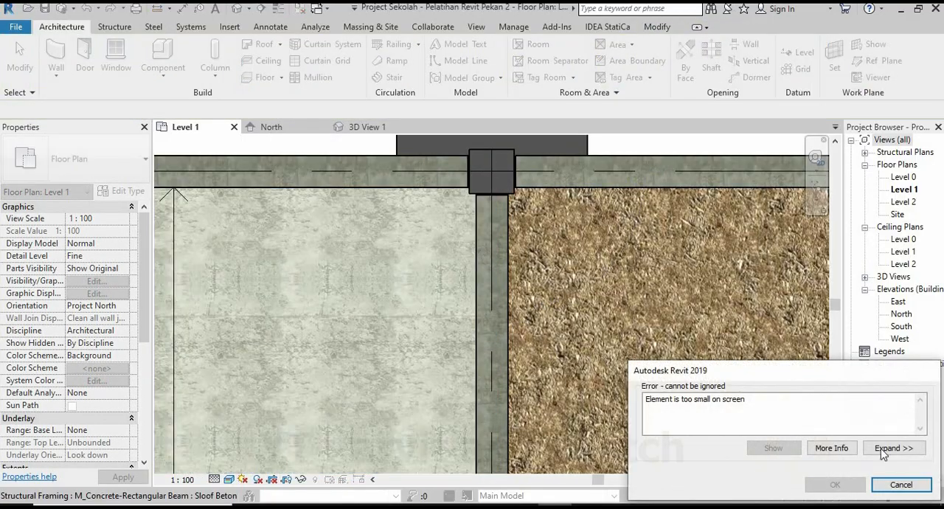
{"action": "left_click", "coordinate": [912, 486]}
Mirror a copy of the screed floor and its span direction symbol across grid 5 into the bay between grids 5 and 6.
{"action": "scroll", "coordinate": [498, 258], "scroll_direction": "down", "scroll_amount": 3}
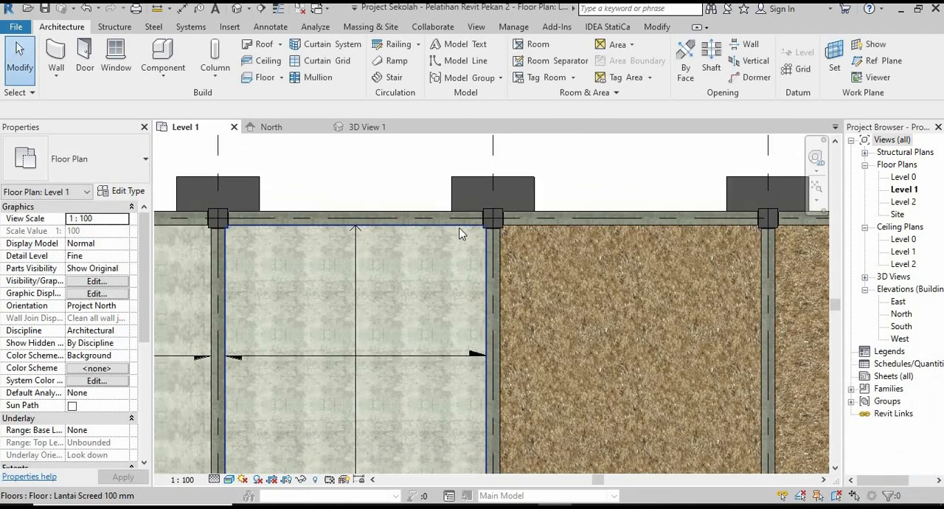
{"action": "left_click", "coordinate": [447, 245]}
{"action": "left_click", "coordinate": [356, 260], "text": "ctrl"}
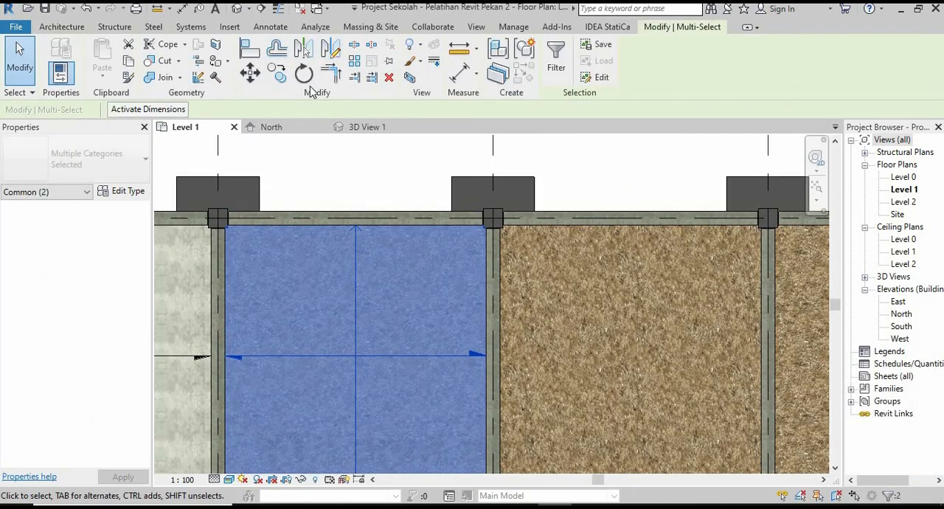
{"action": "left_click", "coordinate": [331, 50]}
{"action": "scroll", "coordinate": [498, 244], "scroll_direction": "up", "scroll_amount": 3}
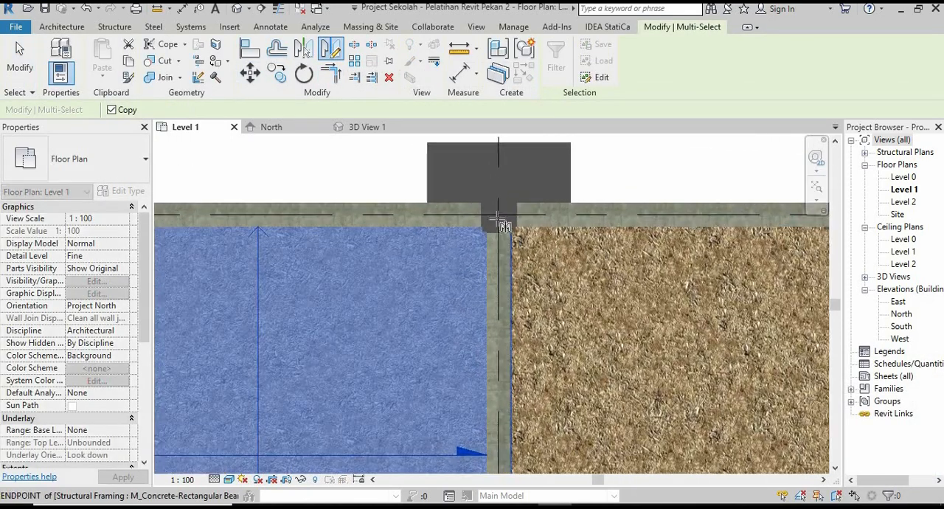
{"action": "scroll", "coordinate": [499, 185], "scroll_direction": "up", "scroll_amount": 3}
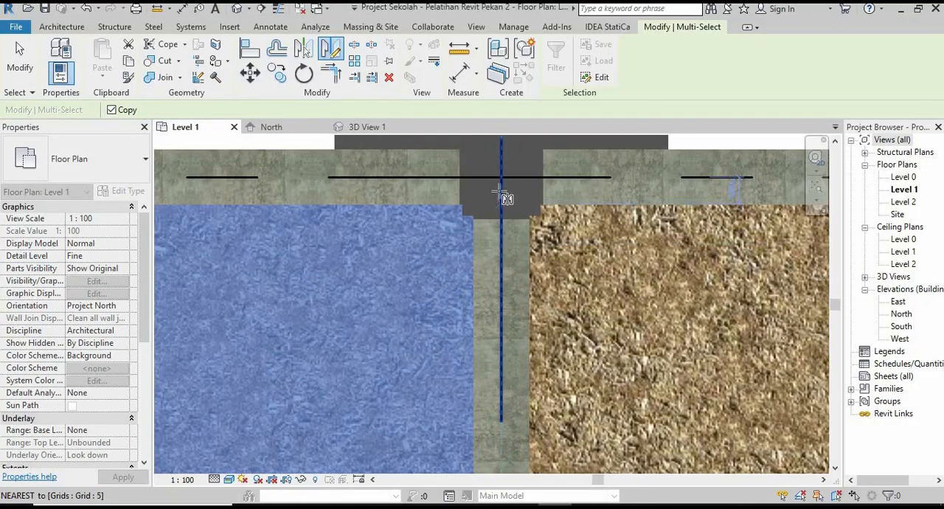
{"action": "left_click", "coordinate": [500, 181]}
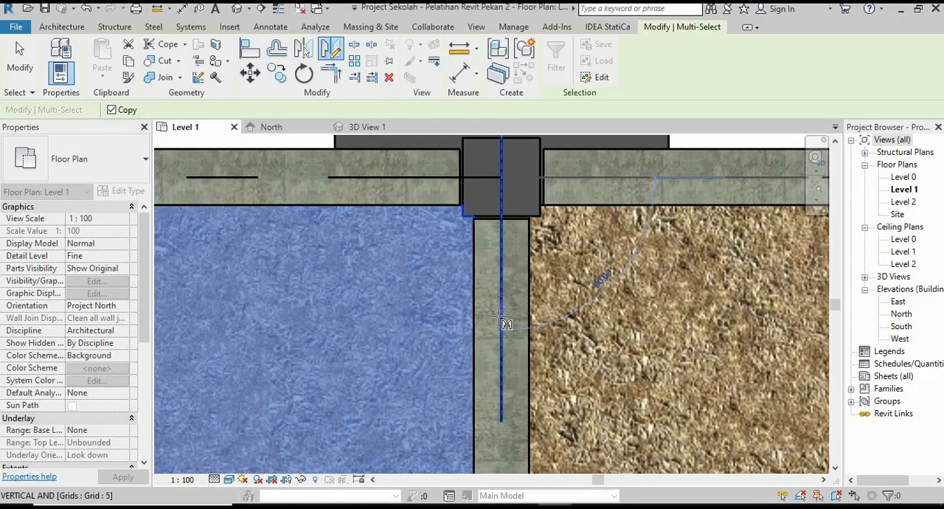
{"action": "scroll", "coordinate": [334, 284], "scroll_direction": "down", "scroll_amount": 9}
{"action": "middle_click_drag", "start_coordinate": [474, 248], "coordinate": [442, 238]}
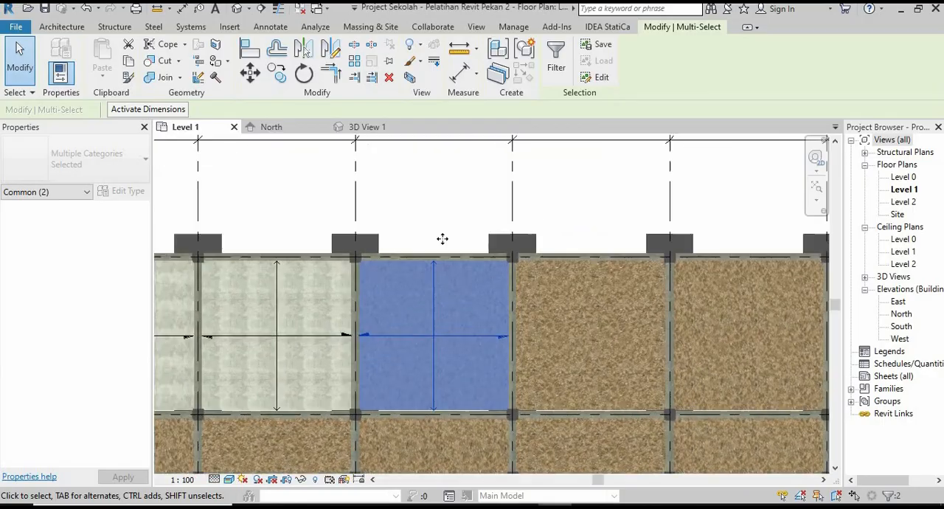
Mirror a copy of the newest screed floor and symbol across grid 6, and check the row of floors in the 3D view.
{"action": "scroll", "coordinate": [444, 241], "scroll_direction": "up", "scroll_amount": 1}
{"action": "scroll", "coordinate": [516, 264], "scroll_direction": "up", "scroll_amount": 8}
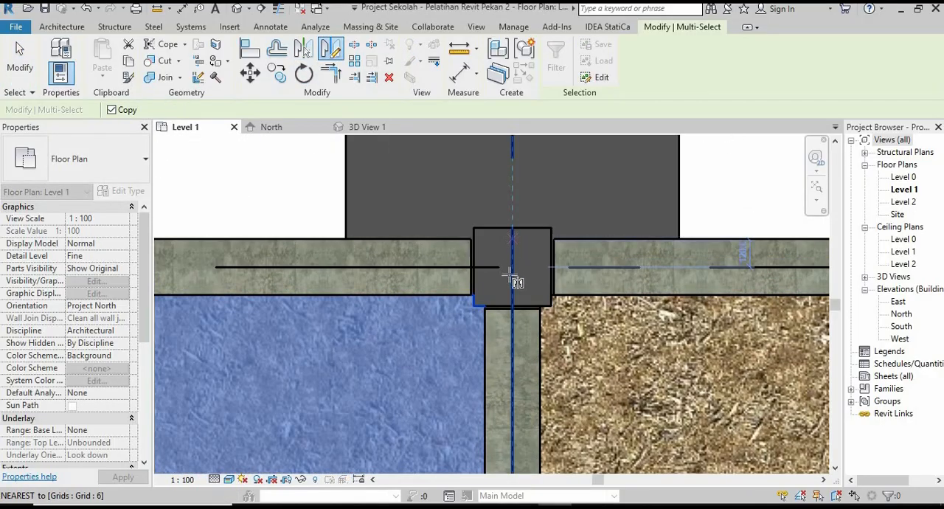
{"action": "left_click", "coordinate": [513, 271]}
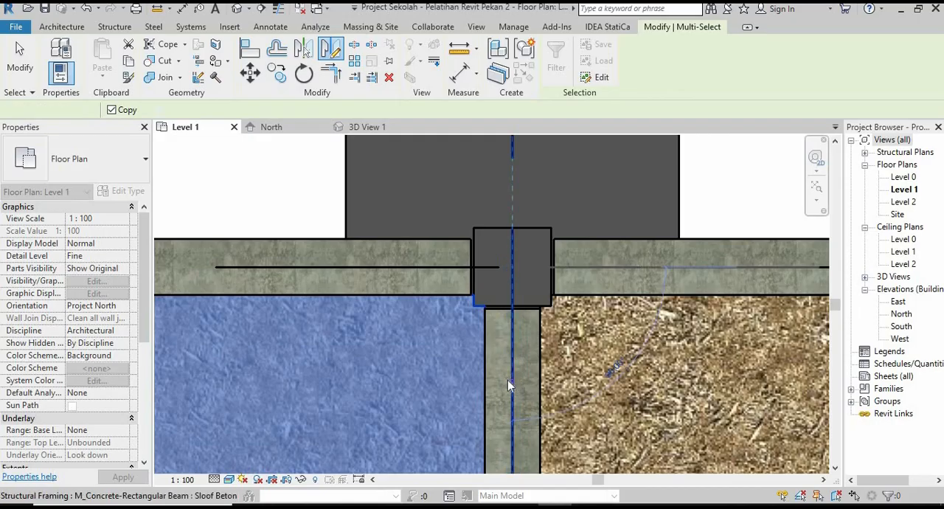
{"action": "left_click", "coordinate": [508, 385]}
{"action": "scroll", "coordinate": [486, 251], "scroll_direction": "down", "scroll_amount": 8}
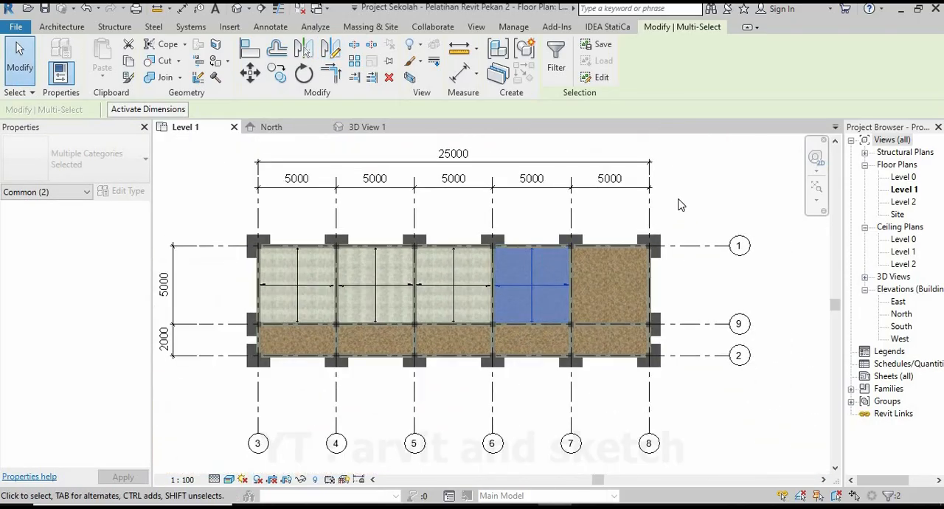
{"action": "left_click", "coordinate": [681, 205]}
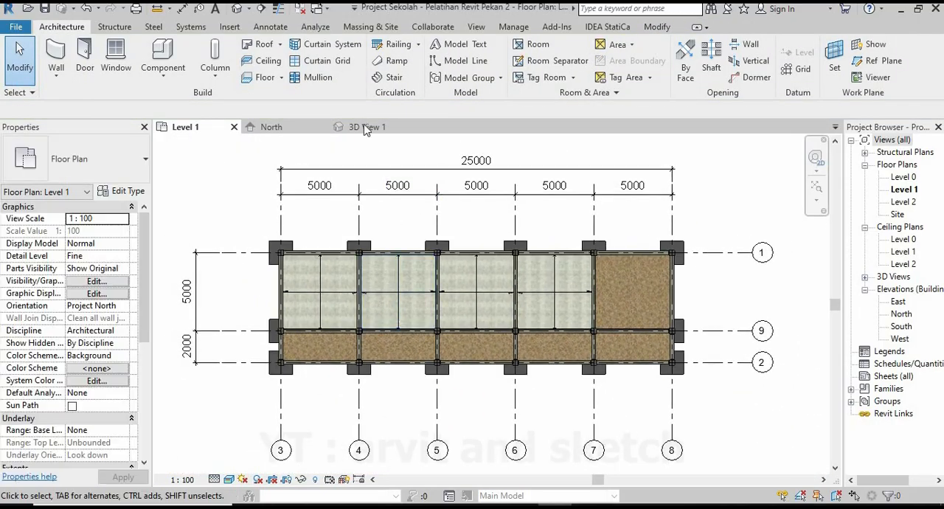
{"action": "left_click", "coordinate": [367, 127]}
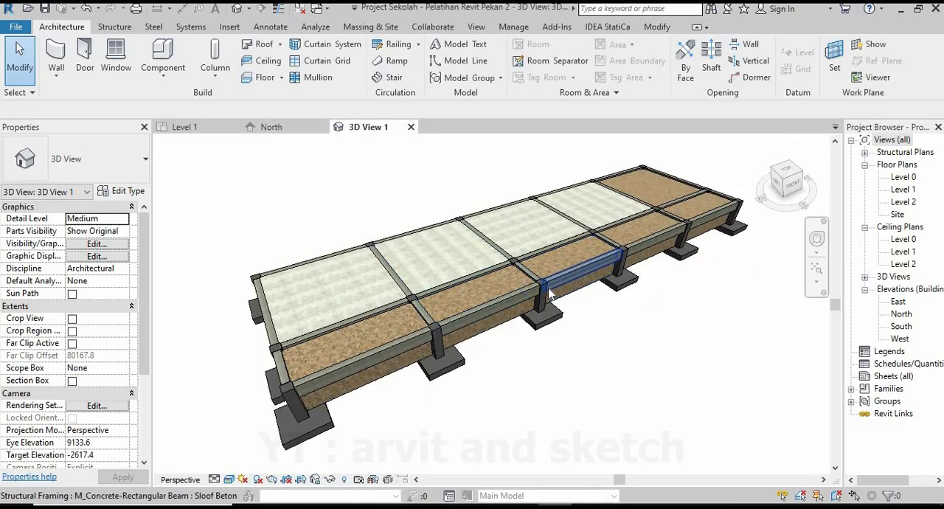
{"action": "middle_click_drag", "start_coordinate": [551, 297], "coordinate": [562, 335], "text": "shift"}
{"action": "scroll", "coordinate": [540, 320], "scroll_direction": "down", "scroll_amount": 1}
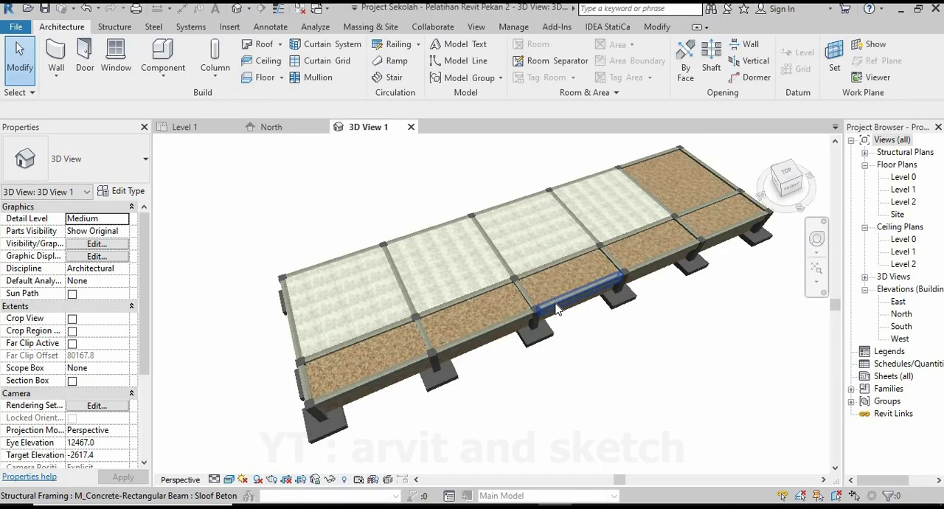
Start a Lantai Screed 100 mm floor on Level 1 and draw its boundary along the grid 3 beam between grids 9 and 2.
{"action": "left_click", "coordinate": [183, 129]}
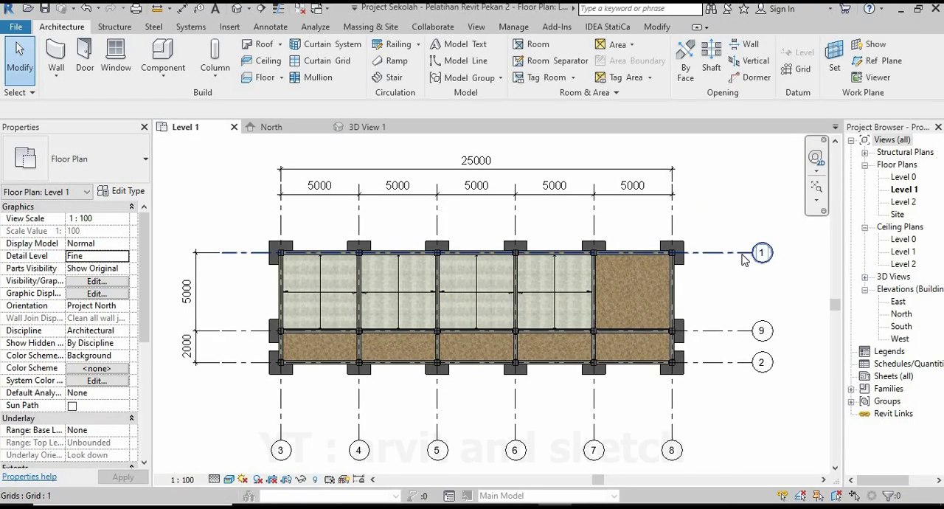
{"action": "left_click", "coordinate": [264, 78]}
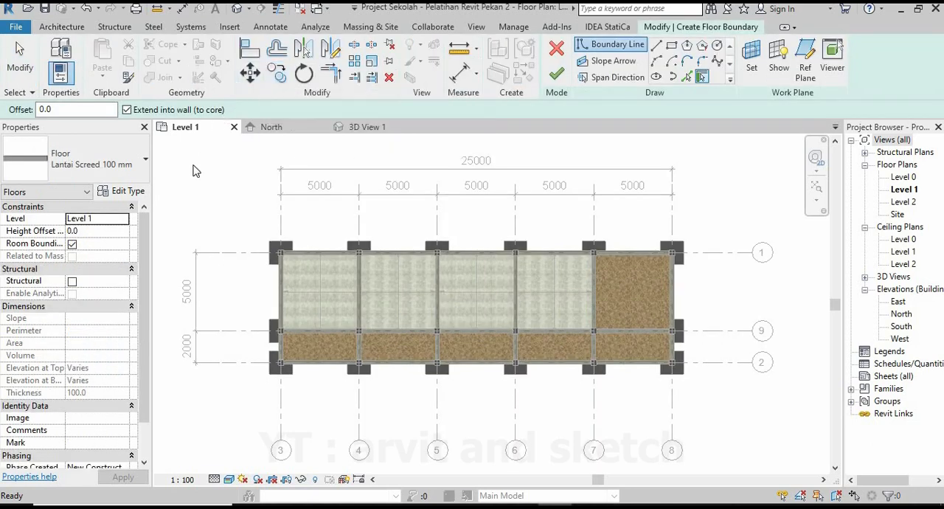
{"action": "left_click", "coordinate": [655, 48]}
{"action": "scroll", "coordinate": [284, 343], "scroll_direction": "up", "scroll_amount": 5}
{"action": "scroll", "coordinate": [260, 289], "scroll_direction": "up", "scroll_amount": 6}
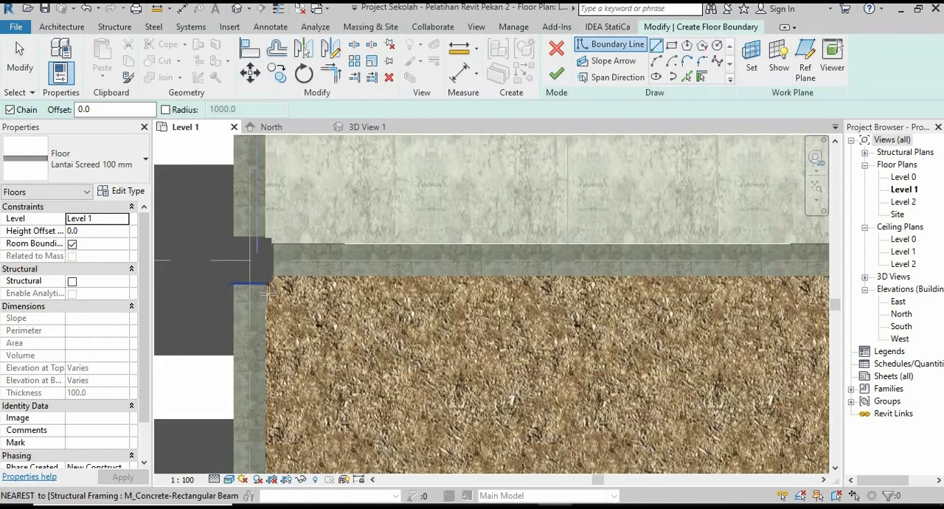
{"action": "key", "text": "Escape"}
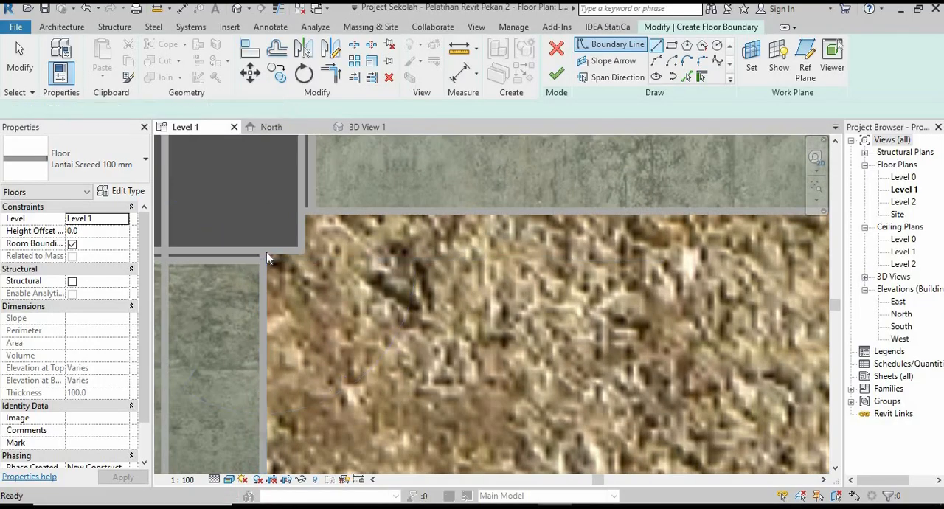
{"action": "left_click", "coordinate": [656, 46]}
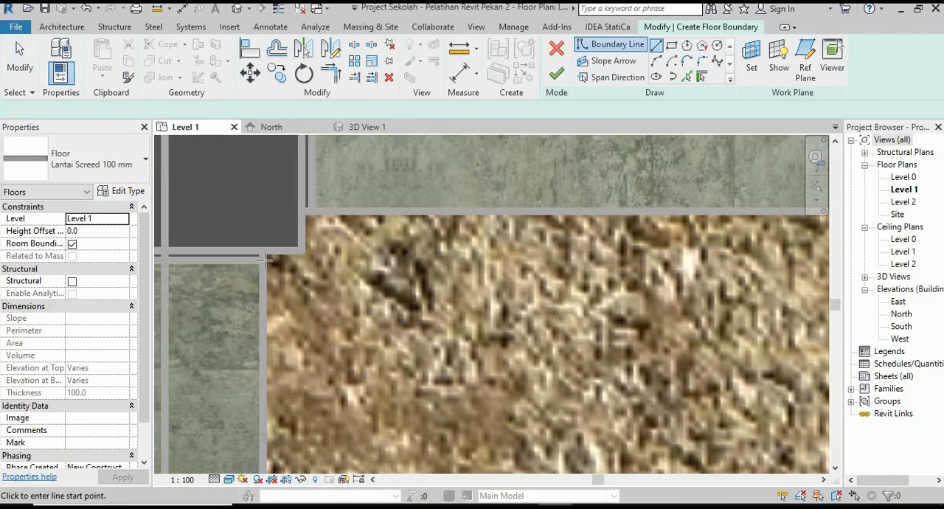
{"action": "left_click", "coordinate": [264, 254]}
{"action": "scroll", "coordinate": [284, 241], "scroll_direction": "down", "scroll_amount": 5}
{"action": "scroll", "coordinate": [272, 256], "scroll_direction": "down", "scroll_amount": 4}
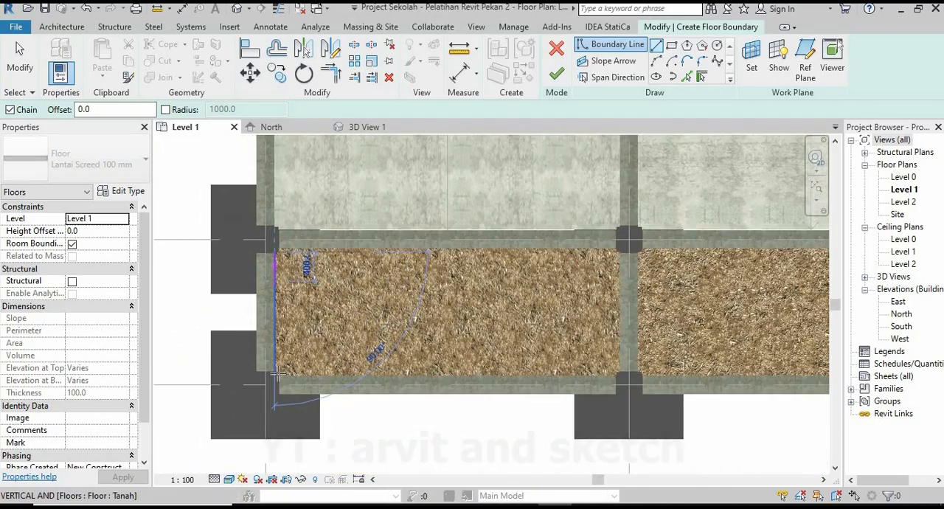
{"action": "scroll", "coordinate": [278, 388], "scroll_direction": "up", "scroll_amount": 8}
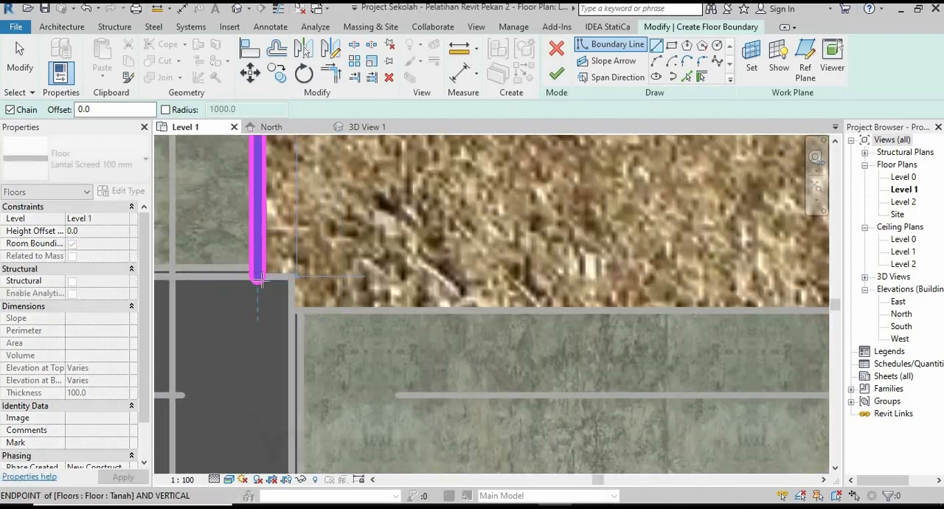
{"action": "scroll", "coordinate": [258, 276], "scroll_direction": "up", "scroll_amount": 1}
{"action": "left_click", "coordinate": [259, 275]}
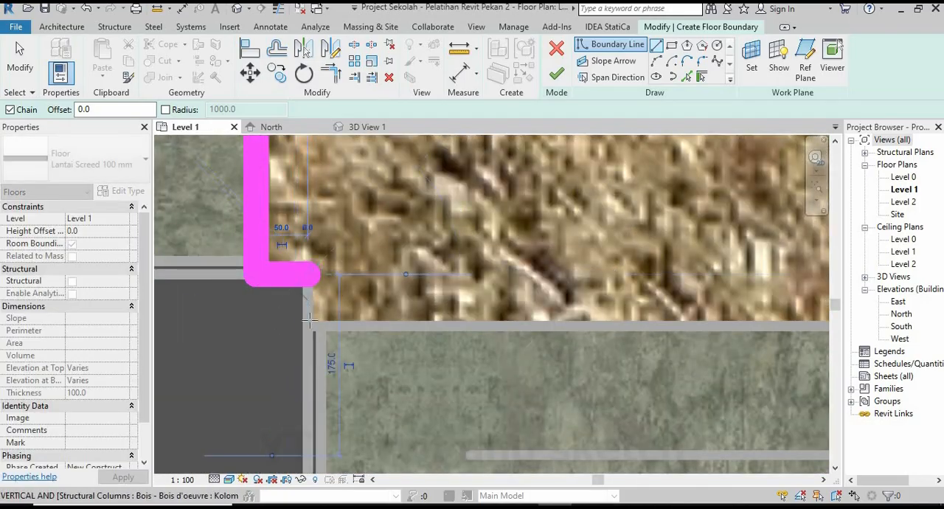
Continue the floor boundary along the grid 2 beam, stepping around the column corner at grid 4.
{"action": "scroll", "coordinate": [251, 347], "scroll_direction": "down", "scroll_amount": 5}
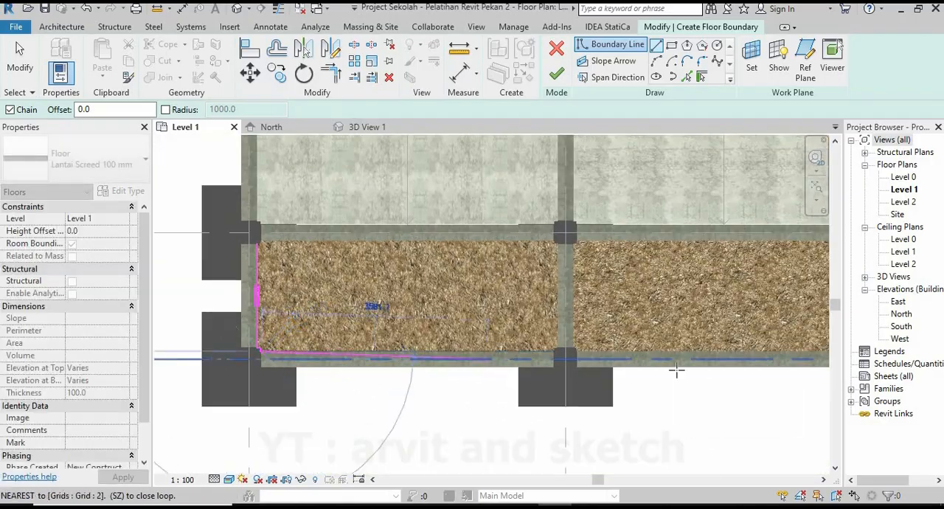
{"action": "scroll", "coordinate": [560, 358], "scroll_direction": "up", "scroll_amount": 6}
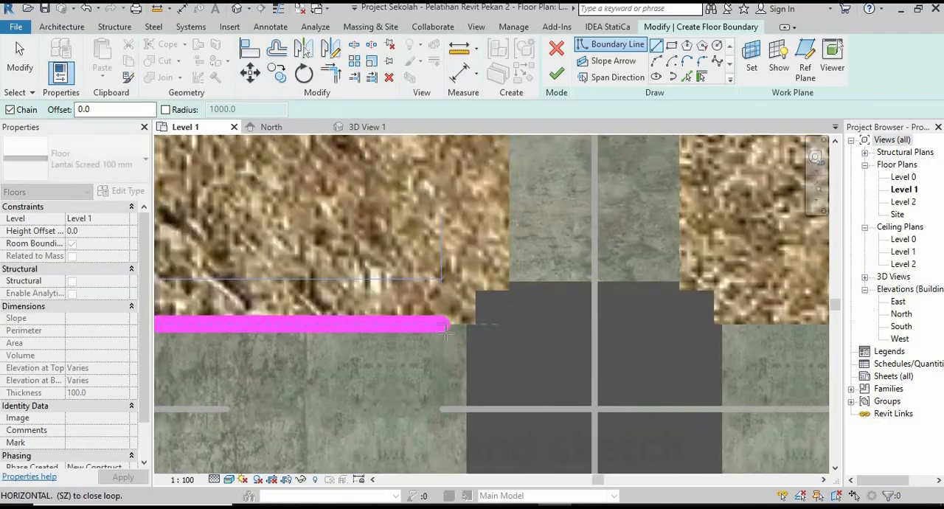
{"action": "scroll", "coordinate": [445, 332], "scroll_direction": "up", "scroll_amount": 1}
{"action": "left_click", "coordinate": [486, 321]}
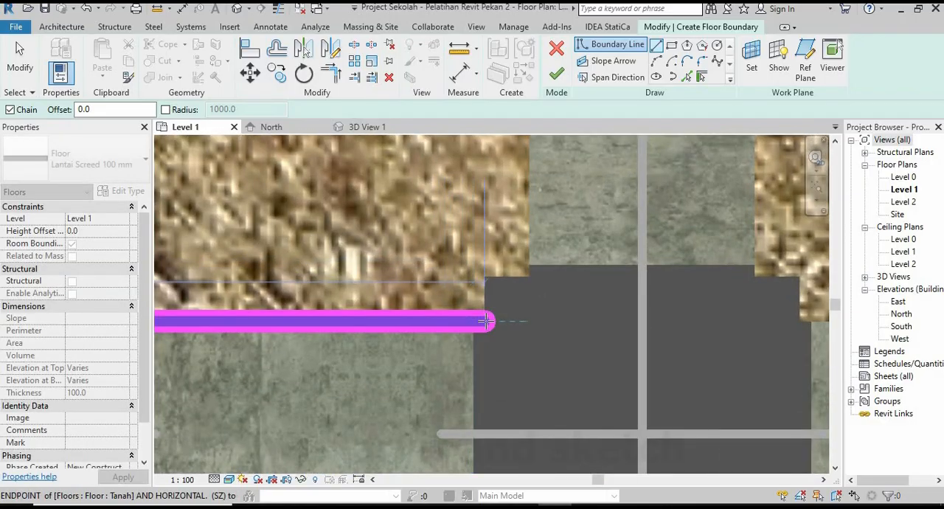
{"action": "left_click", "coordinate": [485, 274]}
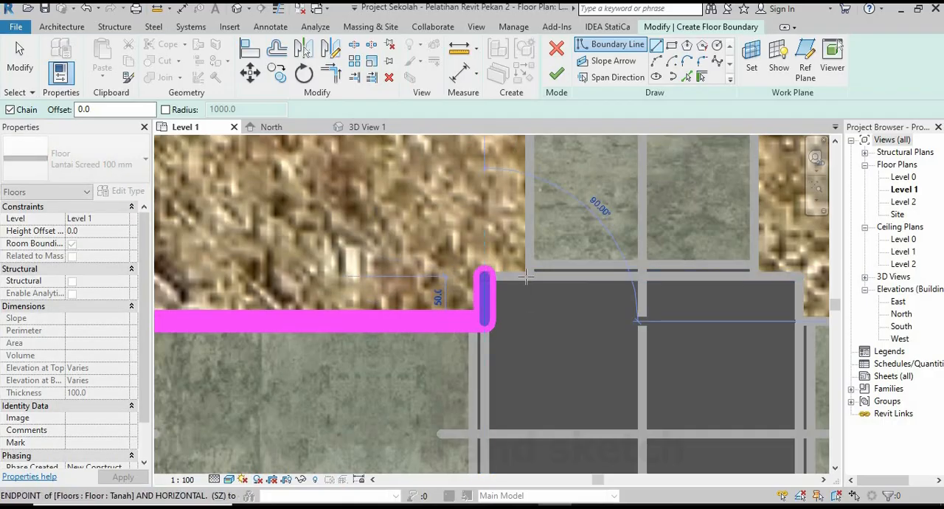
{"action": "left_click", "coordinate": [529, 278]}
Draw the boundary along the grid 4 beam up to grid 9 and step around the column corner there.
{"action": "scroll", "coordinate": [536, 413], "scroll_direction": "down", "scroll_amount": 6}
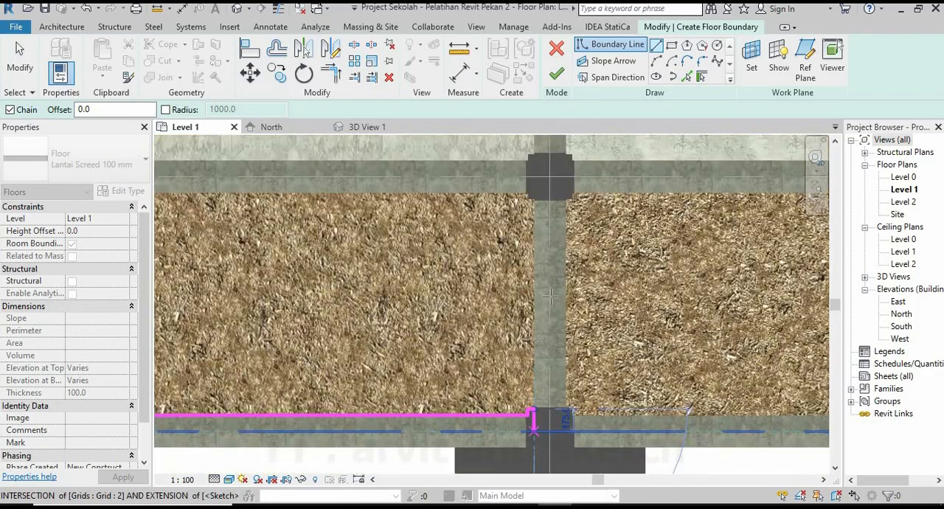
{"action": "middle_click_drag", "start_coordinate": [550, 290], "coordinate": [557, 387]}
{"action": "scroll", "coordinate": [540, 287], "scroll_direction": "up", "scroll_amount": 6}
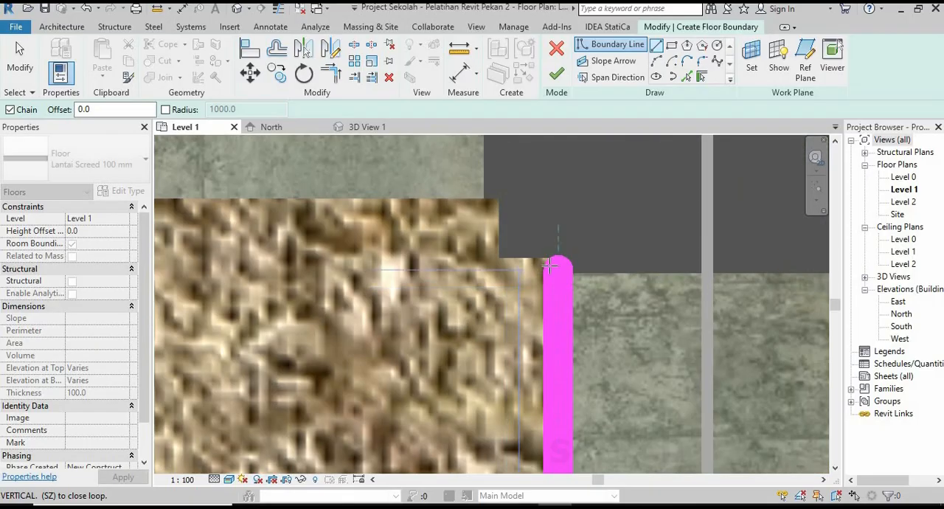
{"action": "left_click", "coordinate": [558, 258]}
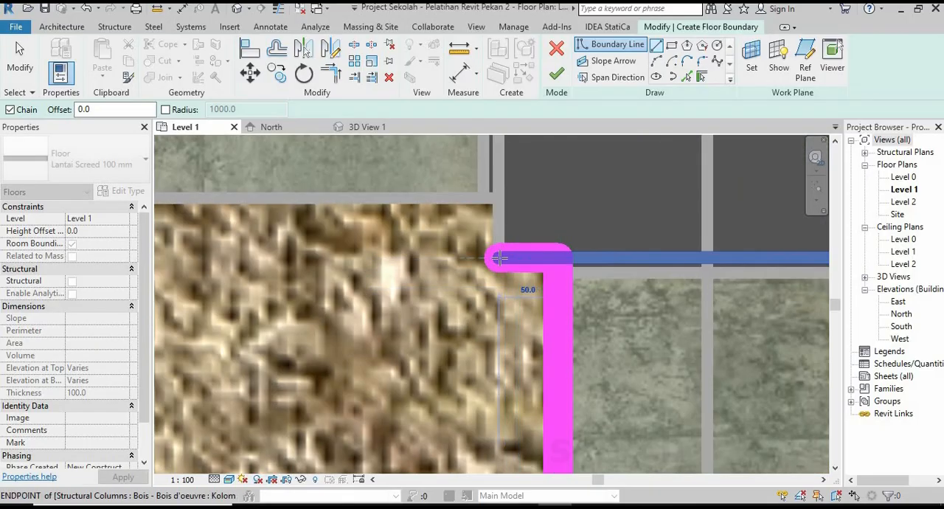
{"action": "left_click", "coordinate": [499, 257]}
{"action": "scroll", "coordinate": [595, 343], "scroll_direction": "down", "scroll_amount": 5}
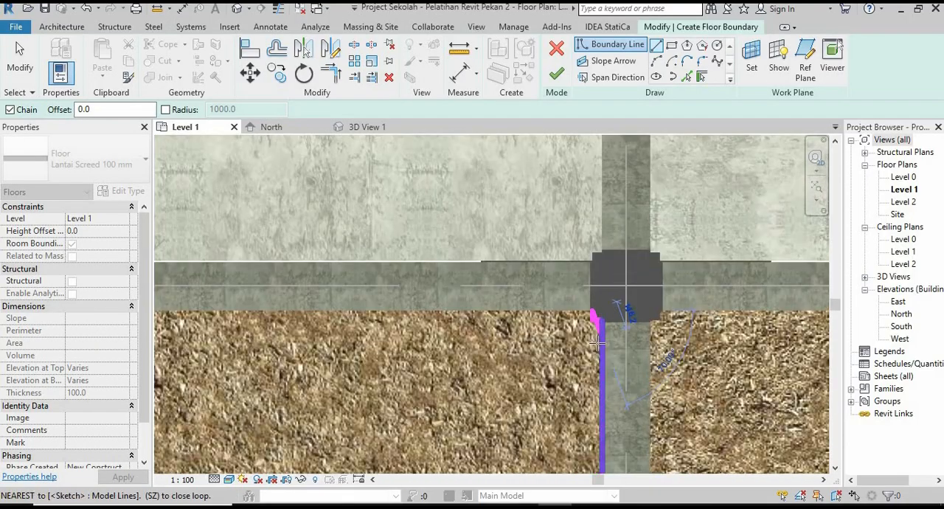
Close the boundary loop along the grid 9 beam, stepping around the column corner at grid 3.
{"action": "scroll", "coordinate": [596, 343], "scroll_direction": "down", "scroll_amount": 2}
{"action": "middle_click_drag", "start_coordinate": [419, 354], "coordinate": [661, 334]}
{"action": "scroll", "coordinate": [332, 311], "scroll_direction": "up", "scroll_amount": 7}
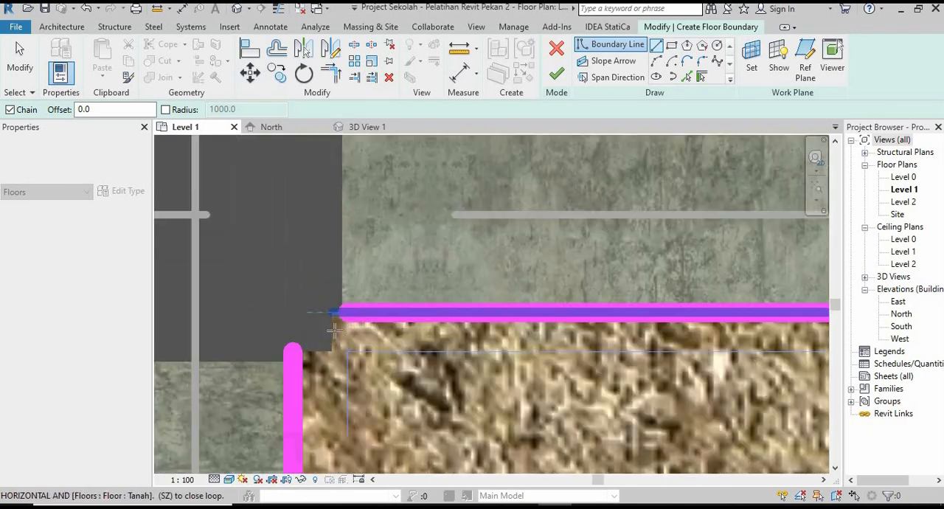
{"action": "scroll", "coordinate": [333, 324], "scroll_direction": "up", "scroll_amount": 2}
{"action": "left_click", "coordinate": [323, 317]}
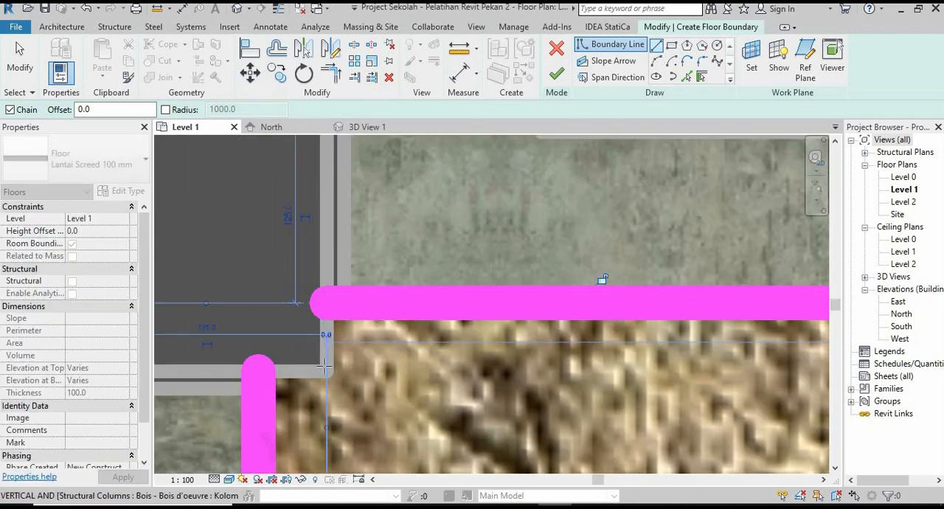
{"action": "left_click", "coordinate": [327, 370]}
{"action": "left_click", "coordinate": [254, 370]}
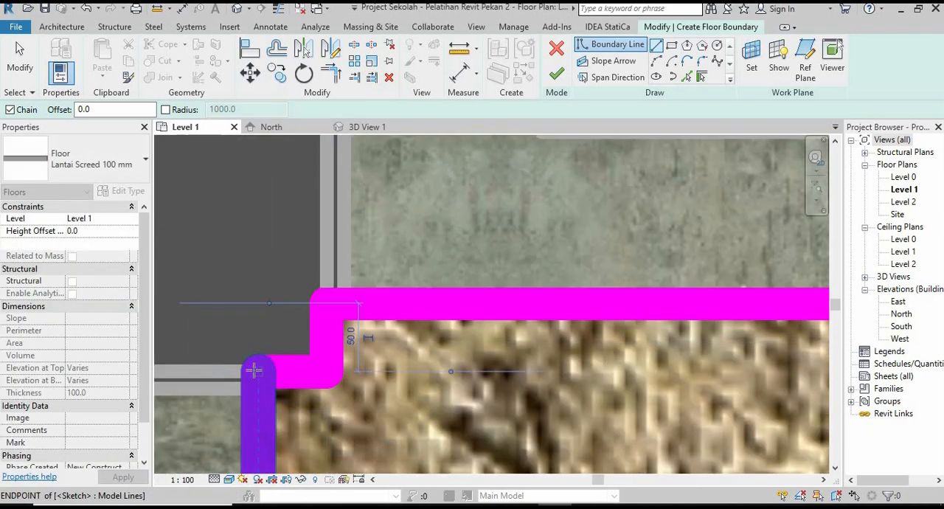
{"action": "scroll", "coordinate": [284, 249], "scroll_direction": "down", "scroll_amount": 5}
{"action": "scroll", "coordinate": [382, 266], "scroll_direction": "down", "scroll_amount": 5}
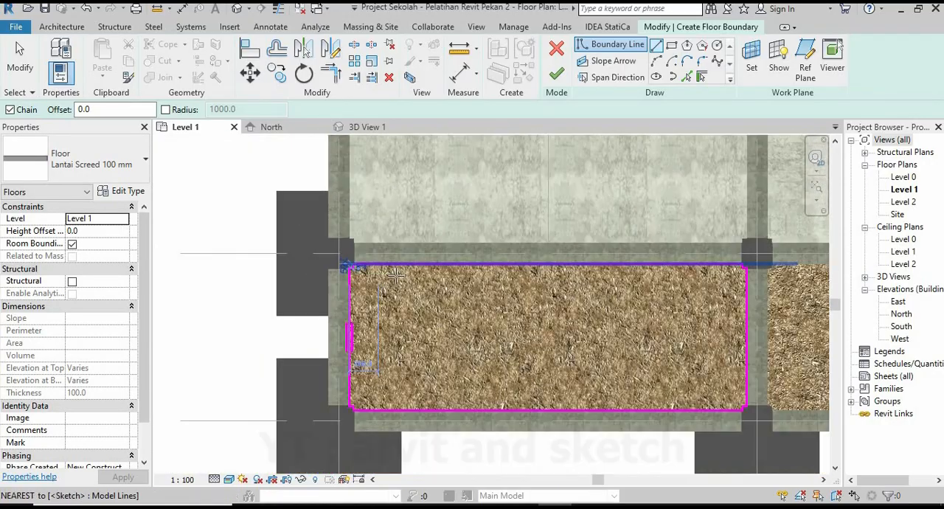
Finish the Lantai Screed 100 mm floor in the narrow bay between grids 3 and 4 and inspect it in 3D.
{"action": "scroll", "coordinate": [273, 242], "scroll_direction": "up", "scroll_amount": 1}
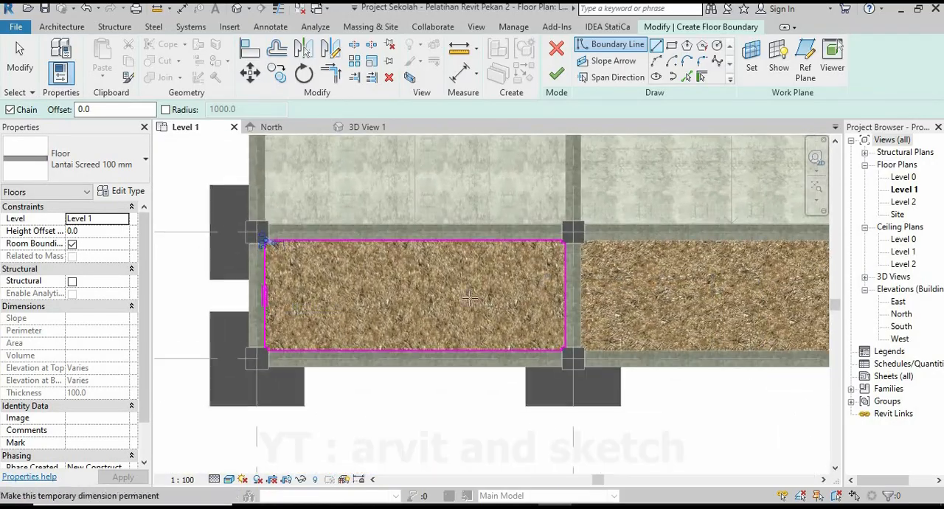
{"action": "left_click", "coordinate": [558, 74]}
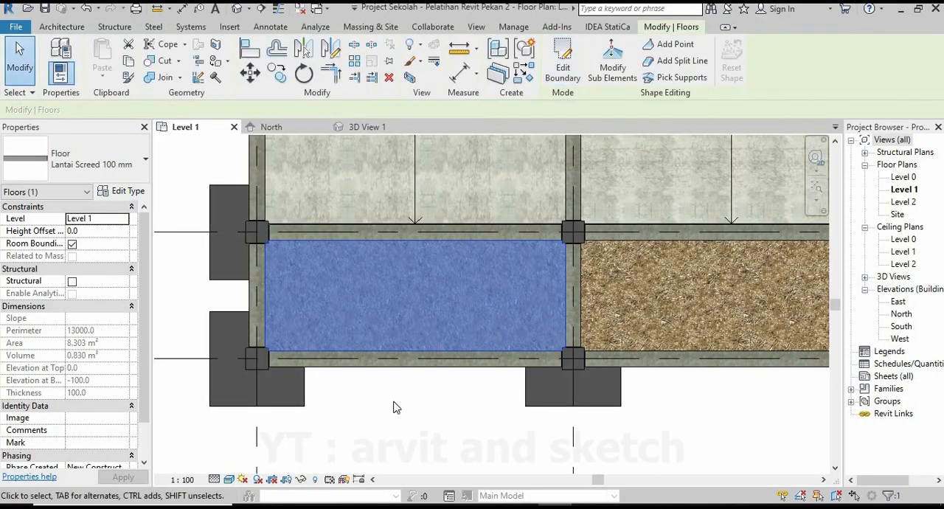
{"action": "left_click", "coordinate": [397, 434]}
{"action": "scroll", "coordinate": [397, 434], "scroll_direction": "down", "scroll_amount": 3}
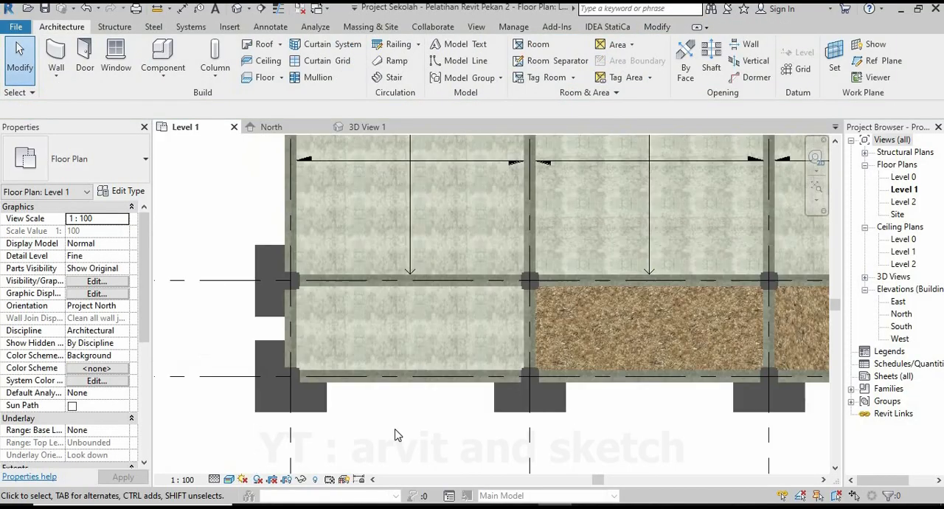
{"action": "left_click", "coordinate": [354, 128]}
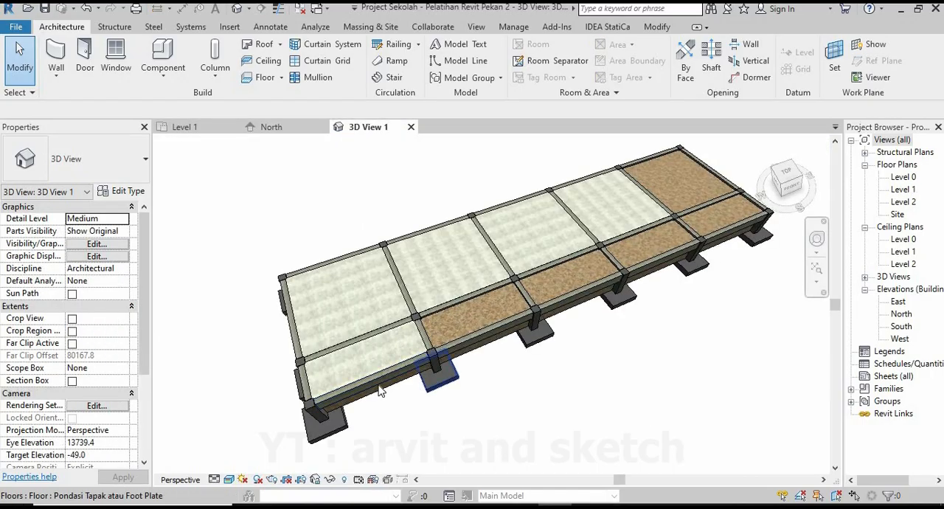
{"action": "middle_click_drag", "start_coordinate": [489, 388], "coordinate": [497, 297], "text": "shift"}
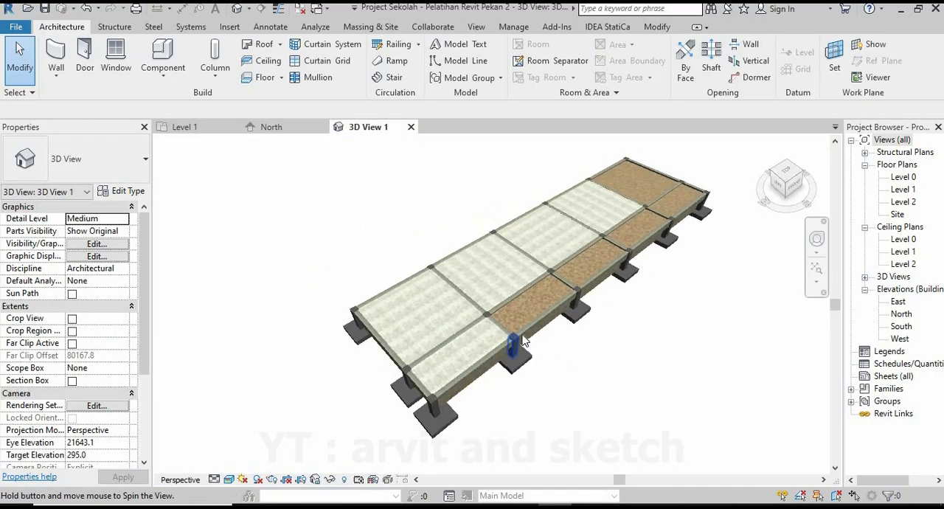
{"action": "scroll", "coordinate": [649, 254], "scroll_direction": "down", "scroll_amount": 1}
{"action": "left_click", "coordinate": [185, 130]}
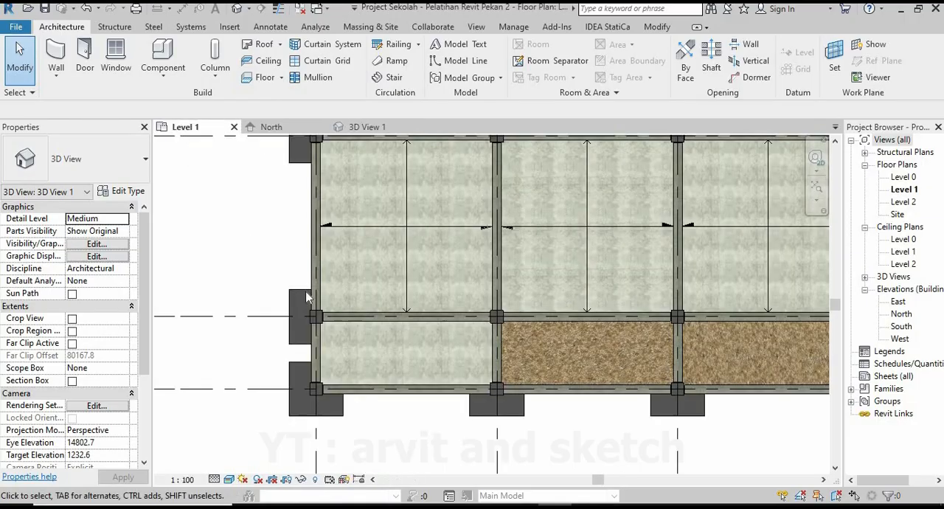
Mirror a copy of the narrow-bay floor about an axis drawn along grid 4, into the bay between grids 4 and 5.
{"action": "left_click", "coordinate": [483, 331]}
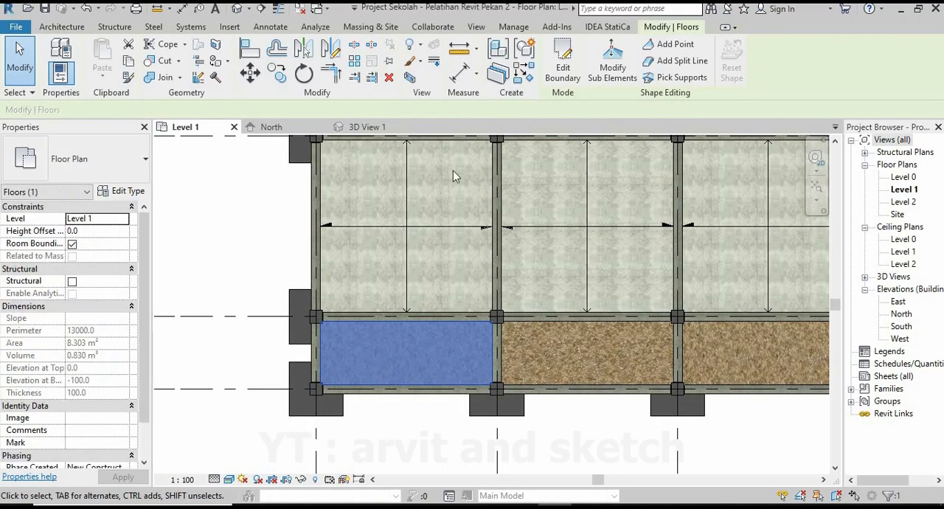
{"action": "left_click", "coordinate": [330, 50]}
{"action": "scroll", "coordinate": [502, 317], "scroll_direction": "up", "scroll_amount": 5}
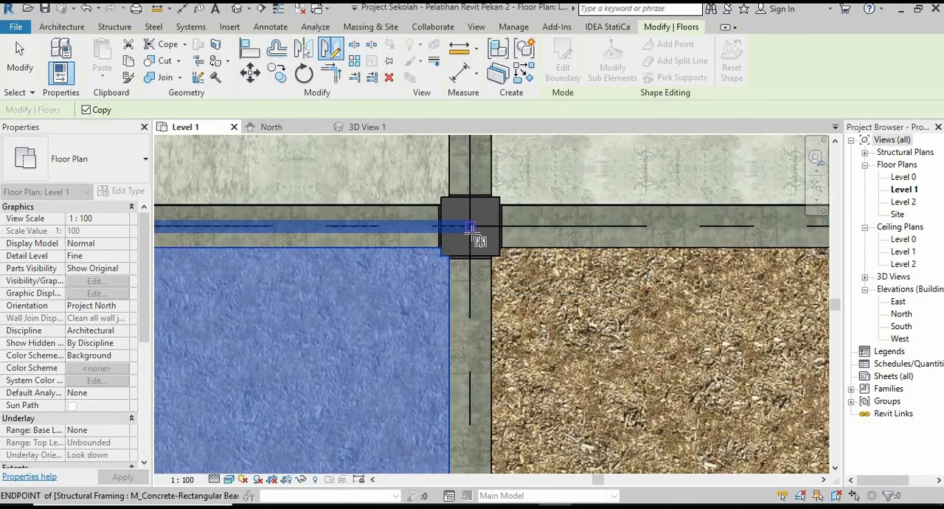
{"action": "scroll", "coordinate": [470, 226], "scroll_direction": "up", "scroll_amount": 2}
{"action": "left_click", "coordinate": [422, 336]}
{"action": "scroll", "coordinate": [442, 324], "scroll_direction": "down", "scroll_amount": 5}
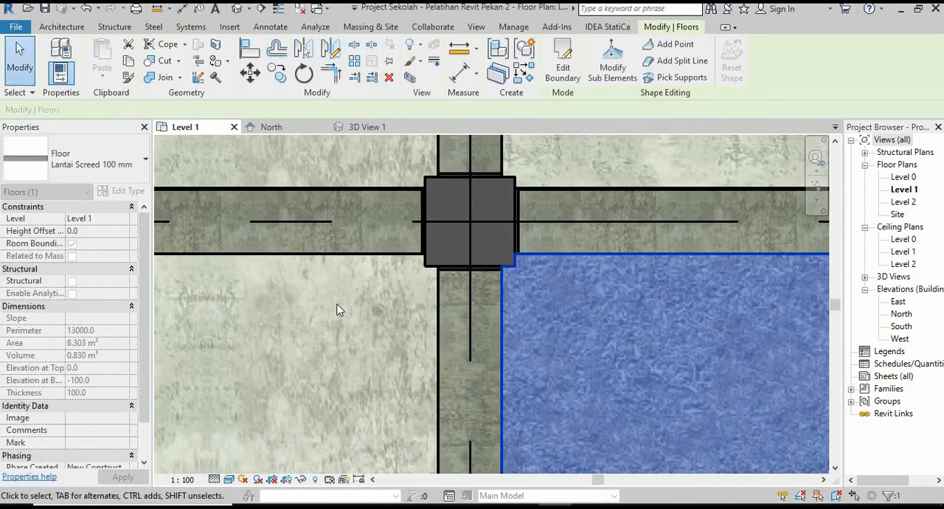
{"action": "scroll", "coordinate": [532, 311], "scroll_direction": "up", "scroll_amount": 3}
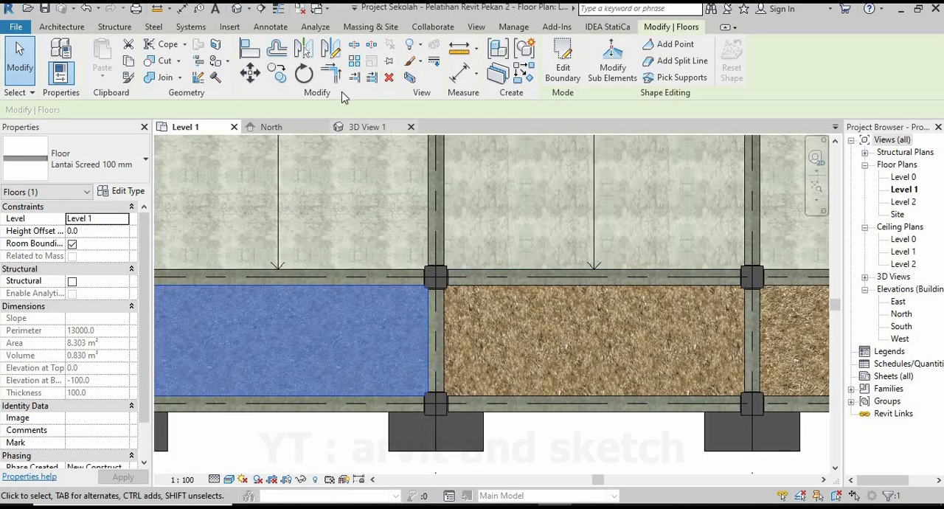
{"action": "left_click", "coordinate": [330, 49]}
{"action": "scroll", "coordinate": [440, 326], "scroll_direction": "up", "scroll_amount": 3}
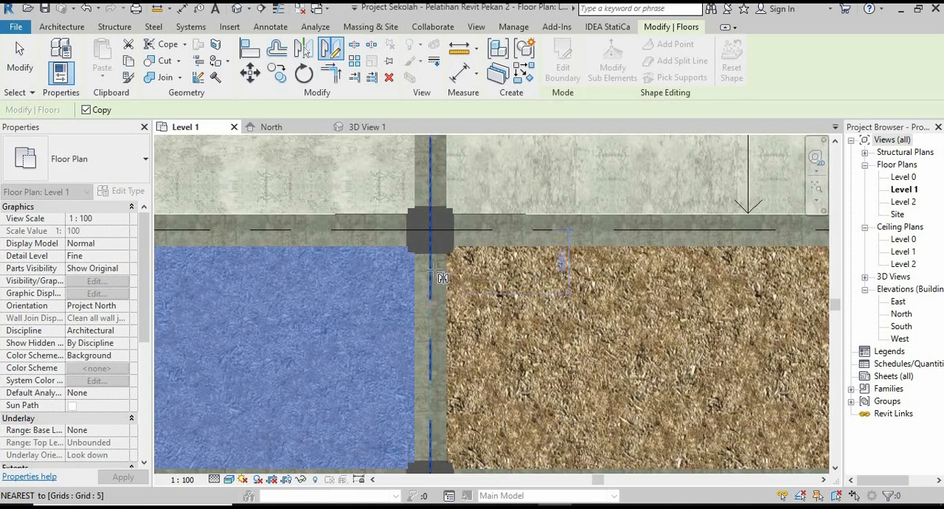
{"action": "left_click", "coordinate": [431, 295]}
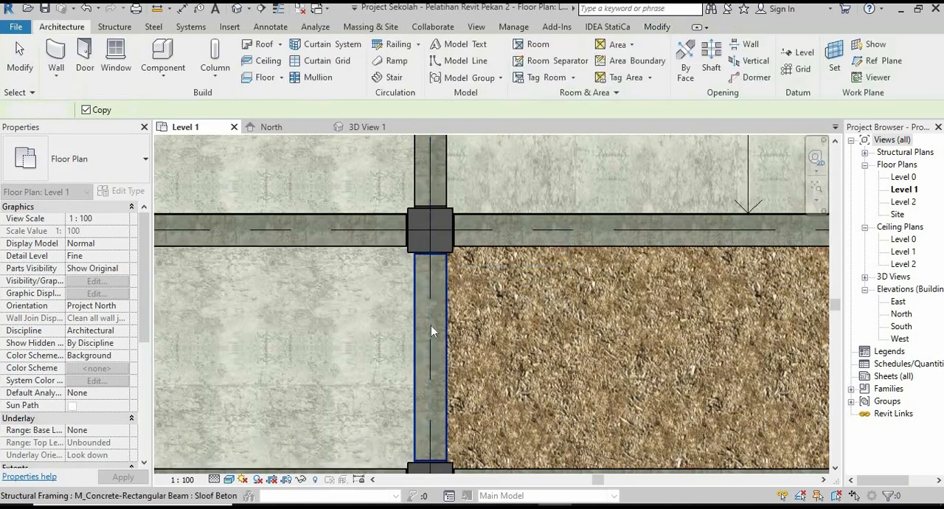
Mirror a copy of the narrow floor between grids 4 and 5 about an axis drawn along grid 5.
{"action": "left_click", "coordinate": [377, 246]}
{"action": "left_click", "coordinate": [331, 50]}
{"action": "left_click", "coordinate": [430, 237]}
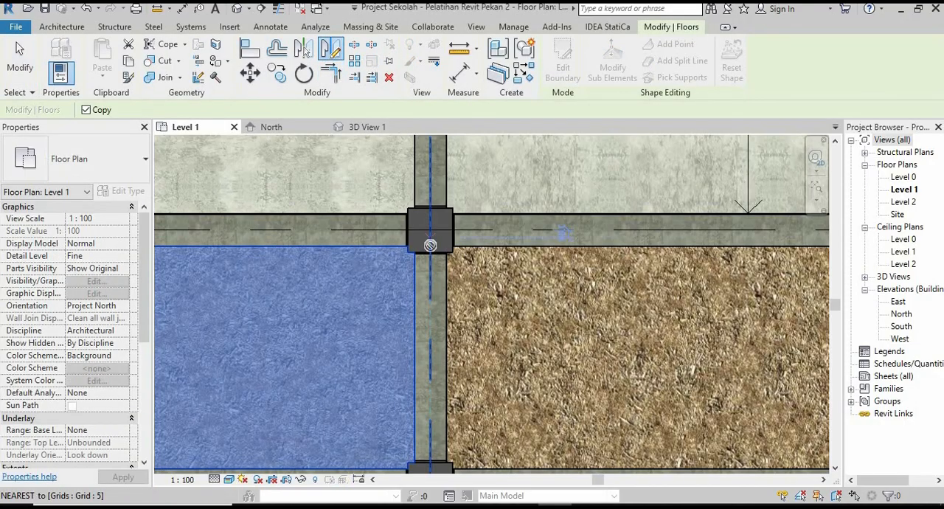
{"action": "left_click", "coordinate": [430, 310]}
{"action": "scroll", "coordinate": [390, 335], "scroll_direction": "down", "scroll_amount": 5}
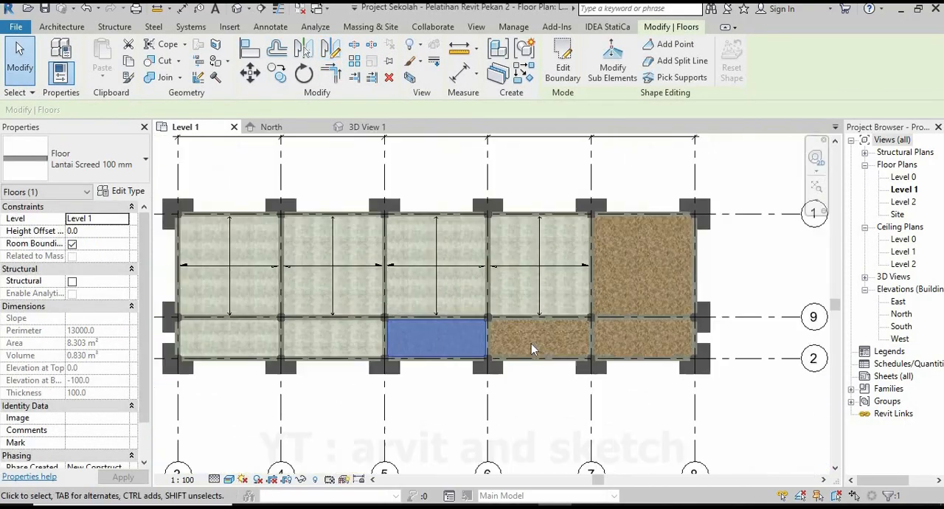
Mirror a copy of the narrow floor between grids 5 and 6 about an axis drawn along grid 6.
{"action": "scroll", "coordinate": [532, 340], "scroll_direction": "up", "scroll_amount": 4}
{"action": "left_click", "coordinate": [330, 49]}
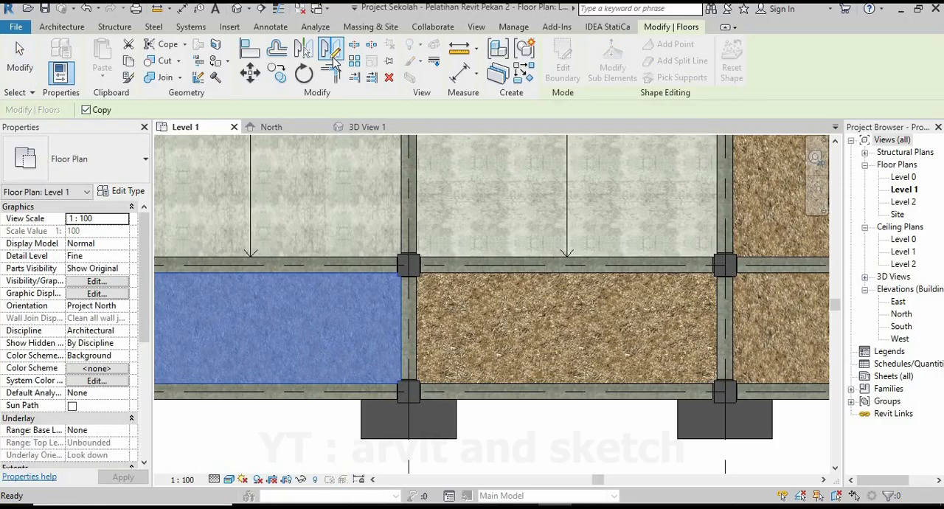
{"action": "scroll", "coordinate": [407, 295], "scroll_direction": "up", "scroll_amount": 2}
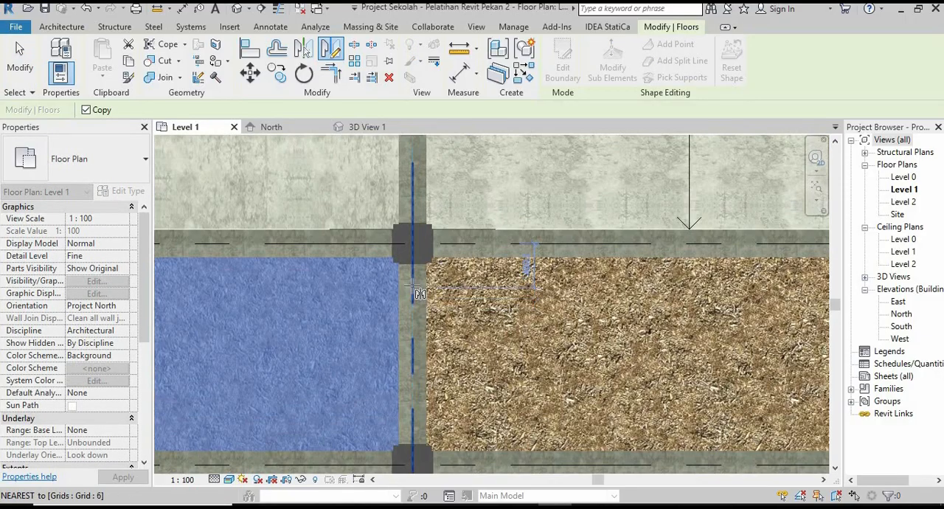
{"action": "left_click", "coordinate": [415, 359]}
{"action": "scroll", "coordinate": [353, 335], "scroll_direction": "down", "scroll_amount": 4}
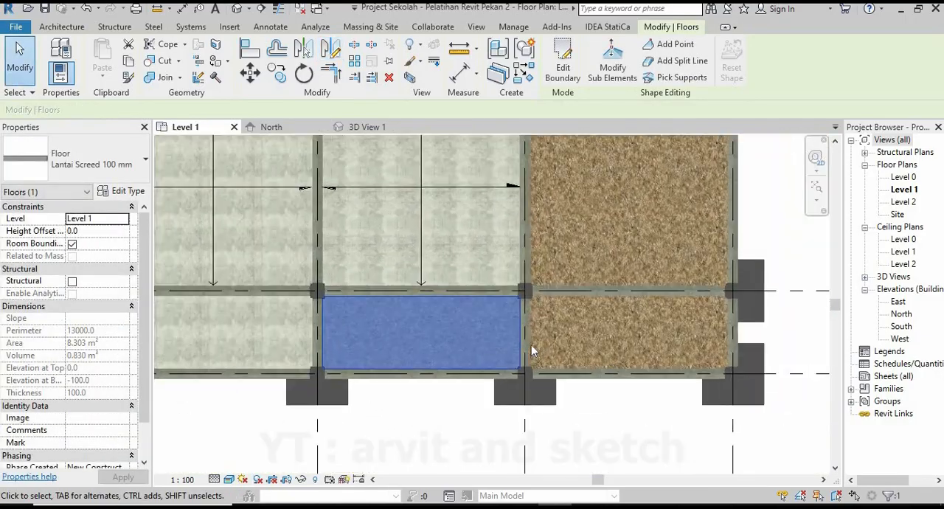
Mirror a copy of the narrow floor between grids 6 and 7 about grid 7 into the last bay, and clear the selection.
{"action": "key", "text": "d"}
{"action": "key", "text": "m"}
{"action": "scroll", "coordinate": [529, 329], "scroll_direction": "up", "scroll_amount": 3}
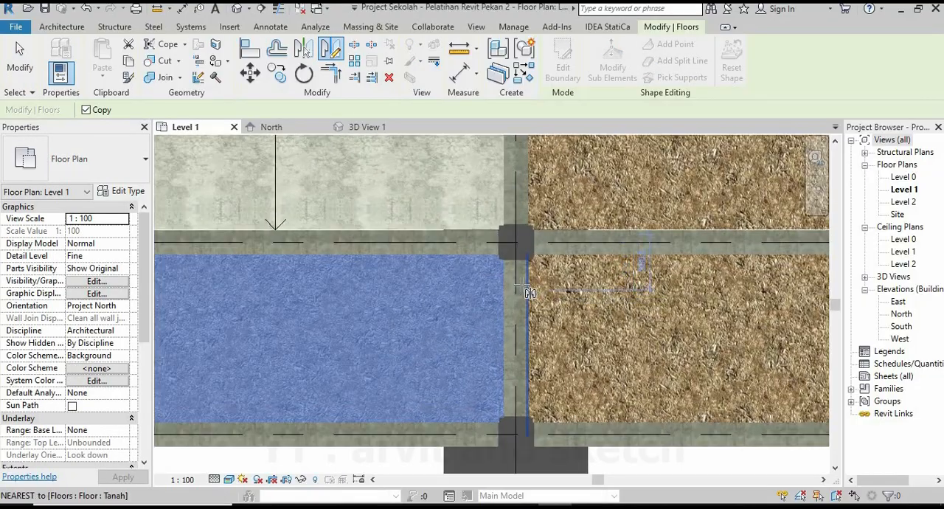
{"action": "scroll", "coordinate": [521, 288], "scroll_direction": "up", "scroll_amount": 3}
{"action": "scroll", "coordinate": [480, 262], "scroll_direction": "up", "scroll_amount": 1}
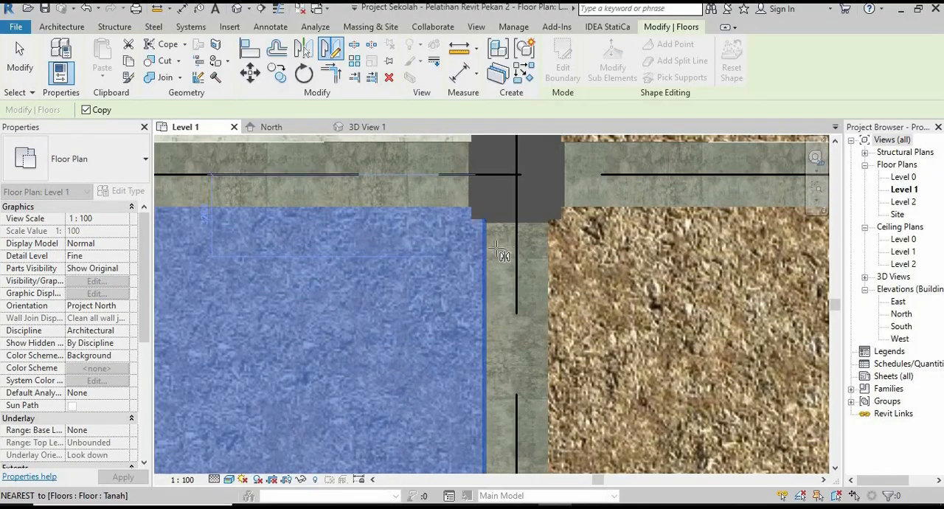
{"action": "left_click", "coordinate": [521, 290]}
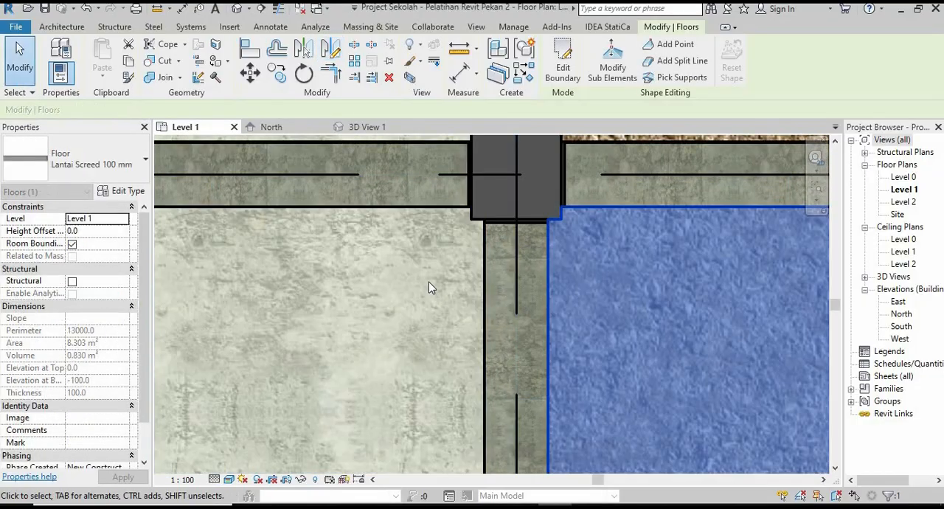
{"action": "scroll", "coordinate": [432, 286], "scroll_direction": "down", "scroll_amount": 7}
{"action": "left_click", "coordinate": [704, 221]}
{"action": "scroll", "coordinate": [623, 266], "scroll_direction": "down", "scroll_amount": 3}
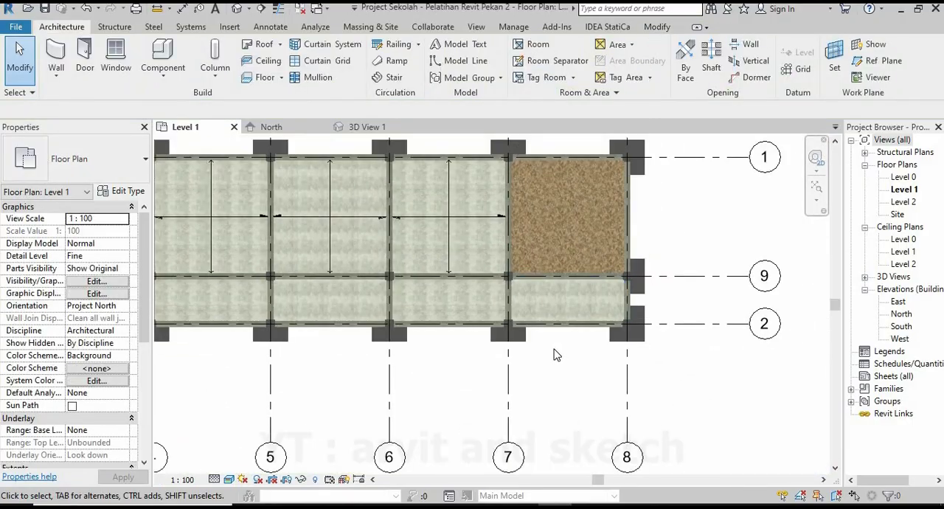
Examine the row of narrow-bay floors in the Level 1 plan and from several angles in 3D.
{"action": "scroll", "coordinate": [375, 295], "scroll_direction": "up", "scroll_amount": 1}
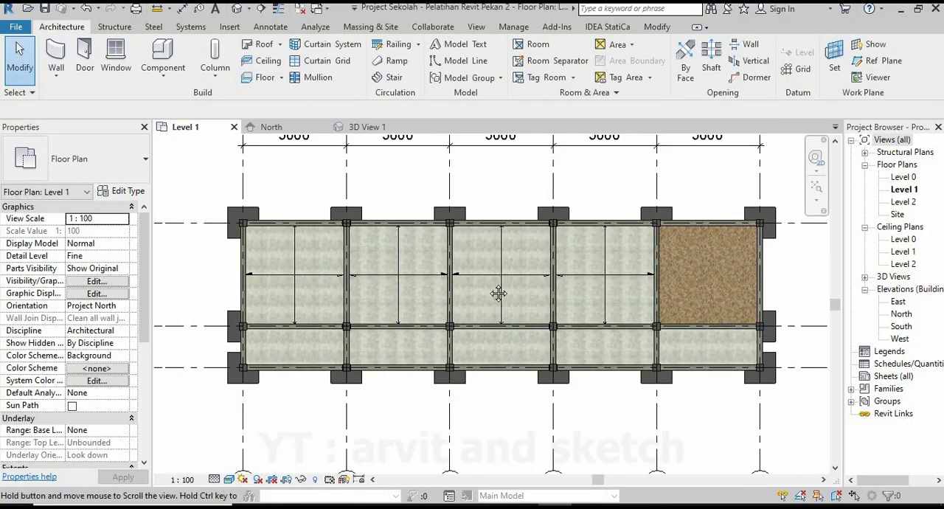
{"action": "middle_click_drag", "start_coordinate": [497, 291], "coordinate": [499, 333]}
{"action": "left_click", "coordinate": [370, 130]}
{"action": "scroll", "coordinate": [543, 264], "scroll_direction": "down", "scroll_amount": 1}
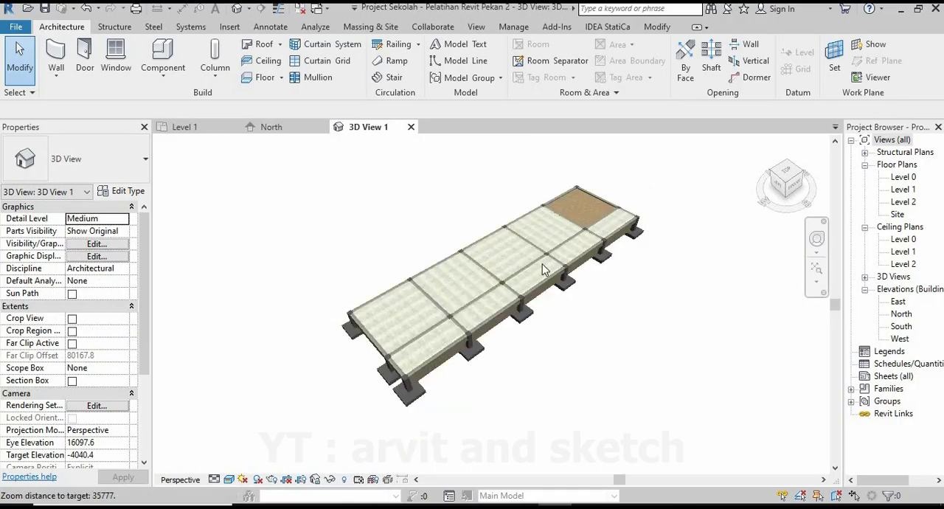
{"action": "middle_click_drag", "start_coordinate": [542, 265], "coordinate": [339, 310], "text": "shift"}
{"action": "scroll", "coordinate": [625, 326], "scroll_direction": "down", "scroll_amount": 1}
{"action": "scroll", "coordinate": [625, 332], "scroll_direction": "up", "scroll_amount": 4}
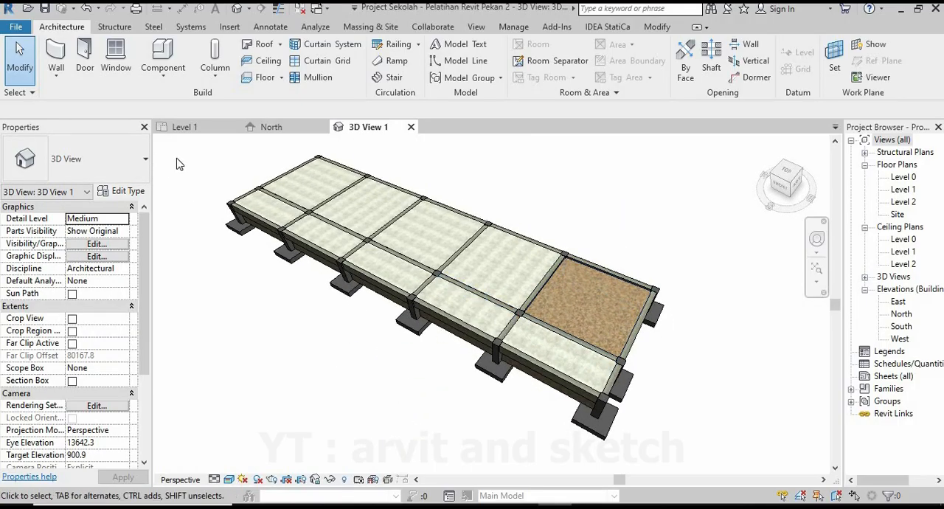
Start a stair in the Level 1 plan and duplicate the 190mm max riser 250mm going assembled type as Tangga Beton.
{"action": "left_click", "coordinate": [185, 127]}
{"action": "scroll", "coordinate": [449, 239], "scroll_direction": "down", "scroll_amount": 3}
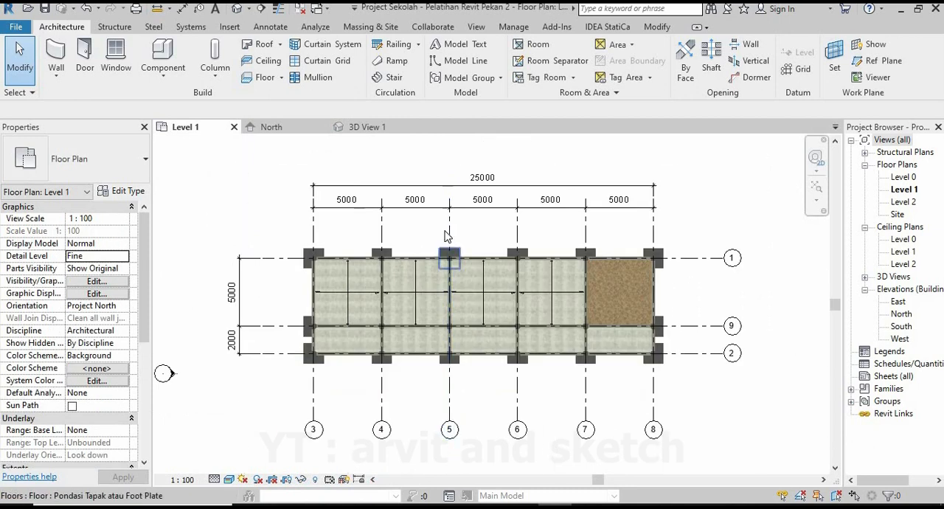
{"action": "scroll", "coordinate": [449, 232], "scroll_direction": "up", "scroll_amount": 1}
{"action": "middle_click_drag", "start_coordinate": [750, 226], "coordinate": [767, 219]}
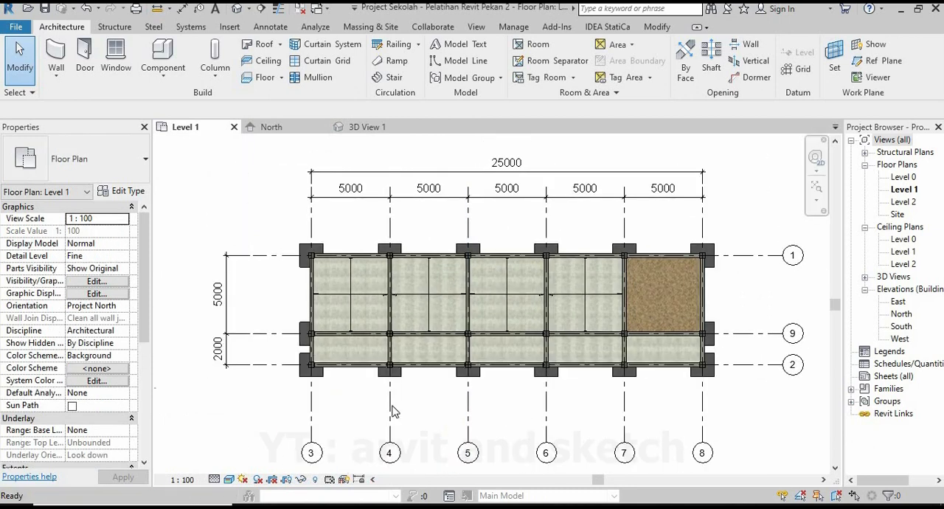
{"action": "left_click", "coordinate": [393, 81]}
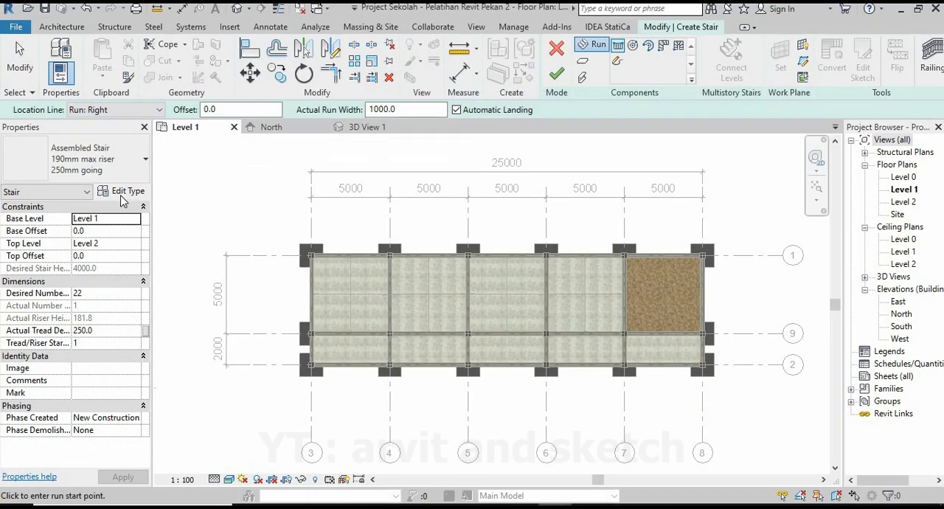
{"action": "left_click", "coordinate": [122, 194]}
{"action": "left_click", "coordinate": [542, 95]}
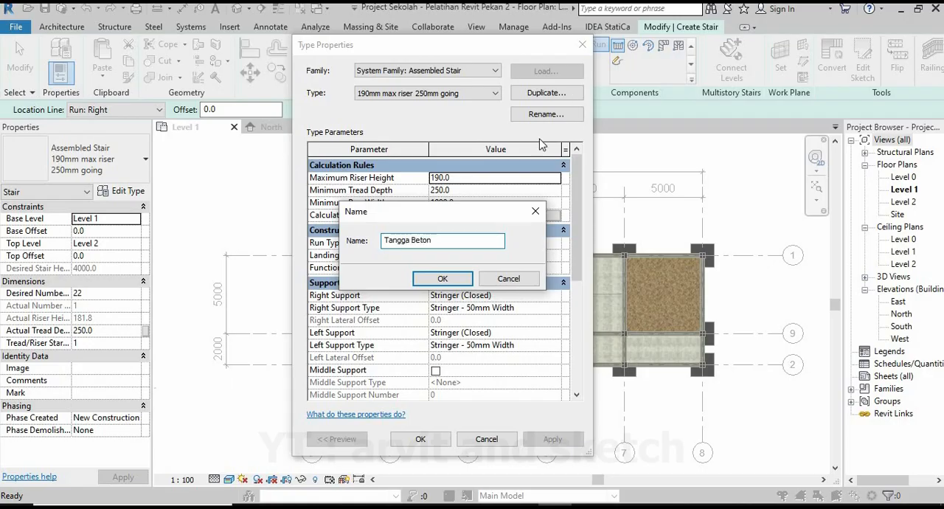
{"action": "left_click", "coordinate": [441, 279]}
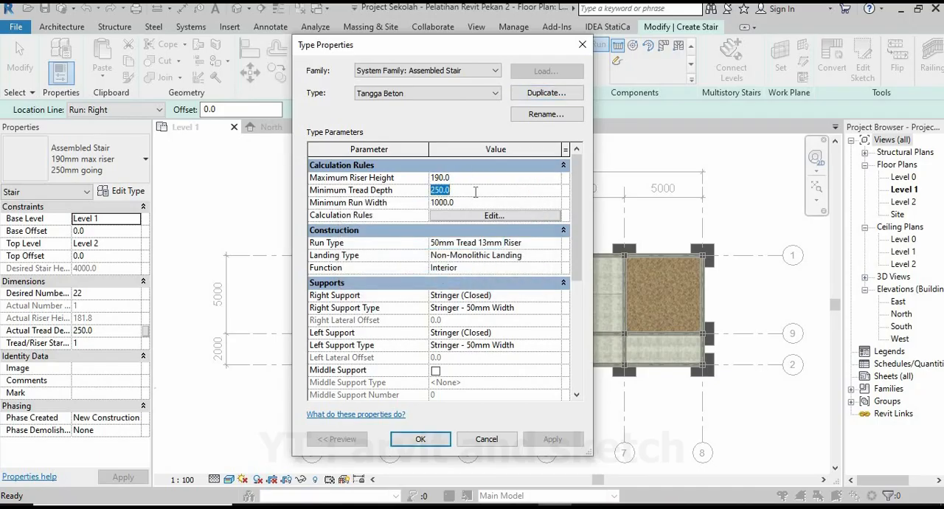
{"action": "left_click", "coordinate": [431, 444]}
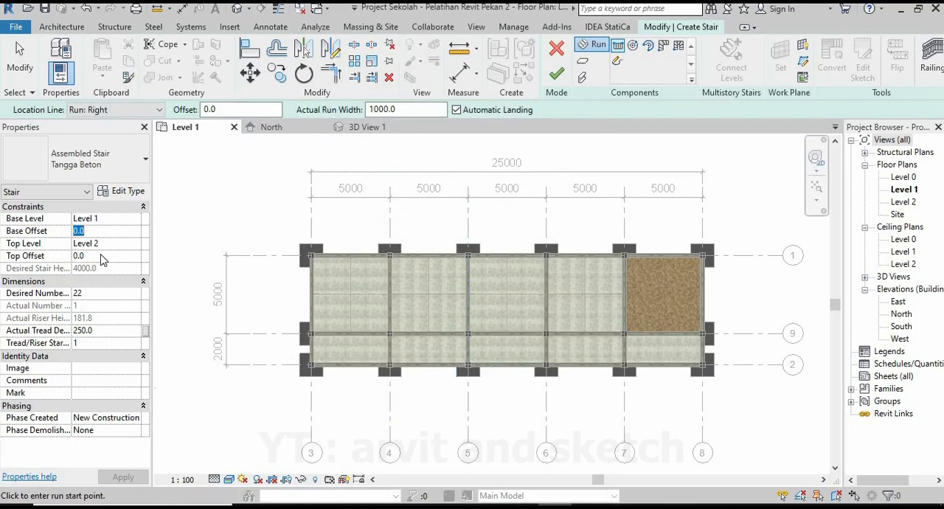
Choose a straight run for the Tangga Beton stair and set its location line to Run: Left.
{"action": "left_click", "coordinate": [96, 159]}
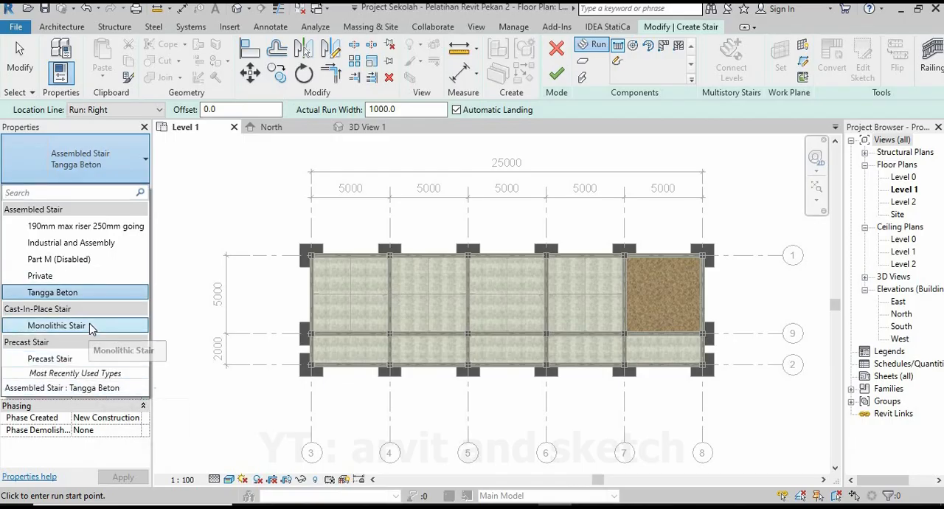
{"action": "left_click", "coordinate": [612, 47]}
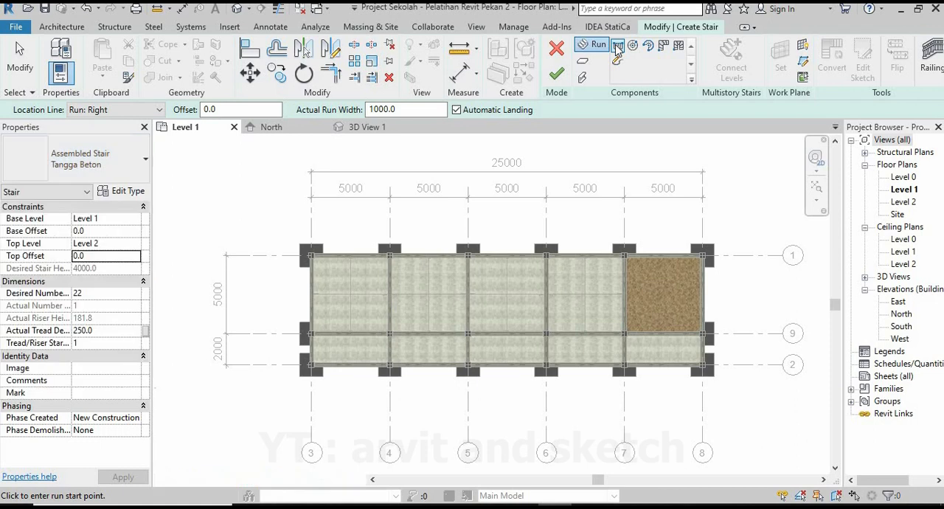
{"action": "left_click", "coordinate": [136, 111]}
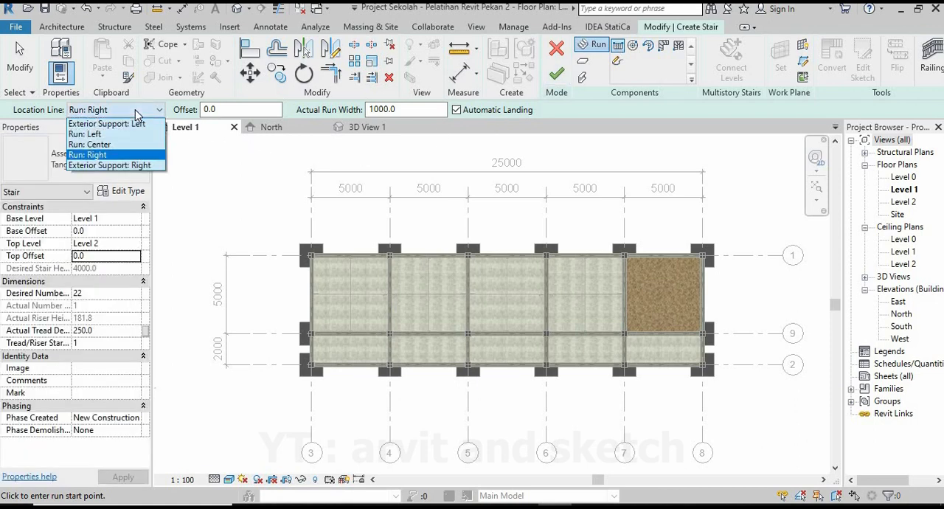
{"action": "left_click", "coordinate": [94, 134]}
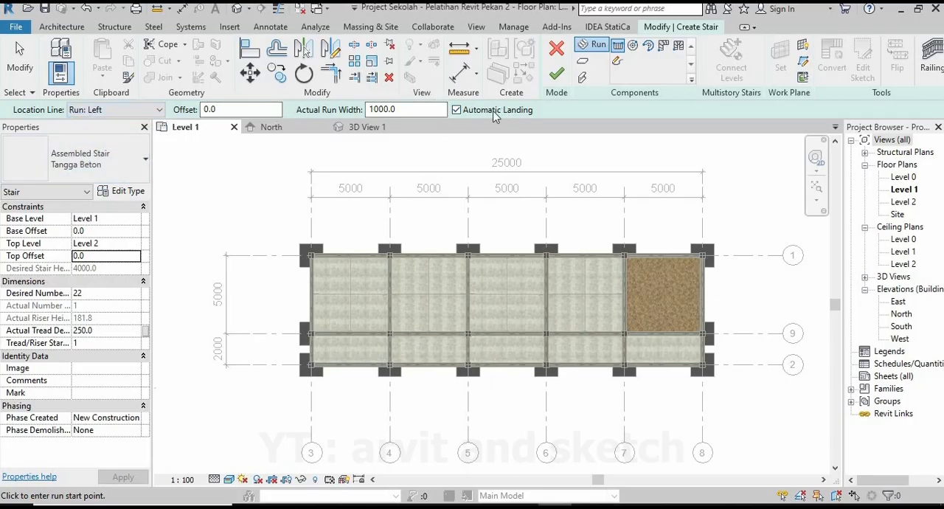
{"action": "scroll", "coordinate": [634, 333], "scroll_direction": "up", "scroll_amount": 5}
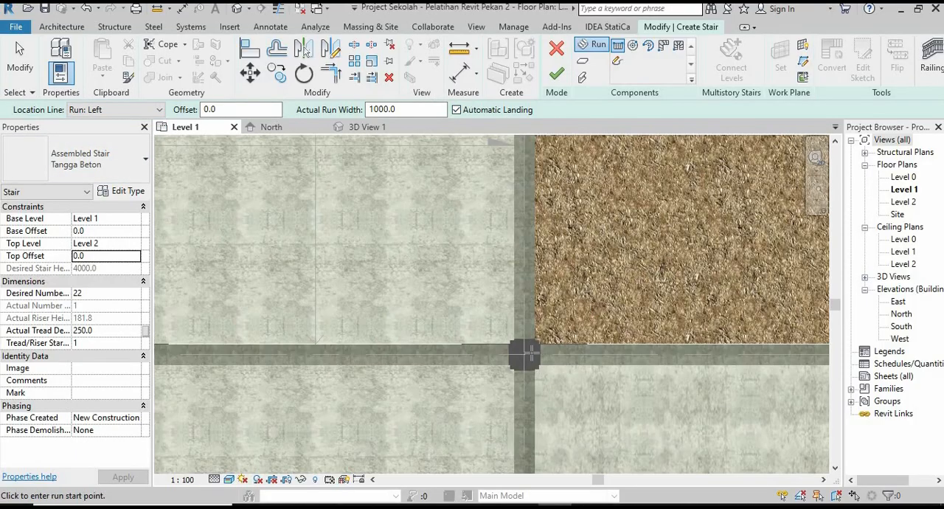
Draw the stair's first run 1500 mm along the beam on grid 7, starting beside the column at grids 7 and 9.
{"action": "scroll", "coordinate": [528, 323], "scroll_direction": "up", "scroll_amount": 1}
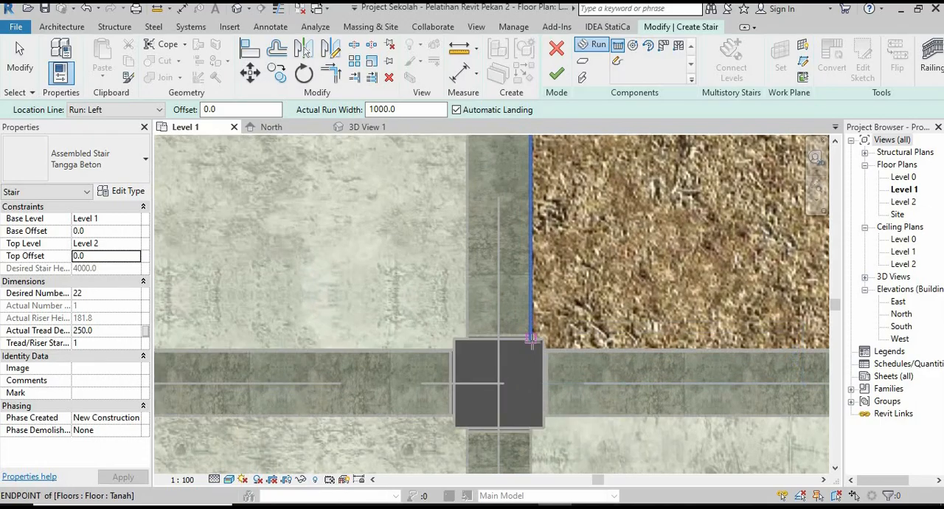
{"action": "scroll", "coordinate": [513, 346], "scroll_direction": "down", "scroll_amount": 4}
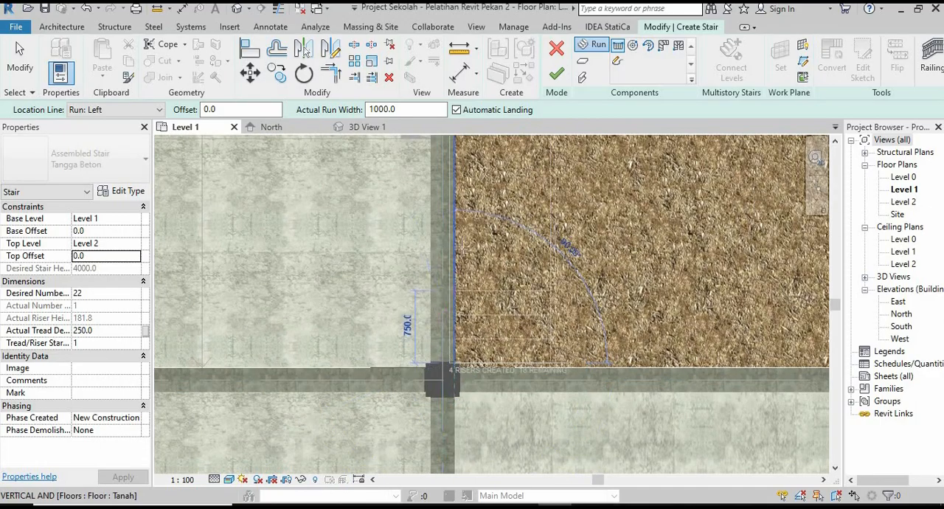
{"action": "left_click", "coordinate": [453, 365]}
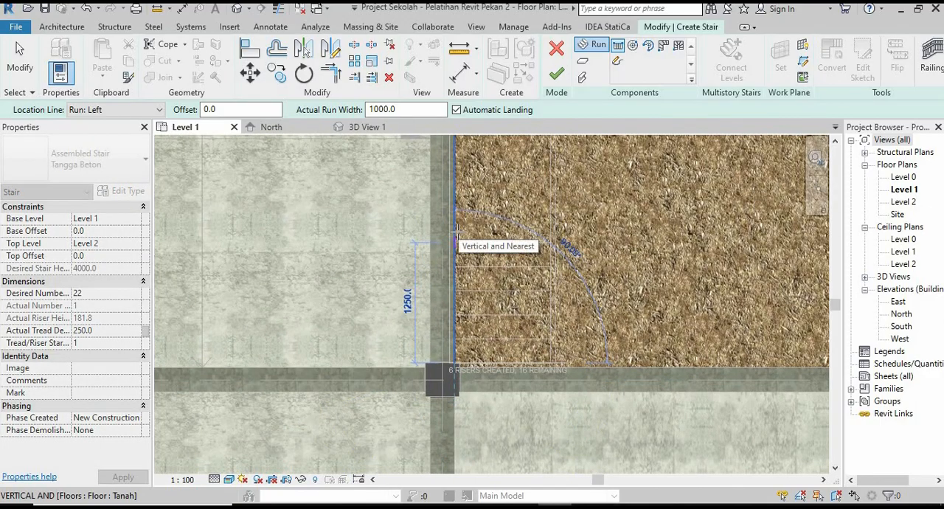
{"action": "type", "text": "1500"}
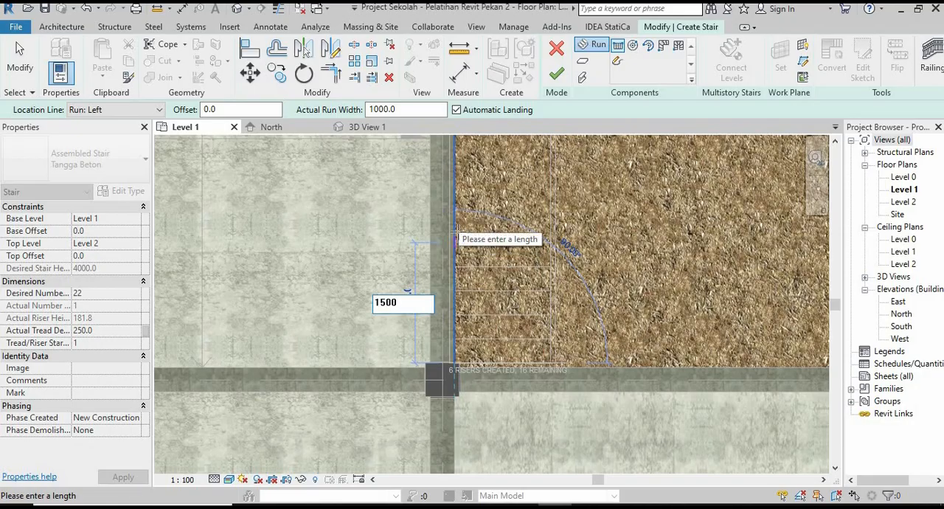
{"action": "key", "text": "Return"}
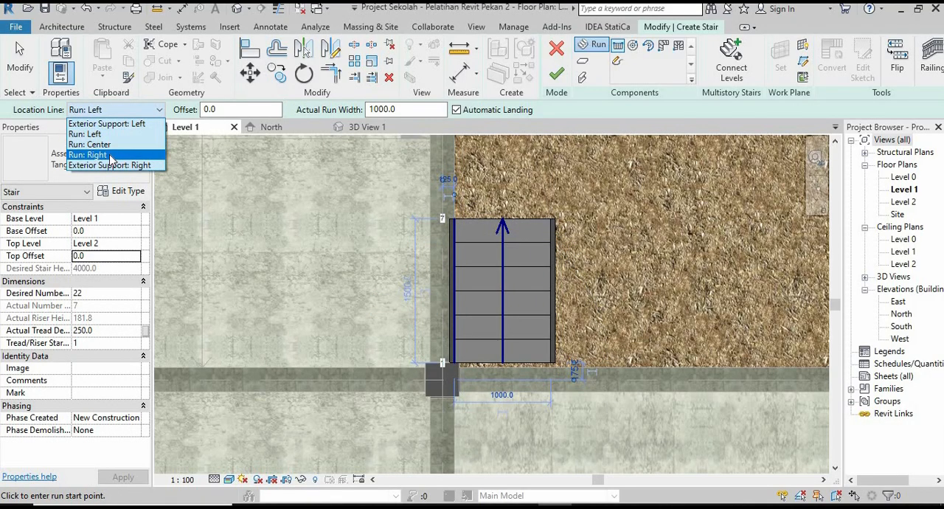
Set the location line to Run: Right and draw the second run 1500 mm towards grid 8 from the first run's upper outer-stringer corner.
{"action": "left_click", "coordinate": [109, 156]}
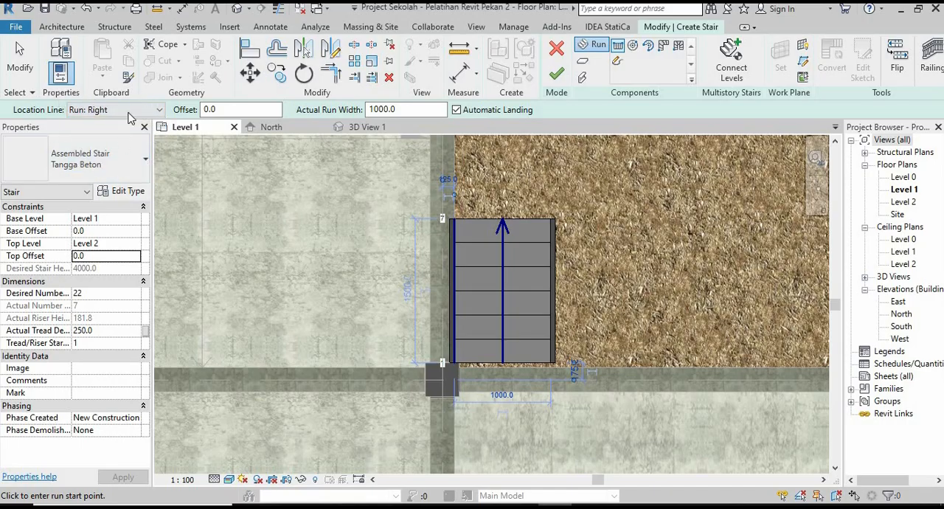
{"action": "scroll", "coordinate": [594, 232], "scroll_direction": "up", "scroll_amount": 4}
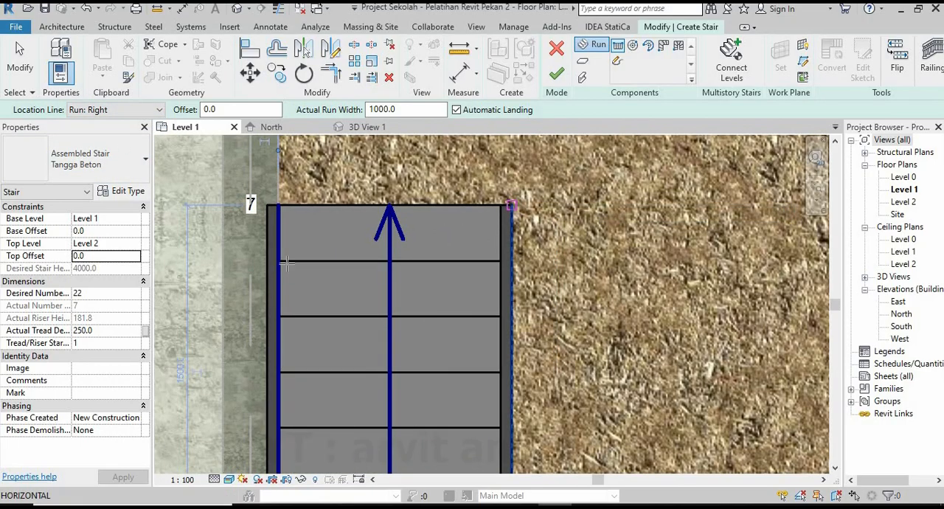
{"action": "left_click", "coordinate": [507, 204]}
{"action": "scroll", "coordinate": [314, 267], "scroll_direction": "down", "scroll_amount": 2}
{"action": "scroll", "coordinate": [314, 267], "scroll_direction": "down", "scroll_amount": 1}
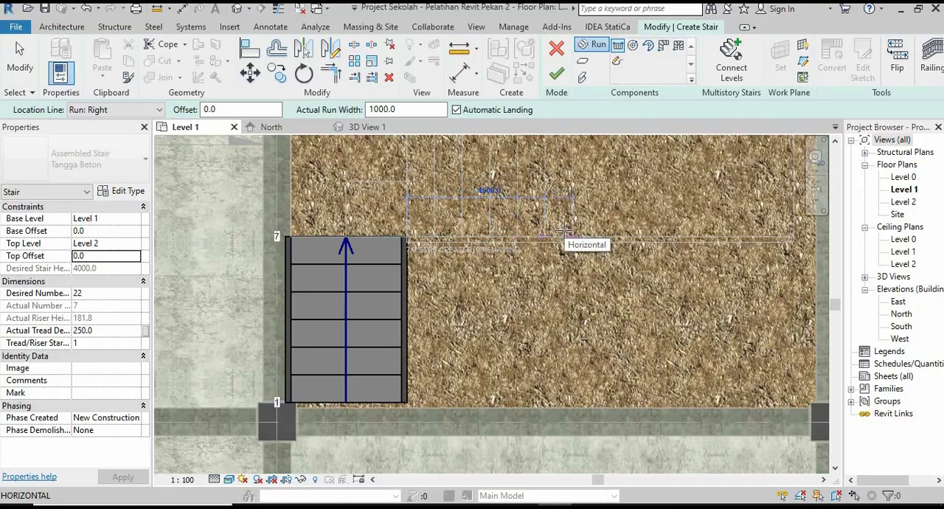
{"action": "type", "text": "150"}
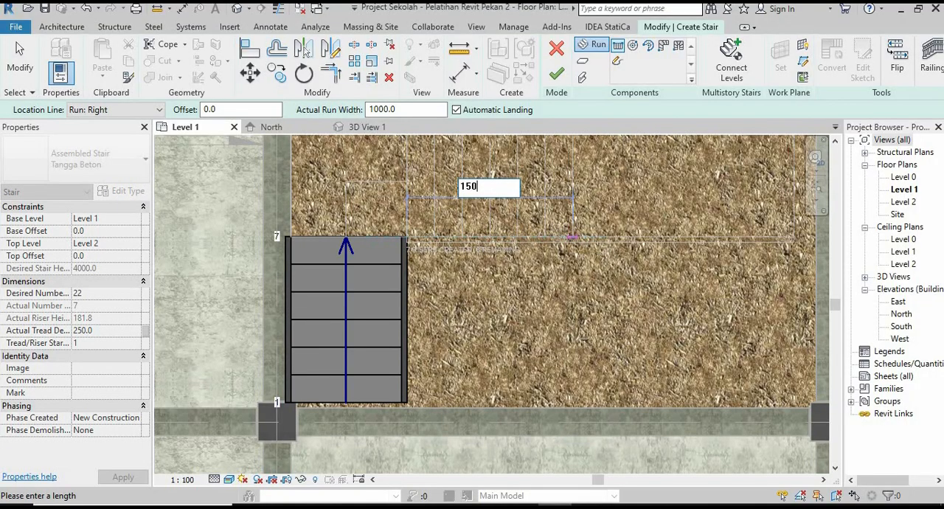
{"action": "type", "text": "0"}
{"action": "key", "text": "Return"}
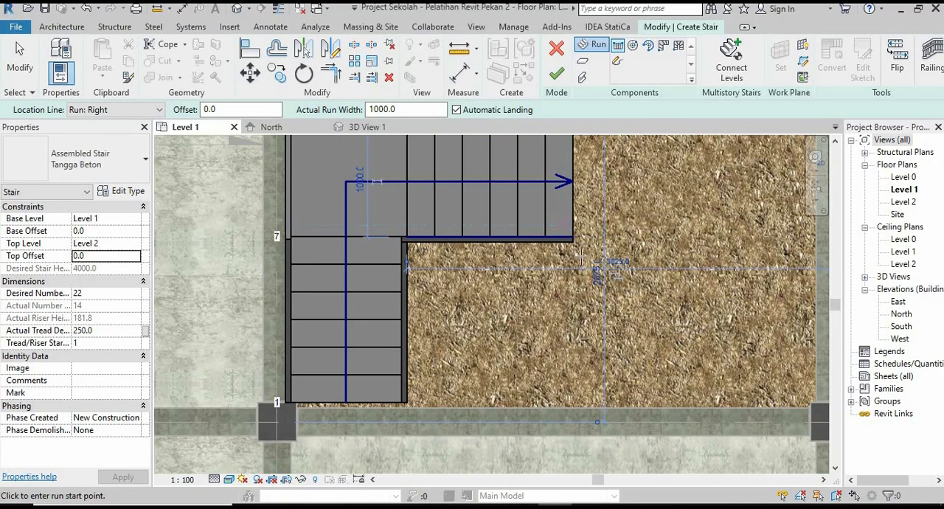
Draw the third run from the second run's inner end towards grid 9, ending at the beam's far edge, and finish the stair.
{"action": "scroll", "coordinate": [581, 256], "scroll_direction": "up", "scroll_amount": 2}
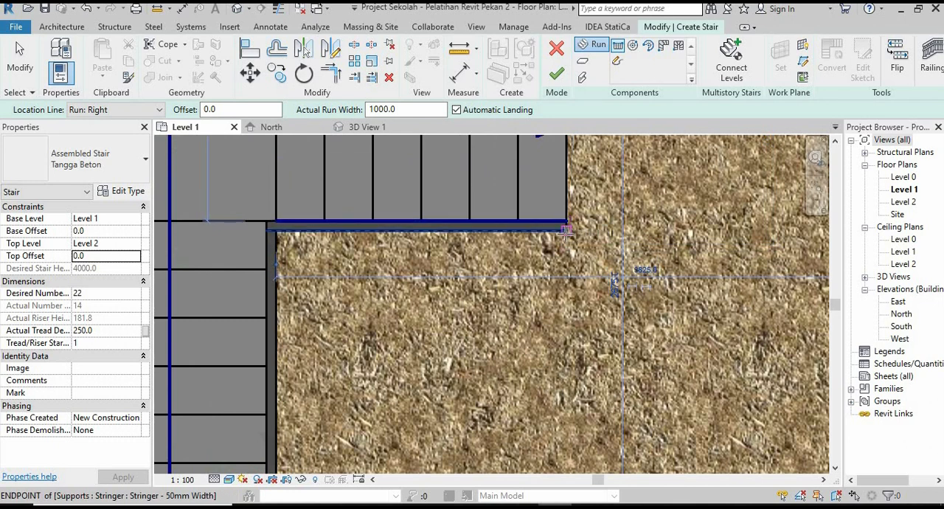
{"action": "scroll", "coordinate": [568, 221], "scroll_direction": "down", "scroll_amount": 2}
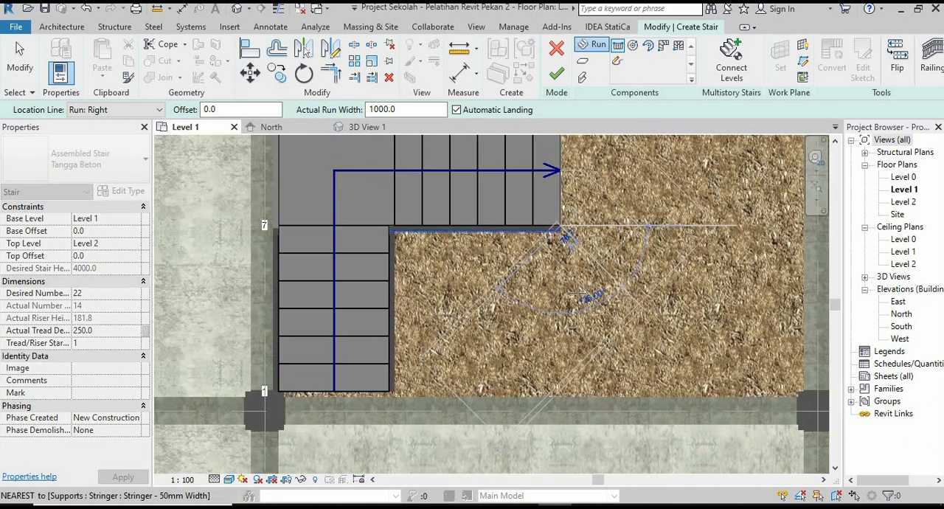
{"action": "scroll", "coordinate": [561, 424], "scroll_direction": "down", "scroll_amount": 1}
{"action": "left_click", "coordinate": [565, 432]}
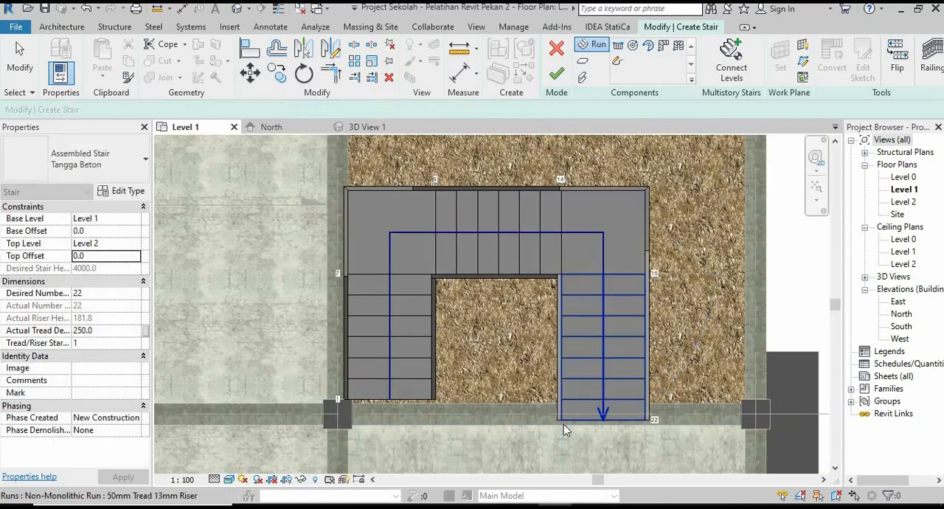
{"action": "key", "text": "Escape"}
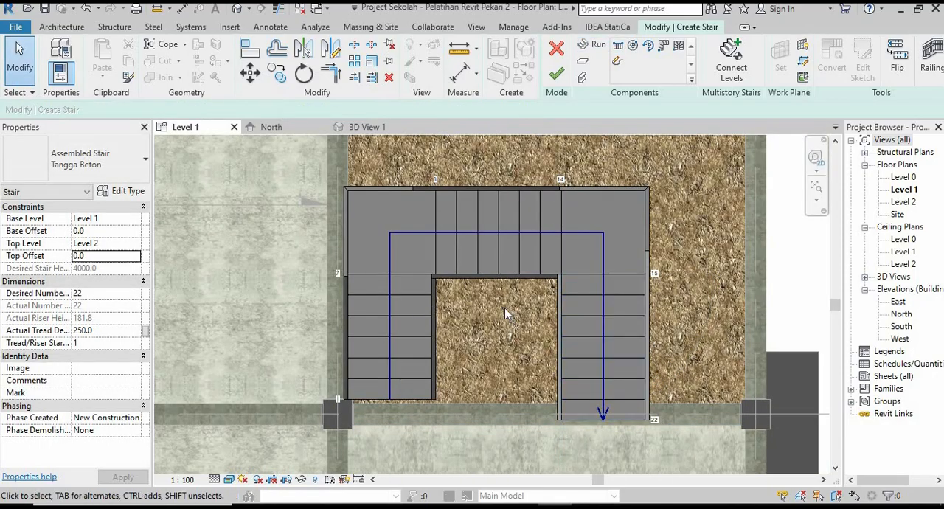
{"action": "scroll", "coordinate": [421, 333], "scroll_direction": "down", "scroll_amount": 2}
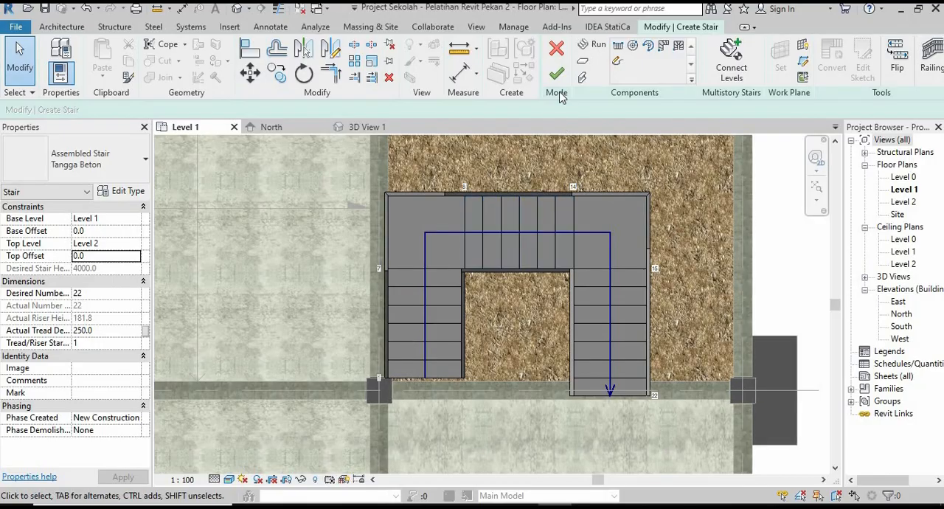
{"action": "left_click", "coordinate": [558, 74]}
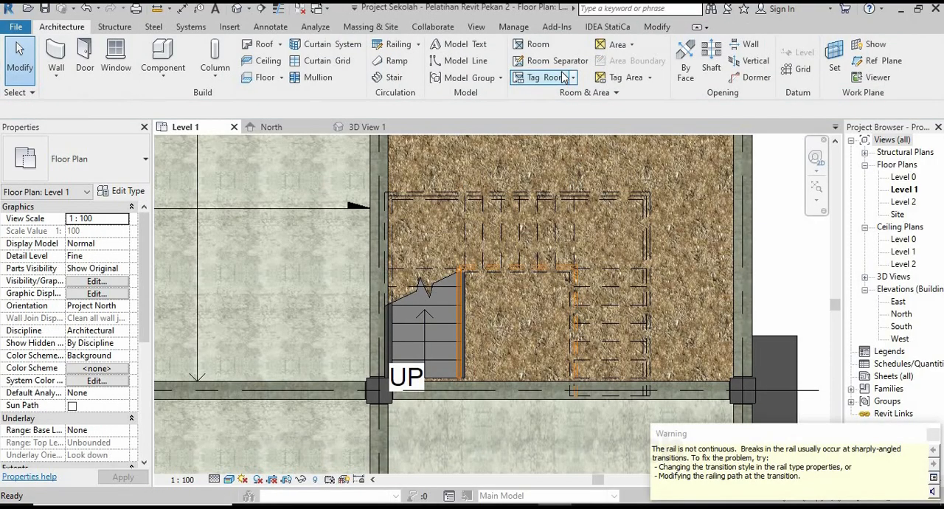
{"action": "left_click", "coordinate": [938, 436]}
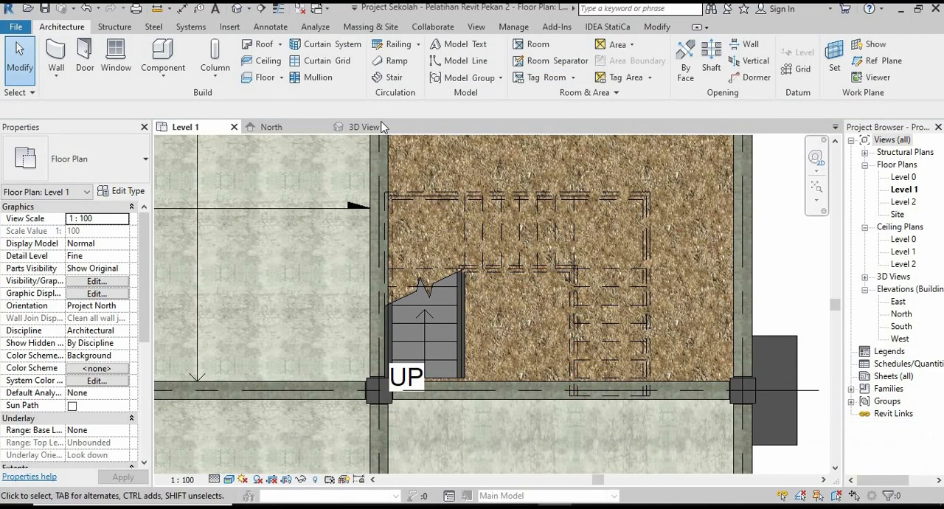
Examine the finished U-shaped stair and its railings from several angles in 3D View 1.
{"action": "left_click", "coordinate": [361, 129]}
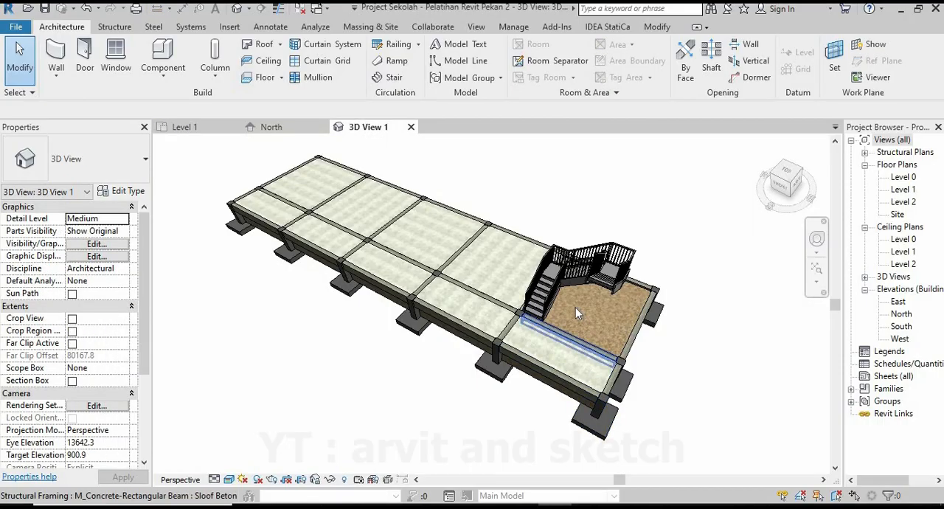
{"action": "scroll", "coordinate": [567, 304], "scroll_direction": "up", "scroll_amount": 1}
{"action": "middle_click_drag", "start_coordinate": [567, 305], "coordinate": [407, 299], "text": "shift"}
{"action": "scroll", "coordinate": [529, 314], "scroll_direction": "down", "scroll_amount": 2}
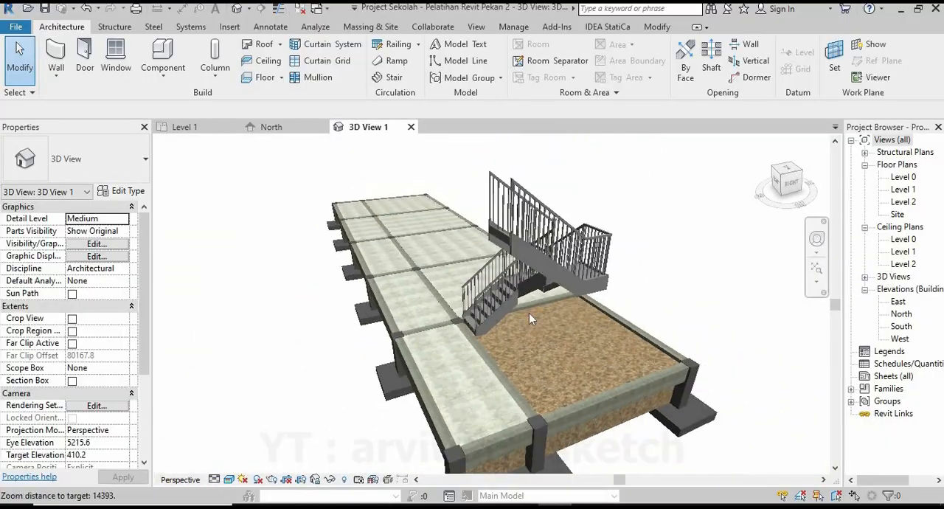
{"action": "middle_click_drag", "start_coordinate": [529, 314], "coordinate": [521, 422], "text": "shift"}
{"action": "scroll", "coordinate": [642, 422], "scroll_direction": "up", "scroll_amount": 4}
{"action": "scroll", "coordinate": [601, 306], "scroll_direction": "down", "scroll_amount": 5}
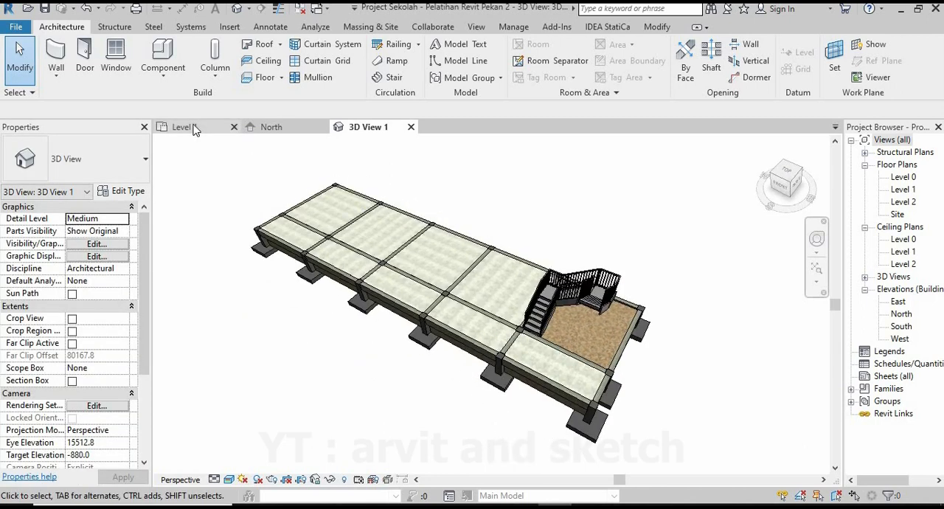
In the Level 1 plan, copy grid 1 by 1800 mm towards grid 9.
{"action": "left_click", "coordinate": [184, 126]}
{"action": "scroll", "coordinate": [447, 315], "scroll_direction": "down", "scroll_amount": 5}
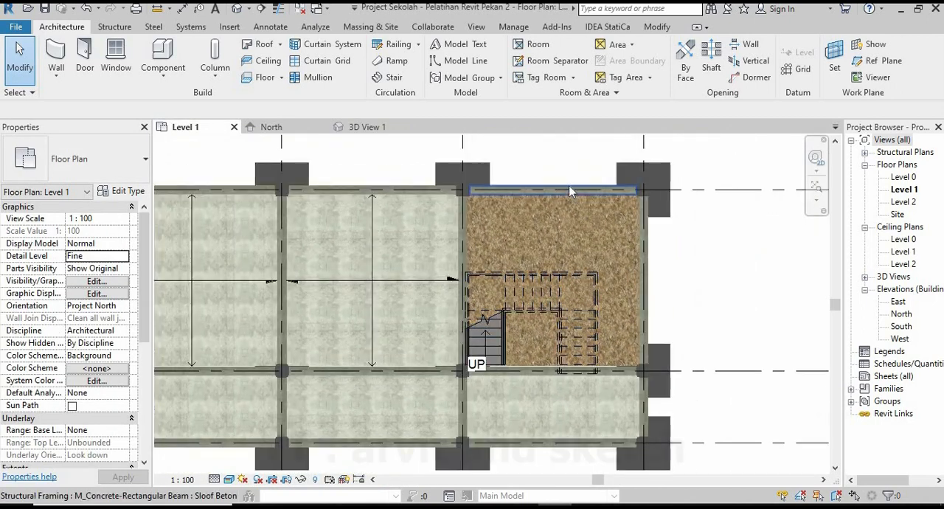
{"action": "scroll", "coordinate": [651, 254], "scroll_direction": "up", "scroll_amount": 2}
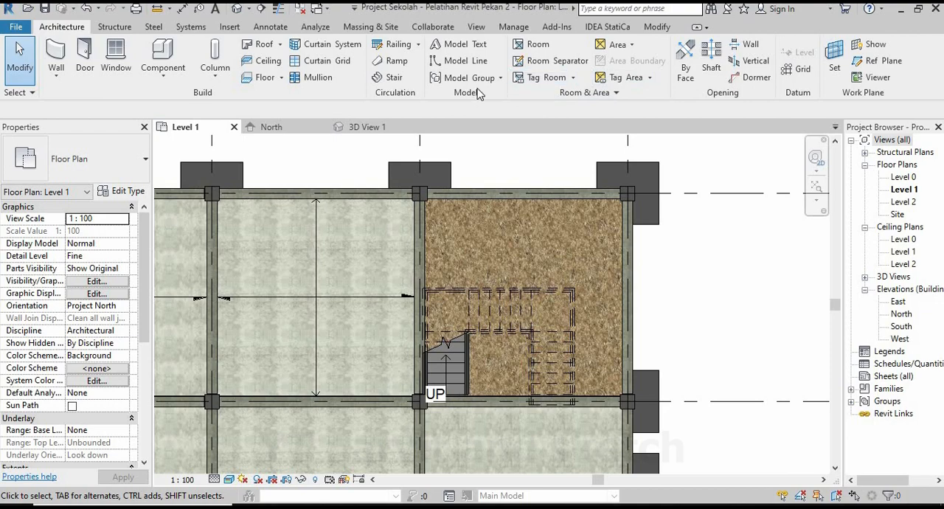
{"action": "scroll", "coordinate": [506, 291], "scroll_direction": "down", "scroll_amount": 5}
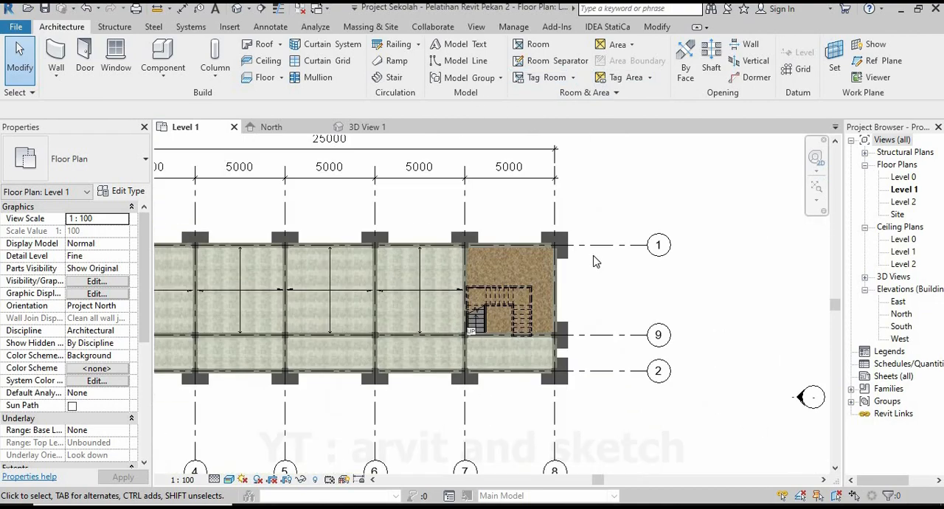
{"action": "scroll", "coordinate": [618, 251], "scroll_direction": "up", "scroll_amount": 2}
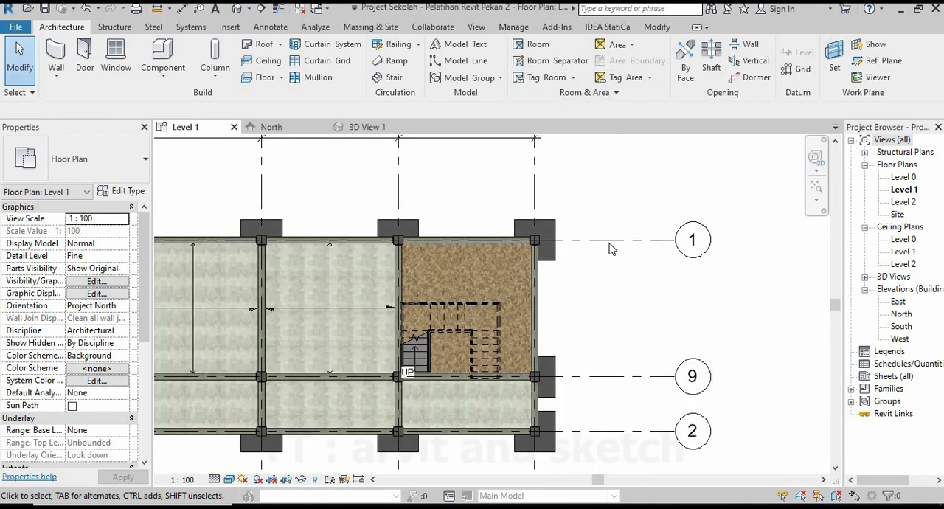
{"action": "left_click", "coordinate": [580, 289]}
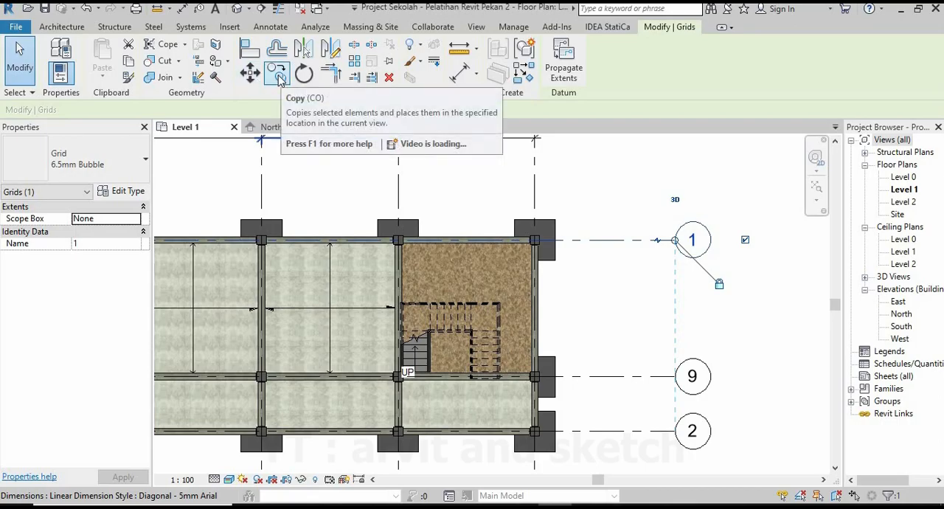
{"action": "left_click", "coordinate": [279, 75]}
{"action": "left_click", "coordinate": [665, 242]}
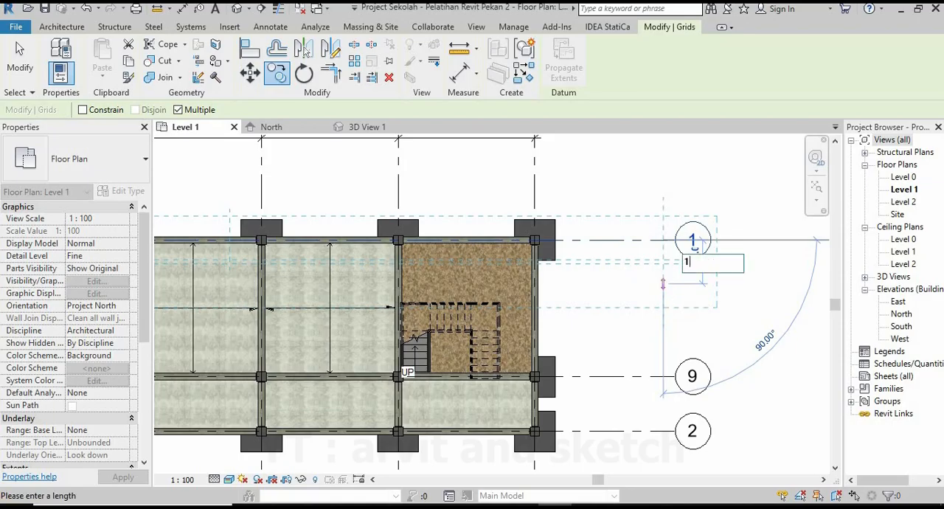
{"action": "type", "text": "1800"}
{"action": "key", "text": "Return"}
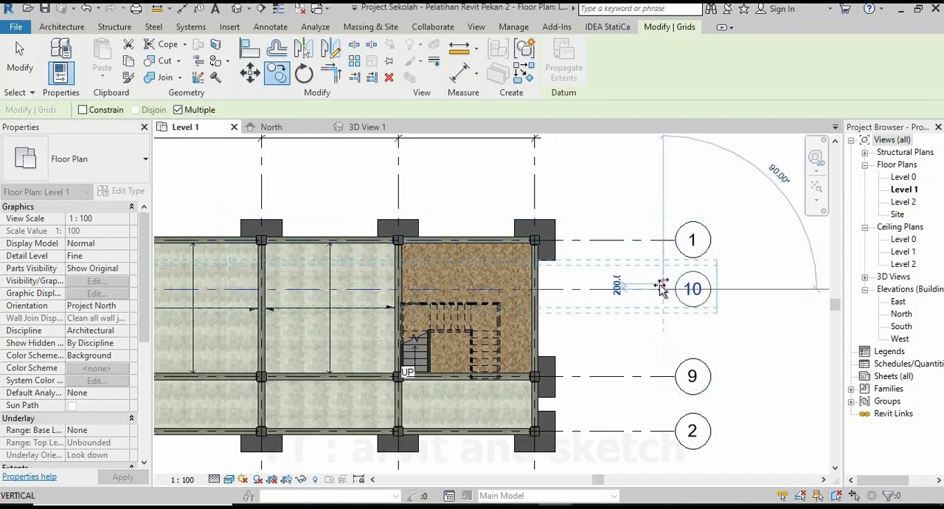
{"action": "key", "text": "Escape"}
Copy grid 7 by 1200 mm towards grid 8 with multiple copies enabled.
{"action": "scroll", "coordinate": [457, 295], "scroll_direction": "up", "scroll_amount": 4}
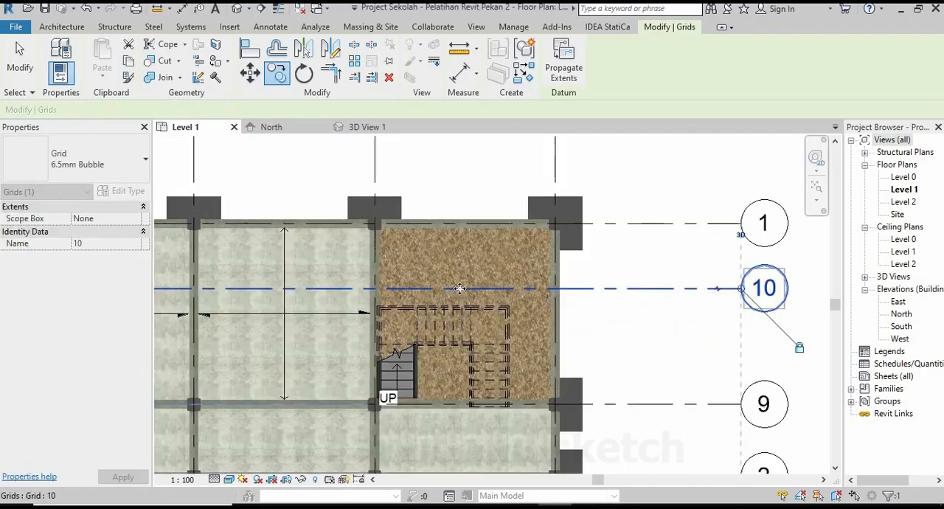
{"action": "scroll", "coordinate": [525, 301], "scroll_direction": "down", "scroll_amount": 1}
{"action": "middle_click_drag", "start_coordinate": [485, 223], "coordinate": [471, 271]}
{"action": "left_click", "coordinate": [385, 202]}
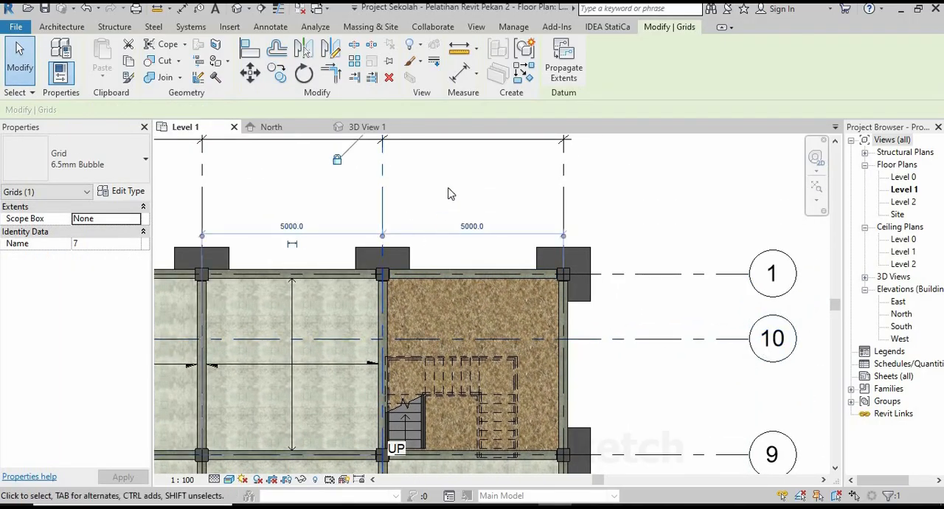
{"action": "middle_click_drag", "start_coordinate": [448, 191], "coordinate": [460, 253]}
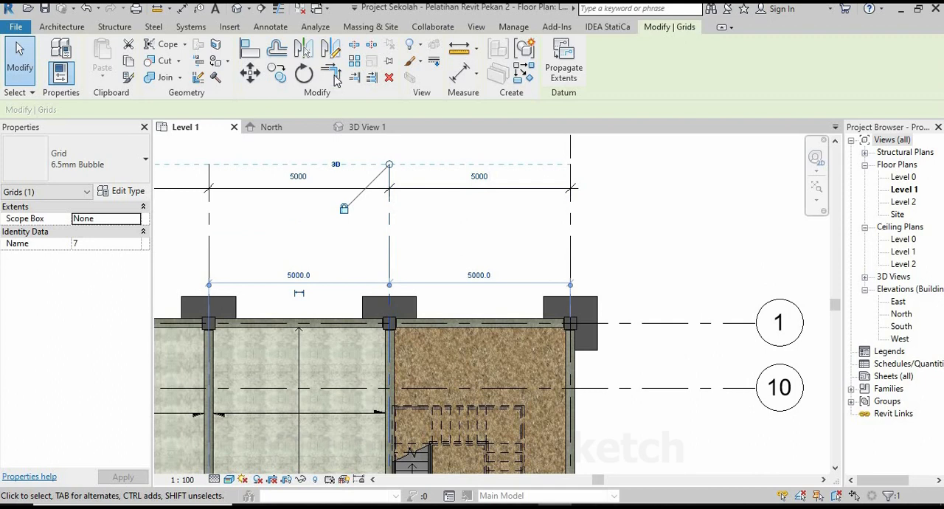
{"action": "left_click", "coordinate": [275, 77]}
{"action": "left_click", "coordinate": [388, 238]}
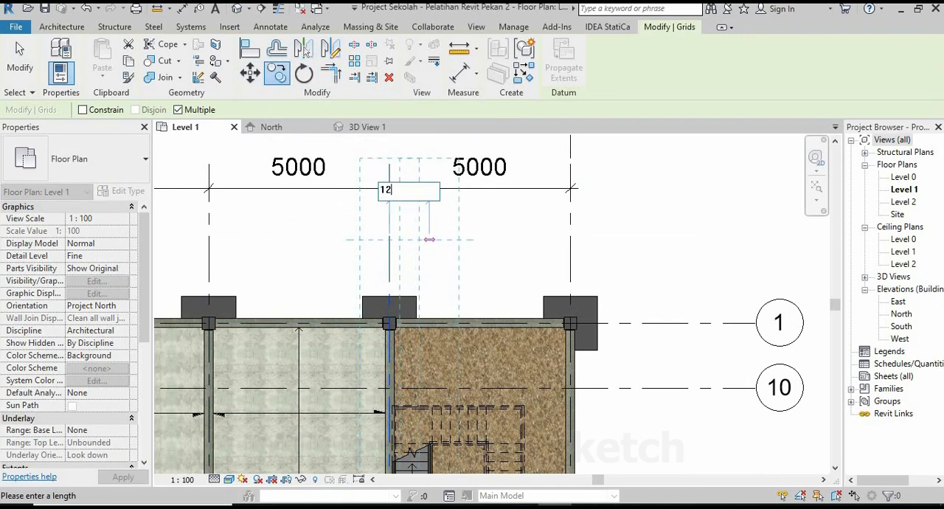
{"action": "type", "text": "1200"}
{"action": "key", "text": "Return"}
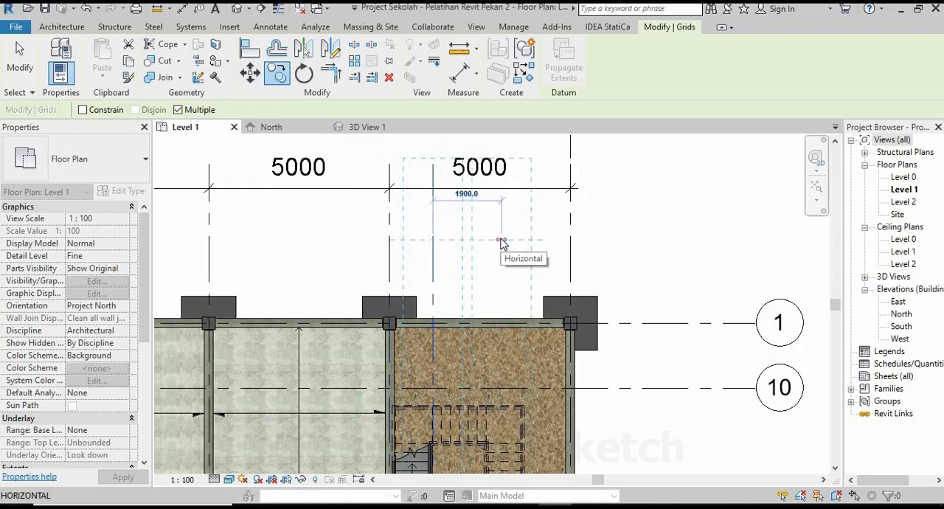
Place two more copies of the vertical grid towards grid 8, each spaced 1200 mm from the previous one.
{"action": "key", "text": "Return"}
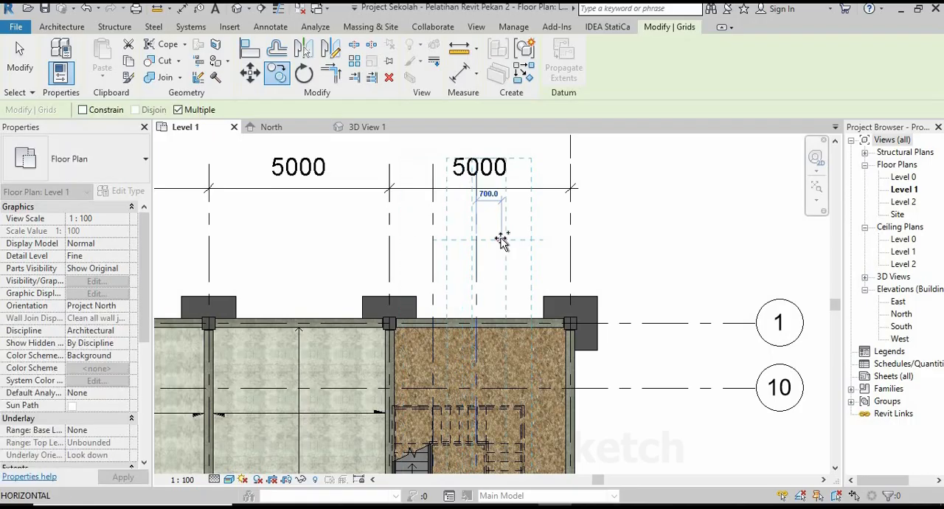
{"action": "scroll", "coordinate": [497, 238], "scroll_direction": "up", "scroll_amount": 1}
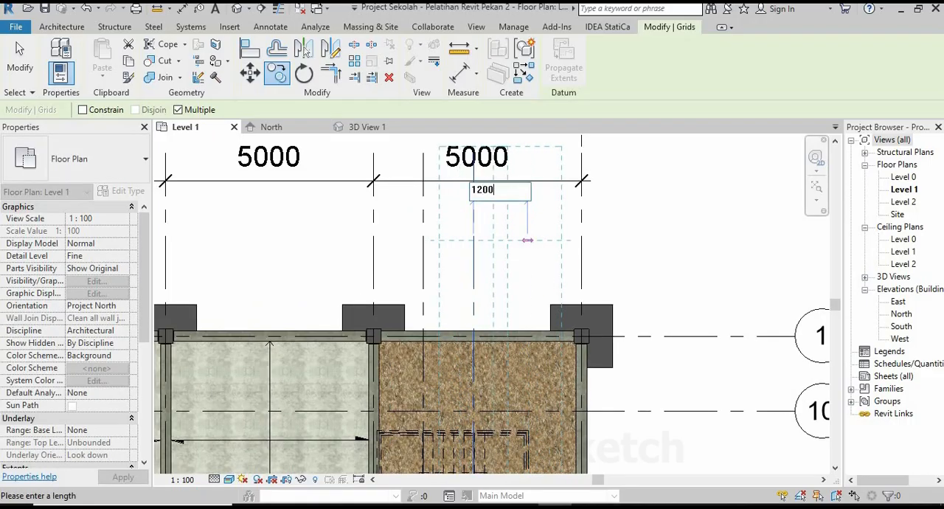
{"action": "key", "text": "Return"}
{"action": "scroll", "coordinate": [526, 238], "scroll_direction": "down", "scroll_amount": 1}
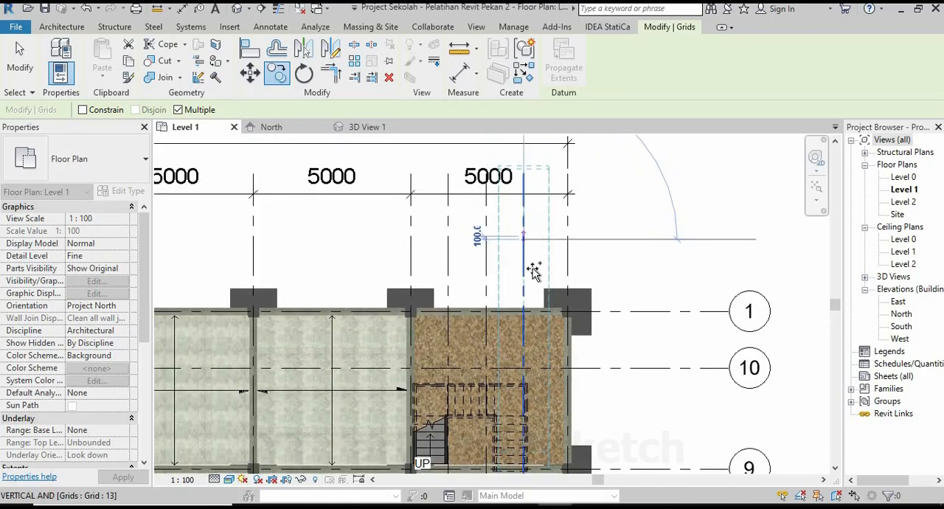
Finish copying the grids and check how they line up with the stair in the Level 1 plan.
{"action": "key", "text": "Escape"}
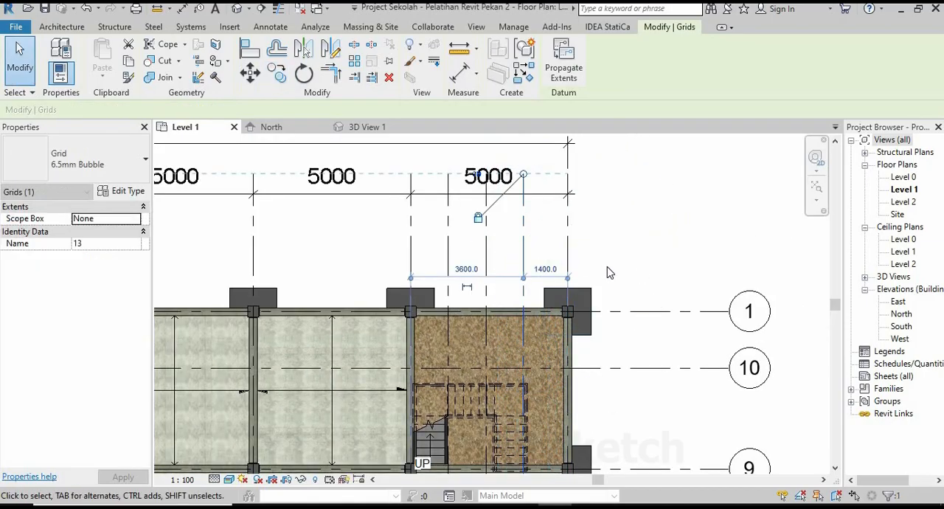
{"action": "key", "text": "Escape"}
{"action": "scroll", "coordinate": [487, 334], "scroll_direction": "down", "scroll_amount": 2}
{"action": "scroll", "coordinate": [486, 373], "scroll_direction": "up", "scroll_amount": 2}
{"action": "scroll", "coordinate": [486, 373], "scroll_direction": "up", "scroll_amount": 3}
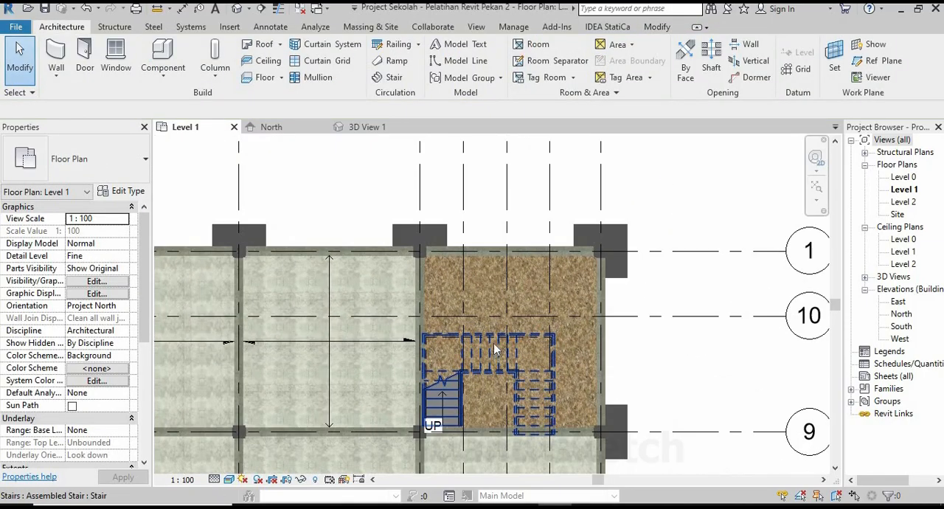
{"action": "scroll", "coordinate": [519, 273], "scroll_direction": "down", "scroll_amount": 3}
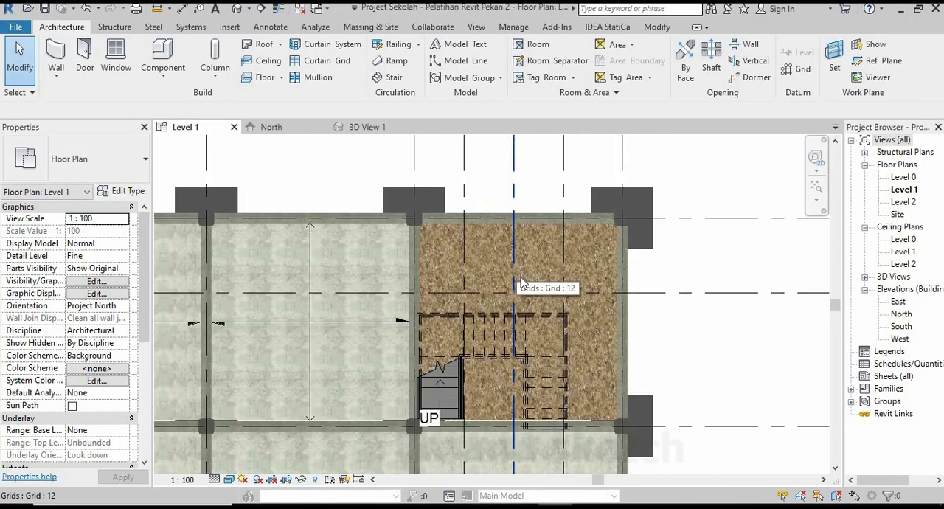
{"action": "scroll", "coordinate": [537, 344], "scroll_direction": "up", "scroll_amount": 1}
{"action": "scroll", "coordinate": [596, 360], "scroll_direction": "up", "scroll_amount": 1}
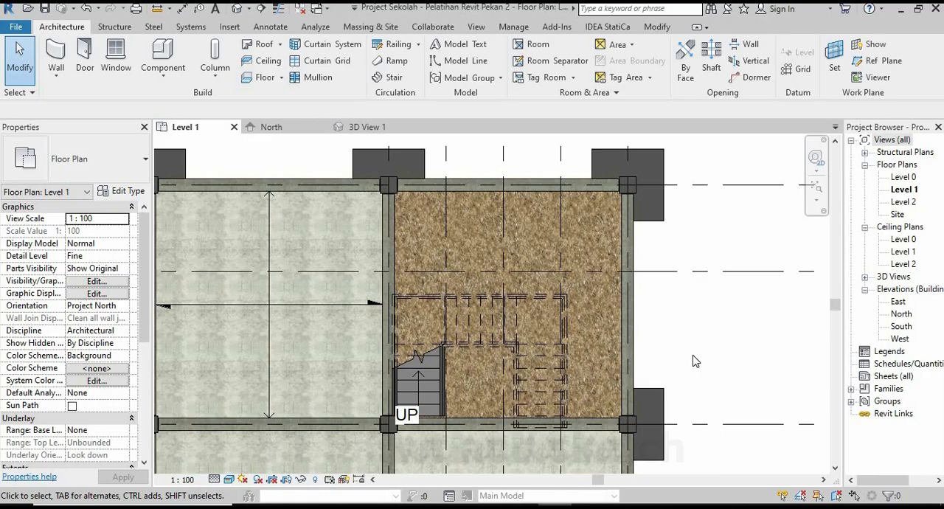
Start a Lantai Screed 100 mm structural floor on Level 1 and draw its 4750 mm boundary edge along grid 10 across the stair bay.
{"action": "left_click", "coordinate": [281, 79]}
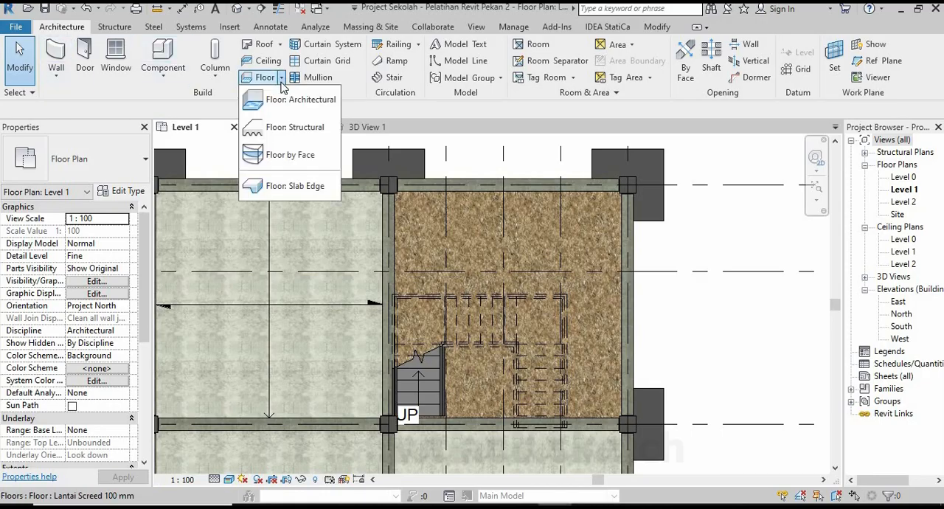
{"action": "left_click", "coordinate": [284, 127]}
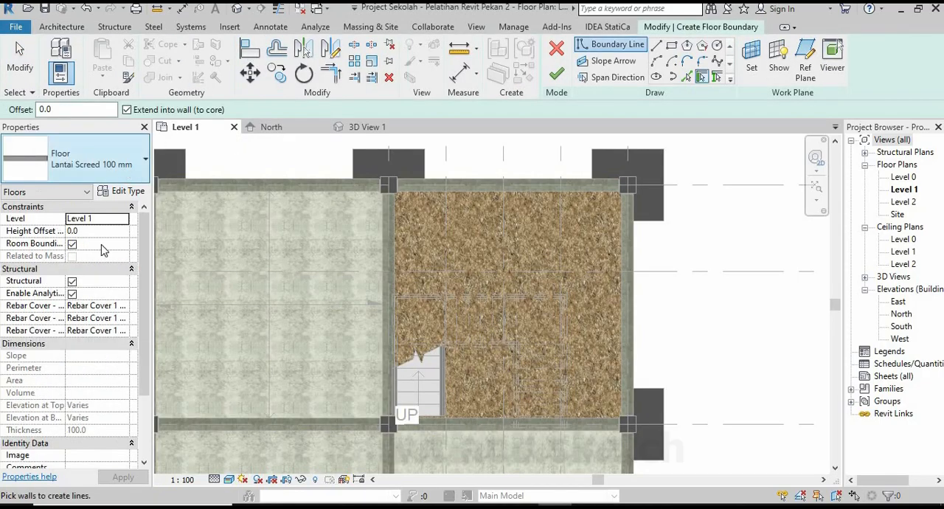
{"action": "left_click", "coordinate": [656, 47]}
{"action": "scroll", "coordinate": [388, 282], "scroll_direction": "up", "scroll_amount": 4}
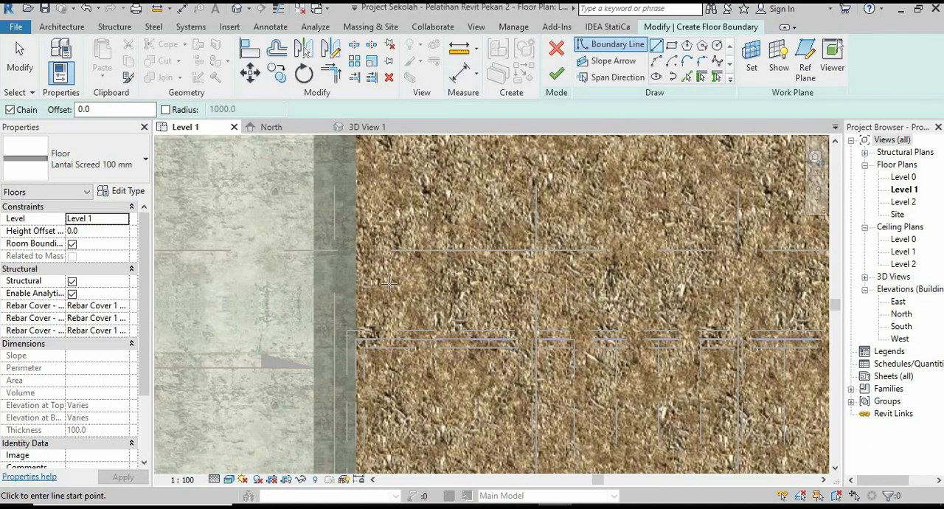
{"action": "left_click", "coordinate": [358, 250]}
{"action": "scroll", "coordinate": [638, 289], "scroll_direction": "down", "scroll_amount": 3}
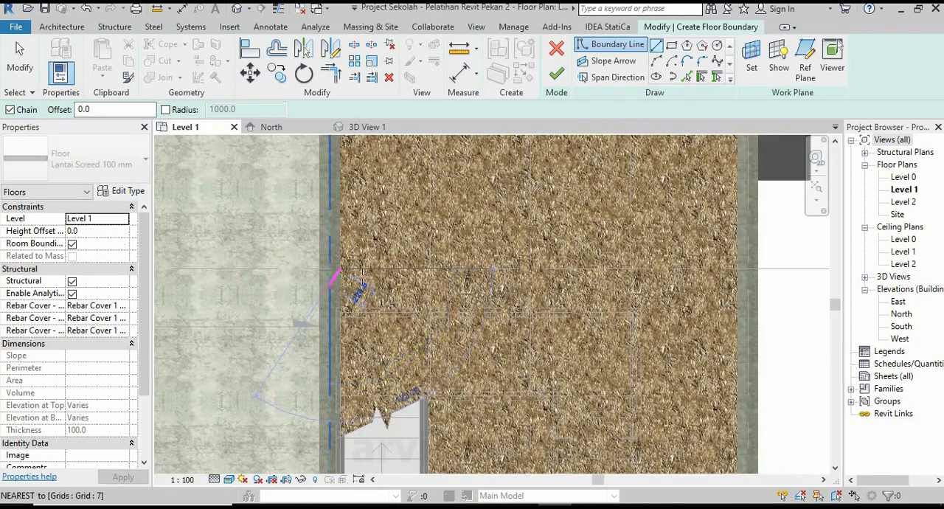
{"action": "scroll", "coordinate": [639, 289], "scroll_direction": "up", "scroll_amount": 3}
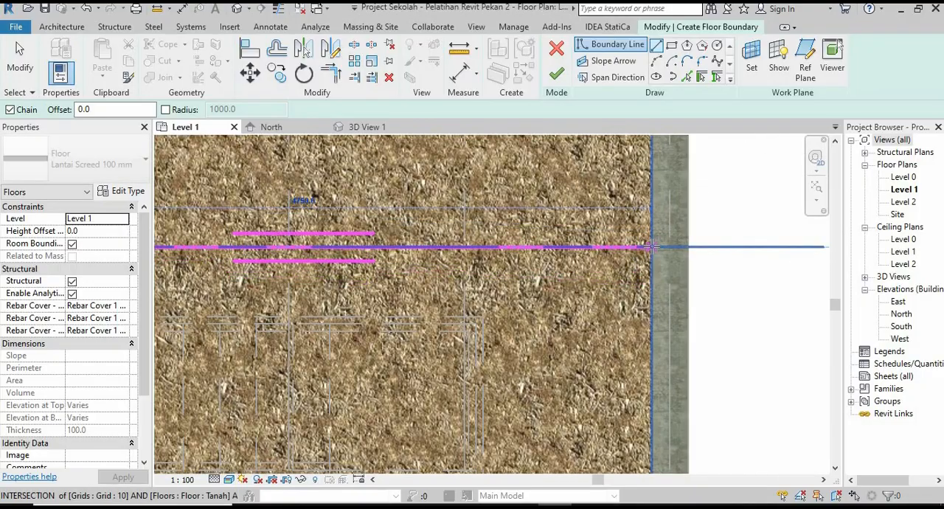
{"action": "scroll", "coordinate": [624, 223], "scroll_direction": "down", "scroll_amount": 4}
Continue the floor boundary along the inner face of the grid 8 beam and around the column corner at grid 9.
{"action": "scroll", "coordinate": [652, 402], "scroll_direction": "up", "scroll_amount": 9}
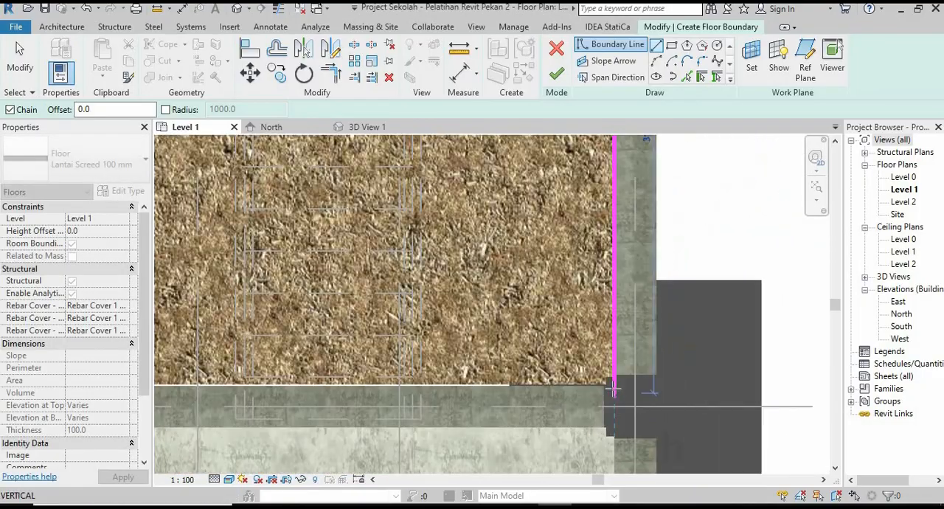
{"action": "scroll", "coordinate": [616, 375], "scroll_direction": "up", "scroll_amount": 2}
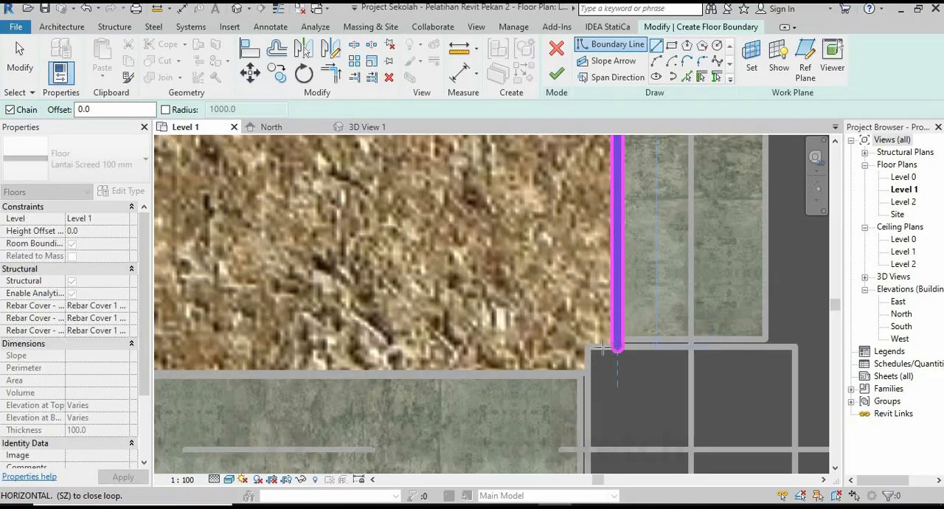
{"action": "scroll", "coordinate": [657, 398], "scroll_direction": "down", "scroll_amount": 5}
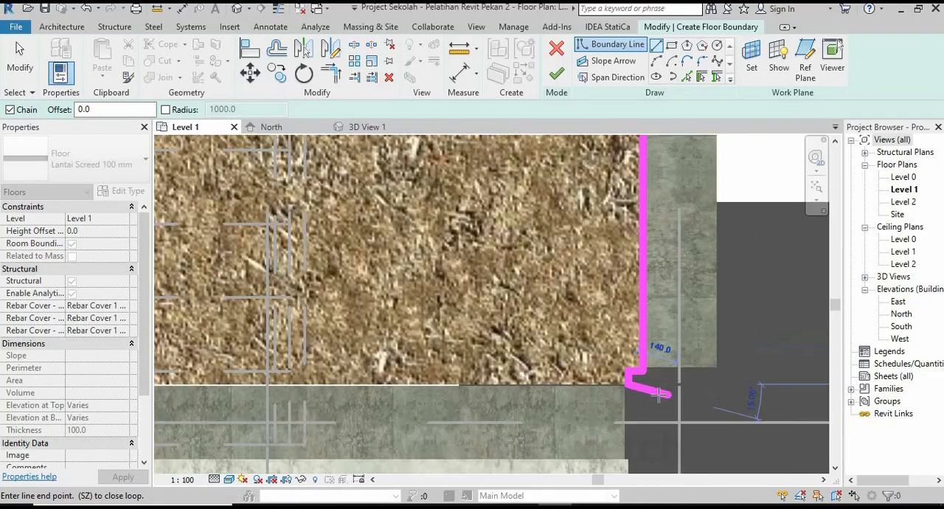
{"action": "scroll", "coordinate": [333, 398], "scroll_direction": "down", "scroll_amount": 5}
Draw the boundary along the inner face of the grid 9 beam and around the column corner at grid 7.
{"action": "scroll", "coordinate": [307, 361], "scroll_direction": "up", "scroll_amount": 7}
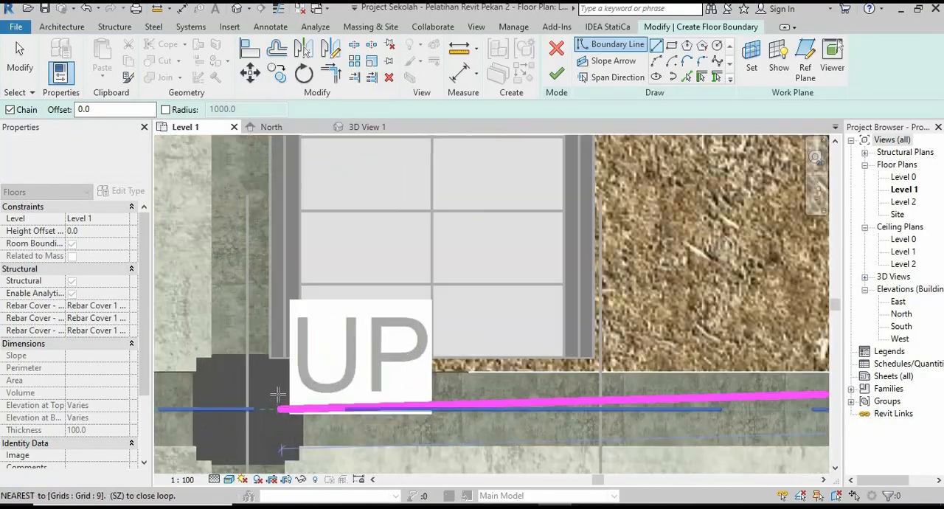
{"action": "scroll", "coordinate": [307, 361], "scroll_direction": "up", "scroll_amount": 2}
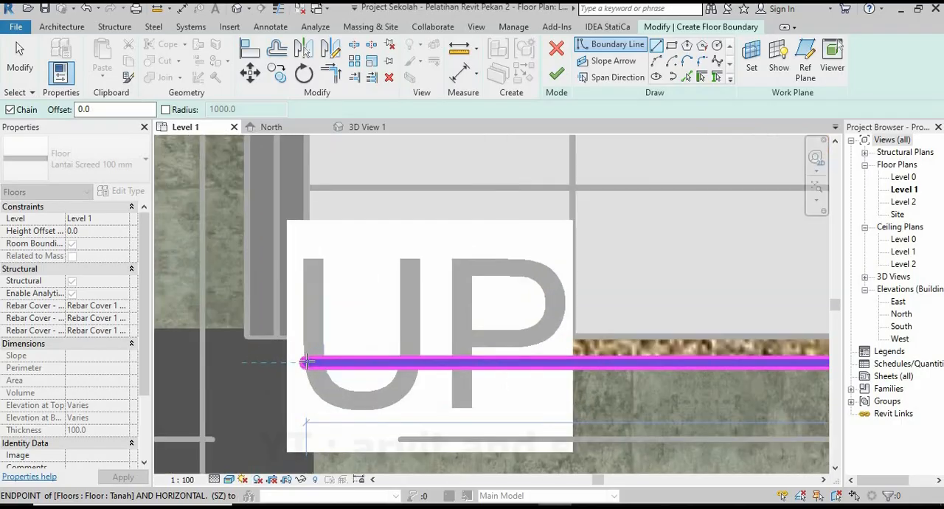
{"action": "left_click", "coordinate": [306, 361]}
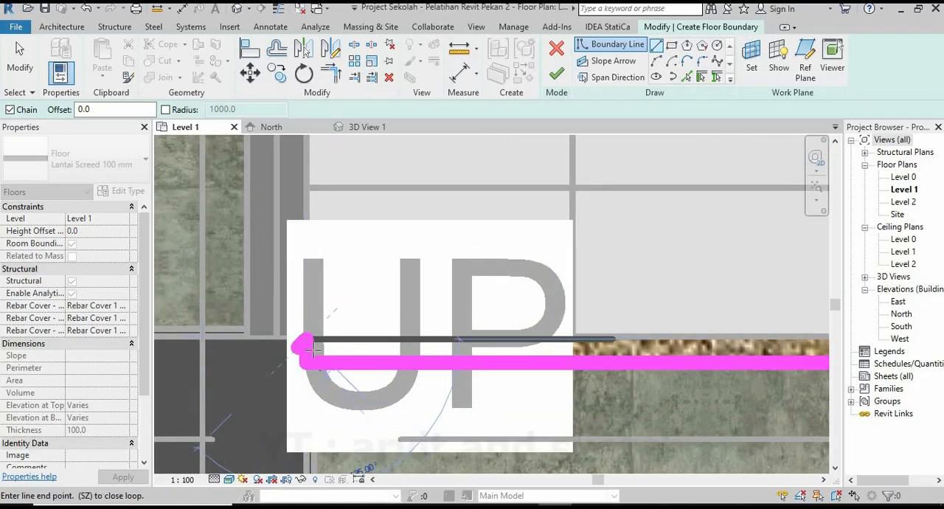
{"action": "middle_click_drag", "start_coordinate": [310, 350], "coordinate": [467, 385]}
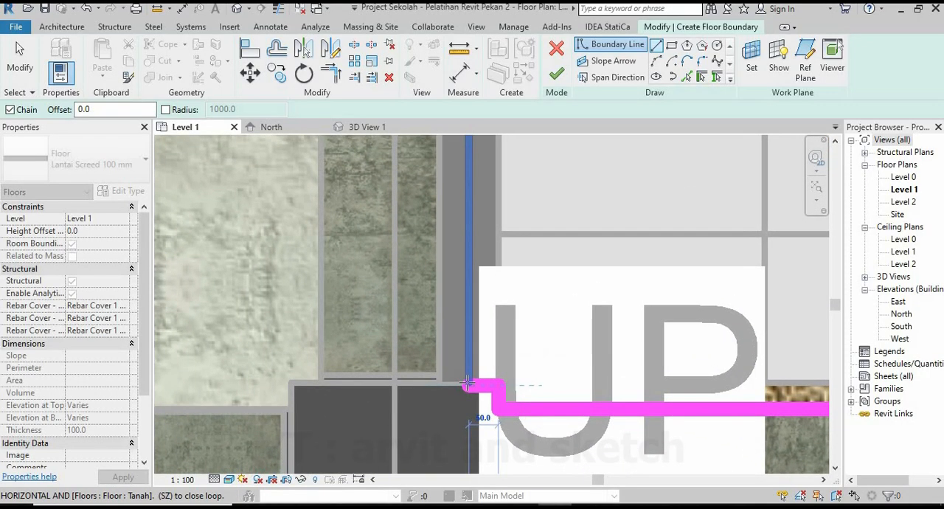
Close the floor boundary along the inner face of the grid 7 beam up to grid 10 and finish the floor.
{"action": "scroll", "coordinate": [419, 424], "scroll_direction": "down", "scroll_amount": 5}
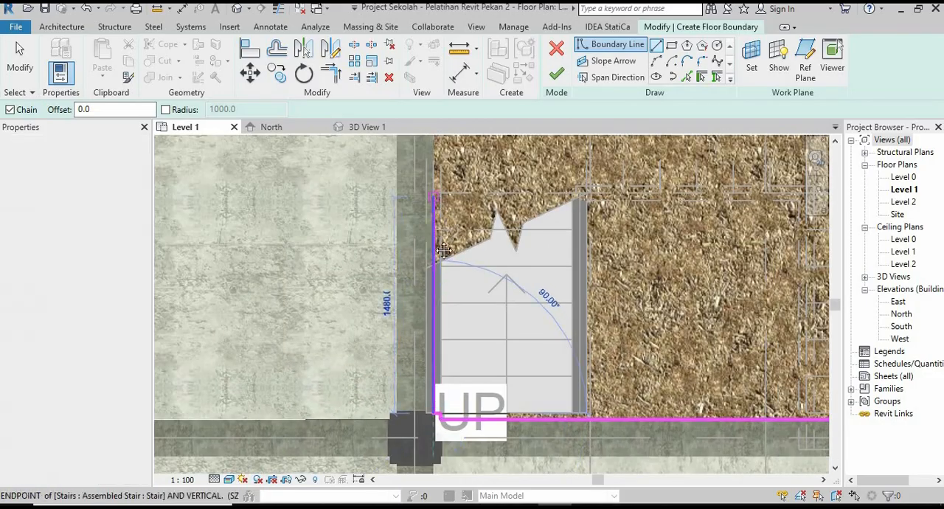
{"action": "middle_click_drag", "start_coordinate": [443, 251], "coordinate": [438, 499]}
{"action": "scroll", "coordinate": [433, 285], "scroll_direction": "up", "scroll_amount": 2}
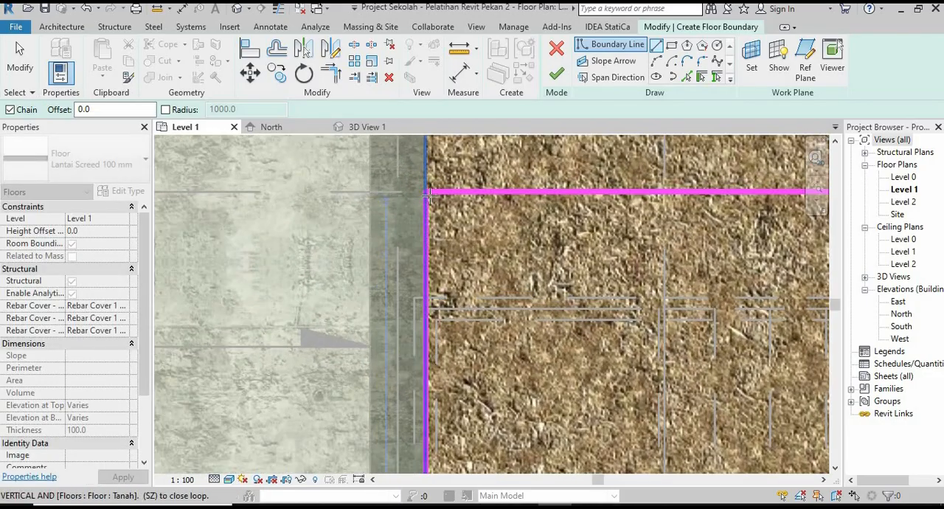
{"action": "left_click", "coordinate": [428, 195]}
{"action": "scroll", "coordinate": [388, 226], "scroll_direction": "down", "scroll_amount": 2}
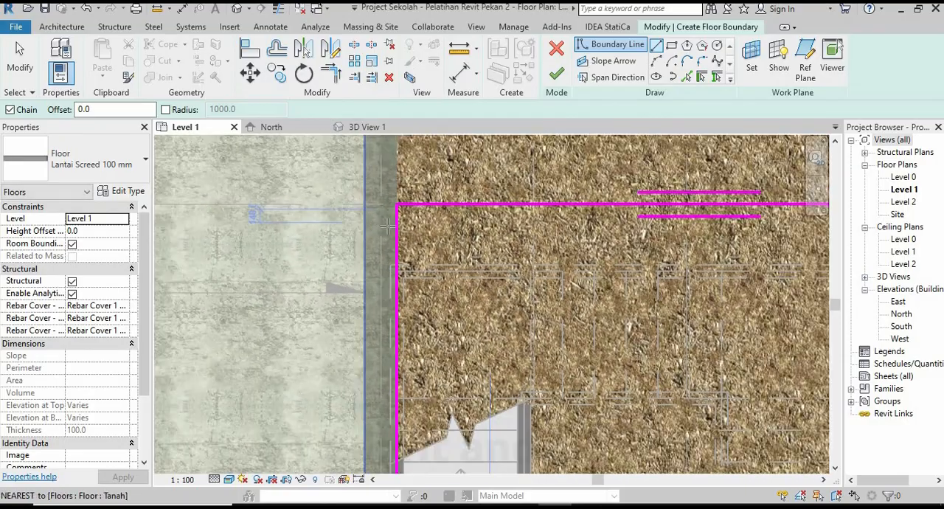
{"action": "scroll", "coordinate": [387, 226], "scroll_direction": "down", "scroll_amount": 2}
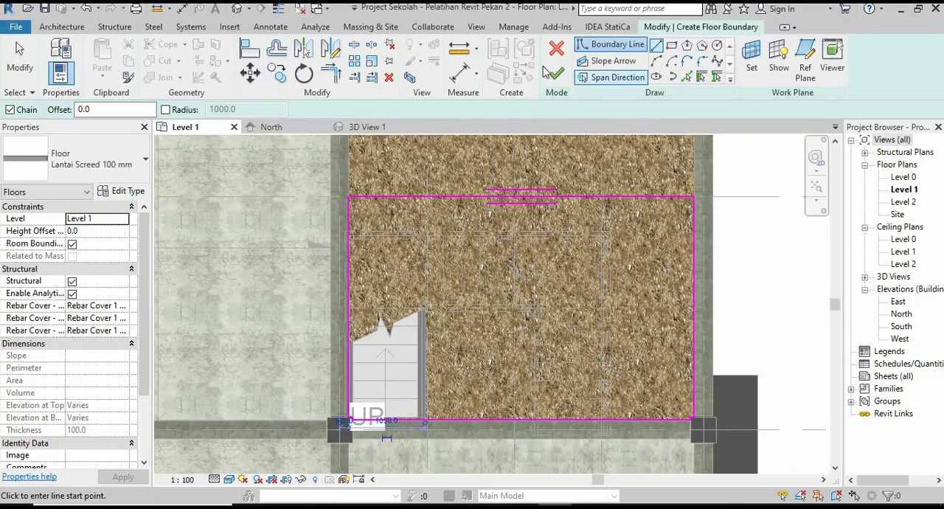
{"action": "left_click", "coordinate": [557, 76]}
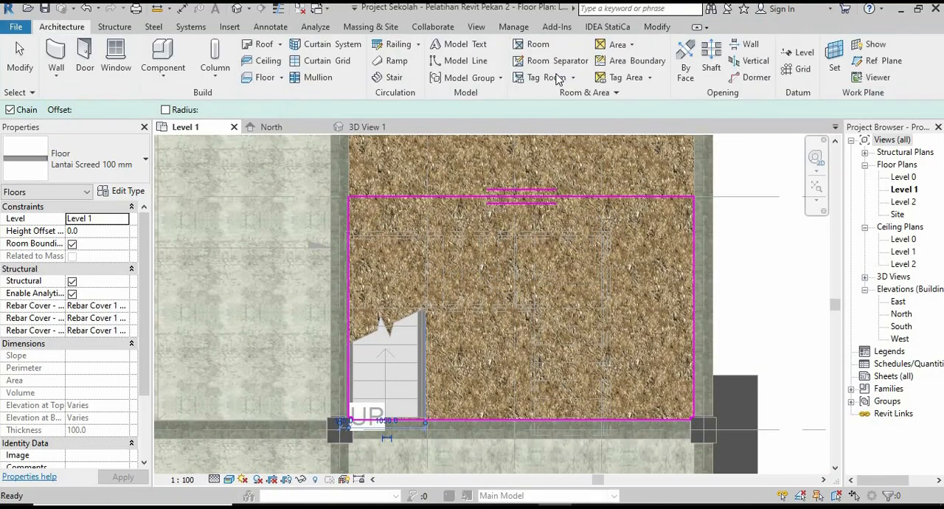
{"action": "left_click", "coordinate": [758, 279]}
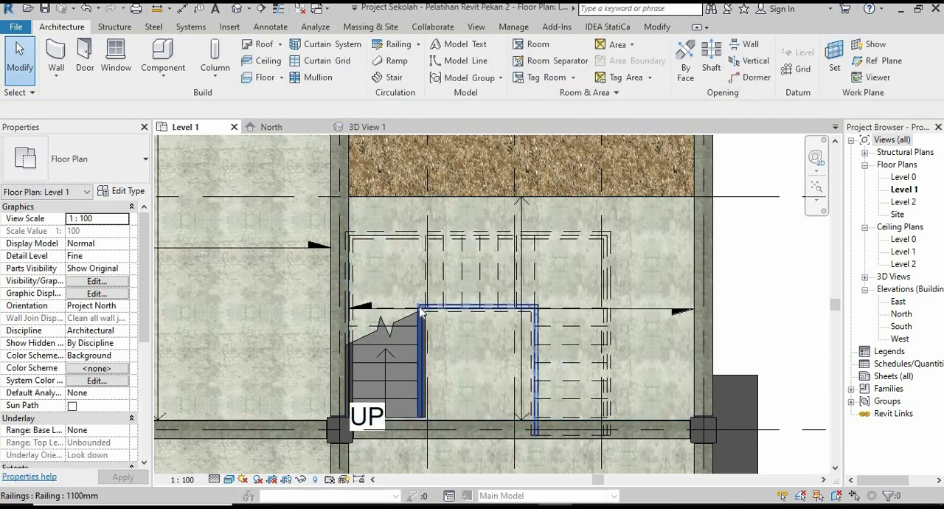
Examine the new stair-bay floor and the stair from several angles in 3D View 1.
{"action": "scroll", "coordinate": [420, 312], "scroll_direction": "down", "scroll_amount": 1}
{"action": "left_click", "coordinate": [377, 130]}
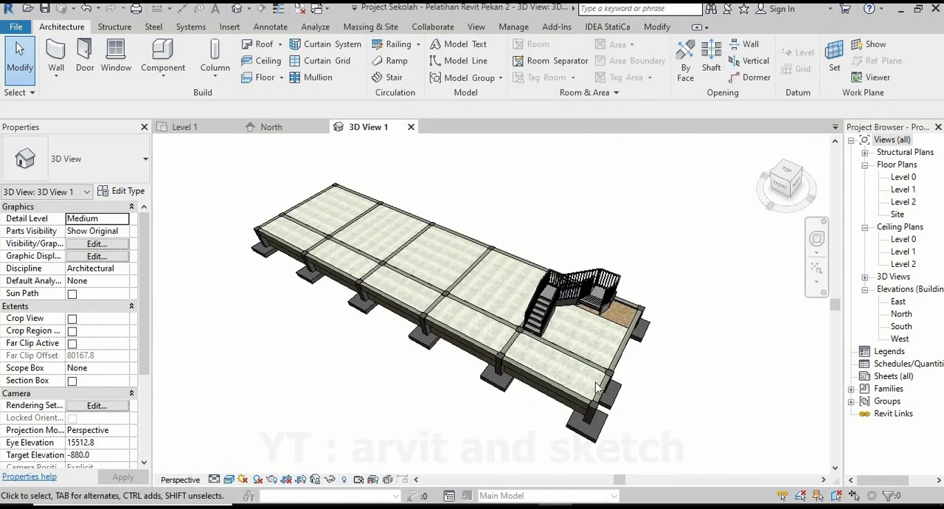
{"action": "scroll", "coordinate": [622, 351], "scroll_direction": "up", "scroll_amount": 3}
{"action": "middle_click_drag", "start_coordinate": [622, 351], "coordinate": [362, 310], "text": "shift"}
{"action": "scroll", "coordinate": [578, 325], "scroll_direction": "up", "scroll_amount": 3}
{"action": "middle_click_drag", "start_coordinate": [577, 325], "coordinate": [841, 328], "text": "shift"}
{"action": "scroll", "coordinate": [488, 324], "scroll_direction": "down", "scroll_amount": 3}
{"action": "scroll", "coordinate": [565, 324], "scroll_direction": "down", "scroll_amount": 2}
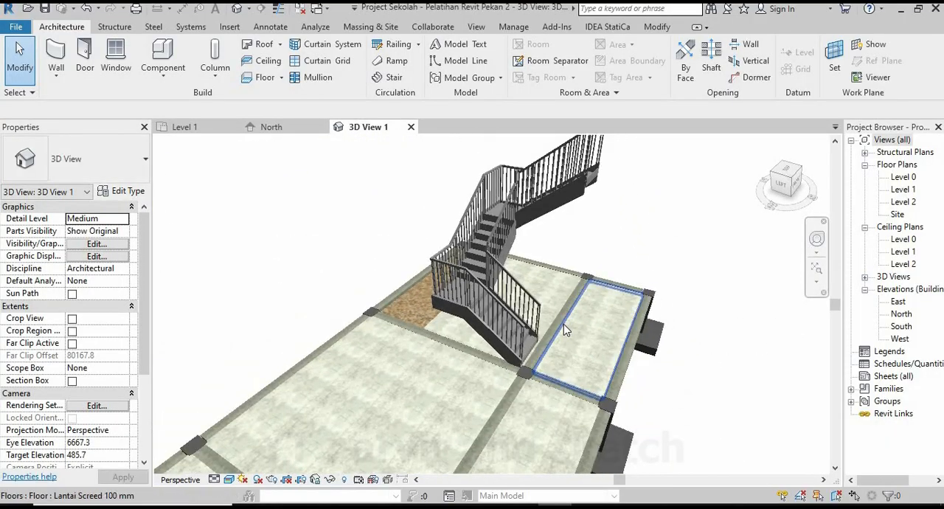
{"action": "middle_click_drag", "start_coordinate": [583, 296], "coordinate": [587, 345], "text": "shift"}
In the Level 1 plan, move grid 10 by 200 mm towards grid 1.
{"action": "left_click", "coordinate": [189, 129]}
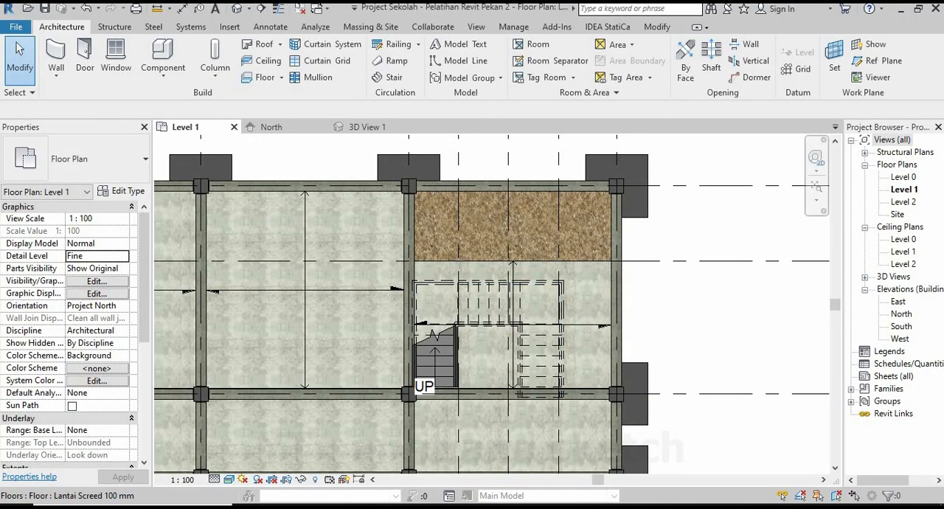
{"action": "scroll", "coordinate": [600, 269], "scroll_direction": "down", "scroll_amount": 4}
{"action": "scroll", "coordinate": [601, 273], "scroll_direction": "up", "scroll_amount": 4}
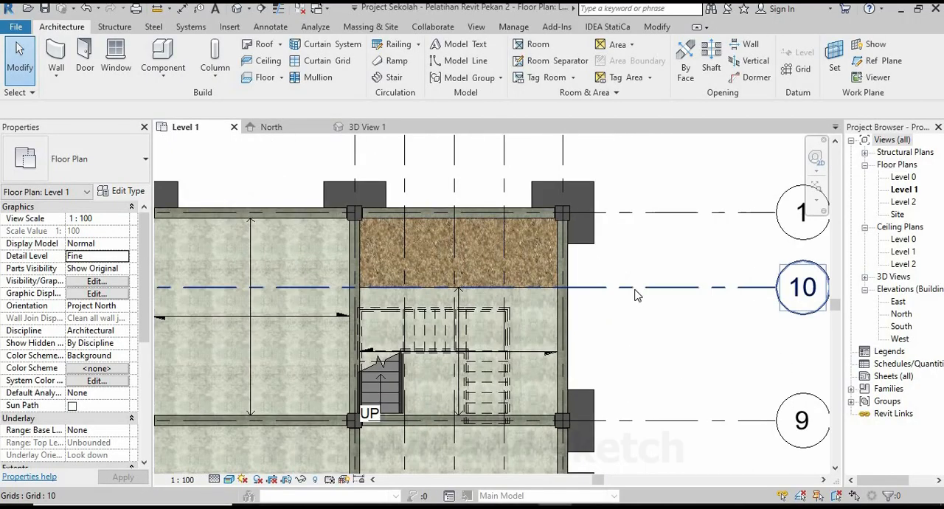
{"action": "left_click", "coordinate": [636, 288]}
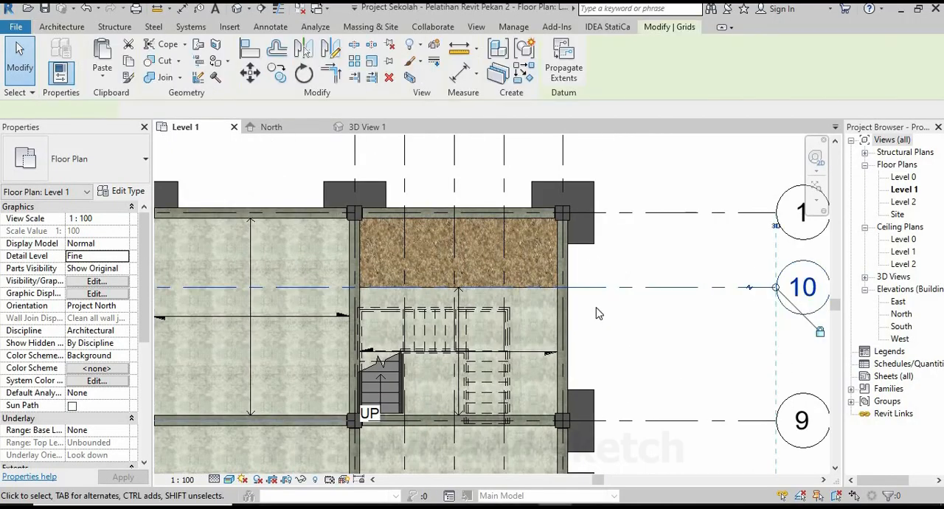
{"action": "left_click", "coordinate": [250, 74]}
{"action": "scroll", "coordinate": [617, 288], "scroll_direction": "up", "scroll_amount": 2}
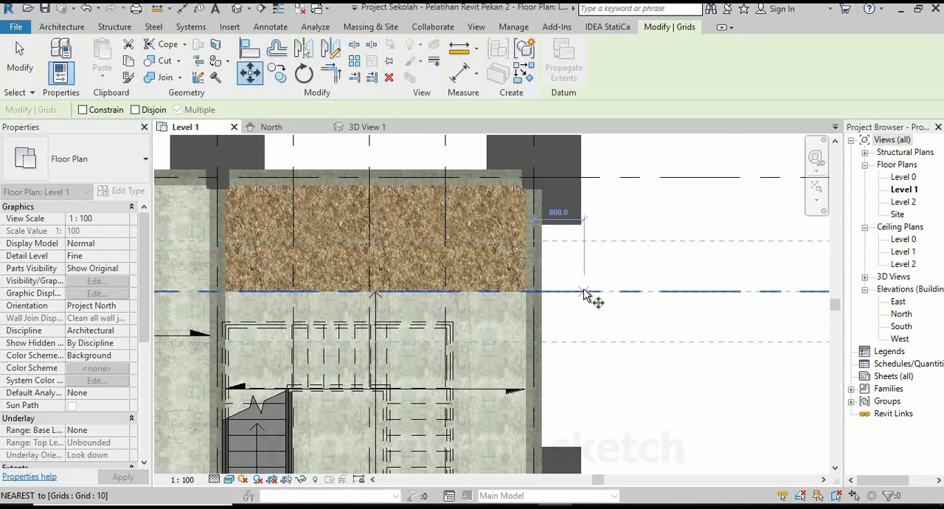
{"action": "left_click", "coordinate": [586, 291]}
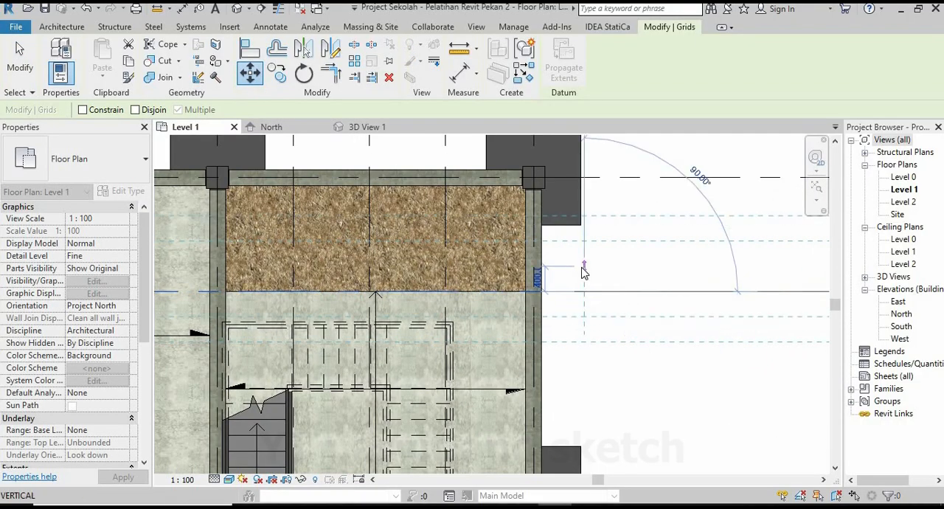
{"action": "type", "text": "200"}
{"action": "key", "text": "Return"}
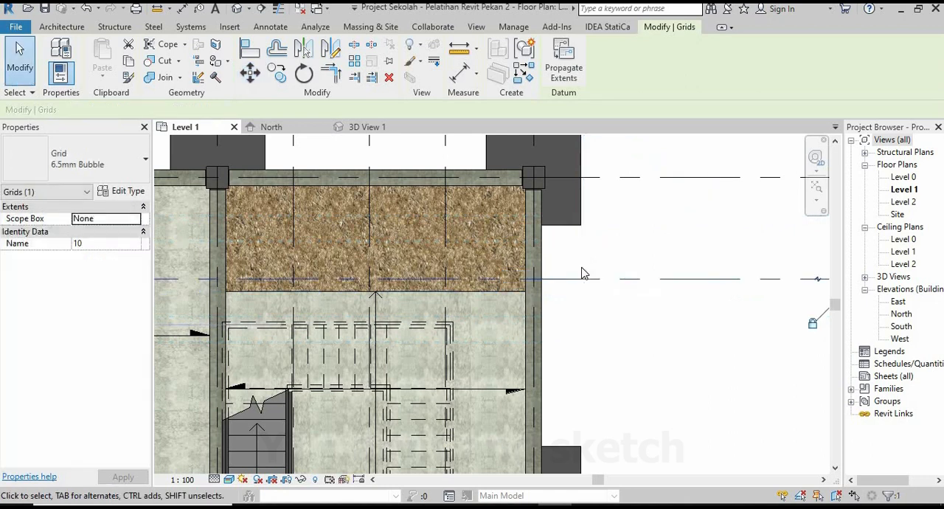
{"action": "scroll", "coordinate": [590, 265], "scroll_direction": "down", "scroll_amount": 2}
{"action": "key", "text": "Escape"}
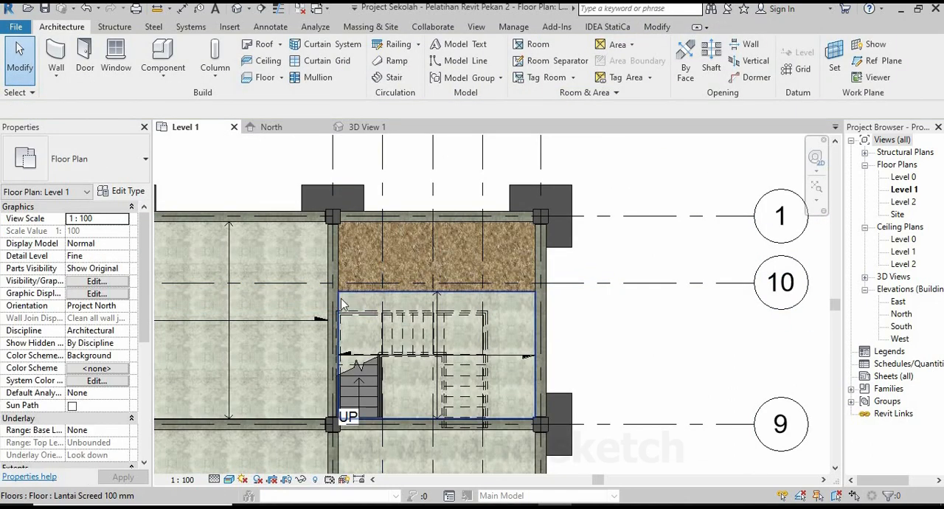
Edit the boundary of the Lantai Screed 100 mm stair-bay floor, move its upper edge onto grid 10, and finish the floor.
{"action": "scroll", "coordinate": [365, 287], "scroll_direction": "up", "scroll_amount": 3}
{"action": "left_click", "coordinate": [364, 287]}
{"action": "scroll", "coordinate": [443, 259], "scroll_direction": "down", "scroll_amount": 1}
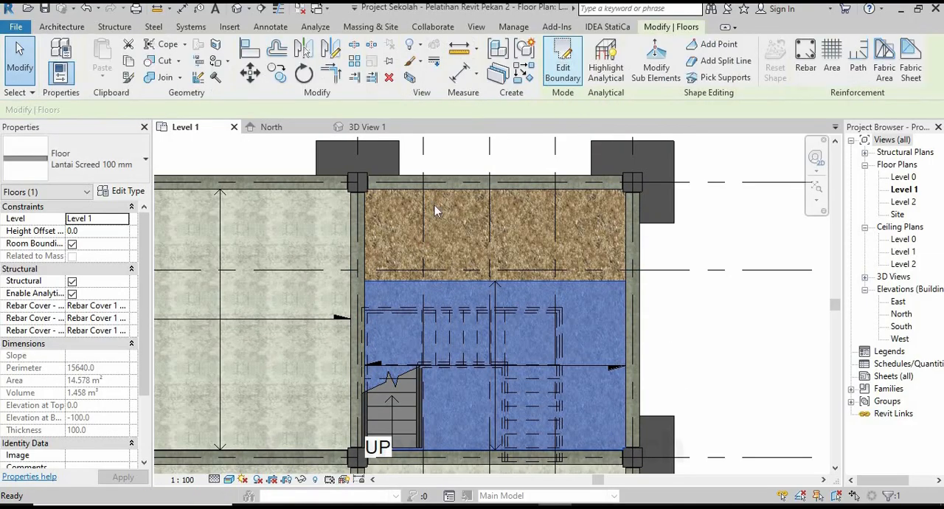
{"action": "scroll", "coordinate": [376, 288], "scroll_direction": "up", "scroll_amount": 2}
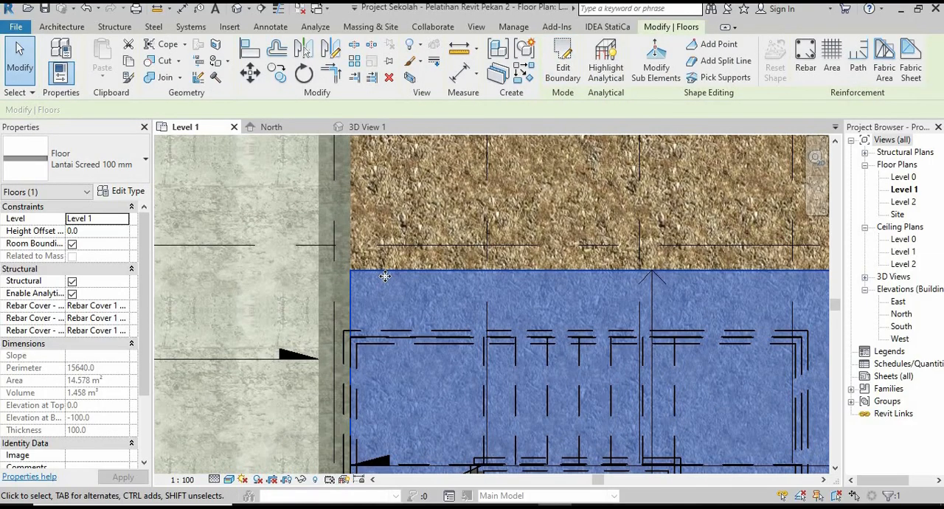
{"action": "left_click", "coordinate": [563, 70]}
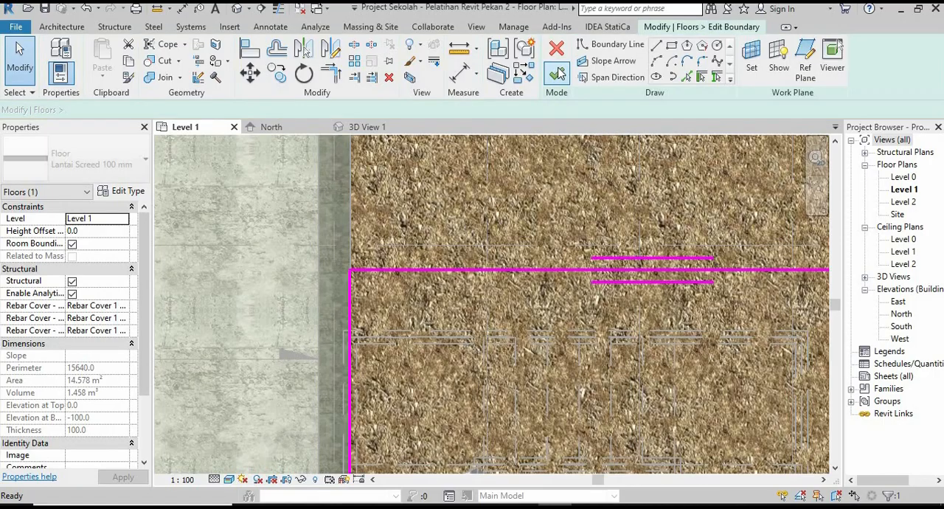
{"action": "left_click", "coordinate": [404, 267]}
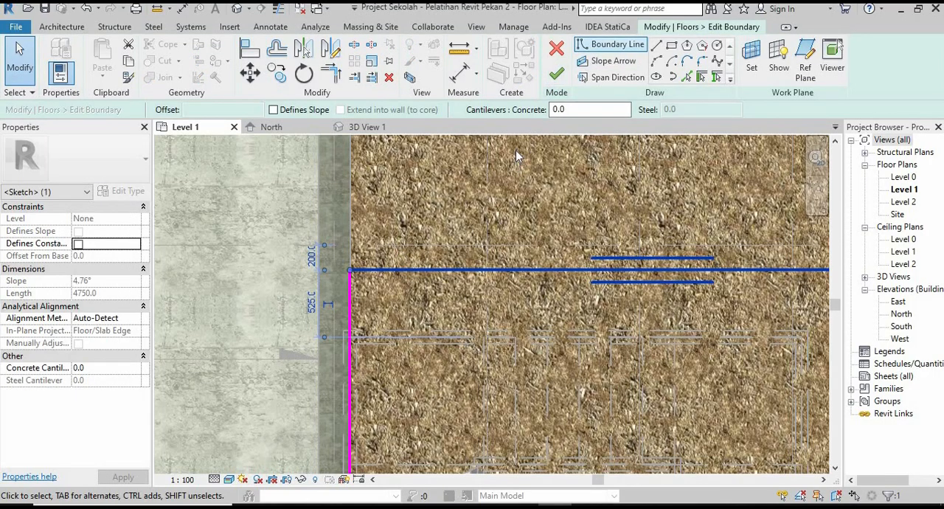
{"action": "left_click", "coordinate": [250, 72]}
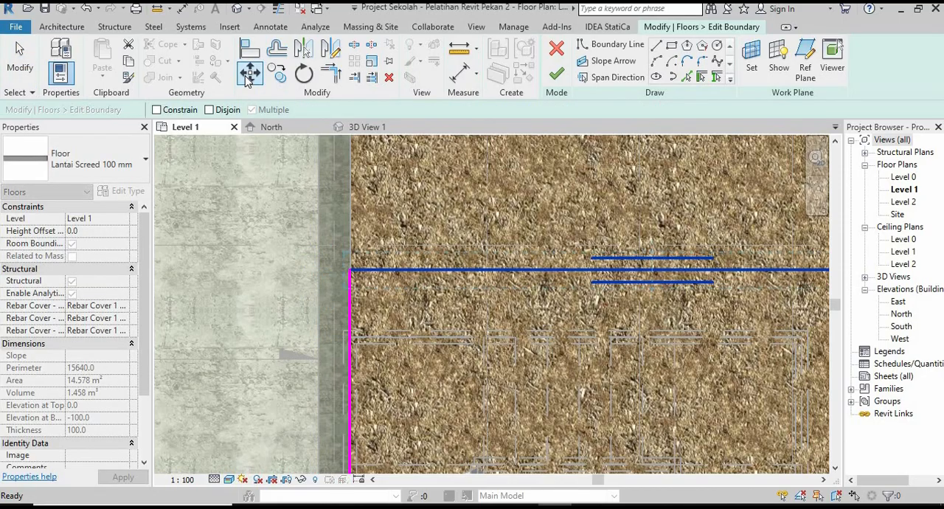
{"action": "scroll", "coordinate": [343, 239], "scroll_direction": "up", "scroll_amount": 2}
{"action": "left_click", "coordinate": [359, 284]}
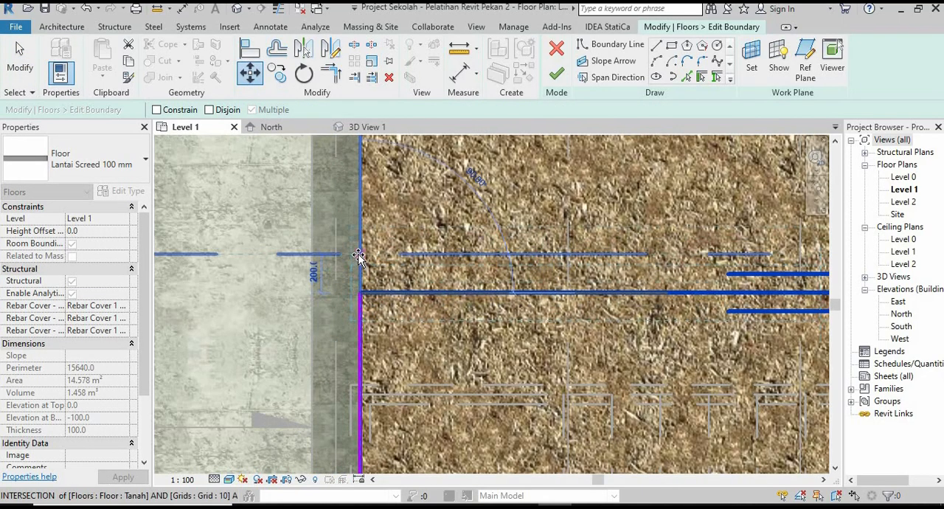
{"action": "left_click", "coordinate": [357, 255]}
{"action": "scroll", "coordinate": [349, 267], "scroll_direction": "down", "scroll_amount": 4}
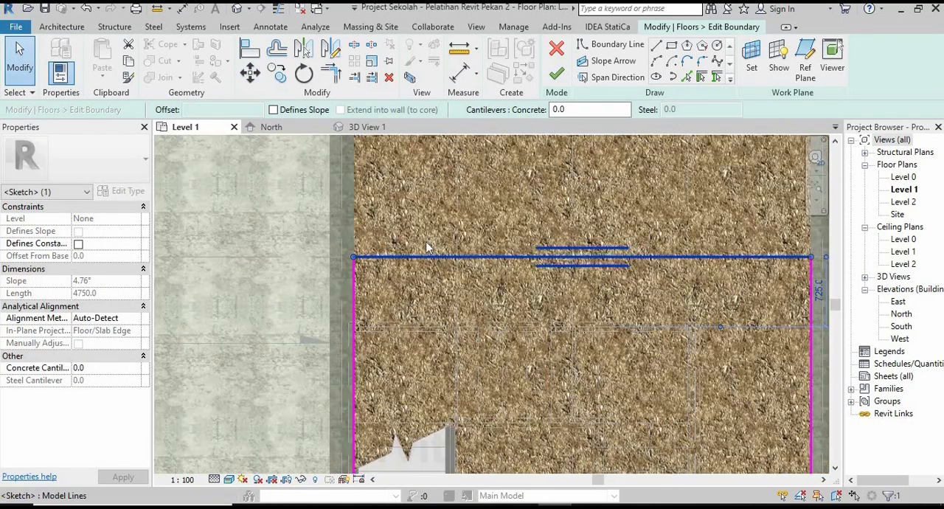
{"action": "left_click", "coordinate": [558, 77]}
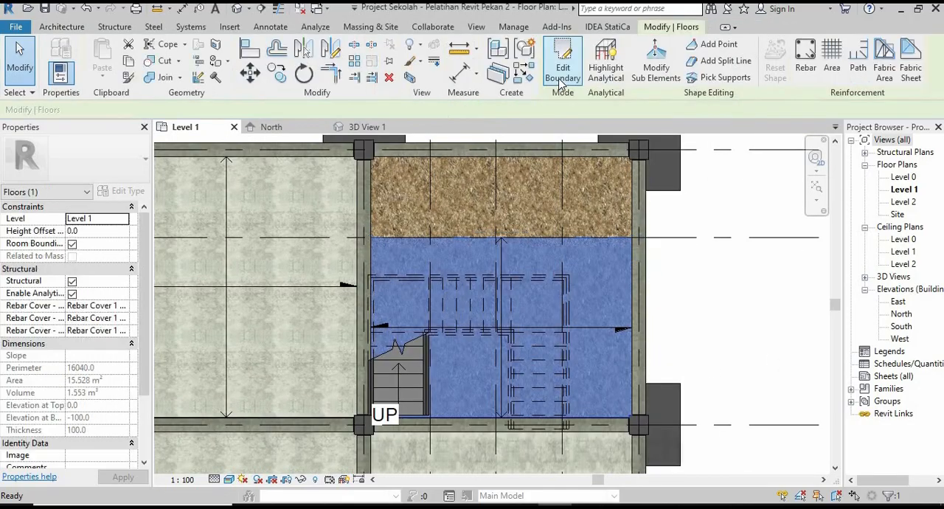
{"action": "left_click", "coordinate": [708, 312]}
Measure the distance from grid 10 to the stair landing's outer edge with an aligned dimension, without placing it.
{"action": "scroll", "coordinate": [445, 323], "scroll_direction": "down", "scroll_amount": 2}
{"action": "scroll", "coordinate": [424, 266], "scroll_direction": "up", "scroll_amount": 1}
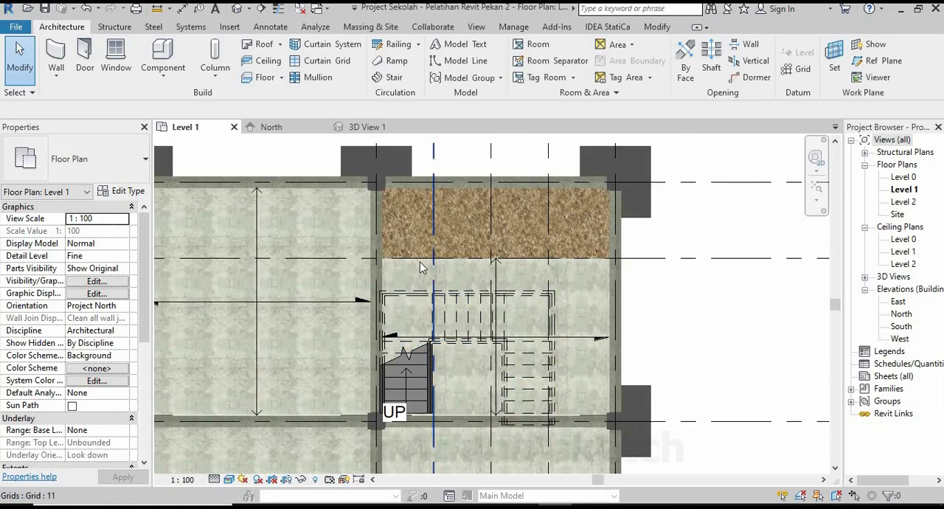
{"action": "scroll", "coordinate": [420, 267], "scroll_direction": "up", "scroll_amount": 2}
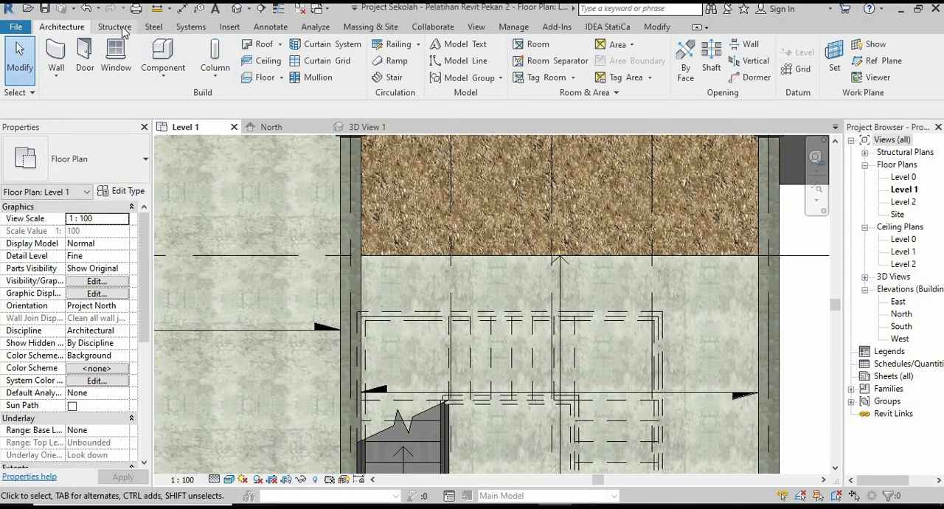
{"action": "left_click", "coordinate": [257, 31]}
{"action": "left_click", "coordinate": [58, 59]}
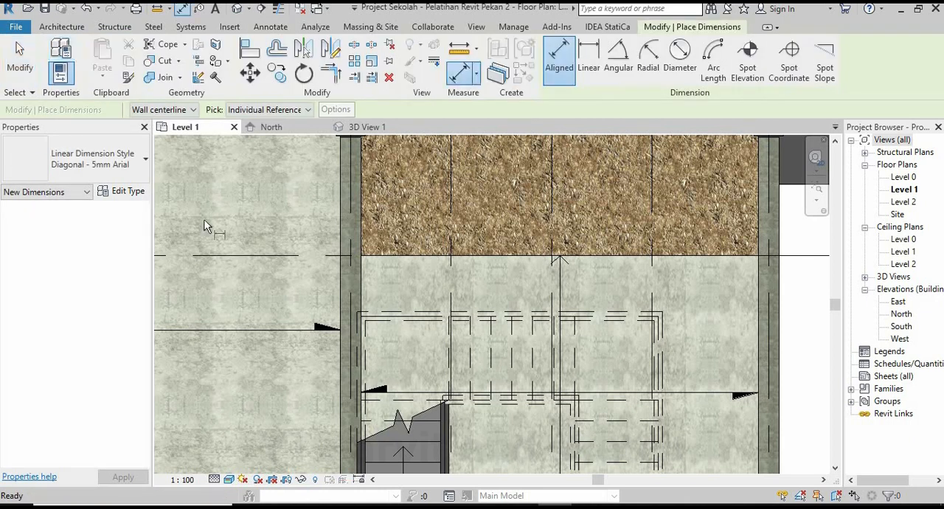
{"action": "scroll", "coordinate": [371, 313], "scroll_direction": "down", "scroll_amount": 1}
{"action": "scroll", "coordinate": [604, 296], "scroll_direction": "up", "scroll_amount": 2}
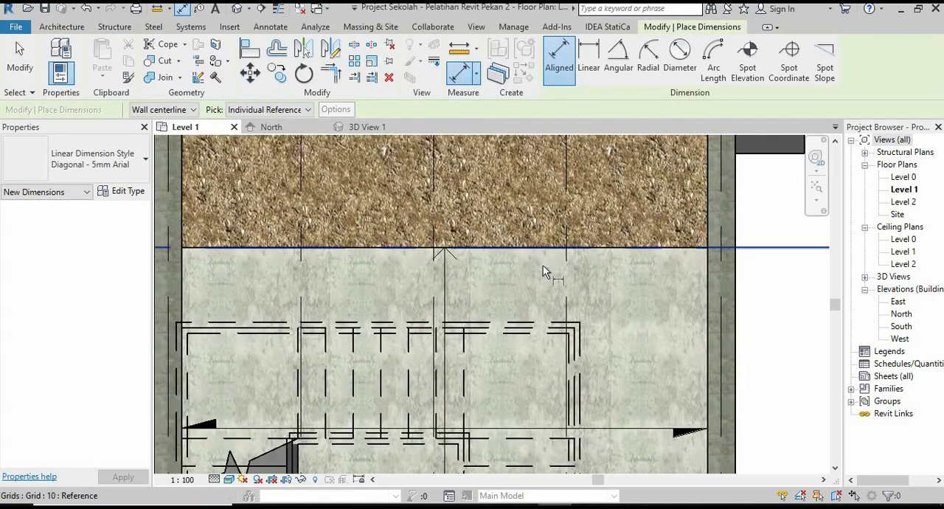
{"action": "left_click", "coordinate": [526, 249]}
{"action": "left_click", "coordinate": [551, 327]}
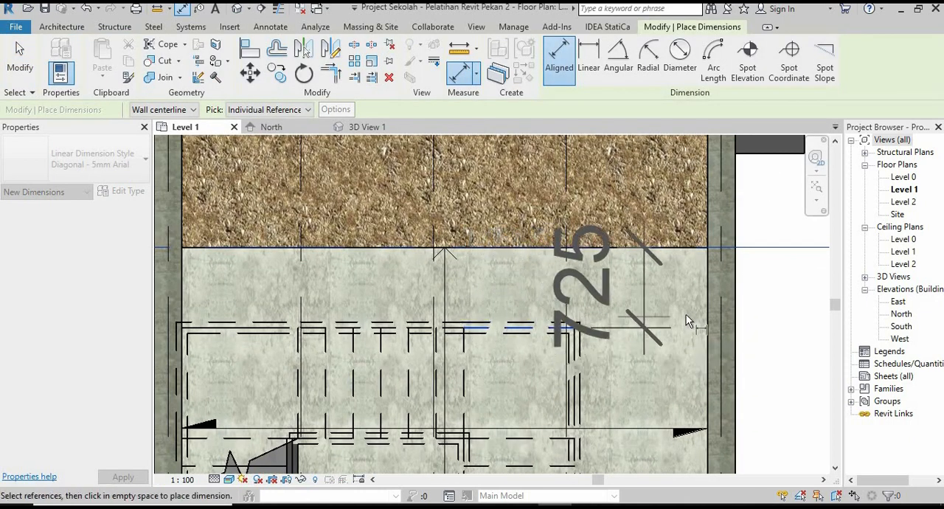
{"action": "scroll", "coordinate": [686, 321], "scroll_direction": "down", "scroll_amount": 1}
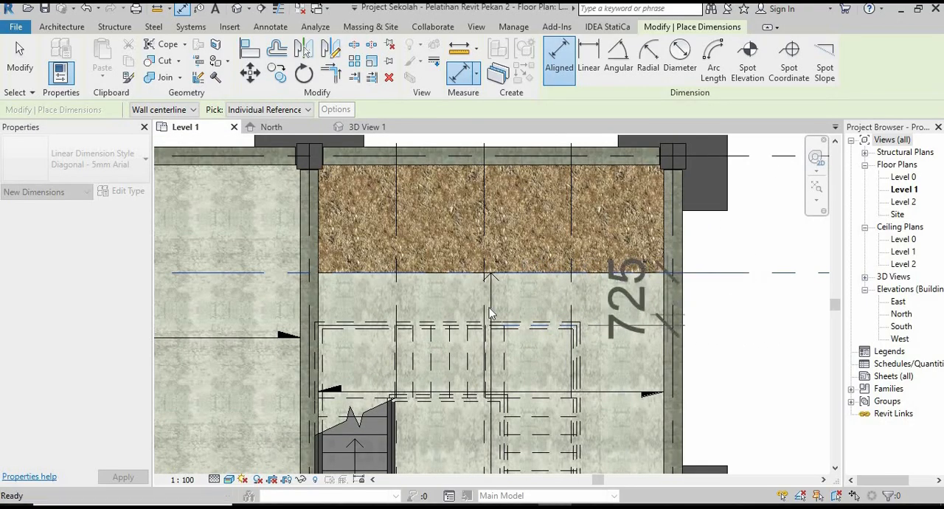
{"action": "scroll", "coordinate": [587, 325], "scroll_direction": "up", "scroll_amount": 2}
{"action": "key", "text": "Escape"}
{"action": "scroll", "coordinate": [506, 275], "scroll_direction": "down", "scroll_amount": 4}
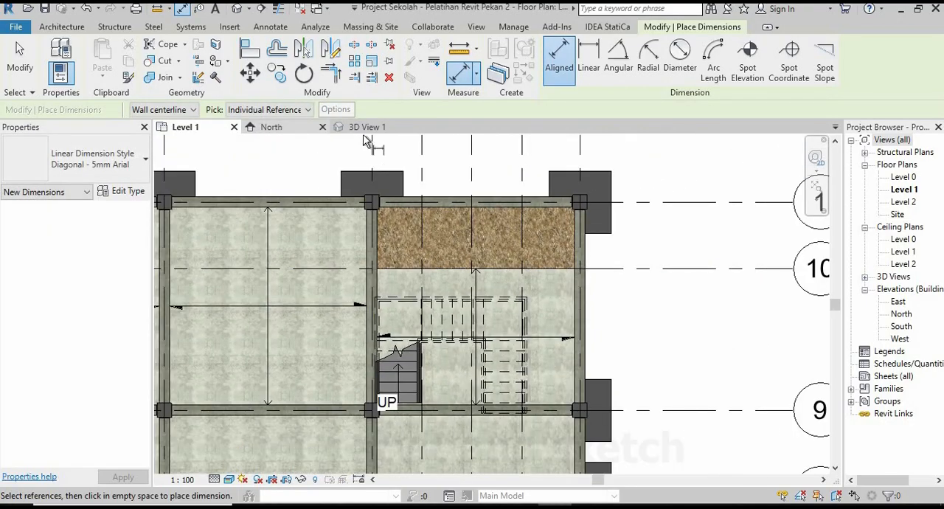
{"action": "left_click", "coordinate": [62, 27]}
{"action": "key", "text": "Escape"}
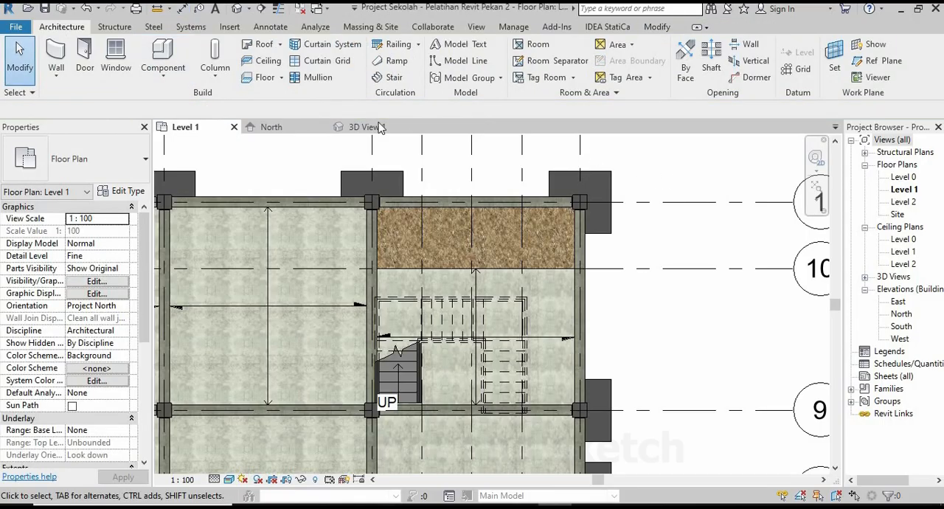
Examine the extended stair-bay floor and the whole building slab in 3D View 1.
{"action": "left_click", "coordinate": [364, 128]}
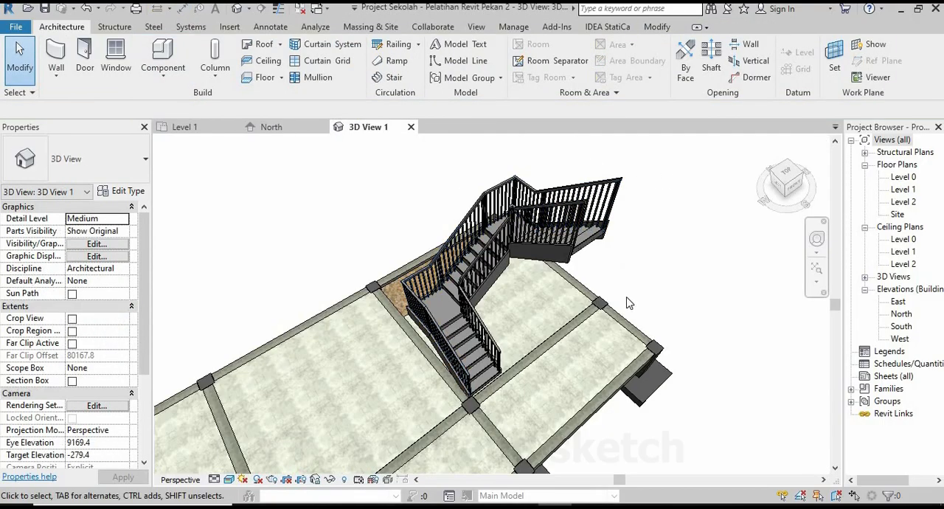
{"action": "scroll", "coordinate": [628, 306], "scroll_direction": "down", "scroll_amount": 2}
{"action": "middle_click_drag", "start_coordinate": [628, 310], "coordinate": [668, 337], "text": "shift"}
{"action": "scroll", "coordinate": [669, 337], "scroll_direction": "down", "scroll_amount": 4}
{"action": "middle_click_drag", "start_coordinate": [532, 341], "coordinate": [490, 427], "text": "shift"}
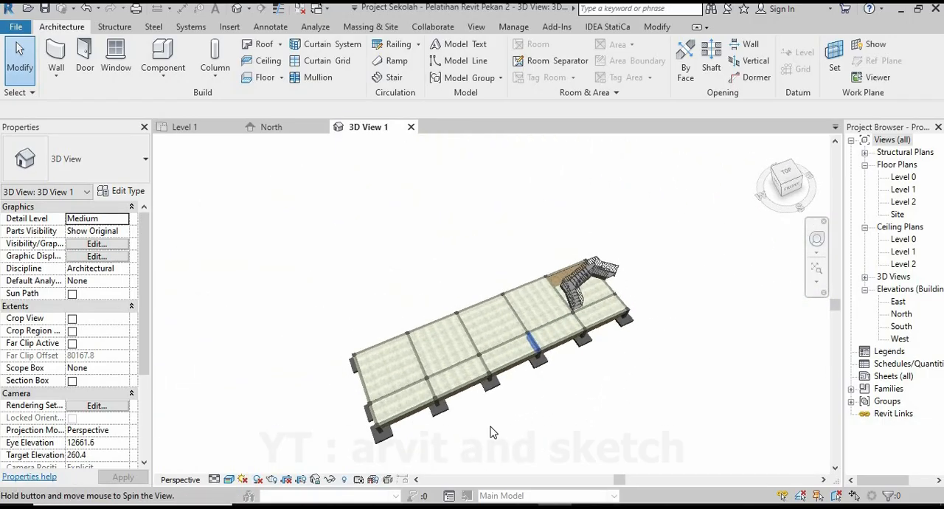
{"action": "scroll", "coordinate": [487, 436], "scroll_direction": "up", "scroll_amount": 2}
{"action": "scroll", "coordinate": [472, 428], "scroll_direction": "up", "scroll_amount": 2}
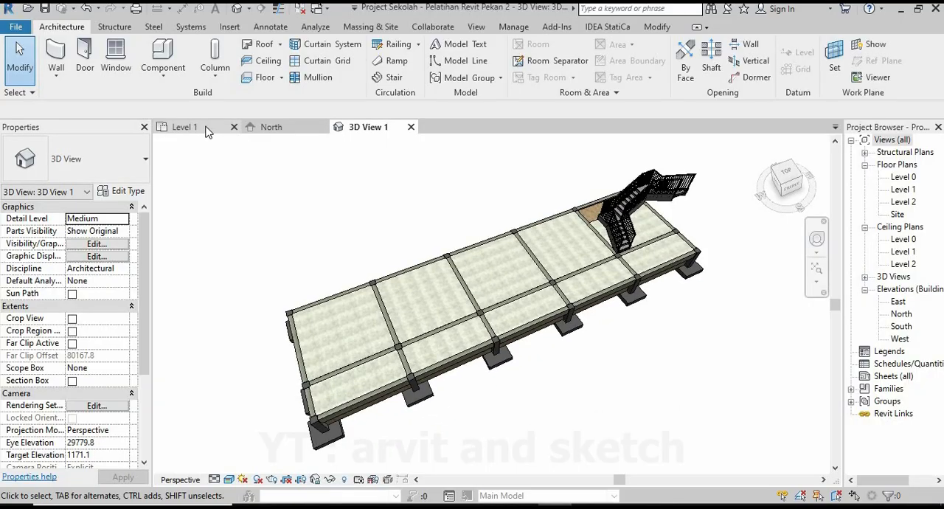
In the Level 1 plan, start a structural floor and duplicate its type as Lantai Screed 70 mm.
{"action": "left_click", "coordinate": [208, 132]}
{"action": "scroll", "coordinate": [646, 330], "scroll_direction": "down", "scroll_amount": 2}
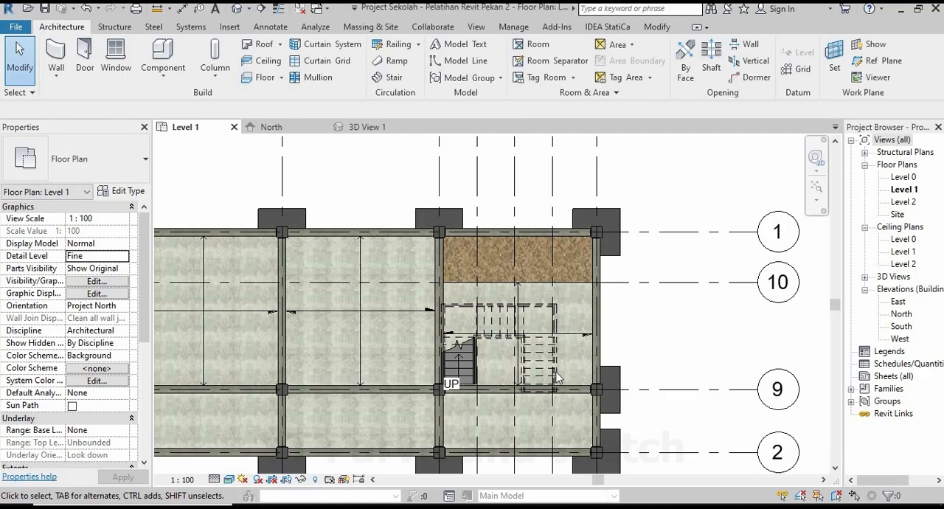
{"action": "left_click", "coordinate": [281, 78]}
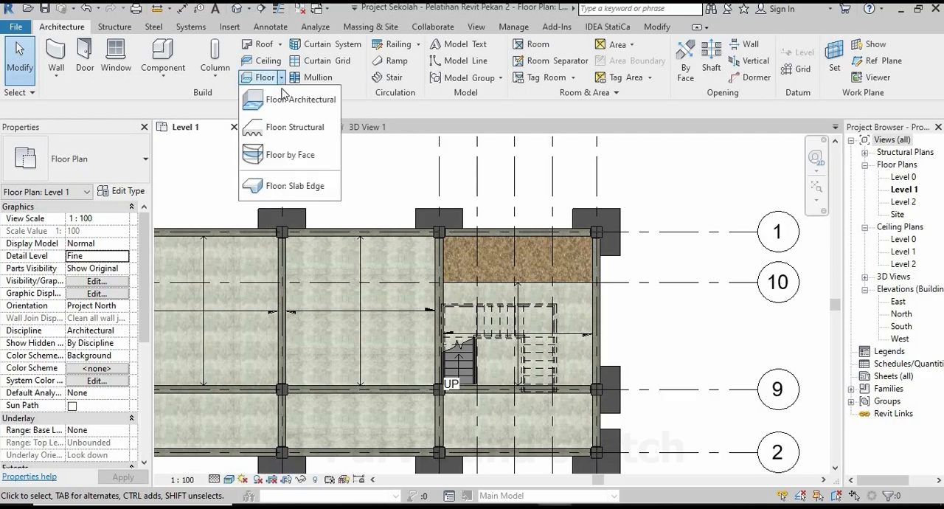
{"action": "left_click", "coordinate": [284, 131]}
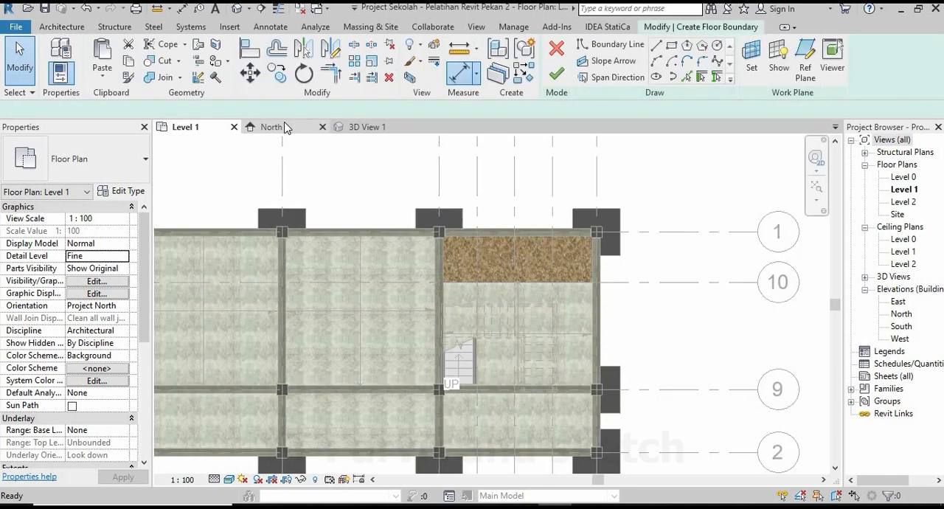
{"action": "left_click", "coordinate": [114, 192]}
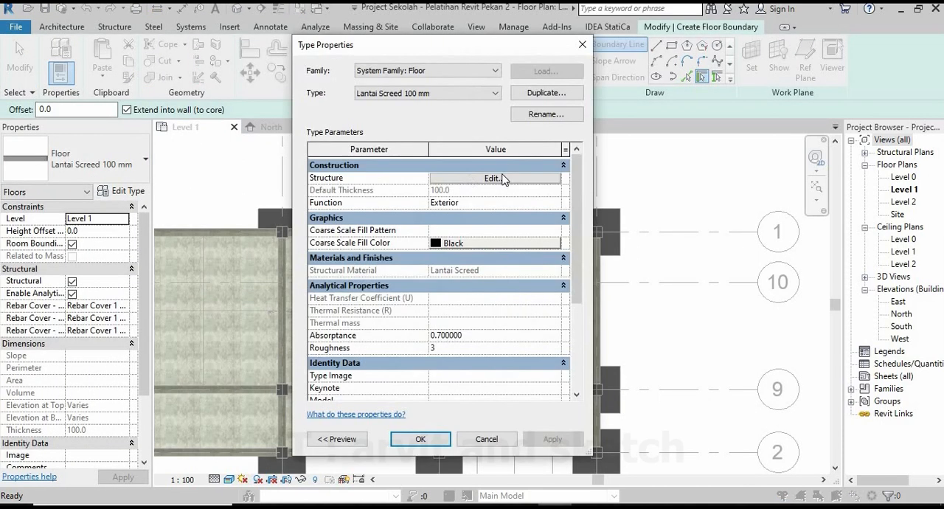
{"action": "left_click", "coordinate": [555, 94]}
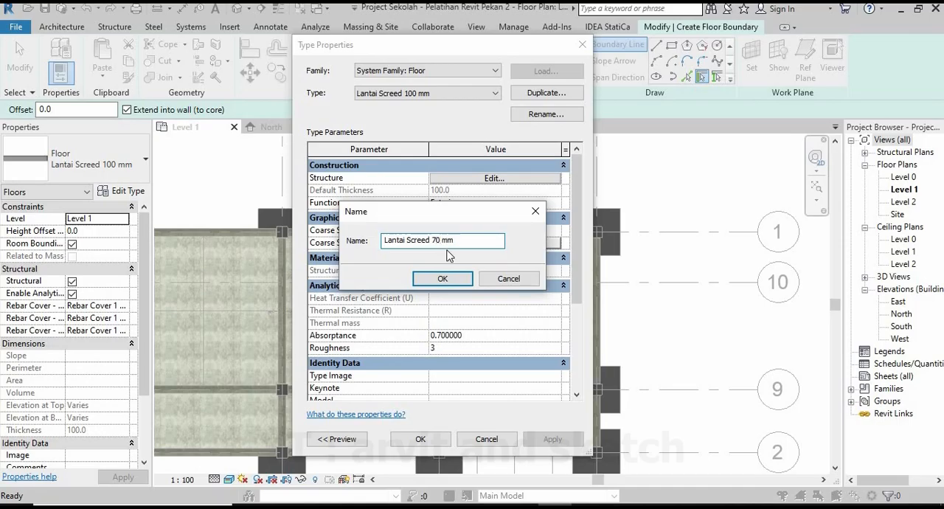
{"action": "left_click", "coordinate": [443, 280]}
Set the structure layer thickness of the Lantai Screed 70 mm type to 70 mm and apply the type to the new floor.
{"action": "left_click", "coordinate": [524, 178]}
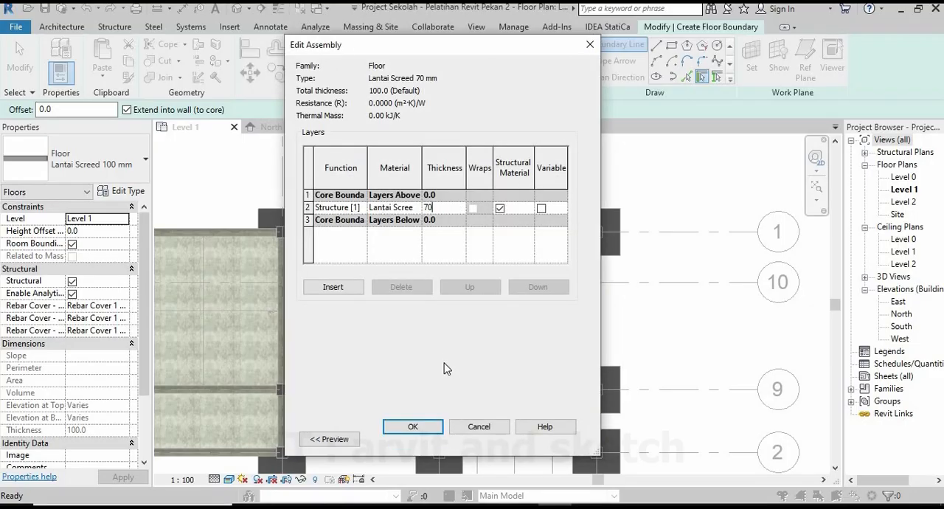
{"action": "left_click", "coordinate": [413, 428]}
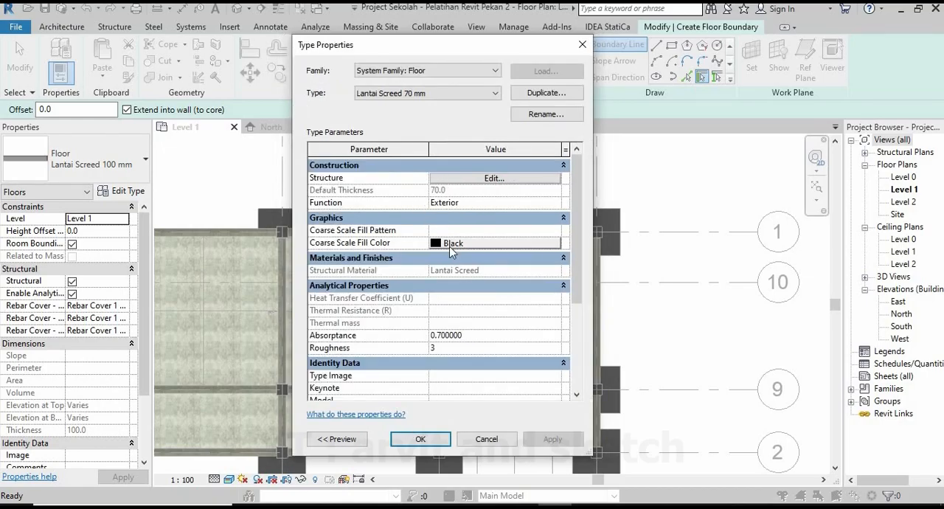
{"action": "left_click", "coordinate": [494, 95]}
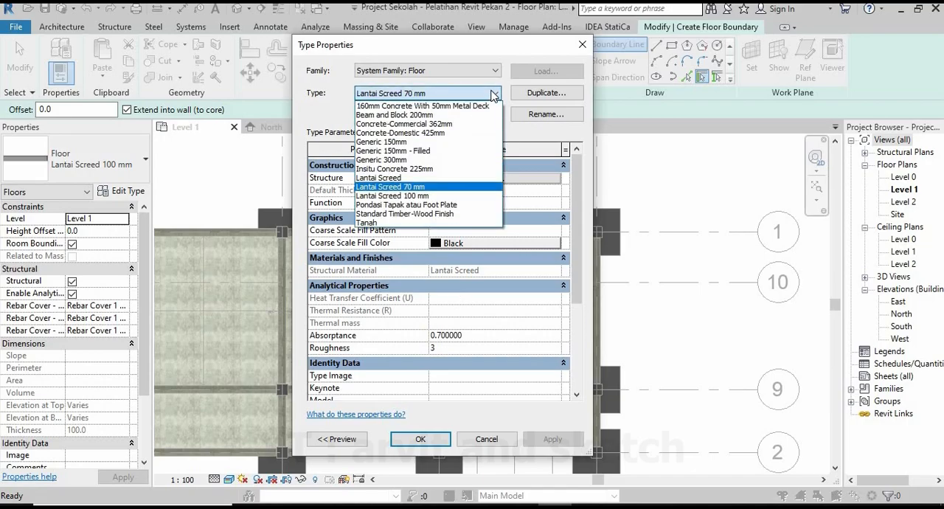
{"action": "left_click", "coordinate": [493, 96]}
{"action": "left_click", "coordinate": [421, 439]}
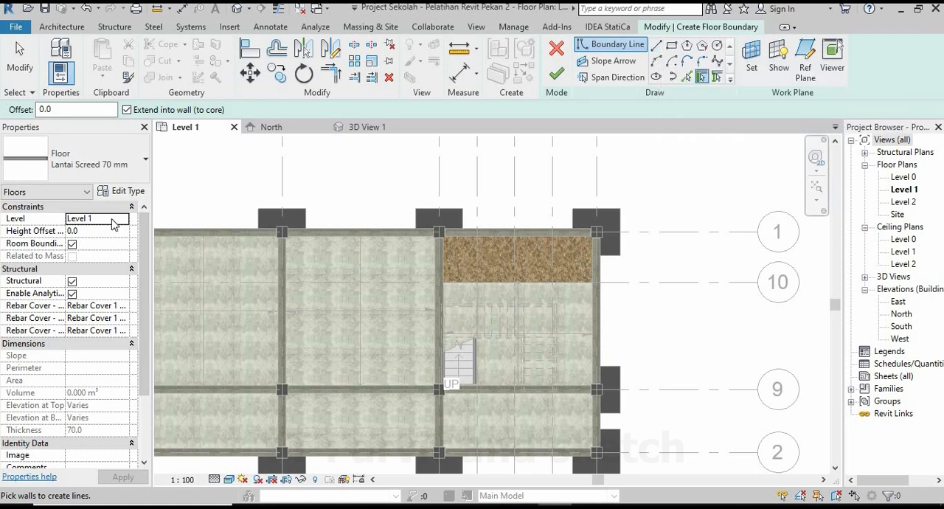
Draw the floor boundary along the inner face of the stair bay's left beam, from the grid 1 column to grid 10.
{"action": "left_click", "coordinate": [656, 47]}
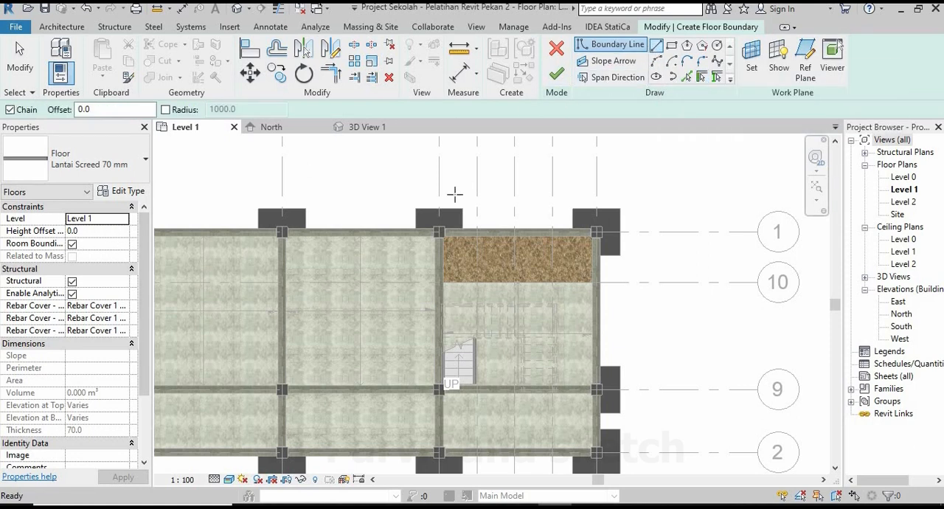
{"action": "scroll", "coordinate": [475, 255], "scroll_direction": "up", "scroll_amount": 2}
{"action": "scroll", "coordinate": [475, 255], "scroll_direction": "up", "scroll_amount": 4}
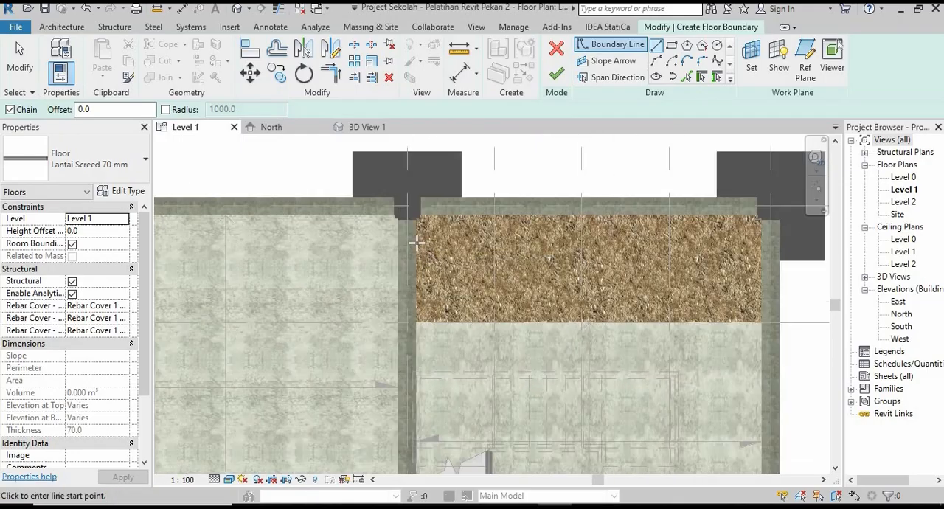
{"action": "scroll", "coordinate": [418, 217], "scroll_direction": "up", "scroll_amount": 2}
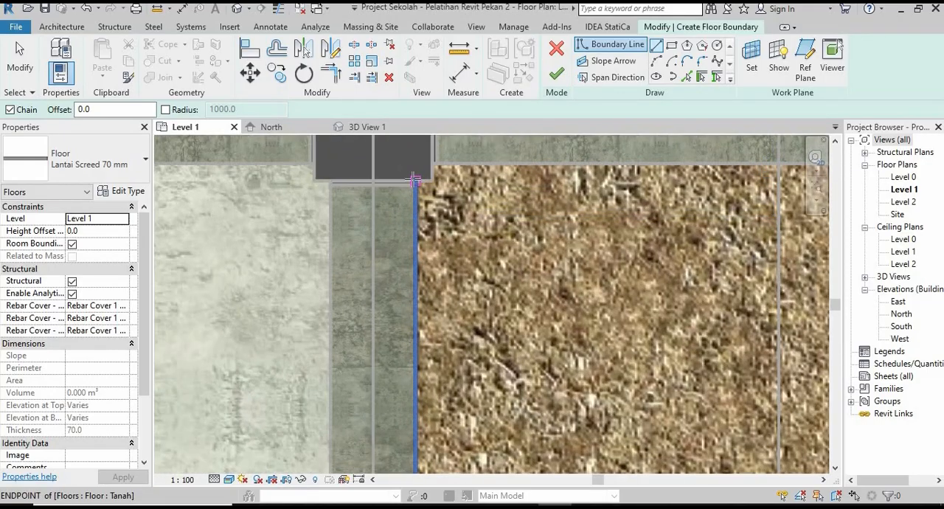
{"action": "left_click", "coordinate": [414, 181]}
{"action": "scroll", "coordinate": [415, 181], "scroll_direction": "down", "scroll_amount": 3}
{"action": "scroll", "coordinate": [415, 439], "scroll_direction": "up", "scroll_amount": 2}
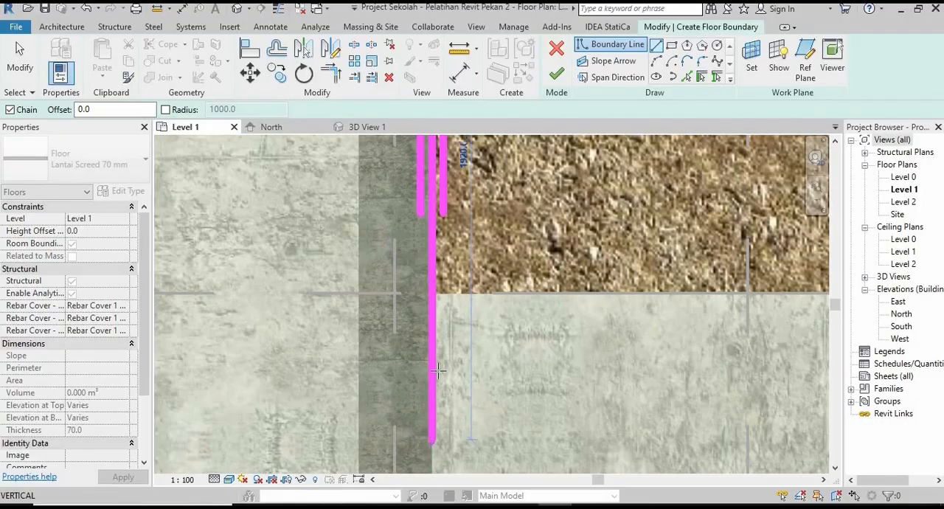
{"action": "left_click", "coordinate": [436, 296]}
Continue the floor boundary along grid 10 and up the right beam's inner face to the inner corner of the grid 1 column.
{"action": "scroll", "coordinate": [338, 350], "scroll_direction": "down", "scroll_amount": 3}
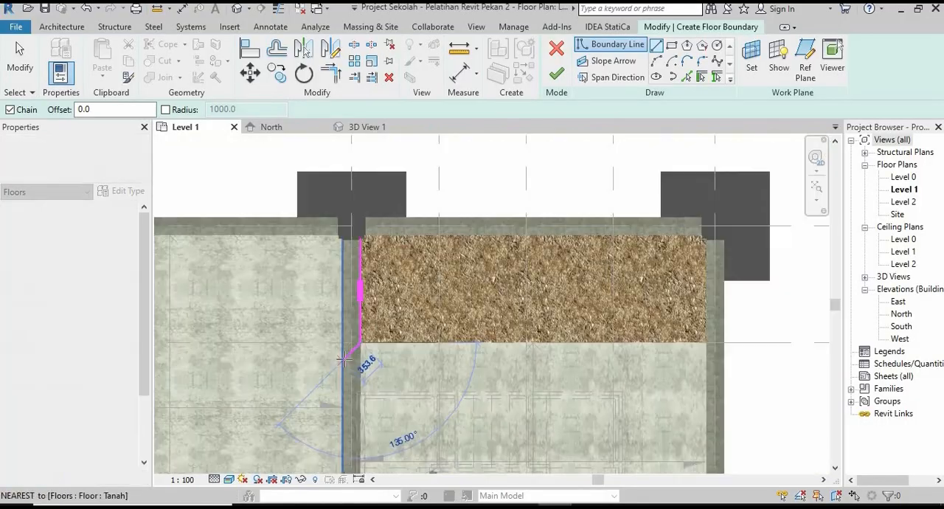
{"action": "scroll", "coordinate": [616, 357], "scroll_direction": "up", "scroll_amount": 5}
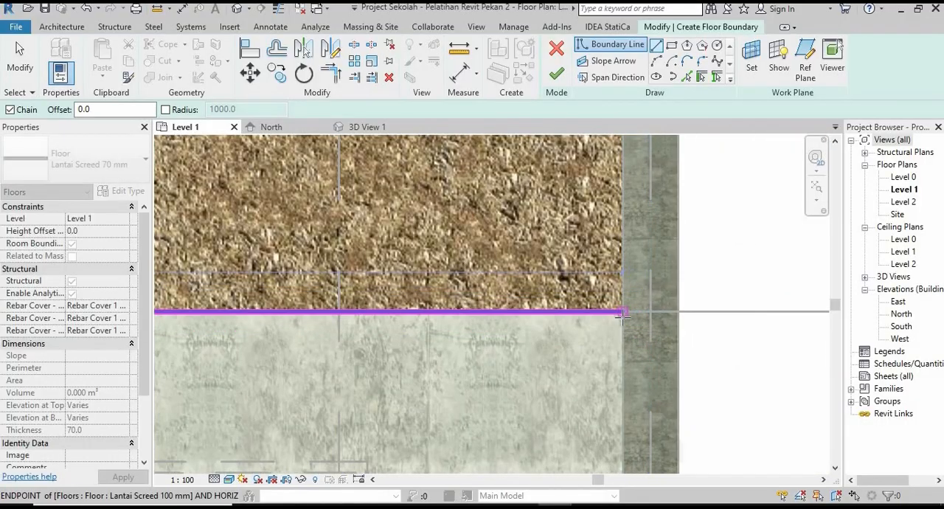
{"action": "left_click", "coordinate": [621, 313]}
{"action": "scroll", "coordinate": [599, 424], "scroll_direction": "down", "scroll_amount": 3}
{"action": "scroll", "coordinate": [617, 226], "scroll_direction": "up", "scroll_amount": 4}
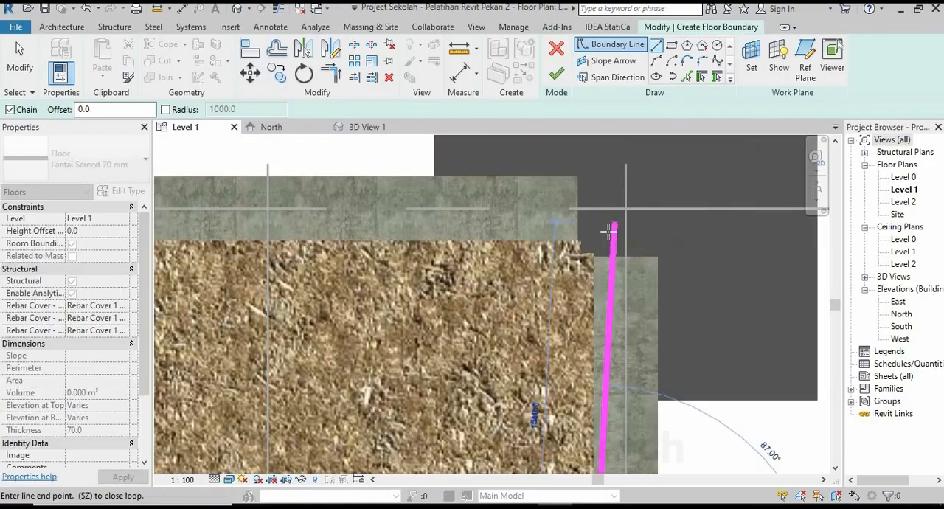
{"action": "left_click", "coordinate": [579, 260]}
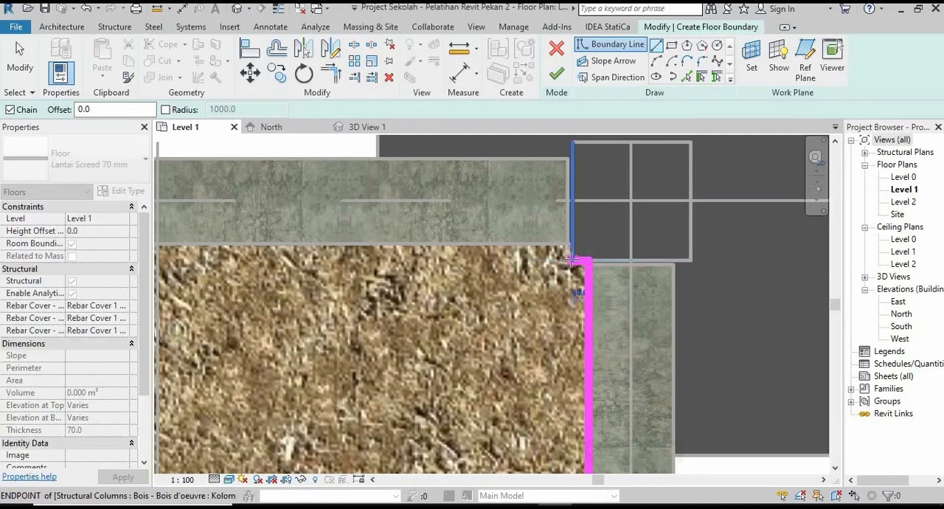
{"action": "scroll", "coordinate": [594, 279], "scroll_direction": "down", "scroll_amount": 6}
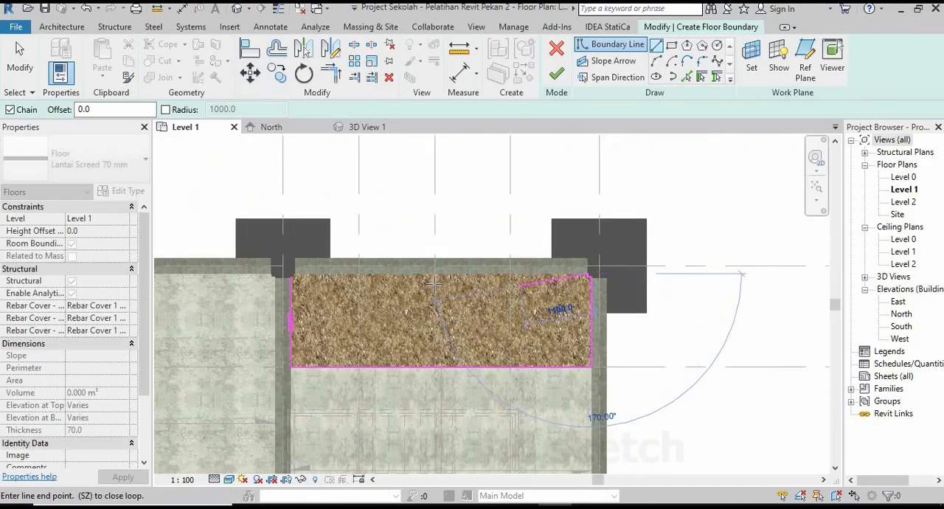
Close the floor boundary along the grid 1 beam and around the left column's corner, and finish the Lantai Screed 70 mm floor.
{"action": "middle_click_drag", "start_coordinate": [442, 279], "coordinate": [544, 302]}
{"action": "scroll", "coordinate": [404, 302], "scroll_direction": "up", "scroll_amount": 3}
{"action": "scroll", "coordinate": [363, 299], "scroll_direction": "up", "scroll_amount": 4}
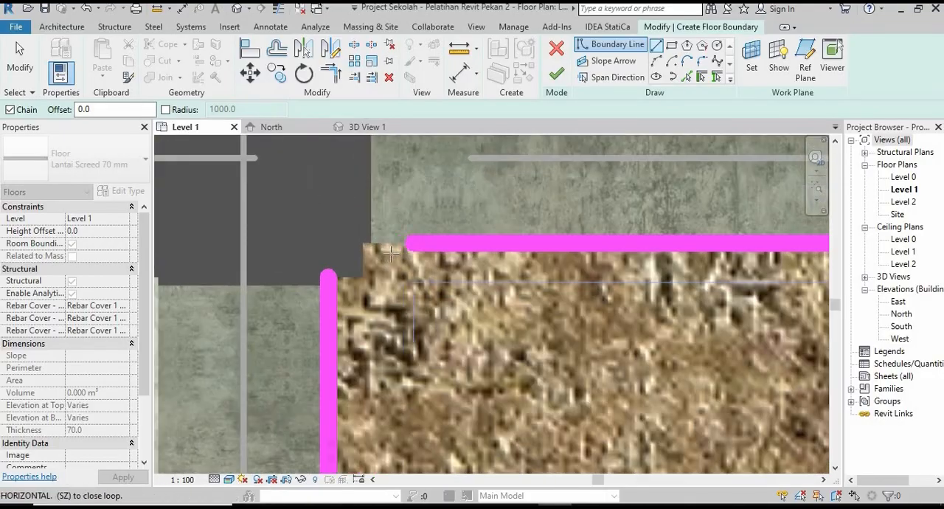
{"action": "left_click", "coordinate": [358, 242]}
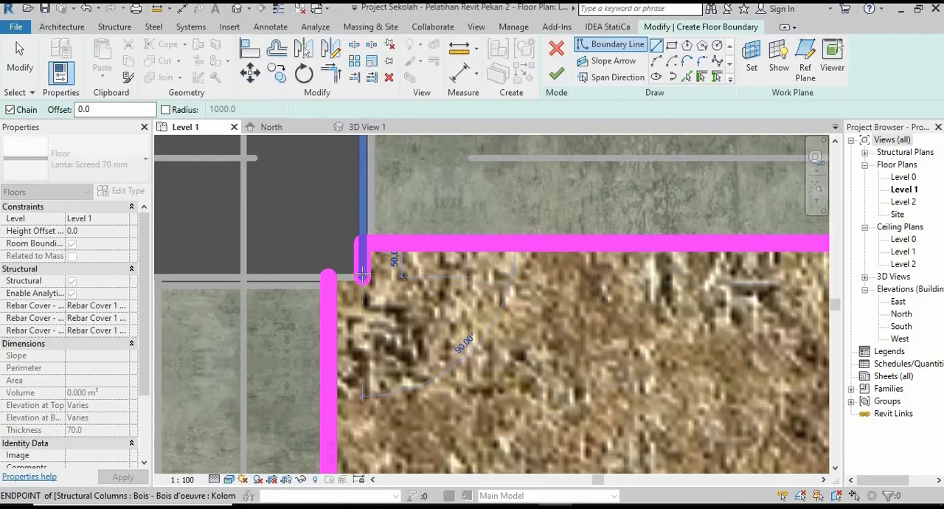
{"action": "left_click", "coordinate": [362, 276]}
{"action": "left_click", "coordinate": [328, 277]}
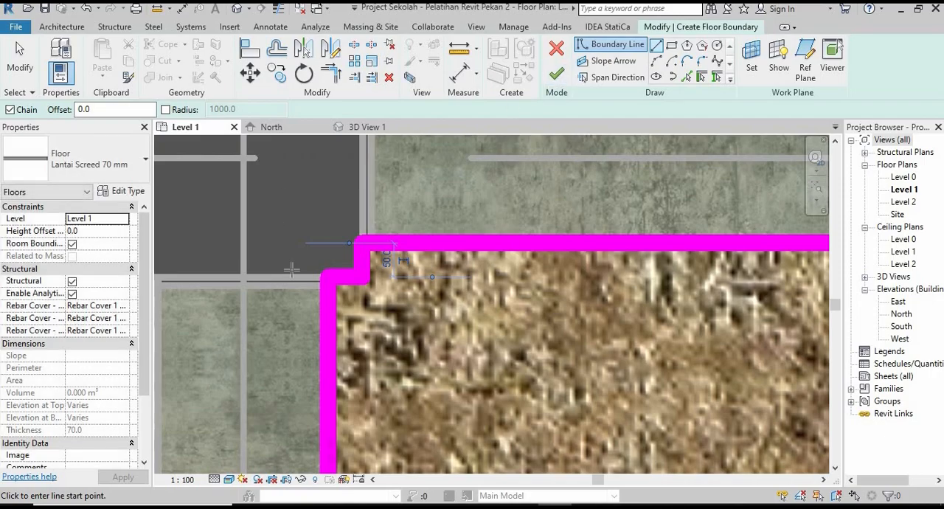
{"action": "scroll", "coordinate": [291, 270], "scroll_direction": "down", "scroll_amount": 5}
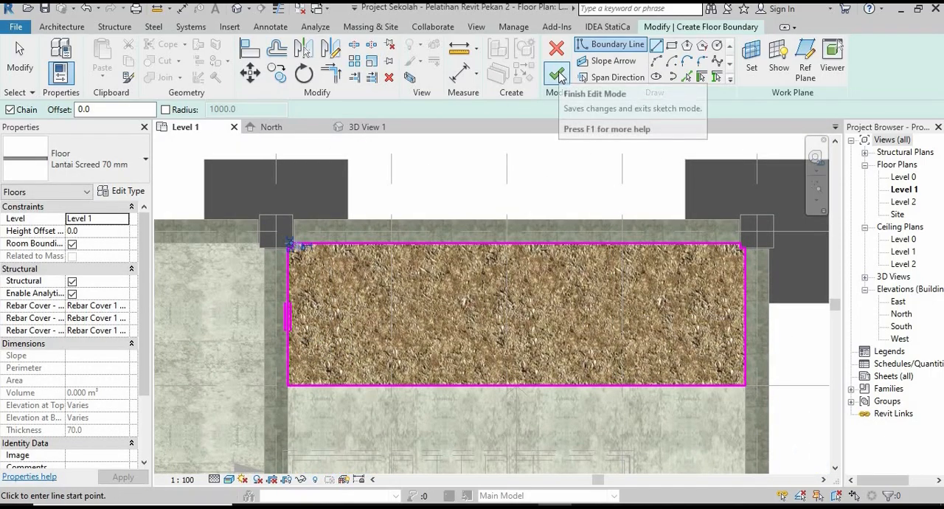
{"action": "left_click", "coordinate": [559, 74]}
{"action": "left_click", "coordinate": [463, 209]}
{"action": "scroll", "coordinate": [442, 234], "scroll_direction": "down", "scroll_amount": 2}
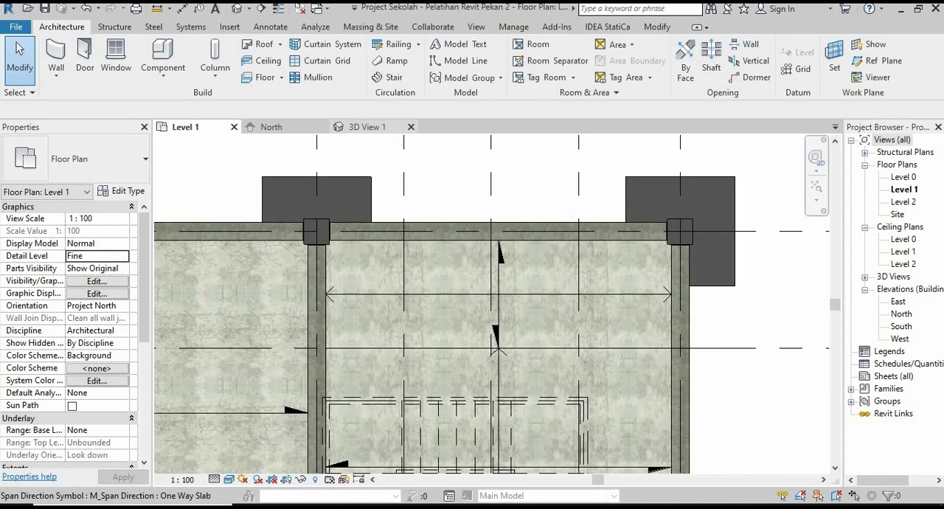
In 3D View 1, set the height offset of the Lantai Screed 70 mm floor to -30.
{"action": "left_click", "coordinate": [367, 127]}
{"action": "middle_click_drag", "start_coordinate": [611, 270], "coordinate": [368, 269], "text": "shift"}
{"action": "scroll", "coordinate": [449, 309], "scroll_direction": "up", "scroll_amount": 6}
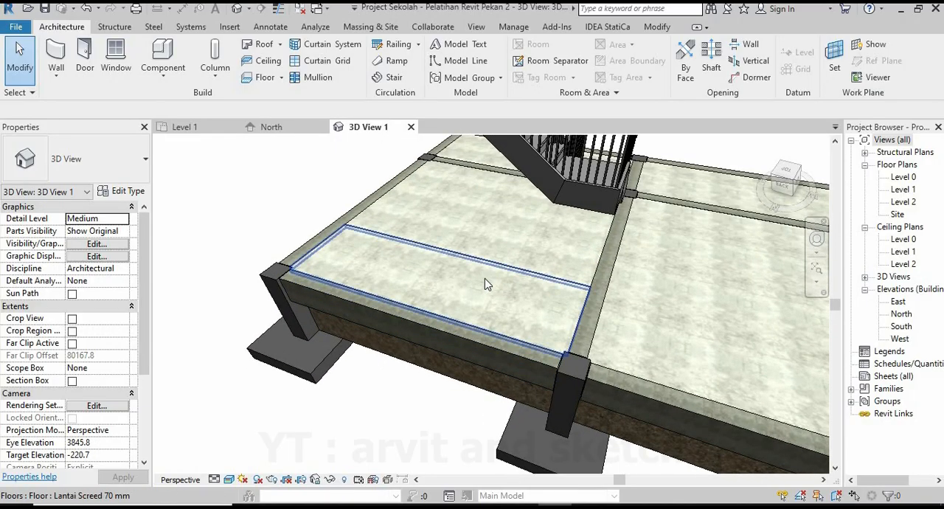
{"action": "left_click", "coordinate": [474, 284]}
{"action": "scroll", "coordinate": [474, 284], "scroll_direction": "up", "scroll_amount": 2}
{"action": "scroll", "coordinate": [474, 284], "scroll_direction": "up", "scroll_amount": 1}
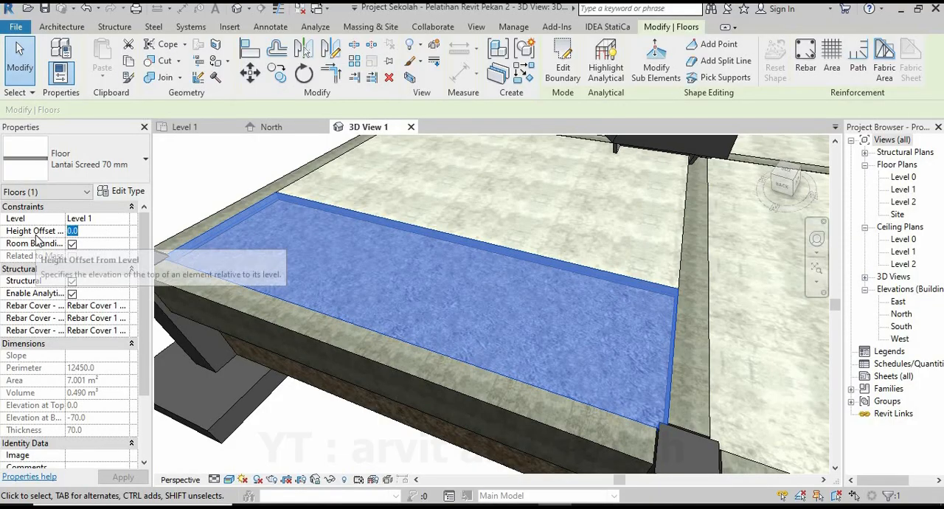
{"action": "type", "text": "-30"}
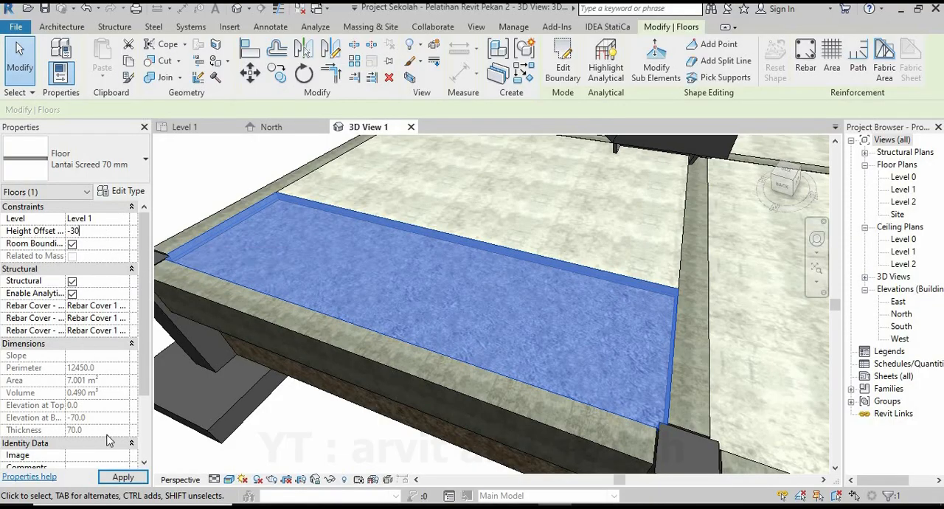
{"action": "left_click", "coordinate": [123, 478]}
{"action": "key", "text": "Escape"}
Examine the lowered floor and the whole building slab in 3D View 1 and in the Level 1 plan.
{"action": "middle_click_drag", "start_coordinate": [224, 192], "coordinate": [479, 312], "text": "shift"}
{"action": "scroll", "coordinate": [531, 388], "scroll_direction": "up", "scroll_amount": 3}
{"action": "scroll", "coordinate": [491, 331], "scroll_direction": "down", "scroll_amount": 7}
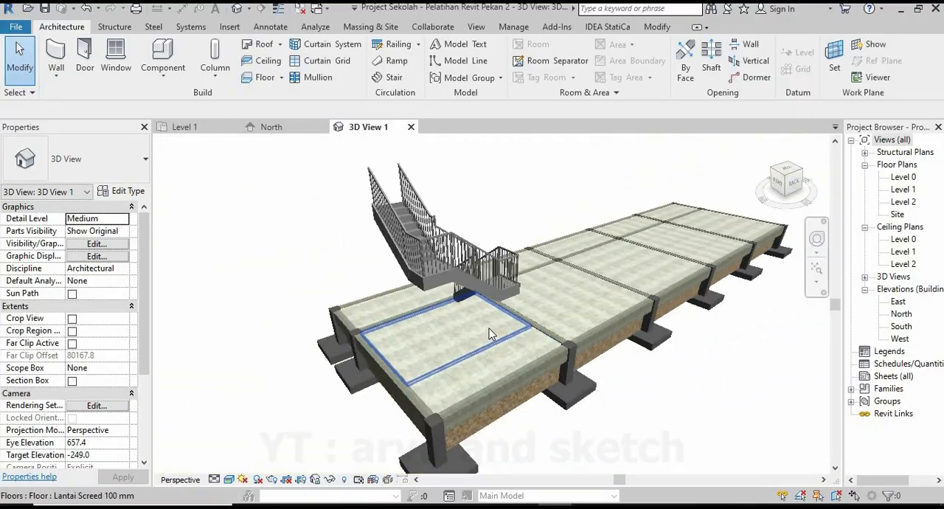
{"action": "middle_click_drag", "start_coordinate": [484, 379], "coordinate": [499, 415], "text": "shift"}
{"action": "scroll", "coordinate": [630, 317], "scroll_direction": "down", "scroll_amount": 1}
{"action": "scroll", "coordinate": [631, 317], "scroll_direction": "up", "scroll_amount": 3}
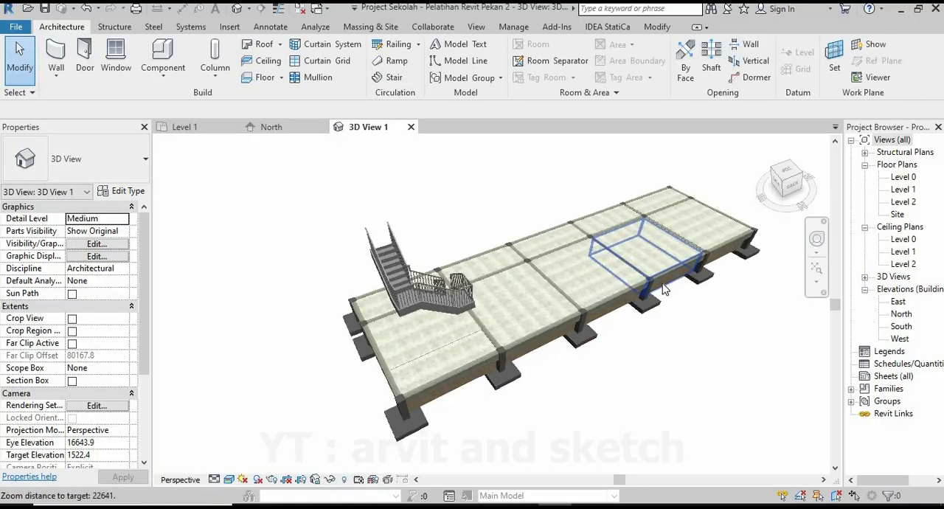
{"action": "left_click", "coordinate": [184, 127]}
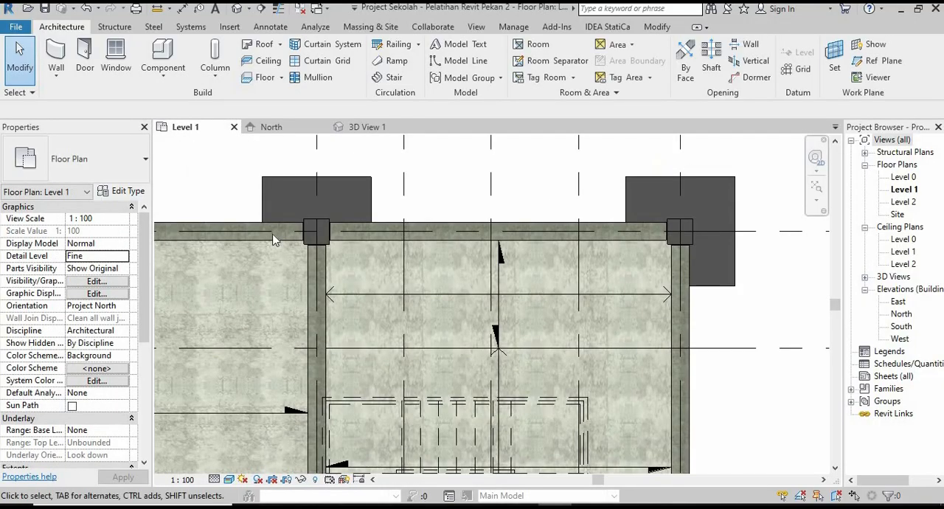
{"action": "left_click", "coordinate": [816, 184]}
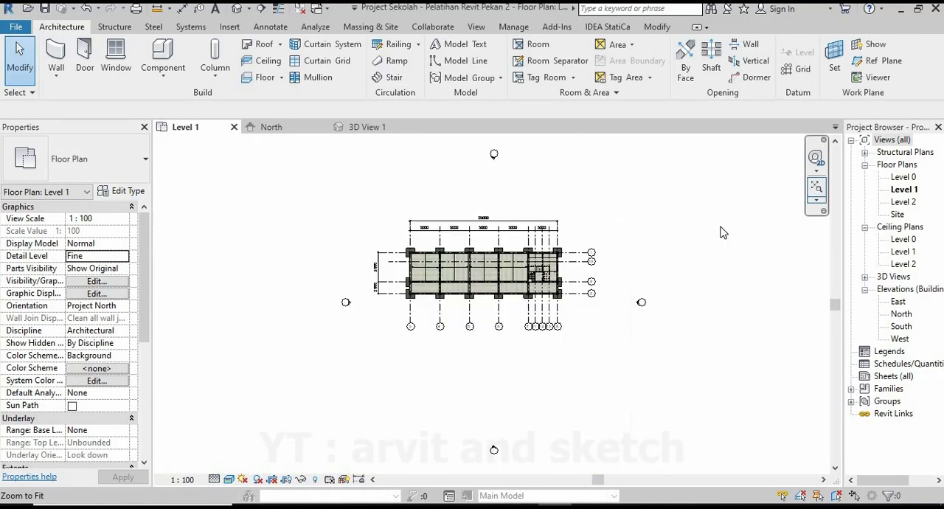
{"action": "scroll", "coordinate": [484, 191], "scroll_direction": "up", "scroll_amount": 2}
{"action": "scroll", "coordinate": [484, 191], "scroll_direction": "up", "scroll_amount": 3}
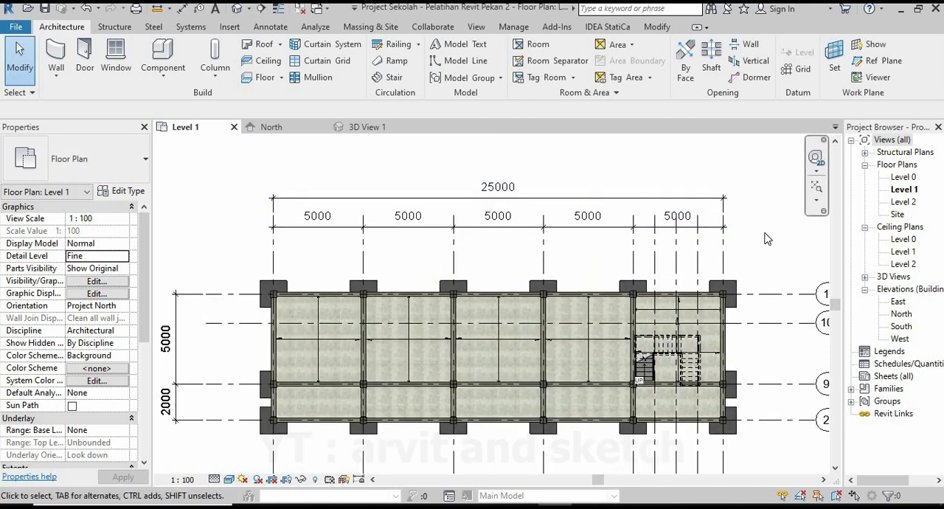
Open the Level 2 floor plan and set its view range top, bottom and view depth to Unlimited.
{"action": "left_click", "coordinate": [903, 203]}
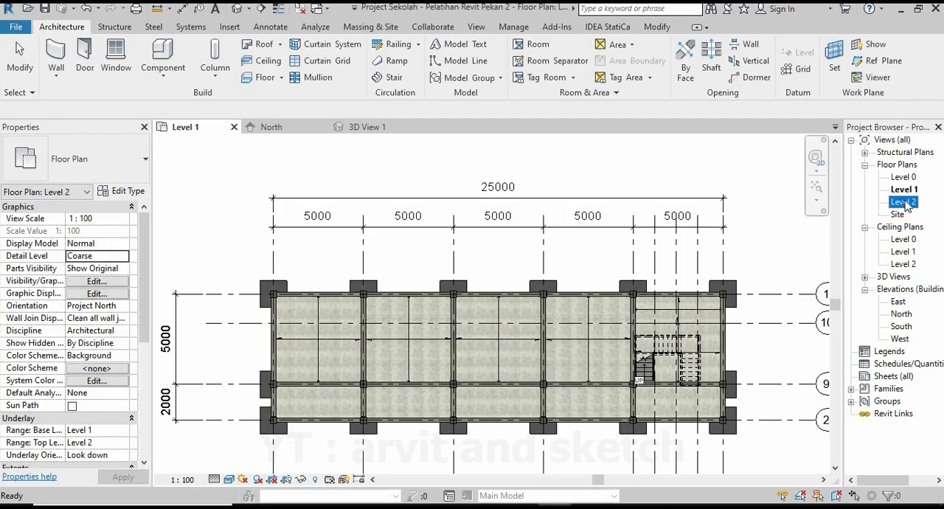
{"action": "double_click", "coordinate": [904, 203]}
{"action": "scroll", "coordinate": [408, 238], "scroll_direction": "down", "scroll_amount": 3}
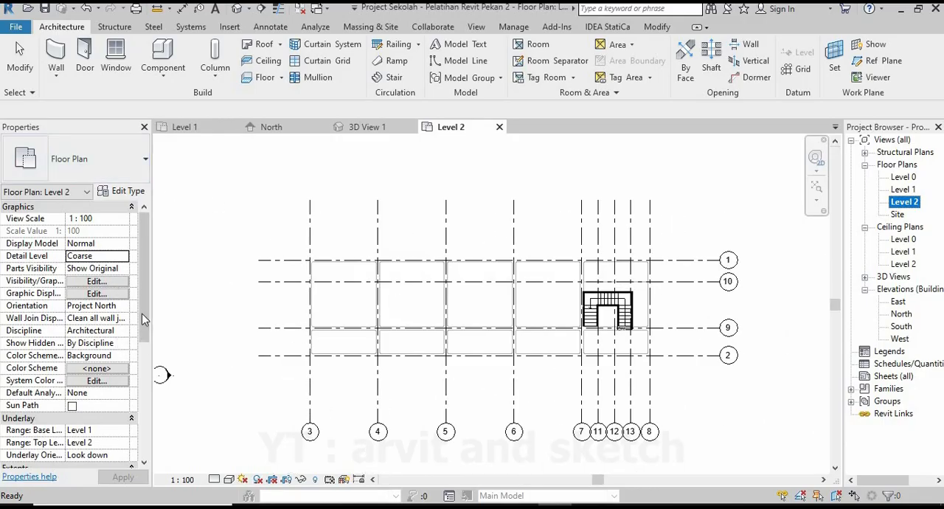
{"action": "scroll", "coordinate": [104, 376], "scroll_direction": "down", "scroll_amount": 3}
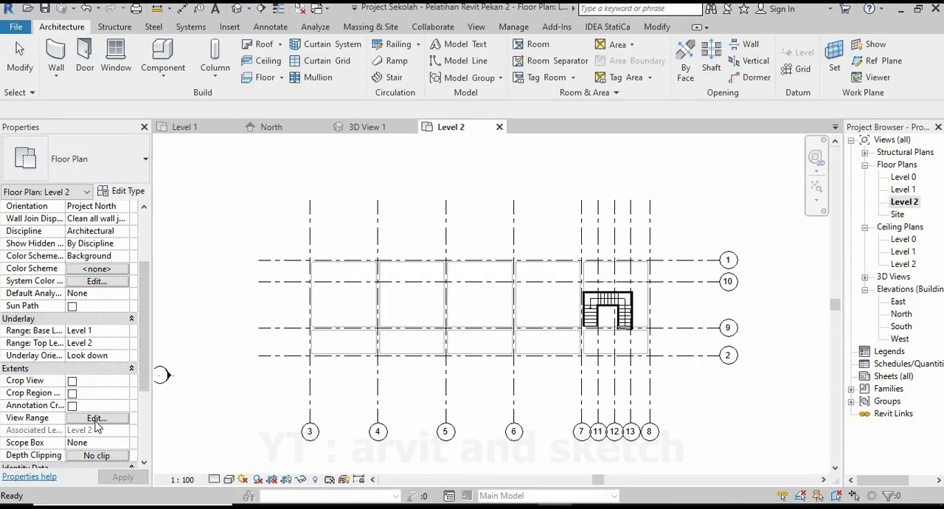
{"action": "left_click", "coordinate": [96, 418]}
{"action": "left_click", "coordinate": [671, 201]}
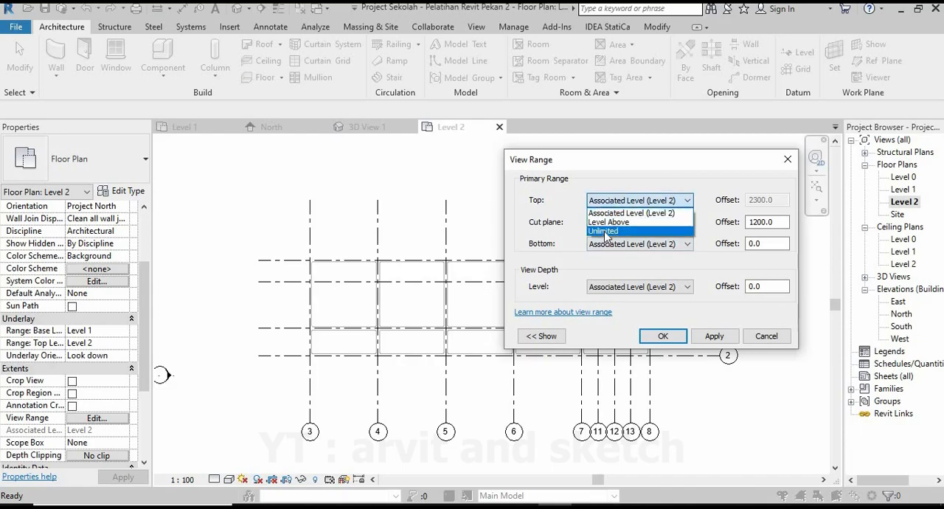
{"action": "left_click", "coordinate": [605, 231]}
{"action": "left_click", "coordinate": [598, 244]}
{"action": "left_click", "coordinate": [599, 277]}
{"action": "left_click", "coordinate": [599, 286]}
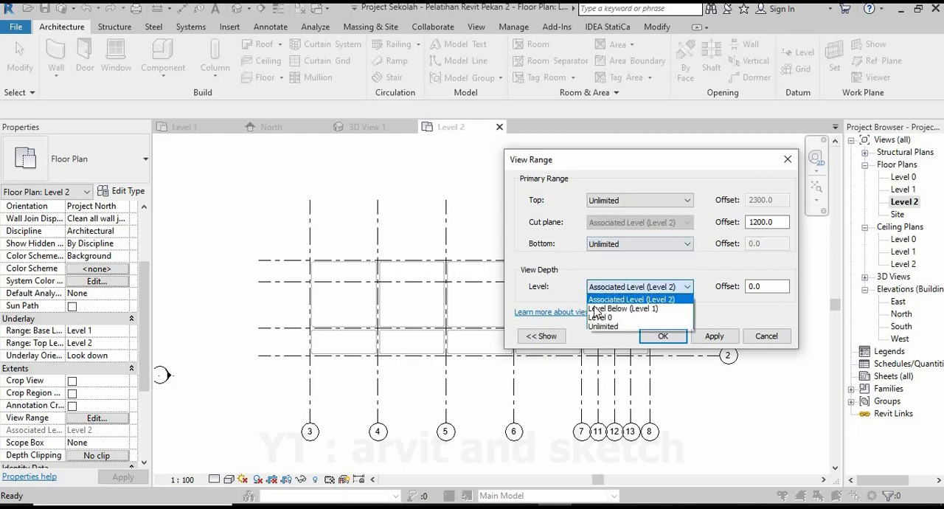
{"action": "left_click", "coordinate": [603, 326]}
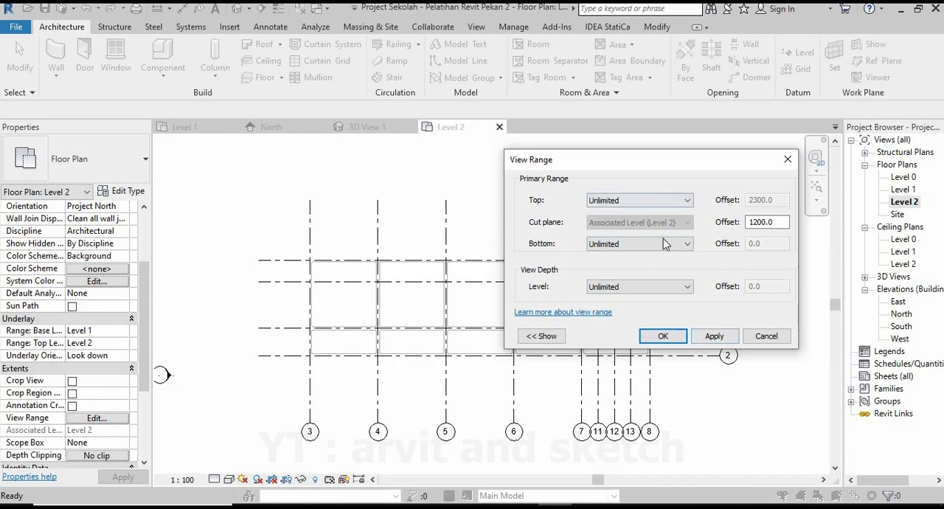
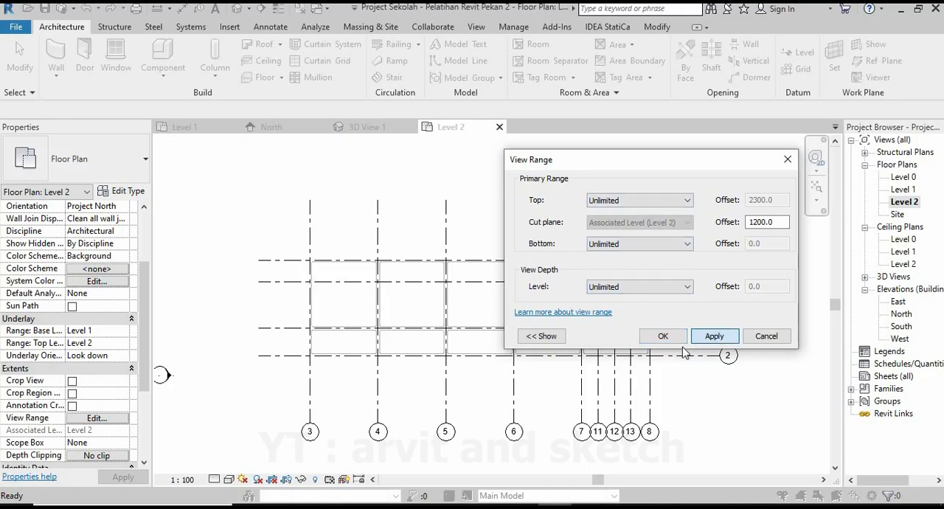
Confirm the Level 2 view range settings and start the Aligned dimension command.
{"action": "left_click", "coordinate": [663, 335]}
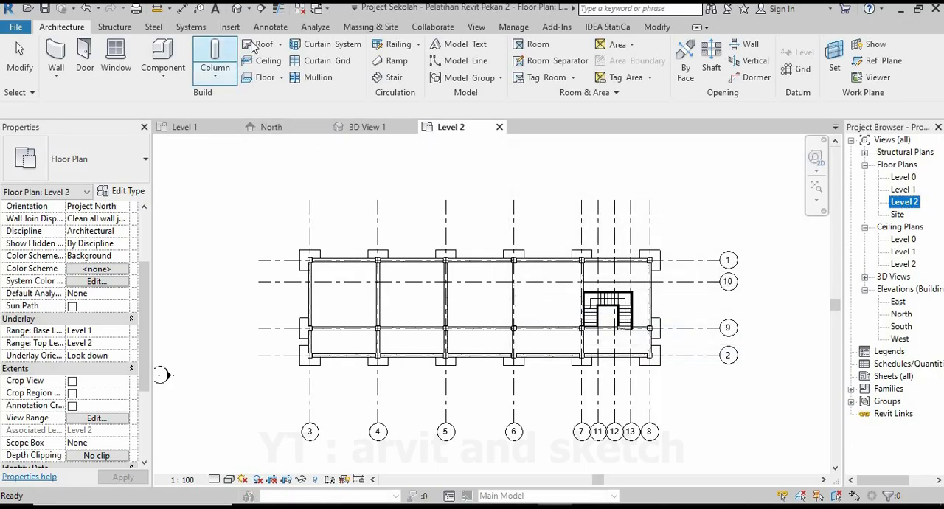
{"action": "left_click", "coordinate": [271, 28]}
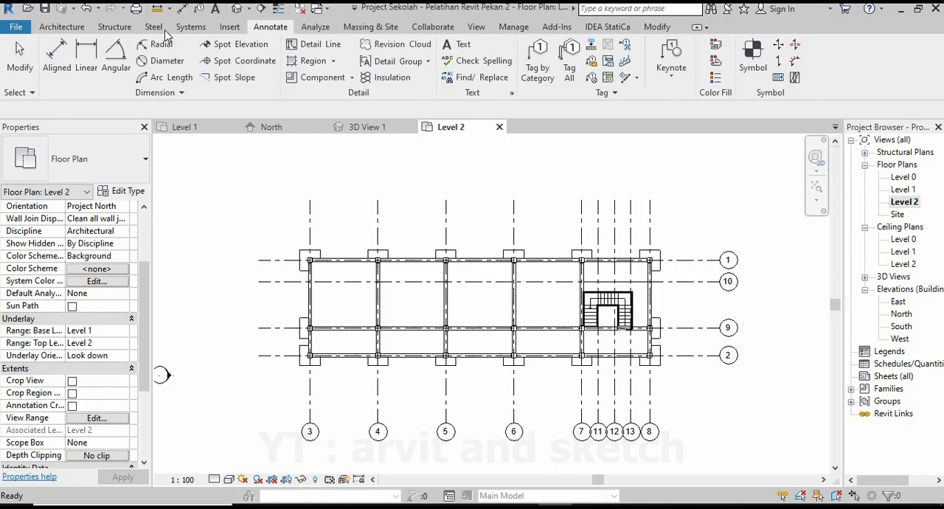
{"action": "left_click", "coordinate": [57, 60]}
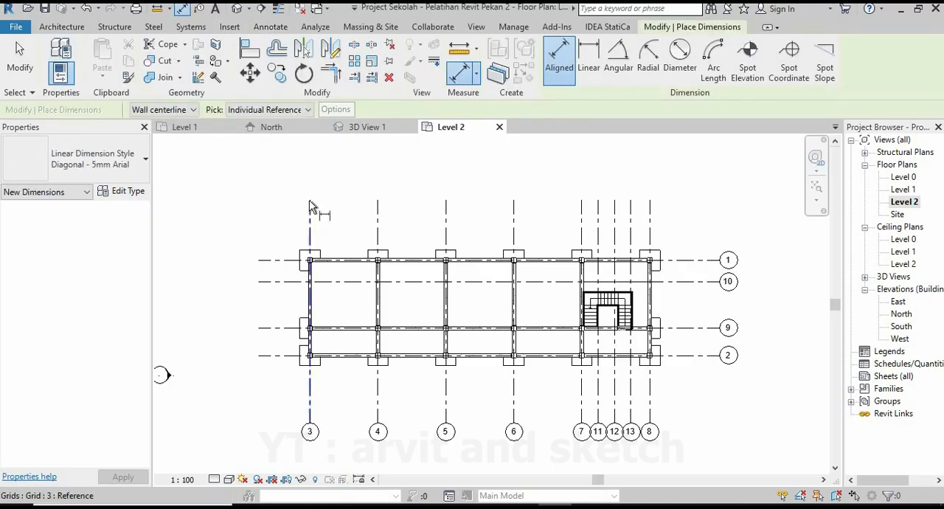
{"action": "left_click", "coordinate": [313, 210]}
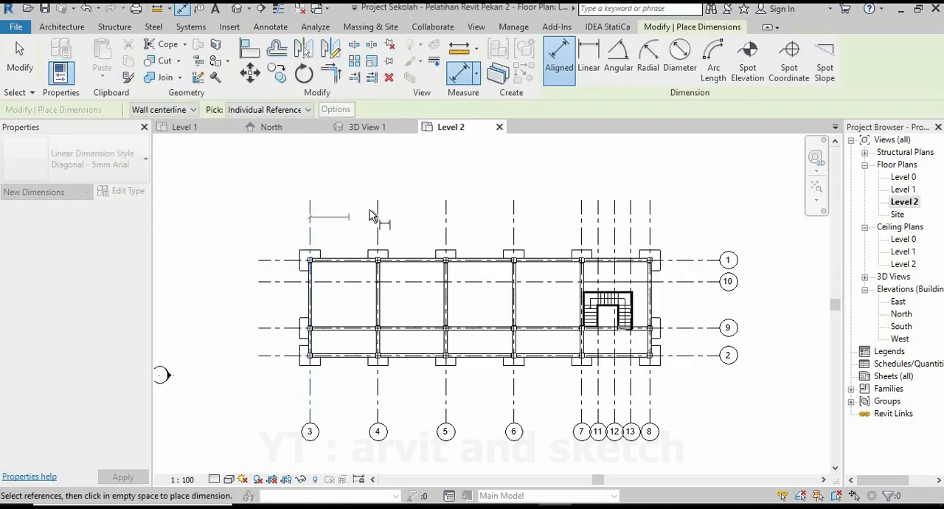
{"action": "left_click", "coordinate": [377, 214]}
{"action": "left_click", "coordinate": [446, 214]}
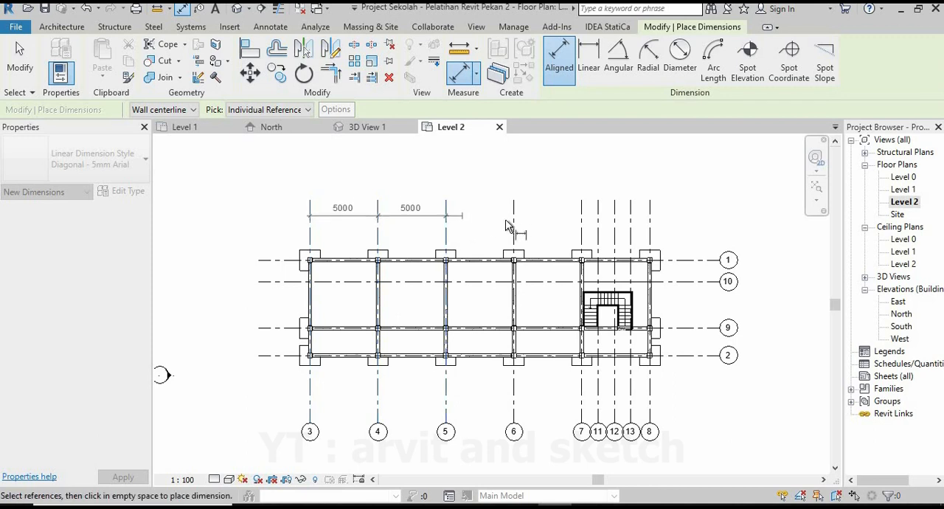
{"action": "left_click", "coordinate": [581, 213]}
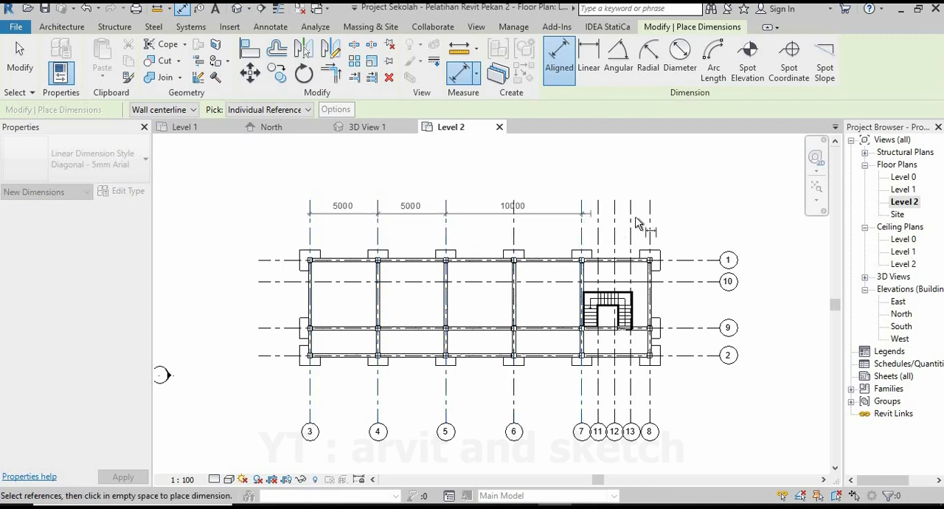
{"action": "left_click", "coordinate": [647, 201]}
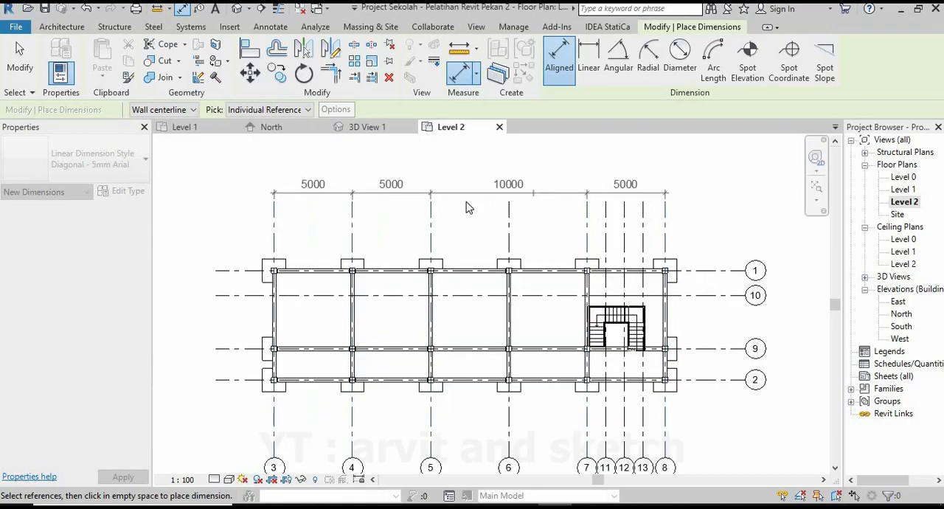
{"action": "key", "text": "Escape"}
Place an aligned dimension chain across grids 3, 4, 5, 6, 7 and 8 above the Level 2 plan.
{"action": "left_click", "coordinate": [310, 220]}
{"action": "left_click", "coordinate": [377, 218]}
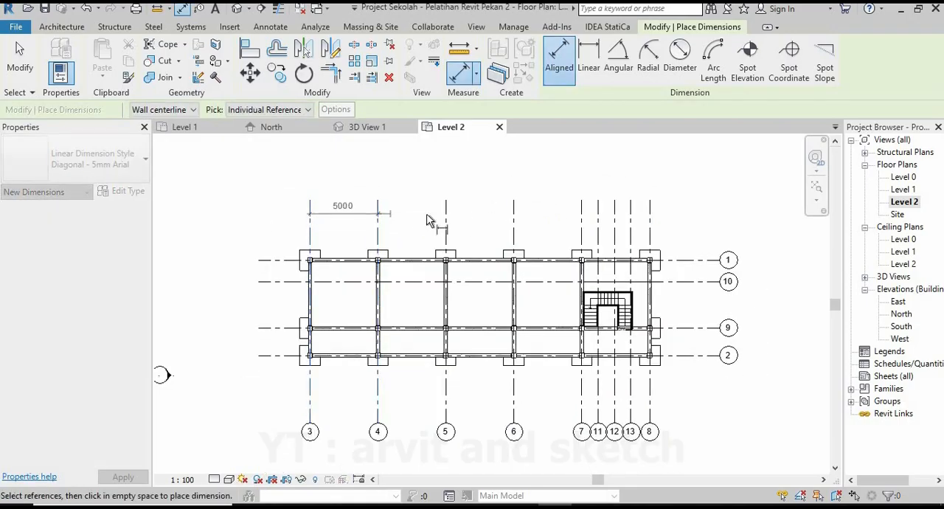
{"action": "left_click", "coordinate": [445, 217]}
{"action": "left_click", "coordinate": [514, 219]}
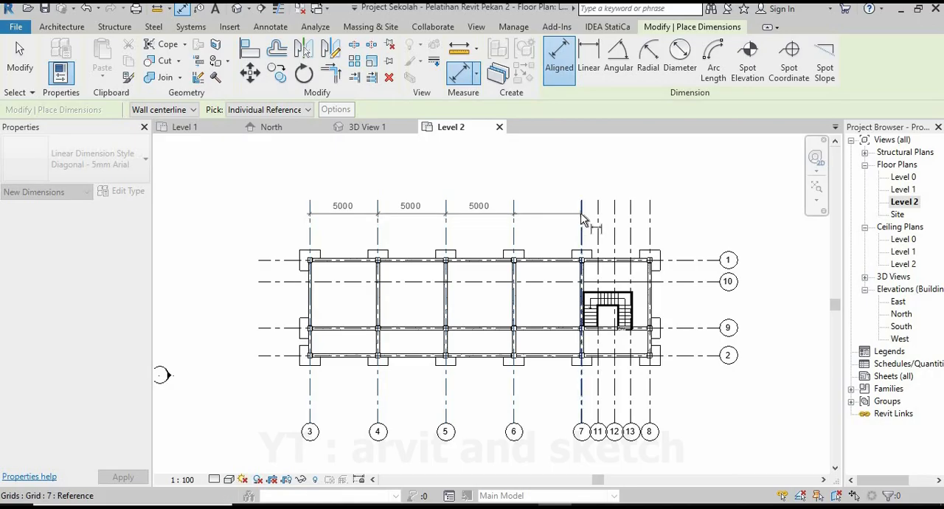
{"action": "left_click", "coordinate": [581, 220]}
{"action": "left_click", "coordinate": [642, 210]}
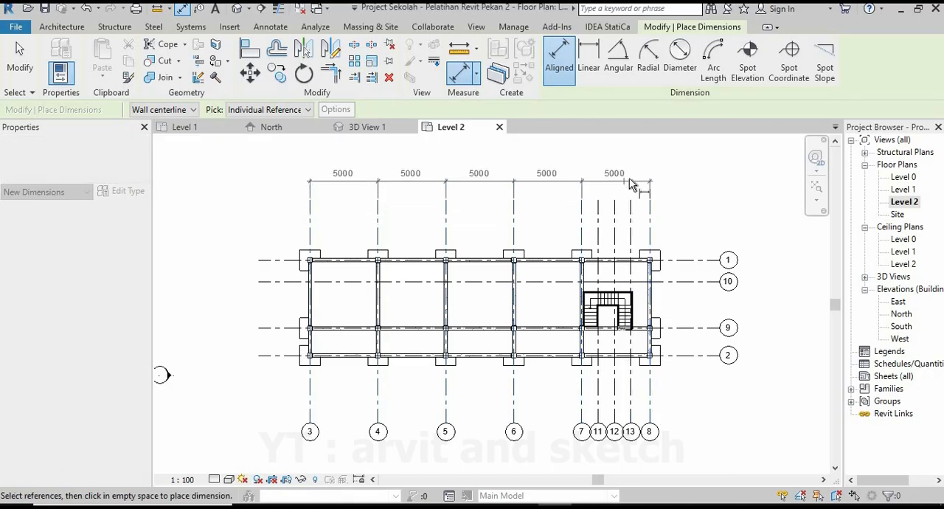
{"action": "left_click", "coordinate": [631, 184]}
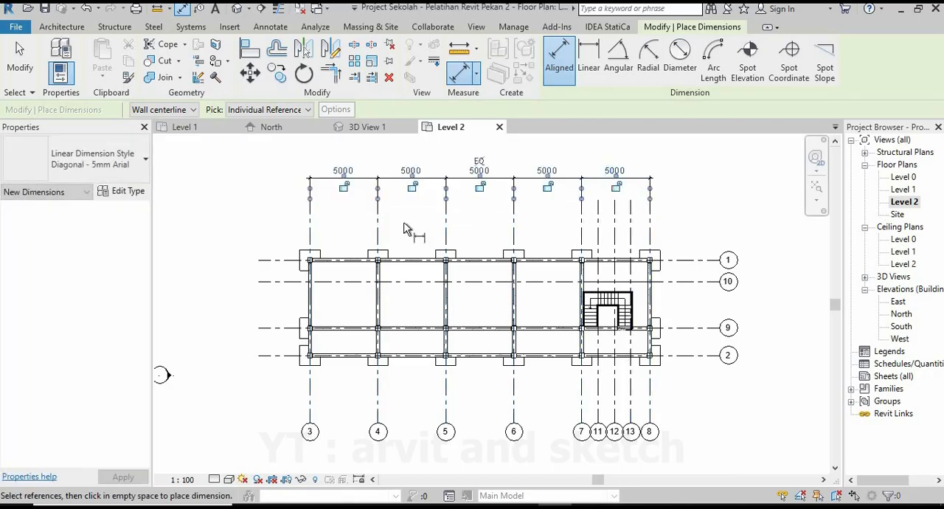
Add an overall aligned dimension from grid 3 to grid 8 above the bay dimension chain.
{"action": "left_click", "coordinate": [318, 219]}
{"action": "left_click", "coordinate": [649, 222]}
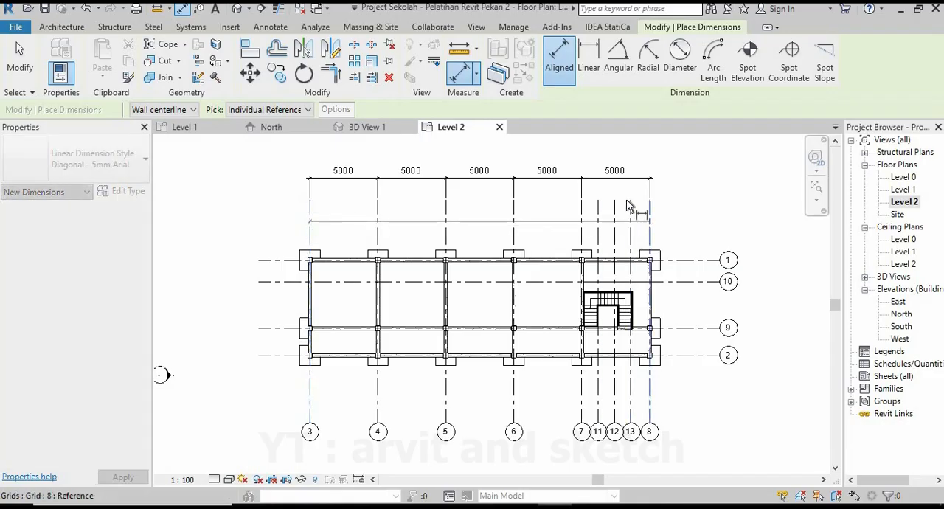
{"action": "middle_click_drag", "start_coordinate": [617, 181], "coordinate": [608, 219]}
{"action": "left_click", "coordinate": [593, 193]}
Dimension grids 1, 9 and 2 in a chain beside the building, and add an overall dimension between grids 1 and 2 outside it.
{"action": "scroll", "coordinate": [475, 225], "scroll_direction": "down", "scroll_amount": 2}
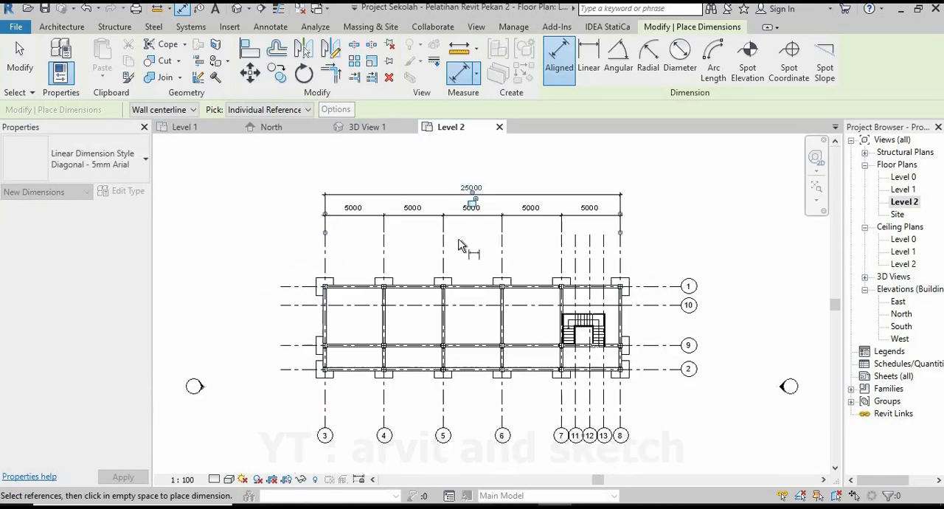
{"action": "scroll", "coordinate": [348, 311], "scroll_direction": "up", "scroll_amount": 4}
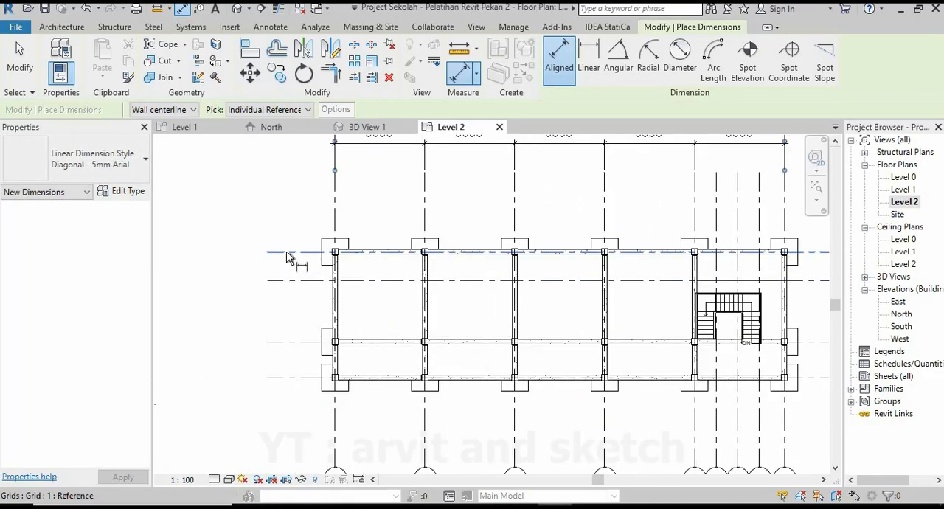
{"action": "left_click", "coordinate": [287, 254]}
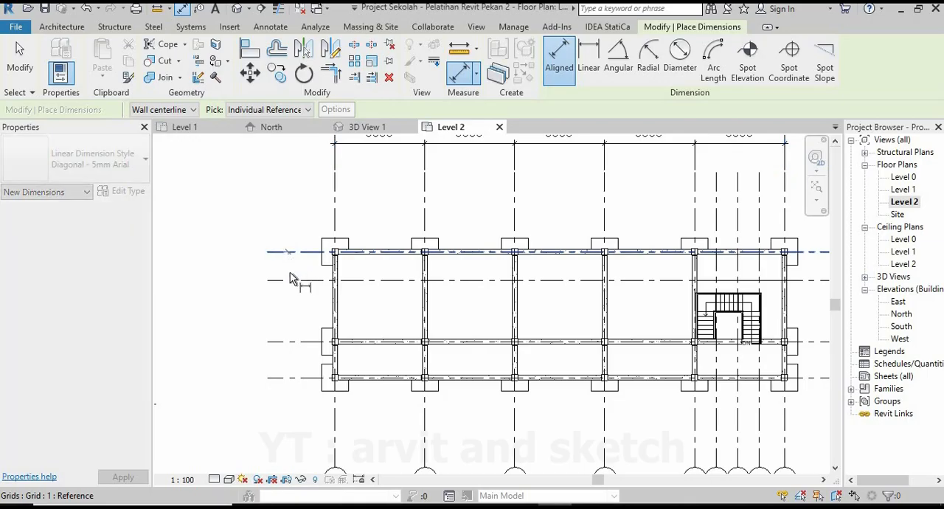
{"action": "left_click", "coordinate": [286, 343]}
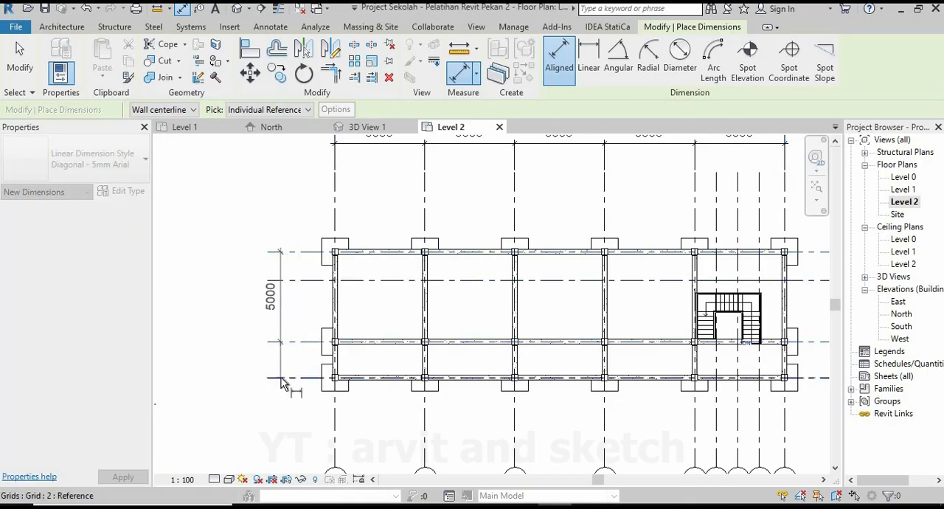
{"action": "left_click", "coordinate": [277, 378]}
{"action": "left_click", "coordinate": [295, 252]}
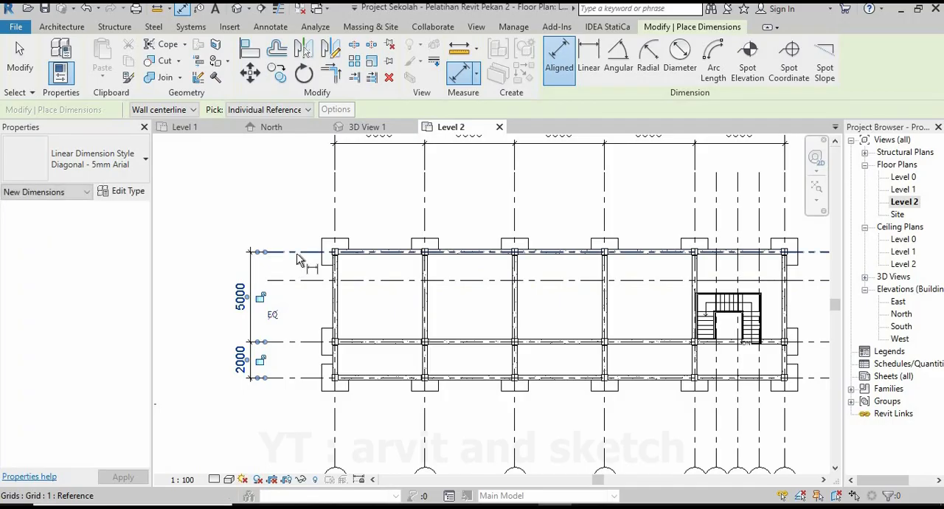
{"action": "left_click", "coordinate": [220, 362]}
Place an inner dimension chain across grids 1, 10 and 9 between the existing vertical chain and the building.
{"action": "scroll", "coordinate": [308, 359], "scroll_direction": "down", "scroll_amount": 2}
{"action": "scroll", "coordinate": [288, 302], "scroll_direction": "up", "scroll_amount": 2}
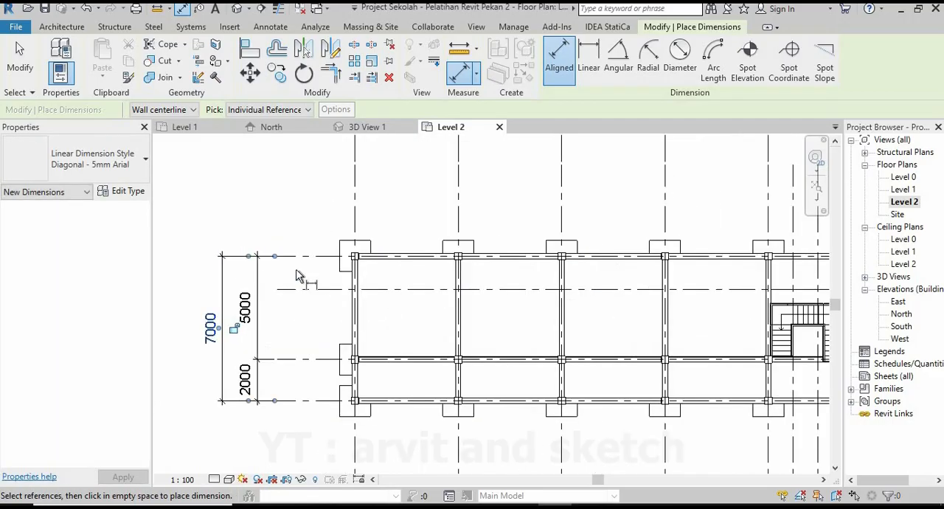
{"action": "scroll", "coordinate": [298, 285], "scroll_direction": "up", "scroll_amount": 1}
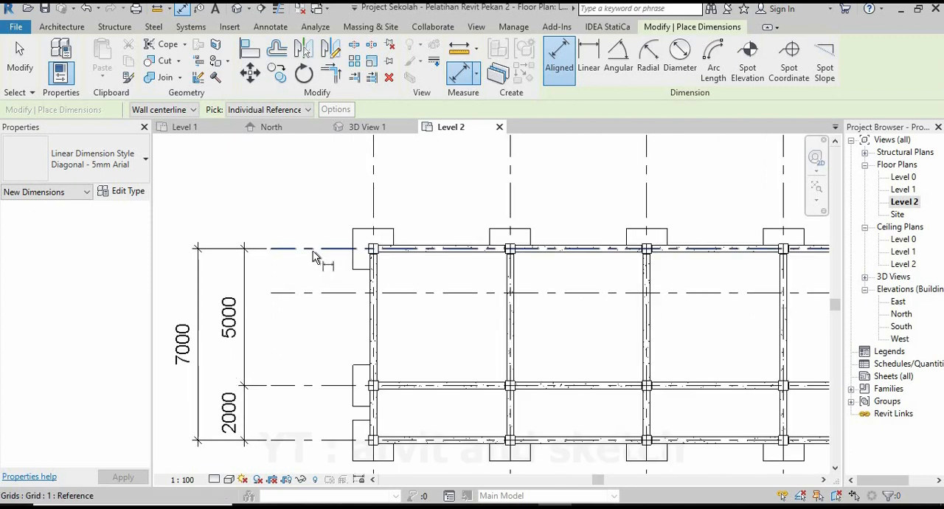
{"action": "left_click", "coordinate": [314, 250]}
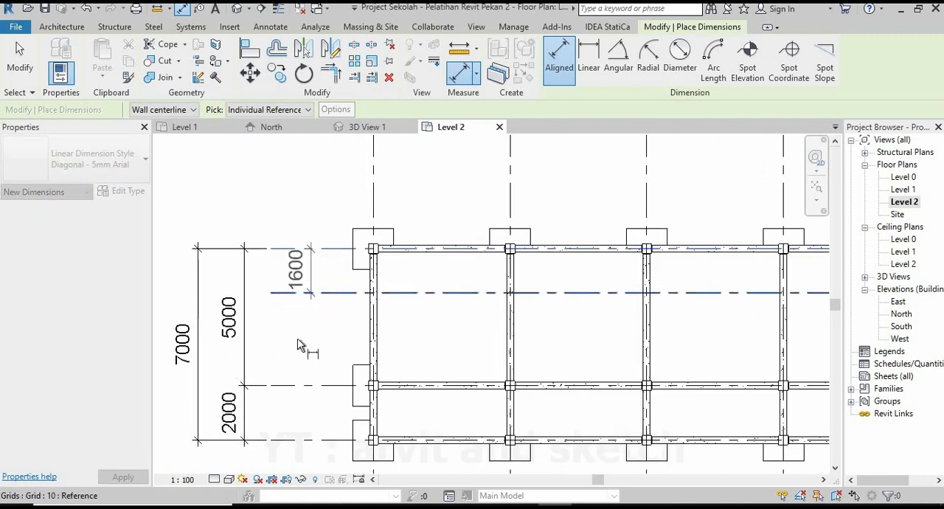
{"action": "left_click", "coordinate": [305, 385]}
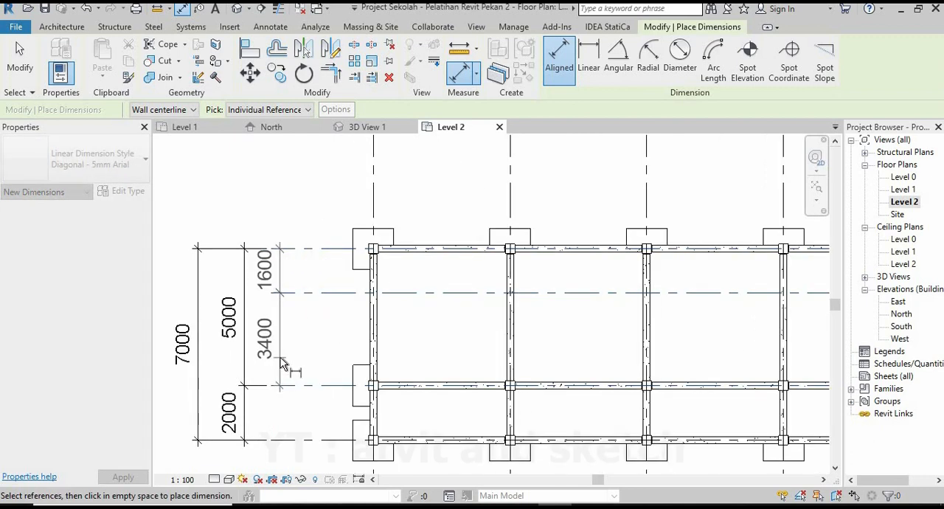
{"action": "left_click", "coordinate": [280, 359]}
Dimension the stair-bay grids 7, 11, 12, 13 and 8 in a chain below the bay dimensions and end the dimension command.
{"action": "scroll", "coordinate": [305, 337], "scroll_direction": "down", "scroll_amount": 3}
{"action": "scroll", "coordinate": [627, 267], "scroll_direction": "down", "scroll_amount": 2}
{"action": "middle_click_drag", "start_coordinate": [682, 257], "coordinate": [492, 288]}
{"action": "scroll", "coordinate": [523, 260], "scroll_direction": "up", "scroll_amount": 3}
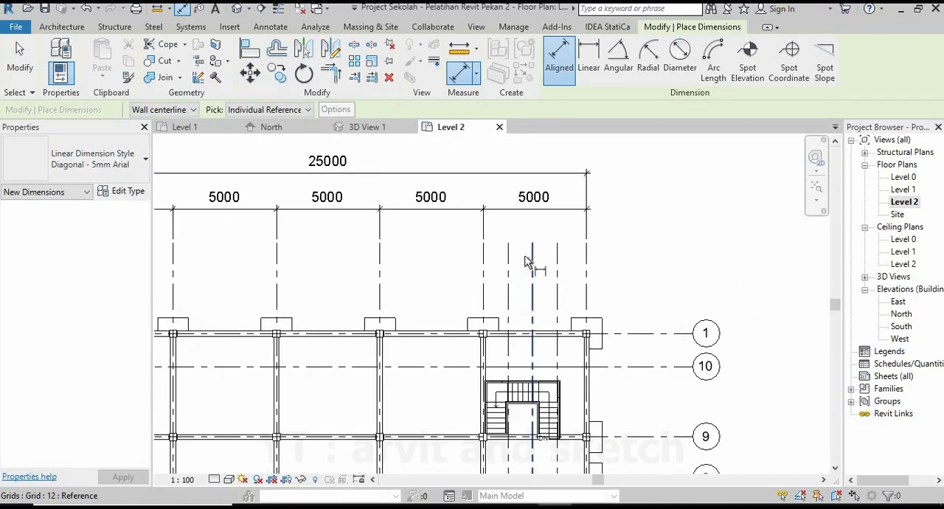
{"action": "scroll", "coordinate": [526, 262], "scroll_direction": "up", "scroll_amount": 1}
{"action": "left_click", "coordinate": [469, 258]}
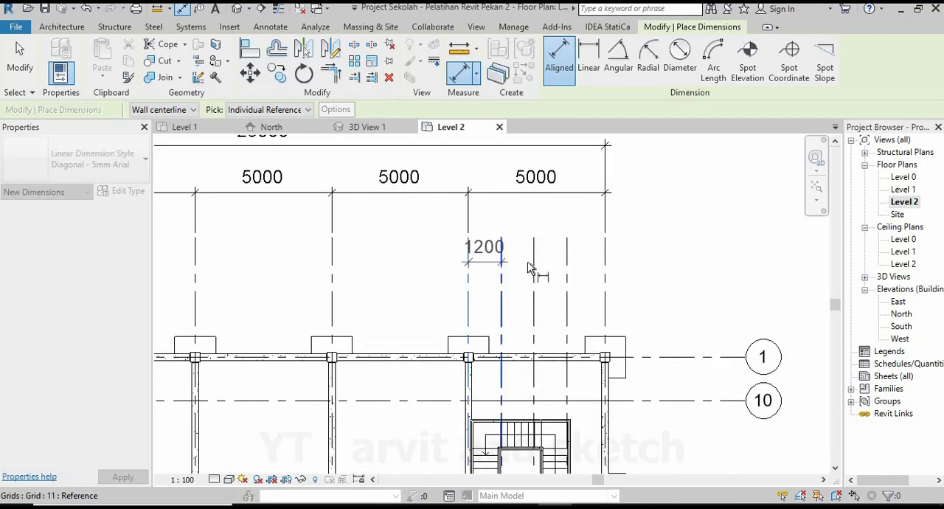
{"action": "left_click", "coordinate": [534, 269]}
{"action": "left_click", "coordinate": [567, 269]}
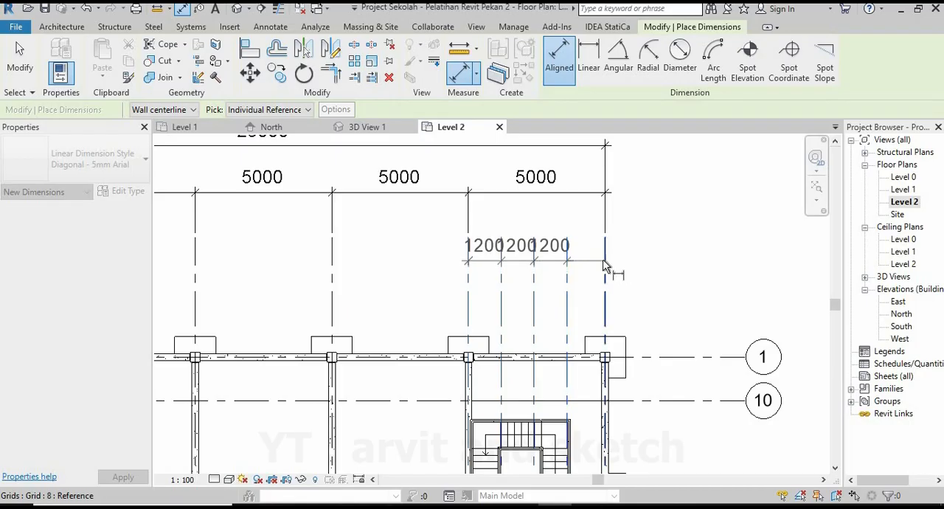
{"action": "left_click", "coordinate": [605, 254]}
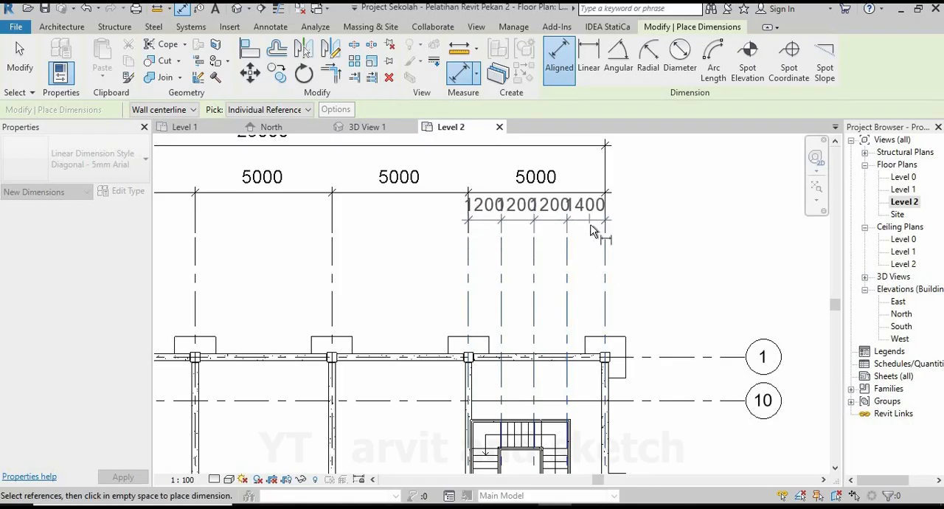
{"action": "left_click", "coordinate": [612, 239]}
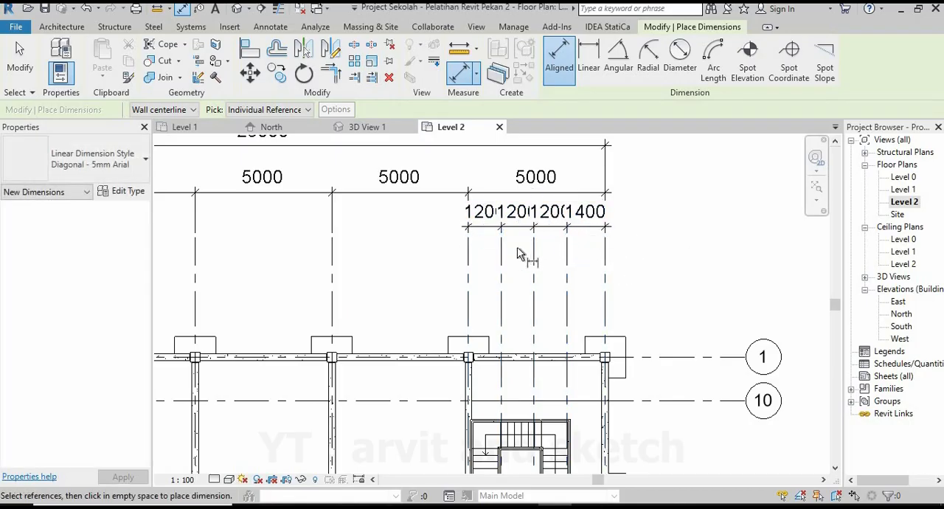
{"action": "key", "text": "Escape"}
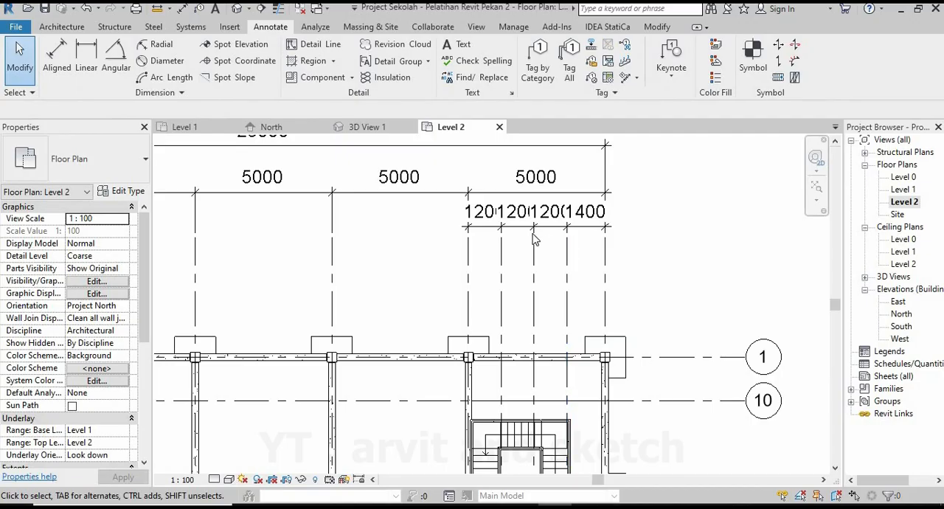
{"action": "scroll", "coordinate": [534, 238], "scroll_direction": "down", "scroll_amount": 5}
{"action": "scroll", "coordinate": [535, 239], "scroll_direction": "up", "scroll_amount": 2}
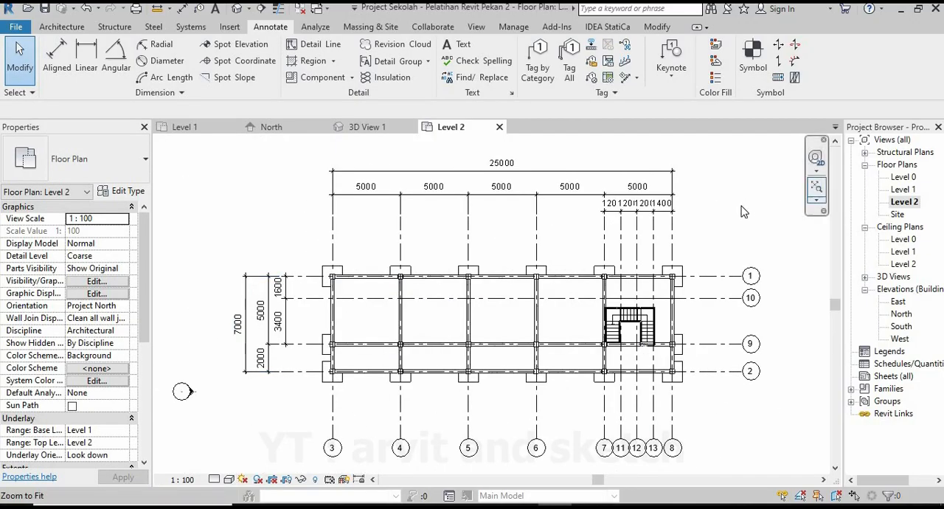
{"action": "middle_click_drag", "start_coordinate": [735, 209], "coordinate": [719, 195]}
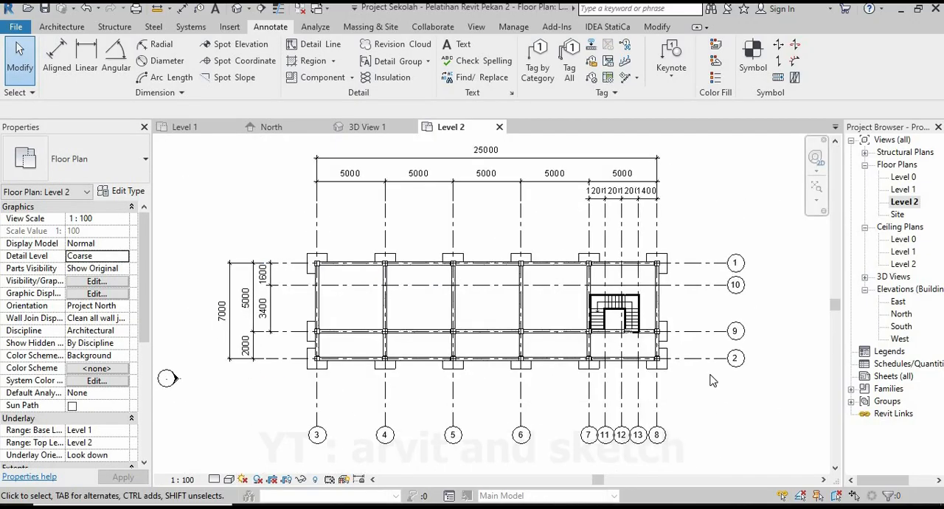
Open the Level 1 floor plan and start placing vertical Kolom Beton 350x350mm structural columns with an unconnected height of 4000.
{"action": "double_click", "coordinate": [907, 189]}
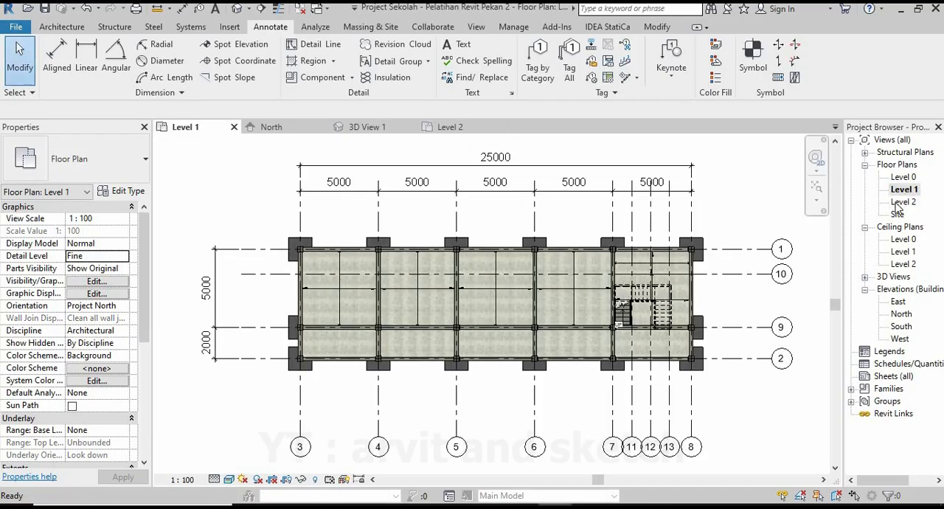
{"action": "left_click", "coordinate": [37, 27]}
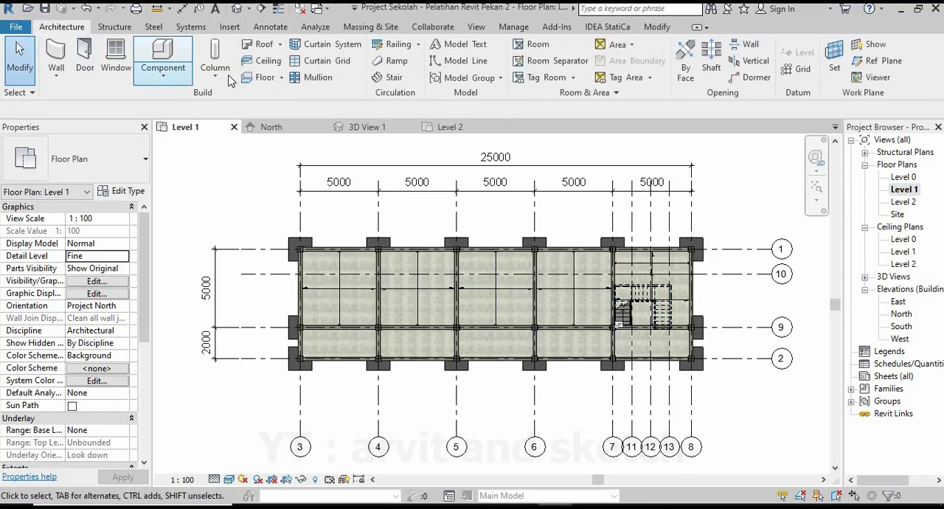
{"action": "left_click", "coordinate": [125, 28]}
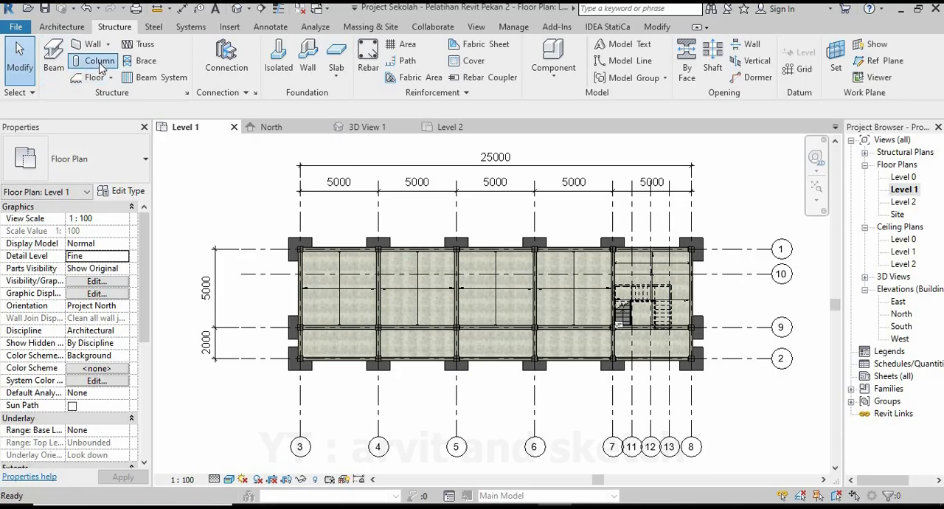
{"action": "left_click", "coordinate": [100, 61]}
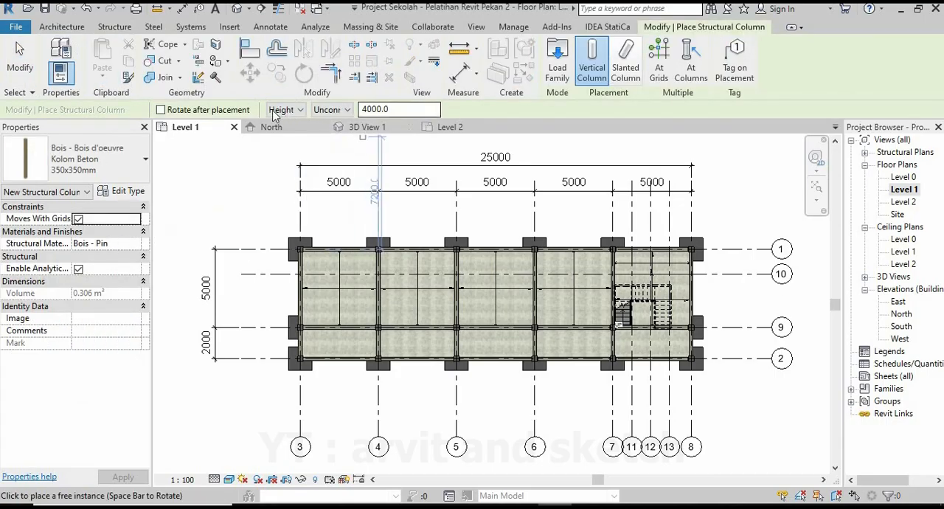
{"action": "left_click", "coordinate": [338, 111]}
{"action": "left_click", "coordinate": [343, 112]}
{"action": "double_click", "coordinate": [404, 109]}
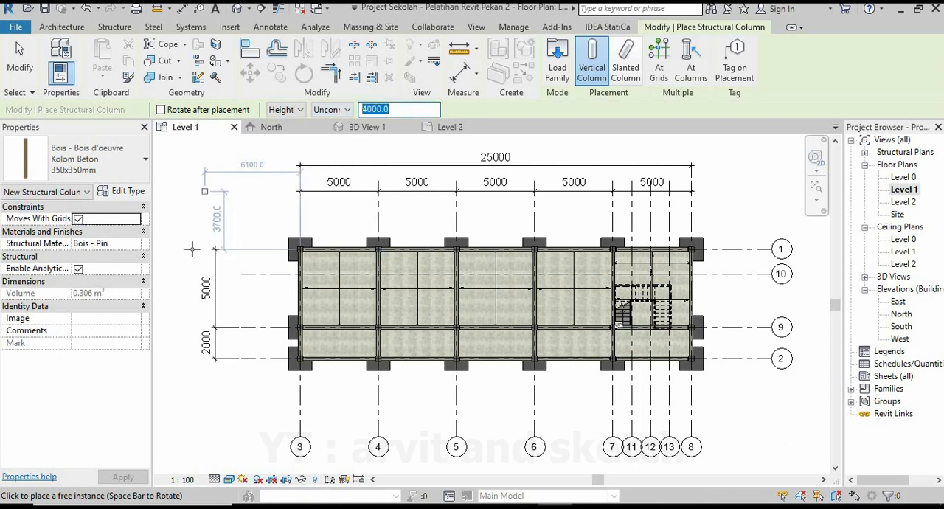
Place structural columns on grid 1 at its intersections with grids 3, 4 and 5.
{"action": "scroll", "coordinate": [301, 249], "scroll_direction": "up", "scroll_amount": 2}
{"action": "scroll", "coordinate": [299, 248], "scroll_direction": "up", "scroll_amount": 5}
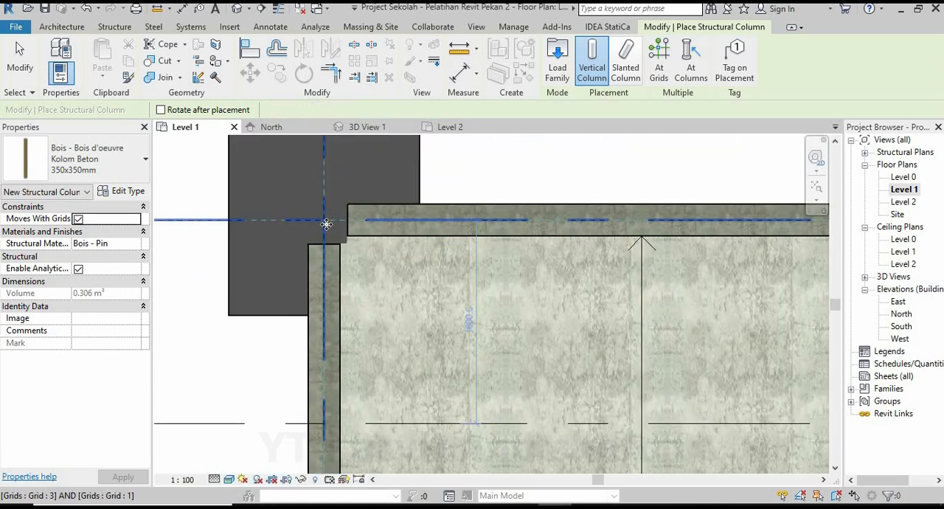
{"action": "left_click", "coordinate": [323, 219]}
{"action": "scroll", "coordinate": [310, 232], "scroll_direction": "down", "scroll_amount": 5}
{"action": "scroll", "coordinate": [489, 243], "scroll_direction": "up", "scroll_amount": 4}
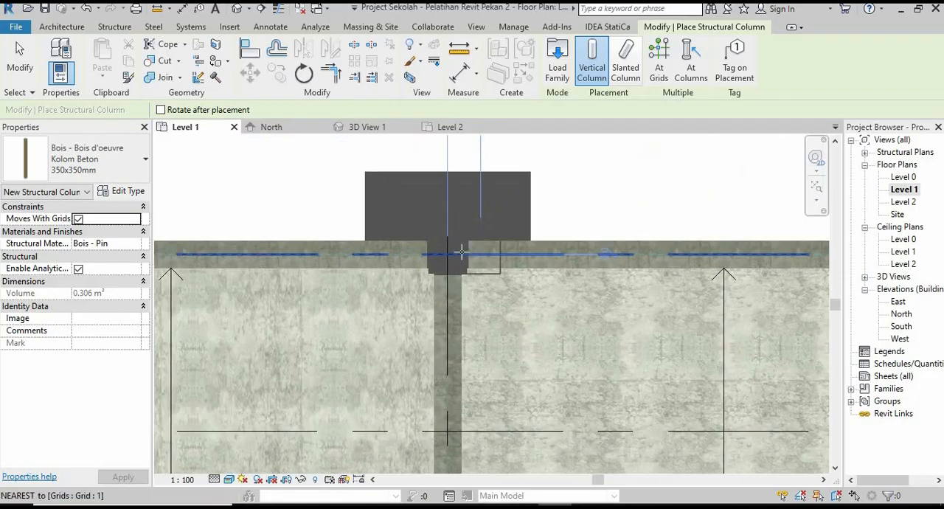
{"action": "left_click", "coordinate": [476, 248]}
{"action": "scroll", "coordinate": [375, 271], "scroll_direction": "down", "scroll_amount": 5}
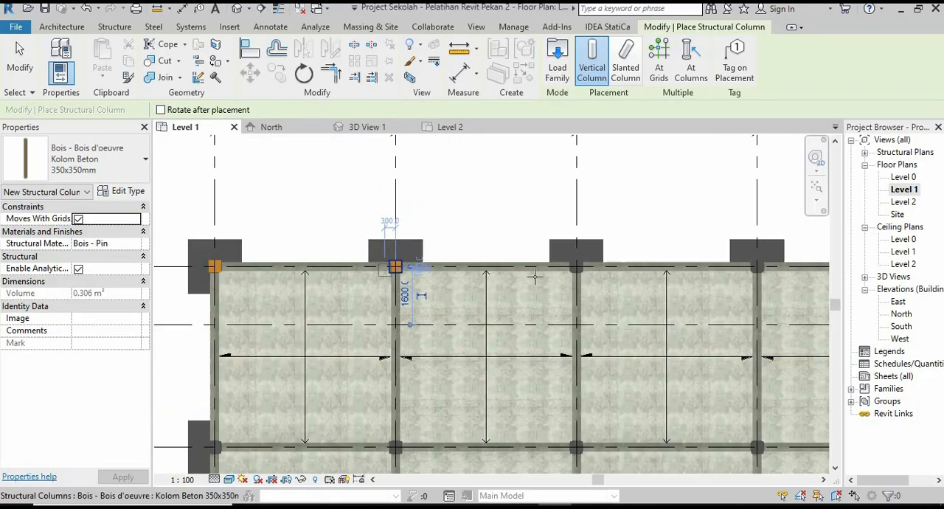
{"action": "scroll", "coordinate": [500, 252], "scroll_direction": "up", "scroll_amount": 5}
{"action": "left_click", "coordinate": [500, 253]}
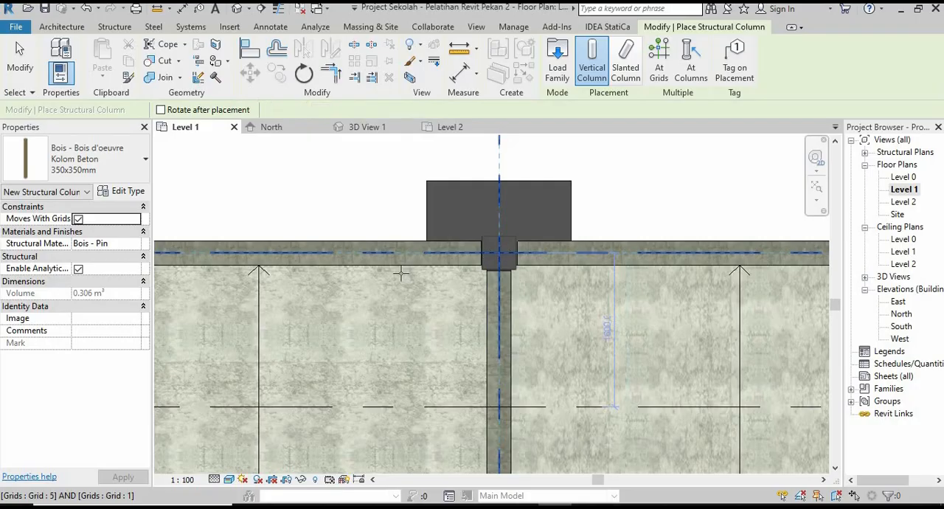
Place structural columns on grid 1 at its intersections with grids 6, 7 and 8.
{"action": "scroll", "coordinate": [357, 283], "scroll_direction": "down", "scroll_amount": 5}
{"action": "scroll", "coordinate": [476, 261], "scroll_direction": "up", "scroll_amount": 5}
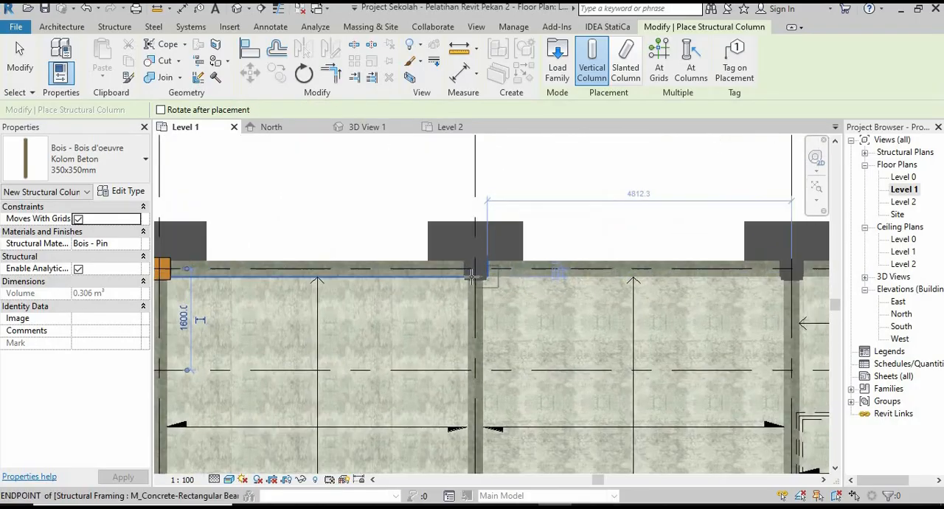
{"action": "left_click", "coordinate": [476, 261]}
{"action": "scroll", "coordinate": [476, 261], "scroll_direction": "down", "scroll_amount": 5}
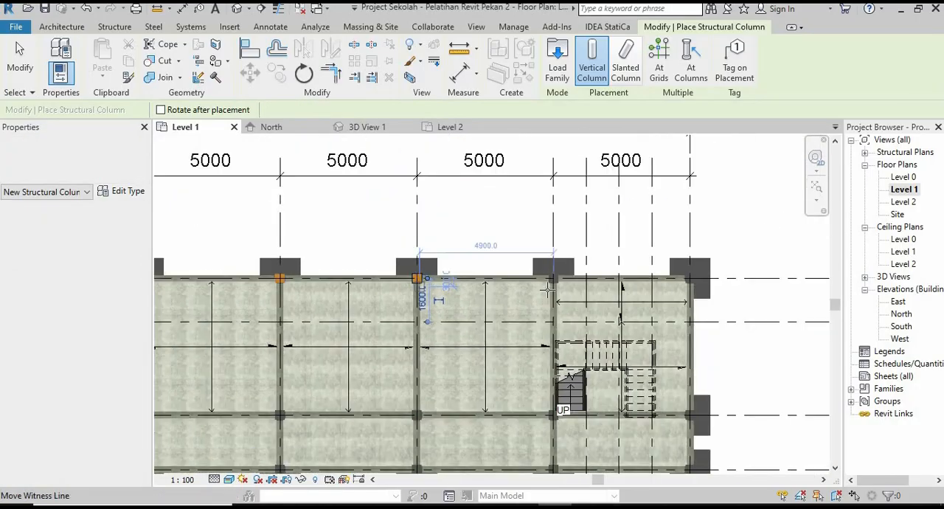
{"action": "scroll", "coordinate": [555, 287], "scroll_direction": "up", "scroll_amount": 3}
{"action": "scroll", "coordinate": [256, 285], "scroll_direction": "up", "scroll_amount": 3}
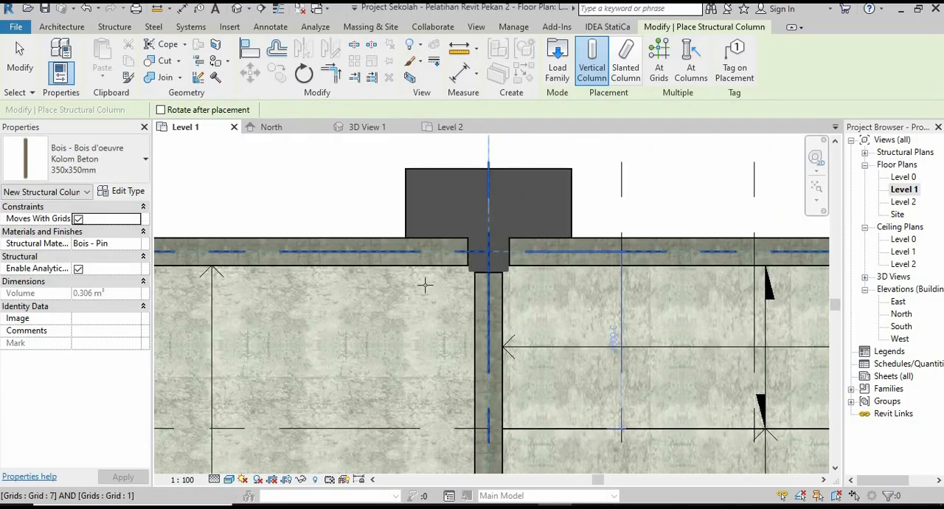
{"action": "scroll", "coordinate": [419, 285], "scroll_direction": "down", "scroll_amount": 4}
{"action": "scroll", "coordinate": [557, 249], "scroll_direction": "up", "scroll_amount": 4}
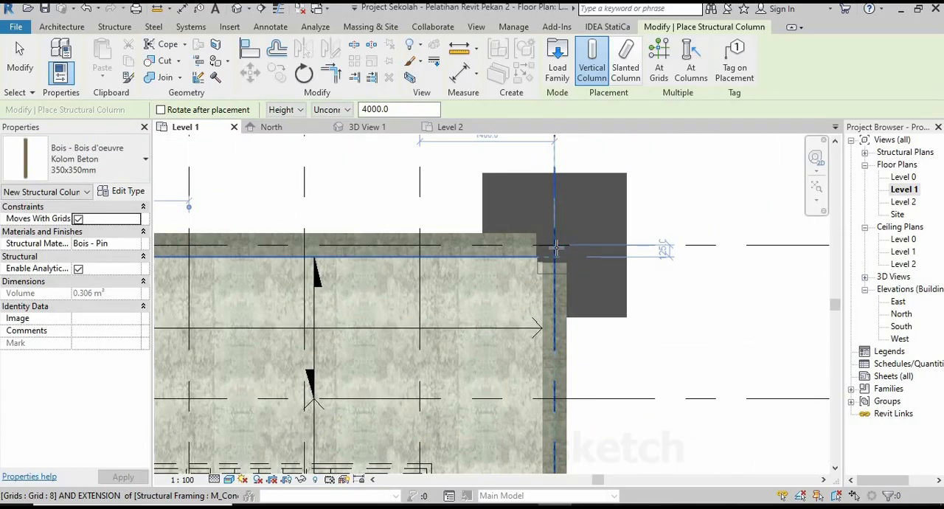
{"action": "left_click", "coordinate": [567, 212]}
{"action": "scroll", "coordinate": [567, 213], "scroll_direction": "down", "scroll_amount": 4}
Place structural columns on grid 9 at its intersections with grids 8, 7 and 6.
{"action": "scroll", "coordinate": [572, 302], "scroll_direction": "up", "scroll_amount": 4}
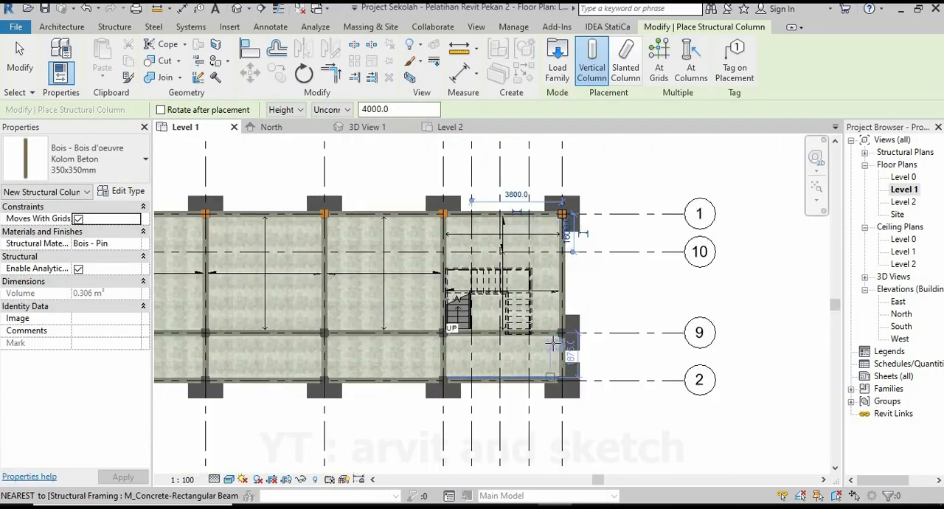
{"action": "scroll", "coordinate": [572, 302], "scroll_direction": "up", "scroll_amount": 2}
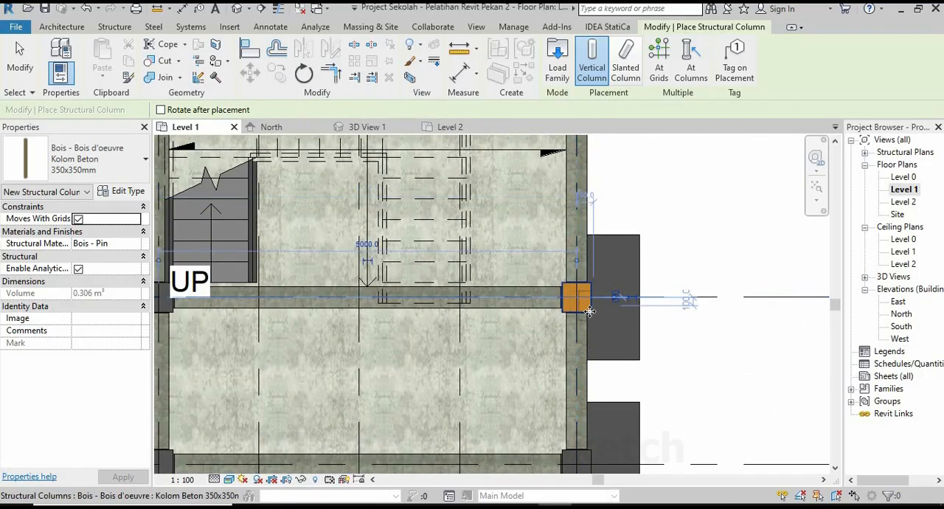
{"action": "scroll", "coordinate": [590, 312], "scroll_direction": "down", "scroll_amount": 4}
{"action": "scroll", "coordinate": [466, 290], "scroll_direction": "up", "scroll_amount": 5}
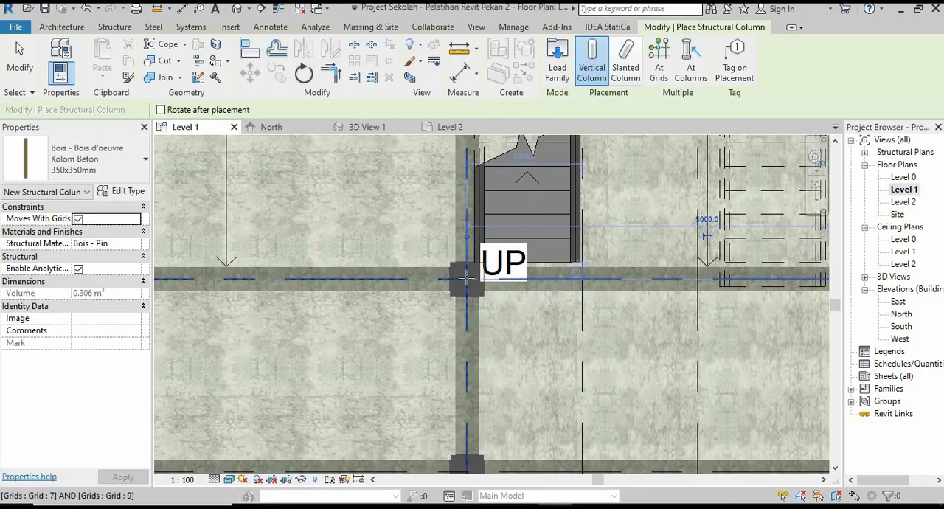
{"action": "left_click", "coordinate": [466, 277]}
{"action": "scroll", "coordinate": [632, 342], "scroll_direction": "down", "scroll_amount": 4}
{"action": "scroll", "coordinate": [565, 320], "scroll_direction": "up", "scroll_amount": 6}
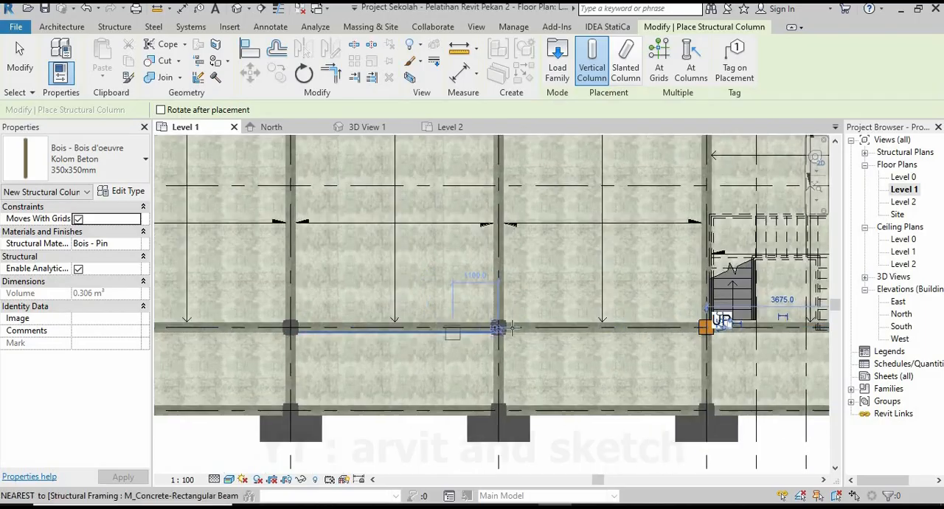
{"action": "left_click", "coordinate": [509, 322]}
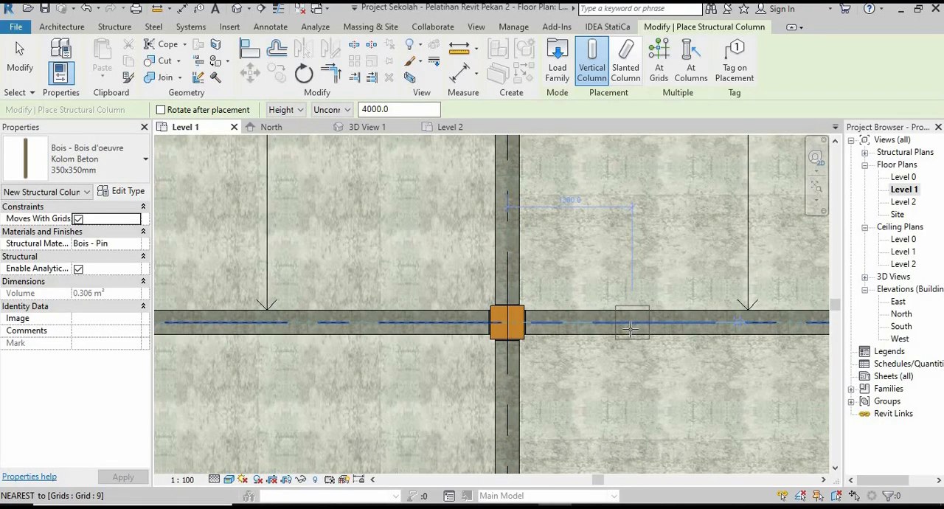
Place structural columns on grid 9 at its intersections with grids 5, 4 and 3.
{"action": "scroll", "coordinate": [512, 369], "scroll_direction": "down", "scroll_amount": 4}
{"action": "scroll", "coordinate": [465, 335], "scroll_direction": "up", "scroll_amount": 3}
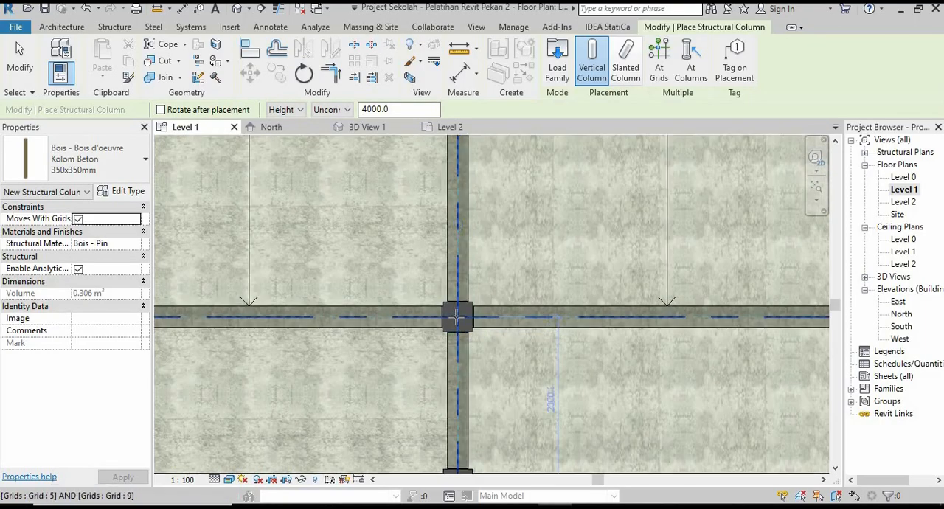
{"action": "left_click", "coordinate": [472, 319]}
{"action": "scroll", "coordinate": [558, 340], "scroll_direction": "down", "scroll_amount": 4}
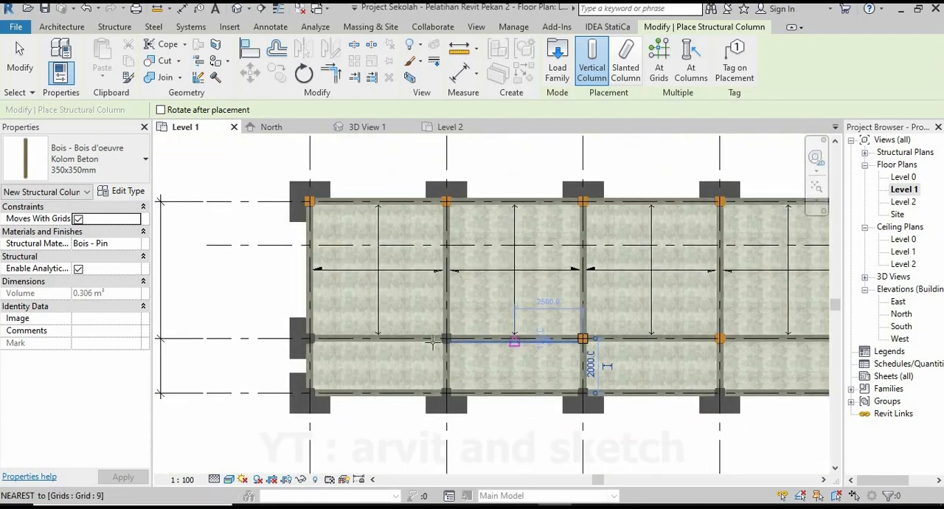
{"action": "scroll", "coordinate": [443, 333], "scroll_direction": "up", "scroll_amount": 5}
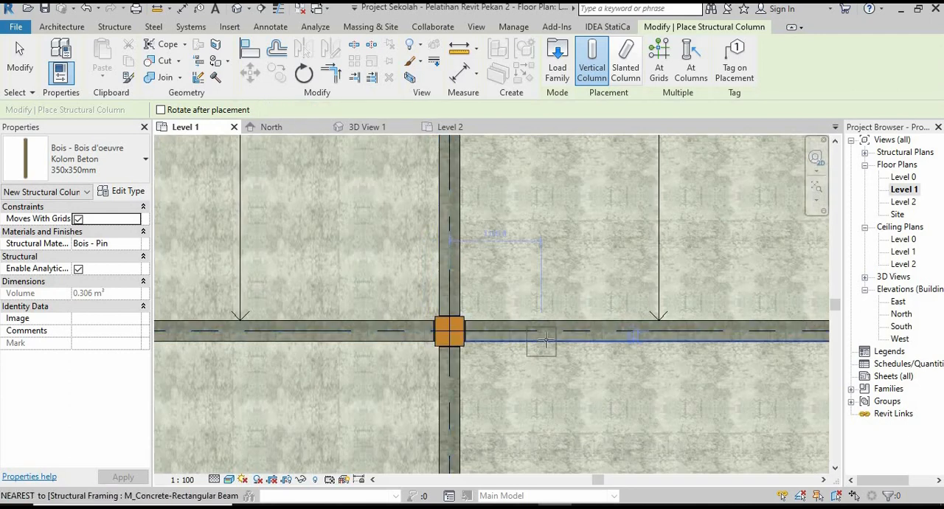
{"action": "scroll", "coordinate": [546, 340], "scroll_direction": "down", "scroll_amount": 4}
{"action": "middle_click_drag", "start_coordinate": [449, 354], "coordinate": [472, 353]}
{"action": "scroll", "coordinate": [354, 332], "scroll_direction": "up", "scroll_amount": 5}
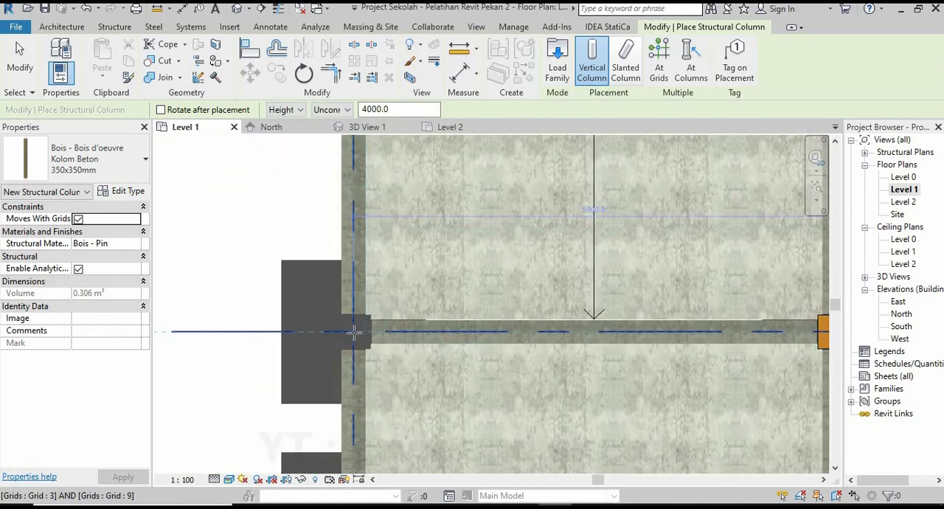
Place structural columns on grid 2 at its intersections with grids 3, 4 and 5.
{"action": "scroll", "coordinate": [387, 281], "scroll_direction": "down", "scroll_amount": 4}
{"action": "scroll", "coordinate": [366, 364], "scroll_direction": "up", "scroll_amount": 5}
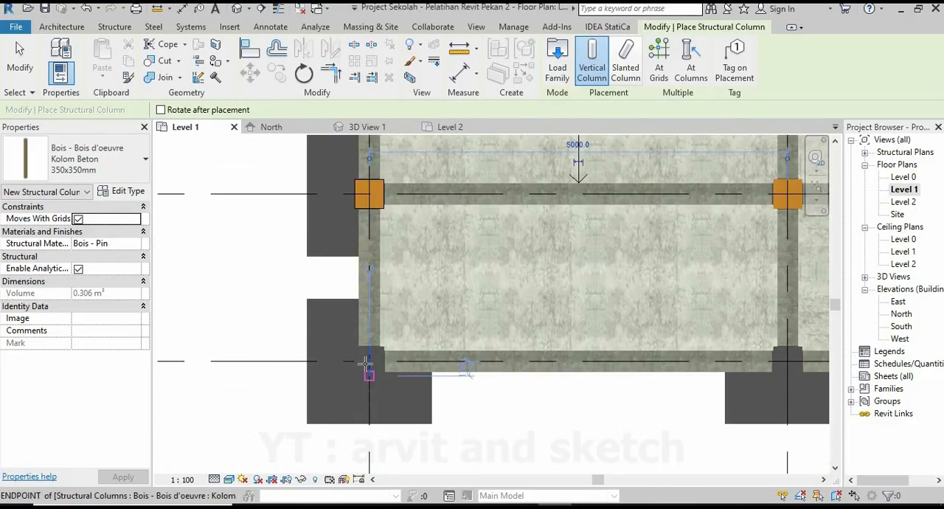
{"action": "scroll", "coordinate": [321, 349], "scroll_direction": "down", "scroll_amount": 4}
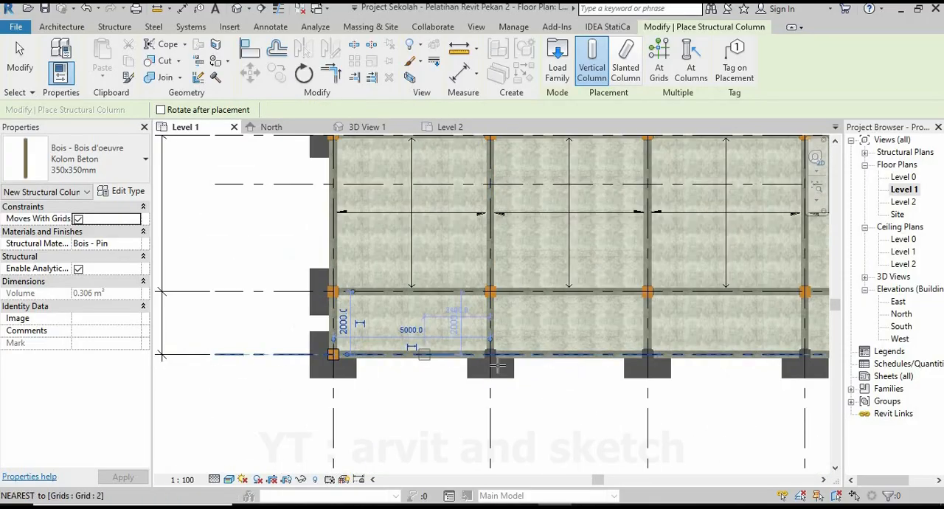
{"action": "scroll", "coordinate": [489, 338], "scroll_direction": "up", "scroll_amount": 5}
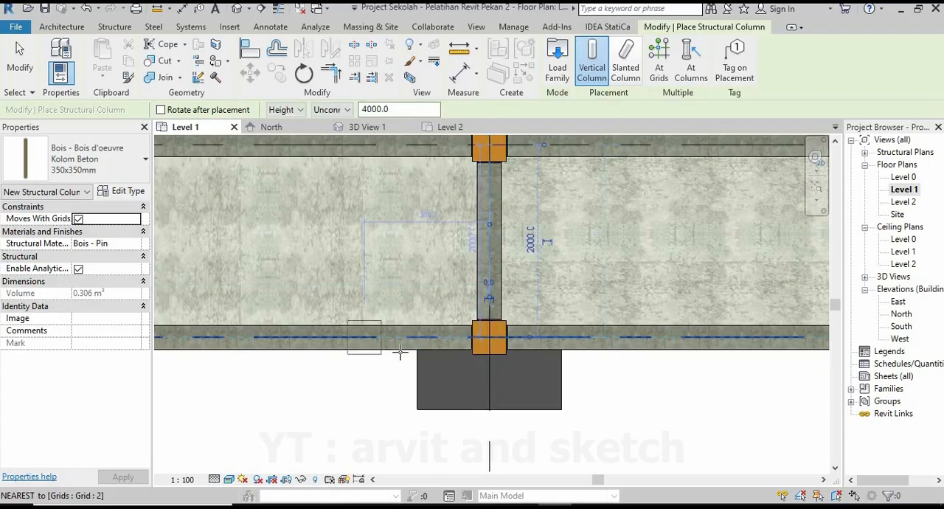
{"action": "scroll", "coordinate": [400, 354], "scroll_direction": "down", "scroll_amount": 4}
{"action": "scroll", "coordinate": [467, 348], "scroll_direction": "up", "scroll_amount": 5}
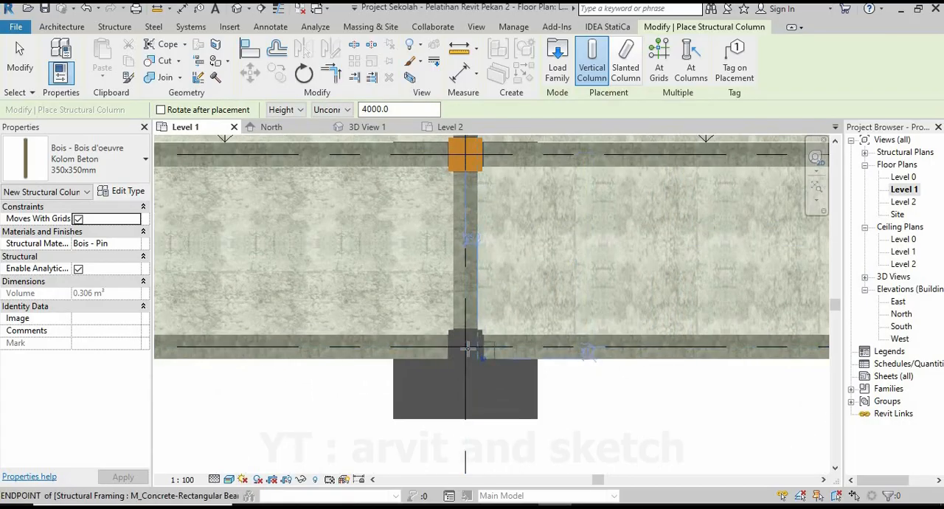
{"action": "left_click", "coordinate": [459, 352]}
Place structural columns on grid 2 at its intersections with grids 6 and 7.
{"action": "scroll", "coordinate": [459, 352], "scroll_direction": "down", "scroll_amount": 4}
{"action": "scroll", "coordinate": [501, 362], "scroll_direction": "up", "scroll_amount": 4}
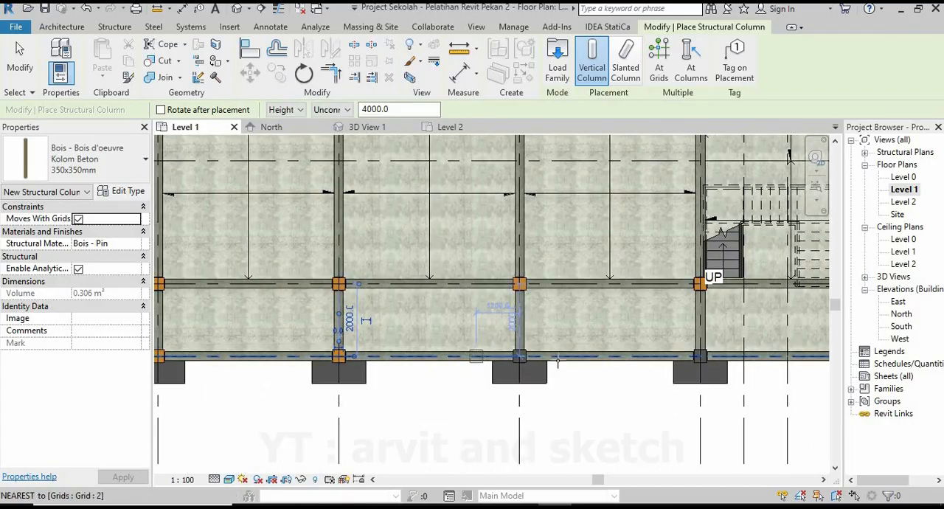
{"action": "left_click", "coordinate": [501, 361]}
{"action": "scroll", "coordinate": [501, 362], "scroll_direction": "down", "scroll_amount": 4}
{"action": "scroll", "coordinate": [562, 359], "scroll_direction": "up", "scroll_amount": 3}
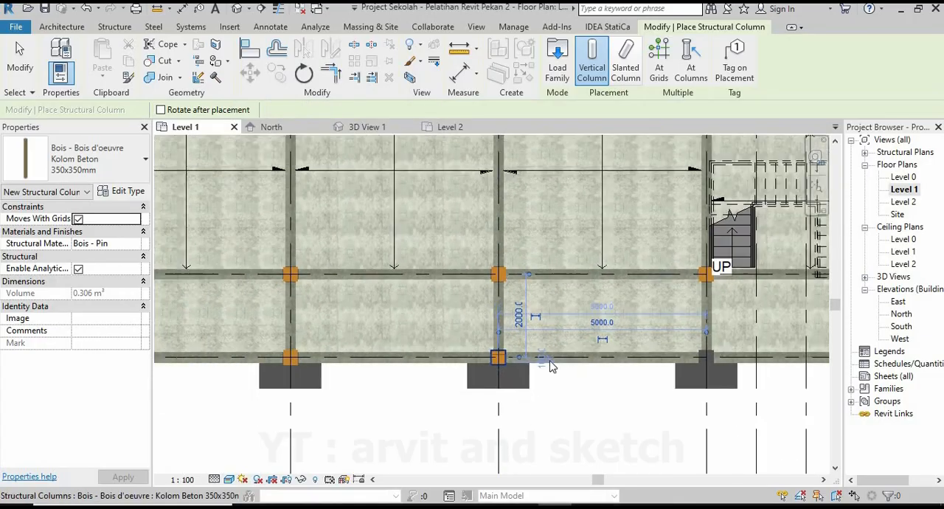
{"action": "left_click", "coordinate": [563, 360]}
{"action": "scroll", "coordinate": [563, 359], "scroll_direction": "up", "scroll_amount": 4}
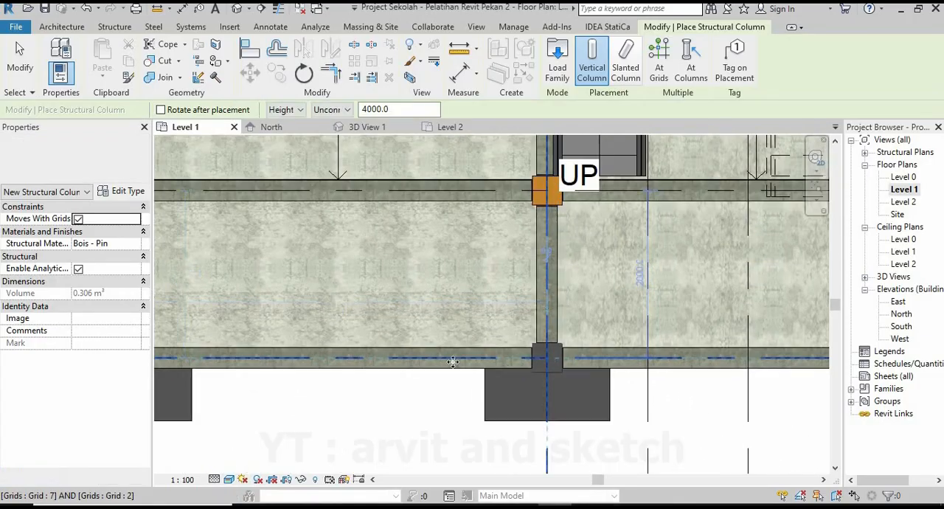
Place the last structural column where grids 2 and 8 meet, end column placement and open 3D View 1.
{"action": "scroll", "coordinate": [481, 360], "scroll_direction": "down", "scroll_amount": 1}
{"action": "scroll", "coordinate": [481, 360], "scroll_direction": "down", "scroll_amount": 3}
{"action": "scroll", "coordinate": [592, 393], "scroll_direction": "up", "scroll_amount": 4}
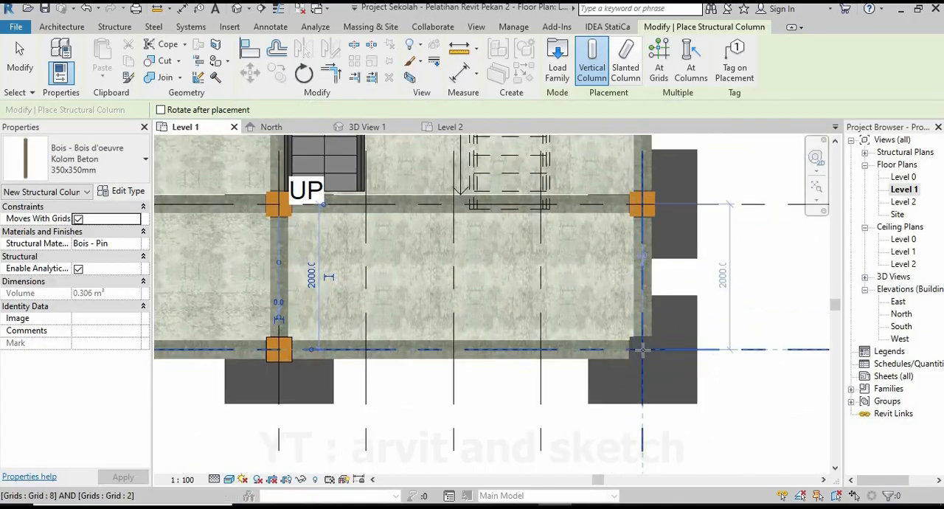
{"action": "left_click", "coordinate": [592, 393]}
{"action": "scroll", "coordinate": [592, 393], "scroll_direction": "down", "scroll_amount": 6}
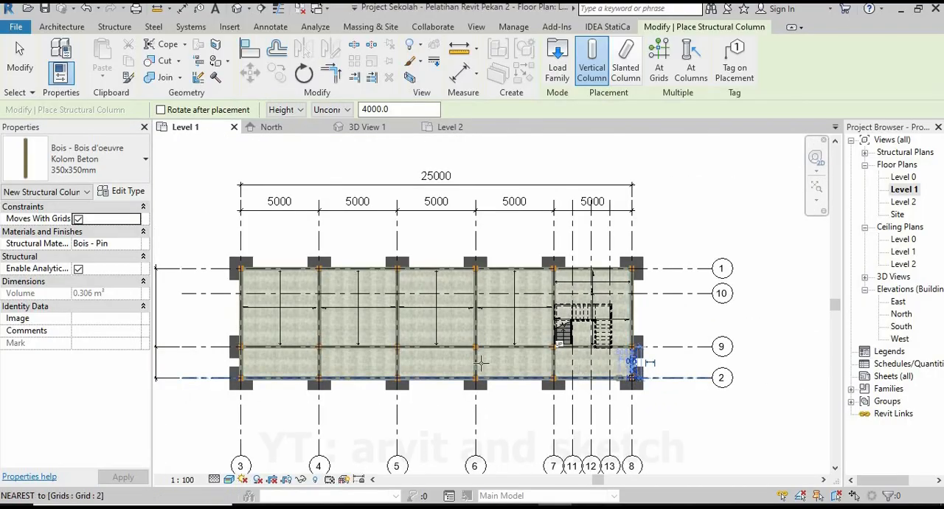
{"action": "scroll", "coordinate": [401, 364], "scroll_direction": "up", "scroll_amount": 1}
{"action": "key", "text": "Escape"}
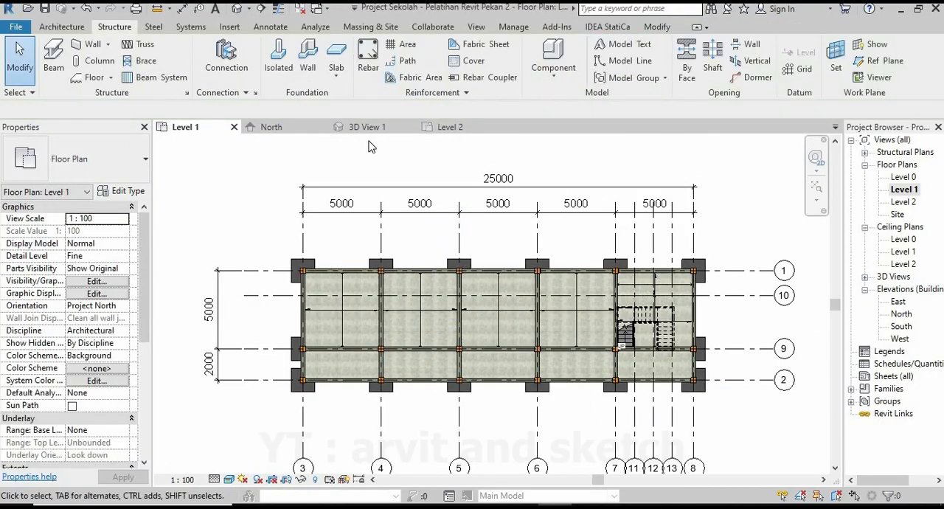
{"action": "left_click", "coordinate": [379, 130]}
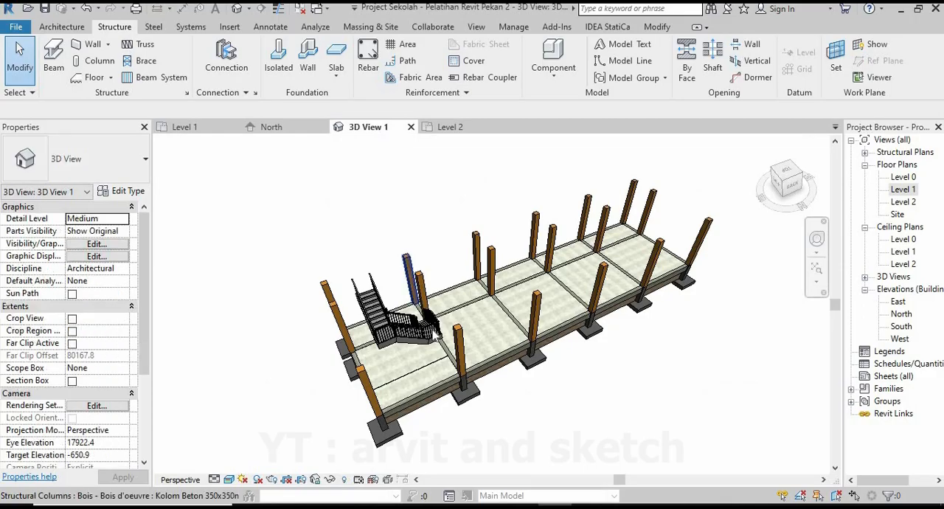
Inspect the placed columns from several sides in the 3D view.
{"action": "middle_click_drag", "start_coordinate": [415, 429], "coordinate": [644, 394], "text": "shift"}
{"action": "middle_click_drag", "start_coordinate": [440, 308], "coordinate": [649, 319], "text": "shift"}
{"action": "middle_click_drag", "start_coordinate": [462, 356], "coordinate": [487, 347], "text": "shift"}
{"action": "scroll", "coordinate": [472, 346], "scroll_direction": "up", "scroll_amount": 2}
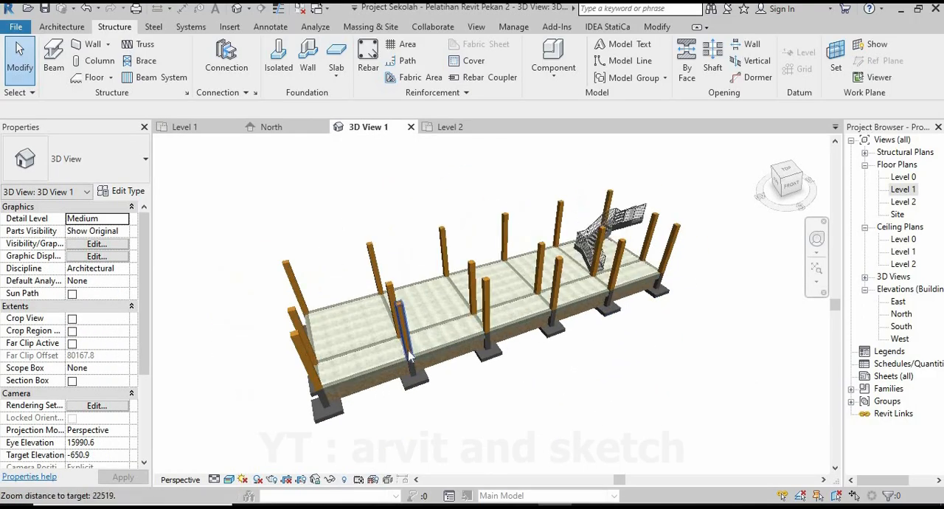
{"action": "middle_click_drag", "start_coordinate": [418, 332], "coordinate": [435, 304], "text": "shift"}
{"action": "scroll", "coordinate": [506, 358], "scroll_direction": "down", "scroll_amount": 2}
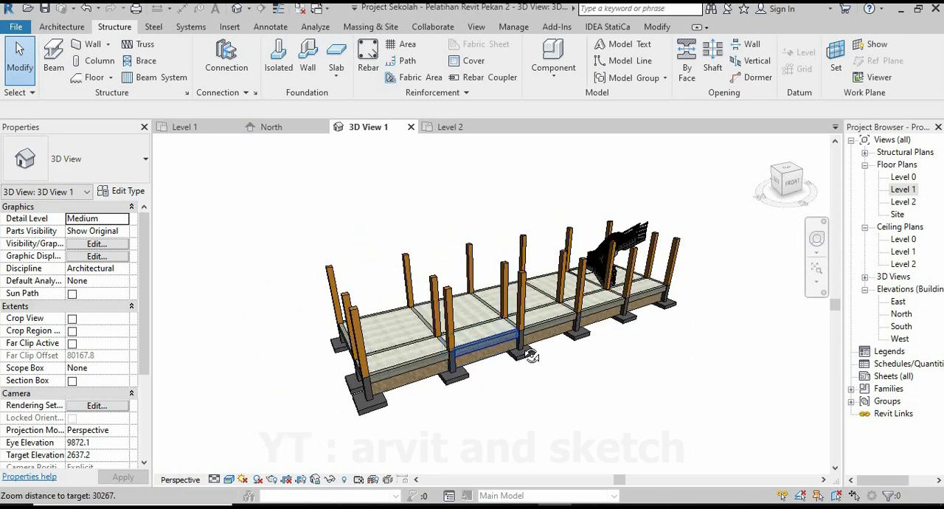
{"action": "middle_click_drag", "start_coordinate": [516, 356], "coordinate": [496, 380], "text": "shift"}
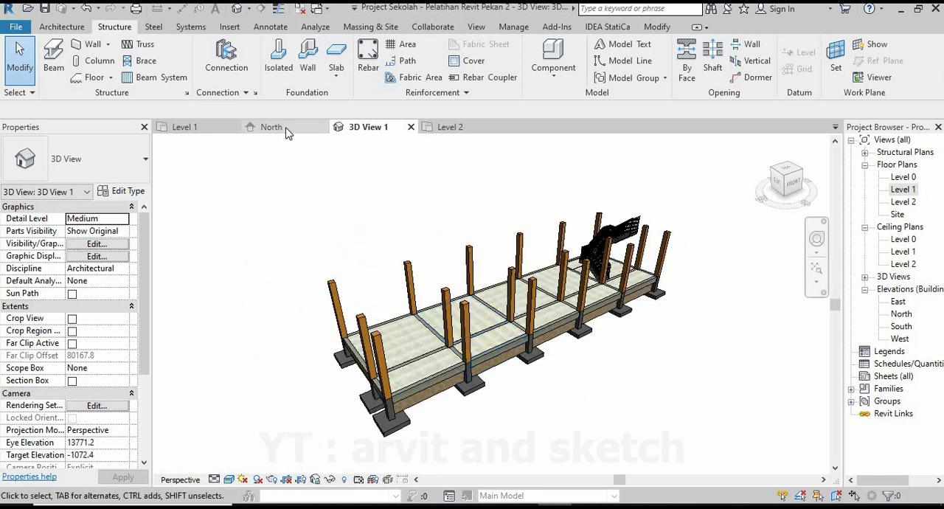
Open the North elevation and change its visual style so that the materials are shown in colour and texture.
{"action": "left_click", "coordinate": [270, 127]}
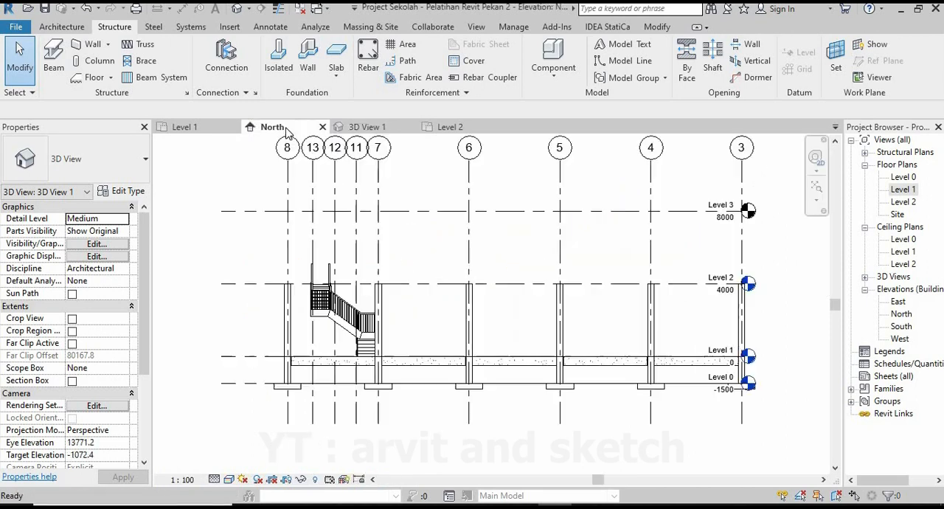
{"action": "left_click", "coordinate": [229, 479]}
{"action": "left_click", "coordinate": [251, 450]}
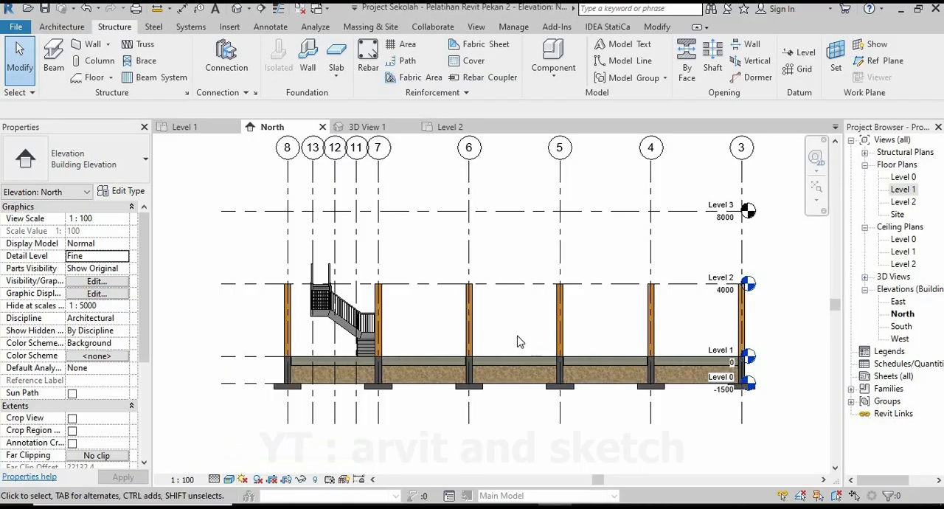
{"action": "scroll", "coordinate": [469, 420], "scroll_direction": "down", "scroll_amount": 1}
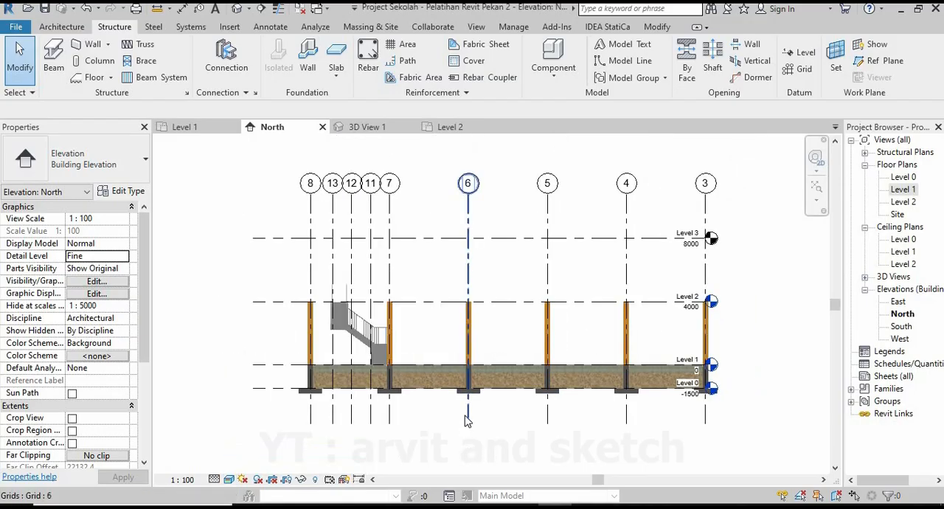
{"action": "scroll", "coordinate": [538, 258], "scroll_direction": "up", "scroll_amount": 1}
Review the column layout in 3D View 1 and in the Level 1 floor plan.
{"action": "left_click", "coordinate": [373, 129]}
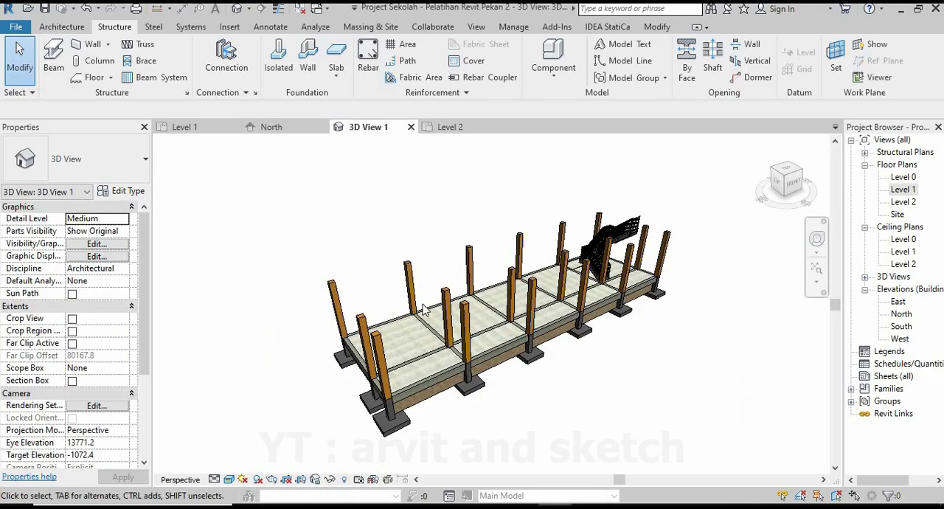
{"action": "middle_click_drag", "start_coordinate": [576, 330], "coordinate": [634, 394], "text": "shift"}
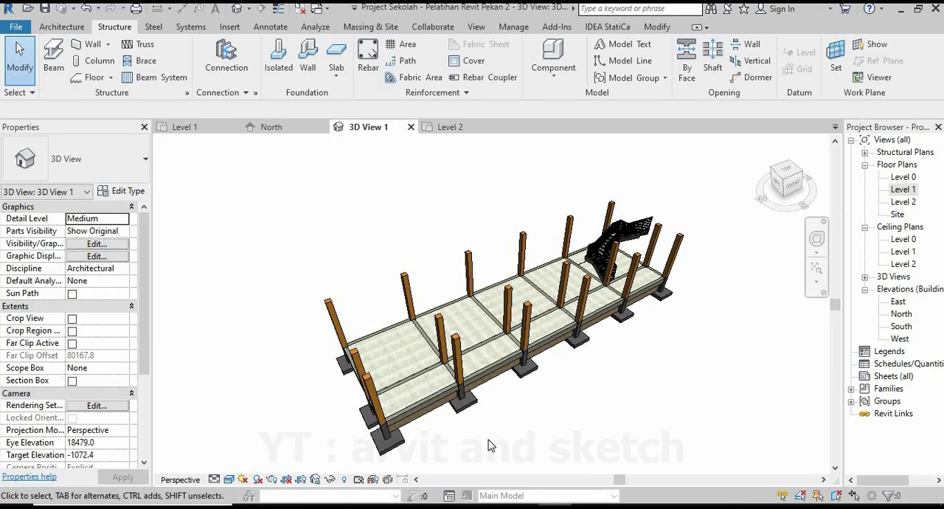
{"action": "left_click", "coordinate": [203, 129]}
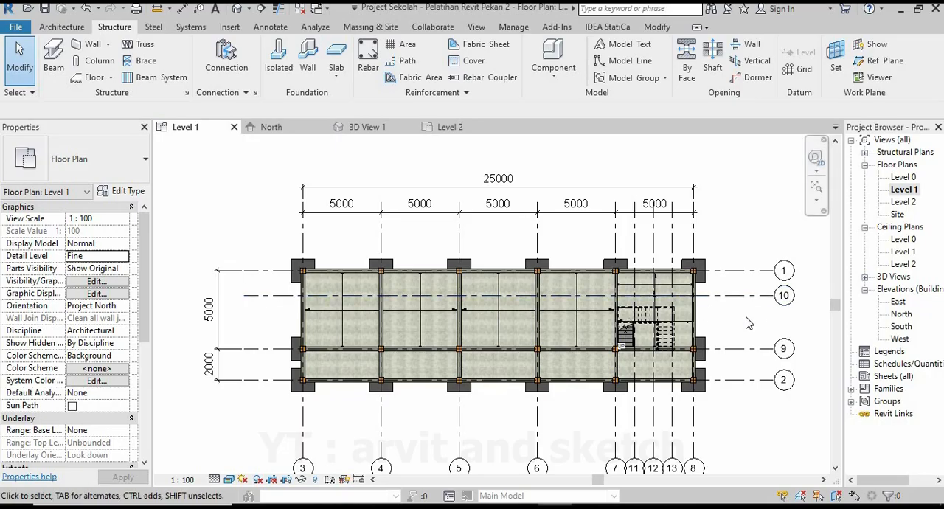
{"action": "middle_click_drag", "start_coordinate": [749, 322], "coordinate": [750, 303]}
In the Level 2 floor plan, duplicate the concrete beam type as Balok Beton 350x150 mm with b 150 and h 350.
{"action": "double_click", "coordinate": [905, 201]}
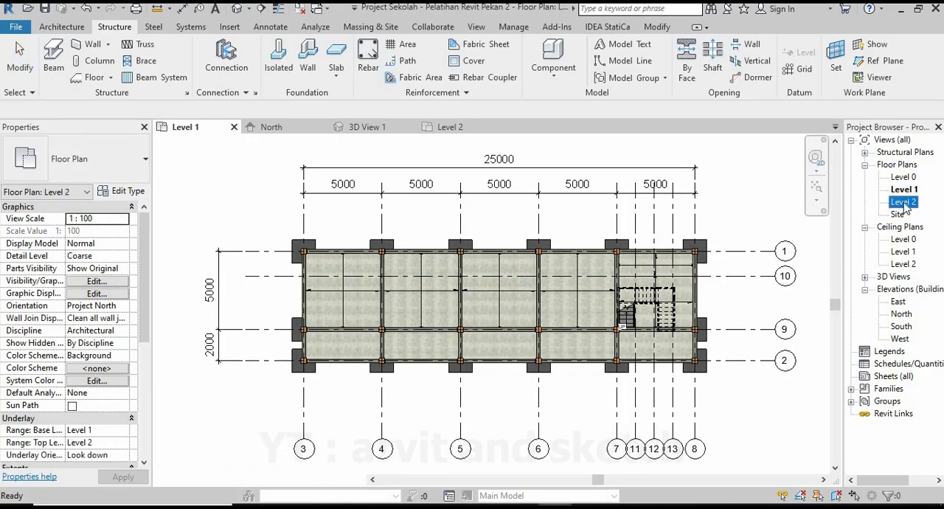
{"action": "left_click", "coordinate": [55, 61]}
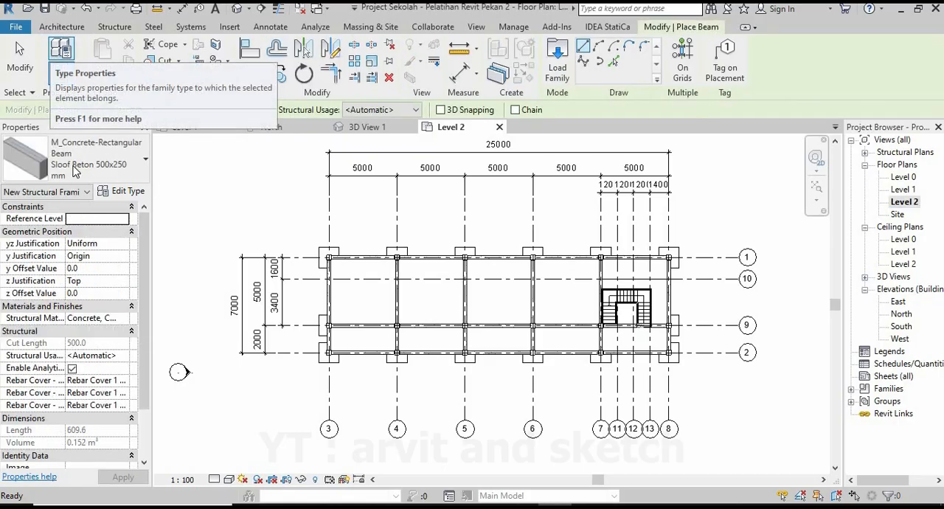
{"action": "left_click", "coordinate": [123, 191]}
{"action": "left_click", "coordinate": [537, 96]}
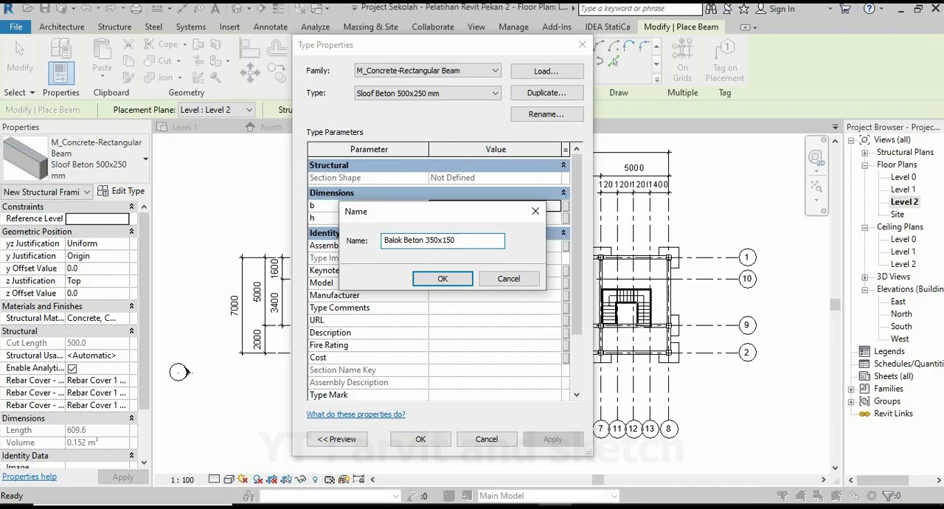
{"action": "left_click", "coordinate": [440, 280]}
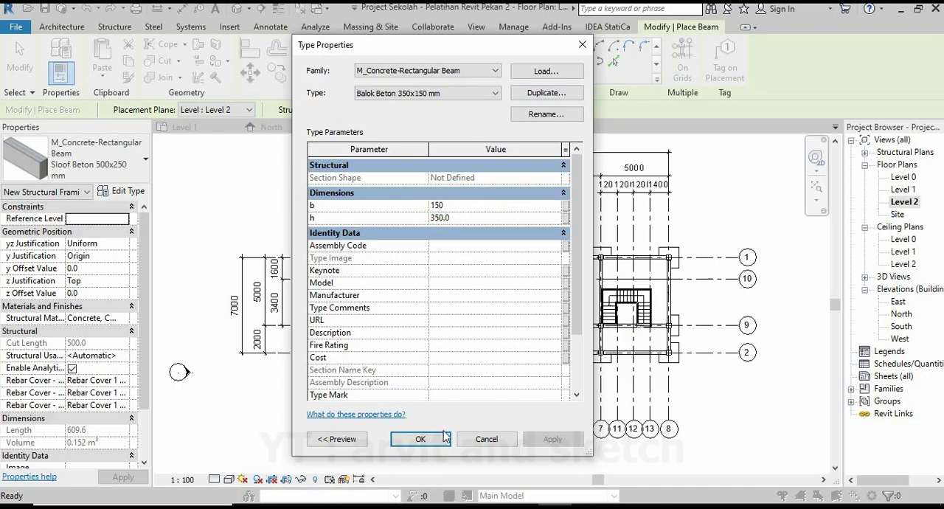
{"action": "left_click", "coordinate": [420, 439]}
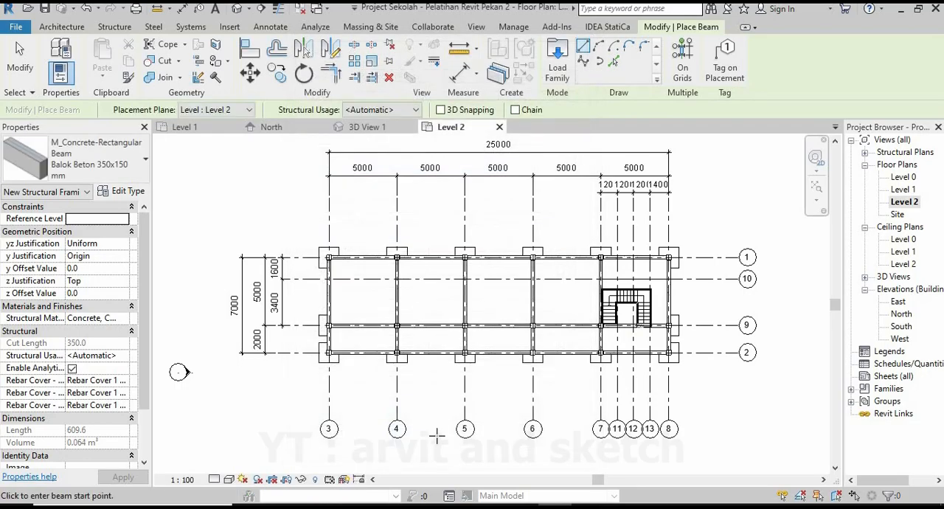
Place a Balok Beton 350x150 mm beam on Level 2 along grid 1 from grid 3 to grid 4, with automatic structural usage.
{"action": "scroll", "coordinate": [366, 238], "scroll_direction": "up", "scroll_amount": 2}
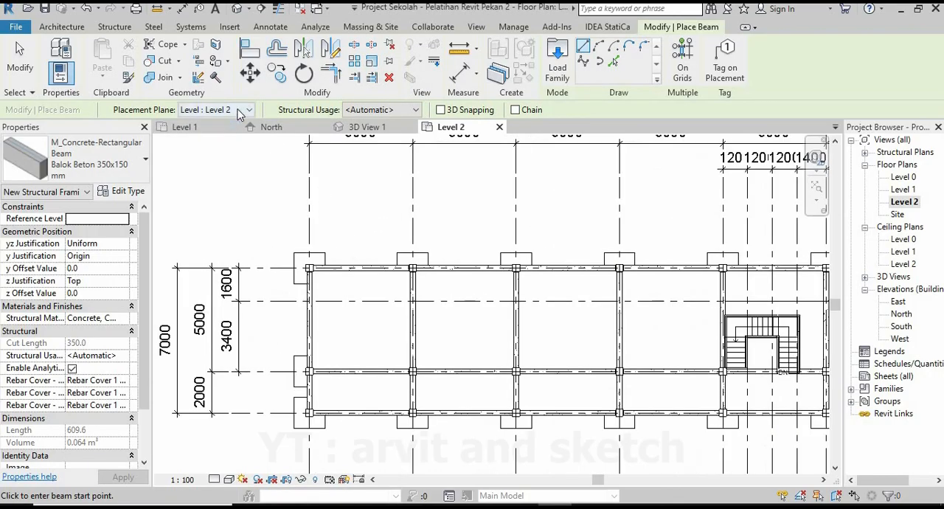
{"action": "left_click", "coordinate": [238, 115]}
{"action": "left_click", "coordinate": [267, 116]}
{"action": "left_click", "coordinate": [407, 115]}
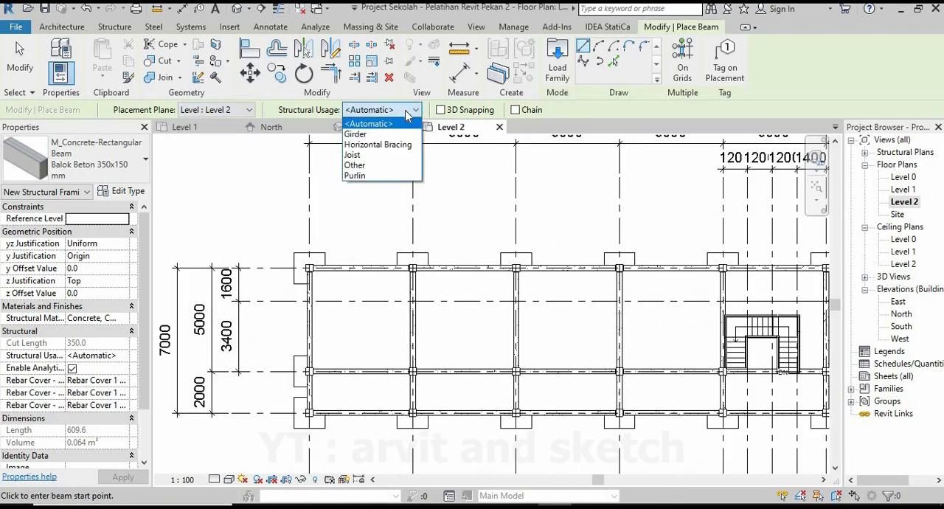
{"action": "left_click", "coordinate": [433, 116]}
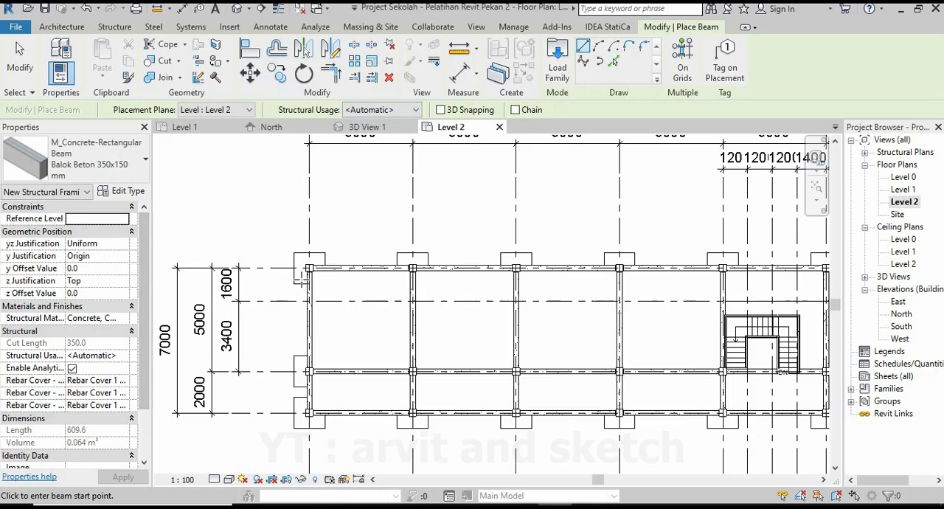
{"action": "scroll", "coordinate": [317, 267], "scroll_direction": "up", "scroll_amount": 8}
{"action": "left_click", "coordinate": [273, 244]}
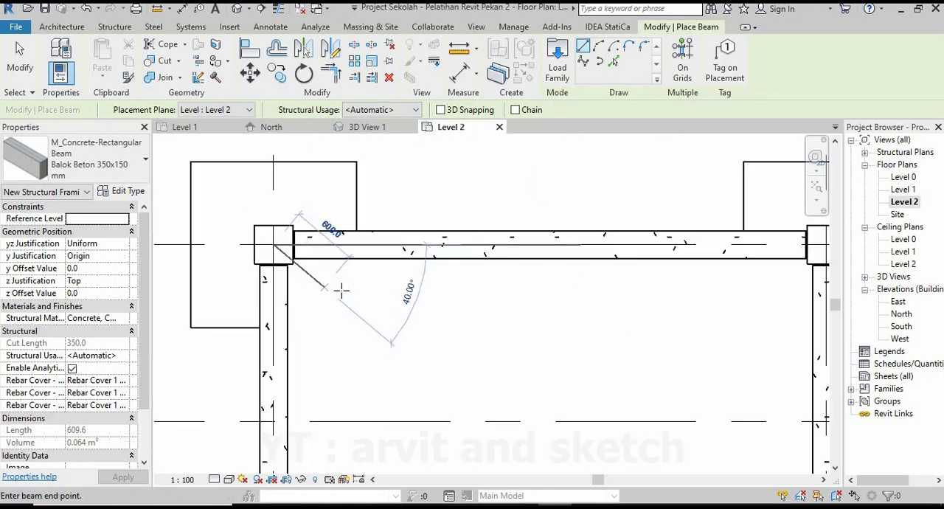
{"action": "scroll", "coordinate": [341, 285], "scroll_direction": "down", "scroll_amount": 4}
{"action": "scroll", "coordinate": [617, 291], "scroll_direction": "up", "scroll_amount": 4}
{"action": "left_click", "coordinate": [590, 250]}
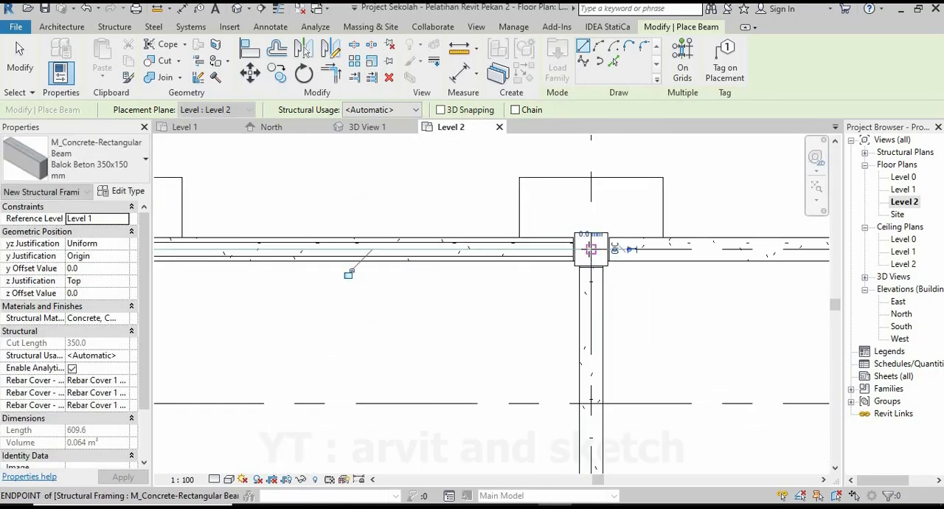
{"action": "scroll", "coordinate": [527, 252], "scroll_direction": "down", "scroll_amount": 1}
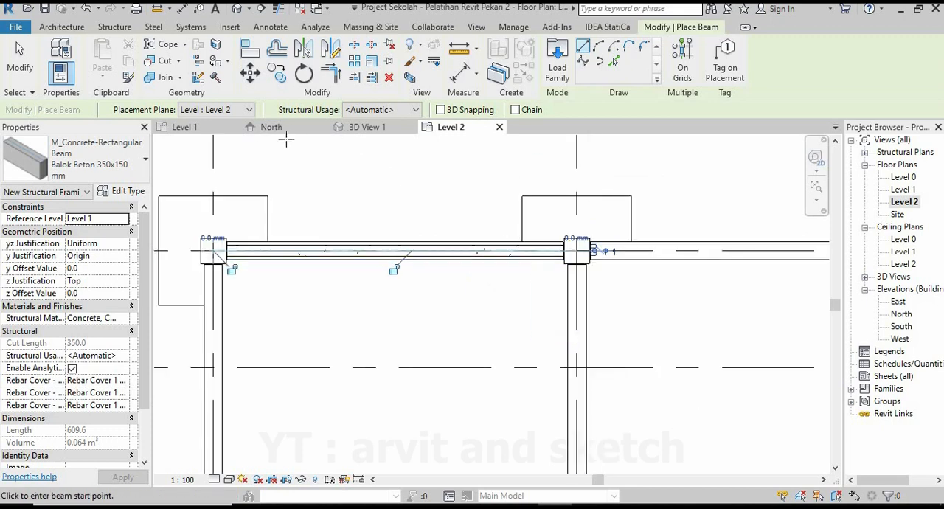
Inspect the new beam between the column tops in 3D View 1 and end beam placement.
{"action": "left_click", "coordinate": [373, 127]}
{"action": "scroll", "coordinate": [452, 247], "scroll_direction": "up", "scroll_amount": 5}
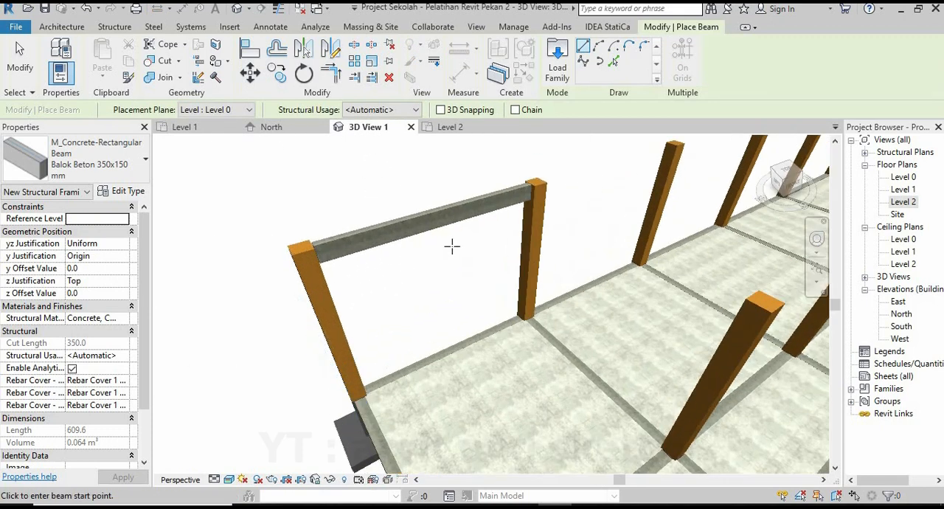
{"action": "scroll", "coordinate": [442, 234], "scroll_direction": "down", "scroll_amount": 4}
{"action": "key", "text": "Escape"}
{"action": "key", "text": "Escape"}
{"action": "middle_click_drag", "start_coordinate": [428, 264], "coordinate": [495, 260], "text": "shift"}
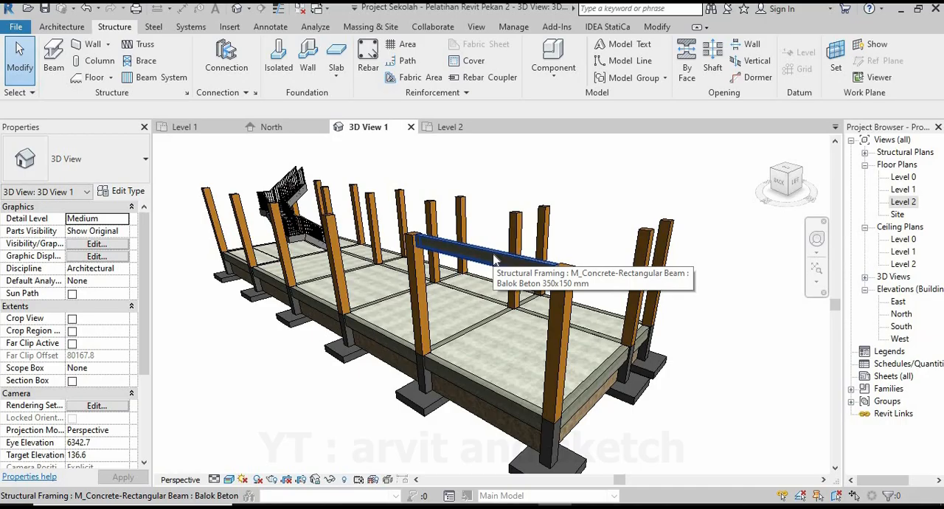
{"action": "middle_click_drag", "start_coordinate": [496, 259], "coordinate": [213, 211], "text": "shift"}
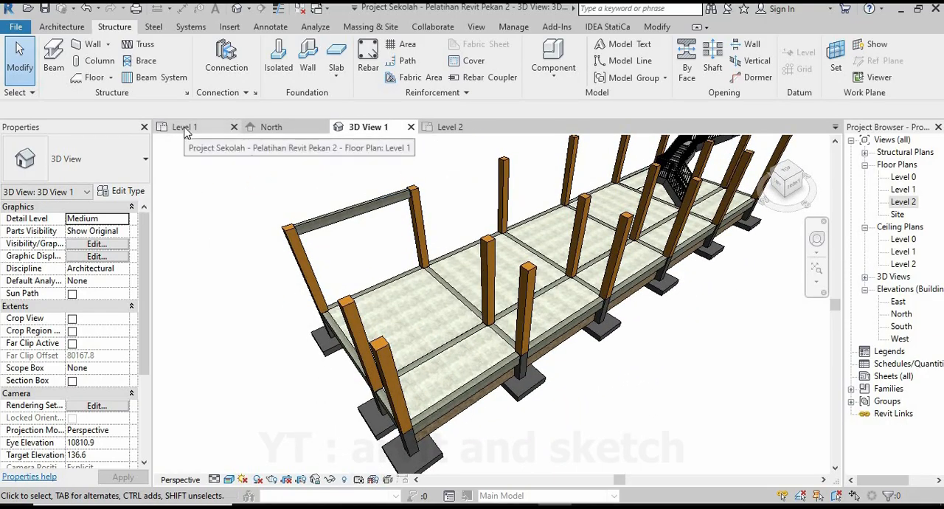
Return to the Level 2 plan and place a Balok Beton 350x150 mm beam along grid 1 from grid 4 to grid 5.
{"action": "left_click", "coordinate": [447, 126]}
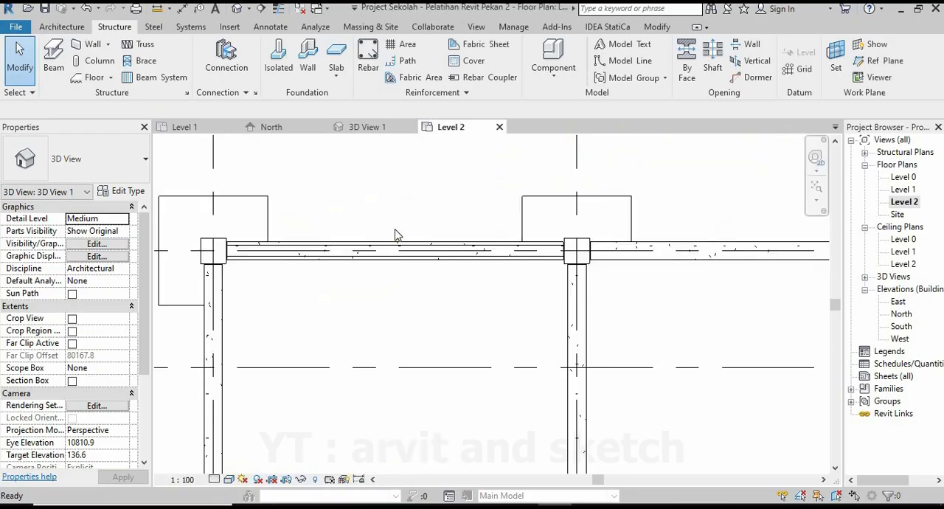
{"action": "left_click", "coordinate": [53, 59]}
{"action": "scroll", "coordinate": [198, 224], "scroll_direction": "down", "scroll_amount": 1}
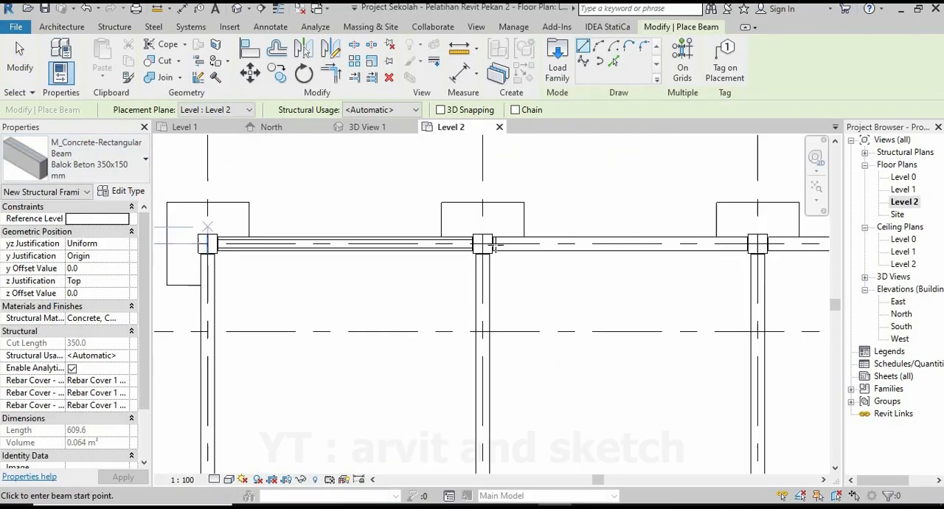
{"action": "middle_click_drag", "start_coordinate": [509, 244], "coordinate": [435, 248]}
{"action": "scroll", "coordinate": [453, 250], "scroll_direction": "up", "scroll_amount": 3}
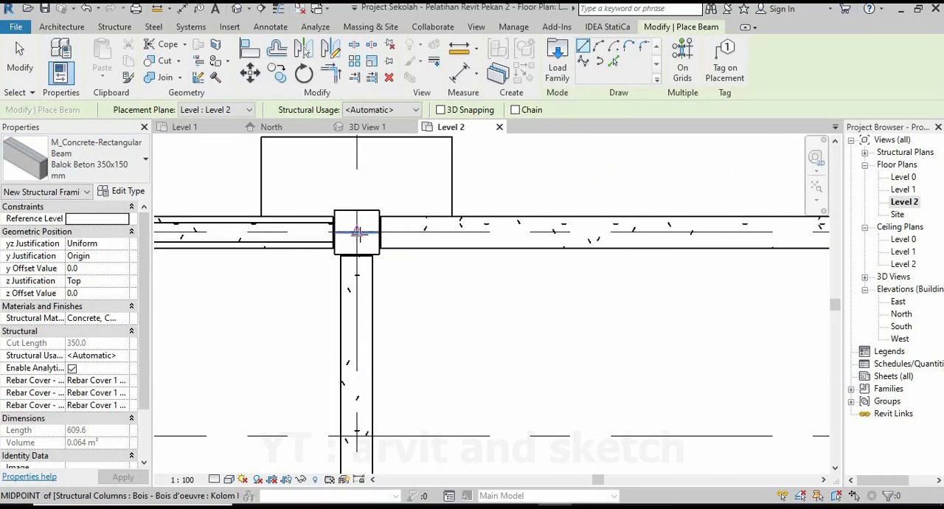
{"action": "left_click", "coordinate": [357, 233]}
{"action": "scroll", "coordinate": [413, 354], "scroll_direction": "down", "scroll_amount": 4}
{"action": "scroll", "coordinate": [469, 260], "scroll_direction": "up", "scroll_amount": 3}
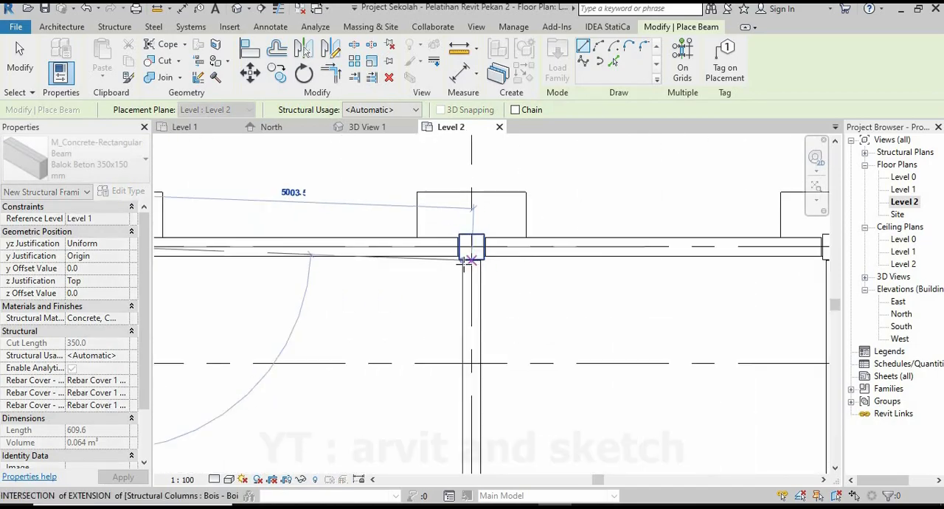
{"action": "scroll", "coordinate": [465, 264], "scroll_direction": "up", "scroll_amount": 1}
{"action": "left_click", "coordinate": [476, 238]}
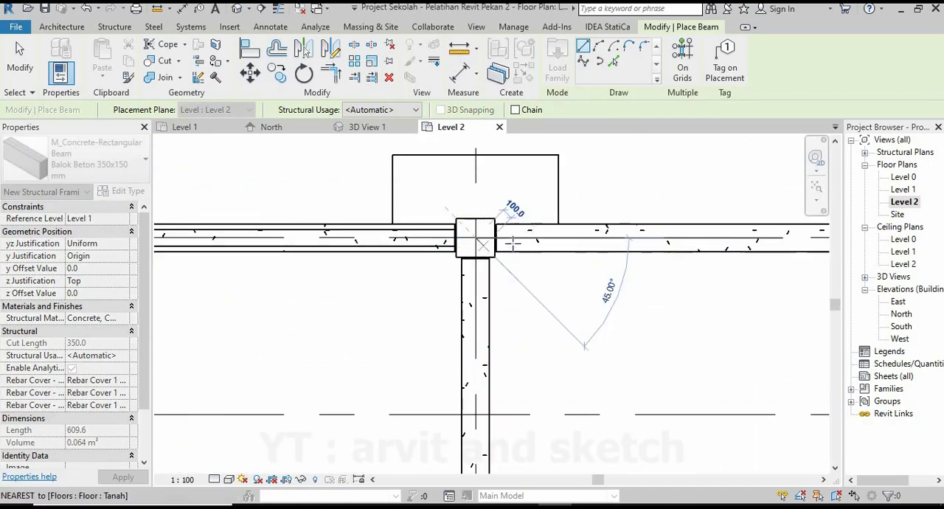
Place beams along grid 1 from grid 5 to grid 6 and from grid 6 to grid 7.
{"action": "scroll", "coordinate": [428, 262], "scroll_direction": "down", "scroll_amount": 3}
{"action": "scroll", "coordinate": [582, 260], "scroll_direction": "up", "scroll_amount": 3}
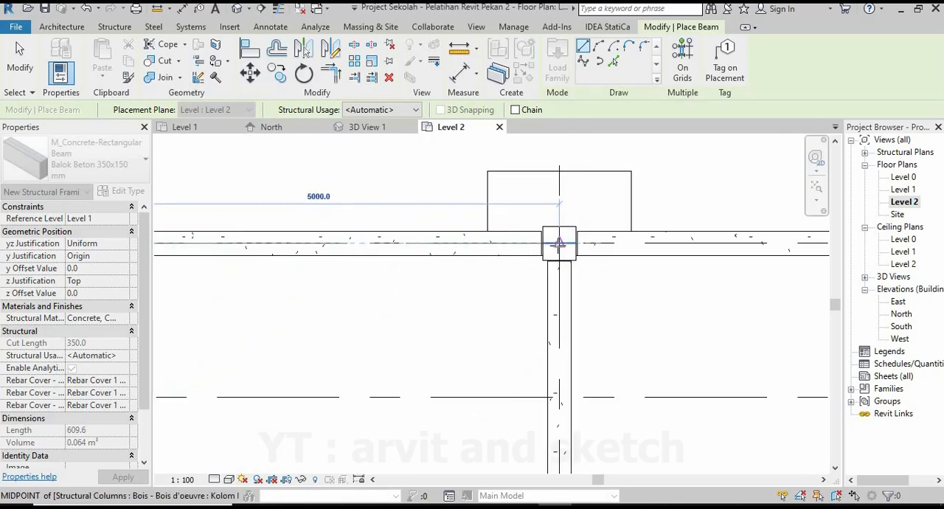
{"action": "left_click", "coordinate": [583, 259]}
{"action": "scroll", "coordinate": [359, 295], "scroll_direction": "down", "scroll_amount": 2}
{"action": "scroll", "coordinate": [357, 301], "scroll_direction": "down", "scroll_amount": 2}
{"action": "scroll", "coordinate": [522, 254], "scroll_direction": "up", "scroll_amount": 5}
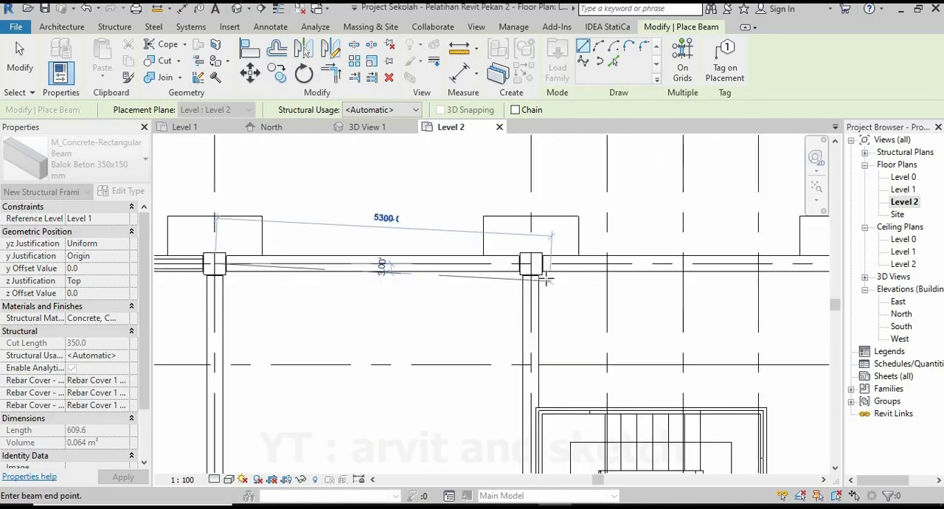
{"action": "scroll", "coordinate": [376, 298], "scroll_direction": "down", "scroll_amount": 3}
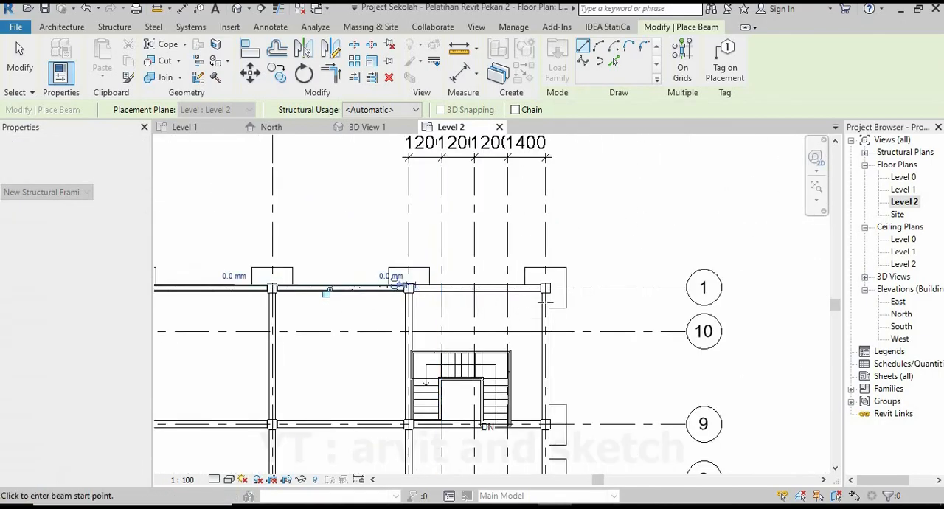
Place the last beam along grid 1 from grid 7 to grid 8 and end beam placement.
{"action": "scroll", "coordinate": [538, 277], "scroll_direction": "up", "scroll_amount": 3}
{"action": "scroll", "coordinate": [538, 277], "scroll_direction": "down", "scroll_amount": 5}
{"action": "left_click", "coordinate": [299, 275]}
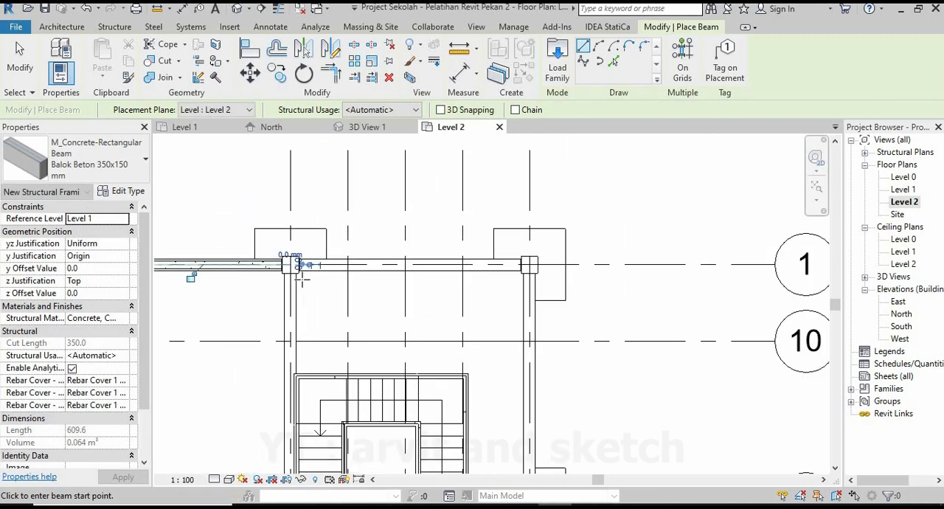
{"action": "scroll", "coordinate": [309, 278], "scroll_direction": "up", "scroll_amount": 3}
{"action": "left_click", "coordinate": [638, 254]}
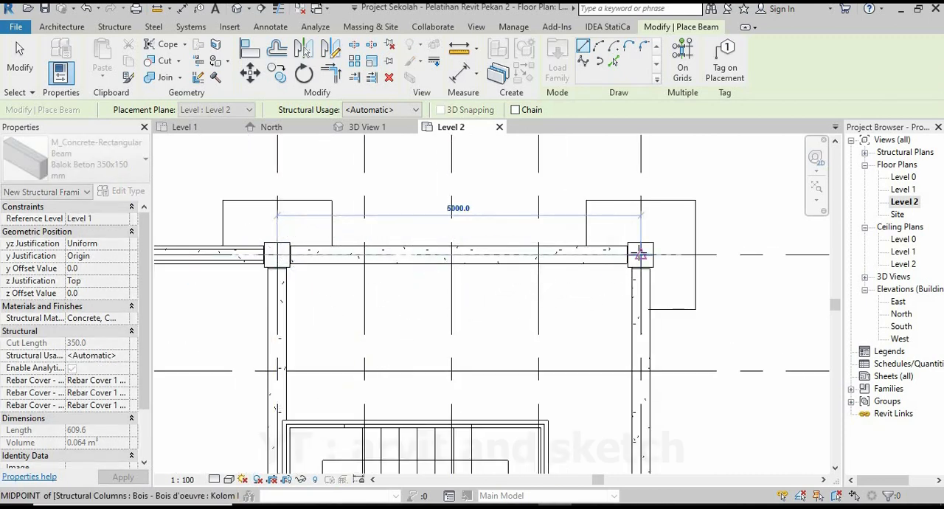
{"action": "key", "text": "Escape"}
{"action": "key", "text": "Escape"}
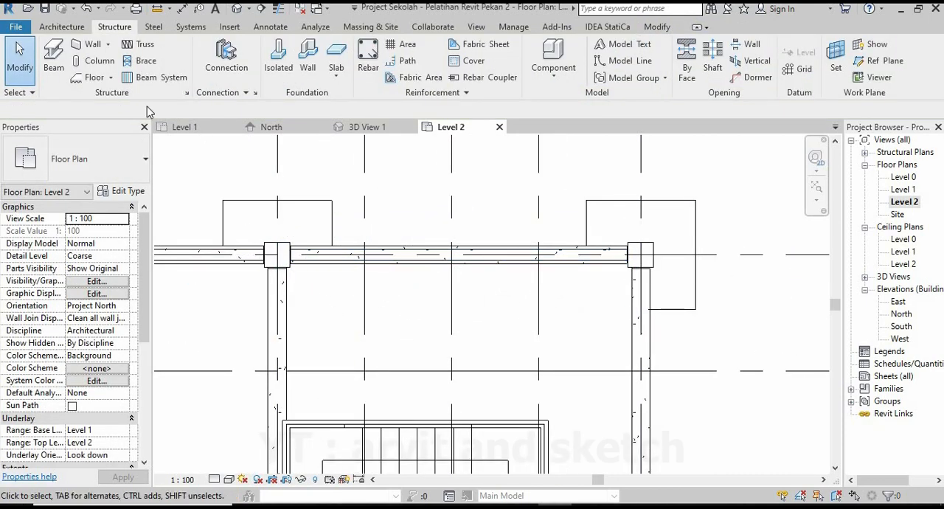
Place a Balok Beton 350x150 mm beam along grid 8 from grid 1 to grid 9.
{"action": "left_click", "coordinate": [53, 59]}
{"action": "scroll", "coordinate": [648, 259], "scroll_direction": "up", "scroll_amount": 2}
{"action": "left_click", "coordinate": [636, 251]}
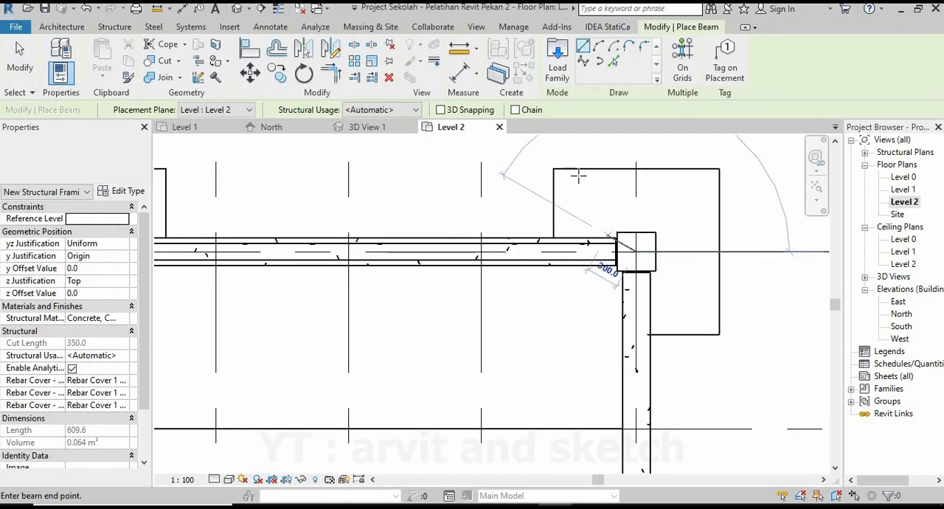
{"action": "scroll", "coordinate": [625, 238], "scroll_direction": "down", "scroll_amount": 3}
{"action": "scroll", "coordinate": [612, 343], "scroll_direction": "up", "scroll_amount": 4}
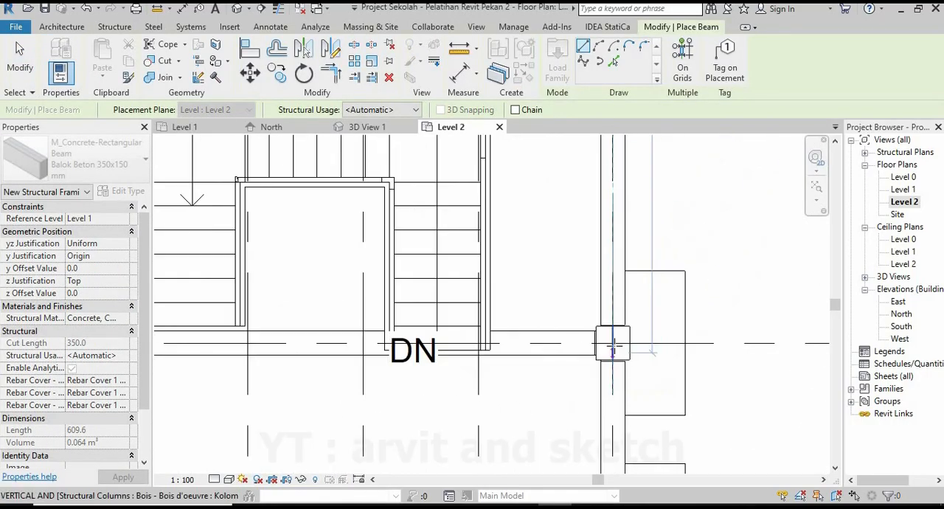
Place beams along grid 9 from grid 8 to grid 7 and from grid 7 to grid 6, and end beam placement.
{"action": "scroll", "coordinate": [529, 377], "scroll_direction": "down", "scroll_amount": 3}
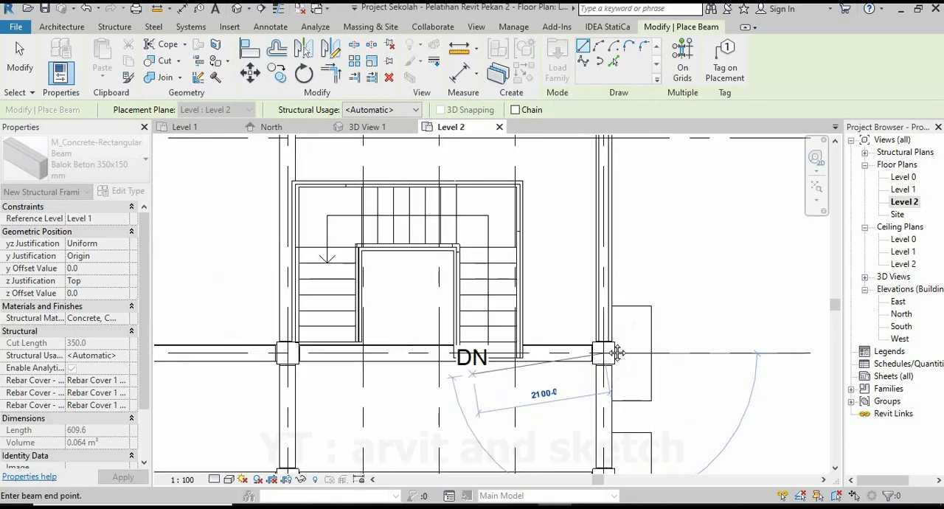
{"action": "scroll", "coordinate": [667, 278], "scroll_direction": "up", "scroll_amount": 3}
{"action": "left_click", "coordinate": [472, 300]}
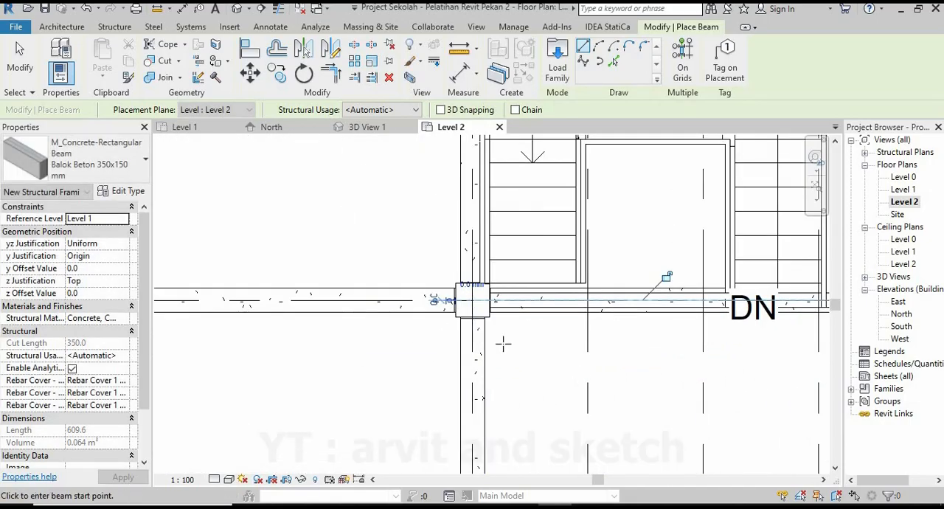
{"action": "scroll", "coordinate": [667, 277], "scroll_direction": "down", "scroll_amount": 3}
{"action": "scroll", "coordinate": [538, 376], "scroll_direction": "up", "scroll_amount": 4}
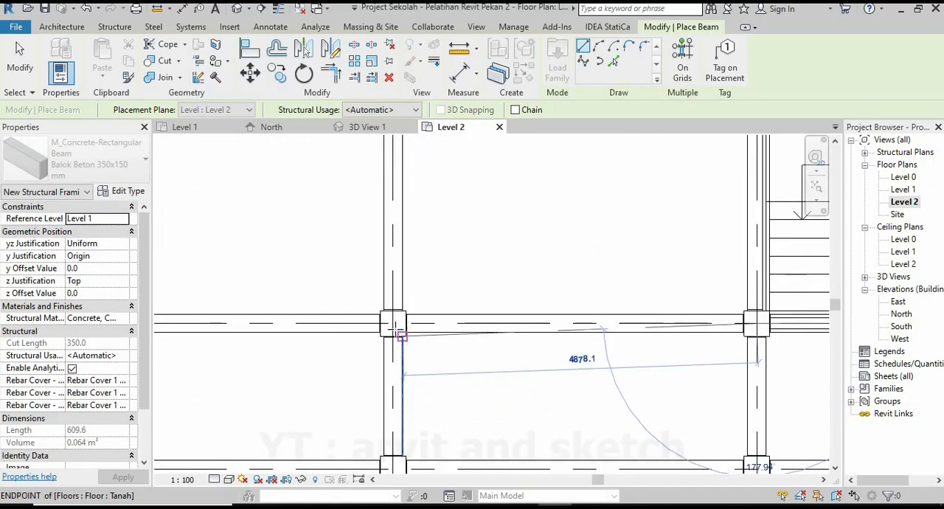
{"action": "left_click", "coordinate": [393, 325]}
{"action": "key", "text": "Escape"}
{"action": "scroll", "coordinate": [669, 337], "scroll_direction": "down", "scroll_amount": 3}
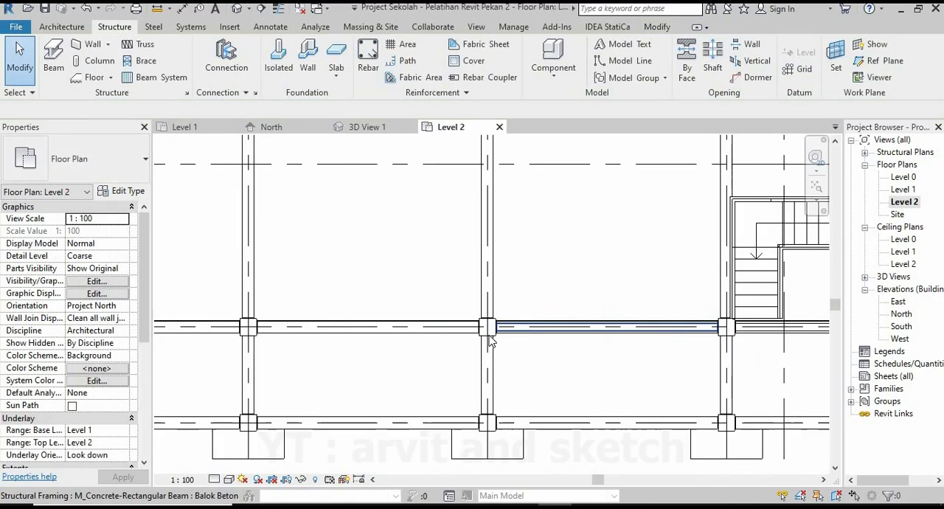
Place a beam along grid 9 between the columns at grids 6 and 5 and end beam placement.
{"action": "scroll", "coordinate": [492, 337], "scroll_direction": "up", "scroll_amount": 4}
{"action": "left_click", "coordinate": [52, 62]}
{"action": "left_click", "coordinate": [481, 322]}
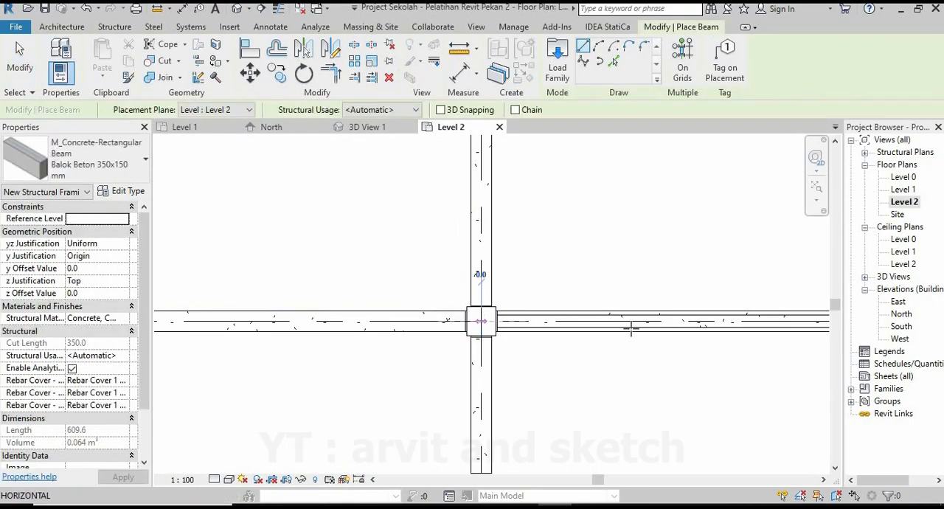
{"action": "scroll", "coordinate": [633, 328], "scroll_direction": "down", "scroll_amount": 3}
{"action": "scroll", "coordinate": [351, 333], "scroll_direction": "up", "scroll_amount": 2}
{"action": "scroll", "coordinate": [348, 328], "scroll_direction": "up", "scroll_amount": 2}
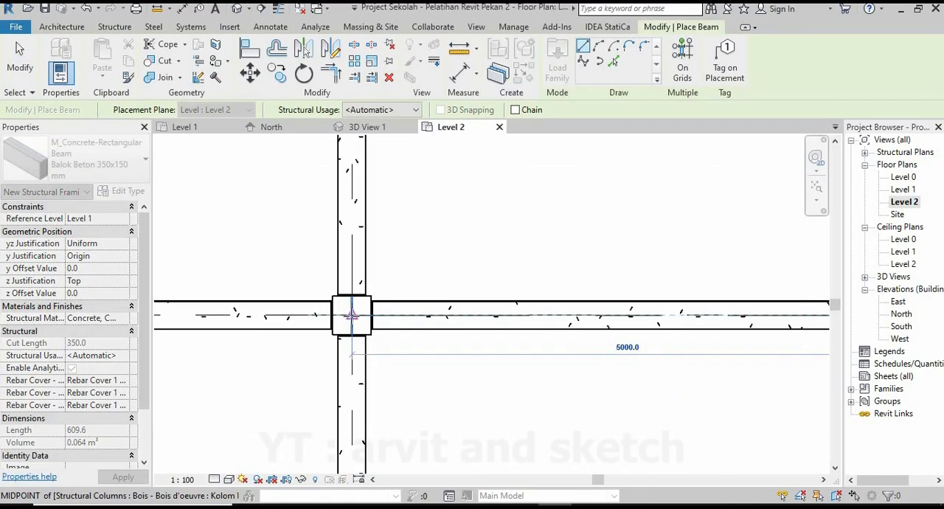
{"action": "left_click", "coordinate": [351, 315]}
{"action": "key", "text": "Escape"}
{"action": "scroll", "coordinate": [644, 337], "scroll_direction": "down", "scroll_amount": 2}
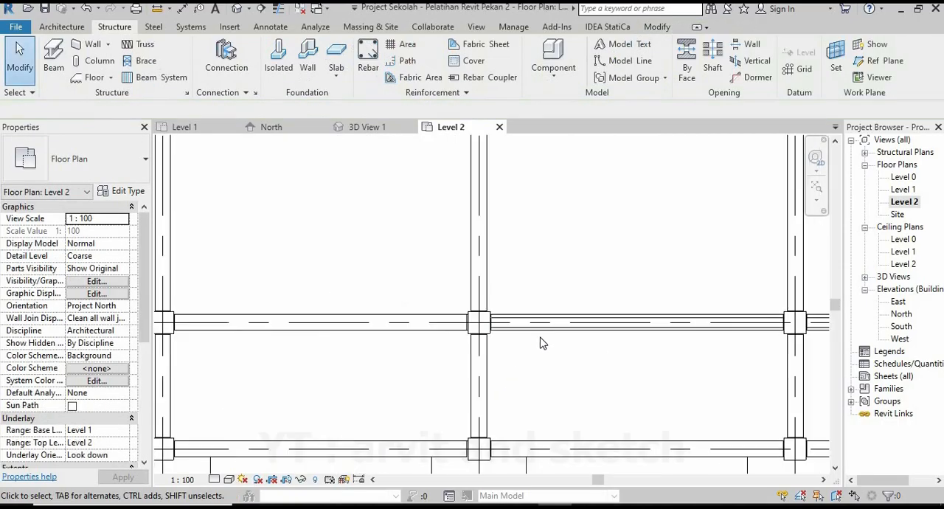
Place a Balok Beton 350x150 mm beam along grid 9 from grid 5 to grid 4.
{"action": "scroll", "coordinate": [537, 338], "scroll_direction": "up", "scroll_amount": 2}
{"action": "left_click", "coordinate": [53, 59]}
{"action": "left_click", "coordinate": [447, 314]}
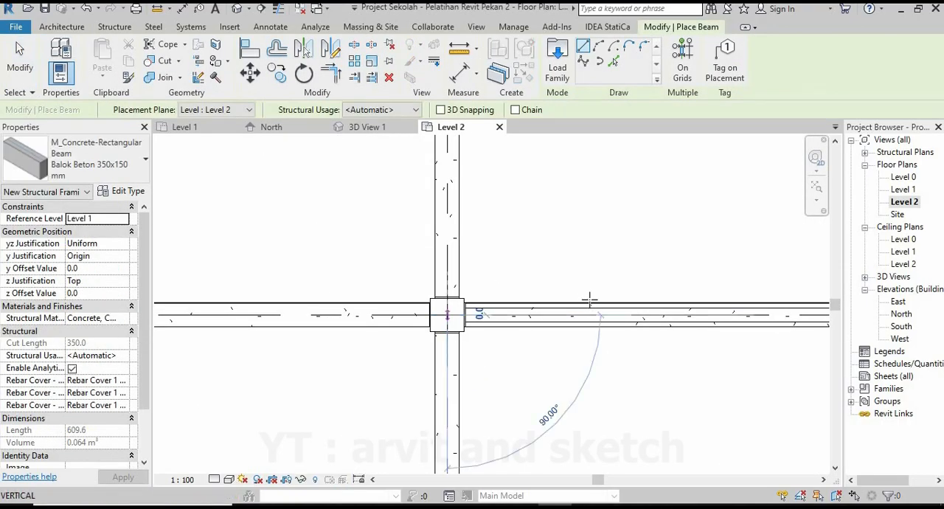
{"action": "scroll", "coordinate": [590, 300], "scroll_direction": "down", "scroll_amount": 2}
{"action": "scroll", "coordinate": [302, 315], "scroll_direction": "up", "scroll_amount": 1}
{"action": "scroll", "coordinate": [314, 304], "scroll_direction": "up", "scroll_amount": 3}
{"action": "left_click", "coordinate": [328, 300]}
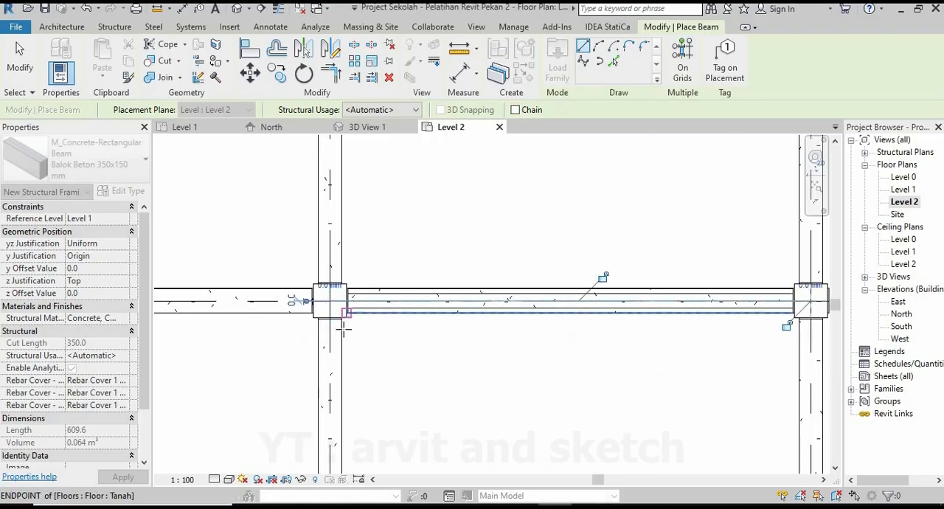
Place the last beam along grid 9 from grid 4 to the edge column at grid 3.
{"action": "scroll", "coordinate": [424, 324], "scroll_direction": "down", "scroll_amount": 1}
{"action": "middle_click_drag", "start_coordinate": [425, 324], "coordinate": [601, 311]}
{"action": "scroll", "coordinate": [590, 317], "scroll_direction": "down", "scroll_amount": 1}
{"action": "left_click", "coordinate": [532, 293]}
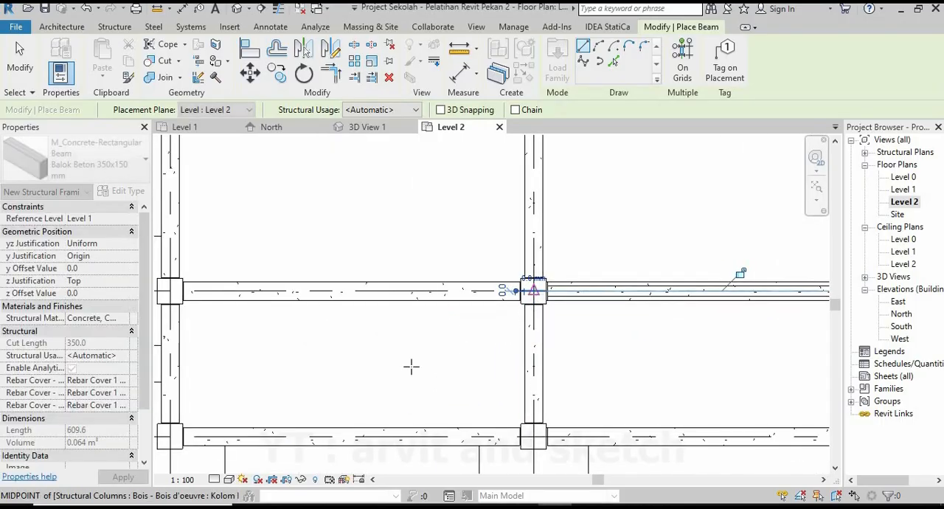
{"action": "middle_click_drag", "start_coordinate": [309, 379], "coordinate": [495, 376]}
{"action": "scroll", "coordinate": [483, 373], "scroll_direction": "up", "scroll_amount": 2}
{"action": "left_click", "coordinate": [298, 243]}
{"action": "scroll", "coordinate": [302, 247], "scroll_direction": "down", "scroll_amount": 1}
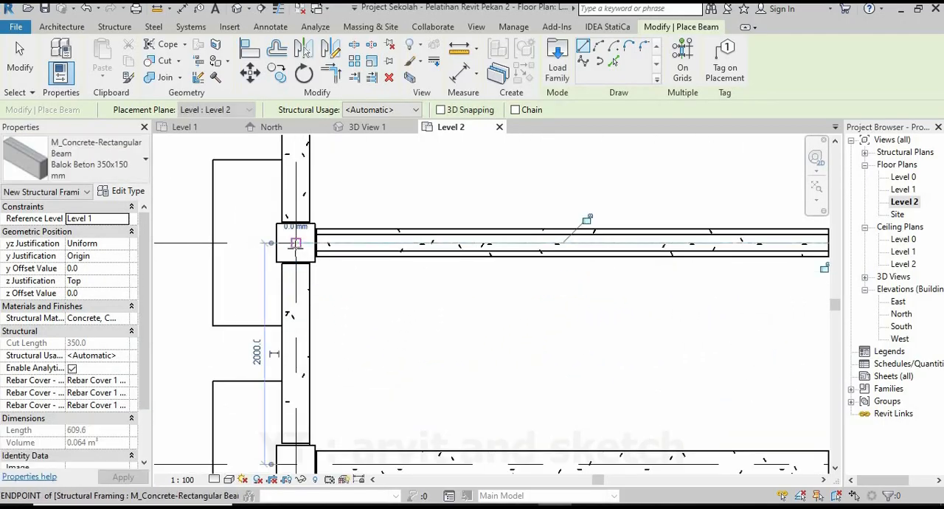
Place beams along grid 2 from grid 3 to grid 4 and from grid 4 to grid 5.
{"action": "scroll", "coordinate": [310, 354], "scroll_direction": "down", "scroll_amount": 1}
{"action": "scroll", "coordinate": [298, 393], "scroll_direction": "up", "scroll_amount": 3}
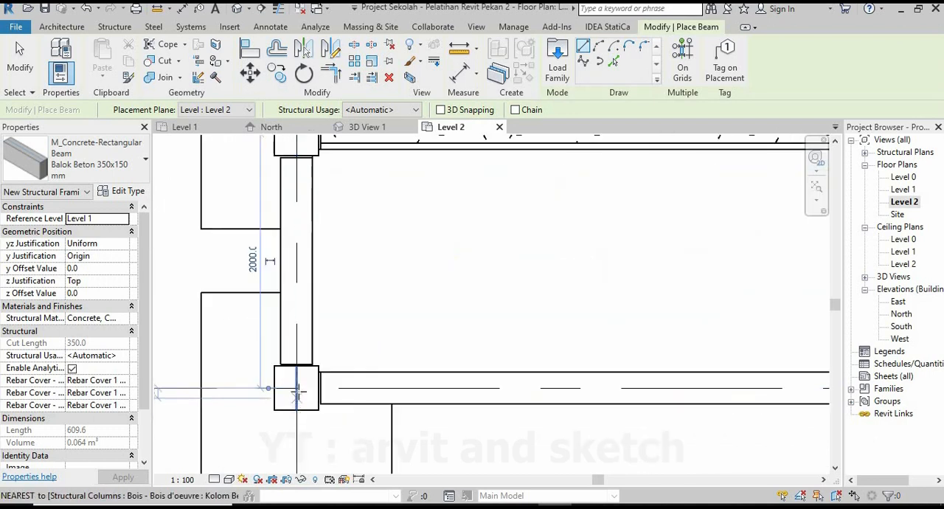
{"action": "left_click", "coordinate": [295, 389]}
{"action": "scroll", "coordinate": [657, 396], "scroll_direction": "down", "scroll_amount": 2}
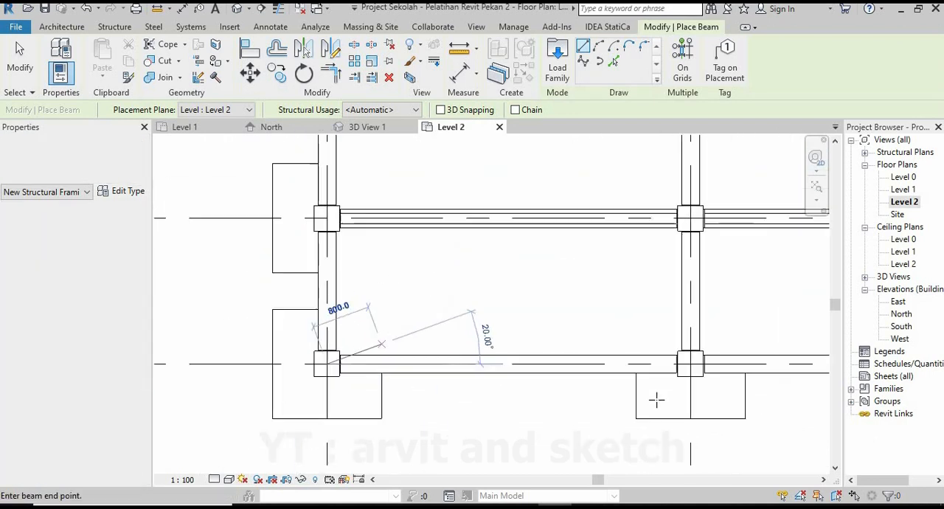
{"action": "scroll", "coordinate": [656, 369], "scroll_direction": "up", "scroll_amount": 3}
{"action": "left_click", "coordinate": [639, 330]}
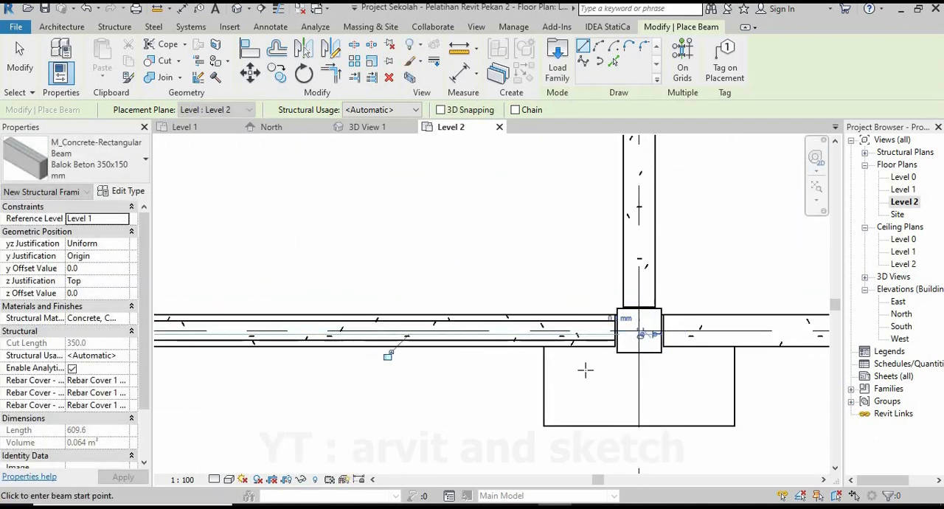
{"action": "scroll", "coordinate": [722, 424], "scroll_direction": "down", "scroll_amount": 1}
{"action": "middle_click_drag", "start_coordinate": [721, 424], "coordinate": [389, 404]}
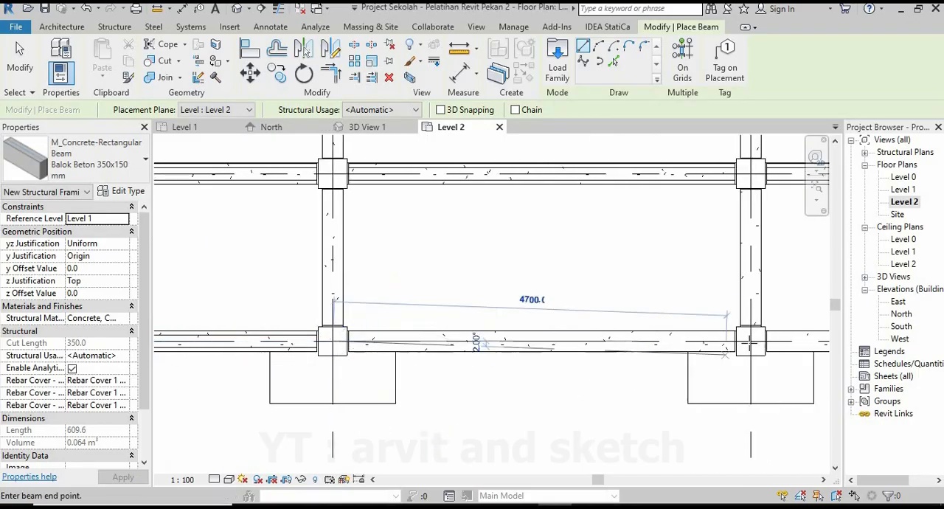
{"action": "left_click", "coordinate": [750, 343]}
Place beams along grid 2 from grid 5 to grid 6 and from grid 6 to grid 7.
{"action": "scroll", "coordinate": [602, 369], "scroll_direction": "down", "scroll_amount": 1}
{"action": "middle_click_drag", "start_coordinate": [603, 369], "coordinate": [311, 373]}
{"action": "scroll", "coordinate": [474, 362], "scroll_direction": "up", "scroll_amount": 1}
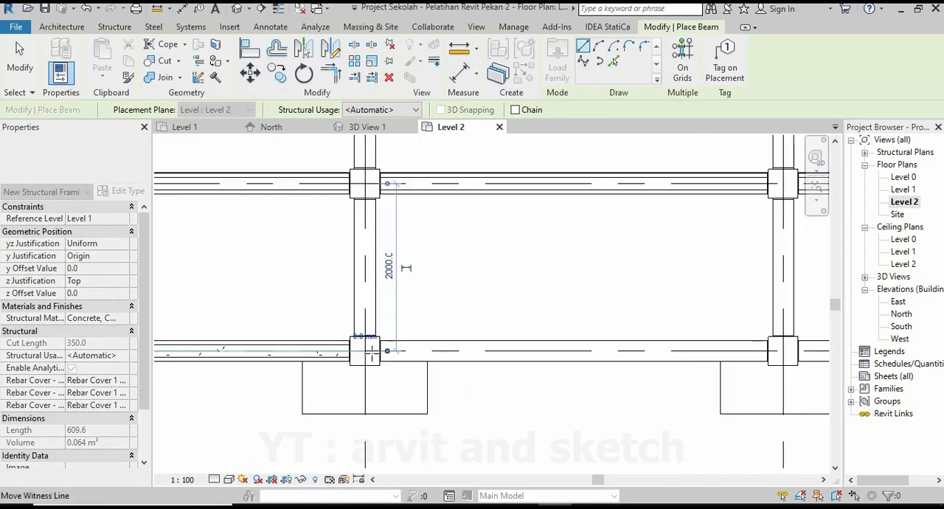
{"action": "left_click", "coordinate": [366, 351]}
{"action": "middle_click_drag", "start_coordinate": [508, 394], "coordinate": [224, 374]}
{"action": "left_click", "coordinate": [497, 330]}
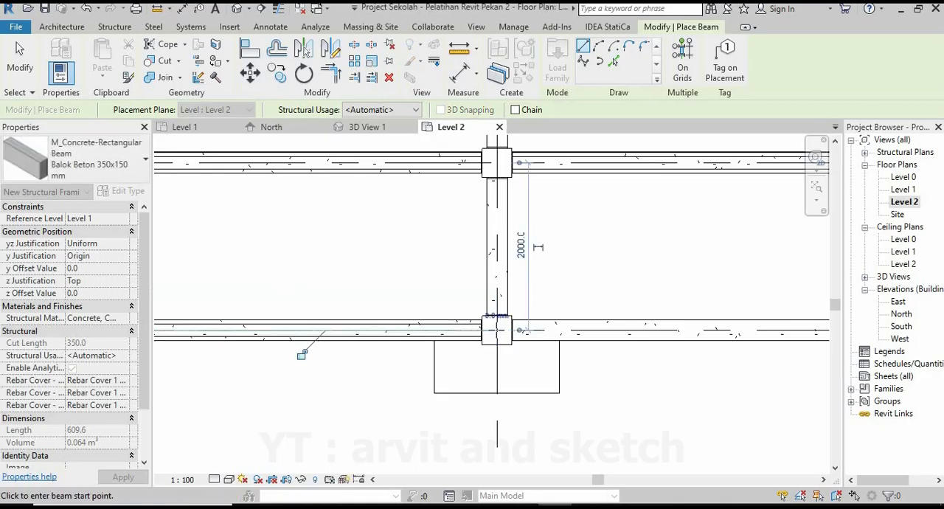
{"action": "left_click", "coordinate": [498, 330]}
{"action": "scroll", "coordinate": [443, 354], "scroll_direction": "down", "scroll_amount": 3}
{"action": "scroll", "coordinate": [726, 358], "scroll_direction": "up", "scroll_amount": 3}
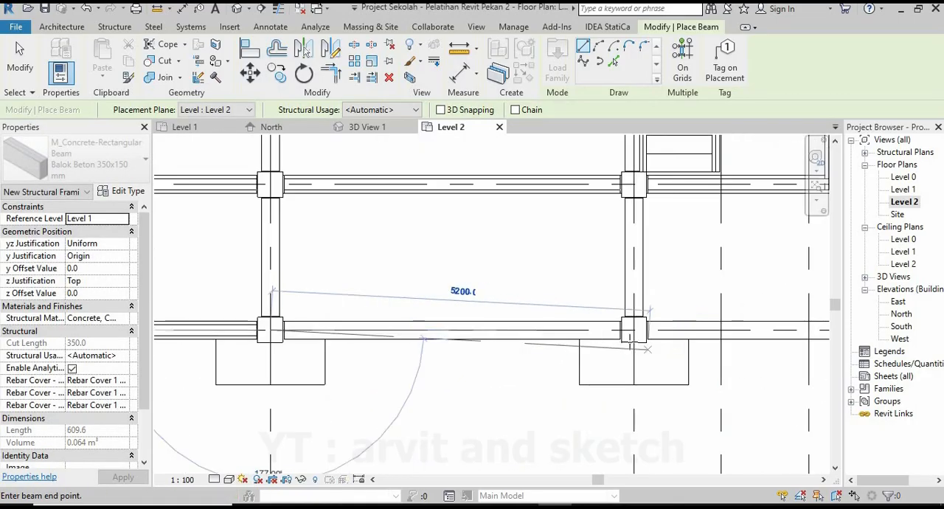
{"action": "left_click", "coordinate": [630, 326]}
Place the last beam along grid 2 from grid 7 to grid 8 and end beam placement.
{"action": "scroll", "coordinate": [655, 349], "scroll_direction": "down", "scroll_amount": 3}
{"action": "middle_click_drag", "start_coordinate": [658, 354], "coordinate": [395, 380]}
{"action": "scroll", "coordinate": [398, 363], "scroll_direction": "up", "scroll_amount": 2}
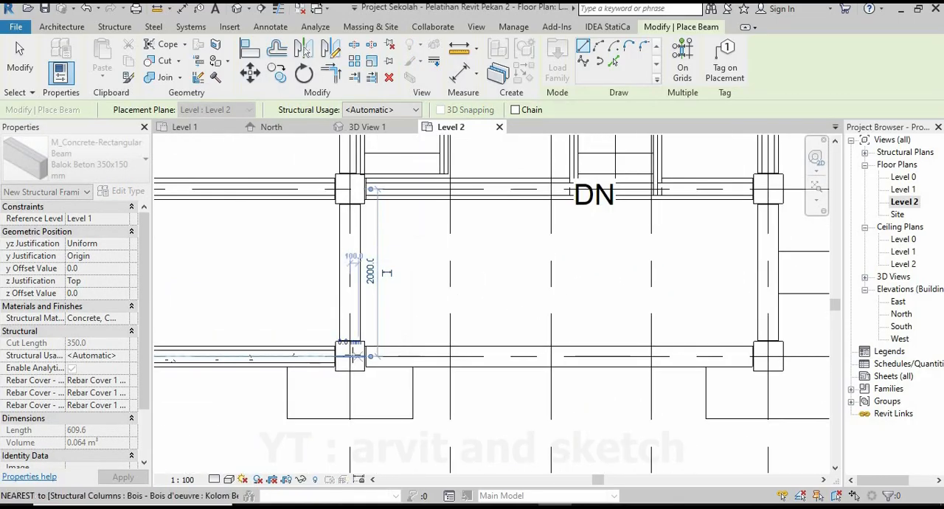
{"action": "key", "text": "Escape"}
{"action": "key", "text": "Escape"}
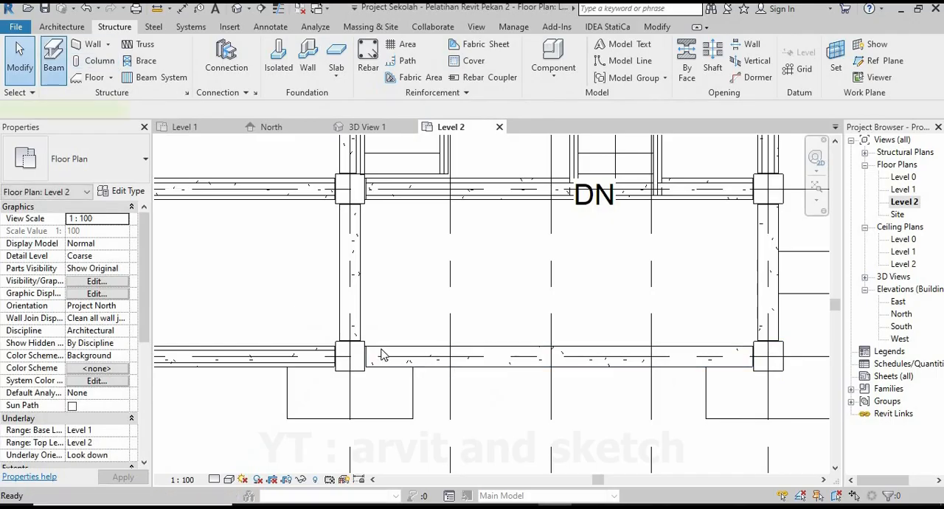
{"action": "left_click", "coordinate": [350, 356]}
{"action": "left_click", "coordinate": [768, 356]}
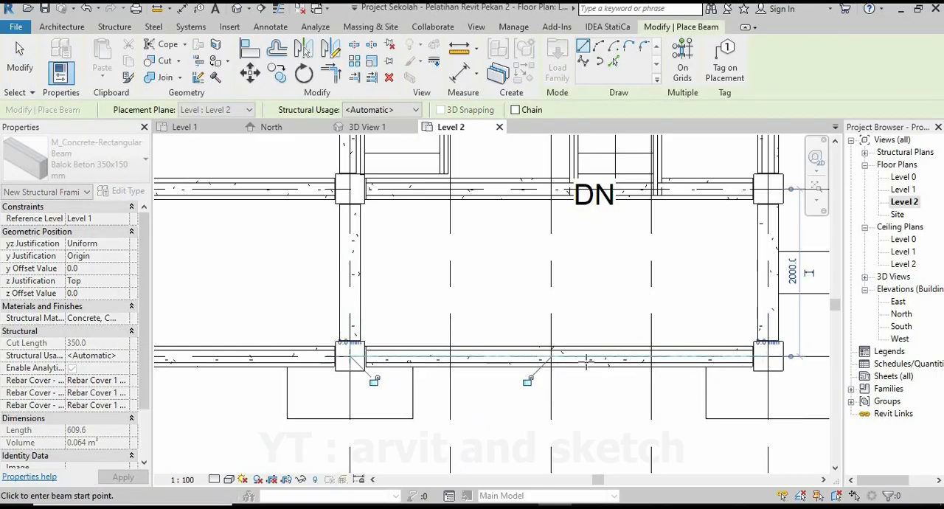
{"action": "scroll", "coordinate": [738, 357], "scroll_direction": "down", "scroll_amount": 5}
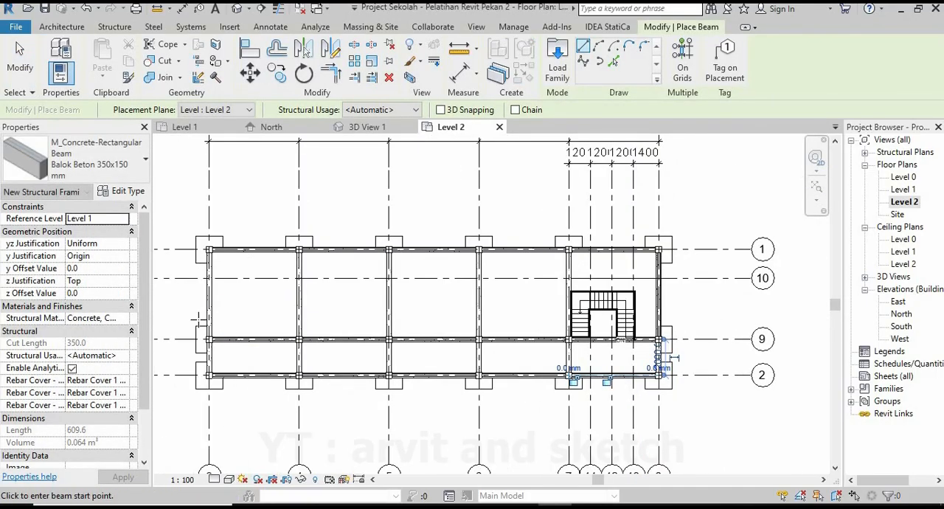
{"action": "scroll", "coordinate": [190, 319], "scroll_direction": "up", "scroll_amount": 1}
{"action": "key", "text": "Escape"}
{"action": "key", "text": "Escape"}
Inspect the beams between the column tops in 3D View 1 from both ends of the building.
{"action": "left_click", "coordinate": [377, 132]}
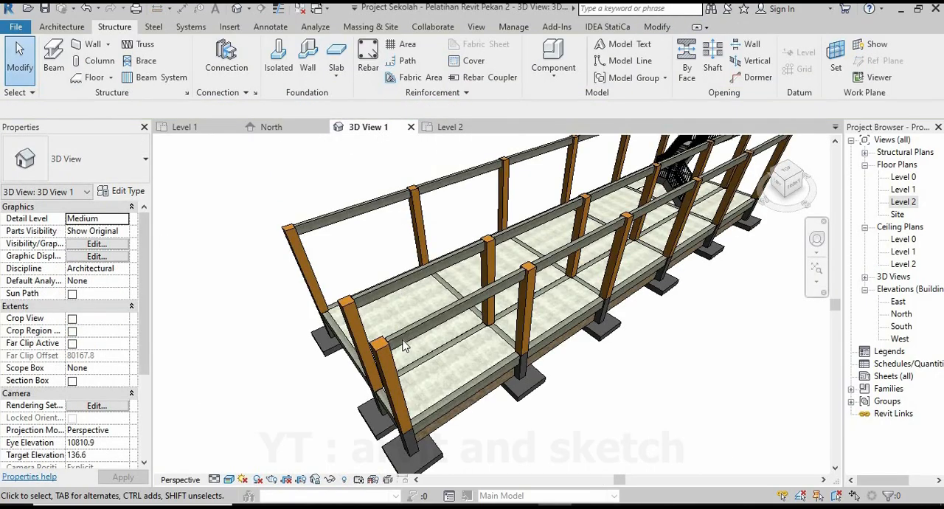
{"action": "scroll", "coordinate": [416, 361], "scroll_direction": "down", "scroll_amount": 3}
{"action": "middle_click_drag", "start_coordinate": [580, 312], "coordinate": [491, 306], "text": "shift"}
{"action": "scroll", "coordinate": [493, 306], "scroll_direction": "down", "scroll_amount": 3}
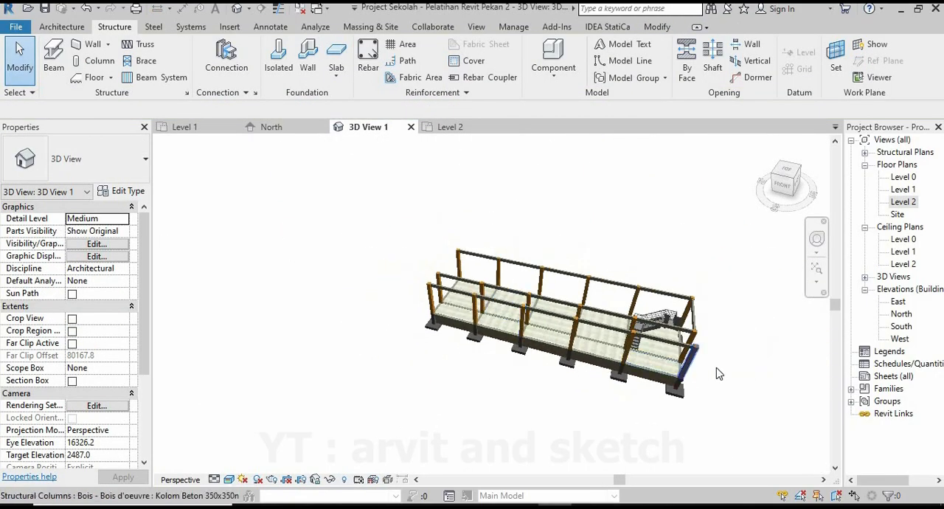
{"action": "scroll", "coordinate": [708, 373], "scroll_direction": "up", "scroll_amount": 3}
{"action": "middle_click_drag", "start_coordinate": [701, 374], "coordinate": [560, 369], "text": "shift"}
Return to the Level 2 plan and place beams along grid 3 from grid 1 to grid 9 and from grid 9 to grid 2.
{"action": "left_click", "coordinate": [449, 127]}
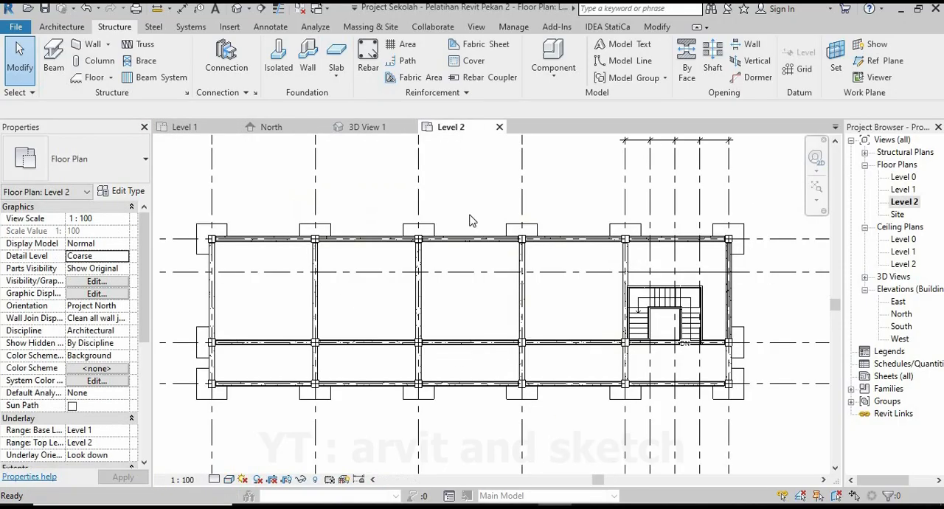
{"action": "left_click", "coordinate": [54, 66]}
{"action": "scroll", "coordinate": [210, 247], "scroll_direction": "up", "scroll_amount": 5}
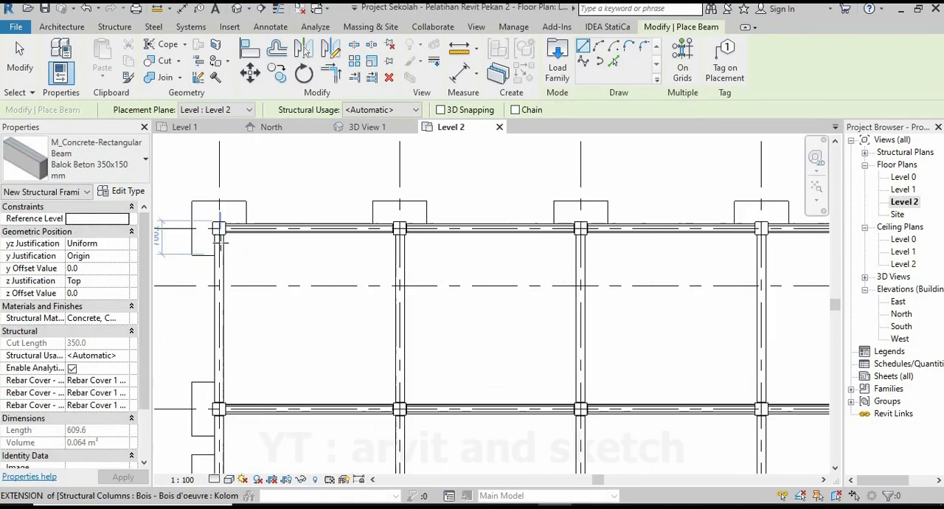
{"action": "scroll", "coordinate": [327, 197], "scroll_direction": "down", "scroll_amount": 2}
{"action": "middle_click_drag", "start_coordinate": [276, 406], "coordinate": [310, 284]}
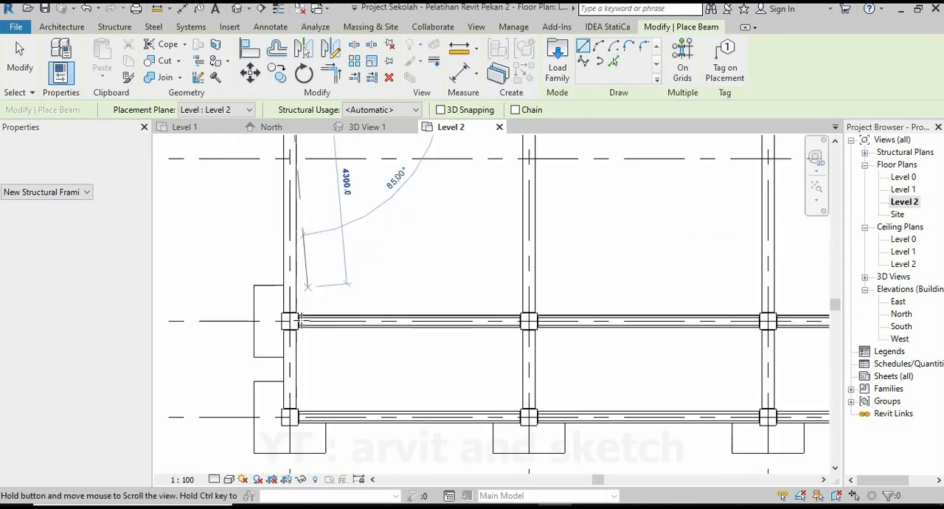
{"action": "scroll", "coordinate": [294, 336], "scroll_direction": "up", "scroll_amount": 2}
{"action": "left_click", "coordinate": [287, 311]}
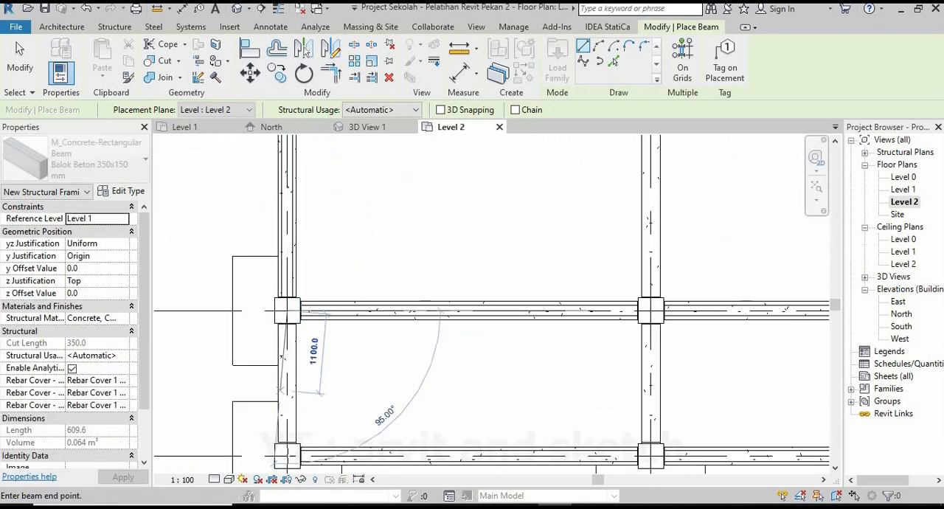
{"action": "left_click", "coordinate": [287, 455]}
Place beams along grid 4 from grid 2 to grid 9 and from grid 9 to grid 1.
{"action": "scroll", "coordinate": [287, 399], "scroll_direction": "down", "scroll_amount": 3}
{"action": "middle_click_drag", "start_coordinate": [607, 453], "coordinate": [393, 408]}
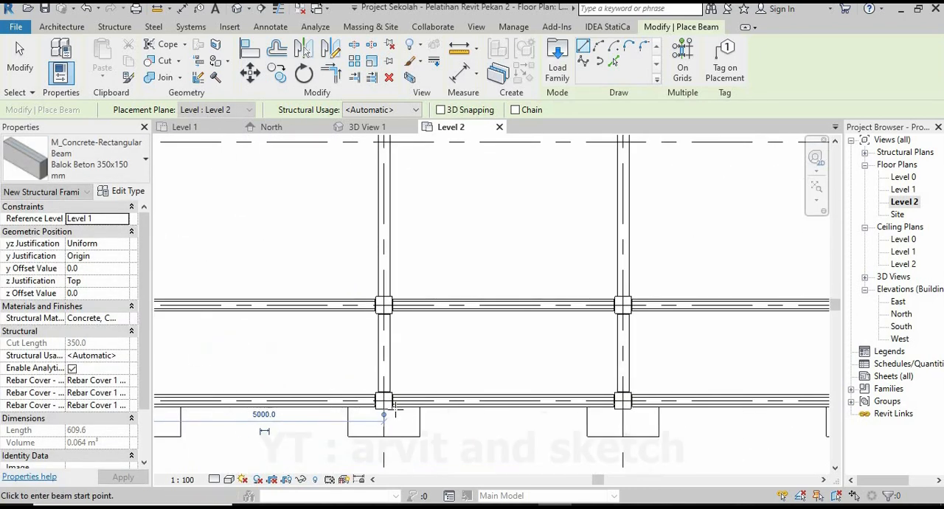
{"action": "scroll", "coordinate": [396, 407], "scroll_direction": "up", "scroll_amount": 3}
{"action": "left_click", "coordinate": [374, 248]}
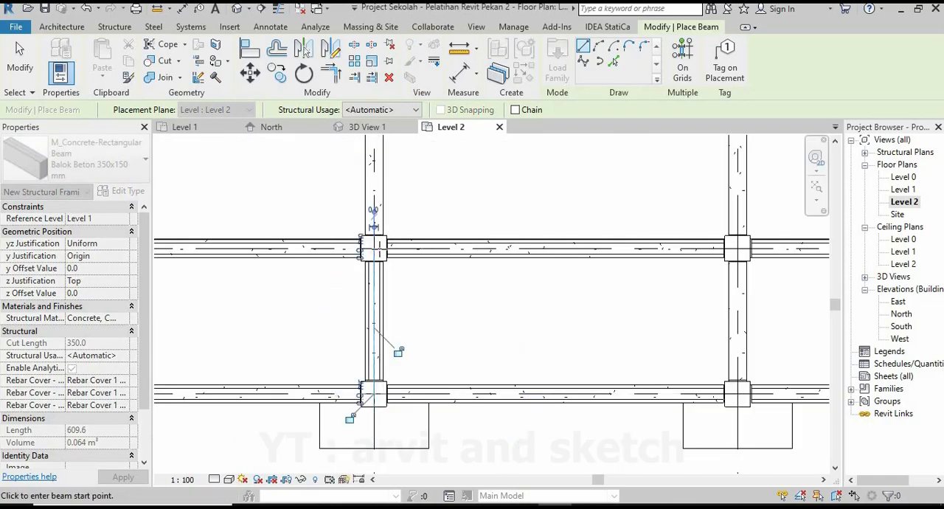
{"action": "left_click", "coordinate": [374, 248]}
{"action": "scroll", "coordinate": [425, 393], "scroll_direction": "down", "scroll_amount": 1}
{"action": "scroll", "coordinate": [411, 258], "scroll_direction": "down", "scroll_amount": 2}
{"action": "middle_click_drag", "start_coordinate": [384, 147], "coordinate": [377, 356]}
{"action": "scroll", "coordinate": [377, 357], "scroll_direction": "up", "scroll_amount": 2}
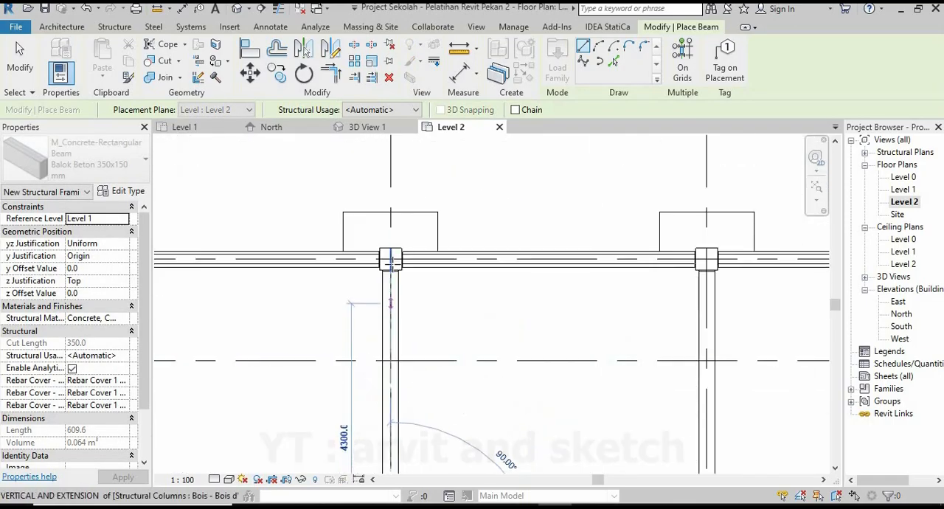
{"action": "left_click", "coordinate": [390, 258]}
Place a Balok Beton 350x150 mm beam along grid 5 from the column at grid 1 to the column at grid 9.
{"action": "scroll", "coordinate": [473, 279], "scroll_direction": "down", "scroll_amount": 2}
{"action": "middle_click_drag", "start_coordinate": [640, 276], "coordinate": [460, 238]}
{"action": "scroll", "coordinate": [460, 239], "scroll_direction": "up", "scroll_amount": 3}
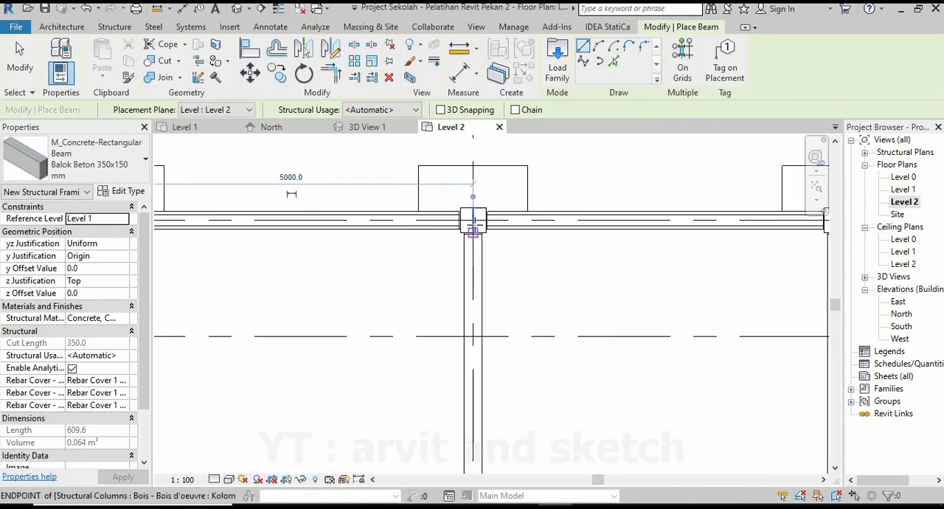
{"action": "left_click", "coordinate": [473, 225]}
{"action": "scroll", "coordinate": [473, 229], "scroll_direction": "down", "scroll_amount": 4}
{"action": "scroll", "coordinate": [459, 426], "scroll_direction": "up", "scroll_amount": 2}
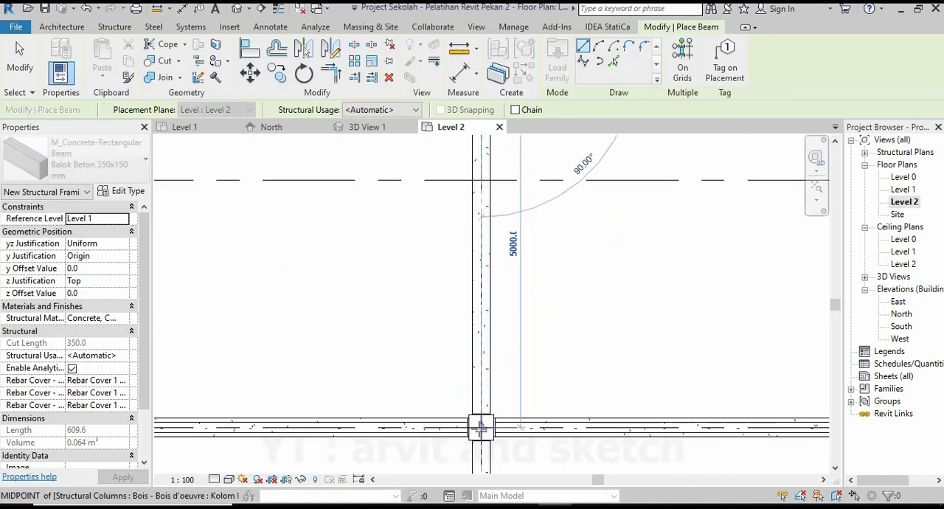
{"action": "left_click", "coordinate": [472, 431]}
Continue the beams along grid 5 with one from the column at grid 9 to the column at grid 2.
{"action": "scroll", "coordinate": [416, 317], "scroll_direction": "down", "scroll_amount": 1}
{"action": "scroll", "coordinate": [453, 418], "scroll_direction": "down", "scroll_amount": 3}
{"action": "middle_click_drag", "start_coordinate": [453, 421], "coordinate": [426, 323]}
{"action": "scroll", "coordinate": [426, 332], "scroll_direction": "up", "scroll_amount": 5}
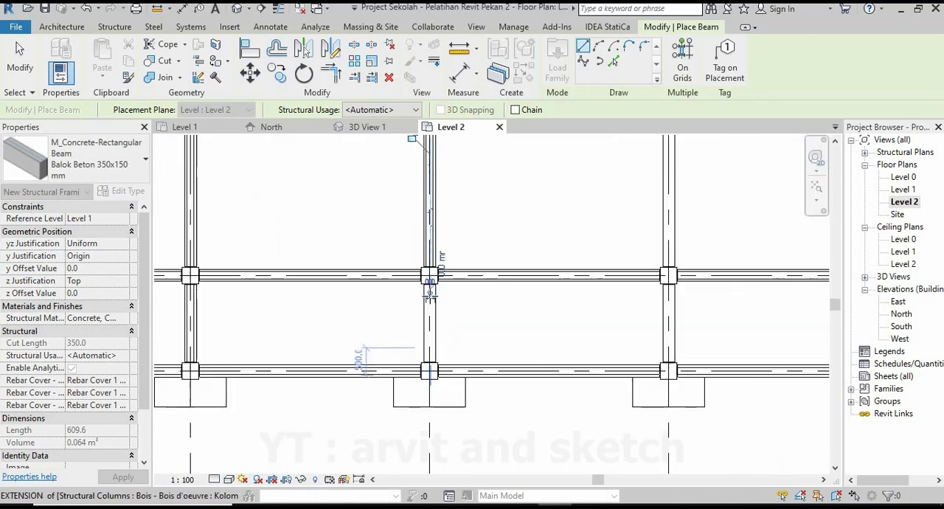
{"action": "left_click", "coordinate": [432, 255]}
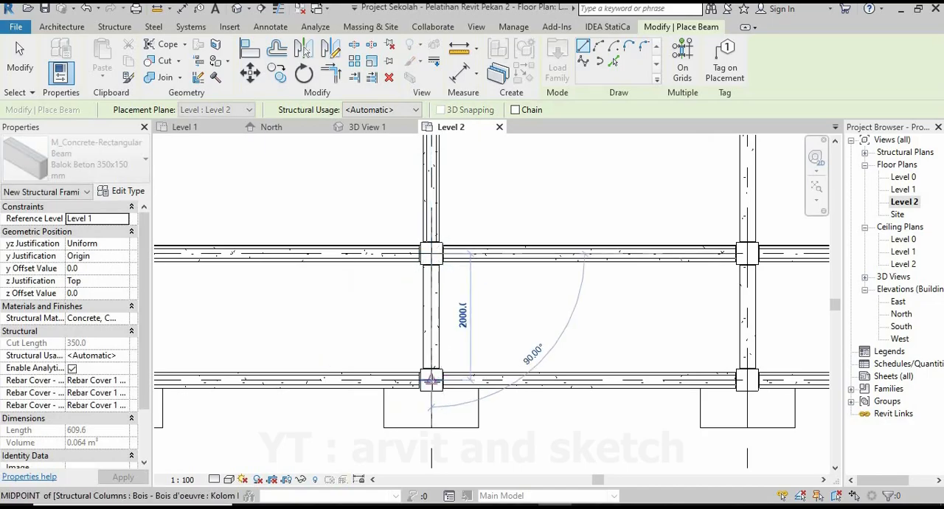
{"action": "left_click", "coordinate": [432, 379]}
Place a Balok Beton 350x150 mm beam along grid 6 from grid 2 to grid 9 and end beam placement.
{"action": "scroll", "coordinate": [314, 388], "scroll_direction": "down", "scroll_amount": 3}
{"action": "middle_click_drag", "start_coordinate": [314, 388], "coordinate": [120, 375]}
{"action": "scroll", "coordinate": [431, 377], "scroll_direction": "up", "scroll_amount": 3}
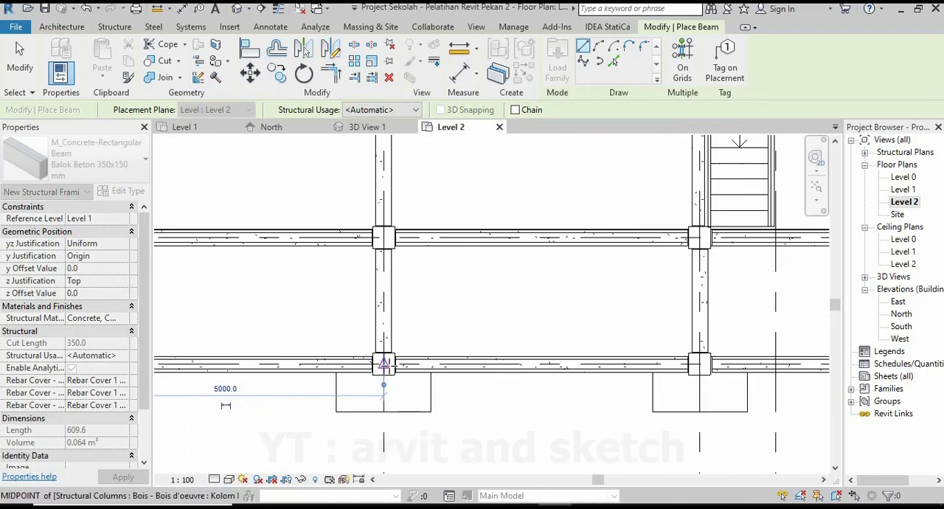
{"action": "key", "text": "Escape"}
{"action": "key", "text": "Escape"}
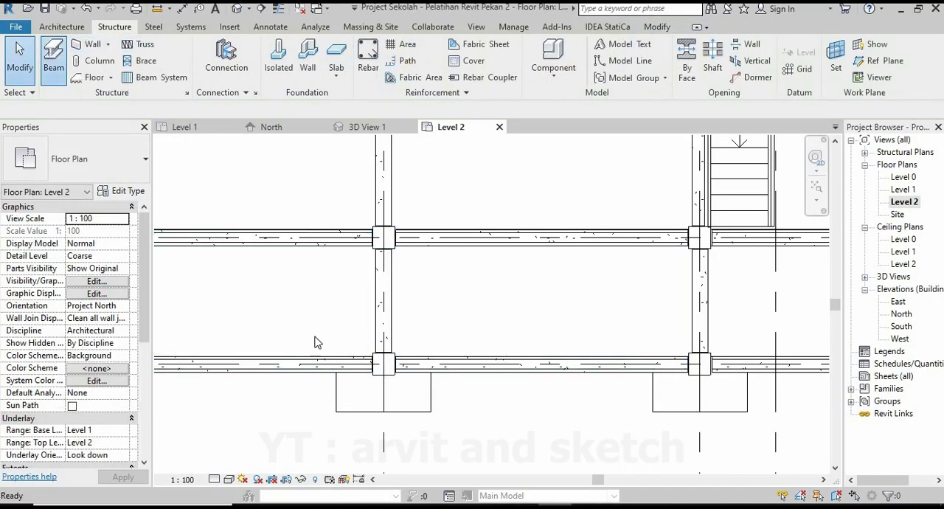
{"action": "key", "text": "b"}
{"action": "key", "text": "m"}
{"action": "left_click", "coordinate": [383, 236]}
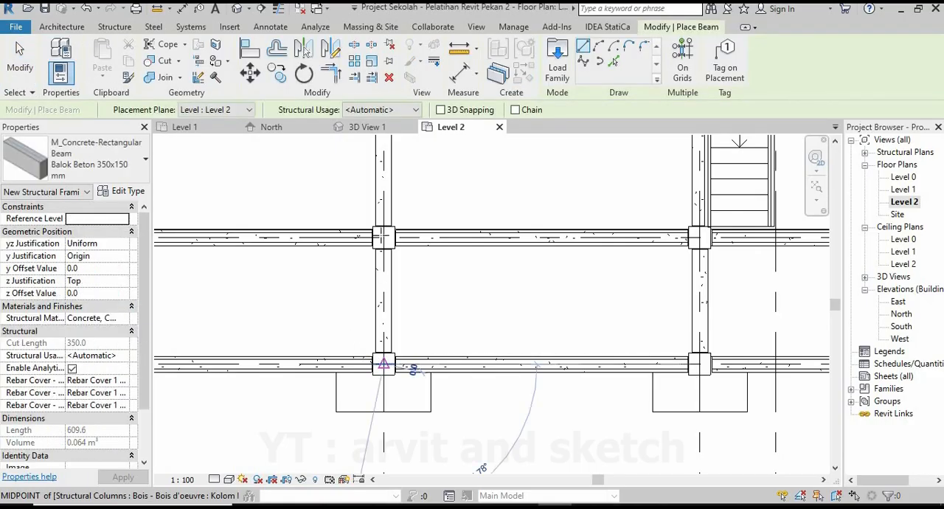
{"action": "left_click", "coordinate": [384, 237]}
{"action": "key", "text": "Escape"}
{"action": "key", "text": "Escape"}
Restart beam placement and add a beam along grid 6 from the column at grid 9 to the column at grid 1.
{"action": "scroll", "coordinate": [442, 366], "scroll_direction": "down", "scroll_amount": 1}
{"action": "scroll", "coordinate": [399, 267], "scroll_direction": "up", "scroll_amount": 1}
{"action": "middle_click_drag", "start_coordinate": [337, 233], "coordinate": [382, 264]}
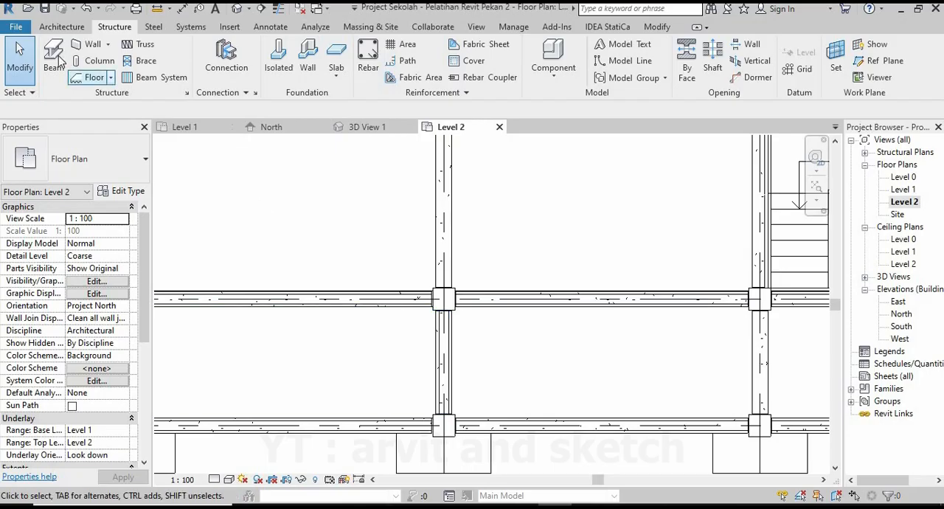
{"action": "left_click", "coordinate": [444, 298]}
{"action": "scroll", "coordinate": [445, 368], "scroll_direction": "down", "scroll_amount": 3}
{"action": "middle_click_drag", "start_coordinate": [461, 144], "coordinate": [207, 251]}
{"action": "scroll", "coordinate": [442, 263], "scroll_direction": "up", "scroll_amount": 3}
{"action": "left_click", "coordinate": [433, 238]}
Place a beam along grid 7 beside the staircase, from the column at grid 1 to the column at grid 9.
{"action": "scroll", "coordinate": [412, 270], "scroll_direction": "down", "scroll_amount": 2}
{"action": "scroll", "coordinate": [454, 228], "scroll_direction": "up", "scroll_amount": 3}
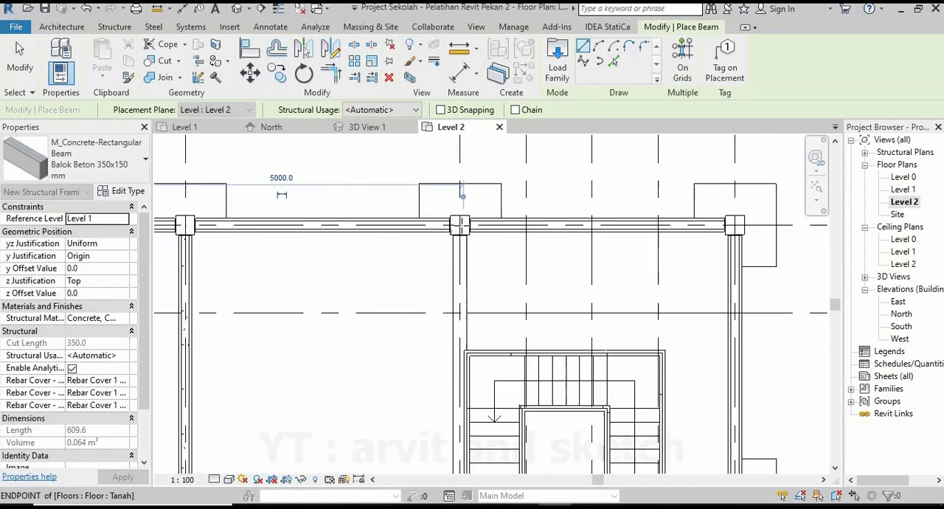
{"action": "left_click", "coordinate": [471, 208]}
{"action": "scroll", "coordinate": [474, 205], "scroll_direction": "down", "scroll_amount": 3}
{"action": "middle_click_drag", "start_coordinate": [478, 463], "coordinate": [478, 406]}
{"action": "scroll", "coordinate": [478, 409], "scroll_direction": "up", "scroll_amount": 4}
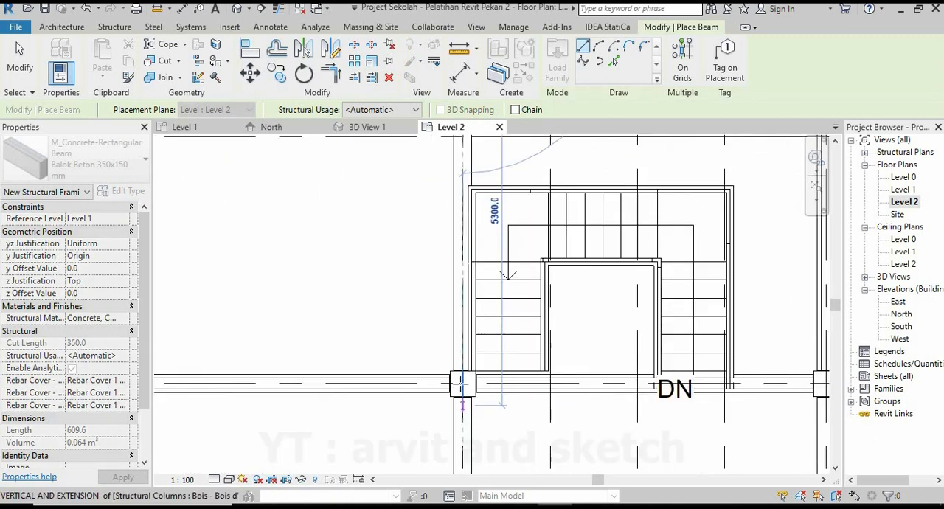
{"action": "left_click", "coordinate": [461, 386]}
Place a beam along grid 7 from the column at grid 9 to the column at grid 2.
{"action": "scroll", "coordinate": [435, 283], "scroll_direction": "down", "scroll_amount": 3}
{"action": "middle_click_drag", "start_coordinate": [448, 463], "coordinate": [445, 396]}
{"action": "scroll", "coordinate": [447, 397], "scroll_direction": "up", "scroll_amount": 4}
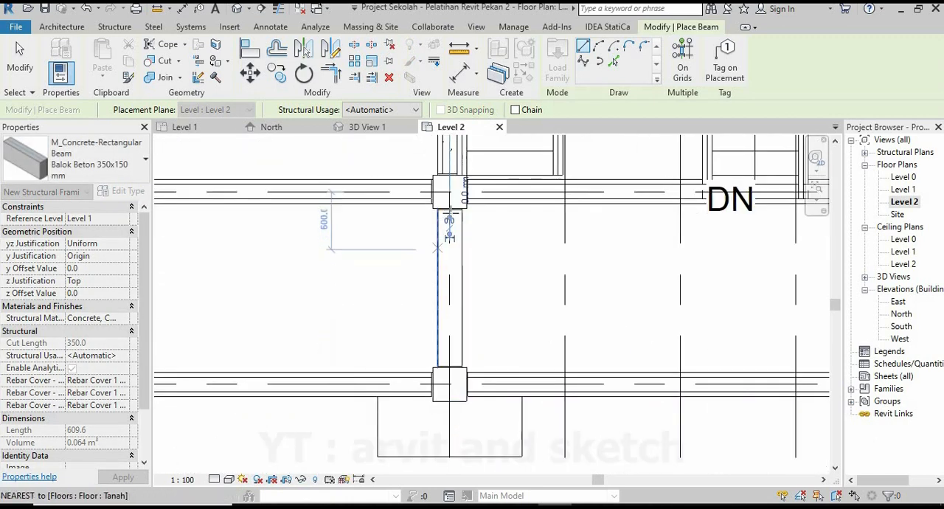
{"action": "left_click", "coordinate": [446, 191]}
{"action": "left_click", "coordinate": [449, 384]}
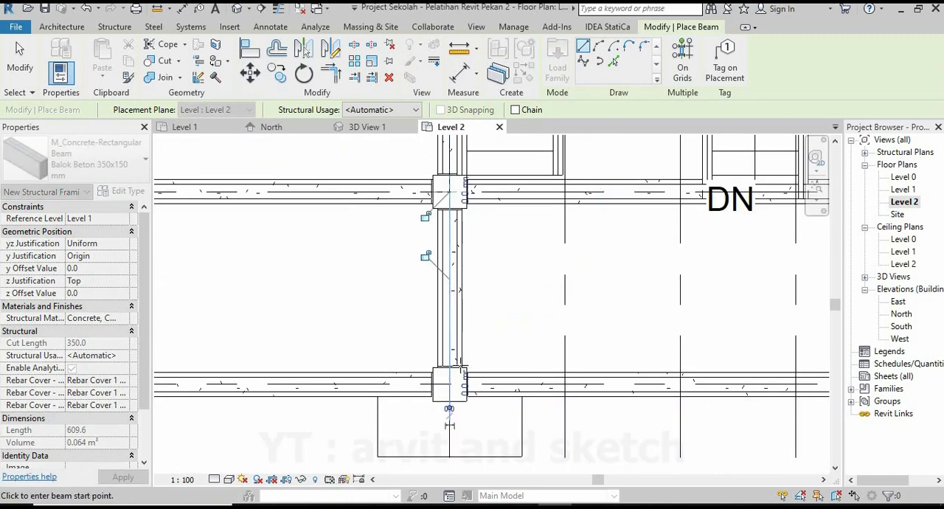
Place a beam along grid 8 from grid 9 to grid 2 and end beam placement.
{"action": "scroll", "coordinate": [502, 354], "scroll_direction": "down", "scroll_amount": 3}
{"action": "middle_click_drag", "start_coordinate": [686, 327], "coordinate": [500, 332]}
{"action": "scroll", "coordinate": [500, 332], "scroll_direction": "up", "scroll_amount": 3}
{"action": "left_click", "coordinate": [528, 278]}
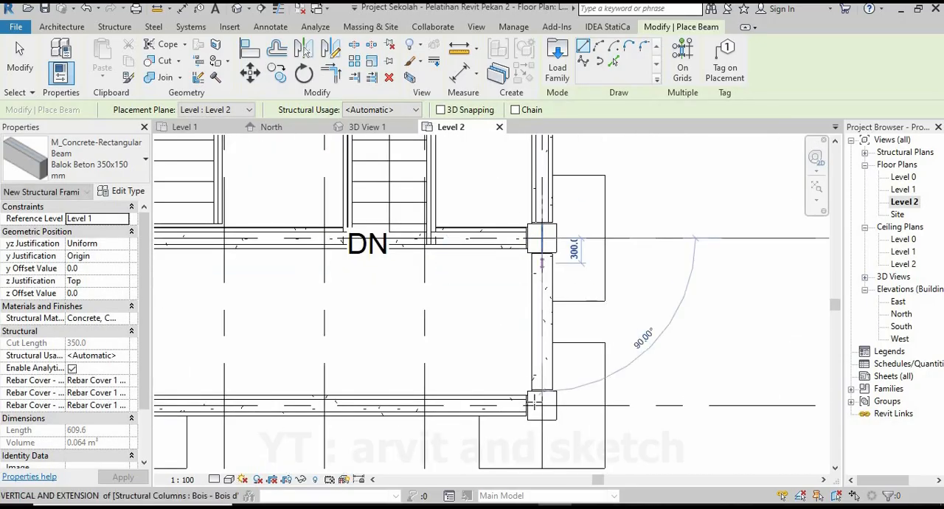
{"action": "left_click", "coordinate": [542, 404]}
{"action": "key", "text": "Escape"}
{"action": "key", "text": "Escape"}
Inspect the beams along and across the building between the column tops in 3D View 1 from several angles.
{"action": "scroll", "coordinate": [555, 382], "scroll_direction": "down", "scroll_amount": 5}
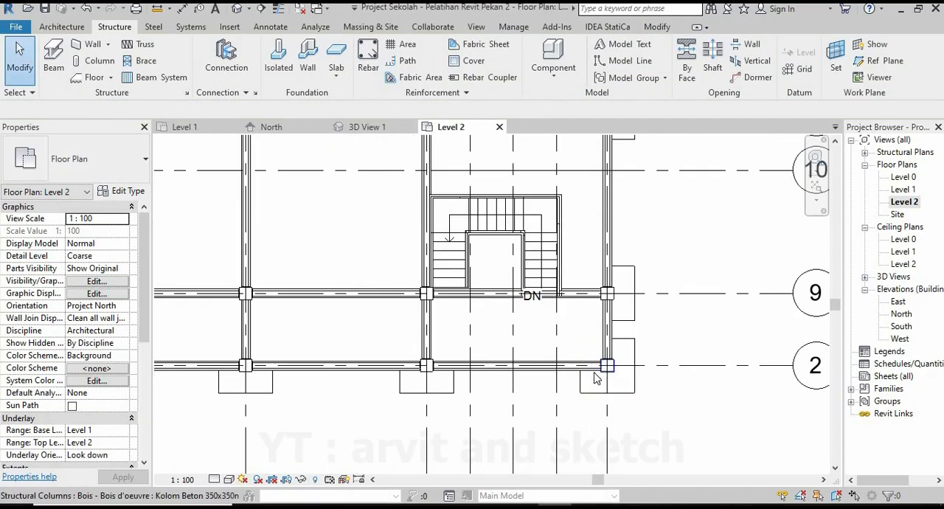
{"action": "scroll", "coordinate": [555, 381], "scroll_direction": "down", "scroll_amount": 3}
{"action": "scroll", "coordinate": [329, 365], "scroll_direction": "up", "scroll_amount": 2}
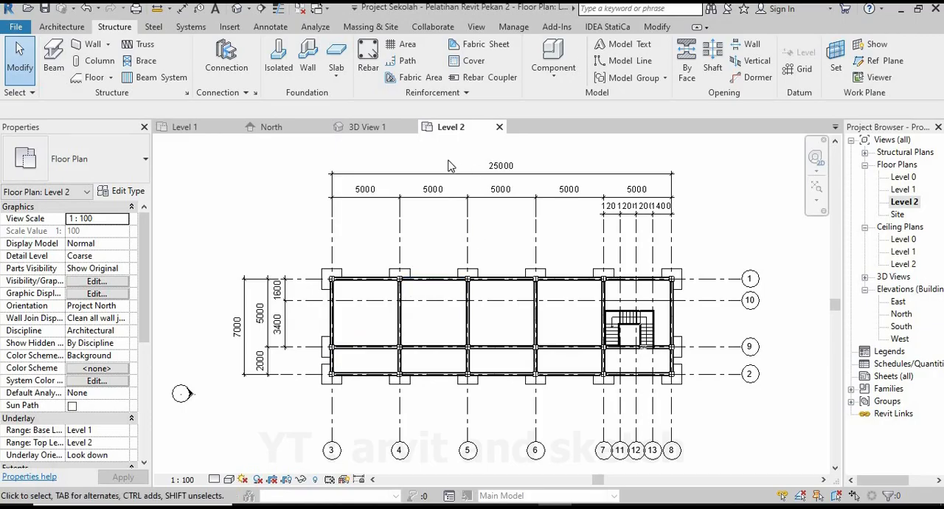
{"action": "left_click", "coordinate": [357, 129]}
{"action": "scroll", "coordinate": [491, 346], "scroll_direction": "down", "scroll_amount": 1}
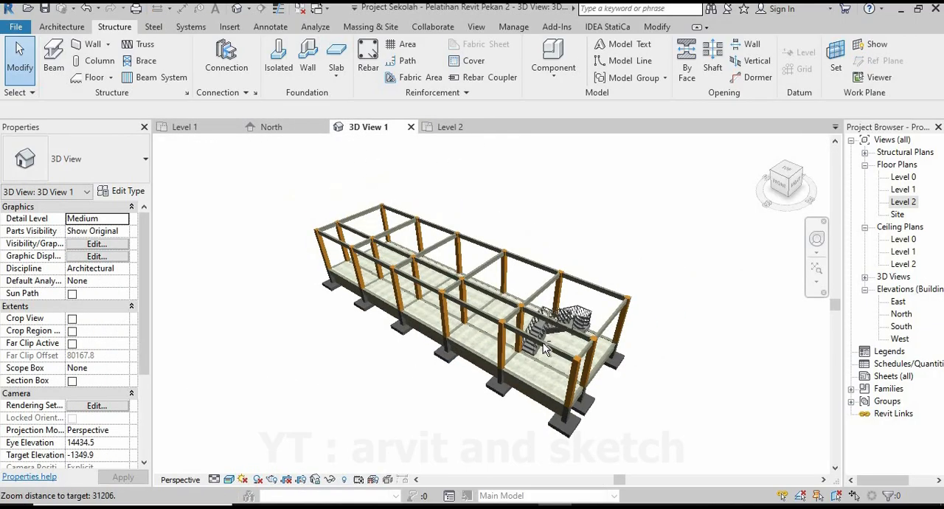
{"action": "middle_click_drag", "start_coordinate": [543, 342], "coordinate": [480, 317], "text": "shift"}
{"action": "scroll", "coordinate": [483, 281], "scroll_direction": "up", "scroll_amount": 1}
{"action": "middle_click_drag", "start_coordinate": [493, 267], "coordinate": [406, 317], "text": "shift"}
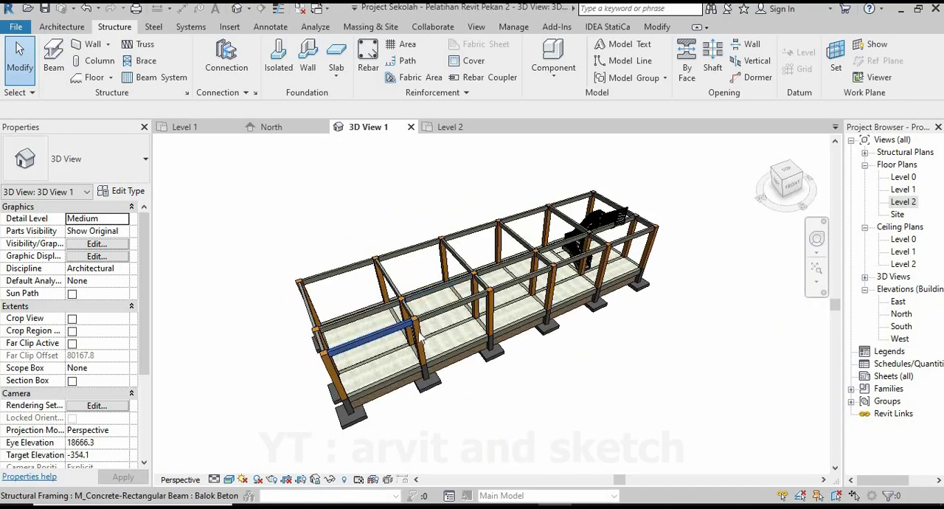
{"action": "scroll", "coordinate": [447, 337], "scroll_direction": "up", "scroll_amount": 3}
{"action": "middle_click_drag", "start_coordinate": [492, 339], "coordinate": [311, 207], "text": "shift"}
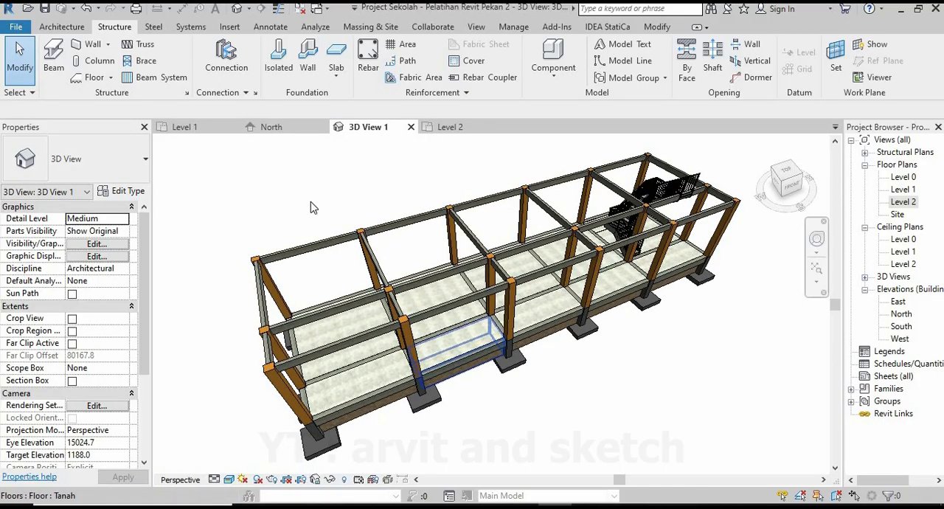
Return to the Level 2 plan and copy grid 3 to the middle of the 5000 mm bay between grids 3 and 4.
{"action": "left_click", "coordinate": [450, 127]}
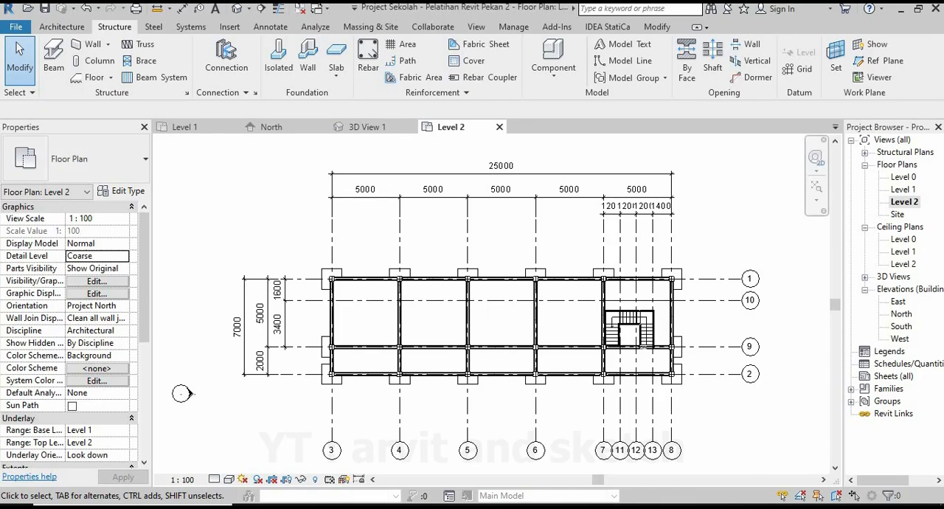
{"action": "left_click", "coordinate": [332, 247]}
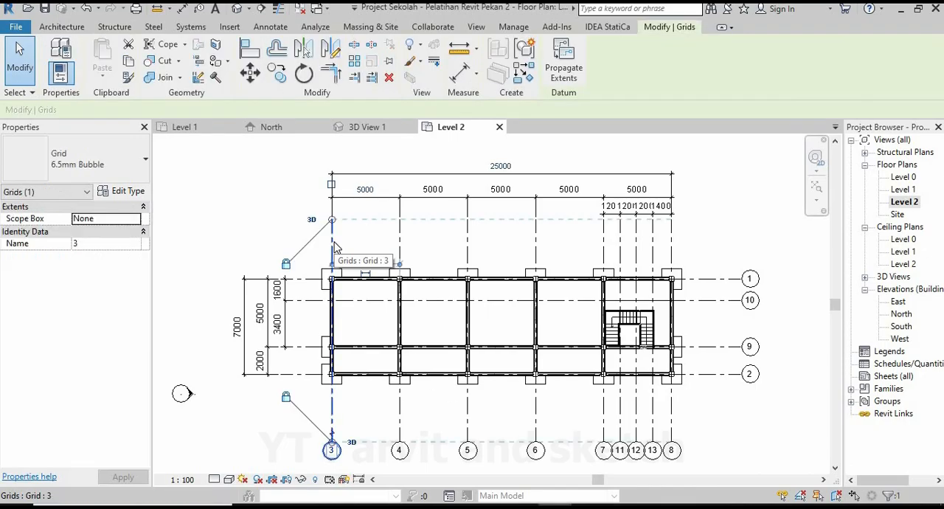
{"action": "left_click", "coordinate": [279, 74]}
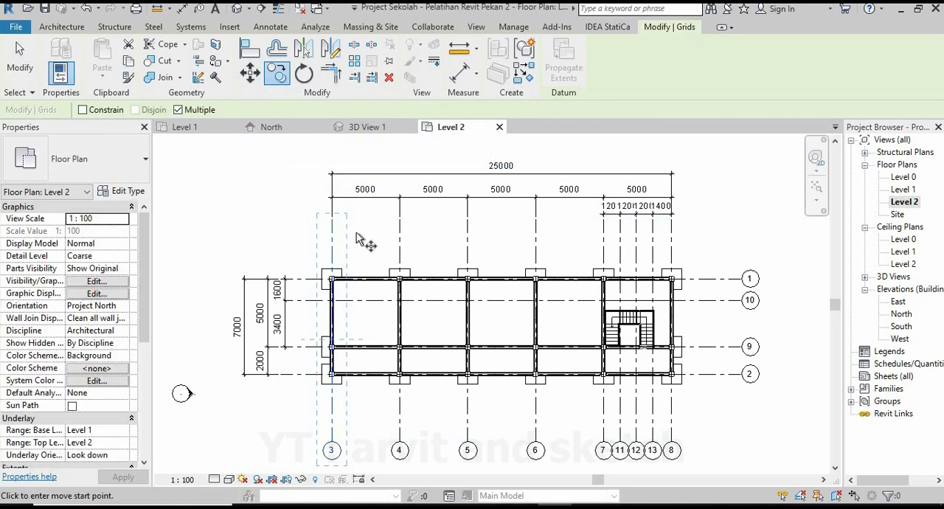
{"action": "scroll", "coordinate": [326, 221], "scroll_direction": "up", "scroll_amount": 3}
{"action": "left_click", "coordinate": [322, 215]}
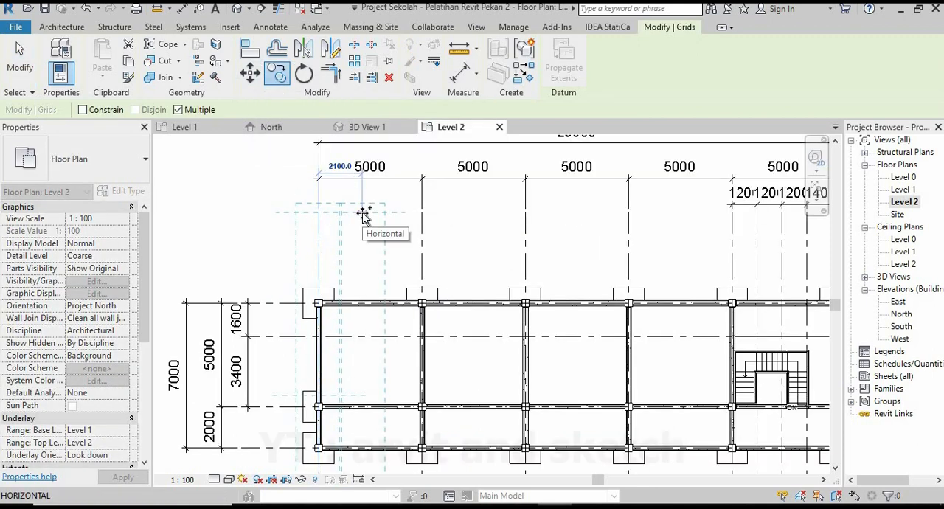
{"action": "key", "text": "Return"}
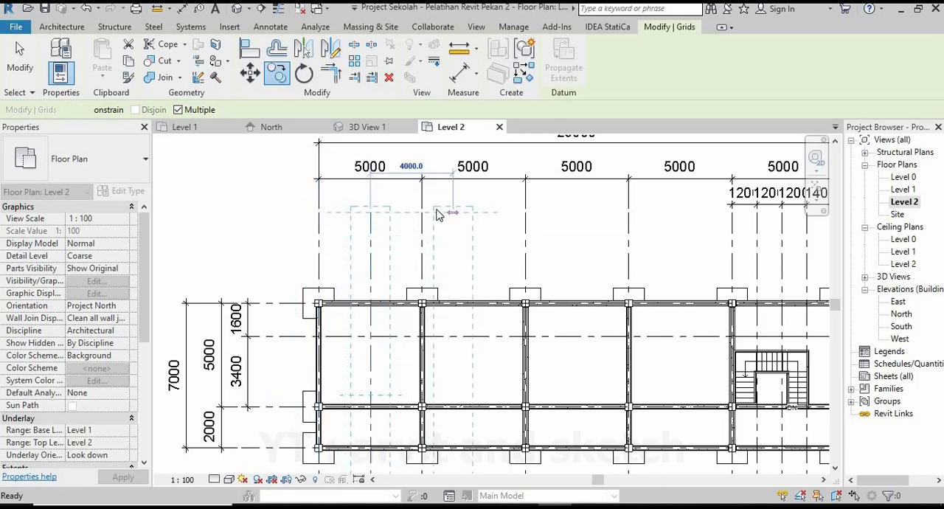
{"action": "key", "text": "Escape"}
{"action": "key", "text": "Escape"}
Copy grid 4 by 2500 mm toward grid 5 and end the copy command.
{"action": "left_click", "coordinate": [423, 241]}
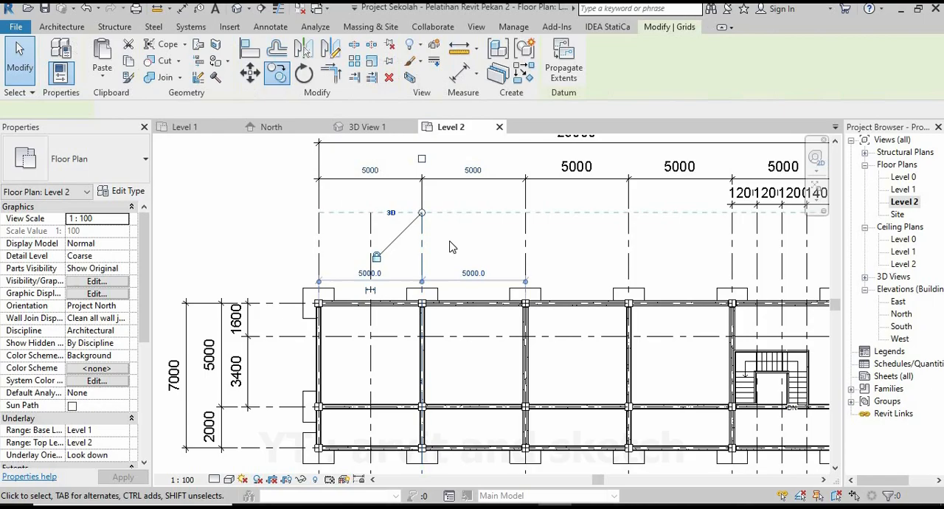
{"action": "left_click", "coordinate": [277, 77]}
{"action": "left_click", "coordinate": [421, 213]}
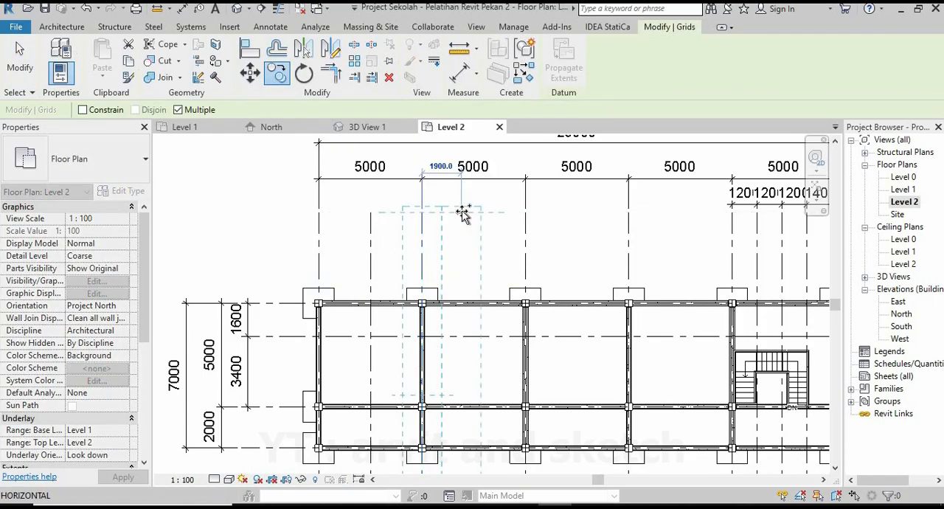
{"action": "type", "text": "2500"}
{"action": "key", "text": "Return"}
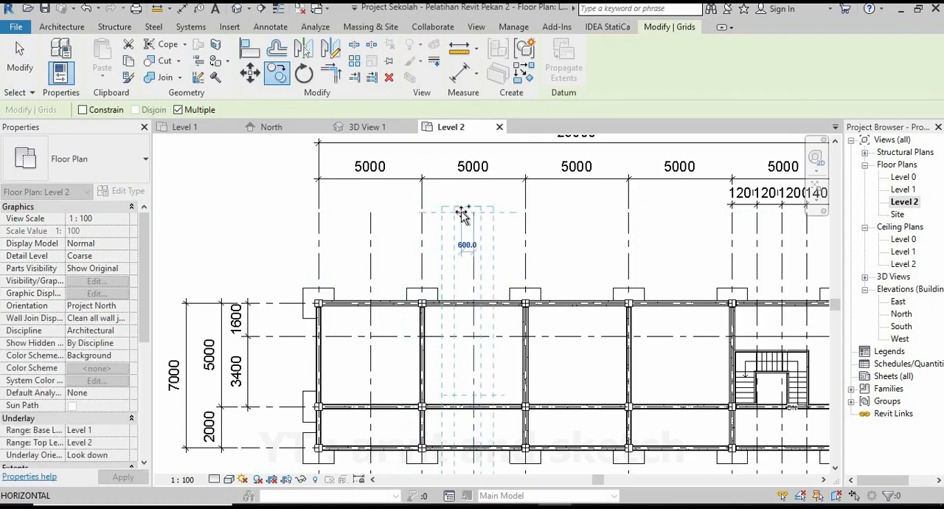
{"action": "key", "text": "Escape"}
{"action": "middle_click_drag", "start_coordinate": [532, 246], "coordinate": [436, 230]}
{"action": "key", "text": "Escape"}
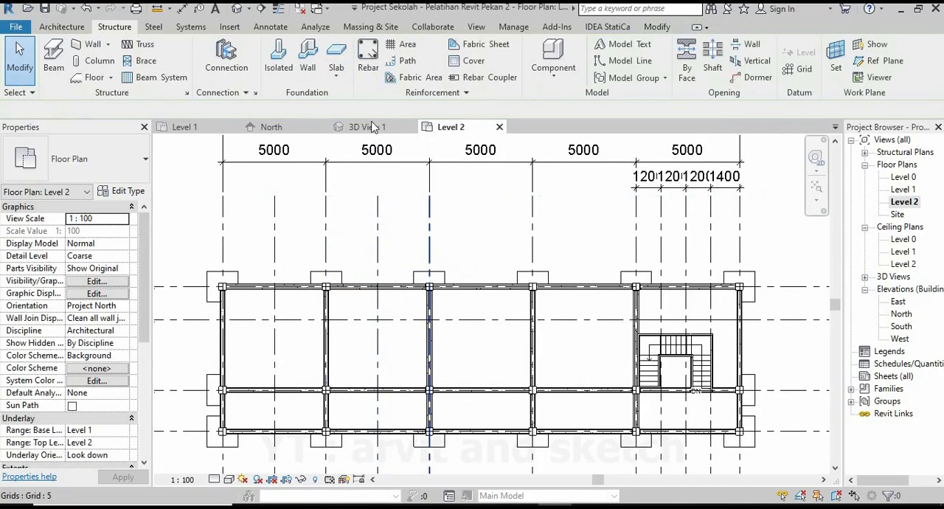
Copy grid 5 to the middle of the 5000 mm bay between grids 5 and 6.
{"action": "left_click", "coordinate": [430, 229]}
{"action": "left_click", "coordinate": [276, 75]}
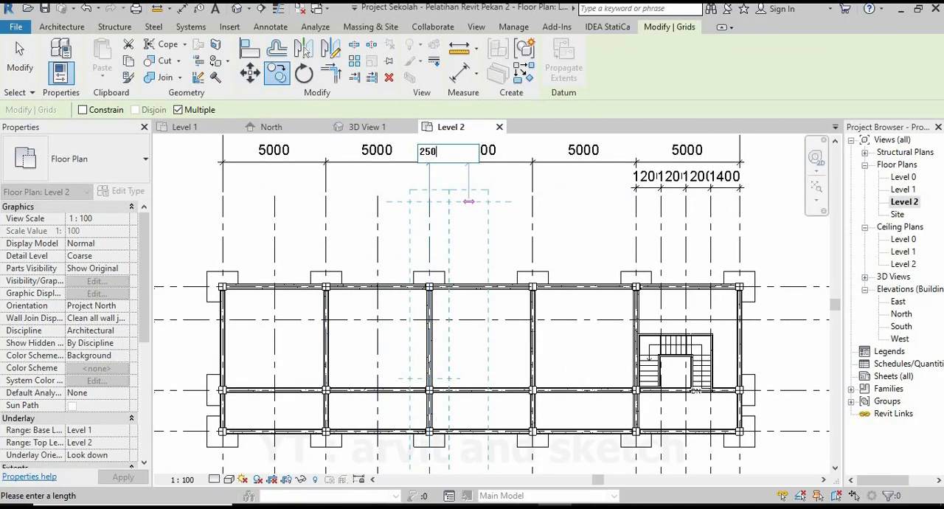
{"action": "key", "text": "Escape"}
Copy grid 6 by 2500 mm toward grid 7 and end the copy command.
{"action": "left_click", "coordinate": [532, 211]}
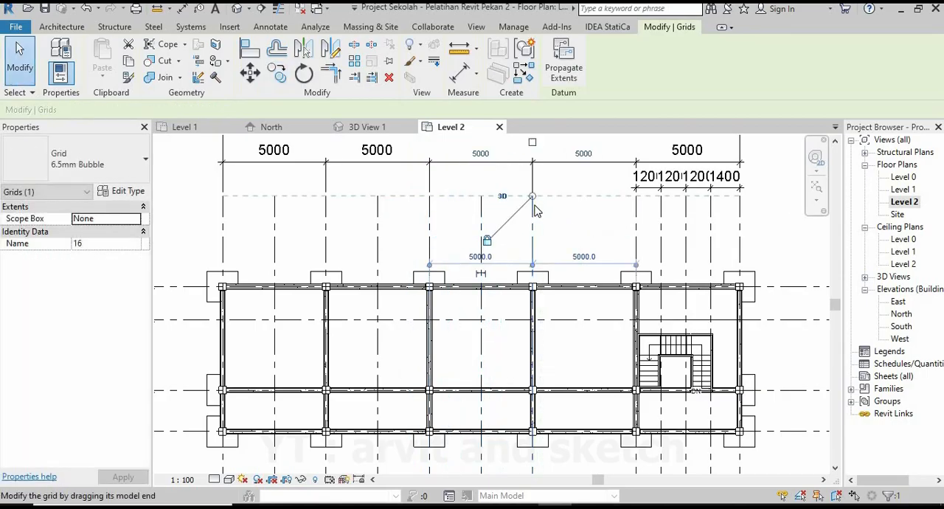
{"action": "left_click", "coordinate": [277, 74]}
{"action": "left_click", "coordinate": [532, 197]}
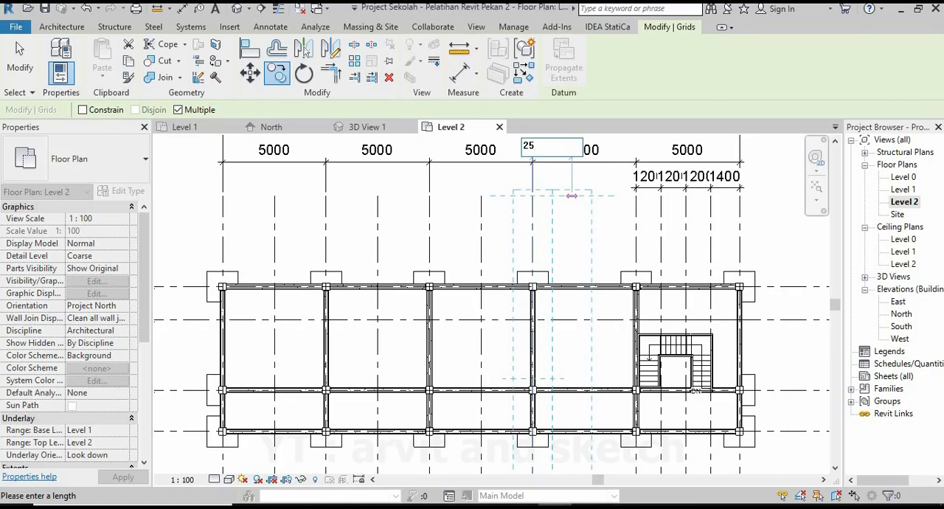
{"action": "left_click", "coordinate": [584, 196]}
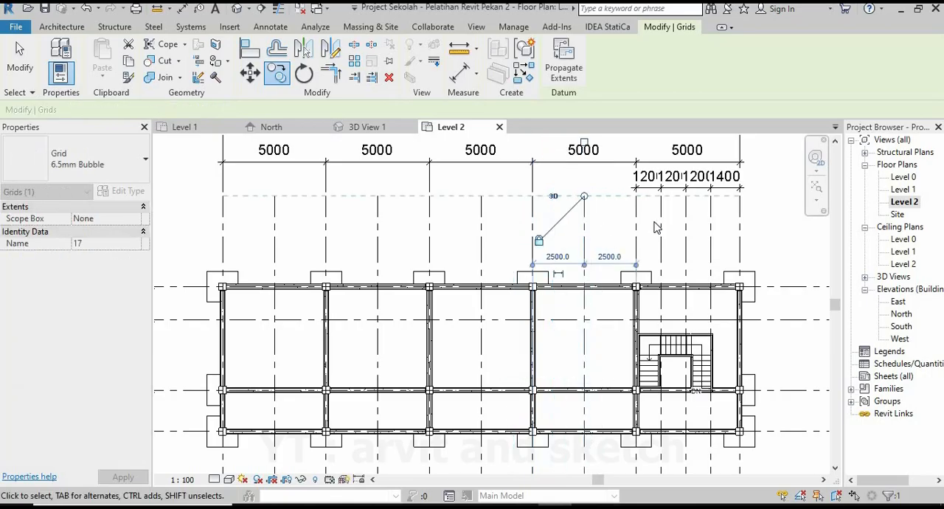
{"action": "key", "text": "Escape"}
Copy grid 1 by 2500 mm toward grid 9 and end the copy command.
{"action": "scroll", "coordinate": [641, 232], "scroll_direction": "down", "scroll_amount": 1}
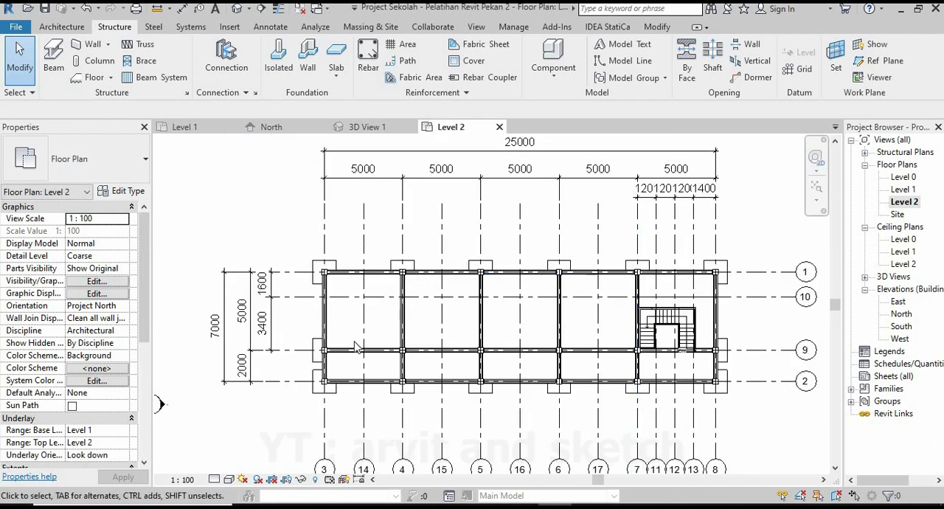
{"action": "scroll", "coordinate": [322, 347], "scroll_direction": "up", "scroll_amount": 2}
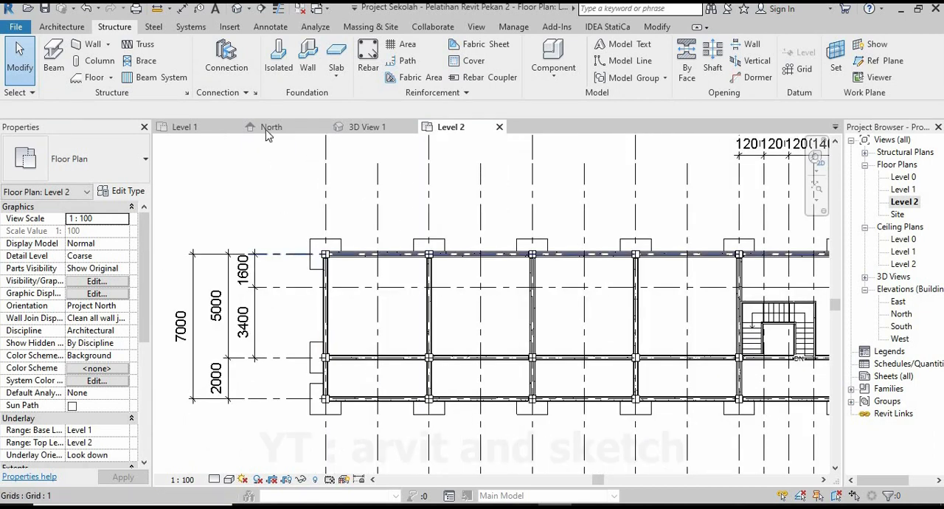
{"action": "left_click", "coordinate": [330, 50]}
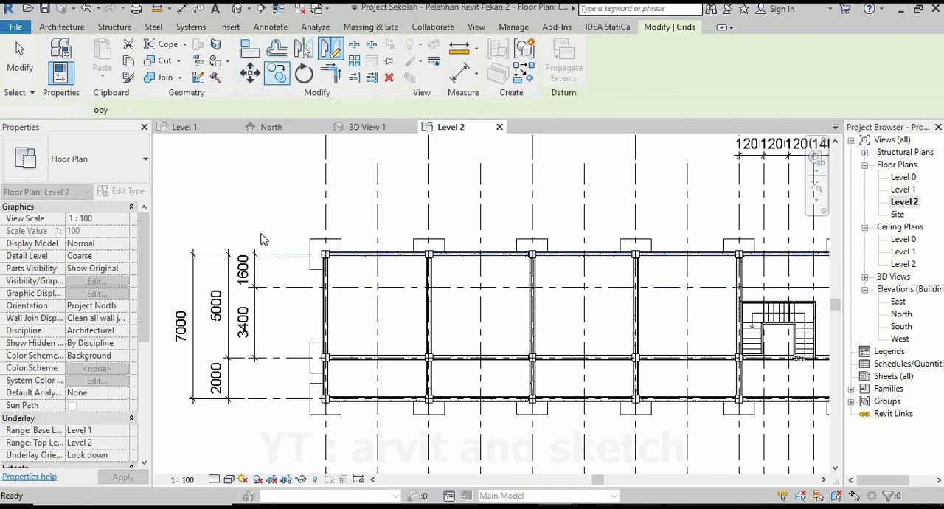
{"action": "key", "text": "Escape"}
{"action": "left_click", "coordinate": [270, 254]}
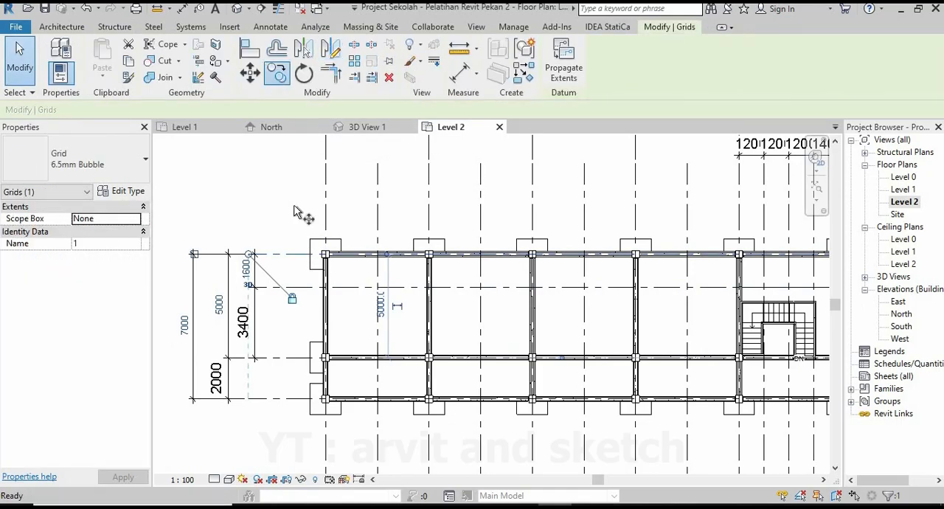
{"action": "left_click", "coordinate": [293, 253]}
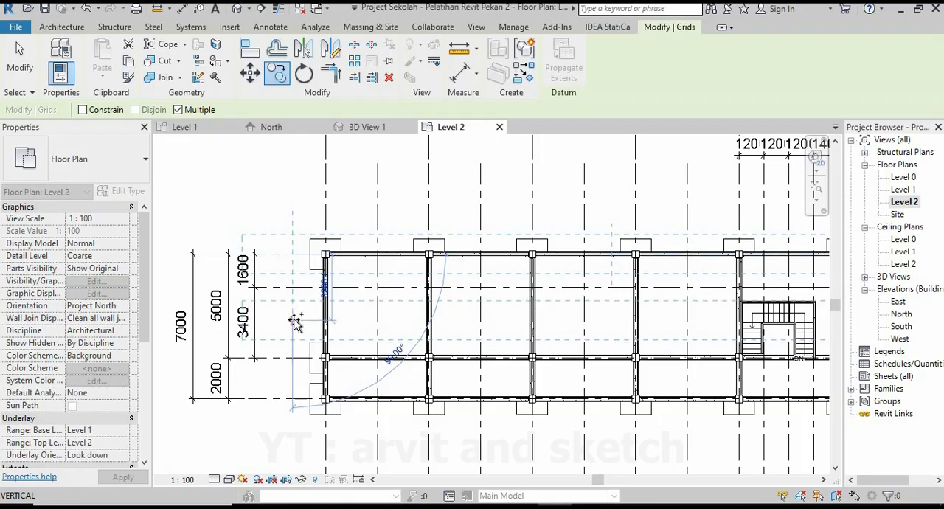
{"action": "type", "text": "250"}
{"action": "key", "text": "Return"}
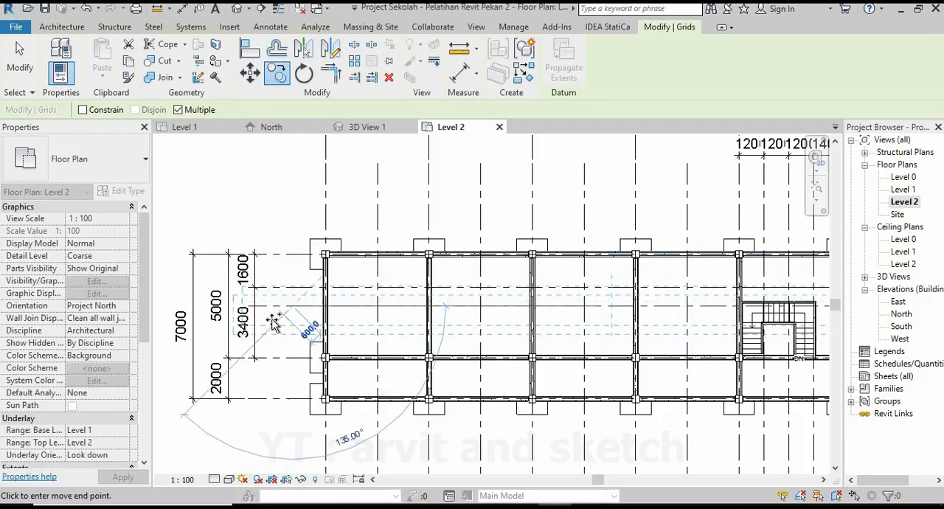
{"action": "key", "text": "Escape"}
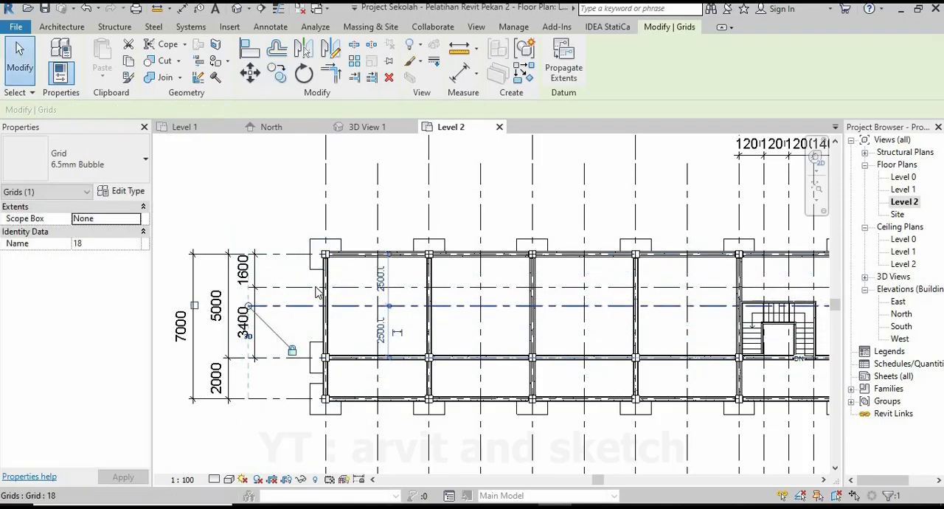
{"action": "key", "text": "Escape"}
Add an aligned dimension string across all vertical grids from 3 to 7, including the intermediate grids 14 to 17, above the building.
{"action": "scroll", "coordinate": [377, 367], "scroll_direction": "down", "scroll_amount": 2}
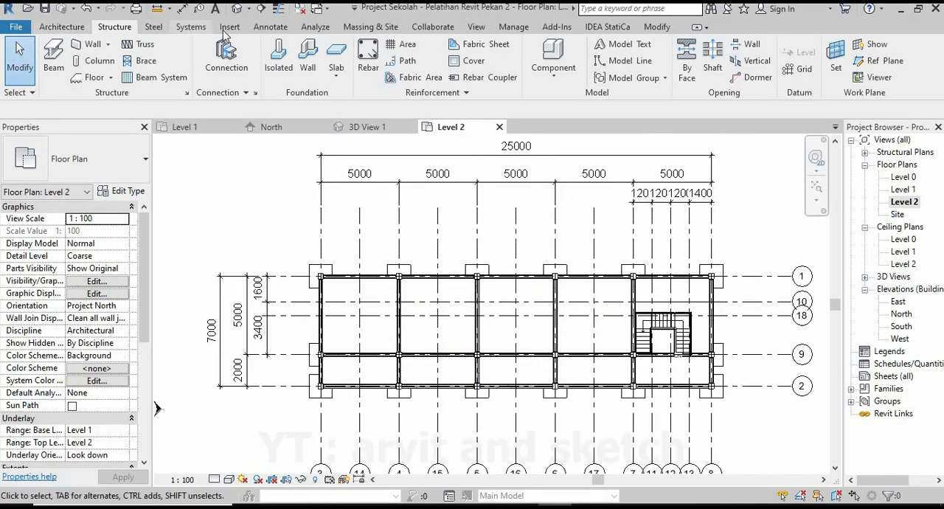
{"action": "left_click", "coordinate": [263, 28]}
{"action": "left_click", "coordinate": [58, 59]}
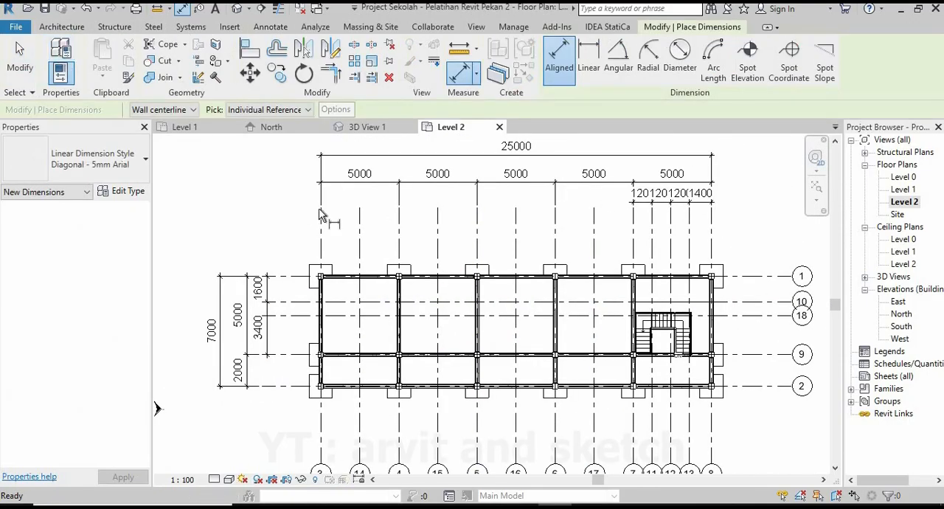
{"action": "scroll", "coordinate": [329, 206], "scroll_direction": "up", "scroll_amount": 2}
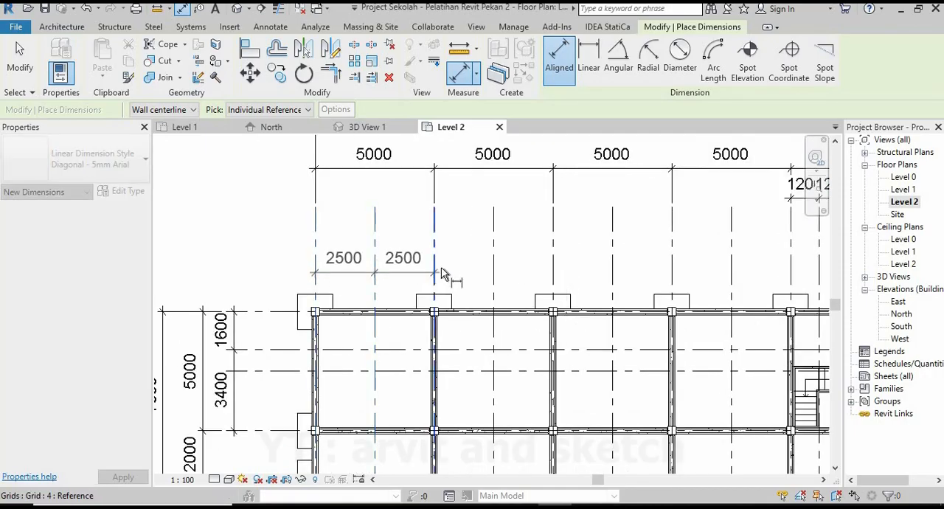
{"action": "left_click", "coordinate": [498, 280]}
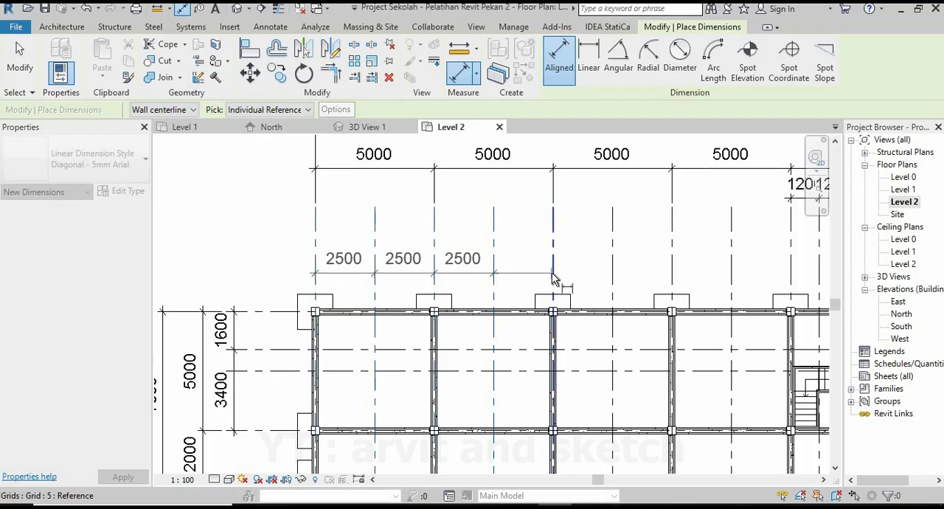
{"action": "middle_click_drag", "start_coordinate": [499, 276], "coordinate": [423, 278]}
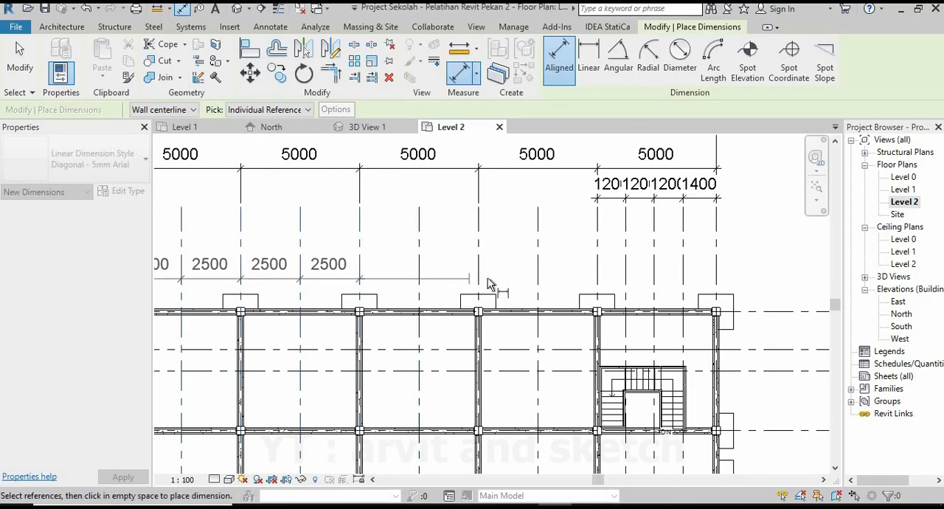
{"action": "left_click", "coordinate": [437, 284]}
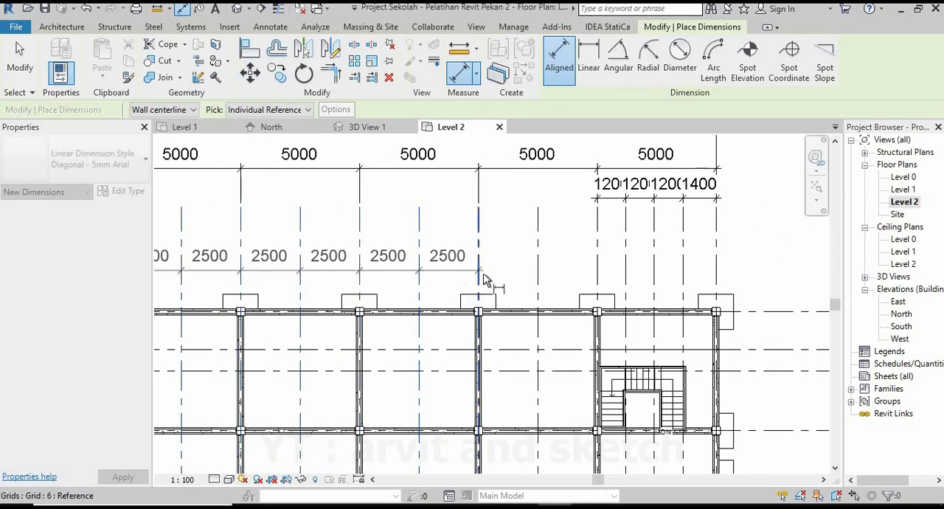
{"action": "left_click", "coordinate": [485, 279]}
{"action": "left_click", "coordinate": [539, 277]}
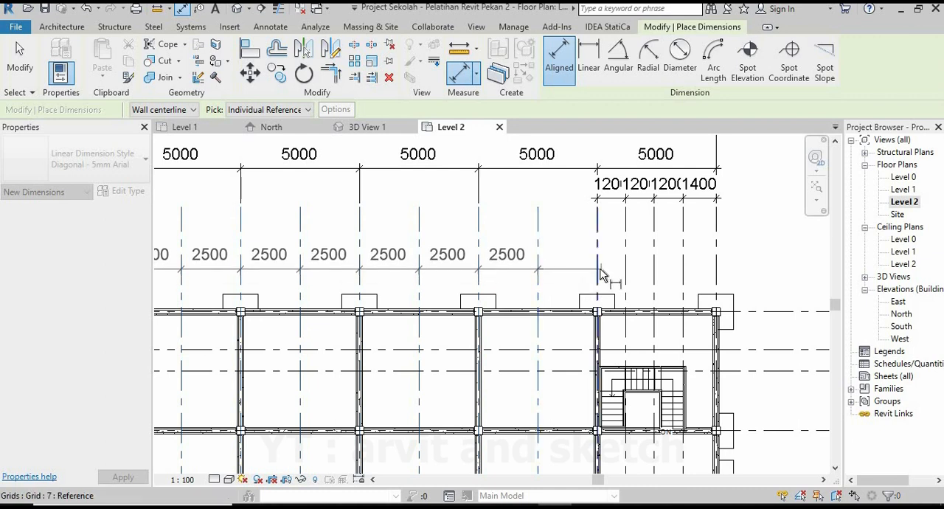
{"action": "left_click", "coordinate": [598, 275]}
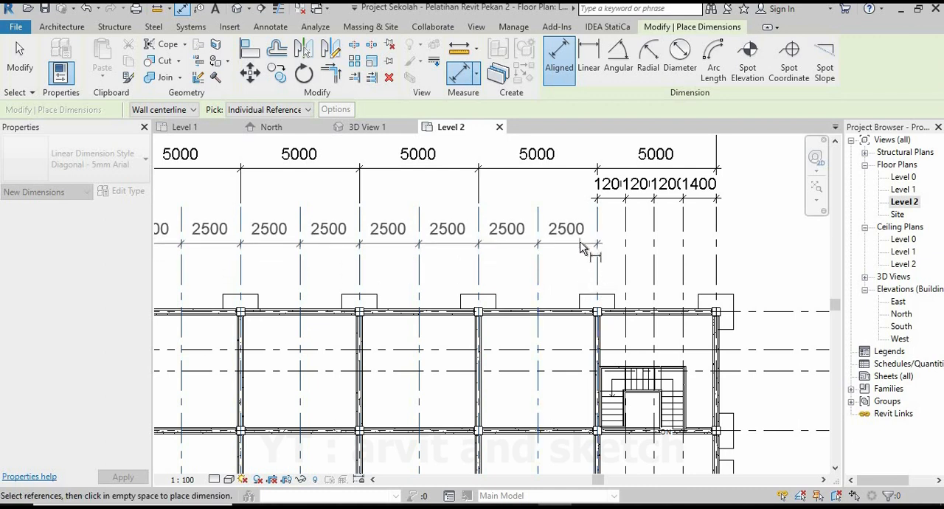
{"action": "left_click", "coordinate": [583, 248]}
Add an aligned dimension string across grids 1, 18 and 9, between the existing dimensions and the building.
{"action": "scroll", "coordinate": [583, 248], "scroll_direction": "down", "scroll_amount": 3}
{"action": "scroll", "coordinate": [313, 293], "scroll_direction": "up", "scroll_amount": 2}
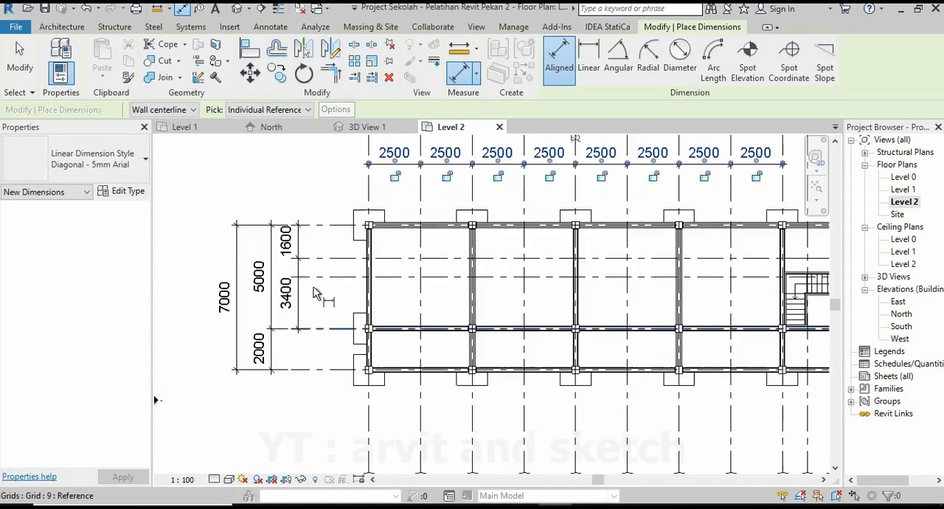
{"action": "left_click", "coordinate": [332, 258]}
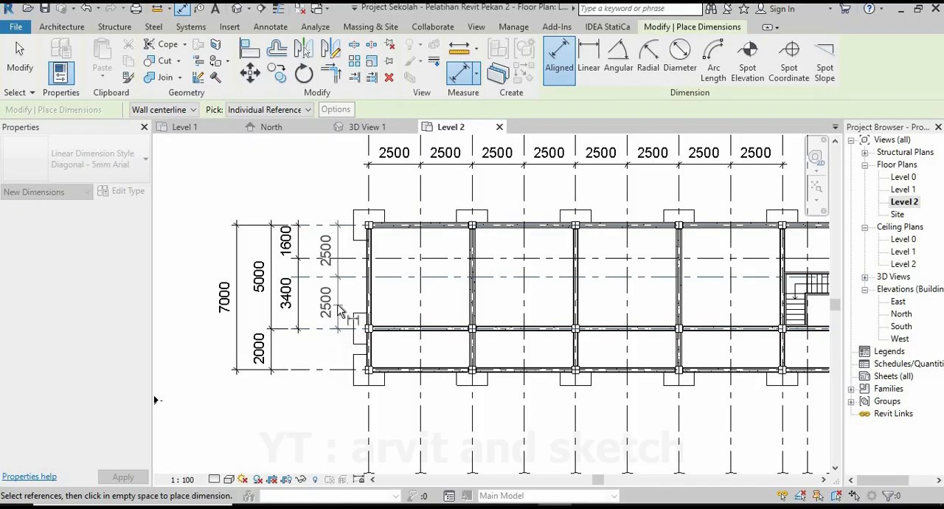
{"action": "scroll", "coordinate": [281, 327], "scroll_direction": "down", "scroll_amount": 2}
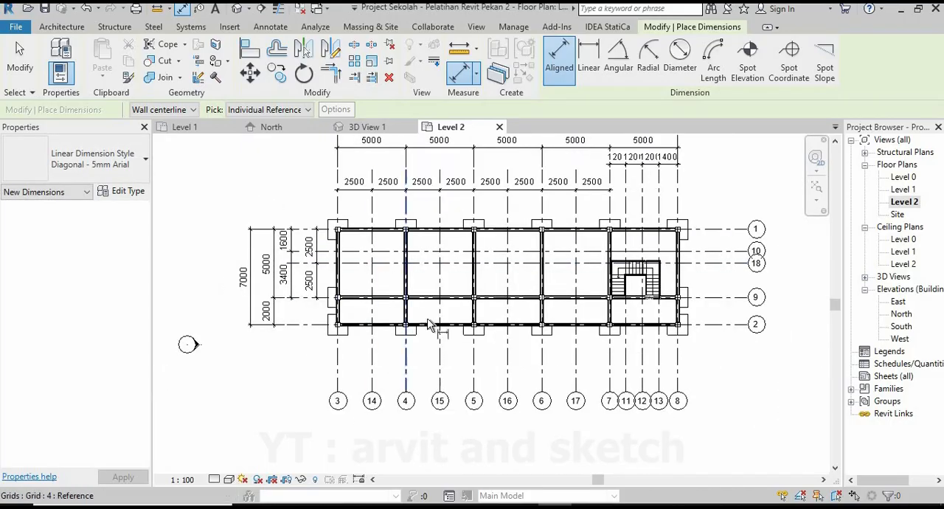
{"action": "middle_click_drag", "start_coordinate": [482, 334], "coordinate": [443, 377]}
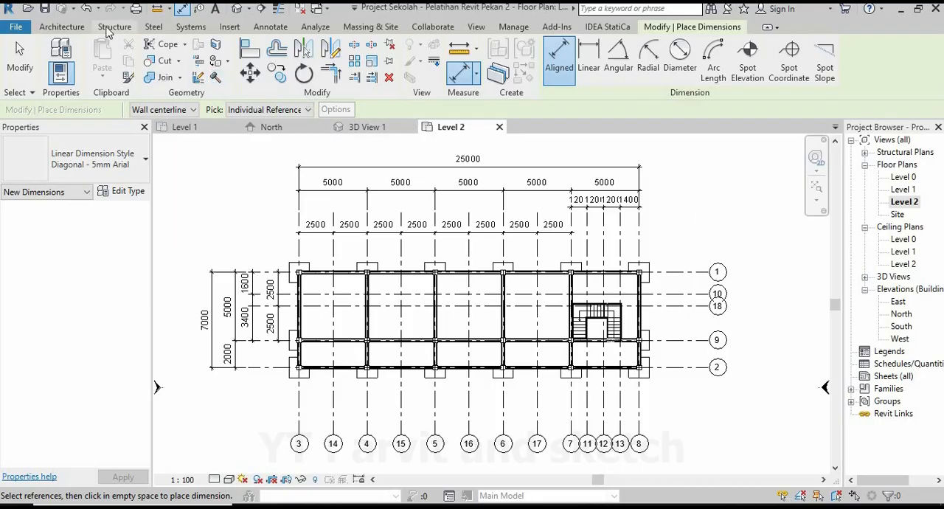
Start a beam, check the type dimensions of Balok Beton 350x150 mm, and leave the command.
{"action": "left_click", "coordinate": [114, 26]}
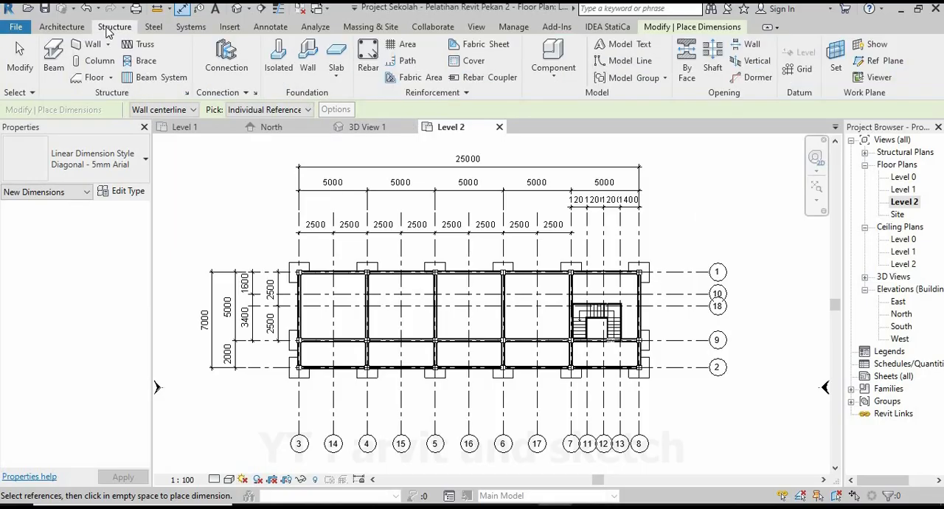
{"action": "left_click", "coordinate": [50, 59]}
{"action": "left_click", "coordinate": [50, 57]}
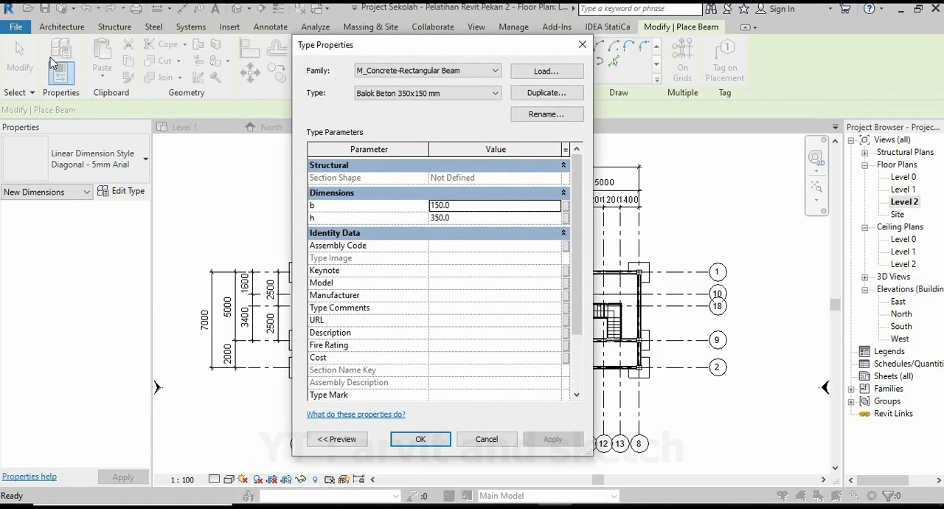
{"action": "left_click", "coordinate": [420, 440]}
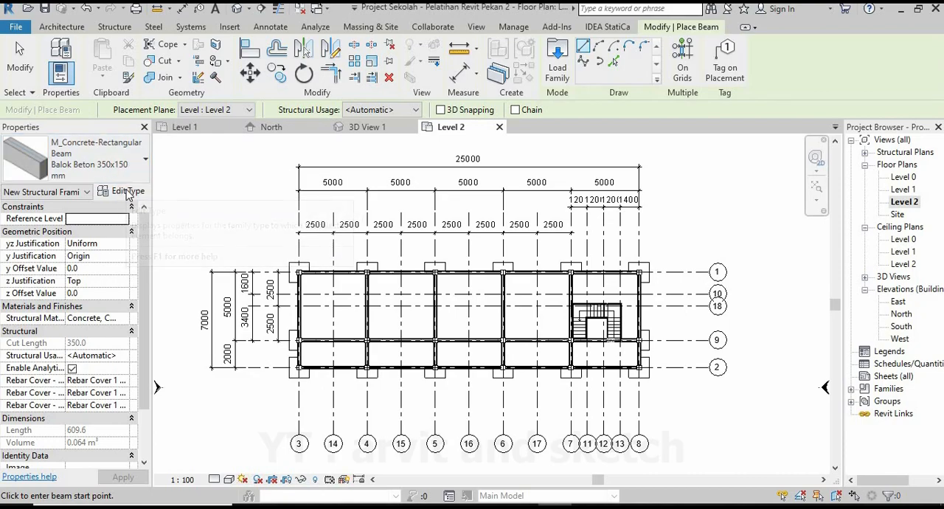
{"action": "scroll", "coordinate": [318, 343], "scroll_direction": "up", "scroll_amount": 5}
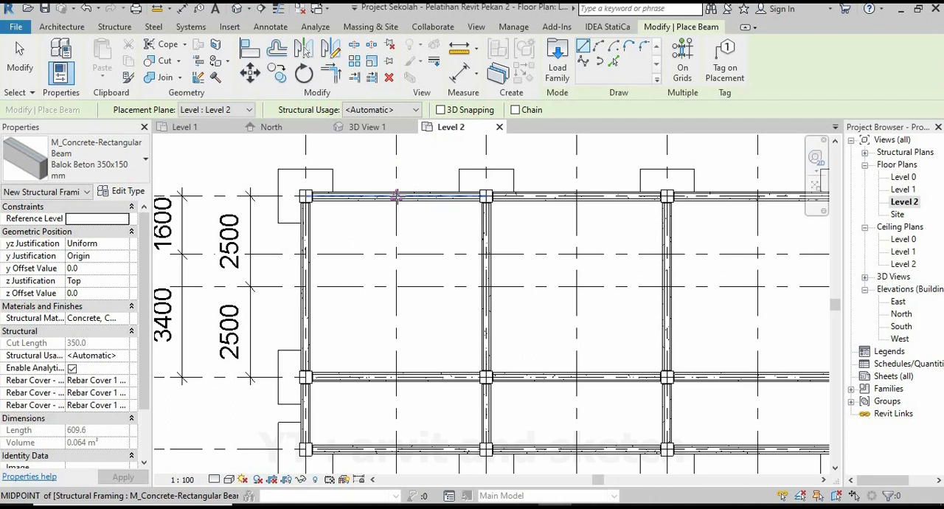
{"action": "key", "text": "Escape"}
{"action": "key", "text": "Escape"}
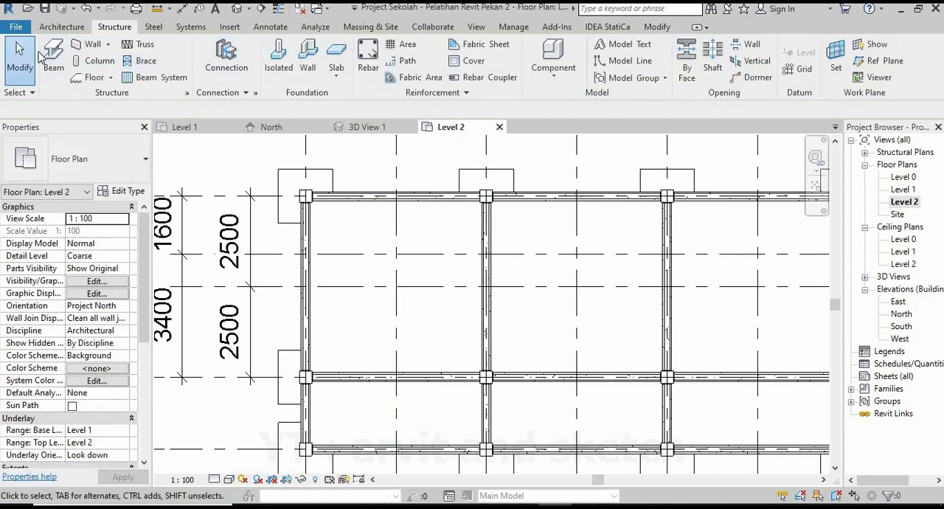
Draw a Balok Beton 350x150 mm beam along grid 14, from the grid 1 beam to the grid 9 beam.
{"action": "left_click", "coordinate": [53, 58]}
{"action": "scroll", "coordinate": [398, 203], "scroll_direction": "up", "scroll_amount": 3}
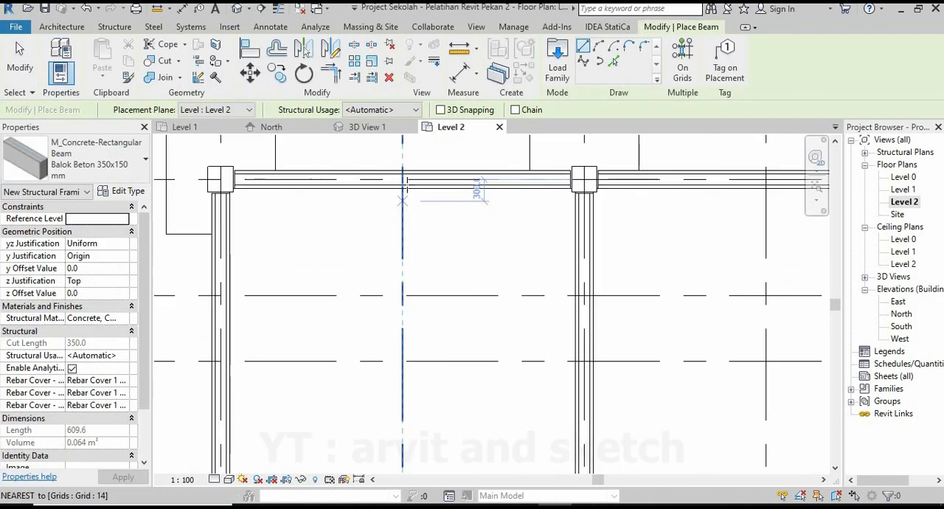
{"action": "scroll", "coordinate": [404, 206], "scroll_direction": "down", "scroll_amount": 3}
{"action": "scroll", "coordinate": [404, 440], "scroll_direction": "up", "scroll_amount": 4}
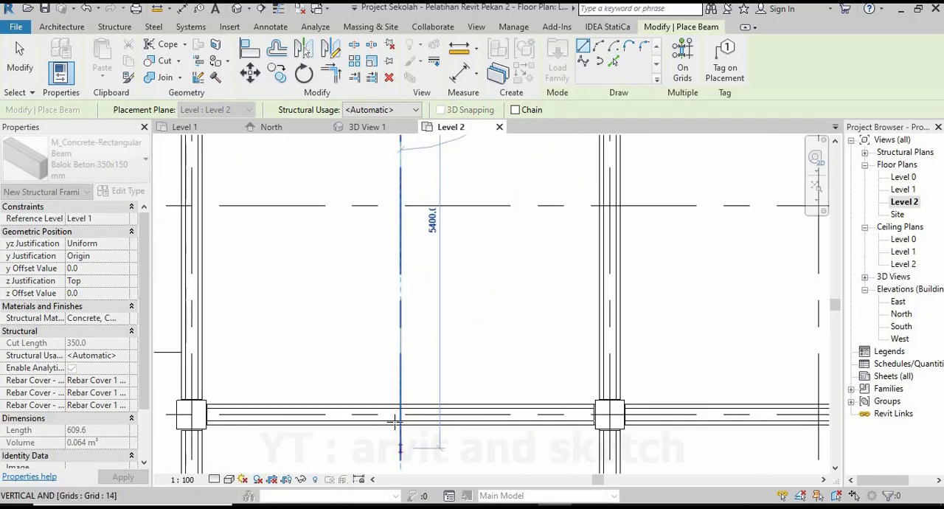
{"action": "left_click", "coordinate": [400, 414]}
Draw a Balok Beton 350x150 mm beam along grid 15 between grids 1 and 9.
{"action": "scroll", "coordinate": [358, 327], "scroll_direction": "down", "scroll_amount": 4}
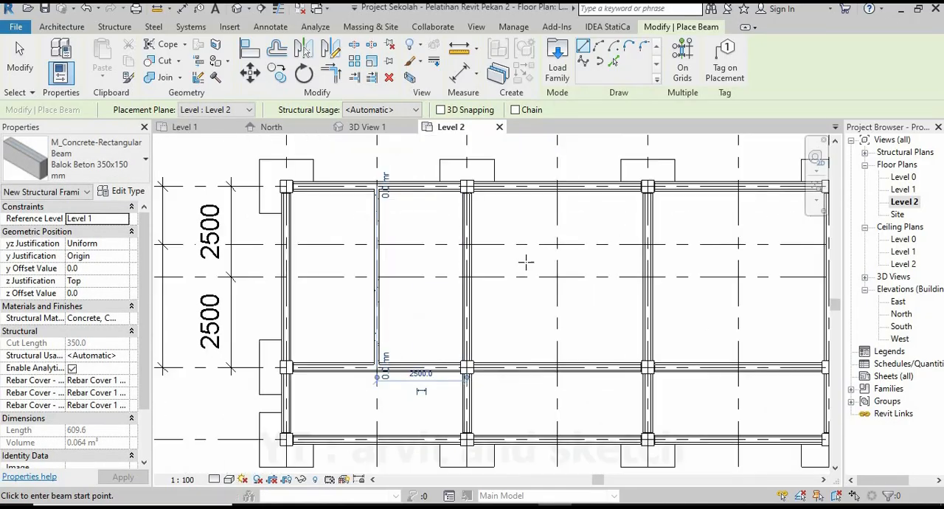
{"action": "scroll", "coordinate": [477, 199], "scroll_direction": "up", "scroll_amount": 5}
{"action": "scroll", "coordinate": [465, 189], "scroll_direction": "up", "scroll_amount": 2}
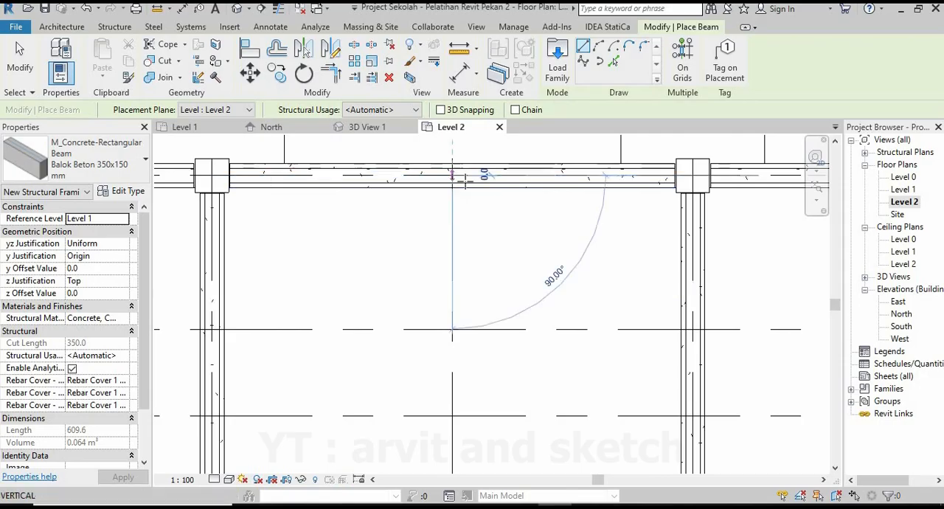
{"action": "left_click", "coordinate": [464, 181]}
{"action": "scroll", "coordinate": [466, 183], "scroll_direction": "down", "scroll_amount": 4}
{"action": "scroll", "coordinate": [467, 430], "scroll_direction": "up", "scroll_amount": 5}
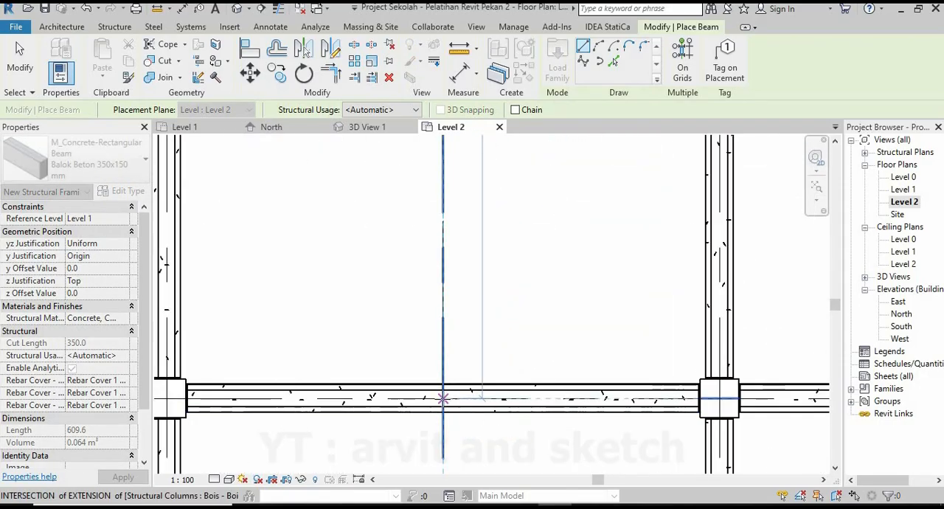
{"action": "left_click", "coordinate": [442, 398]}
Draw a Balok Beton 350x150 mm beam along grid 16 between grids 1 and 9.
{"action": "scroll", "coordinate": [413, 323], "scroll_direction": "down", "scroll_amount": 5}
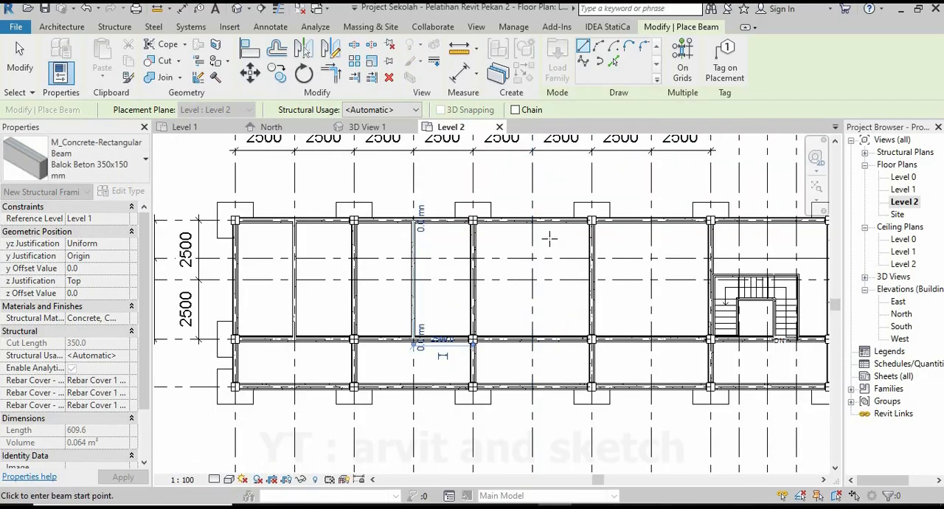
{"action": "scroll", "coordinate": [549, 238], "scroll_direction": "up", "scroll_amount": 4}
{"action": "left_click", "coordinate": [525, 220]}
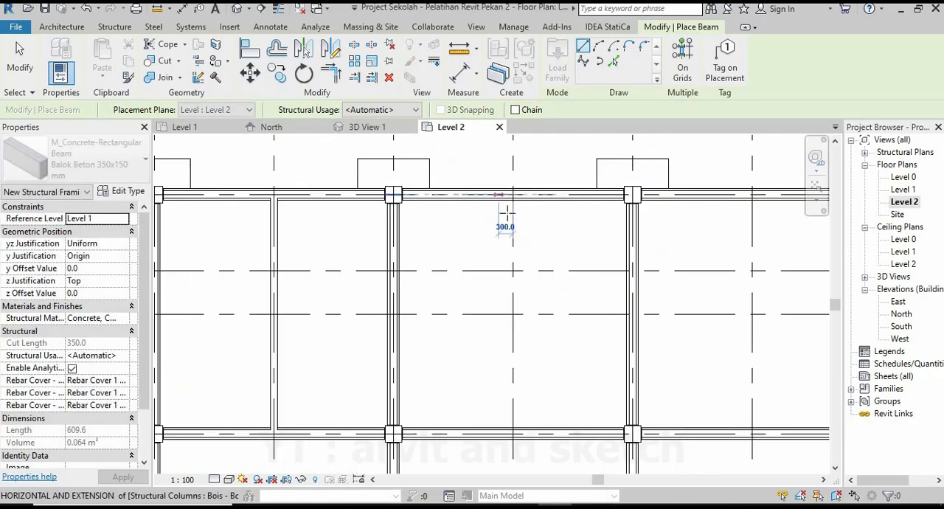
{"action": "left_click", "coordinate": [513, 195]}
{"action": "scroll", "coordinate": [512, 196], "scroll_direction": "down", "scroll_amount": 3}
{"action": "scroll", "coordinate": [511, 356], "scroll_direction": "up", "scroll_amount": 5}
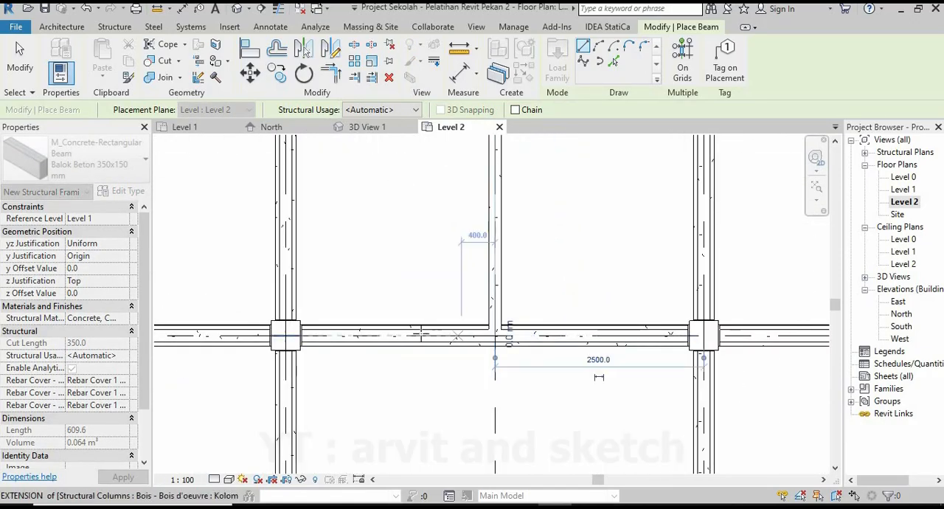
{"action": "left_click", "coordinate": [421, 334]}
Draw a Balok Beton 350x150 mm beam along grid 17 between grids 1 and 9.
{"action": "scroll", "coordinate": [442, 317], "scroll_direction": "down", "scroll_amount": 4}
{"action": "scroll", "coordinate": [499, 190], "scroll_direction": "up", "scroll_amount": 4}
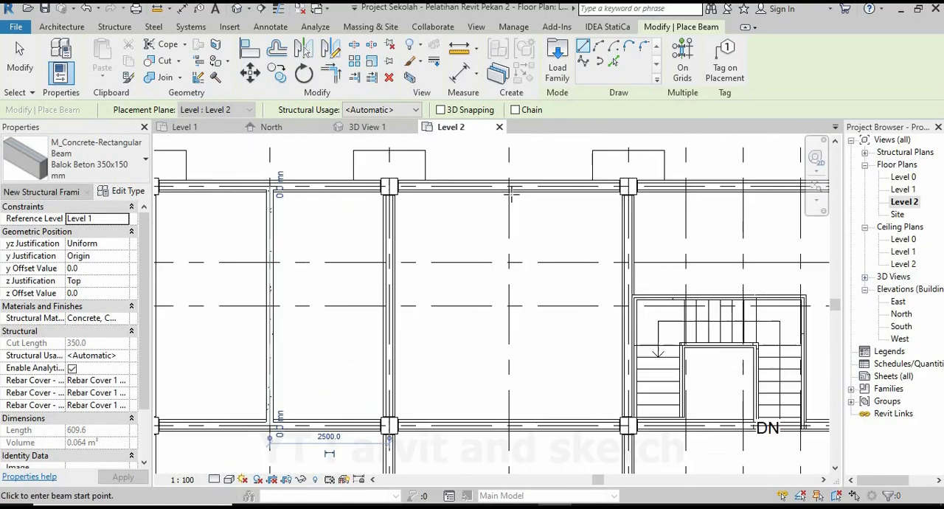
{"action": "scroll", "coordinate": [511, 193], "scroll_direction": "up", "scroll_amount": 2}
{"action": "left_click", "coordinate": [506, 183]}
{"action": "scroll", "coordinate": [467, 253], "scroll_direction": "down", "scroll_amount": 3}
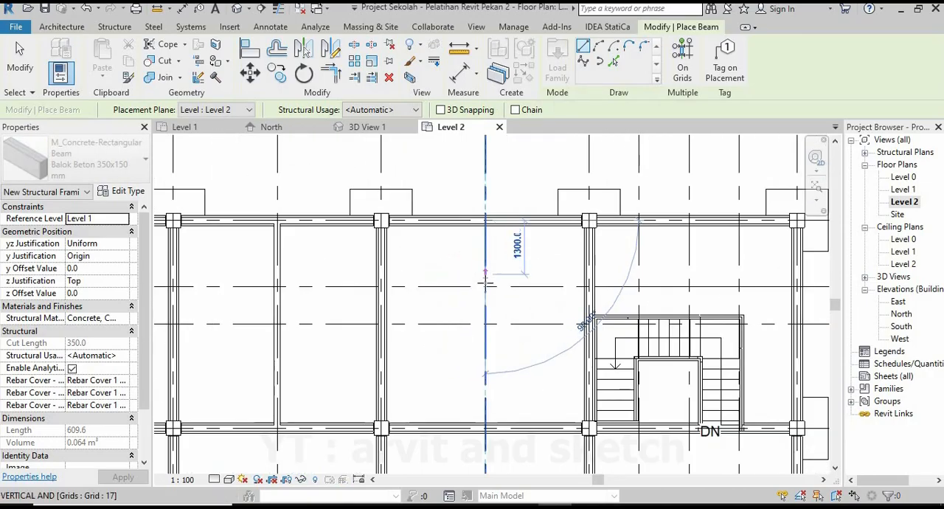
{"action": "scroll", "coordinate": [493, 378], "scroll_direction": "up", "scroll_amount": 3}
{"action": "left_click", "coordinate": [484, 368]}
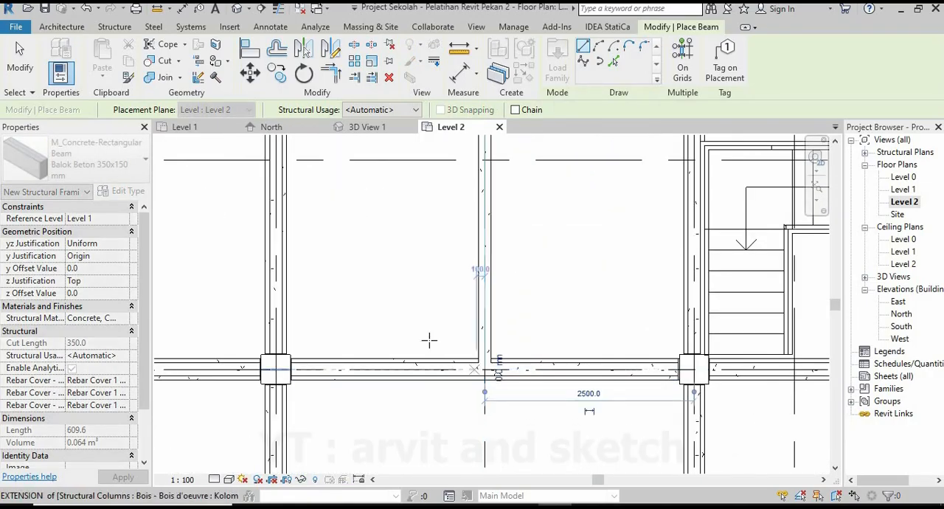
Draw a Balok Beton 350x150 mm beam along grid 10 above the stairs, from the grid 7 beam to the grid 8 beam.
{"action": "scroll", "coordinate": [467, 385], "scroll_direction": "down", "scroll_amount": 3}
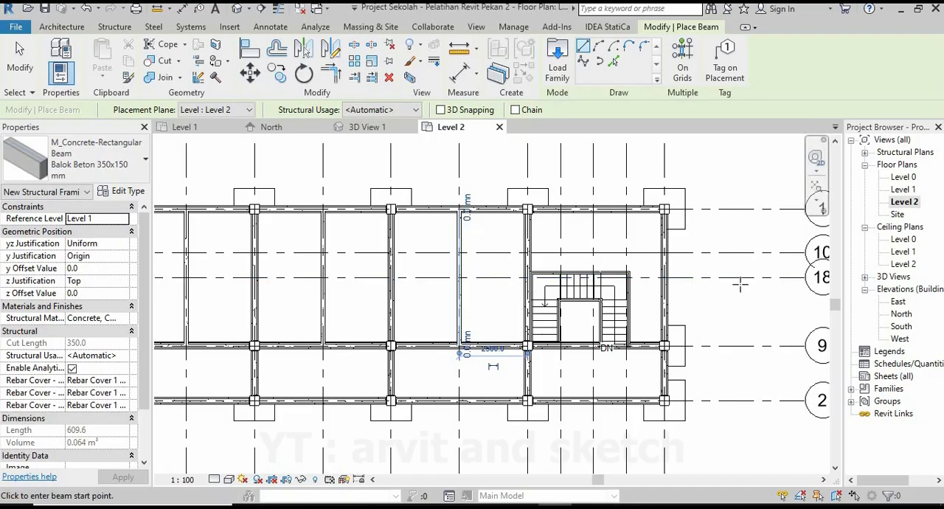
{"action": "scroll", "coordinate": [699, 275], "scroll_direction": "up", "scroll_amount": 2}
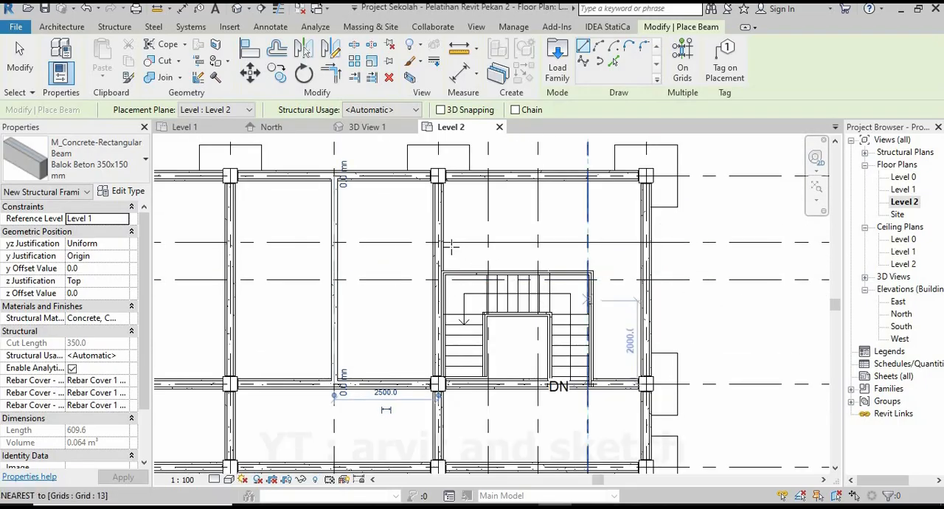
{"action": "scroll", "coordinate": [450, 247], "scroll_direction": "up", "scroll_amount": 3}
{"action": "left_click", "coordinate": [402, 267]}
{"action": "scroll", "coordinate": [506, 273], "scroll_direction": "down", "scroll_amount": 2}
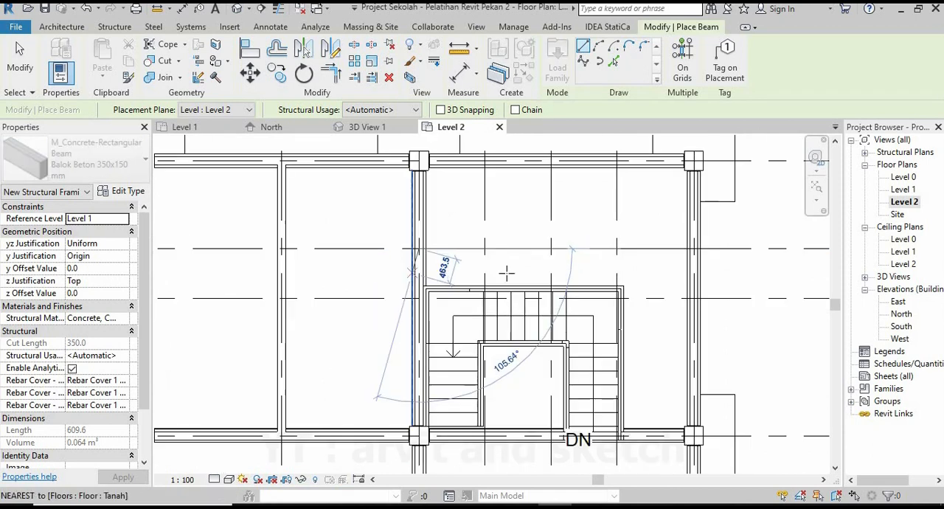
{"action": "scroll", "coordinate": [687, 265], "scroll_direction": "up", "scroll_amount": 1}
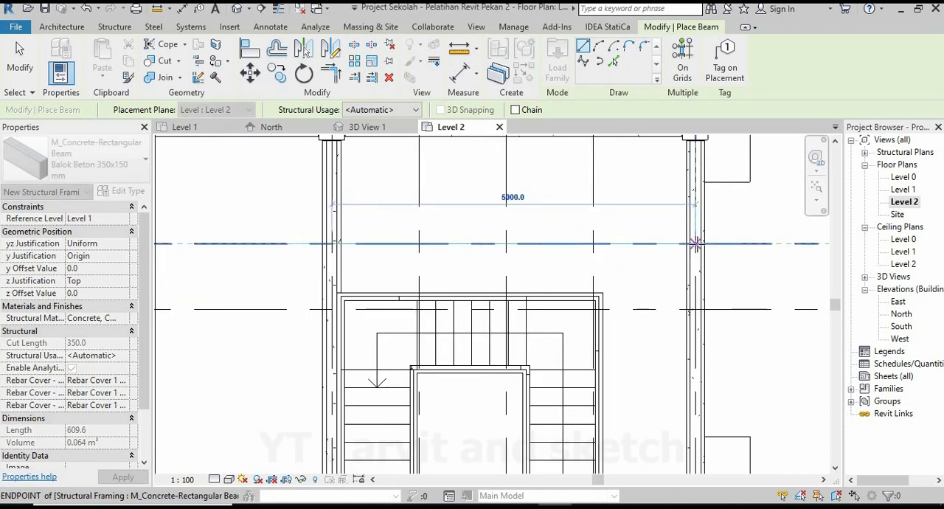
{"action": "left_click", "coordinate": [695, 243]}
{"action": "scroll", "coordinate": [489, 276], "scroll_direction": "down", "scroll_amount": 3}
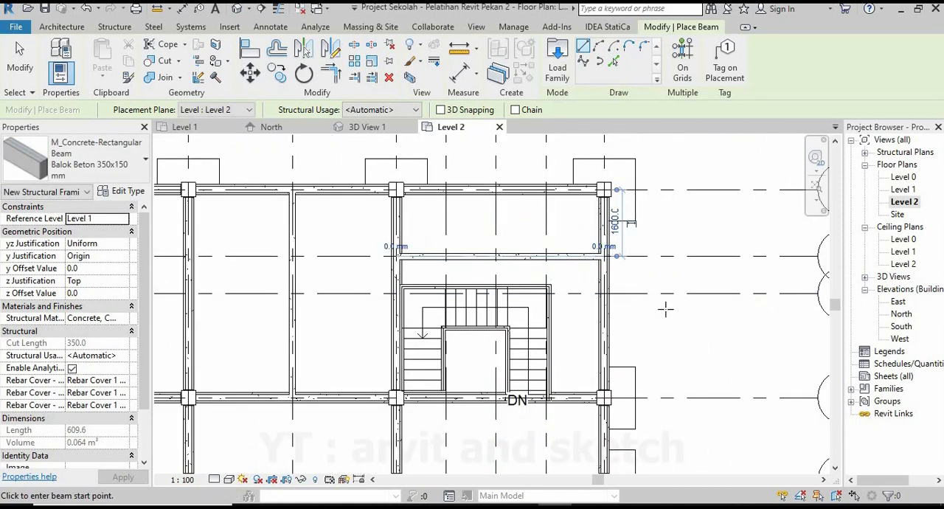
Draw a Balok Beton 350x150 mm beam along grid 12, from the grid 1 beam to the grid 10 beam.
{"action": "scroll", "coordinate": [506, 221], "scroll_direction": "up", "scroll_amount": 2}
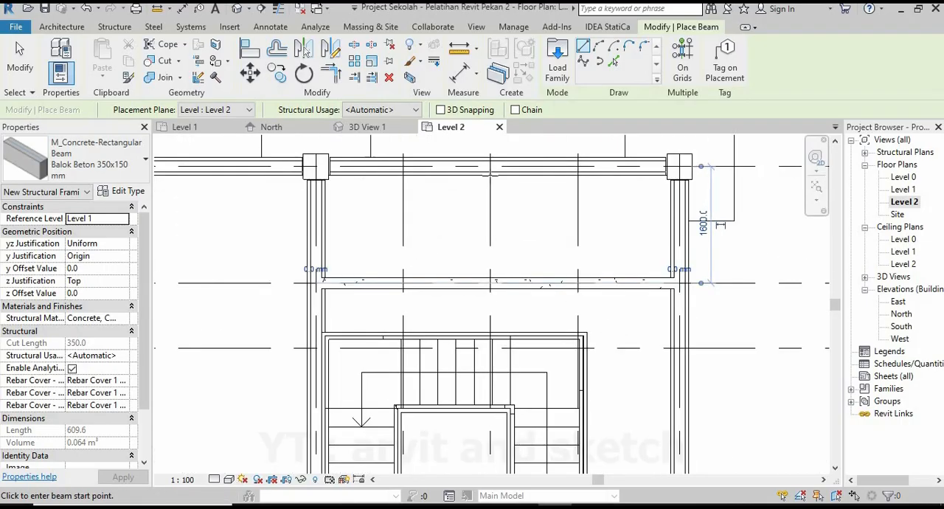
{"action": "left_click", "coordinate": [491, 166]}
{"action": "left_click", "coordinate": [492, 281]}
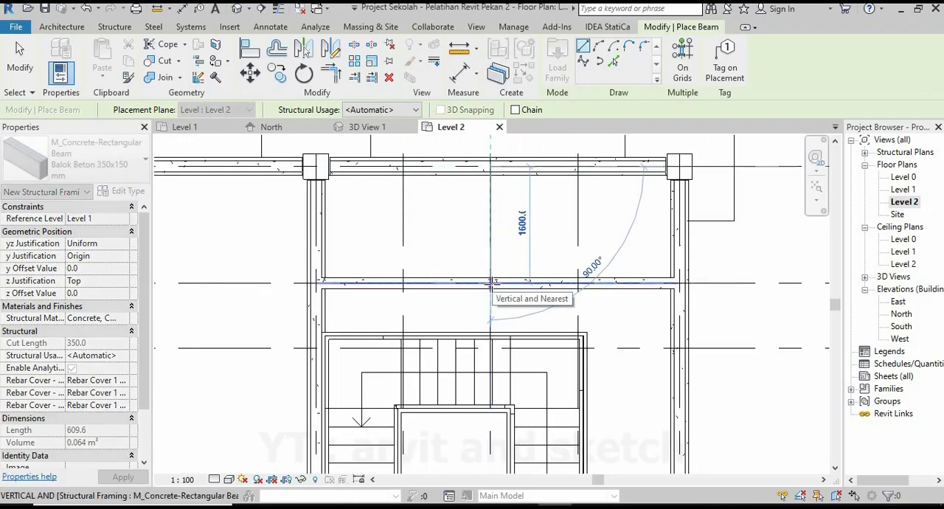
{"action": "scroll", "coordinate": [490, 282], "scroll_direction": "down", "scroll_amount": 3}
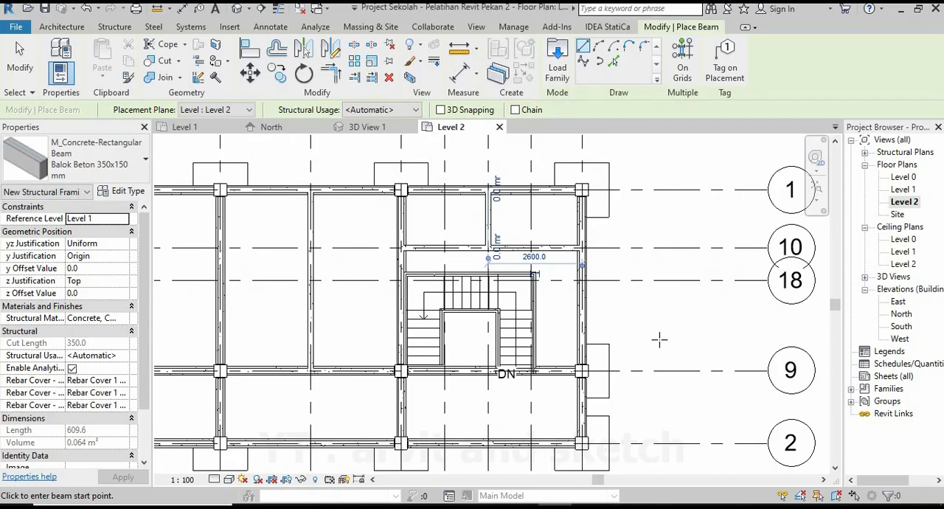
Draw a Balok Beton 350x150 mm beam along grid 18, from the grid 3 beam to the grid 14 beam.
{"action": "scroll", "coordinate": [632, 249], "scroll_direction": "down", "scroll_amount": 2}
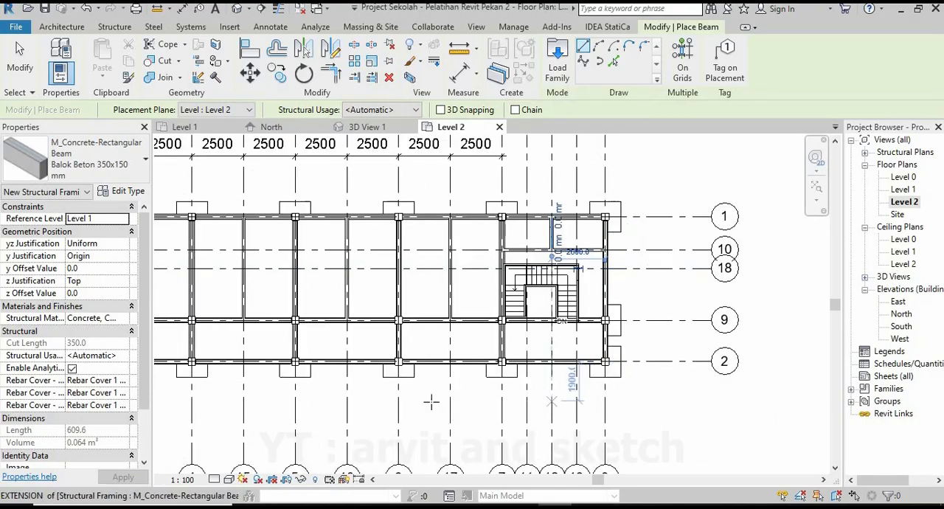
{"action": "scroll", "coordinate": [607, 348], "scroll_direction": "up", "scroll_amount": 4}
{"action": "scroll", "coordinate": [337, 258], "scroll_direction": "up", "scroll_amount": 3}
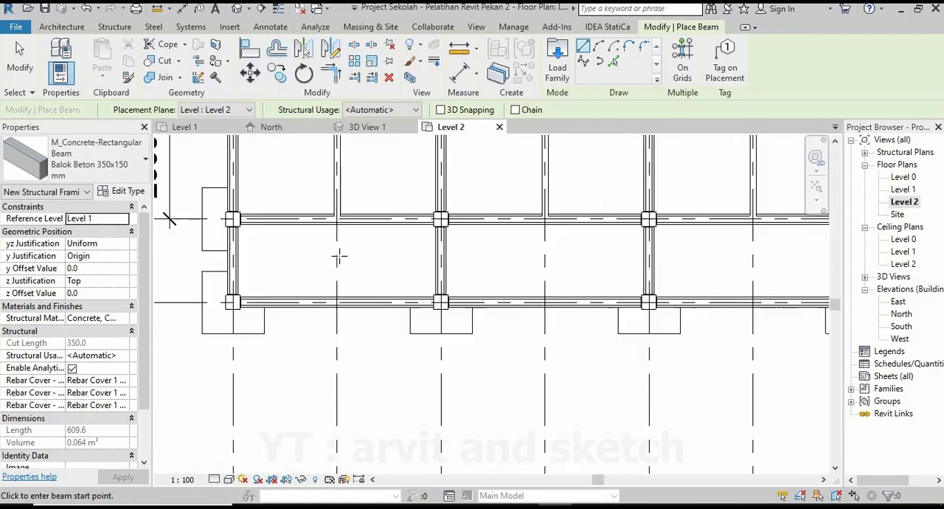
{"action": "scroll", "coordinate": [362, 310], "scroll_direction": "down", "scroll_amount": 1}
{"action": "middle_click_drag", "start_coordinate": [362, 310], "coordinate": [378, 422]}
{"action": "scroll", "coordinate": [282, 248], "scroll_direction": "up", "scroll_amount": 2}
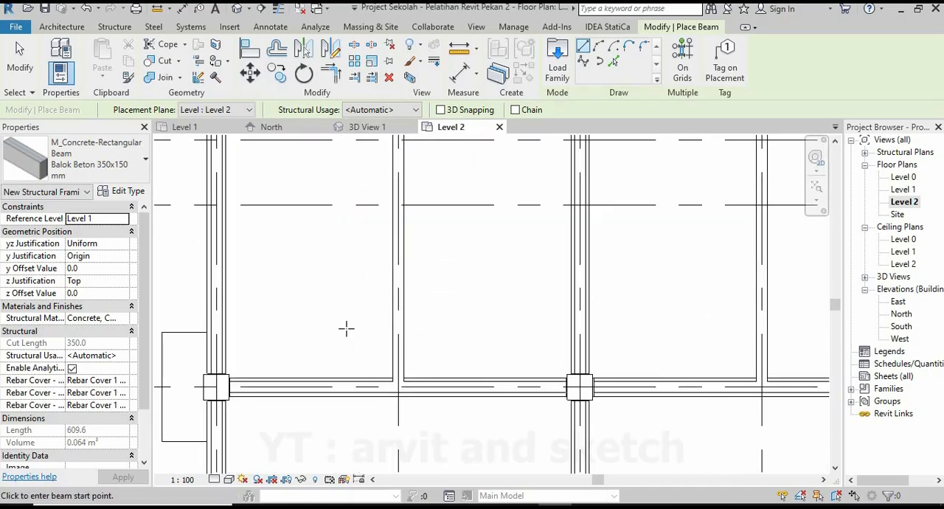
{"action": "scroll", "coordinate": [345, 326], "scroll_direction": "down", "scroll_amount": 2}
{"action": "scroll", "coordinate": [270, 263], "scroll_direction": "up", "scroll_amount": 3}
{"action": "key", "text": "Escape"}
{"action": "key", "text": "Escape"}
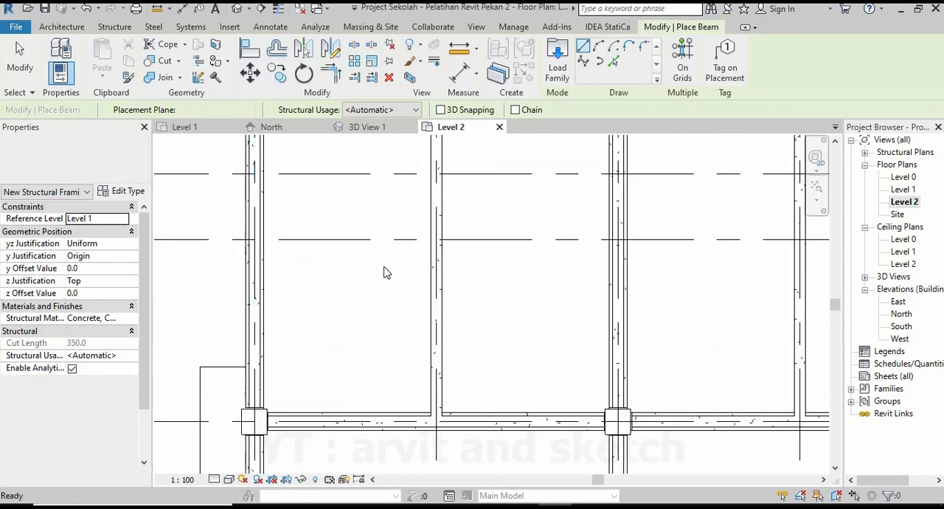
{"action": "scroll", "coordinate": [250, 224], "scroll_direction": "up", "scroll_amount": 2}
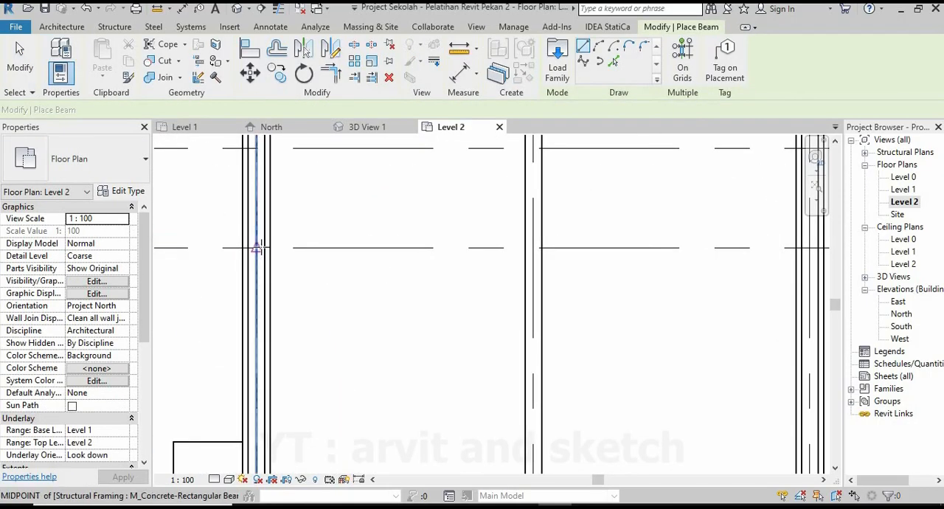
{"action": "left_click", "coordinate": [258, 247]}
{"action": "left_click", "coordinate": [533, 249]}
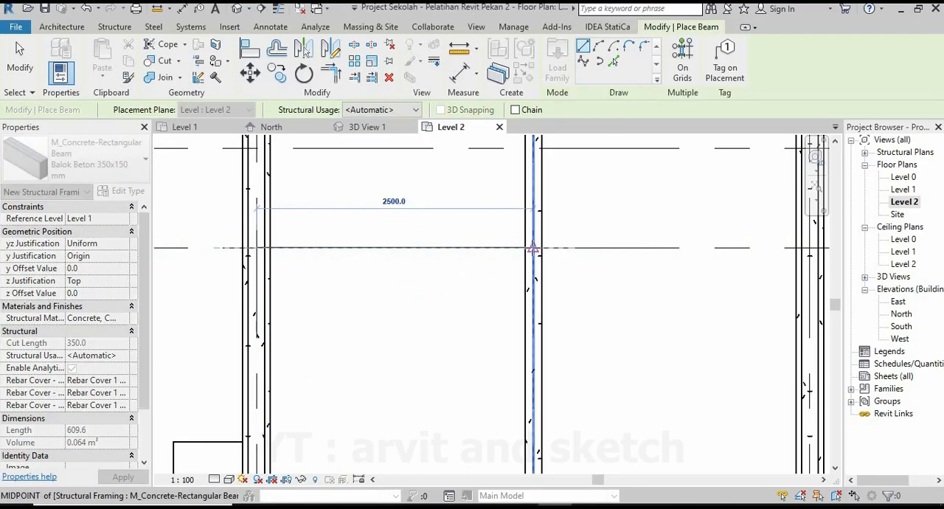
Continue the Balok Beton 350x150 mm beams along grid 18 from grid 14 to grid 4 and on to grid 15.
{"action": "scroll", "coordinate": [386, 303], "scroll_direction": "down", "scroll_amount": 3}
{"action": "middle_click_drag", "start_coordinate": [360, 295], "coordinate": [184, 285]}
{"action": "scroll", "coordinate": [479, 268], "scroll_direction": "up", "scroll_amount": 2}
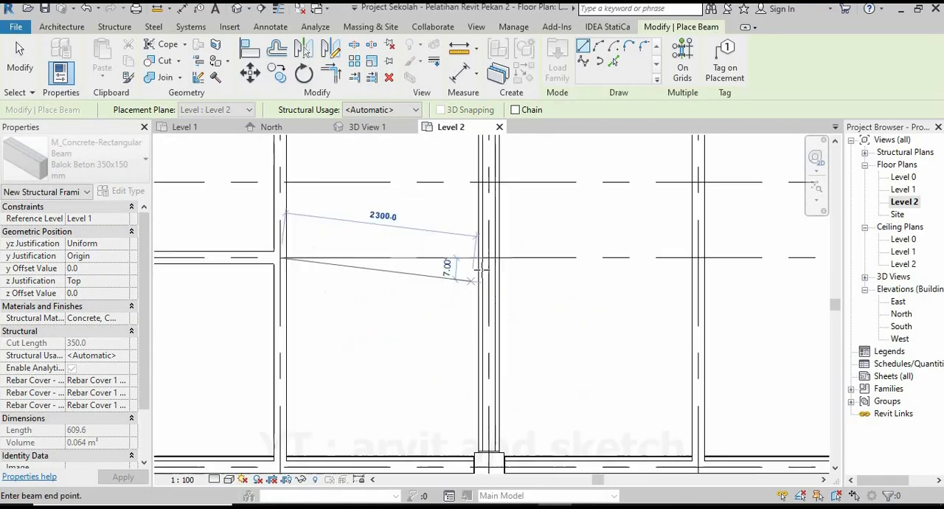
{"action": "left_click", "coordinate": [493, 256]}
{"action": "scroll", "coordinate": [414, 309], "scroll_direction": "down", "scroll_amount": 2}
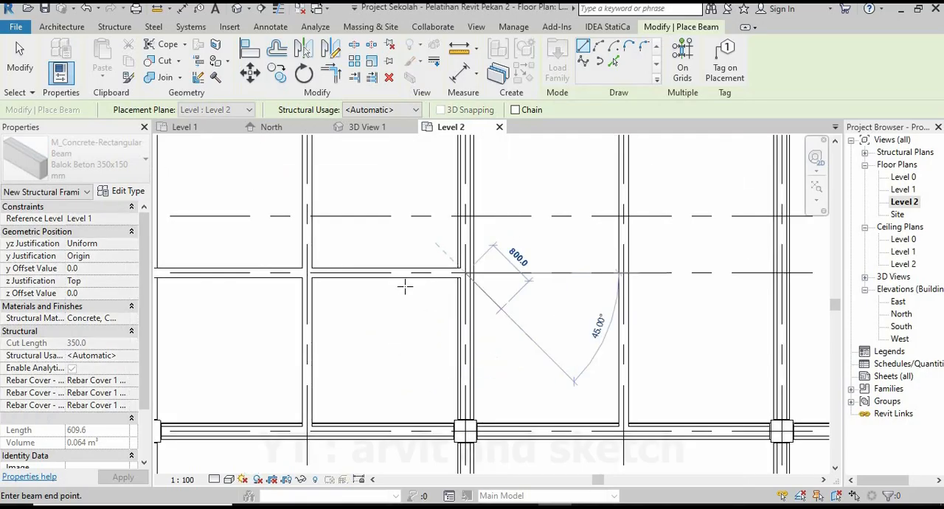
{"action": "middle_click_drag", "start_coordinate": [405, 285], "coordinate": [277, 267]}
{"action": "scroll", "coordinate": [449, 264], "scroll_direction": "up", "scroll_amount": 2}
{"action": "left_click", "coordinate": [524, 249]}
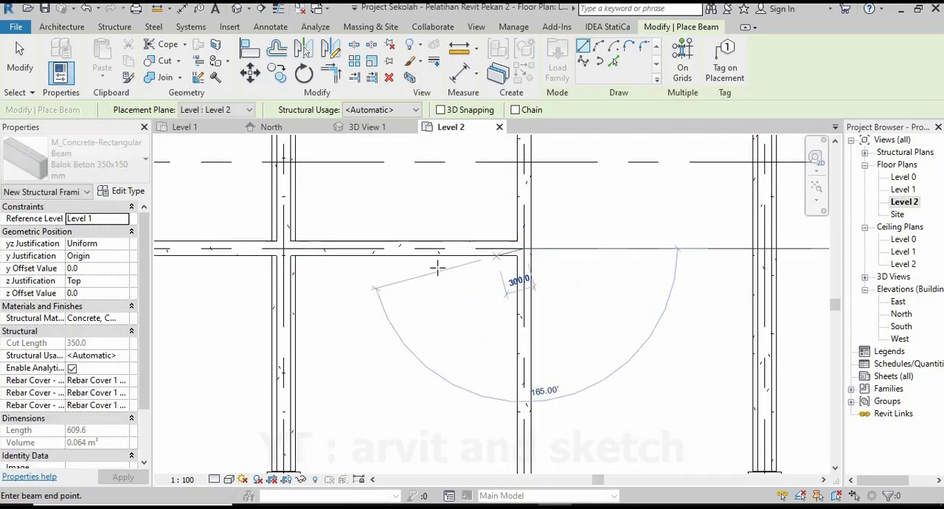
Add Balok Beton 350x150 mm beams along grid 18 from grid 15 to grid 5 and from grid 5 to grid 16.
{"action": "scroll", "coordinate": [438, 269], "scroll_direction": "down", "scroll_amount": 3}
{"action": "middle_click_drag", "start_coordinate": [448, 290], "coordinate": [313, 286]}
{"action": "scroll", "coordinate": [494, 267], "scroll_direction": "up", "scroll_amount": 4}
{"action": "left_click", "coordinate": [536, 243]}
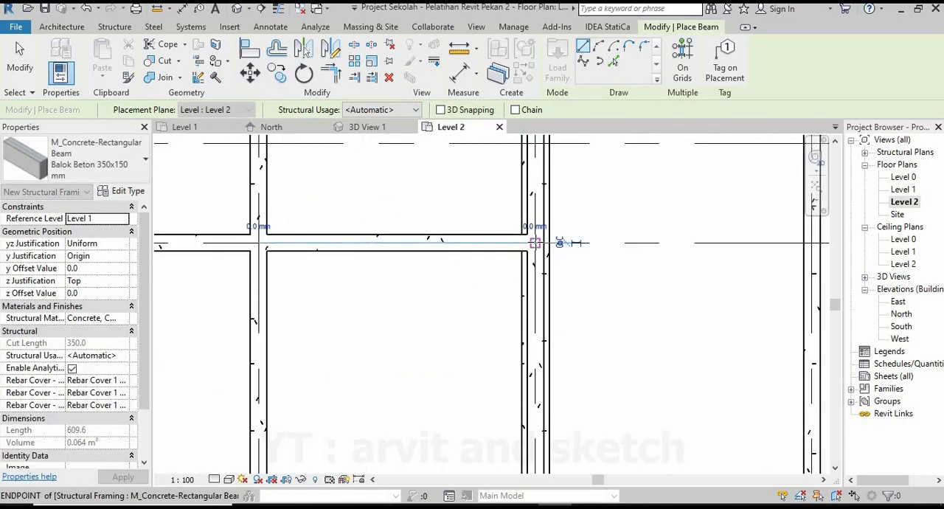
{"action": "left_click", "coordinate": [536, 243]}
{"action": "scroll", "coordinate": [443, 265], "scroll_direction": "down", "scroll_amount": 4}
{"action": "scroll", "coordinate": [489, 255], "scroll_direction": "up", "scroll_amount": 5}
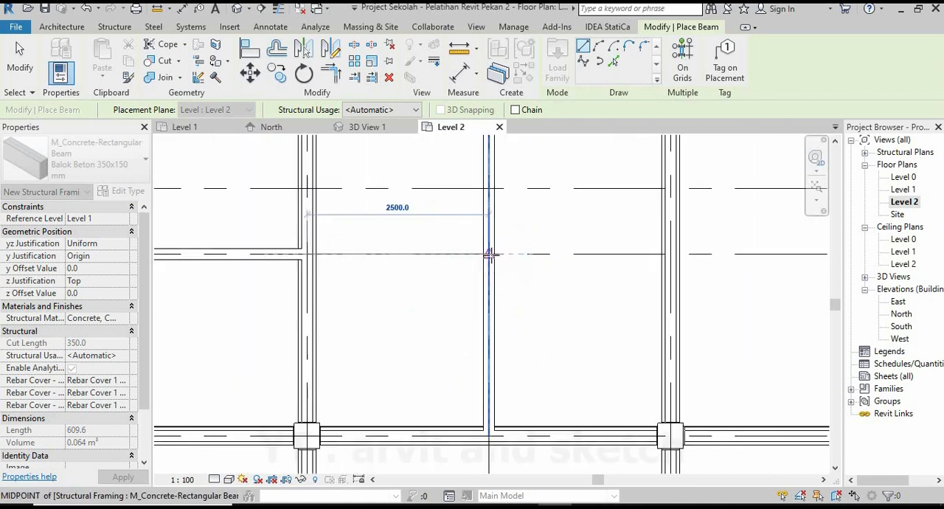
{"action": "left_click", "coordinate": [489, 254]}
Complete the grid 18 row with Balok Beton 350x150 mm beams from grid 16 through grids 6 and 17 to grid 7.
{"action": "middle_click_drag", "start_coordinate": [570, 290], "coordinate": [424, 293]}
{"action": "scroll", "coordinate": [529, 256], "scroll_direction": "up", "scroll_amount": 3}
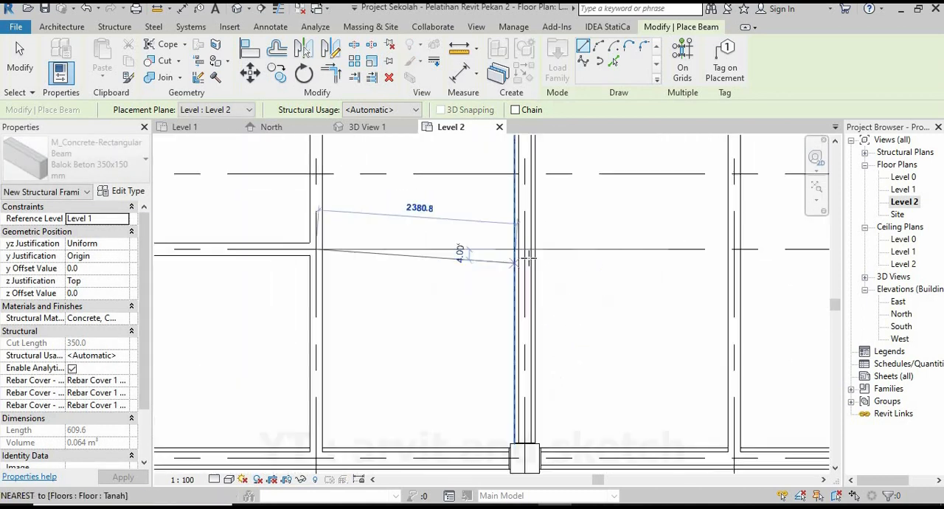
{"action": "left_click", "coordinate": [527, 246]}
{"action": "scroll", "coordinate": [516, 280], "scroll_direction": "down", "scroll_amount": 4}
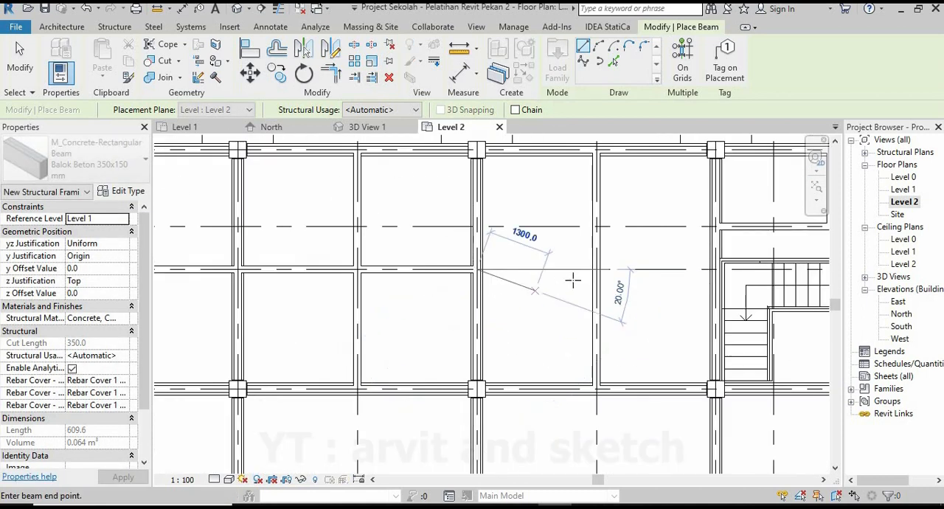
{"action": "scroll", "coordinate": [609, 266], "scroll_direction": "up", "scroll_amount": 4}
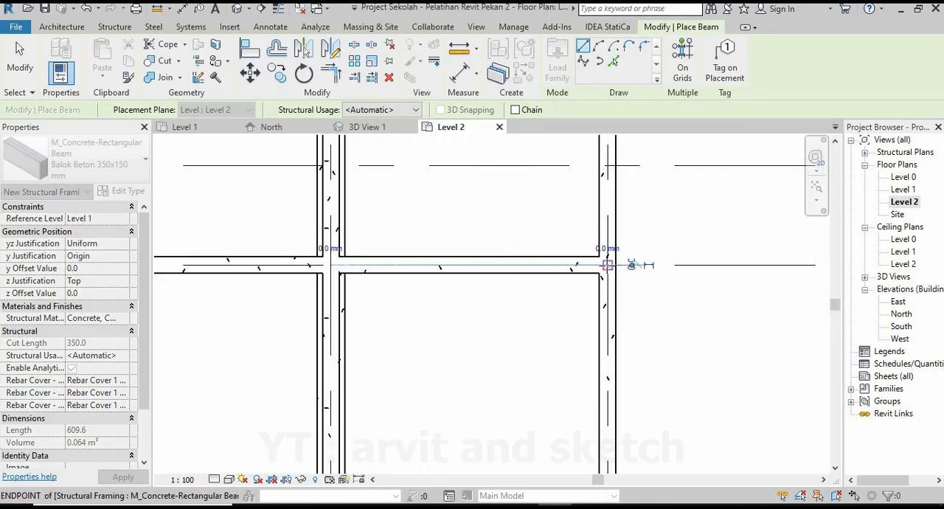
{"action": "middle_click_drag", "start_coordinate": [632, 288], "coordinate": [374, 288]}
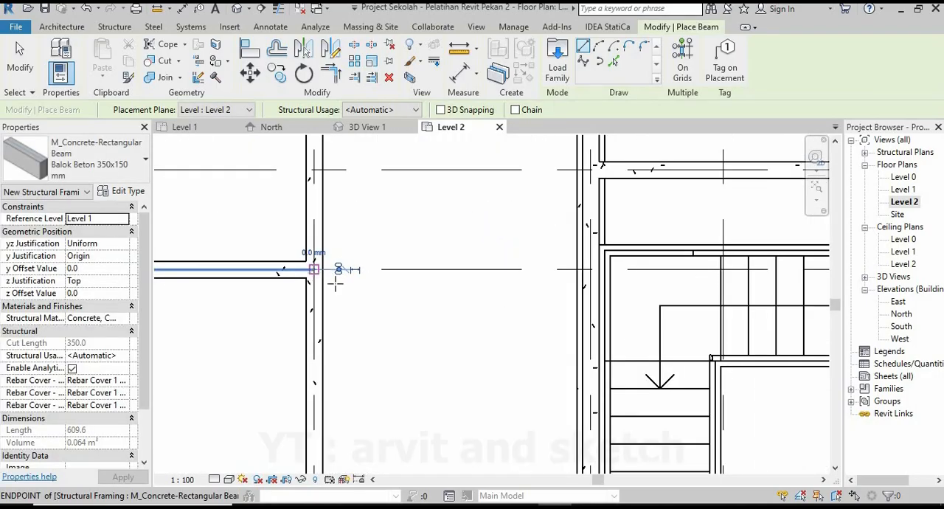
{"action": "scroll", "coordinate": [576, 286], "scroll_direction": "down", "scroll_amount": 2}
{"action": "left_click", "coordinate": [449, 276]}
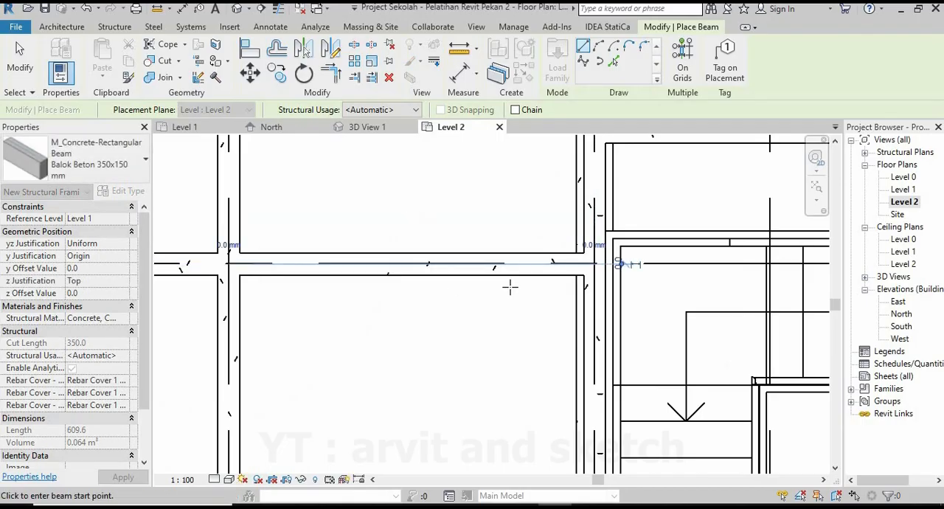
Draw a Balok Beton 350x150 mm beam along grid 14 between the grid 9 and grid 2 beams.
{"action": "scroll", "coordinate": [510, 294], "scroll_direction": "down", "scroll_amount": 4}
{"action": "middle_click_drag", "start_coordinate": [430, 342], "coordinate": [614, 287]}
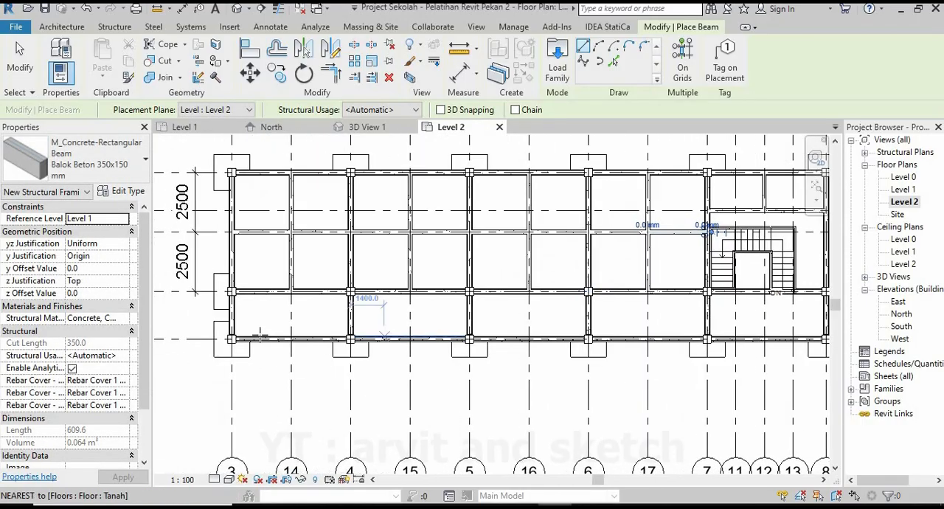
{"action": "scroll", "coordinate": [268, 329], "scroll_direction": "up", "scroll_amount": 2}
{"action": "scroll", "coordinate": [277, 329], "scroll_direction": "up", "scroll_amount": 3}
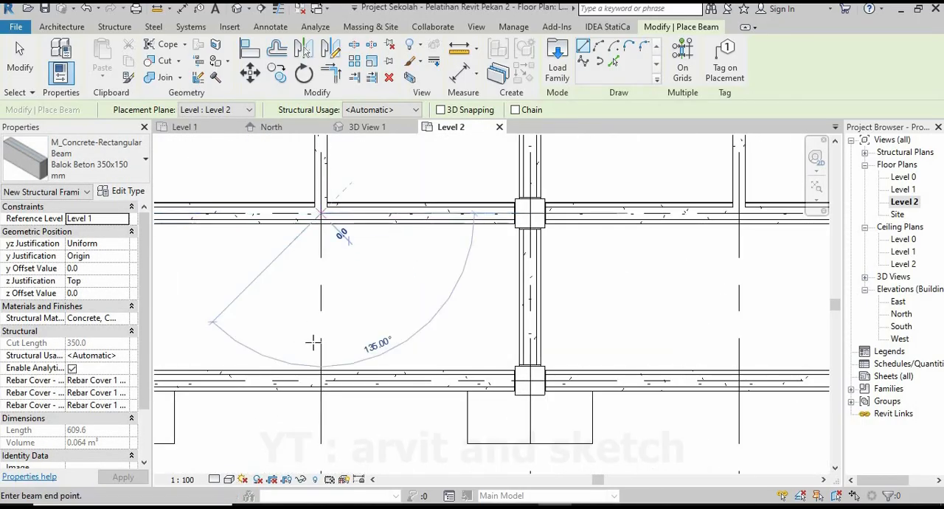
{"action": "left_click", "coordinate": [321, 380]}
Draw a Balok Beton 350x150 mm beam along grid 15 between the grid 9 and grid 2 beams.
{"action": "scroll", "coordinate": [384, 305], "scroll_direction": "down", "scroll_amount": 3}
{"action": "middle_click_drag", "start_coordinate": [567, 287], "coordinate": [382, 278]}
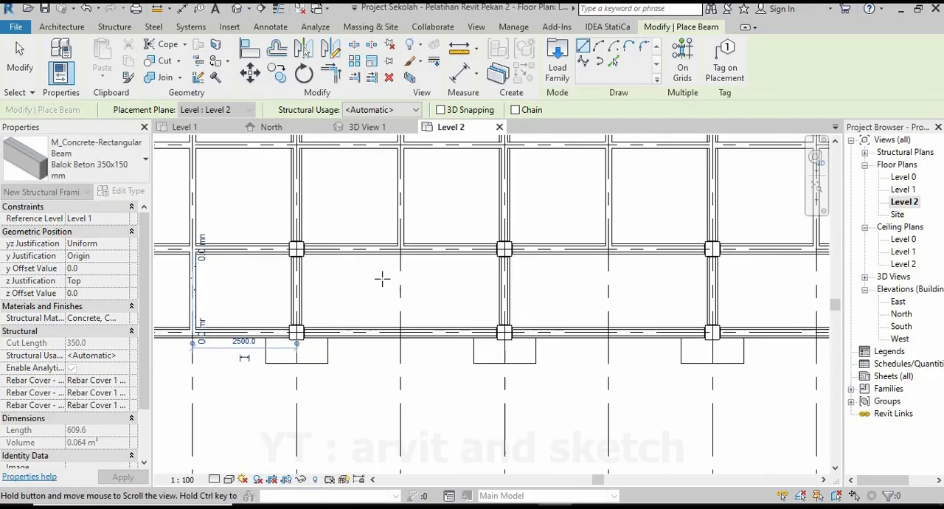
{"action": "scroll", "coordinate": [387, 276], "scroll_direction": "up", "scroll_amount": 3}
{"action": "scroll", "coordinate": [402, 265], "scroll_direction": "up", "scroll_amount": 1}
{"action": "left_click", "coordinate": [418, 213]}
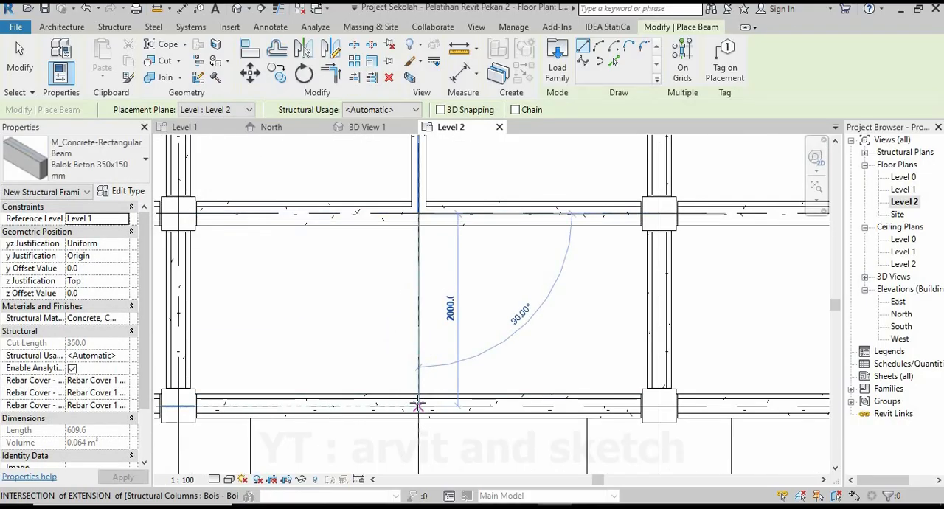
{"action": "left_click", "coordinate": [418, 405]}
Draw a Balok Beton 350x150 mm beam along grid 16 between the grid 9 and grid 2 beams.
{"action": "scroll", "coordinate": [400, 308], "scroll_direction": "down", "scroll_amount": 3}
{"action": "scroll", "coordinate": [439, 284], "scroll_direction": "up", "scroll_amount": 3}
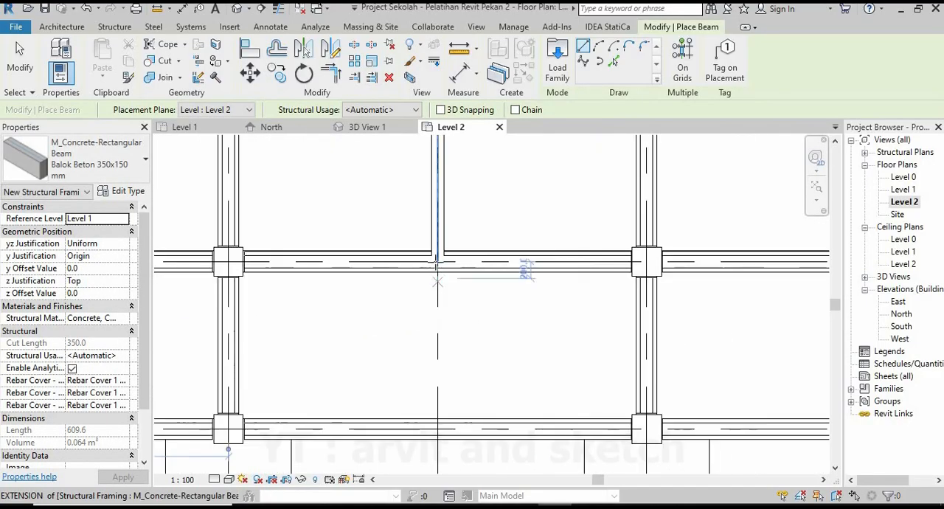
{"action": "left_click", "coordinate": [437, 429]}
Draw a Balok Beton 350x150 mm beam along grid 17 between the grid 9 and grid 2 beams.
{"action": "scroll", "coordinate": [449, 341], "scroll_direction": "down", "scroll_amount": 3}
{"action": "middle_click_drag", "start_coordinate": [427, 328], "coordinate": [291, 310]}
{"action": "scroll", "coordinate": [522, 303], "scroll_direction": "up", "scroll_amount": 3}
{"action": "left_click", "coordinate": [510, 257]}
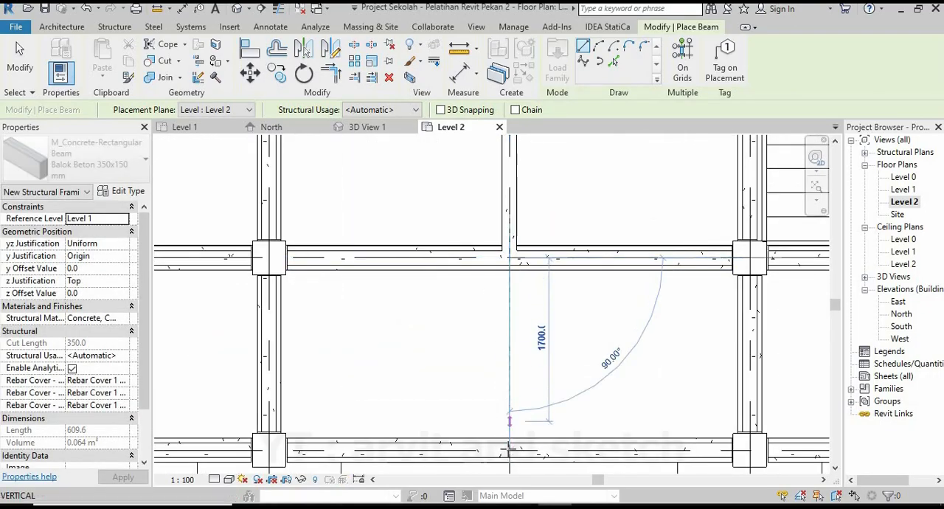
{"action": "left_click", "coordinate": [509, 449]}
Draw a Balok Beton 350x150 mm beam along grid 12 between the grid 9 and grid 2 beams, below the stairs.
{"action": "scroll", "coordinate": [511, 361], "scroll_direction": "down", "scroll_amount": 2}
{"action": "scroll", "coordinate": [511, 361], "scroll_direction": "down", "scroll_amount": 2}
{"action": "middle_click_drag", "start_coordinate": [671, 292], "coordinate": [571, 288]}
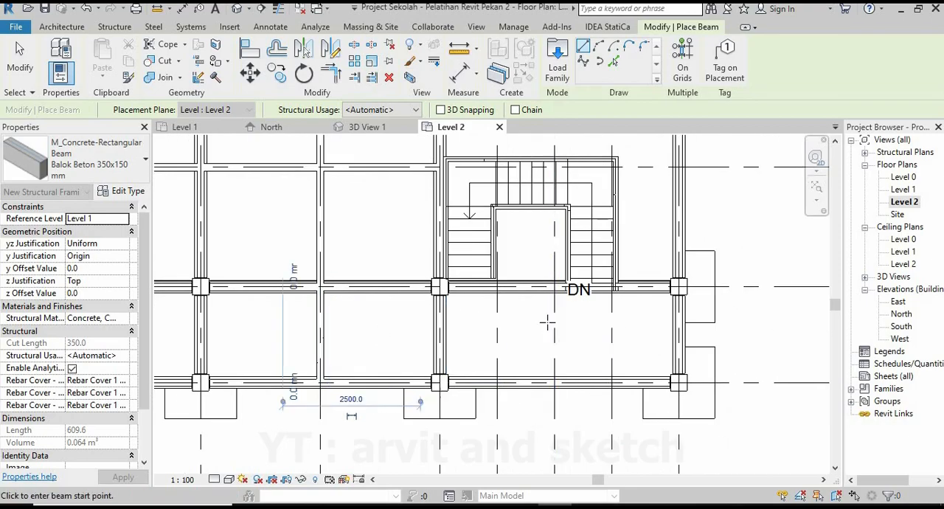
{"action": "scroll", "coordinate": [546, 254], "scroll_direction": "up", "scroll_amount": 3}
{"action": "left_click", "coordinate": [546, 417]}
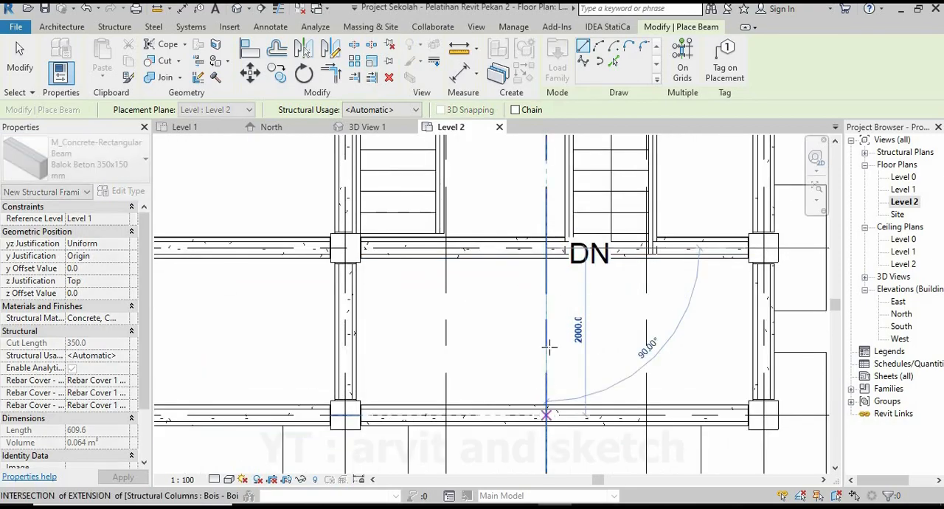
End beam placement and open 3D View 1 to inspect the secondary beam layout.
{"action": "scroll", "coordinate": [594, 329], "scroll_direction": "down", "scroll_amount": 3}
{"action": "scroll", "coordinate": [582, 314], "scroll_direction": "down", "scroll_amount": 3}
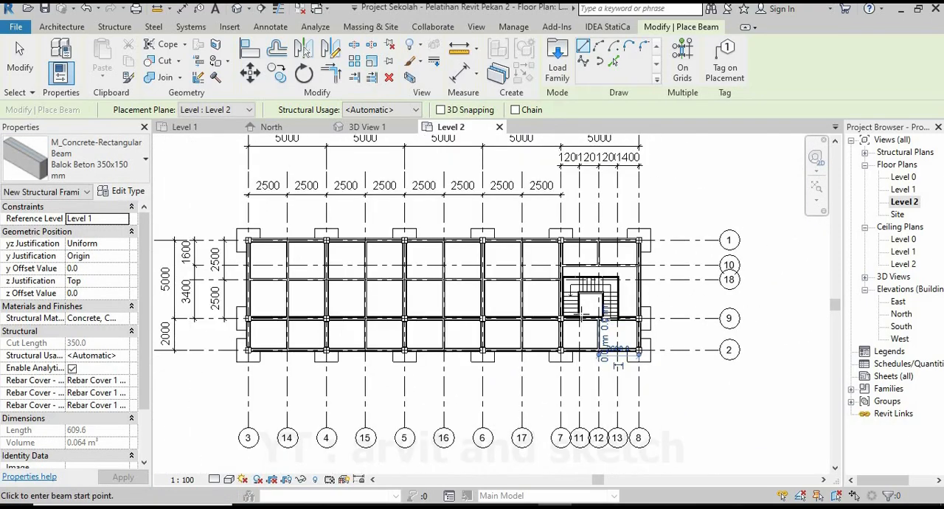
{"action": "middle_click_drag", "start_coordinate": [377, 263], "coordinate": [522, 262]}
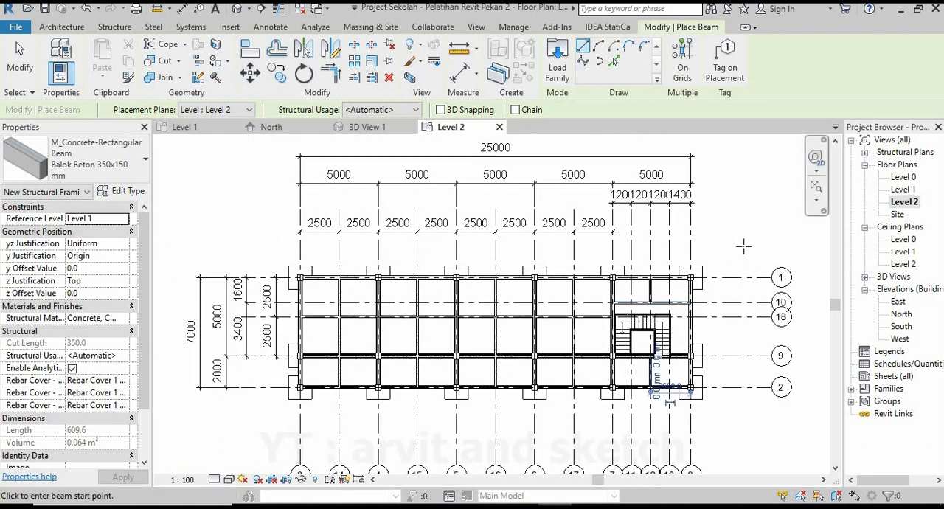
{"action": "key", "text": "Escape"}
{"action": "key", "text": "Escape"}
{"action": "left_click", "coordinate": [369, 127]}
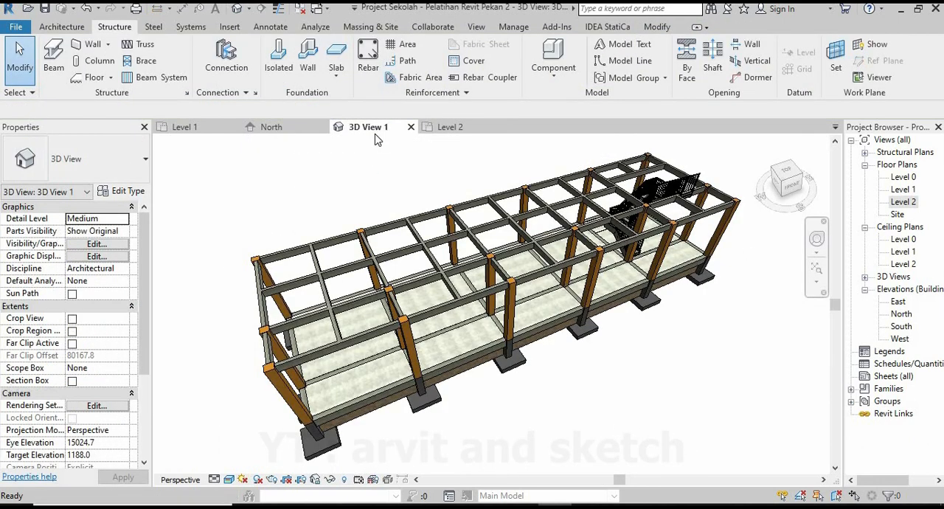
Examine the stair and its surrounding Level 2 beams from several angles in the 3D view.
{"action": "middle_click_drag", "start_coordinate": [520, 312], "coordinate": [501, 306], "text": "shift"}
{"action": "scroll", "coordinate": [520, 422], "scroll_direction": "up", "scroll_amount": 10}
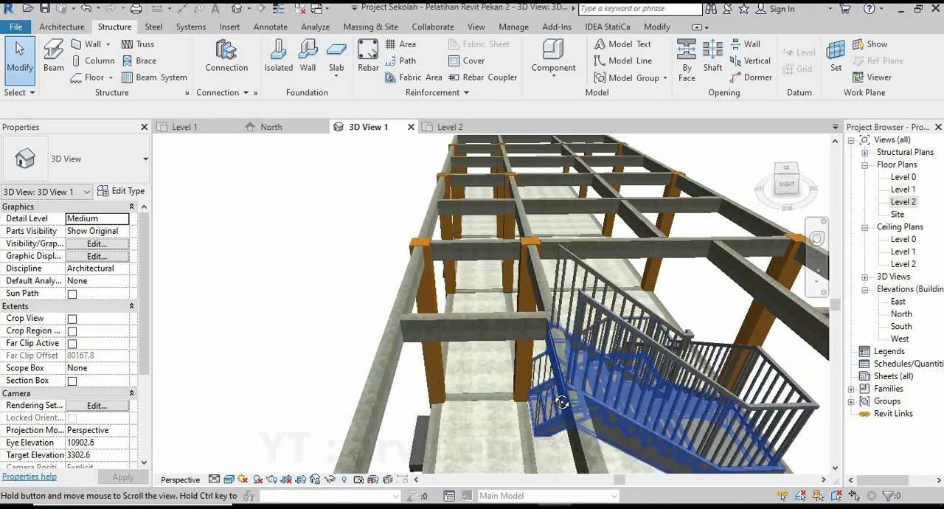
{"action": "middle_click_drag", "start_coordinate": [627, 398], "coordinate": [582, 347], "text": "shift"}
{"action": "scroll", "coordinate": [520, 337], "scroll_direction": "down", "scroll_amount": 2}
{"action": "scroll", "coordinate": [517, 333], "scroll_direction": "down", "scroll_amount": 5}
{"action": "scroll", "coordinate": [506, 350], "scroll_direction": "down", "scroll_amount": 3}
{"action": "scroll", "coordinate": [581, 341], "scroll_direction": "down", "scroll_amount": 2}
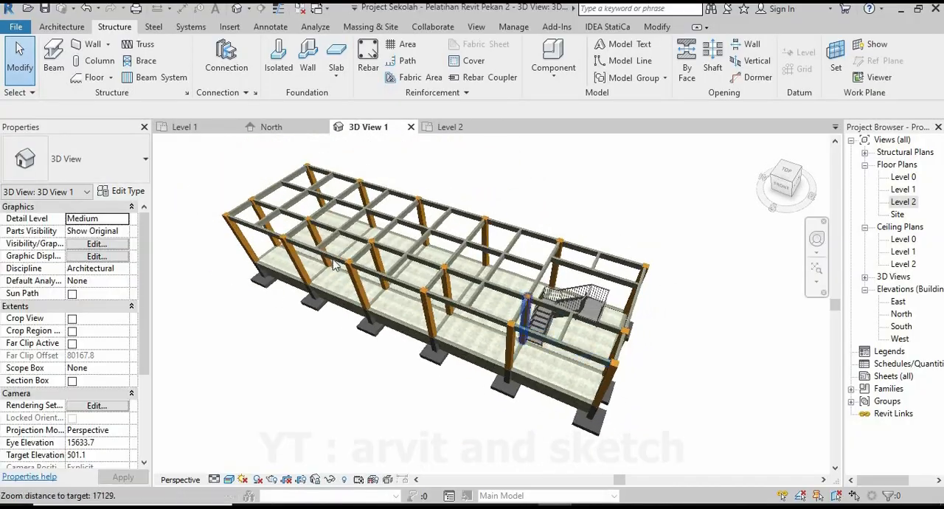
{"action": "scroll", "coordinate": [328, 246], "scroll_direction": "up", "scroll_amount": 1}
In the Level 2 plan, move the stair so its upper flight ends at the stair-side edge of the grid 9 beam.
{"action": "left_click", "coordinate": [438, 129]}
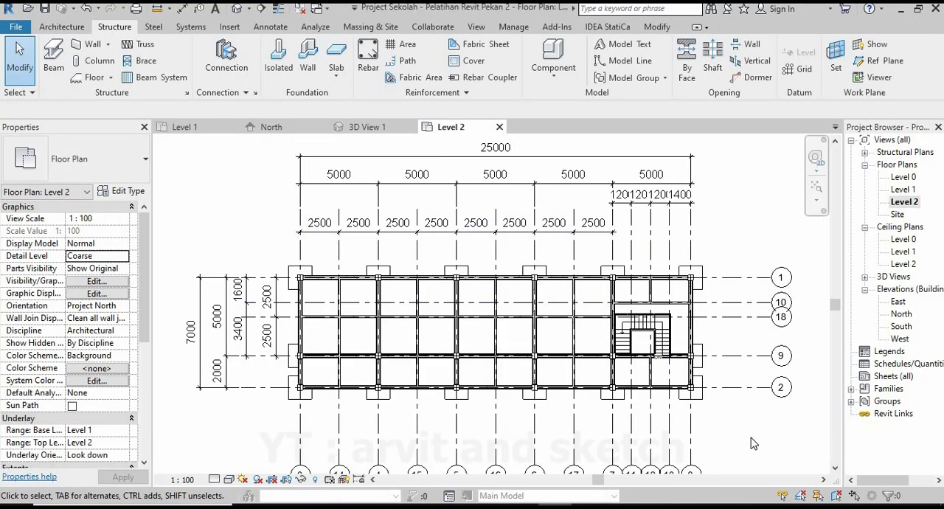
{"action": "scroll", "coordinate": [693, 312], "scroll_direction": "up", "scroll_amount": 5}
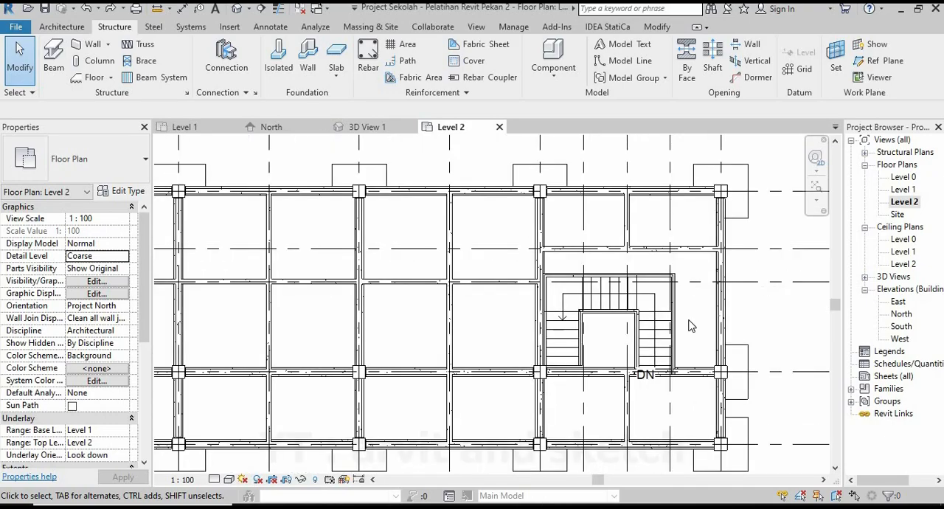
{"action": "scroll", "coordinate": [693, 312], "scroll_direction": "up", "scroll_amount": 1}
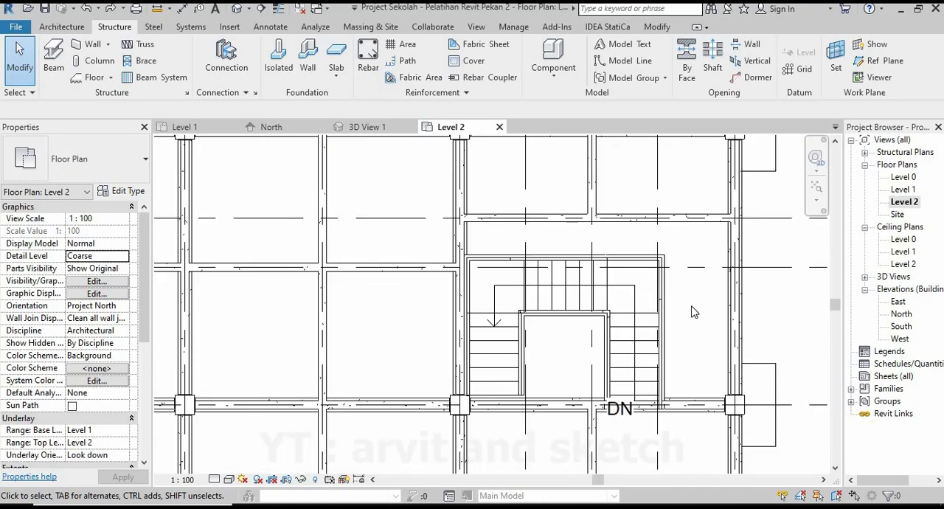
{"action": "left_click", "coordinate": [670, 399]}
{"action": "left_click", "coordinate": [251, 77]}
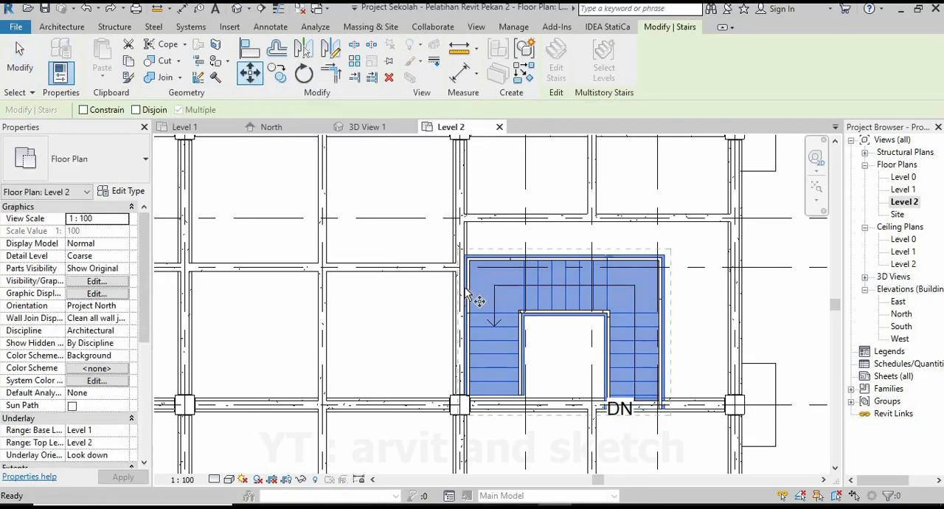
{"action": "scroll", "coordinate": [667, 407], "scroll_direction": "up", "scroll_amount": 2}
{"action": "scroll", "coordinate": [663, 402], "scroll_direction": "up", "scroll_amount": 3}
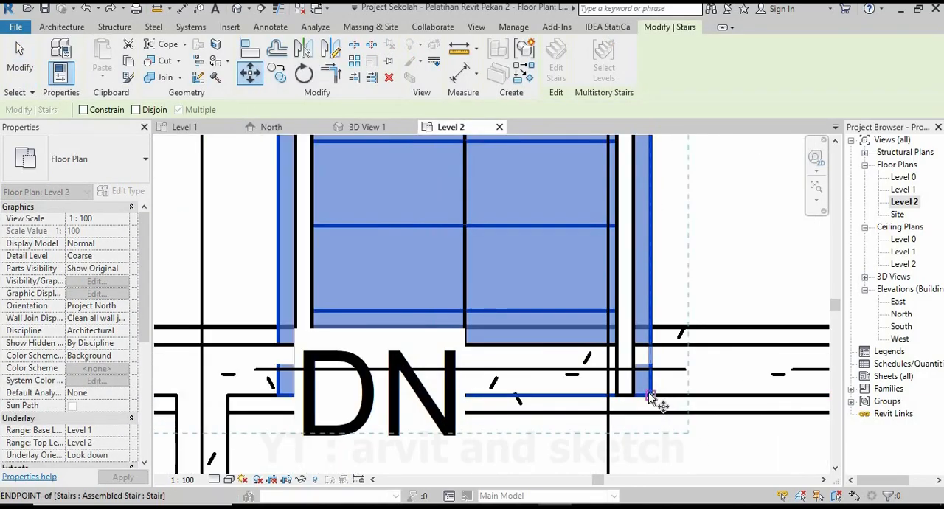
{"action": "left_click", "coordinate": [650, 394]}
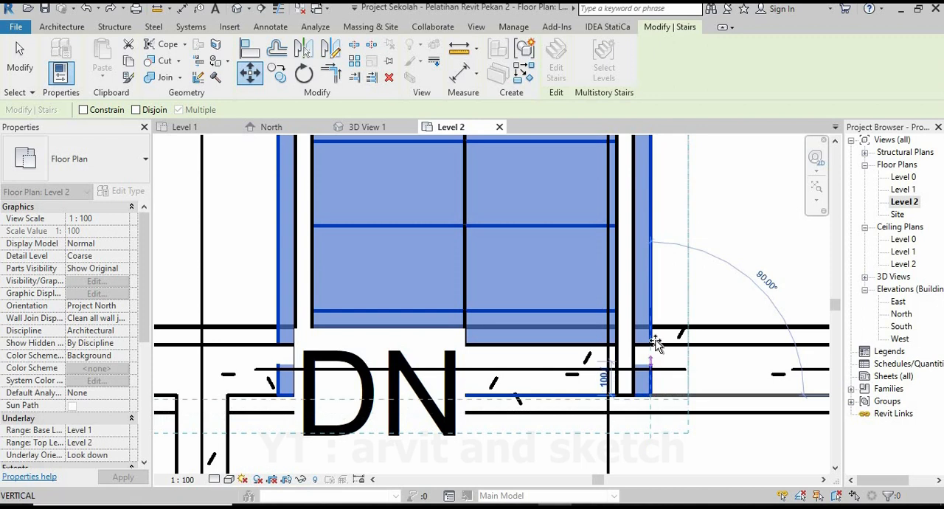
{"action": "left_click", "coordinate": [633, 417]}
{"action": "scroll", "coordinate": [607, 383], "scroll_direction": "down", "scroll_amount": 5}
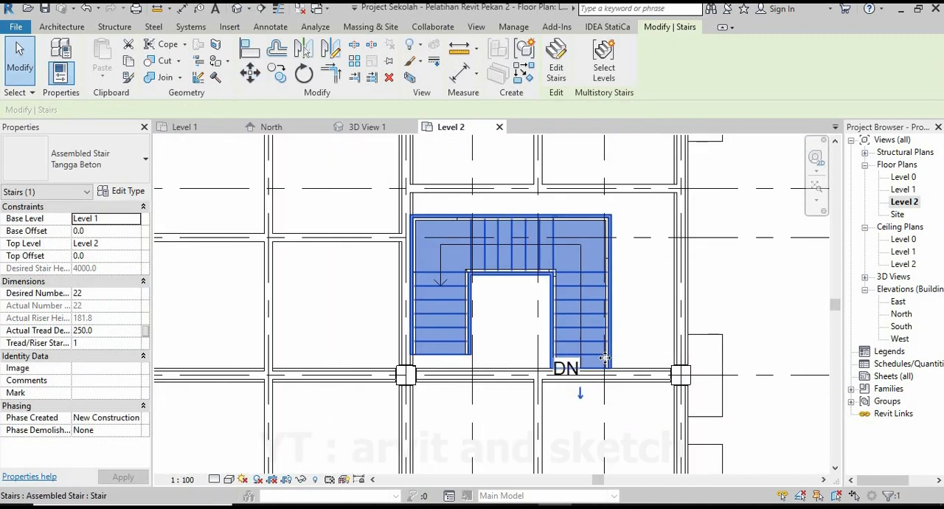
{"action": "left_click", "coordinate": [749, 310]}
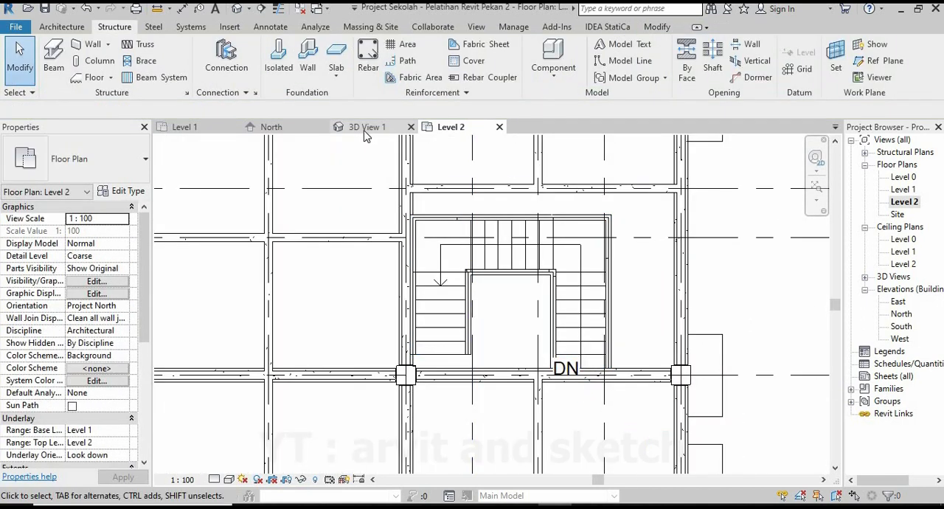
Open 3D View 1 and examine how the moved stair meets the Level 2 beam and the floor at its base.
{"action": "left_click", "coordinate": [367, 134]}
{"action": "scroll", "coordinate": [579, 323], "scroll_direction": "down", "scroll_amount": 4}
{"action": "middle_click_drag", "start_coordinate": [576, 316], "coordinate": [385, 309], "text": "shift"}
{"action": "scroll", "coordinate": [485, 320], "scroll_direction": "up", "scroll_amount": 5}
{"action": "scroll", "coordinate": [485, 320], "scroll_direction": "up", "scroll_amount": 2}
{"action": "scroll", "coordinate": [476, 329], "scroll_direction": "up", "scroll_amount": 4}
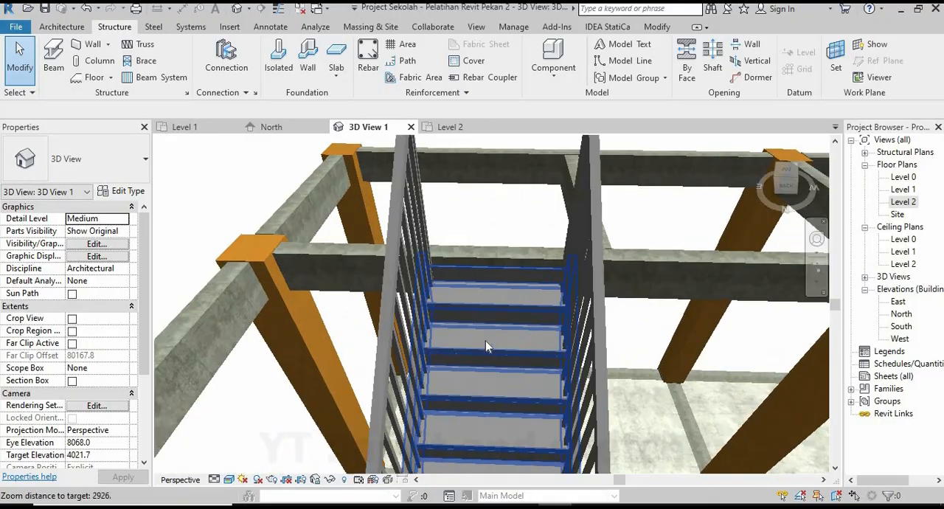
{"action": "middle_click_drag", "start_coordinate": [485, 340], "coordinate": [462, 379], "text": "shift"}
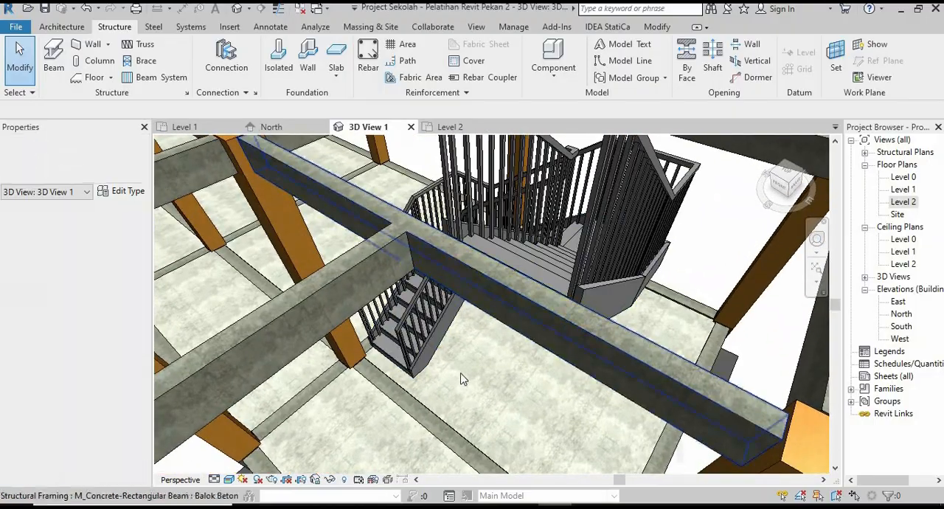
{"action": "scroll", "coordinate": [539, 311], "scroll_direction": "down", "scroll_amount": 3}
{"action": "scroll", "coordinate": [420, 377], "scroll_direction": "up", "scroll_amount": 3}
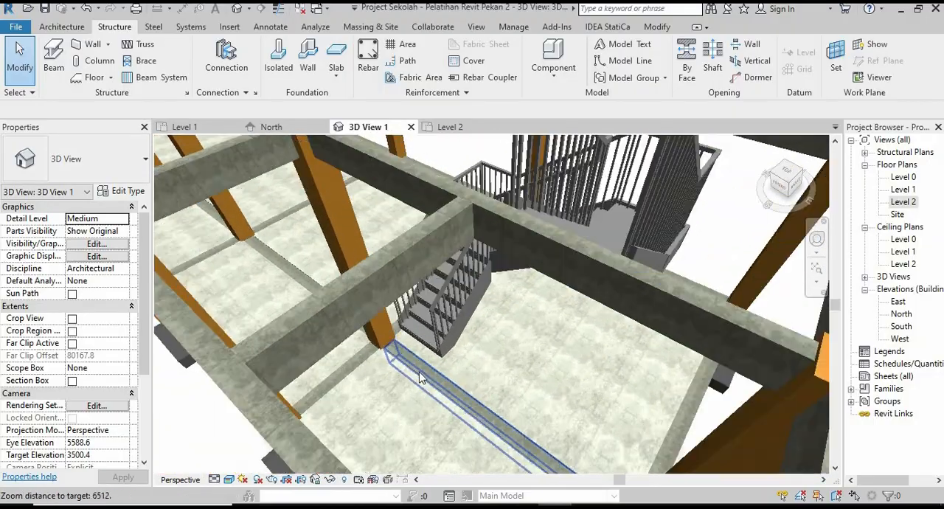
{"action": "scroll", "coordinate": [420, 377], "scroll_direction": "up", "scroll_amount": 5}
{"action": "middle_click_drag", "start_coordinate": [419, 354], "coordinate": [438, 283], "text": "shift"}
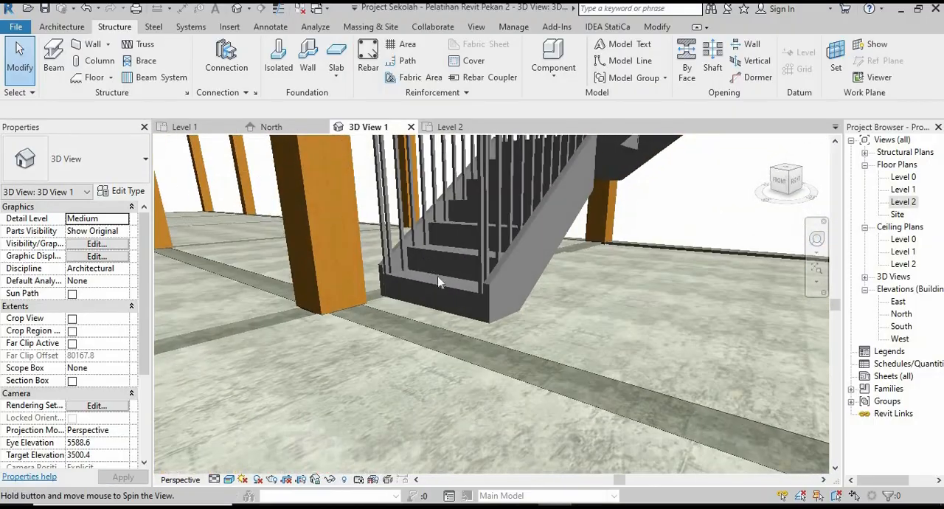
{"action": "scroll", "coordinate": [465, 380], "scroll_direction": "down", "scroll_amount": 3}
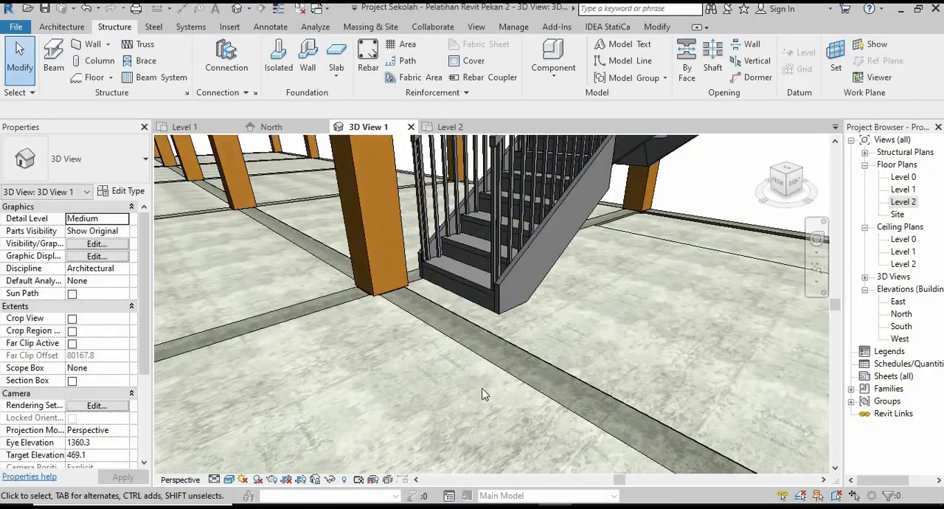
{"action": "scroll", "coordinate": [509, 402], "scroll_direction": "down", "scroll_amount": 8}
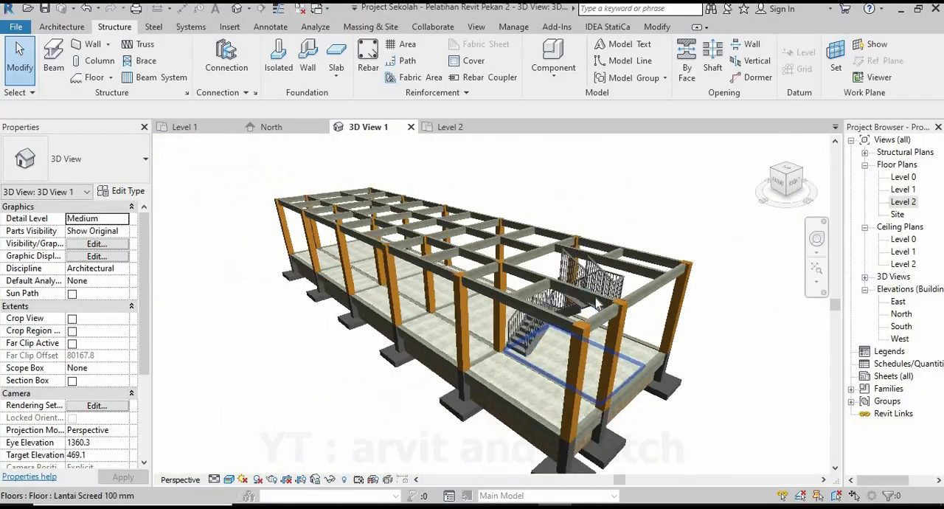
{"action": "middle_click_drag", "start_coordinate": [476, 343], "coordinate": [465, 333], "text": "shift"}
Set the Tangga Beton stair's Top Offset to 150, keeping its Base Offset at 0.
{"action": "scroll", "coordinate": [461, 333], "scroll_direction": "up", "scroll_amount": 8}
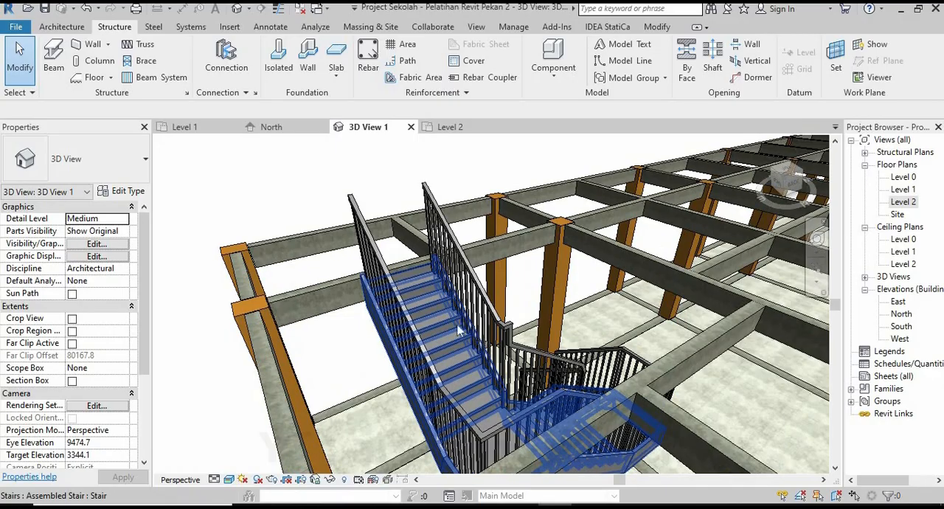
{"action": "scroll", "coordinate": [442, 317], "scroll_direction": "up", "scroll_amount": 8}
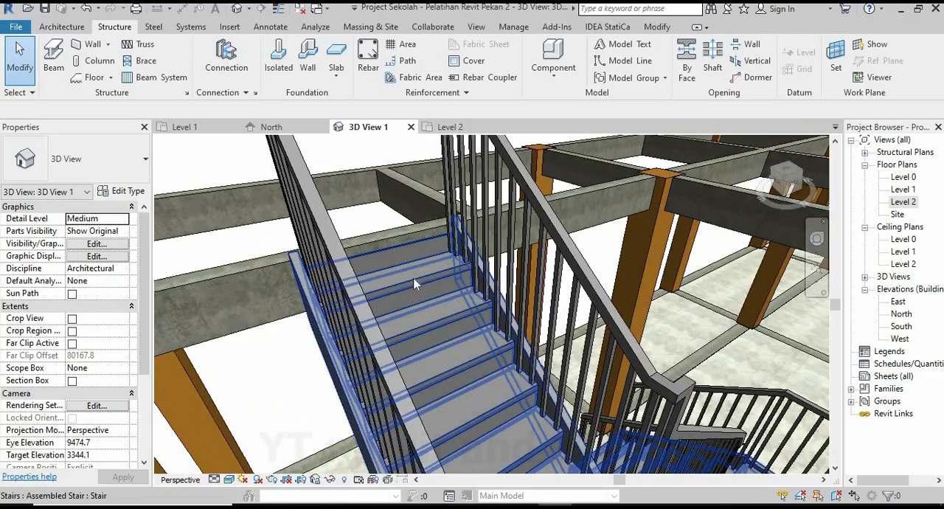
{"action": "scroll", "coordinate": [424, 284], "scroll_direction": "up", "scroll_amount": 5}
{"action": "left_click", "coordinate": [439, 317]}
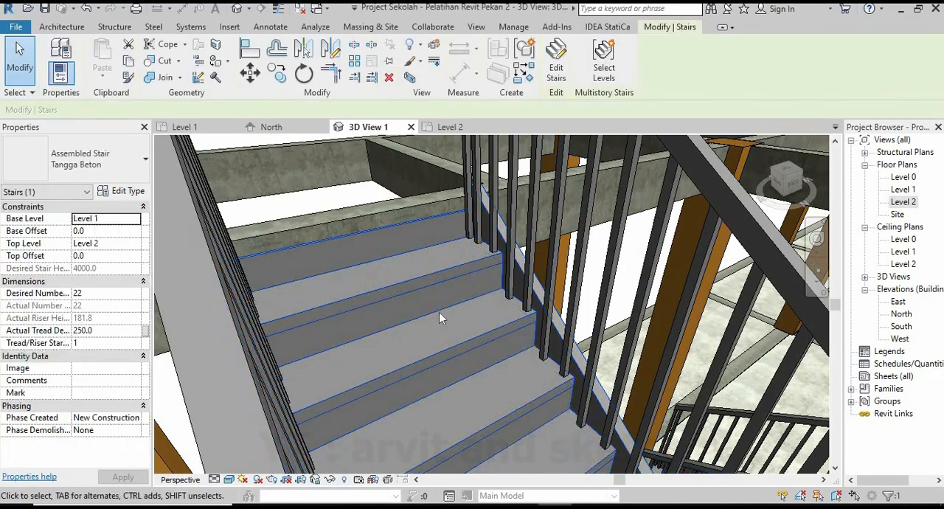
{"action": "scroll", "coordinate": [439, 317], "scroll_direction": "down", "scroll_amount": 12}
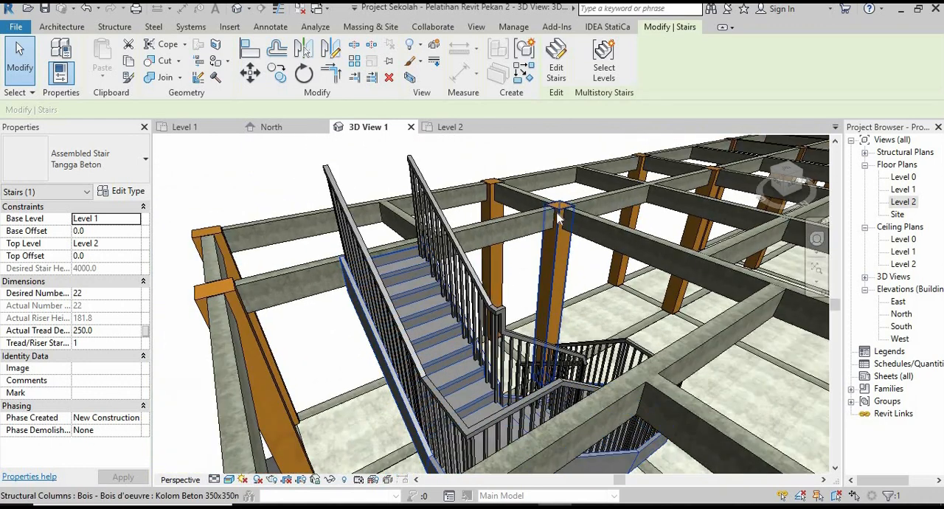
{"action": "key", "text": "Escape"}
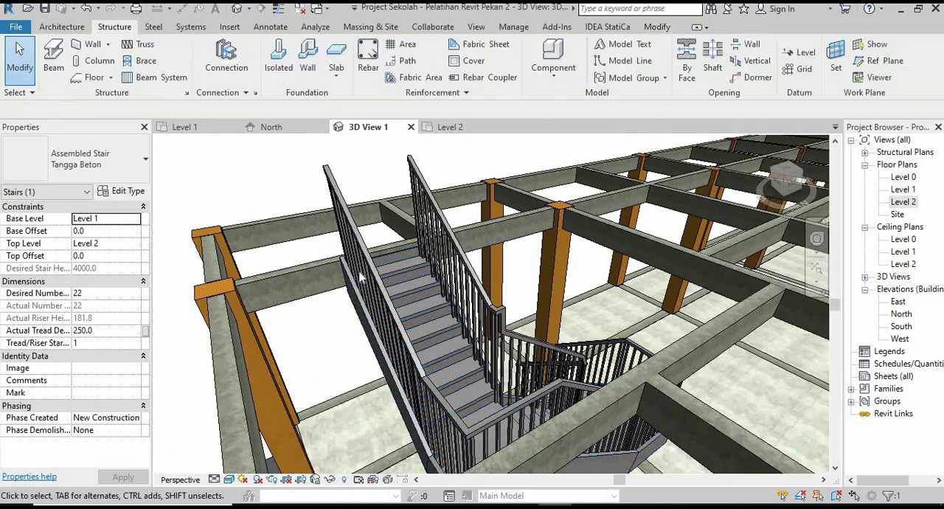
{"action": "left_click", "coordinate": [362, 278]}
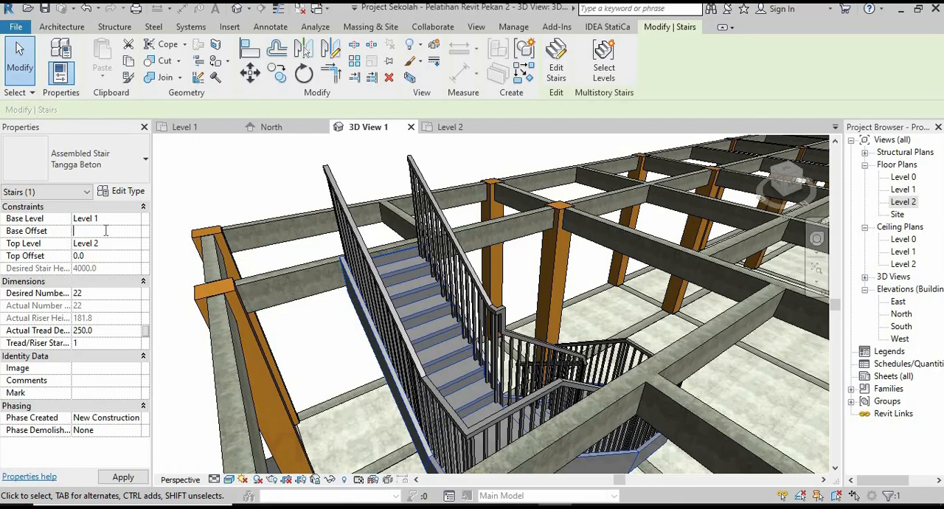
{"action": "mouse_move", "coordinate": [468, 297]}
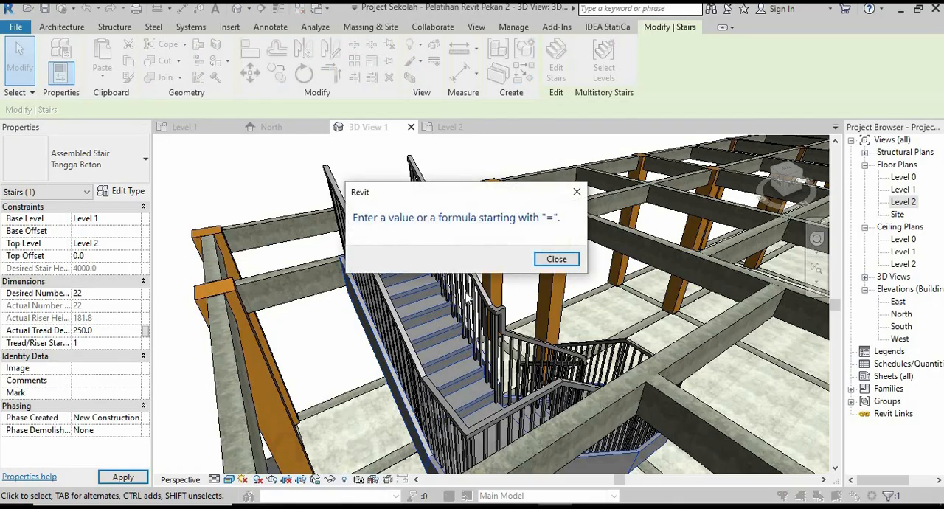
{"action": "left_click", "coordinate": [580, 192]}
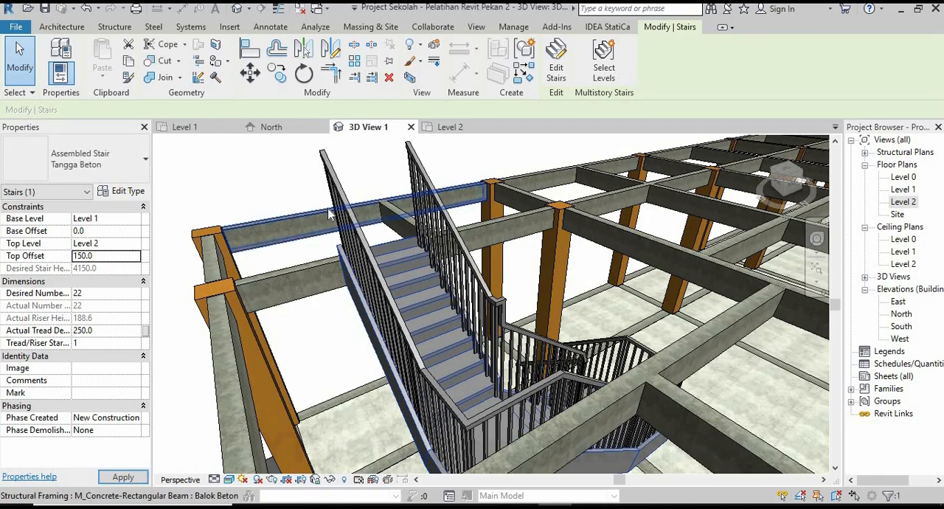
Inspect the stair's base and its top connection to the Level 2 beam in 3D, and review the whole frame.
{"action": "scroll", "coordinate": [560, 280], "scroll_direction": "down", "scroll_amount": 5}
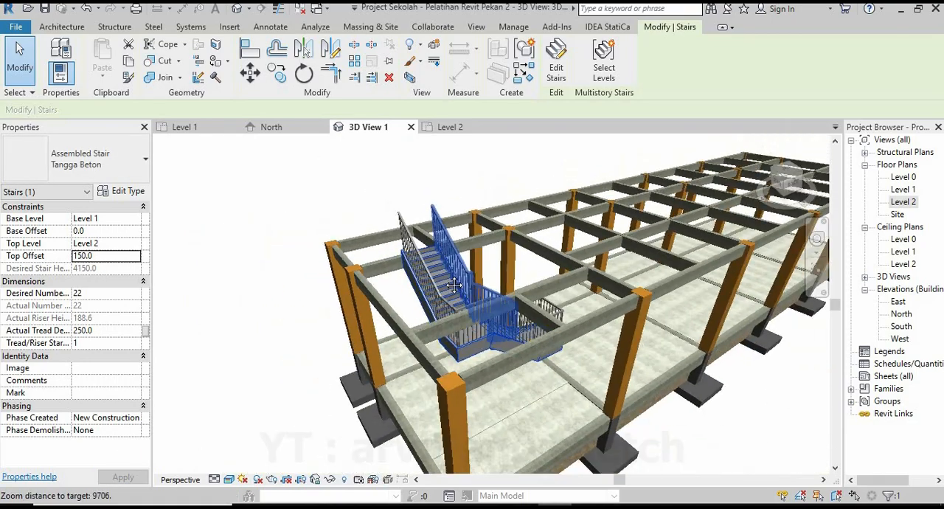
{"action": "middle_click_drag", "start_coordinate": [561, 280], "coordinate": [661, 254], "text": "shift"}
{"action": "scroll", "coordinate": [403, 398], "scroll_direction": "up", "scroll_amount": 6}
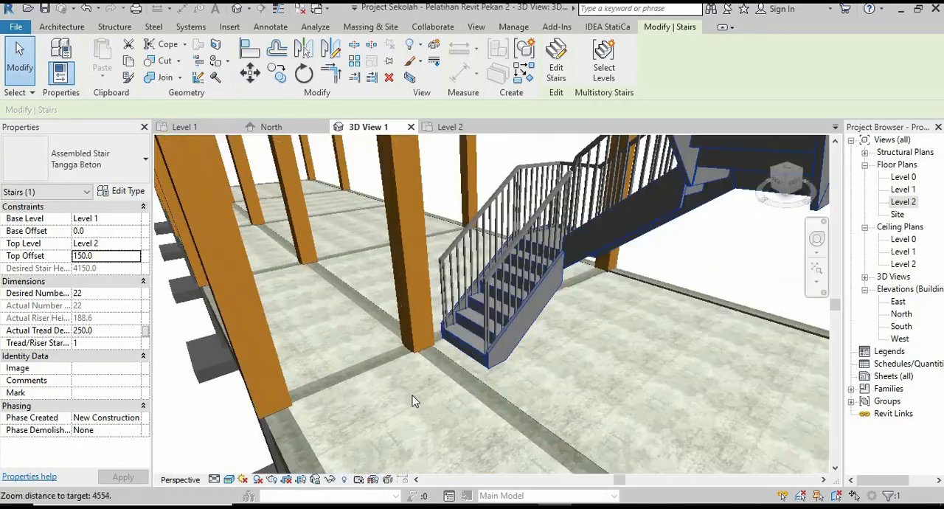
{"action": "middle_click_drag", "start_coordinate": [413, 398], "coordinate": [479, 392], "text": "shift"}
{"action": "scroll", "coordinate": [484, 369], "scroll_direction": "down", "scroll_amount": 5}
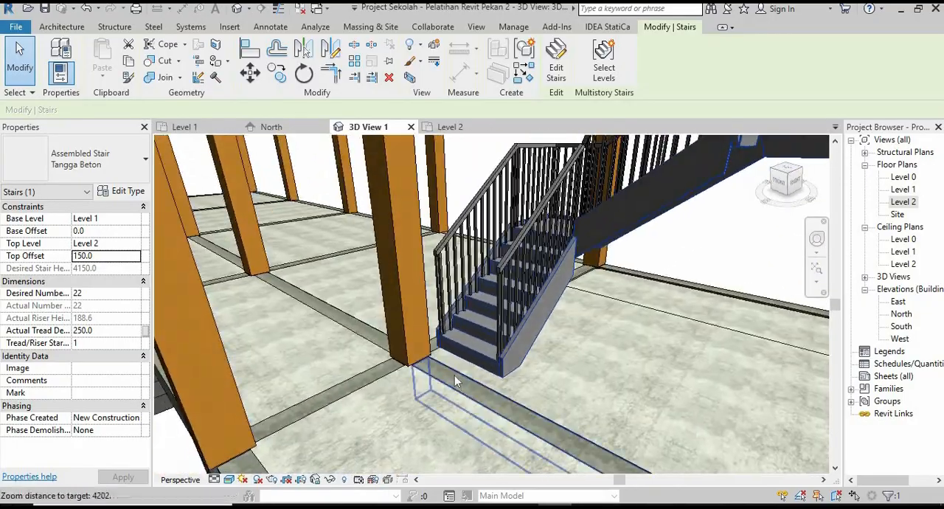
{"action": "scroll", "coordinate": [493, 345], "scroll_direction": "down", "scroll_amount": 3}
{"action": "middle_click_drag", "start_coordinate": [516, 302], "coordinate": [450, 239], "text": "shift"}
{"action": "scroll", "coordinate": [496, 220], "scroll_direction": "up", "scroll_amount": 2}
{"action": "scroll", "coordinate": [494, 220], "scroll_direction": "up", "scroll_amount": 8}
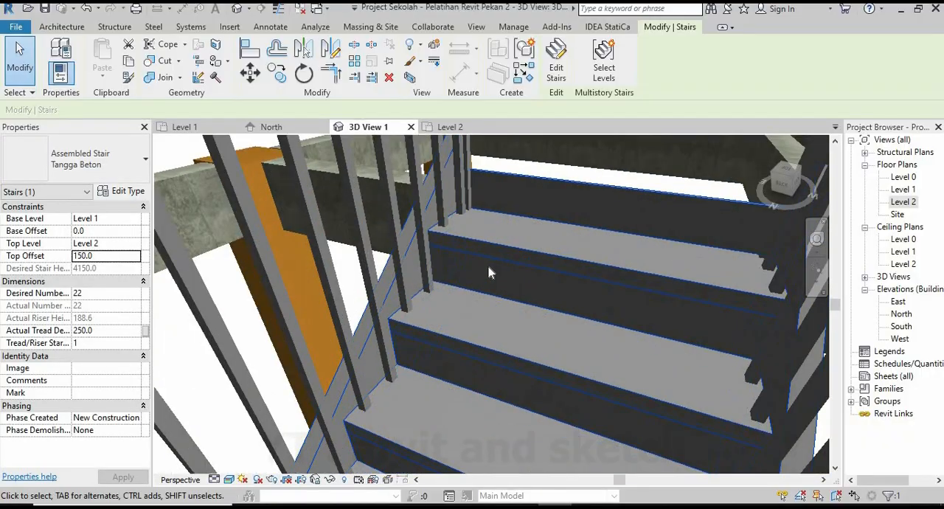
{"action": "scroll", "coordinate": [493, 283], "scroll_direction": "down", "scroll_amount": 6}
{"action": "middle_click_drag", "start_coordinate": [492, 283], "coordinate": [678, 249], "text": "shift"}
{"action": "scroll", "coordinate": [544, 327], "scroll_direction": "down", "scroll_amount": 5}
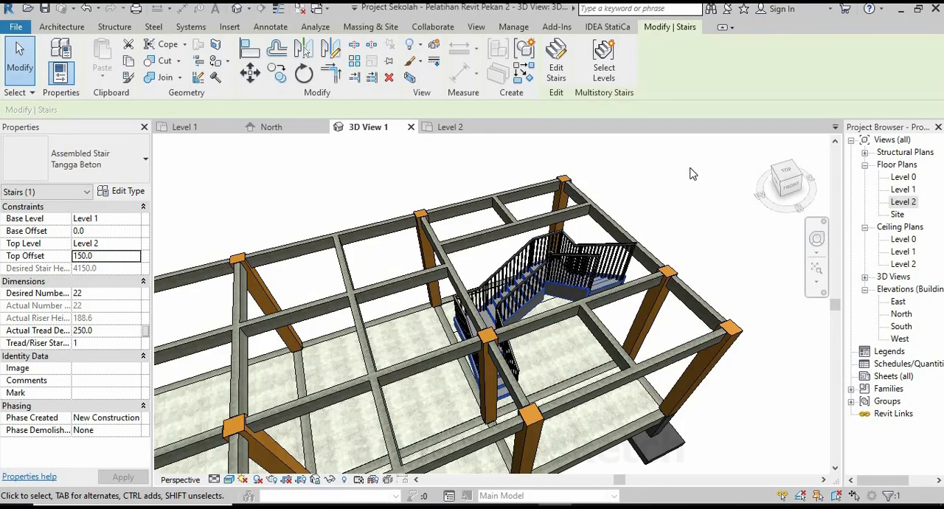
{"action": "middle_click_drag", "start_coordinate": [691, 174], "coordinate": [710, 177], "text": "shift"}
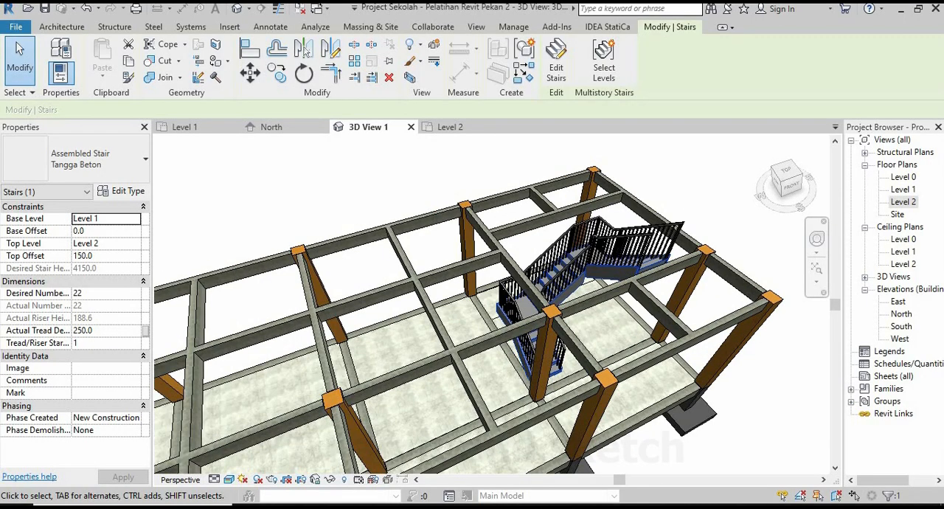
{"action": "left_click", "coordinate": [691, 183]}
{"action": "scroll", "coordinate": [656, 198], "scroll_direction": "down", "scroll_amount": 4}
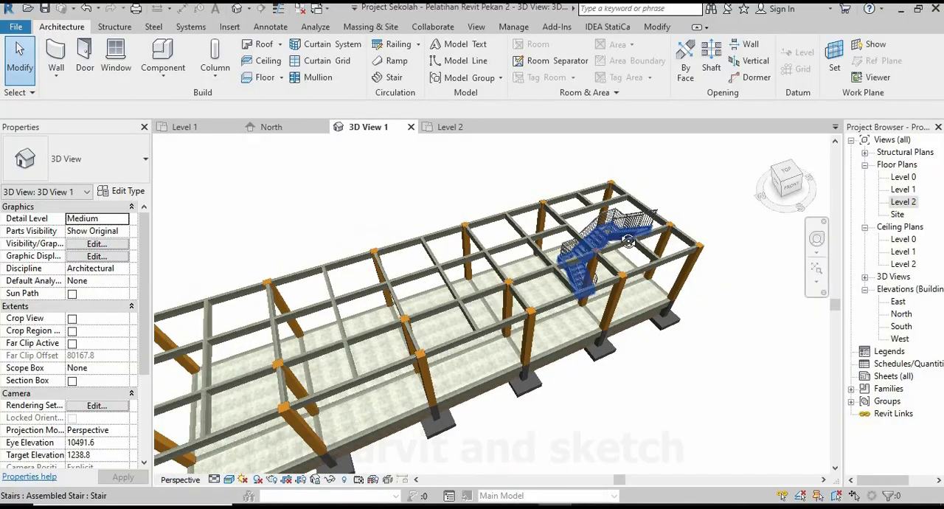
{"action": "middle_click_drag", "start_coordinate": [632, 238], "coordinate": [518, 286], "text": "shift"}
{"action": "scroll", "coordinate": [518, 287], "scroll_direction": "down", "scroll_amount": 1}
{"action": "scroll", "coordinate": [517, 286], "scroll_direction": "up", "scroll_amount": 2}
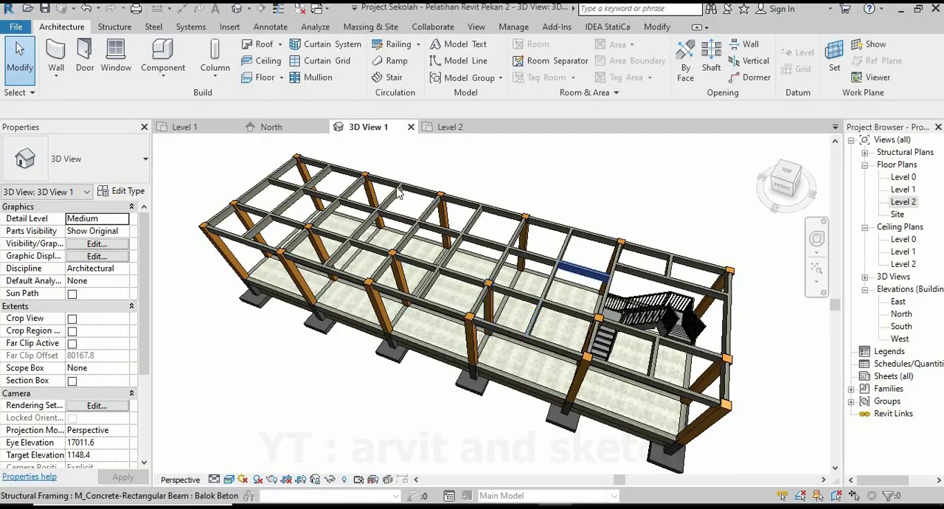
In the Level 2 plan, move the south elevation marker up toward the building, just below the vertical grid bubbles.
{"action": "left_click", "coordinate": [447, 128]}
{"action": "scroll", "coordinate": [575, 295], "scroll_direction": "down", "scroll_amount": 4}
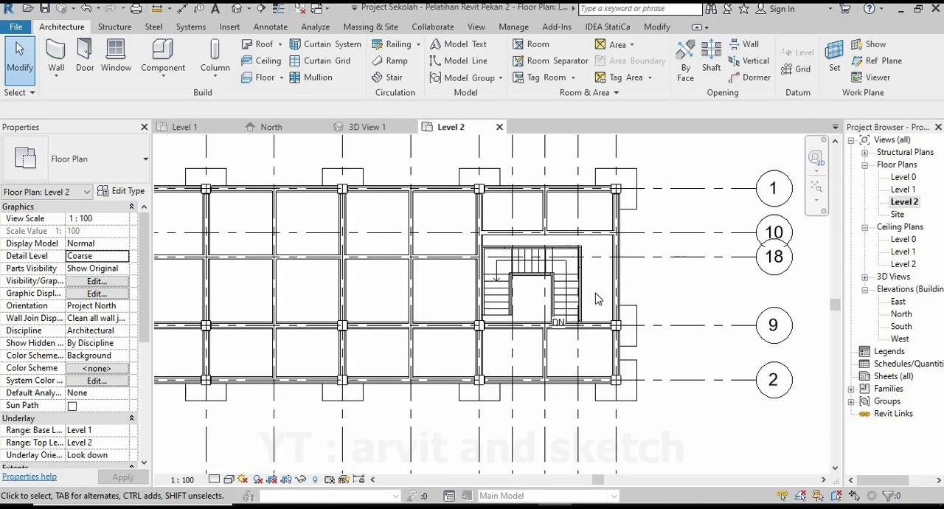
{"action": "scroll", "coordinate": [582, 295], "scroll_direction": "down", "scroll_amount": 4}
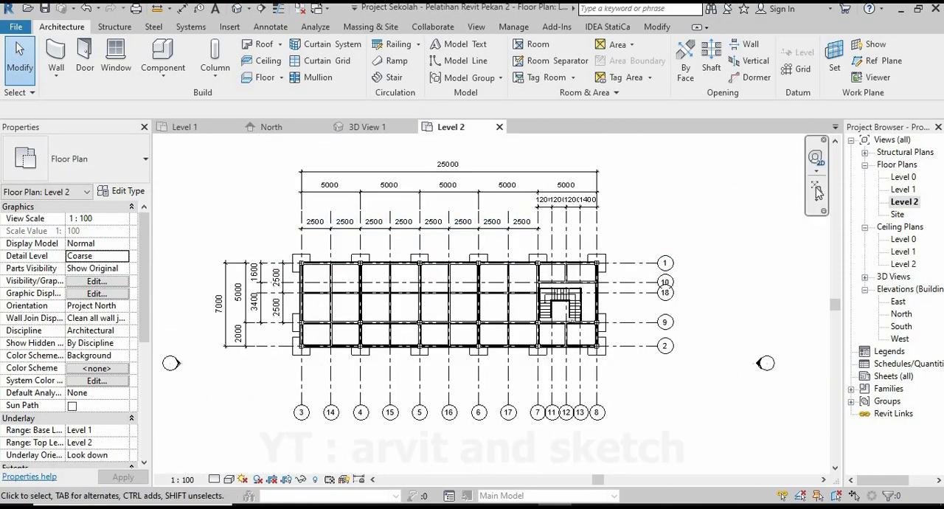
{"action": "left_click", "coordinate": [817, 193]}
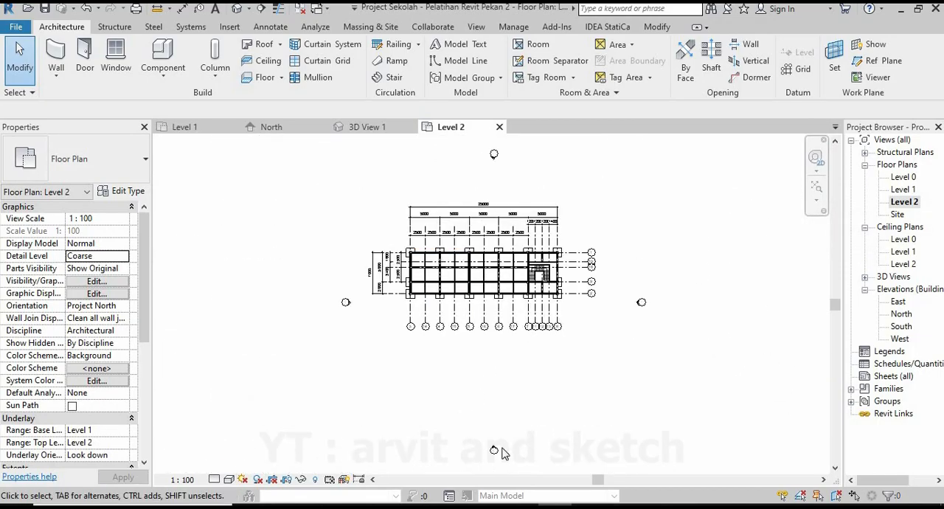
{"action": "left_click_drag", "start_coordinate": [453, 425], "coordinate": [529, 470]}
{"action": "key", "text": "m"}
{"action": "key", "text": "v"}
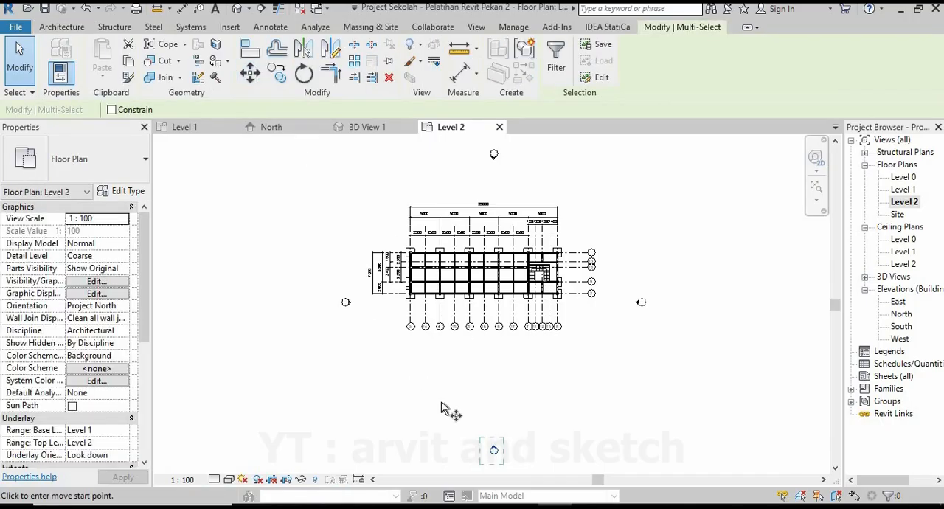
{"action": "left_click", "coordinate": [493, 450]}
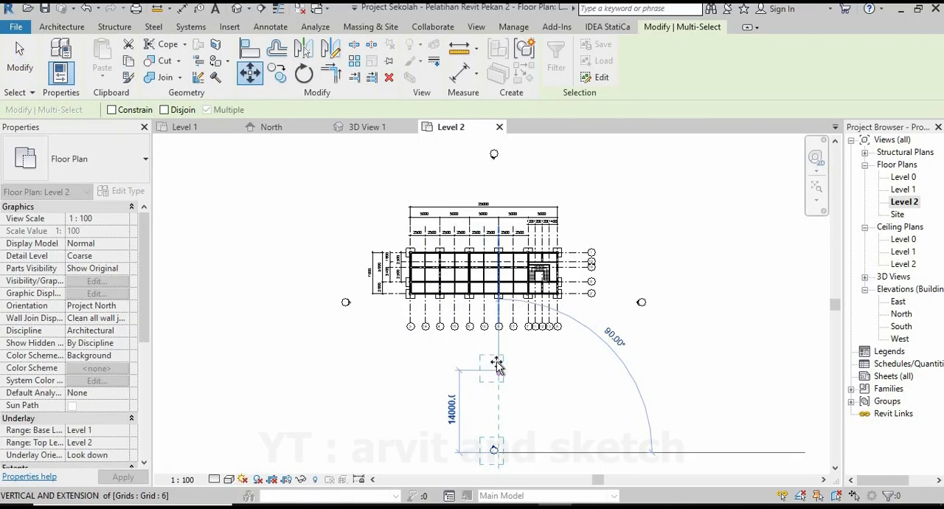
{"action": "left_click", "coordinate": [496, 363]}
Move the north elevation marker about 4719 mm diagonally toward the building, in line with grid 16.
{"action": "scroll", "coordinate": [494, 211], "scroll_direction": "up", "scroll_amount": 4}
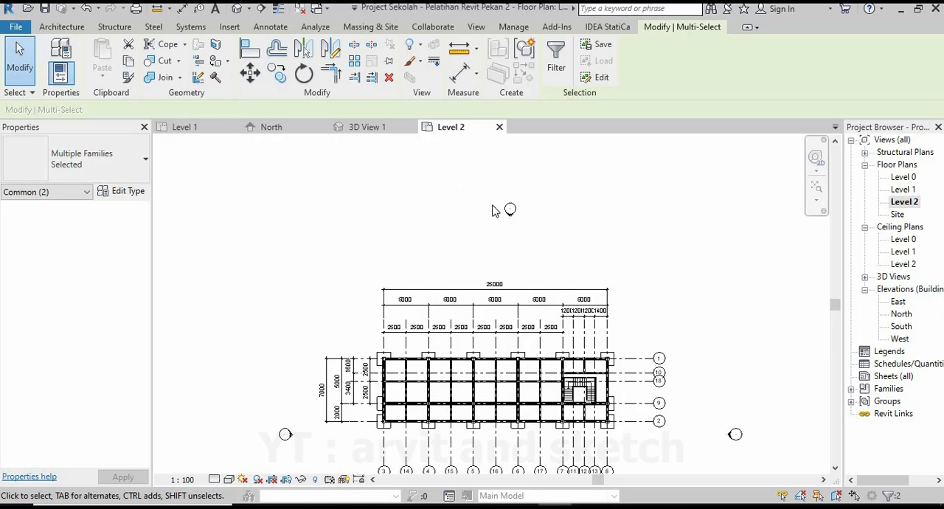
{"action": "left_click_drag", "start_coordinate": [447, 171], "coordinate": [568, 248]}
{"action": "left_click", "coordinate": [250, 74]}
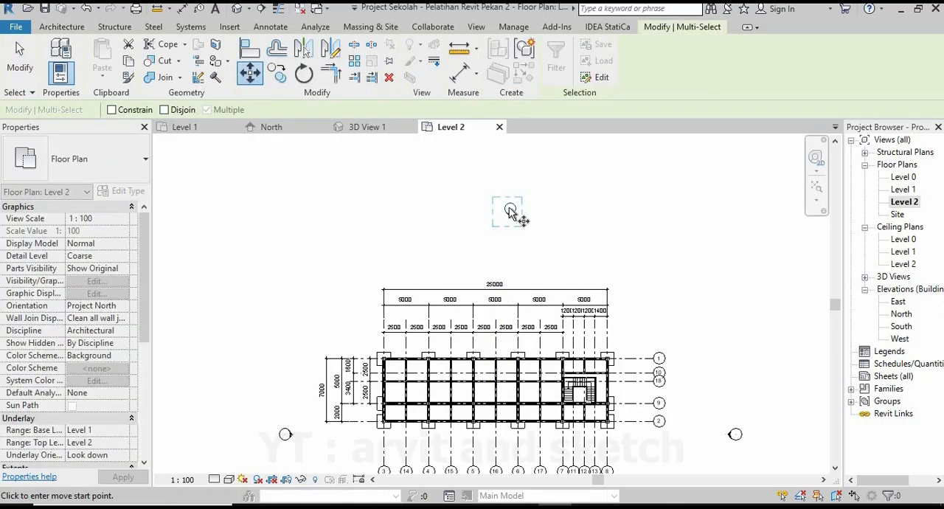
{"action": "left_click", "coordinate": [510, 212]}
{"action": "scroll", "coordinate": [497, 248], "scroll_direction": "up", "scroll_amount": 2}
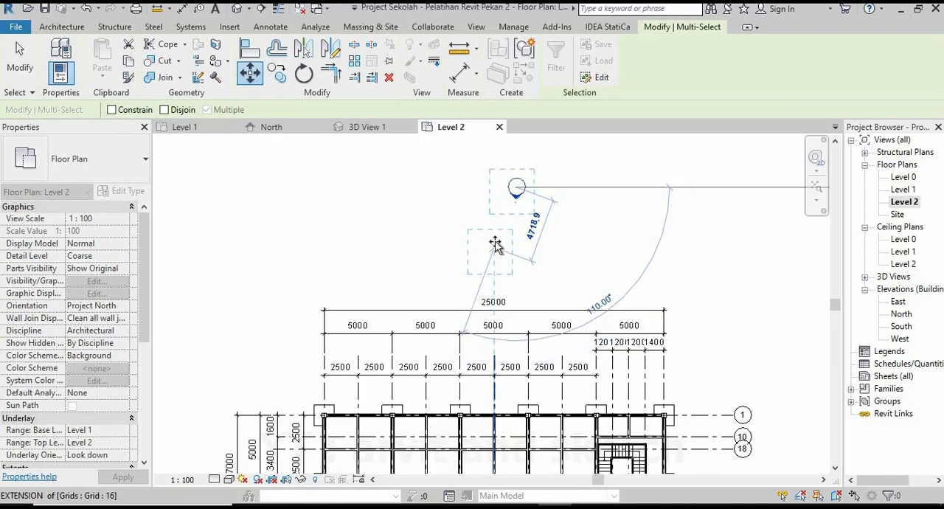
{"action": "left_click", "coordinate": [495, 245]}
Move the east elevation marker closer to the building, beside the horizontal grid bubbles and level with the plan's middle.
{"action": "scroll", "coordinate": [437, 206], "scroll_direction": "down", "scroll_amount": 4}
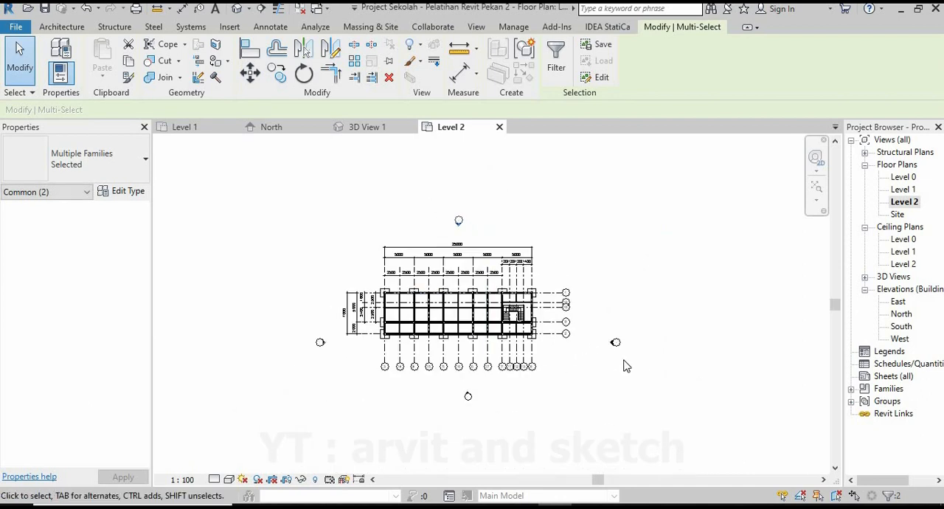
{"action": "left_click_drag", "start_coordinate": [649, 371], "coordinate": [597, 321]}
{"action": "left_click", "coordinate": [249, 74]}
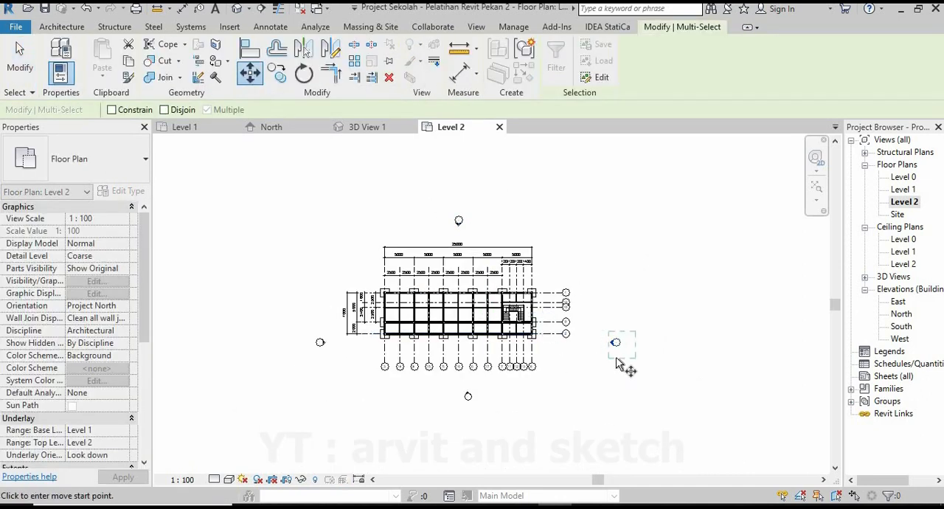
{"action": "scroll", "coordinate": [618, 363], "scroll_direction": "up", "scroll_amount": 2}
{"action": "left_click", "coordinate": [649, 336]}
{"action": "left_click", "coordinate": [609, 291]}
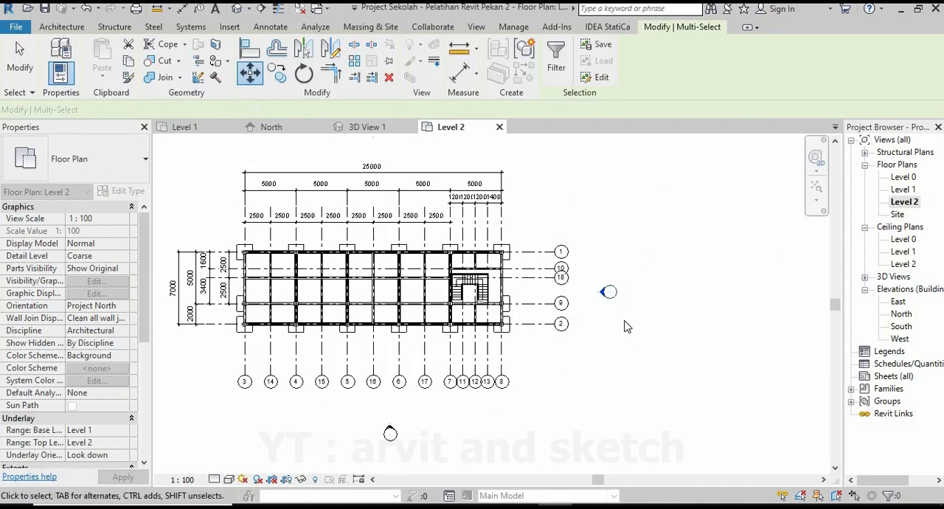
Move the west elevation marker up until it is level with the middle of the building plan.
{"action": "middle_click_drag", "start_coordinate": [436, 314], "coordinate": [652, 316]}
{"action": "left_click_drag", "start_coordinate": [315, 309], "coordinate": [376, 373]}
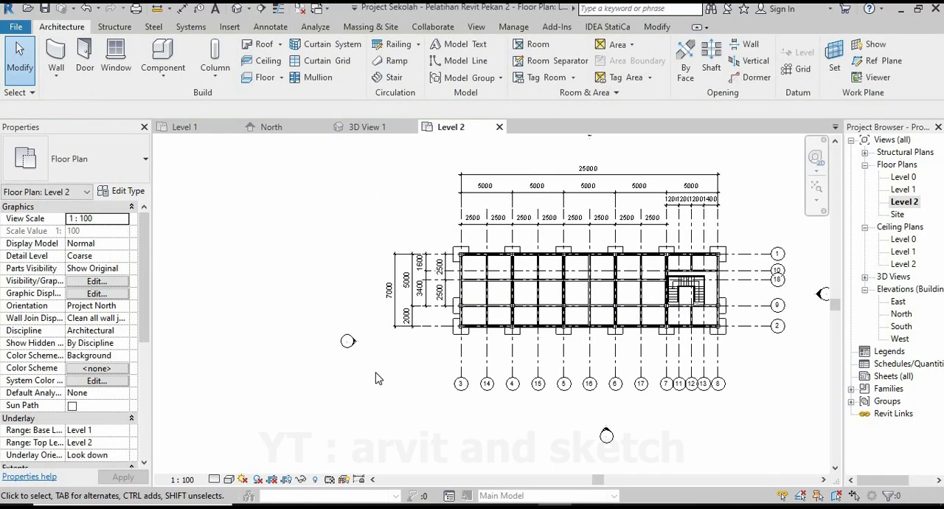
{"action": "left_click_drag", "start_coordinate": [304, 309], "coordinate": [372, 379]}
{"action": "left_click", "coordinate": [249, 74]}
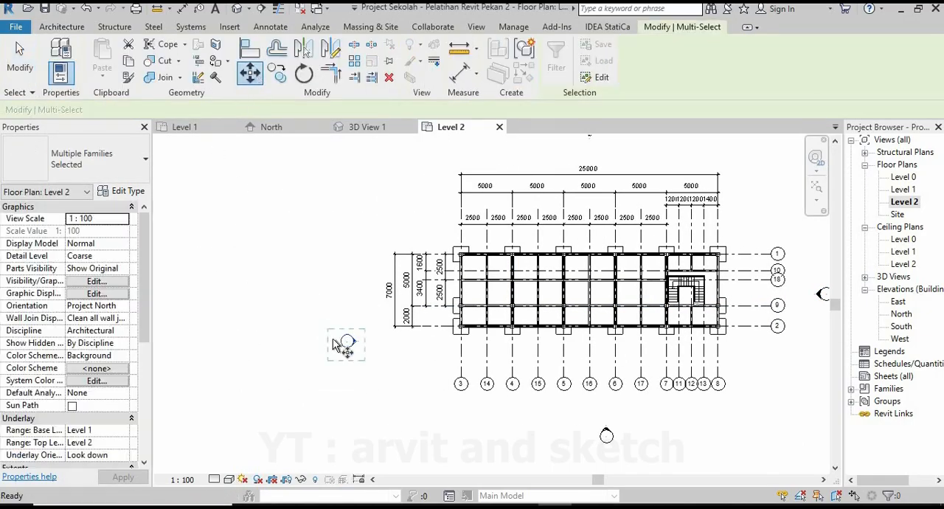
{"action": "scroll", "coordinate": [354, 347], "scroll_direction": "up", "scroll_amount": 2}
{"action": "left_click", "coordinate": [354, 347]}
{"action": "left_click", "coordinate": [355, 263]}
Shift the south elevation marker about 1661 mm horizontally so it lines up with grid 16.
{"action": "scroll", "coordinate": [339, 272], "scroll_direction": "down", "scroll_amount": 3}
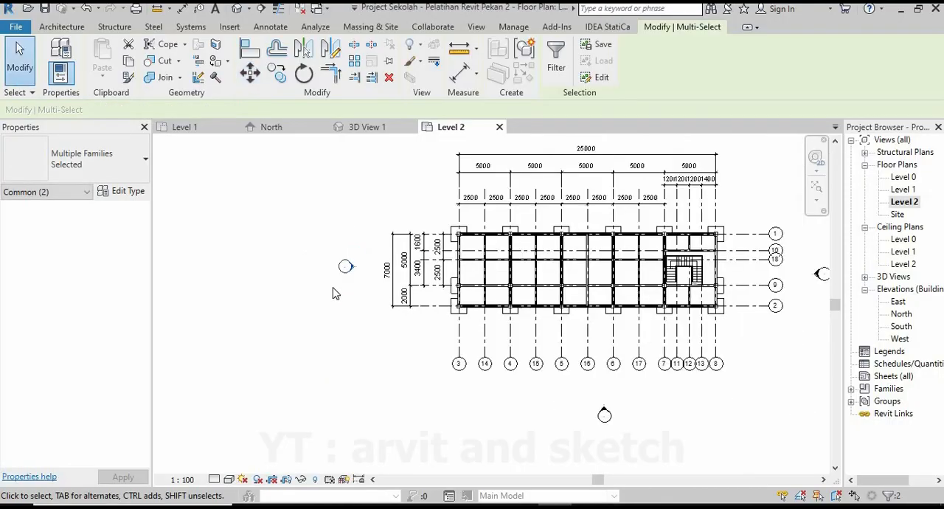
{"action": "left_click_drag", "start_coordinate": [516, 367], "coordinate": [575, 400]}
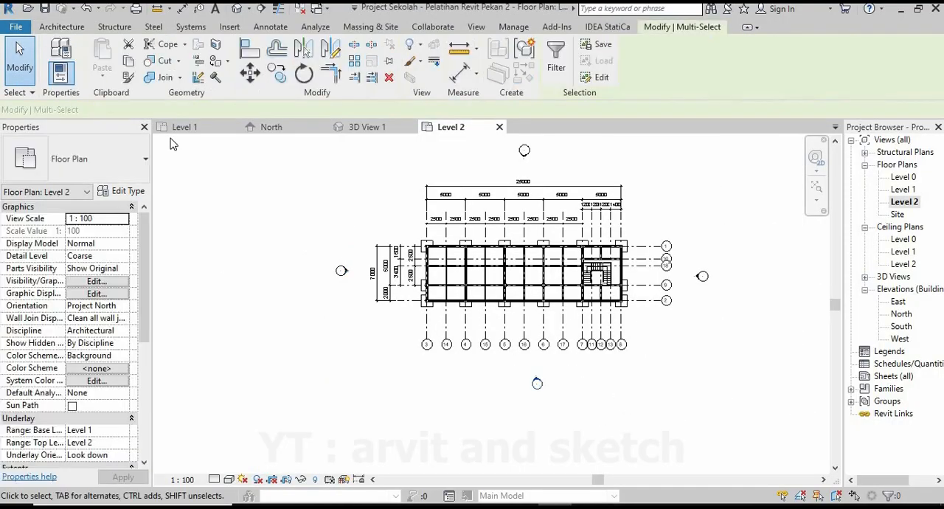
{"action": "left_click", "coordinate": [249, 73]}
{"action": "left_click", "coordinate": [537, 396]}
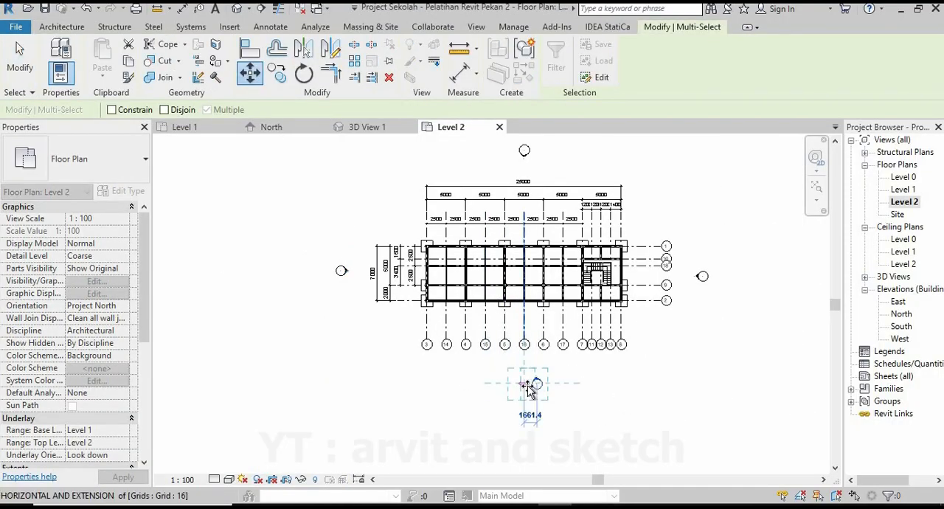
{"action": "left_click", "coordinate": [524, 397]}
{"action": "key", "text": "Escape"}
{"action": "scroll", "coordinate": [560, 214], "scroll_direction": "up", "scroll_amount": 3}
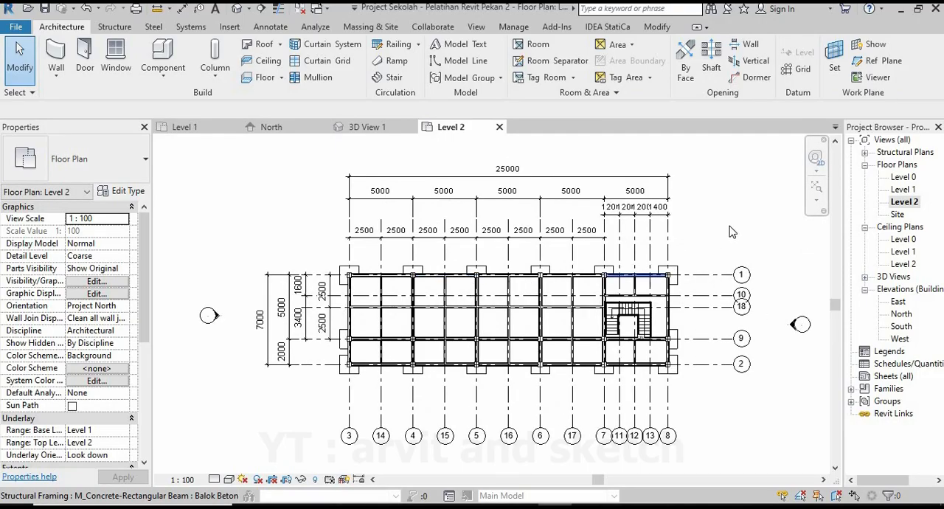
Open the Level 1 plan and start a new wall with the Basic Wall type Generic - 200mm.
{"action": "left_click", "coordinate": [184, 126]}
{"action": "scroll", "coordinate": [480, 330], "scroll_direction": "down", "scroll_amount": 2}
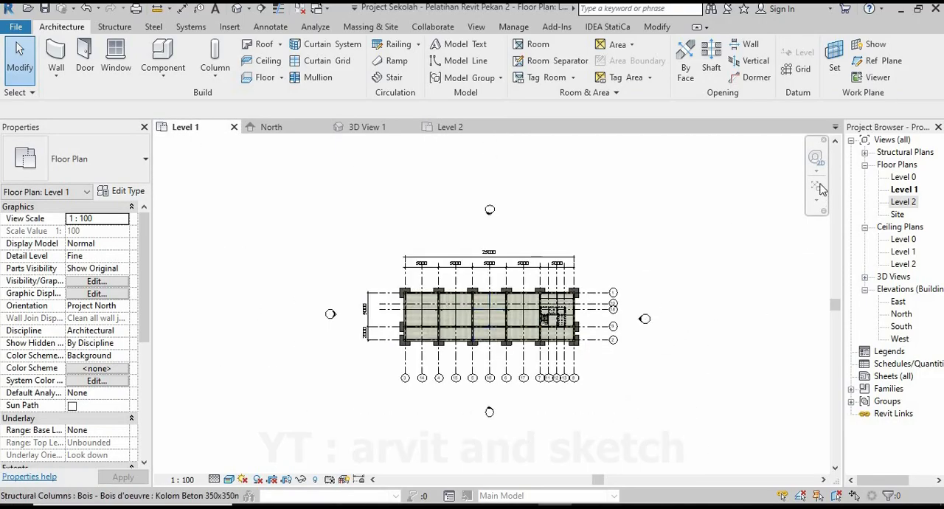
{"action": "scroll", "coordinate": [491, 345], "scroll_direction": "up", "scroll_amount": 1}
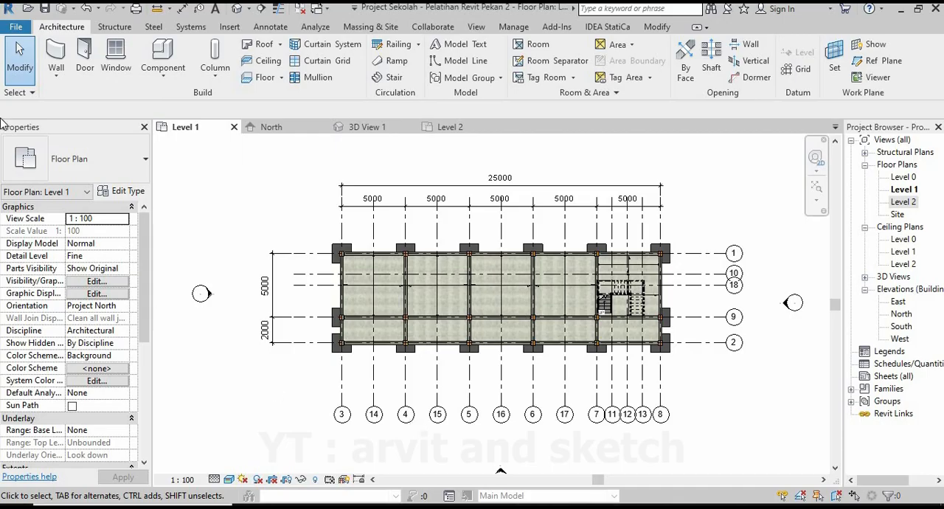
{"action": "left_click", "coordinate": [56, 58]}
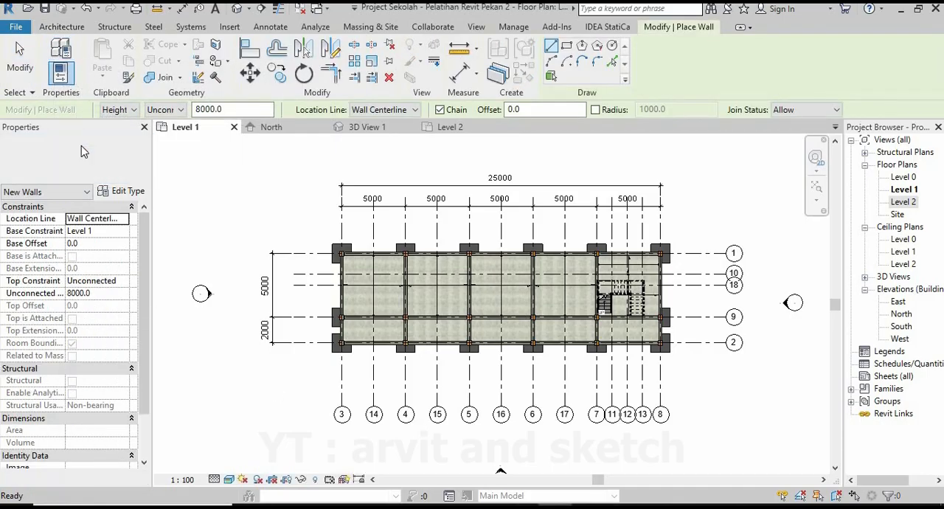
{"action": "left_click", "coordinate": [83, 151]}
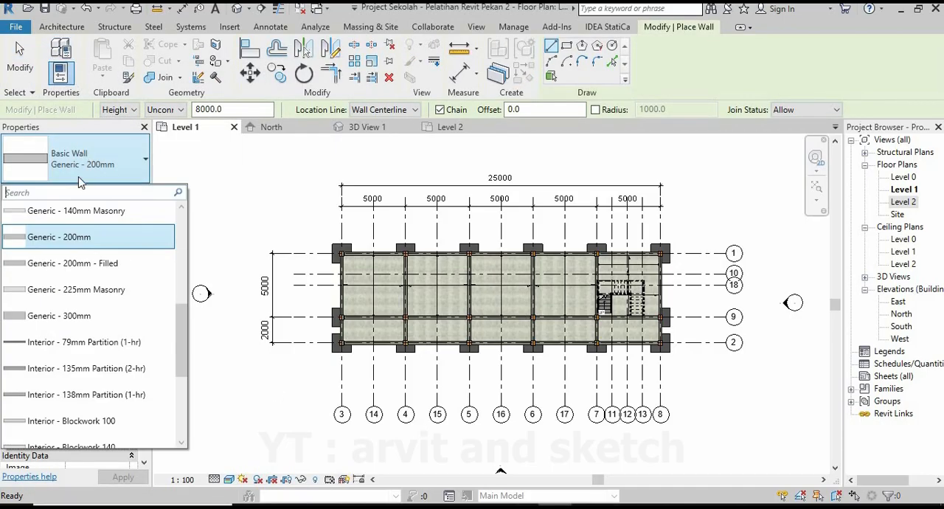
{"action": "left_click", "coordinate": [72, 243]}
Duplicate the Generic - 200mm wall type under a new name beginning with "Dind".
{"action": "left_click", "coordinate": [118, 191]}
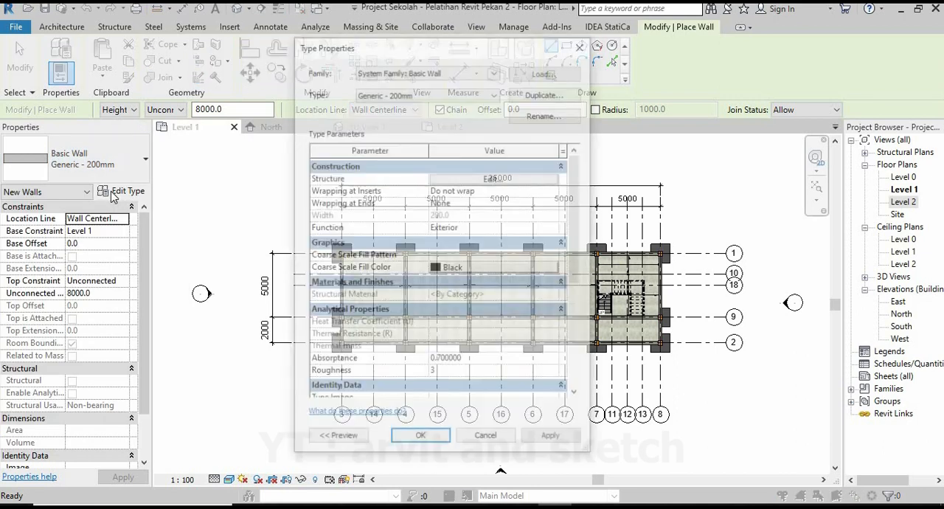
{"action": "left_click", "coordinate": [538, 97]}
{"action": "type", "text": "Dind"}
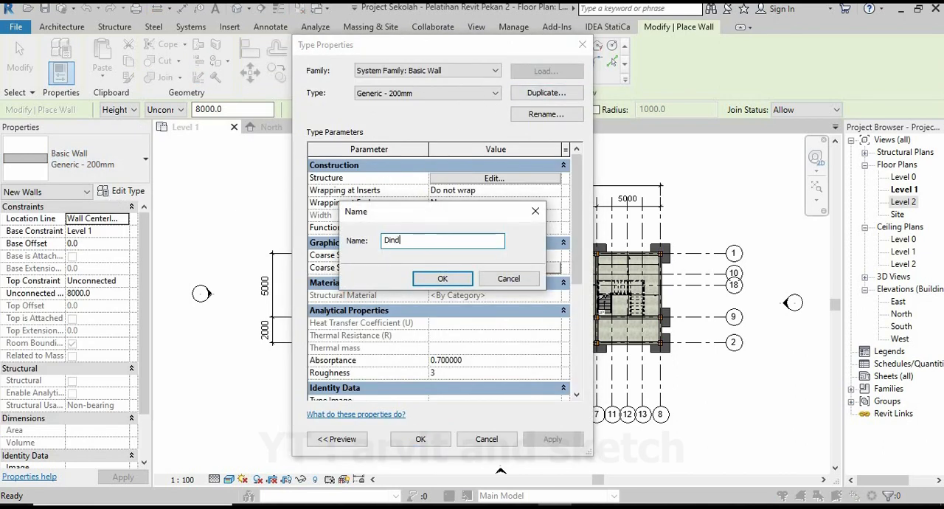
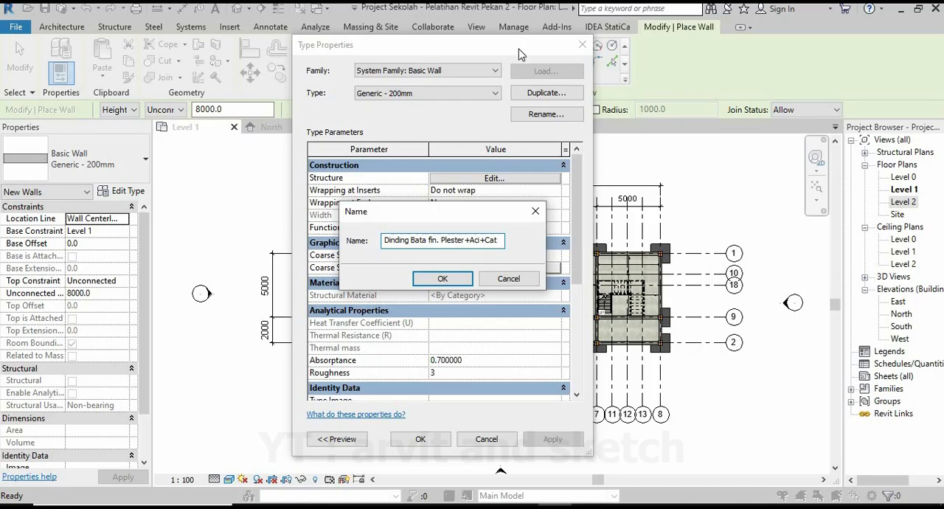
Name the duplicated wall type "Dinding Bata fin. Plester+Aci+Cat" and insert two new layers in its structure.
{"action": "left_click", "coordinate": [442, 279]}
{"action": "left_click", "coordinate": [521, 179]}
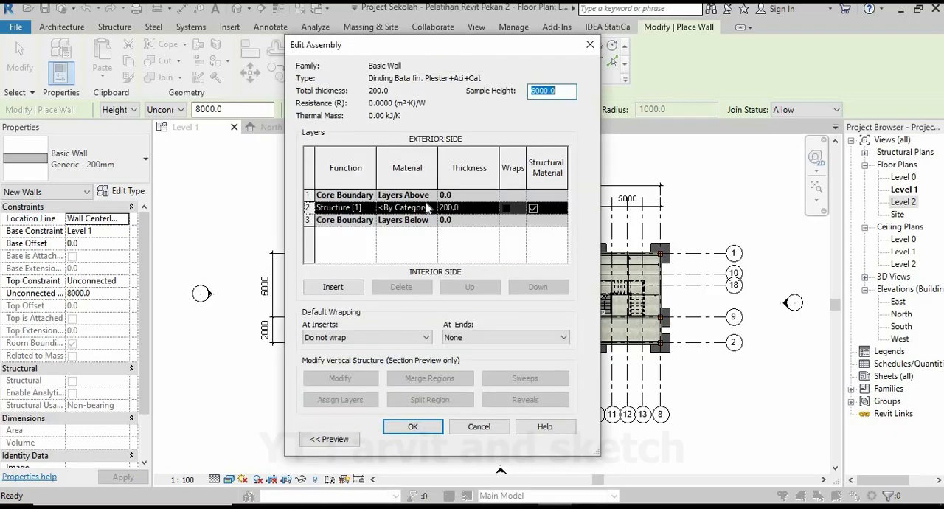
{"action": "left_click", "coordinate": [333, 287]}
{"action": "left_click", "coordinate": [333, 287]}
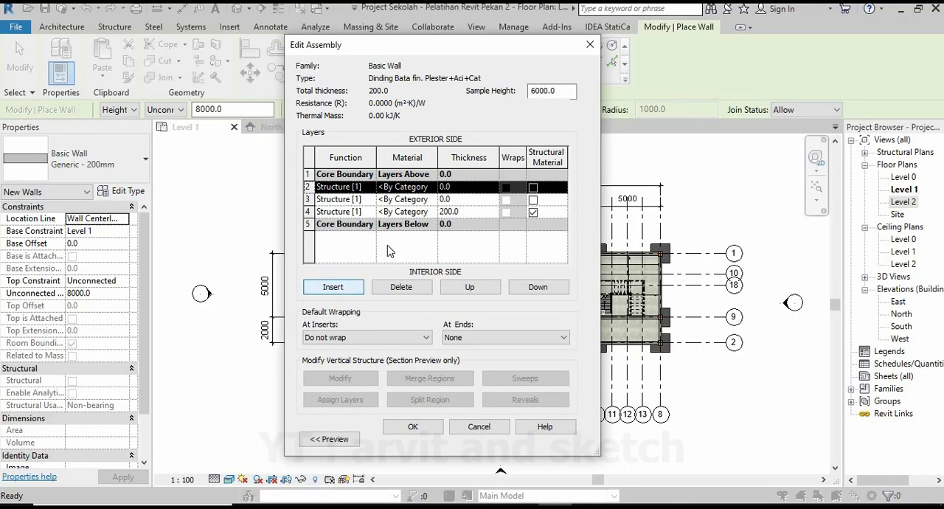
Set the function of wall layer 2 to Finish 1 [4] and layer 4 to Finish 2 [5].
{"action": "left_click", "coordinate": [353, 188]}
{"action": "left_click", "coordinate": [370, 188]}
{"action": "left_click", "coordinate": [351, 235]}
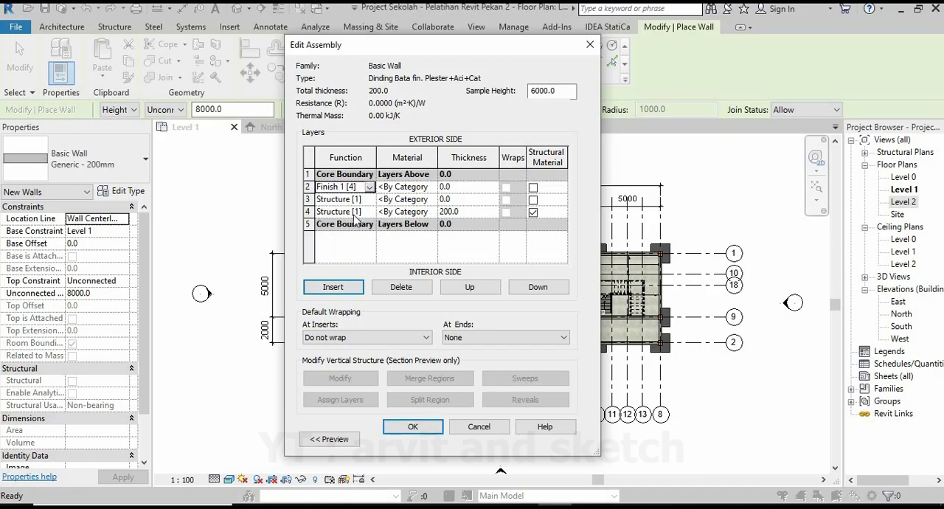
{"action": "left_click", "coordinate": [369, 213]}
{"action": "left_click", "coordinate": [369, 212]}
{"action": "left_click", "coordinate": [350, 265]}
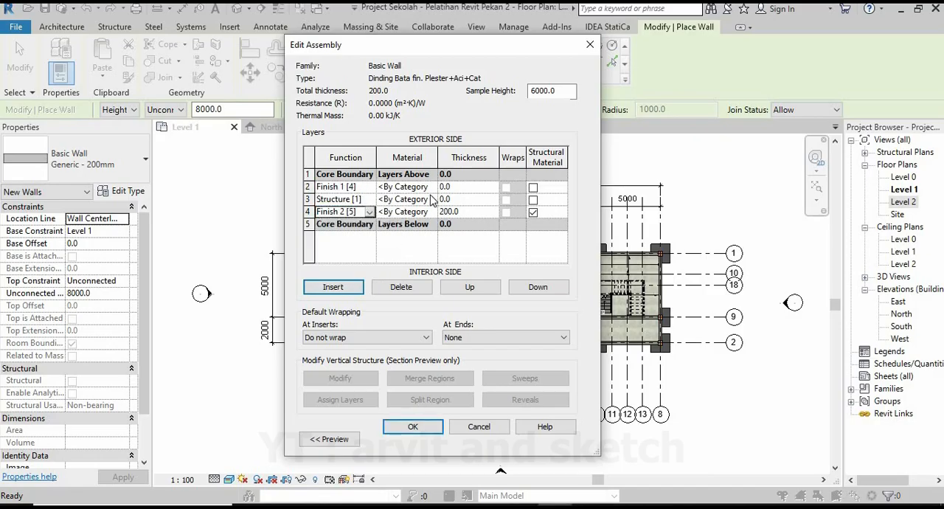
Create a new material named "Bata Merah" for the Structure [1] layer.
{"action": "left_click", "coordinate": [428, 199]}
{"action": "left_click", "coordinate": [434, 199]}
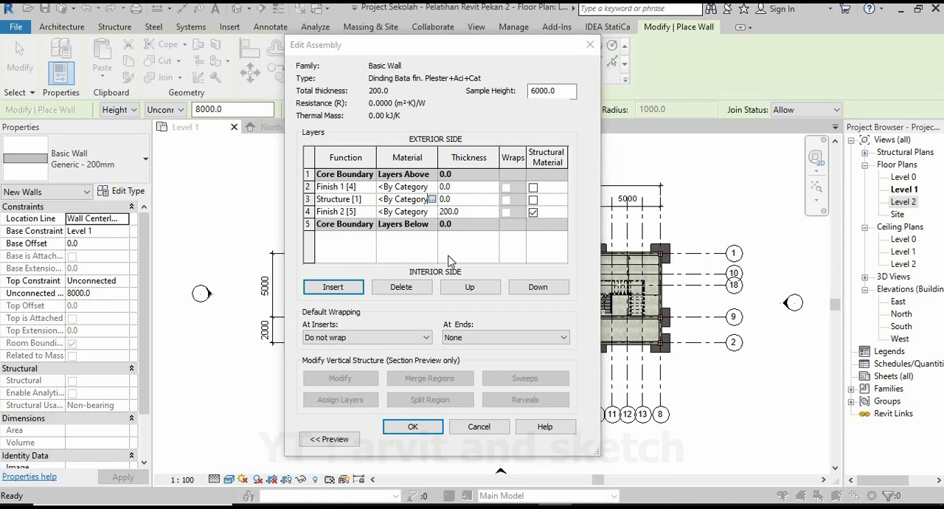
{"action": "left_click", "coordinate": [292, 406]}
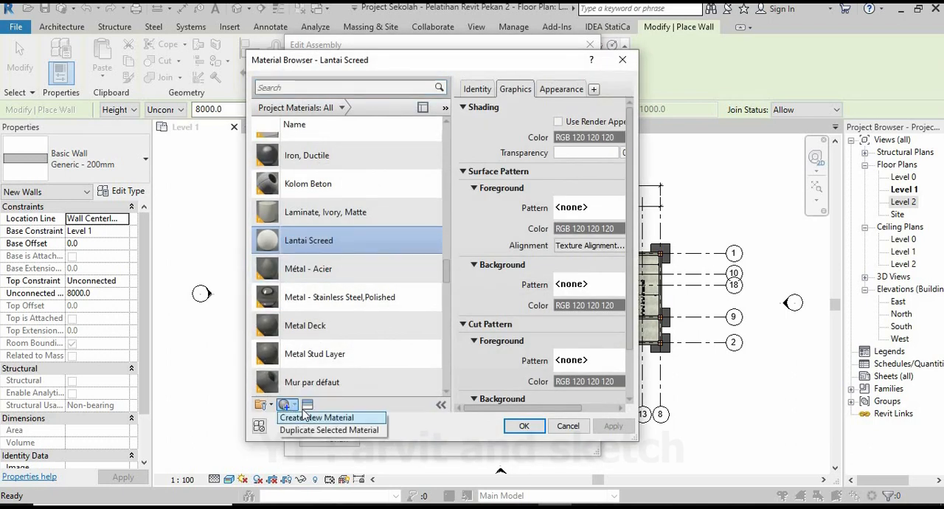
{"action": "left_click", "coordinate": [310, 417]}
{"action": "right_click", "coordinate": [372, 264]}
{"action": "left_click", "coordinate": [404, 305]}
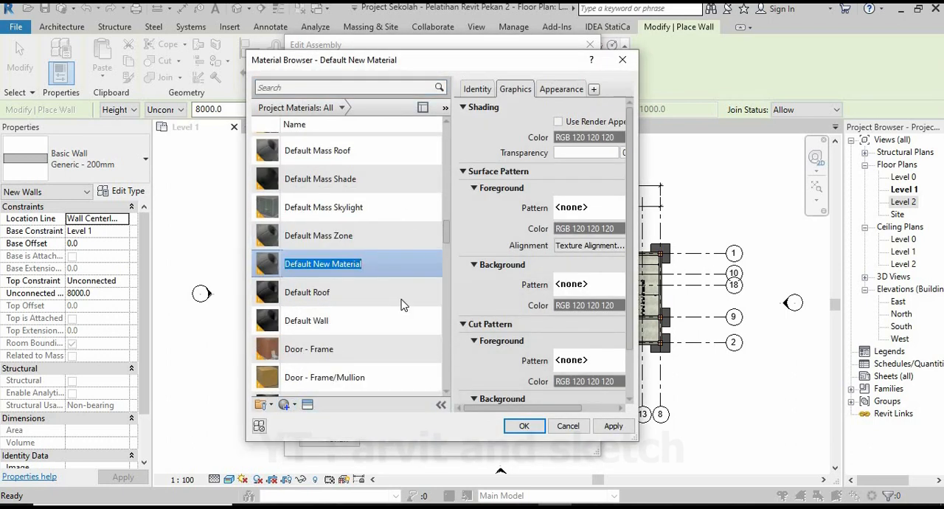
{"action": "type", "text": "Bata Merah"}
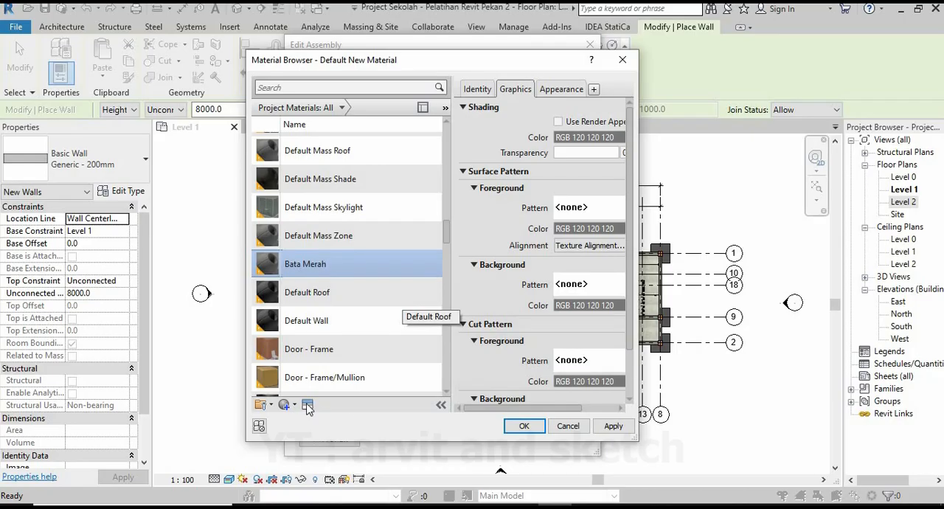
Give Bata Merah the Non-Uniform Running - Red masonry brick appearance and set the Structure [1] layer's thickness to 100 mm.
{"action": "left_click", "coordinate": [308, 405]}
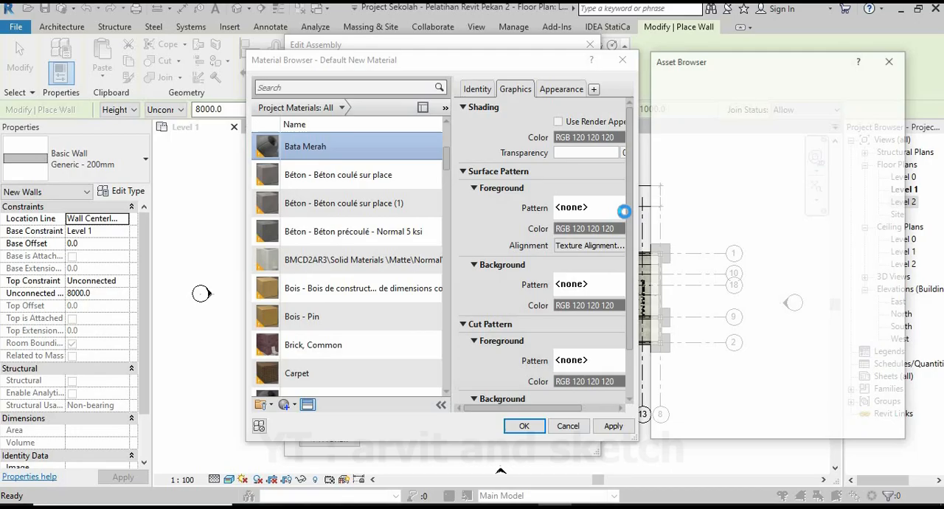
{"action": "left_click", "coordinate": [685, 81]}
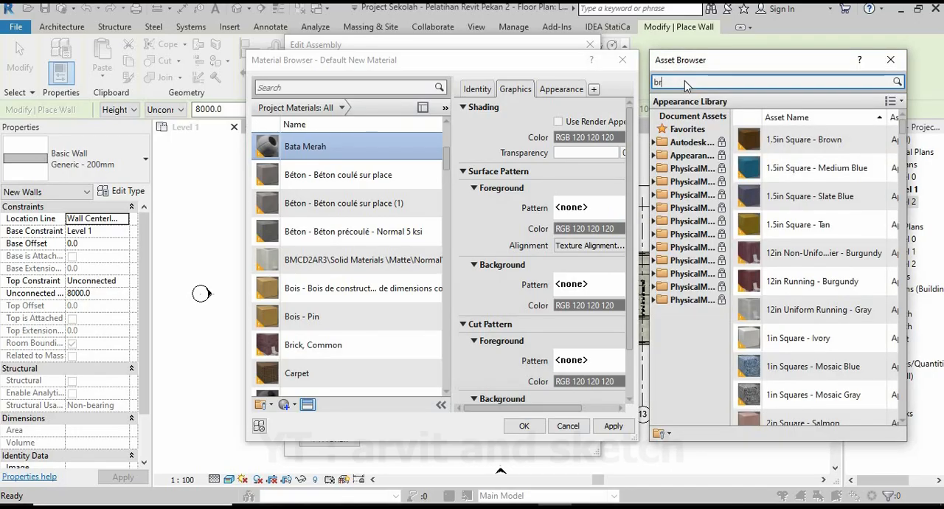
{"action": "type", "text": "brick"}
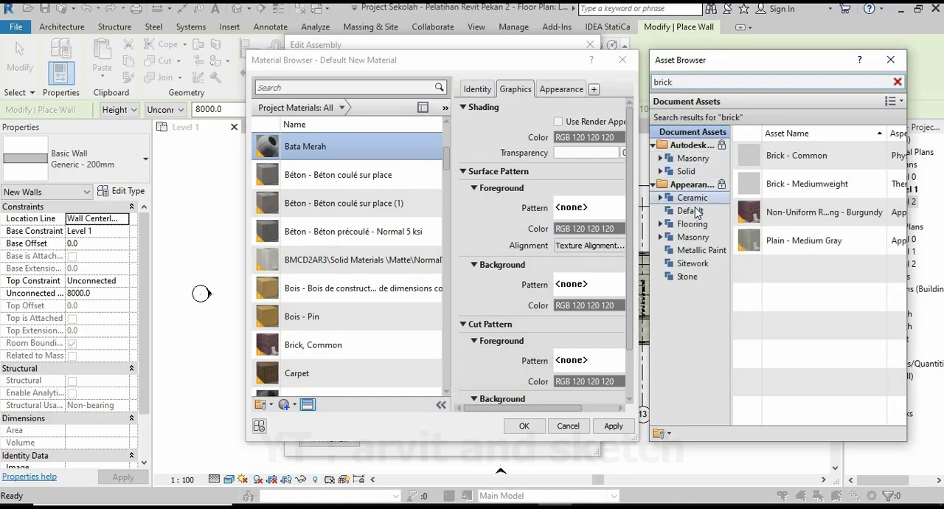
{"action": "left_click", "coordinate": [693, 158]}
{"action": "scroll", "coordinate": [812, 270], "scroll_direction": "down", "scroll_amount": 5}
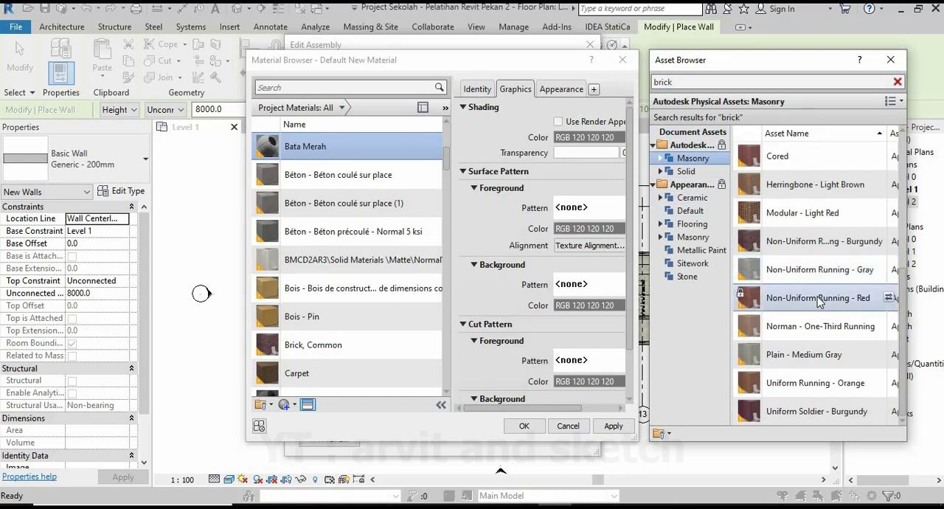
{"action": "double_click", "coordinate": [824, 306]}
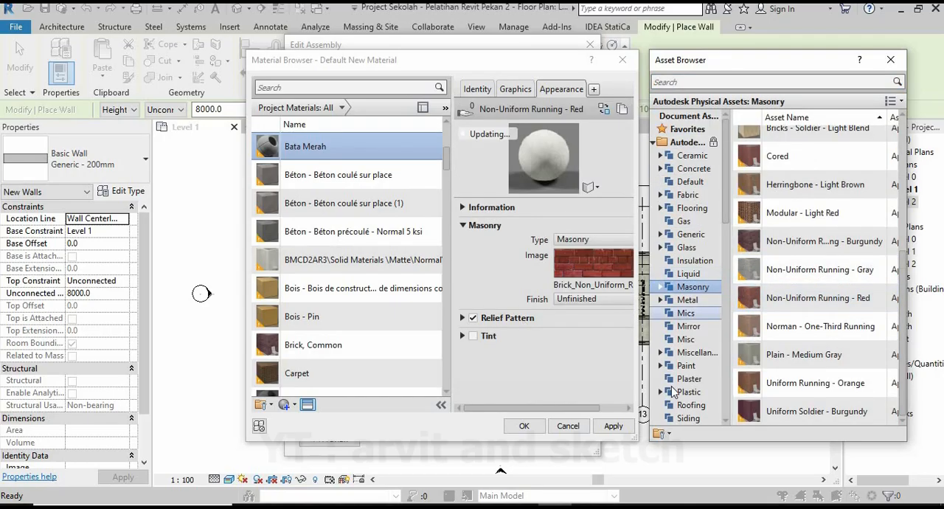
{"action": "left_click", "coordinate": [614, 426]}
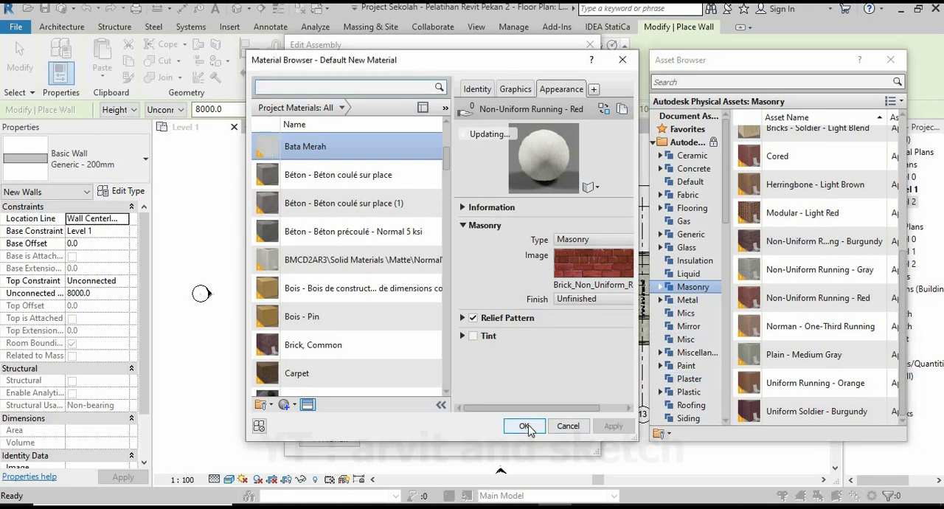
{"action": "left_click", "coordinate": [523, 427]}
{"action": "left_click", "coordinate": [481, 201]}
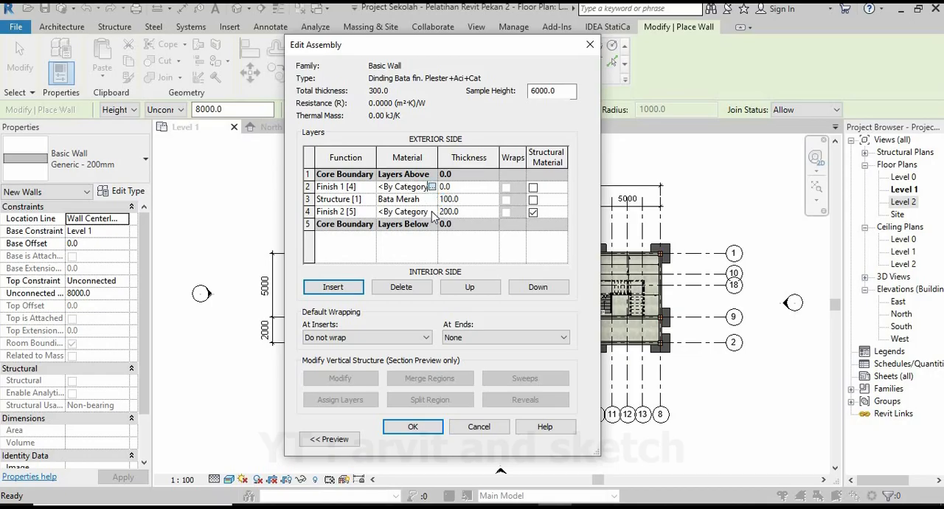
Create a new material named "Plester+Aci+Cat" for the Finish 1 [4] layer.
{"action": "left_click", "coordinate": [433, 187]}
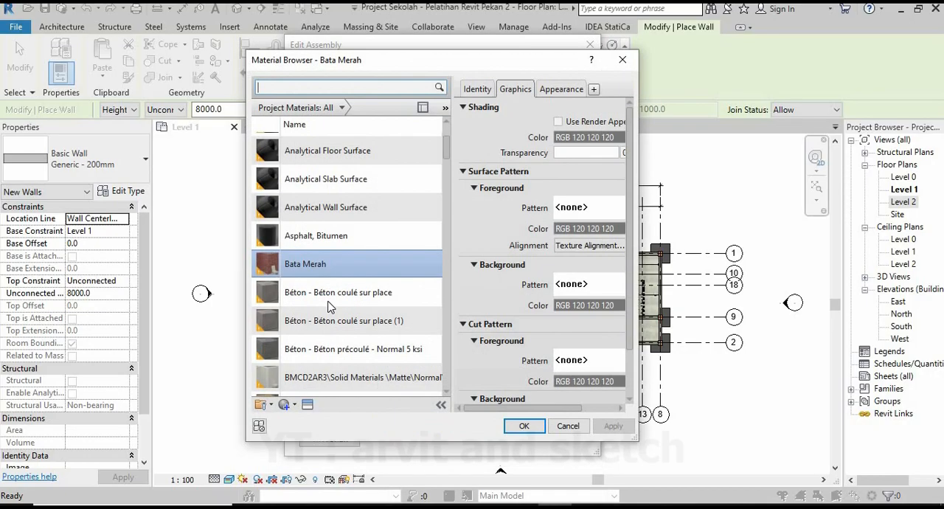
{"action": "scroll", "coordinate": [317, 384], "scroll_direction": "down", "scroll_amount": 1}
{"action": "left_click", "coordinate": [294, 405]}
{"action": "left_click", "coordinate": [302, 422]}
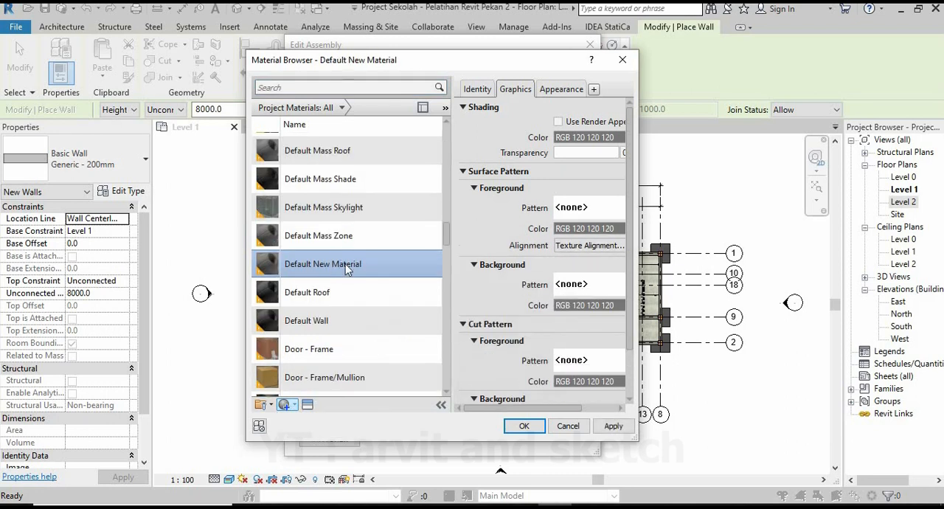
{"action": "right_click", "coordinate": [347, 267]}
{"action": "left_click", "coordinate": [376, 303]}
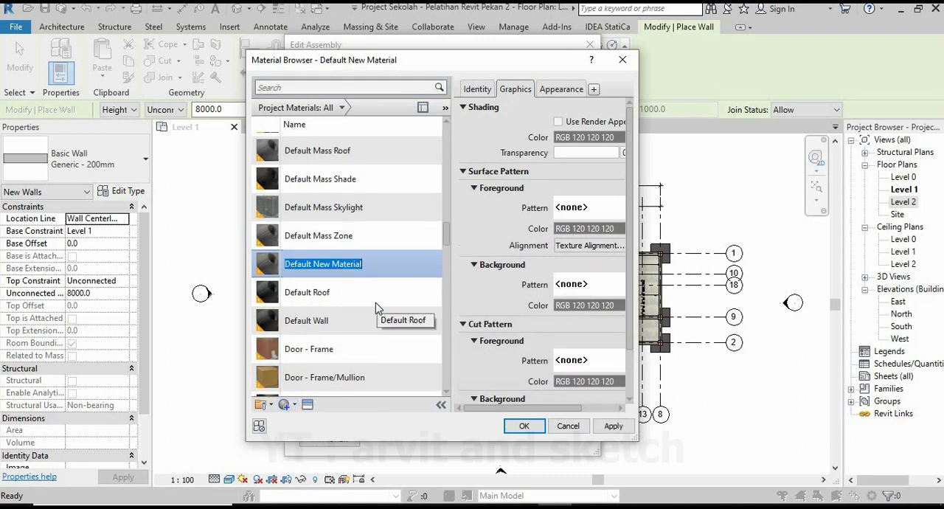
{"action": "type", "text": "Pl"}
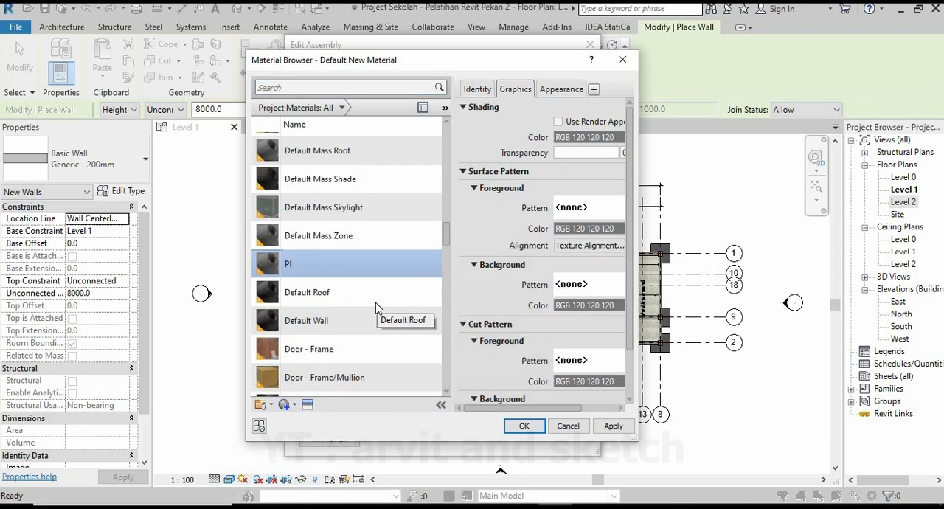
{"action": "type", "text": "ester+Aci+Cat"}
Give the Plester+Aci+Cat material the Beige appearance from the Wall Paint asset library.
{"action": "left_click", "coordinate": [308, 405]}
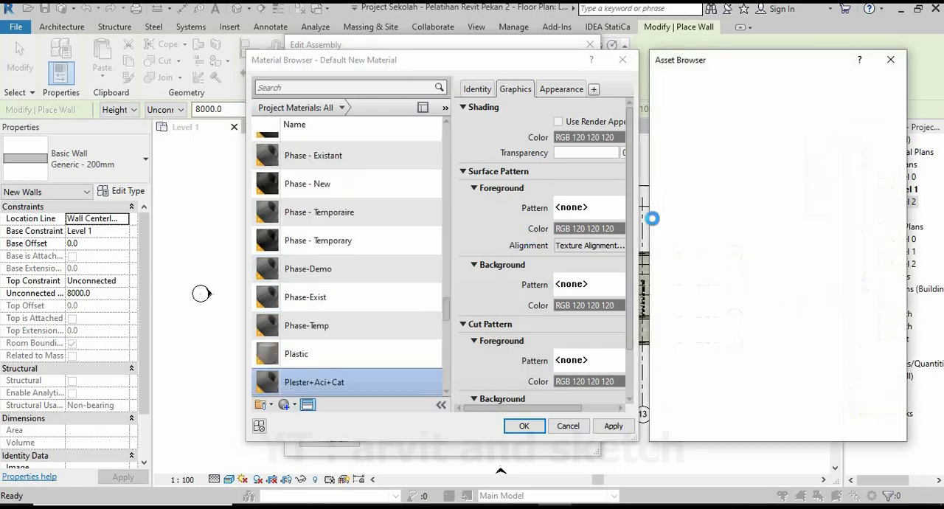
{"action": "type", "text": "pai"}
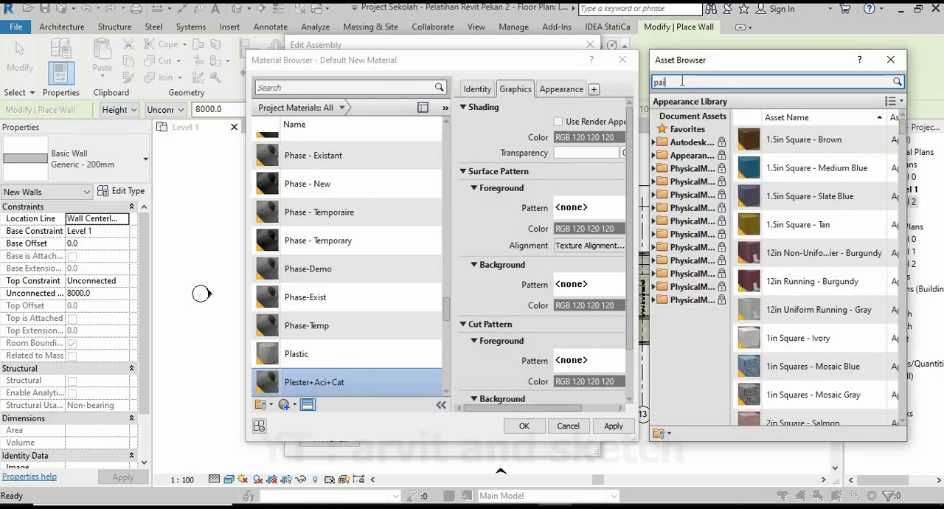
{"action": "type", "text": "nt"}
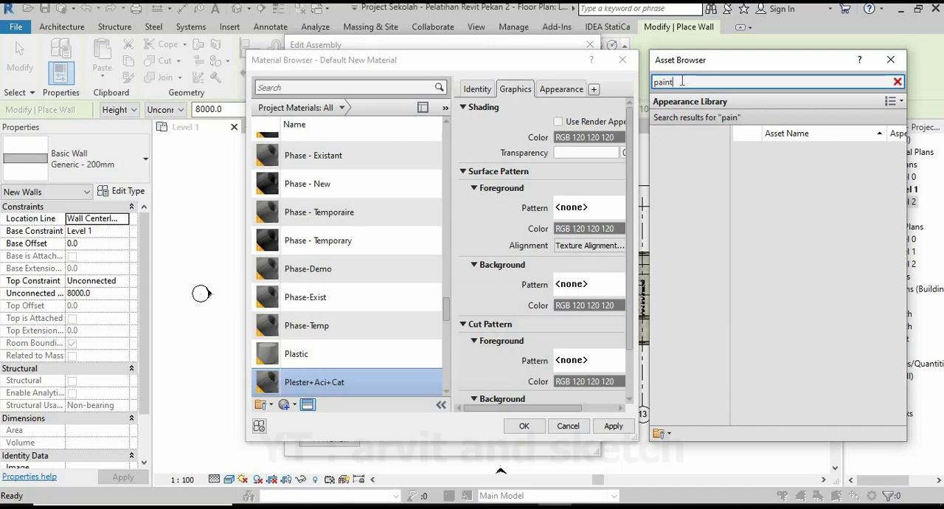
{"action": "left_click", "coordinate": [697, 276]}
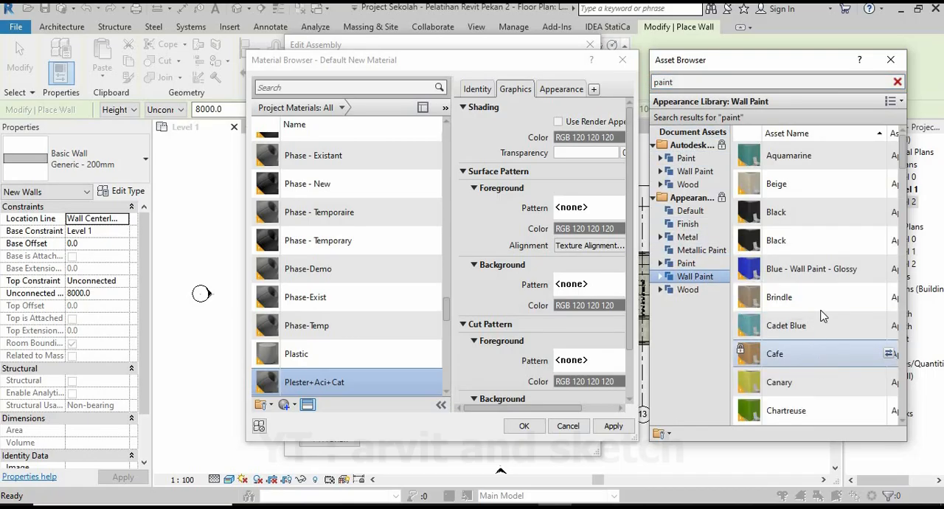
{"action": "double_click", "coordinate": [828, 182]}
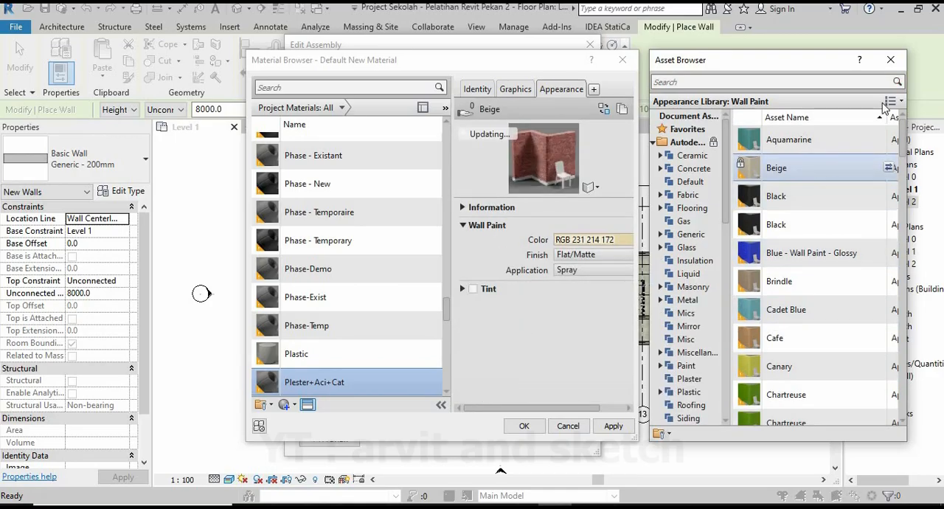
{"action": "left_click", "coordinate": [891, 60]}
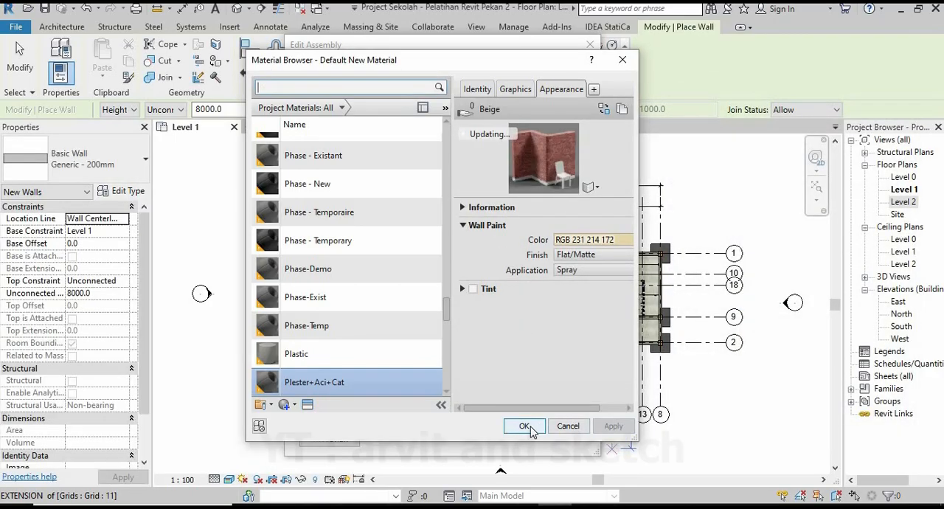
Assign Plester+Aci+Cat to the Finish 1 [4] layer and set its thickness to 20 mm.
{"action": "left_click", "coordinate": [525, 426]}
{"action": "left_click", "coordinate": [475, 187]}
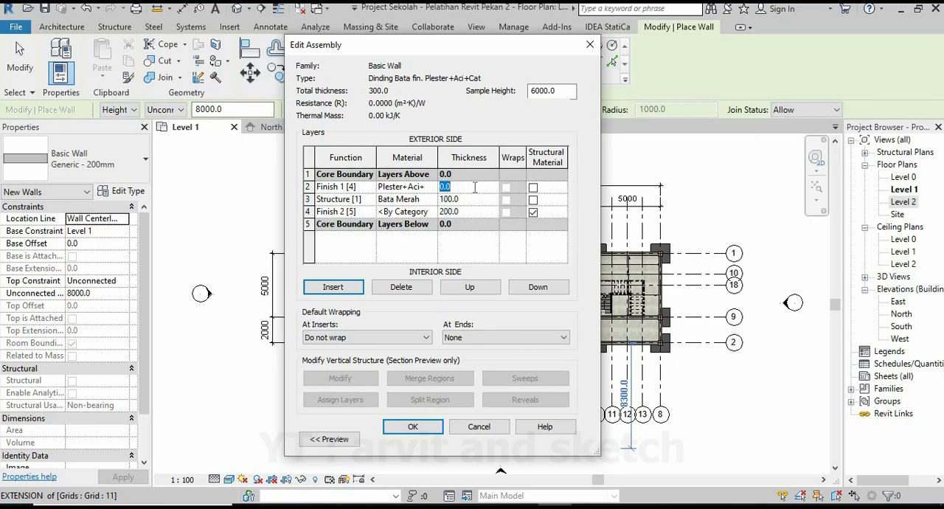
{"action": "type", "text": "20"}
Assign Plester+Aci+Cat to the Finish 2 [5] layer at 20 mm thickness and accept the wall type.
{"action": "left_click", "coordinate": [410, 212]}
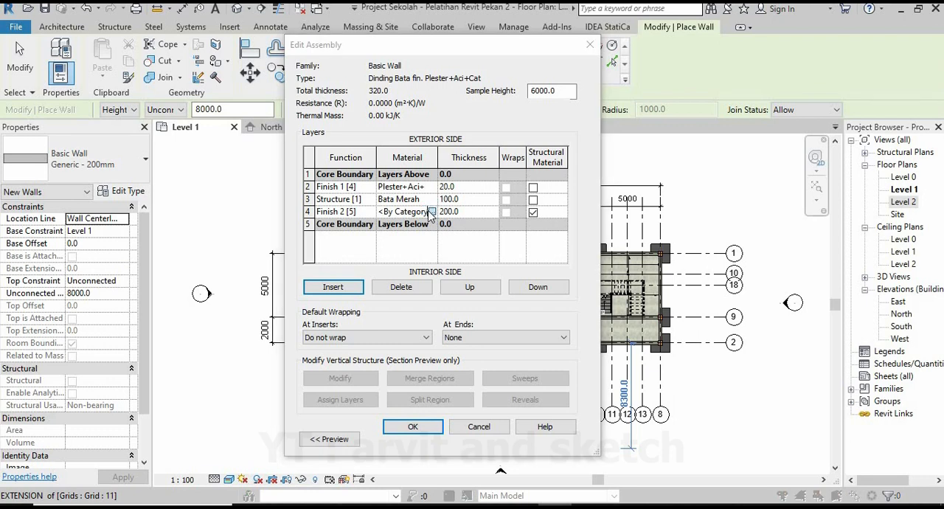
{"action": "left_click", "coordinate": [428, 212]}
{"action": "left_click", "coordinate": [516, 425]}
{"action": "left_click", "coordinate": [476, 212]}
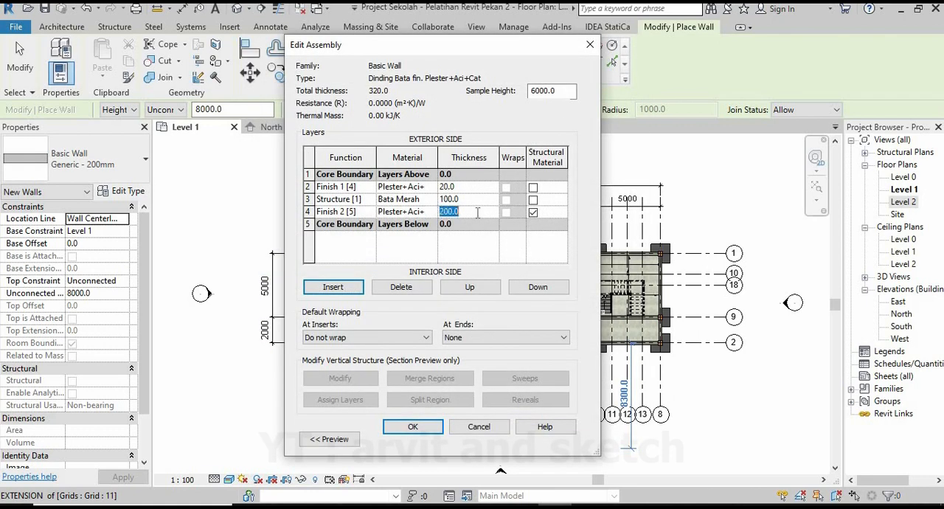
{"action": "left_click", "coordinate": [418, 426]}
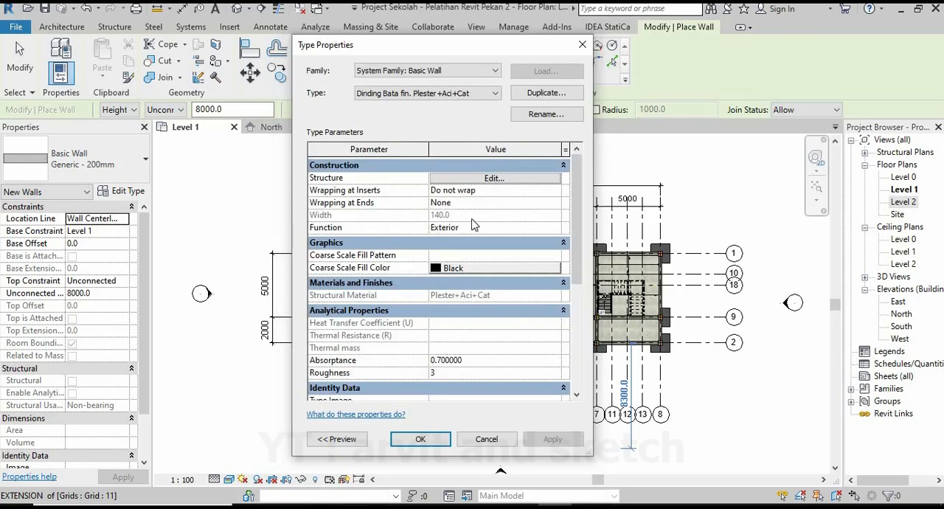
{"action": "left_click", "coordinate": [432, 440]}
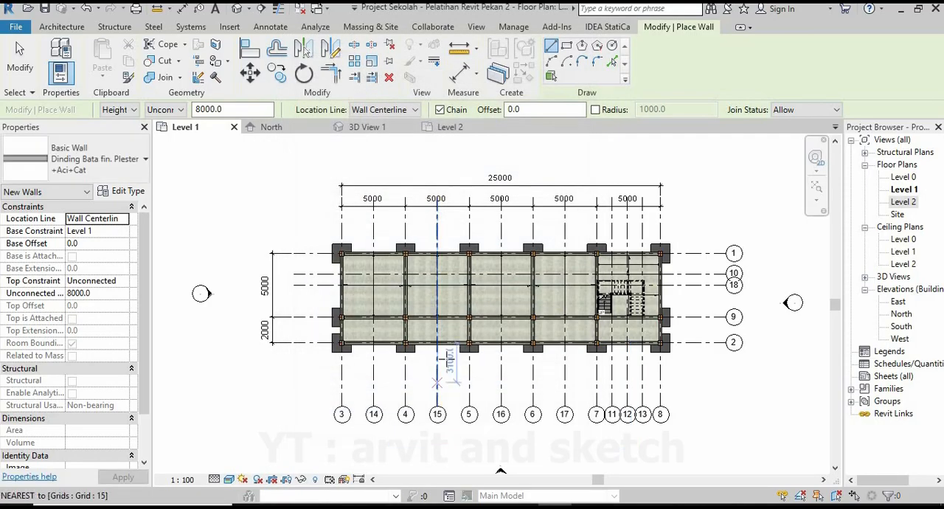
Set the new wall's unconnected height to 3650 mm, keeping Wall Centerline as the location line.
{"action": "double_click", "coordinate": [253, 109]}
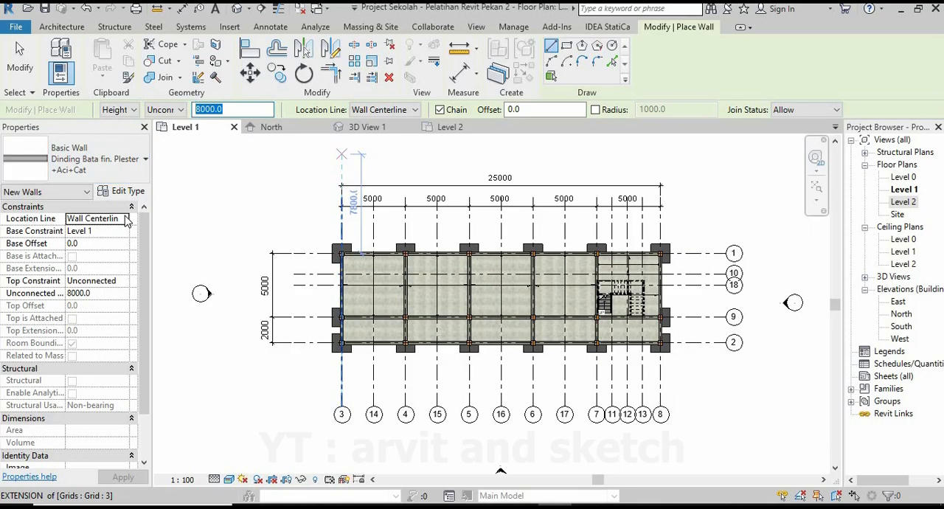
{"action": "type", "text": "3650"}
{"action": "left_click", "coordinate": [134, 110]}
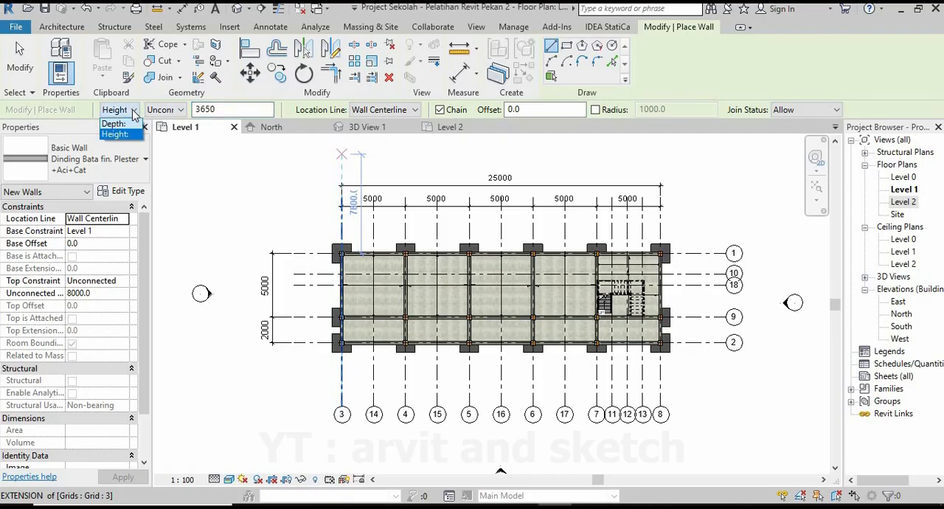
{"action": "left_click", "coordinate": [135, 111]}
{"action": "left_click", "coordinate": [411, 110]}
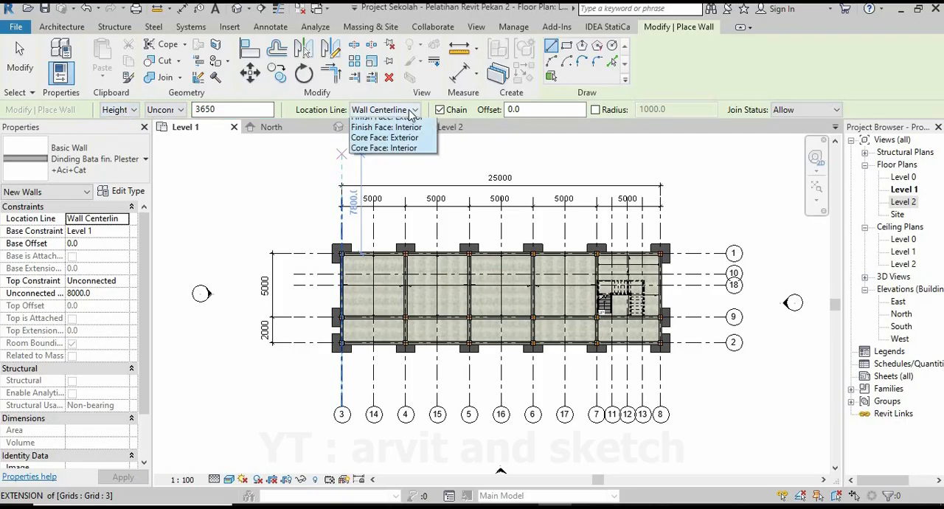
{"action": "left_click", "coordinate": [390, 125]}
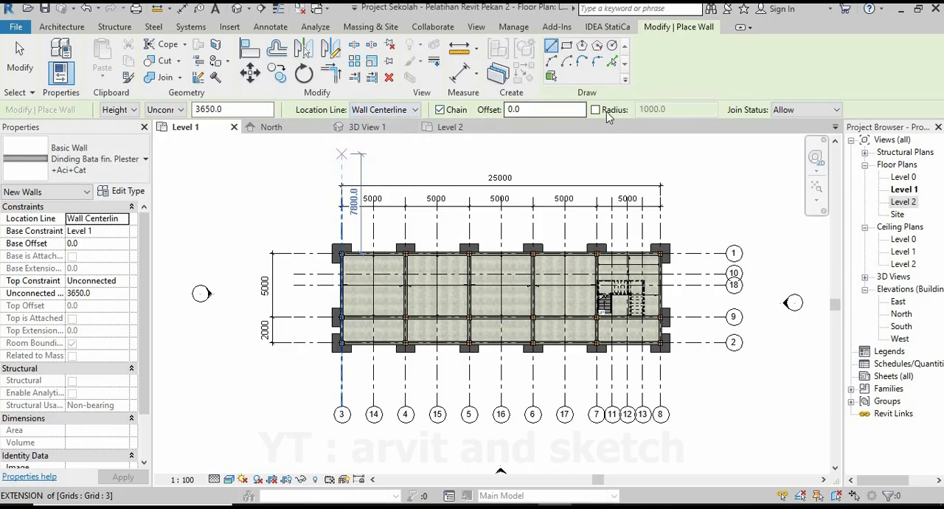
Draw a wall along grid 1 from the column face at grid 3 to the column face at grid 4.
{"action": "scroll", "coordinate": [259, 294], "scroll_direction": "up", "scroll_amount": 10}
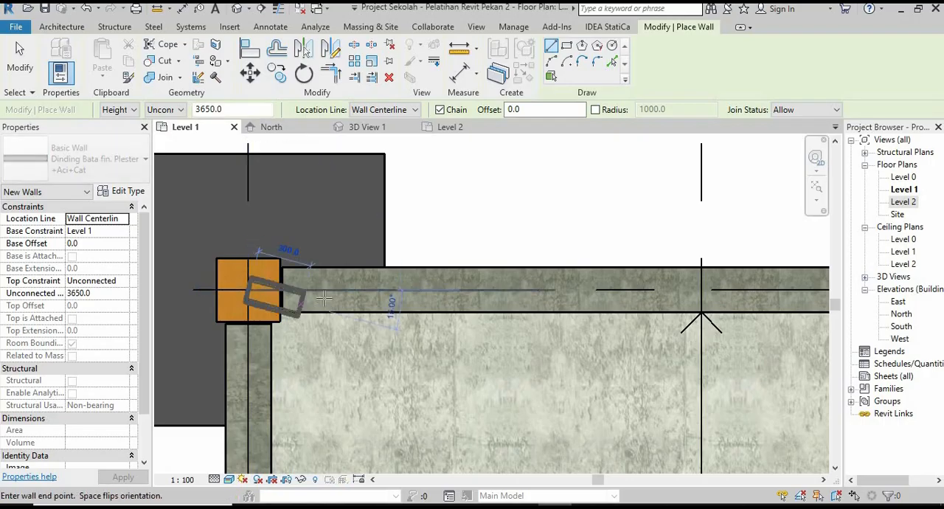
{"action": "scroll", "coordinate": [324, 297], "scroll_direction": "down", "scroll_amount": 3}
{"action": "scroll", "coordinate": [295, 295], "scroll_direction": "up", "scroll_amount": 4}
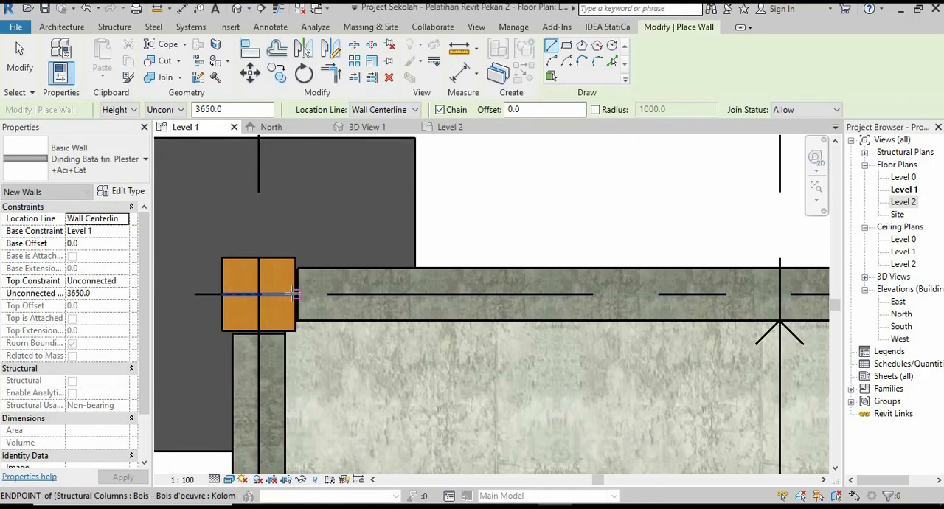
{"action": "left_click", "coordinate": [295, 293]}
{"action": "scroll", "coordinate": [404, 324], "scroll_direction": "down", "scroll_amount": 3}
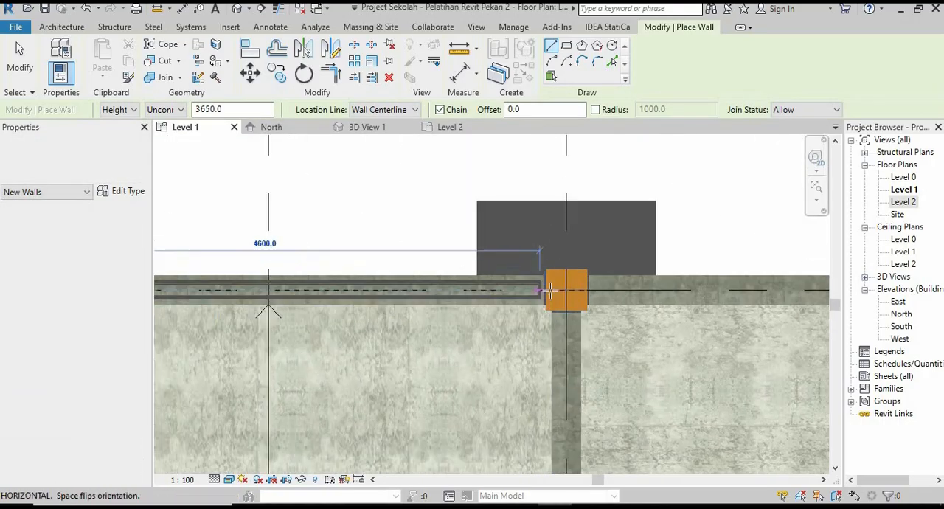
{"action": "scroll", "coordinate": [549, 291], "scroll_direction": "up", "scroll_amount": 4}
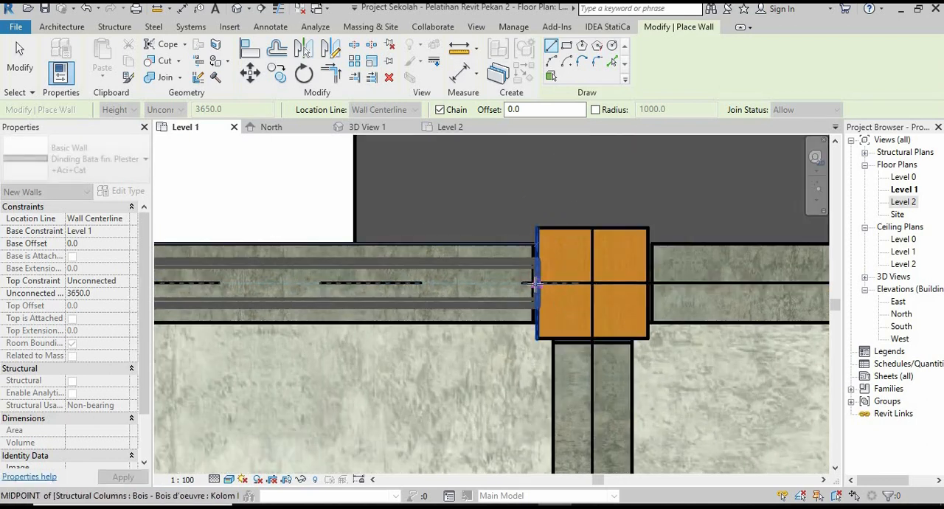
{"action": "scroll", "coordinate": [447, 308], "scroll_direction": "down", "scroll_amount": 3}
{"action": "scroll", "coordinate": [558, 303], "scroll_direction": "up", "scroll_amount": 2}
{"action": "key", "text": "Escape"}
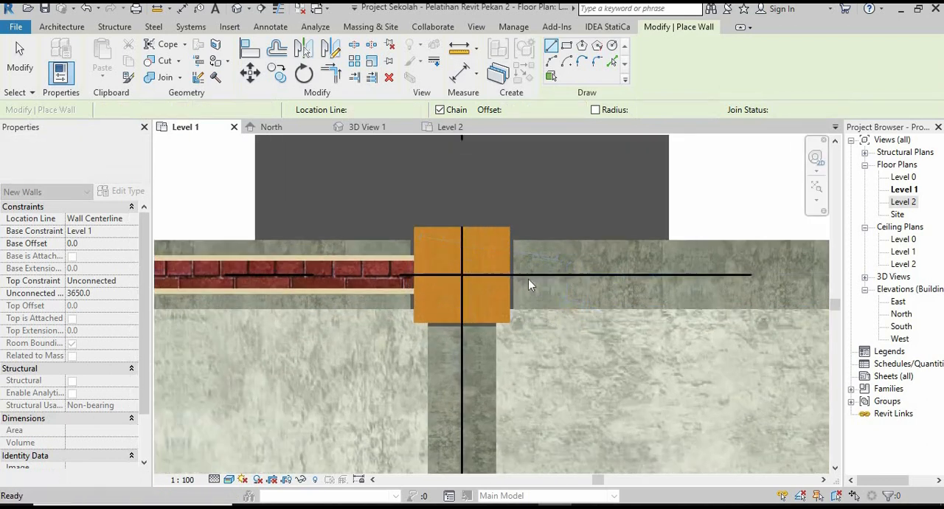
Draw a wall along grid 1 between the columns at grids 4 and 5, face to face.
{"action": "left_click", "coordinate": [514, 276]}
{"action": "scroll", "coordinate": [509, 280], "scroll_direction": "down", "scroll_amount": 2}
{"action": "scroll", "coordinate": [469, 273], "scroll_direction": "up", "scroll_amount": 4}
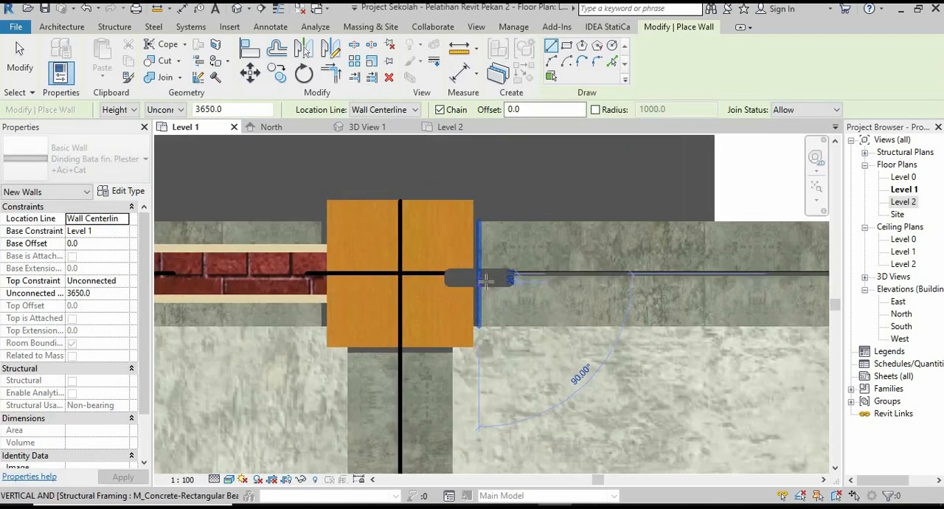
{"action": "scroll", "coordinate": [399, 289], "scroll_direction": "down", "scroll_amount": 4}
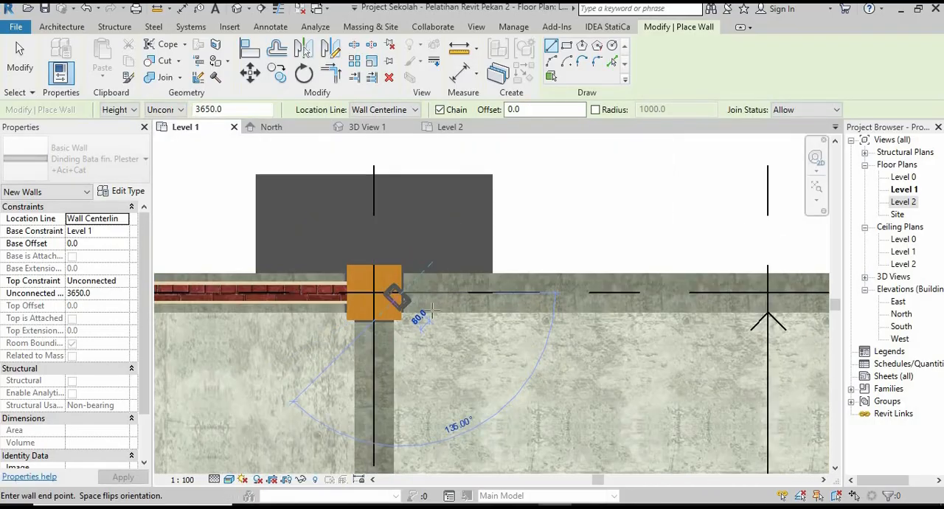
{"action": "scroll", "coordinate": [531, 276], "scroll_direction": "up", "scroll_amount": 5}
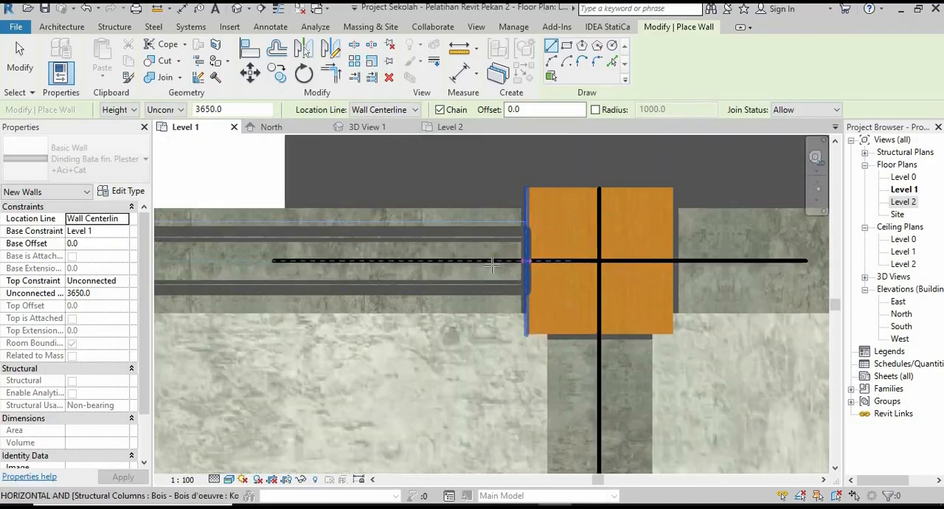
{"action": "scroll", "coordinate": [512, 274], "scroll_direction": "down", "scroll_amount": 3}
{"action": "middle_click_drag", "start_coordinate": [557, 272], "coordinate": [387, 275]}
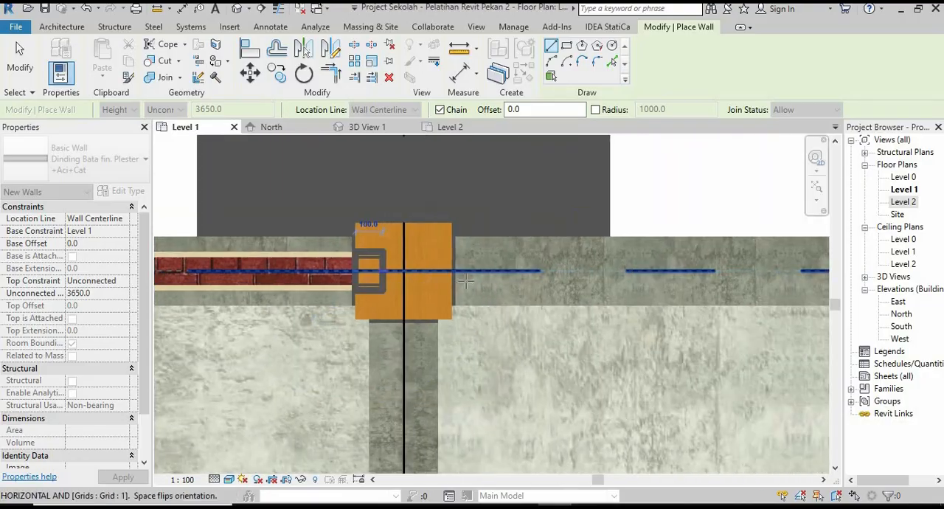
{"action": "scroll", "coordinate": [463, 279], "scroll_direction": "up", "scroll_amount": 3}
{"action": "key", "text": "Escape"}
Draw a wall along grid 1 filling the bay between the columns at grids 5 and 6.
{"action": "left_click", "coordinate": [443, 262]}
{"action": "scroll", "coordinate": [398, 307], "scroll_direction": "down", "scroll_amount": 4}
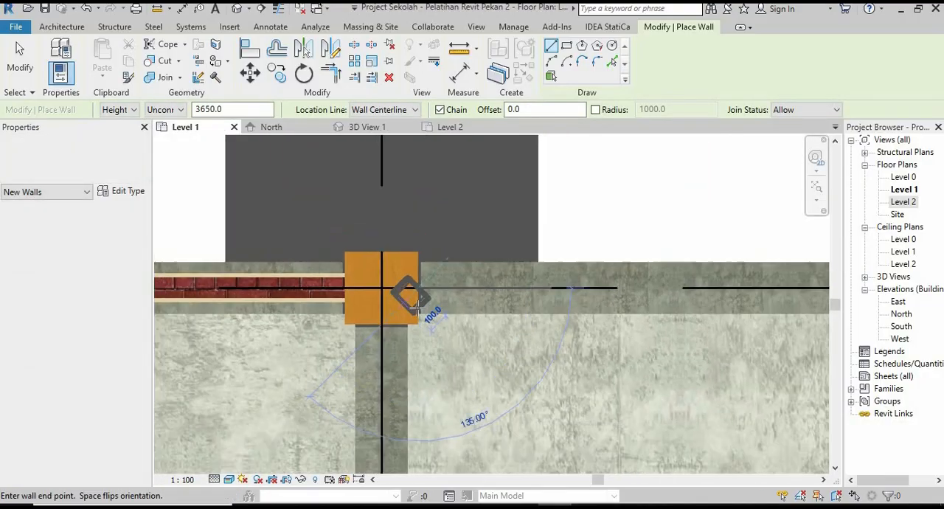
{"action": "scroll", "coordinate": [536, 298], "scroll_direction": "up", "scroll_amount": 4}
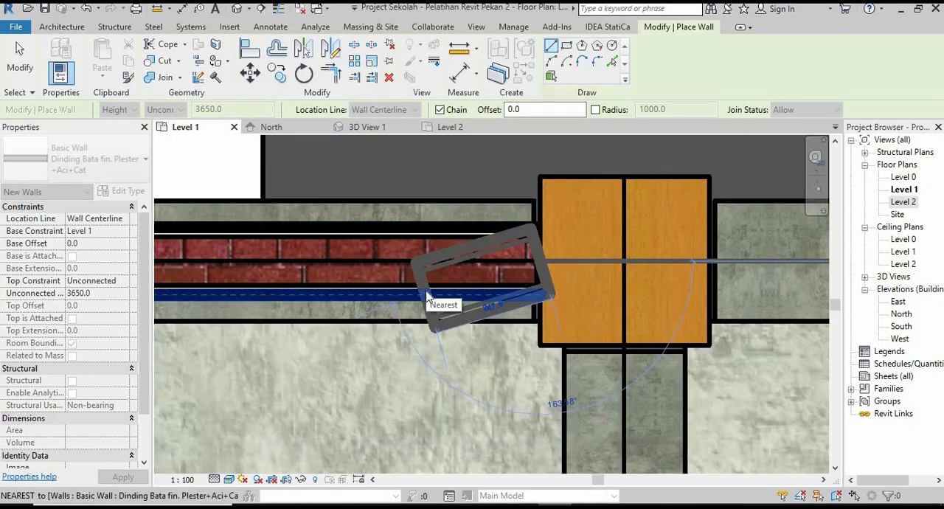
Draw a wall along grid 1 from the column face at grid 6 to the column face at grid 7.
{"action": "scroll", "coordinate": [427, 295], "scroll_direction": "down", "scroll_amount": 5}
{"action": "scroll", "coordinate": [437, 267], "scroll_direction": "up", "scroll_amount": 5}
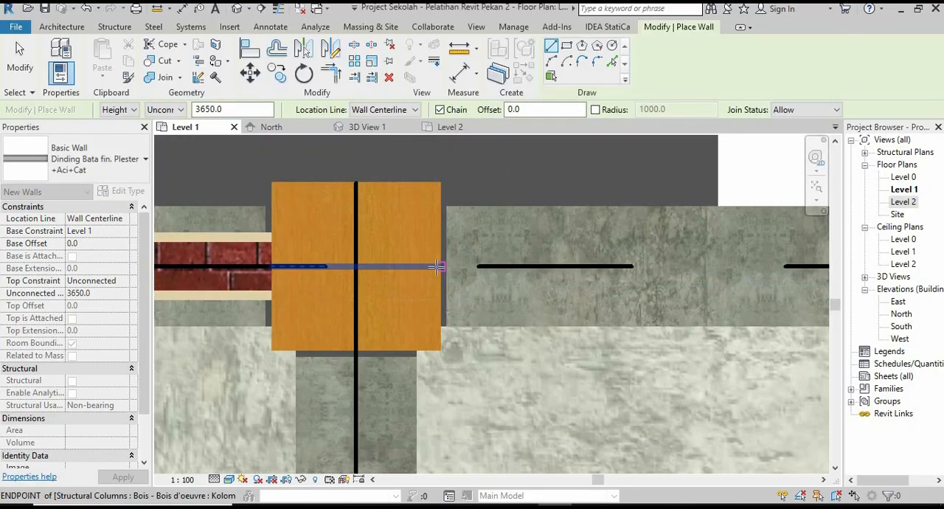
{"action": "left_click", "coordinate": [437, 266]}
{"action": "scroll", "coordinate": [472, 281], "scroll_direction": "down", "scroll_amount": 5}
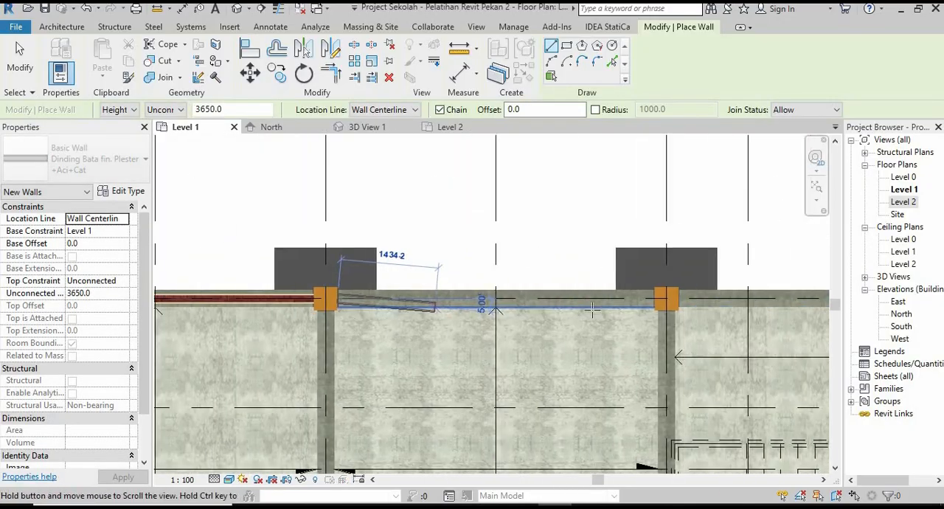
{"action": "scroll", "coordinate": [653, 301], "scroll_direction": "up", "scroll_amount": 6}
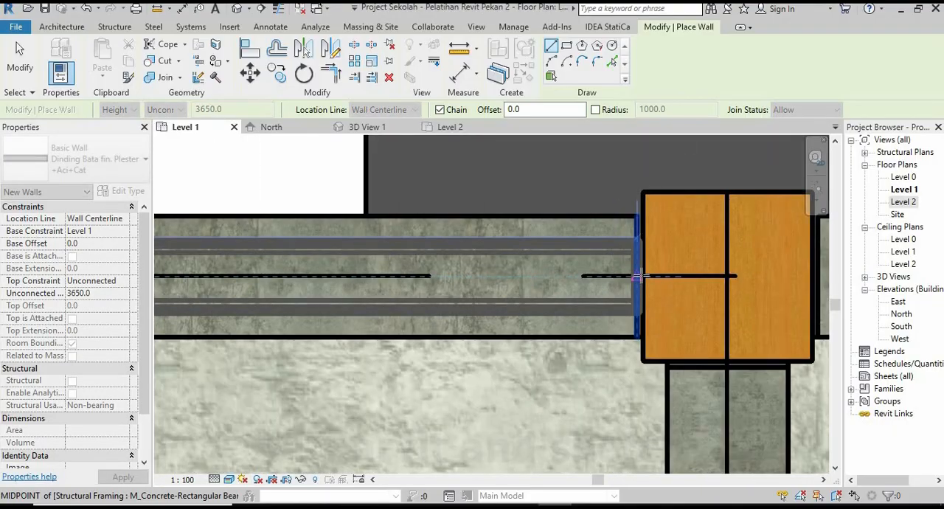
{"action": "left_click", "coordinate": [641, 276]}
{"action": "scroll", "coordinate": [641, 277], "scroll_direction": "down", "scroll_amount": 5}
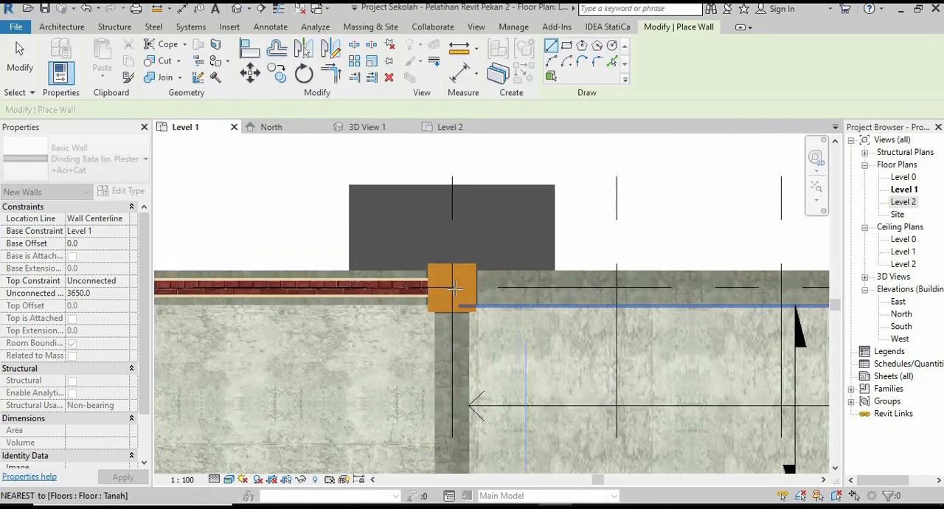
Draw a wall along grid 1 in the last bay, between the columns at grids 7 and 8.
{"action": "scroll", "coordinate": [470, 288], "scroll_direction": "up", "scroll_amount": 5}
{"action": "left_click", "coordinate": [470, 287]}
{"action": "scroll", "coordinate": [470, 287], "scroll_direction": "down", "scroll_amount": 5}
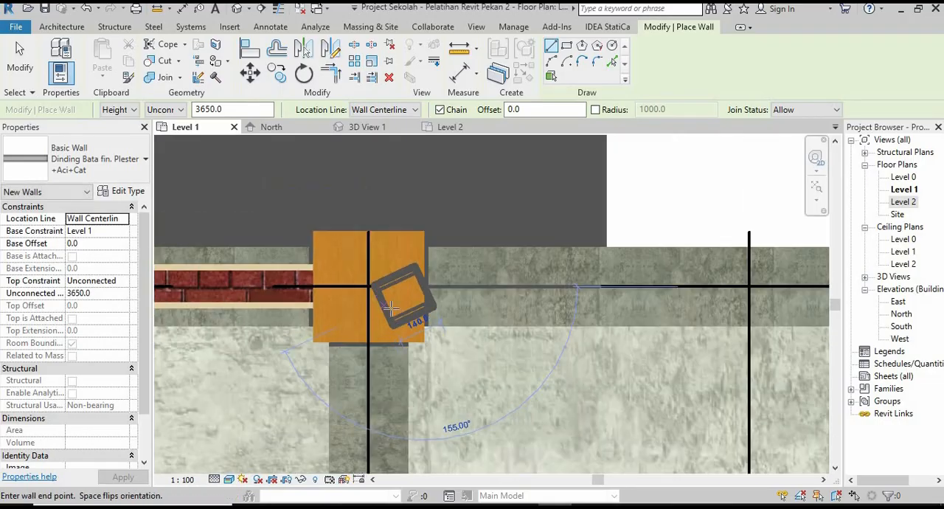
{"action": "scroll", "coordinate": [441, 320], "scroll_direction": "down", "scroll_amount": 4}
{"action": "middle_click_drag", "start_coordinate": [521, 330], "coordinate": [441, 322]}
{"action": "scroll", "coordinate": [542, 317], "scroll_direction": "up", "scroll_amount": 3}
{"action": "scroll", "coordinate": [595, 301], "scroll_direction": "up", "scroll_amount": 10}
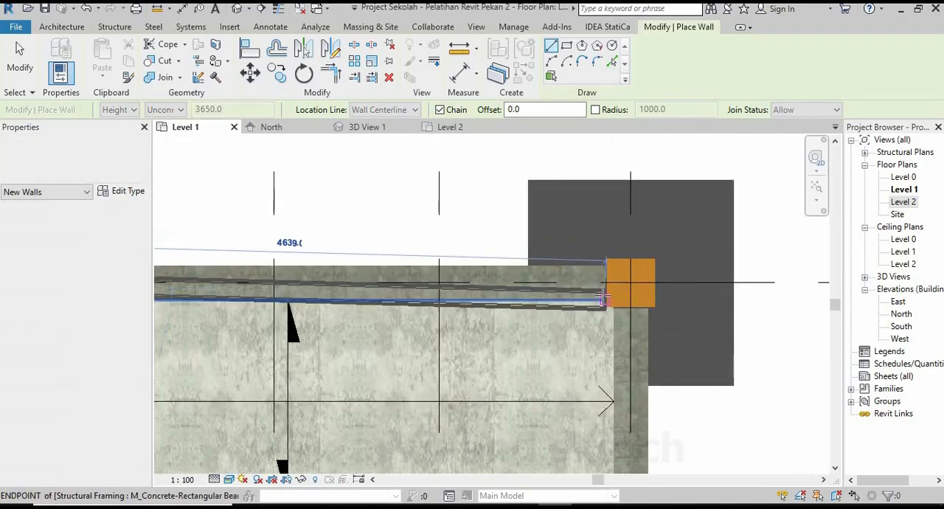
{"action": "left_click", "coordinate": [611, 264]}
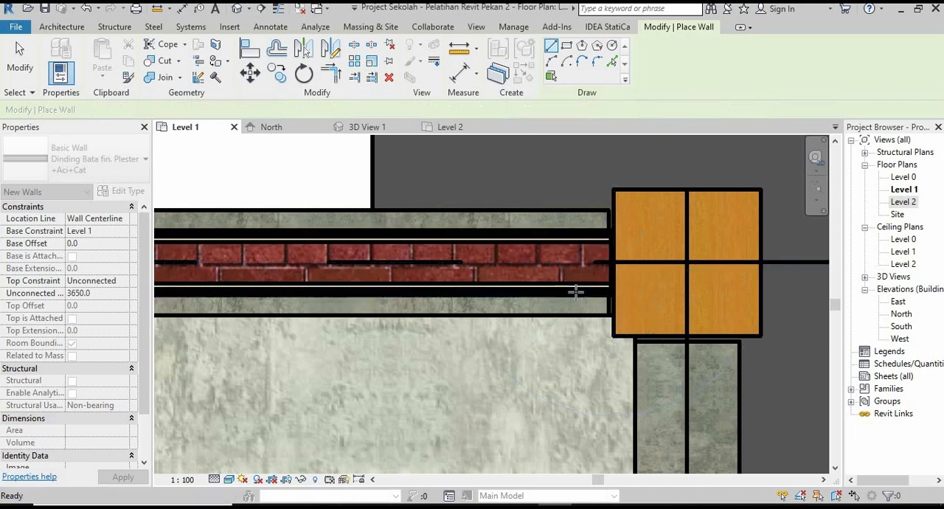
Open the 3D view, end wall placement and examine the grid 1 walls from outside and inside the building.
{"action": "scroll", "coordinate": [567, 302], "scroll_direction": "down", "scroll_amount": 3}
{"action": "scroll", "coordinate": [567, 303], "scroll_direction": "down", "scroll_amount": 6}
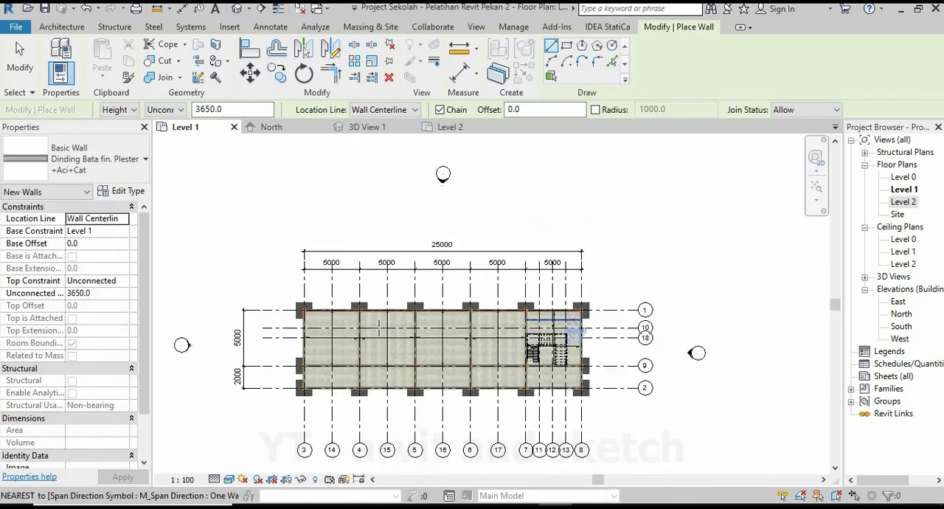
{"action": "scroll", "coordinate": [452, 327], "scroll_direction": "up", "scroll_amount": 2}
{"action": "left_click", "coordinate": [376, 132]}
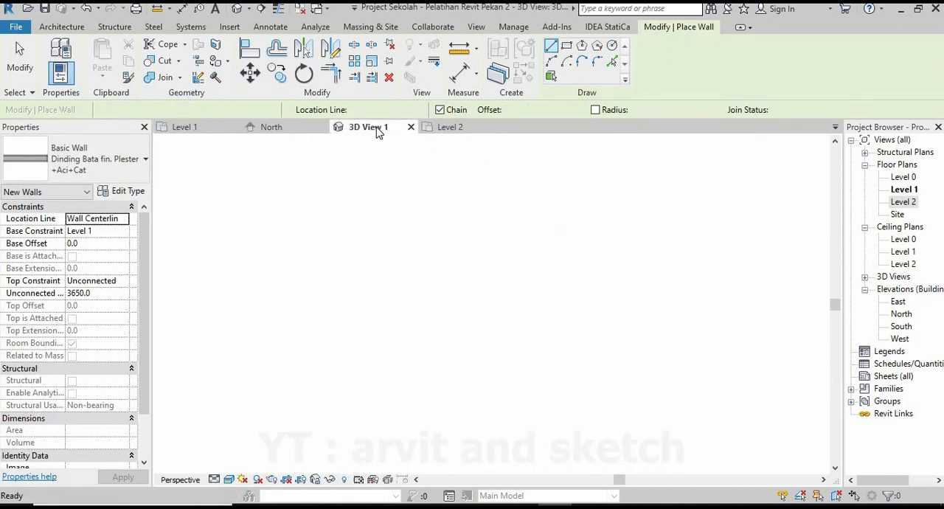
{"action": "scroll", "coordinate": [495, 298], "scroll_direction": "down", "scroll_amount": 2}
{"action": "middle_click_drag", "start_coordinate": [498, 298], "coordinate": [434, 336], "text": "shift"}
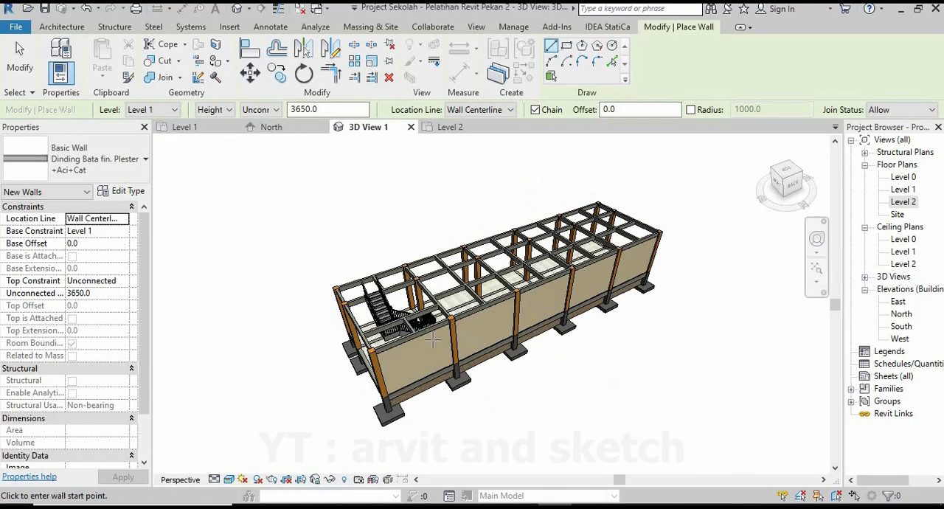
{"action": "scroll", "coordinate": [432, 347], "scroll_direction": "up", "scroll_amount": 4}
{"action": "key", "text": "Escape"}
{"action": "middle_click_drag", "start_coordinate": [416, 375], "coordinate": [479, 292], "text": "shift"}
{"action": "left_click", "coordinate": [441, 383]}
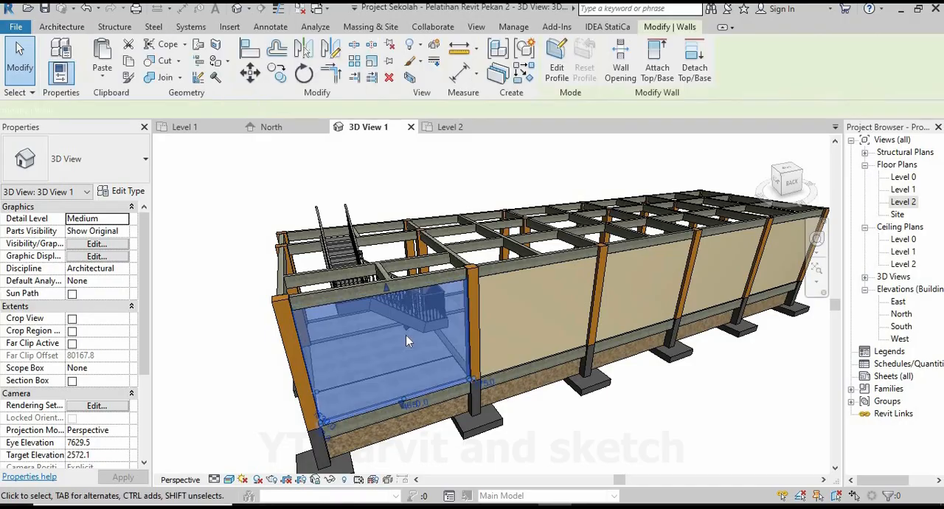
{"action": "middle_click_drag", "start_coordinate": [406, 334], "coordinate": [465, 207], "text": "shift"}
{"action": "scroll", "coordinate": [373, 312], "scroll_direction": "up", "scroll_amount": 4}
{"action": "left_click", "coordinate": [466, 205]}
{"action": "scroll", "coordinate": [410, 338], "scroll_direction": "down", "scroll_amount": 6}
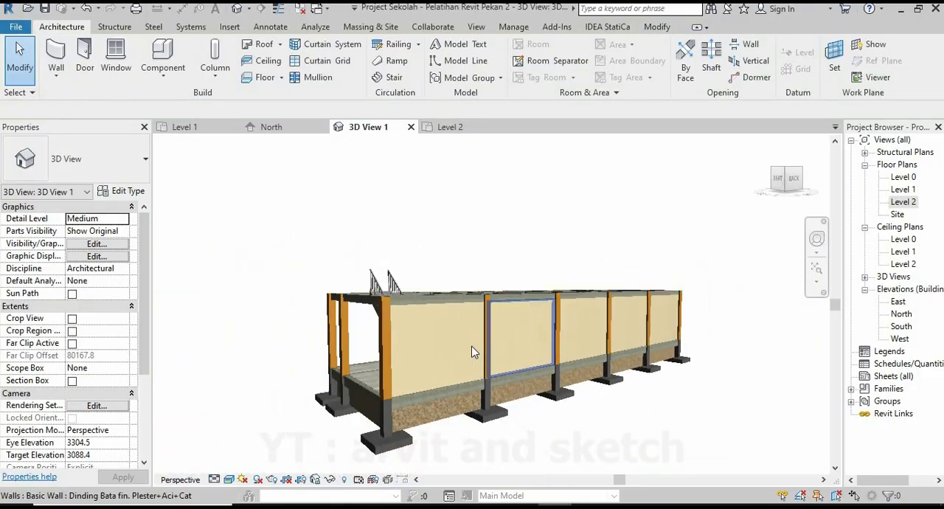
{"action": "middle_click_drag", "start_coordinate": [478, 355], "coordinate": [564, 351], "text": "shift"}
{"action": "scroll", "coordinate": [564, 348], "scroll_direction": "down", "scroll_amount": 3}
{"action": "middle_click_drag", "start_coordinate": [490, 346], "coordinate": [542, 373], "text": "shift"}
{"action": "scroll", "coordinate": [550, 343], "scroll_direction": "down", "scroll_amount": 2}
{"action": "scroll", "coordinate": [436, 346], "scroll_direction": "up", "scroll_amount": 4}
{"action": "middle_click_drag", "start_coordinate": [441, 345], "coordinate": [473, 352], "text": "shift"}
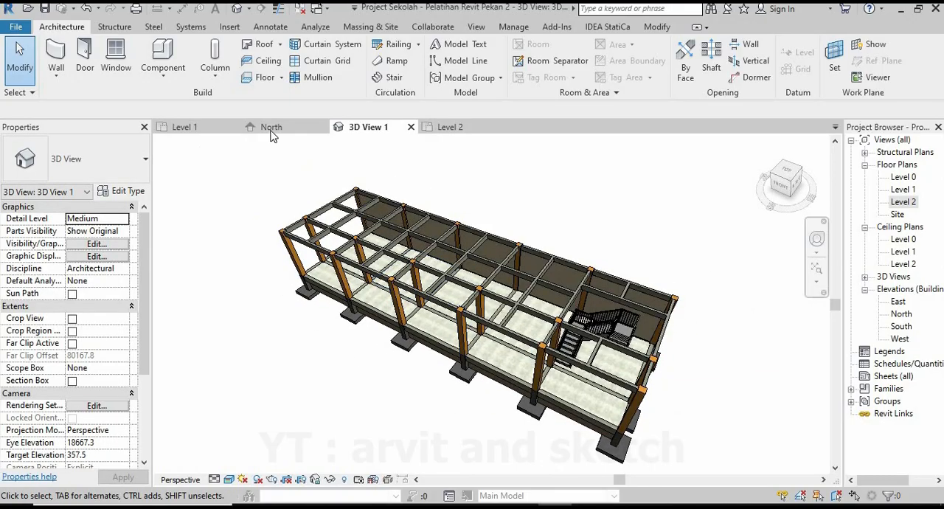
Return to the Level 1 plan and draw a wall along grid 3 between the columns at grids 1 and 9.
{"action": "left_click", "coordinate": [208, 129]}
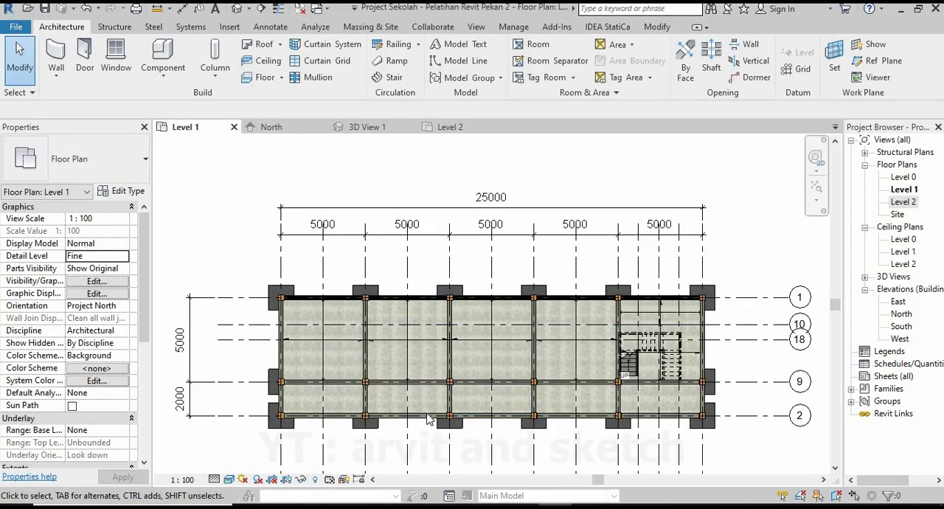
{"action": "scroll", "coordinate": [479, 446], "scroll_direction": "up", "scroll_amount": 2}
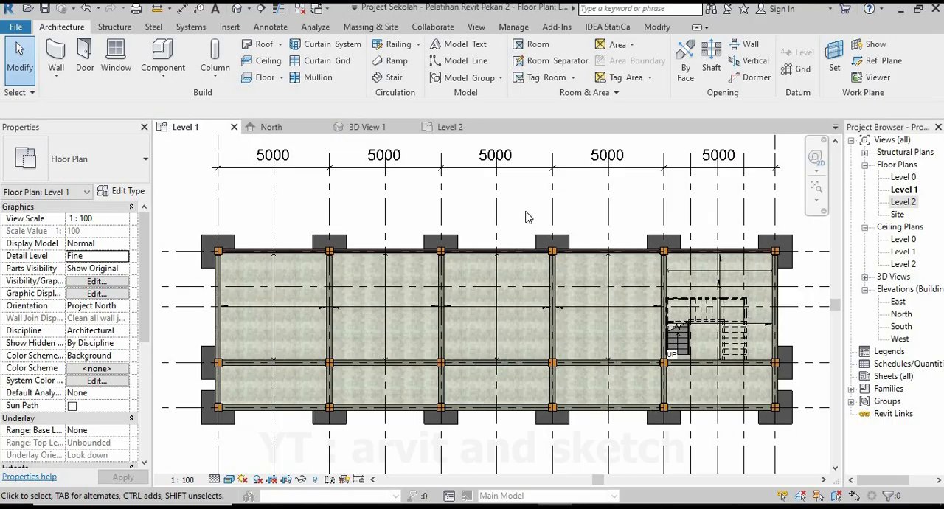
{"action": "left_click", "coordinate": [55, 53]}
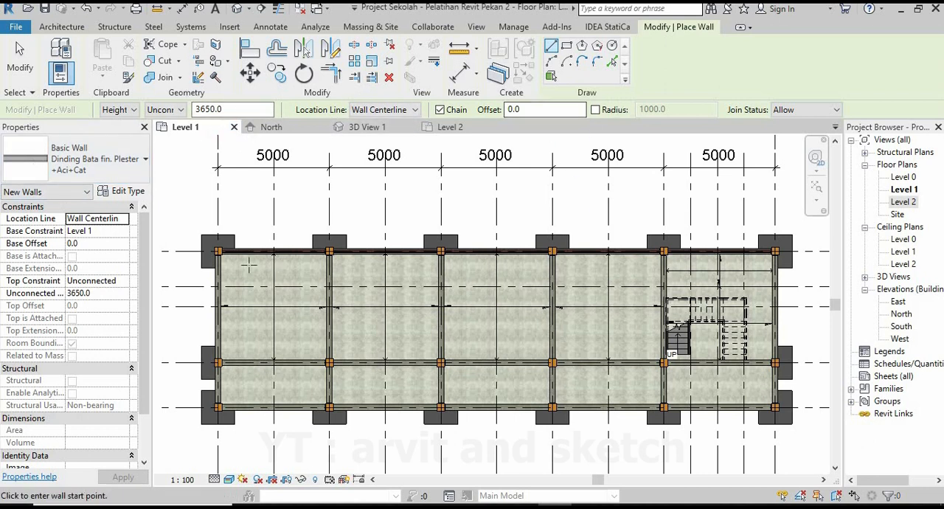
{"action": "scroll", "coordinate": [250, 265], "scroll_direction": "up", "scroll_amount": 8}
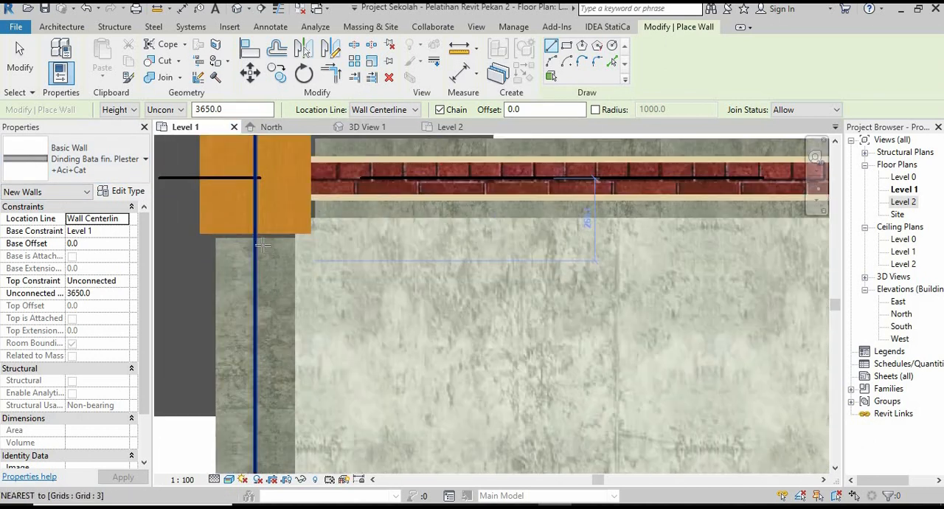
{"action": "left_click", "coordinate": [256, 234]}
{"action": "scroll", "coordinate": [280, 295], "scroll_direction": "down", "scroll_amount": 6}
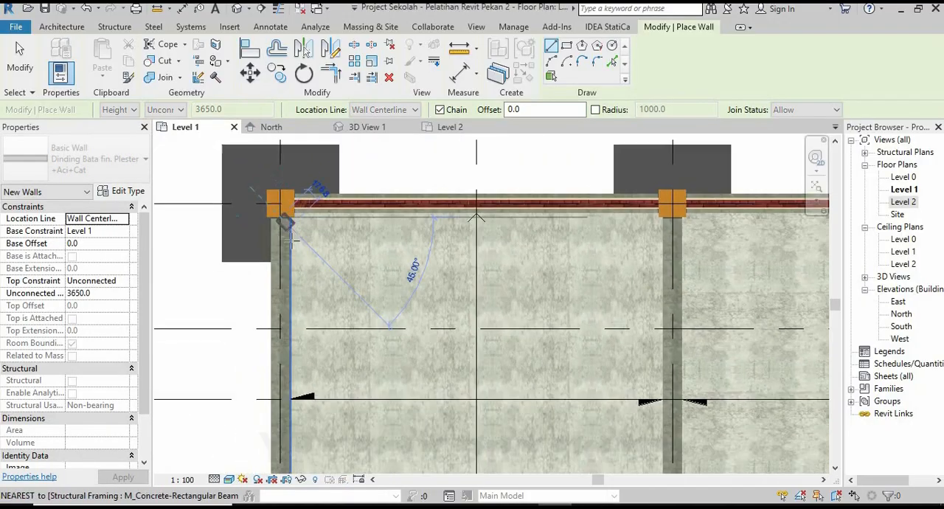
{"action": "scroll", "coordinate": [286, 444], "scroll_direction": "up", "scroll_amount": 10}
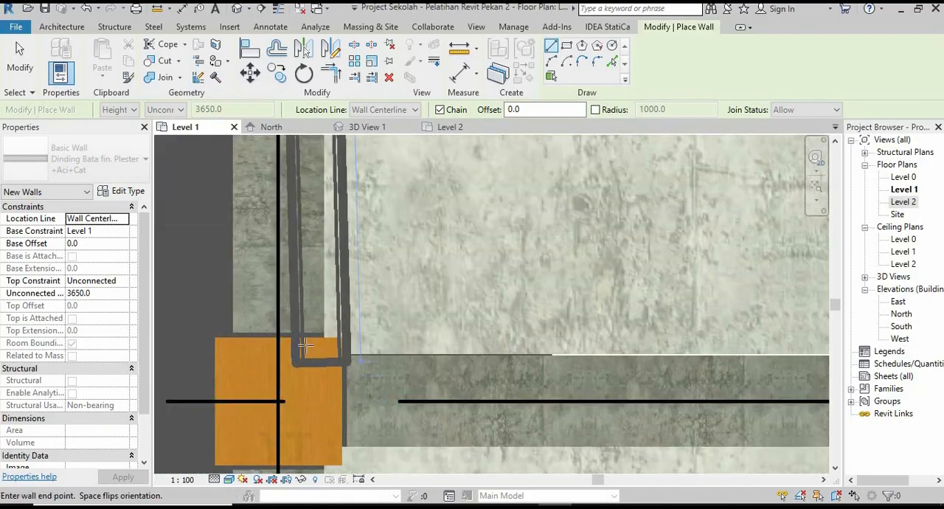
{"action": "left_click", "coordinate": [287, 338]}
{"action": "scroll", "coordinate": [287, 332], "scroll_direction": "down", "scroll_amount": 6}
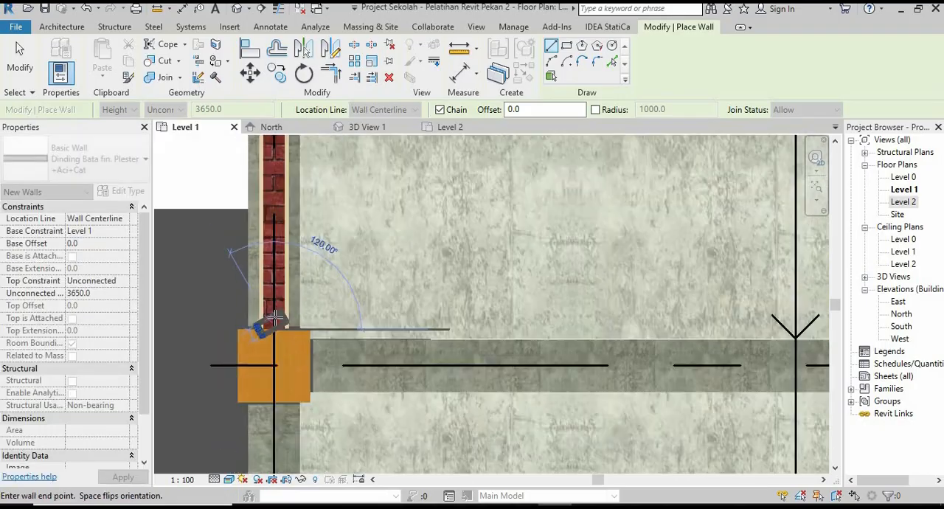
Draw a wall along grid 9 starting at the grid 3 column, and a cross wall from its end column to the grid 1 column.
{"action": "scroll", "coordinate": [299, 310], "scroll_direction": "down", "scroll_amount": 3}
{"action": "scroll", "coordinate": [280, 336], "scroll_direction": "up", "scroll_amount": 8}
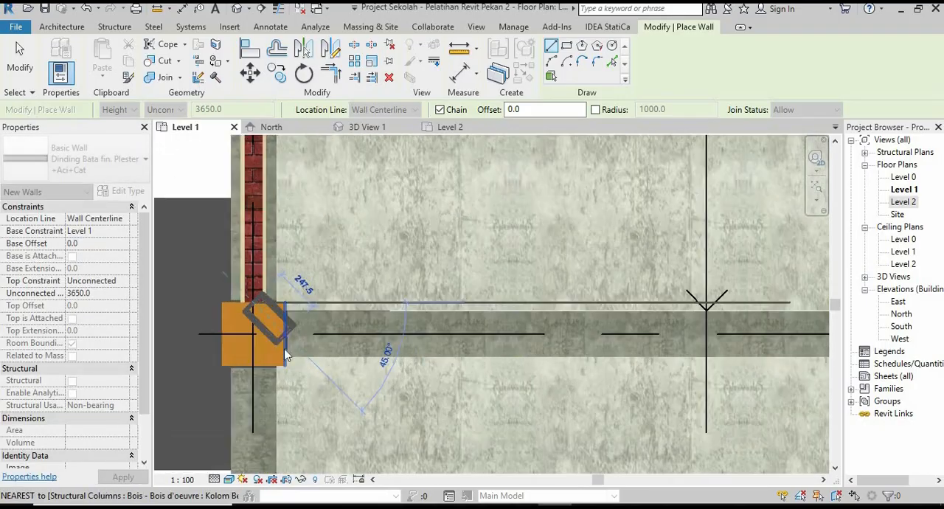
{"action": "left_click", "coordinate": [280, 340]}
{"action": "scroll", "coordinate": [279, 340], "scroll_direction": "up", "scroll_amount": 1}
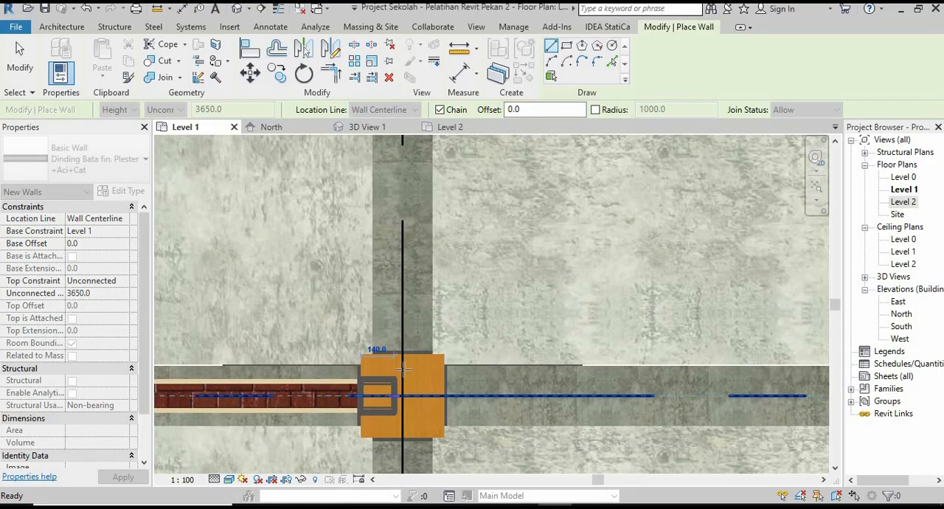
{"action": "scroll", "coordinate": [402, 361], "scroll_direction": "down", "scroll_amount": 5}
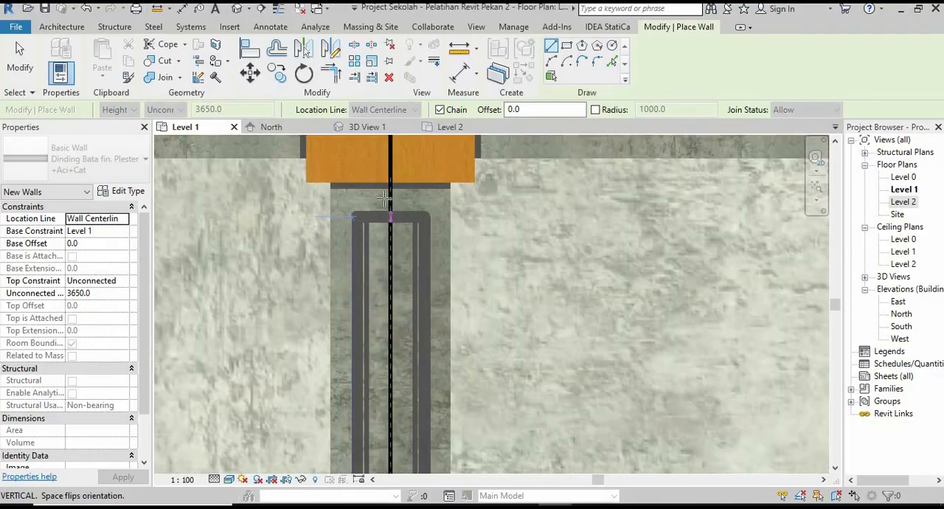
{"action": "left_click", "coordinate": [390, 186]}
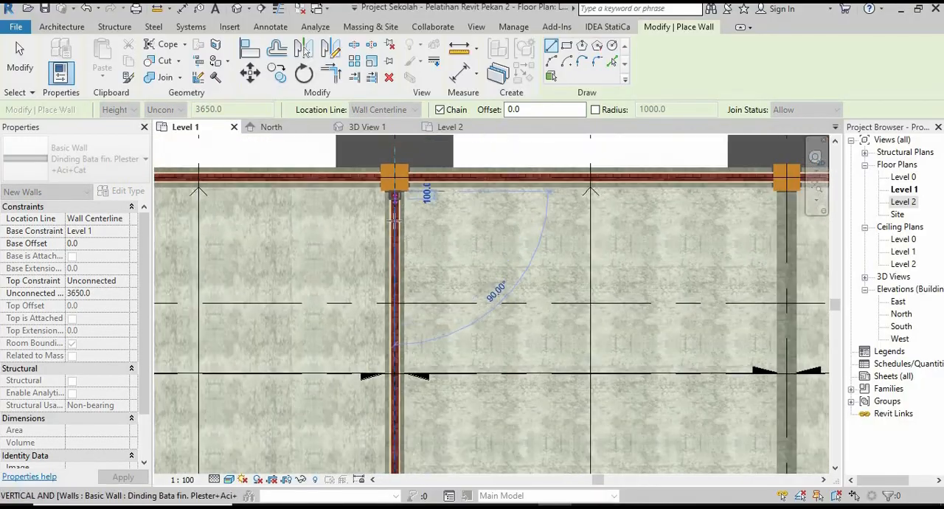
Draw a wall along the inner column row, from the column at the latest cross wall to the next column towards the stairs.
{"action": "scroll", "coordinate": [405, 407], "scroll_direction": "up", "scroll_amount": 4}
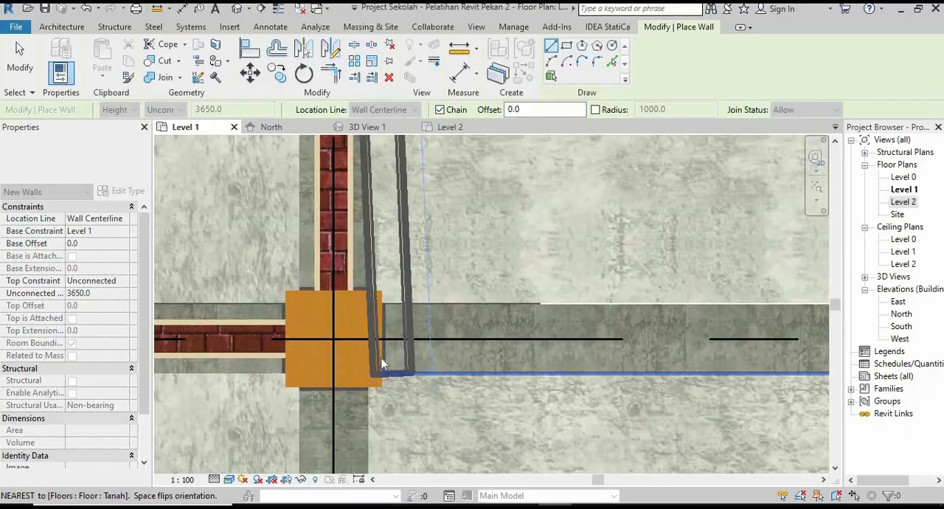
{"action": "left_click", "coordinate": [381, 339]}
{"action": "scroll", "coordinate": [357, 363], "scroll_direction": "down", "scroll_amount": 5}
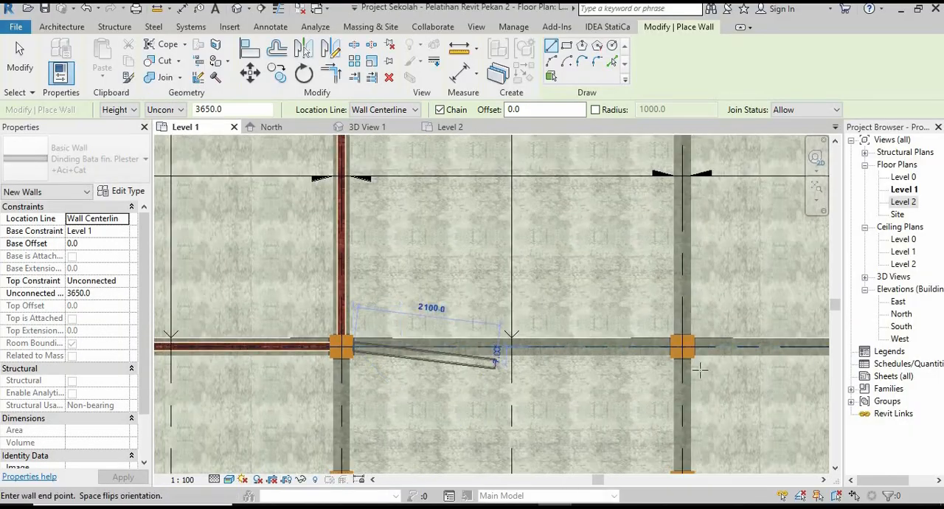
{"action": "scroll", "coordinate": [771, 345], "scroll_direction": "up", "scroll_amount": 1}
{"action": "scroll", "coordinate": [661, 351], "scroll_direction": "up", "scroll_amount": 4}
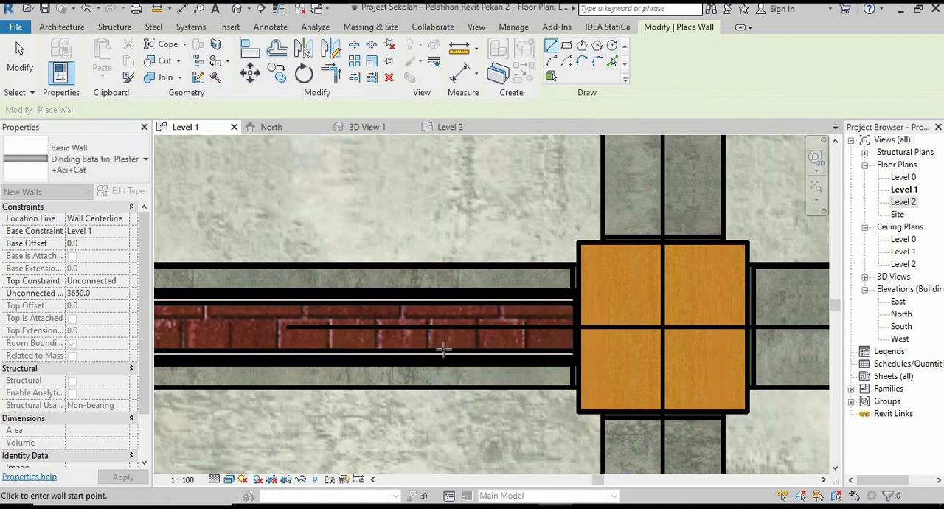
Draw a cross wall from the inner-row column two bays before the stairs to the outer-row column, and end the wall chain.
{"action": "scroll", "coordinate": [443, 349], "scroll_direction": "down", "scroll_amount": 3}
{"action": "scroll", "coordinate": [539, 313], "scroll_direction": "up", "scroll_amount": 2}
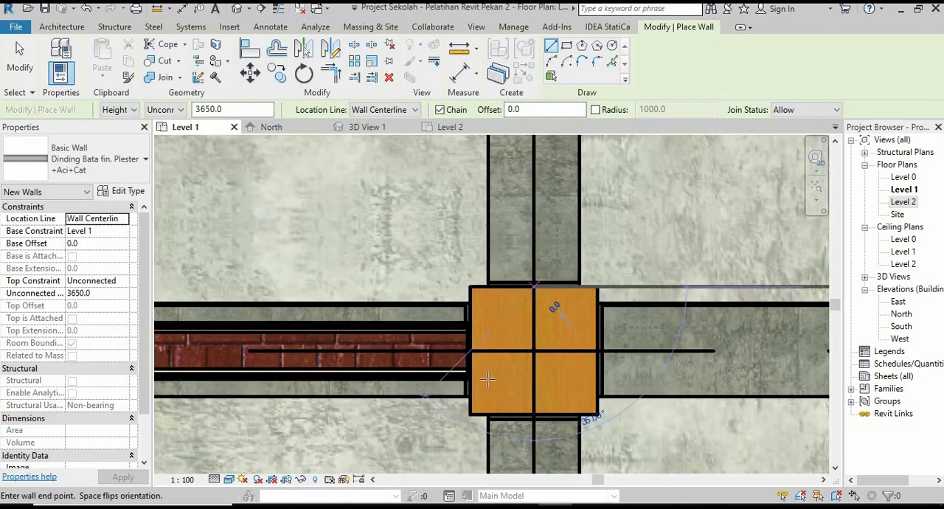
{"action": "scroll", "coordinate": [486, 379], "scroll_direction": "down", "scroll_amount": 4}
{"action": "scroll", "coordinate": [497, 407], "scroll_direction": "up", "scroll_amount": 5}
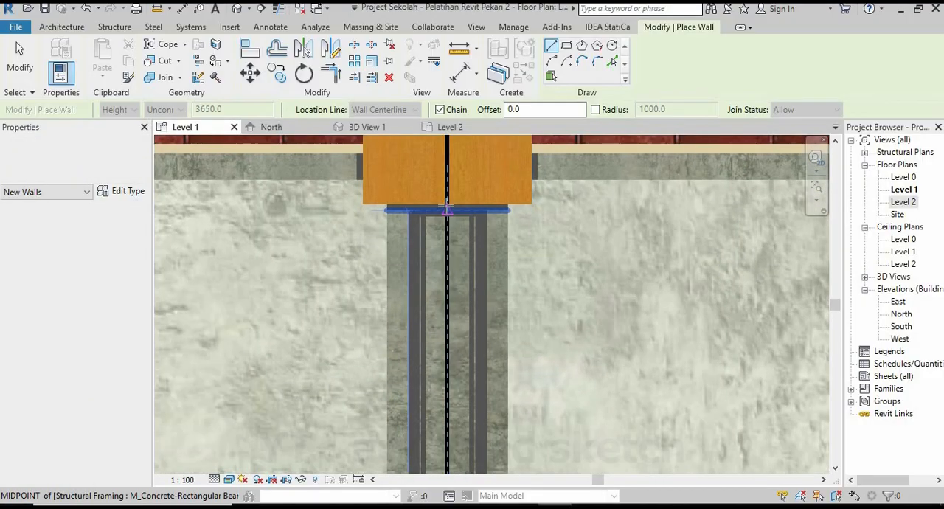
{"action": "left_click", "coordinate": [446, 208]}
{"action": "scroll", "coordinate": [446, 213], "scroll_direction": "down", "scroll_amount": 5}
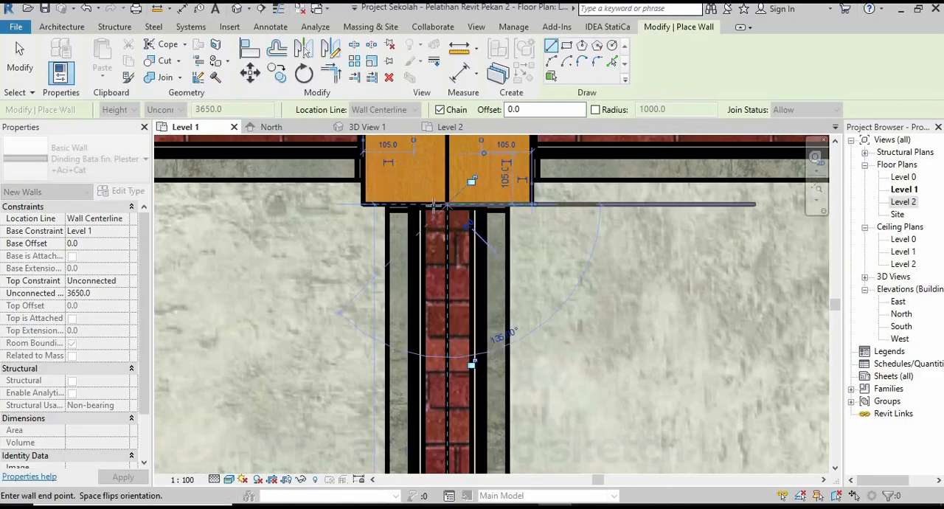
{"action": "scroll", "coordinate": [472, 420], "scroll_direction": "up", "scroll_amount": 4}
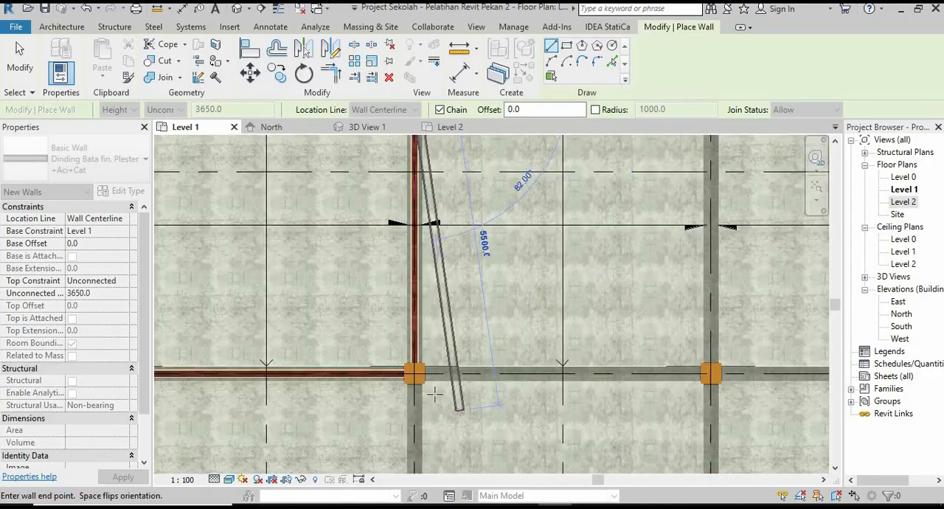
{"action": "key", "text": "Escape"}
Draw a wall along the inner column row in the second bay before the stairs, between the facing column sides.
{"action": "scroll", "coordinate": [417, 371], "scroll_direction": "up", "scroll_amount": 6}
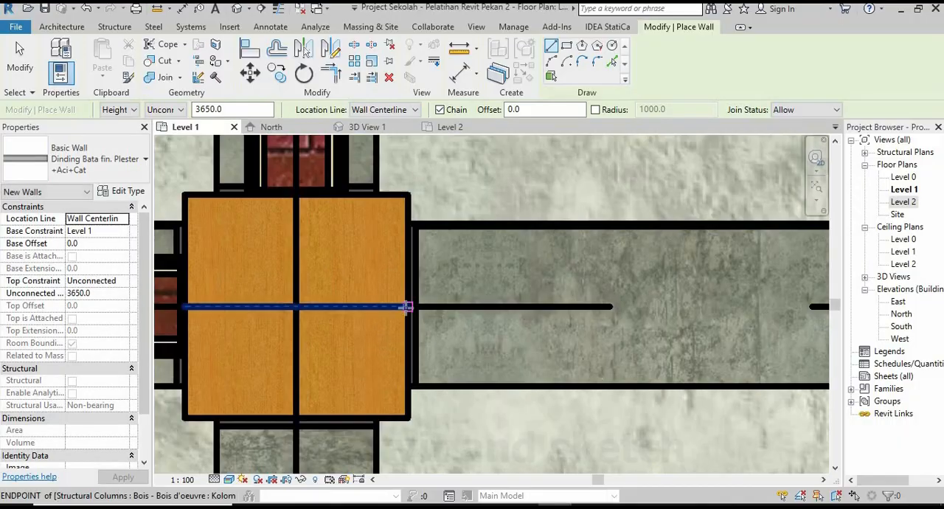
{"action": "left_click", "coordinate": [404, 308]}
{"action": "scroll", "coordinate": [413, 325], "scroll_direction": "down", "scroll_amount": 4}
{"action": "scroll", "coordinate": [528, 355], "scroll_direction": "up", "scroll_amount": 3}
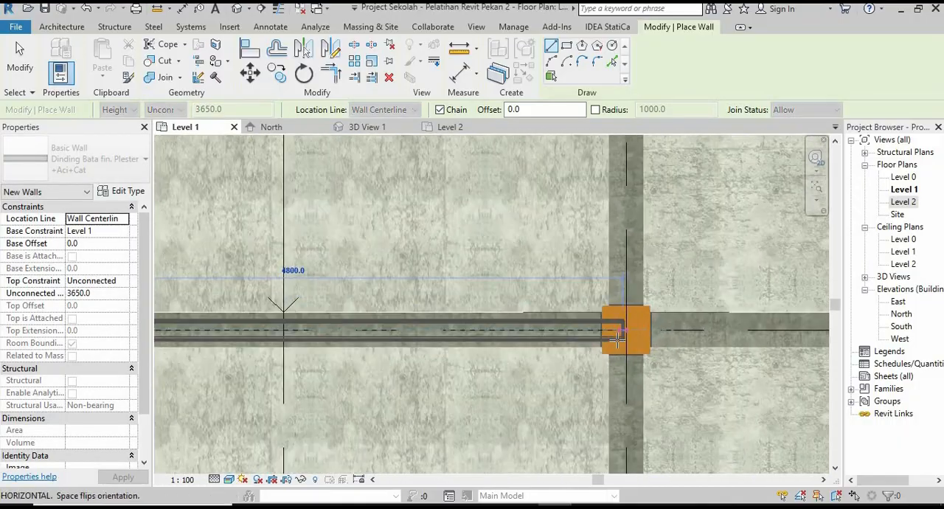
{"action": "scroll", "coordinate": [557, 303], "scroll_direction": "up", "scroll_amount": 8}
{"action": "left_click", "coordinate": [560, 300]}
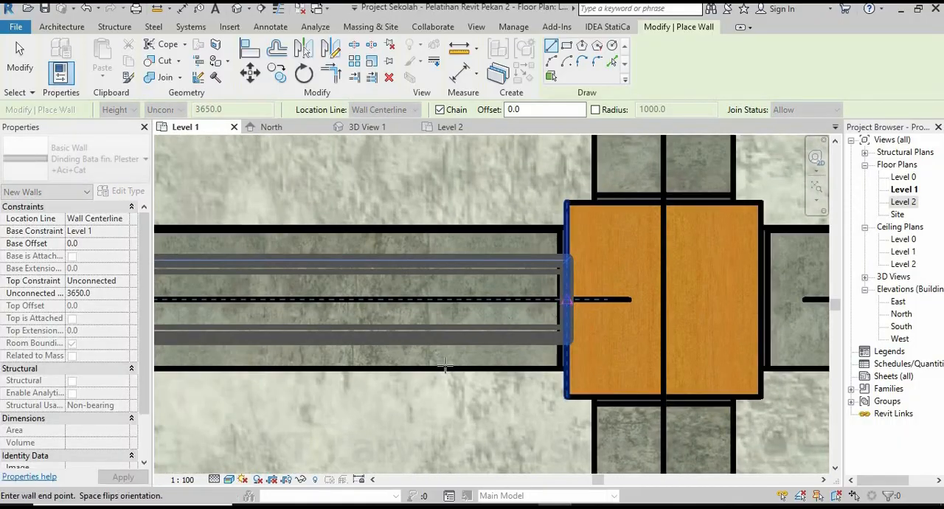
{"action": "scroll", "coordinate": [517, 354], "scroll_direction": "down", "scroll_amount": 4}
Draw a cross wall between the inner-row and outer-row columns one bay before the stairs, and end the wall chain.
{"action": "scroll", "coordinate": [464, 338], "scroll_direction": "up", "scroll_amount": 4}
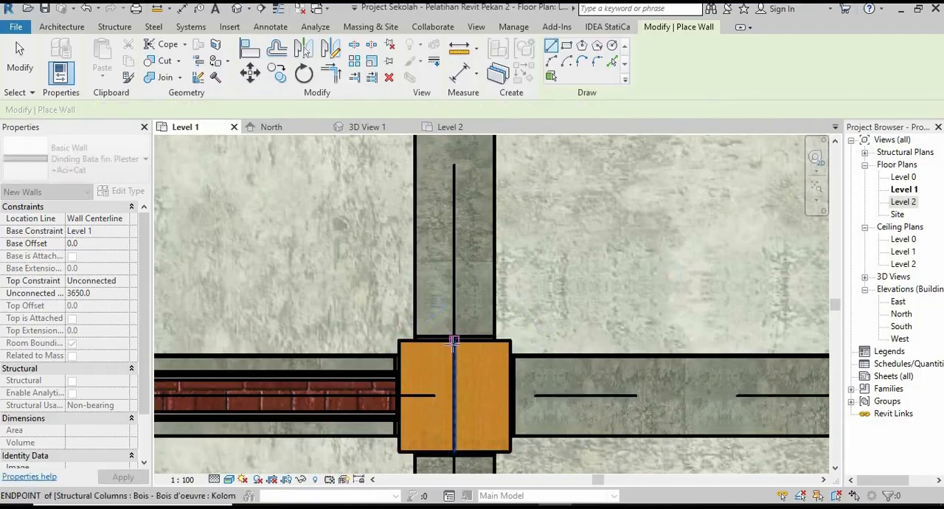
{"action": "left_click", "coordinate": [454, 342]}
{"action": "scroll", "coordinate": [452, 384], "scroll_direction": "down", "scroll_amount": 4}
{"action": "scroll", "coordinate": [474, 344], "scroll_direction": "up", "scroll_amount": 3}
{"action": "scroll", "coordinate": [474, 344], "scroll_direction": "down", "scroll_amount": 1}
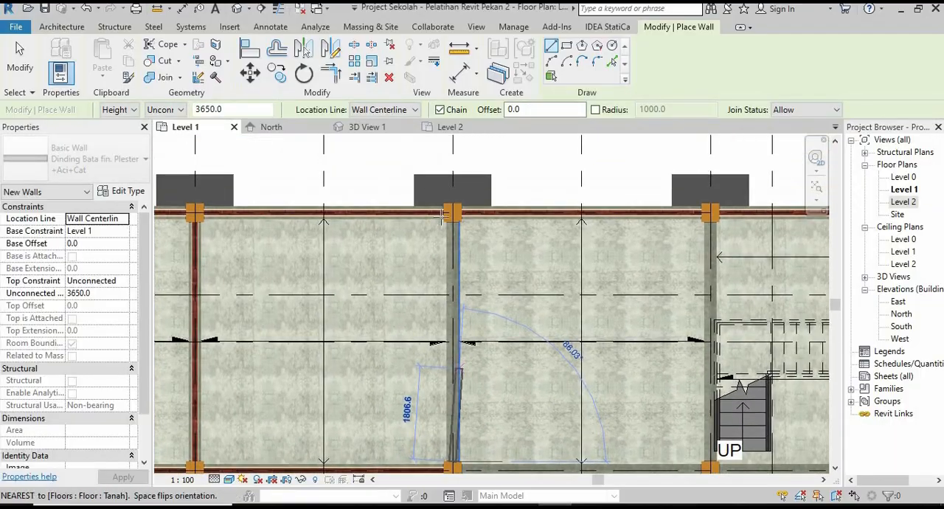
{"action": "scroll", "coordinate": [443, 215], "scroll_direction": "up", "scroll_amount": 6}
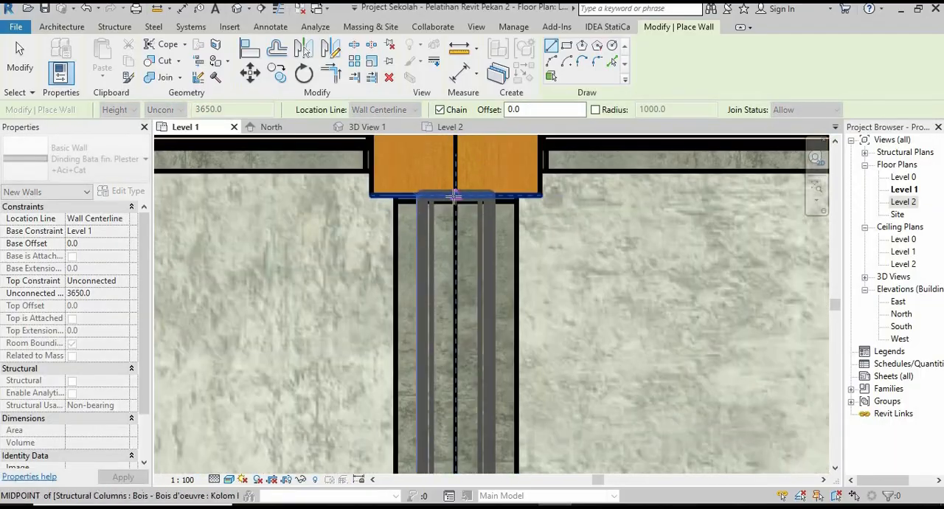
{"action": "left_click", "coordinate": [454, 196]}
{"action": "scroll", "coordinate": [455, 199], "scroll_direction": "down", "scroll_amount": 5}
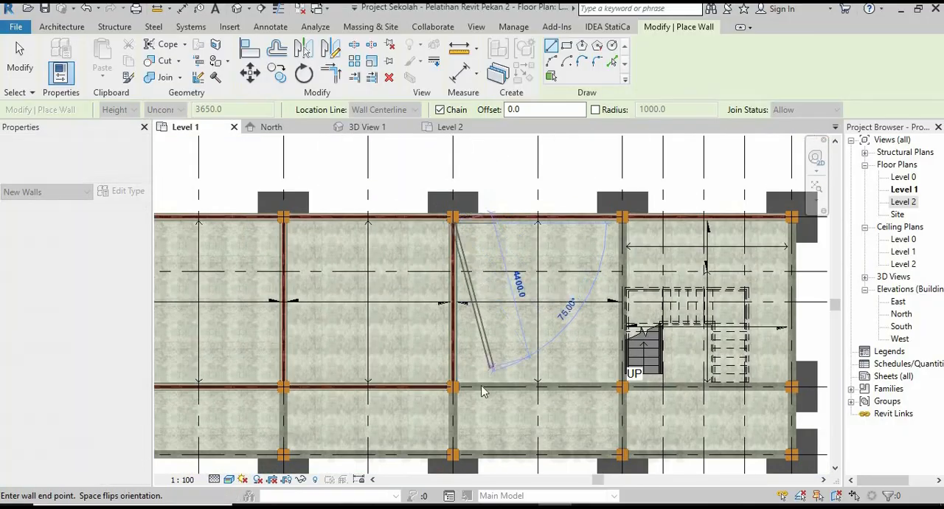
{"action": "key", "text": "Escape"}
Draw a wall along the inner column row in the bay adjoining the stairs, ending at the grid 7 column, and end the chain.
{"action": "scroll", "coordinate": [487, 389], "scroll_direction": "up", "scroll_amount": 3}
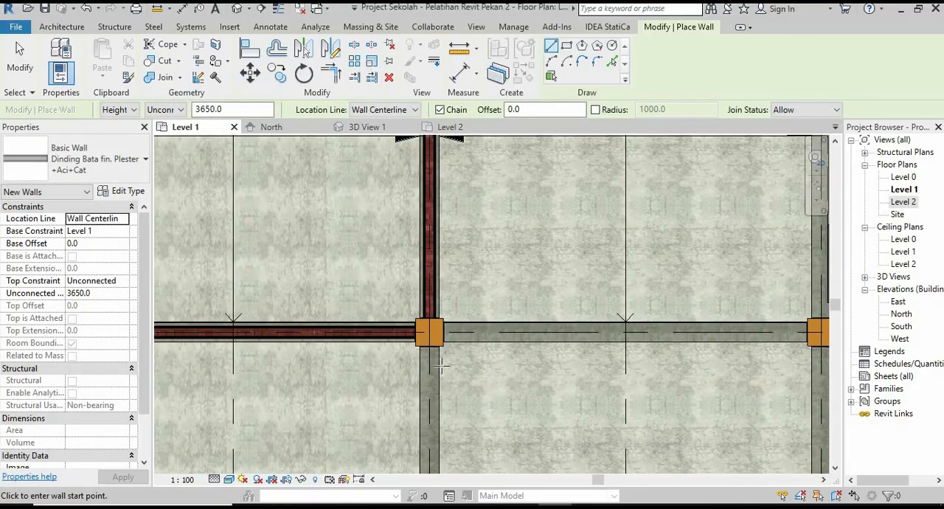
{"action": "scroll", "coordinate": [442, 347], "scroll_direction": "up", "scroll_amount": 6}
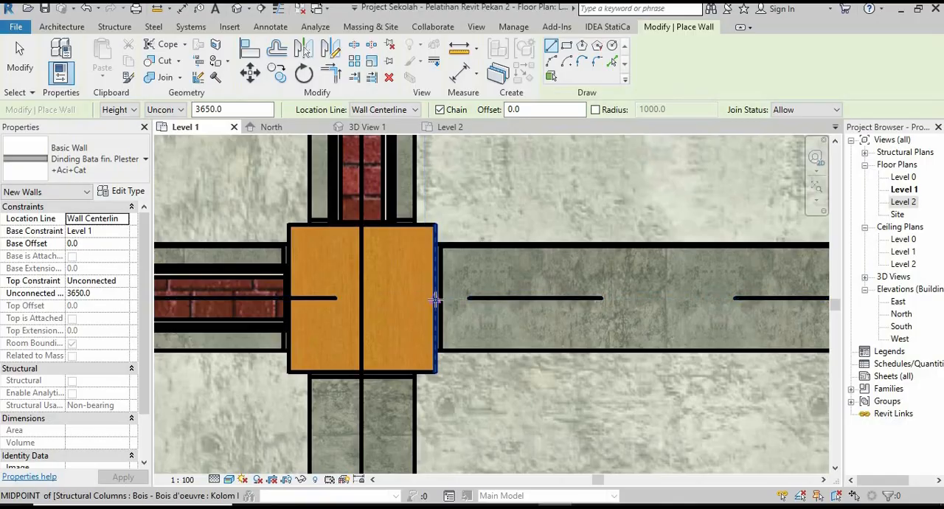
{"action": "scroll", "coordinate": [427, 362], "scroll_direction": "down", "scroll_amount": 4}
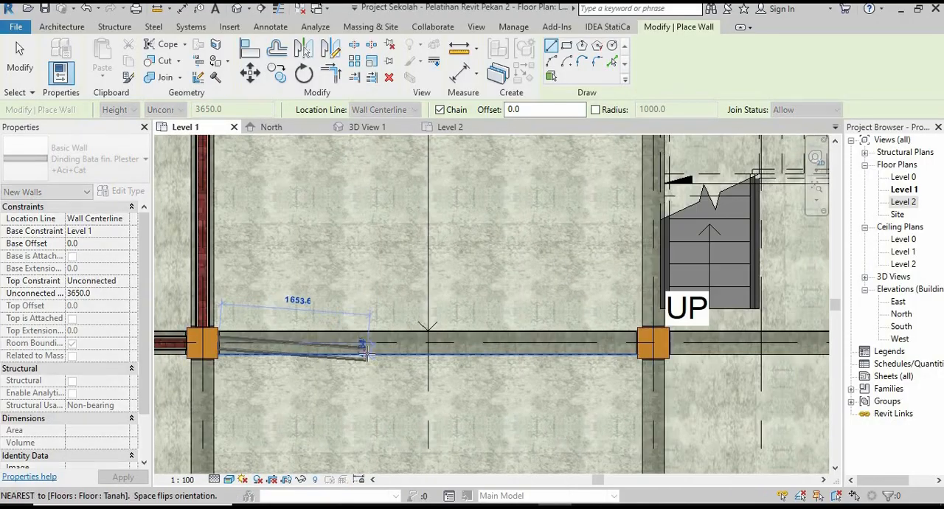
{"action": "scroll", "coordinate": [682, 345], "scroll_direction": "up", "scroll_amount": 3}
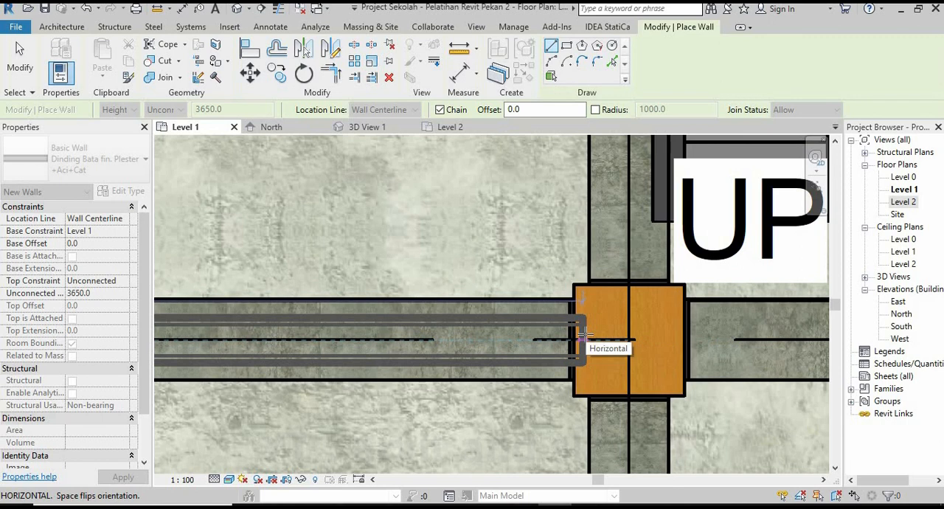
{"action": "scroll", "coordinate": [583, 338], "scroll_direction": "up", "scroll_amount": 3}
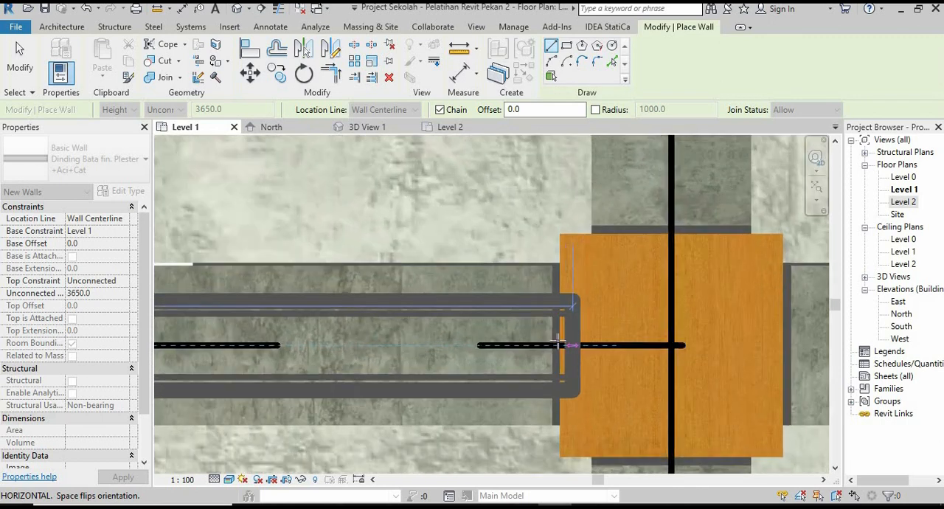
{"action": "scroll", "coordinate": [543, 363], "scroll_direction": "down", "scroll_amount": 4}
{"action": "middle_click_drag", "start_coordinate": [581, 346], "coordinate": [490, 398]}
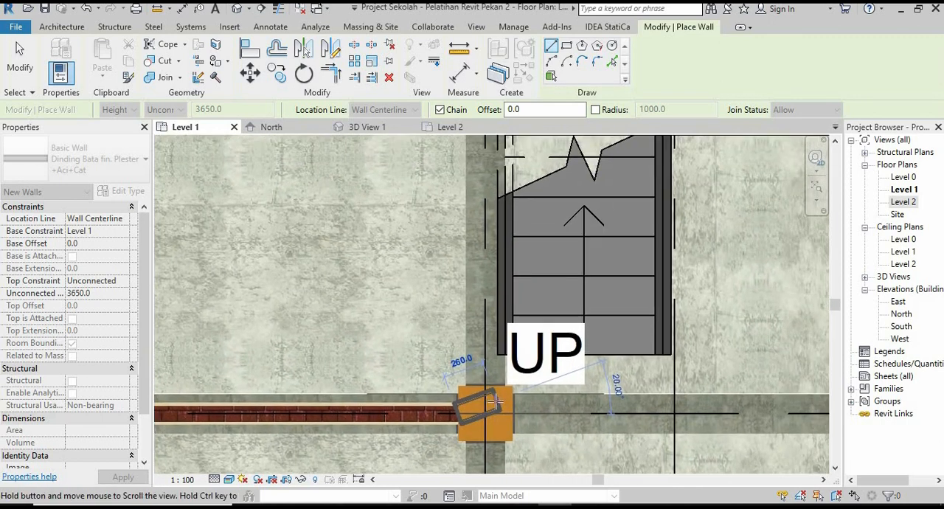
{"action": "scroll", "coordinate": [487, 399], "scroll_direction": "up", "scroll_amount": 2}
{"action": "scroll", "coordinate": [478, 379], "scroll_direction": "up", "scroll_amount": 2}
{"action": "key", "text": "Escape"}
Draw a wall along grid 7 beside the stairs, from the inner-row column to the outer-row column.
{"action": "left_click", "coordinate": [482, 356]}
{"action": "scroll", "coordinate": [478, 440], "scroll_direction": "down", "scroll_amount": 8}
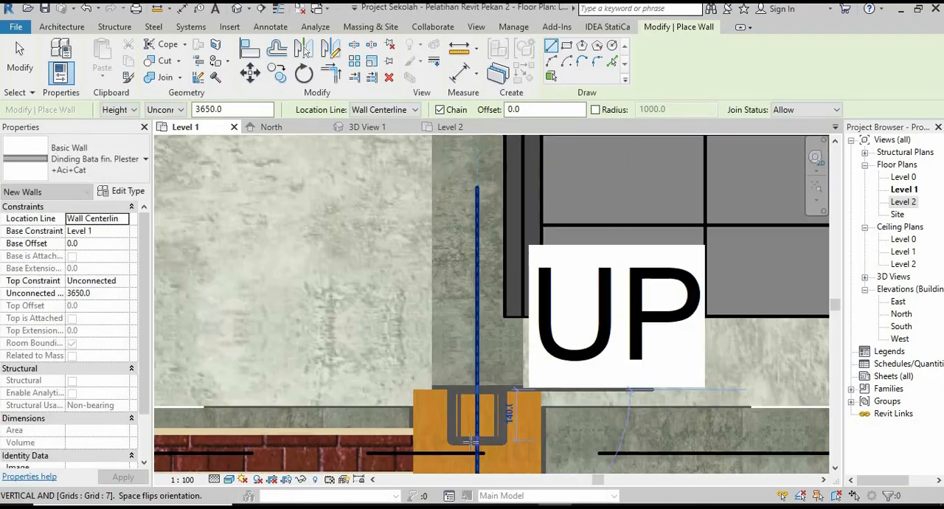
{"action": "middle_click_drag", "start_coordinate": [472, 296], "coordinate": [480, 445]}
{"action": "scroll", "coordinate": [495, 211], "scroll_direction": "up", "scroll_amount": 5}
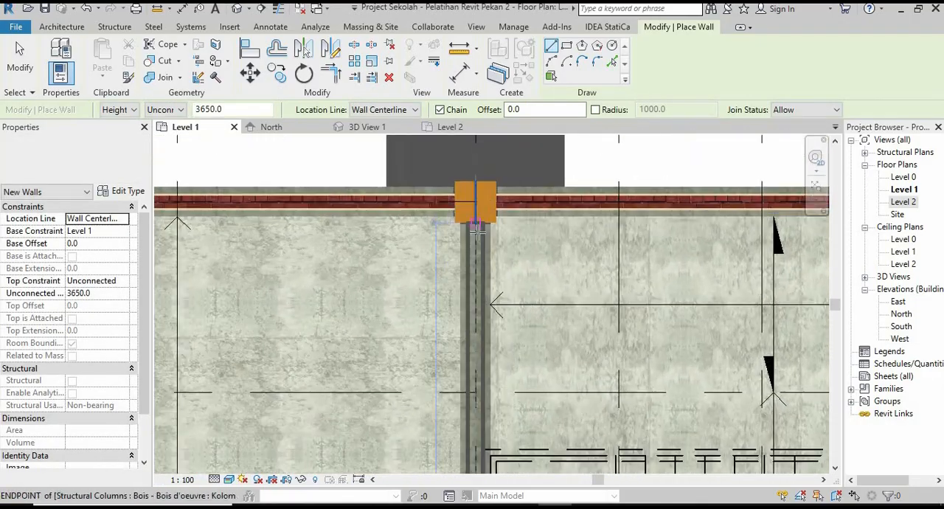
{"action": "scroll", "coordinate": [426, 196], "scroll_direction": "down", "scroll_amount": 6}
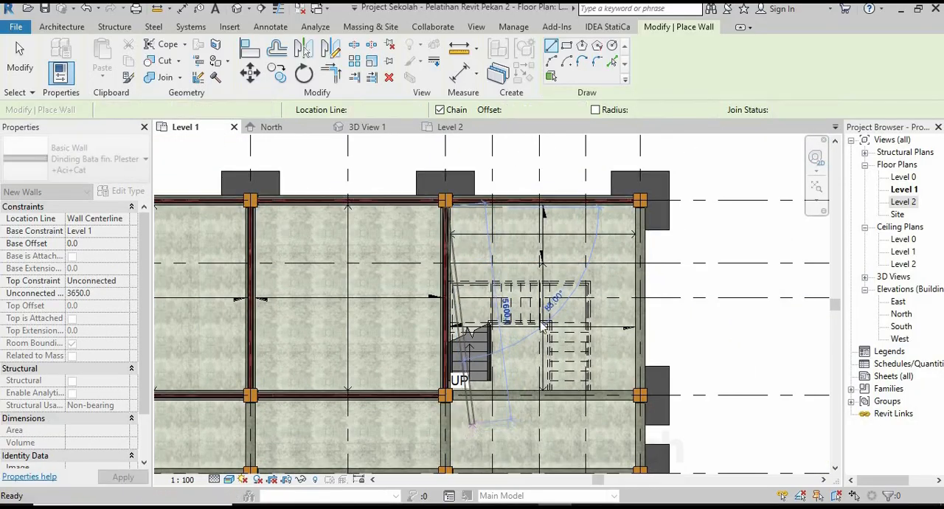
Draw a wall across the stair bay from the grid 7 wall to grid 8, along the grid line between the stairs and the outer wall.
{"action": "scroll", "coordinate": [480, 295], "scroll_direction": "up", "scroll_amount": 6}
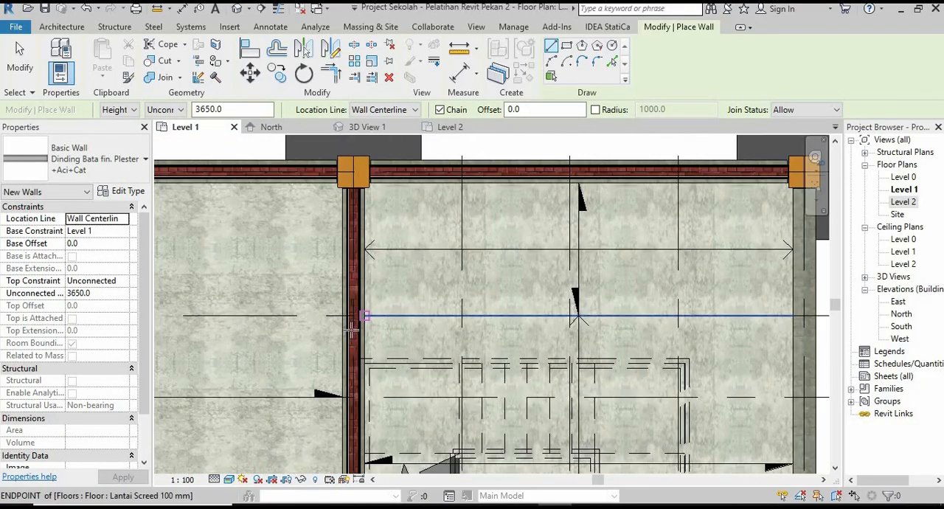
{"action": "scroll", "coordinate": [352, 314], "scroll_direction": "down", "scroll_amount": 5}
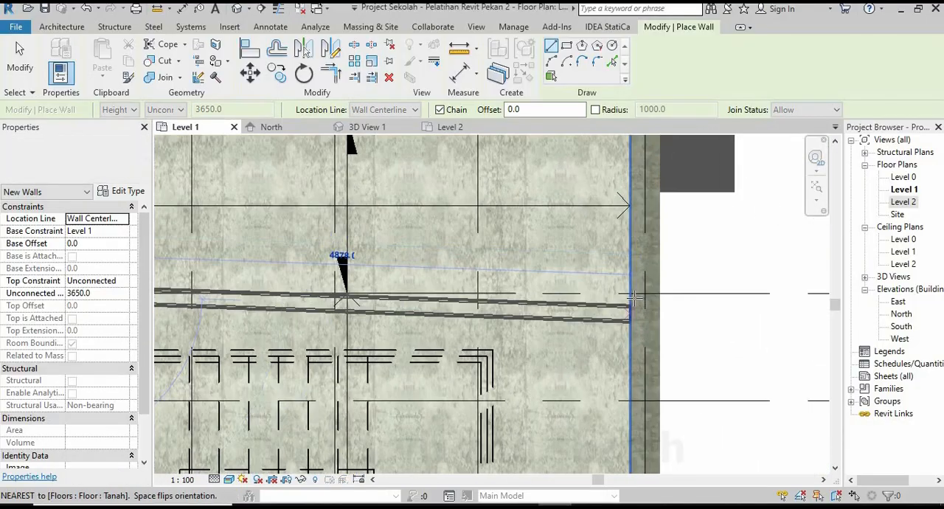
{"action": "left_click", "coordinate": [645, 294]}
Draw the end wall along grid 8, from the outer corner column to the inner-row column.
{"action": "scroll", "coordinate": [550, 185], "scroll_direction": "down", "scroll_amount": 2}
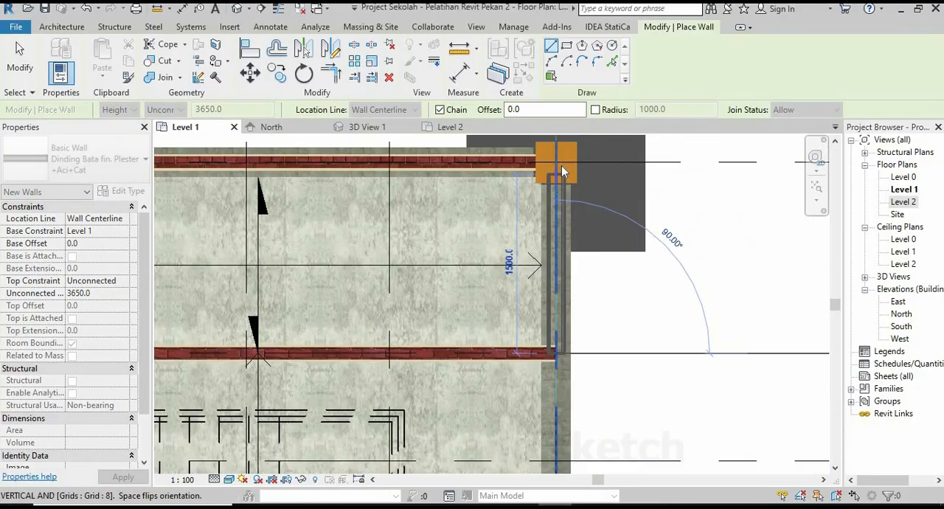
{"action": "scroll", "coordinate": [557, 173], "scroll_direction": "up", "scroll_amount": 3}
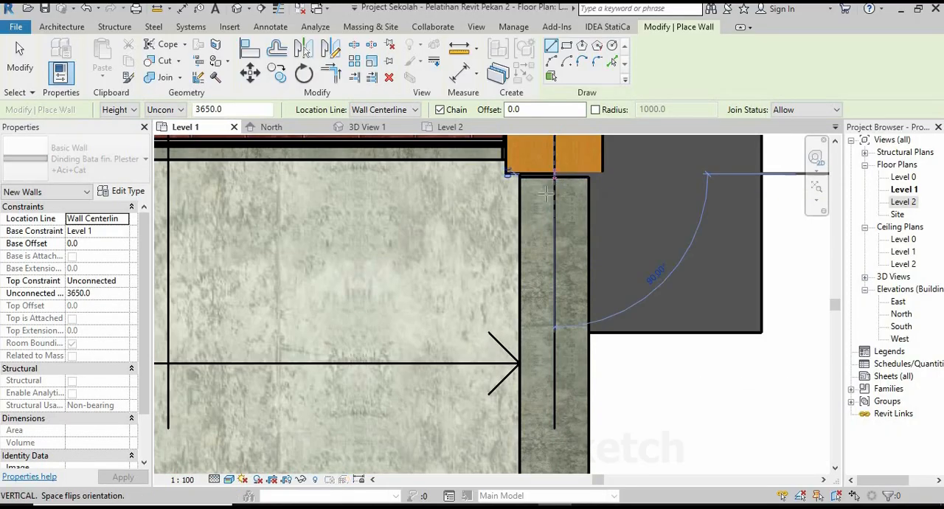
{"action": "scroll", "coordinate": [545, 203], "scroll_direction": "down", "scroll_amount": 5}
{"action": "middle_click_drag", "start_coordinate": [536, 380], "coordinate": [520, 235]}
{"action": "scroll", "coordinate": [540, 329], "scroll_direction": "up", "scroll_amount": 2}
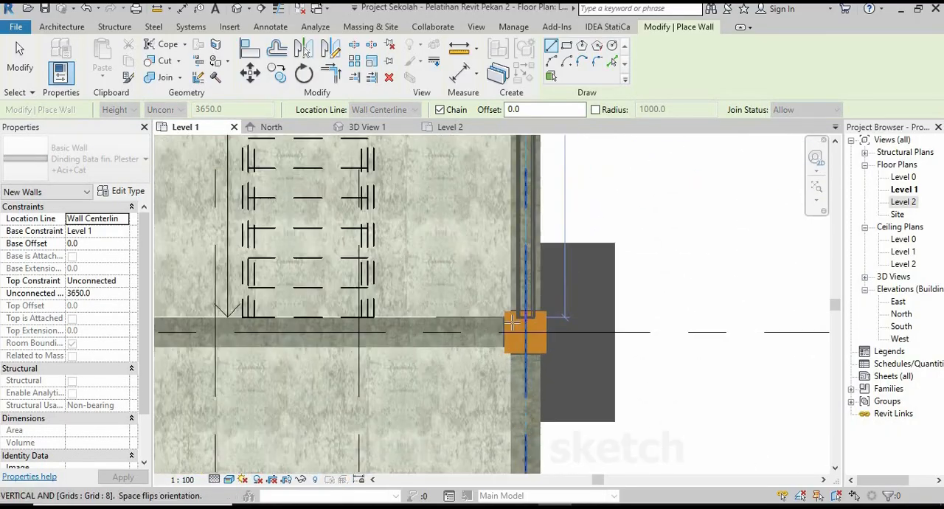
{"action": "scroll", "coordinate": [513, 322], "scroll_direction": "up", "scroll_amount": 3}
{"action": "left_click", "coordinate": [546, 294]}
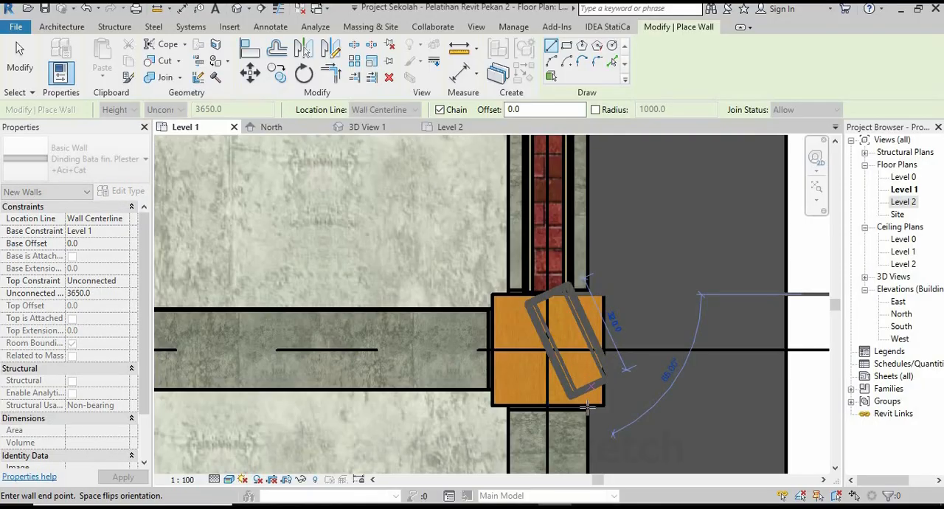
End the wall chain and draw a partition along grid 11 between the outer wall and the wall behind the stairs.
{"action": "scroll", "coordinate": [588, 407], "scroll_direction": "down", "scroll_amount": 4}
{"action": "middle_click_drag", "start_coordinate": [520, 290], "coordinate": [605, 407]}
{"action": "middle_click_drag", "start_coordinate": [443, 236], "coordinate": [502, 339]}
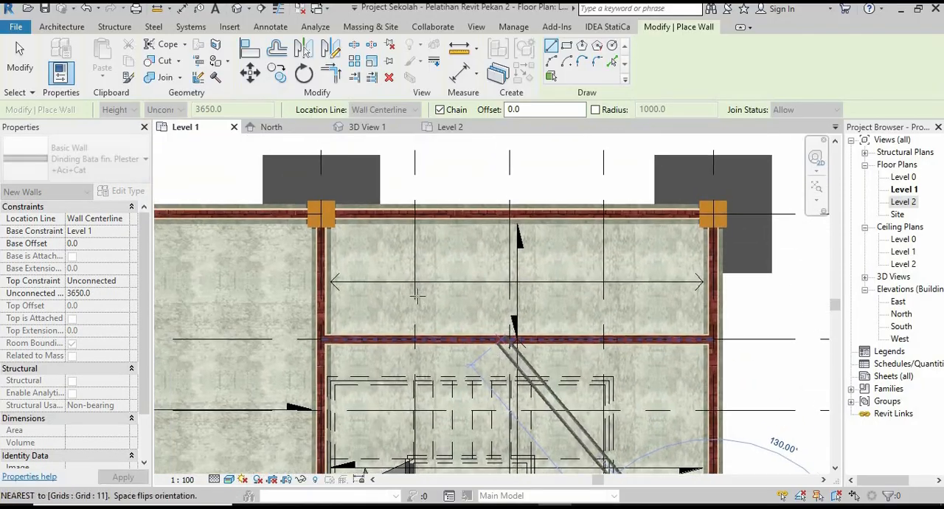
{"action": "scroll", "coordinate": [417, 295], "scroll_direction": "up", "scroll_amount": 4}
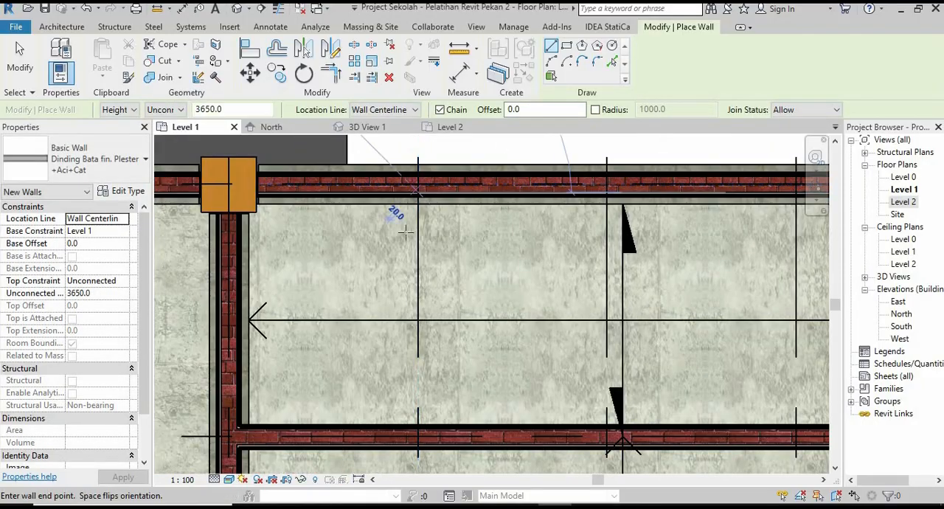
{"action": "key", "text": "Escape"}
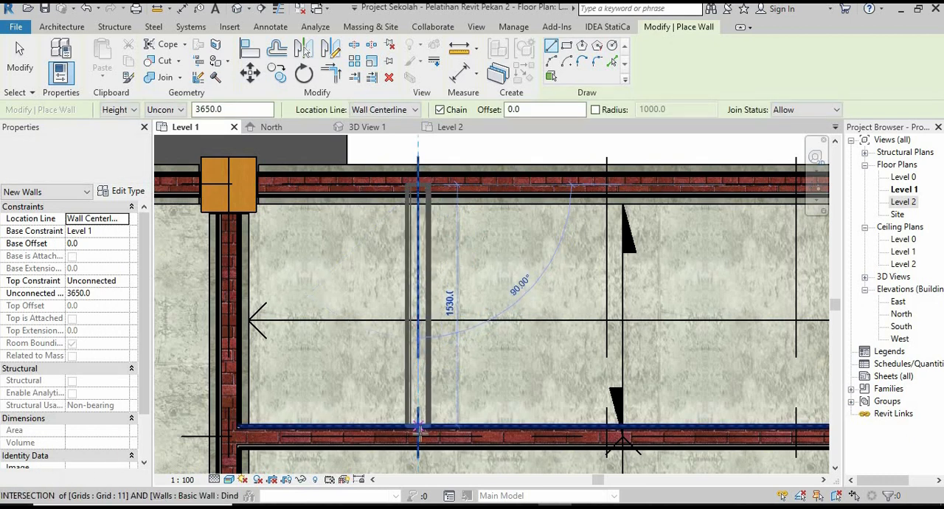
Draw a second partition along the grid line next to grid 11, from the outer wall to the wall behind the stairs.
{"action": "middle_click_drag", "start_coordinate": [625, 251], "coordinate": [462, 256]}
{"action": "scroll", "coordinate": [462, 255], "scroll_direction": "down", "scroll_amount": 2}
{"action": "scroll", "coordinate": [462, 255], "scroll_direction": "up", "scroll_amount": 2}
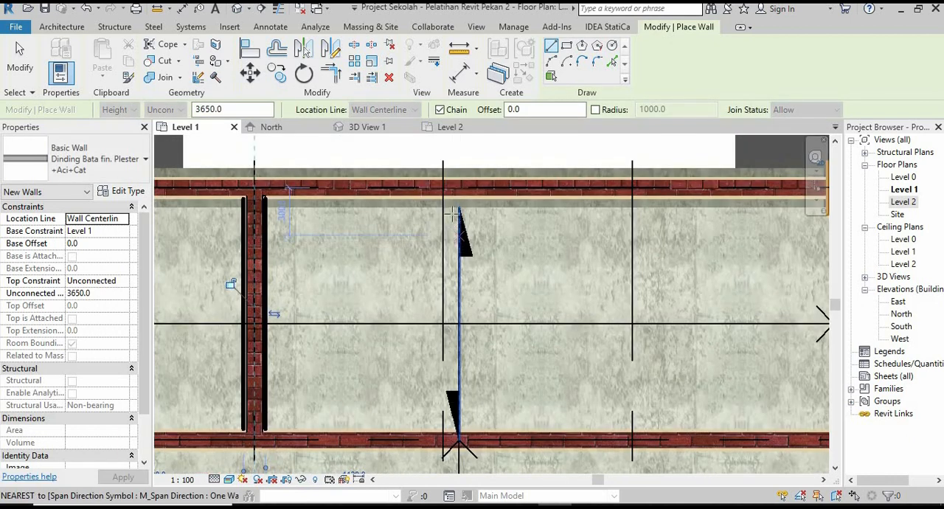
{"action": "left_click", "coordinate": [444, 189]}
{"action": "left_click", "coordinate": [443, 441]}
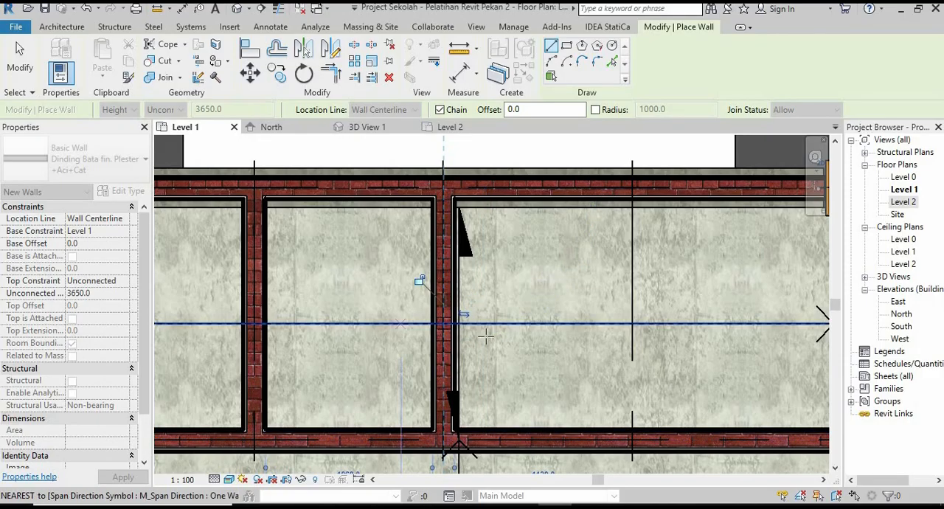
Draw a third partition along grid 13, from the outer wall to the wall behind the stairs, and end wall placement.
{"action": "middle_click_drag", "start_coordinate": [485, 336], "coordinate": [316, 337]}
{"action": "left_click", "coordinate": [632, 191]}
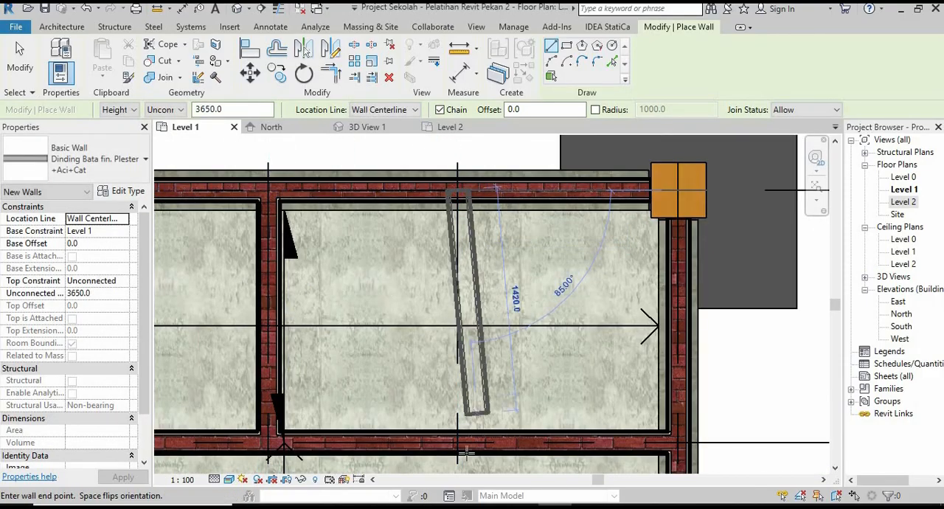
{"action": "scroll", "coordinate": [632, 289], "scroll_direction": "down", "scroll_amount": 5}
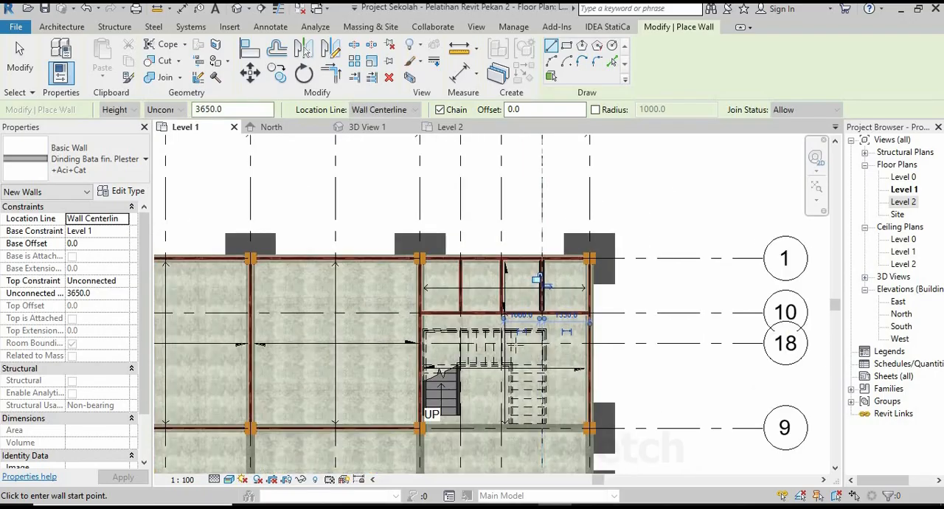
{"action": "middle_click_drag", "start_coordinate": [637, 295], "coordinate": [677, 214]}
{"action": "scroll", "coordinate": [652, 291], "scroll_direction": "down", "scroll_amount": 2}
{"action": "key", "text": "Escape"}
{"action": "key", "text": "Escape"}
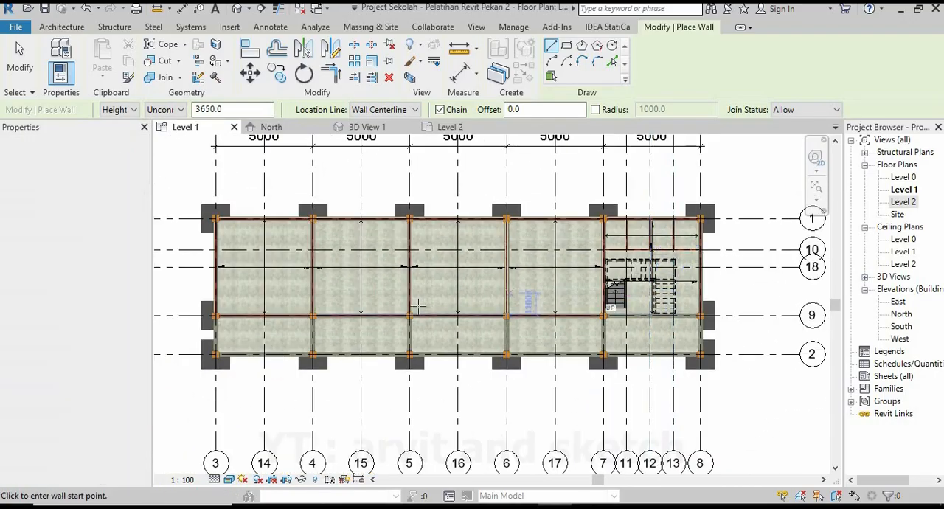
{"action": "middle_click_drag", "start_coordinate": [385, 300], "coordinate": [422, 334]}
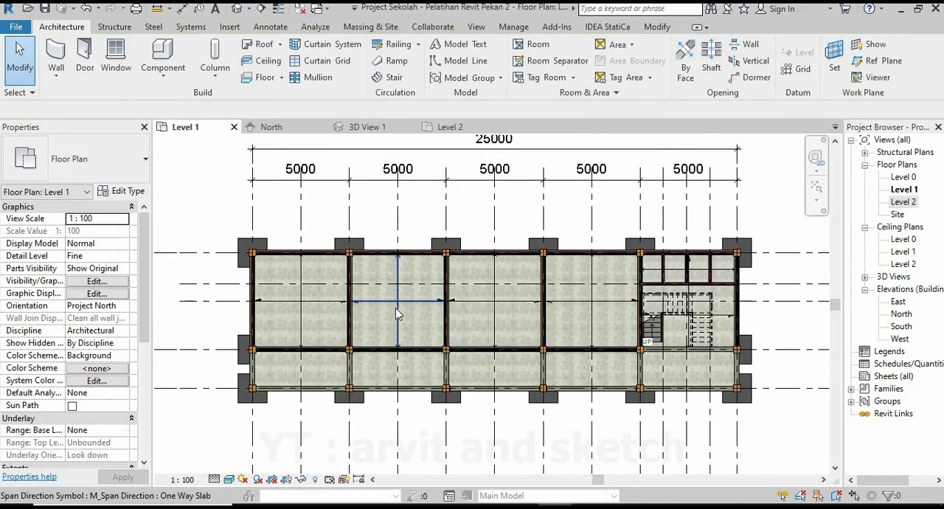
Examine the finished walls and the partitions behind the stairs from several sides in 3D View 1.
{"action": "left_click", "coordinate": [366, 127]}
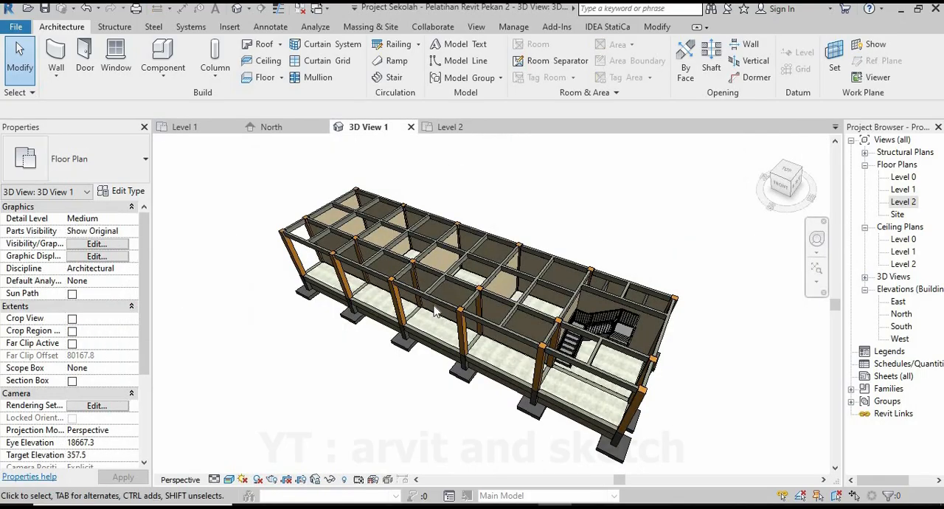
{"action": "middle_click_drag", "start_coordinate": [506, 333], "coordinate": [561, 307], "text": "shift"}
{"action": "scroll", "coordinate": [561, 307], "scroll_direction": "up", "scroll_amount": 5}
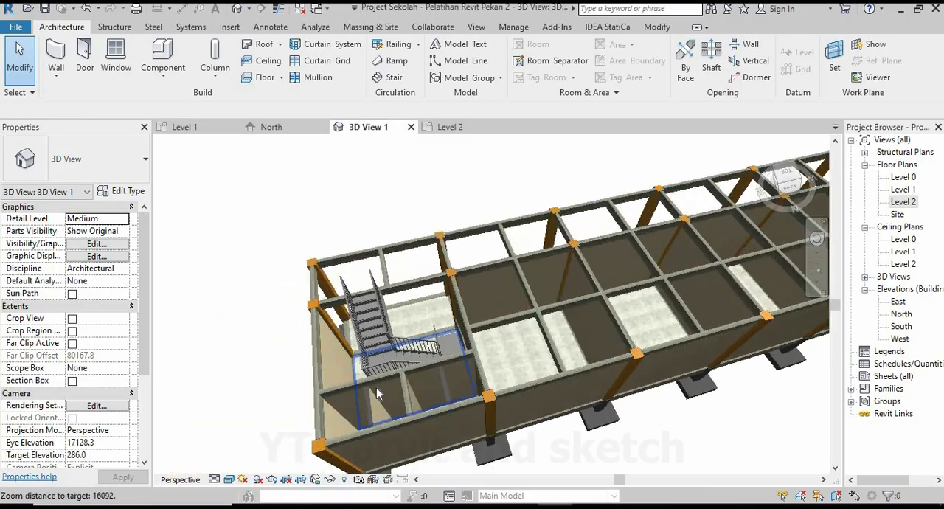
{"action": "scroll", "coordinate": [553, 317], "scroll_direction": "down", "scroll_amount": 3}
{"action": "middle_click_drag", "start_coordinate": [523, 359], "coordinate": [612, 369], "text": "shift"}
{"action": "scroll", "coordinate": [501, 367], "scroll_direction": "up", "scroll_amount": 5}
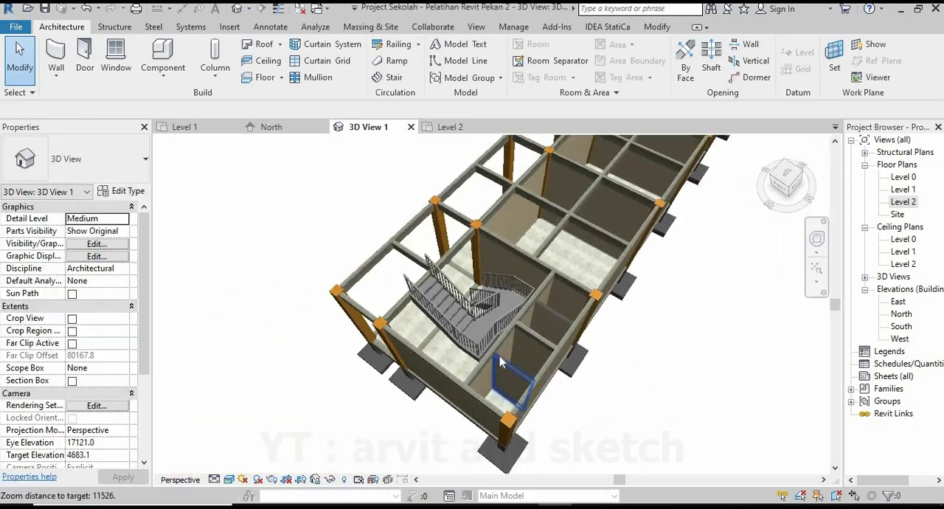
{"action": "middle_click_drag", "start_coordinate": [472, 372], "coordinate": [516, 354], "text": "shift"}
{"action": "scroll", "coordinate": [460, 384], "scroll_direction": "down", "scroll_amount": 3}
{"action": "middle_click_drag", "start_coordinate": [459, 384], "coordinate": [544, 397], "text": "shift"}
{"action": "scroll", "coordinate": [574, 392], "scroll_direction": "down", "scroll_amount": 3}
{"action": "scroll", "coordinate": [376, 387], "scroll_direction": "up", "scroll_amount": 3}
{"action": "middle_click_drag", "start_coordinate": [376, 387], "coordinate": [641, 320], "text": "shift"}
{"action": "scroll", "coordinate": [641, 320], "scroll_direction": "down", "scroll_amount": 1}
{"action": "scroll", "coordinate": [472, 382], "scroll_direction": "up", "scroll_amount": 1}
{"action": "middle_click_drag", "start_coordinate": [539, 353], "coordinate": [521, 377], "text": "shift"}
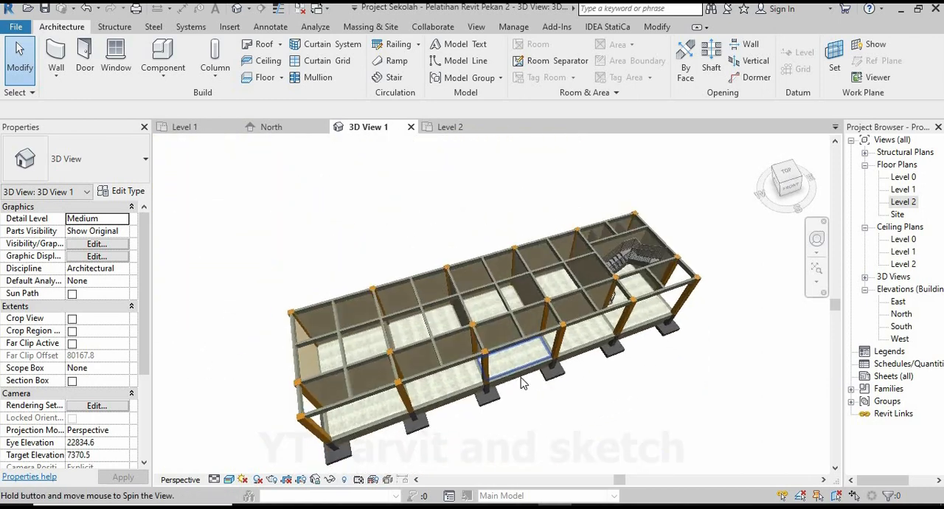
{"action": "scroll", "coordinate": [480, 414], "scroll_direction": "up", "scroll_amount": 2}
Start a new floor on the Level 1 plan and duplicate its type as "Lantai Geranit Ruangan".
{"action": "left_click", "coordinate": [183, 127]}
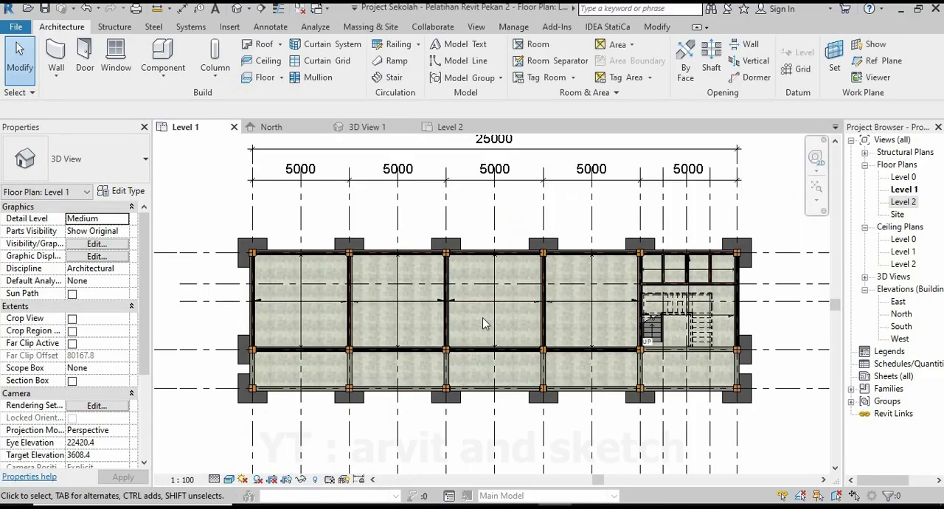
{"action": "scroll", "coordinate": [487, 332], "scroll_direction": "down", "scroll_amount": 1}
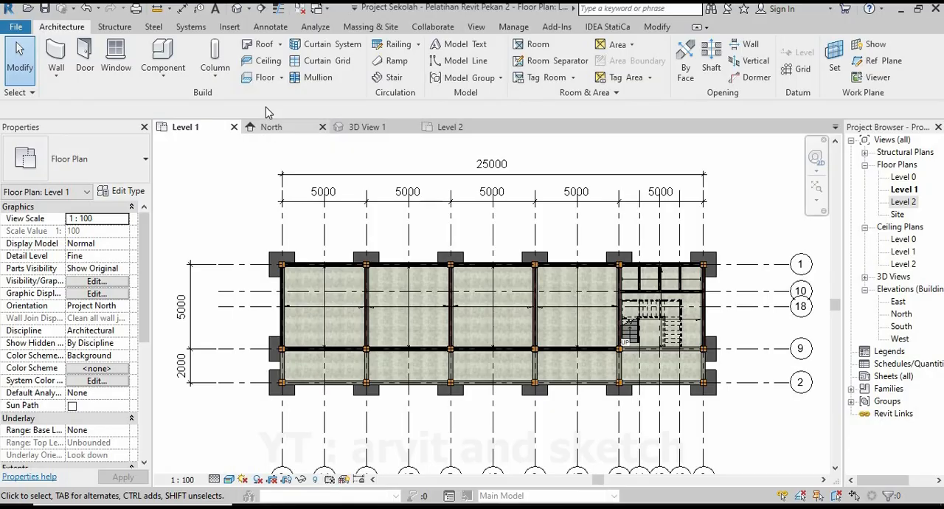
{"action": "left_click", "coordinate": [264, 77]}
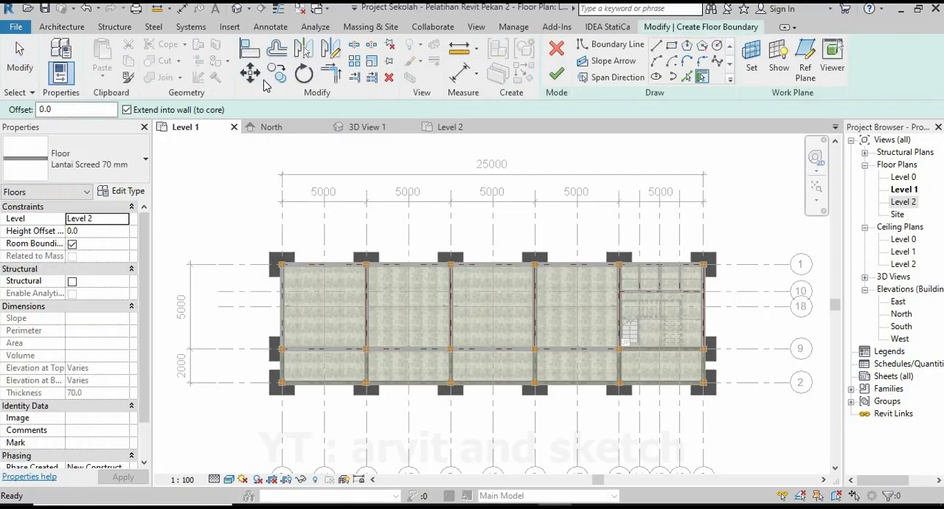
{"action": "left_click", "coordinate": [125, 191]}
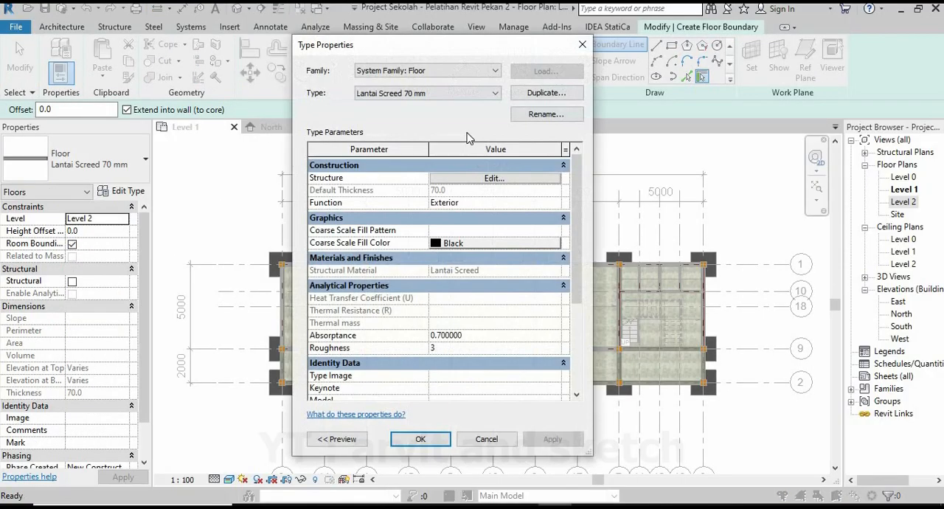
{"action": "left_click", "coordinate": [542, 93]}
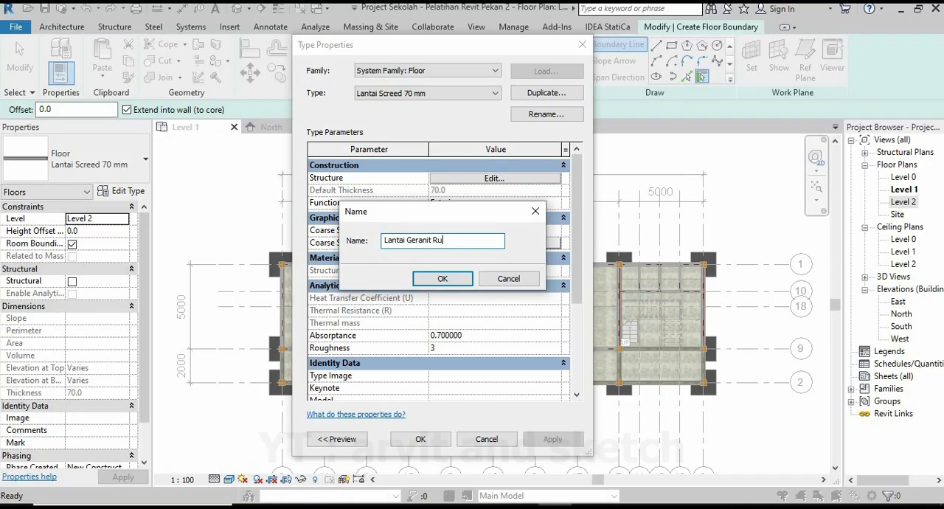
{"action": "left_click", "coordinate": [442, 280]}
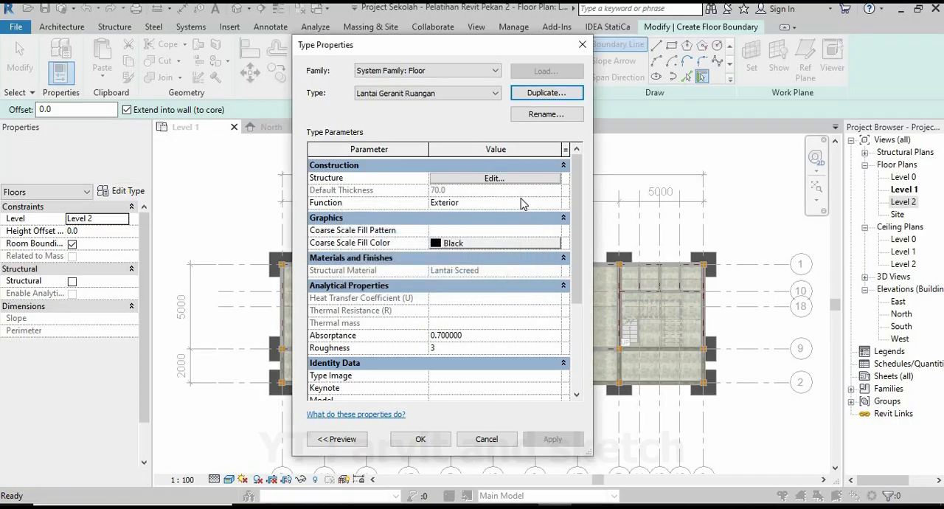
Open the new floor type's structure and set its layer function to Finish 1 [4].
{"action": "left_click", "coordinate": [530, 185]}
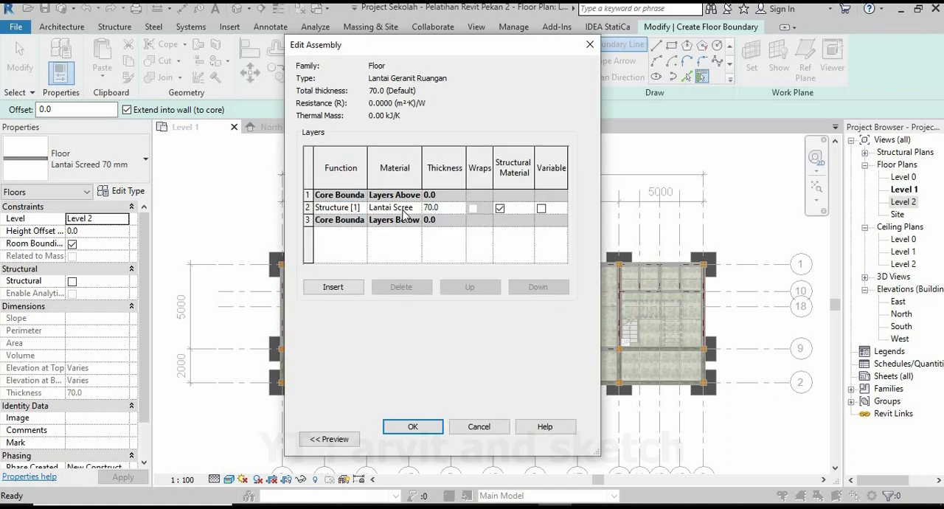
{"action": "left_click", "coordinate": [359, 211]}
{"action": "left_click", "coordinate": [344, 251]}
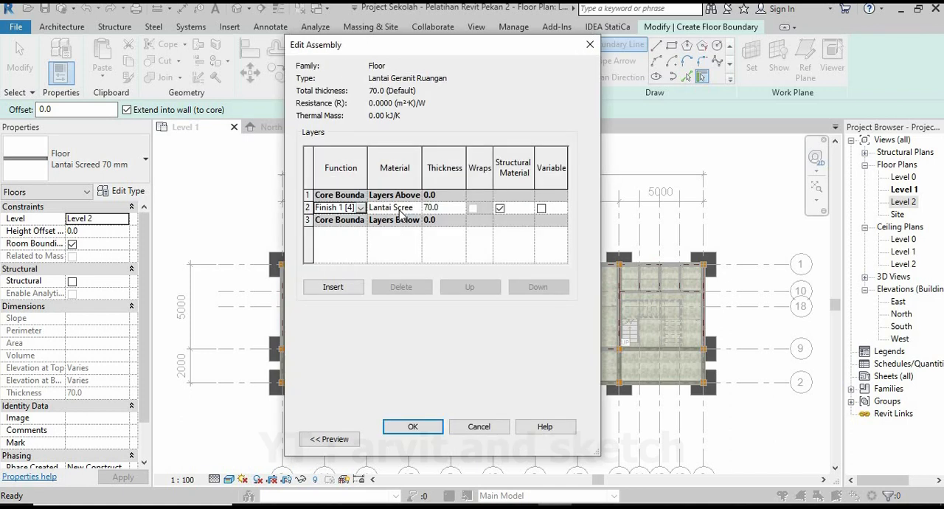
Create a new material for the floor layer and rename it "Lantai Geranit".
{"action": "left_click", "coordinate": [416, 207]}
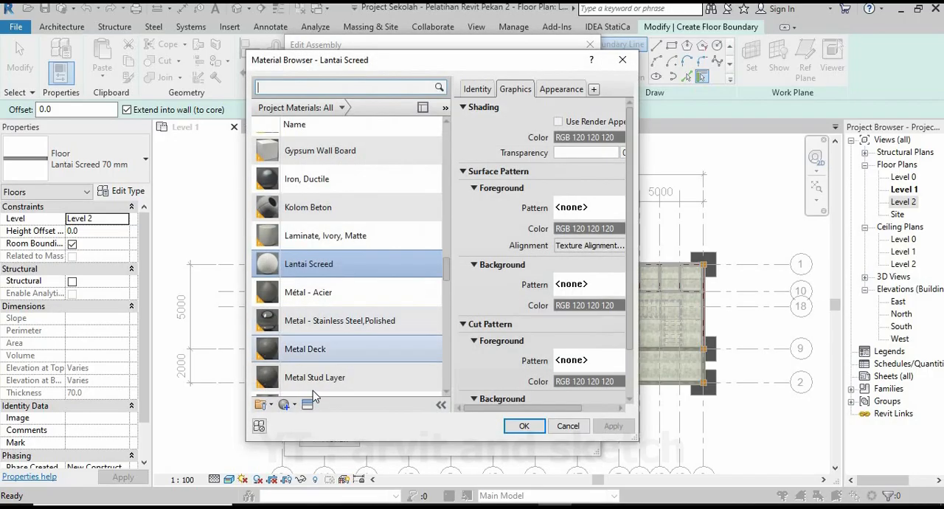
{"action": "left_click", "coordinate": [271, 404]}
{"action": "left_click", "coordinate": [317, 475]}
{"action": "right_click", "coordinate": [357, 237]}
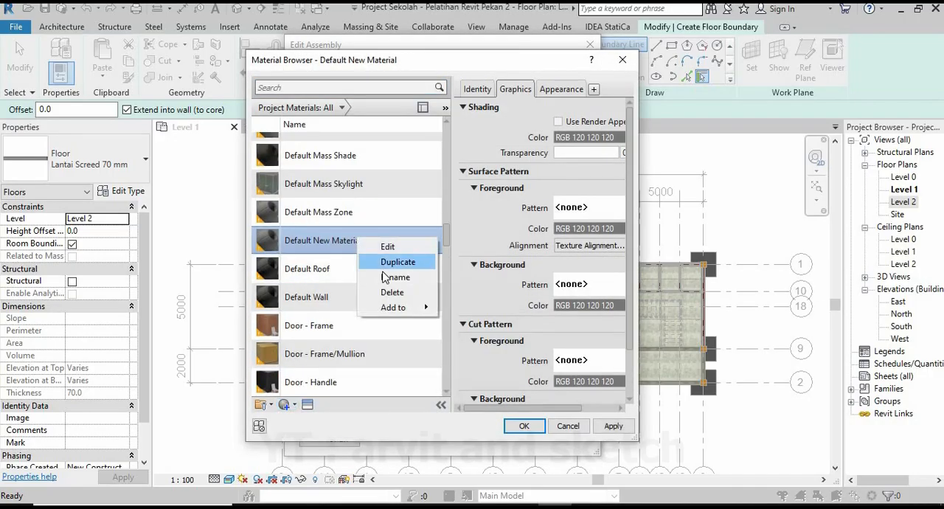
{"action": "left_click", "coordinate": [391, 279]}
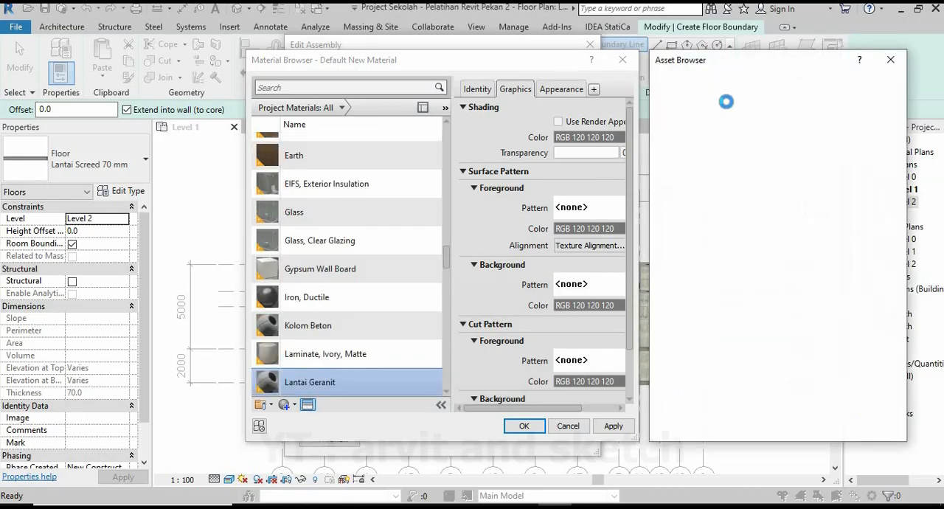
Find the Porcelain ceramic assets, give Lantai Geranit the Golden Sand appearance, and assign the material to the floor layer.
{"action": "left_click", "coordinate": [699, 81]}
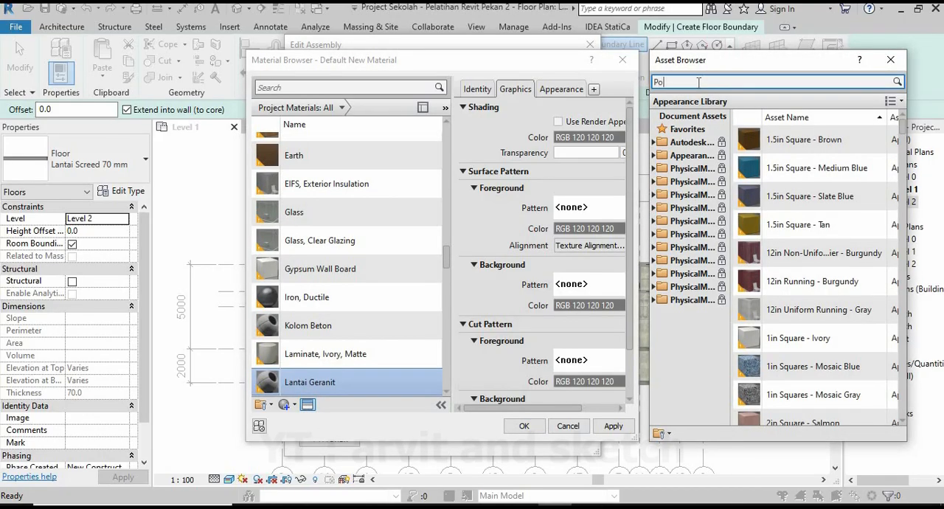
{"action": "key", "text": "Return"}
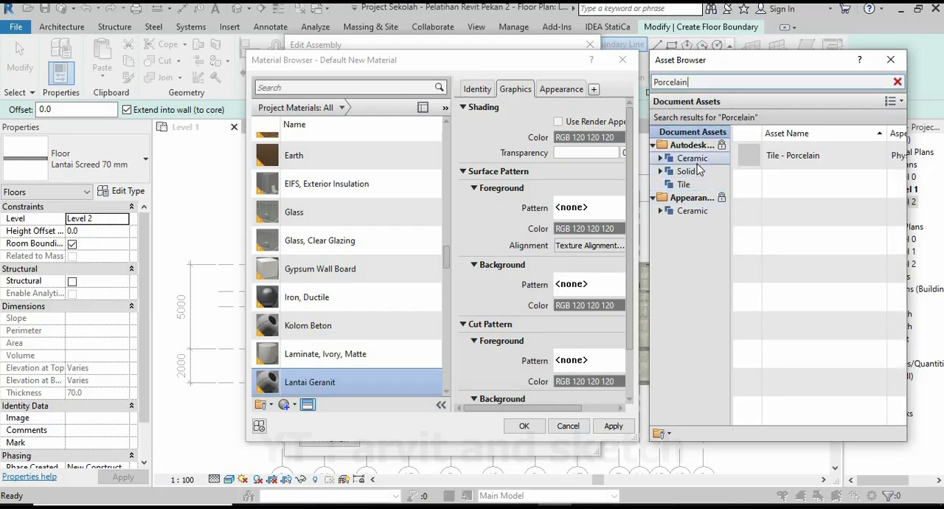
{"action": "left_click", "coordinate": [693, 159]}
{"action": "left_click", "coordinate": [692, 211]}
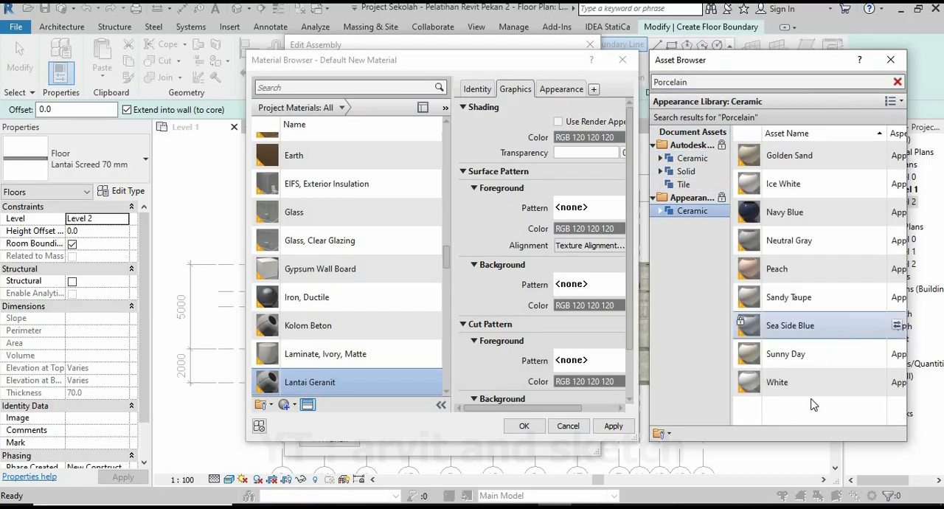
{"action": "double_click", "coordinate": [807, 157]}
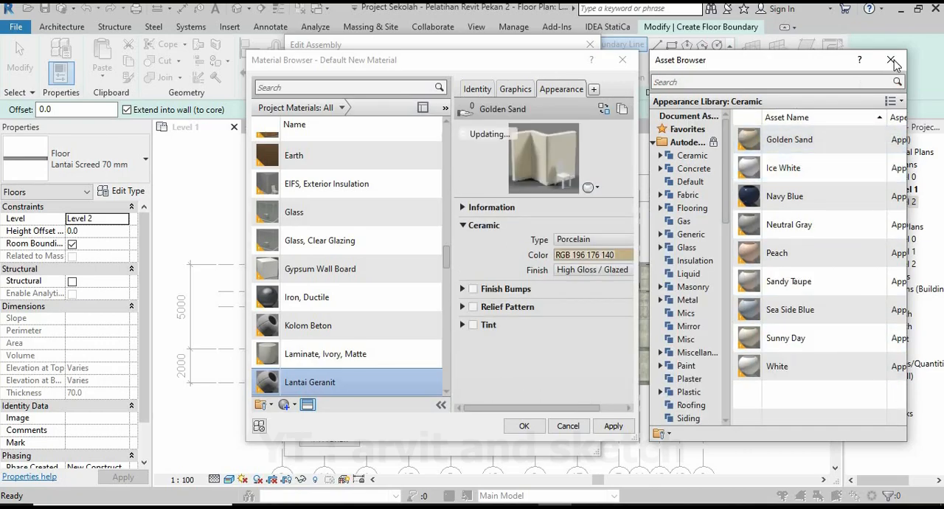
{"action": "left_click", "coordinate": [891, 59]}
{"action": "left_click", "coordinate": [613, 426]}
{"action": "left_click", "coordinate": [524, 426]}
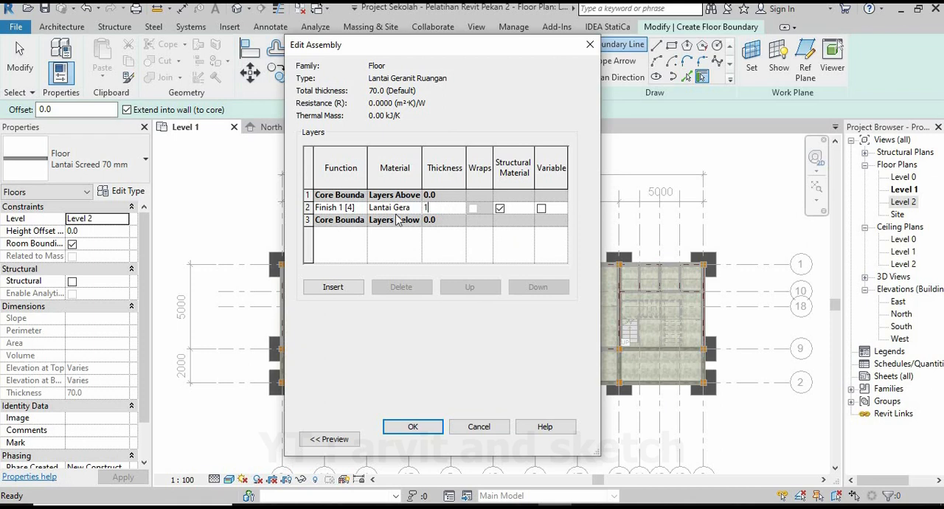
Set the floor layer's thickness to 10 mm and the floor type's function to Interior.
{"action": "left_click", "coordinate": [426, 427]}
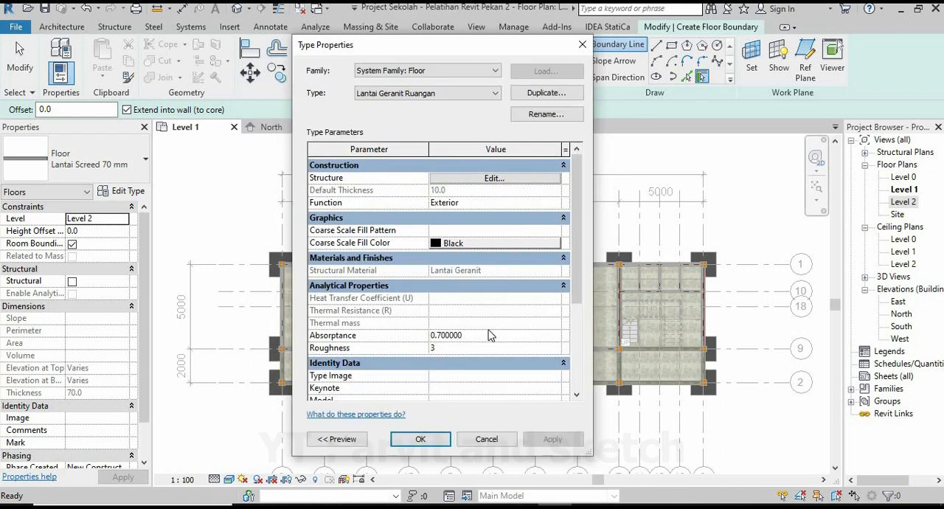
{"action": "left_click", "coordinate": [555, 203]}
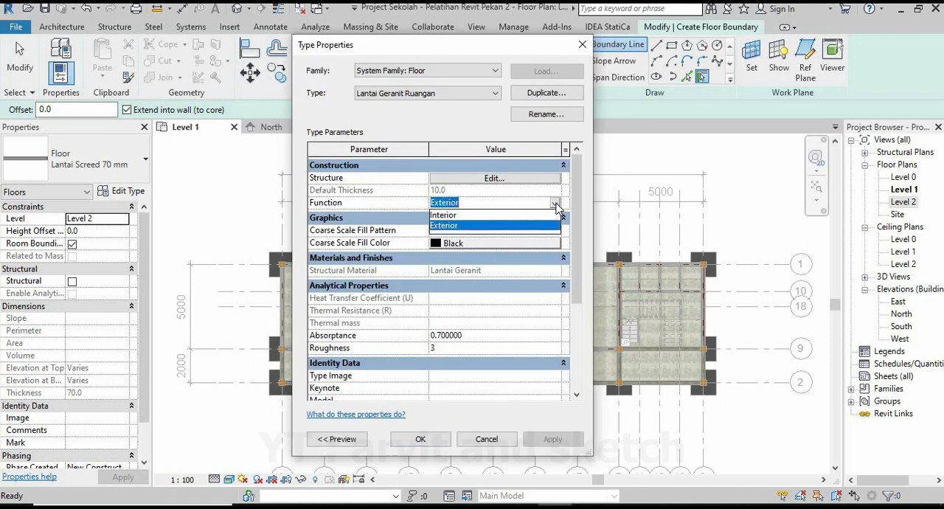
{"action": "left_click", "coordinate": [472, 214]}
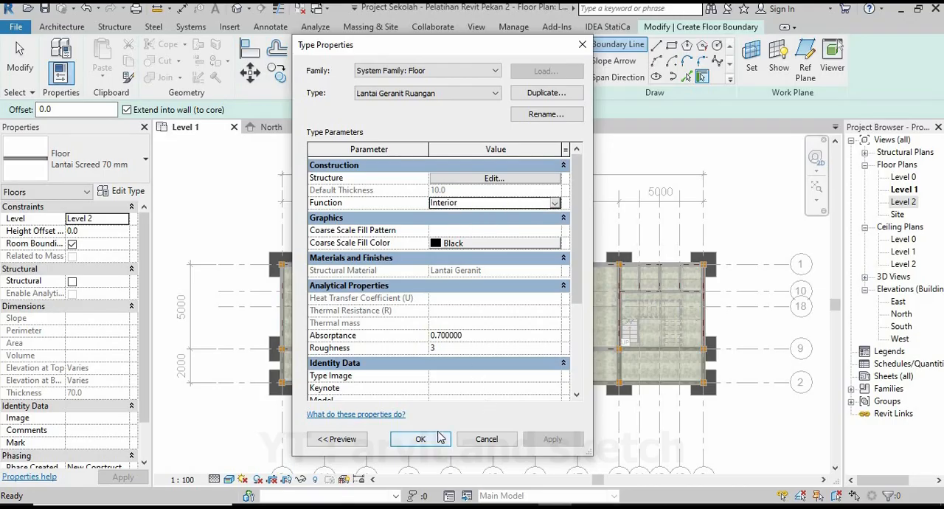
{"action": "left_click", "coordinate": [420, 439]}
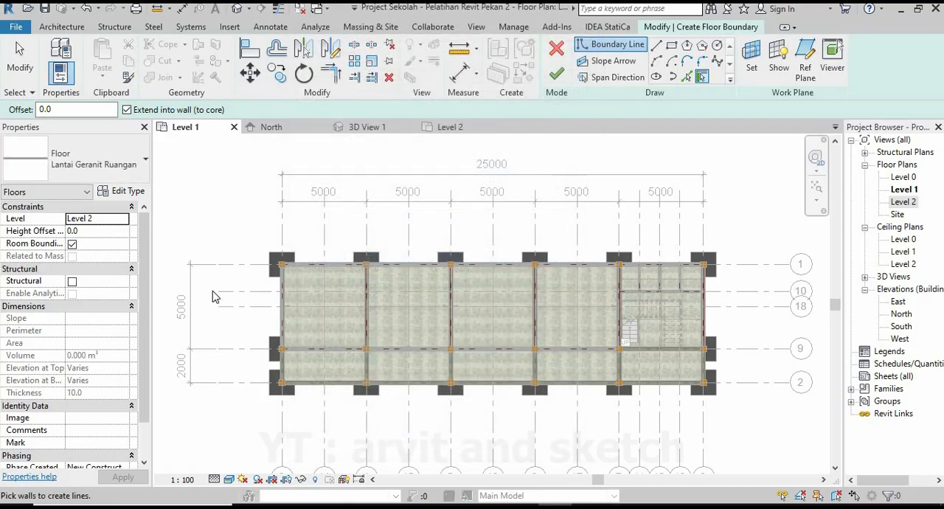
Set the floor's height offset to 10 mm and switch the boundary sketch to straight lines.
{"action": "left_click", "coordinate": [100, 231]}
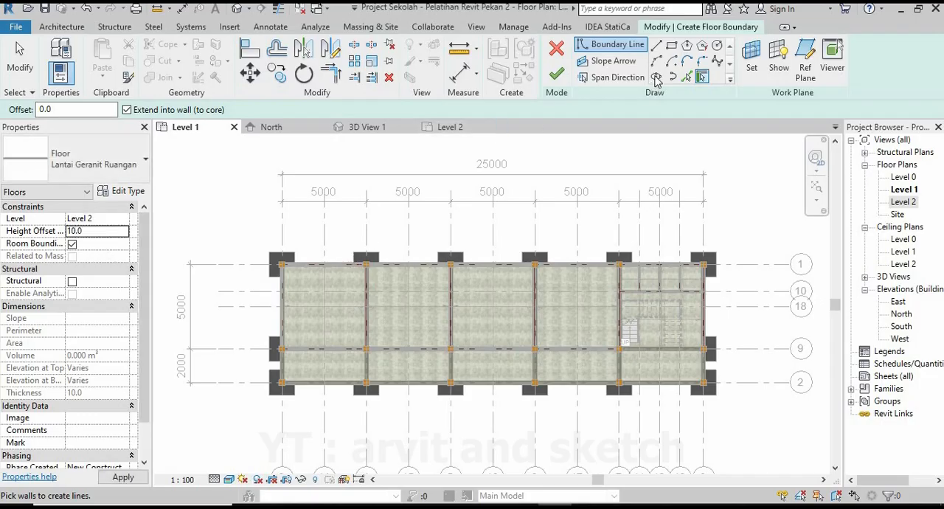
{"action": "scroll", "coordinate": [289, 318], "scroll_direction": "up", "scroll_amount": 3}
{"action": "key", "text": "l"}
{"action": "key", "text": "i"}
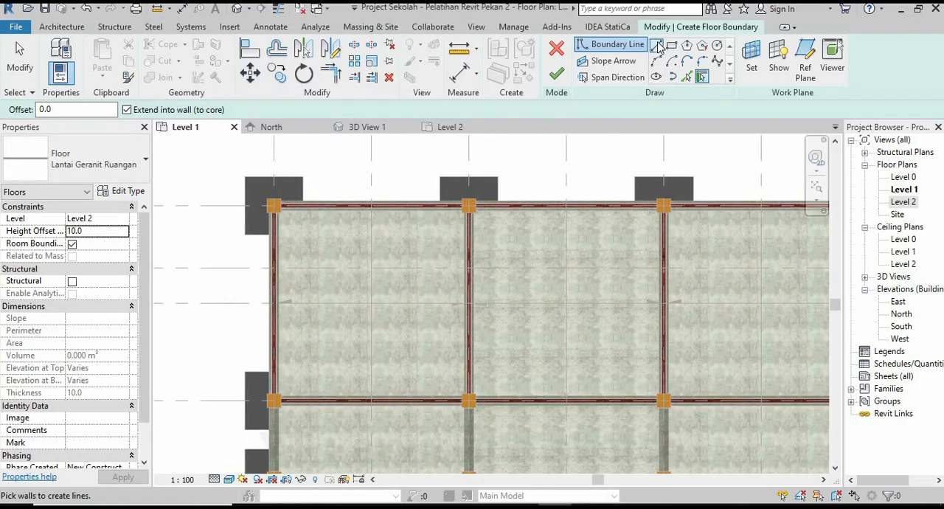
Draw the granite floor boundary along the inner face of the first room's top wall and around its upper-right column.
{"action": "scroll", "coordinate": [258, 217], "scroll_direction": "up", "scroll_amount": 5}
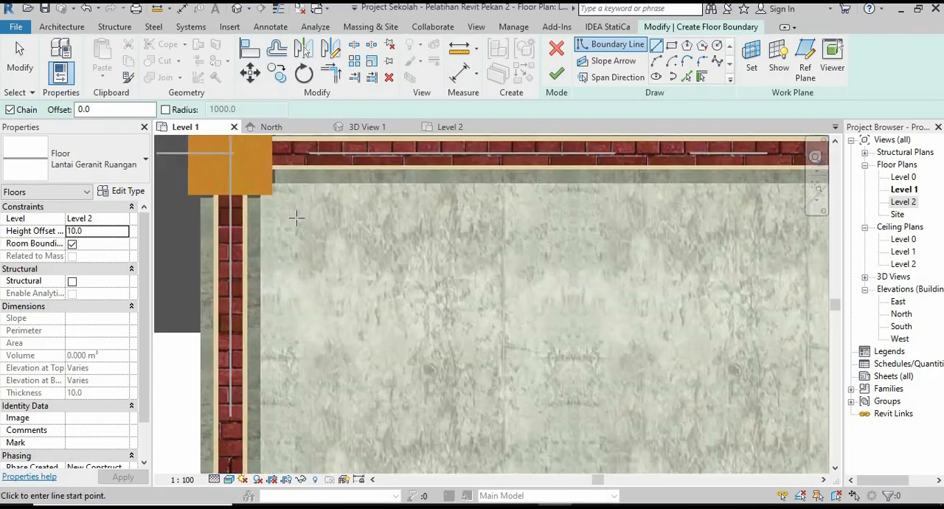
{"action": "scroll", "coordinate": [252, 221], "scroll_direction": "up", "scroll_amount": 2}
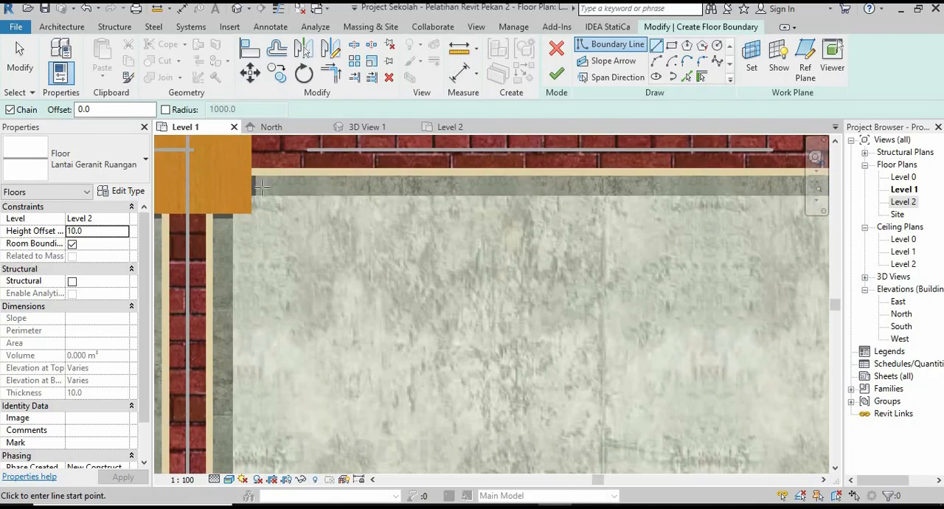
{"action": "left_click", "coordinate": [252, 174]}
{"action": "scroll", "coordinate": [317, 281], "scroll_direction": "down", "scroll_amount": 4}
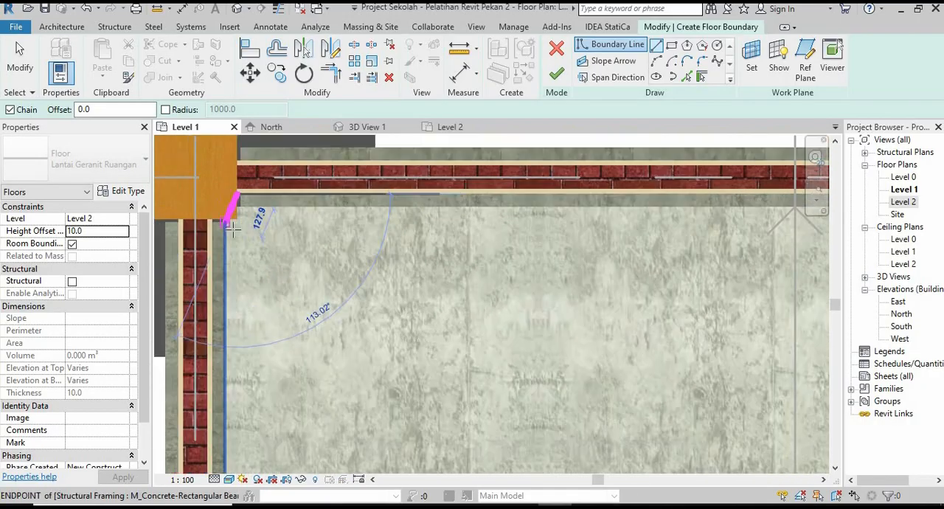
{"action": "scroll", "coordinate": [627, 214], "scroll_direction": "up", "scroll_amount": 3}
{"action": "scroll", "coordinate": [664, 216], "scroll_direction": "up", "scroll_amount": 5}
{"action": "left_click", "coordinate": [625, 197]}
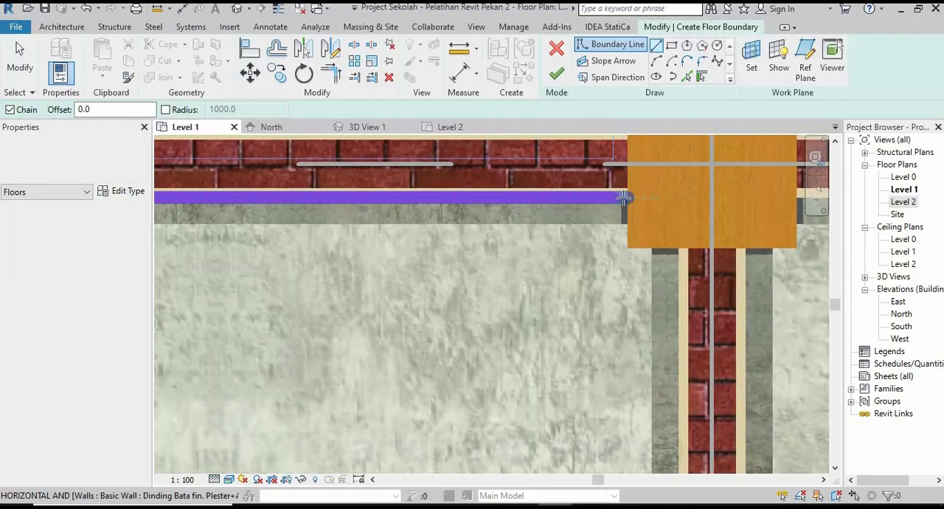
{"action": "left_click", "coordinate": [627, 248]}
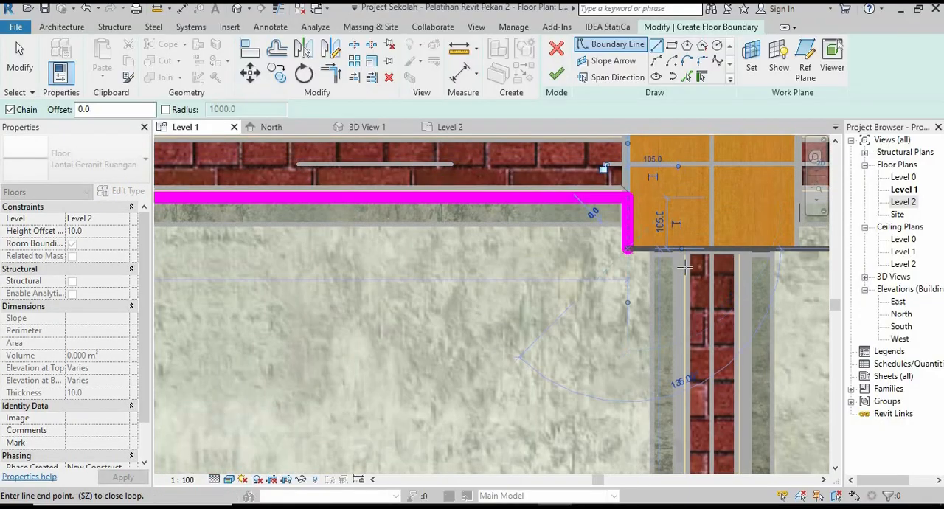
{"action": "scroll", "coordinate": [685, 264], "scroll_direction": "up", "scroll_amount": 2}
{"action": "left_click", "coordinate": [677, 234]}
{"action": "scroll", "coordinate": [677, 251], "scroll_direction": "down", "scroll_amount": 6}
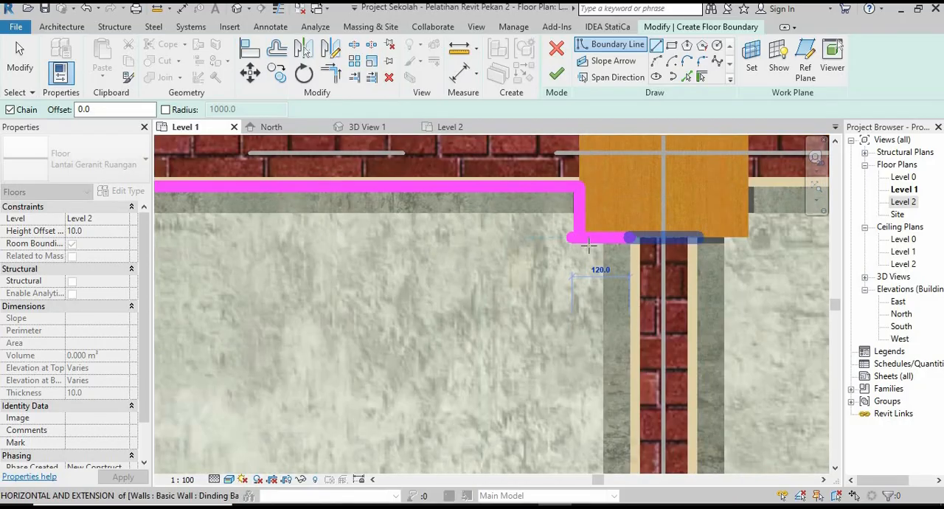
Continue the boundary down the first room's right wall, around the lower-right column, along the bottom wall and around the lower-left column.
{"action": "scroll", "coordinate": [609, 428], "scroll_direction": "up", "scroll_amount": 8}
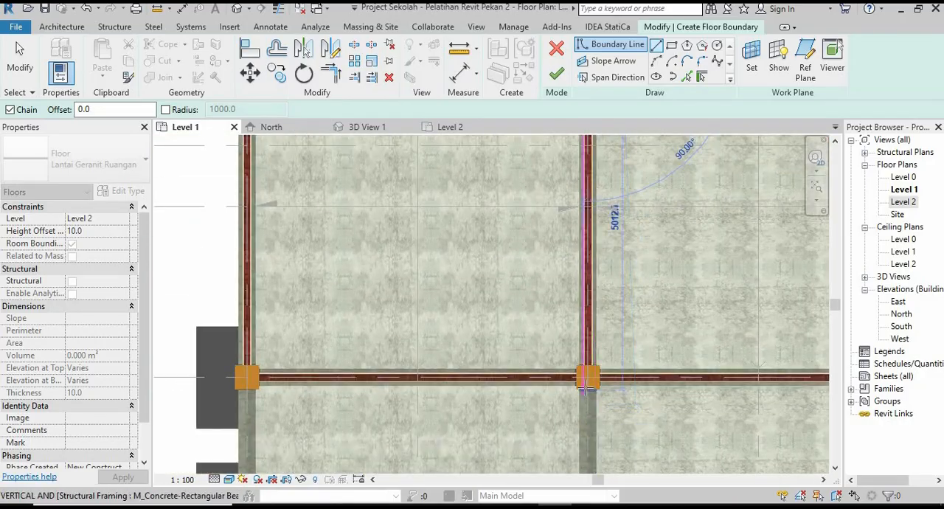
{"action": "scroll", "coordinate": [581, 293], "scroll_direction": "up", "scroll_amount": 2}
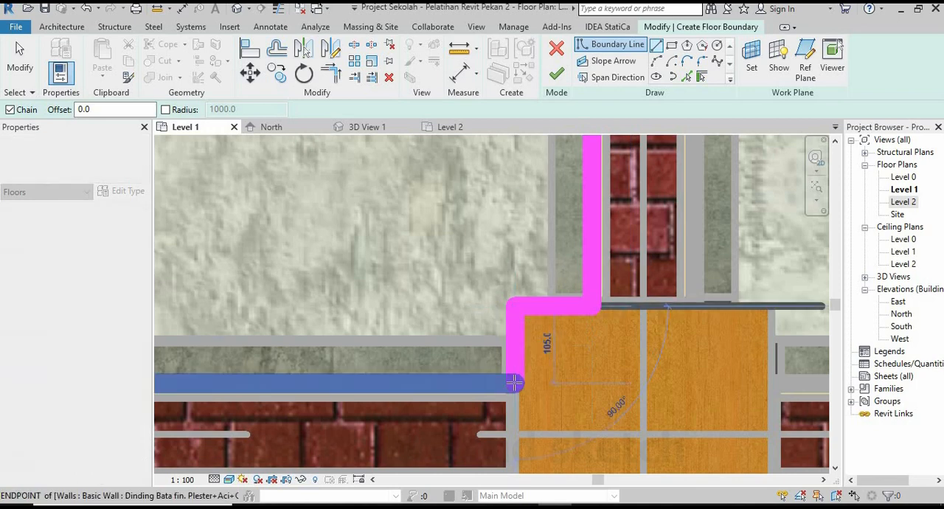
{"action": "scroll", "coordinate": [526, 332], "scroll_direction": "down", "scroll_amount": 5}
{"action": "scroll", "coordinate": [388, 340], "scroll_direction": "up", "scroll_amount": 8}
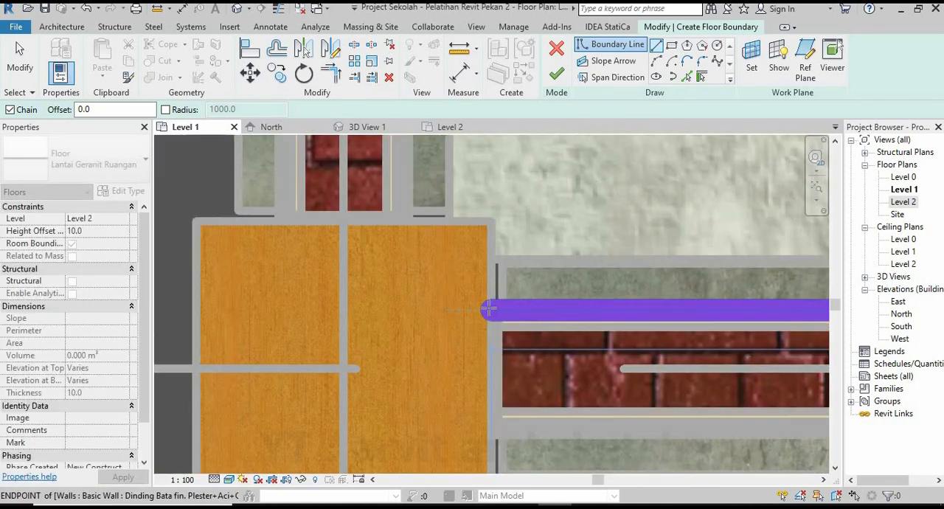
{"action": "left_click", "coordinate": [491, 220]}
{"action": "left_click", "coordinate": [406, 220]}
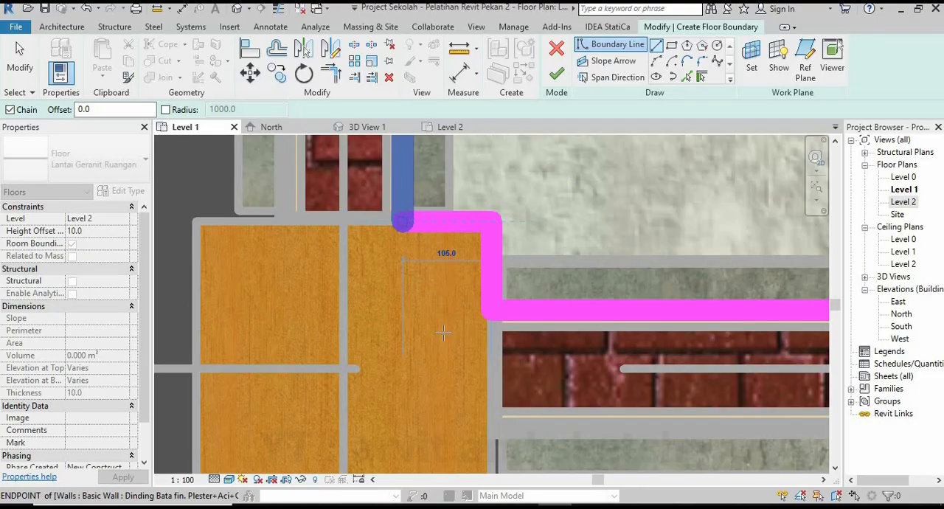
Close the boundary along the first room's left wall and around the upper-left column, and finish the floor.
{"action": "scroll", "coordinate": [443, 378], "scroll_direction": "down", "scroll_amount": 3}
{"action": "scroll", "coordinate": [443, 369], "scroll_direction": "down", "scroll_amount": 5}
{"action": "scroll", "coordinate": [425, 185], "scroll_direction": "up", "scroll_amount": 5}
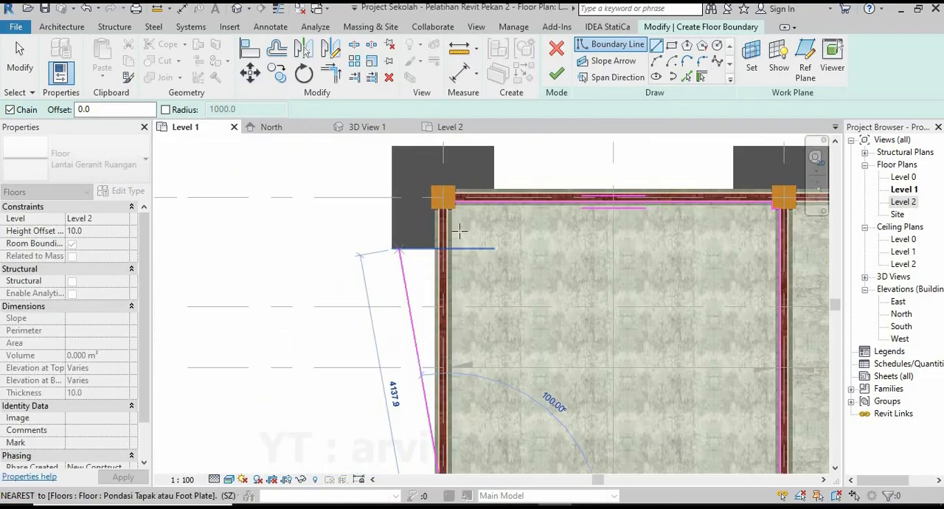
{"action": "scroll", "coordinate": [425, 185], "scroll_direction": "up", "scroll_amount": 5}
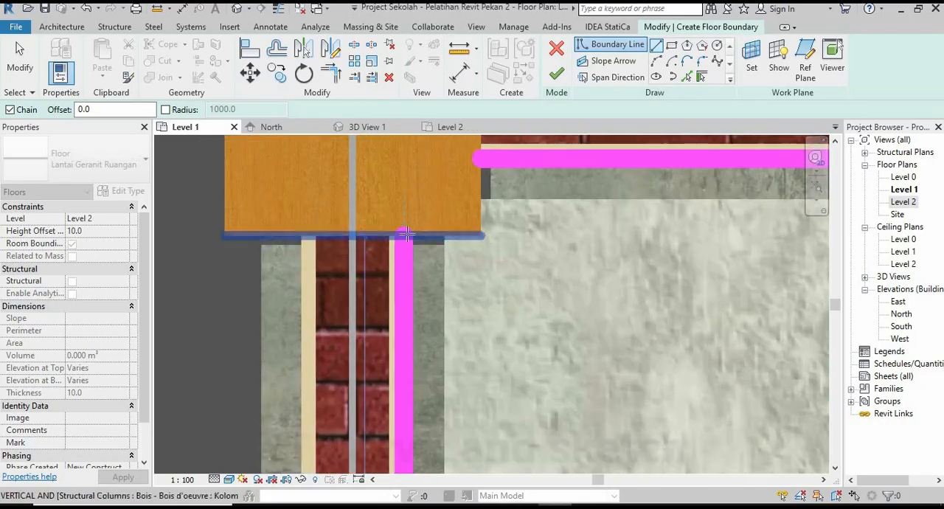
{"action": "left_click", "coordinate": [481, 235]}
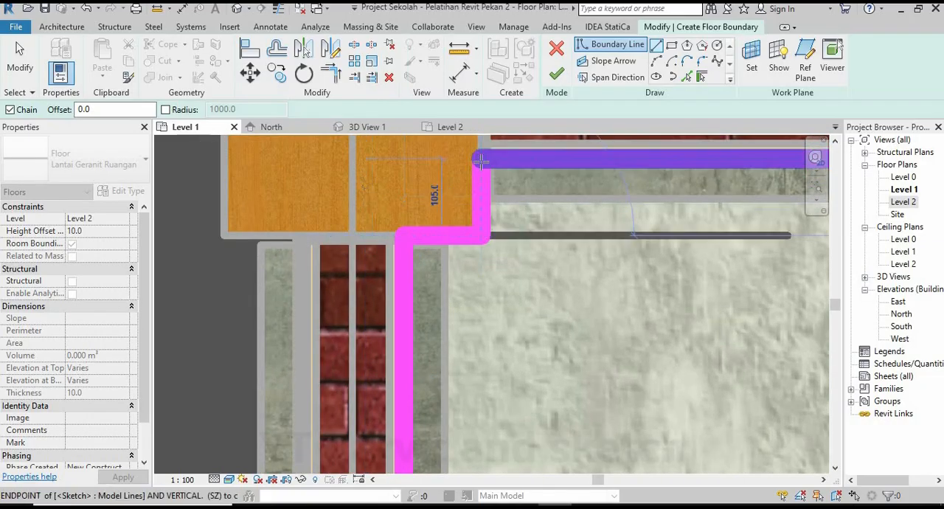
{"action": "left_click", "coordinate": [481, 158]}
{"action": "scroll", "coordinate": [280, 289], "scroll_direction": "down", "scroll_amount": 5}
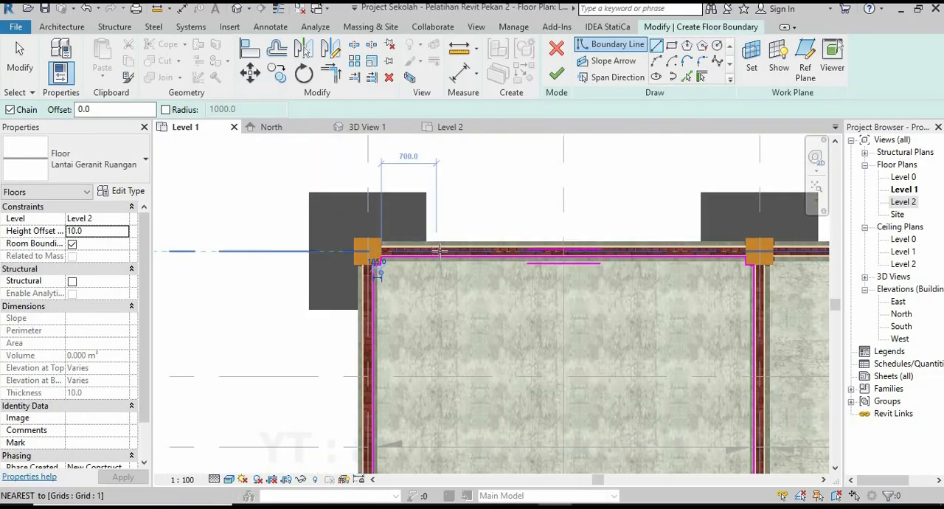
{"action": "scroll", "coordinate": [528, 377], "scroll_direction": "up", "scroll_amount": 1}
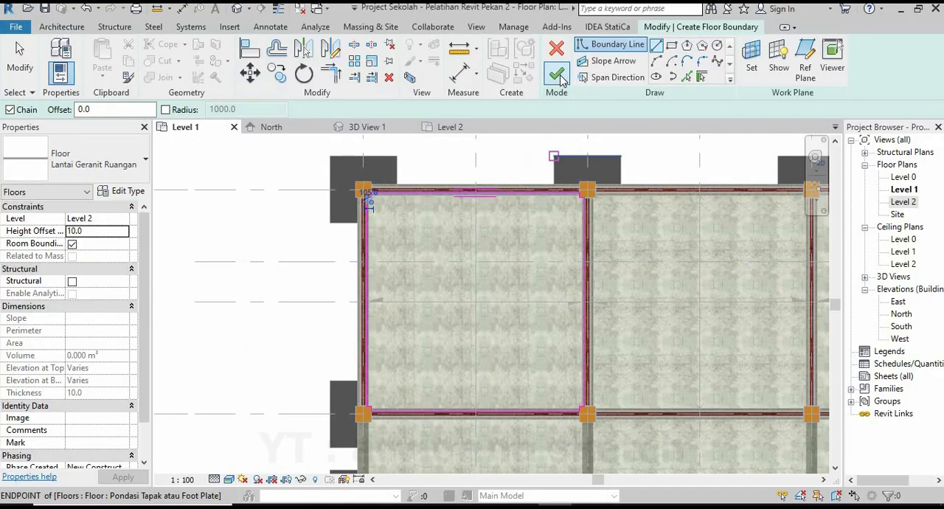
{"action": "left_click", "coordinate": [559, 75]}
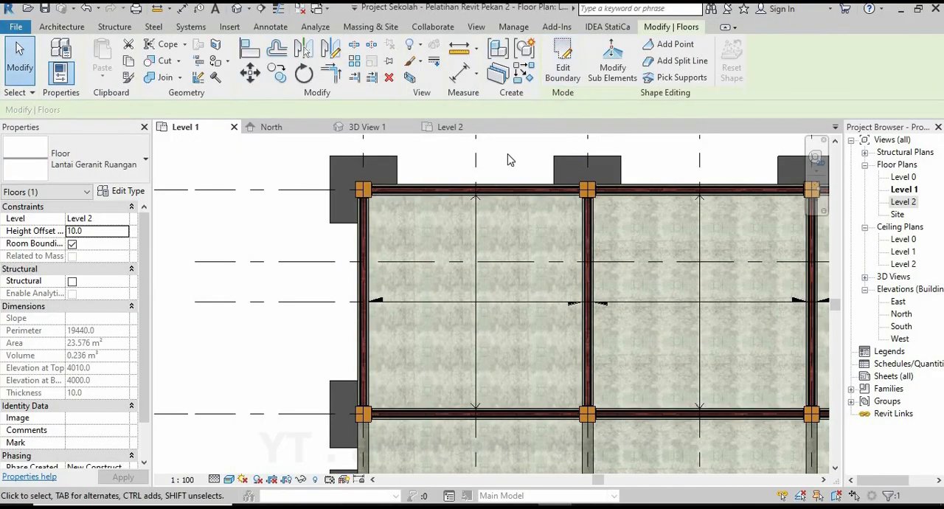
Set the new granite floor's level to Level 1 in 3D View 1 and check its placement in the end room.
{"action": "left_click", "coordinate": [365, 127]}
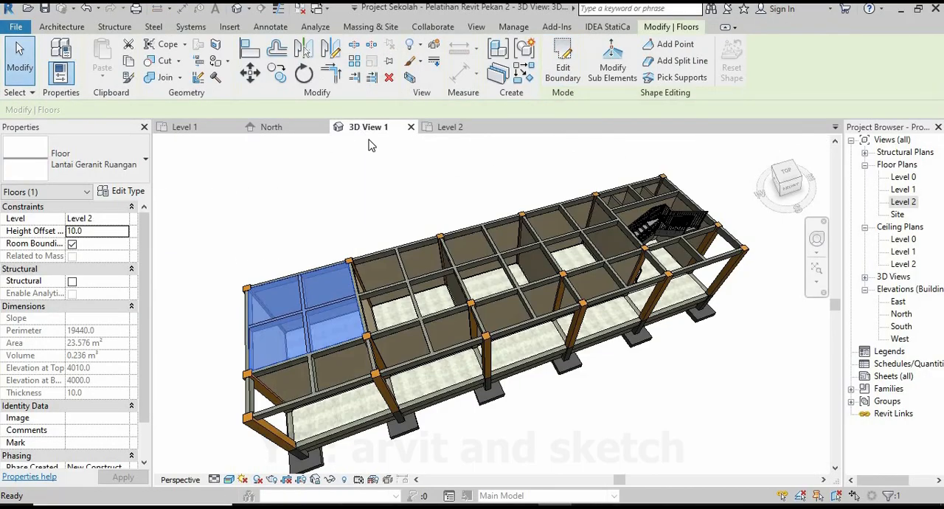
{"action": "left_click", "coordinate": [123, 220]}
{"action": "left_click", "coordinate": [81, 242]}
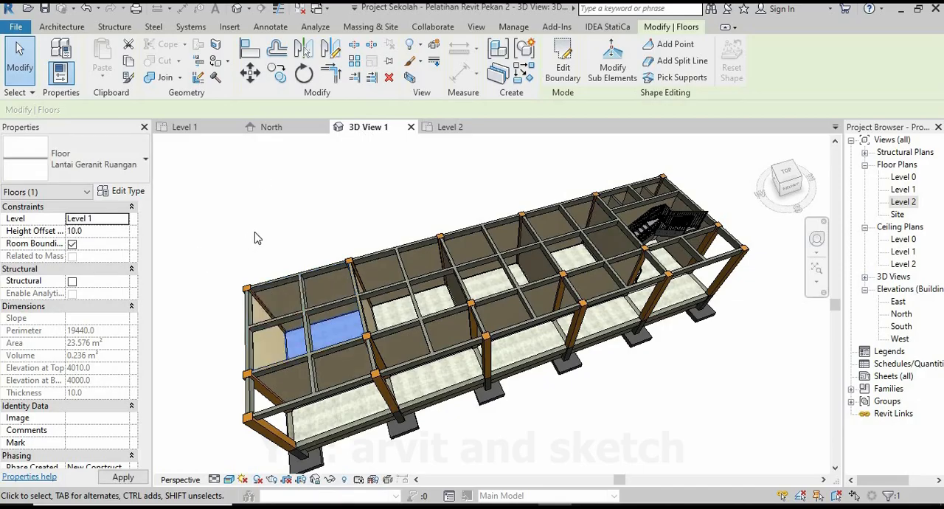
{"action": "key", "text": "Escape"}
{"action": "scroll", "coordinate": [500, 279], "scroll_direction": "up", "scroll_amount": 5}
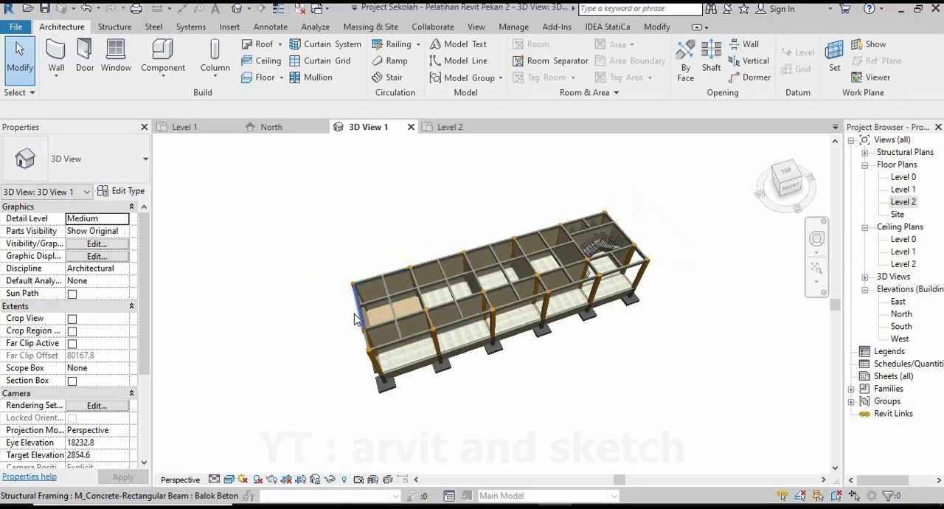
{"action": "scroll", "coordinate": [402, 360], "scroll_direction": "up", "scroll_amount": 5}
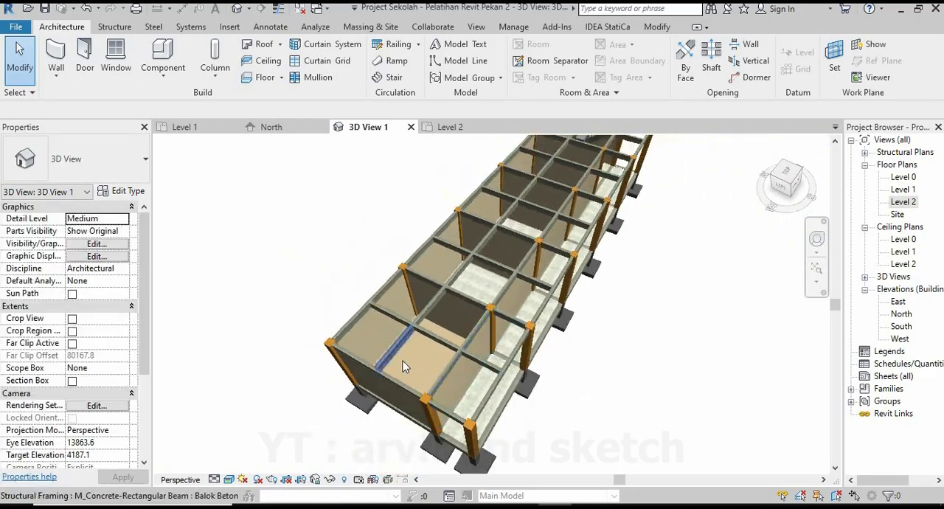
{"action": "middle_click_drag", "start_coordinate": [464, 348], "coordinate": [428, 329], "text": "shift"}
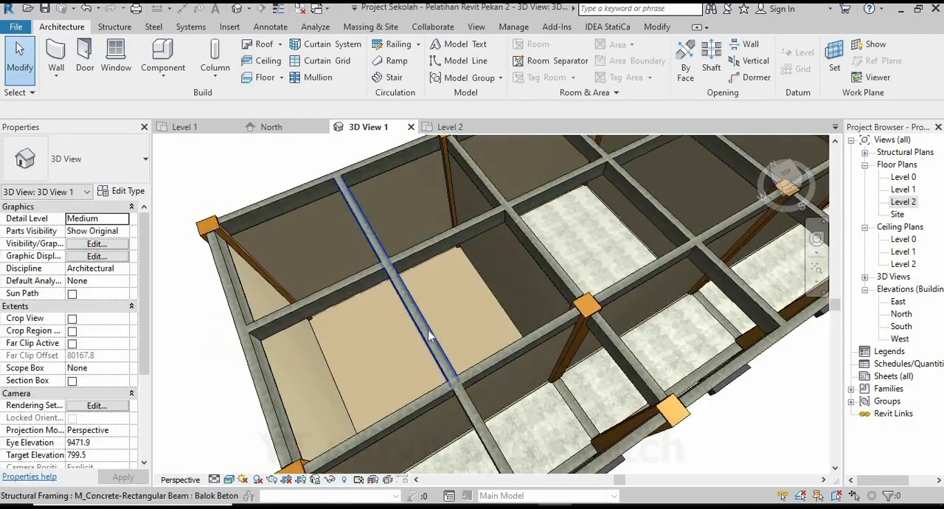
{"action": "scroll", "coordinate": [434, 310], "scroll_direction": "down", "scroll_amount": 4}
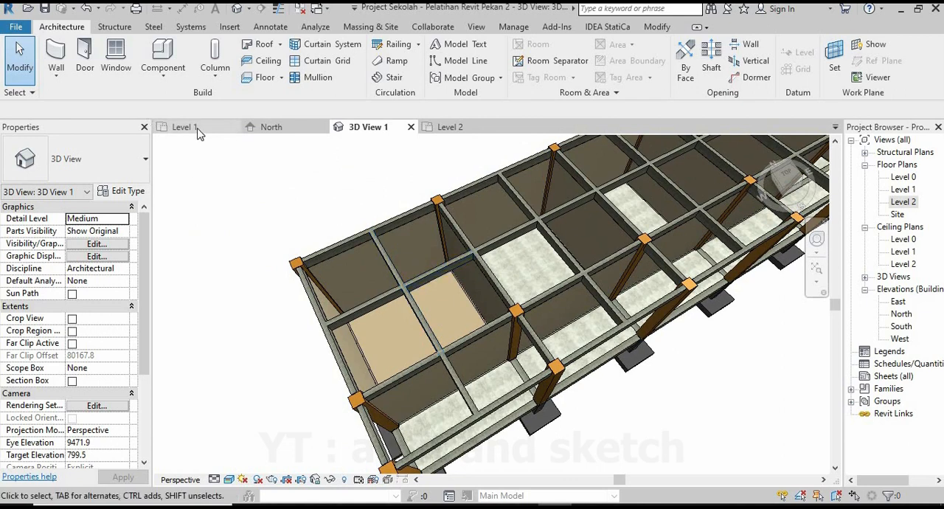
Start another Lantai Geranit floor in the Level 1 plan, set its level to Level 1, and choose straight boundary lines.
{"action": "left_click", "coordinate": [185, 127]}
{"action": "scroll", "coordinate": [519, 289], "scroll_direction": "down", "scroll_amount": 3}
{"action": "scroll", "coordinate": [519, 290], "scroll_direction": "up", "scroll_amount": 2}
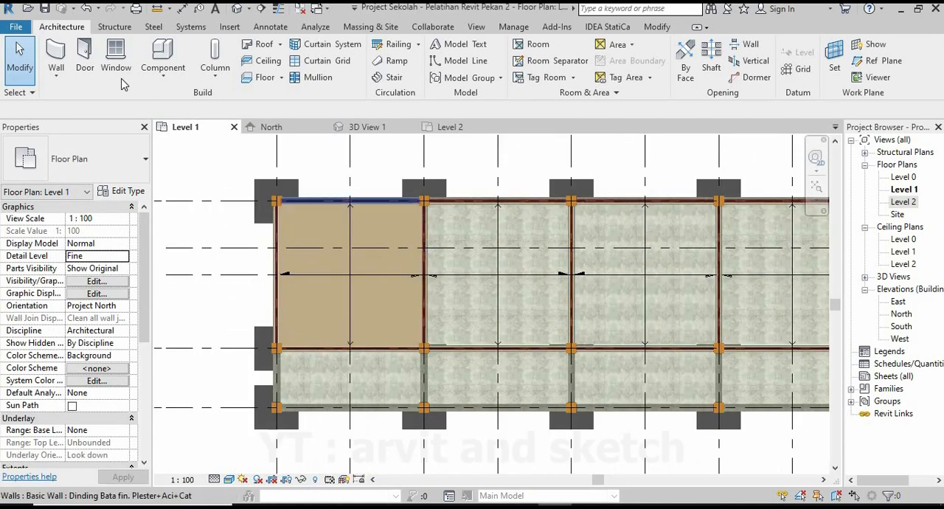
{"action": "left_click", "coordinate": [264, 77]}
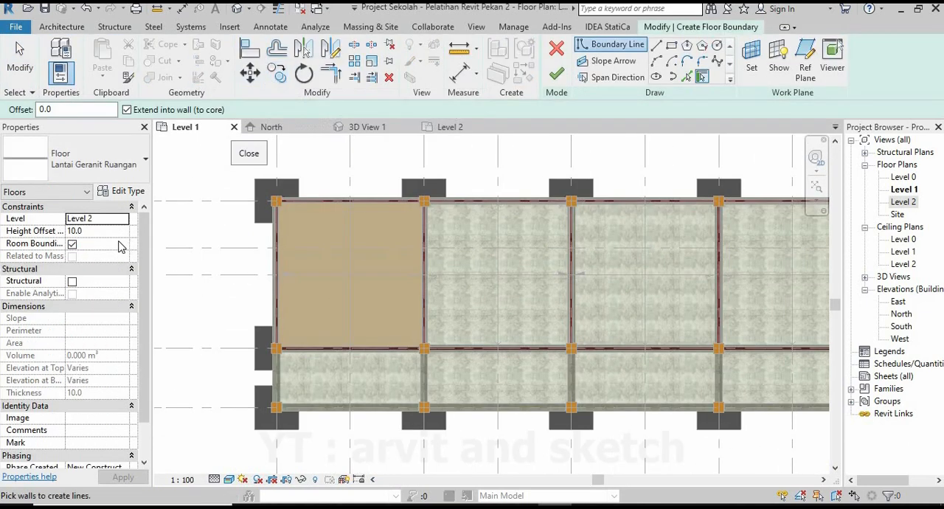
{"action": "left_click", "coordinate": [124, 220]}
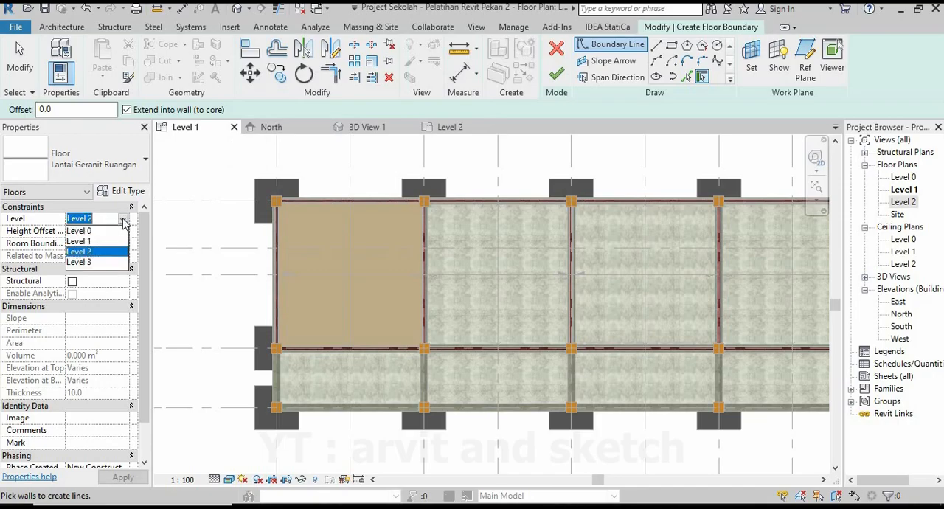
{"action": "left_click", "coordinate": [85, 241]}
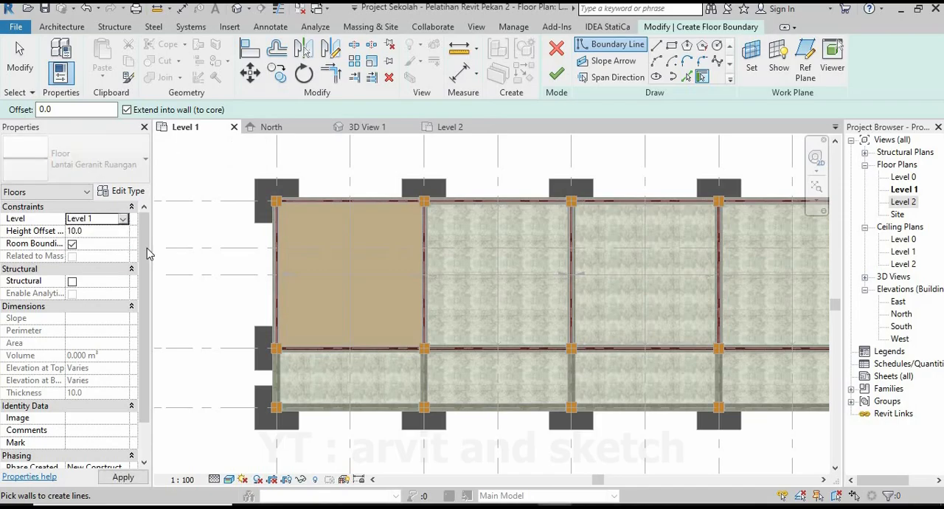
{"action": "left_click", "coordinate": [655, 45]}
Draw the second room's floor boundary along the inner face of its top wall and around the upper-right column.
{"action": "scroll", "coordinate": [424, 202], "scroll_direction": "up", "scroll_amount": 6}
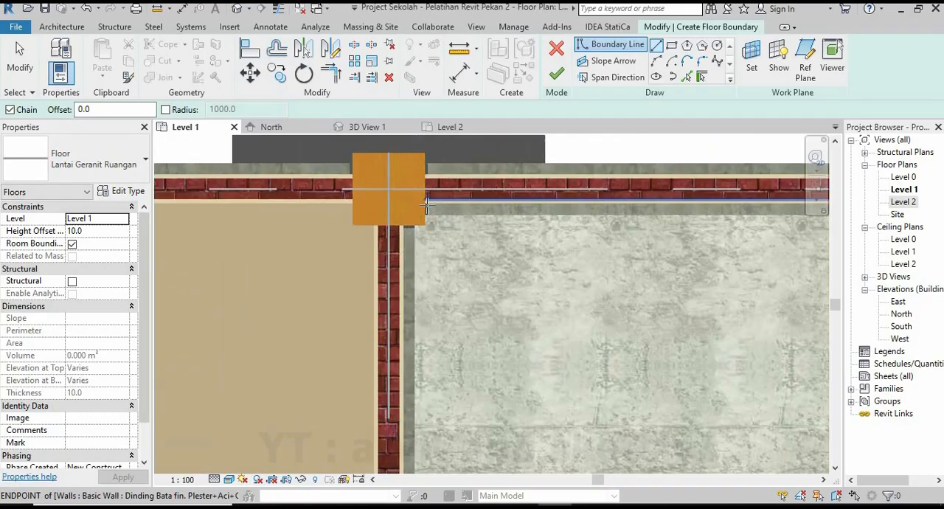
{"action": "left_click", "coordinate": [424, 201]}
{"action": "scroll", "coordinate": [424, 201], "scroll_direction": "down", "scroll_amount": 5}
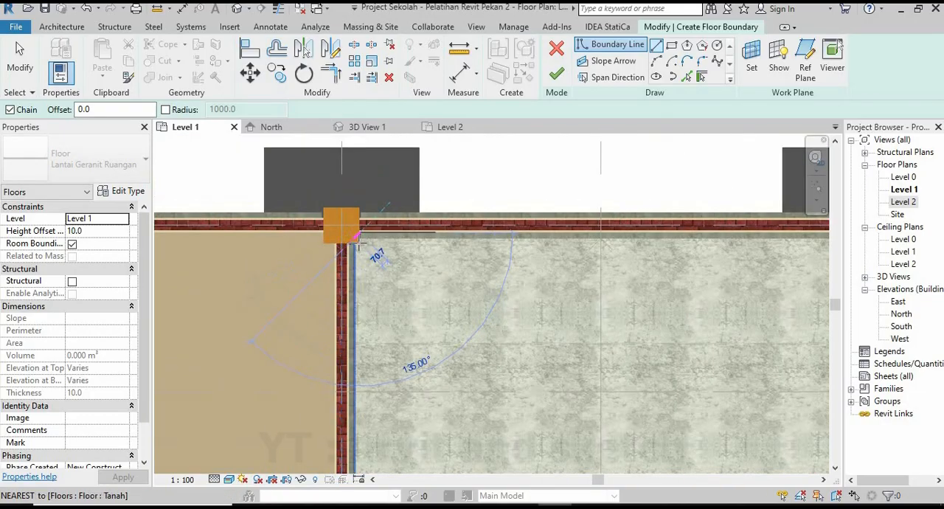
{"action": "scroll", "coordinate": [562, 250], "scroll_direction": "up", "scroll_amount": 6}
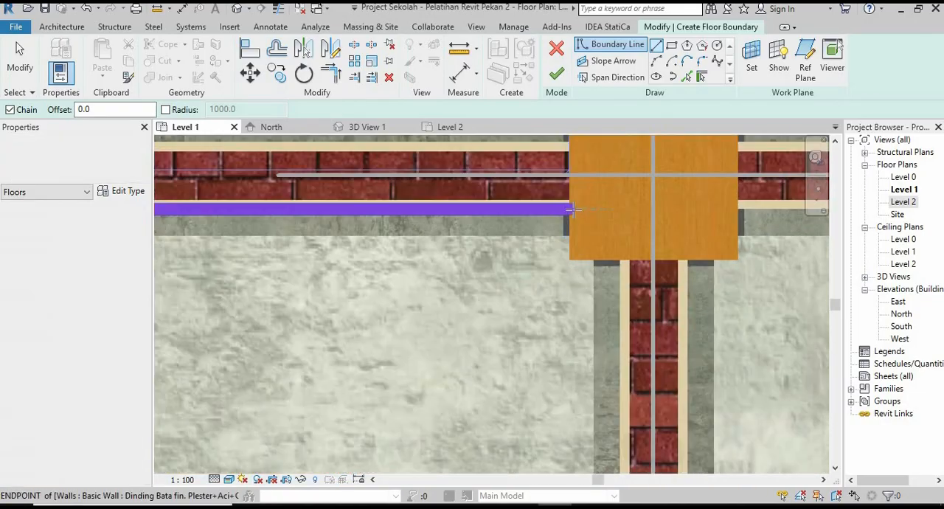
{"action": "left_click", "coordinate": [569, 209]}
{"action": "left_click", "coordinate": [569, 258]}
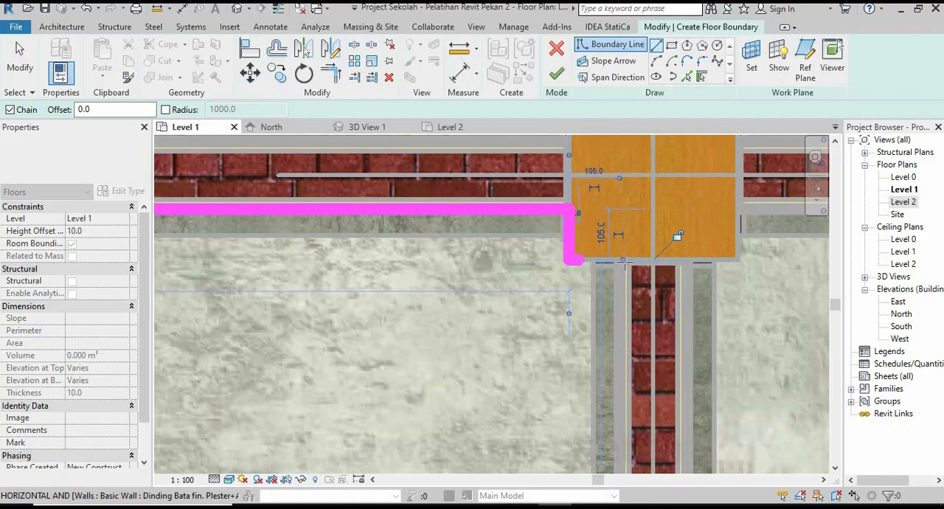
{"action": "left_click", "coordinate": [620, 260]}
Continue the second room's boundary down the right wall, around the lower-right column and along the bottom wall to the lower-left column.
{"action": "scroll", "coordinate": [611, 253], "scroll_direction": "down", "scroll_amount": 6}
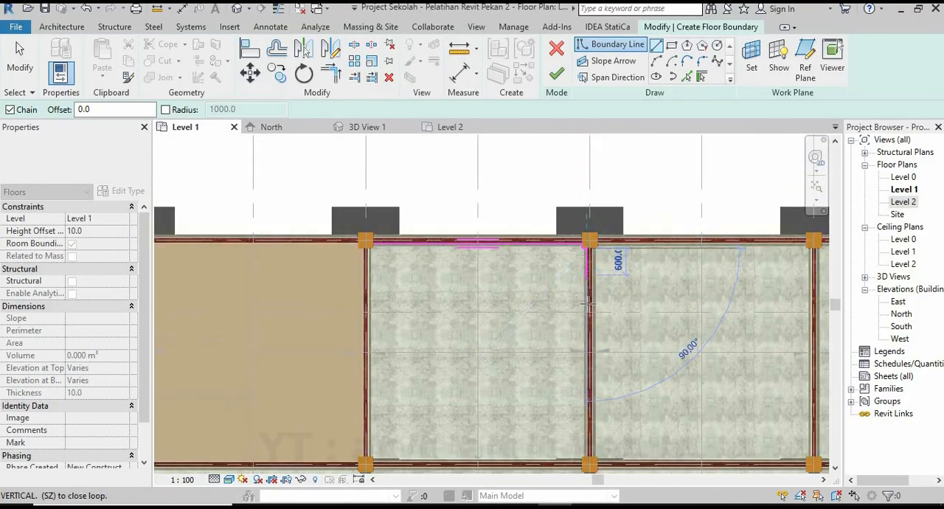
{"action": "scroll", "coordinate": [586, 407], "scroll_direction": "up", "scroll_amount": 8}
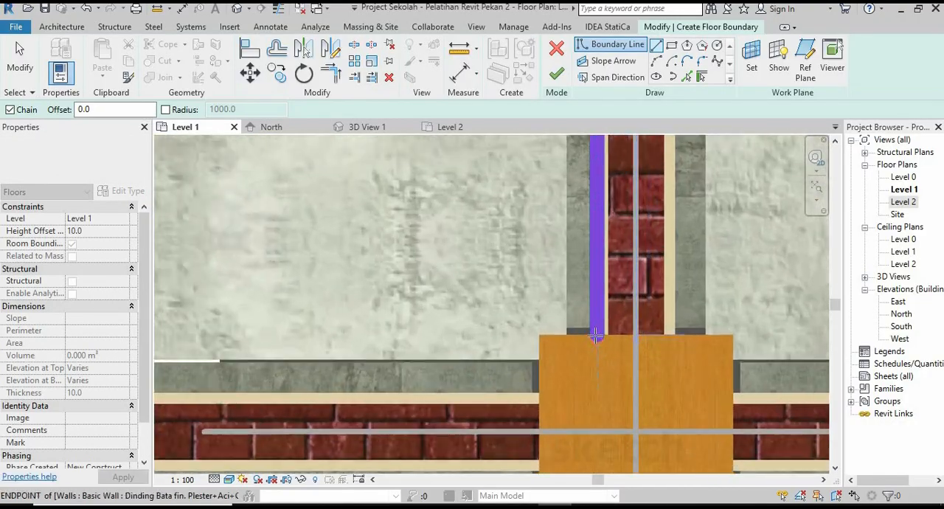
{"action": "left_click", "coordinate": [533, 383]}
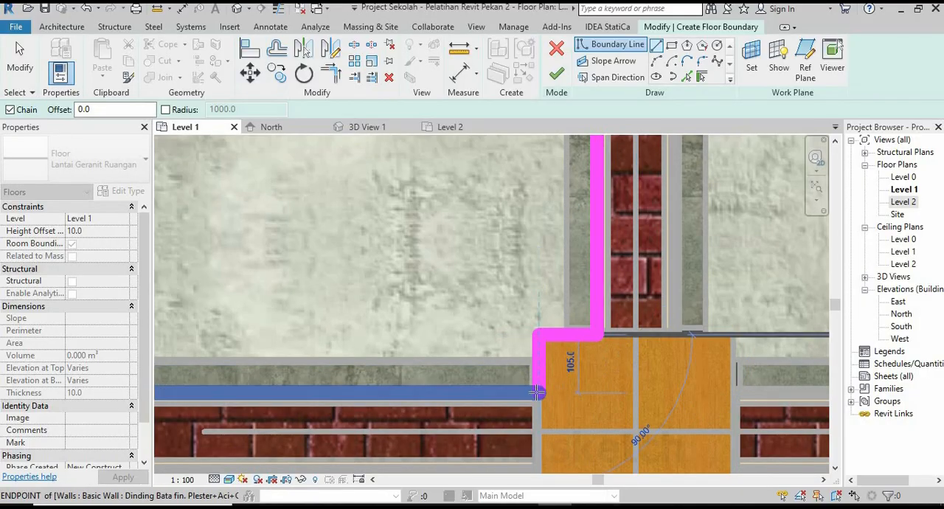
{"action": "scroll", "coordinate": [629, 376], "scroll_direction": "down", "scroll_amount": 7}
{"action": "middle_click_drag", "start_coordinate": [432, 383], "coordinate": [561, 365]}
{"action": "scroll", "coordinate": [441, 359], "scroll_direction": "up", "scroll_amount": 5}
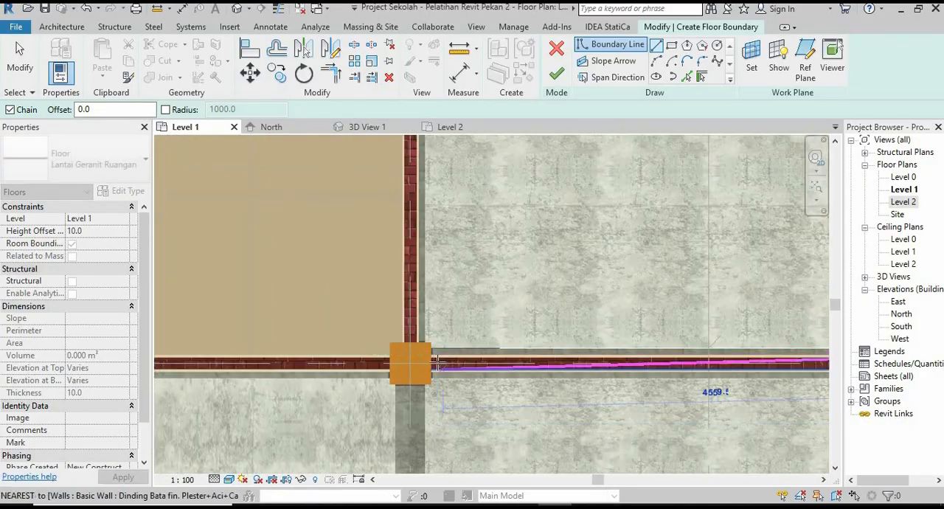
{"action": "scroll", "coordinate": [453, 343], "scroll_direction": "up", "scroll_amount": 2}
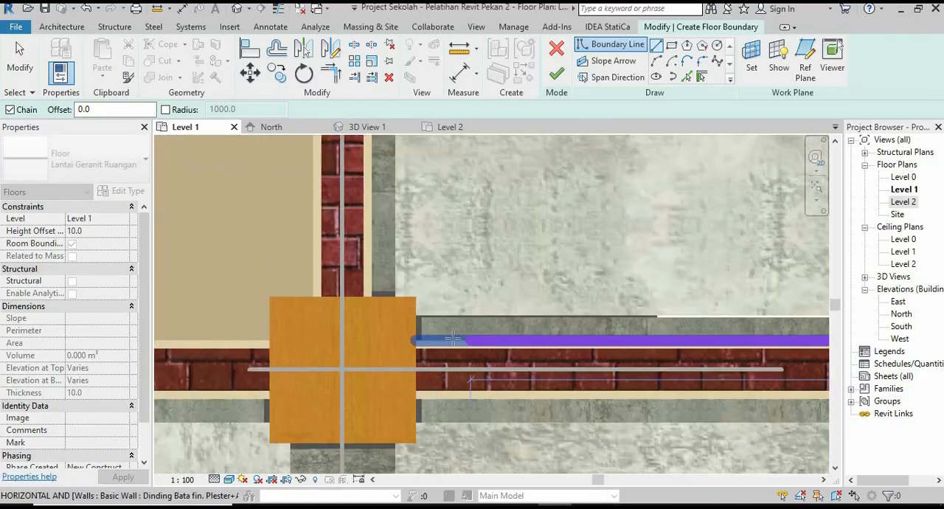
Continue the second room's floor boundary around the lower-left column and up the left wall to the upper-left column.
{"action": "left_click", "coordinate": [416, 298]}
{"action": "left_click", "coordinate": [373, 298]}
{"action": "scroll", "coordinate": [378, 399], "scroll_direction": "down", "scroll_amount": 4}
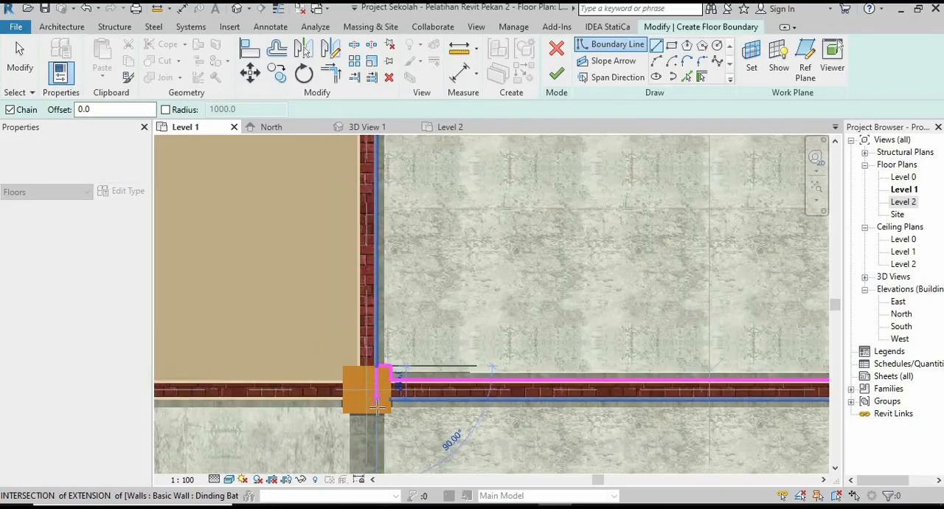
{"action": "scroll", "coordinate": [378, 407], "scroll_direction": "down", "scroll_amount": 3}
{"action": "middle_click_drag", "start_coordinate": [385, 214], "coordinate": [403, 288]}
{"action": "scroll", "coordinate": [398, 289], "scroll_direction": "up", "scroll_amount": 7}
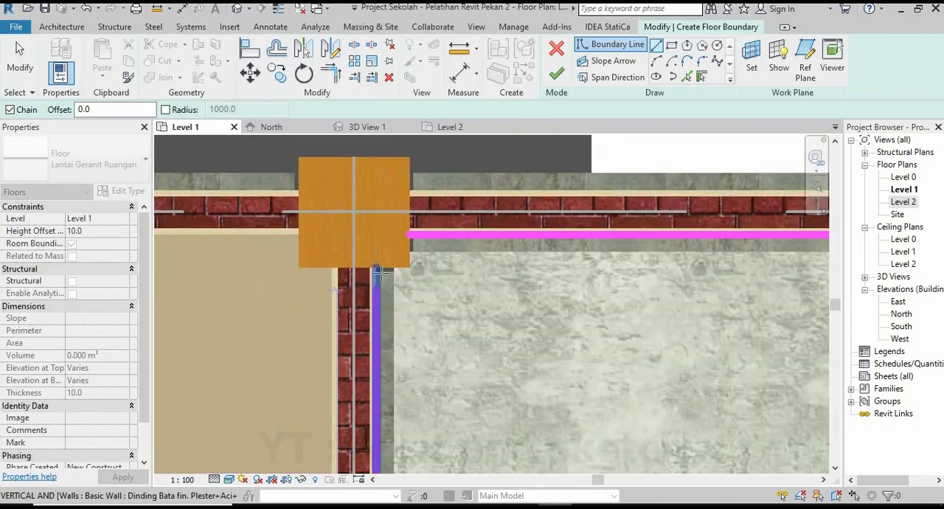
{"action": "left_click", "coordinate": [376, 267]}
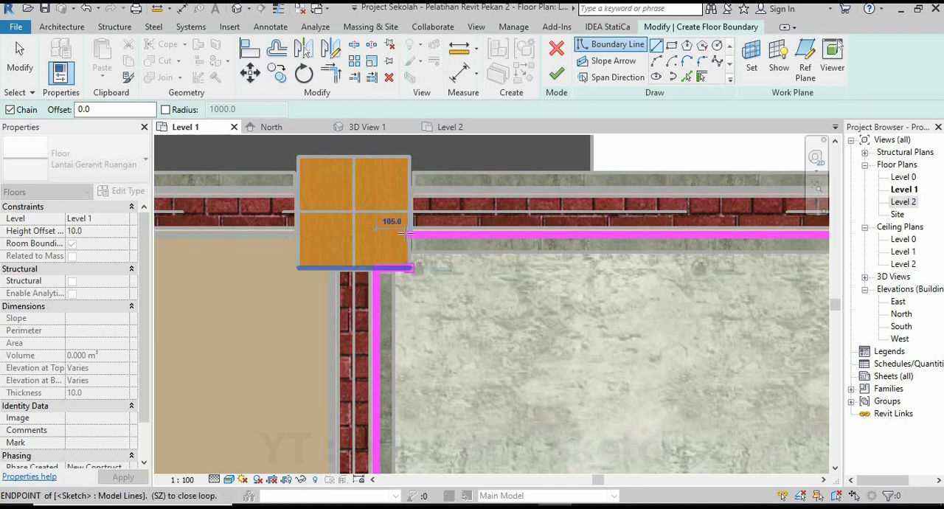
Close the second room's boundary around the upper-left column and finish the granite floor.
{"action": "left_click", "coordinate": [407, 233]}
{"action": "scroll", "coordinate": [398, 235], "scroll_direction": "down", "scroll_amount": 7}
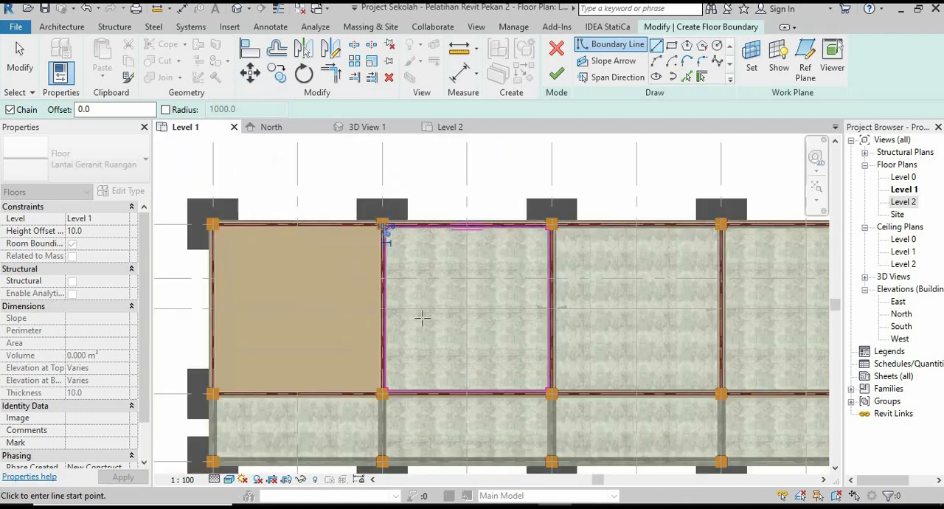
{"action": "scroll", "coordinate": [422, 317], "scroll_direction": "up", "scroll_amount": 1}
{"action": "left_click", "coordinate": [557, 73]}
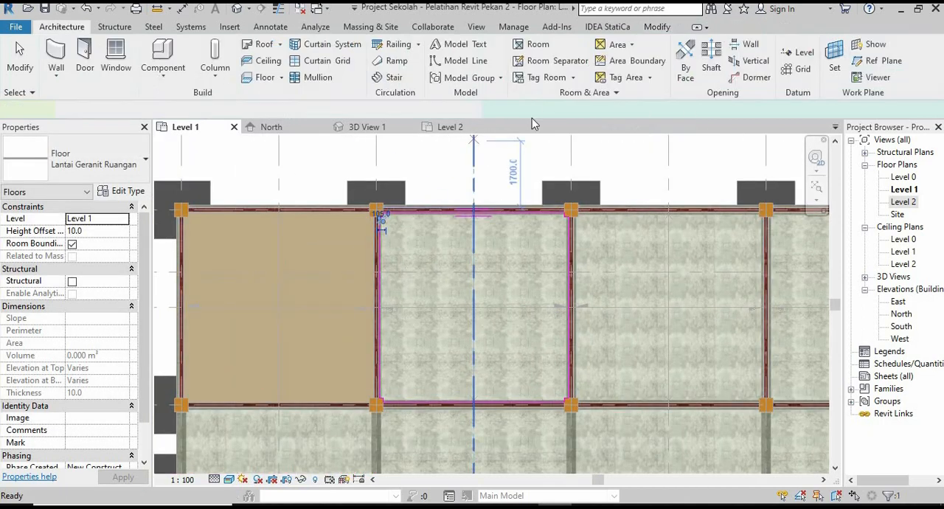
{"action": "left_click", "coordinate": [503, 160]}
{"action": "scroll", "coordinate": [418, 273], "scroll_direction": "down", "scroll_amount": 3}
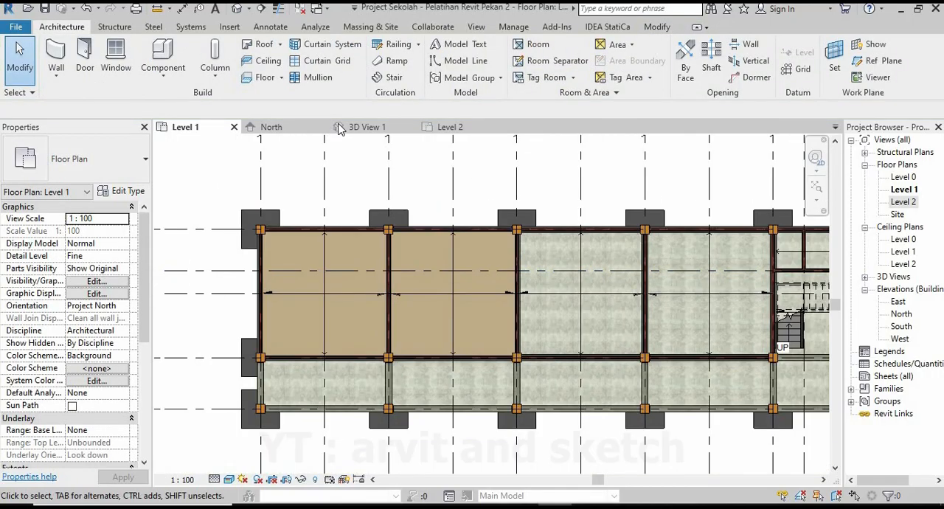
Examine the second room's granite floor in 3D View 1 and the remaining rooms in the Level 1 plan.
{"action": "left_click", "coordinate": [339, 127]}
{"action": "scroll", "coordinate": [442, 280], "scroll_direction": "down", "scroll_amount": 2}
{"action": "scroll", "coordinate": [504, 292], "scroll_direction": "up", "scroll_amount": 5}
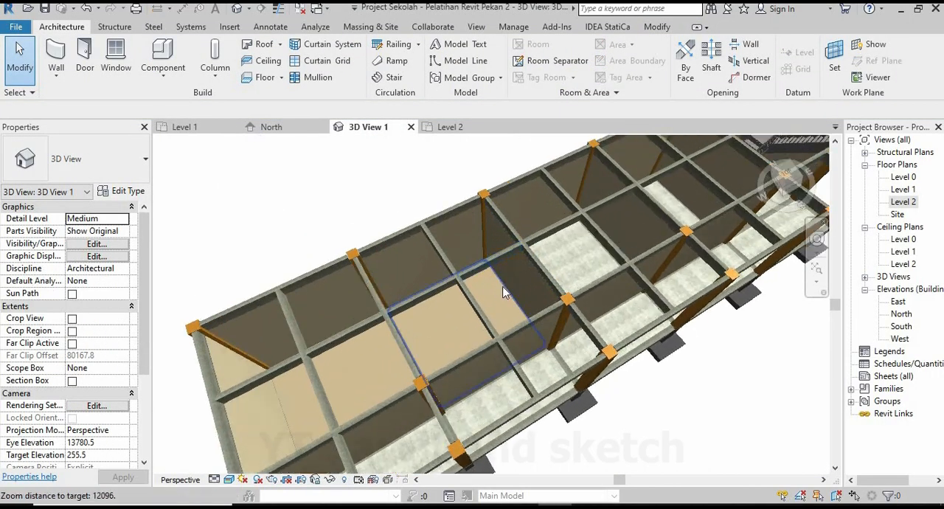
{"action": "middle_click_drag", "start_coordinate": [504, 293], "coordinate": [433, 346], "text": "shift"}
{"action": "scroll", "coordinate": [536, 378], "scroll_direction": "up", "scroll_amount": 5}
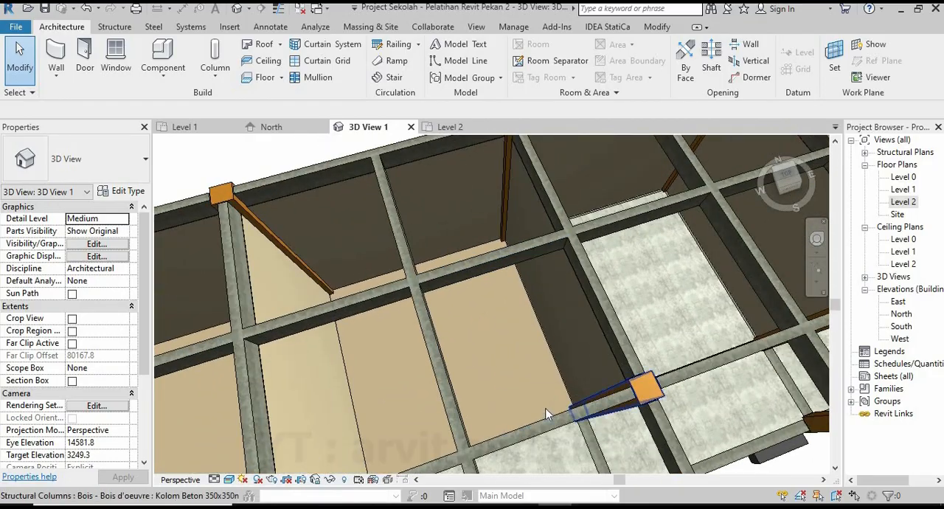
{"action": "middle_click_drag", "start_coordinate": [546, 414], "coordinate": [509, 295], "text": "shift"}
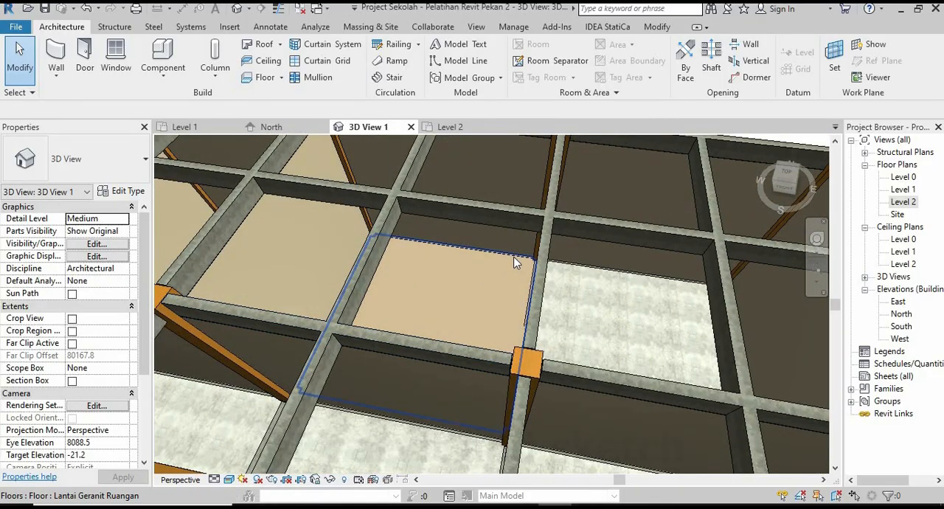
{"action": "scroll", "coordinate": [420, 321], "scroll_direction": "down", "scroll_amount": 6}
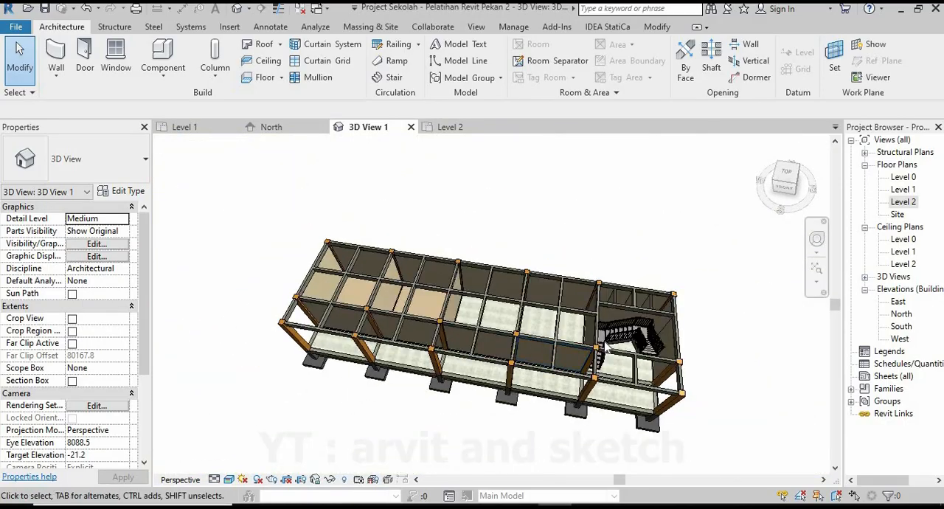
{"action": "middle_click_drag", "start_coordinate": [592, 343], "coordinate": [233, 134], "text": "shift"}
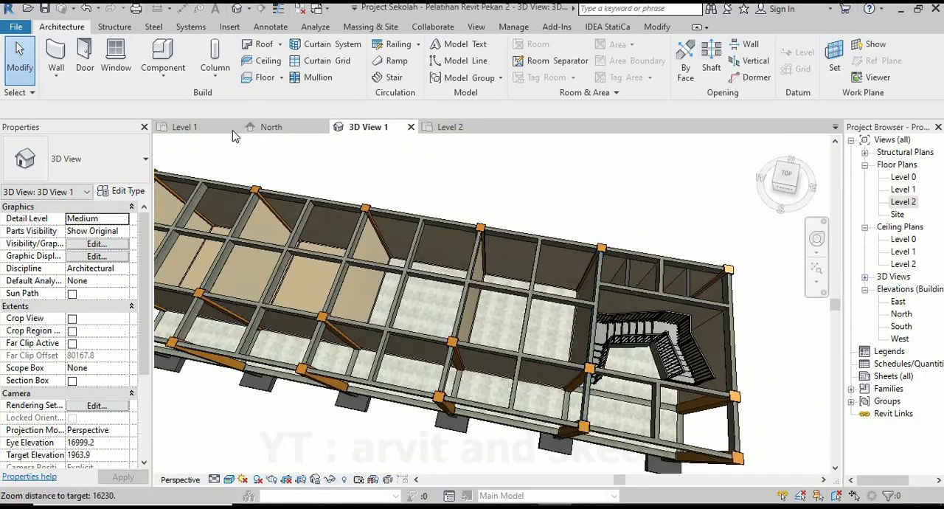
{"action": "left_click", "coordinate": [185, 127]}
{"action": "scroll", "coordinate": [366, 270], "scroll_direction": "down", "scroll_amount": 3}
{"action": "scroll", "coordinate": [478, 291], "scroll_direction": "up", "scroll_amount": 1}
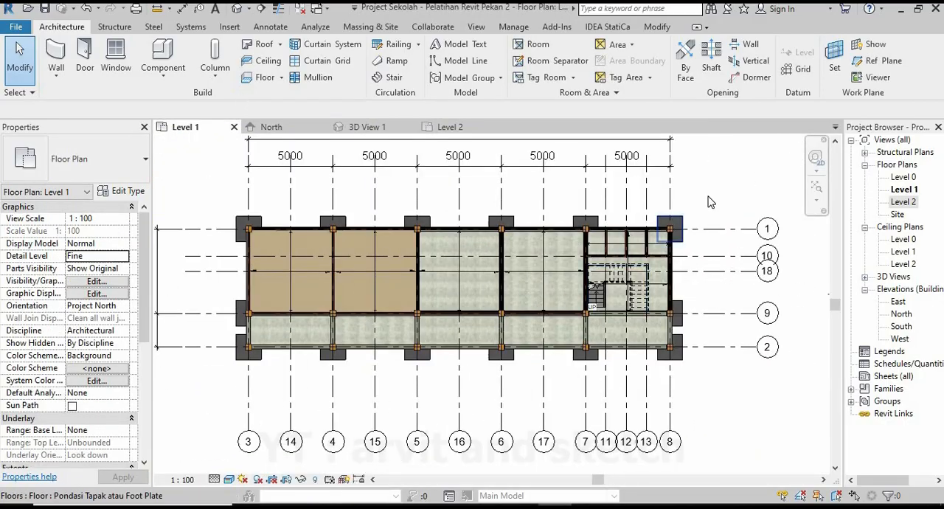
{"action": "scroll", "coordinate": [417, 247], "scroll_direction": "up", "scroll_amount": 4}
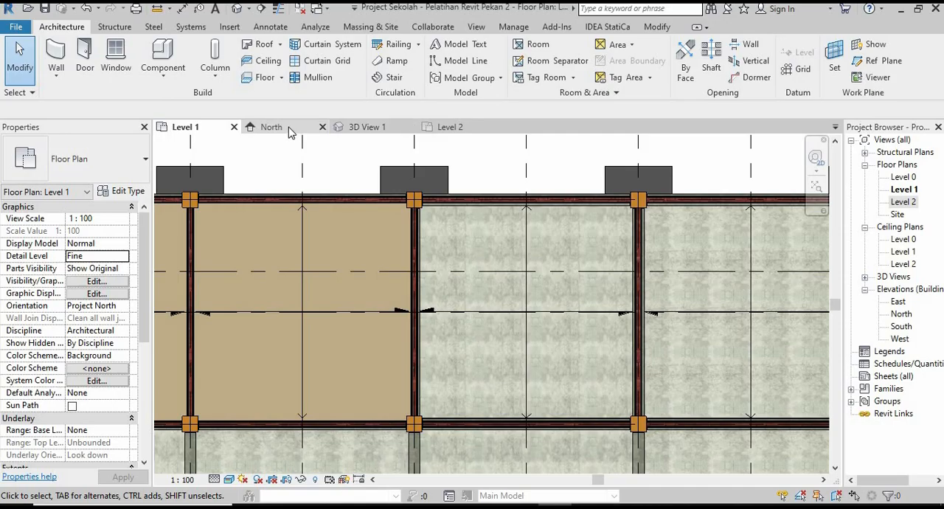
Select the second room's granite floor and mirror a copy into the third room about a drawn axis along grid 5 in Level 1.
{"action": "left_click", "coordinate": [372, 126]}
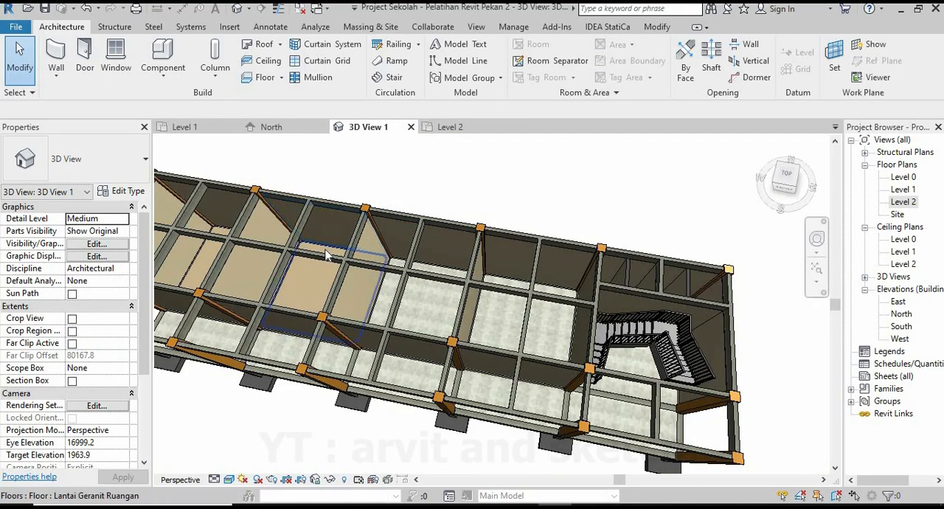
{"action": "left_click", "coordinate": [337, 273]}
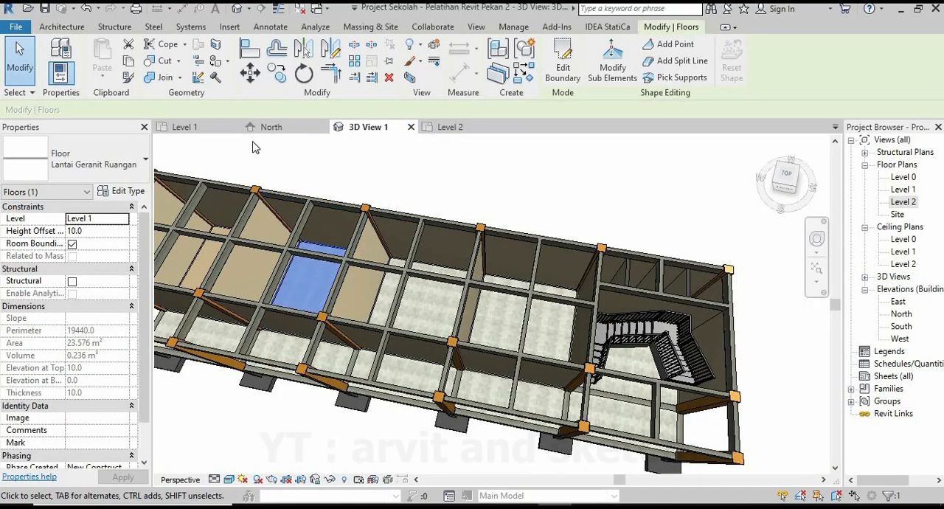
{"action": "left_click", "coordinate": [205, 128]}
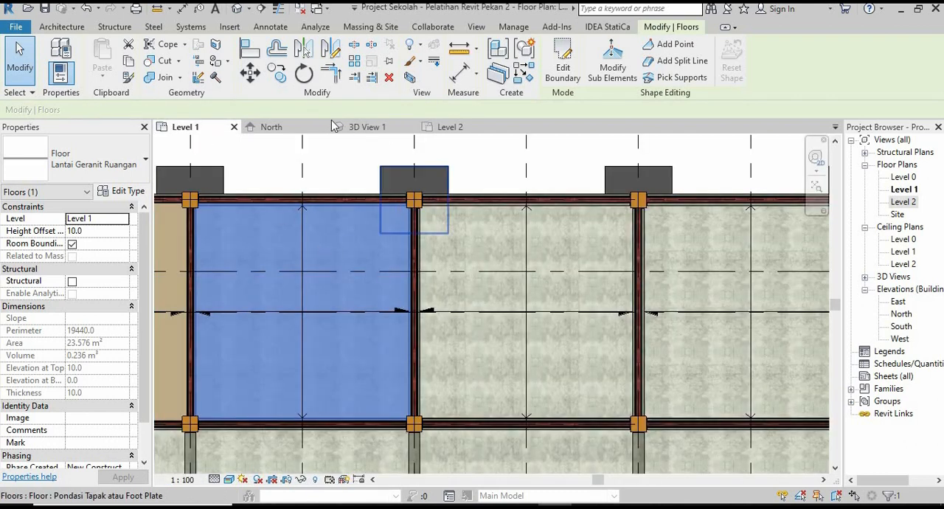
{"action": "left_click", "coordinate": [332, 51]}
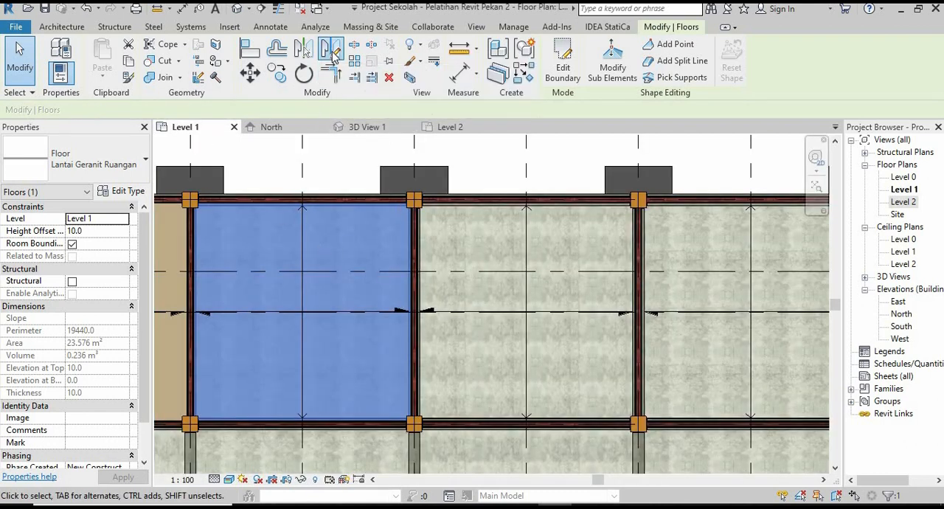
{"action": "scroll", "coordinate": [420, 212], "scroll_direction": "up", "scroll_amount": 3}
{"action": "scroll", "coordinate": [413, 199], "scroll_direction": "up", "scroll_amount": 4}
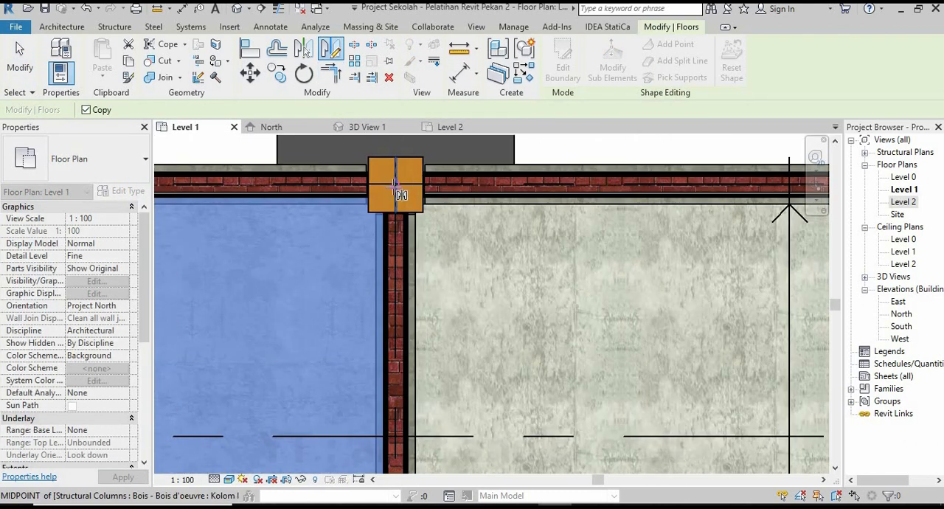
{"action": "left_click", "coordinate": [398, 175]}
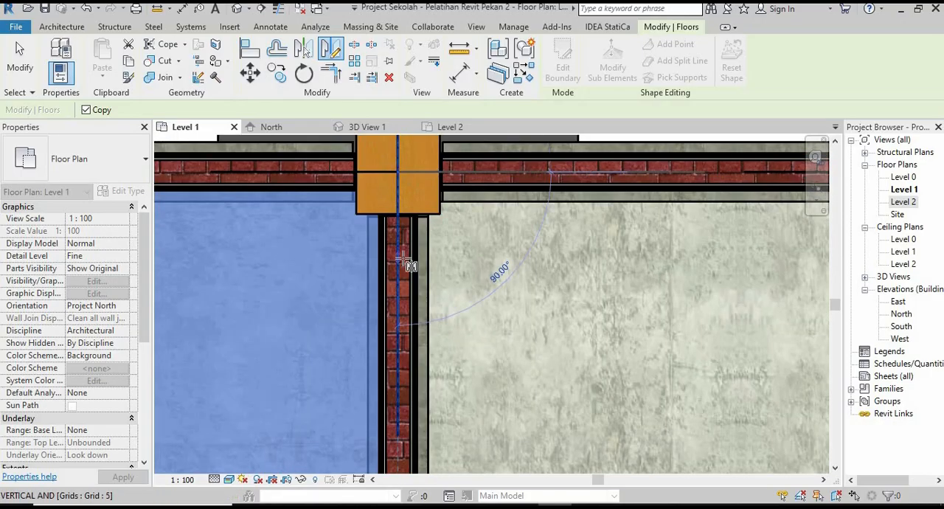
{"action": "left_click", "coordinate": [399, 258]}
{"action": "scroll", "coordinate": [344, 250], "scroll_direction": "down", "scroll_amount": 5}
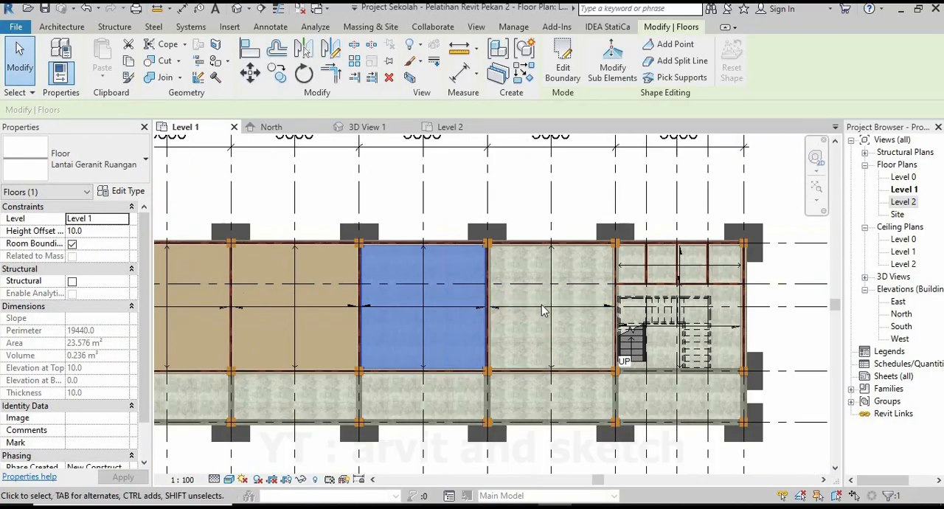
Mirror a copy of the third room's granite floor into the fourth room about a drawn axis along grid 6.
{"action": "scroll", "coordinate": [413, 280], "scroll_direction": "up", "scroll_amount": 3}
{"action": "key", "text": "m"}
{"action": "key", "text": "v"}
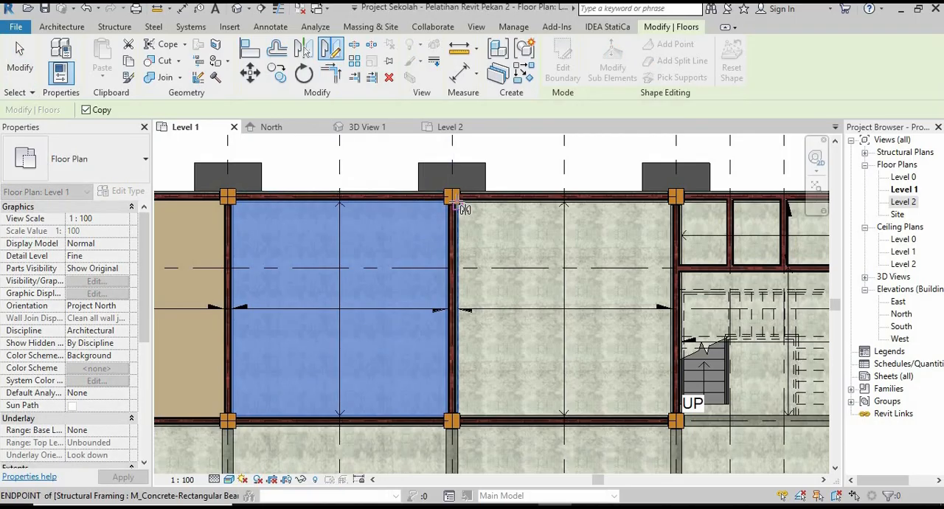
{"action": "scroll", "coordinate": [446, 188], "scroll_direction": "up", "scroll_amount": 5}
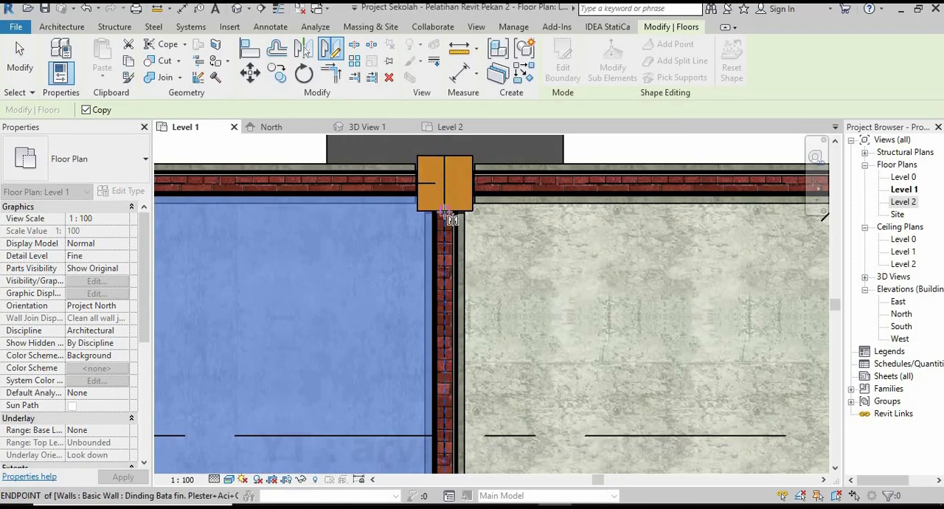
{"action": "left_click", "coordinate": [431, 273]}
{"action": "scroll", "coordinate": [466, 199], "scroll_direction": "down", "scroll_amount": 5}
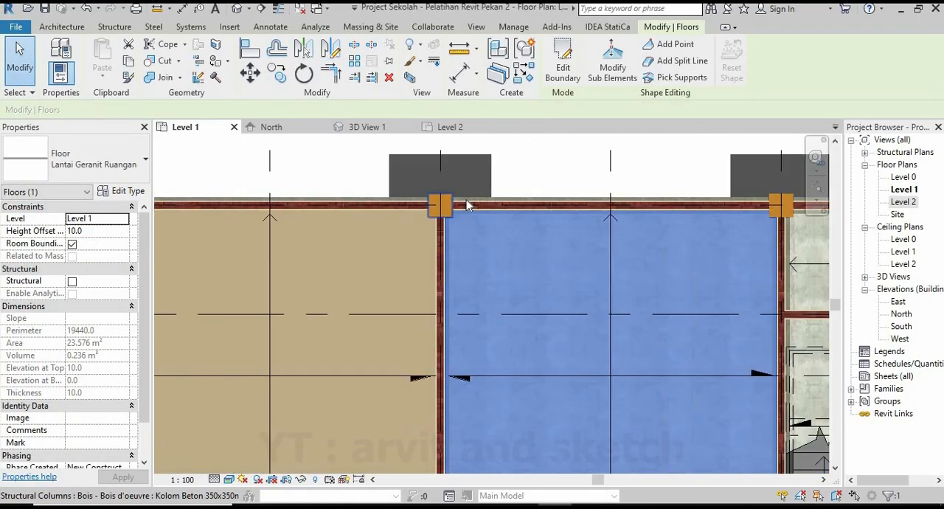
{"action": "key", "text": "Escape"}
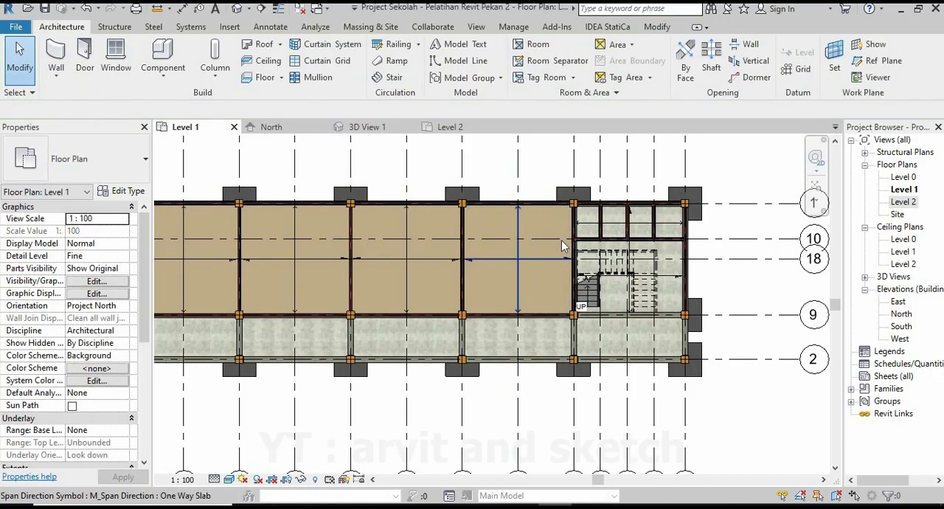
Start another Lantai Geranit floor in the Level 1 plan for the stair room and choose straight boundary lines.
{"action": "scroll", "coordinate": [561, 240], "scroll_direction": "down", "scroll_amount": 1}
{"action": "scroll", "coordinate": [644, 282], "scroll_direction": "up", "scroll_amount": 5}
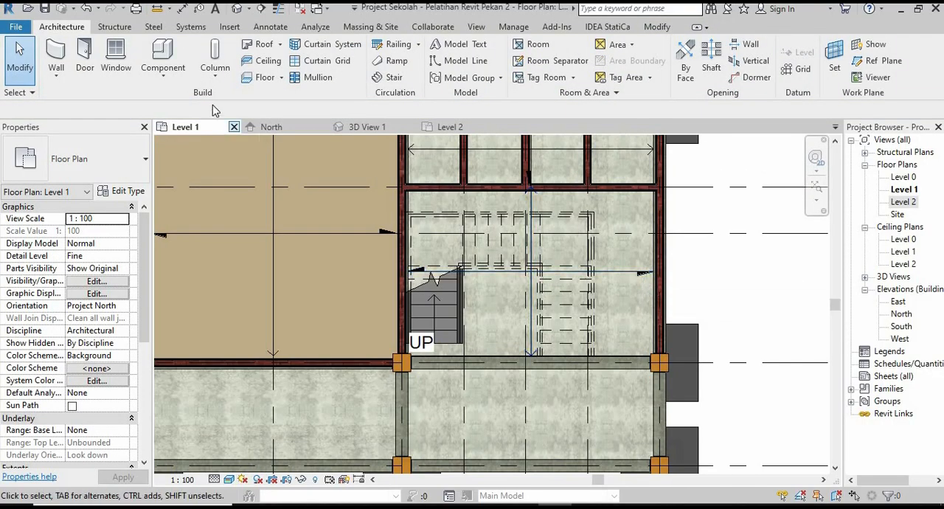
{"action": "key", "text": "s"}
{"action": "key", "text": "b"}
{"action": "scroll", "coordinate": [443, 205], "scroll_direction": "up", "scroll_amount": 4}
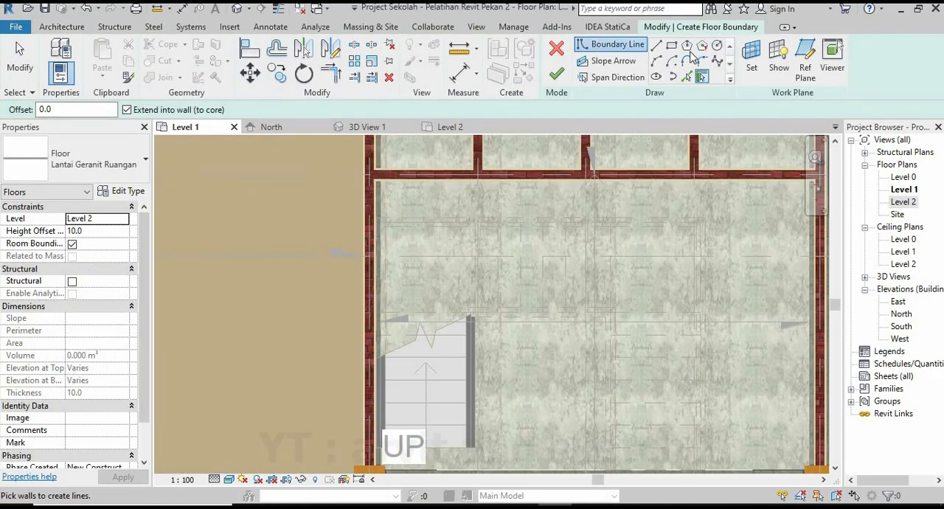
{"action": "scroll", "coordinate": [348, 268], "scroll_direction": "up", "scroll_amount": 3}
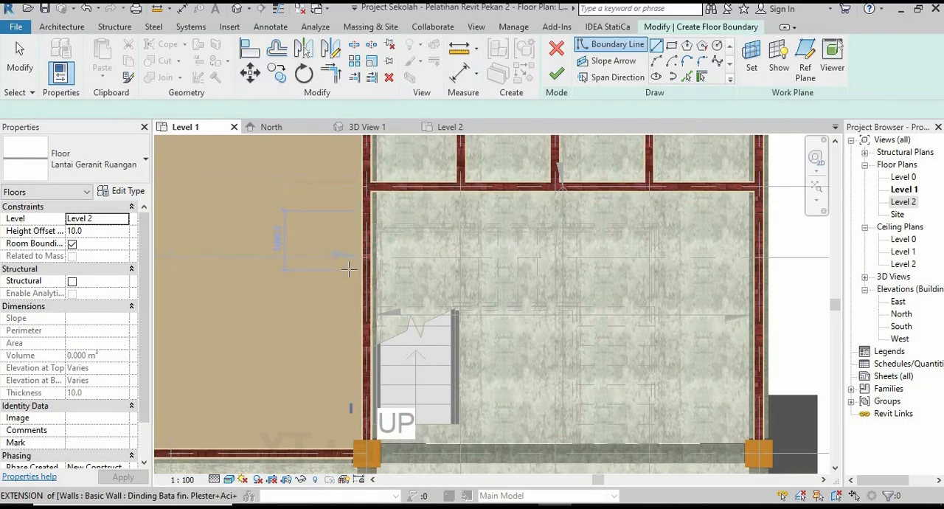
Draw the stair room's floor boundary from its upper-left inner corner down the left wall to the lower-left column.
{"action": "scroll", "coordinate": [360, 193], "scroll_direction": "up", "scroll_amount": 3}
{"action": "scroll", "coordinate": [361, 193], "scroll_direction": "up", "scroll_amount": 2}
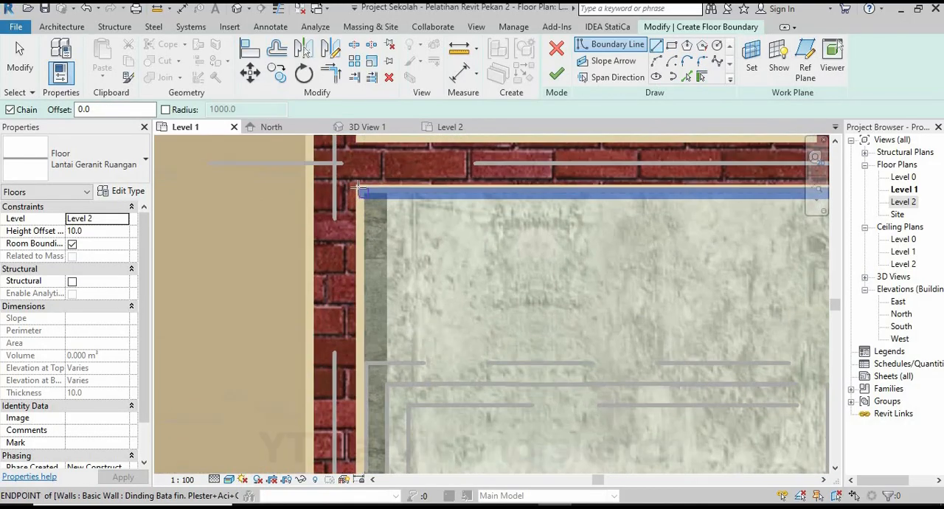
{"action": "scroll", "coordinate": [357, 183], "scroll_direction": "up", "scroll_amount": 2}
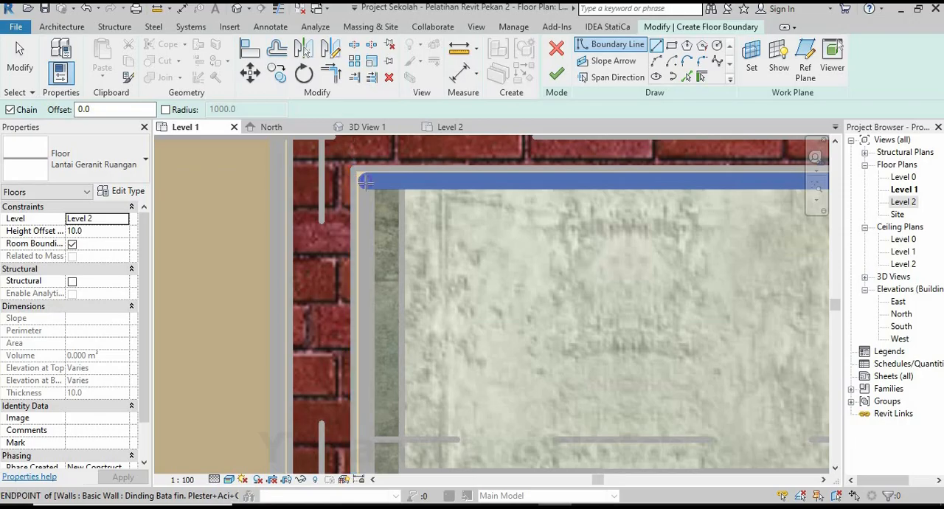
{"action": "left_click", "coordinate": [364, 183]}
{"action": "scroll", "coordinate": [390, 249], "scroll_direction": "down", "scroll_amount": 6}
{"action": "scroll", "coordinate": [425, 362], "scroll_direction": "up", "scroll_amount": 3}
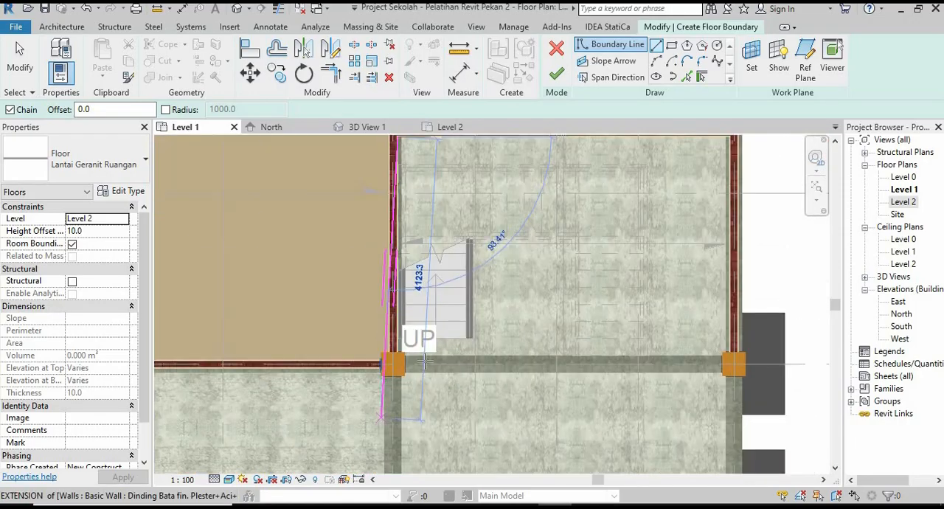
{"action": "scroll", "coordinate": [424, 361], "scroll_direction": "up", "scroll_amount": 3}
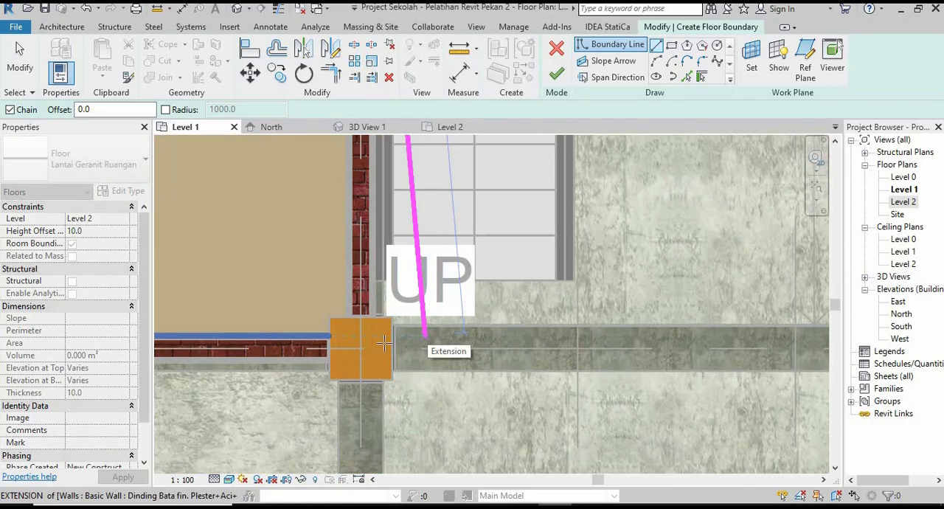
{"action": "scroll", "coordinate": [383, 341], "scroll_direction": "up", "scroll_amount": 3}
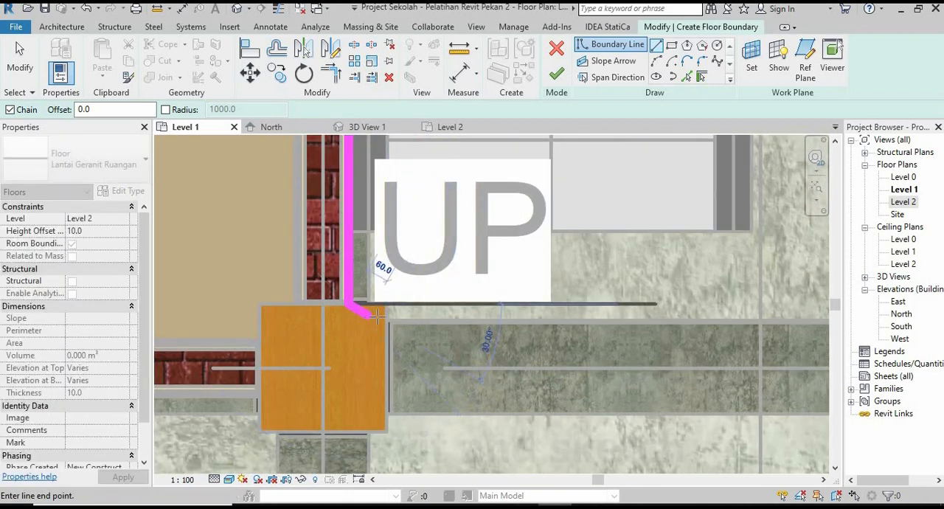
Trace the stair room's floor boundary around the lower-left column's upper-right corner and down to the lower beam's outer edge.
{"action": "scroll", "coordinate": [380, 312], "scroll_direction": "up", "scroll_amount": 2}
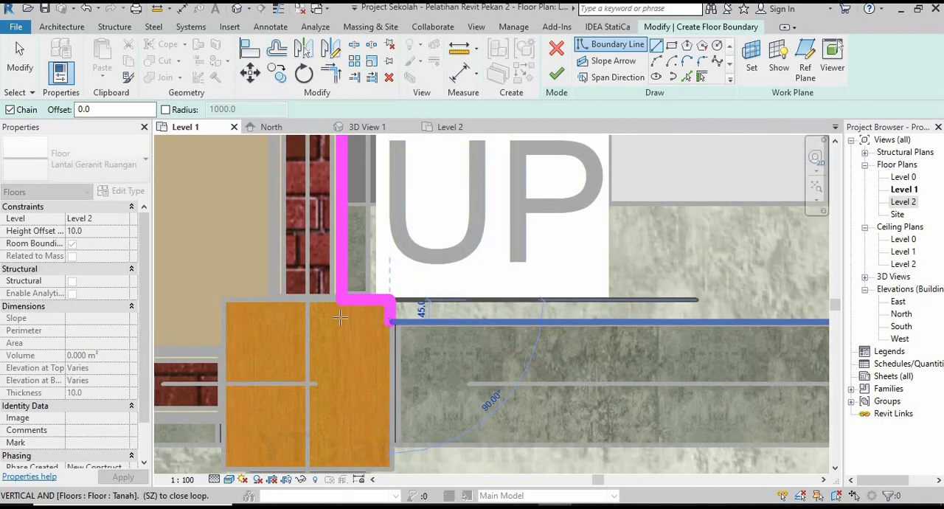
{"action": "scroll", "coordinate": [340, 317], "scroll_direction": "down", "scroll_amount": 4}
{"action": "scroll", "coordinate": [352, 350], "scroll_direction": "up", "scroll_amount": 4}
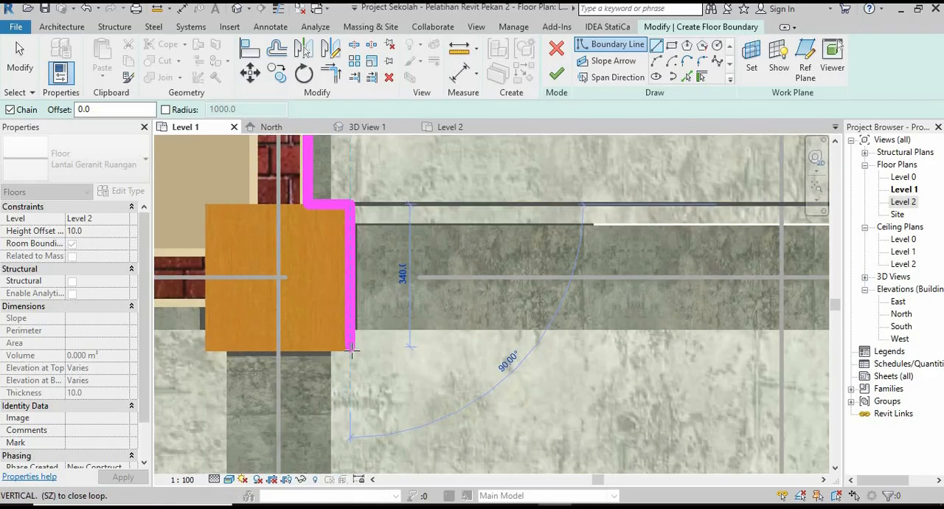
{"action": "scroll", "coordinate": [352, 350], "scroll_direction": "up", "scroll_amount": 1}
{"action": "left_click", "coordinate": [350, 326]}
{"action": "scroll", "coordinate": [298, 331], "scroll_direction": "down", "scroll_amount": 7}
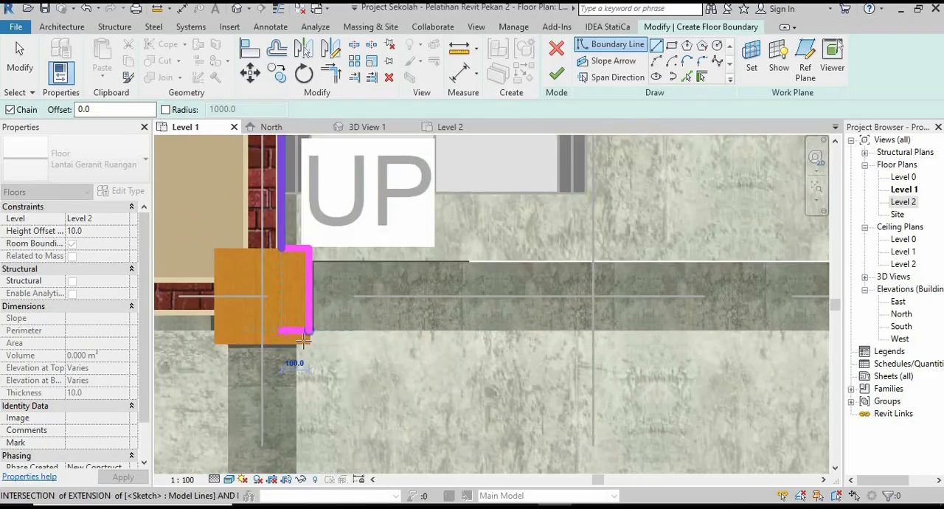
Continue the boundary along the lower beam's outer edge and around the lower-right column to the right wall's inner face.
{"action": "scroll", "coordinate": [532, 337], "scroll_direction": "up", "scroll_amount": 3}
{"action": "scroll", "coordinate": [536, 363], "scroll_direction": "up", "scroll_amount": 6}
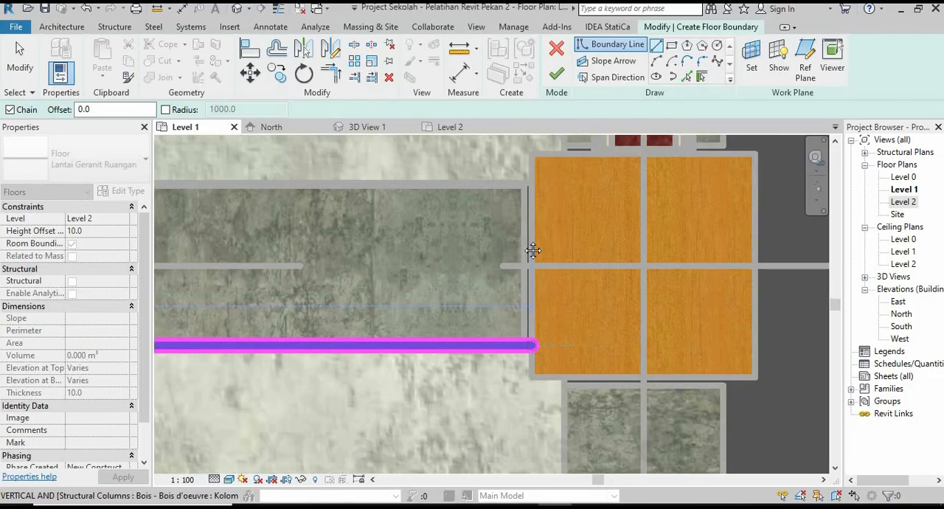
{"action": "middle_click_drag", "start_coordinate": [532, 251], "coordinate": [500, 333]}
{"action": "scroll", "coordinate": [507, 262], "scroll_direction": "up", "scroll_amount": 1}
{"action": "middle_click_drag", "start_coordinate": [507, 262], "coordinate": [490, 306]}
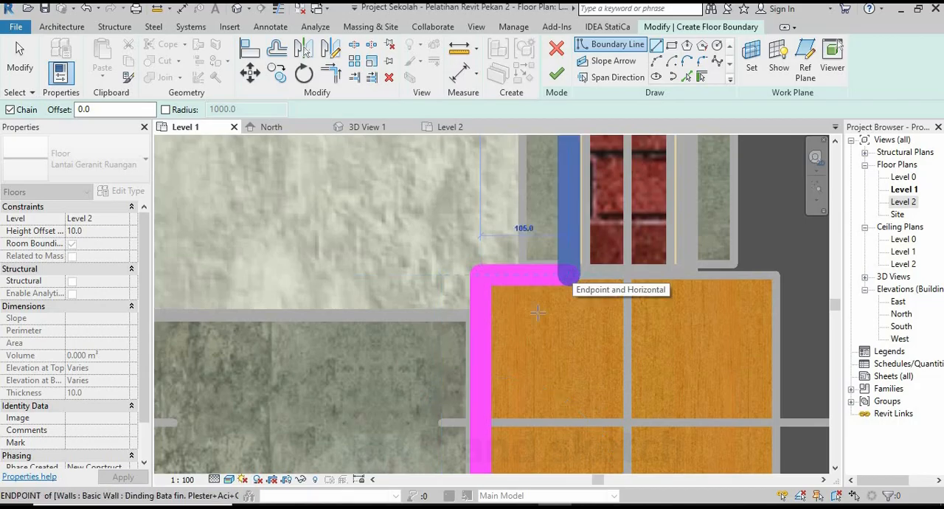
{"action": "left_click", "coordinate": [569, 275]}
Draw the boundary up the right wall's inner face and along the upper partition wall to the room's upper-left corner.
{"action": "scroll", "coordinate": [506, 451], "scroll_direction": "down", "scroll_amount": 8}
{"action": "middle_click_drag", "start_coordinate": [513, 292], "coordinate": [502, 374]}
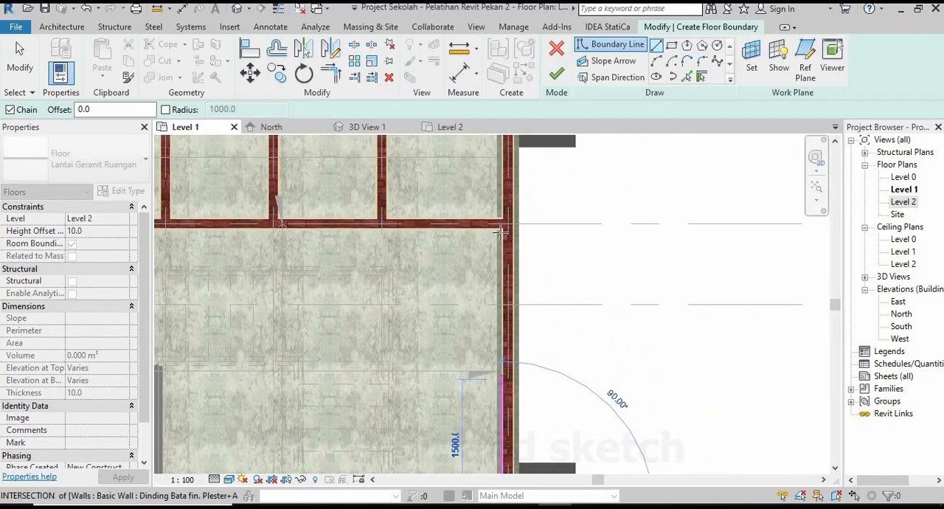
{"action": "scroll", "coordinate": [501, 231], "scroll_direction": "up", "scroll_amount": 5}
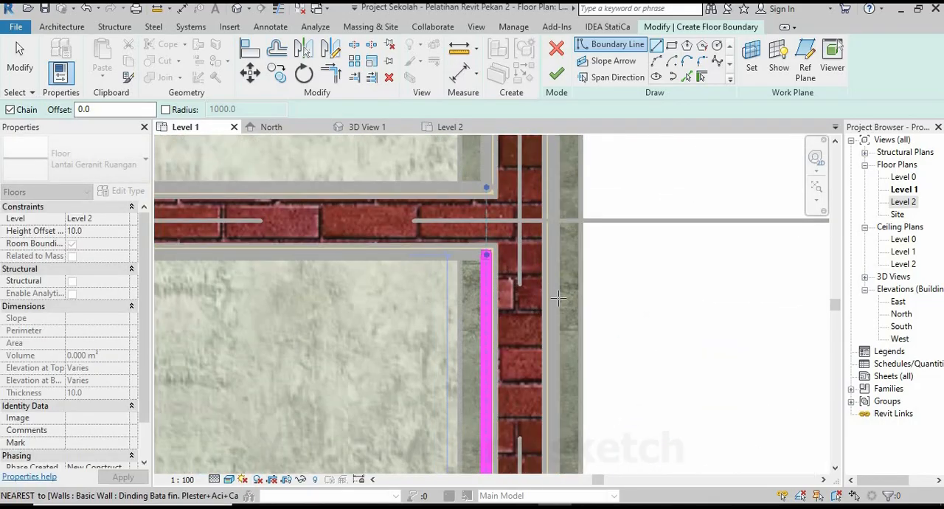
{"action": "scroll", "coordinate": [558, 298], "scroll_direction": "down", "scroll_amount": 6}
{"action": "scroll", "coordinate": [292, 306], "scroll_direction": "up", "scroll_amount": 4}
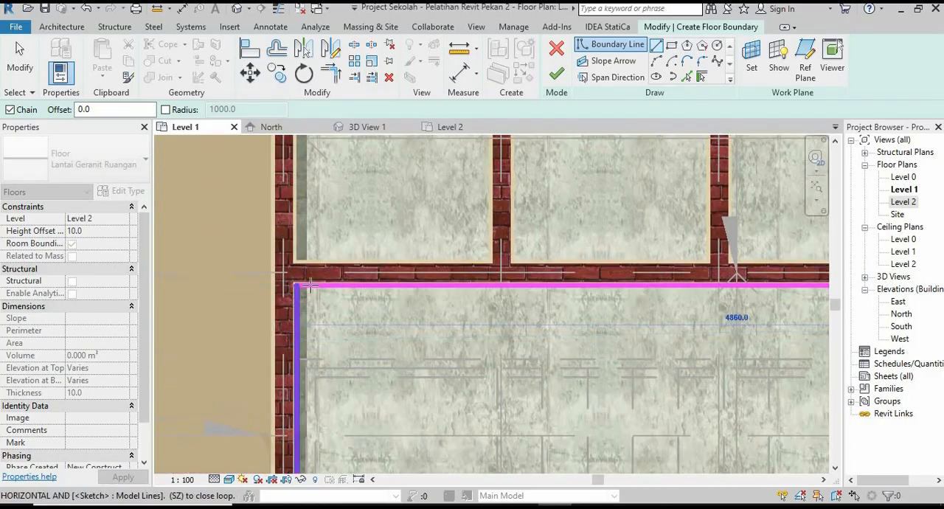
{"action": "scroll", "coordinate": [309, 286], "scroll_direction": "up", "scroll_amount": 3}
{"action": "left_click", "coordinate": [298, 286]}
Check the closed boundary of the stair room and finish the floor sketch.
{"action": "scroll", "coordinate": [303, 284], "scroll_direction": "down", "scroll_amount": 3}
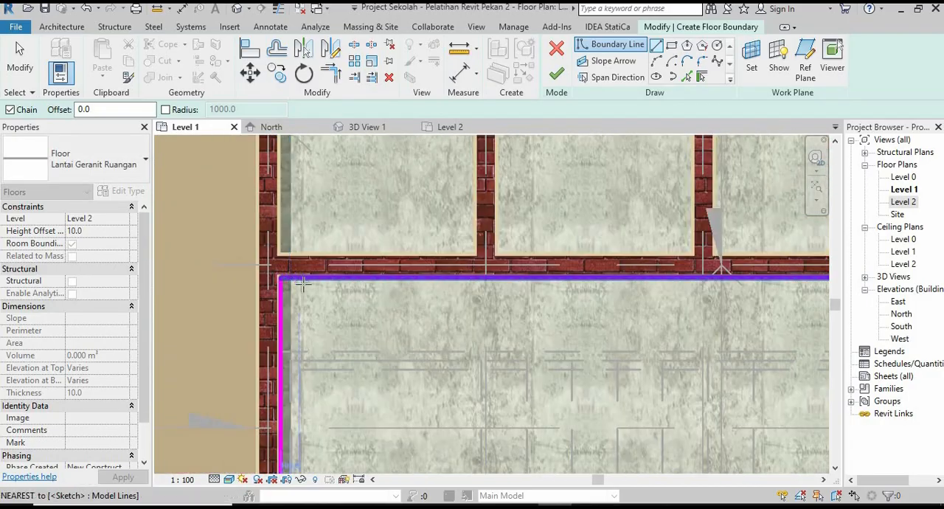
{"action": "scroll", "coordinate": [302, 284], "scroll_direction": "down", "scroll_amount": 4}
{"action": "scroll", "coordinate": [416, 298], "scroll_direction": "up", "scroll_amount": 2}
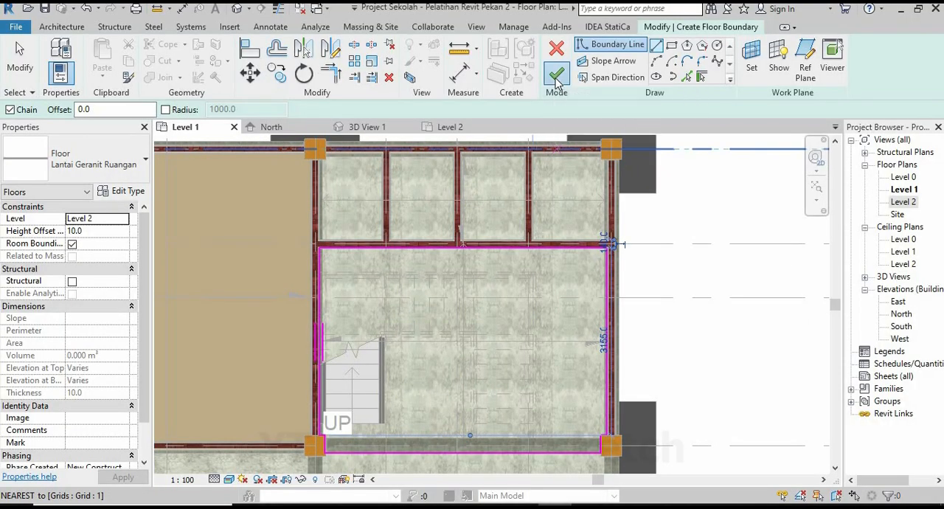
{"action": "left_click", "coordinate": [557, 75]}
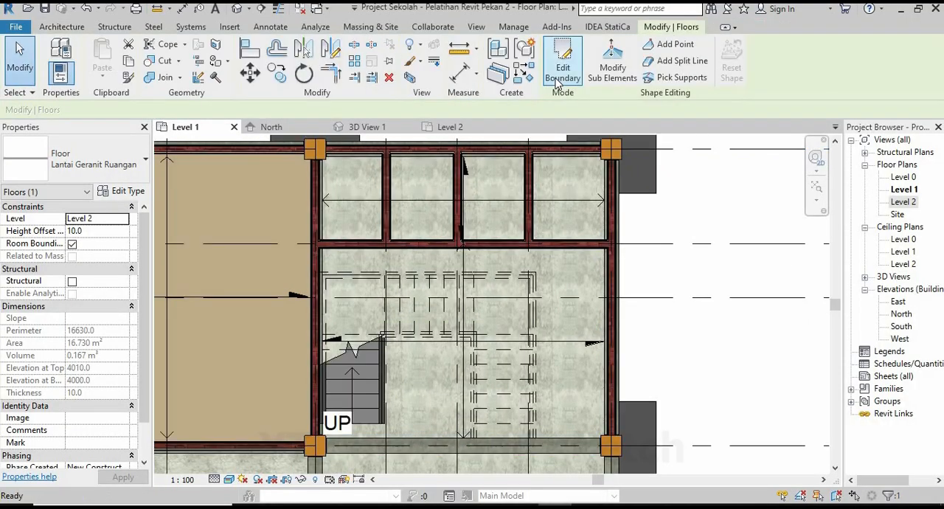
Select the stair room's granite floor in 3D View 1, set its level to Level 1 and inspect it around the stairs.
{"action": "left_click", "coordinate": [663, 284]}
{"action": "left_click", "coordinate": [366, 127]}
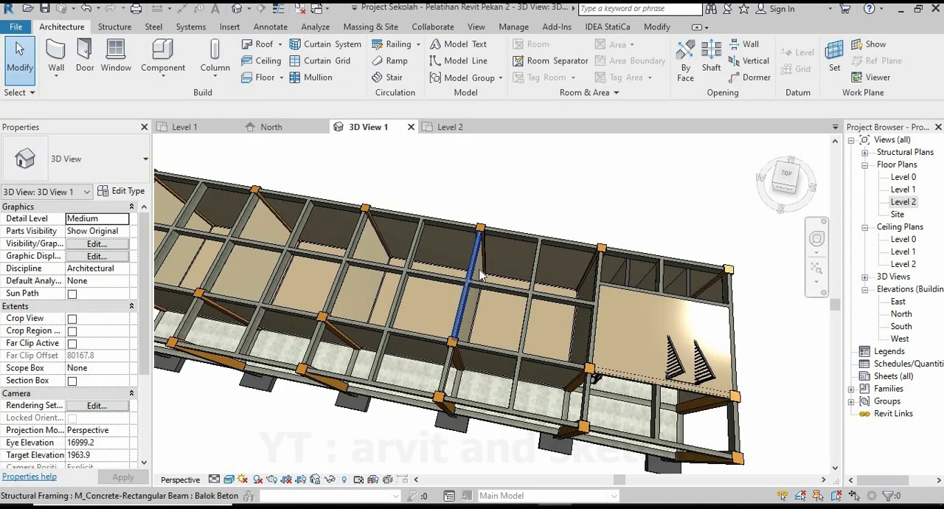
{"action": "left_click", "coordinate": [617, 289]}
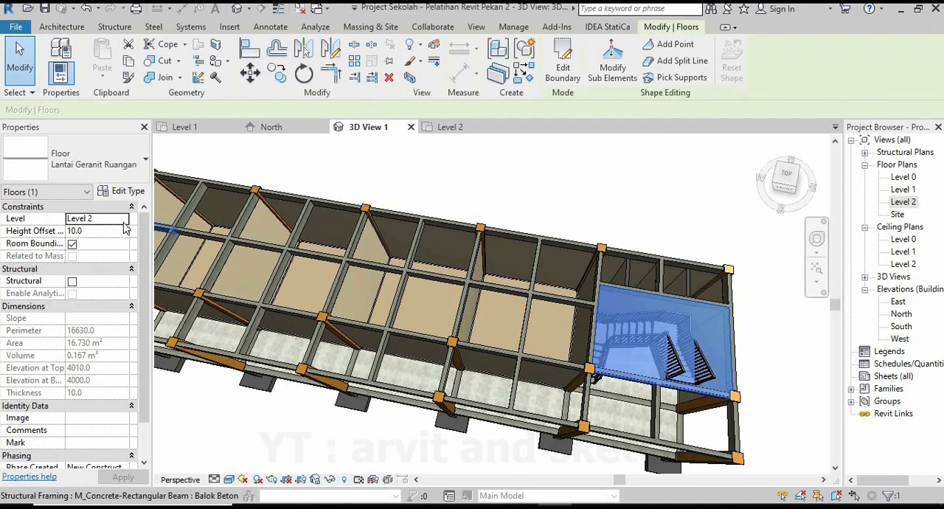
{"action": "key", "text": "Escape"}
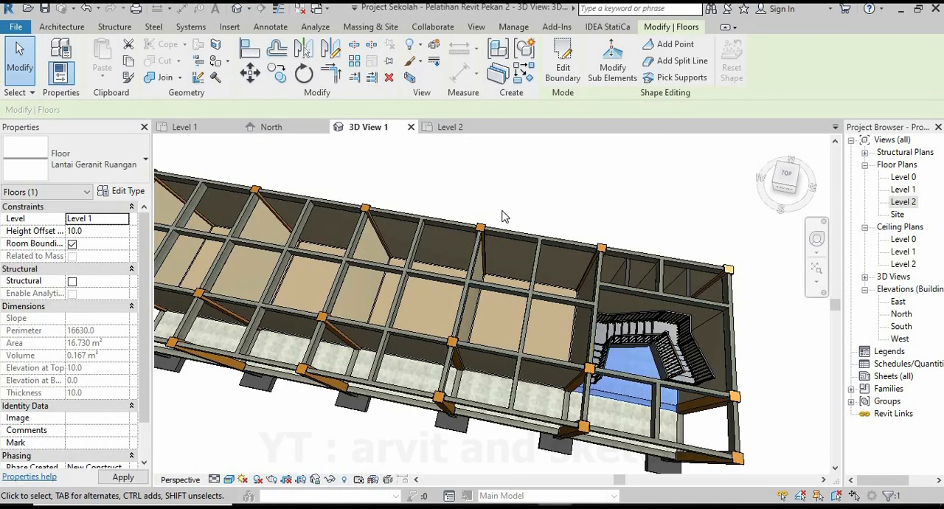
{"action": "scroll", "coordinate": [529, 306], "scroll_direction": "up", "scroll_amount": 5}
{"action": "scroll", "coordinate": [602, 369], "scroll_direction": "up", "scroll_amount": 2}
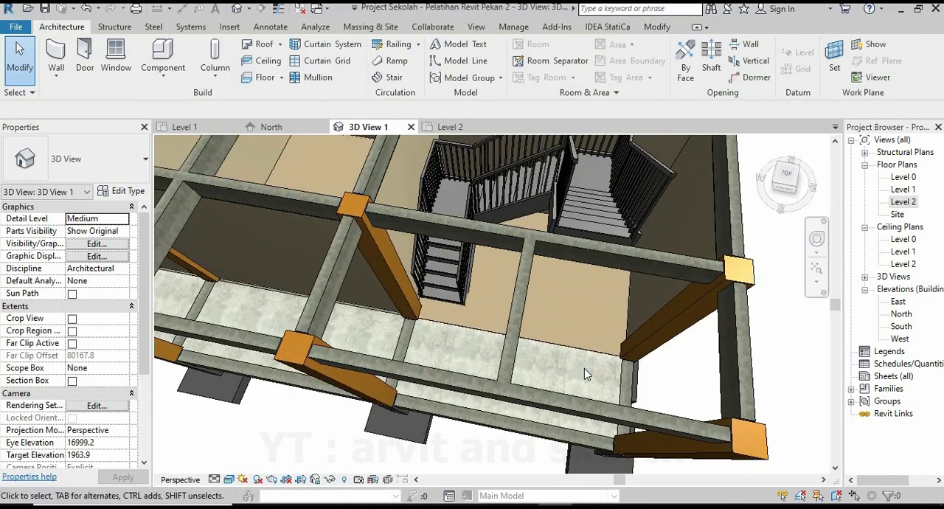
{"action": "middle_click_drag", "start_coordinate": [571, 370], "coordinate": [533, 360], "text": "shift"}
{"action": "scroll", "coordinate": [531, 360], "scroll_direction": "down", "scroll_amount": 3}
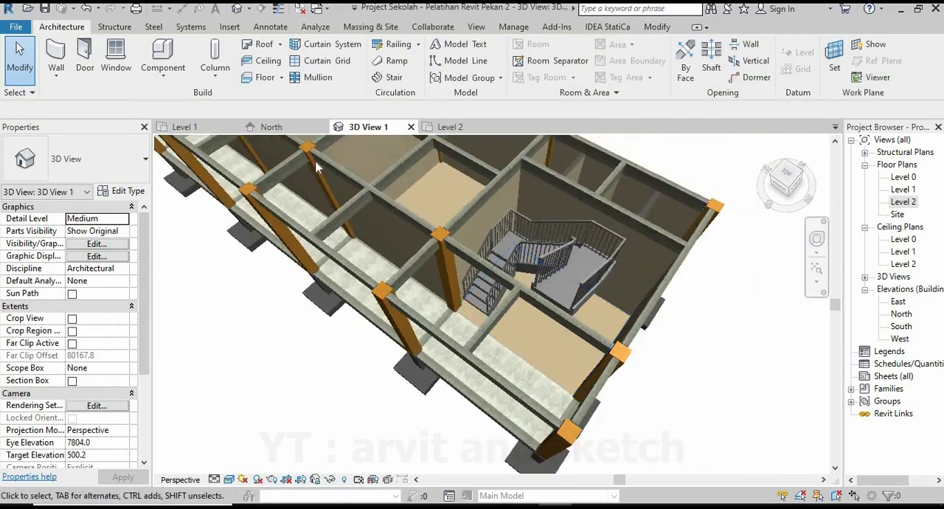
Start another Lantai Geranit floor in the Level 1 plan for the front corridor, beginning the boundary at the upper-left column.
{"action": "left_click", "coordinate": [186, 131]}
{"action": "scroll", "coordinate": [635, 336], "scroll_direction": "down", "scroll_amount": 5}
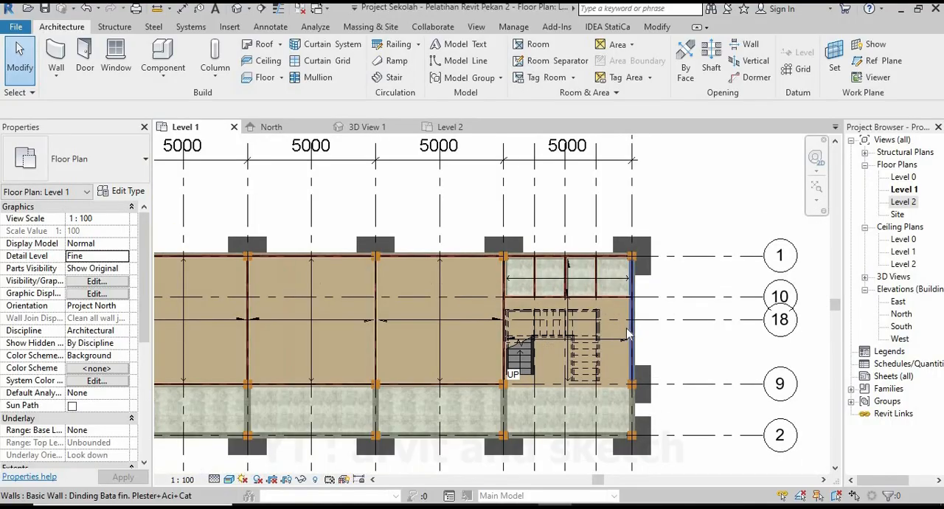
{"action": "scroll", "coordinate": [396, 382], "scroll_direction": "up", "scroll_amount": 5}
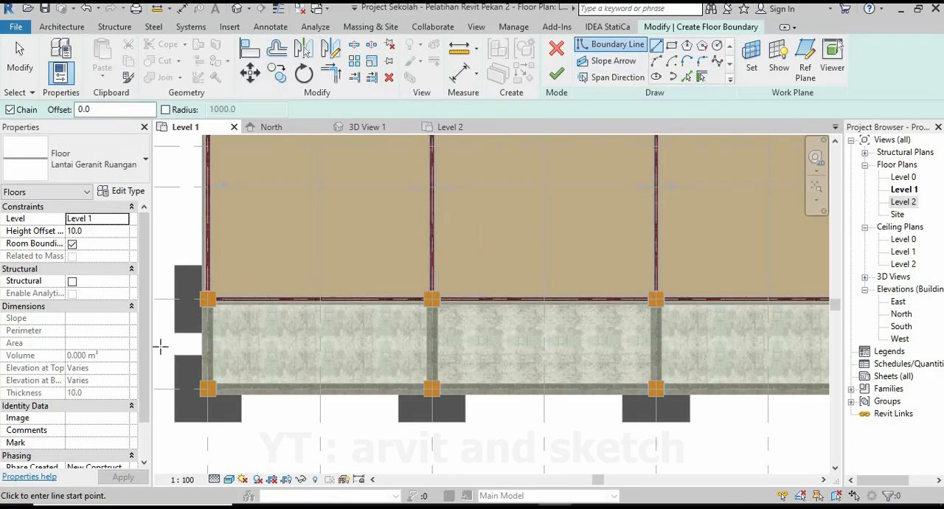
{"action": "scroll", "coordinate": [196, 309], "scroll_direction": "up", "scroll_amount": 5}
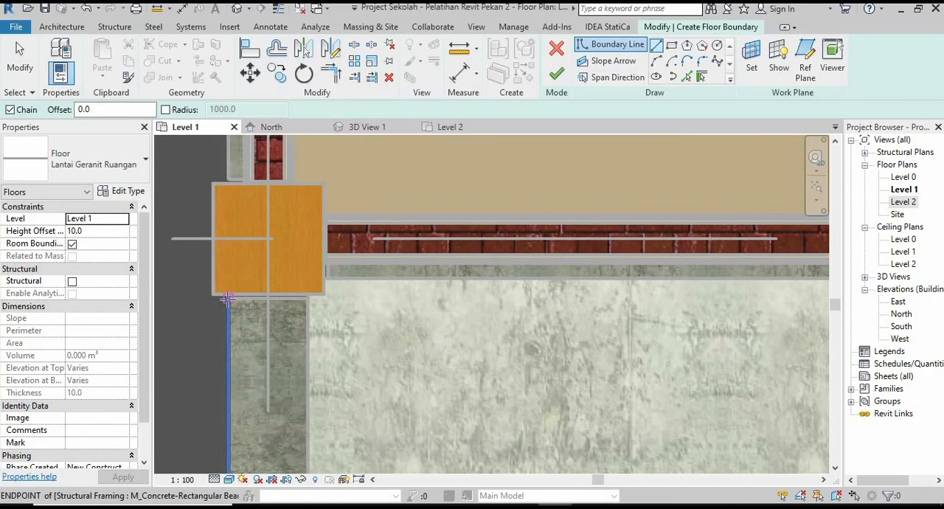
{"action": "scroll", "coordinate": [323, 308], "scroll_direction": "up", "scroll_amount": 2}
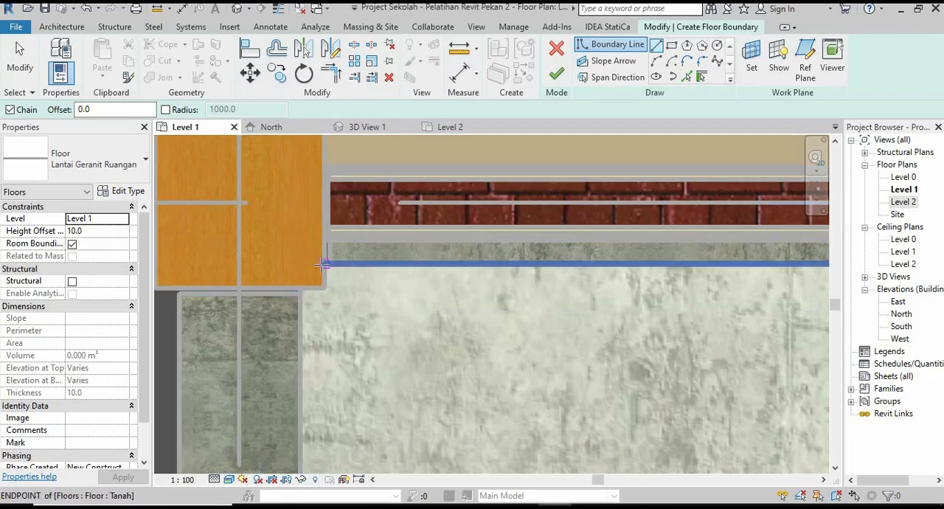
Trace the corridor floor's boundary around the upper-left column's lower-right corner to the left beam's outer edge.
{"action": "left_click", "coordinate": [325, 287]}
{"action": "middle_click_drag", "start_coordinate": [251, 307], "coordinate": [384, 270]}
{"action": "scroll", "coordinate": [336, 258], "scroll_direction": "up", "scroll_amount": 1}
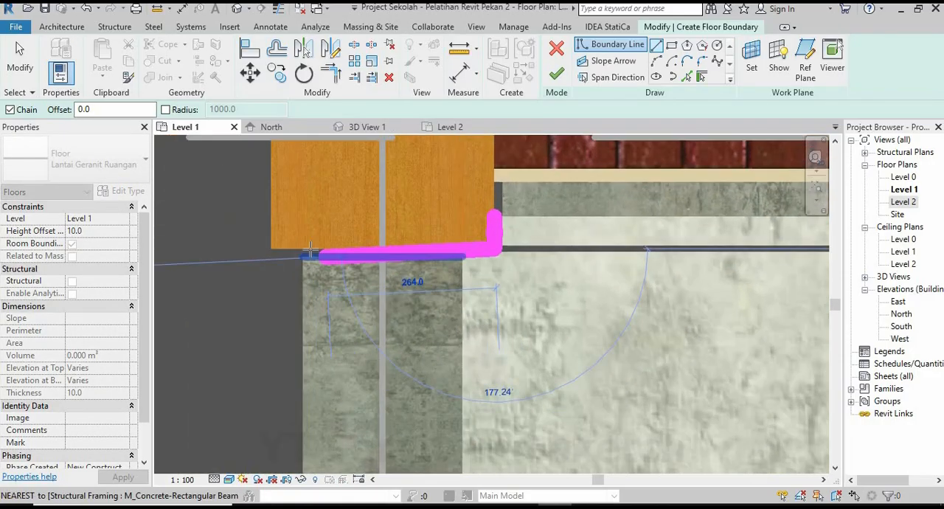
{"action": "left_click", "coordinate": [304, 249]}
Draw the boundary down the left beam's outer edge and around the lower-left column to the front beam's outer edge.
{"action": "scroll", "coordinate": [321, 229], "scroll_direction": "down", "scroll_amount": 8}
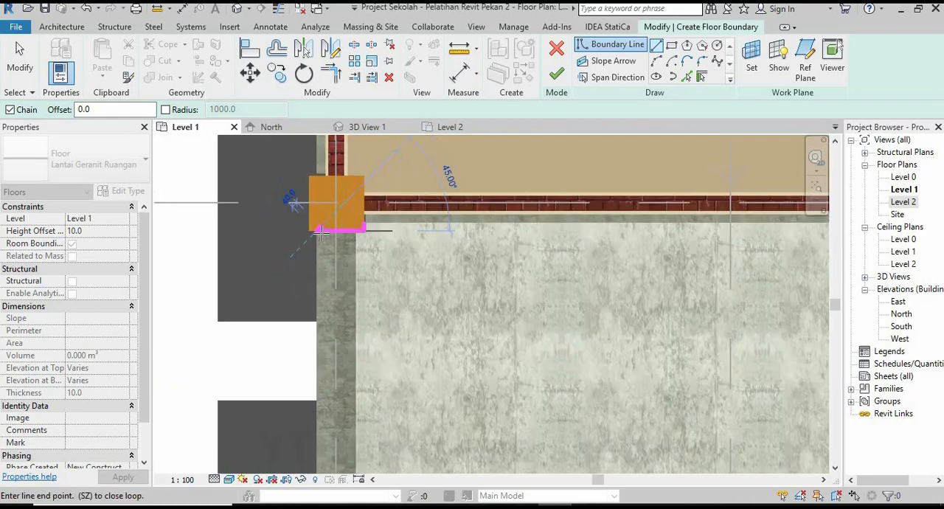
{"action": "scroll", "coordinate": [328, 368], "scroll_direction": "up", "scroll_amount": 3}
{"action": "scroll", "coordinate": [303, 339], "scroll_direction": "up", "scroll_amount": 4}
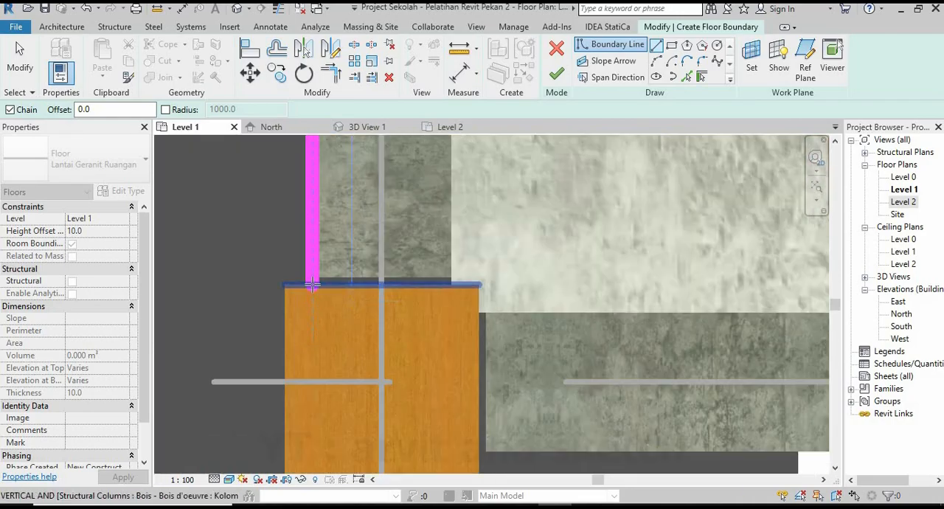
{"action": "left_click", "coordinate": [477, 284]}
{"action": "scroll", "coordinate": [359, 309], "scroll_direction": "up", "scroll_amount": 1}
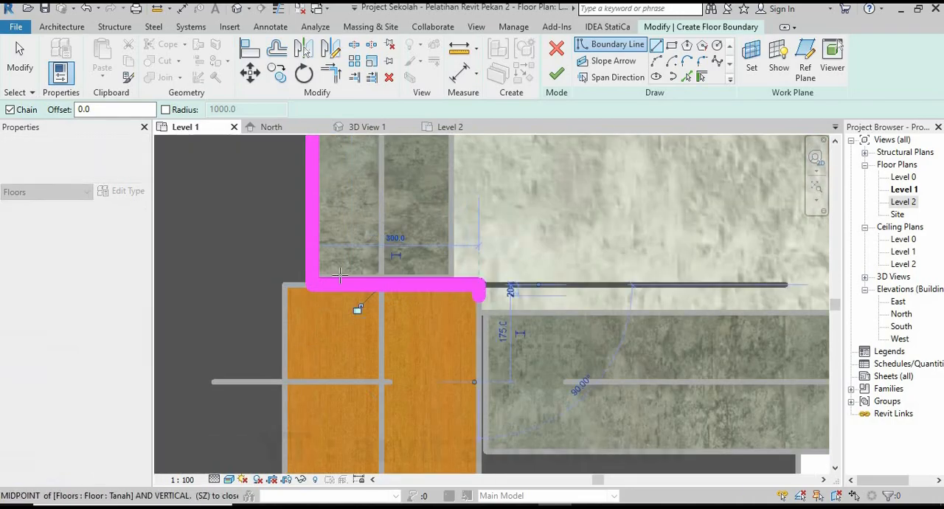
{"action": "scroll", "coordinate": [295, 317], "scroll_direction": "down", "scroll_amount": 3}
{"action": "scroll", "coordinate": [314, 346], "scroll_direction": "up", "scroll_amount": 2}
{"action": "left_click", "coordinate": [325, 364]}
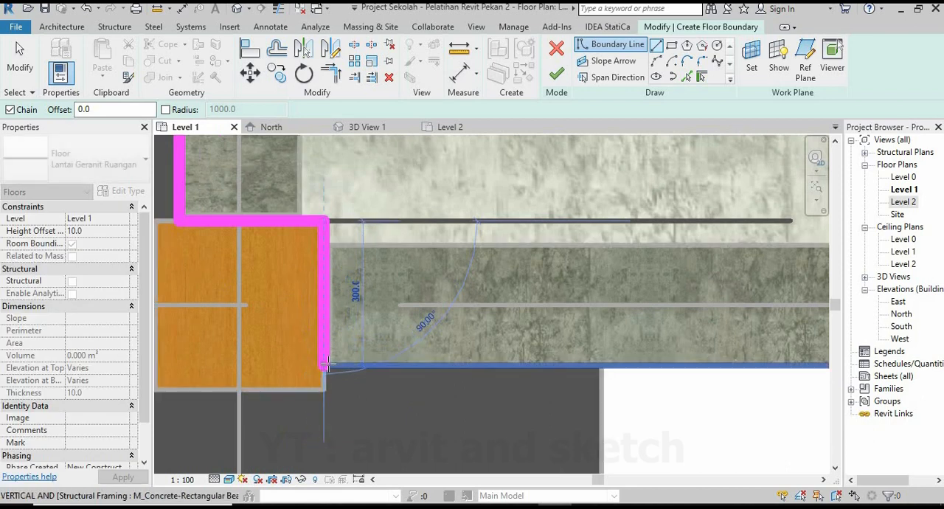
Continue the boundary along the front beam's outer edge and notch it 300 mm deep around the second front column.
{"action": "scroll", "coordinate": [325, 365], "scroll_direction": "down", "scroll_amount": 4}
{"action": "scroll", "coordinate": [478, 347], "scroll_direction": "up", "scroll_amount": 8}
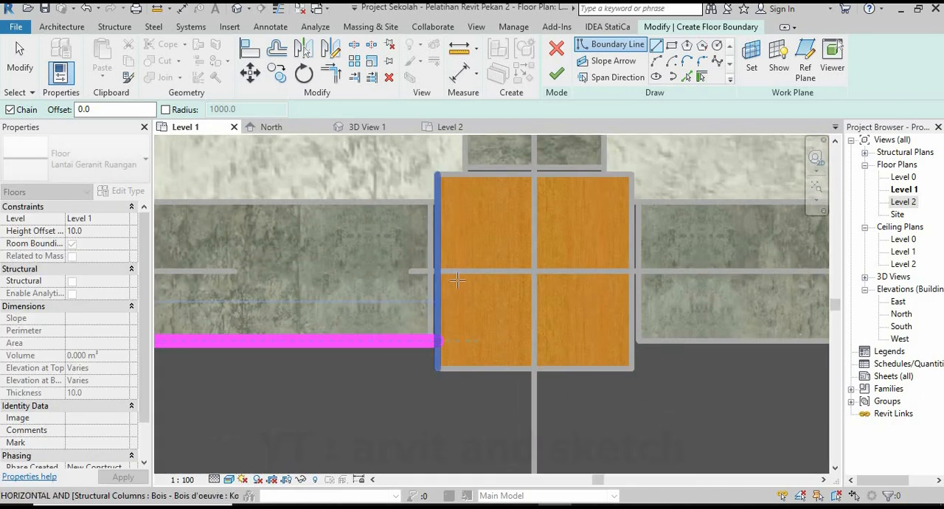
{"action": "middle_click_drag", "start_coordinate": [557, 223], "coordinate": [453, 221]}
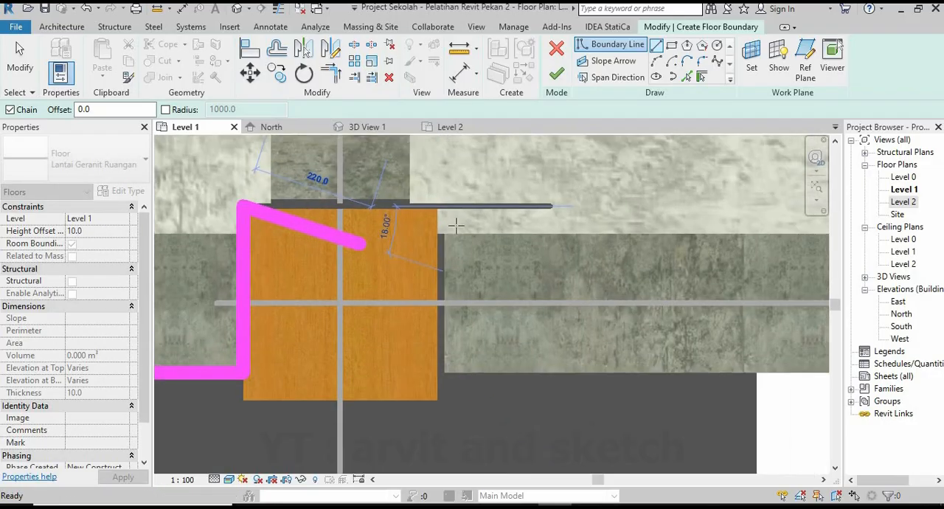
{"action": "scroll", "coordinate": [452, 221], "scroll_direction": "up", "scroll_amount": 2}
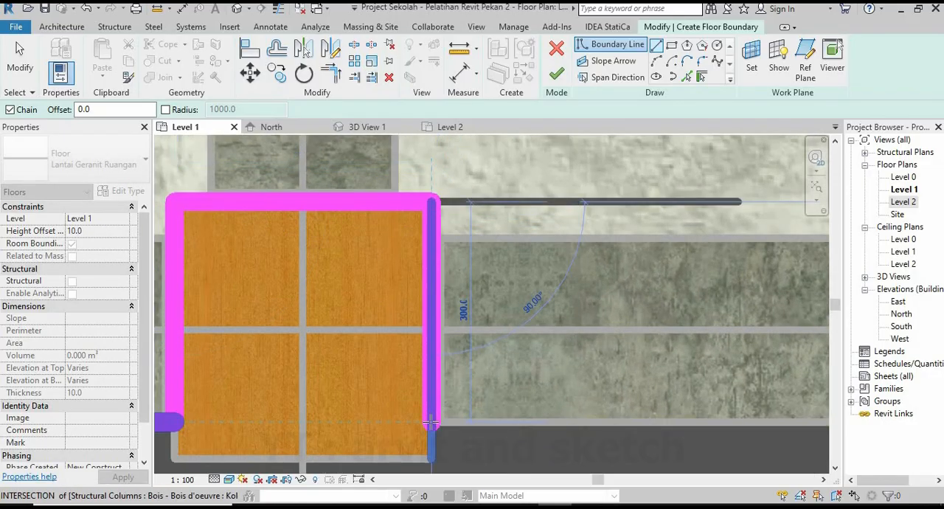
{"action": "left_click", "coordinate": [431, 422]}
Extend the boundary along the front beam to the third front column and notch it around the column, 350 mm wide.
{"action": "scroll", "coordinate": [406, 307], "scroll_direction": "down", "scroll_amount": 5}
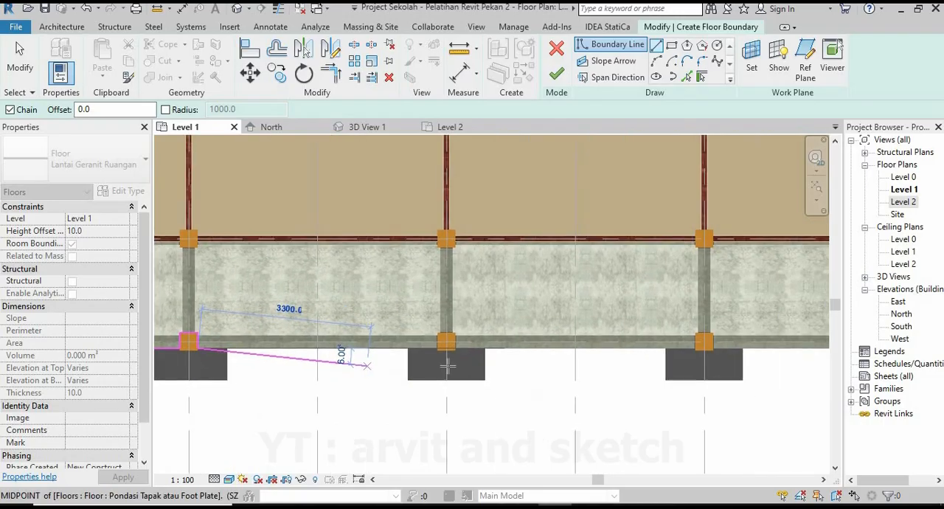
{"action": "scroll", "coordinate": [446, 365], "scroll_direction": "up", "scroll_amount": 6}
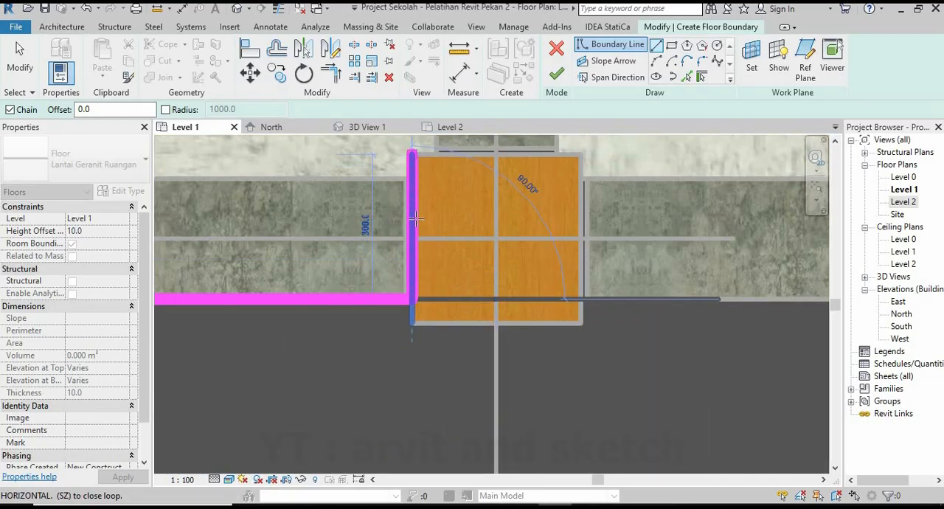
{"action": "left_click", "coordinate": [413, 154]}
{"action": "scroll", "coordinate": [416, 219], "scroll_direction": "down", "scroll_amount": 2}
{"action": "middle_click_drag", "start_coordinate": [441, 232], "coordinate": [325, 288]}
{"action": "scroll", "coordinate": [432, 226], "scroll_direction": "up", "scroll_amount": 3}
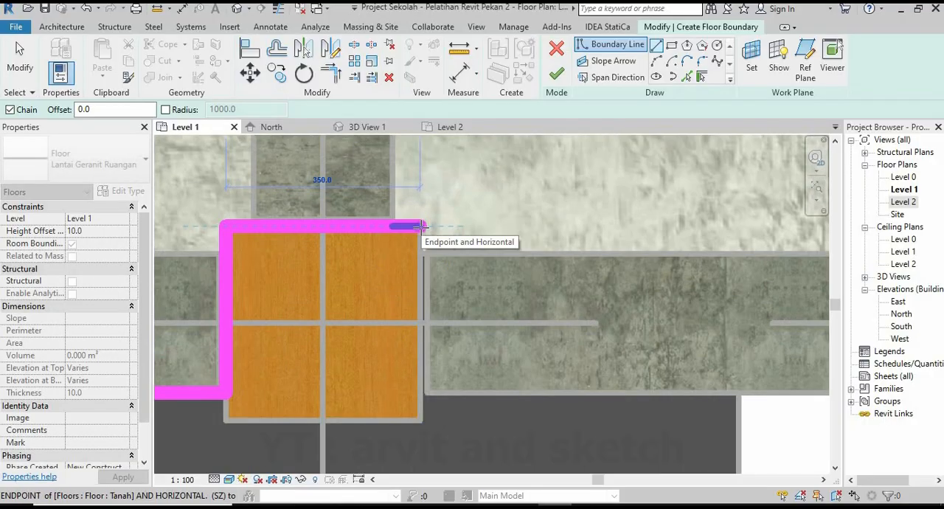
{"action": "left_click", "coordinate": [420, 392]}
Complete the third front column's notch, extend the boundary along the front beam, and notch it 350 mm wide and 300 mm deep around the fourth.
{"action": "scroll", "coordinate": [420, 389], "scroll_direction": "down", "scroll_amount": 5}
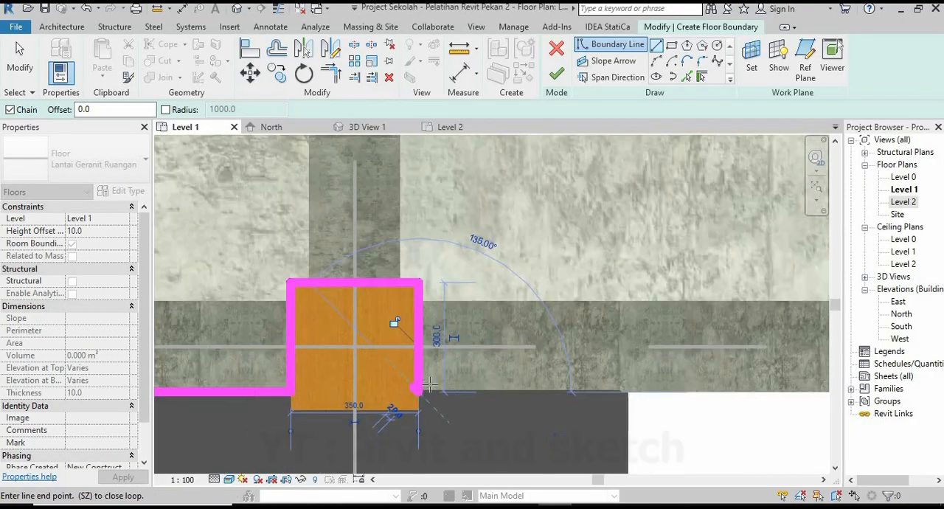
{"action": "middle_click_drag", "start_coordinate": [802, 404], "coordinate": [540, 392]}
{"action": "scroll", "coordinate": [540, 389], "scroll_direction": "up", "scroll_amount": 3}
{"action": "scroll", "coordinate": [504, 357], "scroll_direction": "up", "scroll_amount": 3}
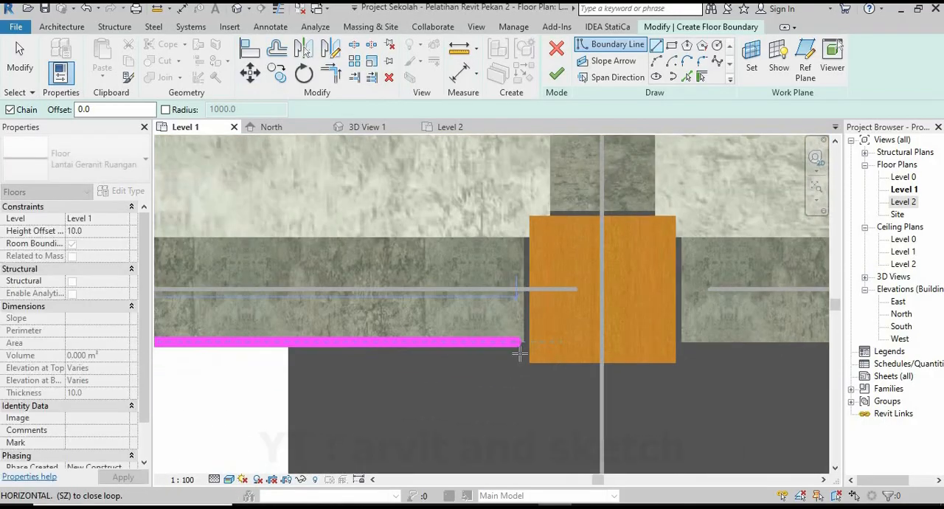
{"action": "left_click", "coordinate": [536, 170]}
{"action": "scroll", "coordinate": [552, 288], "scroll_direction": "down", "scroll_amount": 1}
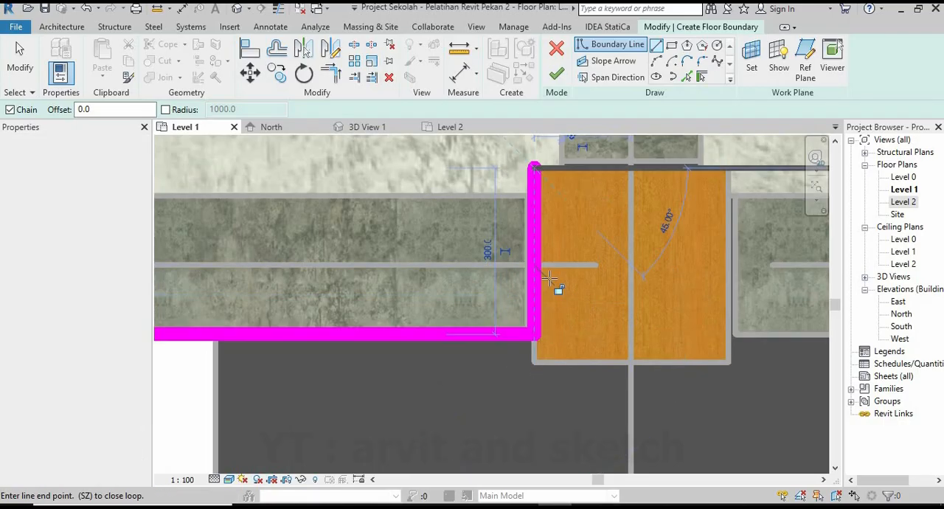
{"action": "middle_click_drag", "start_coordinate": [553, 289], "coordinate": [312, 320]}
{"action": "scroll", "coordinate": [490, 229], "scroll_direction": "up", "scroll_amount": 2}
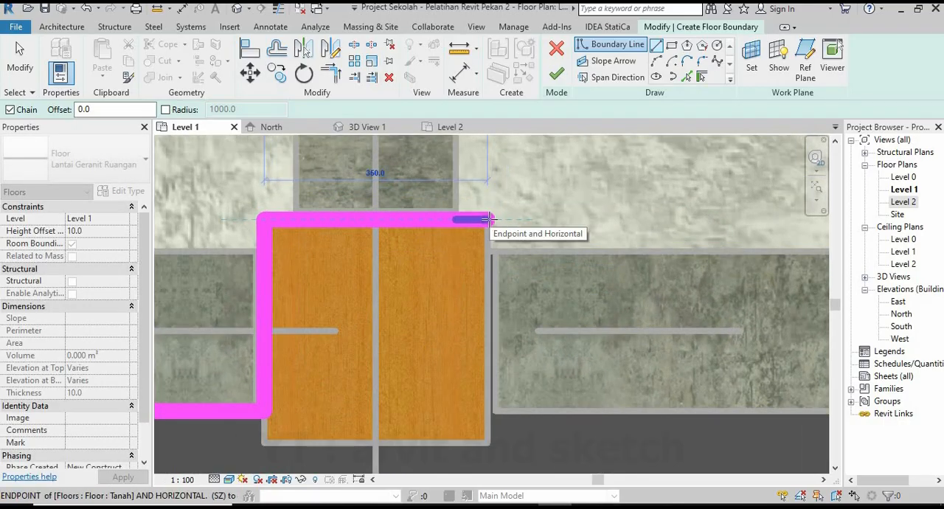
{"action": "left_click", "coordinate": [490, 411]}
{"action": "scroll", "coordinate": [401, 396], "scroll_direction": "down", "scroll_amount": 6}
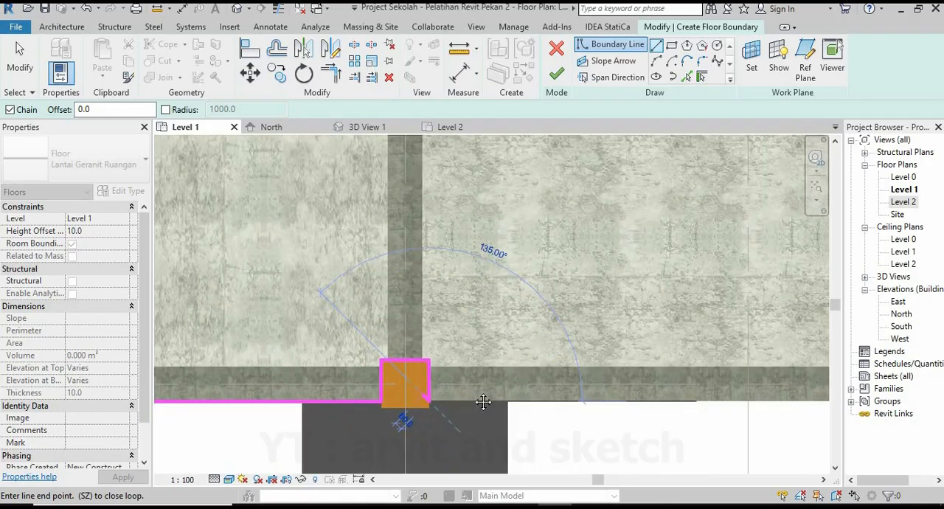
Continue the boundary along the front beam and notch it around the fifth front column at grid 7.
{"action": "middle_click_drag", "start_coordinate": [811, 396], "coordinate": [421, 392]}
{"action": "scroll", "coordinate": [432, 380], "scroll_direction": "up", "scroll_amount": 3}
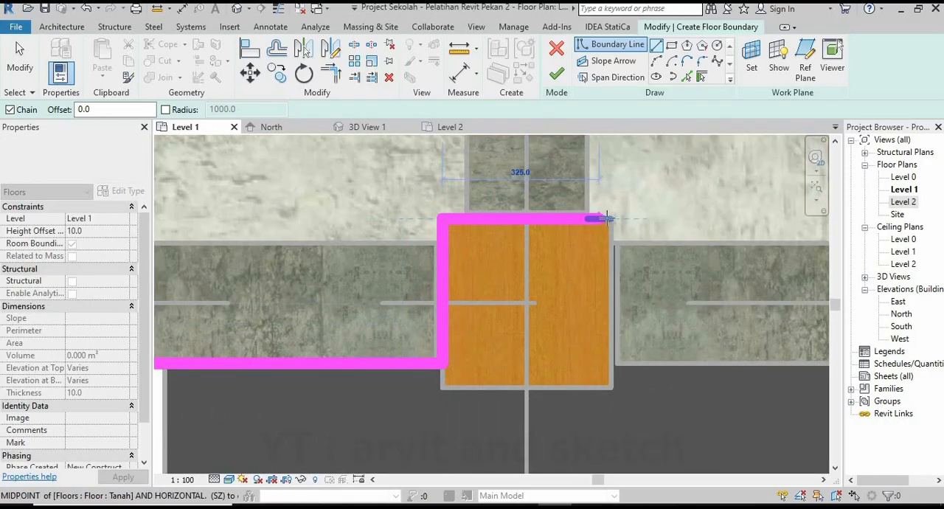
{"action": "left_click", "coordinate": [612, 363]}
{"action": "scroll", "coordinate": [511, 363], "scroll_direction": "down", "scroll_amount": 4}
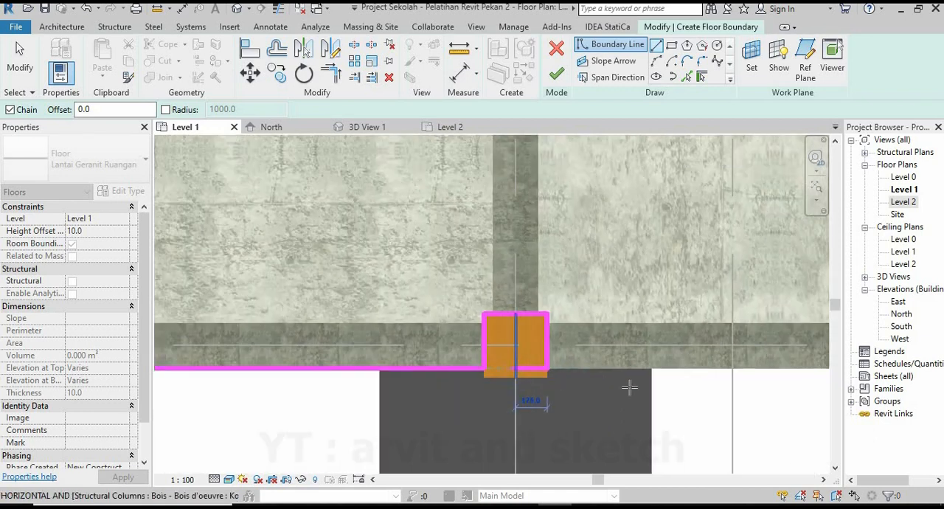
Extend the boundary to the lower-right column, 300 mm up its inner side and 300 mm across to the right beam's outer edge.
{"action": "middle_click_drag", "start_coordinate": [632, 385], "coordinate": [263, 407]}
{"action": "middle_click_drag", "start_coordinate": [656, 407], "coordinate": [302, 414]}
{"action": "scroll", "coordinate": [587, 379], "scroll_direction": "up", "scroll_amount": 7}
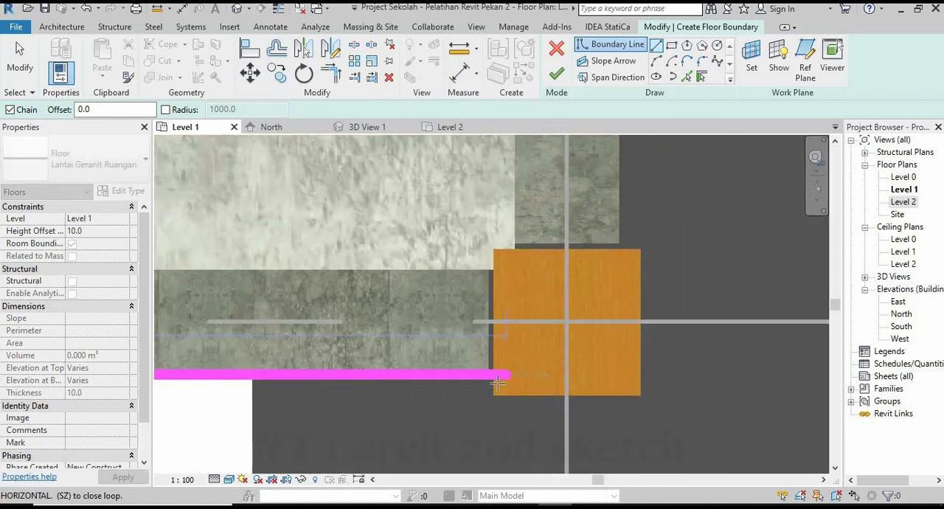
{"action": "left_click", "coordinate": [492, 373]}
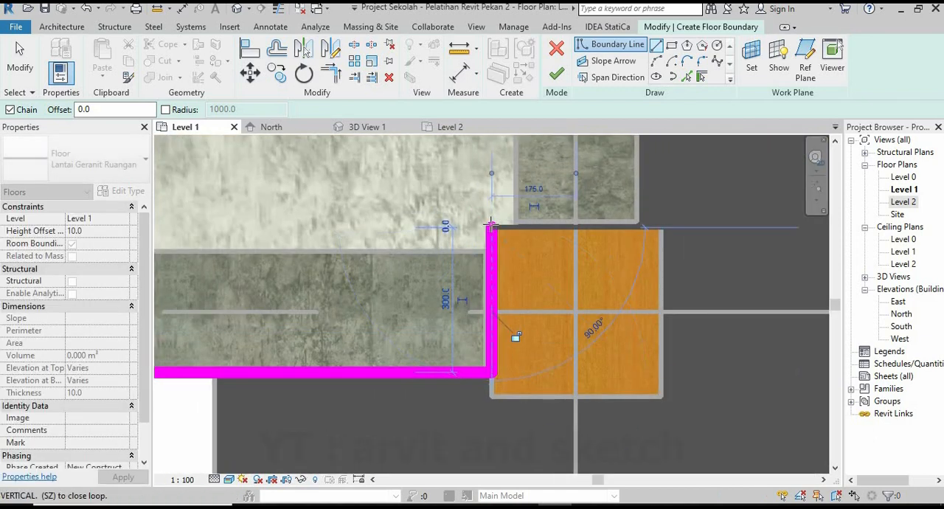
{"action": "middle_click_drag", "start_coordinate": [569, 245], "coordinate": [450, 347]}
{"action": "scroll", "coordinate": [528, 325], "scroll_direction": "up", "scroll_amount": 1}
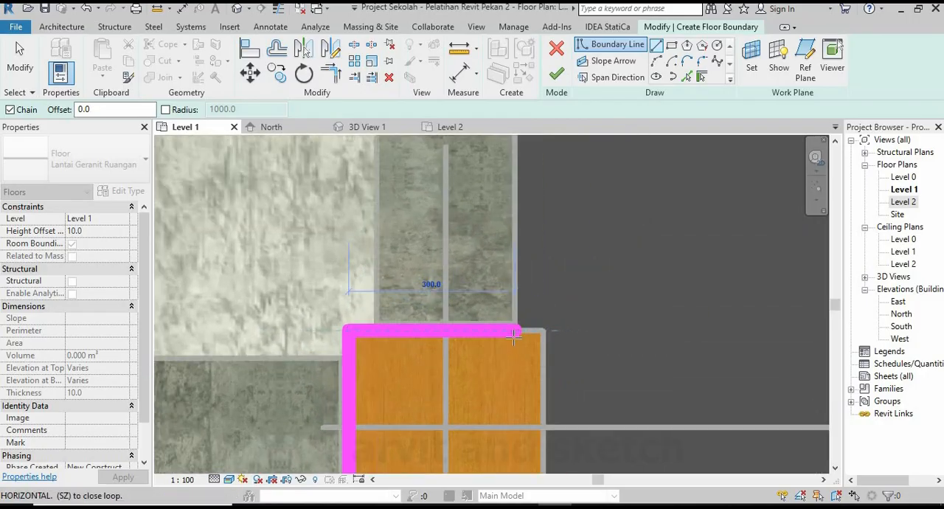
{"action": "left_click", "coordinate": [519, 333]}
Draw the boundary up the right beam's outer edge and around the upper-right column's lower side to the stair room floor edge.
{"action": "scroll", "coordinate": [522, 361], "scroll_direction": "down", "scroll_amount": 3}
{"action": "middle_click_drag", "start_coordinate": [506, 258], "coordinate": [548, 350]}
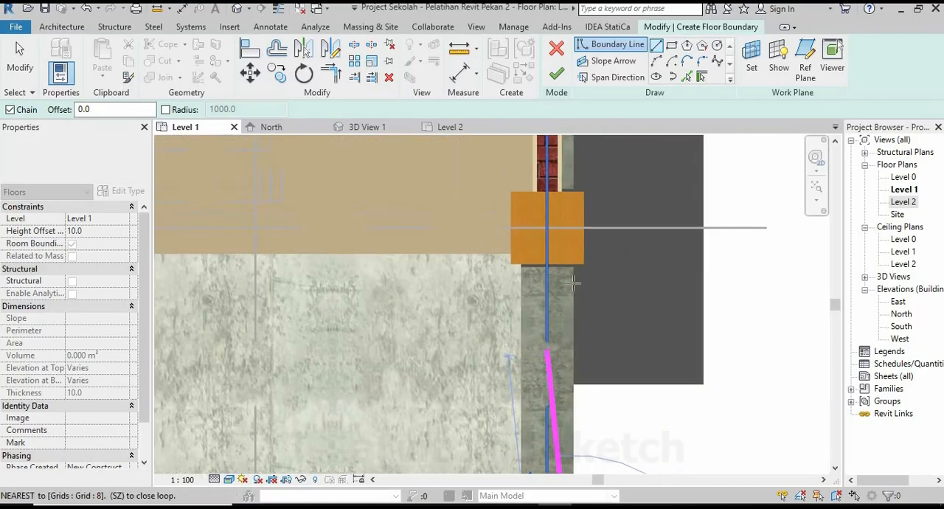
{"action": "scroll", "coordinate": [572, 279], "scroll_direction": "up", "scroll_amount": 2}
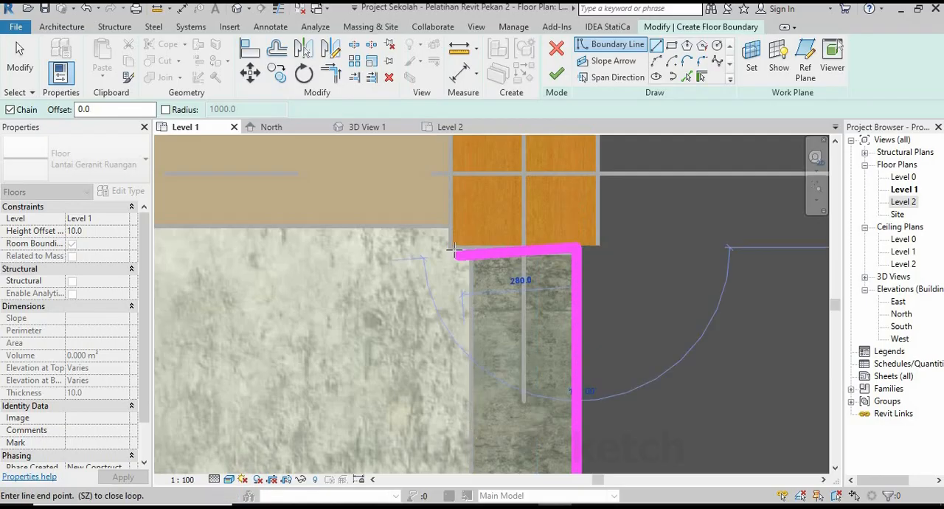
{"action": "scroll", "coordinate": [573, 294], "scroll_direction": "down", "scroll_amount": 7}
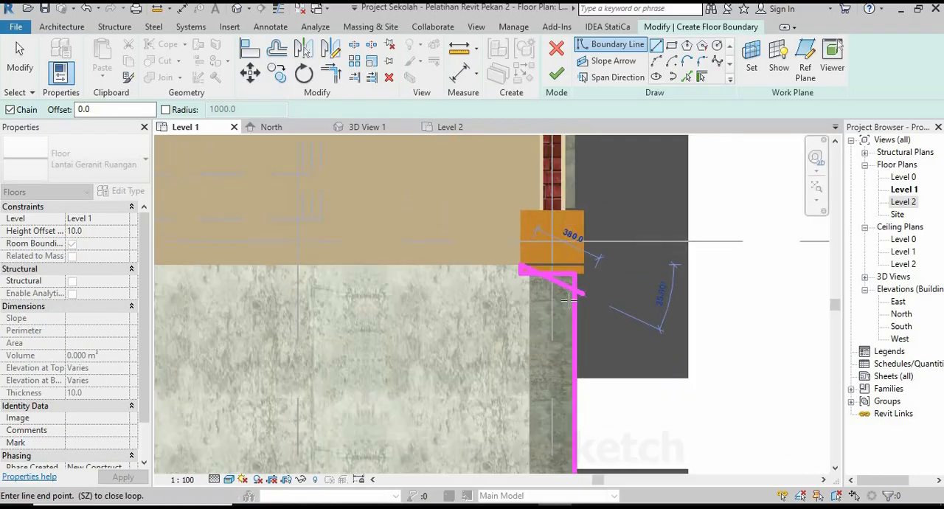
Follow the stair room floor's edge to the grid 7 column and wrap the boundary around its lower side up to the classroom wall face.
{"action": "middle_click_drag", "start_coordinate": [406, 315], "coordinate": [686, 311]}
{"action": "scroll", "coordinate": [565, 281], "scroll_direction": "up", "scroll_amount": 4}
{"action": "scroll", "coordinate": [563, 279], "scroll_direction": "up", "scroll_amount": 5}
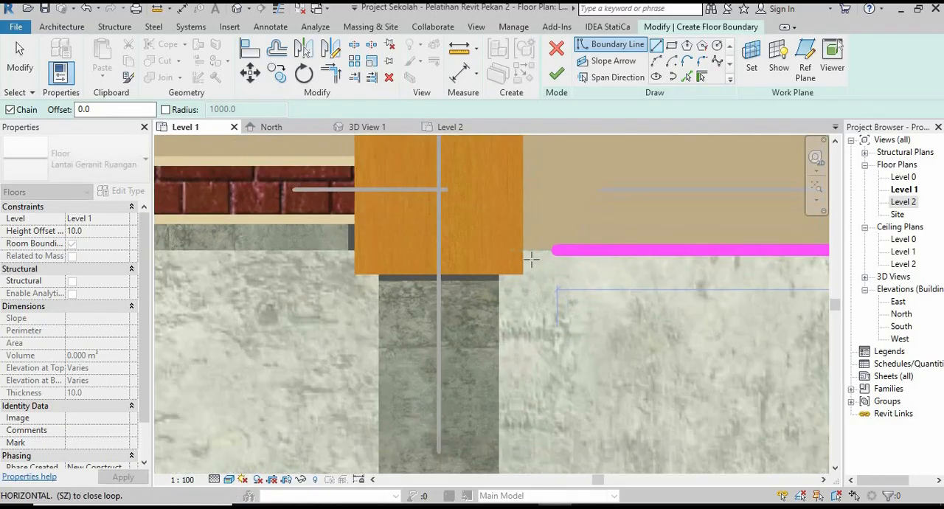
{"action": "left_click", "coordinate": [519, 273]}
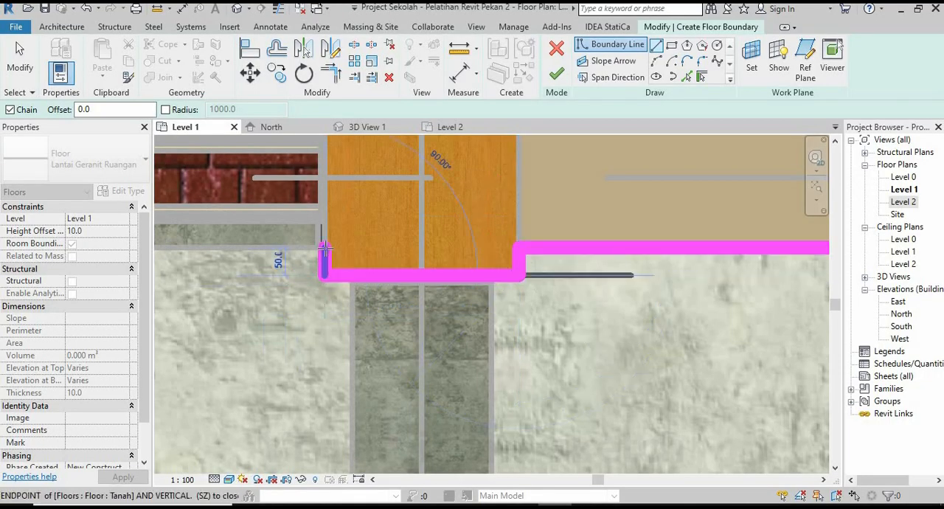
{"action": "middle_click_drag", "start_coordinate": [343, 250], "coordinate": [502, 291]}
{"action": "scroll", "coordinate": [502, 290], "scroll_direction": "down", "scroll_amount": 3}
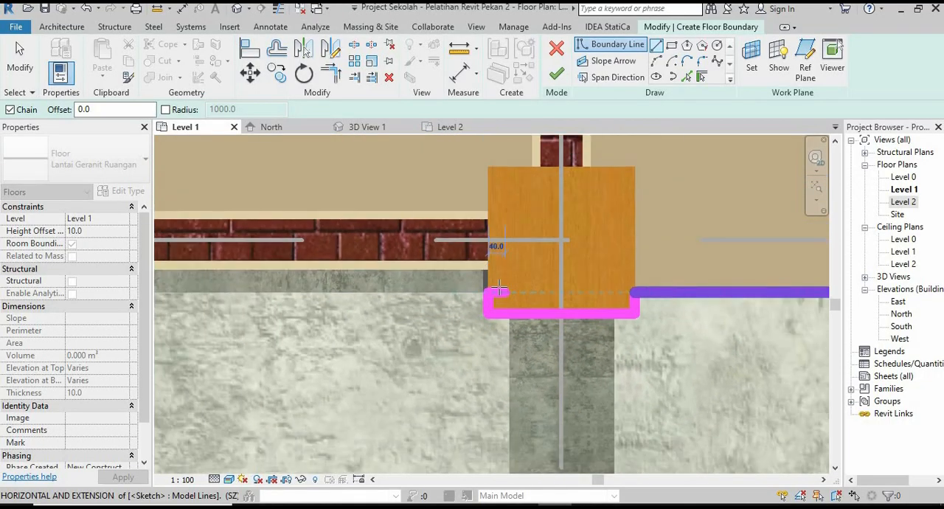
{"action": "scroll", "coordinate": [493, 286], "scroll_direction": "up", "scroll_amount": 3}
{"action": "left_click", "coordinate": [489, 263]}
{"action": "scroll", "coordinate": [582, 313], "scroll_direction": "down", "scroll_amount": 5}
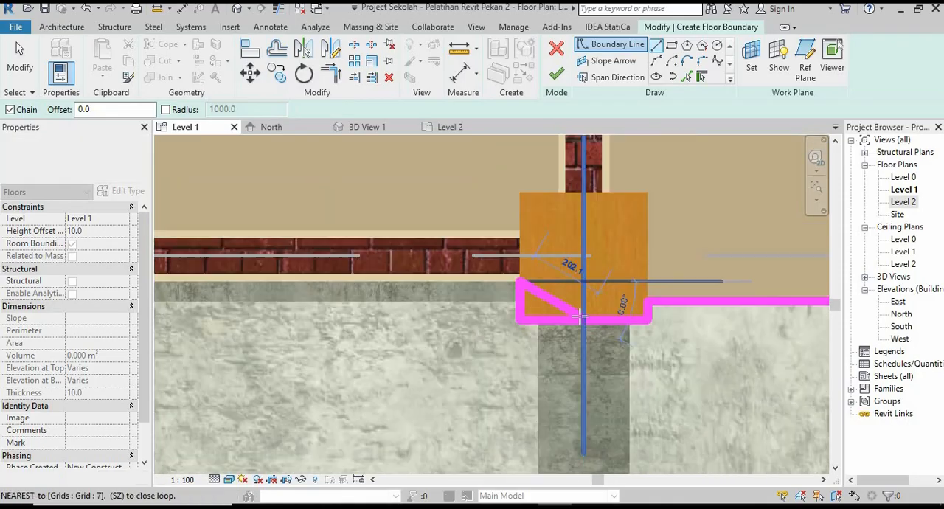
Run the boundary along the classroom wall face to the grid 6 column and notch it around the column, 105 mm deep and 350 mm wide.
{"action": "scroll", "coordinate": [371, 329], "scroll_direction": "down", "scroll_amount": 1}
{"action": "middle_click_drag", "start_coordinate": [297, 332], "coordinate": [692, 321]}
{"action": "scroll", "coordinate": [315, 298], "scroll_direction": "up", "scroll_amount": 7}
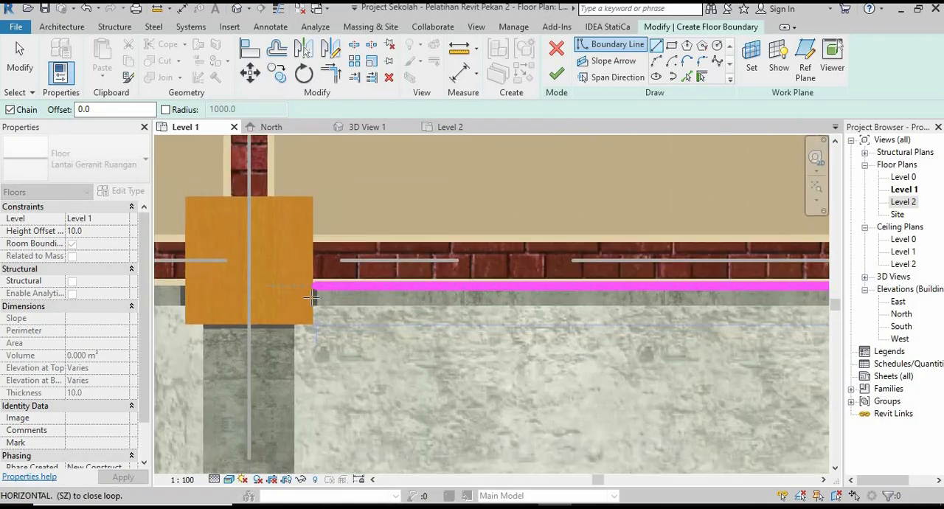
{"action": "left_click", "coordinate": [312, 278]}
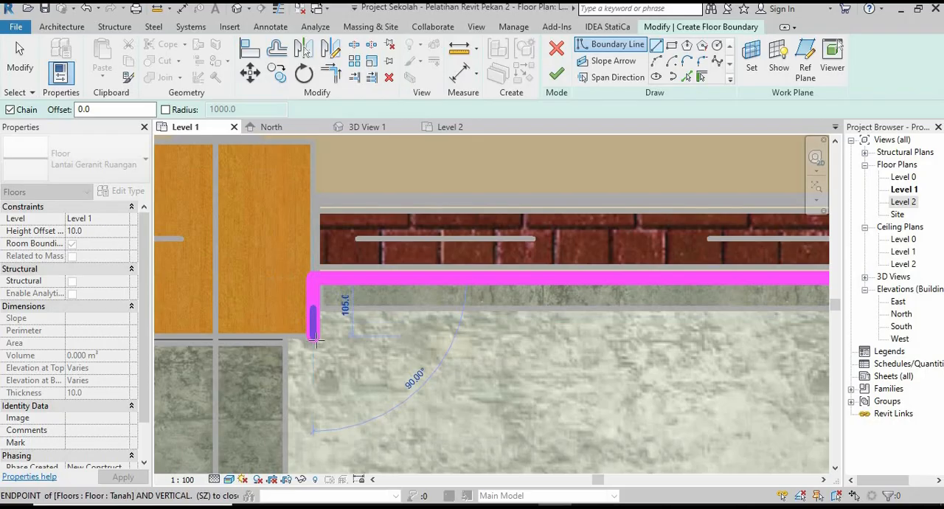
{"action": "left_click", "coordinate": [316, 340]}
{"action": "scroll", "coordinate": [469, 356], "scroll_direction": "down", "scroll_amount": 5}
{"action": "middle_click_drag", "start_coordinate": [318, 360], "coordinate": [451, 337]}
{"action": "scroll", "coordinate": [450, 333], "scroll_direction": "up", "scroll_amount": 6}
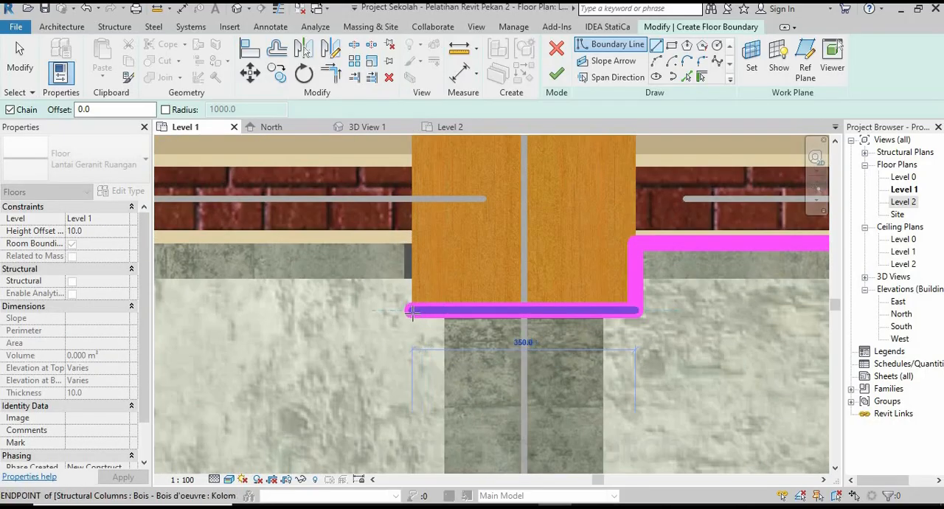
{"action": "left_click", "coordinate": [414, 310]}
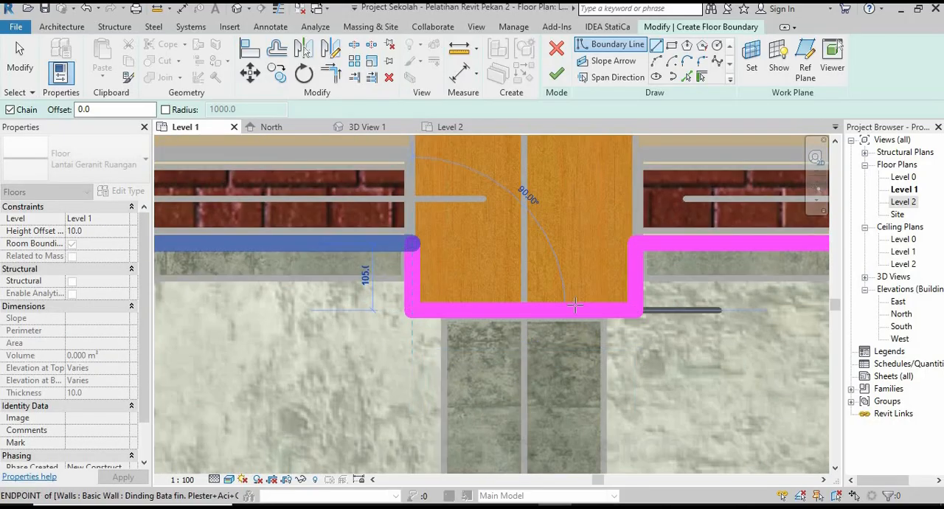
Continue the boundary along the classroom wall face and notch it 350 mm wide around the grid 5 column.
{"action": "scroll", "coordinate": [579, 303], "scroll_direction": "down", "scroll_amount": 8}
{"action": "middle_click_drag", "start_coordinate": [293, 329], "coordinate": [469, 317]}
{"action": "scroll", "coordinate": [466, 313], "scroll_direction": "up", "scroll_amount": 2}
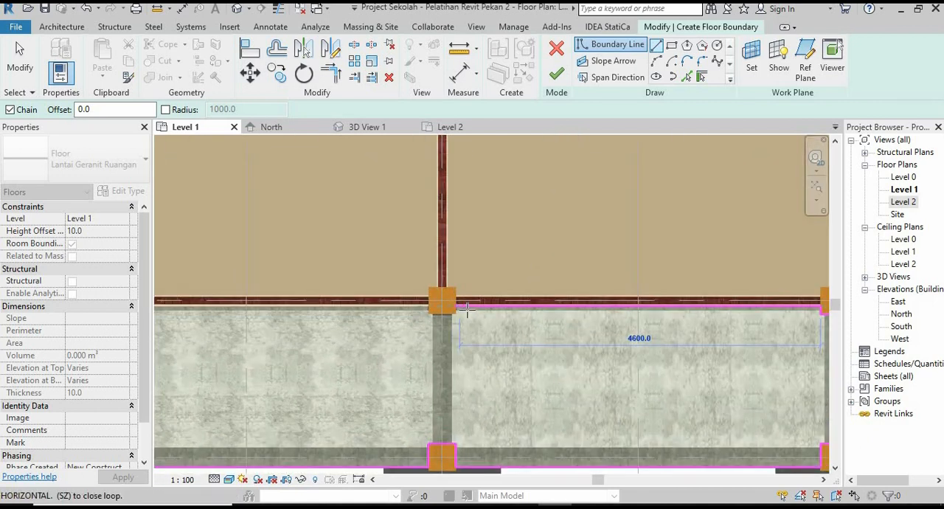
{"action": "scroll", "coordinate": [467, 313], "scroll_direction": "up", "scroll_amount": 5}
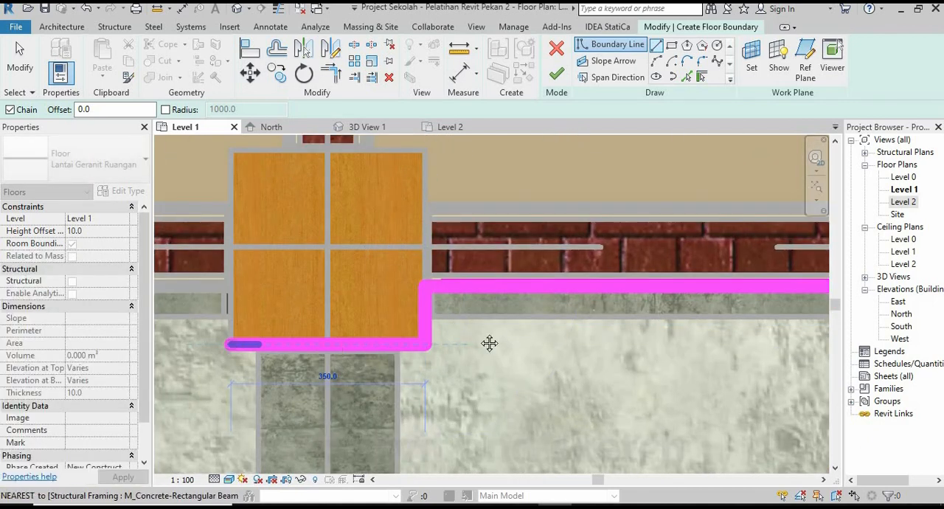
{"action": "middle_click_drag", "start_coordinate": [490, 343], "coordinate": [512, 322]}
{"action": "scroll", "coordinate": [513, 323], "scroll_direction": "down", "scroll_amount": 2}
{"action": "scroll", "coordinate": [455, 322], "scroll_direction": "up", "scroll_amount": 3}
{"action": "left_click", "coordinate": [443, 254]}
Extend the boundary along the wall to the grid 4 column and notch it around the column, 105 mm deep and 350 mm wide.
{"action": "scroll", "coordinate": [605, 339], "scroll_direction": "down", "scroll_amount": 3}
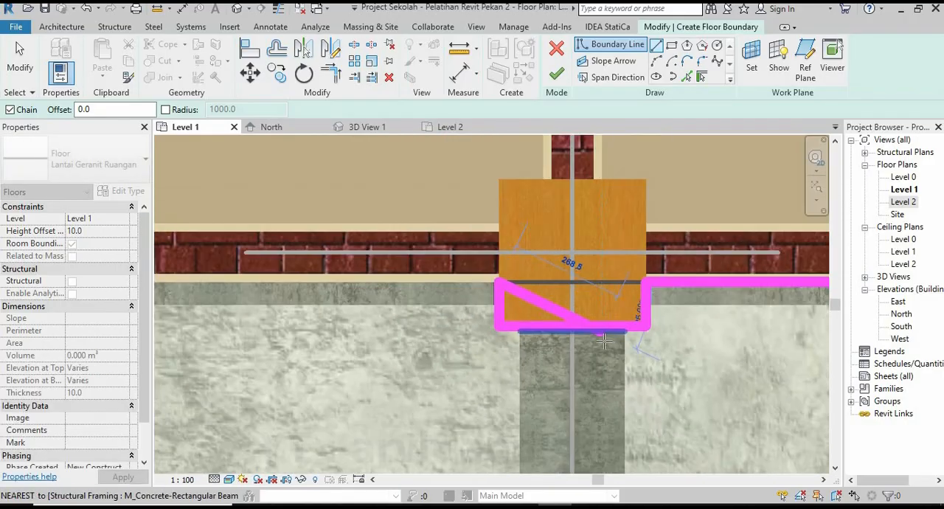
{"action": "scroll", "coordinate": [605, 339], "scroll_direction": "down", "scroll_amount": 4}
{"action": "scroll", "coordinate": [413, 351], "scroll_direction": "down", "scroll_amount": 1}
{"action": "middle_click_drag", "start_coordinate": [194, 345], "coordinate": [428, 342]}
{"action": "scroll", "coordinate": [394, 338], "scroll_direction": "up", "scroll_amount": 5}
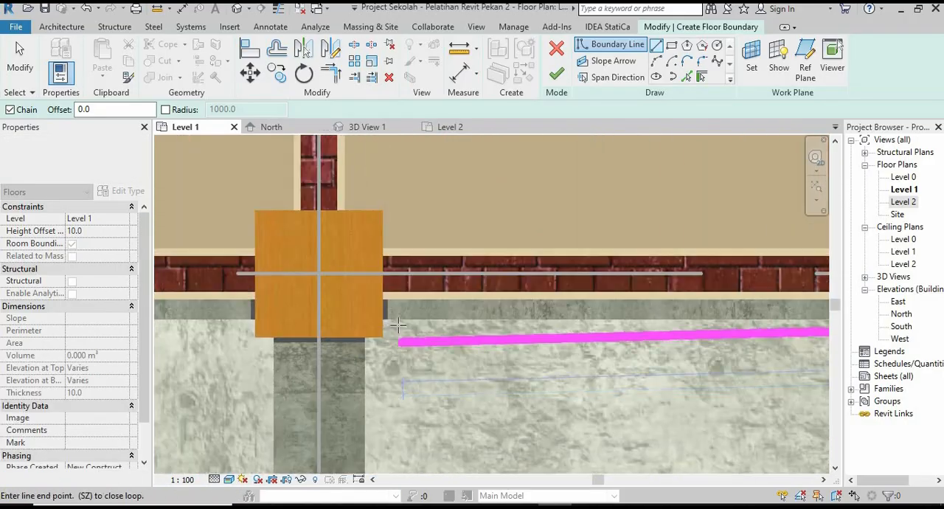
{"action": "scroll", "coordinate": [397, 324], "scroll_direction": "up", "scroll_amount": 2}
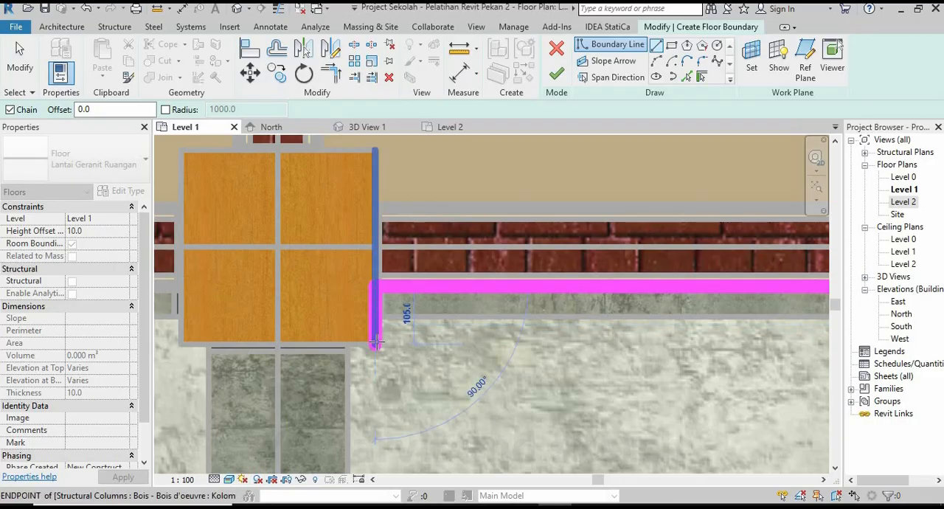
{"action": "left_click", "coordinate": [376, 343]}
{"action": "middle_click_drag", "start_coordinate": [339, 367], "coordinate": [523, 362]}
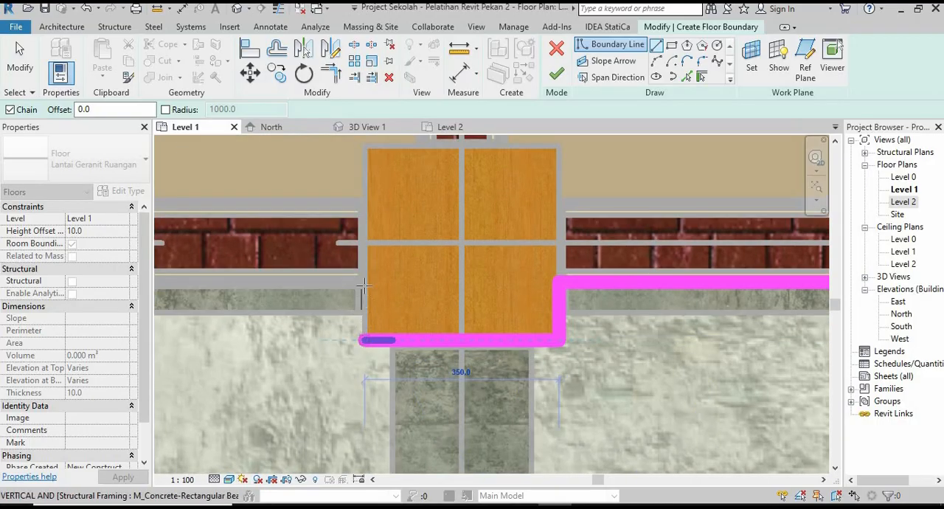
{"action": "left_click", "coordinate": [364, 282]}
Draw the last wall-side boundary line to the upper-left column's inner side and end the line drawing.
{"action": "scroll", "coordinate": [542, 333], "scroll_direction": "down", "scroll_amount": 10}
{"action": "middle_click_drag", "start_coordinate": [401, 359], "coordinate": [512, 352]}
{"action": "scroll", "coordinate": [443, 347], "scroll_direction": "up", "scroll_amount": 1}
{"action": "scroll", "coordinate": [373, 317], "scroll_direction": "up", "scroll_amount": 5}
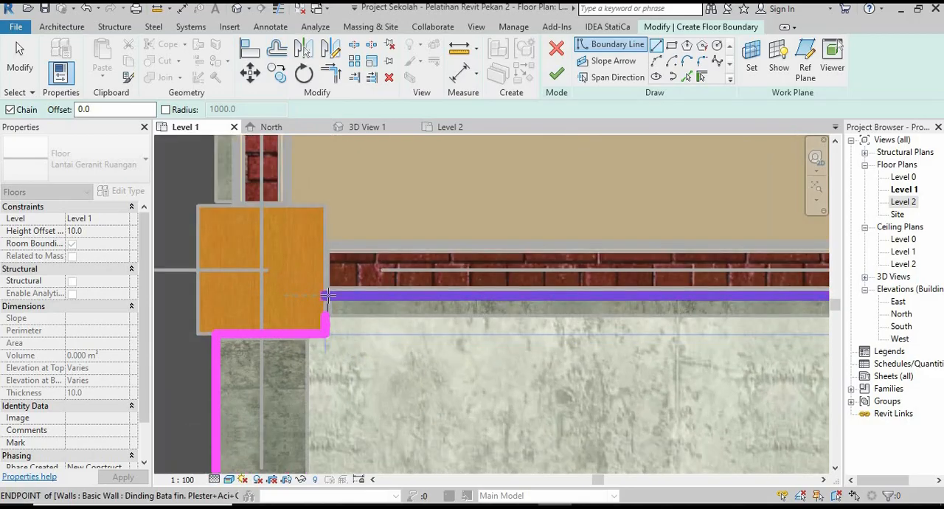
{"action": "scroll", "coordinate": [338, 299], "scroll_direction": "up", "scroll_amount": 2}
{"action": "left_click", "coordinate": [317, 293]}
{"action": "key", "text": "Escape"}
Trim the wall-side line and the short vertical line beside the upper-left column into a closed corner.
{"action": "key", "text": "Escape"}
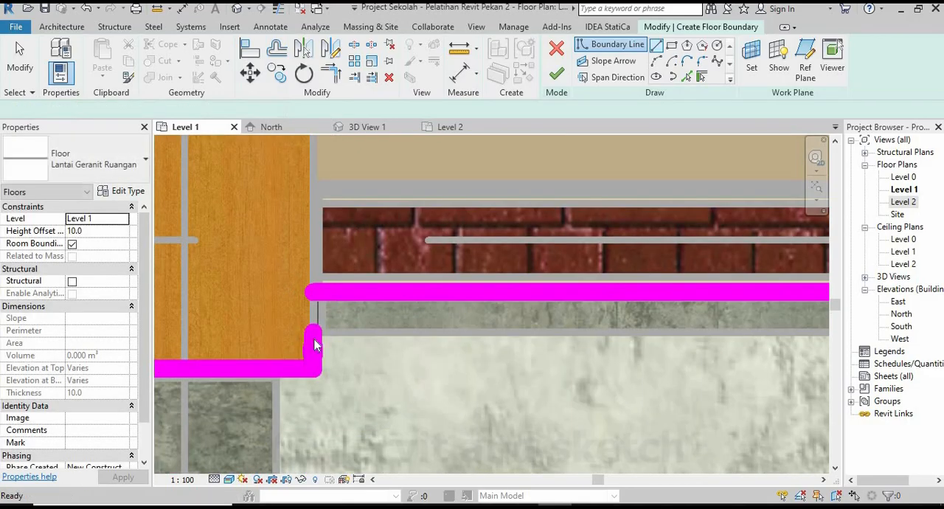
{"action": "left_click", "coordinate": [318, 317]}
{"action": "key", "text": "Escape"}
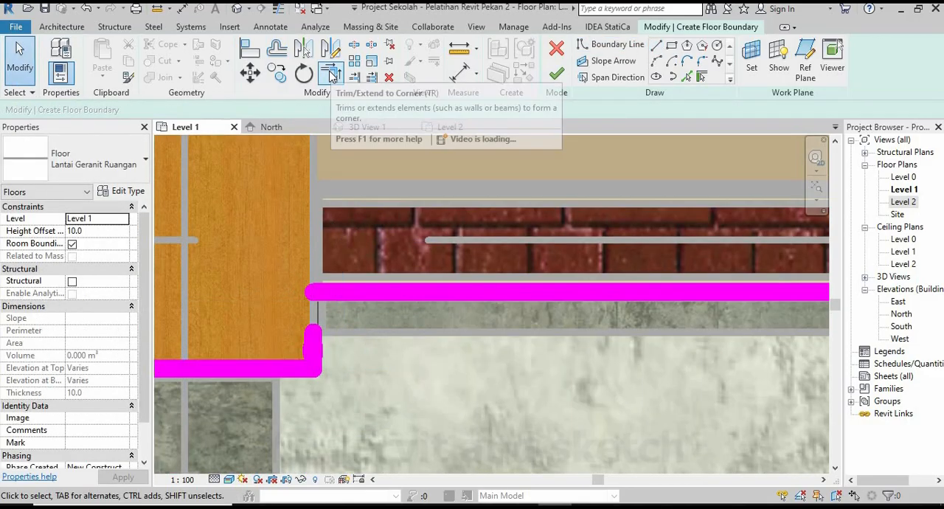
{"action": "left_click", "coordinate": [331, 73]}
{"action": "left_click", "coordinate": [326, 292]}
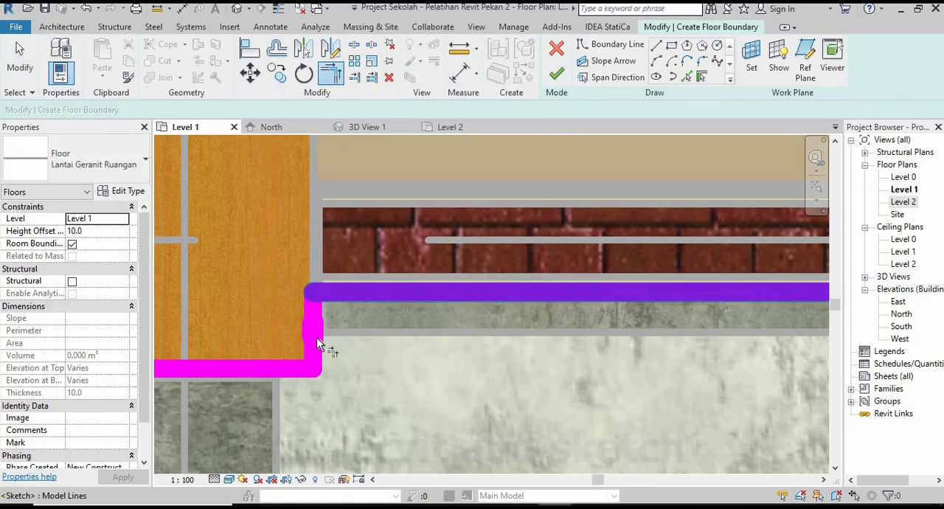
Finish the corridor floor sketch, deselect the floor and show the model in 3D View 1.
{"action": "scroll", "coordinate": [324, 295], "scroll_direction": "down", "scroll_amount": 5}
{"action": "scroll", "coordinate": [351, 306], "scroll_direction": "down", "scroll_amount": 6}
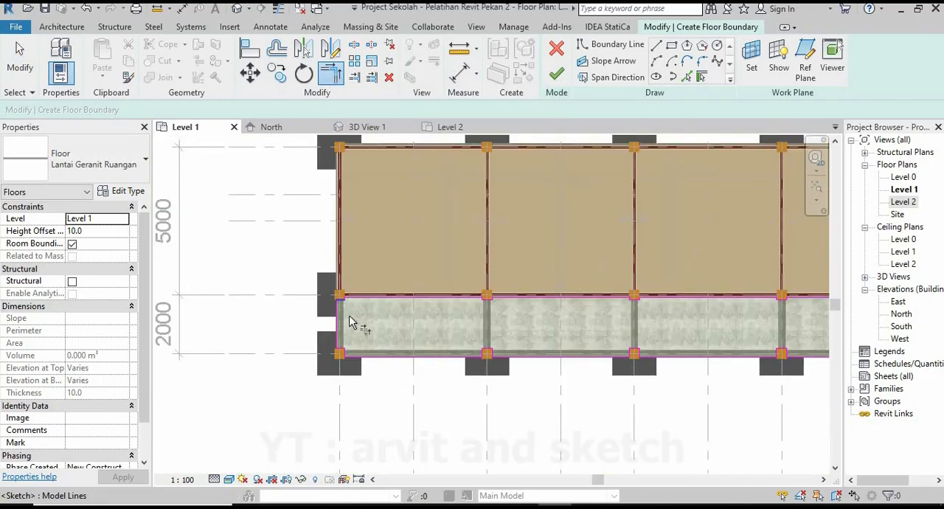
{"action": "scroll", "coordinate": [502, 319], "scroll_direction": "up", "scroll_amount": 3}
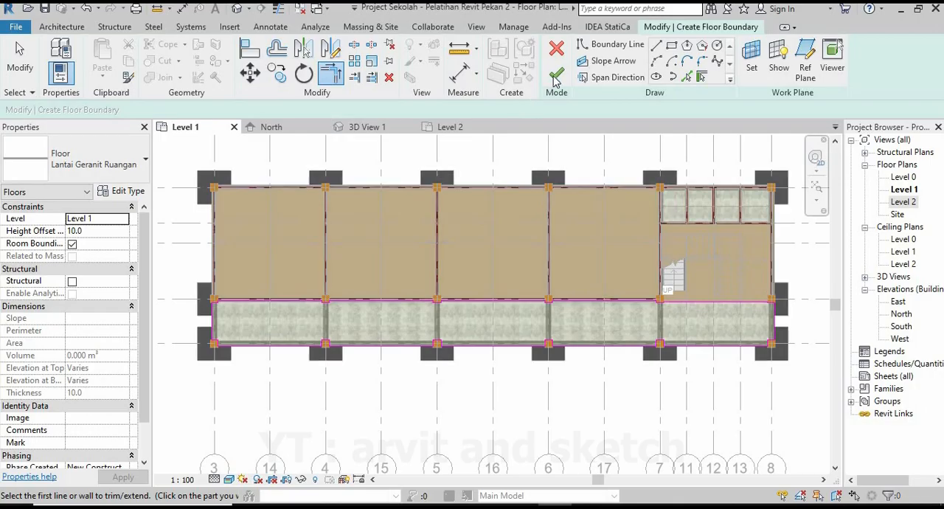
{"action": "left_click", "coordinate": [557, 75]}
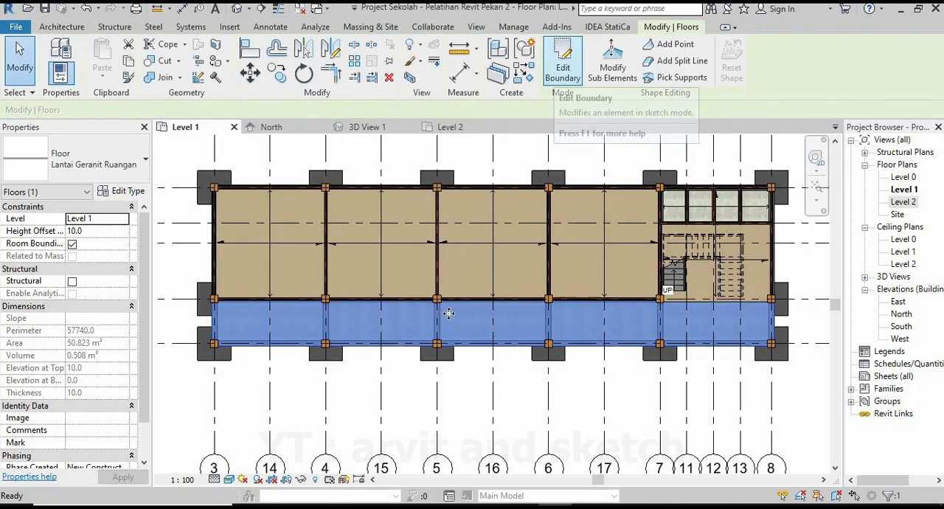
{"action": "left_click", "coordinate": [412, 425]}
{"action": "left_click", "coordinate": [361, 128]}
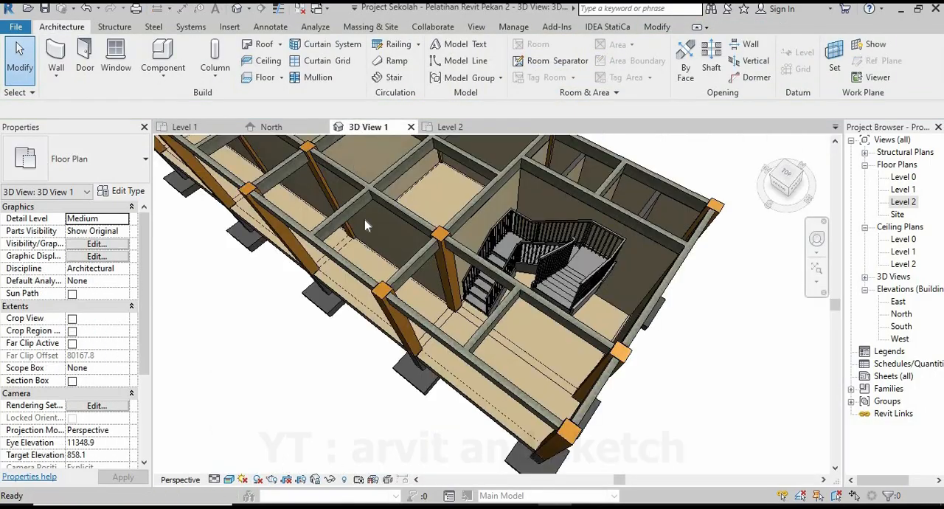
Inspect the front corridor's floor finish in 3D, checking its edge above the beam up close and the whole building from above.
{"action": "scroll", "coordinate": [590, 402], "scroll_direction": "down", "scroll_amount": 6}
{"action": "middle_click_drag", "start_coordinate": [465, 383], "coordinate": [472, 435], "text": "shift"}
{"action": "scroll", "coordinate": [357, 454], "scroll_direction": "up", "scroll_amount": 1}
{"action": "scroll", "coordinate": [357, 455], "scroll_direction": "up", "scroll_amount": 4}
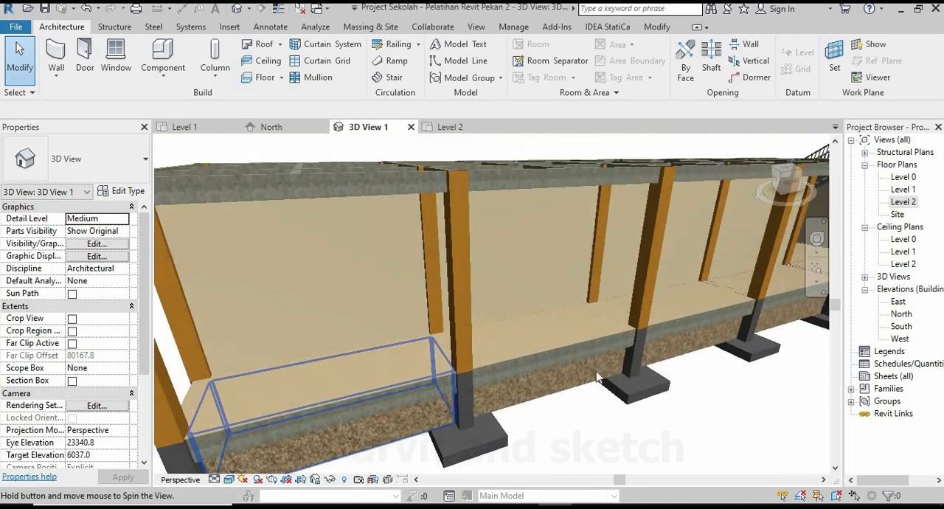
{"action": "scroll", "coordinate": [473, 434], "scroll_direction": "up", "scroll_amount": 1}
{"action": "scroll", "coordinate": [474, 434], "scroll_direction": "up", "scroll_amount": 6}
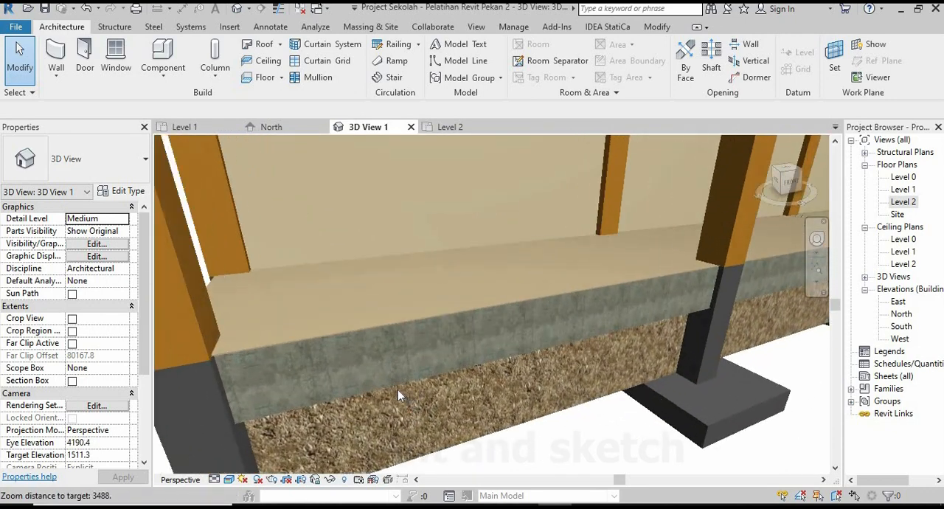
{"action": "scroll", "coordinate": [300, 368], "scroll_direction": "up", "scroll_amount": 2}
{"action": "middle_click_drag", "start_coordinate": [311, 377], "coordinate": [458, 368], "text": "shift"}
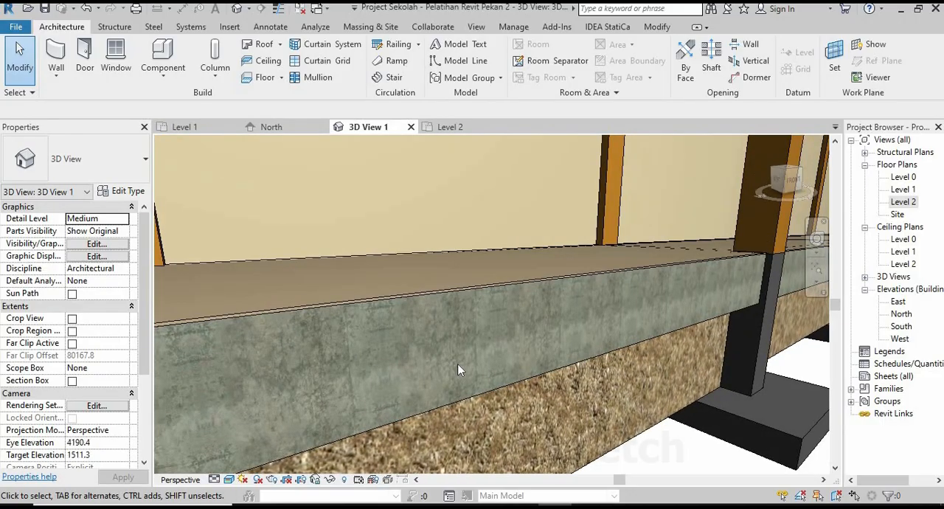
{"action": "scroll", "coordinate": [453, 363], "scroll_direction": "down", "scroll_amount": 10}
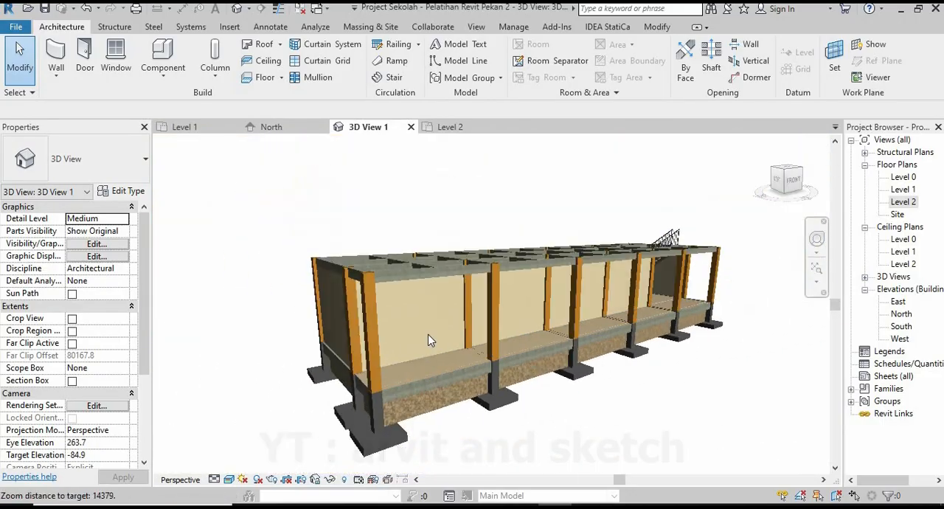
{"action": "middle_click_drag", "start_coordinate": [520, 359], "coordinate": [555, 382], "text": "shift"}
{"action": "scroll", "coordinate": [562, 357], "scroll_direction": "up", "scroll_amount": 2}
{"action": "middle_click_drag", "start_coordinate": [588, 344], "coordinate": [575, 365]}
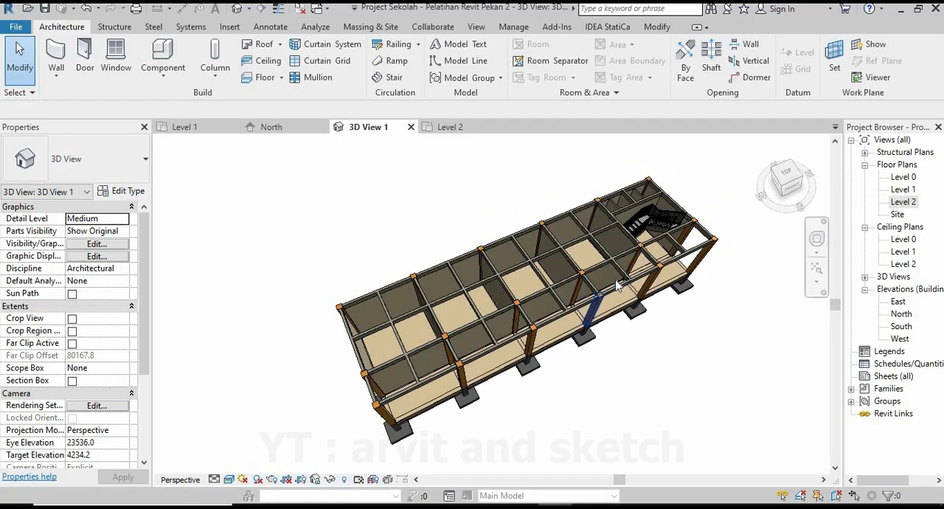
{"action": "scroll", "coordinate": [583, 314], "scroll_direction": "up", "scroll_amount": 1}
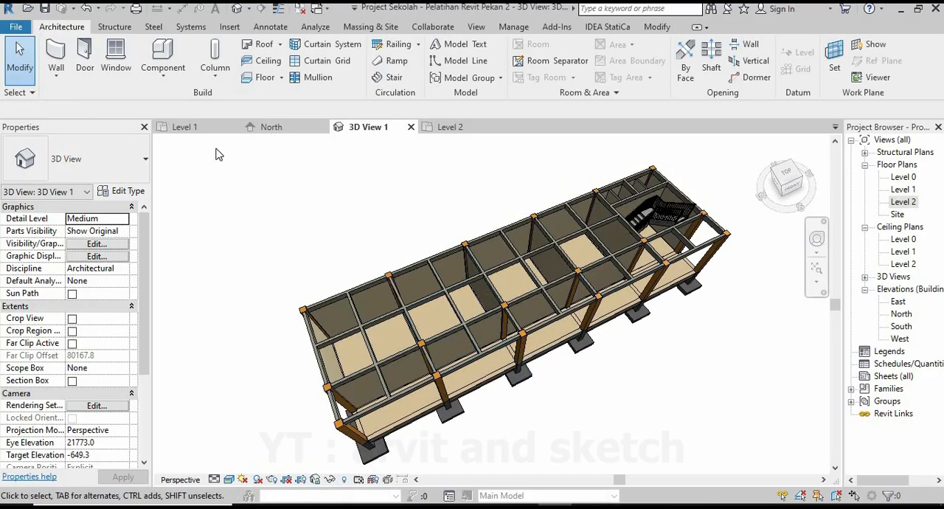
Start a new floor in the Level 1 plan and begin duplicating the Lantai Geranit Ruangan floor type.
{"action": "left_click", "coordinate": [185, 127]}
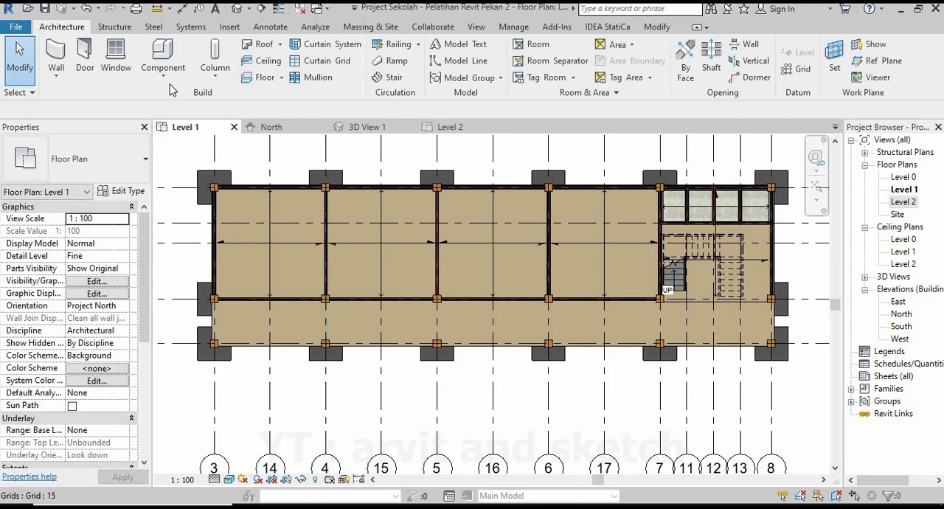
{"action": "left_click", "coordinate": [266, 77]}
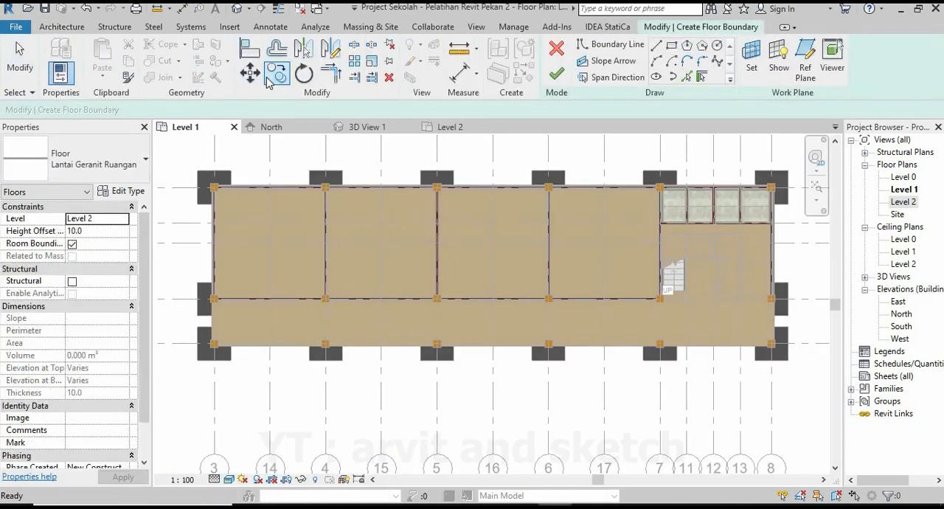
{"action": "left_click", "coordinate": [130, 192]}
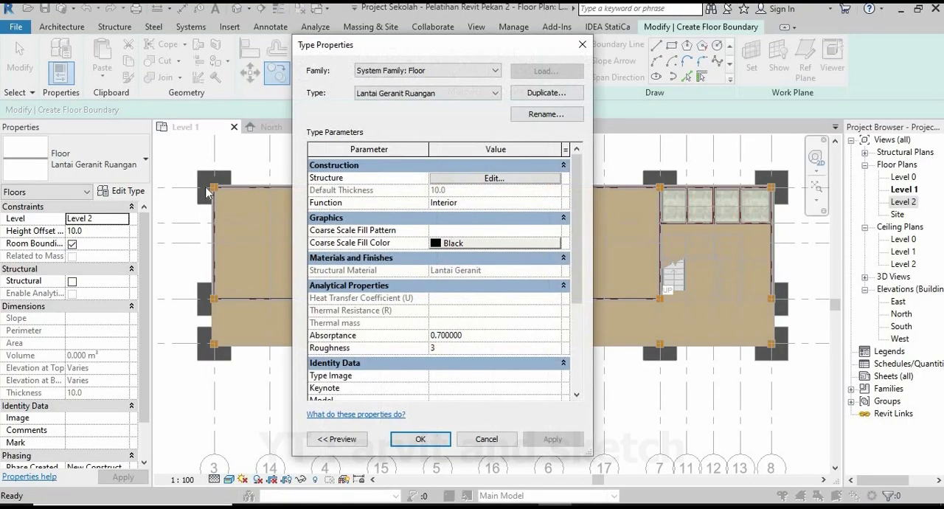
{"action": "left_click", "coordinate": [543, 98]}
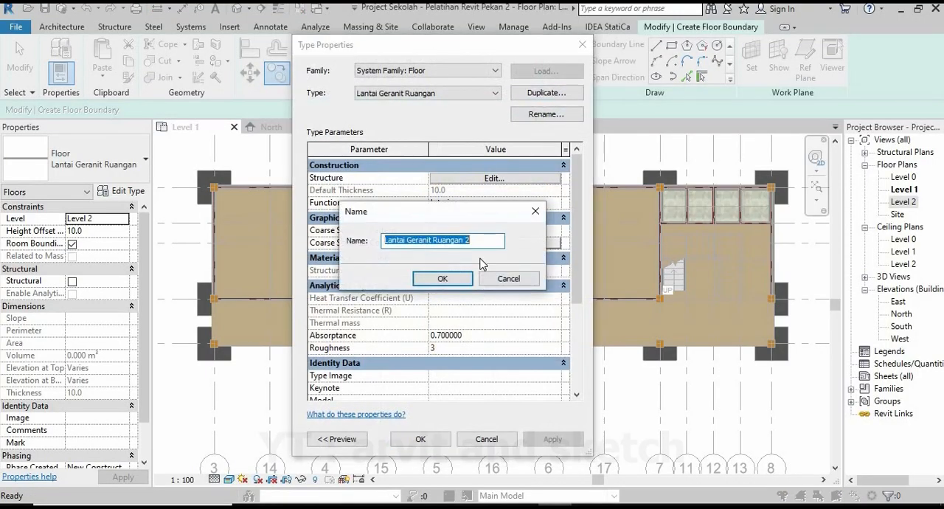
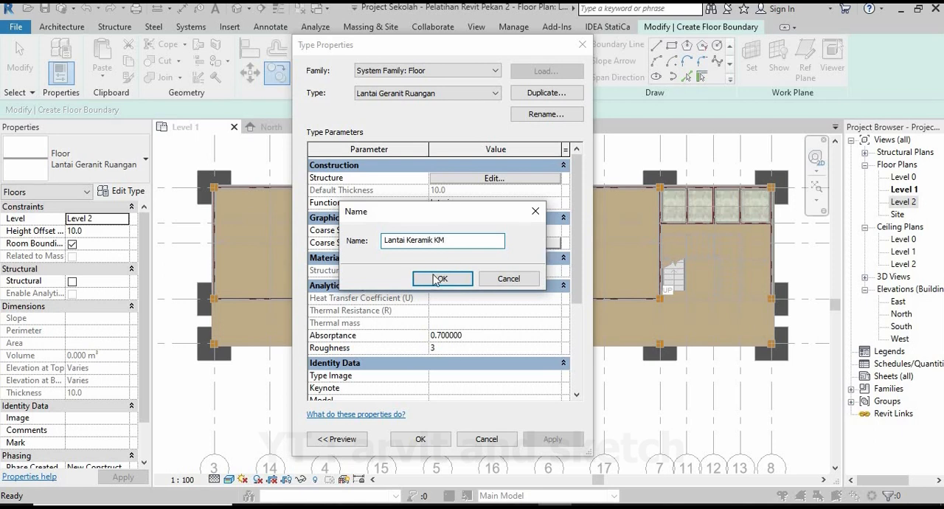
Name the duplicated floor type Lantai Keramik KM and create a new material of the same name for its finish layer.
{"action": "key", "text": "Return"}
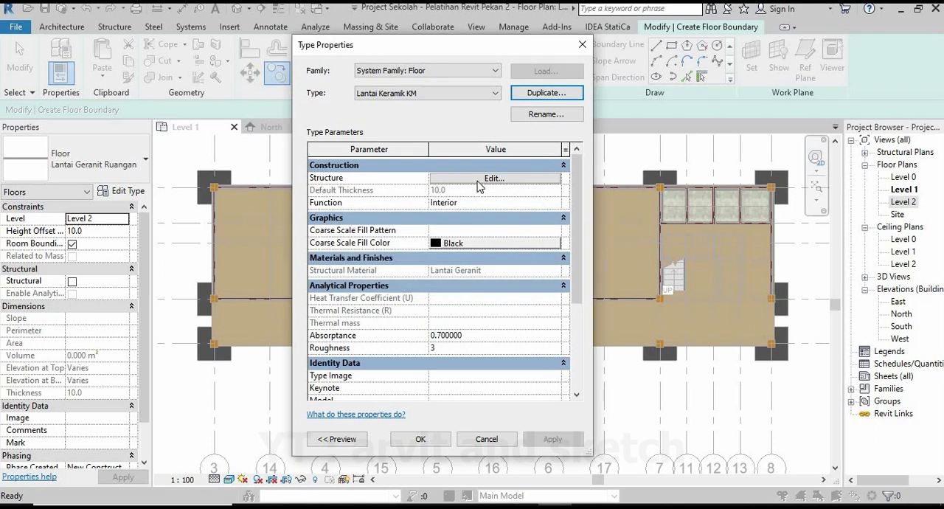
{"action": "left_click", "coordinate": [478, 185]}
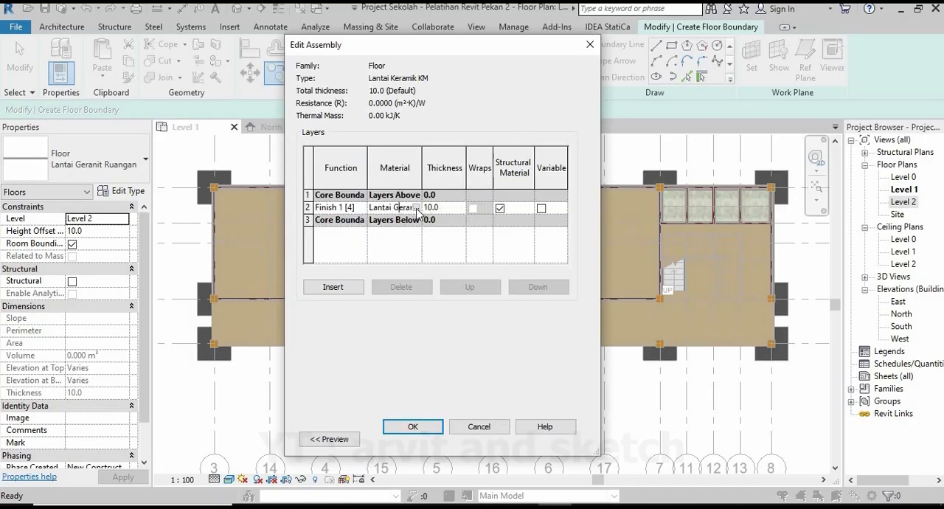
{"action": "left_click", "coordinate": [416, 207]}
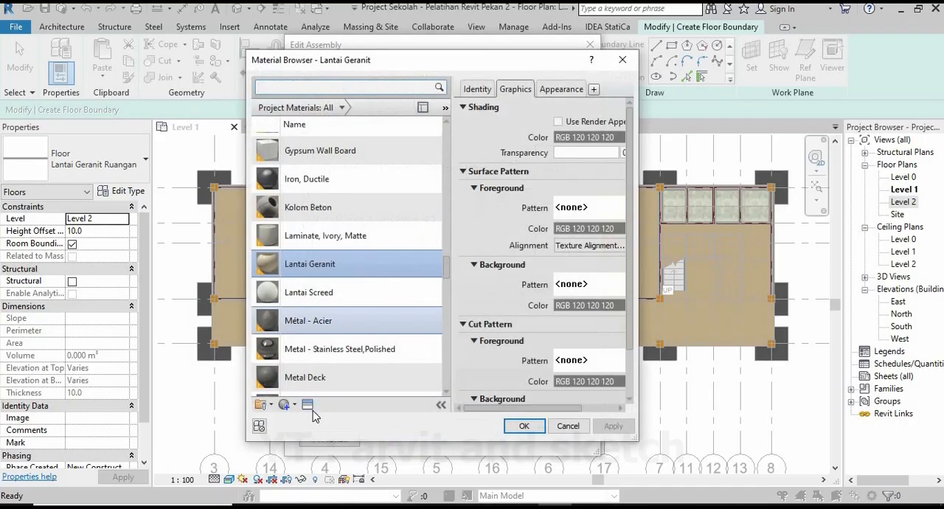
{"action": "left_click", "coordinate": [302, 417]}
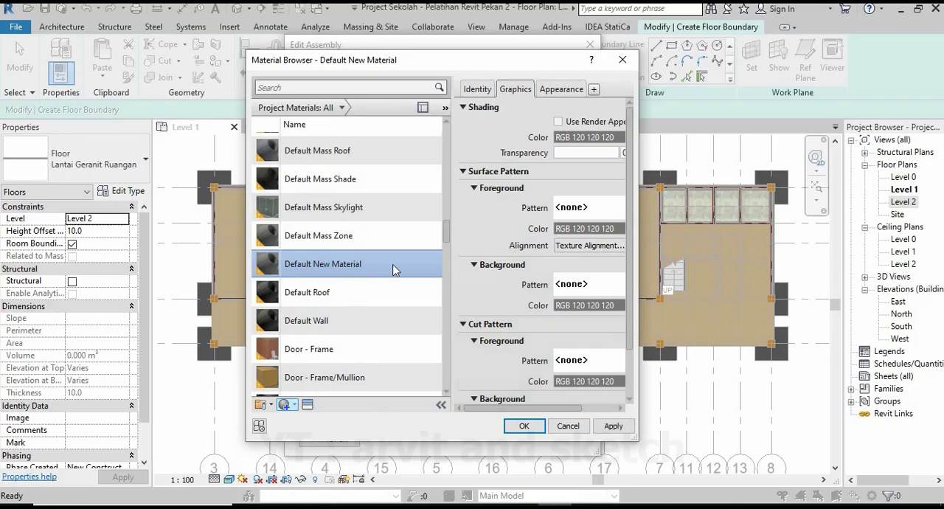
{"action": "left_click", "coordinate": [419, 304]}
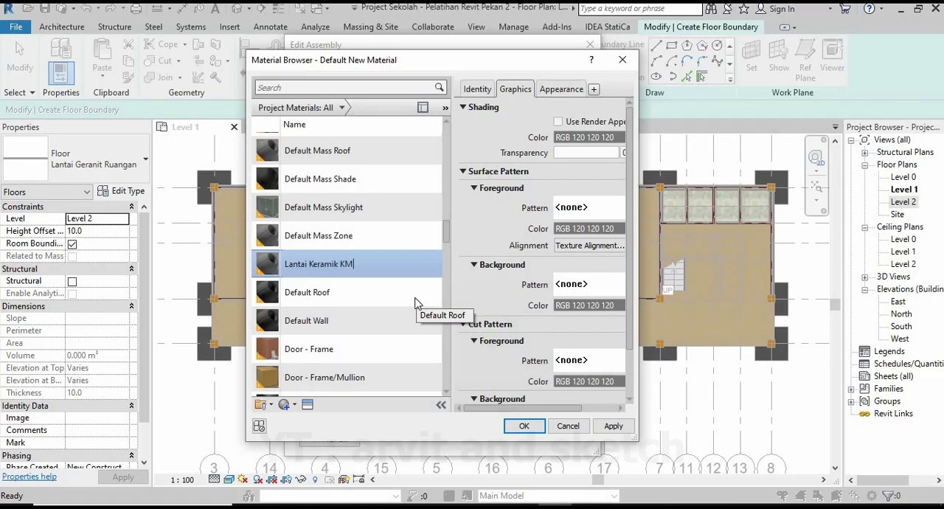
Search the assets for mosaic, give the Lantai Keramik KM material the ceramic appearance 1in Squares - Mosaic Blue, and accept the floor type.
{"action": "left_click", "coordinate": [308, 403]}
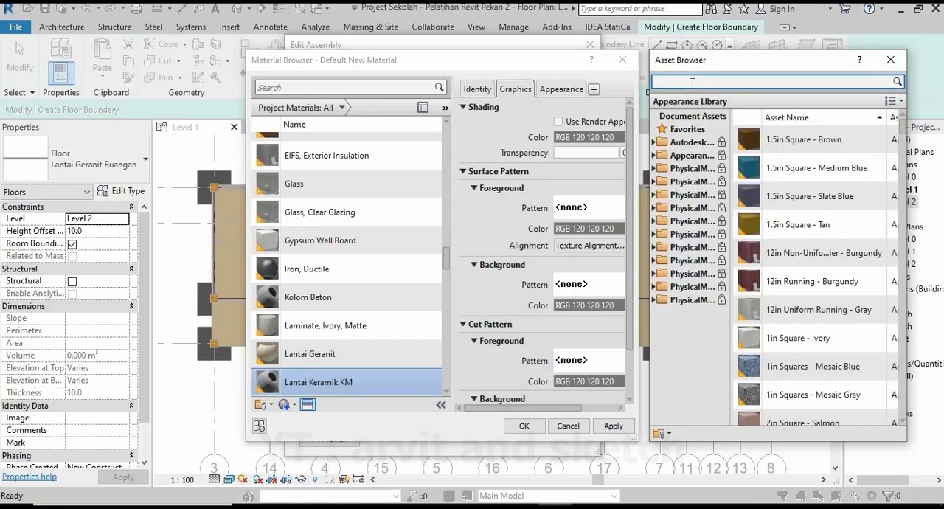
{"action": "left_click", "coordinate": [692, 83]}
{"action": "type", "text": "mosaic"}
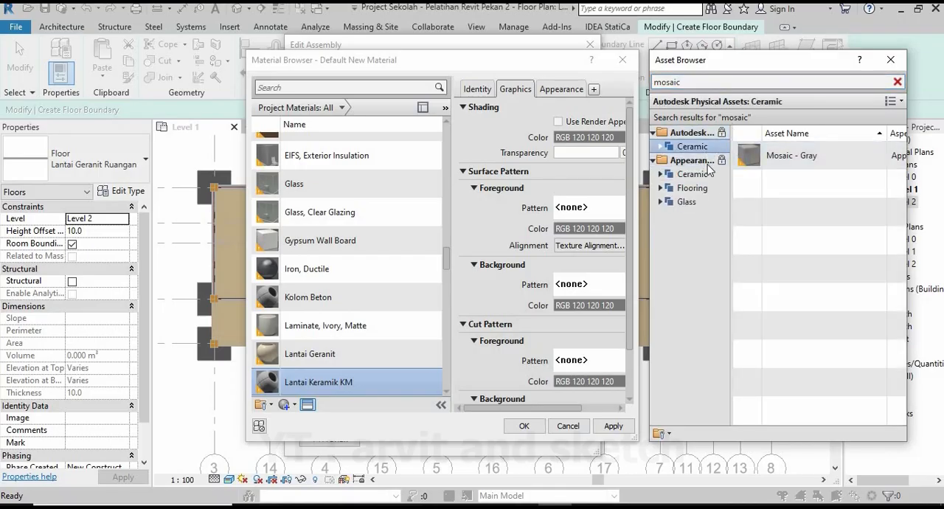
{"action": "left_click", "coordinate": [693, 174]}
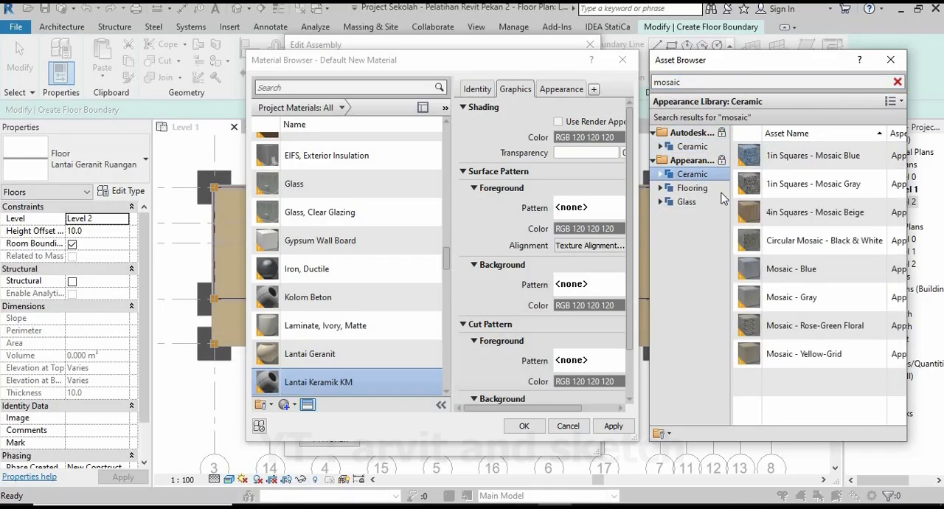
{"action": "double_click", "coordinate": [788, 162]}
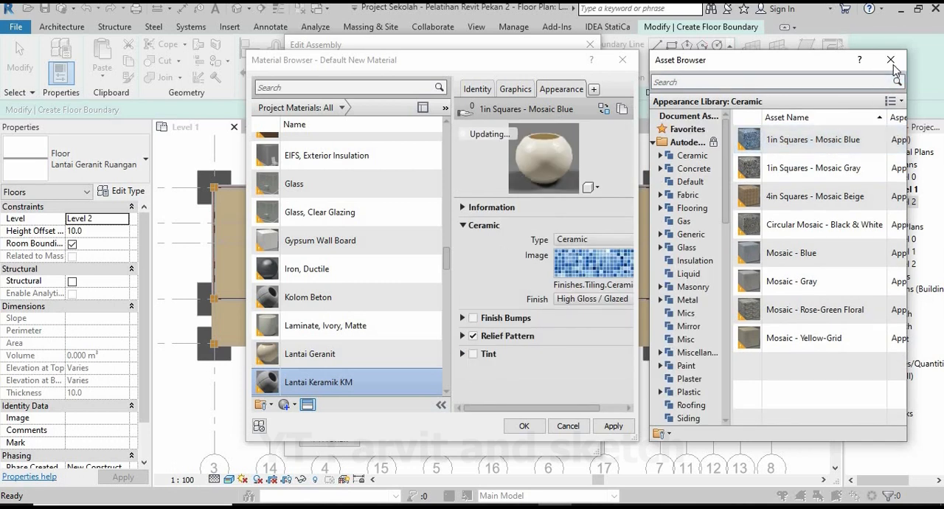
{"action": "left_click", "coordinate": [891, 59]}
{"action": "left_click", "coordinate": [613, 427]}
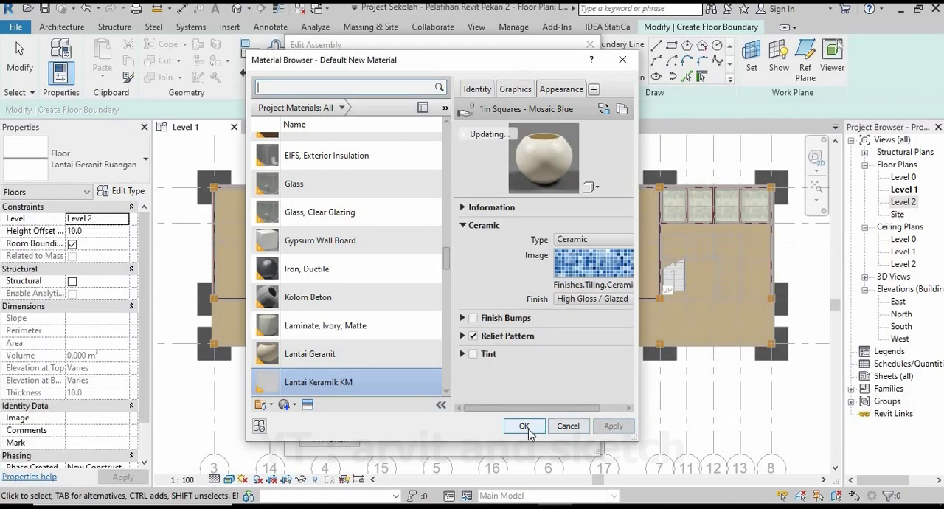
{"action": "left_click", "coordinate": [524, 426]}
{"action": "left_click", "coordinate": [414, 428]}
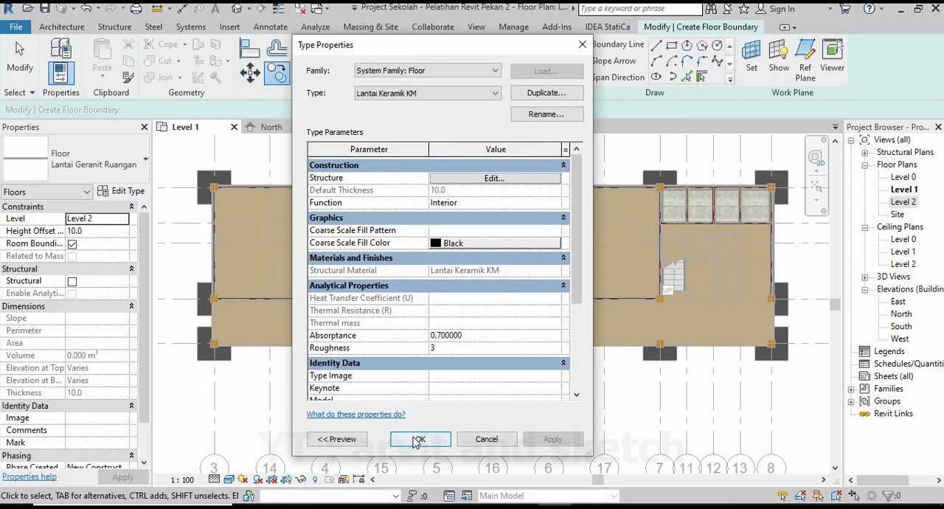
{"action": "left_click", "coordinate": [418, 440]}
Place the new floor on Level 1 with a height offset of -20.
{"action": "left_click", "coordinate": [701, 76]}
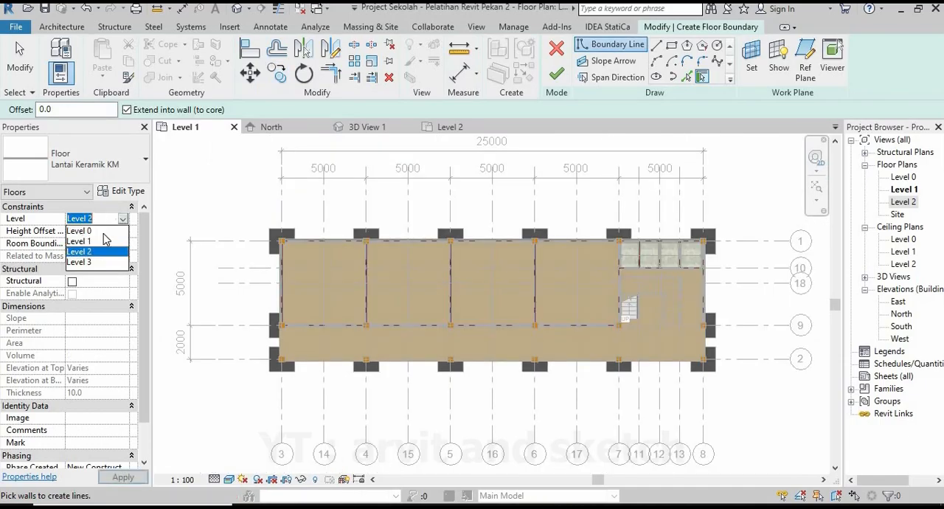
{"action": "left_click", "coordinate": [95, 242]}
{"action": "left_click", "coordinate": [102, 232]}
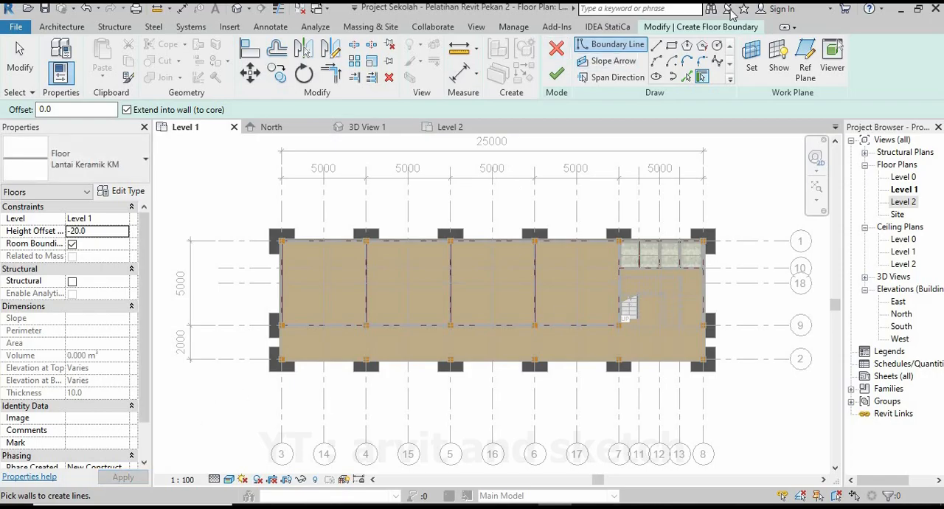
Sketch the floor boundary along the outer wall side and the column-side wall of the toilet cubicle beside grid 7.
{"action": "left_click", "coordinate": [657, 45]}
{"action": "scroll", "coordinate": [603, 180], "scroll_direction": "up", "scroll_amount": 6}
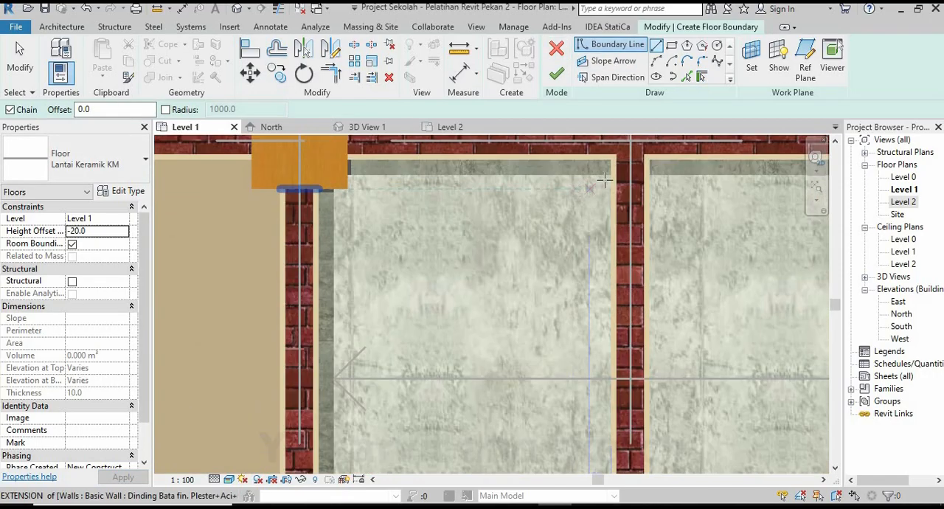
{"action": "left_click", "coordinate": [612, 172]}
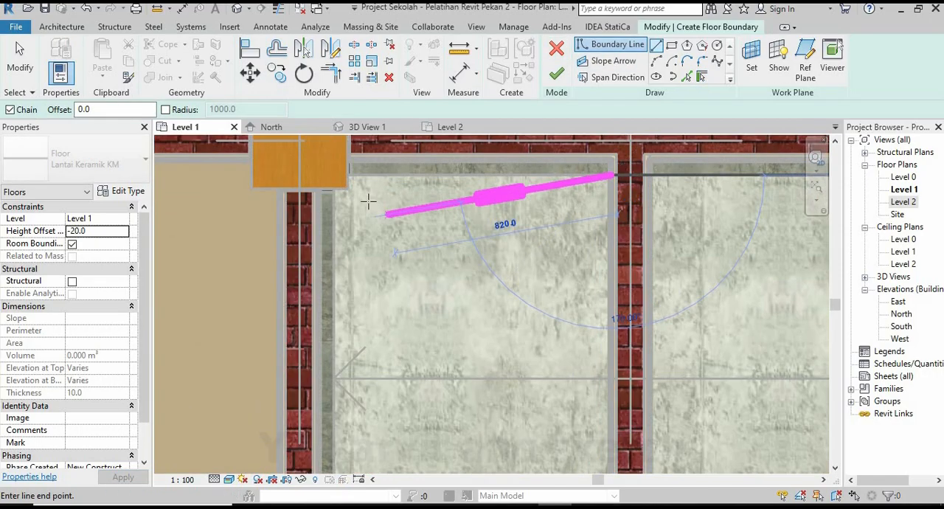
{"action": "scroll", "coordinate": [369, 204], "scroll_direction": "up", "scroll_amount": 3}
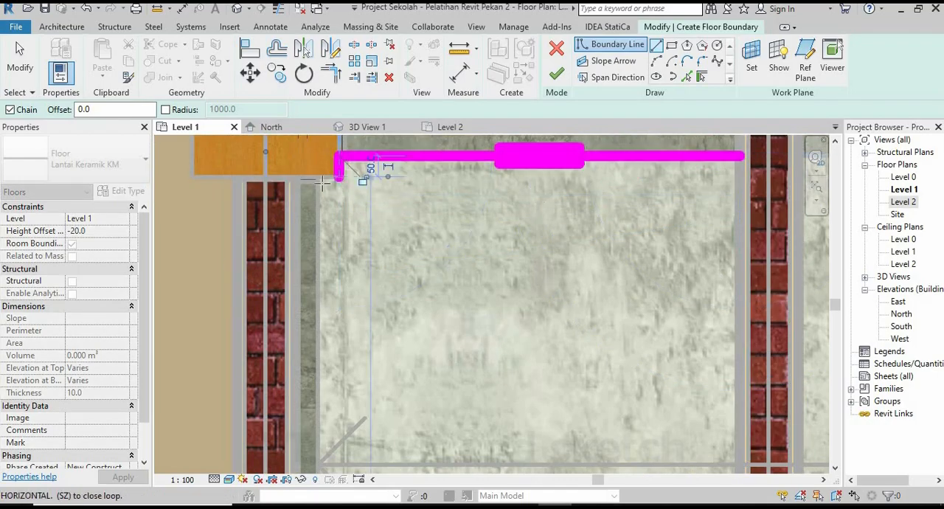
{"action": "left_click", "coordinate": [338, 157]}
{"action": "scroll", "coordinate": [333, 185], "scroll_direction": "down", "scroll_amount": 2}
{"action": "scroll", "coordinate": [336, 222], "scroll_direction": "down", "scroll_amount": 2}
{"action": "scroll", "coordinate": [321, 413], "scroll_direction": "up", "scroll_amount": 5}
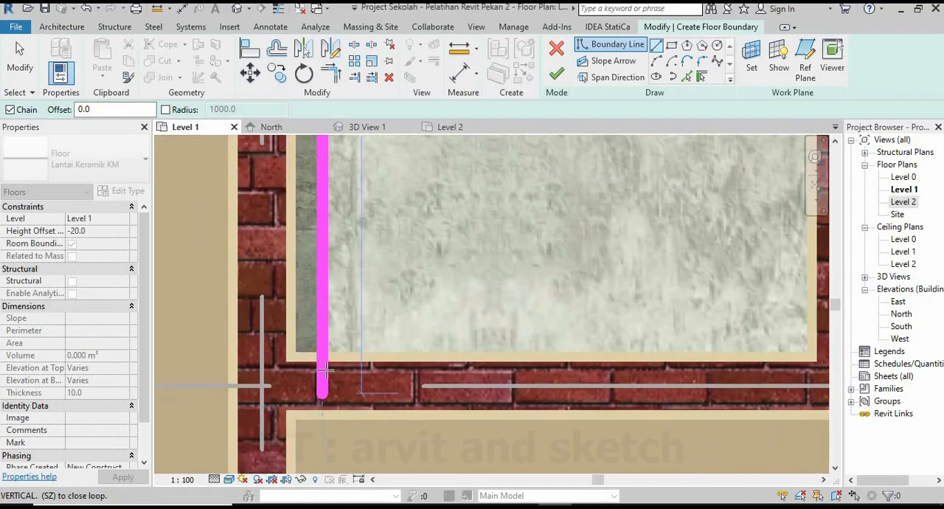
{"action": "left_click", "coordinate": [316, 339]}
Close the cubicle's boundary along its two remaining walls, finish the floor and deselect it.
{"action": "scroll", "coordinate": [316, 339], "scroll_direction": "down", "scroll_amount": 2}
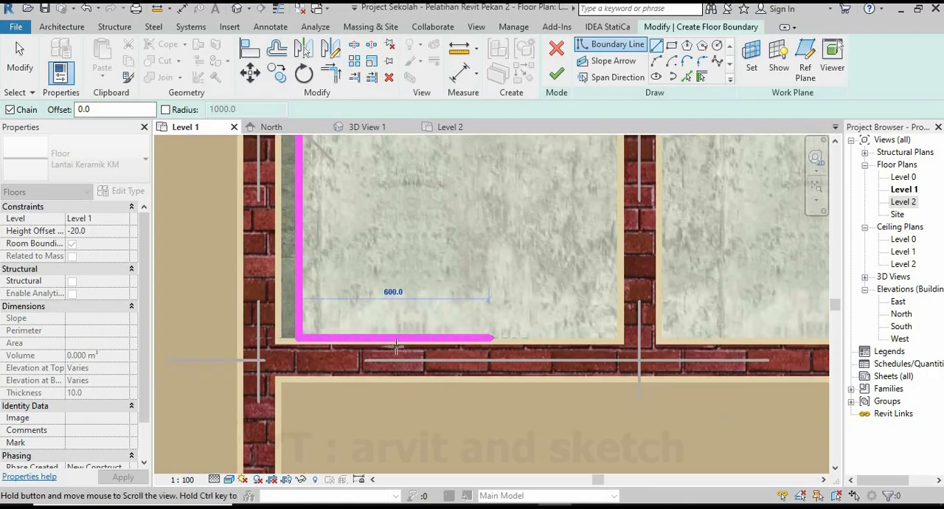
{"action": "scroll", "coordinate": [590, 328], "scroll_direction": "up", "scroll_amount": 2}
{"action": "left_click", "coordinate": [527, 339]}
{"action": "scroll", "coordinate": [528, 339], "scroll_direction": "down", "scroll_amount": 2}
{"action": "middle_click_drag", "start_coordinate": [526, 236], "coordinate": [490, 382]}
{"action": "scroll", "coordinate": [489, 196], "scroll_direction": "up", "scroll_amount": 1}
{"action": "middle_click_drag", "start_coordinate": [488, 150], "coordinate": [487, 209]}
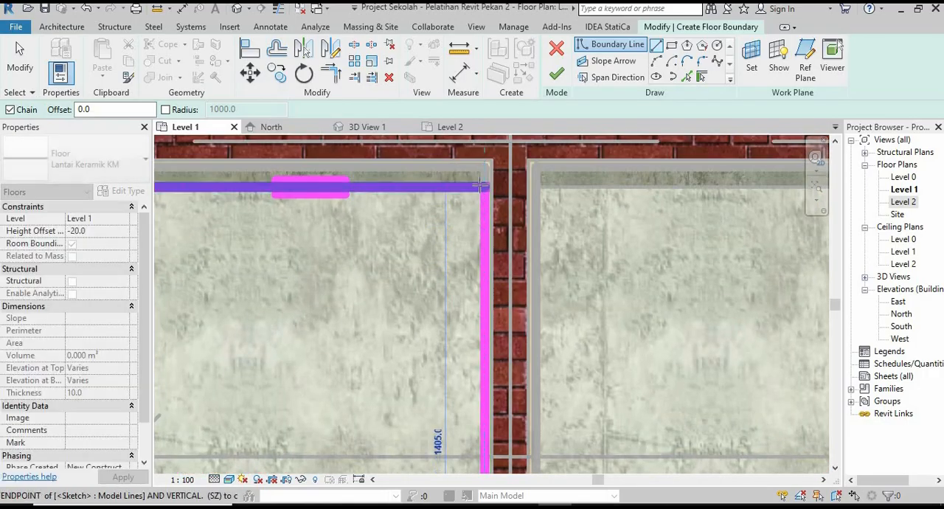
{"action": "left_click", "coordinate": [485, 186]}
{"action": "left_click", "coordinate": [557, 75]}
{"action": "scroll", "coordinate": [523, 226], "scroll_direction": "down", "scroll_amount": 4}
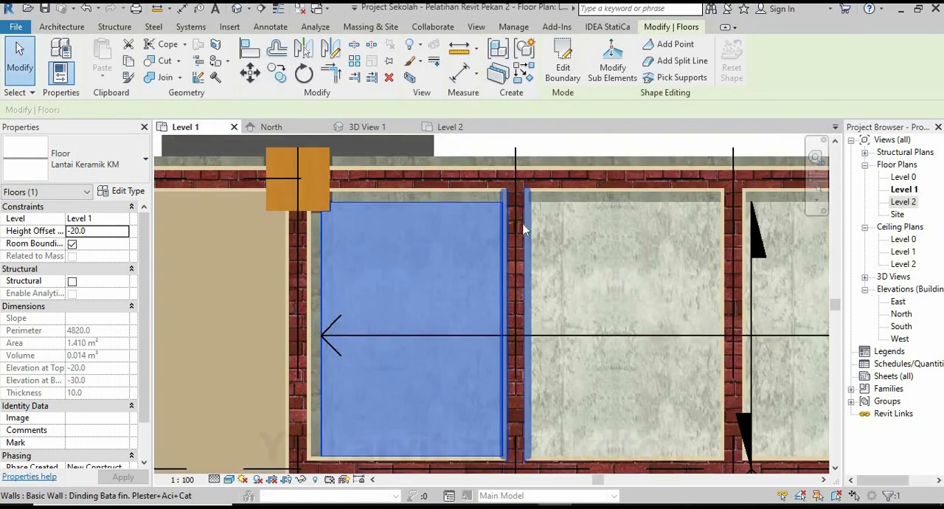
{"action": "left_click", "coordinate": [460, 370]}
Inspect the cubicle's blue mosaic floor in 3D View 1, checking its tiles and edges up close.
{"action": "left_click", "coordinate": [357, 130]}
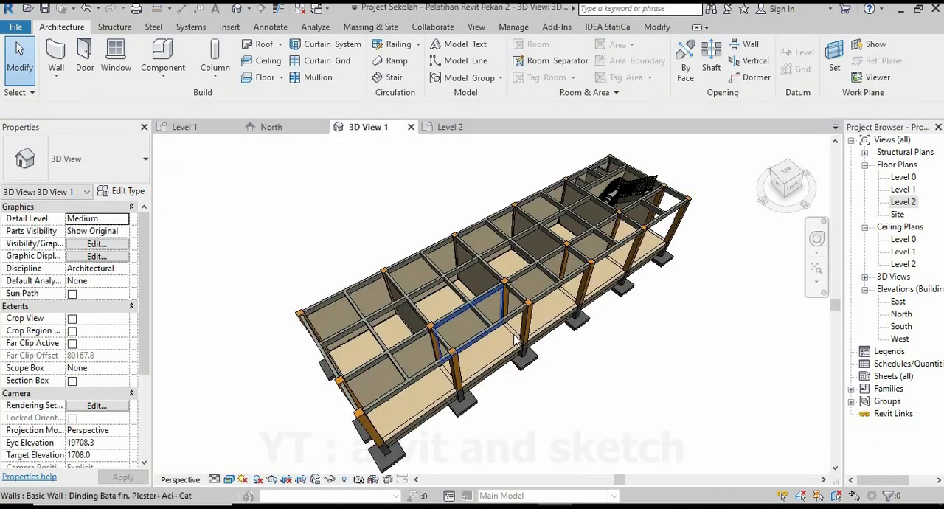
{"action": "scroll", "coordinate": [546, 269], "scroll_direction": "up", "scroll_amount": 5}
{"action": "middle_click_drag", "start_coordinate": [546, 285], "coordinate": [465, 354], "text": "shift"}
{"action": "scroll", "coordinate": [458, 283], "scroll_direction": "up", "scroll_amount": 4}
{"action": "scroll", "coordinate": [472, 361], "scroll_direction": "up", "scroll_amount": 6}
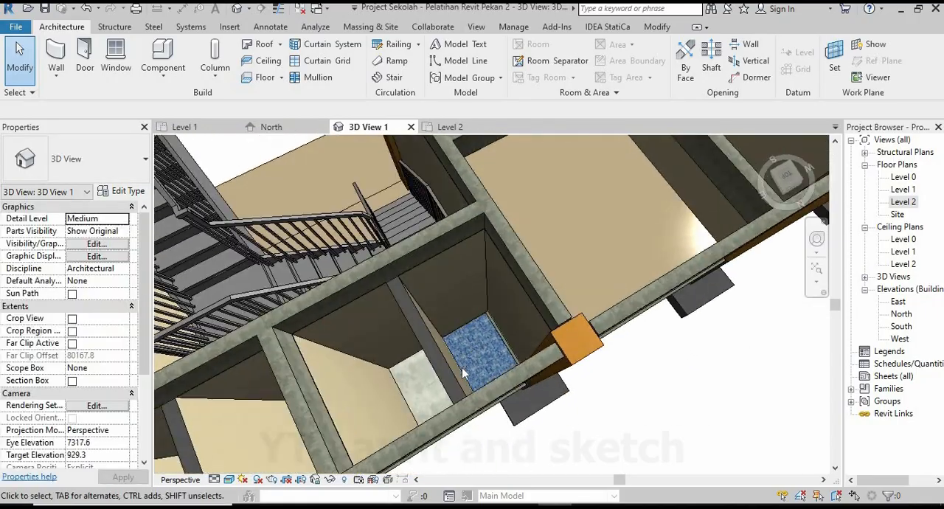
{"action": "scroll", "coordinate": [509, 348], "scroll_direction": "up", "scroll_amount": 5}
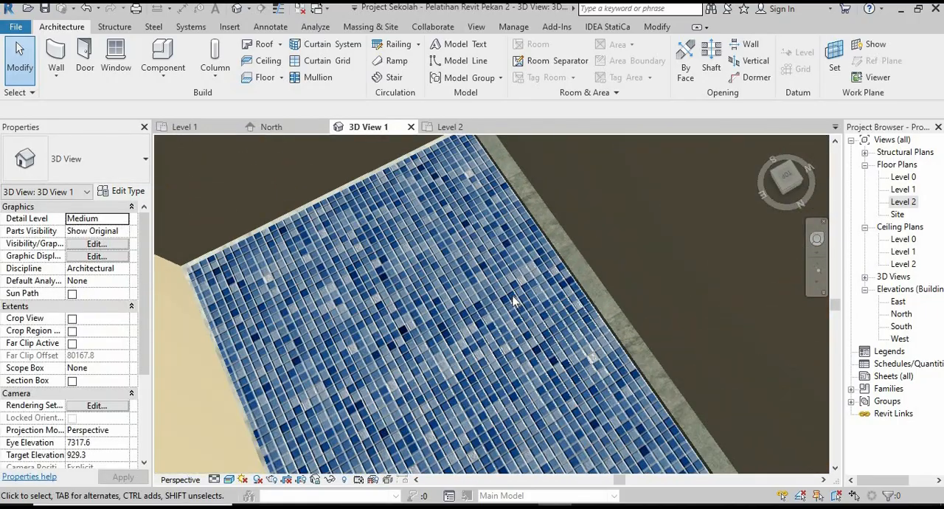
{"action": "middle_click_drag", "start_coordinate": [516, 310], "coordinate": [522, 238], "text": "shift"}
{"action": "scroll", "coordinate": [521, 241], "scroll_direction": "up", "scroll_amount": 3}
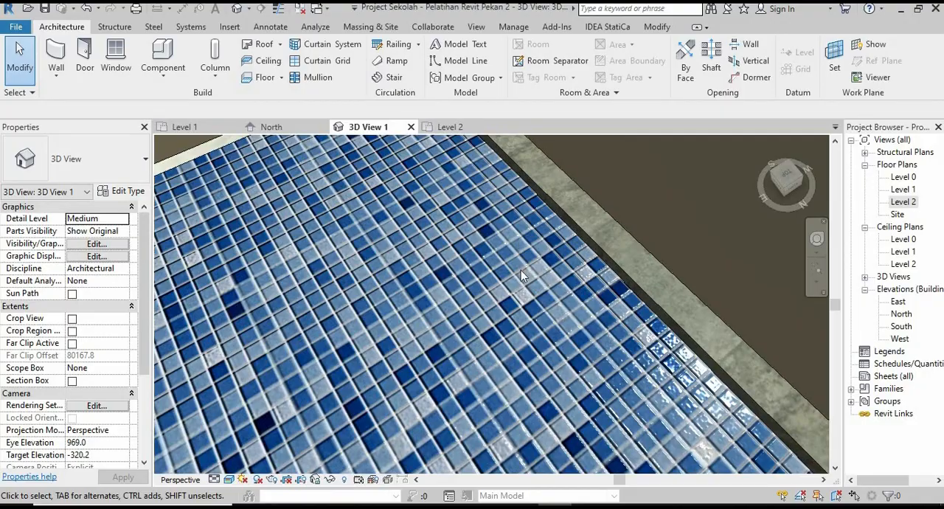
{"action": "scroll", "coordinate": [522, 280], "scroll_direction": "down", "scroll_amount": 3}
{"action": "middle_click_drag", "start_coordinate": [533, 293], "coordinate": [528, 245], "text": "shift"}
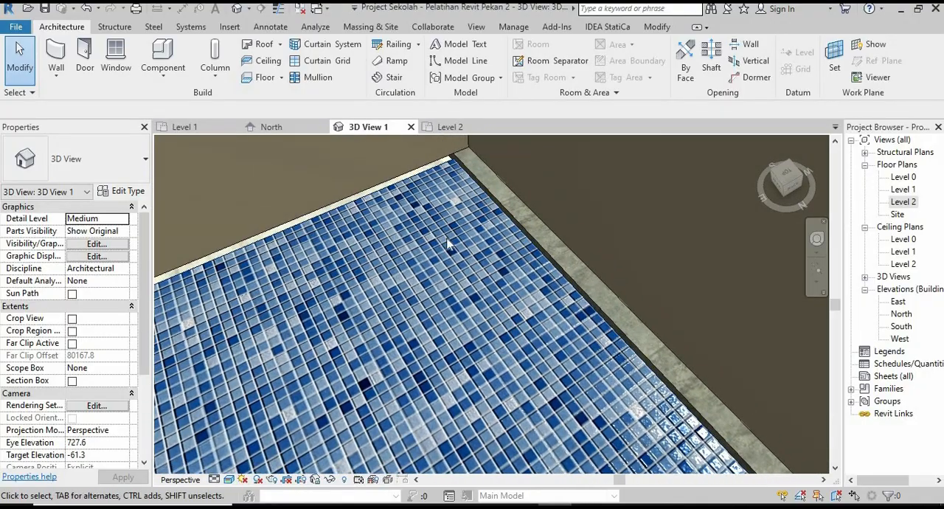
{"action": "middle_click_drag", "start_coordinate": [448, 244], "coordinate": [480, 283]}
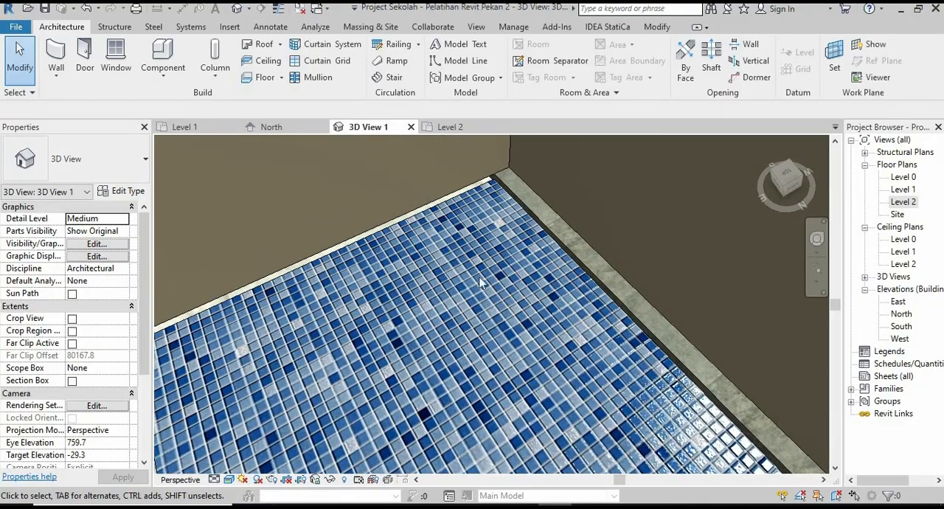
Examine how the mosaic floor meets the cubicle walls from other angles, leaving the wall's profile editing without changes.
{"action": "scroll", "coordinate": [509, 353], "scroll_direction": "down", "scroll_amount": 6}
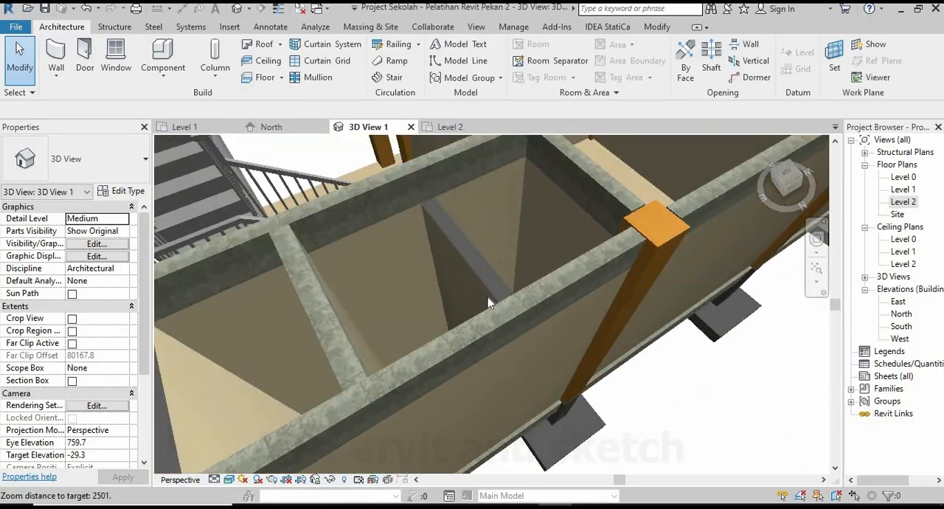
{"action": "middle_click_drag", "start_coordinate": [509, 350], "coordinate": [664, 283], "text": "shift"}
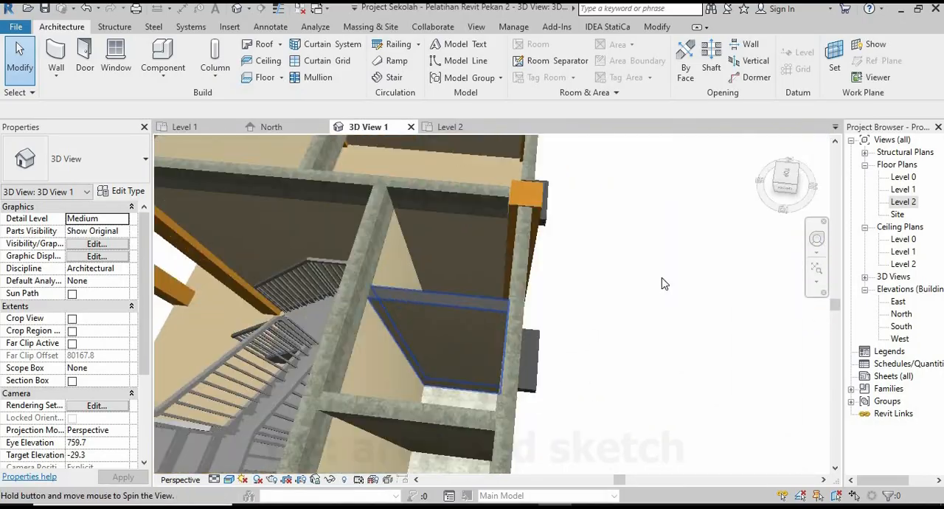
{"action": "scroll", "coordinate": [528, 317], "scroll_direction": "up", "scroll_amount": 10}
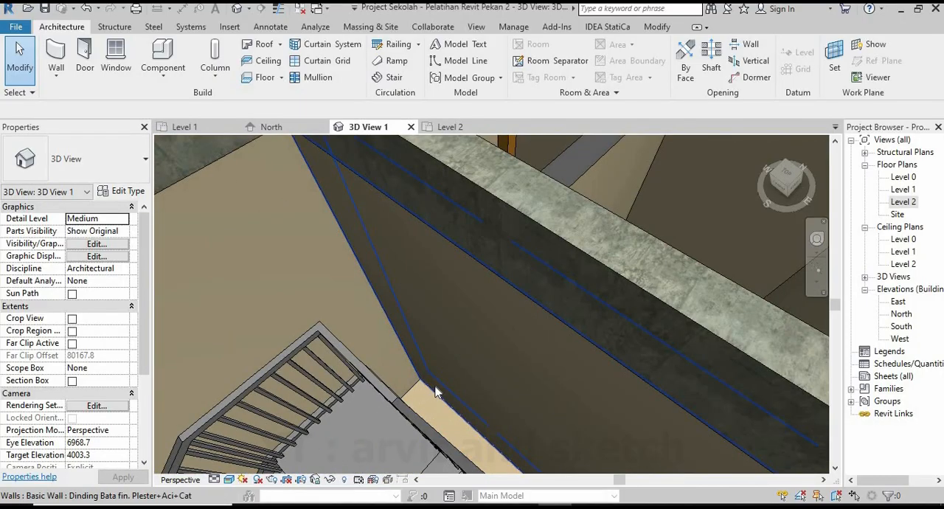
{"action": "middle_click_drag", "start_coordinate": [441, 377], "coordinate": [436, 282], "text": "shift"}
{"action": "scroll", "coordinate": [435, 286], "scroll_direction": "up", "scroll_amount": 3}
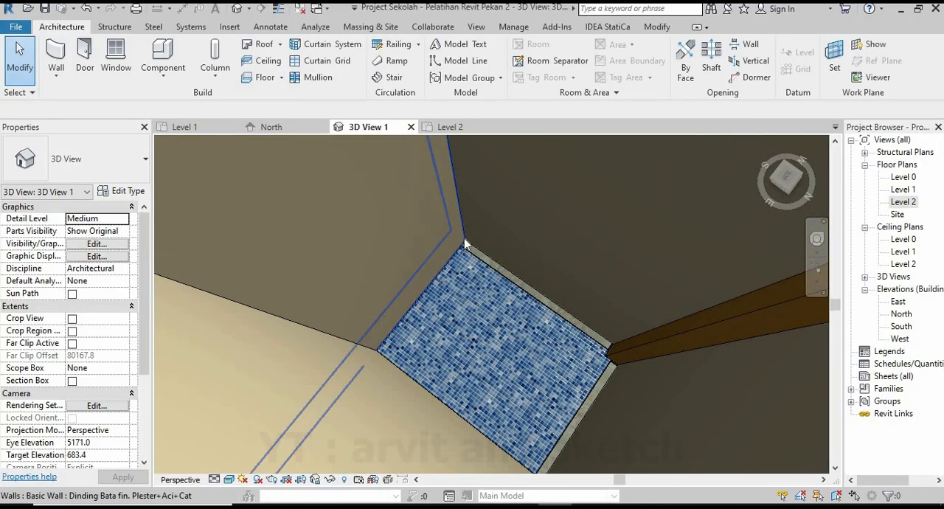
{"action": "double_click", "coordinate": [453, 253]}
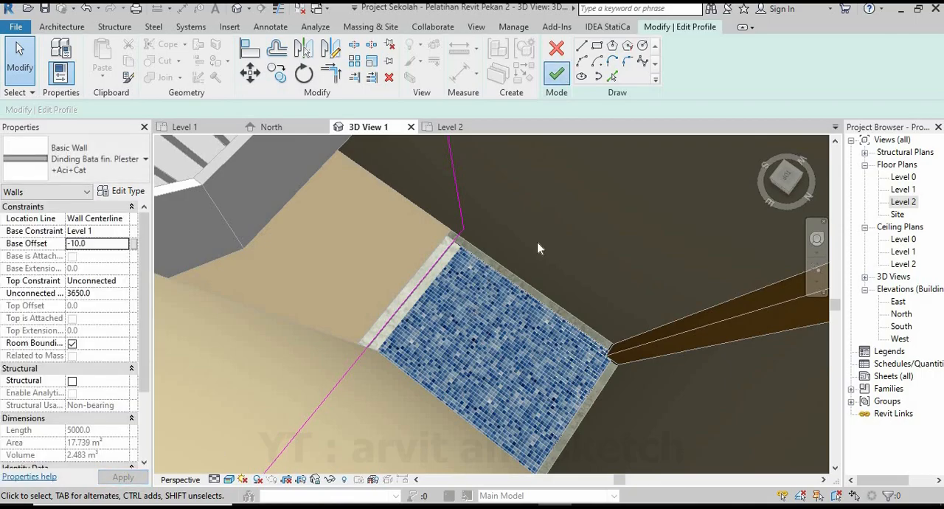
{"action": "left_click", "coordinate": [464, 288]}
{"action": "scroll", "coordinate": [450, 300], "scroll_direction": "up", "scroll_amount": 5}
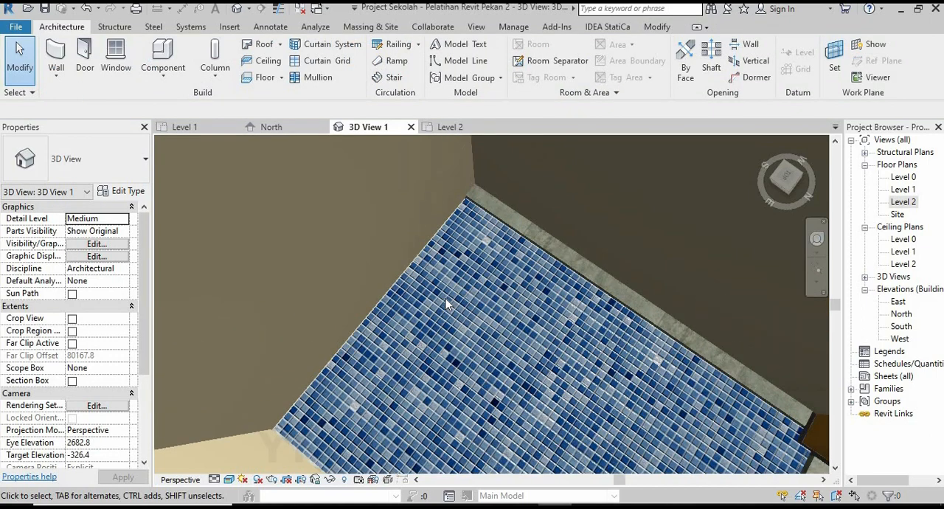
Review the staircase and the row of toilet cubicles in 3D, and return to the Level 1 plan at the cubicles.
{"action": "scroll", "coordinate": [446, 304], "scroll_direction": "down", "scroll_amount": 8}
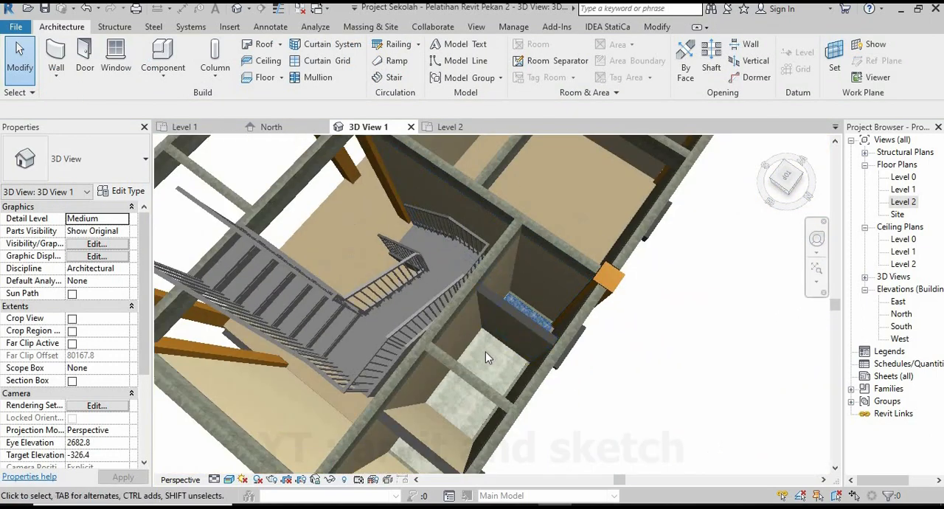
{"action": "scroll", "coordinate": [485, 351], "scroll_direction": "down", "scroll_amount": 2}
{"action": "middle_click_drag", "start_coordinate": [486, 351], "coordinate": [643, 250], "text": "shift"}
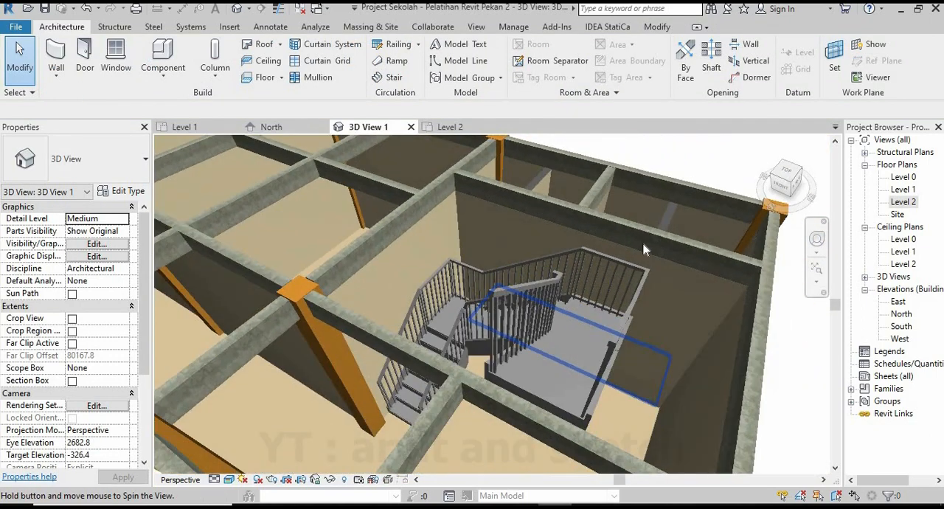
{"action": "scroll", "coordinate": [564, 287], "scroll_direction": "down", "scroll_amount": 4}
{"action": "middle_click_drag", "start_coordinate": [564, 287], "coordinate": [398, 346], "text": "shift"}
{"action": "scroll", "coordinate": [487, 329], "scroll_direction": "down", "scroll_amount": 2}
{"action": "scroll", "coordinate": [545, 400], "scroll_direction": "up", "scroll_amount": 3}
{"action": "middle_click_drag", "start_coordinate": [546, 399], "coordinate": [481, 451], "text": "shift"}
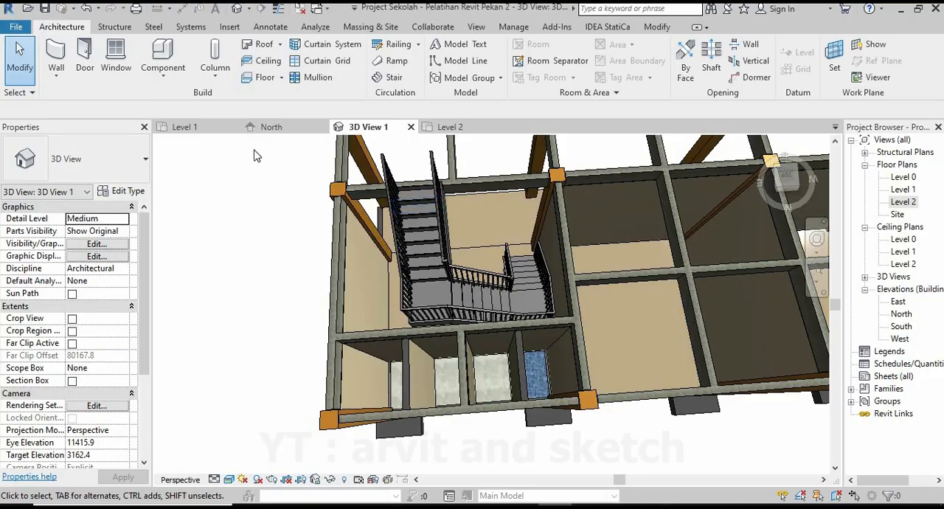
{"action": "left_click", "coordinate": [194, 130]}
{"action": "scroll", "coordinate": [428, 268], "scroll_direction": "down", "scroll_amount": 4}
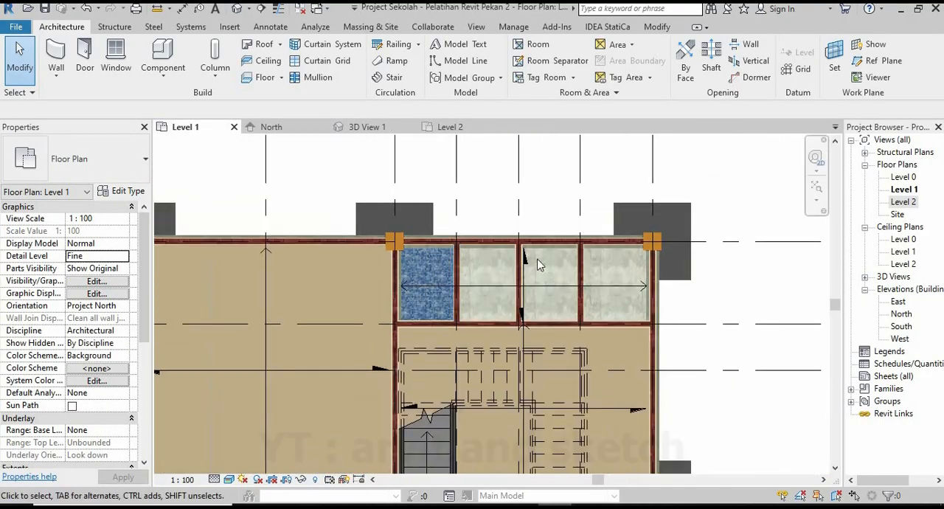
Start a Lantai Keramik KM floor on Level 1 in the second cubicle and draw its boundary line along the stair-side wall.
{"action": "scroll", "coordinate": [559, 196], "scroll_direction": "up", "scroll_amount": 1}
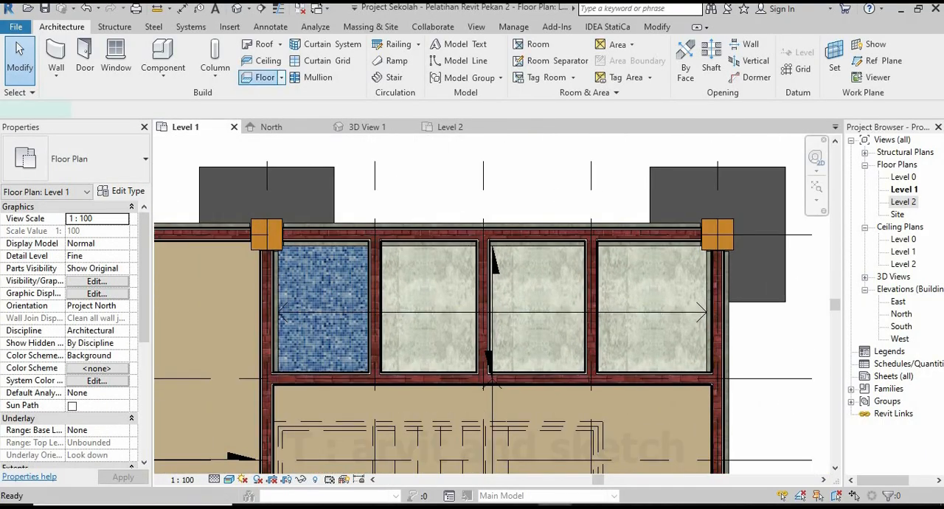
{"action": "left_click", "coordinate": [263, 78]}
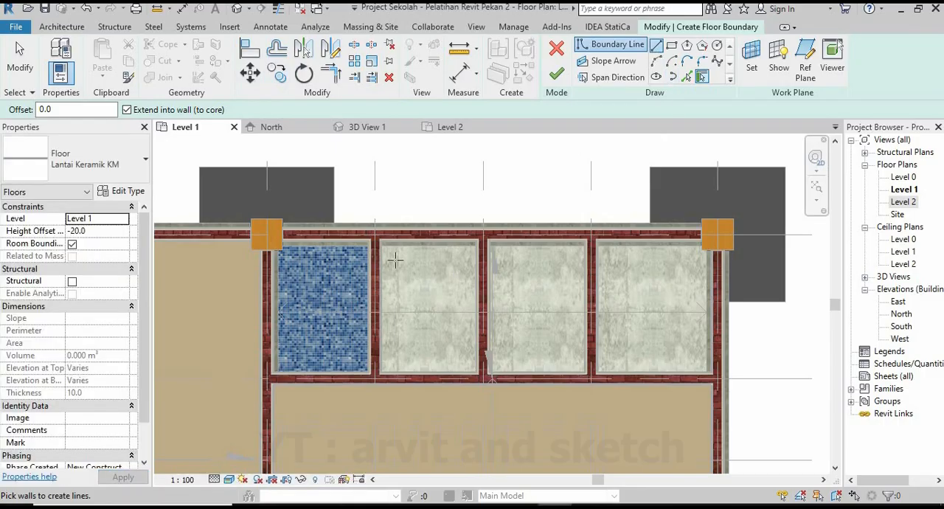
{"action": "scroll", "coordinate": [382, 251], "scroll_direction": "up", "scroll_amount": 5}
{"action": "left_click", "coordinate": [363, 213]}
{"action": "scroll", "coordinate": [385, 207], "scroll_direction": "down", "scroll_amount": 4}
{"action": "scroll", "coordinate": [393, 419], "scroll_direction": "up", "scroll_amount": 5}
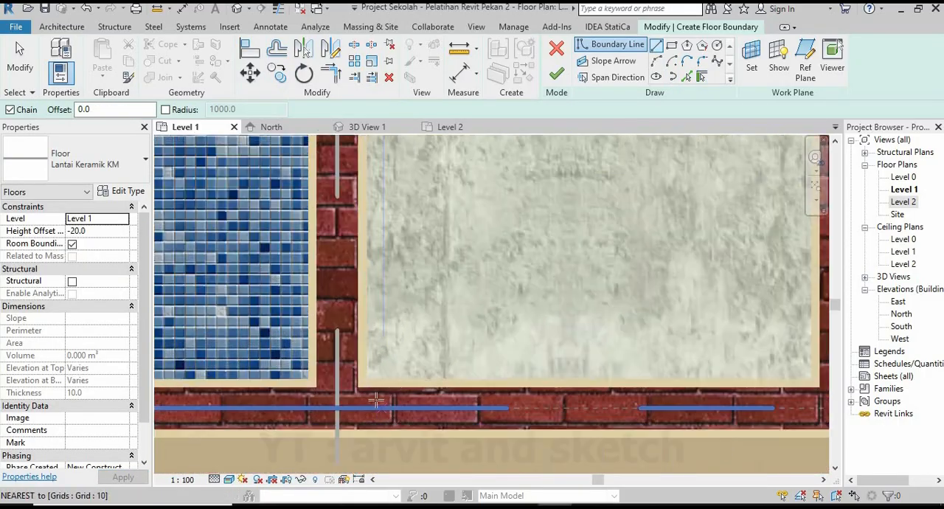
{"action": "scroll", "coordinate": [390, 398], "scroll_direction": "up", "scroll_amount": 2}
{"action": "left_click", "coordinate": [354, 374]}
{"action": "scroll", "coordinate": [396, 365], "scroll_direction": "down", "scroll_amount": 5}
{"action": "scroll", "coordinate": [651, 377], "scroll_direction": "up", "scroll_amount": 1}
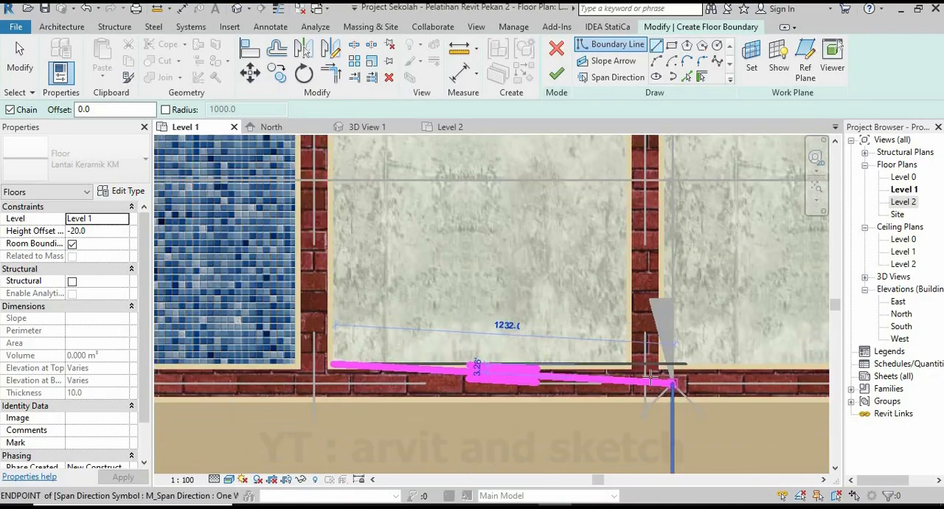
{"action": "scroll", "coordinate": [652, 378], "scroll_direction": "up", "scroll_amount": 2}
{"action": "left_click", "coordinate": [595, 400]}
{"action": "scroll", "coordinate": [567, 365], "scroll_direction": "down", "scroll_amount": 4}
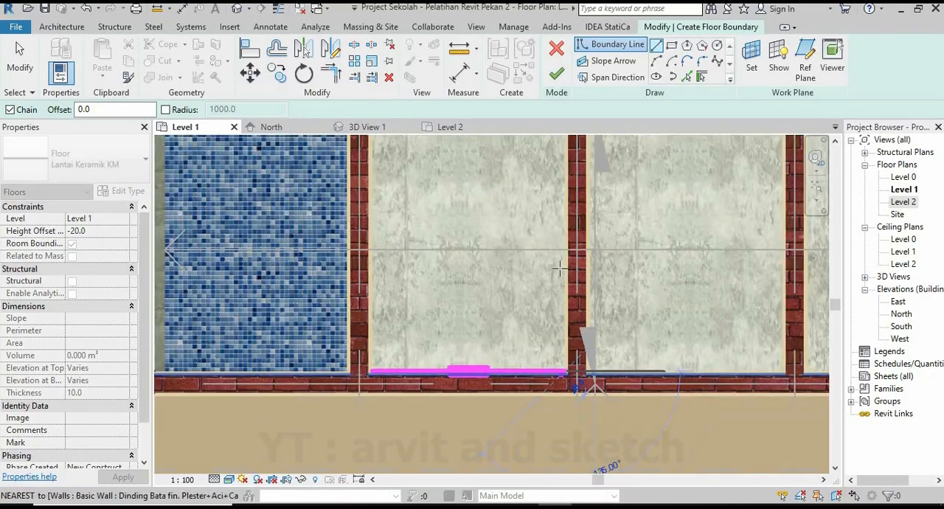
Continue the second cubicle's floor boundary up its right partition and across the outer wall's inner edge.
{"action": "scroll", "coordinate": [560, 269], "scroll_direction": "down", "scroll_amount": 1}
{"action": "middle_click_drag", "start_coordinate": [556, 151], "coordinate": [546, 288]}
{"action": "scroll", "coordinate": [547, 285], "scroll_direction": "up", "scroll_amount": 5}
{"action": "left_click", "coordinate": [573, 195]}
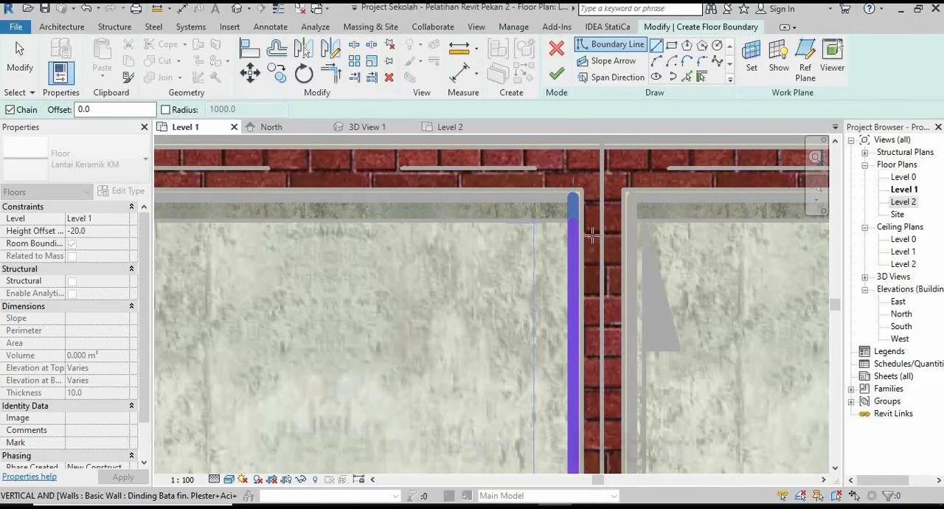
{"action": "scroll", "coordinate": [586, 230], "scroll_direction": "down", "scroll_amount": 4}
{"action": "middle_click_drag", "start_coordinate": [480, 274], "coordinate": [581, 282]}
{"action": "scroll", "coordinate": [391, 239], "scroll_direction": "up", "scroll_amount": 5}
{"action": "left_click", "coordinate": [384, 221]}
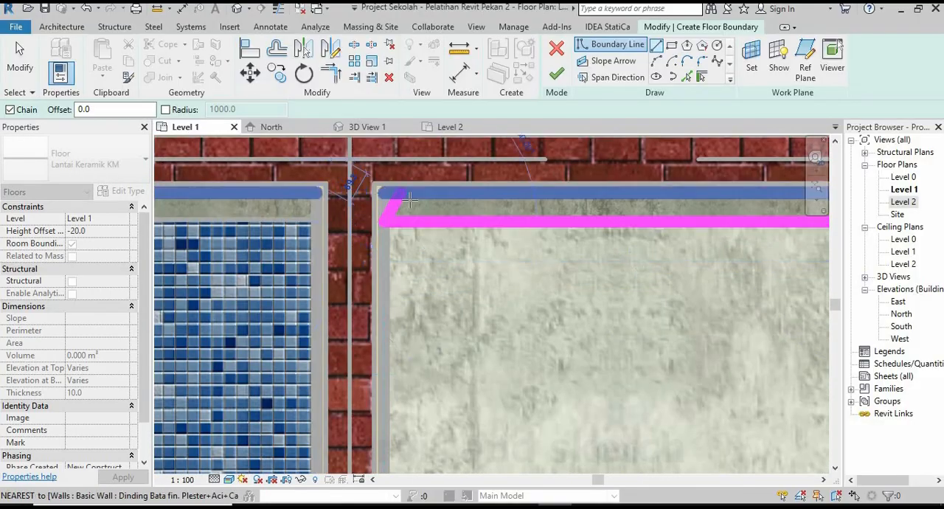
Close the second cubicle's boundary down its left partition, finish the floor and deselect it.
{"action": "scroll", "coordinate": [410, 200], "scroll_direction": "down", "scroll_amount": 4}
{"action": "middle_click_drag", "start_coordinate": [400, 361], "coordinate": [361, 278]}
{"action": "scroll", "coordinate": [361, 377], "scroll_direction": "up", "scroll_amount": 3}
{"action": "left_click", "coordinate": [358, 375]}
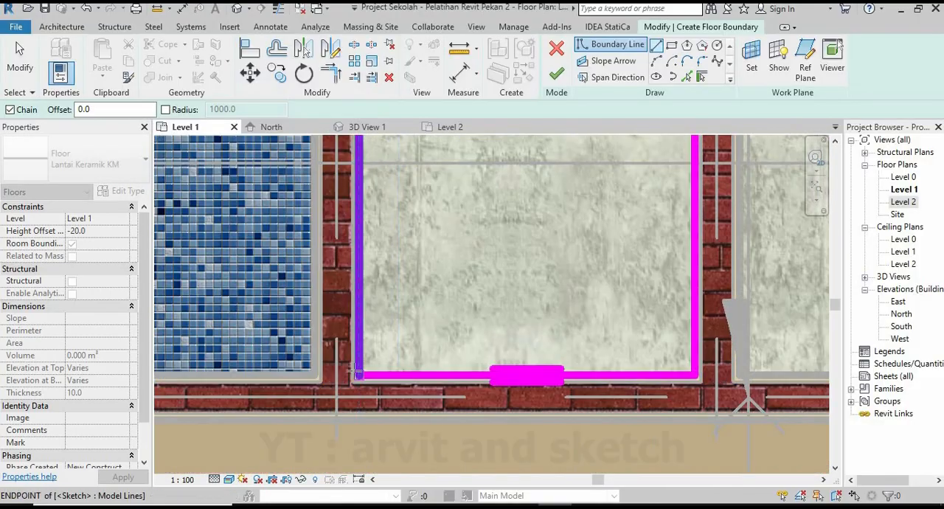
{"action": "left_click", "coordinate": [556, 74]}
{"action": "scroll", "coordinate": [411, 333], "scroll_direction": "down", "scroll_amount": 4}
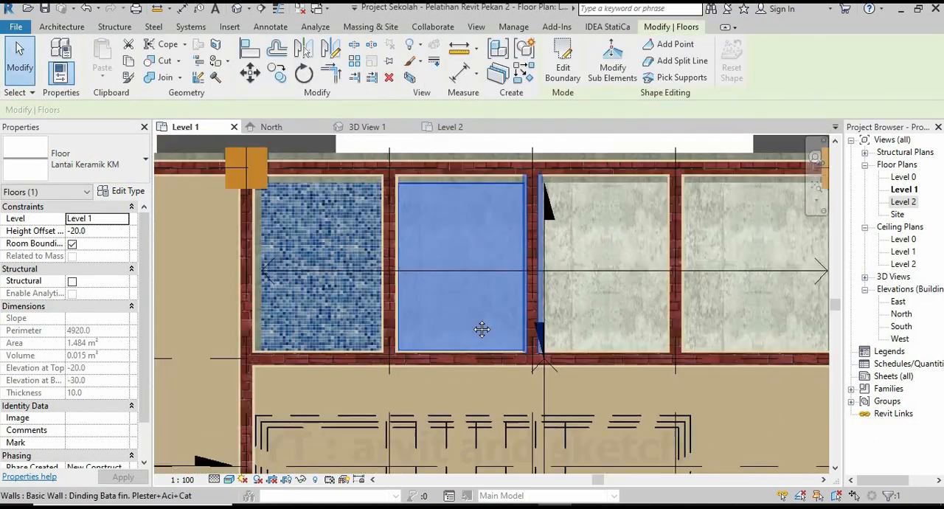
{"action": "middle_click_drag", "start_coordinate": [482, 330], "coordinate": [360, 352]}
{"action": "scroll", "coordinate": [474, 296], "scroll_direction": "up", "scroll_amount": 1}
{"action": "key", "text": "Escape"}
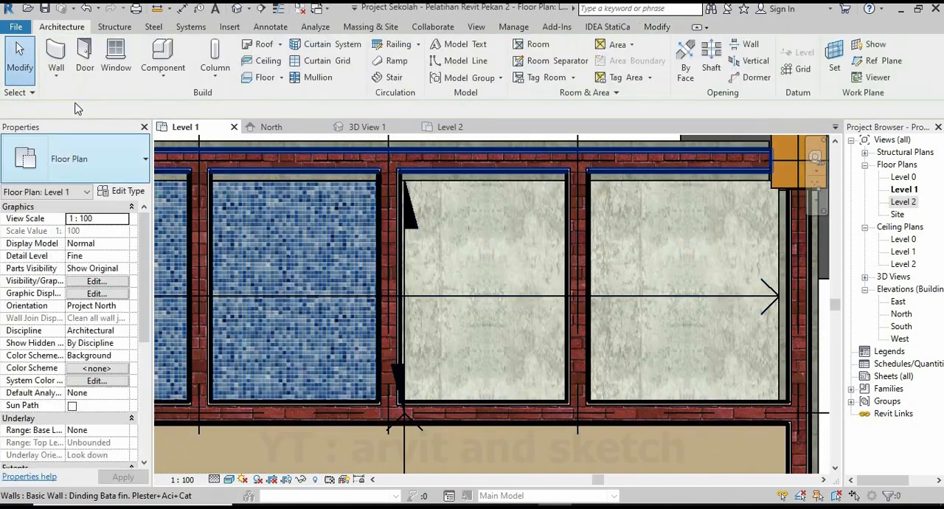
Start a Level 1 floor in the third cubicle, drawing boundary lines along its left partition and 1040 mm along the stair-side wall.
{"action": "left_click", "coordinate": [266, 78]}
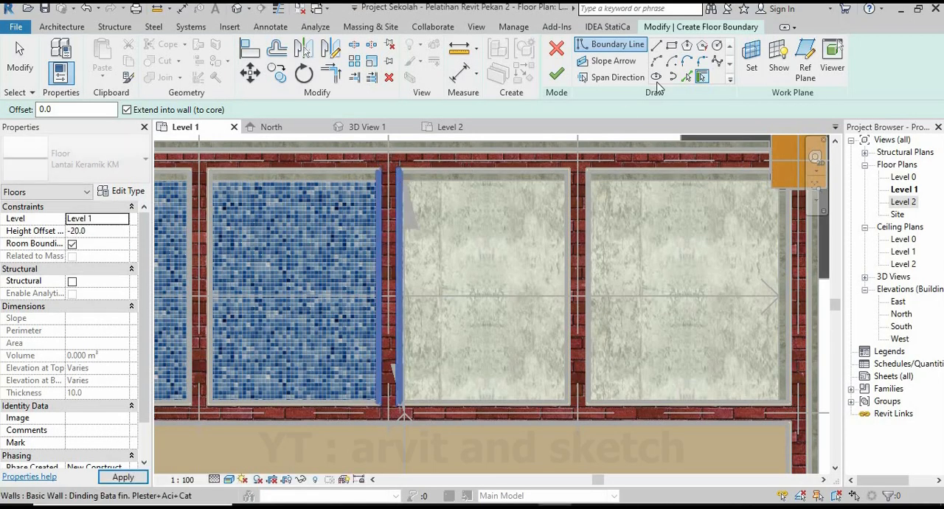
{"action": "scroll", "coordinate": [409, 183], "scroll_direction": "up", "scroll_amount": 6}
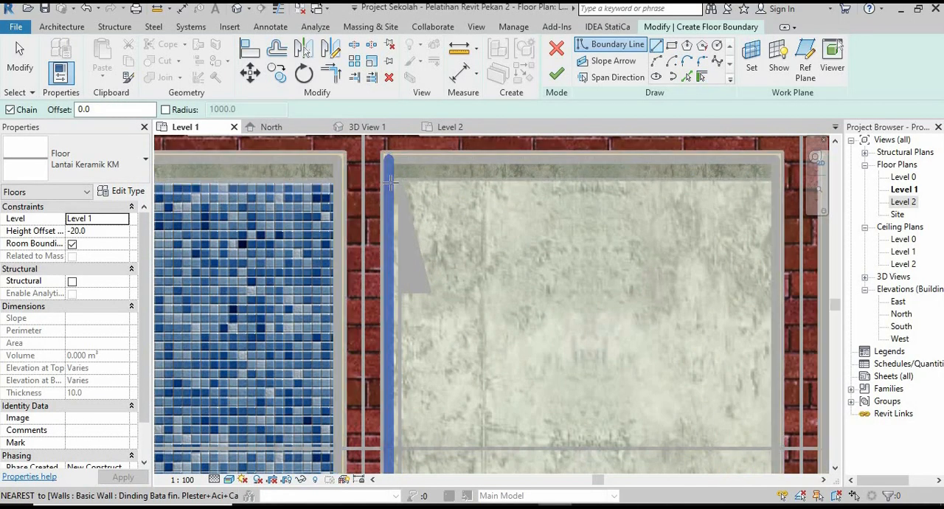
{"action": "left_click", "coordinate": [390, 180]}
{"action": "scroll", "coordinate": [402, 195], "scroll_direction": "down", "scroll_amount": 5}
{"action": "scroll", "coordinate": [400, 214], "scroll_direction": "down", "scroll_amount": 2}
{"action": "scroll", "coordinate": [407, 402], "scroll_direction": "up", "scroll_amount": 4}
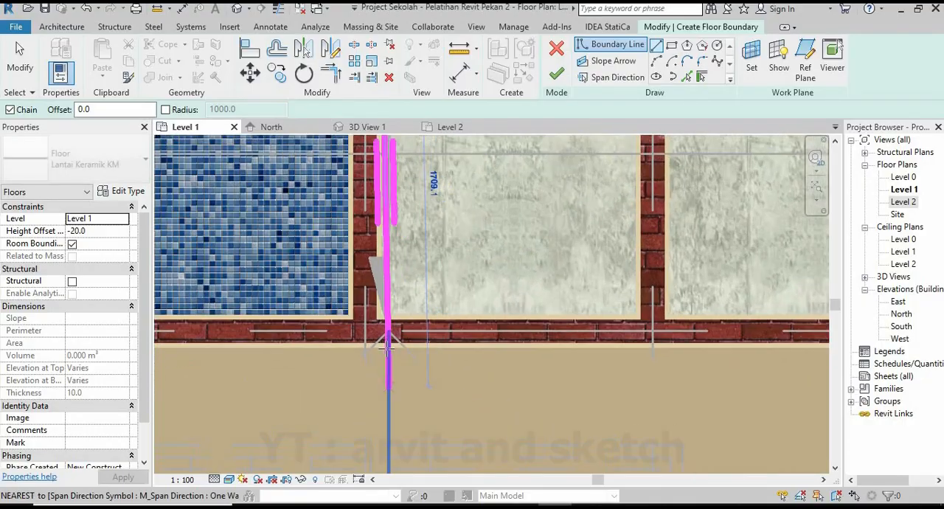
{"action": "left_click", "coordinate": [379, 295]}
{"action": "left_click", "coordinate": [710, 294]}
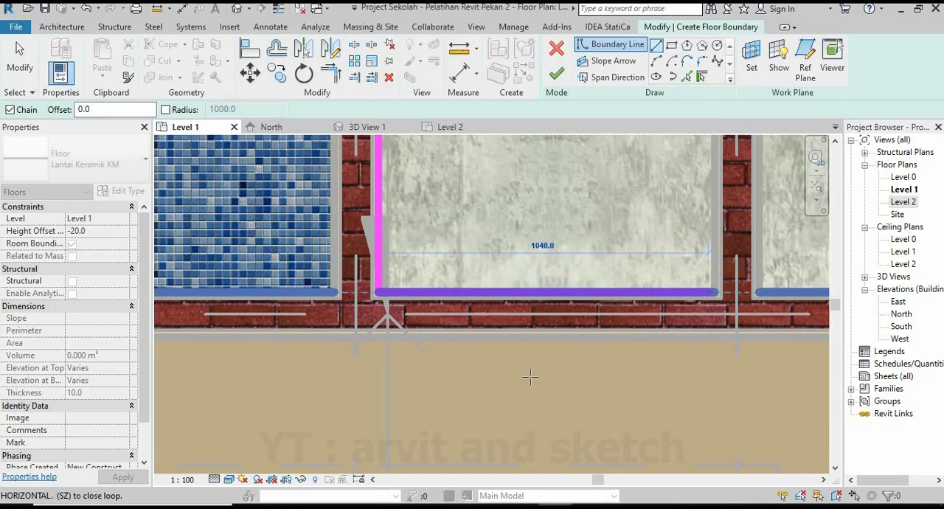
Close the third cubicle's boundary with a 1400 mm line up the right partition and a line back along the outer wall.
{"action": "scroll", "coordinate": [531, 379], "scroll_direction": "down", "scroll_amount": 3}
{"action": "scroll", "coordinate": [563, 249], "scroll_direction": "up", "scroll_amount": 4}
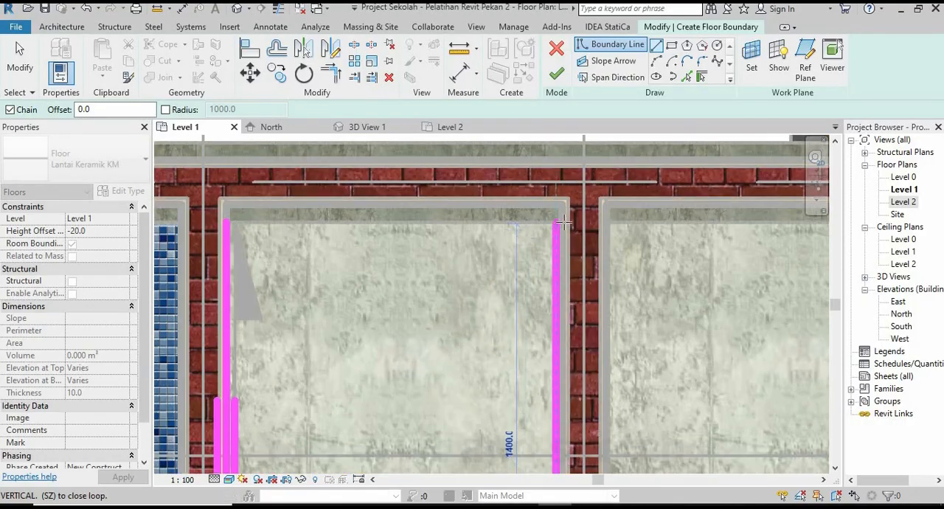
{"action": "scroll", "coordinate": [561, 227], "scroll_direction": "up", "scroll_amount": 2}
{"action": "left_click", "coordinate": [556, 220]}
{"action": "scroll", "coordinate": [565, 236], "scroll_direction": "down", "scroll_amount": 2}
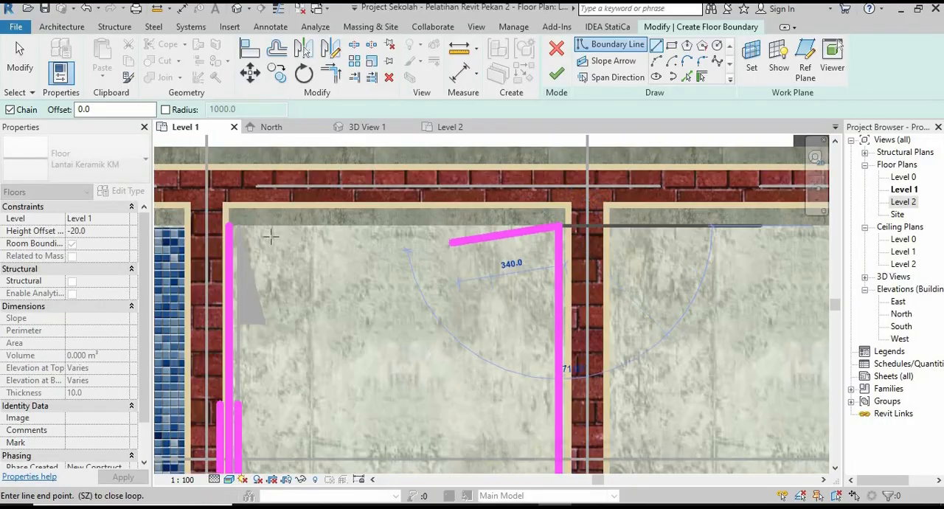
{"action": "left_click", "coordinate": [231, 227]}
{"action": "scroll", "coordinate": [415, 213], "scroll_direction": "down", "scroll_amount": 1}
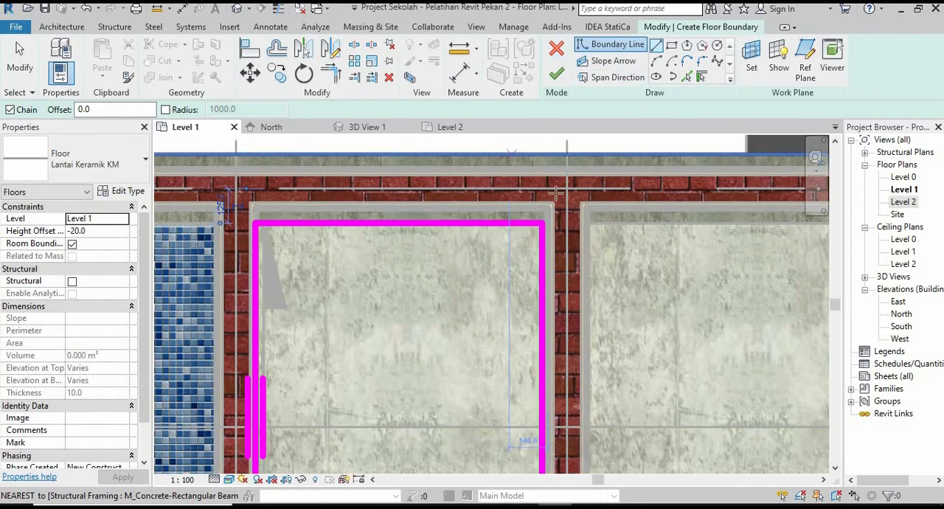
Move the third cubicle's right boundary line outward to the partition wall's face, finish the floor and deselect it.
{"action": "scroll", "coordinate": [431, 253], "scroll_direction": "down", "scroll_amount": 2}
{"action": "middle_click_drag", "start_coordinate": [517, 308], "coordinate": [496, 249]}
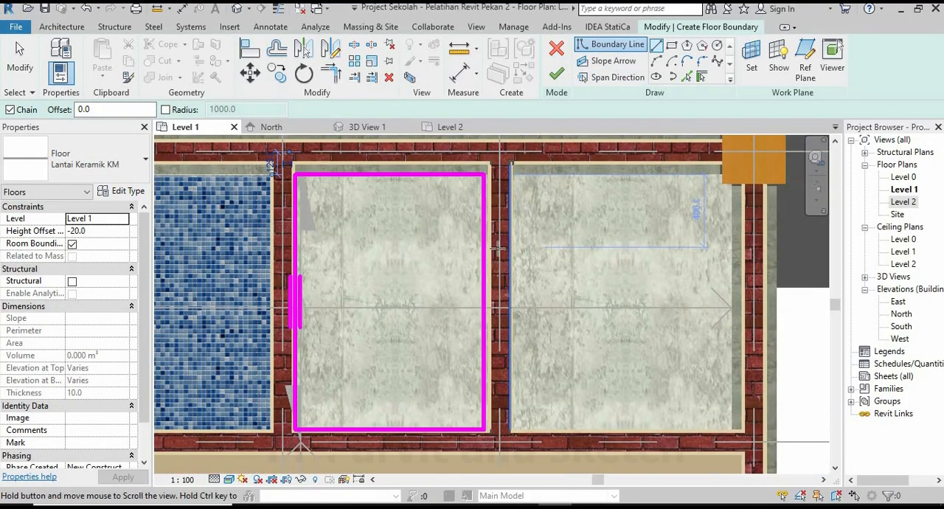
{"action": "key", "text": "Escape"}
{"action": "left_click", "coordinate": [483, 220]}
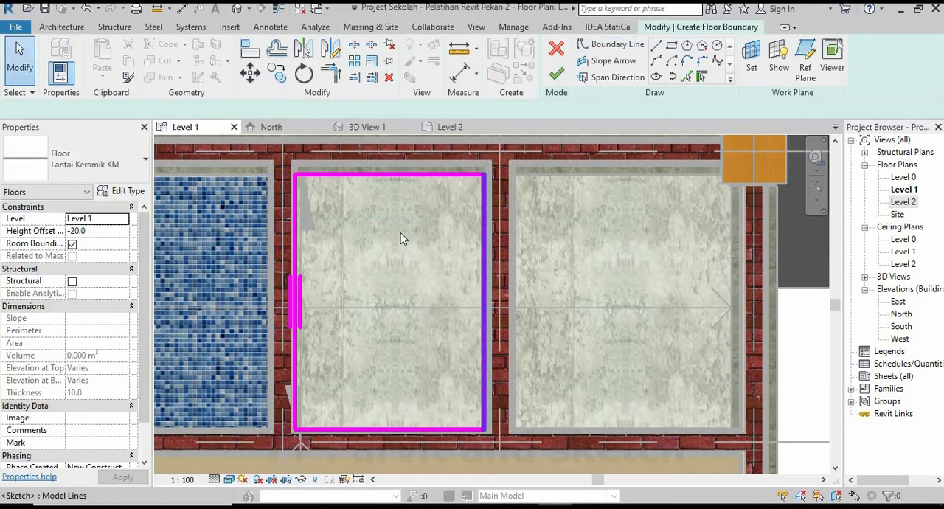
{"action": "left_click", "coordinate": [277, 73]}
{"action": "scroll", "coordinate": [530, 166], "scroll_direction": "up", "scroll_amount": 2}
{"action": "scroll", "coordinate": [458, 184], "scroll_direction": "up", "scroll_amount": 2}
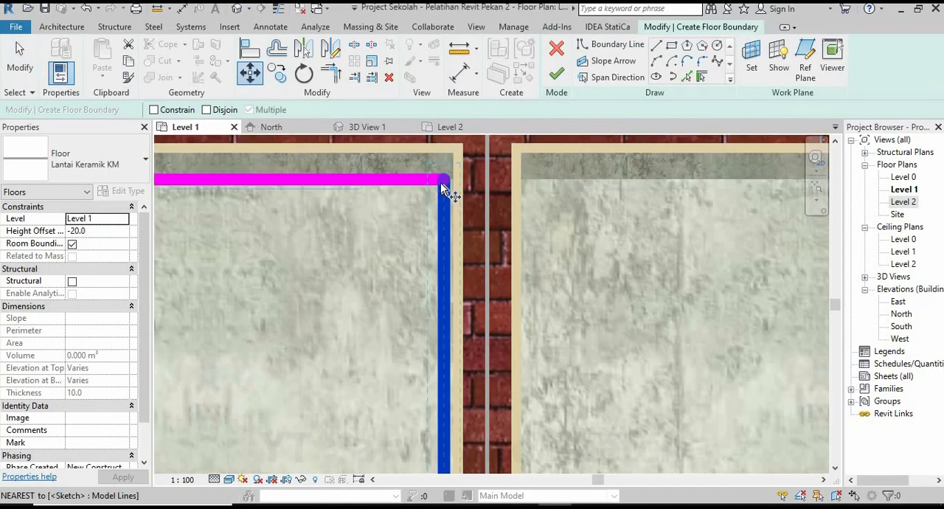
{"action": "left_click", "coordinate": [444, 182]}
{"action": "left_click", "coordinate": [454, 180]}
{"action": "scroll", "coordinate": [526, 242], "scroll_direction": "down", "scroll_amount": 3}
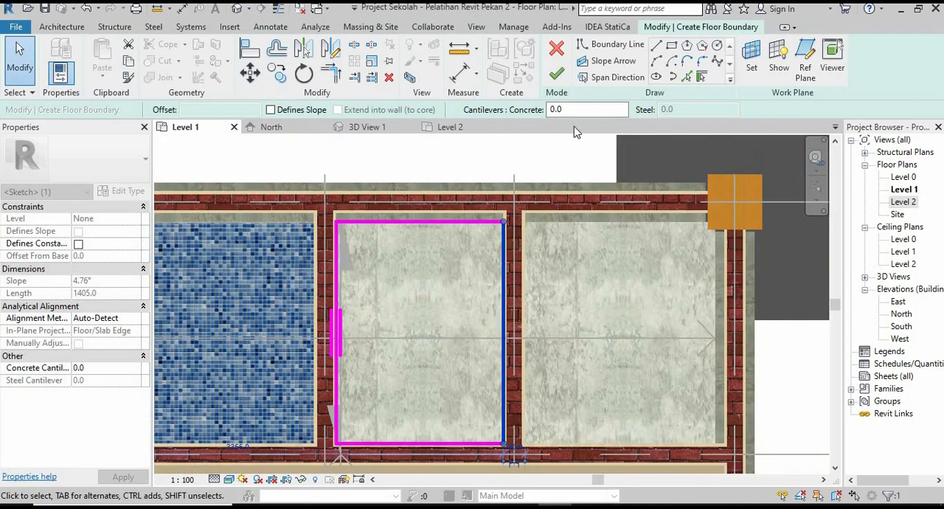
{"action": "left_click", "coordinate": [556, 74]}
{"action": "key", "text": "Escape"}
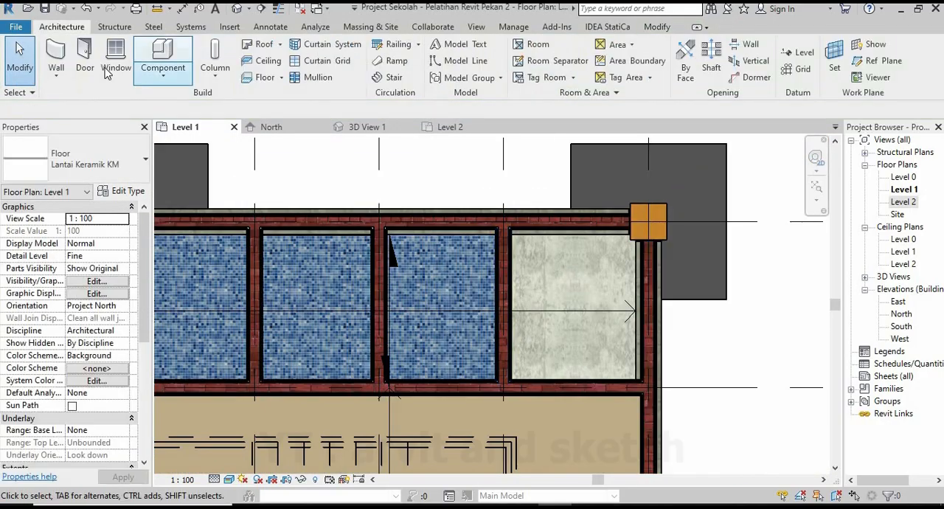
Start a Lantai Keramik KM floor set to Level 1 in the fourth cubicle and draw its boundary down the left partition.
{"action": "left_click", "coordinate": [262, 77]}
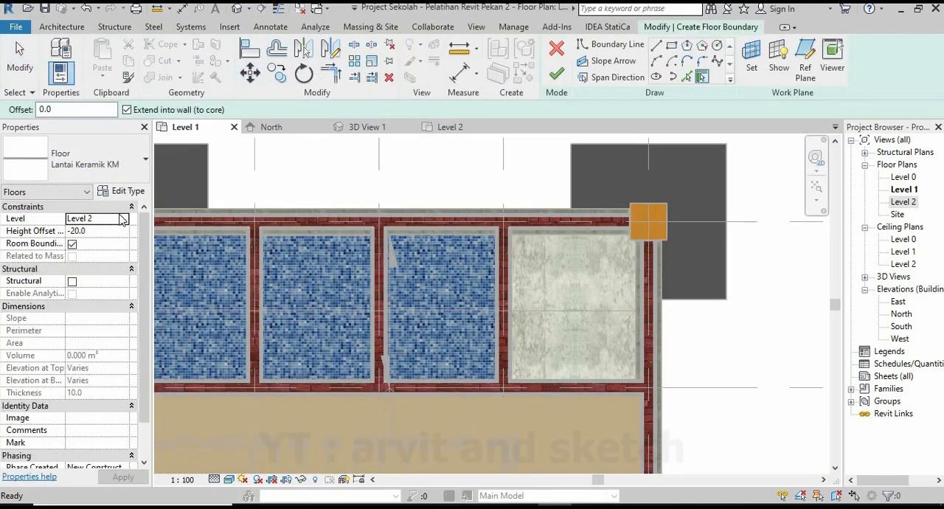
{"action": "left_click", "coordinate": [81, 241]}
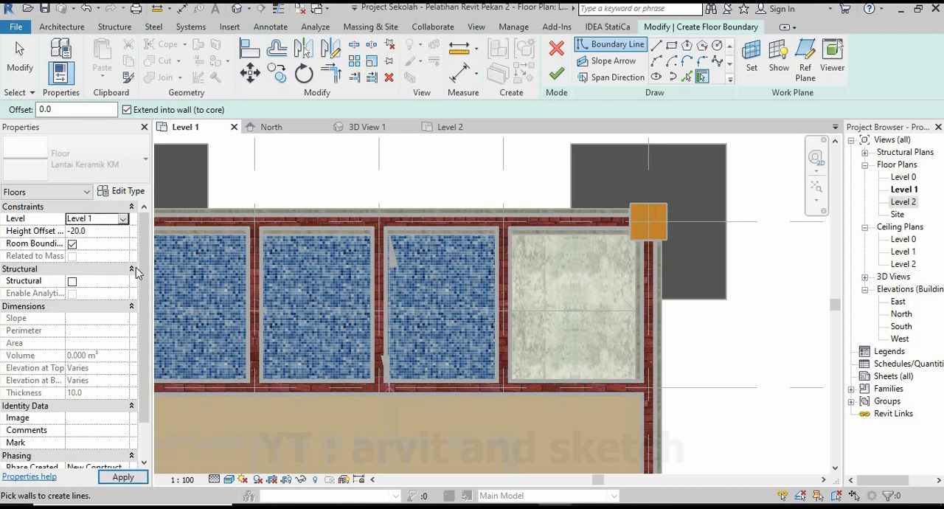
{"action": "scroll", "coordinate": [501, 231], "scroll_direction": "up", "scroll_amount": 5}
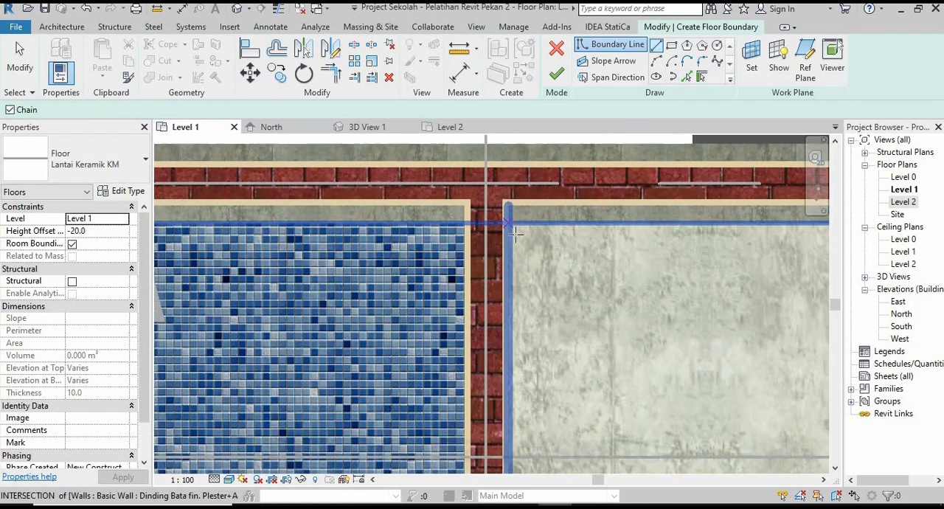
{"action": "scroll", "coordinate": [503, 211], "scroll_direction": "down", "scroll_amount": 7}
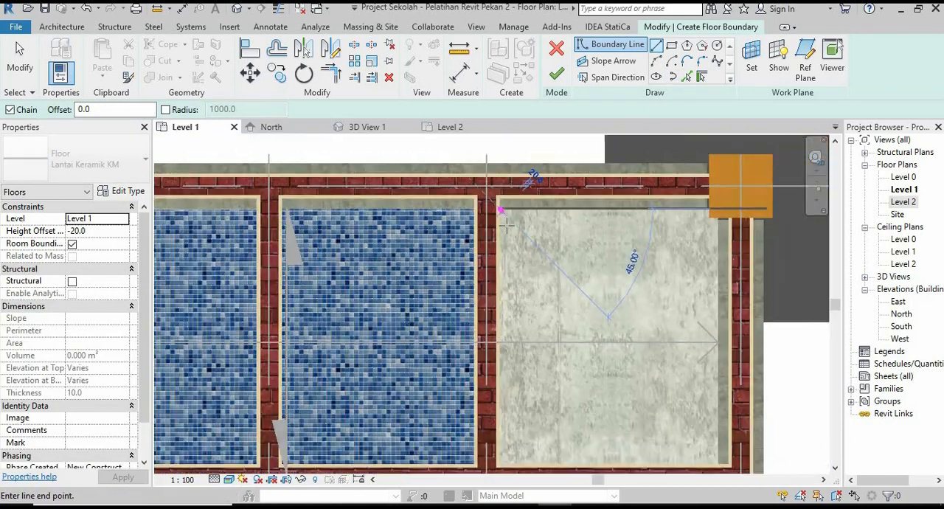
{"action": "scroll", "coordinate": [520, 358], "scroll_direction": "up", "scroll_amount": 5}
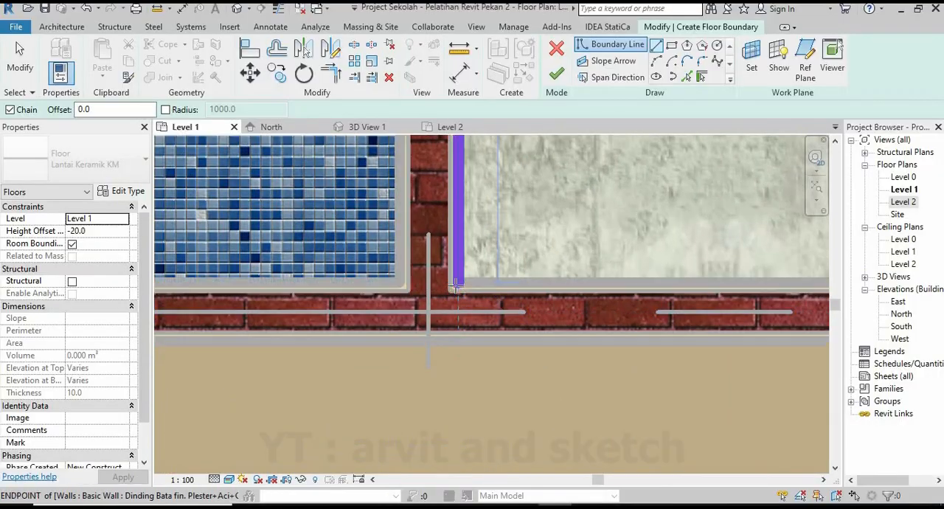
{"action": "left_click", "coordinate": [458, 287]}
Continue the fourth cubicle's boundary 1220 mm along the stair-side wall, then up the right wall and around the column corner.
{"action": "scroll", "coordinate": [465, 317], "scroll_direction": "down", "scroll_amount": 3}
{"action": "middle_click_drag", "start_coordinate": [575, 340], "coordinate": [450, 340]}
{"action": "scroll", "coordinate": [509, 317], "scroll_direction": "up", "scroll_amount": 2}
{"action": "scroll", "coordinate": [533, 314], "scroll_direction": "up", "scroll_amount": 1}
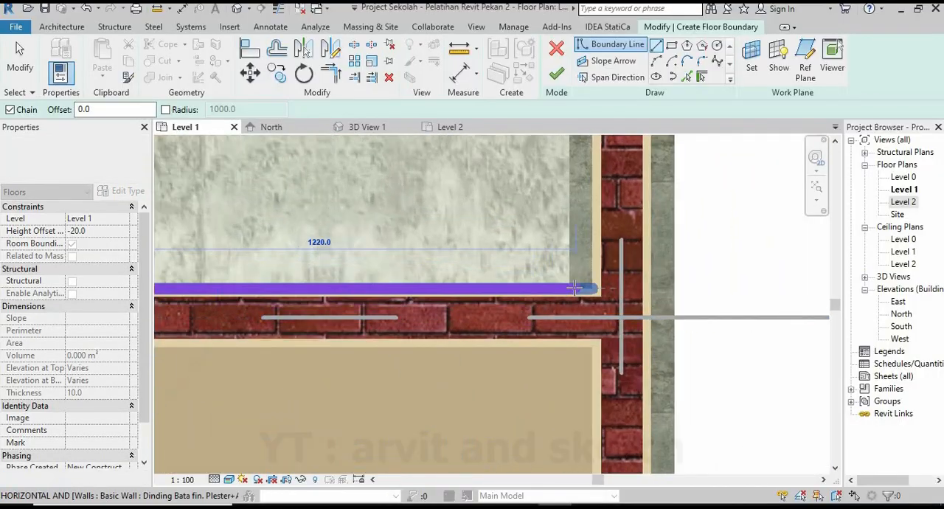
{"action": "left_click", "coordinate": [573, 289]}
{"action": "scroll", "coordinate": [518, 338], "scroll_direction": "down", "scroll_amount": 5}
{"action": "middle_click_drag", "start_coordinate": [510, 246], "coordinate": [521, 345]}
{"action": "scroll", "coordinate": [536, 291], "scroll_direction": "up", "scroll_amount": 7}
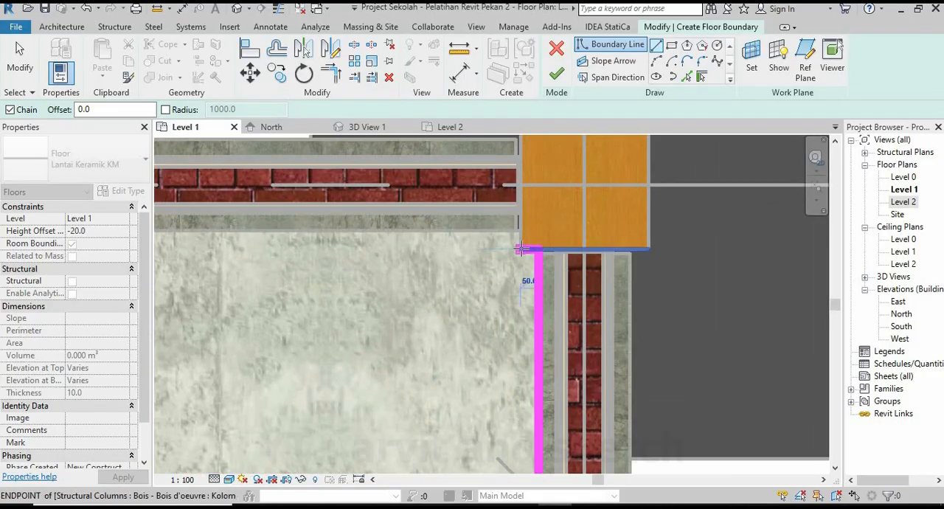
{"action": "left_click", "coordinate": [521, 249]}
{"action": "scroll", "coordinate": [457, 270], "scroll_direction": "down", "scroll_amount": 4}
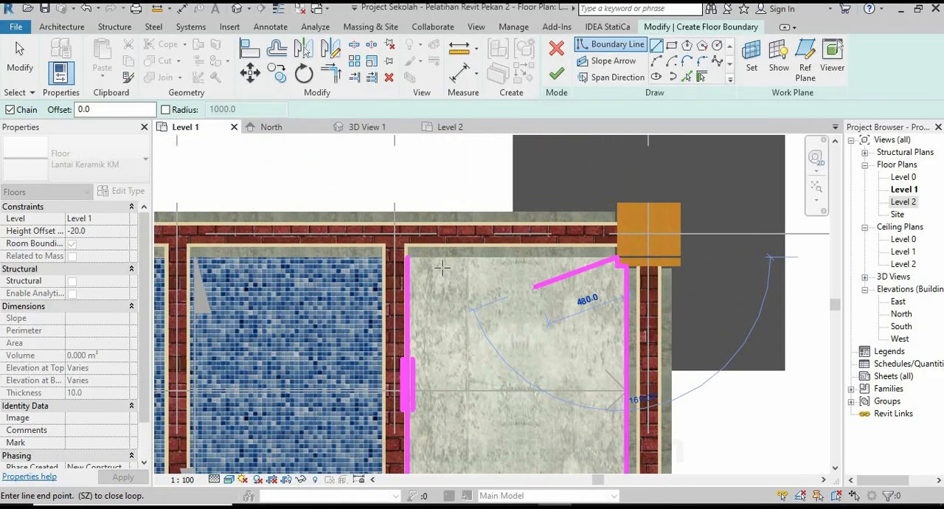
Close the fourth cubicle's boundary along the outer wall, finish the floor and deselect it.
{"action": "scroll", "coordinate": [441, 268], "scroll_direction": "up", "scroll_amount": 3}
{"action": "left_click", "coordinate": [375, 246]}
{"action": "scroll", "coordinate": [541, 288], "scroll_direction": "down", "scroll_amount": 3}
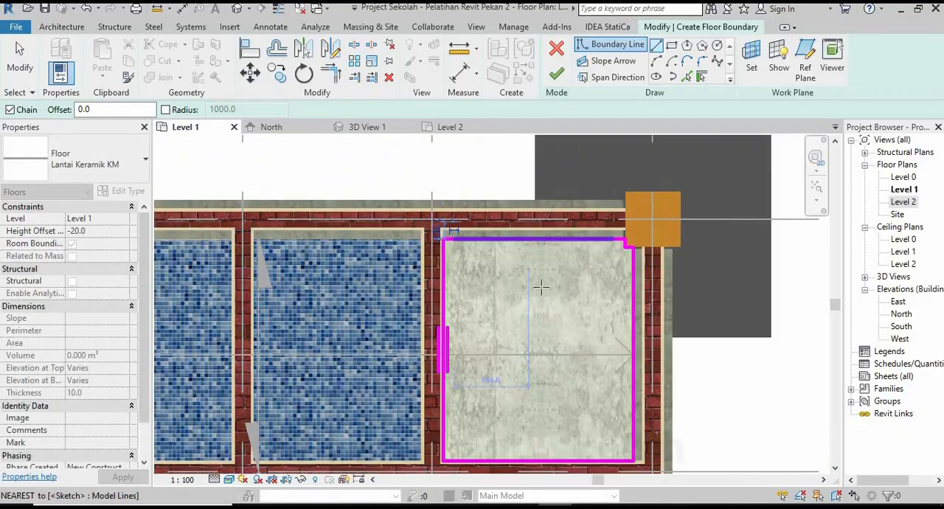
{"action": "scroll", "coordinate": [541, 288], "scroll_direction": "down", "scroll_amount": 1}
{"action": "left_click", "coordinate": [557, 77]}
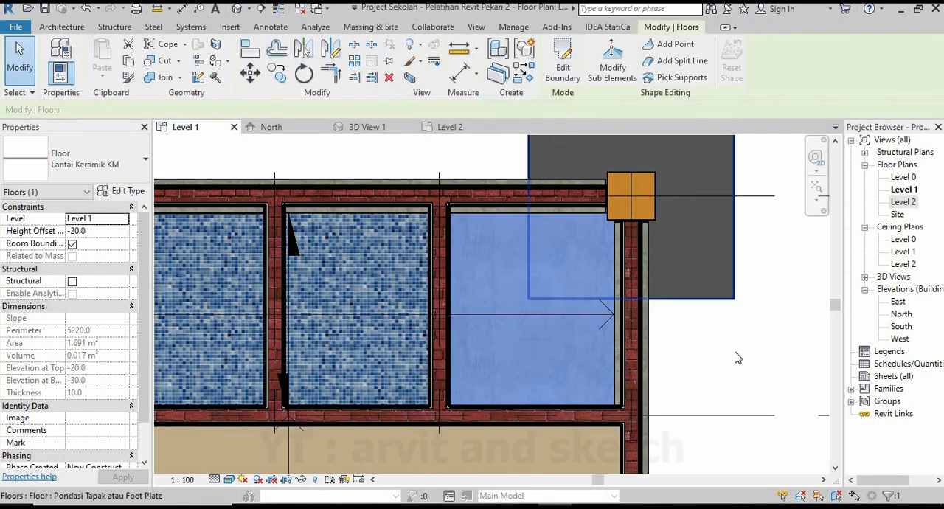
{"action": "key", "text": "Escape"}
{"action": "scroll", "coordinate": [565, 281], "scroll_direction": "down", "scroll_amount": 3}
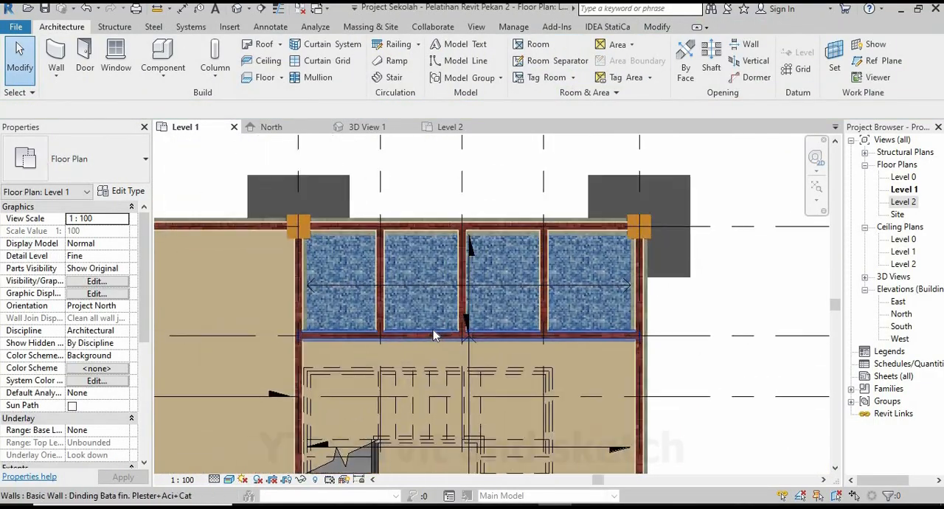
Switch to 3D View 1 and inspect the cubicles' mosaic floors from above, up close beside the column and walls.
{"action": "left_click", "coordinate": [366, 126]}
{"action": "middle_click_drag", "start_coordinate": [560, 369], "coordinate": [522, 346], "text": "shift"}
{"action": "scroll", "coordinate": [556, 336], "scroll_direction": "up", "scroll_amount": 3}
{"action": "scroll", "coordinate": [530, 327], "scroll_direction": "up", "scroll_amount": 1}
{"action": "middle_click_drag", "start_coordinate": [602, 313], "coordinate": [643, 316], "text": "shift"}
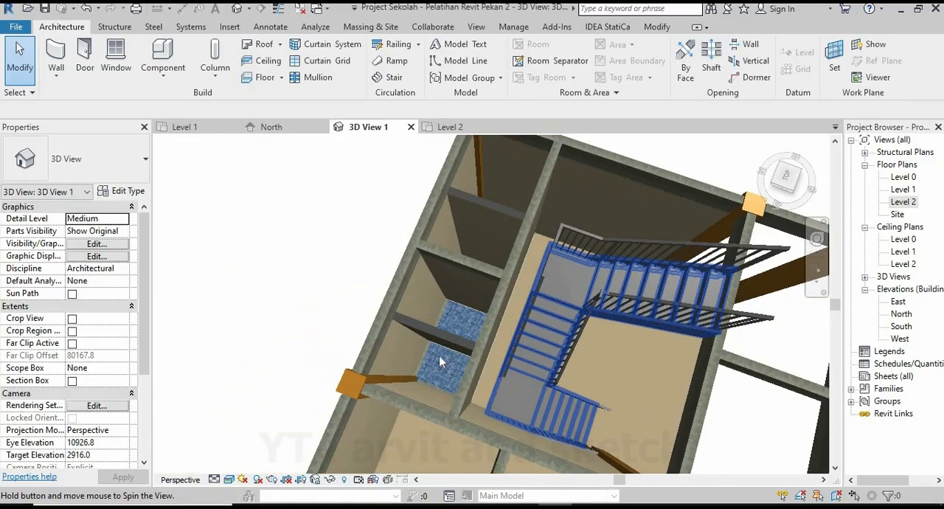
{"action": "scroll", "coordinate": [419, 382], "scroll_direction": "up", "scroll_amount": 8}
{"action": "scroll", "coordinate": [430, 360], "scroll_direction": "up", "scroll_amount": 4}
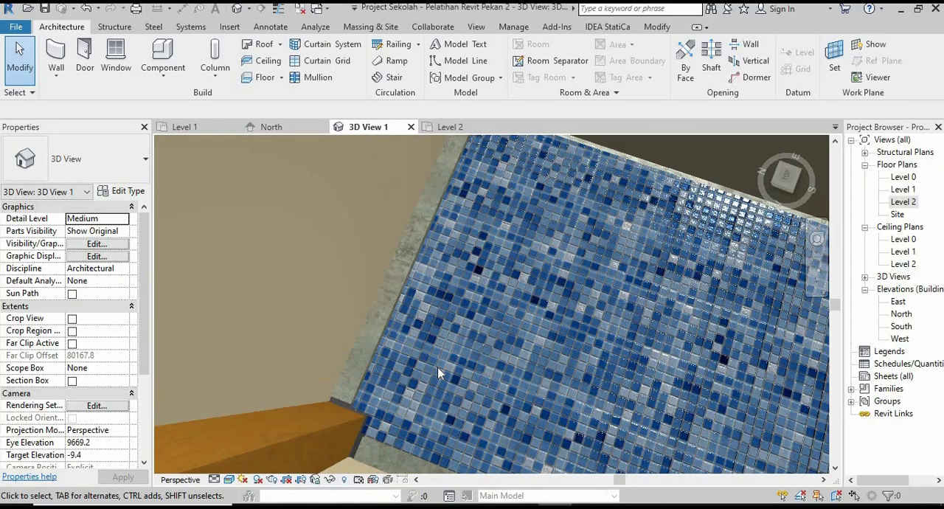
Set the base offset of the two toilet cubicle partition walls to -10 and deselect them.
{"action": "middle_click_drag", "start_coordinate": [430, 360], "coordinate": [387, 331], "text": "shift"}
{"action": "scroll", "coordinate": [497, 314], "scroll_direction": "down", "scroll_amount": 3}
{"action": "middle_click_drag", "start_coordinate": [497, 314], "coordinate": [460, 368]}
{"action": "scroll", "coordinate": [460, 367], "scroll_direction": "down", "scroll_amount": 8}
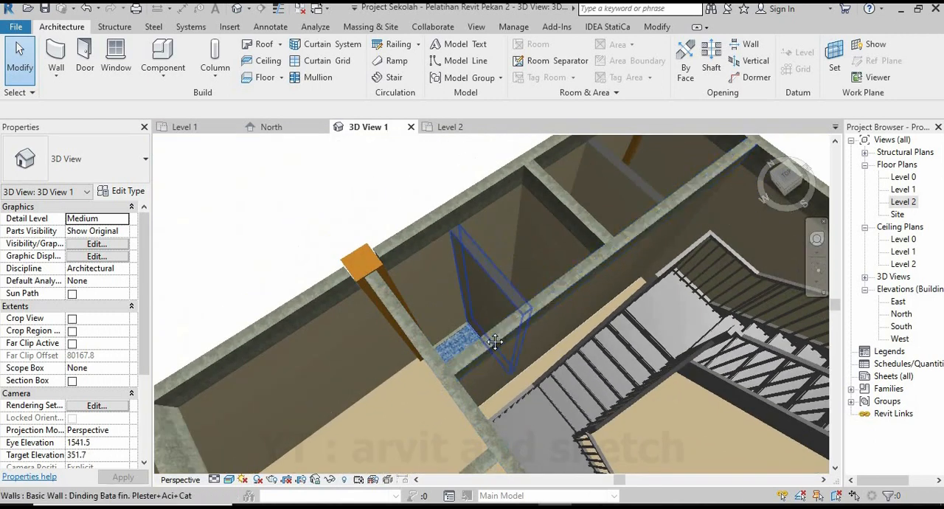
{"action": "middle_click_drag", "start_coordinate": [495, 341], "coordinate": [476, 289]}
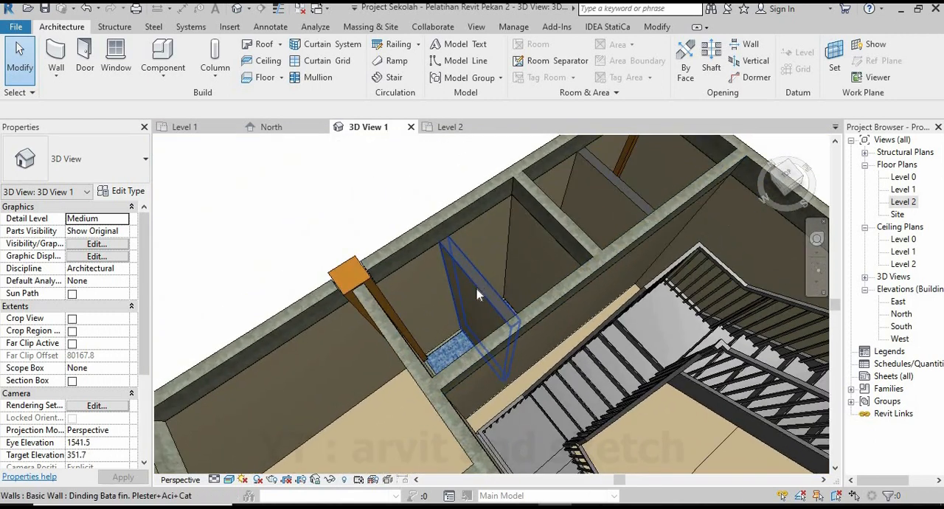
{"action": "left_click", "coordinate": [480, 290]}
{"action": "left_click", "coordinate": [602, 185], "text": "ctrl"}
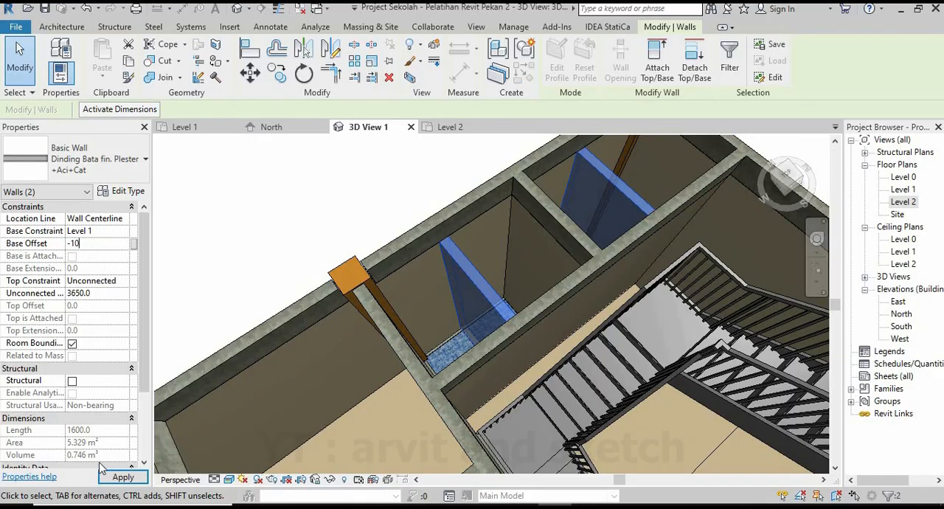
{"action": "left_click", "coordinate": [100, 471]}
{"action": "key", "text": "Escape"}
Inspect the whole building in 3D and the finished floors in the Level 1 plan.
{"action": "scroll", "coordinate": [548, 264], "scroll_direction": "down", "scroll_amount": 5}
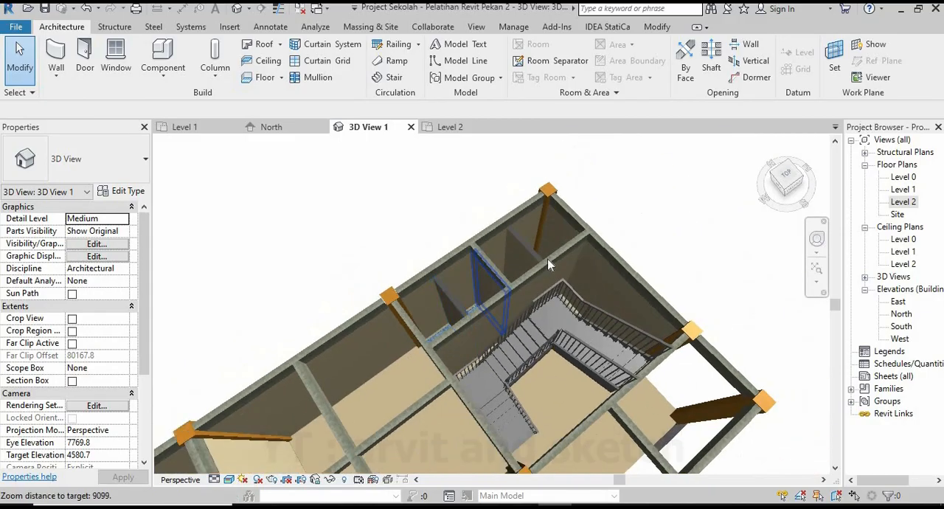
{"action": "scroll", "coordinate": [564, 279], "scroll_direction": "down", "scroll_amount": 6}
{"action": "middle_click_drag", "start_coordinate": [443, 292], "coordinate": [422, 288], "text": "shift"}
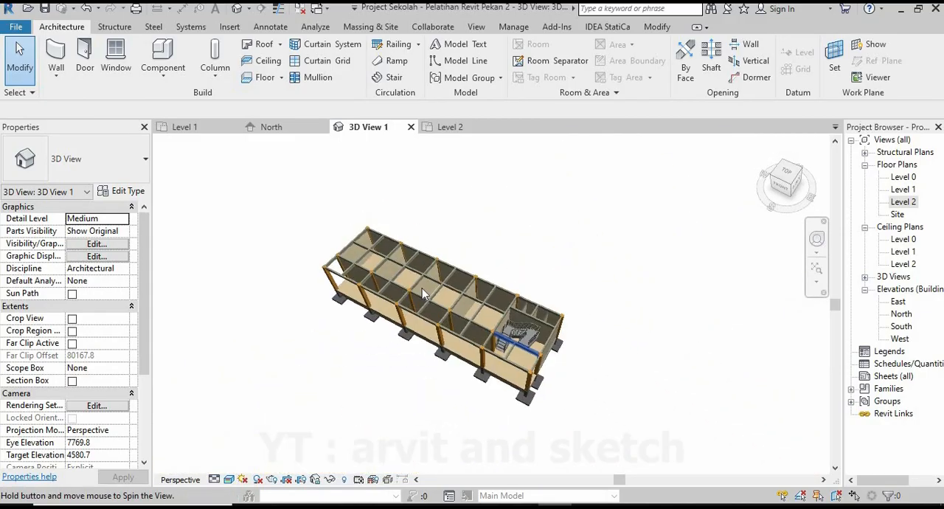
{"action": "scroll", "coordinate": [422, 288], "scroll_direction": "up", "scroll_amount": 5}
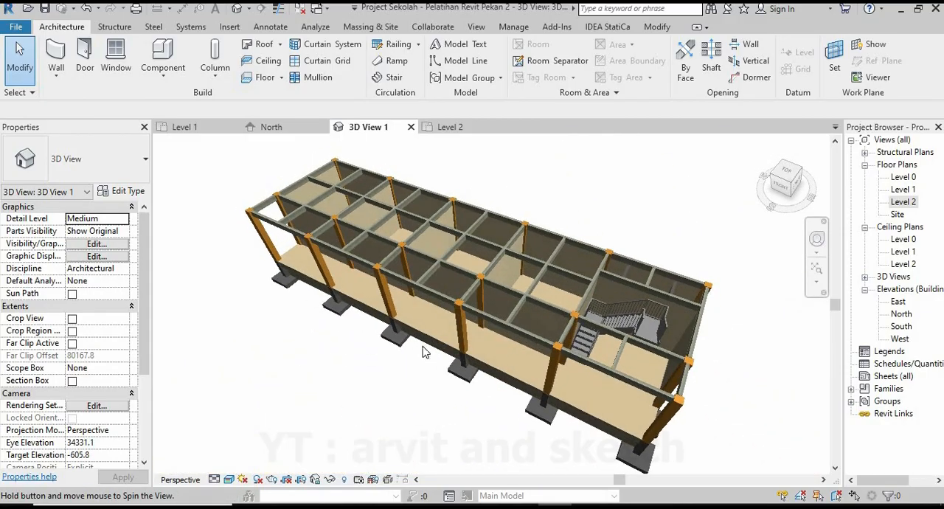
{"action": "middle_click_drag", "start_coordinate": [425, 352], "coordinate": [435, 343], "text": "shift"}
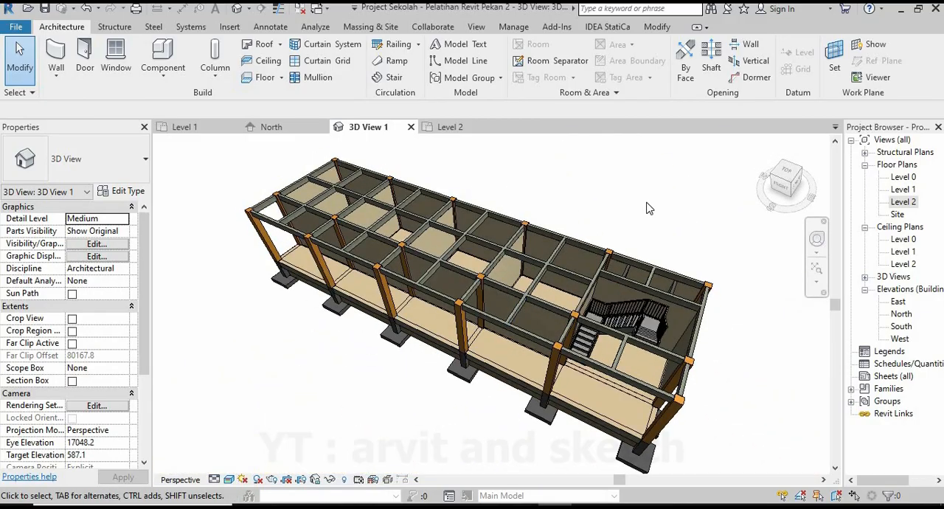
{"action": "left_click", "coordinate": [184, 126]}
{"action": "scroll", "coordinate": [480, 249], "scroll_direction": "down", "scroll_amount": 5}
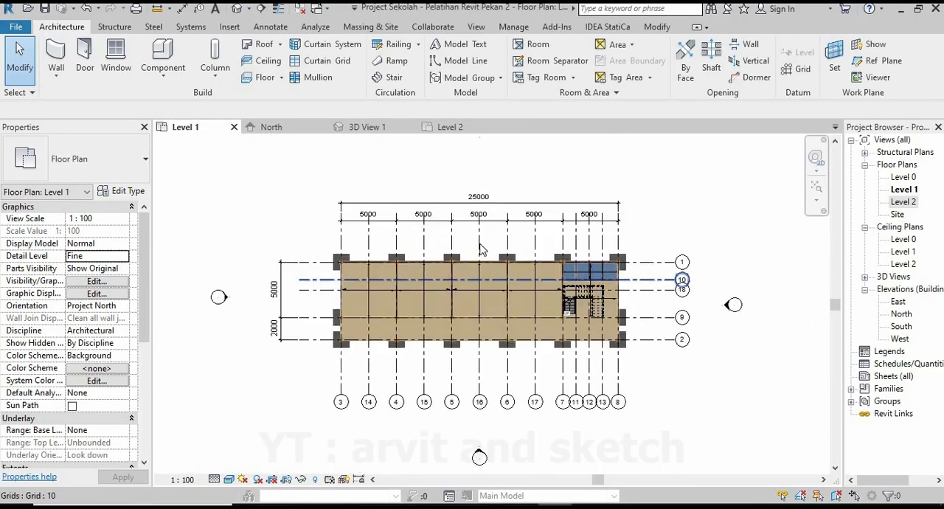
{"action": "scroll", "coordinate": [479, 249], "scroll_direction": "up", "scroll_amount": 2}
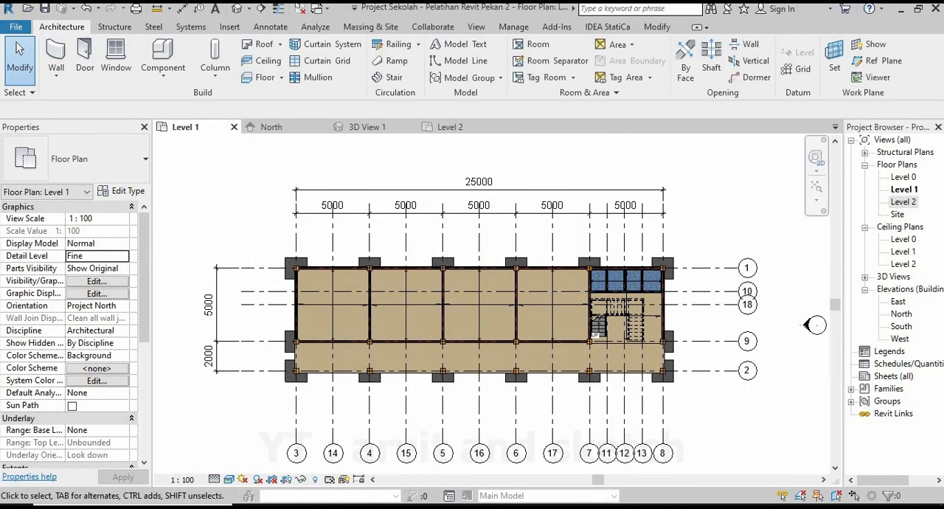
Open the Level 2 floor plan and start a structural floor.
{"action": "double_click", "coordinate": [913, 202]}
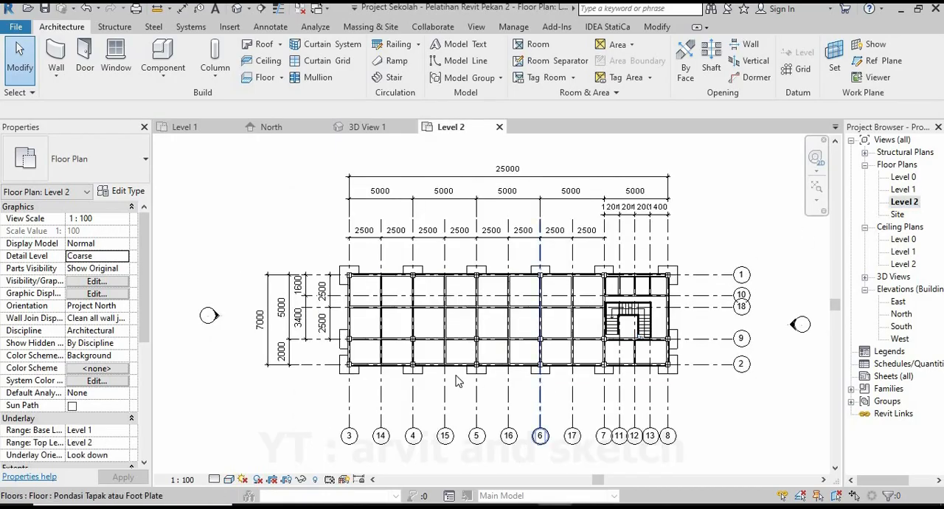
{"action": "scroll", "coordinate": [522, 352], "scroll_direction": "up", "scroll_amount": 1}
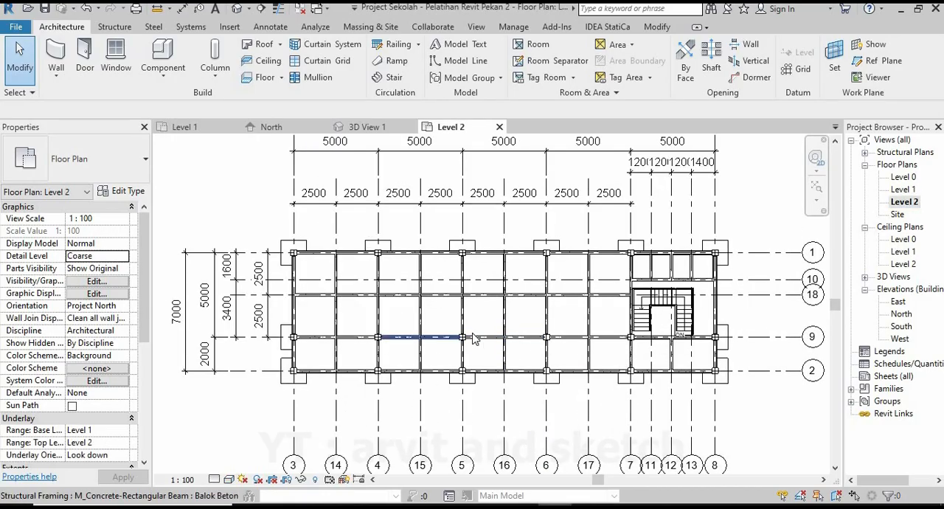
{"action": "scroll", "coordinate": [476, 336], "scroll_direction": "up", "scroll_amount": 1}
{"action": "scroll", "coordinate": [475, 336], "scroll_direction": "up", "scroll_amount": 1}
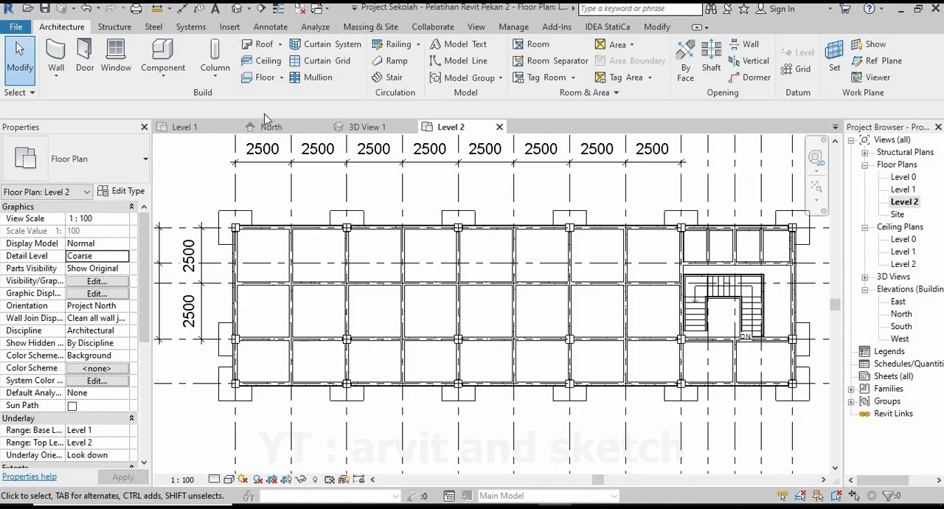
{"action": "left_click", "coordinate": [115, 27]}
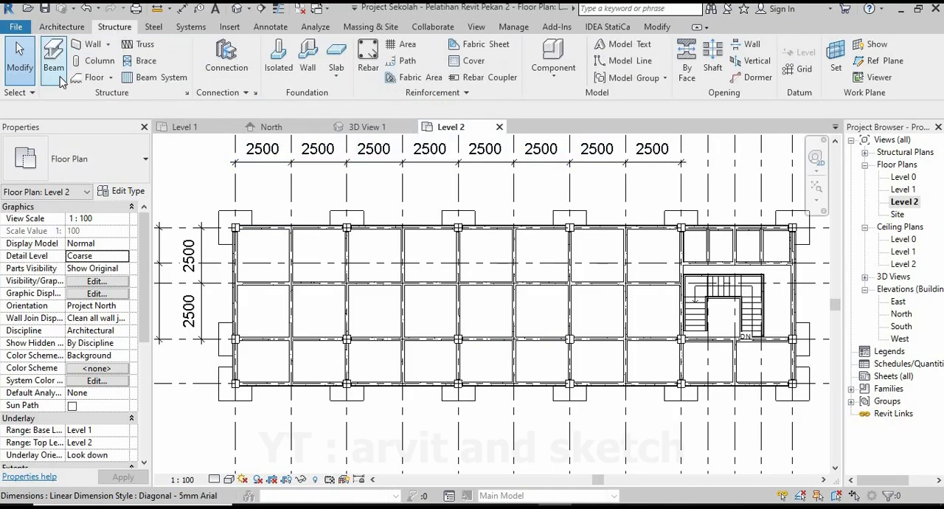
{"action": "left_click", "coordinate": [112, 78]}
{"action": "left_click", "coordinate": [122, 98]}
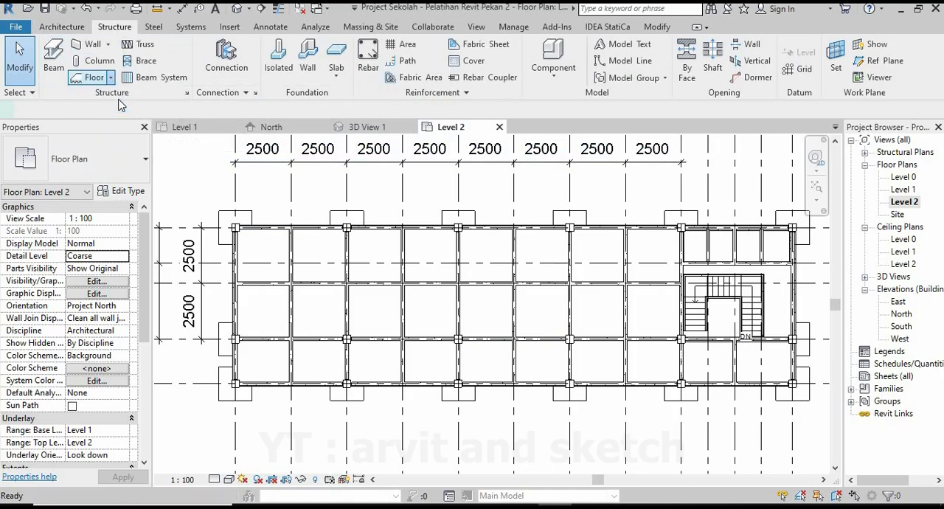
Duplicate the Lantai Keramik KM floor type as "Plat Lantai Beton Tebal 130mm".
{"action": "left_click", "coordinate": [124, 192]}
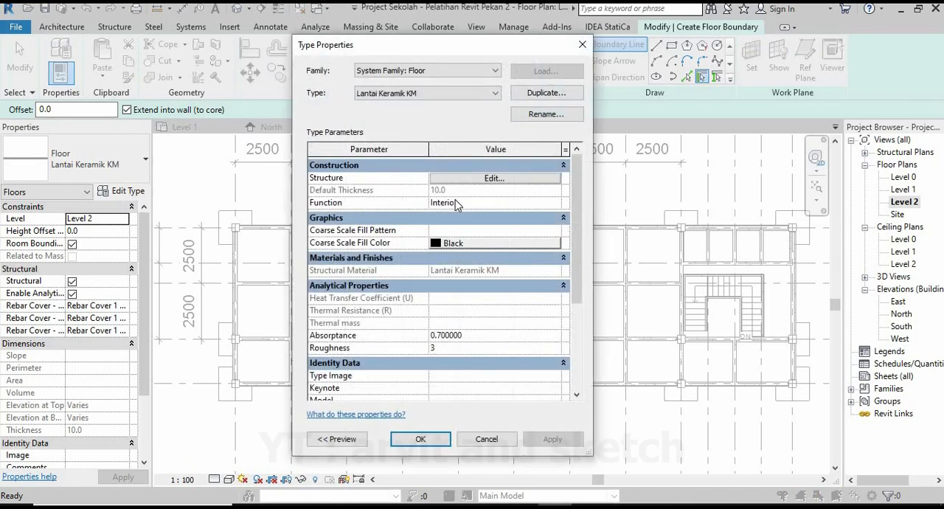
{"action": "left_click", "coordinate": [545, 93]}
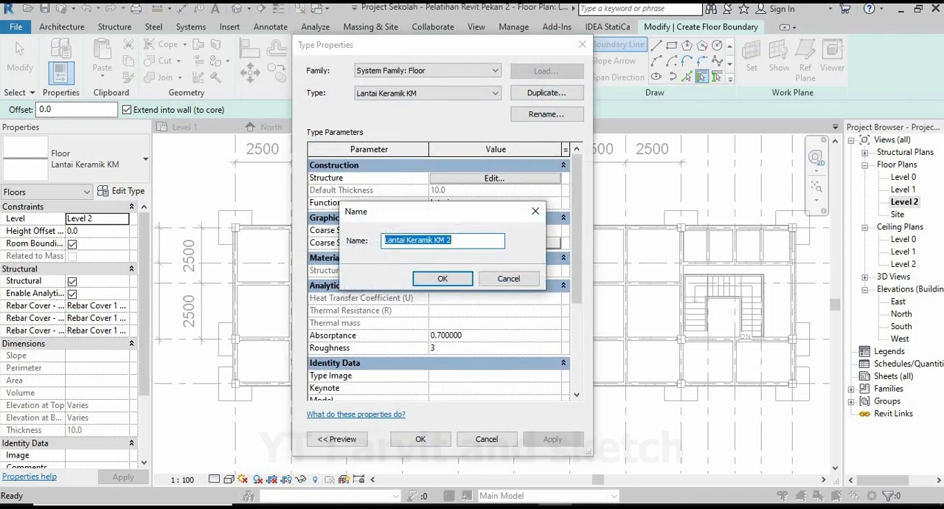
{"action": "type", "text": "Plat"}
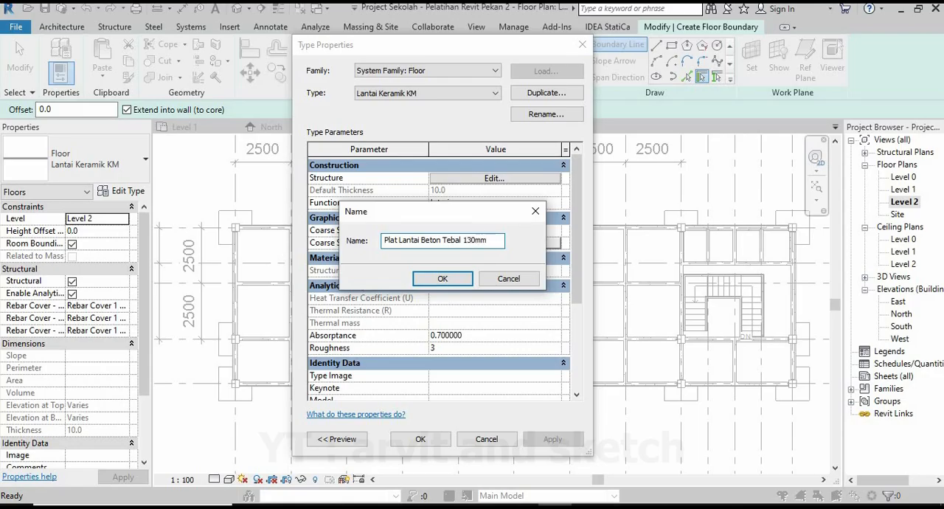
{"action": "left_click", "coordinate": [457, 280]}
Open the new floor type's layer structure and set its single layer's function to Structural Deck [1].
{"action": "left_click", "coordinate": [499, 180]}
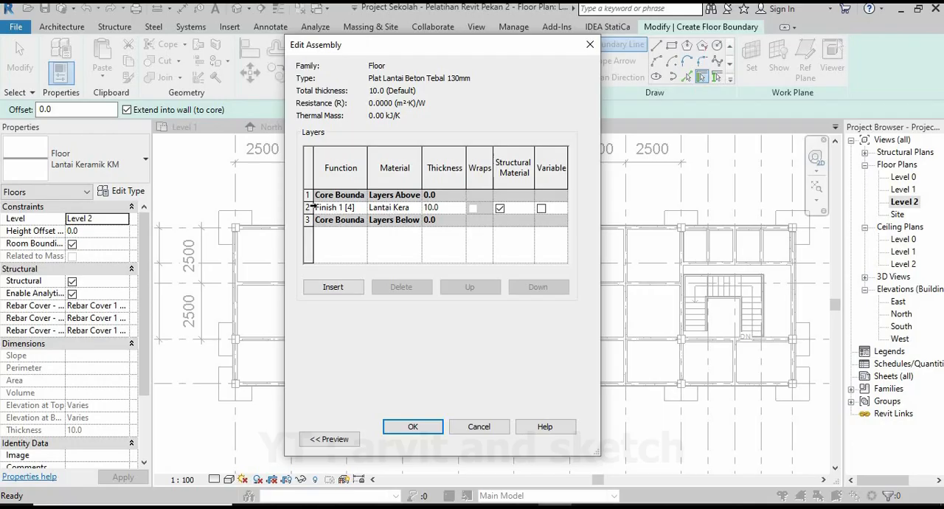
{"action": "left_click", "coordinate": [361, 208]}
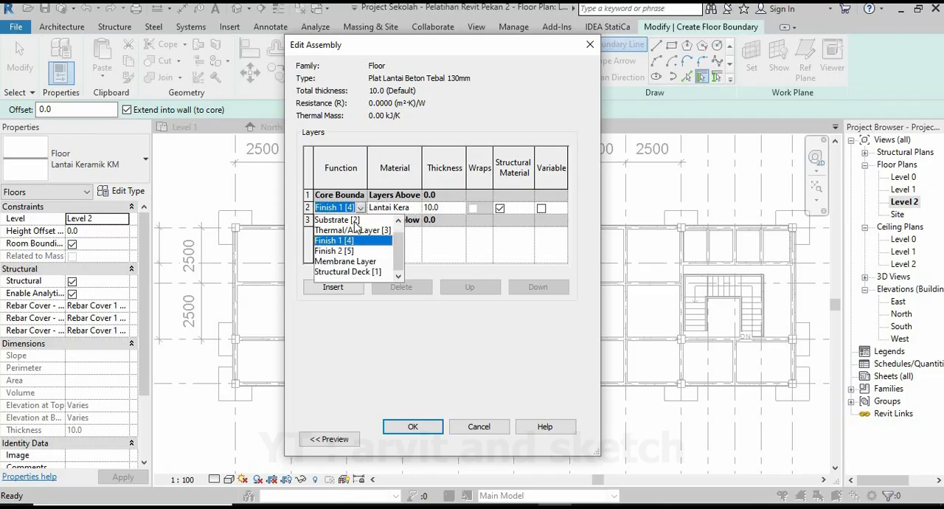
{"action": "left_click", "coordinate": [347, 271]}
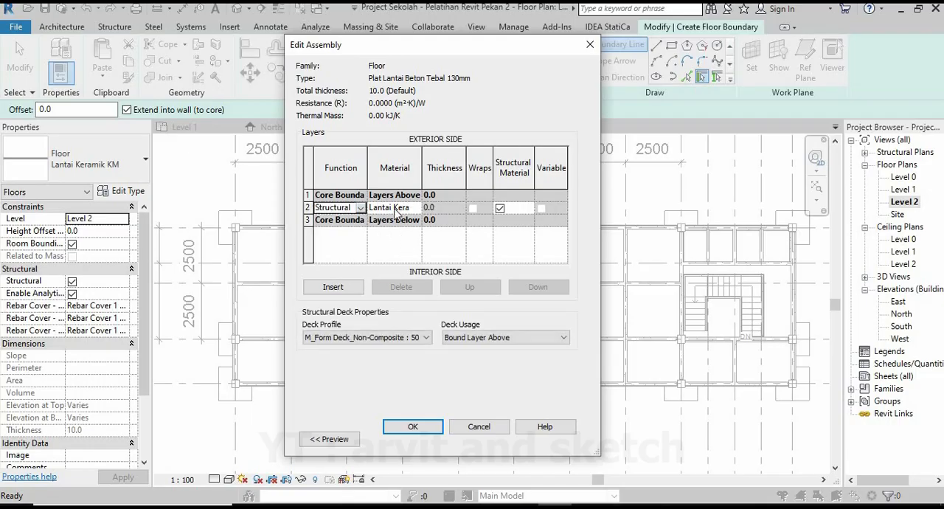
Create a new material for the slab layer and name it "Plat Lantai Beton".
{"action": "left_click", "coordinate": [415, 208]}
{"action": "left_click", "coordinate": [416, 208]}
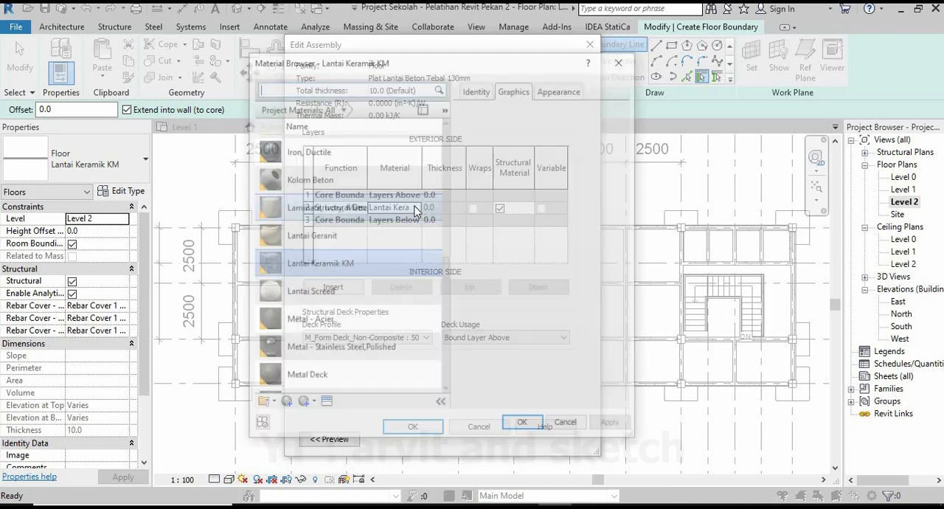
{"action": "left_click", "coordinate": [284, 404]}
{"action": "left_click", "coordinate": [315, 419]}
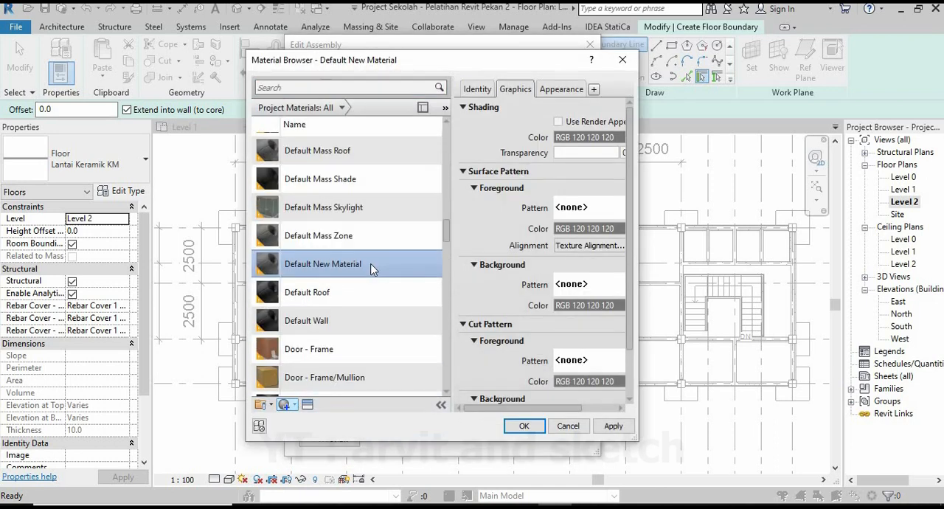
{"action": "right_click", "coordinate": [371, 270]}
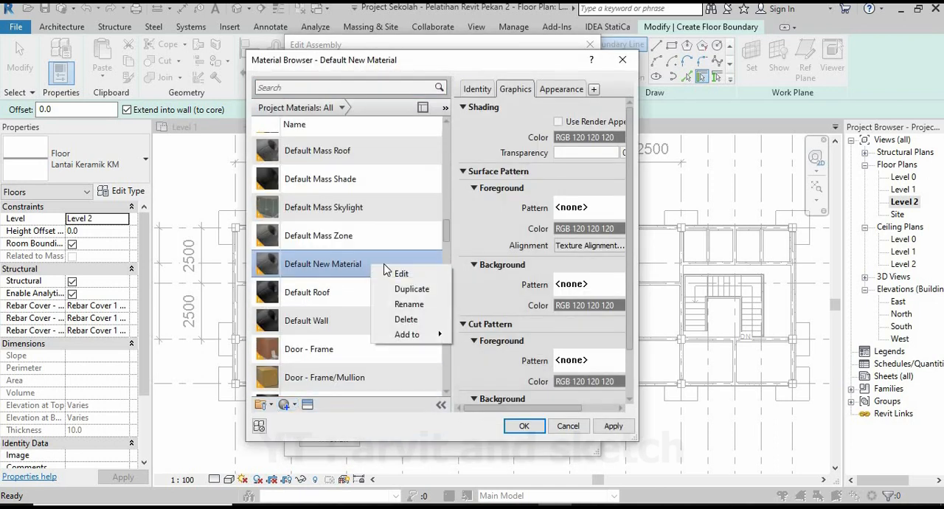
{"action": "left_click", "coordinate": [425, 305]}
{"action": "type", "text": "Plat Lantai Beton"}
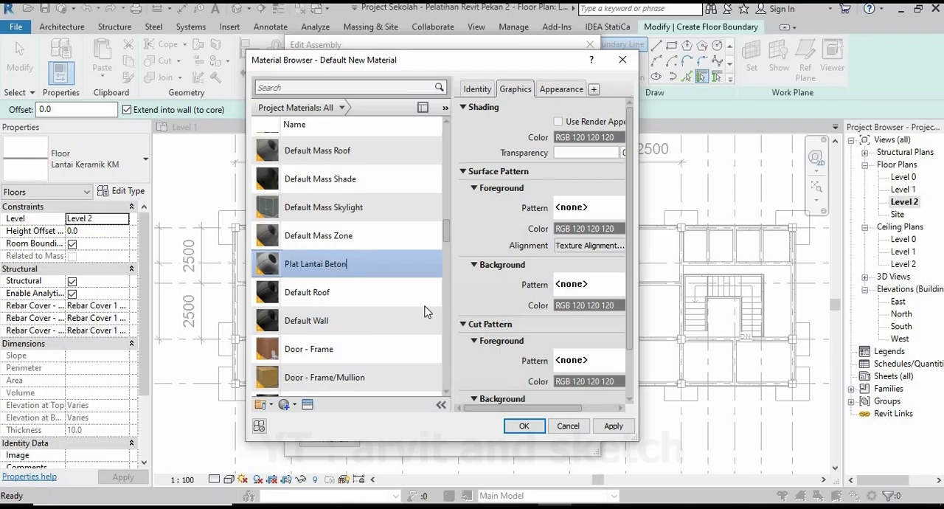
Find concrete assets, add the Autodesk physical asset C25/30 to Plat Lantai Beton, and assign the material to the layer.
{"action": "left_click", "coordinate": [308, 404]}
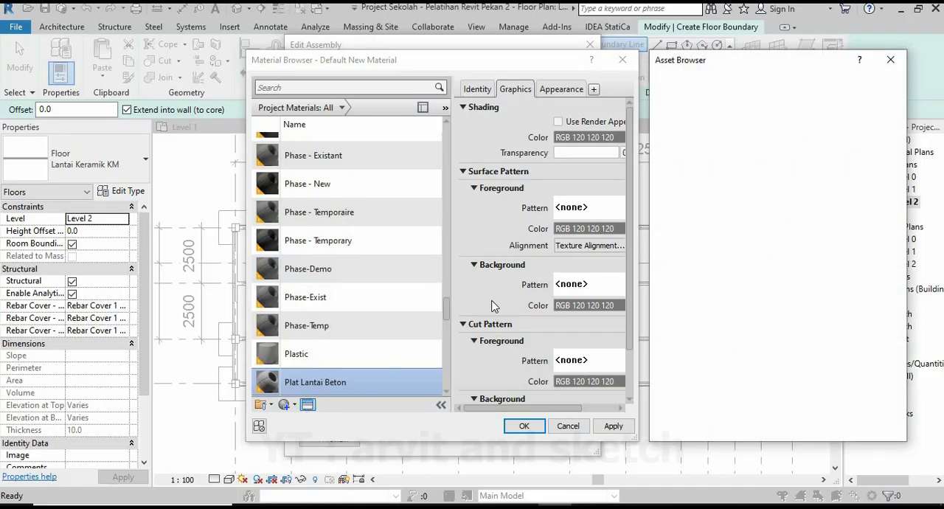
{"action": "left_click", "coordinate": [699, 82]}
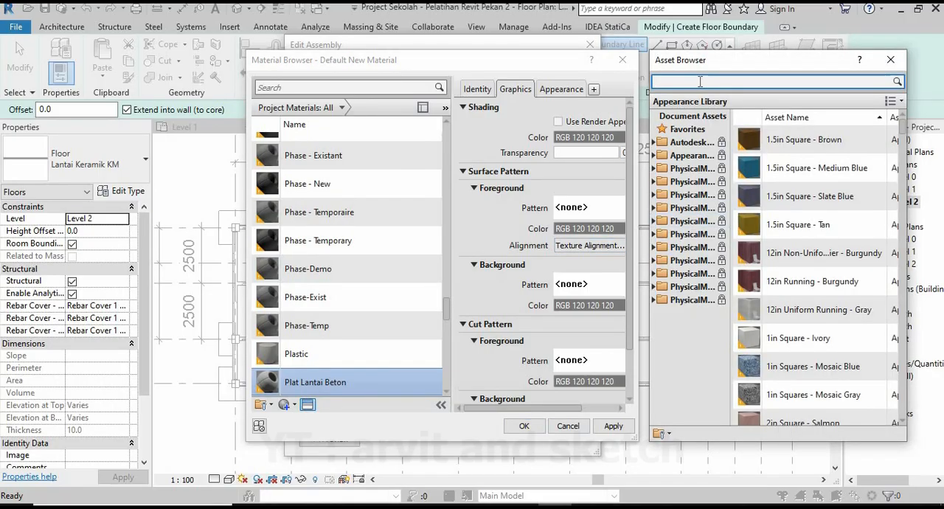
{"action": "type", "text": "concrete"}
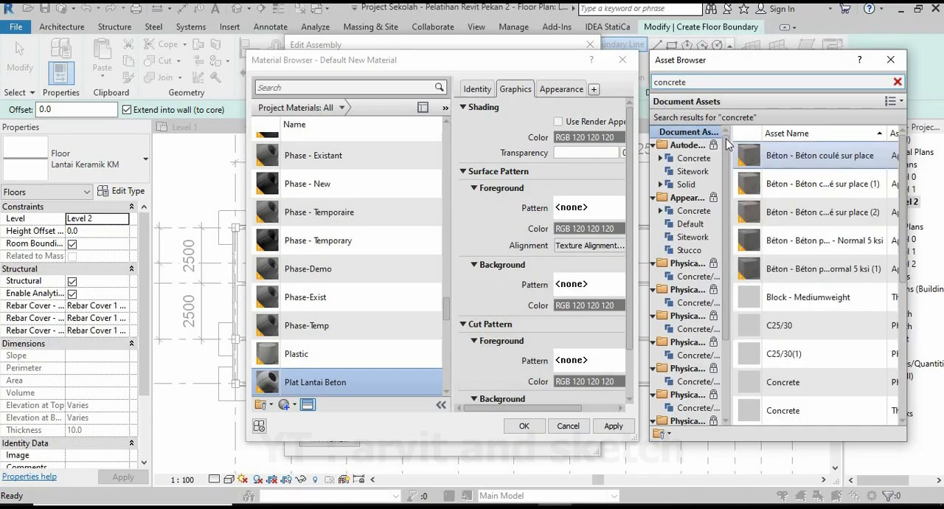
{"action": "left_click", "coordinate": [694, 158]}
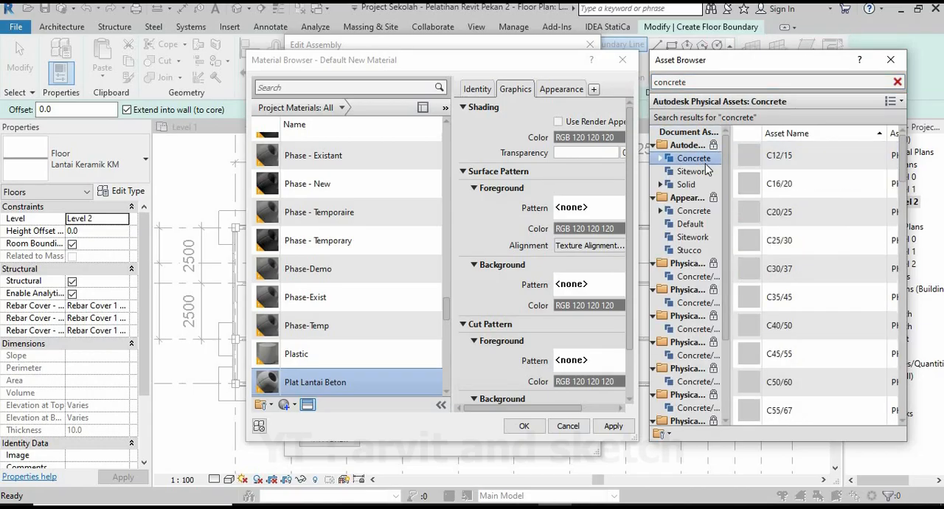
{"action": "double_click", "coordinate": [791, 246]}
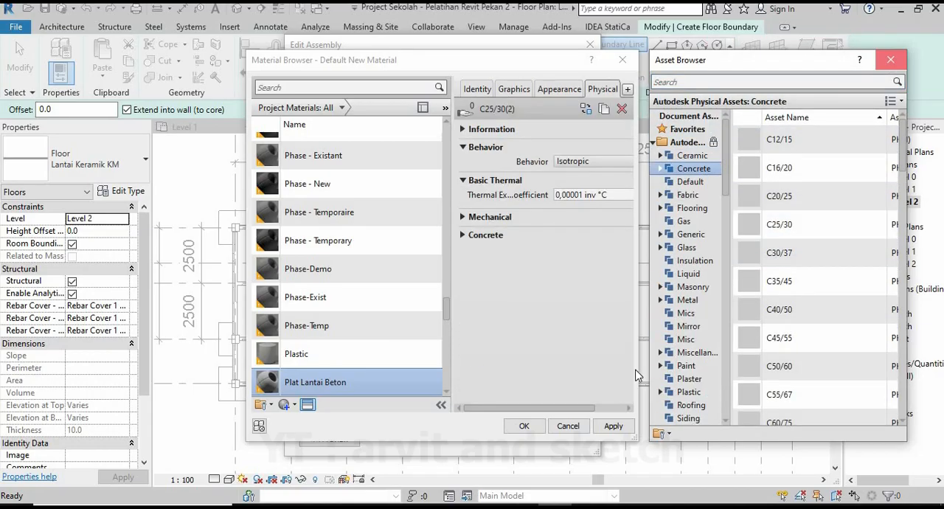
{"action": "left_click", "coordinate": [890, 59]}
{"action": "left_click", "coordinate": [625, 427]}
{"action": "left_click", "coordinate": [524, 425]}
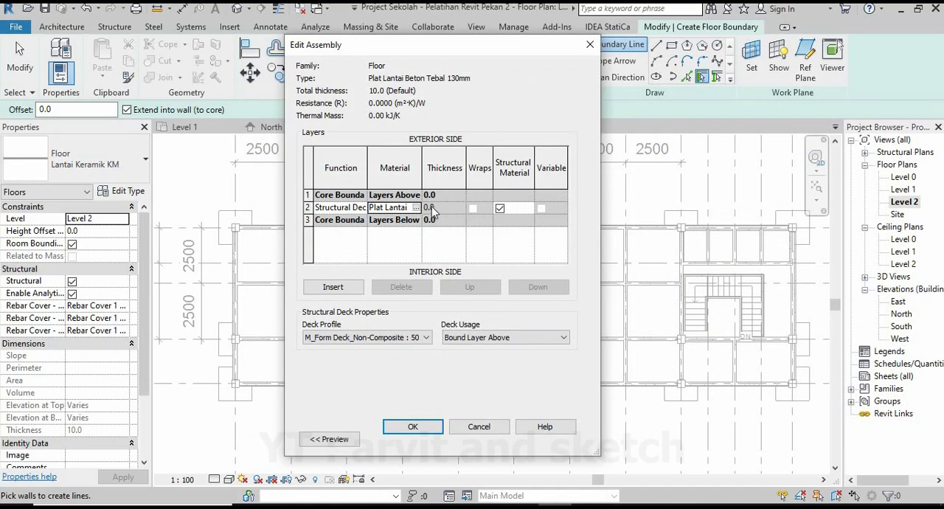
Try to accept the layer structure with the Structural Deck function, and turn off Structural Material for the layer.
{"action": "left_click", "coordinate": [423, 431]}
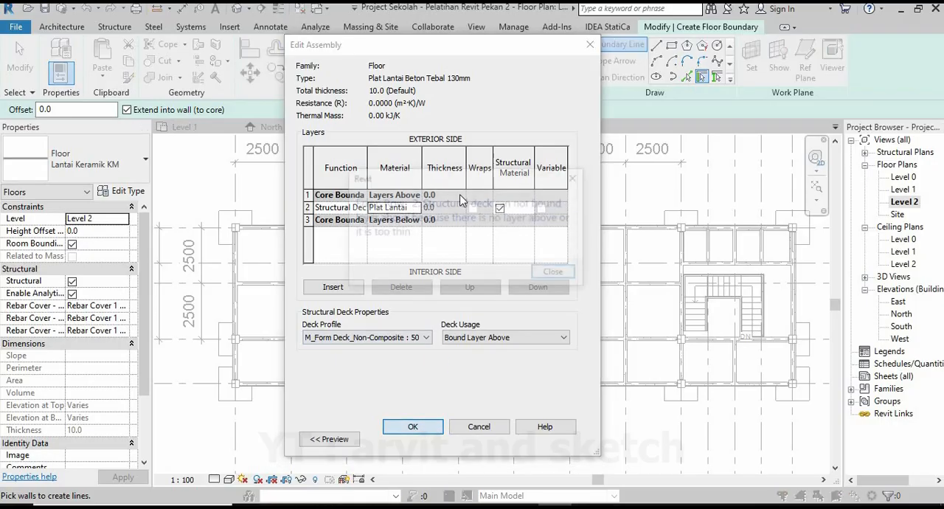
{"action": "left_click", "coordinate": [561, 275]}
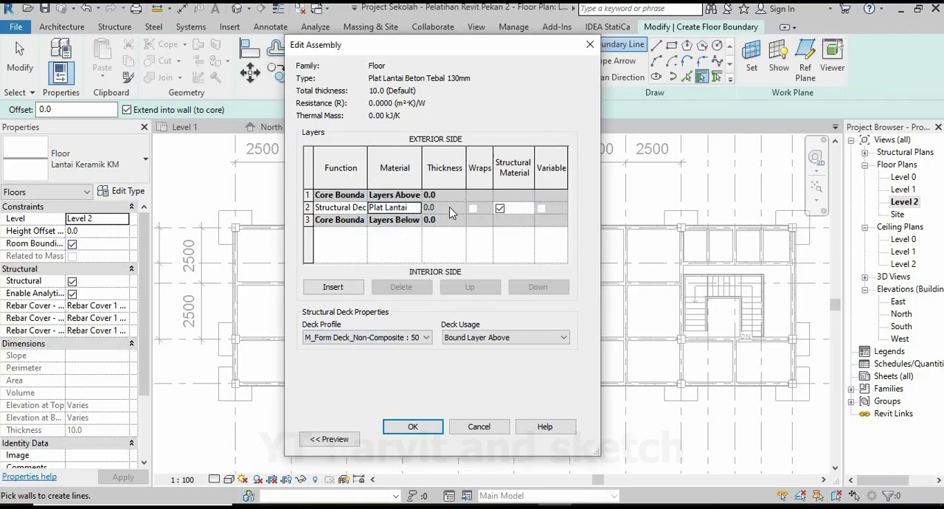
{"action": "left_click", "coordinate": [500, 209]}
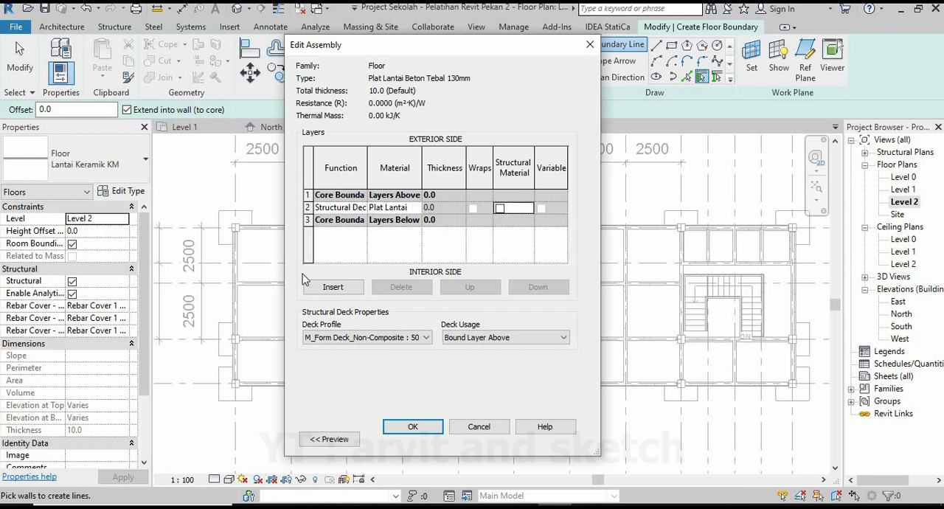
Set the slab layer's function to Structure [1] and its thickness to 130, and accept the layer structure.
{"action": "left_click", "coordinate": [359, 208]}
{"action": "left_click", "coordinate": [360, 208]}
{"action": "scroll", "coordinate": [363, 249], "scroll_direction": "up", "scroll_amount": 1}
{"action": "left_click", "coordinate": [351, 221]}
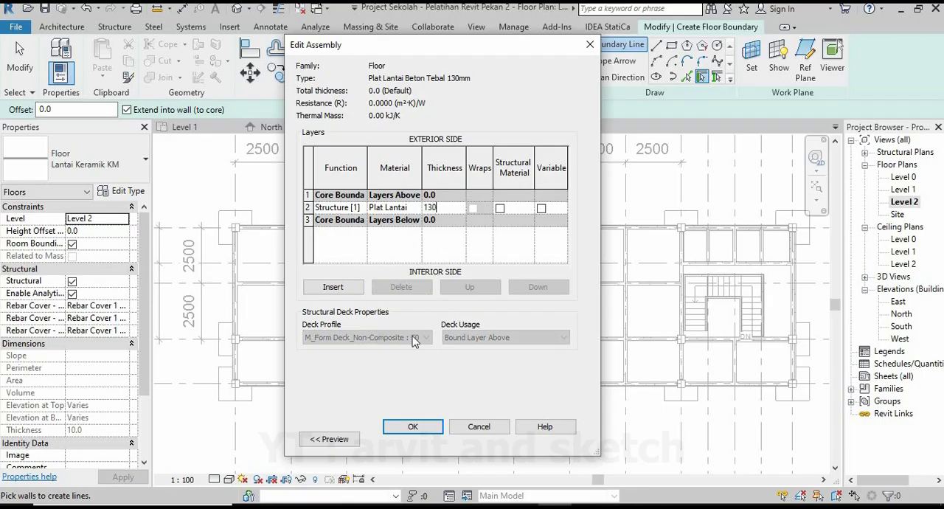
{"action": "left_click", "coordinate": [413, 426]}
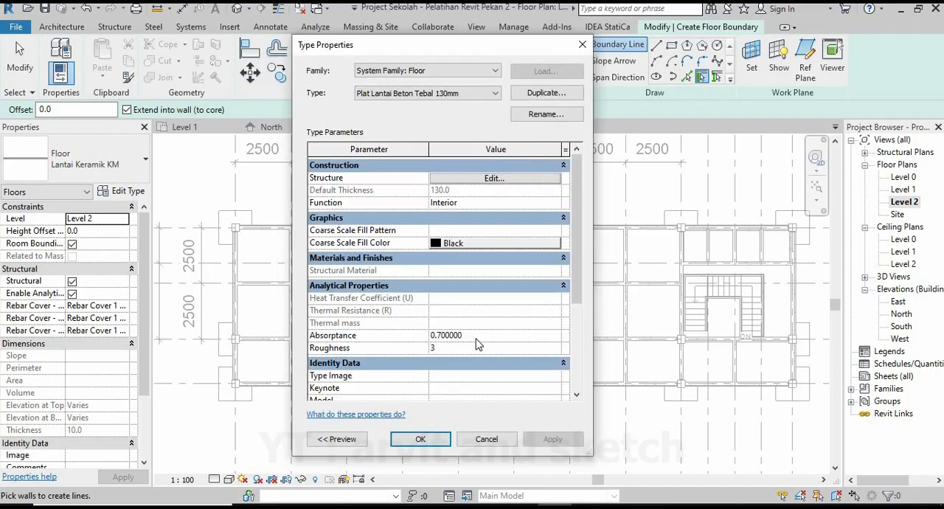
Set the function of the Plat Lantai Beton Tebal 130mm floor type to Exterior and accept the type properties.
{"action": "left_click", "coordinate": [506, 202]}
{"action": "left_click", "coordinate": [556, 202]}
{"action": "left_click", "coordinate": [457, 227]}
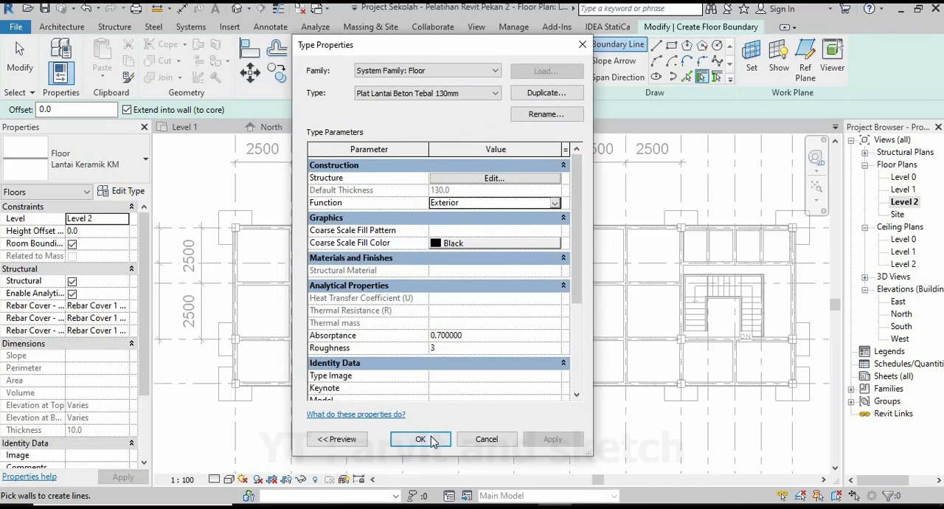
{"action": "left_click", "coordinate": [420, 439]}
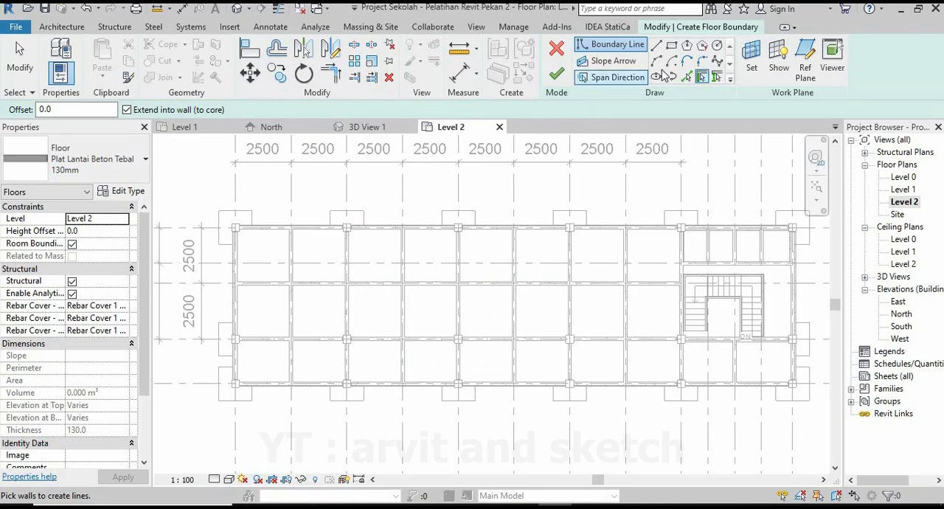
Start the slab boundary in the upper-left bay with straight lines around the corner column, stepping about 100 mm horizontally to the beam face.
{"action": "left_click", "coordinate": [656, 46]}
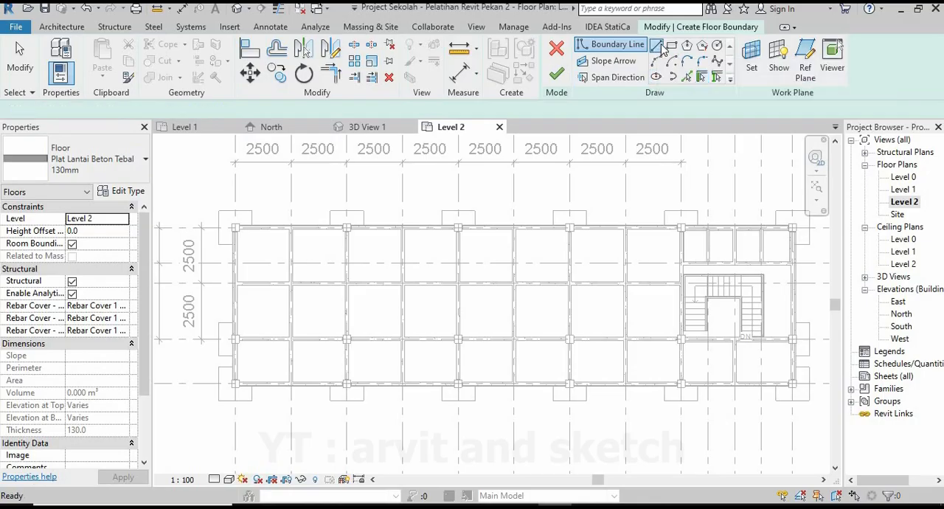
{"action": "scroll", "coordinate": [212, 236], "scroll_direction": "up", "scroll_amount": 6}
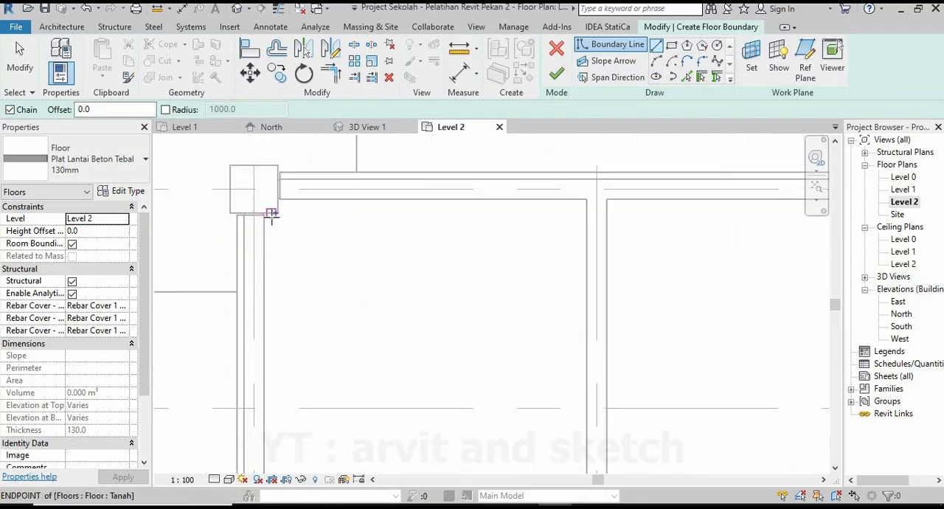
{"action": "left_click", "coordinate": [282, 175]}
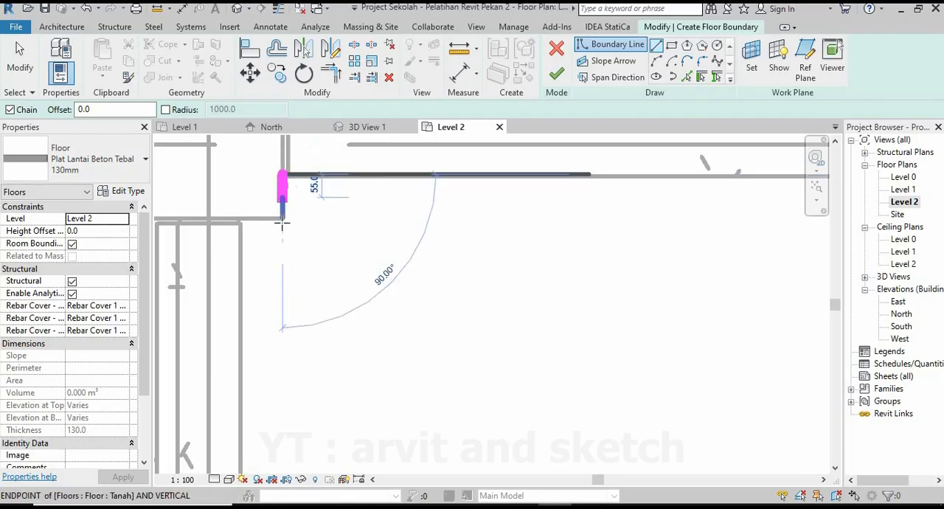
{"action": "left_click", "coordinate": [282, 218]}
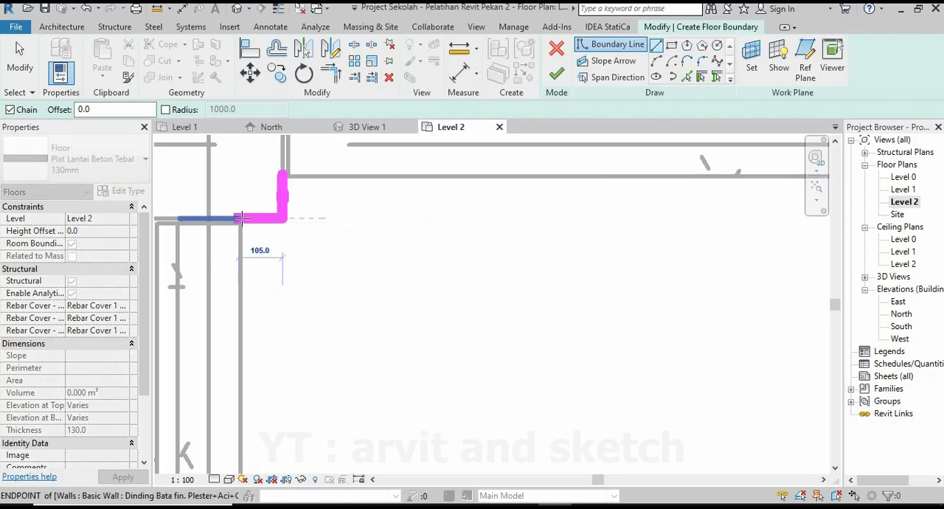
{"action": "scroll", "coordinate": [247, 219], "scroll_direction": "up", "scroll_amount": 1}
{"action": "scroll", "coordinate": [237, 218], "scroll_direction": "up", "scroll_amount": 1}
{"action": "right_click", "coordinate": [237, 220]}
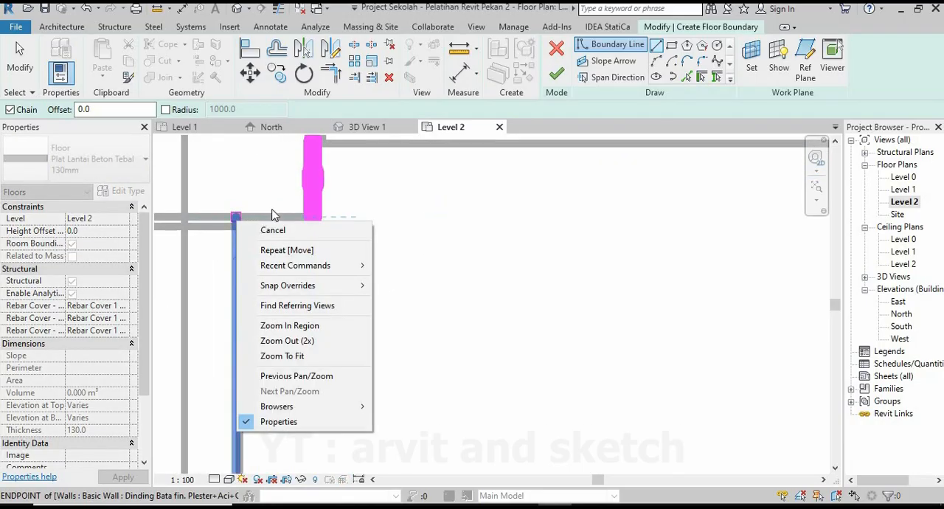
{"action": "left_click", "coordinate": [270, 213]}
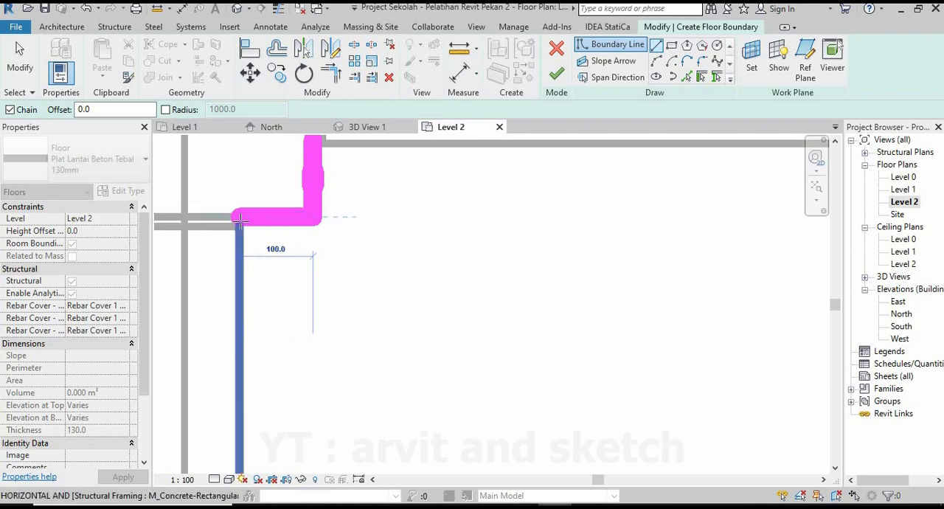
{"action": "left_click", "coordinate": [239, 218]}
Continue the slab boundary along the inner beam faces on the left, lower and right sides of the bay.
{"action": "scroll", "coordinate": [254, 209], "scroll_direction": "down", "scroll_amount": 3}
{"action": "scroll", "coordinate": [267, 211], "scroll_direction": "up", "scroll_amount": 2}
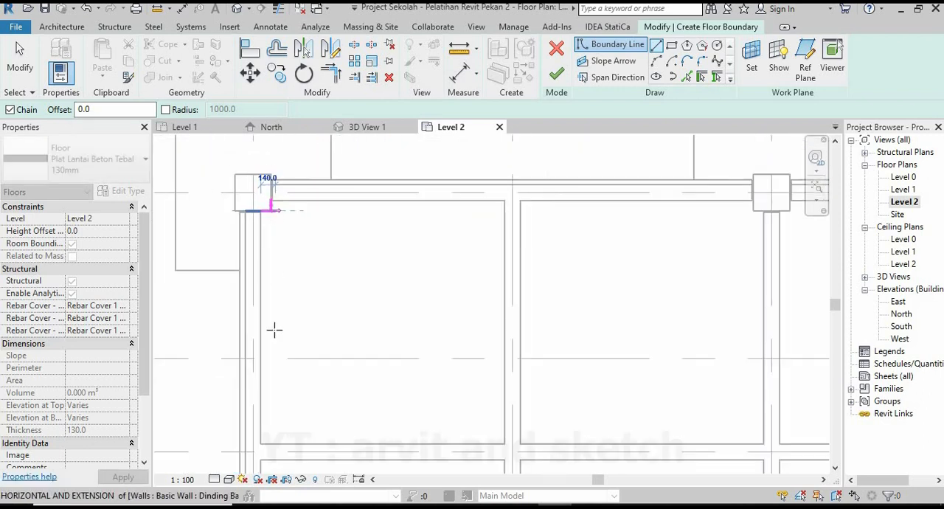
{"action": "scroll", "coordinate": [264, 453], "scroll_direction": "up", "scroll_amount": 3}
{"action": "left_click", "coordinate": [255, 434]}
{"action": "scroll", "coordinate": [339, 421], "scroll_direction": "down", "scroll_amount": 3}
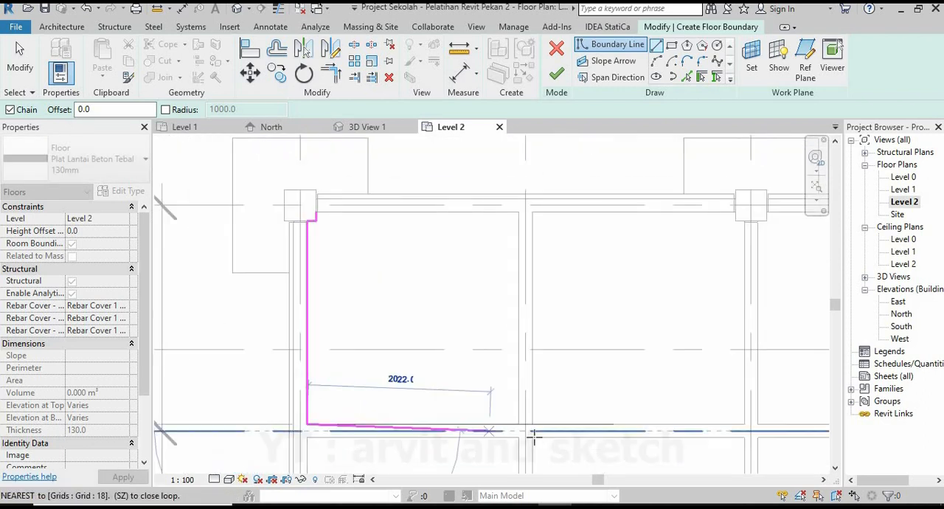
{"action": "scroll", "coordinate": [534, 435], "scroll_direction": "up", "scroll_amount": 3}
{"action": "left_click", "coordinate": [497, 410]}
{"action": "scroll", "coordinate": [501, 384], "scroll_direction": "down", "scroll_amount": 3}
{"action": "scroll", "coordinate": [512, 332], "scroll_direction": "up", "scroll_amount": 4}
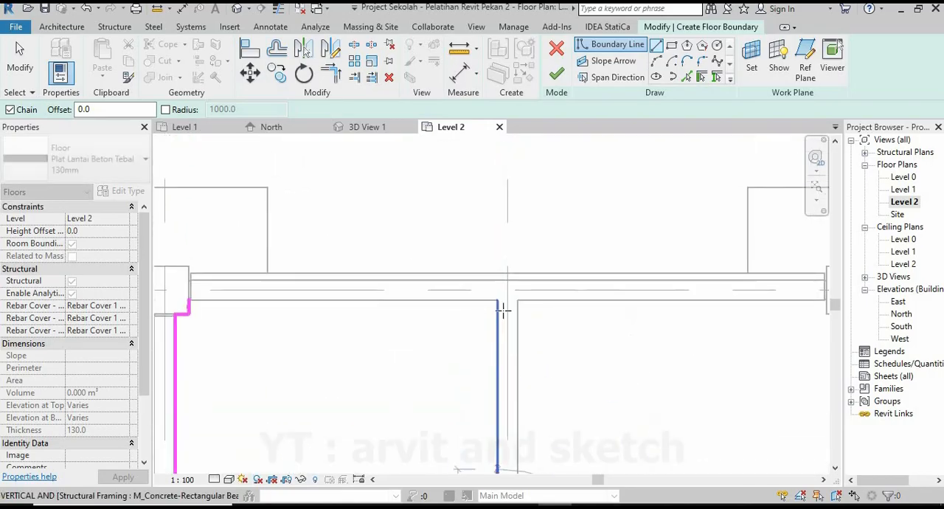
{"action": "left_click", "coordinate": [499, 296]}
Close the slab boundary along the upper beam face at the column corner, finish the floor sketch and deselect the slab.
{"action": "scroll", "coordinate": [558, 297], "scroll_direction": "down", "scroll_amount": 3}
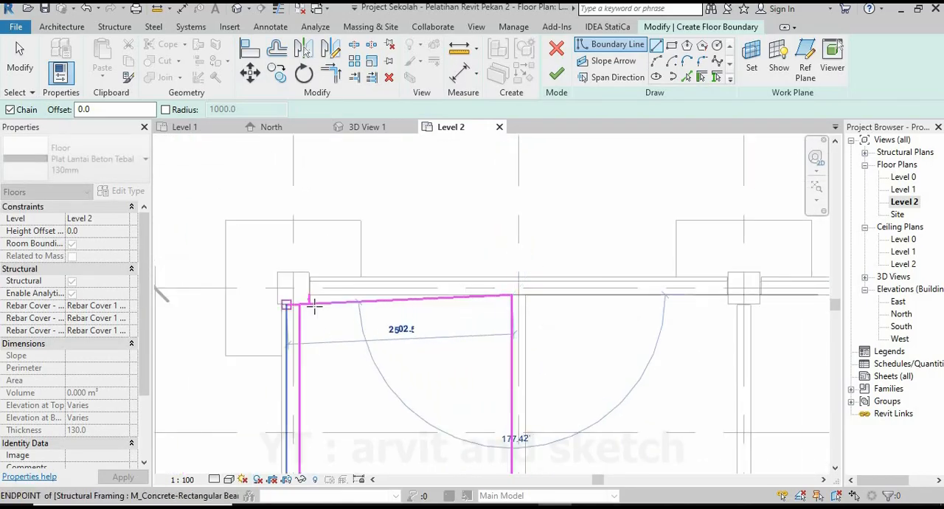
{"action": "scroll", "coordinate": [298, 295], "scroll_direction": "up", "scroll_amount": 3}
{"action": "left_click", "coordinate": [310, 282]}
{"action": "scroll", "coordinate": [310, 282], "scroll_direction": "up", "scroll_amount": 3}
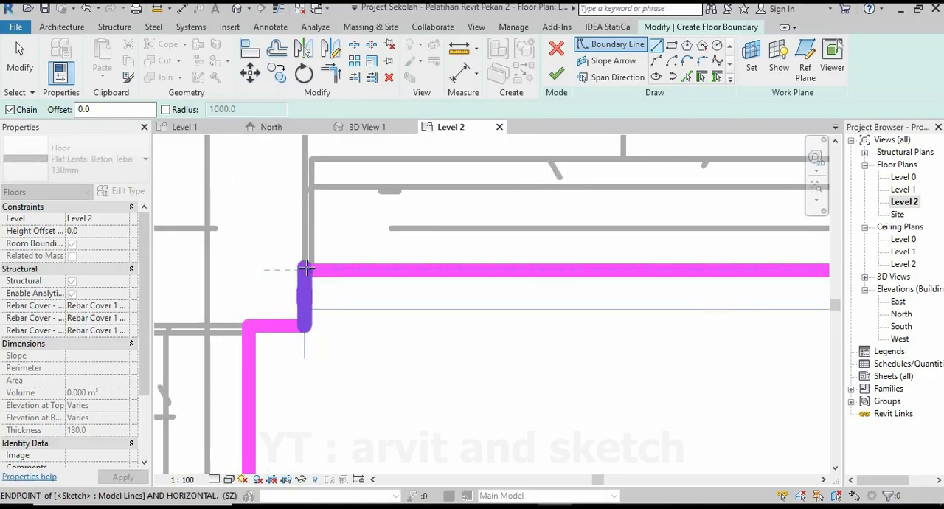
{"action": "scroll", "coordinate": [348, 242], "scroll_direction": "down", "scroll_amount": 8}
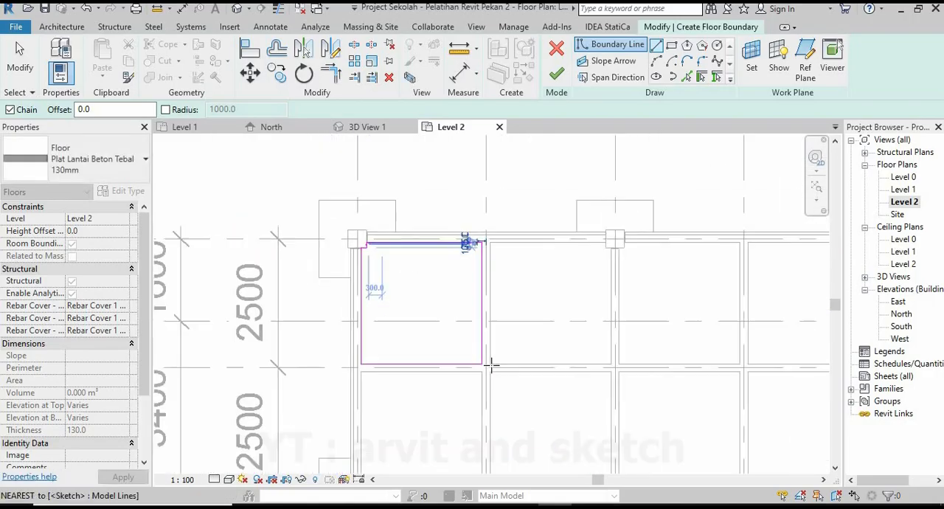
{"action": "scroll", "coordinate": [492, 364], "scroll_direction": "up", "scroll_amount": 1}
{"action": "scroll", "coordinate": [369, 222], "scroll_direction": "up", "scroll_amount": 1}
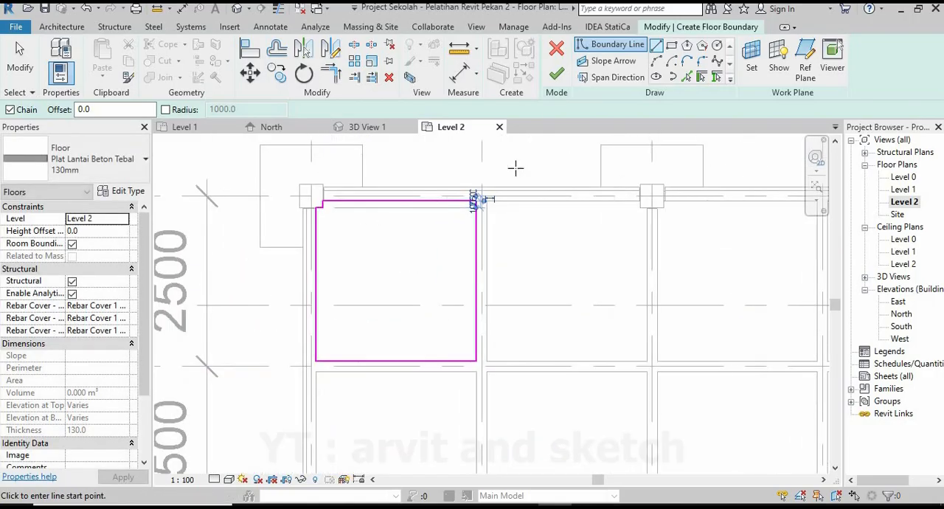
{"action": "left_click", "coordinate": [557, 73]}
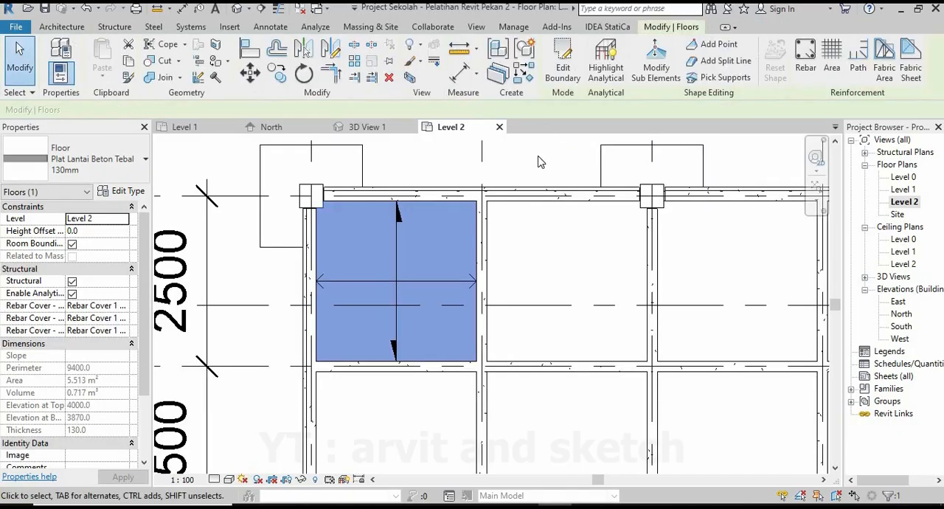
{"action": "key", "text": "Escape"}
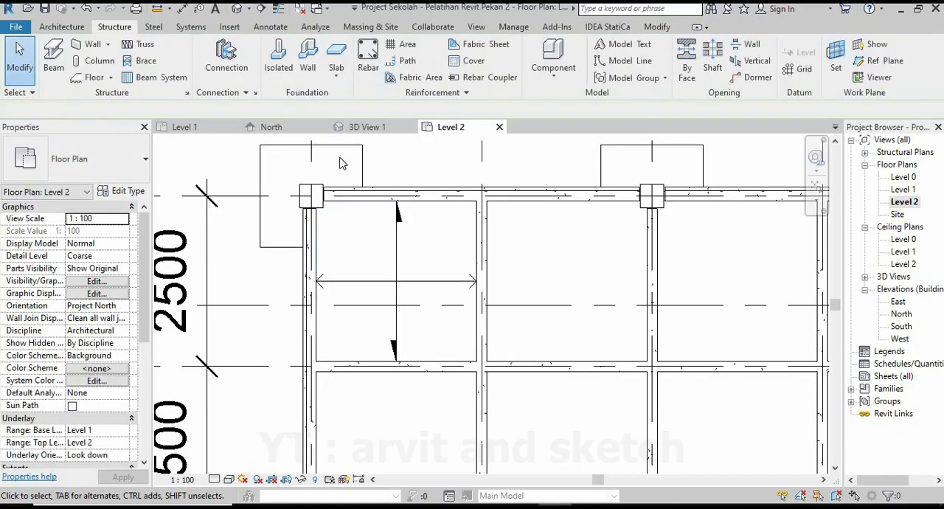
Examine the new corner slab in 3D View 1 from above and below, checking how it sits between the beams.
{"action": "left_click", "coordinate": [361, 127]}
{"action": "scroll", "coordinate": [528, 304], "scroll_direction": "down", "scroll_amount": 5}
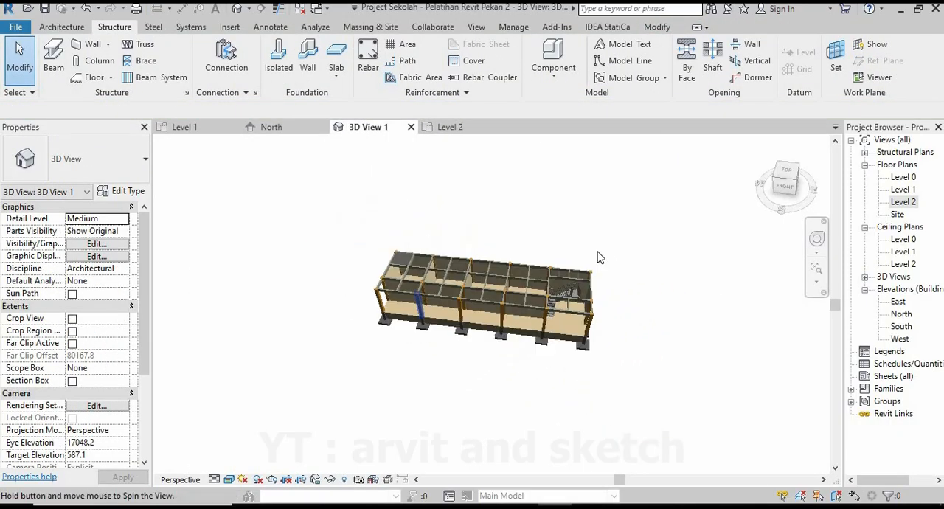
{"action": "scroll", "coordinate": [354, 373], "scroll_direction": "up", "scroll_amount": 10}
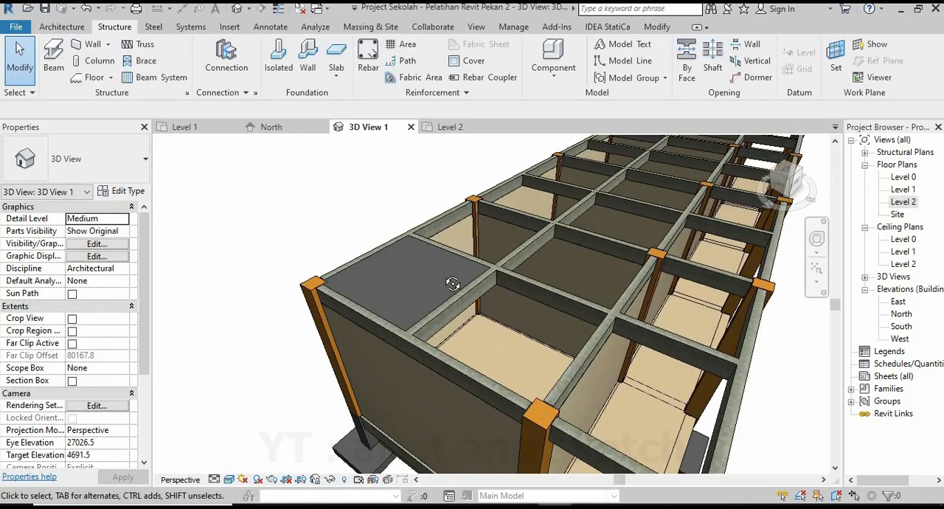
{"action": "scroll", "coordinate": [413, 295], "scroll_direction": "up", "scroll_amount": 6}
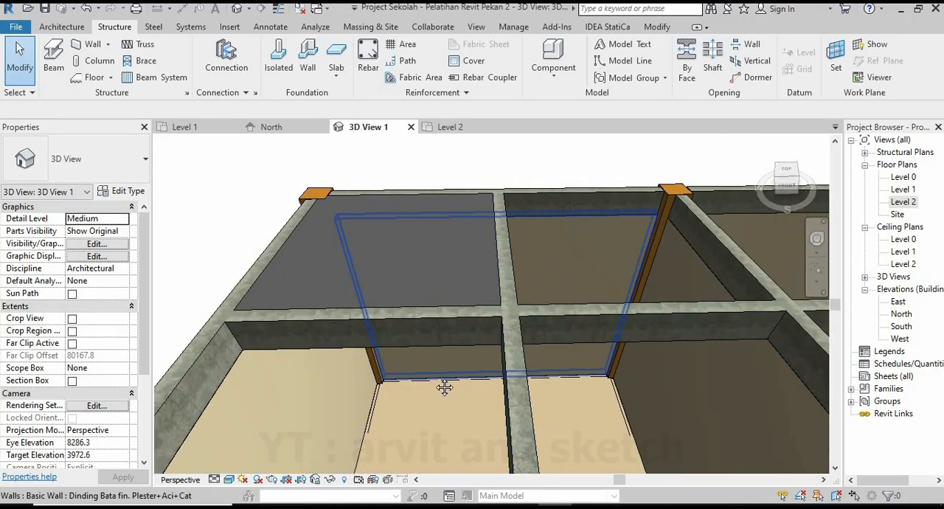
{"action": "middle_click_drag", "start_coordinate": [443, 386], "coordinate": [402, 332], "text": "shift"}
{"action": "scroll", "coordinate": [405, 292], "scroll_direction": "up", "scroll_amount": 2}
{"action": "middle_click_drag", "start_coordinate": [406, 283], "coordinate": [415, 193], "text": "shift"}
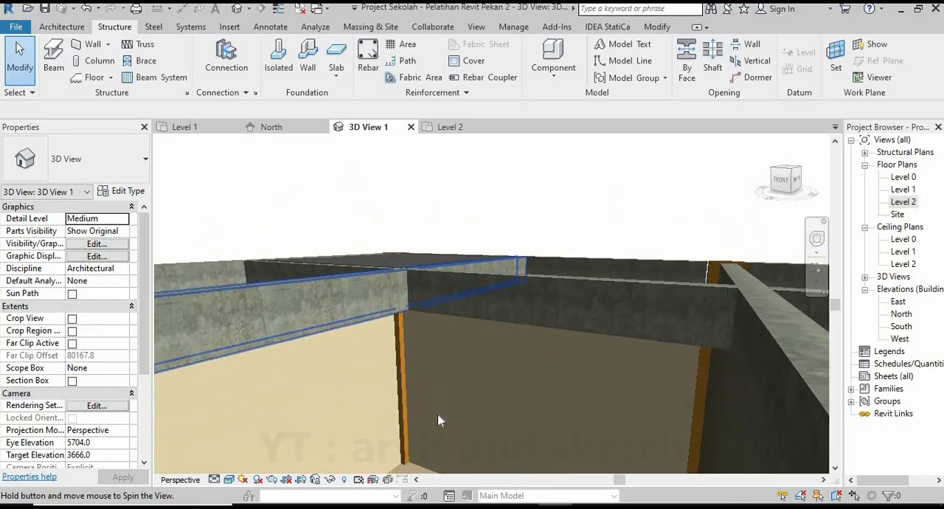
{"action": "scroll", "coordinate": [437, 415], "scroll_direction": "up", "scroll_amount": 3}
{"action": "middle_click_drag", "start_coordinate": [422, 402], "coordinate": [415, 347], "text": "shift"}
{"action": "scroll", "coordinate": [394, 209], "scroll_direction": "up", "scroll_amount": 3}
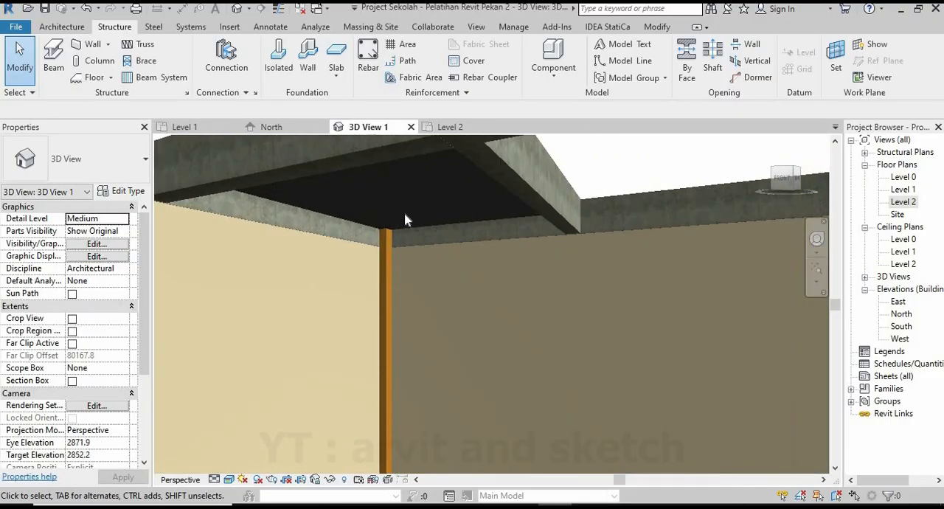
{"action": "middle_click_drag", "start_coordinate": [435, 240], "coordinate": [559, 290], "text": "shift"}
{"action": "scroll", "coordinate": [388, 230], "scroll_direction": "down", "scroll_amount": 6}
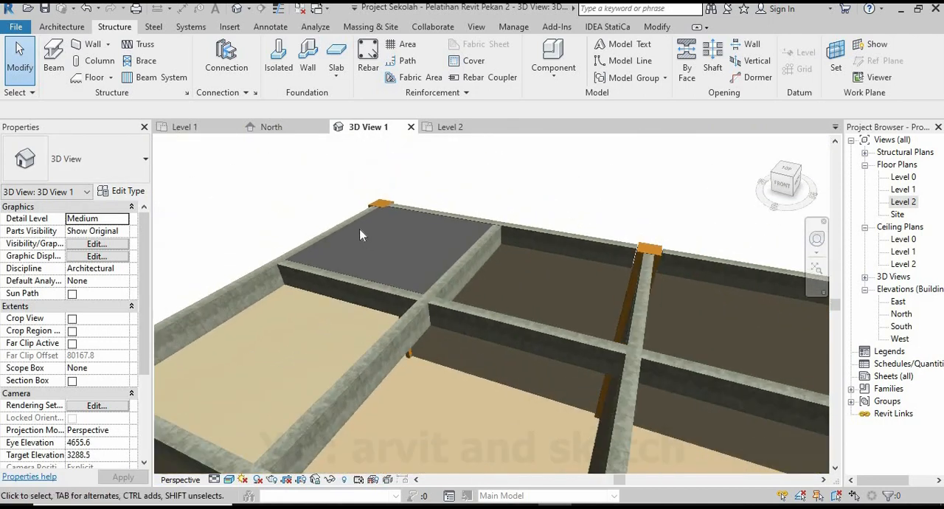
{"action": "scroll", "coordinate": [373, 244], "scroll_direction": "down", "scroll_amount": 4}
{"action": "middle_click_drag", "start_coordinate": [386, 251], "coordinate": [449, 442], "text": "shift"}
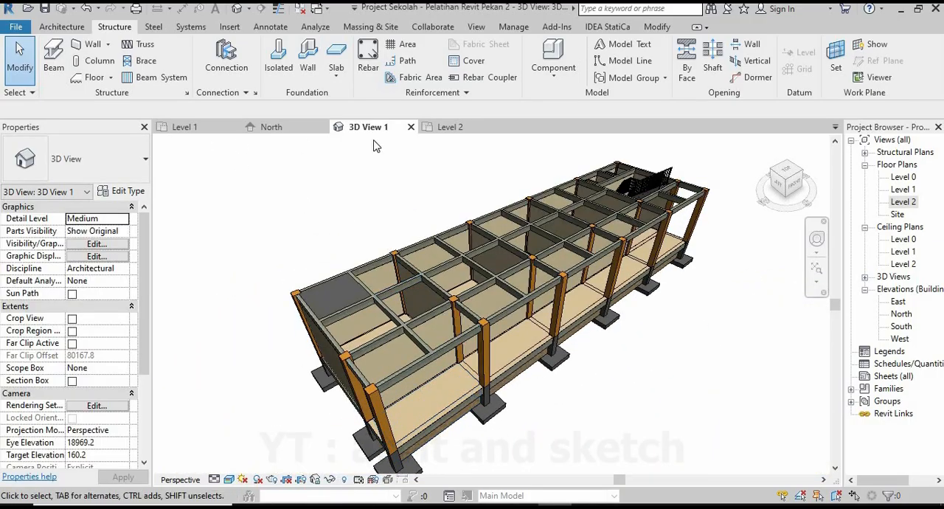
In the Level 2 plan, mirror a copy of the corner slab and its span direction symbol into the adjacent bay about the vertical beam's centreline.
{"action": "left_click", "coordinate": [452, 127]}
{"action": "scroll", "coordinate": [328, 242], "scroll_direction": "down", "scroll_amount": 4}
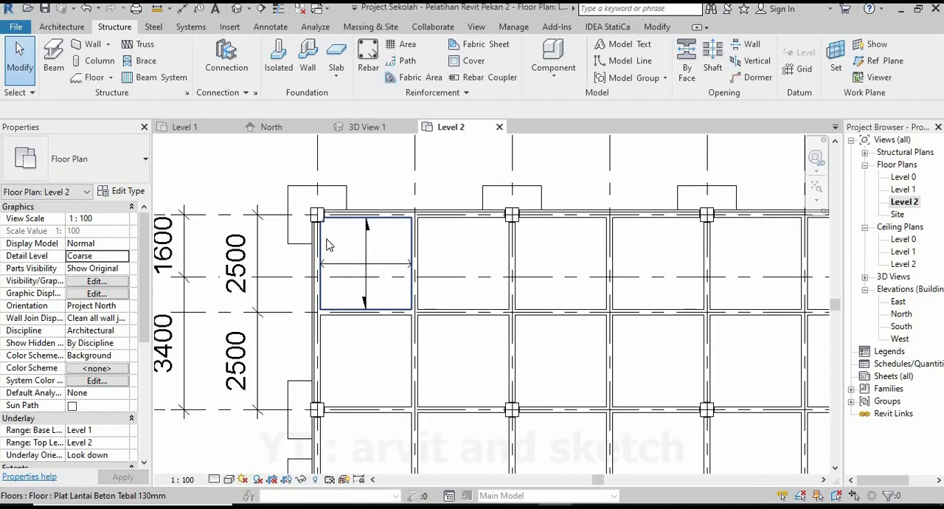
{"action": "scroll", "coordinate": [395, 263], "scroll_direction": "up", "scroll_amount": 1}
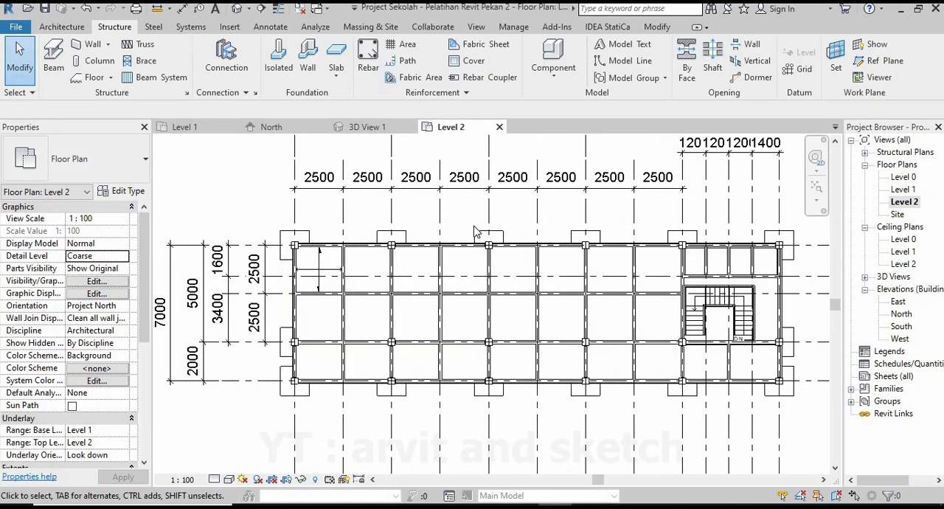
{"action": "scroll", "coordinate": [378, 294], "scroll_direction": "down", "scroll_amount": 1}
{"action": "scroll", "coordinate": [378, 293], "scroll_direction": "up", "scroll_amount": 2}
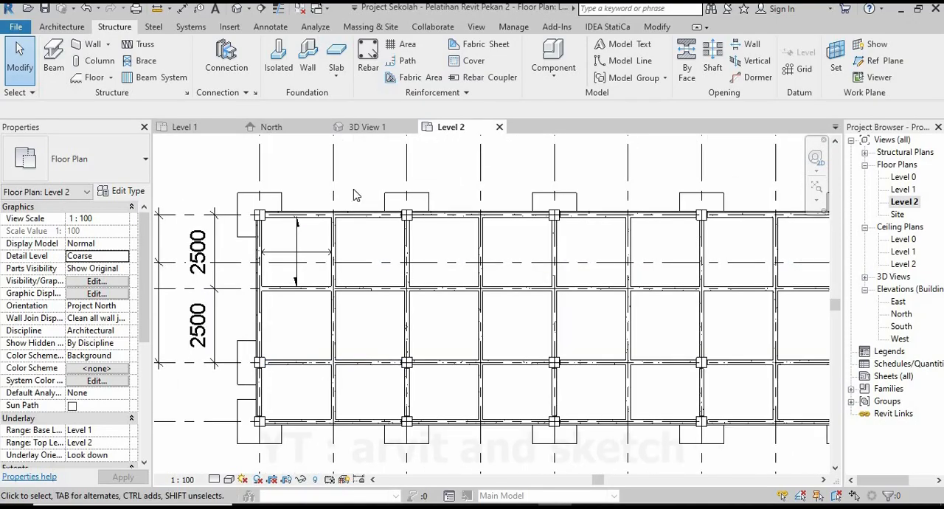
{"action": "middle_click_drag", "start_coordinate": [360, 266], "coordinate": [424, 266]}
{"action": "scroll", "coordinate": [424, 266], "scroll_direction": "up", "scroll_amount": 4}
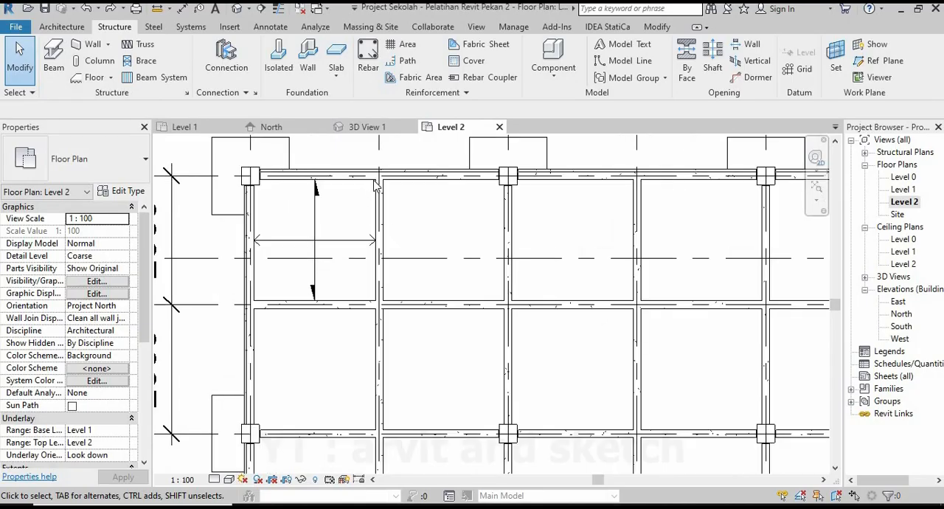
{"action": "left_click", "coordinate": [371, 185]}
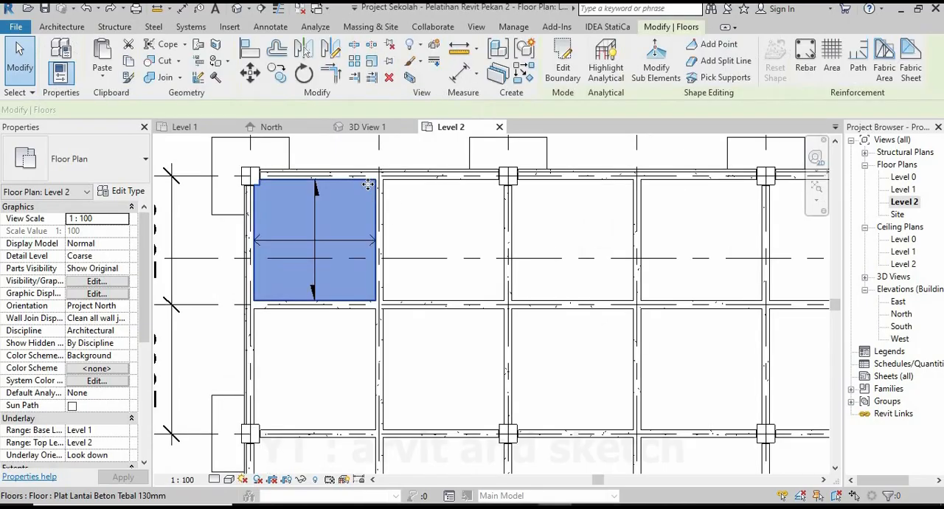
{"action": "left_click", "coordinate": [317, 225], "text": "ctrl"}
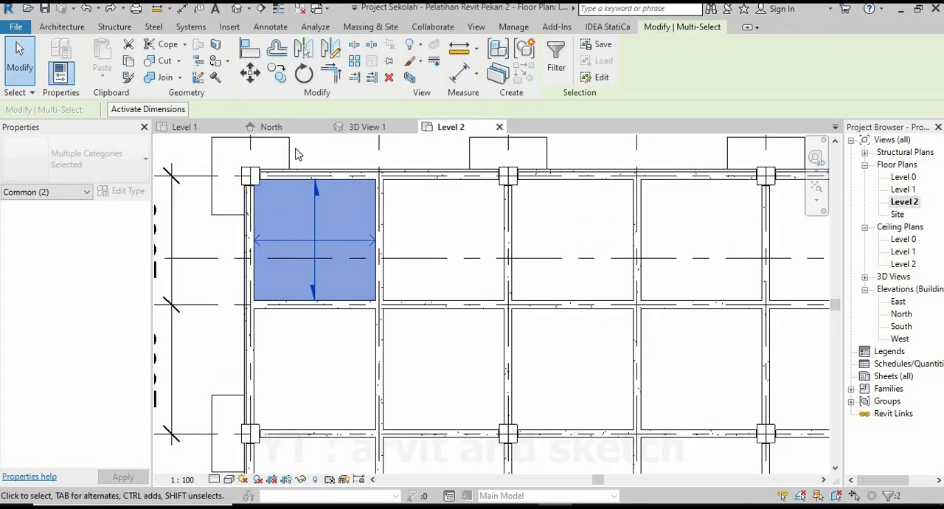
{"action": "left_click", "coordinate": [331, 49]}
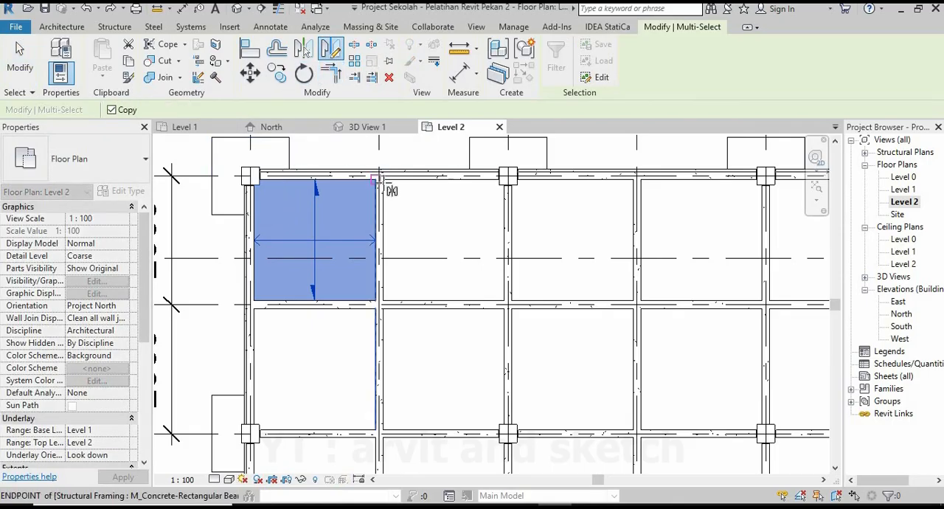
{"action": "scroll", "coordinate": [379, 180], "scroll_direction": "up", "scroll_amount": 5}
{"action": "left_click", "coordinate": [379, 177]}
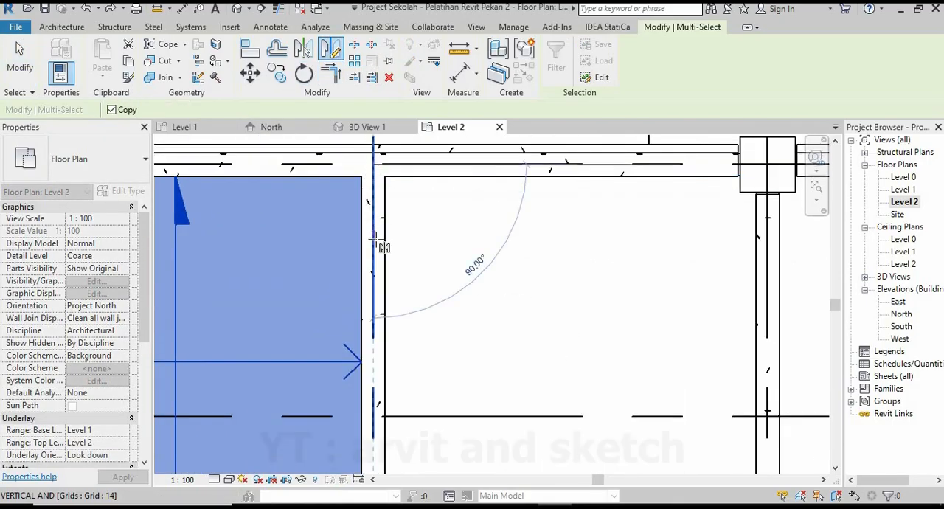
{"action": "left_click", "coordinate": [771, 177]}
{"action": "scroll", "coordinate": [411, 216], "scroll_direction": "down", "scroll_amount": 4}
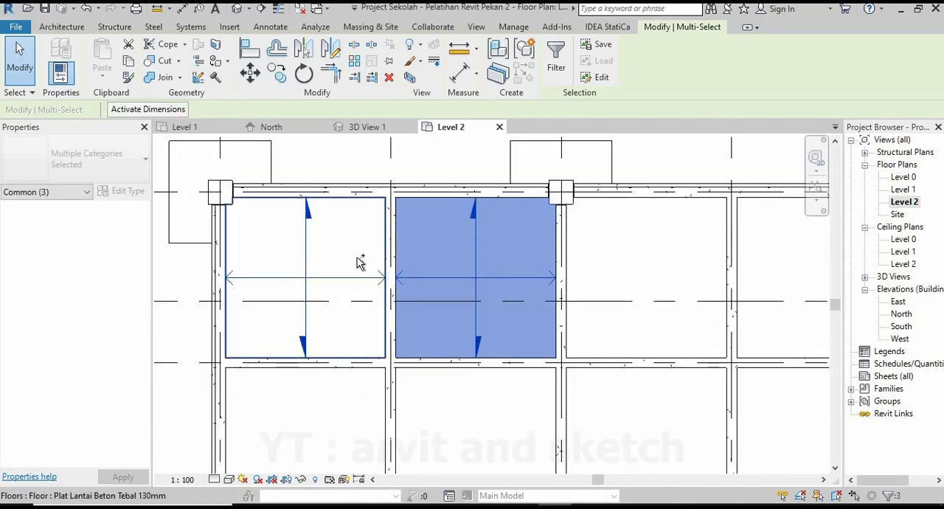
Mirror copies of the two top-row slabs and their span symbols into the bays below, about the horizontal beam's centreline.
{"action": "left_click", "coordinate": [361, 261], "text": "ctrl"}
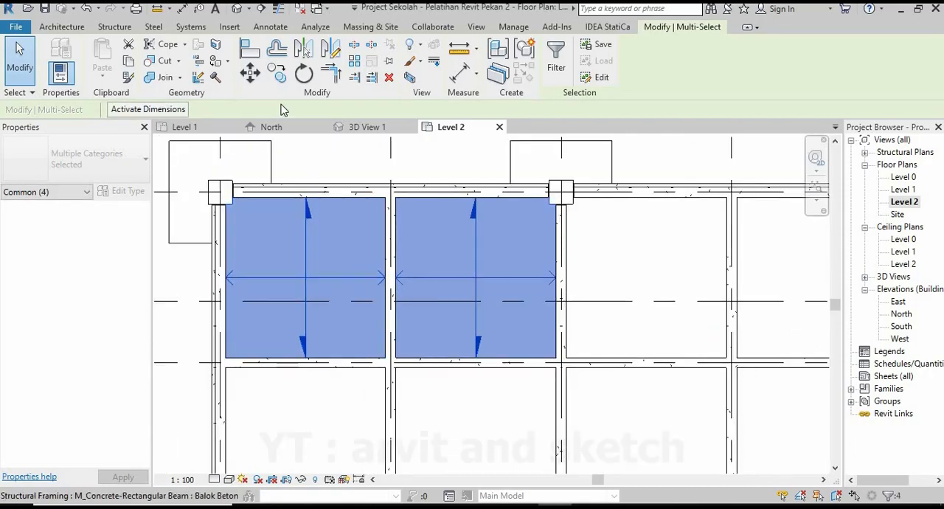
{"action": "left_click", "coordinate": [331, 49]}
{"action": "scroll", "coordinate": [369, 273], "scroll_direction": "down", "scroll_amount": 3}
{"action": "scroll", "coordinate": [369, 319], "scroll_direction": "up", "scroll_amount": 5}
{"action": "scroll", "coordinate": [295, 318], "scroll_direction": "up", "scroll_amount": 1}
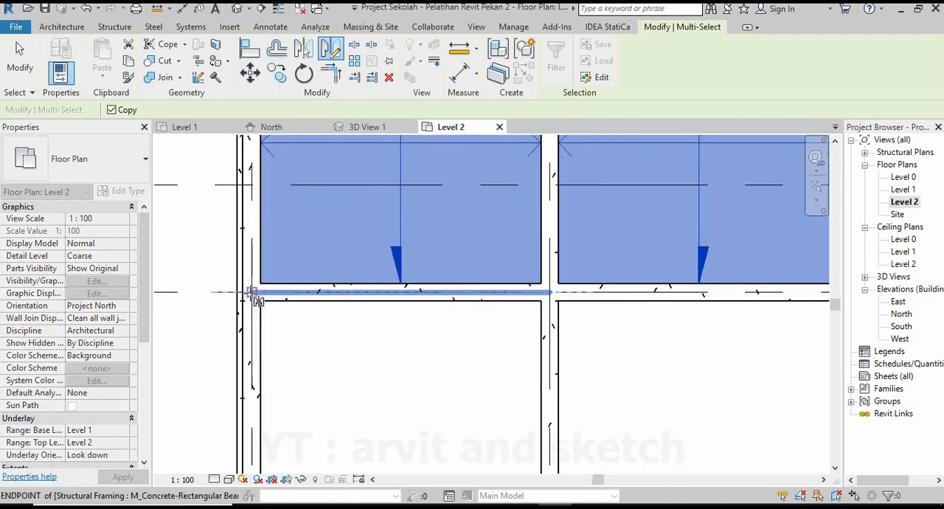
{"action": "left_click", "coordinate": [418, 267]}
{"action": "scroll", "coordinate": [385, 320], "scroll_direction": "down", "scroll_amount": 5}
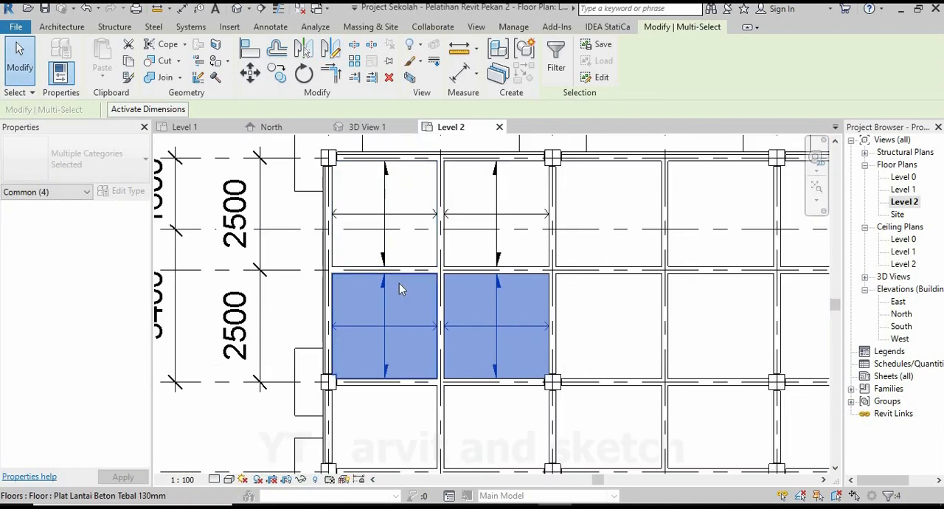
Add the two upper slabs to the selection and mirror a copy of all four slabs about grid 4.
{"action": "scroll", "coordinate": [435, 249], "scroll_direction": "up", "scroll_amount": 1}
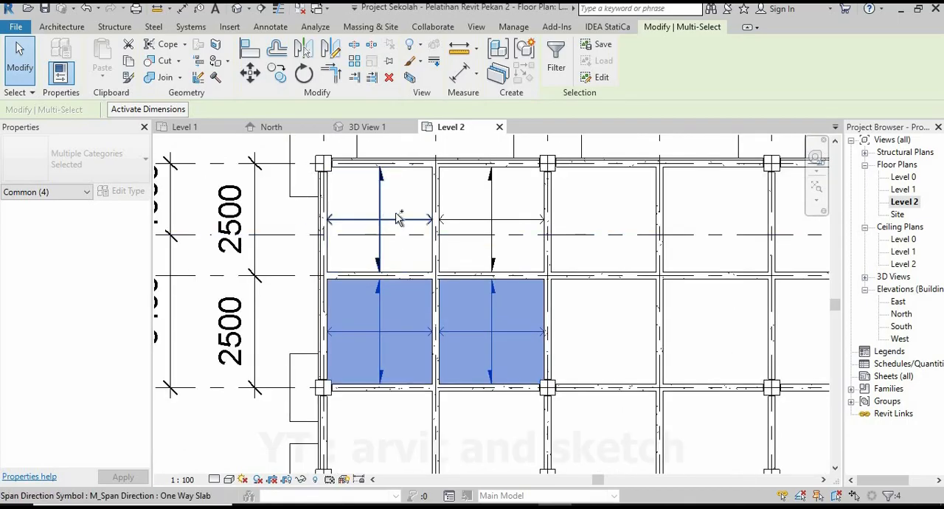
{"action": "left_click", "coordinate": [431, 188], "text": "ctrl"}
{"action": "left_click", "coordinate": [427, 178], "text": "ctrl"}
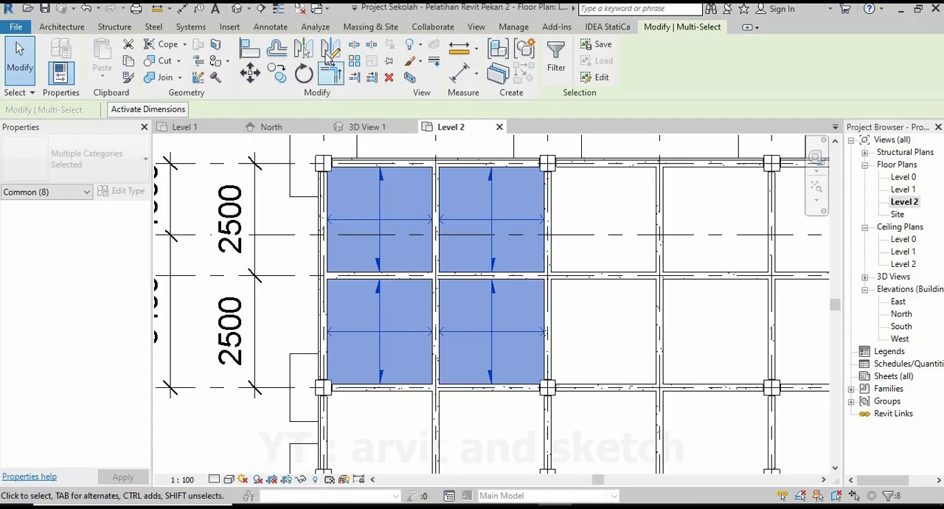
{"action": "left_click", "coordinate": [332, 50]}
{"action": "scroll", "coordinate": [557, 177], "scroll_direction": "up", "scroll_amount": 5}
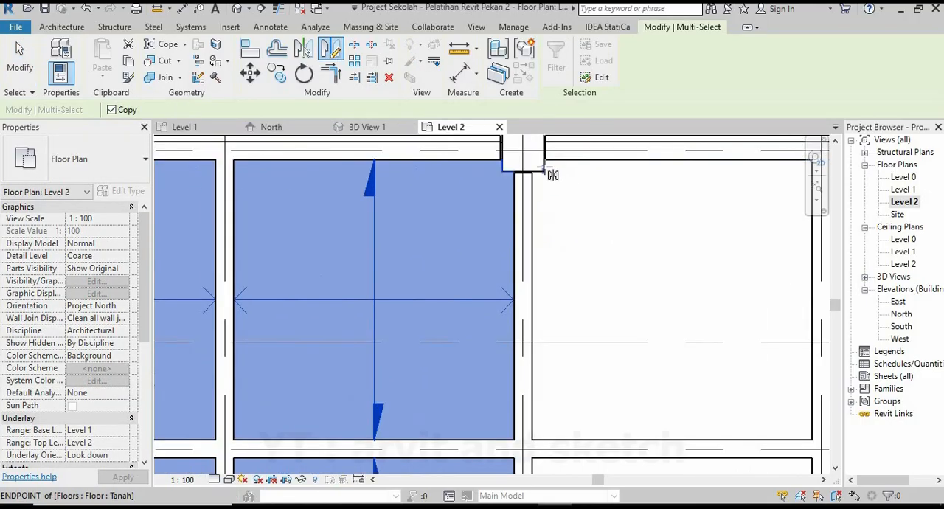
{"action": "left_click", "coordinate": [507, 152]}
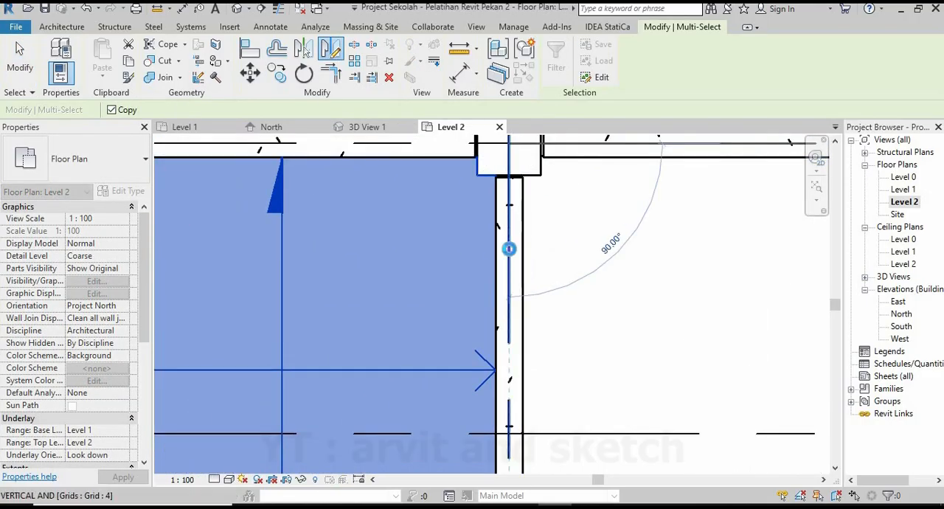
{"action": "left_click", "coordinate": [394, 235]}
{"action": "scroll", "coordinate": [374, 253], "scroll_direction": "down", "scroll_amount": 5}
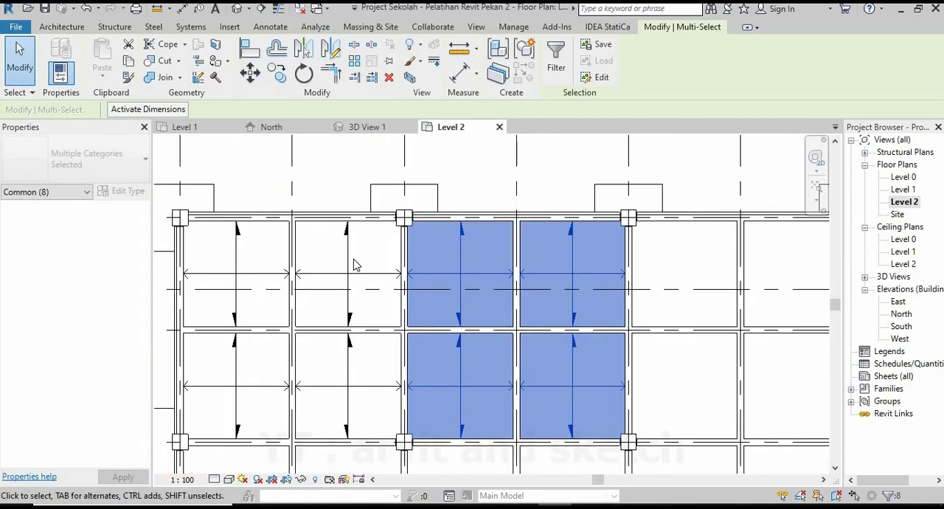
Mirror a copy of the selected block of four slabs into the next four bays about grid 5.
{"action": "scroll", "coordinate": [373, 269], "scroll_direction": "down", "scroll_amount": 2}
{"action": "scroll", "coordinate": [472, 281], "scroll_direction": "up", "scroll_amount": 4}
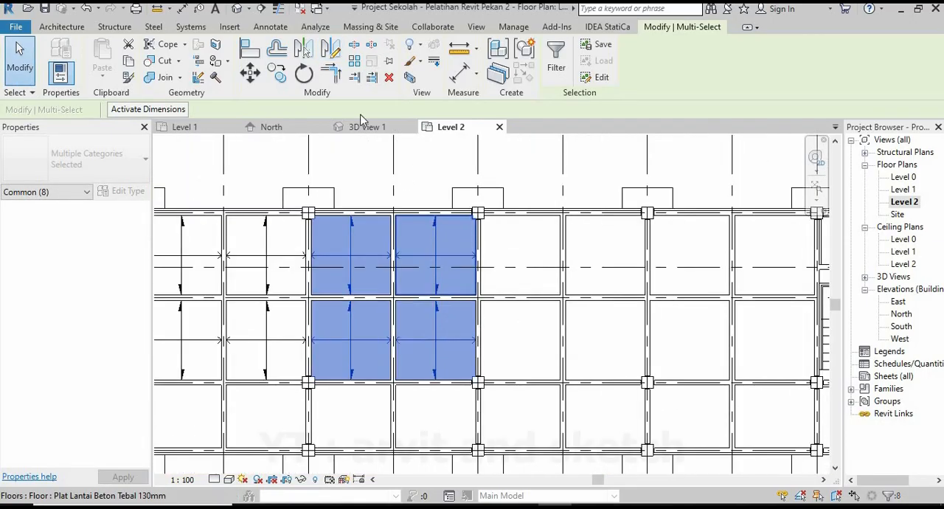
{"action": "left_click", "coordinate": [332, 48]}
{"action": "scroll", "coordinate": [487, 221], "scroll_direction": "up", "scroll_amount": 5}
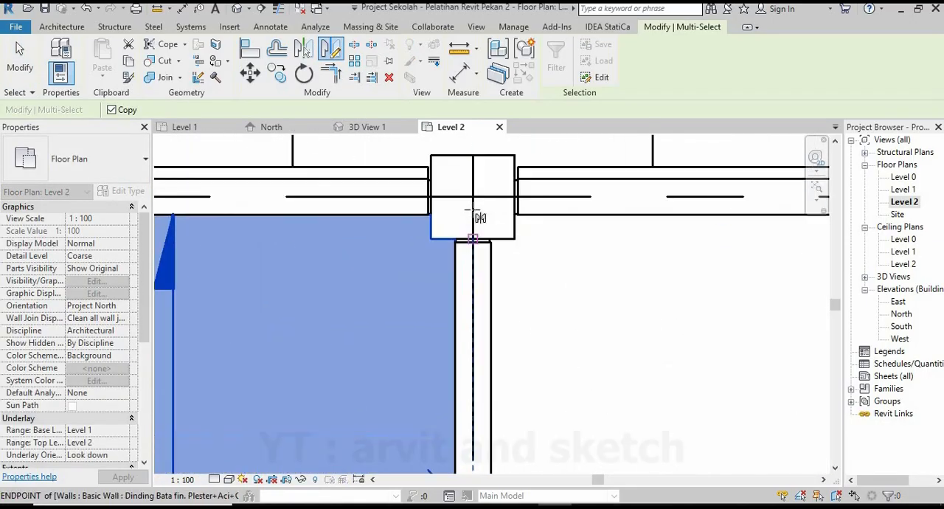
{"action": "left_click", "coordinate": [473, 198]}
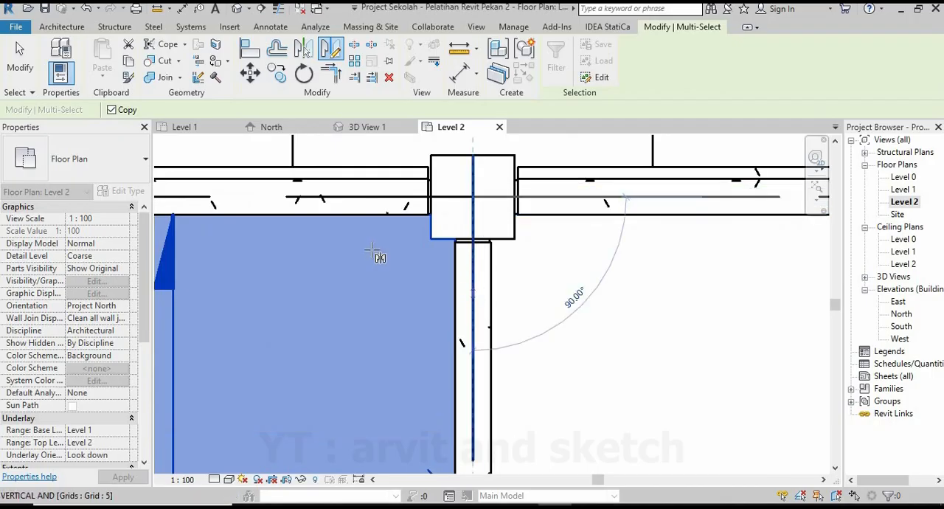
{"action": "left_click", "coordinate": [373, 254]}
{"action": "scroll", "coordinate": [384, 261], "scroll_direction": "down", "scroll_amount": 4}
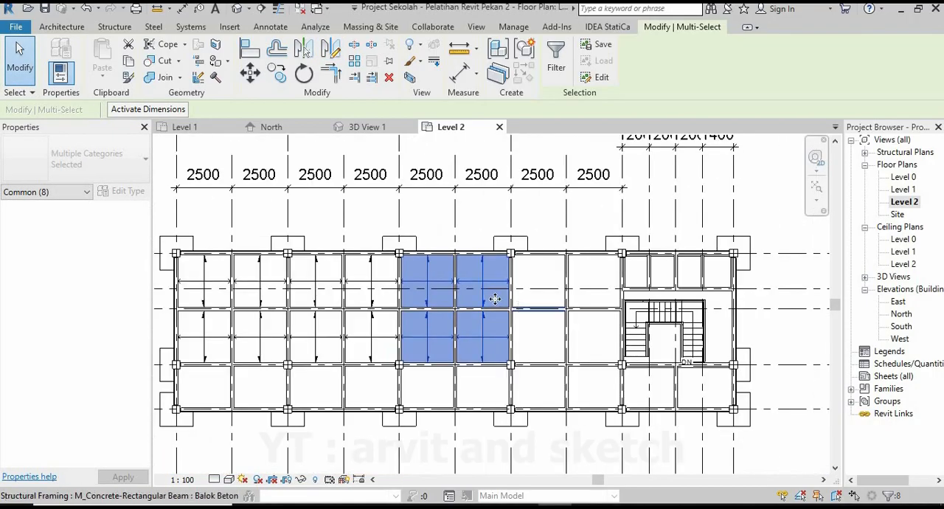
Mirror a copy of the latest four slabs about grid 6 to fill the bays beside the stair, then clear the selection.
{"action": "scroll", "coordinate": [494, 298], "scroll_direction": "up", "scroll_amount": 3}
{"action": "left_click", "coordinate": [331, 50]}
{"action": "scroll", "coordinate": [505, 193], "scroll_direction": "up", "scroll_amount": 5}
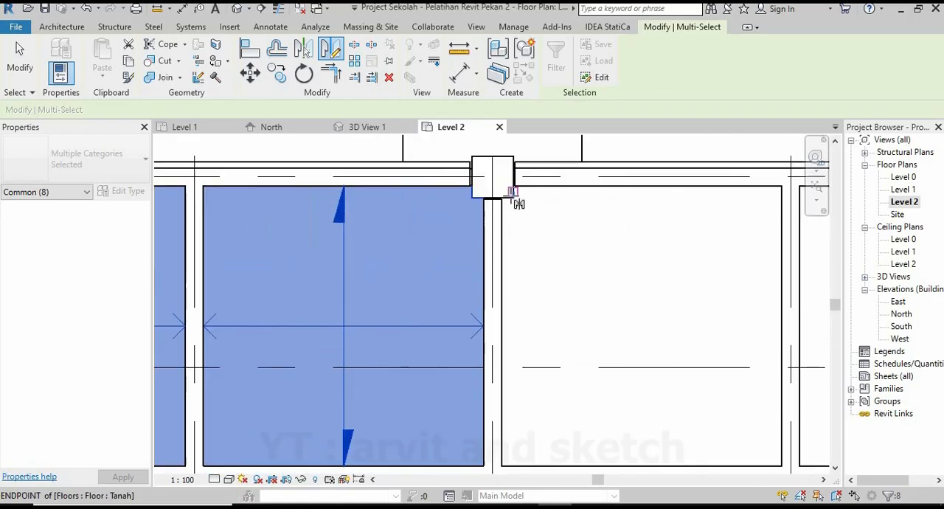
{"action": "left_click", "coordinate": [488, 172]}
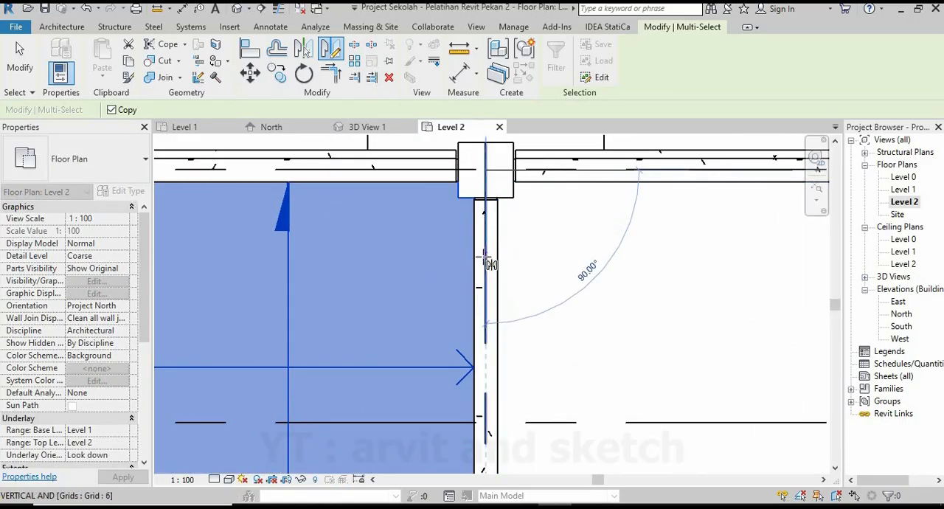
{"action": "left_click", "coordinate": [487, 258]}
{"action": "scroll", "coordinate": [505, 261], "scroll_direction": "down", "scroll_amount": 6}
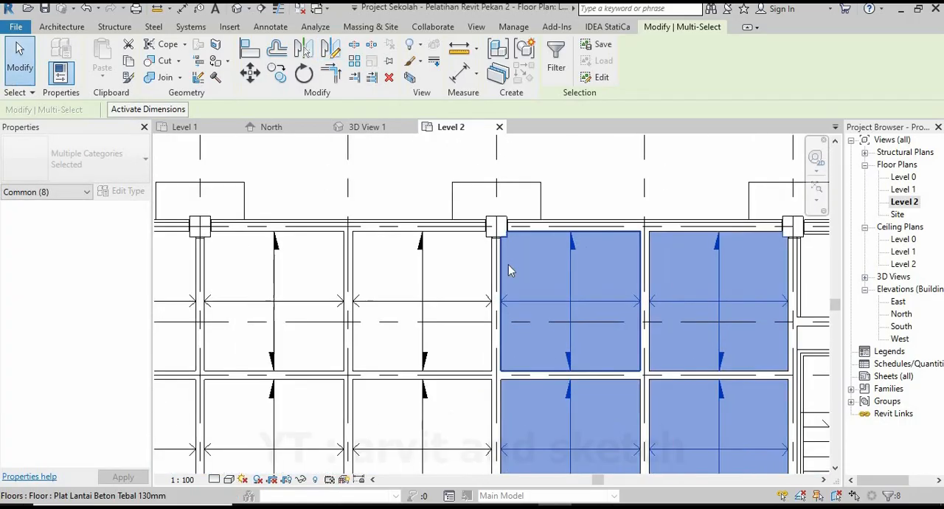
{"action": "scroll", "coordinate": [509, 262], "scroll_direction": "down", "scroll_amount": 3}
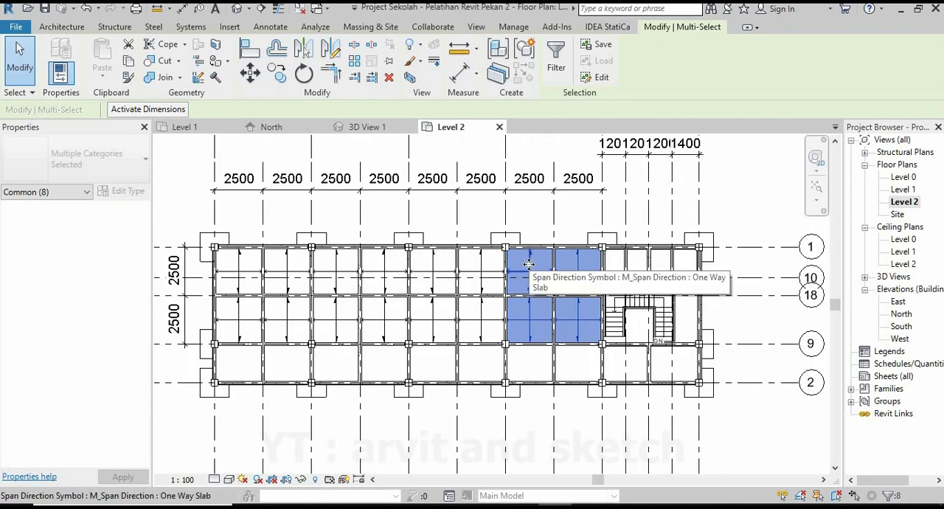
{"action": "scroll", "coordinate": [472, 318], "scroll_direction": "down", "scroll_amount": 2}
{"action": "scroll", "coordinate": [443, 323], "scroll_direction": "up", "scroll_amount": 2}
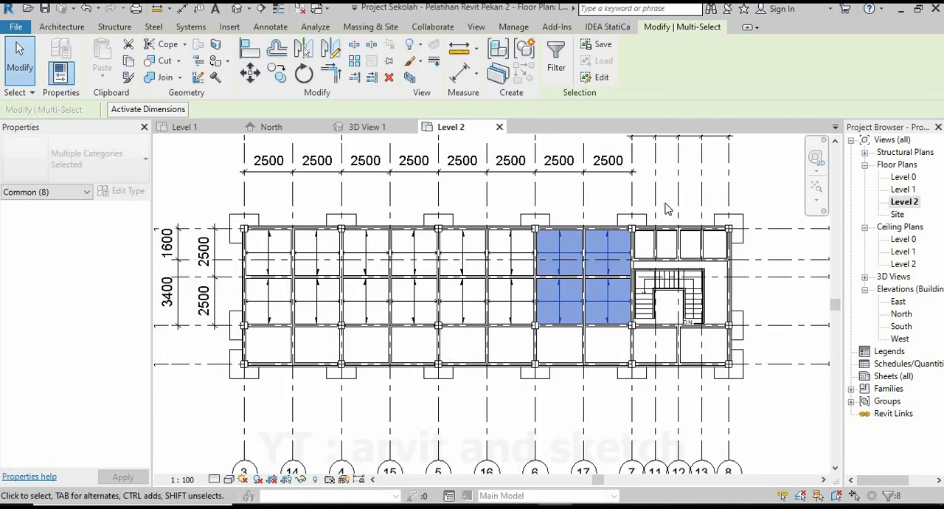
{"action": "left_click", "coordinate": [751, 180]}
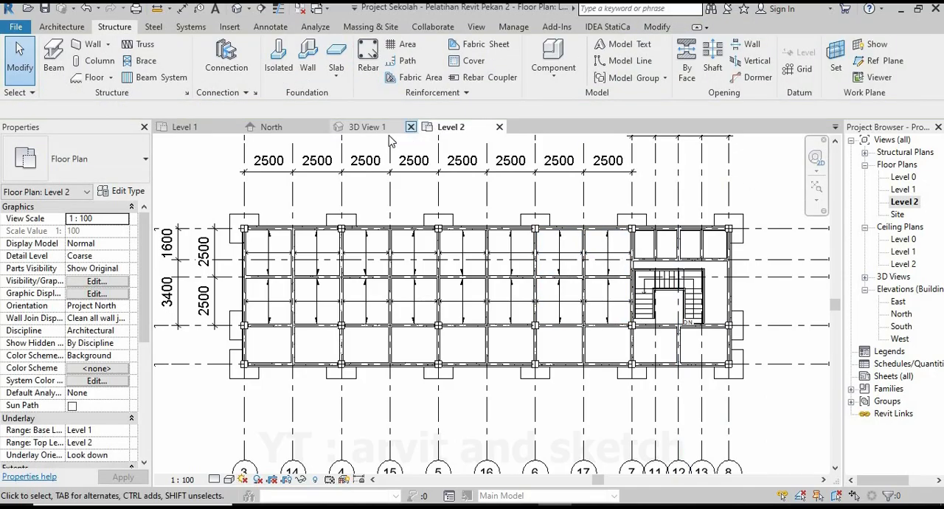
Examine the mirrored slabs and the open stair area from several sides in 3D View 1.
{"action": "left_click", "coordinate": [367, 127]}
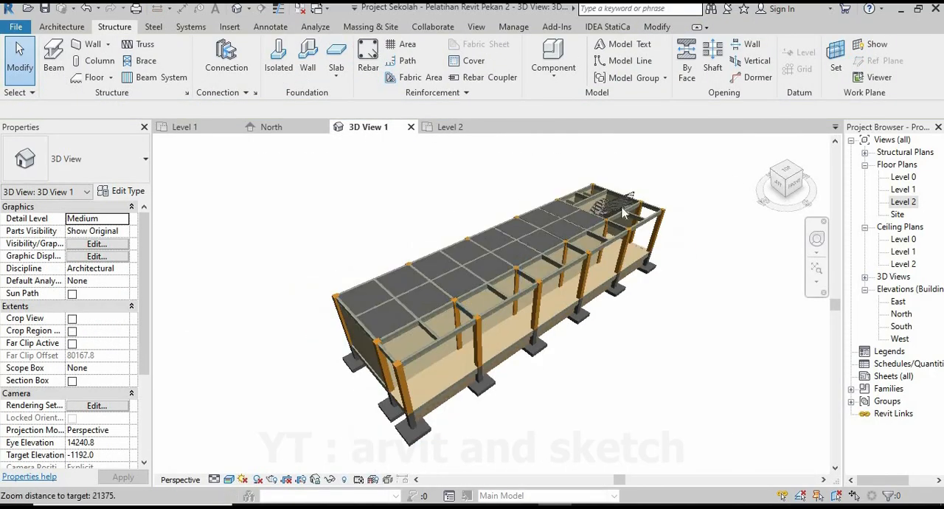
{"action": "scroll", "coordinate": [595, 210], "scroll_direction": "up", "scroll_amount": 5}
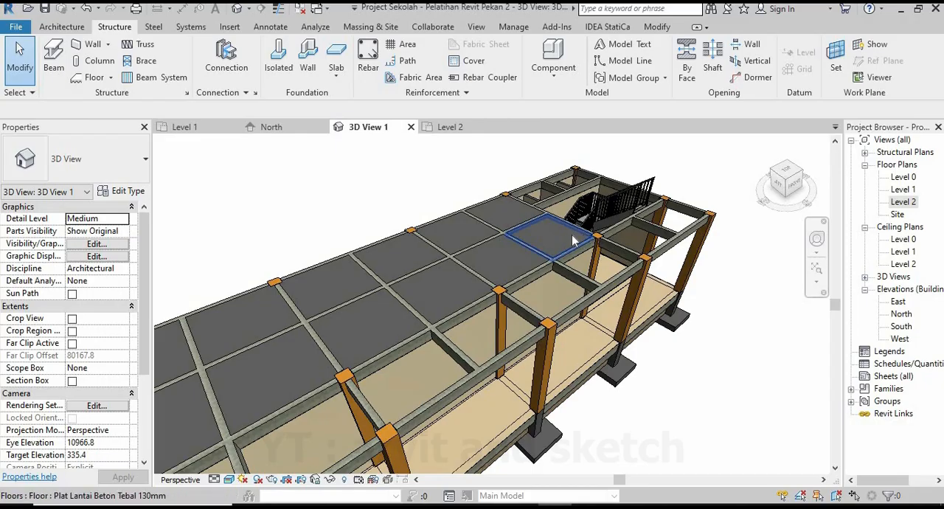
{"action": "middle_click_drag", "start_coordinate": [571, 234], "coordinate": [459, 263], "text": "shift"}
{"action": "scroll", "coordinate": [574, 331], "scroll_direction": "up", "scroll_amount": 3}
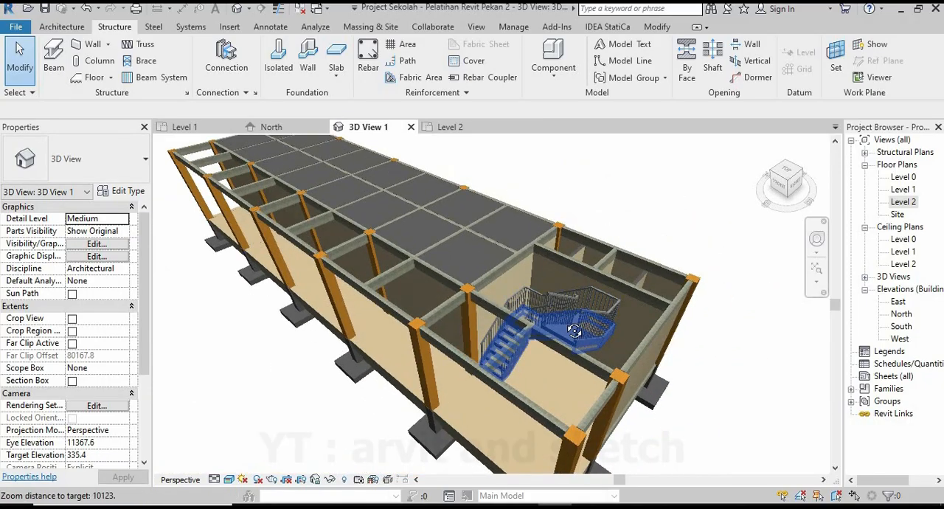
{"action": "middle_click_drag", "start_coordinate": [574, 331], "coordinate": [616, 343], "text": "shift"}
{"action": "scroll", "coordinate": [632, 295], "scroll_direction": "up", "scroll_amount": 2}
{"action": "middle_click_drag", "start_coordinate": [628, 305], "coordinate": [459, 345], "text": "shift"}
{"action": "scroll", "coordinate": [480, 325], "scroll_direction": "down", "scroll_amount": 3}
{"action": "middle_click_drag", "start_coordinate": [515, 366], "coordinate": [655, 322], "text": "shift"}
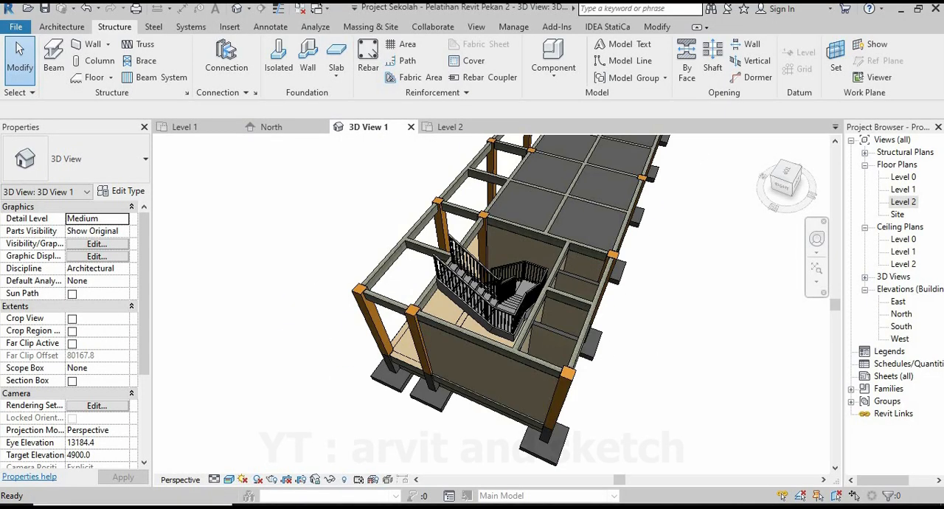
In the Level 2 plan, start a Plat Lantai Beton Tebal 130mm floor and draw its boundary along the beam above the stair.
{"action": "left_click", "coordinate": [451, 127]}
{"action": "scroll", "coordinate": [664, 278], "scroll_direction": "up", "scroll_amount": 8}
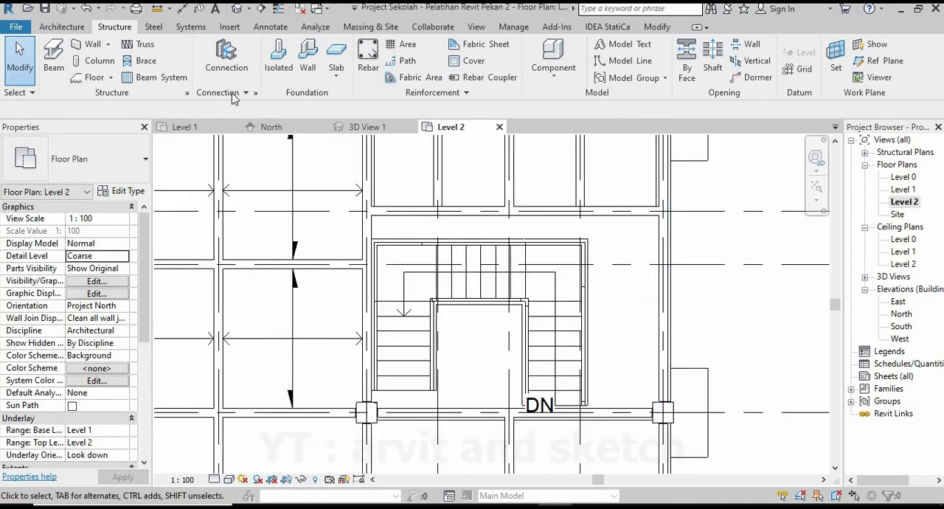
{"action": "left_click", "coordinate": [100, 79]}
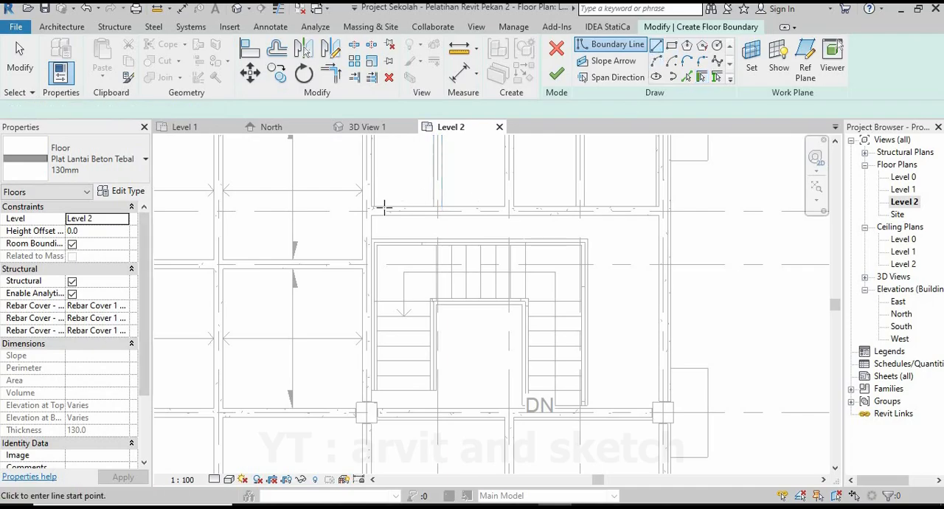
{"action": "scroll", "coordinate": [383, 210], "scroll_direction": "up", "scroll_amount": 3}
{"action": "scroll", "coordinate": [362, 219], "scroll_direction": "down", "scroll_amount": 6}
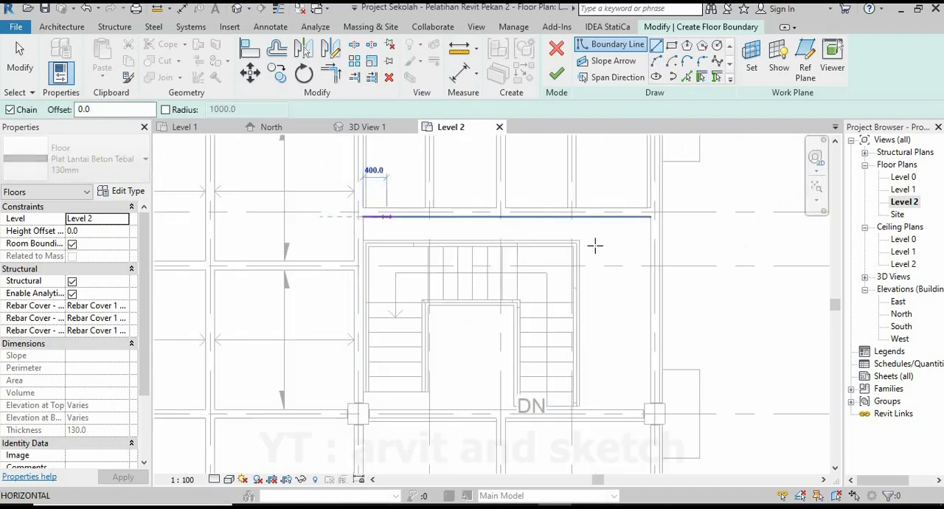
{"action": "scroll", "coordinate": [651, 225], "scroll_direction": "up", "scroll_amount": 3}
{"action": "left_click", "coordinate": [652, 207]}
Continue the slab boundary down the right-hand beam's inner face and around the column corner to the lower beam.
{"action": "middle_click_drag", "start_coordinate": [630, 329], "coordinate": [604, 164]}
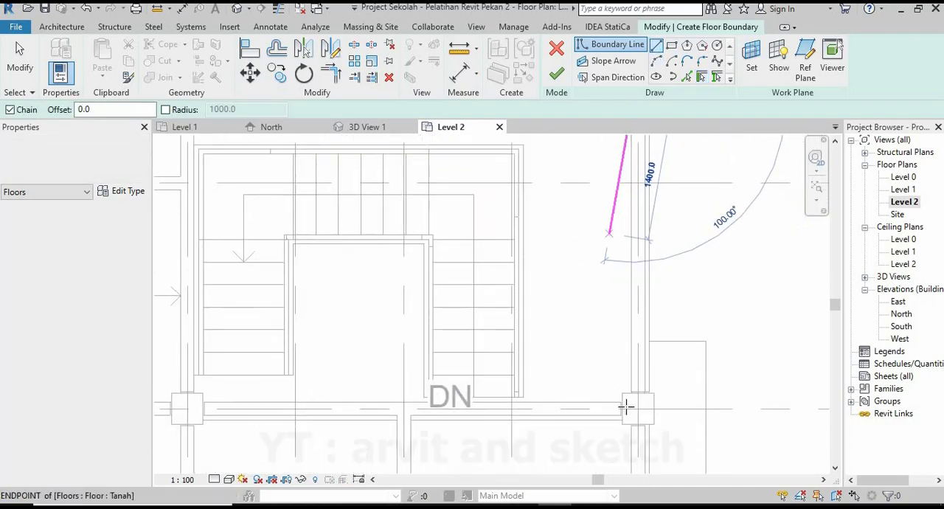
{"action": "scroll", "coordinate": [629, 403], "scroll_direction": "up", "scroll_amount": 6}
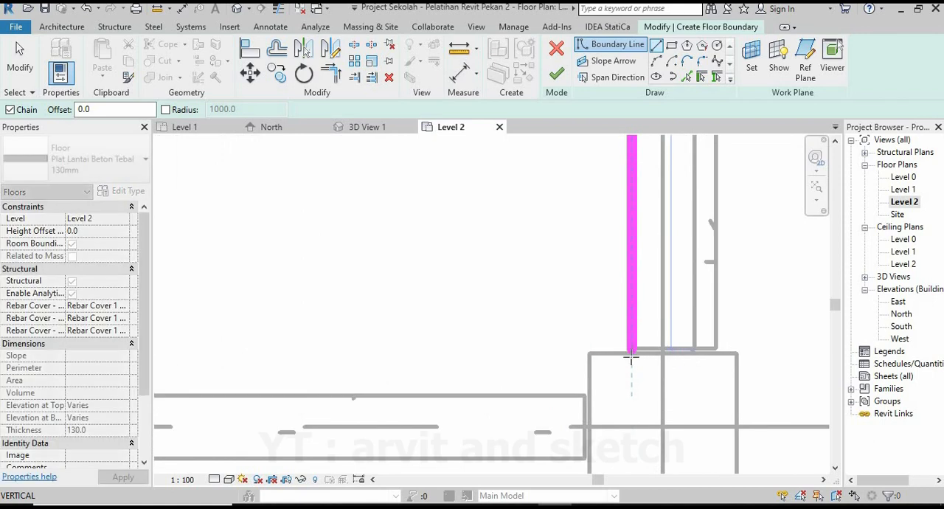
{"action": "scroll", "coordinate": [633, 355], "scroll_direction": "up", "scroll_amount": 3}
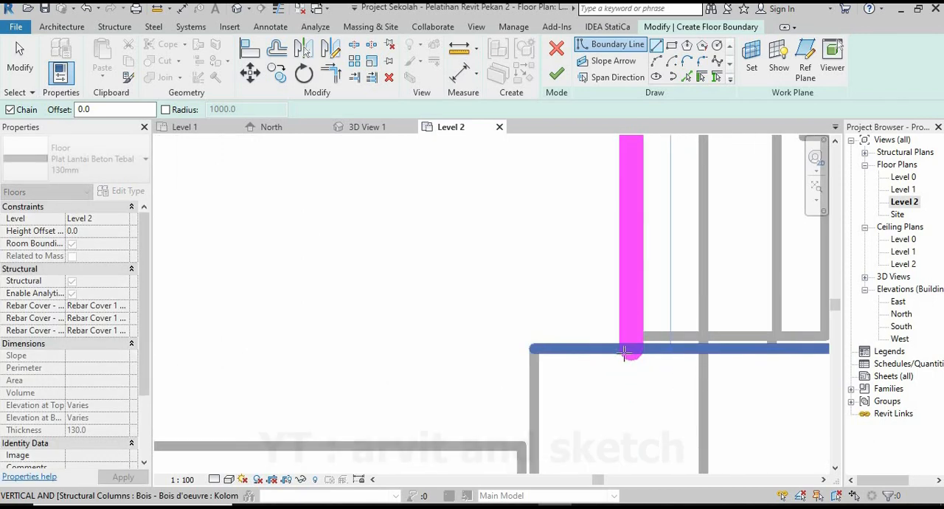
{"action": "left_click", "coordinate": [633, 349]}
{"action": "left_click", "coordinate": [534, 347]}
{"action": "scroll", "coordinate": [546, 351], "scroll_direction": "down", "scroll_amount": 2}
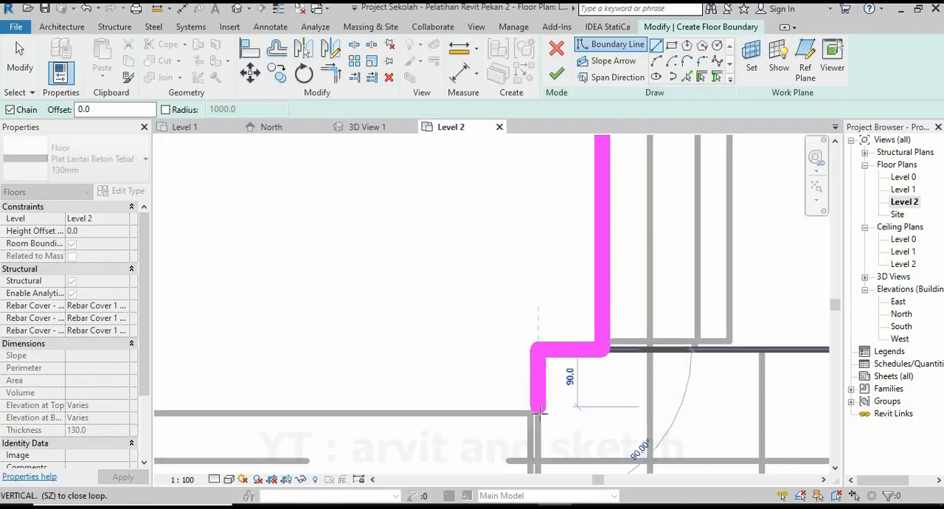
{"action": "scroll", "coordinate": [601, 388], "scroll_direction": "down", "scroll_amount": 4}
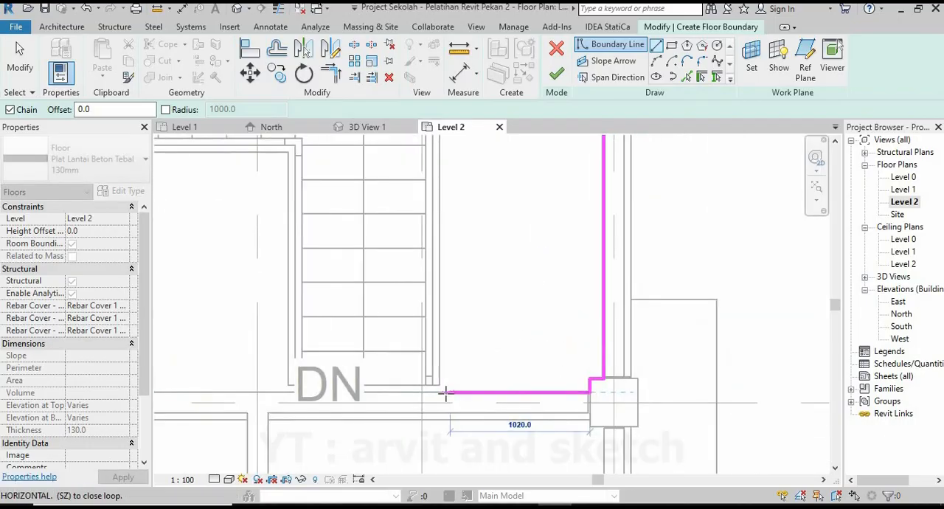
Run the slab boundary 1100 mm along the lower beam to the stair and up the stair's right-hand edge.
{"action": "scroll", "coordinate": [444, 393], "scroll_direction": "up", "scroll_amount": 2}
{"action": "scroll", "coordinate": [435, 371], "scroll_direction": "down", "scroll_amount": 4}
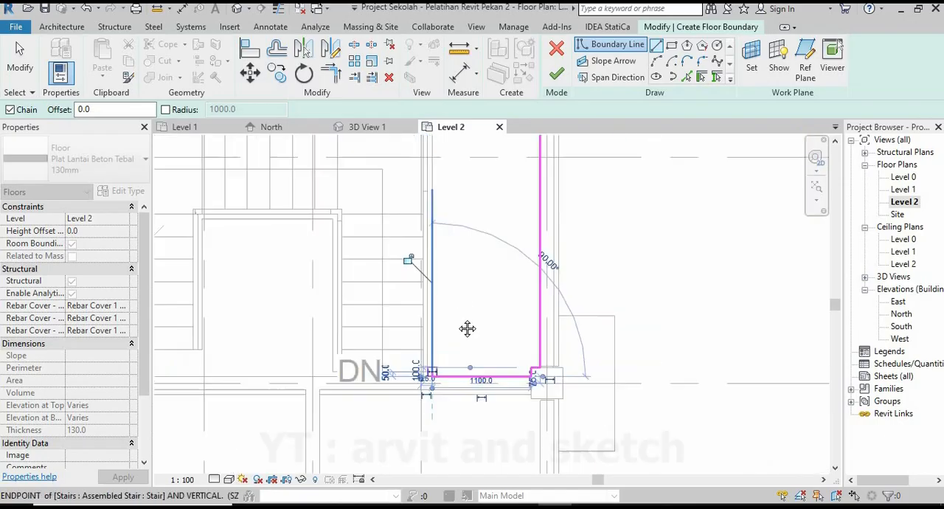
{"action": "middle_click_drag", "start_coordinate": [467, 329], "coordinate": [505, 472]}
{"action": "scroll", "coordinate": [478, 310], "scroll_direction": "up", "scroll_amount": 2}
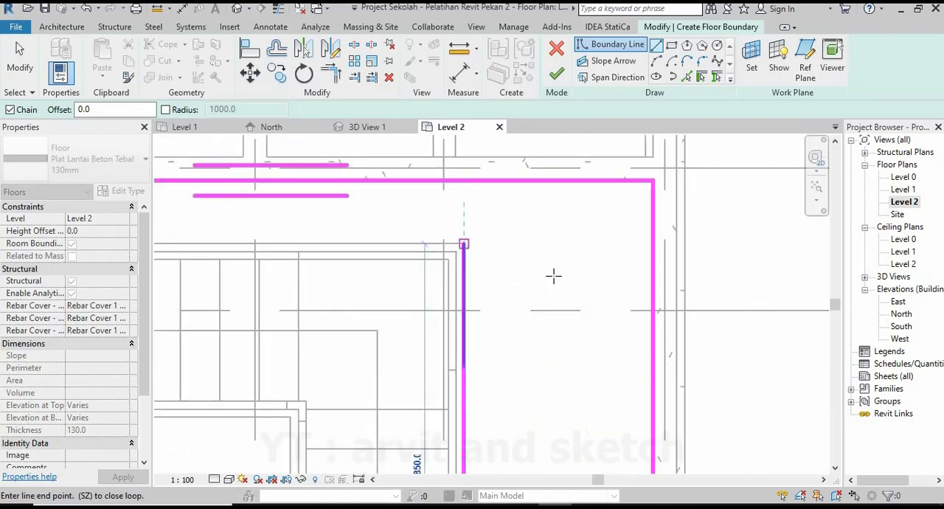
Draw the boundary 3650 mm along the stair's upper edge, close it at the left beam and finish the L-shaped floor.
{"action": "scroll", "coordinate": [553, 275], "scroll_direction": "down", "scroll_amount": 4}
{"action": "middle_click_drag", "start_coordinate": [380, 292], "coordinate": [502, 292]}
{"action": "scroll", "coordinate": [387, 262], "scroll_direction": "up", "scroll_amount": 5}
{"action": "left_click", "coordinate": [348, 239]}
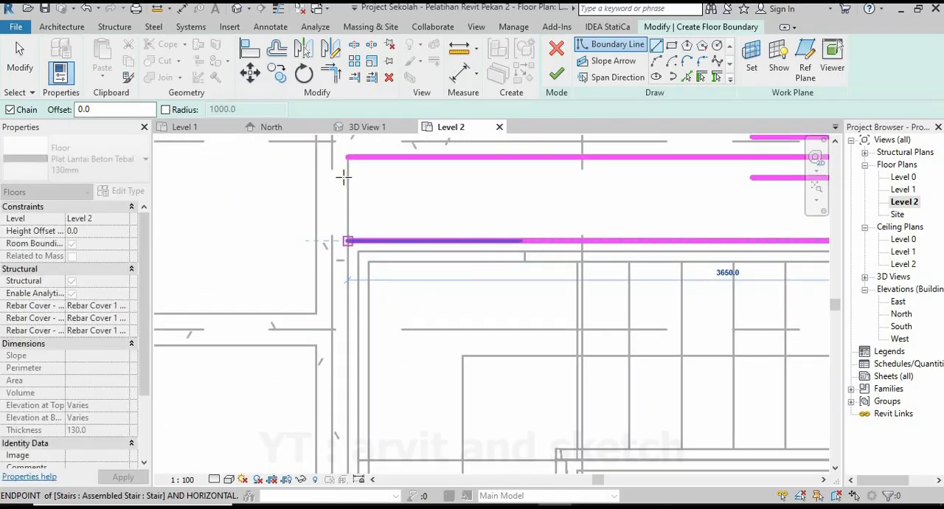
{"action": "left_click", "coordinate": [347, 157]}
{"action": "scroll", "coordinate": [347, 170], "scroll_direction": "down", "scroll_amount": 3}
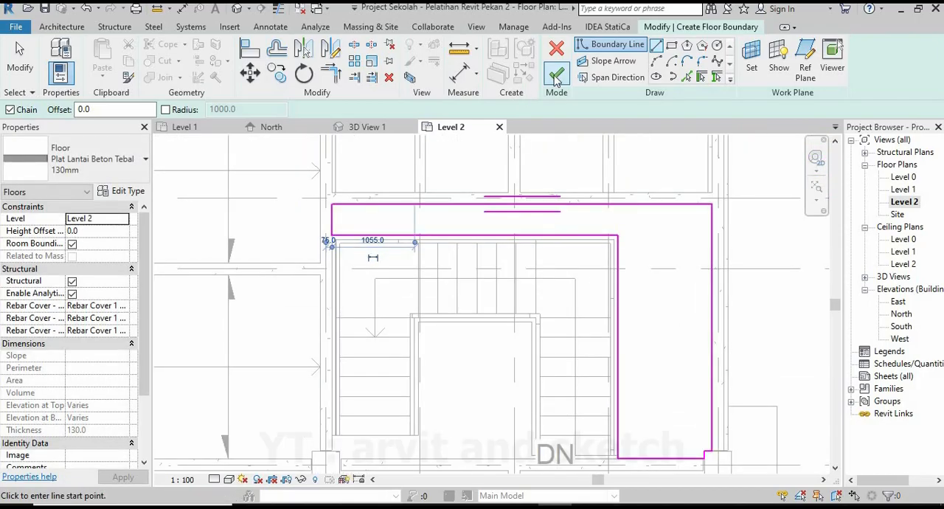
{"action": "scroll", "coordinate": [436, 254], "scroll_direction": "down", "scroll_amount": 4}
{"action": "left_click", "coordinate": [522, 276]}
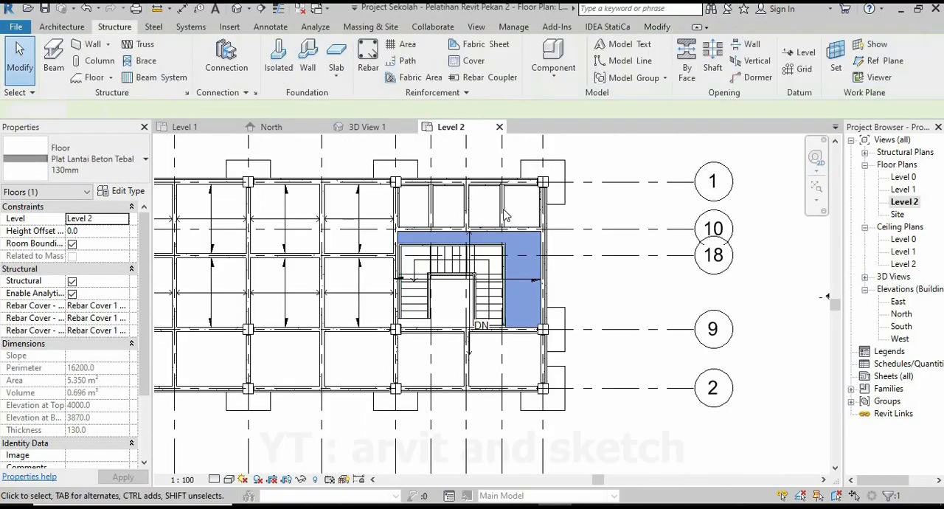
Check the L-shaped slab around the stair in 3D and reopen its boundary for editing in the Level 2 plan.
{"action": "left_click", "coordinate": [367, 128]}
{"action": "middle_click_drag", "start_coordinate": [500, 336], "coordinate": [464, 201], "text": "shift"}
{"action": "scroll", "coordinate": [458, 330], "scroll_direction": "up", "scroll_amount": 4}
{"action": "scroll", "coordinate": [605, 343], "scroll_direction": "up", "scroll_amount": 5}
{"action": "left_click", "coordinate": [448, 127]}
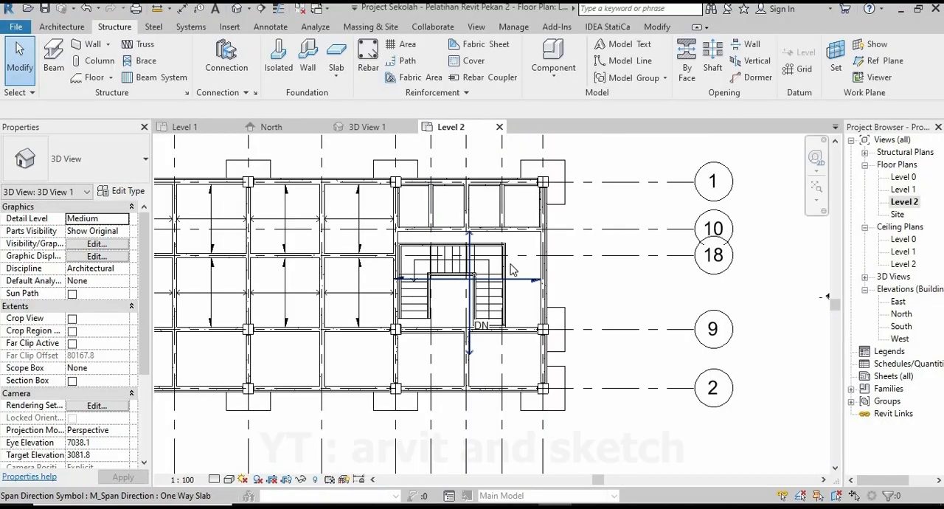
{"action": "scroll", "coordinate": [267, 222], "scroll_direction": "up", "scroll_amount": 5}
{"action": "left_click", "coordinate": [268, 222]}
{"action": "scroll", "coordinate": [267, 222], "scroll_direction": "up", "scroll_amount": 3}
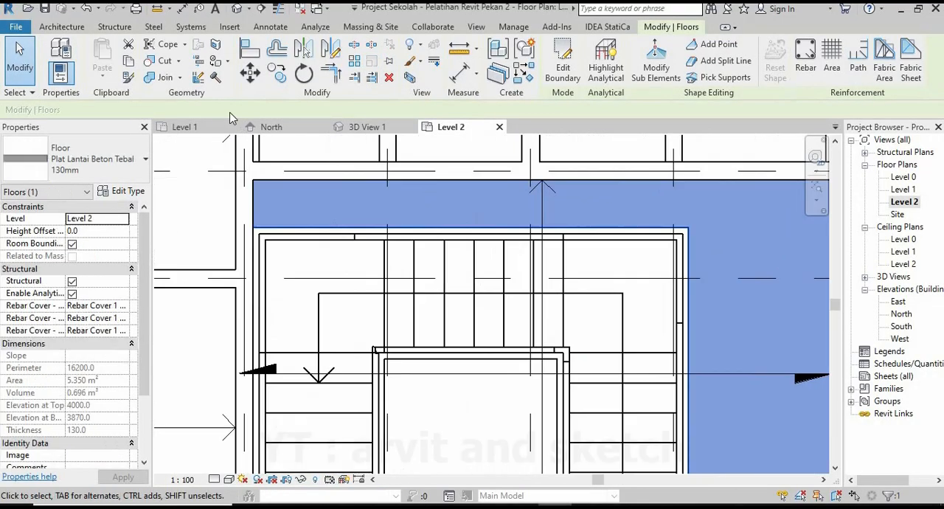
{"action": "double_click", "coordinate": [271, 216]}
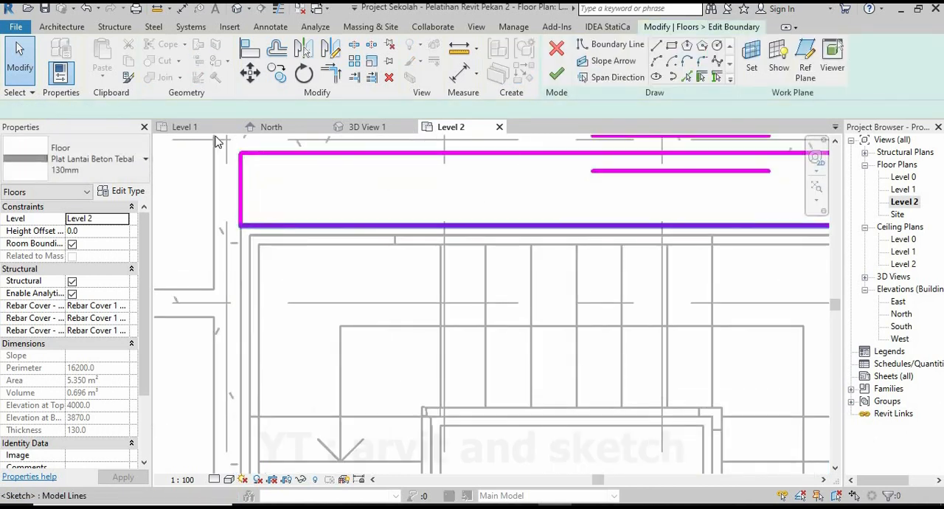
Move the slab boundary line along the stair's upper edge 100 mm down towards the stair.
{"action": "left_click", "coordinate": [254, 225]}
{"action": "left_click", "coordinate": [250, 73]}
{"action": "left_click", "coordinate": [240, 225]}
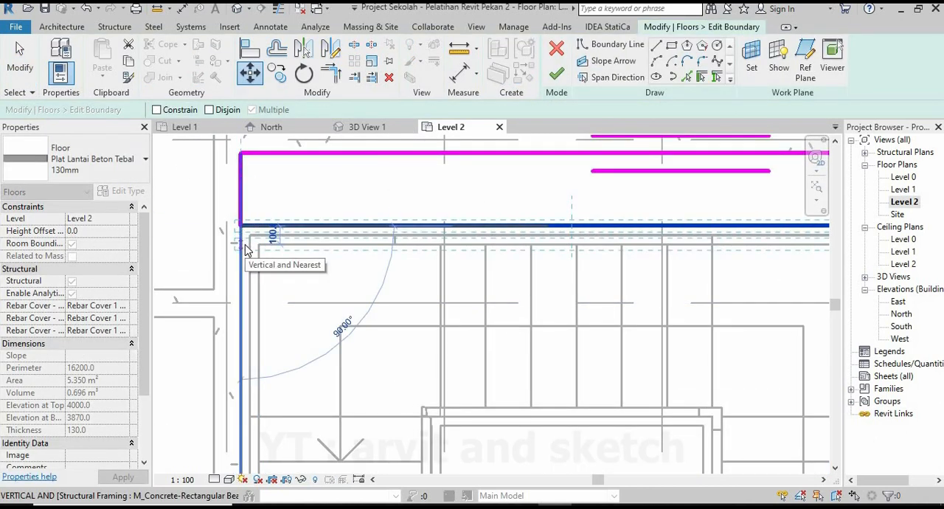
{"action": "type", "text": "100"}
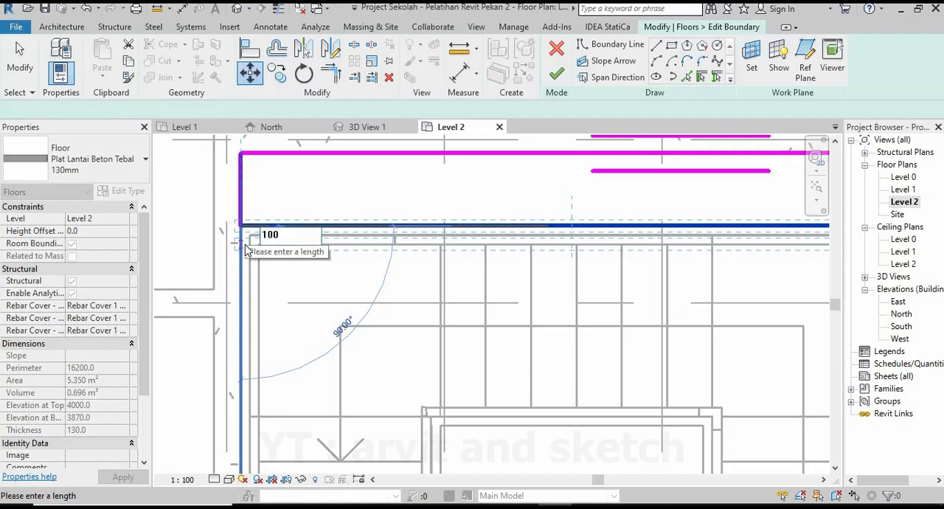
{"action": "key", "text": "Return"}
{"action": "scroll", "coordinate": [361, 242], "scroll_direction": "down", "scroll_amount": 3}
Move the slab boundary line along the stair's right edge 100 mm inward and finish the boundary edit.
{"action": "scroll", "coordinate": [532, 311], "scroll_direction": "up", "scroll_amount": 2}
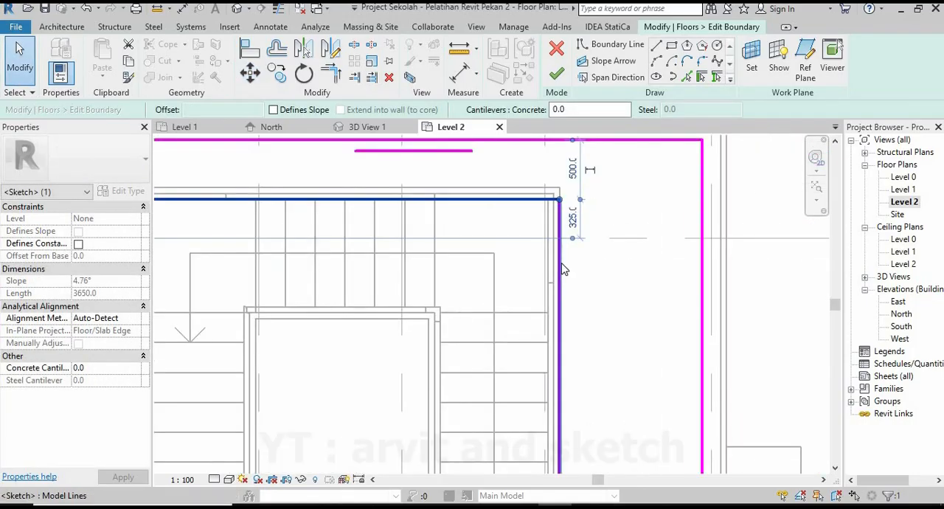
{"action": "left_click", "coordinate": [562, 263]}
{"action": "scroll", "coordinate": [577, 201], "scroll_direction": "up", "scroll_amount": 2}
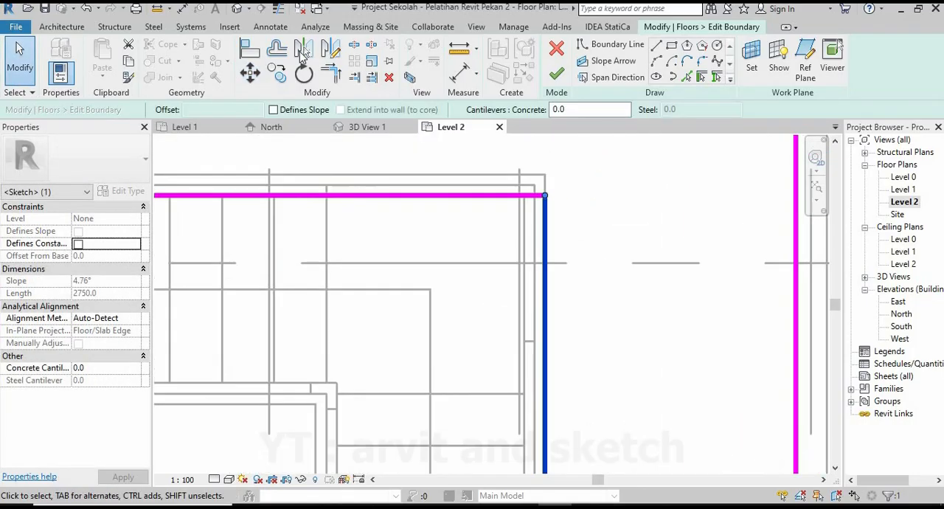
{"action": "left_click", "coordinate": [546, 196]}
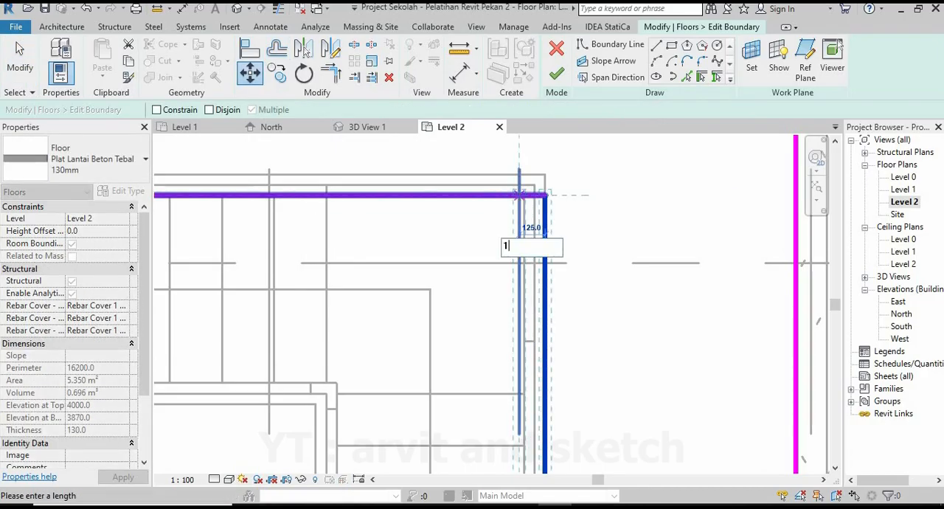
{"action": "key", "text": "Return"}
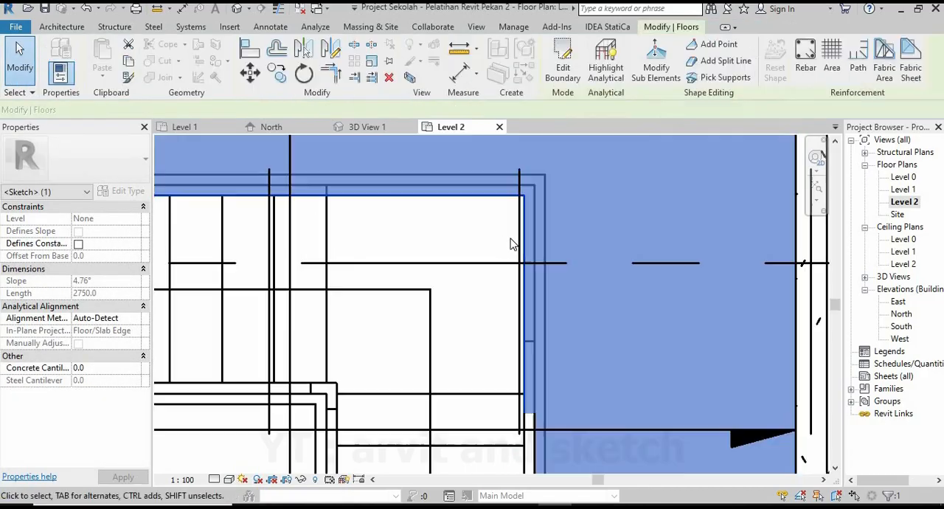
Edit the slab boundary to move the line beside the right flight back out to the stair's outer edge and finish the sketch.
{"action": "scroll", "coordinate": [529, 239], "scroll_direction": "down", "scroll_amount": 3}
{"action": "left_click", "coordinate": [695, 316]}
{"action": "left_click", "coordinate": [369, 129]}
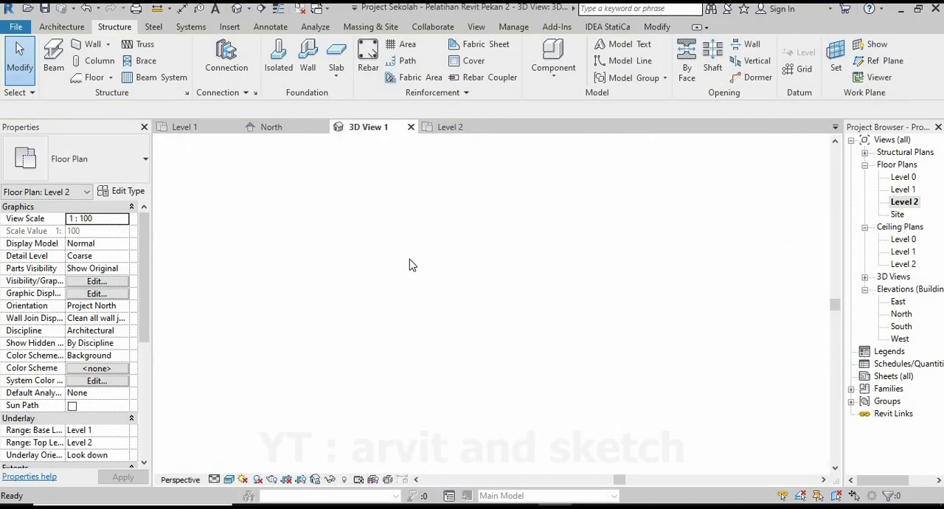
{"action": "scroll", "coordinate": [530, 355], "scroll_direction": "up", "scroll_amount": 3}
{"action": "middle_click_drag", "start_coordinate": [529, 355], "coordinate": [545, 369], "text": "shift"}
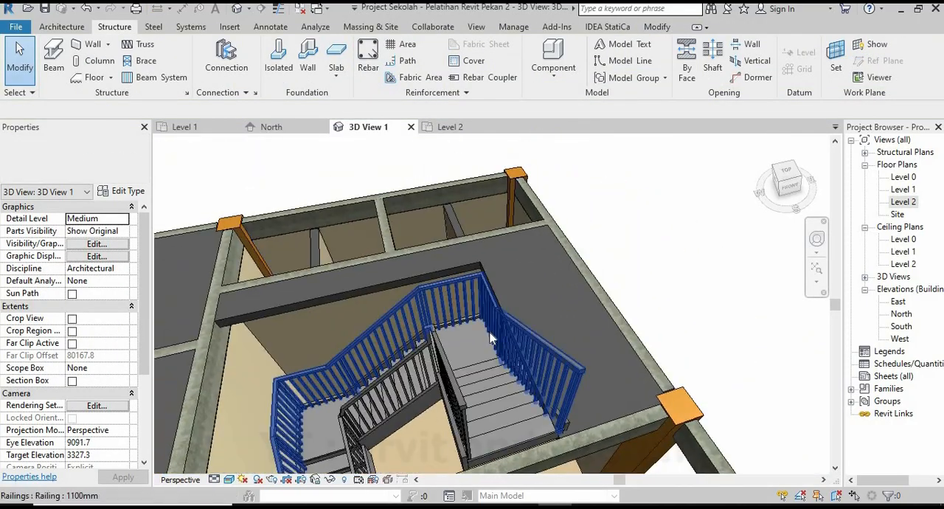
{"action": "left_click", "coordinate": [559, 65]}
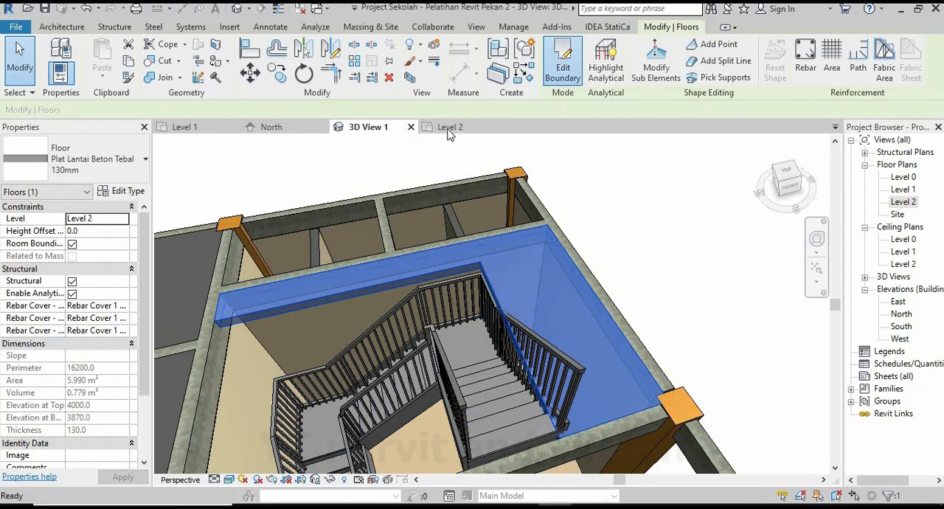
{"action": "left_click", "coordinate": [455, 127]}
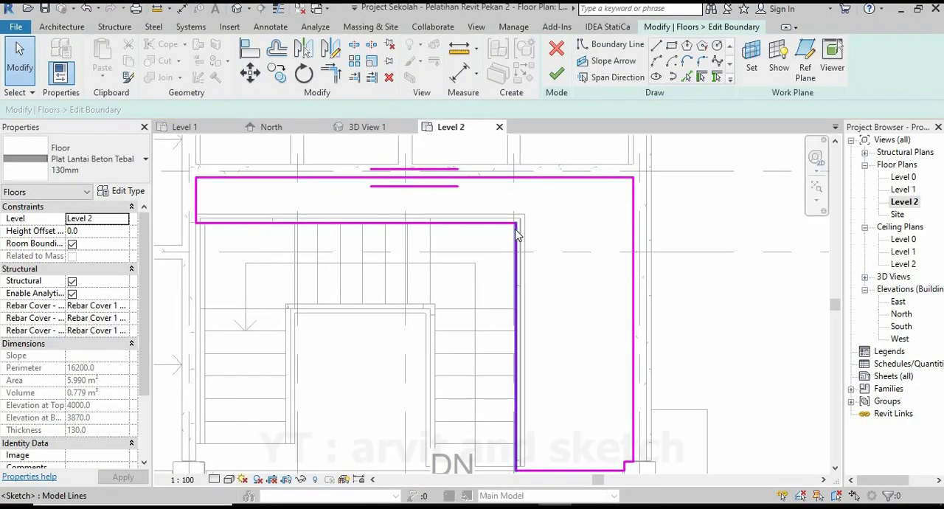
{"action": "scroll", "coordinate": [531, 219], "scroll_direction": "up", "scroll_amount": 2}
{"action": "left_click", "coordinate": [252, 74]}
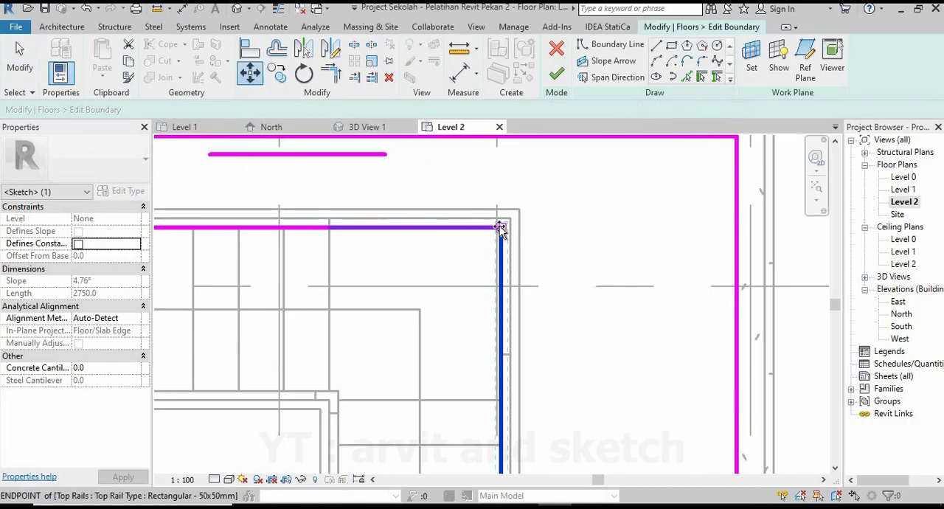
{"action": "left_click", "coordinate": [502, 227]}
{"action": "left_click", "coordinate": [520, 227]}
{"action": "left_click", "coordinate": [557, 74]}
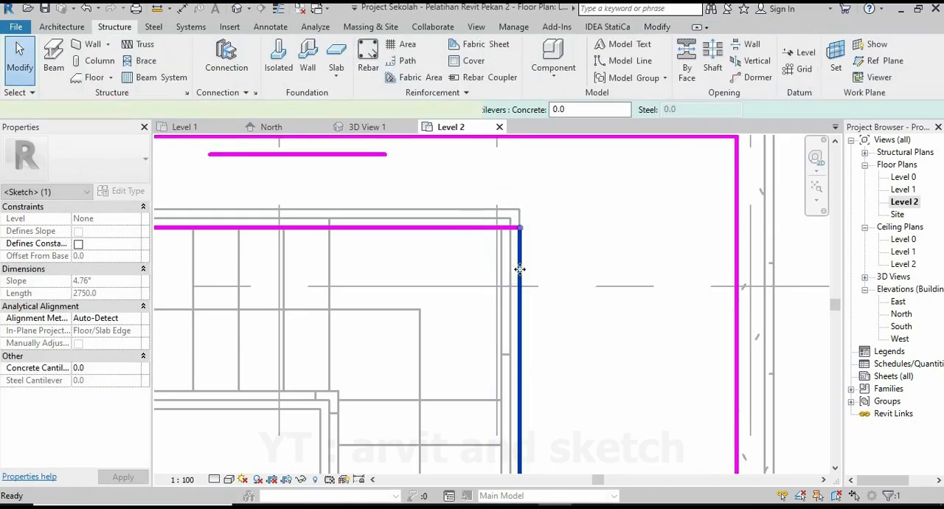
Examine the edited slab edge around the stair opening from above in the 3D view.
{"action": "scroll", "coordinate": [519, 268], "scroll_direction": "down", "scroll_amount": 2}
{"action": "key", "text": "Escape"}
{"action": "left_click", "coordinate": [367, 127]}
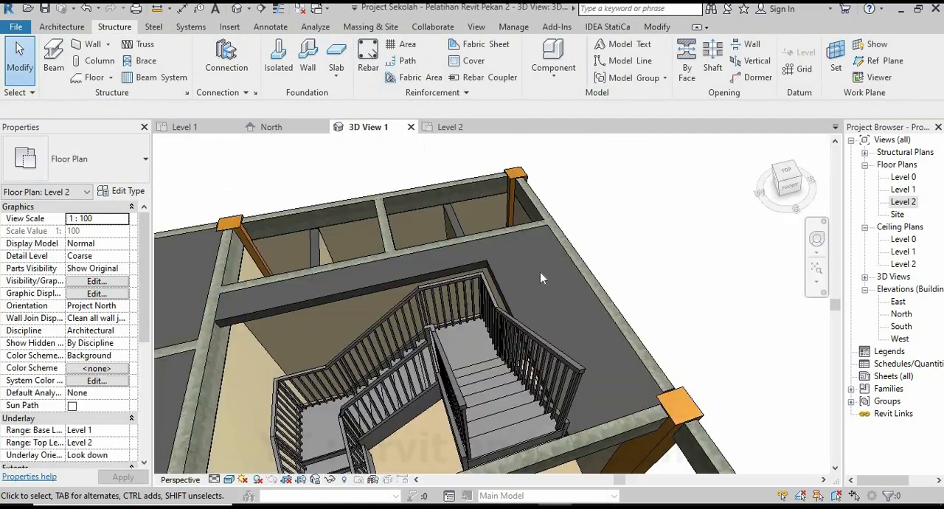
{"action": "scroll", "coordinate": [541, 306], "scroll_direction": "down", "scroll_amount": 2}
{"action": "middle_click_drag", "start_coordinate": [541, 306], "coordinate": [561, 312], "text": "shift"}
{"action": "scroll", "coordinate": [559, 315], "scroll_direction": "down", "scroll_amount": 2}
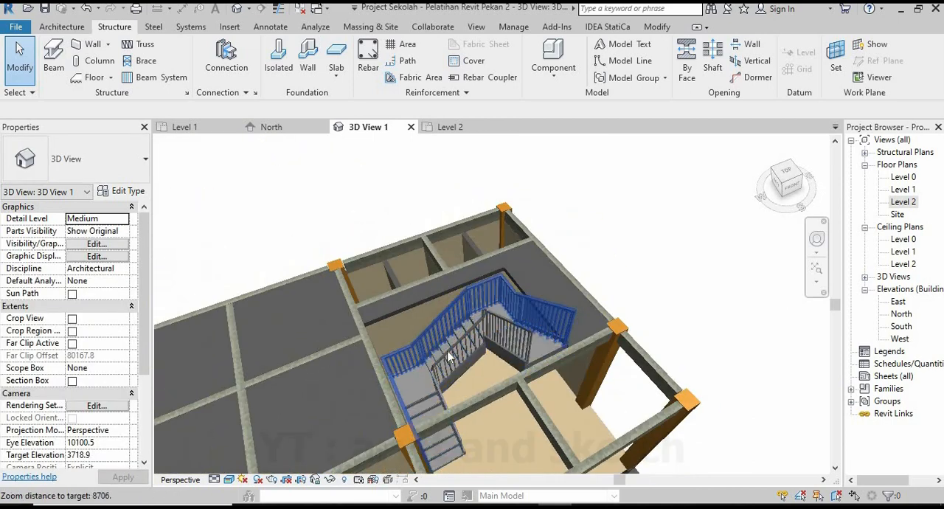
{"action": "middle_click_drag", "start_coordinate": [460, 380], "coordinate": [408, 376], "text": "shift"}
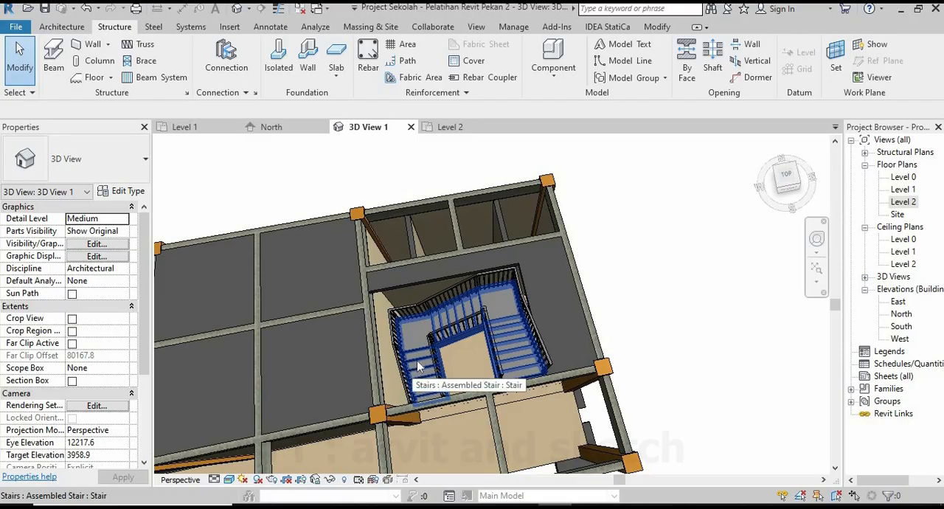
In the Level 2 plan, start a new 130 mm floor and draw an 1100 mm boundary line across the right flight's lower end.
{"action": "left_click", "coordinate": [449, 127]}
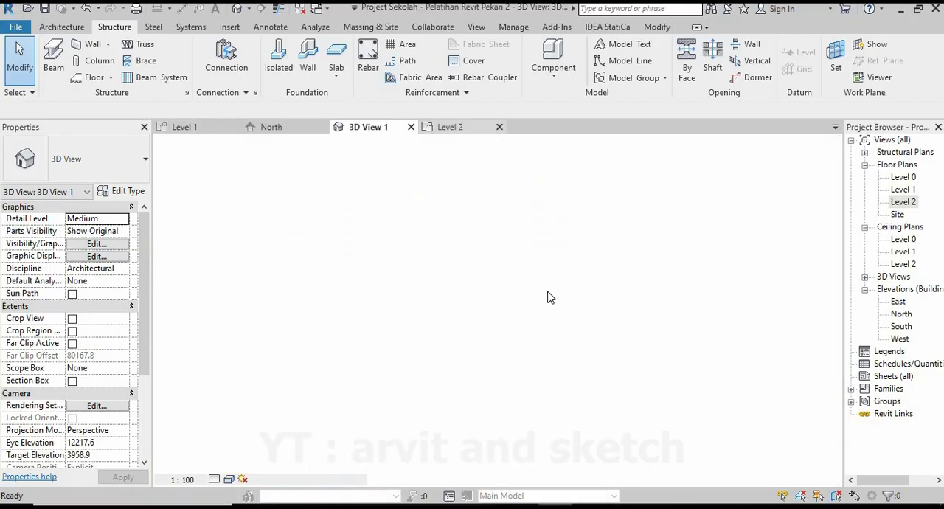
{"action": "scroll", "coordinate": [546, 326], "scroll_direction": "down", "scroll_amount": 1}
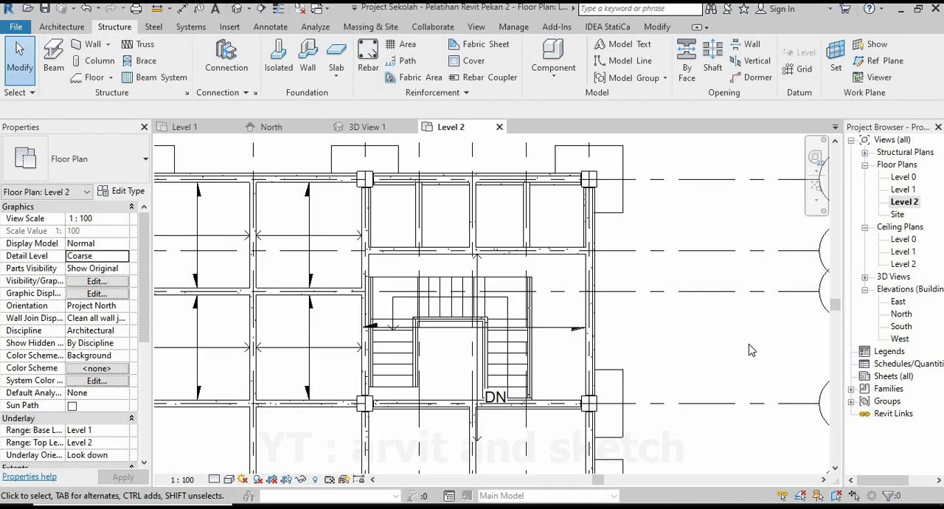
{"action": "left_click", "coordinate": [94, 77]}
{"action": "scroll", "coordinate": [422, 407], "scroll_direction": "up", "scroll_amount": 3}
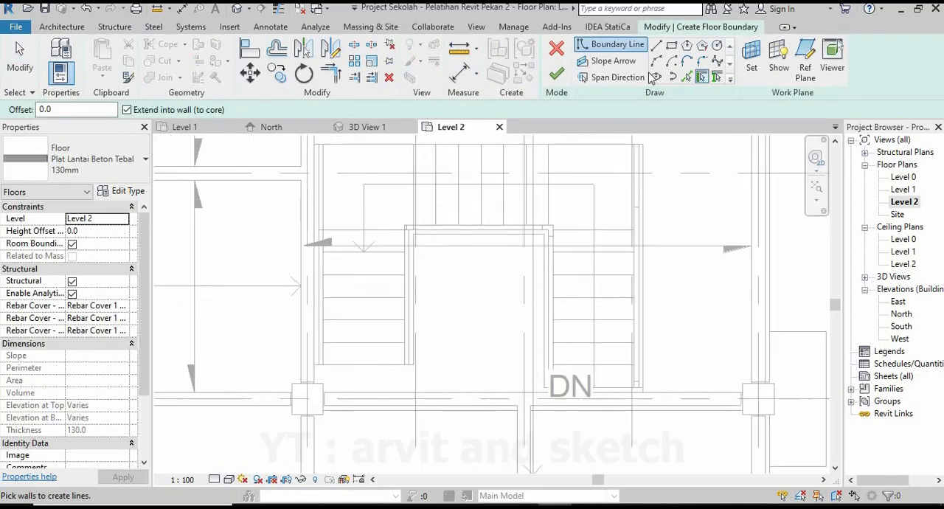
{"action": "left_click", "coordinate": [657, 46]}
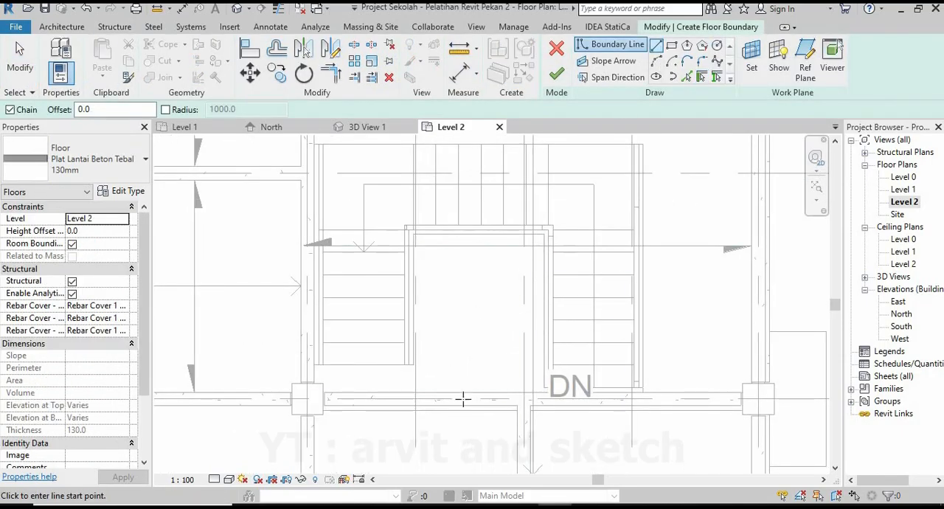
{"action": "scroll", "coordinate": [509, 409], "scroll_direction": "down", "scroll_amount": 2}
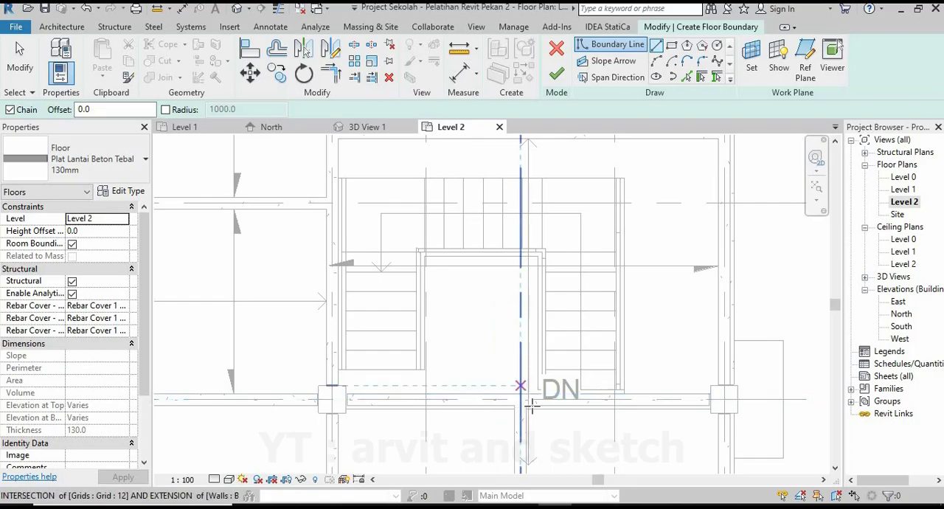
{"action": "scroll", "coordinate": [532, 404], "scroll_direction": "up", "scroll_amount": 3}
{"action": "scroll", "coordinate": [538, 403], "scroll_direction": "up", "scroll_amount": 1}
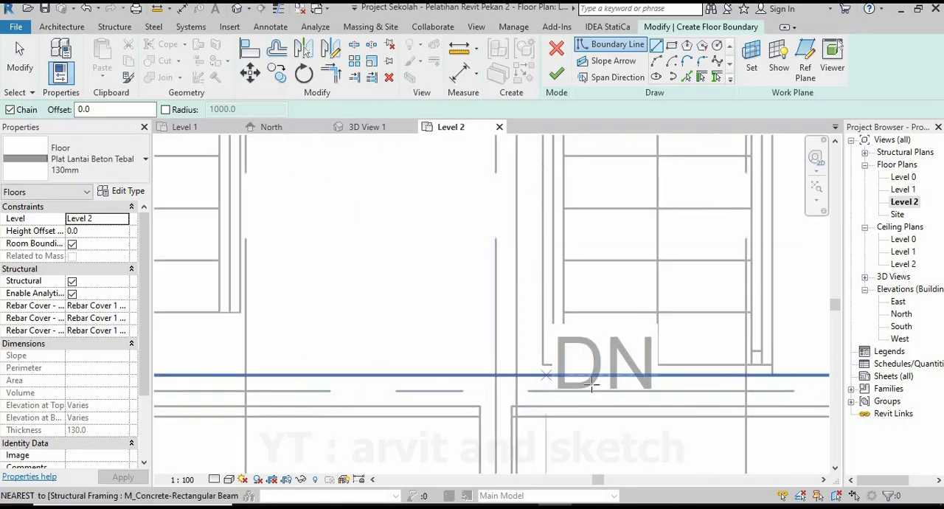
{"action": "left_click", "coordinate": [771, 362]}
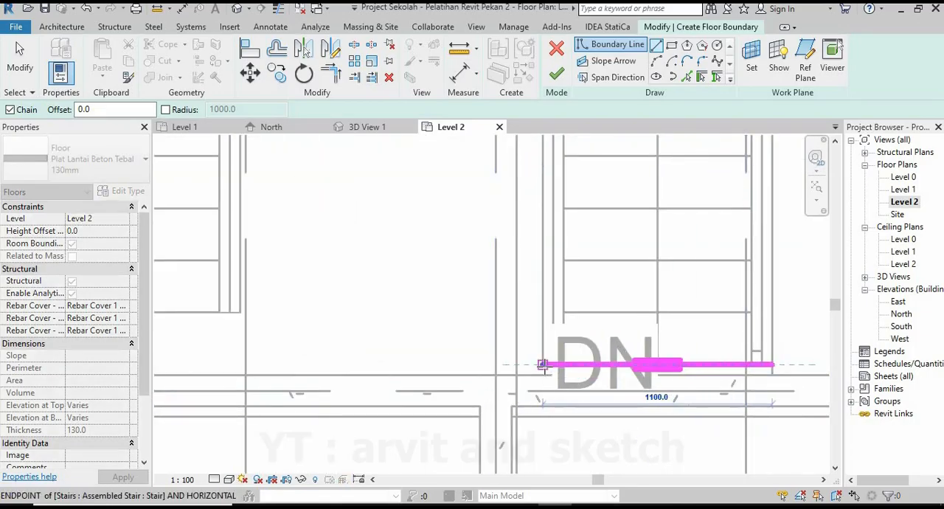
{"action": "scroll", "coordinate": [548, 322], "scroll_direction": "down", "scroll_amount": 5}
Run the floor boundary up the right flight's inner edge and 1450 mm across the stairwell's upper edge.
{"action": "middle_click_drag", "start_coordinate": [548, 247], "coordinate": [549, 320]}
{"action": "scroll", "coordinate": [553, 273], "scroll_direction": "up", "scroll_amount": 3}
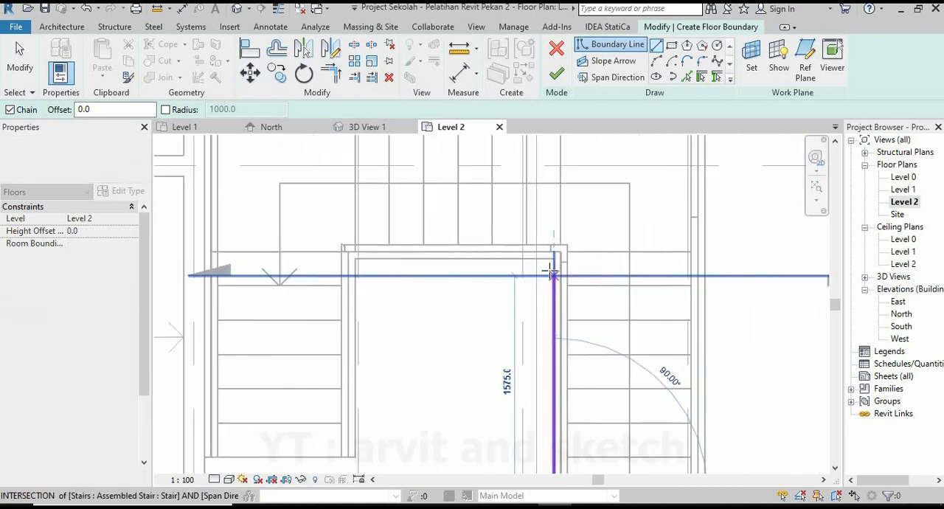
{"action": "scroll", "coordinate": [554, 255], "scroll_direction": "up", "scroll_amount": 1}
{"action": "scroll", "coordinate": [548, 267], "scroll_direction": "up", "scroll_amount": 1}
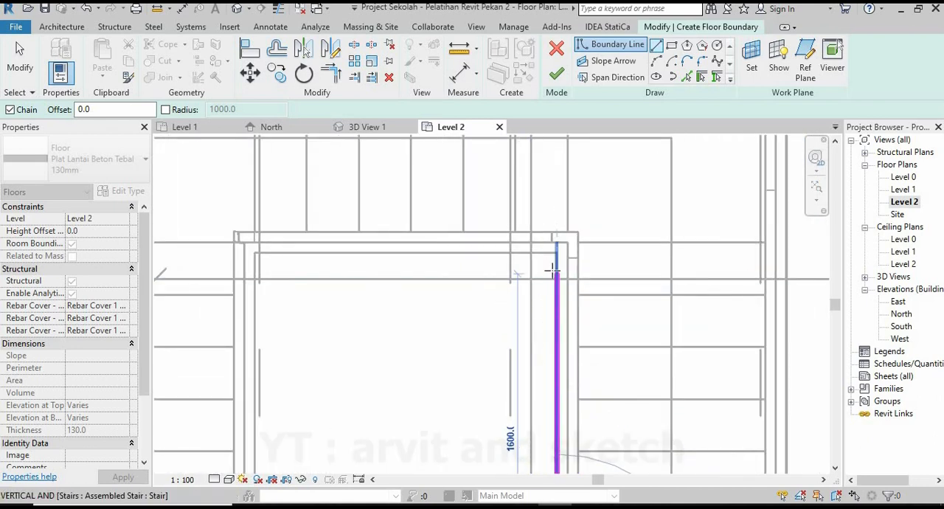
{"action": "left_click", "coordinate": [258, 254]}
Draw the boundary 440 mm down the left flight's inner edge and 1100 mm across the flight to the left beam.
{"action": "scroll", "coordinate": [457, 210], "scroll_direction": "down", "scroll_amount": 6}
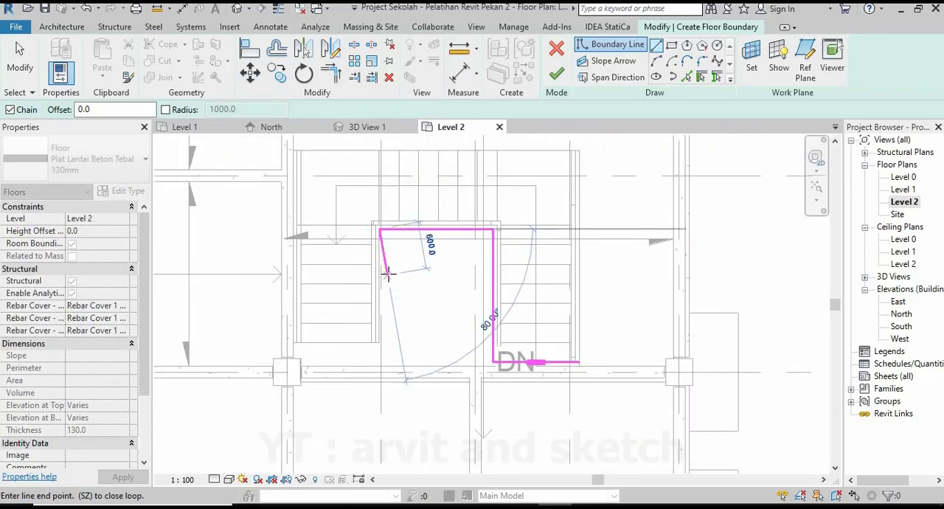
{"action": "scroll", "coordinate": [387, 274], "scroll_direction": "up", "scroll_amount": 5}
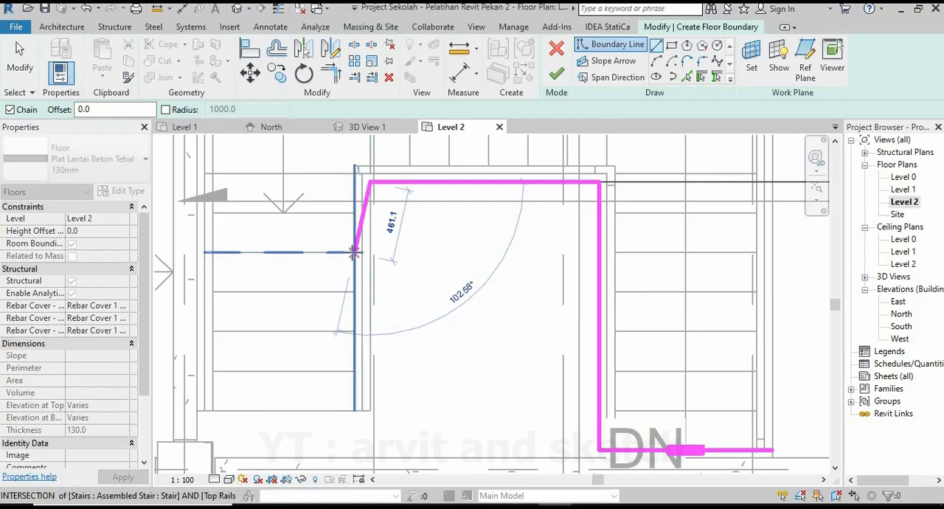
{"action": "scroll", "coordinate": [370, 253], "scroll_direction": "up", "scroll_amount": 3}
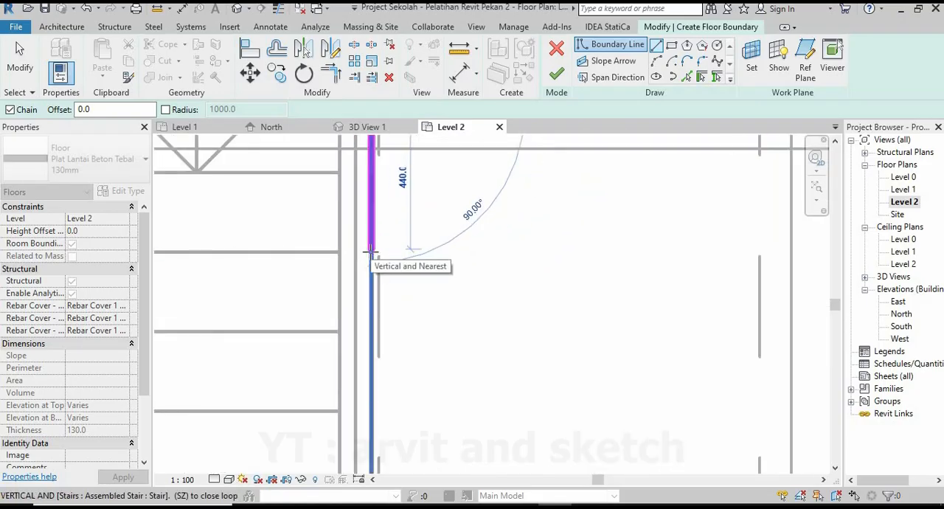
{"action": "left_click", "coordinate": [370, 252]}
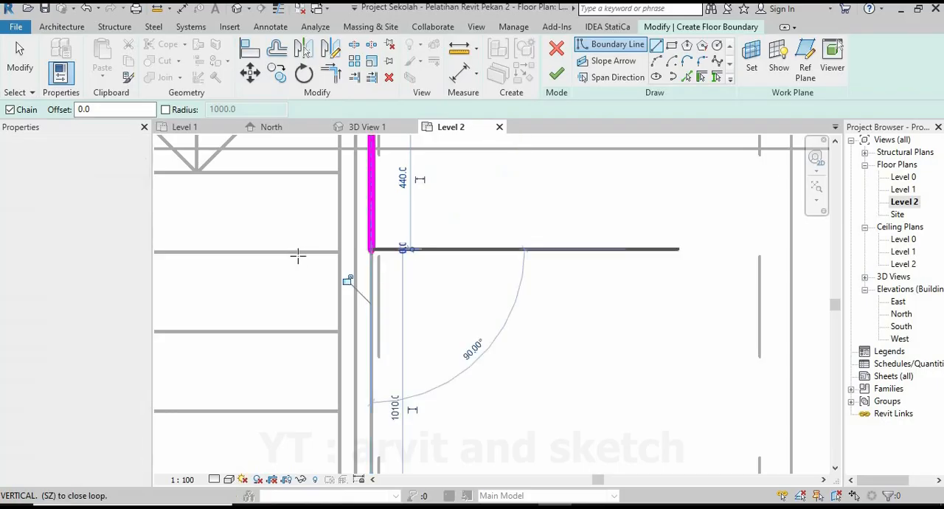
{"action": "middle_click_drag", "start_coordinate": [357, 262], "coordinate": [590, 246]}
{"action": "scroll", "coordinate": [590, 247], "scroll_direction": "down", "scroll_amount": 2}
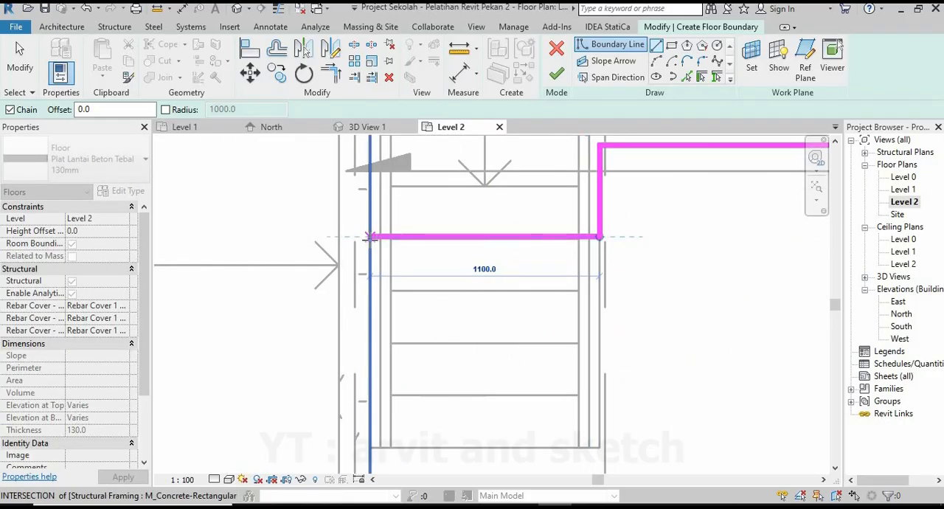
{"action": "left_click", "coordinate": [370, 236]}
Run the floor boundary down the left beam's inner face and around the lower-left column's corner to the lower beam.
{"action": "scroll", "coordinate": [365, 250], "scroll_direction": "down", "scroll_amount": 1}
{"action": "scroll", "coordinate": [358, 370], "scroll_direction": "up", "scroll_amount": 4}
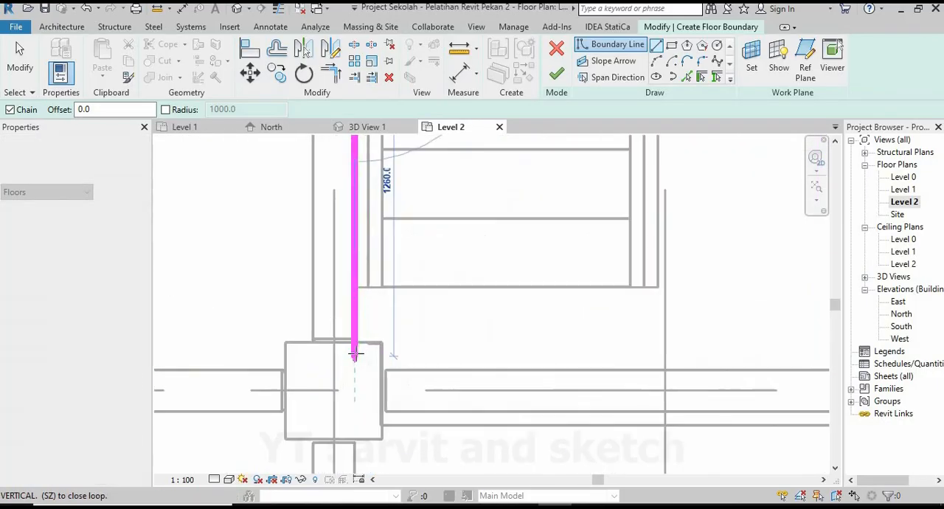
{"action": "scroll", "coordinate": [355, 354], "scroll_direction": "up", "scroll_amount": 5}
{"action": "left_click", "coordinate": [354, 323]}
{"action": "scroll", "coordinate": [354, 324], "scroll_direction": "up", "scroll_amount": 1}
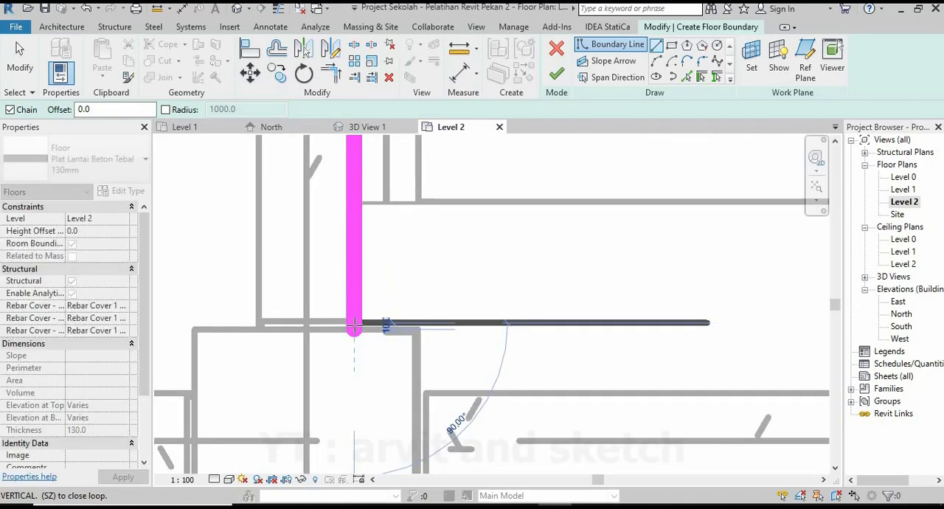
{"action": "left_click", "coordinate": [384, 297]}
{"action": "scroll", "coordinate": [398, 324], "scroll_direction": "down", "scroll_amount": 2}
{"action": "left_click", "coordinate": [401, 340]}
{"action": "scroll", "coordinate": [402, 341], "scroll_direction": "down", "scroll_amount": 3}
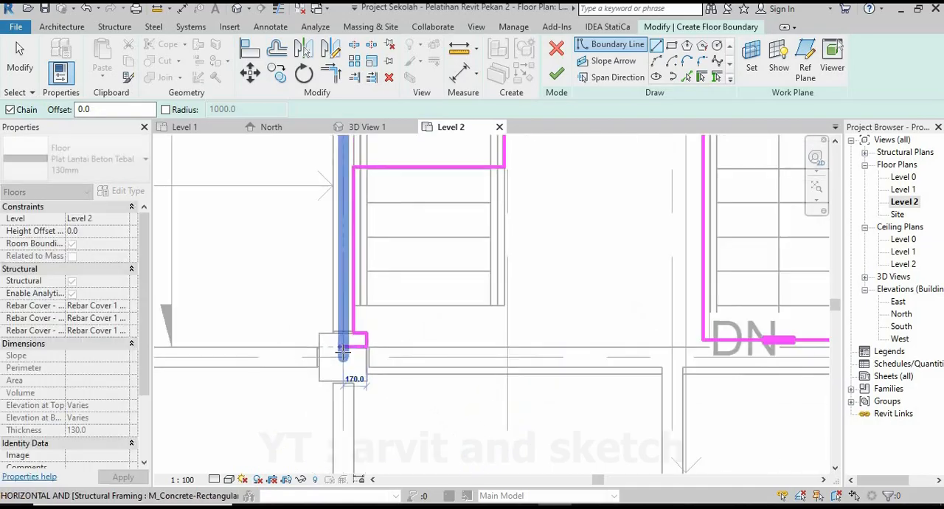
Close the boundary along the lower beam to the right flight's outer lower corner and finish the floor.
{"action": "scroll", "coordinate": [723, 357], "scroll_direction": "up", "scroll_amount": 3}
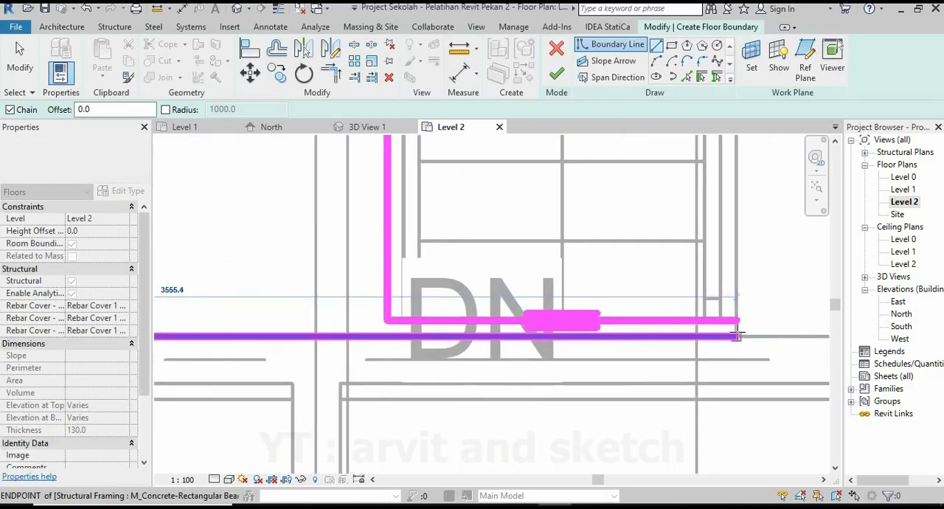
{"action": "left_click", "coordinate": [735, 319]}
{"action": "scroll", "coordinate": [522, 396], "scroll_direction": "down", "scroll_amount": 5}
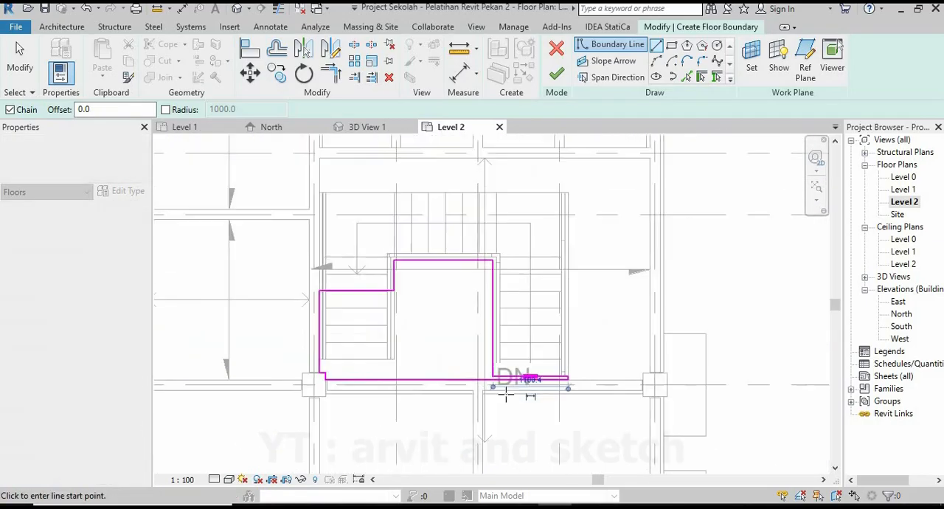
{"action": "scroll", "coordinate": [418, 338], "scroll_direction": "up", "scroll_amount": 1}
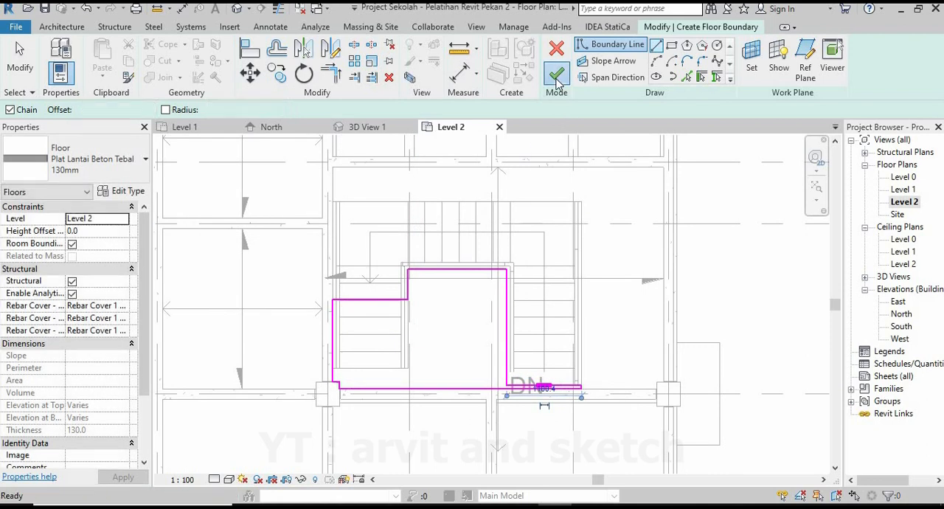
{"action": "left_click", "coordinate": [557, 78]}
{"action": "key", "text": "Escape"}
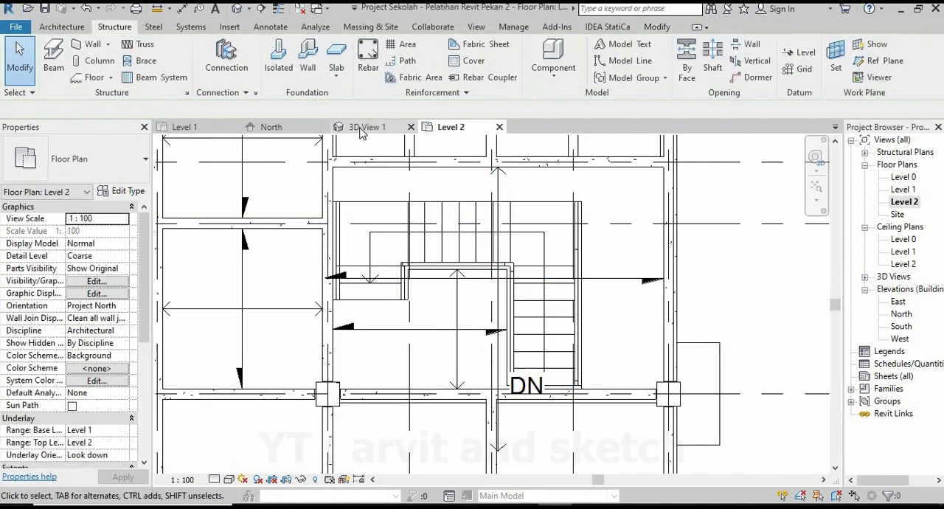
Examine the new slab inside the U-shaped stair from above and from below in the 3D view.
{"action": "left_click", "coordinate": [361, 129]}
{"action": "middle_click_drag", "start_coordinate": [528, 374], "coordinate": [492, 386], "text": "shift"}
{"action": "scroll", "coordinate": [548, 290], "scroll_direction": "up", "scroll_amount": 5}
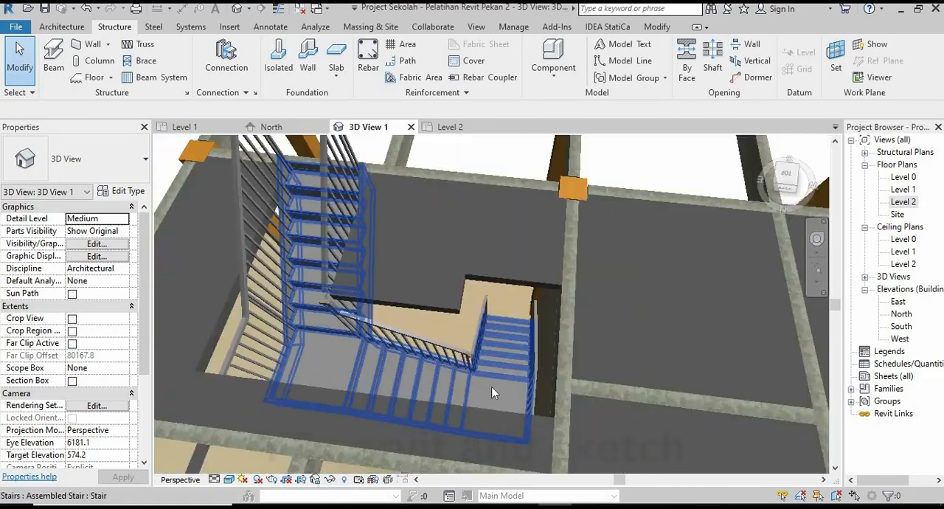
{"action": "scroll", "coordinate": [493, 382], "scroll_direction": "down", "scroll_amount": 3}
{"action": "middle_click_drag", "start_coordinate": [412, 340], "coordinate": [497, 334]}
{"action": "middle_click_drag", "start_coordinate": [703, 352], "coordinate": [585, 246], "text": "shift"}
{"action": "scroll", "coordinate": [585, 244], "scroll_direction": "up", "scroll_amount": 4}
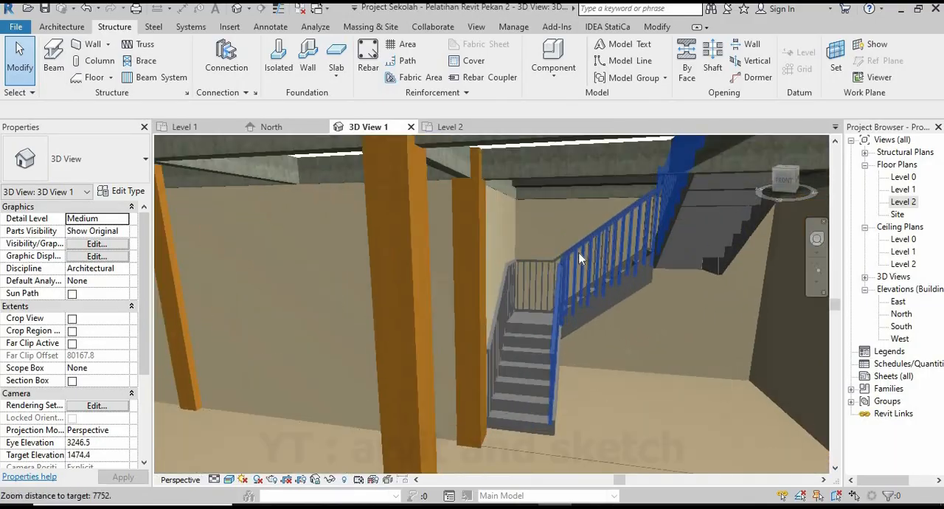
{"action": "scroll", "coordinate": [563, 338], "scroll_direction": "down", "scroll_amount": 2}
{"action": "middle_click_drag", "start_coordinate": [564, 337], "coordinate": [547, 286], "text": "shift"}
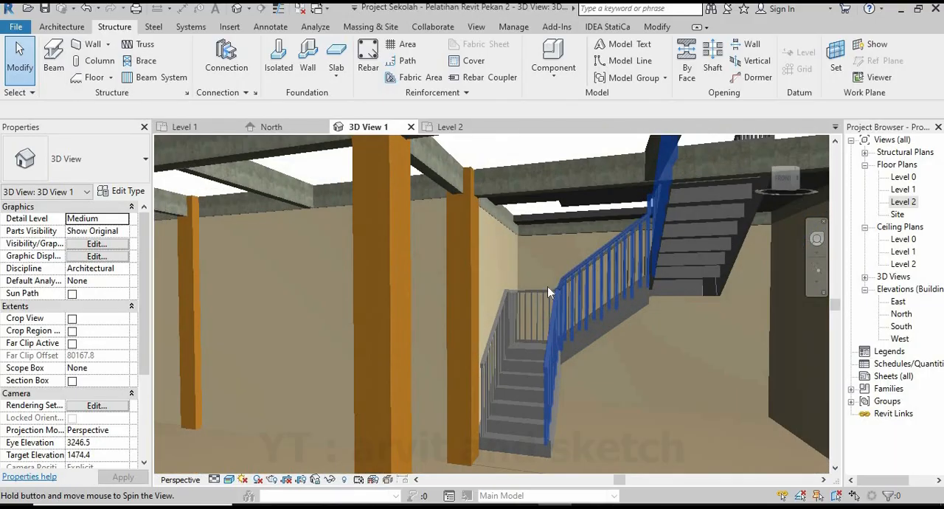
{"action": "scroll", "coordinate": [547, 286], "scroll_direction": "up", "scroll_amount": 3}
{"action": "middle_click_drag", "start_coordinate": [573, 320], "coordinate": [569, 484], "text": "shift"}
Edit the inner slab's boundary in the Level 2 plan and delete the lines across and beside the left flight.
{"action": "left_click", "coordinate": [521, 323]}
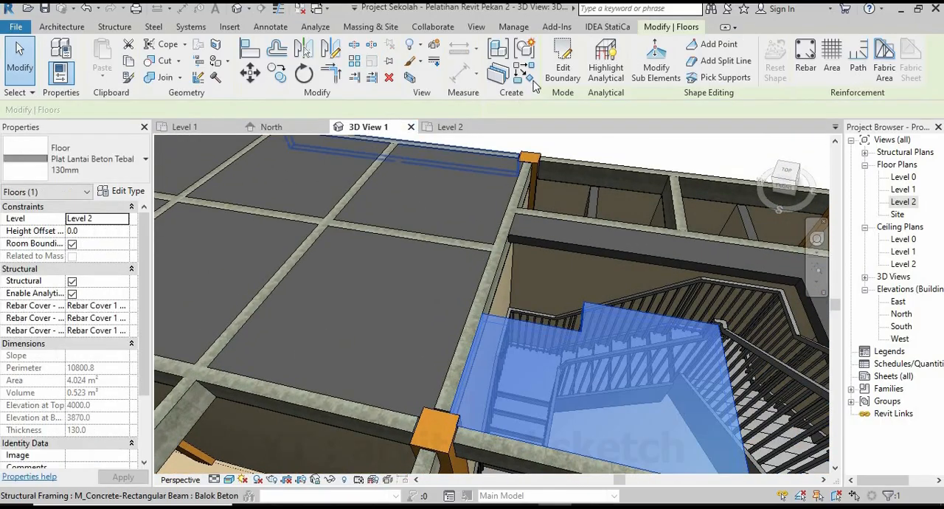
{"action": "left_click", "coordinate": [562, 72]}
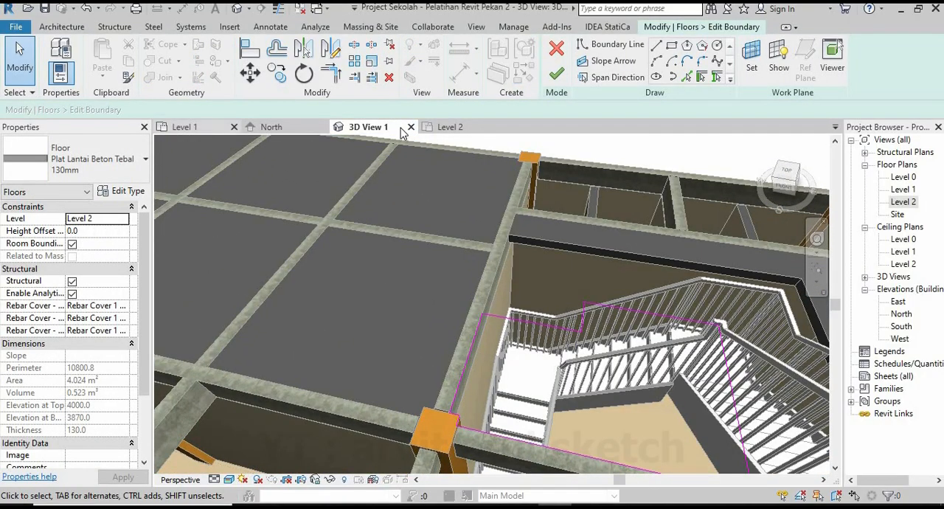
{"action": "left_click", "coordinate": [446, 126]}
{"action": "scroll", "coordinate": [378, 303], "scroll_direction": "up", "scroll_amount": 4}
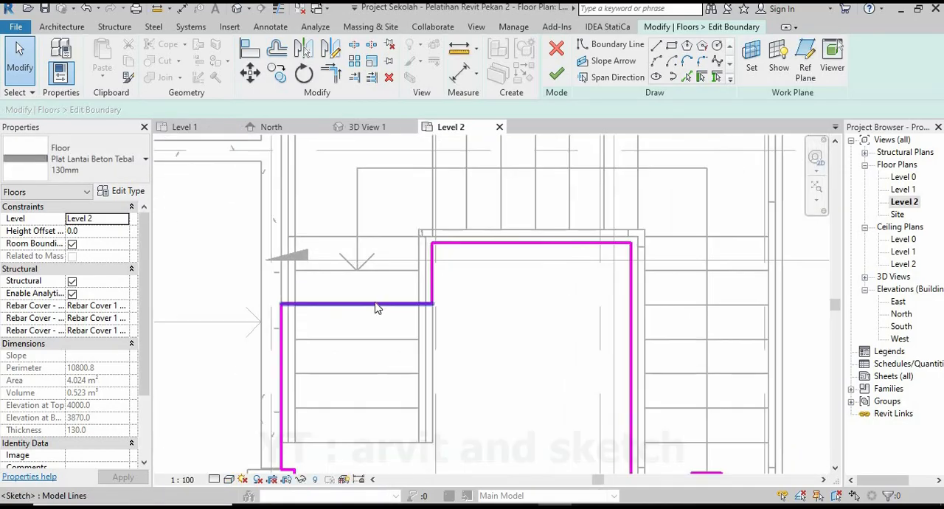
{"action": "left_click", "coordinate": [391, 304]}
{"action": "key", "text": "Delete"}
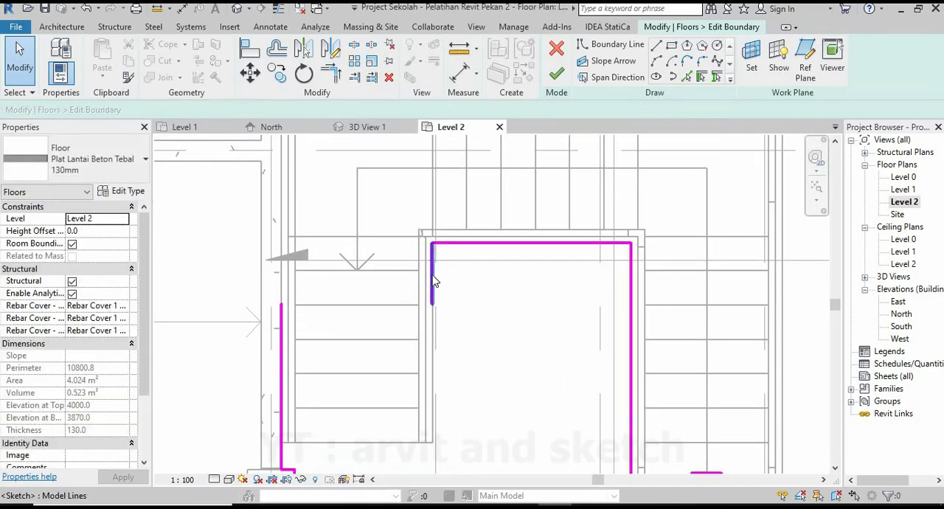
Extend the boundary's upper edge and left beam line to a corner over the left flight and finish the floor.
{"action": "left_click", "coordinate": [335, 75]}
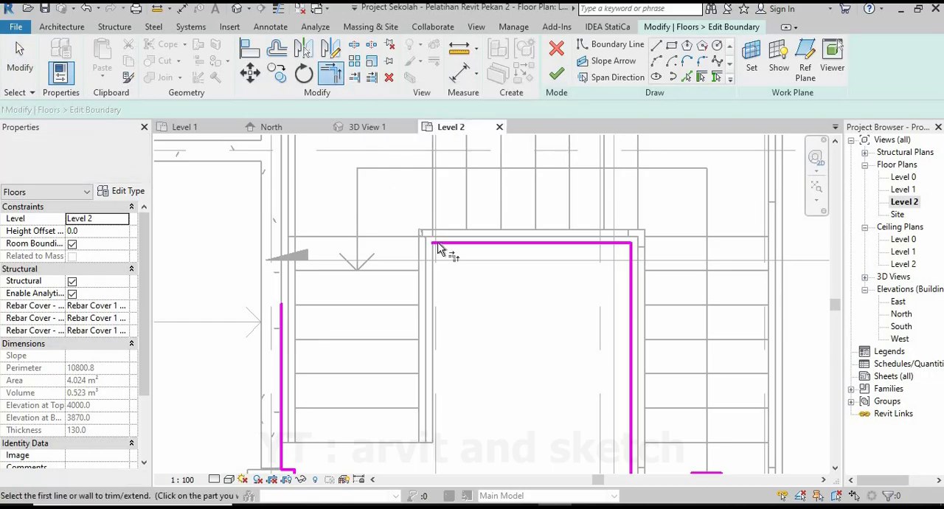
{"action": "left_click", "coordinate": [307, 324]}
{"action": "scroll", "coordinate": [431, 268], "scroll_direction": "down", "scroll_amount": 5}
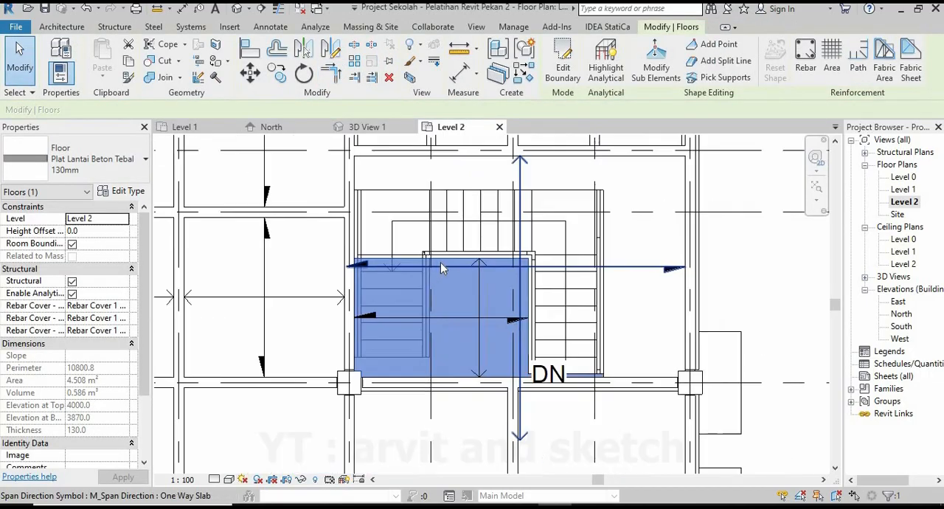
{"action": "key", "text": "Escape"}
Reopen the inner slab's boundary in the Level 2 plan and stretch its left edge up to the upper flight's outer edge.
{"action": "left_click", "coordinate": [367, 127]}
{"action": "middle_click_drag", "start_coordinate": [453, 295], "coordinate": [521, 271], "text": "shift"}
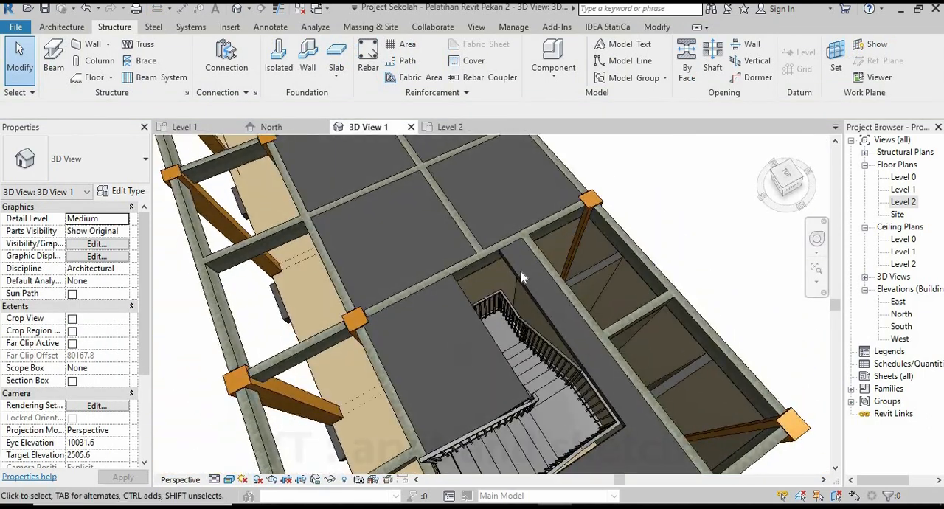
{"action": "scroll", "coordinate": [450, 295], "scroll_direction": "up", "scroll_amount": 4}
{"action": "left_click", "coordinate": [413, 354]}
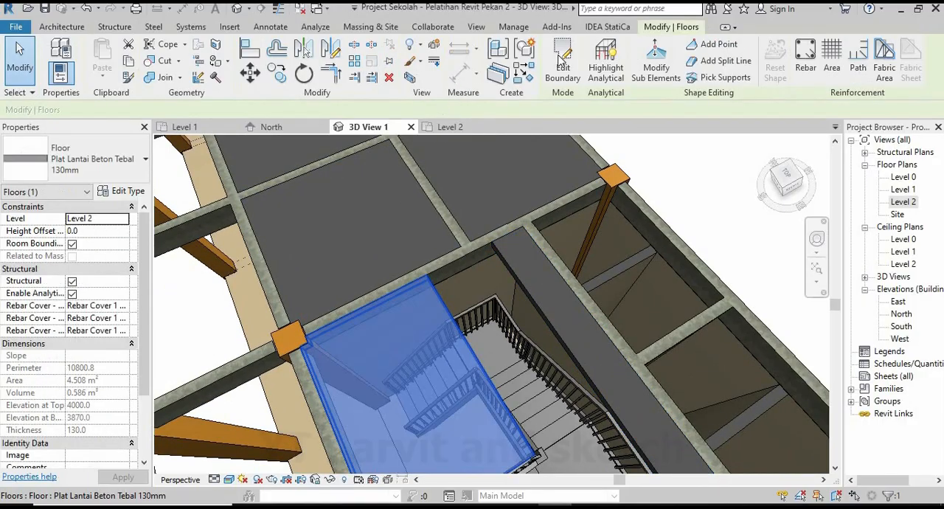
{"action": "left_click", "coordinate": [563, 63]}
{"action": "left_click", "coordinate": [450, 127]}
{"action": "scroll", "coordinate": [384, 231], "scroll_direction": "up", "scroll_amount": 2}
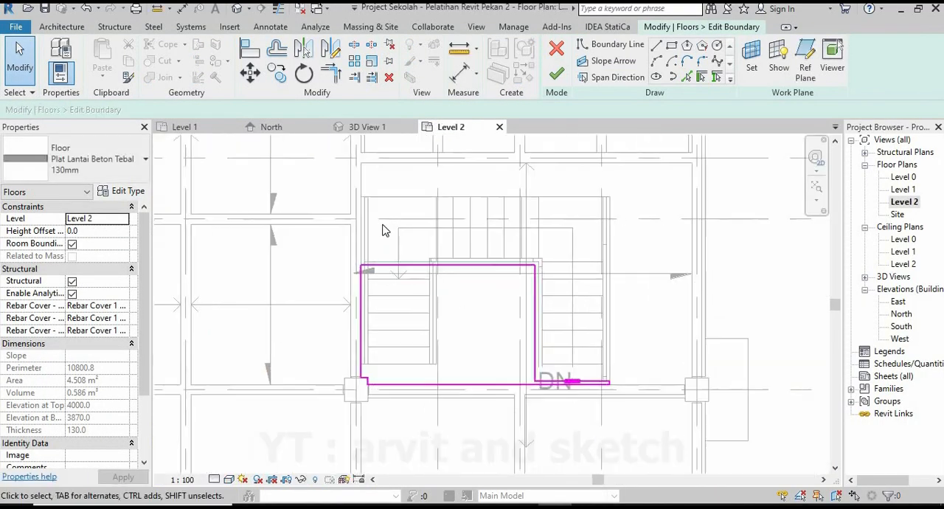
{"action": "middle_click_drag", "start_coordinate": [384, 230], "coordinate": [411, 264]}
{"action": "scroll", "coordinate": [404, 270], "scroll_direction": "up", "scroll_amount": 2}
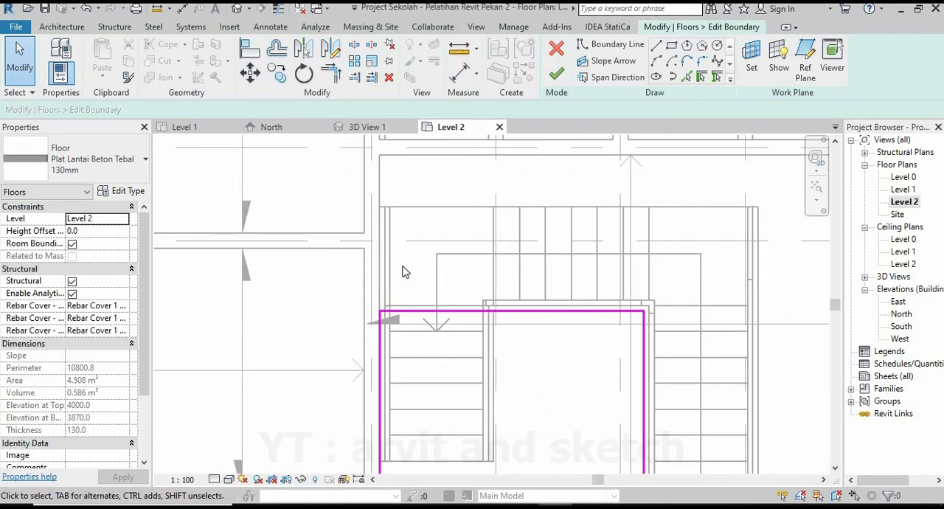
{"action": "left_click", "coordinate": [384, 314]}
{"action": "left_click_drag", "start_coordinate": [382, 313], "coordinate": [379, 208]}
Shorten the boundary's upper line to about 1550 mm so that it ends at the left flight's inner edge.
{"action": "left_click", "coordinate": [410, 313]}
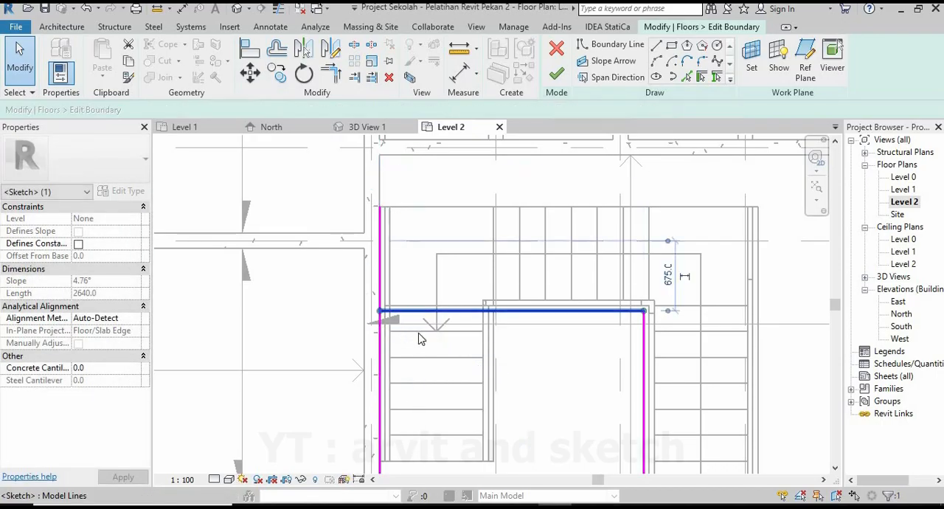
{"action": "middle_click_drag", "start_coordinate": [417, 340], "coordinate": [376, 265]}
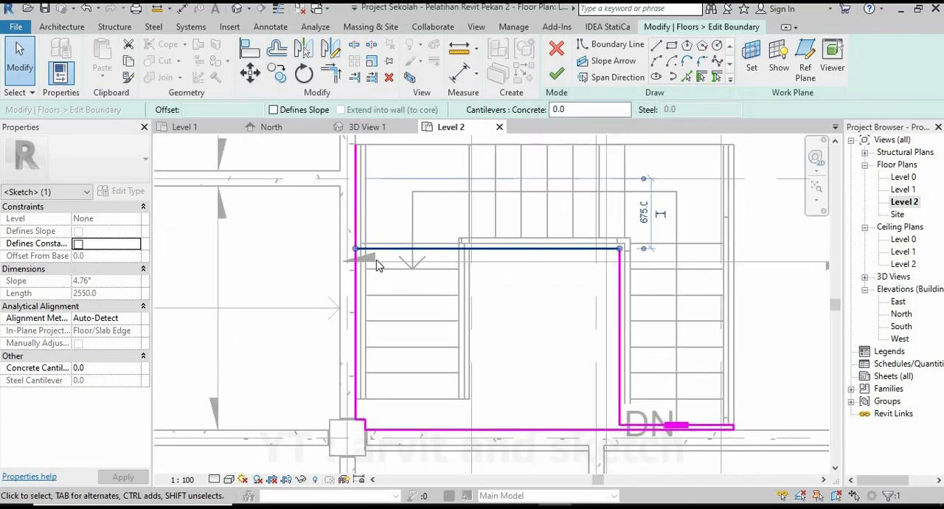
{"action": "mouse_move", "coordinate": [356, 251]}
{"action": "left_mouse_down"}
{"action": "mouse_move", "coordinate": [464, 249]}
{"action": "mouse_move", "coordinate": [456, 272]}
{"action": "left_mouse_up"}
{"action": "scroll", "coordinate": [465, 249], "scroll_direction": "up", "scroll_amount": 2}
{"action": "scroll", "coordinate": [453, 295], "scroll_direction": "down", "scroll_amount": 1}
{"action": "middle_click_drag", "start_coordinate": [455, 304], "coordinate": [445, 358]}
Draw the boundary about 1000 mm up across the upper flight and over to the left beam, and finish the floor.
{"action": "left_click", "coordinate": [656, 46]}
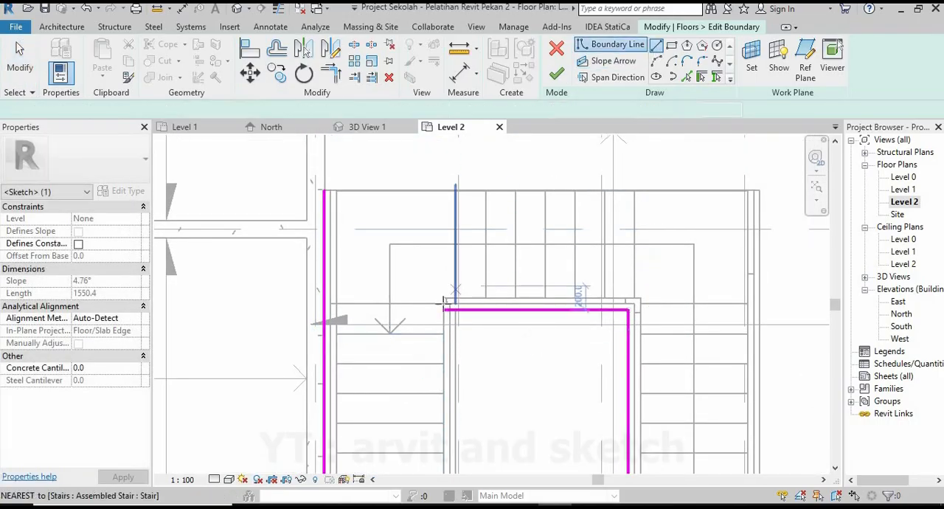
{"action": "left_click", "coordinate": [444, 309]}
{"action": "left_click", "coordinate": [445, 191]}
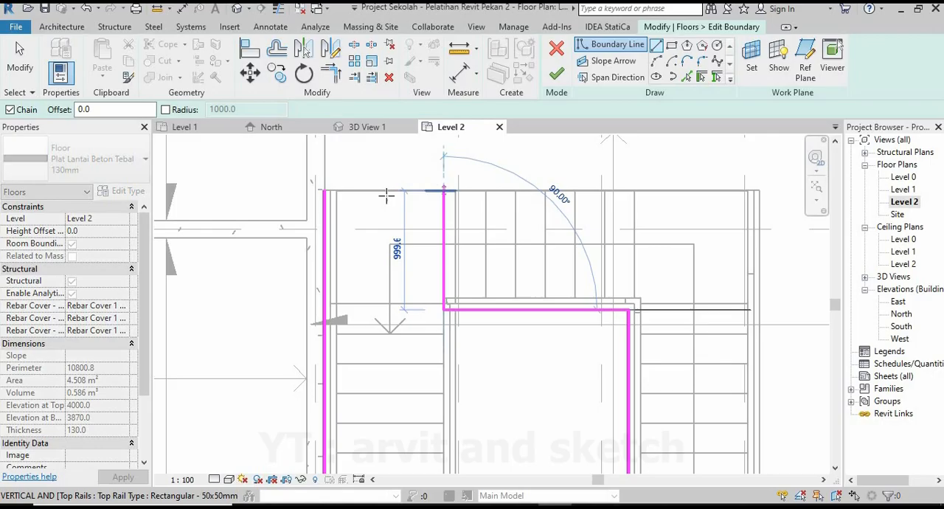
{"action": "left_click", "coordinate": [326, 191]}
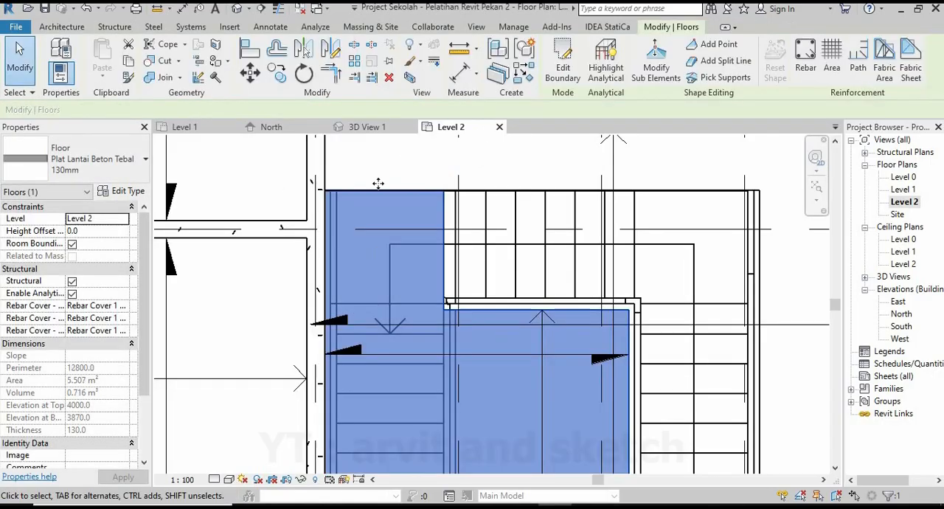
{"action": "left_click", "coordinate": [373, 167]}
Examine the extended slab and the stair opening from several angles in the 3D view.
{"action": "left_click", "coordinate": [366, 128]}
{"action": "scroll", "coordinate": [462, 301], "scroll_direction": "down", "scroll_amount": 2}
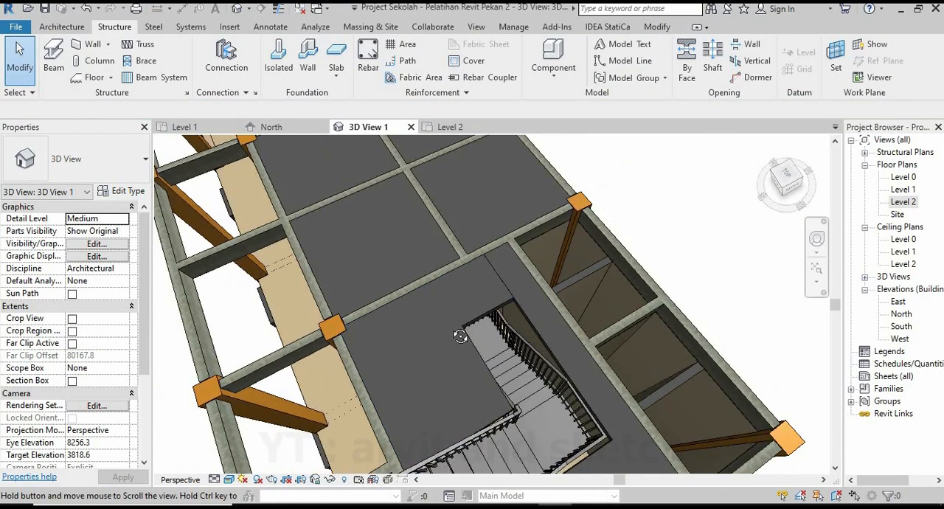
{"action": "middle_click_drag", "start_coordinate": [460, 331], "coordinate": [512, 261], "text": "shift"}
{"action": "scroll", "coordinate": [508, 295], "scroll_direction": "down", "scroll_amount": 2}
{"action": "middle_click_drag", "start_coordinate": [500, 332], "coordinate": [516, 229], "text": "shift"}
{"action": "scroll", "coordinate": [478, 384], "scroll_direction": "up", "scroll_amount": 5}
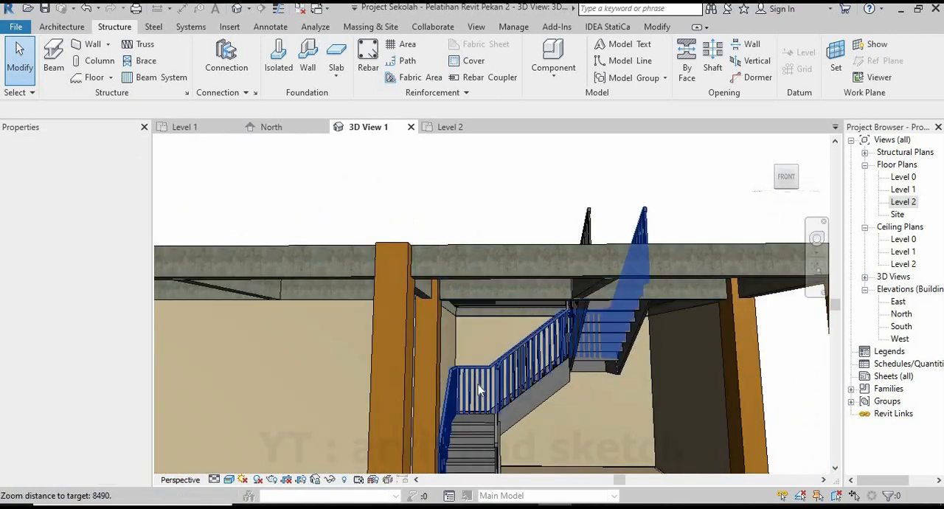
{"action": "middle_click_drag", "start_coordinate": [520, 339], "coordinate": [478, 476], "text": "shift"}
{"action": "middle_click_drag", "start_coordinate": [474, 297], "coordinate": [492, 432], "text": "shift"}
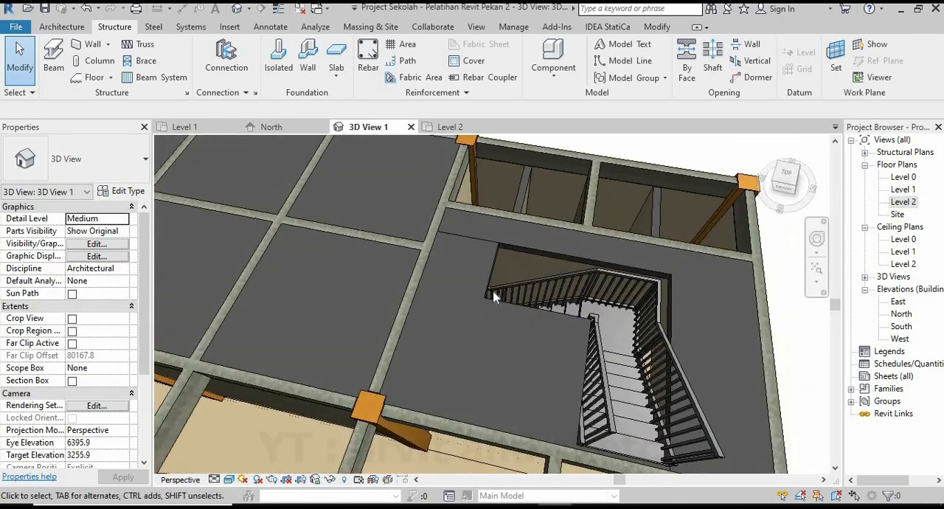
{"action": "scroll", "coordinate": [467, 310], "scroll_direction": "up", "scroll_amount": 1}
{"action": "middle_click_drag", "start_coordinate": [467, 310], "coordinate": [428, 329]}
{"action": "middle_click_drag", "start_coordinate": [477, 285], "coordinate": [484, 328], "text": "shift"}
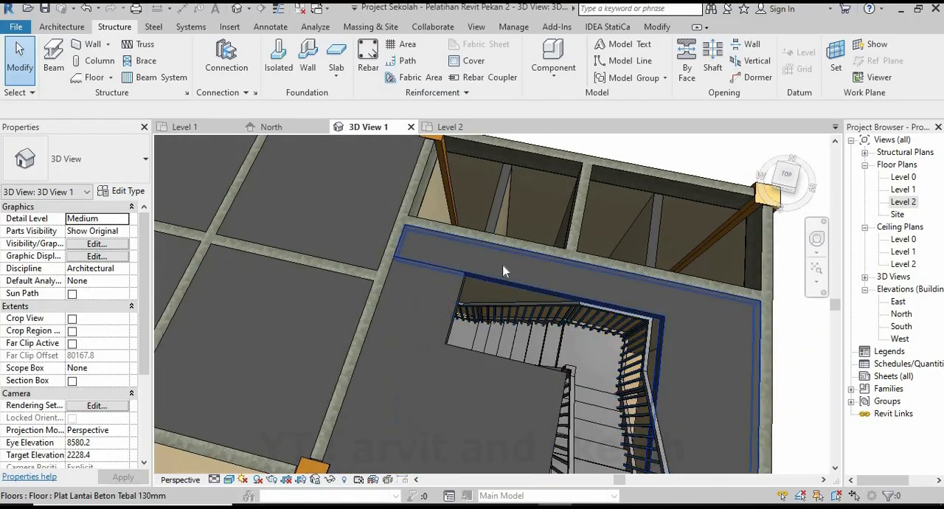
{"action": "scroll", "coordinate": [539, 296], "scroll_direction": "down", "scroll_amount": 3}
{"action": "middle_click_drag", "start_coordinate": [541, 298], "coordinate": [399, 298], "text": "shift"}
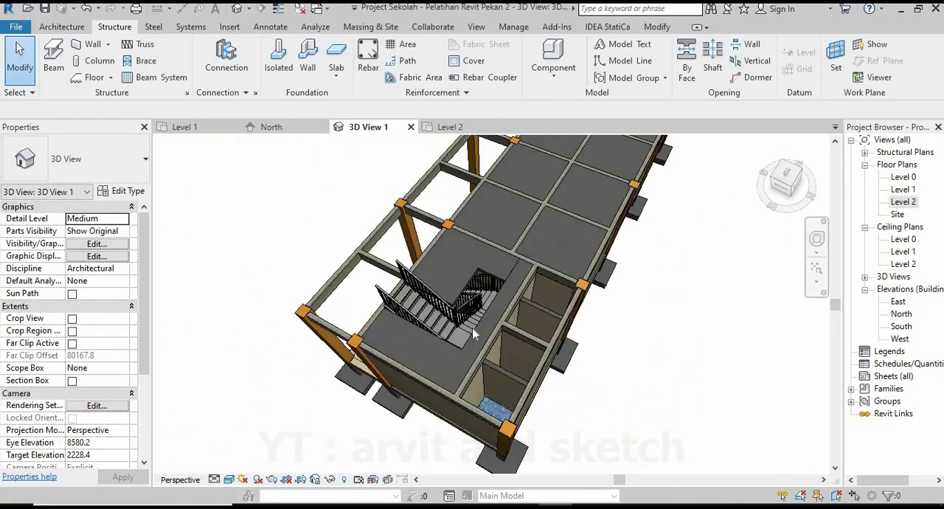
{"action": "middle_click_drag", "start_coordinate": [516, 310], "coordinate": [462, 380], "text": "shift"}
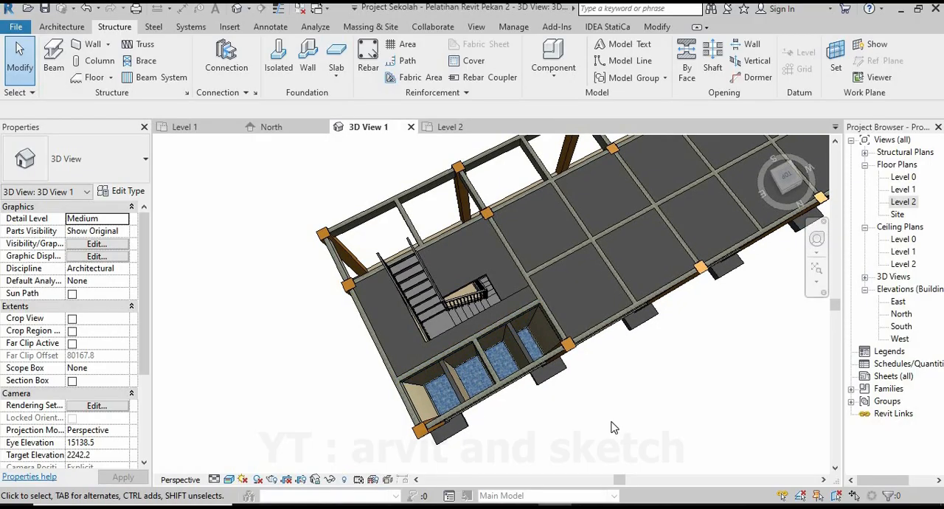
Start a Plat Lantai Beton Tebal 130mm structural floor on Level 2 and draw the lower-left bay's upper edge from the secondary beam to the column.
{"action": "left_click", "coordinate": [476, 131]}
{"action": "scroll", "coordinate": [586, 311], "scroll_direction": "down", "scroll_amount": 5}
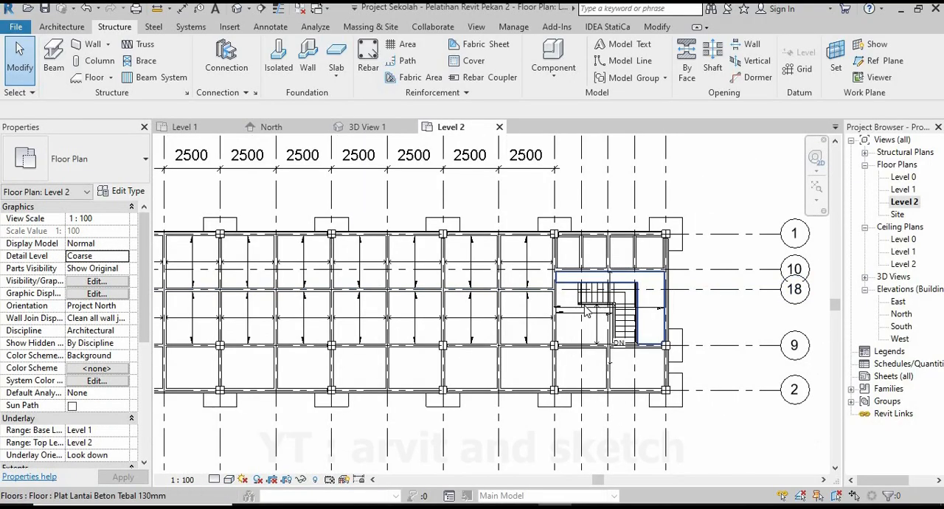
{"action": "scroll", "coordinate": [587, 311], "scroll_direction": "down", "scroll_amount": 2}
{"action": "scroll", "coordinate": [315, 268], "scroll_direction": "up", "scroll_amount": 1}
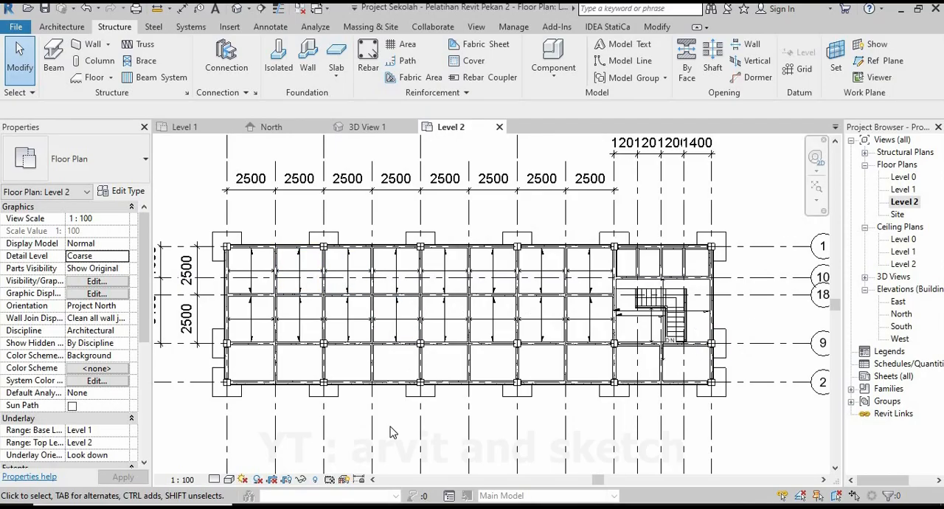
{"action": "left_click", "coordinate": [92, 77]}
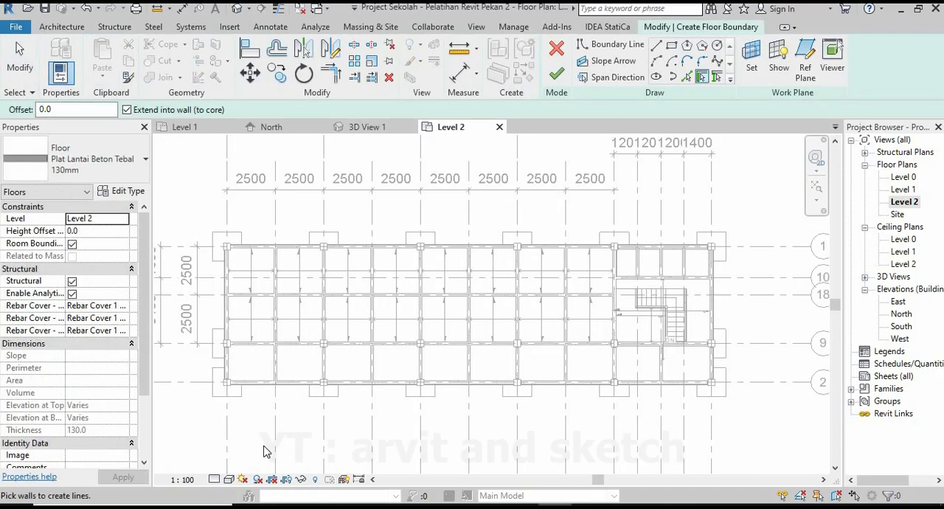
{"action": "left_click", "coordinate": [658, 46]}
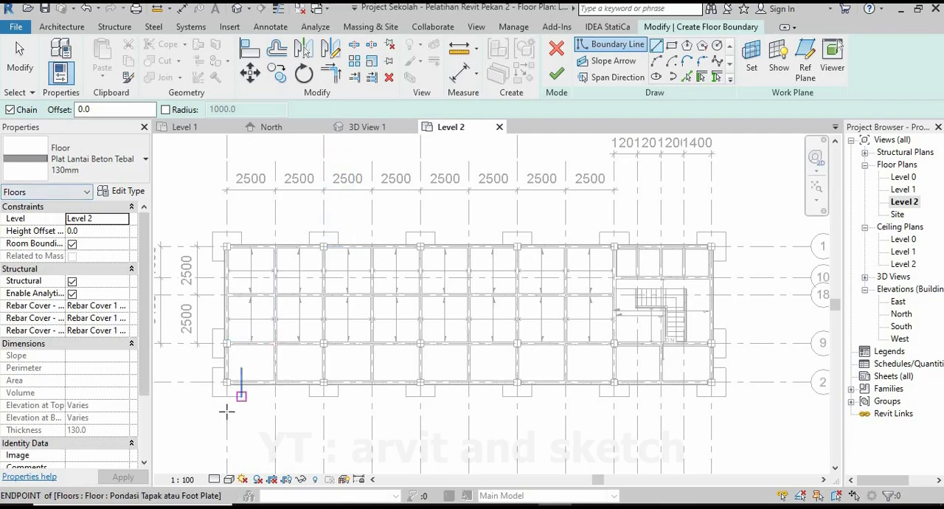
{"action": "scroll", "coordinate": [227, 413], "scroll_direction": "up", "scroll_amount": 7}
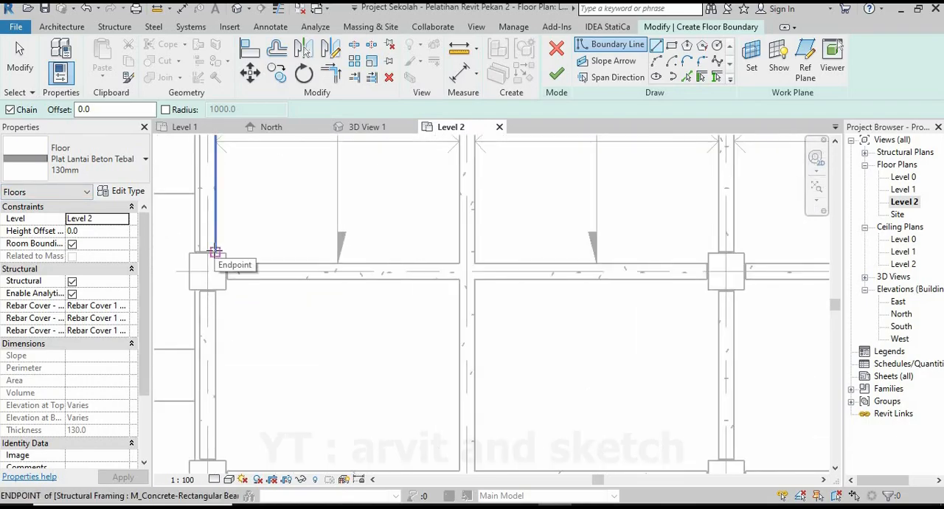
{"action": "scroll", "coordinate": [221, 288], "scroll_direction": "up", "scroll_amount": 2}
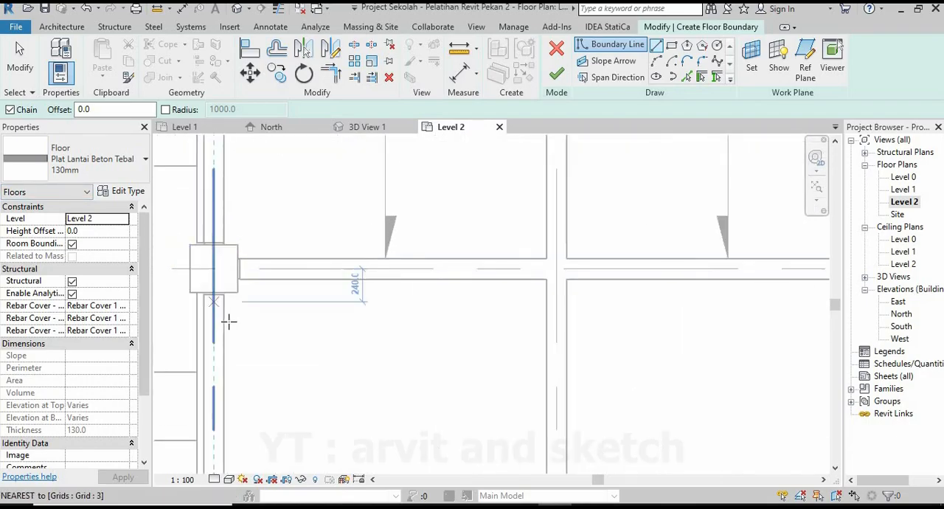
{"action": "scroll", "coordinate": [225, 320], "scroll_direction": "up", "scroll_amount": 1}
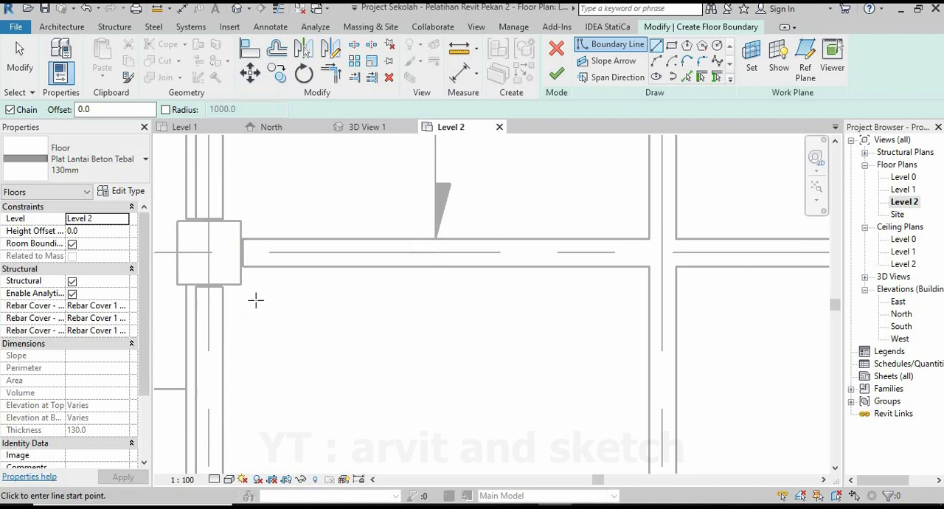
{"action": "left_click", "coordinate": [649, 267]}
{"action": "scroll", "coordinate": [256, 269], "scroll_direction": "up", "scroll_amount": 3}
{"action": "scroll", "coordinate": [221, 261], "scroll_direction": "up", "scroll_amount": 2}
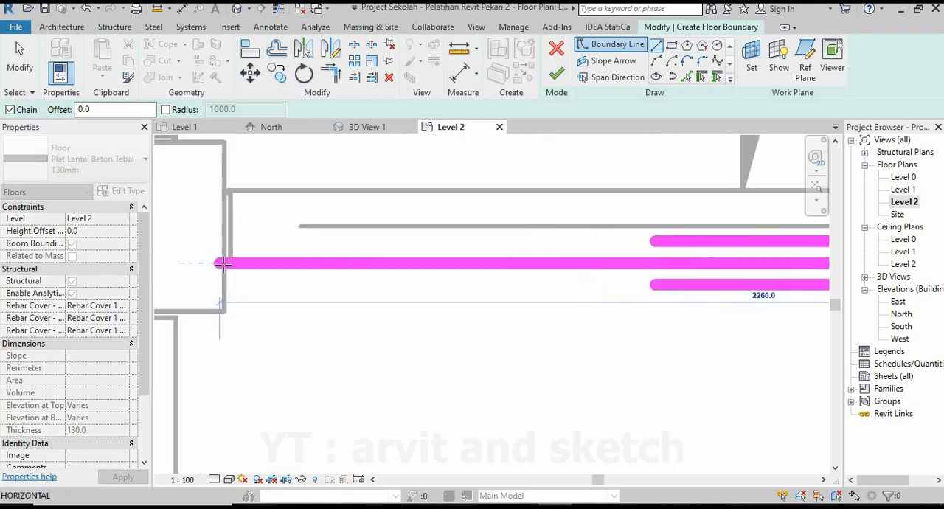
Notch the floor boundary around the upper-left column's corner, 100 mm down and 100 mm across to the edge beam's inner face.
{"action": "left_click", "coordinate": [225, 325]}
{"action": "scroll", "coordinate": [337, 305], "scroll_direction": "down", "scroll_amount": 2}
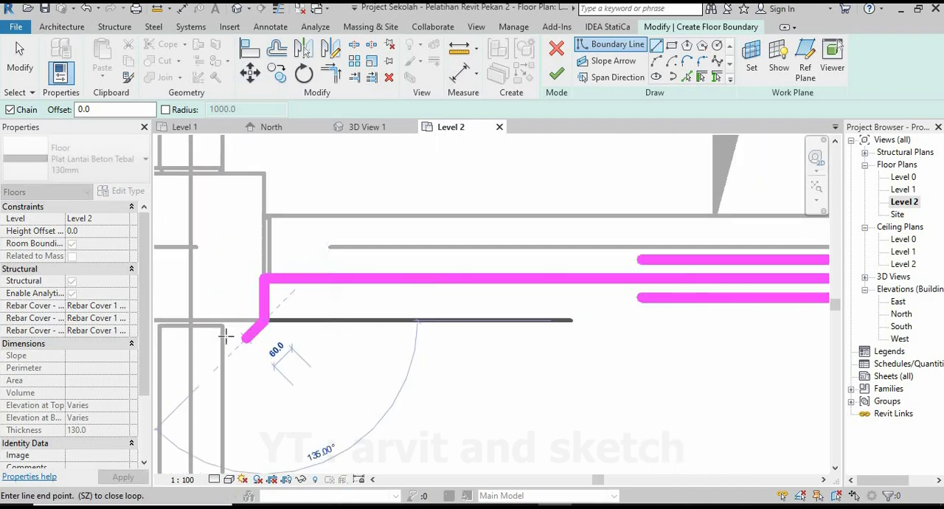
{"action": "scroll", "coordinate": [225, 334], "scroll_direction": "up", "scroll_amount": 2}
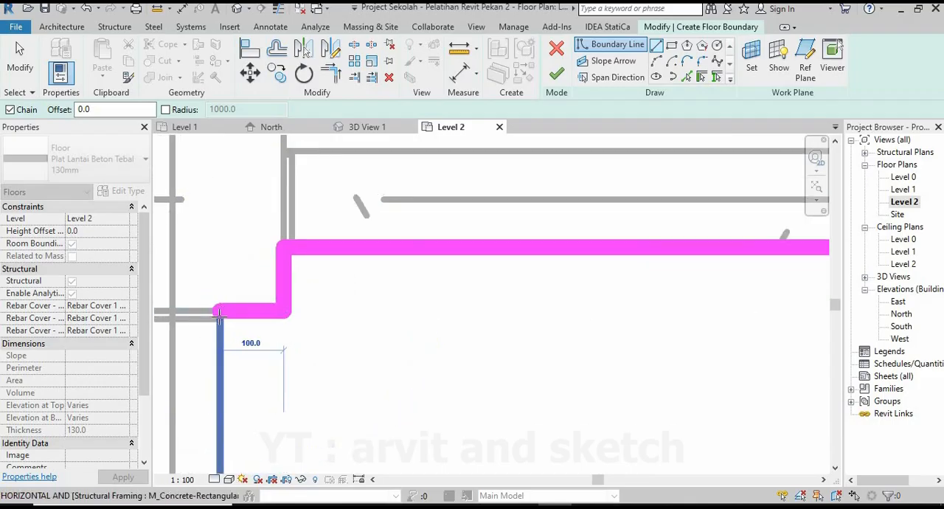
Draw the left edge down the beam's inner face and notch it 100 mm by 100 mm around the lower-left column's corner.
{"action": "scroll", "coordinate": [219, 313], "scroll_direction": "down", "scroll_amount": 4}
{"action": "scroll", "coordinate": [337, 326], "scroll_direction": "up", "scroll_amount": 5}
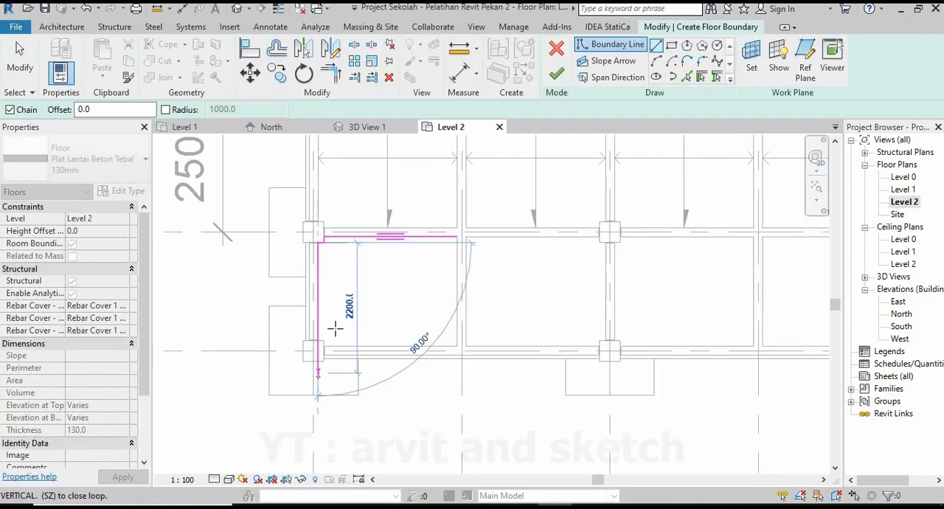
{"action": "scroll", "coordinate": [305, 321], "scroll_direction": "up", "scroll_amount": 2}
{"action": "left_click", "coordinate": [305, 319]}
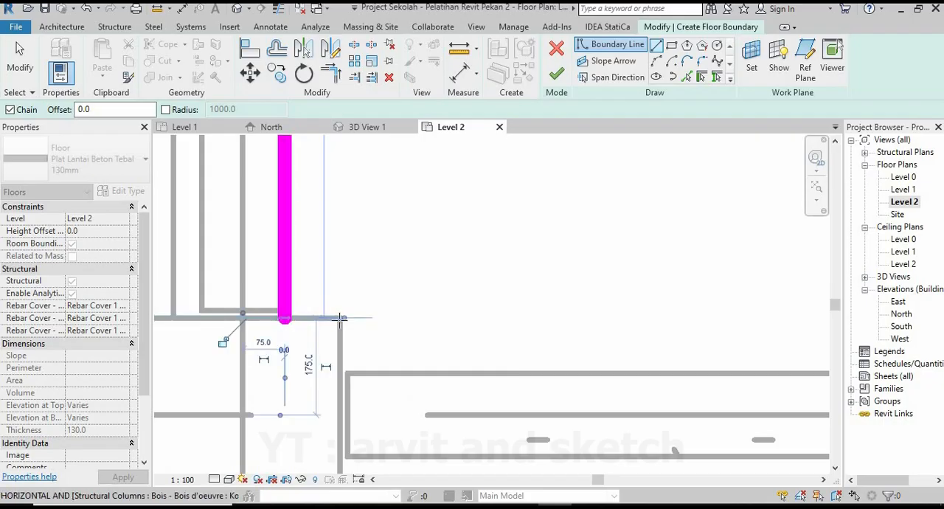
{"action": "left_click", "coordinate": [340, 351]}
{"action": "left_click", "coordinate": [340, 372]}
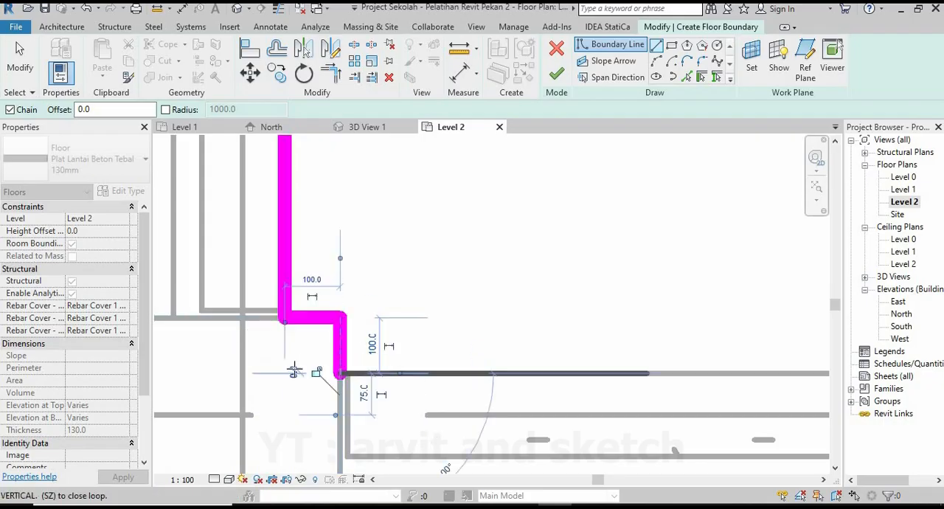
Draw the bay's lower edge 2250 mm to the secondary beam and close the loop up along the beam face.
{"action": "scroll", "coordinate": [299, 369], "scroll_direction": "down", "scroll_amount": 6}
{"action": "middle_click_drag", "start_coordinate": [433, 371], "coordinate": [343, 368]}
{"action": "scroll", "coordinate": [384, 365], "scroll_direction": "up", "scroll_amount": 2}
{"action": "scroll", "coordinate": [418, 362], "scroll_direction": "up", "scroll_amount": 2}
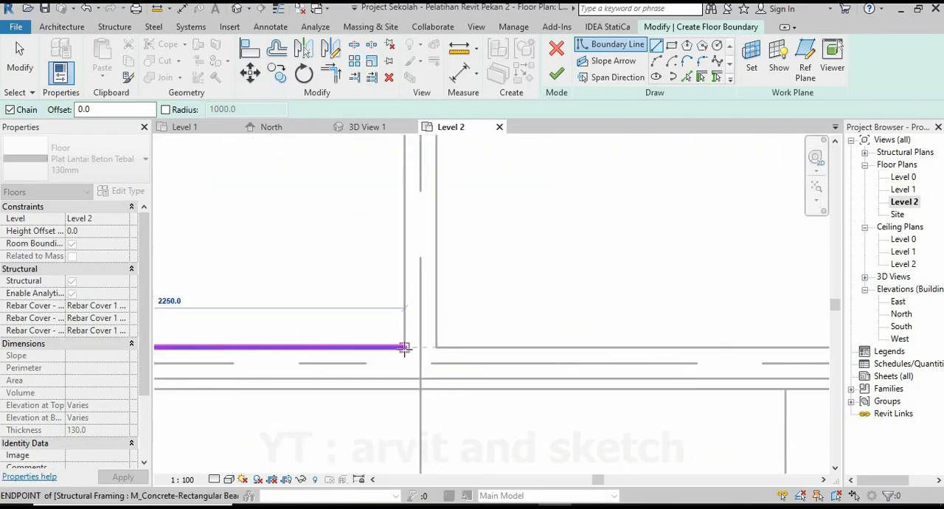
{"action": "left_click", "coordinate": [405, 348]}
{"action": "scroll", "coordinate": [408, 369], "scroll_direction": "down", "scroll_amount": 4}
{"action": "middle_click_drag", "start_coordinate": [405, 238], "coordinate": [410, 284]}
{"action": "left_click", "coordinate": [410, 225]}
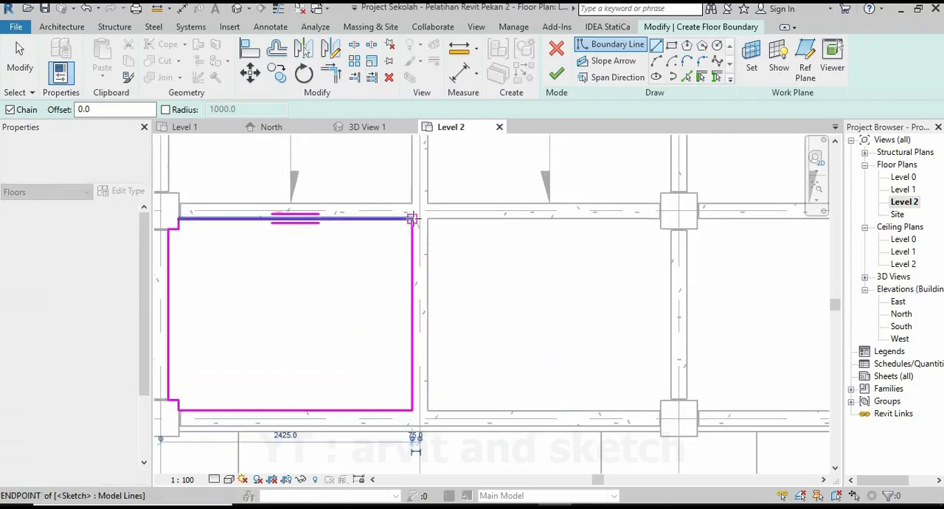
{"action": "scroll", "coordinate": [274, 263], "scroll_direction": "down", "scroll_amount": 2}
{"action": "scroll", "coordinate": [274, 263], "scroll_direction": "up", "scroll_amount": 1}
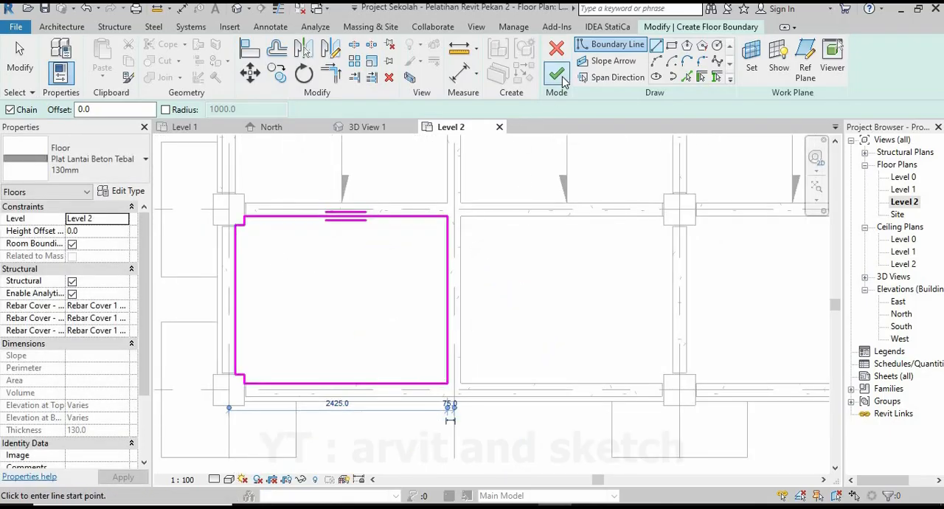
Draw the second bay's upper boundary edge from the secondary beam's far face to the next column's face.
{"action": "middle_click_drag", "start_coordinate": [458, 254], "coordinate": [361, 261]}
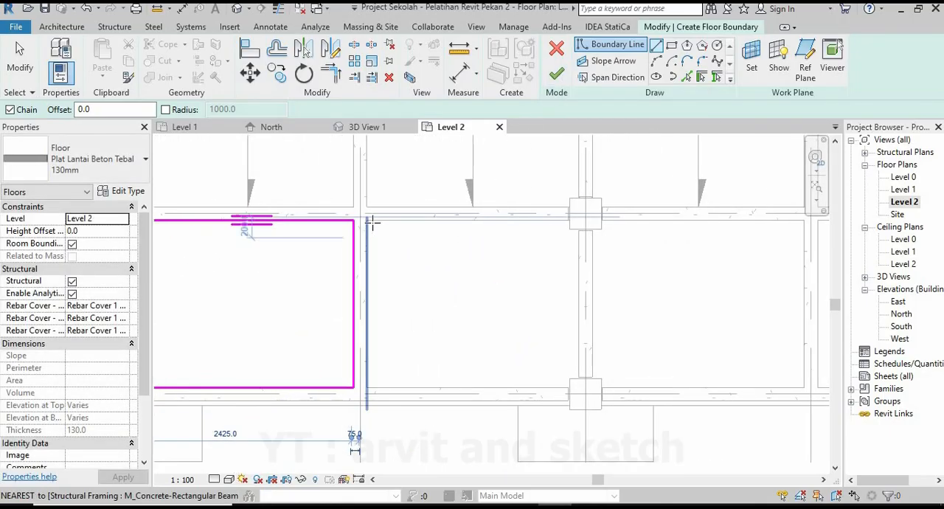
{"action": "middle_click_drag", "start_coordinate": [373, 223], "coordinate": [369, 205]}
{"action": "left_click", "coordinate": [369, 206]}
{"action": "scroll", "coordinate": [423, 243], "scroll_direction": "up", "scroll_amount": 4}
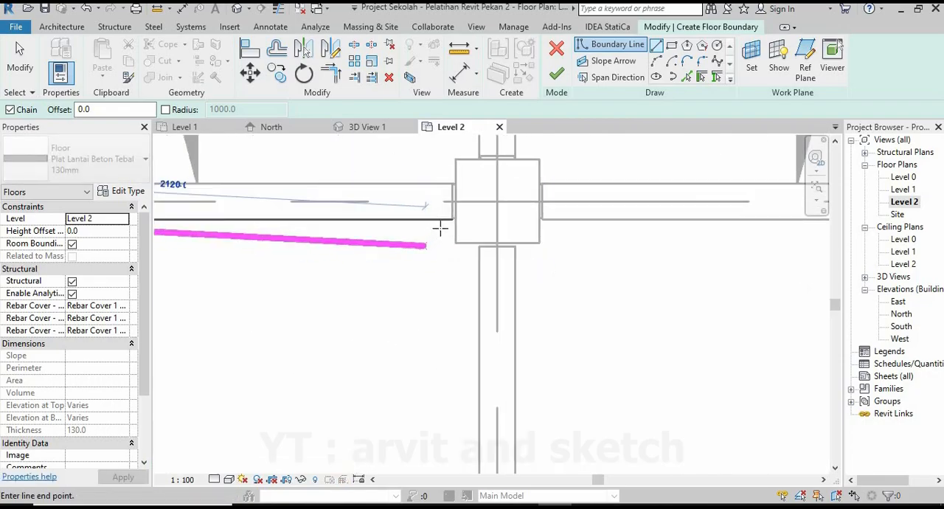
{"action": "scroll", "coordinate": [446, 221], "scroll_direction": "up", "scroll_amount": 1}
{"action": "scroll", "coordinate": [458, 216], "scroll_direction": "up", "scroll_amount": 2}
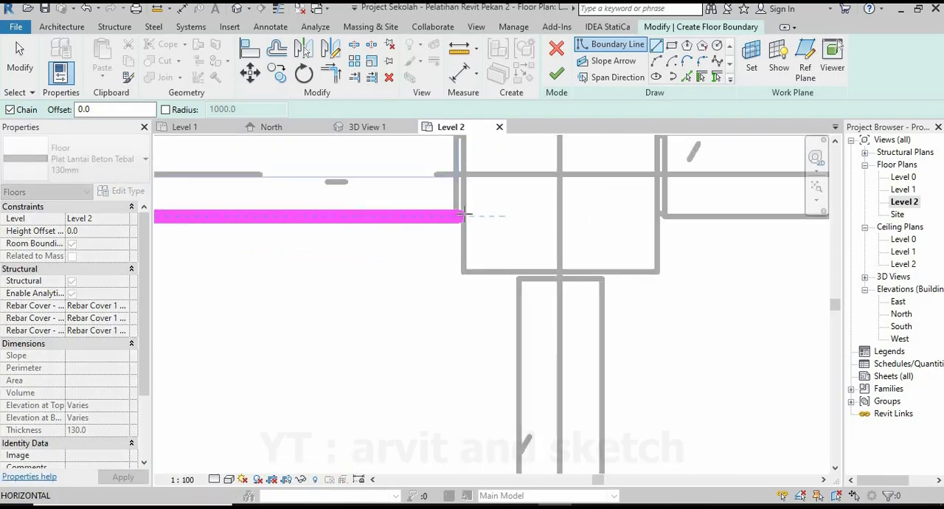
{"action": "scroll", "coordinate": [461, 216], "scroll_direction": "up", "scroll_amount": 2}
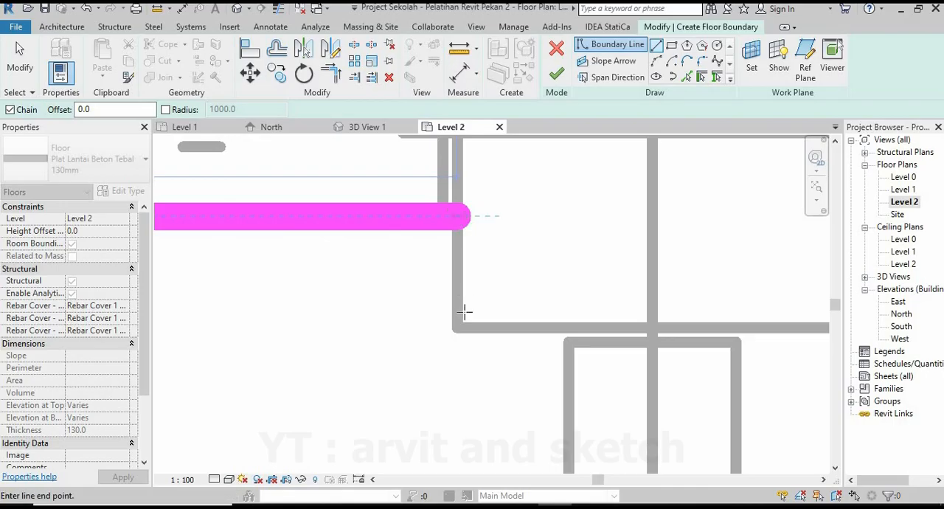
Notch the second bay's boundary around the upper column's corner, ending 100 mm across at the beam's inner face.
{"action": "left_click", "coordinate": [626, 332]}
{"action": "scroll", "coordinate": [443, 310], "scroll_direction": "down", "scroll_amount": 4}
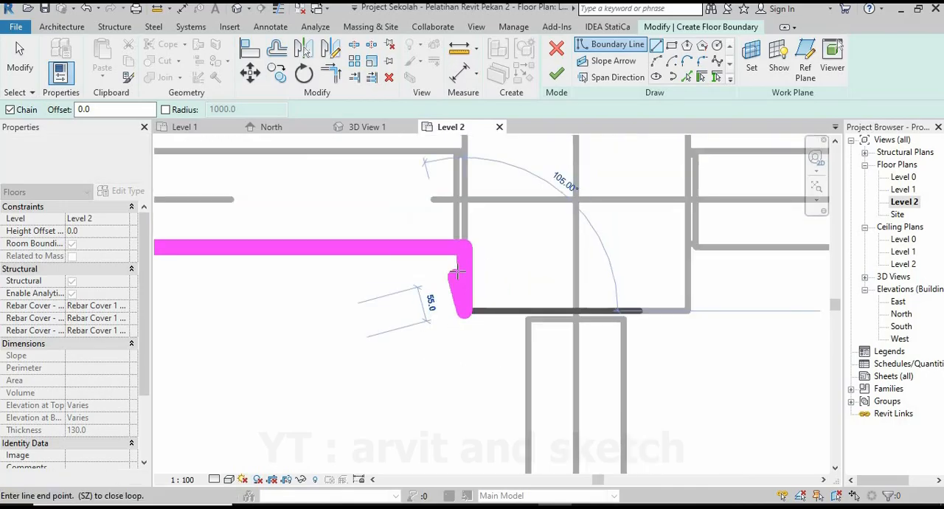
{"action": "scroll", "coordinate": [464, 258], "scroll_direction": "up", "scroll_amount": 3}
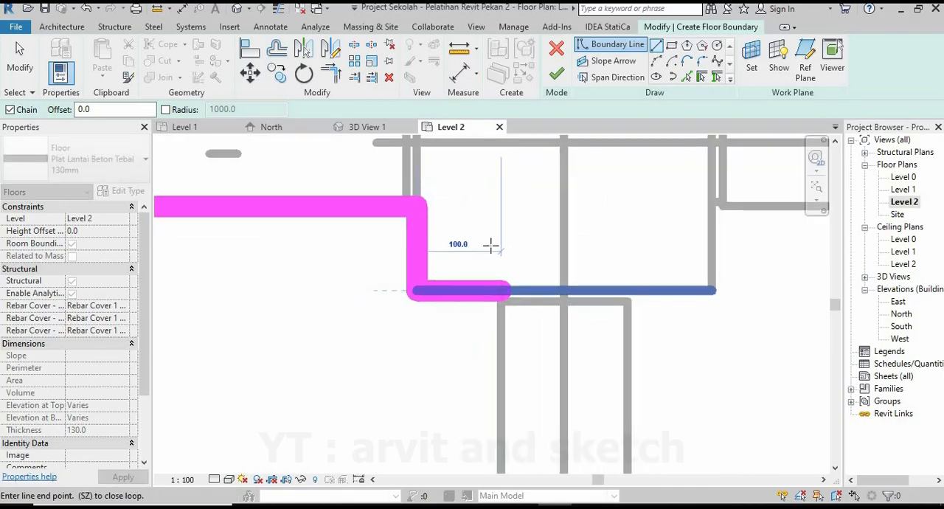
Draw the second bay's right edge down the beam face and notch it 100 mm across and down around the lower column's corner.
{"action": "scroll", "coordinate": [487, 238], "scroll_direction": "down", "scroll_amount": 8}
{"action": "scroll", "coordinate": [490, 336], "scroll_direction": "up", "scroll_amount": 4}
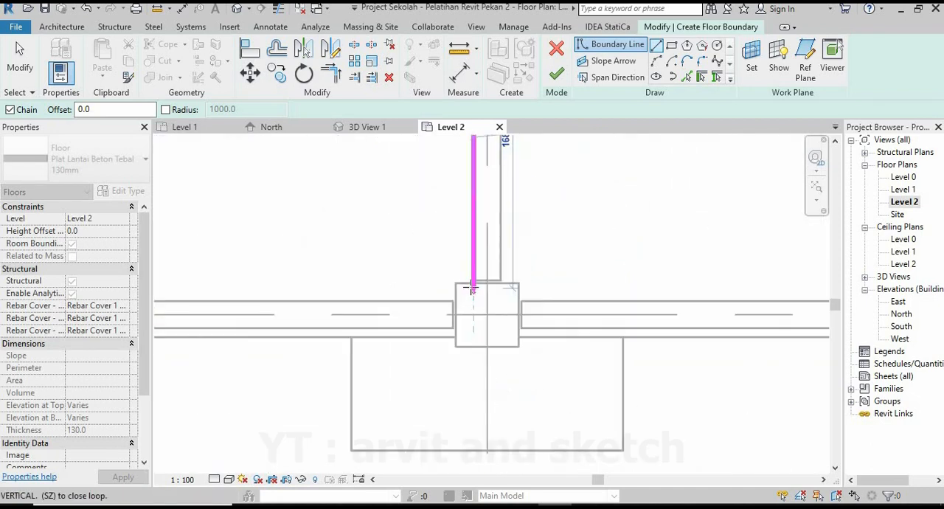
{"action": "scroll", "coordinate": [472, 289], "scroll_direction": "up", "scroll_amount": 2}
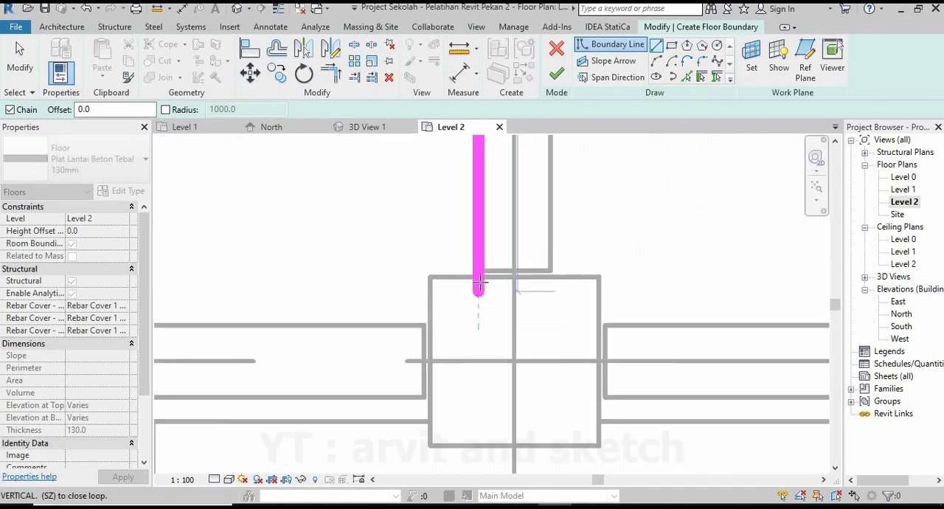
{"action": "left_click", "coordinate": [431, 315]}
{"action": "left_click", "coordinate": [517, 338]}
Draw the second bay's lower edge back to the secondary beam and run the left edge up to close the loop.
{"action": "scroll", "coordinate": [517, 339], "scroll_direction": "down", "scroll_amount": 8}
{"action": "scroll", "coordinate": [377, 347], "scroll_direction": "up", "scroll_amount": 5}
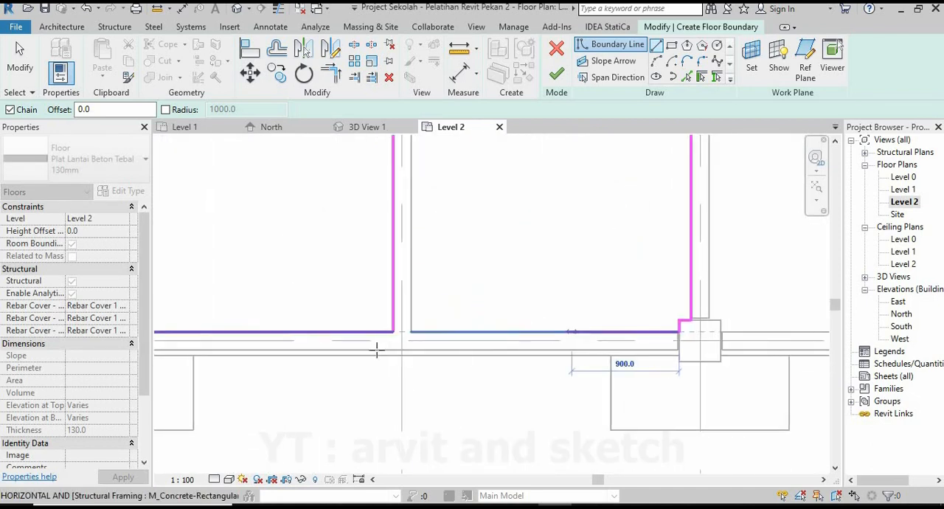
{"action": "left_click", "coordinate": [426, 316]}
{"action": "scroll", "coordinate": [448, 272], "scroll_direction": "down", "scroll_amount": 4}
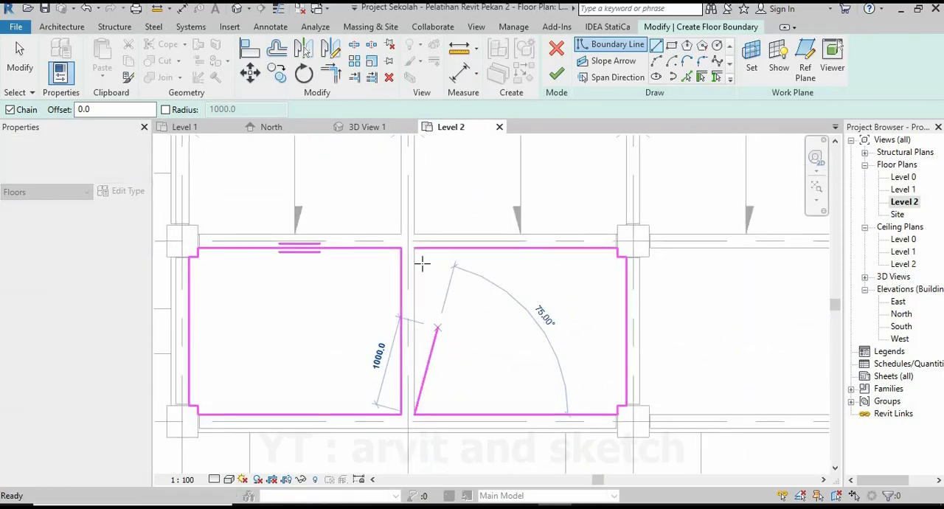
{"action": "scroll", "coordinate": [423, 250], "scroll_direction": "up", "scroll_amount": 4}
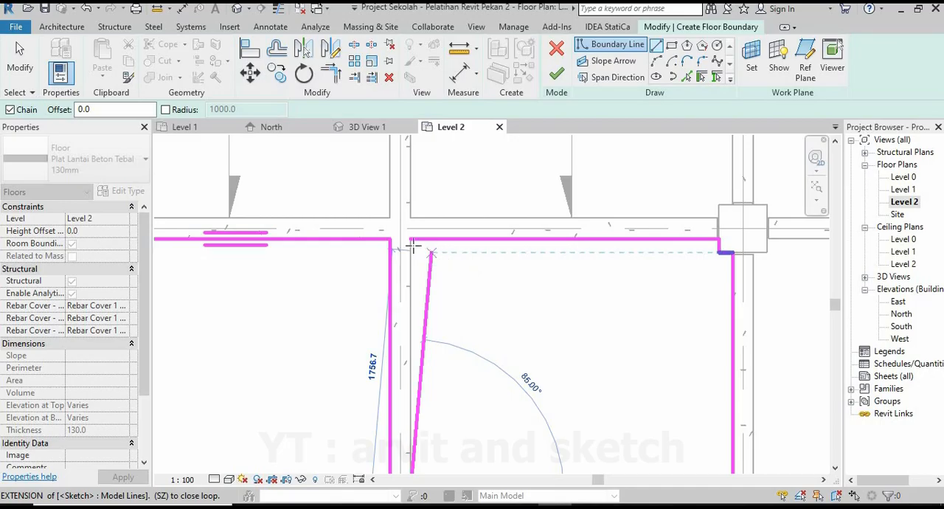
Close the second bay's boundary loop at the upper beam face and finish the two-bay floor sketch.
{"action": "left_click", "coordinate": [413, 248]}
{"action": "scroll", "coordinate": [482, 362], "scroll_direction": "down", "scroll_amount": 3}
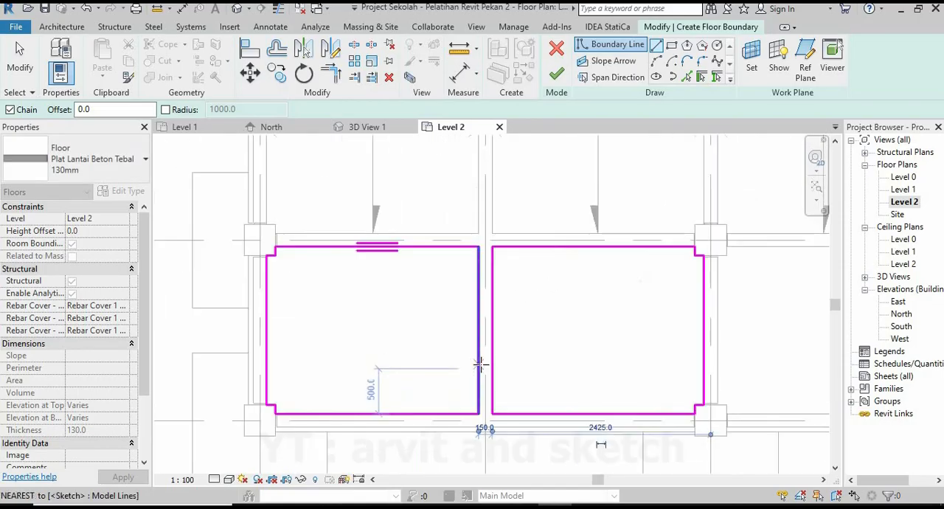
{"action": "left_click", "coordinate": [560, 74]}
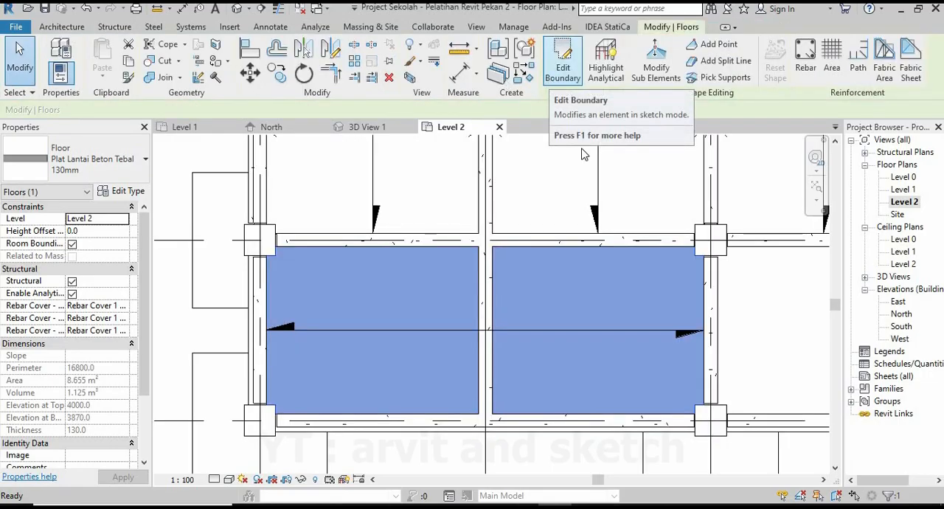
Mirror a copy of the new two-bay floor about grid 4 onto the next two lower-row bays.
{"action": "scroll", "coordinate": [440, 312], "scroll_direction": "down", "scroll_amount": 3}
{"action": "scroll", "coordinate": [543, 326], "scroll_direction": "up", "scroll_amount": 1}
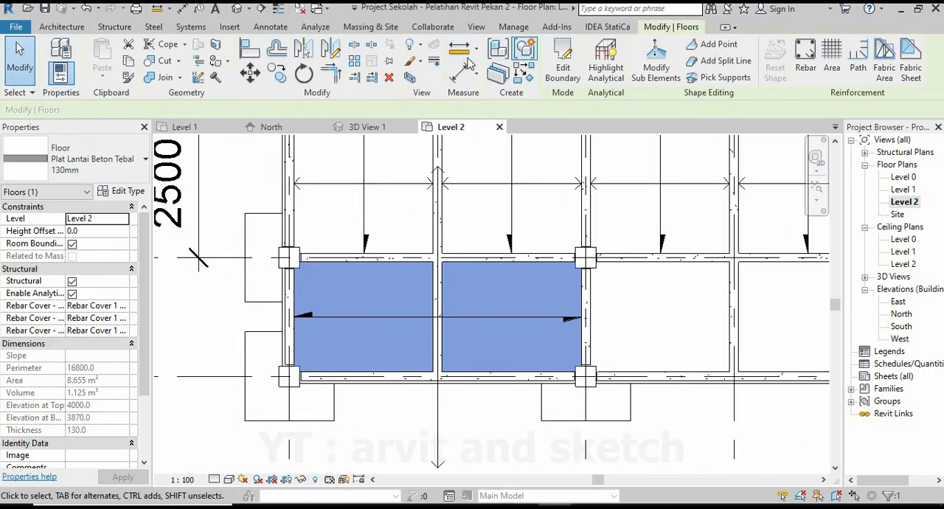
{"action": "left_click", "coordinate": [331, 48]}
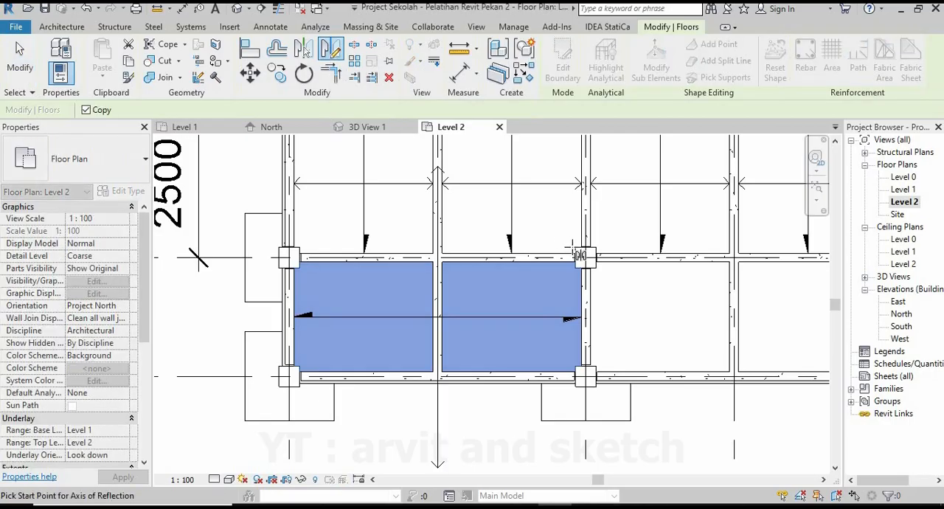
{"action": "scroll", "coordinate": [601, 279], "scroll_direction": "up", "scroll_amount": 2}
{"action": "scroll", "coordinate": [603, 280], "scroll_direction": "up", "scroll_amount": 1}
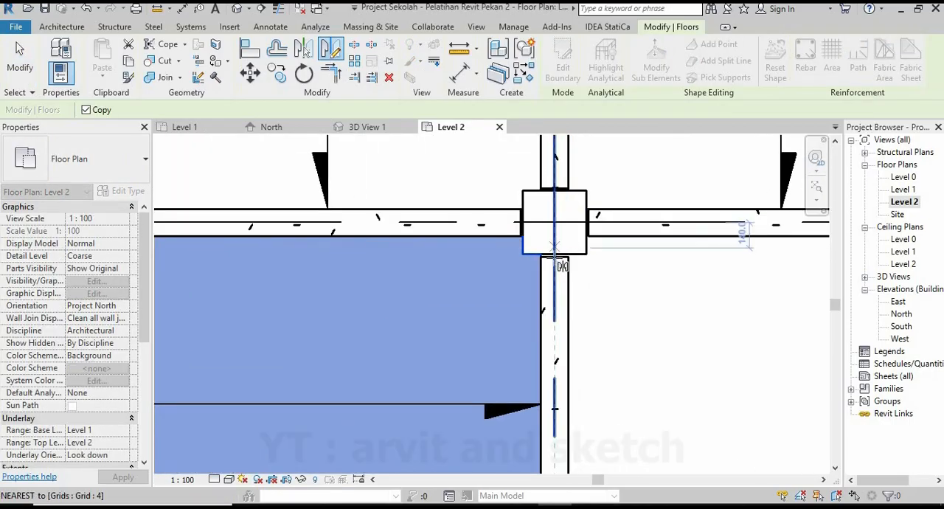
{"action": "left_click", "coordinate": [571, 289]}
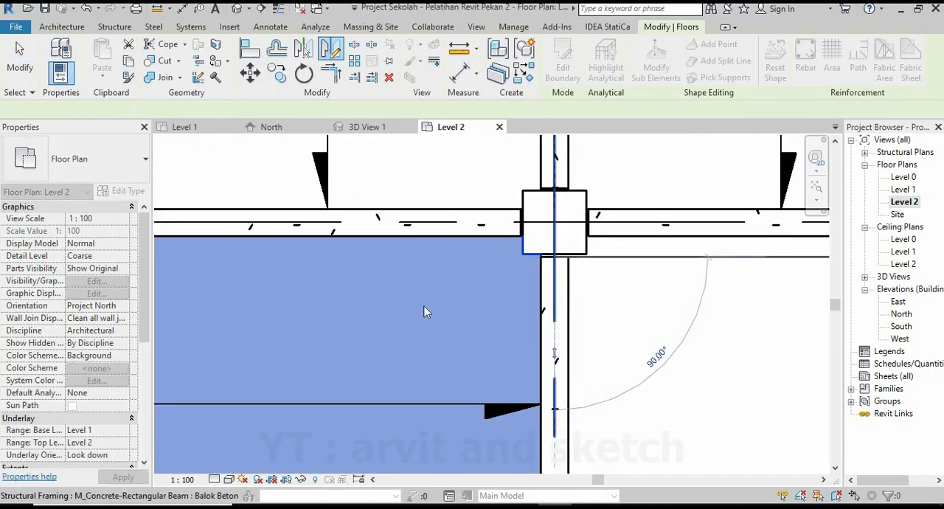
{"action": "left_click", "coordinate": [426, 309]}
{"action": "scroll", "coordinate": [425, 303], "scroll_direction": "down", "scroll_amount": 3}
{"action": "scroll", "coordinate": [649, 313], "scroll_direction": "up", "scroll_amount": 1}
{"action": "scroll", "coordinate": [407, 315], "scroll_direction": "down", "scroll_amount": 3}
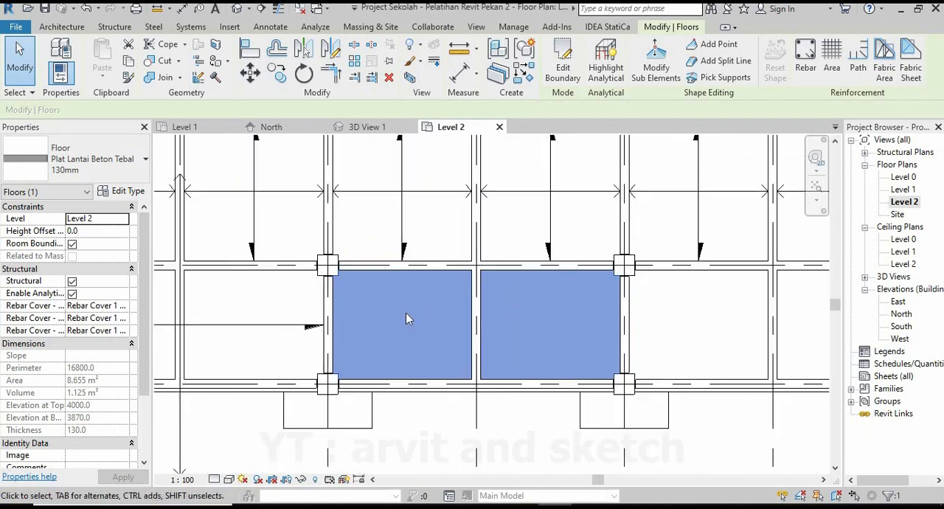
Mirror the first floor's span direction symbol about grid 4 so the copied floor between grids 4 and 5 gets one.
{"action": "left_click", "coordinate": [310, 322]}
{"action": "scroll", "coordinate": [506, 301], "scroll_direction": "up", "scroll_amount": 3}
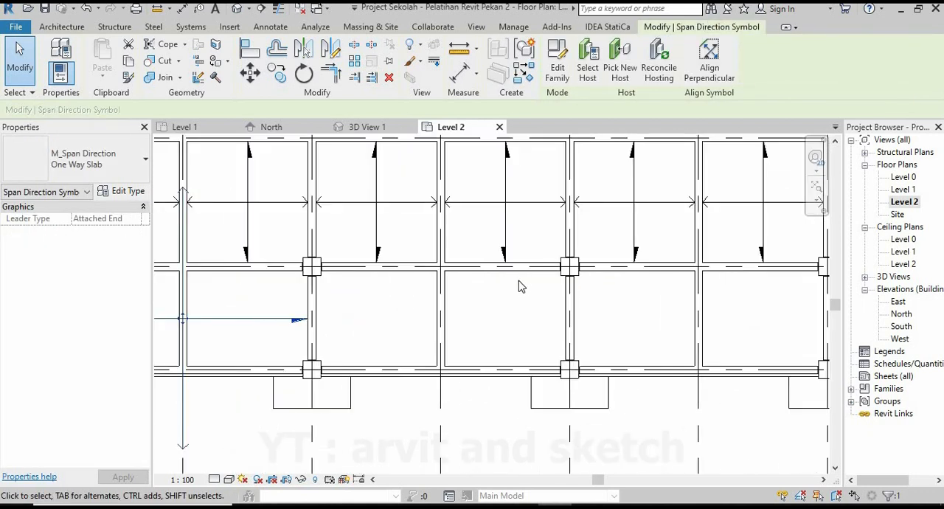
{"action": "scroll", "coordinate": [520, 284], "scroll_direction": "down", "scroll_amount": 3}
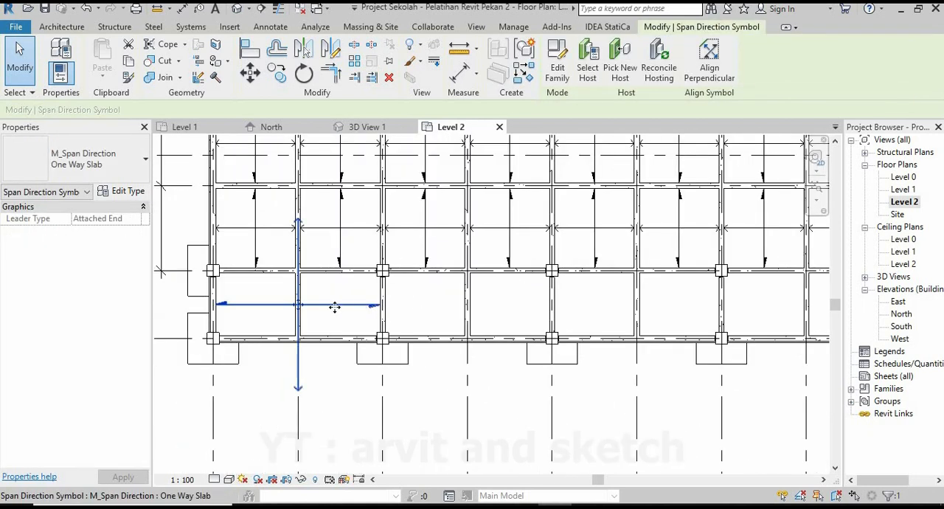
{"action": "key", "text": "Escape"}
{"action": "left_click", "coordinate": [352, 305]}
{"action": "left_click", "coordinate": [332, 55]}
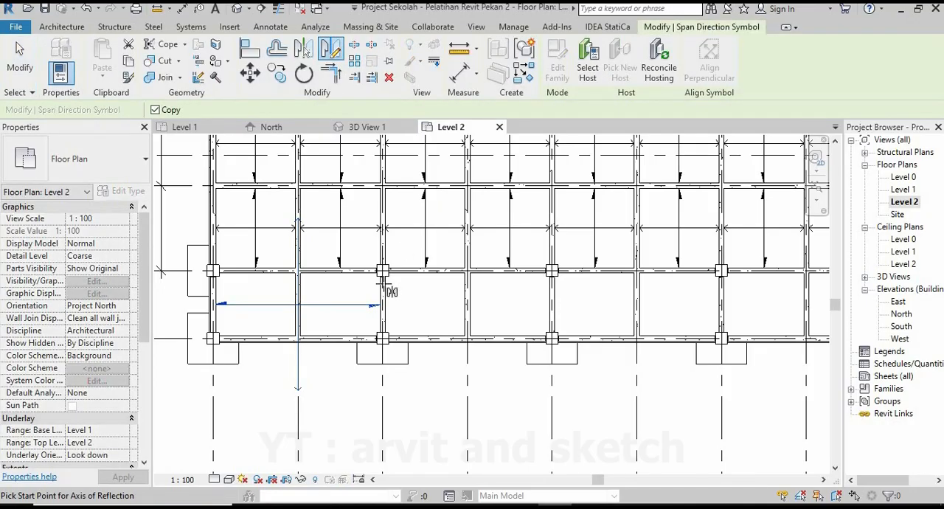
{"action": "scroll", "coordinate": [383, 286], "scroll_direction": "up", "scroll_amount": 4}
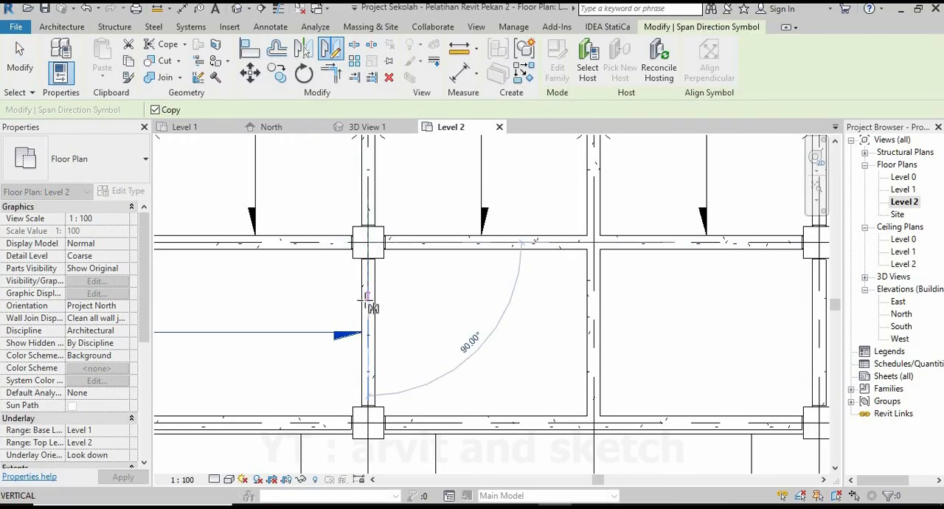
{"action": "left_click", "coordinate": [395, 311]}
{"action": "scroll", "coordinate": [443, 384], "scroll_direction": "down", "scroll_amount": 5}
{"action": "scroll", "coordinate": [472, 384], "scroll_direction": "up", "scroll_amount": 3}
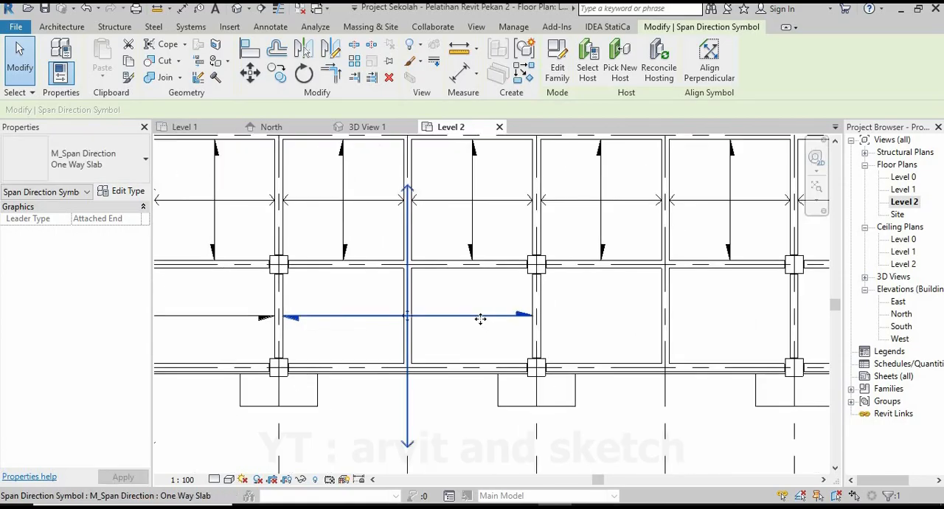
Select the copied floor together with its span symbol and mirror both about grid 5 onto the next two bays.
{"action": "left_click", "coordinate": [519, 277], "text": "ctrl"}
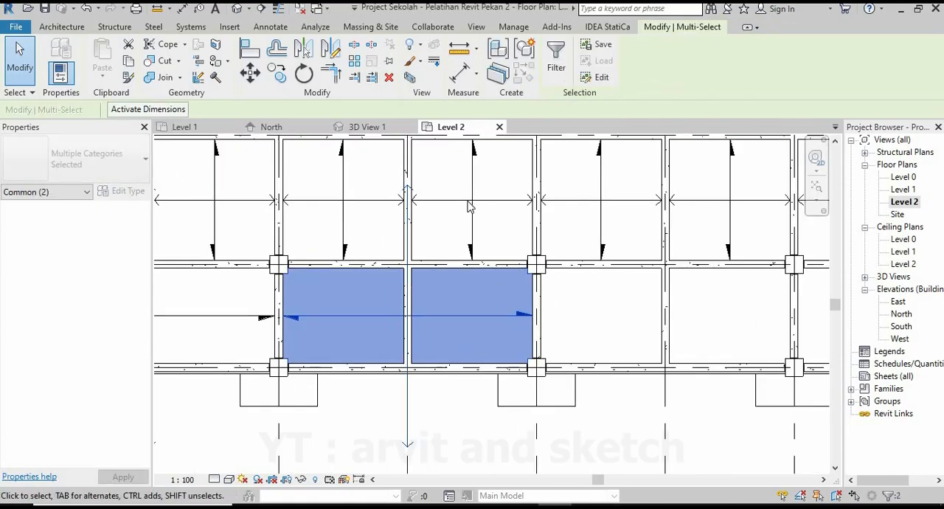
{"action": "left_click", "coordinate": [330, 48]}
{"action": "scroll", "coordinate": [536, 264], "scroll_direction": "up", "scroll_amount": 4}
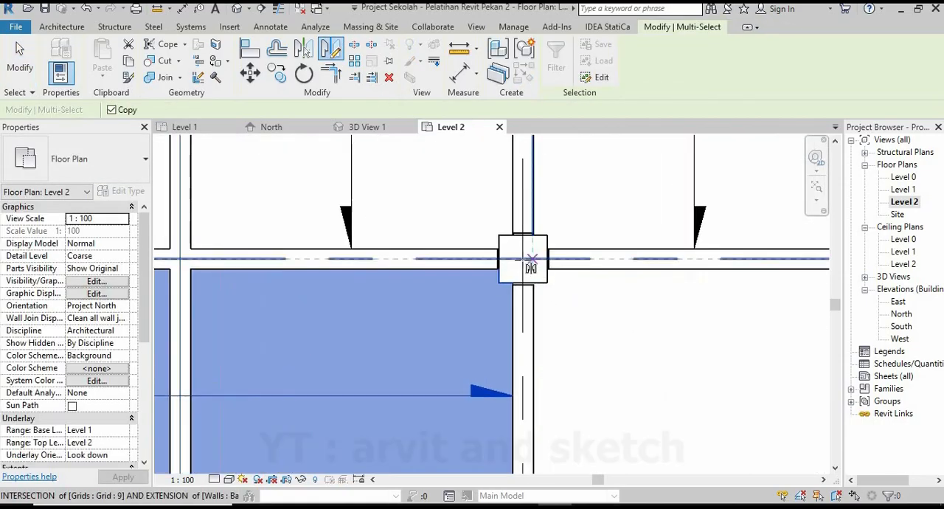
{"action": "left_click", "coordinate": [523, 262]}
{"action": "left_click", "coordinate": [417, 308]}
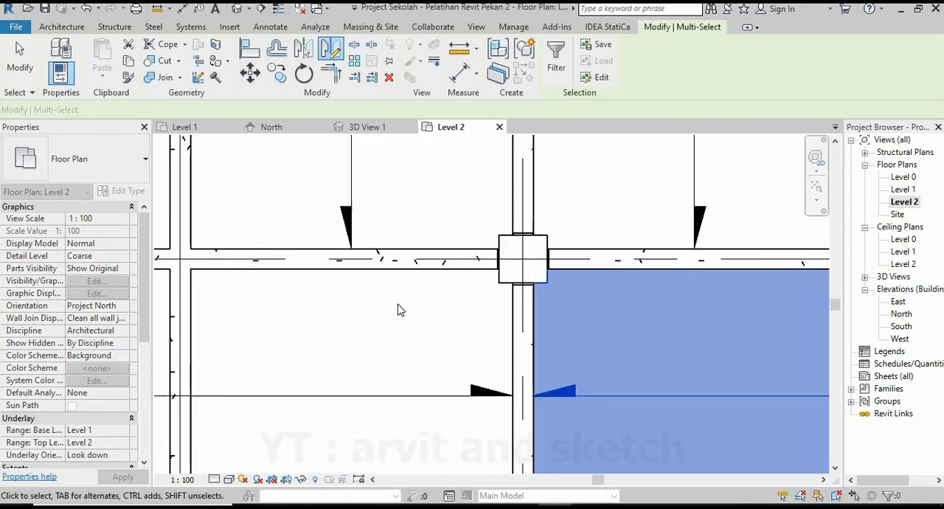
Mirror the copied floor and its span symbol about grid 6 onto the bays between grids 6 and 7.
{"action": "scroll", "coordinate": [489, 314], "scroll_direction": "down", "scroll_amount": 6}
{"action": "scroll", "coordinate": [557, 317], "scroll_direction": "up", "scroll_amount": 3}
{"action": "scroll", "coordinate": [557, 317], "scroll_direction": "up", "scroll_amount": 1}
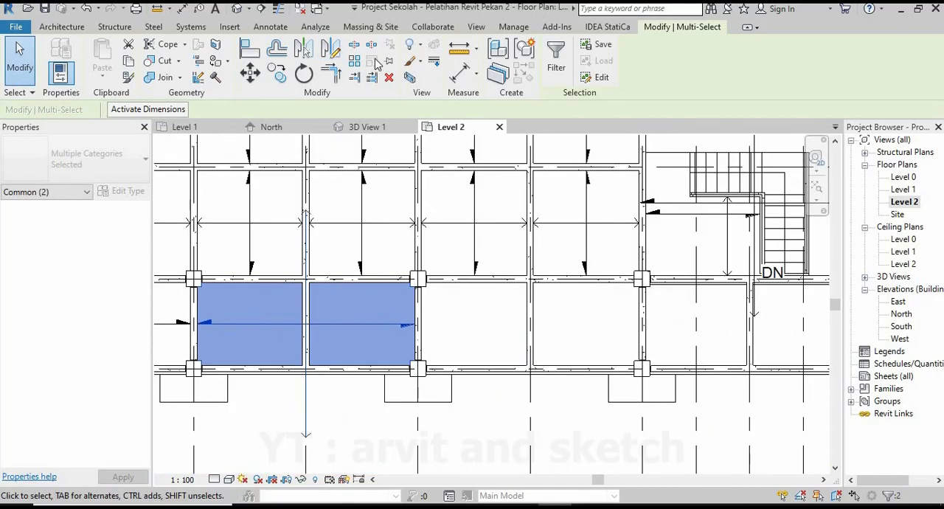
{"action": "left_click", "coordinate": [332, 52]}
{"action": "scroll", "coordinate": [419, 324], "scroll_direction": "up", "scroll_amount": 5}
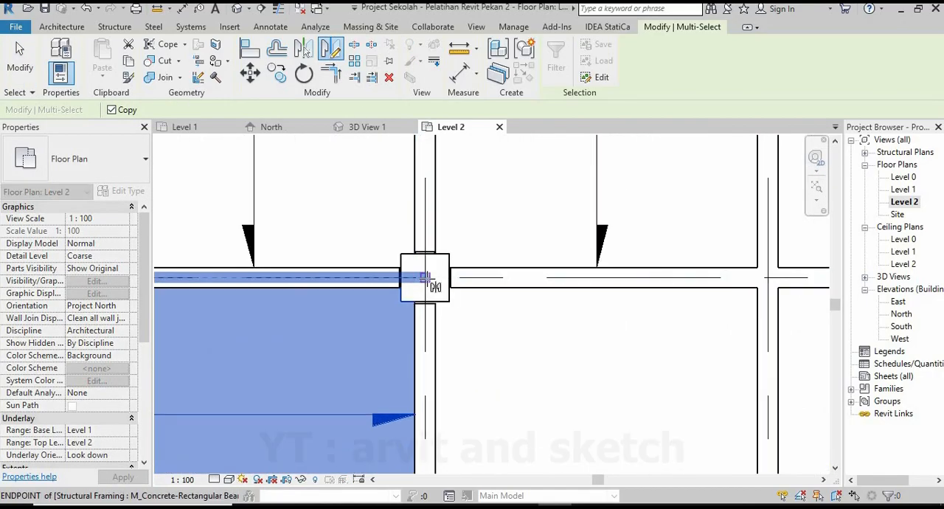
{"action": "left_click", "coordinate": [426, 278]}
{"action": "left_click", "coordinate": [411, 310]}
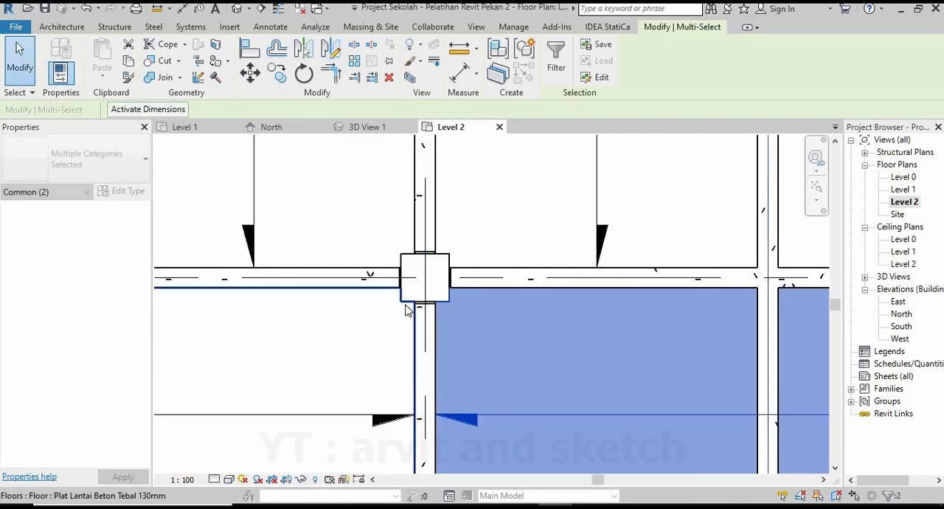
Try to mirror the floor and span symbol about grid 7 onto the two bays below the staircase.
{"action": "scroll", "coordinate": [509, 324], "scroll_direction": "down", "scroll_amount": 5}
{"action": "scroll", "coordinate": [512, 325], "scroll_direction": "up", "scroll_amount": 4}
{"action": "scroll", "coordinate": [513, 325], "scroll_direction": "up", "scroll_amount": 2}
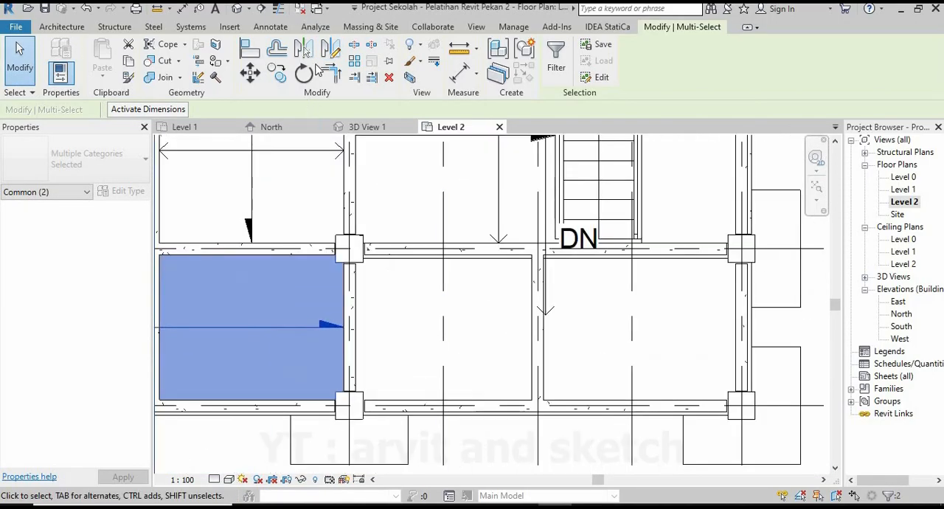
{"action": "scroll", "coordinate": [351, 267], "scroll_direction": "up", "scroll_amount": 3}
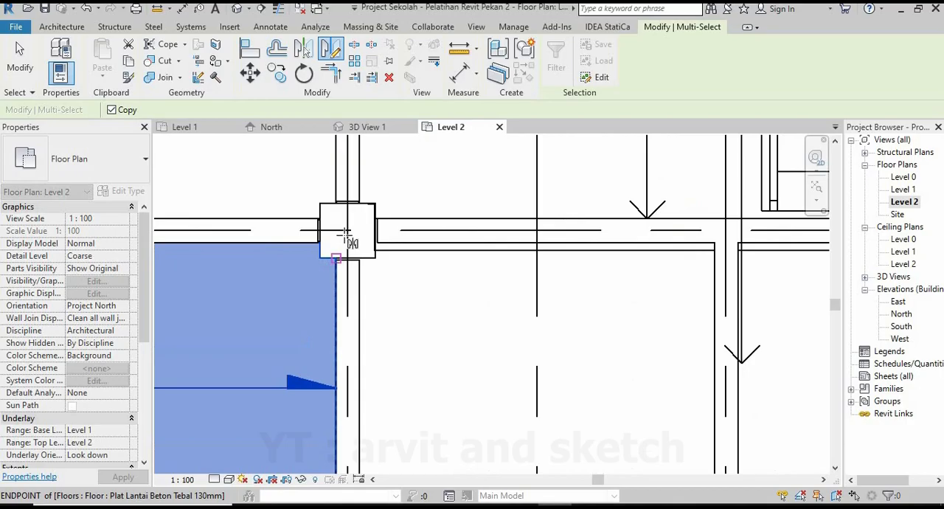
{"action": "left_click", "coordinate": [347, 302]}
{"action": "scroll", "coordinate": [566, 308], "scroll_direction": "down", "scroll_amount": 4}
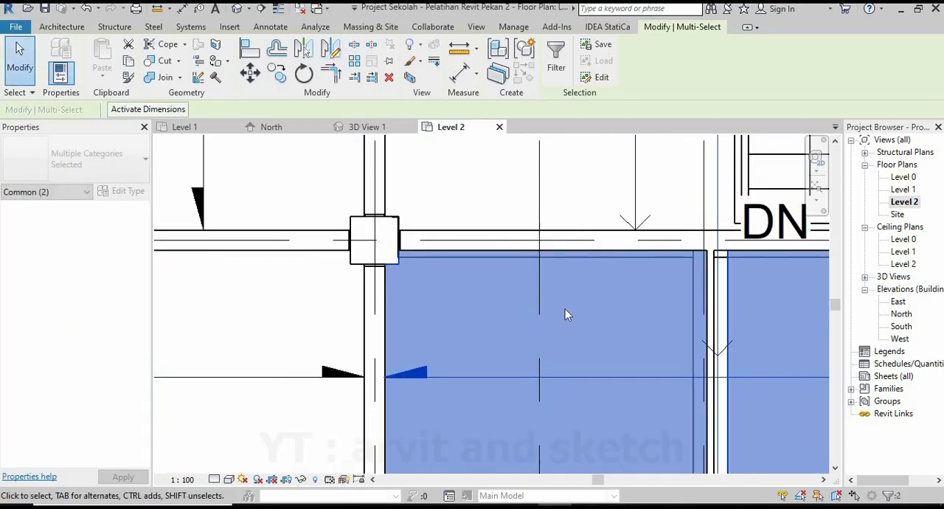
{"action": "left_click", "coordinate": [606, 323]}
{"action": "scroll", "coordinate": [603, 321], "scroll_direction": "down", "scroll_amount": 4}
{"action": "scroll", "coordinate": [574, 329], "scroll_direction": "down", "scroll_amount": 5}
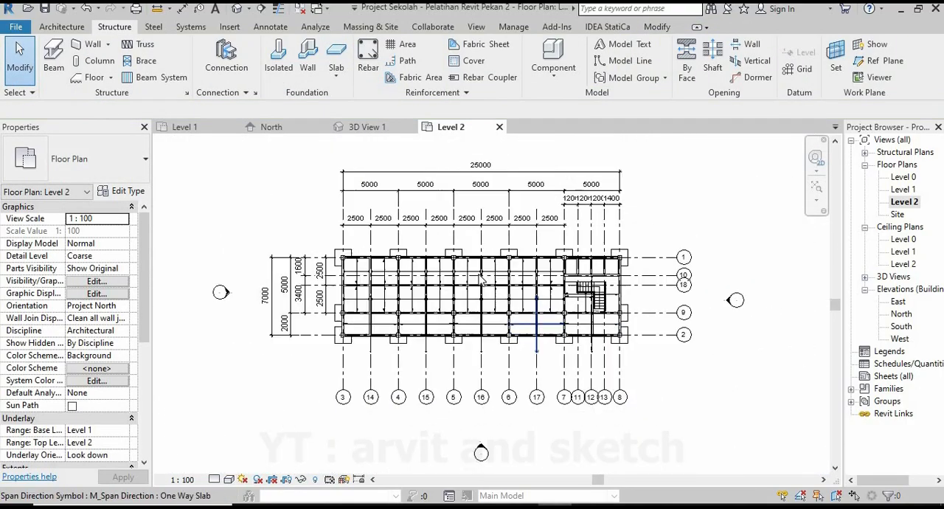
Inspect the mirrored floor in 3D View 1 and delete it from the two bays beside the staircase.
{"action": "scroll", "coordinate": [526, 321], "scroll_direction": "up", "scroll_amount": 2}
{"action": "left_click", "coordinate": [388, 131]}
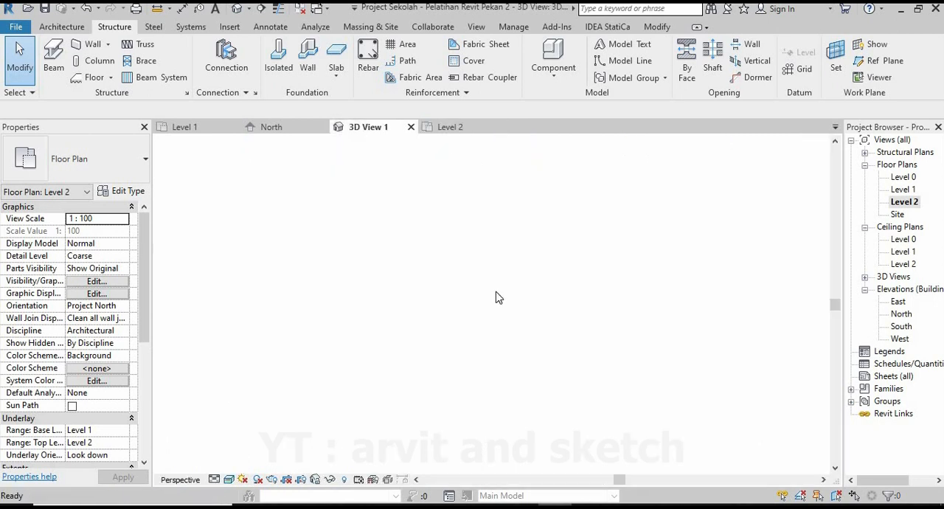
{"action": "scroll", "coordinate": [434, 385], "scroll_direction": "down", "scroll_amount": 3}
{"action": "scroll", "coordinate": [393, 306], "scroll_direction": "up", "scroll_amount": 4}
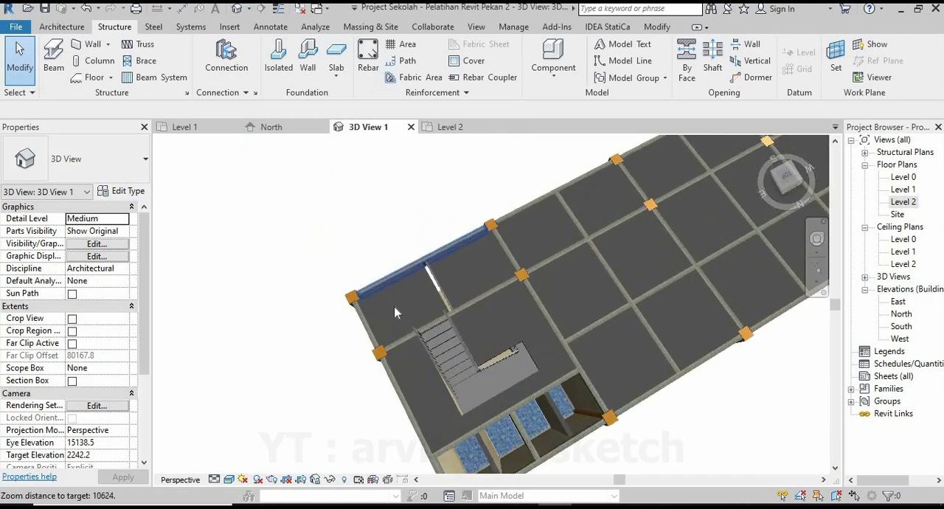
{"action": "middle_click_drag", "start_coordinate": [415, 336], "coordinate": [494, 393], "text": "shift"}
{"action": "scroll", "coordinate": [498, 384], "scroll_direction": "up", "scroll_amount": 1}
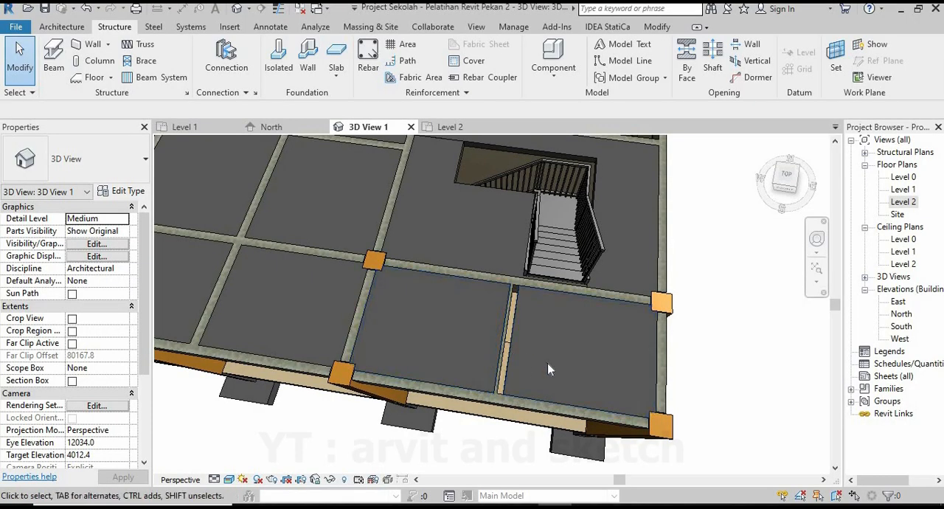
{"action": "scroll", "coordinate": [548, 364], "scroll_direction": "down", "scroll_amount": 1}
{"action": "left_click", "coordinate": [525, 370]}
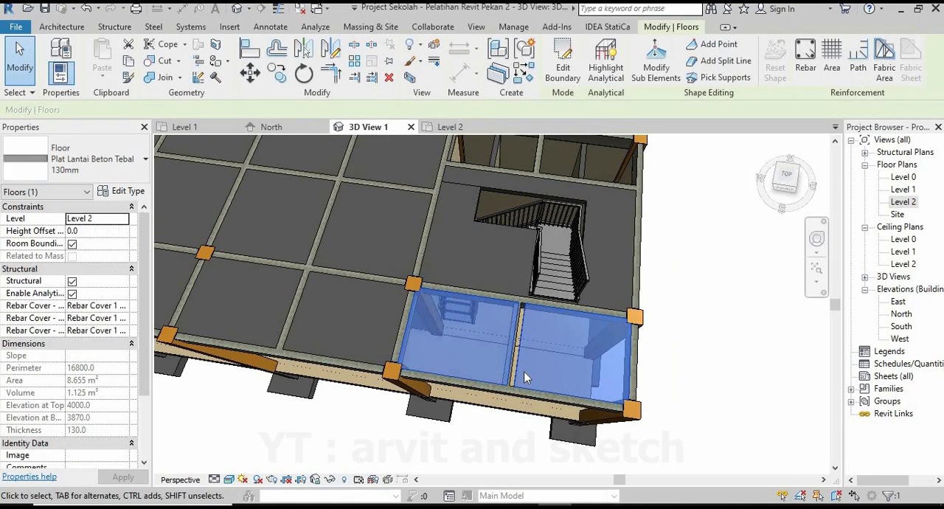
{"action": "scroll", "coordinate": [526, 369], "scroll_direction": "up", "scroll_amount": 3}
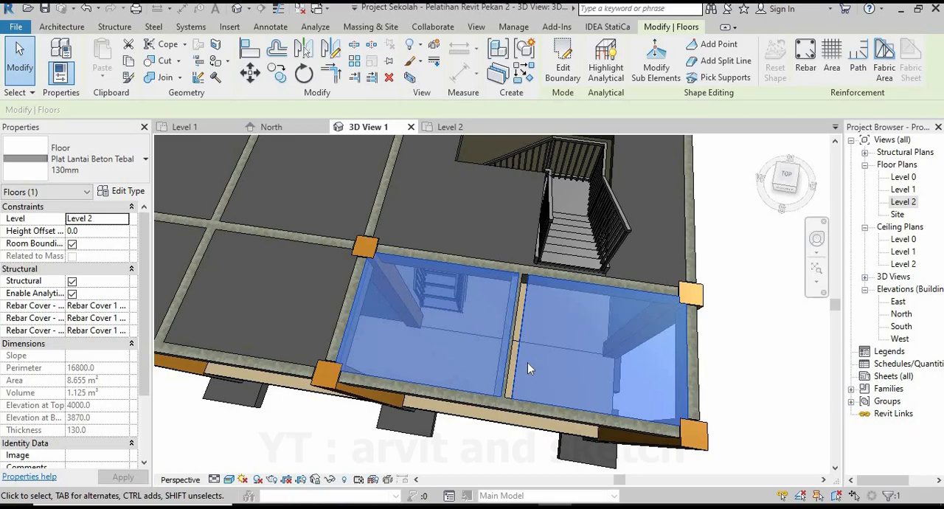
{"action": "key", "text": "Delete"}
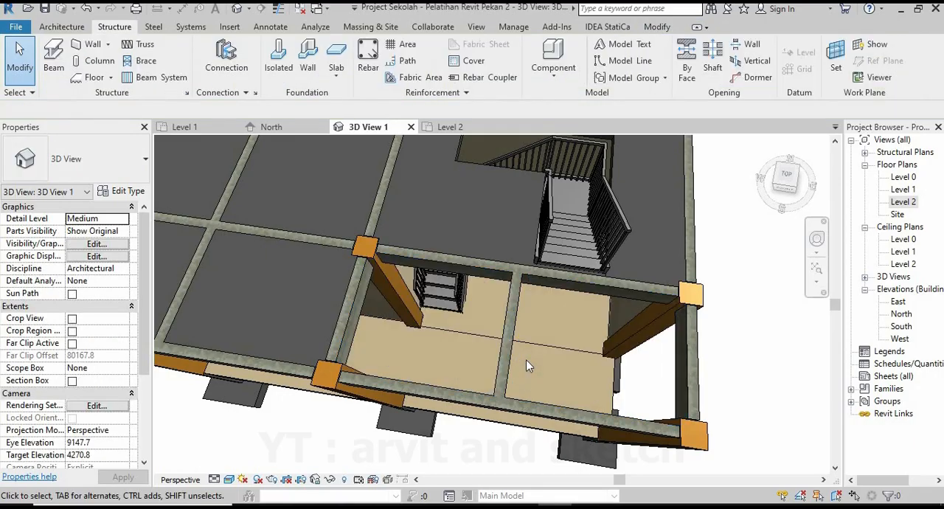
Start a new 130 mm floor on Level 2 and draw its left edge down the grid 7 beam face to the lower column.
{"action": "left_click", "coordinate": [465, 130]}
{"action": "scroll", "coordinate": [597, 345], "scroll_direction": "up", "scroll_amount": 5}
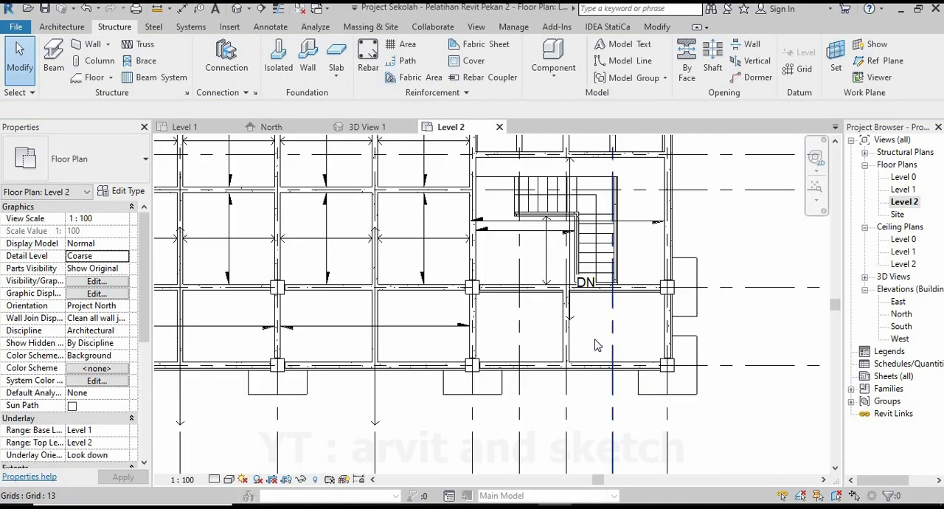
{"action": "scroll", "coordinate": [598, 345], "scroll_direction": "up", "scroll_amount": 2}
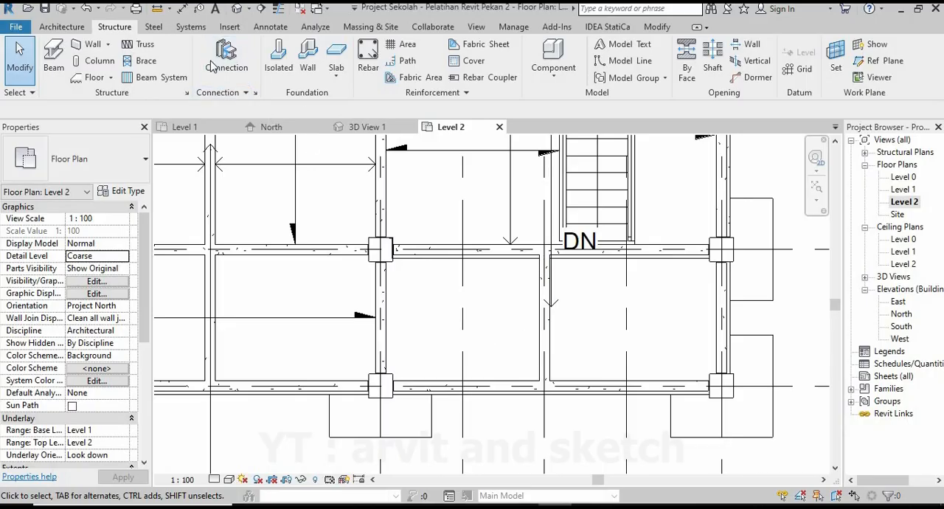
{"action": "left_click", "coordinate": [89, 78]}
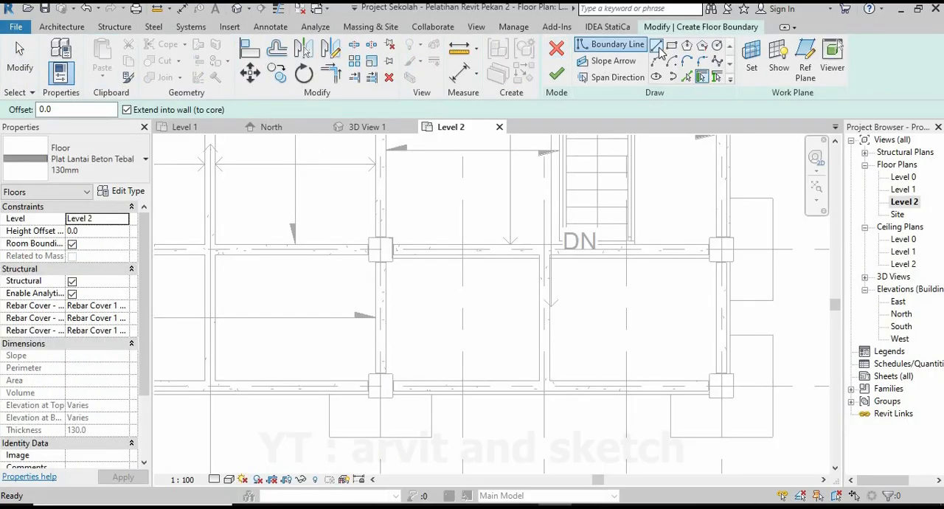
{"action": "scroll", "coordinate": [383, 264], "scroll_direction": "up", "scroll_amount": 5}
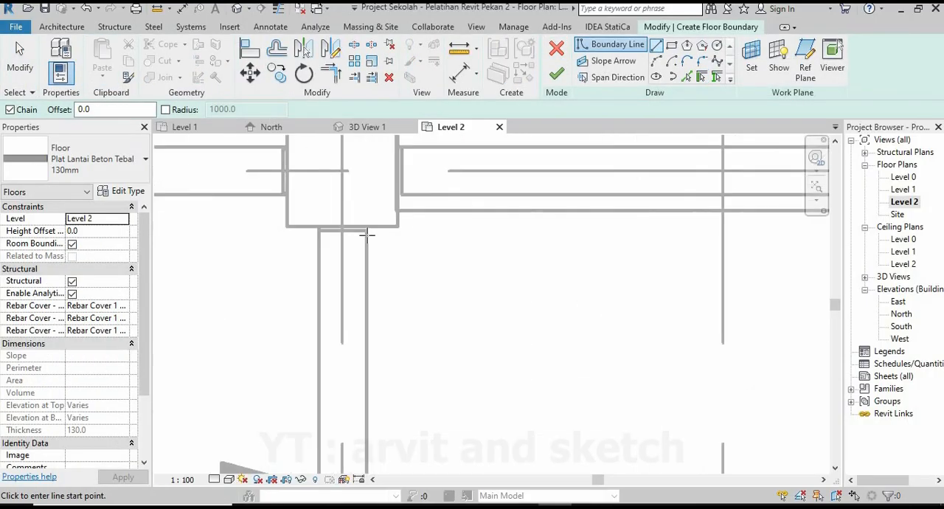
{"action": "left_click", "coordinate": [366, 233]}
{"action": "scroll", "coordinate": [365, 232], "scroll_direction": "down", "scroll_amount": 5}
{"action": "scroll", "coordinate": [368, 416], "scroll_direction": "up", "scroll_amount": 4}
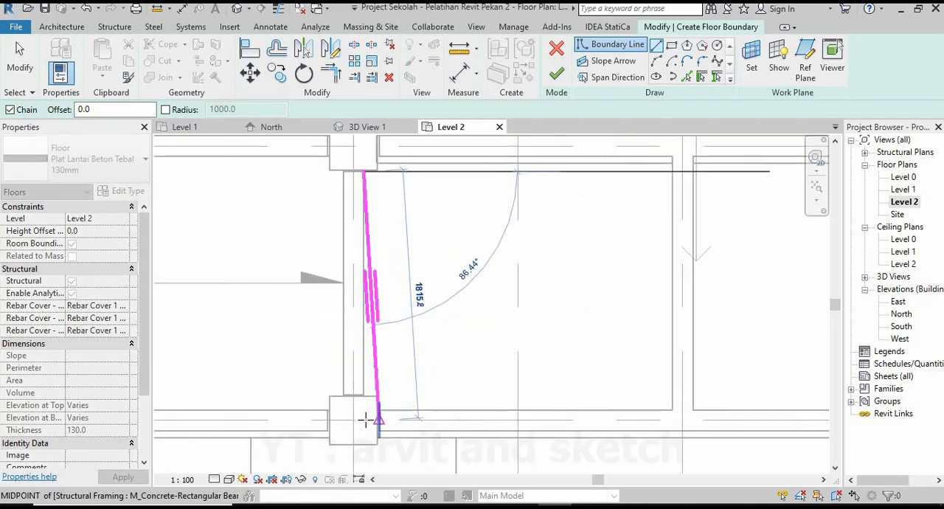
{"action": "scroll", "coordinate": [351, 387], "scroll_direction": "up", "scroll_amount": 2}
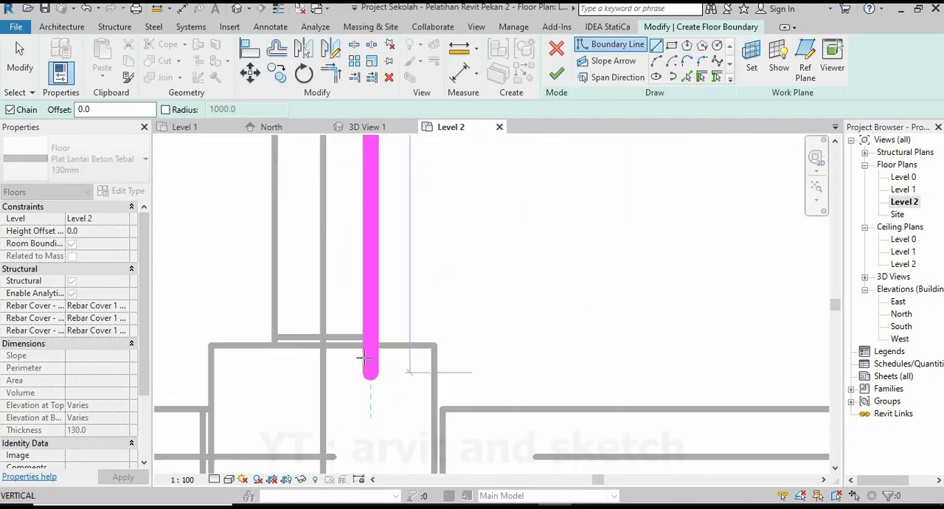
Notch the boundary 100 mm across around the lower column's corner and down to the lower beam's face.
{"action": "left_click", "coordinate": [435, 345]}
{"action": "left_click", "coordinate": [434, 407]}
{"action": "scroll", "coordinate": [433, 408], "scroll_direction": "down", "scroll_amount": 5}
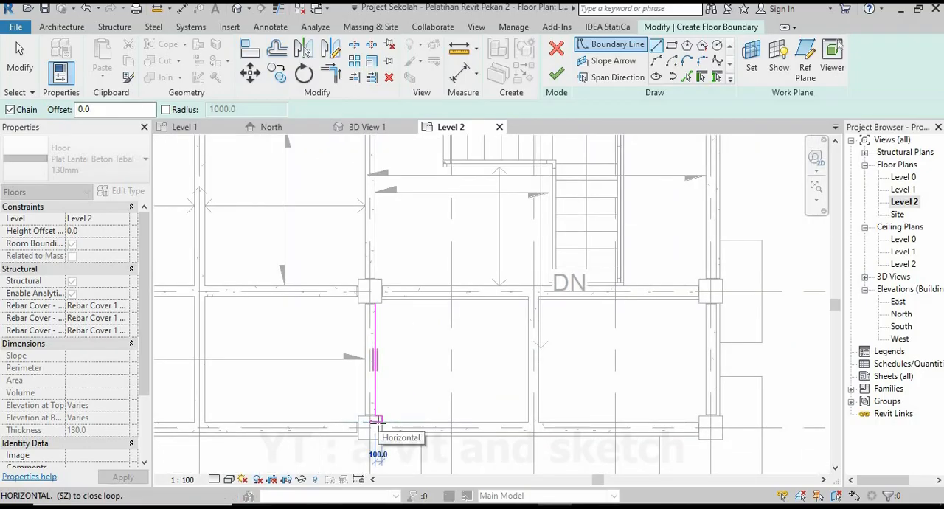
Continue the boundary along the grid 2 beam face to the grid 12 beam, and up that beam's face to the grid 9 beam.
{"action": "scroll", "coordinate": [539, 432], "scroll_direction": "up", "scroll_amount": 4}
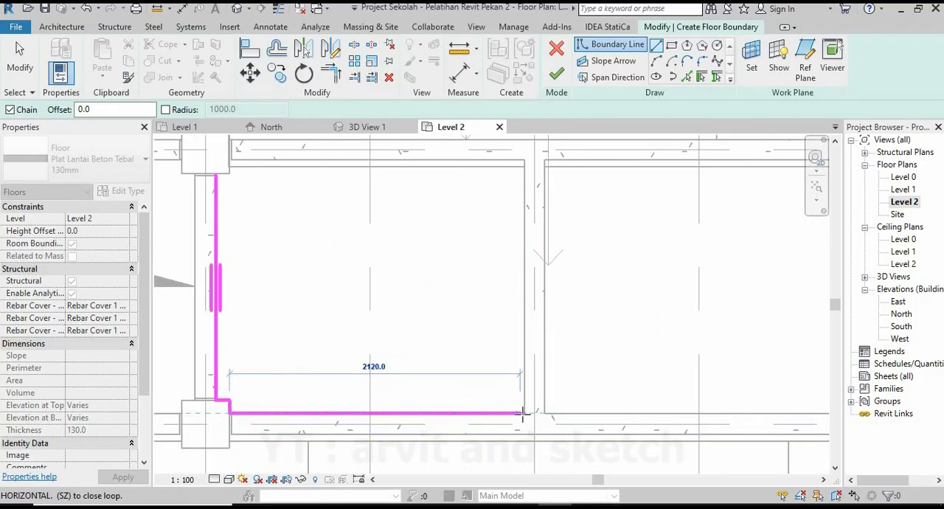
{"action": "scroll", "coordinate": [525, 414], "scroll_direction": "up", "scroll_amount": 3}
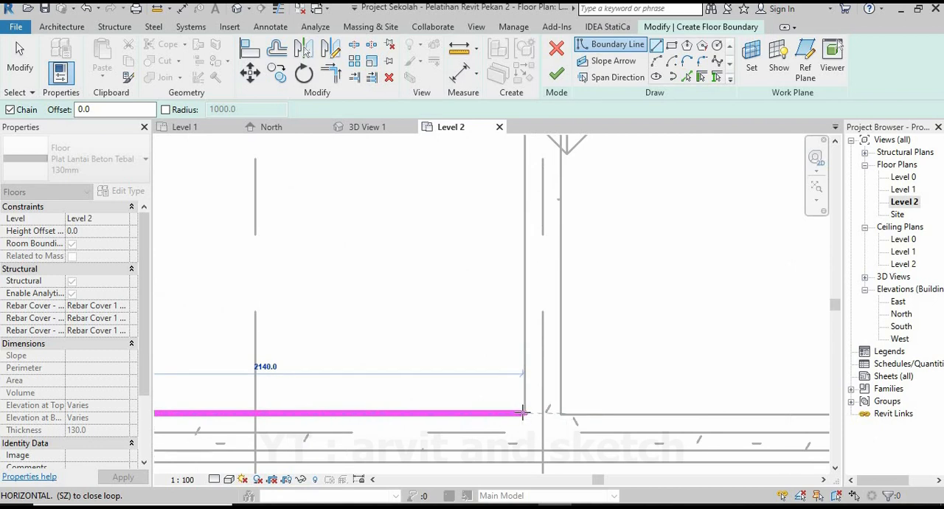
{"action": "scroll", "coordinate": [516, 425], "scroll_direction": "up", "scroll_amount": 4}
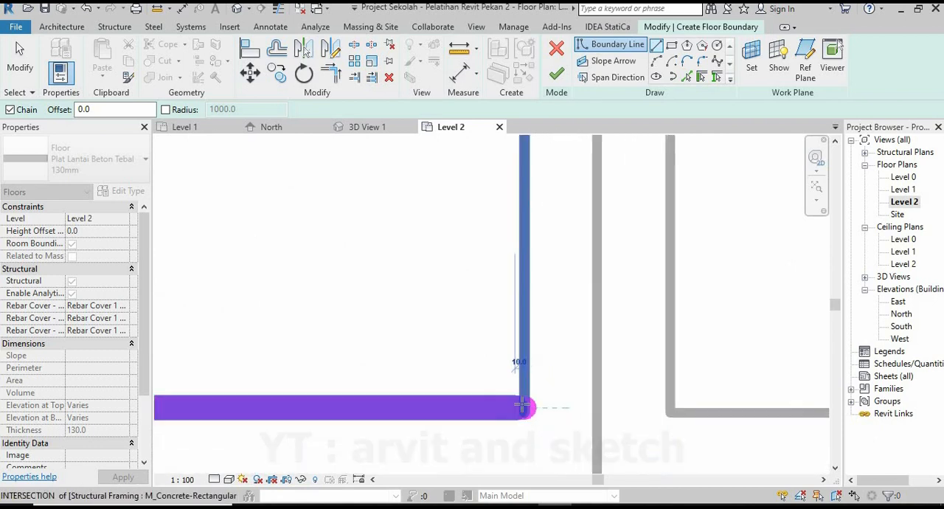
{"action": "scroll", "coordinate": [477, 418], "scroll_direction": "down", "scroll_amount": 9}
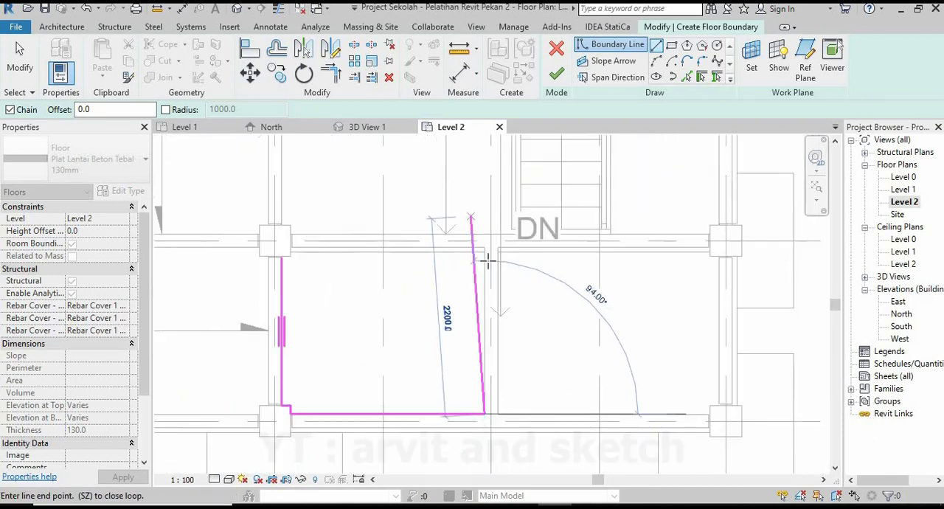
{"action": "scroll", "coordinate": [482, 252], "scroll_direction": "up", "scroll_amount": 5}
{"action": "scroll", "coordinate": [557, 284], "scroll_direction": "down", "scroll_amount": 2}
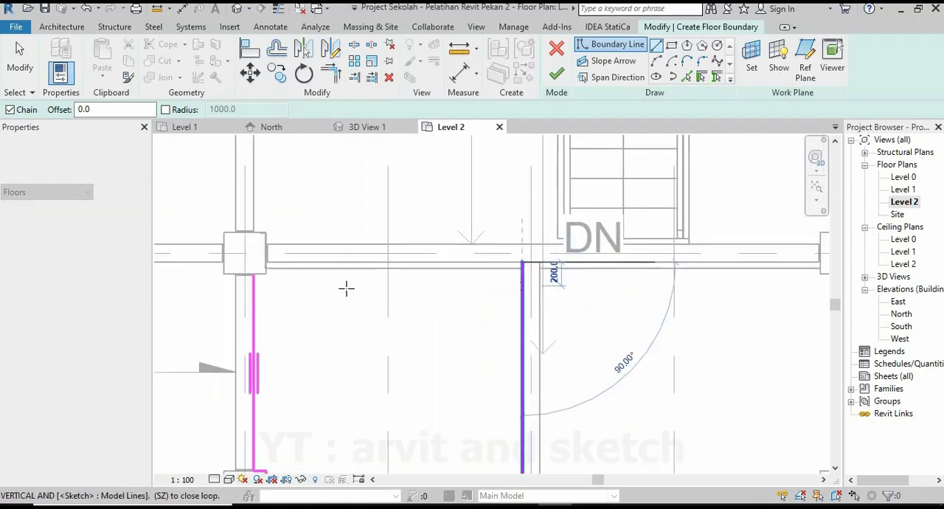
Draw the first bay's upper edge to the grid 7 column, notch 100 mm across around its corner and trim the loop closed.
{"action": "scroll", "coordinate": [257, 267], "scroll_direction": "up", "scroll_amount": 5}
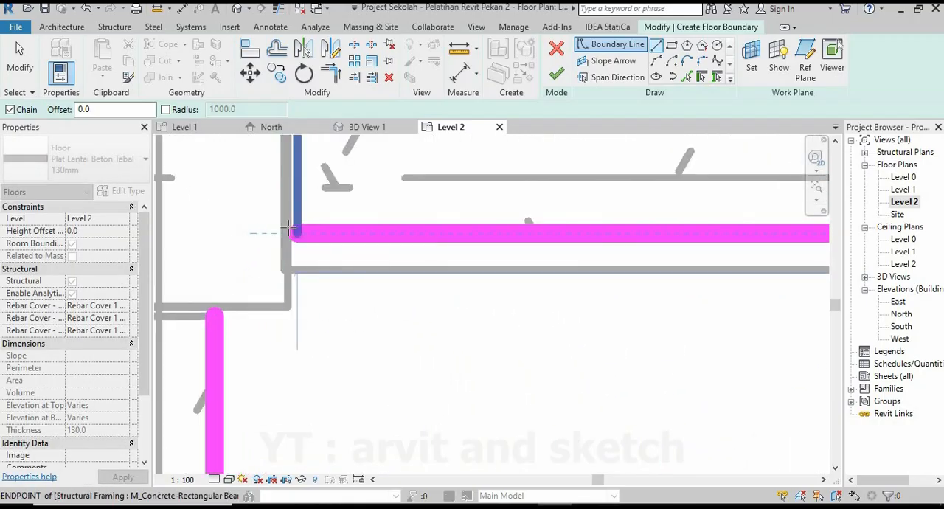
{"action": "left_click", "coordinate": [288, 304]}
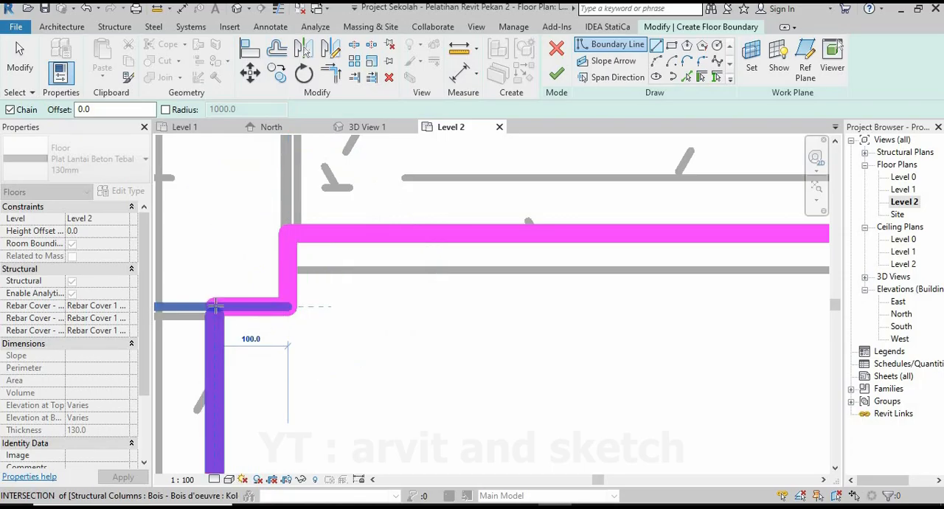
{"action": "left_click", "coordinate": [213, 306]}
{"action": "key", "text": "Escape"}
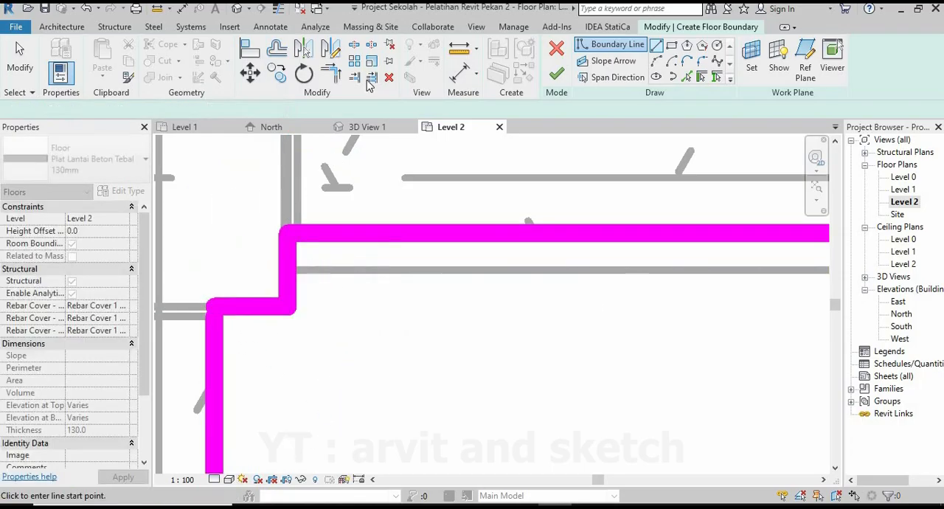
{"action": "key", "text": "Escape"}
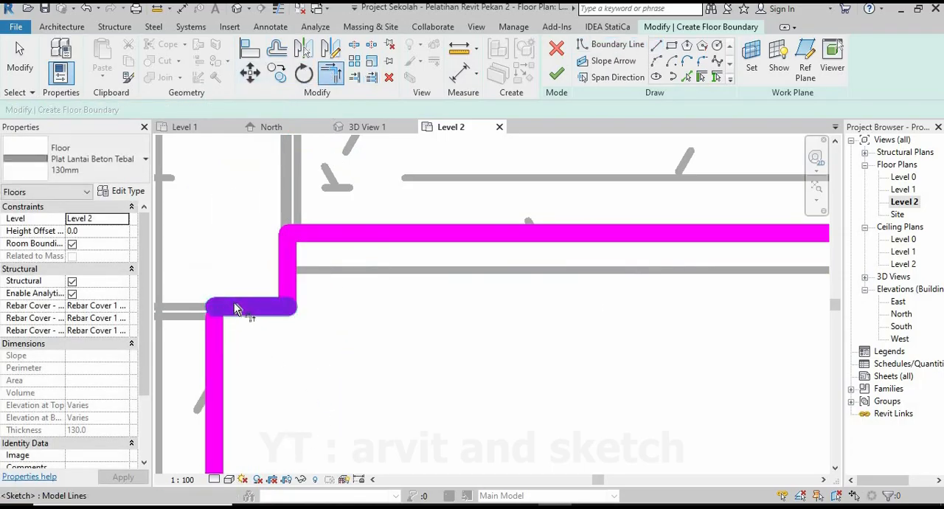
{"action": "left_click", "coordinate": [214, 339]}
{"action": "scroll", "coordinate": [295, 273], "scroll_direction": "down", "scroll_amount": 3}
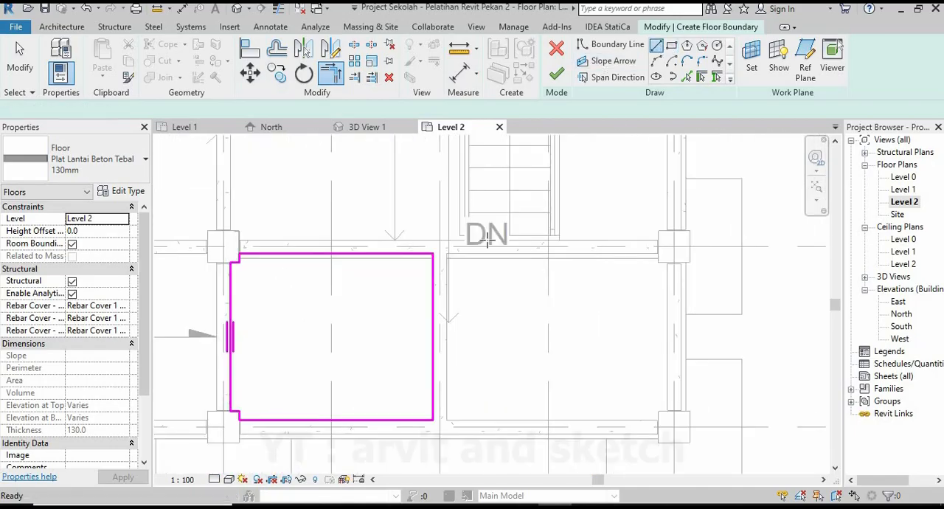
Start a second loop in the bay between grids 12 and 8, drawing its left edge down the grid 12 beam face.
{"action": "scroll", "coordinate": [450, 253], "scroll_direction": "up", "scroll_amount": 6}
{"action": "left_click", "coordinate": [439, 243]}
{"action": "scroll", "coordinate": [418, 233], "scroll_direction": "down", "scroll_amount": 5}
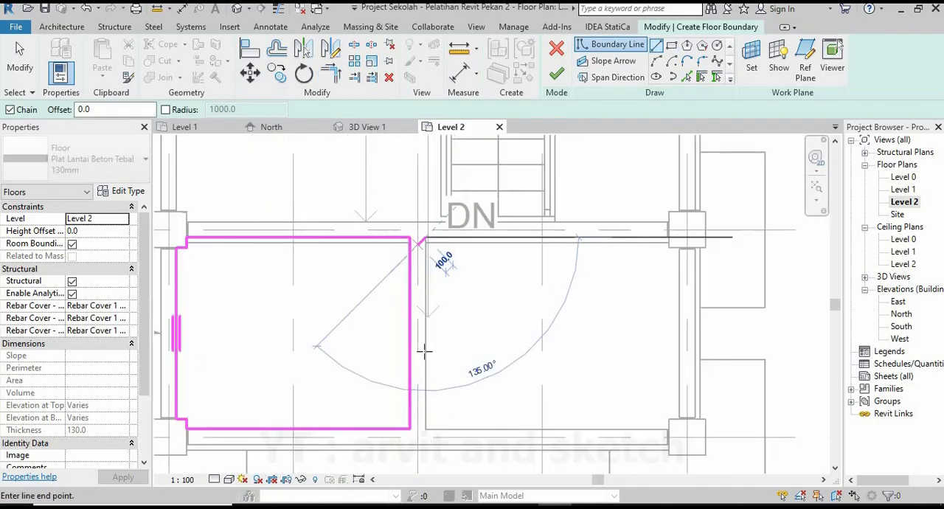
{"action": "scroll", "coordinate": [428, 398], "scroll_direction": "up", "scroll_amount": 5}
{"action": "left_click", "coordinate": [453, 415]}
{"action": "scroll", "coordinate": [407, 418], "scroll_direction": "down", "scroll_amount": 5}
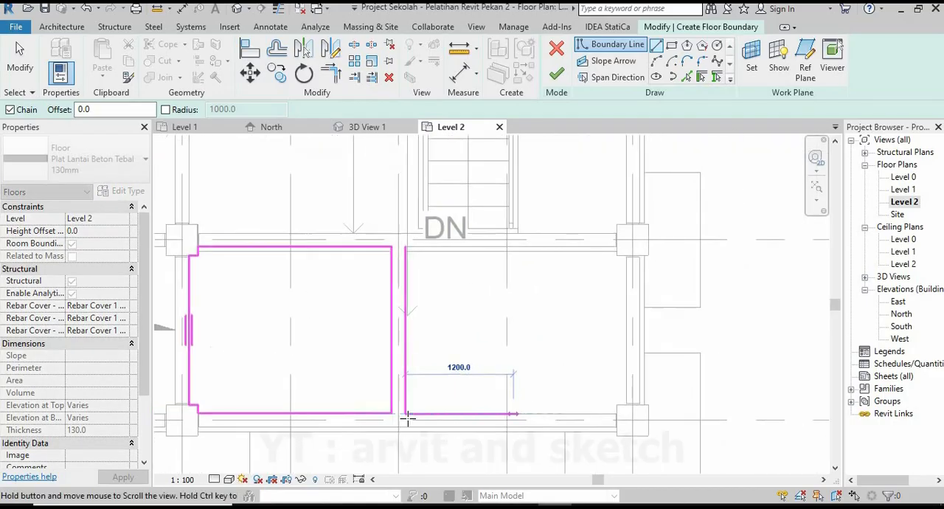
Draw the second bay's lower edge to the grid 8 column and notch the boundary 100 mm across around the column's corner.
{"action": "scroll", "coordinate": [509, 410], "scroll_direction": "up", "scroll_amount": 5}
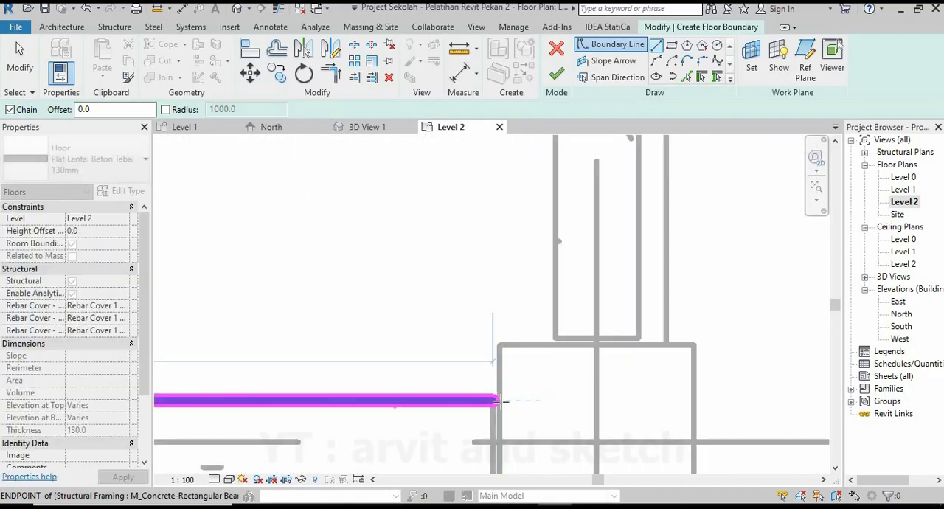
{"action": "left_click", "coordinate": [500, 401]}
{"action": "scroll", "coordinate": [500, 344], "scroll_direction": "up", "scroll_amount": 1}
{"action": "left_click", "coordinate": [500, 345]}
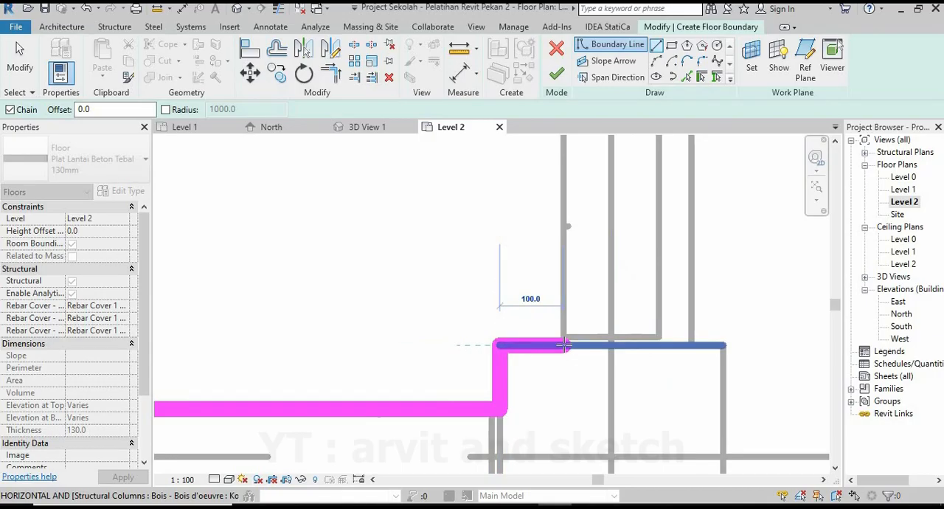
{"action": "scroll", "coordinate": [565, 320], "scroll_direction": "down", "scroll_amount": 4}
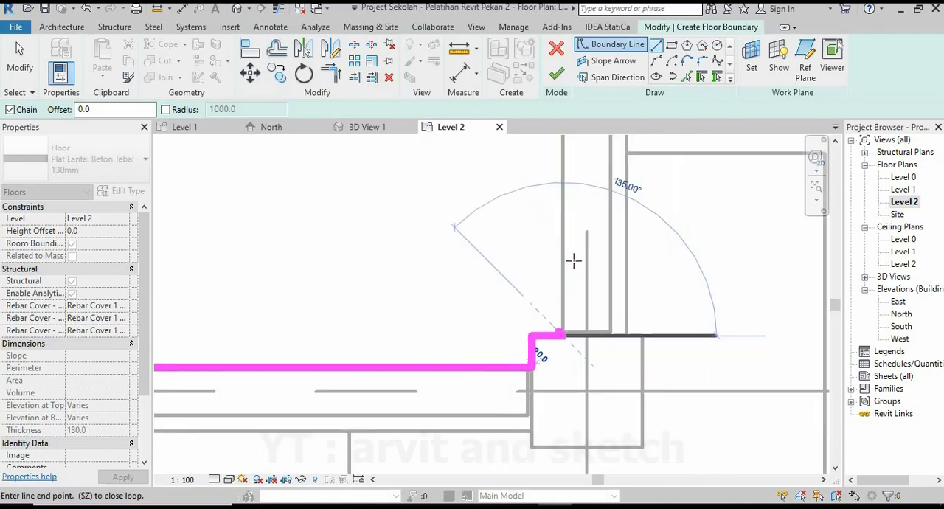
Draw the second bay's right edge up the grid 8 beam face to the upper column and start the notch around its corner.
{"action": "middle_click_drag", "start_coordinate": [562, 329], "coordinate": [520, 507]}
{"action": "scroll", "coordinate": [523, 260], "scroll_direction": "up", "scroll_amount": 4}
{"action": "scroll", "coordinate": [524, 183], "scroll_direction": "up", "scroll_amount": 1}
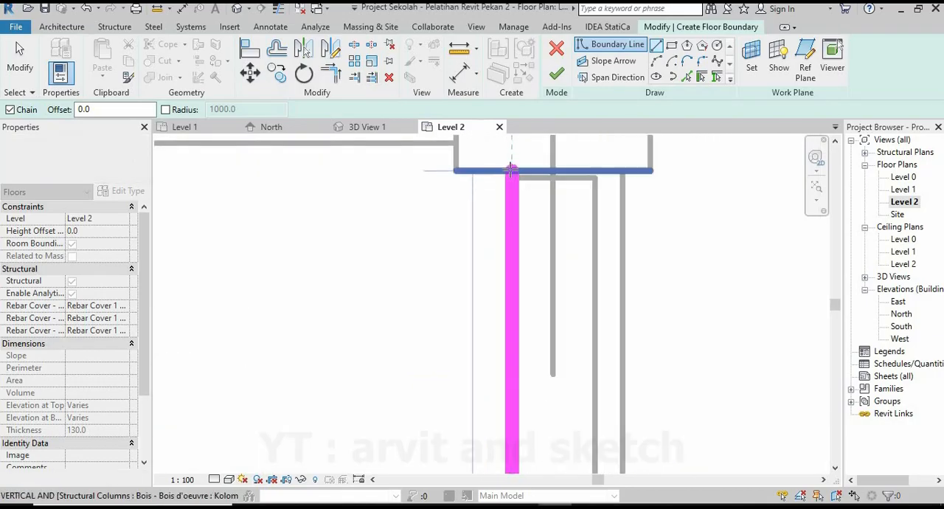
{"action": "left_click", "coordinate": [511, 171]}
{"action": "left_click", "coordinate": [456, 171]}
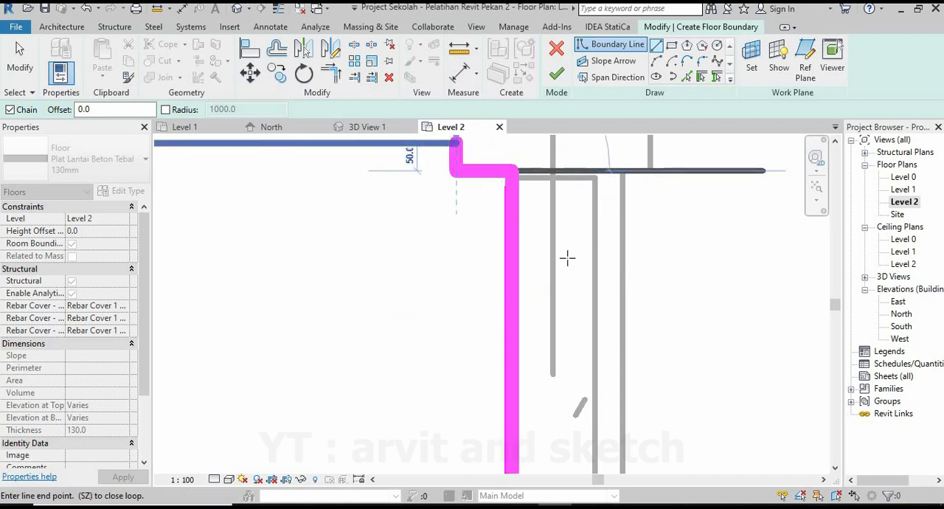
Extend the upper notch to the grid 9 beam face and close the second loop along it to the grid 12 edge.
{"action": "scroll", "coordinate": [565, 257], "scroll_direction": "down", "scroll_amount": 5}
{"action": "scroll", "coordinate": [347, 263], "scroll_direction": "down", "scroll_amount": 1}
{"action": "middle_click_drag", "start_coordinate": [340, 262], "coordinate": [565, 267]}
{"action": "scroll", "coordinate": [388, 237], "scroll_direction": "up", "scroll_amount": 4}
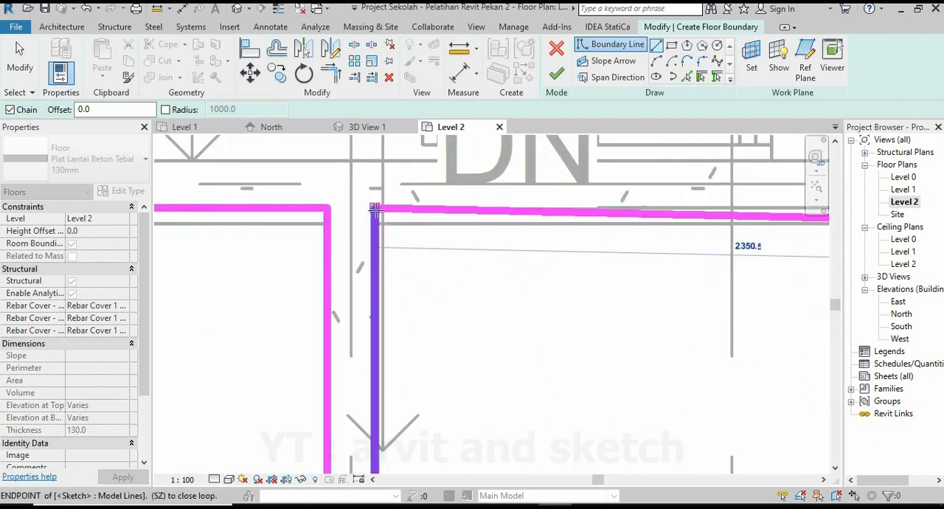
{"action": "scroll", "coordinate": [382, 261], "scroll_direction": "down", "scroll_amount": 4}
{"action": "scroll", "coordinate": [568, 279], "scroll_direction": "down", "scroll_amount": 3}
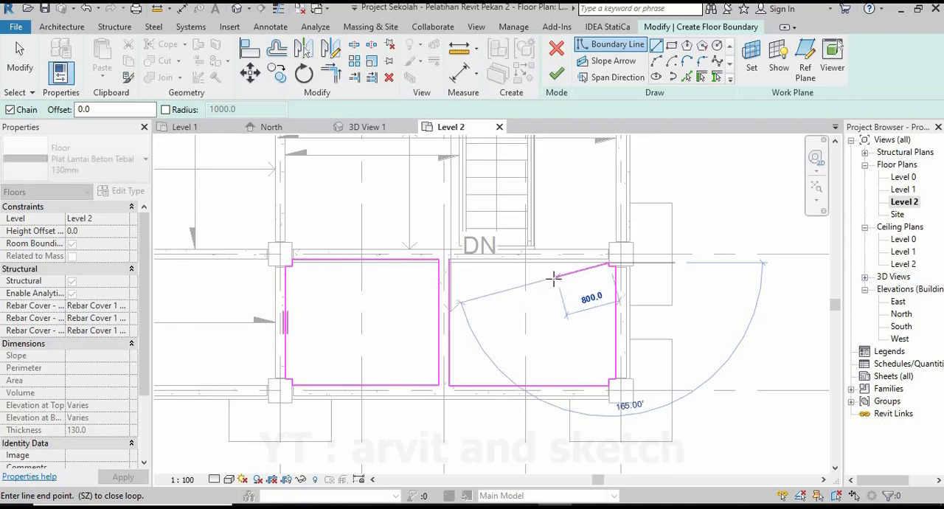
{"action": "scroll", "coordinate": [606, 258], "scroll_direction": "up", "scroll_amount": 5}
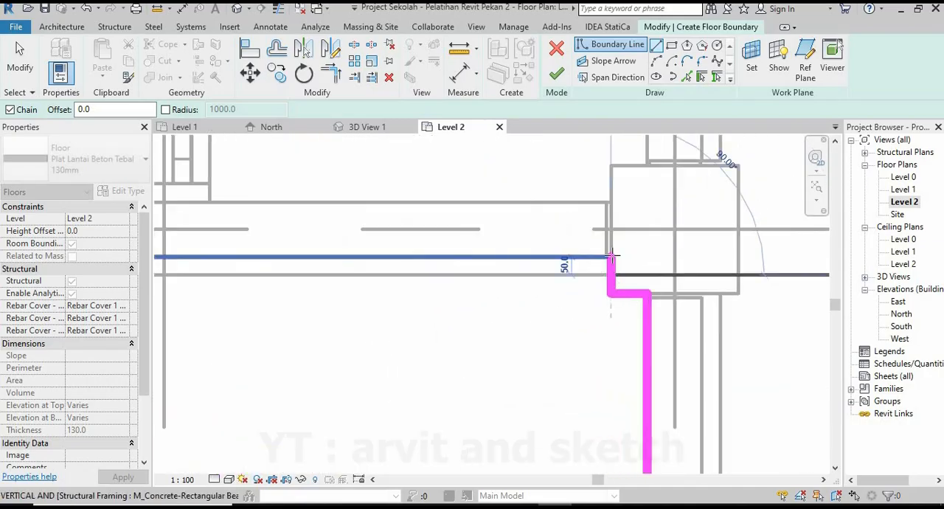
{"action": "left_click", "coordinate": [611, 256]}
{"action": "scroll", "coordinate": [606, 263], "scroll_direction": "down", "scroll_amount": 3}
{"action": "middle_click_drag", "start_coordinate": [509, 272], "coordinate": [682, 270]}
{"action": "scroll", "coordinate": [434, 263], "scroll_direction": "up", "scroll_amount": 2}
{"action": "left_click", "coordinate": [407, 256]}
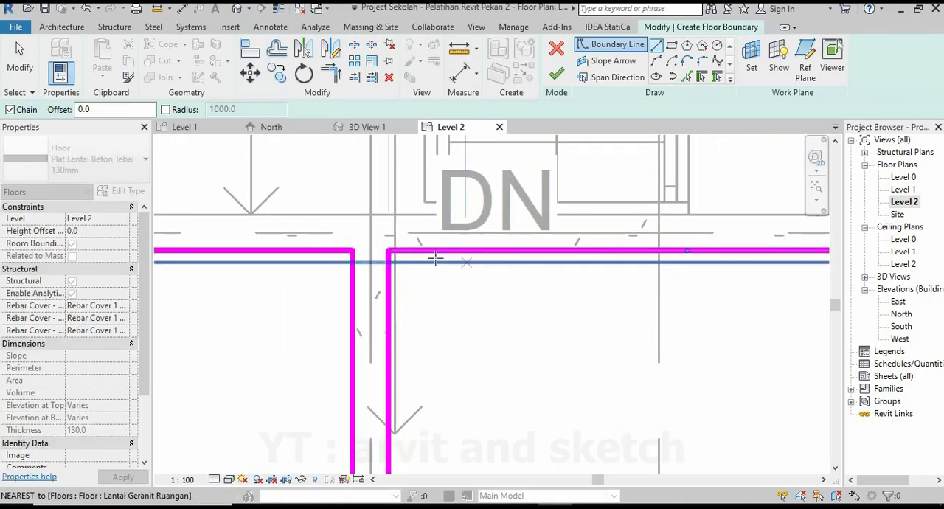
Finish the floor sketch for the two bays below the staircase and deselect the floor.
{"action": "scroll", "coordinate": [452, 259], "scroll_direction": "down", "scroll_amount": 2}
{"action": "scroll", "coordinate": [452, 258], "scroll_direction": "down", "scroll_amount": 3}
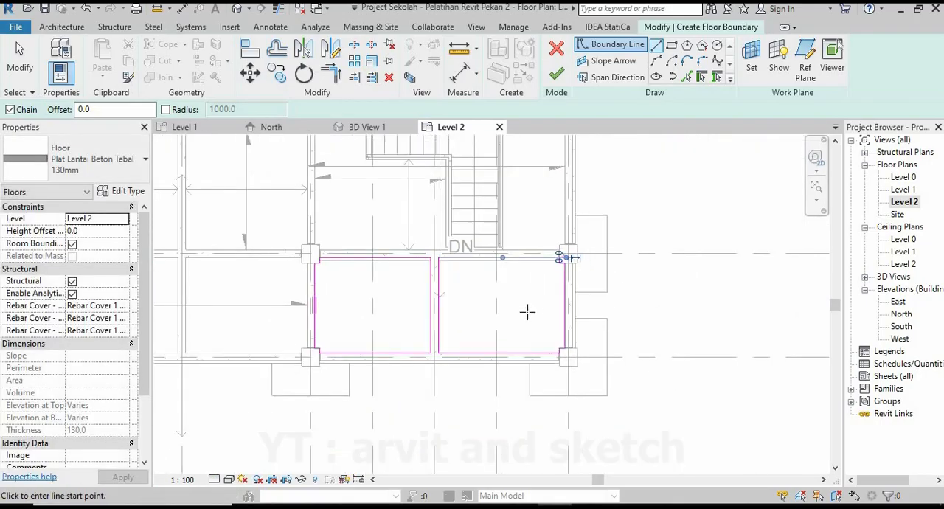
{"action": "scroll", "coordinate": [527, 312], "scroll_direction": "down", "scroll_amount": 5}
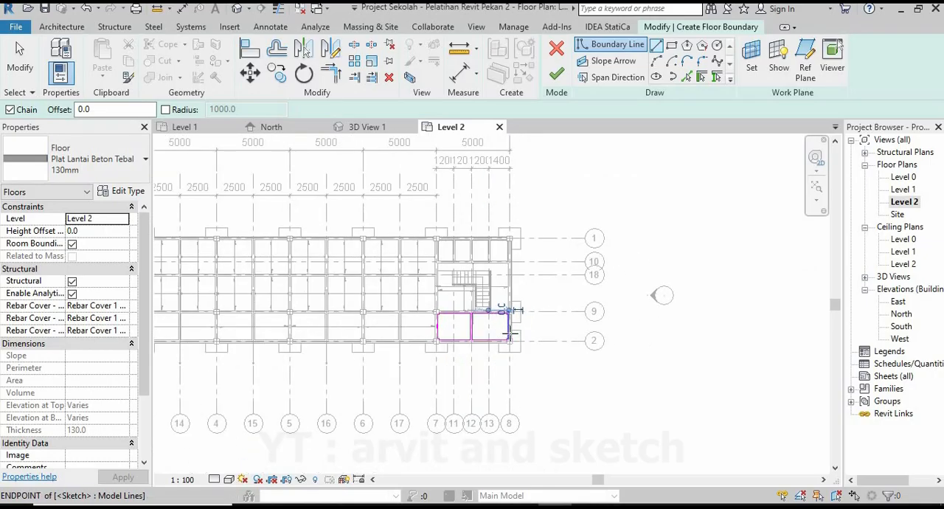
{"action": "scroll", "coordinate": [508, 335], "scroll_direction": "up", "scroll_amount": 1}
{"action": "left_click", "coordinate": [558, 74]}
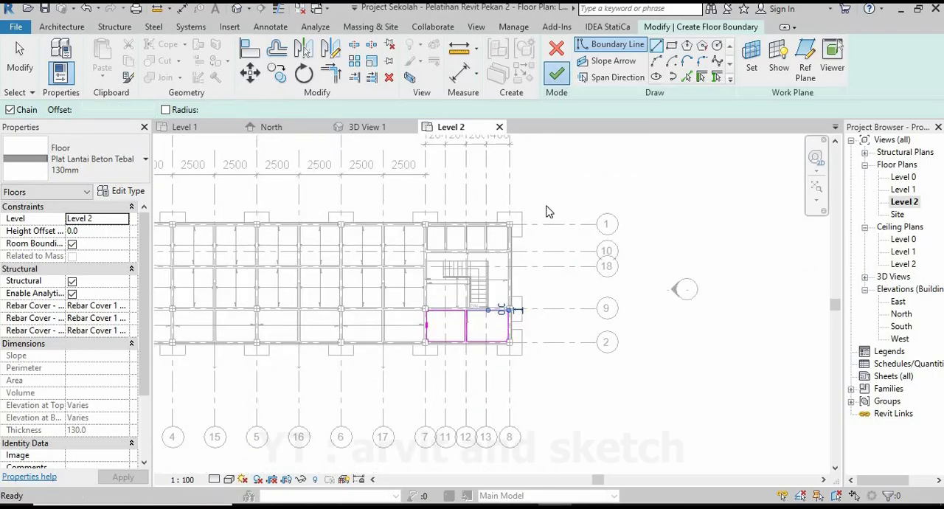
{"action": "scroll", "coordinate": [490, 322], "scroll_direction": "up", "scroll_amount": 2}
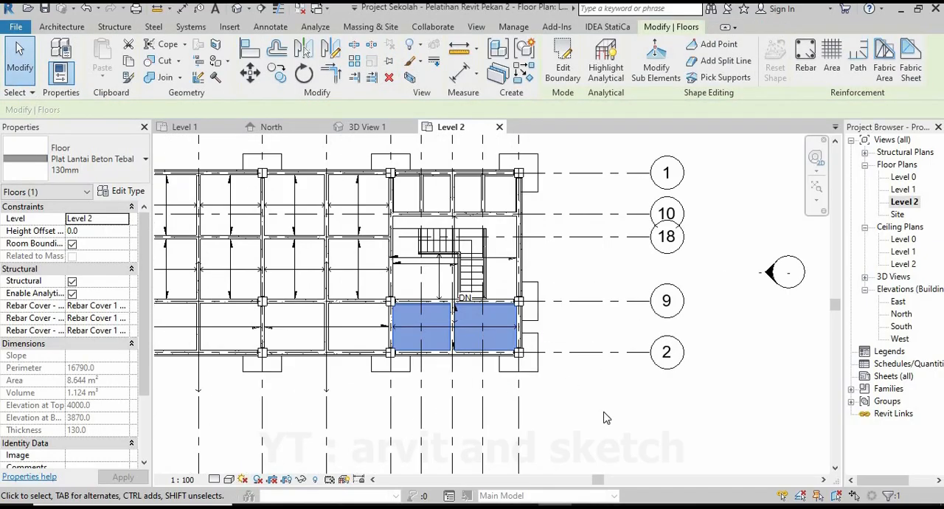
{"action": "left_click", "coordinate": [550, 414]}
{"action": "scroll", "coordinate": [464, 292], "scroll_direction": "up", "scroll_amount": 1}
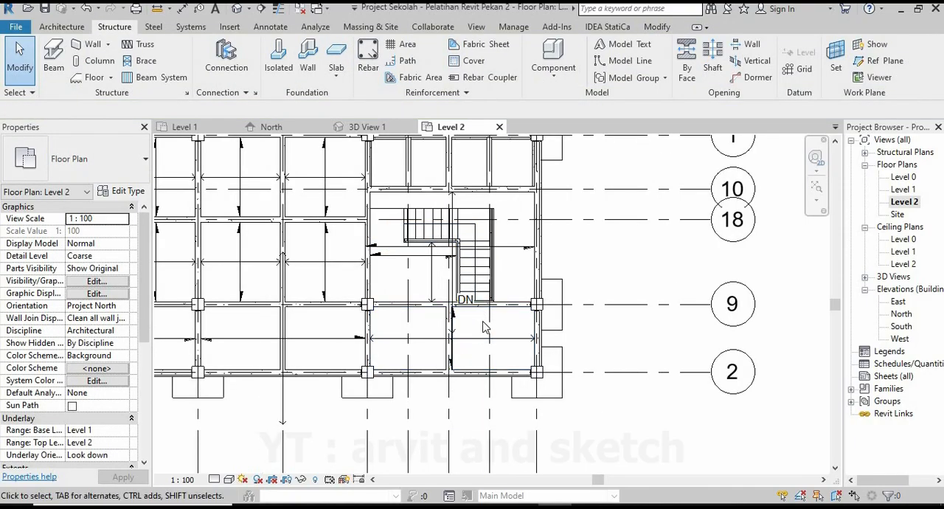
Check the floor in the two bays below the staircase in 3D View 1.
{"action": "scroll", "coordinate": [504, 344], "scroll_direction": "down", "scroll_amount": 2}
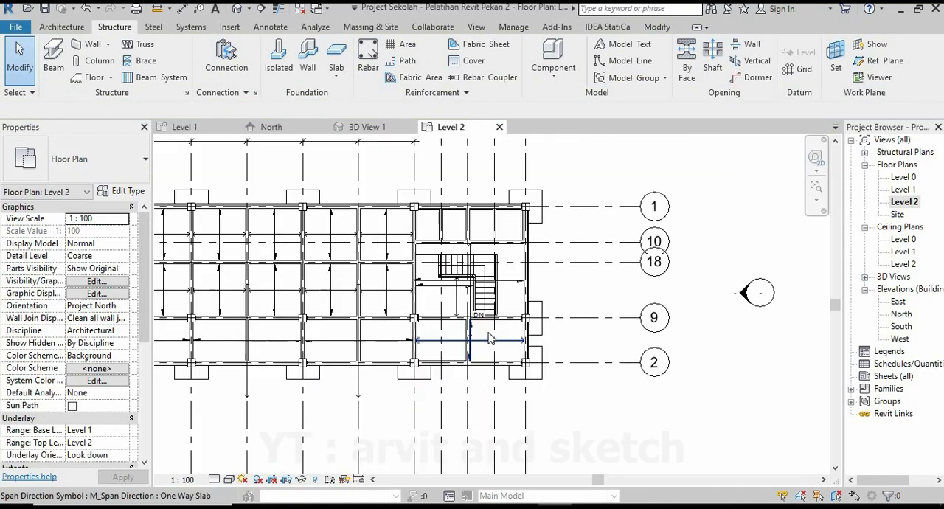
{"action": "left_click", "coordinate": [375, 130]}
{"action": "scroll", "coordinate": [592, 372], "scroll_direction": "down", "scroll_amount": 4}
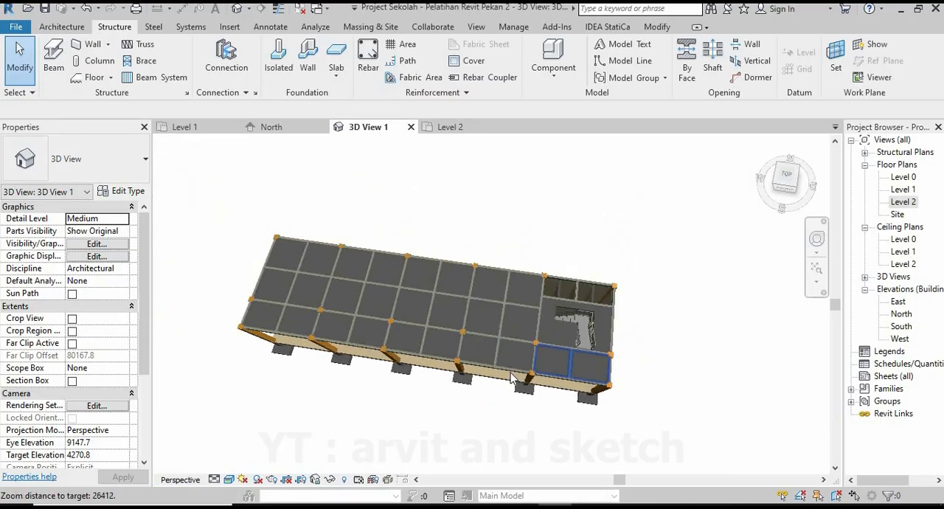
{"action": "middle_click_drag", "start_coordinate": [512, 376], "coordinate": [559, 180], "text": "shift"}
{"action": "scroll", "coordinate": [603, 390], "scroll_direction": "up", "scroll_amount": 3}
Start a new 130 mm Plat Lantai Beton floor on Level 2 with a height offset of -30.
{"action": "left_click", "coordinate": [442, 127]}
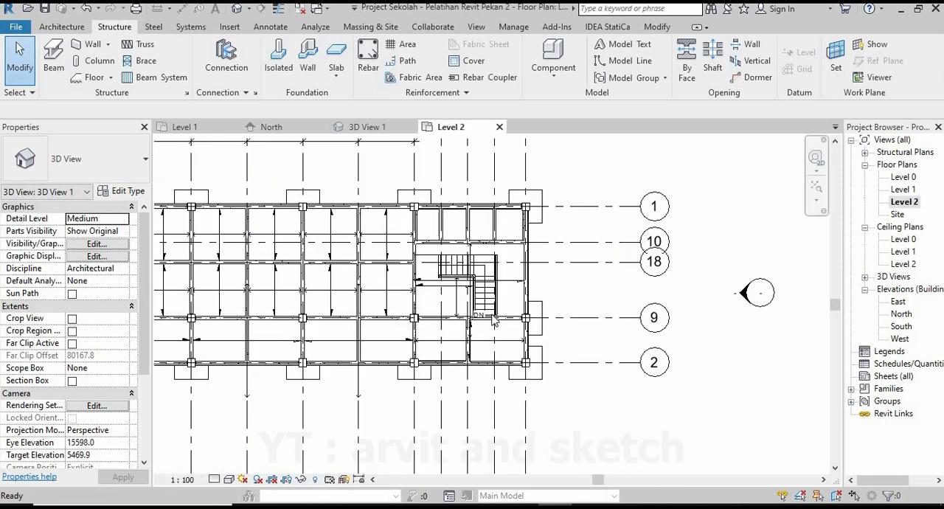
{"action": "scroll", "coordinate": [435, 181], "scroll_direction": "up", "scroll_amount": 4}
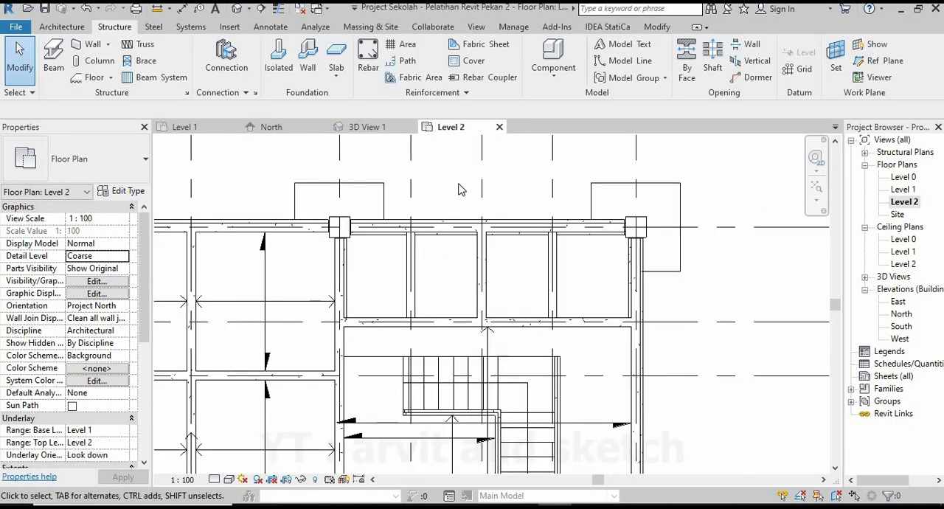
{"action": "scroll", "coordinate": [337, 253], "scroll_direction": "up", "scroll_amount": 1}
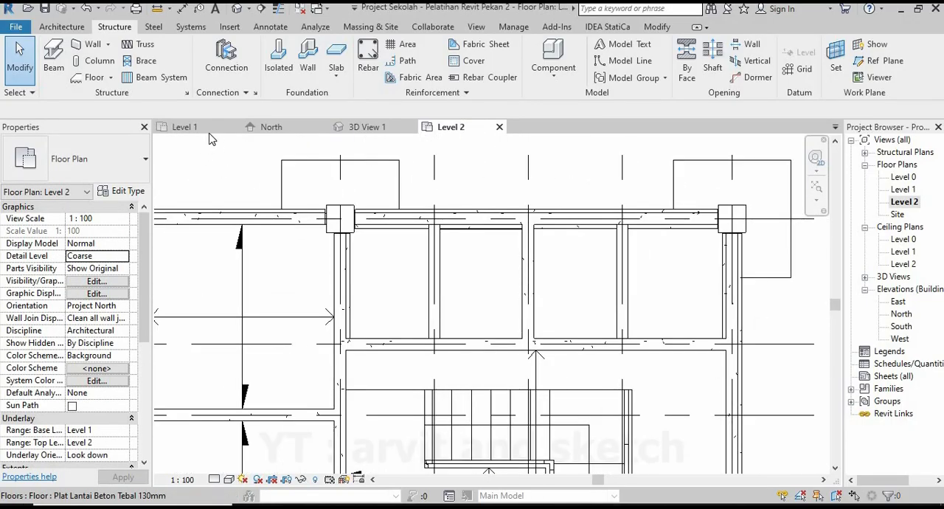
{"action": "left_click", "coordinate": [94, 78]}
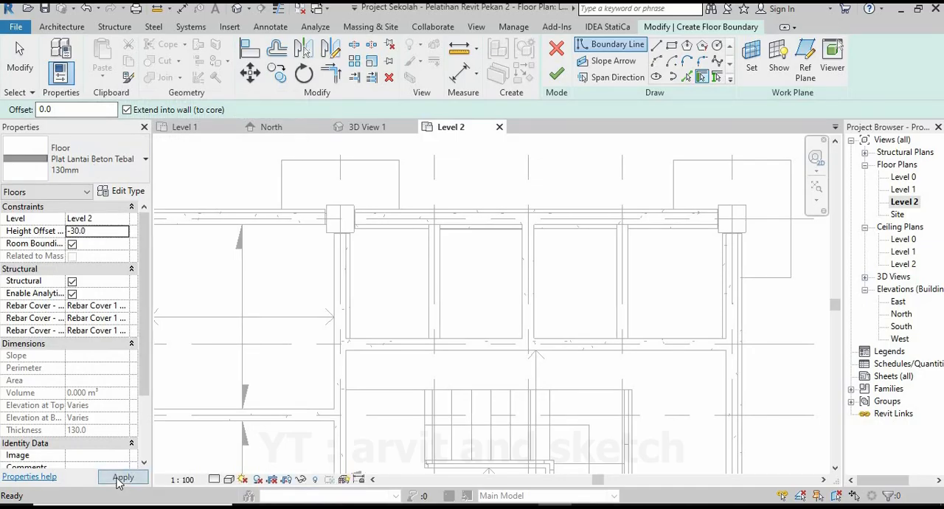
Sketch the floor's upper boundary along the grid 1 beam face, from the grid 12 beam to the grid 7 column face.
{"action": "scroll", "coordinate": [383, 248], "scroll_direction": "up", "scroll_amount": 5}
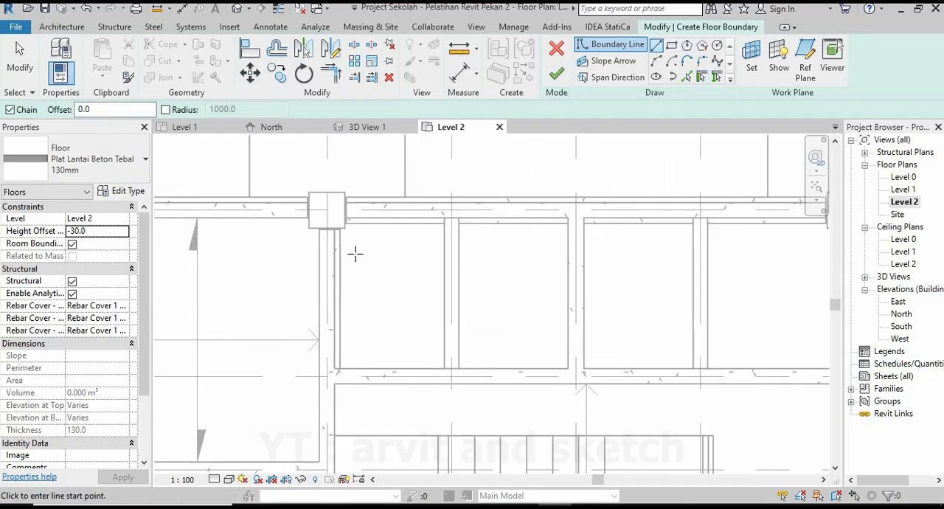
{"action": "left_click", "coordinate": [782, 187]}
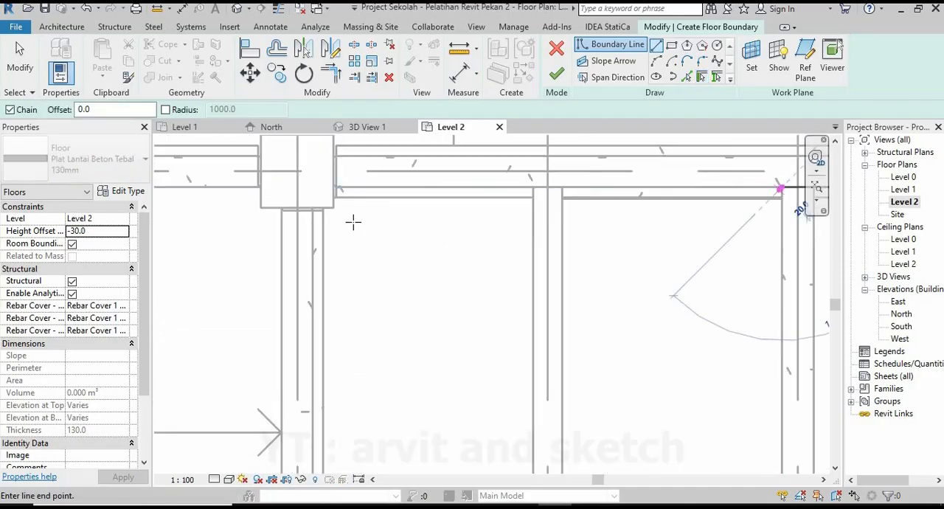
{"action": "scroll", "coordinate": [338, 199], "scroll_direction": "up", "scroll_amount": 3}
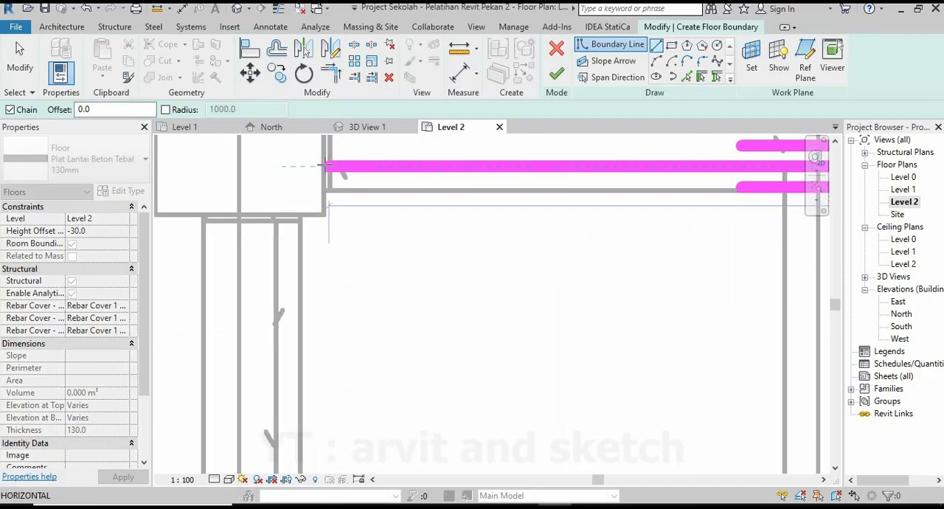
{"action": "scroll", "coordinate": [329, 165], "scroll_direction": "up", "scroll_amount": 3}
{"action": "left_click", "coordinate": [325, 219]}
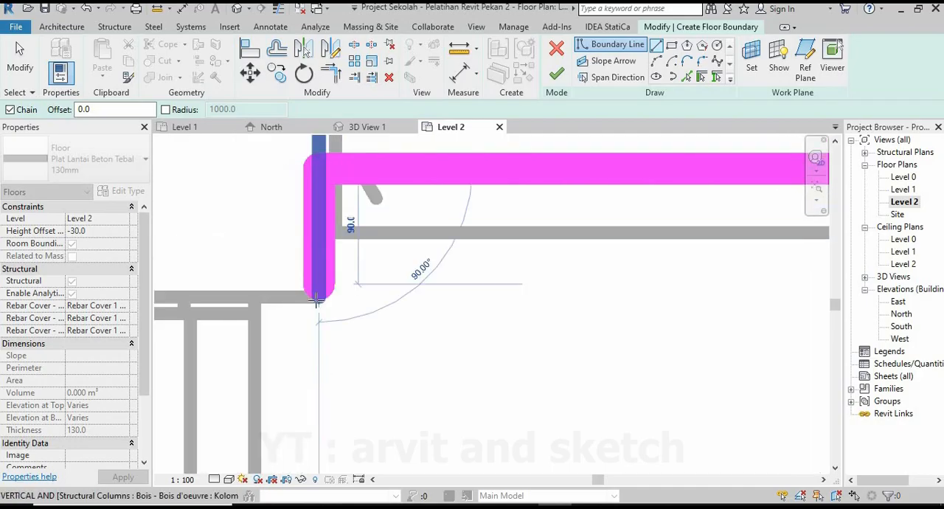
Notch the boundary around the grid 7 column corner, about 90 mm down and 105 mm across.
{"action": "left_click", "coordinate": [320, 297]}
{"action": "scroll", "coordinate": [354, 320], "scroll_direction": "down", "scroll_amount": 2}
{"action": "middle_click_drag", "start_coordinate": [341, 323], "coordinate": [453, 270]}
{"action": "scroll", "coordinate": [339, 252], "scroll_direction": "up", "scroll_amount": 1}
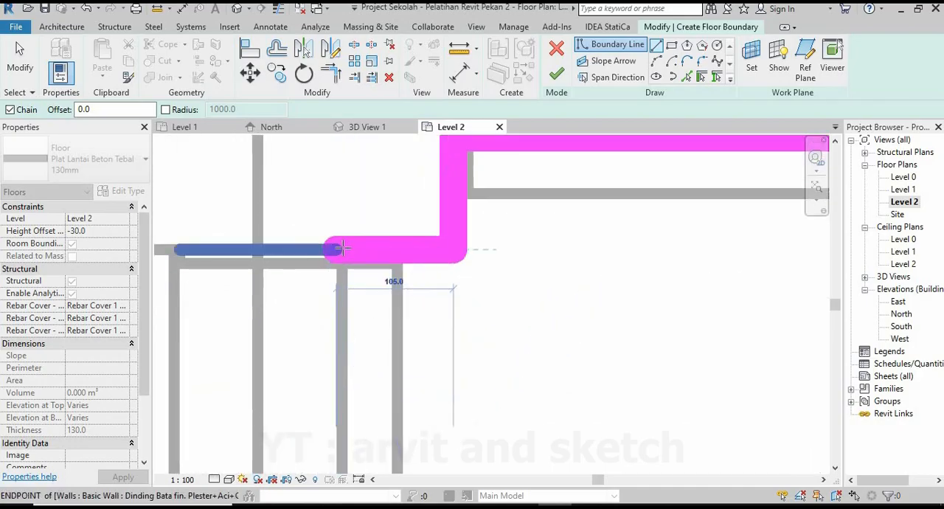
{"action": "left_click", "coordinate": [341, 252]}
Continue the boundary along grid 7 to the grid 10 beam, then 2250 mm along that beam's face to the grid 12 beam.
{"action": "scroll", "coordinate": [385, 194], "scroll_direction": "down", "scroll_amount": 6}
{"action": "middle_click_drag", "start_coordinate": [380, 265], "coordinate": [381, 233]}
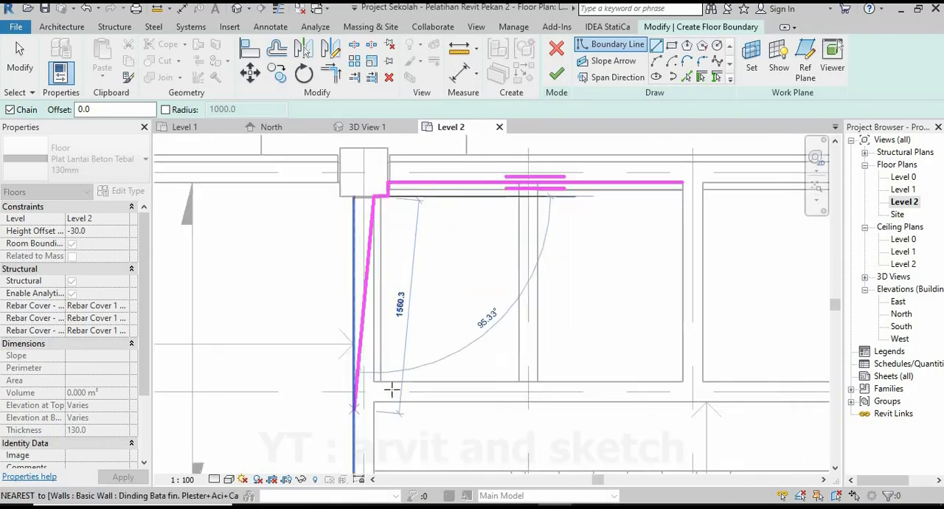
{"action": "scroll", "coordinate": [382, 391], "scroll_direction": "up", "scroll_amount": 2}
{"action": "left_click", "coordinate": [377, 360]}
{"action": "scroll", "coordinate": [457, 359], "scroll_direction": "down", "scroll_amount": 6}
{"action": "middle_click_drag", "start_coordinate": [621, 363], "coordinate": [484, 360]}
{"action": "scroll", "coordinate": [520, 353], "scroll_direction": "up", "scroll_amount": 6}
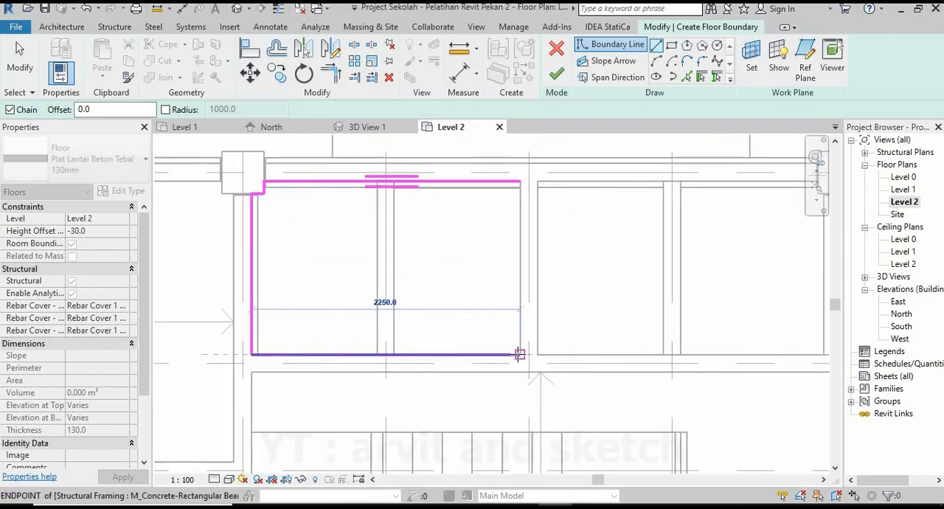
{"action": "left_click", "coordinate": [518, 352]}
Close the boundary along the grid 12 beam face and finish the floor between grids 7 and 12.
{"action": "scroll", "coordinate": [503, 277], "scroll_direction": "down", "scroll_amount": 5}
{"action": "scroll", "coordinate": [483, 207], "scroll_direction": "up", "scroll_amount": 4}
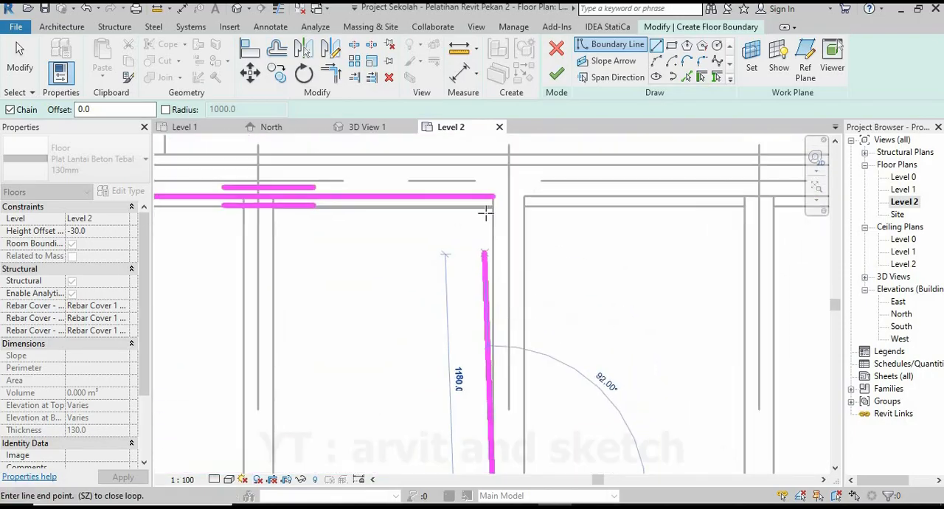
{"action": "left_click", "coordinate": [492, 197]}
{"action": "scroll", "coordinate": [514, 181], "scroll_direction": "down", "scroll_amount": 3}
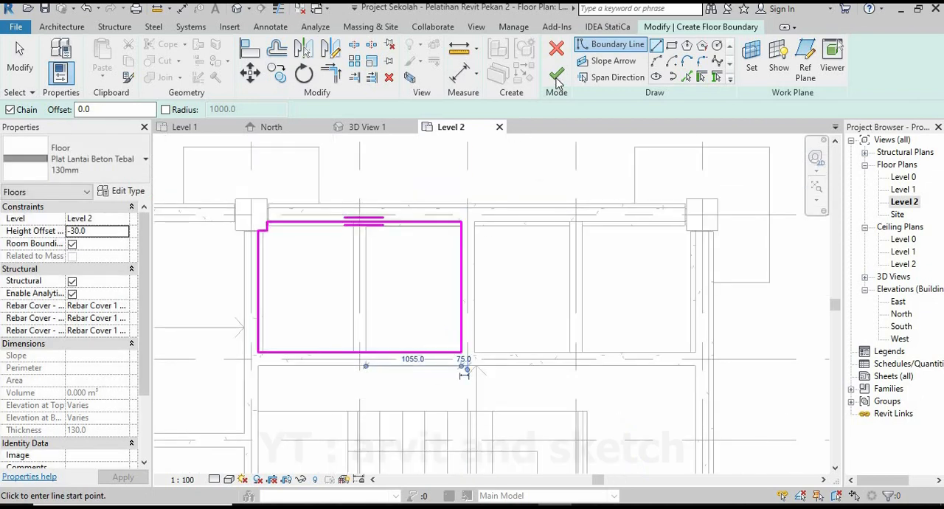
{"action": "left_click", "coordinate": [557, 74]}
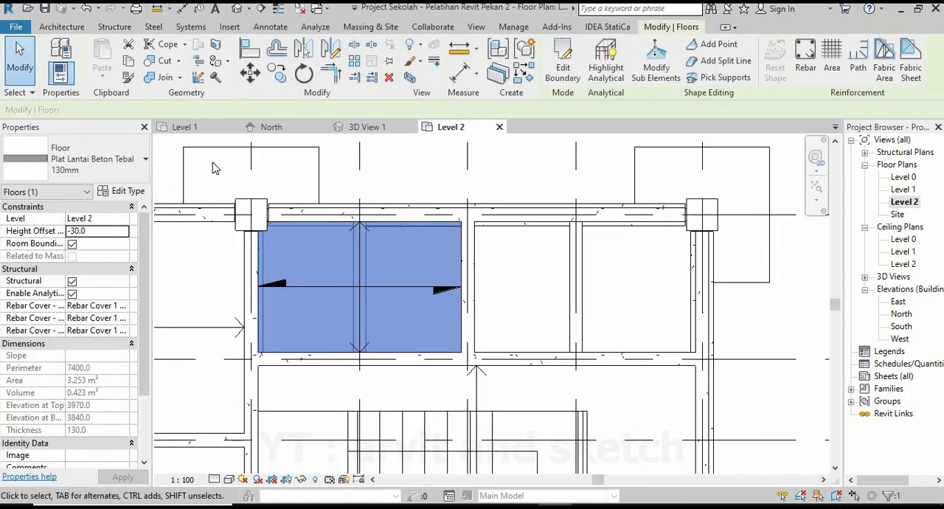
Start another floor at -30 offset and sketch its upper edge from the grid 12 beam to the grid 8 column face.
{"action": "left_click", "coordinate": [114, 26]}
{"action": "key", "text": "Escape"}
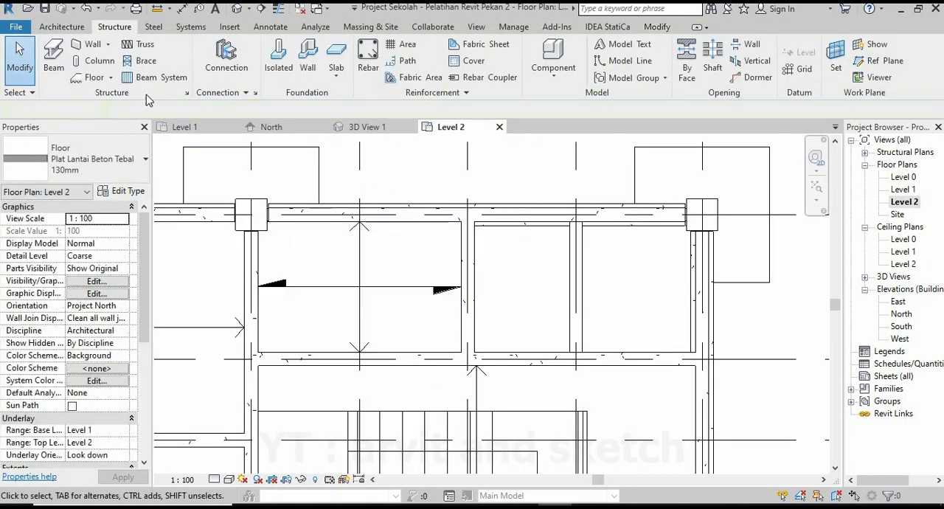
{"action": "left_click", "coordinate": [94, 78]}
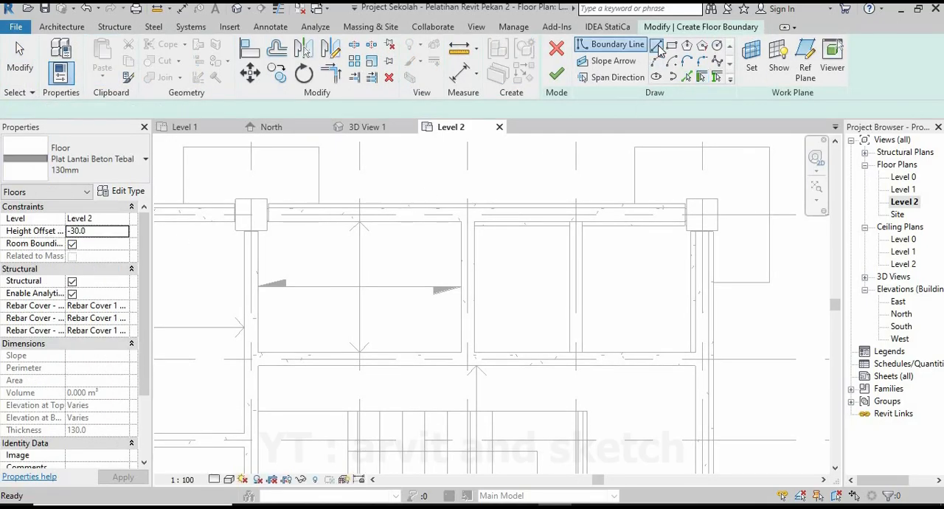
{"action": "scroll", "coordinate": [530, 224], "scroll_direction": "up", "scroll_amount": 5}
{"action": "left_click", "coordinate": [424, 211]}
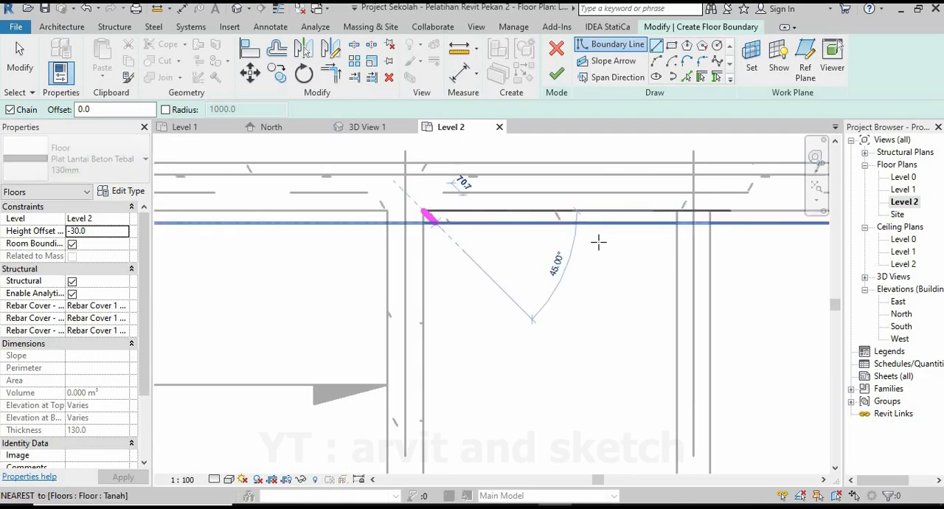
{"action": "scroll", "coordinate": [612, 240], "scroll_direction": "down", "scroll_amount": 3}
{"action": "middle_click_drag", "start_coordinate": [664, 240], "coordinate": [376, 236]}
{"action": "scroll", "coordinate": [538, 238], "scroll_direction": "up", "scroll_amount": 4}
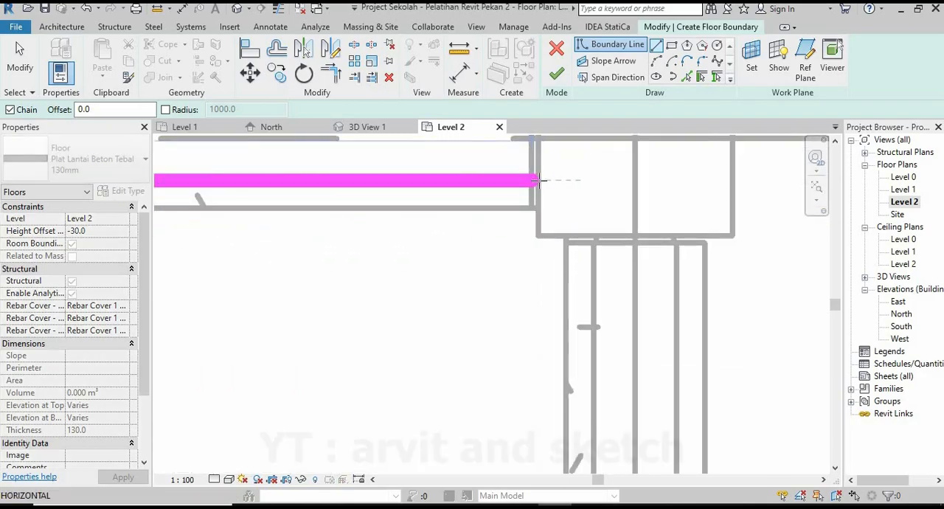
{"action": "scroll", "coordinate": [537, 180], "scroll_direction": "up", "scroll_amount": 2}
{"action": "left_click", "coordinate": [539, 179]}
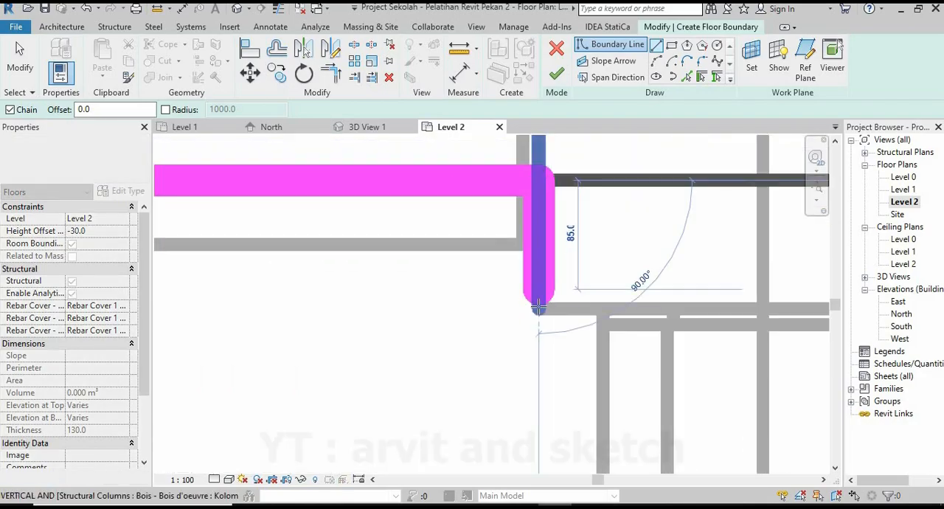
Notch the second floor's boundary around the lower corner of the grid 8 column, about 100 mm across.
{"action": "left_click", "coordinate": [543, 307]}
{"action": "middle_click_drag", "start_coordinate": [605, 323], "coordinate": [400, 304]}
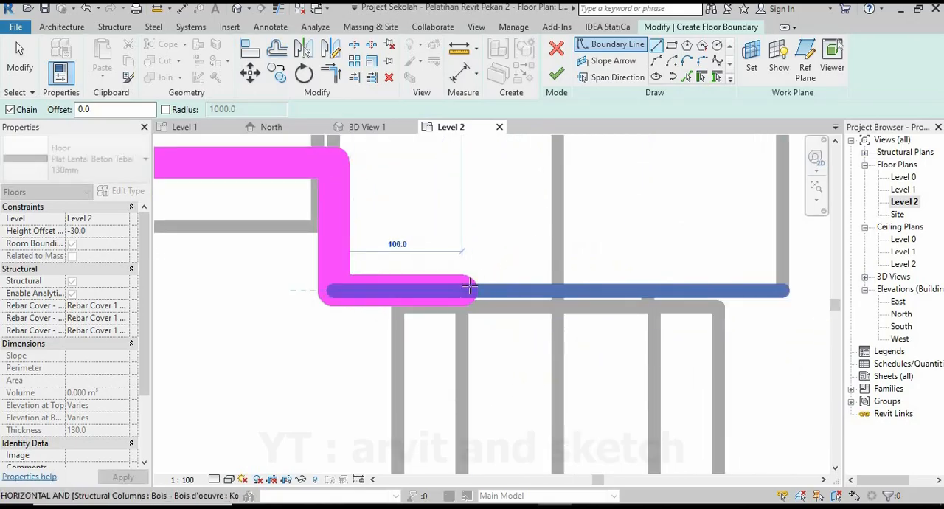
{"action": "left_click", "coordinate": [483, 277]}
{"action": "scroll", "coordinate": [501, 310], "scroll_direction": "down", "scroll_amount": 5}
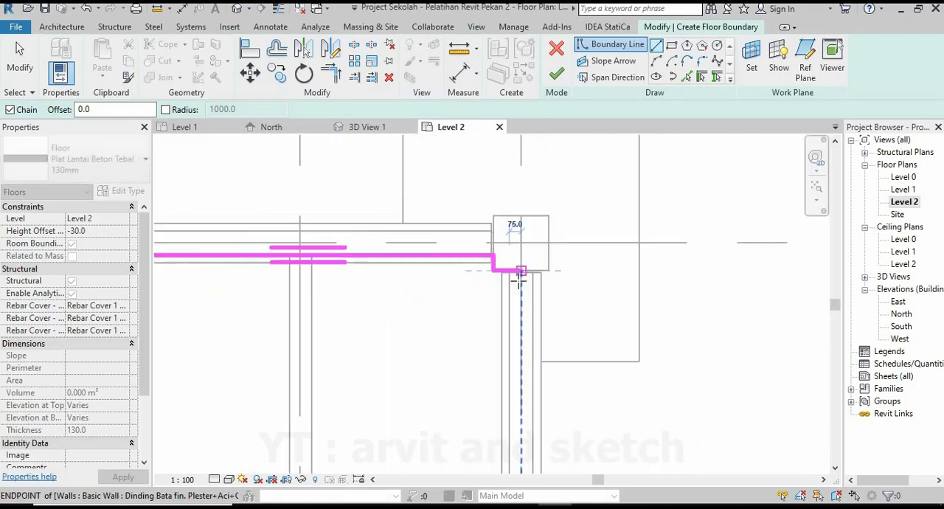
Continue the boundary along grid 8 to the grid 10 beam face and back along it to the grid 12 beam.
{"action": "scroll", "coordinate": [514, 377], "scroll_direction": "up", "scroll_amount": 4}
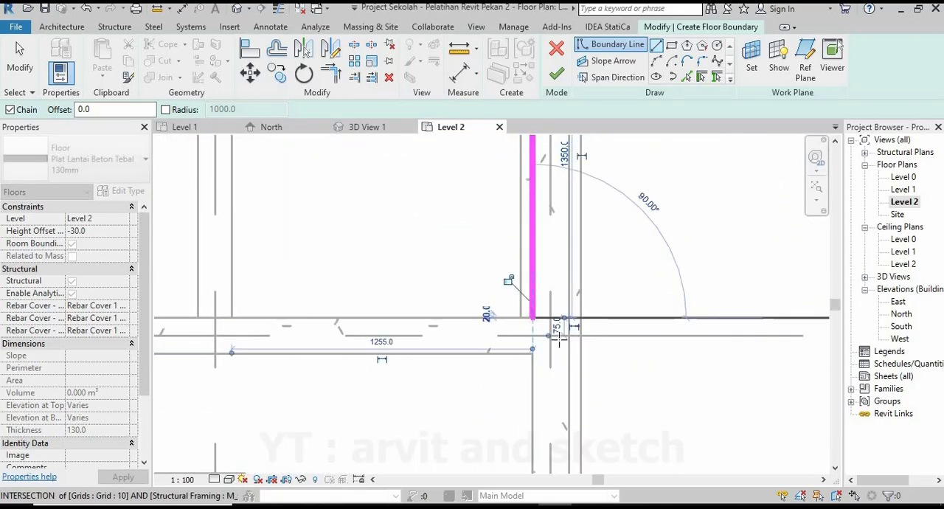
{"action": "scroll", "coordinate": [559, 339], "scroll_direction": "down", "scroll_amount": 3}
{"action": "middle_click_drag", "start_coordinate": [247, 341], "coordinate": [373, 343]}
{"action": "scroll", "coordinate": [375, 341], "scroll_direction": "up", "scroll_amount": 3}
{"action": "left_click", "coordinate": [434, 325]}
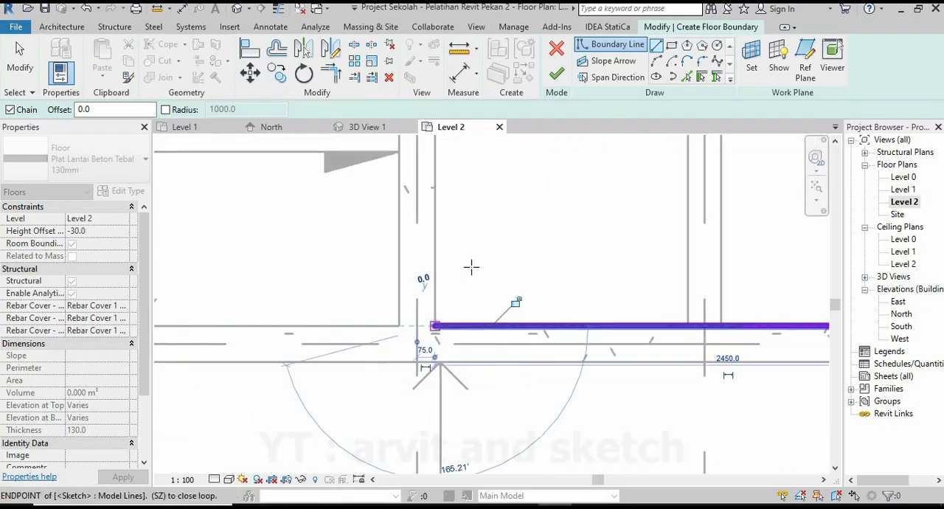
Close the boundary along the grid 12 beam, finish the floor between grids 12 and 8, and deselect it.
{"action": "scroll", "coordinate": [472, 266], "scroll_direction": "down", "scroll_amount": 2}
{"action": "middle_click_drag", "start_coordinate": [469, 209], "coordinate": [441, 320]}
{"action": "left_click", "coordinate": [418, 187]}
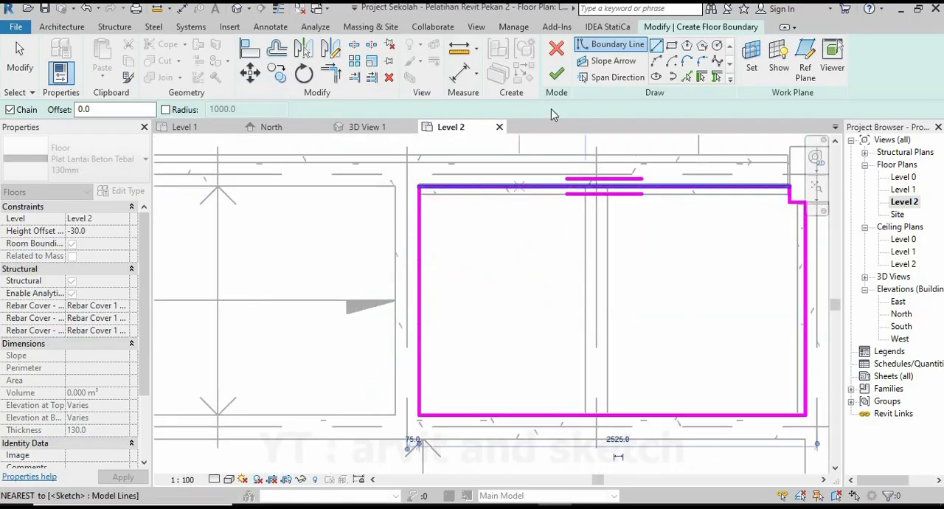
{"action": "left_click", "coordinate": [556, 74]}
{"action": "scroll", "coordinate": [458, 292], "scroll_direction": "down", "scroll_amount": 2}
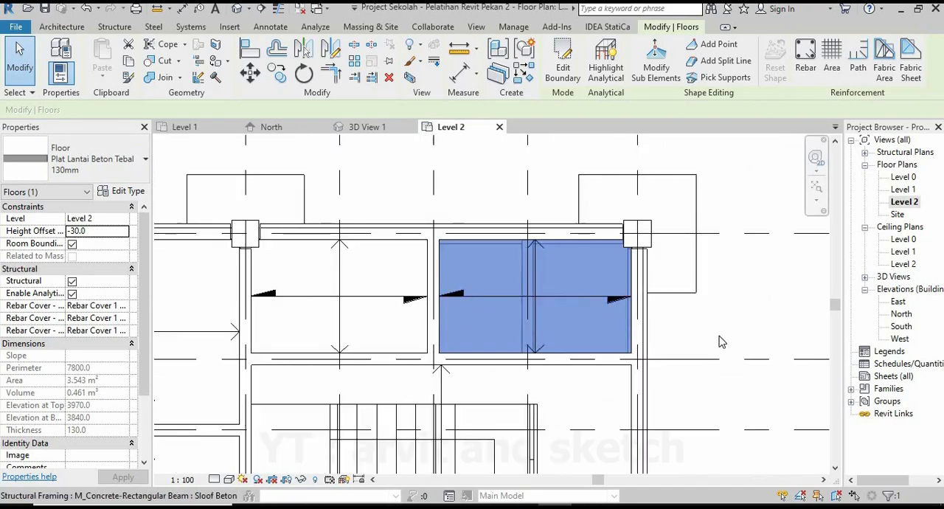
{"action": "left_click", "coordinate": [671, 331]}
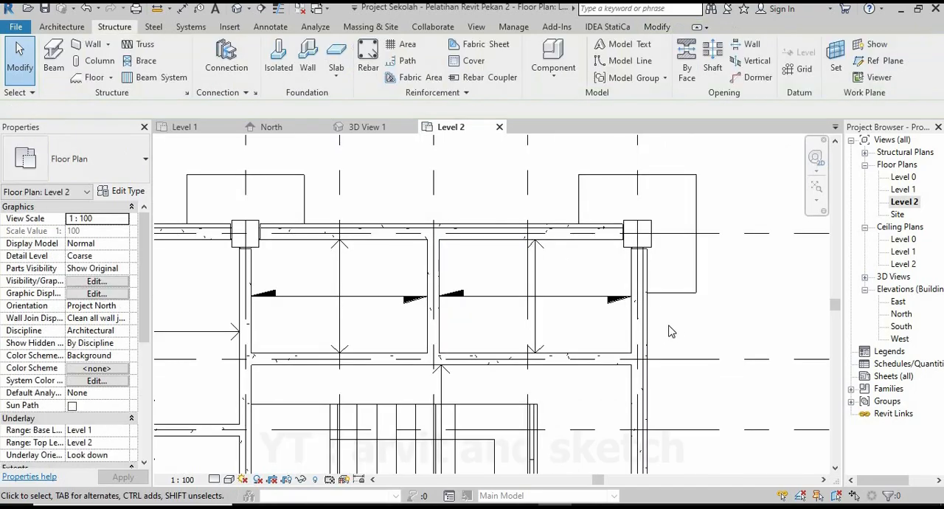
Examine the lowered floors above the staircase up close in 3D View 1, including their edges at the beams, and the whole building.
{"action": "left_click", "coordinate": [369, 128]}
{"action": "scroll", "coordinate": [583, 269], "scroll_direction": "up", "scroll_amount": 6}
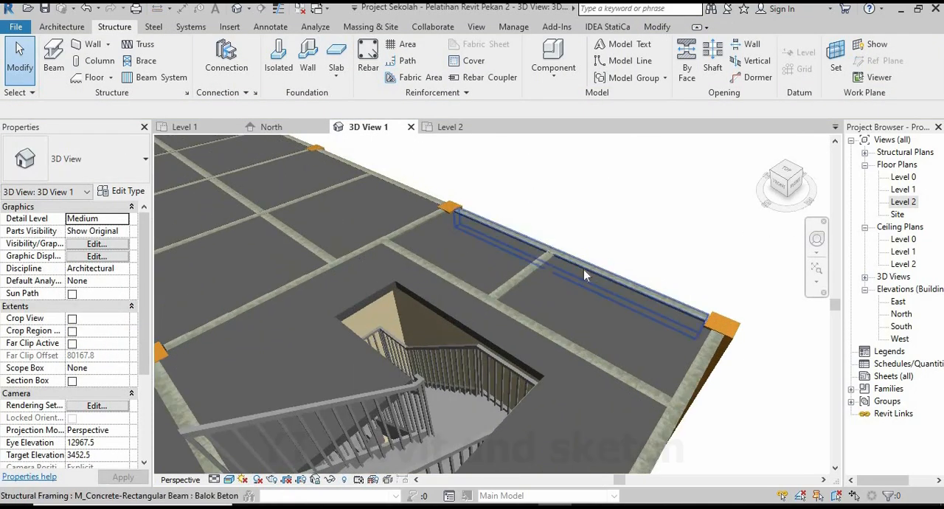
{"action": "scroll", "coordinate": [561, 294], "scroll_direction": "up", "scroll_amount": 4}
{"action": "middle_click_drag", "start_coordinate": [562, 295], "coordinate": [532, 213], "text": "shift"}
{"action": "scroll", "coordinate": [533, 212], "scroll_direction": "up", "scroll_amount": 3}
{"action": "middle_click_drag", "start_coordinate": [631, 220], "coordinate": [369, 211], "text": "shift"}
{"action": "scroll", "coordinate": [458, 222], "scroll_direction": "up", "scroll_amount": 5}
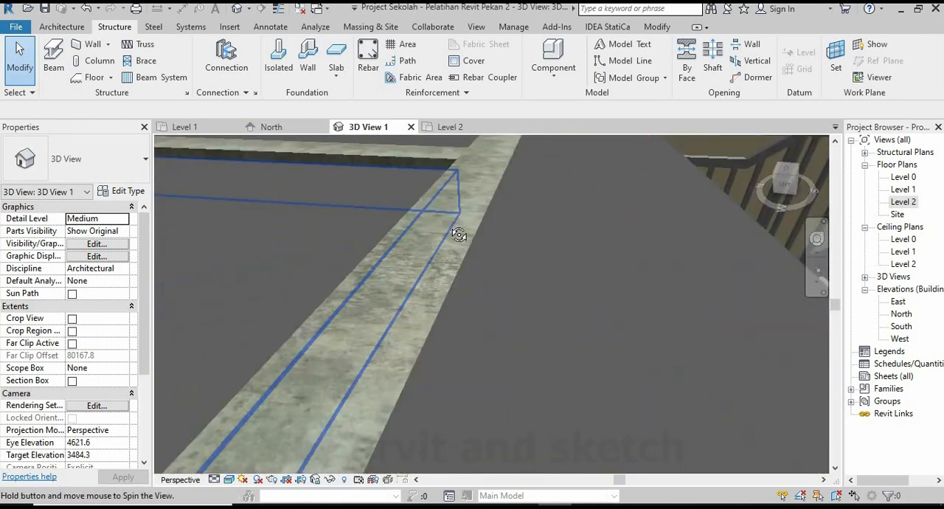
{"action": "middle_click_drag", "start_coordinate": [459, 235], "coordinate": [439, 231], "text": "shift"}
{"action": "middle_click_drag", "start_coordinate": [498, 243], "coordinate": [489, 329], "text": "shift"}
{"action": "scroll", "coordinate": [414, 295], "scroll_direction": "down", "scroll_amount": 5}
{"action": "scroll", "coordinate": [413, 299], "scroll_direction": "down", "scroll_amount": 3}
{"action": "scroll", "coordinate": [475, 350], "scroll_direction": "down", "scroll_amount": 2}
{"action": "scroll", "coordinate": [474, 350], "scroll_direction": "up", "scroll_amount": 2}
{"action": "scroll", "coordinate": [475, 350], "scroll_direction": "down", "scroll_amount": 2}
{"action": "scroll", "coordinate": [475, 329], "scroll_direction": "up", "scroll_amount": 2}
{"action": "scroll", "coordinate": [494, 348], "scroll_direction": "down", "scroll_amount": 2}
{"action": "scroll", "coordinate": [497, 350], "scroll_direction": "up", "scroll_amount": 2}
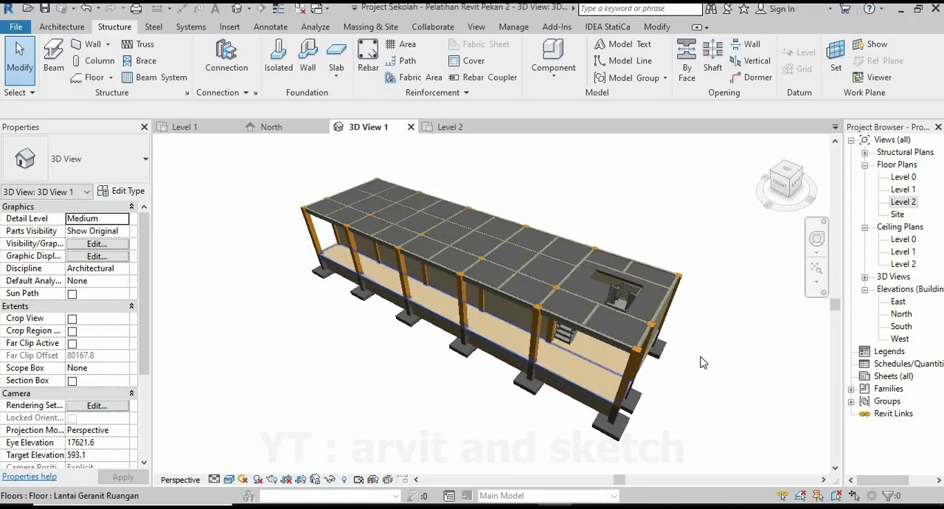
Fit the whole Level 2 plan in view and set its detail level to Fine and visual style to Realistic.
{"action": "left_click", "coordinate": [450, 127]}
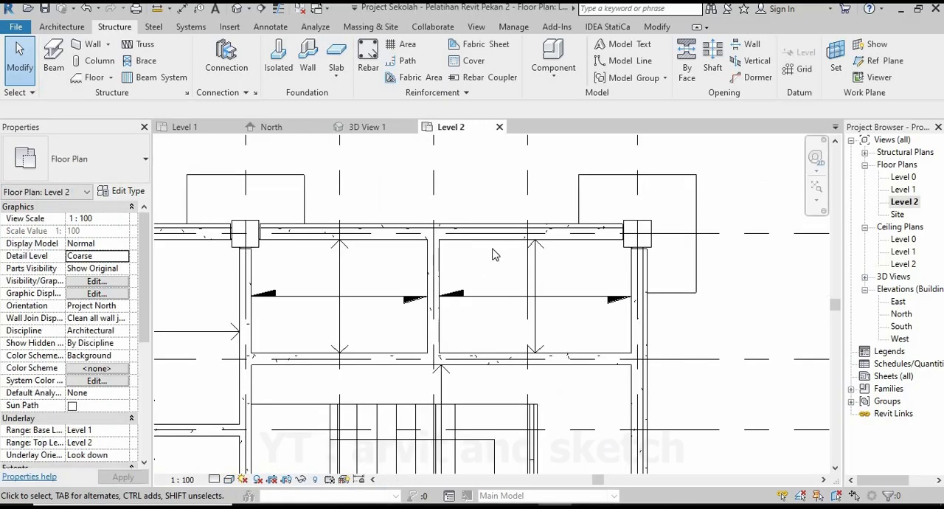
{"action": "left_click", "coordinate": [816, 185]}
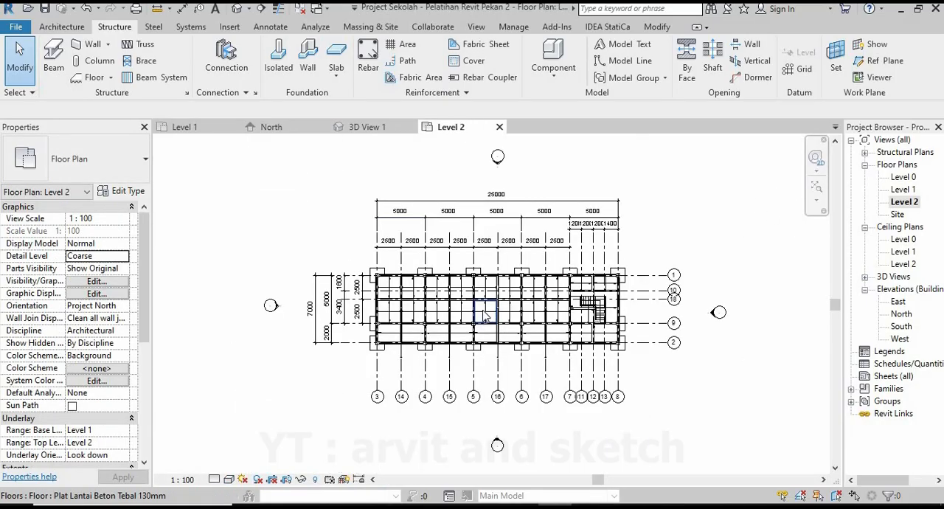
{"action": "scroll", "coordinate": [483, 316], "scroll_direction": "up", "scroll_amount": 2}
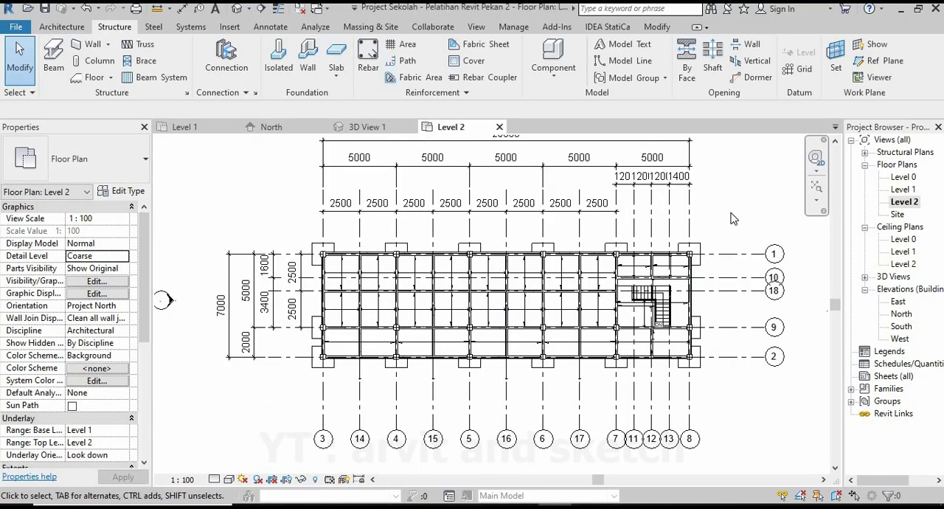
{"action": "left_click", "coordinate": [228, 479]}
{"action": "left_click", "coordinate": [254, 450]}
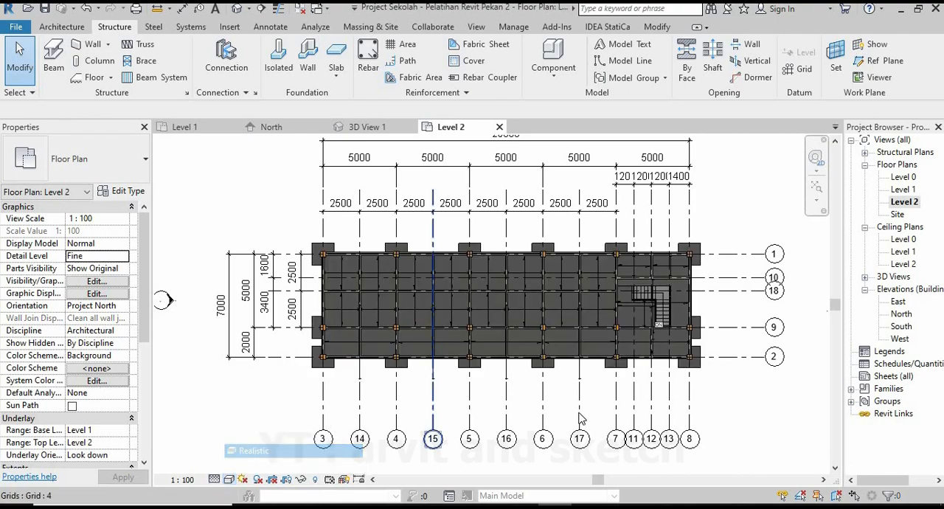
{"action": "scroll", "coordinate": [557, 304], "scroll_direction": "up", "scroll_amount": 3}
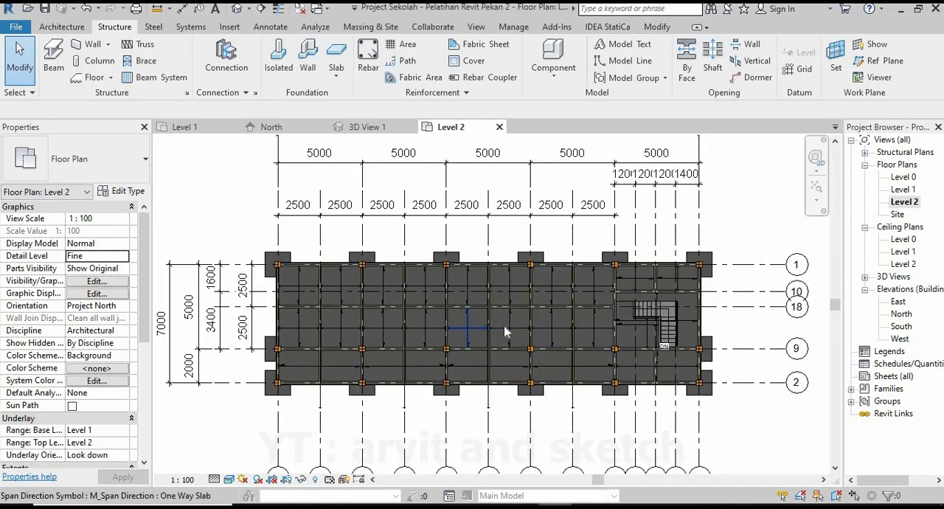
Place a Kolom Beton 350x350mm structural column, 4000 mm unconnected height, on grid 1 at the first column by the stair-free end of Level 2.
{"action": "key", "text": "ctrl+Tab"}
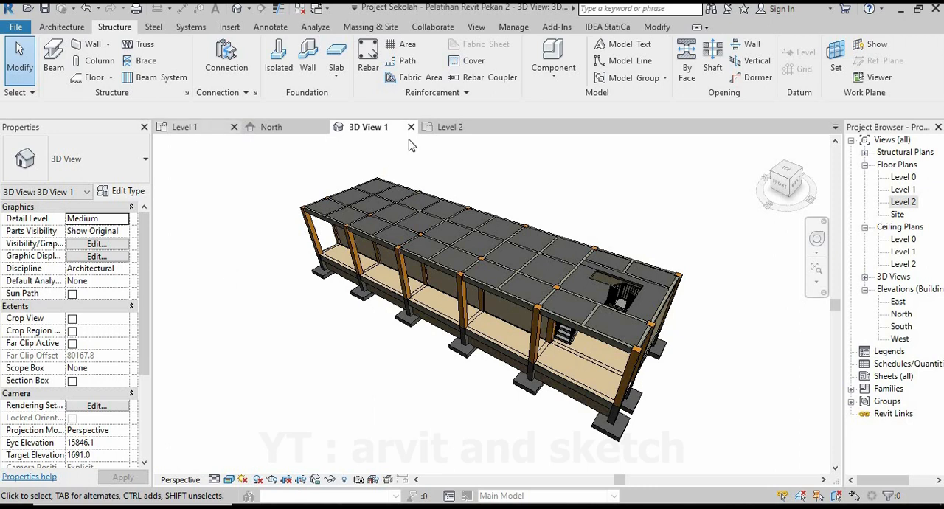
{"action": "left_click", "coordinate": [450, 127]}
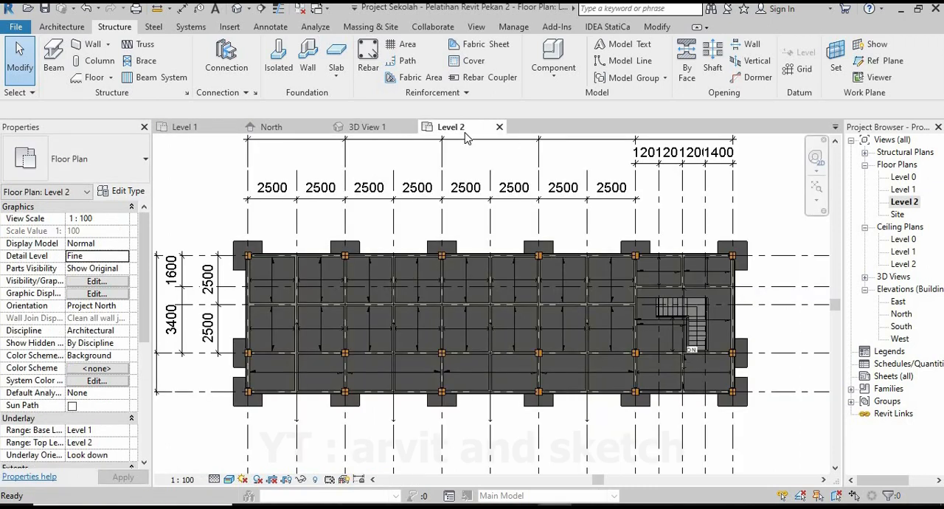
{"action": "left_click", "coordinate": [94, 60]}
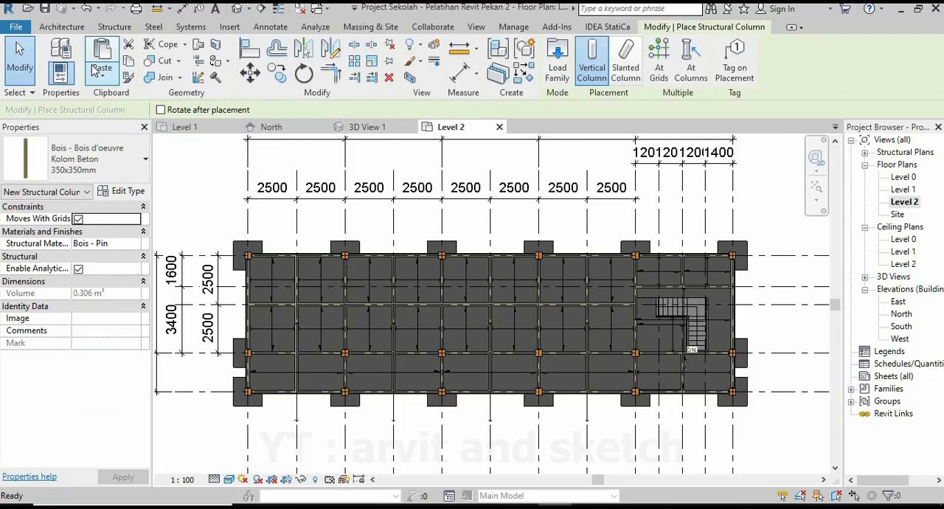
{"action": "left_click", "coordinate": [121, 178]}
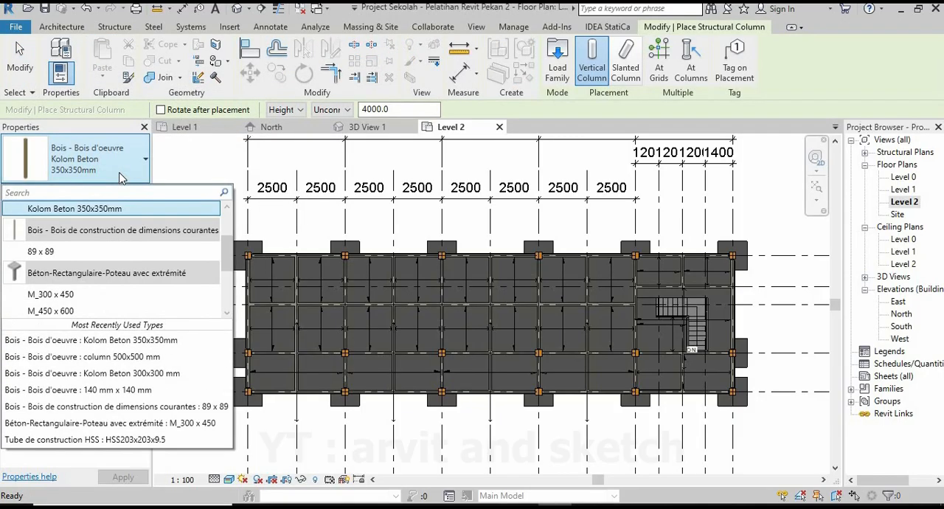
{"action": "left_click", "coordinate": [122, 178]}
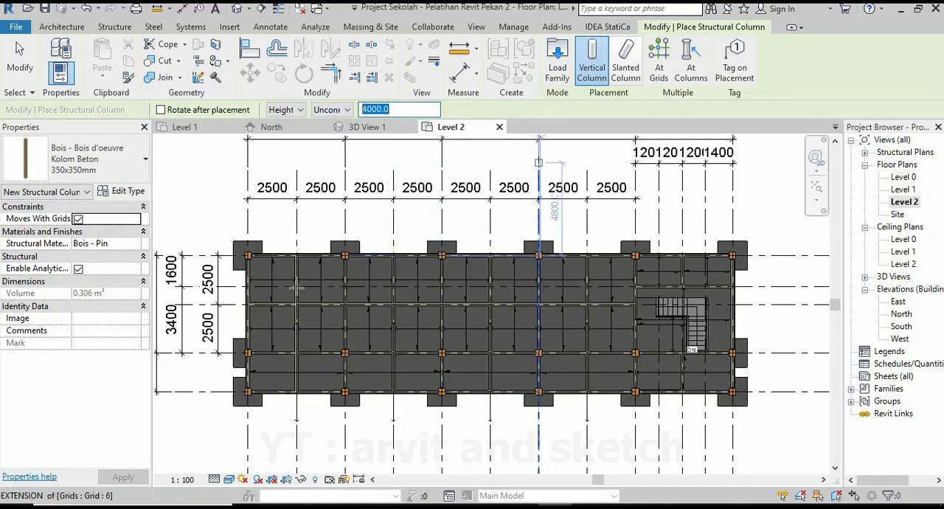
{"action": "scroll", "coordinate": [246, 256], "scroll_direction": "up", "scroll_amount": 5}
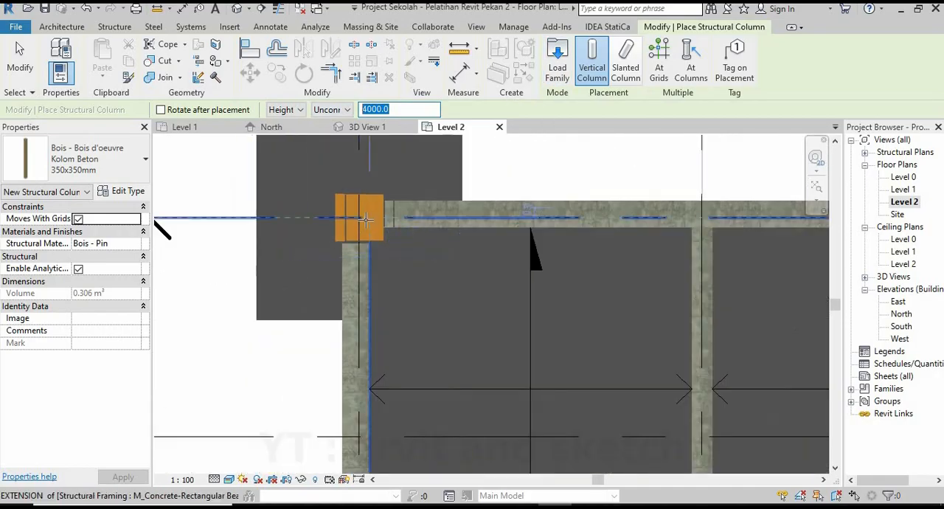
{"action": "left_click", "coordinate": [359, 217]}
Place matching 350x350mm columns on grid 1 over the existing columns at grids 4 and 5.
{"action": "scroll", "coordinate": [317, 268], "scroll_direction": "down", "scroll_amount": 5}
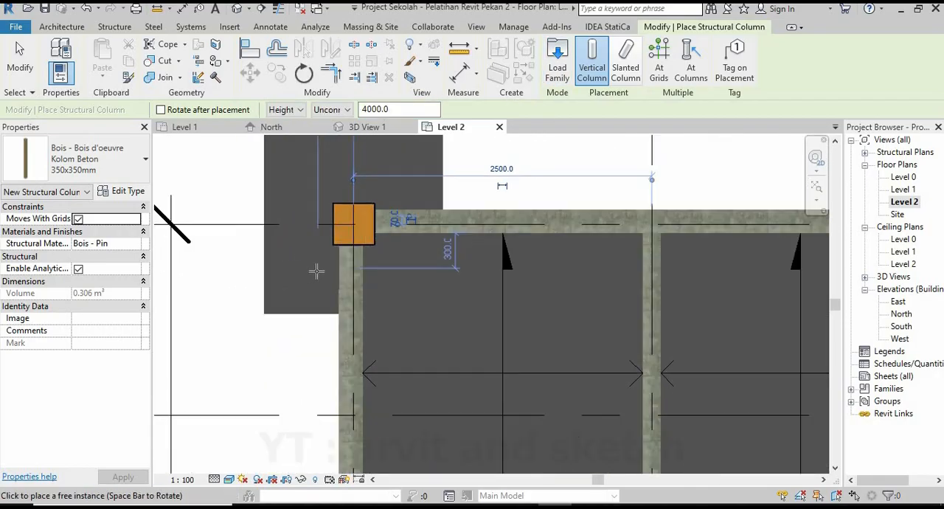
{"action": "scroll", "coordinate": [509, 281], "scroll_direction": "up", "scroll_amount": 5}
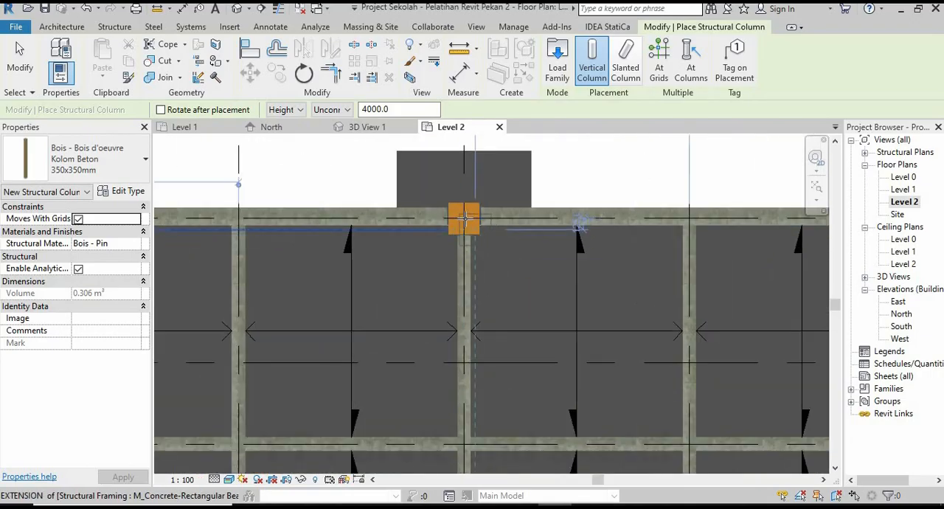
{"action": "left_click", "coordinate": [411, 248]}
{"action": "scroll", "coordinate": [432, 204], "scroll_direction": "down", "scroll_amount": 5}
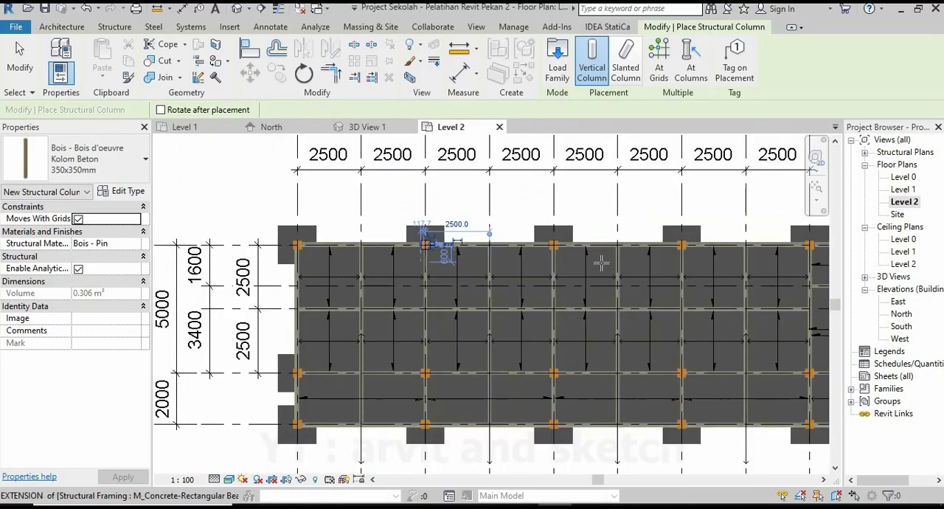
{"action": "scroll", "coordinate": [538, 259], "scroll_direction": "up", "scroll_amount": 5}
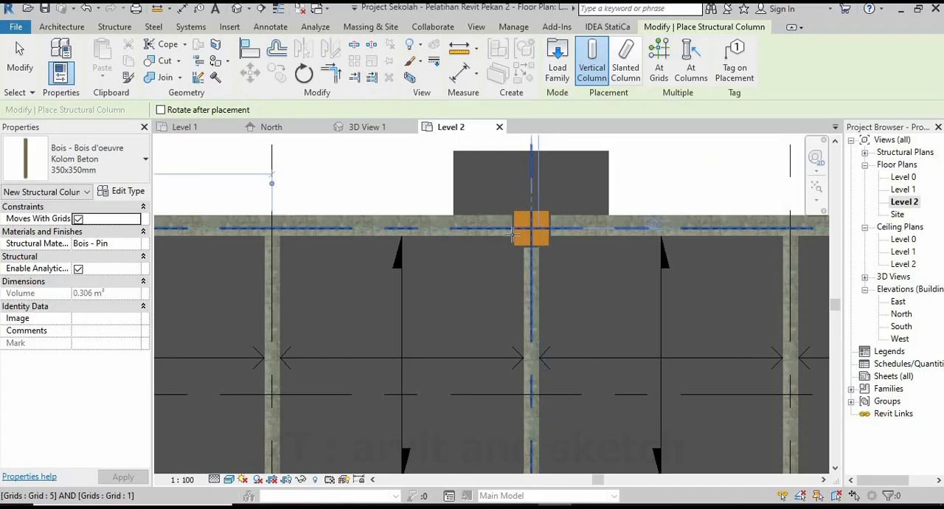
{"action": "left_click", "coordinate": [512, 235]}
Place 350x350mm columns on grid 1 at grids 6, 7 and 8 to complete the row, and finish column placement.
{"action": "scroll", "coordinate": [487, 258], "scroll_direction": "down", "scroll_amount": 5}
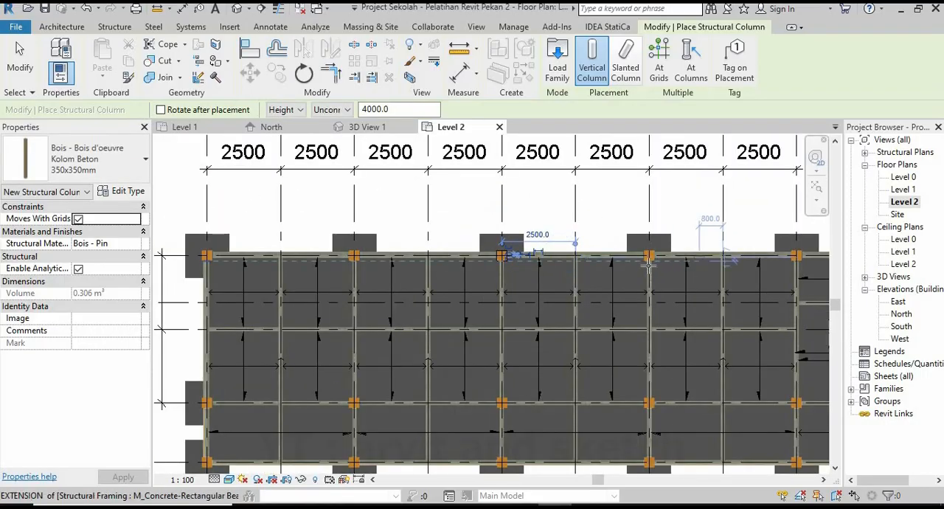
{"action": "scroll", "coordinate": [649, 264], "scroll_direction": "up", "scroll_amount": 5}
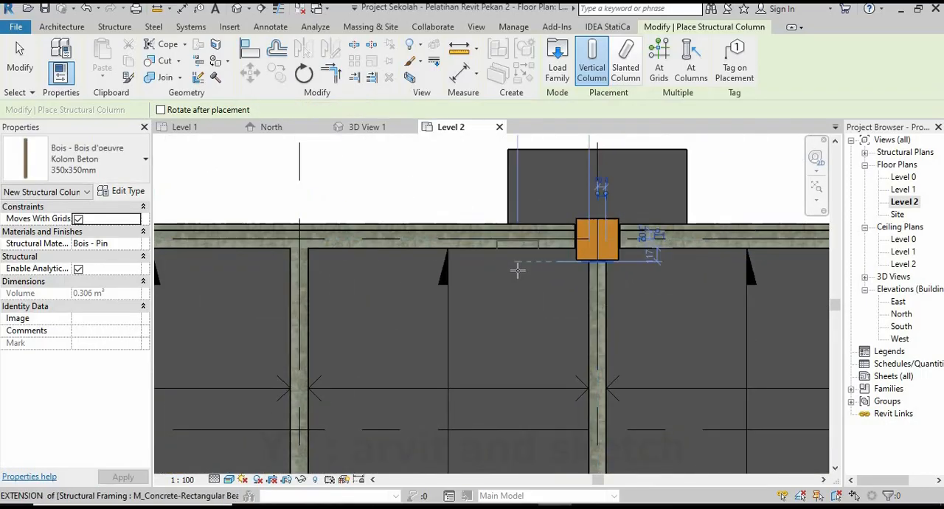
{"action": "scroll", "coordinate": [518, 270], "scroll_direction": "down", "scroll_amount": 5}
{"action": "scroll", "coordinate": [590, 265], "scroll_direction": "up", "scroll_amount": 2}
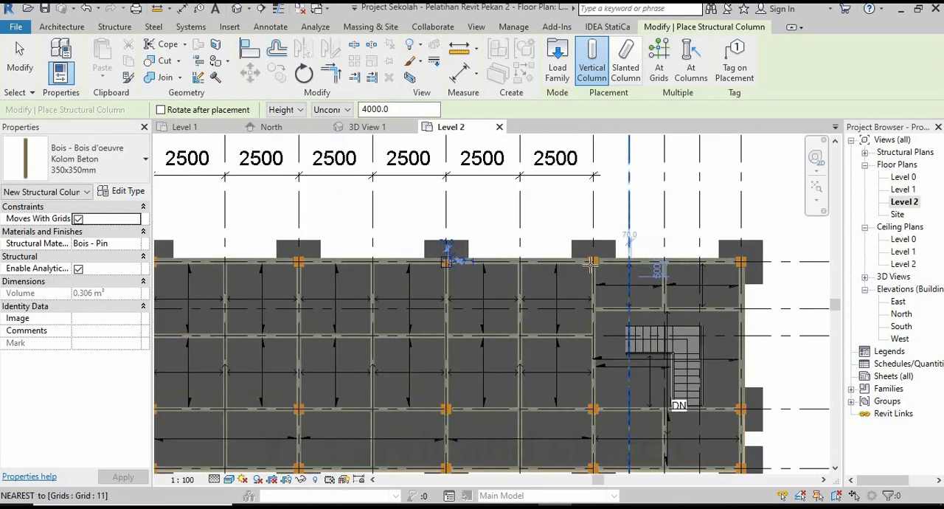
{"action": "scroll", "coordinate": [590, 264], "scroll_direction": "up", "scroll_amount": 3}
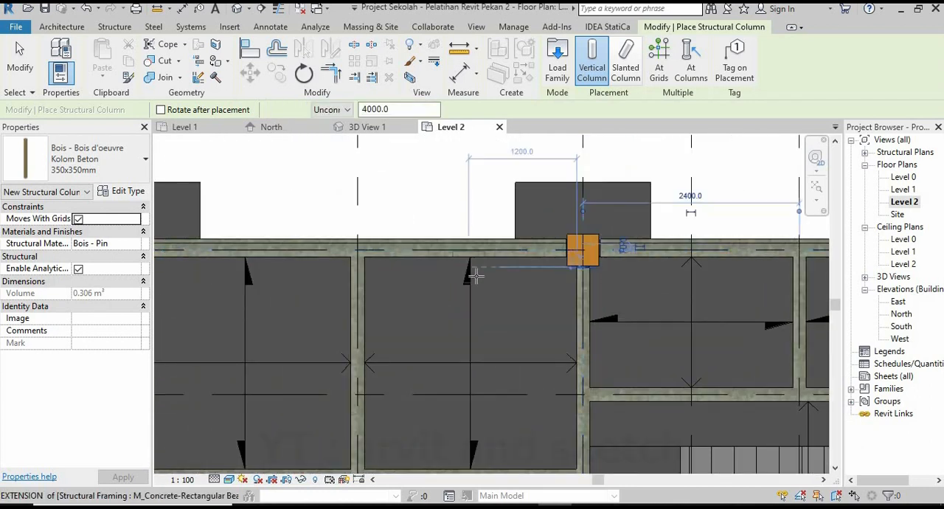
{"action": "scroll", "coordinate": [476, 275], "scroll_direction": "down", "scroll_amount": 4}
{"action": "scroll", "coordinate": [586, 248], "scroll_direction": "up", "scroll_amount": 4}
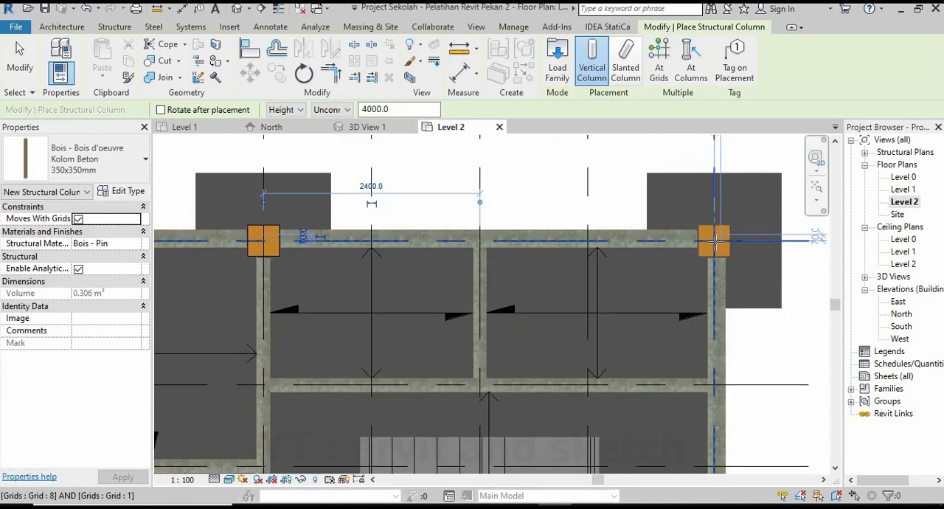
{"action": "left_click", "coordinate": [714, 240]}
{"action": "key", "text": "Escape"}
{"action": "key", "text": "Escape"}
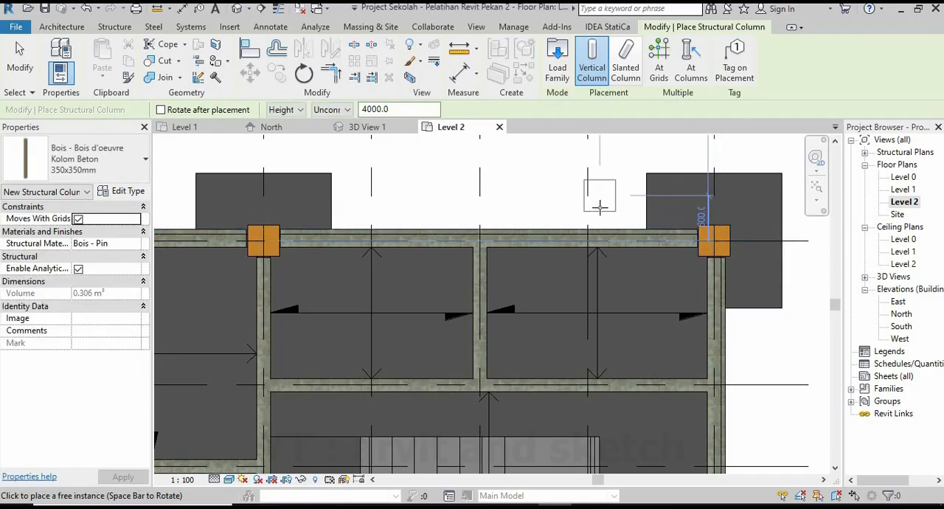
Examine the new Level 2 column row along grid 1 in 3D View 1 from several sides of the building.
{"action": "left_click", "coordinate": [391, 130]}
{"action": "scroll", "coordinate": [537, 283], "scroll_direction": "down", "scroll_amount": 2}
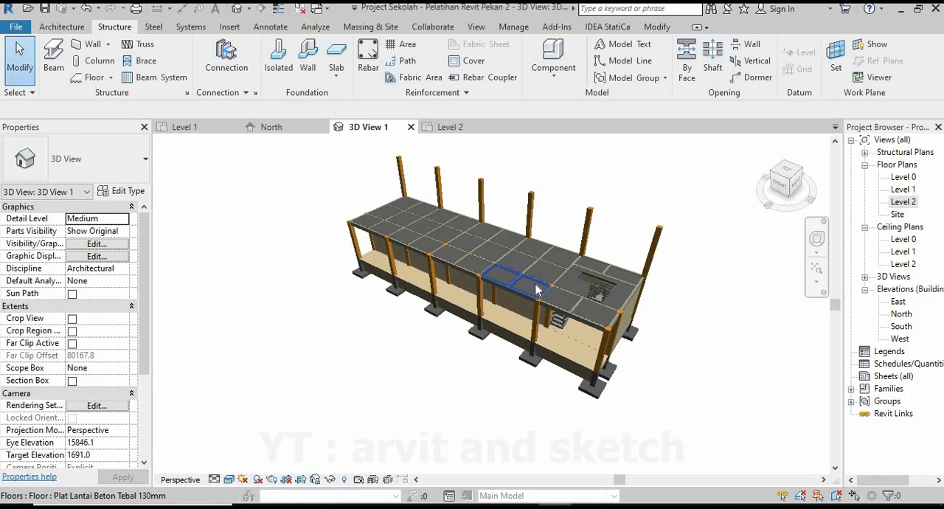
{"action": "middle_click_drag", "start_coordinate": [568, 297], "coordinate": [432, 289], "text": "shift"}
{"action": "scroll", "coordinate": [437, 292], "scroll_direction": "down", "scroll_amount": 1}
{"action": "scroll", "coordinate": [543, 320], "scroll_direction": "up", "scroll_amount": 1}
{"action": "scroll", "coordinate": [544, 323], "scroll_direction": "up", "scroll_amount": 2}
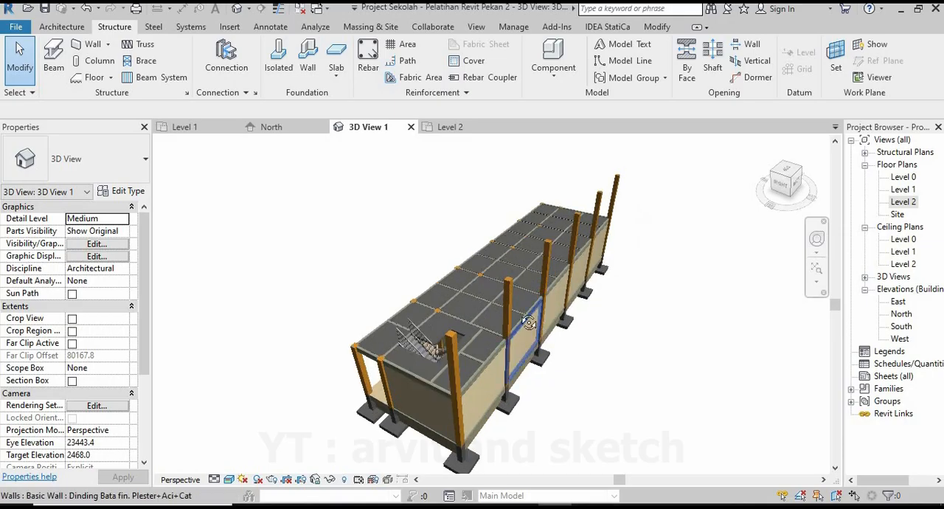
{"action": "middle_click_drag", "start_coordinate": [529, 320], "coordinate": [493, 260], "text": "shift"}
{"action": "scroll", "coordinate": [539, 304], "scroll_direction": "down", "scroll_amount": 1}
{"action": "middle_click_drag", "start_coordinate": [594, 293], "coordinate": [438, 270], "text": "shift"}
{"action": "scroll", "coordinate": [568, 302], "scroll_direction": "up", "scroll_amount": 3}
{"action": "scroll", "coordinate": [512, 343], "scroll_direction": "up", "scroll_amount": 1}
{"action": "middle_click_drag", "start_coordinate": [528, 309], "coordinate": [528, 369], "text": "shift"}
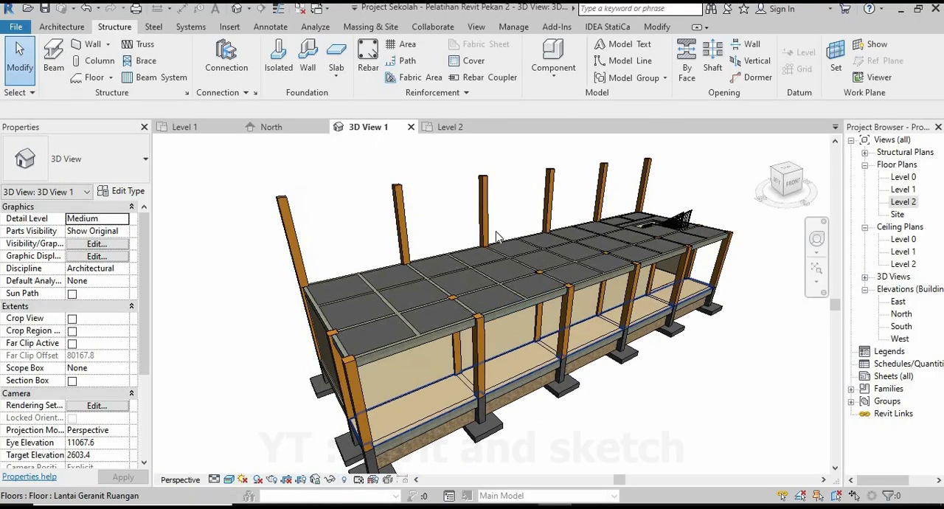
Place Kolom Beton 350x350mm columns in the Level 2 plan on grid 8 at its intersections with grids 9 and 2.
{"action": "left_click", "coordinate": [452, 128]}
{"action": "scroll", "coordinate": [562, 398], "scroll_direction": "down", "scroll_amount": 5}
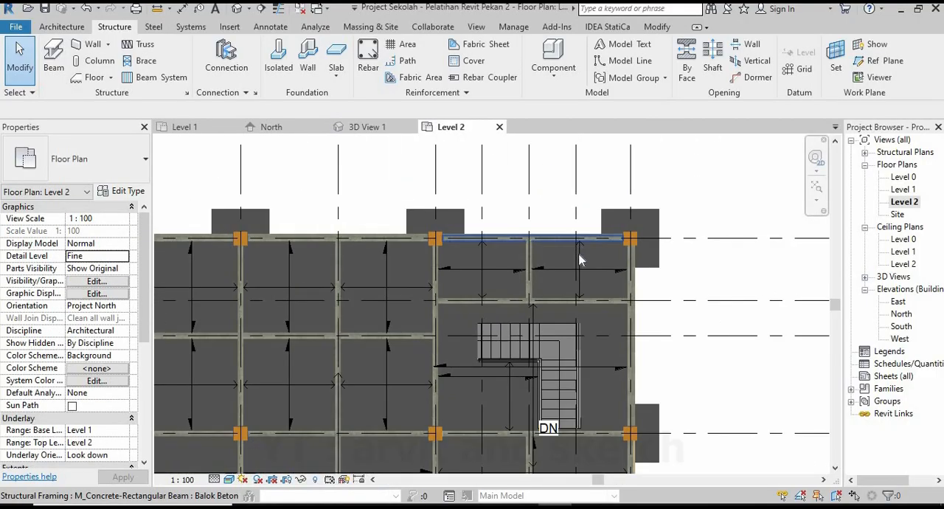
{"action": "scroll", "coordinate": [562, 399], "scroll_direction": "up", "scroll_amount": 4}
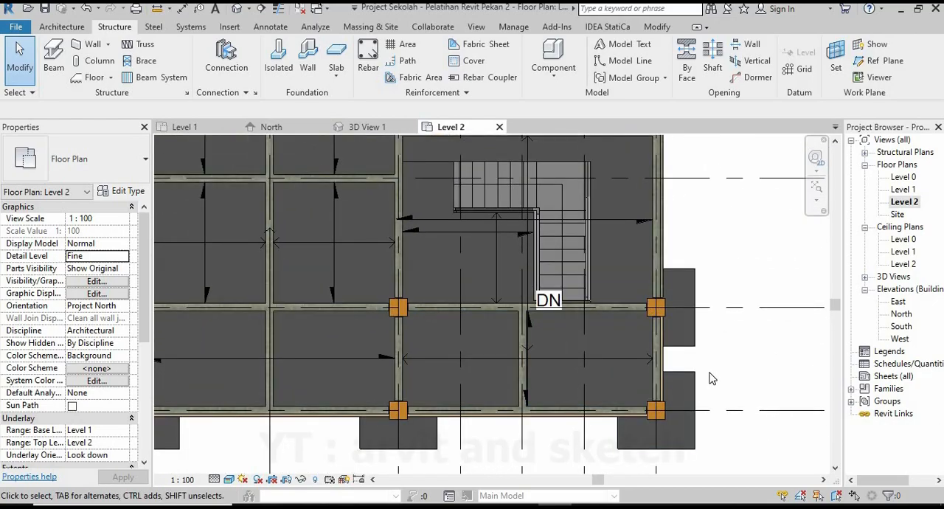
{"action": "scroll", "coordinate": [712, 379], "scroll_direction": "up", "scroll_amount": 1}
{"action": "left_click", "coordinate": [94, 60]}
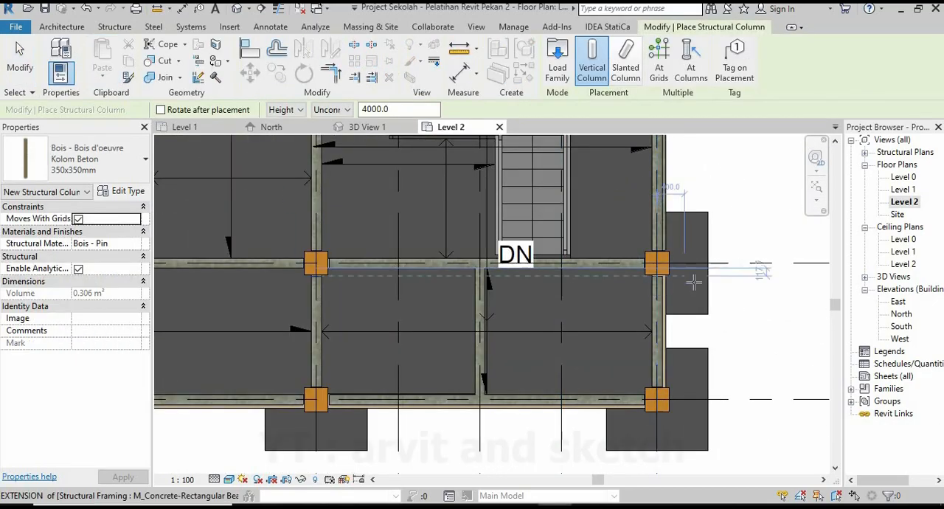
{"action": "scroll", "coordinate": [693, 281], "scroll_direction": "up", "scroll_amount": 1}
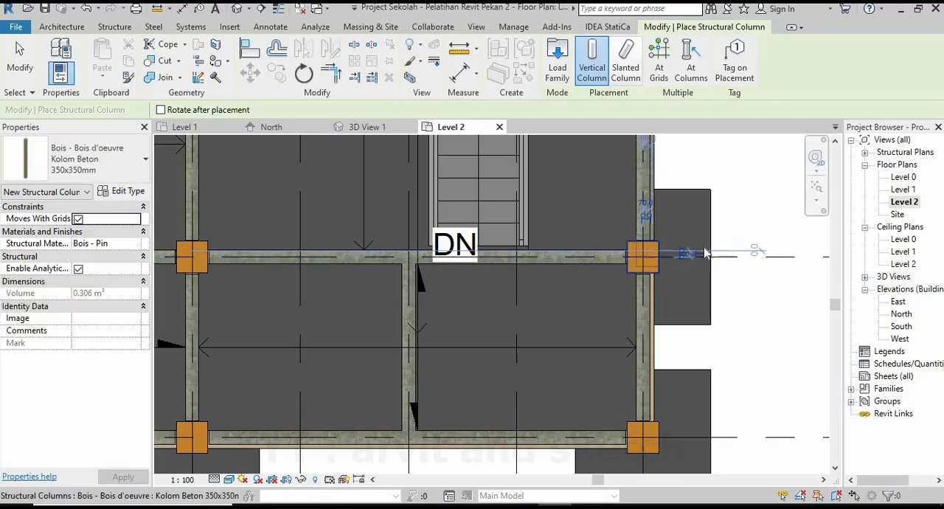
{"action": "scroll", "coordinate": [663, 401], "scroll_direction": "down", "scroll_amount": 1}
{"action": "scroll", "coordinate": [661, 359], "scroll_direction": "up", "scroll_amount": 1}
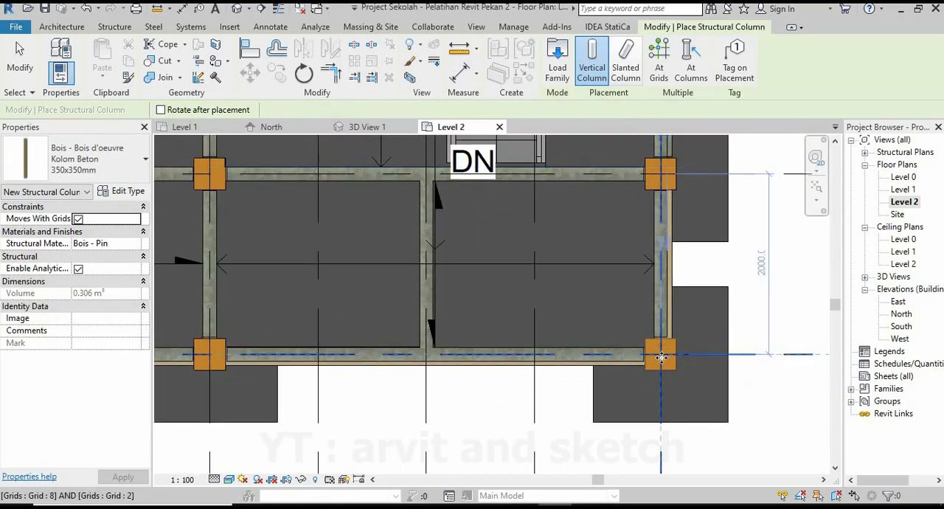
{"action": "left_click", "coordinate": [661, 357]}
Place 350x350mm columns on grid 7 over the existing columns at grids 9 and 2.
{"action": "scroll", "coordinate": [694, 372], "scroll_direction": "down", "scroll_amount": 3}
{"action": "middle_click_drag", "start_coordinate": [607, 381], "coordinate": [686, 385]}
{"action": "scroll", "coordinate": [473, 268], "scroll_direction": "up", "scroll_amount": 4}
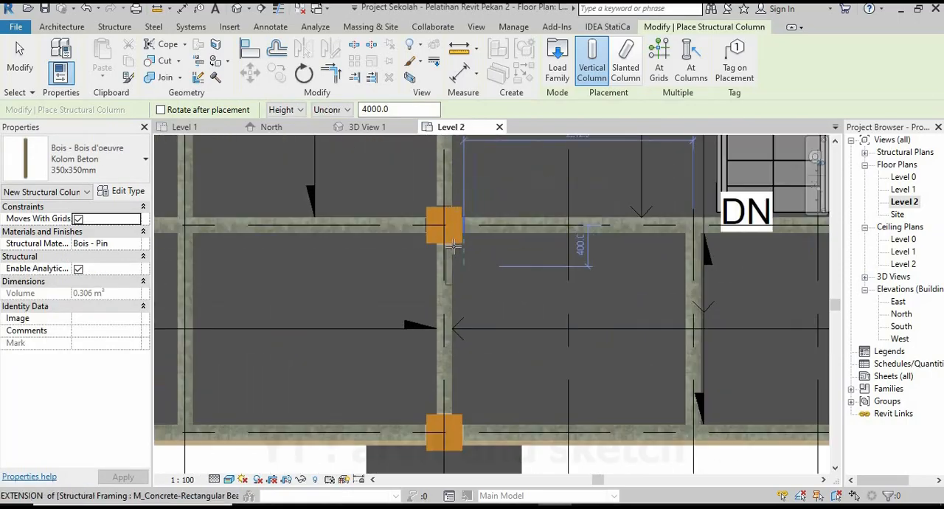
{"action": "left_click", "coordinate": [443, 224]}
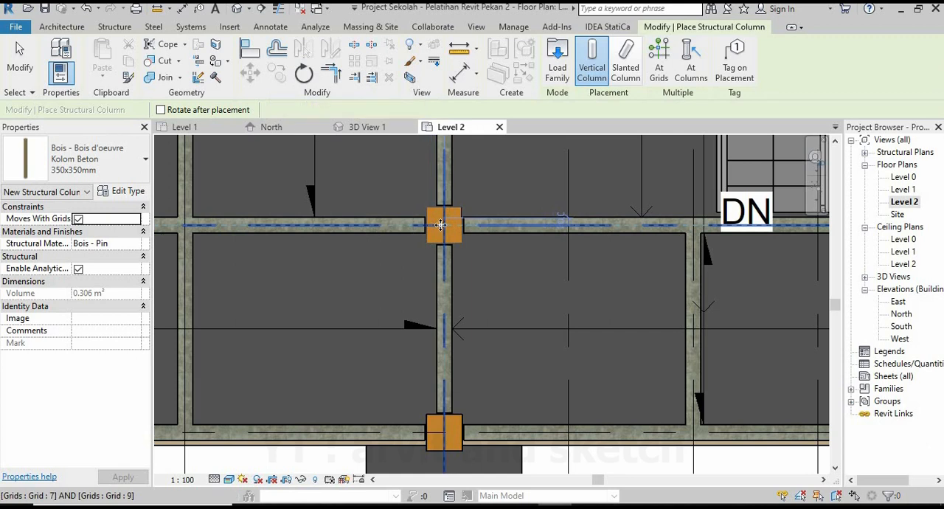
{"action": "left_click", "coordinate": [443, 434]}
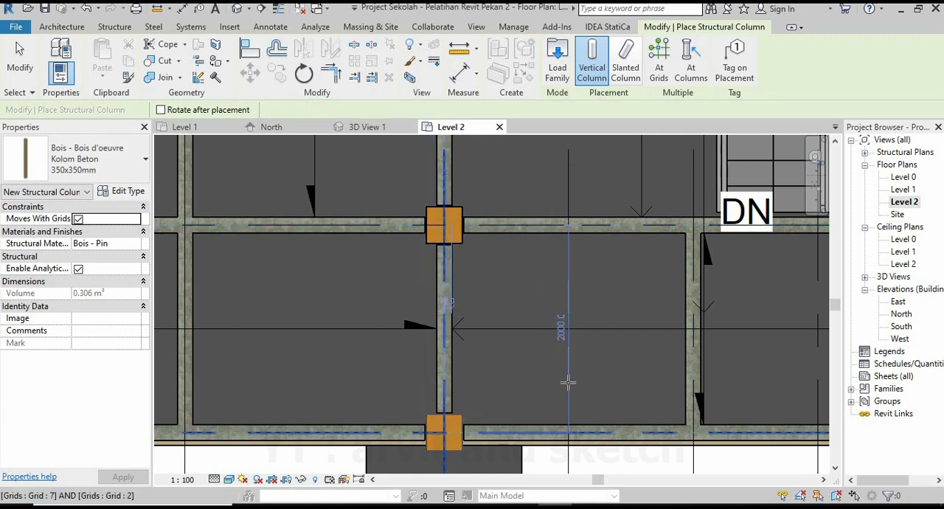
Place 350x350mm columns on grid 6 over the existing columns at grids 9 and 2.
{"action": "scroll", "coordinate": [627, 353], "scroll_direction": "down", "scroll_amount": 5}
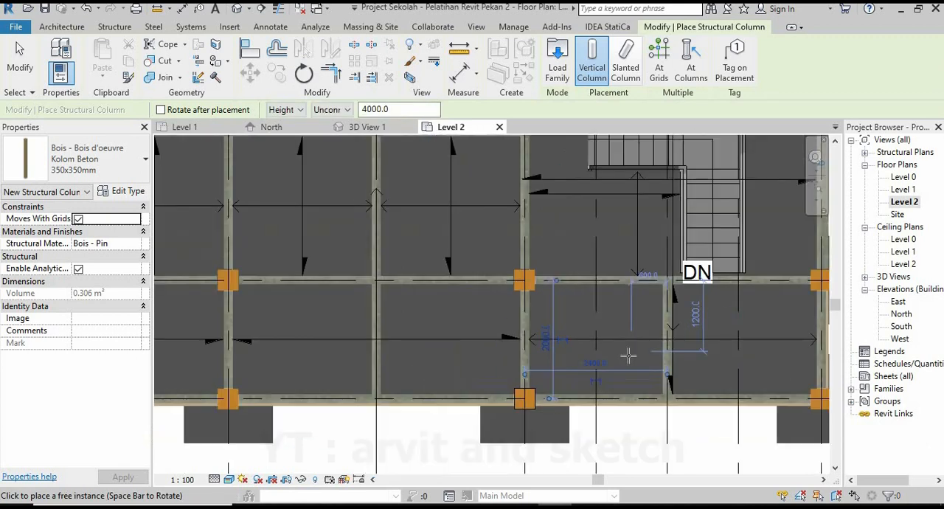
{"action": "scroll", "coordinate": [497, 301], "scroll_direction": "up", "scroll_amount": 5}
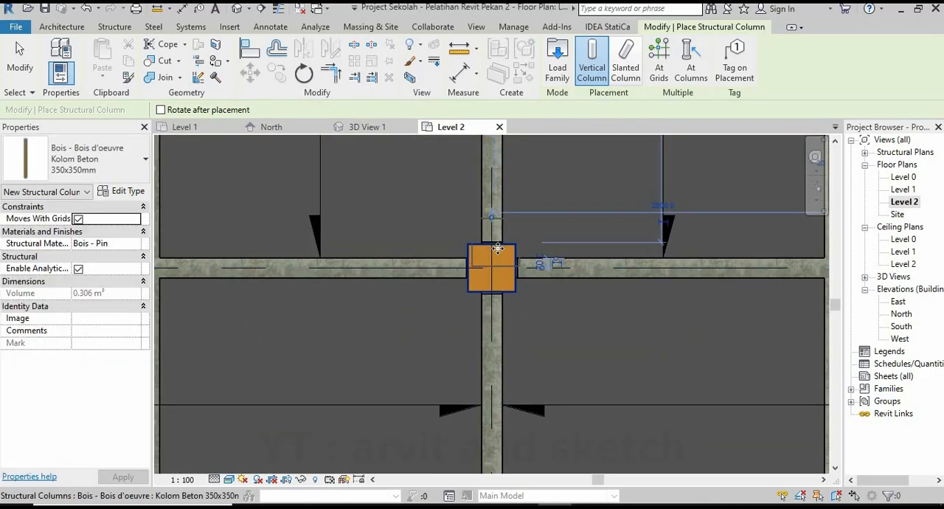
{"action": "scroll", "coordinate": [516, 295], "scroll_direction": "down", "scroll_amount": 4}
{"action": "scroll", "coordinate": [511, 362], "scroll_direction": "up", "scroll_amount": 4}
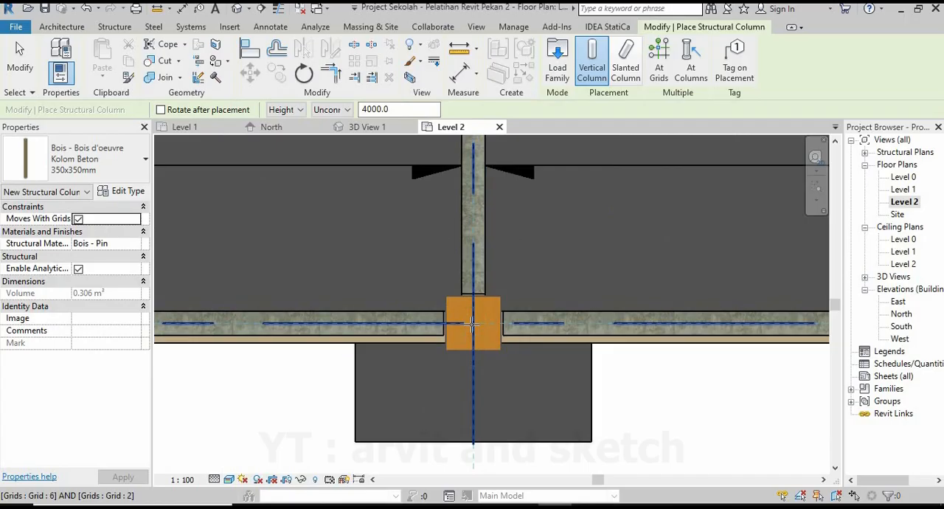
Place 350x350mm columns on grid 5 over the existing columns at grids 9 and 2.
{"action": "scroll", "coordinate": [603, 340], "scroll_direction": "down", "scroll_amount": 5}
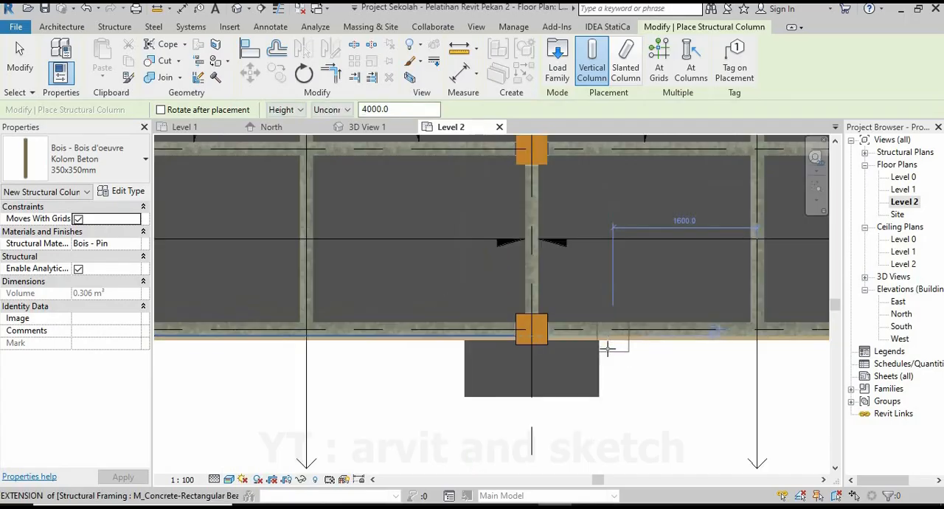
{"action": "scroll", "coordinate": [457, 316], "scroll_direction": "up", "scroll_amount": 2}
{"action": "scroll", "coordinate": [455, 315], "scroll_direction": "up", "scroll_amount": 3}
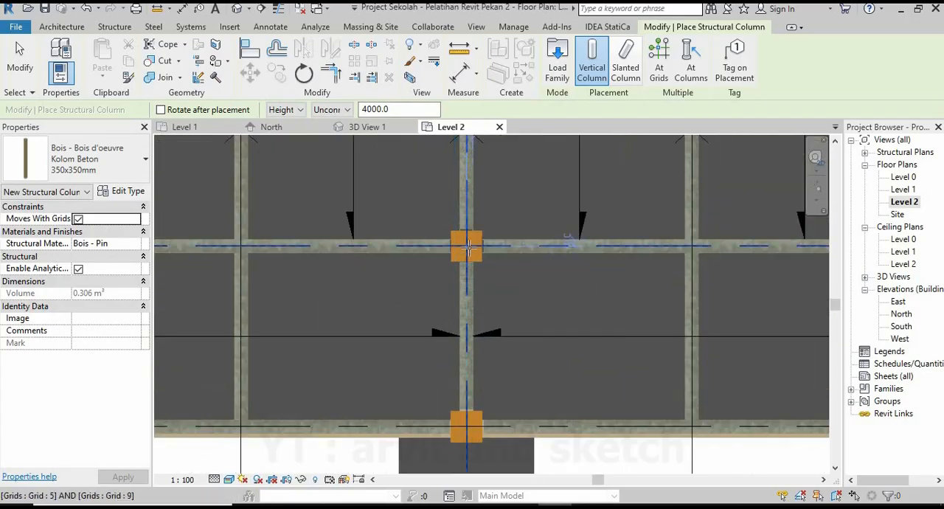
{"action": "left_click", "coordinate": [466, 427]}
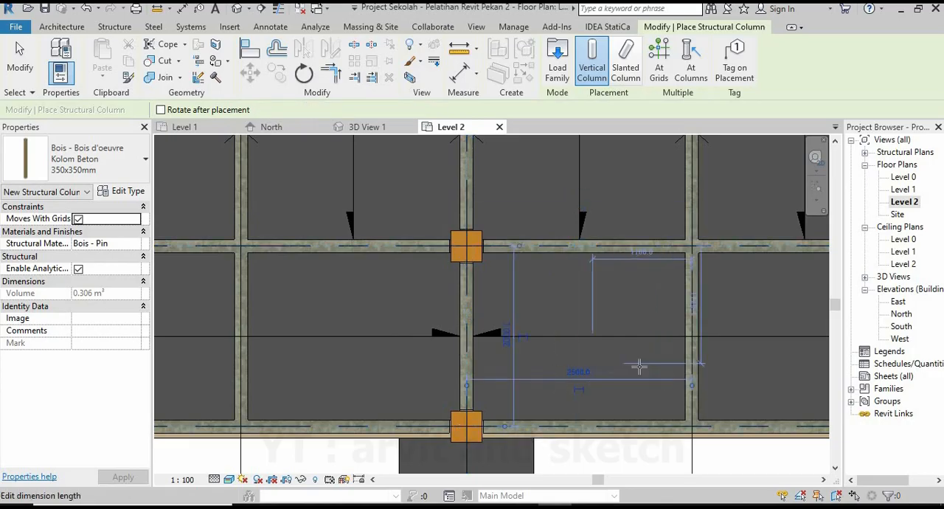
Place a 350x350mm column at the intersection of grids 4 and 9.
{"action": "scroll", "coordinate": [553, 378], "scroll_direction": "down", "scroll_amount": 5}
{"action": "scroll", "coordinate": [561, 352], "scroll_direction": "up", "scroll_amount": 3}
{"action": "scroll", "coordinate": [561, 352], "scroll_direction": "up", "scroll_amount": 4}
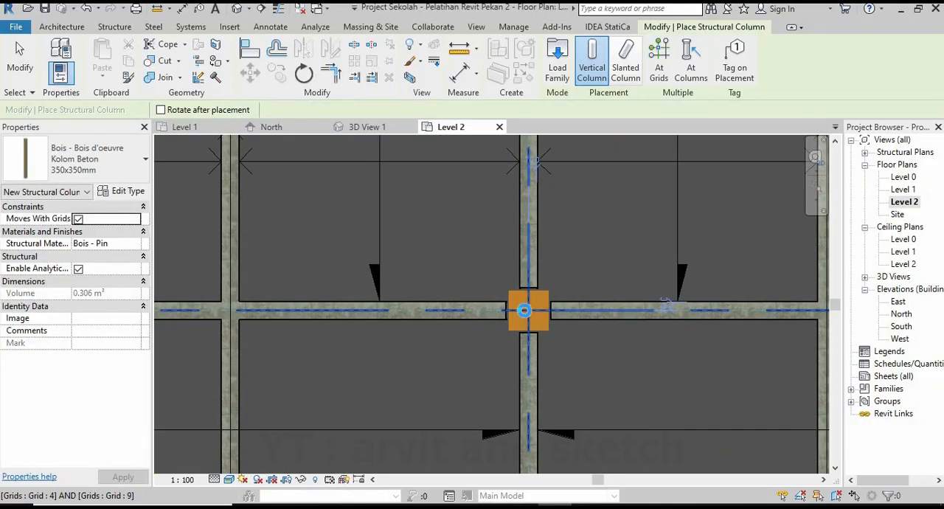
{"action": "left_click", "coordinate": [529, 302]}
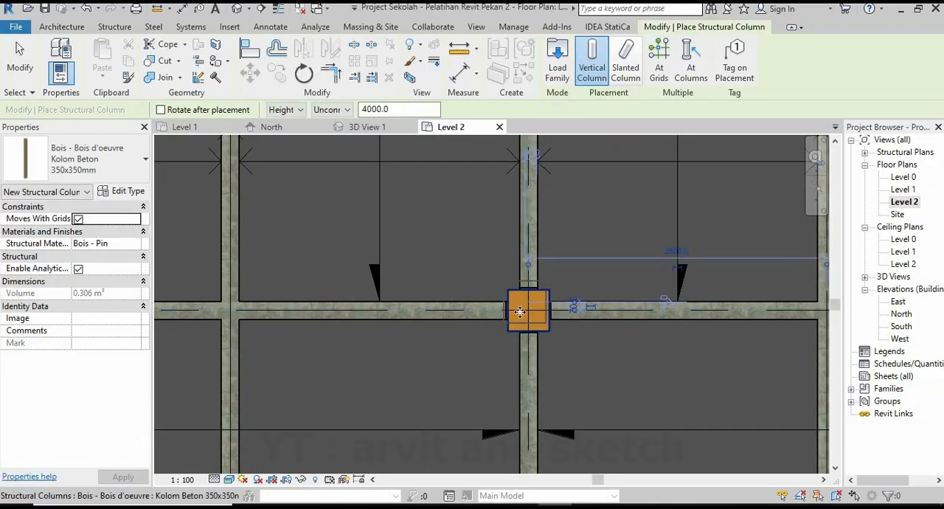
Place a 350x350mm column at the intersection of grids 4 and 2.
{"action": "scroll", "coordinate": [529, 303], "scroll_direction": "down", "scroll_amount": 4}
{"action": "scroll", "coordinate": [521, 386], "scroll_direction": "up", "scroll_amount": 5}
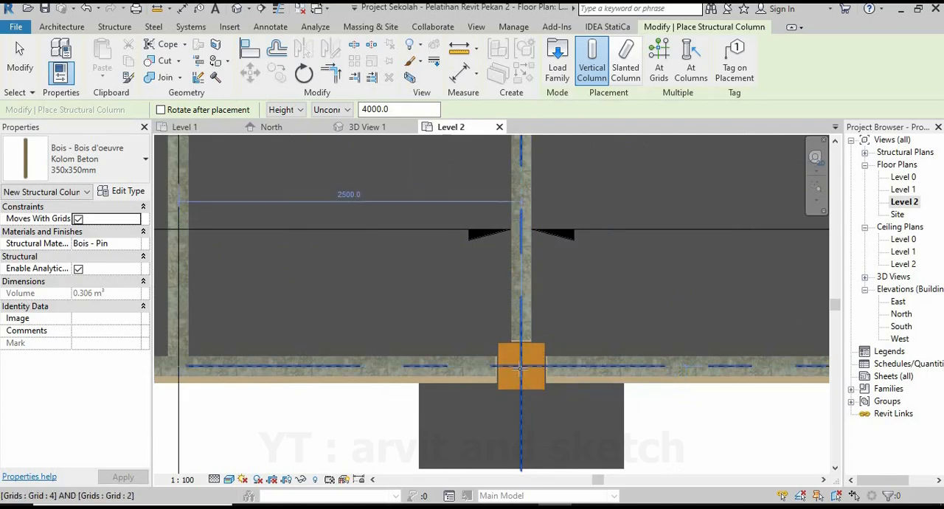
{"action": "left_click", "coordinate": [520, 366]}
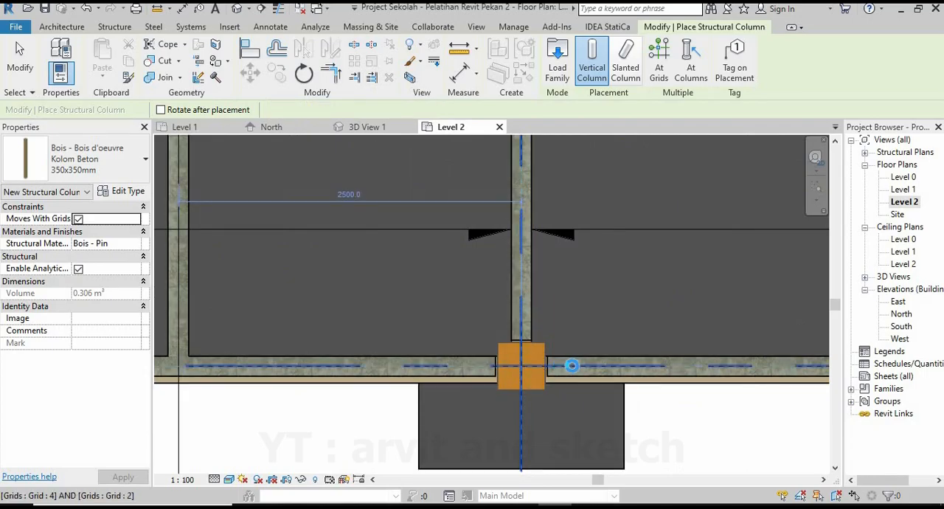
Place 350x350mm columns on grid 3 over the existing columns at grids 9 and 2, and end the column placement.
{"action": "scroll", "coordinate": [576, 363], "scroll_direction": "down", "scroll_amount": 5}
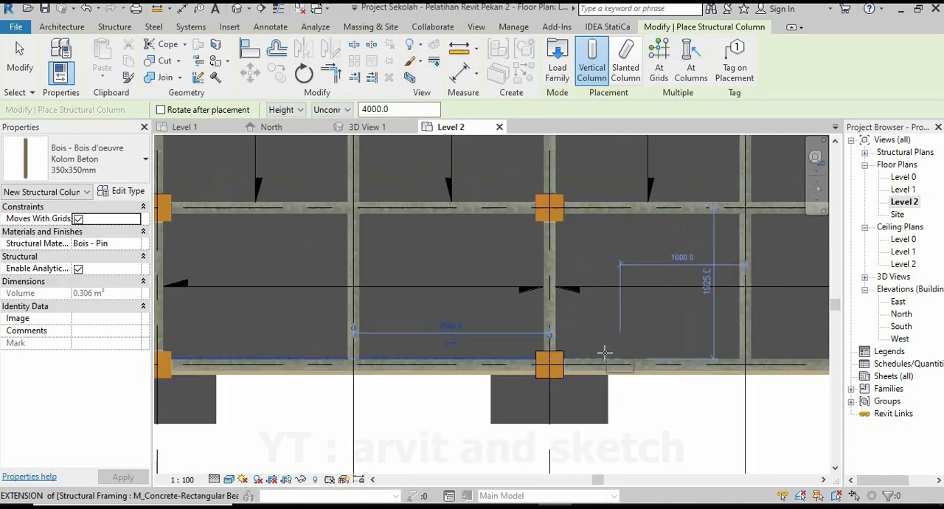
{"action": "scroll", "coordinate": [376, 294], "scroll_direction": "up", "scroll_amount": 2}
{"action": "scroll", "coordinate": [376, 293], "scroll_direction": "up", "scroll_amount": 3}
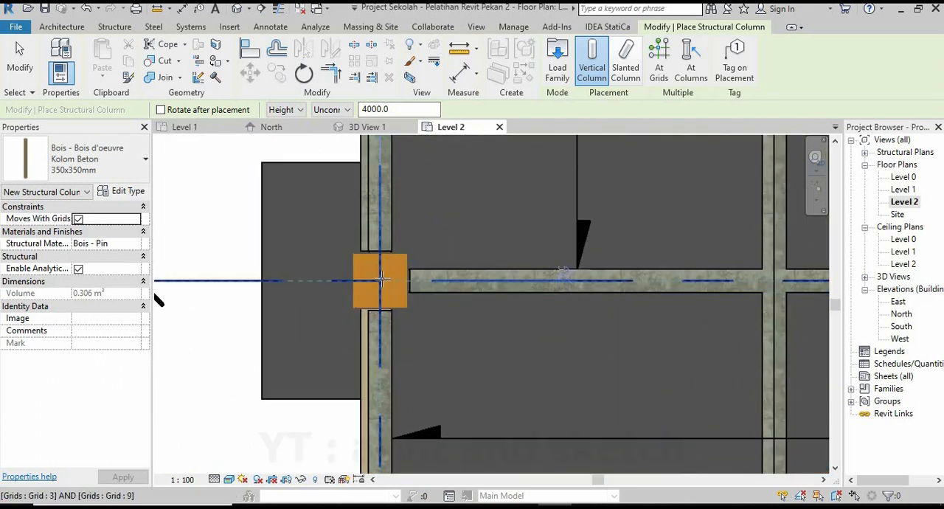
{"action": "left_click", "coordinate": [382, 280]}
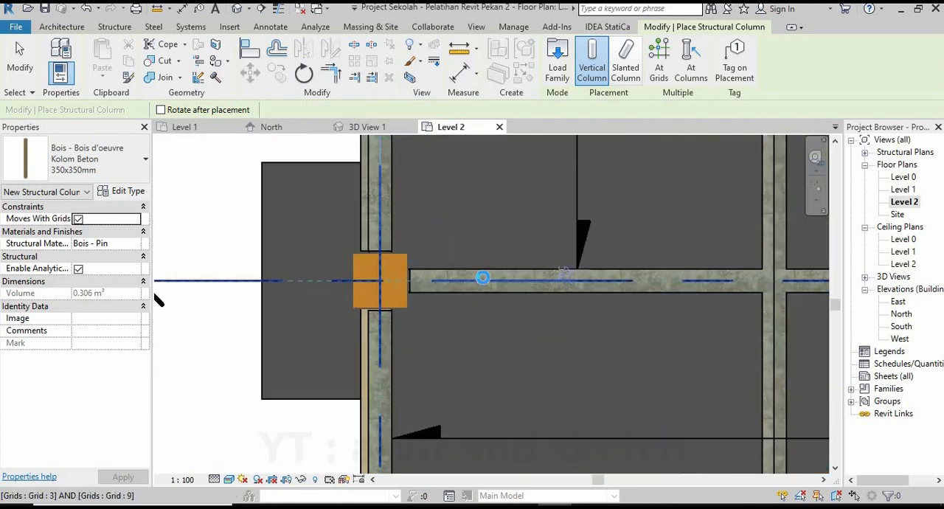
{"action": "scroll", "coordinate": [426, 273], "scroll_direction": "down", "scroll_amount": 4}
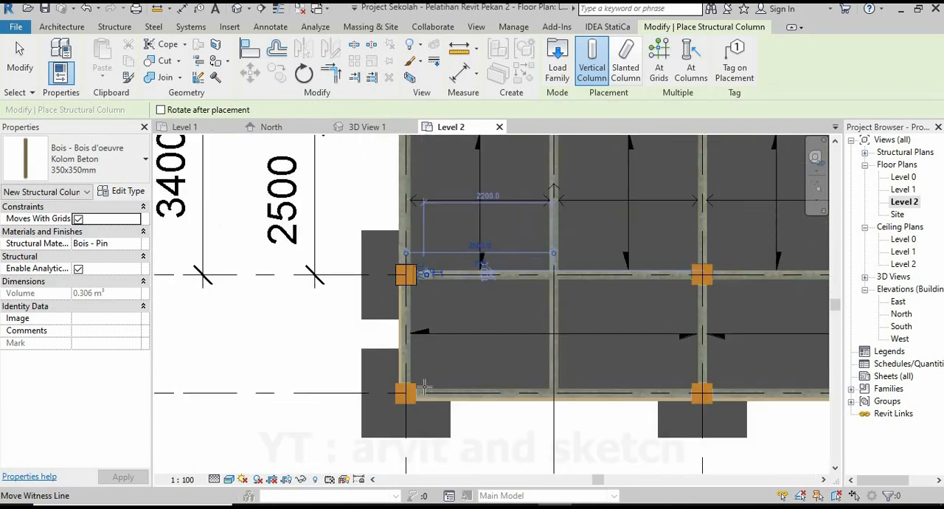
{"action": "scroll", "coordinate": [412, 379], "scroll_direction": "up", "scroll_amount": 4}
{"action": "left_click", "coordinate": [411, 379]}
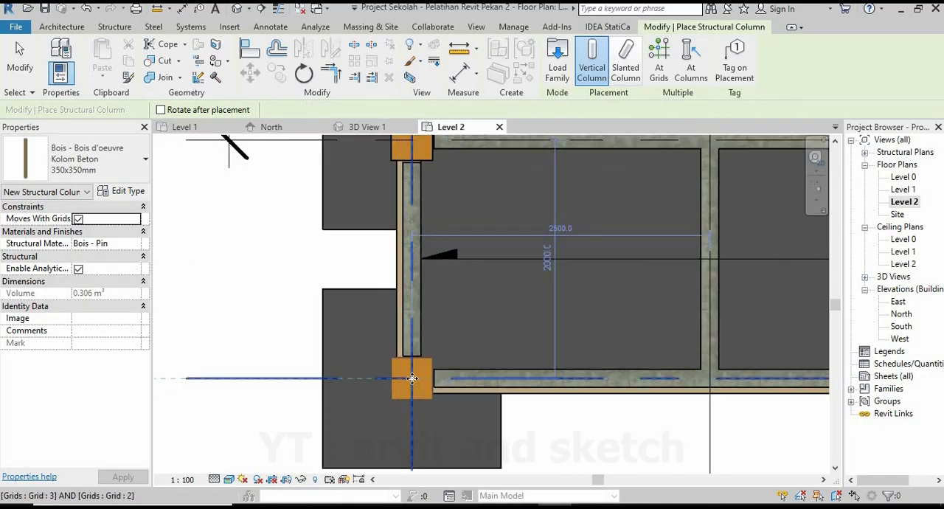
{"action": "scroll", "coordinate": [400, 370], "scroll_direction": "down", "scroll_amount": 1}
{"action": "scroll", "coordinate": [401, 370], "scroll_direction": "down", "scroll_amount": 5}
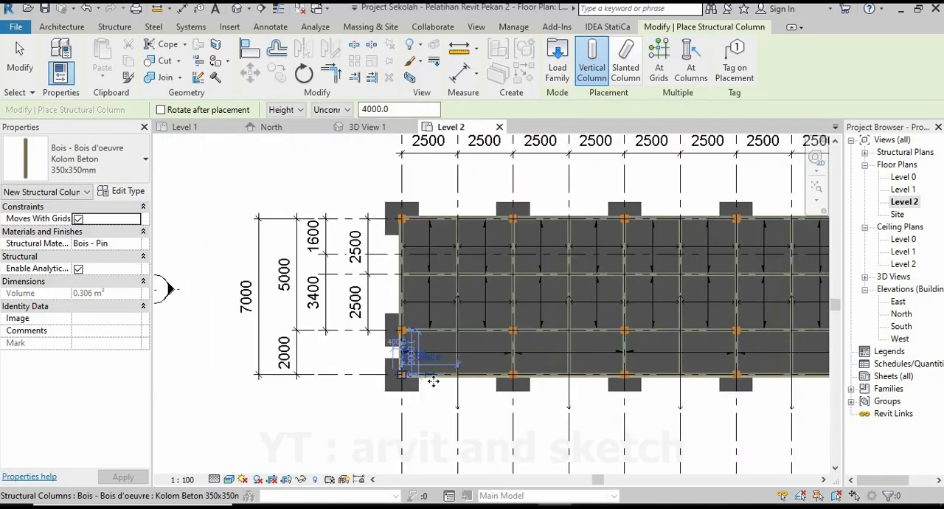
{"action": "scroll", "coordinate": [734, 357], "scroll_direction": "up", "scroll_amount": 2}
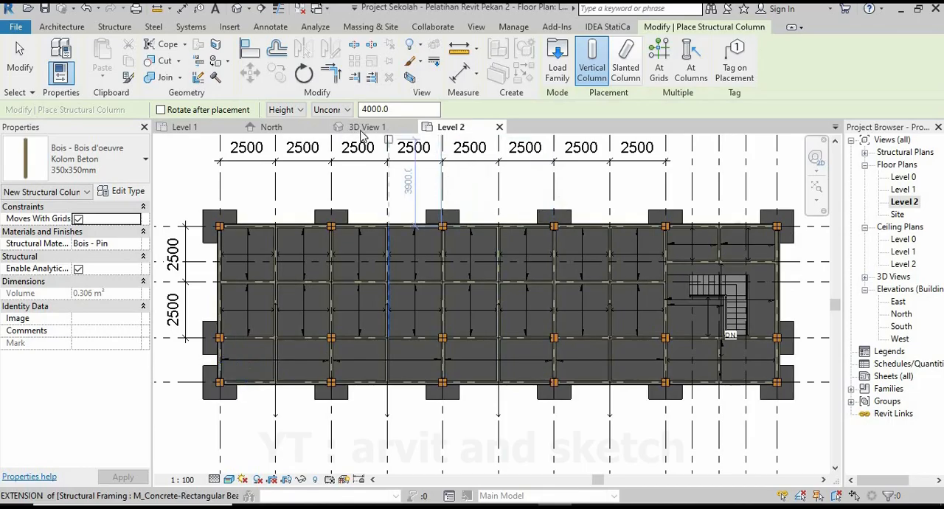
{"action": "key", "text": "Escape"}
{"action": "key", "text": "Escape"}
Inspect the upper-storey columns from another angle in 3D View 1 and return to the Level 2 floor plan.
{"action": "left_click", "coordinate": [370, 128]}
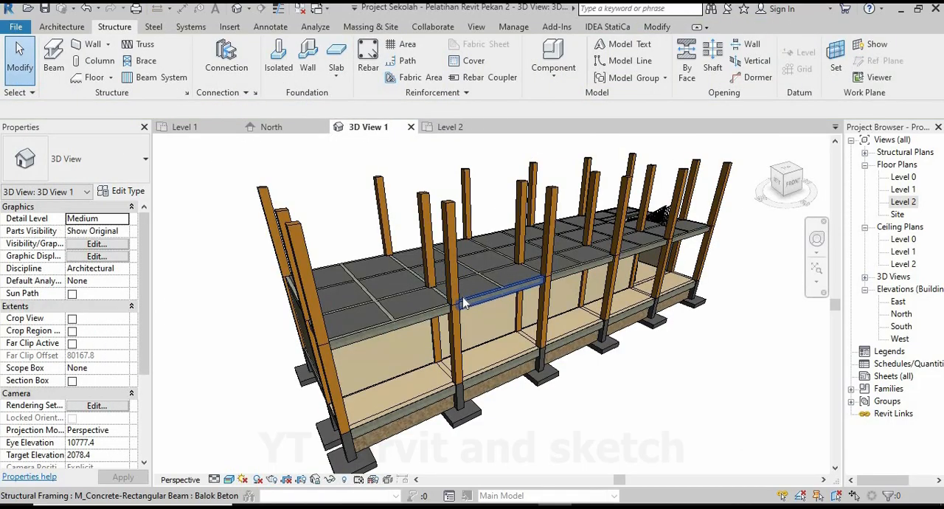
{"action": "middle_click_drag", "start_coordinate": [463, 303], "coordinate": [563, 347], "text": "shift"}
{"action": "scroll", "coordinate": [664, 288], "scroll_direction": "up", "scroll_amount": 4}
{"action": "scroll", "coordinate": [548, 320], "scroll_direction": "down", "scroll_amount": 1}
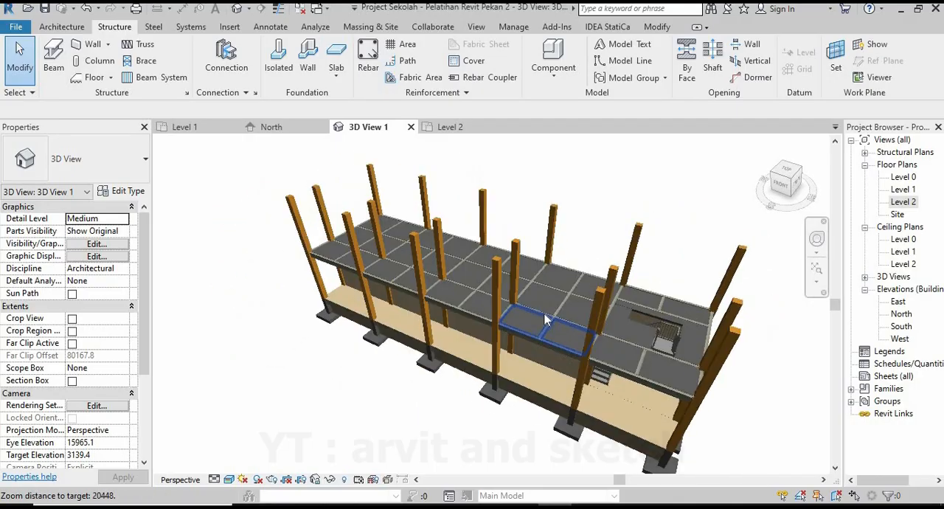
{"action": "left_click", "coordinate": [446, 127]}
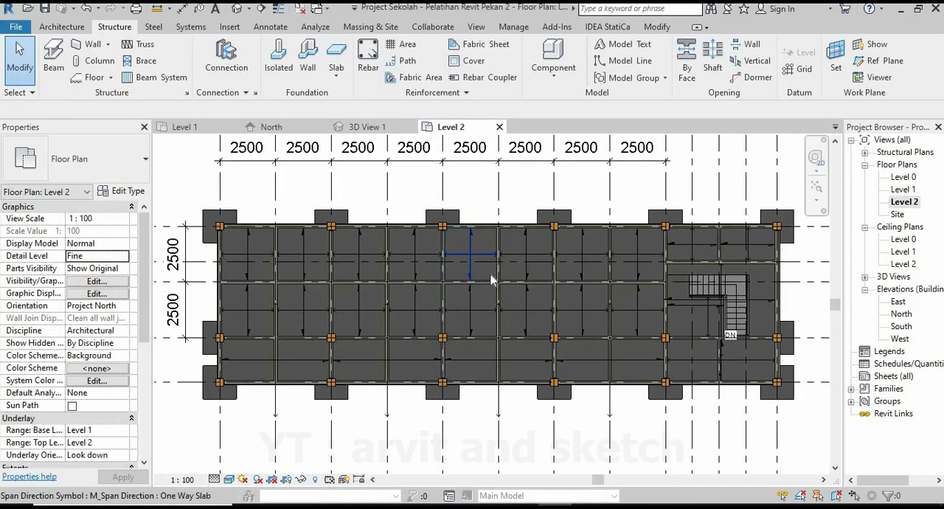
{"action": "scroll", "coordinate": [372, 312], "scroll_direction": "down", "scroll_amount": 1}
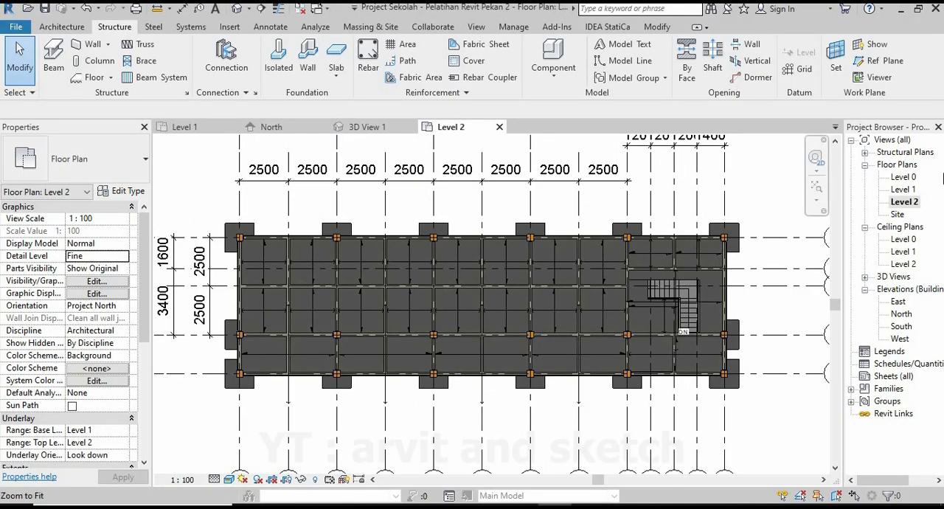
In the North elevation, extend the level lines past grid 3 so that their level heads stand clear of the columns.
{"action": "left_click", "coordinate": [282, 131]}
{"action": "left_click", "coordinate": [705, 245]}
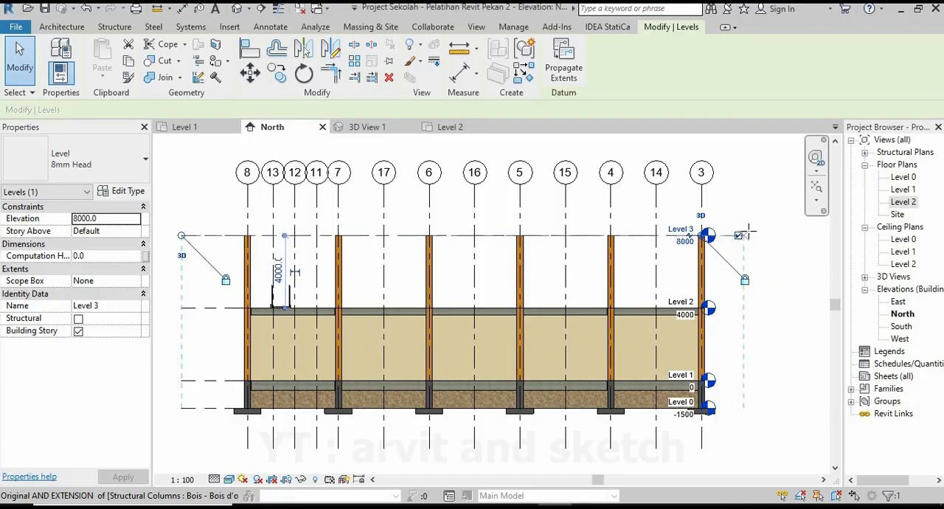
{"action": "left_click_drag", "start_coordinate": [749, 232], "coordinate": [751, 234]}
{"action": "left_click", "coordinate": [792, 322]}
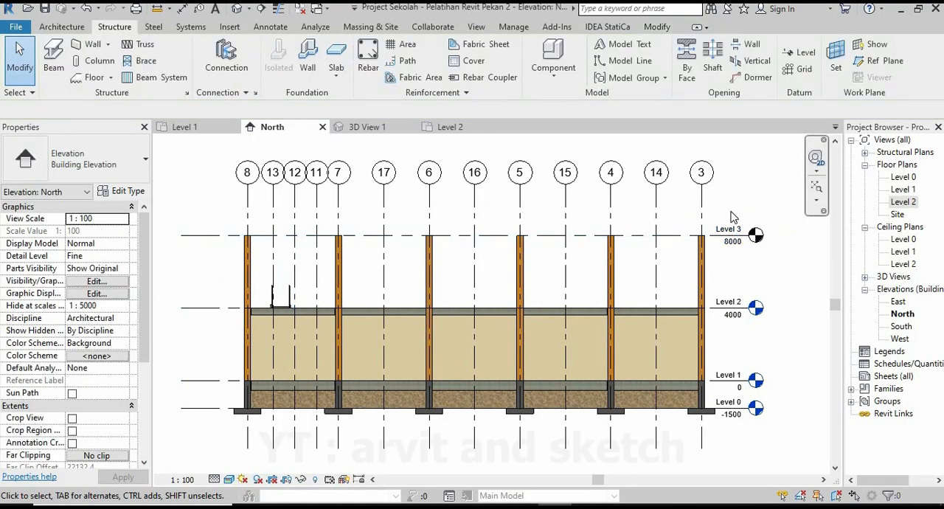
Return to the Level 2 floor plan and bring up the view creation commands.
{"action": "left_click", "coordinate": [902, 202]}
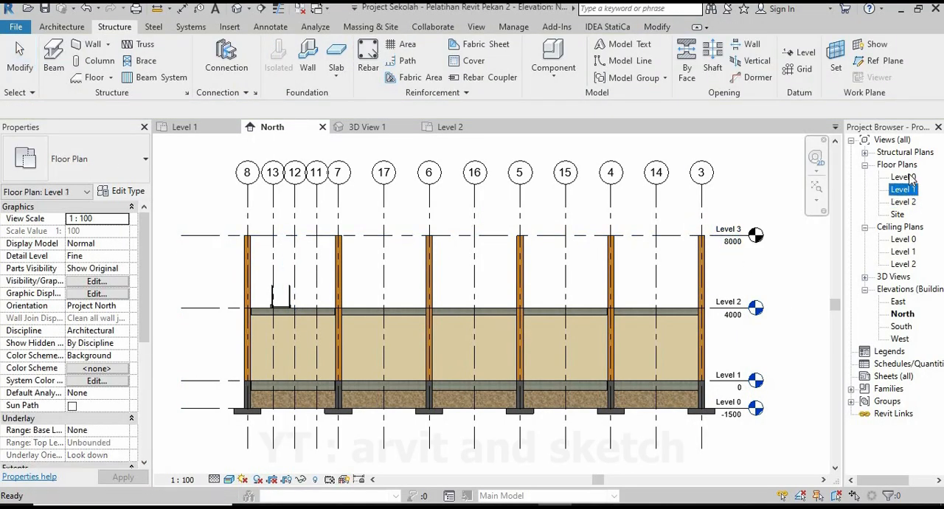
{"action": "left_click", "coordinate": [474, 126]}
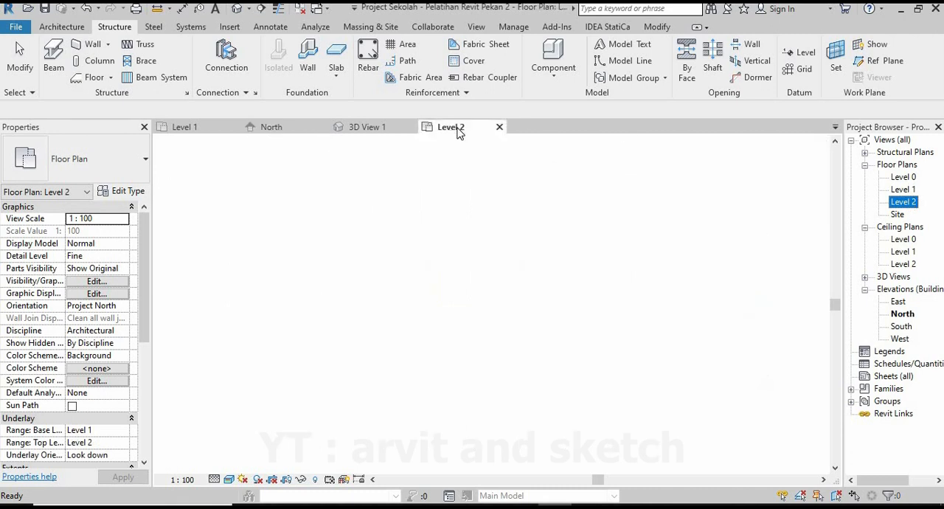
{"action": "left_click", "coordinate": [476, 28]}
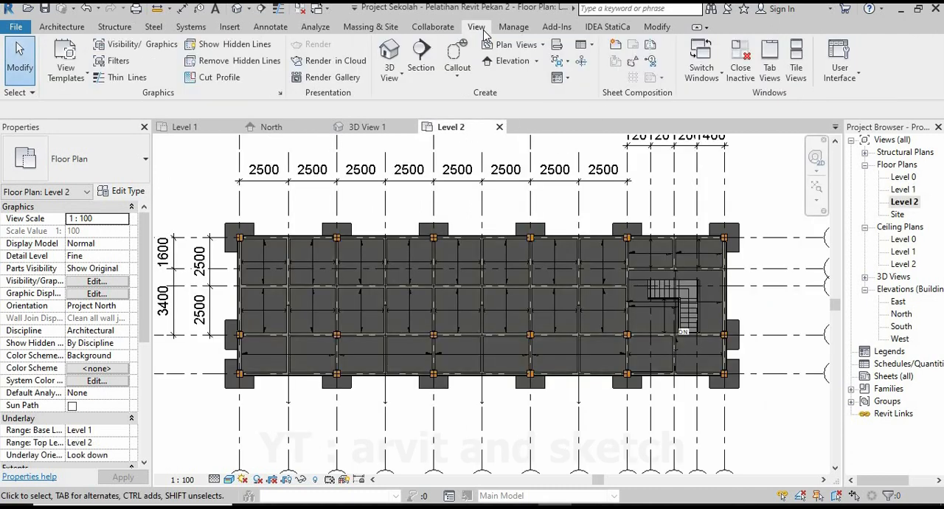
{"action": "left_click", "coordinate": [558, 46]}
{"action": "left_click", "coordinate": [544, 296]}
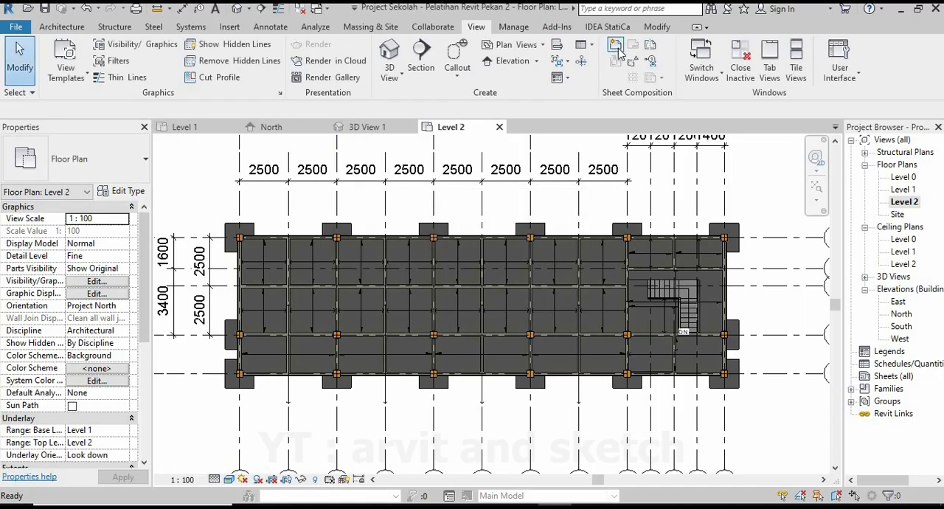
{"action": "left_click", "coordinate": [593, 46]}
{"action": "left_click", "coordinate": [616, 46]}
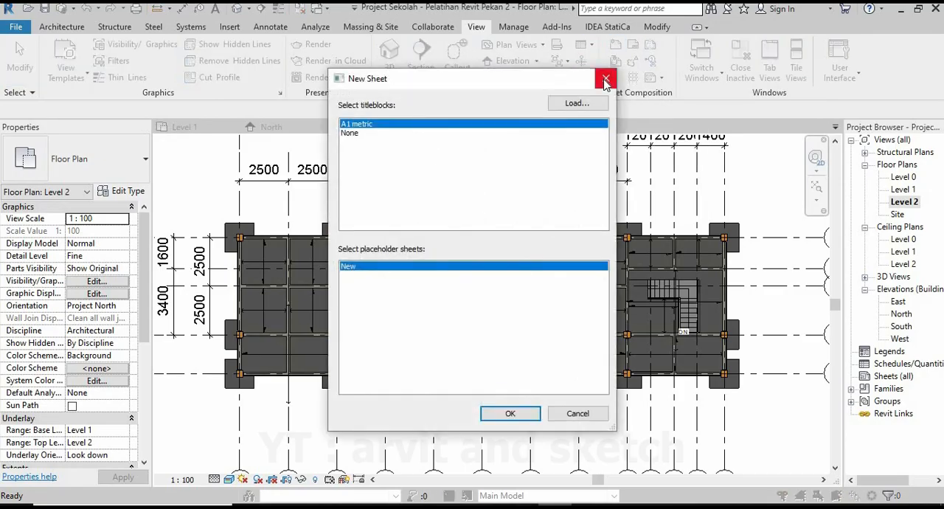
{"action": "left_click", "coordinate": [605, 79]}
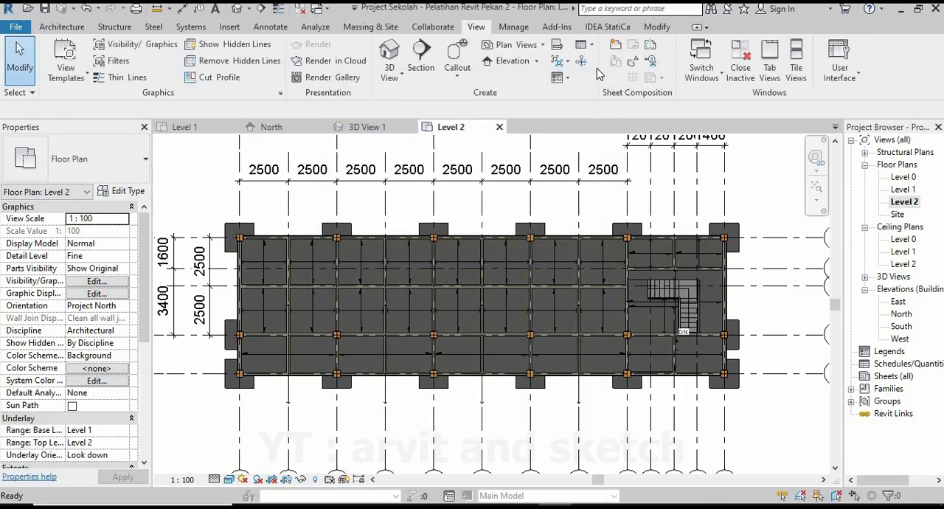
Create a new floor plan view for Level 3 and open it.
{"action": "left_click", "coordinate": [543, 46]}
{"action": "left_click", "coordinate": [538, 68]}
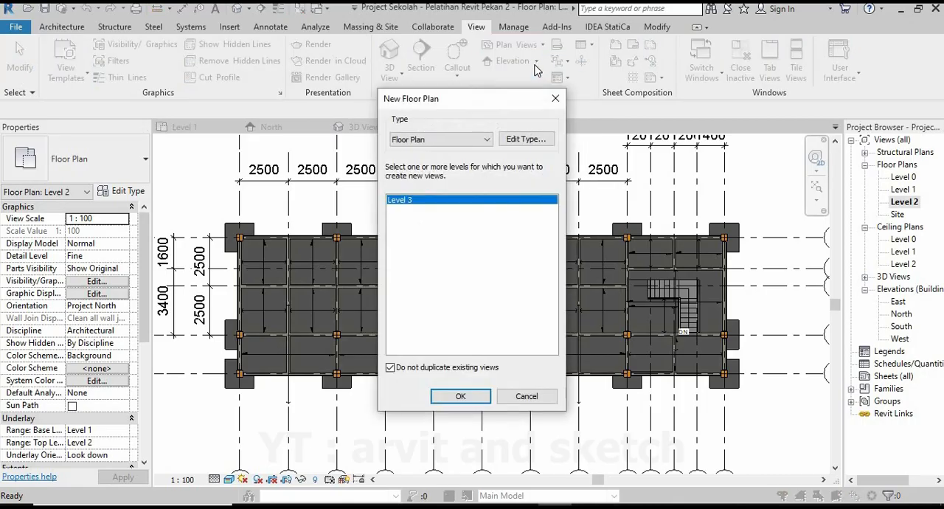
{"action": "left_click", "coordinate": [460, 398]}
{"action": "left_click", "coordinate": [907, 216]}
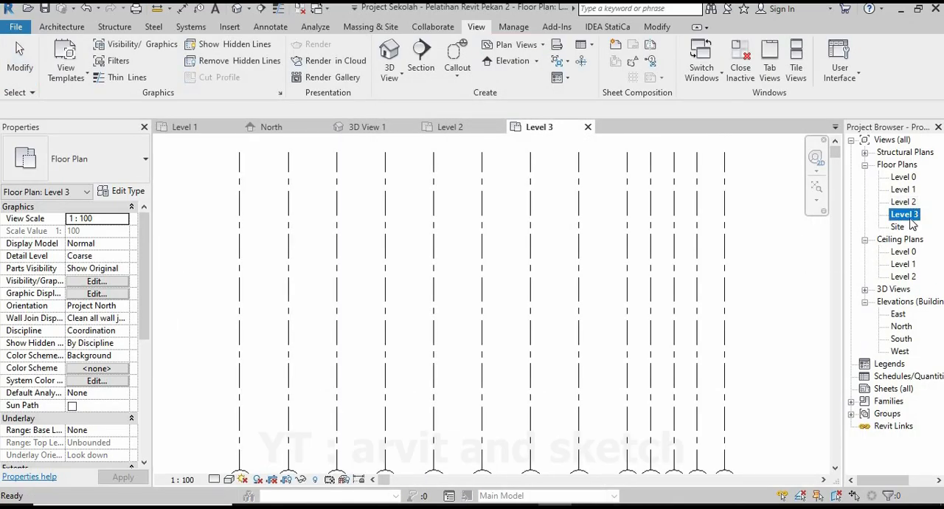
Set the Level 3 plan's view range to Unlimited for the top, bottom and view depth, and apply it.
{"action": "scroll", "coordinate": [451, 275], "scroll_direction": "down", "scroll_amount": 2}
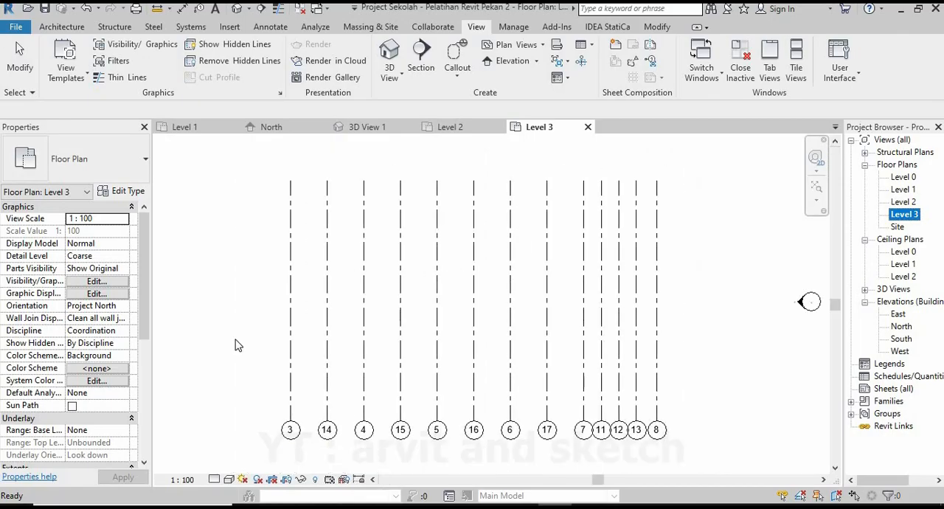
{"action": "scroll", "coordinate": [143, 308], "scroll_direction": "down", "scroll_amount": 5}
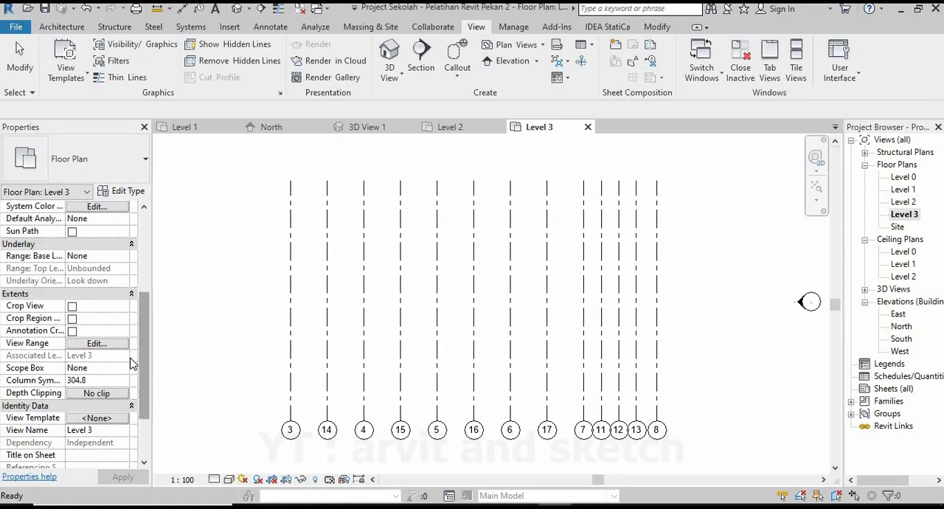
{"action": "left_click", "coordinate": [98, 344]}
{"action": "left_click", "coordinate": [675, 206]}
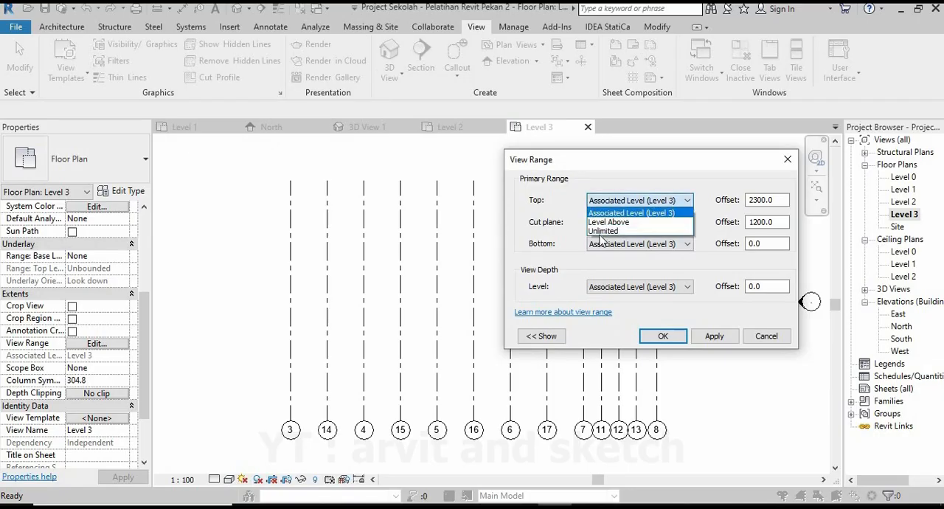
{"action": "left_click", "coordinate": [604, 248]}
{"action": "left_click", "coordinate": [635, 244]}
{"action": "left_click", "coordinate": [605, 292]}
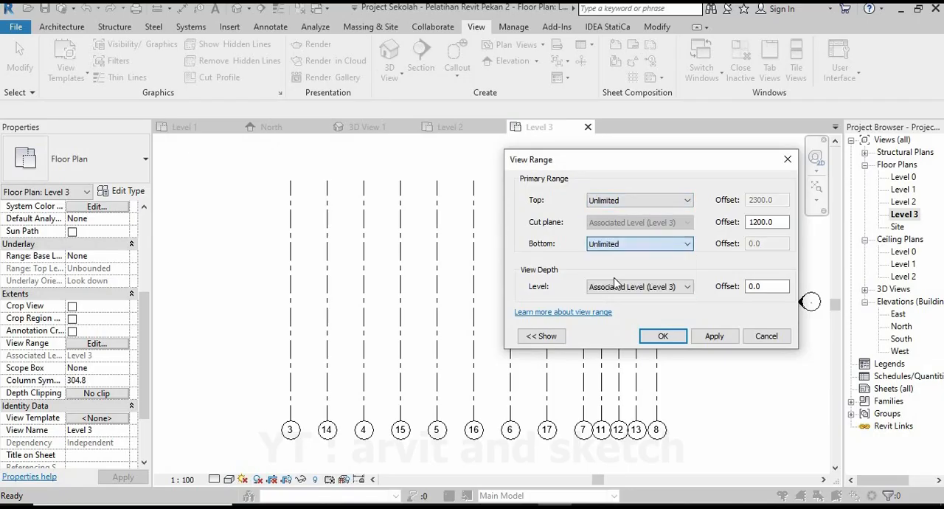
{"action": "left_click", "coordinate": [615, 287]}
{"action": "left_click", "coordinate": [616, 338]}
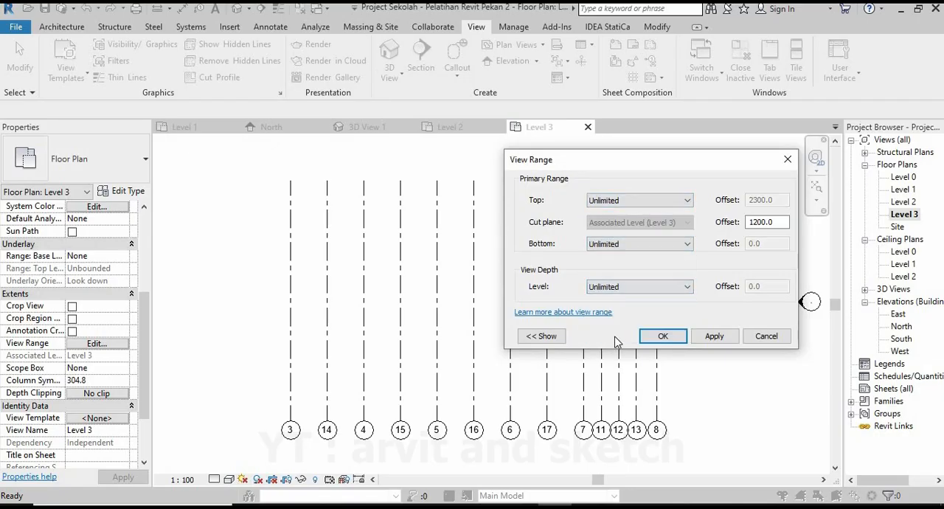
{"action": "left_click", "coordinate": [713, 343]}
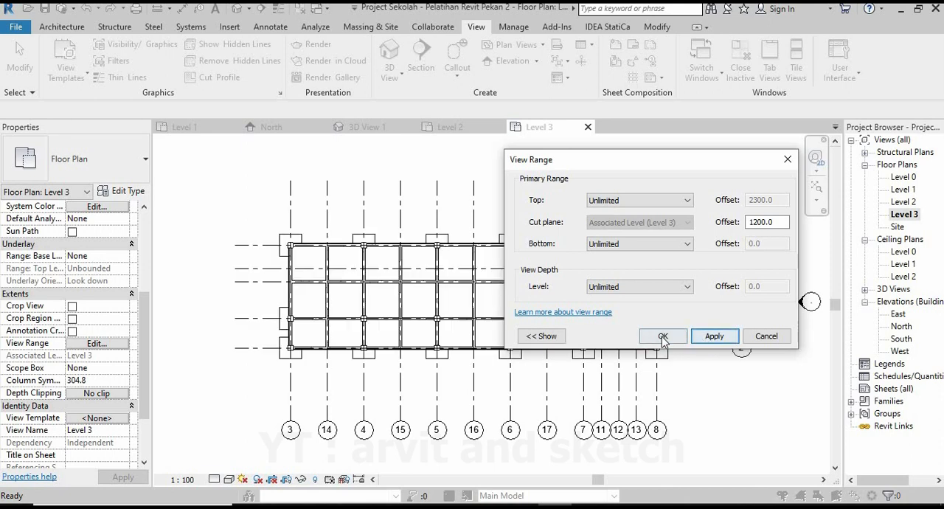
Set the view range's bottom and view depth to Level Below (Level 2), keeping the top Unlimited, and confirm.
{"action": "left_click", "coordinate": [666, 204]}
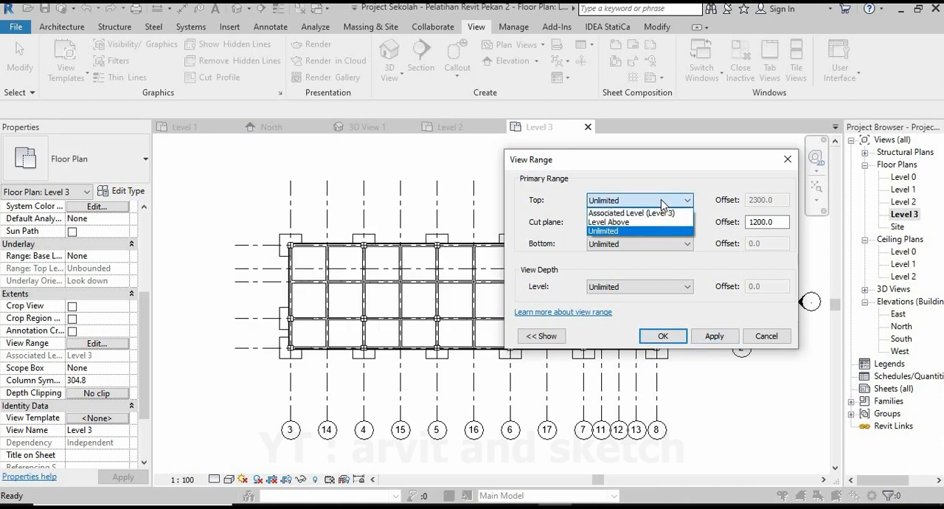
{"action": "left_click", "coordinate": [640, 231]}
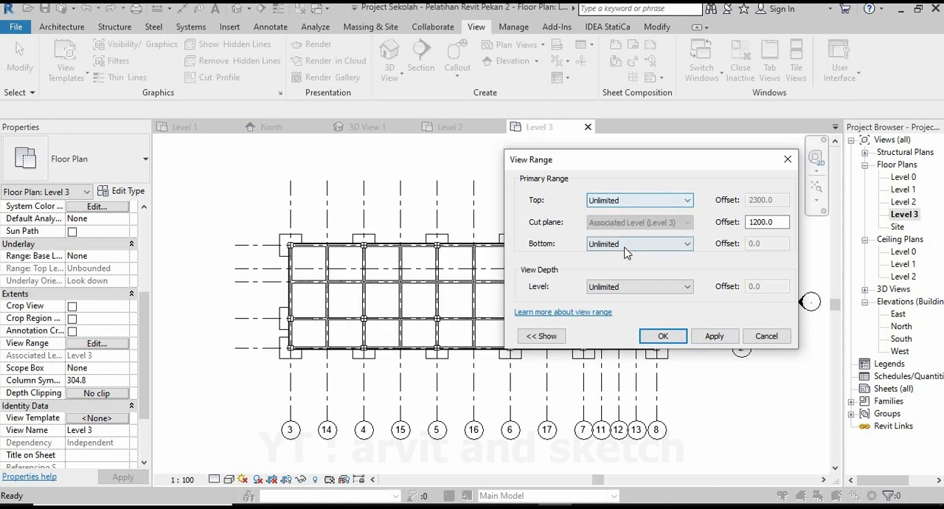
{"action": "left_click", "coordinate": [627, 243]}
{"action": "left_click", "coordinate": [626, 266]}
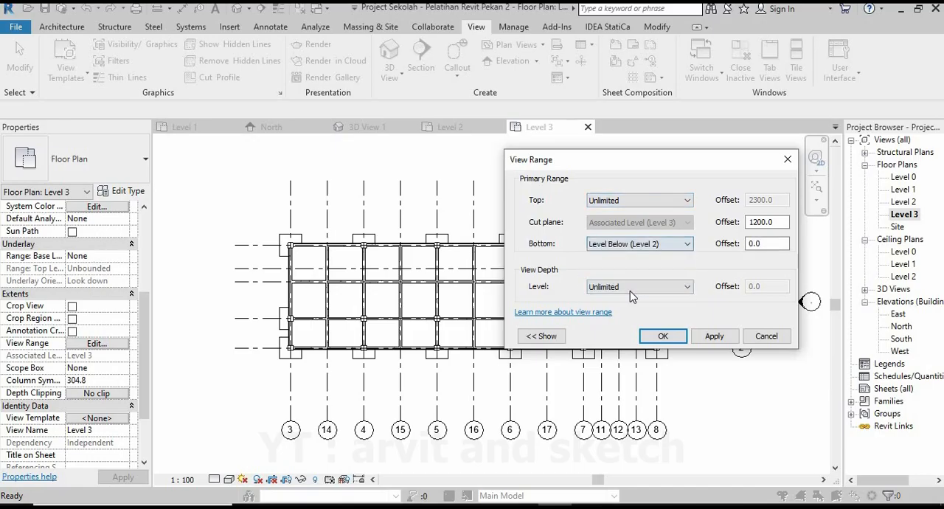
{"action": "left_click", "coordinate": [629, 289]}
{"action": "left_click", "coordinate": [636, 308]}
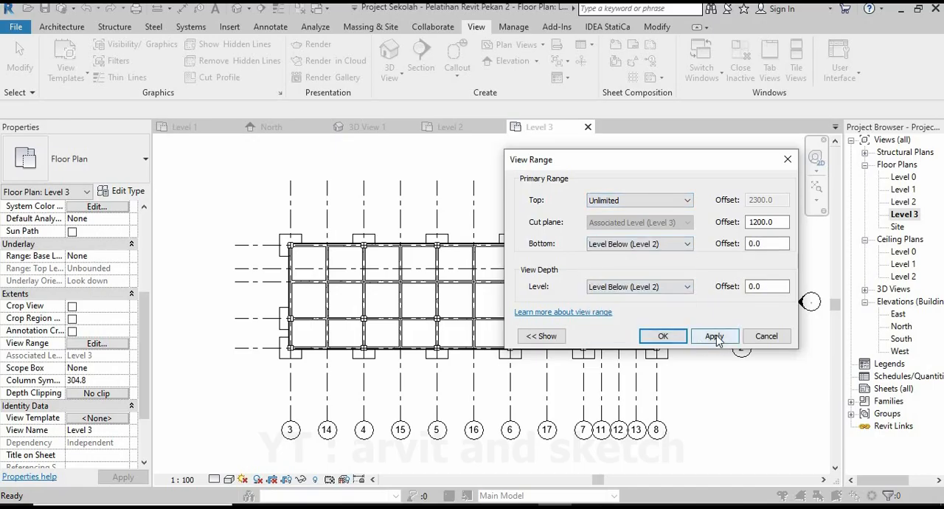
{"action": "left_click", "coordinate": [714, 336]}
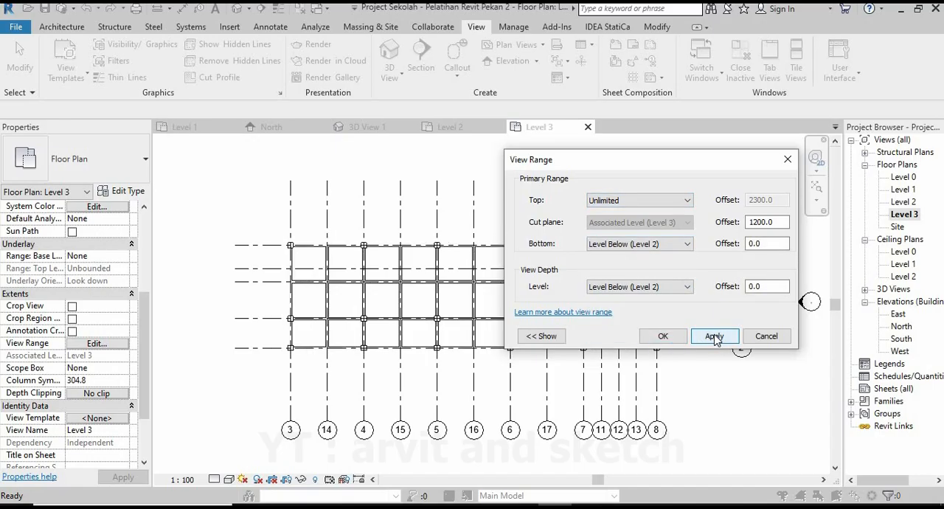
{"action": "left_click", "coordinate": [663, 336]}
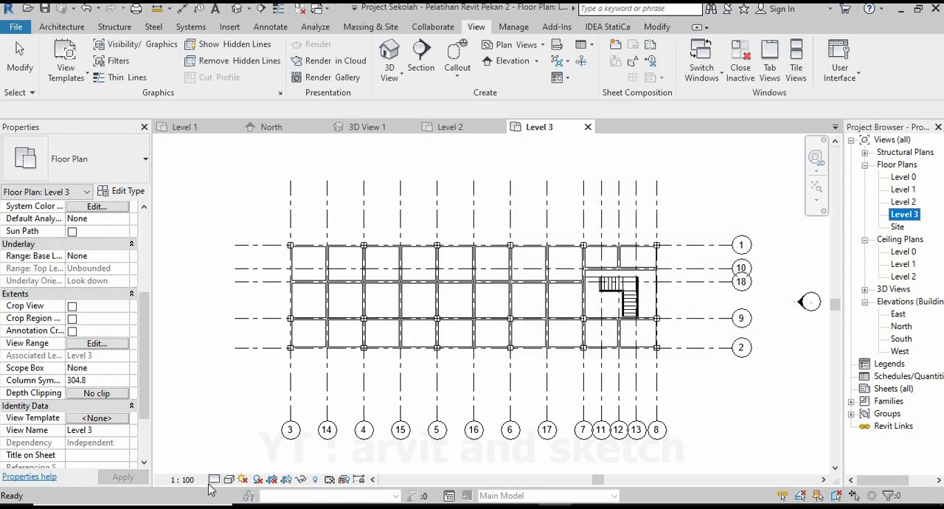
Set the Level 3 floor plan to Fine detail level and the Realistic visual style.
{"action": "left_click", "coordinate": [230, 464]}
{"action": "left_click", "coordinate": [229, 479]}
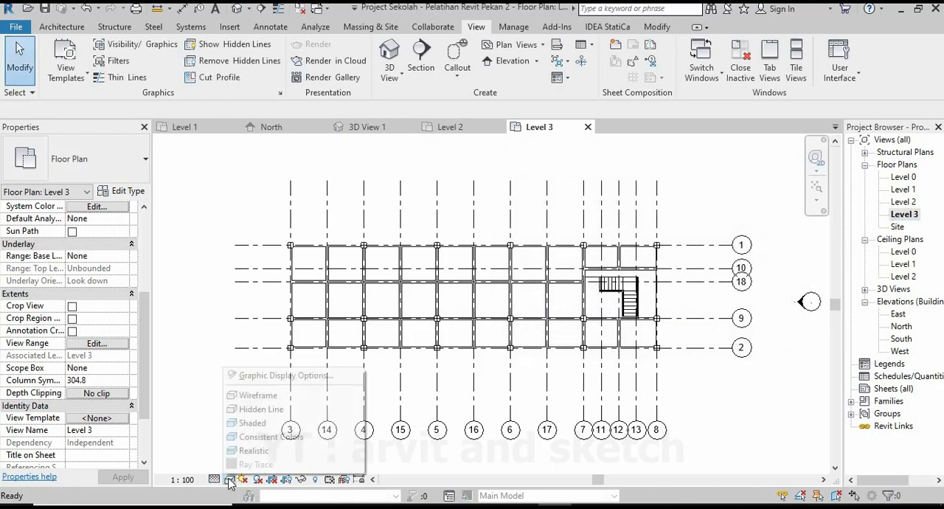
{"action": "left_click", "coordinate": [250, 451]}
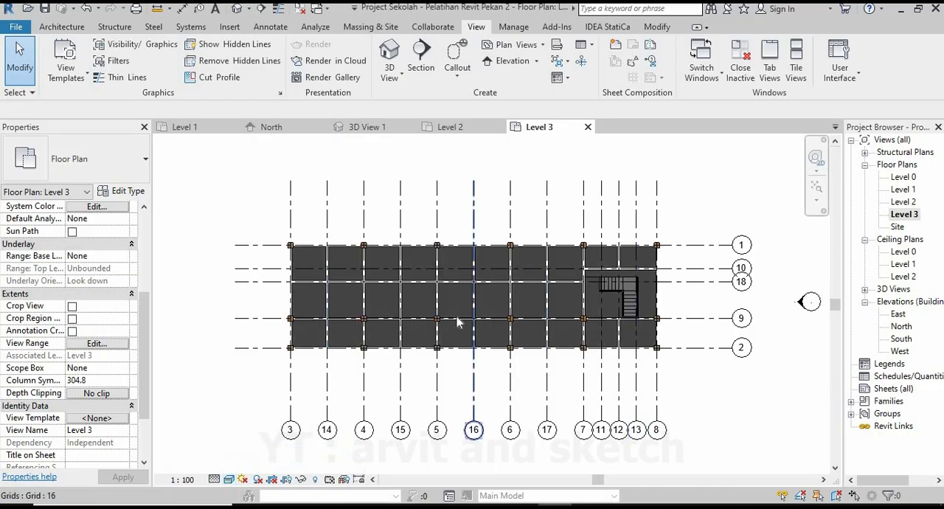
Place a Balok Beton 350x150 mm concrete beam on Level 3 along grid 1, from the grid 3 column to the grid 4 column.
{"action": "scroll", "coordinate": [455, 317], "scroll_direction": "up", "scroll_amount": 4}
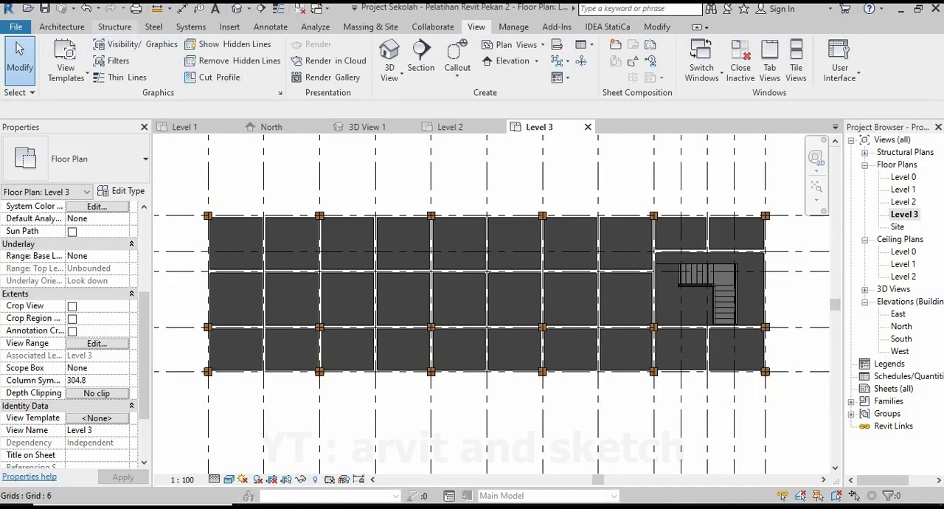
{"action": "left_click", "coordinate": [115, 28]}
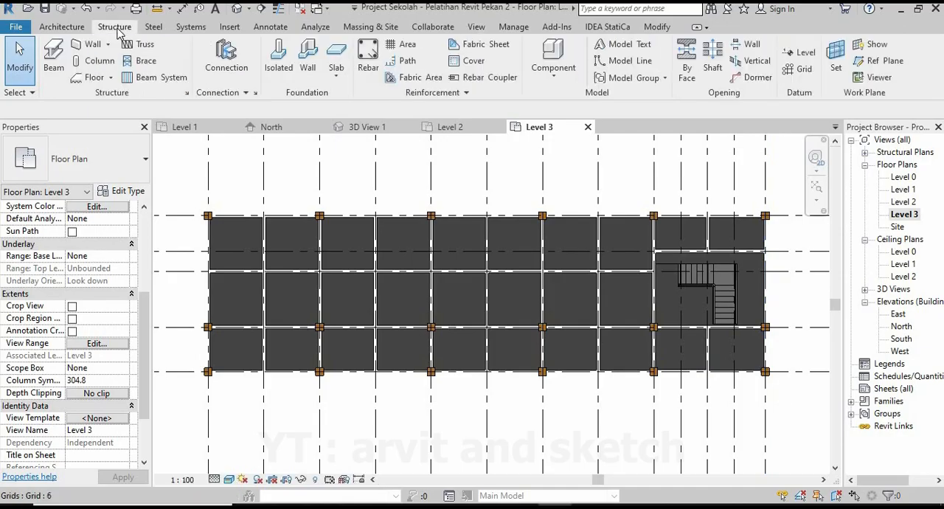
{"action": "left_click", "coordinate": [58, 56]}
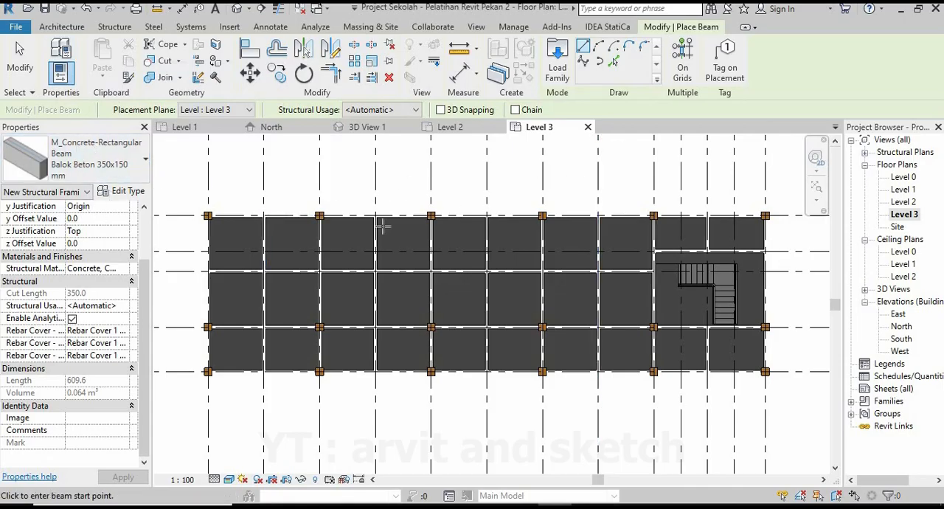
{"action": "left_click", "coordinate": [242, 112]}
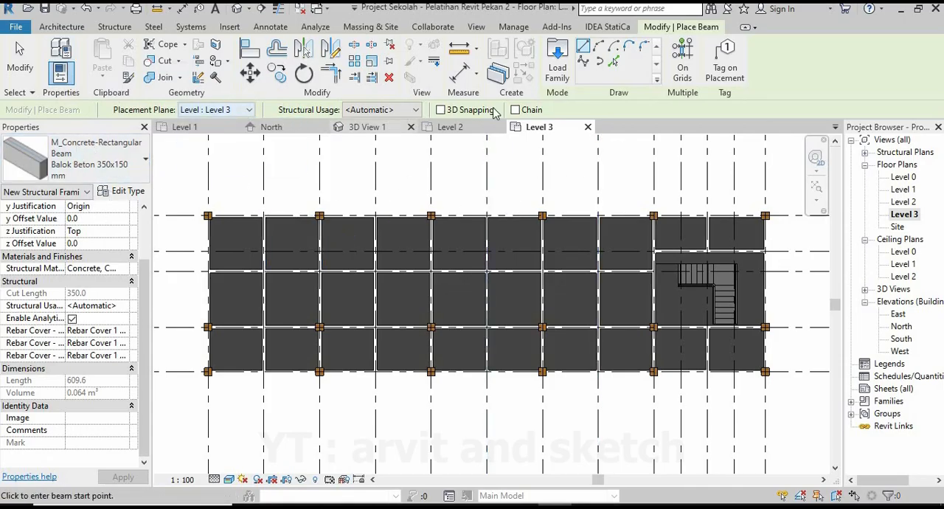
{"action": "scroll", "coordinate": [206, 215], "scroll_direction": "up", "scroll_amount": 4}
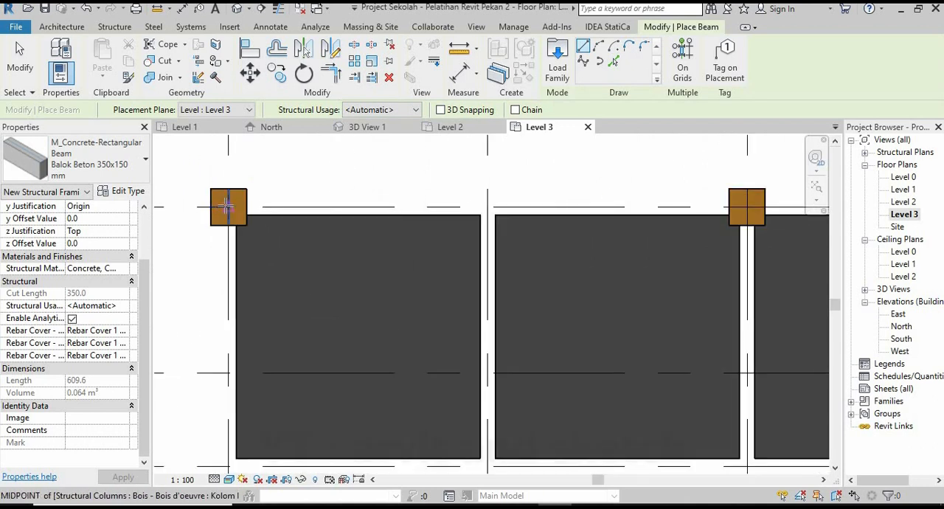
{"action": "left_click", "coordinate": [235, 215]}
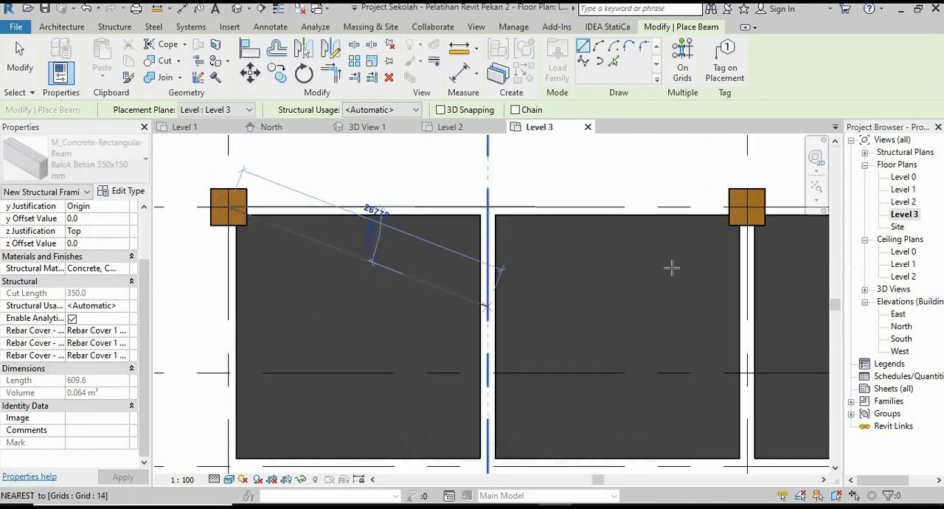
{"action": "left_click", "coordinate": [747, 206]}
{"action": "scroll", "coordinate": [442, 244], "scroll_direction": "down", "scroll_amount": 5}
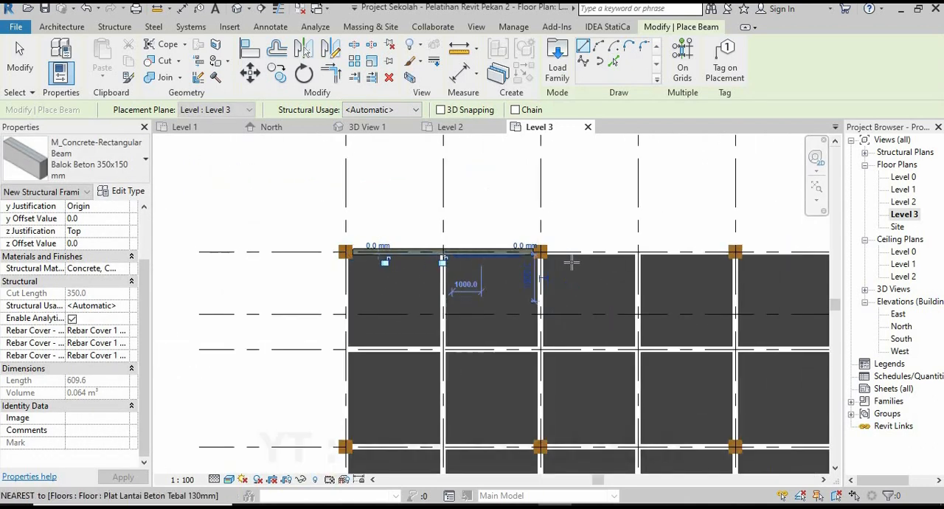
Continue the beams along grid 1 between the columns at grids 4 and 5 and at grids 5 and 6.
{"action": "scroll", "coordinate": [518, 254], "scroll_direction": "up", "scroll_amount": 1}
{"action": "scroll", "coordinate": [525, 255], "scroll_direction": "up", "scroll_amount": 5}
{"action": "left_click", "coordinate": [454, 241]}
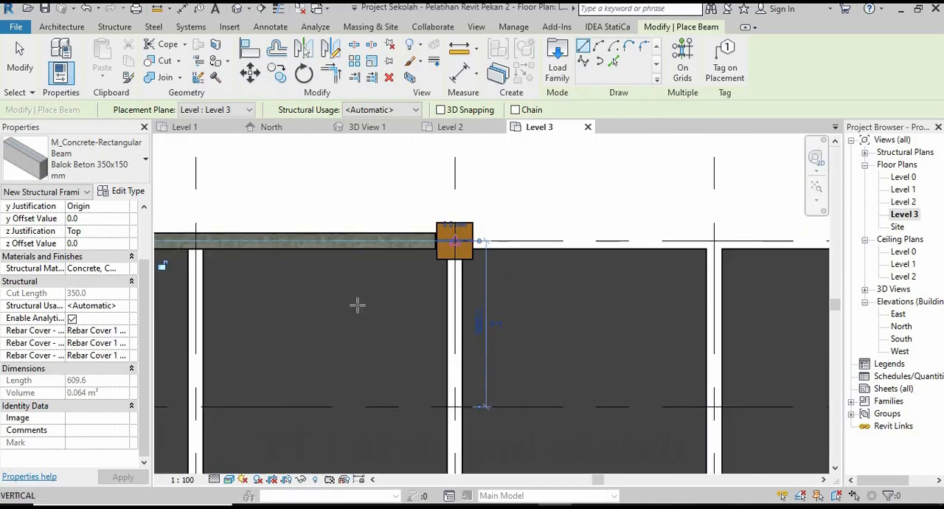
{"action": "scroll", "coordinate": [359, 304], "scroll_direction": "down", "scroll_amount": 3}
{"action": "scroll", "coordinate": [374, 305], "scroll_direction": "down", "scroll_amount": 4}
{"action": "scroll", "coordinate": [594, 287], "scroll_direction": "up", "scroll_amount": 4}
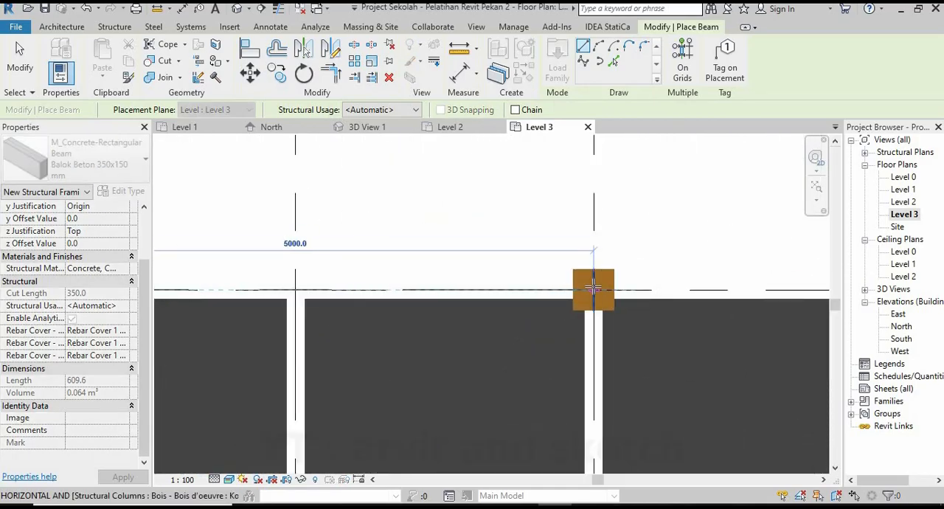
{"action": "left_click", "coordinate": [594, 287]}
{"action": "scroll", "coordinate": [444, 268], "scroll_direction": "down", "scroll_amount": 3}
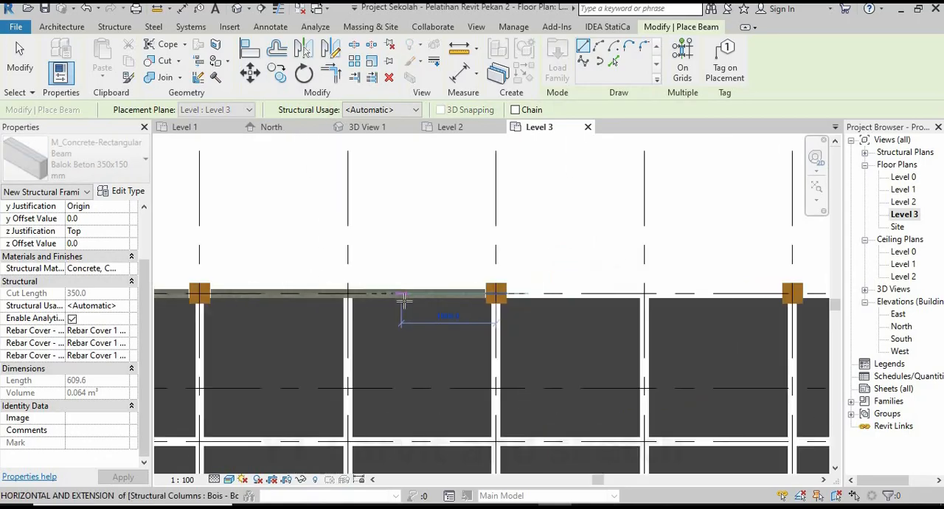
{"action": "scroll", "coordinate": [635, 299], "scroll_direction": "up", "scroll_amount": 4}
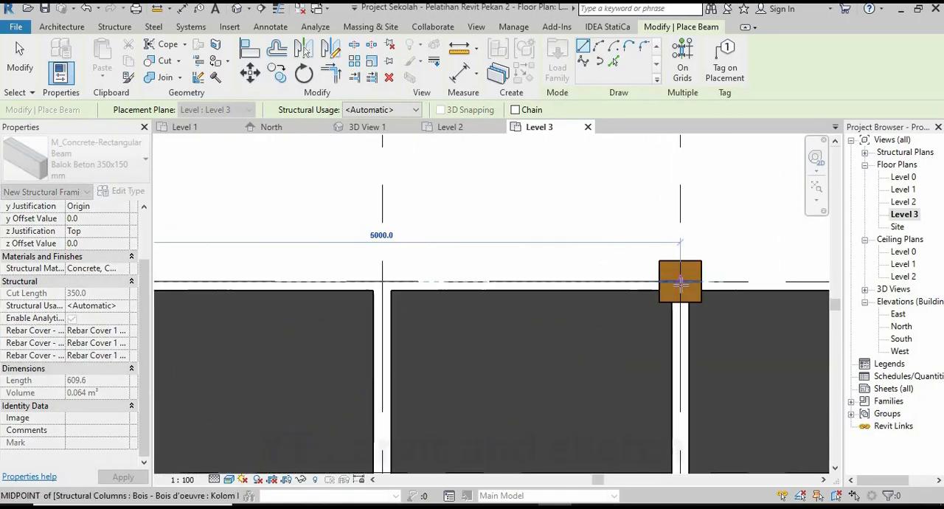
{"action": "scroll", "coordinate": [500, 281], "scroll_direction": "down", "scroll_amount": 6}
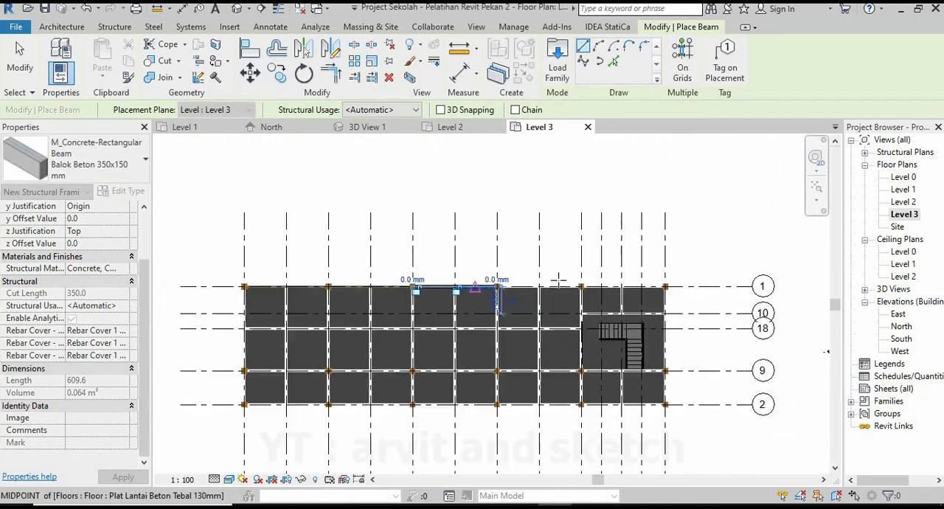
Complete the grid 1 beam row with beams from grid 6 to 7 and from grid 7 to 8, and end beam placement.
{"action": "scroll", "coordinate": [470, 291], "scroll_direction": "up", "scroll_amount": 5}
{"action": "left_click", "coordinate": [438, 286]}
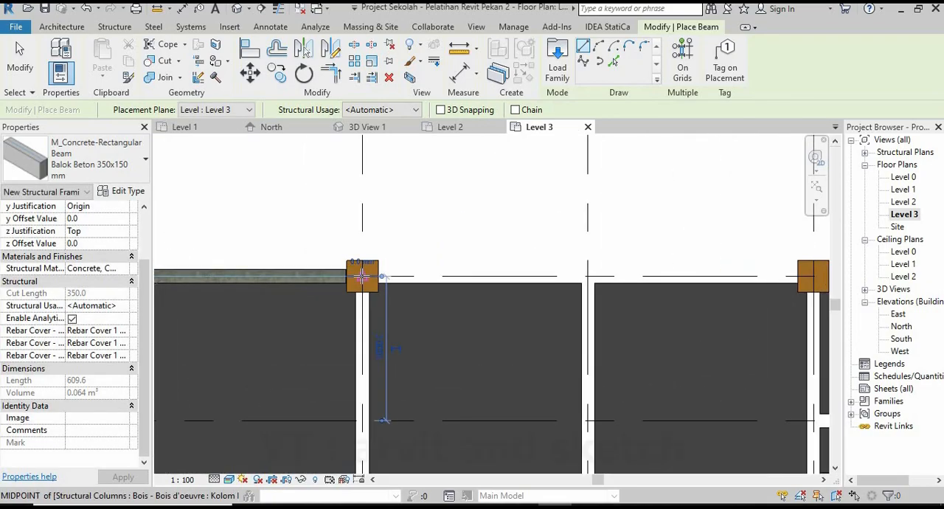
{"action": "scroll", "coordinate": [360, 302], "scroll_direction": "down", "scroll_amount": 2}
{"action": "scroll", "coordinate": [552, 302], "scroll_direction": "up", "scroll_amount": 2}
{"action": "left_click", "coordinate": [551, 276]}
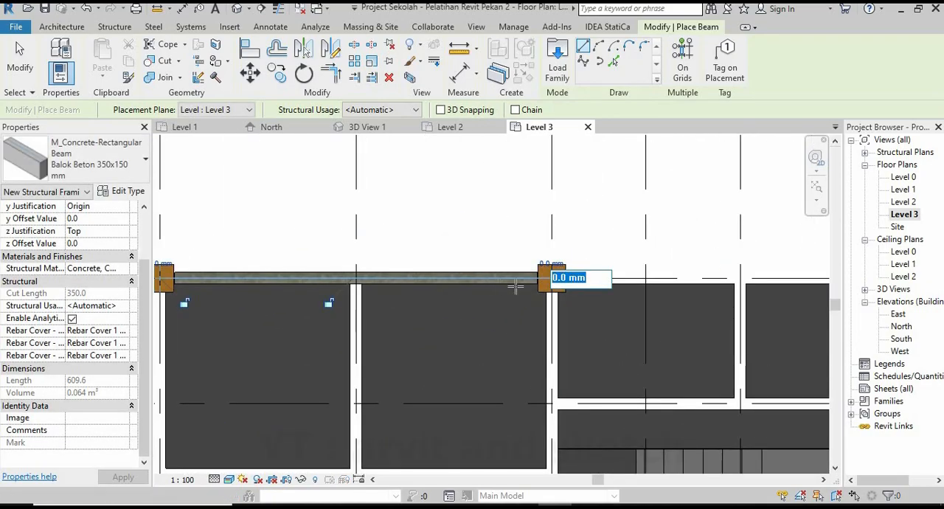
{"action": "scroll", "coordinate": [551, 277], "scroll_direction": "up", "scroll_amount": 3}
{"action": "left_click", "coordinate": [552, 277]}
{"action": "scroll", "coordinate": [422, 285], "scroll_direction": "down", "scroll_amount": 6}
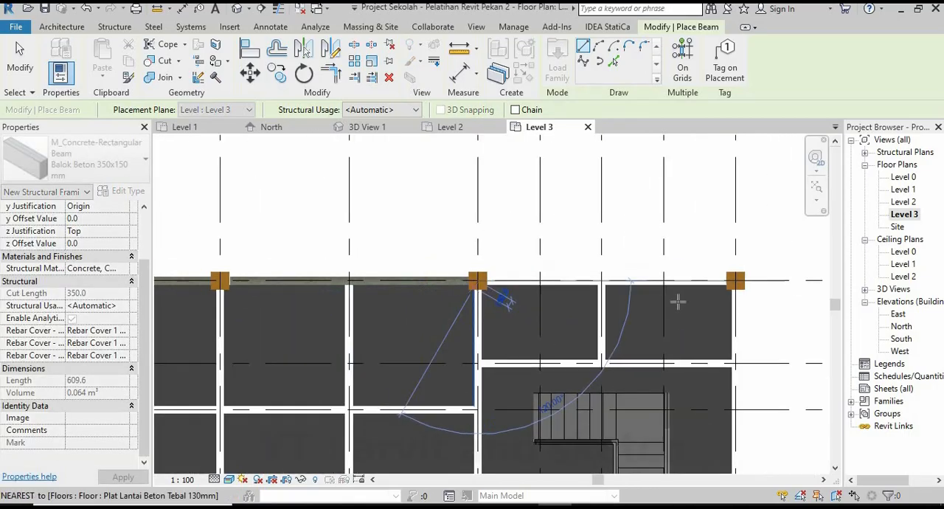
{"action": "scroll", "coordinate": [700, 302], "scroll_direction": "up", "scroll_amount": 4}
{"action": "left_click", "coordinate": [753, 266]}
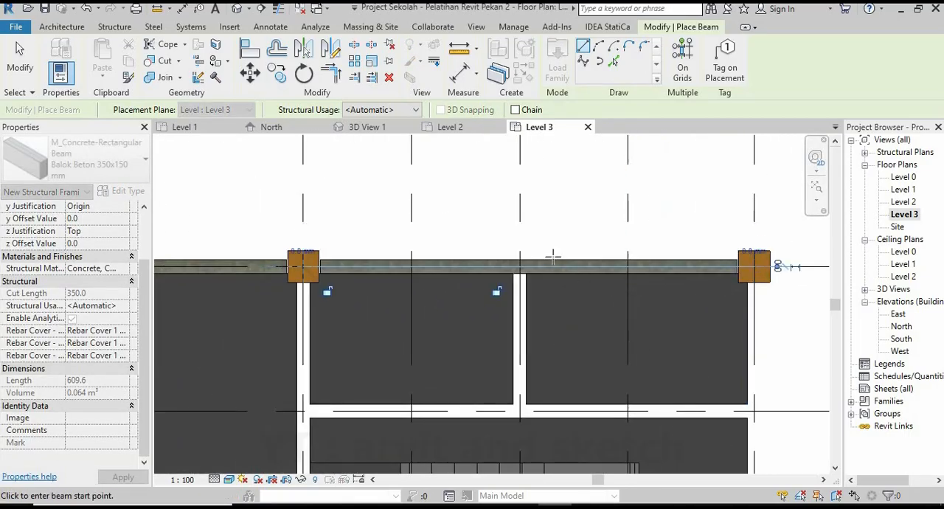
{"action": "key", "text": "Escape"}
{"action": "key", "text": "Escape"}
Examine the new Level 3 beam row in 3D View 1 from the back of the building.
{"action": "left_click", "coordinate": [368, 127]}
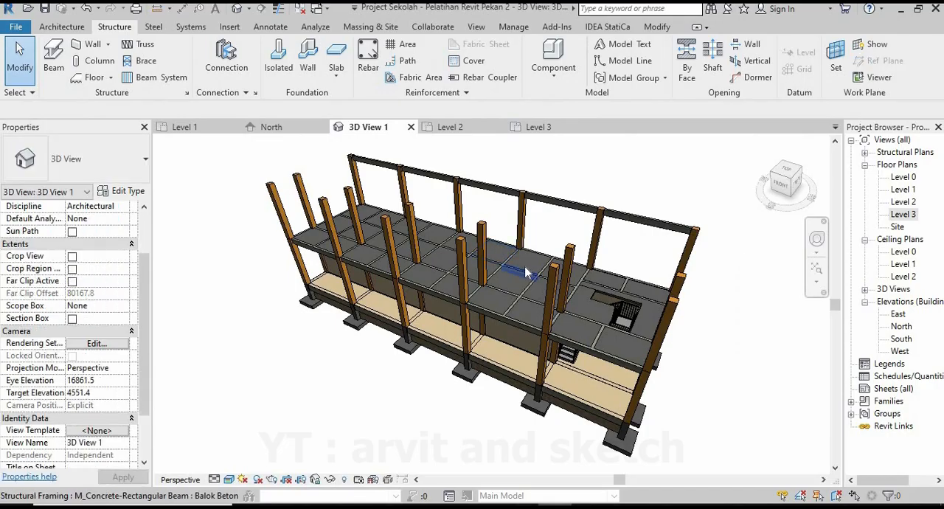
{"action": "scroll", "coordinate": [526, 273], "scroll_direction": "down", "scroll_amount": 2}
{"action": "middle_click_drag", "start_coordinate": [533, 276], "coordinate": [222, 295], "text": "shift"}
{"action": "scroll", "coordinate": [547, 319], "scroll_direction": "up", "scroll_amount": 4}
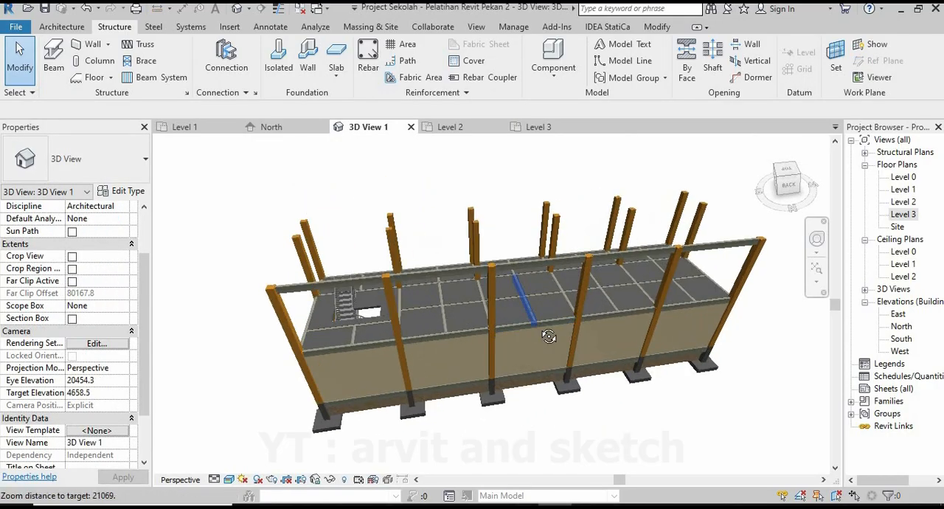
{"action": "middle_click_drag", "start_coordinate": [549, 336], "coordinate": [524, 244], "text": "shift"}
Return to the Level 3 floor plan and set its view range bottom and view depth to Unlimited.
{"action": "left_click", "coordinate": [538, 127]}
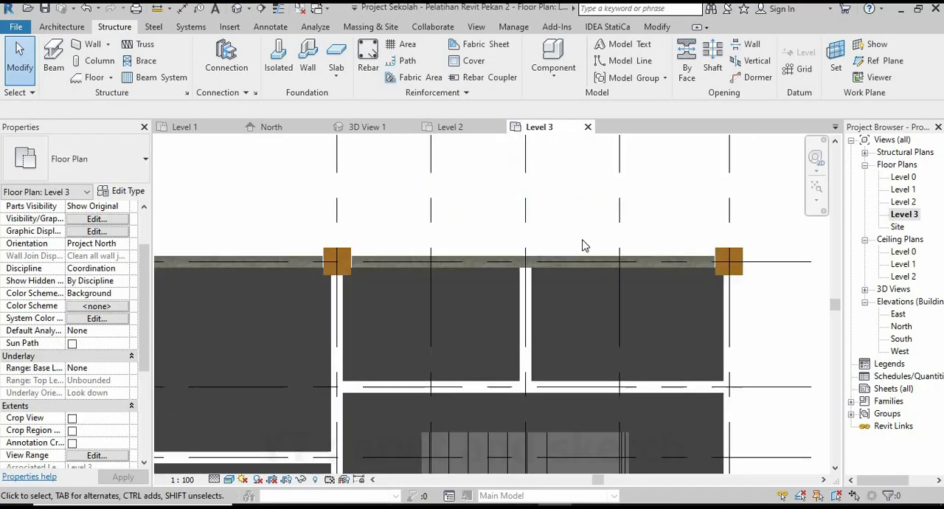
{"action": "scroll", "coordinate": [588, 241], "scroll_direction": "down", "scroll_amount": 12}
{"action": "scroll", "coordinate": [282, 330], "scroll_direction": "up", "scroll_amount": 1}
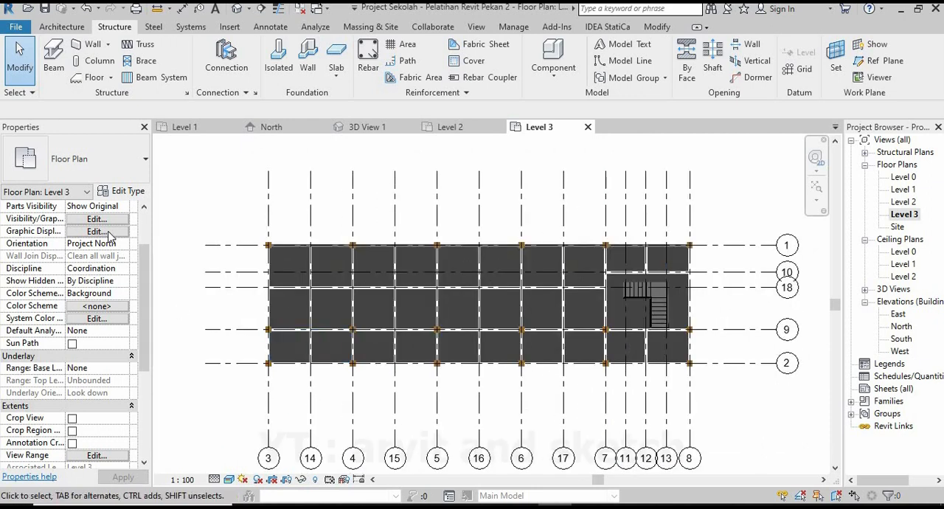
{"action": "key", "text": "v"}
{"action": "key", "text": "r"}
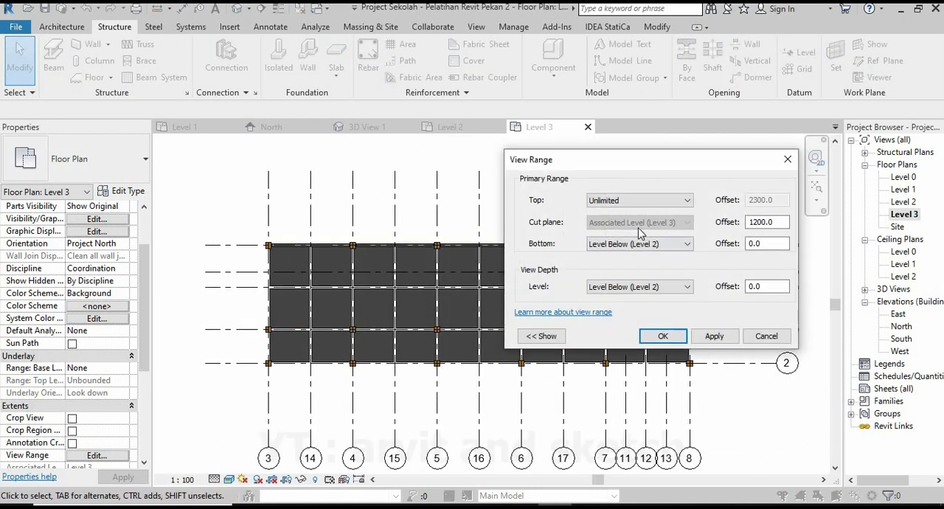
{"action": "left_click", "coordinate": [643, 244]}
{"action": "left_click", "coordinate": [606, 292]}
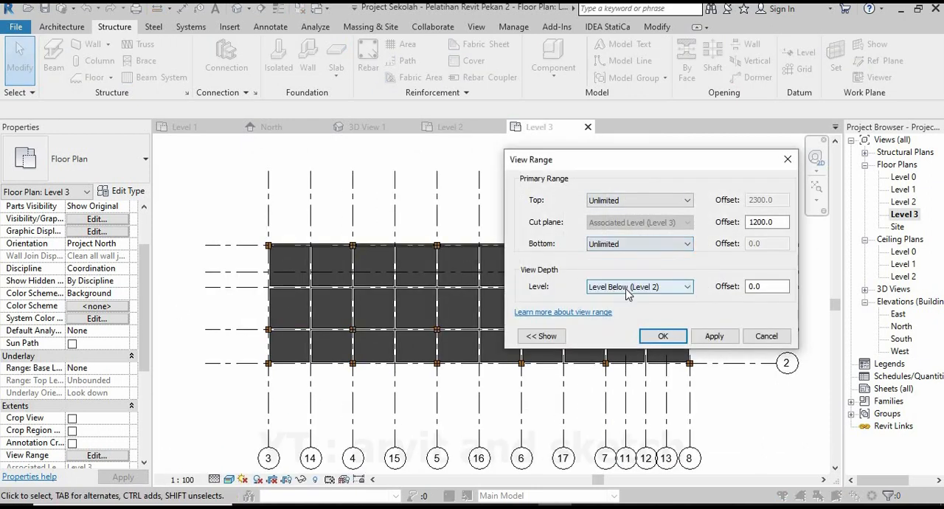
{"action": "left_click", "coordinate": [613, 287]}
{"action": "left_click", "coordinate": [605, 336]}
{"action": "left_click", "coordinate": [702, 342]}
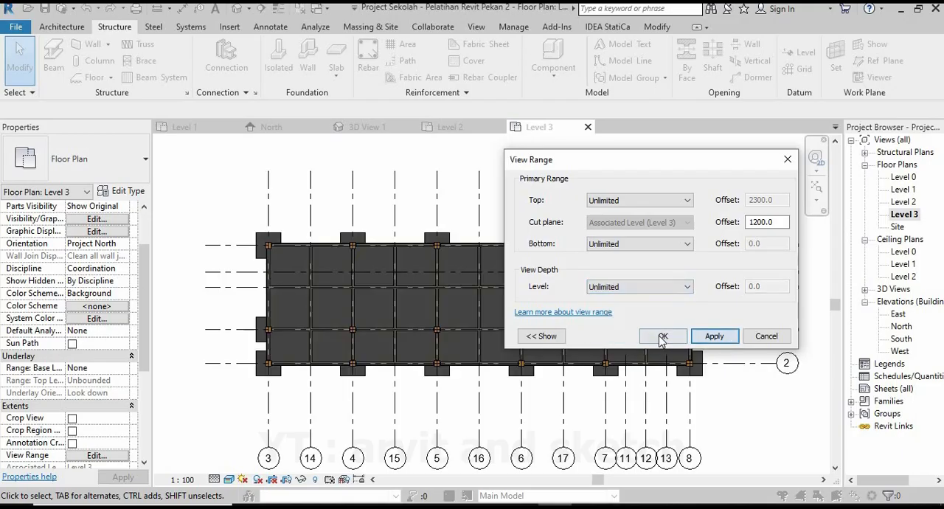
{"action": "scroll", "coordinate": [690, 269], "scroll_direction": "up", "scroll_amount": 3}
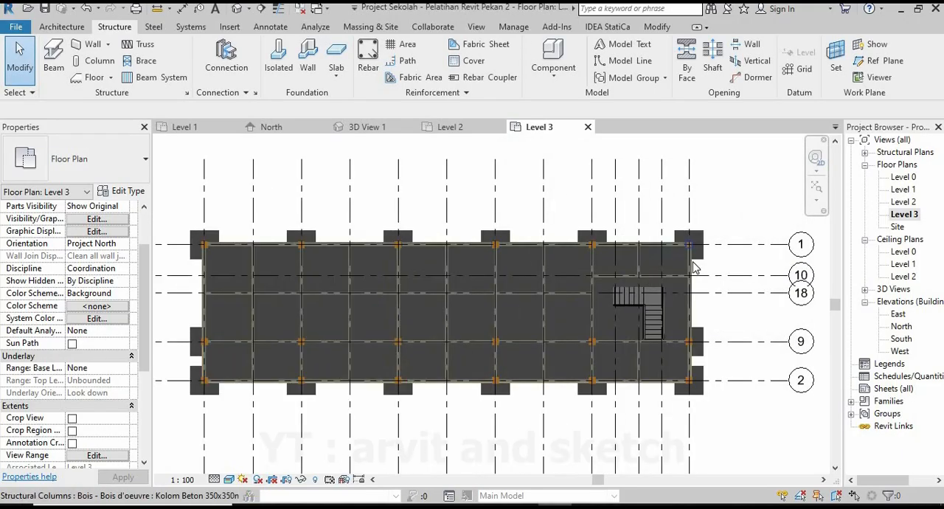
{"action": "scroll", "coordinate": [746, 285], "scroll_direction": "down", "scroll_amount": 2}
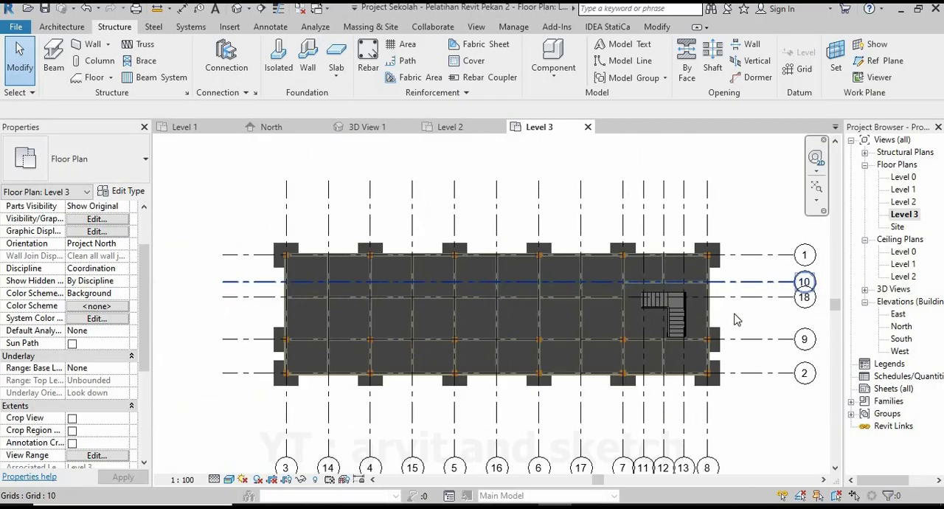
Set the Level 3 elevation to 7500 in the North elevation view.
{"action": "left_click", "coordinate": [271, 127]}
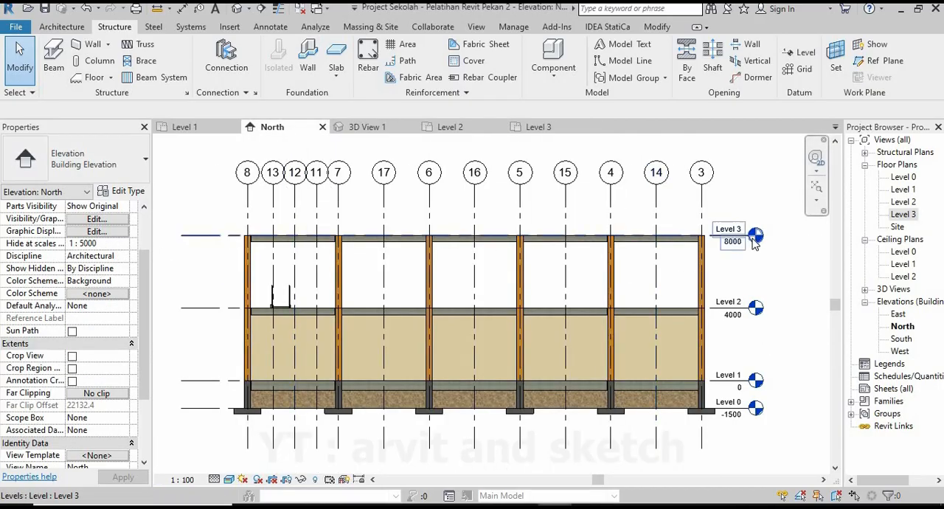
{"action": "left_click", "coordinate": [715, 241]}
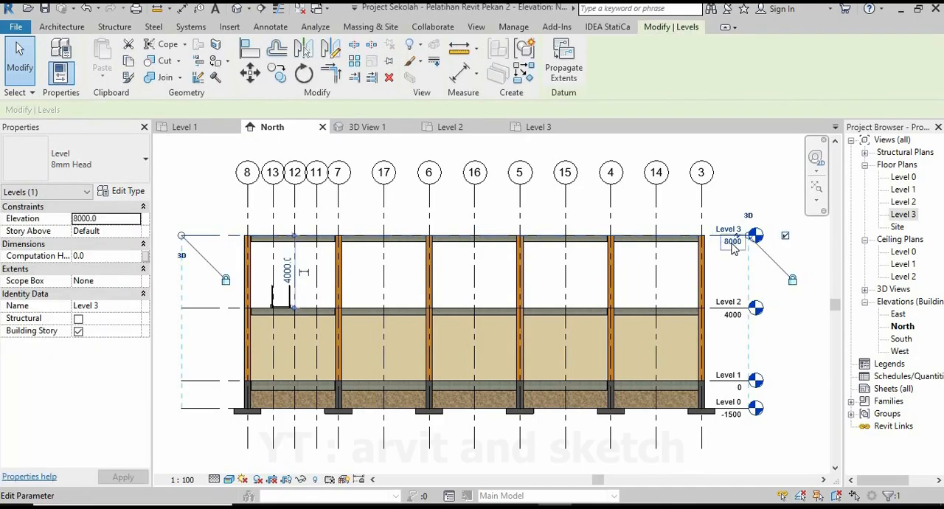
{"action": "left_click", "coordinate": [733, 243]}
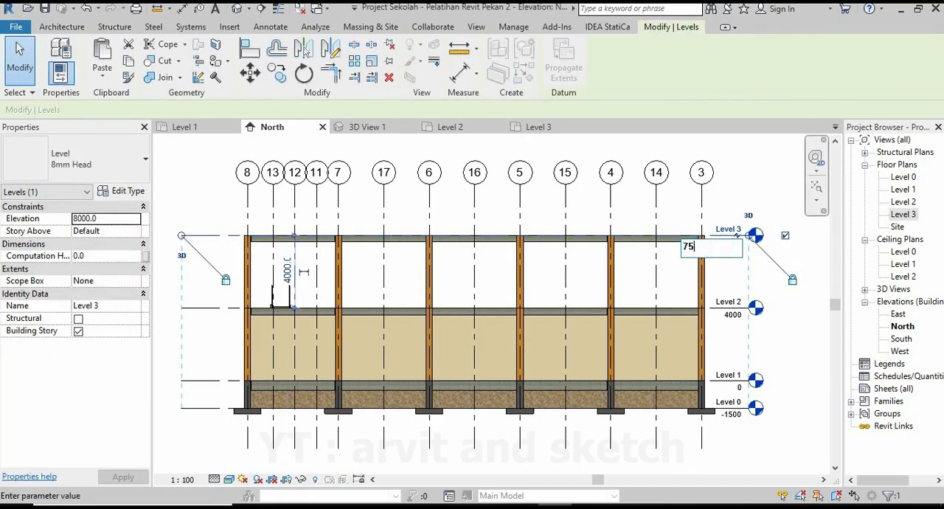
{"action": "key", "text": "Return"}
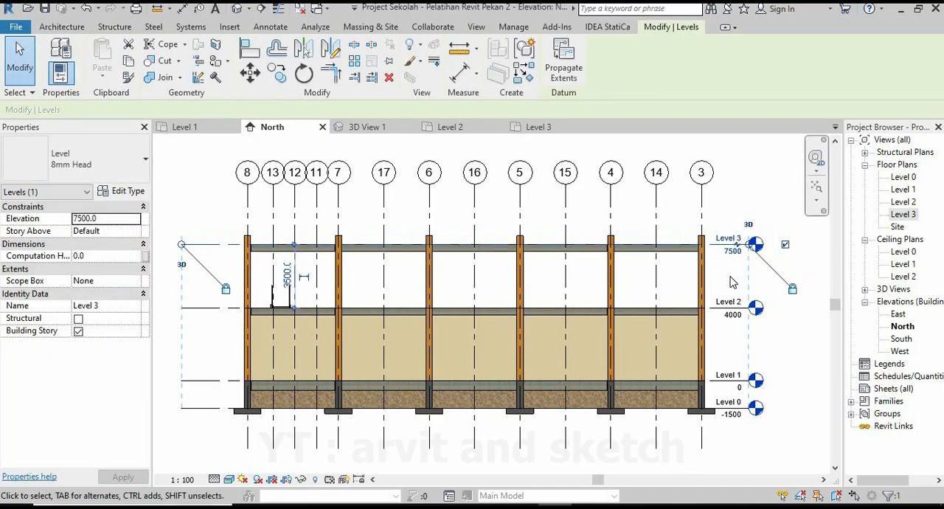
{"action": "left_click", "coordinate": [740, 186]}
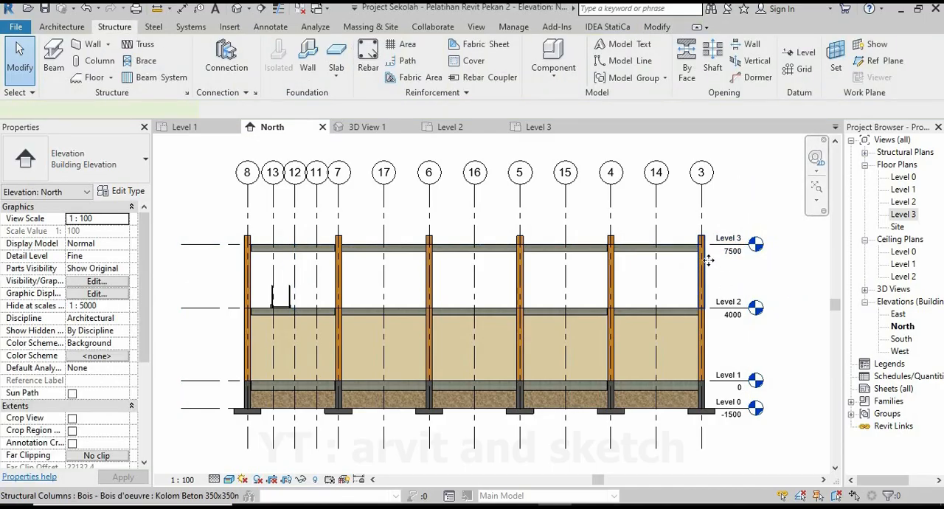
Set the top offset of the six Level 2 columns along grid 1 to 3500 in the North elevation.
{"action": "left_click", "coordinate": [708, 259]}
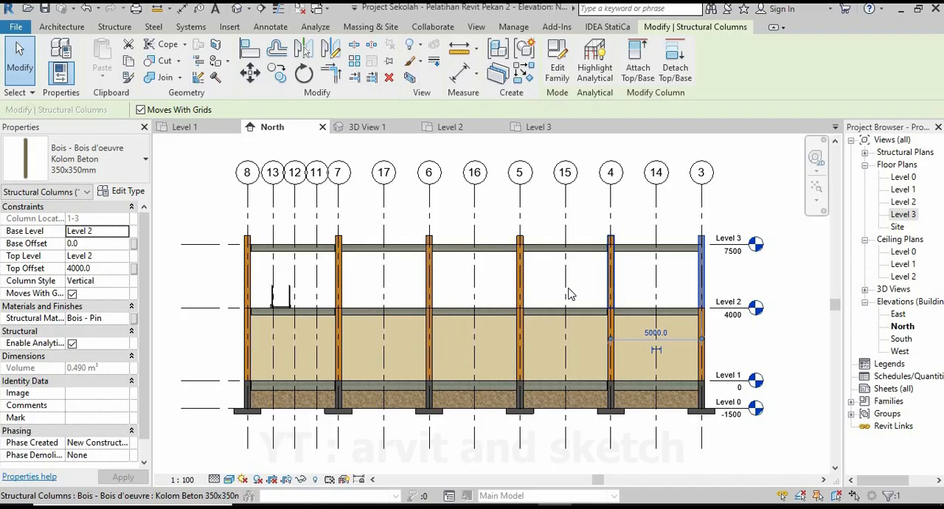
{"action": "left_click", "coordinate": [612, 294], "text": "ctrl"}
{"action": "left_click", "coordinate": [429, 281], "text": "ctrl"}
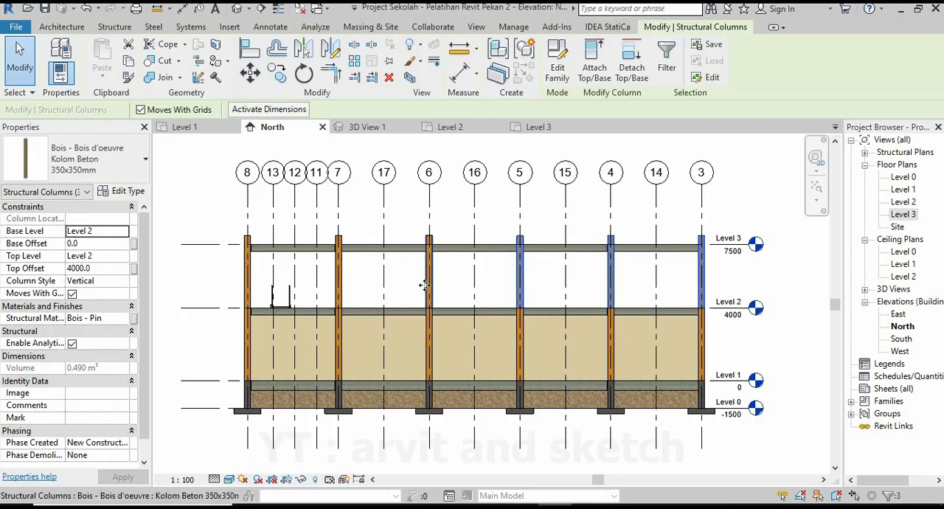
{"action": "left_click", "coordinate": [338, 280], "text": "ctrl"}
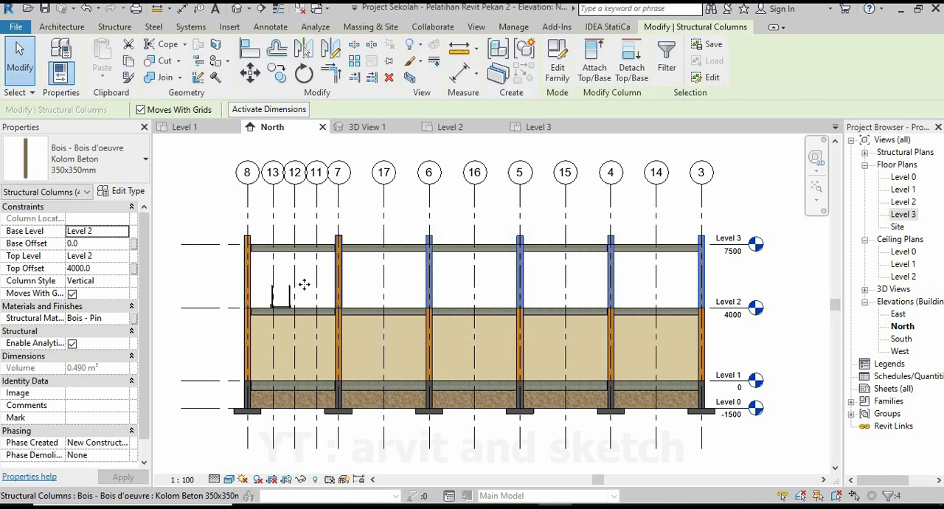
{"action": "left_click", "coordinate": [251, 277], "text": "ctrl"}
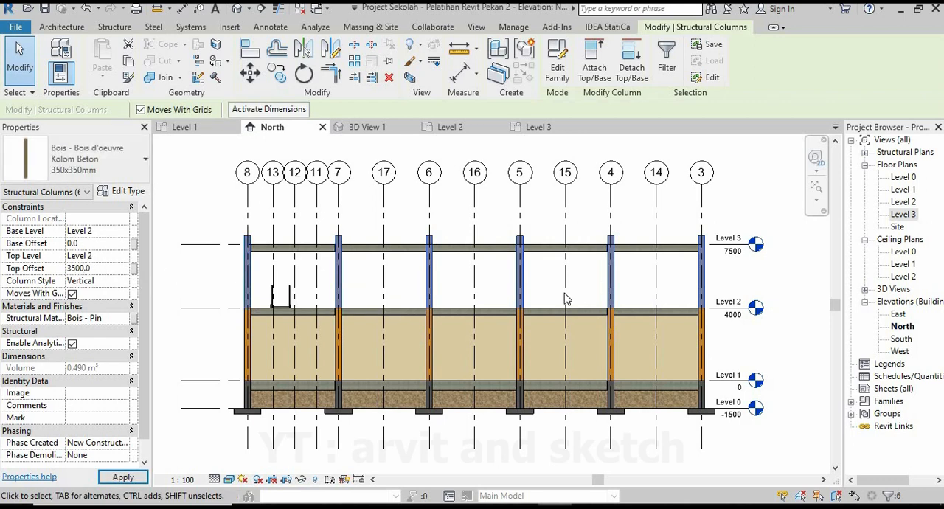
{"action": "left_click", "coordinate": [744, 204]}
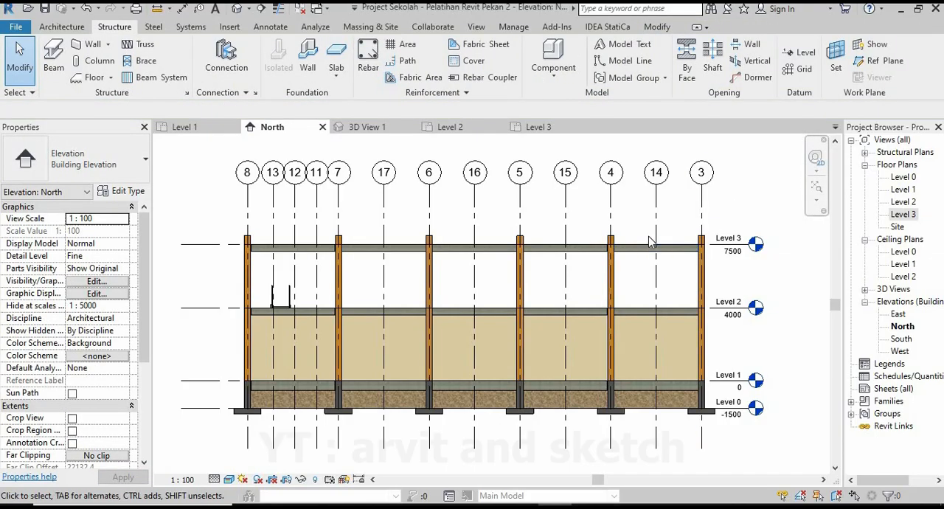
Set the top offset of the six Level 2 columns along grid 9 to 3500.
{"action": "scroll", "coordinate": [753, 221], "scroll_direction": "up", "scroll_amount": 2}
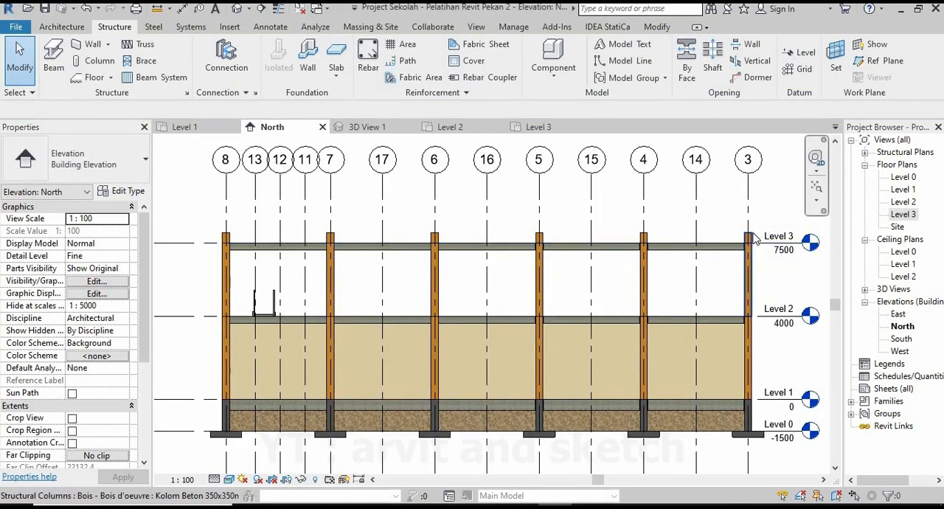
{"action": "left_click", "coordinate": [749, 243]}
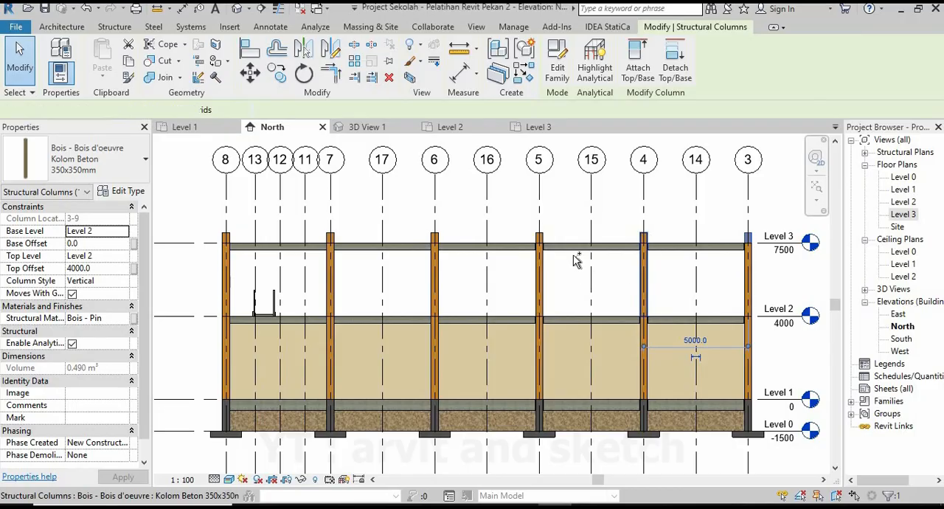
{"action": "left_click", "coordinate": [539, 239], "text": "ctrl"}
{"action": "left_click", "coordinate": [435, 239], "text": "ctrl"}
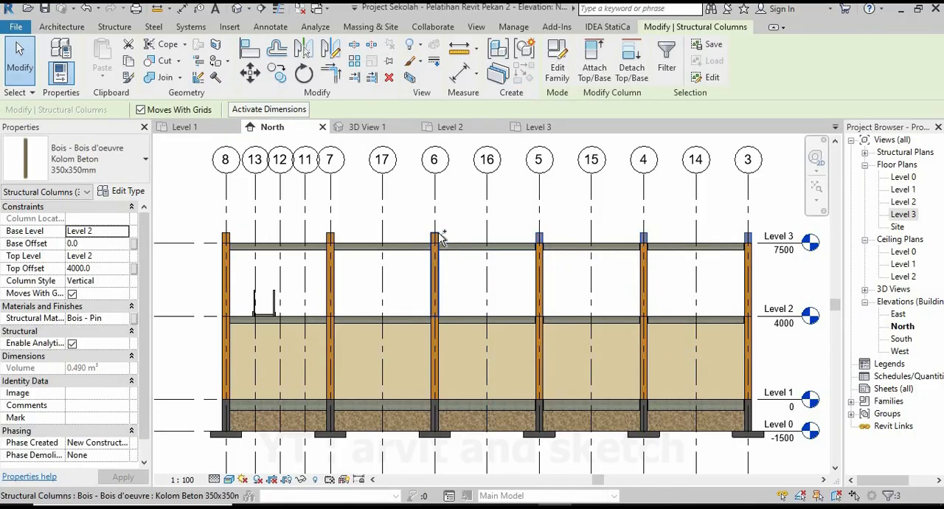
{"action": "left_click", "coordinate": [331, 240], "text": "ctrl"}
{"action": "left_click", "coordinate": [228, 240], "text": "ctrl"}
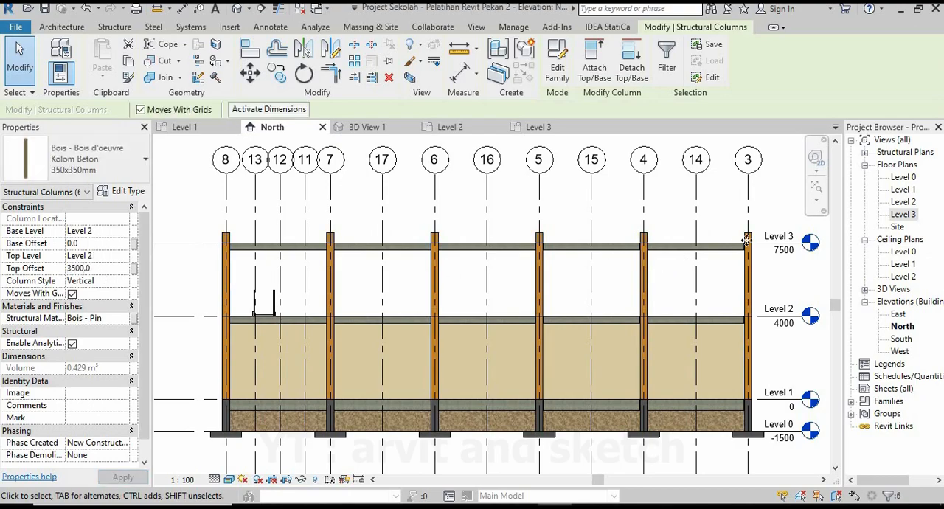
Set the top offset of the six Level 2 columns along grid 2 to 3500 and clear the selection.
{"action": "left_click", "coordinate": [653, 246]}
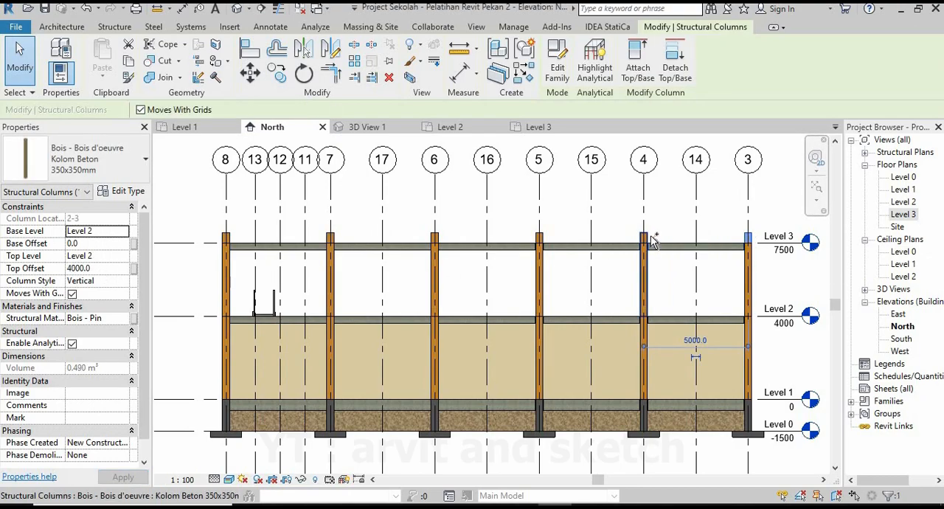
{"action": "left_click", "coordinate": [436, 237], "text": "ctrl"}
{"action": "left_click", "coordinate": [331, 238], "text": "ctrl"}
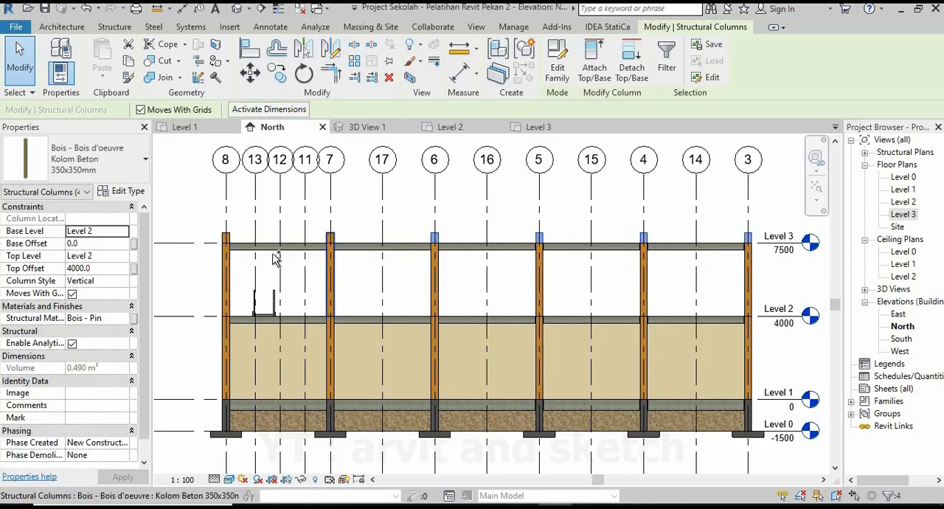
{"action": "left_click", "coordinate": [232, 237], "text": "ctrl"}
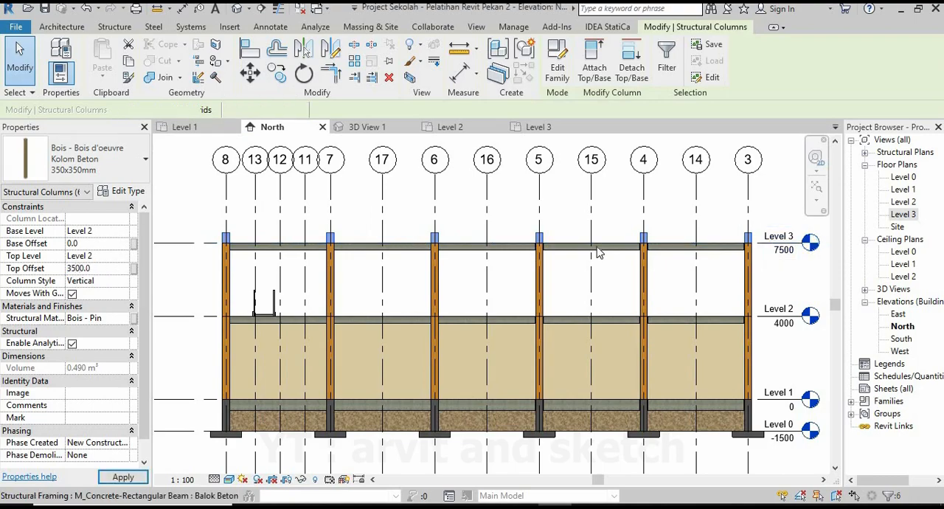
{"action": "left_click", "coordinate": [681, 222]}
Examine the column tops and the Level 3 beam row in 3D View 1 from the back and the front.
{"action": "left_click", "coordinate": [369, 128]}
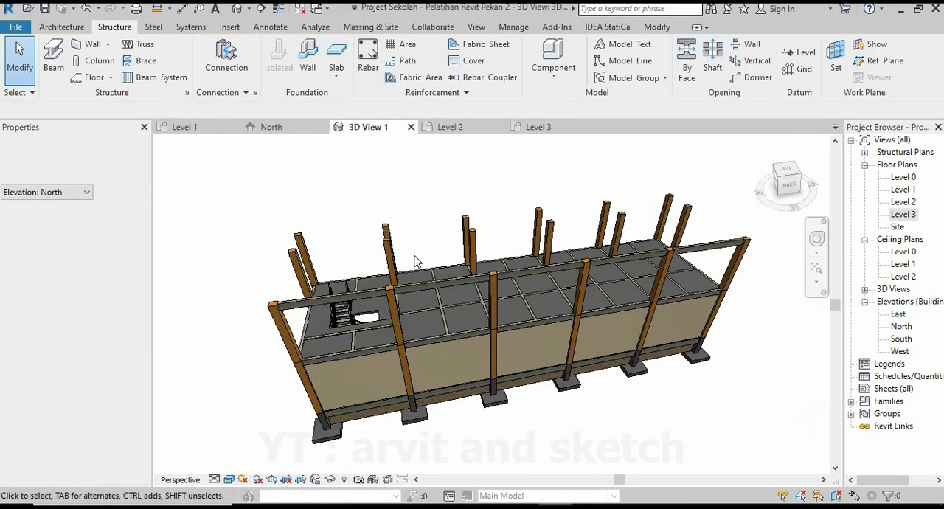
{"action": "scroll", "coordinate": [470, 277], "scroll_direction": "down", "scroll_amount": 2}
{"action": "middle_click_drag", "start_coordinate": [470, 277], "coordinate": [398, 291], "text": "shift"}
{"action": "scroll", "coordinate": [499, 284], "scroll_direction": "up", "scroll_amount": 1}
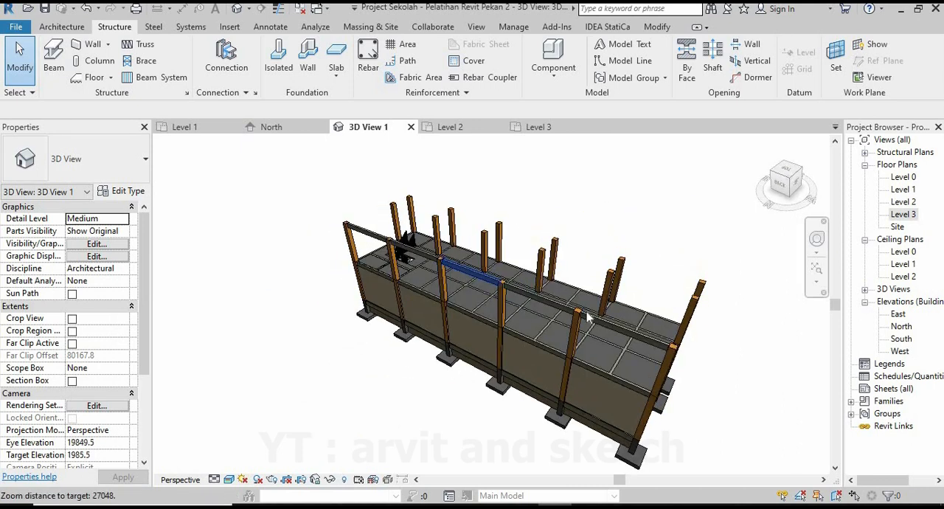
{"action": "scroll", "coordinate": [499, 285], "scroll_direction": "down", "scroll_amount": 2}
{"action": "middle_click_drag", "start_coordinate": [487, 295], "coordinate": [332, 317], "text": "shift"}
{"action": "scroll", "coordinate": [495, 308], "scroll_direction": "up", "scroll_amount": 1}
{"action": "scroll", "coordinate": [496, 309], "scroll_direction": "up", "scroll_amount": 1}
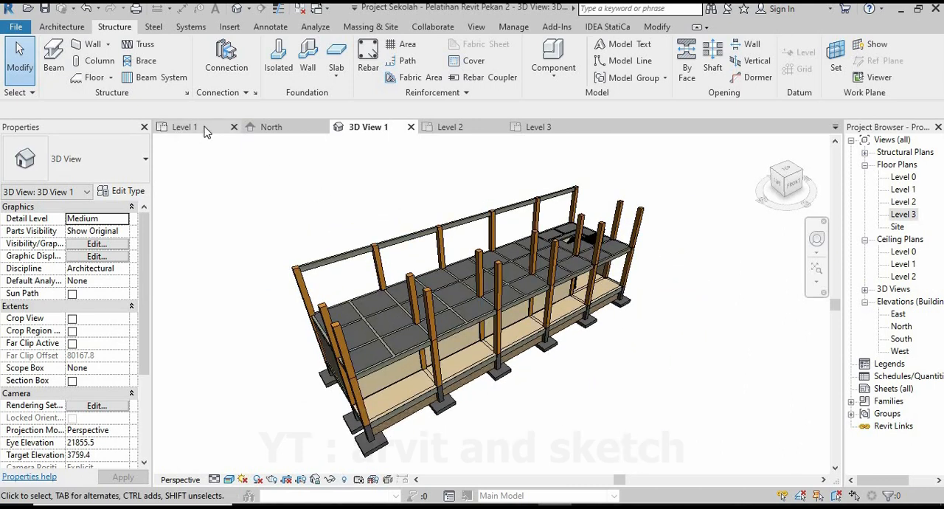
Place Balok Beton 350x150 mm beams on the Level 3 floor plan along grid 3, from grid 1 to 9 and from grid 9 to 2.
{"action": "left_click", "coordinate": [542, 128]}
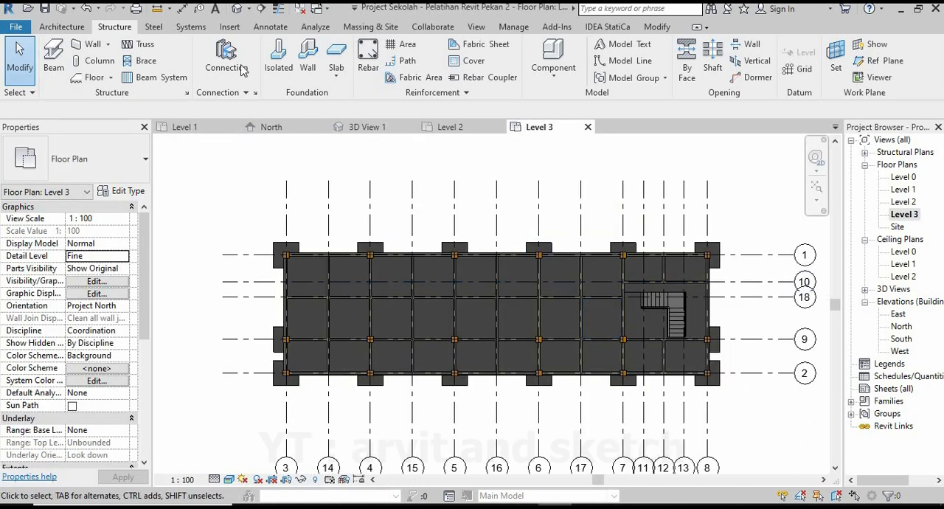
{"action": "left_click", "coordinate": [53, 57]}
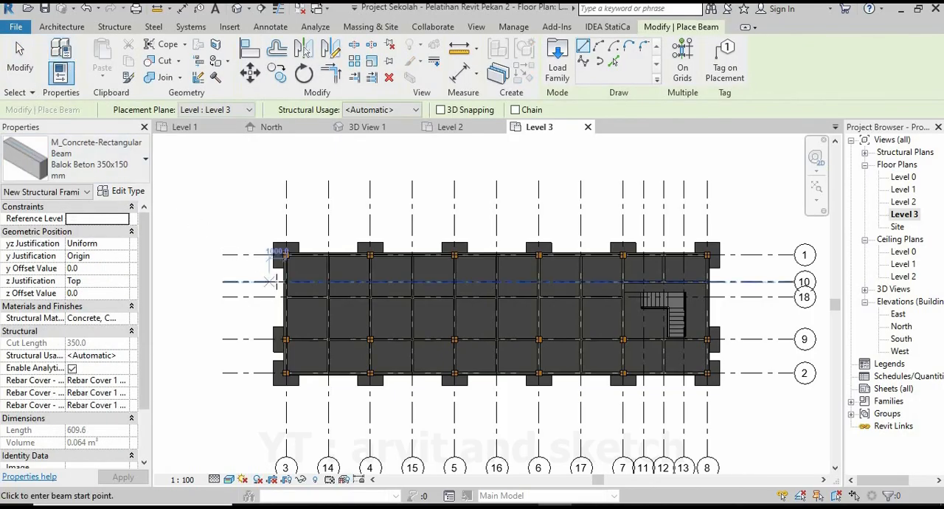
{"action": "scroll", "coordinate": [288, 254], "scroll_direction": "up", "scroll_amount": 5}
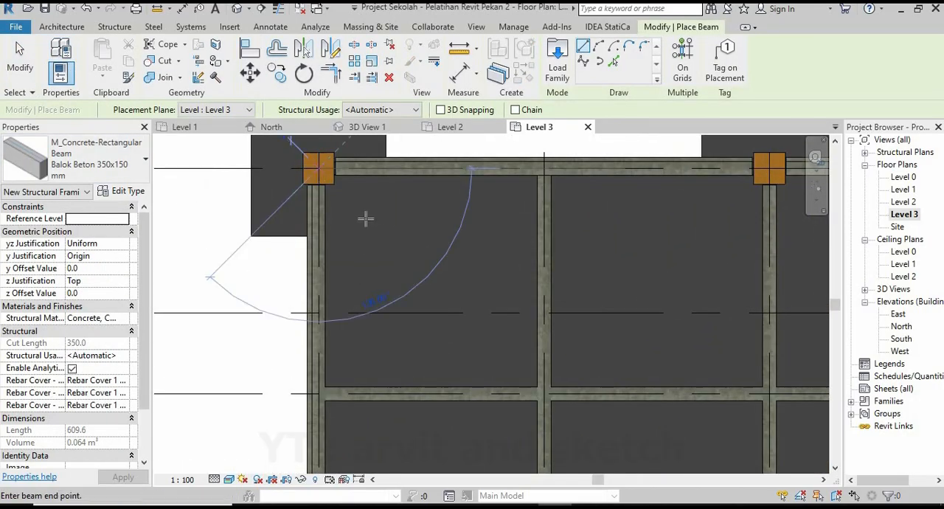
{"action": "scroll", "coordinate": [373, 217], "scroll_direction": "down", "scroll_amount": 4}
{"action": "scroll", "coordinate": [354, 384], "scroll_direction": "up", "scroll_amount": 5}
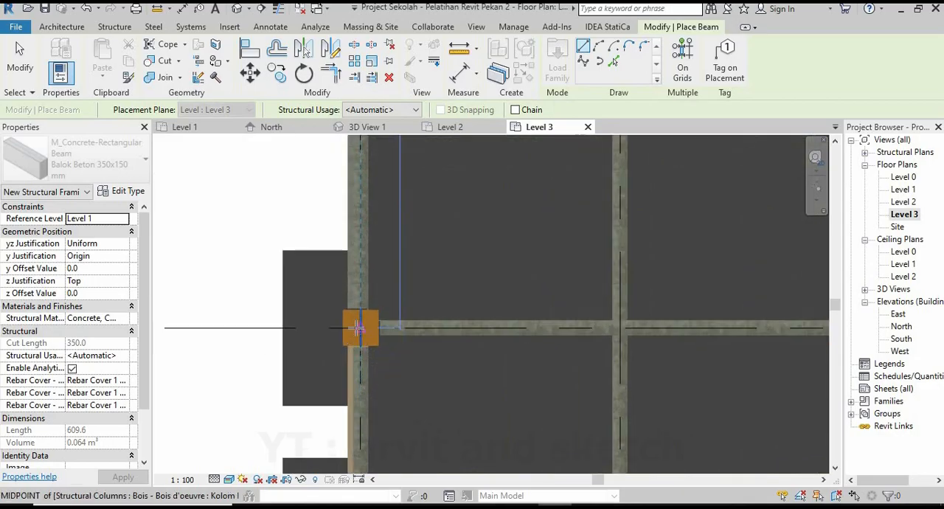
{"action": "scroll", "coordinate": [379, 324], "scroll_direction": "down", "scroll_amount": 3}
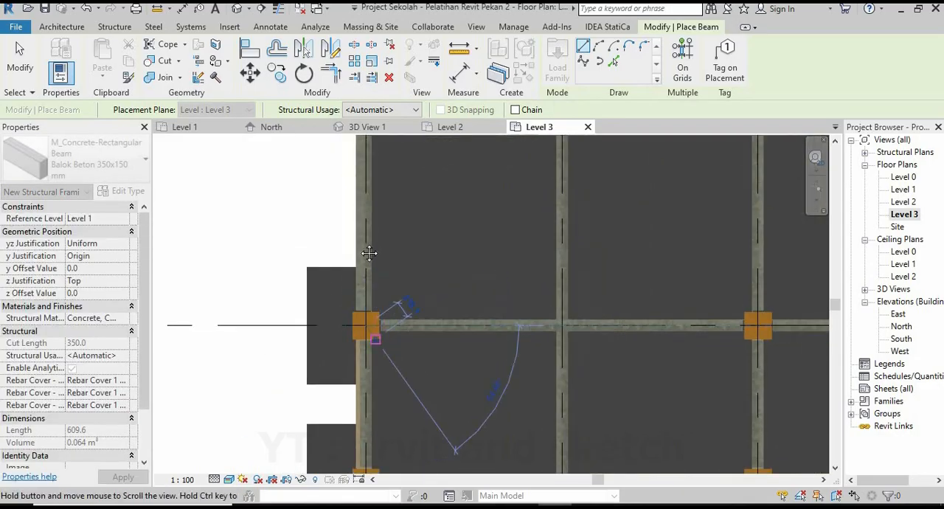
{"action": "scroll", "coordinate": [350, 384], "scroll_direction": "up", "scroll_amount": 3}
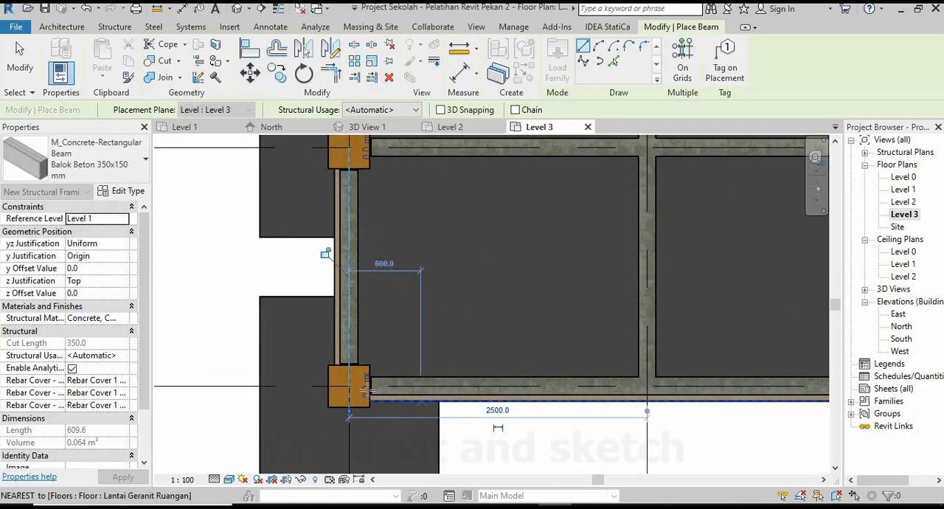
Place Level 3 beams column to column along grid 2, from grid 3 to 4, 4 to 5 and 5 to 6.
{"action": "scroll", "coordinate": [351, 387], "scroll_direction": "down", "scroll_amount": 4}
{"action": "scroll", "coordinate": [568, 362], "scroll_direction": "up", "scroll_amount": 4}
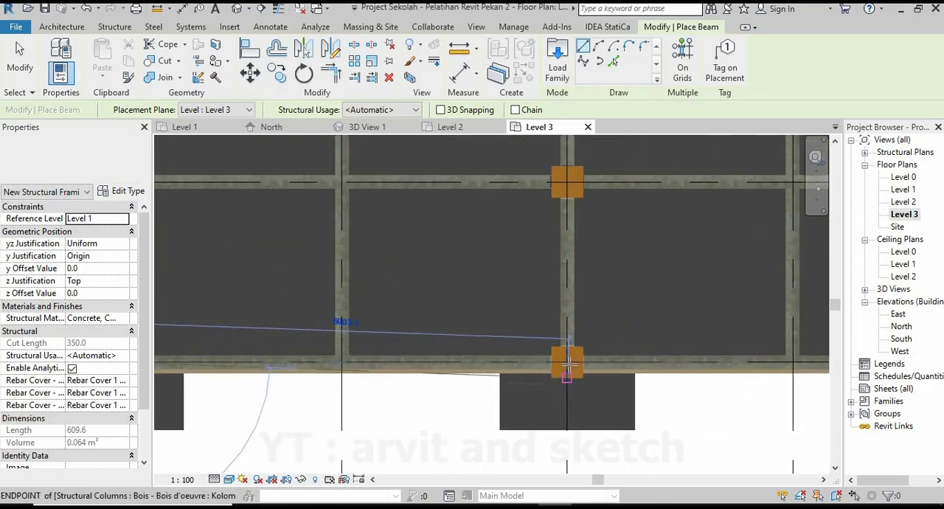
{"action": "left_click", "coordinate": [567, 362]}
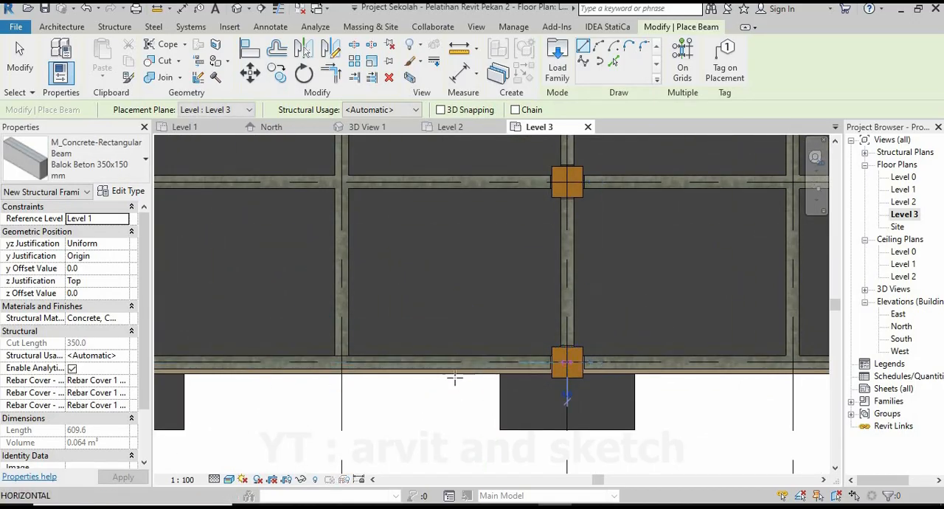
{"action": "scroll", "coordinate": [454, 377], "scroll_direction": "down", "scroll_amount": 4}
{"action": "scroll", "coordinate": [516, 325], "scroll_direction": "up", "scroll_amount": 5}
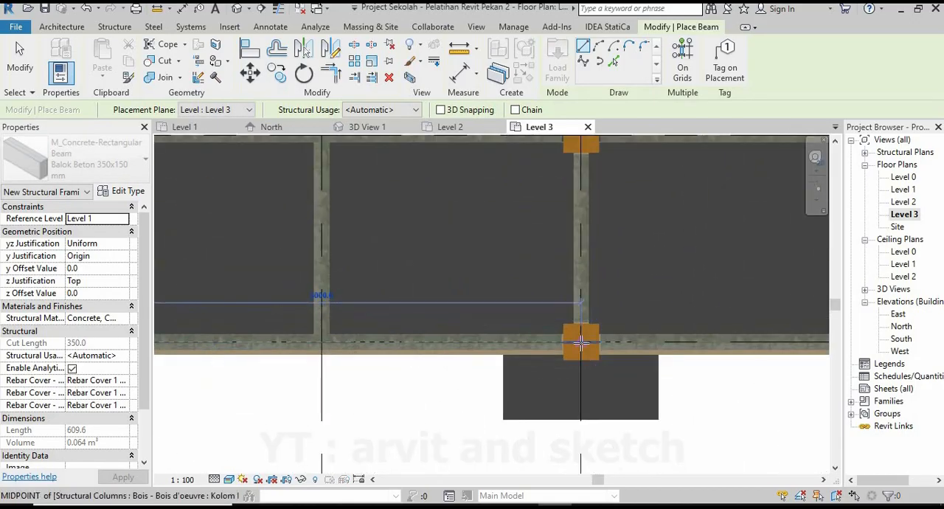
{"action": "left_click", "coordinate": [580, 341]}
{"action": "scroll", "coordinate": [413, 369], "scroll_direction": "down", "scroll_amount": 4}
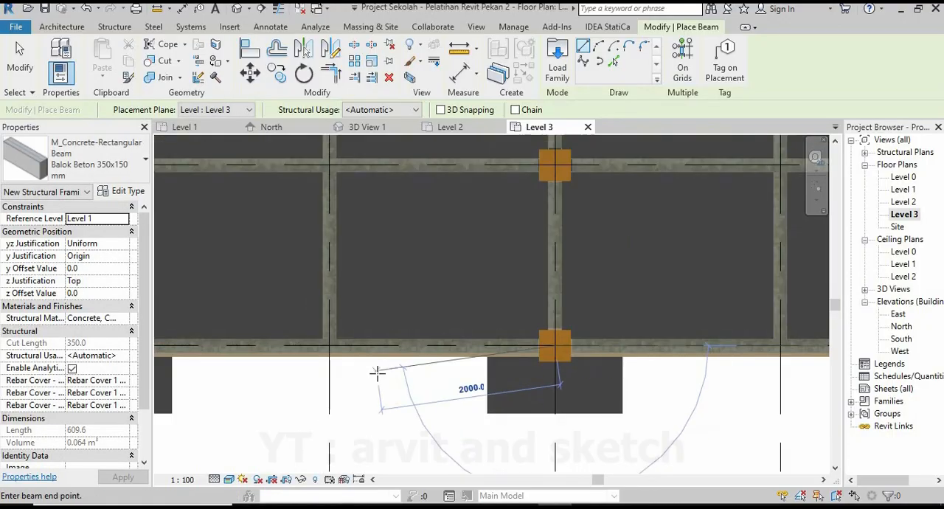
{"action": "scroll", "coordinate": [509, 361], "scroll_direction": "up", "scroll_amount": 5}
{"action": "left_click", "coordinate": [539, 341]}
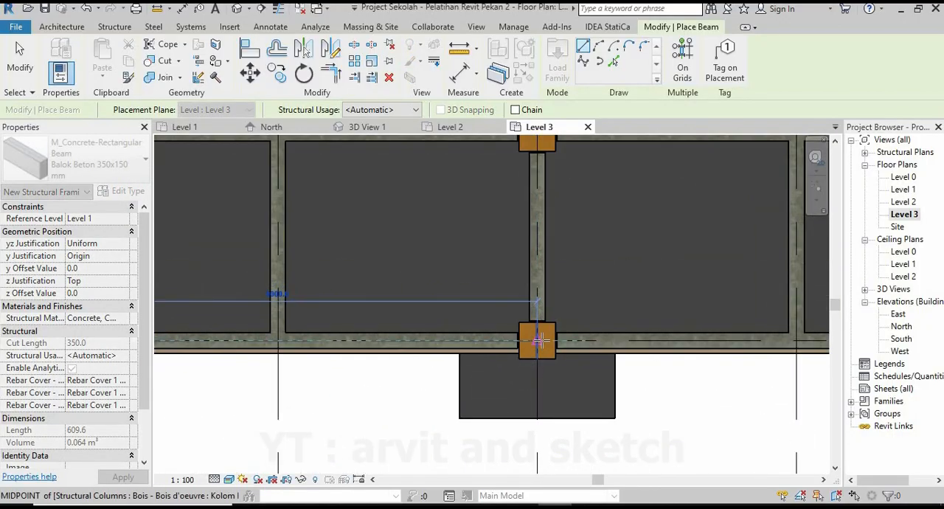
Complete the grid 2 beam row with beams from grid 6 to 7 and from grid 7 to 8.
{"action": "scroll", "coordinate": [413, 382], "scroll_direction": "down", "scroll_amount": 4}
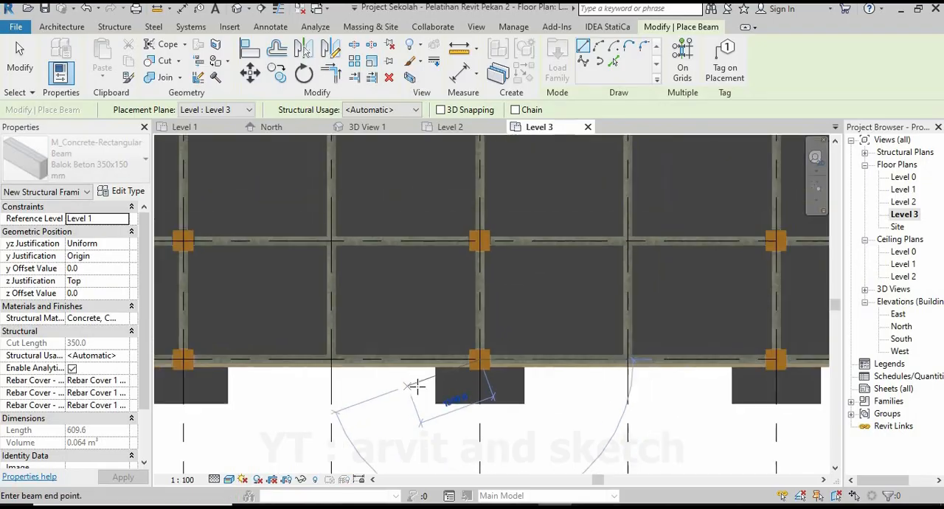
{"action": "scroll", "coordinate": [491, 375], "scroll_direction": "up", "scroll_amount": 5}
{"action": "left_click", "coordinate": [551, 352]}
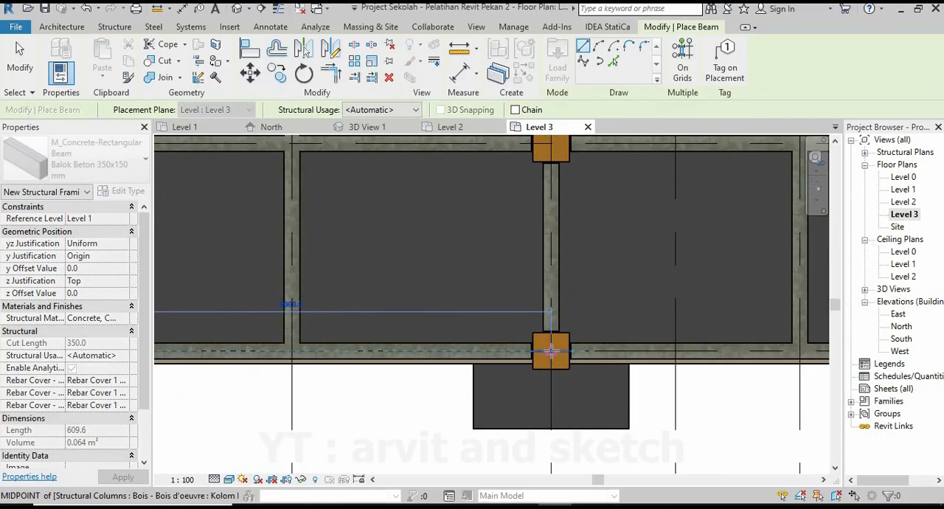
{"action": "left_click", "coordinate": [532, 359]}
{"action": "scroll", "coordinate": [379, 387], "scroll_direction": "down", "scroll_amount": 4}
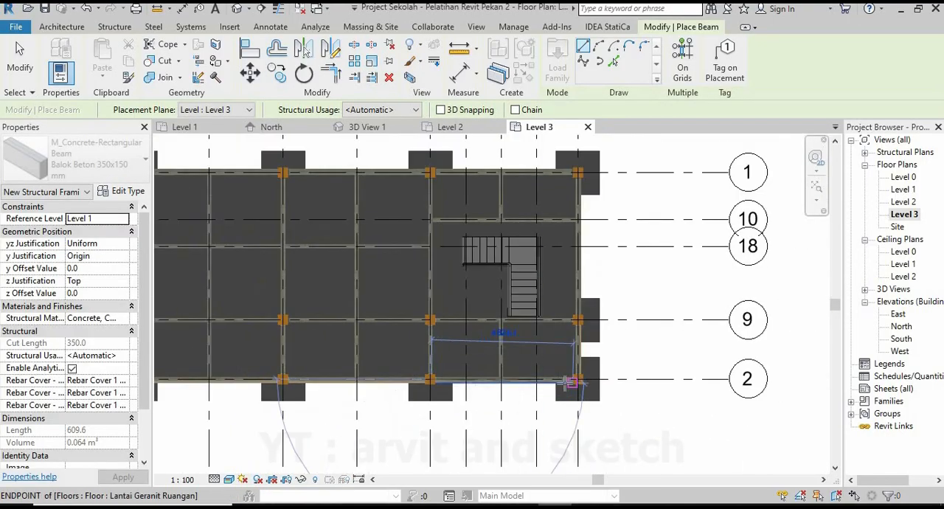
{"action": "scroll", "coordinate": [605, 366], "scroll_direction": "up", "scroll_amount": 5}
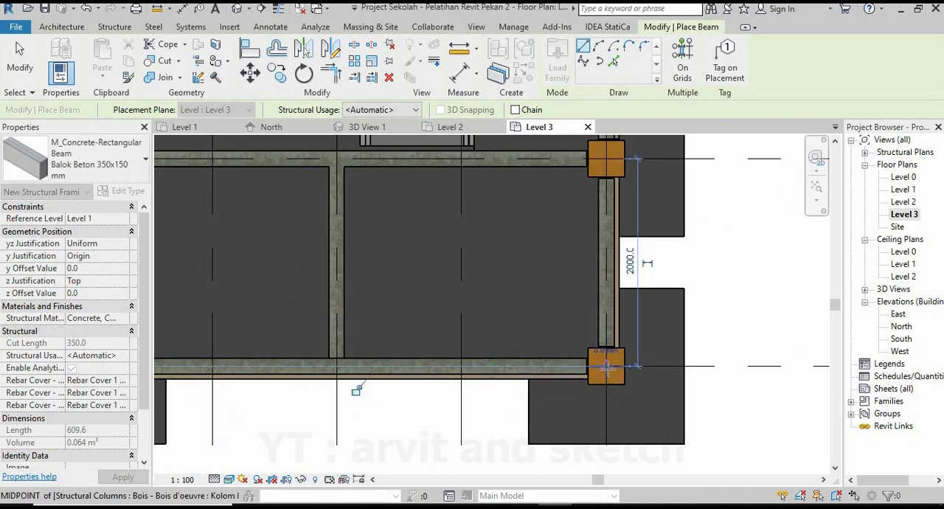
{"action": "left_click", "coordinate": [606, 366]}
Place Level 3 beams along grid 8 from grid 2 to 9 and from grid 9 to 1, and end beam placement.
{"action": "scroll", "coordinate": [565, 373], "scroll_direction": "down", "scroll_amount": 3}
{"action": "scroll", "coordinate": [605, 369], "scroll_direction": "up", "scroll_amount": 3}
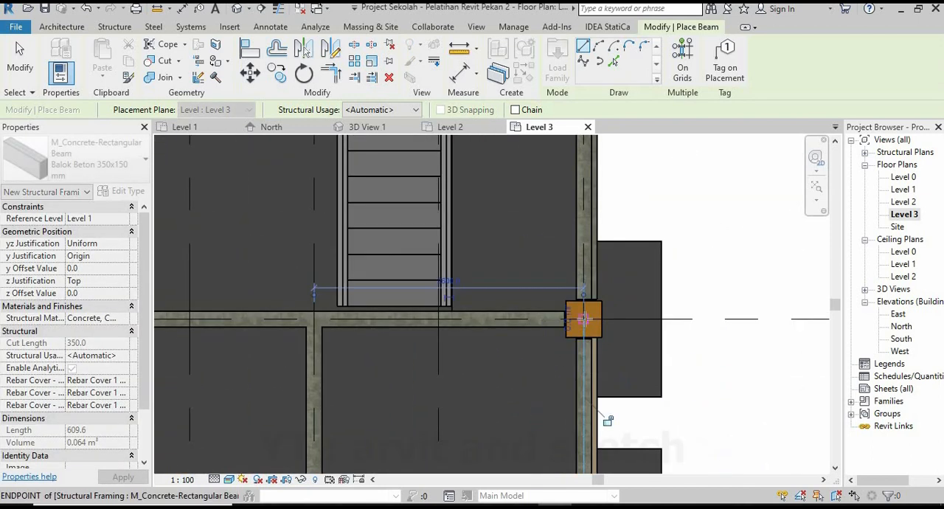
{"action": "left_click", "coordinate": [583, 318]}
{"action": "scroll", "coordinate": [552, 392], "scroll_direction": "down", "scroll_amount": 5}
{"action": "middle_click_drag", "start_coordinate": [578, 141], "coordinate": [572, 226]}
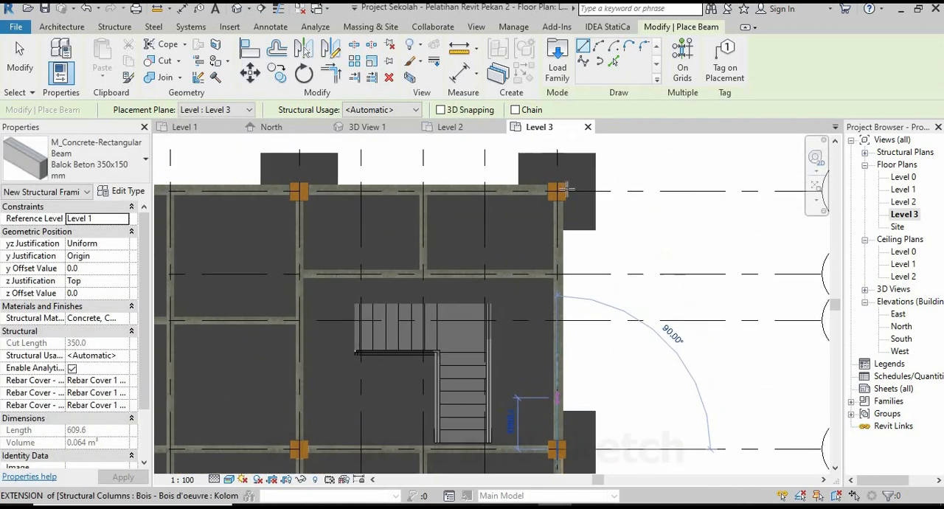
{"action": "scroll", "coordinate": [565, 189], "scroll_direction": "up", "scroll_amount": 6}
{"action": "left_click", "coordinate": [550, 194]}
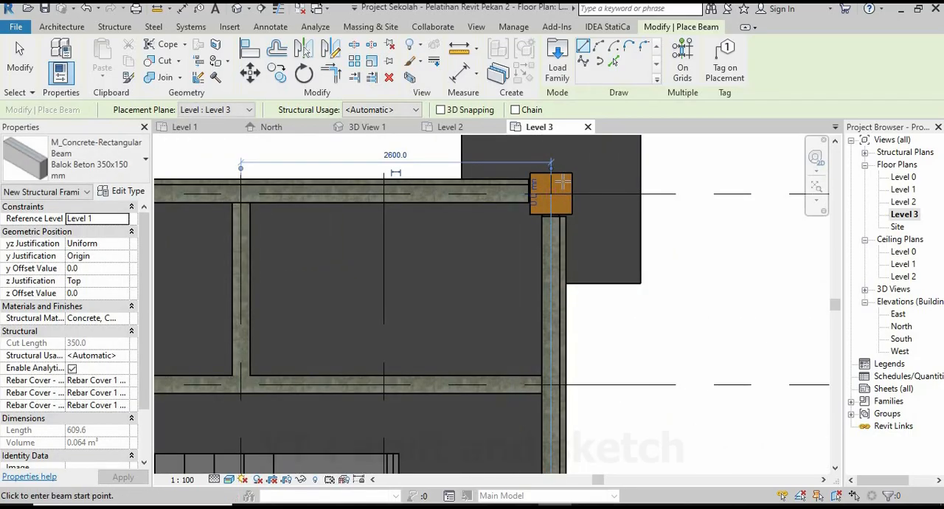
{"action": "key", "text": "Escape"}
{"action": "key", "text": "Escape"}
Examine the Level 3 perimeter beams in 3D View 1 from the front of the building.
{"action": "left_click", "coordinate": [367, 127]}
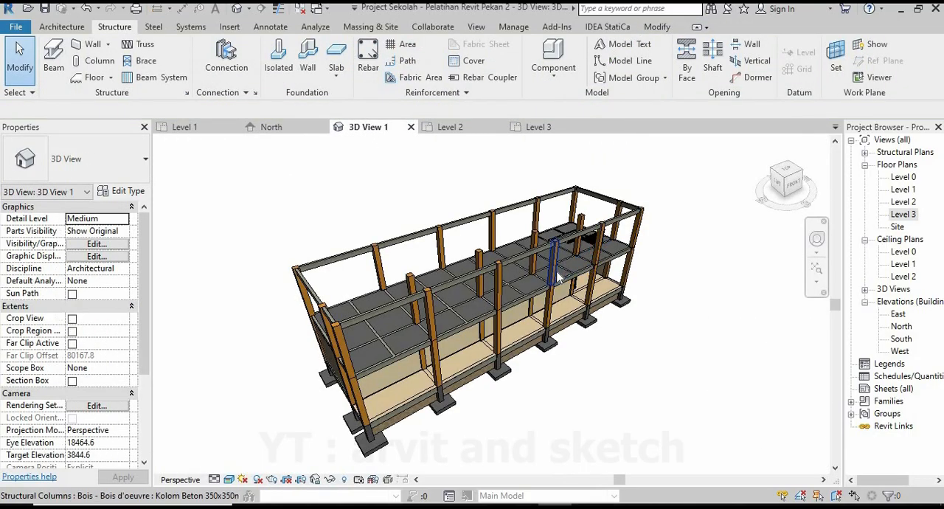
{"action": "middle_click_drag", "start_coordinate": [559, 278], "coordinate": [440, 278], "text": "shift"}
{"action": "scroll", "coordinate": [441, 278], "scroll_direction": "down", "scroll_amount": 3}
{"action": "scroll", "coordinate": [628, 339], "scroll_direction": "up", "scroll_amount": 2}
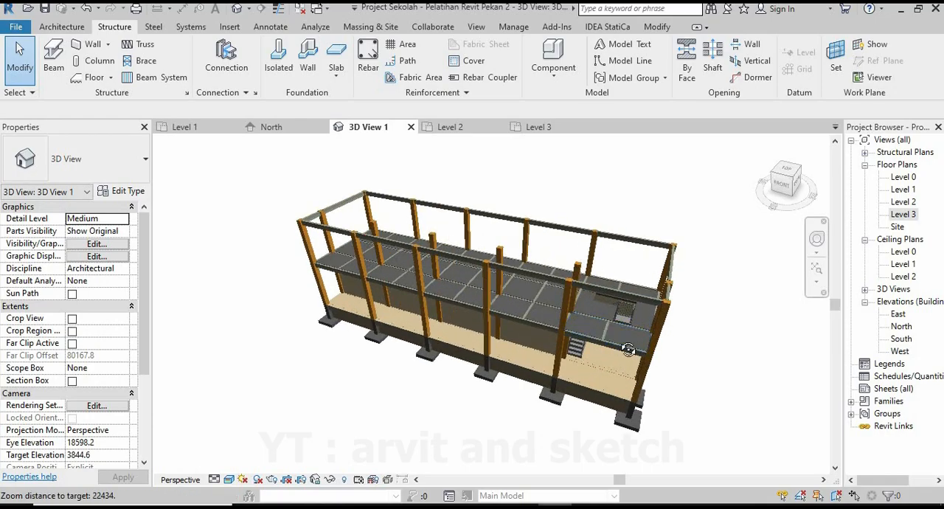
Place a Balok Beton 350x150 mm beam on Level 3 along grid 9 from grid 8 to grid 7.
{"action": "middle_click_drag", "start_coordinate": [628, 349], "coordinate": [655, 335], "text": "shift"}
{"action": "scroll", "coordinate": [586, 350], "scroll_direction": "down", "scroll_amount": 1}
{"action": "left_click", "coordinate": [552, 126]}
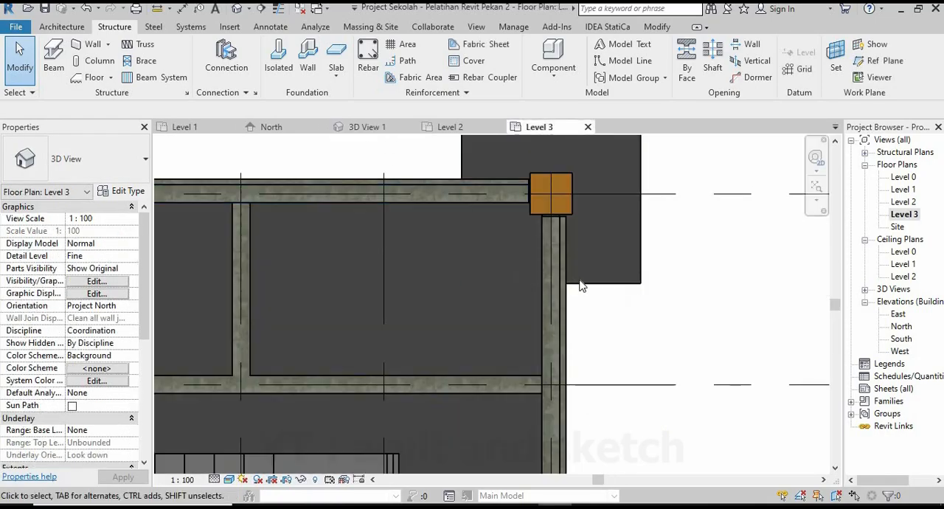
{"action": "scroll", "coordinate": [649, 274], "scroll_direction": "down", "scroll_amount": 5}
{"action": "scroll", "coordinate": [619, 398], "scroll_direction": "up", "scroll_amount": 4}
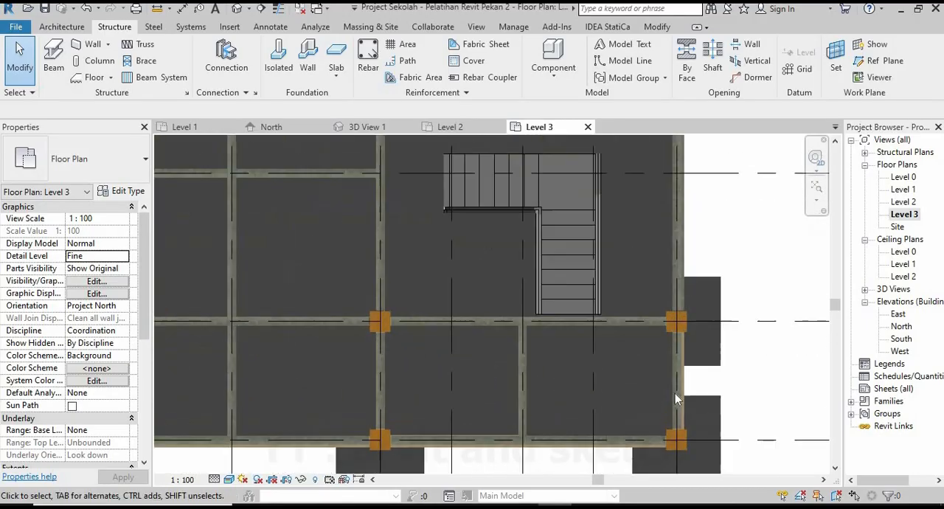
{"action": "left_click", "coordinate": [57, 58]}
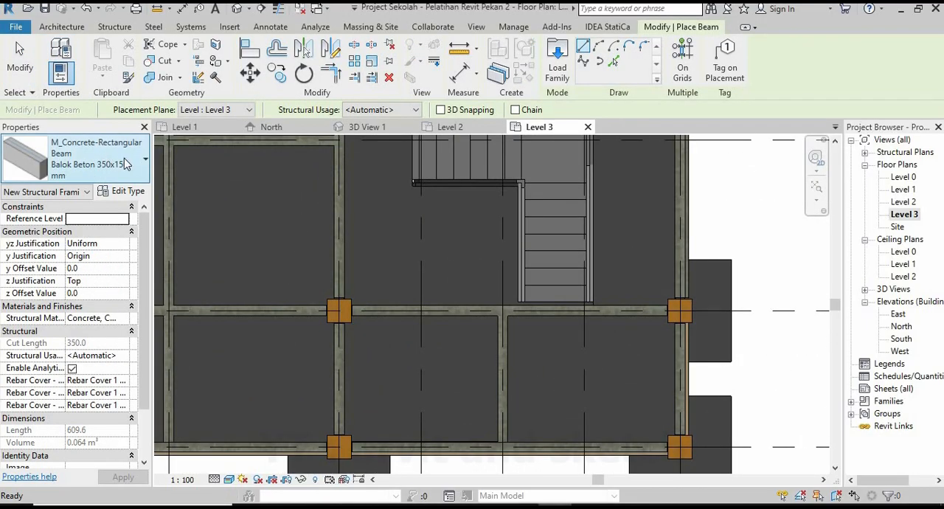
{"action": "scroll", "coordinate": [678, 312], "scroll_direction": "up", "scroll_amount": 2}
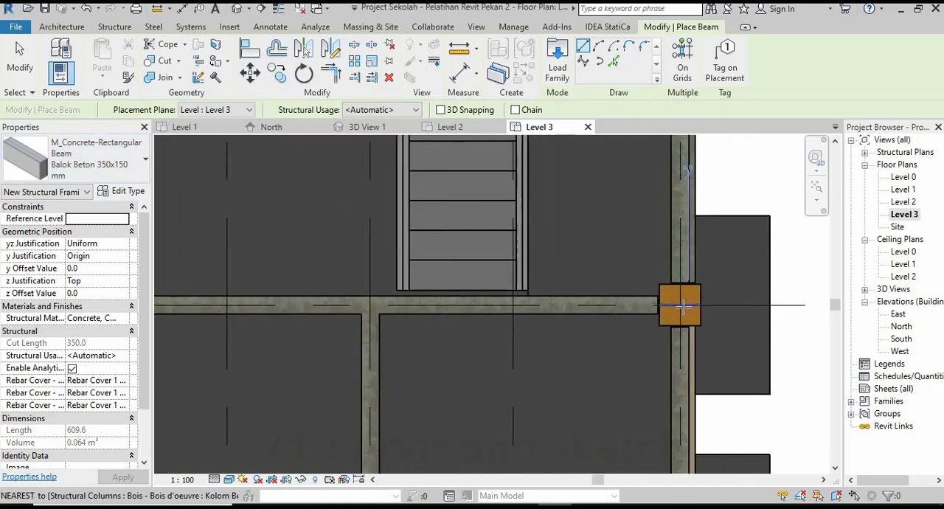
{"action": "left_click", "coordinate": [678, 310]}
{"action": "middle_click_drag", "start_coordinate": [617, 334], "coordinate": [689, 320]}
{"action": "scroll", "coordinate": [347, 309], "scroll_direction": "up", "scroll_amount": 2}
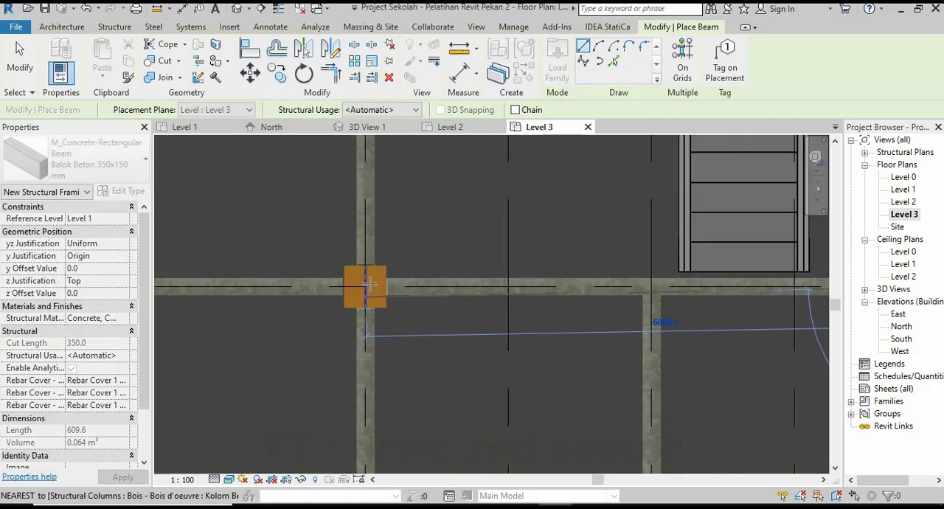
{"action": "left_click", "coordinate": [366, 285]}
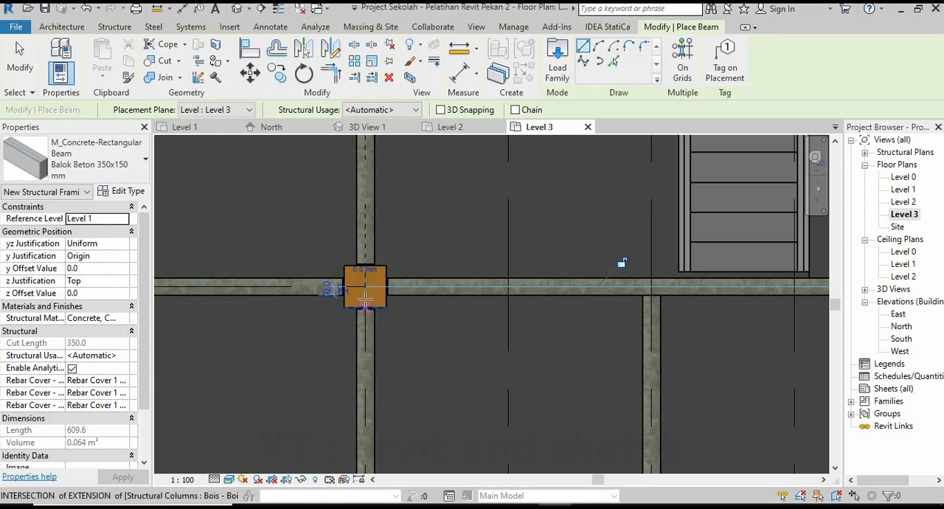
Continue the Level 3 beam row along grid 9 with beams from grid 7 to 6 and from grid 6 to 5.
{"action": "left_click", "coordinate": [365, 297]}
{"action": "scroll", "coordinate": [443, 391], "scroll_direction": "down", "scroll_amount": 4}
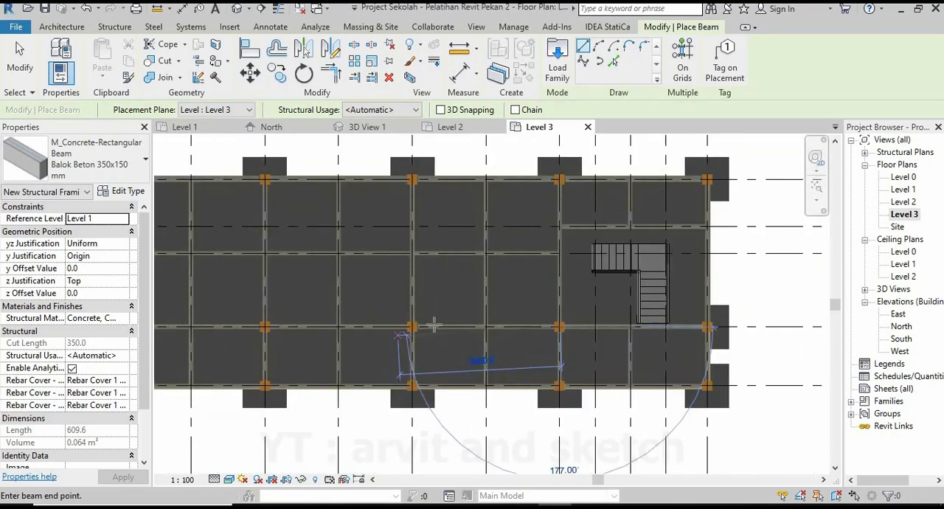
{"action": "scroll", "coordinate": [420, 328], "scroll_direction": "up", "scroll_amount": 4}
{"action": "left_click", "coordinate": [396, 322]}
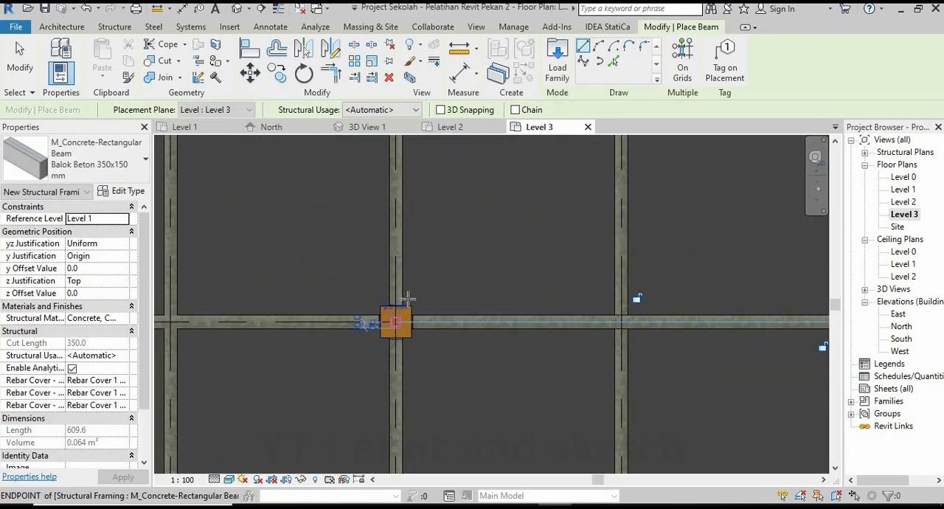
{"action": "scroll", "coordinate": [550, 346], "scroll_direction": "down", "scroll_amount": 6}
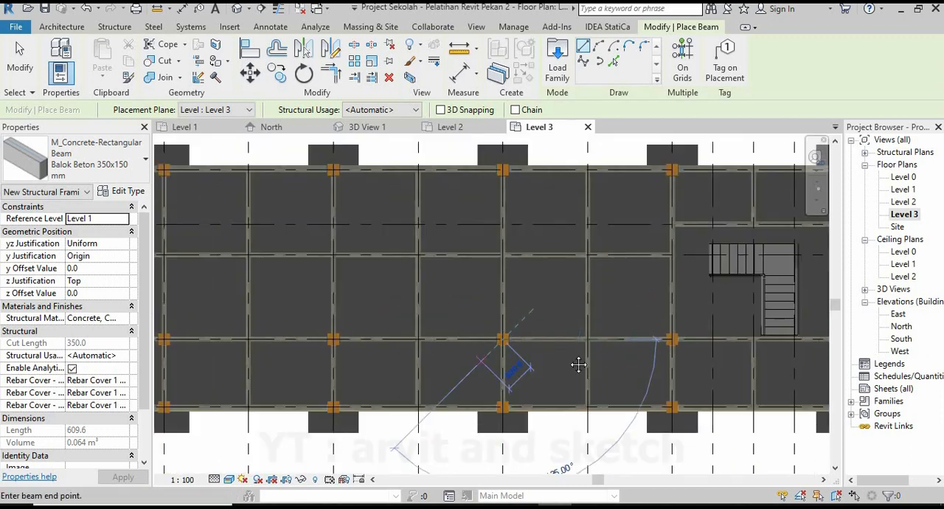
{"action": "middle_click_drag", "start_coordinate": [293, 358], "coordinate": [391, 354]}
{"action": "scroll", "coordinate": [402, 351], "scroll_direction": "up", "scroll_amount": 5}
{"action": "scroll", "coordinate": [466, 319], "scroll_direction": "up", "scroll_amount": 2}
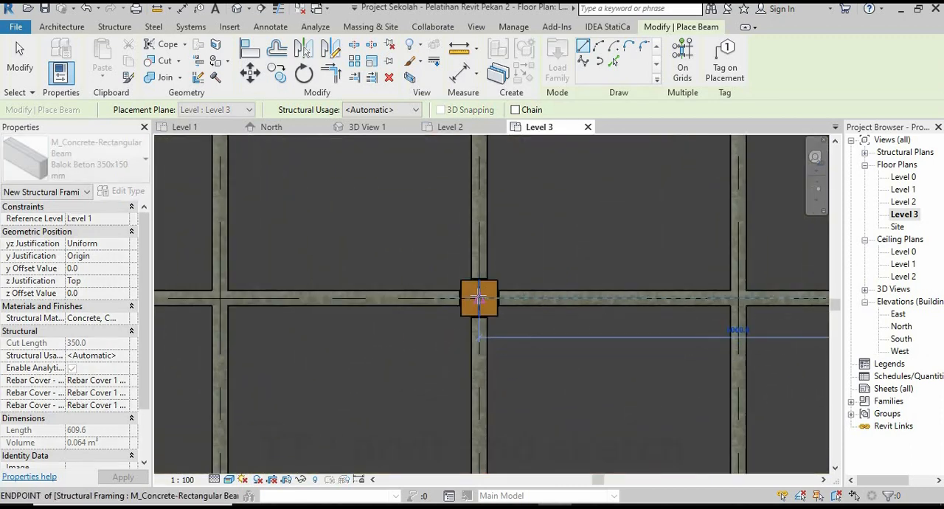
Complete the grid 9 beam row on Level 3 with beams from grid 5 to 4 and from grid 4 to 3.
{"action": "scroll", "coordinate": [595, 352], "scroll_direction": "down", "scroll_amount": 6}
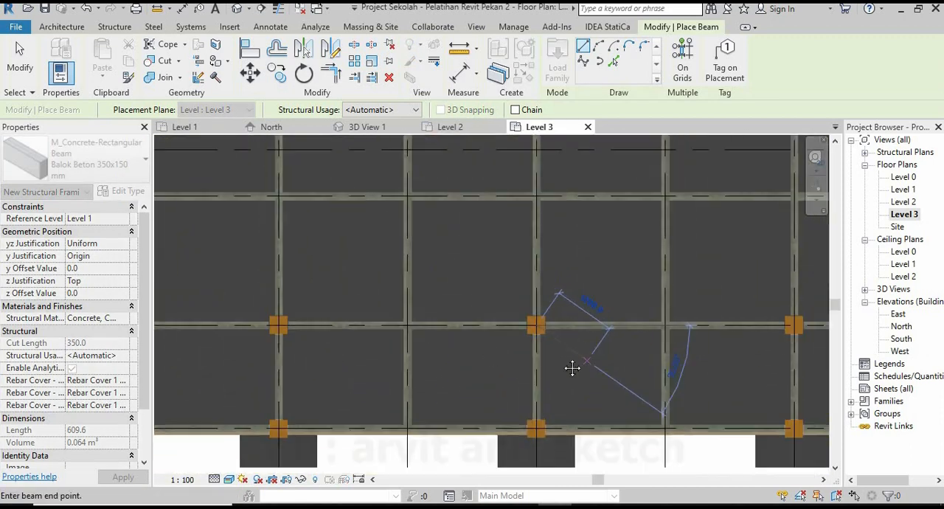
{"action": "middle_click_drag", "start_coordinate": [324, 357], "coordinate": [443, 354]}
{"action": "scroll", "coordinate": [443, 354], "scroll_direction": "up", "scroll_amount": 4}
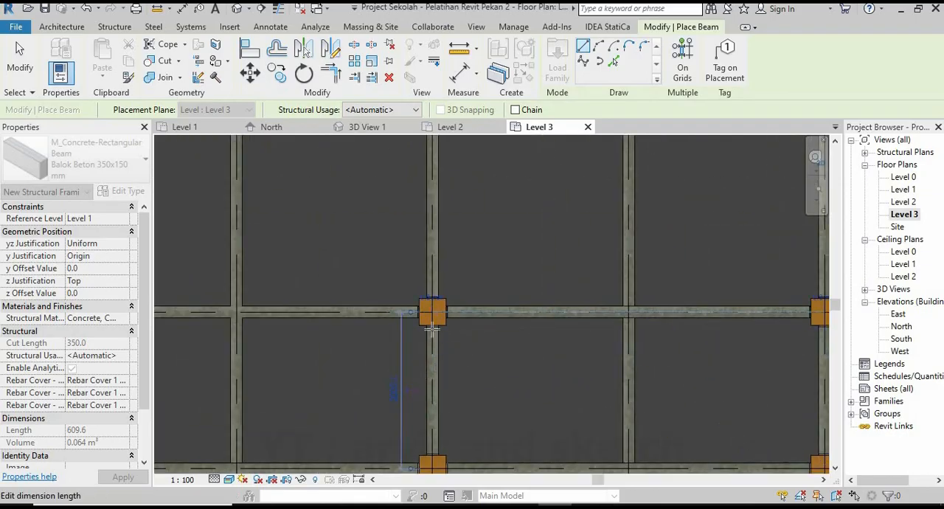
{"action": "left_click", "coordinate": [433, 330]}
{"action": "scroll", "coordinate": [558, 356], "scroll_direction": "down", "scroll_amount": 3}
{"action": "scroll", "coordinate": [387, 330], "scroll_direction": "up", "scroll_amount": 2}
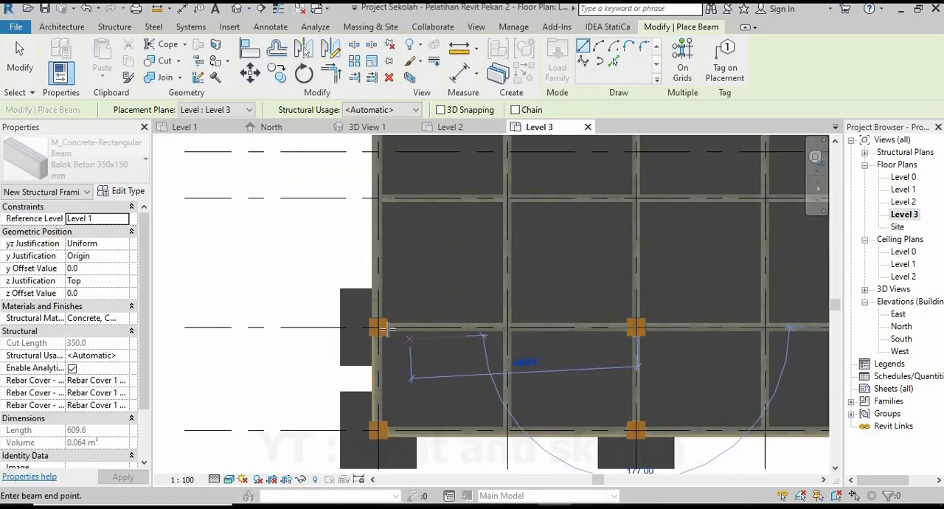
{"action": "scroll", "coordinate": [388, 329], "scroll_direction": "up", "scroll_amount": 2}
{"action": "left_click", "coordinate": [361, 321]}
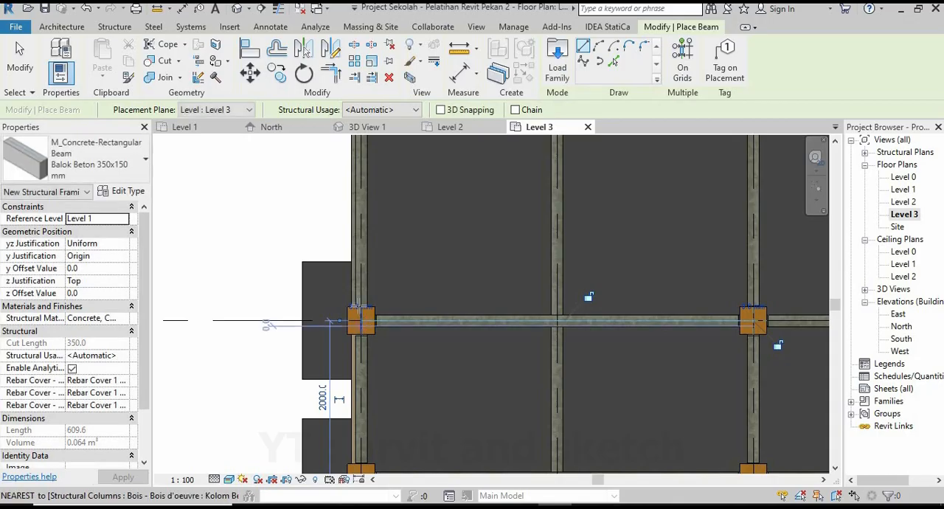
End beam placement, examine the grid 9 beam row in 3D View 1 and return to the Level 3 plan.
{"action": "scroll", "coordinate": [335, 298], "scroll_direction": "down", "scroll_amount": 6}
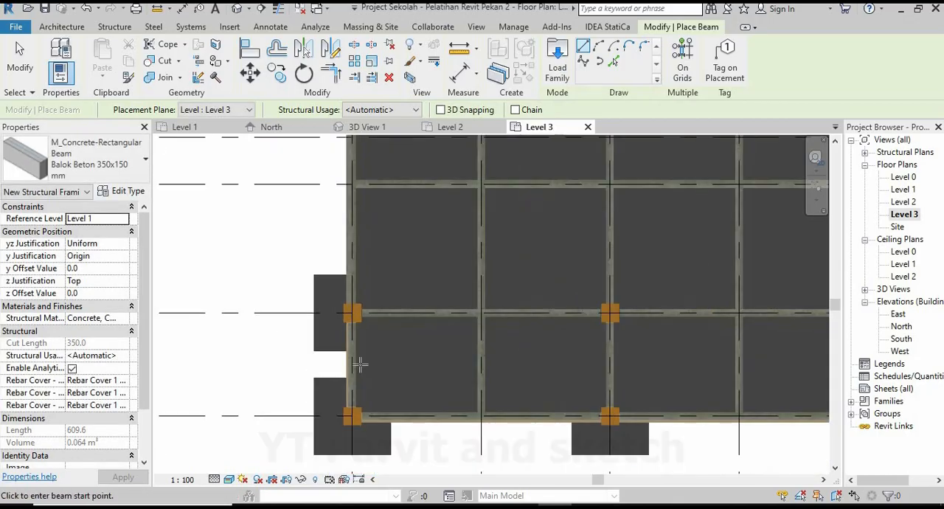
{"action": "left_click", "coordinate": [816, 190]}
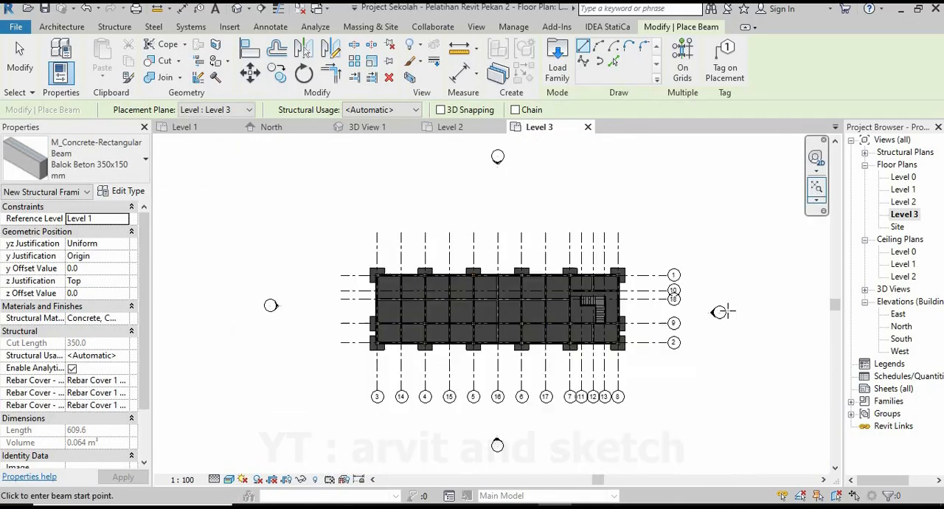
{"action": "scroll", "coordinate": [506, 332], "scroll_direction": "up", "scroll_amount": 3}
{"action": "key", "text": "Escape"}
{"action": "key", "text": "Escape"}
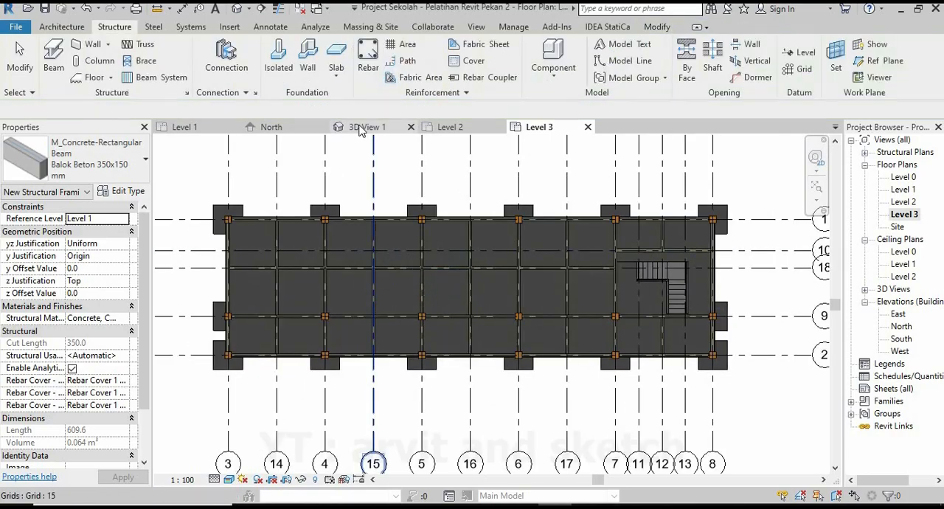
{"action": "left_click", "coordinate": [363, 127]}
{"action": "middle_click_drag", "start_coordinate": [496, 301], "coordinate": [348, 192], "text": "shift"}
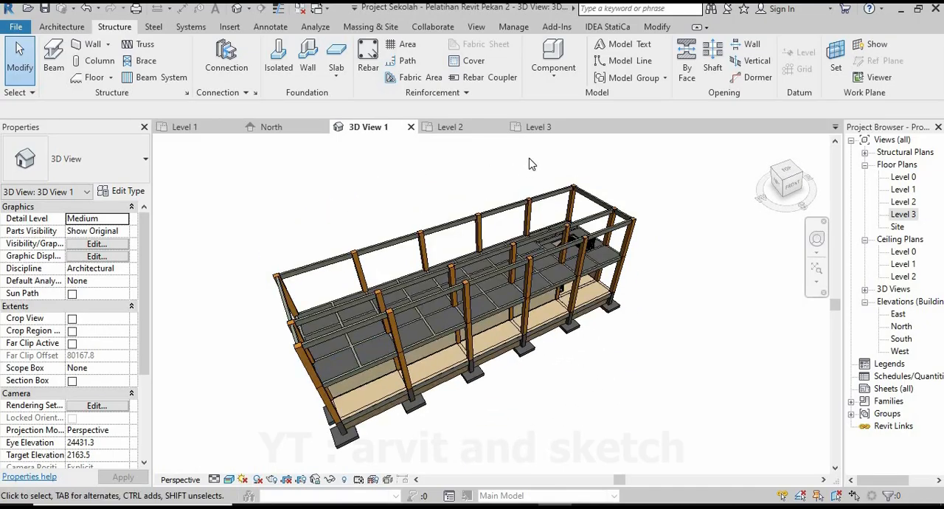
{"action": "left_click", "coordinate": [541, 127]}
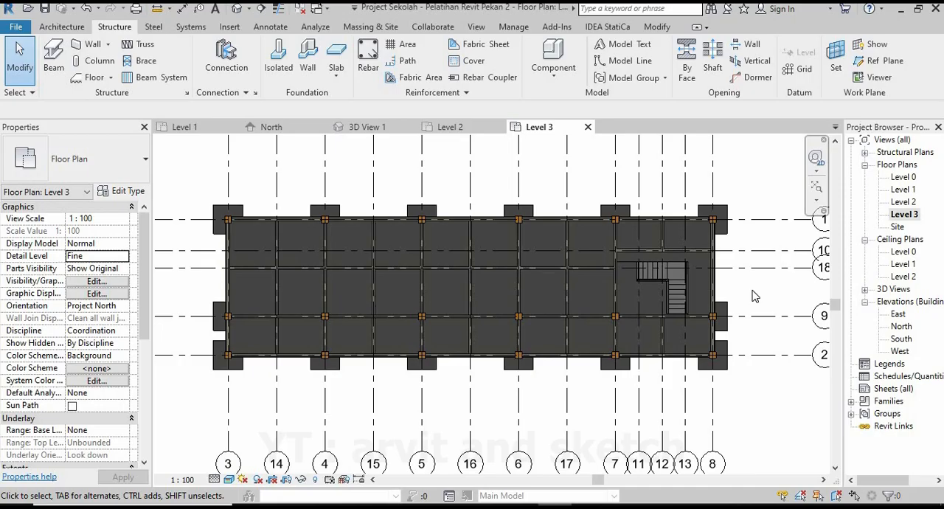
Place Level 3 Balok Beton 350x150 mm beams along grid 4 from grid 1 to 9 and from grid 9 to 2.
{"action": "left_click", "coordinate": [56, 61]}
{"action": "scroll", "coordinate": [205, 181], "scroll_direction": "up", "scroll_amount": 5}
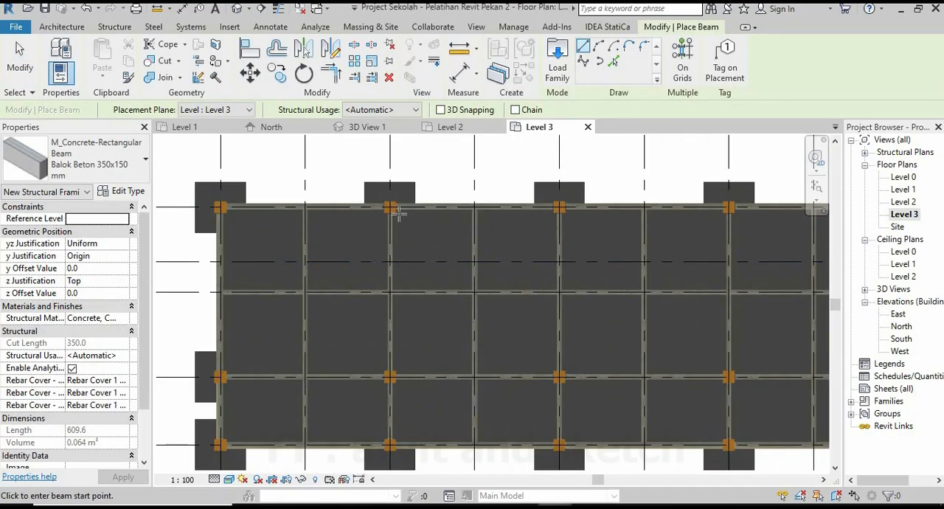
{"action": "scroll", "coordinate": [398, 212], "scroll_direction": "up", "scroll_amount": 2}
{"action": "scroll", "coordinate": [394, 210], "scroll_direction": "down", "scroll_amount": 1}
{"action": "left_click", "coordinate": [390, 207]}
{"action": "scroll", "coordinate": [391, 209], "scroll_direction": "down", "scroll_amount": 3}
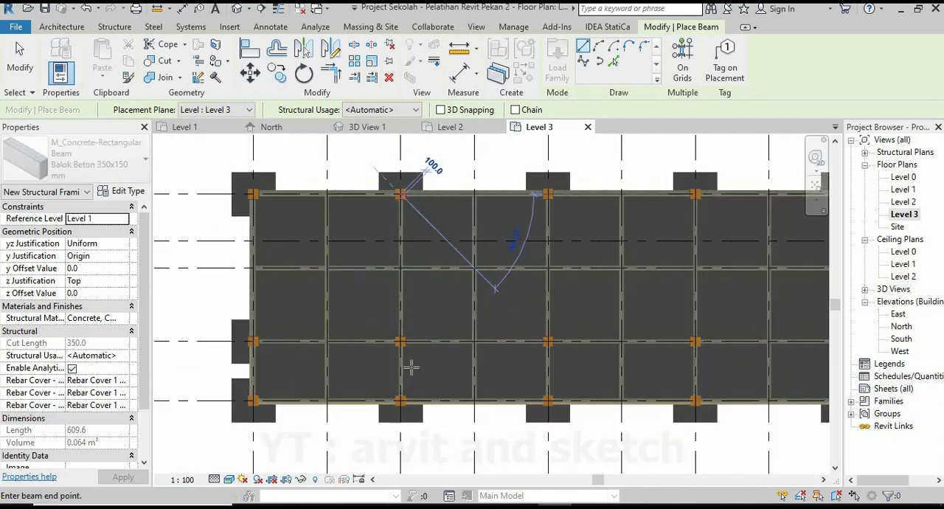
{"action": "scroll", "coordinate": [411, 367], "scroll_direction": "up", "scroll_amount": 4}
{"action": "left_click", "coordinate": [386, 300]}
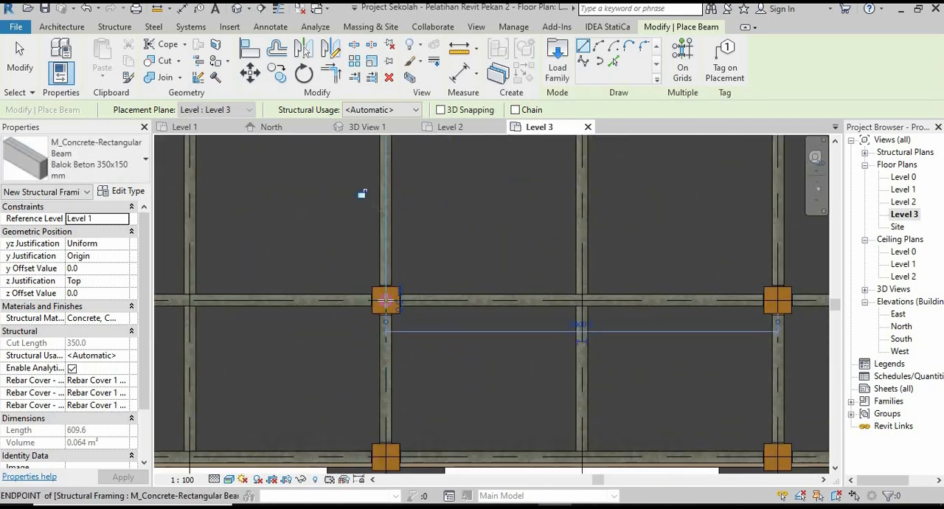
{"action": "left_click", "coordinate": [386, 300]}
{"action": "middle_click_drag", "start_coordinate": [369, 433], "coordinate": [348, 360]}
{"action": "scroll", "coordinate": [372, 402], "scroll_direction": "up", "scroll_amount": 1}
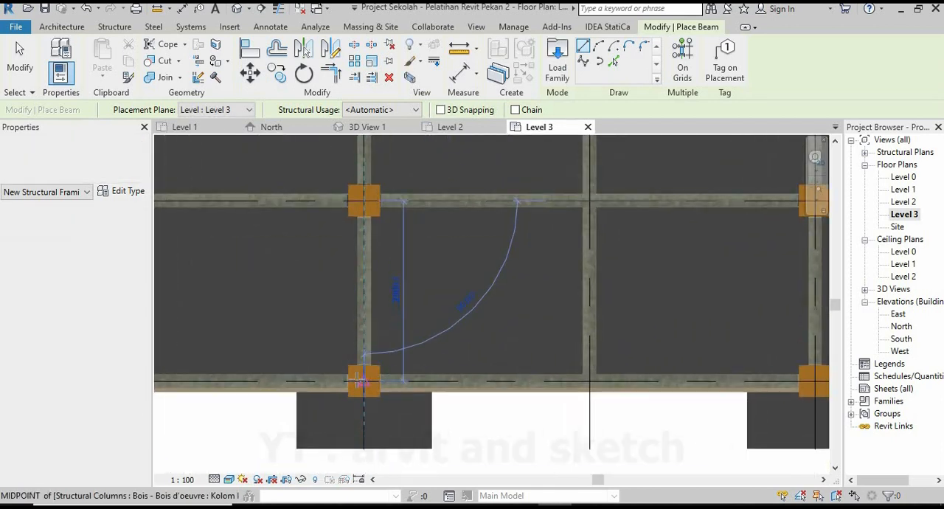
{"action": "left_click", "coordinate": [357, 390]}
Place Level 3 beams column to column along grid 5, from grid 2 to 9 and from grid 9 to 1.
{"action": "scroll", "coordinate": [317, 413], "scroll_direction": "down", "scroll_amount": 3}
{"action": "middle_click_drag", "start_coordinate": [315, 417], "coordinate": [143, 415]}
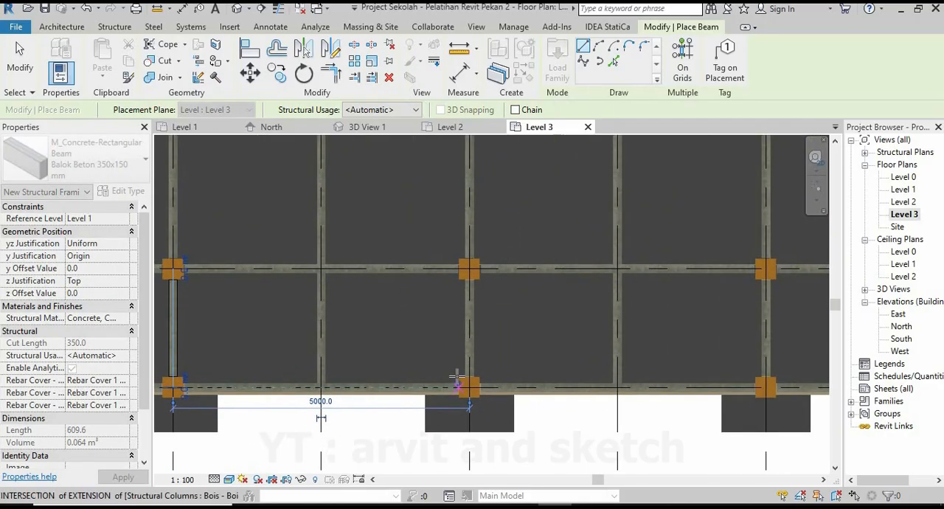
{"action": "scroll", "coordinate": [458, 376], "scroll_direction": "up", "scroll_amount": 2}
{"action": "left_click", "coordinate": [476, 392]}
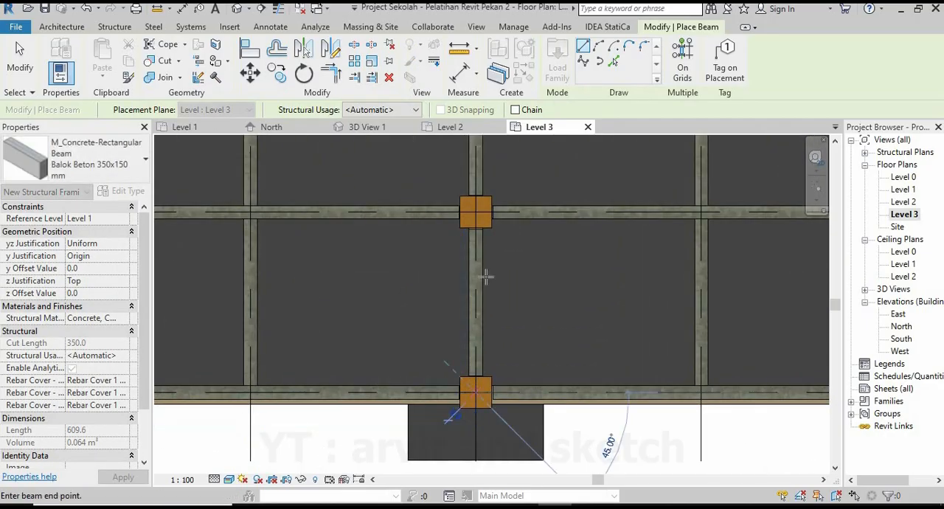
{"action": "left_click", "coordinate": [476, 213]}
{"action": "scroll", "coordinate": [434, 278], "scroll_direction": "down", "scroll_amount": 3}
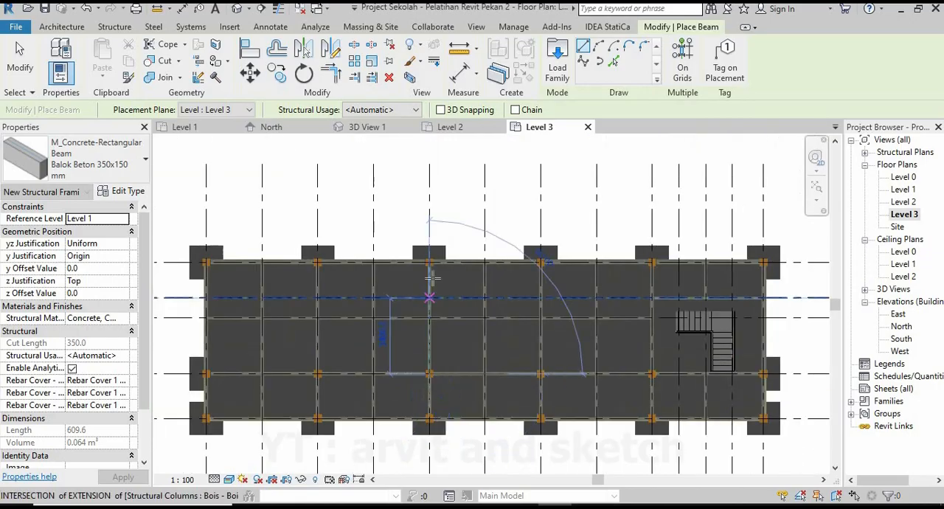
{"action": "scroll", "coordinate": [433, 277], "scroll_direction": "up", "scroll_amount": 5}
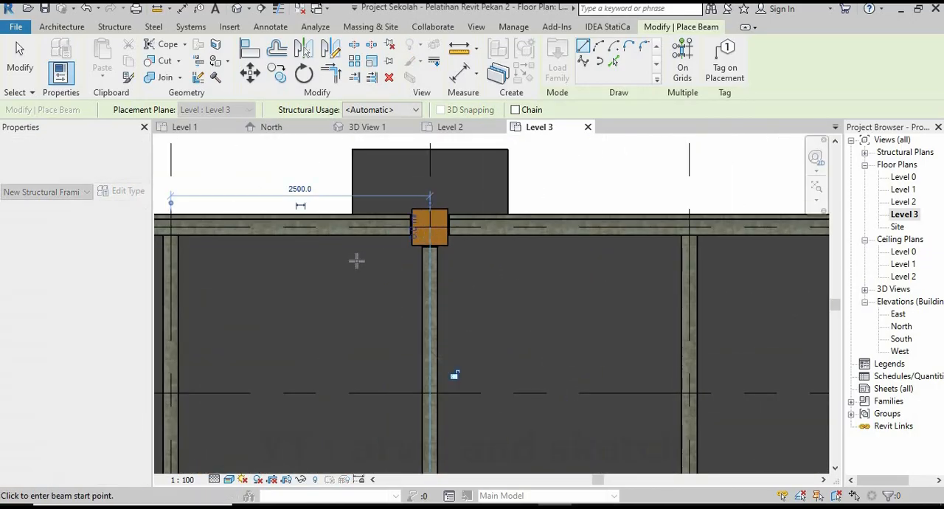
Place Level 3 beams column to column along grid 6, from grid 1 to 9 and from grid 9 to 2.
{"action": "scroll", "coordinate": [357, 261], "scroll_direction": "down", "scroll_amount": 5}
{"action": "middle_click_drag", "start_coordinate": [609, 258], "coordinate": [447, 257]}
{"action": "scroll", "coordinate": [447, 257], "scroll_direction": "up", "scroll_amount": 5}
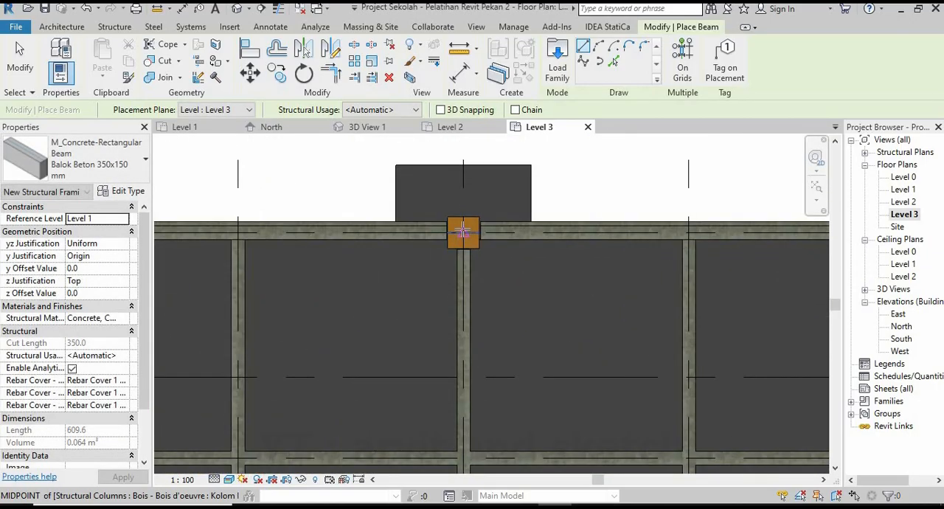
{"action": "left_click", "coordinate": [462, 232]}
{"action": "scroll", "coordinate": [462, 232], "scroll_direction": "down", "scroll_amount": 5}
{"action": "scroll", "coordinate": [463, 410], "scroll_direction": "up", "scroll_amount": 5}
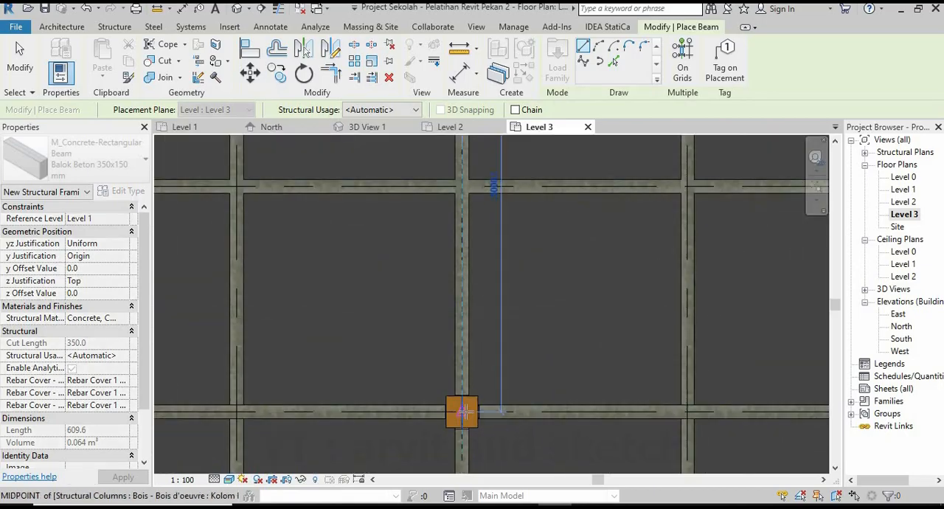
{"action": "scroll", "coordinate": [463, 410], "scroll_direction": "down", "scroll_amount": 6}
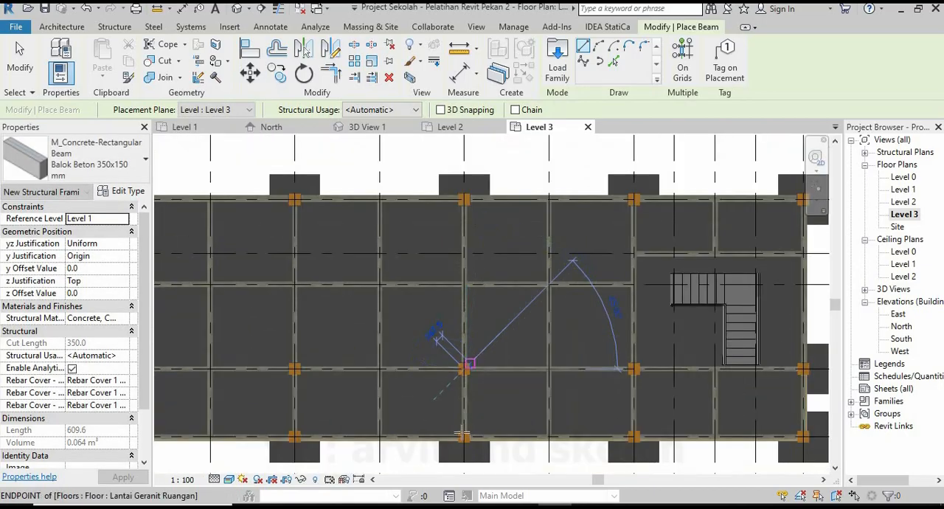
{"action": "scroll", "coordinate": [463, 439], "scroll_direction": "up", "scroll_amount": 3}
{"action": "left_click", "coordinate": [463, 439]}
Place Level 3 beams along grid 7 from grid 2 to 9 and from grid 9 to 1, and end beam placement.
{"action": "scroll", "coordinate": [430, 391], "scroll_direction": "down", "scroll_amount": 4}
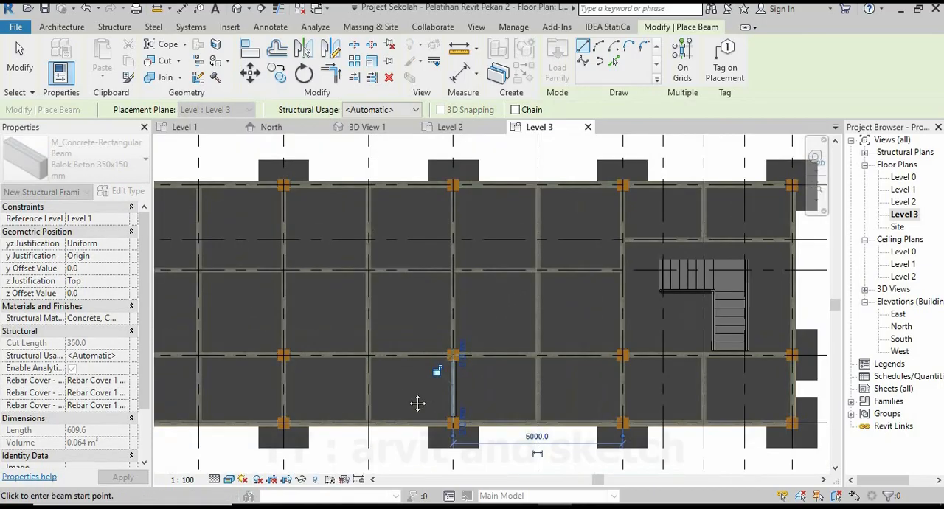
{"action": "scroll", "coordinate": [513, 407], "scroll_direction": "up", "scroll_amount": 5}
{"action": "left_click", "coordinate": [514, 408]}
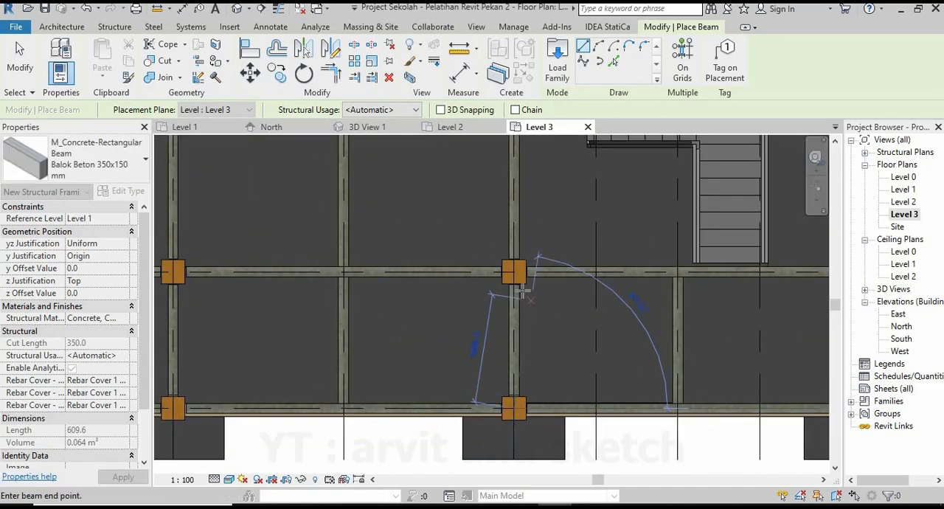
{"action": "scroll", "coordinate": [526, 292], "scroll_direction": "up", "scroll_amount": 1}
{"action": "left_click", "coordinate": [510, 269]}
{"action": "scroll", "coordinate": [510, 269], "scroll_direction": "down", "scroll_amount": 4}
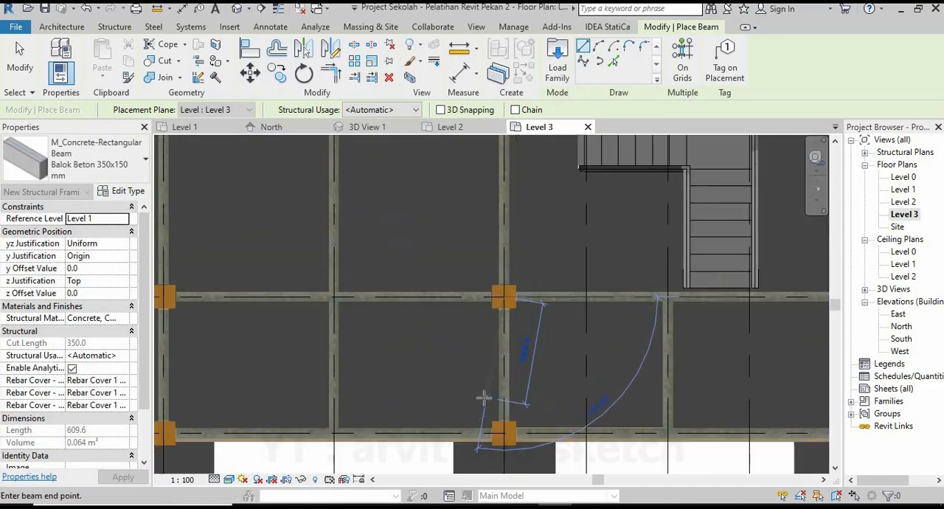
{"action": "scroll", "coordinate": [494, 270], "scroll_direction": "up", "scroll_amount": 6}
{"action": "scroll", "coordinate": [472, 255], "scroll_direction": "up", "scroll_amount": 1}
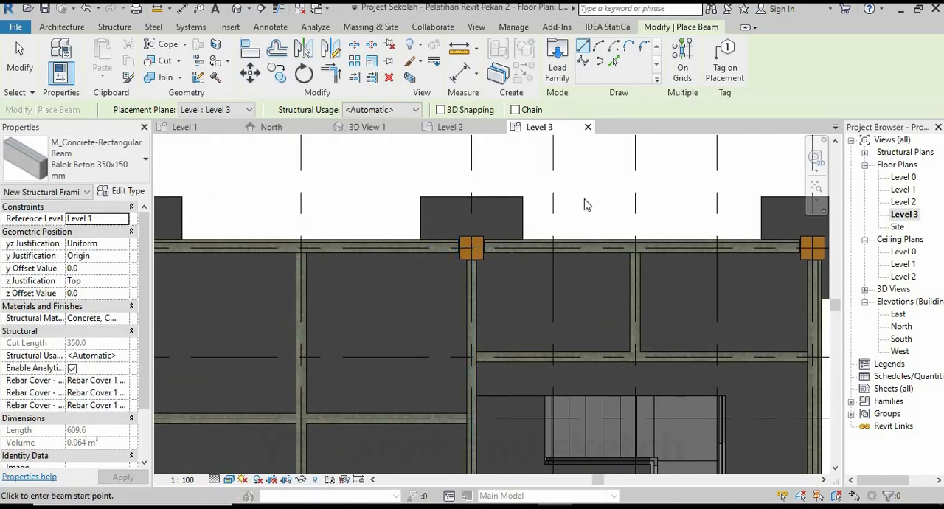
{"action": "key", "text": "Escape"}
{"action": "key", "text": "Escape"}
Examine the Level 3 cross beams on grids 4 to 7 in 3D View 1 and return to the Level 3 plan.
{"action": "scroll", "coordinate": [585, 205], "scroll_direction": "down", "scroll_amount": 5}
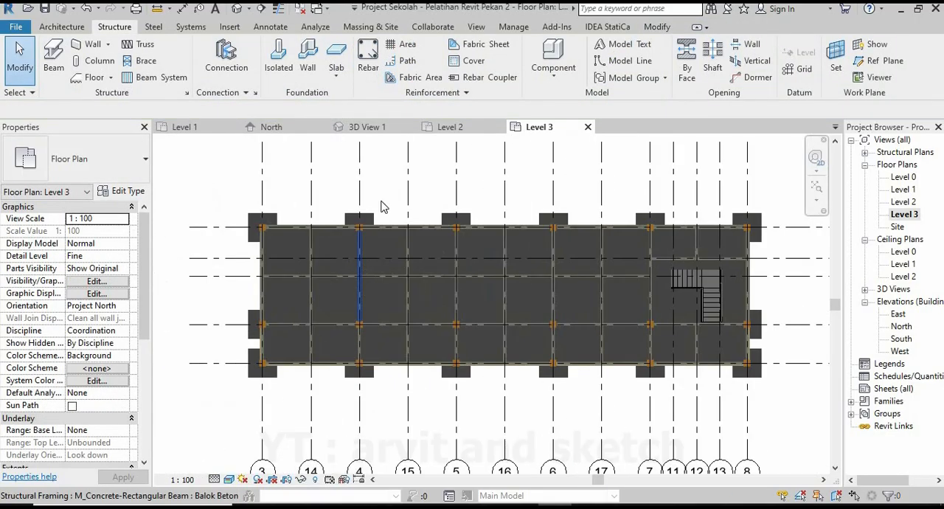
{"action": "left_click", "coordinate": [367, 127]}
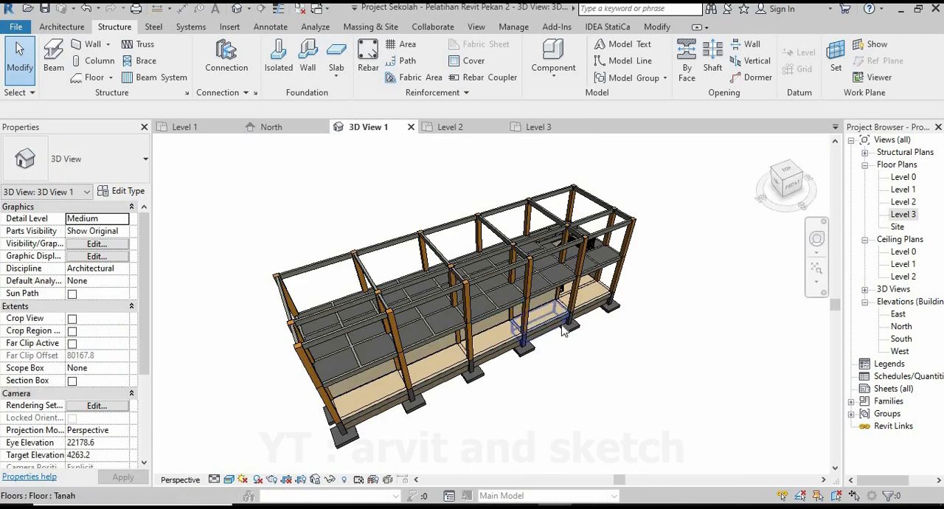
{"action": "middle_click_drag", "start_coordinate": [542, 337], "coordinate": [491, 211], "text": "shift"}
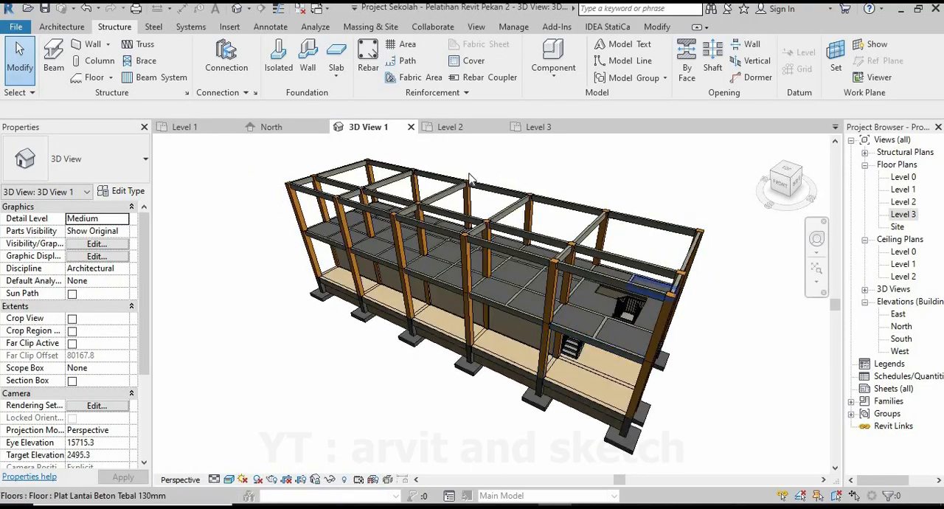
{"action": "left_click", "coordinate": [542, 127]}
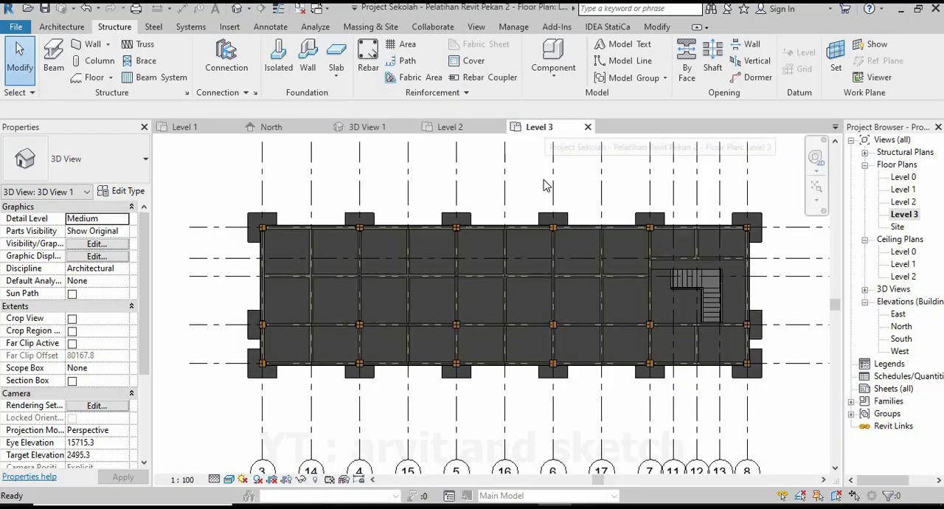
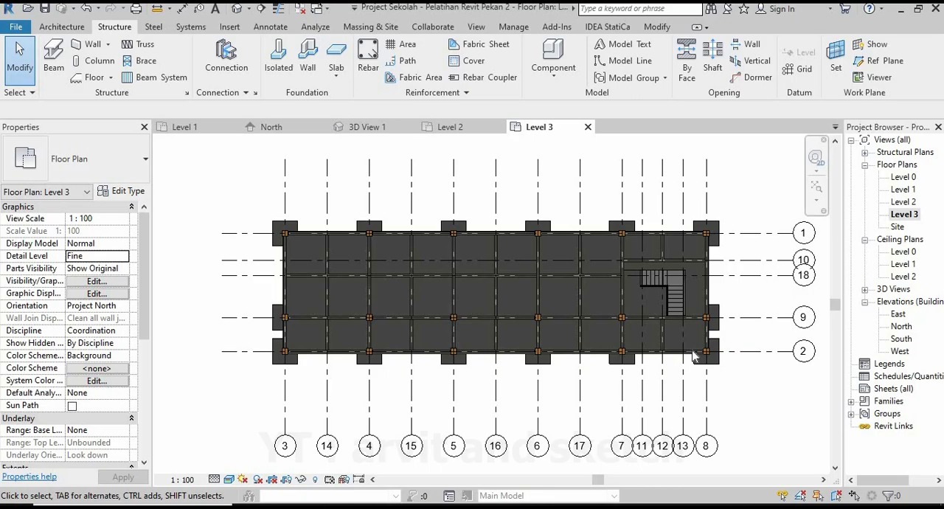
Select the entire building in the 3D view and filter the selection down to the Walls category only.
{"action": "left_click", "coordinate": [367, 126]}
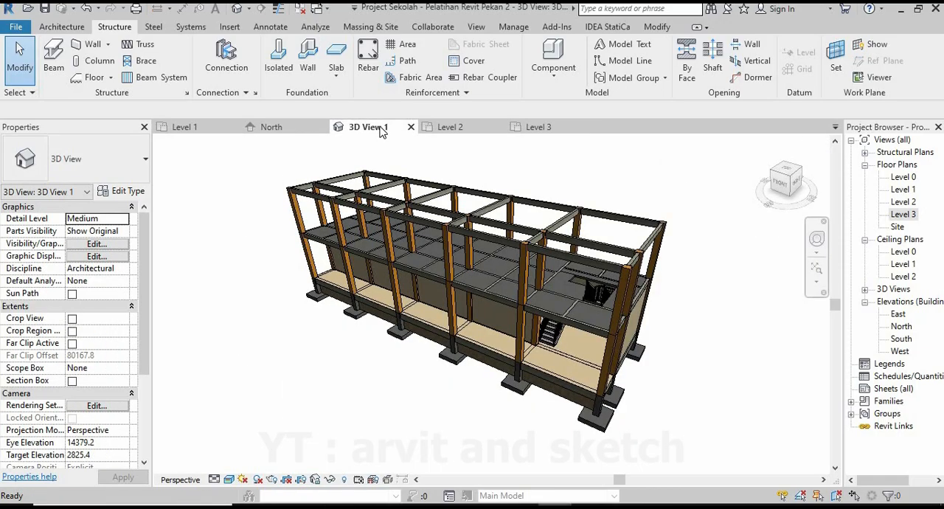
{"action": "scroll", "coordinate": [438, 281], "scroll_direction": "down", "scroll_amount": 5}
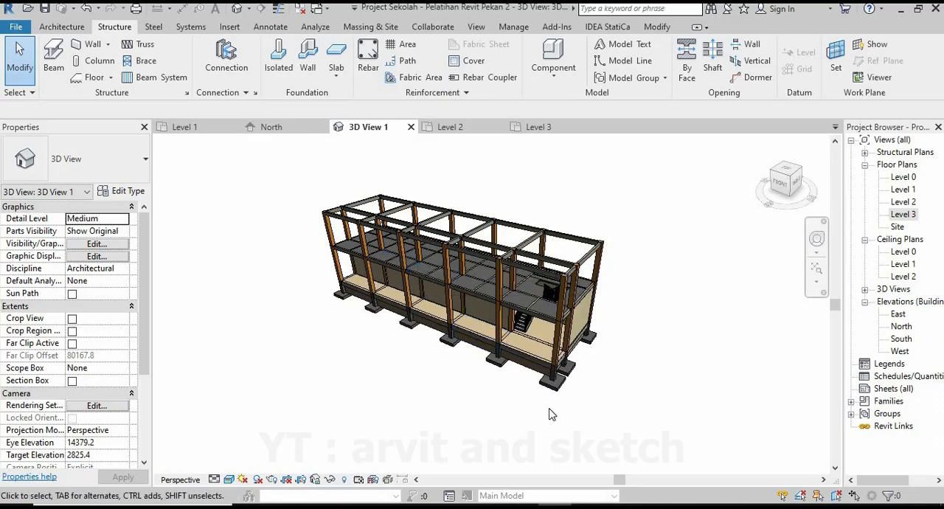
{"action": "left_click_drag", "start_coordinate": [616, 427], "coordinate": [336, 177]}
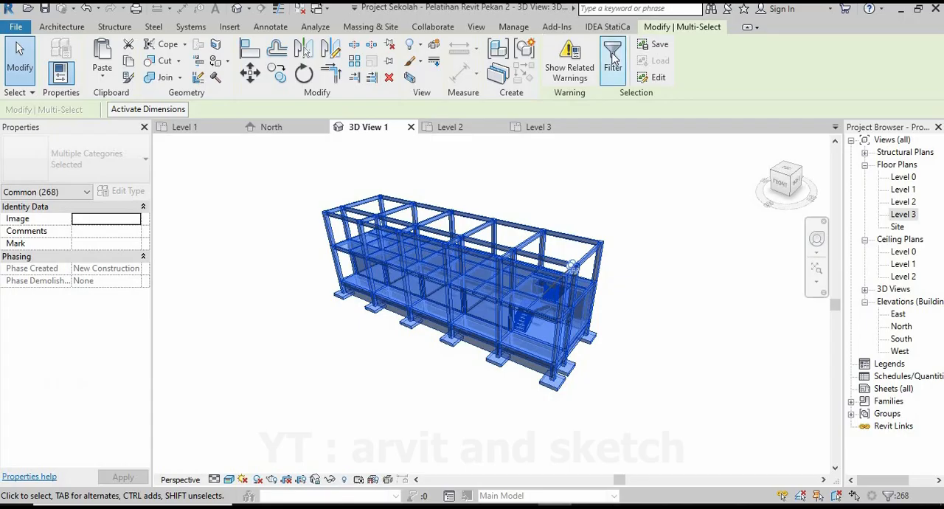
{"action": "left_click", "coordinate": [614, 59]}
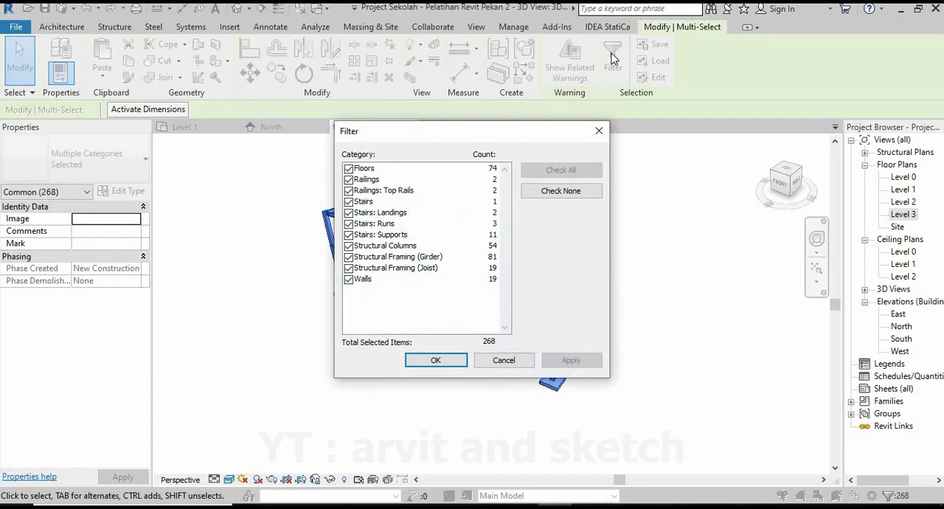
{"action": "left_click", "coordinate": [348, 268]}
{"action": "left_click", "coordinate": [348, 257]}
{"action": "left_click", "coordinate": [349, 245]}
{"action": "left_click", "coordinate": [354, 236]}
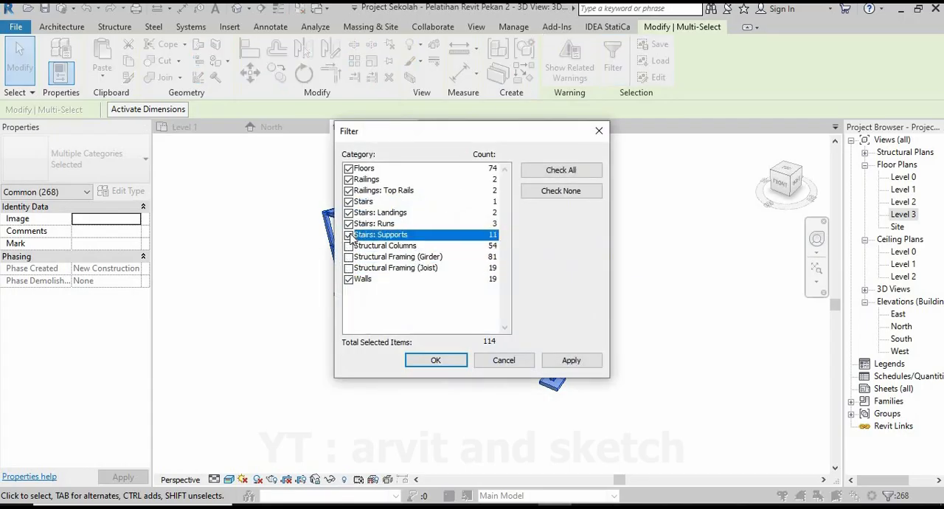
{"action": "left_click", "coordinate": [349, 235]}
{"action": "left_click", "coordinate": [349, 223]}
{"action": "left_click", "coordinate": [349, 212]}
{"action": "left_click", "coordinate": [348, 201]}
{"action": "left_click", "coordinate": [349, 190]}
{"action": "left_click", "coordinate": [348, 180]}
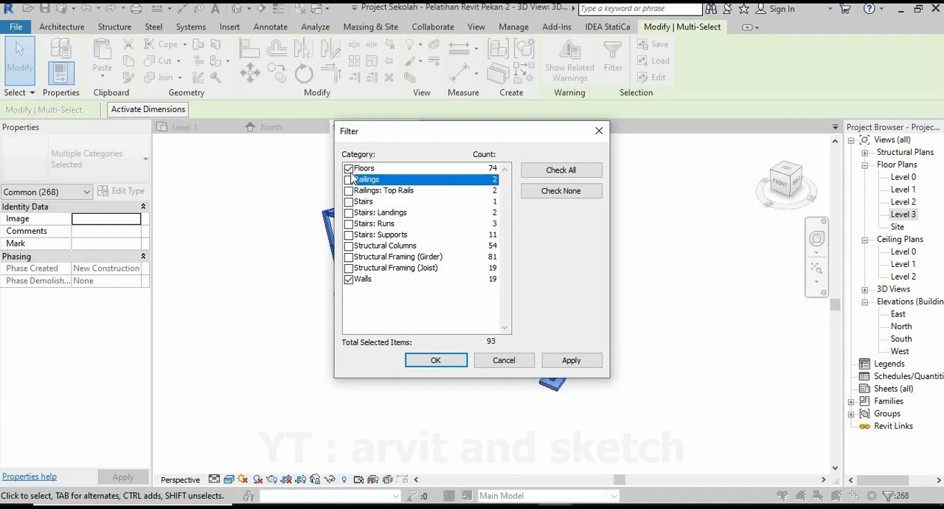
{"action": "left_click", "coordinate": [349, 168]}
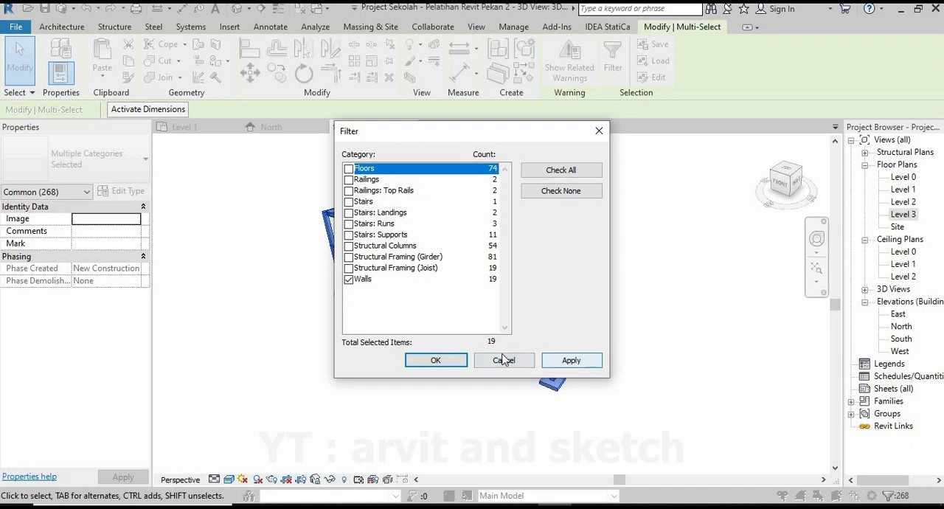
{"action": "left_click", "coordinate": [435, 362]}
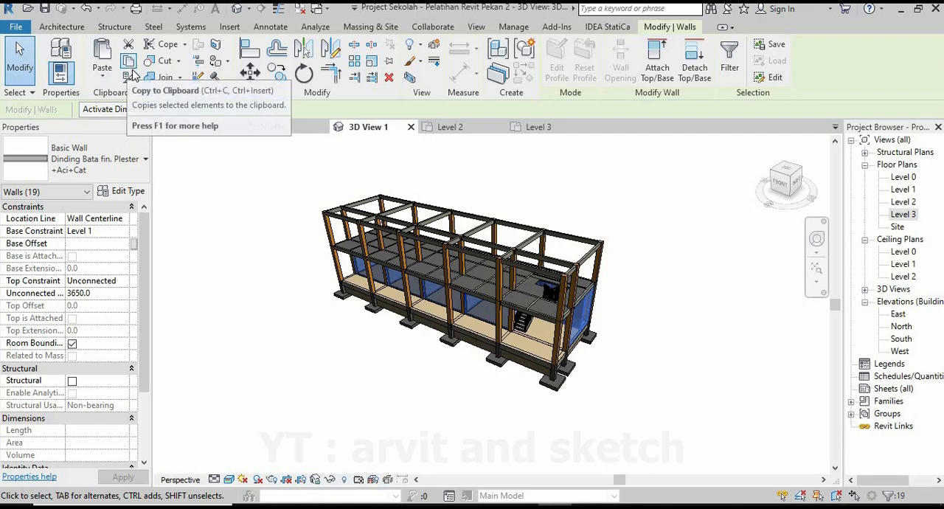
Copy the selected ground-floor walls and paste them aligned to Level 2.
{"action": "left_click", "coordinate": [130, 65]}
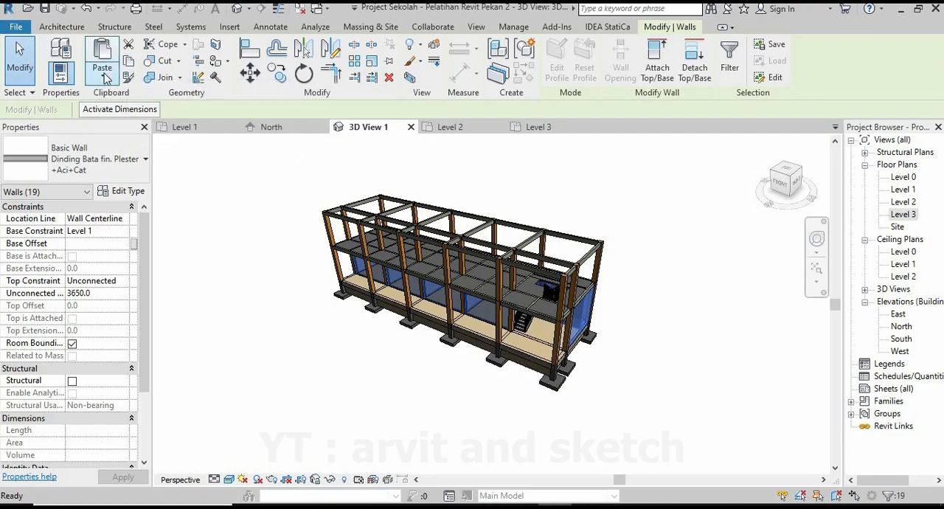
{"action": "left_click", "coordinate": [104, 74]}
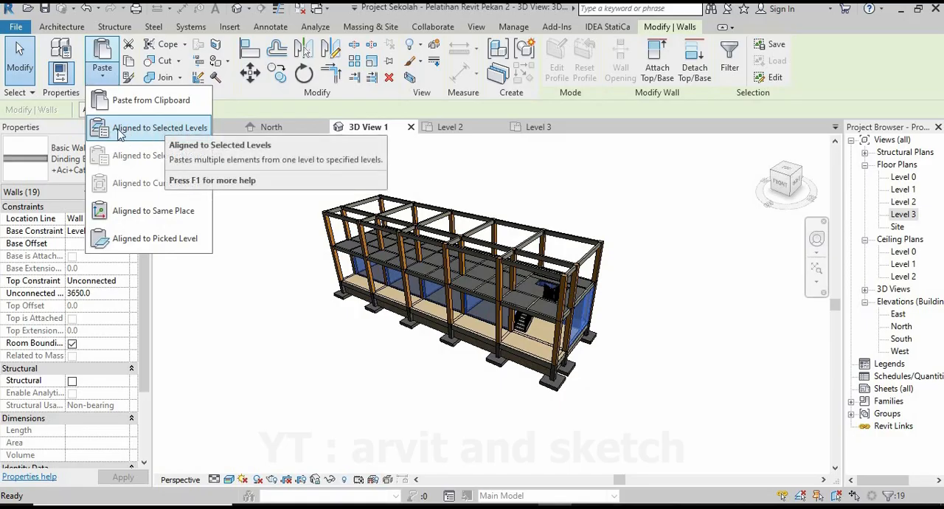
{"action": "left_click", "coordinate": [142, 132]}
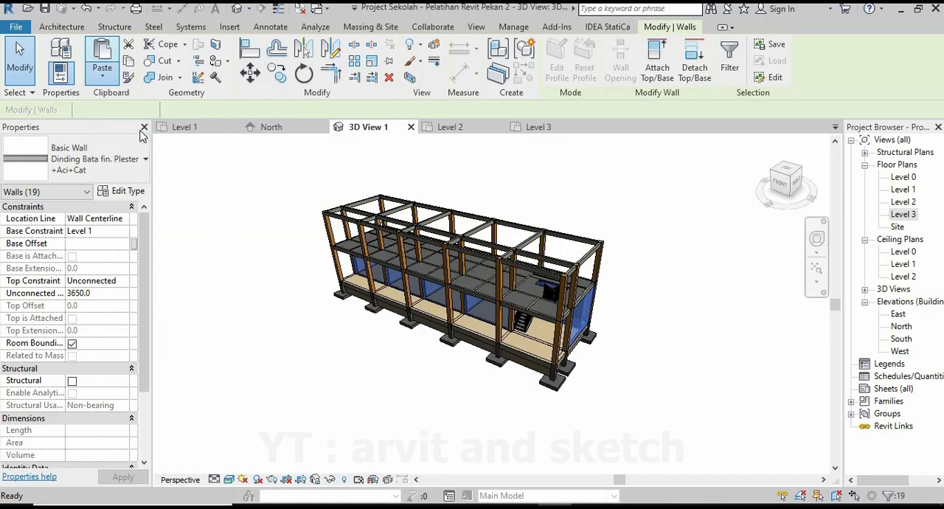
{"action": "left_click", "coordinate": [402, 184]}
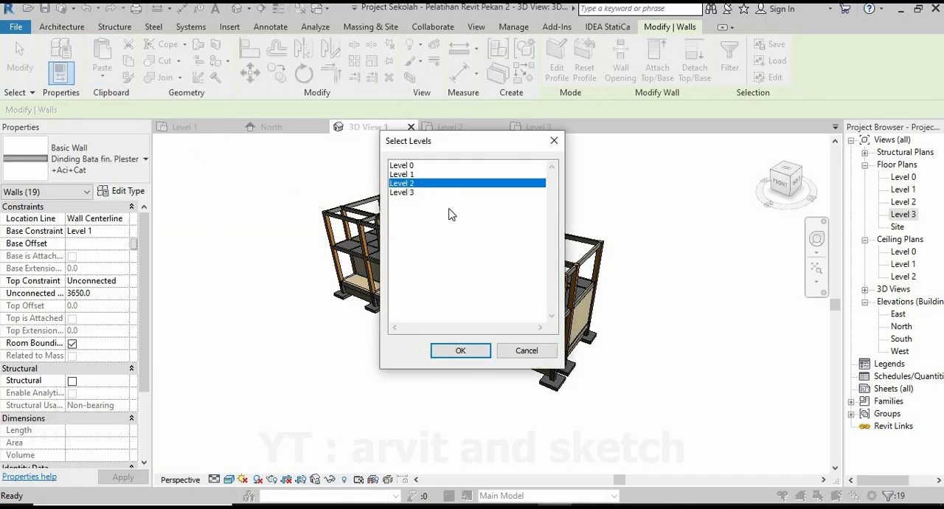
{"action": "left_click", "coordinate": [467, 352]}
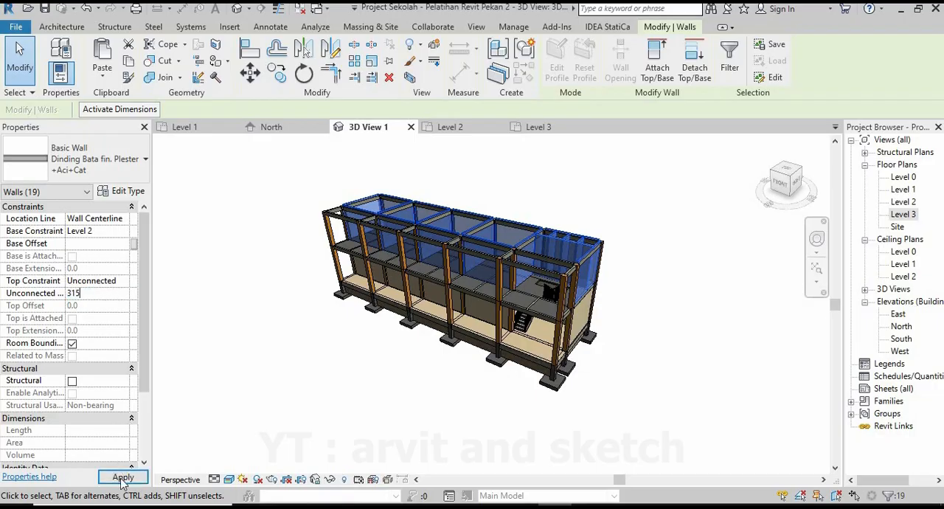
Set the unconnected height of the pasted Level 2 walls to 3150 and clear the selection.
{"action": "left_click", "coordinate": [122, 478]}
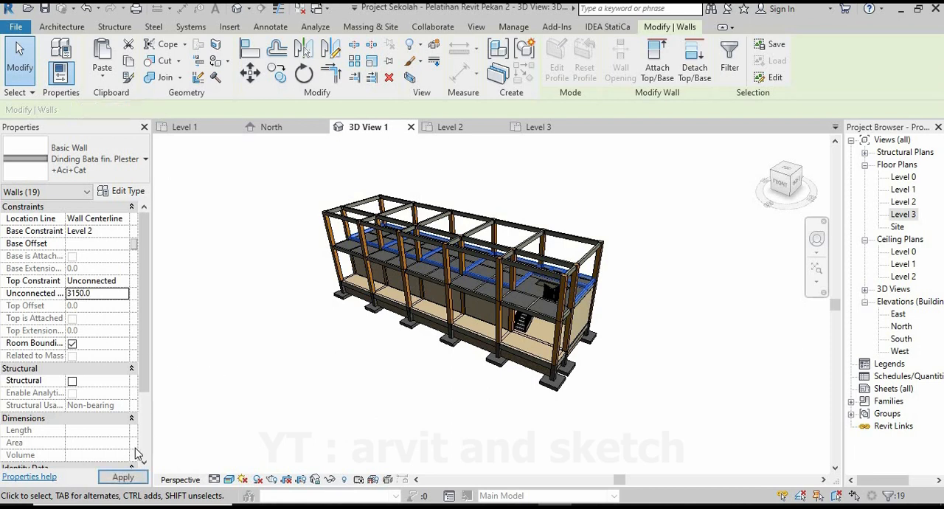
{"action": "left_click", "coordinate": [123, 477]}
{"action": "left_click", "coordinate": [341, 405]}
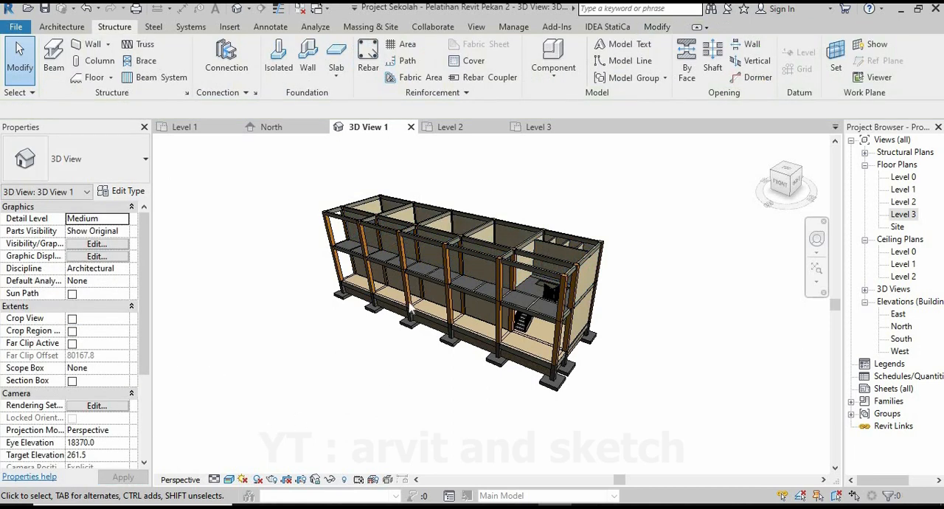
{"action": "scroll", "coordinate": [439, 231], "scroll_direction": "up", "scroll_amount": 3}
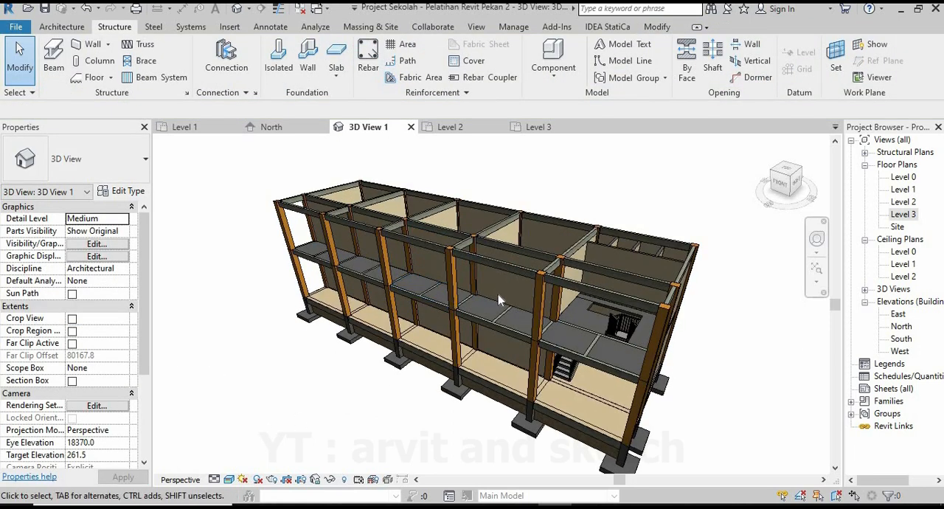
{"action": "middle_click_drag", "start_coordinate": [488, 297], "coordinate": [451, 401], "text": "shift"}
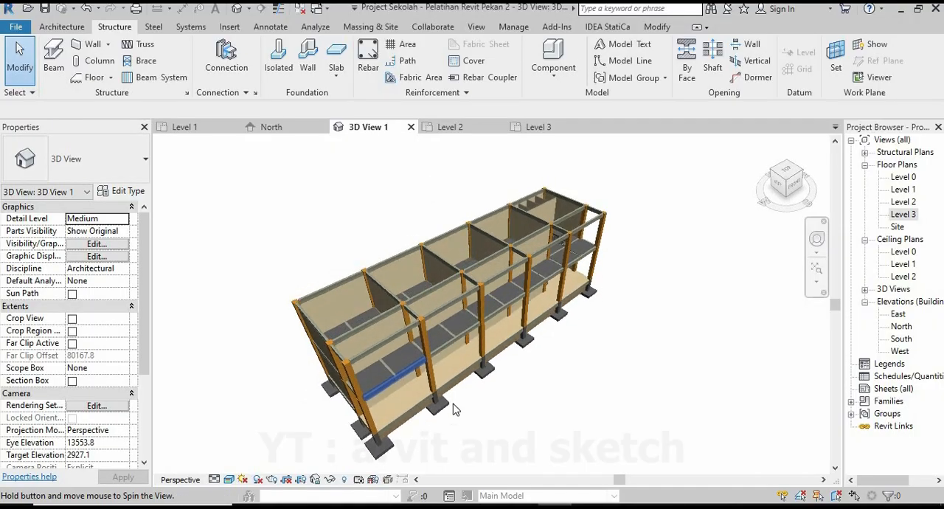
{"action": "scroll", "coordinate": [571, 369], "scroll_direction": "down", "scroll_amount": 3}
{"action": "middle_click_drag", "start_coordinate": [571, 369], "coordinate": [647, 391], "text": "shift"}
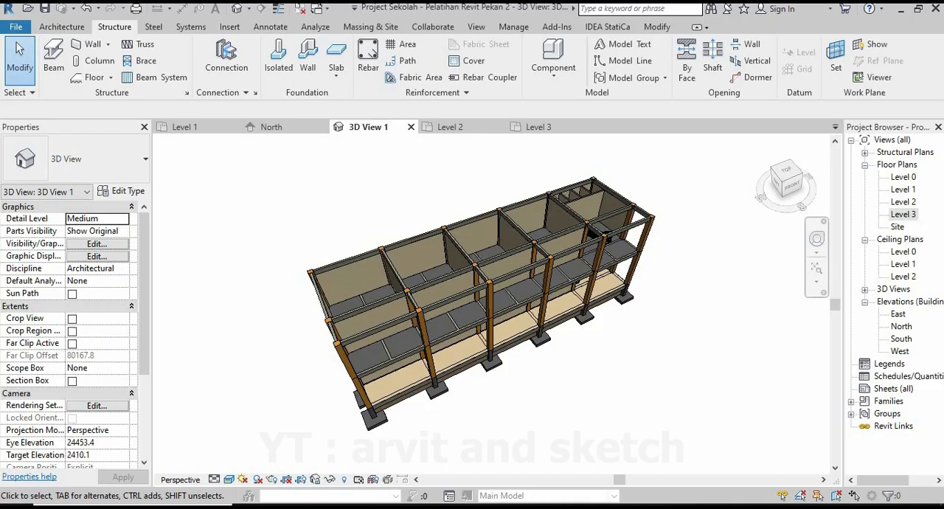
Draw a new level line across the full building width in the North elevation, about 1600 mm above Level 3.
{"action": "left_click", "coordinate": [283, 131]}
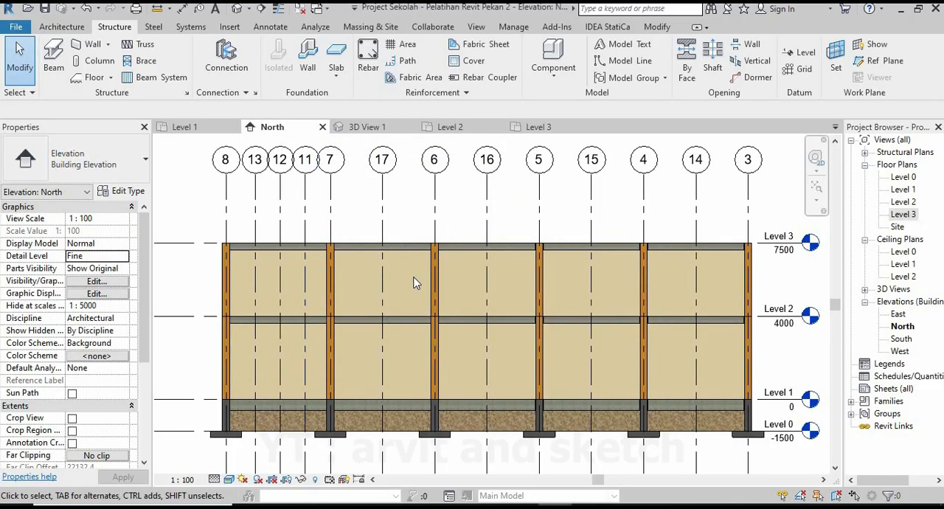
{"action": "scroll", "coordinate": [391, 332], "scroll_direction": "down", "scroll_amount": 3}
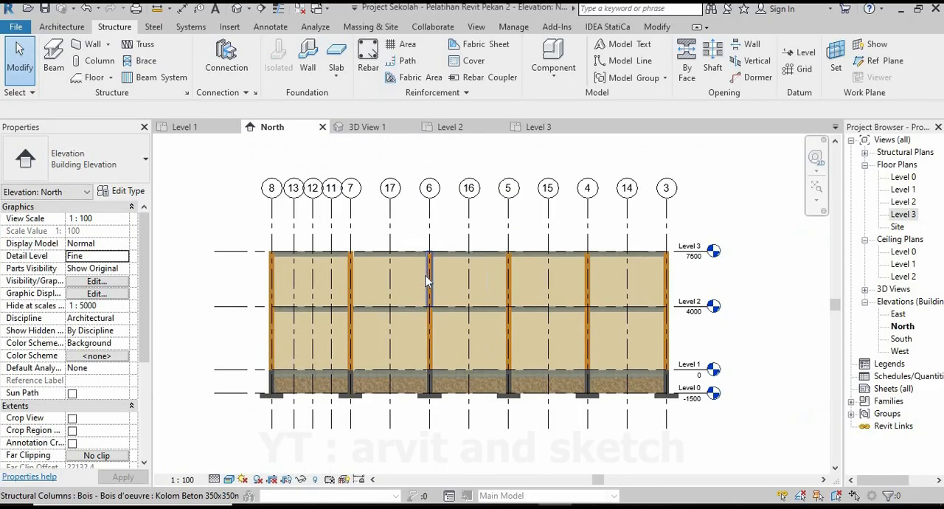
{"action": "left_click", "coordinate": [805, 55]}
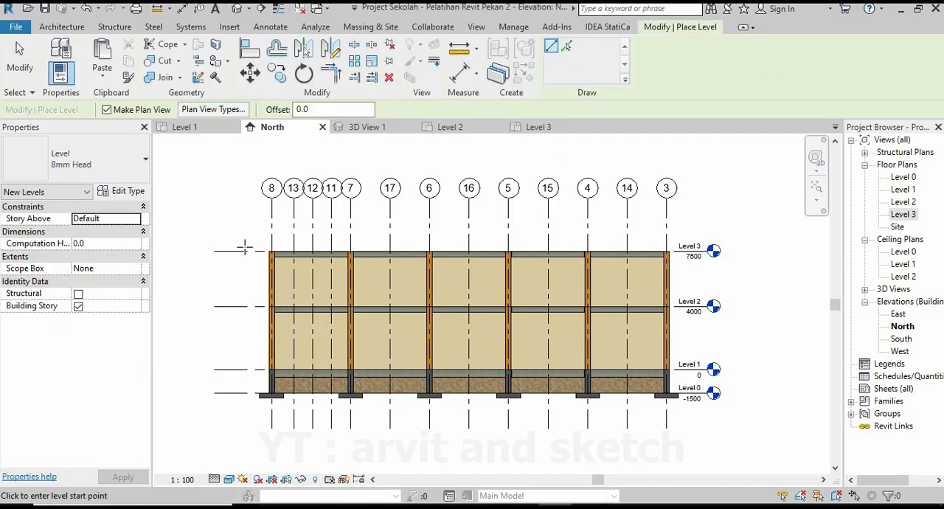
{"action": "scroll", "coordinate": [244, 249], "scroll_direction": "up", "scroll_amount": 1}
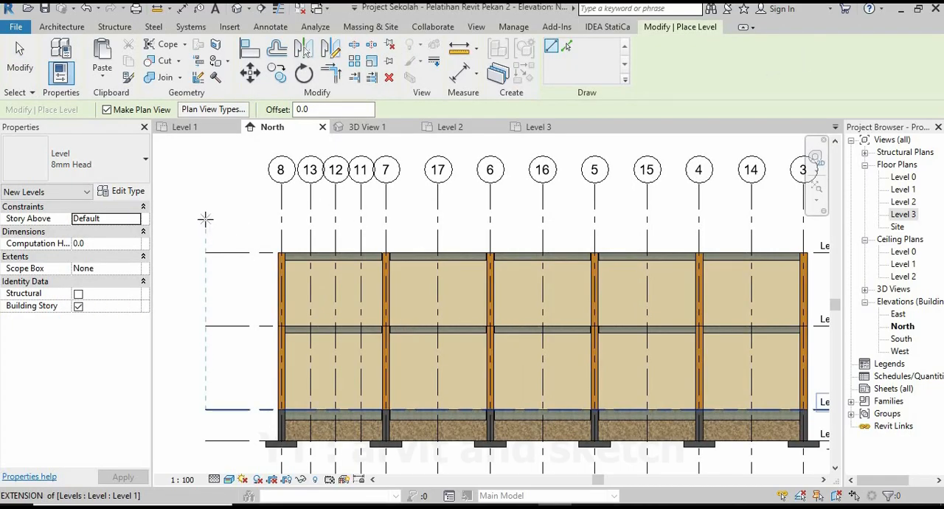
{"action": "left_click", "coordinate": [205, 219]}
{"action": "scroll", "coordinate": [295, 217], "scroll_direction": "down", "scroll_amount": 2}
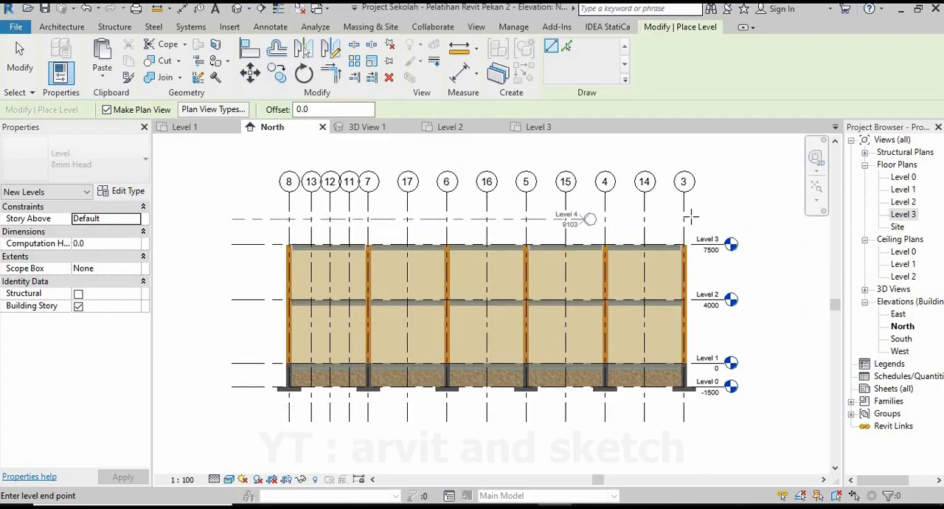
{"action": "left_click", "coordinate": [728, 214]}
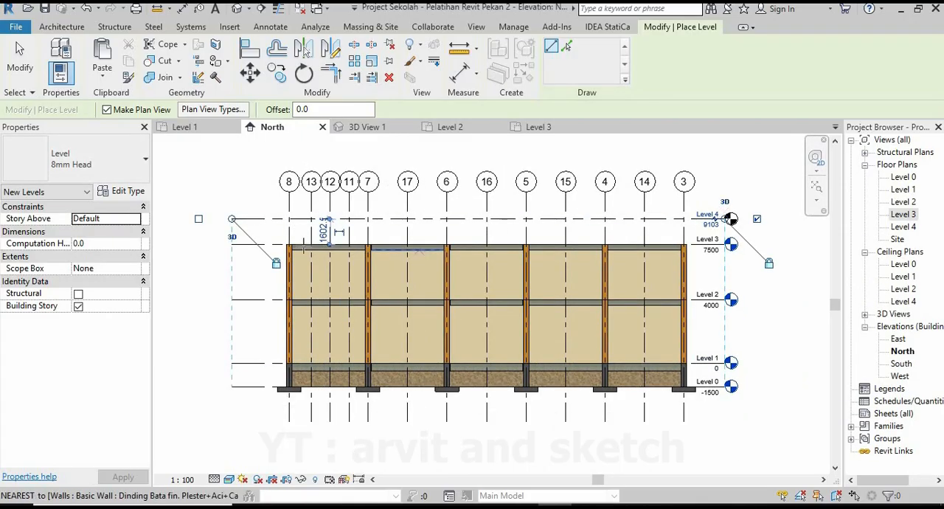
Set the new level's distance above Level 3 to 500 mm and finish placing levels.
{"action": "scroll", "coordinate": [312, 236], "scroll_direction": "up", "scroll_amount": 2}
{"action": "left_click", "coordinate": [341, 231]}
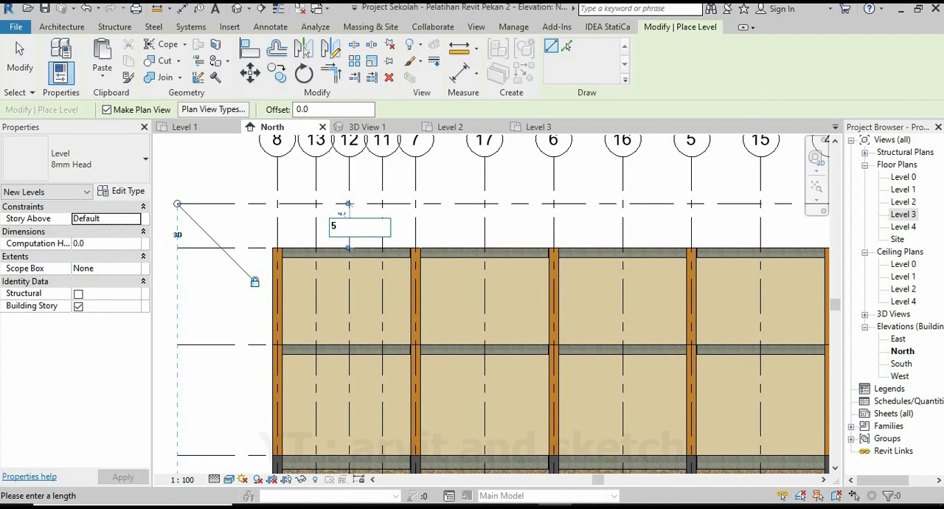
{"action": "type", "text": "500"}
{"action": "key", "text": "Return"}
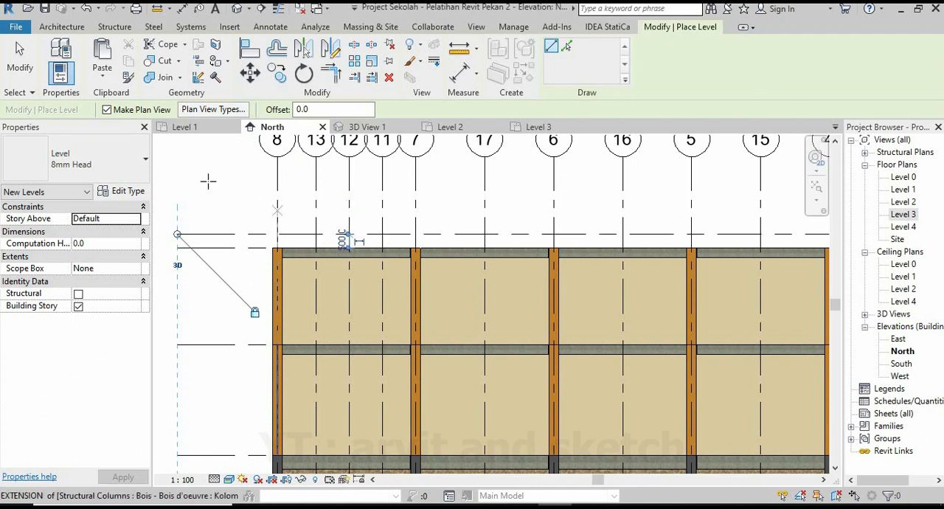
{"action": "left_click", "coordinate": [20, 59]}
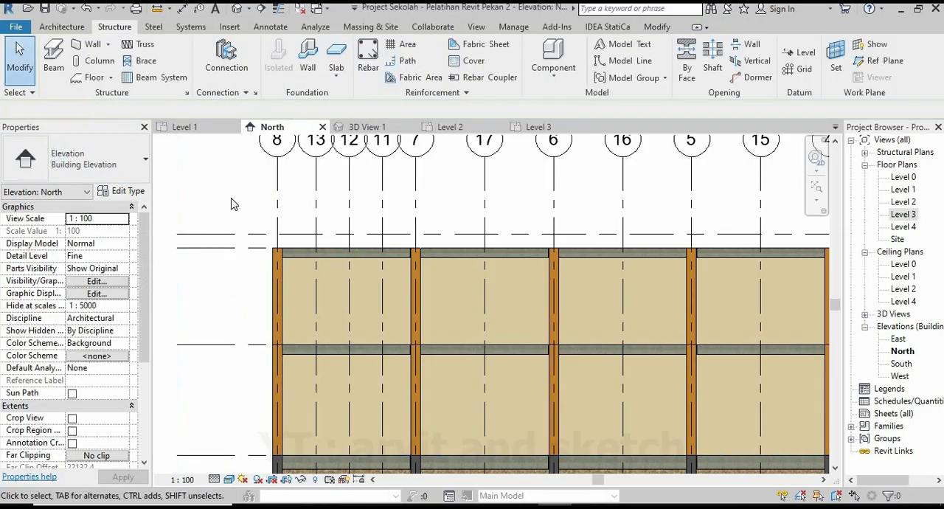
Add an elbow to the Level 3 line so its head and label sit clear below those of Level 4.
{"action": "scroll", "coordinate": [343, 241], "scroll_direction": "down", "scroll_amount": 3}
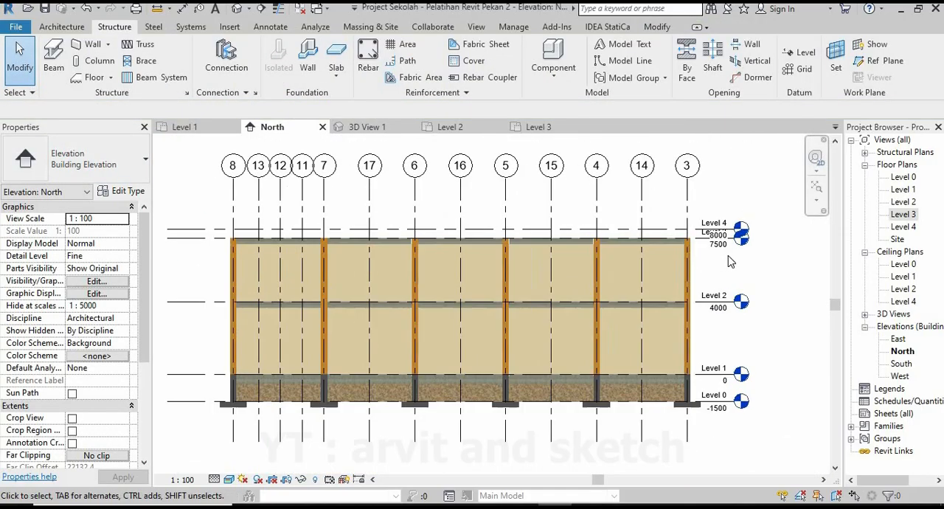
{"action": "scroll", "coordinate": [687, 247], "scroll_direction": "up", "scroll_amount": 4}
{"action": "scroll", "coordinate": [726, 244], "scroll_direction": "up", "scroll_amount": 2}
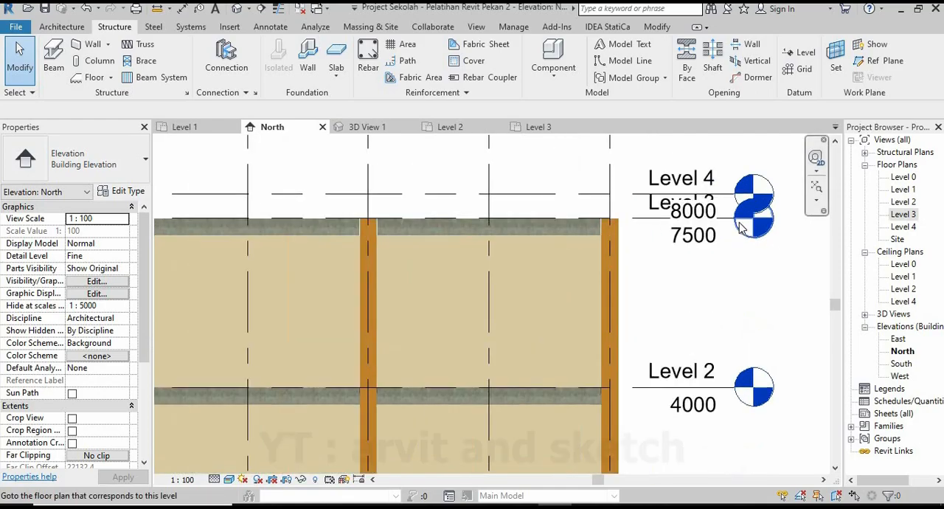
{"action": "left_click", "coordinate": [635, 227]}
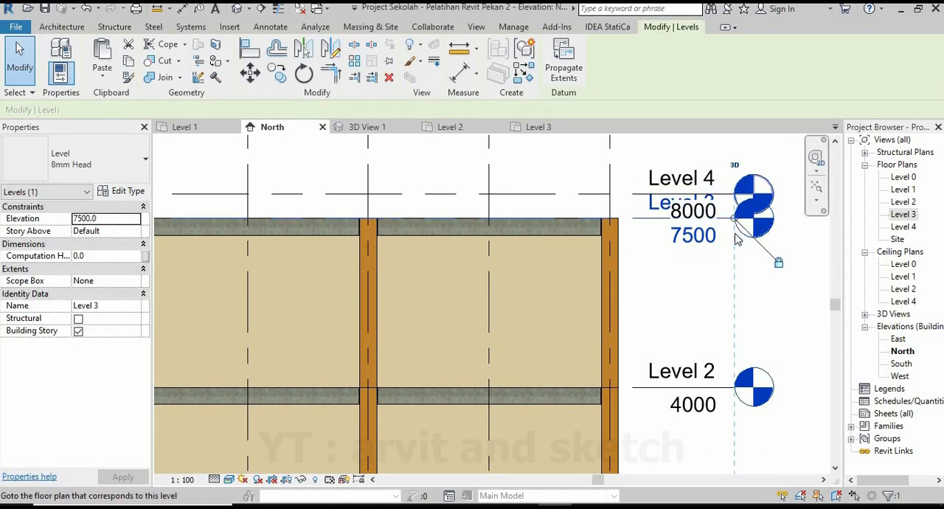
{"action": "left_click", "coordinate": [703, 219]}
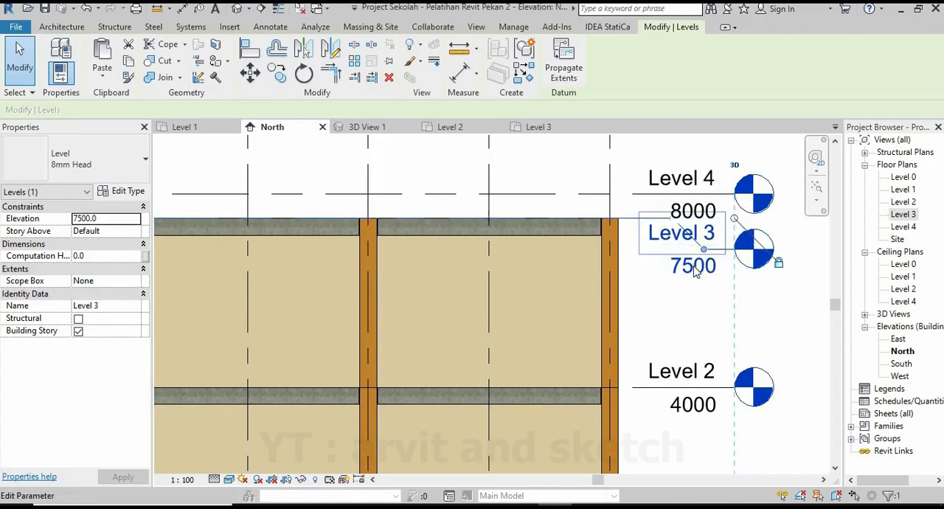
{"action": "left_click", "coordinate": [786, 325]}
{"action": "scroll", "coordinate": [668, 273], "scroll_direction": "down", "scroll_amount": 5}
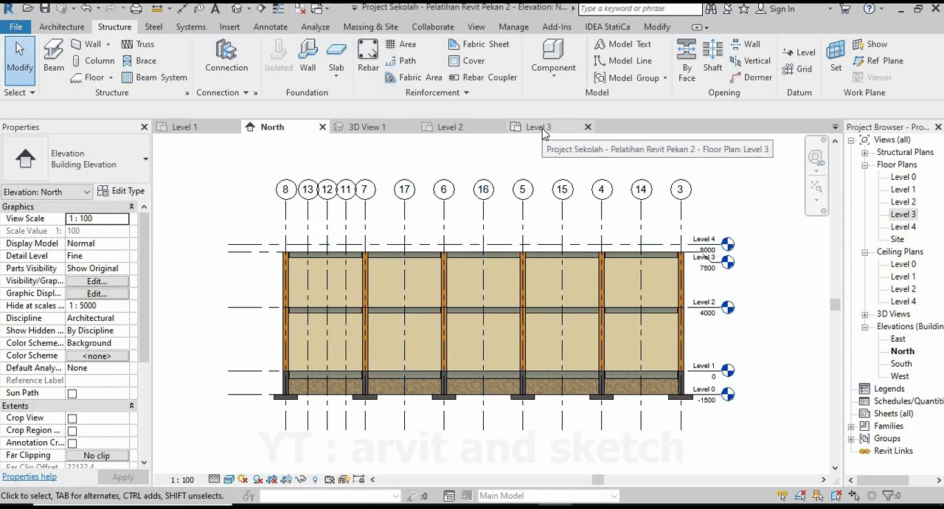
Open the Level 4 floor plan and set its view range to Unlimited top, Level Below (Level 3) bottom and Unlimited view depth.
{"action": "double_click", "coordinate": [907, 228]}
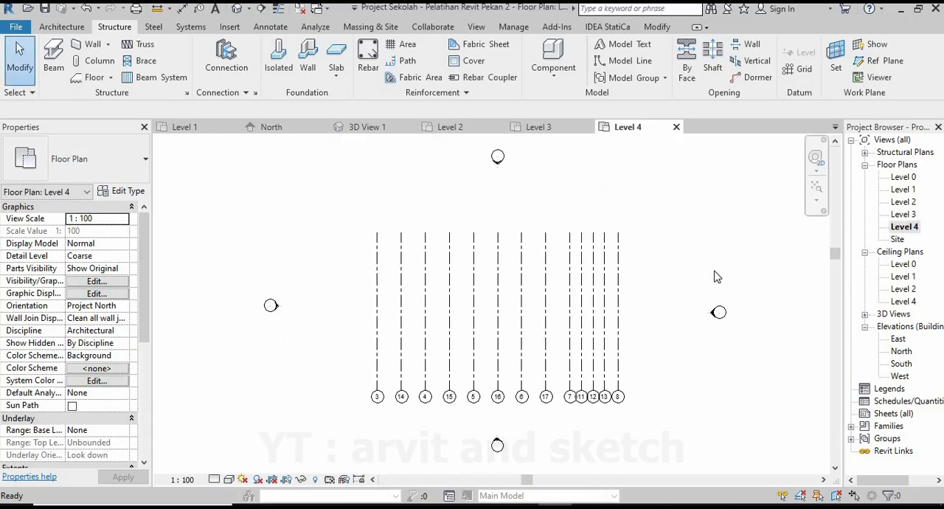
{"action": "scroll", "coordinate": [95, 376], "scroll_direction": "down", "scroll_amount": 1}
{"action": "scroll", "coordinate": [95, 376], "scroll_direction": "down", "scroll_amount": 3}
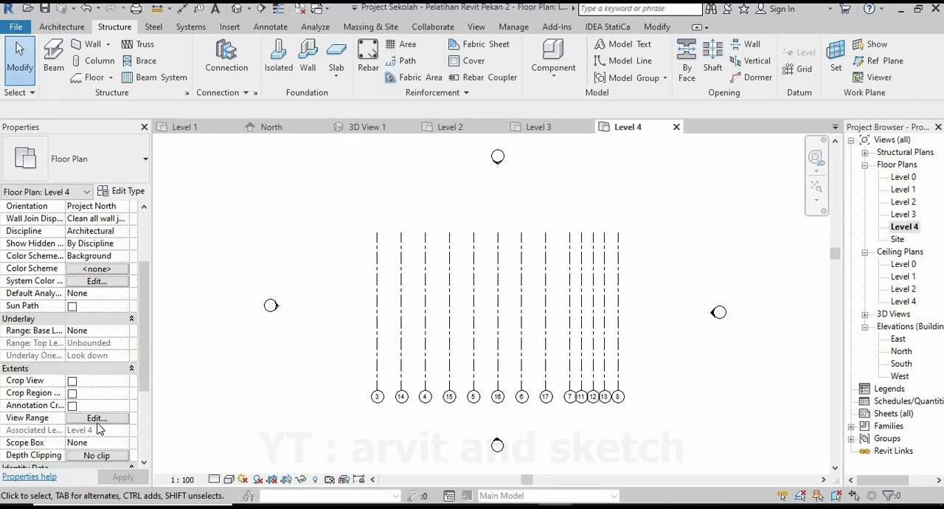
{"action": "left_click", "coordinate": [97, 417]}
{"action": "left_click", "coordinate": [649, 200]}
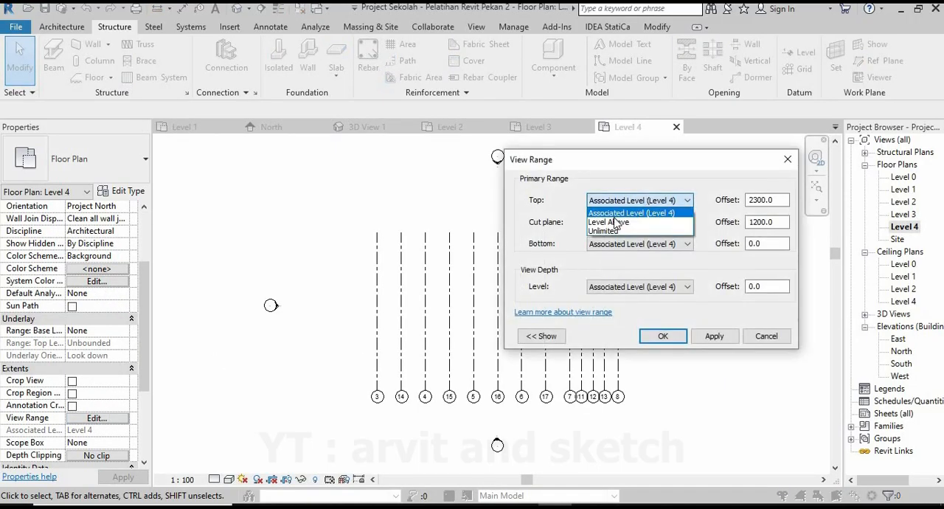
{"action": "left_click", "coordinate": [617, 231]}
{"action": "left_click", "coordinate": [649, 243]}
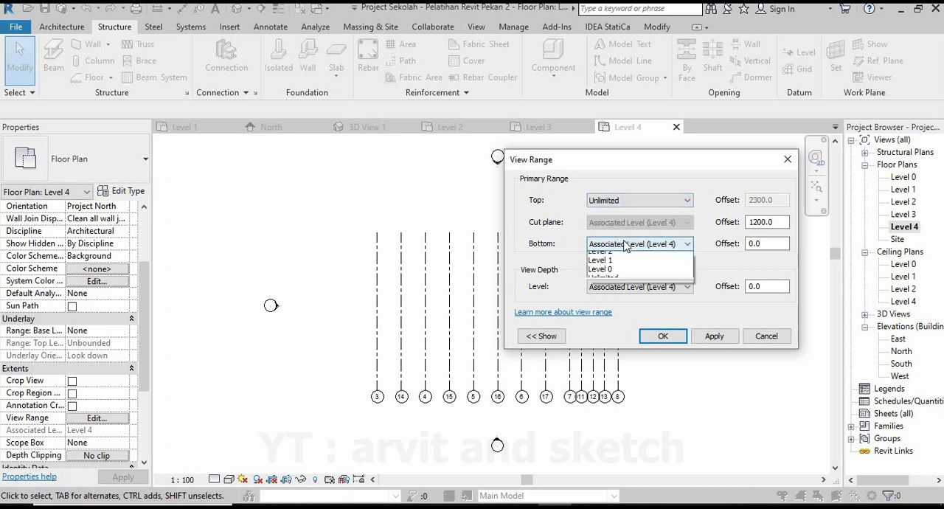
{"action": "left_click", "coordinate": [623, 266]}
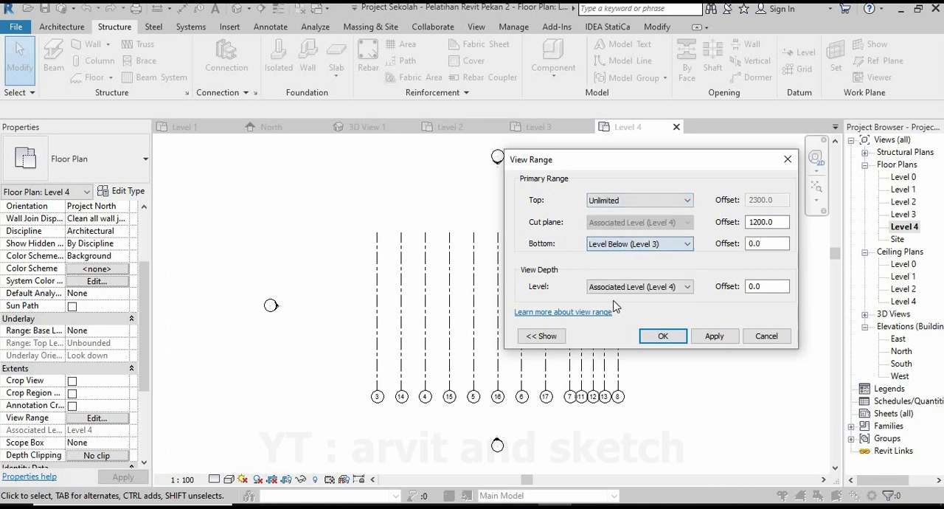
{"action": "left_click", "coordinate": [619, 287]}
{"action": "left_click", "coordinate": [617, 345]}
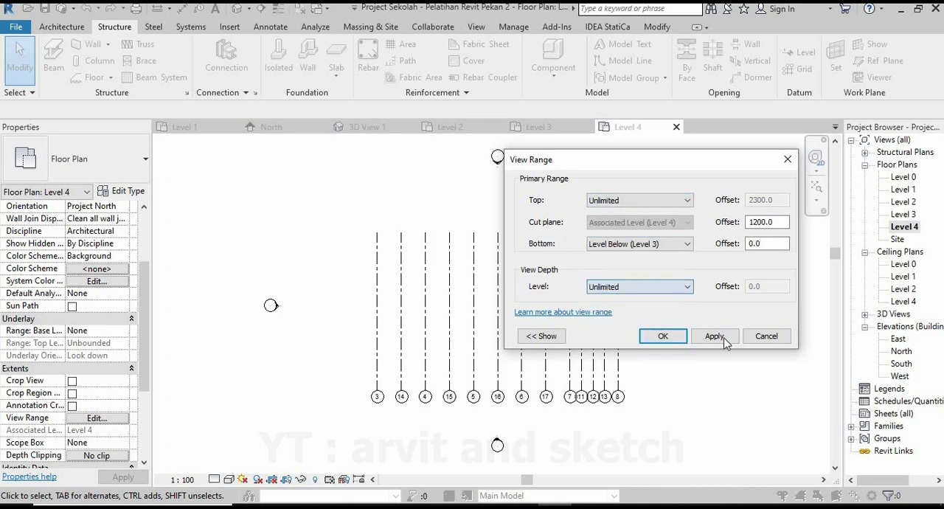
{"action": "left_click", "coordinate": [723, 338]}
{"action": "left_click", "coordinate": [663, 337]}
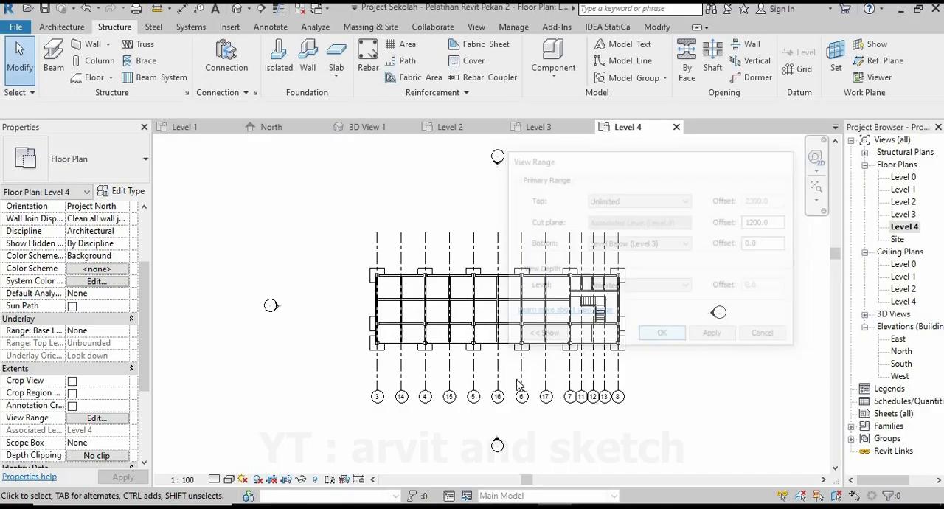
{"action": "scroll", "coordinate": [509, 317], "scroll_direction": "up", "scroll_amount": 3}
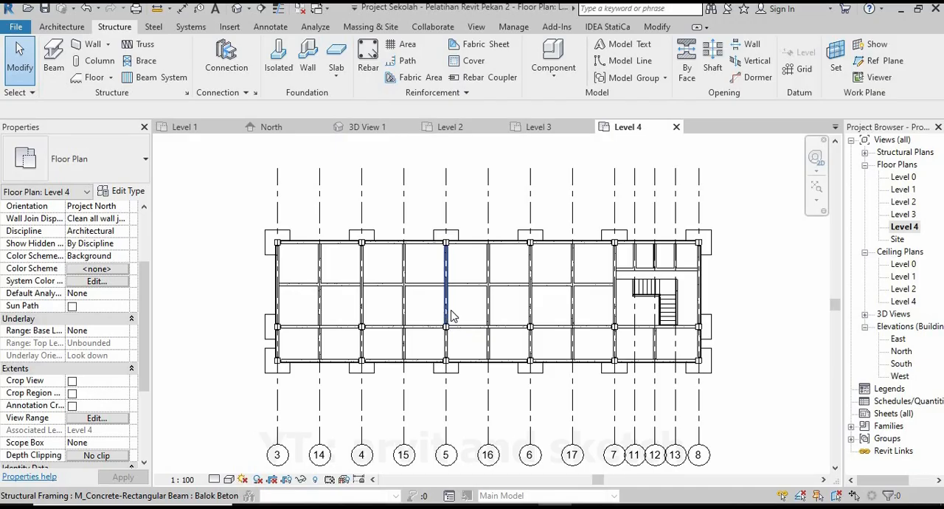
{"action": "scroll", "coordinate": [455, 311], "scroll_direction": "down", "scroll_amount": 1}
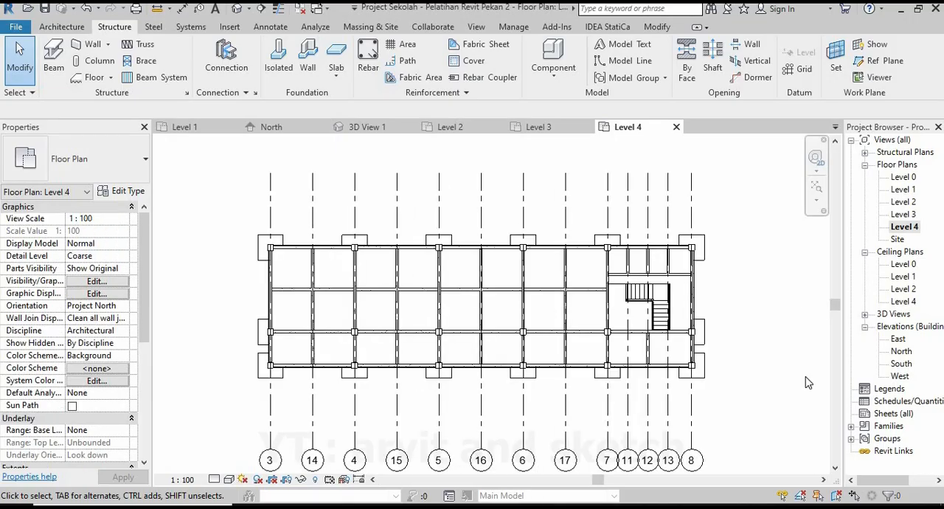
Set the bottom of the Level 4 plan's primary view range to Unlimited and accept it.
{"action": "scroll", "coordinate": [110, 376], "scroll_direction": "down", "scroll_amount": 5}
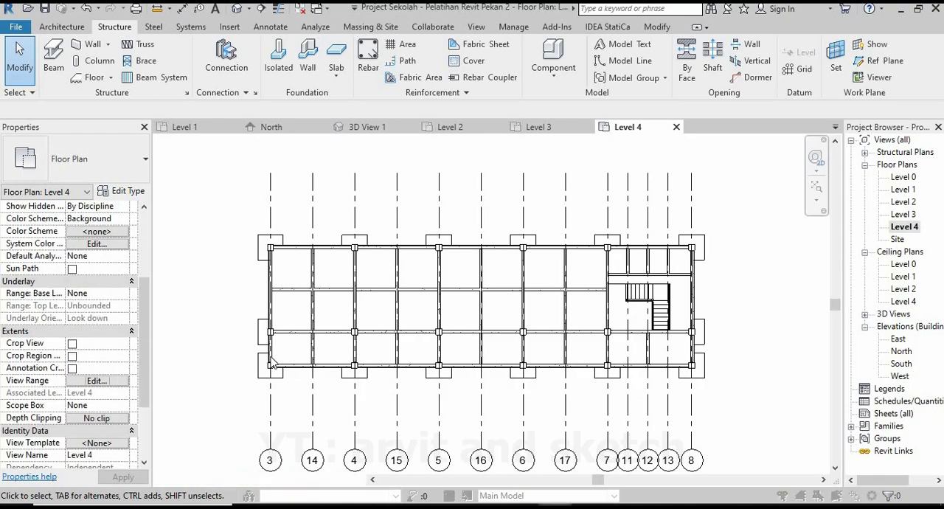
{"action": "left_click", "coordinate": [97, 380]}
{"action": "left_click", "coordinate": [685, 244]}
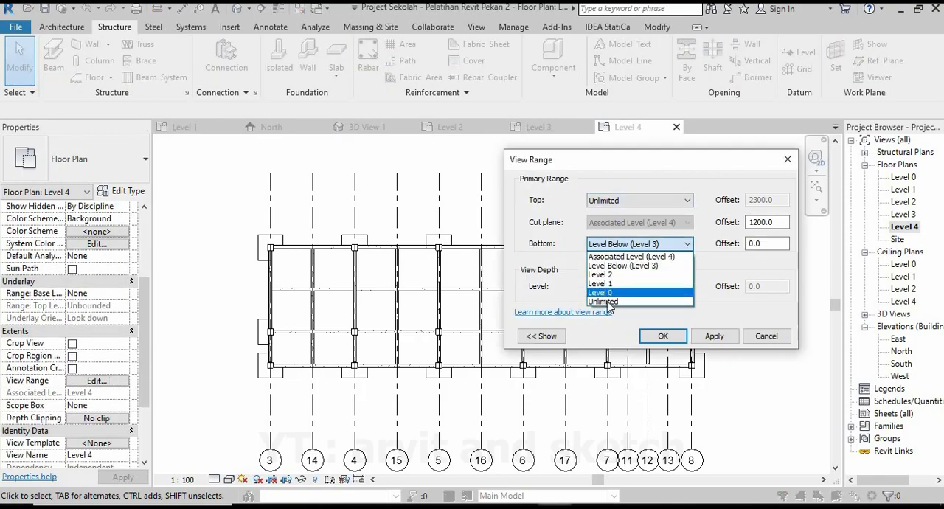
{"action": "left_click", "coordinate": [635, 309]}
{"action": "left_click", "coordinate": [663, 337]}
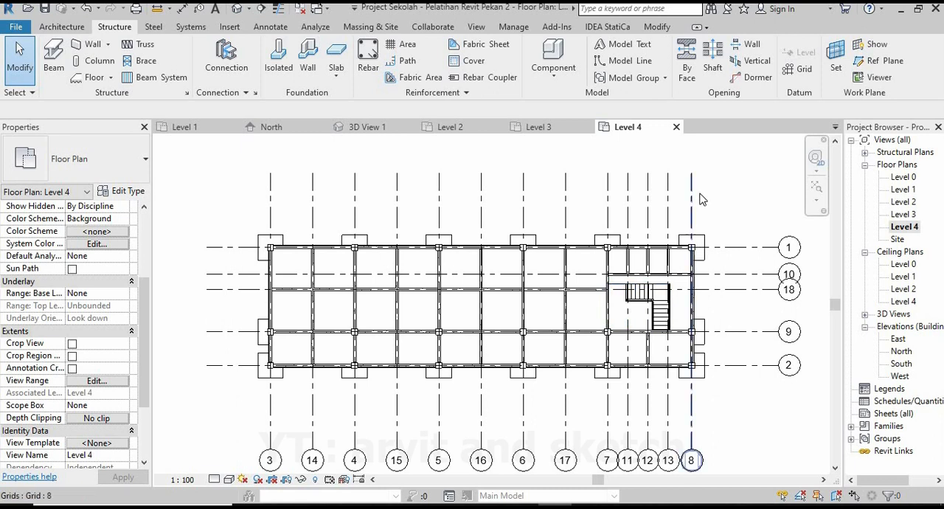
Switch to the Level 3 plan and start a vertical structural column of type UC-Universal Column-Column 203x203x46UC.
{"action": "left_click", "coordinate": [546, 129]}
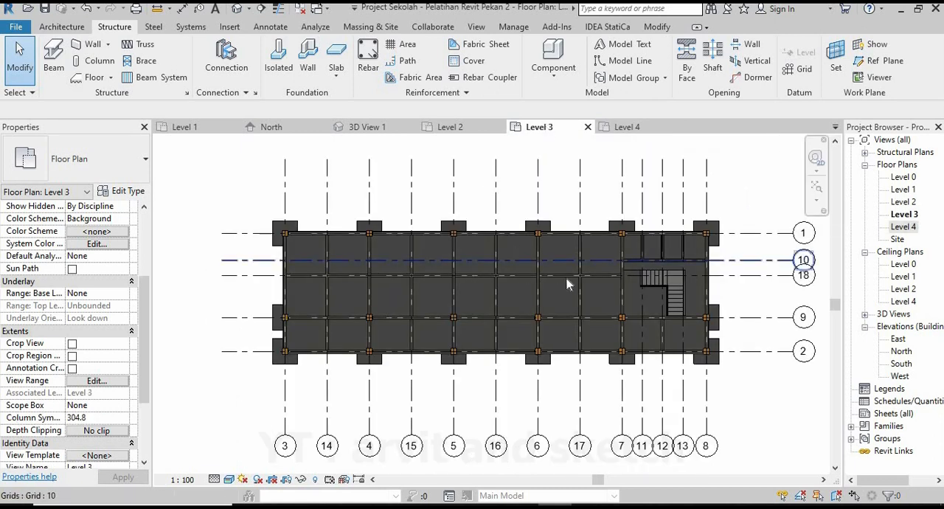
{"action": "left_click", "coordinate": [88, 62]}
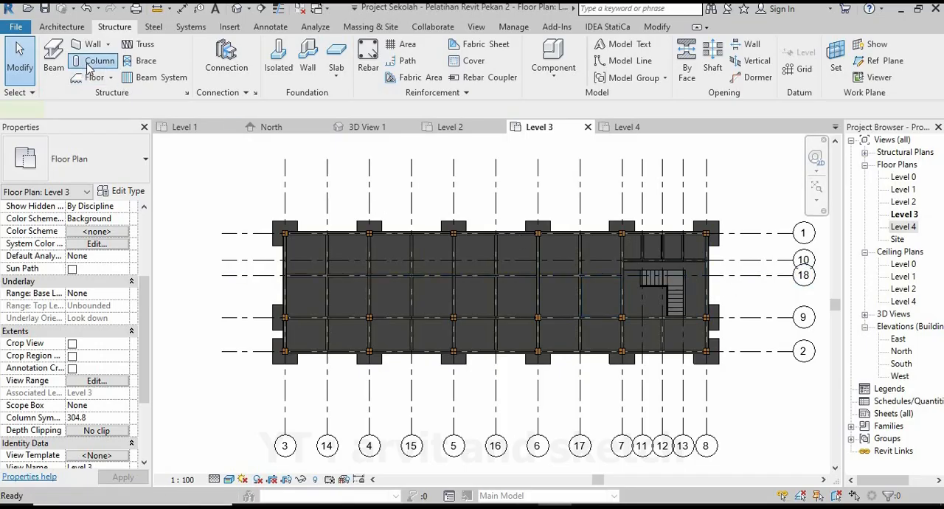
{"action": "left_click", "coordinate": [77, 158]}
{"action": "scroll", "coordinate": [72, 243], "scroll_direction": "up", "scroll_amount": 10}
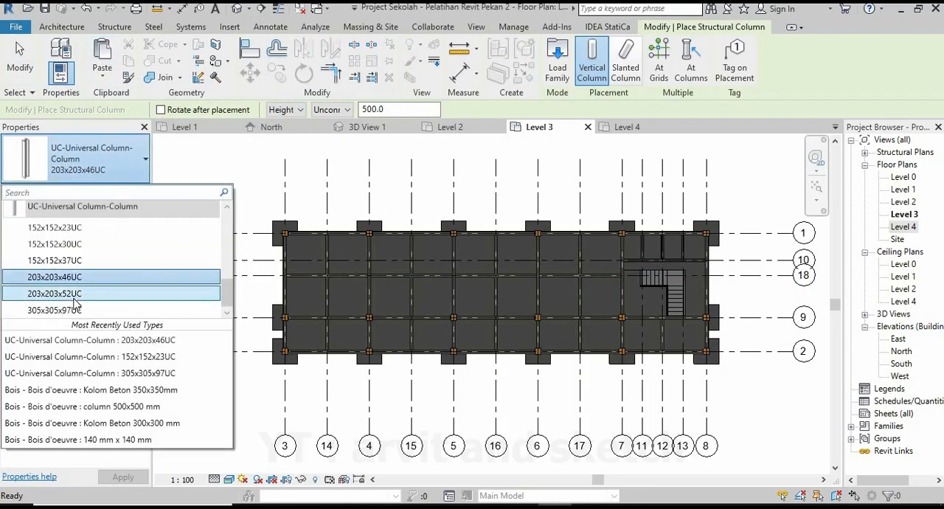
{"action": "scroll", "coordinate": [79, 257], "scroll_direction": "down", "scroll_amount": 10}
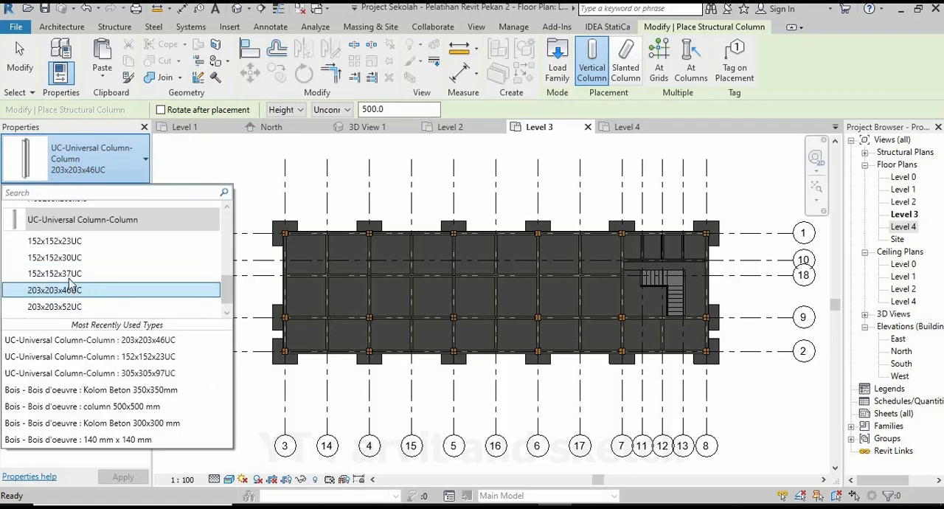
{"action": "left_click", "coordinate": [70, 289]}
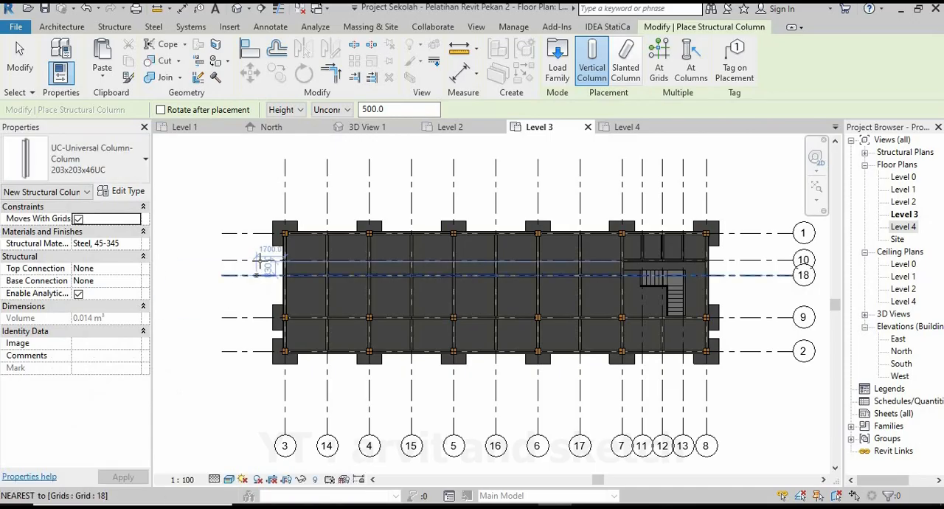
Place 203x203x46UC columns on grid 1 at its intersections with grids 3, 4 and 5.
{"action": "scroll", "coordinate": [259, 262], "scroll_direction": "up", "scroll_amount": 10}
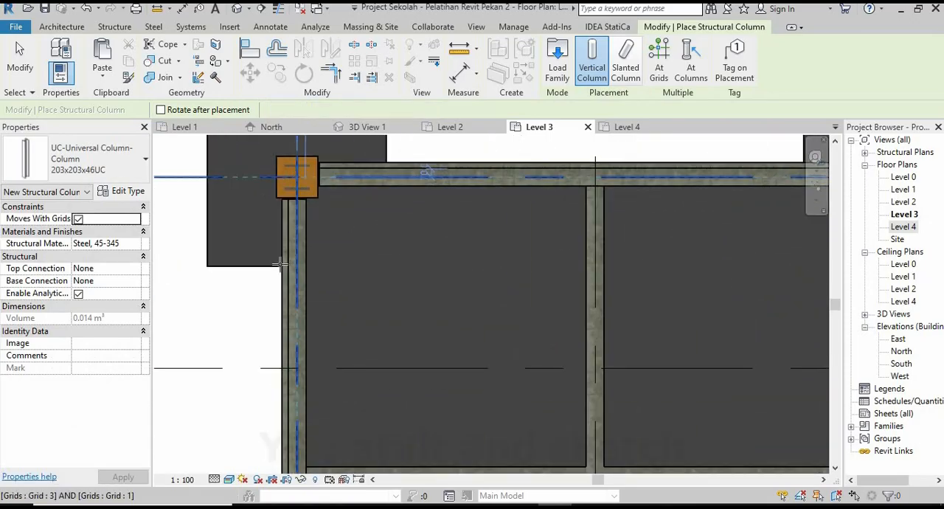
{"action": "scroll", "coordinate": [258, 263], "scroll_direction": "down", "scroll_amount": 5}
{"action": "scroll", "coordinate": [404, 219], "scroll_direction": "up", "scroll_amount": 5}
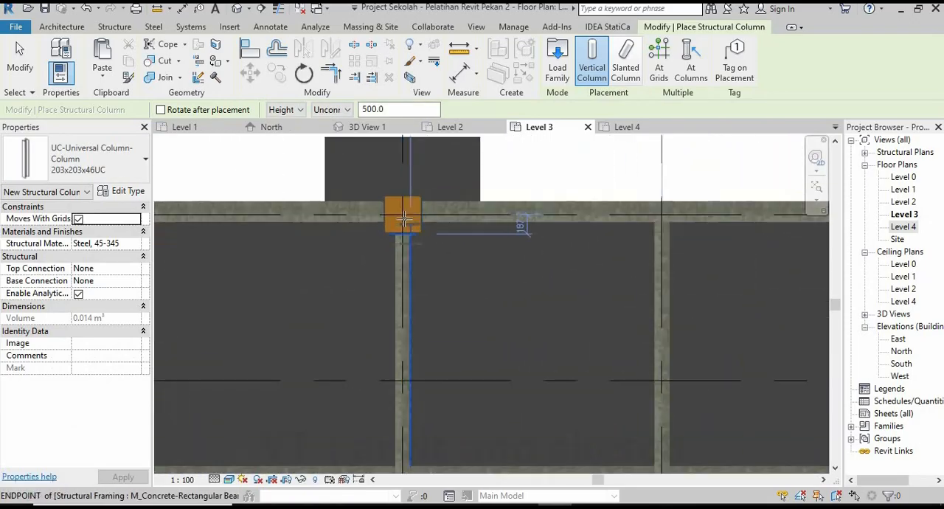
{"action": "left_click", "coordinate": [404, 218]}
{"action": "scroll", "coordinate": [405, 221], "scroll_direction": "down", "scroll_amount": 5}
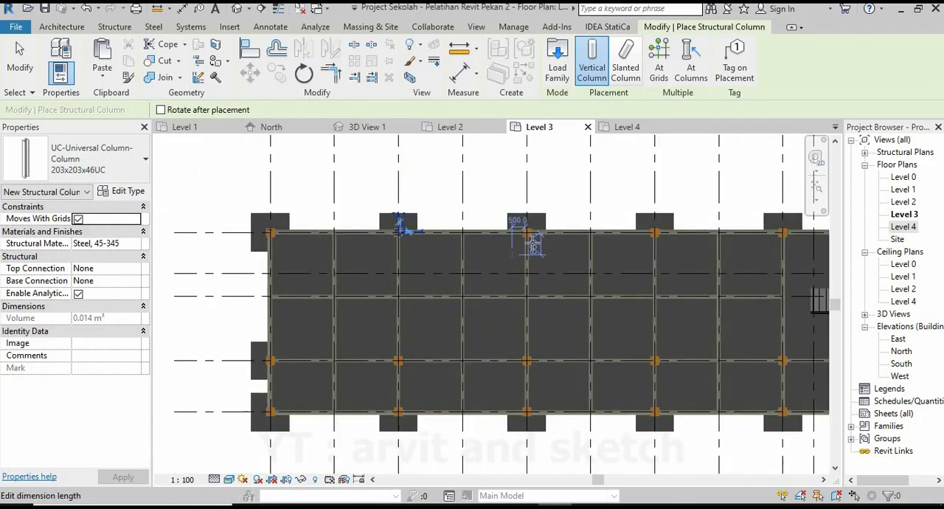
{"action": "scroll", "coordinate": [535, 242], "scroll_direction": "up", "scroll_amount": 5}
{"action": "left_click", "coordinate": [481, 238]}
{"action": "scroll", "coordinate": [481, 238], "scroll_direction": "down", "scroll_amount": 3}
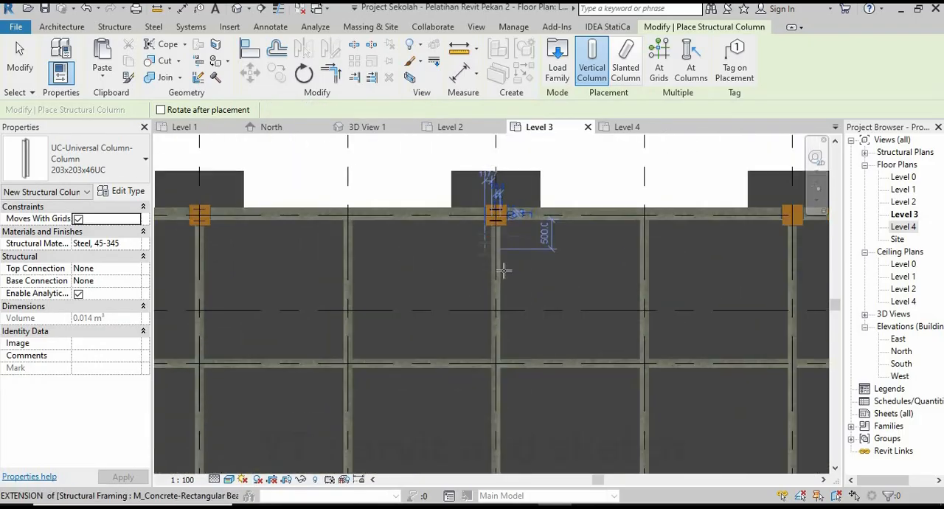
Place 203x203x46UC columns on grid 1 at its intersections with grids 6, 7 and 8.
{"action": "scroll", "coordinate": [503, 267], "scroll_direction": "down", "scroll_amount": 4}
{"action": "scroll", "coordinate": [614, 256], "scroll_direction": "up", "scroll_amount": 5}
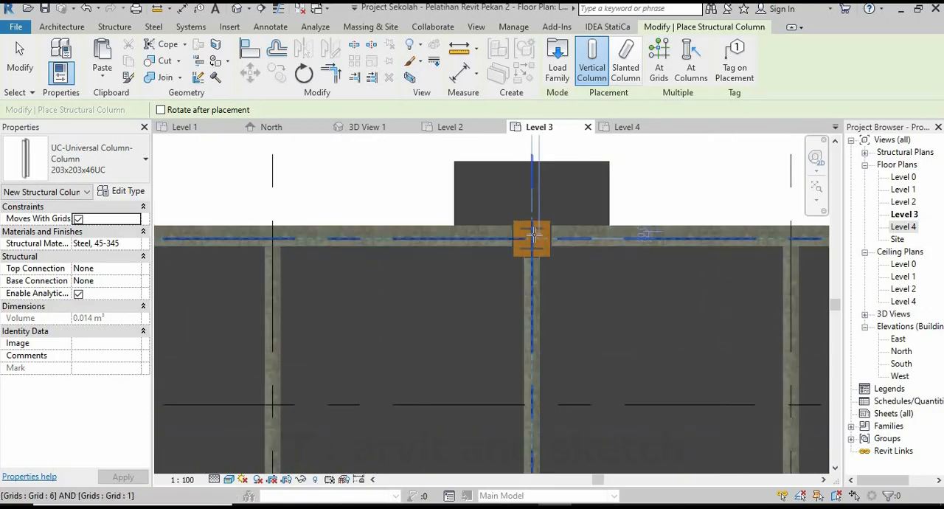
{"action": "left_click", "coordinate": [533, 235]}
{"action": "scroll", "coordinate": [531, 239], "scroll_direction": "down", "scroll_amount": 3}
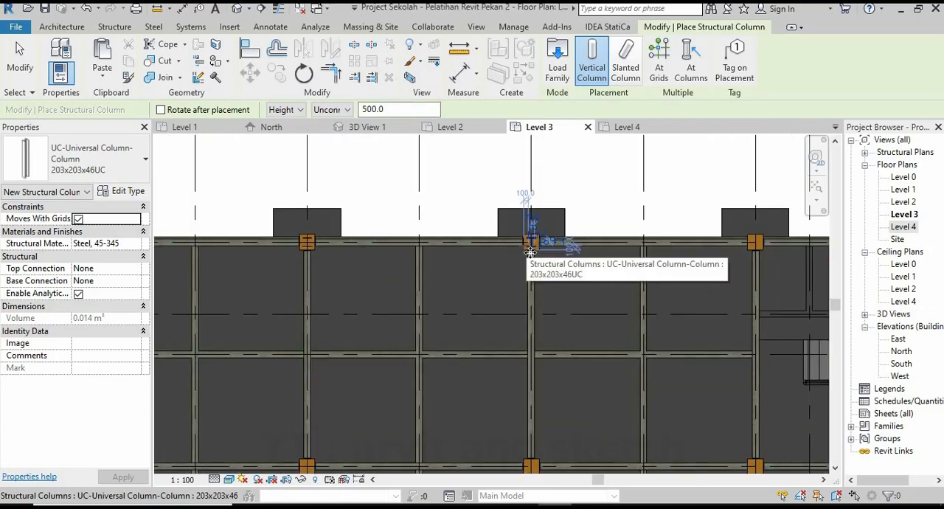
{"action": "scroll", "coordinate": [538, 258], "scroll_direction": "down", "scroll_amount": 4}
{"action": "scroll", "coordinate": [601, 236], "scroll_direction": "up", "scroll_amount": 4}
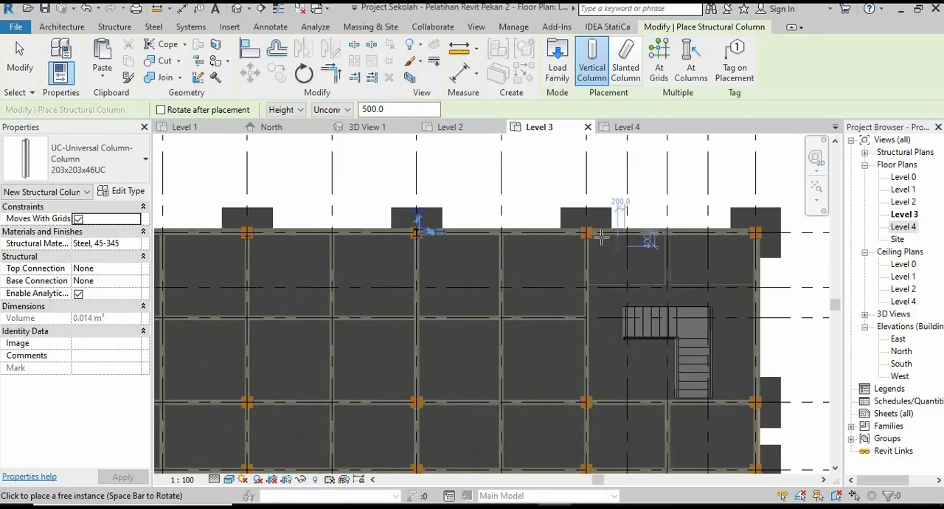
{"action": "scroll", "coordinate": [601, 236], "scroll_direction": "up", "scroll_amount": 3}
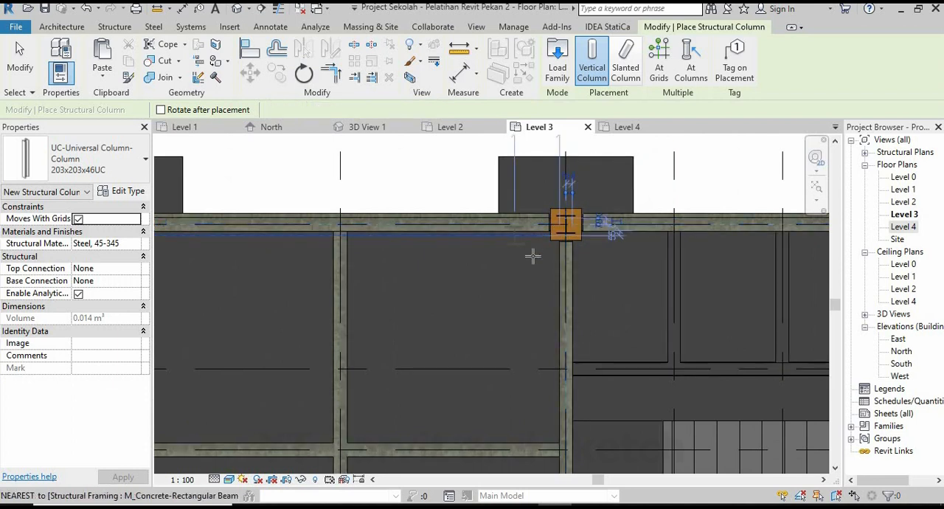
{"action": "scroll", "coordinate": [530, 255], "scroll_direction": "down", "scroll_amount": 10}
{"action": "scroll", "coordinate": [642, 252], "scroll_direction": "up", "scroll_amount": 4}
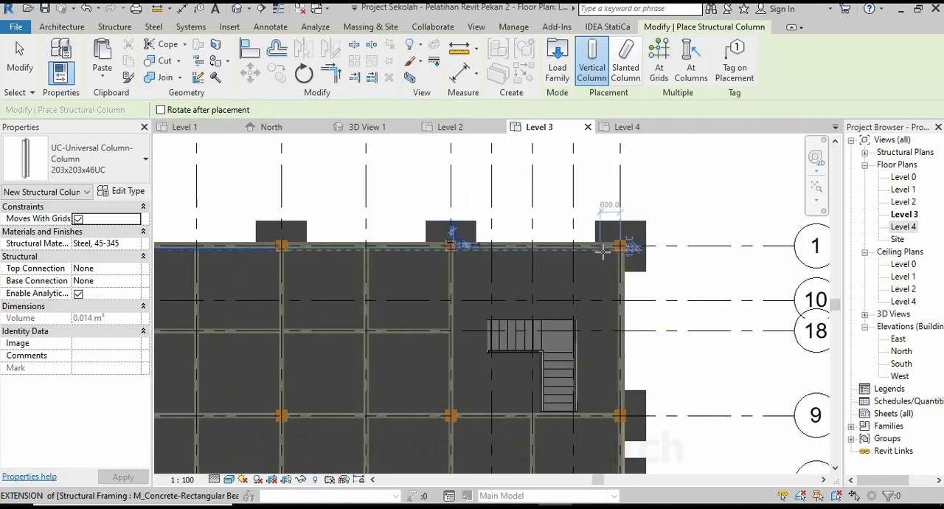
{"action": "scroll", "coordinate": [602, 251], "scroll_direction": "up", "scroll_amount": 4}
{"action": "left_click", "coordinate": [658, 233]}
{"action": "scroll", "coordinate": [676, 209], "scroll_direction": "down", "scroll_amount": 2}
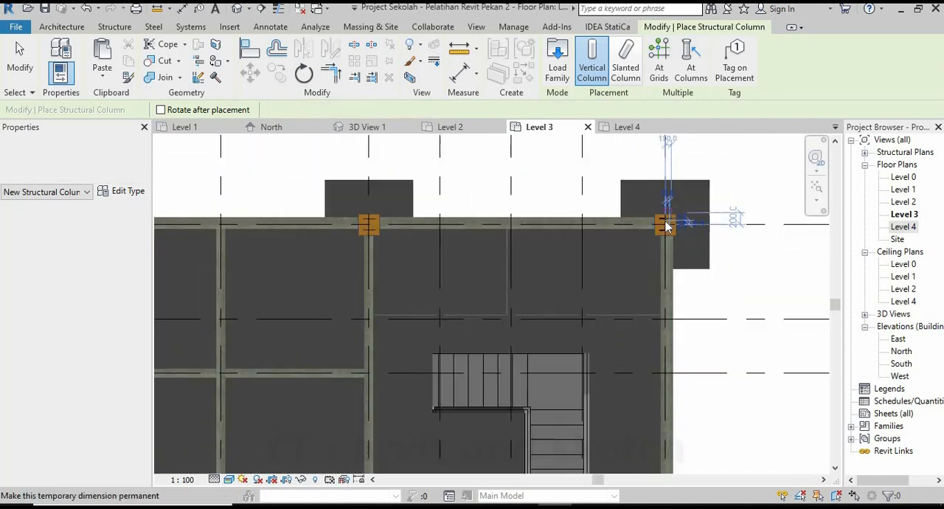
Place 203x203x46UC columns on grid 9 at its intersections with grids 8, 7 and 6.
{"action": "scroll", "coordinate": [666, 226], "scroll_direction": "down", "scroll_amount": 3}
{"action": "scroll", "coordinate": [683, 299], "scroll_direction": "up", "scroll_amount": 6}
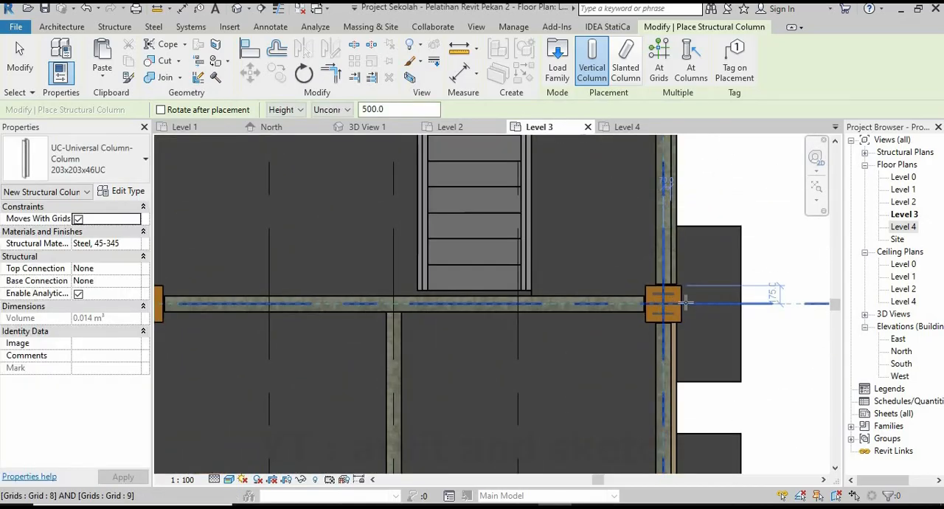
{"action": "left_click", "coordinate": [681, 302]}
{"action": "scroll", "coordinate": [681, 300], "scroll_direction": "down", "scroll_amount": 4}
{"action": "scroll", "coordinate": [459, 308], "scroll_direction": "up", "scroll_amount": 5}
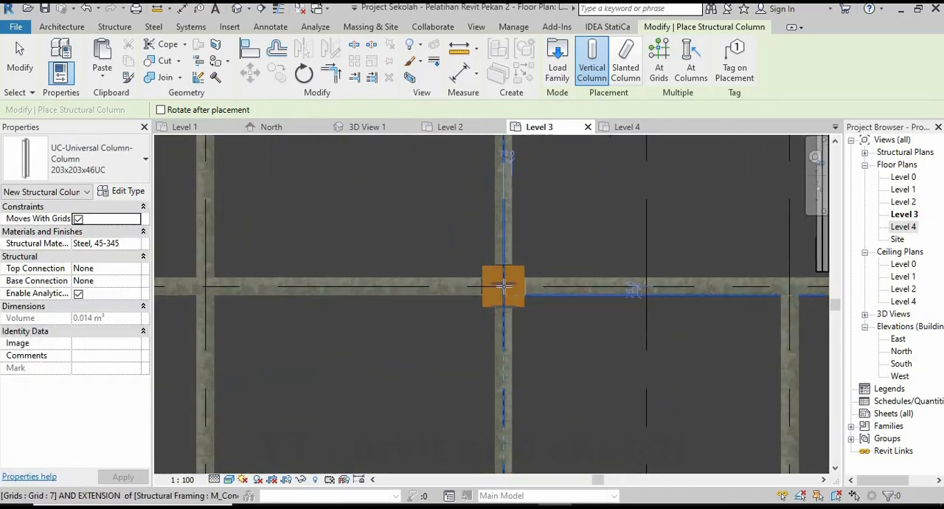
{"action": "left_click", "coordinate": [503, 286]}
{"action": "scroll", "coordinate": [494, 302], "scroll_direction": "down", "scroll_amount": 4}
{"action": "scroll", "coordinate": [487, 312], "scroll_direction": "up", "scroll_amount": 1}
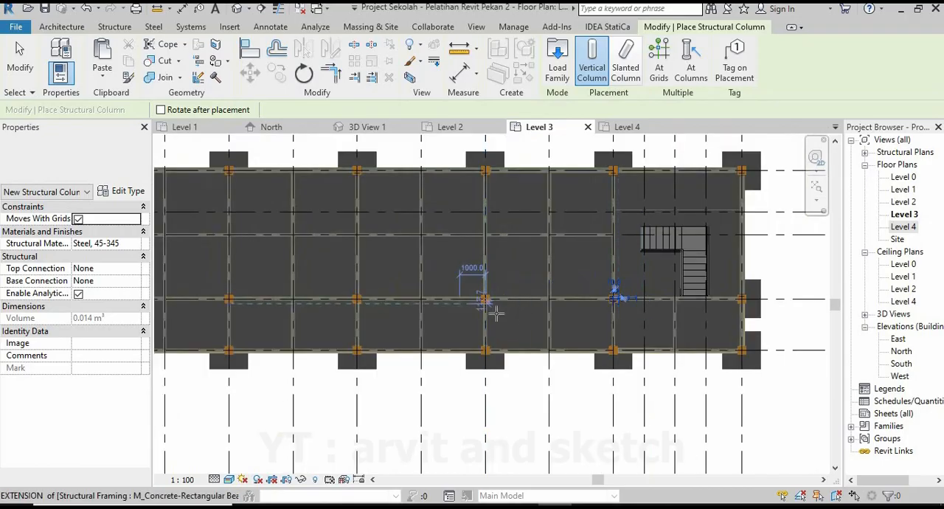
{"action": "scroll", "coordinate": [492, 309], "scroll_direction": "up", "scroll_amount": 6}
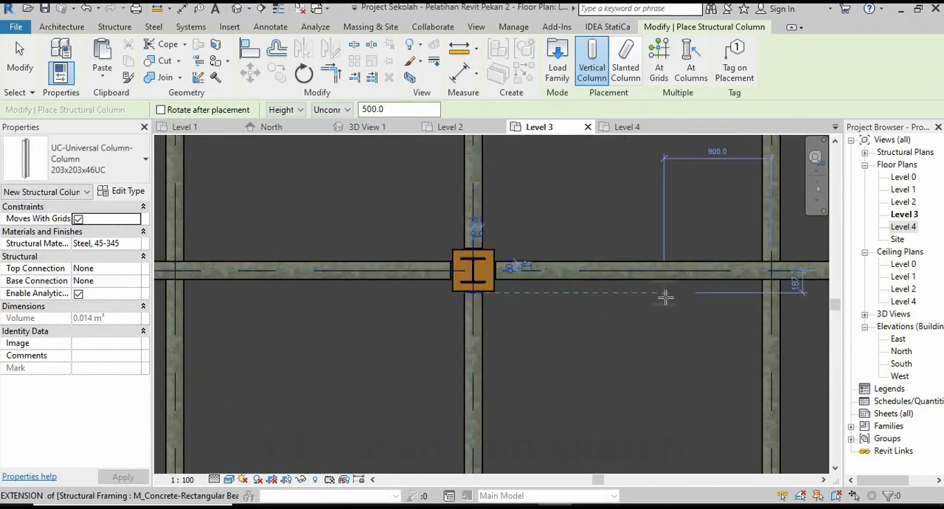
{"action": "scroll", "coordinate": [537, 320], "scroll_direction": "down", "scroll_amount": 5}
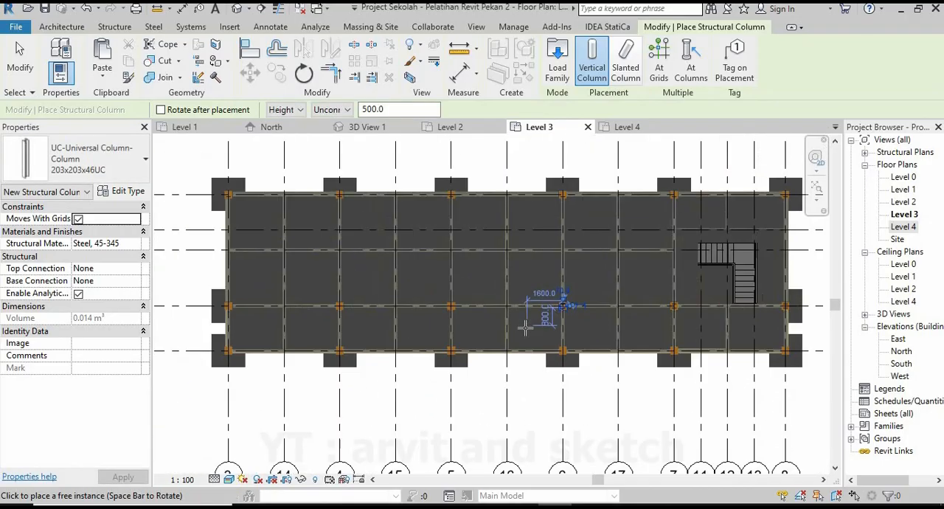
Place 203x203x46UC columns on grid 2 at its intersections with grids 8, 7 and 6.
{"action": "scroll", "coordinate": [785, 371], "scroll_direction": "up", "scroll_amount": 6}
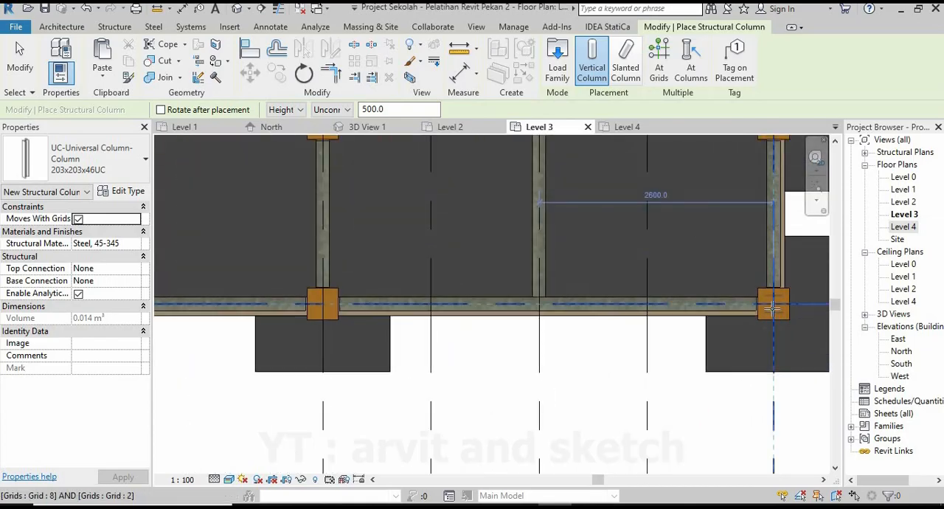
{"action": "left_click", "coordinate": [773, 308]}
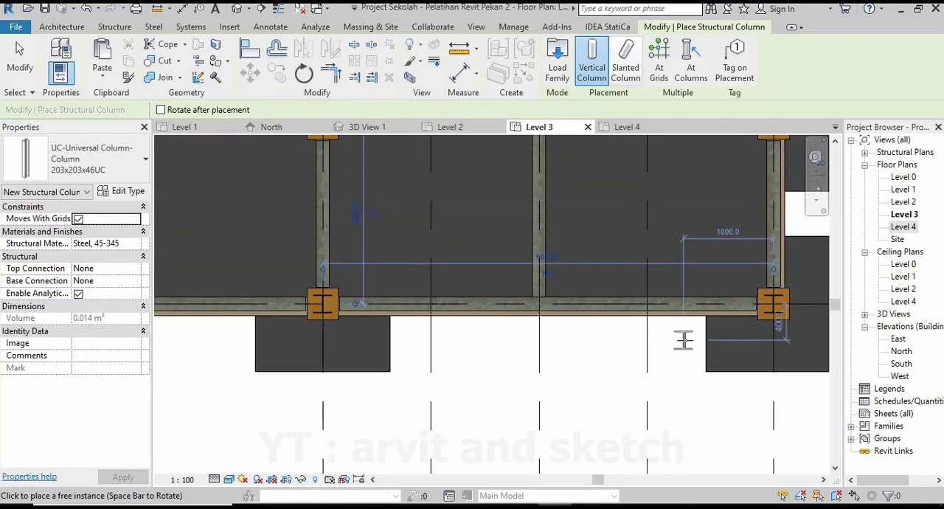
{"action": "scroll", "coordinate": [632, 336], "scroll_direction": "down", "scroll_amount": 3}
{"action": "scroll", "coordinate": [445, 318], "scroll_direction": "up", "scroll_amount": 2}
{"action": "scroll", "coordinate": [445, 319], "scroll_direction": "up", "scroll_amount": 2}
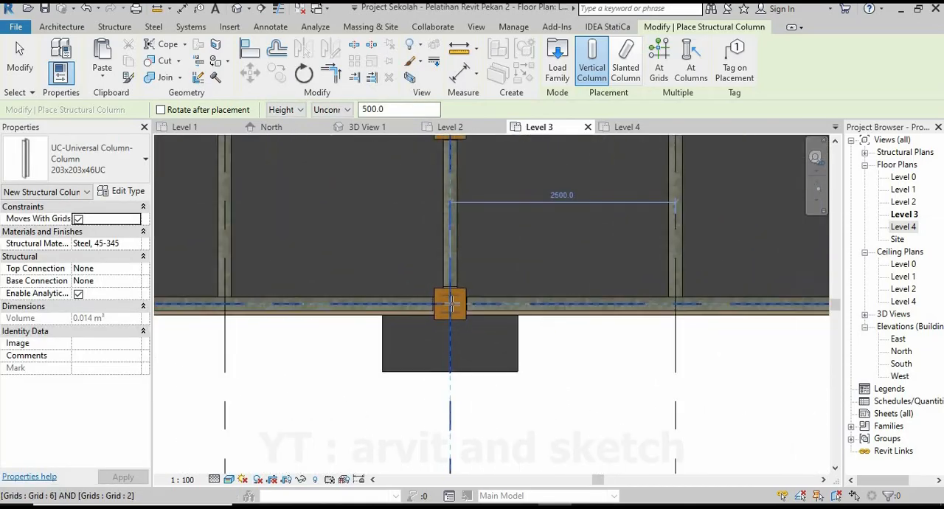
{"action": "scroll", "coordinate": [352, 353], "scroll_direction": "down", "scroll_amount": 3}
Place 203x203x46UC columns on grid 2 at its intersections with grids 5, 4 and 3.
{"action": "scroll", "coordinate": [404, 341], "scroll_direction": "up", "scroll_amount": 1}
{"action": "scroll", "coordinate": [403, 341], "scroll_direction": "up", "scroll_amount": 3}
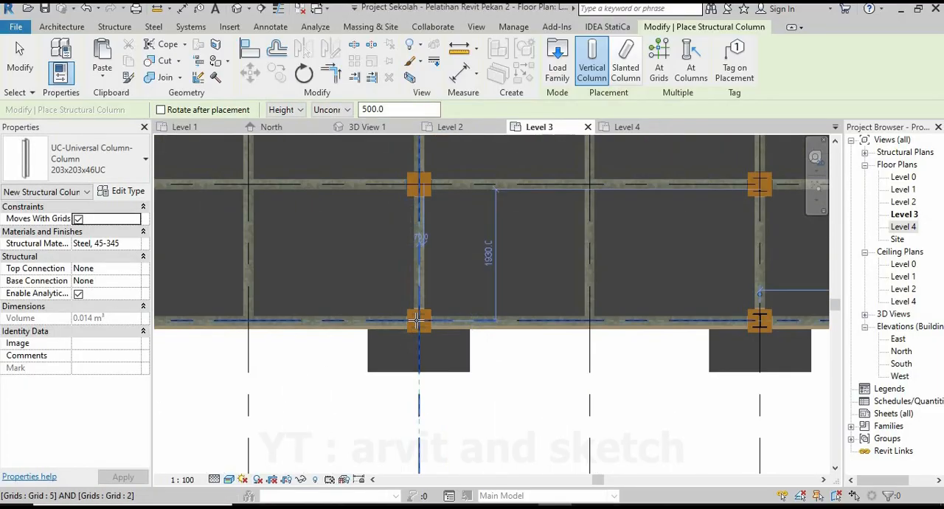
{"action": "scroll", "coordinate": [435, 366], "scroll_direction": "down", "scroll_amount": 4}
{"action": "scroll", "coordinate": [435, 367], "scroll_direction": "up", "scroll_amount": 4}
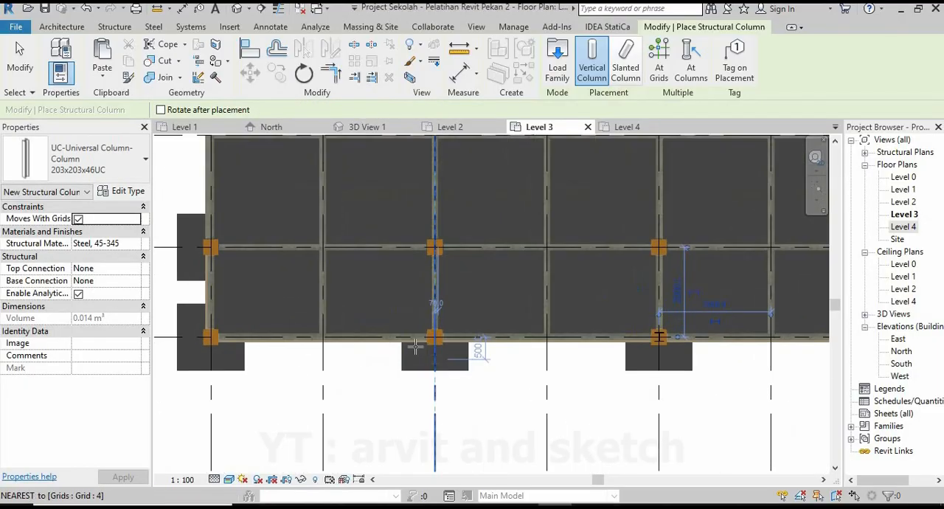
{"action": "scroll", "coordinate": [553, 346], "scroll_direction": "down", "scroll_amount": 3}
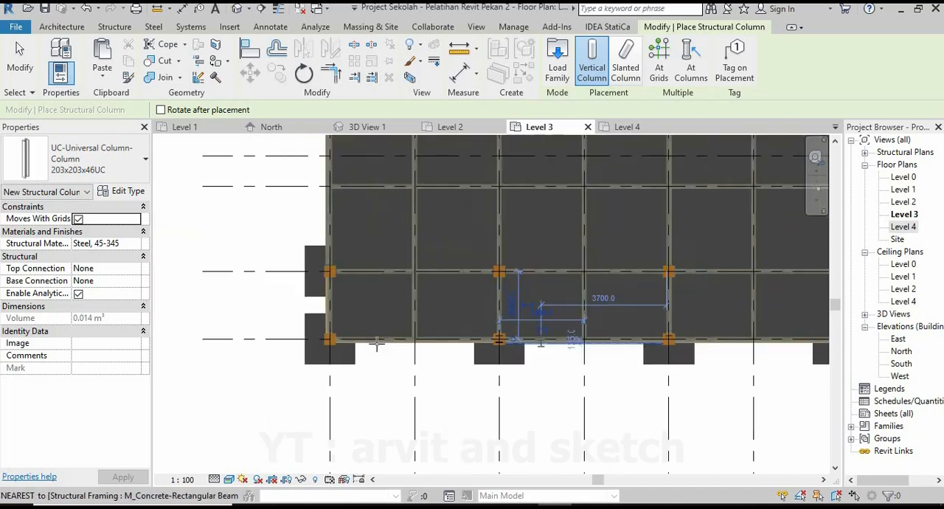
{"action": "scroll", "coordinate": [310, 355], "scroll_direction": "up", "scroll_amount": 4}
{"action": "scroll", "coordinate": [310, 356], "scroll_direction": "down", "scroll_amount": 5}
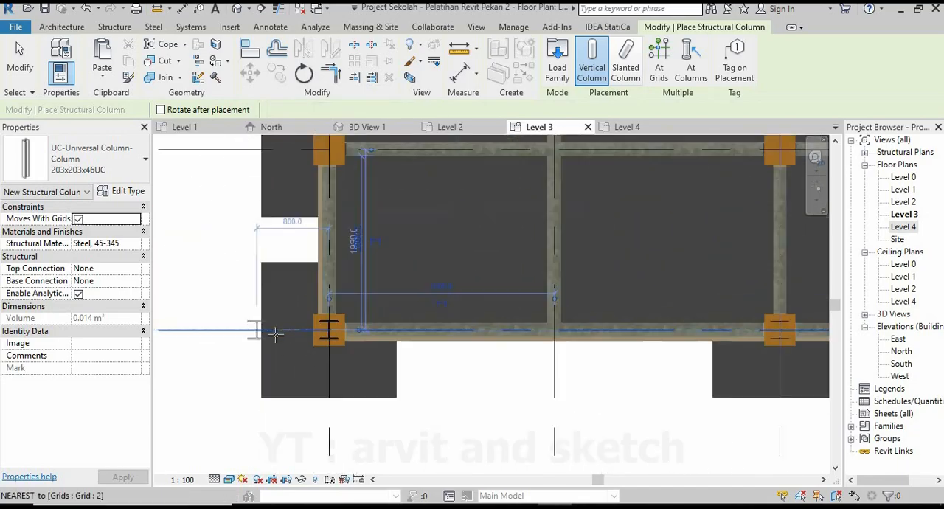
{"action": "key", "text": "Escape"}
Delete the 203x203x46UC steel column at the intersection of grids 9 and 6.
{"action": "scroll", "coordinate": [708, 315], "scroll_direction": "up", "scroll_amount": 4}
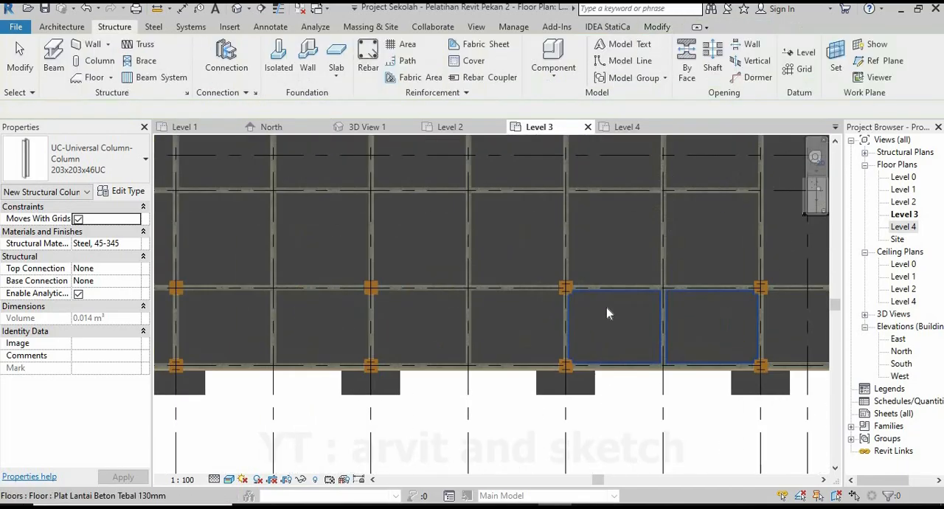
{"action": "scroll", "coordinate": [605, 310], "scroll_direction": "down", "scroll_amount": 3}
{"action": "middle_click_drag", "start_coordinate": [606, 320], "coordinate": [529, 320]}
{"action": "scroll", "coordinate": [494, 296], "scroll_direction": "up", "scroll_amount": 5}
{"action": "scroll", "coordinate": [521, 298], "scroll_direction": "up", "scroll_amount": 4}
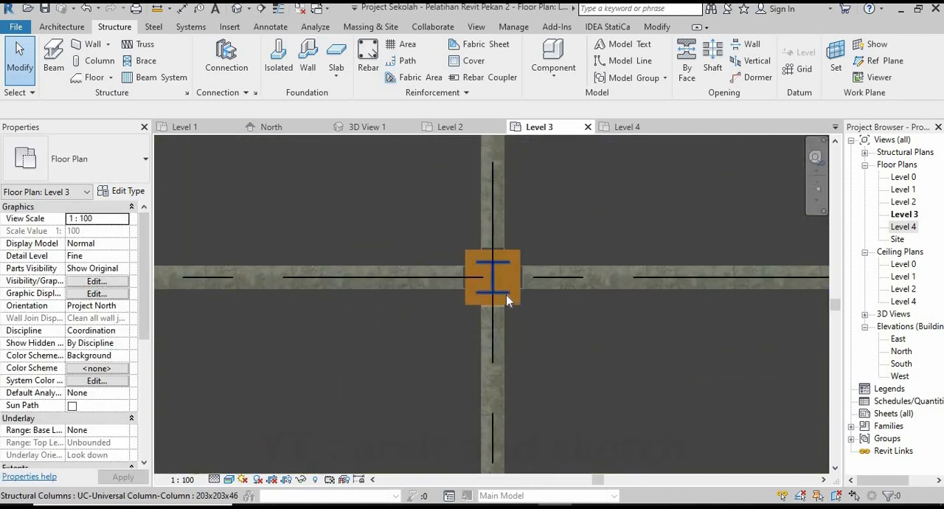
{"action": "left_click", "coordinate": [507, 295]}
{"action": "left_click", "coordinate": [442, 300]}
{"action": "scroll", "coordinate": [421, 324], "scroll_direction": "down", "scroll_amount": 5}
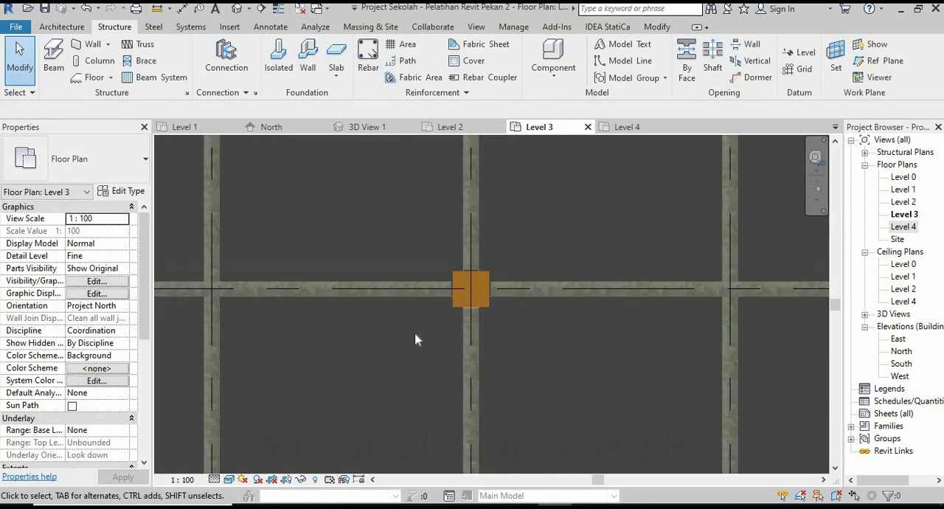
Delete the 203x203x46UC steel columns on grid 9 at its intersections with grids 7 and 8.
{"action": "scroll", "coordinate": [594, 328], "scroll_direction": "up", "scroll_amount": 6}
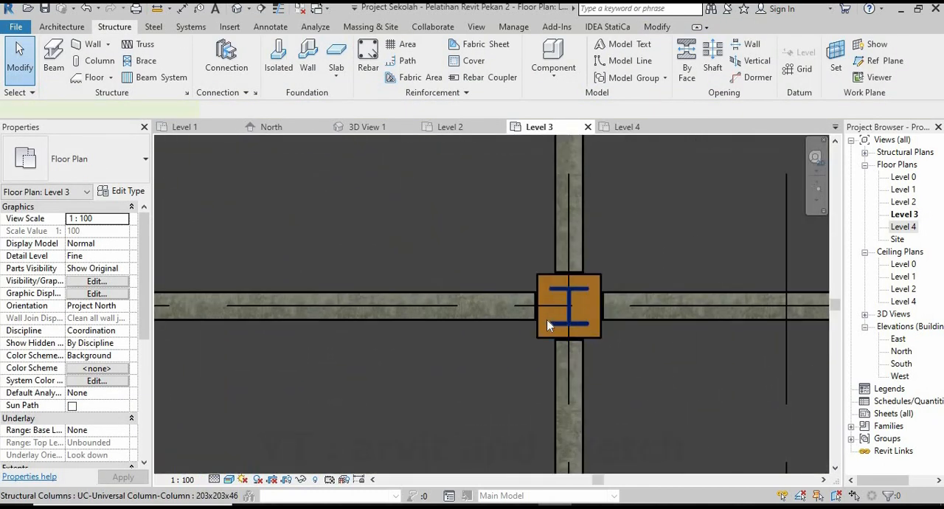
{"action": "scroll", "coordinate": [439, 332], "scroll_direction": "down", "scroll_amount": 5}
{"action": "scroll", "coordinate": [619, 331], "scroll_direction": "up", "scroll_amount": 4}
{"action": "scroll", "coordinate": [623, 324], "scroll_direction": "up", "scroll_amount": 3}
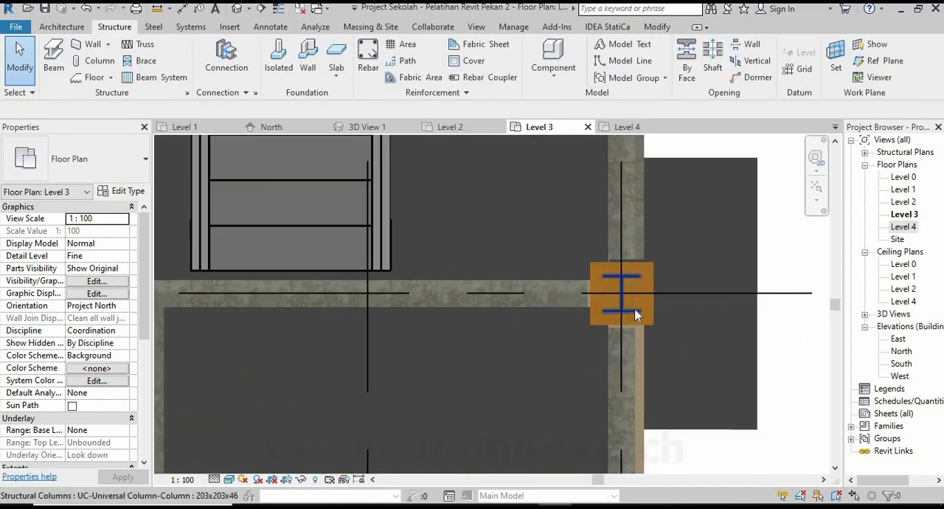
{"action": "scroll", "coordinate": [675, 309], "scroll_direction": "down", "scroll_amount": 5}
{"action": "scroll", "coordinate": [673, 312], "scroll_direction": "down", "scroll_amount": 5}
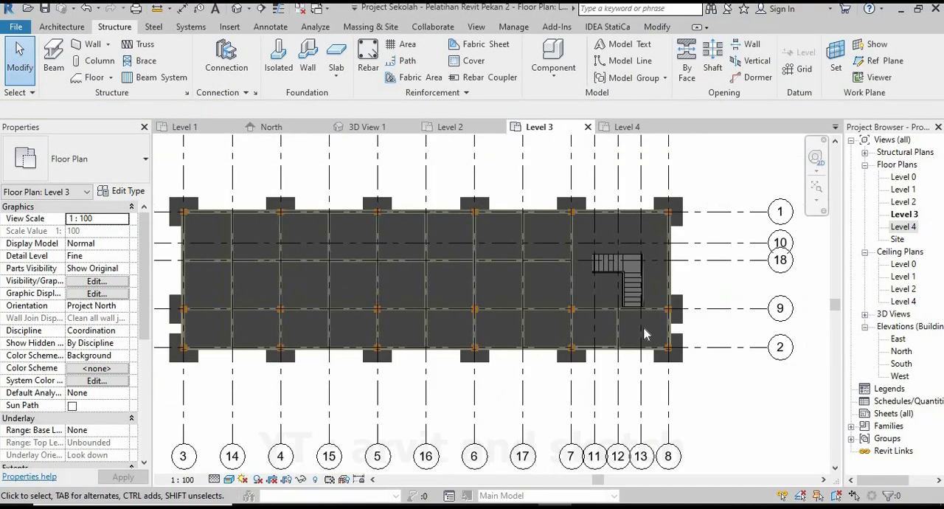
Examine the short steel columns along both long sides of the building in 3D View 1.
{"action": "left_click", "coordinate": [382, 129]}
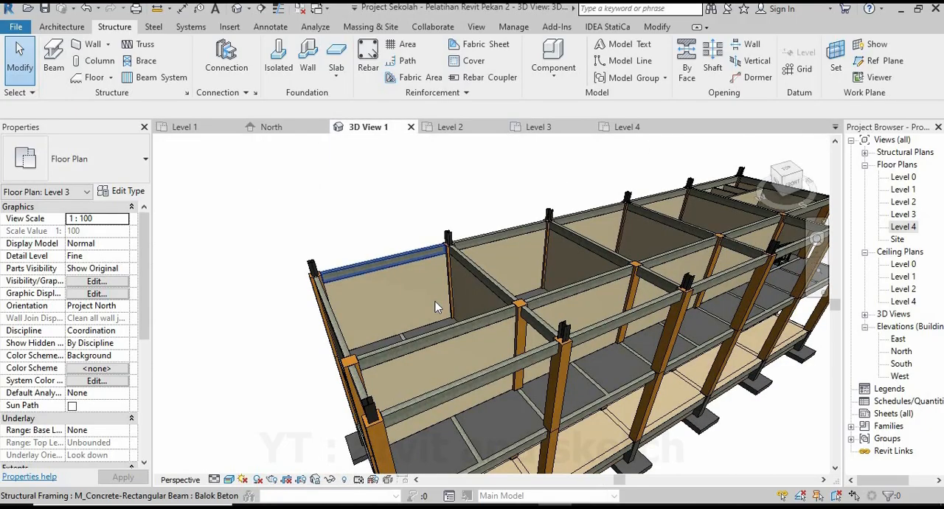
{"action": "middle_click_drag", "start_coordinate": [392, 297], "coordinate": [498, 265], "text": "shift"}
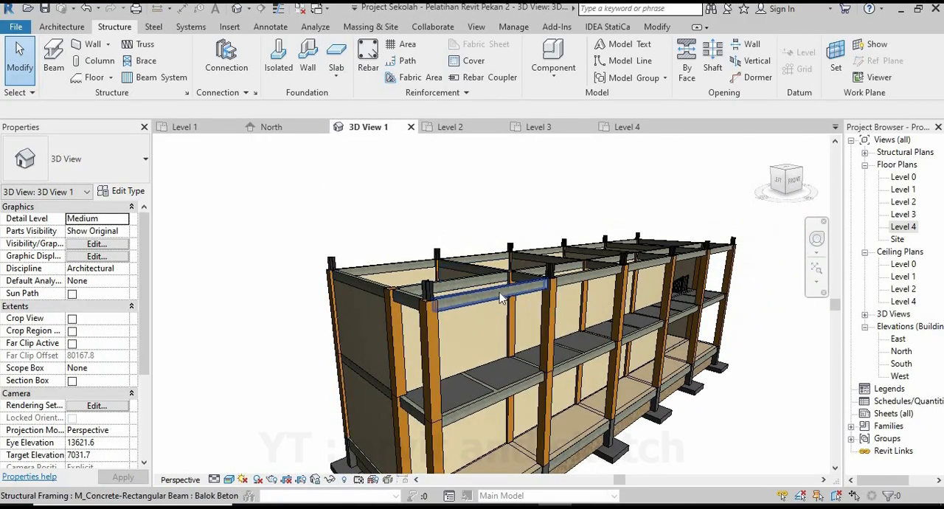
{"action": "scroll", "coordinate": [503, 296], "scroll_direction": "down", "scroll_amount": 3}
{"action": "scroll", "coordinate": [696, 262], "scroll_direction": "up", "scroll_amount": 5}
{"action": "middle_click_drag", "start_coordinate": [698, 262], "coordinate": [491, 314], "text": "shift"}
{"action": "scroll", "coordinate": [544, 277], "scroll_direction": "down", "scroll_amount": 4}
{"action": "scroll", "coordinate": [487, 310], "scroll_direction": "down", "scroll_amount": 2}
{"action": "scroll", "coordinate": [487, 310], "scroll_direction": "up", "scroll_amount": 2}
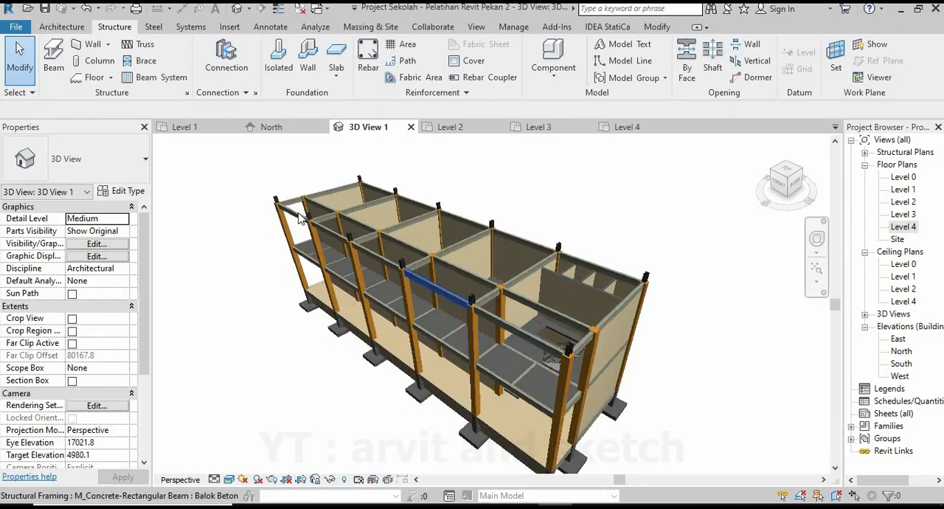
In the Level 3 plan, copy grid 1 to a position midway between grids 1 and 2.
{"action": "left_click", "coordinate": [564, 129]}
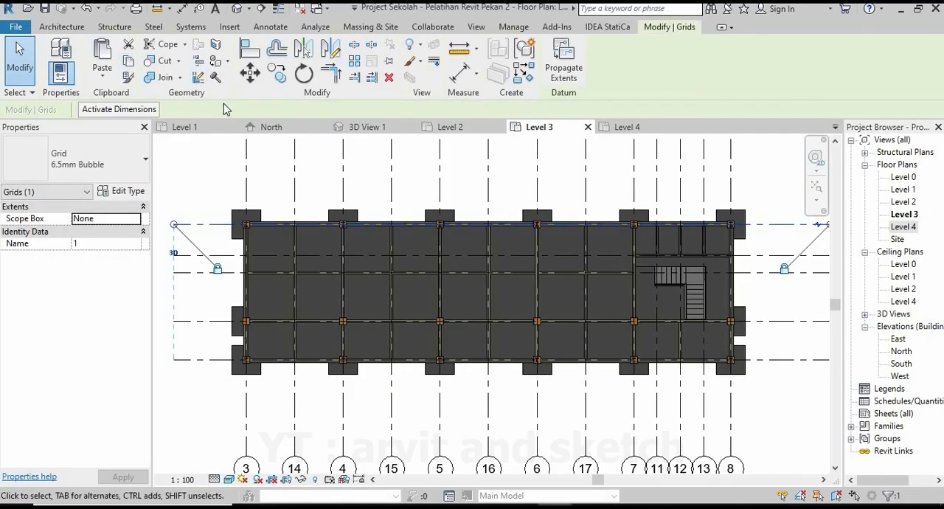
{"action": "left_click", "coordinate": [277, 74]}
{"action": "left_click", "coordinate": [174, 225]}
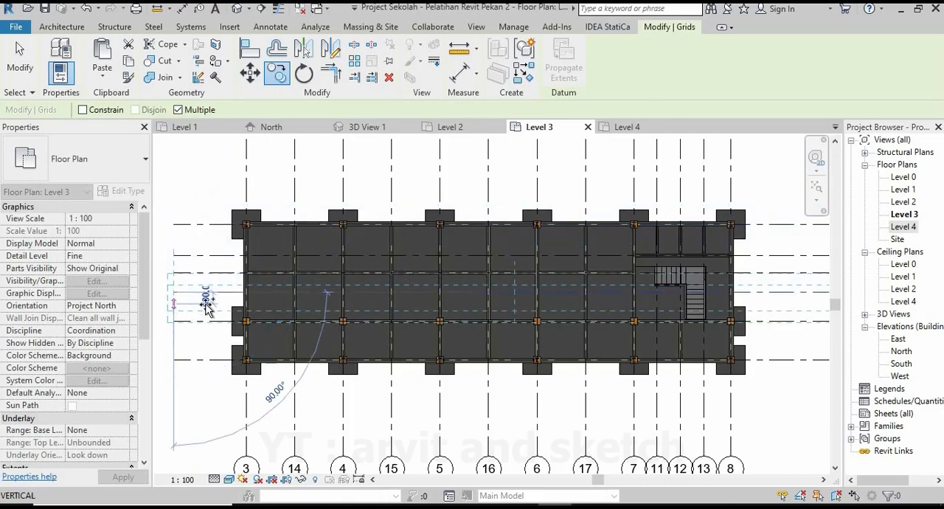
{"action": "key", "text": "Escape"}
{"action": "key", "text": "Escape"}
{"action": "scroll", "coordinate": [354, 310], "scroll_direction": "down", "scroll_amount": 2}
{"action": "scroll", "coordinate": [286, 313], "scroll_direction": "up", "scroll_amount": 2}
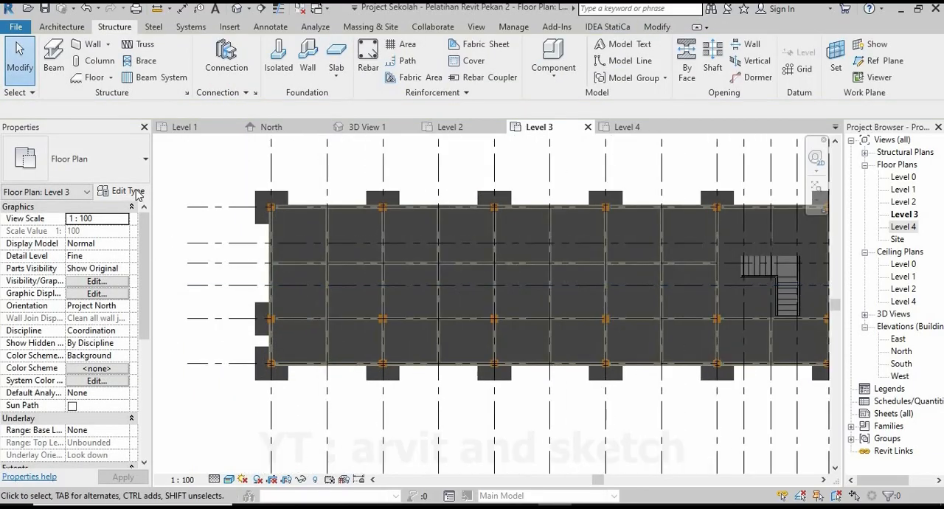
Start a beam of type UB-Universal Beam 305x165x40UB and set its start and end extensions to 0.
{"action": "left_click", "coordinate": [81, 158]}
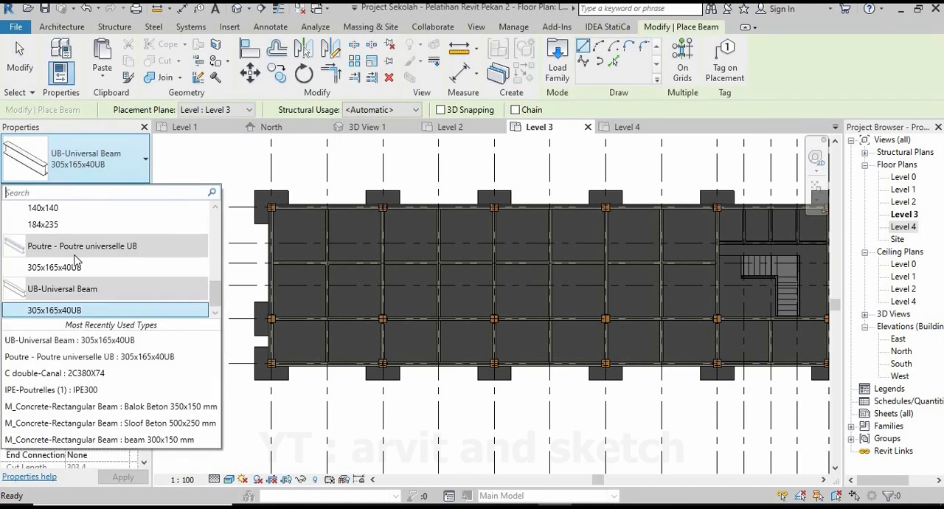
{"action": "scroll", "coordinate": [89, 255], "scroll_direction": "up", "scroll_amount": 5}
{"action": "scroll", "coordinate": [87, 281], "scroll_direction": "down", "scroll_amount": 6}
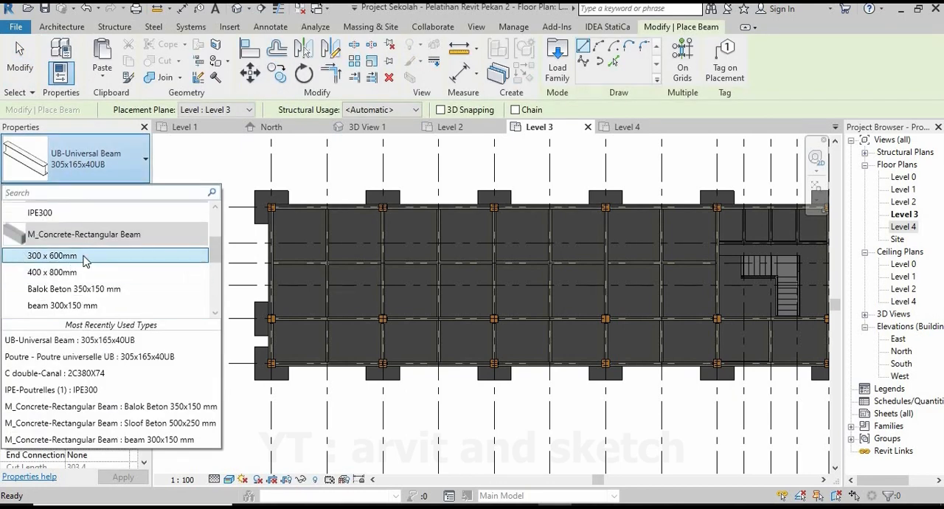
{"action": "left_click", "coordinate": [67, 312]}
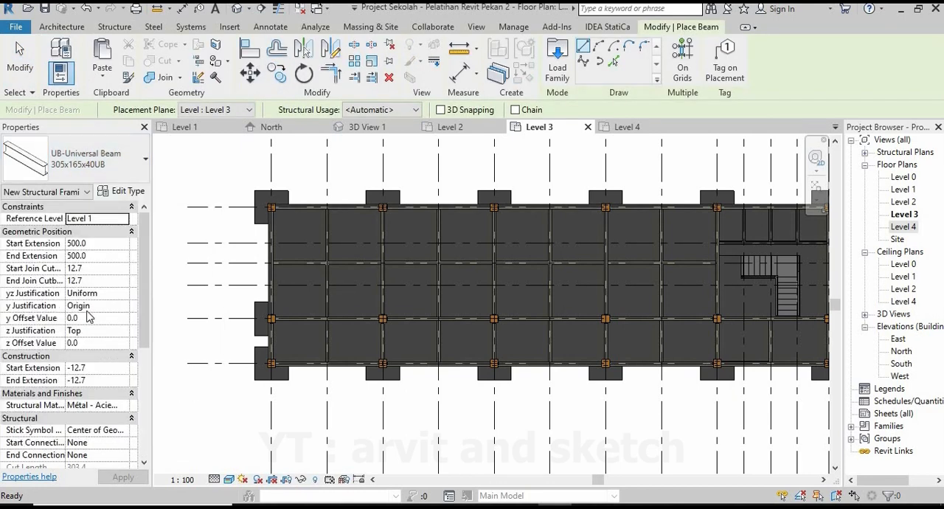
{"action": "left_click", "coordinate": [110, 166]}
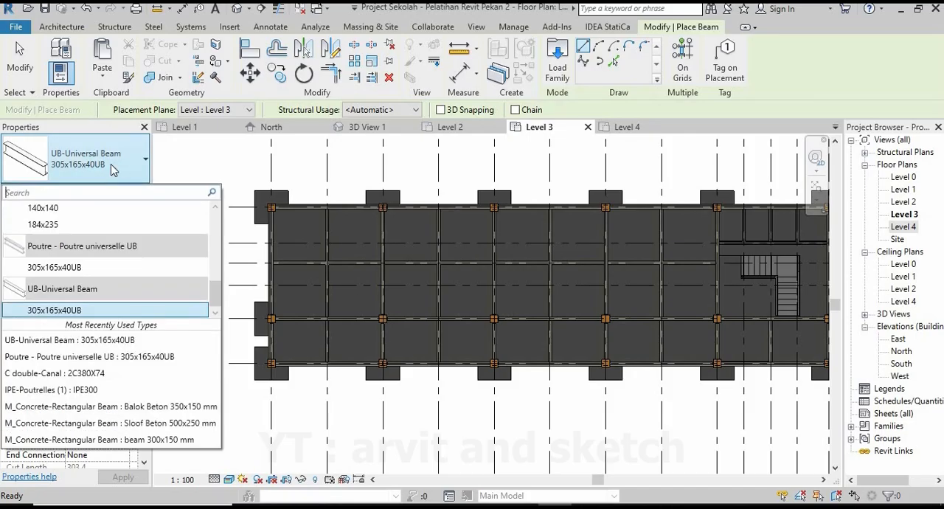
{"action": "left_click", "coordinate": [71, 310]}
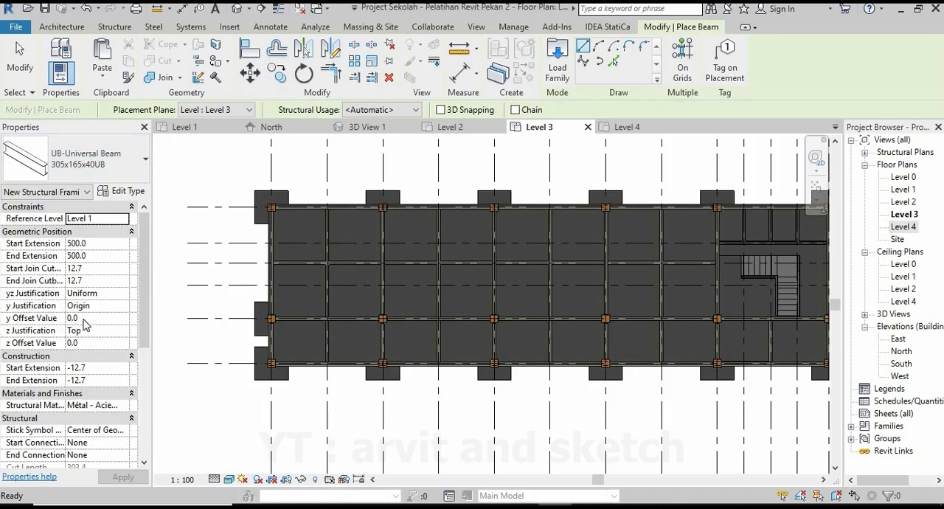
{"action": "left_click", "coordinate": [98, 243]}
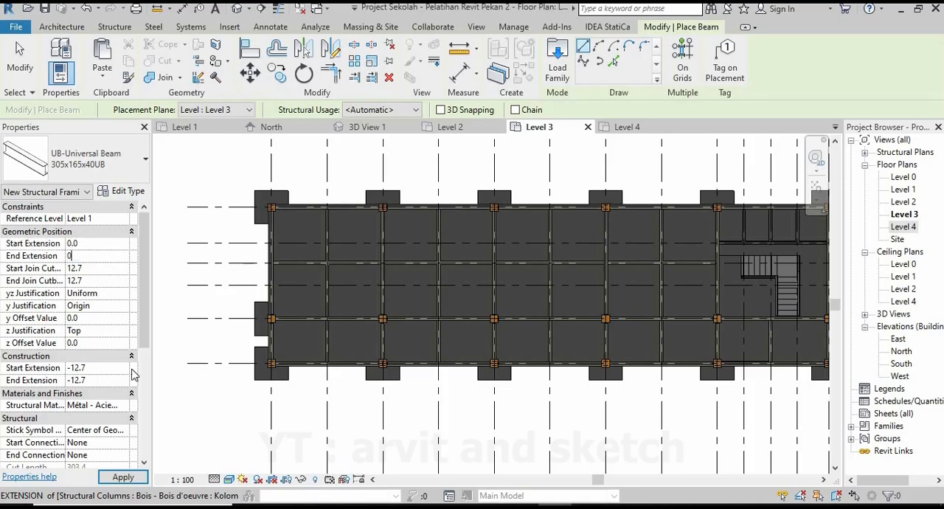
{"action": "left_click", "coordinate": [125, 477]}
Draw the 305x165x40UB beam along grid 3 from its intersection with grid 2 to the new middle grid.
{"action": "scroll", "coordinate": [274, 384], "scroll_direction": "up", "scroll_amount": 5}
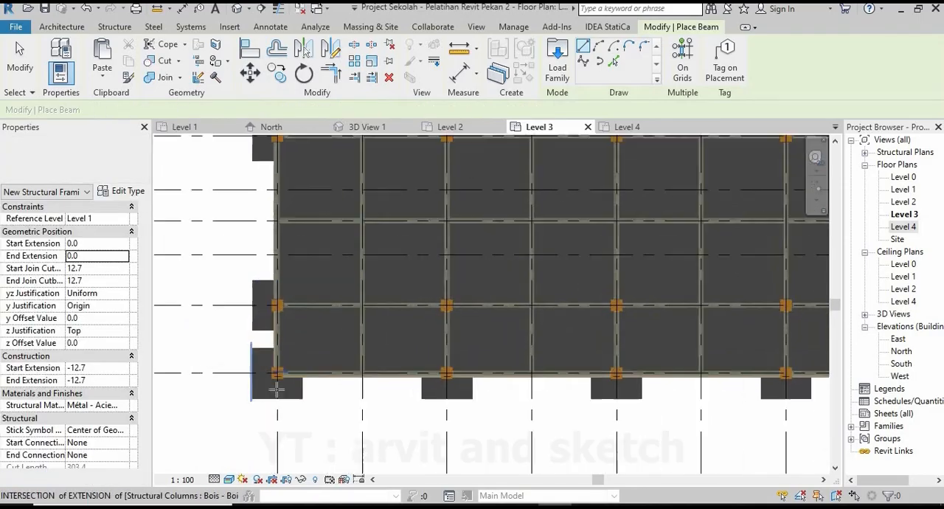
{"action": "left_click", "coordinate": [280, 363]}
{"action": "scroll", "coordinate": [282, 365], "scroll_direction": "down", "scroll_amount": 5}
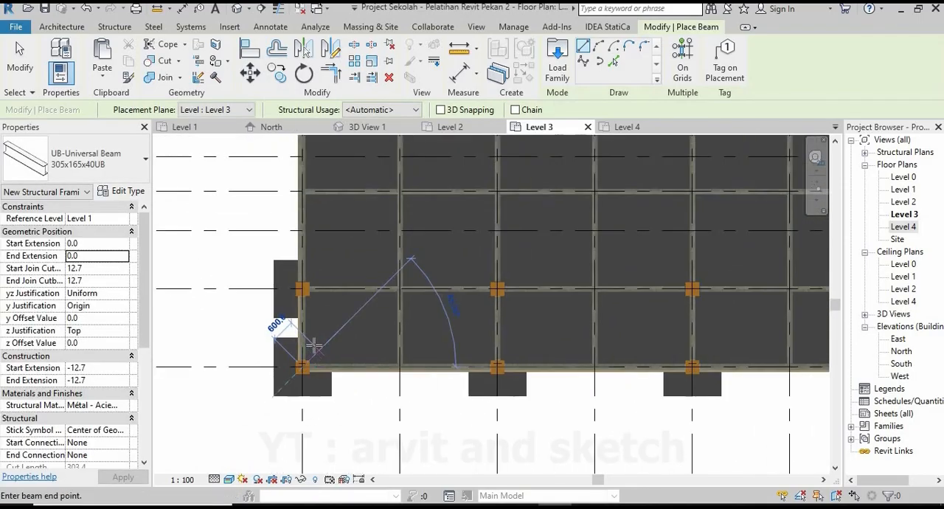
{"action": "scroll", "coordinate": [306, 284], "scroll_direction": "up", "scroll_amount": 5}
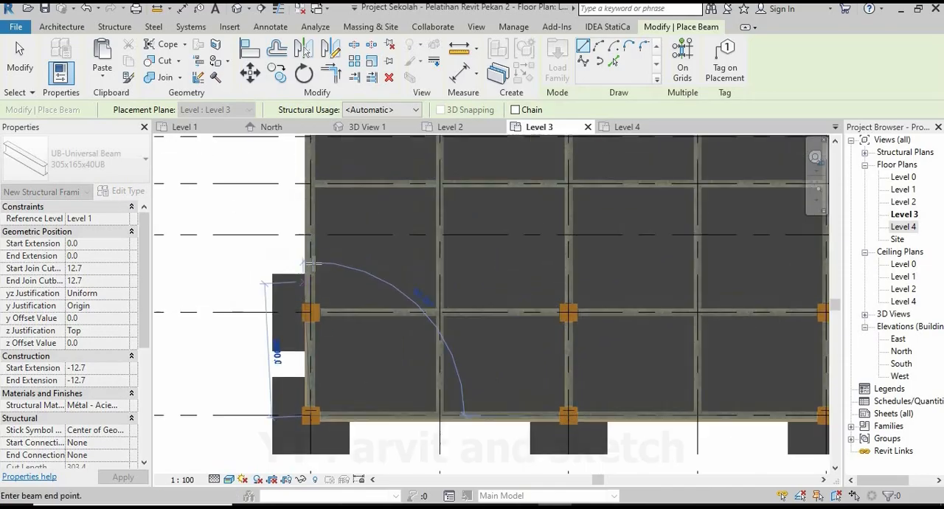
{"action": "left_click", "coordinate": [311, 206]}
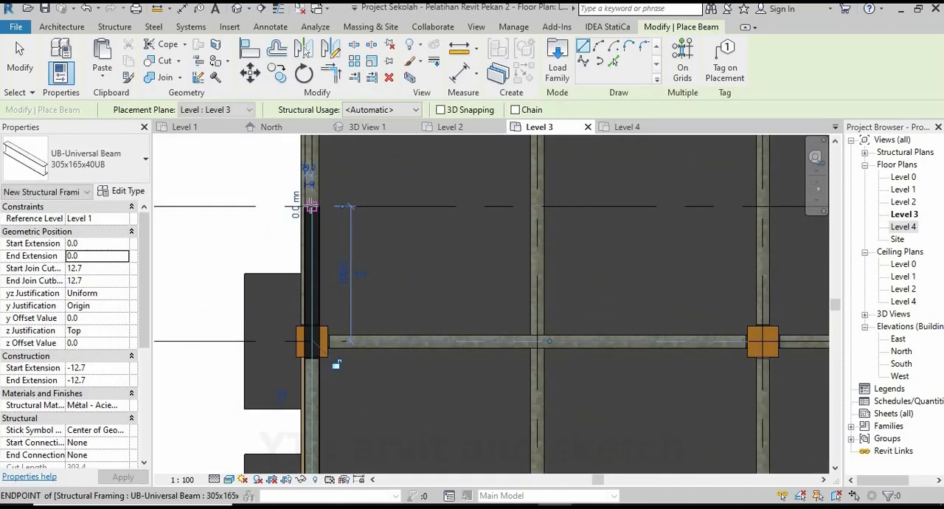
{"action": "scroll", "coordinate": [313, 236], "scroll_direction": "down", "scroll_amount": 1}
{"action": "key", "text": "Escape"}
{"action": "key", "text": "Escape"}
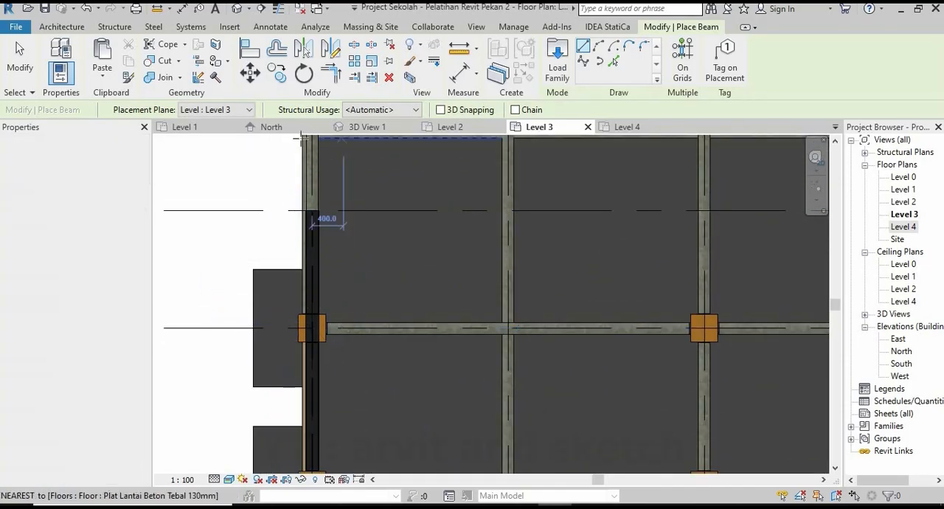
In 3D View 1, set the new steel beam's start level offset to 500 and its end level offset to 2000.
{"action": "left_click", "coordinate": [365, 127]}
{"action": "scroll", "coordinate": [328, 175], "scroll_direction": "up", "scroll_amount": 6}
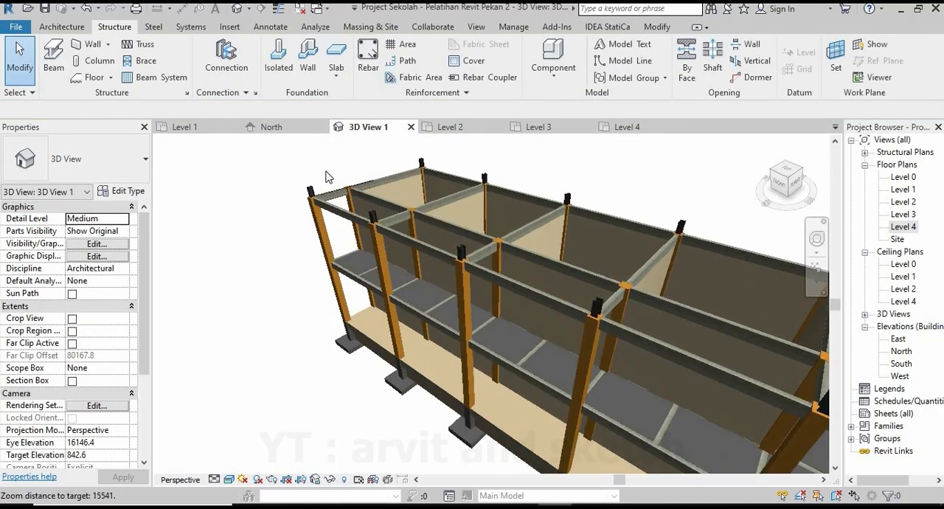
{"action": "left_click", "coordinate": [343, 220]}
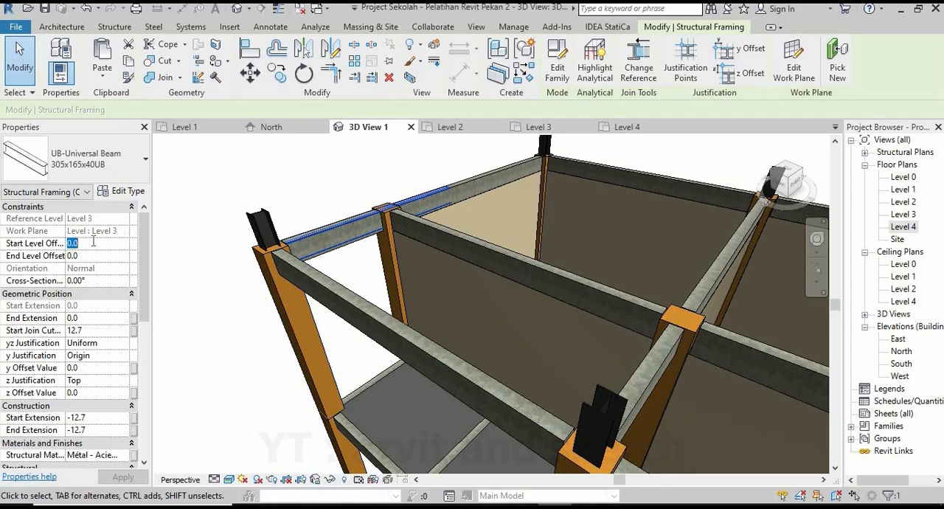
{"action": "left_click", "coordinate": [104, 256]}
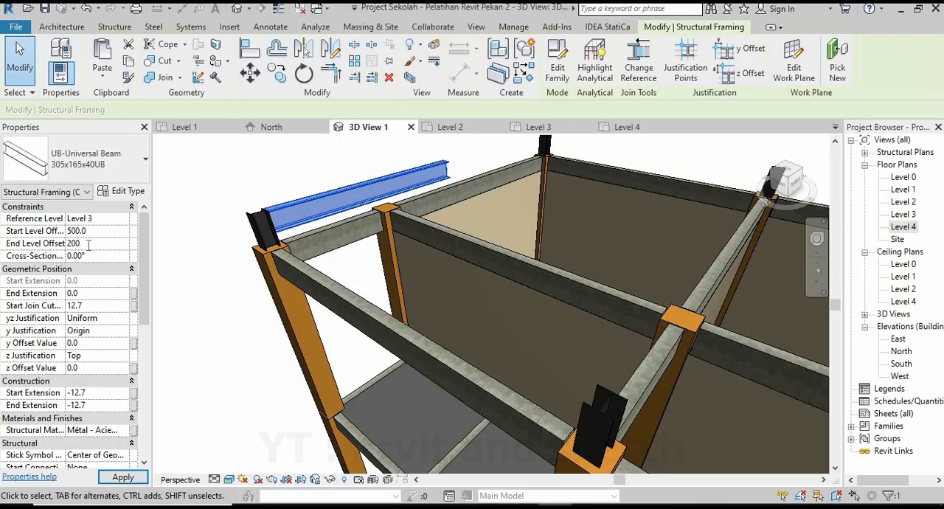
{"action": "left_click", "coordinate": [118, 478]}
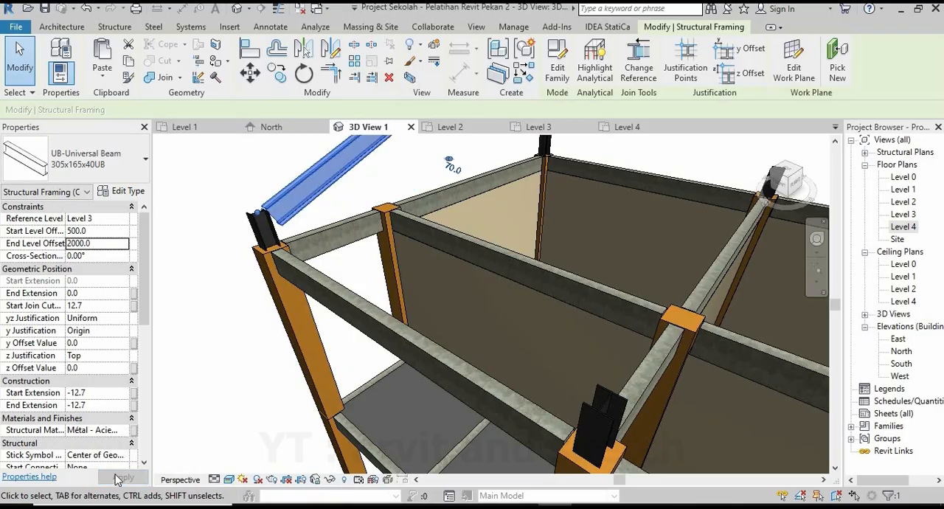
Set the selected steel roof beam's end level offset to 5000 and check its slope against the whole building.
{"action": "middle_click_drag", "start_coordinate": [237, 386], "coordinate": [246, 355], "text": "shift"}
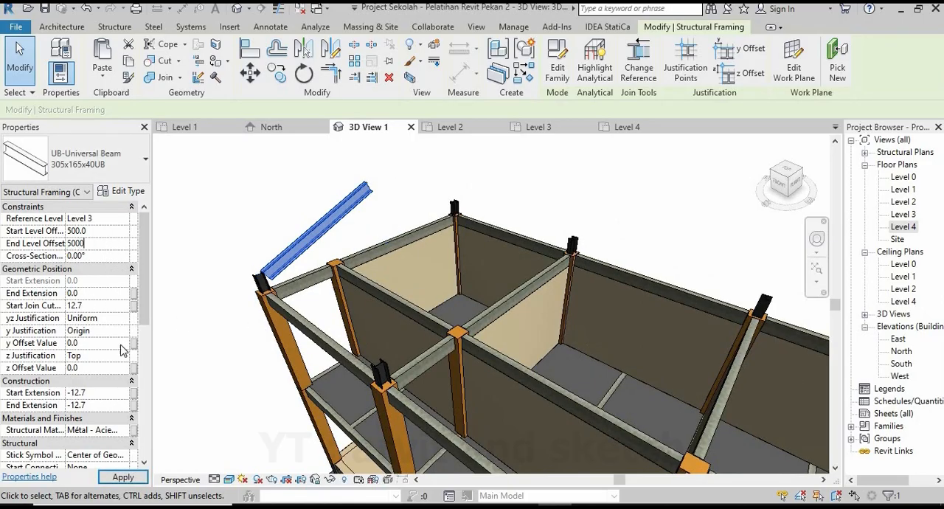
{"action": "left_click", "coordinate": [120, 482]}
{"action": "scroll", "coordinate": [268, 357], "scroll_direction": "down", "scroll_amount": 1}
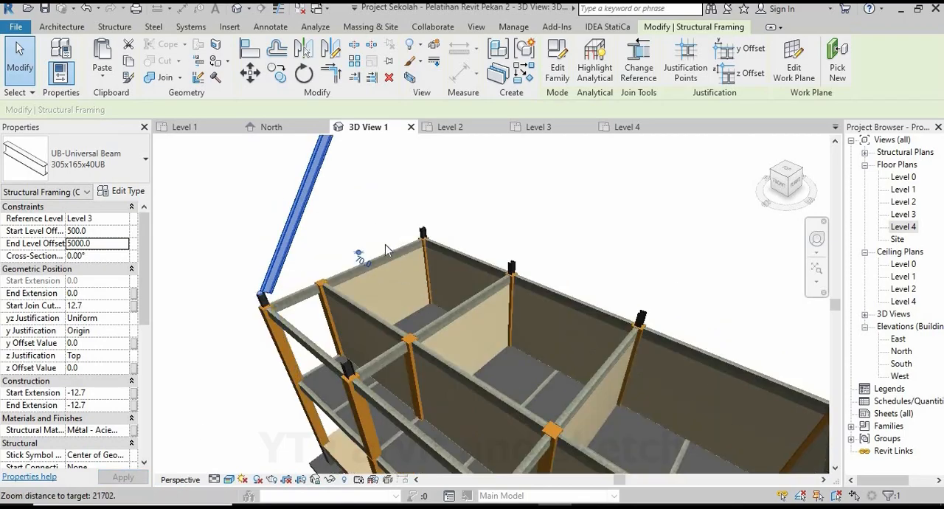
{"action": "scroll", "coordinate": [401, 277], "scroll_direction": "down", "scroll_amount": 3}
{"action": "scroll", "coordinate": [398, 277], "scroll_direction": "down", "scroll_amount": 2}
{"action": "middle_click_drag", "start_coordinate": [385, 286], "coordinate": [515, 253], "text": "shift"}
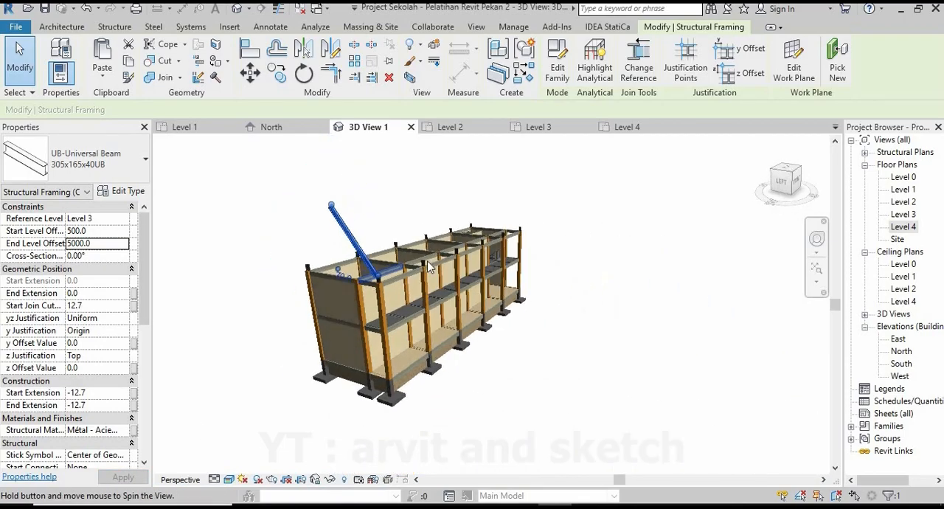
Set the steel roof beam's end level offset to 4000.
{"action": "scroll", "coordinate": [327, 267], "scroll_direction": "up", "scroll_amount": 1}
{"action": "scroll", "coordinate": [327, 267], "scroll_direction": "up", "scroll_amount": 2}
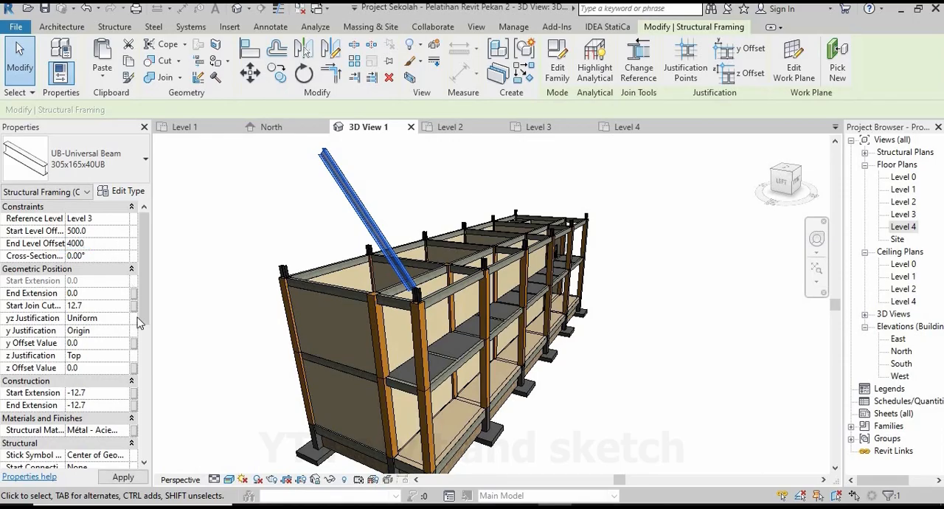
{"action": "left_click", "coordinate": [120, 478]}
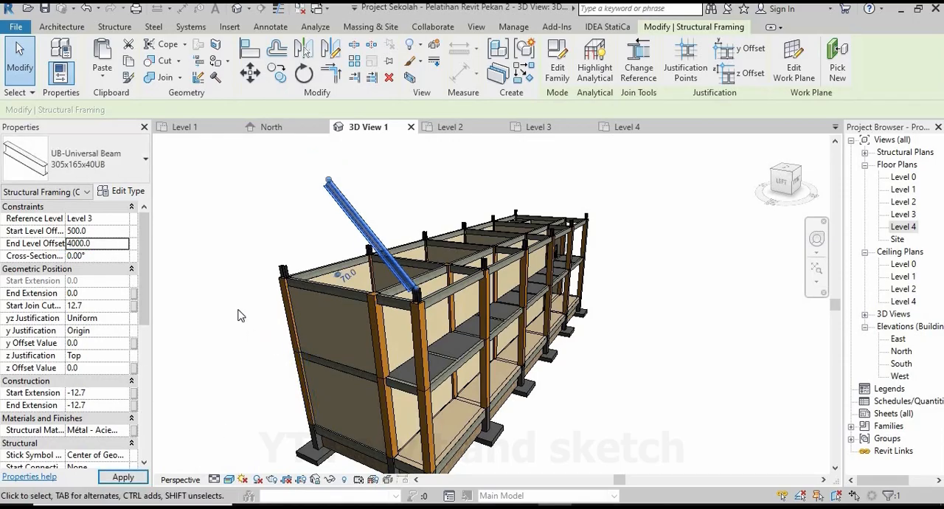
{"action": "scroll", "coordinate": [234, 312], "scroll_direction": "up", "scroll_amount": 1}
{"action": "left_click", "coordinate": [273, 214]}
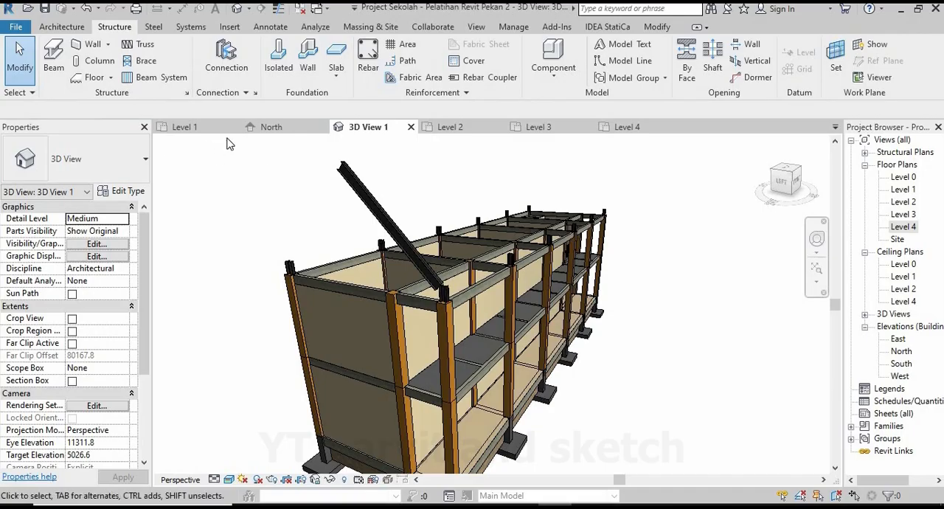
In the Level 3 plan, draw a second 305x165x40UB beam along grid 3 from the opposite corner column to the first beam's end at the middle grid.
{"action": "left_click", "coordinate": [537, 128]}
{"action": "scroll", "coordinate": [354, 334], "scroll_direction": "down", "scroll_amount": 2}
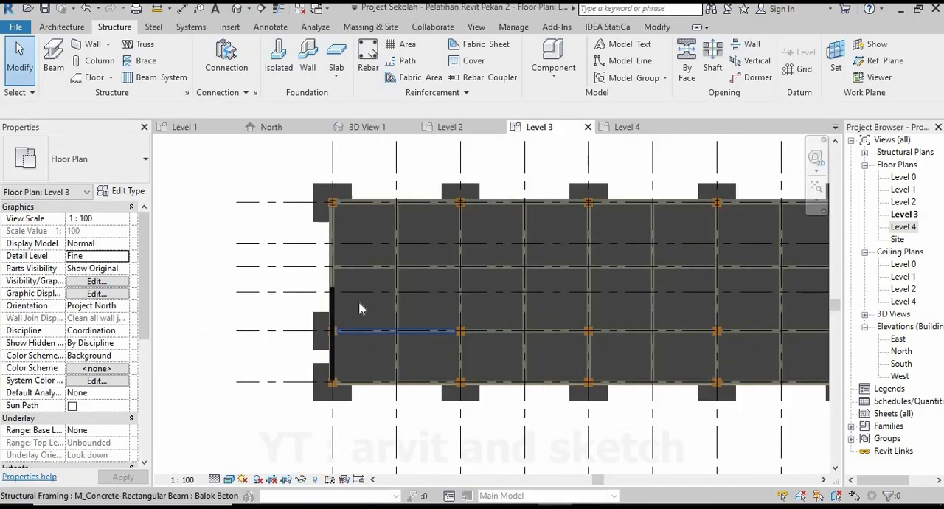
{"action": "left_click", "coordinate": [54, 59]}
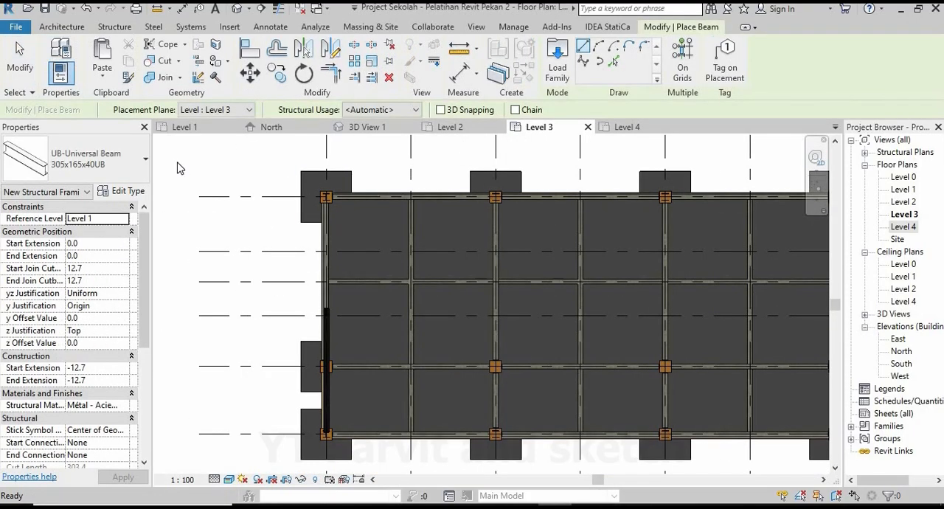
{"action": "scroll", "coordinate": [333, 225], "scroll_direction": "up", "scroll_amount": 2}
{"action": "scroll", "coordinate": [334, 225], "scroll_direction": "up", "scroll_amount": 2}
{"action": "left_click", "coordinate": [313, 172]}
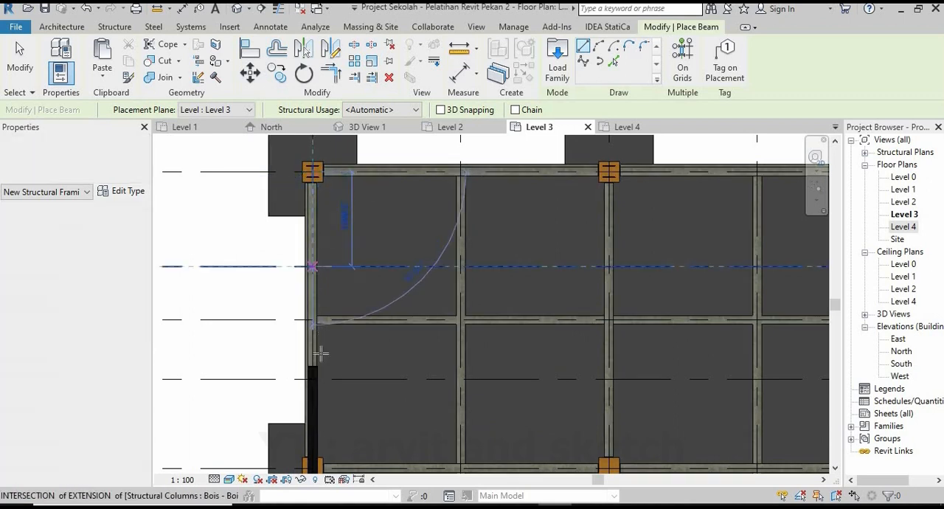
{"action": "scroll", "coordinate": [319, 389], "scroll_direction": "up", "scroll_amount": 3}
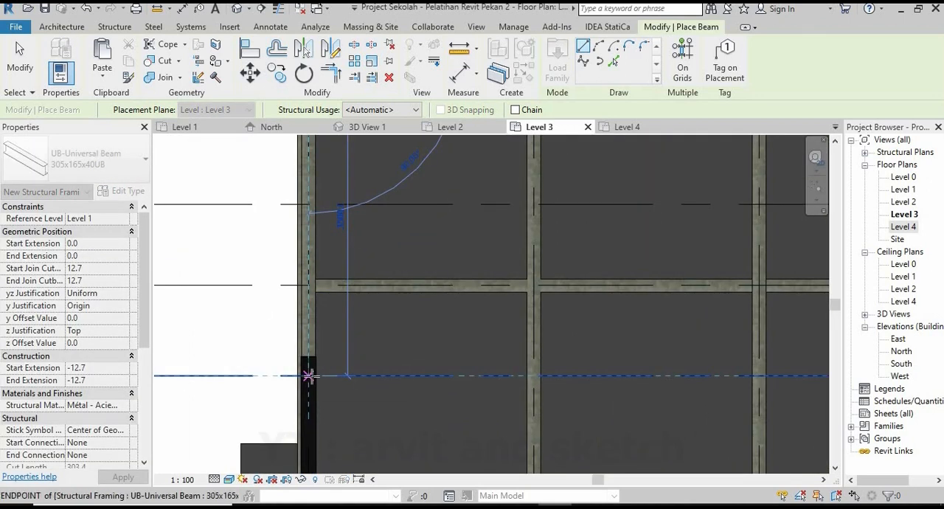
{"action": "left_click", "coordinate": [309, 376]}
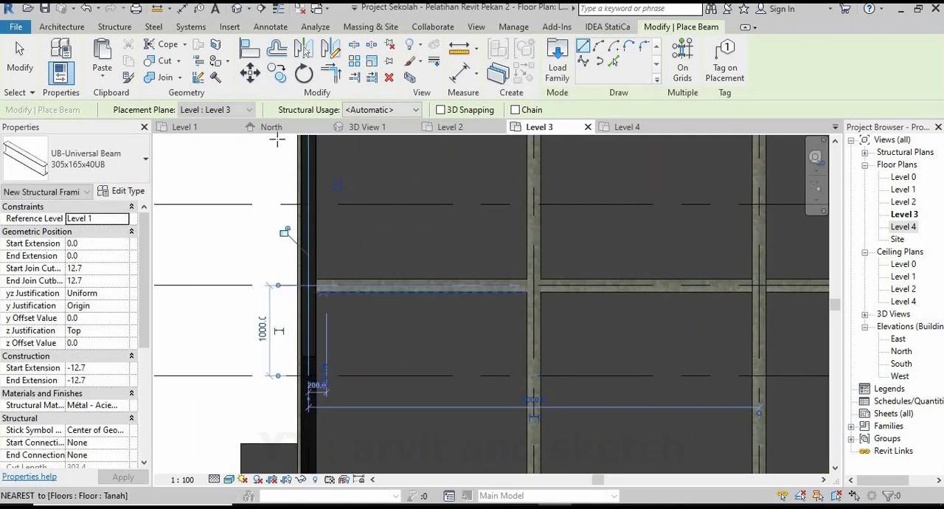
In 3D View 1, set the second steel beam's start level offset to 500 and its end level offset to 4000.
{"action": "left_click", "coordinate": [364, 131]}
{"action": "key", "text": "Escape"}
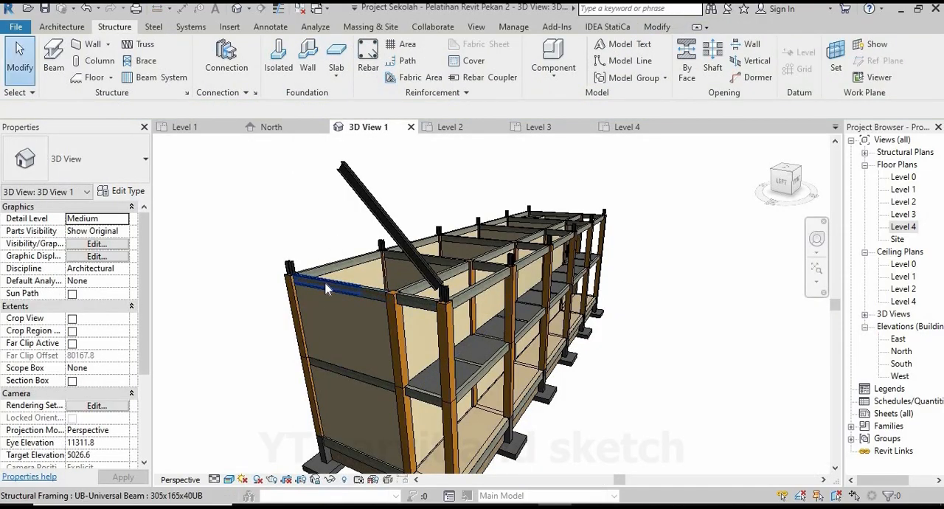
{"action": "left_click", "coordinate": [328, 289]}
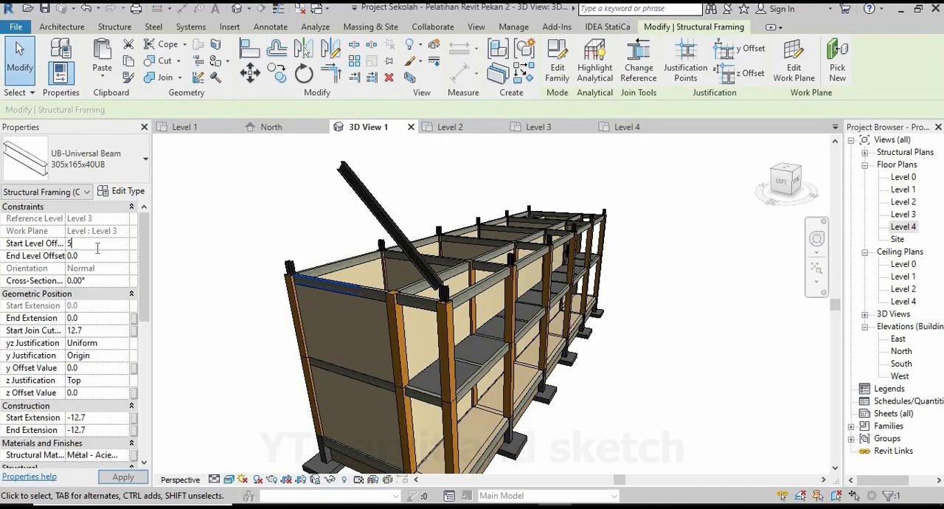
{"action": "left_click", "coordinate": [101, 255]}
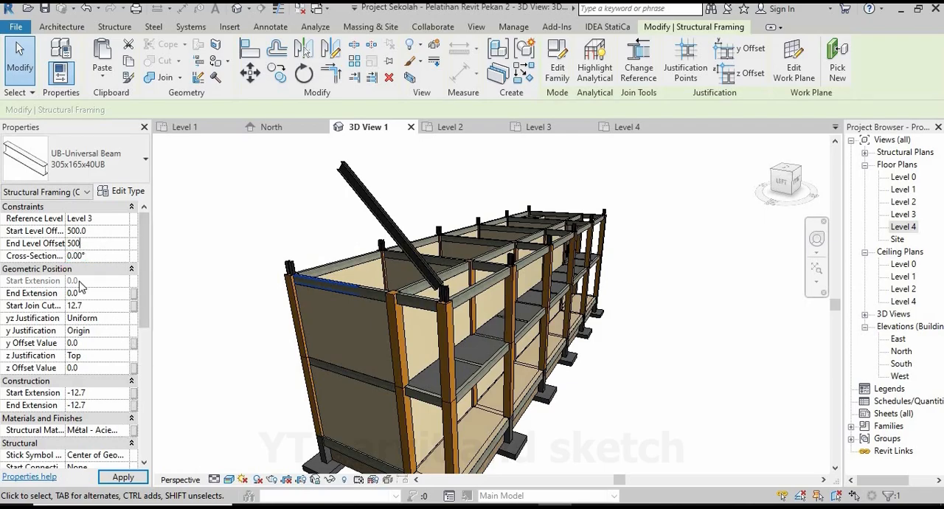
{"action": "left_click", "coordinate": [97, 230]}
{"action": "left_click", "coordinate": [123, 477]}
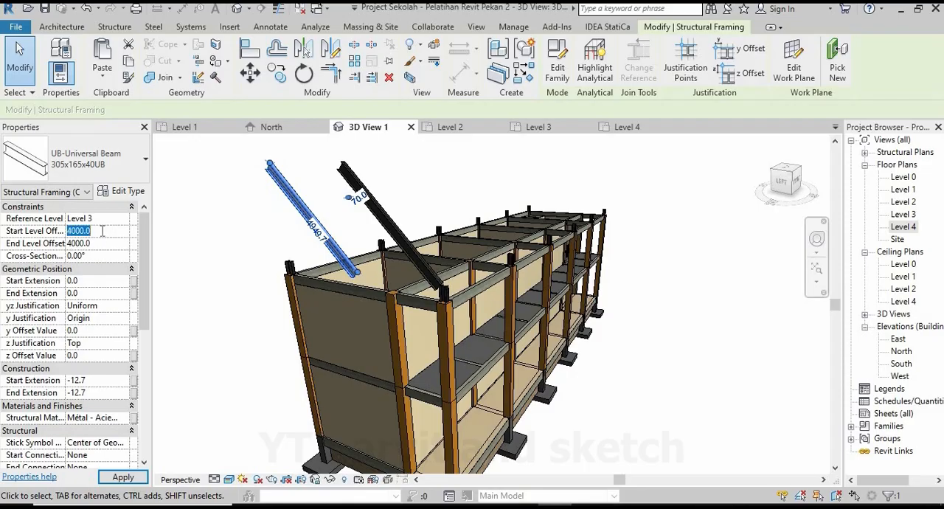
{"action": "left_click", "coordinate": [122, 477]}
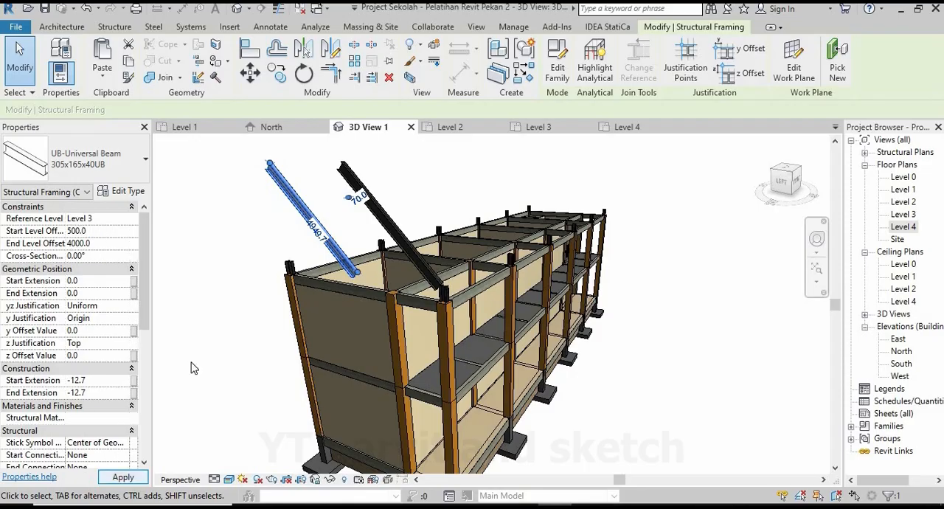
{"action": "left_click", "coordinate": [228, 299]}
Examine in 3D how the pair of sloped roof beams meets at the ridge and sits on the steel columns.
{"action": "middle_click_drag", "start_coordinate": [229, 299], "coordinate": [358, 271], "text": "shift"}
{"action": "scroll", "coordinate": [418, 283], "scroll_direction": "down", "scroll_amount": 2}
{"action": "scroll", "coordinate": [359, 271], "scroll_direction": "down", "scroll_amount": 2}
{"action": "scroll", "coordinate": [534, 336], "scroll_direction": "up", "scroll_amount": 2}
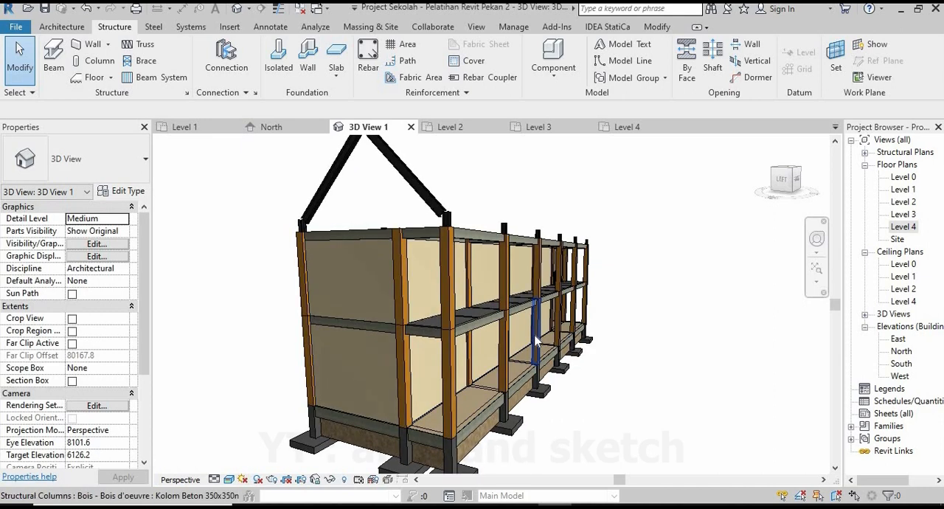
{"action": "middle_click_drag", "start_coordinate": [455, 250], "coordinate": [453, 258], "text": "shift"}
{"action": "scroll", "coordinate": [456, 250], "scroll_direction": "up", "scroll_amount": 1}
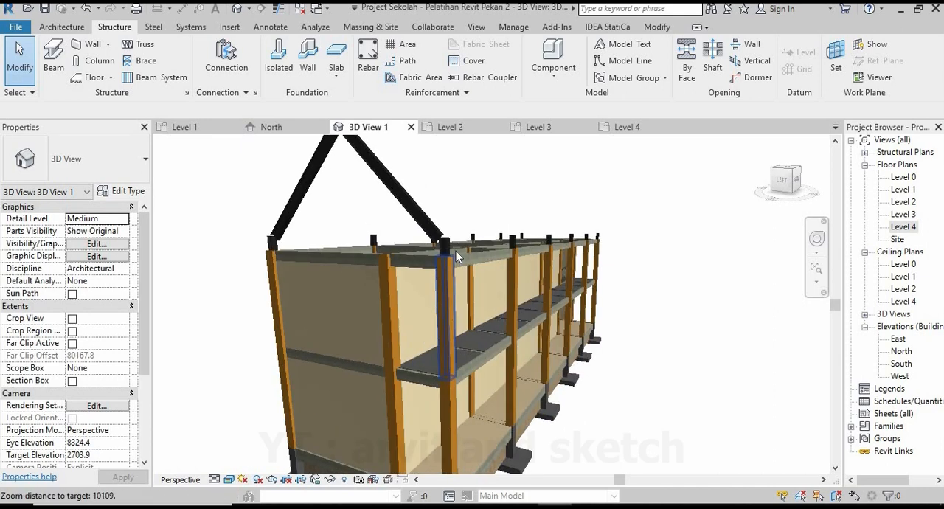
{"action": "left_click", "coordinate": [446, 247]}
{"action": "left_click", "coordinate": [231, 305]}
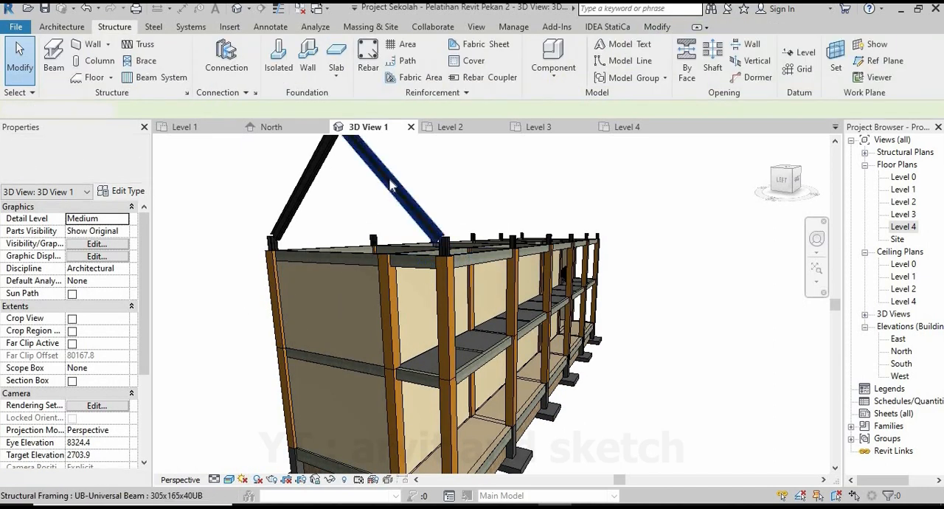
In the North elevation, set the distance between Level 3 and Level 4 to 1000.
{"action": "left_click", "coordinate": [270, 127]}
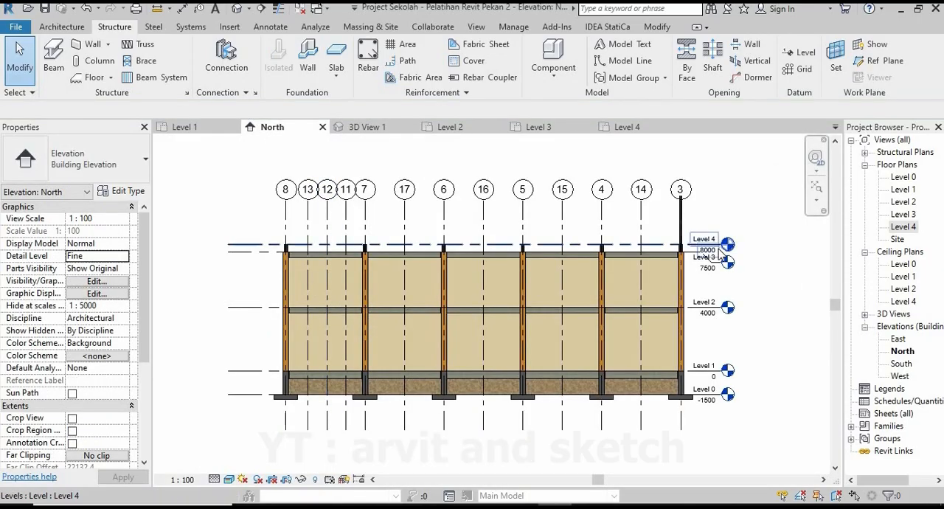
{"action": "scroll", "coordinate": [719, 249], "scroll_direction": "up", "scroll_amount": 2}
{"action": "left_click", "coordinate": [660, 244]}
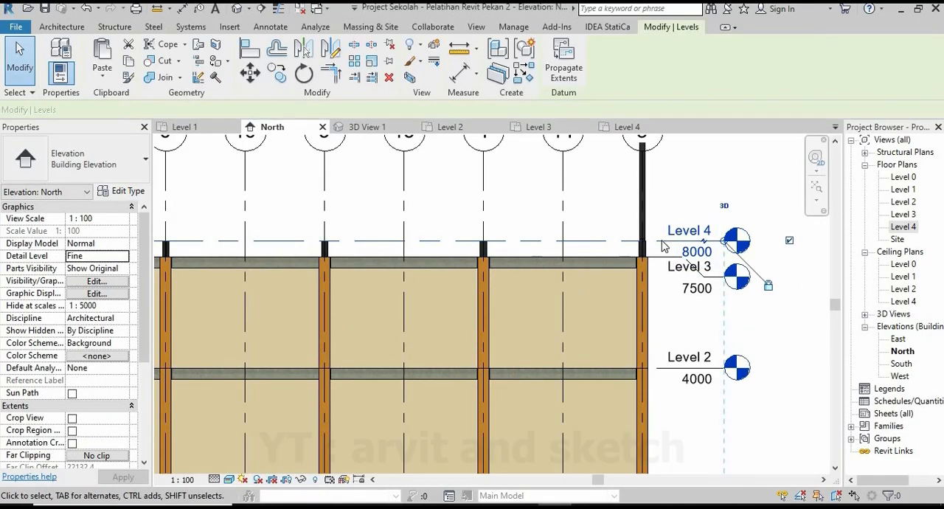
{"action": "scroll", "coordinate": [663, 246], "scroll_direction": "down", "scroll_amount": 2}
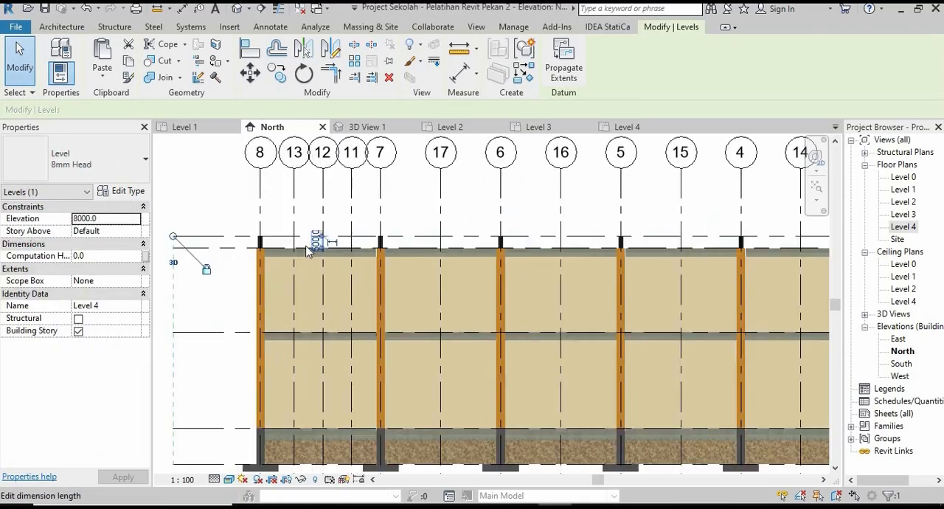
{"action": "scroll", "coordinate": [321, 247], "scroll_direction": "up", "scroll_amount": 2}
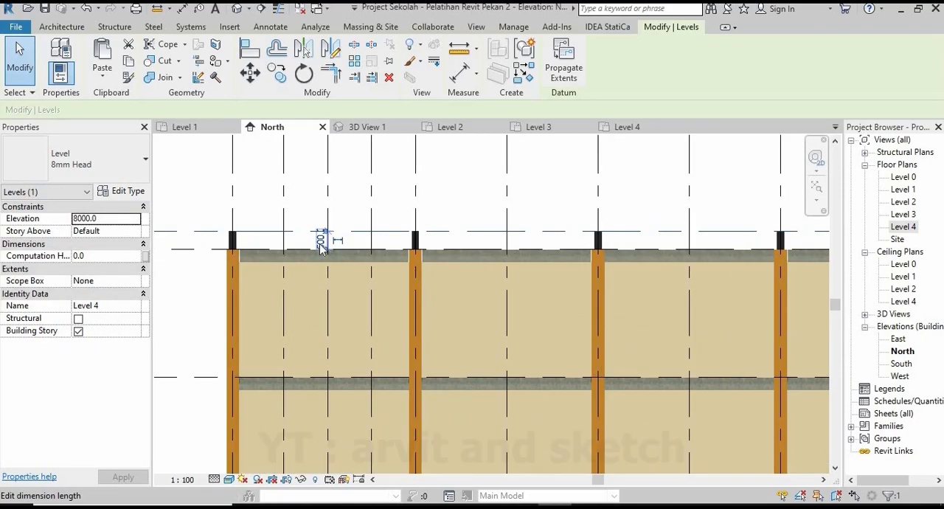
{"action": "left_click", "coordinate": [320, 245]}
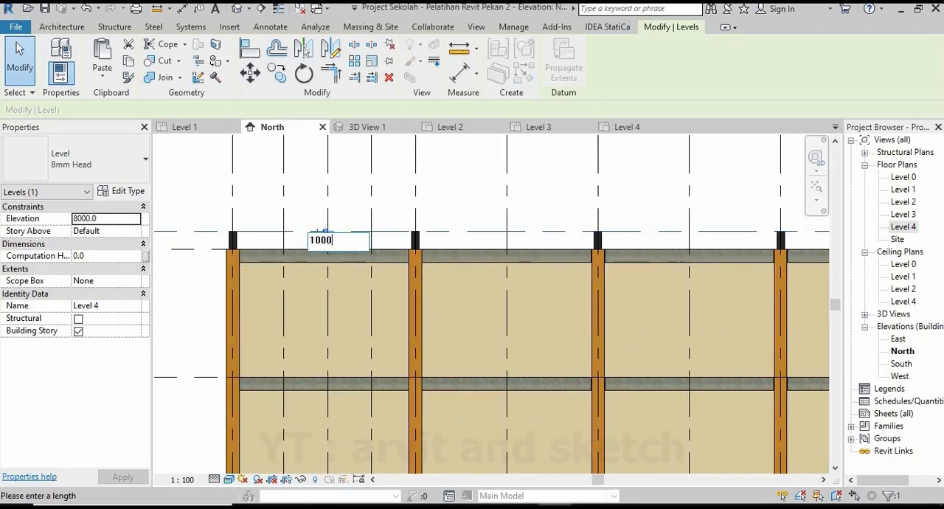
{"action": "type", "text": "1000"}
{"action": "key", "text": "Return"}
{"action": "scroll", "coordinate": [335, 250], "scroll_direction": "down", "scroll_amount": 4}
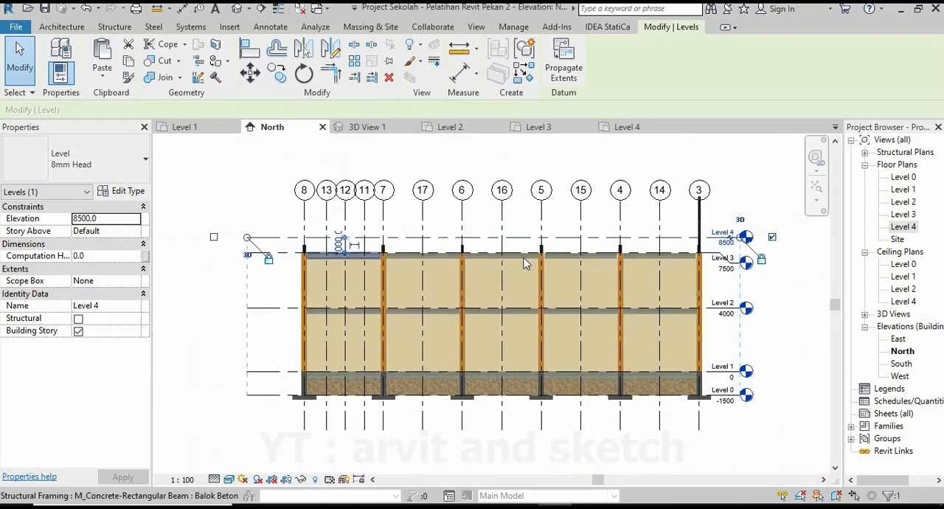
{"action": "left_click", "coordinate": [714, 205]}
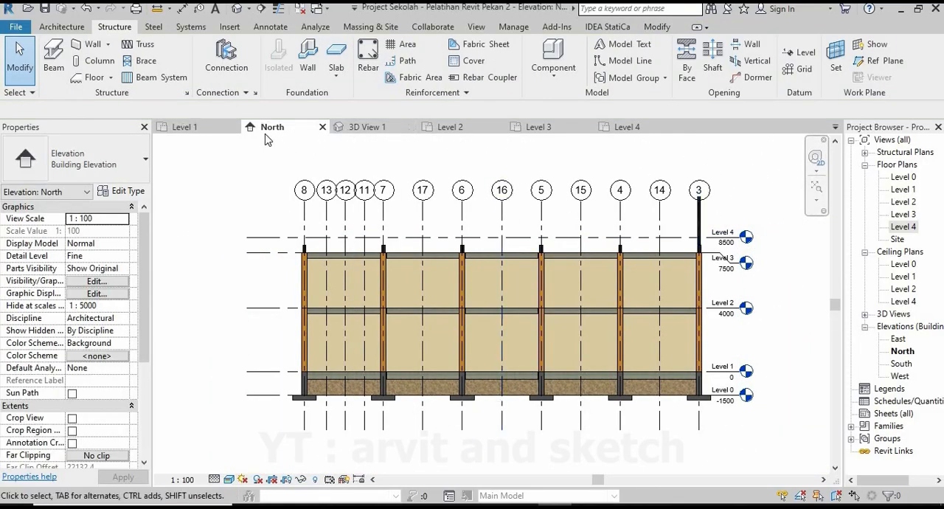
In 3D View 1, select all the 203x203x46UC steel columns along both sides of the building and set their top offset to 1000.
{"action": "left_click", "coordinate": [383, 132]}
{"action": "scroll", "coordinate": [416, 240], "scroll_direction": "up", "scroll_amount": 2}
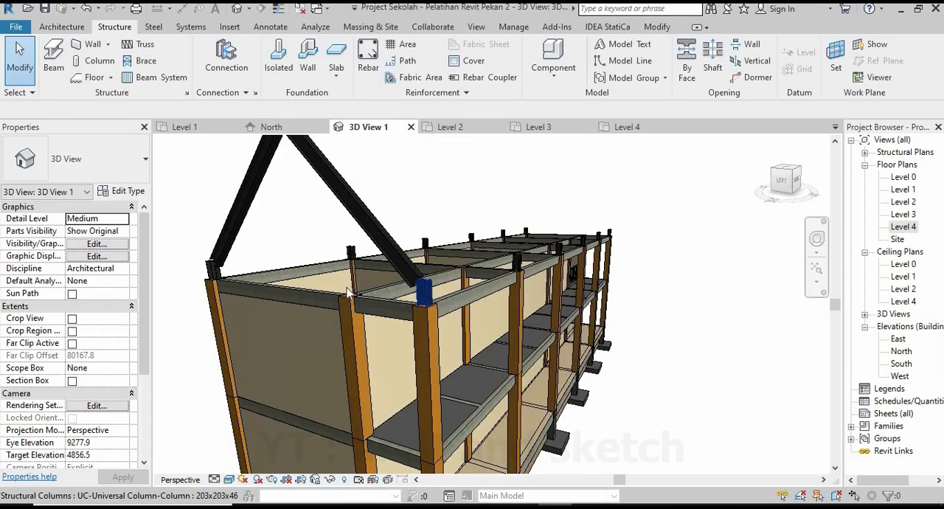
{"action": "left_click", "coordinate": [424, 291]}
{"action": "left_click", "coordinate": [214, 270], "text": "ctrl"}
{"action": "left_click", "coordinate": [352, 253], "text": "ctrl"}
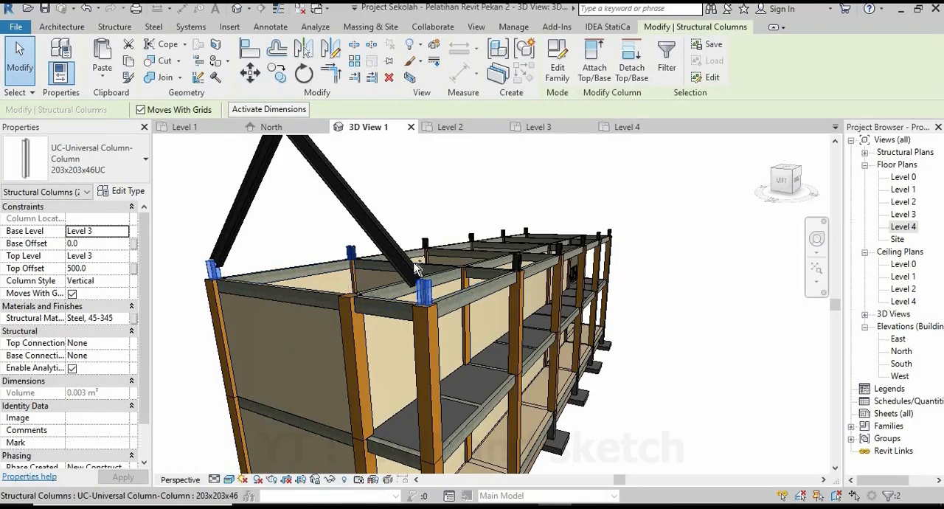
{"action": "left_click", "coordinate": [518, 264], "text": "ctrl"}
{"action": "left_click", "coordinate": [426, 244], "text": "ctrl"}
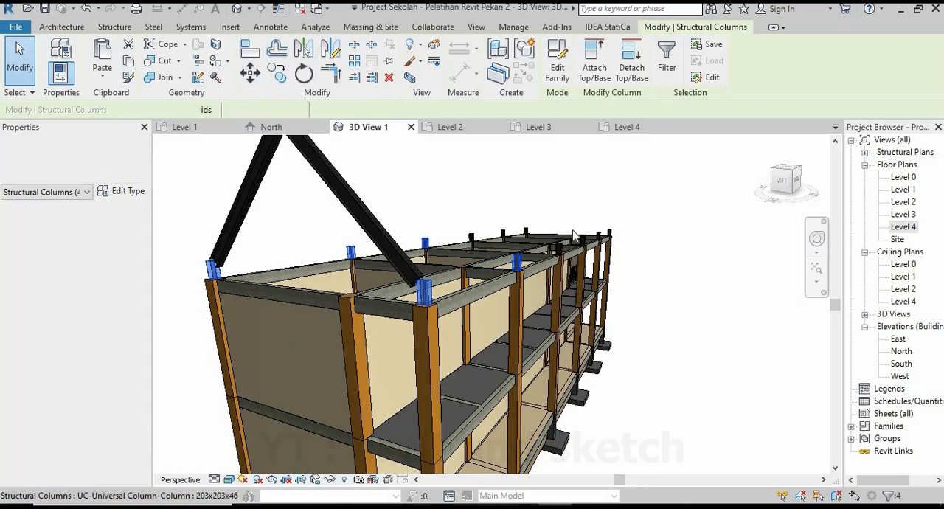
{"action": "scroll", "coordinate": [568, 230], "scroll_direction": "up", "scroll_amount": 5}
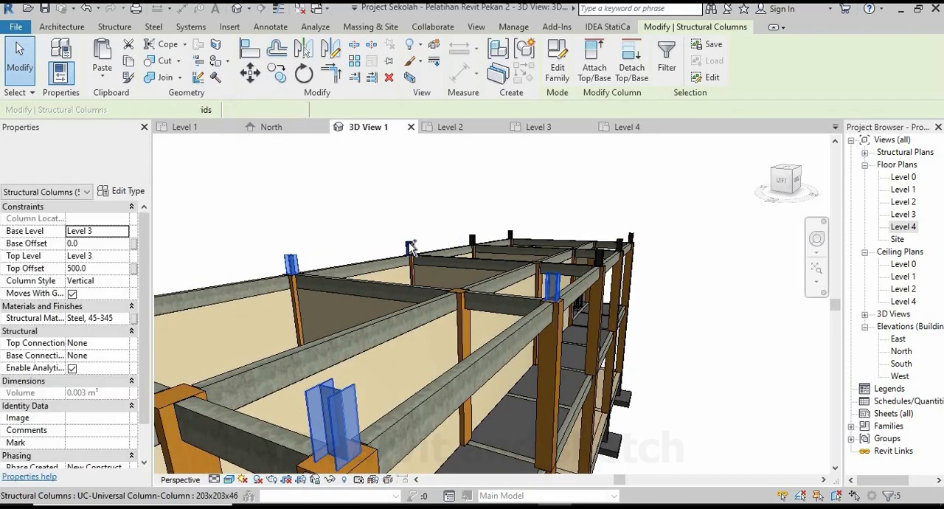
{"action": "left_click", "coordinate": [411, 247], "text": "ctrl"}
{"action": "left_click", "coordinate": [472, 241], "text": "ctrl"}
{"action": "left_click", "coordinate": [510, 236], "text": "ctrl"}
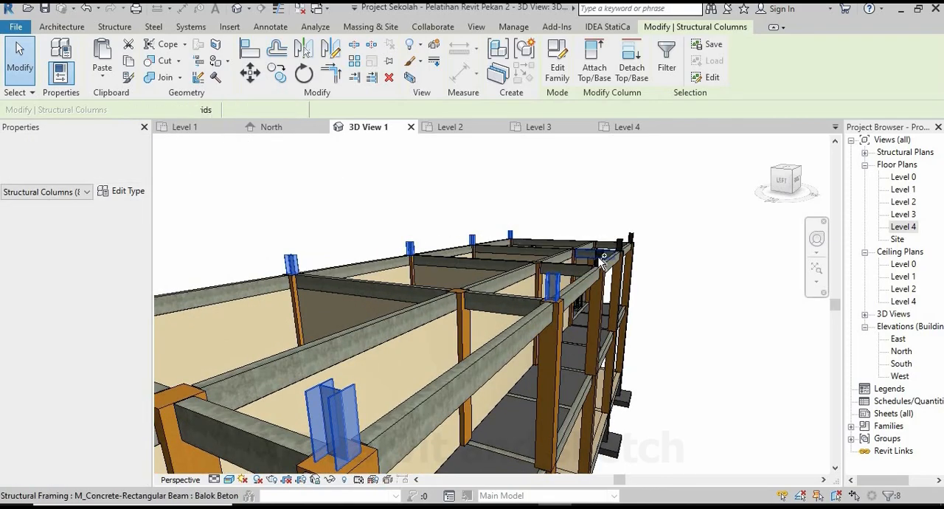
{"action": "left_click", "coordinate": [599, 257], "text": "ctrl"}
{"action": "left_click", "coordinate": [619, 245], "text": "ctrl"}
{"action": "left_click", "coordinate": [632, 238], "text": "ctrl"}
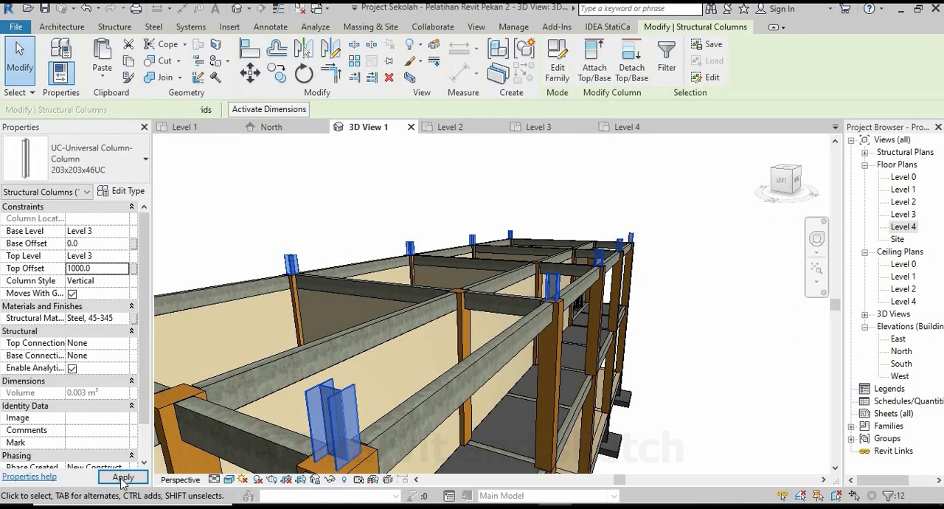
{"action": "left_click", "coordinate": [123, 478]}
Set the start level offset of both sloped 305x165x40UB roof beams to 1000.
{"action": "scroll", "coordinate": [318, 207], "scroll_direction": "down", "scroll_amount": 3}
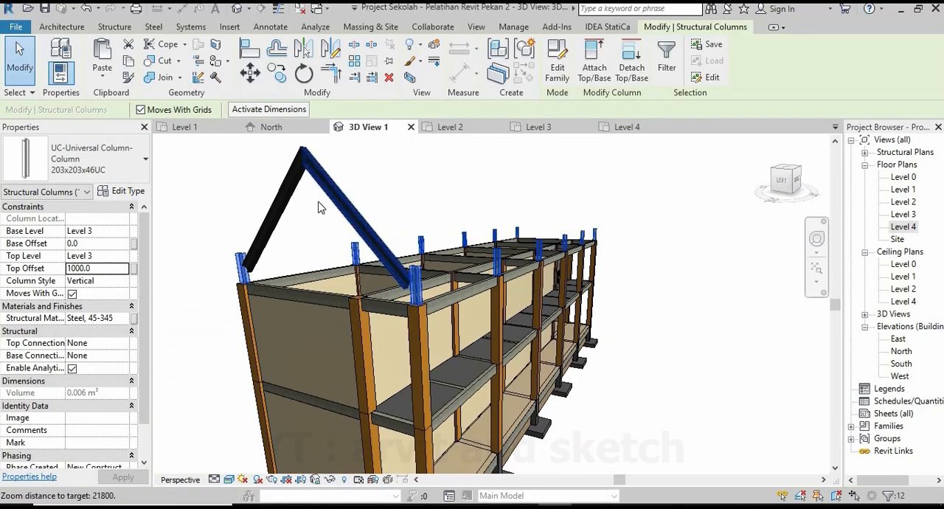
{"action": "left_click", "coordinate": [333, 201]}
{"action": "left_click", "coordinate": [276, 203], "text": "ctrl"}
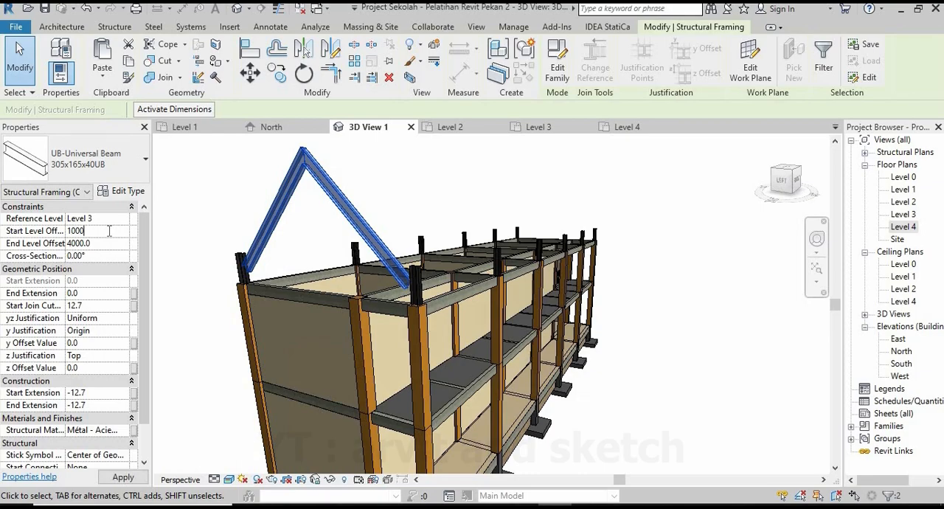
{"action": "left_click", "coordinate": [117, 478]}
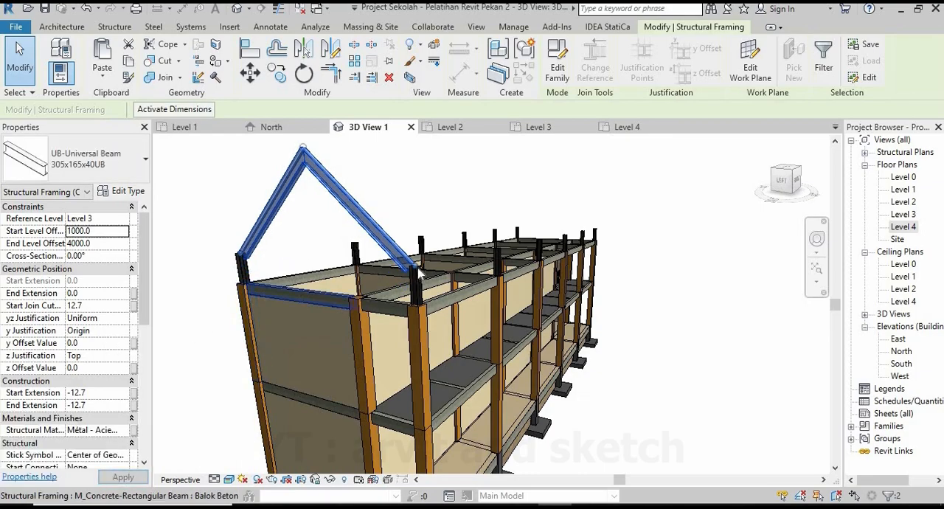
Set the end level offset of both sloped 305x165x40UB roof beams to 5000.
{"action": "scroll", "coordinate": [420, 272], "scroll_direction": "down", "scroll_amount": 4}
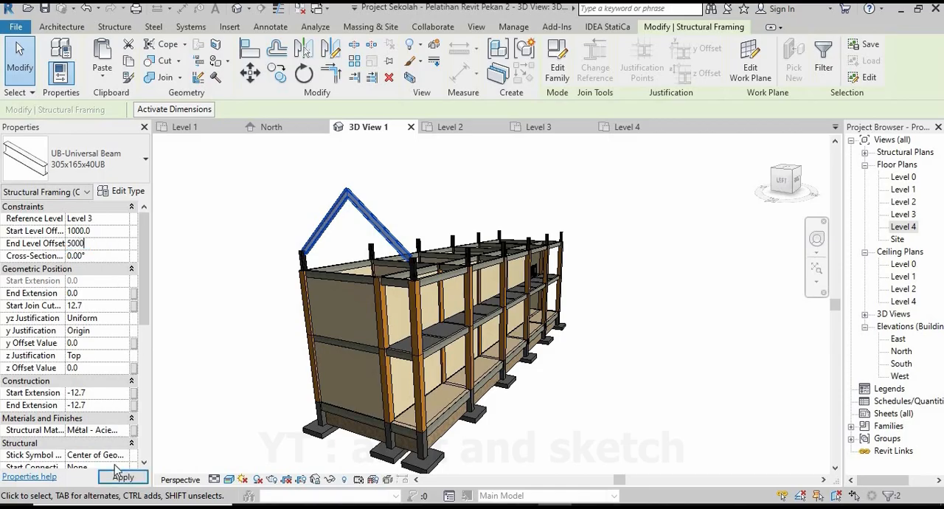
{"action": "left_click", "coordinate": [285, 350]}
{"action": "middle_click_drag", "start_coordinate": [285, 350], "coordinate": [365, 373], "text": "shift"}
{"action": "scroll", "coordinate": [449, 255], "scroll_direction": "up", "scroll_amount": 3}
{"action": "middle_click_drag", "start_coordinate": [454, 265], "coordinate": [437, 325], "text": "shift"}
{"action": "middle_click_drag", "start_coordinate": [419, 252], "coordinate": [422, 190], "text": "shift"}
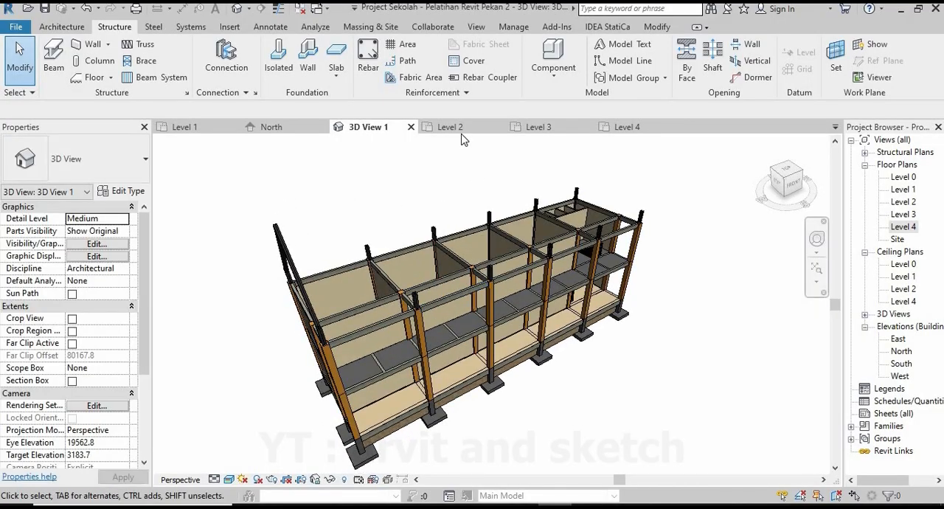
In the Level 4 floor plan, set the detail level to Fine and the visual style to Realistic.
{"action": "left_click", "coordinate": [538, 127]}
{"action": "scroll", "coordinate": [329, 298], "scroll_direction": "down", "scroll_amount": 2}
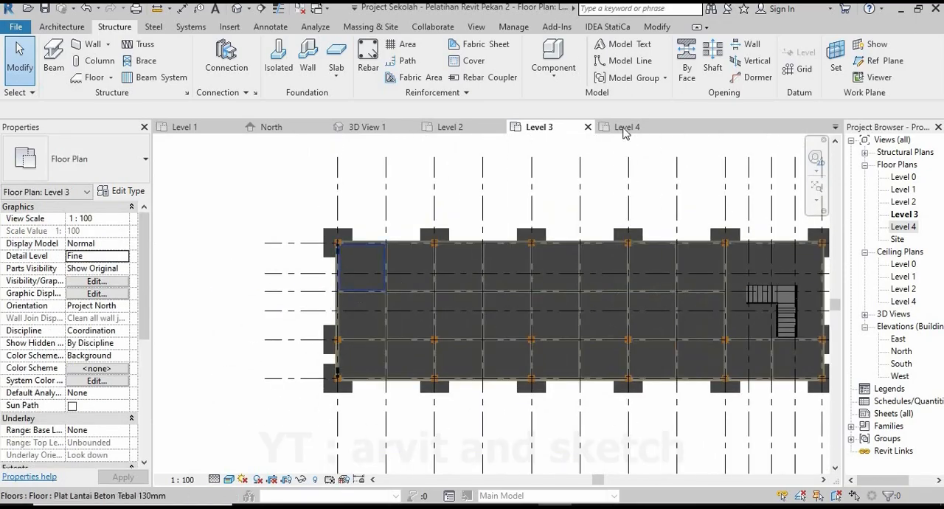
{"action": "scroll", "coordinate": [402, 288], "scroll_direction": "down", "scroll_amount": 1}
{"action": "scroll", "coordinate": [662, 295], "scroll_direction": "up", "scroll_amount": 1}
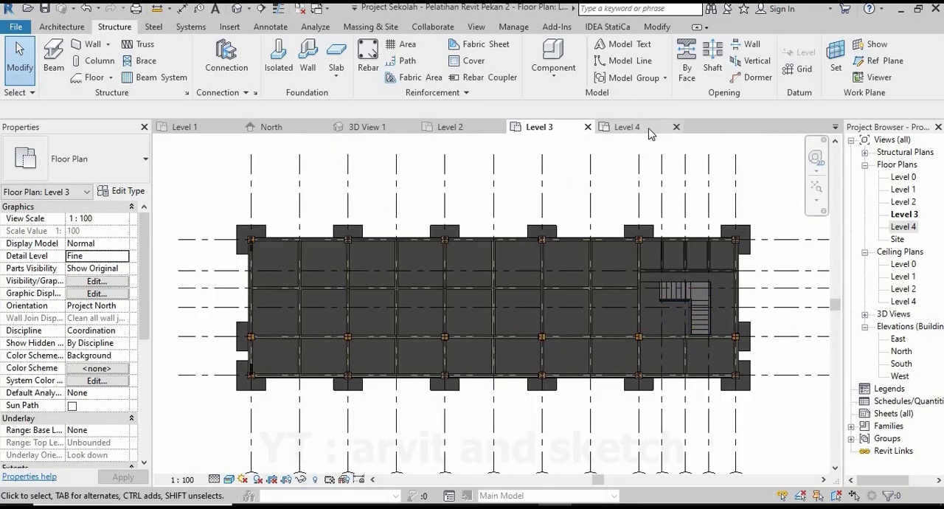
{"action": "left_click", "coordinate": [627, 127]}
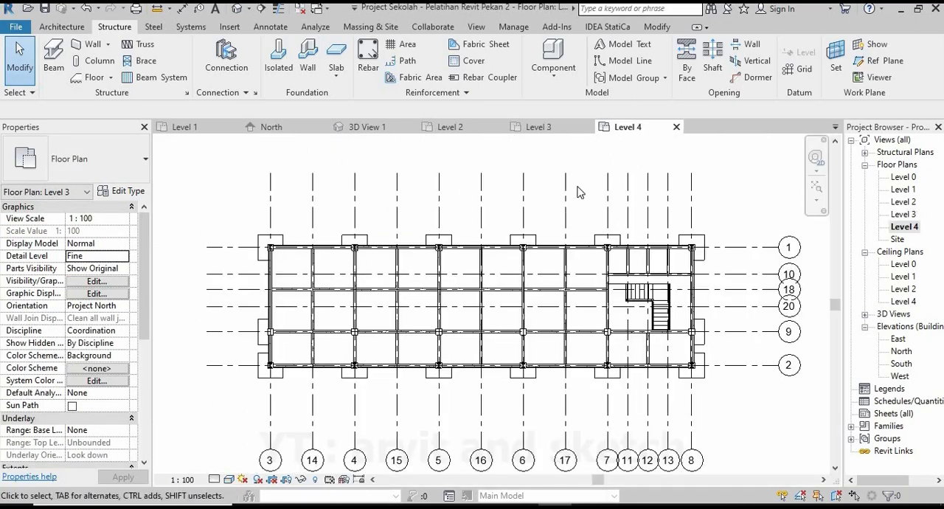
{"action": "left_click", "coordinate": [214, 479]}
{"action": "left_click", "coordinate": [230, 463]}
{"action": "left_click", "coordinate": [231, 480]}
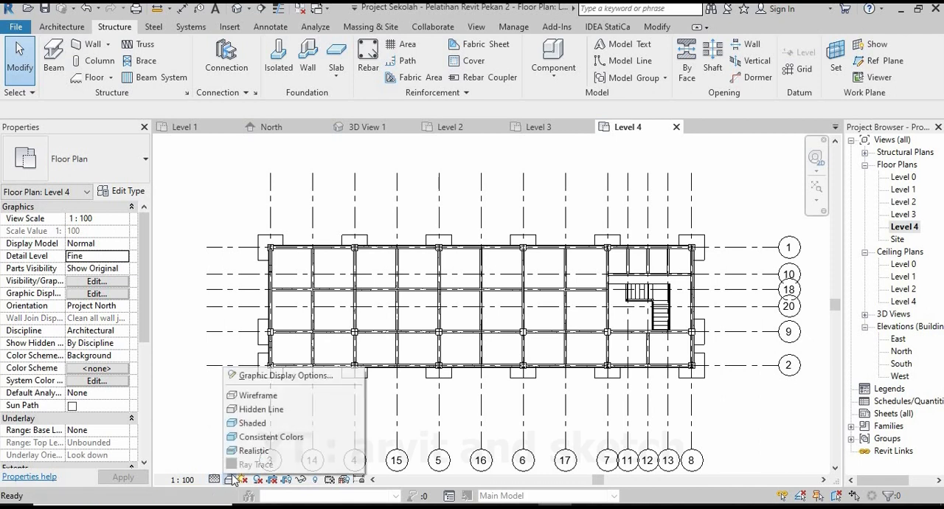
{"action": "left_click", "coordinate": [253, 450]}
{"action": "scroll", "coordinate": [286, 349], "scroll_direction": "up", "scroll_amount": 2}
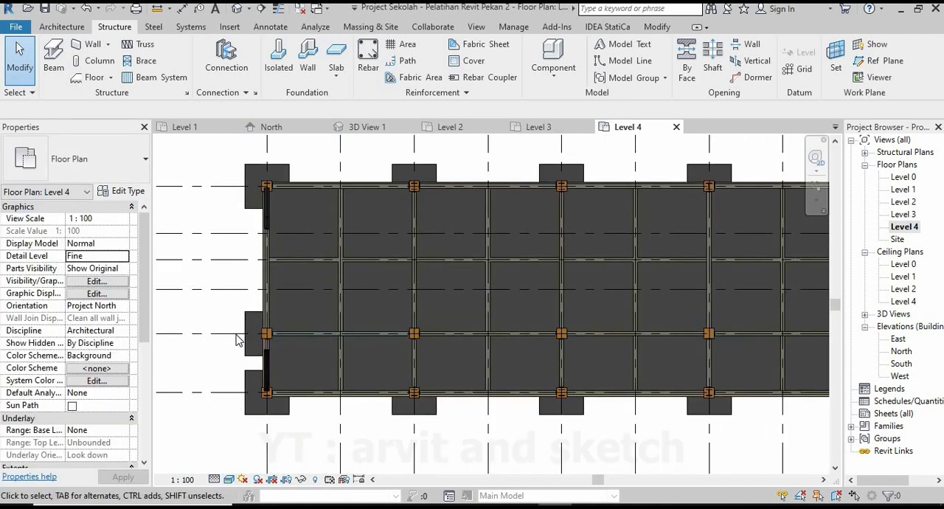
{"action": "scroll", "coordinate": [237, 336], "scroll_direction": "down", "scroll_amount": 4}
{"action": "scroll", "coordinate": [266, 322], "scroll_direction": "up", "scroll_amount": 1}
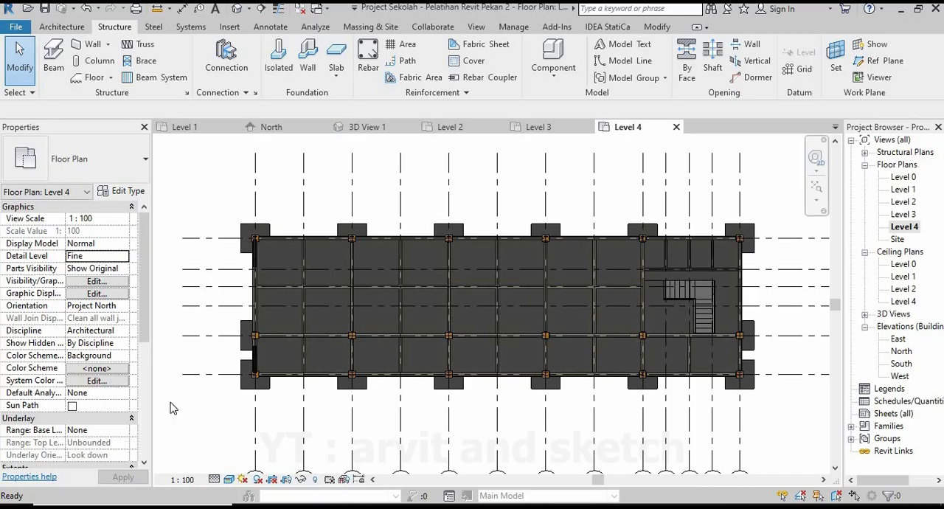
Select both sloped roof beams on grid 3 and copy them to grid 4, with Constrain and Multiple enabled.
{"action": "scroll", "coordinate": [255, 289], "scroll_direction": "up", "scroll_amount": 3}
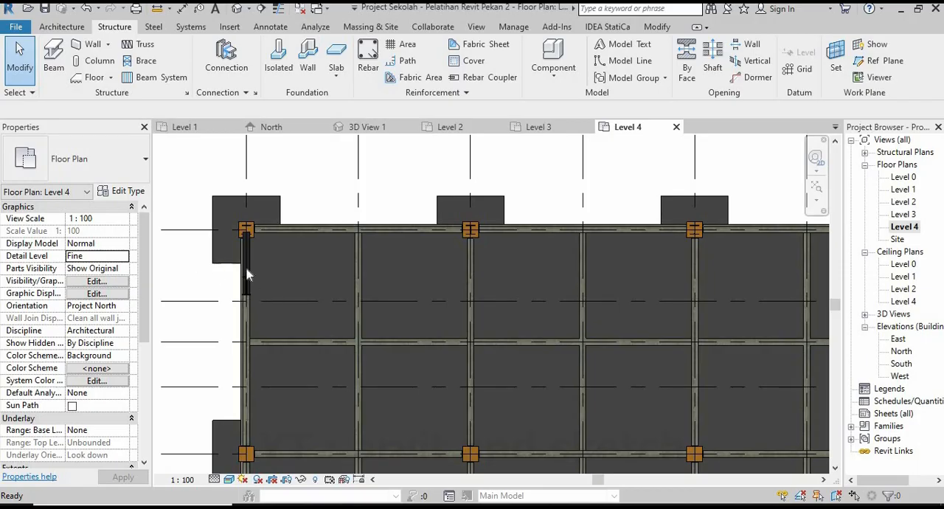
{"action": "scroll", "coordinate": [250, 272], "scroll_direction": "up", "scroll_amount": 3}
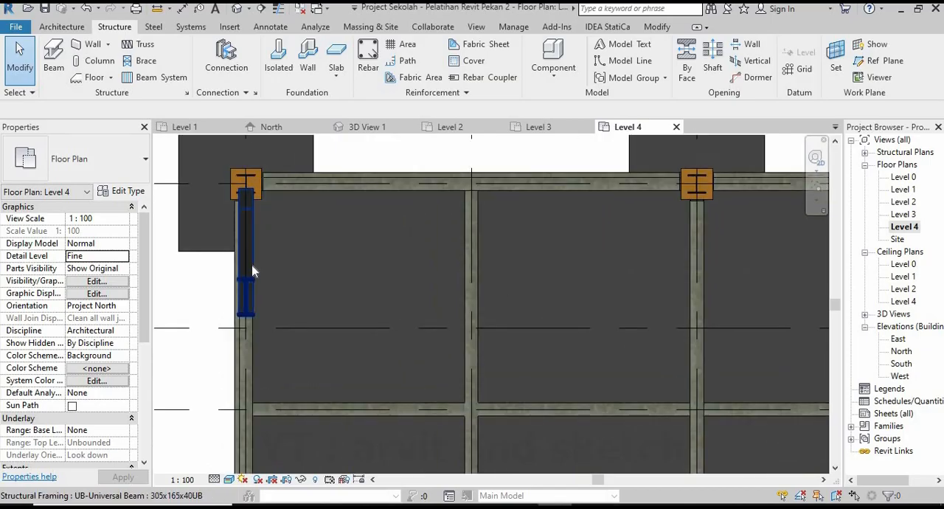
{"action": "left_click", "coordinate": [251, 251]}
{"action": "scroll", "coordinate": [294, 253], "scroll_direction": "down", "scroll_amount": 7}
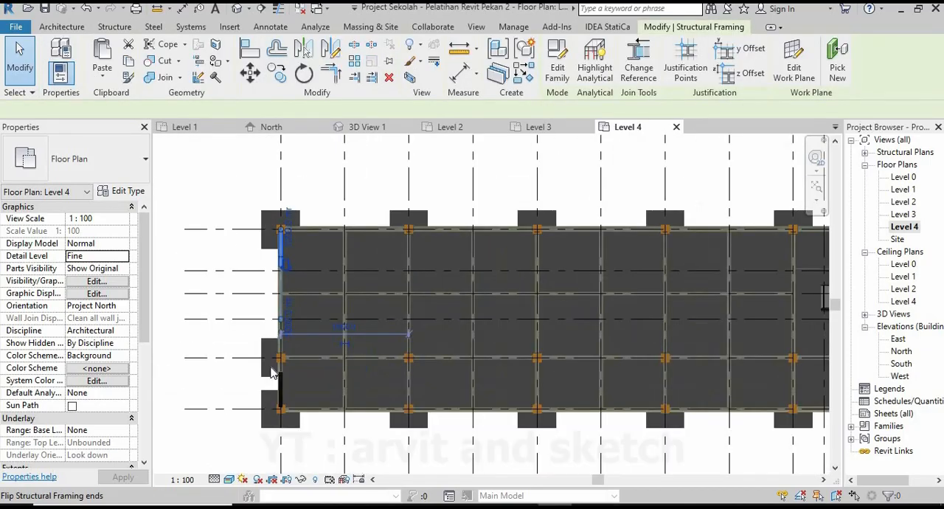
{"action": "scroll", "coordinate": [270, 410], "scroll_direction": "up", "scroll_amount": 4}
{"action": "scroll", "coordinate": [294, 407], "scroll_direction": "up", "scroll_amount": 5}
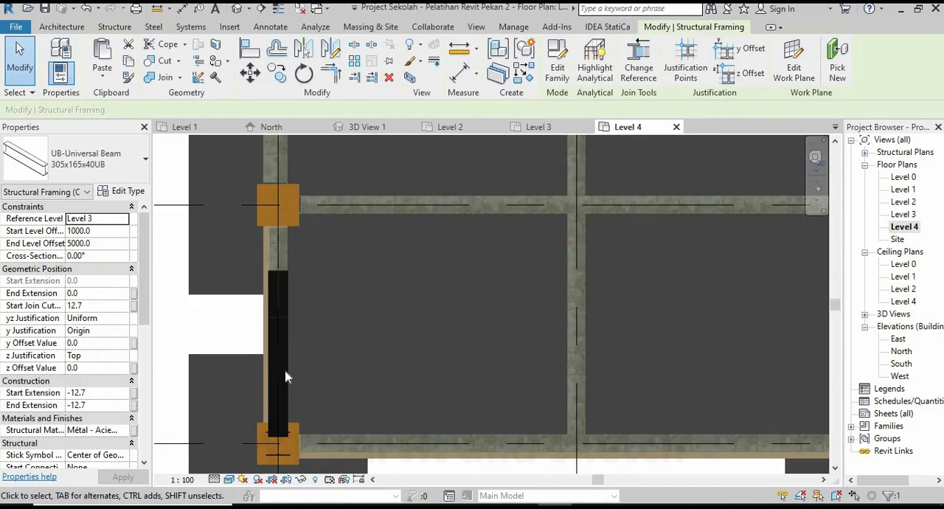
{"action": "left_click", "coordinate": [287, 323]}
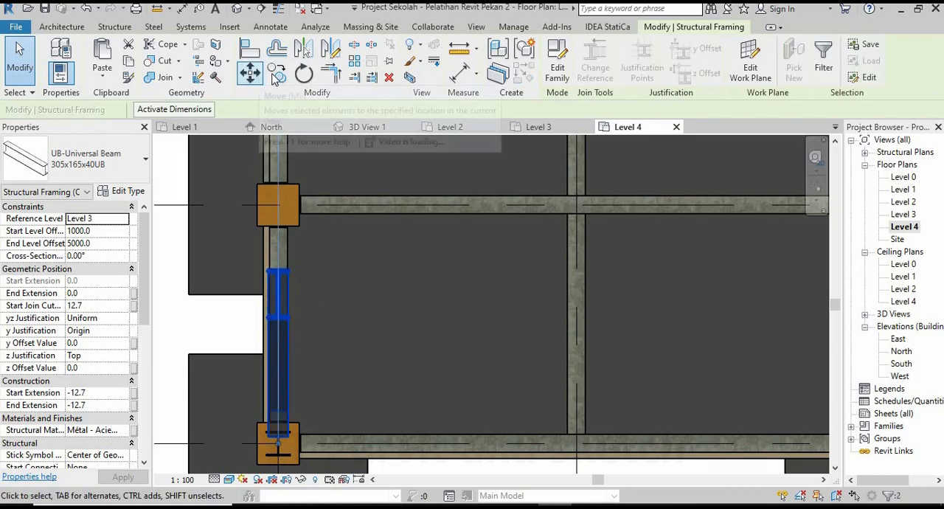
{"action": "left_click", "coordinate": [271, 77]}
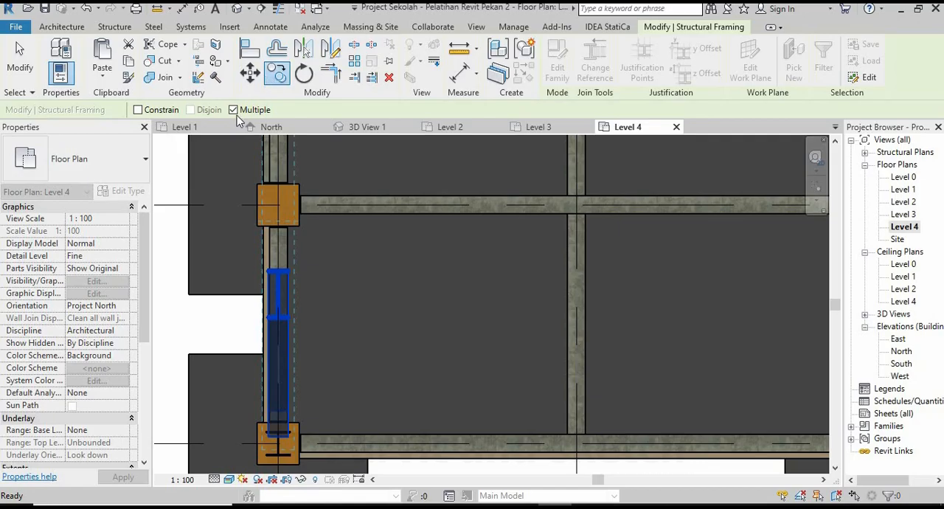
{"action": "left_click", "coordinate": [139, 111]}
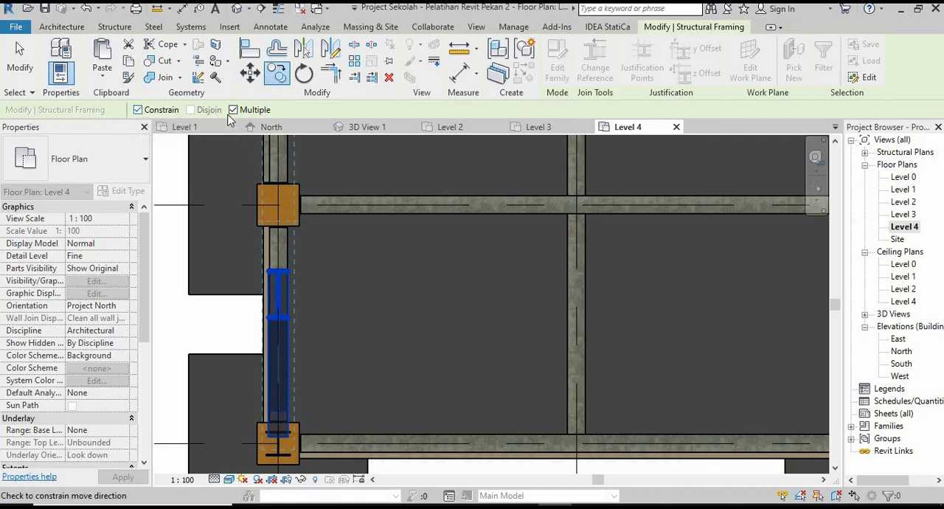
{"action": "scroll", "coordinate": [284, 449], "scroll_direction": "up", "scroll_amount": 3}
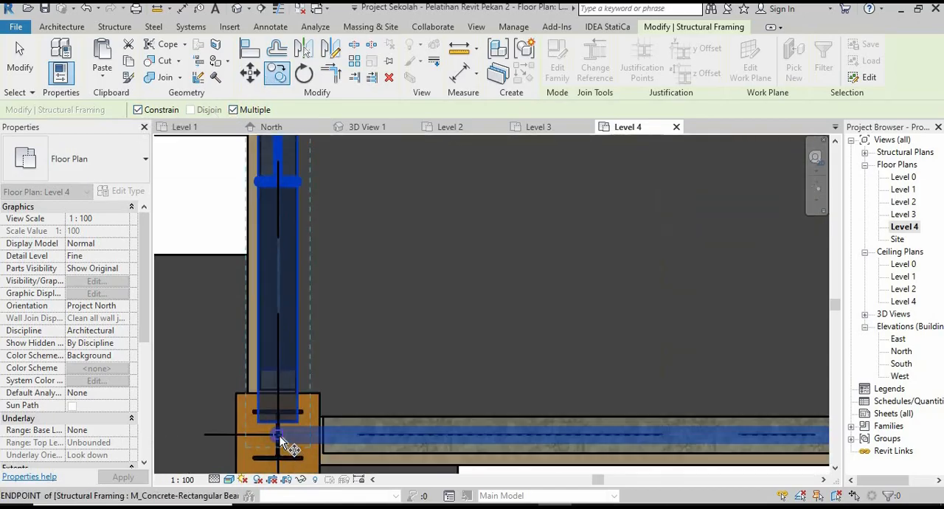
{"action": "scroll", "coordinate": [281, 384], "scroll_direction": "down", "scroll_amount": 5}
{"action": "scroll", "coordinate": [612, 391], "scroll_direction": "up", "scroll_amount": 5}
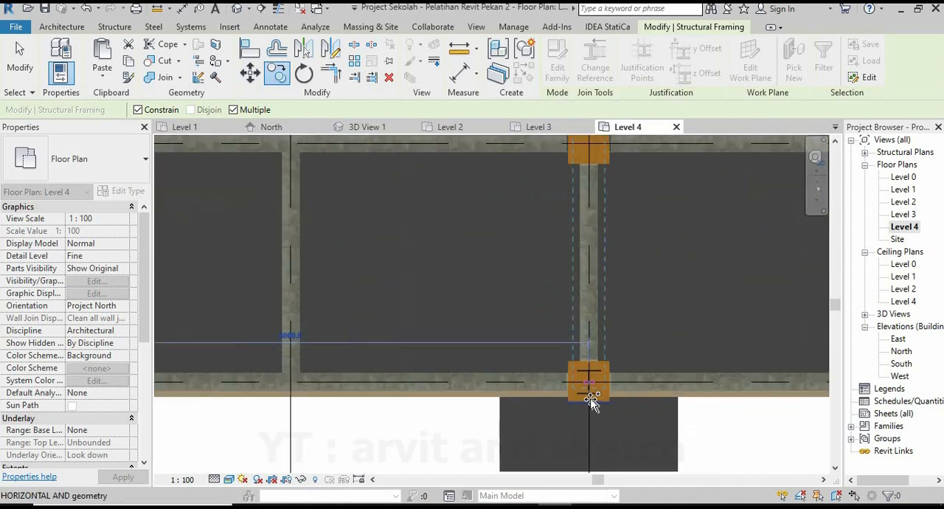
{"action": "left_click", "coordinate": [585, 368]}
Place further copies of the sloped roof beam pair at the columns on grids 5 and 6.
{"action": "scroll", "coordinate": [376, 354], "scroll_direction": "down", "scroll_amount": 3}
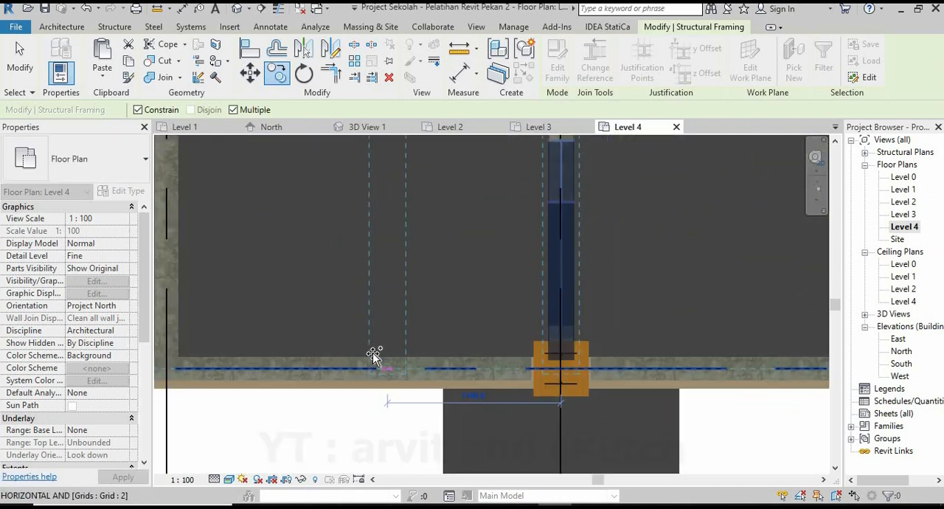
{"action": "scroll", "coordinate": [487, 347], "scroll_direction": "down", "scroll_amount": 4}
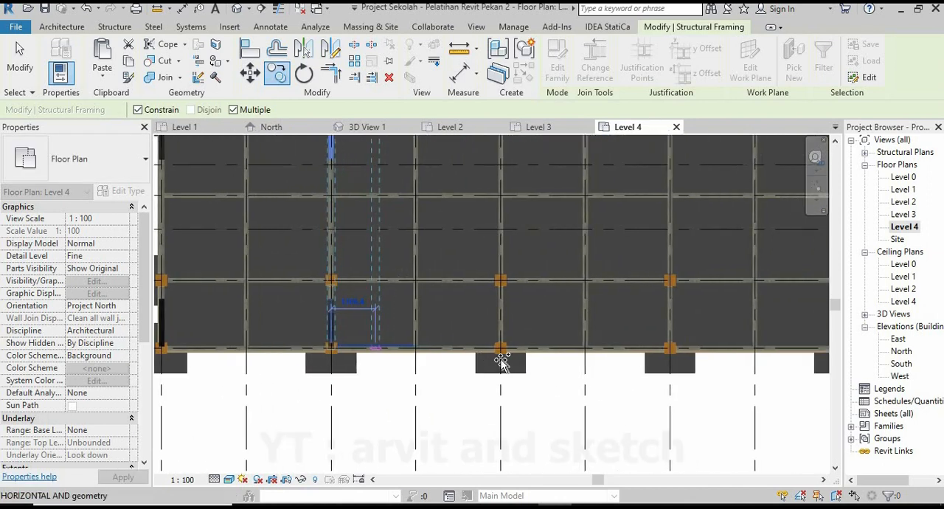
{"action": "scroll", "coordinate": [501, 357], "scroll_direction": "up", "scroll_amount": 3}
{"action": "scroll", "coordinate": [505, 352], "scroll_direction": "up", "scroll_amount": 3}
{"action": "left_click", "coordinate": [490, 323]}
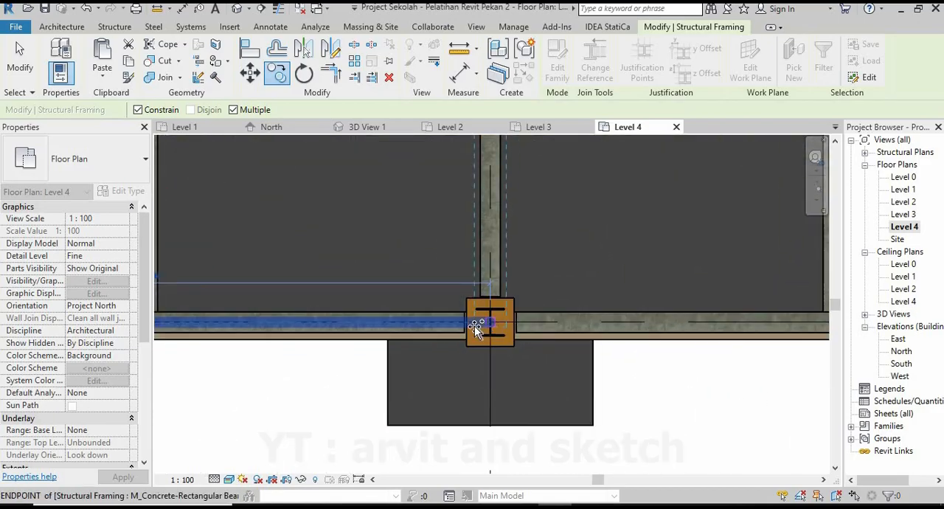
{"action": "scroll", "coordinate": [367, 335], "scroll_direction": "down", "scroll_amount": 5}
{"action": "scroll", "coordinate": [525, 346], "scroll_direction": "up", "scroll_amount": 5}
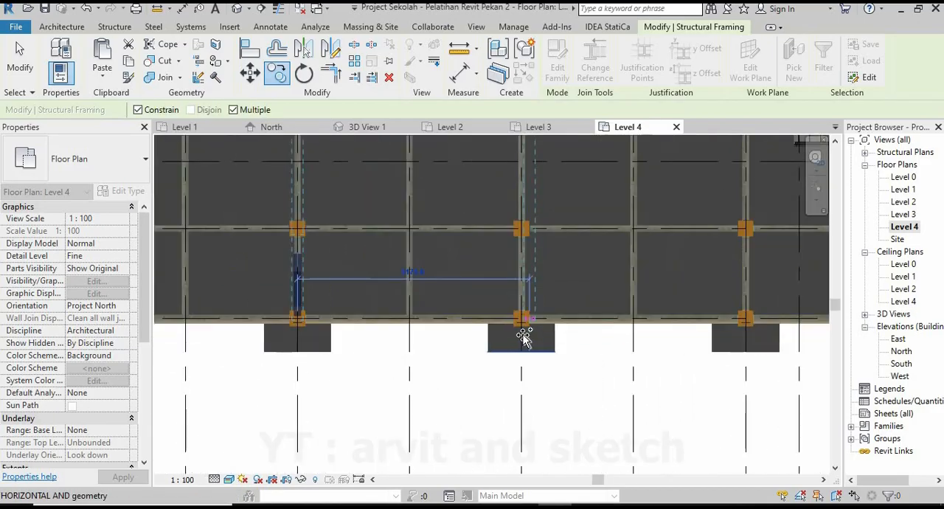
{"action": "scroll", "coordinate": [523, 310], "scroll_direction": "up", "scroll_amount": 2}
{"action": "left_click", "coordinate": [512, 284]}
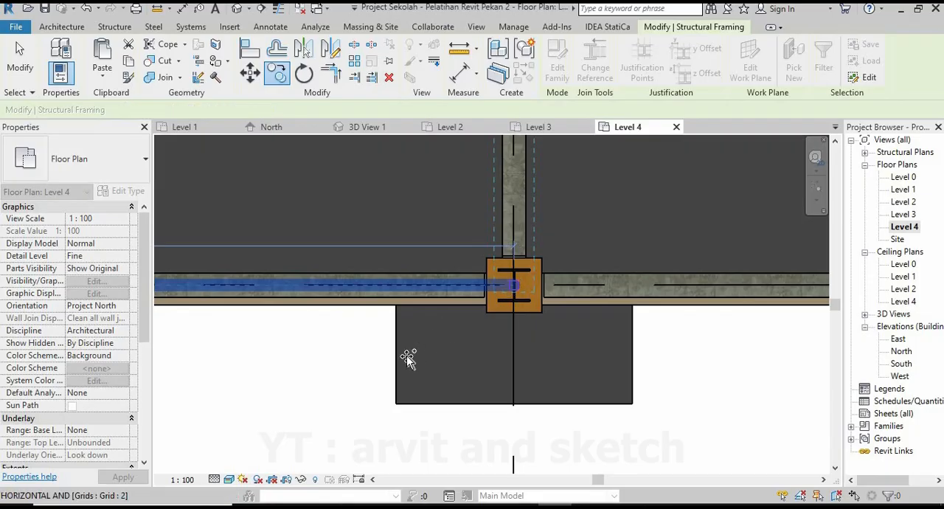
Place the last copies of the sloped roof beam pair on grids 7 and 8, and end the copying.
{"action": "scroll", "coordinate": [404, 364], "scroll_direction": "down", "scroll_amount": 2}
{"action": "scroll", "coordinate": [405, 367], "scroll_direction": "down", "scroll_amount": 3}
{"action": "scroll", "coordinate": [510, 346], "scroll_direction": "up", "scroll_amount": 4}
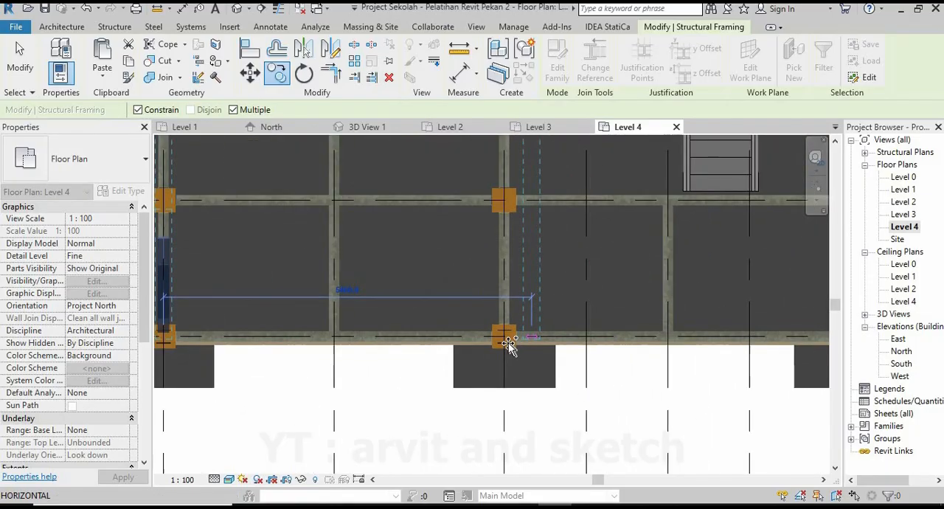
{"action": "scroll", "coordinate": [489, 332], "scroll_direction": "up", "scroll_amount": 1}
{"action": "left_click", "coordinate": [490, 324]}
{"action": "scroll", "coordinate": [480, 362], "scroll_direction": "down", "scroll_amount": 6}
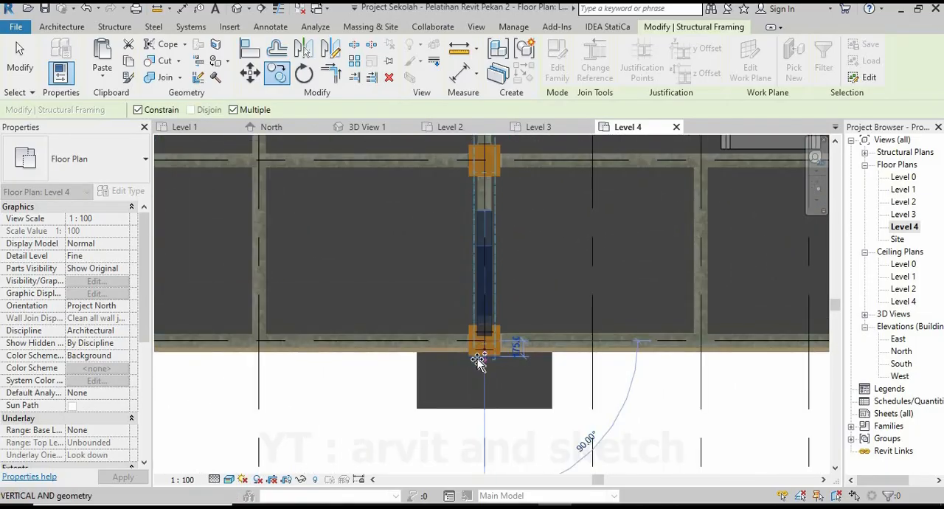
{"action": "scroll", "coordinate": [635, 354], "scroll_direction": "up", "scroll_amount": 5}
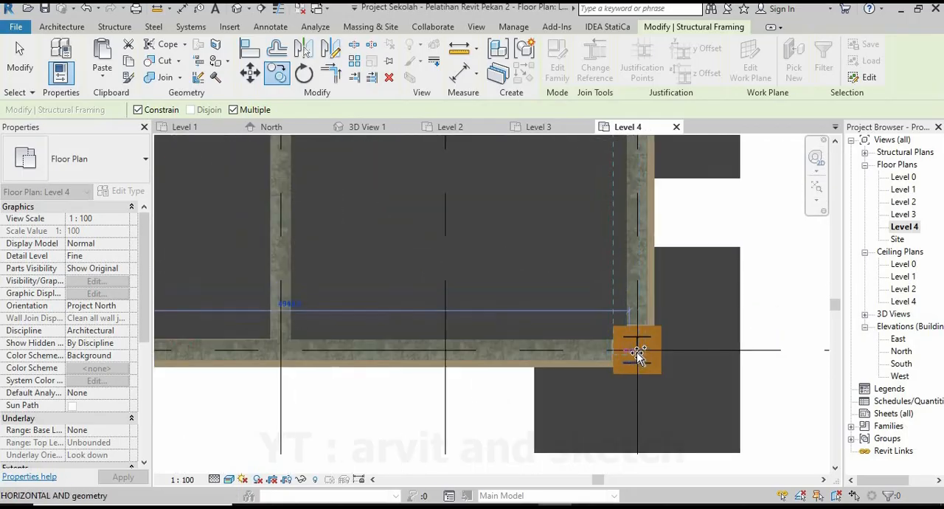
{"action": "left_click", "coordinate": [636, 350]}
{"action": "scroll", "coordinate": [635, 353], "scroll_direction": "down", "scroll_amount": 5}
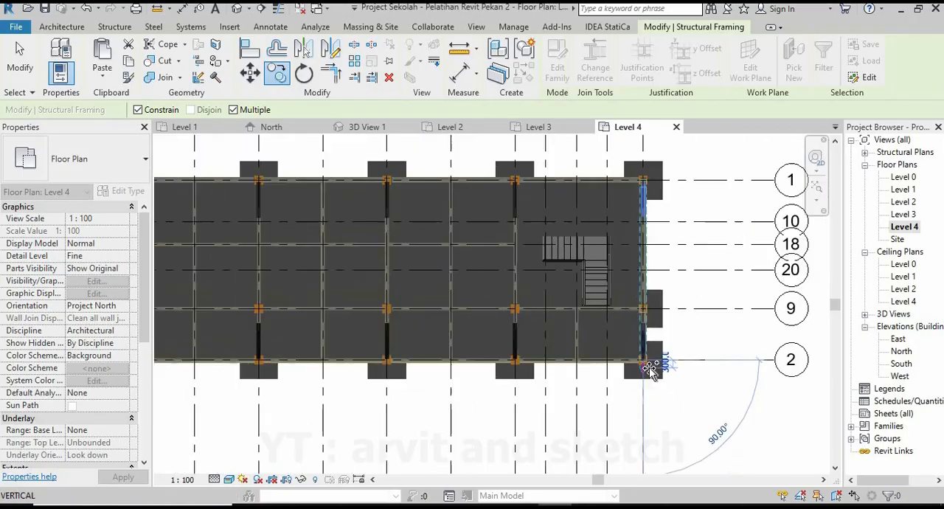
{"action": "key", "text": "Escape"}
{"action": "key", "text": "Escape"}
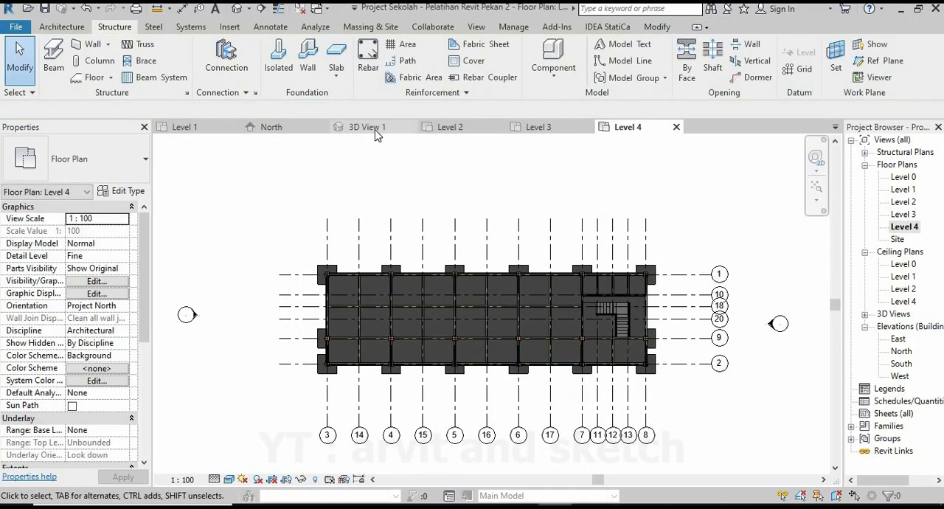
Examine in 3D View 1 how the copied roof beam pairs sit on the steel columns along the whole building.
{"action": "left_click", "coordinate": [369, 127]}
{"action": "scroll", "coordinate": [487, 329], "scroll_direction": "down", "scroll_amount": 1}
{"action": "middle_click_drag", "start_coordinate": [489, 330], "coordinate": [344, 283], "text": "shift"}
{"action": "scroll", "coordinate": [533, 341], "scroll_direction": "down", "scroll_amount": 3}
{"action": "scroll", "coordinate": [540, 361], "scroll_direction": "up", "scroll_amount": 1}
{"action": "middle_click_drag", "start_coordinate": [543, 378], "coordinate": [555, 298], "text": "shift"}
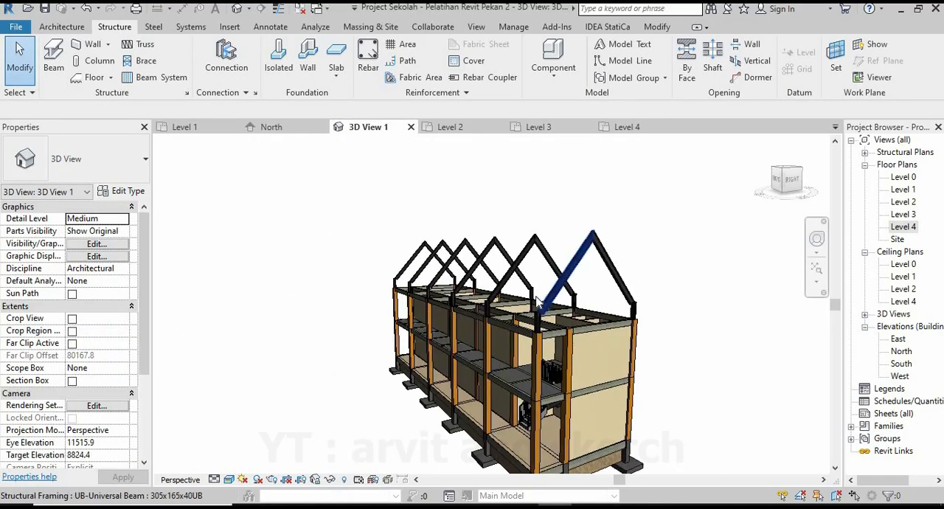
{"action": "scroll", "coordinate": [533, 354], "scroll_direction": "down", "scroll_amount": 1}
{"action": "scroll", "coordinate": [527, 417], "scroll_direction": "up", "scroll_amount": 2}
{"action": "middle_click_drag", "start_coordinate": [531, 413], "coordinate": [591, 323], "text": "shift"}
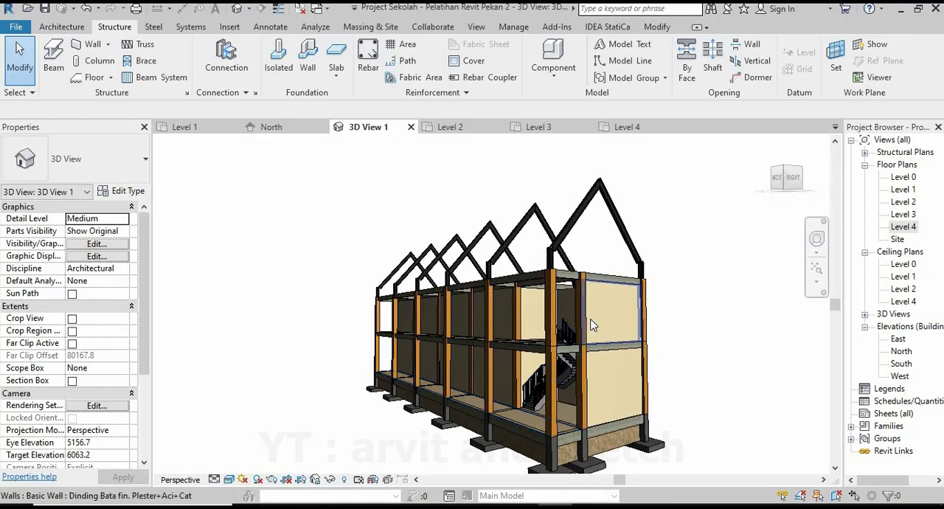
{"action": "scroll", "coordinate": [568, 335], "scroll_direction": "down", "scroll_amount": 2}
{"action": "middle_click_drag", "start_coordinate": [453, 351], "coordinate": [588, 349], "text": "shift"}
{"action": "scroll", "coordinate": [590, 350], "scroll_direction": "down", "scroll_amount": 2}
{"action": "scroll", "coordinate": [373, 356], "scroll_direction": "up", "scroll_amount": 2}
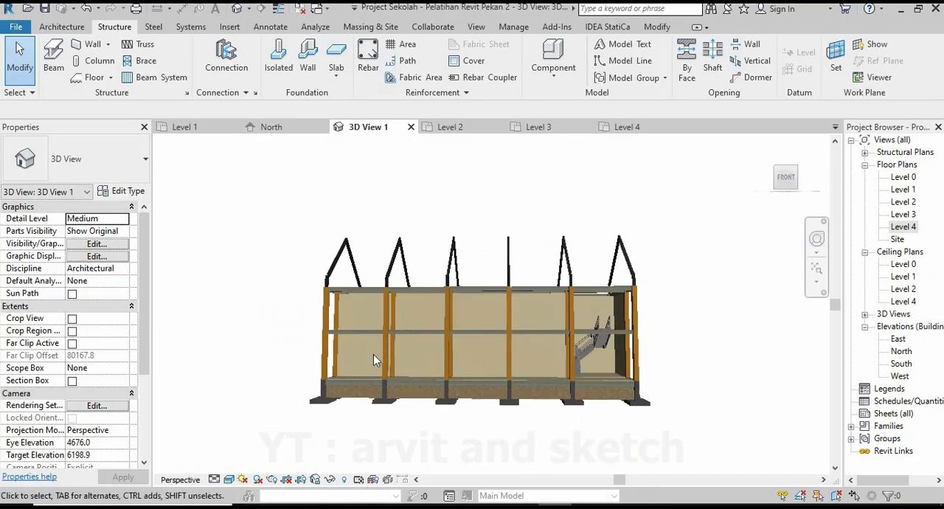
{"action": "middle_click_drag", "start_coordinate": [388, 360], "coordinate": [542, 360], "text": "shift"}
{"action": "scroll", "coordinate": [522, 323], "scroll_direction": "down", "scroll_amount": 3}
{"action": "scroll", "coordinate": [539, 357], "scroll_direction": "up", "scroll_amount": 3}
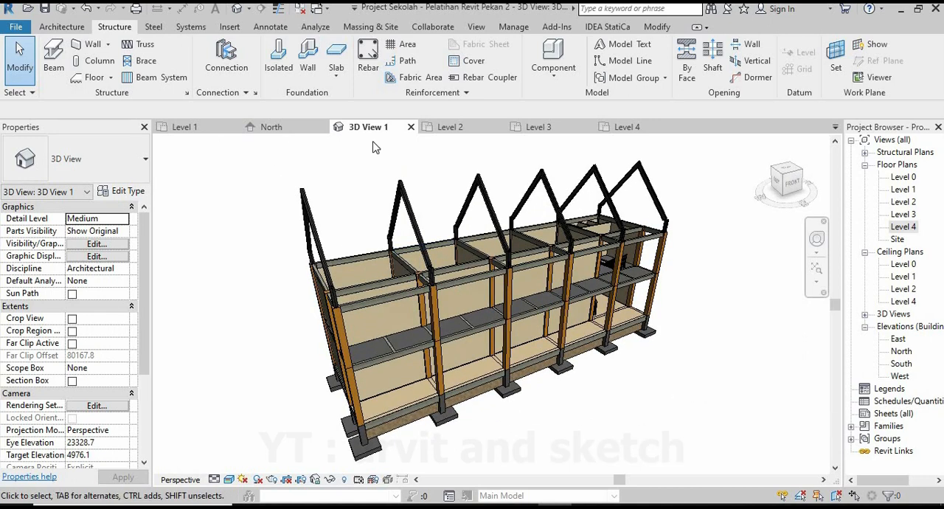
In the Level 4 plan, copy grid 1 by 2000 mm outward, beyond the upper edge of the building.
{"action": "left_click", "coordinate": [535, 127]}
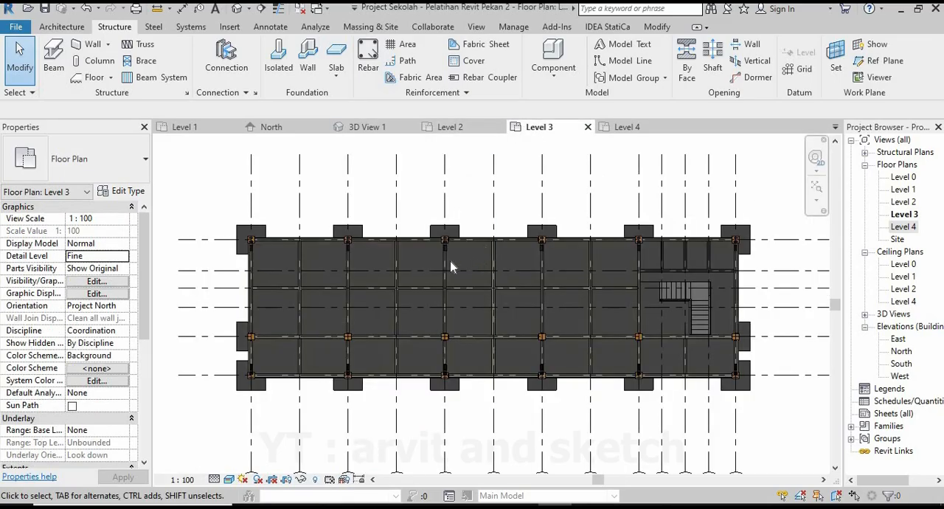
{"action": "left_click", "coordinate": [621, 126]}
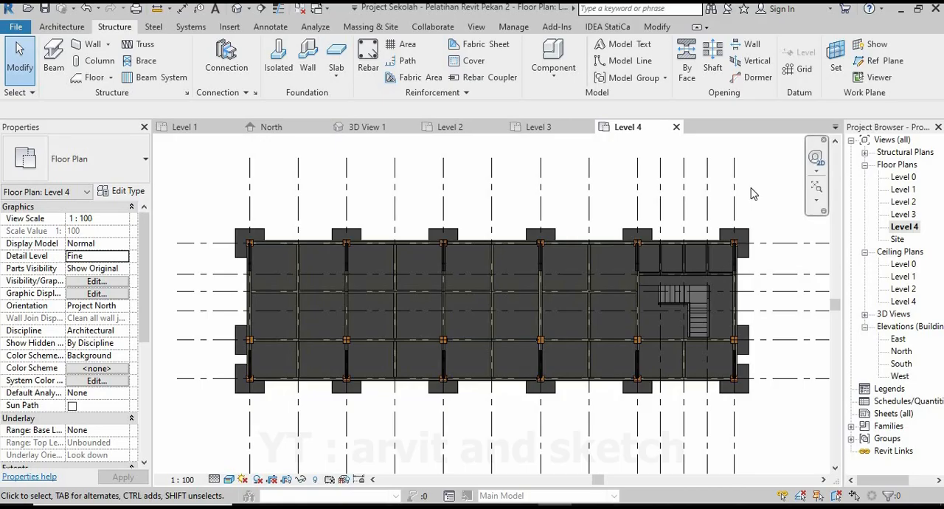
{"action": "scroll", "coordinate": [268, 272], "scroll_direction": "up", "scroll_amount": 3}
{"action": "scroll", "coordinate": [210, 247], "scroll_direction": "up", "scroll_amount": 2}
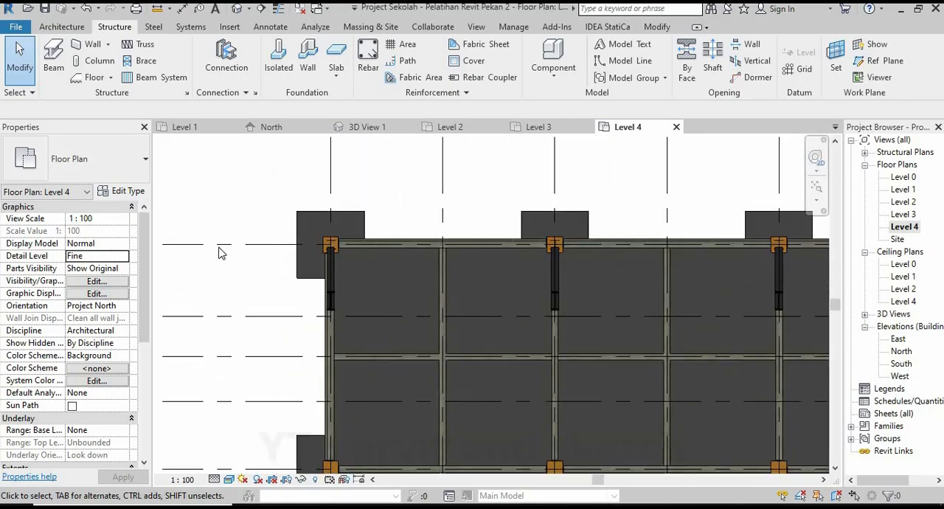
{"action": "left_click", "coordinate": [247, 307]}
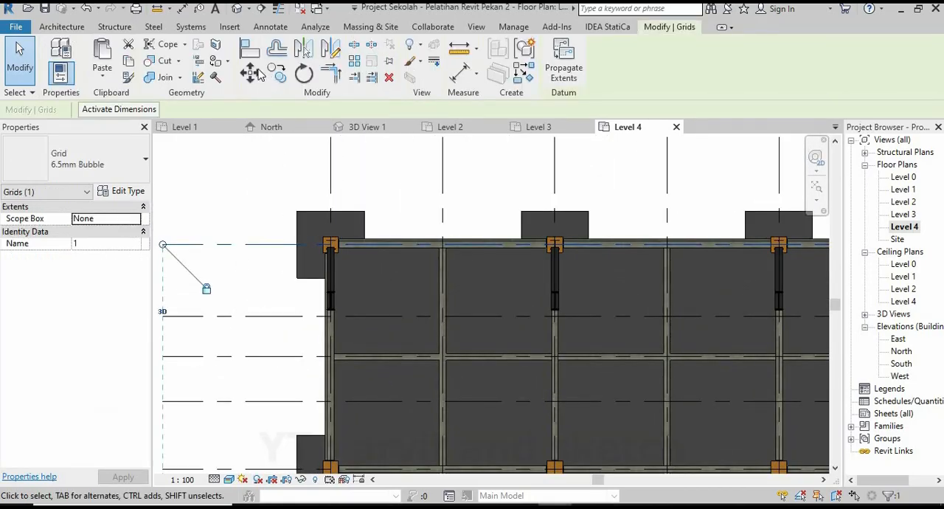
{"action": "left_click", "coordinate": [290, 79]}
{"action": "left_click", "coordinate": [254, 243]}
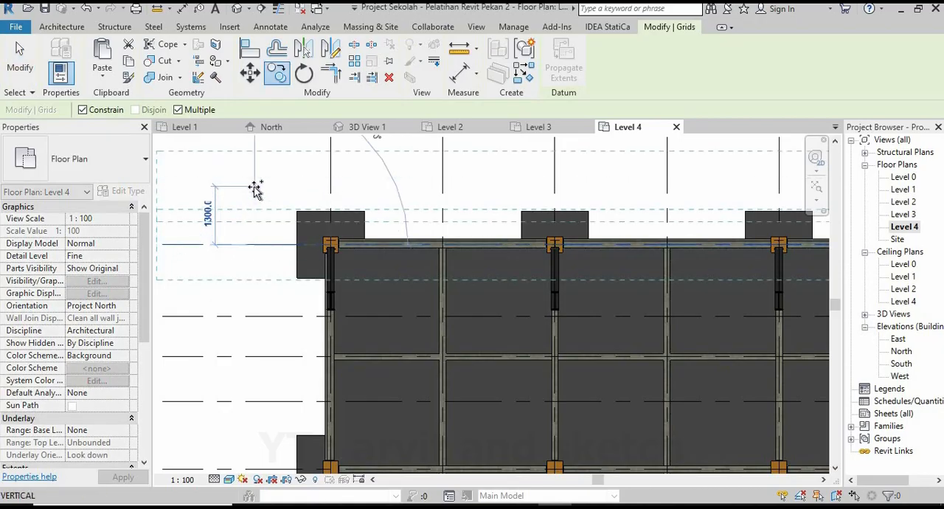
{"action": "type", "text": "2000"}
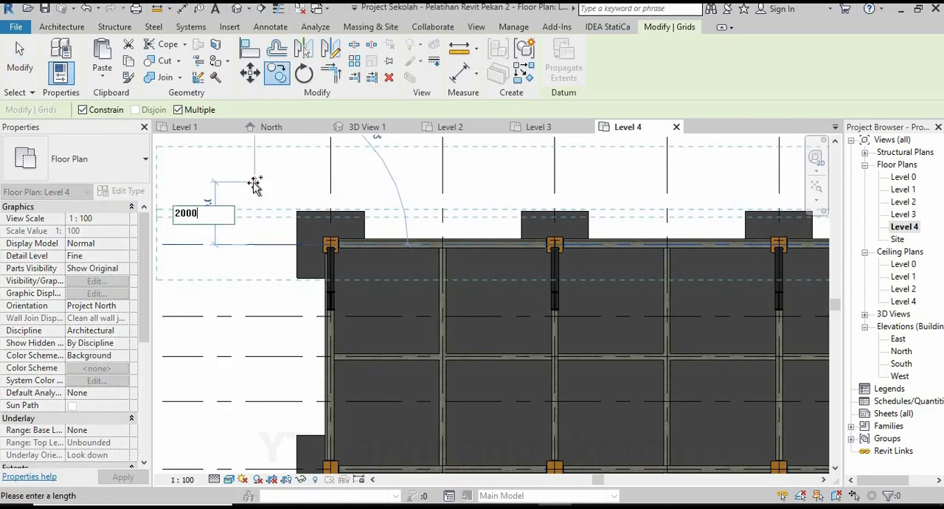
{"action": "key", "text": "Return"}
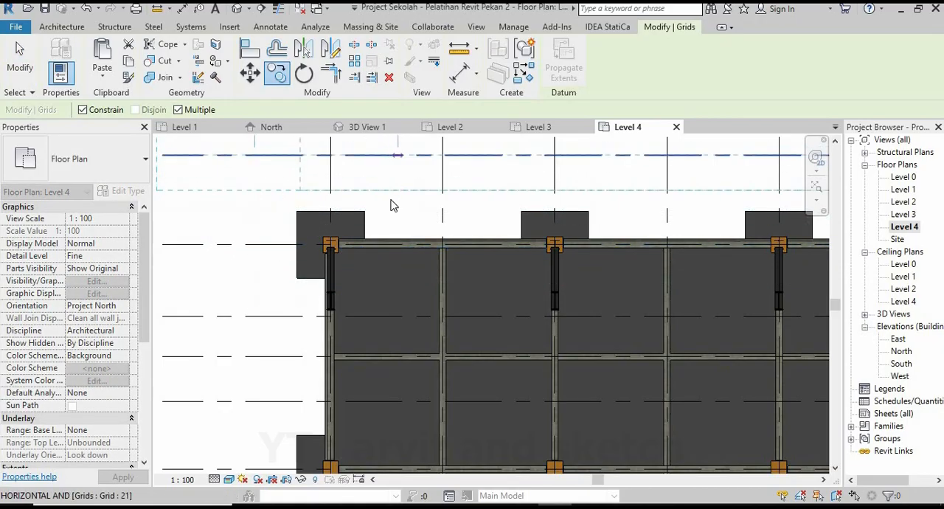
{"action": "key", "text": "Escape"}
{"action": "scroll", "coordinate": [354, 314], "scroll_direction": "down", "scroll_amount": 3}
{"action": "scroll", "coordinate": [354, 314], "scroll_direction": "down", "scroll_amount": 1}
{"action": "key", "text": "Escape"}
Copy grid 2 by 2000 mm outward, beyond the lower edge of the building.
{"action": "scroll", "coordinate": [344, 337], "scroll_direction": "up", "scroll_amount": 3}
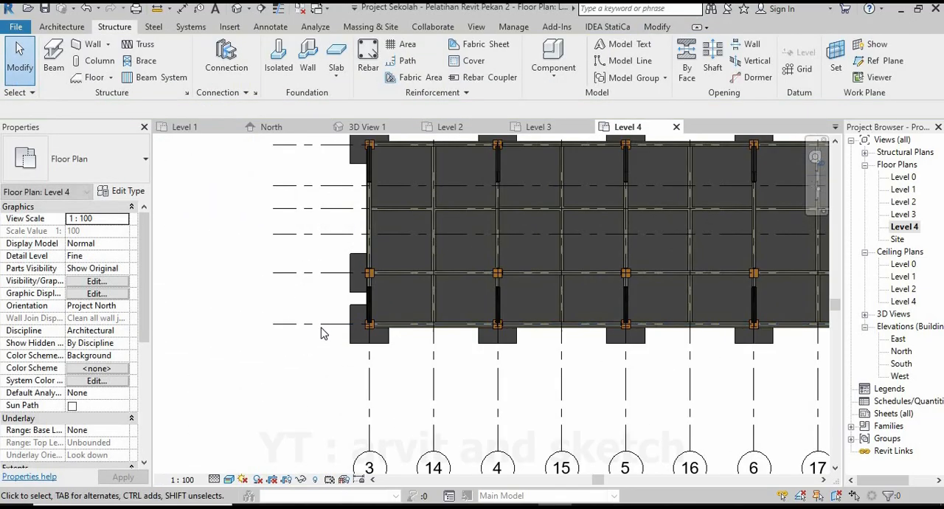
{"action": "left_click", "coordinate": [323, 325]}
{"action": "key", "text": "c"}
{"action": "key", "text": "o"}
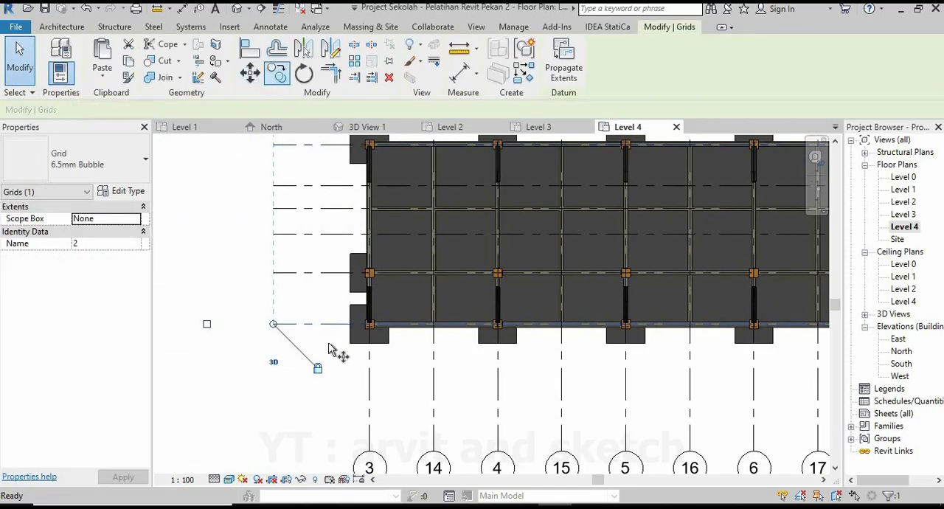
{"action": "left_click", "coordinate": [329, 340]}
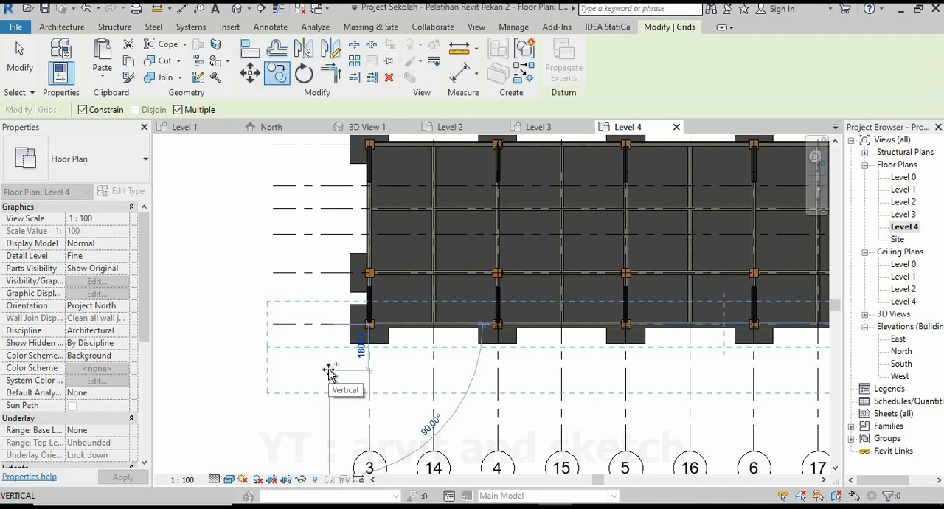
{"action": "type", "text": "2000"}
{"action": "key", "text": "Return"}
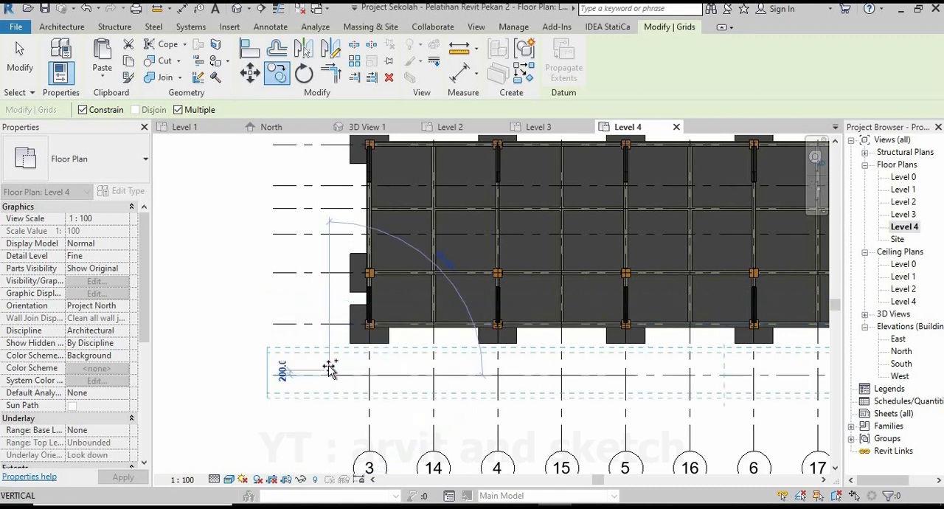
{"action": "key", "text": "Escape"}
{"action": "key", "text": "Escape"}
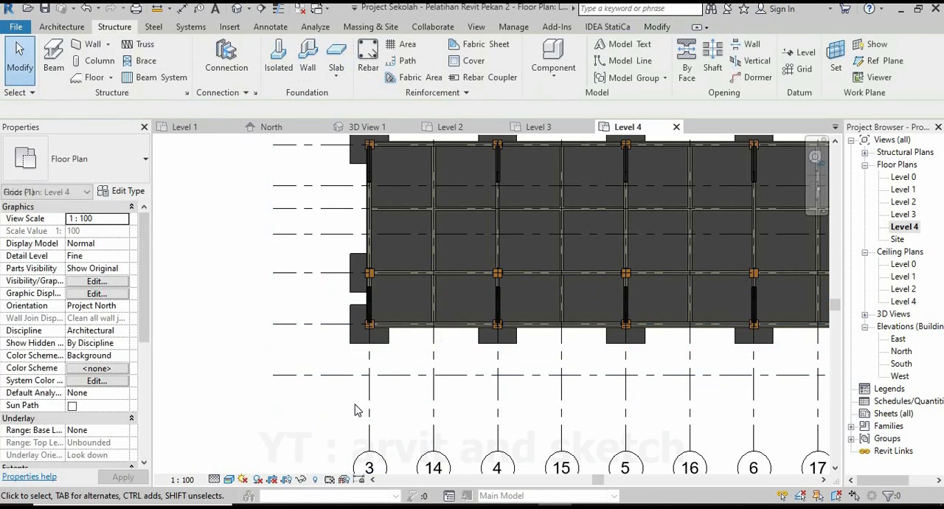
{"action": "scroll", "coordinate": [360, 417], "scroll_direction": "down", "scroll_amount": 3}
{"action": "scroll", "coordinate": [373, 405], "scroll_direction": "up", "scroll_amount": 2}
{"action": "scroll", "coordinate": [376, 399], "scroll_direction": "up", "scroll_amount": 3}
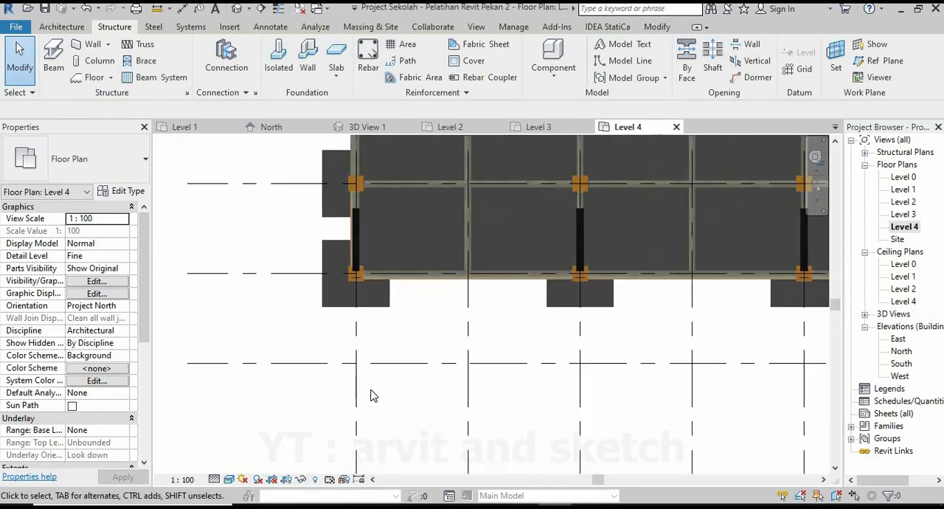
{"action": "left_click", "coordinate": [52, 53]}
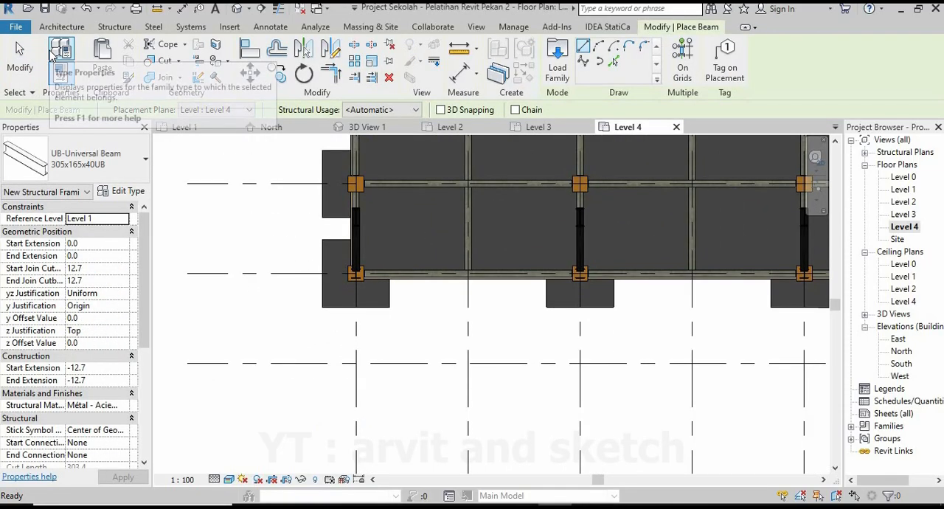
{"action": "scroll", "coordinate": [325, 317], "scroll_direction": "up", "scroll_amount": 1}
{"action": "scroll", "coordinate": [372, 323], "scroll_direction": "up", "scroll_amount": 2}
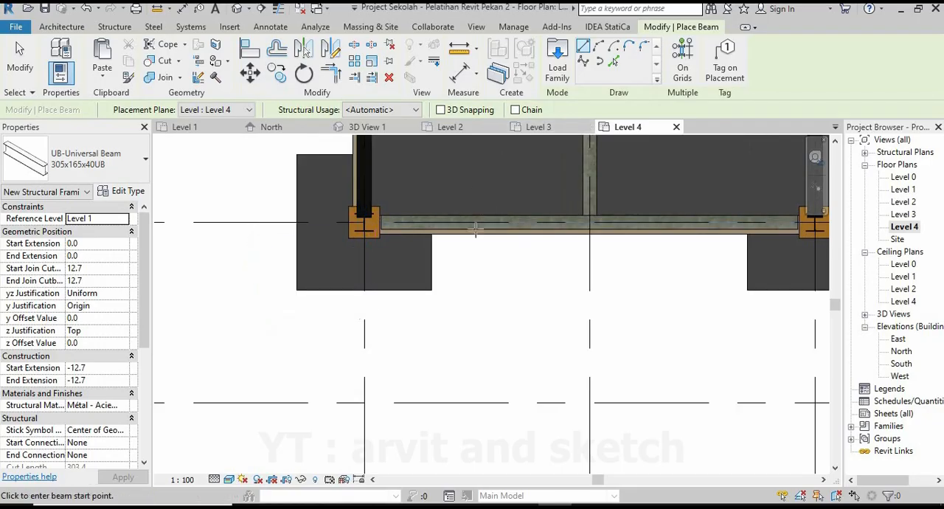
{"action": "key", "text": "Escape"}
{"action": "key", "text": "Escape"}
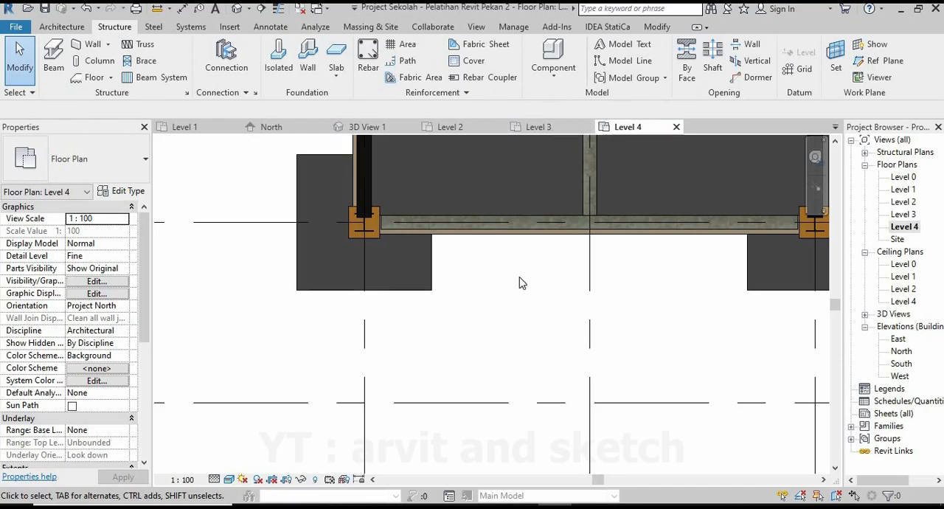
{"action": "left_click", "coordinate": [62, 27]}
{"action": "left_click", "coordinate": [114, 27]}
Place a 305x165x40UB beam on grid 3 from the steel column at grid 2 to the new outer grid line.
{"action": "left_click", "coordinate": [61, 62]}
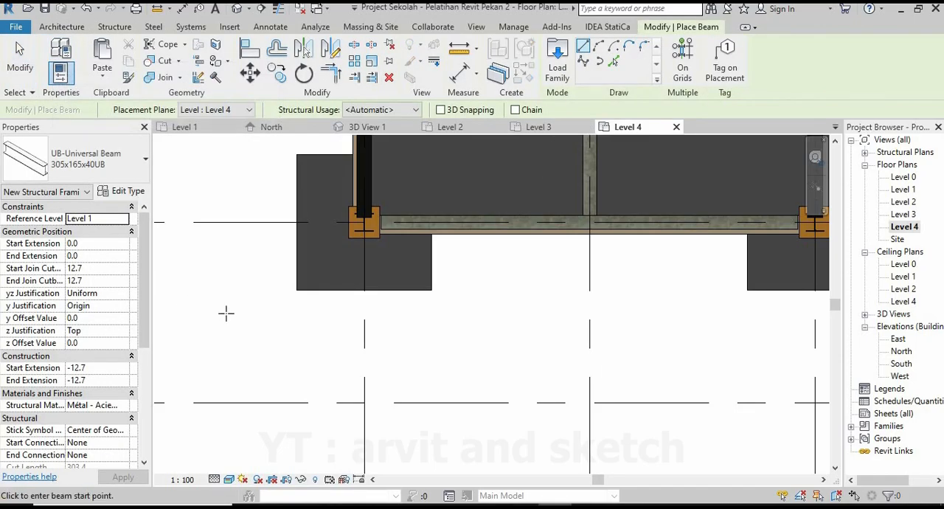
{"action": "left_click", "coordinate": [364, 229]}
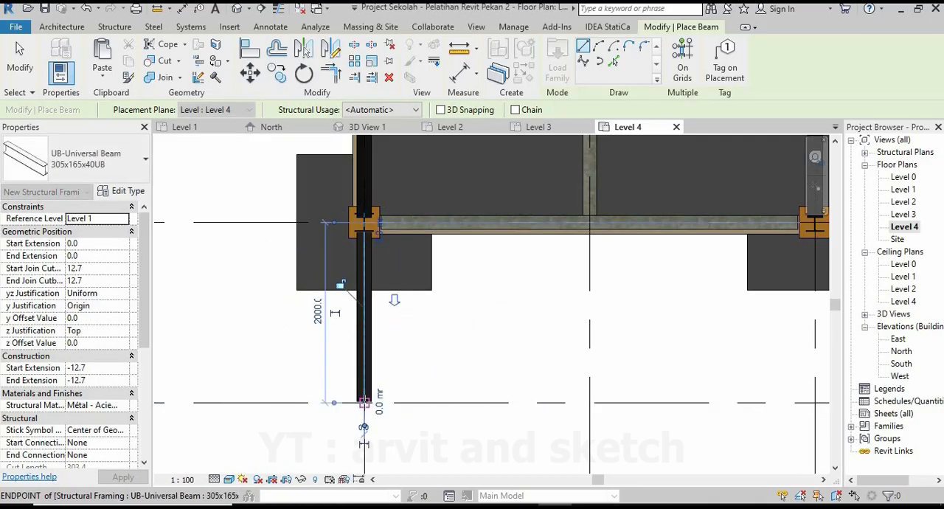
{"action": "left_click", "coordinate": [363, 402]}
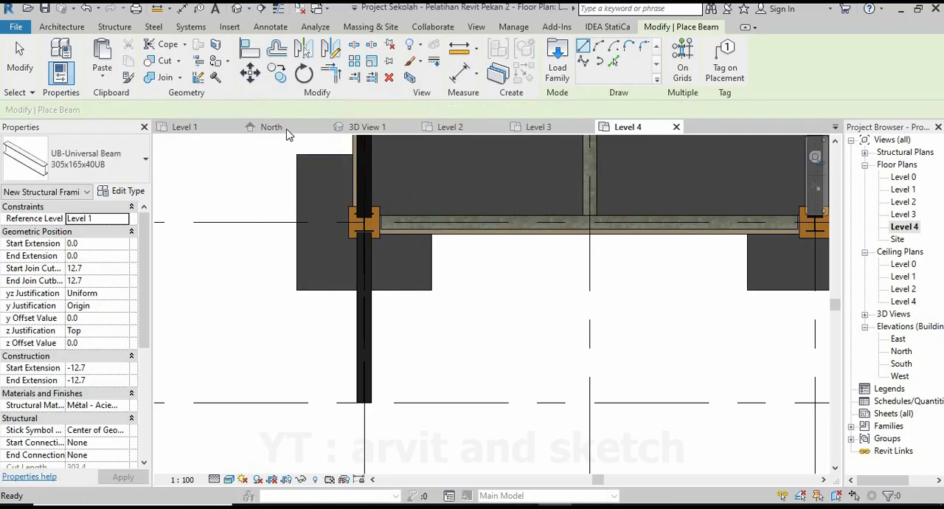
{"action": "key", "text": "Escape"}
{"action": "key", "text": "Escape"}
Select the new overhang beam in 3D View 1 and set its Start Level Offset to -100.
{"action": "left_click", "coordinate": [365, 127]}
{"action": "scroll", "coordinate": [472, 275], "scroll_direction": "up", "scroll_amount": 5}
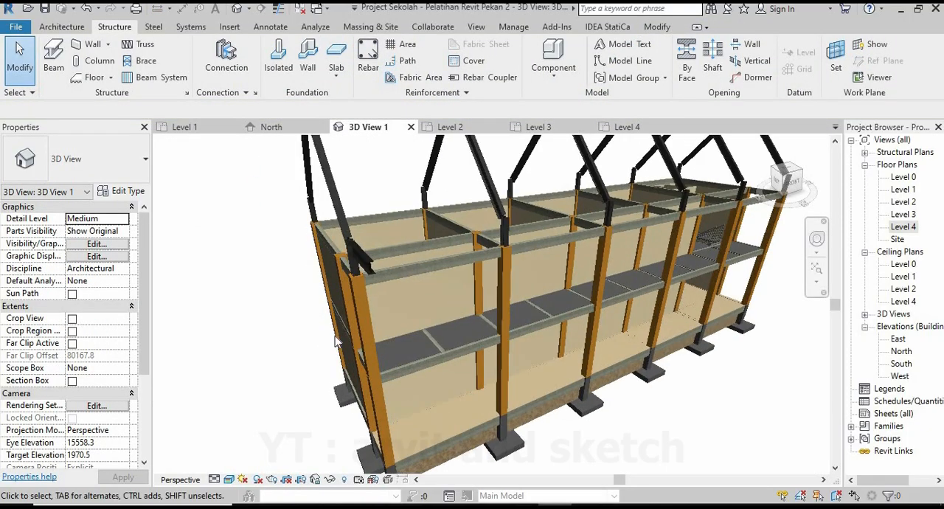
{"action": "middle_click_drag", "start_coordinate": [473, 275], "coordinate": [545, 260], "text": "shift"}
{"action": "middle_click_drag", "start_coordinate": [620, 224], "coordinate": [660, 225], "text": "shift"}
{"action": "left_click", "coordinate": [659, 215]}
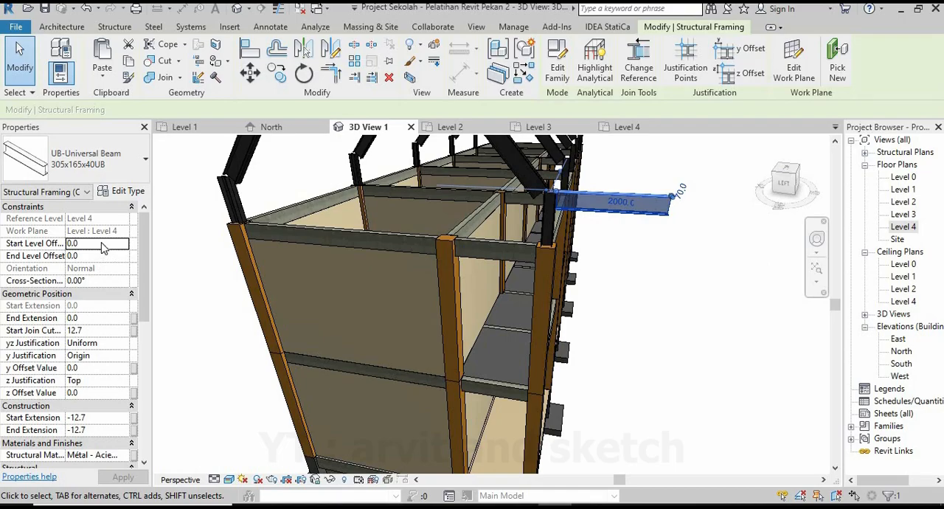
{"action": "left_click", "coordinate": [101, 244]}
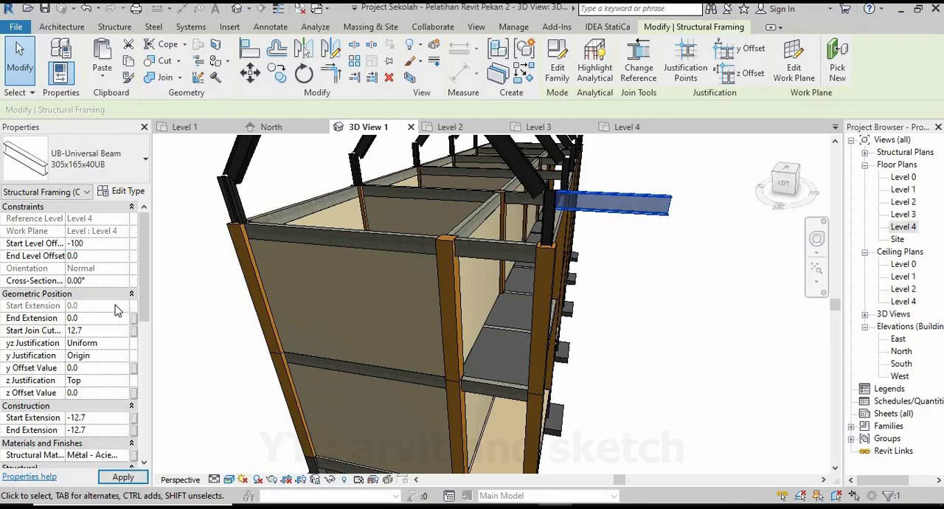
{"action": "left_click", "coordinate": [123, 478]}
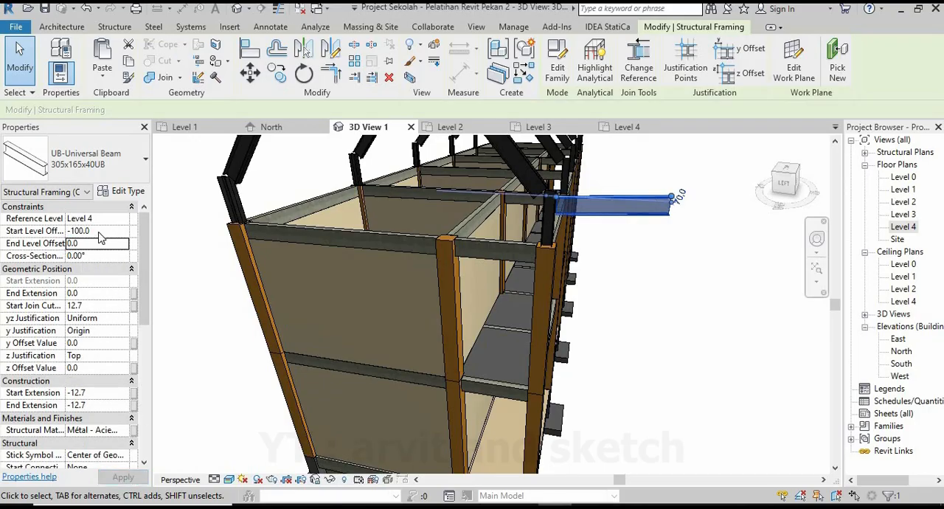
Set the overhang beam's Start Level Offset to 0 and its End Level Offset to -2000, and check its slope at the column.
{"action": "type", "text": "000"}
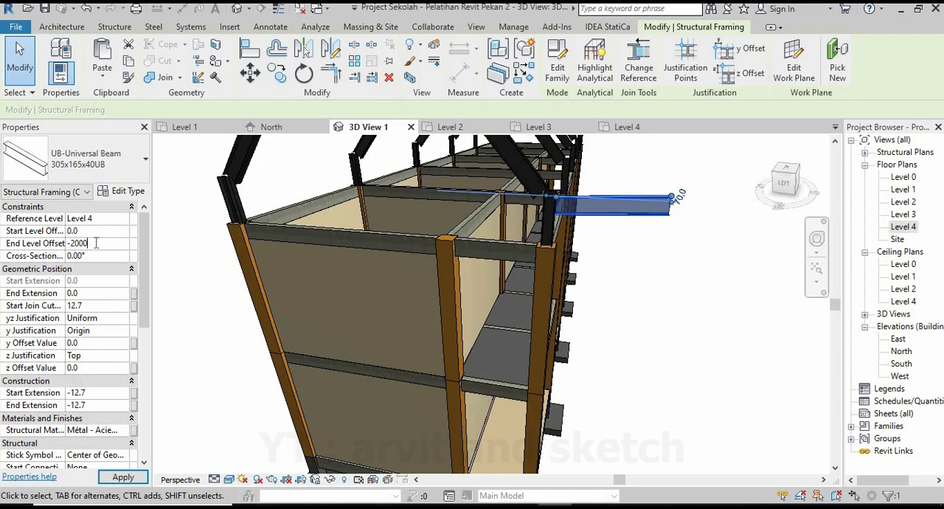
{"action": "left_click", "coordinate": [123, 477]}
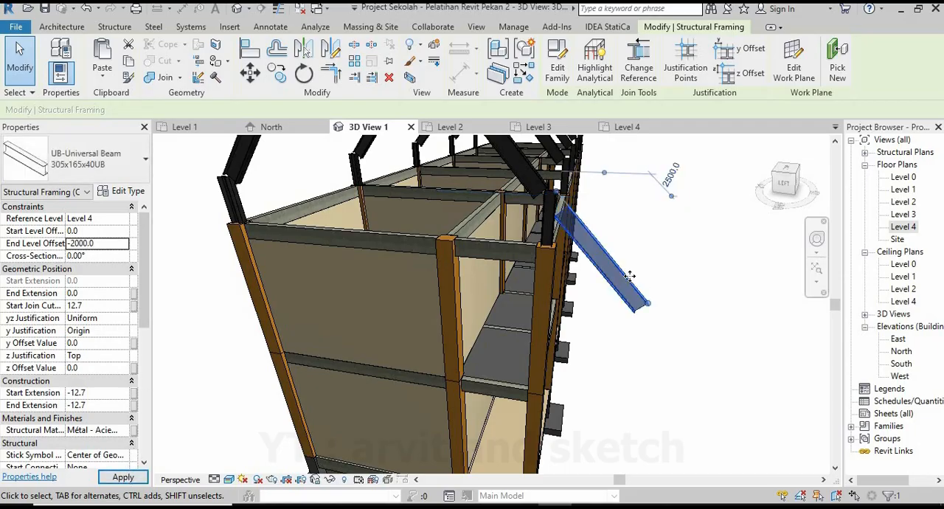
{"action": "middle_click_drag", "start_coordinate": [624, 245], "coordinate": [486, 270], "text": "shift"}
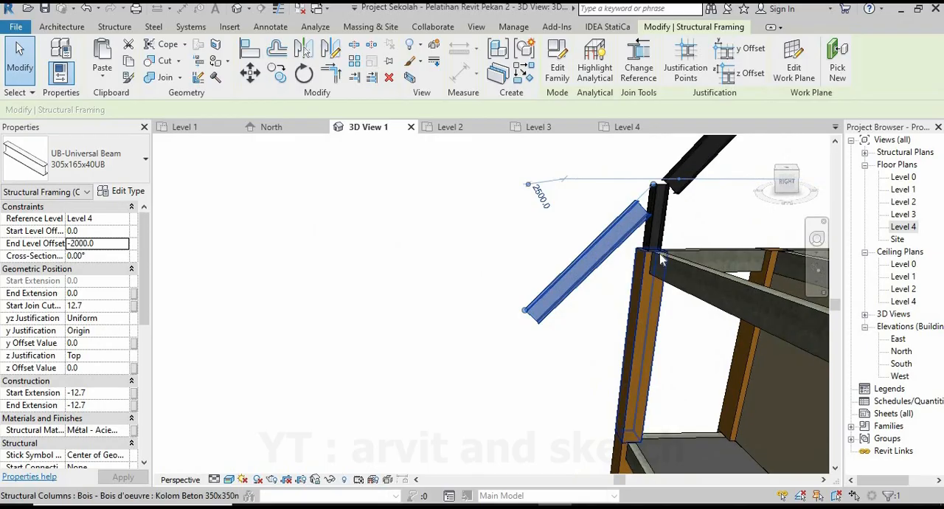
{"action": "scroll", "coordinate": [659, 258], "scroll_direction": "up", "scroll_amount": 2}
{"action": "scroll", "coordinate": [542, 229], "scroll_direction": "down", "scroll_amount": 1}
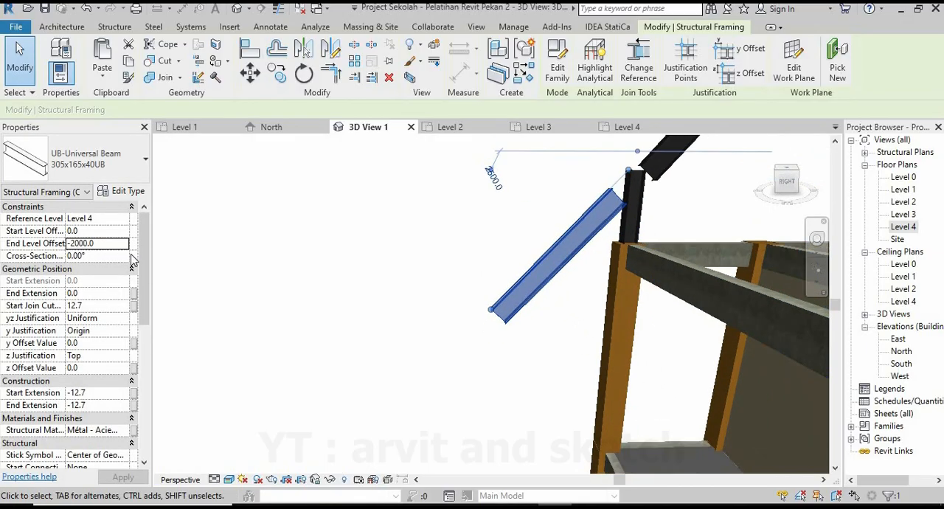
Try an End Level Offset of -1500 on the overhang beam, settle on -1000, check the slope and deselect the beam.
{"action": "left_click", "coordinate": [107, 244]}
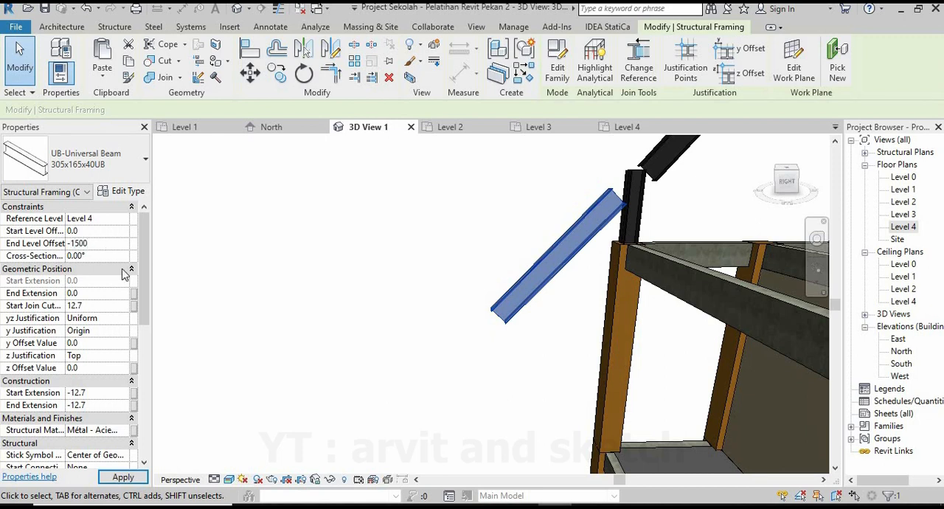
{"action": "left_click", "coordinate": [125, 478]}
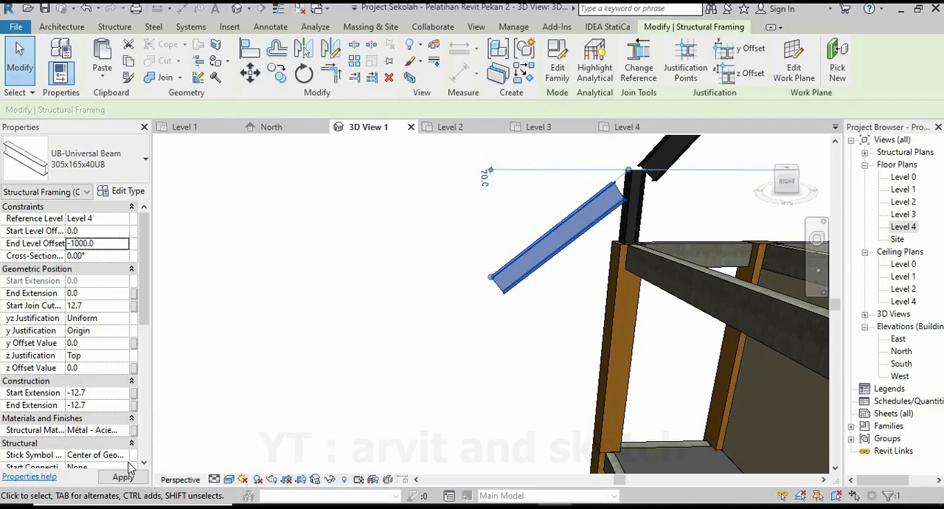
{"action": "scroll", "coordinate": [410, 316], "scroll_direction": "down", "scroll_amount": 5}
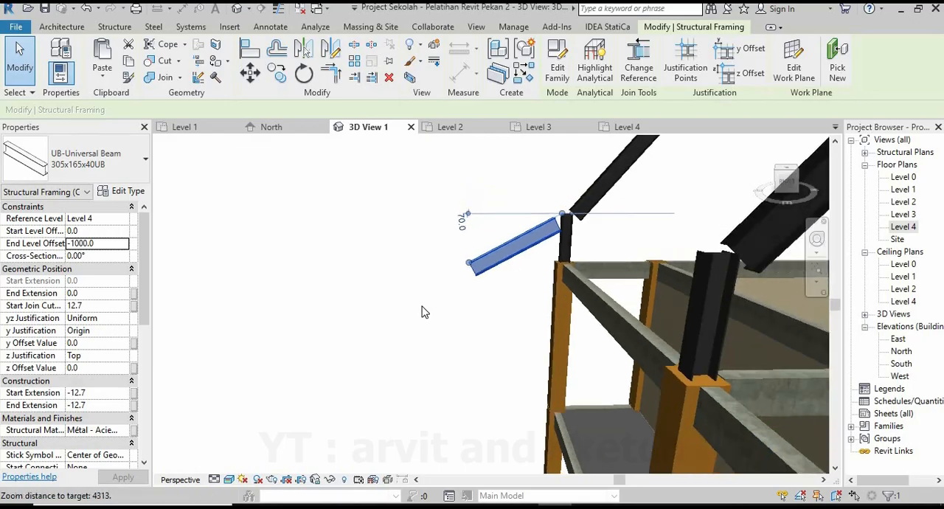
{"action": "scroll", "coordinate": [421, 313], "scroll_direction": "down", "scroll_amount": 2}
{"action": "middle_click_drag", "start_coordinate": [420, 313], "coordinate": [686, 310], "text": "shift"}
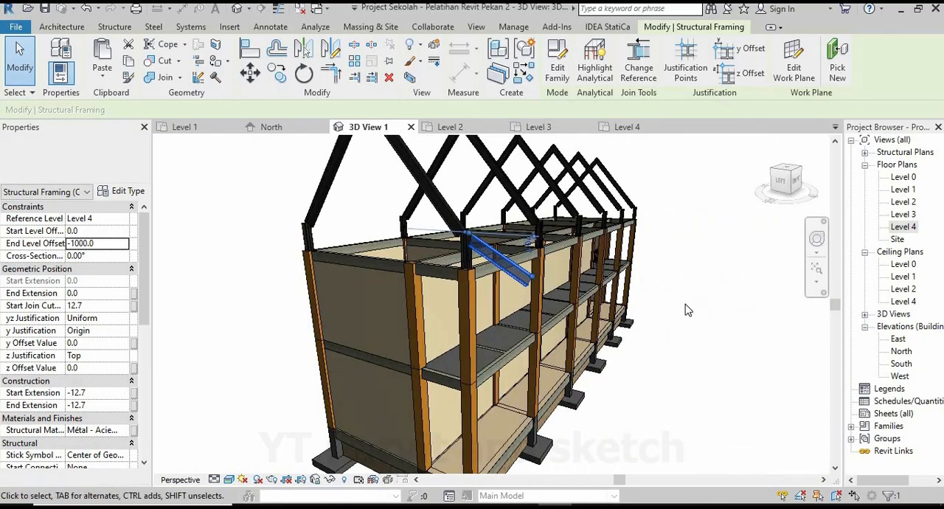
{"action": "scroll", "coordinate": [476, 271], "scroll_direction": "up", "scroll_amount": 5}
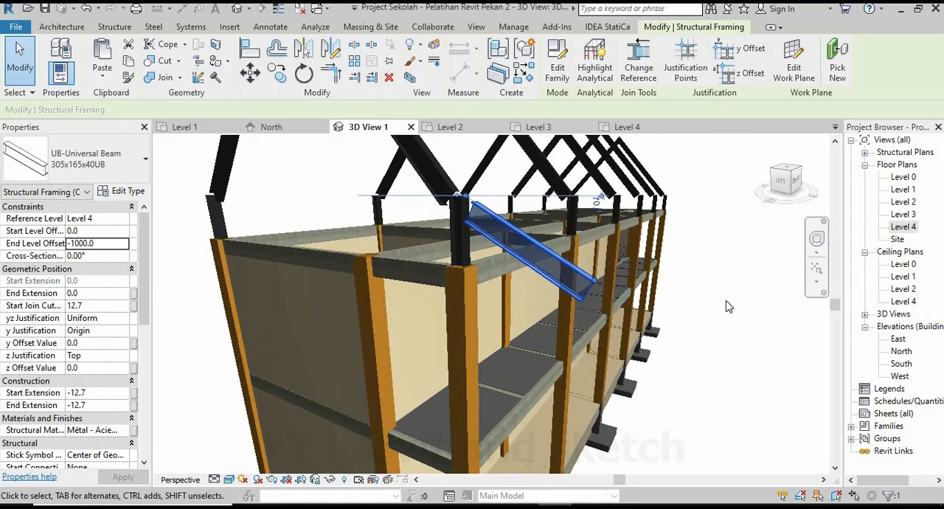
{"action": "key", "text": "Escape"}
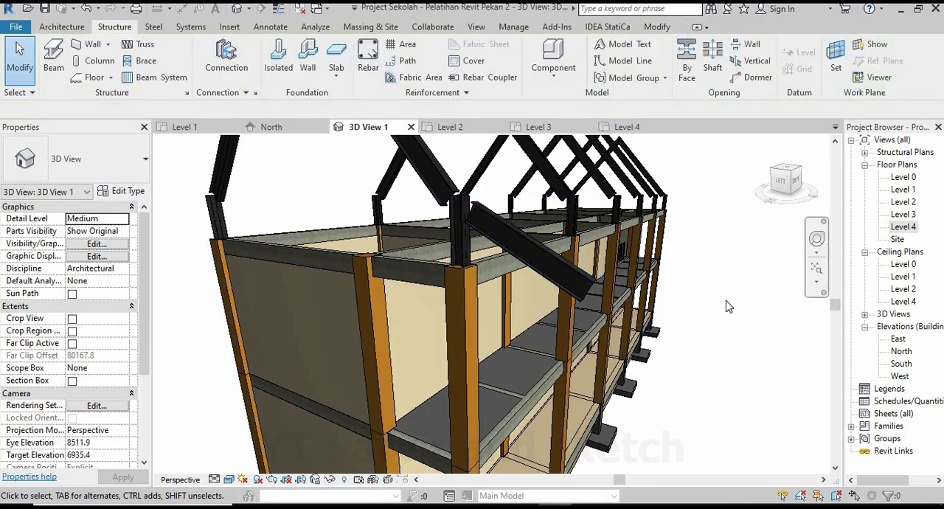
Restore the 3D view's Fine detail level and set the eaves overhang beam's Start Level Offset to -300.
{"action": "key", "text": "ctrl+z"}
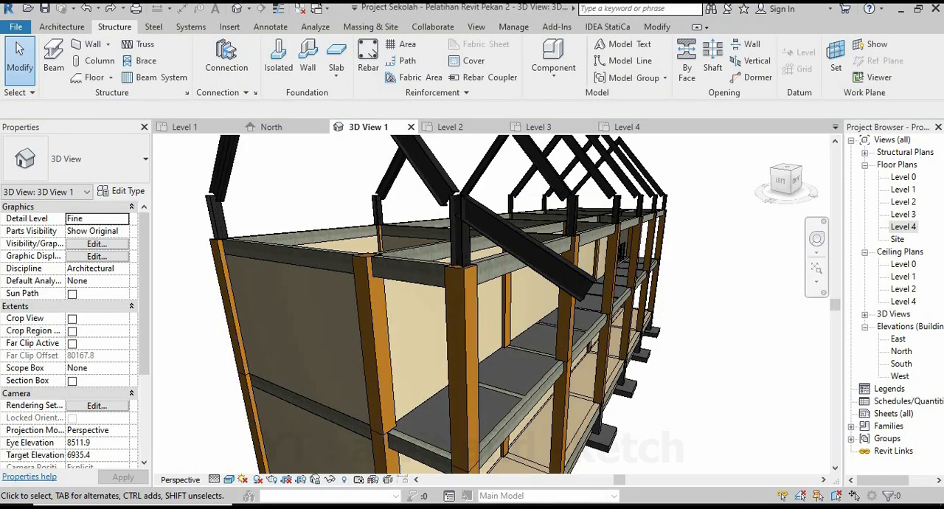
{"action": "left_click", "coordinate": [568, 272]}
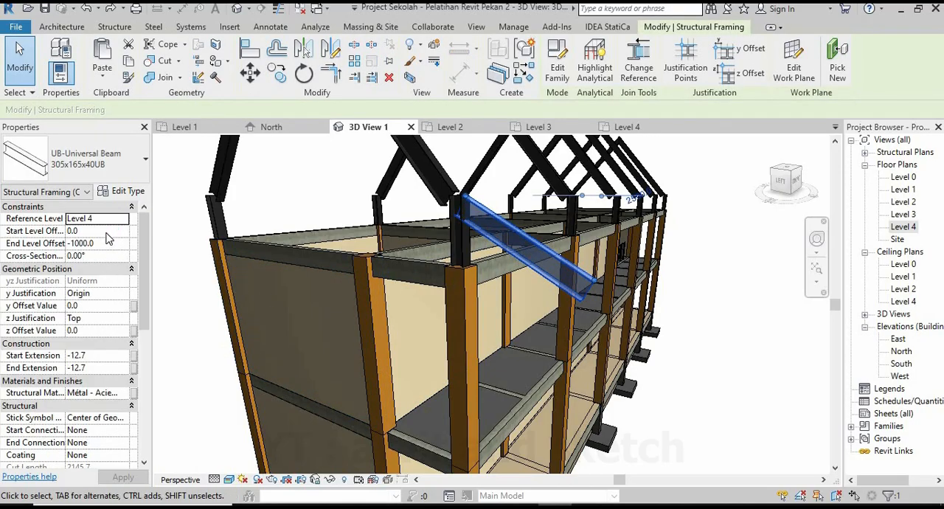
{"action": "left_click", "coordinate": [107, 230]}
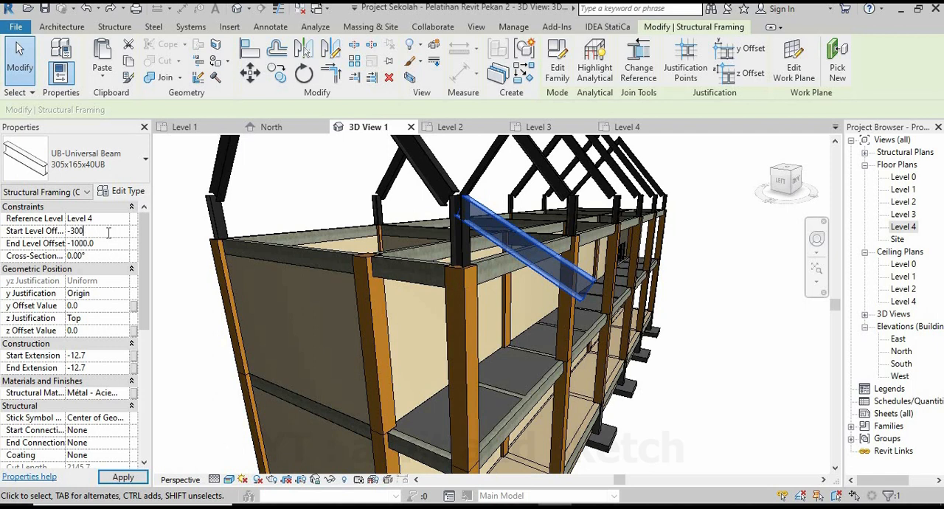
{"action": "left_click", "coordinate": [124, 477]}
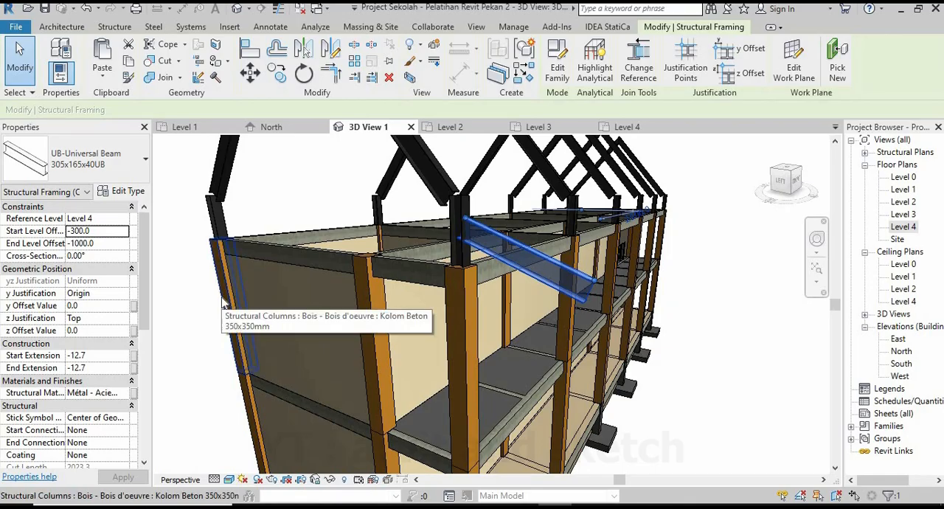
{"action": "left_click", "coordinate": [666, 343]}
{"action": "scroll", "coordinate": [496, 335], "scroll_direction": "down", "scroll_amount": 2}
{"action": "middle_click_drag", "start_coordinate": [519, 306], "coordinate": [465, 274], "text": "shift"}
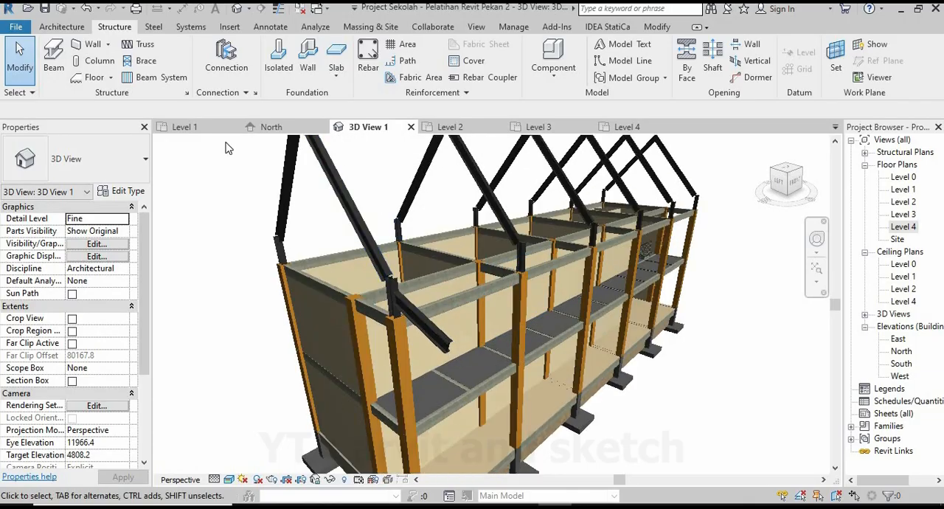
In the Level 3 plan, copy the overhang beam with Constrain and Multiple enabled from grid 3 to the column at grids 2 and 4.
{"action": "left_click", "coordinate": [542, 127]}
{"action": "scroll", "coordinate": [267, 402], "scroll_direction": "up", "scroll_amount": 4}
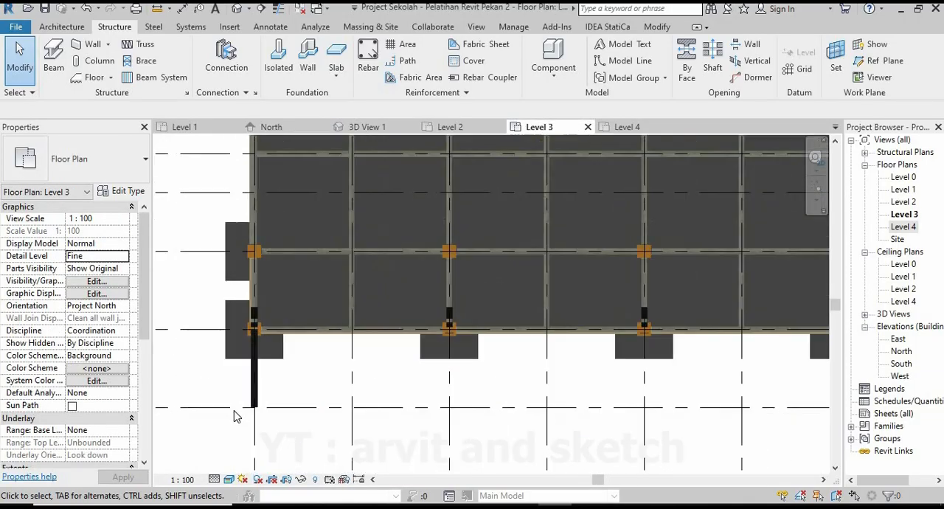
{"action": "left_click", "coordinate": [268, 391]}
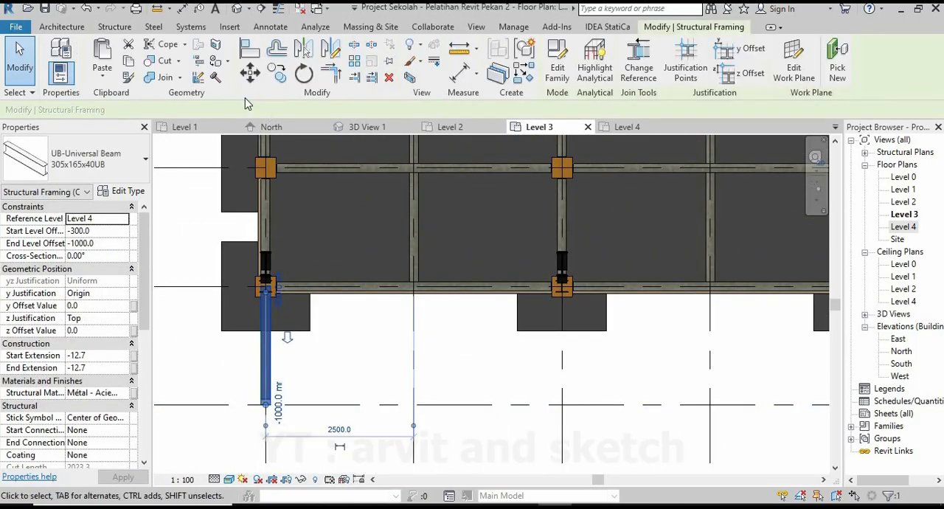
{"action": "left_click", "coordinate": [275, 75]}
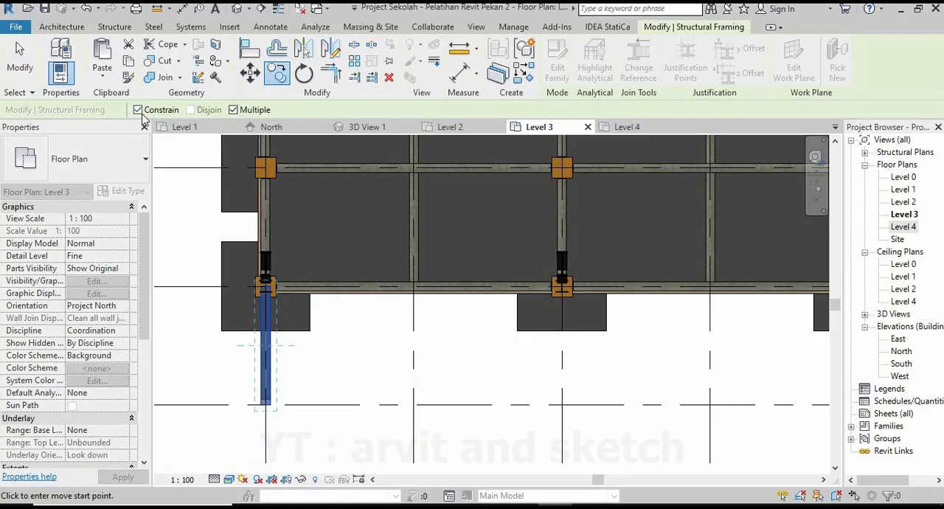
{"action": "scroll", "coordinate": [262, 284], "scroll_direction": "up", "scroll_amount": 5}
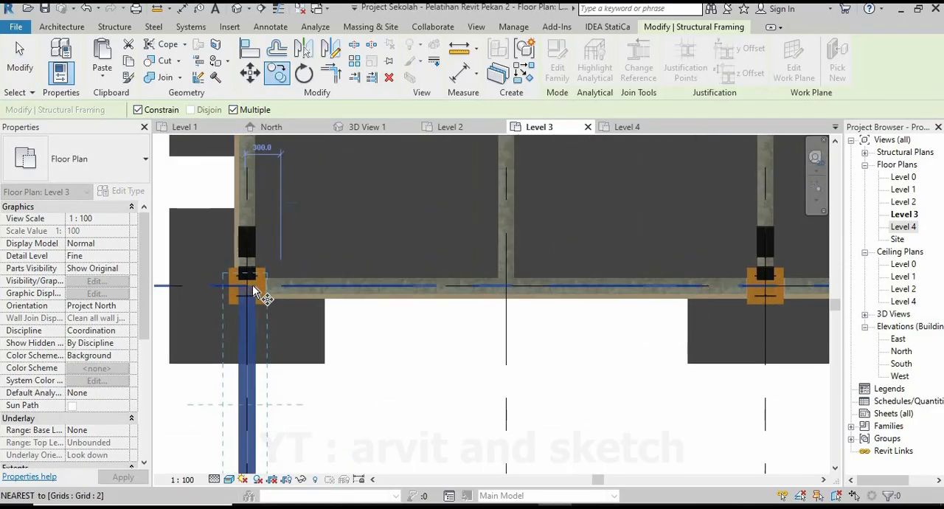
{"action": "scroll", "coordinate": [243, 312], "scroll_direction": "down", "scroll_amount": 5}
{"action": "scroll", "coordinate": [565, 331], "scroll_direction": "up", "scroll_amount": 5}
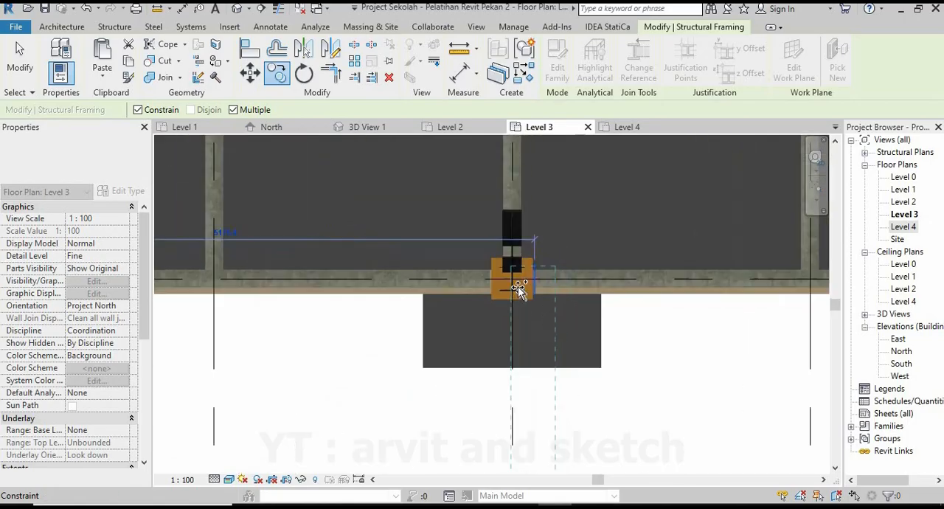
Place further copies of the overhang beam at the grid 2 columns on grids 5 and 6.
{"action": "scroll", "coordinate": [367, 311], "scroll_direction": "down", "scroll_amount": 5}
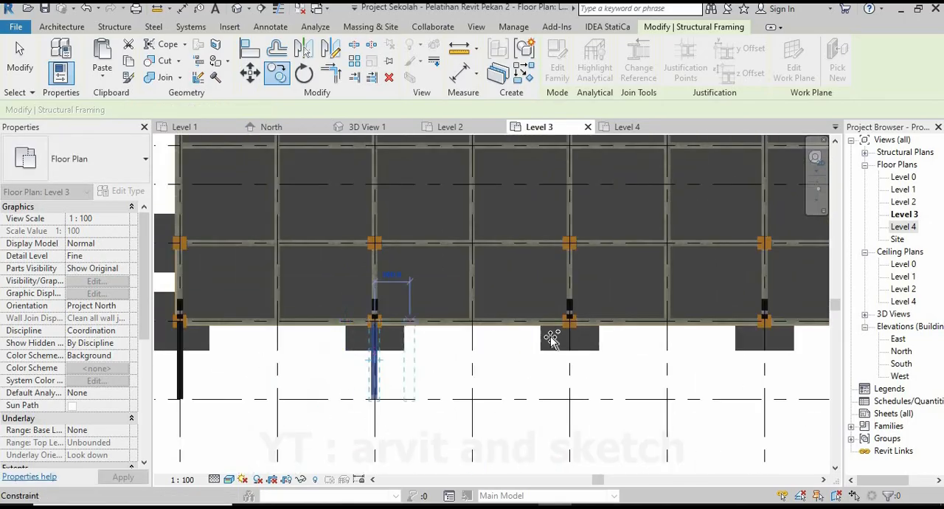
{"action": "scroll", "coordinate": [560, 328], "scroll_direction": "up", "scroll_amount": 5}
{"action": "left_click", "coordinate": [577, 308]}
{"action": "scroll", "coordinate": [456, 332], "scroll_direction": "down", "scroll_amount": 6}
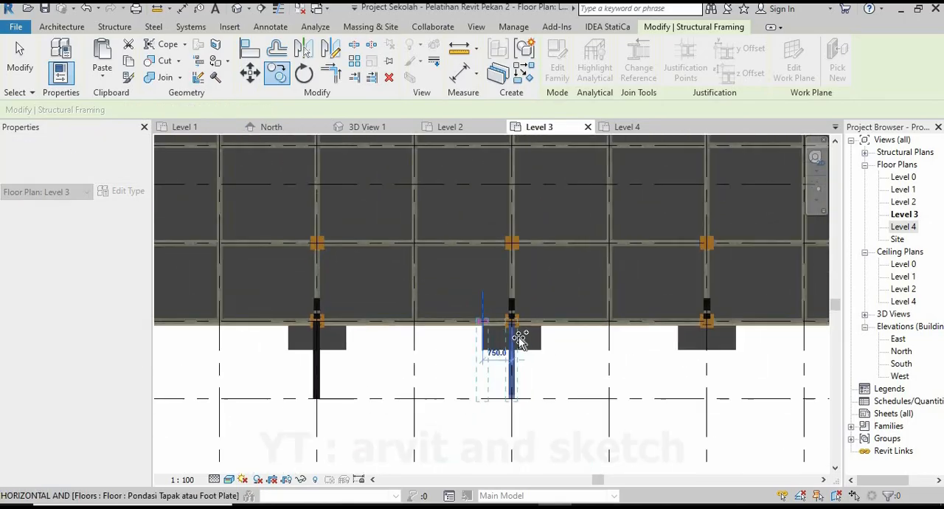
{"action": "middle_click_drag", "start_coordinate": [575, 348], "coordinate": [458, 348]}
{"action": "scroll", "coordinate": [480, 327], "scroll_direction": "up", "scroll_amount": 5}
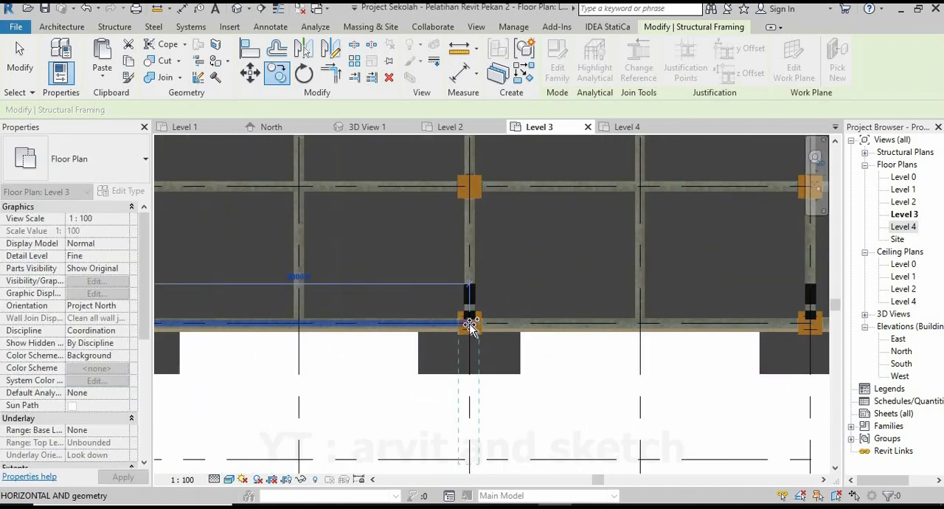
{"action": "scroll", "coordinate": [442, 340], "scroll_direction": "down", "scroll_amount": 5}
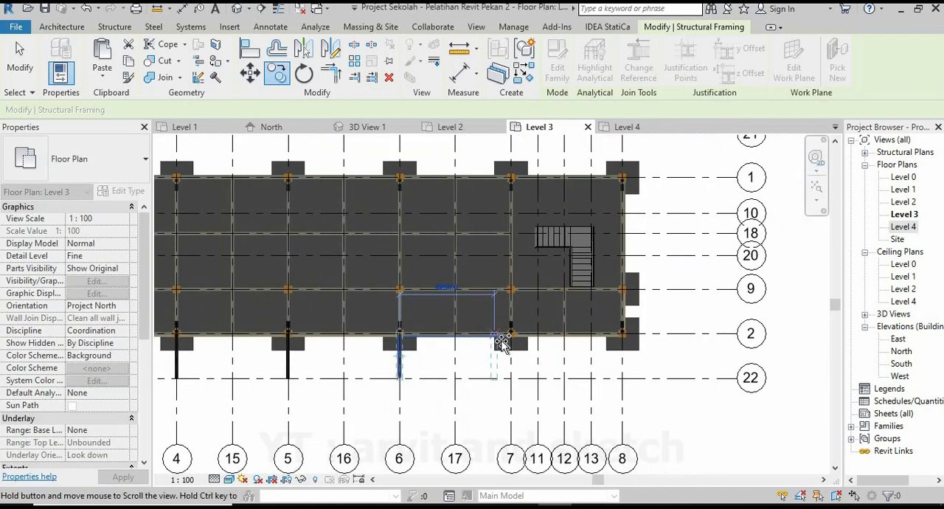
Place overhang beam copies at the grid 2 columns on grids 7 and 8, and end the copying.
{"action": "scroll", "coordinate": [485, 327], "scroll_direction": "up", "scroll_amount": 5}
{"action": "scroll", "coordinate": [484, 327], "scroll_direction": "up", "scroll_amount": 2}
{"action": "left_click", "coordinate": [480, 324]}
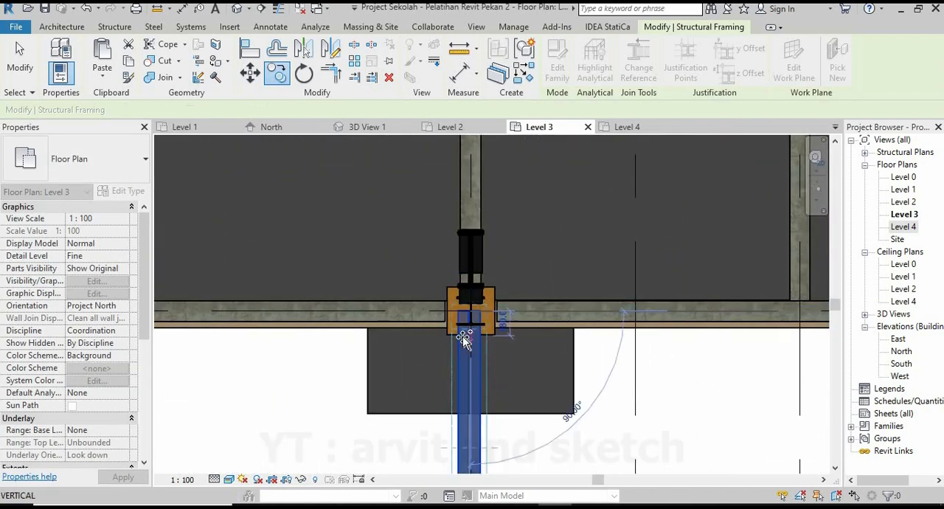
{"action": "scroll", "coordinate": [593, 354], "scroll_direction": "down", "scroll_amount": 5}
{"action": "scroll", "coordinate": [582, 340], "scroll_direction": "up", "scroll_amount": 4}
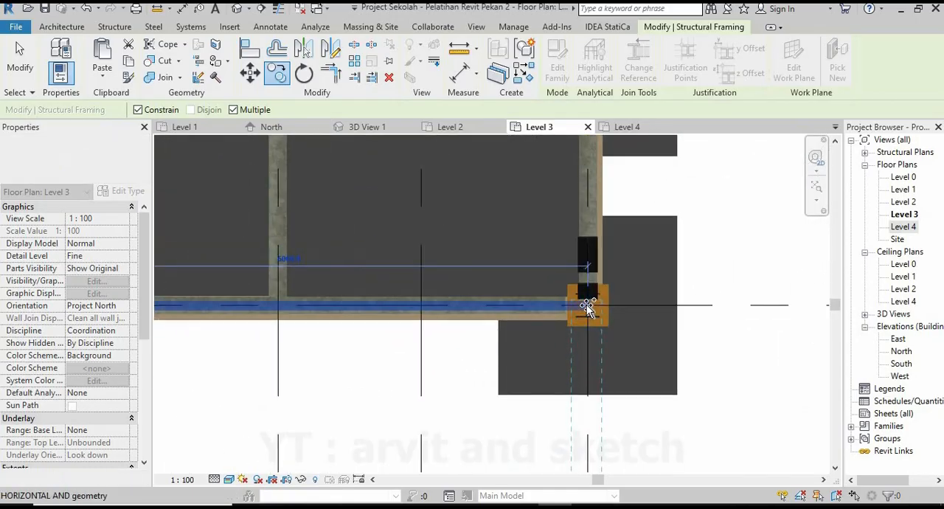
{"action": "scroll", "coordinate": [619, 357], "scroll_direction": "down", "scroll_amount": 5}
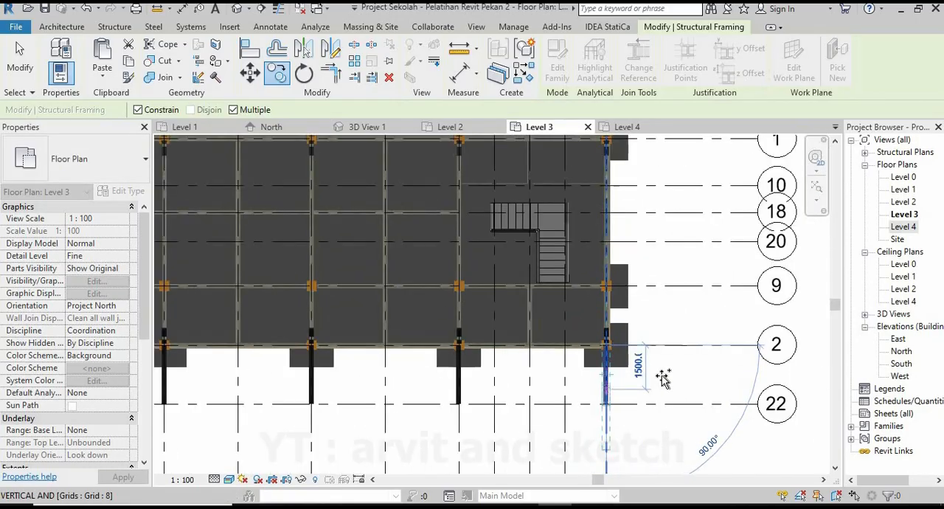
{"action": "key", "text": "Escape"}
{"action": "key", "text": "Escape"}
Mirror the grid 8 overhang beam about grid 20, keeping the original, to create its counterpart between grids 1 and 21.
{"action": "scroll", "coordinate": [616, 392], "scroll_direction": "up", "scroll_amount": 2}
{"action": "left_click", "coordinate": [602, 388]}
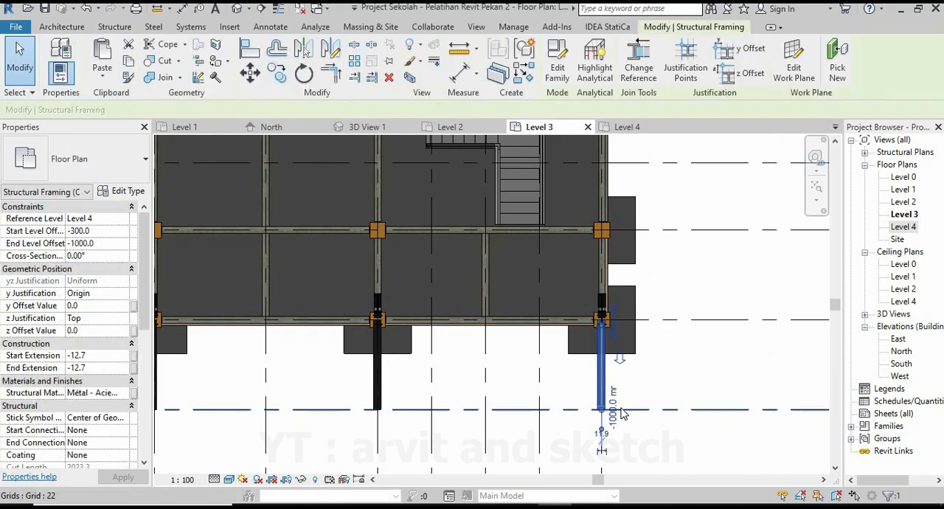
{"action": "scroll", "coordinate": [507, 387], "scroll_direction": "down", "scroll_amount": 2}
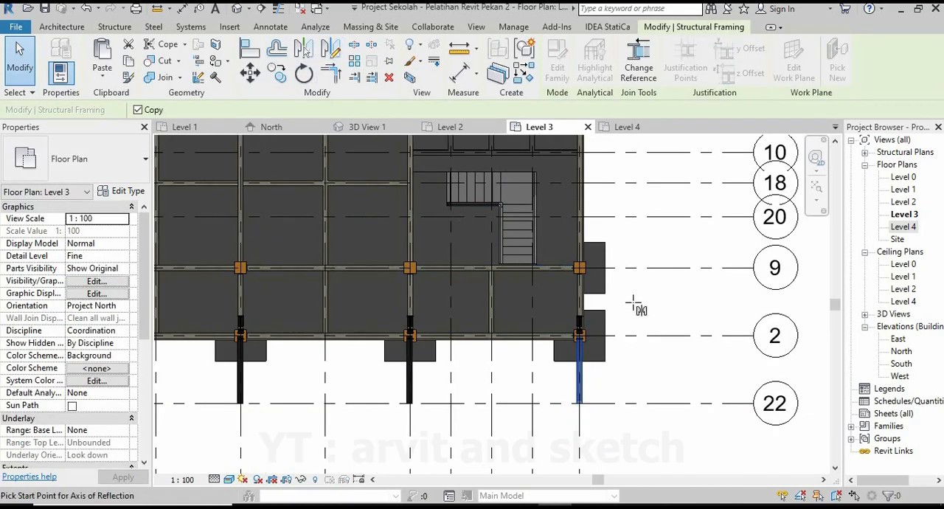
{"action": "scroll", "coordinate": [633, 297], "scroll_direction": "down", "scroll_amount": 1}
{"action": "scroll", "coordinate": [676, 238], "scroll_direction": "up", "scroll_amount": 1}
{"action": "left_click", "coordinate": [676, 236]}
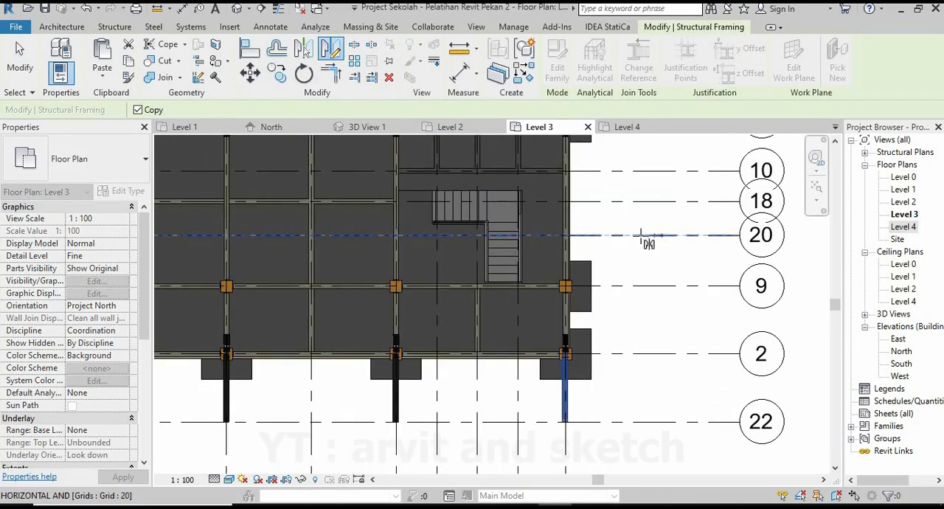
{"action": "scroll", "coordinate": [639, 324], "scroll_direction": "down", "scroll_amount": 1}
{"action": "middle_click_drag", "start_coordinate": [646, 327], "coordinate": [669, 432]}
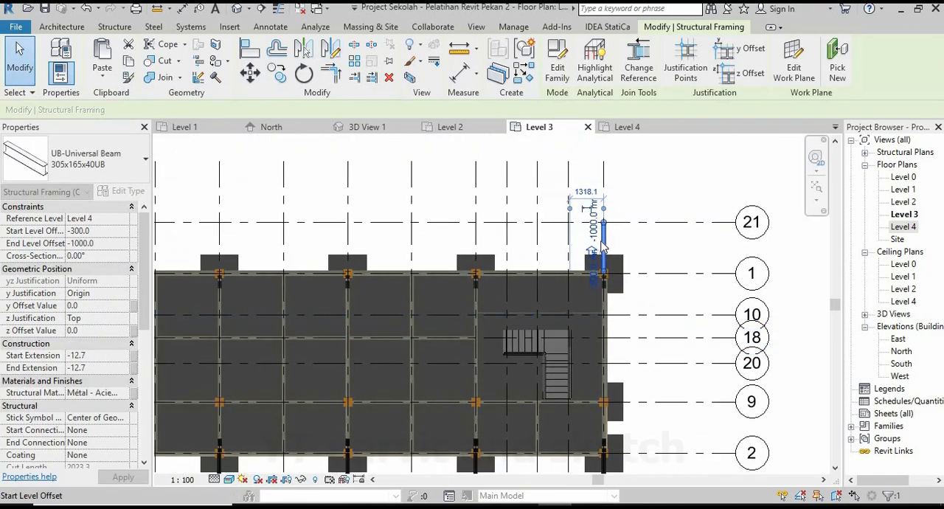
Move the mirrored overhang beam sideways so it is centred on the steel column at grids 1 and 8.
{"action": "scroll", "coordinate": [601, 240], "scroll_direction": "up", "scroll_amount": 1}
{"action": "left_click", "coordinate": [277, 73]}
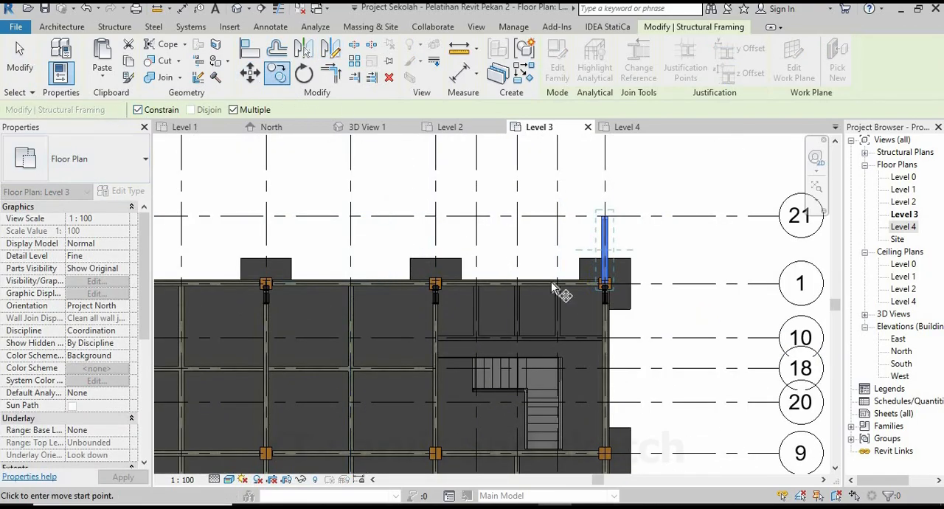
{"action": "scroll", "coordinate": [609, 293], "scroll_direction": "up", "scroll_amount": 3}
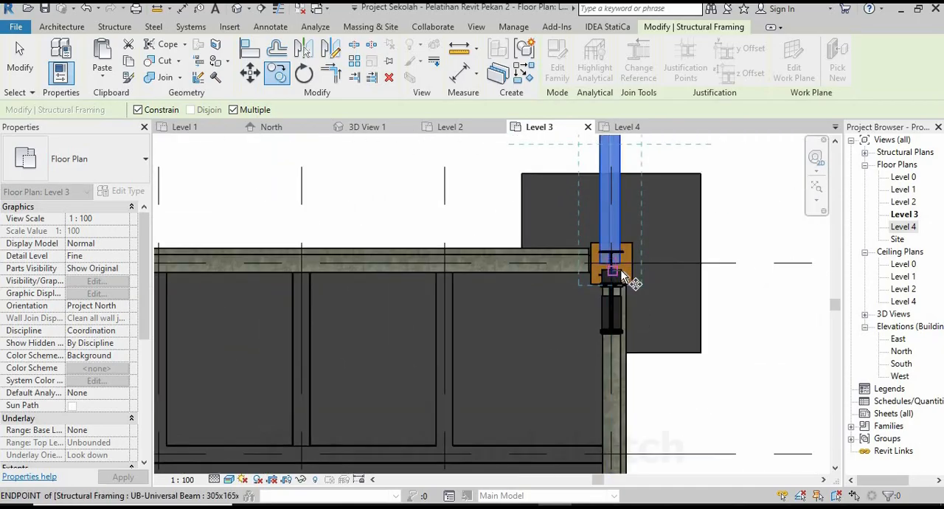
{"action": "scroll", "coordinate": [622, 274], "scroll_direction": "up", "scroll_amount": 3}
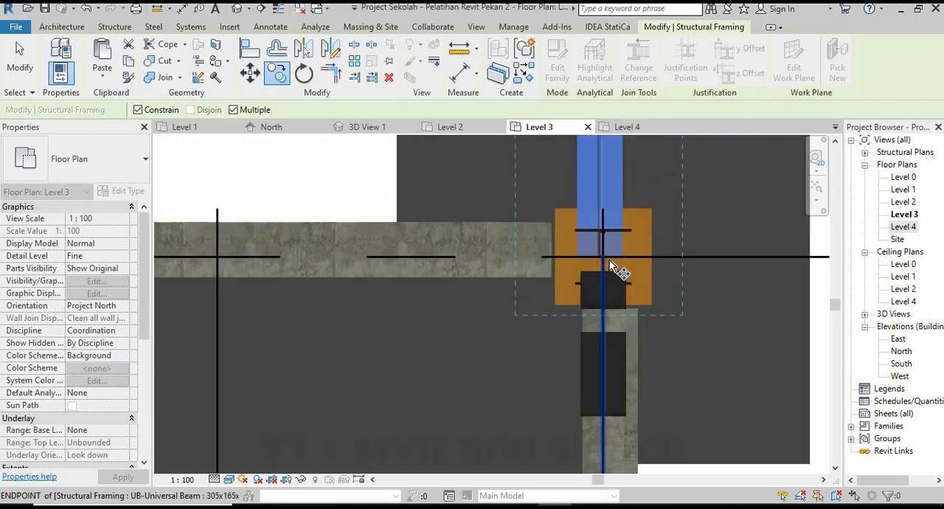
{"action": "scroll", "coordinate": [612, 267], "scroll_direction": "up", "scroll_amount": 3}
{"action": "middle_click_drag", "start_coordinate": [550, 341], "coordinate": [505, 339]}
{"action": "scroll", "coordinate": [508, 341], "scroll_direction": "up", "scroll_amount": 2}
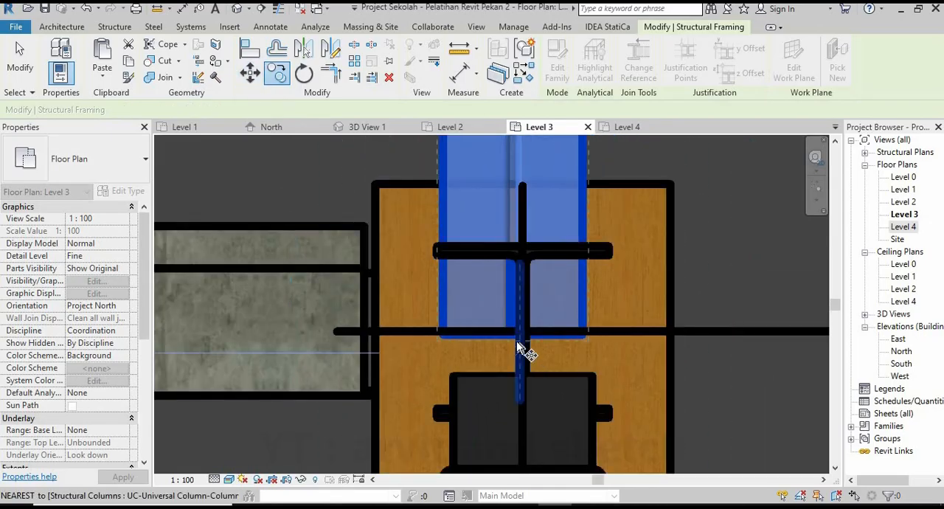
{"action": "key", "text": "m"}
{"action": "key", "text": "v"}
{"action": "left_click", "coordinate": [528, 361]}
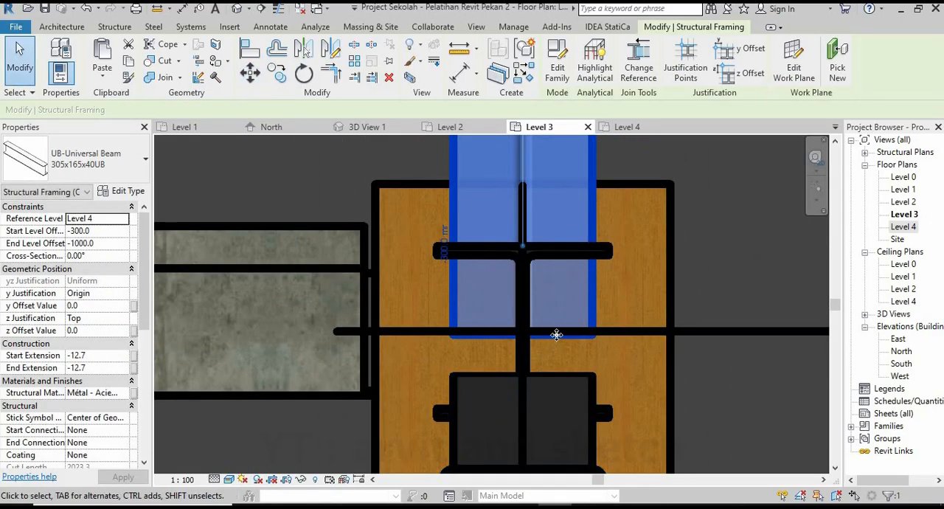
Copy the centred overhang beam from grid 8 to the grid 1 column on grid 7, using multiple copying.
{"action": "scroll", "coordinate": [546, 324], "scroll_direction": "down", "scroll_amount": 3}
{"action": "key", "text": "c"}
{"action": "key", "text": "o"}
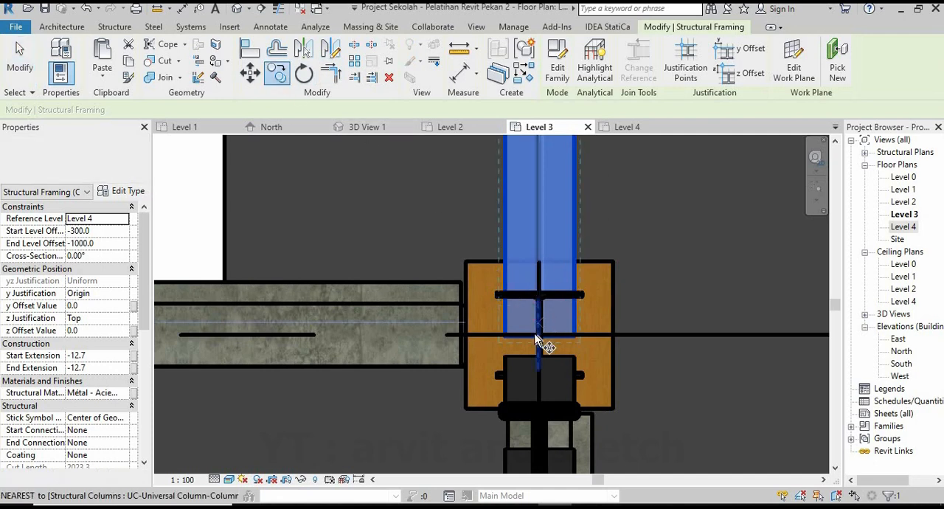
{"action": "left_click", "coordinate": [542, 337]}
{"action": "scroll", "coordinate": [582, 329], "scroll_direction": "down", "scroll_amount": 3}
{"action": "scroll", "coordinate": [601, 326], "scroll_direction": "down", "scroll_amount": 3}
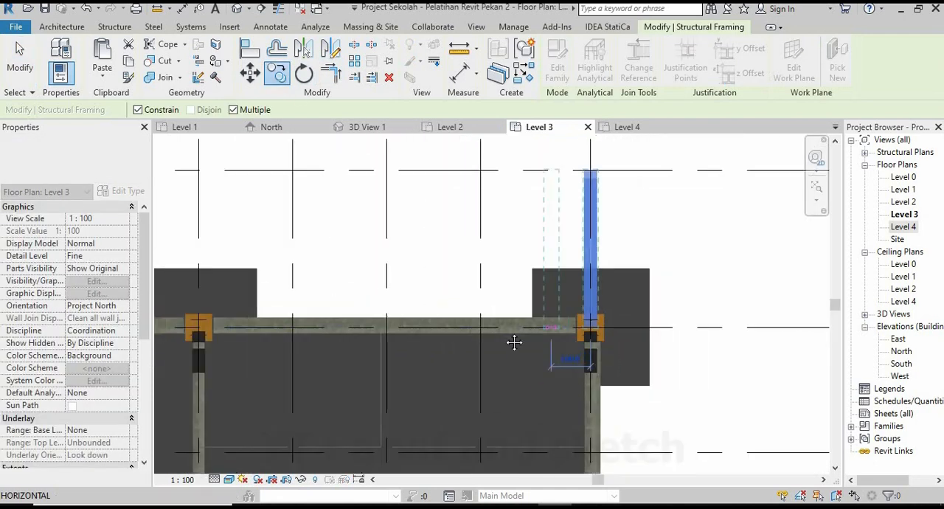
{"action": "middle_click_drag", "start_coordinate": [181, 344], "coordinate": [396, 329]}
{"action": "scroll", "coordinate": [398, 329], "scroll_direction": "up", "scroll_amount": 3}
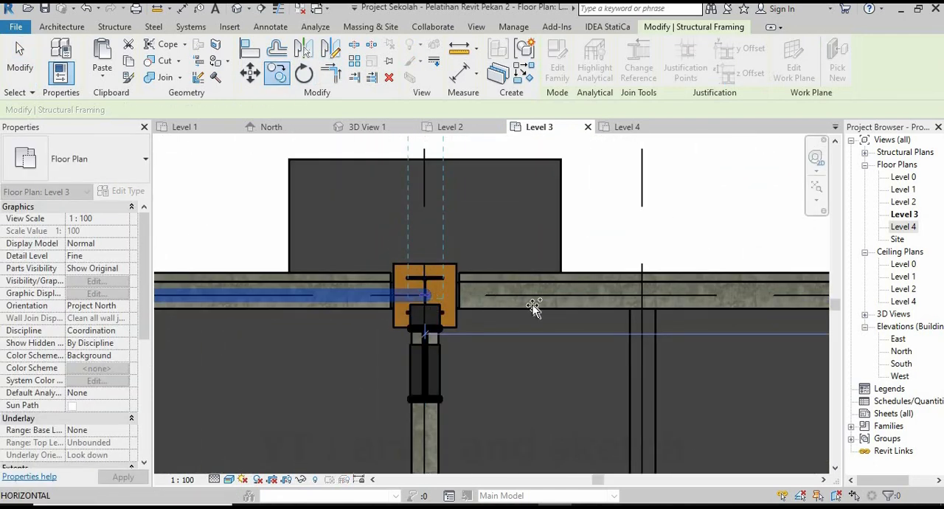
{"action": "left_click", "coordinate": [426, 296]}
Place further overhang beam copies at the grid 1 columns on grids 6 and 5.
{"action": "scroll", "coordinate": [590, 310], "scroll_direction": "down", "scroll_amount": 5}
{"action": "scroll", "coordinate": [339, 318], "scroll_direction": "down", "scroll_amount": 2}
{"action": "middle_click_drag", "start_coordinate": [339, 318], "coordinate": [508, 310]}
{"action": "scroll", "coordinate": [505, 307], "scroll_direction": "up", "scroll_amount": 3}
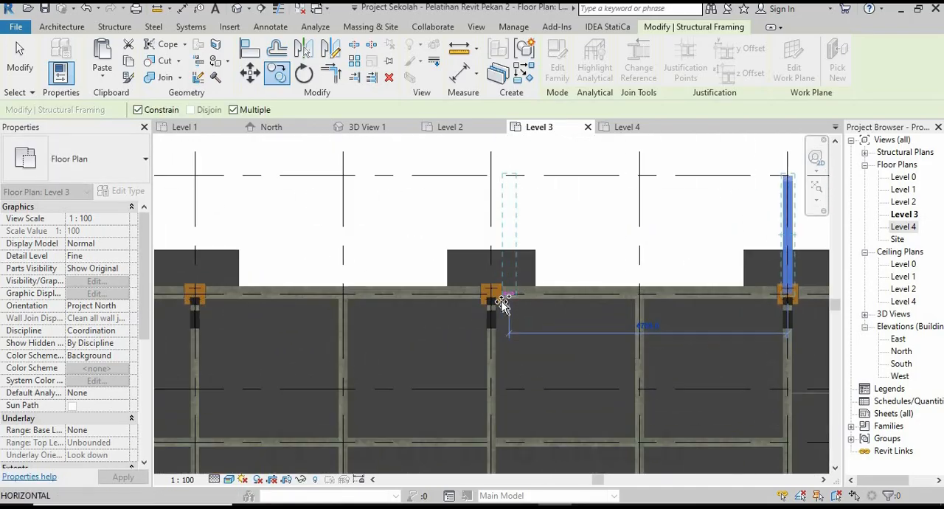
{"action": "scroll", "coordinate": [501, 306], "scroll_direction": "up", "scroll_amount": 5}
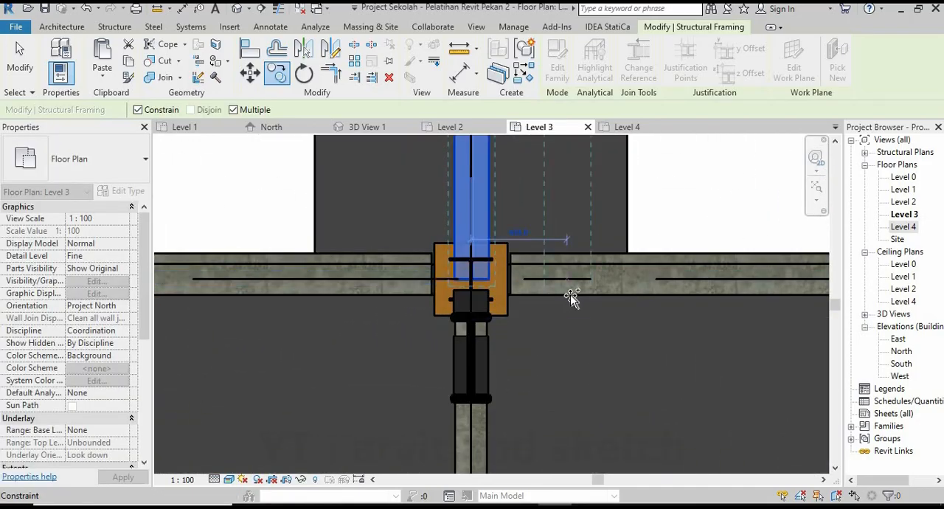
{"action": "scroll", "coordinate": [572, 297], "scroll_direction": "down", "scroll_amount": 5}
{"action": "scroll", "coordinate": [413, 299], "scroll_direction": "down", "scroll_amount": 2}
{"action": "middle_click_drag", "start_coordinate": [291, 303], "coordinate": [491, 298]}
{"action": "scroll", "coordinate": [485, 294], "scroll_direction": "up", "scroll_amount": 7}
{"action": "left_click", "coordinate": [472, 272]}
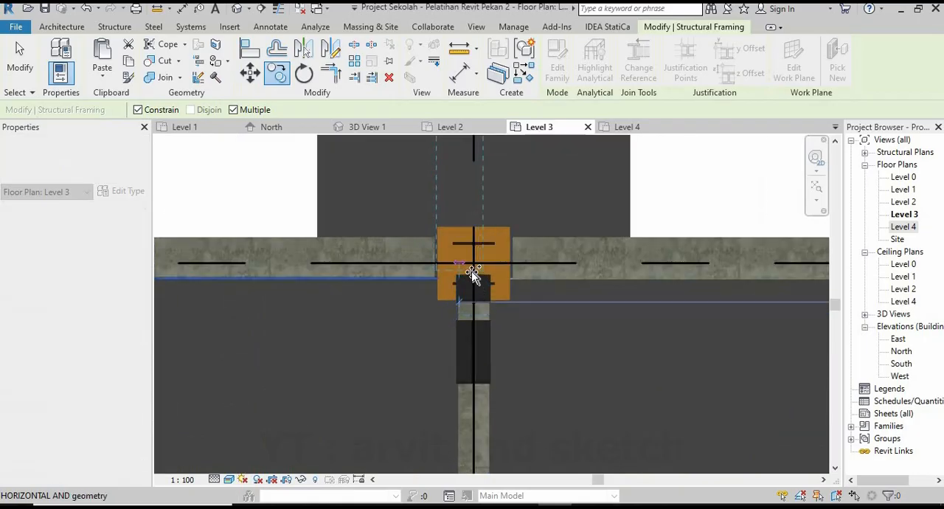
Place the remaining overhang beam copies at the grid 1 columns on grids 4 and 3 and finish copying.
{"action": "scroll", "coordinate": [579, 274], "scroll_direction": "down", "scroll_amount": 5}
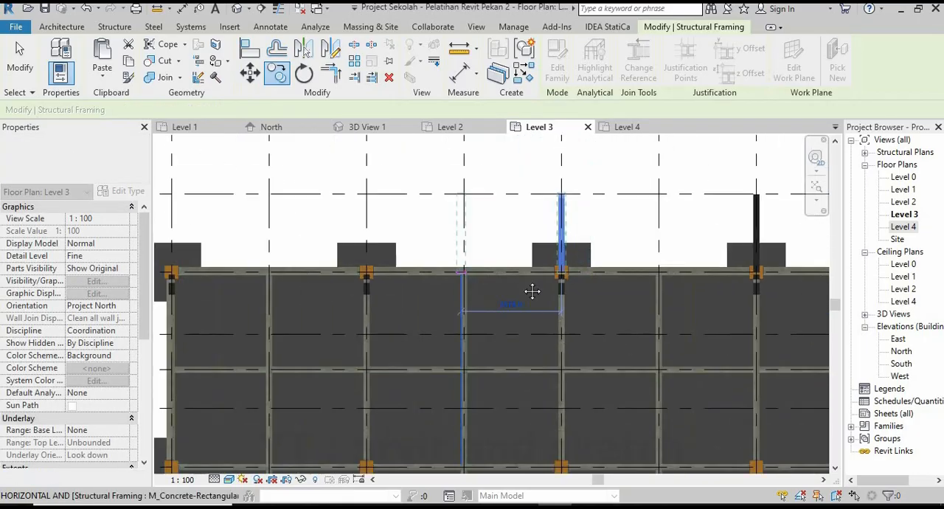
{"action": "scroll", "coordinate": [462, 284], "scroll_direction": "up", "scroll_amount": 8}
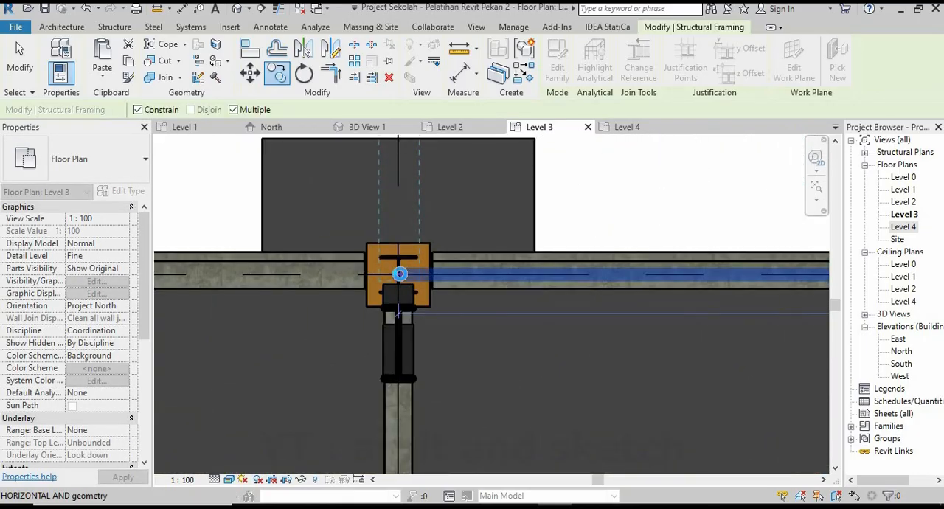
{"action": "left_click", "coordinate": [399, 273]}
{"action": "scroll", "coordinate": [480, 279], "scroll_direction": "down", "scroll_amount": 4}
{"action": "scroll", "coordinate": [375, 270], "scroll_direction": "up", "scroll_amount": 5}
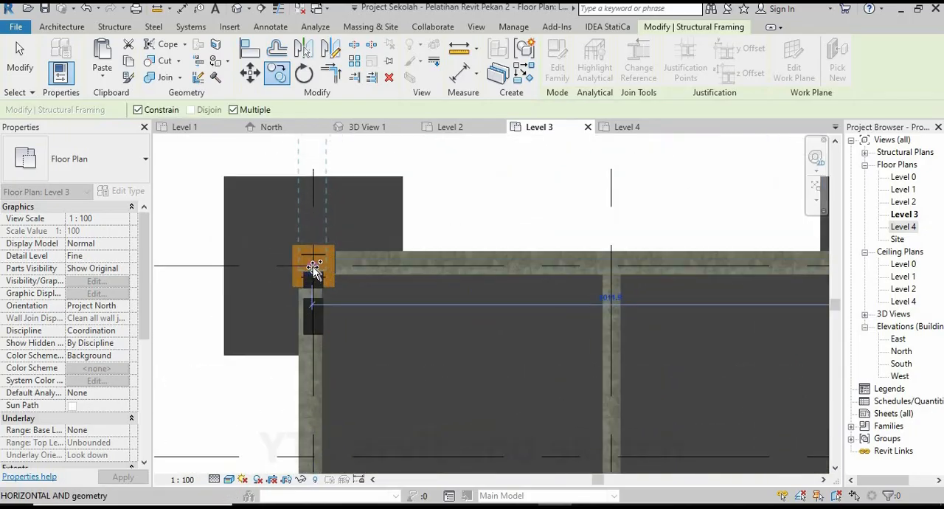
{"action": "left_click", "coordinate": [314, 267]}
{"action": "key", "text": "Escape"}
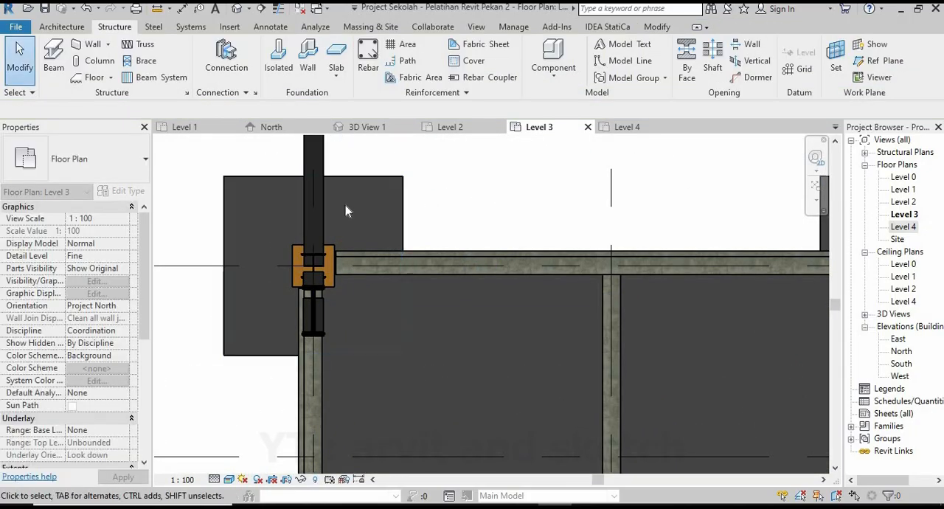
{"action": "scroll", "coordinate": [352, 230], "scroll_direction": "down", "scroll_amount": 5}
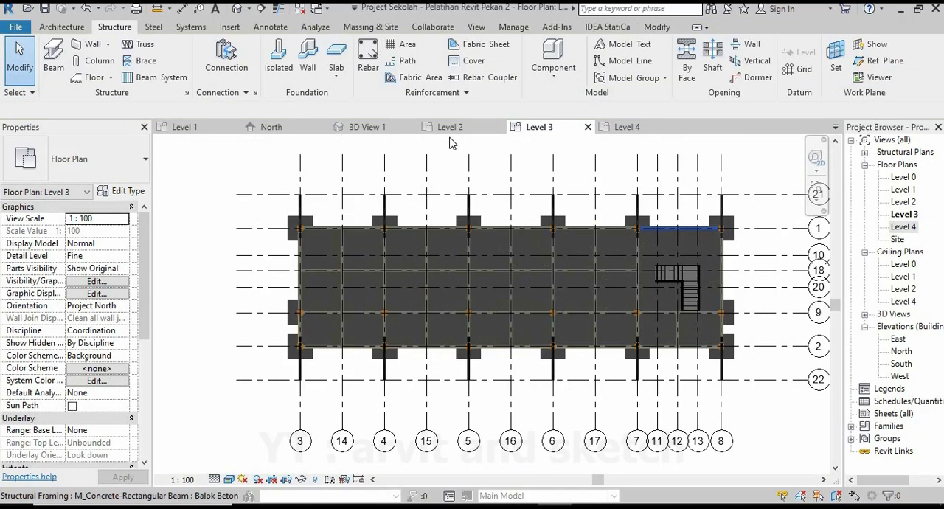
Examine the steel roof frame and the eaves overhang beams from several angles in 3D View 1.
{"action": "left_click", "coordinate": [373, 128]}
{"action": "scroll", "coordinate": [498, 290], "scroll_direction": "down", "scroll_amount": 3}
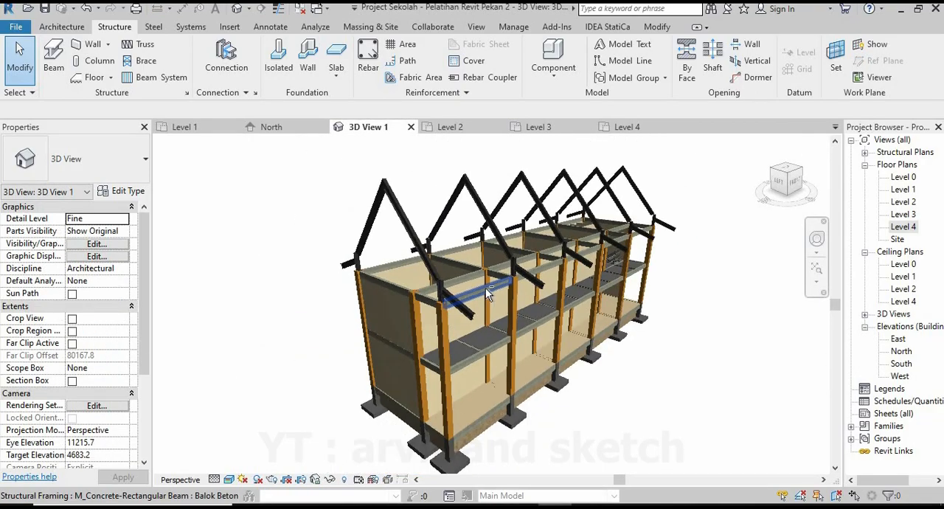
{"action": "middle_click_drag", "start_coordinate": [485, 288], "coordinate": [596, 264], "text": "shift"}
{"action": "scroll", "coordinate": [501, 312], "scroll_direction": "down", "scroll_amount": 2}
{"action": "middle_click_drag", "start_coordinate": [500, 311], "coordinate": [383, 350], "text": "shift"}
{"action": "scroll", "coordinate": [483, 330], "scroll_direction": "up", "scroll_amount": 2}
{"action": "scroll", "coordinate": [546, 339], "scroll_direction": "down", "scroll_amount": 2}
{"action": "scroll", "coordinate": [495, 341], "scroll_direction": "down", "scroll_amount": 2}
{"action": "middle_click_drag", "start_coordinate": [495, 341], "coordinate": [459, 342], "text": "shift"}
{"action": "scroll", "coordinate": [731, 384], "scroll_direction": "up", "scroll_amount": 1}
{"action": "middle_click_drag", "start_coordinate": [647, 351], "coordinate": [664, 373], "text": "shift"}
{"action": "scroll", "coordinate": [684, 405], "scroll_direction": "up", "scroll_amount": 1}
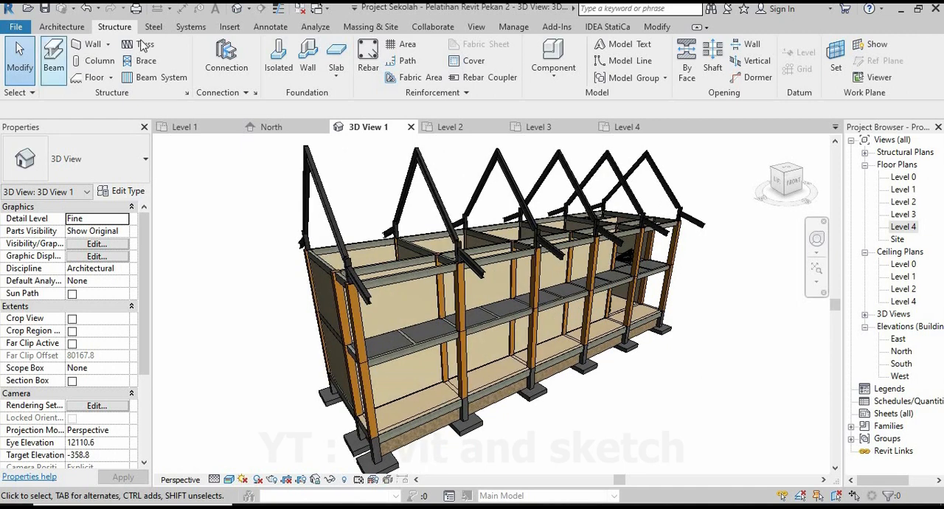
Start an architectural floor on the Level 2 plan and duplicate the Lantai Geranit Ruangan type as "Lantai Geranit Ruangan lt.2".
{"action": "left_click", "coordinate": [62, 27]}
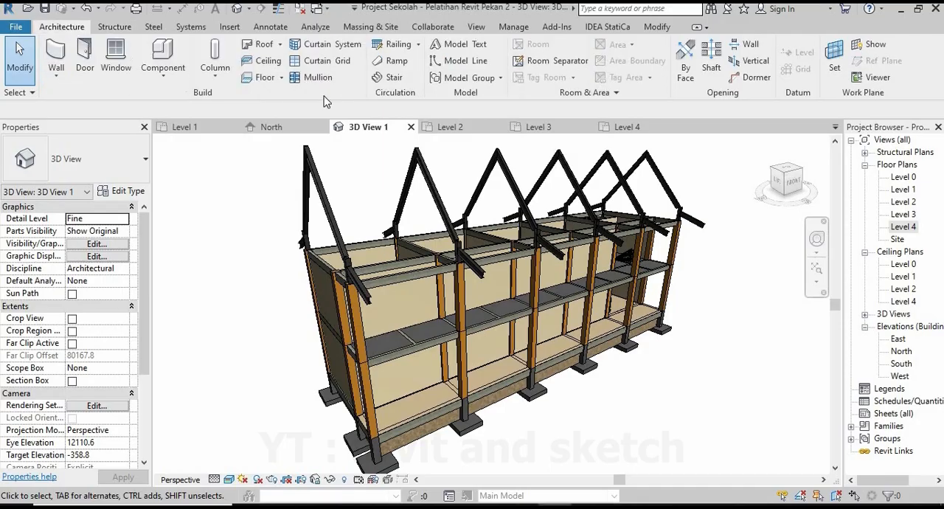
{"action": "left_click", "coordinate": [465, 129]}
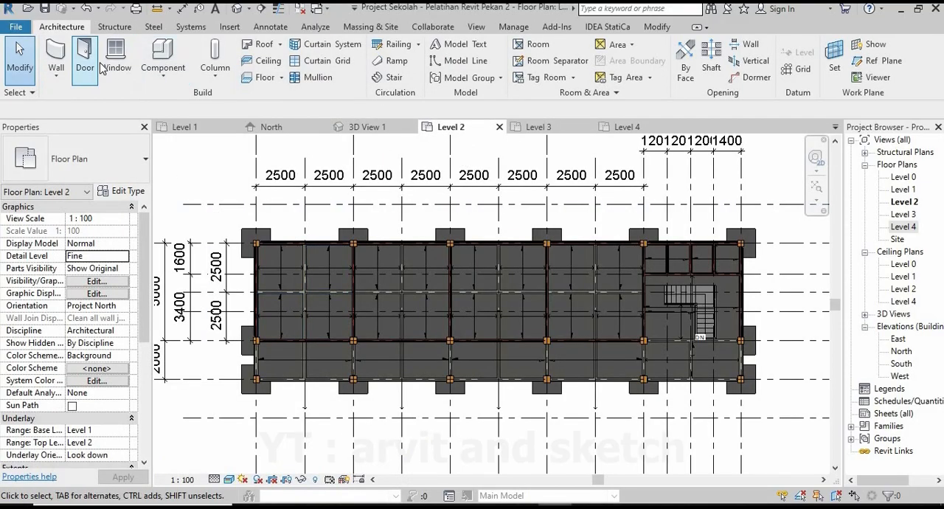
{"action": "left_click", "coordinate": [266, 78]}
{"action": "left_click", "coordinate": [103, 166]}
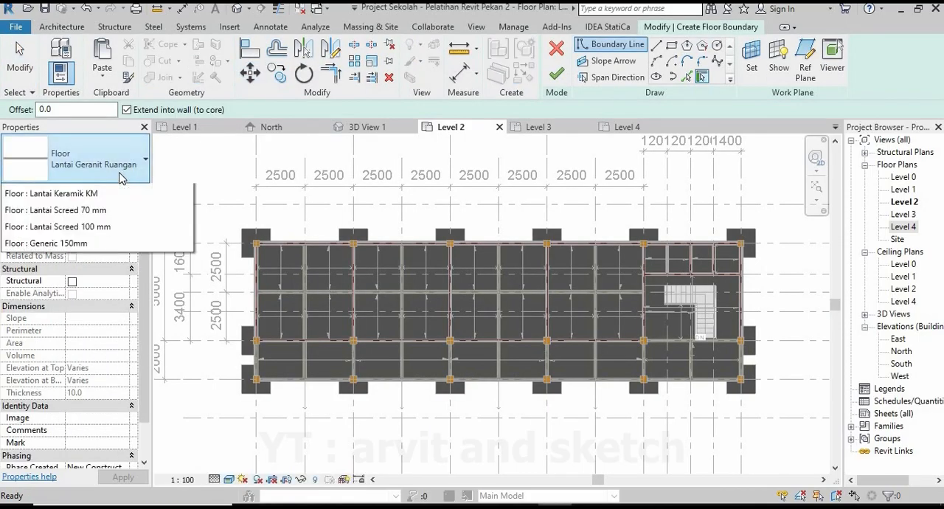
{"action": "left_click", "coordinate": [111, 231]}
{"action": "left_click", "coordinate": [123, 190]}
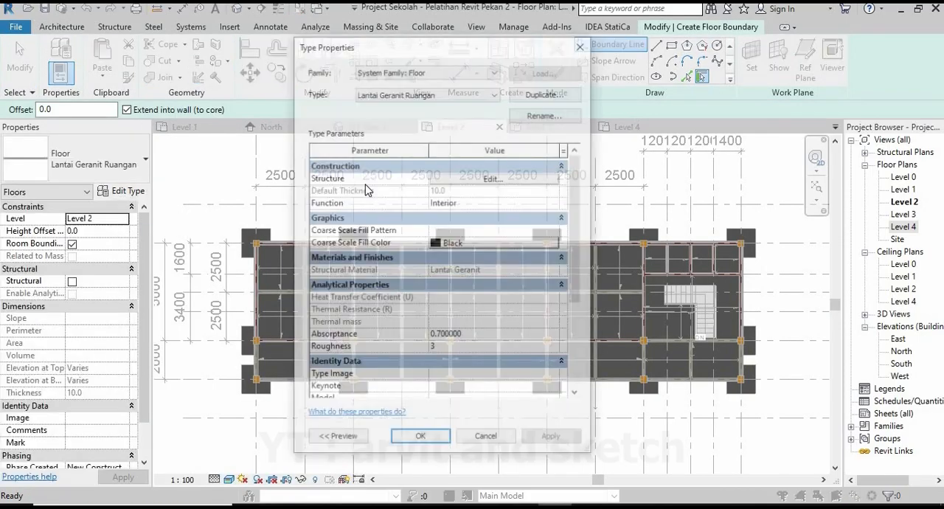
{"action": "left_click", "coordinate": [541, 94]}
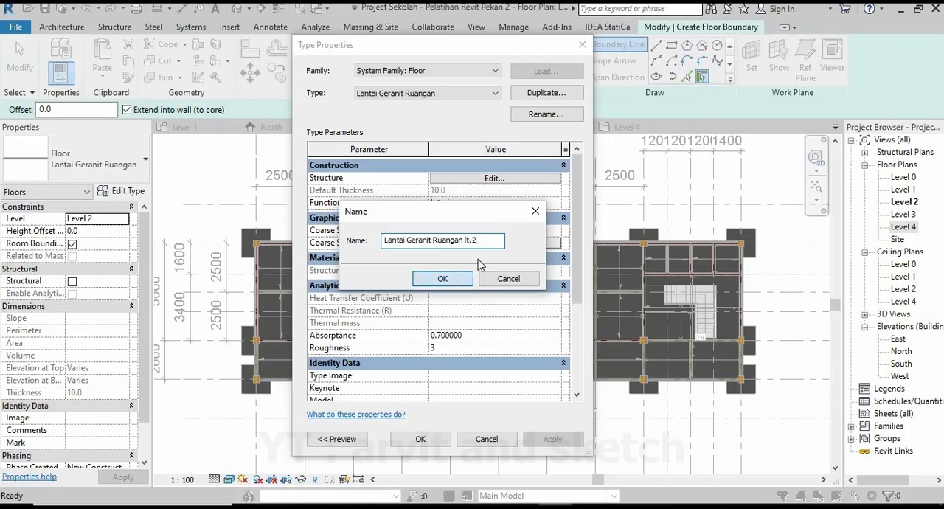
{"action": "key", "text": "Return"}
Insert a Structure [1] layer in the new floor type's assembly and place it below the Finish 1 [4] layer.
{"action": "left_click", "coordinate": [496, 179]}
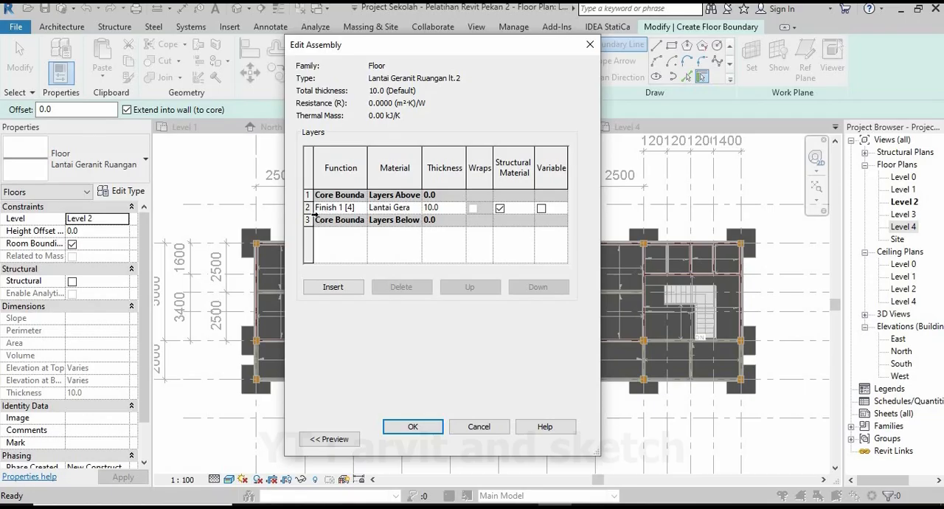
{"action": "left_click", "coordinate": [309, 210]}
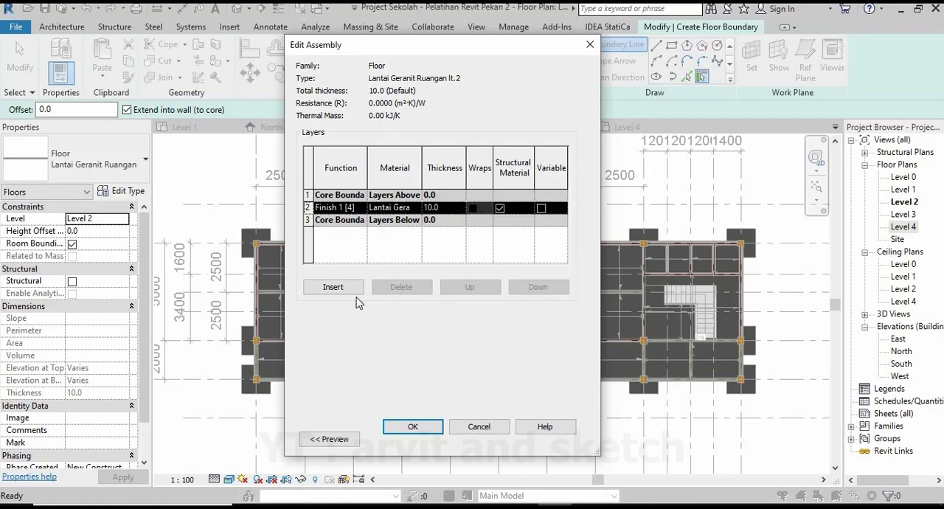
{"action": "left_click", "coordinate": [346, 288]}
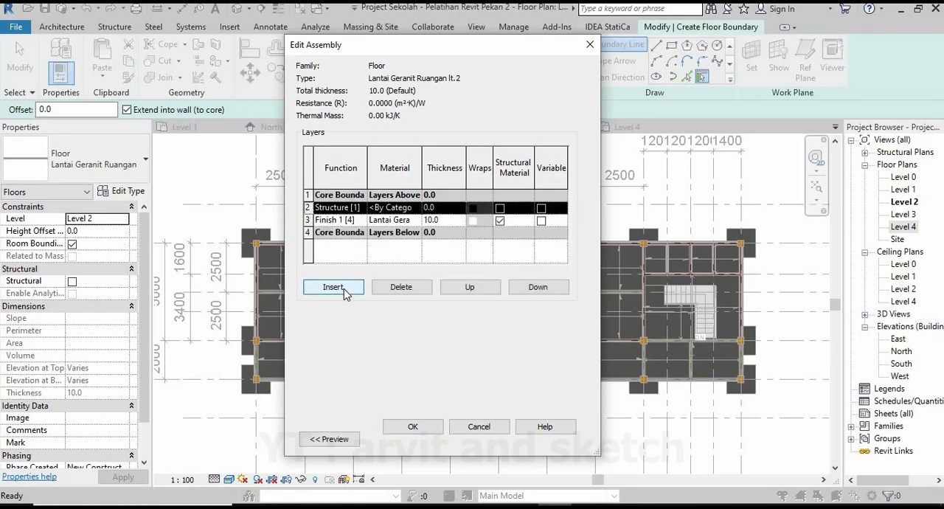
{"action": "left_click", "coordinate": [538, 287]}
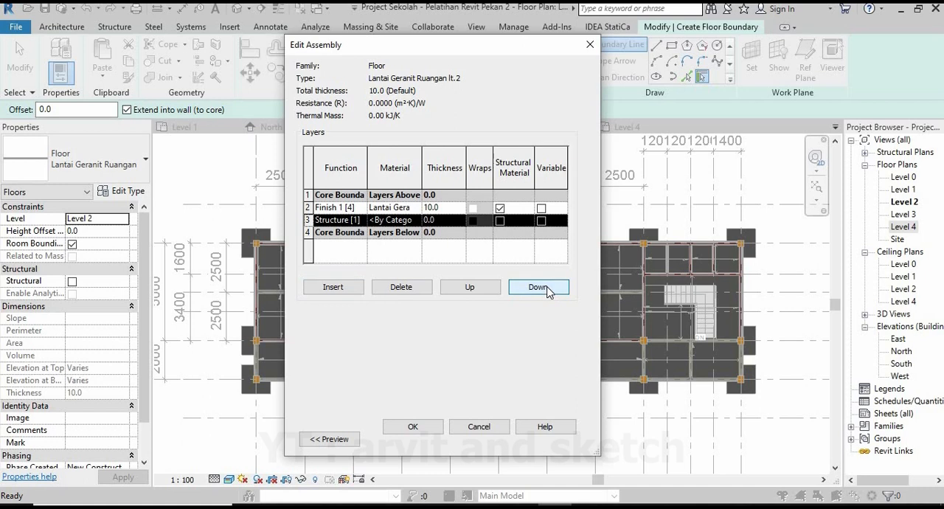
Search the project materials for screed and assign Lantai Screed to the floor assembly's Structure [1] layer.
{"action": "left_click", "coordinate": [403, 219]}
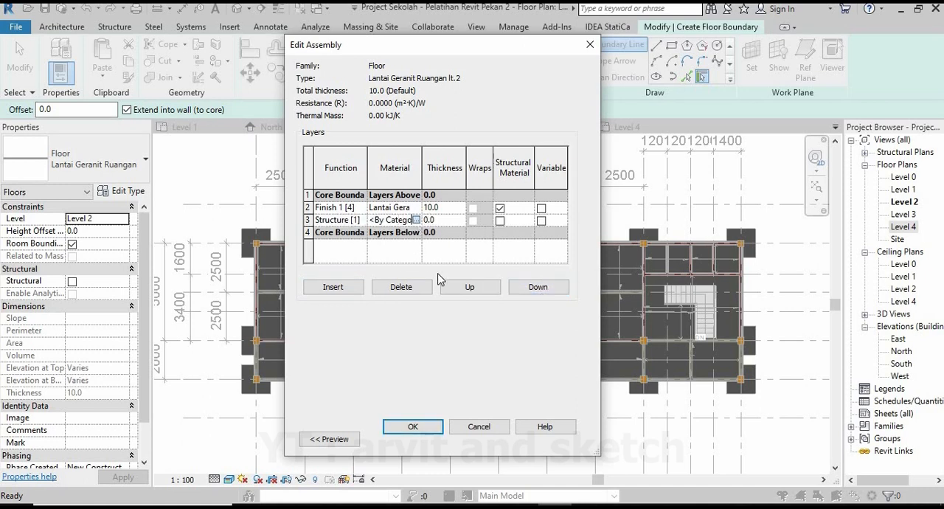
{"action": "left_click", "coordinate": [416, 220]}
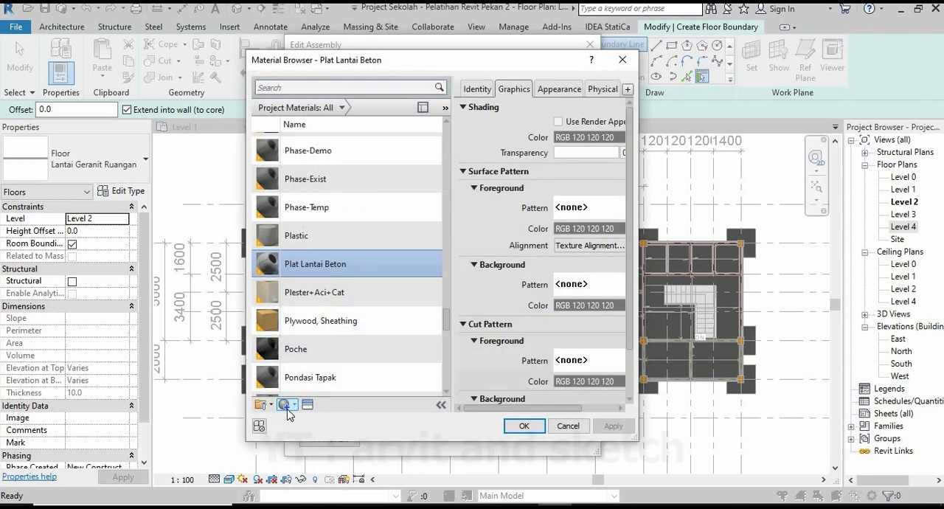
{"action": "left_click", "coordinate": [288, 88]}
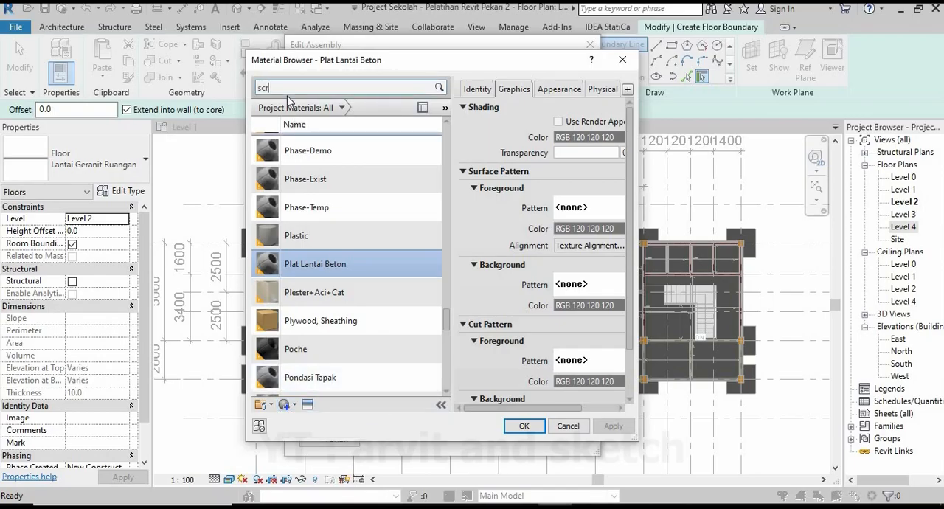
{"action": "type", "text": "scredd"}
{"action": "key", "text": "BackSpace"}
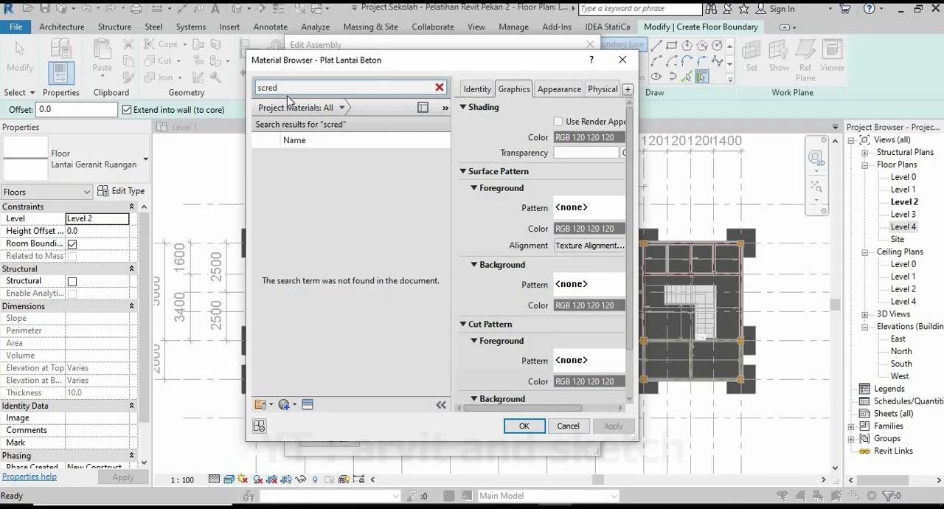
{"action": "type", "text": "e"}
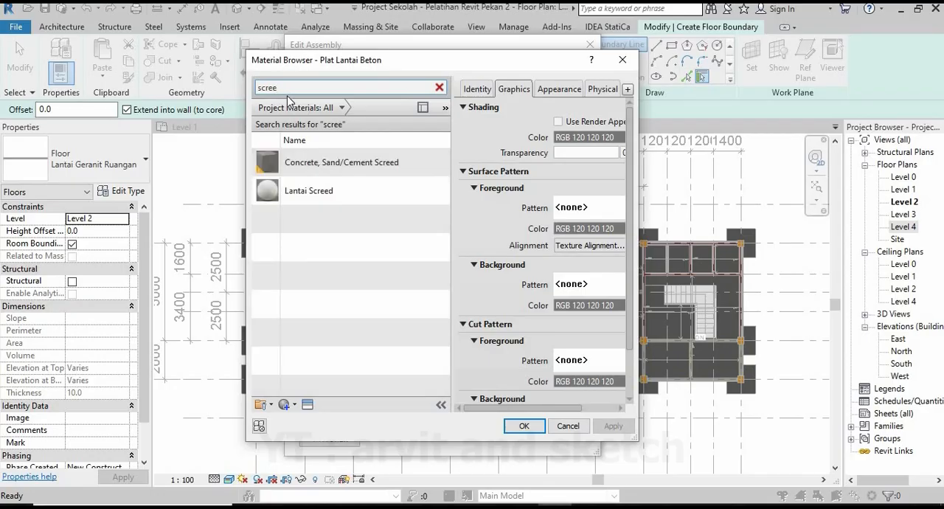
{"action": "double_click", "coordinate": [298, 190]}
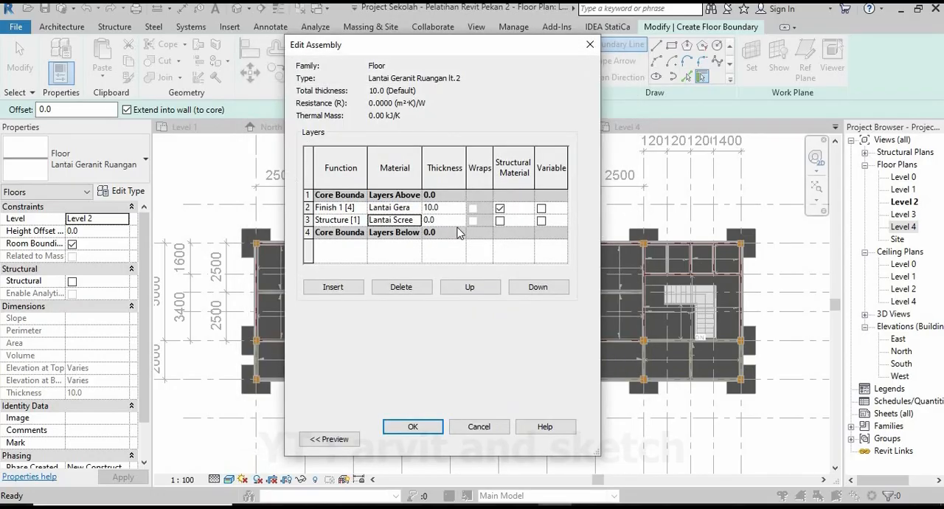
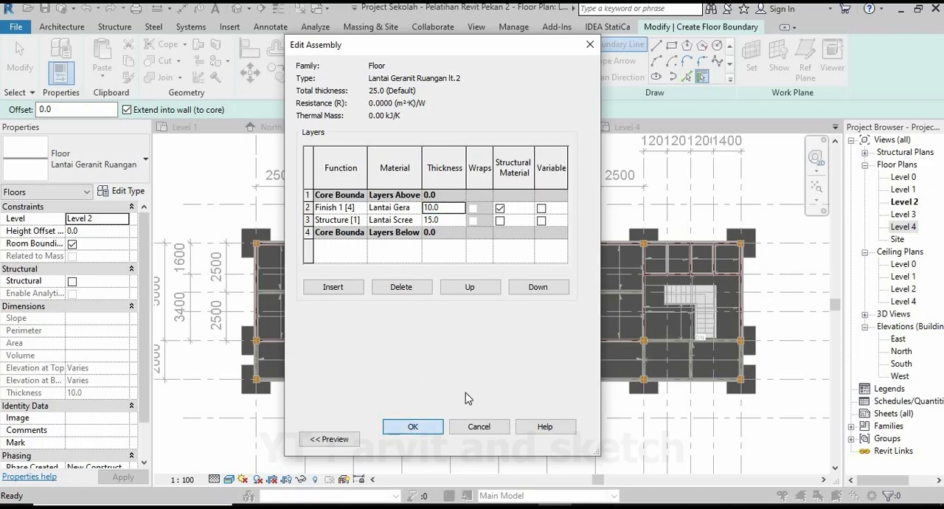
Confirm the two-layer floor assembly, set the new type's function to Interior and apply the Lantai Geranit Ruangan lt.2 type.
{"action": "left_click", "coordinate": [487, 201]}
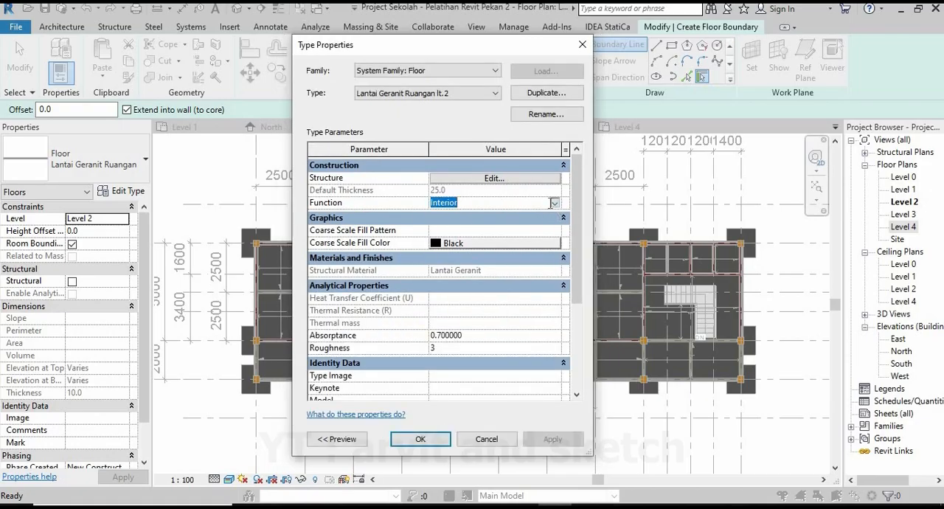
{"action": "left_click", "coordinate": [554, 202]}
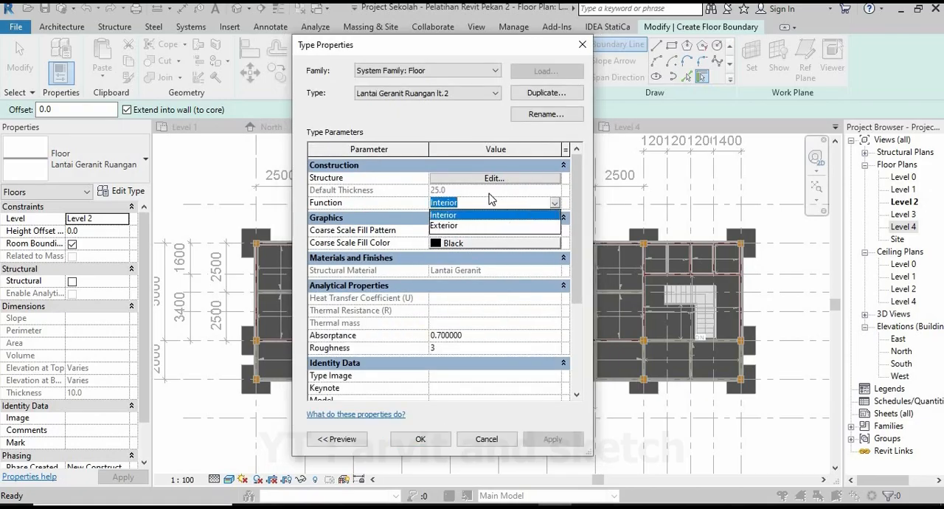
{"action": "left_click", "coordinate": [493, 215]}
{"action": "left_click", "coordinate": [434, 440]}
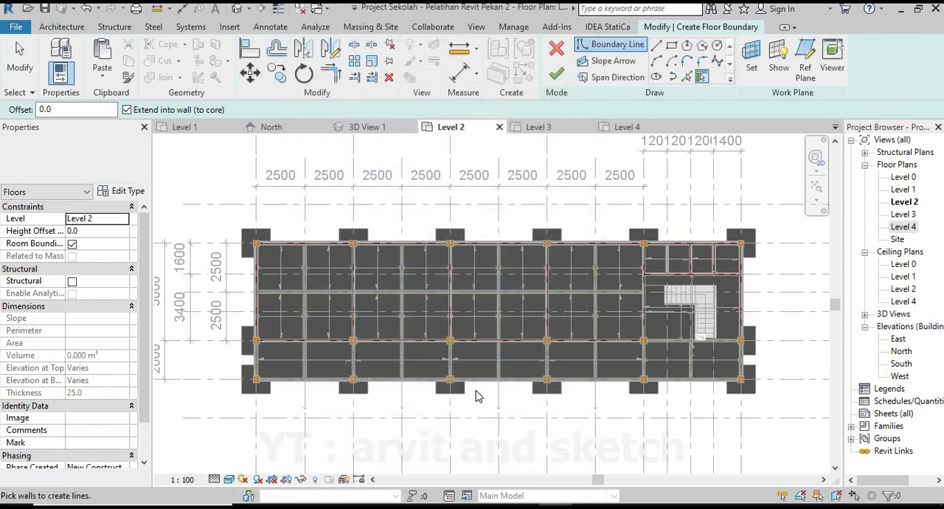
Set the floor's height offset to 25 and start the line boundary with a 250 mm segment under the lower-left bay's upper-left column.
{"action": "left_click", "coordinate": [656, 49]}
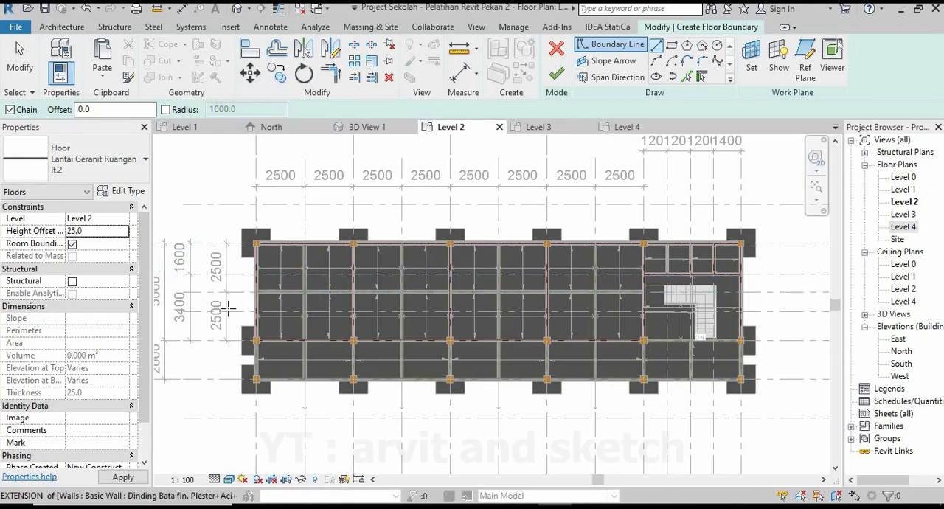
{"action": "scroll", "coordinate": [255, 244], "scroll_direction": "up", "scroll_amount": 5}
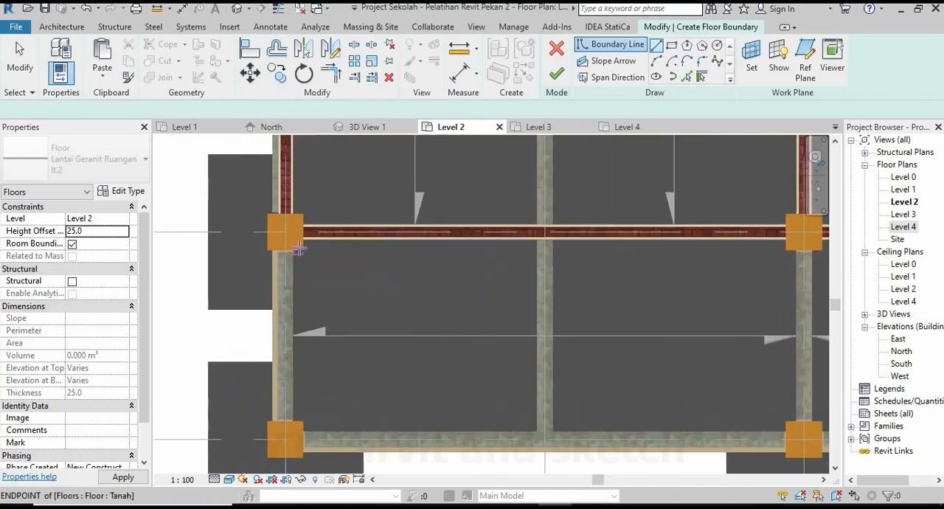
{"action": "scroll", "coordinate": [298, 248], "scroll_direction": "up", "scroll_amount": 5}
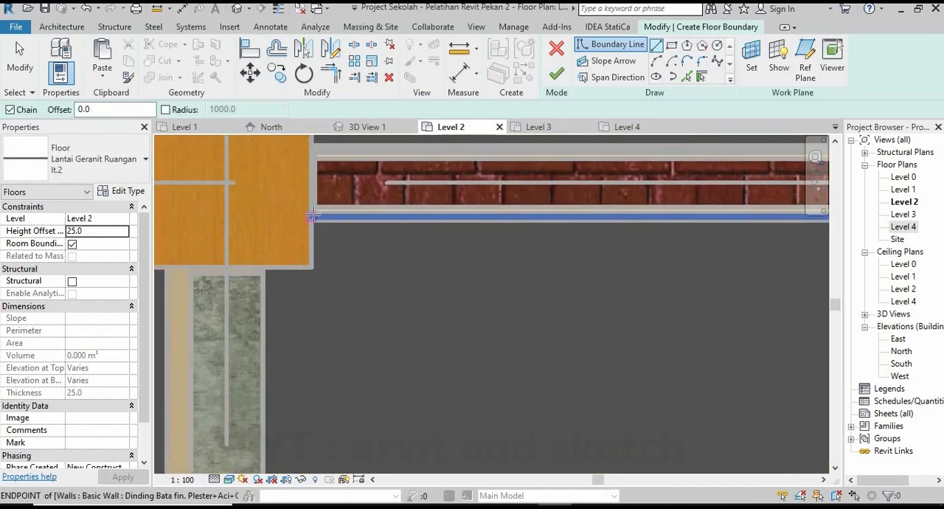
{"action": "left_click", "coordinate": [313, 216]}
{"action": "key", "text": "Escape"}
{"action": "middle_click_drag", "start_coordinate": [276, 184], "coordinate": [413, 137]}
{"action": "scroll", "coordinate": [413, 140], "scroll_direction": "up", "scroll_amount": 2}
{"action": "left_click", "coordinate": [498, 244]}
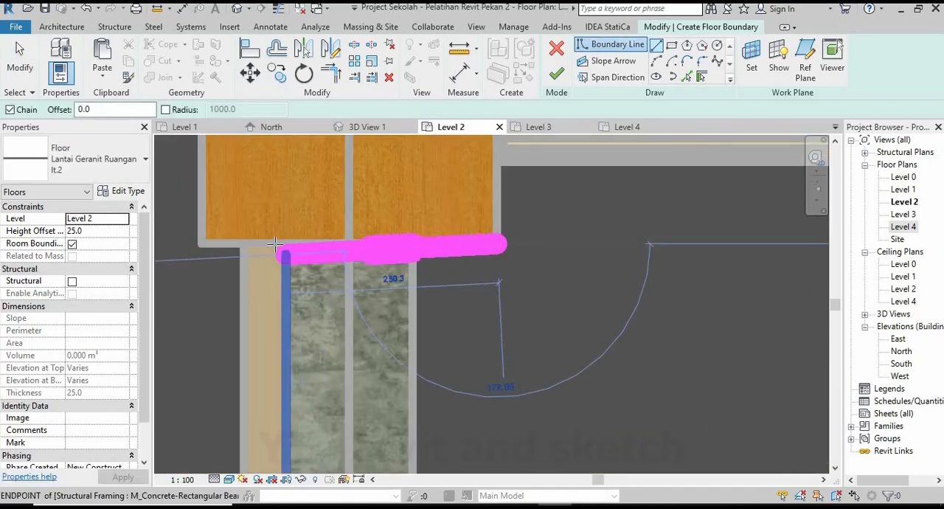
{"action": "left_click", "coordinate": [275, 244]}
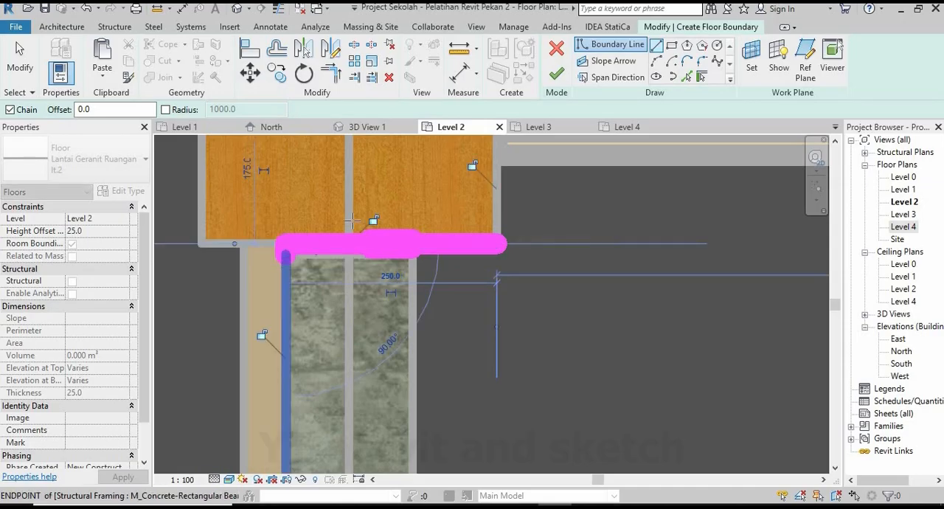
Continue the floor boundary down along the bay's outer side beam and around two faces of the lower corner column.
{"action": "scroll", "coordinate": [352, 222], "scroll_direction": "down", "scroll_amount": 7}
{"action": "scroll", "coordinate": [323, 462], "scroll_direction": "up", "scroll_amount": 3}
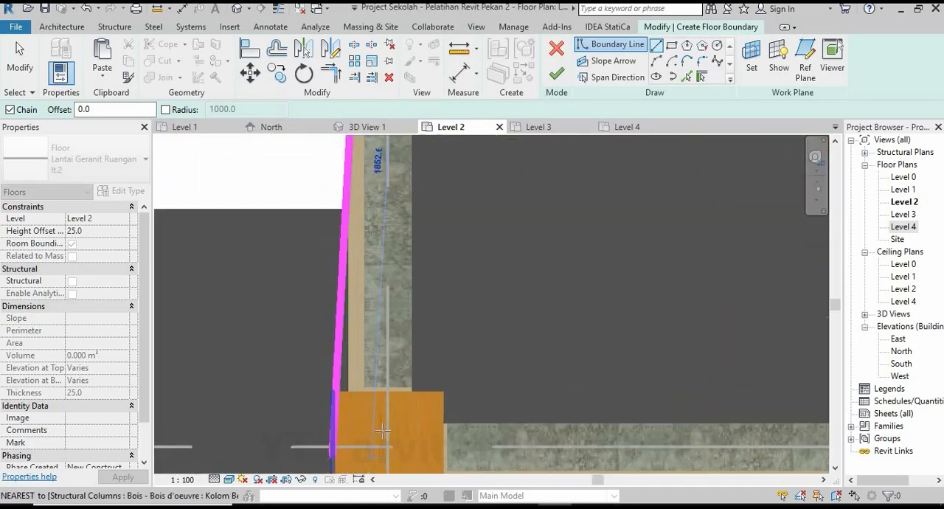
{"action": "scroll", "coordinate": [383, 431], "scroll_direction": "up", "scroll_amount": 2}
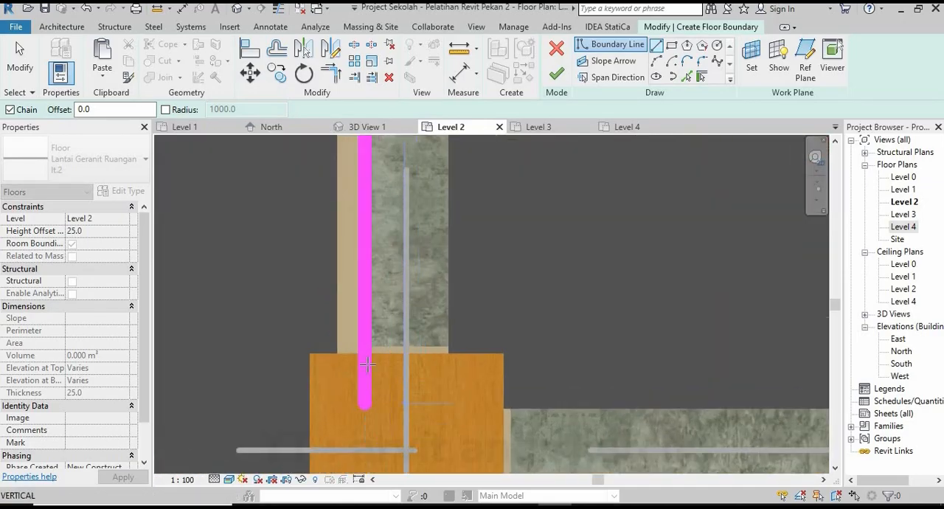
{"action": "left_click", "coordinate": [507, 353]}
{"action": "scroll", "coordinate": [446, 328], "scroll_direction": "down", "scroll_amount": 4}
{"action": "scroll", "coordinate": [472, 404], "scroll_direction": "up", "scroll_amount": 3}
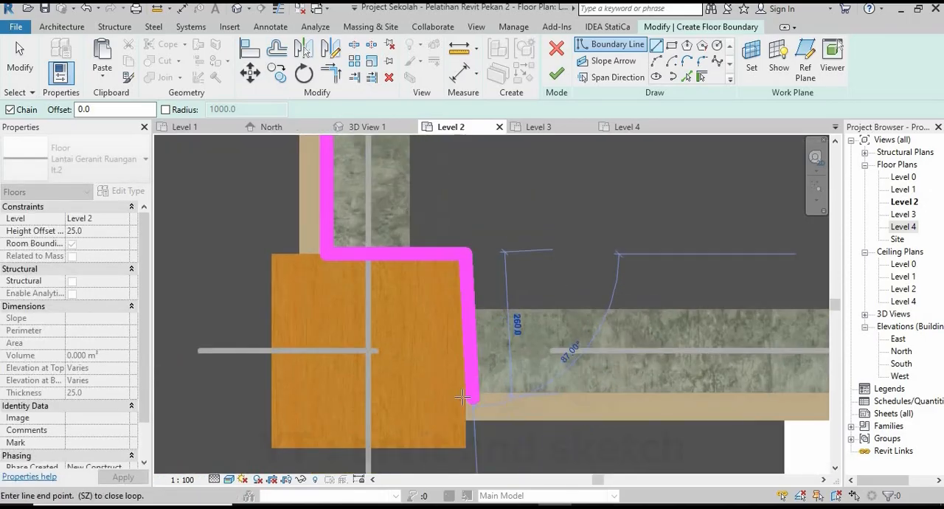
{"action": "left_click", "coordinate": [467, 400]}
Extend the boundary along the front beam to the next column and 250 mm up that column's side face.
{"action": "scroll", "coordinate": [362, 393], "scroll_direction": "down", "scroll_amount": 4}
{"action": "scroll", "coordinate": [360, 389], "scroll_direction": "down", "scroll_amount": 4}
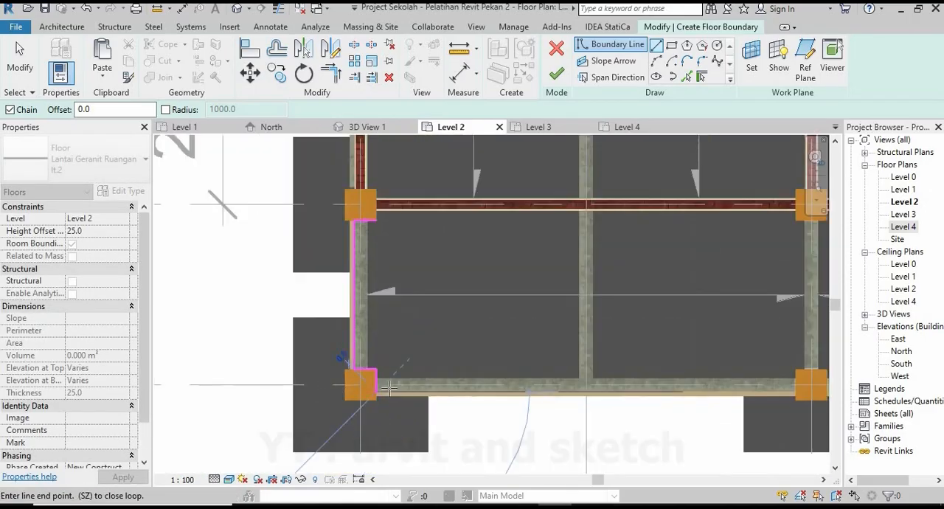
{"action": "scroll", "coordinate": [583, 401], "scroll_direction": "up", "scroll_amount": 4}
{"action": "scroll", "coordinate": [583, 400], "scroll_direction": "up", "scroll_amount": 3}
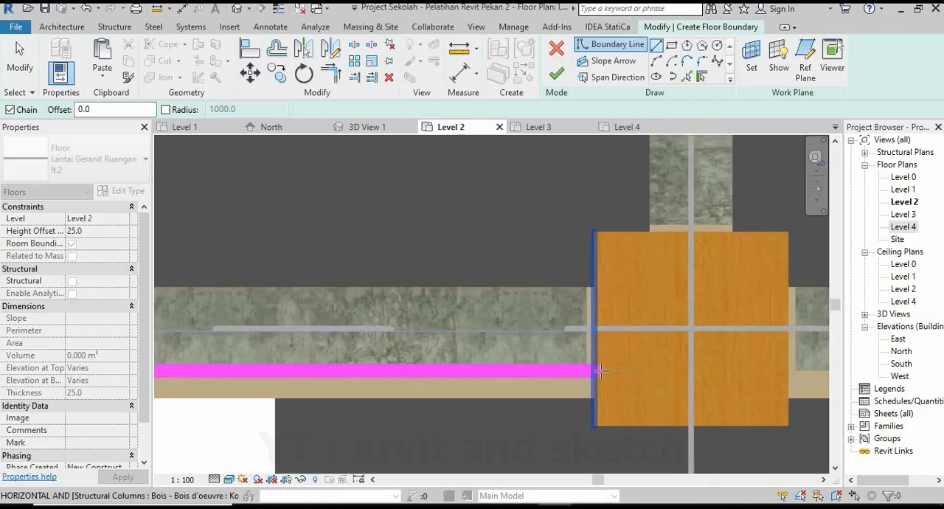
{"action": "left_click", "coordinate": [594, 369]}
{"action": "left_click", "coordinate": [595, 232]}
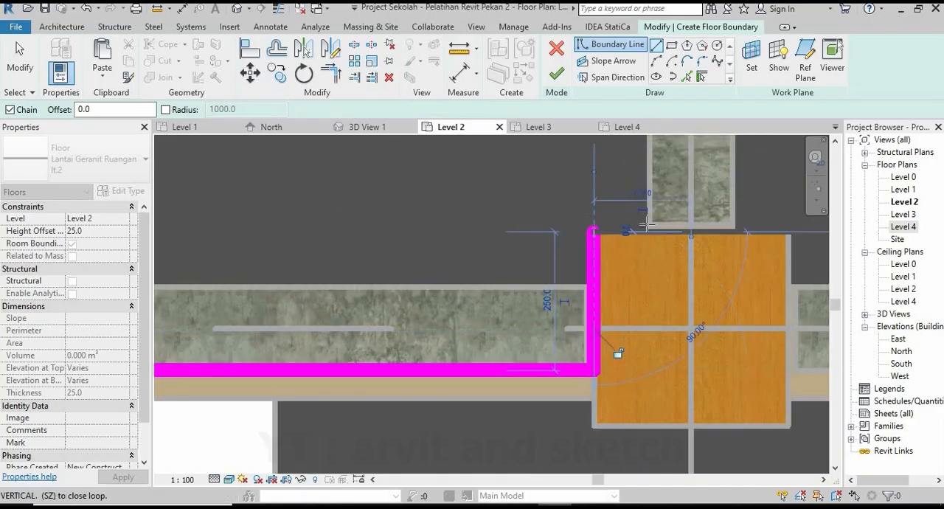
Trace the boundary over the column's top face, up the cross beam's centreline and 175 mm along the underside of the upper column.
{"action": "middle_click_drag", "start_coordinate": [583, 293], "coordinate": [435, 433]}
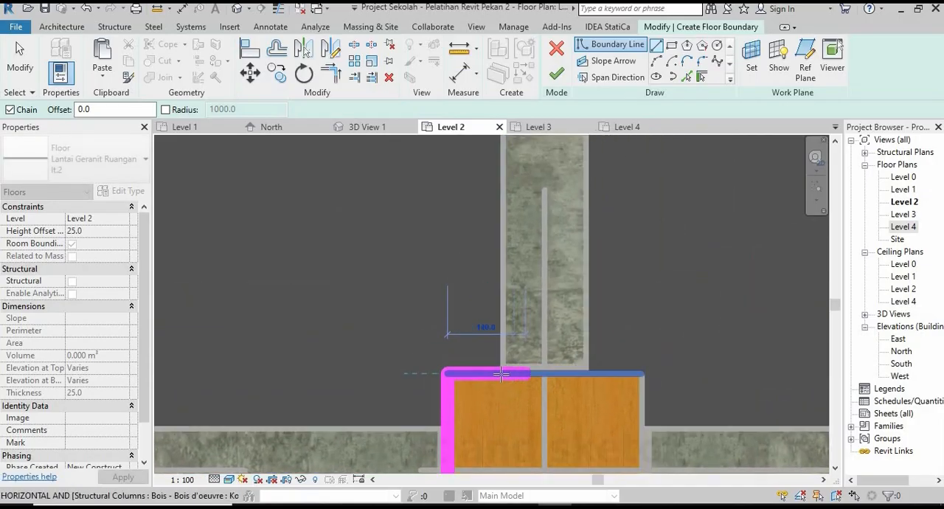
{"action": "scroll", "coordinate": [467, 372], "scroll_direction": "down", "scroll_amount": 2}
{"action": "scroll", "coordinate": [467, 372], "scroll_direction": "up", "scroll_amount": 2}
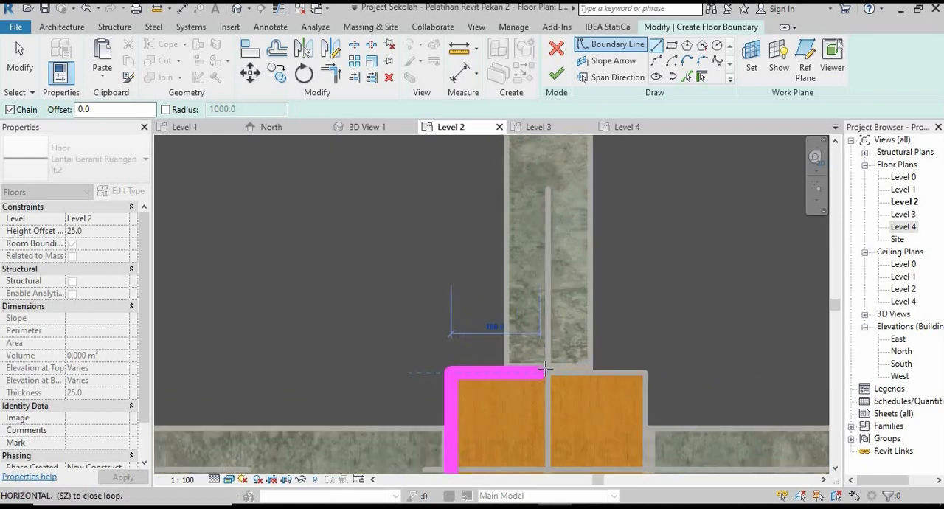
{"action": "left_click", "coordinate": [548, 371]}
{"action": "scroll", "coordinate": [526, 396], "scroll_direction": "down", "scroll_amount": 3}
{"action": "middle_click_drag", "start_coordinate": [558, 270], "coordinate": [556, 389]}
{"action": "middle_click_drag", "start_coordinate": [545, 219], "coordinate": [547, 359]}
{"action": "scroll", "coordinate": [536, 258], "scroll_direction": "up", "scroll_amount": 5}
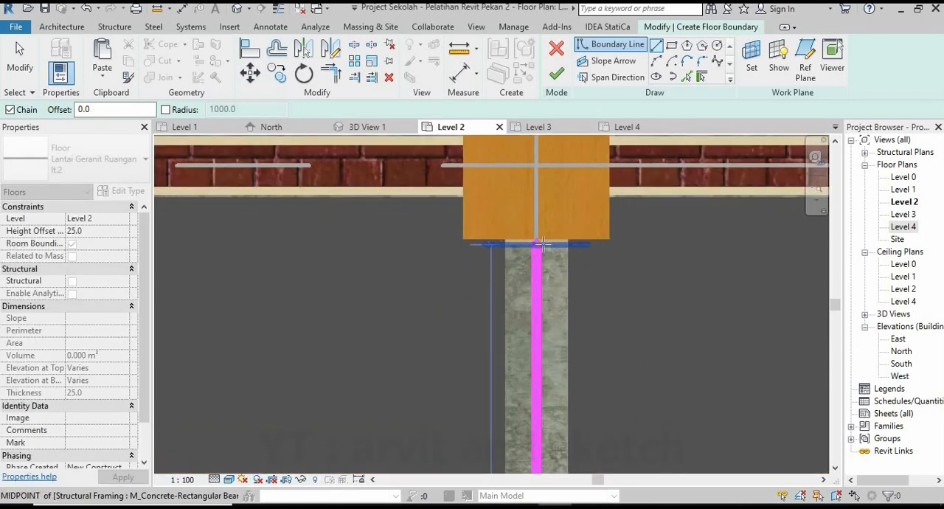
{"action": "left_click", "coordinate": [534, 237]}
{"action": "left_click", "coordinate": [450, 237]}
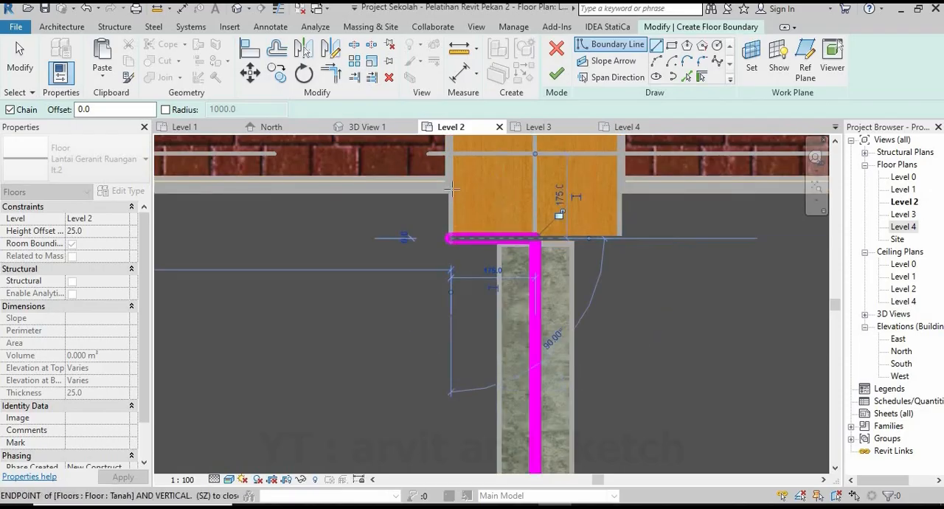
Run the floor boundary back along the brick wall and close the loop at the upper-left corner column.
{"action": "scroll", "coordinate": [575, 270], "scroll_direction": "down", "scroll_amount": 7}
{"action": "middle_click_drag", "start_coordinate": [364, 278], "coordinate": [481, 276]}
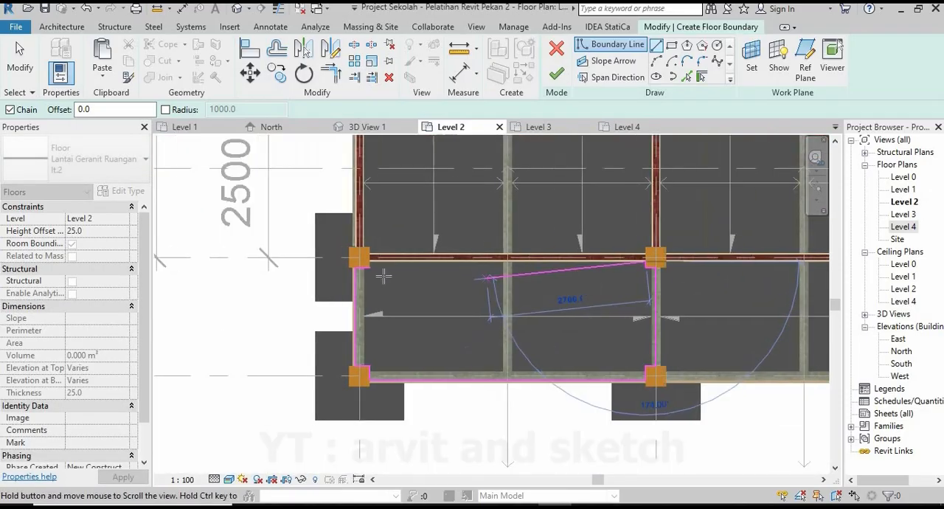
{"action": "scroll", "coordinate": [379, 273], "scroll_direction": "up", "scroll_amount": 6}
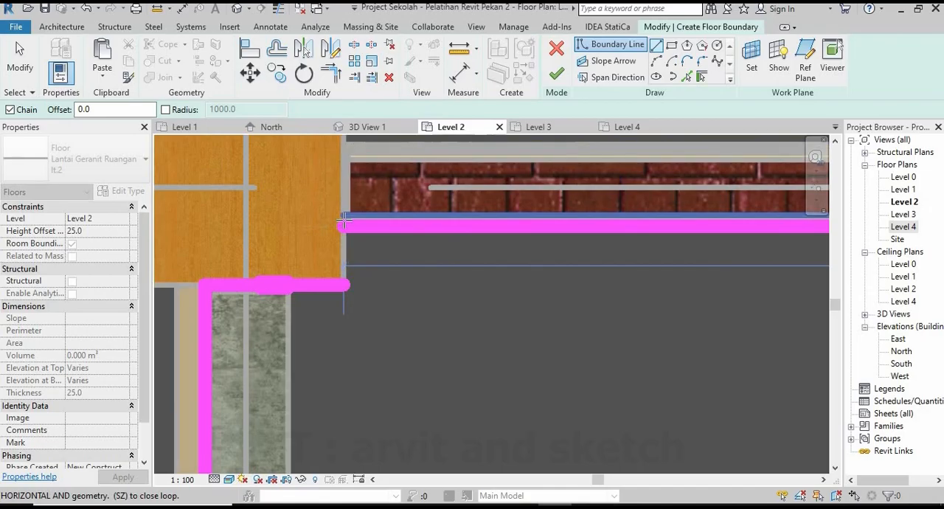
{"action": "key", "text": "Escape"}
{"action": "key", "text": "Escape"}
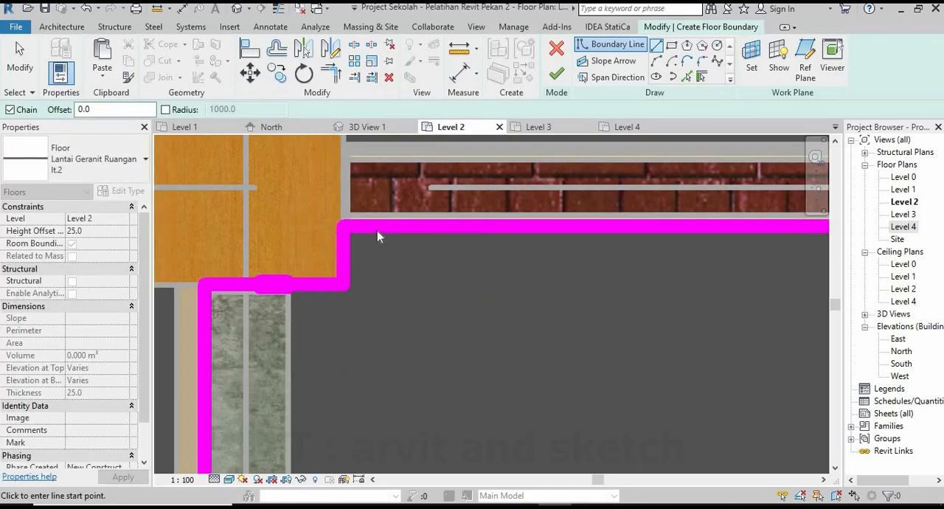
Move the boundary line beside the brick wall vertically to align it with the wall's finished face.
{"action": "left_click", "coordinate": [377, 229]}
{"action": "left_click", "coordinate": [250, 74]}
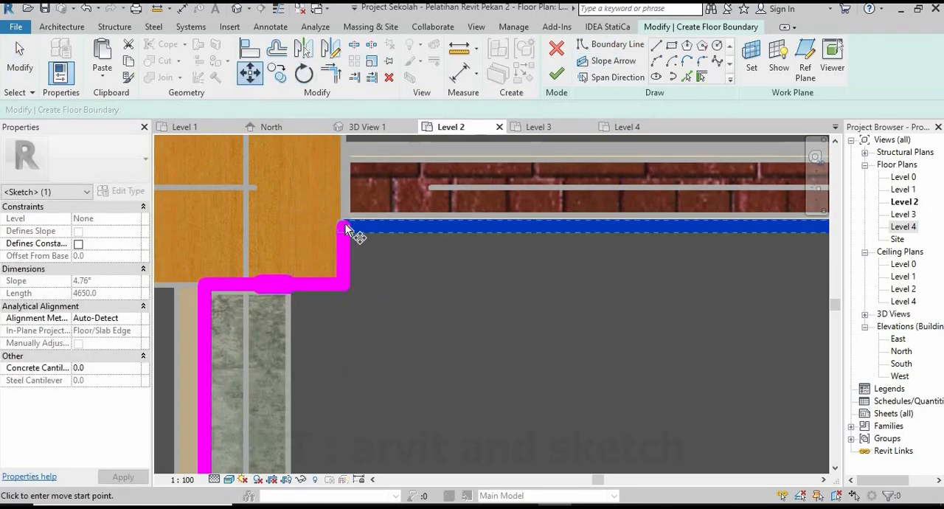
{"action": "scroll", "coordinate": [346, 224], "scroll_direction": "up", "scroll_amount": 3}
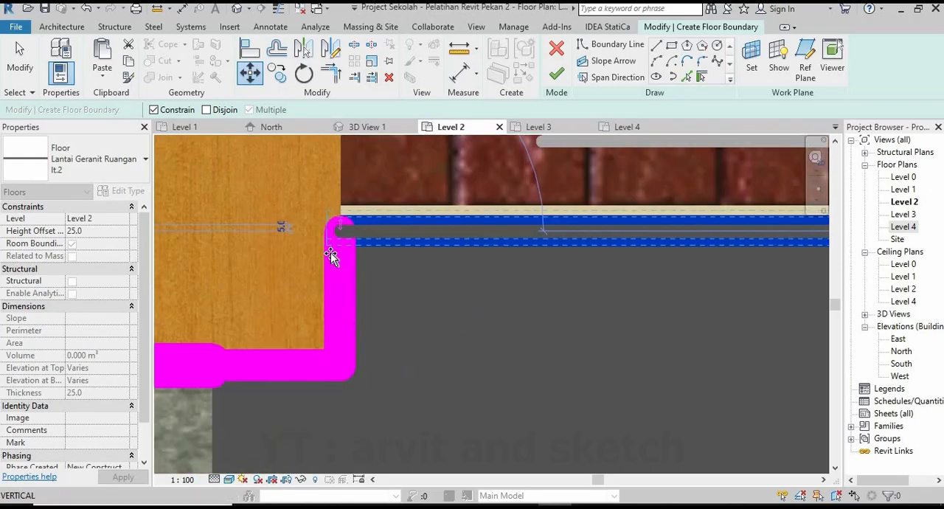
{"action": "left_click", "coordinate": [339, 220]}
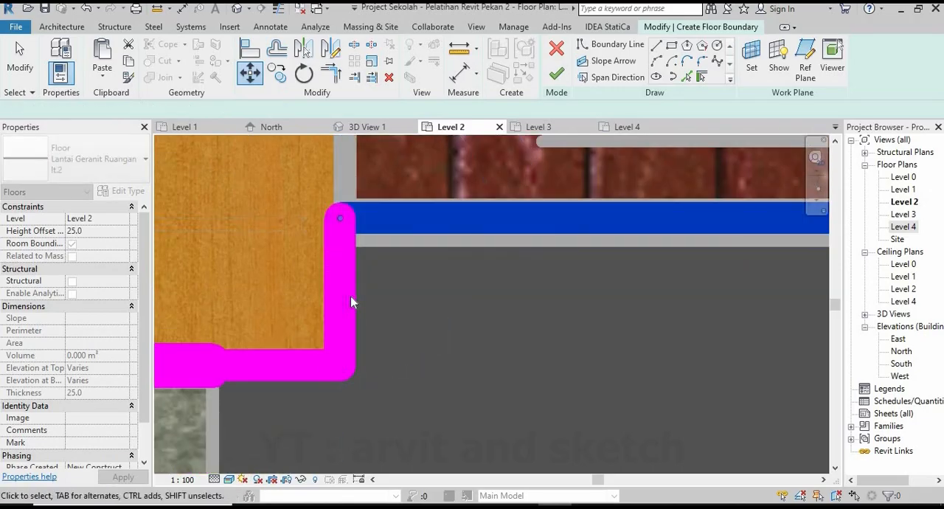
{"action": "left_click", "coordinate": [340, 226]}
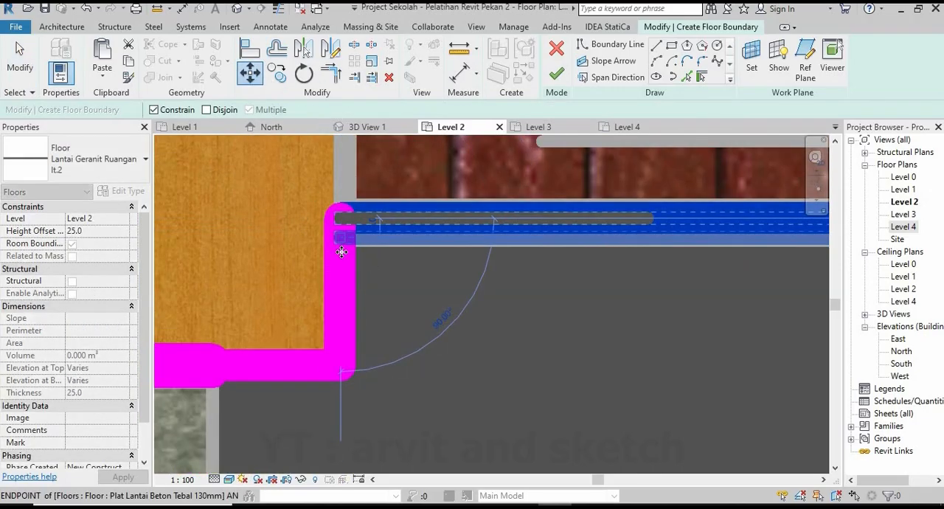
{"action": "left_click", "coordinate": [341, 245]}
Finish the boundary sketch to create the granite floor in the lower-left bay.
{"action": "scroll", "coordinate": [331, 251], "scroll_direction": "down", "scroll_amount": 3}
{"action": "scroll", "coordinate": [350, 249], "scroll_direction": "down", "scroll_amount": 5}
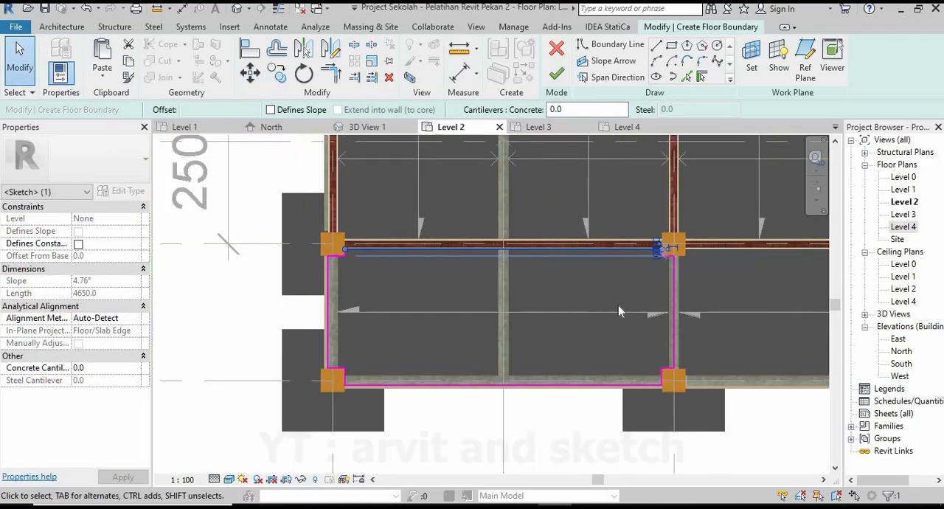
{"action": "left_click", "coordinate": [548, 439]}
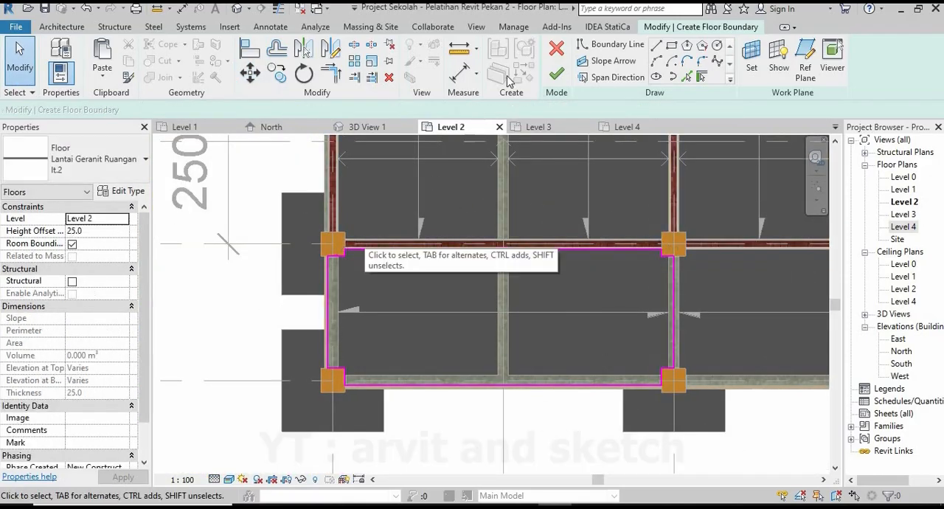
{"action": "left_click", "coordinate": [556, 72]}
{"action": "key", "text": "Escape"}
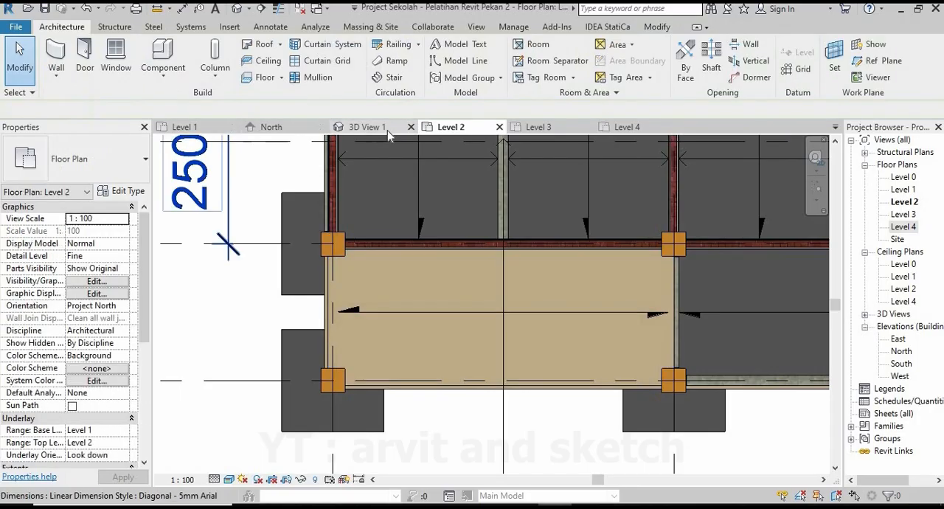
Examine the new Level 2 floor bay in 3D View 1, checking its edges against the beams and columns.
{"action": "left_click", "coordinate": [380, 128]}
{"action": "scroll", "coordinate": [405, 346], "scroll_direction": "up", "scroll_amount": 8}
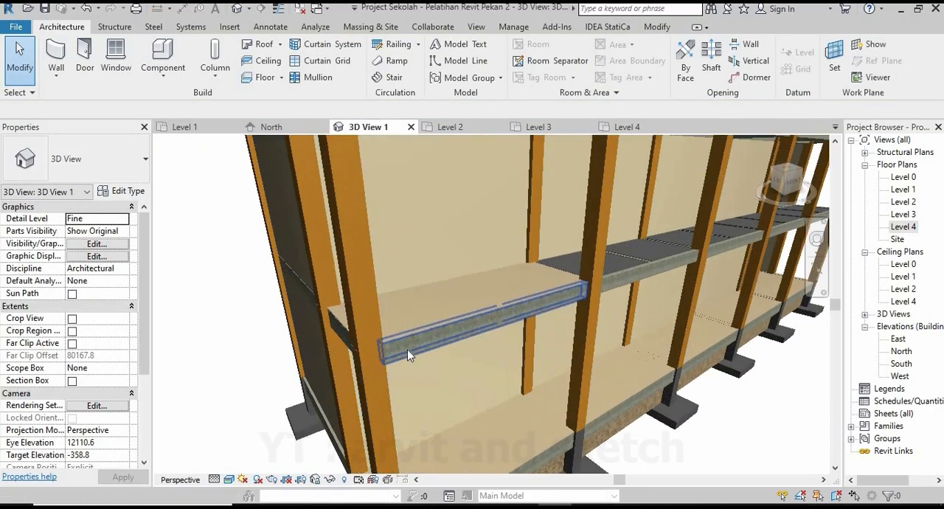
{"action": "scroll", "coordinate": [405, 345], "scroll_direction": "up", "scroll_amount": 3}
{"action": "middle_click_drag", "start_coordinate": [449, 337], "coordinate": [399, 320], "text": "shift"}
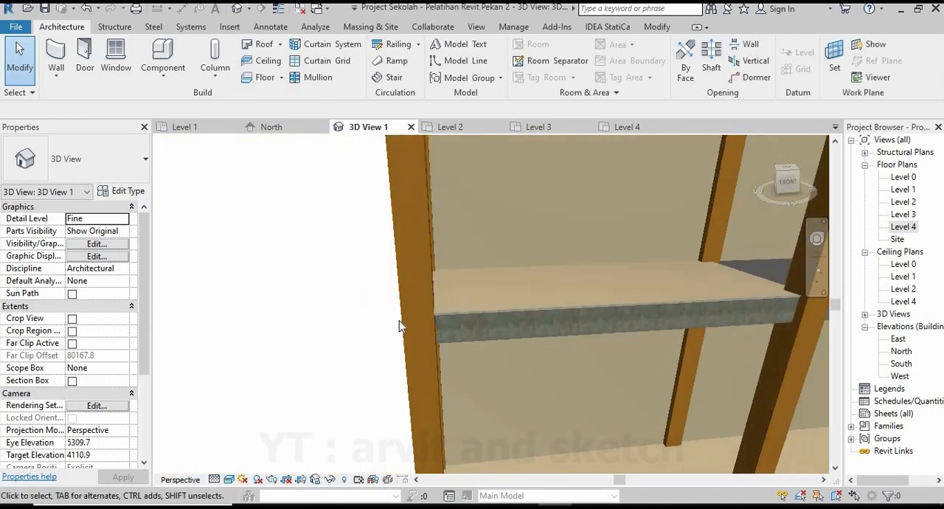
{"action": "scroll", "coordinate": [690, 290], "scroll_direction": "up", "scroll_amount": 4}
{"action": "middle_click_drag", "start_coordinate": [671, 253], "coordinate": [583, 366], "text": "shift"}
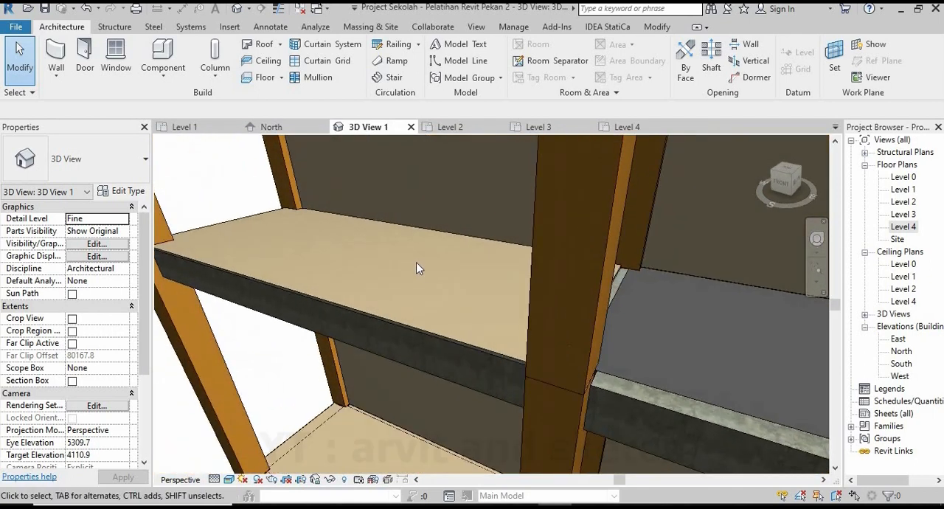
{"action": "scroll", "coordinate": [414, 259], "scroll_direction": "down", "scroll_amount": 3}
{"action": "scroll", "coordinate": [413, 258], "scroll_direction": "down", "scroll_amount": 5}
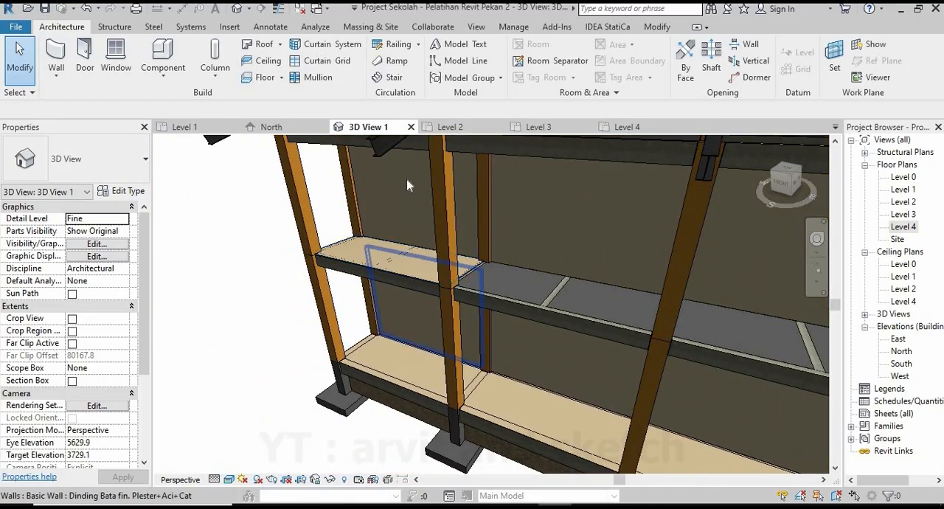
Return to the Level 2 plan and inspect the new floor's edge at the cross beam shared with the adjacent bay.
{"action": "left_click", "coordinate": [467, 127]}
{"action": "scroll", "coordinate": [522, 339], "scroll_direction": "down", "scroll_amount": 2}
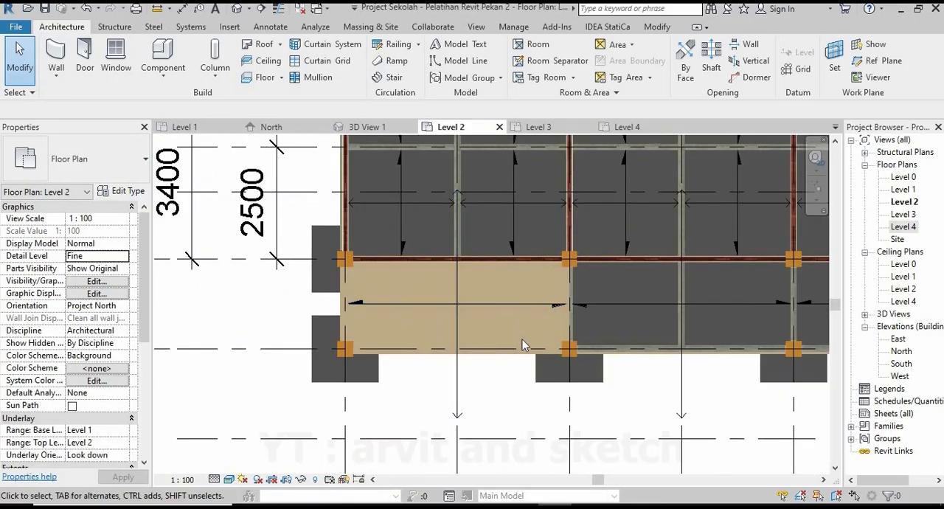
{"action": "scroll", "coordinate": [504, 399], "scroll_direction": "up", "scroll_amount": 2}
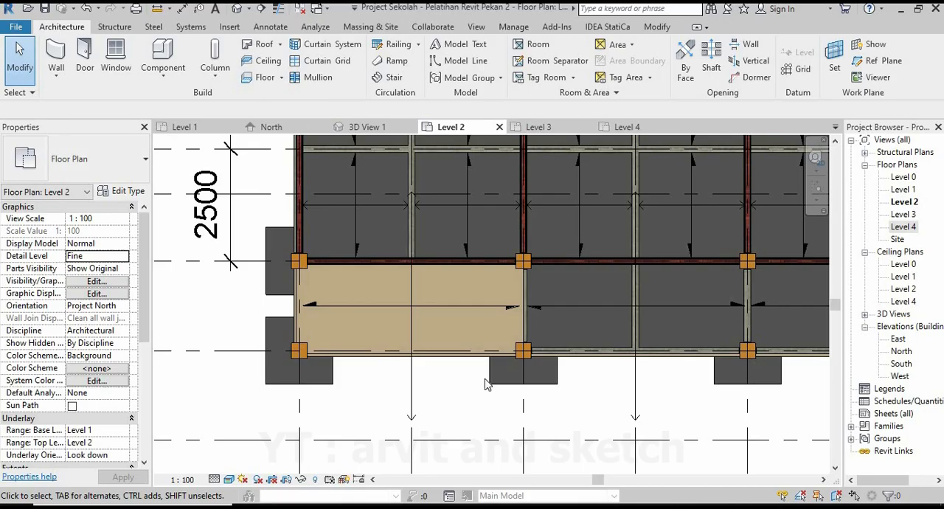
{"action": "scroll", "coordinate": [514, 317], "scroll_direction": "up", "scroll_amount": 2}
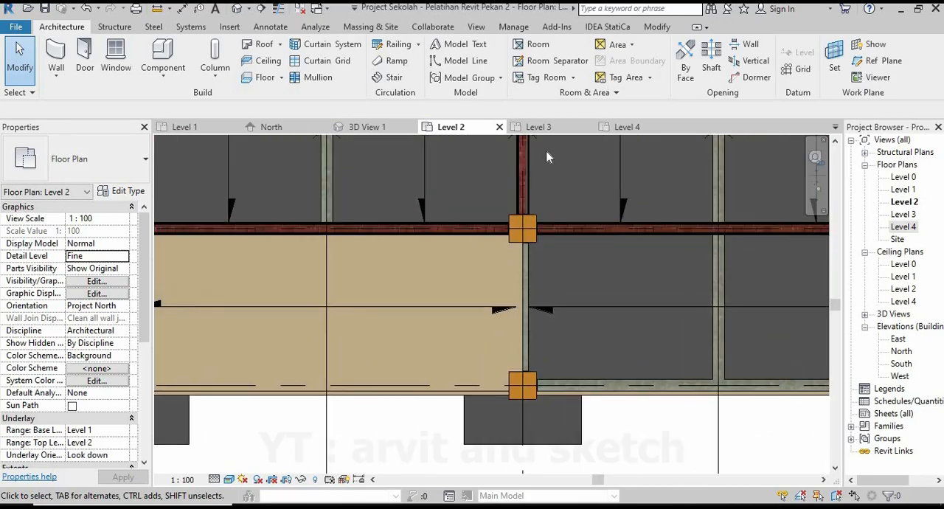
Reopen the new granite floor's boundary from 3D View 1 and delete its end line along the shared cross beam in the Level 2 plan.
{"action": "left_click", "coordinate": [372, 127]}
{"action": "scroll", "coordinate": [446, 282], "scroll_direction": "up", "scroll_amount": 3}
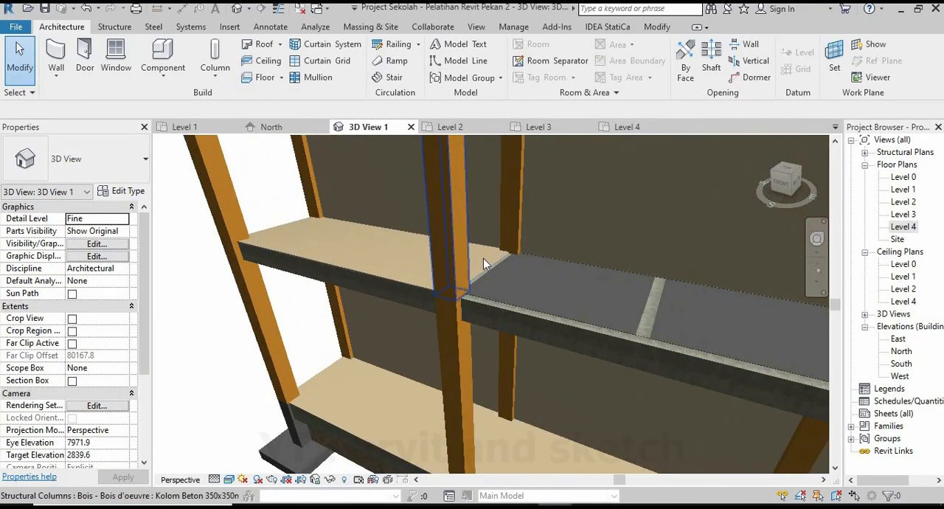
{"action": "left_click", "coordinate": [495, 253]}
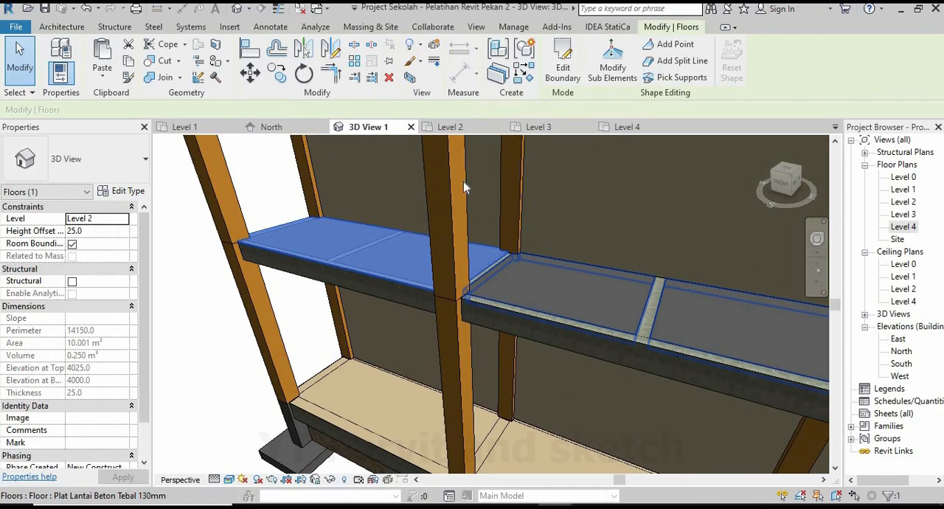
{"action": "left_click", "coordinate": [450, 126]}
{"action": "scroll", "coordinate": [527, 371], "scroll_direction": "up", "scroll_amount": 2}
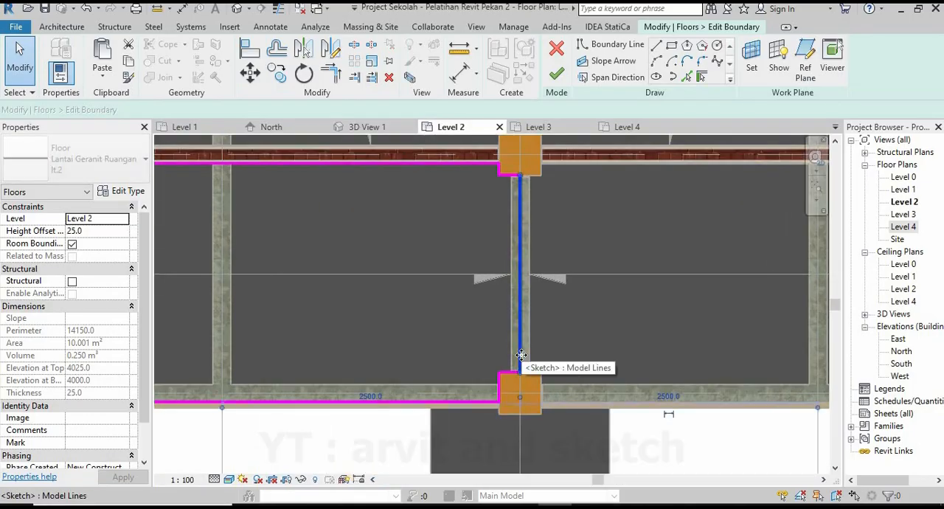
{"action": "left_click", "coordinate": [520, 355]}
{"action": "key", "text": "Delete"}
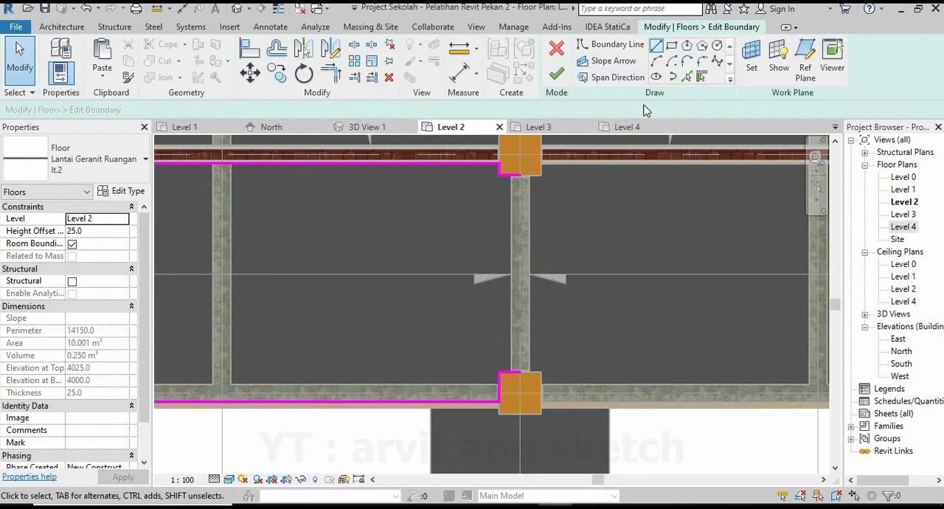
Draw the floor boundary past the first outer column and along the edge beam's inner face to the second outer column.
{"action": "scroll", "coordinate": [543, 396], "scroll_direction": "up", "scroll_amount": 4}
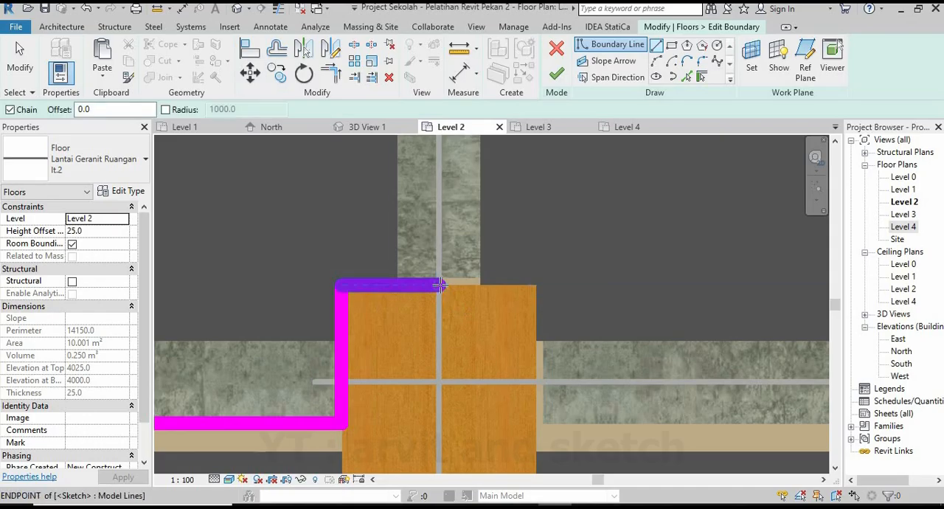
{"action": "left_click", "coordinate": [534, 285]}
{"action": "scroll", "coordinate": [371, 375], "scroll_direction": "down", "scroll_amount": 6}
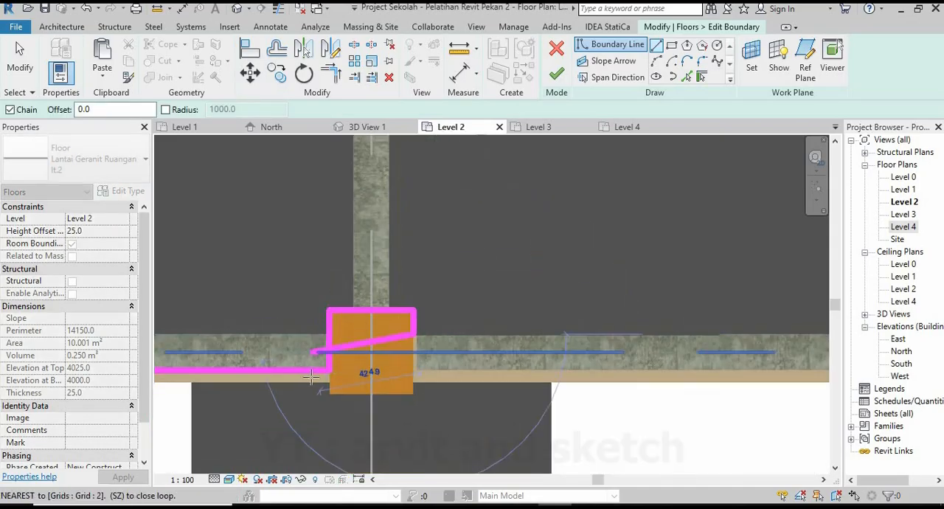
{"action": "scroll", "coordinate": [532, 374], "scroll_direction": "up", "scroll_amount": 2}
{"action": "scroll", "coordinate": [532, 374], "scroll_direction": "up", "scroll_amount": 4}
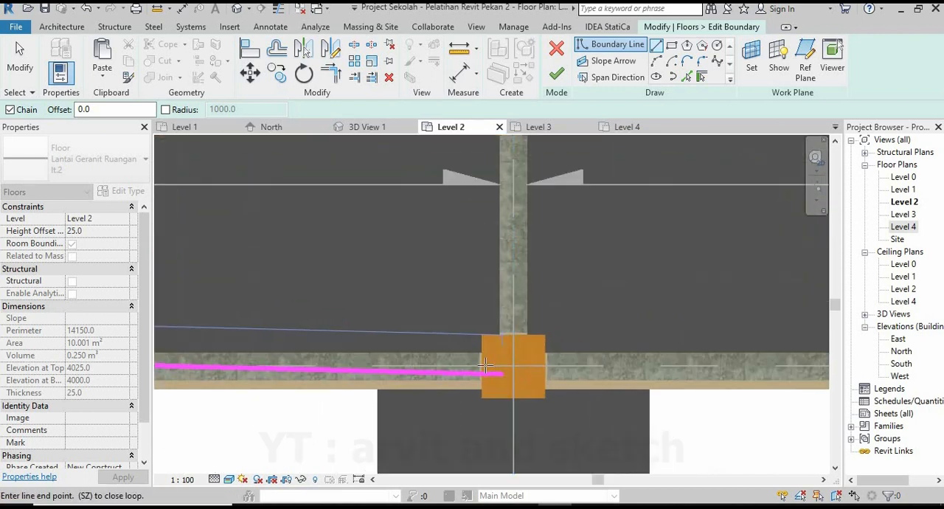
{"action": "left_click", "coordinate": [466, 322]}
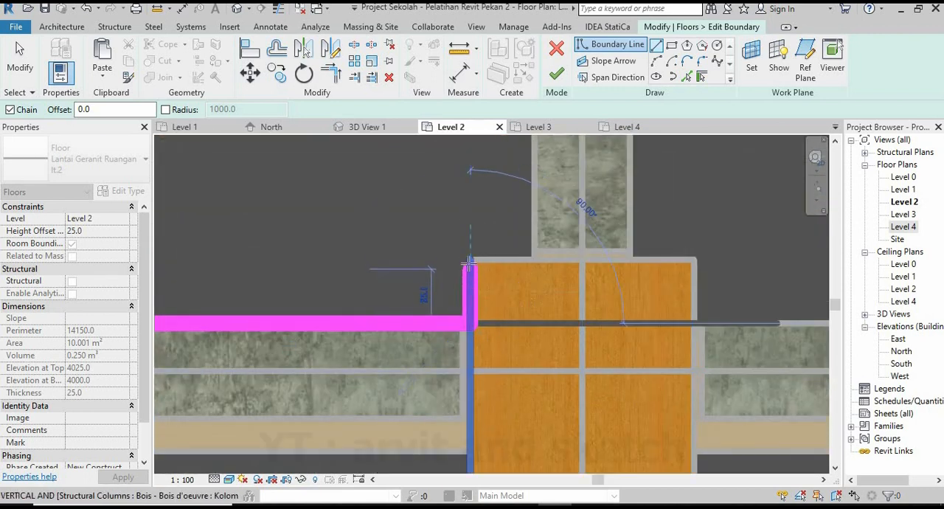
Wrap the boundary around the second outer column's inner sides and continue it along the edge beam to the third column.
{"action": "left_click", "coordinate": [471, 258]}
{"action": "scroll", "coordinate": [546, 284], "scroll_direction": "down", "scroll_amount": 2}
{"action": "middle_click_drag", "start_coordinate": [556, 289], "coordinate": [374, 289]}
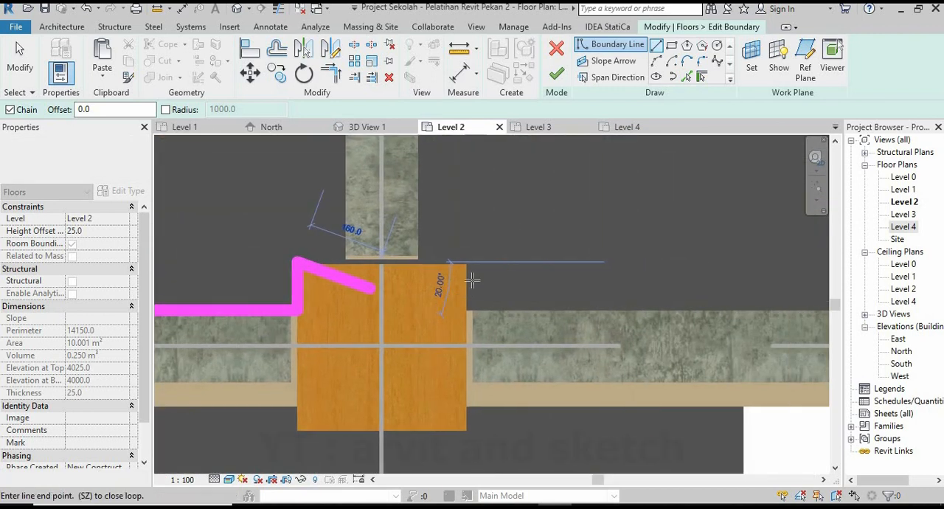
{"action": "scroll", "coordinate": [458, 288], "scroll_direction": "up", "scroll_amount": 3}
{"action": "left_click", "coordinate": [477, 242]}
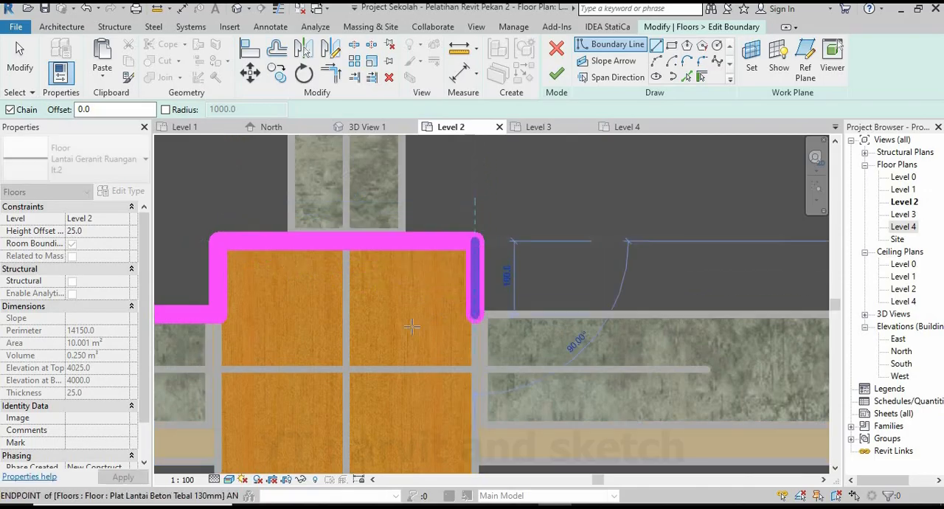
{"action": "scroll", "coordinate": [412, 327], "scroll_direction": "down", "scroll_amount": 5}
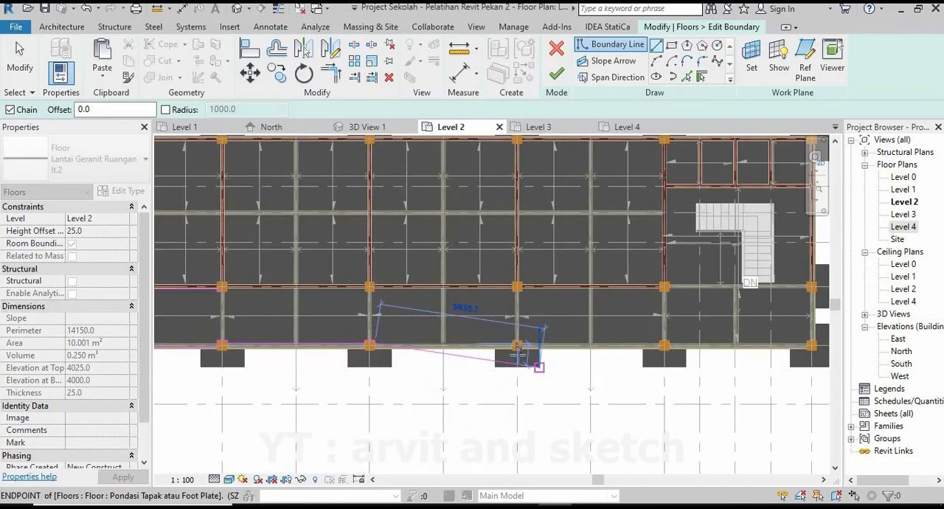
{"action": "scroll", "coordinate": [518, 356], "scroll_direction": "up", "scroll_amount": 6}
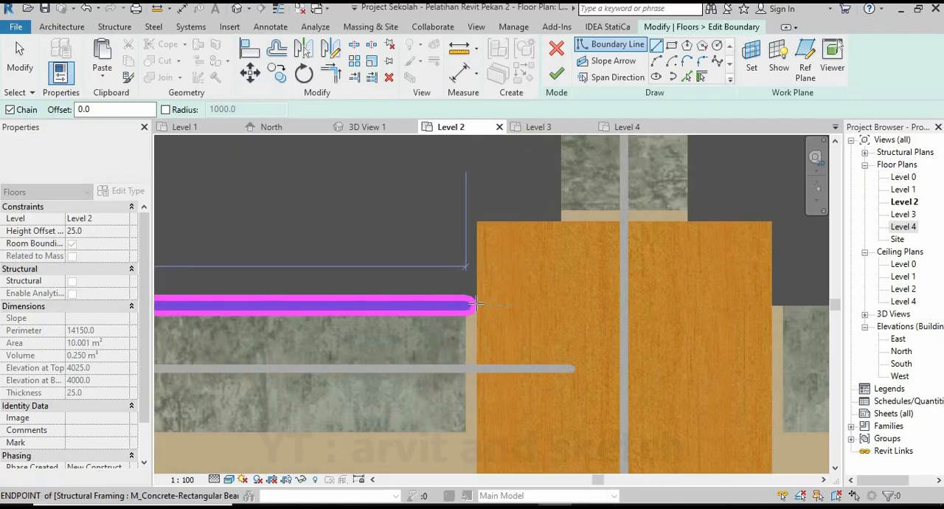
Trace the boundary around the third outer column and along the edge beam to the fourth column, below the stair room's wall.
{"action": "left_click", "coordinate": [476, 222]}
{"action": "scroll", "coordinate": [472, 243], "scroll_direction": "down", "scroll_amount": 4}
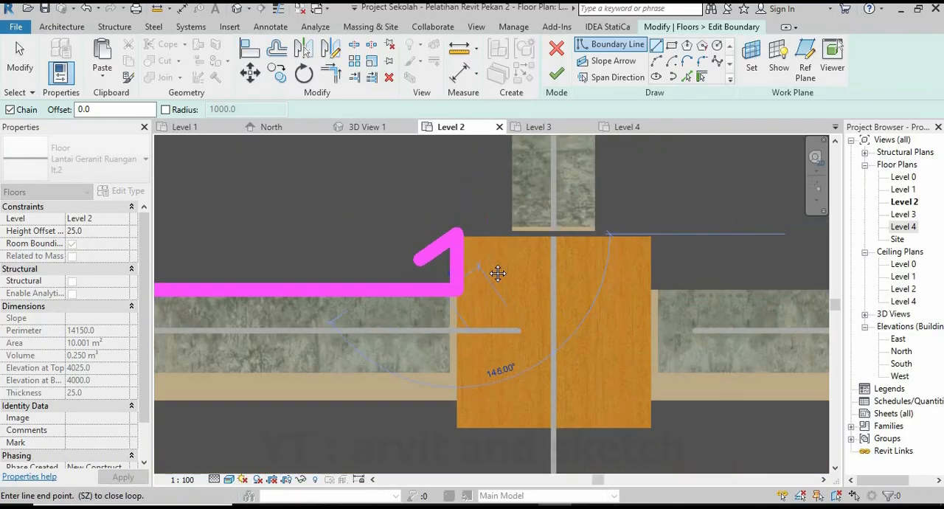
{"action": "scroll", "coordinate": [546, 261], "scroll_direction": "up", "scroll_amount": 4}
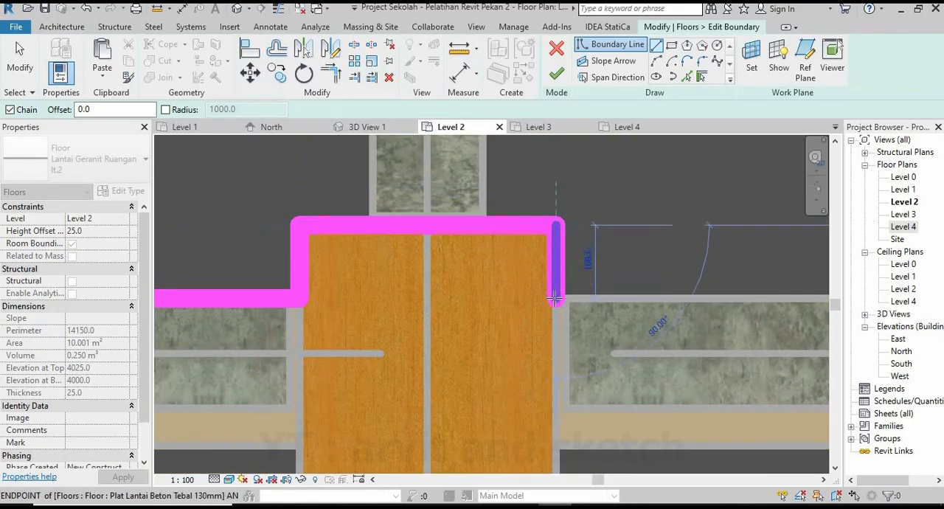
{"action": "scroll", "coordinate": [399, 350], "scroll_direction": "down", "scroll_amount": 6}
{"action": "middle_click_drag", "start_coordinate": [500, 354], "coordinate": [249, 342]}
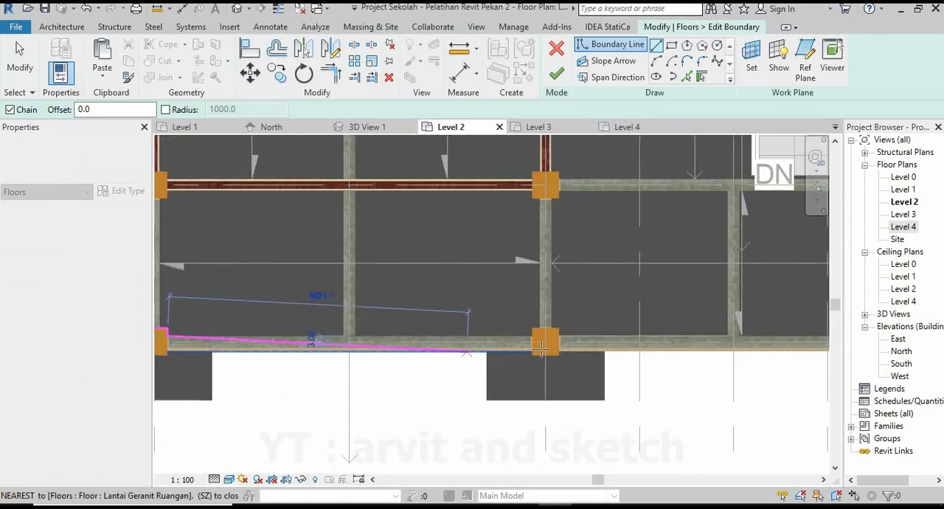
{"action": "scroll", "coordinate": [536, 344], "scroll_direction": "up", "scroll_amount": 2}
{"action": "scroll", "coordinate": [529, 333], "scroll_direction": "up", "scroll_amount": 3}
Outline the fourth outer column's inner sides and run the boundary along the edge beam to the building's corner column.
{"action": "left_click", "coordinate": [525, 299]}
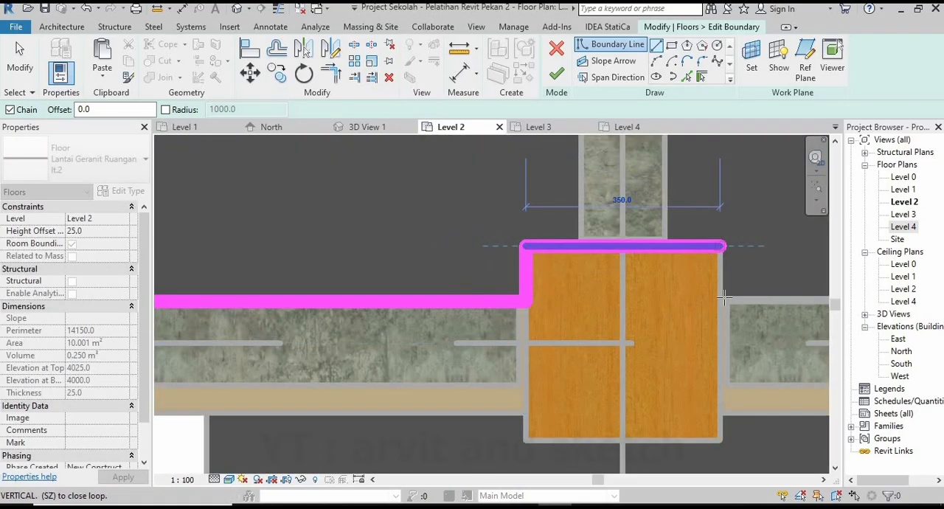
{"action": "scroll", "coordinate": [635, 309], "scroll_direction": "down", "scroll_amount": 5}
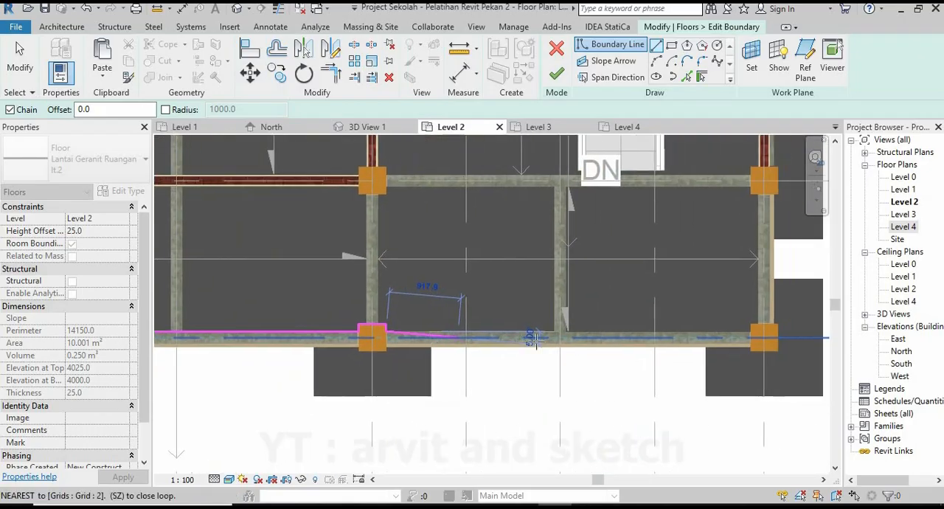
{"action": "middle_click_drag", "start_coordinate": [533, 356], "coordinate": [493, 352]}
{"action": "scroll", "coordinate": [597, 335], "scroll_direction": "up", "scroll_amount": 5}
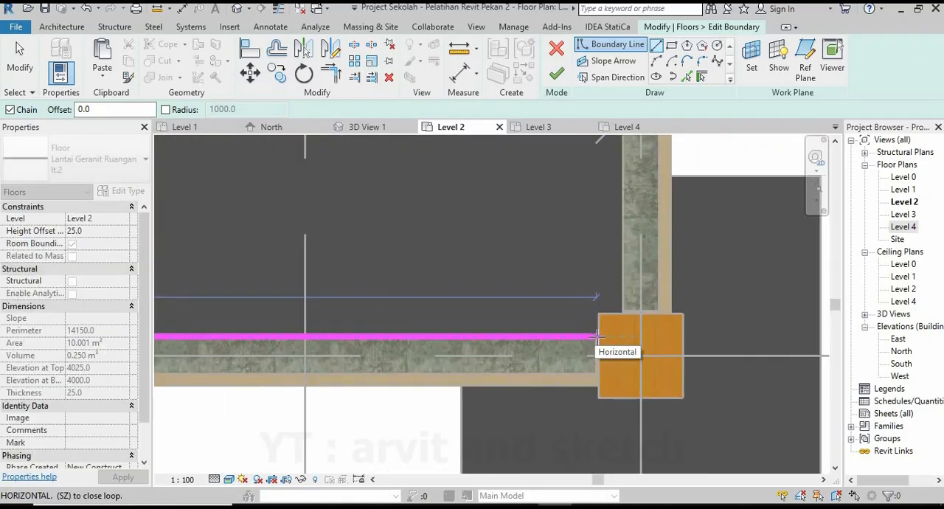
{"action": "scroll", "coordinate": [597, 336], "scroll_direction": "up", "scroll_amount": 2}
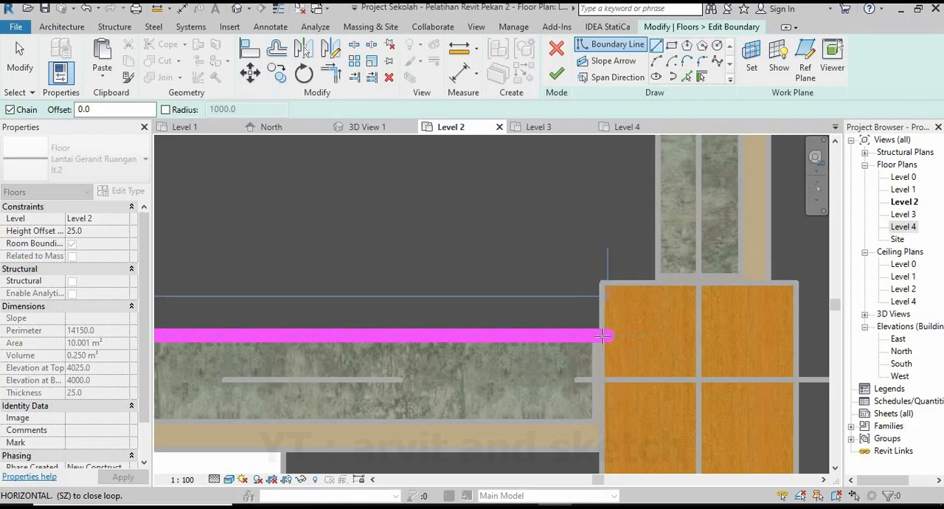
{"action": "scroll", "coordinate": [603, 336], "scroll_direction": "up", "scroll_amount": 2}
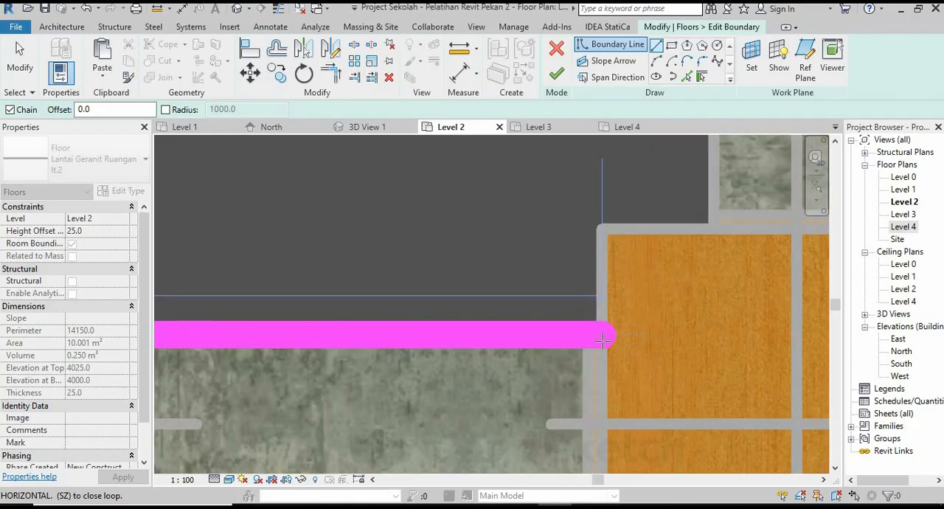
Trace the boundary over the corner column, up the end beam's outer side, and along the lower side of the column beside the stair.
{"action": "left_click", "coordinate": [582, 255]}
{"action": "scroll", "coordinate": [509, 312], "scroll_direction": "down", "scroll_amount": 6}
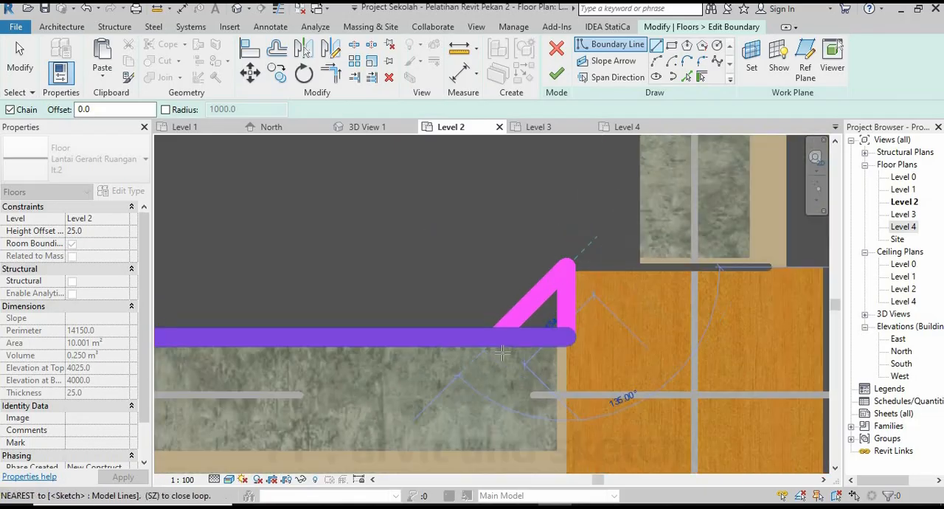
{"action": "scroll", "coordinate": [540, 339], "scroll_direction": "up", "scroll_amount": 4}
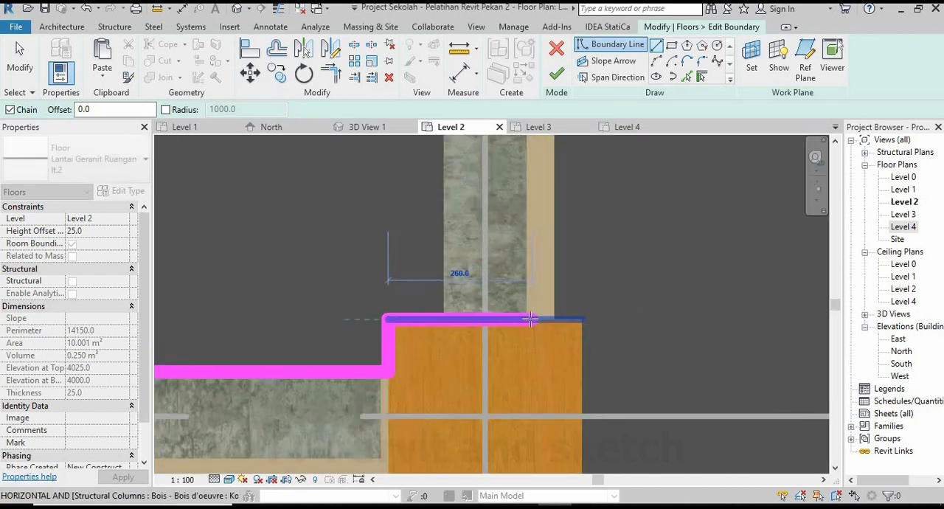
{"action": "left_click", "coordinate": [529, 323]}
{"action": "scroll", "coordinate": [495, 401], "scroll_direction": "down", "scroll_amount": 4}
{"action": "middle_click_drag", "start_coordinate": [509, 223], "coordinate": [537, 383]}
{"action": "scroll", "coordinate": [521, 236], "scroll_direction": "up", "scroll_amount": 2}
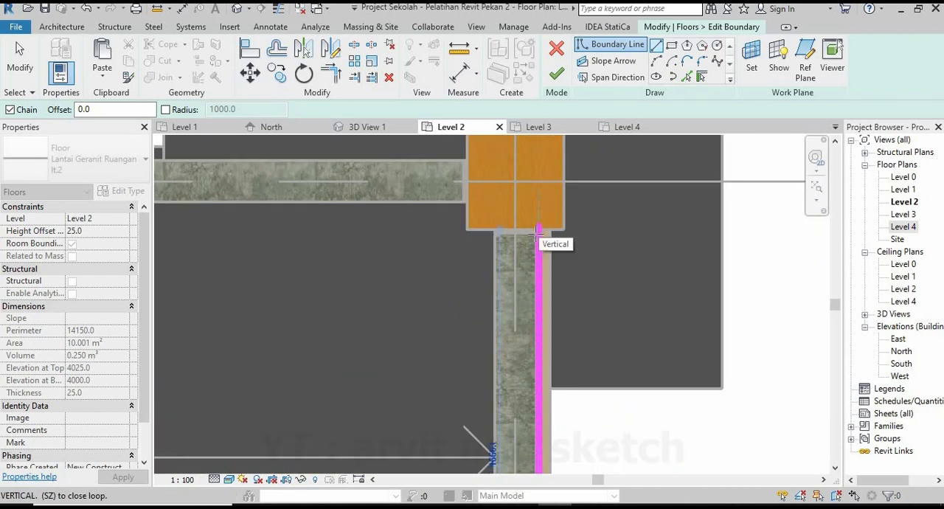
{"action": "scroll", "coordinate": [537, 233], "scroll_direction": "up", "scroll_amount": 2}
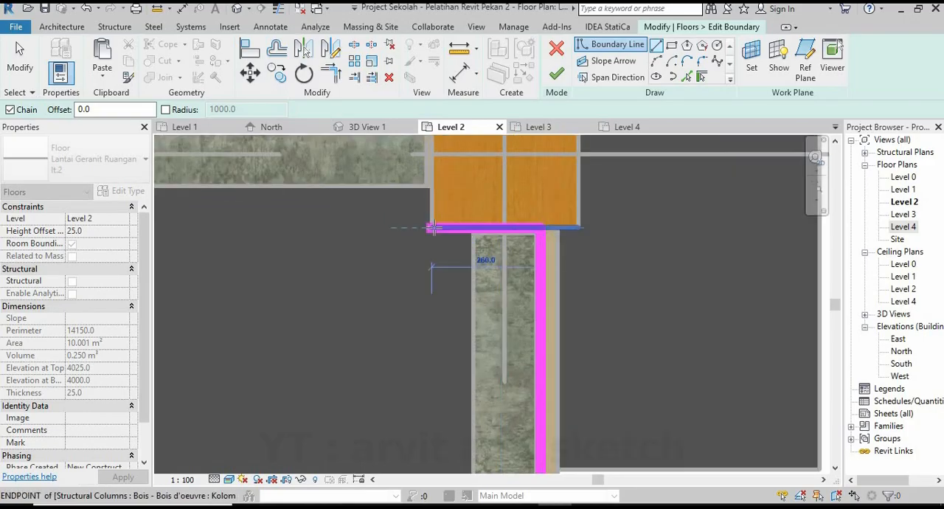
{"action": "left_click", "coordinate": [435, 190]}
{"action": "scroll", "coordinate": [588, 324], "scroll_direction": "down", "scroll_amount": 6}
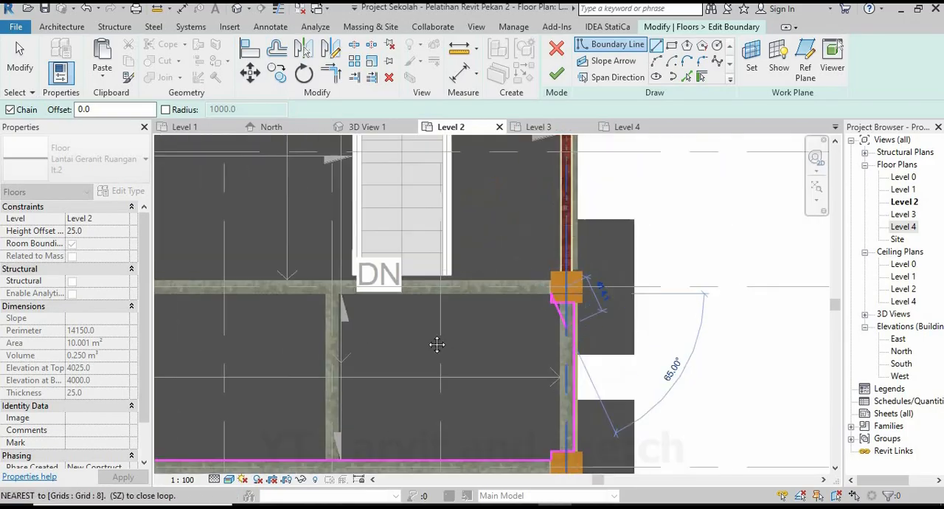
{"action": "middle_click_drag", "start_coordinate": [437, 343], "coordinate": [594, 326]}
{"action": "scroll", "coordinate": [594, 327], "scroll_direction": "down", "scroll_amount": 1}
{"action": "scroll", "coordinate": [350, 299], "scroll_direction": "up", "scroll_amount": 2}
{"action": "scroll", "coordinate": [377, 291], "scroll_direction": "up", "scroll_amount": 2}
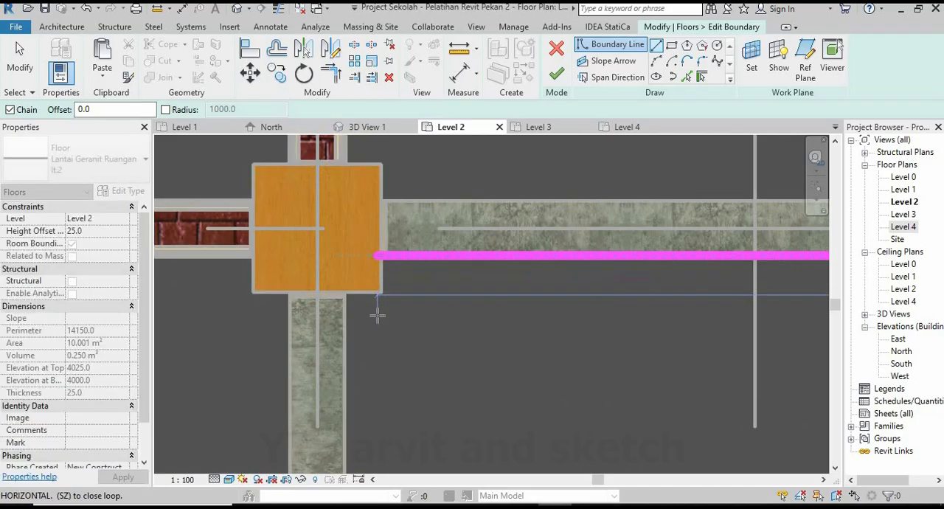
{"action": "scroll", "coordinate": [376, 312], "scroll_direction": "down", "scroll_amount": 3}
{"action": "scroll", "coordinate": [376, 332], "scroll_direction": "down", "scroll_amount": 3}
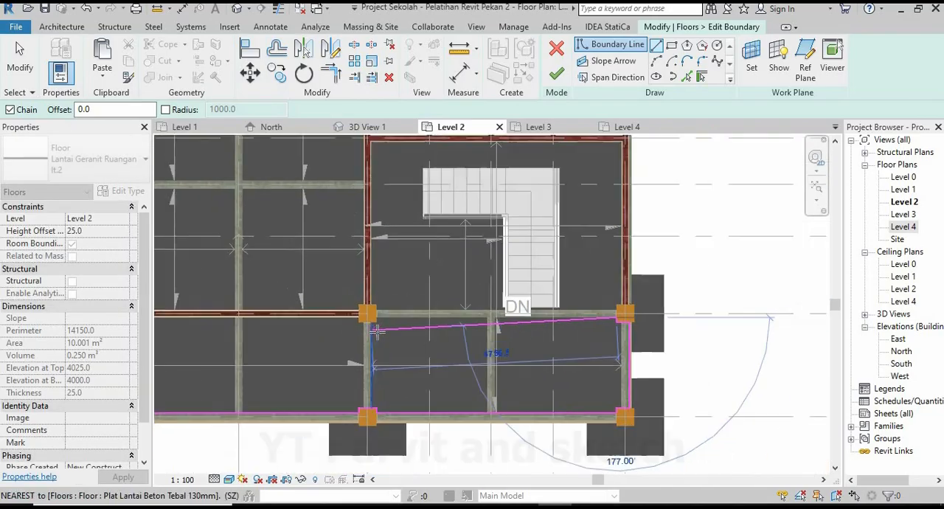
Extend the boundary up the column's side to the beam's stair-side edge, then along that edge to the opposite column.
{"action": "scroll", "coordinate": [376, 332], "scroll_direction": "up", "scroll_amount": 2}
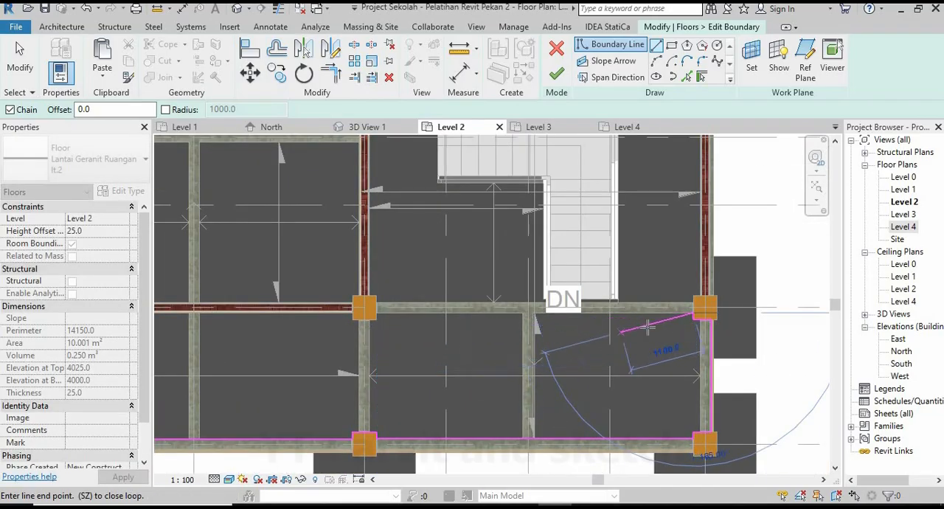
{"action": "scroll", "coordinate": [686, 317], "scroll_direction": "up", "scroll_amount": 4}
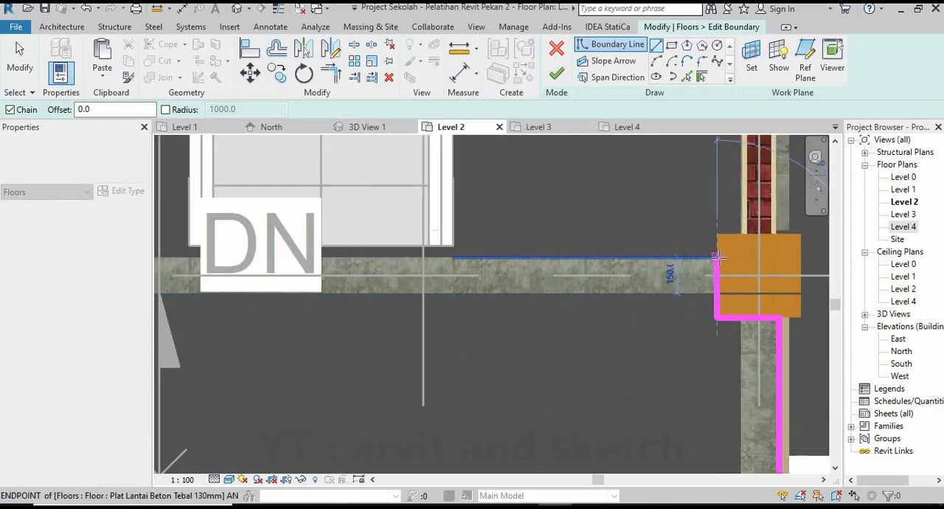
{"action": "left_click", "coordinate": [719, 259]}
{"action": "scroll", "coordinate": [613, 298], "scroll_direction": "down", "scroll_amount": 5}
{"action": "middle_click_drag", "start_coordinate": [318, 310], "coordinate": [544, 316]}
{"action": "scroll", "coordinate": [472, 309], "scroll_direction": "up", "scroll_amount": 1}
{"action": "scroll", "coordinate": [395, 303], "scroll_direction": "up", "scroll_amount": 5}
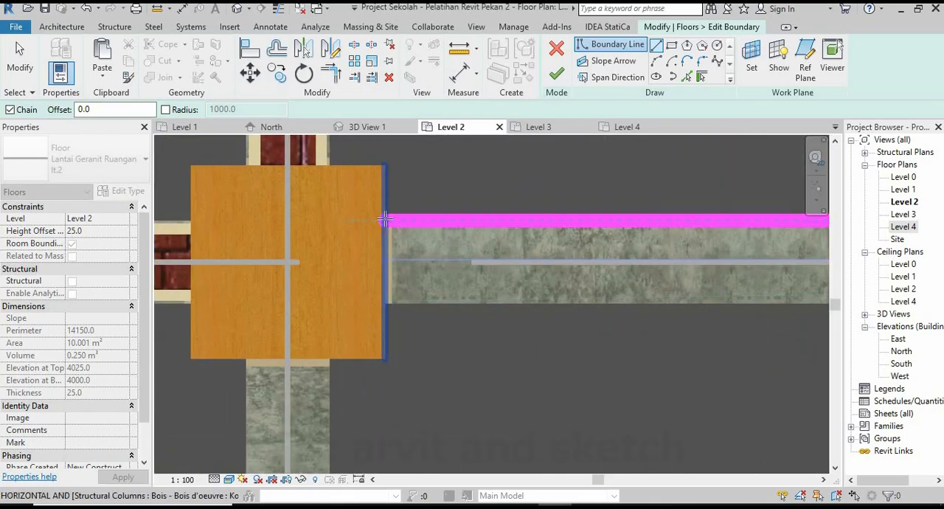
Wrap the boundary around the lower sides of the stair room's column, ending at the brick wall's corridor-side finished face.
{"action": "scroll", "coordinate": [369, 339], "scroll_direction": "down", "scroll_amount": 2}
{"action": "middle_click_drag", "start_coordinate": [347, 338], "coordinate": [534, 334]}
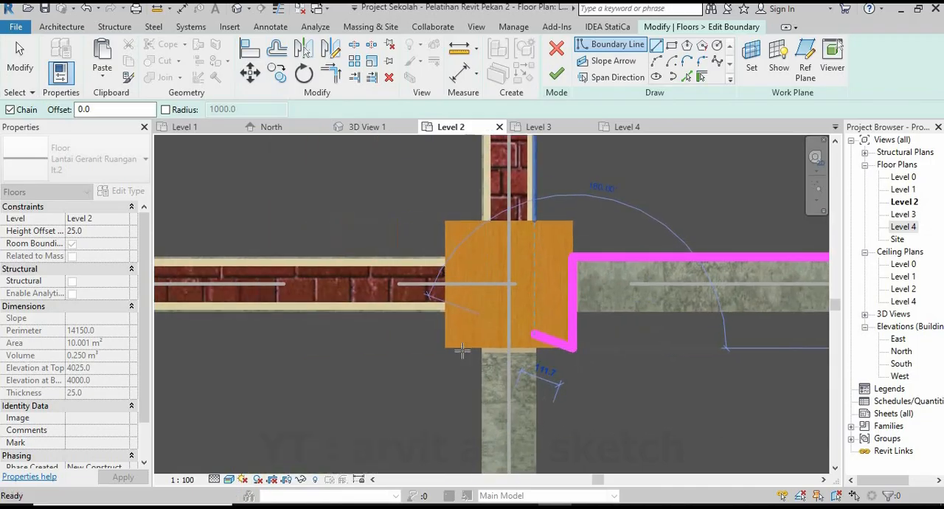
{"action": "scroll", "coordinate": [459, 346], "scroll_direction": "up", "scroll_amount": 2}
{"action": "left_click", "coordinate": [439, 337]}
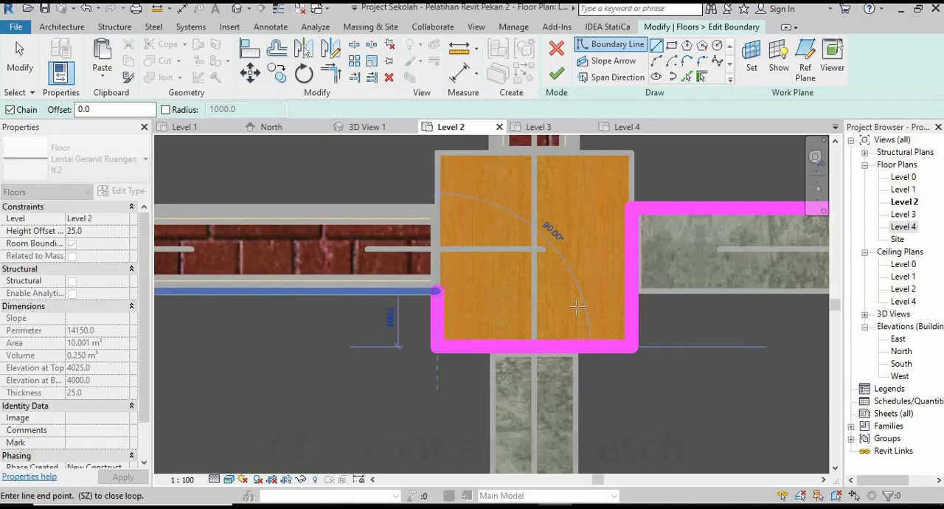
Draw the boundary along the brick wall's finished face to the next inner column and around that column's lower sides.
{"action": "scroll", "coordinate": [576, 305], "scroll_direction": "down", "scroll_amount": 5}
{"action": "middle_click_drag", "start_coordinate": [235, 342], "coordinate": [413, 333]}
{"action": "scroll", "coordinate": [412, 332], "scroll_direction": "up", "scroll_amount": 1}
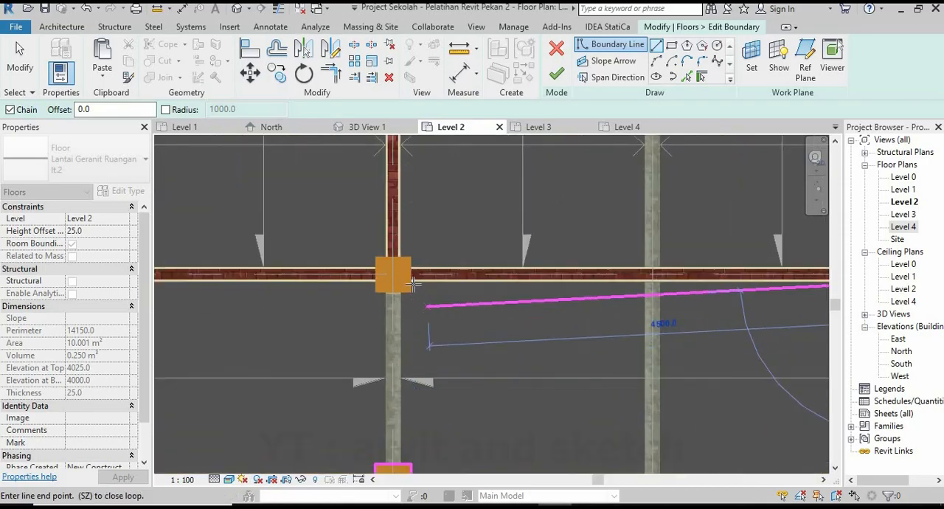
{"action": "scroll", "coordinate": [415, 283], "scroll_direction": "up", "scroll_amount": 4}
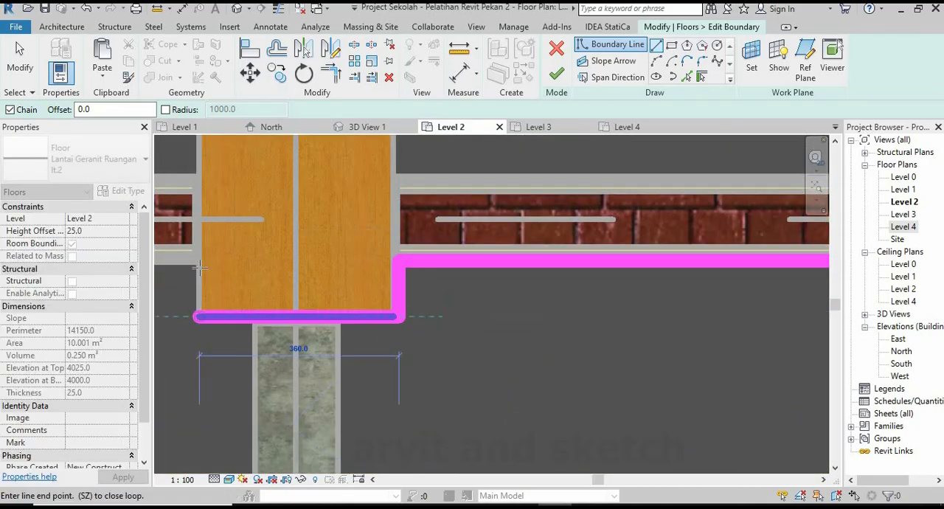
{"action": "scroll", "coordinate": [569, 336], "scroll_direction": "down", "scroll_amount": 12}
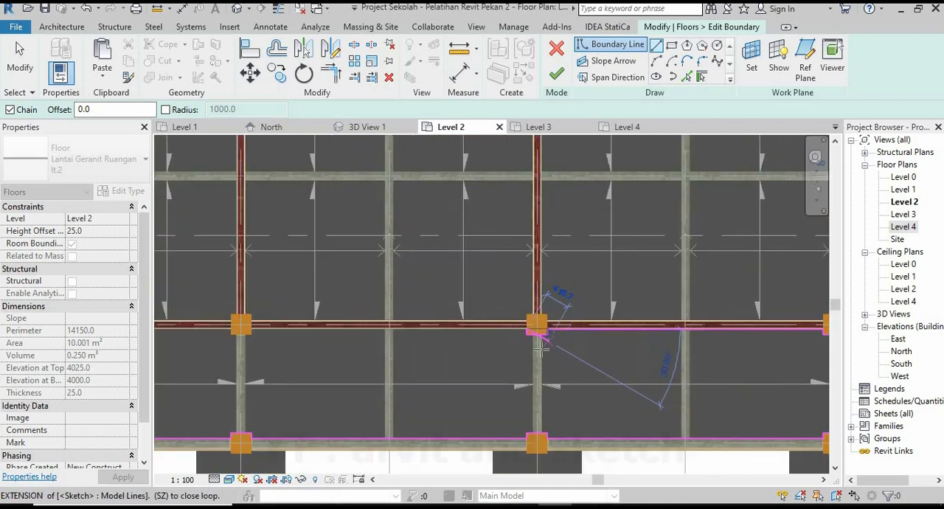
Wrap the boundary around the next inner column's lower sides, ending at the finished face of the following brick wall.
{"action": "middle_click_drag", "start_coordinate": [404, 347], "coordinate": [497, 342]}
{"action": "scroll", "coordinate": [516, 338], "scroll_direction": "up", "scroll_amount": 1}
{"action": "scroll", "coordinate": [509, 332], "scroll_direction": "up", "scroll_amount": 8}
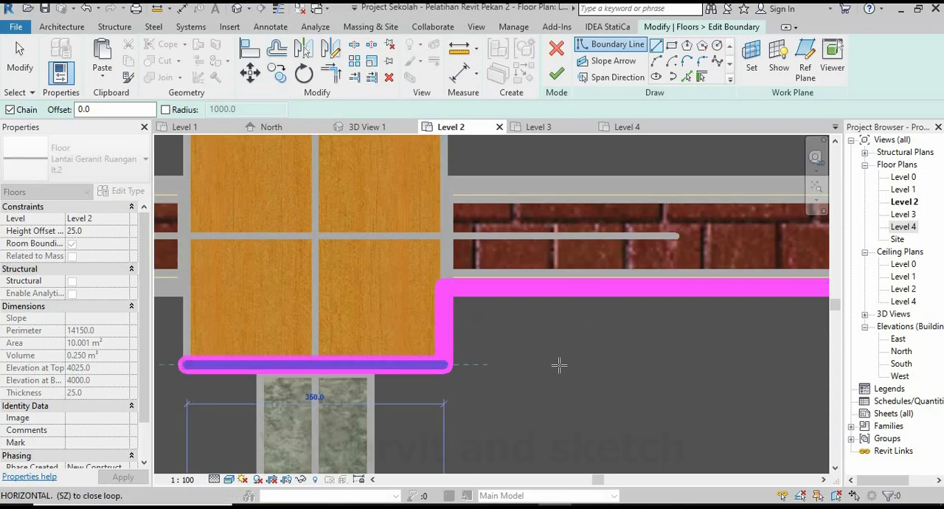
{"action": "scroll", "coordinate": [559, 365], "scroll_direction": "down", "scroll_amount": 2}
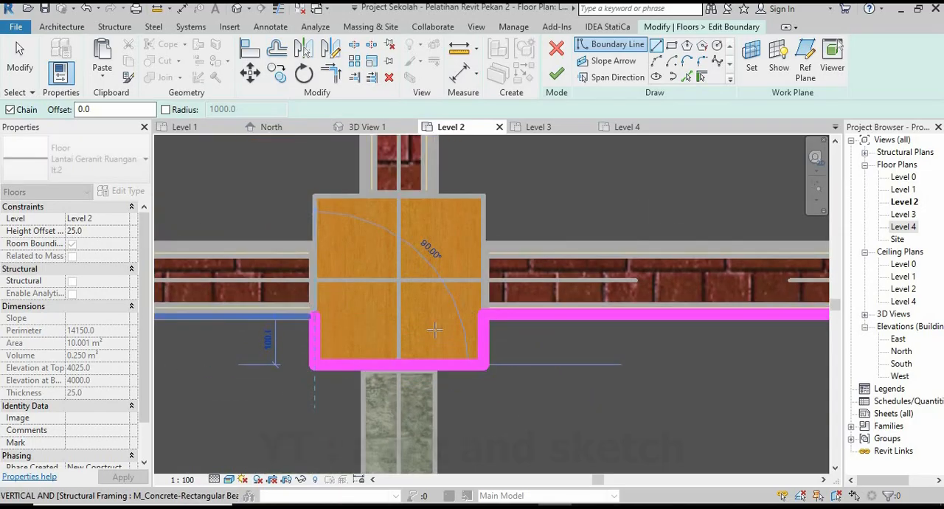
{"action": "scroll", "coordinate": [653, 337], "scroll_direction": "down", "scroll_amount": 8}
{"action": "scroll", "coordinate": [509, 348], "scroll_direction": "down", "scroll_amount": 3}
Draw the boundary along the last brick wall's finished face, close the loop around the column's lower corner, and finish the floor edit.
{"action": "middle_click_drag", "start_coordinate": [435, 354], "coordinate": [600, 350]}
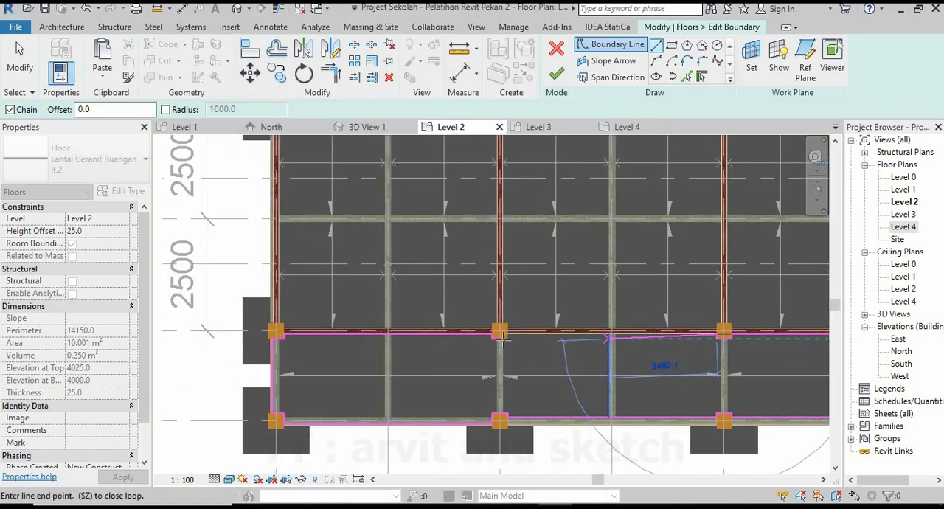
{"action": "scroll", "coordinate": [502, 336], "scroll_direction": "up", "scroll_amount": 6}
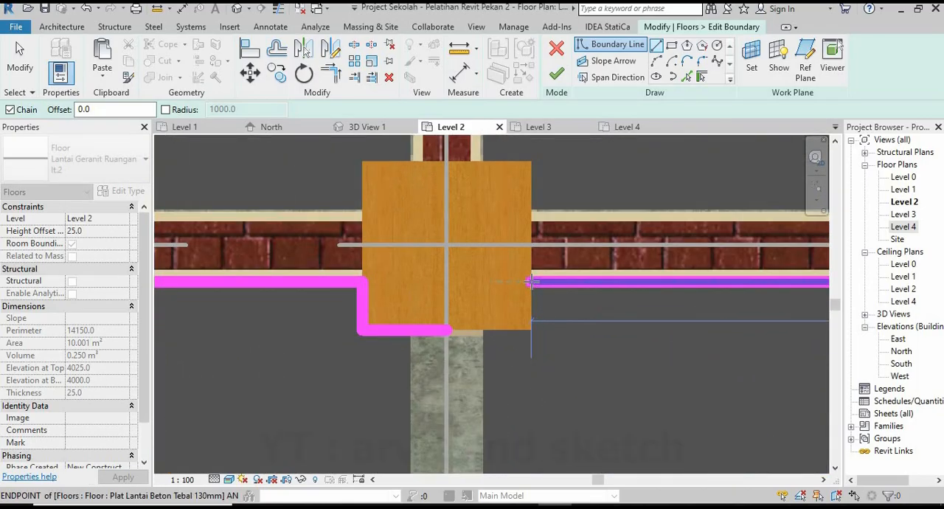
{"action": "left_click", "coordinate": [531, 281]}
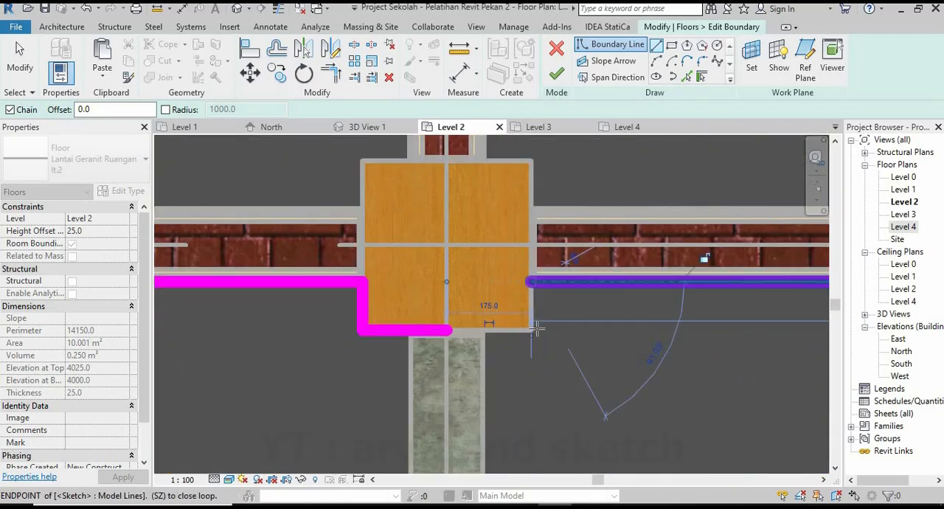
{"action": "left_click", "coordinate": [449, 329]}
{"action": "left_click", "coordinate": [556, 73]}
{"action": "scroll", "coordinate": [422, 267], "scroll_direction": "down", "scroll_amount": 2}
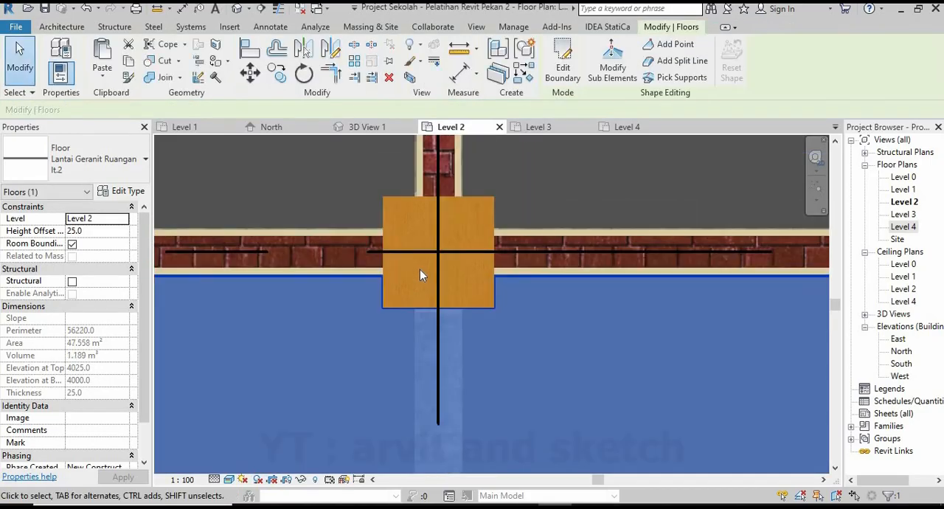
{"action": "scroll", "coordinate": [419, 275], "scroll_direction": "down", "scroll_amount": 8}
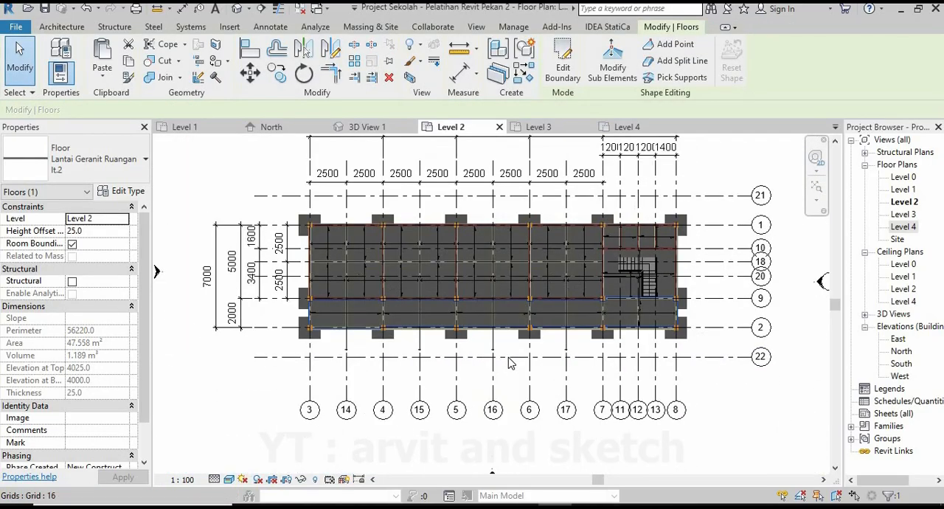
Inspect the corridor floor in 3D View 1, start editing its boundary, and switch to the Level 2 plan.
{"action": "scroll", "coordinate": [511, 363], "scroll_direction": "up", "scroll_amount": 3}
{"action": "left_click", "coordinate": [507, 160]}
{"action": "left_click", "coordinate": [381, 129]}
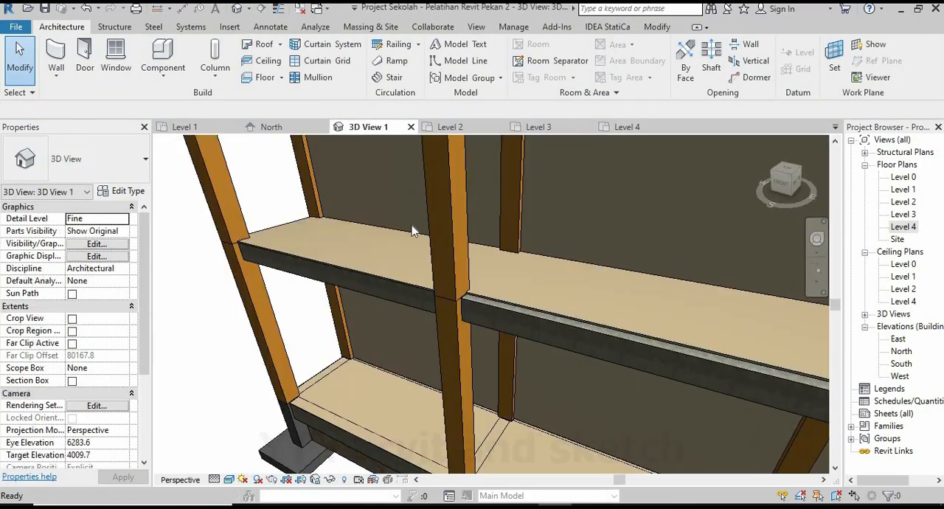
{"action": "scroll", "coordinate": [375, 295], "scroll_direction": "down", "scroll_amount": 5}
{"action": "middle_click_drag", "start_coordinate": [404, 289], "coordinate": [759, 375], "text": "shift"}
{"action": "scroll", "coordinate": [753, 383], "scroll_direction": "up", "scroll_amount": 6}
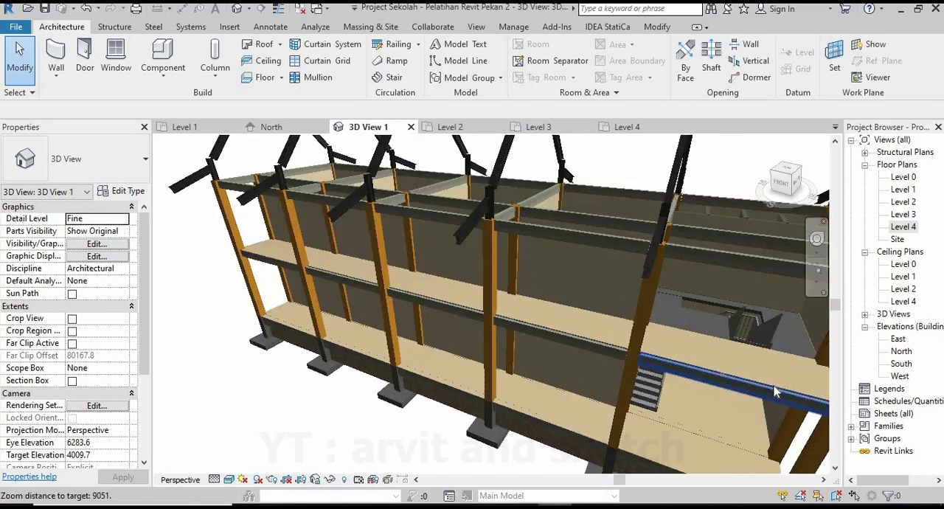
{"action": "left_click", "coordinate": [650, 347]}
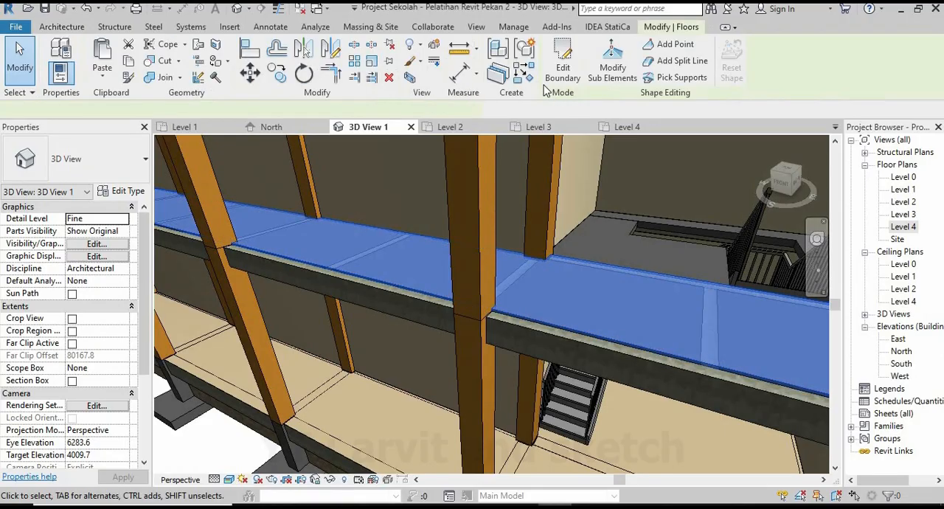
{"action": "left_click", "coordinate": [562, 59]}
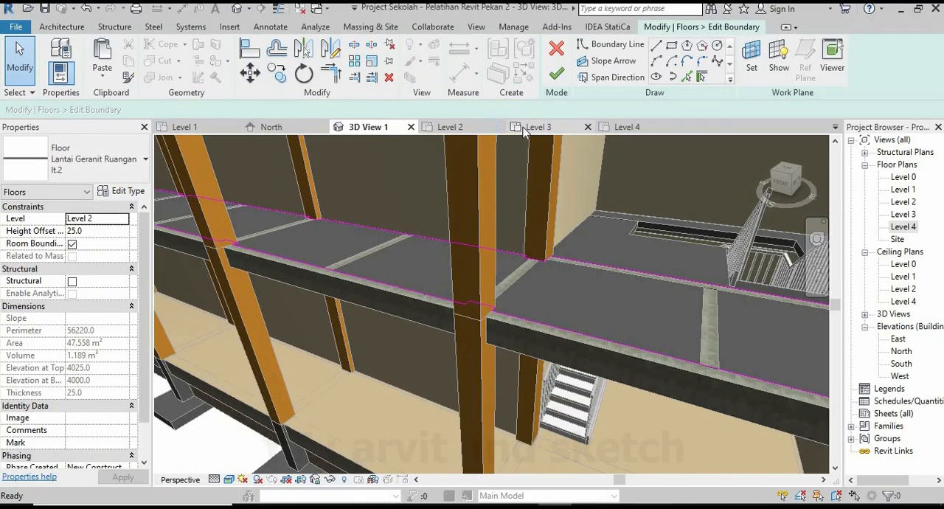
{"action": "left_click", "coordinate": [458, 131]}
Move the boundary's outer edge in the stair bay outward to the outer side of the edge beam.
{"action": "scroll", "coordinate": [738, 309], "scroll_direction": "up", "scroll_amount": 5}
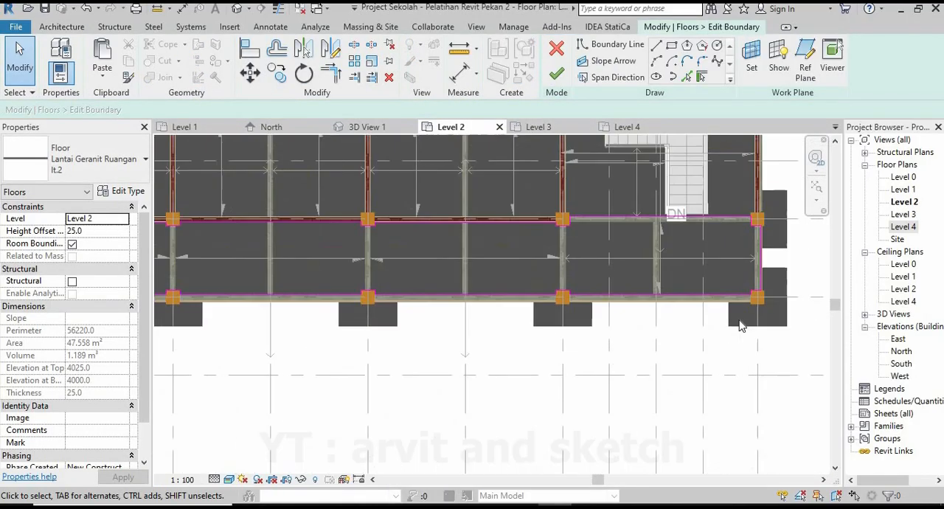
{"action": "left_click", "coordinate": [720, 254]}
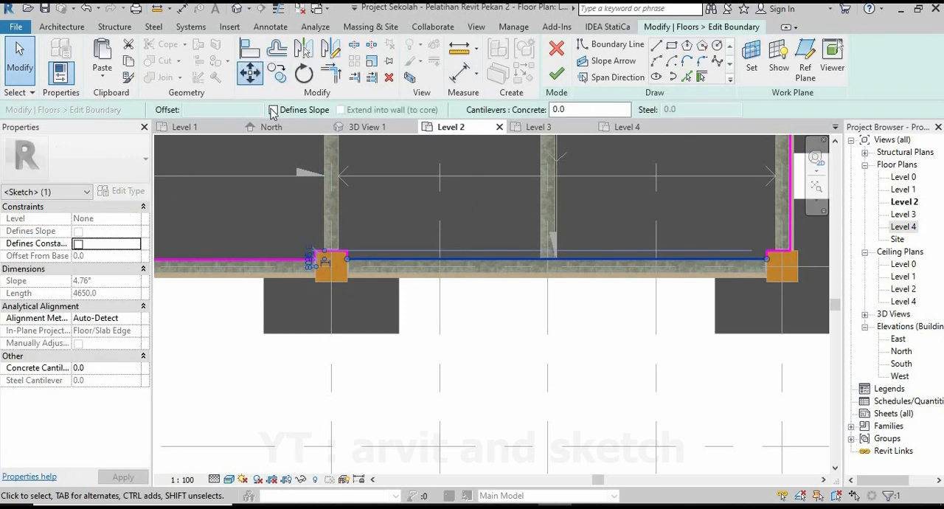
{"action": "key", "text": "m"}
{"action": "key", "text": "v"}
{"action": "scroll", "coordinate": [356, 244], "scroll_direction": "up", "scroll_amount": 4}
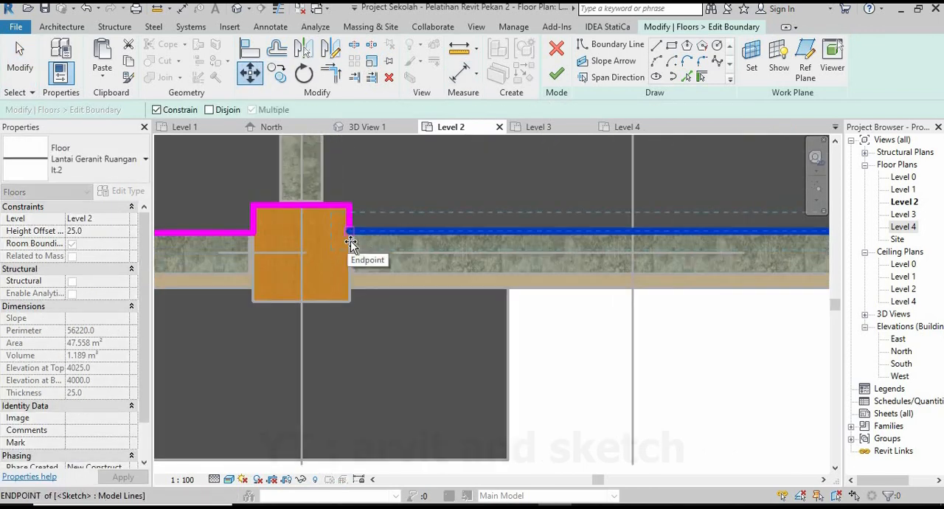
{"action": "left_click", "coordinate": [350, 241]}
{"action": "left_click", "coordinate": [362, 281]}
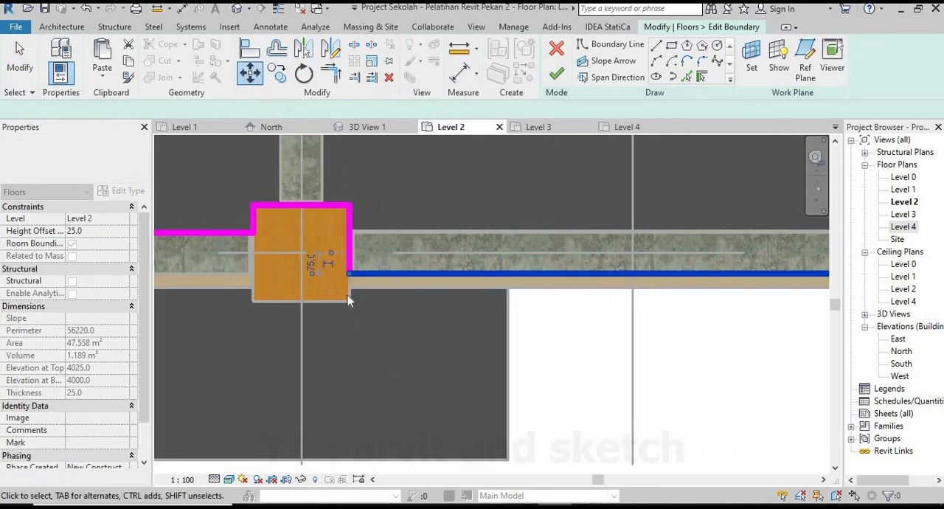
Move the adjacent bay's outer boundary edge 150 mm outward to the beam's outer side.
{"action": "middle_click_drag", "start_coordinate": [347, 295], "coordinate": [439, 247]}
{"action": "left_click", "coordinate": [449, 225]}
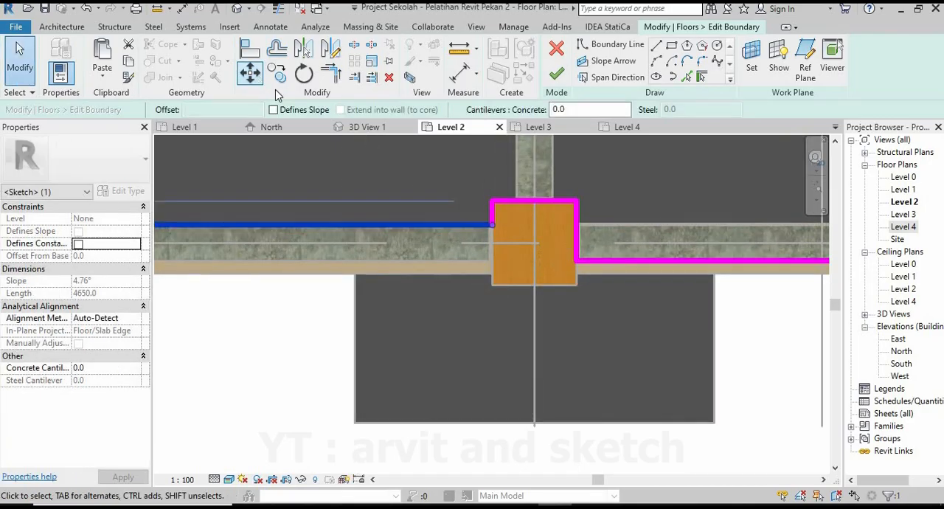
{"action": "left_click", "coordinate": [249, 72]}
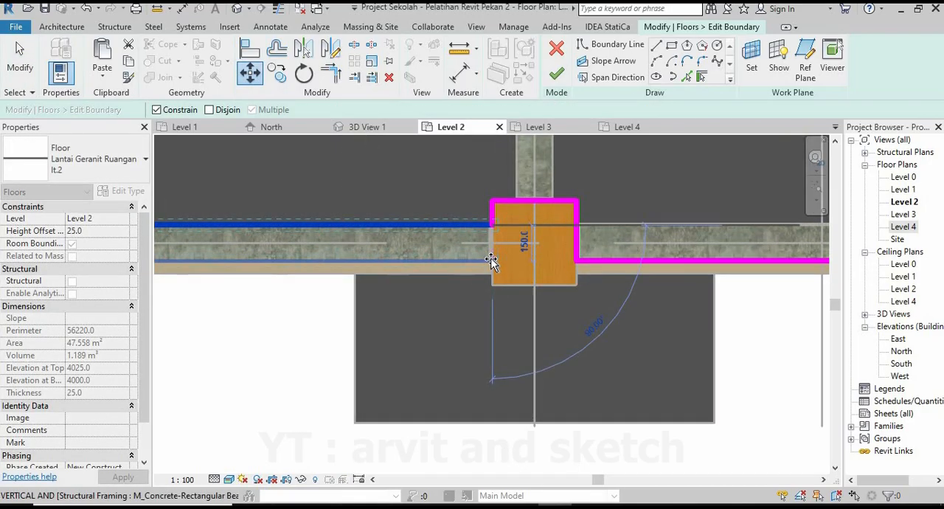
{"action": "left_click", "coordinate": [492, 261]}
Move the outer boundary edge of the corridor's third bay from the stair end to the beam's outer side.
{"action": "scroll", "coordinate": [596, 308], "scroll_direction": "down", "scroll_amount": 4}
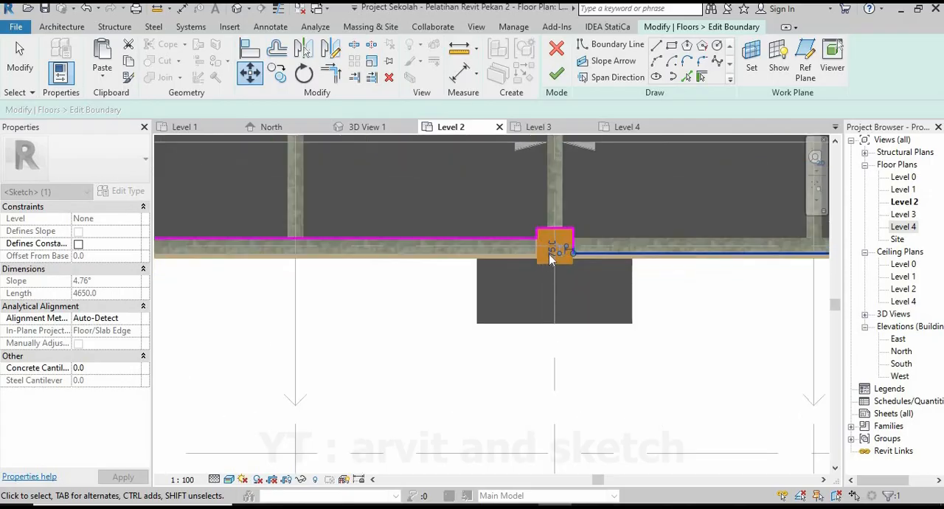
{"action": "scroll", "coordinate": [541, 257], "scroll_direction": "up", "scroll_amount": 3}
{"action": "left_click", "coordinate": [513, 212]}
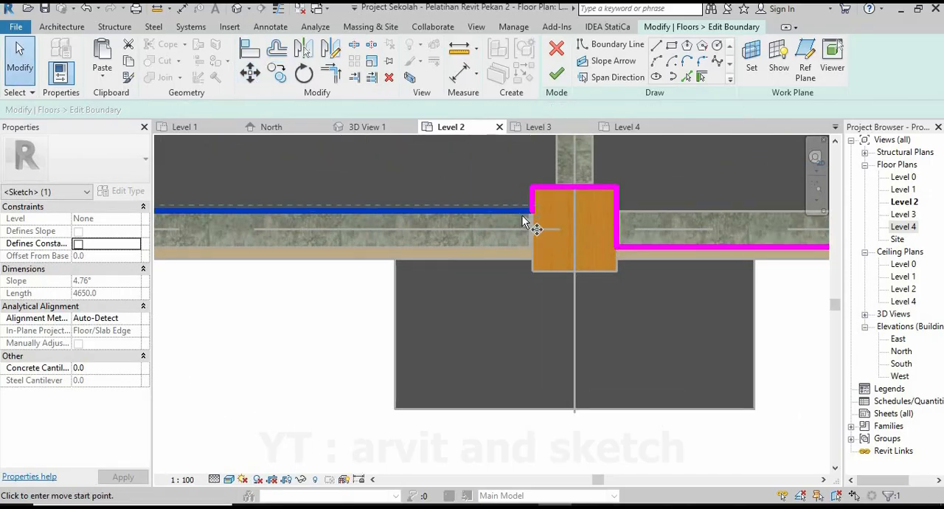
{"action": "left_click", "coordinate": [528, 212]}
{"action": "left_click", "coordinate": [578, 270]}
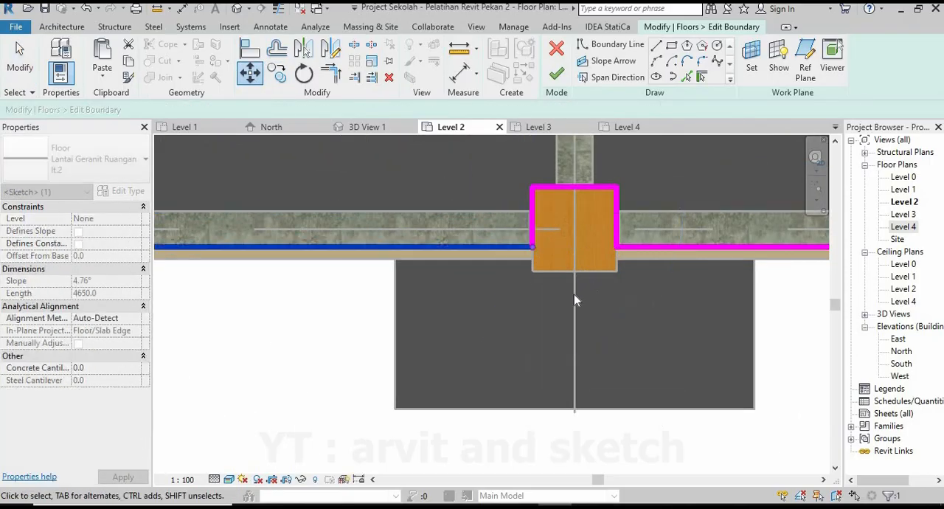
Move the remaining inset bay's outer boundary edge to the beam's outer side and finish the floor edit.
{"action": "scroll", "coordinate": [478, 325], "scroll_direction": "down", "scroll_amount": 4}
{"action": "scroll", "coordinate": [520, 251], "scroll_direction": "up", "scroll_amount": 3}
{"action": "scroll", "coordinate": [509, 250], "scroll_direction": "up", "scroll_amount": 1}
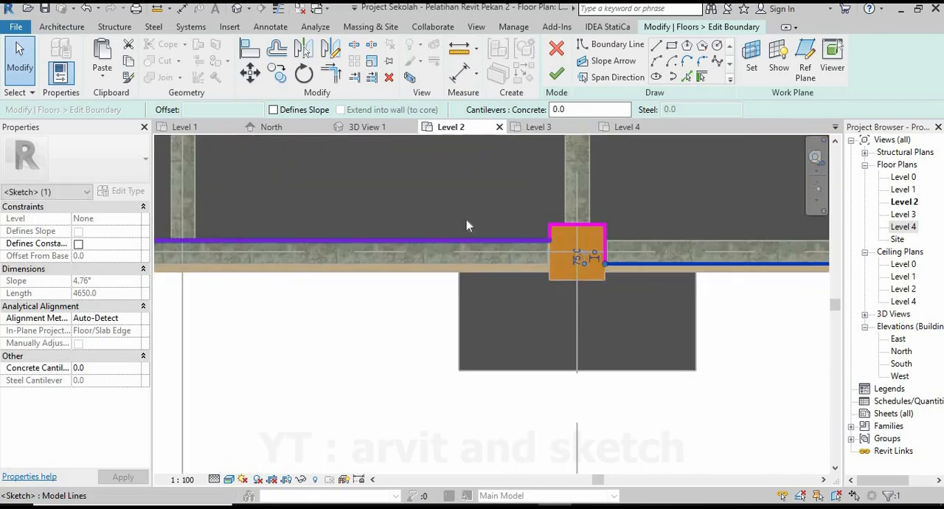
{"action": "scroll", "coordinate": [551, 260], "scroll_direction": "up", "scroll_amount": 2}
{"action": "key", "text": "m"}
{"action": "key", "text": "v"}
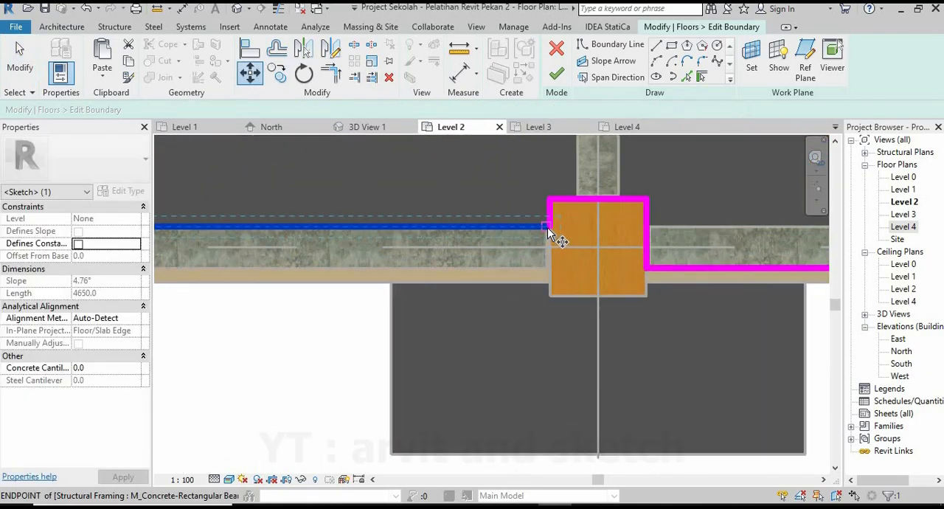
{"action": "left_click", "coordinate": [549, 226]}
{"action": "left_click", "coordinate": [548, 268]}
{"action": "scroll", "coordinate": [512, 293], "scroll_direction": "down", "scroll_amount": 4}
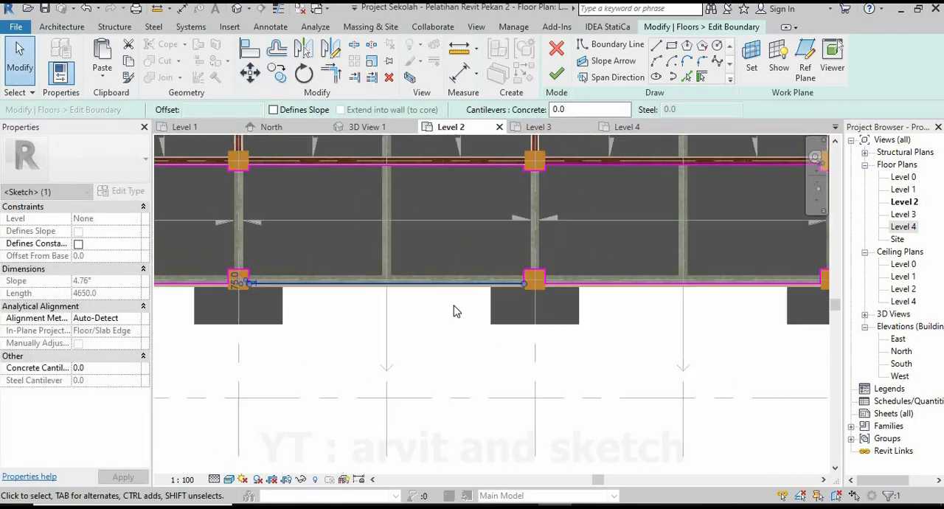
{"action": "left_click", "coordinate": [558, 74]}
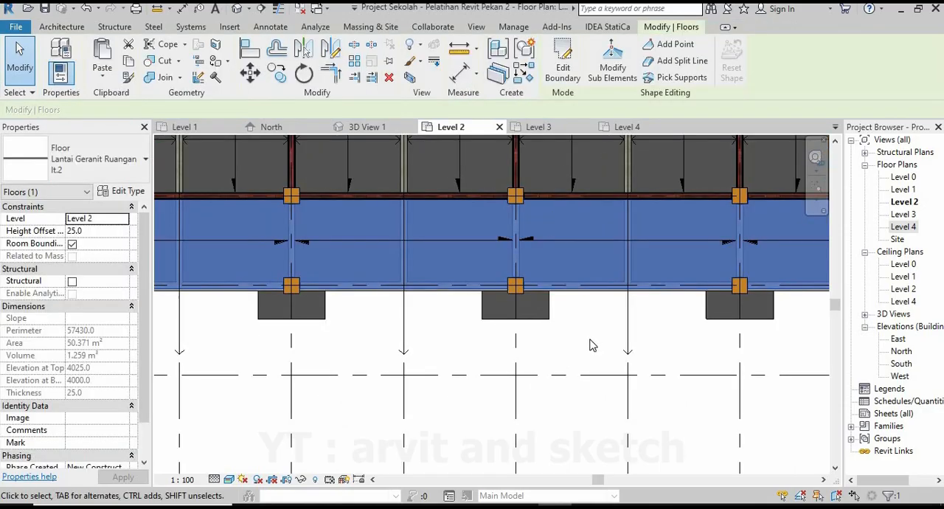
Examine the corridor floor's edges, the stair opening and the whole building in 3D View 1.
{"action": "key", "text": "Escape"}
{"action": "left_click", "coordinate": [370, 132]}
{"action": "scroll", "coordinate": [431, 332], "scroll_direction": "down", "scroll_amount": 5}
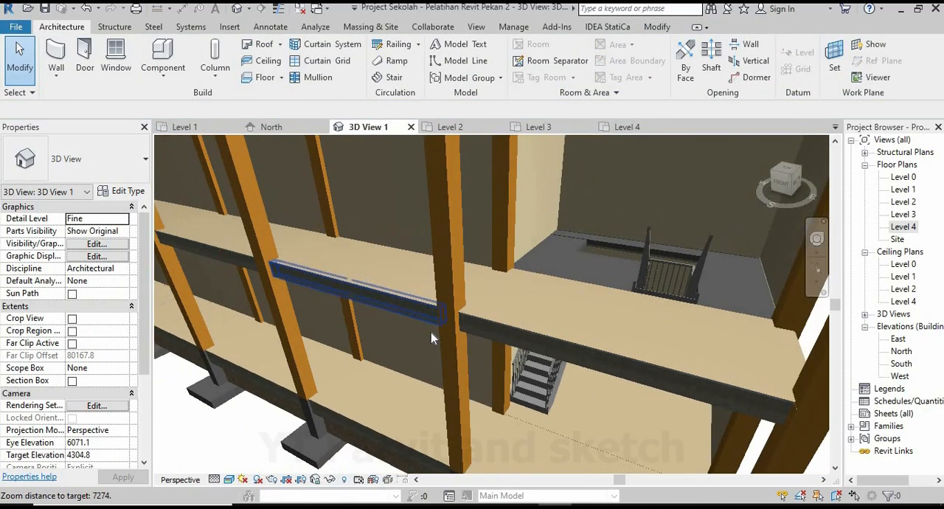
{"action": "middle_click_drag", "start_coordinate": [520, 343], "coordinate": [536, 295], "text": "shift"}
{"action": "scroll", "coordinate": [549, 304], "scroll_direction": "up", "scroll_amount": 4}
{"action": "scroll", "coordinate": [579, 314], "scroll_direction": "down", "scroll_amount": 8}
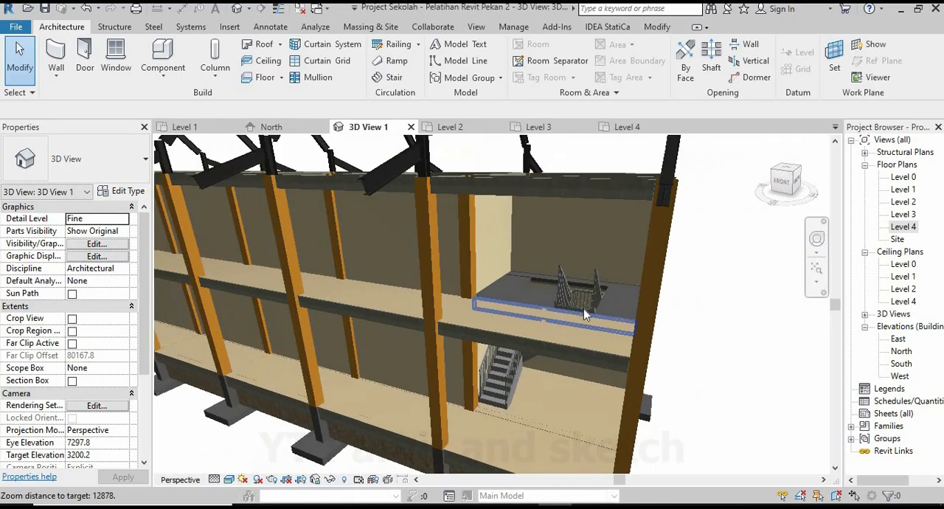
{"action": "middle_click_drag", "start_coordinate": [578, 326], "coordinate": [550, 339], "text": "shift"}
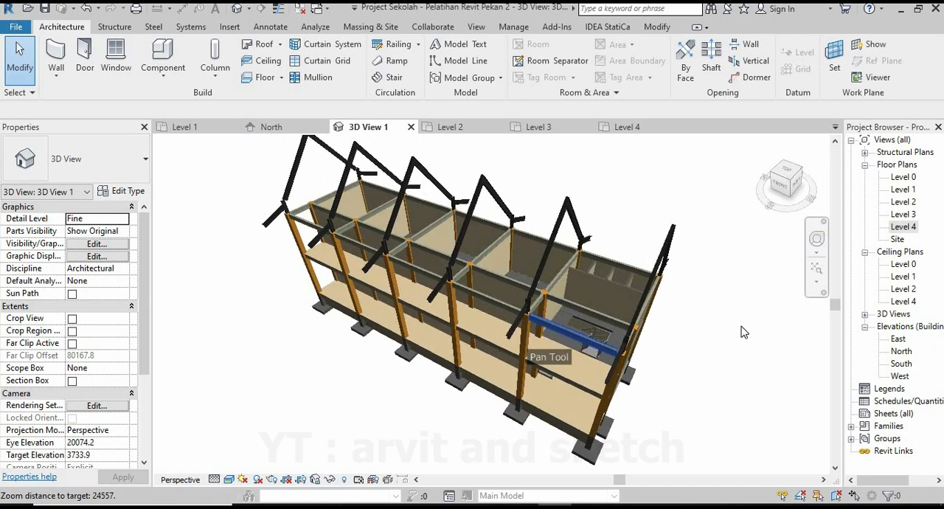
{"action": "scroll", "coordinate": [723, 336], "scroll_direction": "down", "scroll_amount": 1}
{"action": "scroll", "coordinate": [441, 244], "scroll_direction": "up", "scroll_amount": 2}
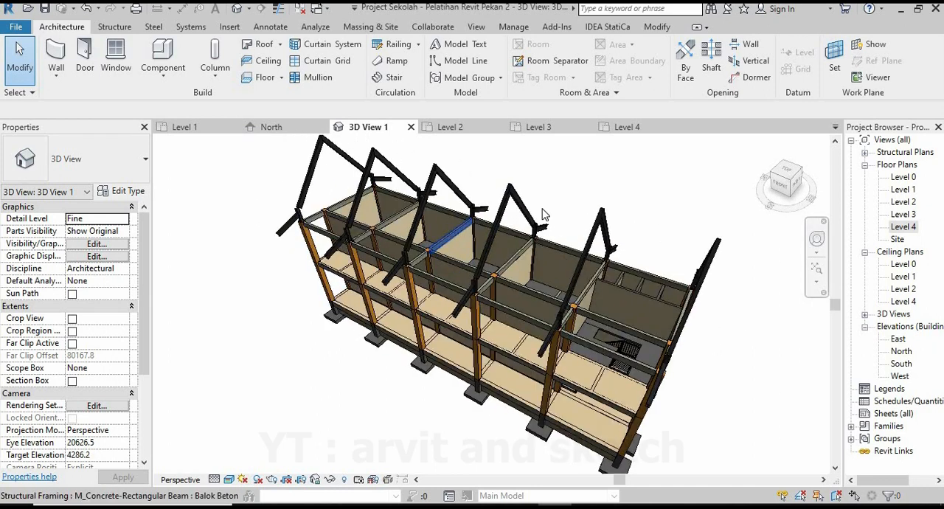
Reopen the boundary of the Lantai Geranit Ruangan lt.2 corridor floor for editing in the Level 2 plan.
{"action": "left_click", "coordinate": [452, 127]}
{"action": "scroll", "coordinate": [439, 306], "scroll_direction": "down", "scroll_amount": 4}
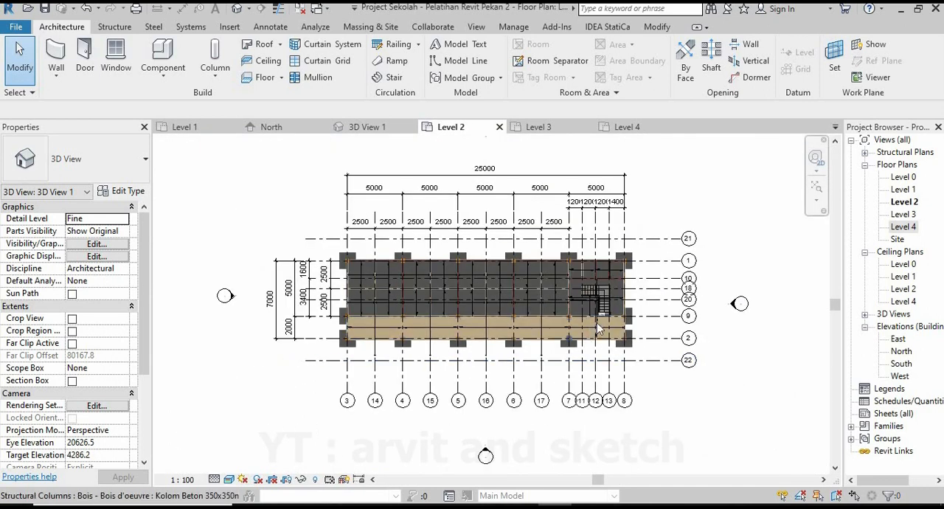
{"action": "scroll", "coordinate": [631, 300], "scroll_direction": "up", "scroll_amount": 1}
{"action": "scroll", "coordinate": [631, 300], "scroll_direction": "up", "scroll_amount": 4}
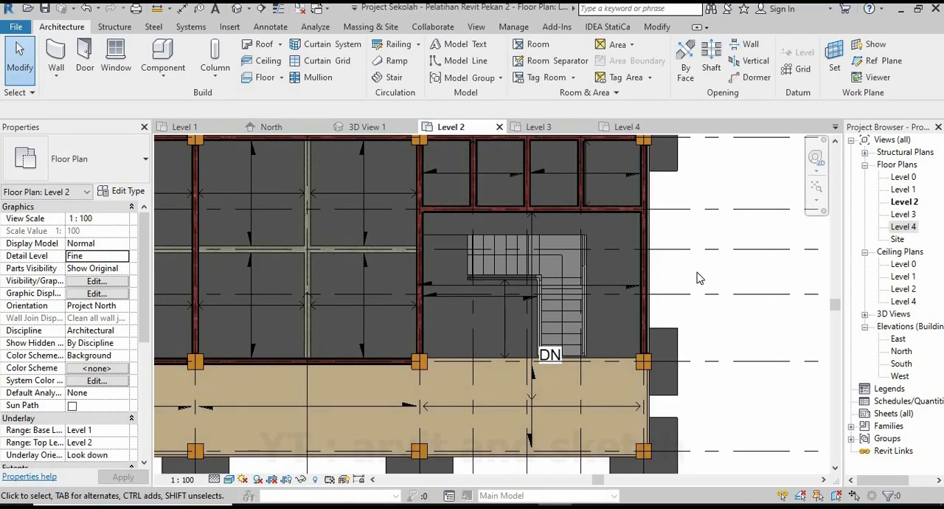
{"action": "scroll", "coordinate": [699, 278], "scroll_direction": "down", "scroll_amount": 4}
{"action": "scroll", "coordinate": [701, 329], "scroll_direction": "up", "scroll_amount": 5}
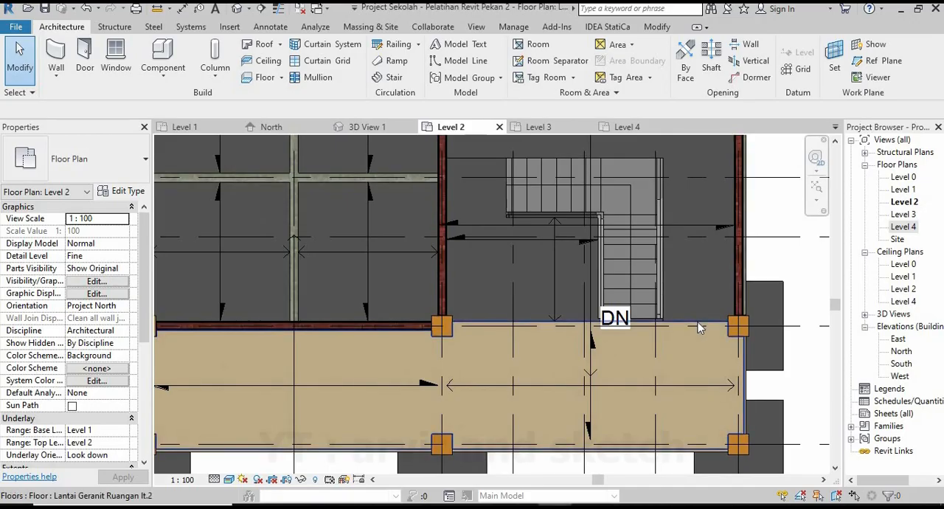
{"action": "left_click", "coordinate": [697, 326]}
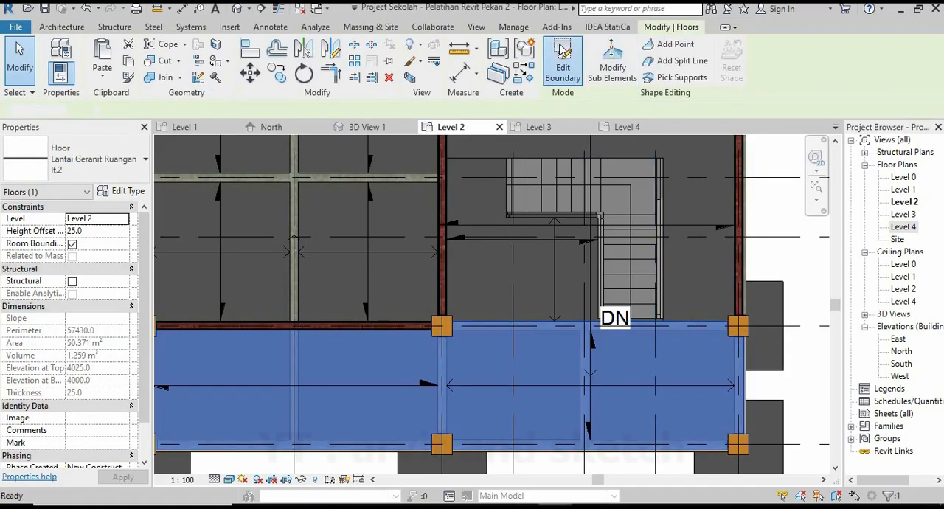
{"action": "left_click", "coordinate": [563, 52]}
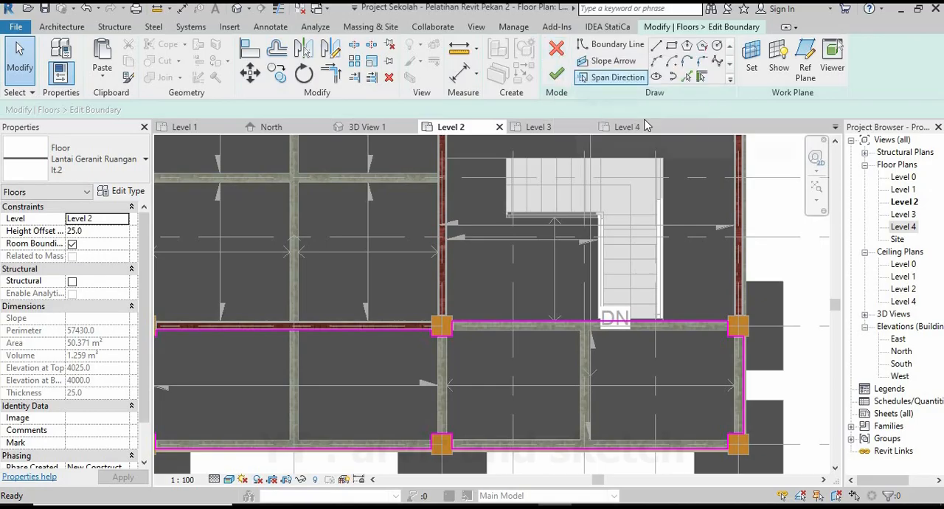
Delete the boundary line between the two columns along the beam beside the stair.
{"action": "scroll", "coordinate": [687, 326], "scroll_direction": "up", "scroll_amount": 2}
{"action": "left_click", "coordinate": [706, 330]}
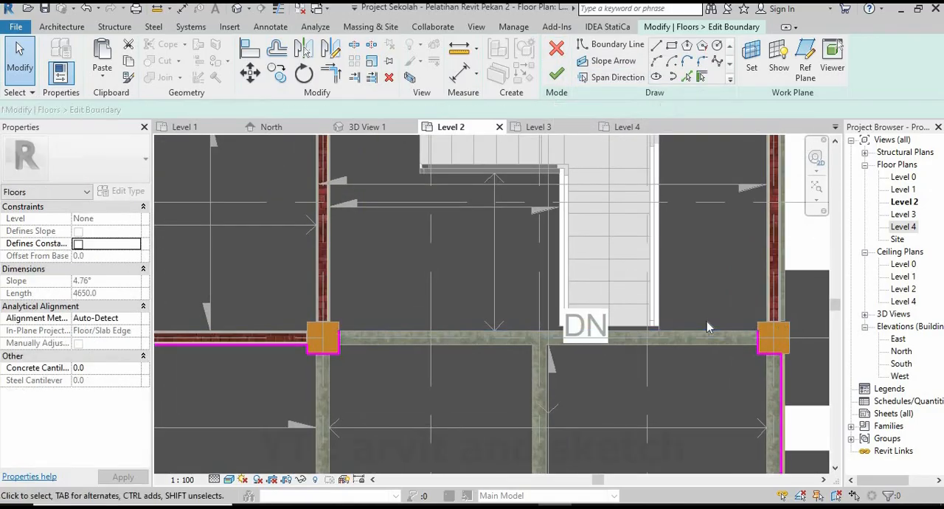
{"action": "key", "text": "Delete"}
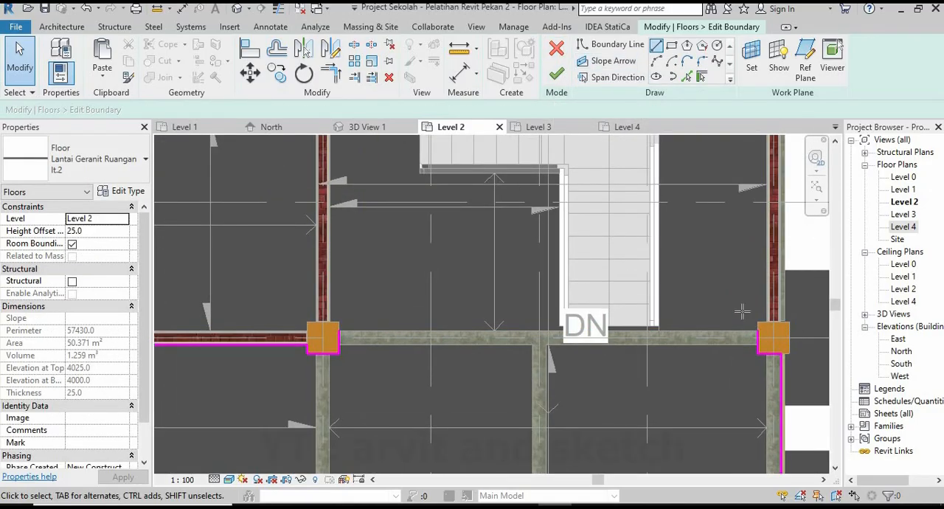
Draw boundary lines from the inner corner of the column right of the stair to the wall, then up the wall's inner face to the upper corner.
{"action": "key", "text": "l"}
{"action": "key", "text": "i"}
{"action": "scroll", "coordinate": [745, 317], "scroll_direction": "up", "scroll_amount": 5}
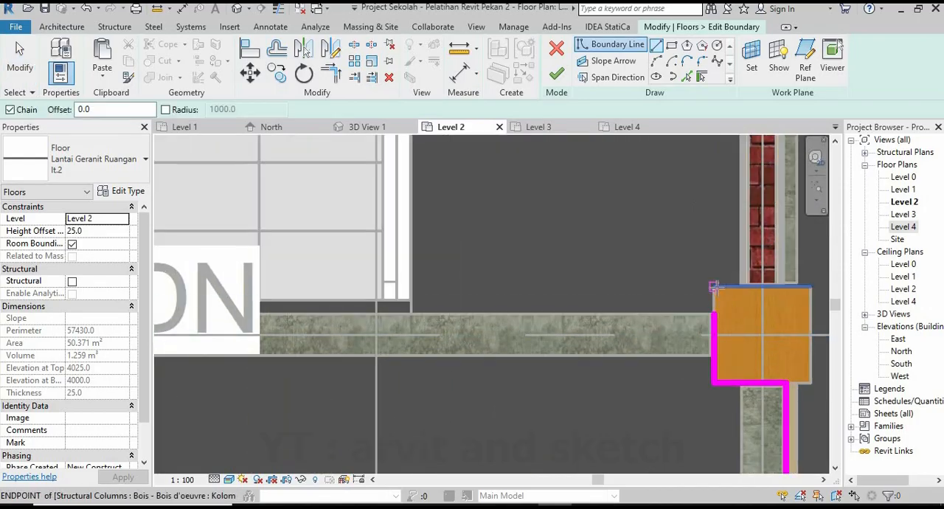
{"action": "left_click", "coordinate": [714, 286]}
{"action": "scroll", "coordinate": [742, 289], "scroll_direction": "up", "scroll_amount": 2}
{"action": "scroll", "coordinate": [745, 284], "scroll_direction": "up", "scroll_amount": 2}
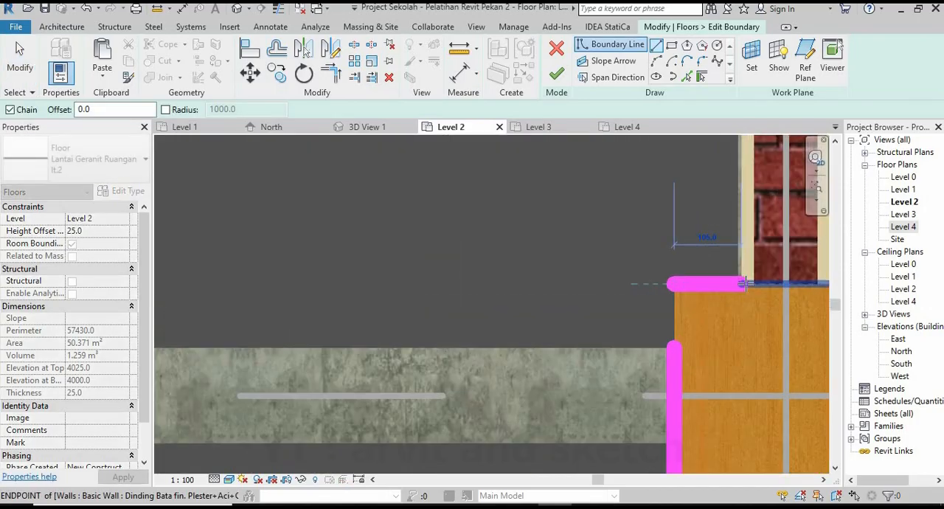
{"action": "scroll", "coordinate": [650, 425], "scroll_direction": "down", "scroll_amount": 5}
{"action": "middle_click_drag", "start_coordinate": [632, 302], "coordinate": [664, 470]}
{"action": "scroll", "coordinate": [704, 301], "scroll_direction": "up", "scroll_amount": 2}
{"action": "scroll", "coordinate": [686, 289], "scroll_direction": "up", "scroll_amount": 2}
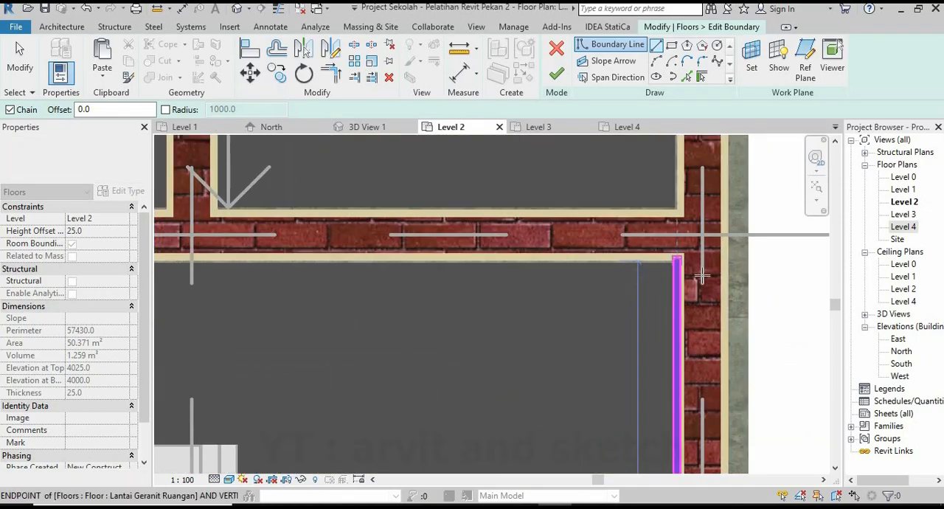
{"action": "left_click", "coordinate": [677, 261]}
Continue the floor boundary along the upper wall's inner face and down the opposite wall to the side of the left column.
{"action": "scroll", "coordinate": [733, 295], "scroll_direction": "down", "scroll_amount": 5}
{"action": "middle_click_drag", "start_coordinate": [466, 304], "coordinate": [664, 295]}
{"action": "scroll", "coordinate": [443, 296], "scroll_direction": "up", "scroll_amount": 1}
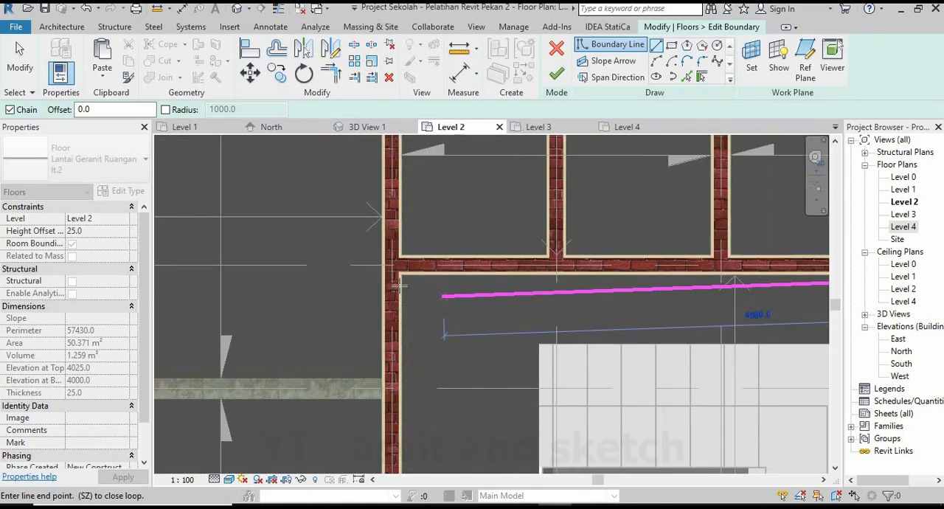
{"action": "scroll", "coordinate": [399, 284], "scroll_direction": "up", "scroll_amount": 2}
{"action": "left_click", "coordinate": [377, 244]}
{"action": "scroll", "coordinate": [459, 235], "scroll_direction": "down", "scroll_amount": 6}
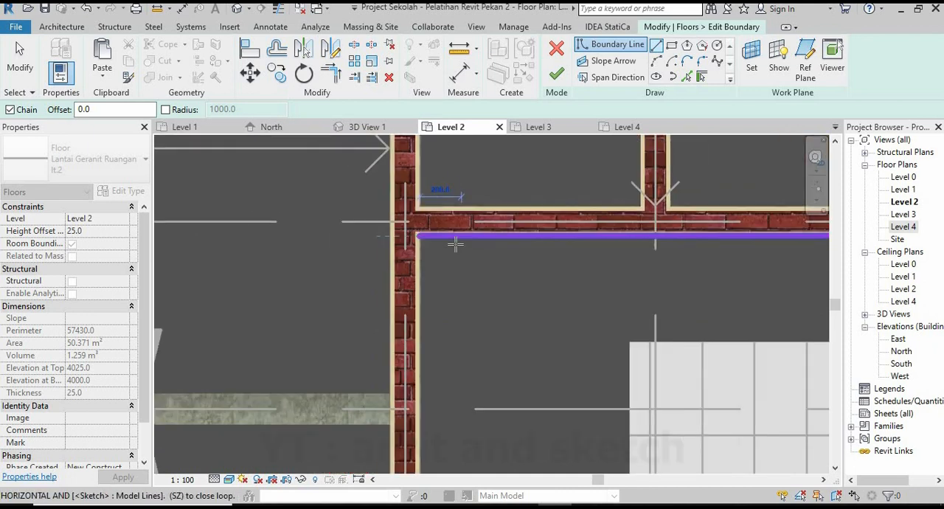
{"action": "scroll", "coordinate": [468, 409], "scroll_direction": "up", "scroll_amount": 3}
{"action": "scroll", "coordinate": [413, 407], "scroll_direction": "up", "scroll_amount": 3}
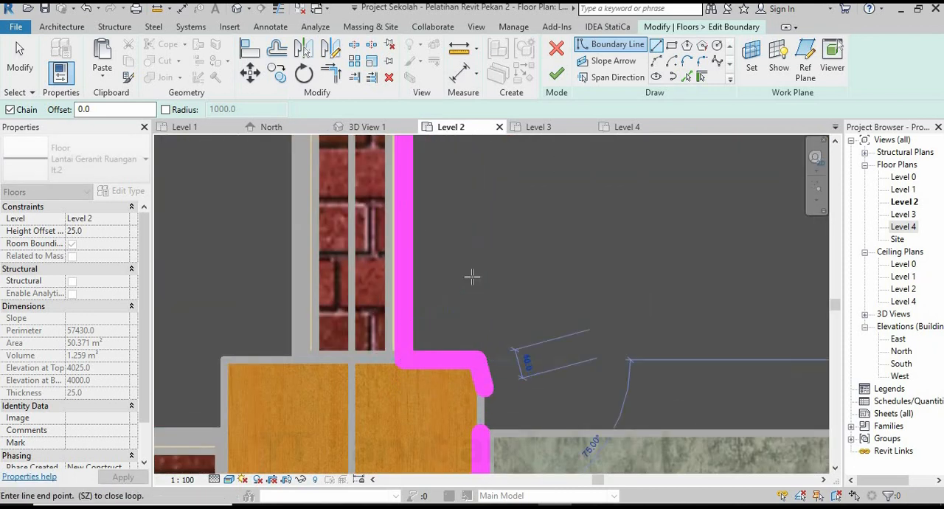
Trim the boundary lines into closed corners at the two columns flanking the stair area.
{"action": "key", "text": "Escape"}
{"action": "key", "text": "t"}
{"action": "key", "text": "r"}
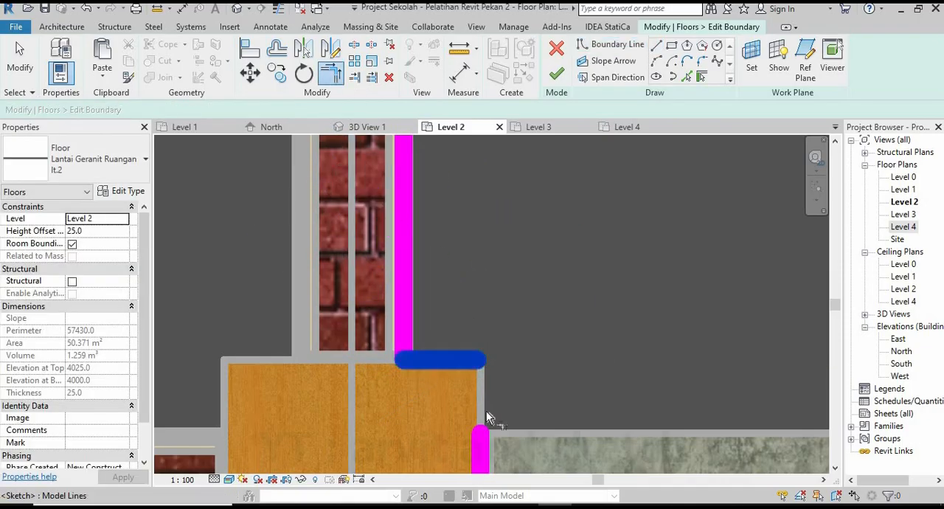
{"action": "left_click", "coordinate": [481, 441]}
{"action": "scroll", "coordinate": [357, 317], "scroll_direction": "down", "scroll_amount": 4}
{"action": "scroll", "coordinate": [586, 359], "scroll_direction": "down", "scroll_amount": 1}
{"action": "middle_click_drag", "start_coordinate": [817, 371], "coordinate": [346, 387]}
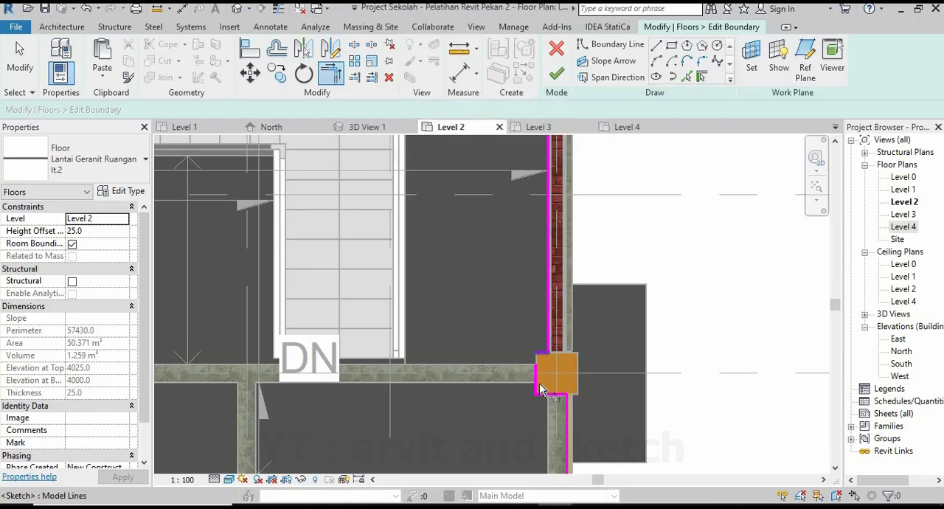
{"action": "scroll", "coordinate": [538, 366], "scroll_direction": "up", "scroll_amount": 3}
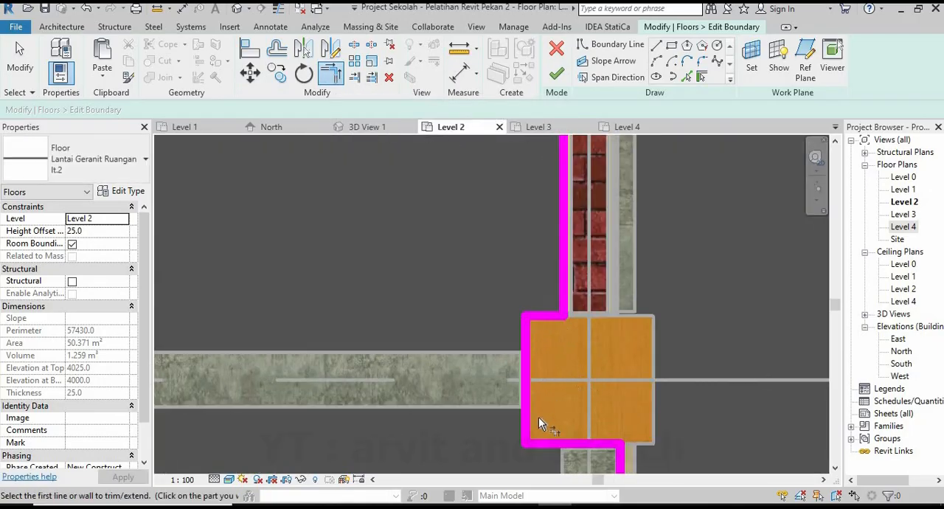
{"action": "scroll", "coordinate": [651, 372], "scroll_direction": "down", "scroll_amount": 8}
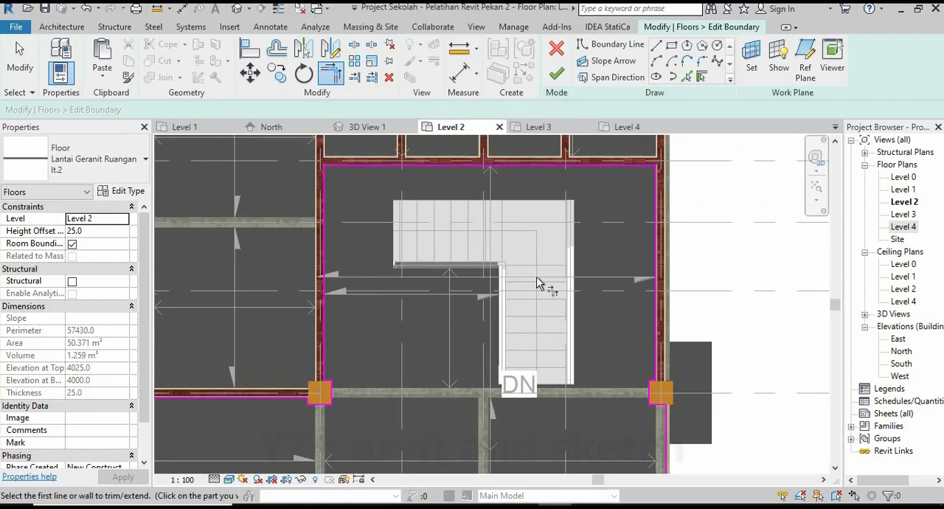
Draw the stair opening's upper boundary line from the stair's upper-left corner to its upper-right corner.
{"action": "scroll", "coordinate": [568, 291], "scroll_direction": "up", "scroll_amount": 3}
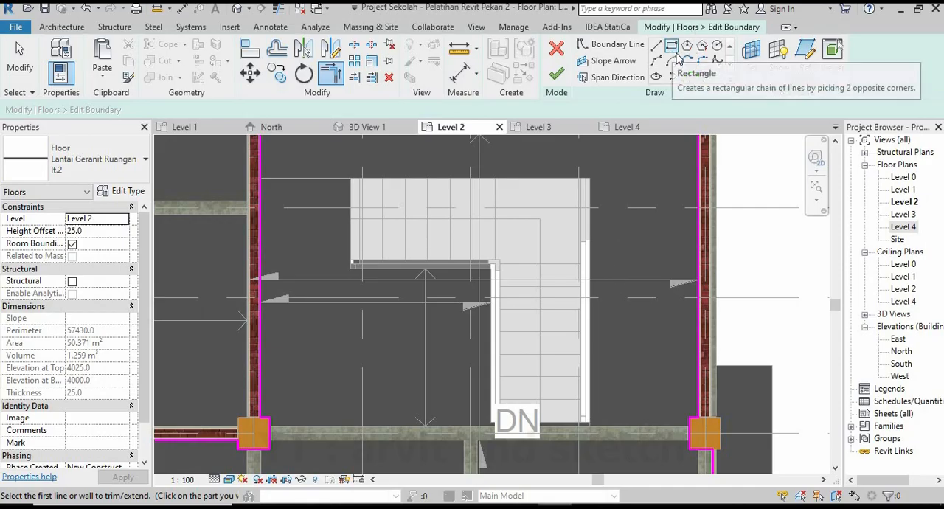
{"action": "key", "text": "Escape"}
{"action": "scroll", "coordinate": [369, 179], "scroll_direction": "up", "scroll_amount": 4}
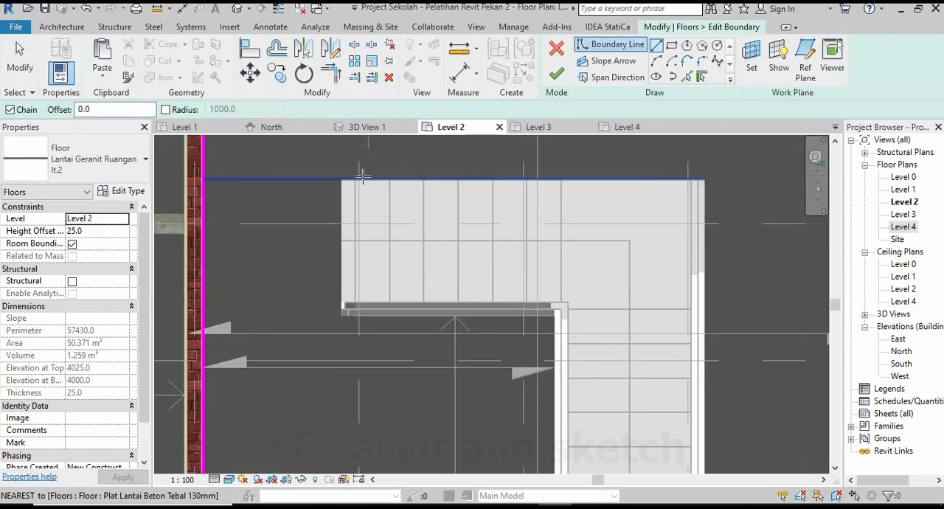
{"action": "left_click", "coordinate": [351, 179]}
{"action": "scroll", "coordinate": [418, 222], "scroll_direction": "down", "scroll_amount": 2}
{"action": "middle_click_drag", "start_coordinate": [571, 211], "coordinate": [428, 225]}
{"action": "scroll", "coordinate": [610, 215], "scroll_direction": "up", "scroll_amount": 4}
{"action": "scroll", "coordinate": [598, 192], "scroll_direction": "up", "scroll_amount": 3}
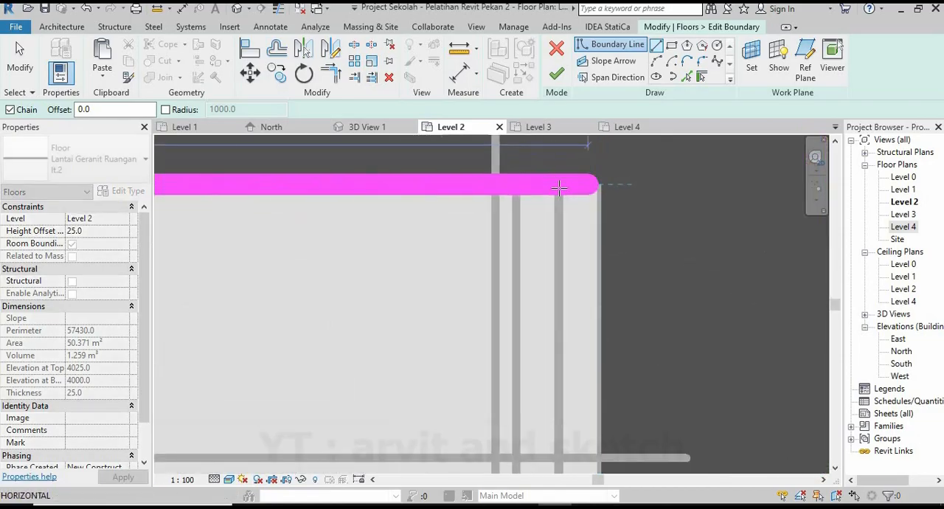
{"action": "left_click", "coordinate": [603, 199]}
Extend the opening boundary down the stair's outer side, across its lower end and up the inner side to the inside corner.
{"action": "scroll", "coordinate": [603, 199], "scroll_direction": "down", "scroll_amount": 4}
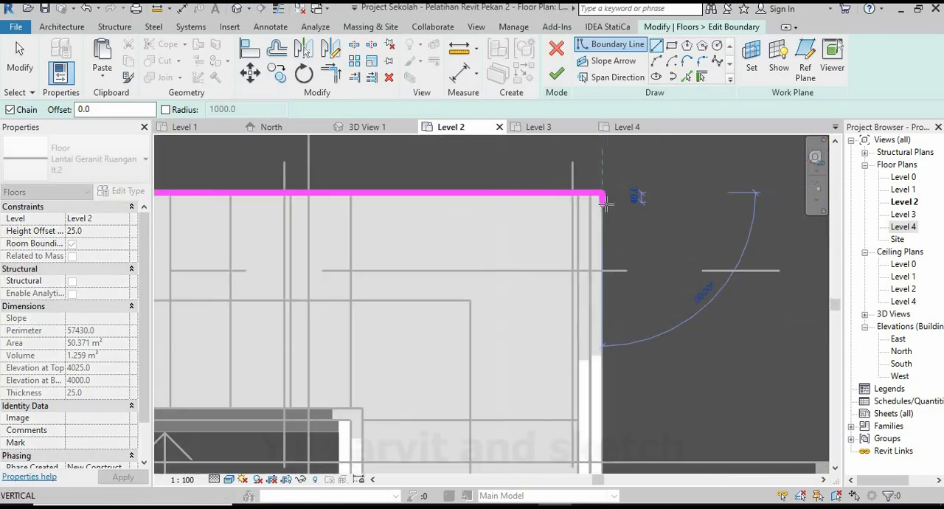
{"action": "scroll", "coordinate": [603, 452], "scroll_direction": "up", "scroll_amount": 5}
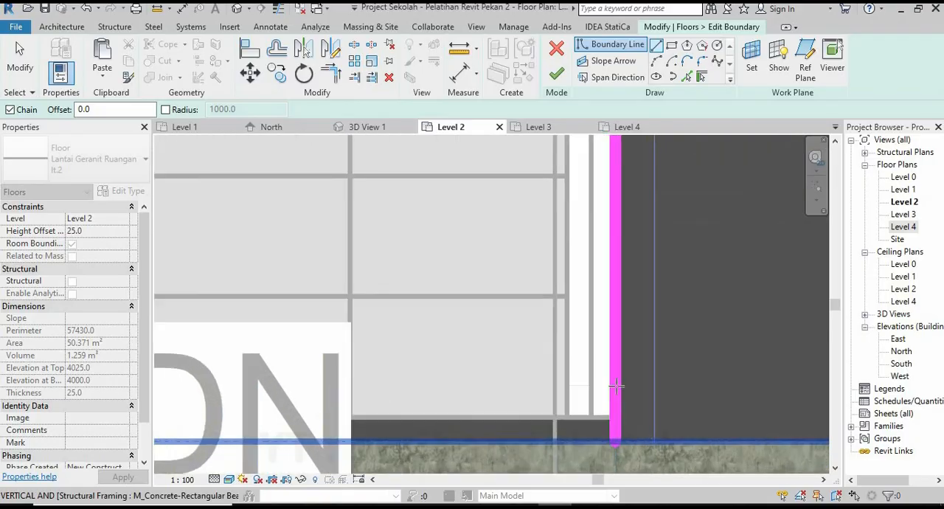
{"action": "left_click", "coordinate": [619, 406]}
{"action": "scroll", "coordinate": [620, 402], "scroll_direction": "down", "scroll_amount": 4}
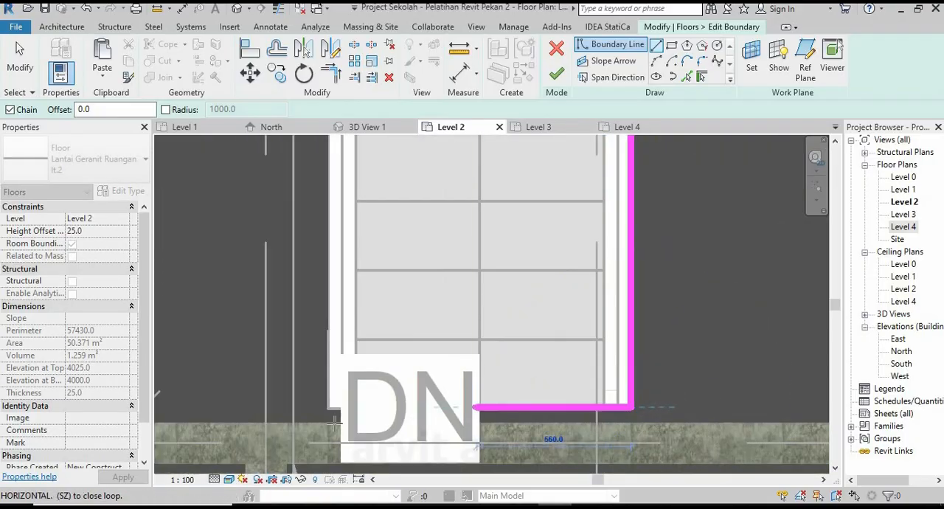
{"action": "left_click", "coordinate": [466, 396]}
{"action": "scroll", "coordinate": [466, 396], "scroll_direction": "down", "scroll_amount": 6}
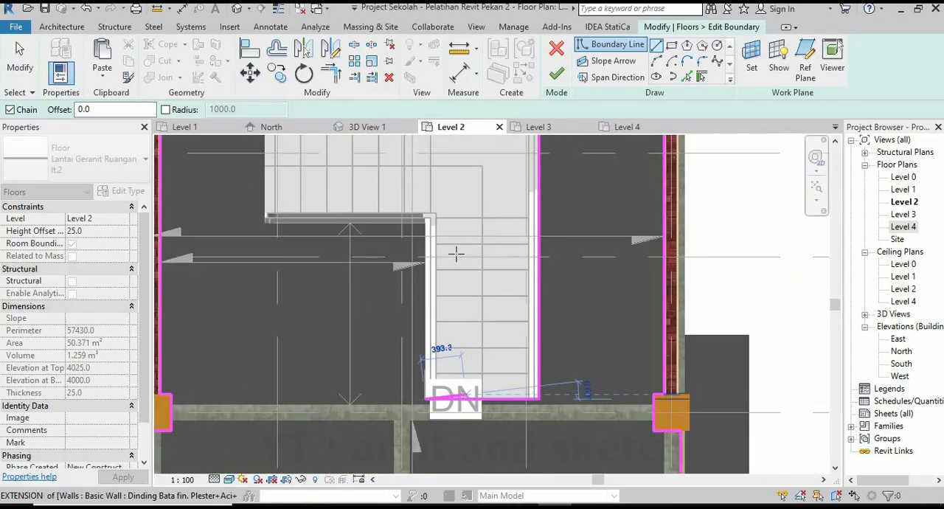
{"action": "scroll", "coordinate": [438, 277], "scroll_direction": "up", "scroll_amount": 6}
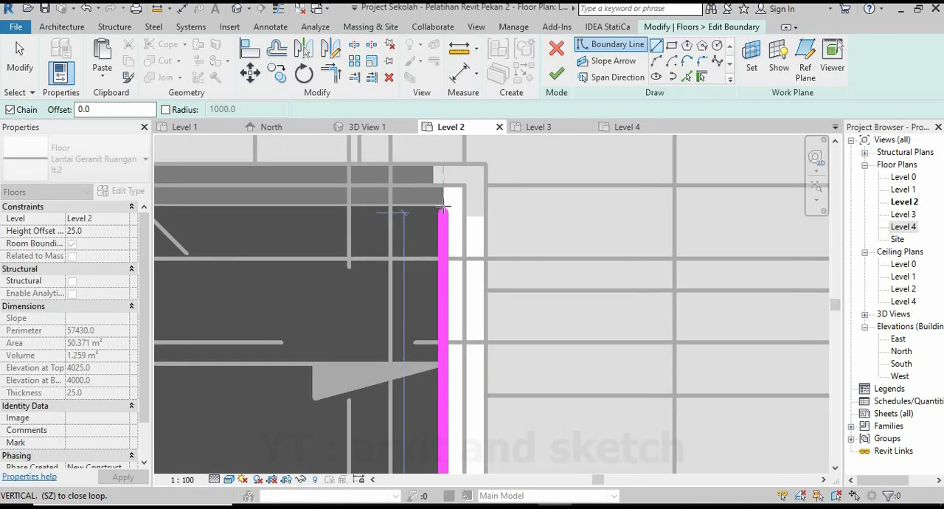
{"action": "left_click", "coordinate": [443, 205]}
Close the stair opening boundary along the inner edge of the upper flight and up its left end to the starting corner.
{"action": "scroll", "coordinate": [623, 266], "scroll_direction": "down", "scroll_amount": 6}
{"action": "middle_click_drag", "start_coordinate": [451, 283], "coordinate": [549, 298]}
{"action": "scroll", "coordinate": [451, 265], "scroll_direction": "up", "scroll_amount": 6}
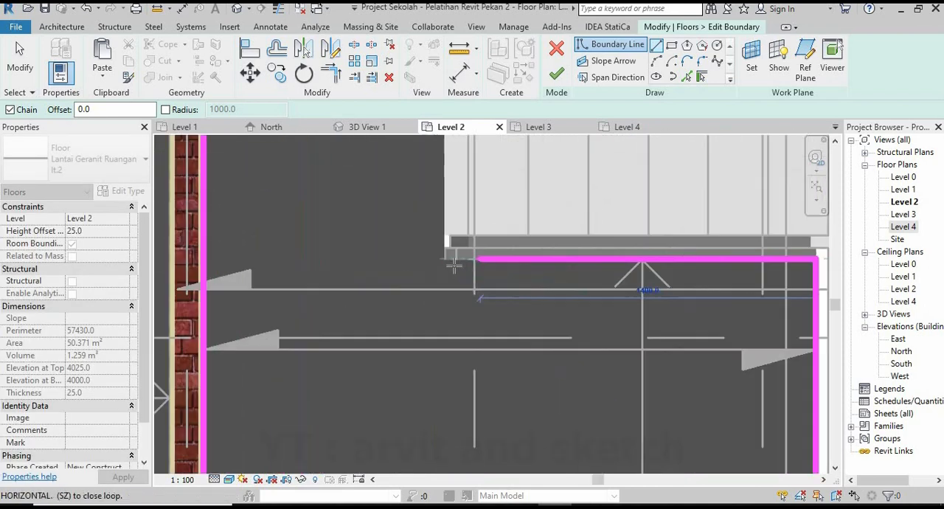
{"action": "scroll", "coordinate": [426, 260], "scroll_direction": "up", "scroll_amount": 6}
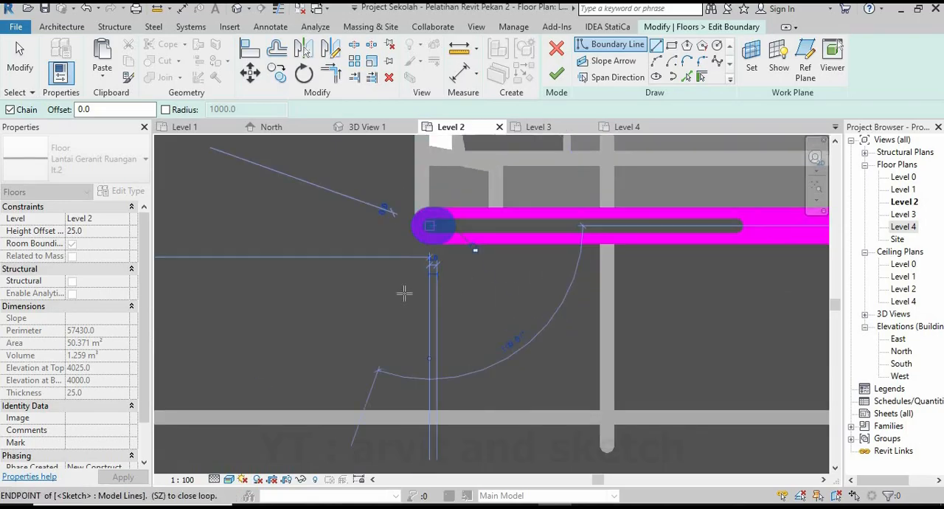
{"action": "scroll", "coordinate": [414, 384], "scroll_direction": "down", "scroll_amount": 6}
{"action": "middle_click_drag", "start_coordinate": [436, 255], "coordinate": [420, 317]}
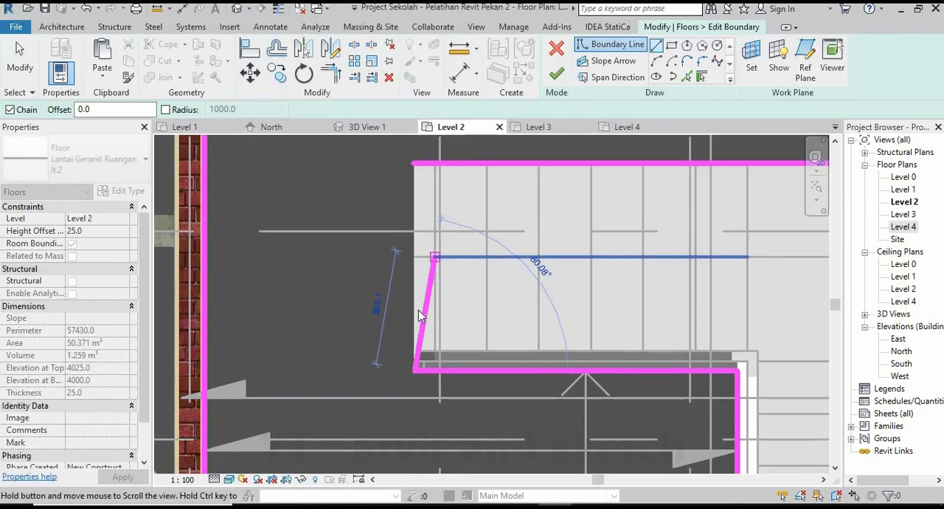
{"action": "scroll", "coordinate": [396, 223], "scroll_direction": "up", "scroll_amount": 3}
{"action": "scroll", "coordinate": [403, 244], "scroll_direction": "down", "scroll_amount": 9}
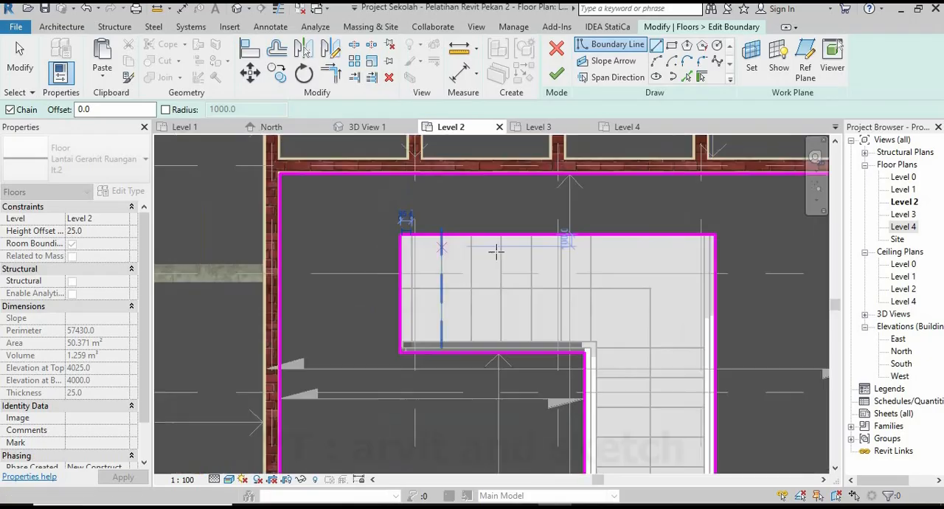
{"action": "scroll", "coordinate": [532, 322], "scroll_direction": "up", "scroll_amount": 3}
{"action": "key", "text": "Escape"}
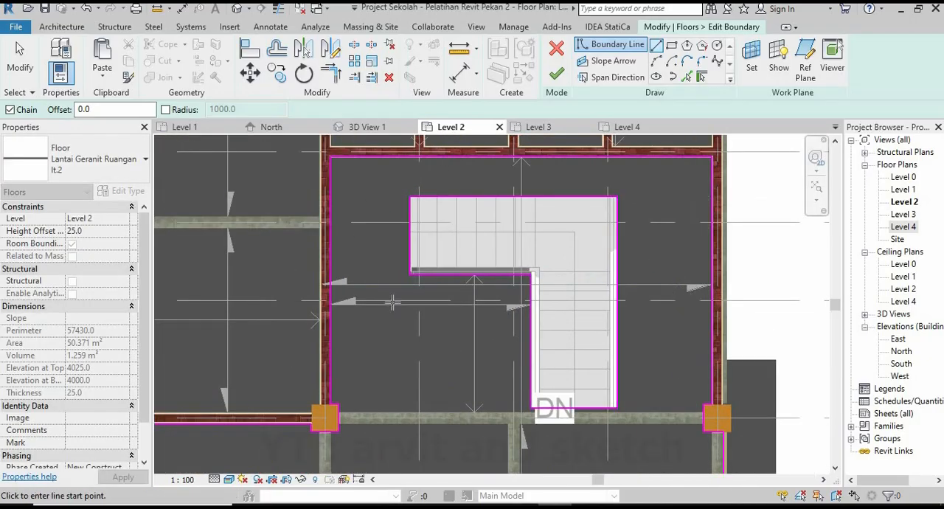
Finish the corridor floor's boundary edit and deselect the floor.
{"action": "left_click", "coordinate": [557, 75]}
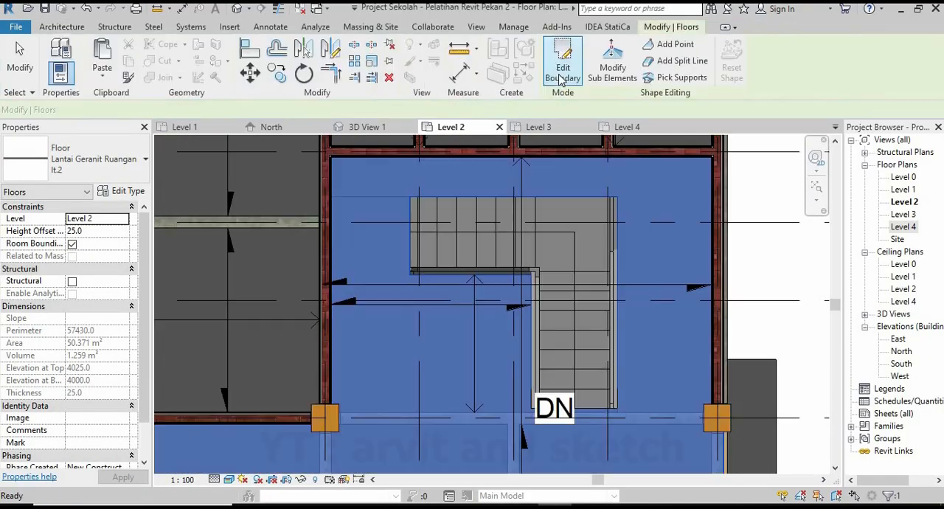
{"action": "key", "text": "Escape"}
{"action": "scroll", "coordinate": [514, 266], "scroll_direction": "down", "scroll_amount": 2}
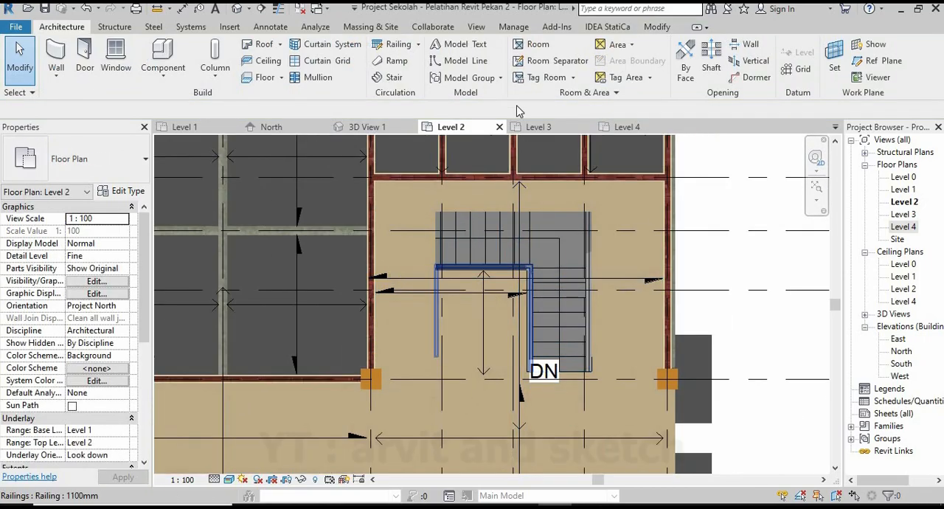
Examine the stair opening, the surrounding floor and the whole building in 3D View 1.
{"action": "left_click", "coordinate": [366, 128]}
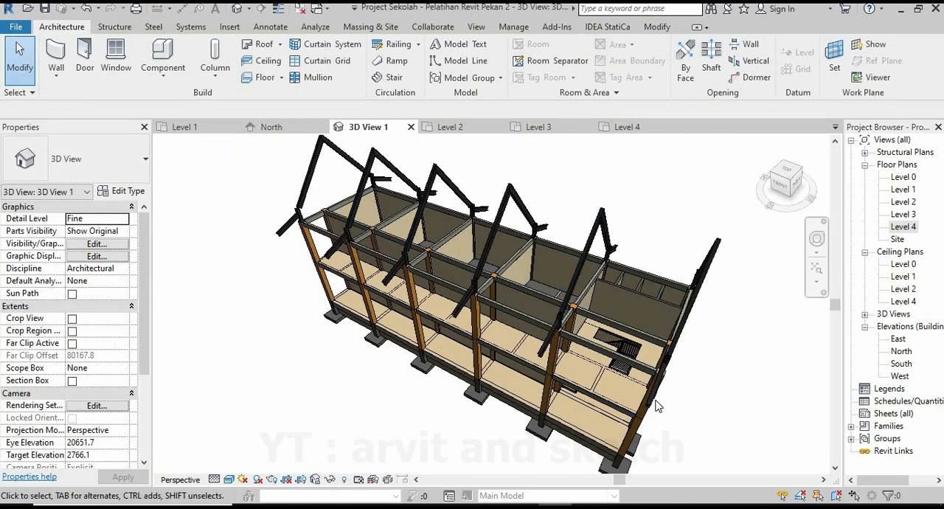
{"action": "scroll", "coordinate": [655, 400], "scroll_direction": "up", "scroll_amount": 3}
{"action": "middle_click_drag", "start_coordinate": [565, 375], "coordinate": [376, 371], "text": "shift"}
{"action": "scroll", "coordinate": [551, 372], "scroll_direction": "up", "scroll_amount": 2}
{"action": "scroll", "coordinate": [551, 372], "scroll_direction": "up", "scroll_amount": 1}
{"action": "scroll", "coordinate": [580, 317], "scroll_direction": "down", "scroll_amount": 1}
{"action": "scroll", "coordinate": [484, 334], "scroll_direction": "down", "scroll_amount": 2}
{"action": "scroll", "coordinate": [448, 342], "scroll_direction": "up", "scroll_amount": 6}
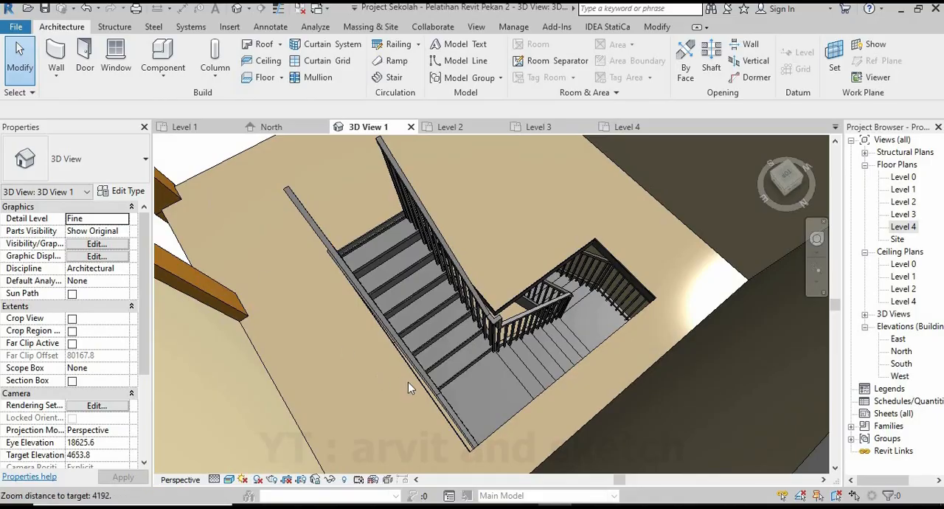
{"action": "scroll", "coordinate": [427, 371], "scroll_direction": "down", "scroll_amount": 5}
{"action": "middle_click_drag", "start_coordinate": [444, 365], "coordinate": [451, 274], "text": "shift"}
{"action": "scroll", "coordinate": [435, 262], "scroll_direction": "down", "scroll_amount": 2}
{"action": "middle_click_drag", "start_coordinate": [499, 382], "coordinate": [530, 423], "text": "shift"}
{"action": "scroll", "coordinate": [511, 386], "scroll_direction": "down", "scroll_amount": 1}
{"action": "scroll", "coordinate": [554, 453], "scroll_direction": "up", "scroll_amount": 1}
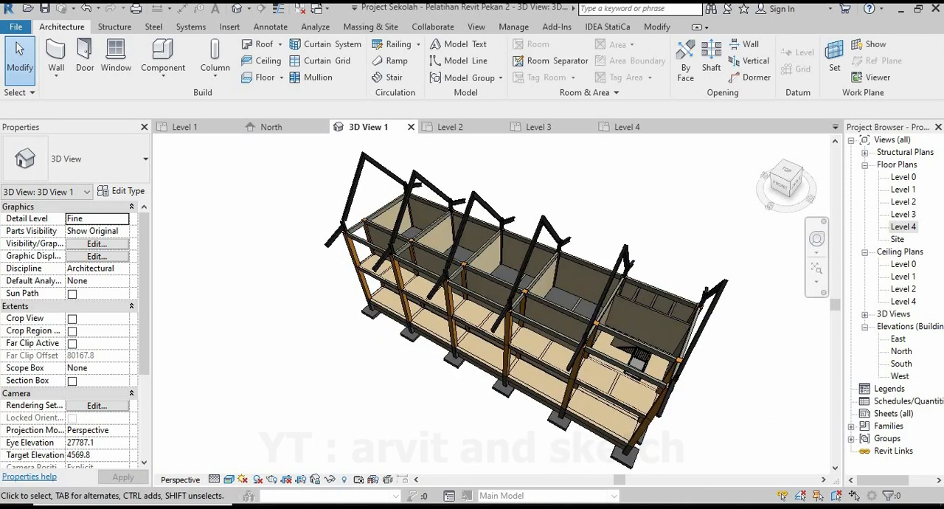
Start a Lantai Geranit Ruangan lt.2 floor on Level 2 and outline the upper-left column of the room beside the stairwell.
{"action": "left_click", "coordinate": [465, 127]}
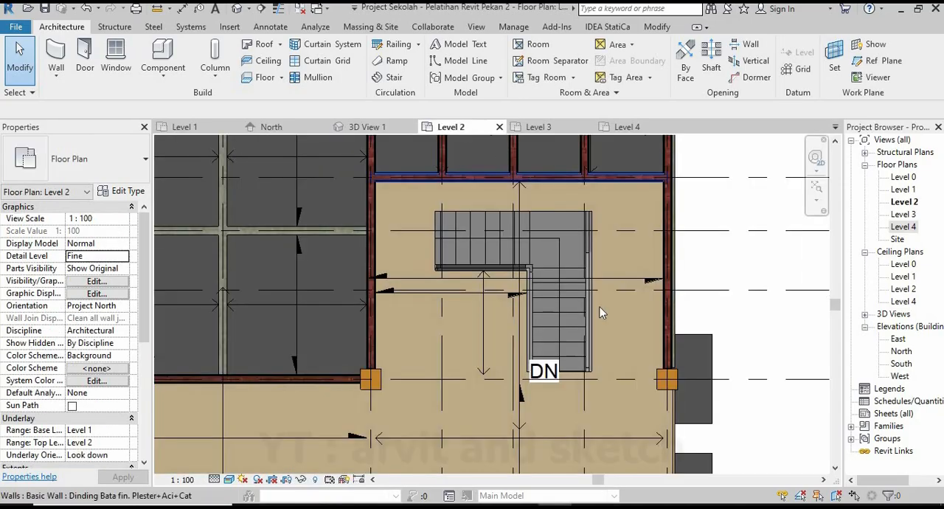
{"action": "scroll", "coordinate": [600, 307], "scroll_direction": "down", "scroll_amount": 2}
{"action": "scroll", "coordinate": [465, 322], "scroll_direction": "down", "scroll_amount": 2}
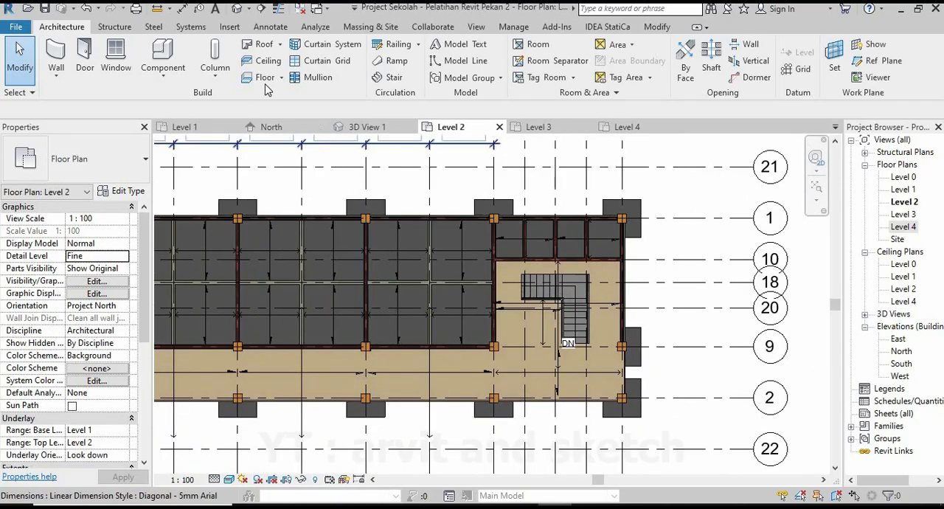
{"action": "left_click", "coordinate": [266, 81]}
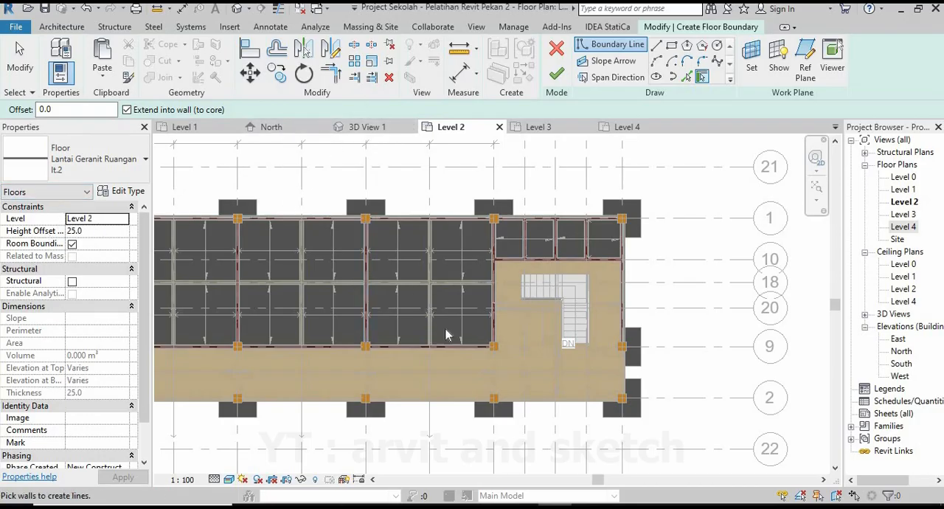
{"action": "scroll", "coordinate": [446, 334], "scroll_direction": "up", "scroll_amount": 1}
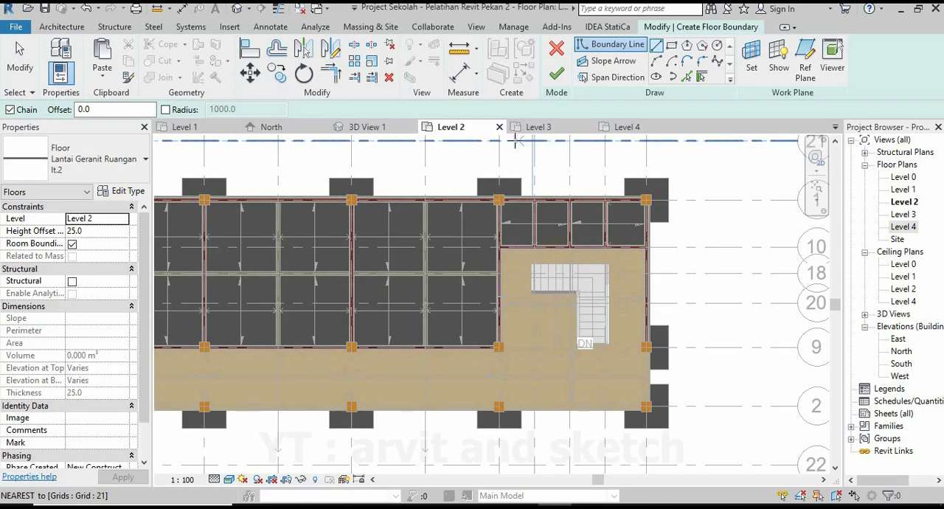
{"action": "scroll", "coordinate": [361, 205], "scroll_direction": "up", "scroll_amount": 4}
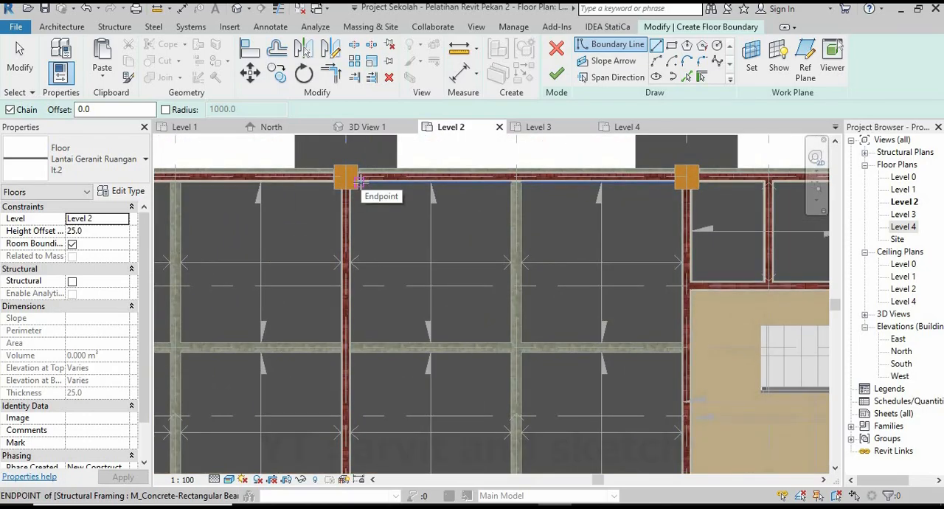
{"action": "scroll", "coordinate": [360, 180], "scroll_direction": "up", "scroll_amount": 5}
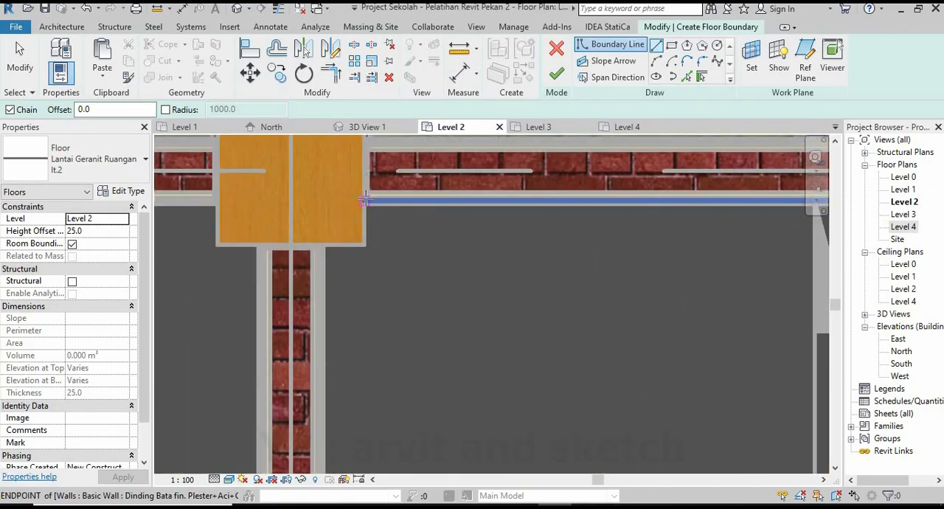
{"action": "left_click", "coordinate": [364, 200]}
{"action": "left_click", "coordinate": [364, 243]}
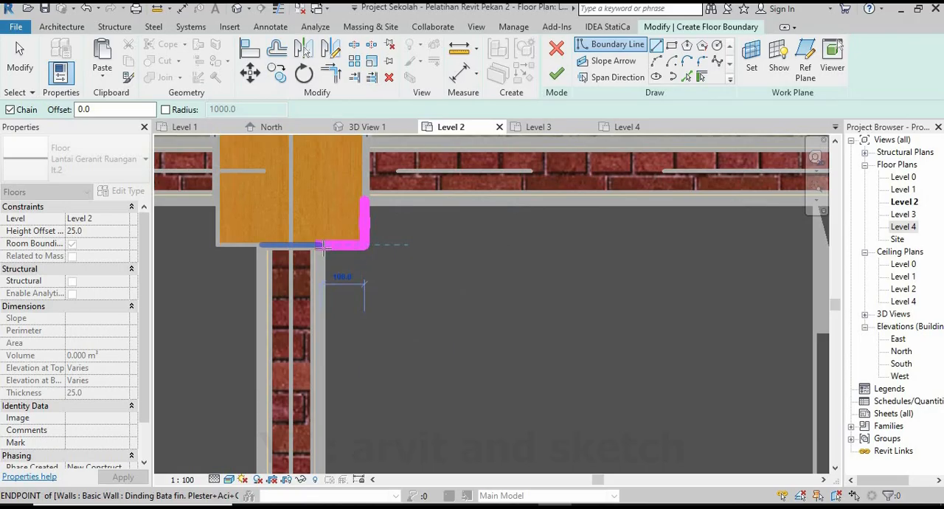
Extend the floor boundary down the room's left wall face and around the lower-left column's corner.
{"action": "scroll", "coordinate": [322, 246], "scroll_direction": "down", "scroll_amount": 5}
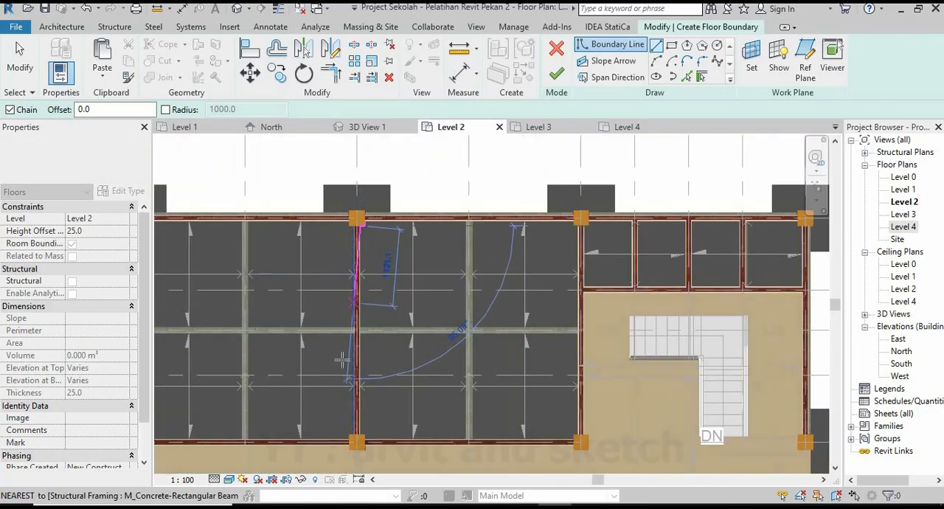
{"action": "scroll", "coordinate": [357, 458], "scroll_direction": "up", "scroll_amount": 5}
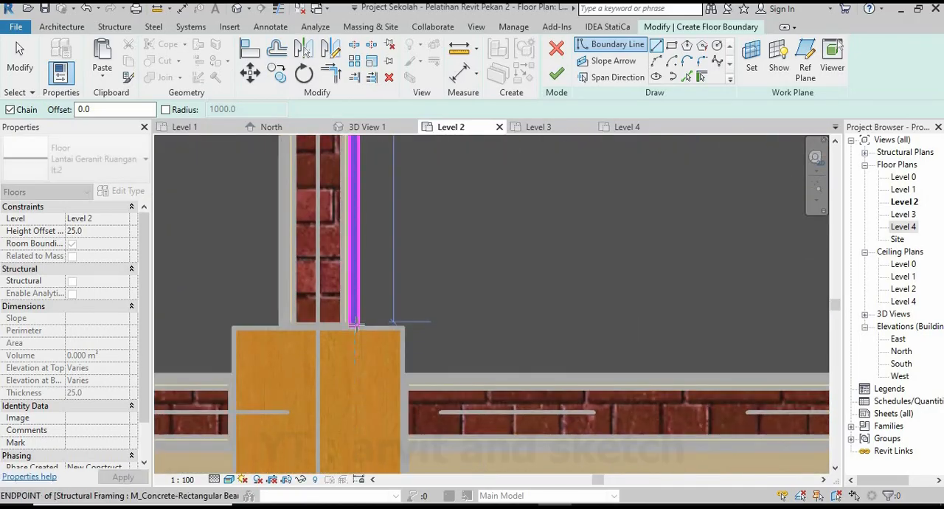
{"action": "left_click", "coordinate": [404, 384]}
Continue the floor boundary along the room's lower wall and around the lower-right column to the right wall face.
{"action": "scroll", "coordinate": [404, 383], "scroll_direction": "down", "scroll_amount": 5}
{"action": "scroll", "coordinate": [476, 363], "scroll_direction": "up", "scroll_amount": 8}
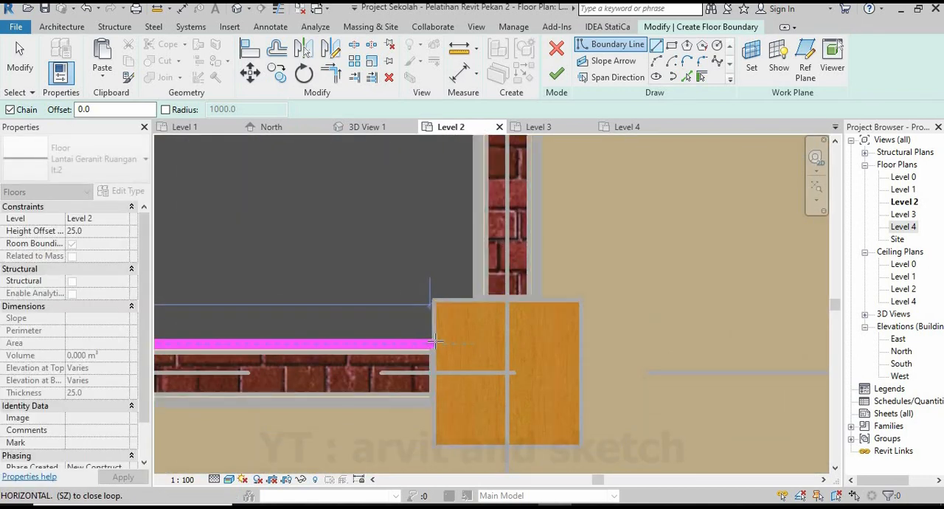
{"action": "scroll", "coordinate": [434, 344], "scroll_direction": "up", "scroll_amount": 4}
{"action": "left_click", "coordinate": [435, 344]}
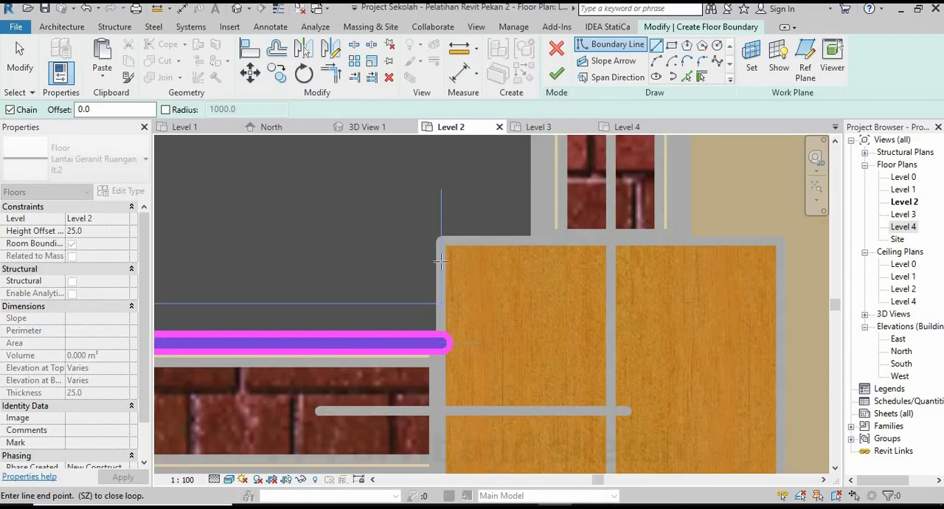
{"action": "left_click", "coordinate": [440, 240]}
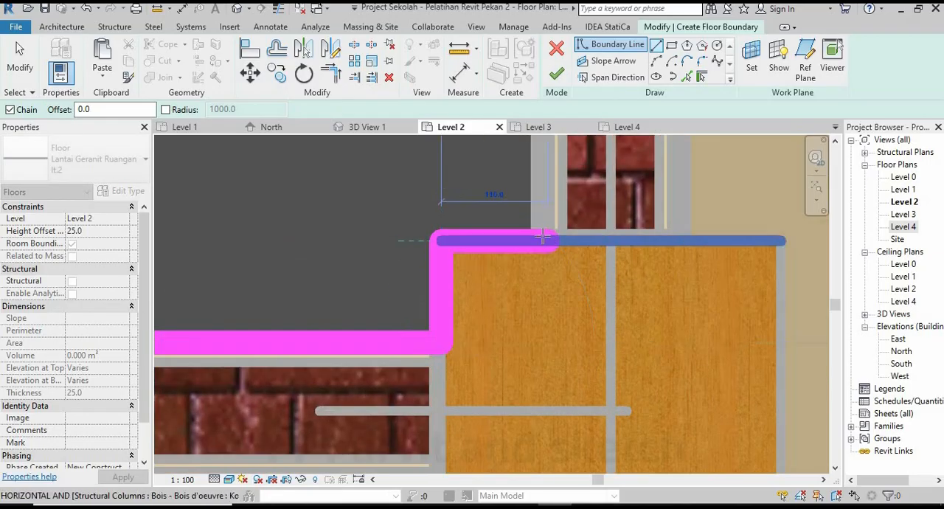
{"action": "left_click", "coordinate": [539, 237]}
Run the floor boundary up the room's right wall face and along the underside of the upper-right column to its corner.
{"action": "scroll", "coordinate": [509, 352], "scroll_direction": "down", "scroll_amount": 4}
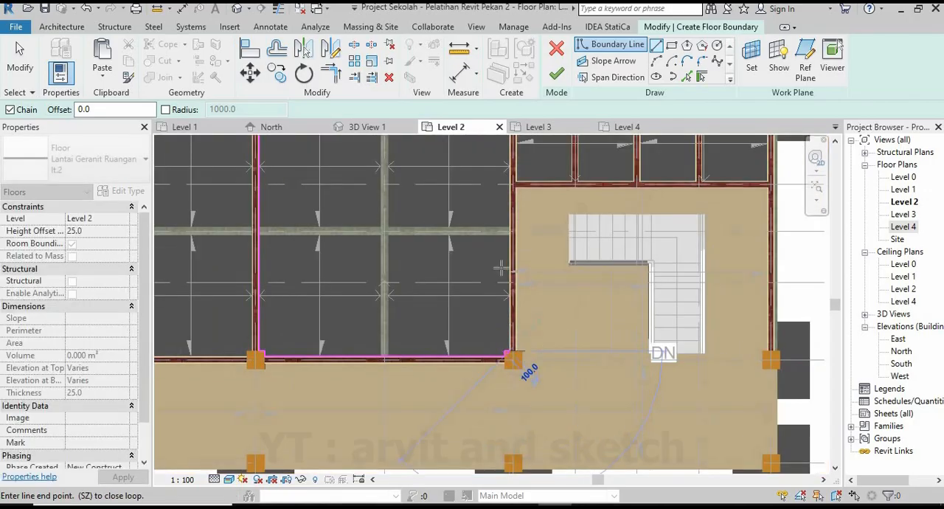
{"action": "scroll", "coordinate": [507, 171], "scroll_direction": "up", "scroll_amount": 3}
{"action": "scroll", "coordinate": [507, 171], "scroll_direction": "up", "scroll_amount": 1}
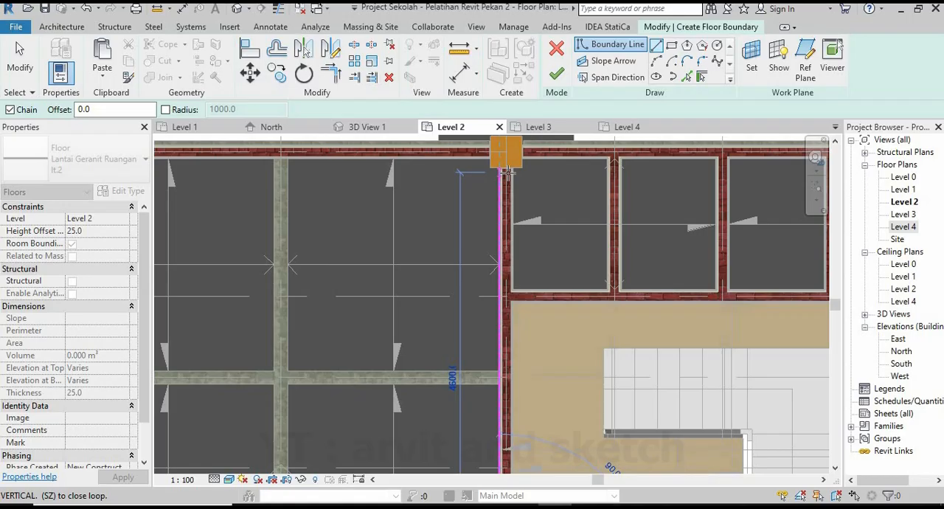
{"action": "scroll", "coordinate": [506, 171], "scroll_direction": "up", "scroll_amount": 5}
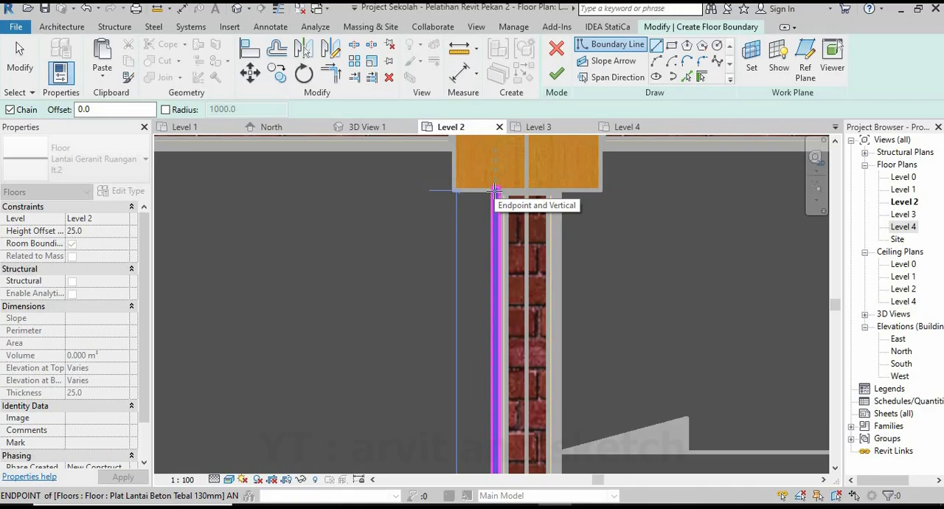
{"action": "left_click", "coordinate": [495, 191]}
{"action": "left_click", "coordinate": [452, 190]}
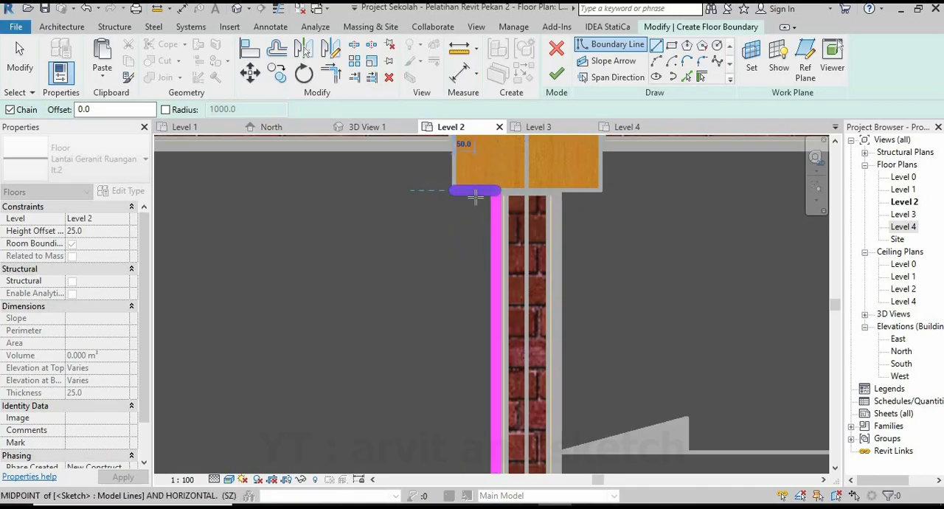
Close the boundary up the column side and along the upper wall to the starting point, and finish the room floor.
{"action": "middle_click_drag", "start_coordinate": [479, 197], "coordinate": [514, 278]}
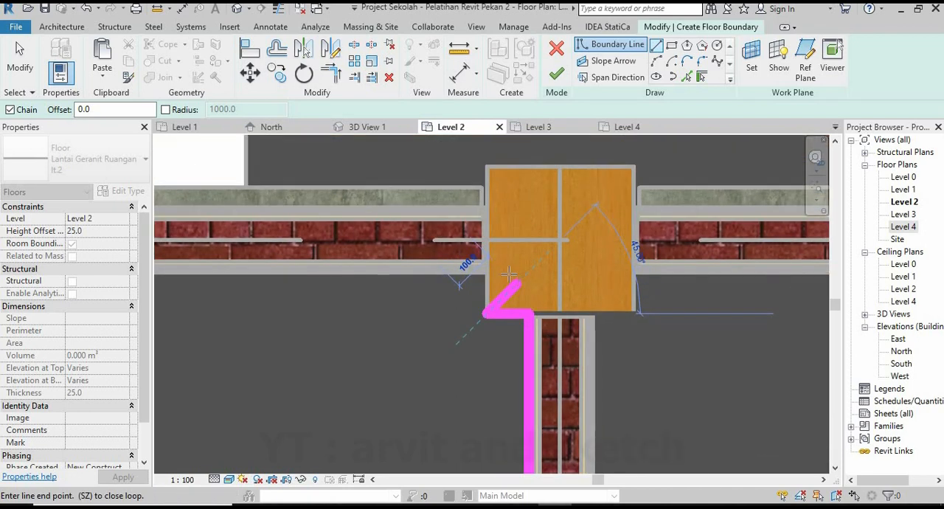
{"action": "scroll", "coordinate": [509, 275], "scroll_direction": "up", "scroll_amount": 2}
{"action": "scroll", "coordinate": [623, 304], "scroll_direction": "down", "scroll_amount": 5}
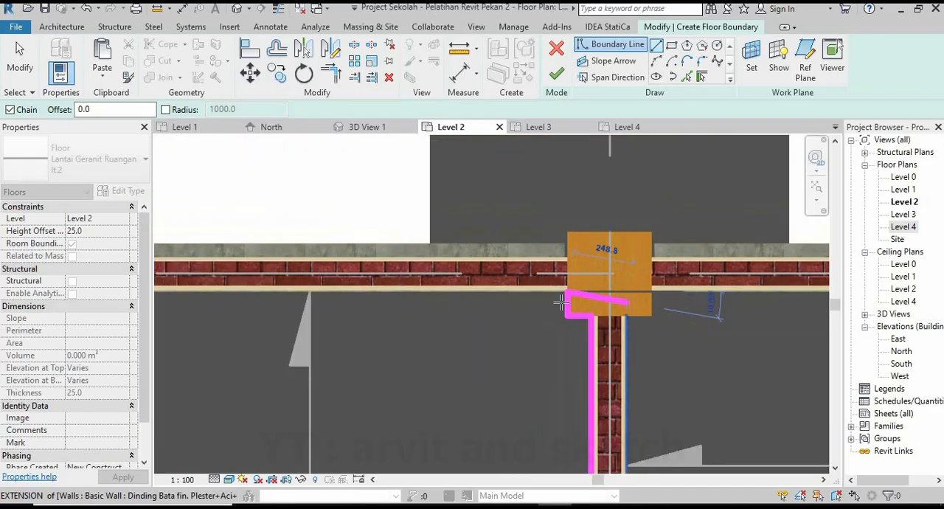
{"action": "middle_click_drag", "start_coordinate": [327, 310], "coordinate": [545, 313]}
{"action": "scroll", "coordinate": [170, 297], "scroll_direction": "up", "scroll_amount": 3}
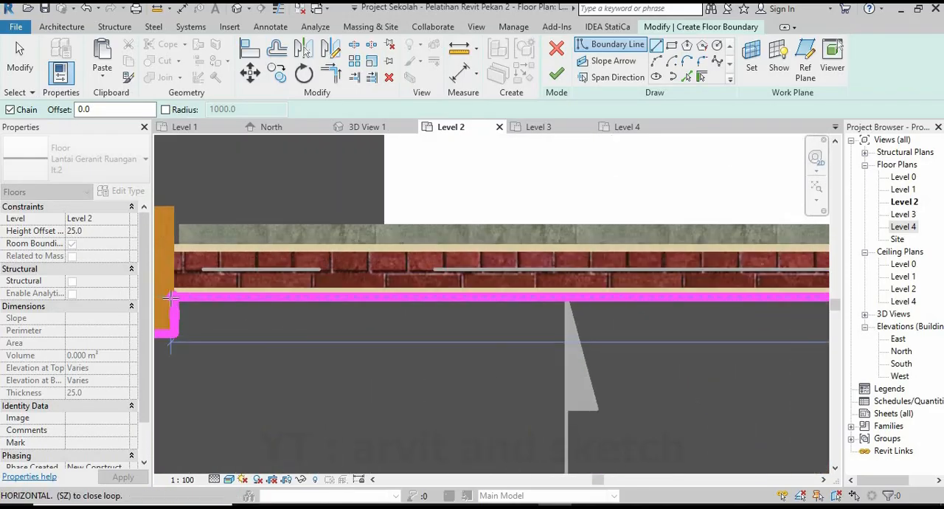
{"action": "left_click", "coordinate": [175, 297]}
{"action": "left_click", "coordinate": [558, 75]}
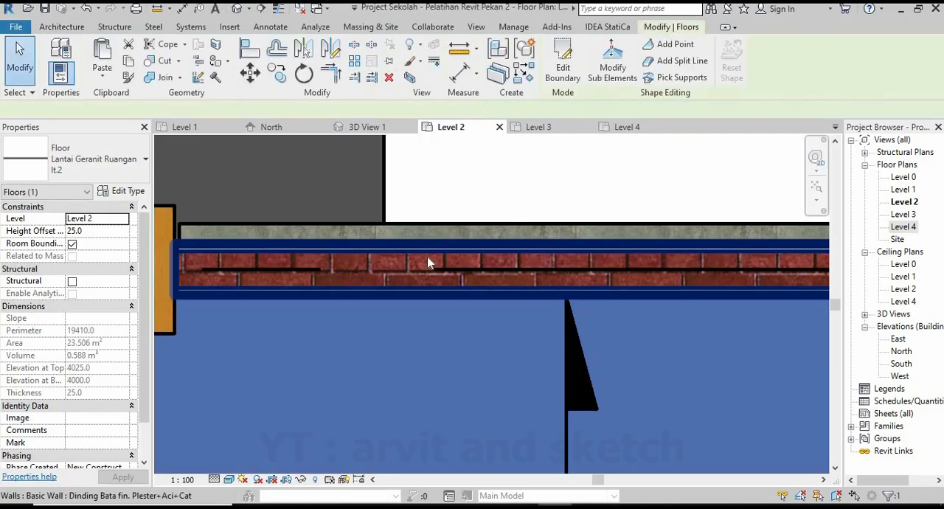
{"action": "scroll", "coordinate": [433, 264], "scroll_direction": "down", "scroll_amount": 5}
{"action": "left_click", "coordinate": [458, 227]}
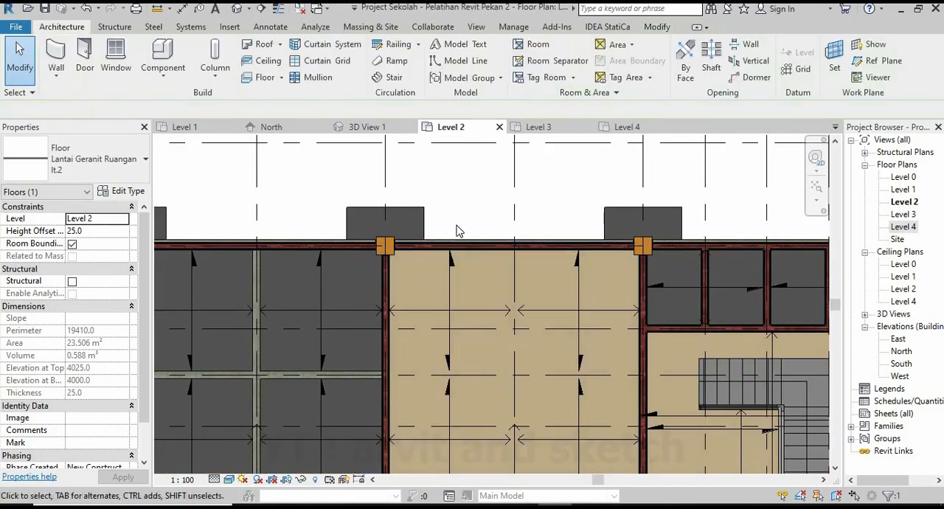
Examine the room floor in 3D View 1, up close against its walls and within the whole building.
{"action": "scroll", "coordinate": [457, 227], "scroll_direction": "down", "scroll_amount": 2}
{"action": "scroll", "coordinate": [492, 334], "scroll_direction": "up", "scroll_amount": 1}
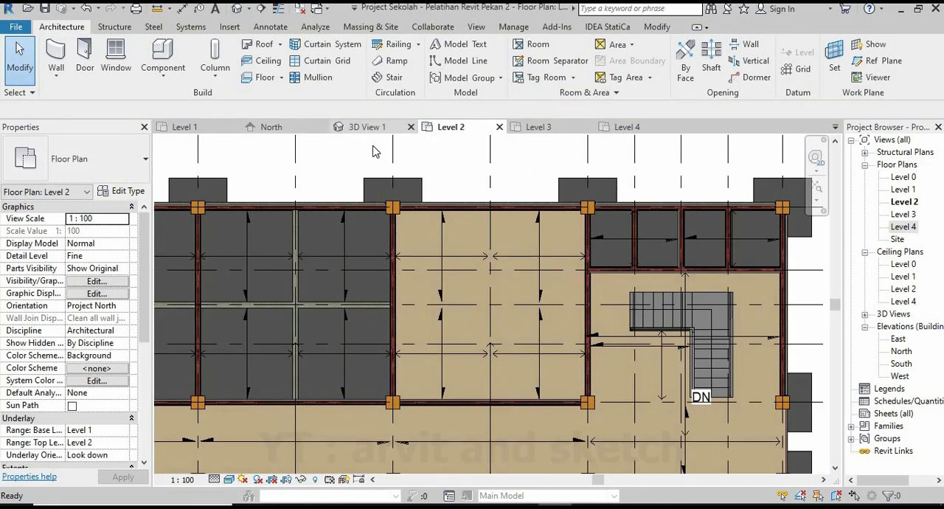
{"action": "left_click", "coordinate": [367, 127]}
{"action": "scroll", "coordinate": [524, 314], "scroll_direction": "up", "scroll_amount": 8}
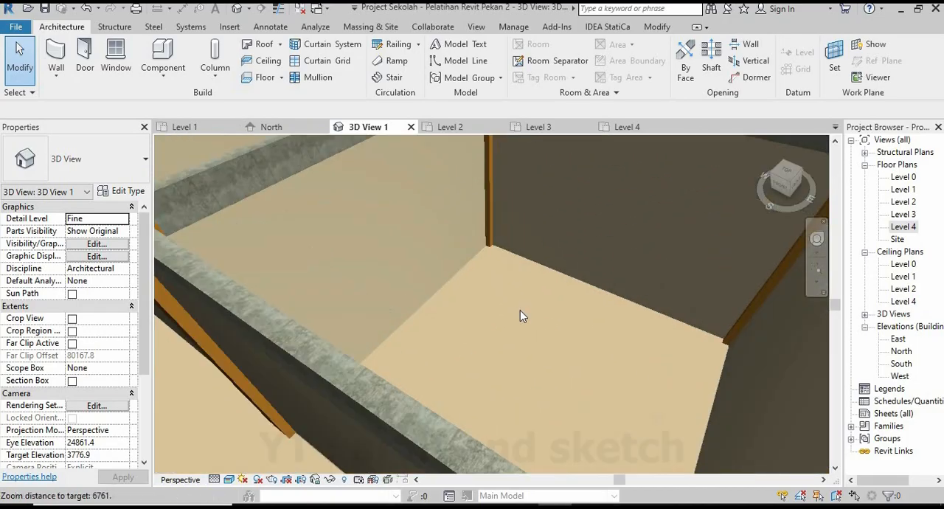
{"action": "middle_click_drag", "start_coordinate": [520, 315], "coordinate": [449, 339], "text": "shift"}
{"action": "scroll", "coordinate": [630, 328], "scroll_direction": "down", "scroll_amount": 2}
{"action": "scroll", "coordinate": [614, 300], "scroll_direction": "up", "scroll_amount": 3}
{"action": "scroll", "coordinate": [509, 356], "scroll_direction": "down", "scroll_amount": 4}
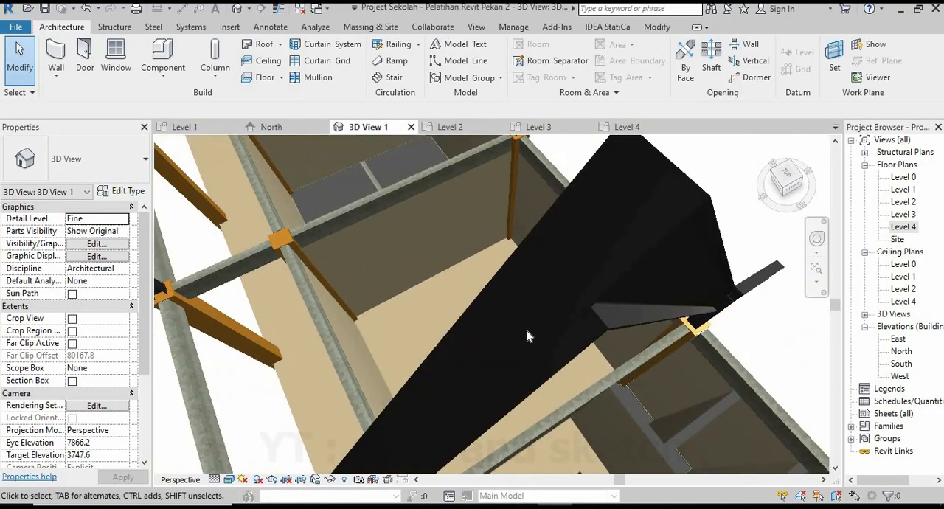
{"action": "scroll", "coordinate": [527, 336], "scroll_direction": "down", "scroll_amount": 6}
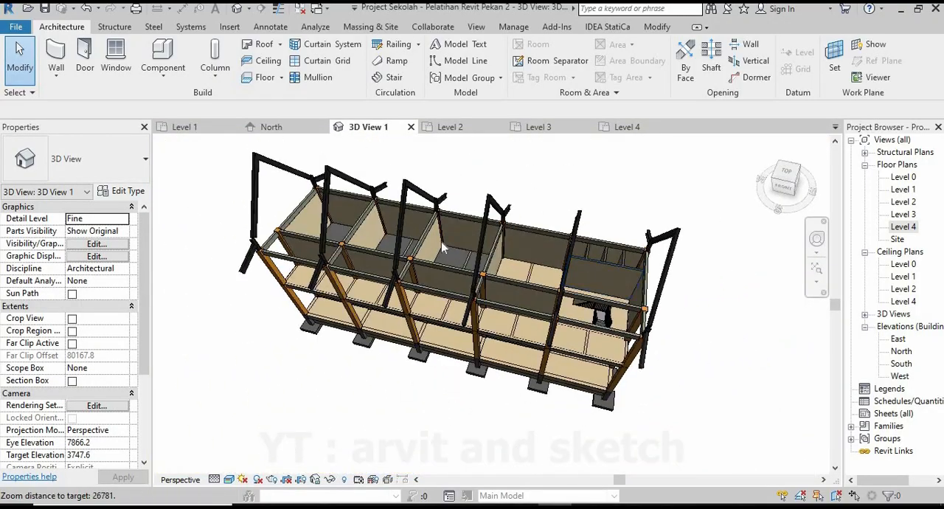
{"action": "scroll", "coordinate": [443, 249], "scroll_direction": "up", "scroll_amount": 3}
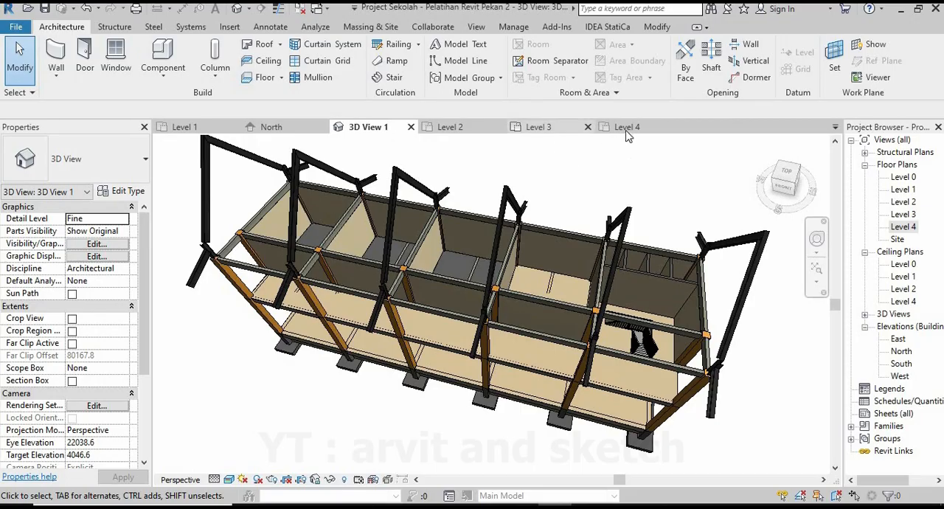
Mirror a copy of the room floor into the adjoining room on the left, about the shared wall's centreline on Level 2.
{"action": "left_click", "coordinate": [452, 127]}
{"action": "scroll", "coordinate": [365, 312], "scroll_direction": "down", "scroll_amount": 3}
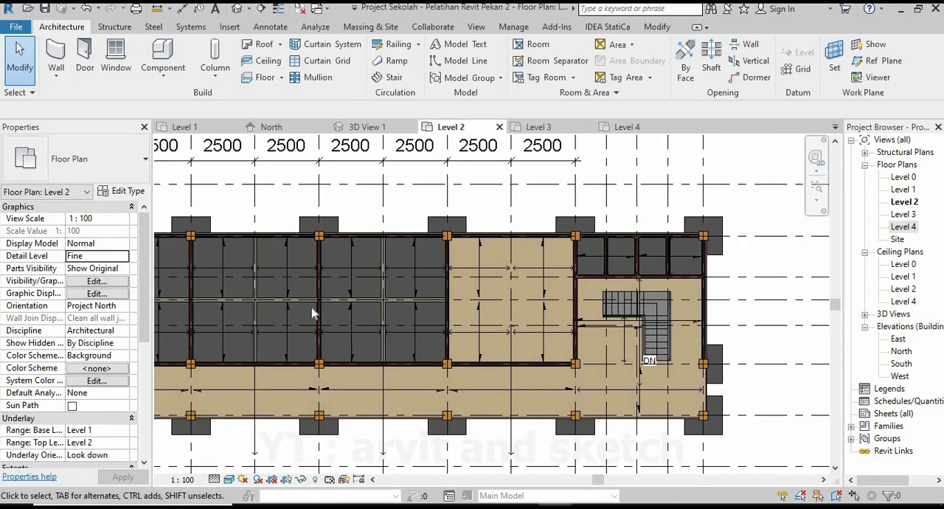
{"action": "scroll", "coordinate": [542, 229], "scroll_direction": "up", "scroll_amount": 5}
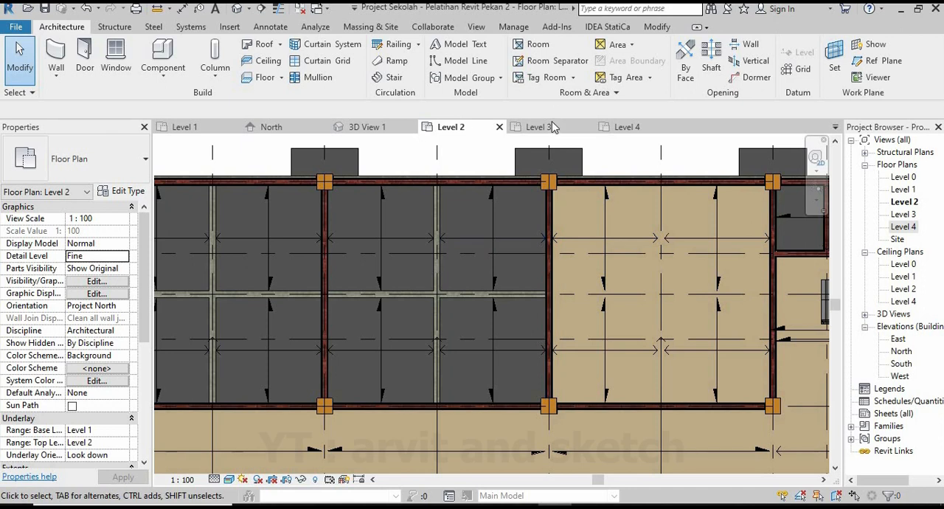
{"action": "left_click", "coordinate": [369, 127]}
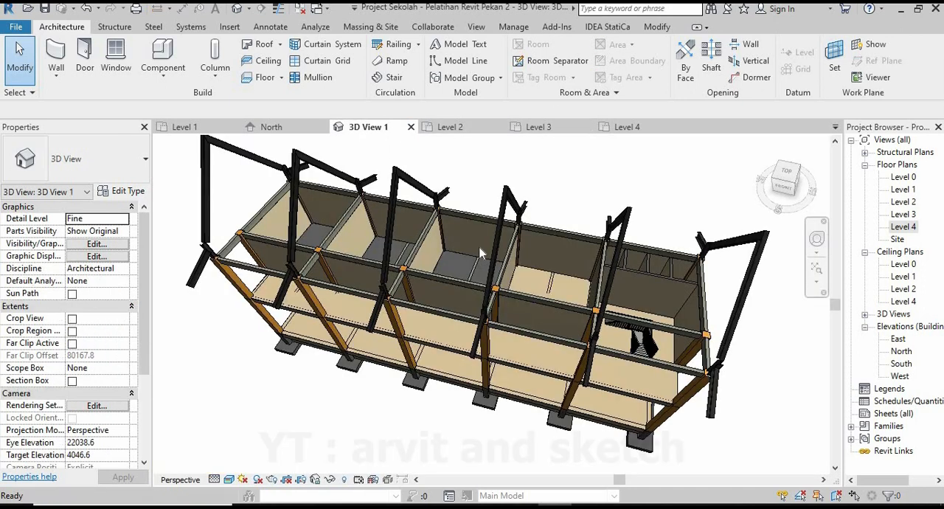
{"action": "left_click", "coordinate": [500, 315]}
{"action": "left_click", "coordinate": [457, 128]}
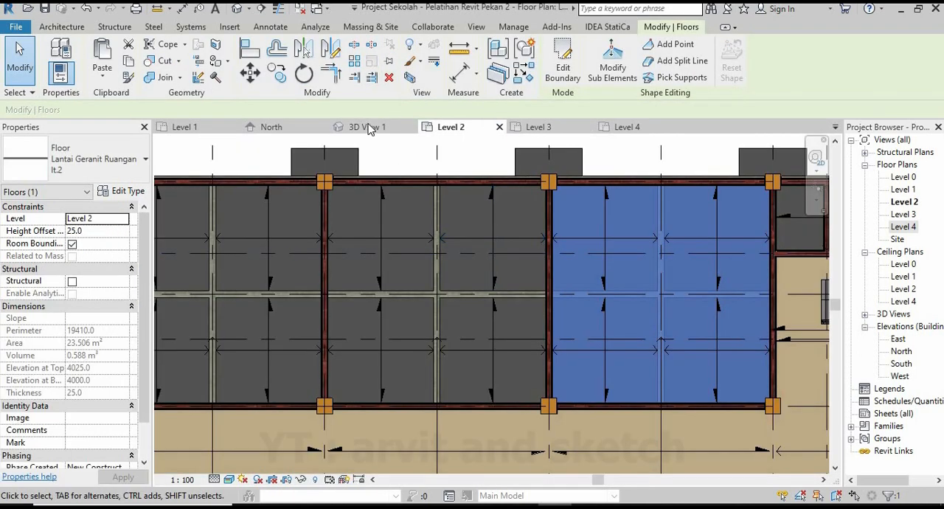
{"action": "left_click", "coordinate": [329, 47]}
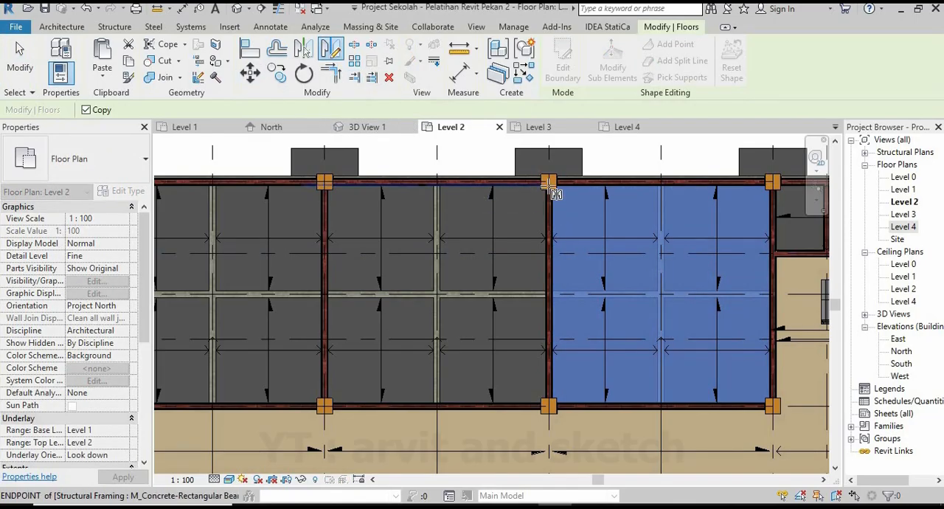
{"action": "scroll", "coordinate": [552, 186], "scroll_direction": "up", "scroll_amount": 5}
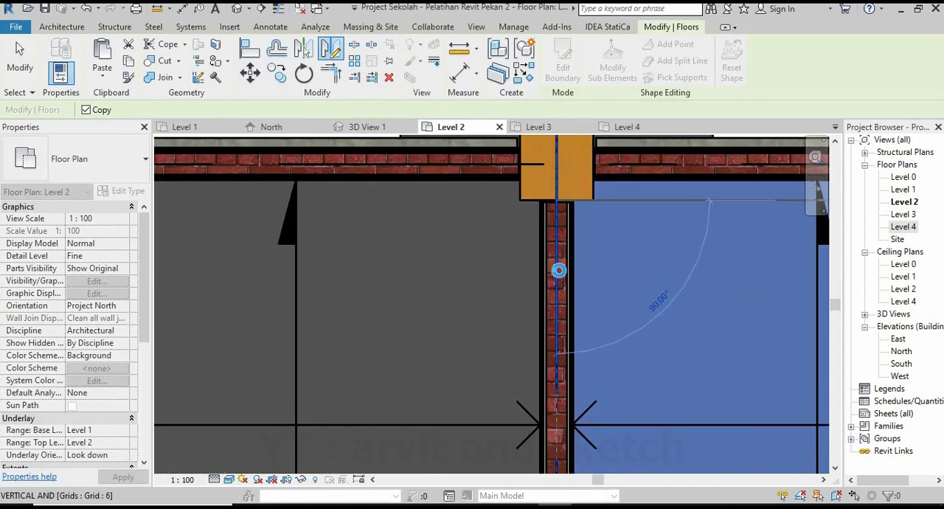
{"action": "left_click", "coordinate": [560, 278]}
{"action": "scroll", "coordinate": [577, 225], "scroll_direction": "down", "scroll_amount": 5}
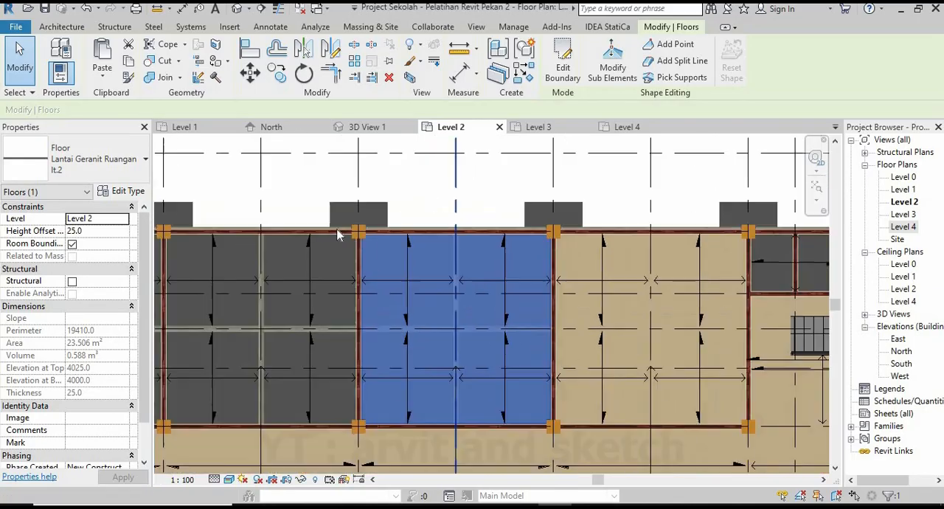
Mirror a copy of the selected room floor into the next room on the left, about the shared wall's centreline.
{"action": "left_click", "coordinate": [331, 49]}
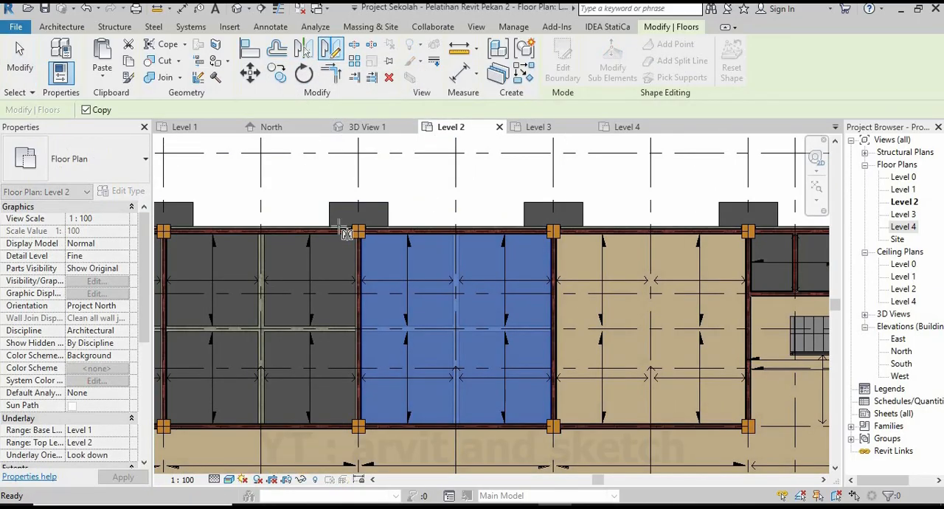
{"action": "scroll", "coordinate": [362, 239], "scroll_direction": "up", "scroll_amount": 5}
{"action": "scroll", "coordinate": [382, 254], "scroll_direction": "up", "scroll_amount": 3}
{"action": "left_click", "coordinate": [380, 241]}
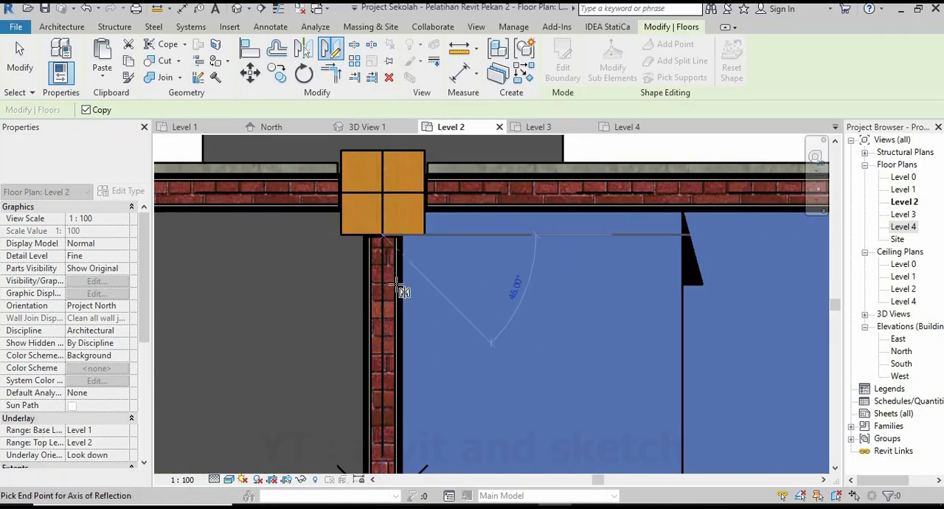
{"action": "left_click", "coordinate": [383, 309]}
{"action": "scroll", "coordinate": [501, 279], "scroll_direction": "down", "scroll_amount": 6}
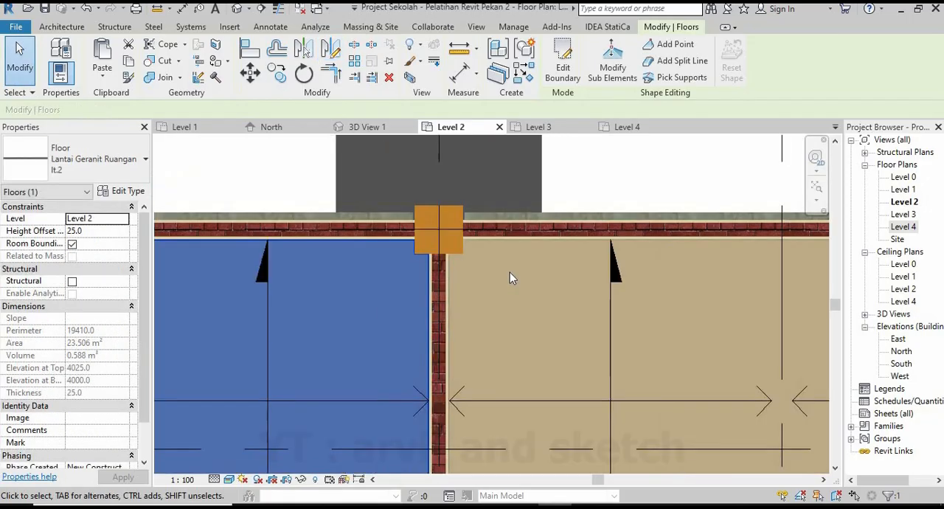
{"action": "scroll", "coordinate": [438, 325], "scroll_direction": "up", "scroll_amount": 4}
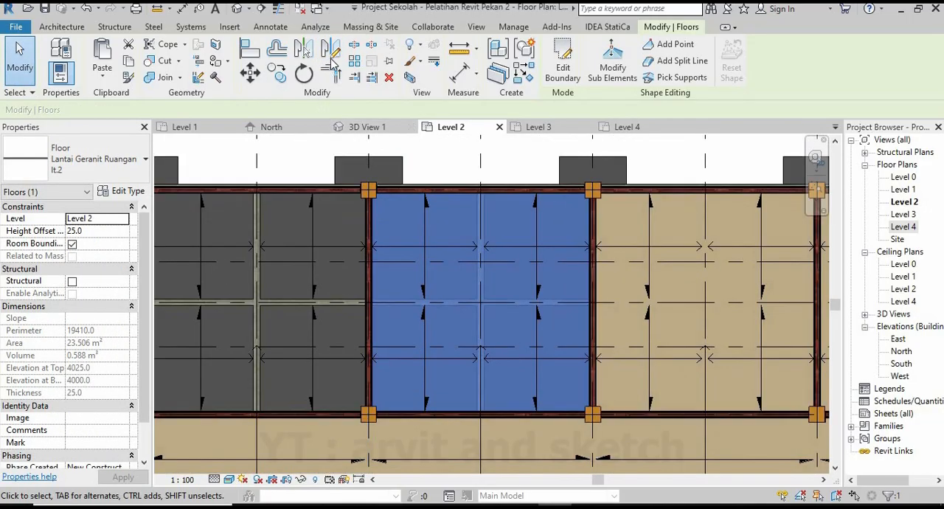
Mirror the newest room floor into the leftmost room about their shared wall's centreline and clear the selection.
{"action": "key", "text": "d"}
{"action": "key", "text": "m"}
{"action": "scroll", "coordinate": [368, 192], "scroll_direction": "up", "scroll_amount": 5}
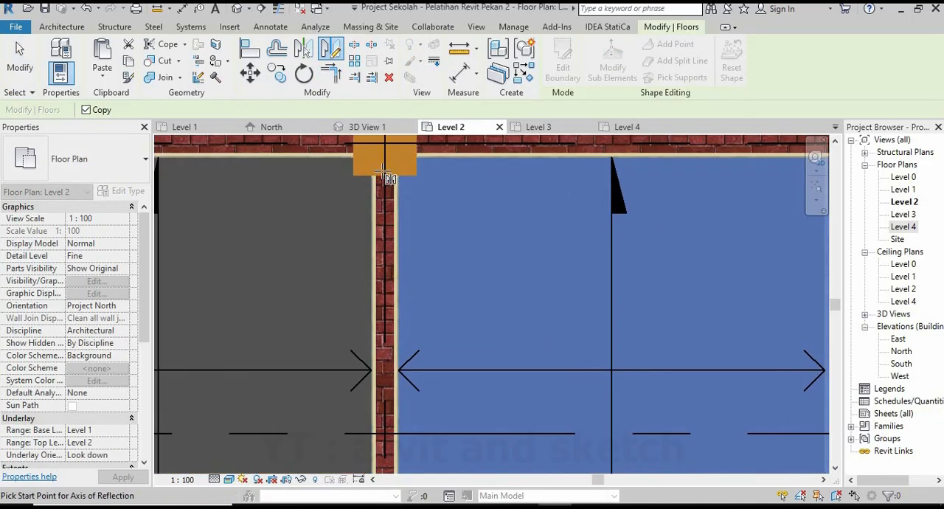
{"action": "left_click", "coordinate": [384, 177]}
{"action": "left_click", "coordinate": [383, 255]}
{"action": "scroll", "coordinate": [414, 263], "scroll_direction": "down", "scroll_amount": 5}
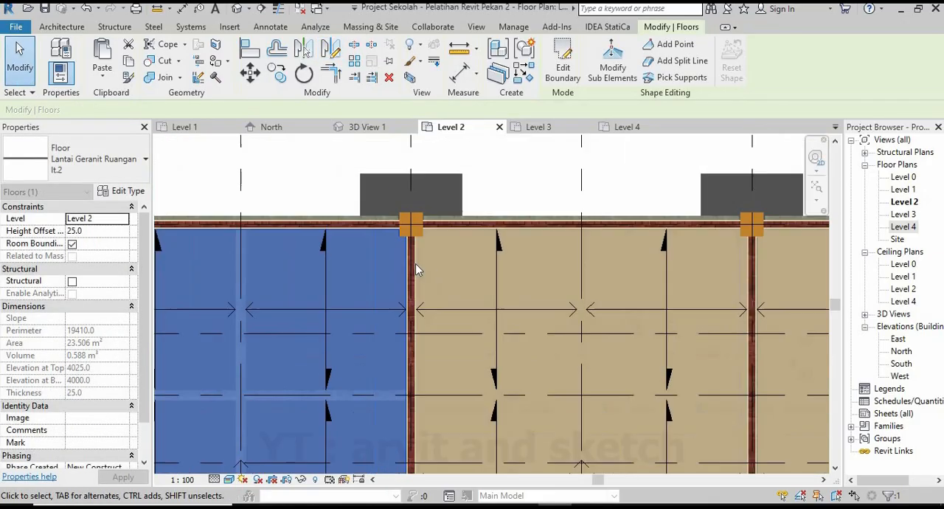
{"action": "scroll", "coordinate": [414, 263], "scroll_direction": "down", "scroll_amount": 3}
{"action": "key", "text": "Escape"}
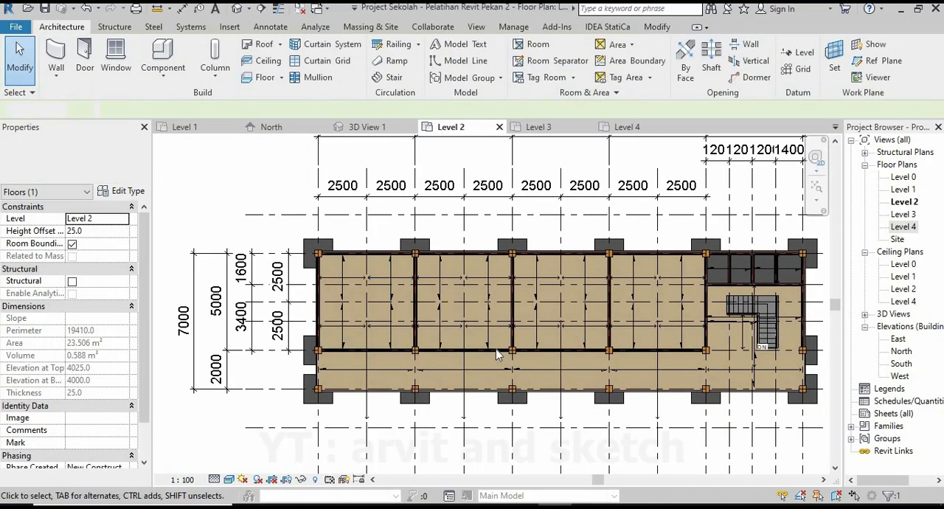
Examine the mirrored room floors and the small rooms beside the stair from several angles in 3D View 1.
{"action": "scroll", "coordinate": [496, 349], "scroll_direction": "down", "scroll_amount": 2}
{"action": "scroll", "coordinate": [623, 330], "scroll_direction": "up", "scroll_amount": 2}
{"action": "left_click", "coordinate": [375, 130]}
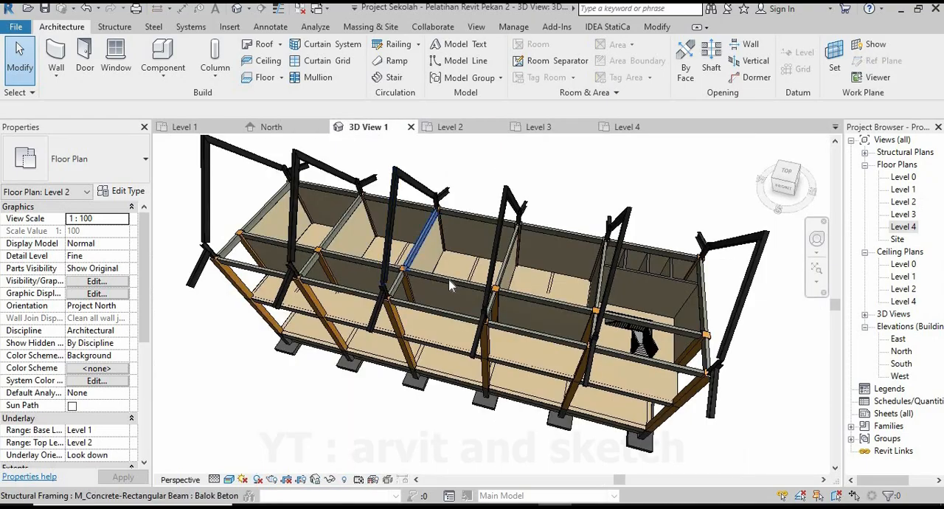
{"action": "middle_click_drag", "start_coordinate": [575, 325], "coordinate": [546, 347], "text": "shift"}
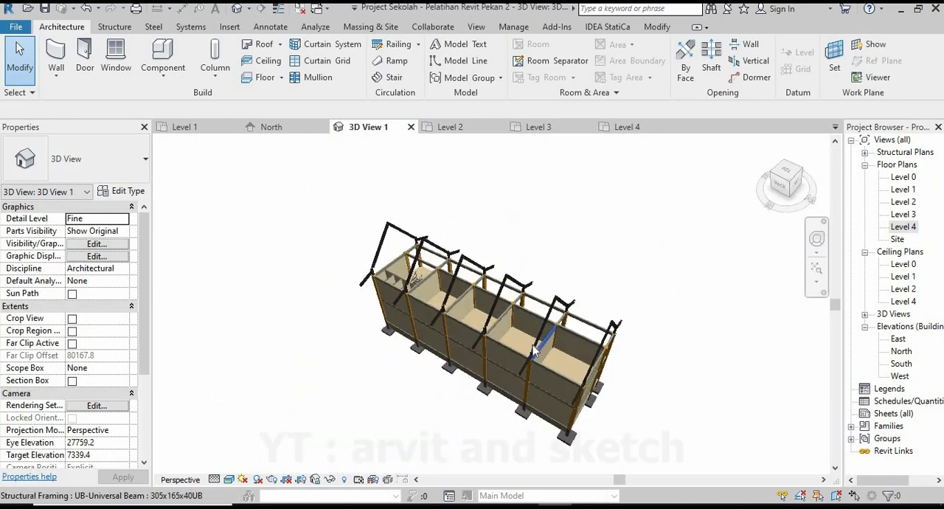
{"action": "scroll", "coordinate": [522, 343], "scroll_direction": "up", "scroll_amount": 8}
{"action": "scroll", "coordinate": [585, 328], "scroll_direction": "down", "scroll_amount": 10}
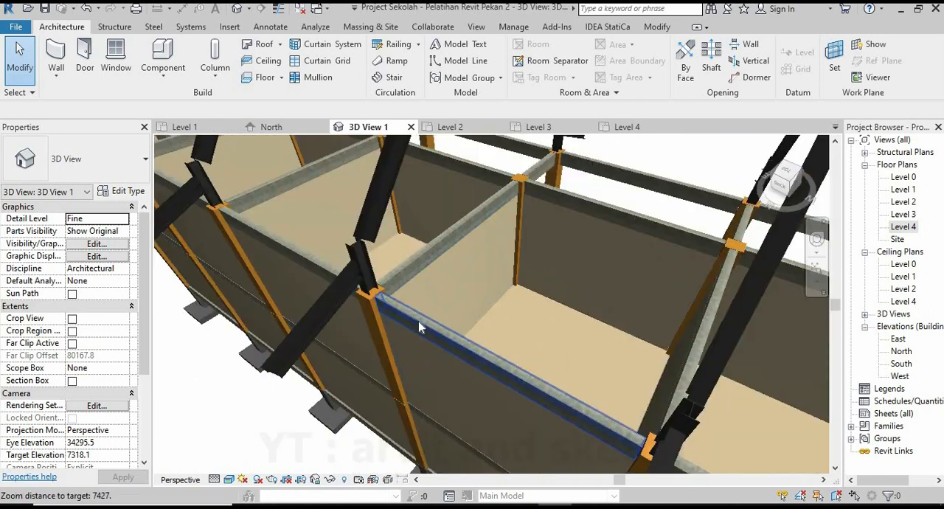
{"action": "middle_click_drag", "start_coordinate": [531, 295], "coordinate": [515, 446], "text": "shift"}
{"action": "scroll", "coordinate": [514, 446], "scroll_direction": "up", "scroll_amount": 8}
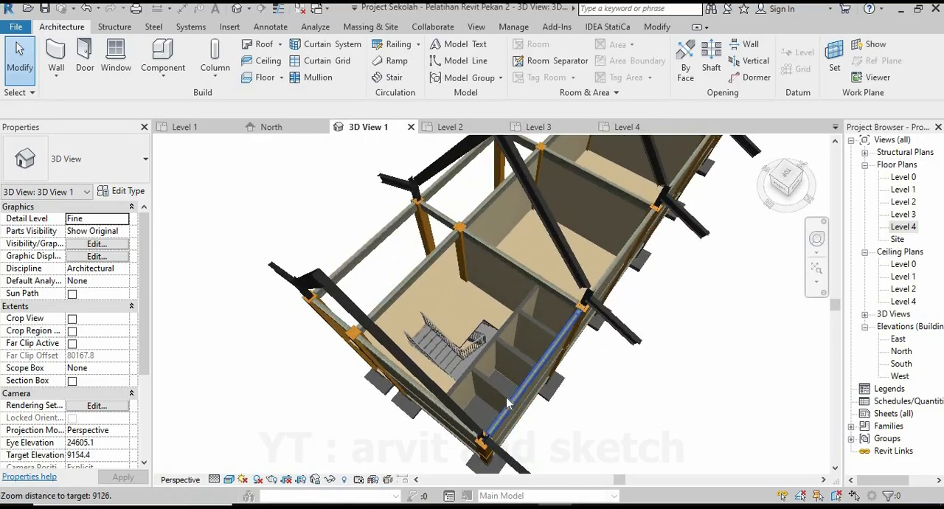
{"action": "middle_click_drag", "start_coordinate": [531, 359], "coordinate": [509, 329], "text": "shift"}
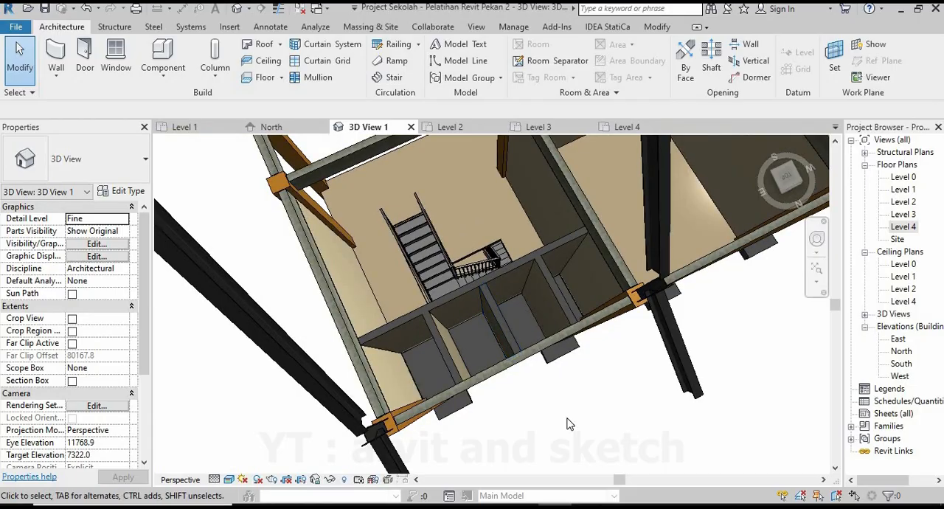
Start a Lantai Keramik KM floor on Level 2 with a height offset of -20 and check its type properties.
{"action": "left_click", "coordinate": [450, 127]}
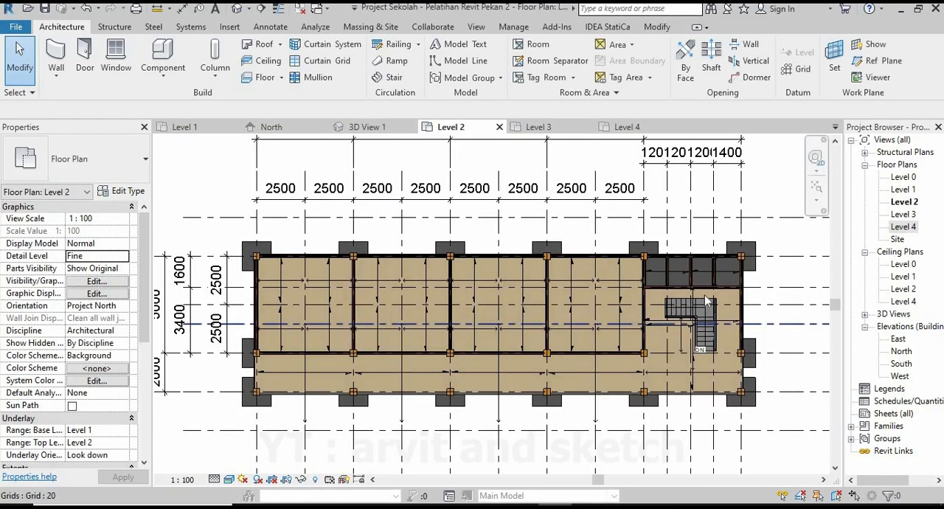
{"action": "scroll", "coordinate": [726, 267], "scroll_direction": "up", "scroll_amount": 5}
{"action": "scroll", "coordinate": [727, 267], "scroll_direction": "up", "scroll_amount": 2}
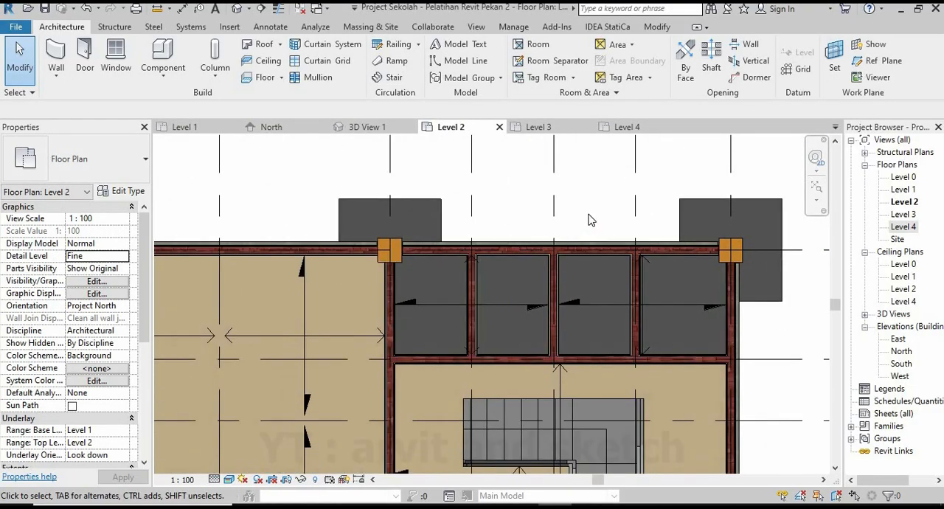
{"action": "left_click", "coordinate": [269, 82]}
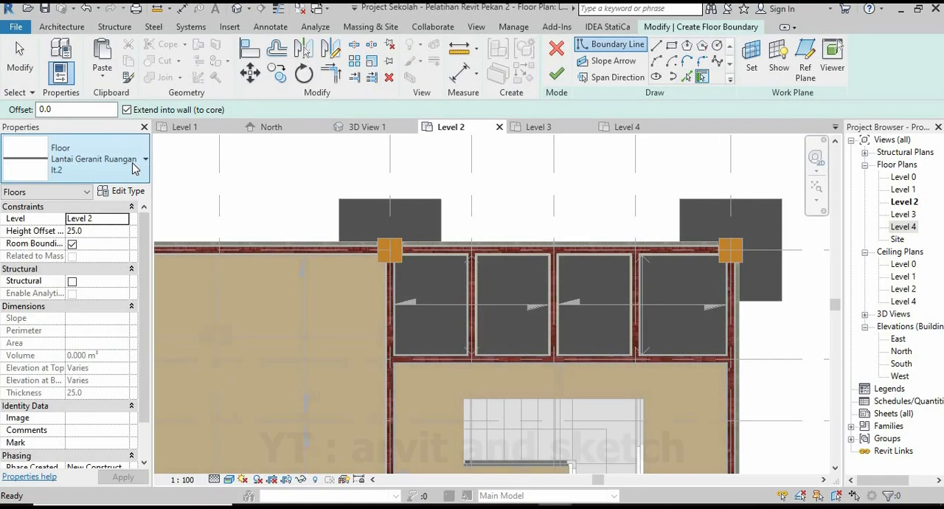
{"action": "left_click", "coordinate": [135, 169]}
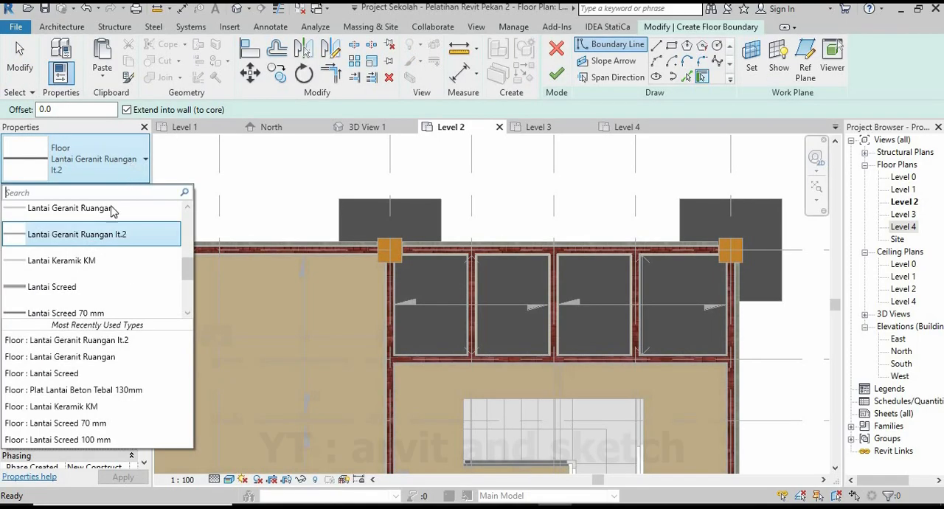
{"action": "left_click", "coordinate": [87, 260]}
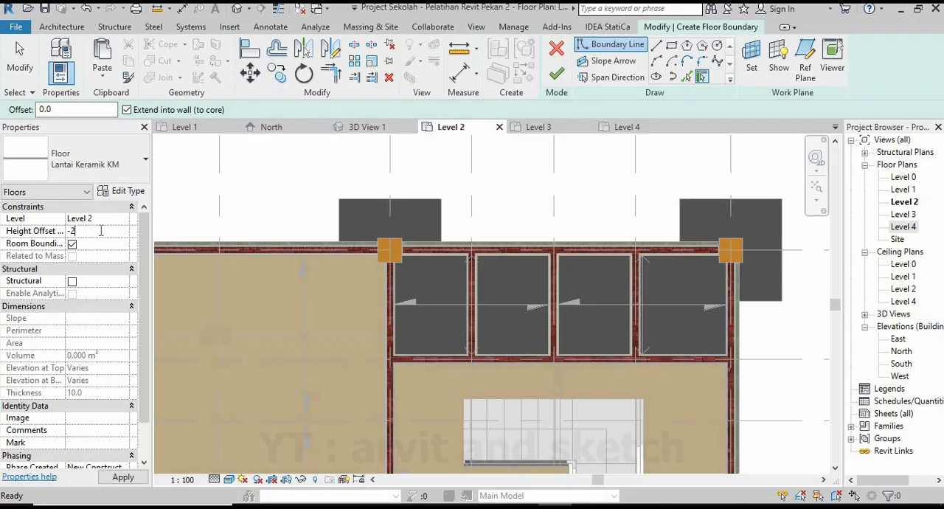
{"action": "left_click", "coordinate": [127, 191]}
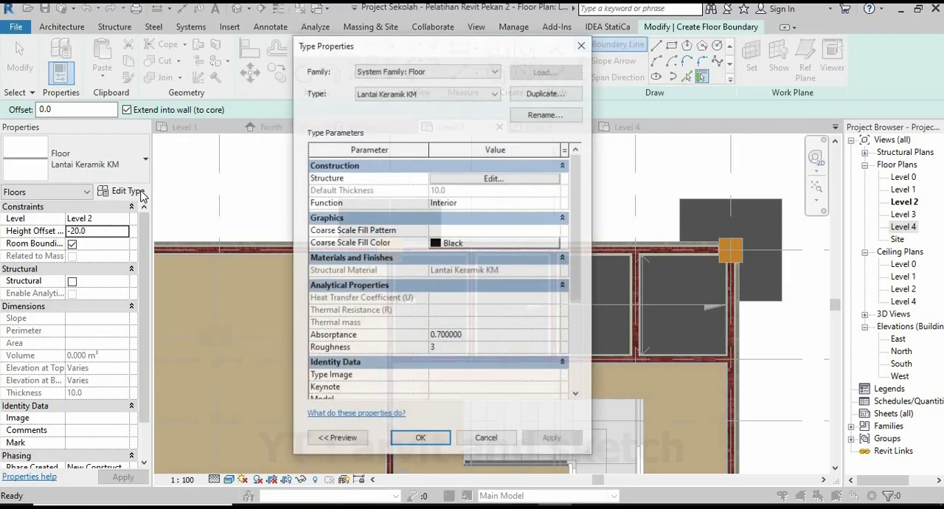
{"action": "left_click", "coordinate": [421, 439]}
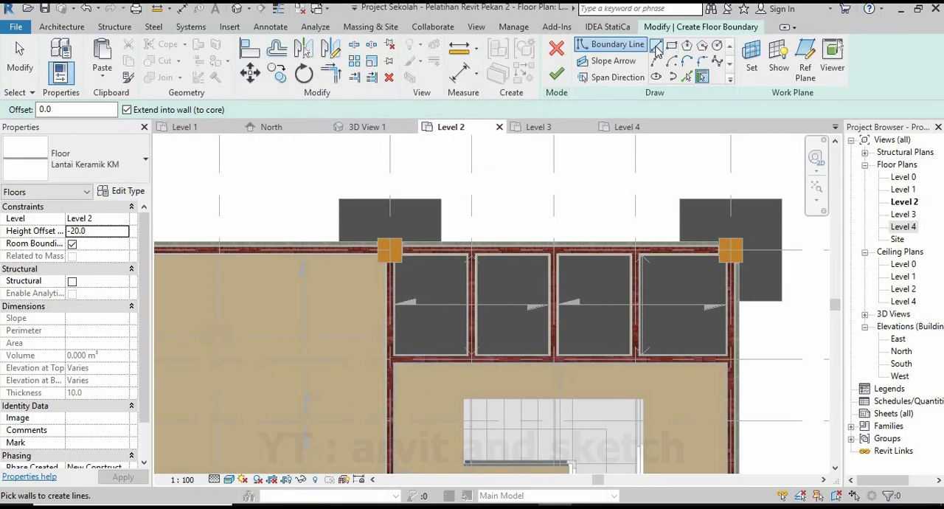
Draw the floor boundary in the rightmost small room from the column along the upper, left and lower wall faces.
{"action": "scroll", "coordinate": [723, 255], "scroll_direction": "up", "scroll_amount": 5}
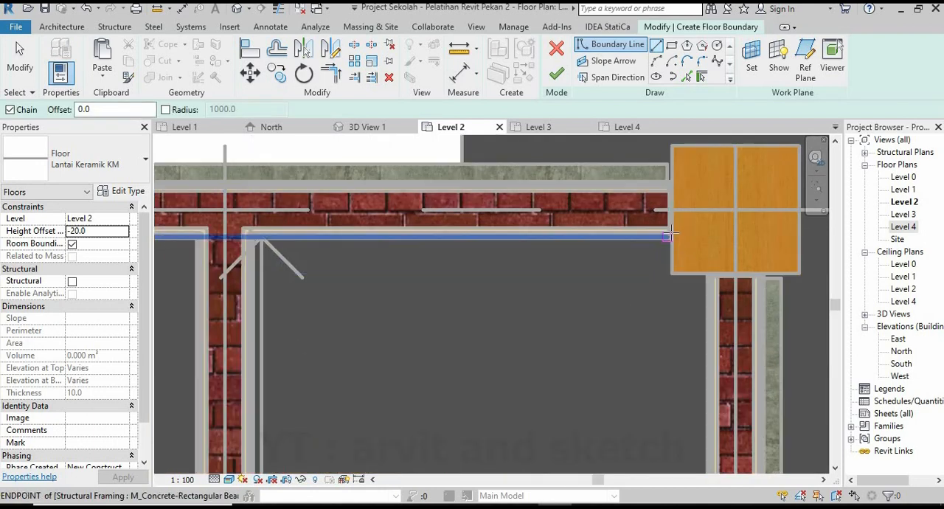
{"action": "left_click", "coordinate": [251, 235]}
{"action": "scroll", "coordinate": [251, 235], "scroll_direction": "down", "scroll_amount": 4}
{"action": "scroll", "coordinate": [285, 454], "scroll_direction": "up", "scroll_amount": 5}
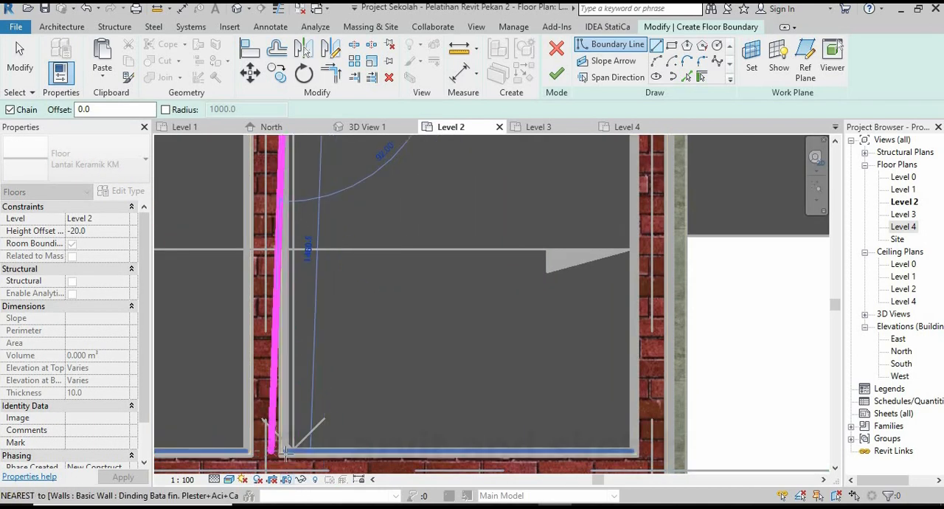
{"action": "scroll", "coordinate": [285, 453], "scroll_direction": "up", "scroll_amount": 2}
{"action": "left_click", "coordinate": [334, 418]}
{"action": "scroll", "coordinate": [334, 418], "scroll_direction": "down", "scroll_amount": 4}
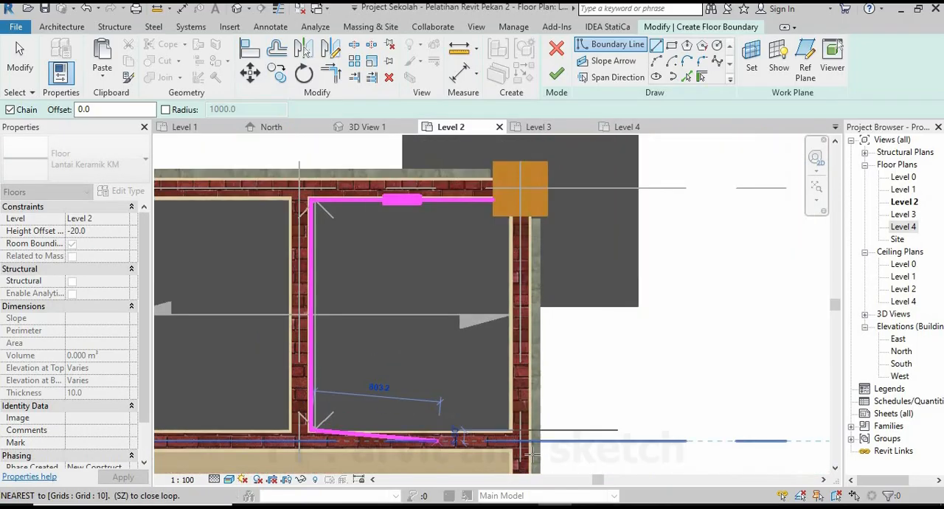
{"action": "scroll", "coordinate": [493, 404], "scroll_direction": "up", "scroll_amount": 5}
{"action": "left_click", "coordinate": [494, 423]}
Close the boundary up the right wall and around the column corner, finish the floor and view it in 3D View 1.
{"action": "scroll", "coordinate": [494, 423], "scroll_direction": "down", "scroll_amount": 4}
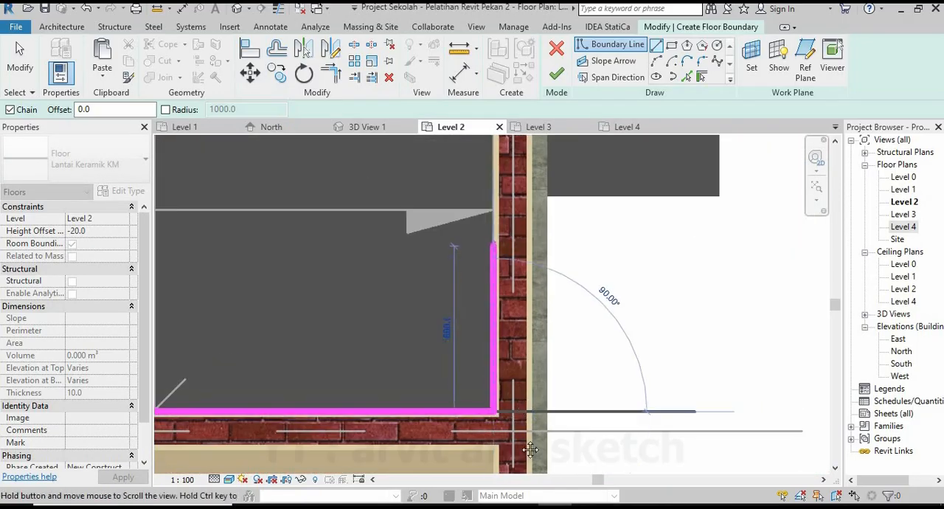
{"action": "scroll", "coordinate": [521, 252], "scroll_direction": "up", "scroll_amount": 5}
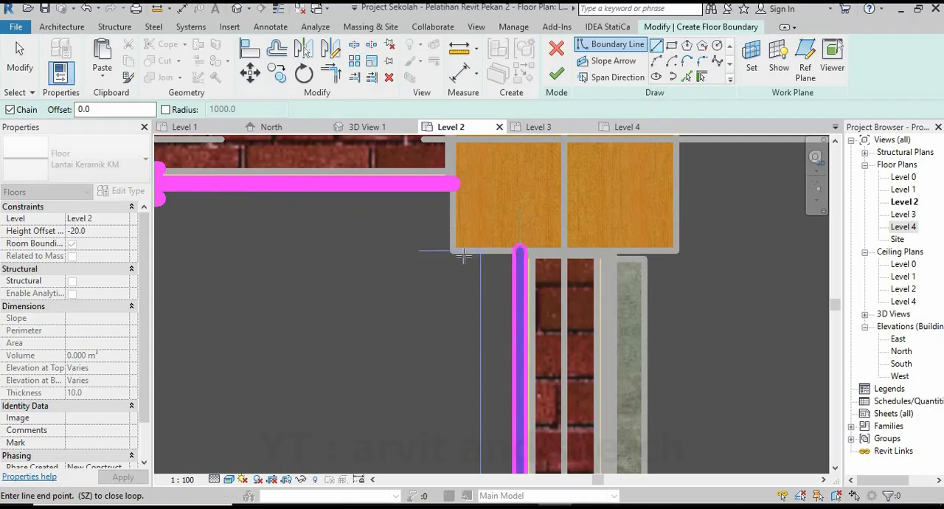
{"action": "left_click", "coordinate": [453, 190]}
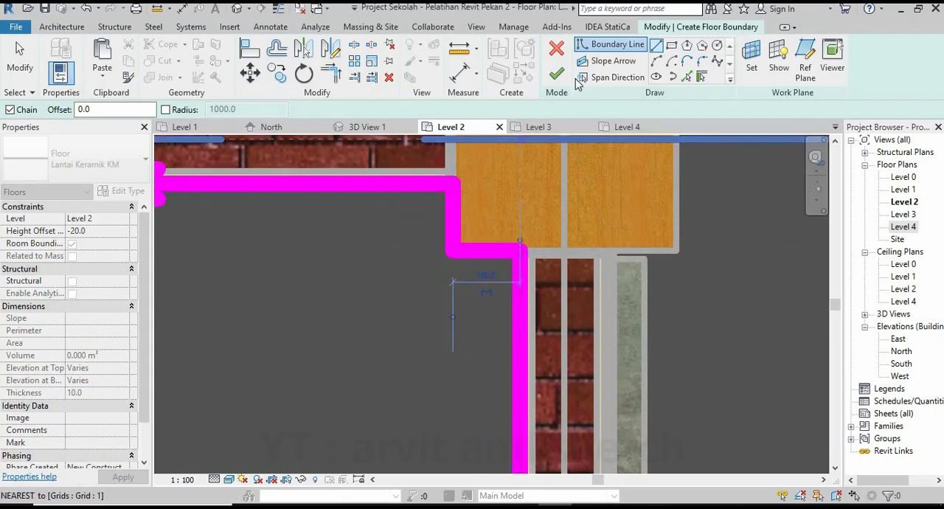
{"action": "left_click", "coordinate": [556, 72]}
{"action": "scroll", "coordinate": [533, 266], "scroll_direction": "down", "scroll_amount": 5}
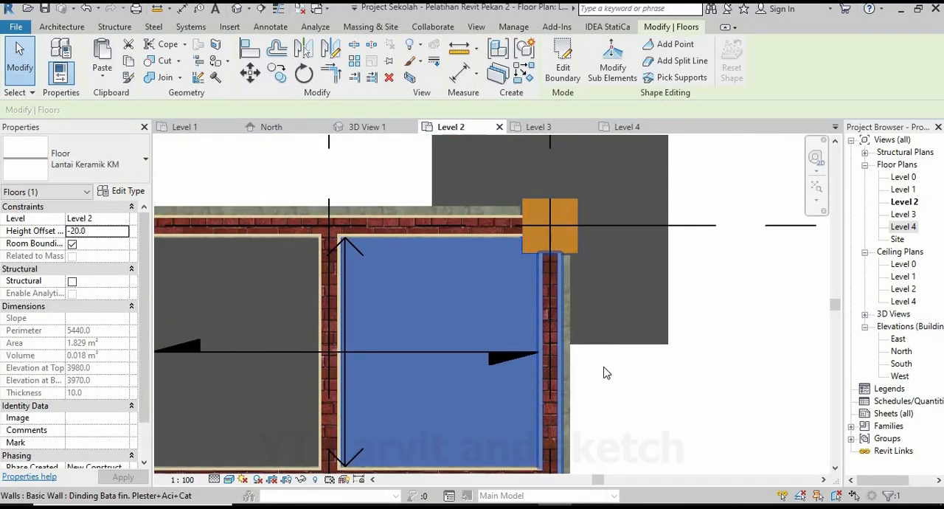
{"action": "key", "text": "Escape"}
{"action": "left_click", "coordinate": [354, 129]}
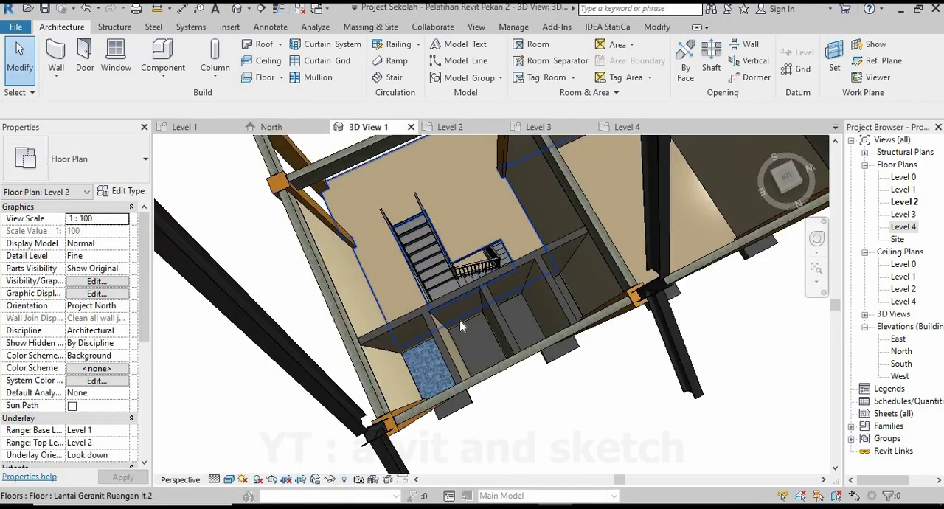
{"action": "scroll", "coordinate": [407, 394], "scroll_direction": "up", "scroll_amount": 5}
{"action": "scroll", "coordinate": [428, 340], "scroll_direction": "up", "scroll_amount": 6}
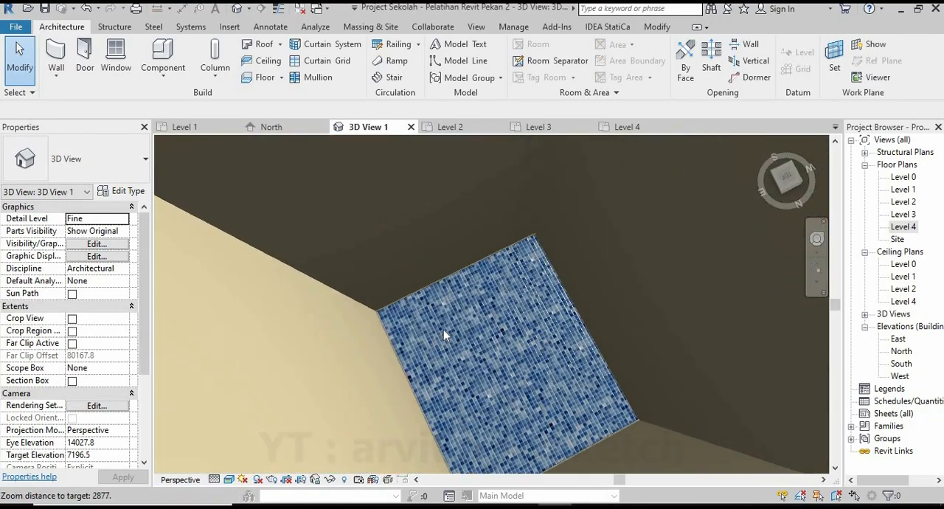
{"action": "scroll", "coordinate": [459, 318], "scroll_direction": "down", "scroll_amount": 8}
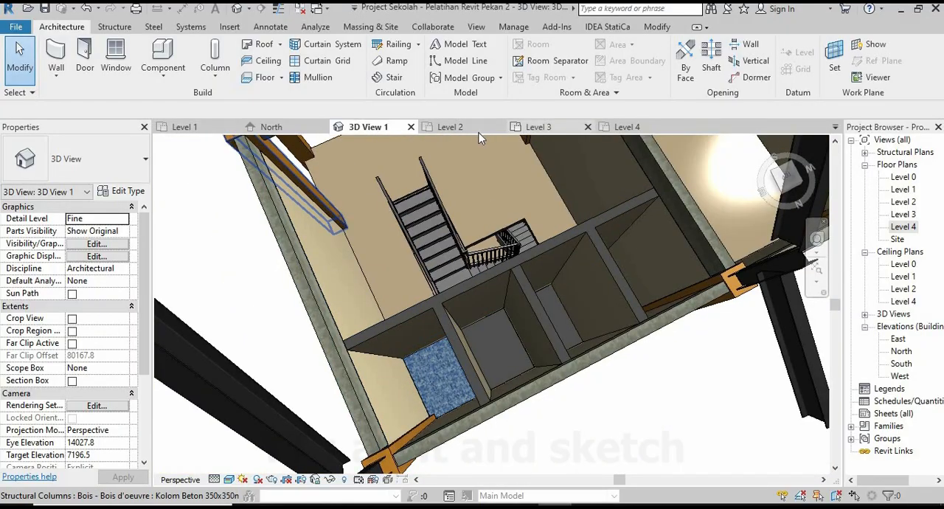
Start another Lantai Keramik KM floor on Level 2 for the small room left of the tiled one, using straight boundary lines.
{"action": "left_click", "coordinate": [451, 127]}
{"action": "scroll", "coordinate": [526, 338], "scroll_direction": "down", "scroll_amount": 5}
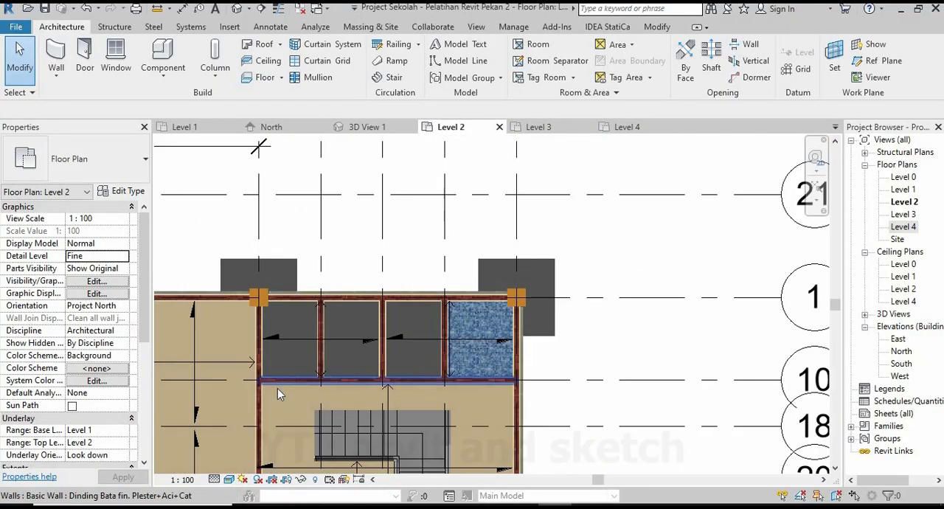
{"action": "scroll", "coordinate": [278, 388], "scroll_direction": "up", "scroll_amount": 2}
{"action": "left_click", "coordinate": [261, 77]}
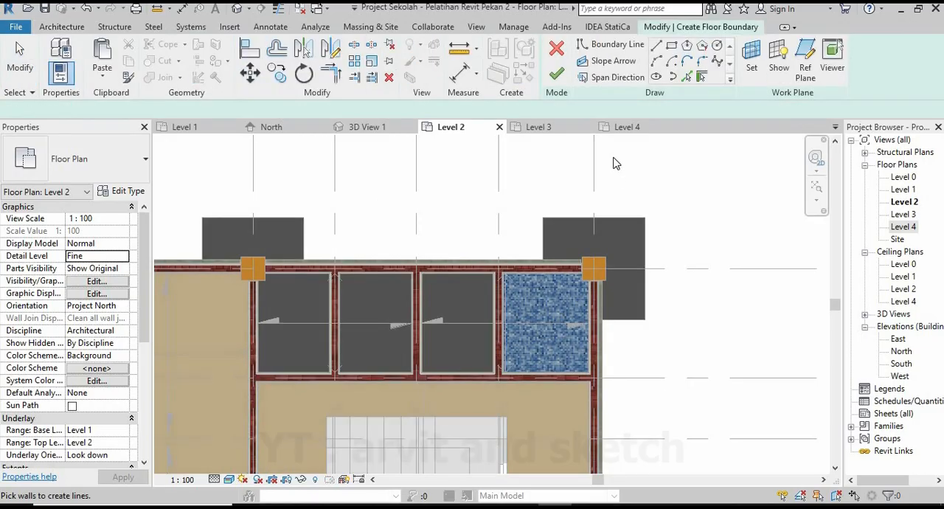
{"action": "scroll", "coordinate": [420, 274], "scroll_direction": "up", "scroll_amount": 6}
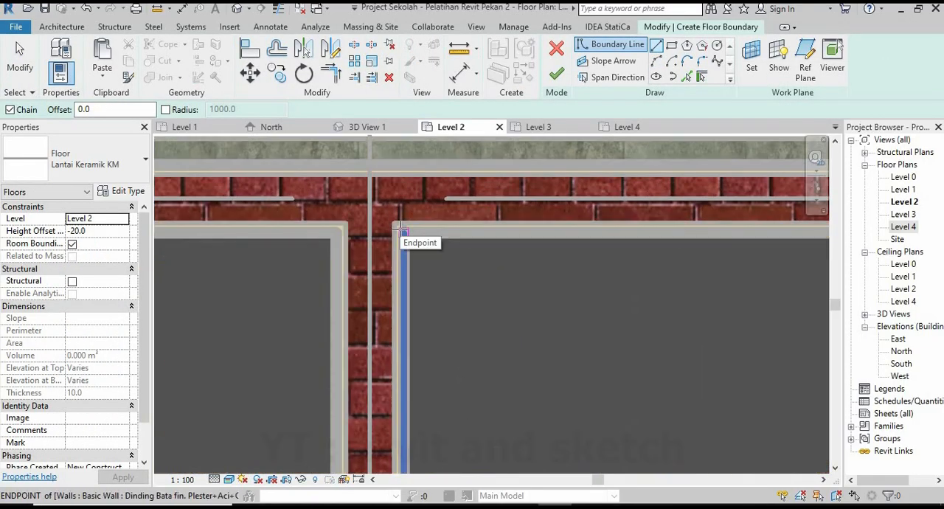
Draw a closed floor boundary along the four wall faces of the small room immediately left of the tiled one.
{"action": "scroll", "coordinate": [340, 271], "scroll_direction": "down", "scroll_amount": 3}
{"action": "scroll", "coordinate": [607, 259], "scroll_direction": "up", "scroll_amount": 3}
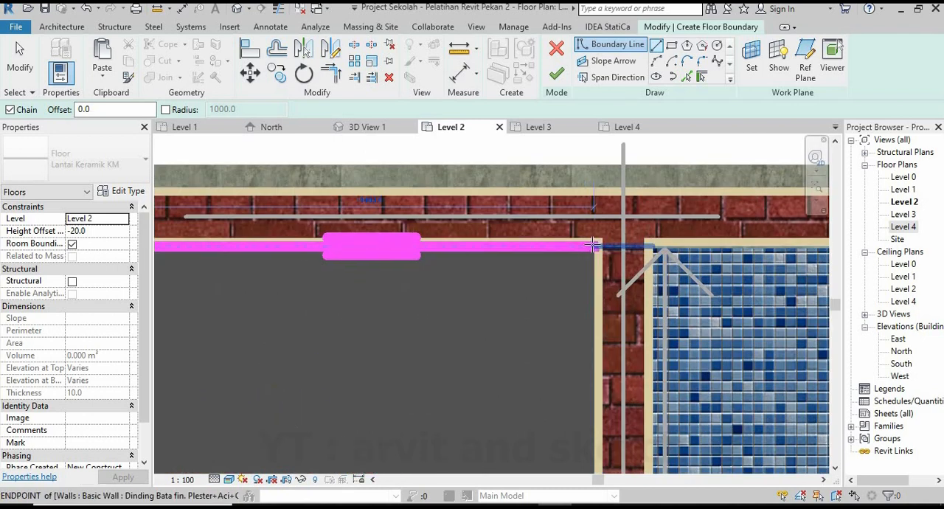
{"action": "left_click", "coordinate": [596, 246]}
{"action": "scroll", "coordinate": [583, 243], "scroll_direction": "down", "scroll_amount": 3}
{"action": "scroll", "coordinate": [587, 387], "scroll_direction": "up", "scroll_amount": 4}
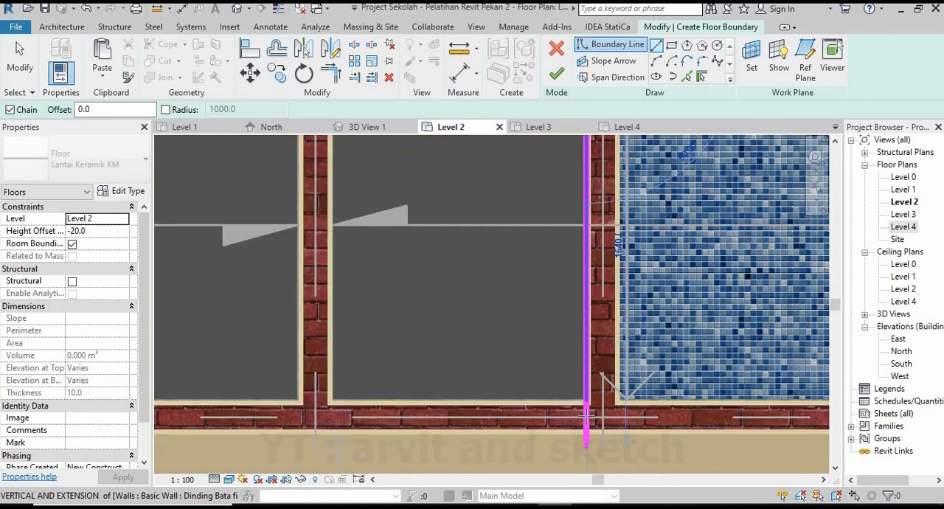
{"action": "left_click", "coordinate": [588, 387]}
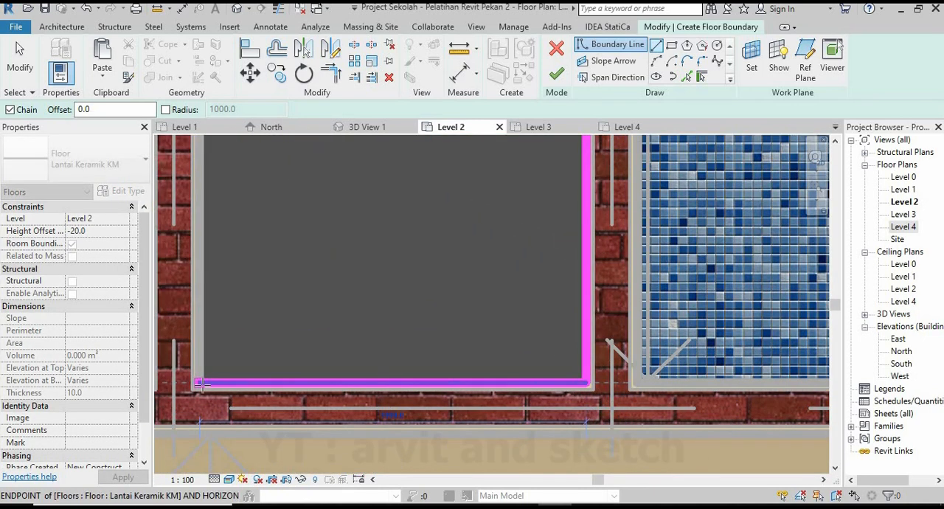
{"action": "left_click", "coordinate": [231, 395]}
{"action": "scroll", "coordinate": [312, 371], "scroll_direction": "down", "scroll_amount": 3}
{"action": "scroll", "coordinate": [445, 241], "scroll_direction": "up", "scroll_amount": 3}
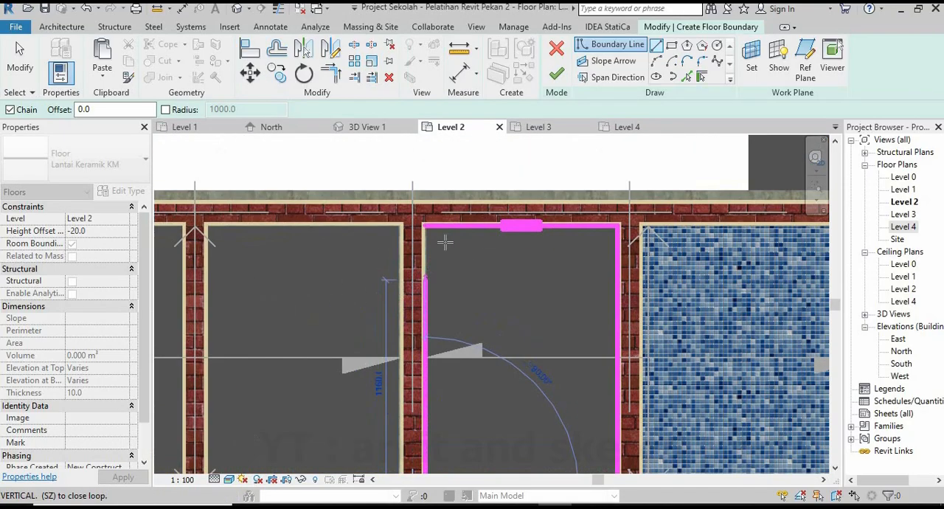
{"action": "left_click", "coordinate": [428, 227]}
Begin a second boundary loop in the next small room to the left, drawing its upper edge along the wall face.
{"action": "scroll", "coordinate": [481, 281], "scroll_direction": "down", "scroll_amount": 2}
{"action": "middle_click_drag", "start_coordinate": [481, 281], "coordinate": [558, 262]}
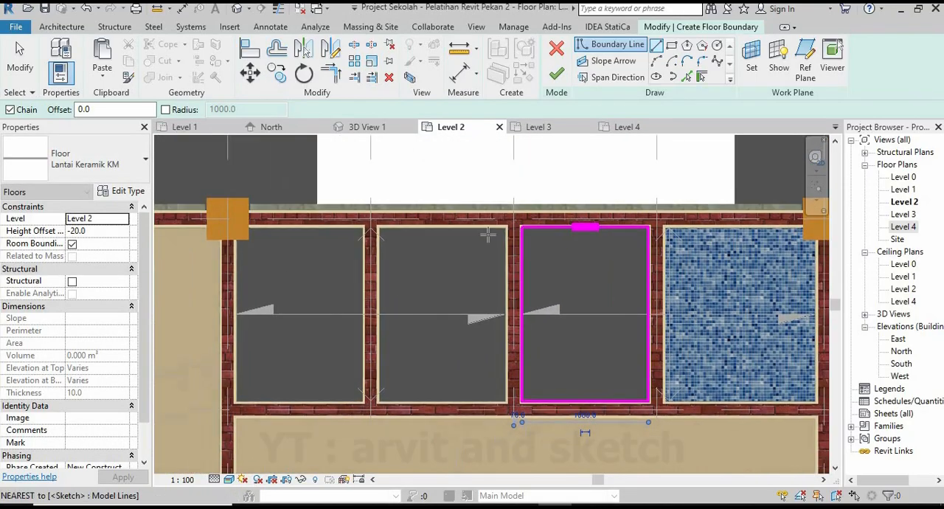
{"action": "scroll", "coordinate": [487, 235], "scroll_direction": "up", "scroll_amount": 5}
{"action": "left_click", "coordinate": [527, 209]}
{"action": "scroll", "coordinate": [583, 237], "scroll_direction": "down", "scroll_amount": 3}
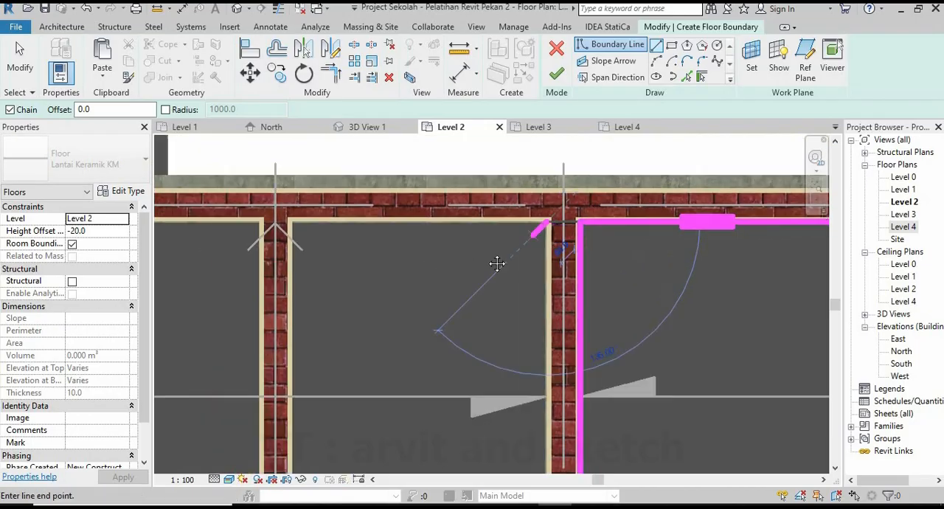
{"action": "middle_click_drag", "start_coordinate": [497, 261], "coordinate": [579, 252]}
{"action": "scroll", "coordinate": [413, 223], "scroll_direction": "up", "scroll_amount": 4}
{"action": "left_click", "coordinate": [383, 209]}
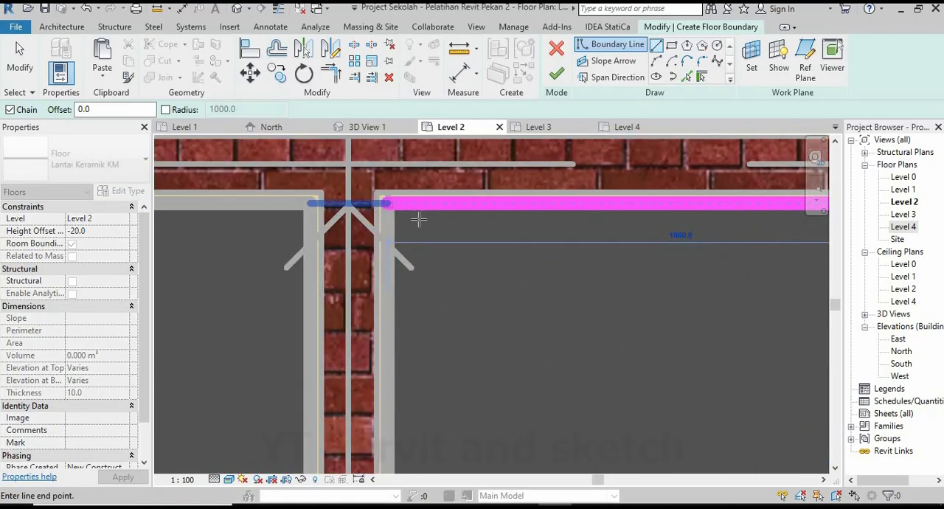
Continue the second loop down the left wall face and along the lower wall face to the room's right corner.
{"action": "scroll", "coordinate": [427, 244], "scroll_direction": "down", "scroll_amount": 3}
{"action": "scroll", "coordinate": [382, 359], "scroll_direction": "up", "scroll_amount": 4}
{"action": "scroll", "coordinate": [381, 357], "scroll_direction": "up", "scroll_amount": 4}
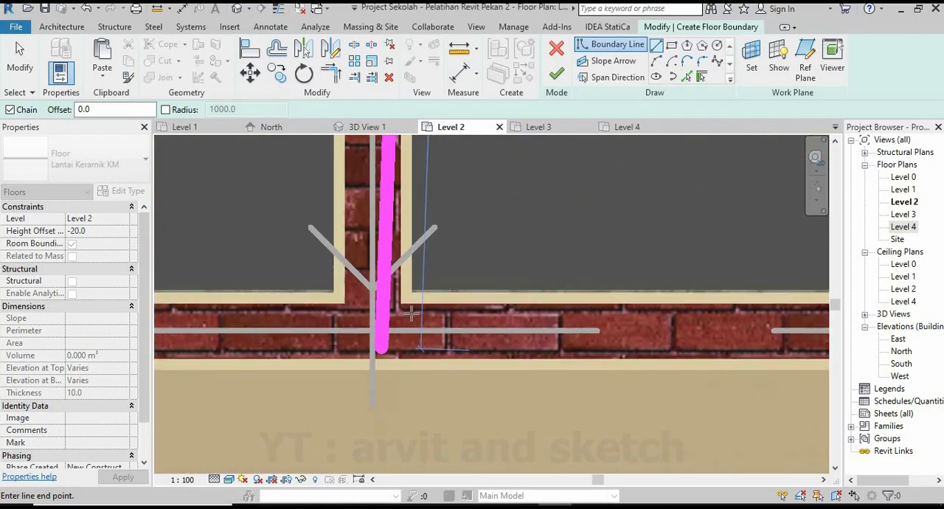
{"action": "left_click", "coordinate": [415, 295]}
{"action": "scroll", "coordinate": [407, 311], "scroll_direction": "down", "scroll_amount": 2}
{"action": "scroll", "coordinate": [504, 346], "scroll_direction": "down", "scroll_amount": 2}
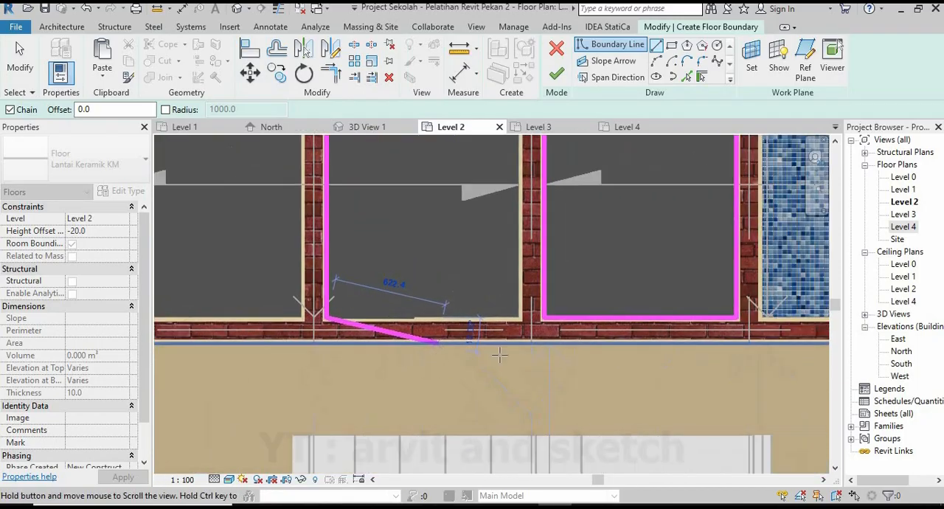
{"action": "scroll", "coordinate": [508, 361], "scroll_direction": "up", "scroll_amount": 4}
{"action": "scroll", "coordinate": [515, 383], "scroll_direction": "down", "scroll_amount": 4}
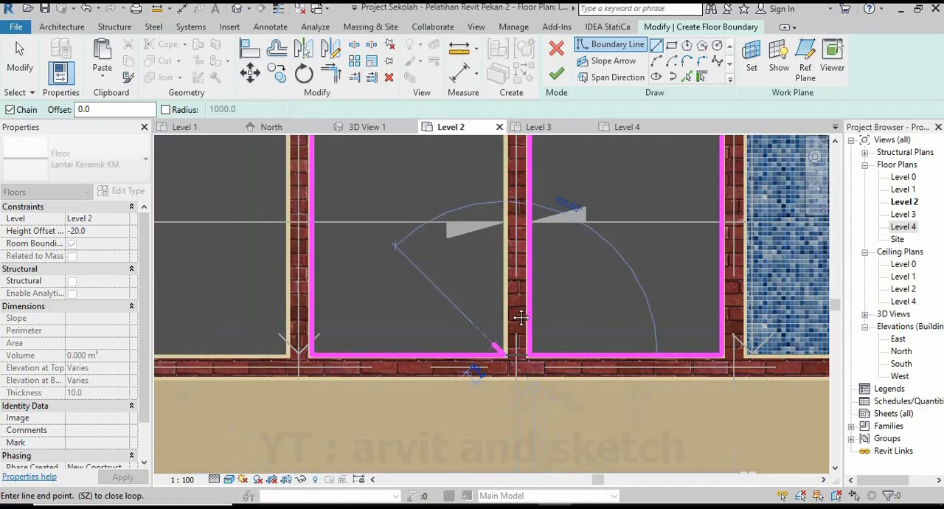
Close the second loop up the right wall face and finish the floor covering both small rooms.
{"action": "middle_click_drag", "start_coordinate": [520, 316], "coordinate": [528, 472]}
{"action": "scroll", "coordinate": [503, 276], "scroll_direction": "up", "scroll_amount": 2}
{"action": "left_click", "coordinate": [503, 276]}
{"action": "scroll", "coordinate": [472, 320], "scroll_direction": "down", "scroll_amount": 3}
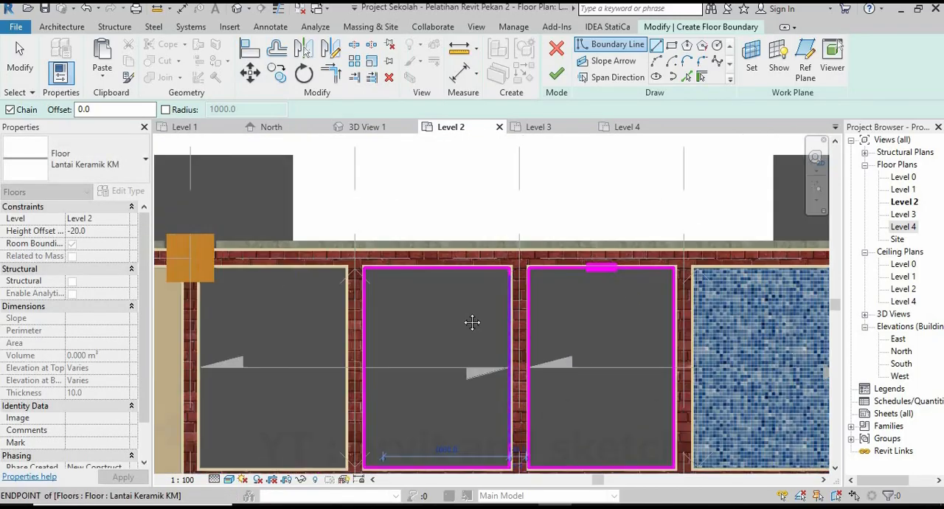
{"action": "middle_click_drag", "start_coordinate": [472, 320], "coordinate": [585, 436]}
{"action": "scroll", "coordinate": [605, 407], "scroll_direction": "down", "scroll_amount": 2}
{"action": "left_click", "coordinate": [556, 74]}
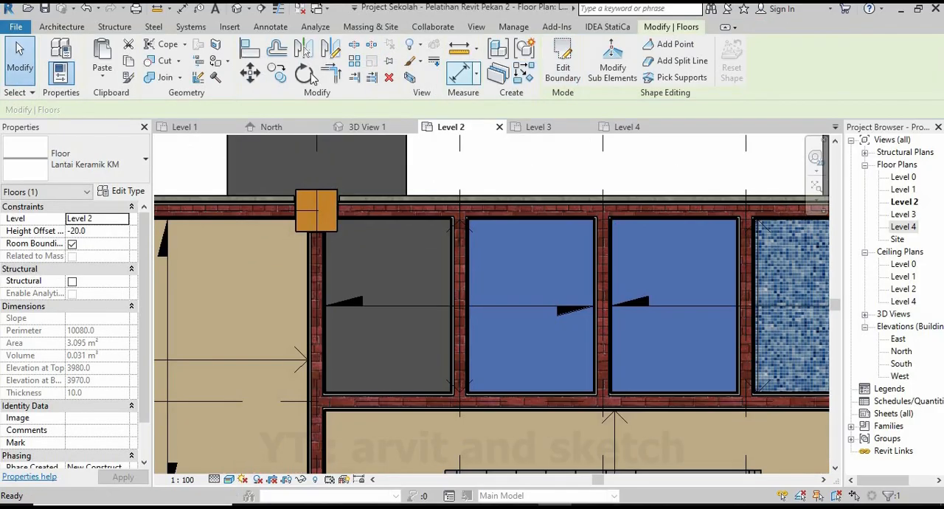
Start another Lantai Keramik KM floor in the leftmost small room, drawing its boundary along the upper wall and around the column corner.
{"action": "left_click", "coordinate": [520, 162]}
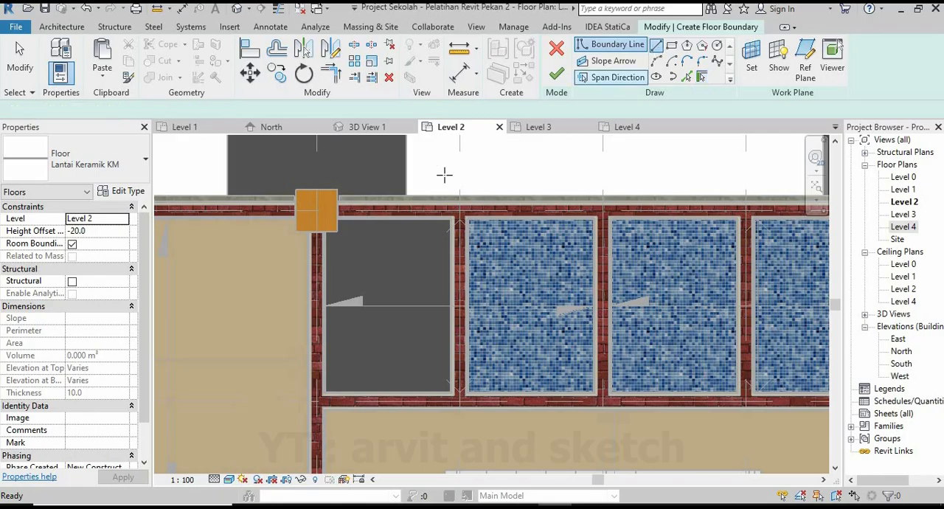
{"action": "scroll", "coordinate": [433, 222], "scroll_direction": "up", "scroll_amount": 5}
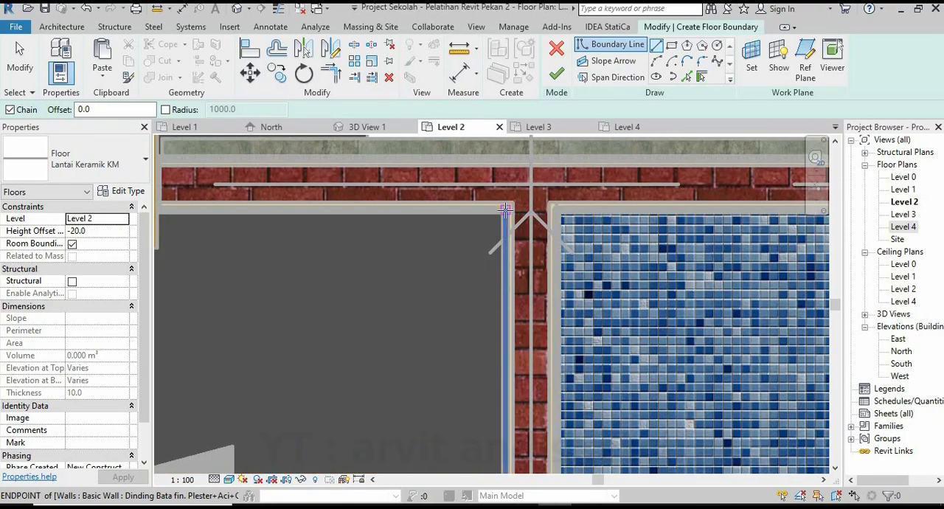
{"action": "scroll", "coordinate": [343, 245], "scroll_direction": "down", "scroll_amount": 2}
{"action": "middle_click_drag", "start_coordinate": [295, 274], "coordinate": [483, 273]}
{"action": "scroll", "coordinate": [413, 221], "scroll_direction": "up", "scroll_amount": 4}
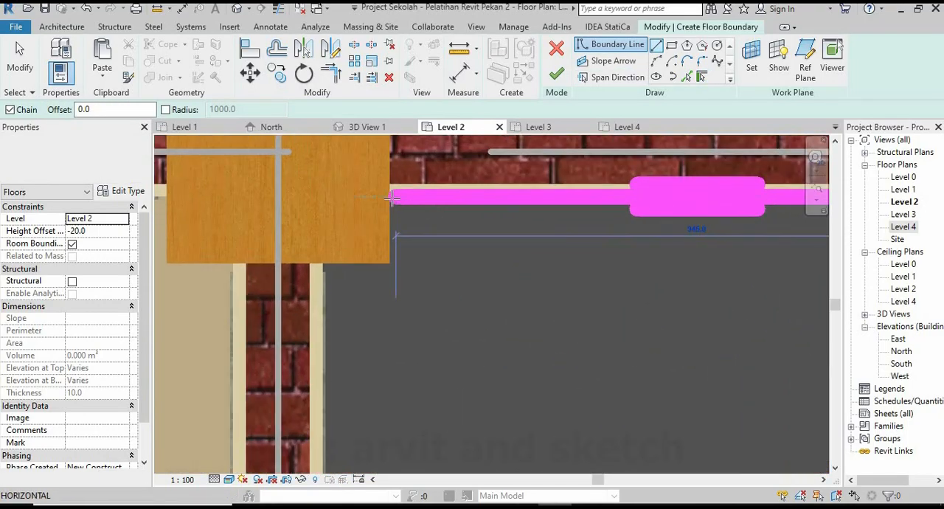
{"action": "left_click", "coordinate": [335, 270]}
{"action": "scroll", "coordinate": [357, 403], "scroll_direction": "down", "scroll_amount": 3}
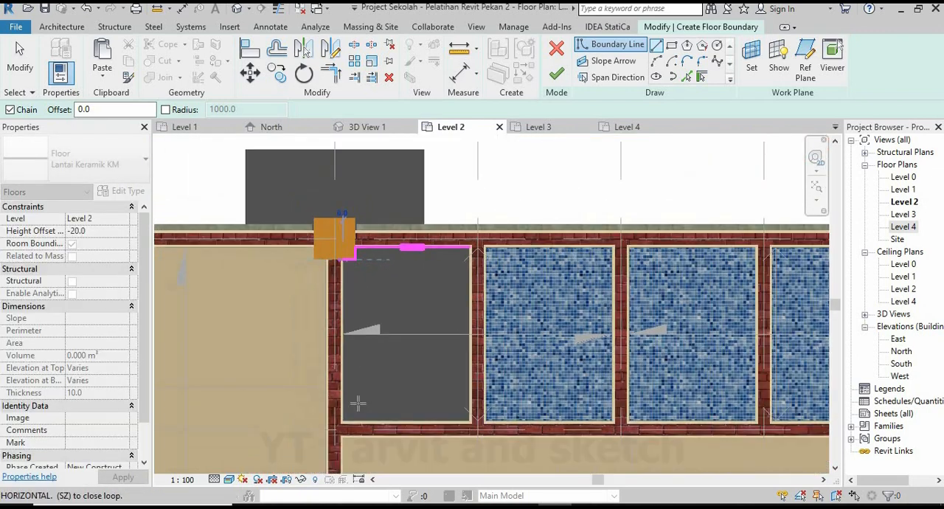
Continue the leftmost room's boundary down the left wall face and along the lower wall face.
{"action": "scroll", "coordinate": [357, 403], "scroll_direction": "up", "scroll_amount": 5}
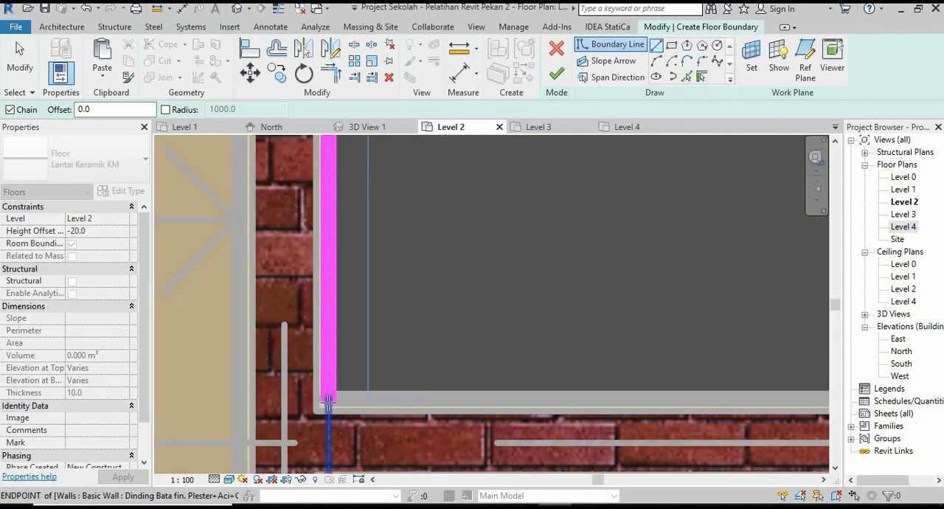
{"action": "left_click", "coordinate": [329, 402]}
{"action": "scroll", "coordinate": [336, 404], "scroll_direction": "down", "scroll_amount": 2}
{"action": "middle_click_drag", "start_coordinate": [715, 402], "coordinate": [523, 394]}
{"action": "scroll", "coordinate": [523, 394], "scroll_direction": "up", "scroll_amount": 2}
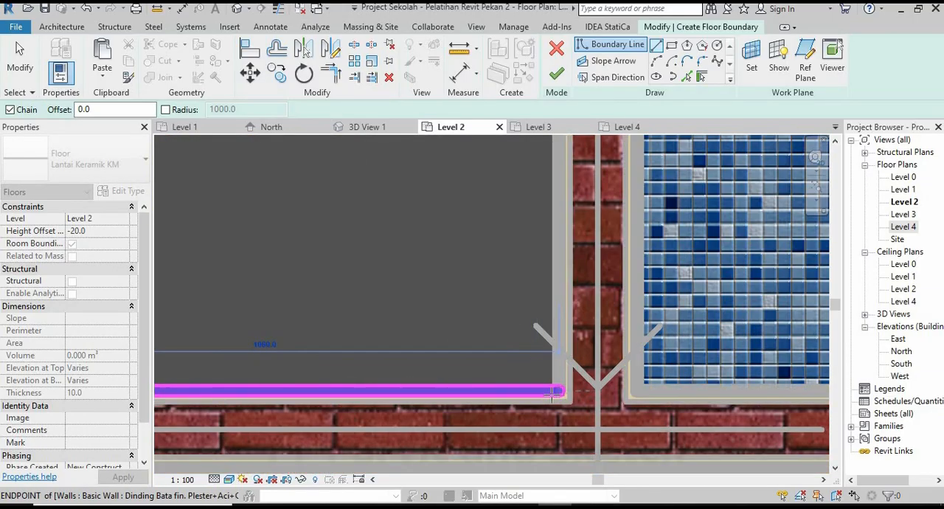
{"action": "left_click", "coordinate": [552, 393]}
Close the leftmost room's boundary up the right wall face, finish the floor and deselect it.
{"action": "scroll", "coordinate": [554, 401], "scroll_direction": "down", "scroll_amount": 4}
{"action": "middle_click_drag", "start_coordinate": [557, 230], "coordinate": [520, 365]}
{"action": "scroll", "coordinate": [533, 179], "scroll_direction": "up", "scroll_amount": 2}
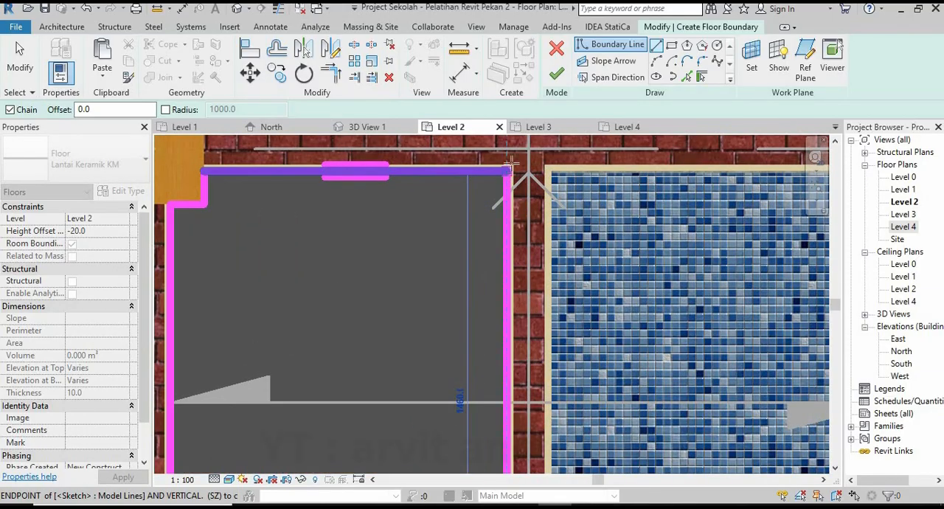
{"action": "left_click", "coordinate": [511, 162]}
{"action": "left_click", "coordinate": [557, 73]}
{"action": "scroll", "coordinate": [483, 275], "scroll_direction": "down", "scroll_amount": 5}
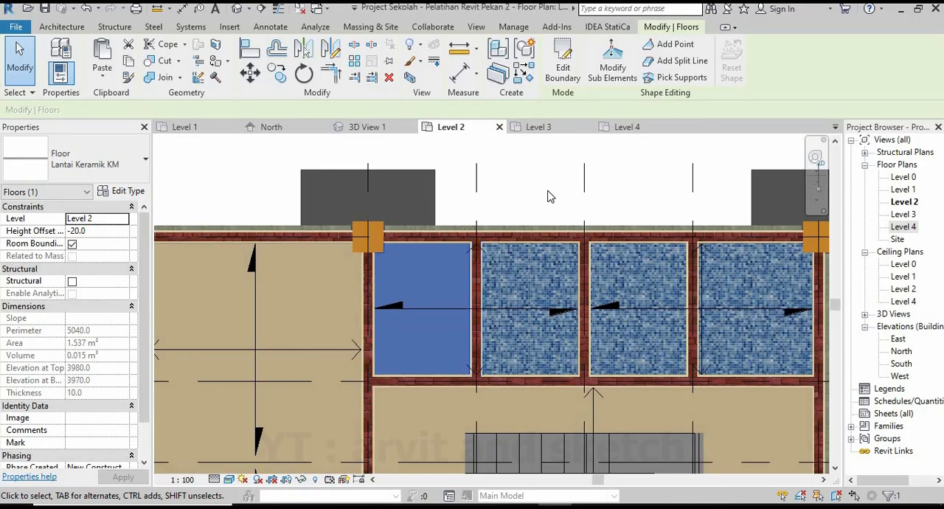
{"action": "left_click", "coordinate": [548, 197]}
Examine the tiled floors of the small rooms and the whole building in 3D View 1.
{"action": "scroll", "coordinate": [472, 244], "scroll_direction": "down", "scroll_amount": 2}
{"action": "scroll", "coordinate": [472, 243], "scroll_direction": "up", "scroll_amount": 2}
{"action": "left_click", "coordinate": [368, 127]}
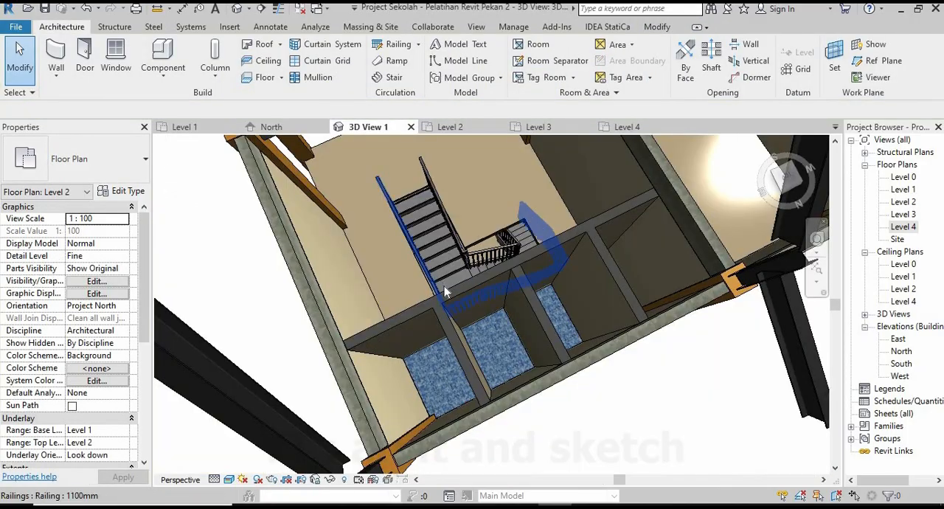
{"action": "scroll", "coordinate": [449, 333], "scroll_direction": "up", "scroll_amount": 6}
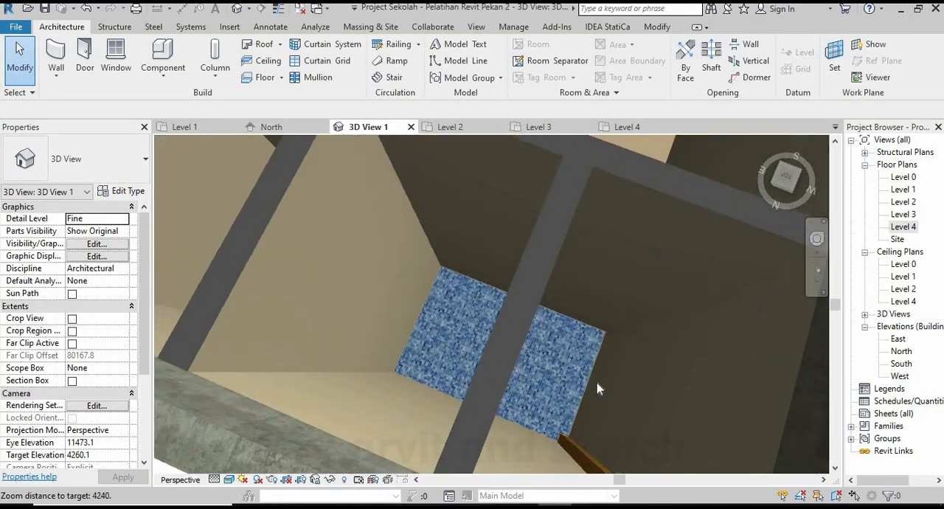
{"action": "scroll", "coordinate": [555, 346], "scroll_direction": "up", "scroll_amount": 8}
{"action": "middle_click_drag", "start_coordinate": [583, 254], "coordinate": [581, 235], "text": "shift"}
{"action": "scroll", "coordinate": [454, 406], "scroll_direction": "down", "scroll_amount": 6}
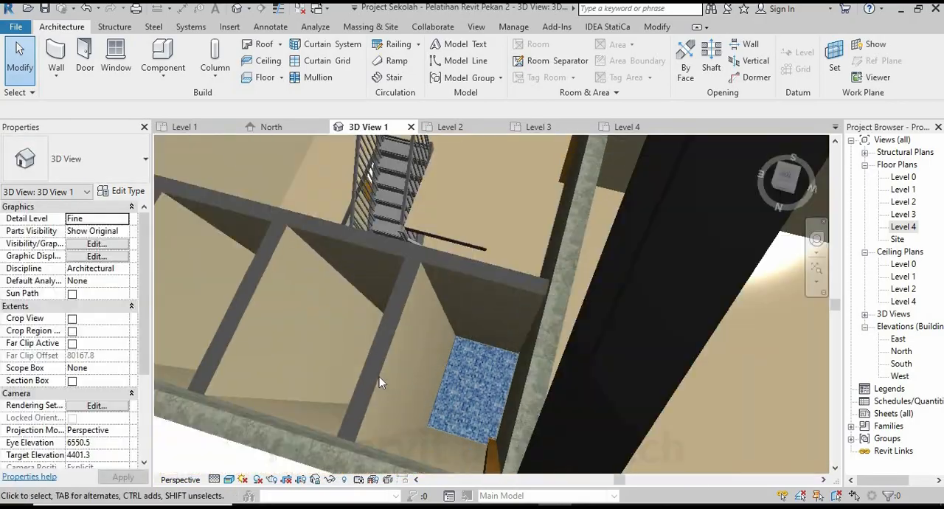
{"action": "scroll", "coordinate": [379, 382], "scroll_direction": "down", "scroll_amount": 10}
{"action": "middle_click_drag", "start_coordinate": [361, 365], "coordinate": [270, 354], "text": "shift"}
{"action": "scroll", "coordinate": [481, 267], "scroll_direction": "up", "scroll_amount": 4}
{"action": "middle_click_drag", "start_coordinate": [444, 279], "coordinate": [516, 266], "text": "shift"}
{"action": "scroll", "coordinate": [453, 269], "scroll_direction": "down", "scroll_amount": 2}
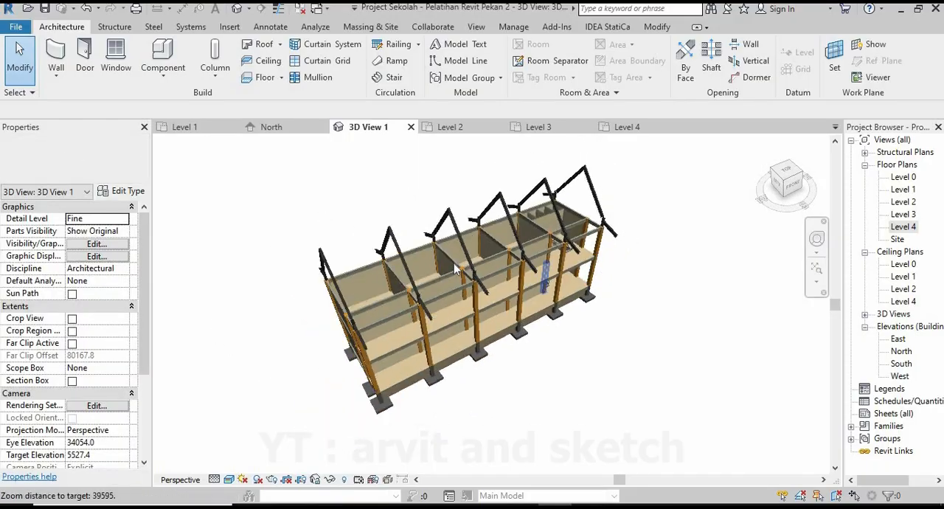
{"action": "scroll", "coordinate": [466, 298], "scroll_direction": "up", "scroll_amount": 2}
{"action": "middle_click_drag", "start_coordinate": [468, 301], "coordinate": [444, 277], "text": "shift"}
{"action": "scroll", "coordinate": [483, 340], "scroll_direction": "up", "scroll_amount": 1}
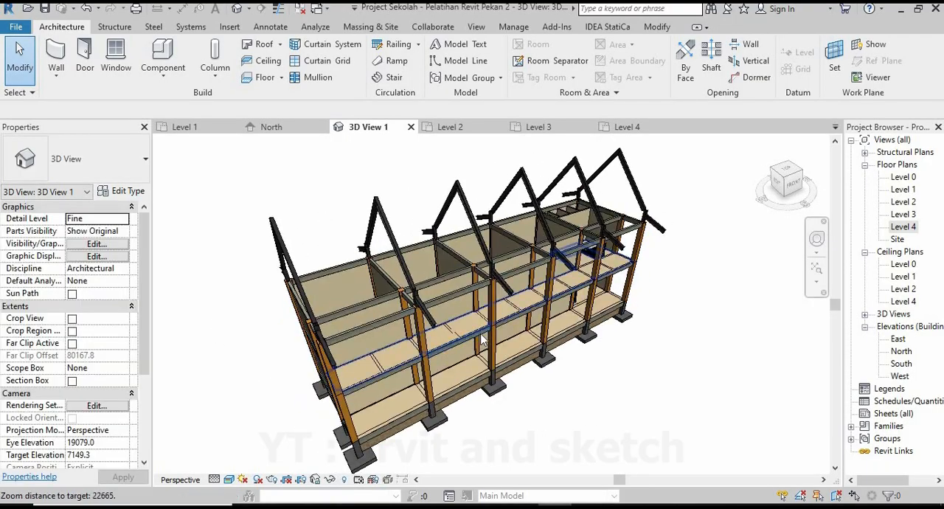
{"action": "middle_click_drag", "start_coordinate": [481, 335], "coordinate": [486, 329]}
{"action": "middle_click_drag", "start_coordinate": [644, 394], "coordinate": [623, 390], "text": "shift"}
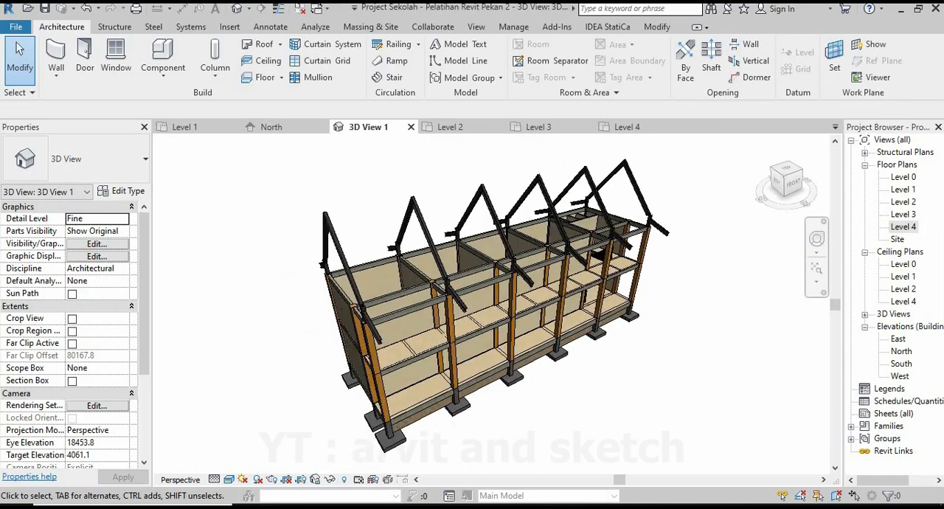
In the North elevation, extend the upper ends of the vertical grid lines above the tops of the roof frames.
{"action": "left_click", "coordinate": [277, 127]}
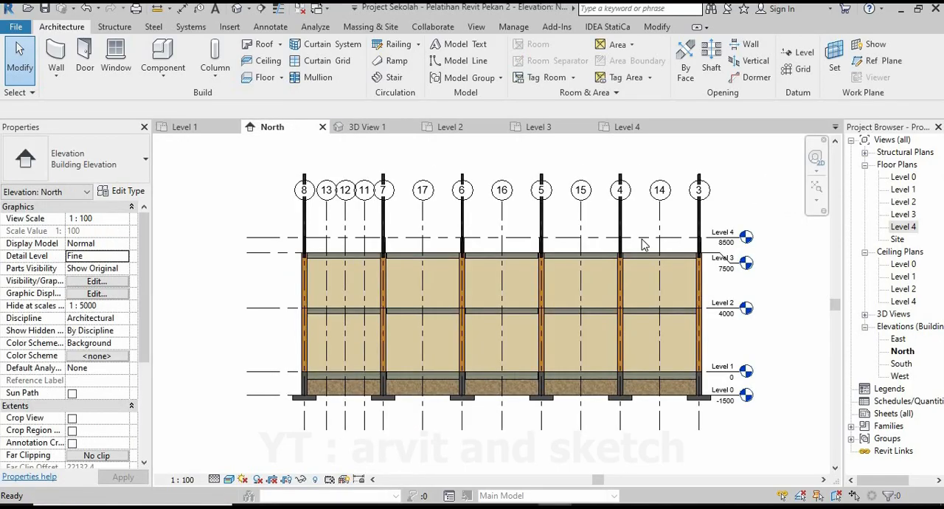
{"action": "middle_click_drag", "start_coordinate": [687, 270], "coordinate": [700, 303]}
{"action": "left_click", "coordinate": [673, 237]}
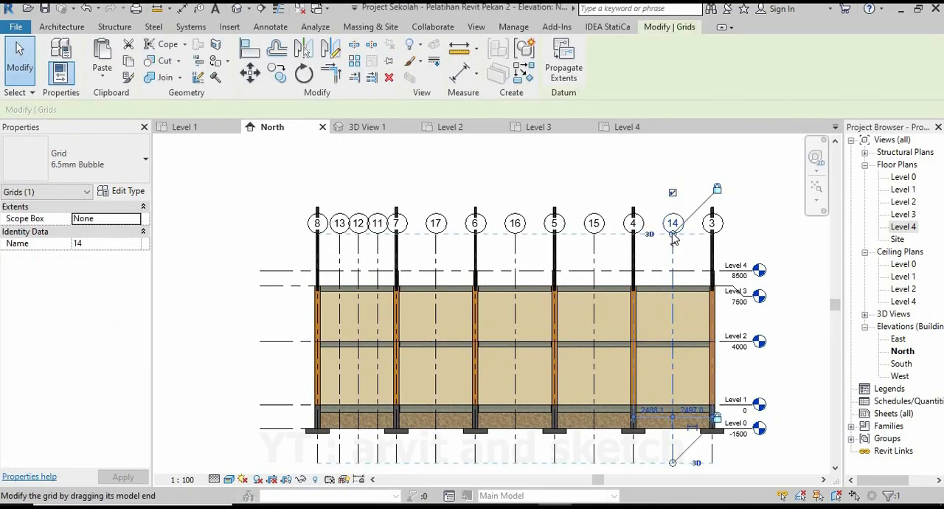
{"action": "left_click_drag", "start_coordinate": [672, 192], "coordinate": [673, 169]}
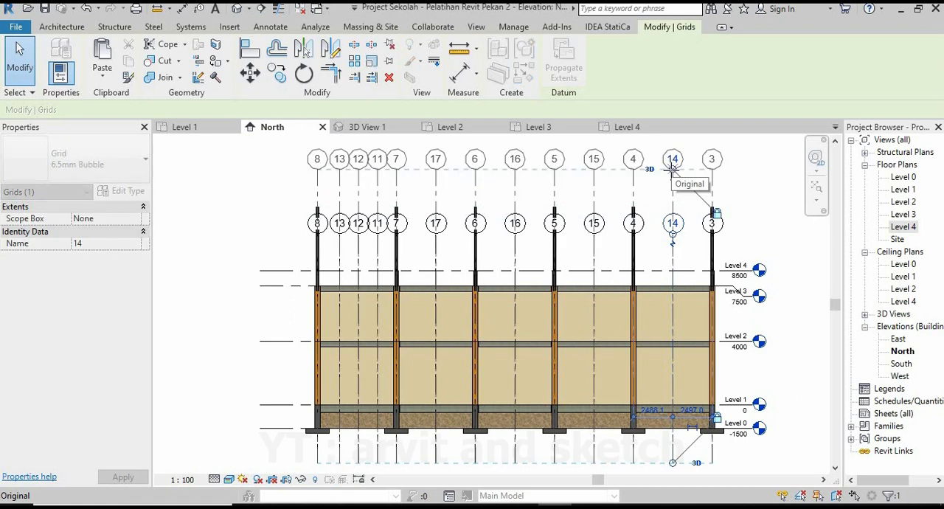
{"action": "left_click", "coordinate": [742, 231]}
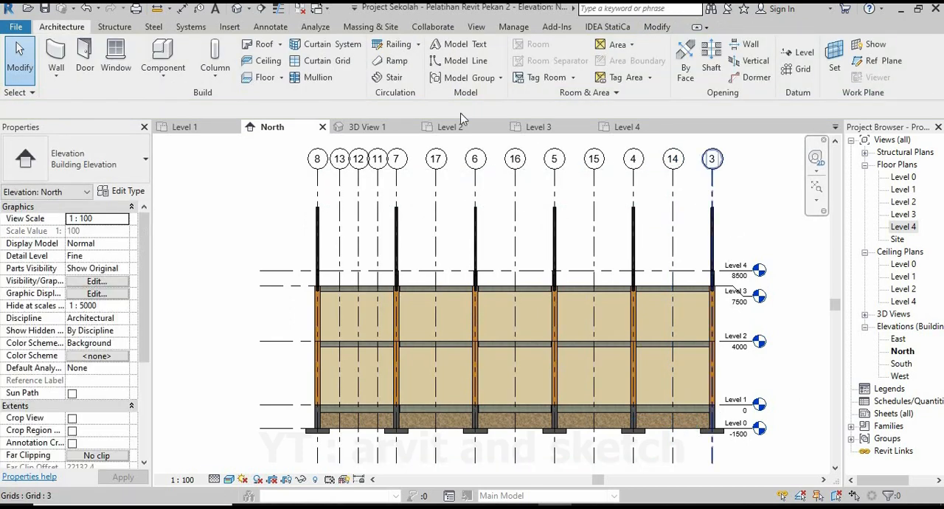
Place a new level with a plan view across the tops of the roof frames, at an elevation of about 12500.
{"action": "left_click", "coordinate": [798, 54]}
{"action": "scroll", "coordinate": [304, 215], "scroll_direction": "up", "scroll_amount": 3}
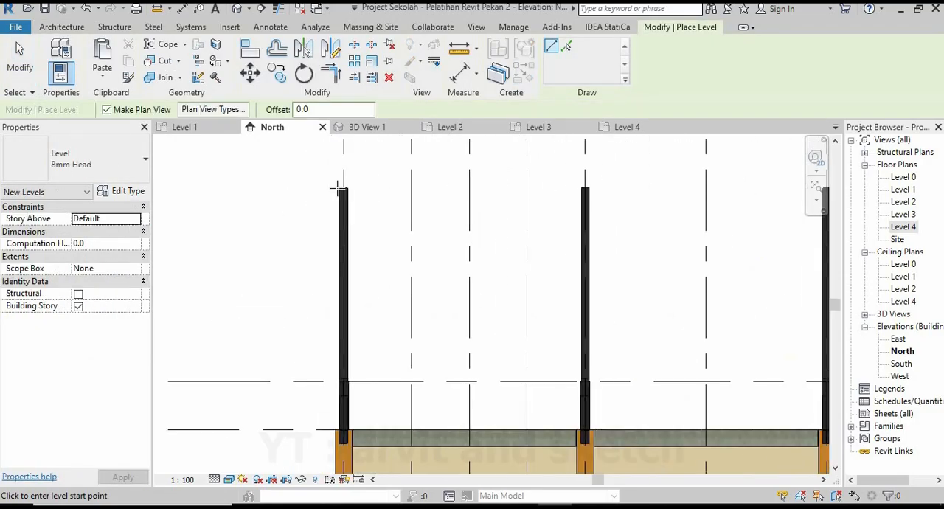
{"action": "scroll", "coordinate": [270, 220], "scroll_direction": "down", "scroll_amount": 4}
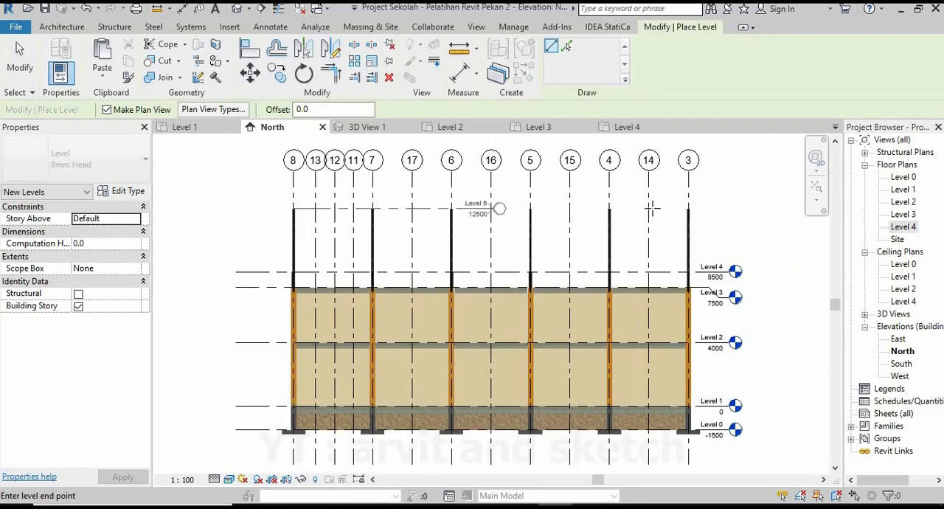
{"action": "left_click", "coordinate": [726, 207]}
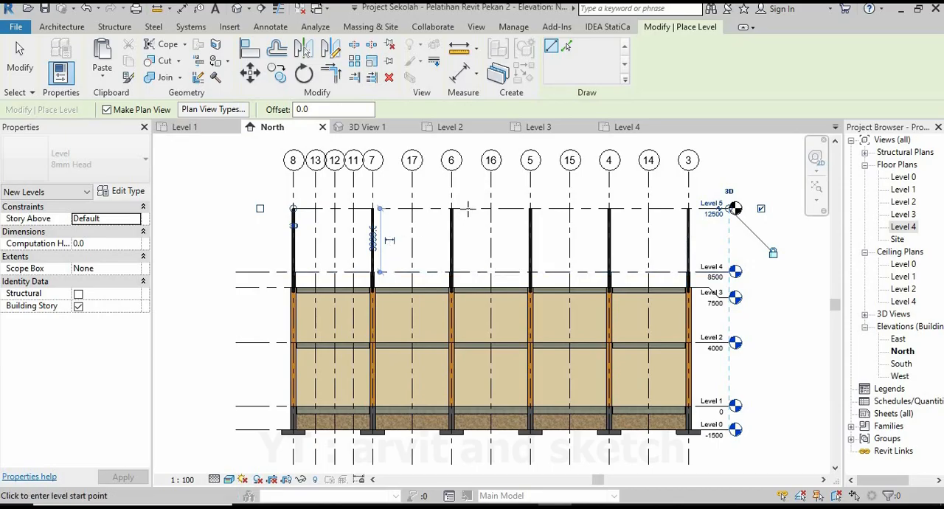
{"action": "key", "text": "Escape"}
Extend the new level line's left end to align with the other levels, then open its floor plan.
{"action": "left_click", "coordinate": [303, 210]}
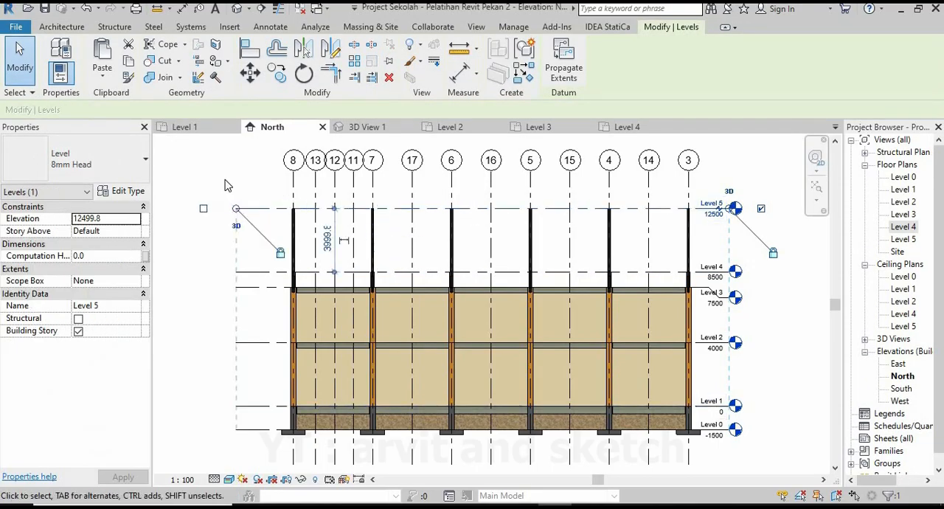
{"action": "key", "text": "Escape"}
{"action": "double_click", "coordinate": [905, 240]}
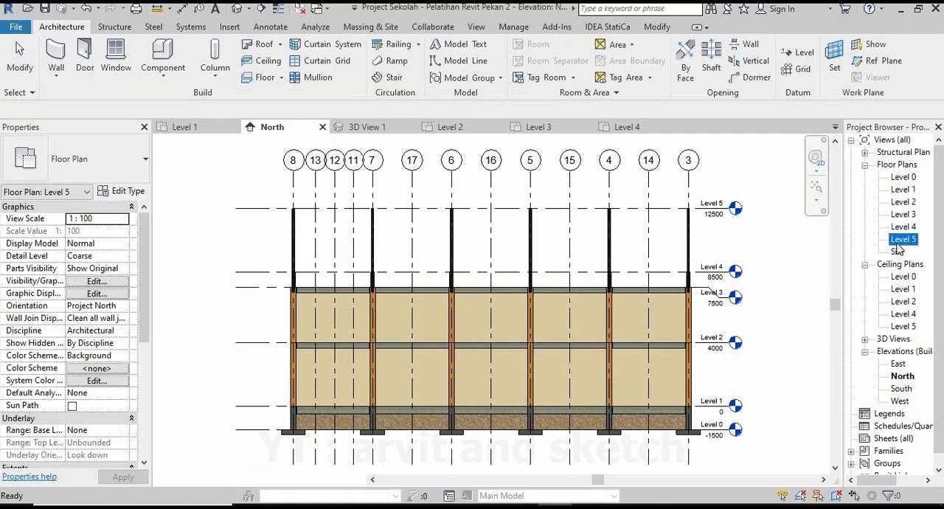
Set the Level 5 floor plan's view range to Unlimited for the top, bottom and view depth.
{"action": "scroll", "coordinate": [65, 398], "scroll_direction": "down", "scroll_amount": 4}
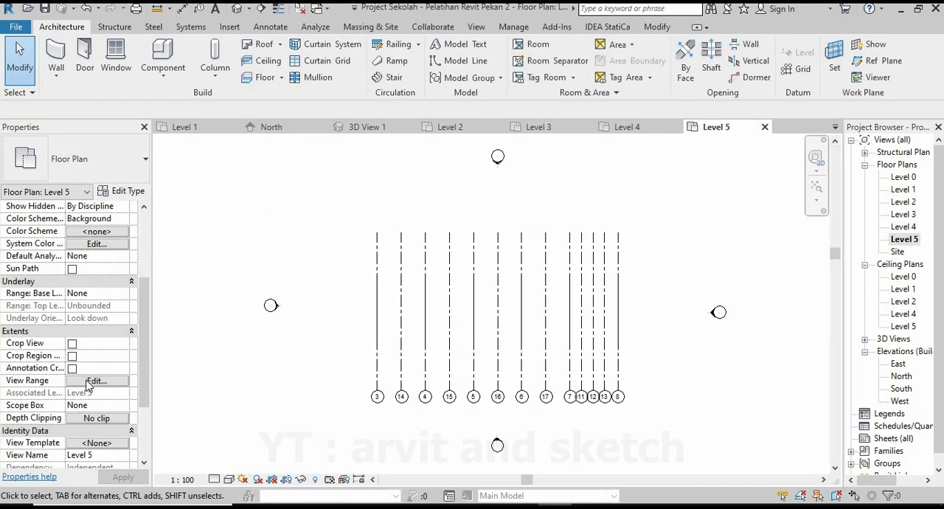
{"action": "left_click", "coordinate": [96, 380]}
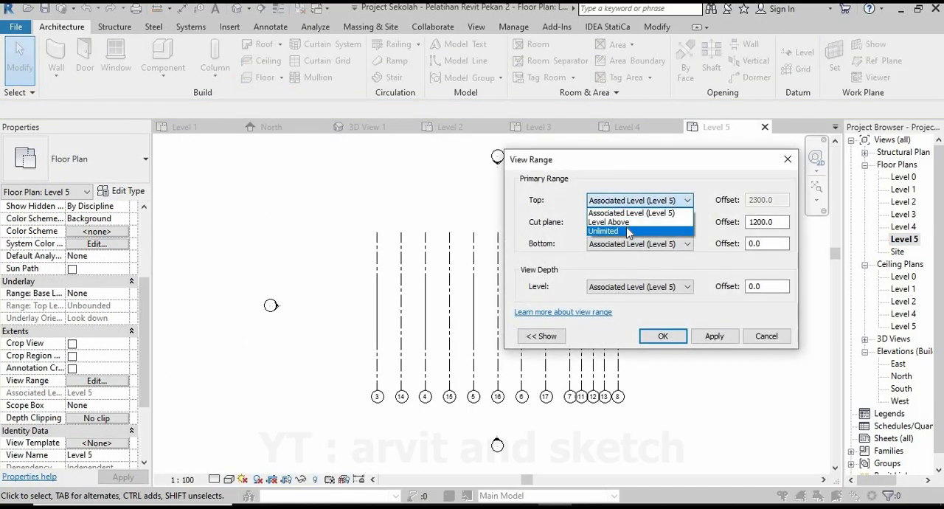
{"action": "left_click", "coordinate": [606, 304]}
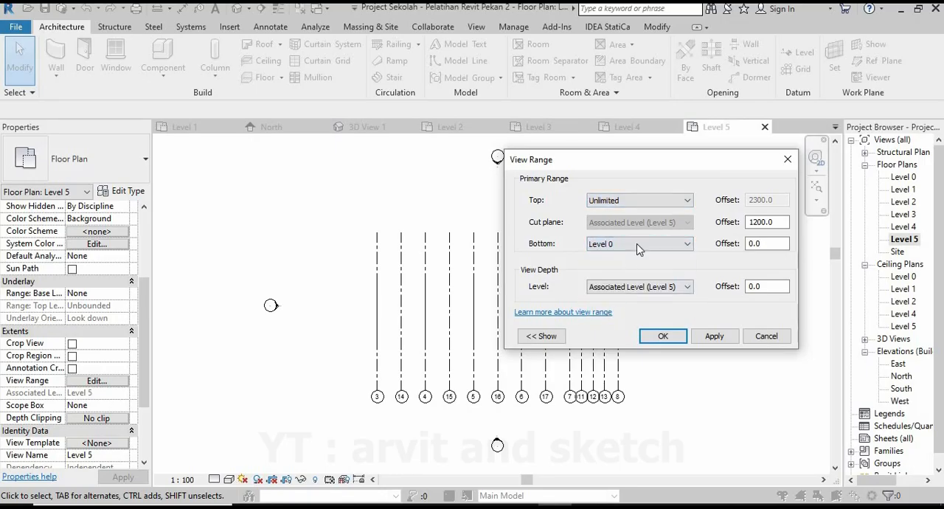
{"action": "left_click", "coordinate": [641, 246]}
{"action": "left_click", "coordinate": [612, 311]}
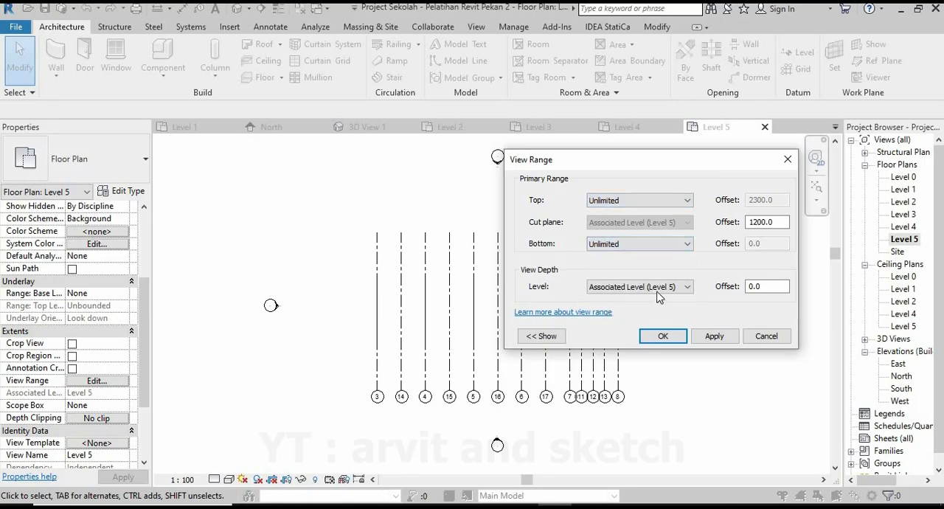
{"action": "left_click", "coordinate": [606, 354]}
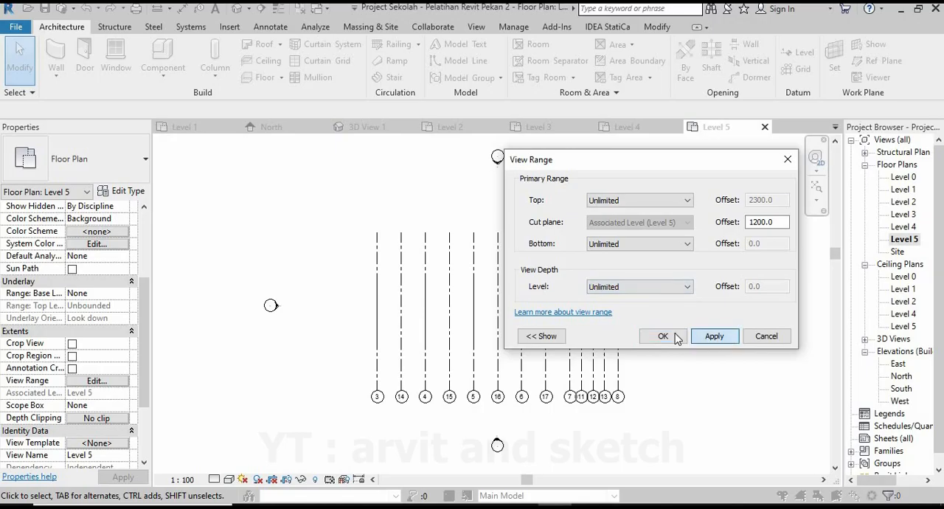
{"action": "left_click", "coordinate": [663, 335]}
Place a UB-Universal Beam 305x165x40UB on Level 5 along grid 20, spanning from grid 3 to grid 4.
{"action": "scroll", "coordinate": [446, 328], "scroll_direction": "up", "scroll_amount": 5}
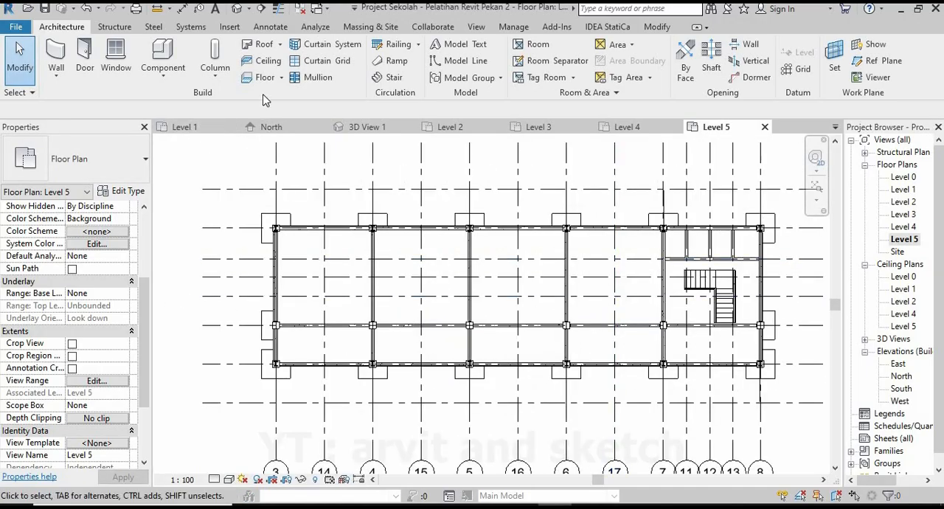
{"action": "left_click", "coordinate": [116, 28]}
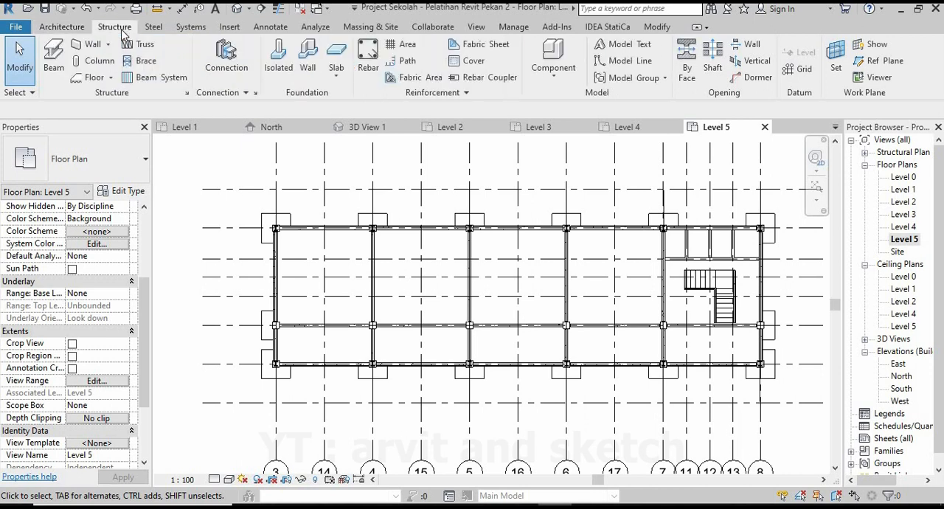
{"action": "left_click", "coordinate": [56, 56]}
{"action": "left_click", "coordinate": [76, 160]}
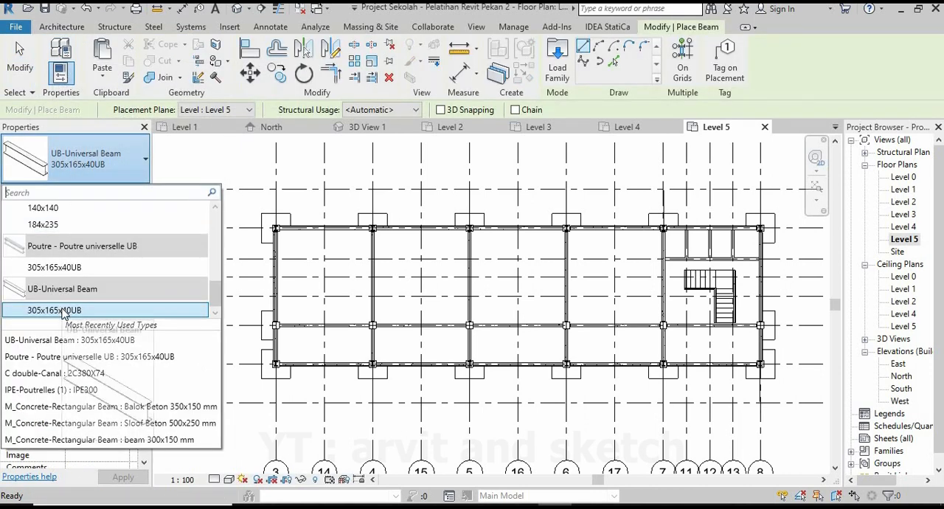
{"action": "left_click", "coordinate": [55, 310]}
{"action": "scroll", "coordinate": [273, 311], "scroll_direction": "up", "scroll_amount": 4}
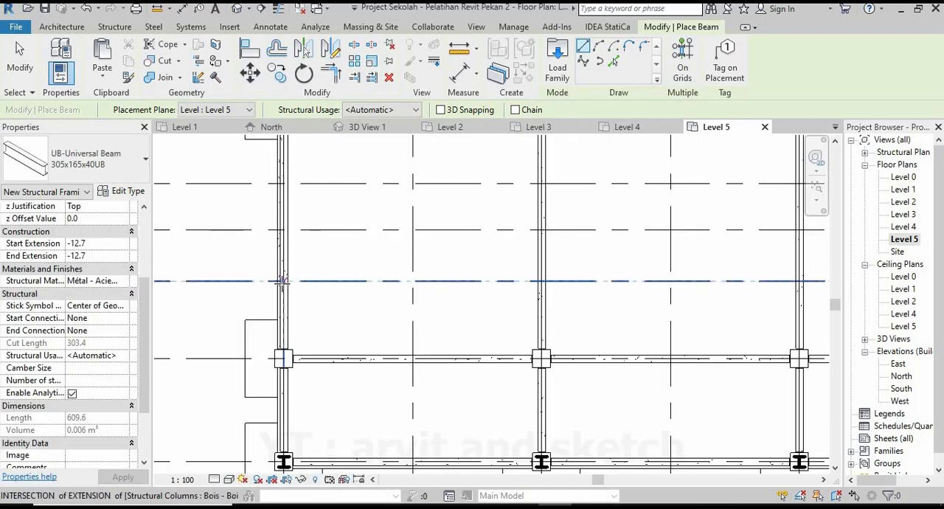
{"action": "left_click", "coordinate": [541, 280]}
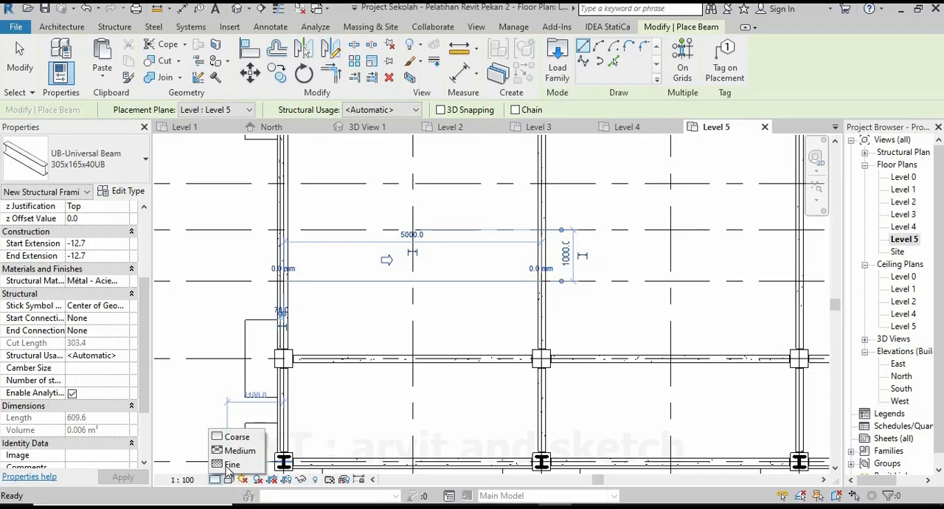
Set the Level 5 plan to Fine detail and Realistic visual style, and check the new beam in 3D View 1.
{"action": "scroll", "coordinate": [379, 312], "scroll_direction": "down", "scroll_amount": 2}
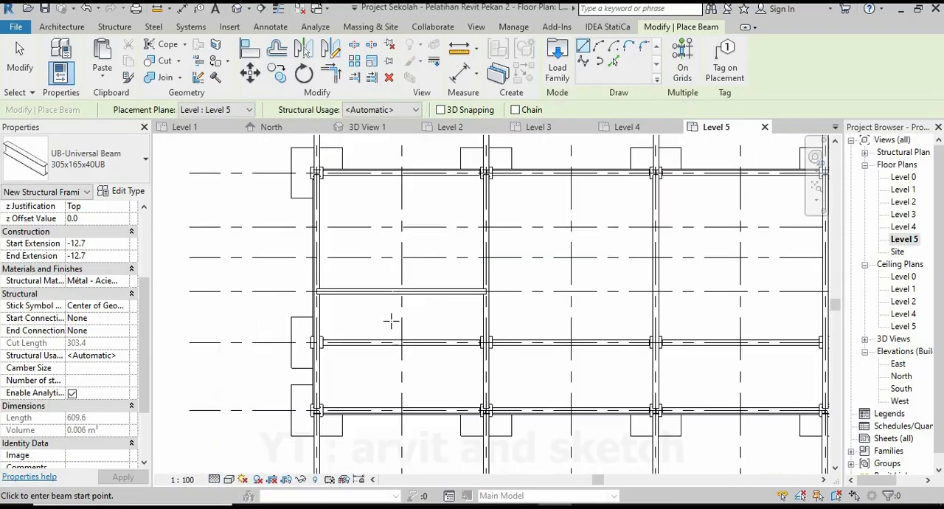
{"action": "left_click", "coordinate": [230, 480]}
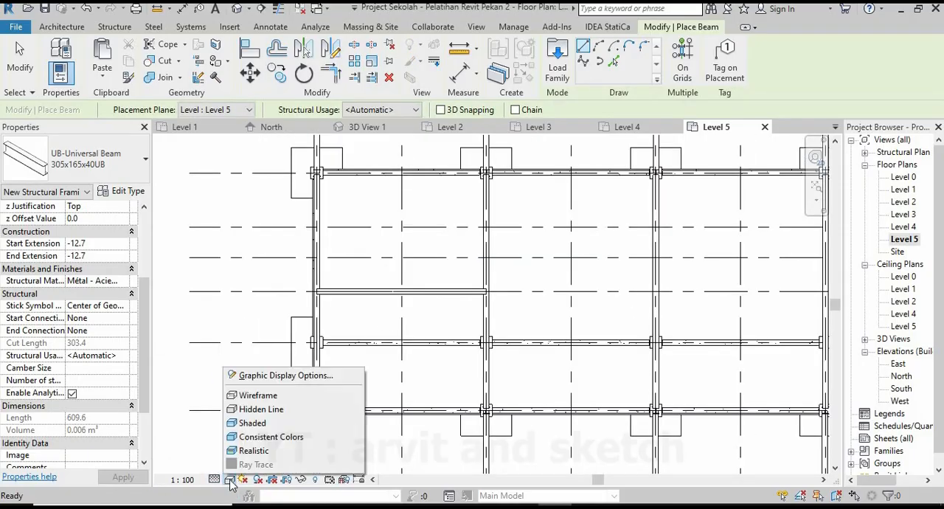
{"action": "left_click", "coordinate": [253, 451]}
{"action": "key", "text": "Escape"}
{"action": "key", "text": "Escape"}
{"action": "left_click", "coordinate": [361, 127]}
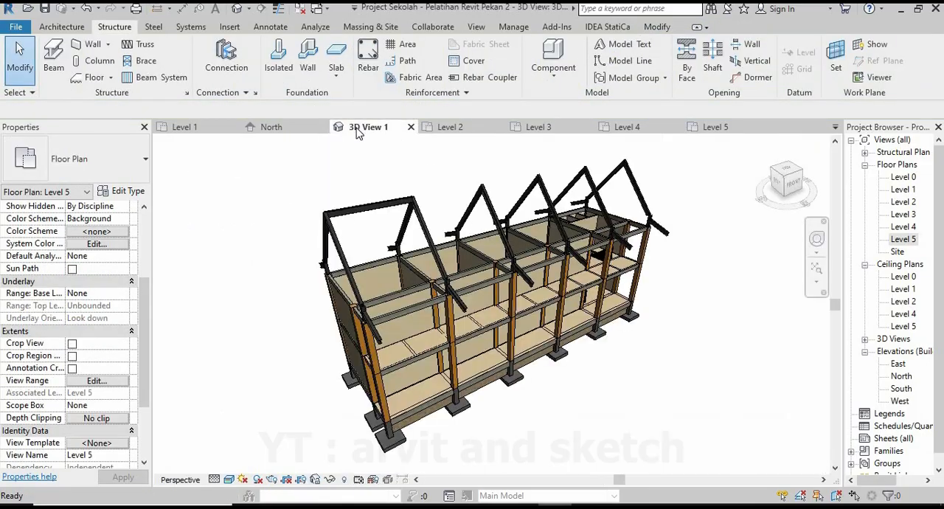
{"action": "scroll", "coordinate": [352, 224], "scroll_direction": "up", "scroll_amount": 1}
{"action": "middle_click_drag", "start_coordinate": [354, 224], "coordinate": [295, 222], "text": "shift"}
In the Level 5 plan, continue the 305x165x40UB beams along grid 20 from grid 4 to 5 and from grid 5 to 6.
{"action": "left_click", "coordinate": [695, 130]}
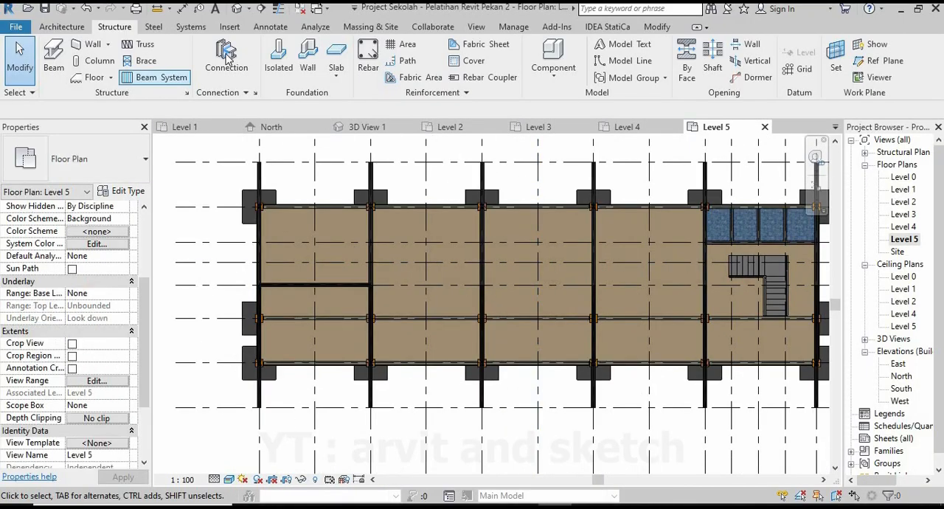
{"action": "left_click", "coordinate": [53, 59]}
{"action": "scroll", "coordinate": [358, 270], "scroll_direction": "up", "scroll_amount": 5}
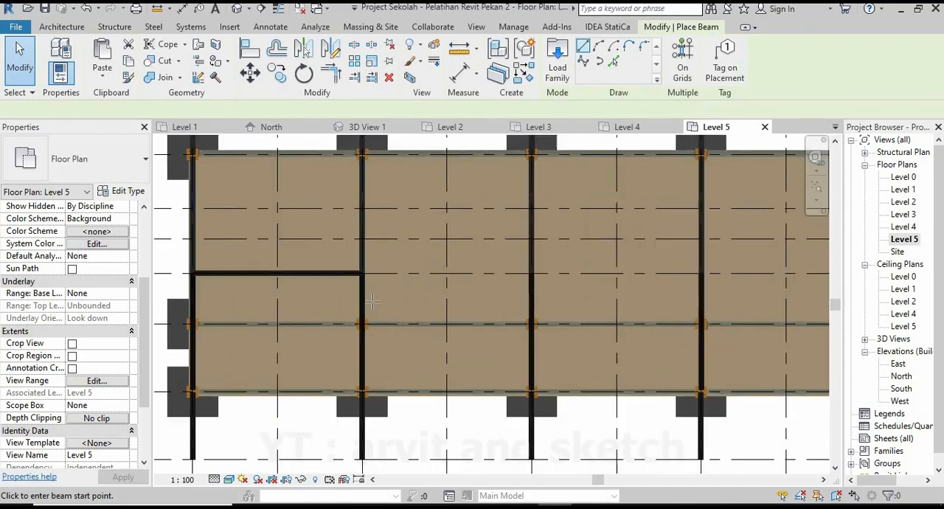
{"action": "left_click", "coordinate": [353, 255]}
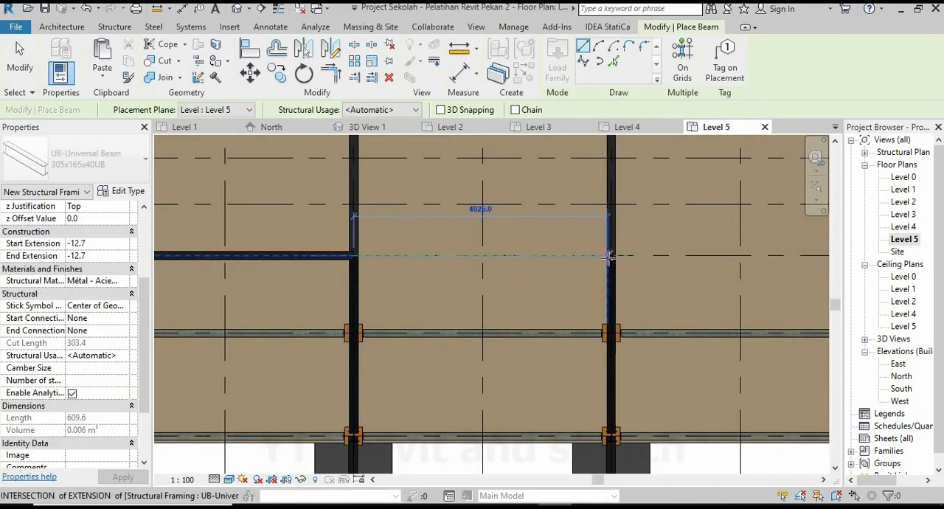
{"action": "scroll", "coordinate": [424, 342], "scroll_direction": "down", "scroll_amount": 4}
{"action": "middle_click_drag", "start_coordinate": [516, 347], "coordinate": [342, 334]}
{"action": "scroll", "coordinate": [371, 306], "scroll_direction": "up", "scroll_amount": 7}
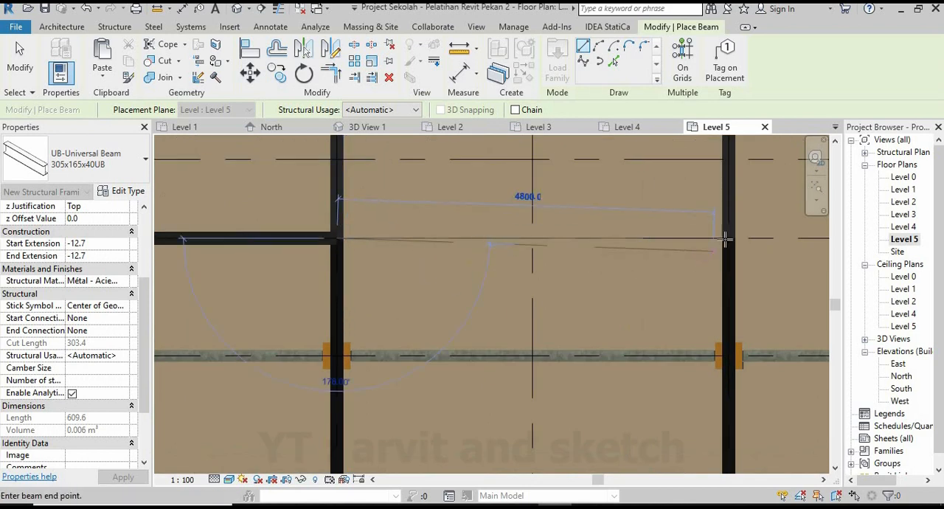
{"action": "middle_click_drag", "start_coordinate": [270, 301], "coordinate": [140, 319]}
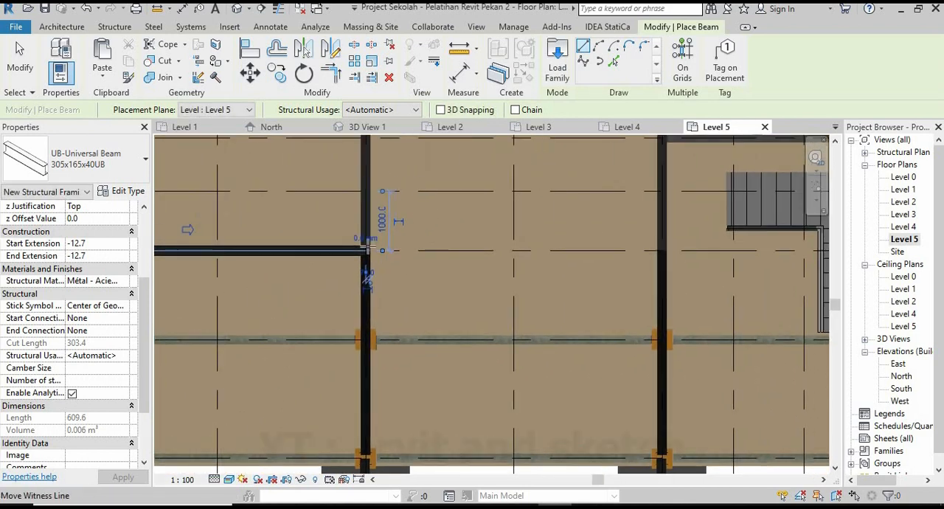
Complete the 305x165x40UB beam line along grid 20 with spans from grid 6 to 7 and from grid 7 to 8.
{"action": "left_click", "coordinate": [365, 250]}
{"action": "left_click", "coordinate": [662, 251]}
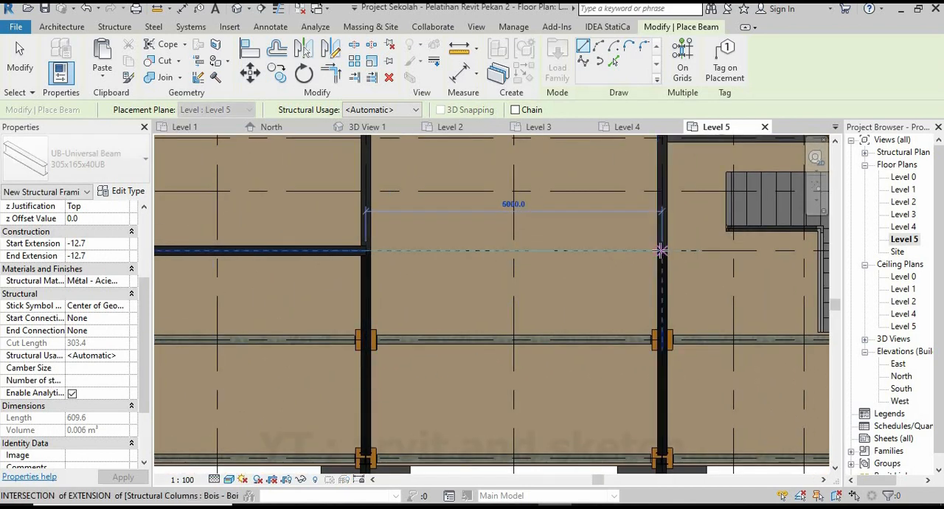
{"action": "scroll", "coordinate": [564, 277], "scroll_direction": "down", "scroll_amount": 2}
{"action": "middle_click_drag", "start_coordinate": [562, 278], "coordinate": [319, 295]}
{"action": "scroll", "coordinate": [404, 293], "scroll_direction": "up", "scroll_amount": 3}
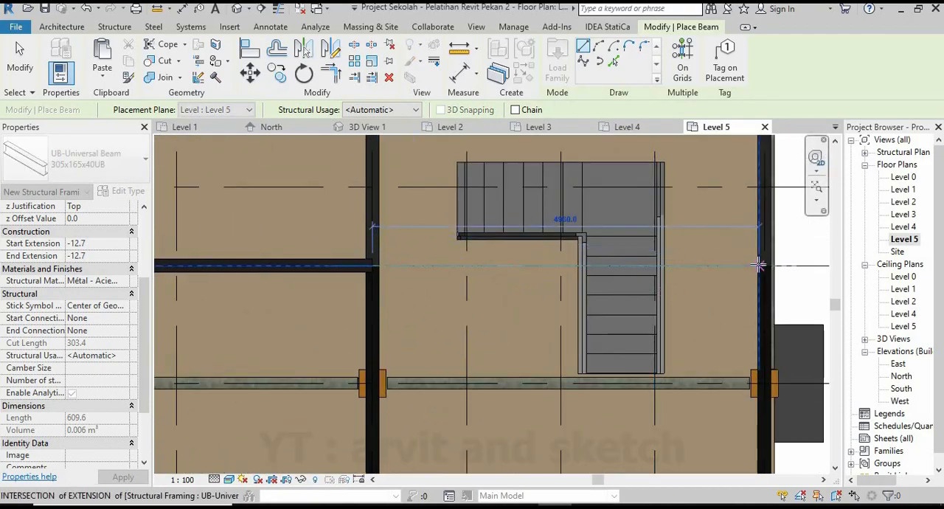
{"action": "left_click", "coordinate": [760, 267]}
{"action": "key", "text": "Escape"}
{"action": "key", "text": "Escape"}
Examine the ridge beams across the tops of the roof frames in 3D View 1.
{"action": "scroll", "coordinate": [690, 270], "scroll_direction": "down", "scroll_amount": 7}
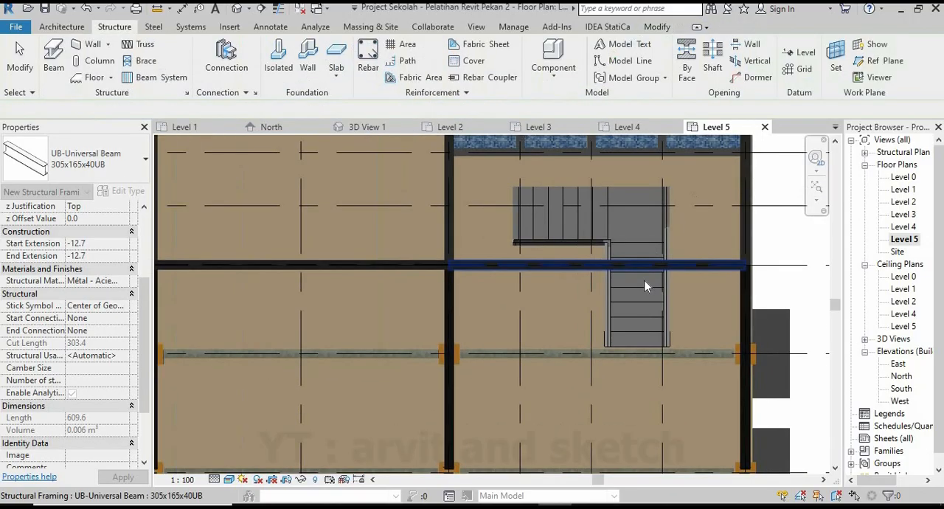
{"action": "left_click", "coordinate": [368, 127]}
{"action": "scroll", "coordinate": [546, 243], "scroll_direction": "up", "scroll_amount": 2}
{"action": "middle_click_drag", "start_coordinate": [546, 244], "coordinate": [503, 366], "text": "shift"}
{"action": "scroll", "coordinate": [497, 332], "scroll_direction": "up", "scroll_amount": 3}
{"action": "scroll", "coordinate": [509, 325], "scroll_direction": "down", "scroll_amount": 2}
{"action": "scroll", "coordinate": [516, 325], "scroll_direction": "up", "scroll_amount": 1}
{"action": "scroll", "coordinate": [483, 344], "scroll_direction": "down", "scroll_amount": 1}
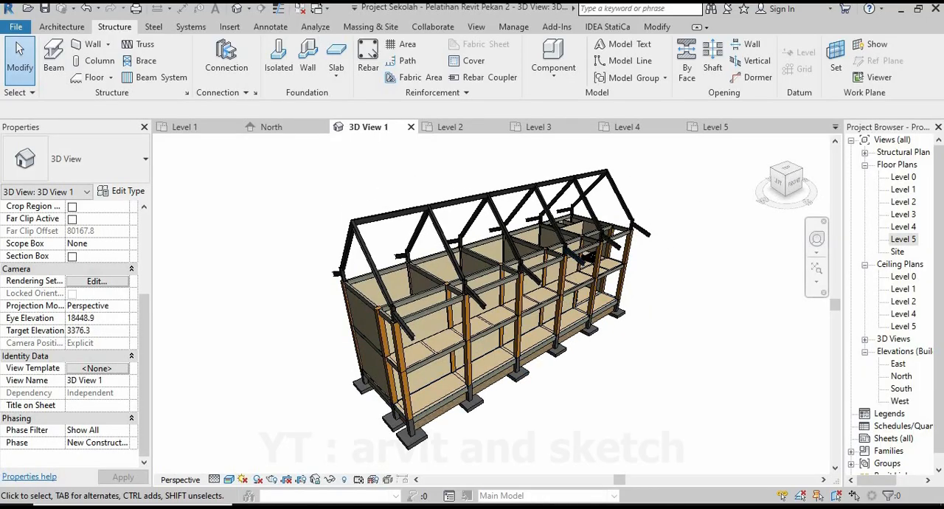
Switch to the Level 1 floor plan and close the Level 5, Level 4 and Level 3 views.
{"action": "left_click", "coordinate": [191, 128]}
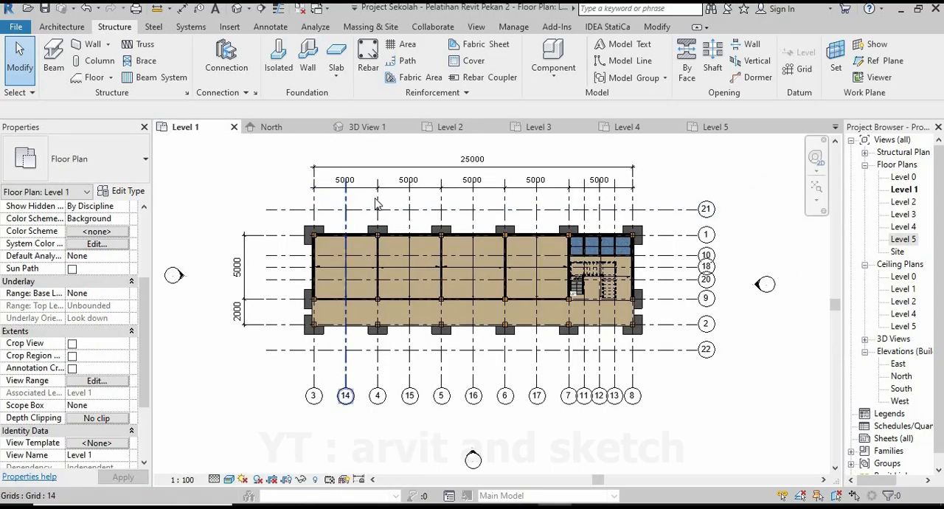
{"action": "left_click", "coordinate": [765, 127]}
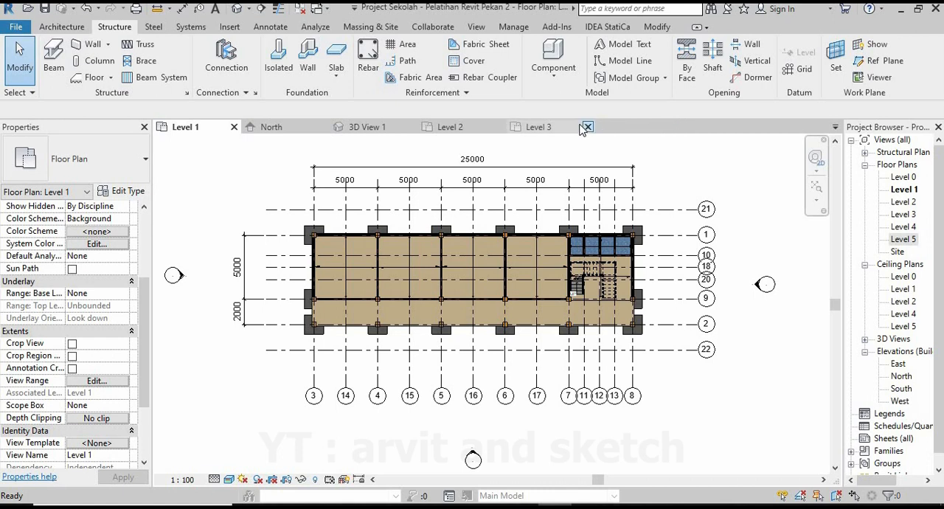
{"action": "left_click", "coordinate": [589, 127]}
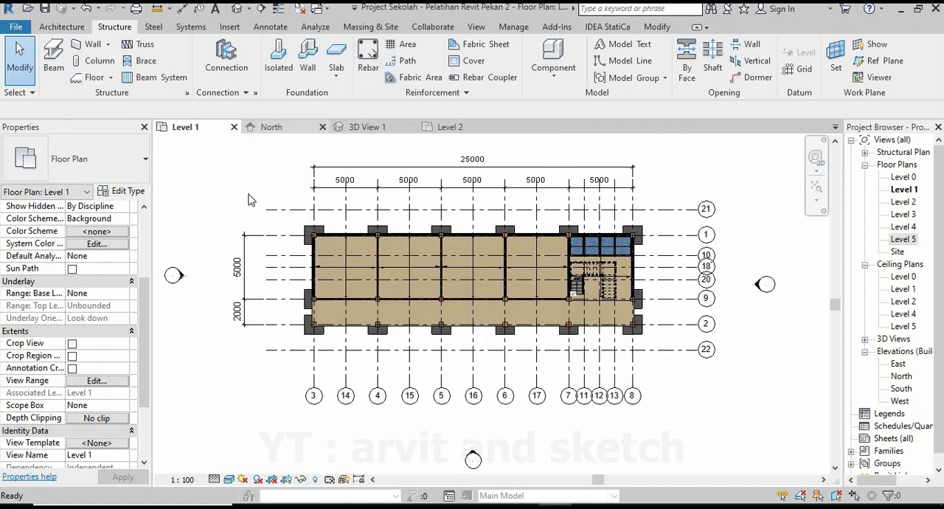
Start the Door command on Level 1 and duplicate the M_Single-Flush 0915 x 2134mm door type.
{"action": "scroll", "coordinate": [551, 280], "scroll_direction": "up", "scroll_amount": 1}
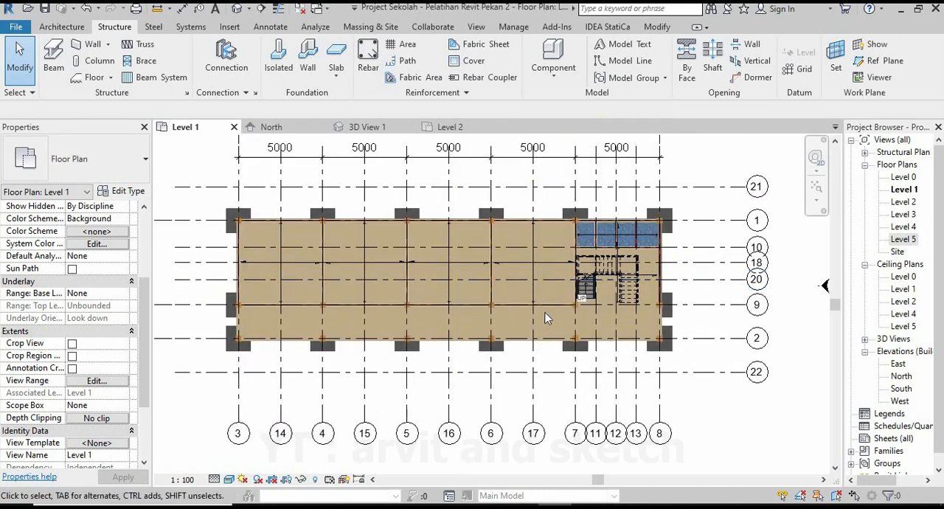
{"action": "scroll", "coordinate": [536, 280], "scroll_direction": "up", "scroll_amount": 3}
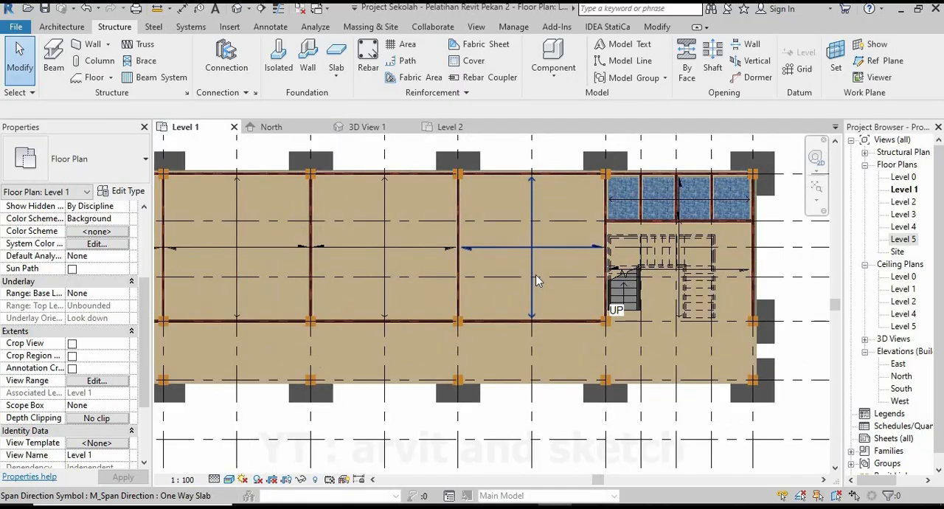
{"action": "left_click", "coordinate": [61, 28]}
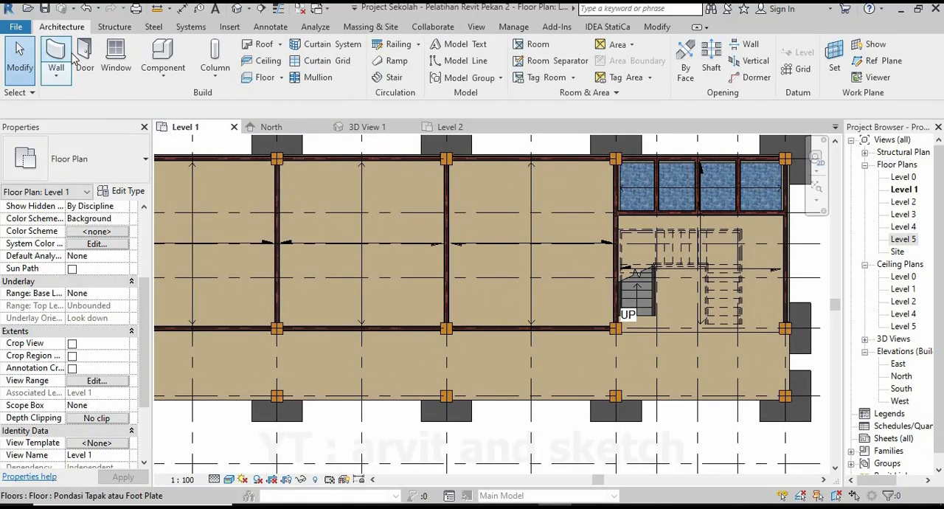
{"action": "left_click", "coordinate": [84, 58]}
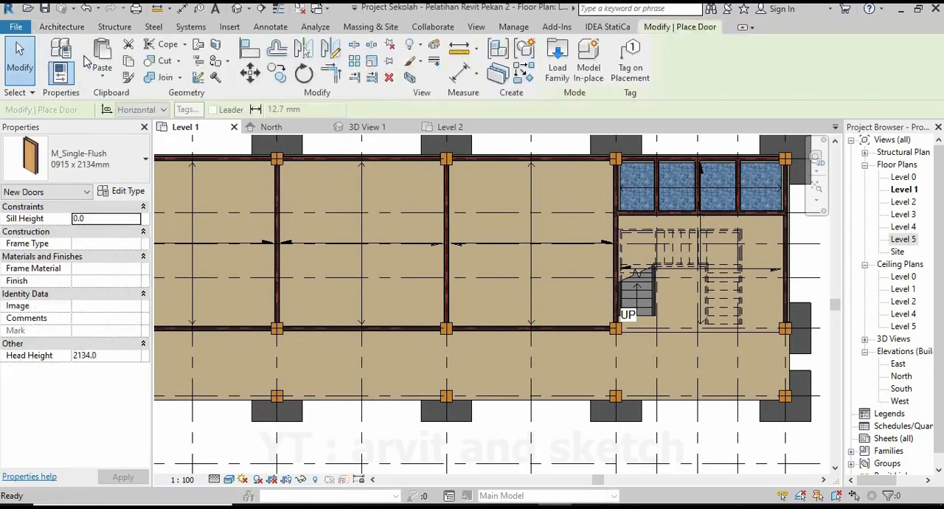
{"action": "left_click", "coordinate": [130, 195]}
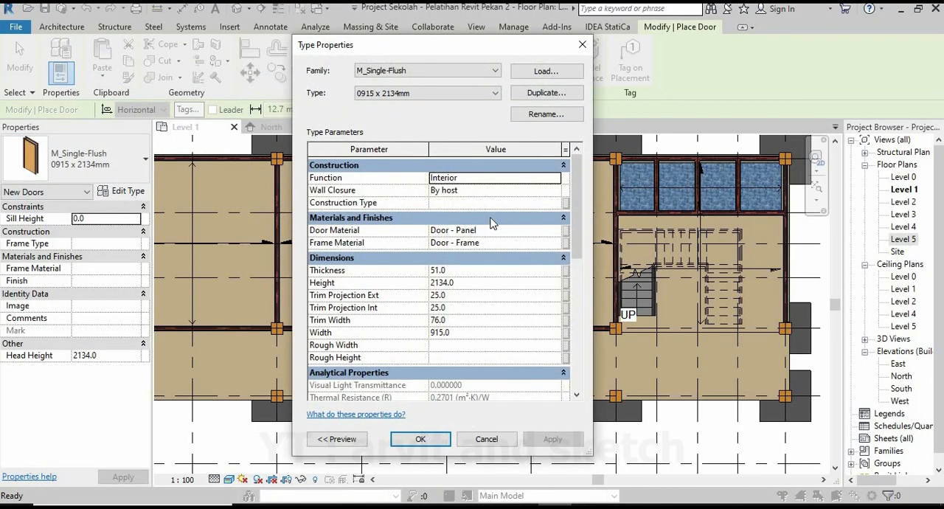
{"action": "left_click", "coordinate": [538, 93]}
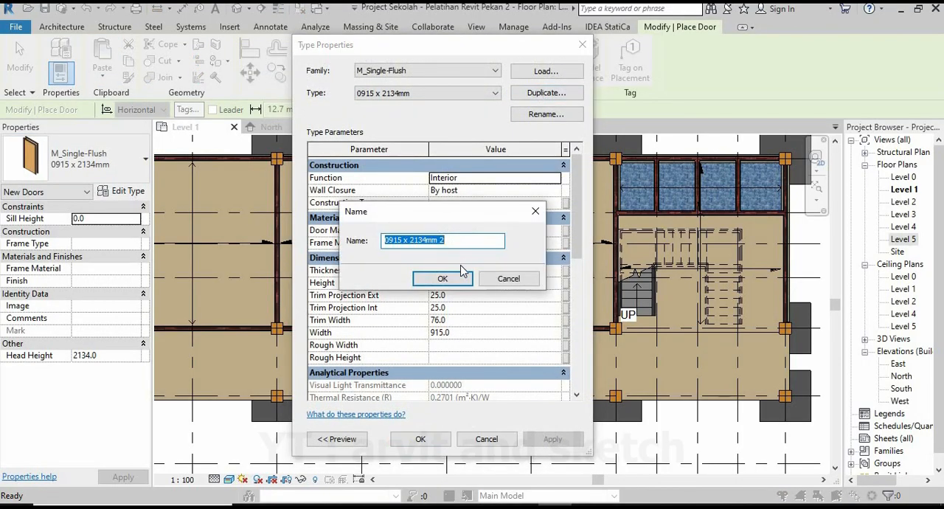
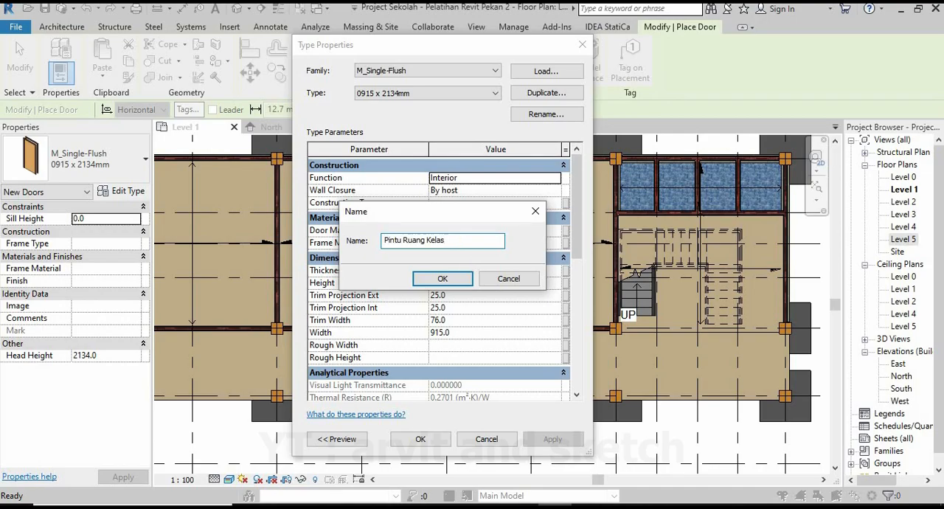
Name the duplicated door type Pintu Ruang Kelas and set its height to 2200 and width to 900.
{"action": "left_click", "coordinate": [457, 280]}
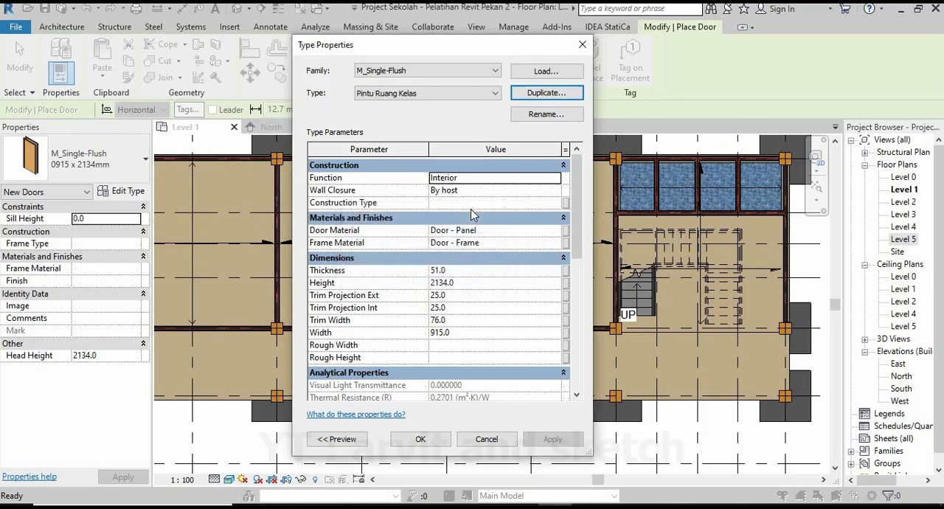
{"action": "left_click", "coordinate": [462, 285]}
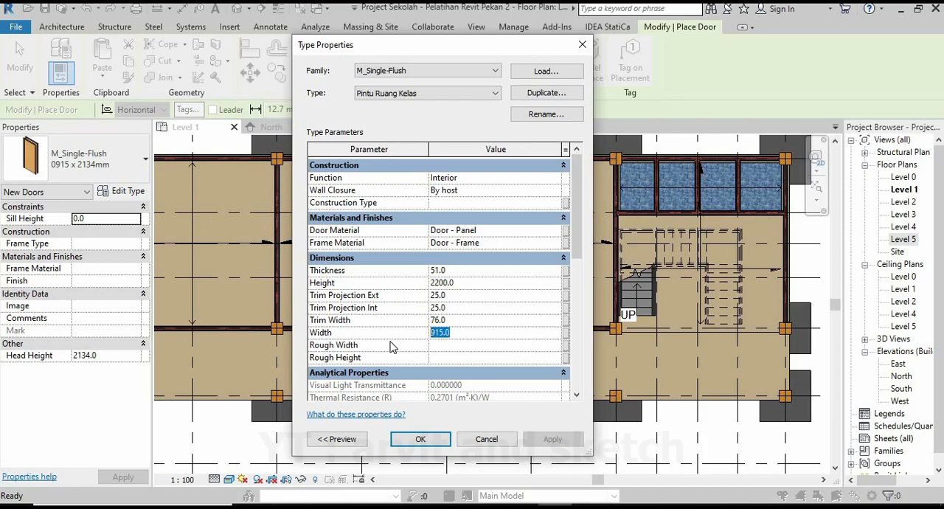
{"action": "left_click", "coordinate": [421, 439]}
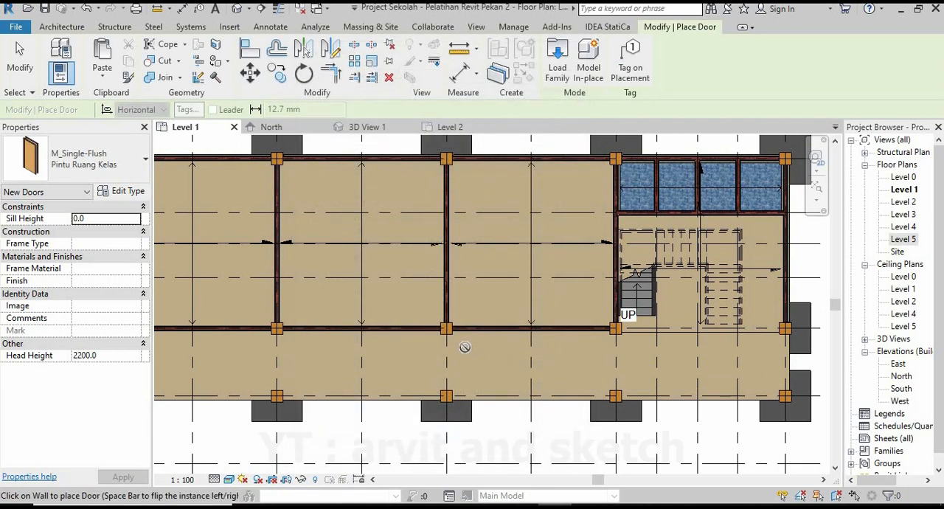
Place a Pintu Ruang Kelas door in the corridor wall of the room beside the stair, 150 mm from the stair-side column.
{"action": "scroll", "coordinate": [464, 347], "scroll_direction": "up", "scroll_amount": 2}
{"action": "scroll", "coordinate": [667, 331], "scroll_direction": "up", "scroll_amount": 3}
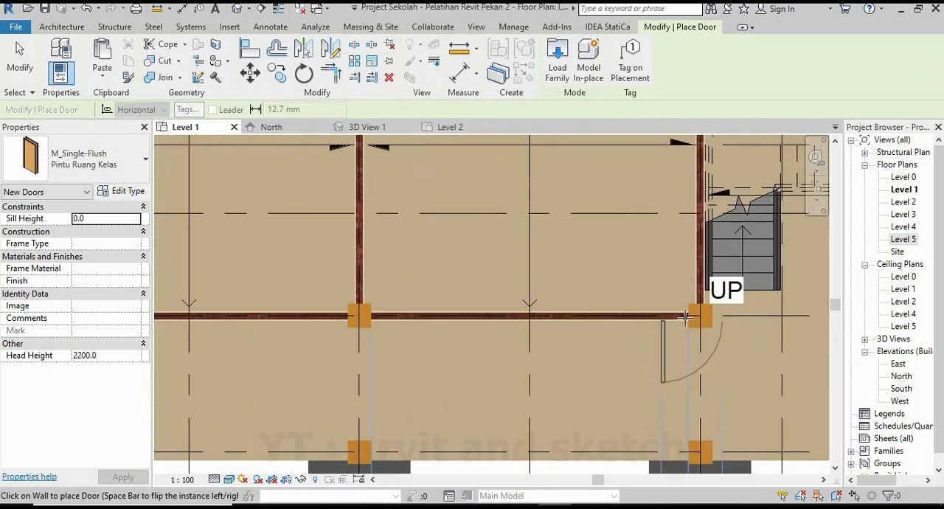
{"action": "left_click", "coordinate": [634, 310]}
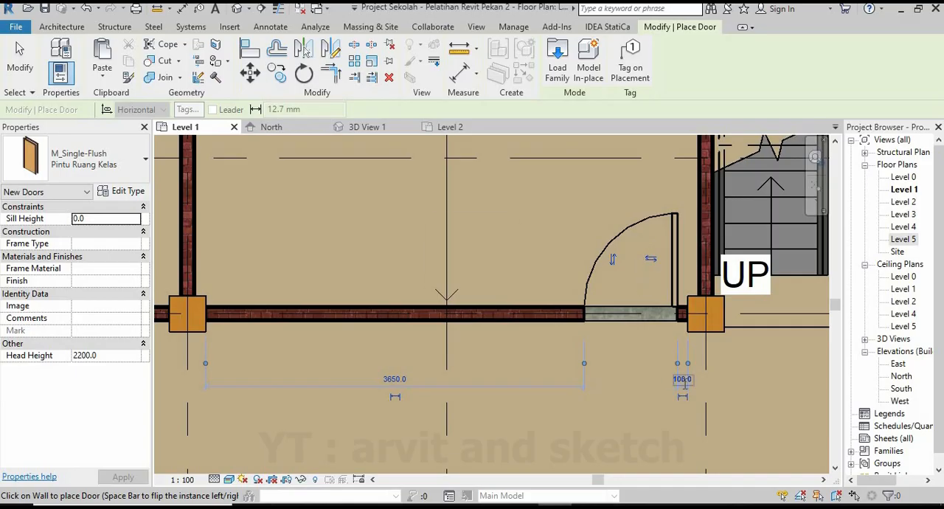
{"action": "left_click", "coordinate": [684, 380]}
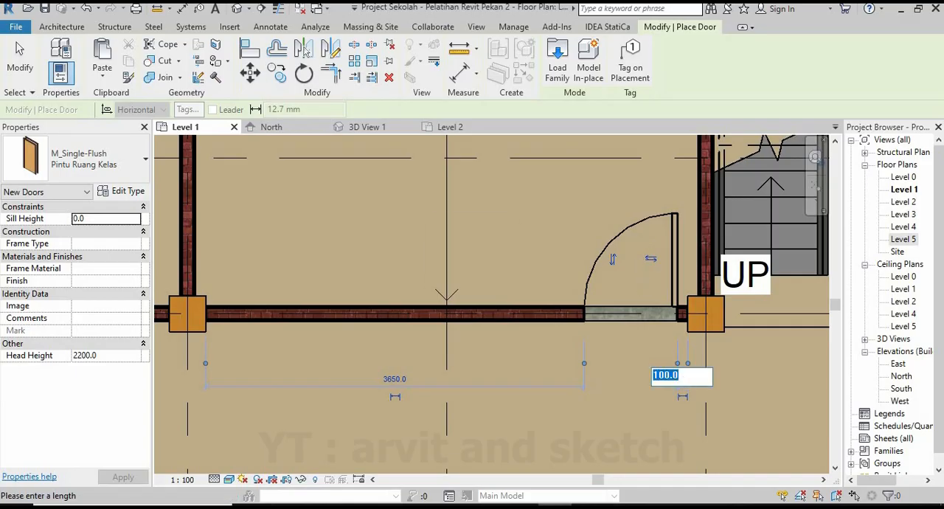
{"action": "type", "text": "150"}
{"action": "key", "text": "Return"}
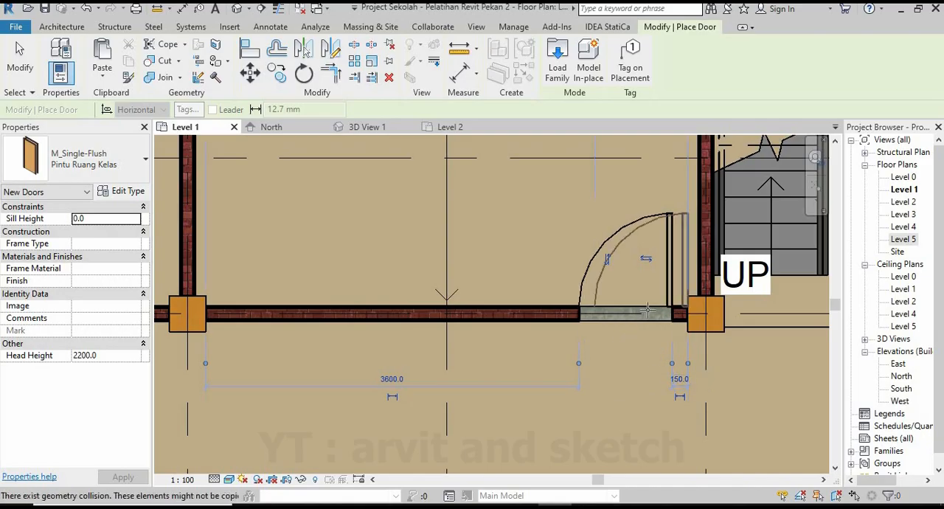
{"action": "key", "text": "Escape"}
{"action": "key", "text": "Escape"}
Examine the new classroom door beside the stair in 3D View 1.
{"action": "left_click", "coordinate": [371, 129]}
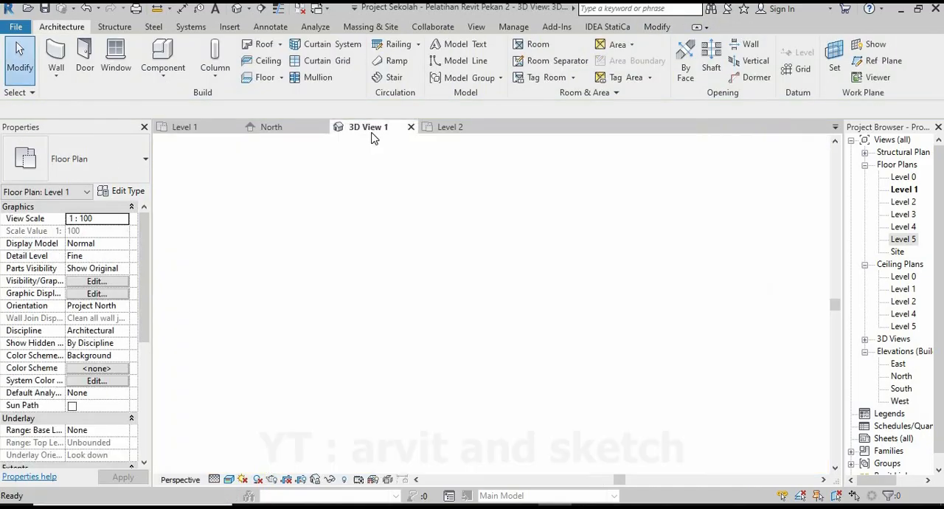
{"action": "scroll", "coordinate": [598, 306], "scroll_direction": "up", "scroll_amount": 5}
{"action": "scroll", "coordinate": [597, 306], "scroll_direction": "up", "scroll_amount": 10}
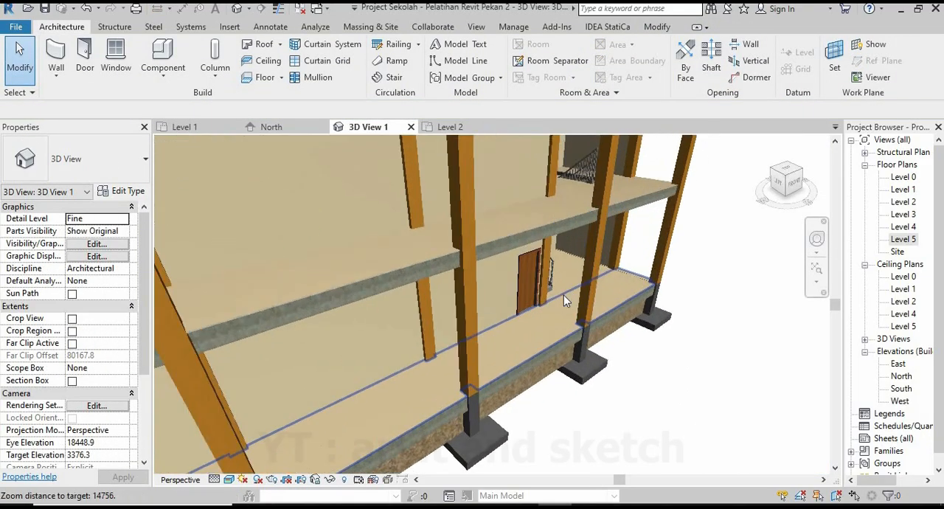
{"action": "scroll", "coordinate": [506, 304], "scroll_direction": "up", "scroll_amount": 8}
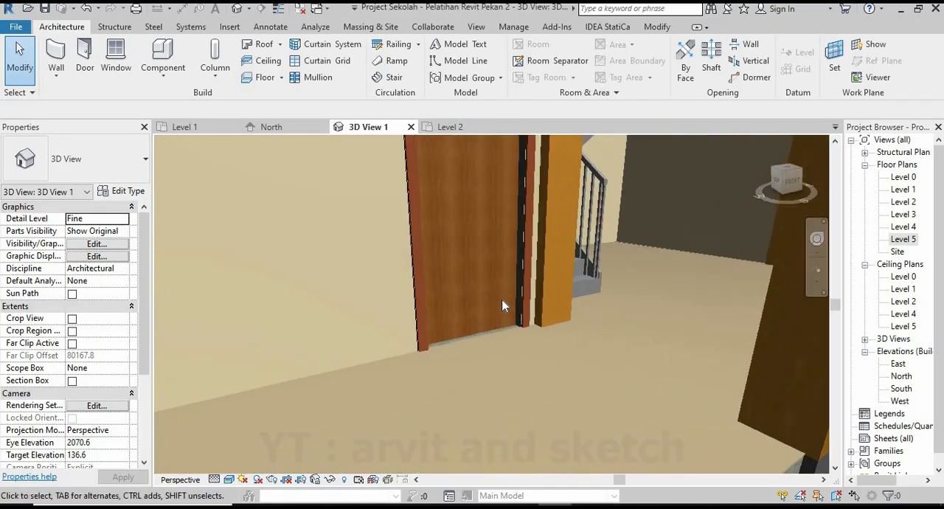
{"action": "middle_click_drag", "start_coordinate": [448, 304], "coordinate": [561, 417], "text": "shift"}
{"action": "scroll", "coordinate": [561, 417], "scroll_direction": "down", "scroll_amount": 6}
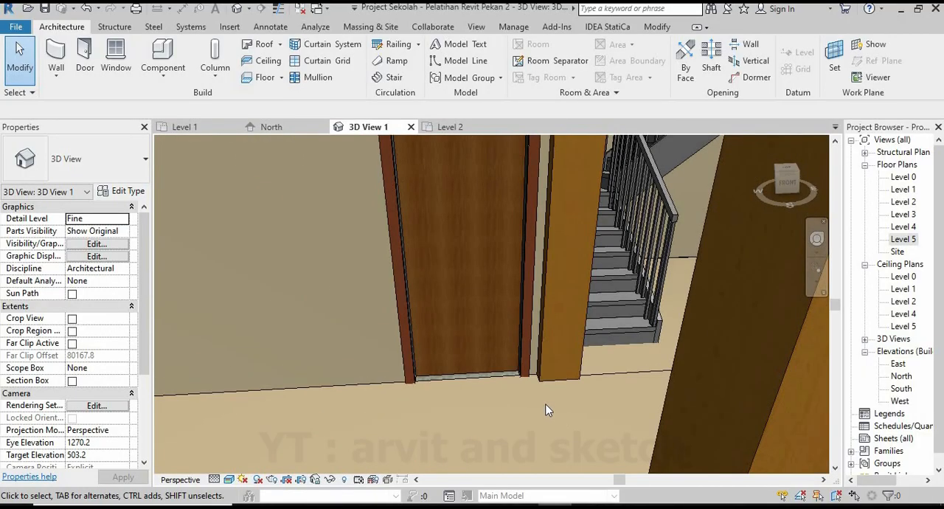
{"action": "scroll", "coordinate": [620, 340], "scroll_direction": "down", "scroll_amount": 8}
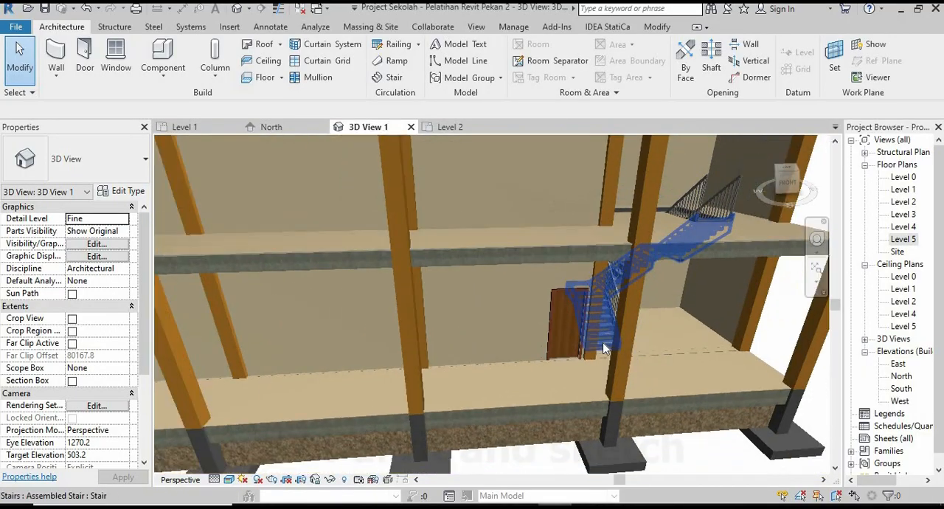
On Level 1, place a Pintu Ruang Kelas door in the second room from the stair, 150 mm from its stair-side column.
{"action": "left_click", "coordinate": [193, 129]}
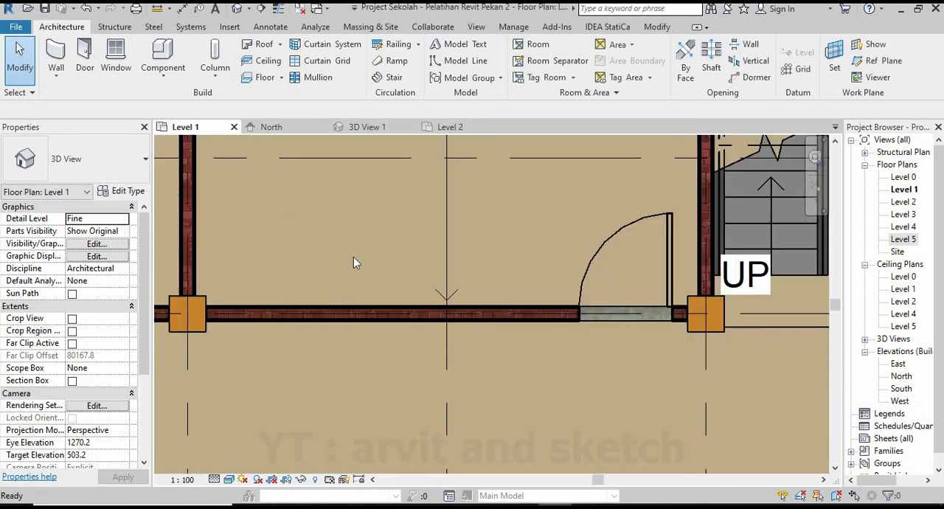
{"action": "scroll", "coordinate": [590, 288], "scroll_direction": "down", "scroll_amount": 2}
{"action": "left_click", "coordinate": [86, 53]}
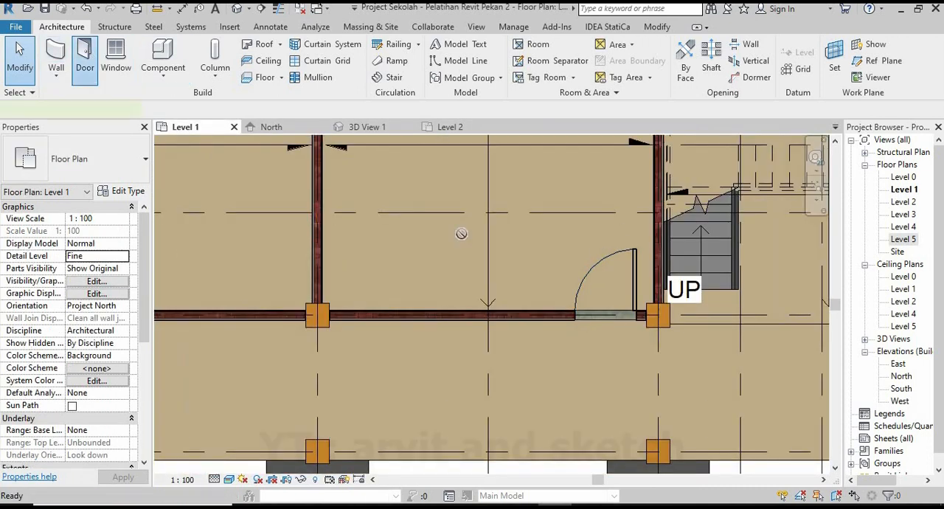
{"action": "scroll", "coordinate": [601, 310], "scroll_direction": "down", "scroll_amount": 3}
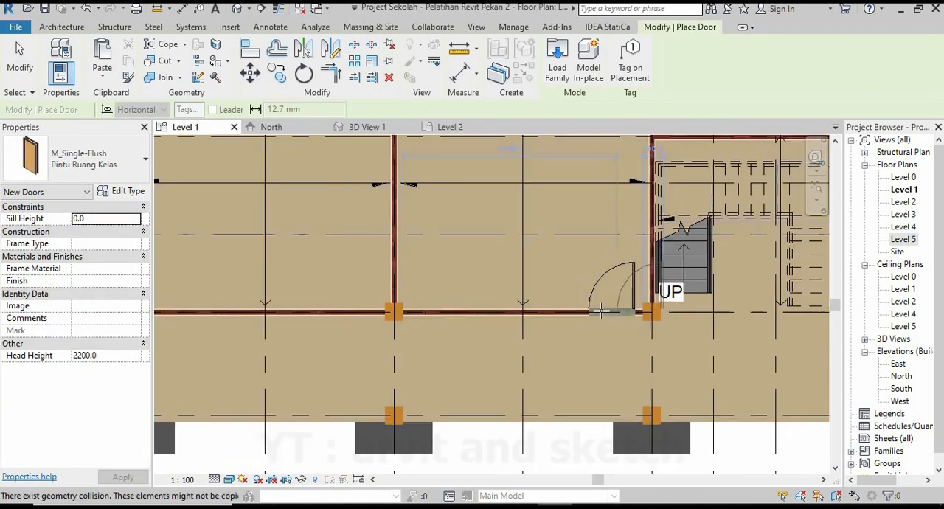
{"action": "scroll", "coordinate": [457, 303], "scroll_direction": "up", "scroll_amount": 5}
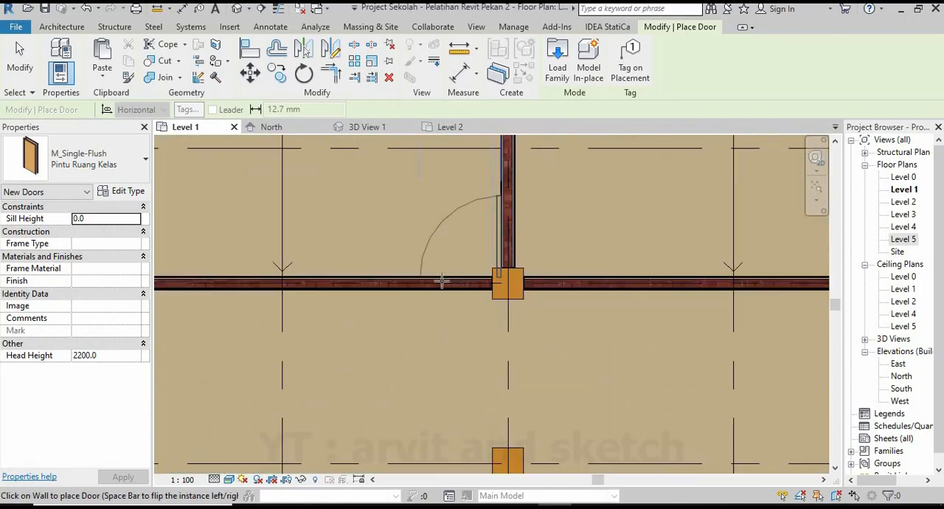
{"action": "left_click", "coordinate": [441, 280]}
{"action": "left_click", "coordinate": [486, 346]}
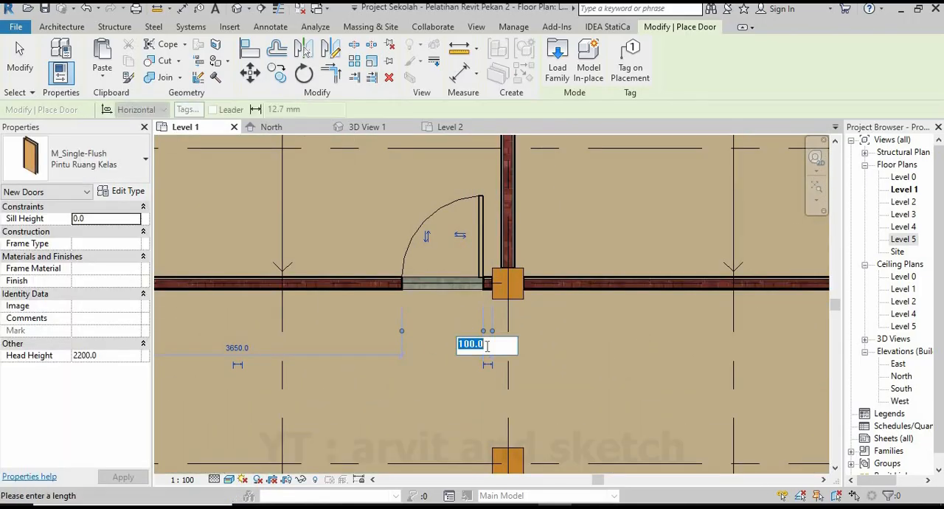
{"action": "type", "text": "150"}
{"action": "key", "text": "Return"}
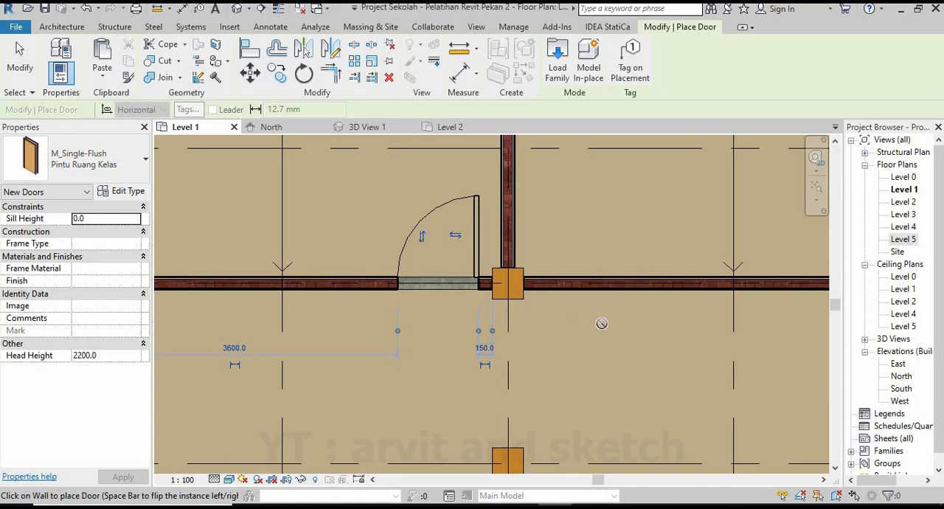
Place a Pintu Ruang Kelas door in the third room from the stair, 150 mm from its stair-side column.
{"action": "scroll", "coordinate": [602, 323], "scroll_direction": "down", "scroll_amount": 4}
{"action": "scroll", "coordinate": [454, 292], "scroll_direction": "up", "scroll_amount": 4}
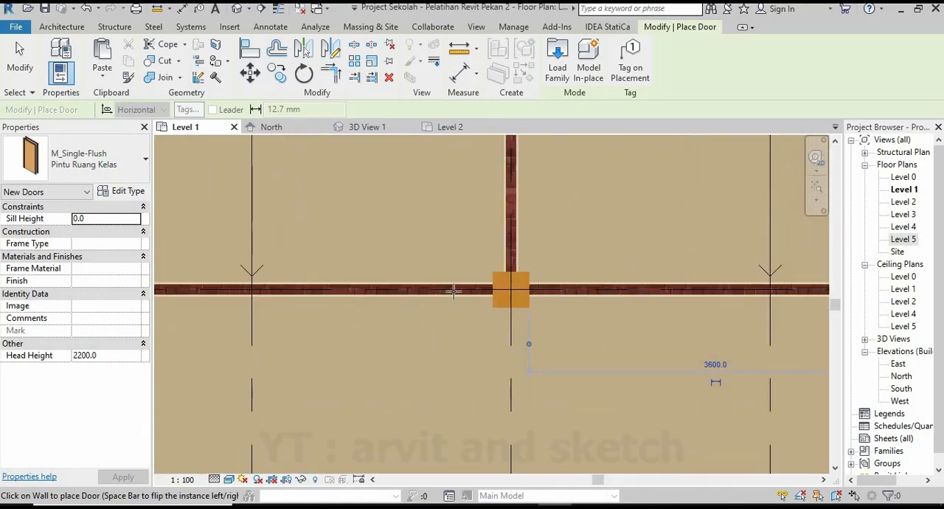
{"action": "left_click", "coordinate": [434, 289]}
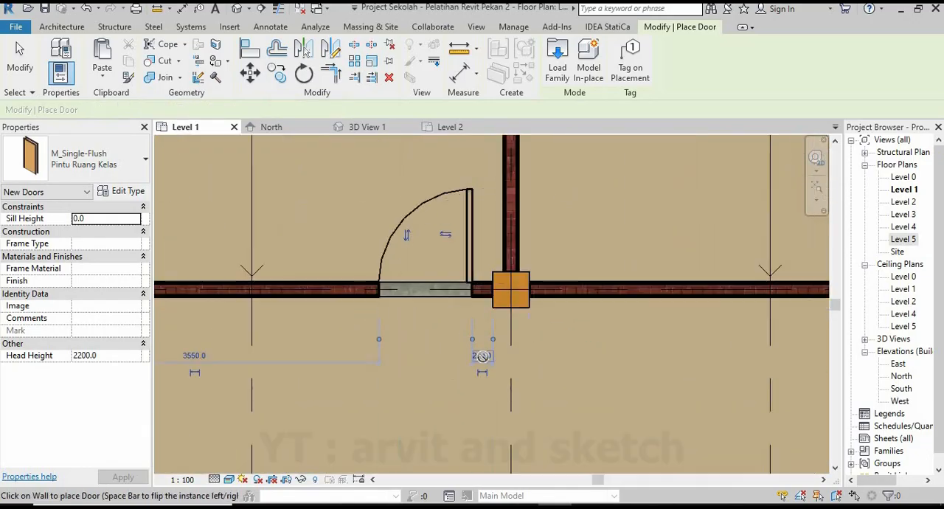
{"action": "left_click", "coordinate": [483, 356]}
{"action": "key", "text": "Return"}
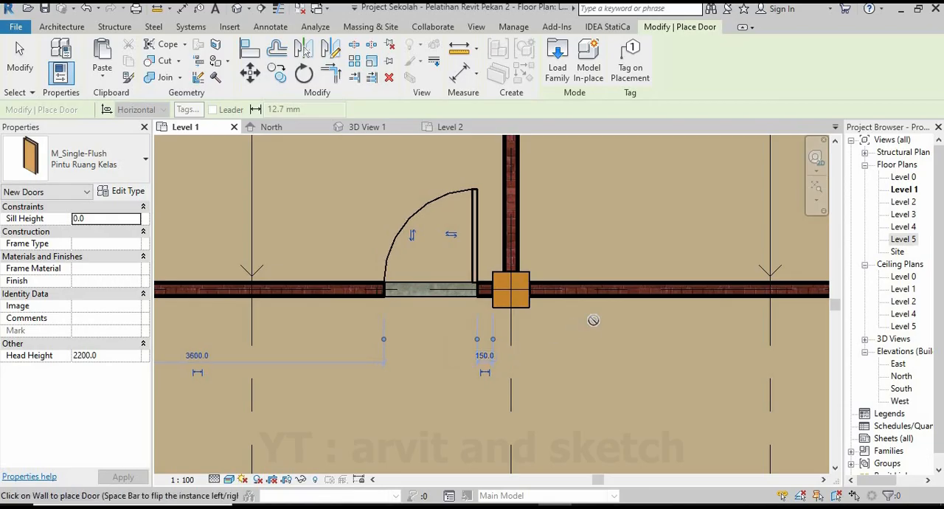
Place a Pintu Ruang Kelas door in the end room farthest from the stair, 150 mm from its stair-side column.
{"action": "scroll", "coordinate": [448, 327], "scroll_direction": "down", "scroll_amount": 5}
{"action": "scroll", "coordinate": [448, 327], "scroll_direction": "up", "scroll_amount": 5}
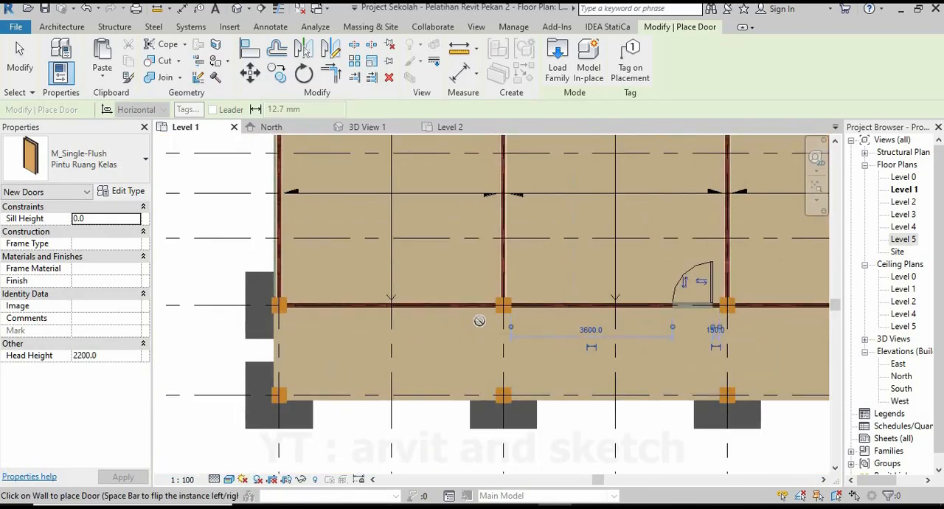
{"action": "left_click", "coordinate": [475, 287]}
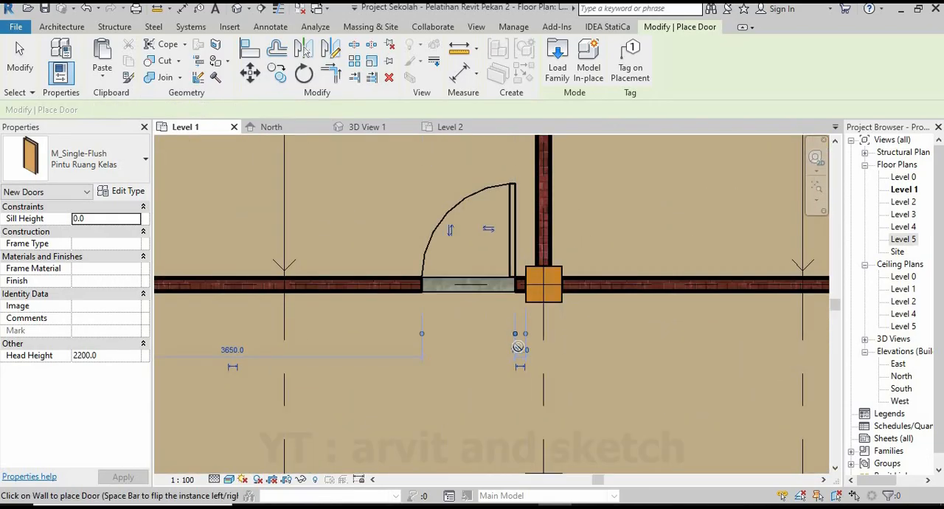
{"action": "left_click", "coordinate": [508, 346]}
{"action": "type", "text": "150"}
{"action": "key", "text": "Return"}
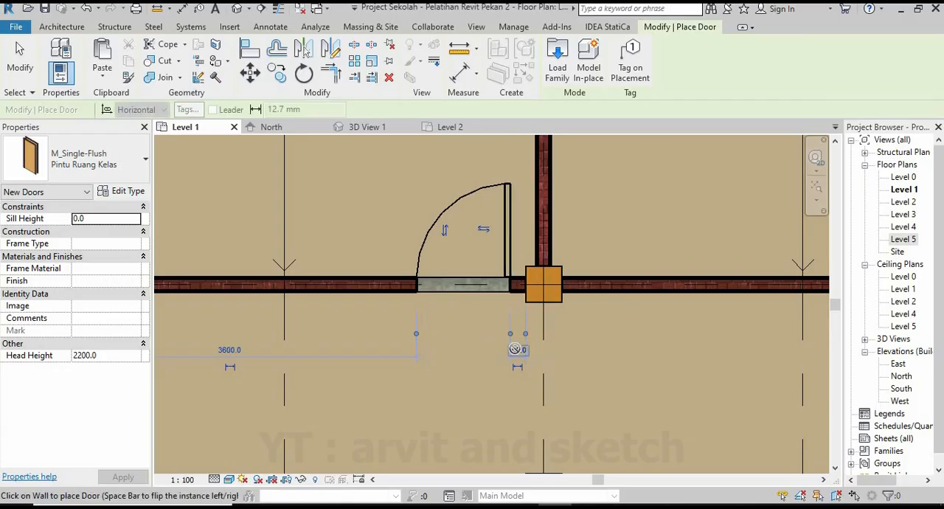
{"action": "scroll", "coordinate": [445, 312], "scroll_direction": "down", "scroll_amount": 10}
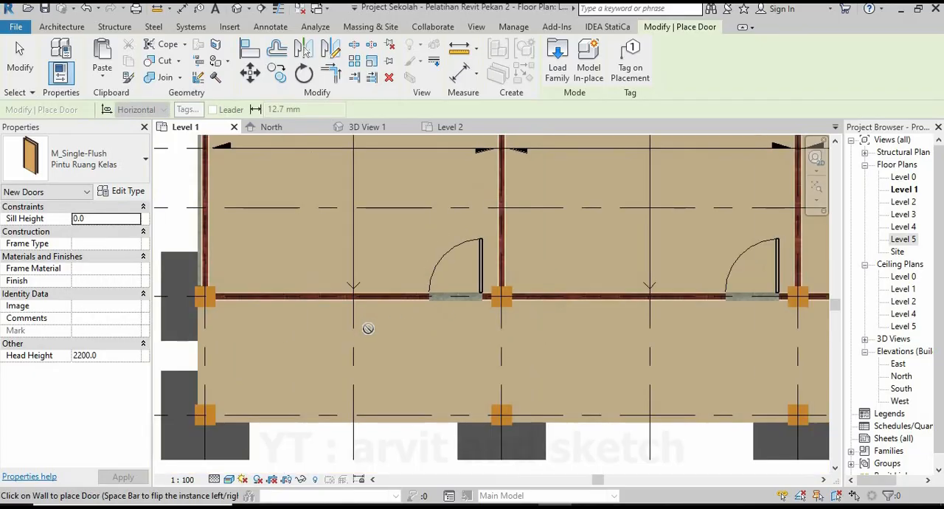
{"action": "scroll", "coordinate": [693, 299], "scroll_direction": "up", "scroll_amount": 2}
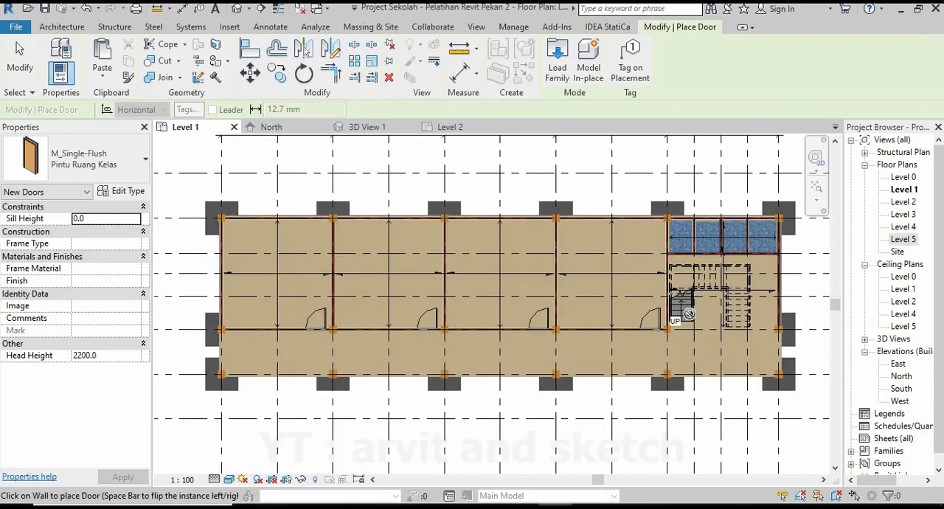
Examine the classroom doors along the ground-floor corridor and the overall building in 3D View 1.
{"action": "left_click", "coordinate": [369, 128]}
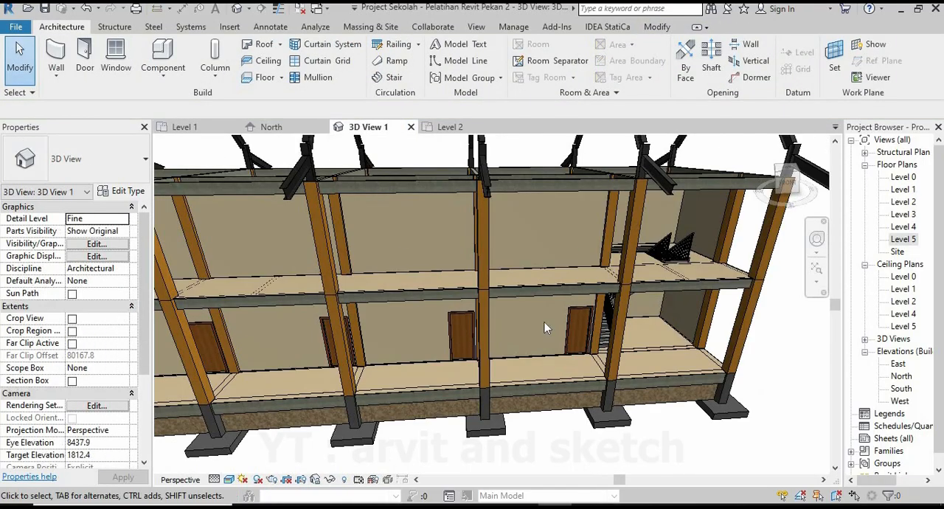
{"action": "scroll", "coordinate": [611, 336], "scroll_direction": "down", "scroll_amount": 3}
{"action": "mouse_move", "coordinate": [586, 310]}
{"action": "middle_mouse_down", "text": "shift"}
{"action": "mouse_move", "coordinate": [621, 305]}
{"action": "mouse_move", "coordinate": [579, 316]}
{"action": "middle_mouse_up", "text": "shift"}
{"action": "scroll", "coordinate": [579, 315], "scroll_direction": "down", "scroll_amount": 2}
{"action": "scroll", "coordinate": [579, 314], "scroll_direction": "up", "scroll_amount": 1}
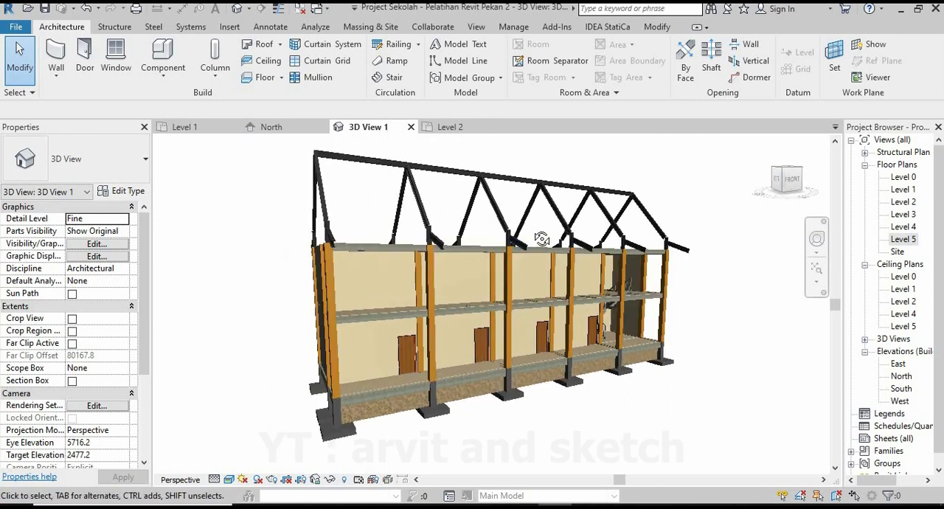
{"action": "middle_click_drag", "start_coordinate": [541, 240], "coordinate": [559, 190], "text": "shift"}
{"action": "scroll", "coordinate": [561, 188], "scroll_direction": "up", "scroll_amount": 2}
{"action": "scroll", "coordinate": [567, 223], "scroll_direction": "down", "scroll_amount": 1}
{"action": "middle_click_drag", "start_coordinate": [580, 247], "coordinate": [607, 230], "text": "shift"}
{"action": "scroll", "coordinate": [608, 229], "scroll_direction": "up", "scroll_amount": 1}
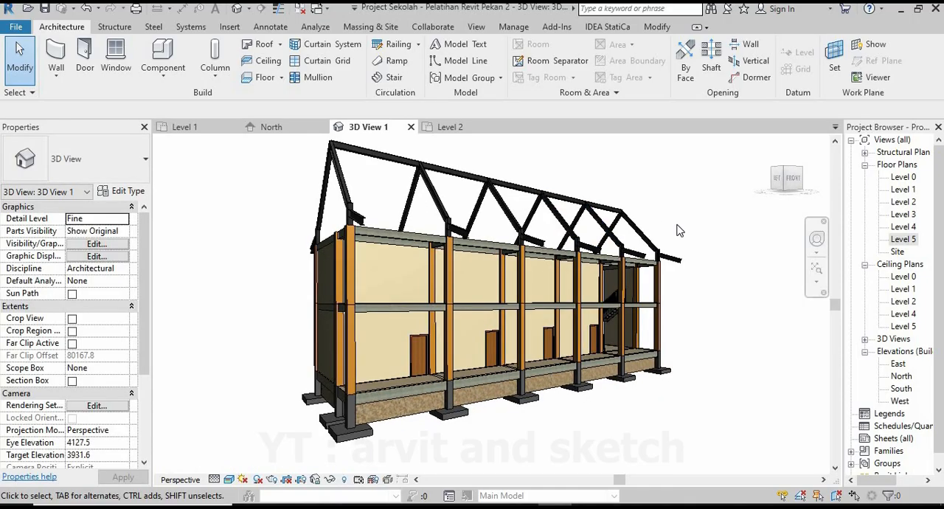
Start the Door command on Level 1 and duplicate the Pintu Ruang Kelas type as Pintu Ruang KM.
{"action": "left_click", "coordinate": [184, 126]}
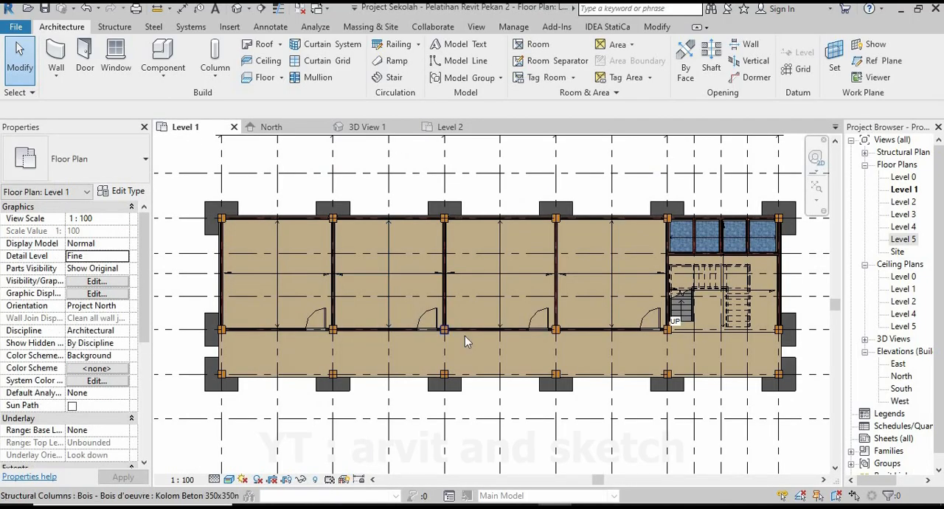
{"action": "scroll", "coordinate": [685, 290], "scroll_direction": "up", "scroll_amount": 4}
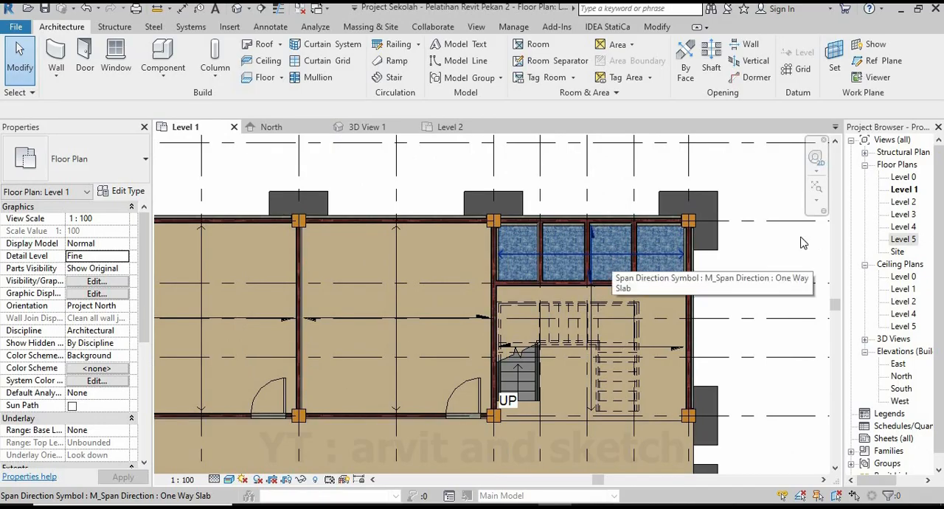
{"action": "scroll", "coordinate": [651, 219], "scroll_direction": "up", "scroll_amount": 1}
{"action": "left_click", "coordinate": [85, 60]}
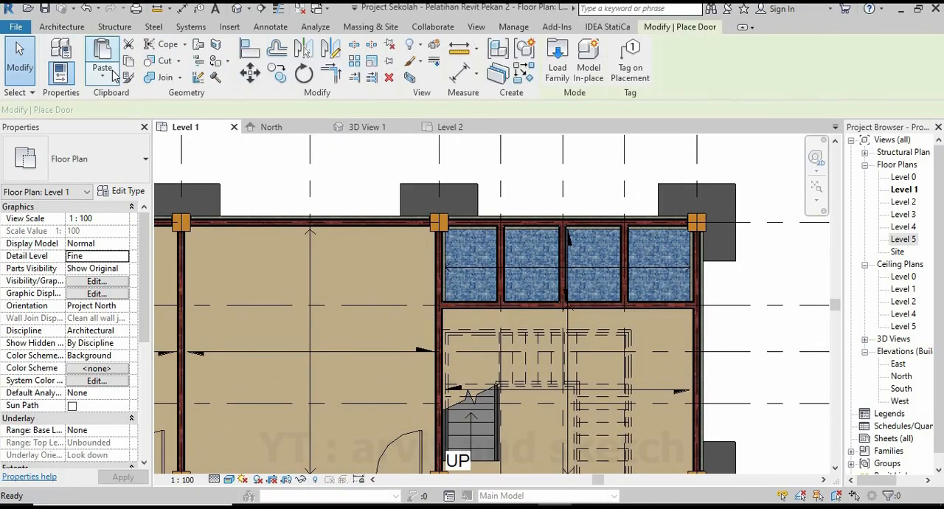
{"action": "left_click", "coordinate": [125, 191]}
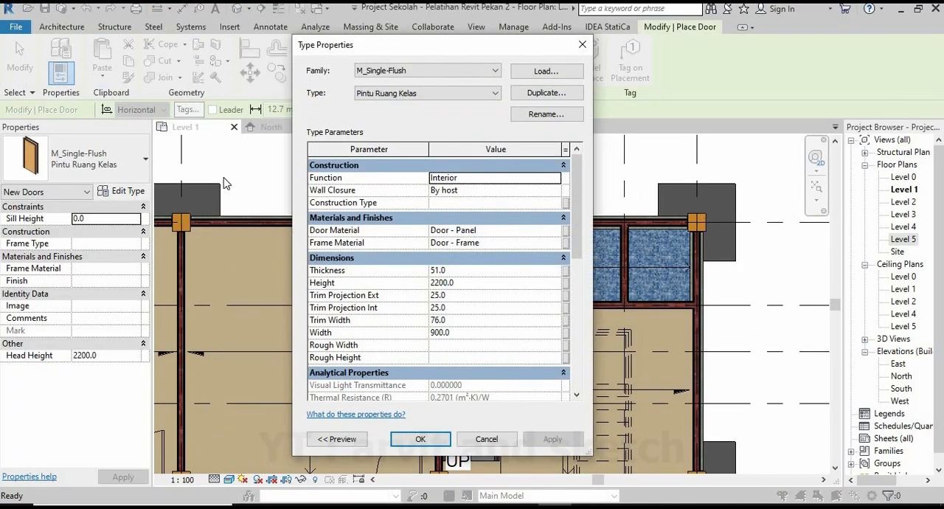
{"action": "left_click", "coordinate": [549, 94]}
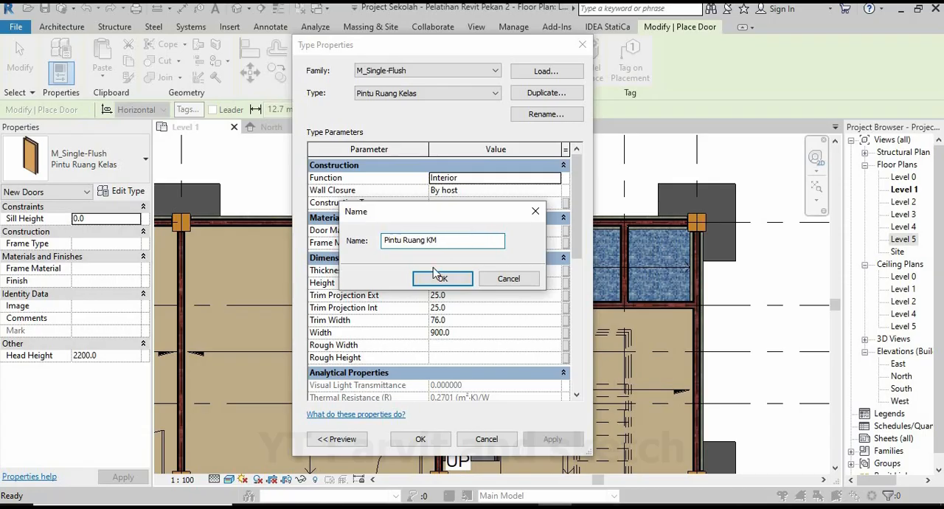
{"action": "left_click", "coordinate": [439, 280]}
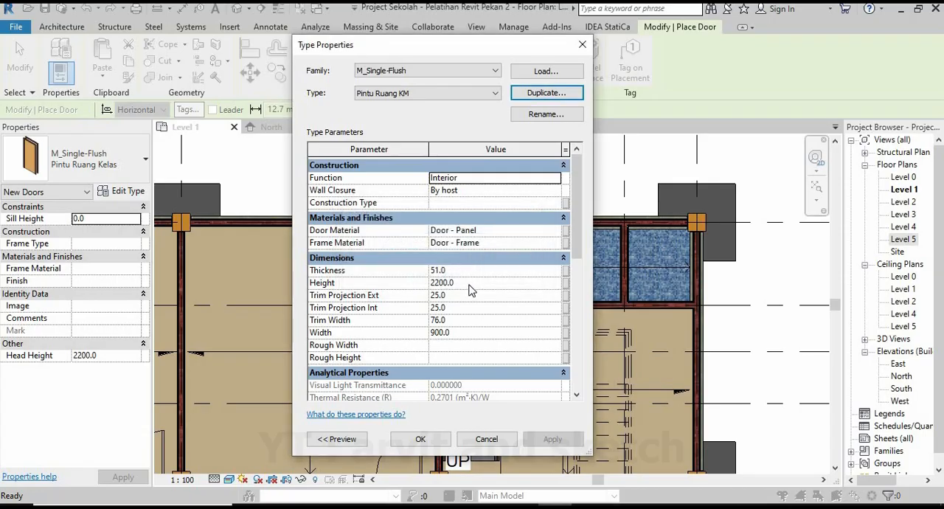
Set the Pintu Ruang KM door type's height to 1900 mm and width to 750 mm, and accept the type.
{"action": "left_click", "coordinate": [471, 283]}
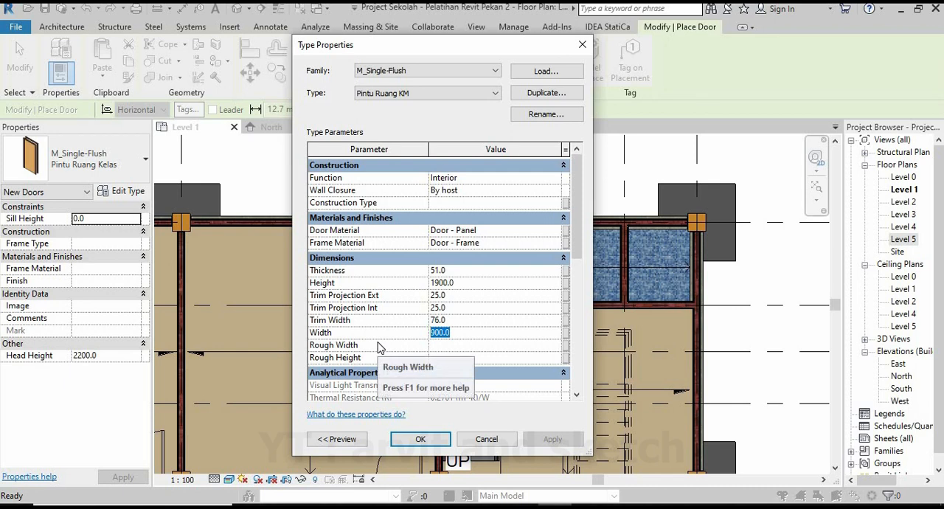
{"action": "type", "text": "75"}
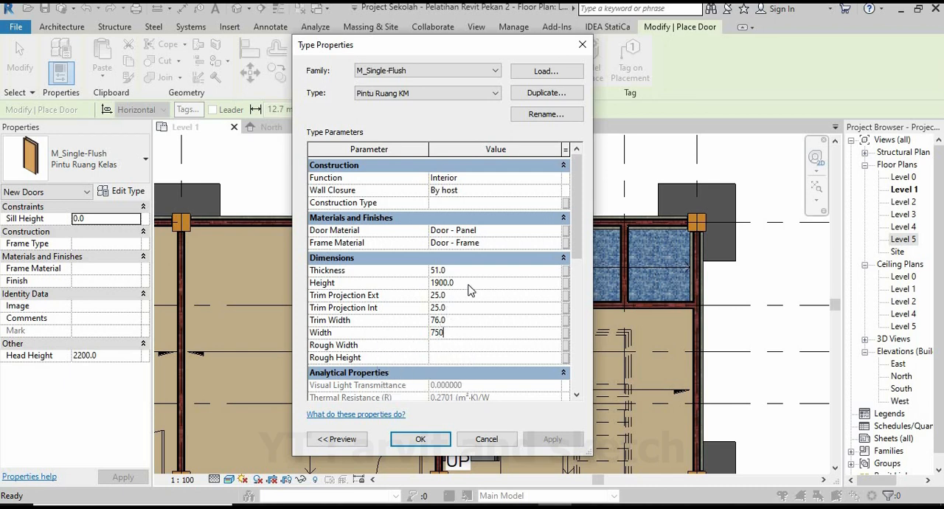
{"action": "left_click", "coordinate": [420, 438]}
Reopen the Pintu Ruang KM type properties and set the door width to 700 mm.
{"action": "scroll", "coordinate": [451, 300], "scroll_direction": "up", "scroll_amount": 5}
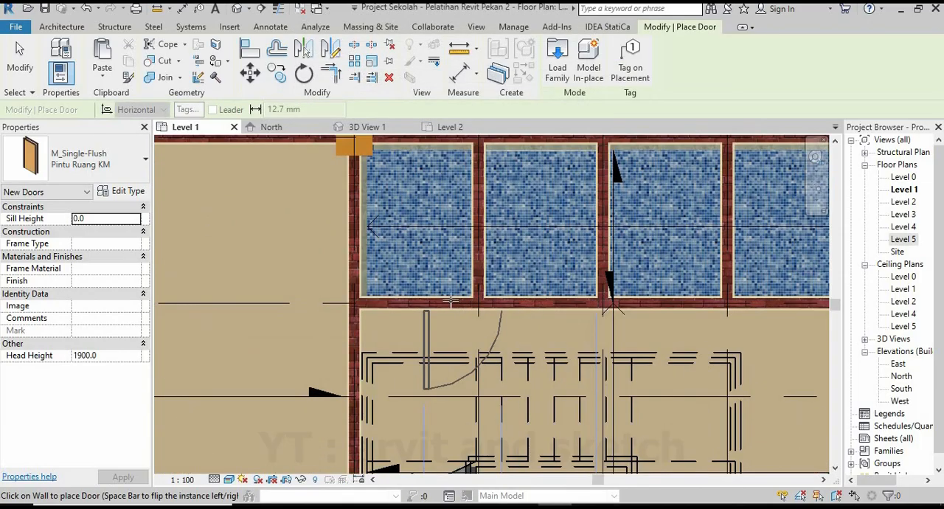
{"action": "scroll", "coordinate": [427, 295], "scroll_direction": "up", "scroll_amount": 2}
{"action": "middle_click_drag", "start_coordinate": [428, 295], "coordinate": [480, 350]}
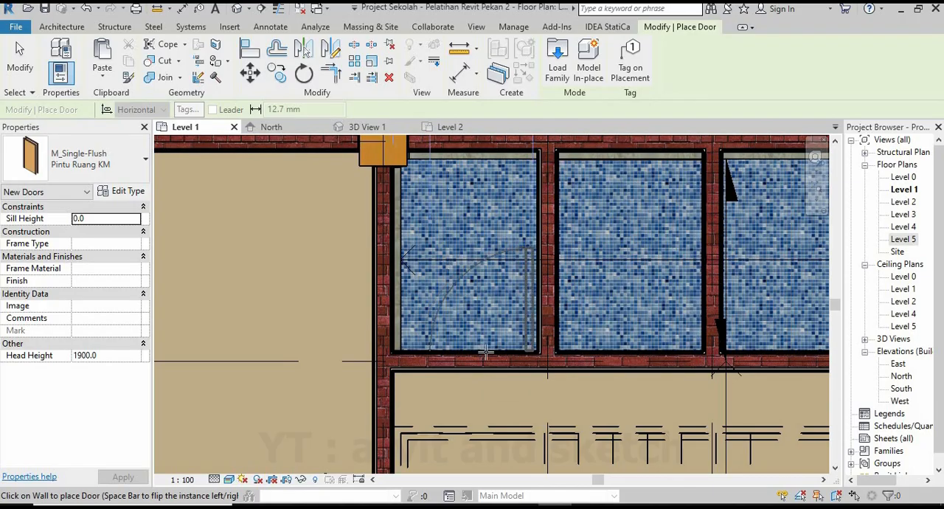
{"action": "left_click", "coordinate": [124, 193]}
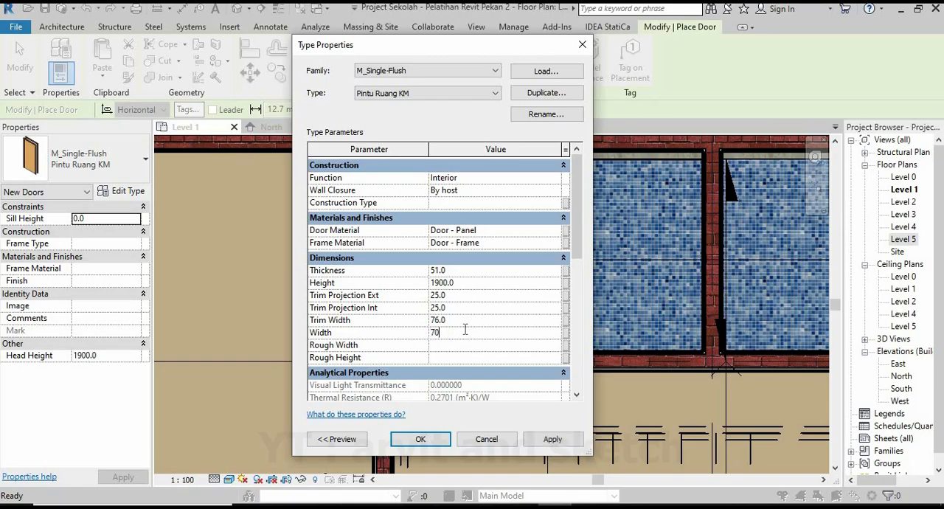
{"action": "left_click", "coordinate": [441, 438]}
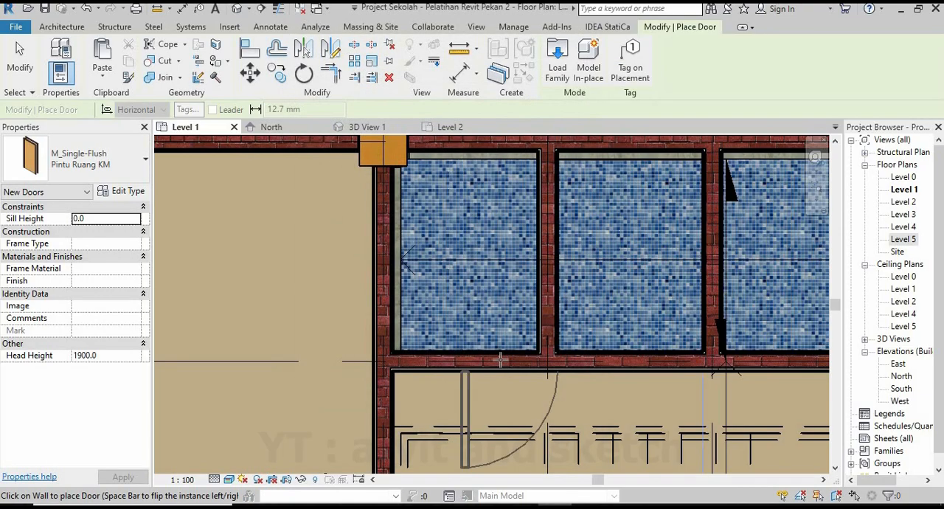
Place a Pintu Ruang KM door in the bathroom cubicle beside the classroom, 150 mm from the partition to the second cubicle.
{"action": "left_click", "coordinate": [481, 357]}
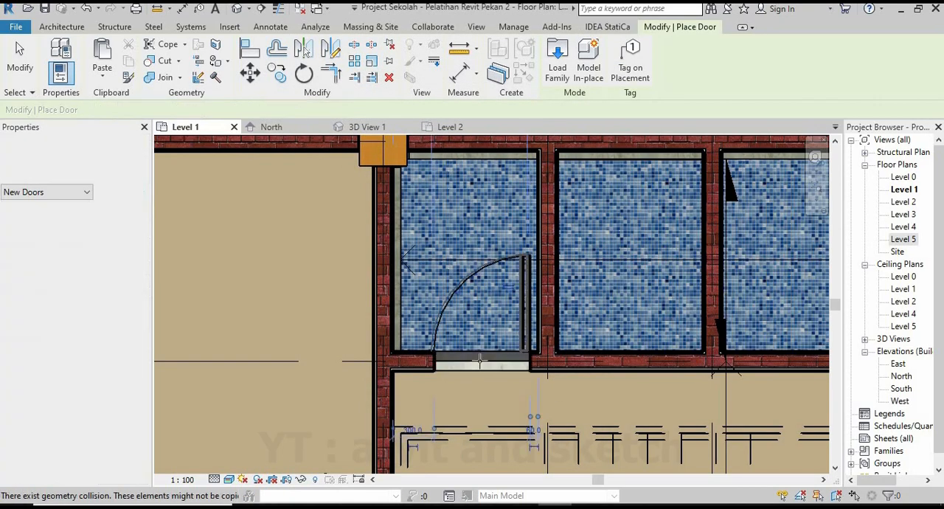
{"action": "left_click", "coordinate": [532, 428]}
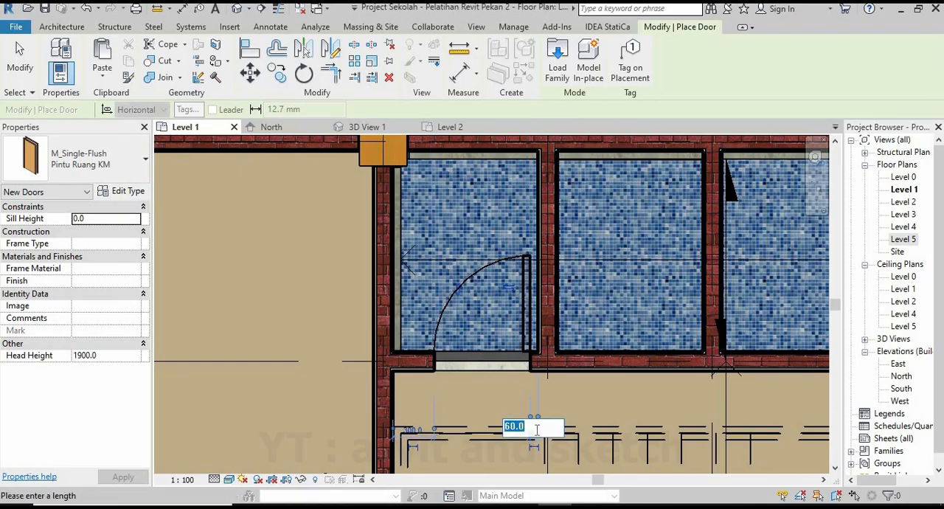
{"action": "type", "text": "150"}
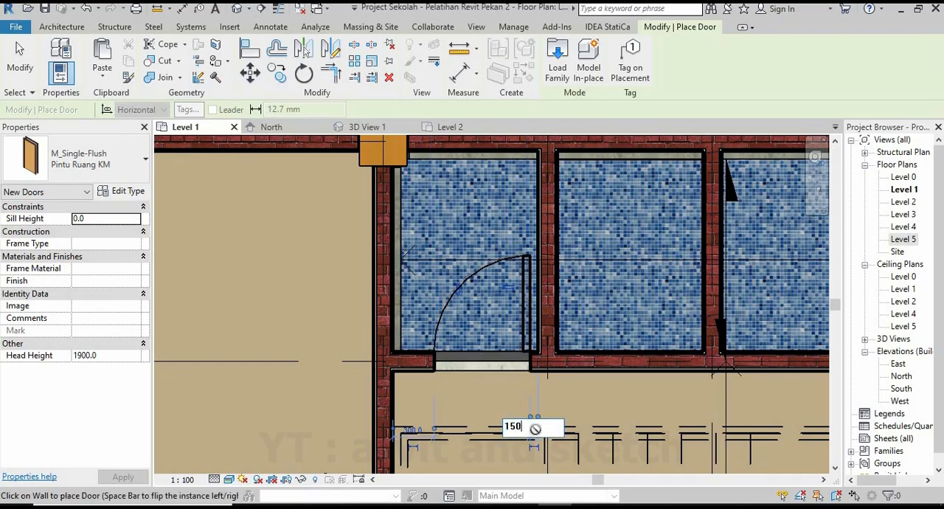
{"action": "key", "text": "Return"}
Place a Pintu Ruang KM door in the second cubicle and flip its hinge towards the first cubicle.
{"action": "middle_click_drag", "start_coordinate": [605, 373], "coordinate": [497, 384]}
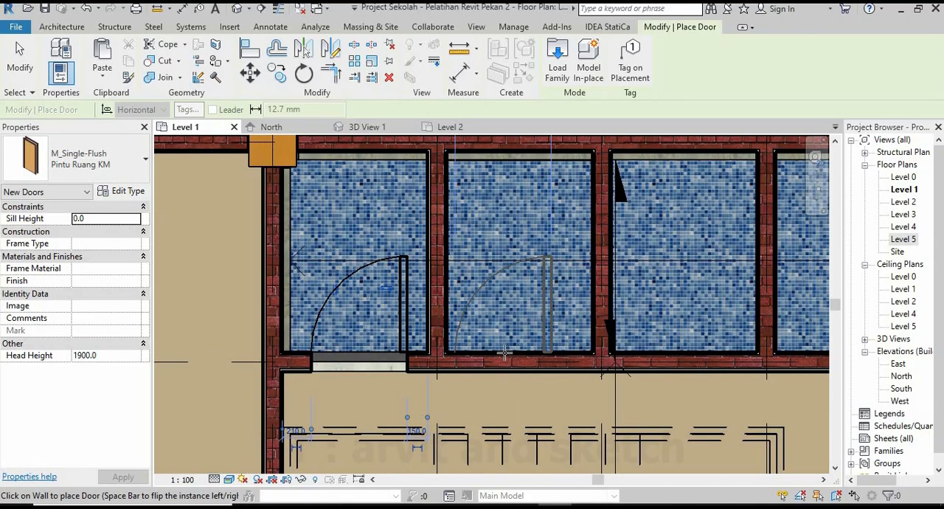
{"action": "left_click", "coordinate": [505, 352]}
{"action": "key", "text": "space"}
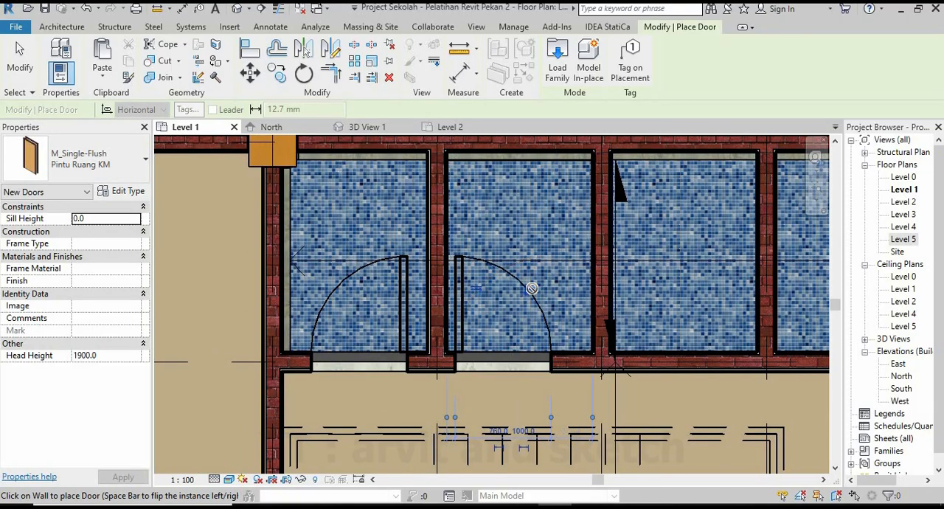
{"action": "scroll", "coordinate": [450, 455], "scroll_direction": "up", "scroll_amount": 2}
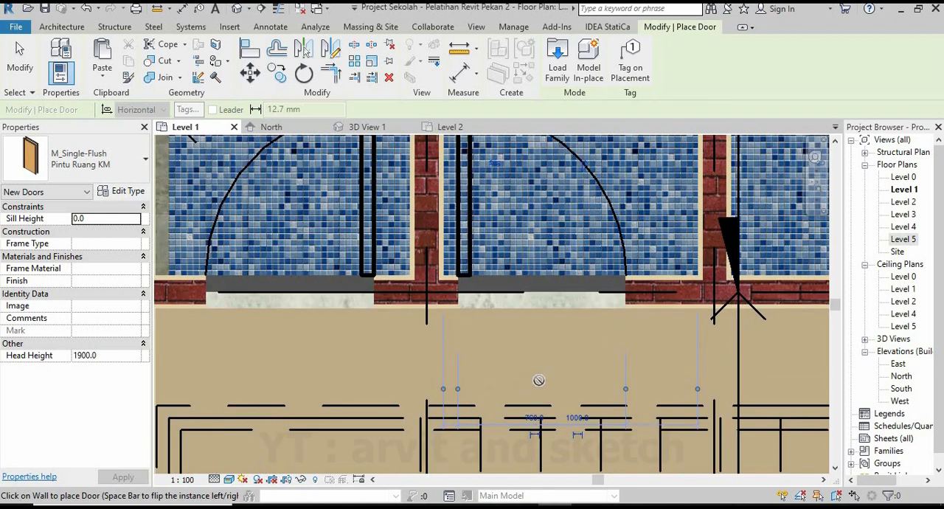
{"action": "scroll", "coordinate": [469, 354], "scroll_direction": "down", "scroll_amount": 2}
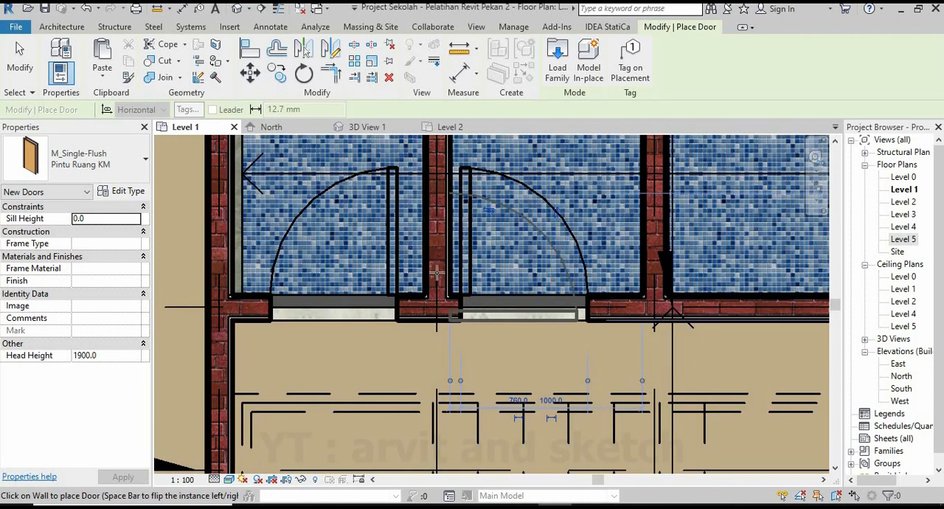
Place a Pintu Ruang KM door in the third cubicle, 150 mm from the partition to the fourth cubicle.
{"action": "scroll", "coordinate": [436, 273], "scroll_direction": "down", "scroll_amount": 1}
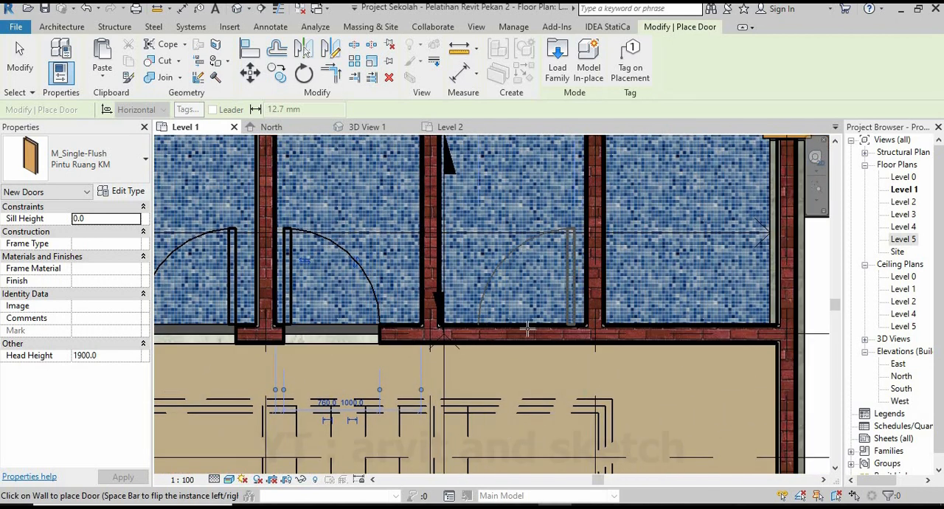
{"action": "left_click", "coordinate": [527, 329]}
{"action": "left_click", "coordinate": [580, 403]}
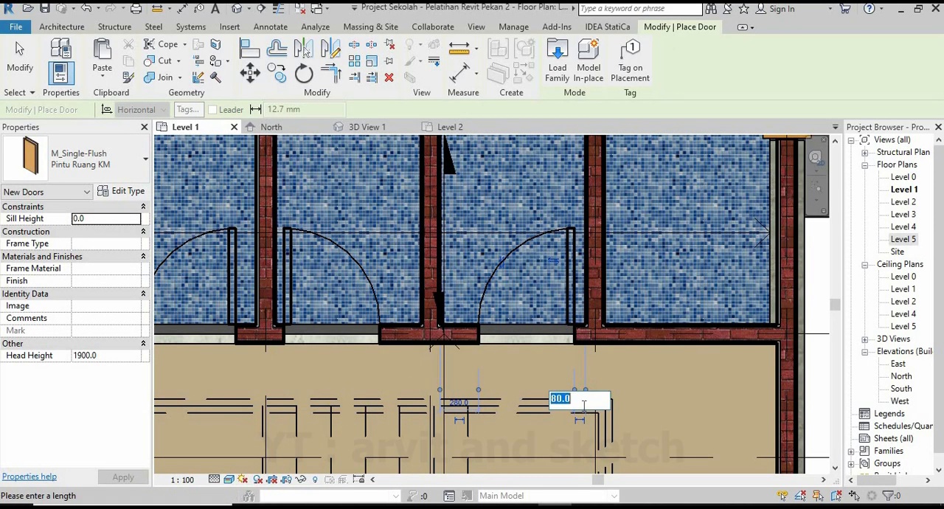
{"action": "key", "text": "Return"}
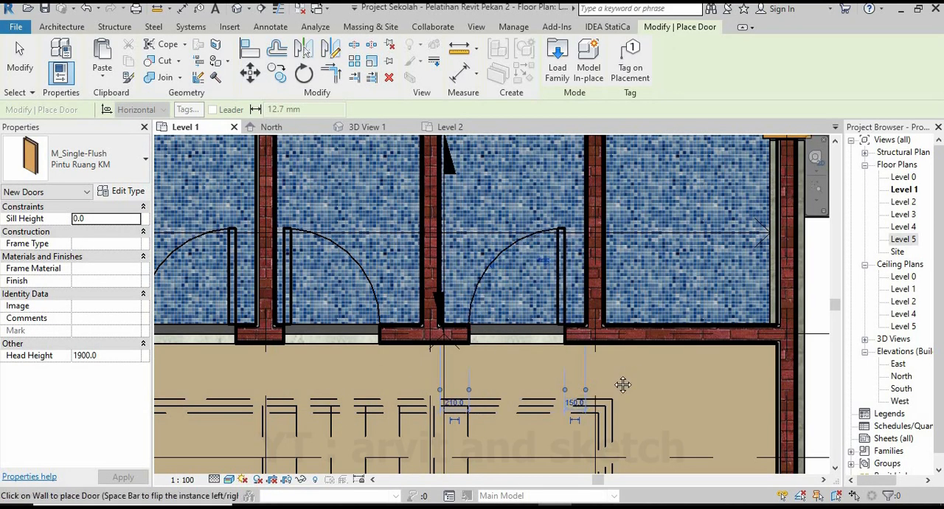
Place a Pintu Ruang KM door in the fourth cubicle, flip its hinge towards the third cubicle, and end door placement.
{"action": "middle_click_drag", "start_coordinate": [623, 384], "coordinate": [567, 392]}
{"action": "scroll", "coordinate": [631, 345], "scroll_direction": "down", "scroll_amount": 1}
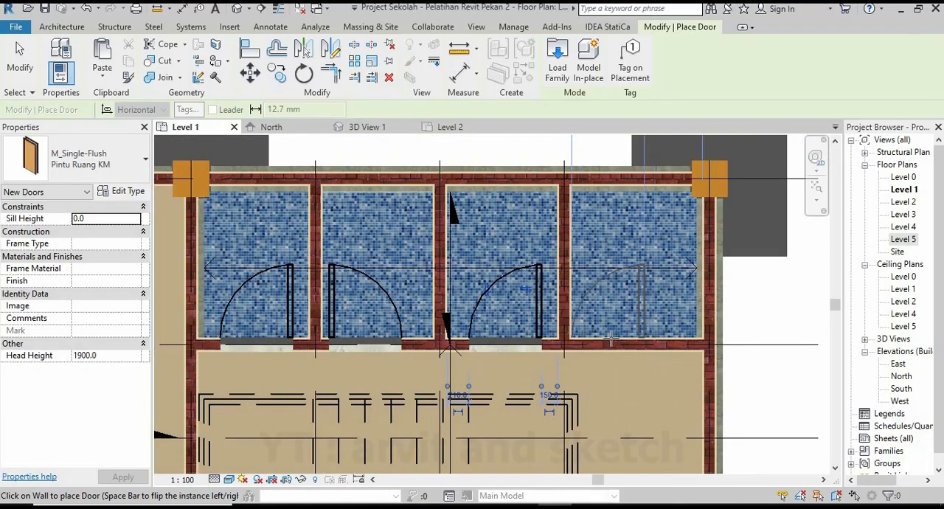
{"action": "left_click", "coordinate": [619, 336]}
{"action": "scroll", "coordinate": [646, 310], "scroll_direction": "up", "scroll_amount": 2}
{"action": "scroll", "coordinate": [649, 297], "scroll_direction": "up", "scroll_amount": 2}
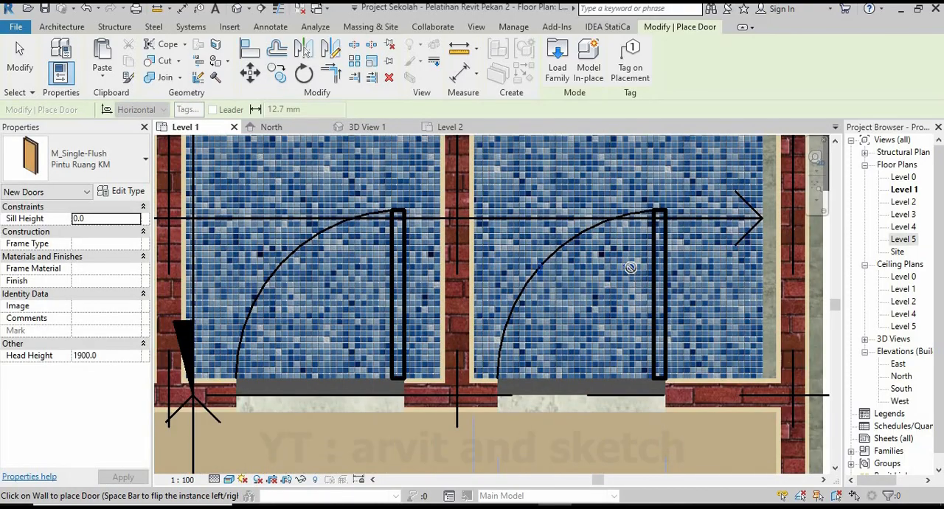
{"action": "scroll", "coordinate": [609, 302], "scroll_direction": "down", "scroll_amount": 1}
{"action": "key", "text": "Escape"}
{"action": "key", "text": "Escape"}
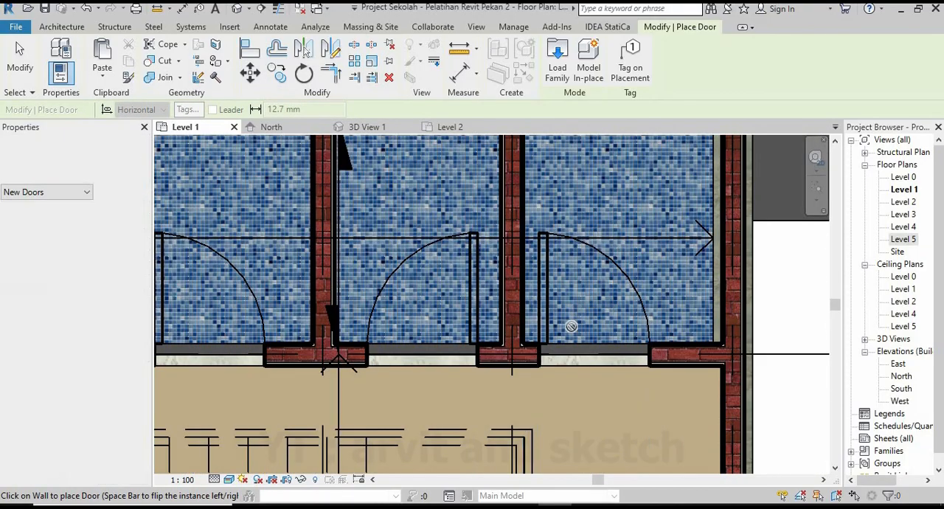
Set the fourth cubicle door's distance from the partition shared with the third cubicle to 150 mm.
{"action": "left_click", "coordinate": [547, 303]}
{"action": "left_click", "coordinate": [532, 425]}
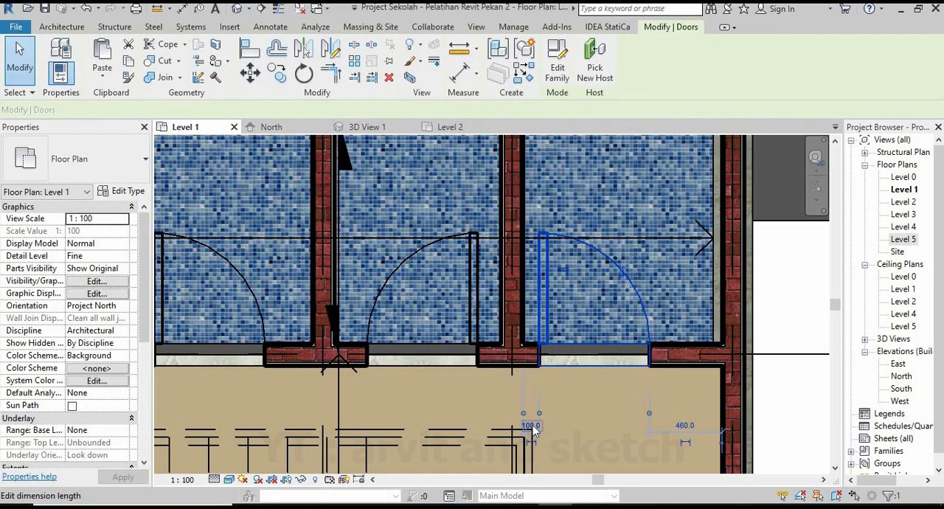
{"action": "type", "text": "150"}
{"action": "key", "text": "Return"}
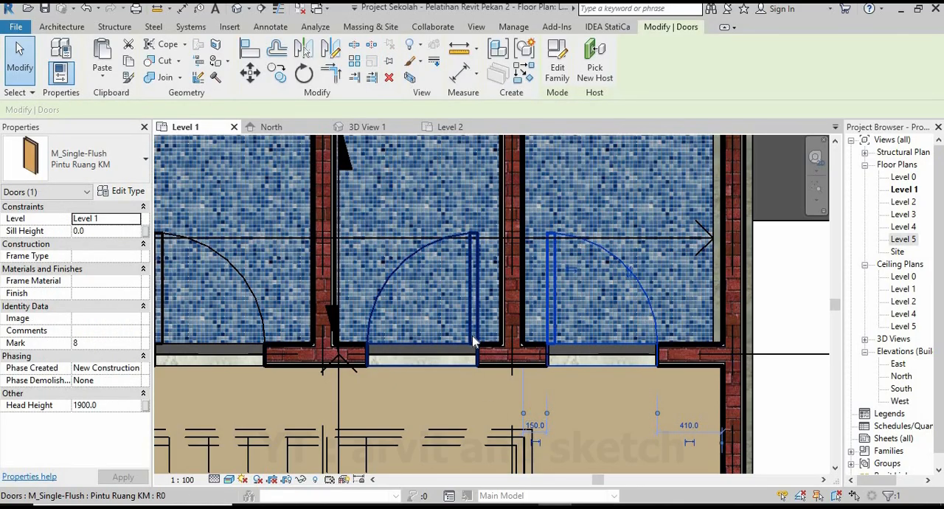
Set the second cubicle door's distance from the partition shared with the first cubicle to 150 mm.
{"action": "left_click", "coordinate": [475, 341]}
{"action": "scroll", "coordinate": [444, 381], "scroll_direction": "down", "scroll_amount": 1}
{"action": "middle_click_drag", "start_coordinate": [444, 381], "coordinate": [584, 355]}
{"action": "scroll", "coordinate": [377, 347], "scroll_direction": "up", "scroll_amount": 1}
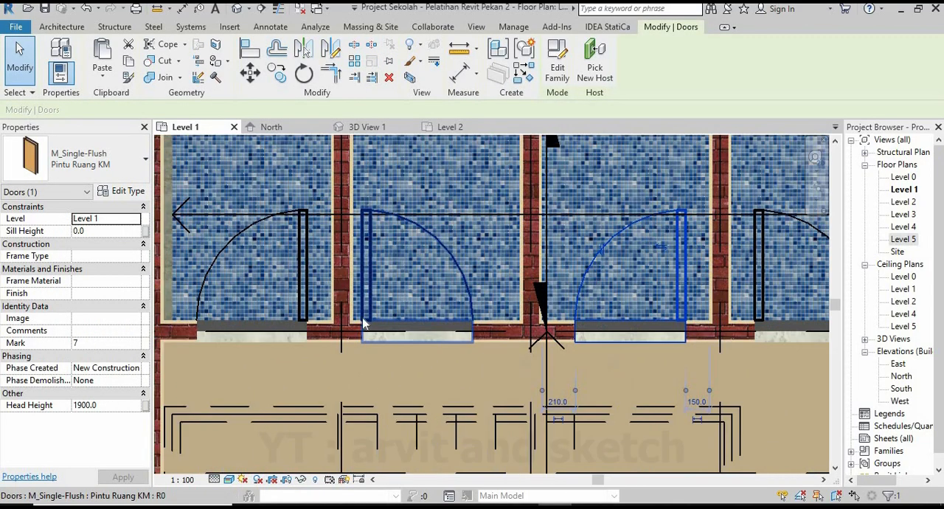
{"action": "left_click", "coordinate": [361, 327]}
{"action": "left_click", "coordinate": [359, 401]}
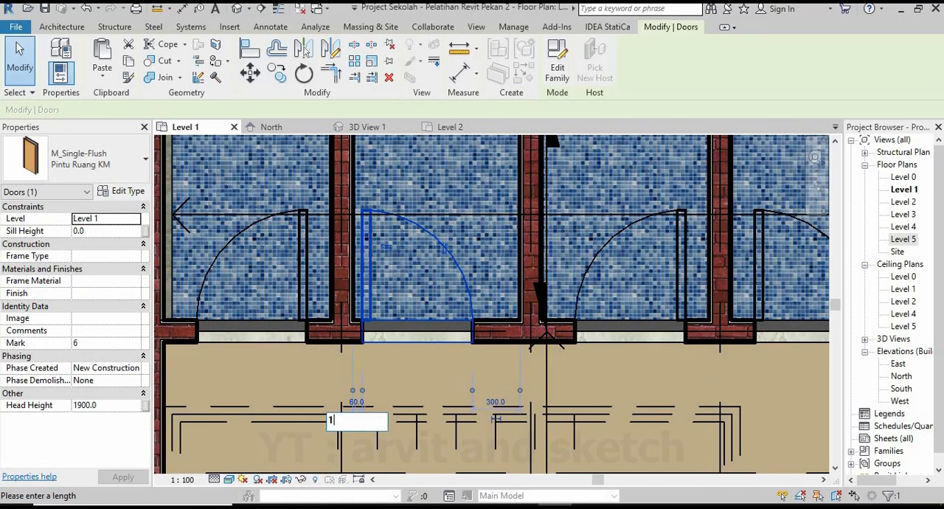
{"action": "type", "text": "150"}
{"action": "key", "text": "Return"}
{"action": "key", "text": "Escape"}
Examine the four bathroom doors behind the stair in 3D View 1, including the wall base and tile floor inside a cubicle.
{"action": "scroll", "coordinate": [438, 327], "scroll_direction": "down", "scroll_amount": 2}
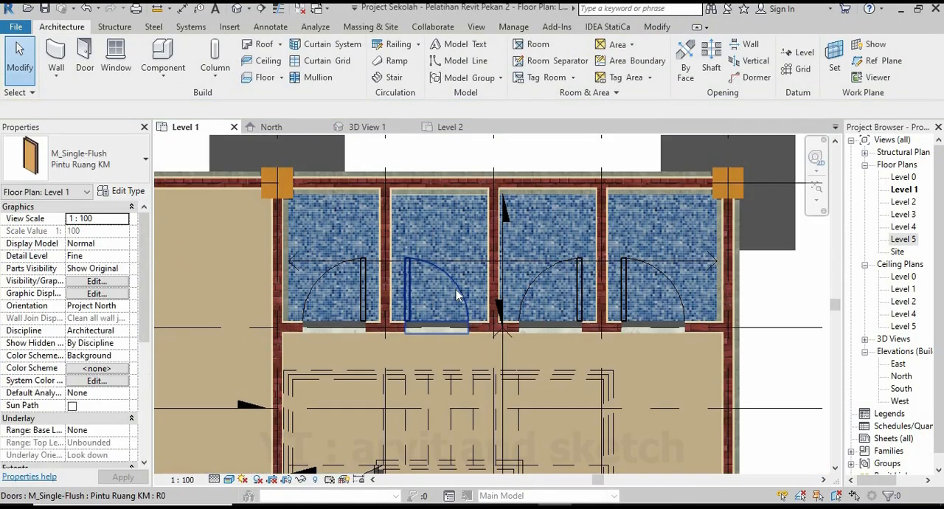
{"action": "left_click", "coordinate": [367, 127]}
{"action": "scroll", "coordinate": [671, 332], "scroll_direction": "up", "scroll_amount": 5}
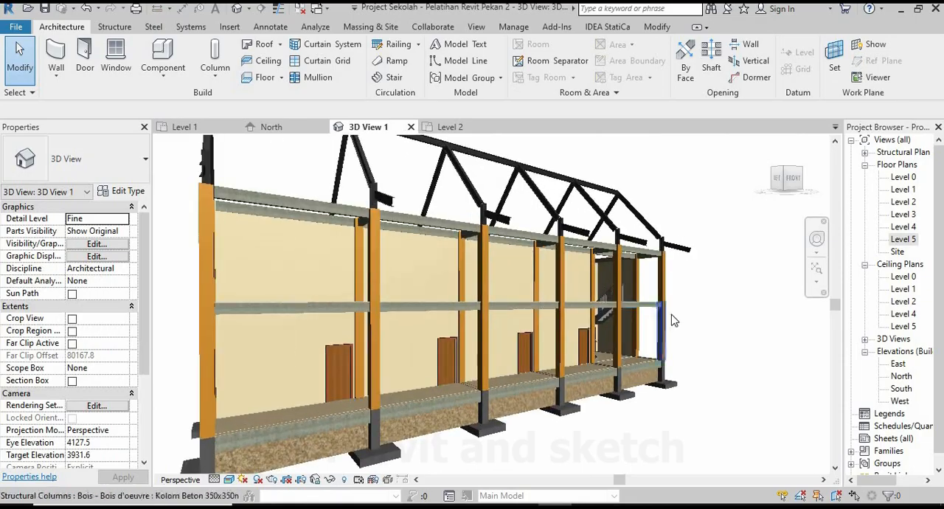
{"action": "scroll", "coordinate": [676, 378], "scroll_direction": "up", "scroll_amount": 6}
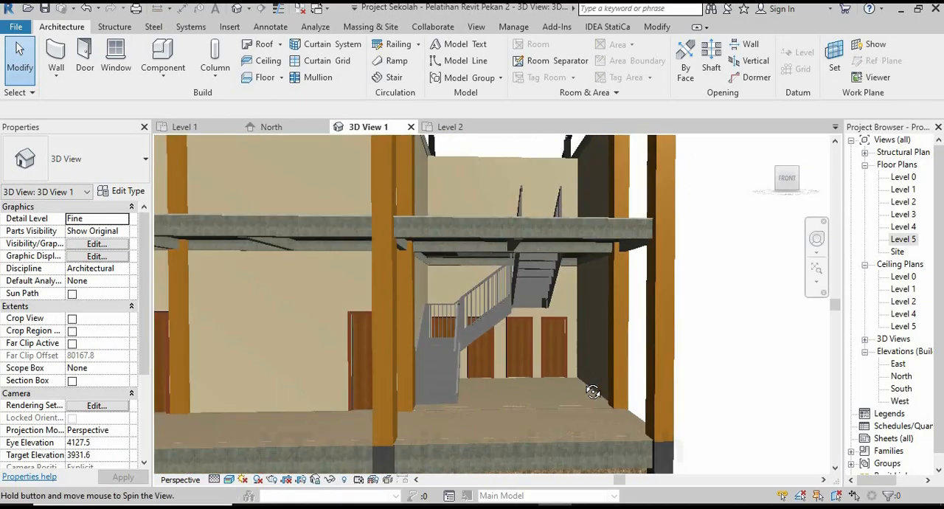
{"action": "scroll", "coordinate": [536, 334], "scroll_direction": "up", "scroll_amount": 8}
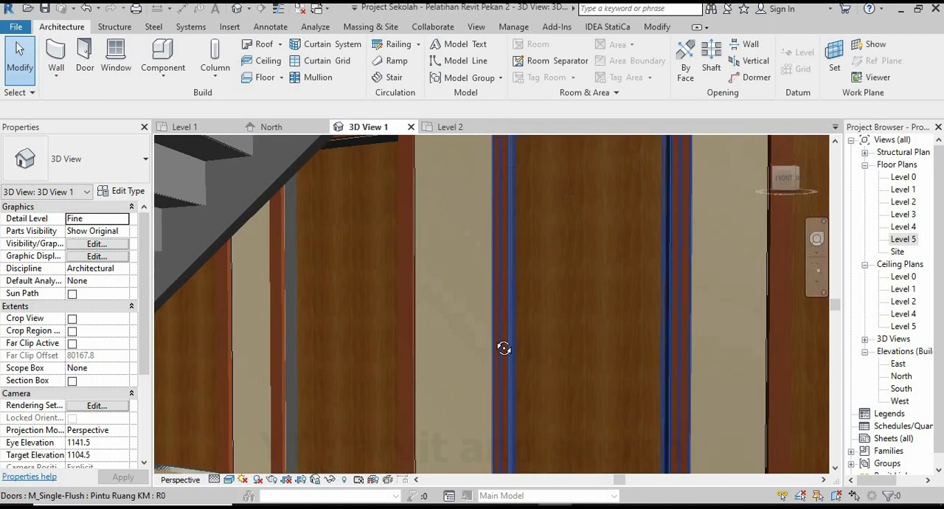
{"action": "middle_click_drag", "start_coordinate": [503, 348], "coordinate": [377, 375], "text": "shift"}
{"action": "scroll", "coordinate": [430, 411], "scroll_direction": "up", "scroll_amount": 3}
{"action": "middle_click_drag", "start_coordinate": [449, 369], "coordinate": [469, 267]}
{"action": "middle_click_drag", "start_coordinate": [452, 393], "coordinate": [501, 312]}
{"action": "scroll", "coordinate": [472, 375], "scroll_direction": "up", "scroll_amount": 2}
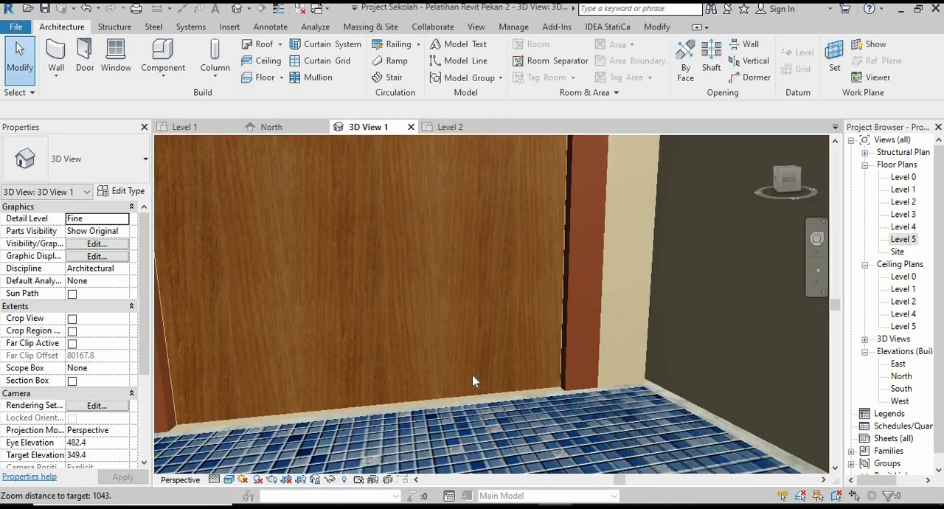
{"action": "middle_click_drag", "start_coordinate": [497, 395], "coordinate": [501, 349]}
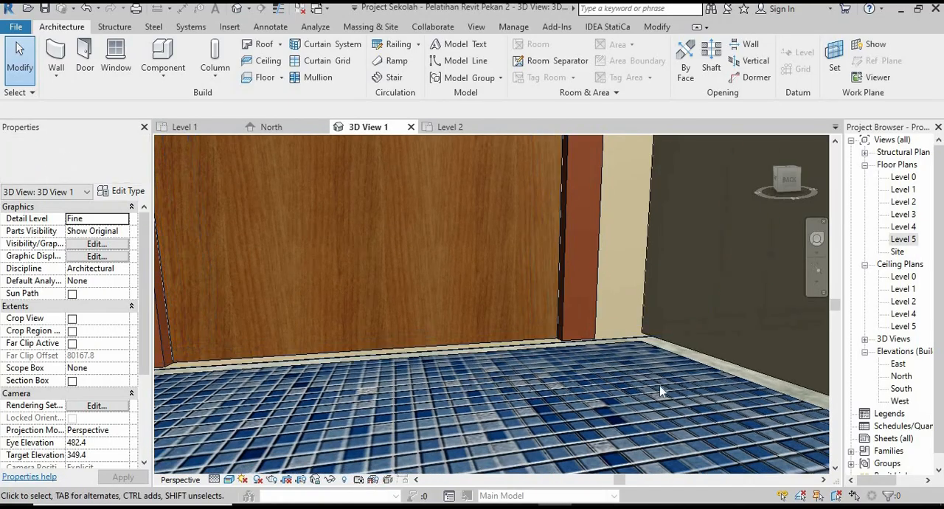
Extend the base of the wall holding the bathroom doors down to the tile floor, giving a base offset of -30 mm.
{"action": "middle_click_drag", "start_coordinate": [572, 394], "coordinate": [595, 316], "text": "shift"}
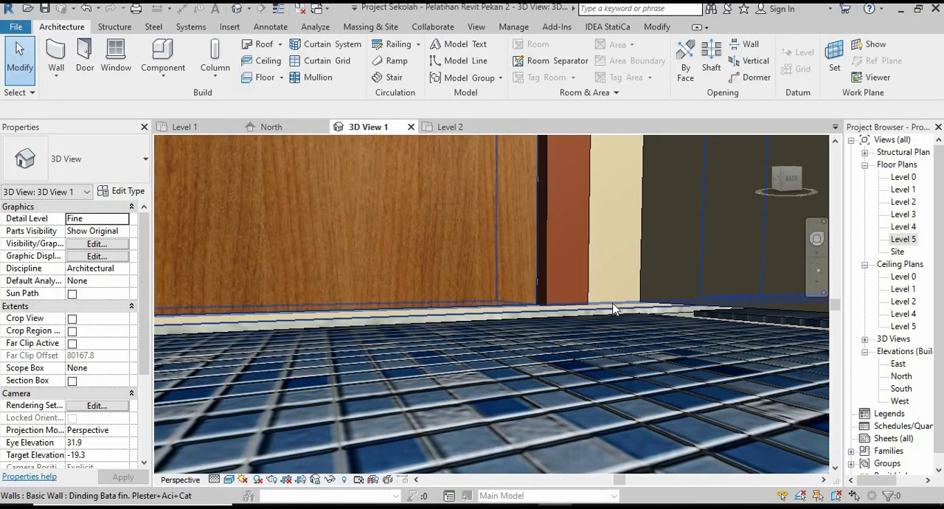
{"action": "left_click", "coordinate": [611, 309]}
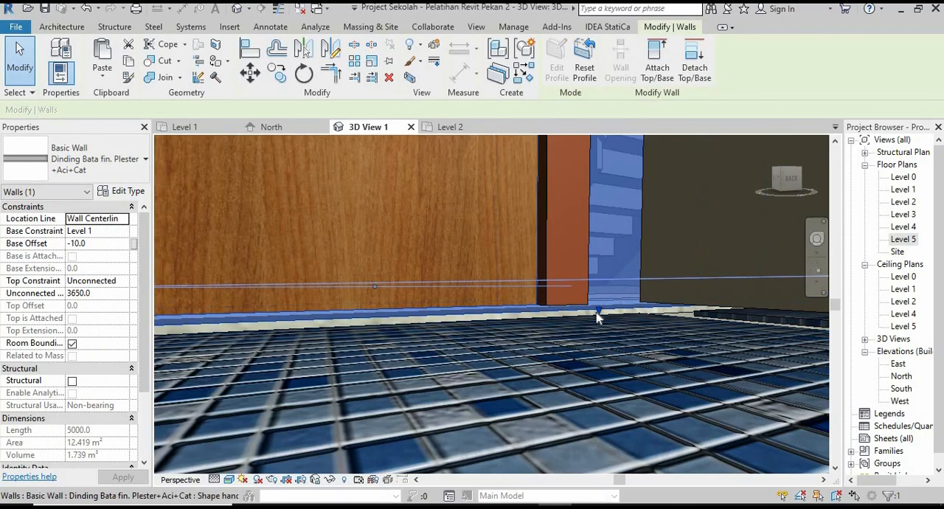
{"action": "left_click_drag", "start_coordinate": [599, 314], "coordinate": [600, 336]}
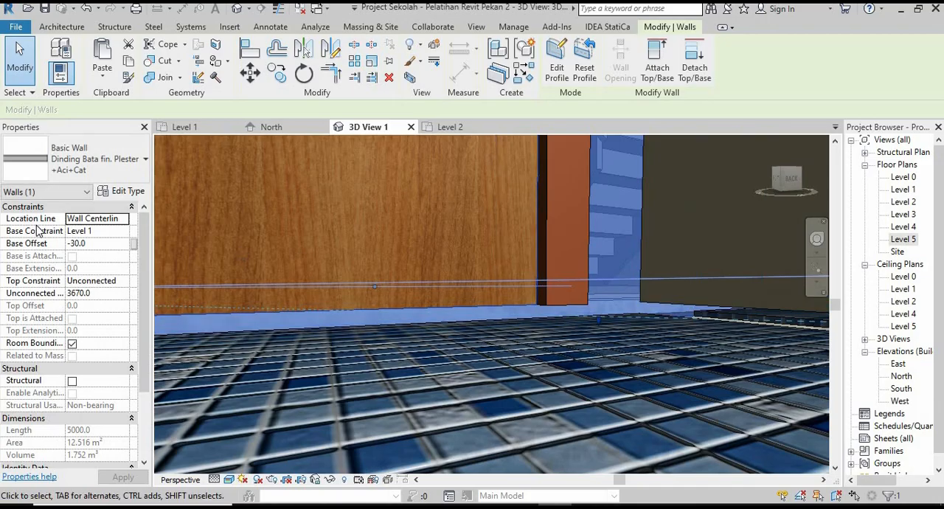
{"action": "left_click", "coordinate": [89, 244]}
{"action": "key", "text": "Escape"}
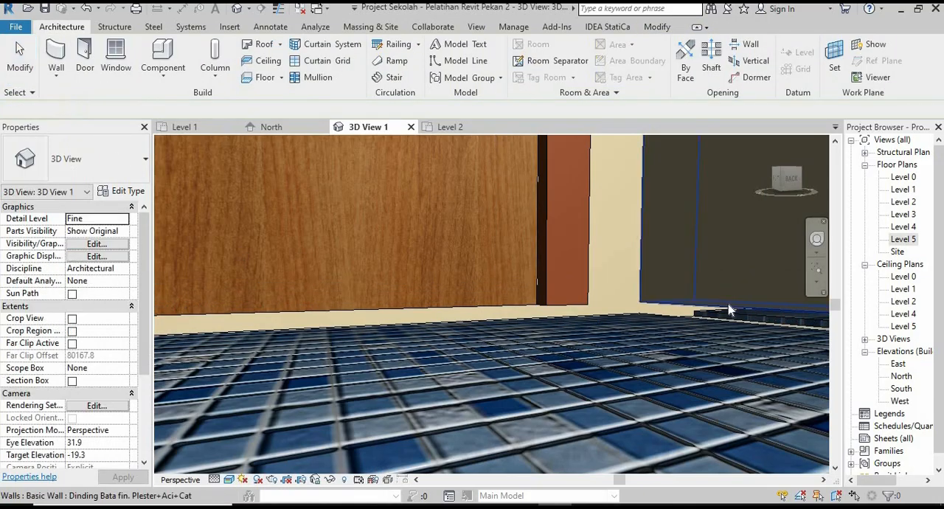
Set the base offset of the adjoining cubicle side wall to -30 mm.
{"action": "left_click", "coordinate": [728, 304]}
{"action": "left_click", "coordinate": [88, 243]}
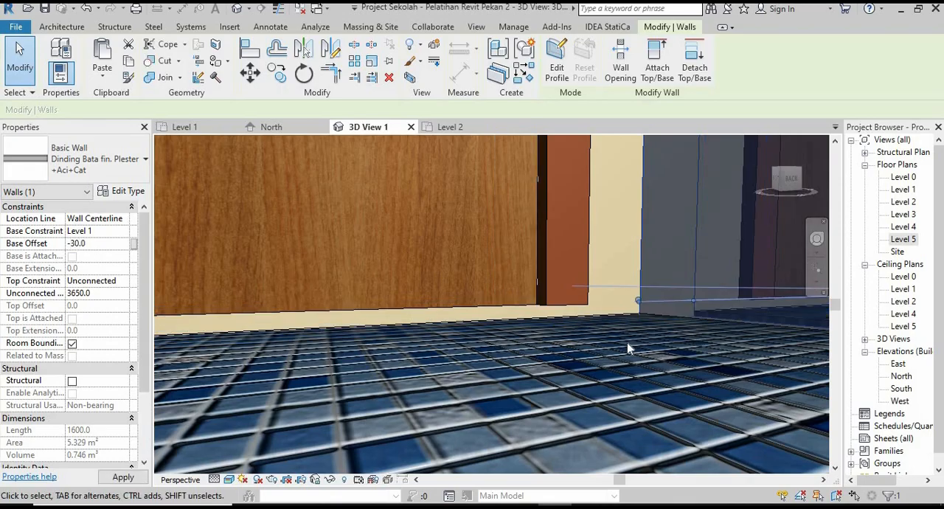
{"action": "key", "text": "Escape"}
{"action": "middle_click_drag", "start_coordinate": [552, 392], "coordinate": [519, 410], "text": "shift"}
{"action": "scroll", "coordinate": [519, 410], "scroll_direction": "down", "scroll_amount": 10}
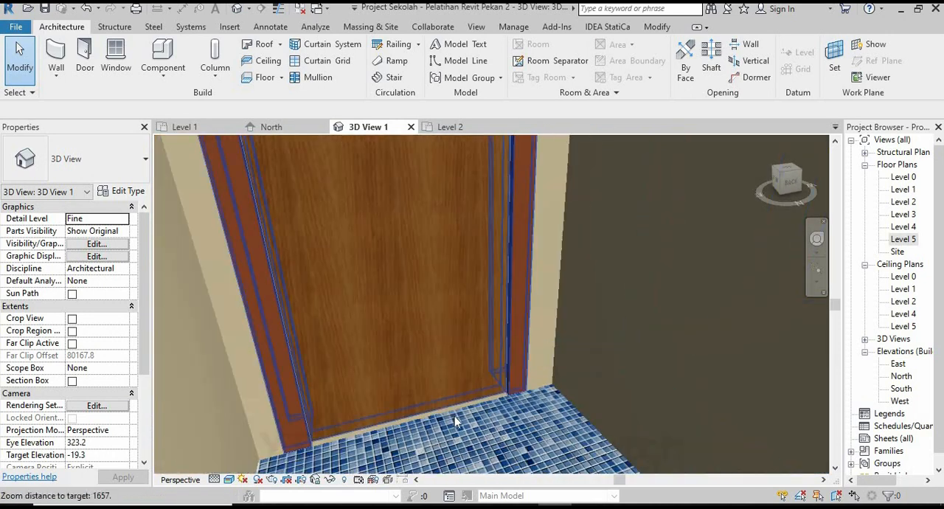
On the Level 1 plan, set the base offset of the remaining two bathroom cubicle partitions, either side of the middle one, to -30 mm.
{"action": "scroll", "coordinate": [526, 318], "scroll_direction": "up", "scroll_amount": 8}
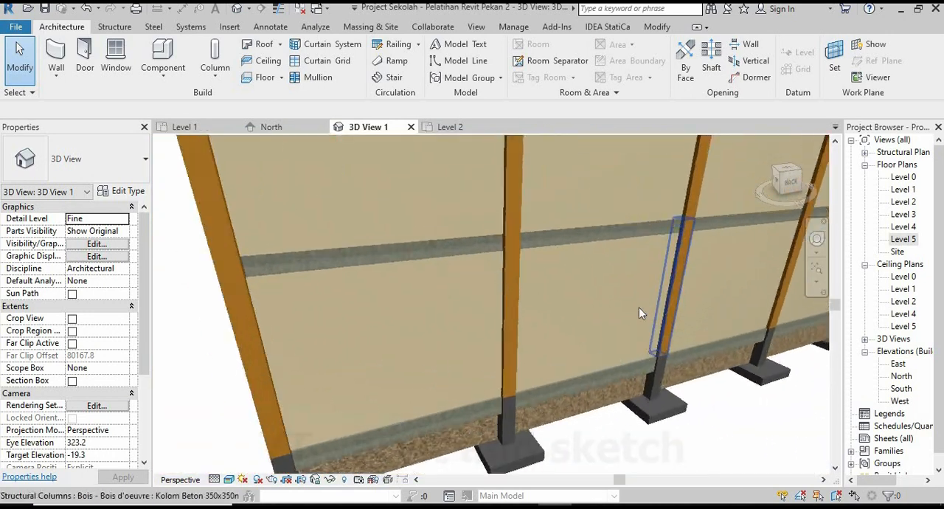
{"action": "scroll", "coordinate": [541, 379], "scroll_direction": "up", "scroll_amount": 5}
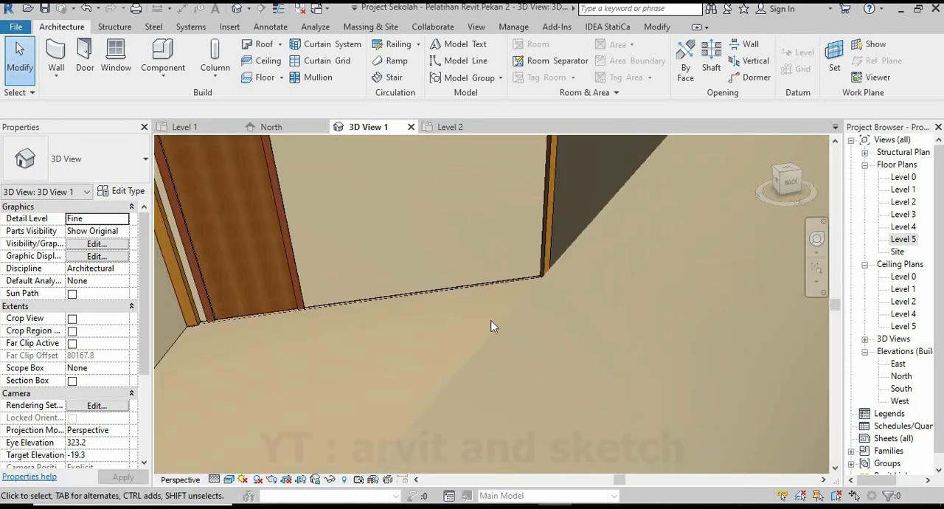
{"action": "scroll", "coordinate": [580, 313], "scroll_direction": "down", "scroll_amount": 5}
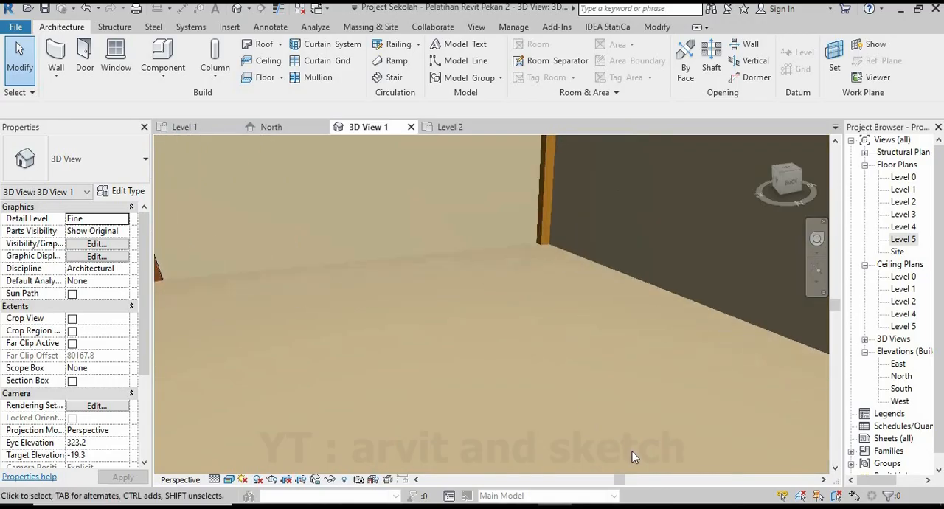
{"action": "scroll", "coordinate": [564, 321], "scroll_direction": "down", "scroll_amount": 8}
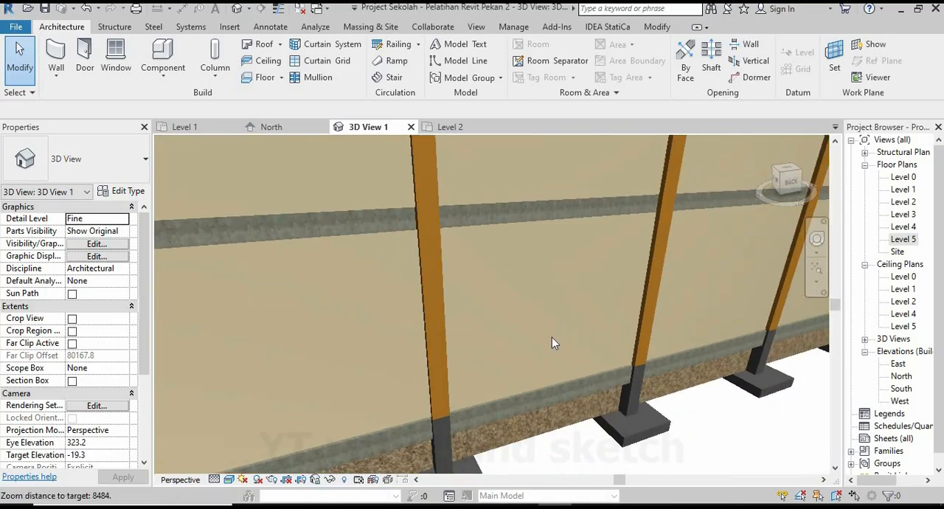
{"action": "middle_click_drag", "start_coordinate": [507, 360], "coordinate": [531, 345], "text": "shift"}
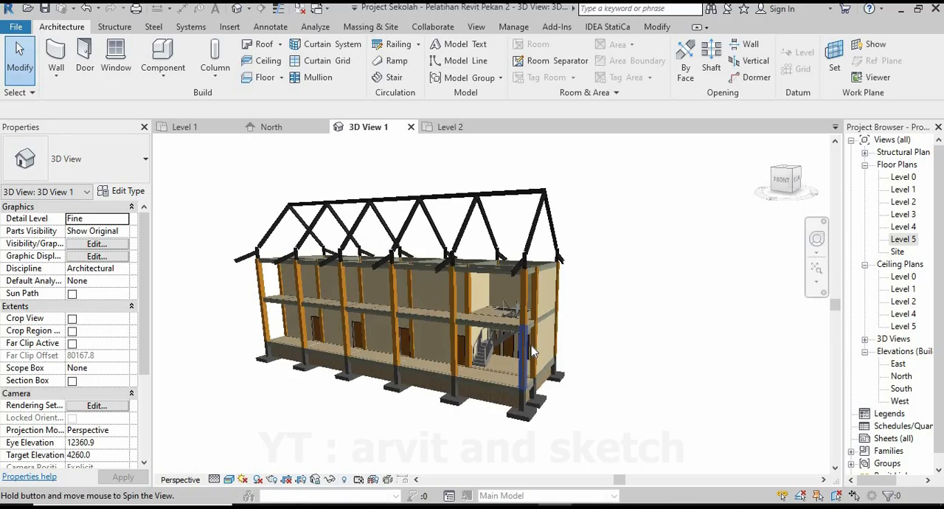
{"action": "scroll", "coordinate": [517, 335], "scroll_direction": "up", "scroll_amount": 6}
{"action": "left_click", "coordinate": [180, 127]}
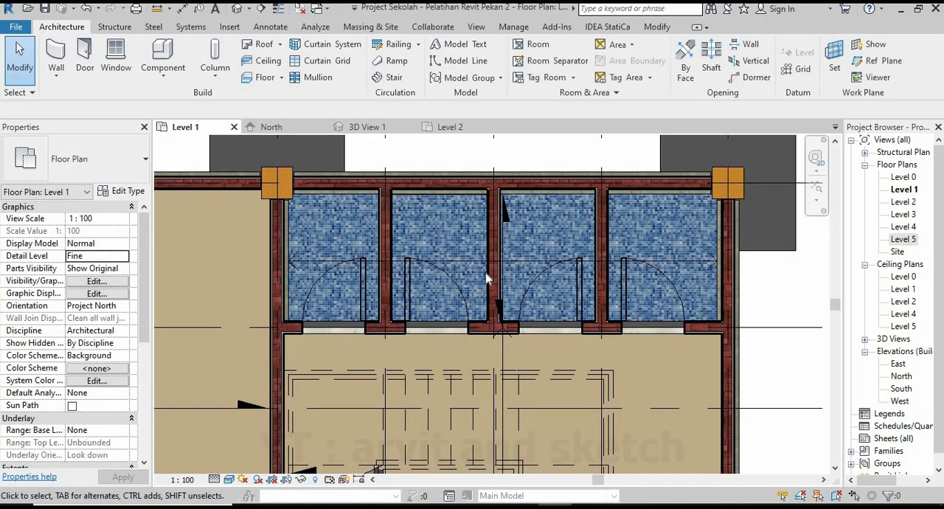
{"action": "left_click", "coordinate": [492, 247]}
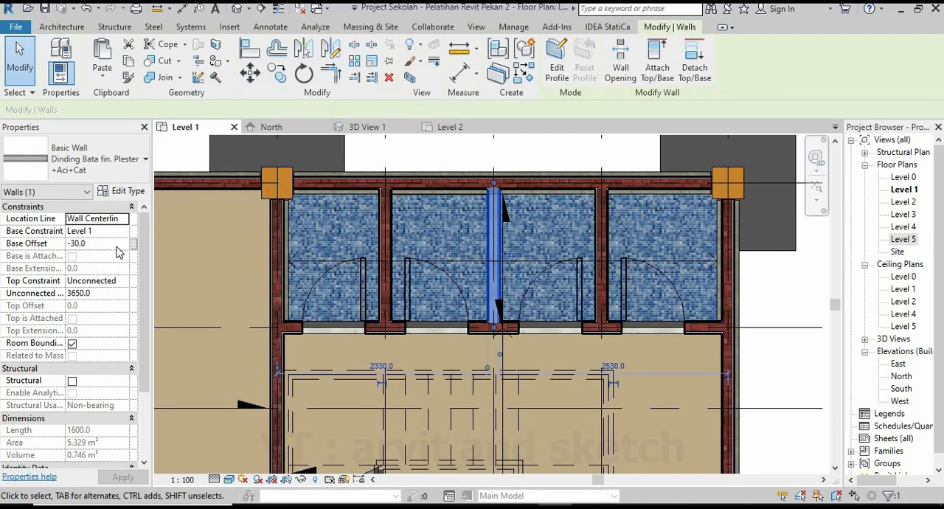
{"action": "left_click", "coordinate": [387, 233]}
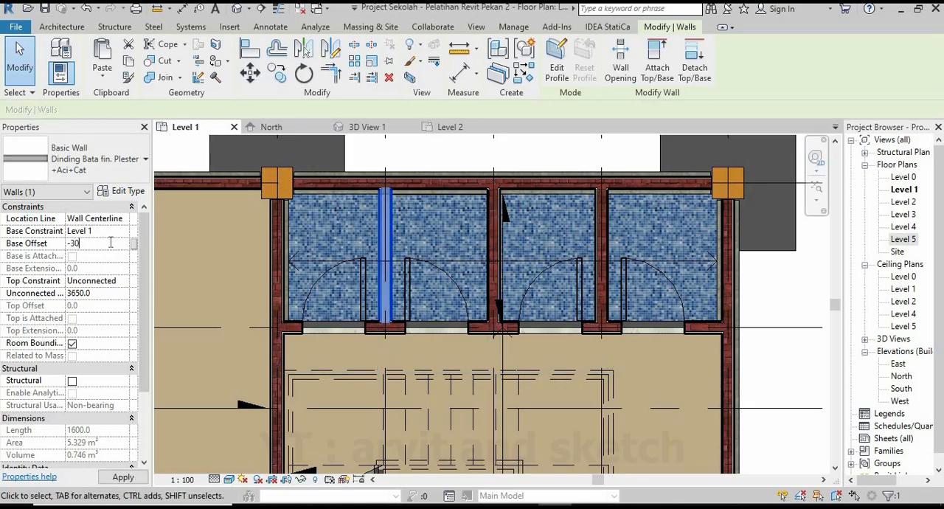
{"action": "left_click", "coordinate": [604, 238]}
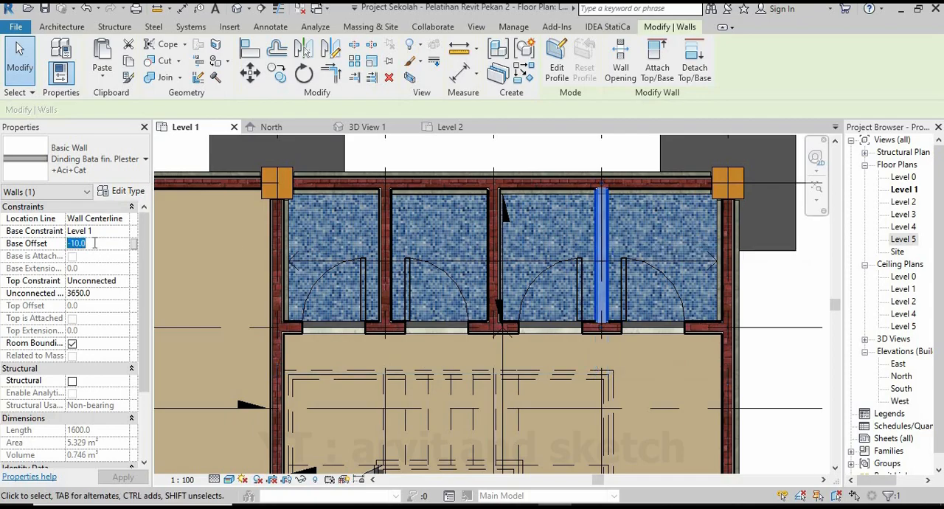
{"action": "left_click", "coordinate": [450, 159]}
Duplicate the M_Fixed 0406 x 0610mm window type as Jendela Ruang Kelas, with height 1200 mm and width 400 mm.
{"action": "scroll", "coordinate": [590, 266], "scroll_direction": "down", "scroll_amount": 3}
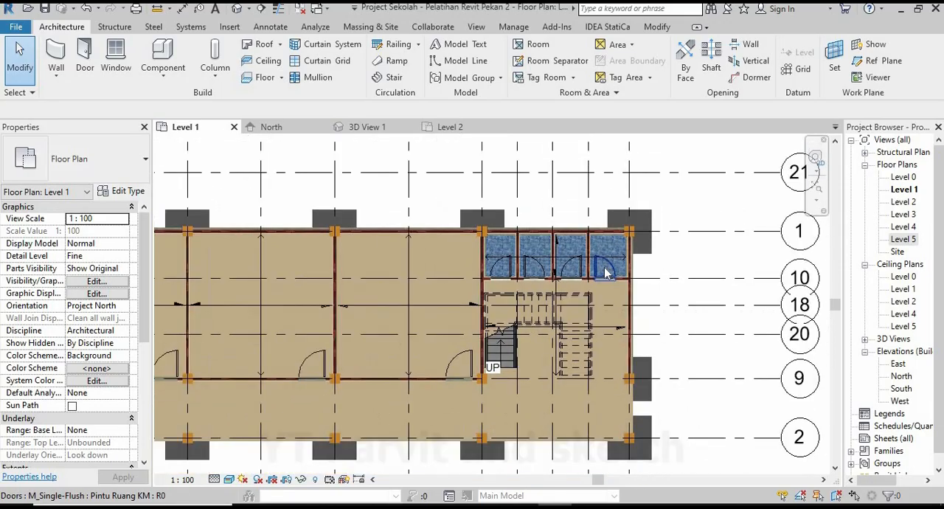
{"action": "scroll", "coordinate": [605, 269], "scroll_direction": "down", "scroll_amount": 5}
{"action": "scroll", "coordinate": [296, 308], "scroll_direction": "up", "scroll_amount": 2}
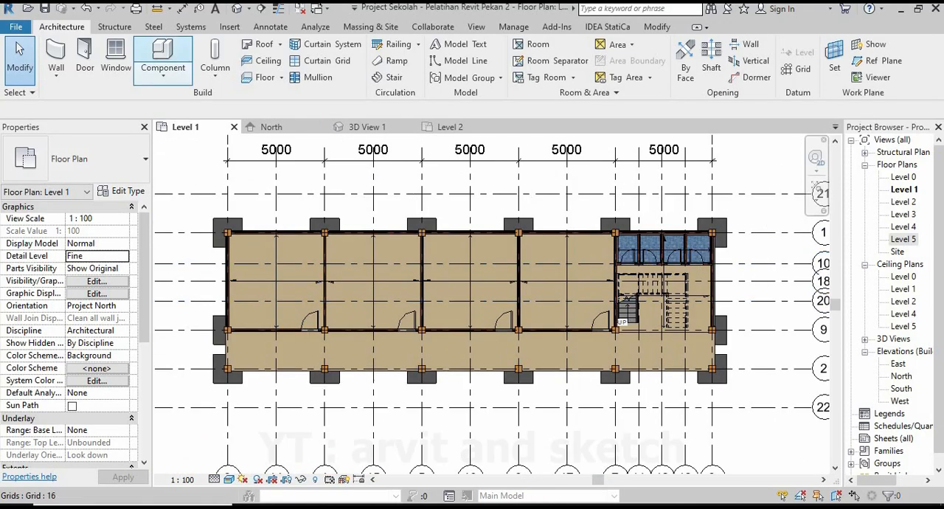
{"action": "left_click", "coordinate": [116, 59]}
{"action": "left_click", "coordinate": [127, 191]}
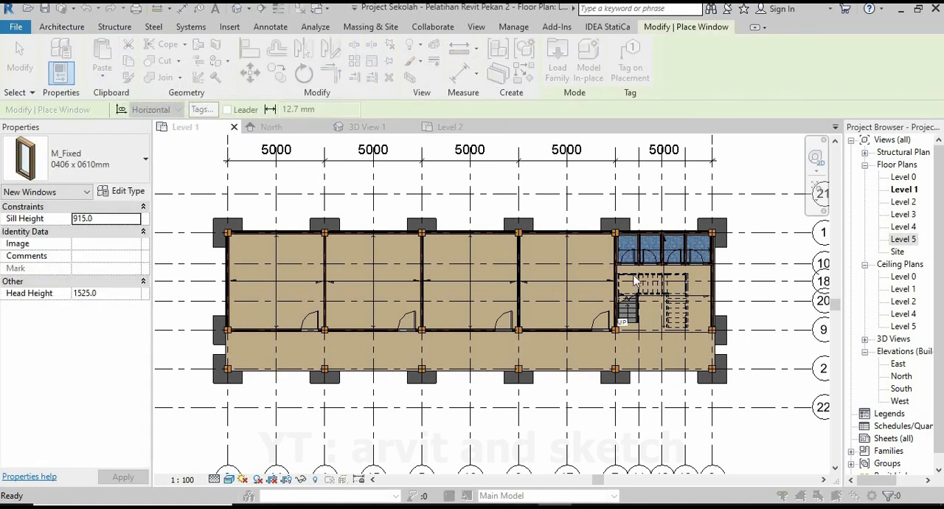
{"action": "left_click", "coordinate": [531, 93]}
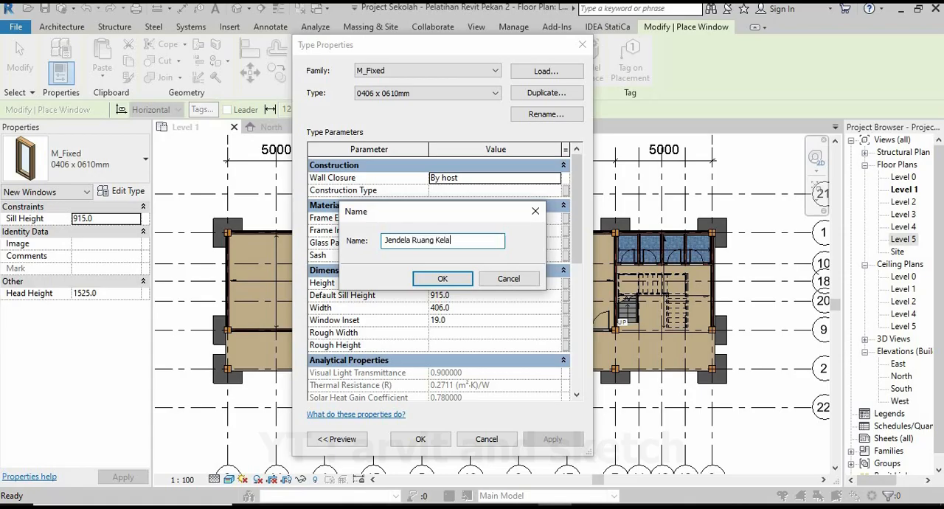
{"action": "left_click", "coordinate": [449, 282]}
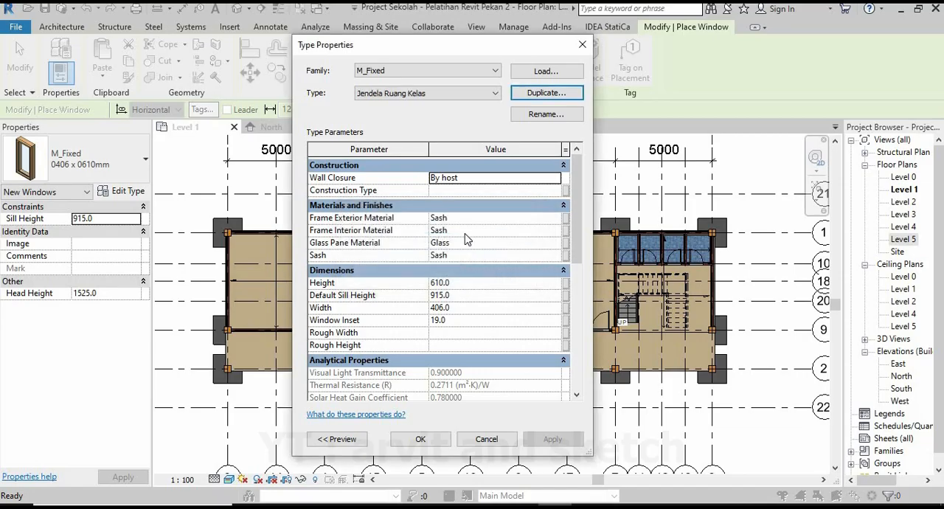
{"action": "left_click", "coordinate": [472, 282]}
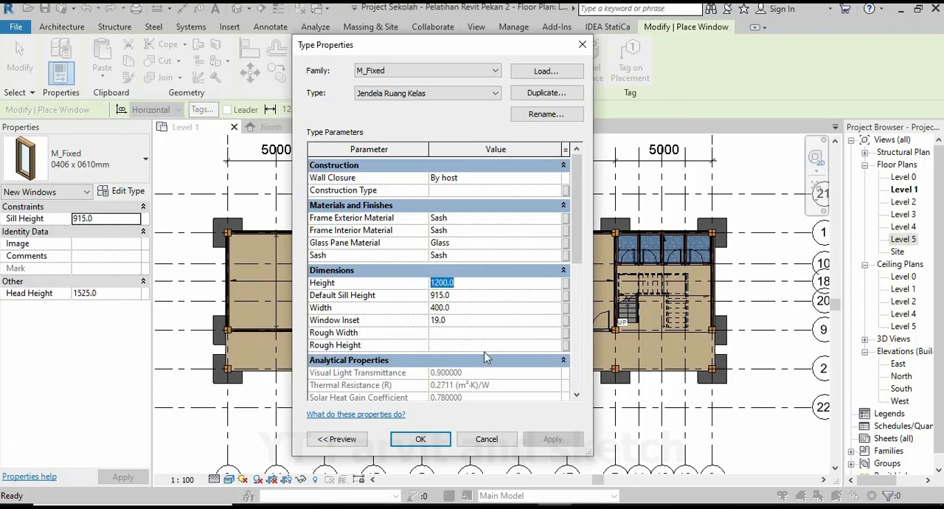
{"action": "left_click", "coordinate": [420, 439]}
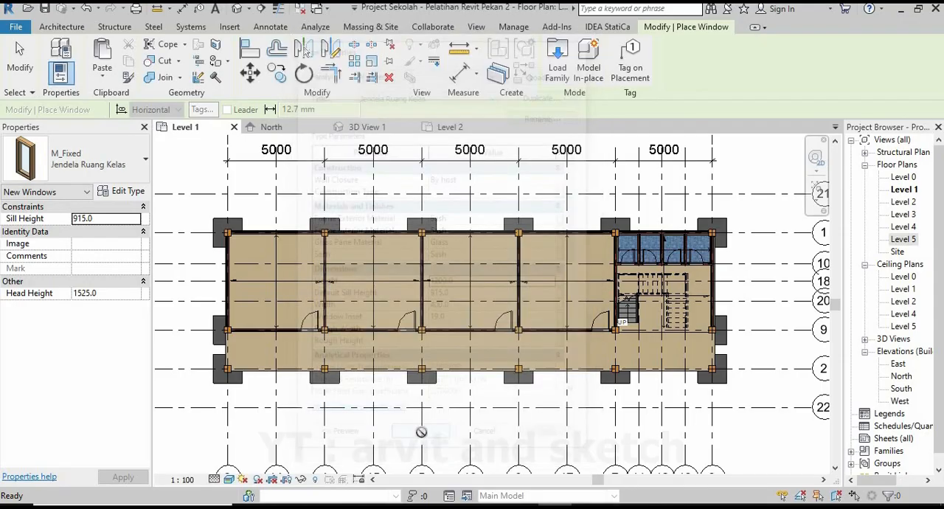
Place five Jendela Ruang Kelas windows in the corridor wall of the classroom beside the stair, between column and door, with gaps of about 140 to 220 mm.
{"action": "scroll", "coordinate": [546, 359], "scroll_direction": "up", "scroll_amount": 5}
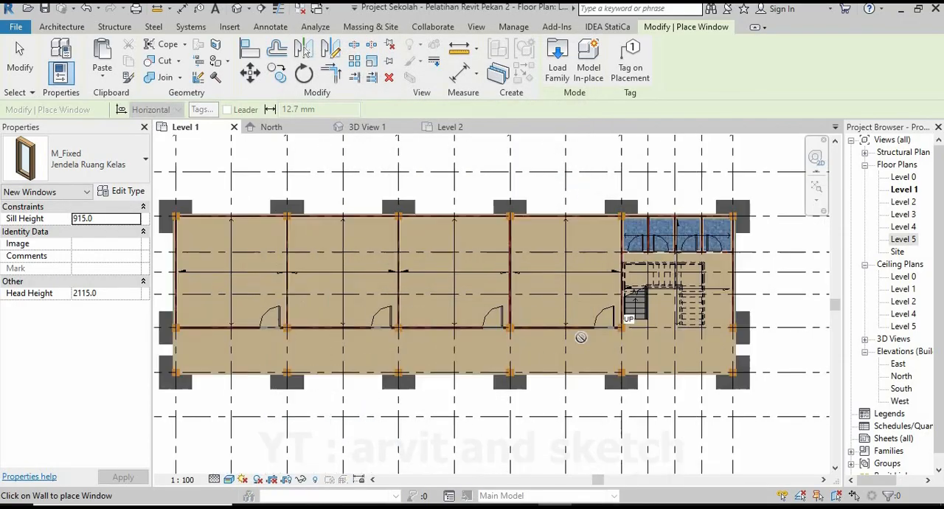
{"action": "scroll", "coordinate": [376, 303], "scroll_direction": "up", "scroll_amount": 3}
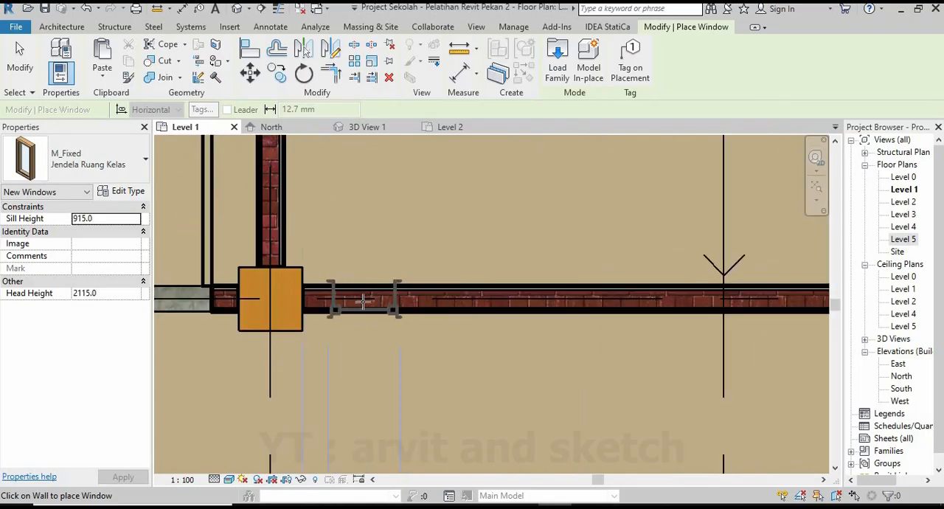
{"action": "left_click", "coordinate": [363, 301]}
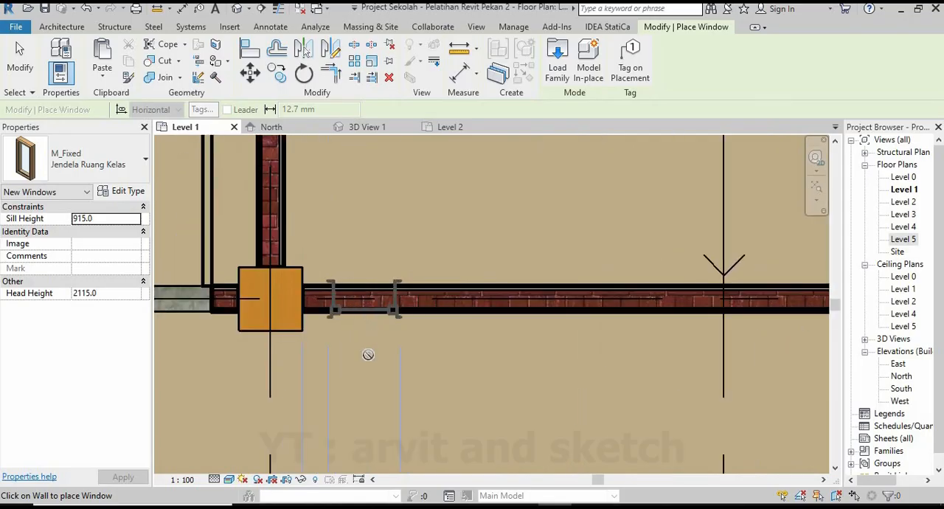
{"action": "left_click", "coordinate": [478, 310]}
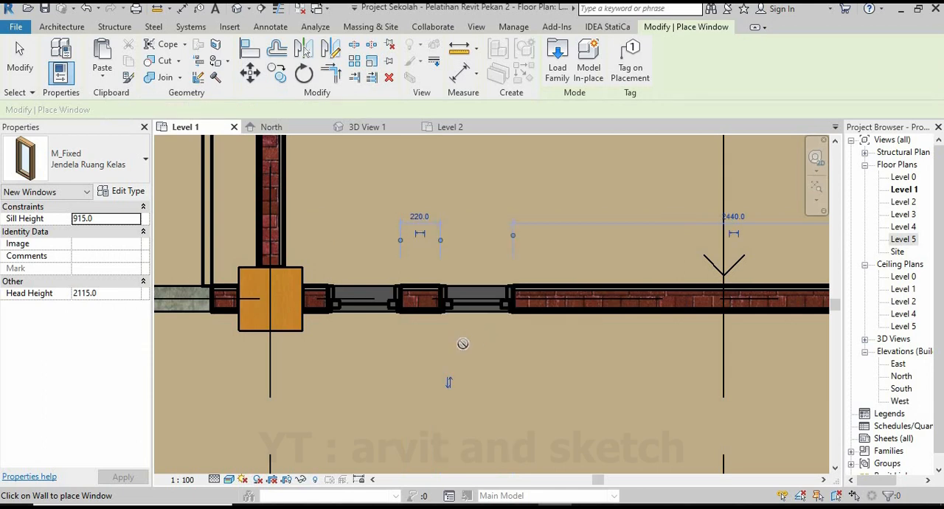
{"action": "scroll", "coordinate": [442, 398], "scroll_direction": "down", "scroll_amount": 2}
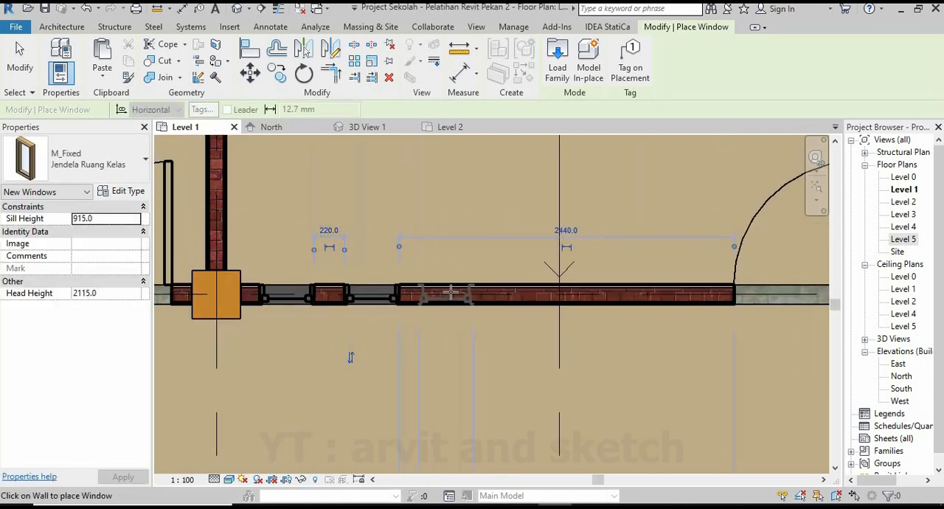
{"action": "left_click", "coordinate": [451, 295]}
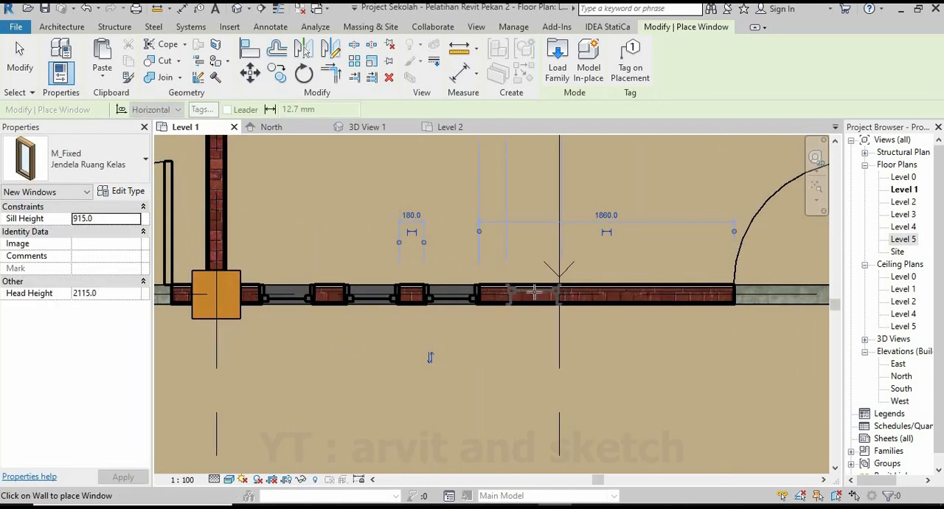
{"action": "left_click", "coordinate": [532, 296]}
{"action": "left_click", "coordinate": [608, 296]}
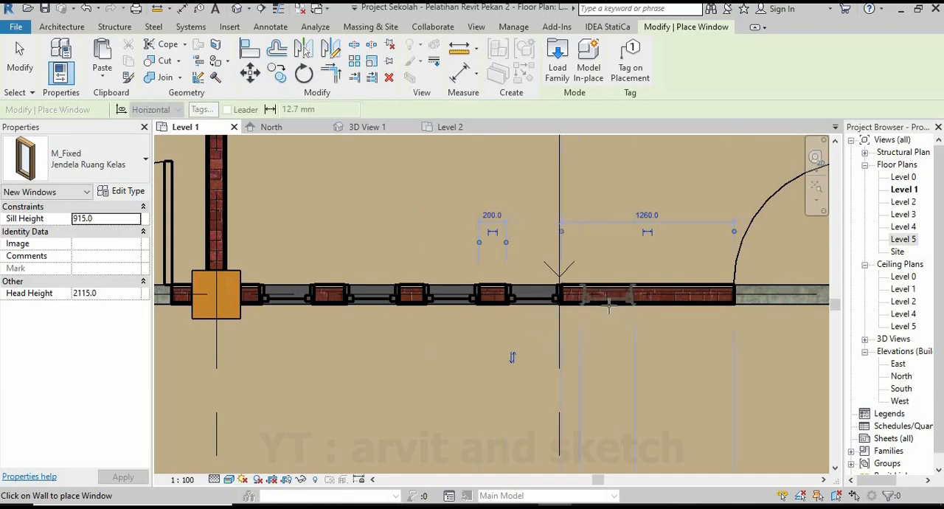
In 3D View 1, try a 1200 mm sill height on the window nearest the stair-side classroom door, and settle on 1000 mm.
{"action": "left_click", "coordinate": [367, 128]}
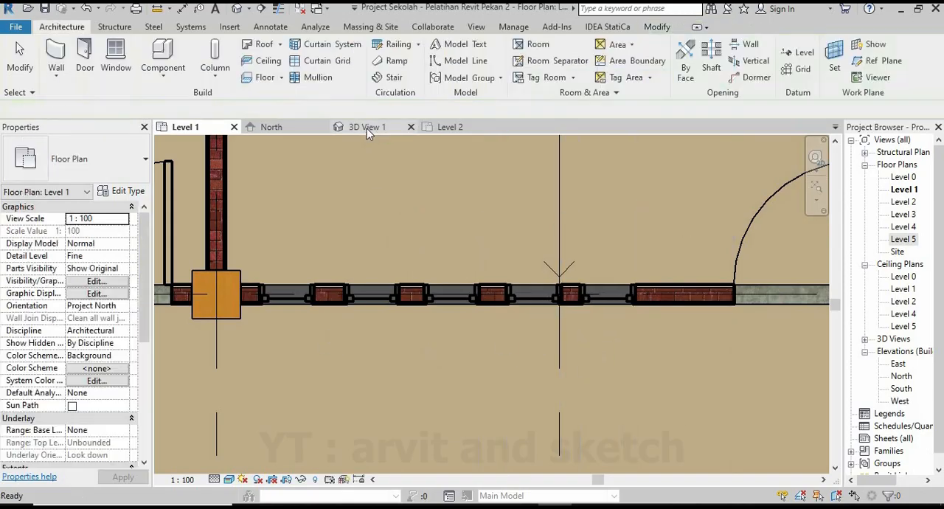
{"action": "scroll", "coordinate": [422, 339], "scroll_direction": "up", "scroll_amount": 8}
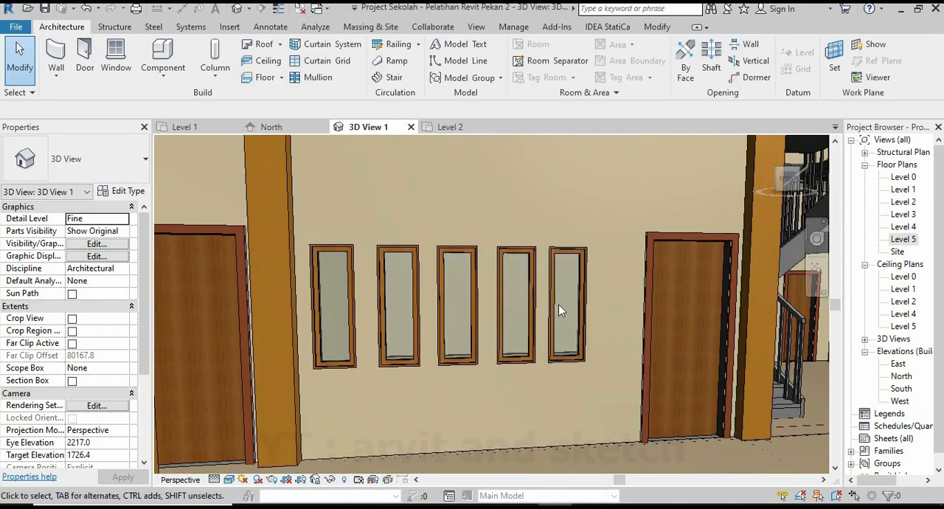
{"action": "left_click", "coordinate": [558, 304]}
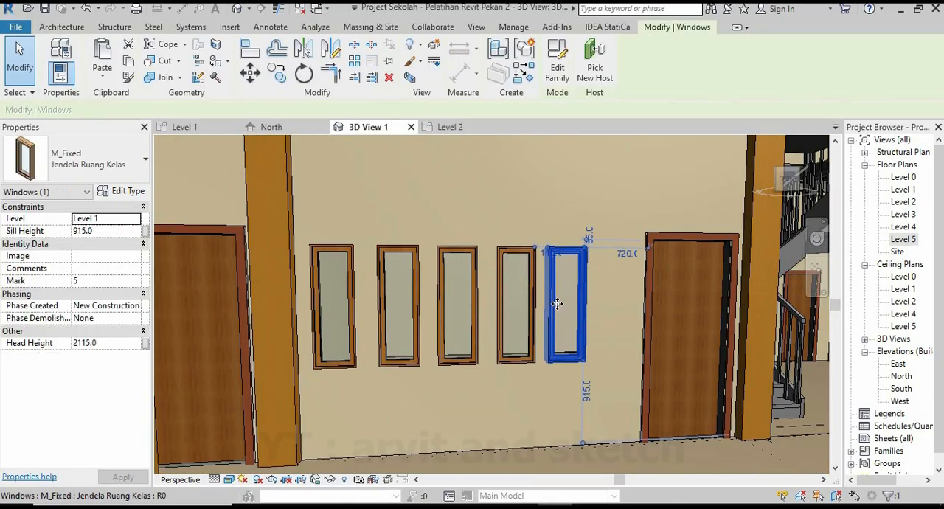
{"action": "left_click", "coordinate": [587, 391]}
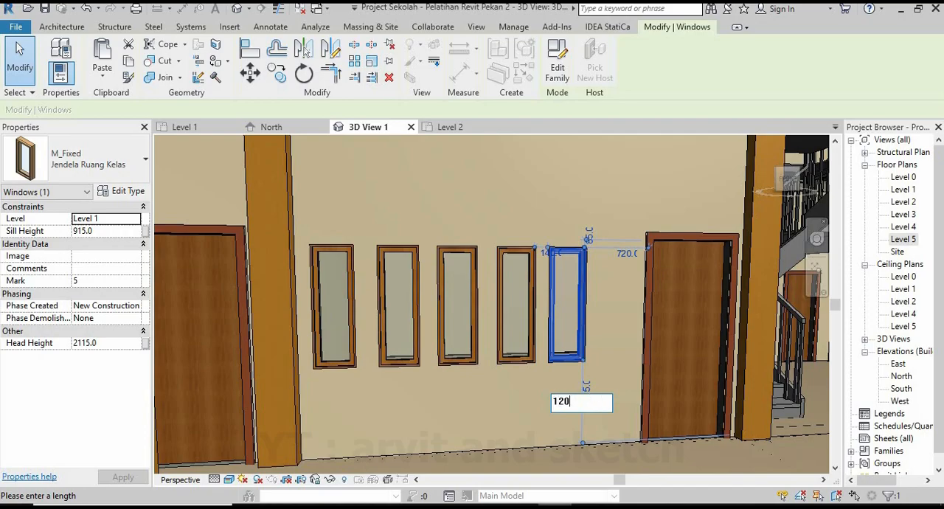
{"action": "key", "text": "Return"}
{"action": "left_click", "coordinate": [591, 376]}
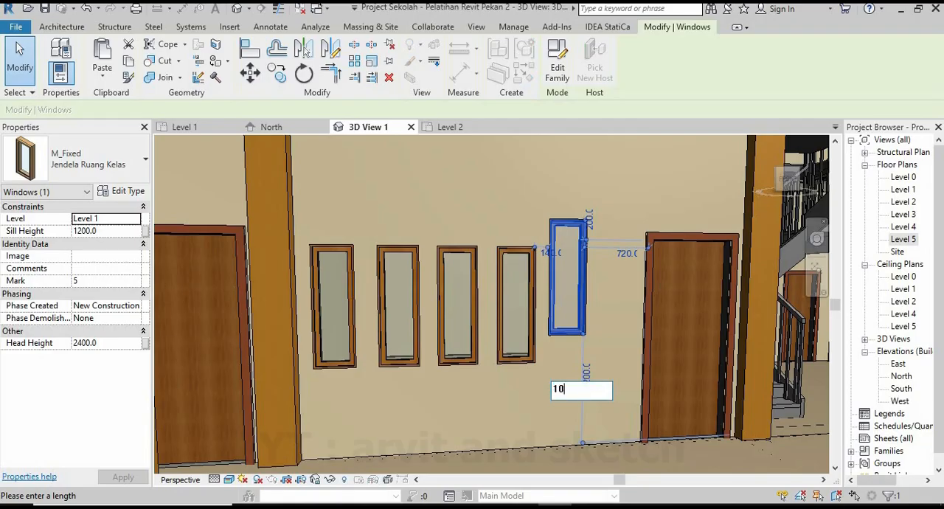
{"action": "type", "text": "1000"}
{"action": "key", "text": "Return"}
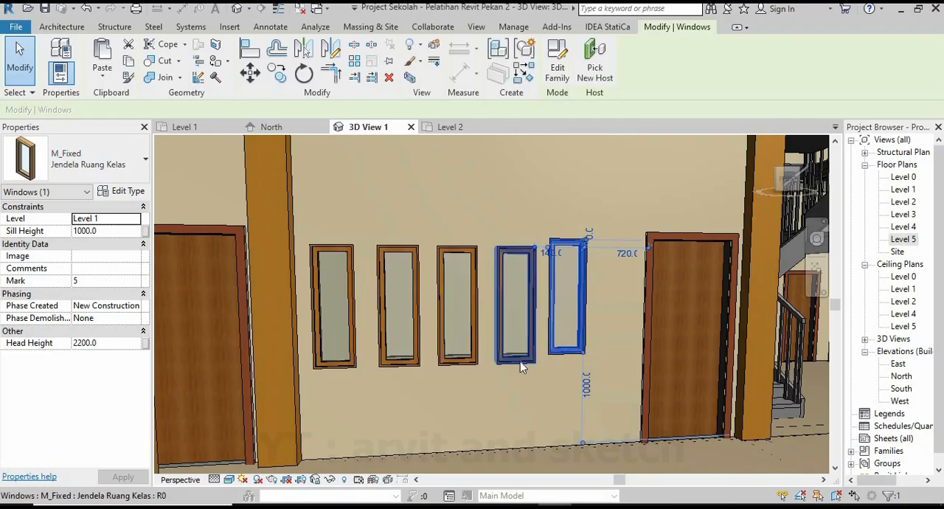
Set the sill heights of the fourth window and the middle window in the row to 1000 mm.
{"action": "left_click", "coordinate": [530, 362]}
{"action": "left_click", "coordinate": [538, 393]}
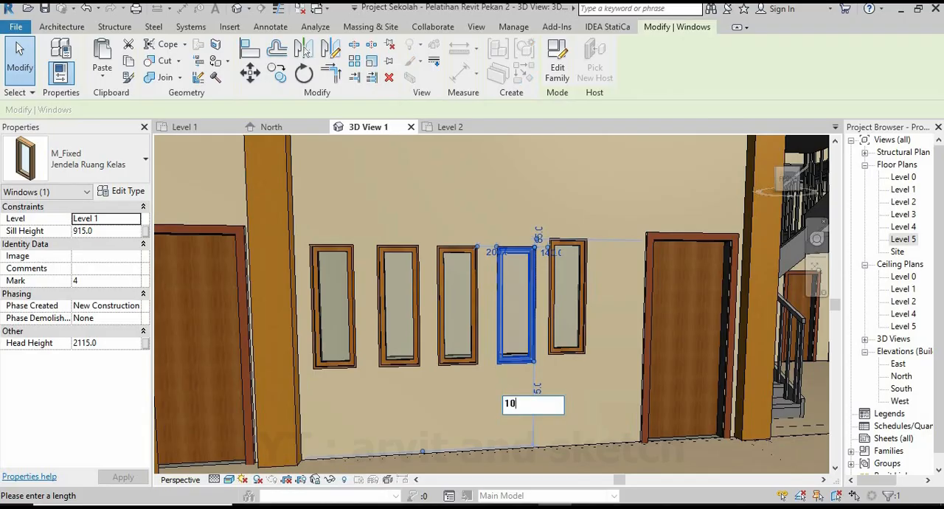
{"action": "type", "text": "1000"}
{"action": "key", "text": "Return"}
{"action": "left_click", "coordinate": [457, 360]}
{"action": "left_click", "coordinate": [481, 391]}
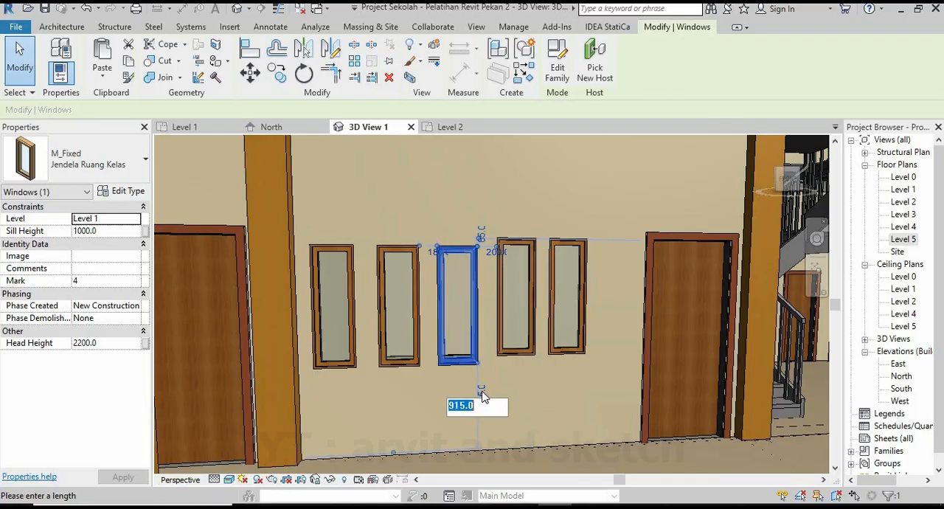
{"action": "type", "text": "1"}
{"action": "key", "text": "Return"}
Set the sill heights of the second window and the window nearest the column in the row to 1000 mm.
{"action": "left_click", "coordinate": [402, 361]}
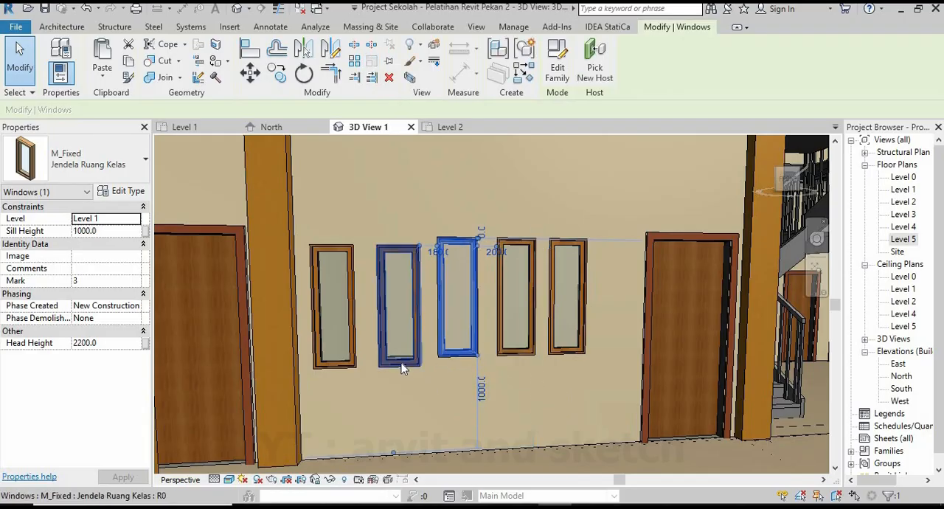
{"action": "left_click", "coordinate": [424, 391]}
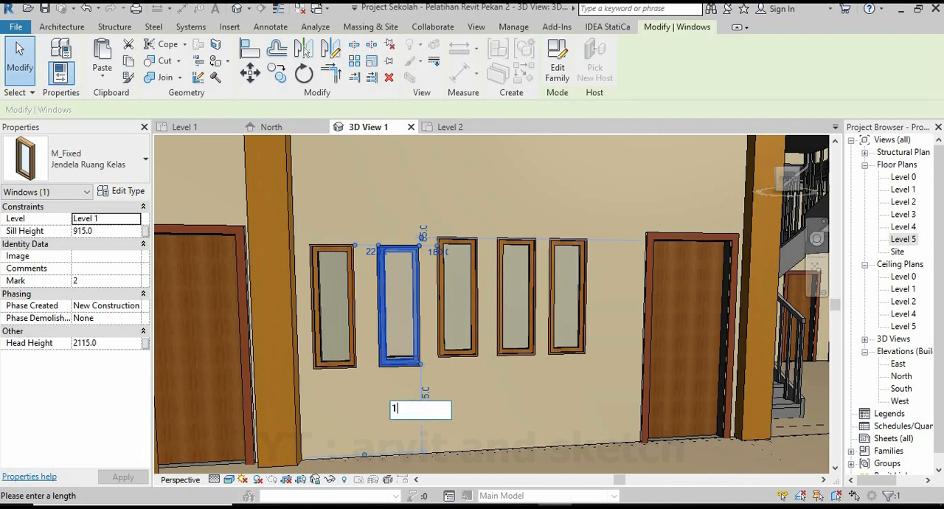
{"action": "key", "text": "Return"}
{"action": "left_click", "coordinate": [335, 365]}
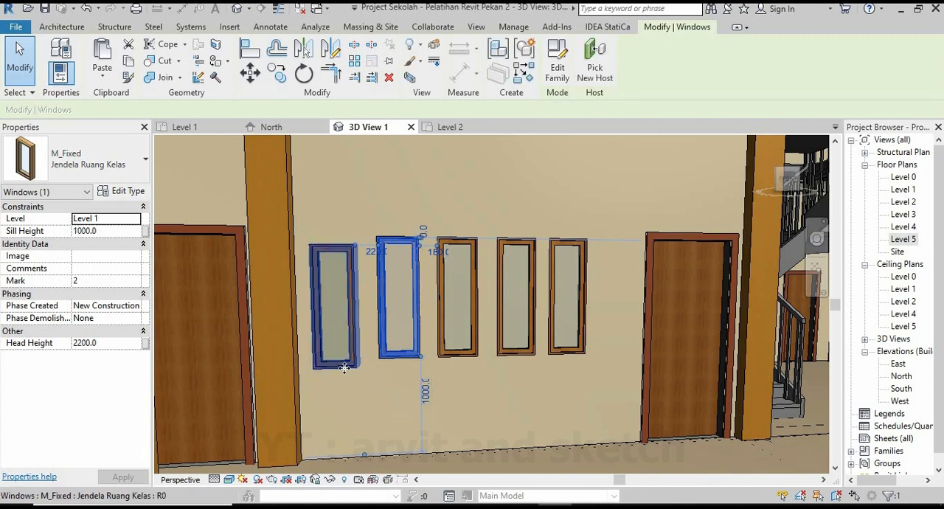
{"action": "left_click", "coordinate": [362, 395]}
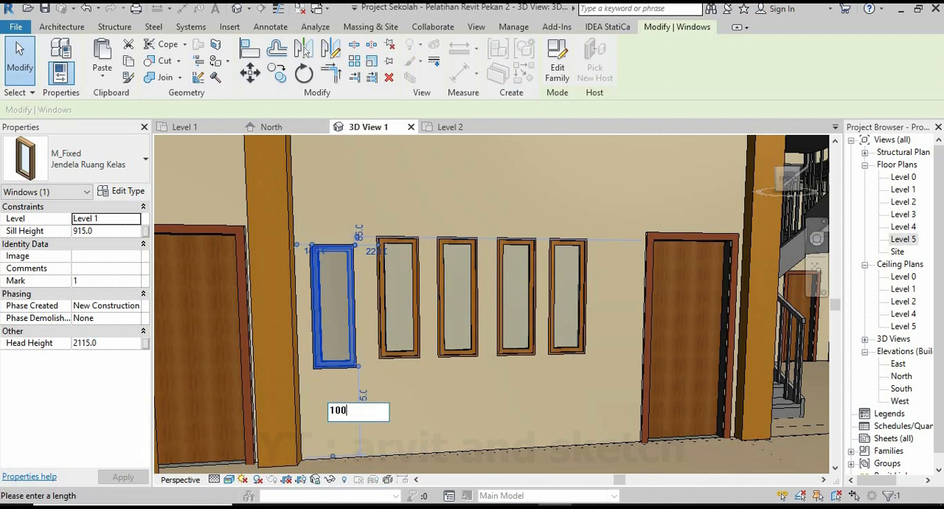
{"action": "key", "text": "Return"}
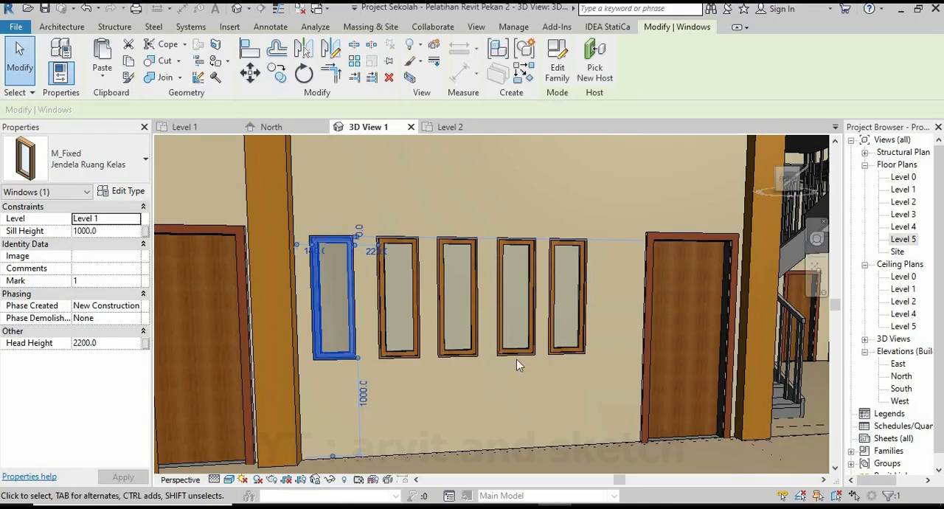
{"action": "key", "text": "Escape"}
In the Level 1 plan, set the gaps from the column to the first window and from the first to the second window to 150 mm.
{"action": "left_click", "coordinate": [177, 128]}
{"action": "scroll", "coordinate": [244, 293], "scroll_direction": "up", "scroll_amount": 6}
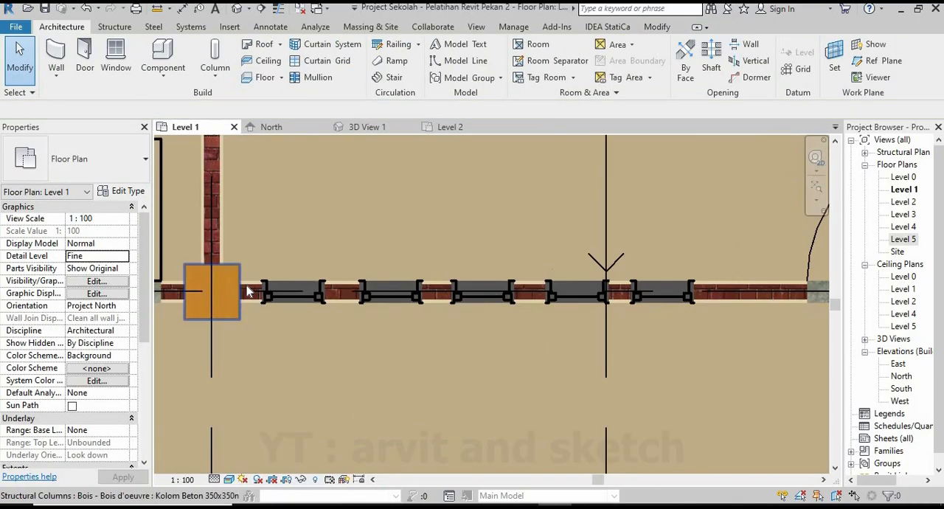
{"action": "left_click", "coordinate": [292, 302]}
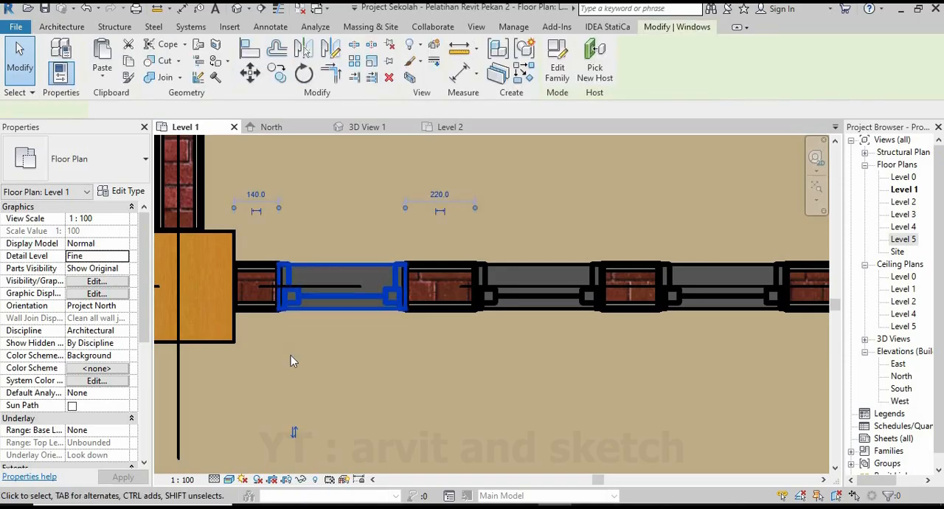
{"action": "left_click", "coordinate": [255, 194]}
{"action": "type", "text": "150"}
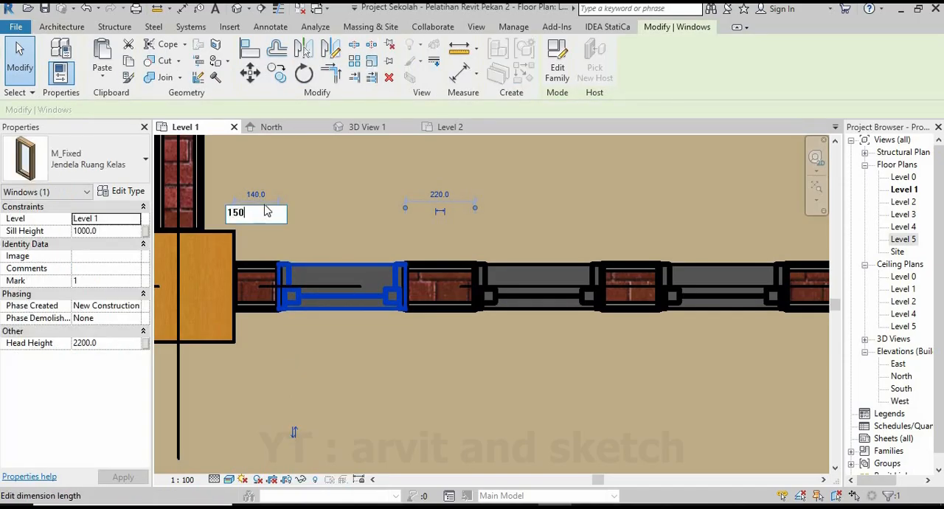
{"action": "key", "text": "Return"}
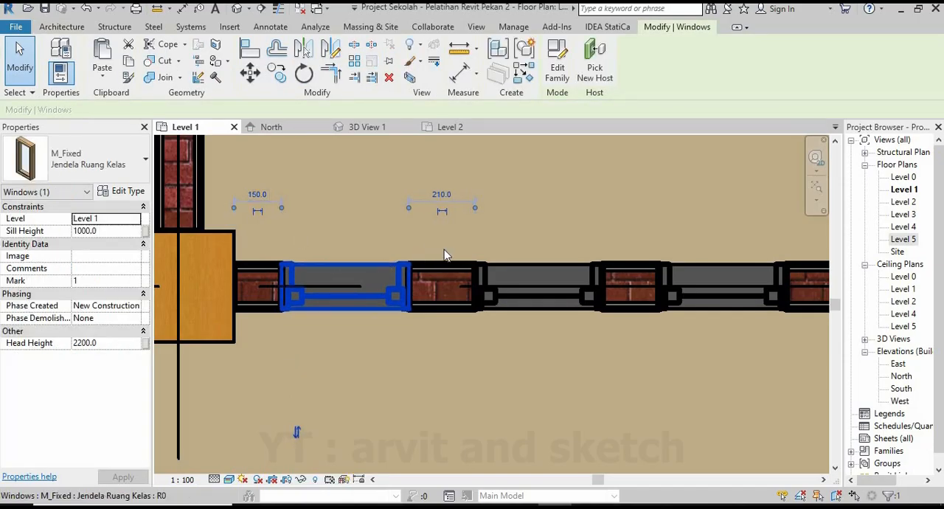
{"action": "left_click", "coordinate": [597, 306]}
{"action": "left_click", "coordinate": [442, 194]}
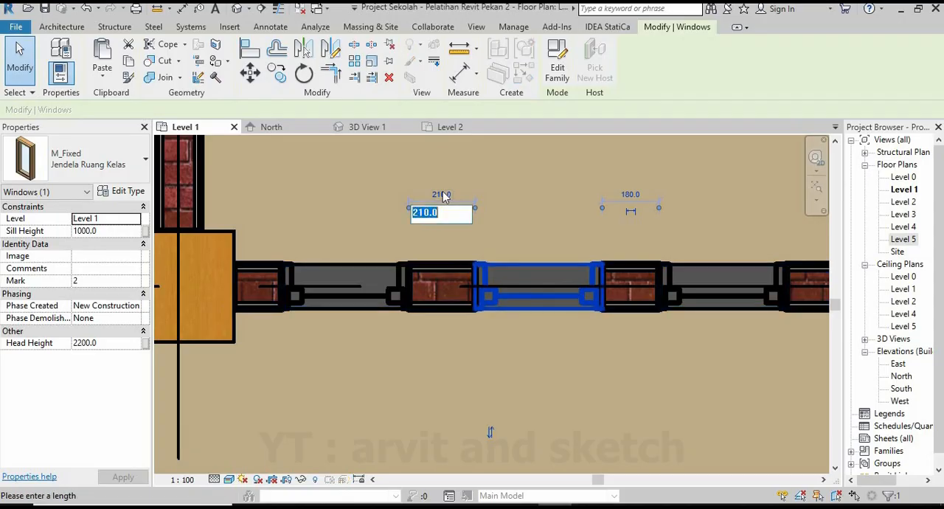
{"action": "key", "text": "Return"}
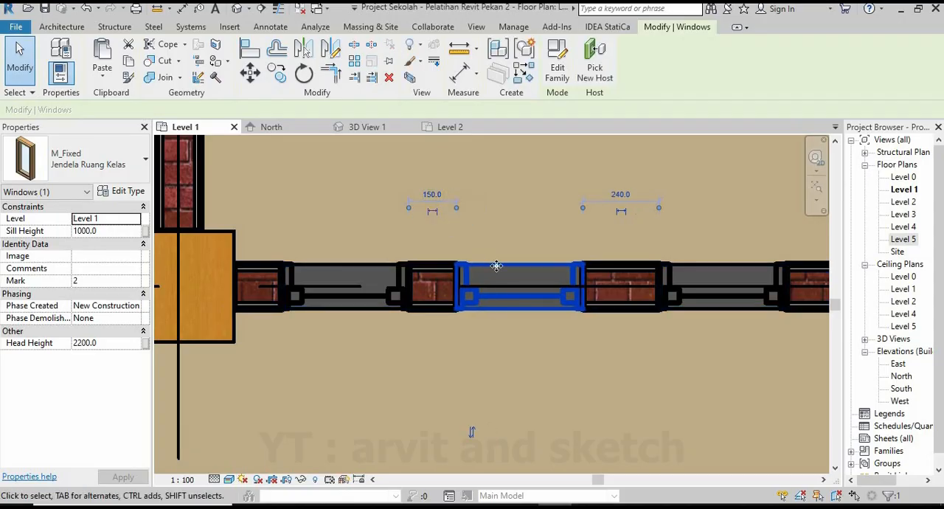
Move the third and fourth windows so each sits 150 mm from the preceding window in the row.
{"action": "middle_click_drag", "start_coordinate": [655, 302], "coordinate": [515, 304]}
{"action": "left_click", "coordinate": [536, 304]}
{"action": "left_click", "coordinate": [478, 197]}
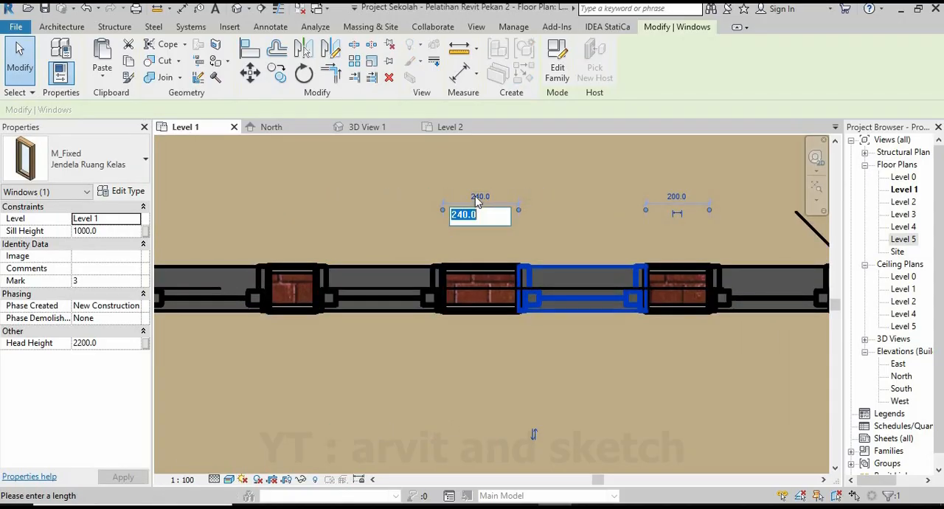
{"action": "key", "text": "Return"}
{"action": "middle_click_drag", "start_coordinate": [686, 283], "coordinate": [559, 289]}
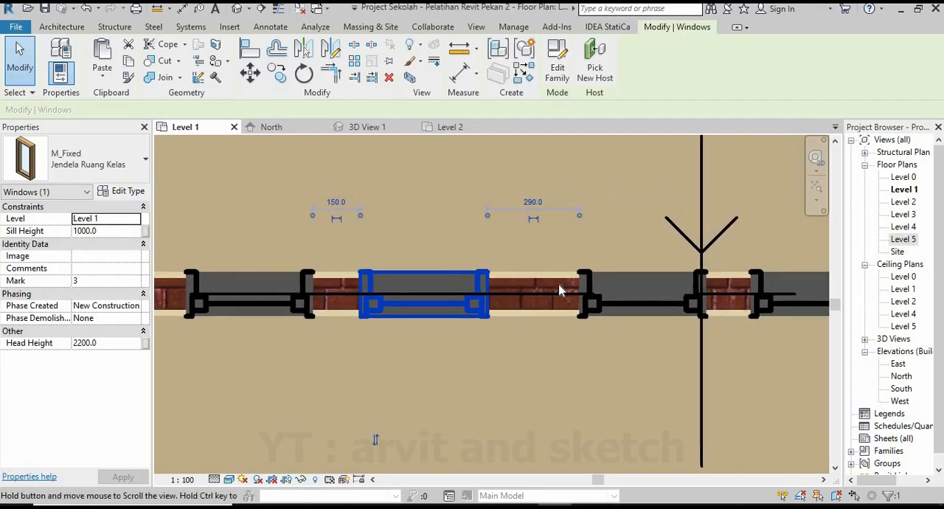
{"action": "left_click", "coordinate": [593, 299]}
{"action": "left_click", "coordinate": [534, 204]}
{"action": "type", "text": "150"}
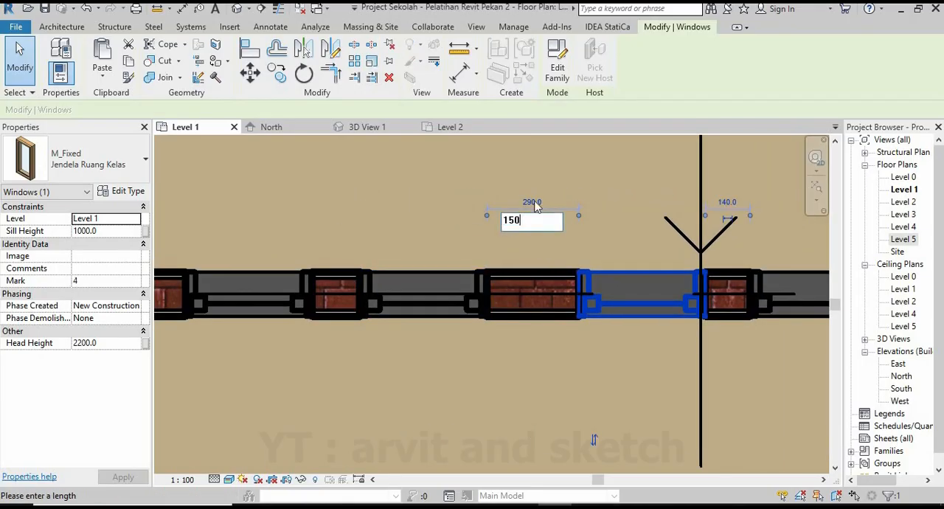
{"action": "key", "text": "Return"}
Set the gap between the fourth and fifth windows to 150 mm and check the row in 3D View 1.
{"action": "middle_click_drag", "start_coordinate": [760, 300], "coordinate": [579, 304]}
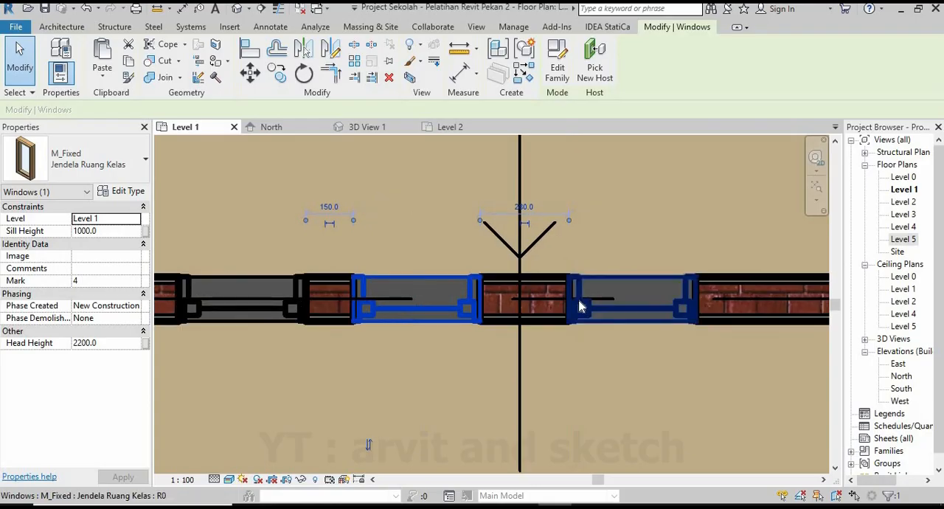
{"action": "left_click", "coordinate": [580, 303]}
{"action": "left_click", "coordinate": [524, 207]}
{"action": "type", "text": "15"}
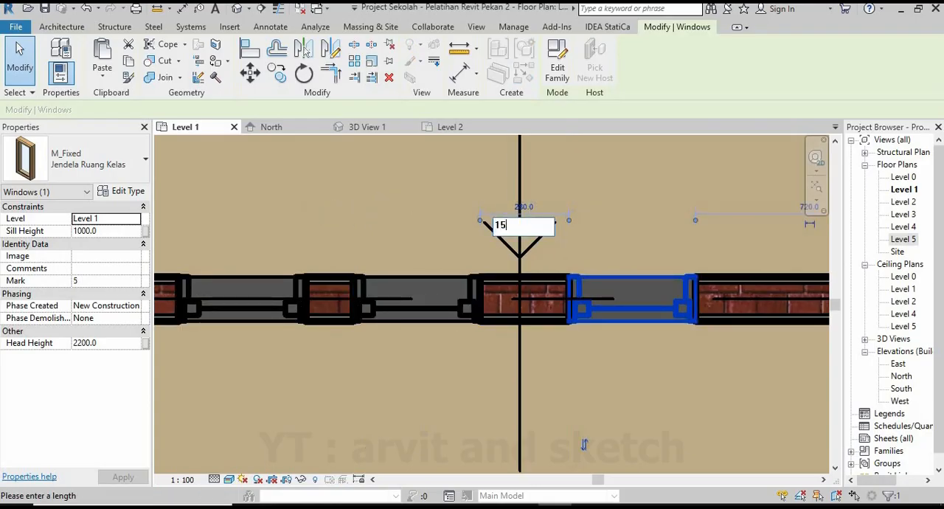
{"action": "type", "text": "0"}
{"action": "key", "text": "Return"}
{"action": "scroll", "coordinate": [563, 319], "scroll_direction": "down", "scroll_amount": 2}
{"action": "key", "text": "Escape"}
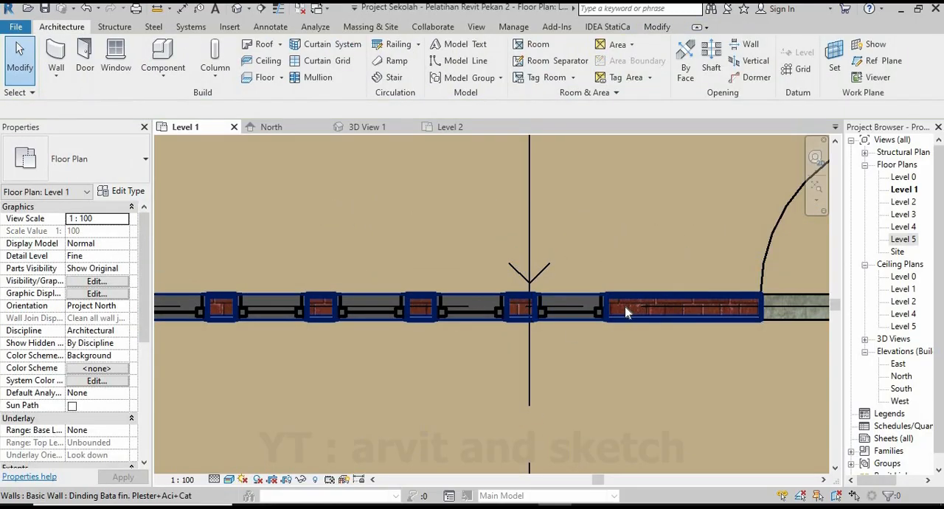
{"action": "scroll", "coordinate": [626, 312], "scroll_direction": "down", "scroll_amount": 1}
{"action": "scroll", "coordinate": [572, 306], "scroll_direction": "down", "scroll_amount": 2}
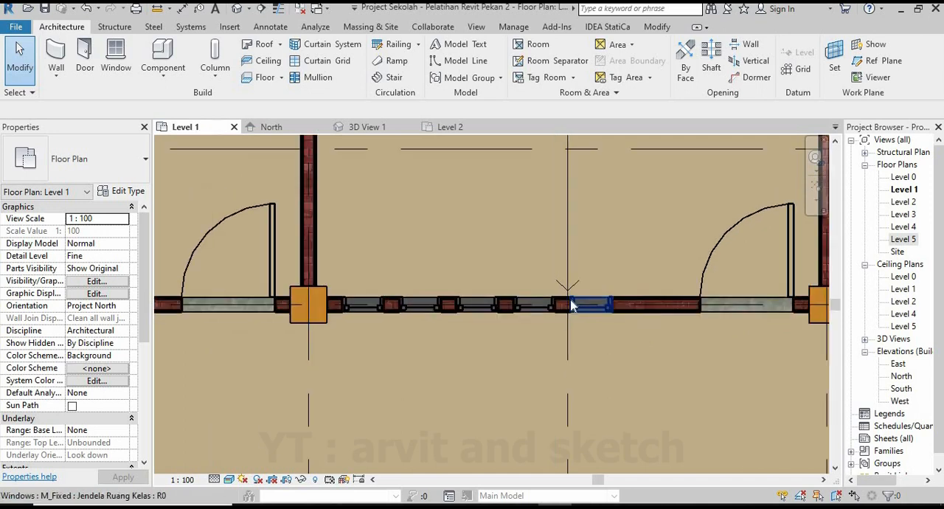
{"action": "left_click", "coordinate": [366, 127]}
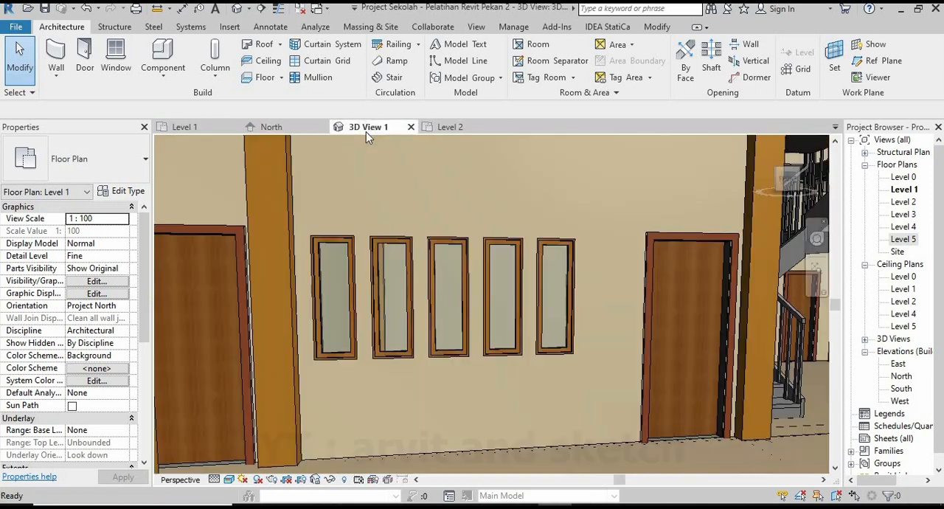
In the Level 1 plan, copy all five windows with Constrain and Multiple on, from column centre to column centre, 5000 mm into the adjacent classroom.
{"action": "left_click", "coordinate": [198, 125]}
{"action": "scroll", "coordinate": [347, 283], "scroll_direction": "up", "scroll_amount": 2}
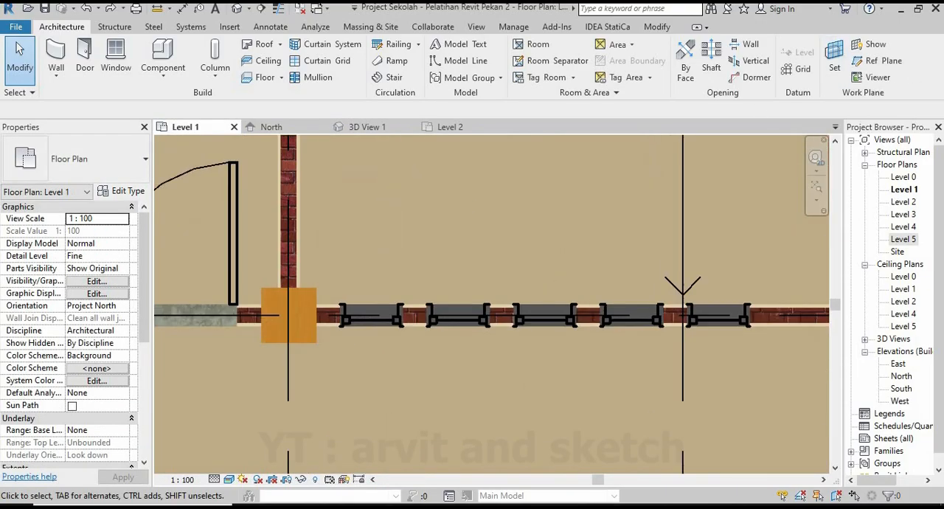
{"action": "left_click", "coordinate": [671, 330]}
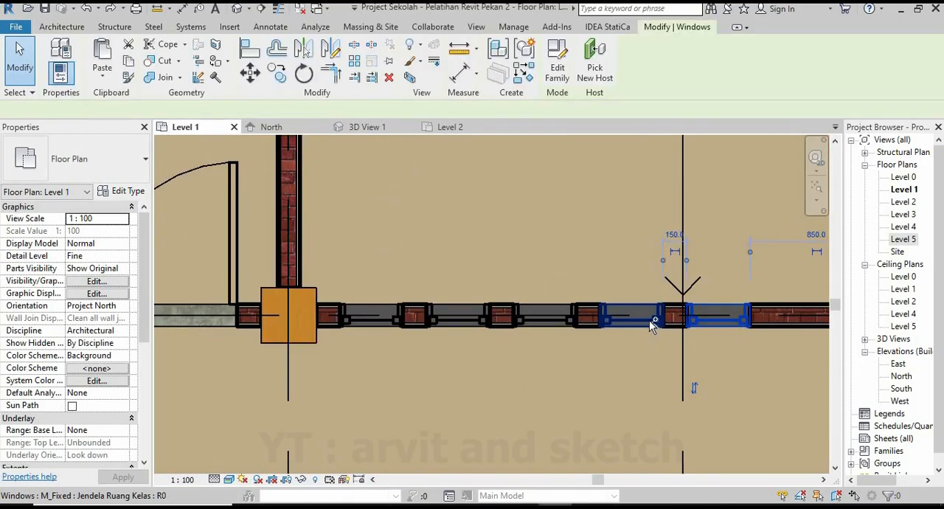
{"action": "left_click", "coordinate": [486, 323], "text": "ctrl"}
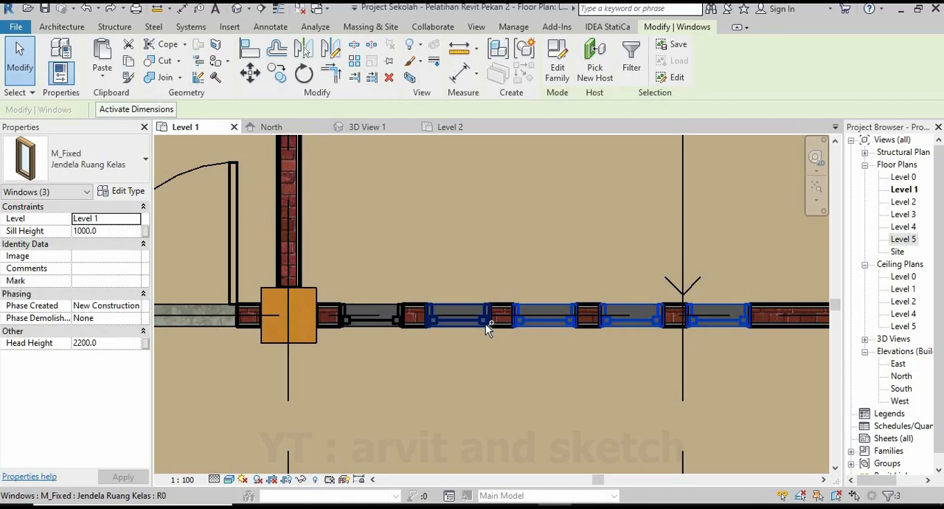
{"action": "left_click", "coordinate": [396, 320], "text": "ctrl"}
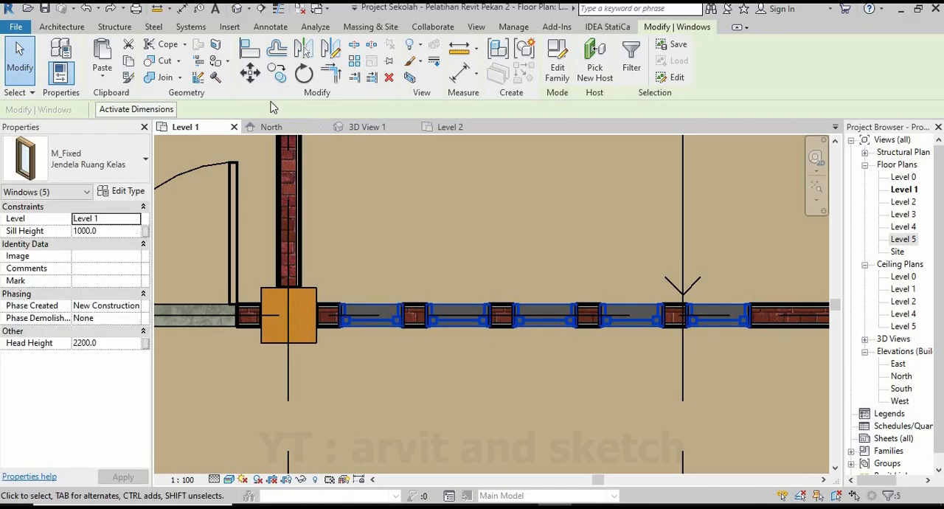
{"action": "left_click", "coordinate": [279, 75]}
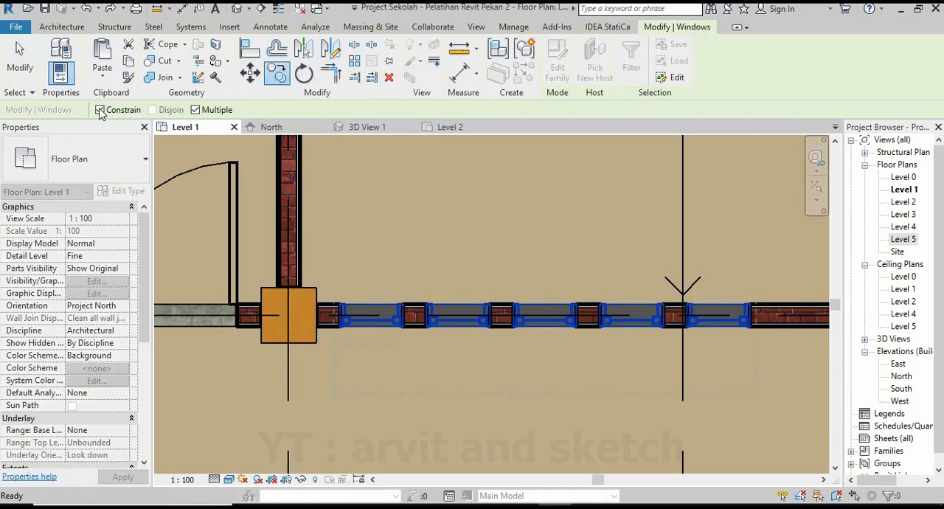
{"action": "scroll", "coordinate": [483, 334], "scroll_direction": "down", "scroll_amount": 1}
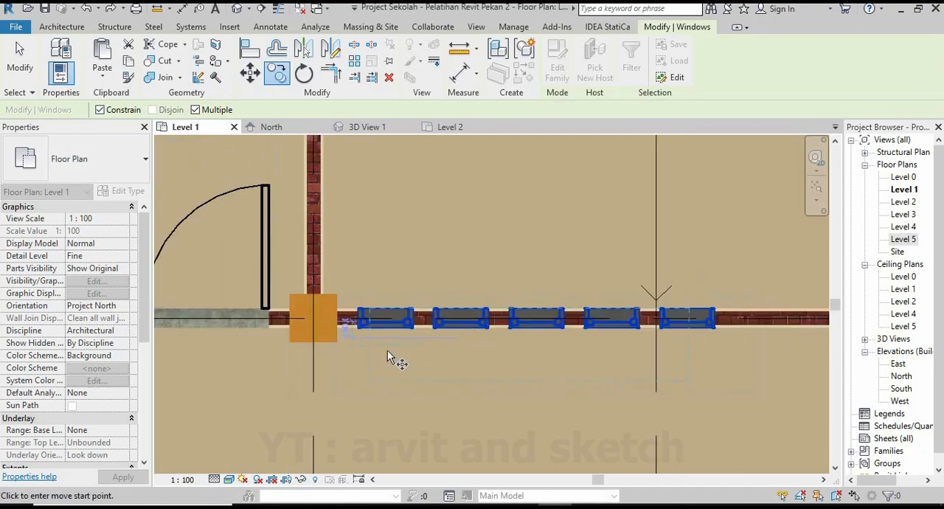
{"action": "scroll", "coordinate": [269, 332], "scroll_direction": "up", "scroll_amount": 2}
{"action": "scroll", "coordinate": [621, 400], "scroll_direction": "down", "scroll_amount": 5}
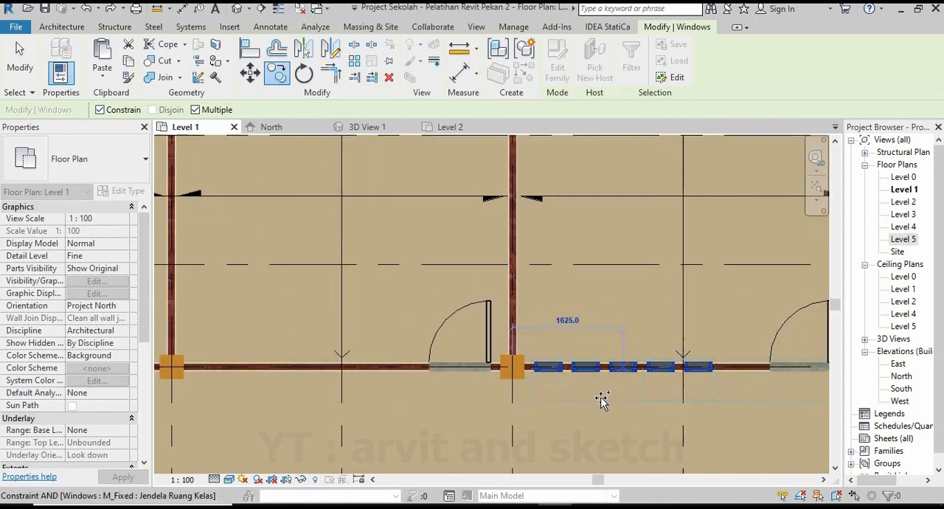
{"action": "scroll", "coordinate": [369, 383], "scroll_direction": "up", "scroll_amount": 4}
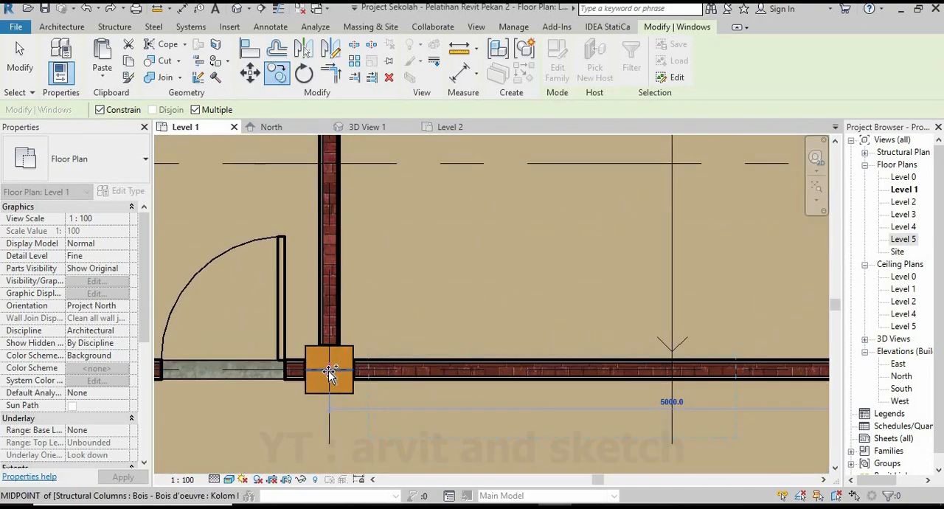
{"action": "scroll", "coordinate": [331, 378], "scroll_direction": "up", "scroll_amount": 4}
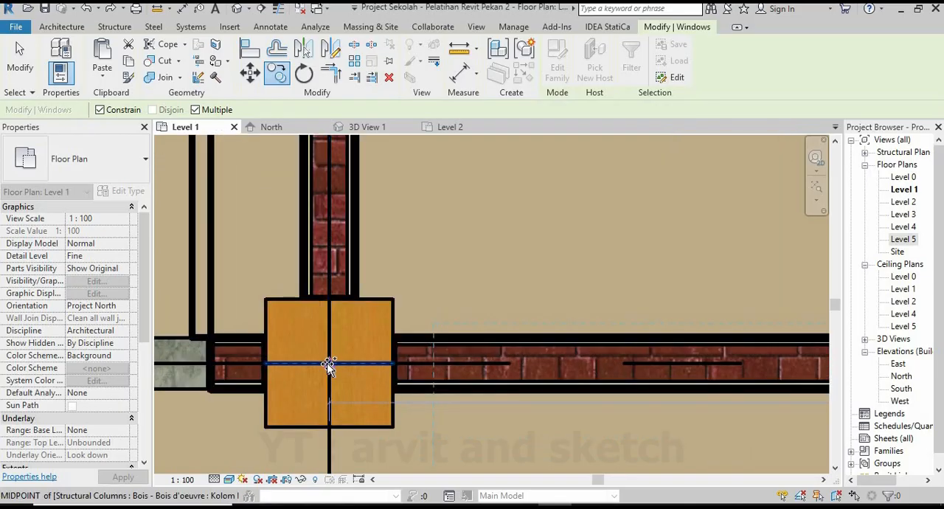
{"action": "left_click", "coordinate": [329, 364]}
Place another copy of the five-window row in the third classroom from the stair, using its column centre.
{"action": "scroll", "coordinate": [516, 413], "scroll_direction": "down", "scroll_amount": 3}
{"action": "scroll", "coordinate": [590, 417], "scroll_direction": "down", "scroll_amount": 4}
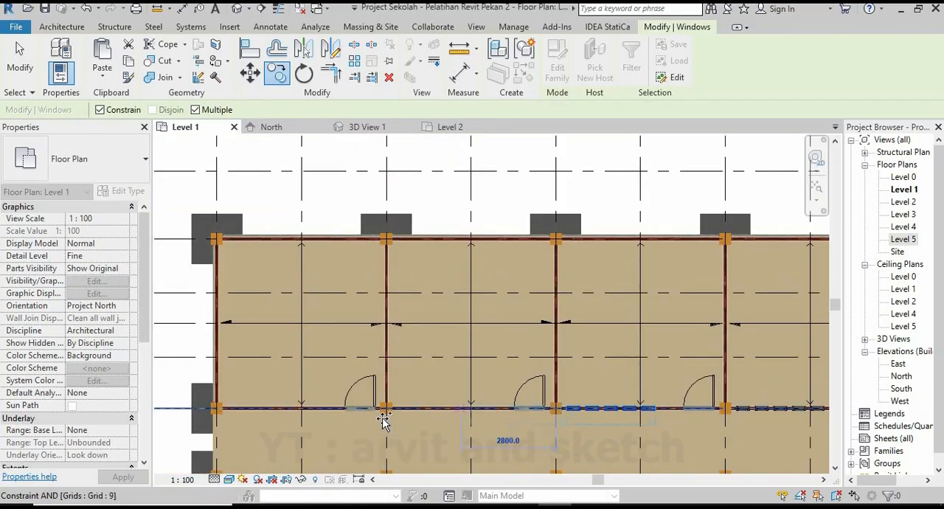
{"action": "scroll", "coordinate": [381, 413], "scroll_direction": "up", "scroll_amount": 4}
{"action": "scroll", "coordinate": [395, 378], "scroll_direction": "up", "scroll_amount": 1}
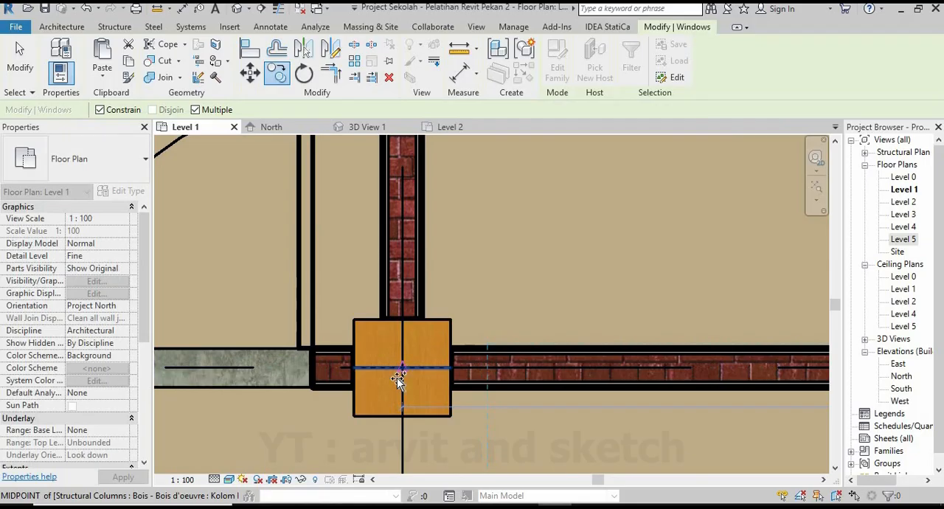
{"action": "left_click", "coordinate": [396, 377]}
Place a last copy of the window row in the end classroom at the corner column, finish copying, and view the corridor facade in 3D View 1.
{"action": "scroll", "coordinate": [493, 405], "scroll_direction": "down", "scroll_amount": 5}
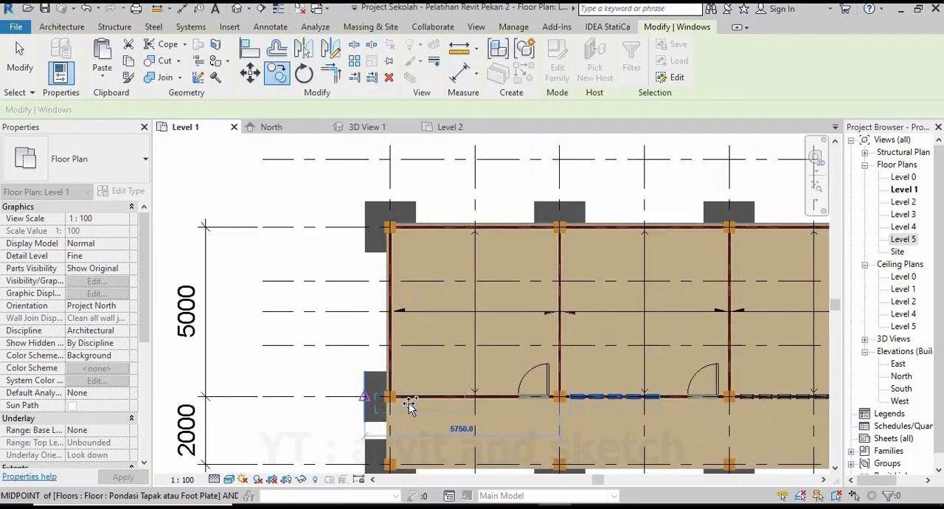
{"action": "scroll", "coordinate": [392, 399], "scroll_direction": "up", "scroll_amount": 6}
{"action": "left_click", "coordinate": [378, 380]}
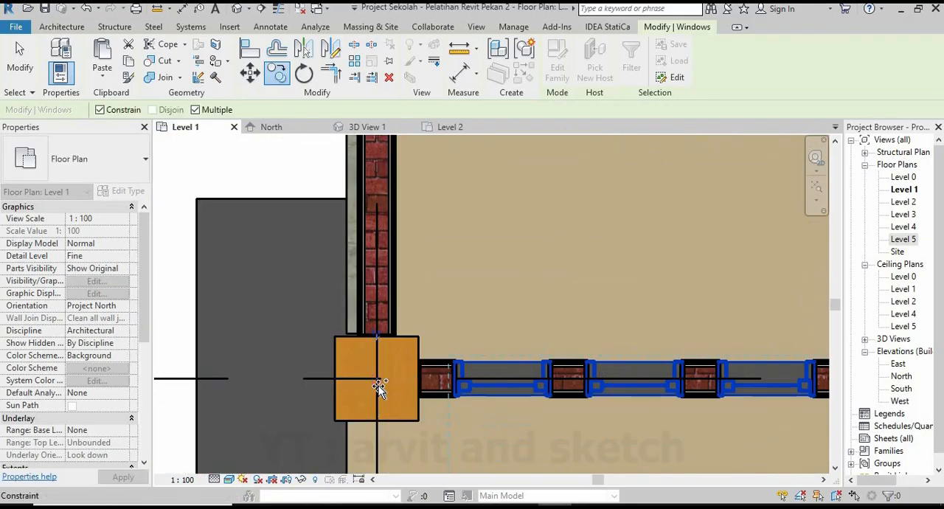
{"action": "scroll", "coordinate": [379, 387], "scroll_direction": "down", "scroll_amount": 5}
{"action": "key", "text": "Escape"}
{"action": "key", "text": "Escape"}
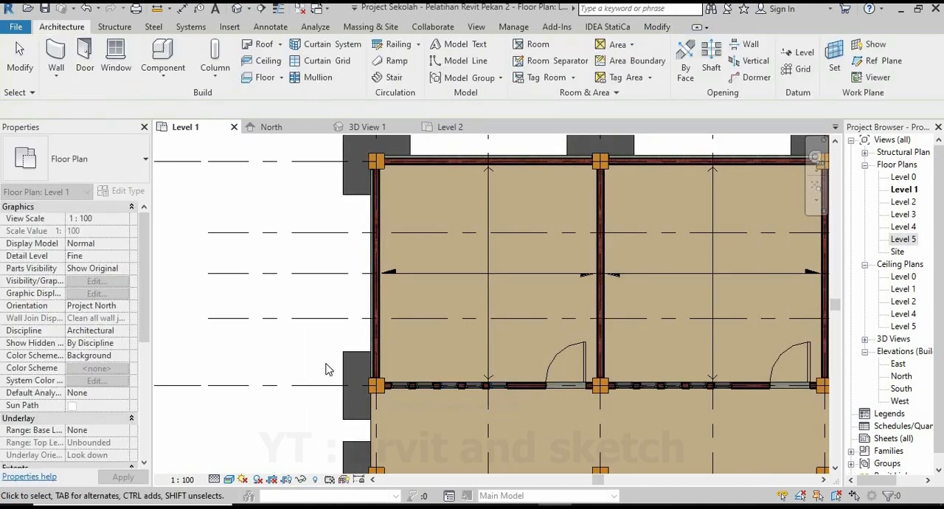
{"action": "scroll", "coordinate": [533, 379], "scroll_direction": "down", "scroll_amount": 5}
{"action": "left_click", "coordinate": [373, 127]}
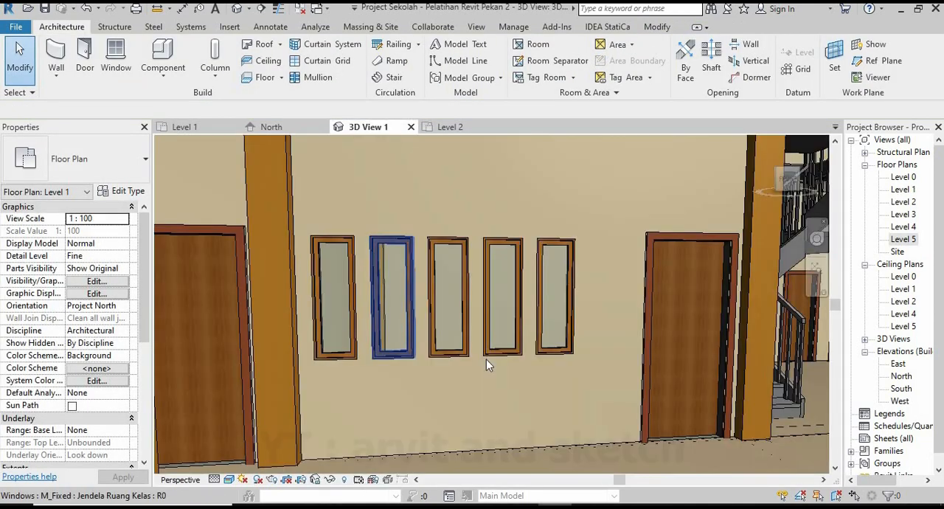
{"action": "scroll", "coordinate": [647, 329], "scroll_direction": "down", "scroll_amount": 4}
{"action": "scroll", "coordinate": [639, 336], "scroll_direction": "down", "scroll_amount": 5}
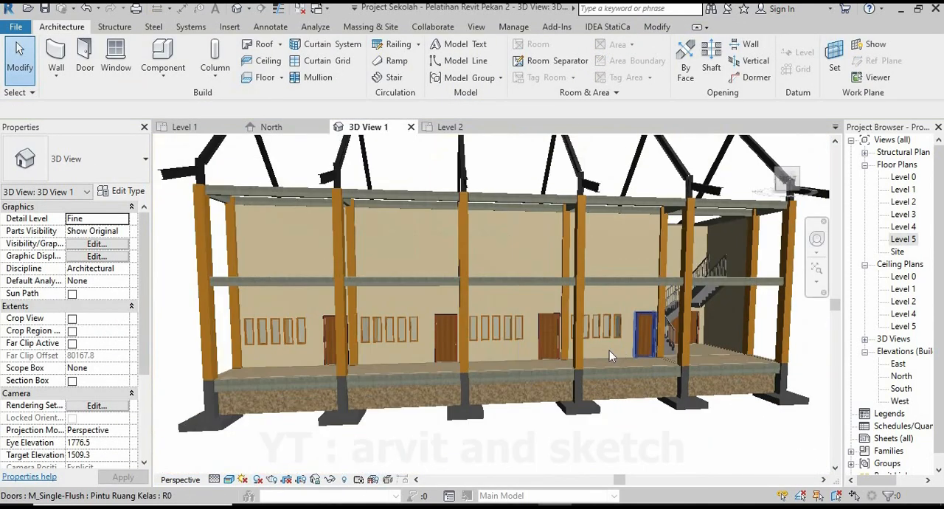
Inspect the whole corridor facade and the stair end of the building in 3D View 1.
{"action": "middle_click_drag", "start_coordinate": [578, 350], "coordinate": [599, 383], "text": "shift"}
{"action": "scroll", "coordinate": [484, 261], "scroll_direction": "down", "scroll_amount": 1}
{"action": "middle_click_drag", "start_coordinate": [484, 261], "coordinate": [387, 282], "text": "shift"}
{"action": "scroll", "coordinate": [497, 315], "scroll_direction": "down", "scroll_amount": 3}
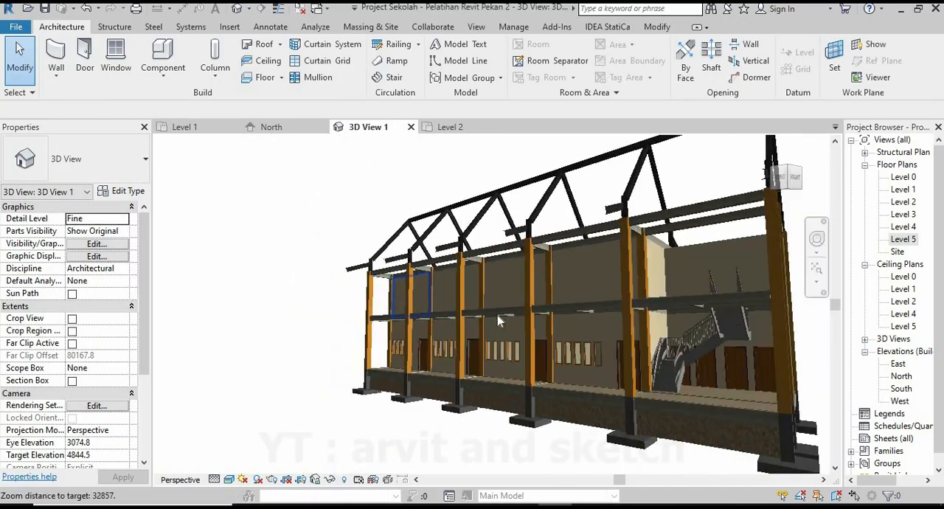
{"action": "middle_click_drag", "start_coordinate": [562, 309], "coordinate": [575, 345], "text": "shift"}
{"action": "scroll", "coordinate": [528, 336], "scroll_direction": "down", "scroll_amount": 2}
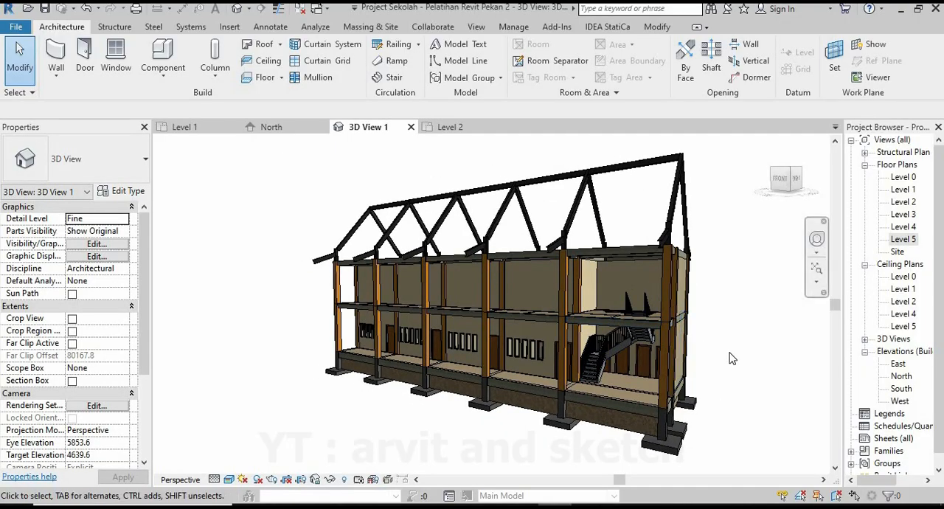
In the Level 1 plan, mirror a copy of the five windows beside the stair onto the opposite outer wall, drawing a horizontal axis through the classroom's middle.
{"action": "left_click", "coordinate": [185, 127]}
{"action": "scroll", "coordinate": [640, 413], "scroll_direction": "up", "scroll_amount": 4}
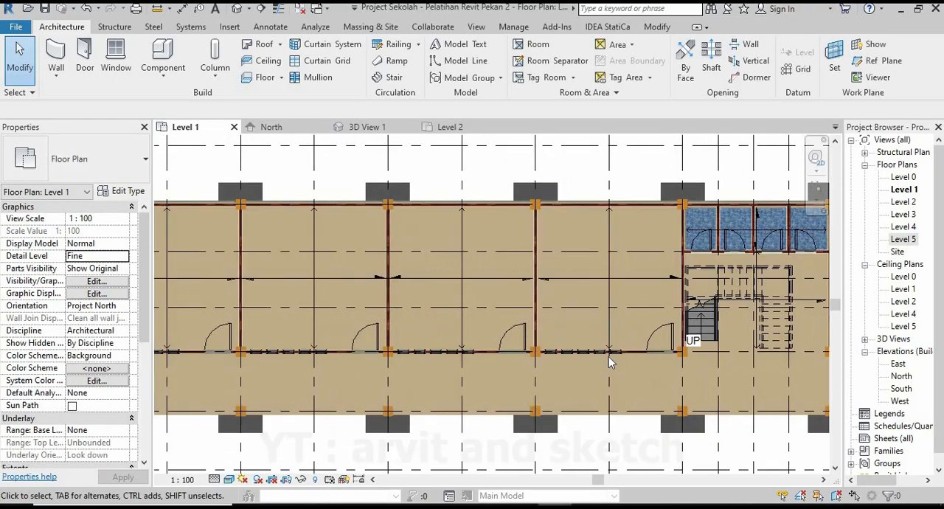
{"action": "scroll", "coordinate": [623, 361], "scroll_direction": "up", "scroll_amount": 3}
{"action": "left_click", "coordinate": [608, 333]}
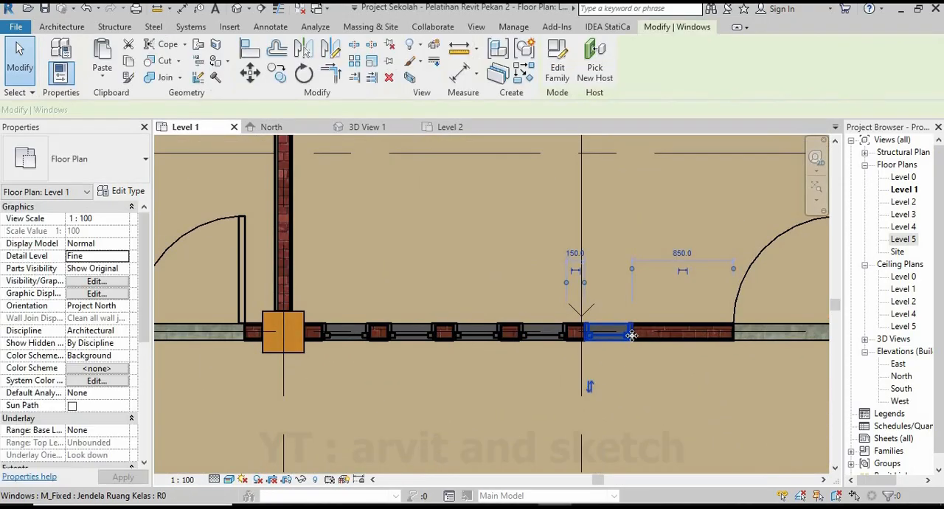
{"action": "left_click", "coordinate": [549, 333], "text": "ctrl"}
{"action": "left_click", "coordinate": [478, 333], "text": "ctrl"}
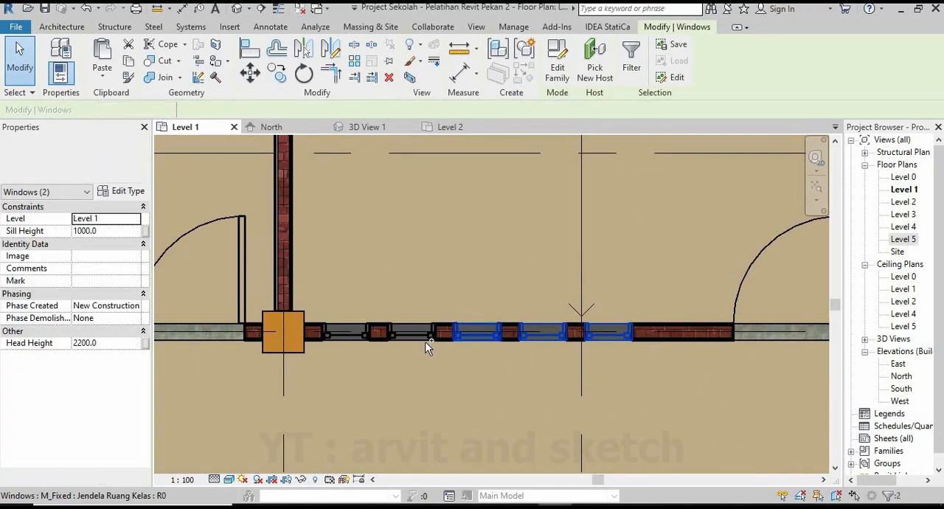
{"action": "left_click", "coordinate": [365, 332], "text": "ctrl"}
{"action": "scroll", "coordinate": [365, 333], "scroll_direction": "down", "scroll_amount": 2}
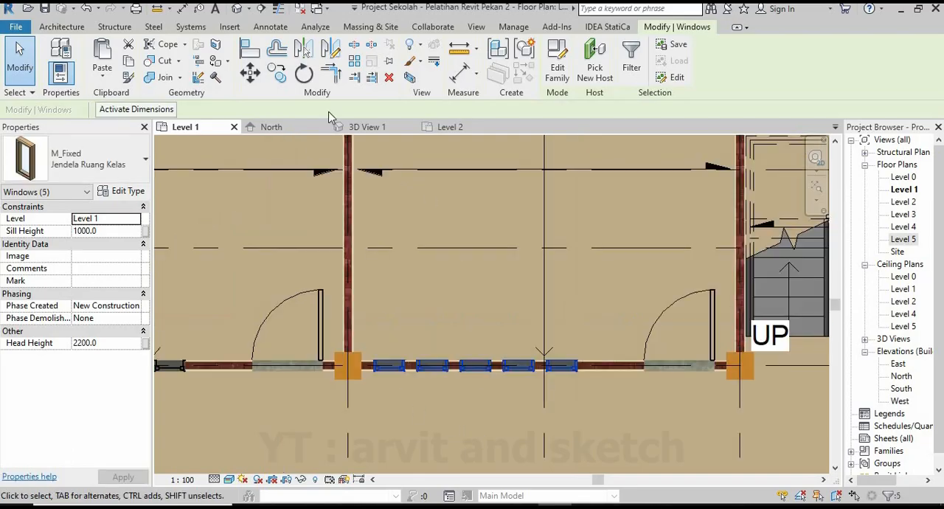
{"action": "key", "text": "d"}
{"action": "key", "text": "m"}
{"action": "scroll", "coordinate": [452, 361], "scroll_direction": "down", "scroll_amount": 3}
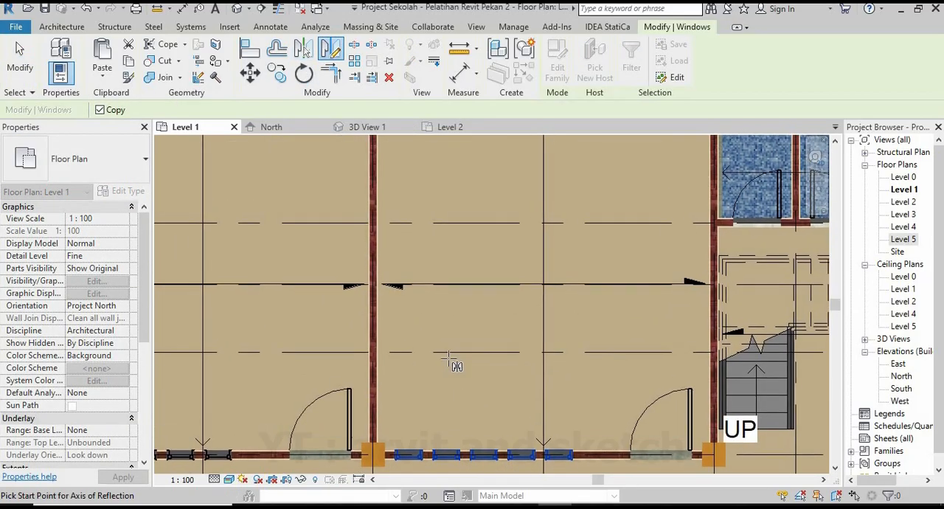
{"action": "scroll", "coordinate": [457, 365], "scroll_direction": "down", "scroll_amount": 1}
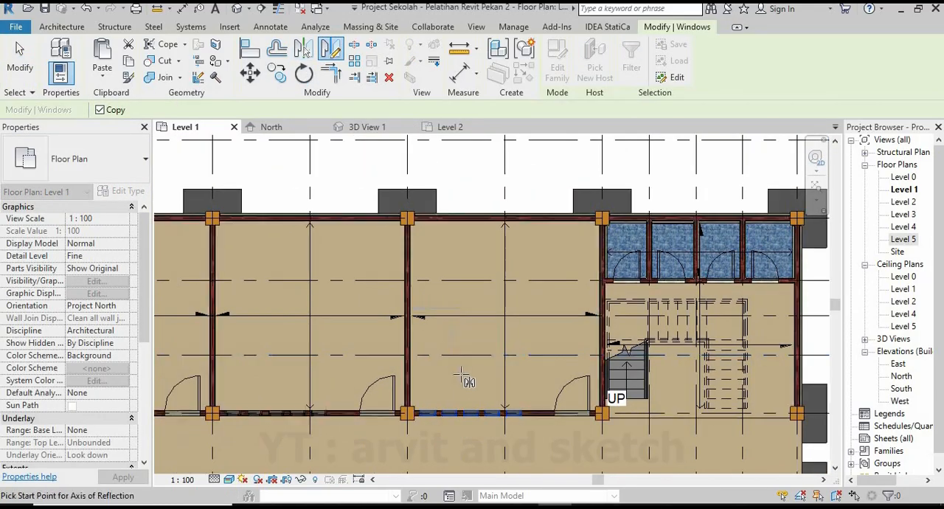
{"action": "left_click", "coordinate": [504, 317]}
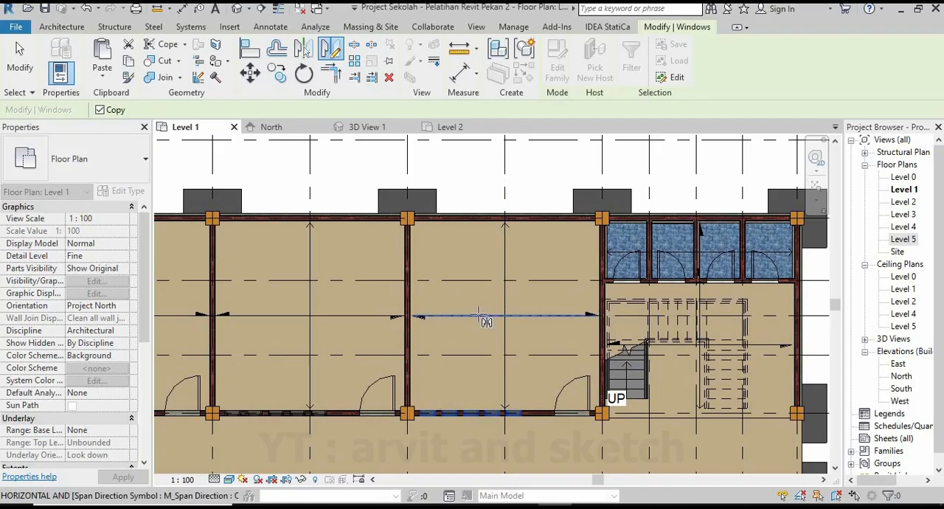
{"action": "left_click", "coordinate": [474, 354]}
{"action": "scroll", "coordinate": [479, 213], "scroll_direction": "up", "scroll_amount": 4}
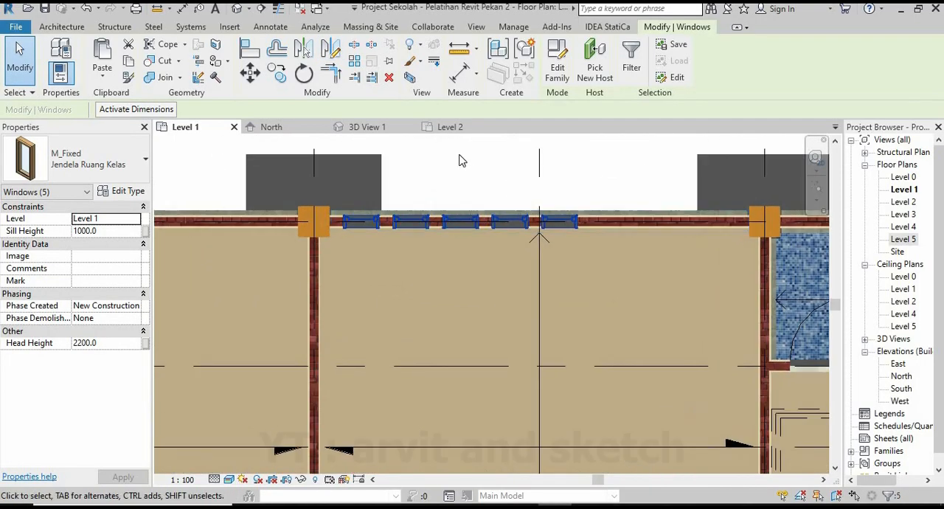
{"action": "key", "text": "Escape"}
{"action": "scroll", "coordinate": [483, 201], "scroll_direction": "up", "scroll_amount": 2}
Examine the mirrored window row on the building's rear wall in 3D View 1, both close up and from a distance.
{"action": "left_click", "coordinate": [368, 128]}
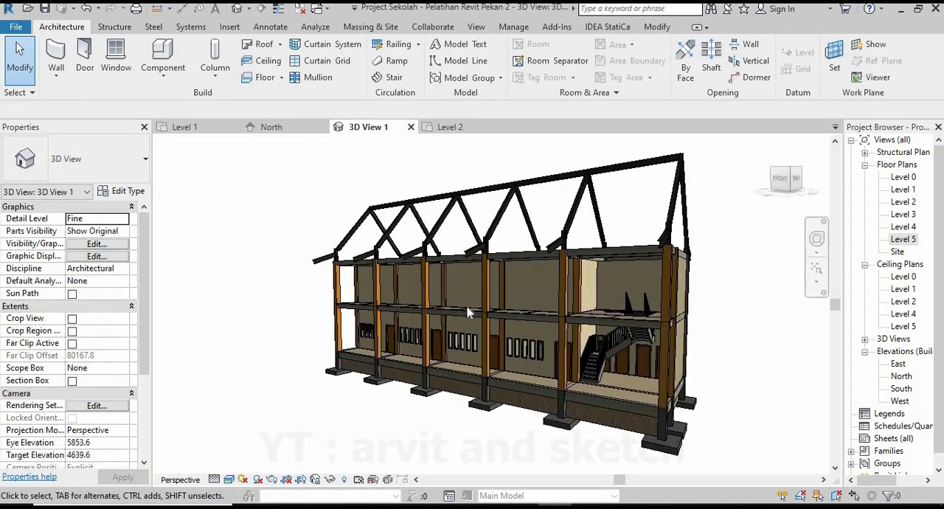
{"action": "scroll", "coordinate": [468, 309], "scroll_direction": "down", "scroll_amount": 3}
{"action": "middle_click_drag", "start_coordinate": [531, 363], "coordinate": [408, 343], "text": "shift"}
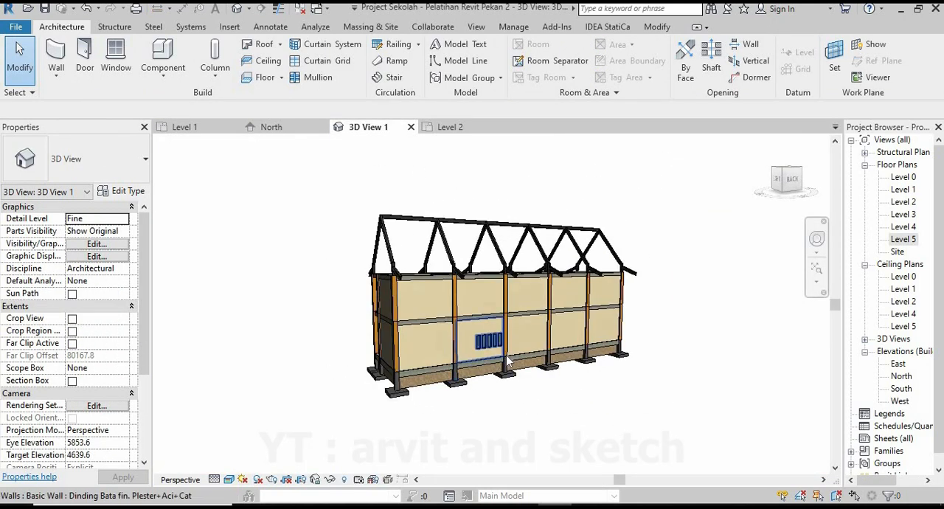
{"action": "scroll", "coordinate": [409, 344], "scroll_direction": "up", "scroll_amount": 6}
{"action": "scroll", "coordinate": [408, 344], "scroll_direction": "up", "scroll_amount": 5}
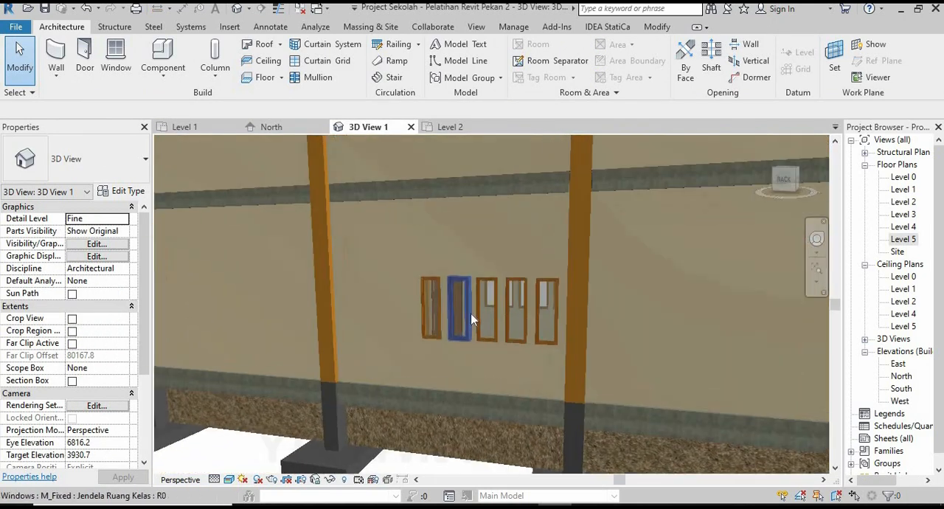
{"action": "mouse_move", "coordinate": [500, 327]}
{"action": "middle_mouse_down", "text": "shift"}
{"action": "mouse_move", "coordinate": [463, 332]}
{"action": "mouse_move", "coordinate": [509, 332]}
{"action": "middle_mouse_up", "text": "shift"}
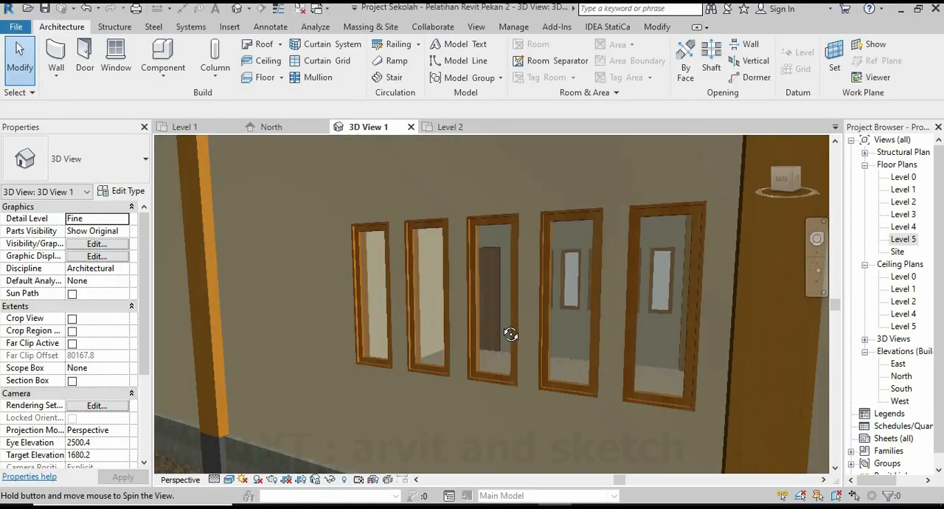
{"action": "scroll", "coordinate": [501, 354], "scroll_direction": "down", "scroll_amount": 5}
{"action": "scroll", "coordinate": [481, 364], "scroll_direction": "down", "scroll_amount": 5}
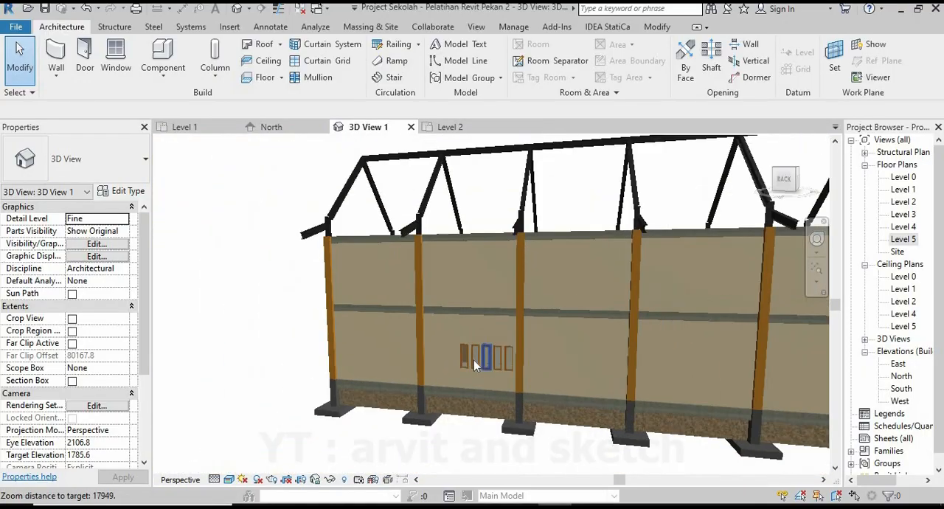
{"action": "middle_click_drag", "start_coordinate": [473, 360], "coordinate": [399, 168], "text": "shift"}
{"action": "scroll", "coordinate": [561, 356], "scroll_direction": "down", "scroll_amount": 2}
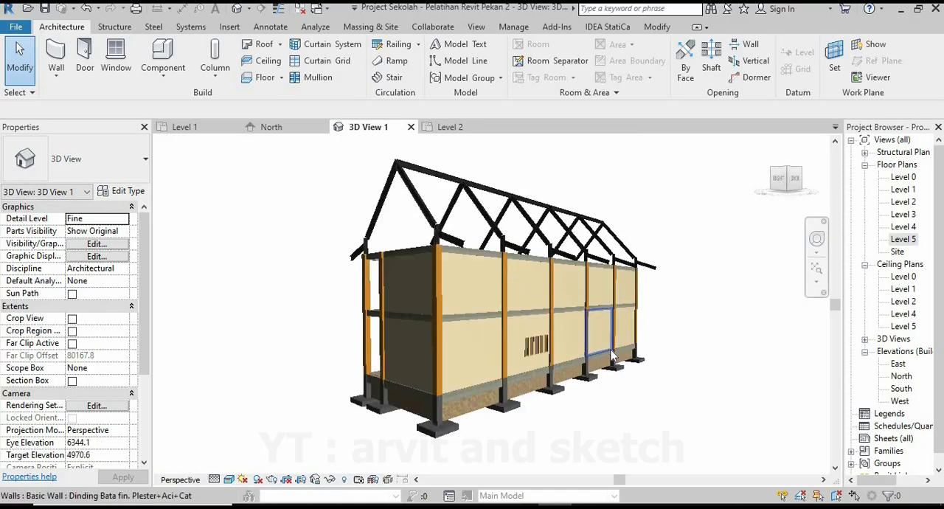
In the Level 1 plan, copy the five rear-wall windows with Constrain and Multiple on, from column centre to column centre, 5000 mm into the adjacent classroom.
{"action": "left_click", "coordinate": [206, 127]}
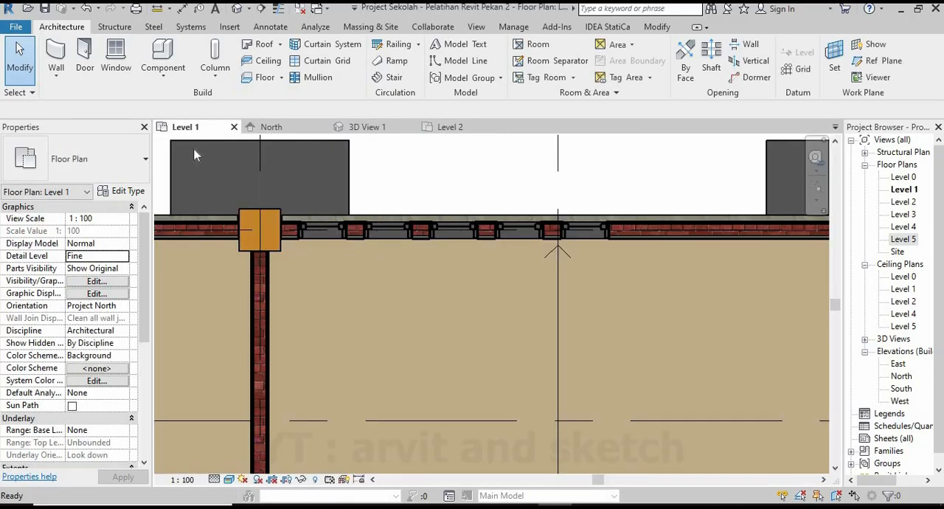
{"action": "scroll", "coordinate": [485, 287], "scroll_direction": "down", "scroll_amount": 6}
{"action": "scroll", "coordinate": [415, 274], "scroll_direction": "up", "scroll_amount": 2}
{"action": "scroll", "coordinate": [567, 283], "scroll_direction": "up", "scroll_amount": 5}
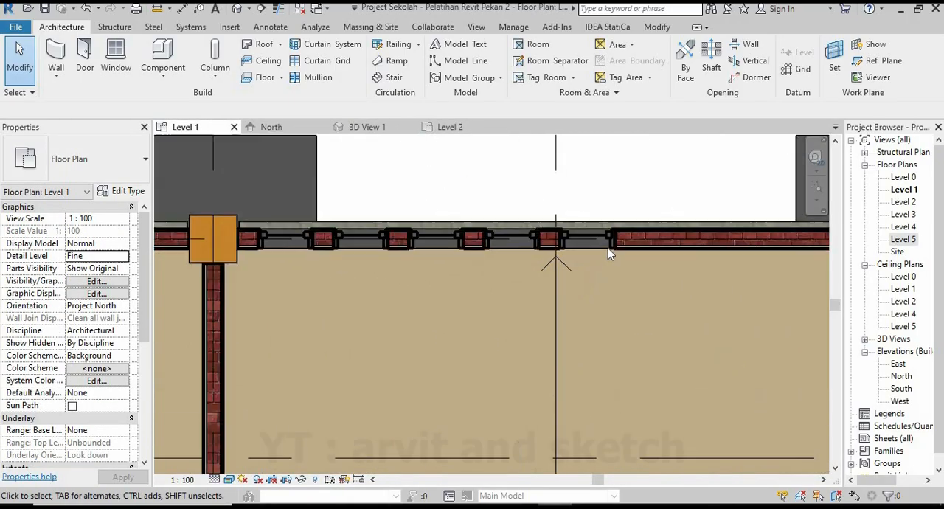
{"action": "left_click", "coordinate": [610, 246]}
{"action": "left_click", "coordinate": [527, 246], "text": "ctrl"}
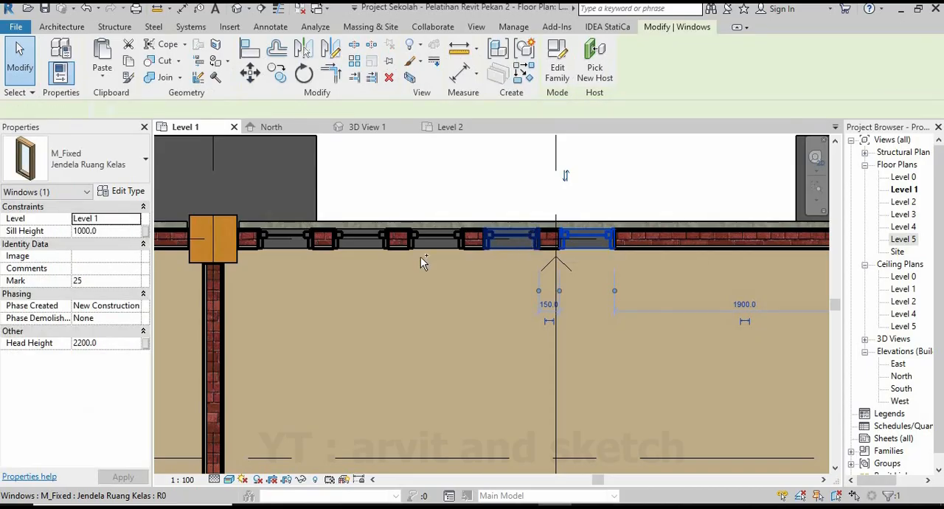
{"action": "left_click", "coordinate": [433, 238], "text": "ctrl"}
{"action": "left_click", "coordinate": [367, 239], "text": "ctrl"}
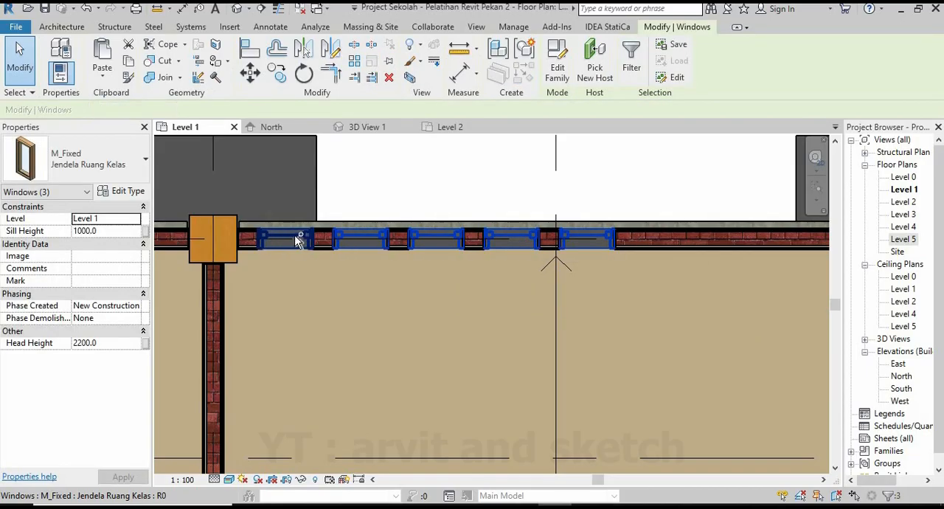
{"action": "left_click", "coordinate": [274, 76]}
{"action": "left_click", "coordinate": [211, 239]}
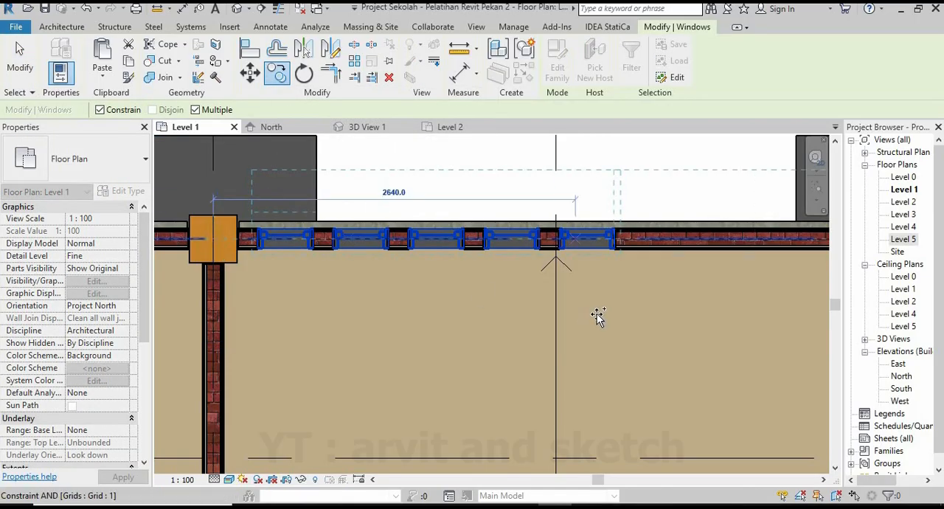
{"action": "scroll", "coordinate": [390, 317], "scroll_direction": "down", "scroll_amount": 3}
{"action": "scroll", "coordinate": [311, 279], "scroll_direction": "up", "scroll_amount": 5}
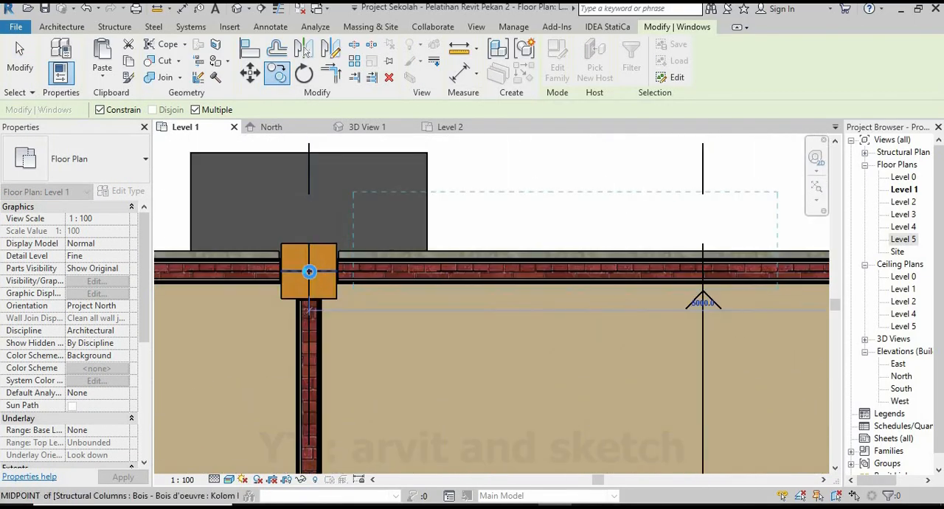
{"action": "left_click", "coordinate": [309, 271]}
Place another copy of the rear window row in the third classroom from the stair, using its column centre.
{"action": "scroll", "coordinate": [502, 318], "scroll_direction": "down", "scroll_amount": 2}
{"action": "scroll", "coordinate": [407, 325], "scroll_direction": "up", "scroll_amount": 1}
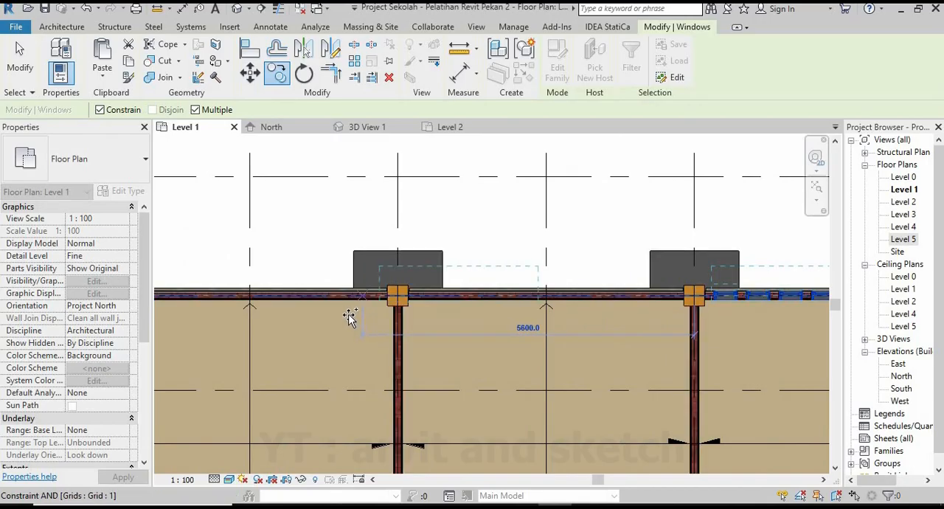
{"action": "scroll", "coordinate": [384, 306], "scroll_direction": "up", "scroll_amount": 5}
{"action": "left_click", "coordinate": [425, 265]}
{"action": "scroll", "coordinate": [612, 332], "scroll_direction": "down", "scroll_amount": 2}
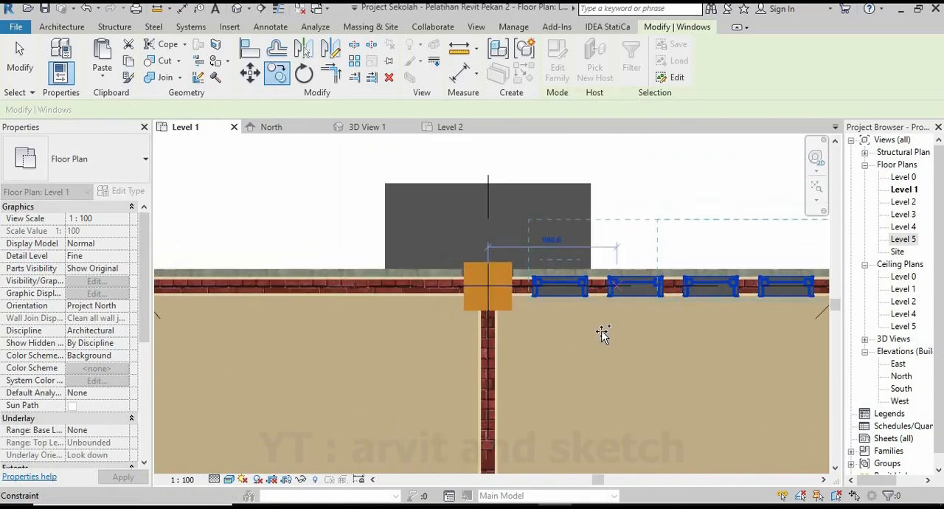
Place a last copy of the rear window row in the end classroom at the corner column and finish copying.
{"action": "scroll", "coordinate": [603, 333], "scroll_direction": "down", "scroll_amount": 2}
{"action": "scroll", "coordinate": [427, 317], "scroll_direction": "up", "scroll_amount": 3}
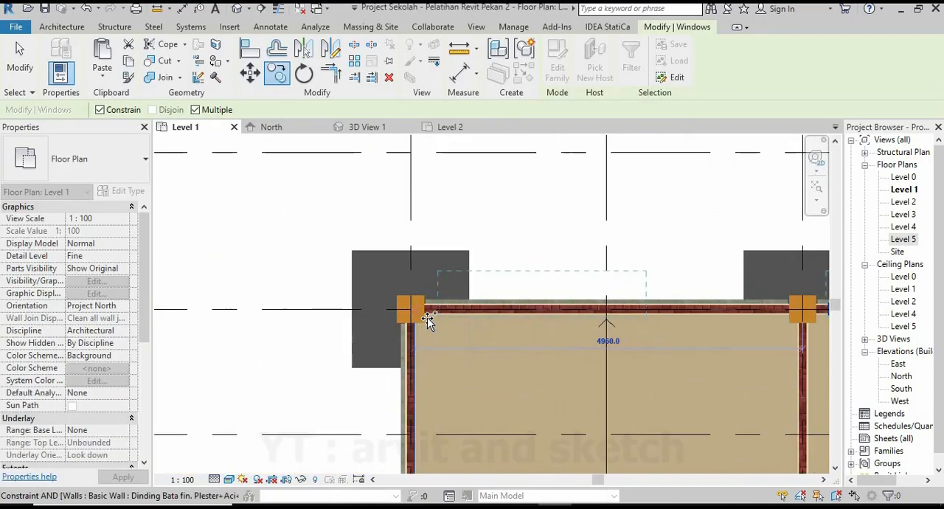
{"action": "left_click", "coordinate": [414, 369]}
{"action": "key", "text": "Escape"}
{"action": "key", "text": "Escape"}
{"action": "scroll", "coordinate": [283, 269], "scroll_direction": "down", "scroll_amount": 5}
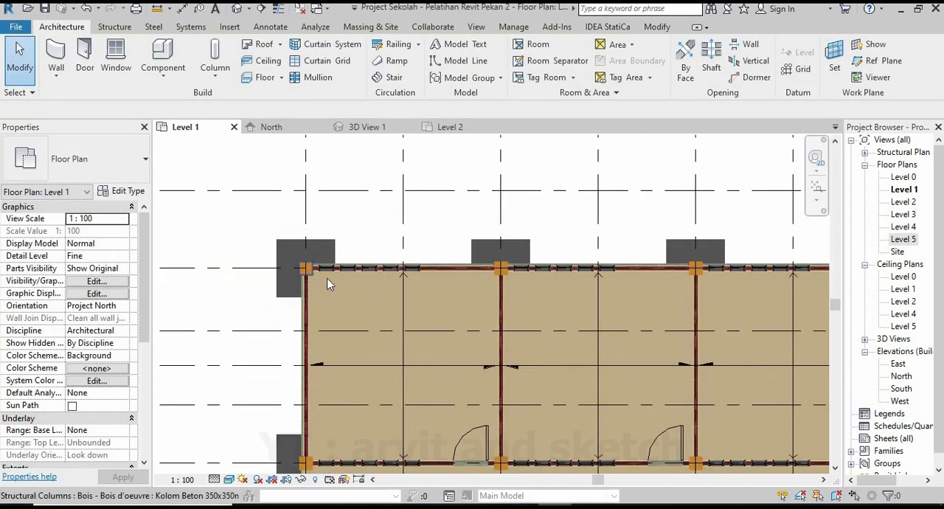
Review the window rows of all four classrooms in the Level 1 plan and on the rear facade in 3D View 1.
{"action": "scroll", "coordinate": [496, 339], "scroll_direction": "down", "scroll_amount": 1}
{"action": "scroll", "coordinate": [685, 340], "scroll_direction": "up", "scroll_amount": 1}
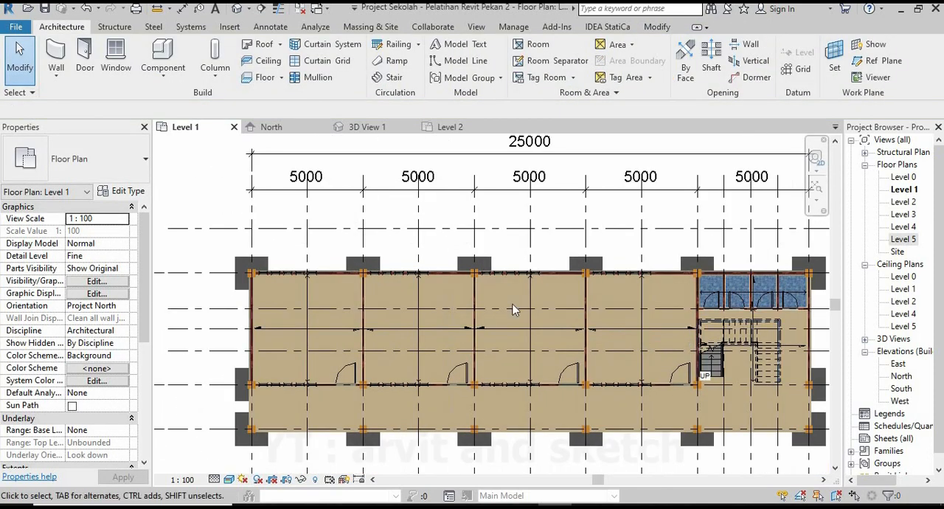
{"action": "scroll", "coordinate": [516, 311], "scroll_direction": "down", "scroll_amount": 1}
{"action": "scroll", "coordinate": [601, 385], "scroll_direction": "up", "scroll_amount": 1}
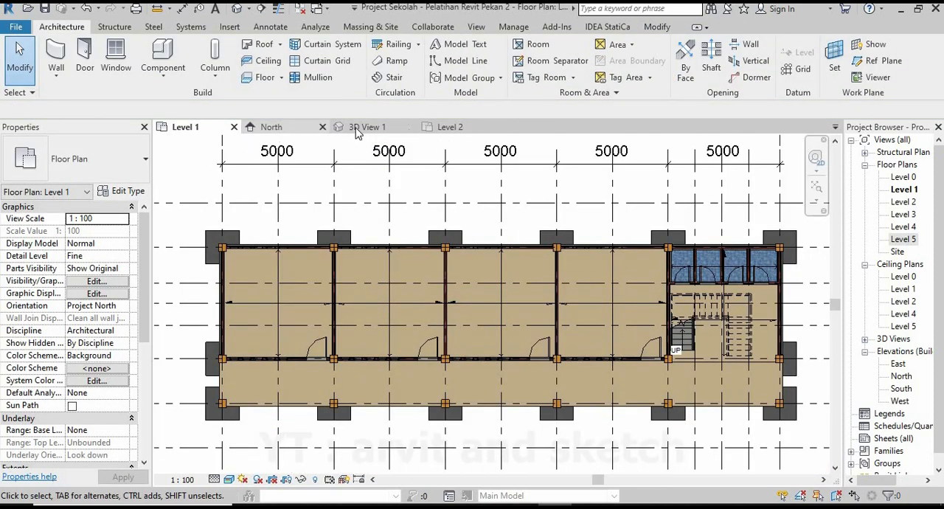
{"action": "left_click", "coordinate": [362, 127]}
{"action": "scroll", "coordinate": [649, 360], "scroll_direction": "up", "scroll_amount": 3}
{"action": "middle_click_drag", "start_coordinate": [653, 360], "coordinate": [676, 365], "text": "shift"}
{"action": "scroll", "coordinate": [664, 361], "scroll_direction": "down", "scroll_amount": 4}
{"action": "middle_click_drag", "start_coordinate": [581, 356], "coordinate": [457, 398], "text": "shift"}
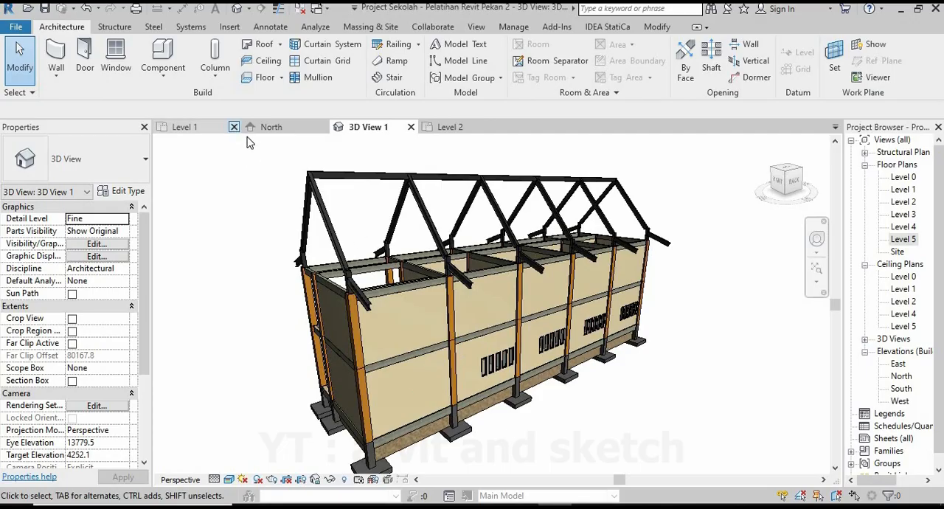
From the Level 1 plan, duplicate the window type Jendela Ruang Kelas as Jendela Kamar Mandi, with height 300 mm and width 1000 mm.
{"action": "left_click", "coordinate": [185, 127]}
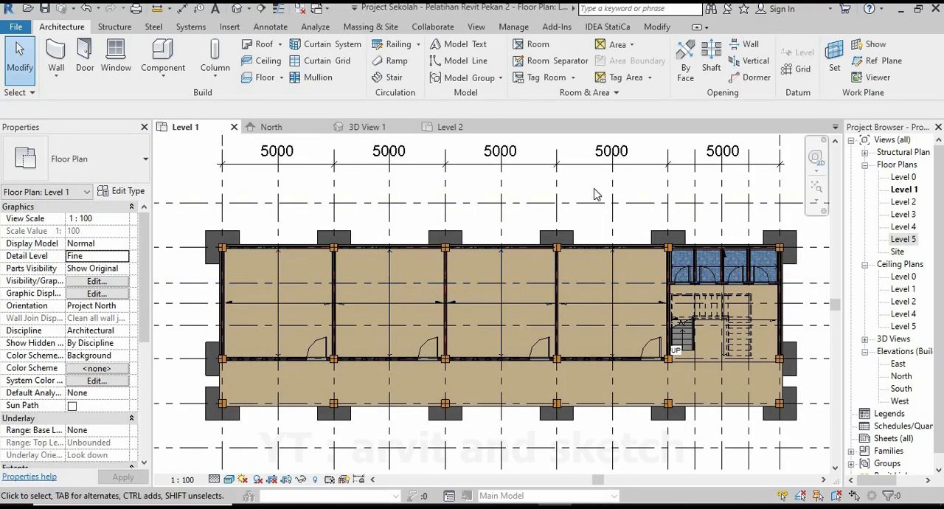
{"action": "left_click", "coordinate": [116, 56]}
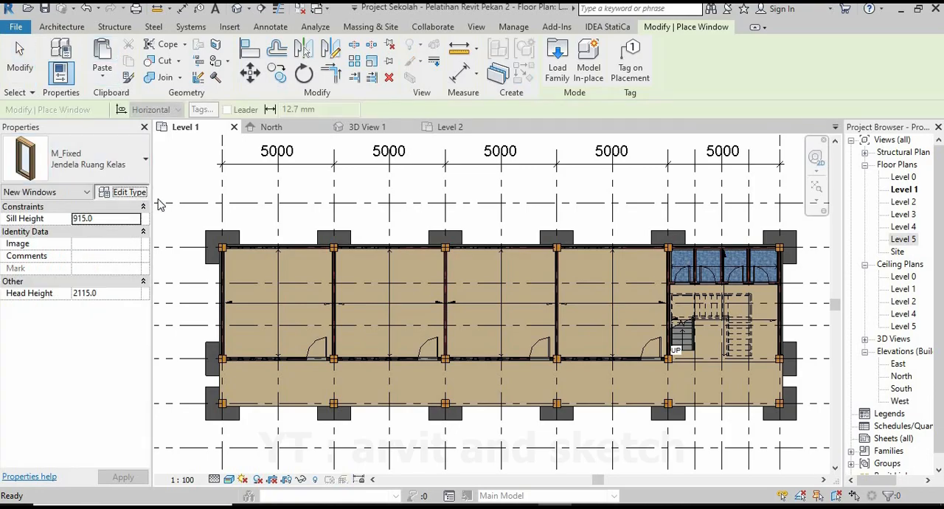
{"action": "left_click", "coordinate": [126, 190]}
{"action": "left_click", "coordinate": [547, 95]}
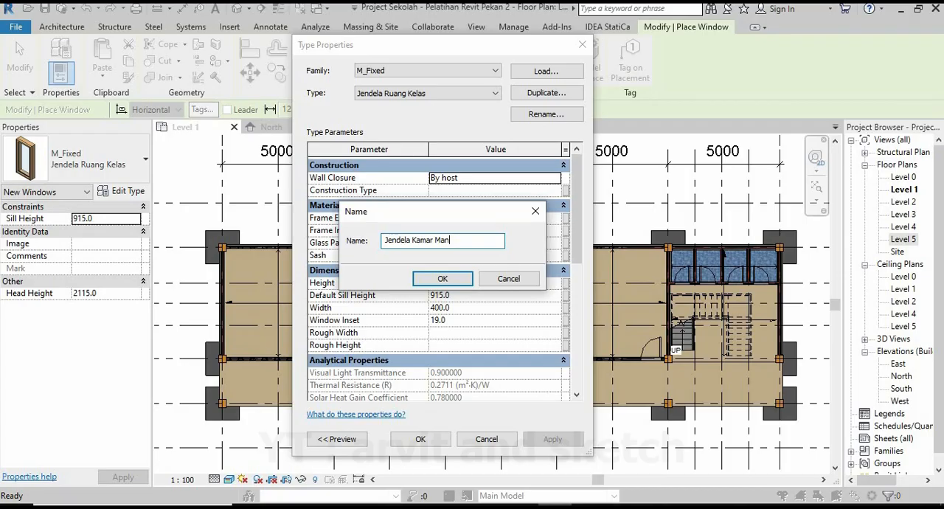
{"action": "left_click", "coordinate": [443, 280]}
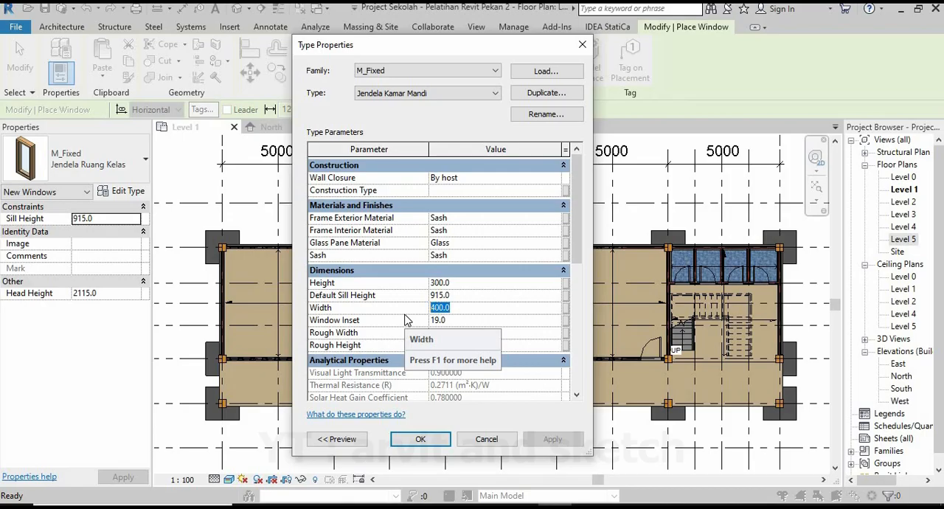
{"action": "type", "text": "10"}
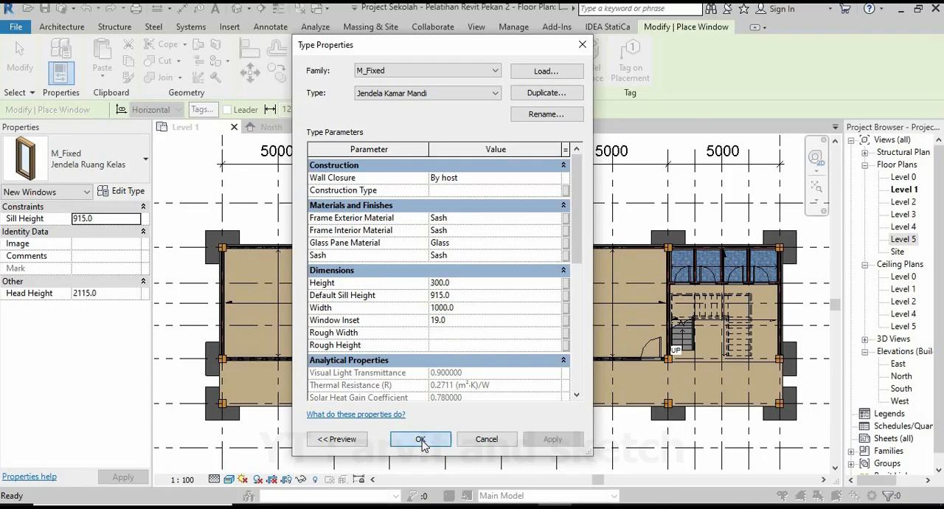
{"action": "left_click", "coordinate": [423, 444]}
Place a Jendela Kamar Mandi window with sill height 1500 mm in the rear wall of the second bathroom from the classroom side.
{"action": "middle_click_drag", "start_coordinate": [622, 311], "coordinate": [415, 338]}
{"action": "scroll", "coordinate": [445, 308], "scroll_direction": "up", "scroll_amount": 2}
{"action": "left_click", "coordinate": [116, 220]}
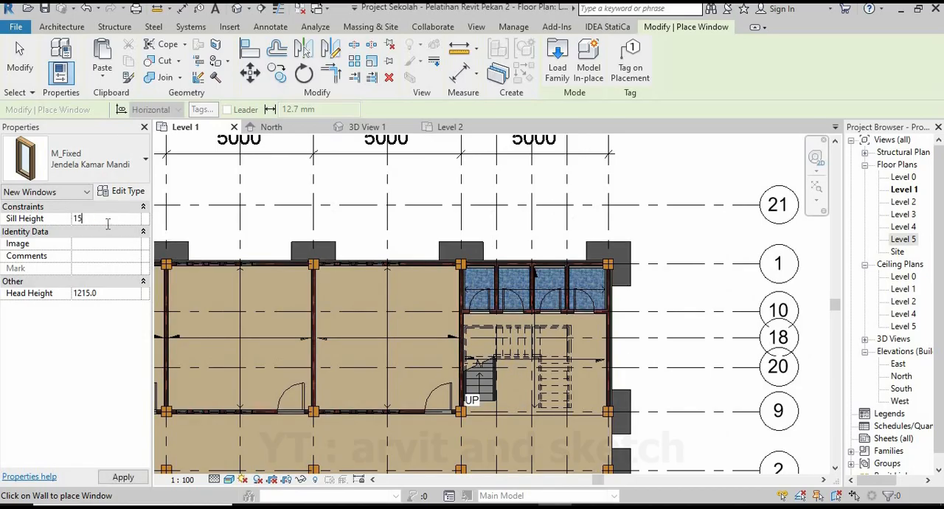
{"action": "scroll", "coordinate": [495, 290], "scroll_direction": "up", "scroll_amount": 7}
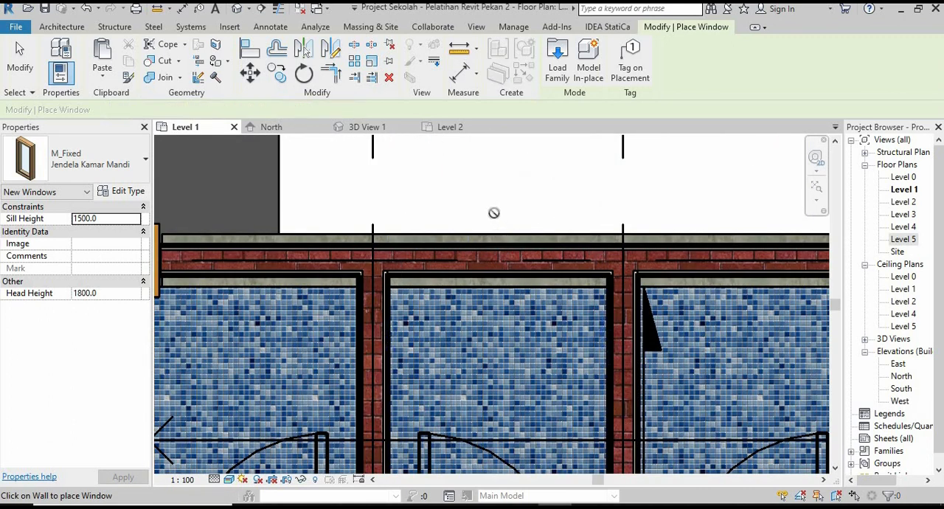
In 3D View 1, set the sill height of the bathroom window on the rear facade to 1700 mm.
{"action": "left_click", "coordinate": [389, 132]}
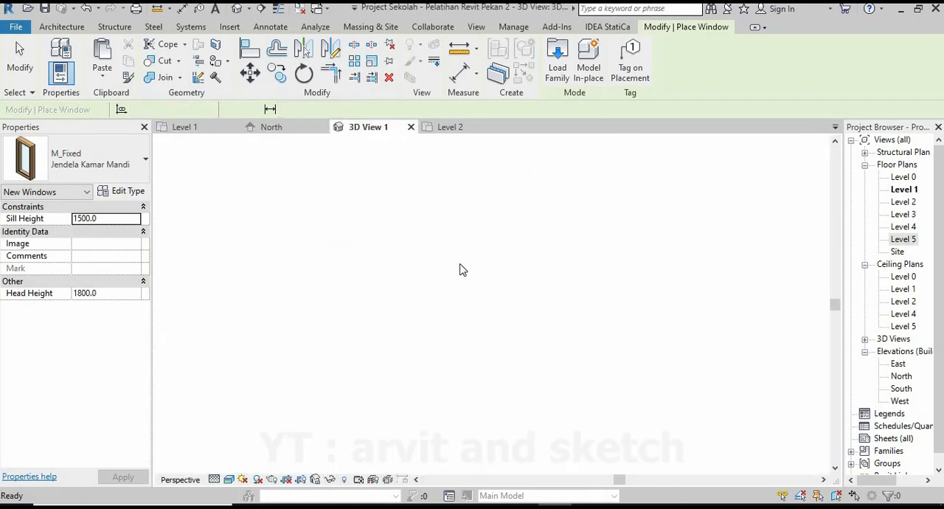
{"action": "scroll", "coordinate": [418, 439], "scroll_direction": "up", "scroll_amount": 10}
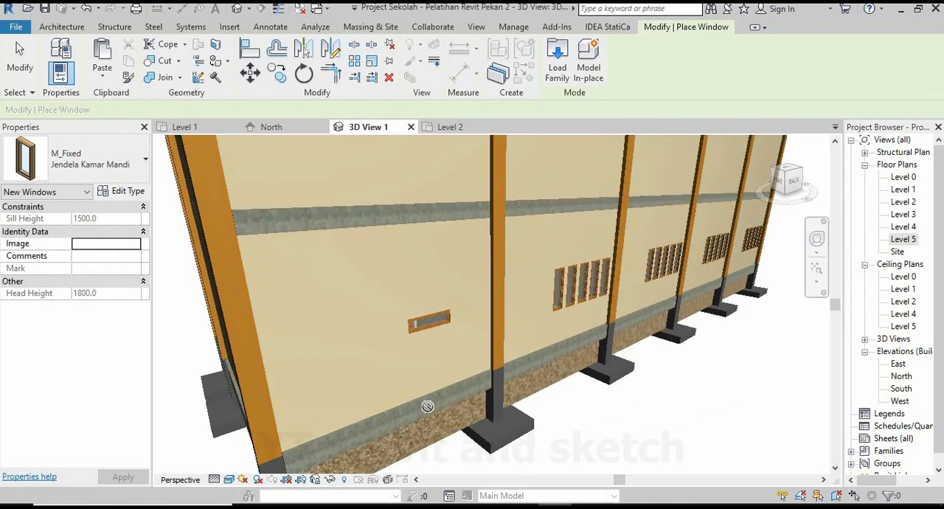
{"action": "key", "text": "Escape"}
{"action": "middle_click_drag", "start_coordinate": [433, 381], "coordinate": [408, 345], "text": "shift"}
{"action": "left_click", "coordinate": [443, 274]}
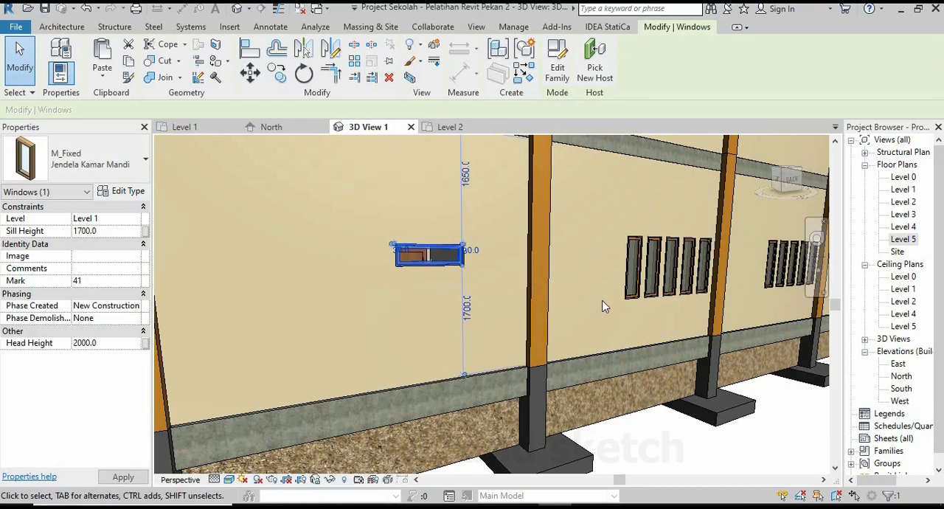
{"action": "middle_click_drag", "start_coordinate": [550, 330], "coordinate": [550, 356], "text": "shift"}
{"action": "key", "text": "Escape"}
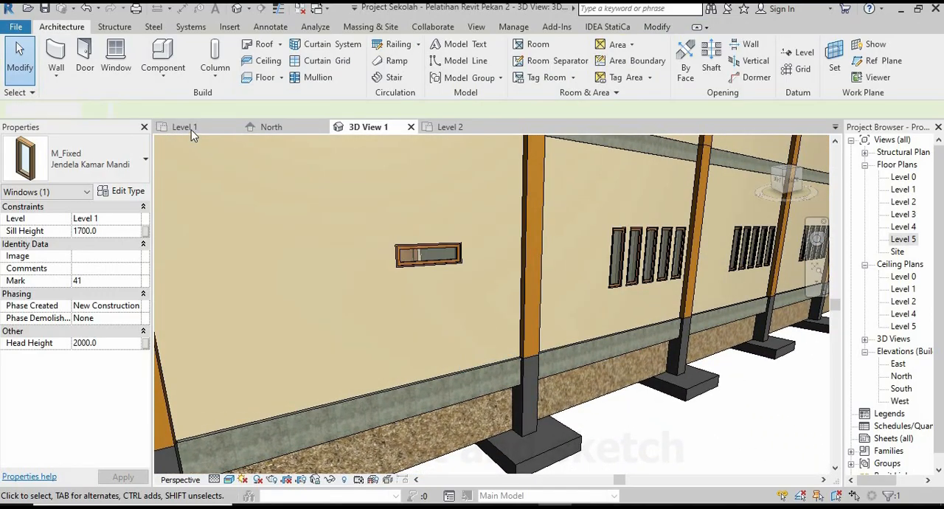
In the Level 1 plan, place Jendela Kamar Mandi windows with sill height 1700 mm in the rear walls of the third and fourth bathrooms.
{"action": "left_click", "coordinate": [185, 127]}
{"action": "scroll", "coordinate": [443, 267], "scroll_direction": "down", "scroll_amount": 2}
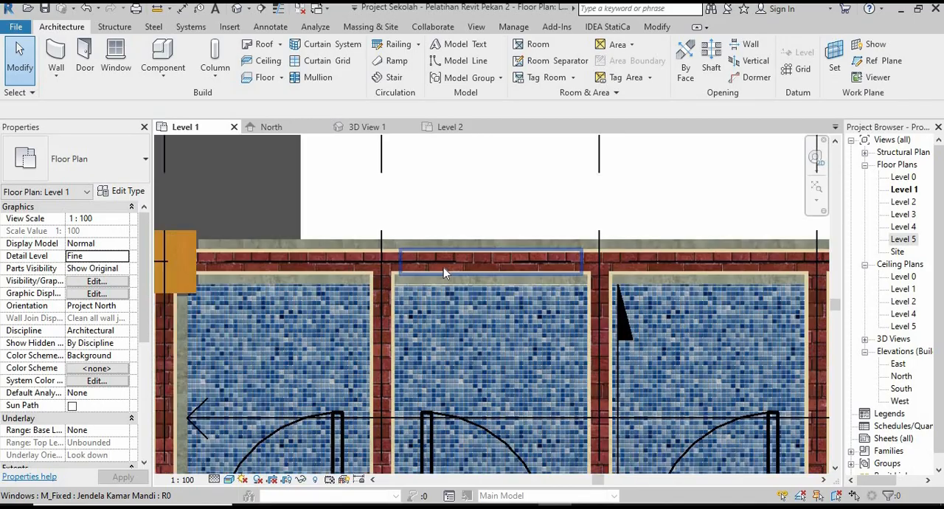
{"action": "left_click", "coordinate": [451, 127]}
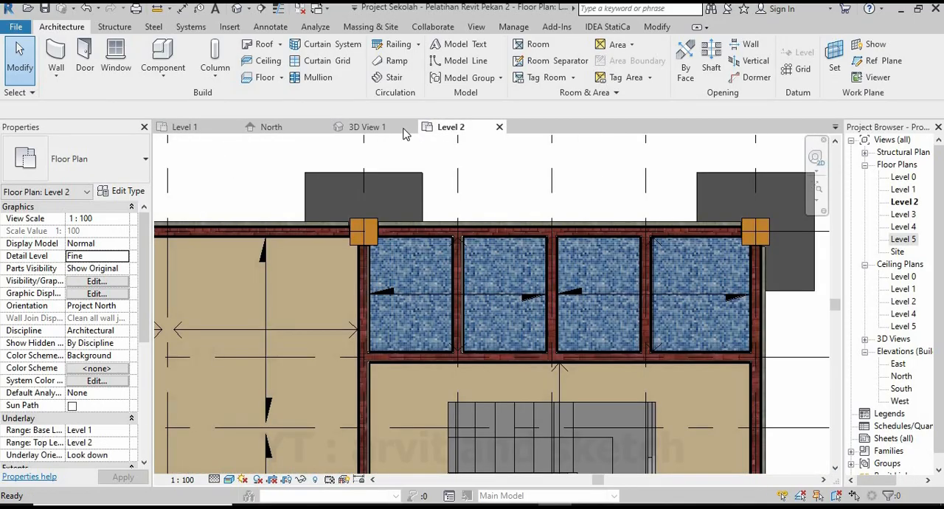
{"action": "left_click", "coordinate": [198, 131]}
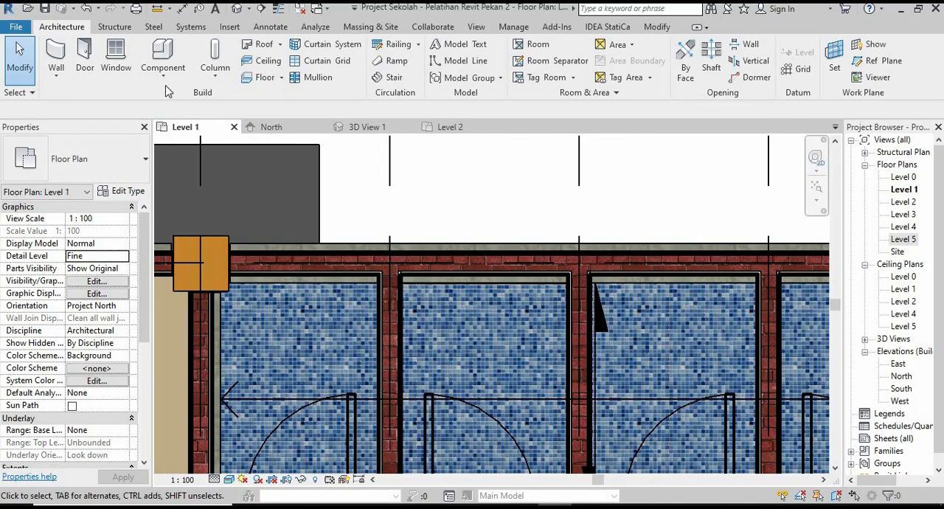
{"action": "left_click", "coordinate": [115, 59]}
{"action": "scroll", "coordinate": [343, 340], "scroll_direction": "down", "scroll_amount": 1}
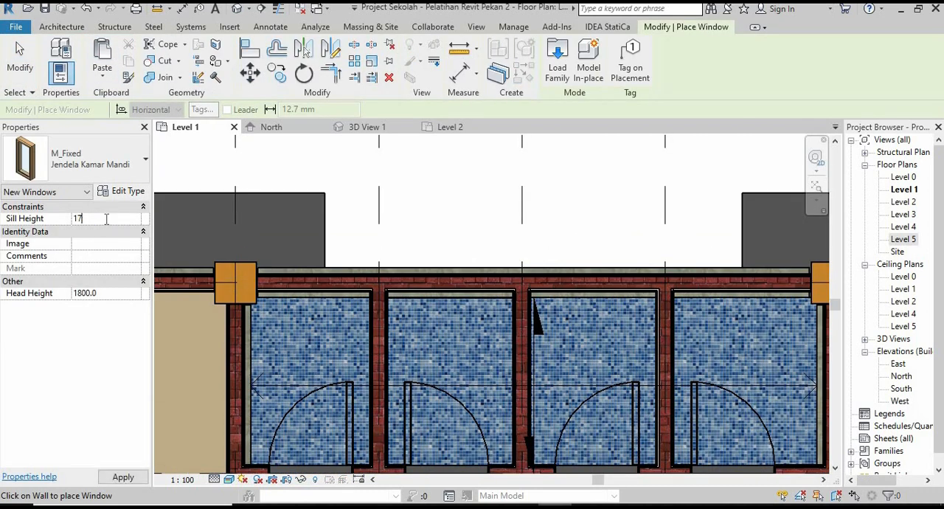
{"action": "middle_click_drag", "start_coordinate": [444, 331], "coordinate": [296, 335]}
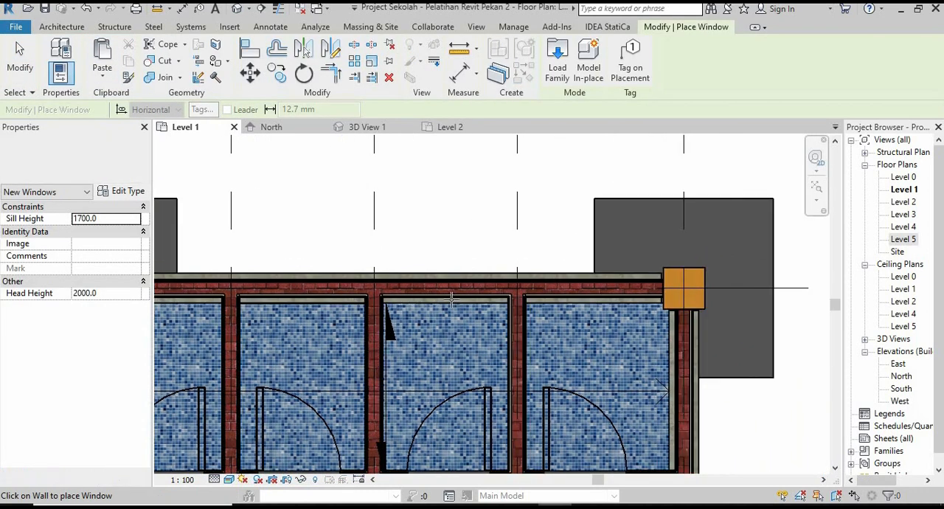
{"action": "scroll", "coordinate": [448, 286], "scroll_direction": "up", "scroll_amount": 1}
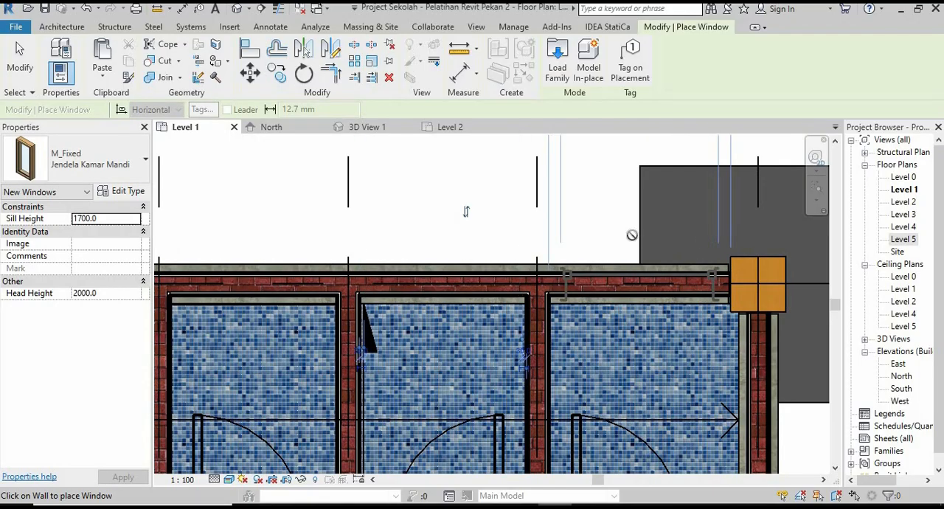
Place another Jendela Kamar Mandi window in the rear wall of the bathroom next to the classroom and finish placing windows.
{"action": "scroll", "coordinate": [634, 269], "scroll_direction": "down", "scroll_amount": 1}
{"action": "middle_click_drag", "start_coordinate": [436, 275], "coordinate": [557, 273]}
{"action": "scroll", "coordinate": [324, 279], "scroll_direction": "up", "scroll_amount": 1}
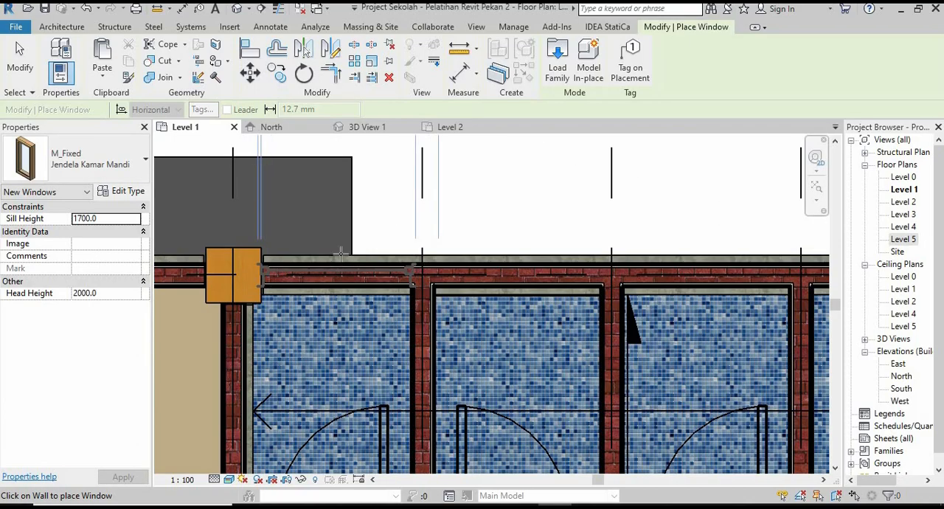
{"action": "left_click", "coordinate": [341, 254]}
Examine the bathroom windows, classroom window rows and overall building from the rear and front in 3D View 1.
{"action": "left_click", "coordinate": [369, 127]}
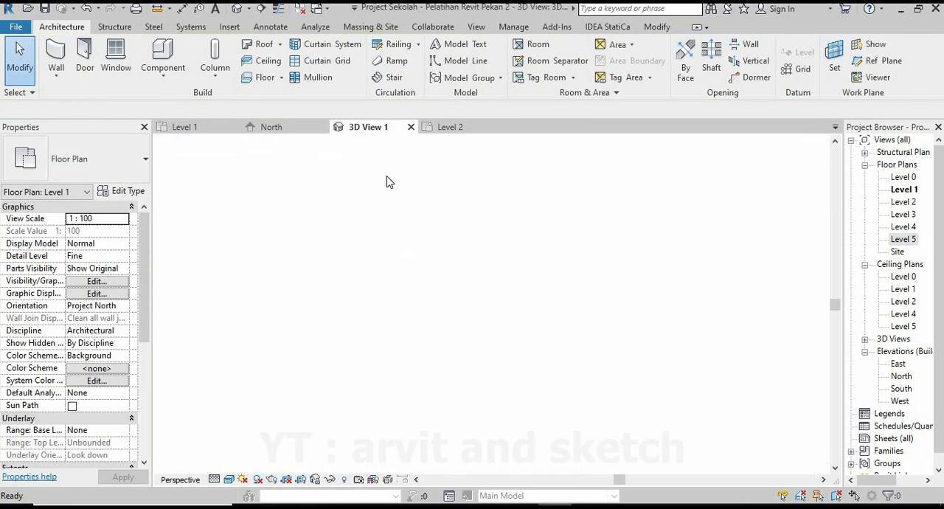
{"action": "middle_click_drag", "start_coordinate": [435, 306], "coordinate": [481, 376], "text": "shift"}
{"action": "scroll", "coordinate": [571, 332], "scroll_direction": "down", "scroll_amount": 3}
{"action": "middle_click_drag", "start_coordinate": [572, 335], "coordinate": [678, 352], "text": "shift"}
{"action": "middle_click_drag", "start_coordinate": [447, 345], "coordinate": [508, 343], "text": "shift"}
{"action": "scroll", "coordinate": [405, 329], "scroll_direction": "up", "scroll_amount": 3}
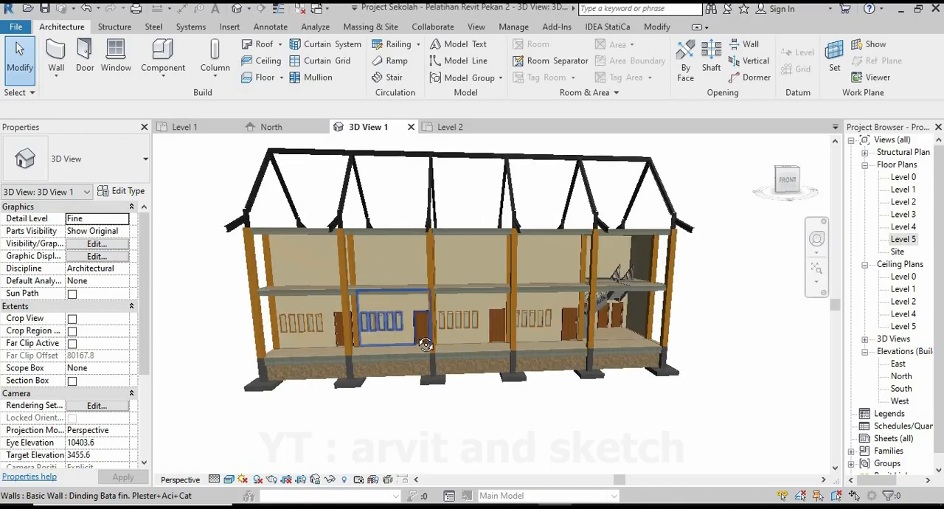
{"action": "middle_click_drag", "start_coordinate": [423, 337], "coordinate": [447, 317], "text": "shift"}
{"action": "scroll", "coordinate": [444, 314], "scroll_direction": "down", "scroll_amount": 2}
{"action": "scroll", "coordinate": [457, 291], "scroll_direction": "up", "scroll_amount": 1}
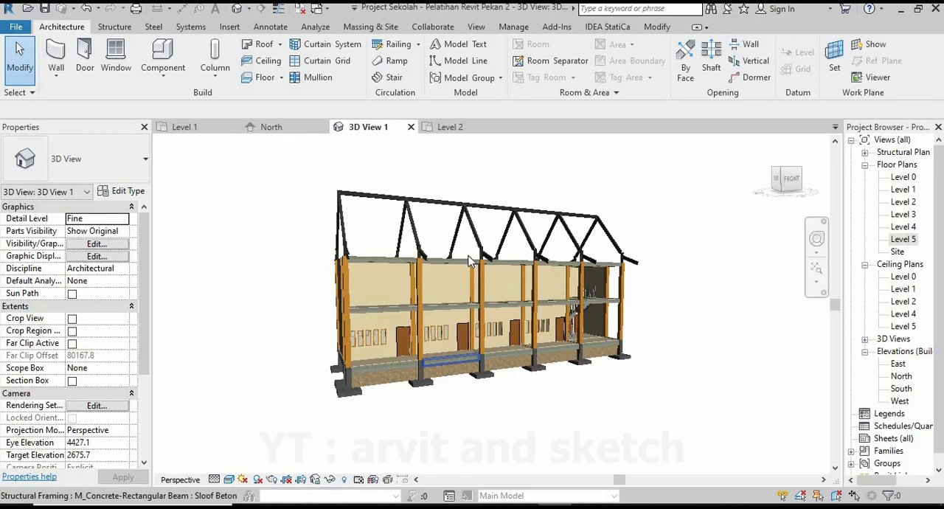
{"action": "scroll", "coordinate": [466, 260], "scroll_direction": "up", "scroll_amount": 1}
{"action": "middle_click_drag", "start_coordinate": [466, 260], "coordinate": [481, 278], "text": "shift"}
{"action": "middle_click_drag", "start_coordinate": [498, 357], "coordinate": [569, 413], "text": "shift"}
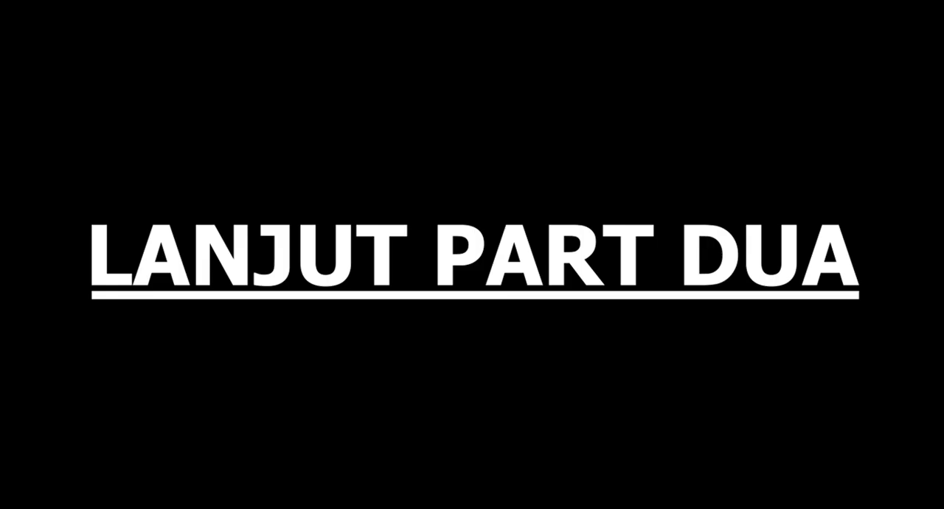